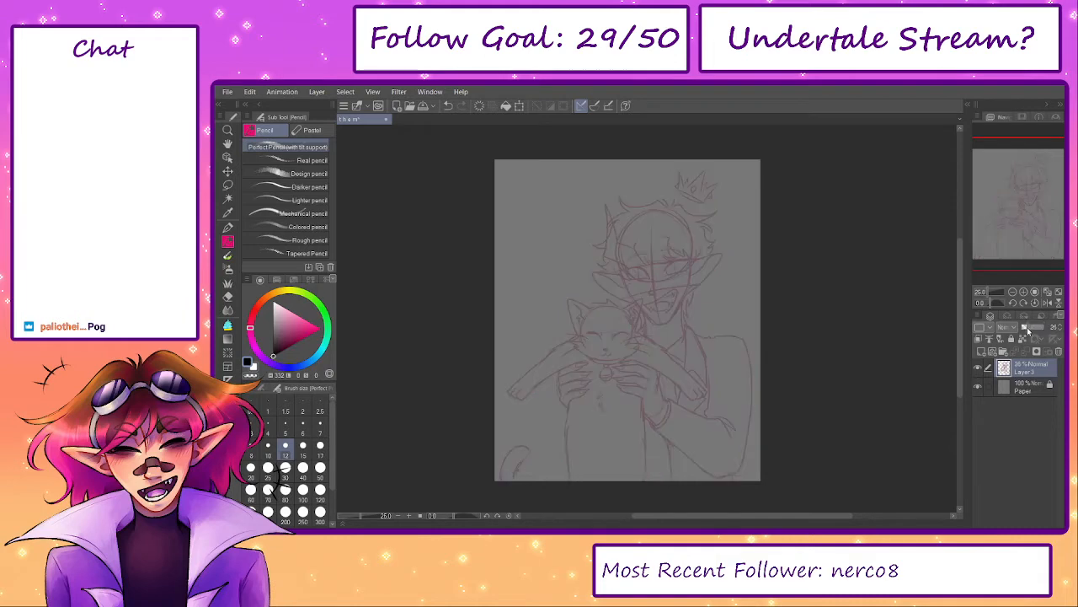
- Add a new layer above the faded sketch layer for the line art
scroll(676, 225, up, 5)
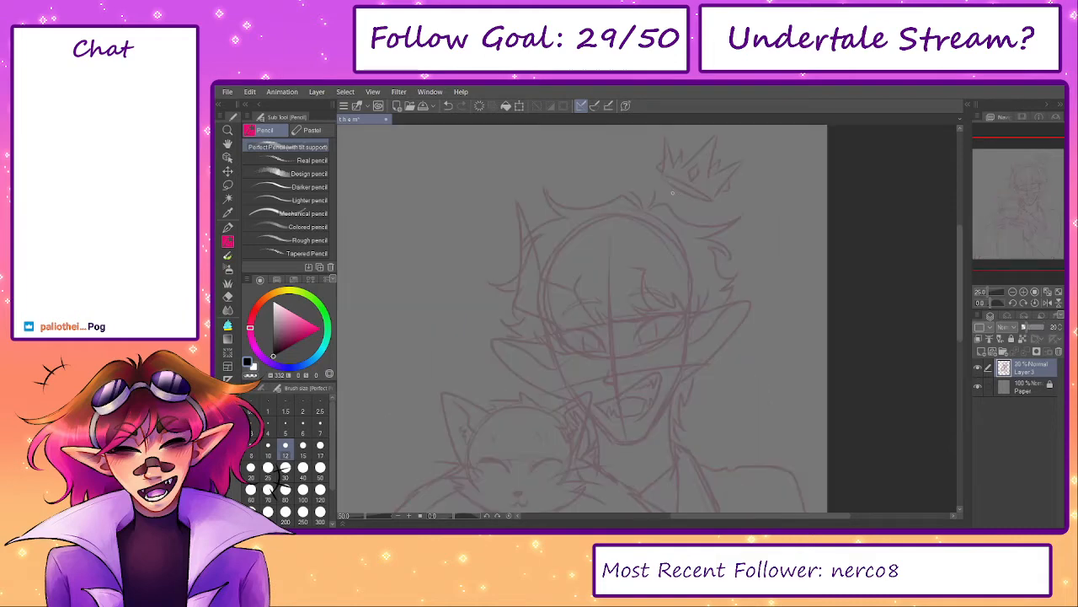
drag(699, 421, 679, 309)
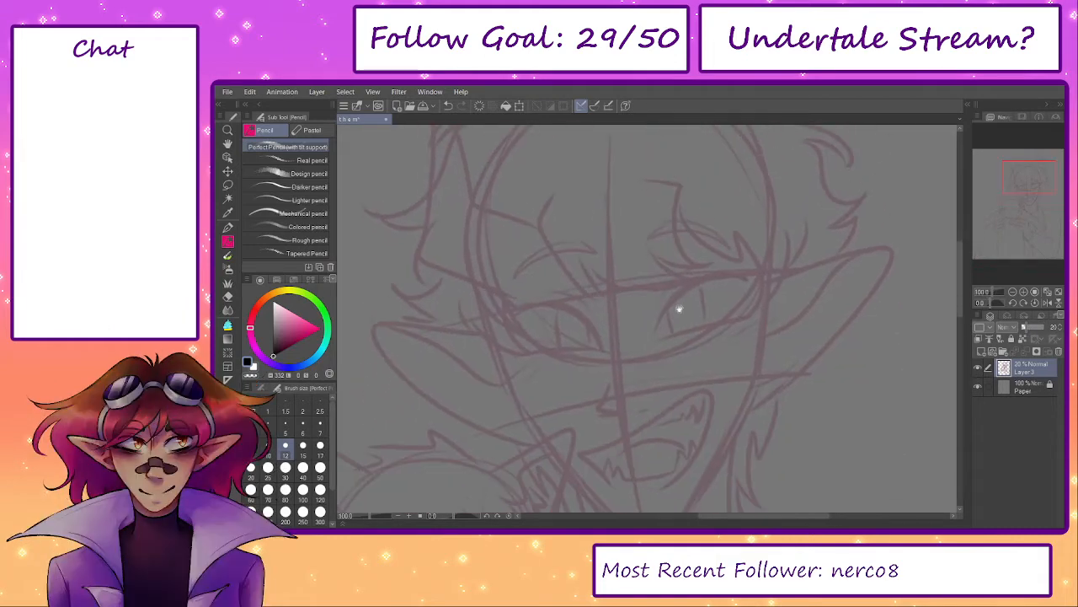
drag(585, 404, 627, 314)
click(364, 516)
drag(364, 515, 362, 515)
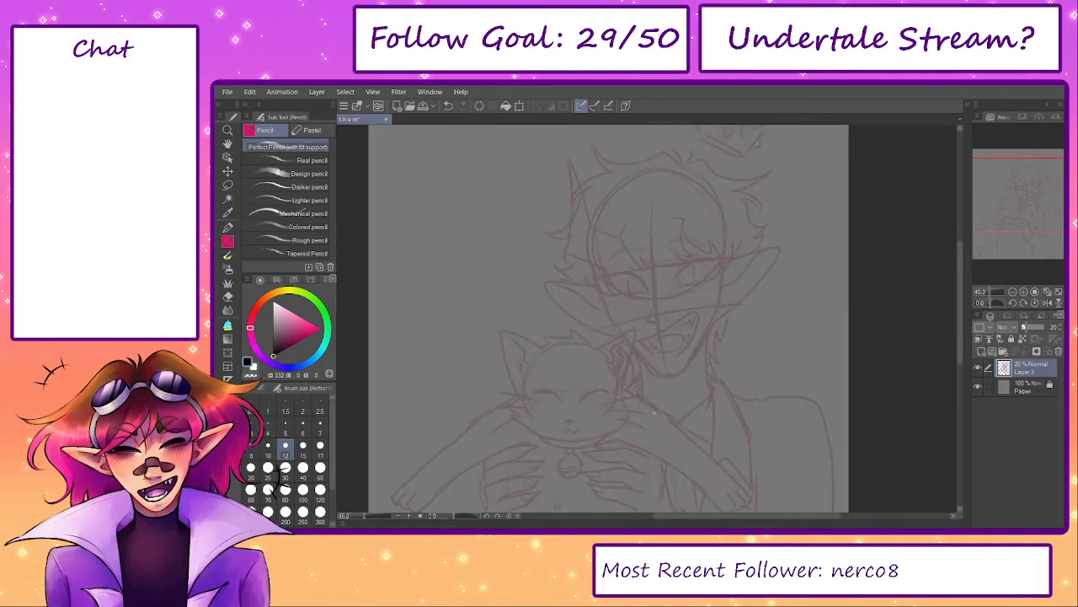
mouse_move(649, 430)
mouse_down()
mouse_move(637, 354)
mouse_move(640, 366)
mouse_up()
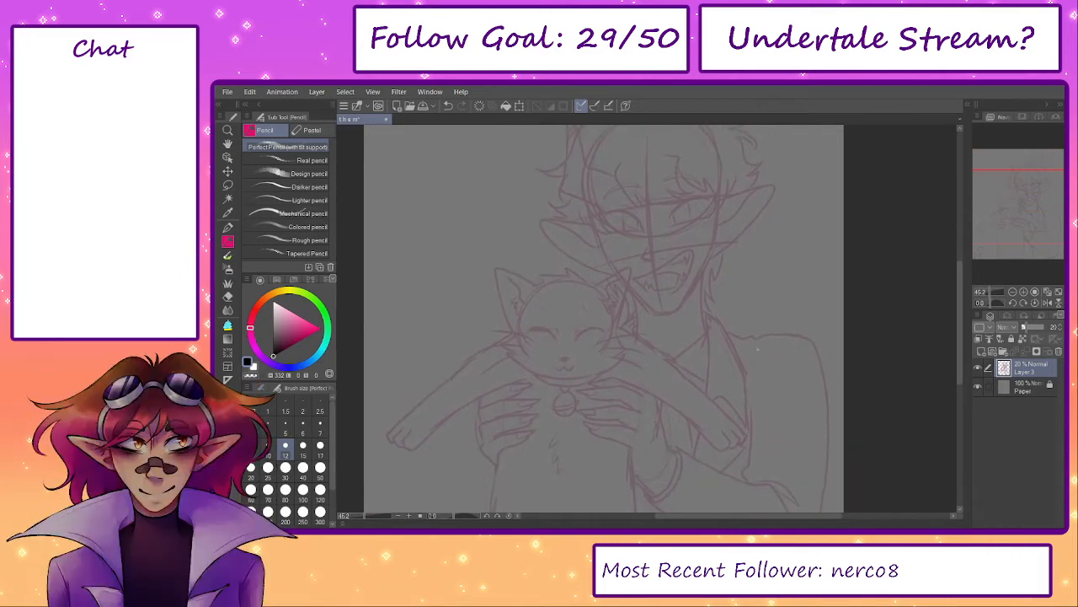
scroll(641, 177, up, 3)
drag(660, 269, 584, 346)
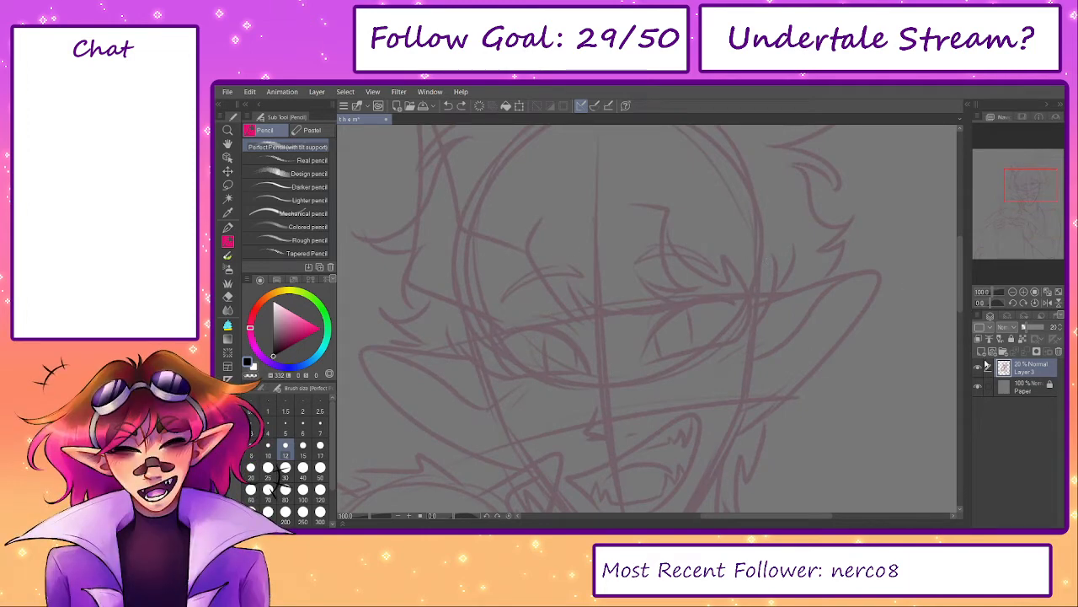
click(980, 350)
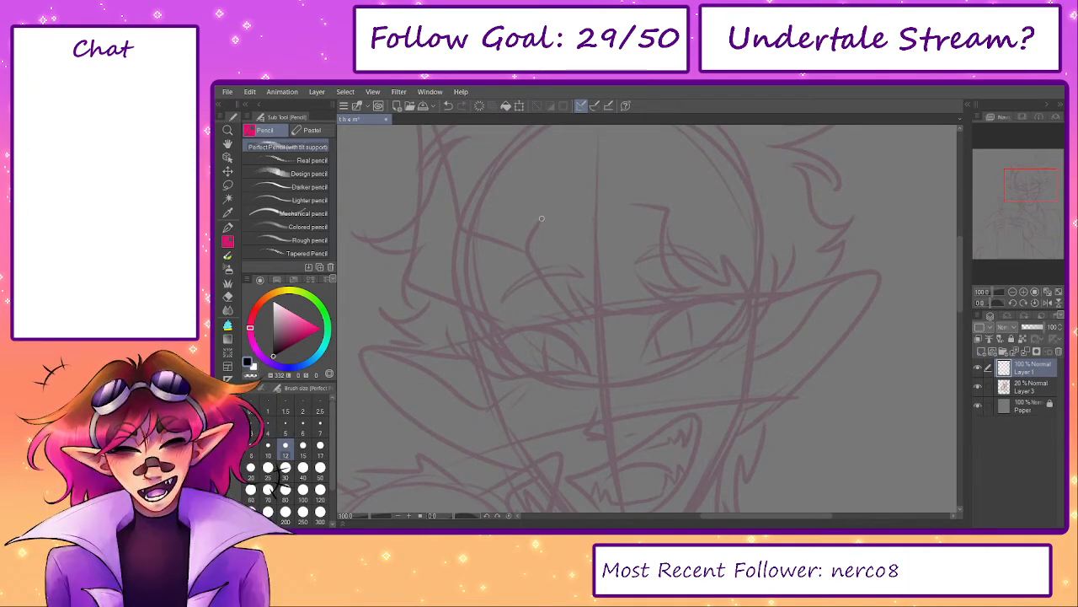
- Ink the left bang of the character's fringe in black, from the angled parting down to its pointed tips
mouse_move(541, 218)
mouse_down()
mouse_move(524, 252)
mouse_move(580, 333)
mouse_up()
key(ctrl+z)
mouse_move(542, 218)
mouse_down()
mouse_move(517, 258)
mouse_move(575, 314)
mouse_move(632, 316)
mouse_up()
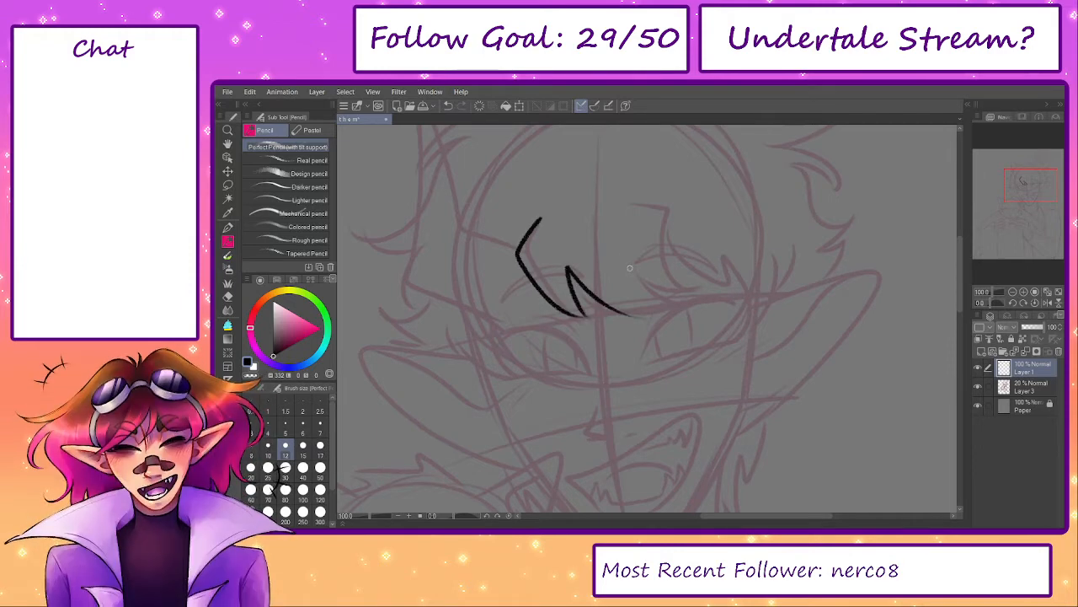
- Ink the middle of the fringe with the hooked parting line and the overlapping strands sweeping above the right-hand eye
mouse_move(647, 206)
mouse_down()
mouse_move(682, 280)
mouse_move(713, 290)
mouse_up()
mouse_move(637, 263)
mouse_down()
mouse_move(707, 290)
mouse_move(698, 294)
mouse_up()
key(ctrl+z)
drag(635, 268, 713, 299)
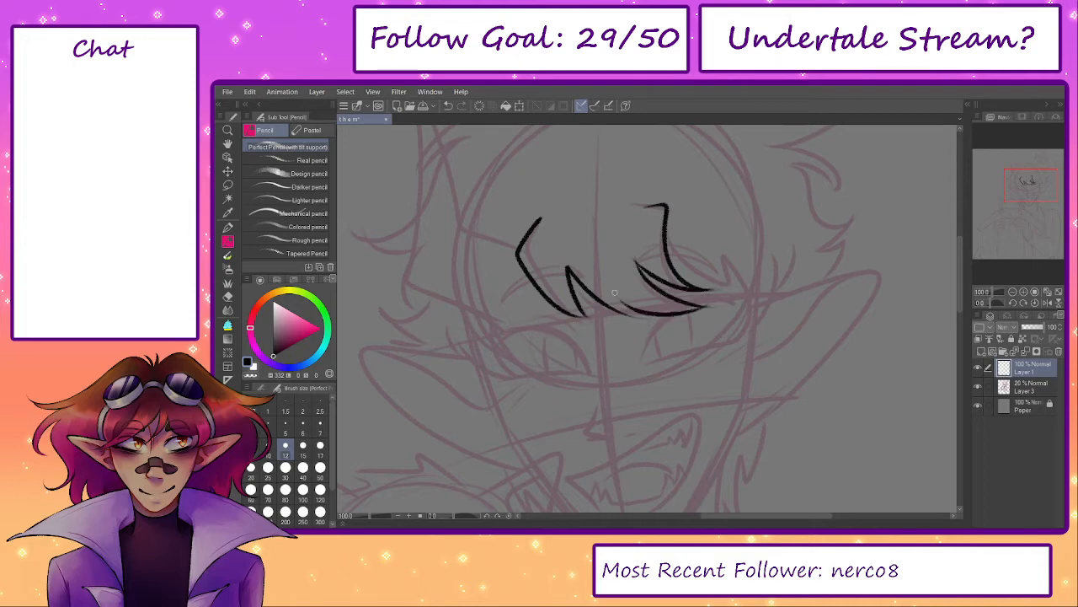
drag(622, 310, 653, 319)
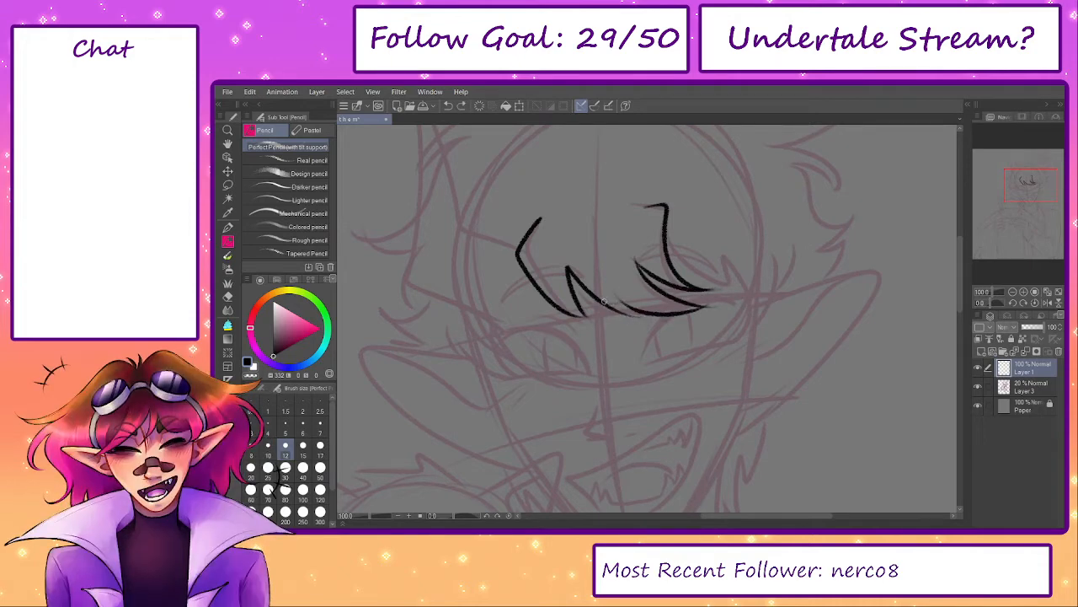
- Ink the right end of the fringe with a pointed lock and a curved strand meeting at its tip
drag(711, 272, 765, 308)
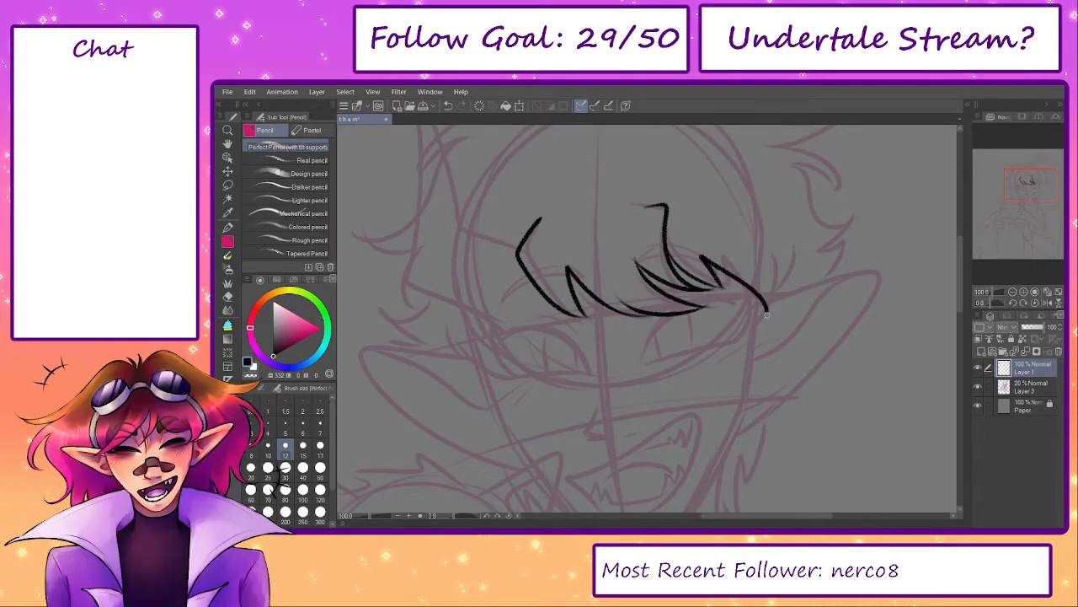
key(ctrl+z)
mouse_move(666, 243)
mouse_down()
mouse_move(736, 286)
mouse_move(720, 259)
mouse_move(746, 329)
mouse_up()
drag(778, 262, 743, 332)
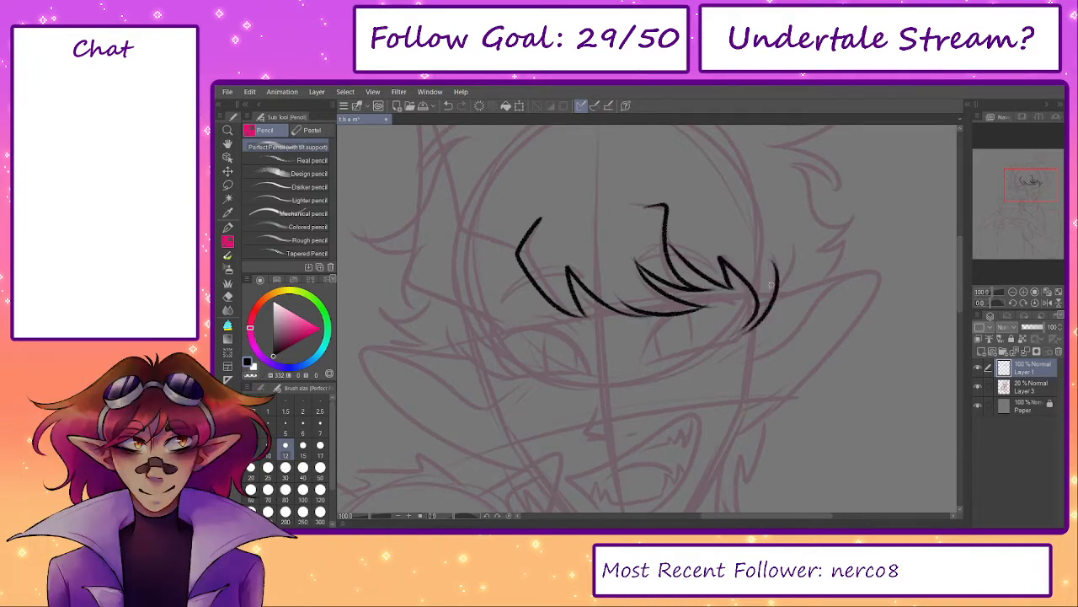
key(ctrl+z)
drag(781, 266, 743, 329)
mouse_move(777, 292)
mouse_down()
mouse_move(797, 239)
mouse_move(756, 318)
mouse_move(774, 244)
mouse_up()
key(ctrl+z)
key(ctrl+z)
key(ctrl+z)
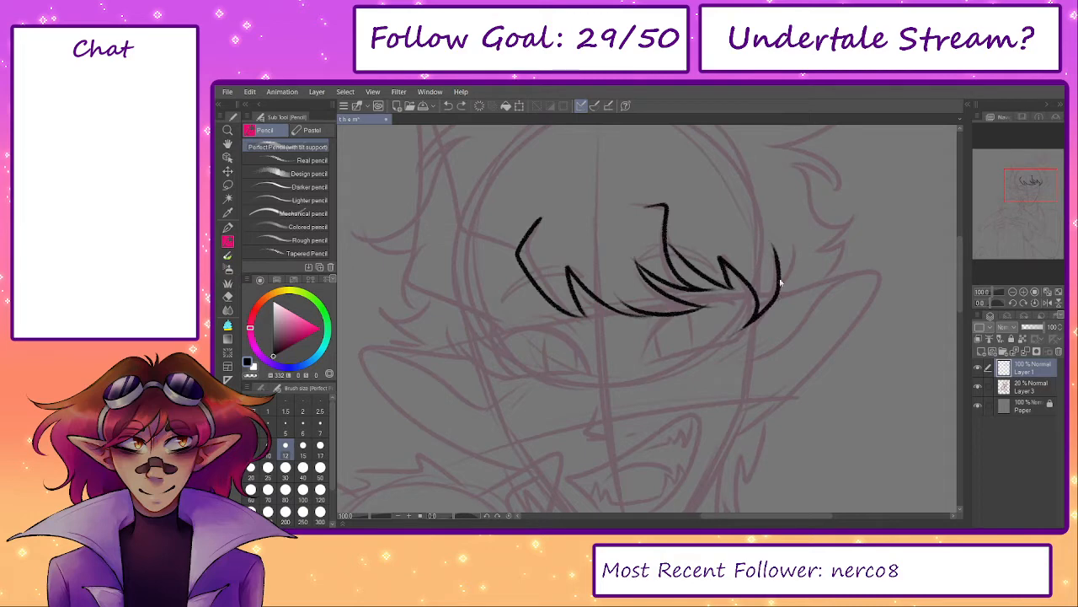
drag(574, 277, 647, 357)
drag(548, 346, 594, 347)
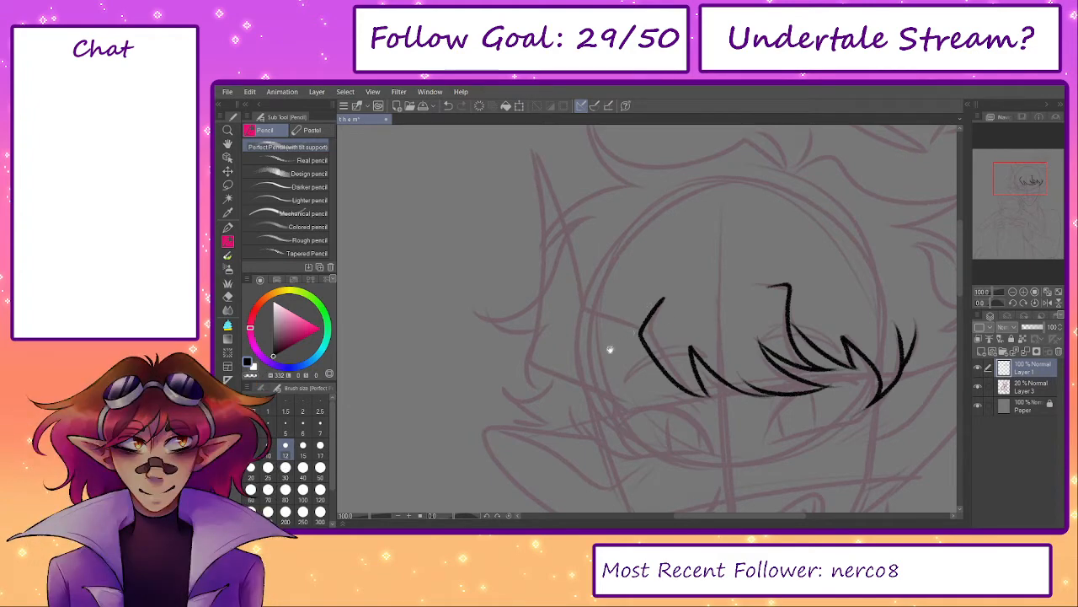
mouse_move(610, 349)
mouse_down()
mouse_move(610, 364)
mouse_move(558, 150)
mouse_up()
key(ctrl+z)
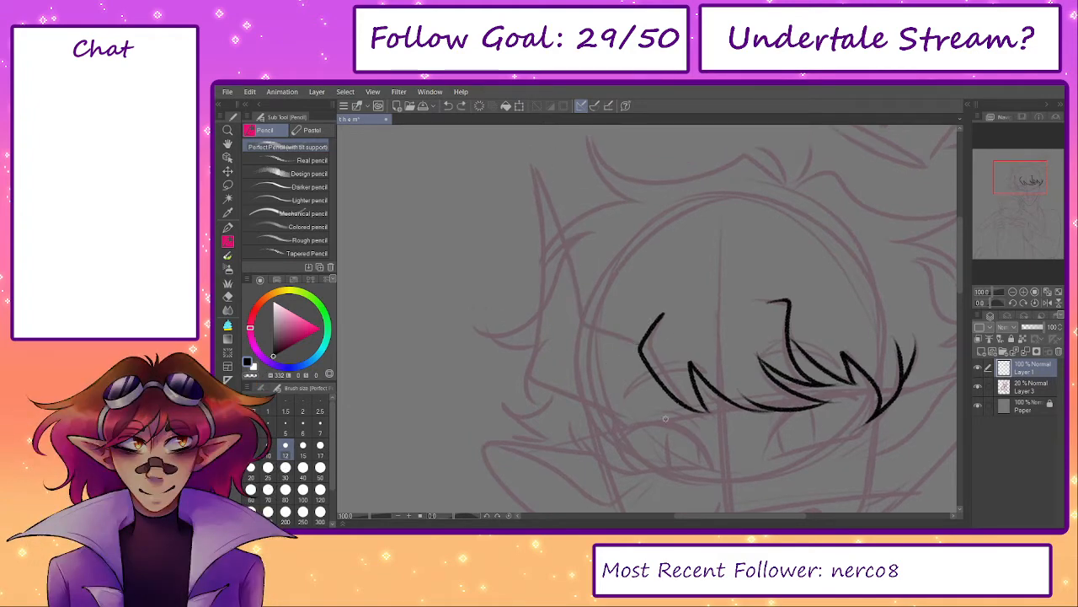
mouse_move(606, 419)
mouse_down()
mouse_move(537, 365)
mouse_move(526, 165)
mouse_move(587, 329)
mouse_up()
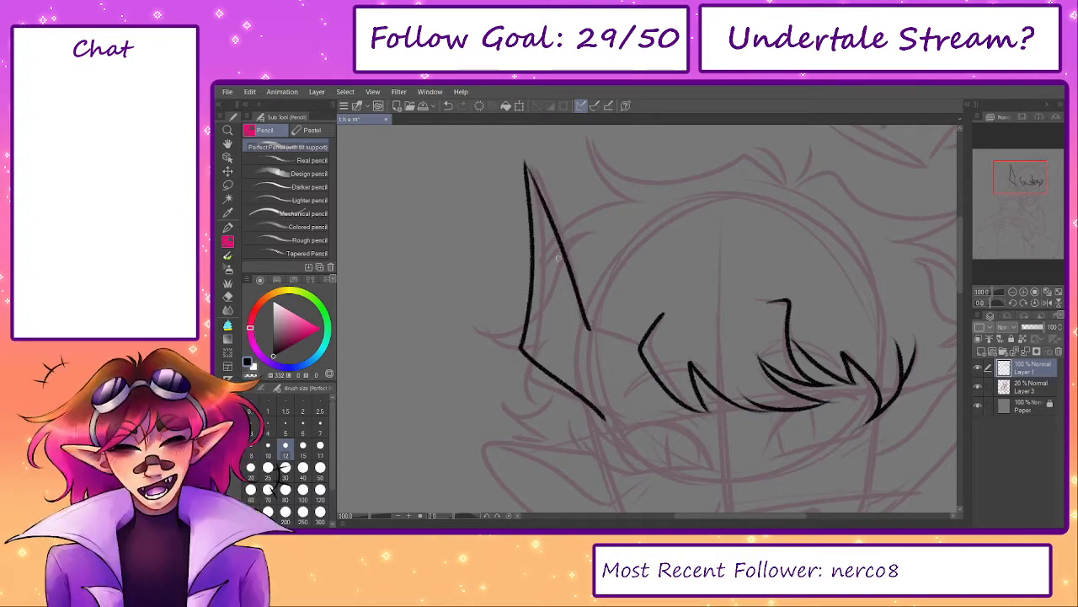
key(ctrl+z)
drag(526, 159, 585, 327)
key(ctrl+z)
mouse_move(526, 160)
mouse_down()
mouse_move(575, 312)
mouse_move(637, 342)
mouse_up()
mouse_move(641, 413)
mouse_down()
mouse_move(594, 308)
mouse_move(586, 333)
mouse_move(665, 402)
mouse_move(555, 341)
mouse_move(552, 140)
mouse_move(595, 230)
mouse_move(614, 316)
mouse_up()
key(ctrl+z)
key(ctrl+z)
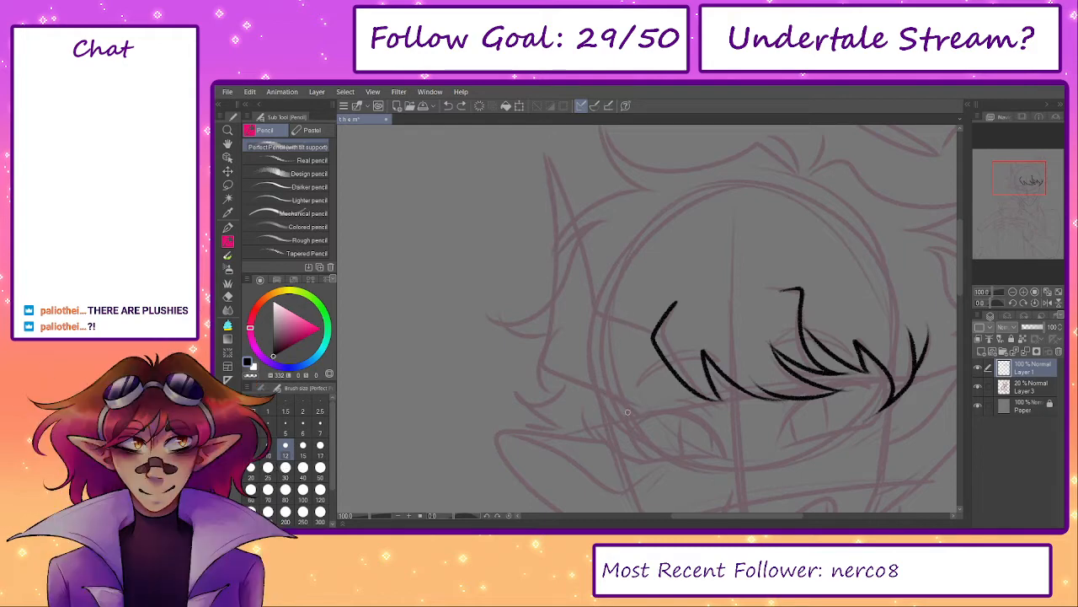
mouse_move(627, 410)
mouse_down()
mouse_move(560, 278)
mouse_move(551, 135)
mouse_move(597, 317)
mouse_move(651, 338)
mouse_up()
drag(654, 397, 614, 360)
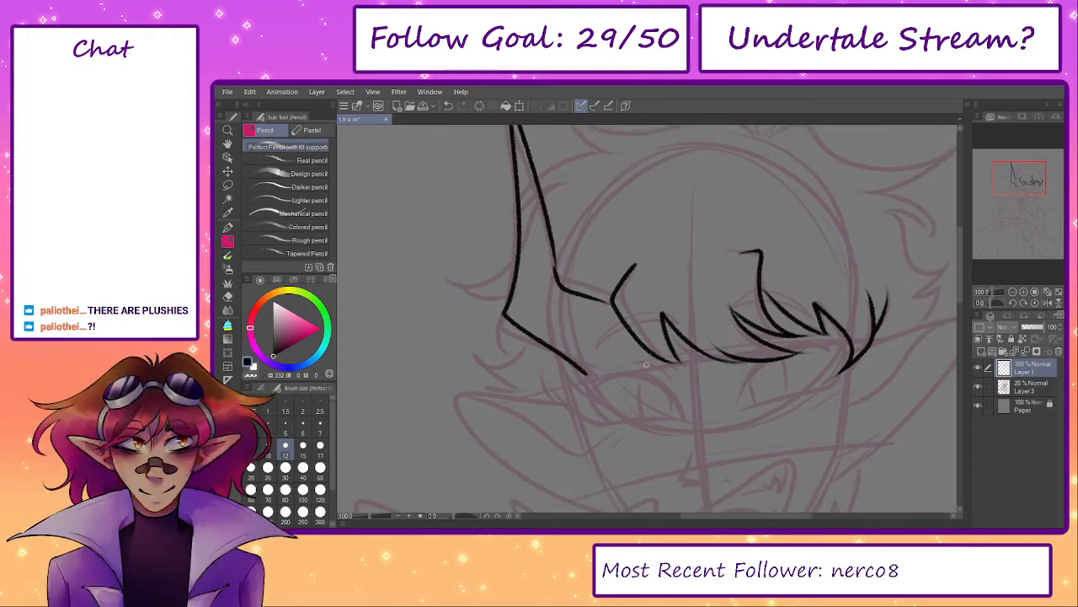
key(ctrl+z)
key(ctrl+z)
drag(554, 259, 573, 334)
key(ctrl+z)
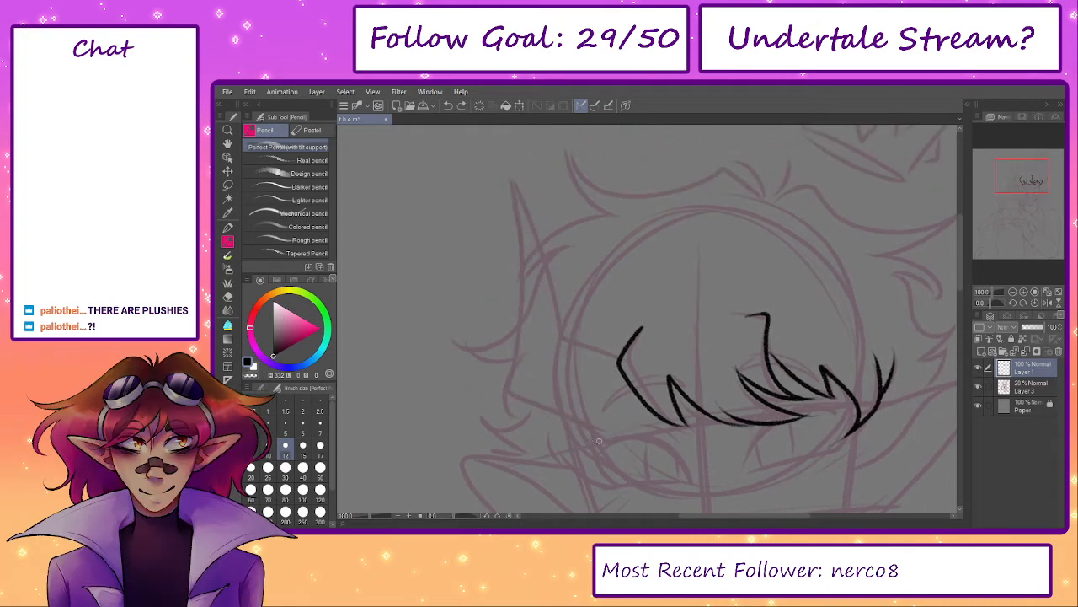
- Ink the lower edge and long outer side of the tall pointed spike at the left of the head
drag(598, 440, 498, 348)
key(ctrl+z)
mouse_move(605, 438)
mouse_down()
mouse_move(507, 379)
mouse_move(520, 195)
mouse_up()
key(ctrl+z)
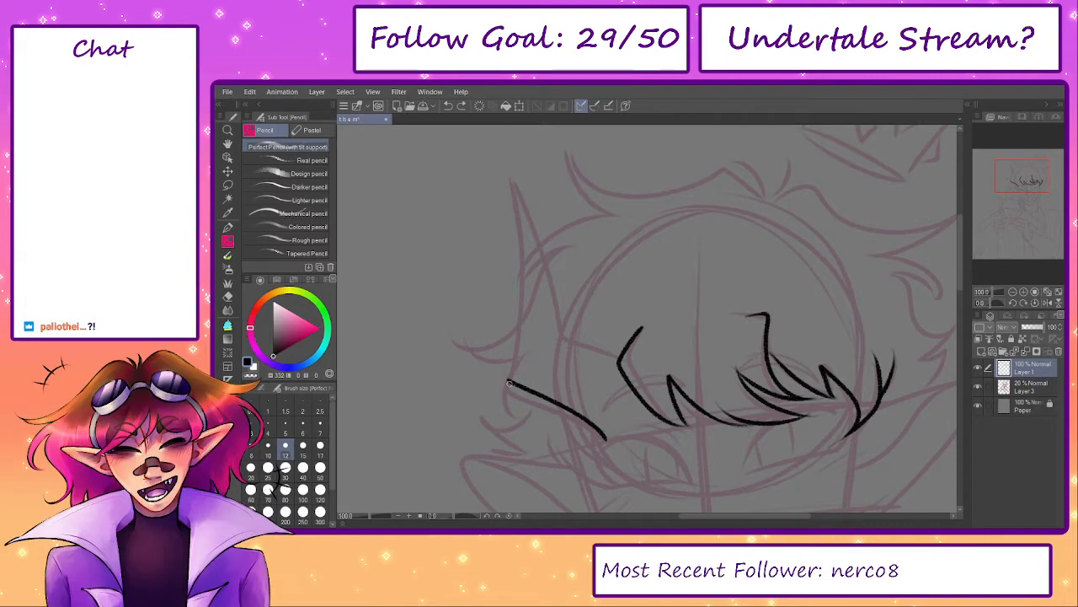
mouse_move(508, 384)
mouse_down()
mouse_move(511, 192)
mouse_move(499, 167)
mouse_move(548, 295)
mouse_up()
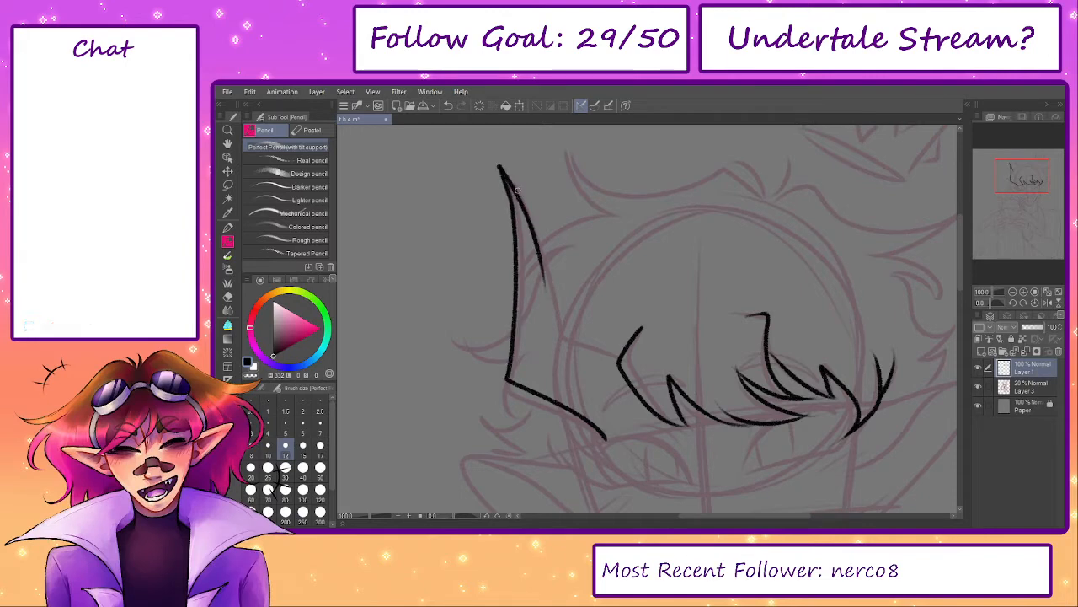
key(ctrl+z)
mouse_move(511, 200)
mouse_down()
mouse_move(557, 292)
mouse_move(568, 349)
mouse_up()
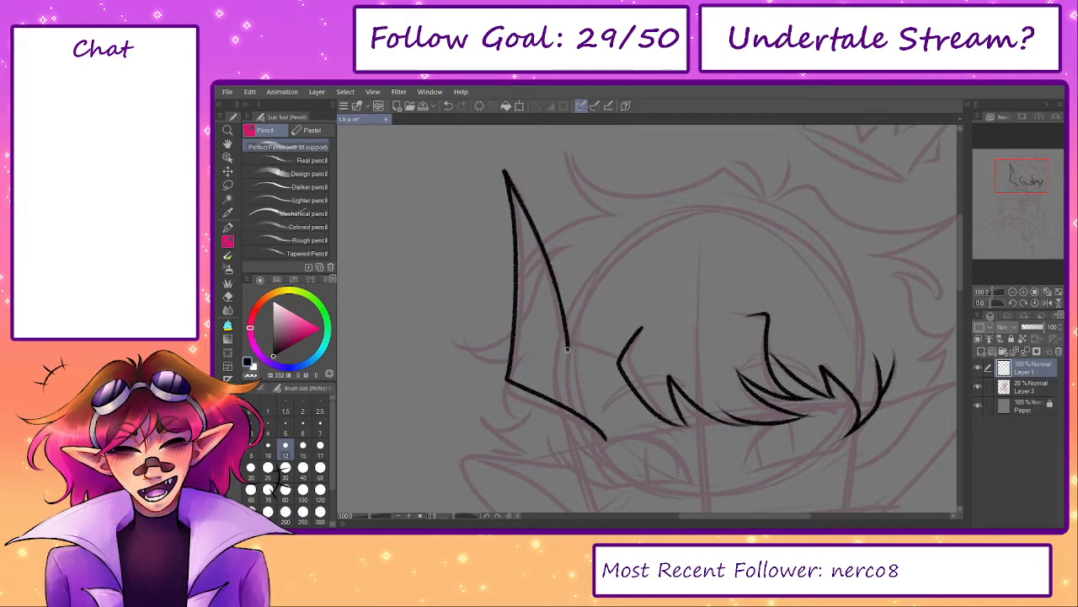
- Refine the inner edge of the tall left spike and connect its base to the left bang
key(ctrl+z)
drag(556, 283, 564, 337)
key(ctrl+z)
mouse_move(556, 286)
mouse_down()
mouse_move(569, 342)
mouse_move(634, 372)
mouse_up()
key(ctrl+z)
key(ctrl+z)
drag(570, 344, 623, 363)
- Ink the small tuft at the crown and the top hair outline sweeping left to a curled, pointed tip
mouse_move(765, 347)
mouse_down()
mouse_move(623, 433)
mouse_move(650, 444)
mouse_up()
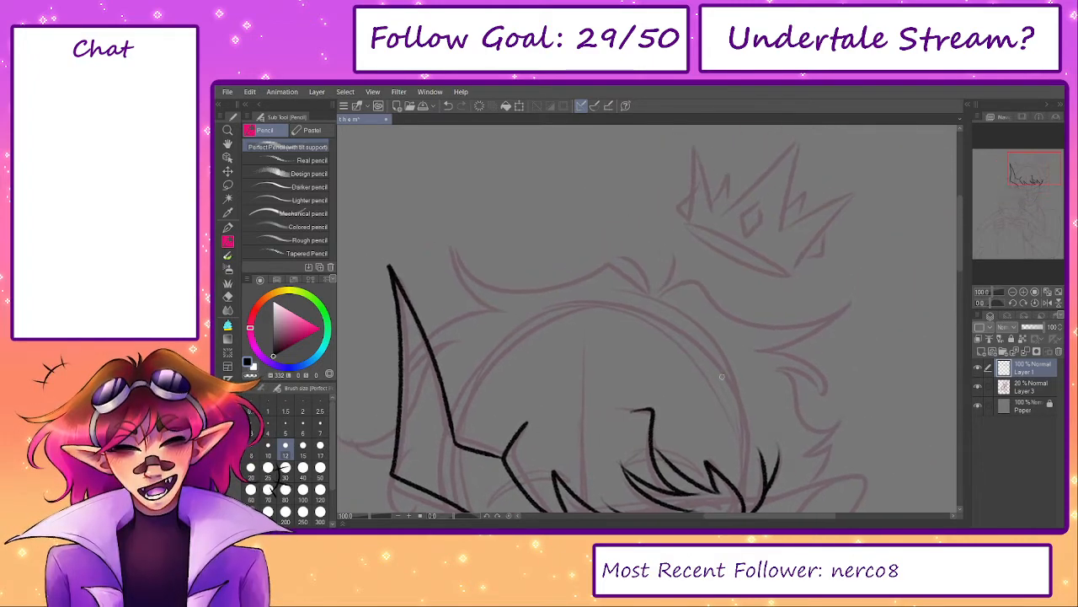
drag(719, 290, 653, 284)
drag(732, 327, 756, 245)
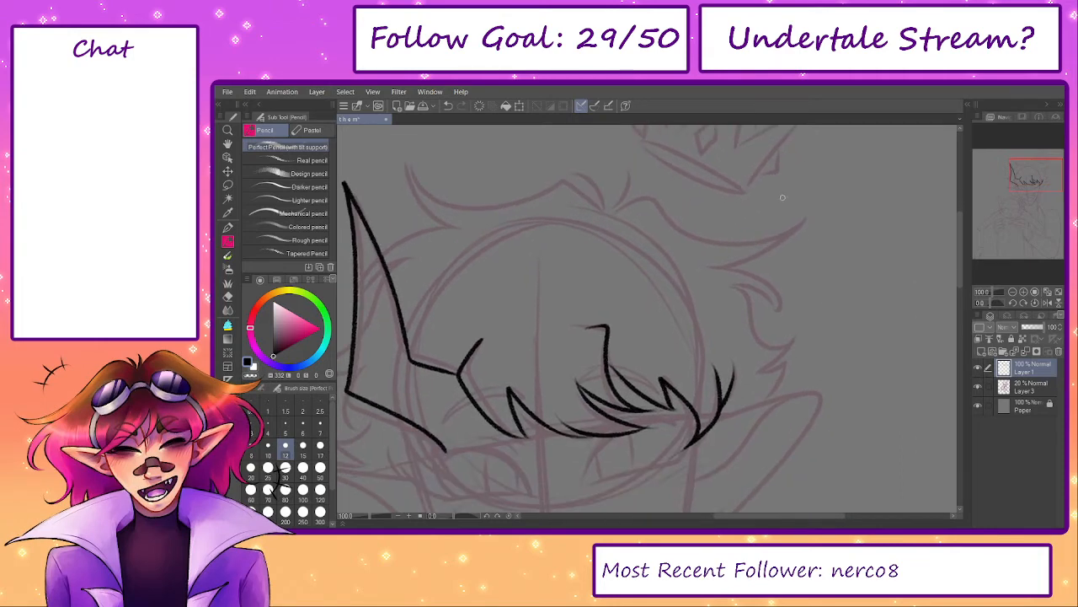
drag(563, 275, 726, 231)
drag(812, 244, 700, 360)
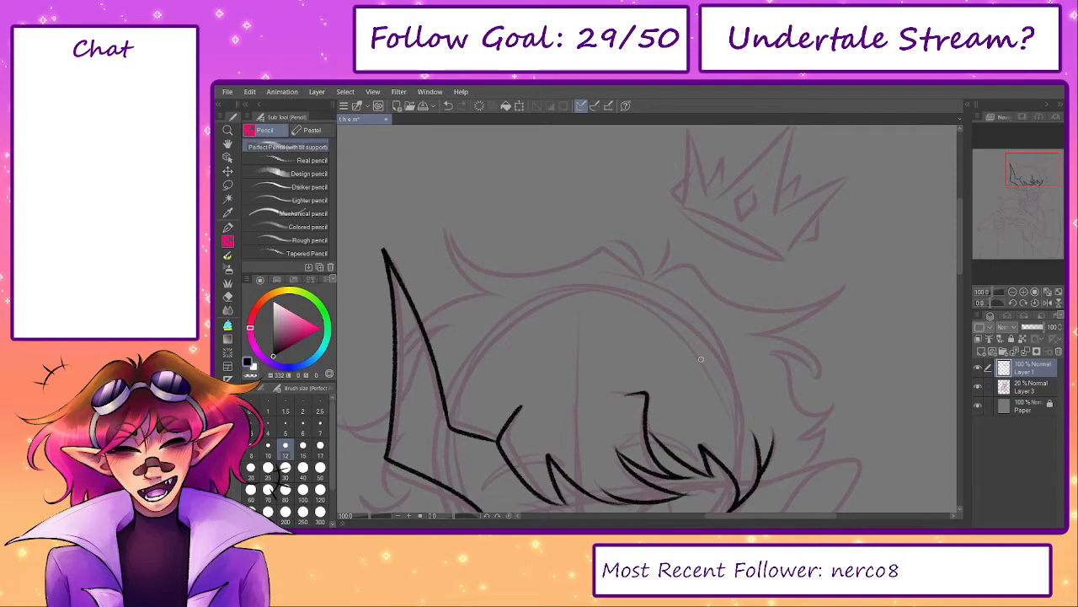
drag(700, 360, 742, 320)
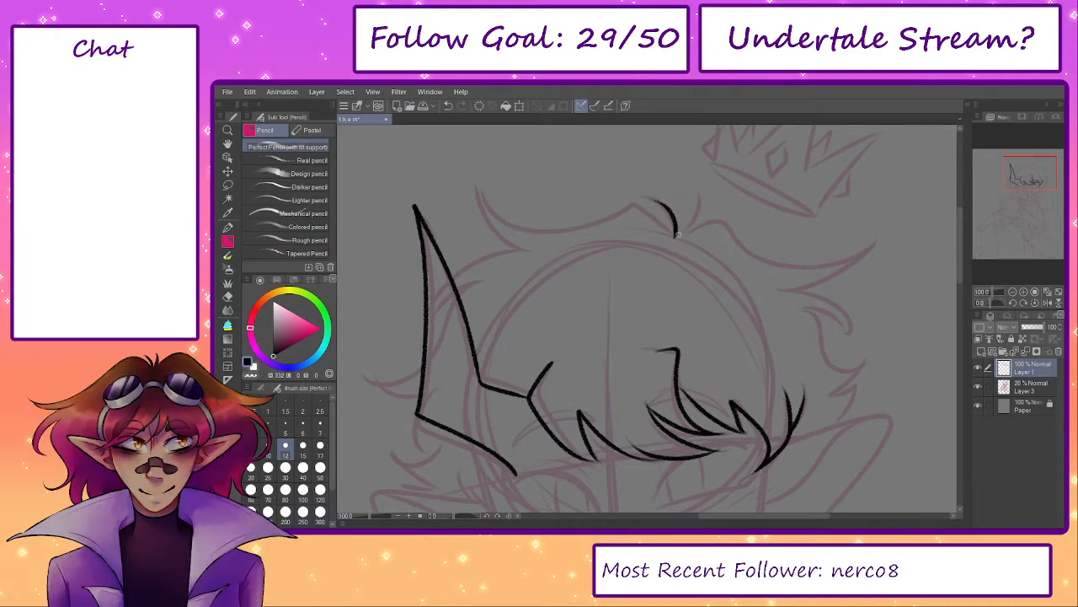
drag(668, 229, 461, 215)
key(ctrl+z)
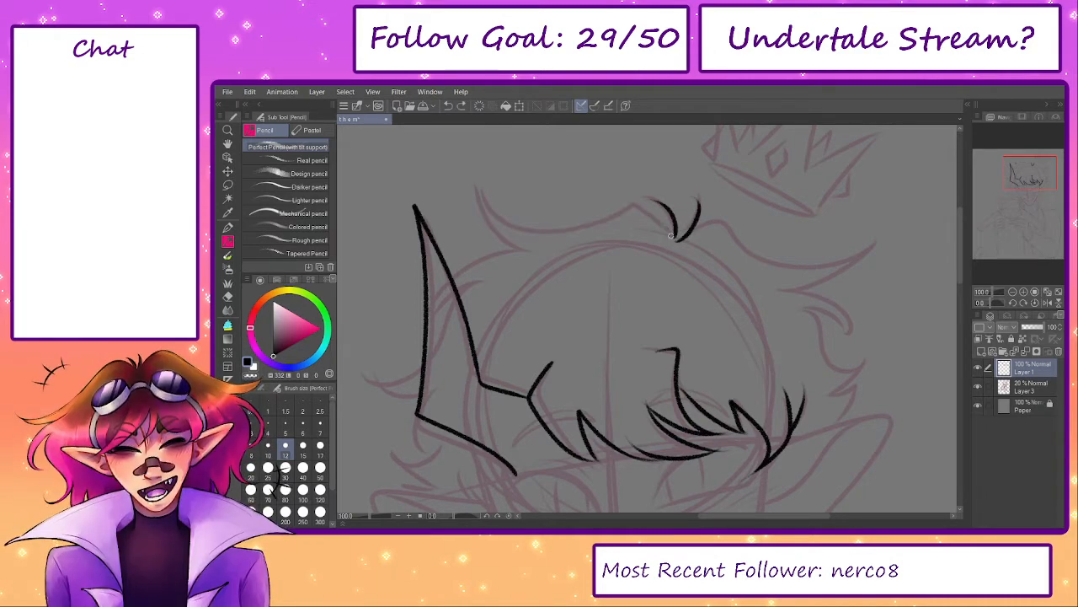
mouse_move(638, 204)
mouse_down()
mouse_move(501, 207)
mouse_move(483, 180)
mouse_up()
key(ctrl+z)
mouse_move(678, 242)
mouse_down()
mouse_move(625, 201)
mouse_move(463, 193)
mouse_move(534, 256)
mouse_up()
- Ink the top hair outline from the crown tuft to a pointed lock on the right, including the lock's underside
drag(747, 268, 639, 251)
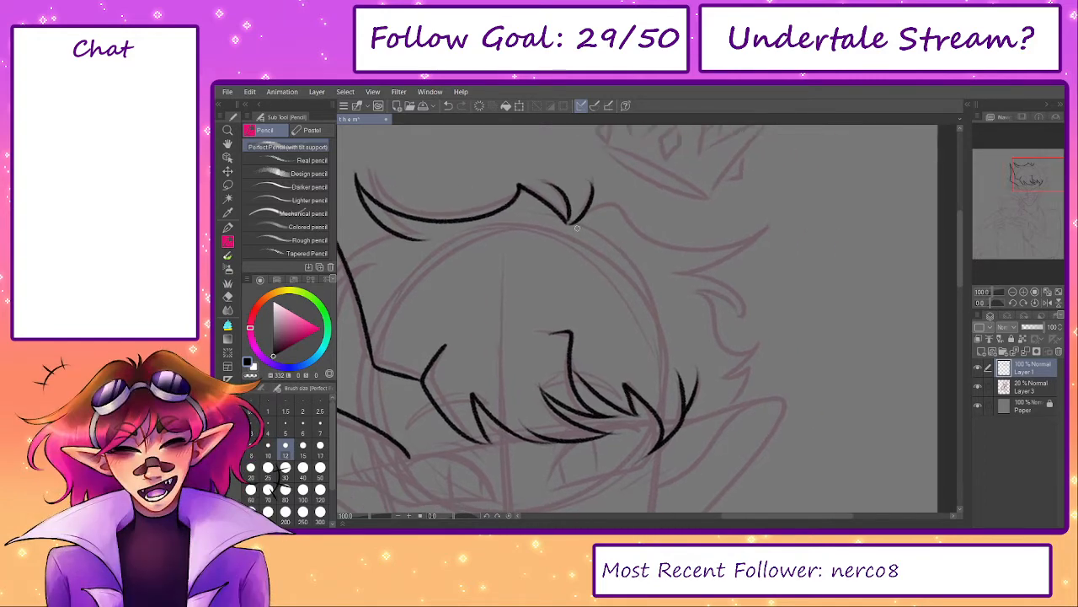
drag(576, 226, 761, 291)
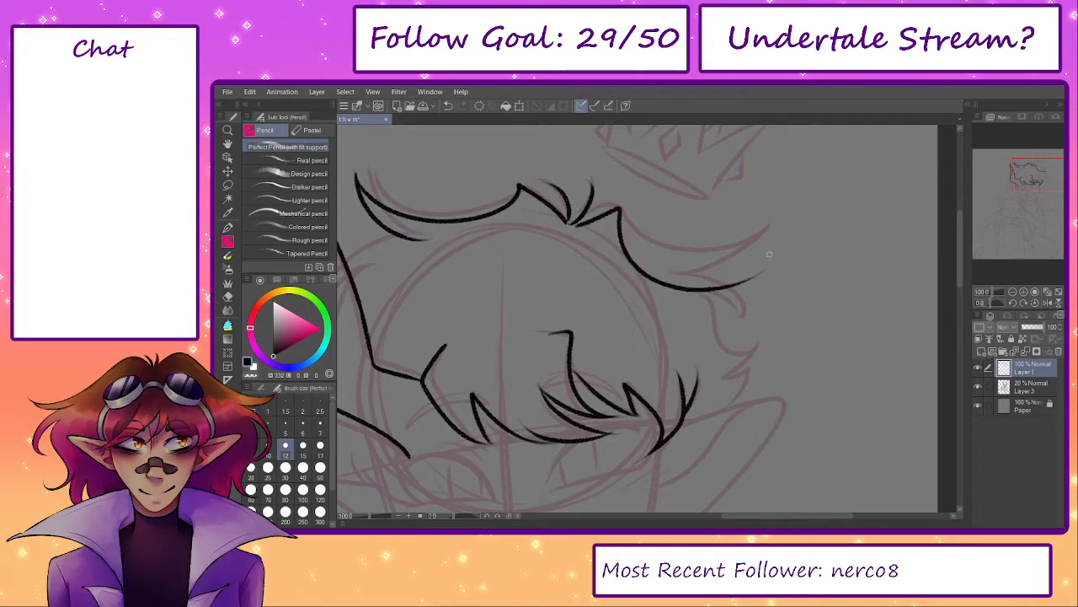
key(ctrl+z)
mouse_move(576, 225)
mouse_down()
mouse_move(626, 215)
mouse_move(792, 227)
mouse_up()
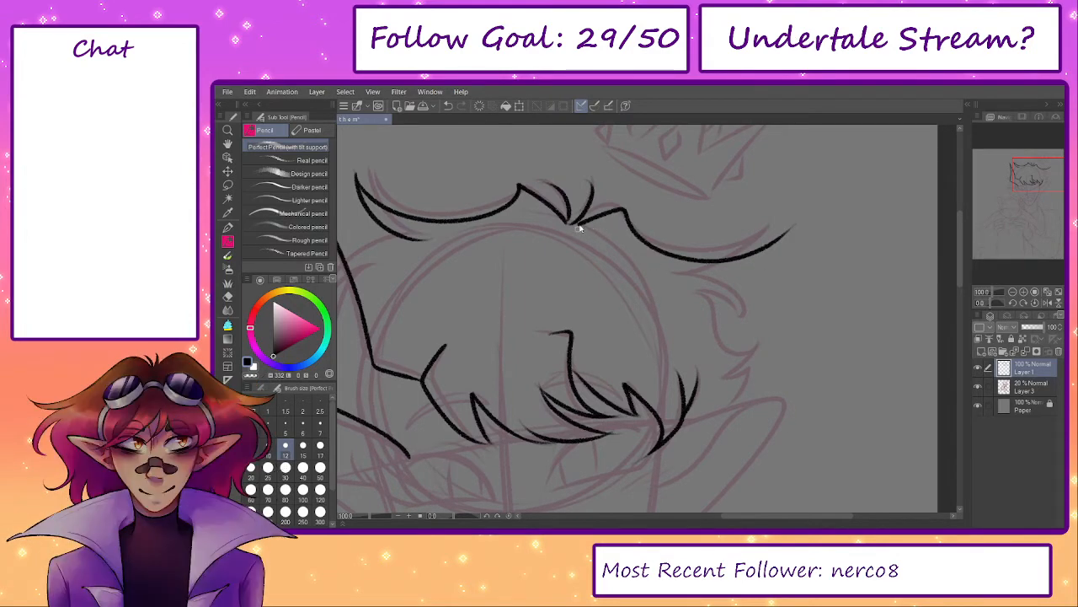
key(ctrl+z)
mouse_move(583, 223)
mouse_down()
mouse_move(677, 255)
mouse_move(766, 231)
mouse_move(647, 275)
mouse_up()
key(ctrl+z)
drag(766, 243, 683, 274)
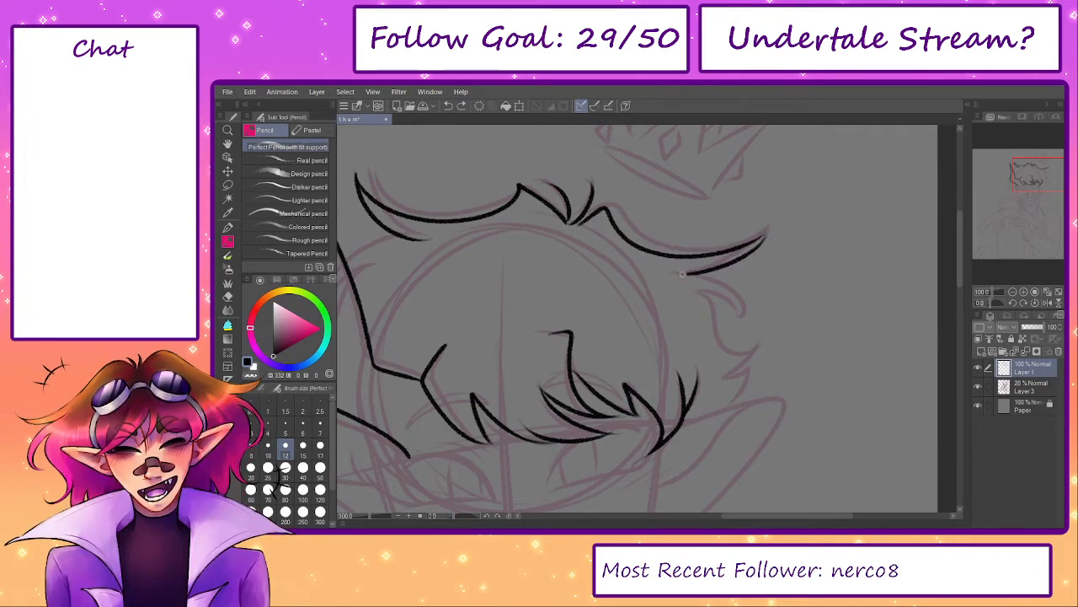
- Add another new layer above the line art layer
drag(779, 300, 807, 302)
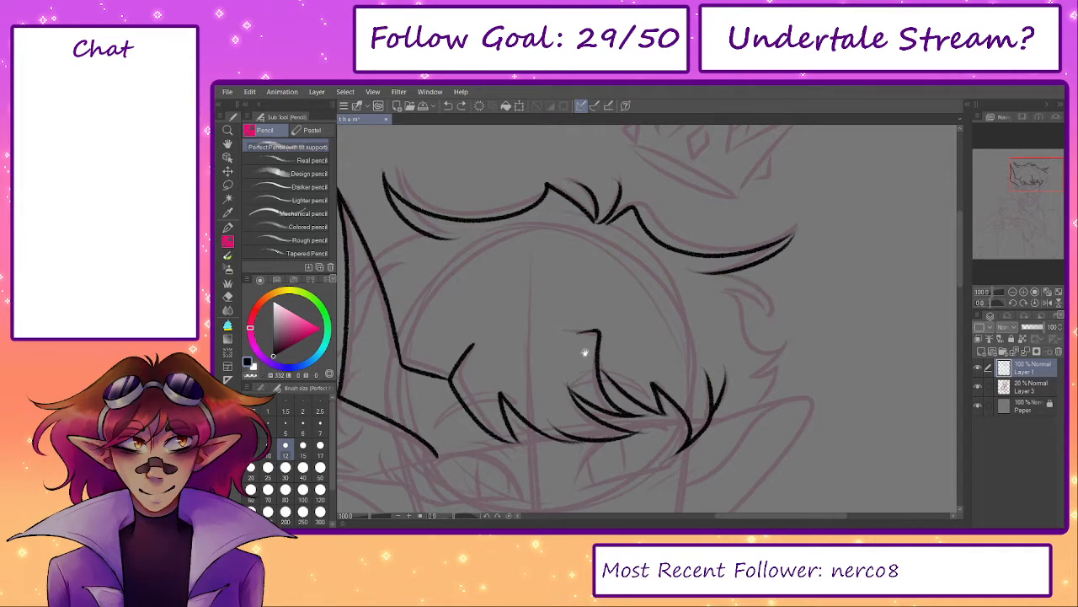
drag(585, 352, 741, 293)
click(982, 351)
drag(633, 243, 660, 277)
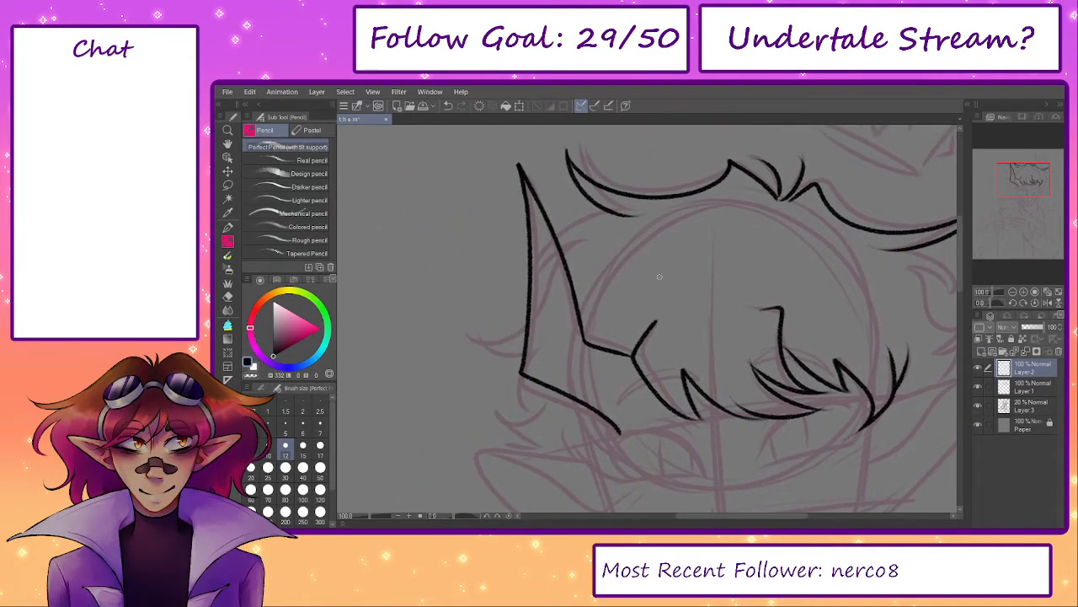
- Ink the upper left side hair locks, curving down from the top outline to an outward-flicked tip below the spike
mouse_move(612, 210)
mouse_down()
mouse_move(520, 282)
mouse_move(515, 272)
mouse_up()
key(ctrl+z)
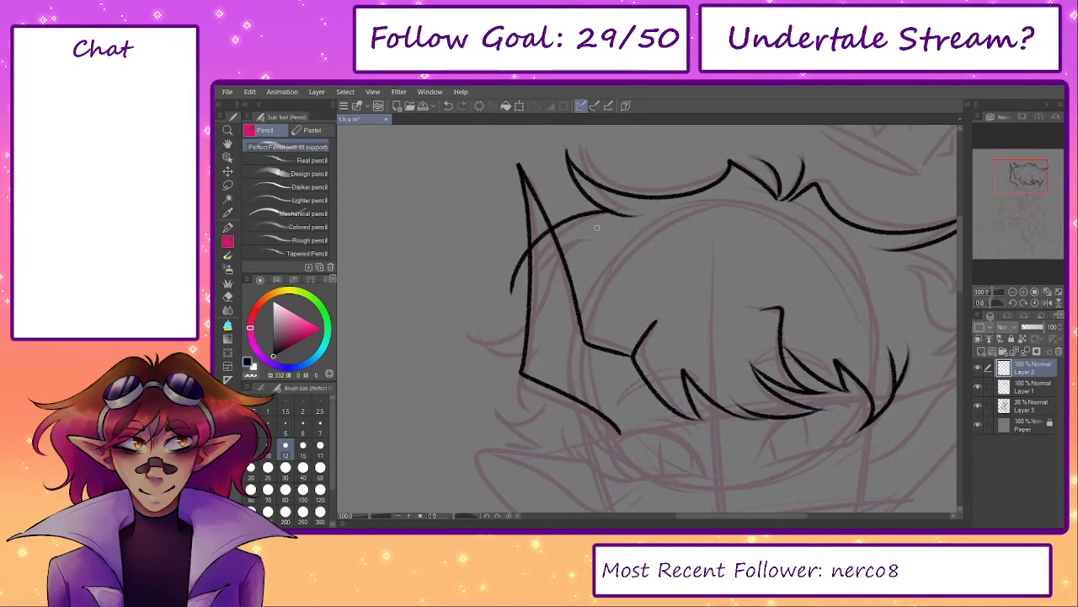
key(ctrl+z)
mouse_move(618, 215)
mouse_down()
mouse_move(529, 253)
mouse_move(508, 294)
mouse_up()
mouse_move(508, 294)
mouse_down()
mouse_move(548, 259)
mouse_move(585, 253)
mouse_move(530, 326)
mouse_move(473, 343)
mouse_up()
key(ctrl+z)
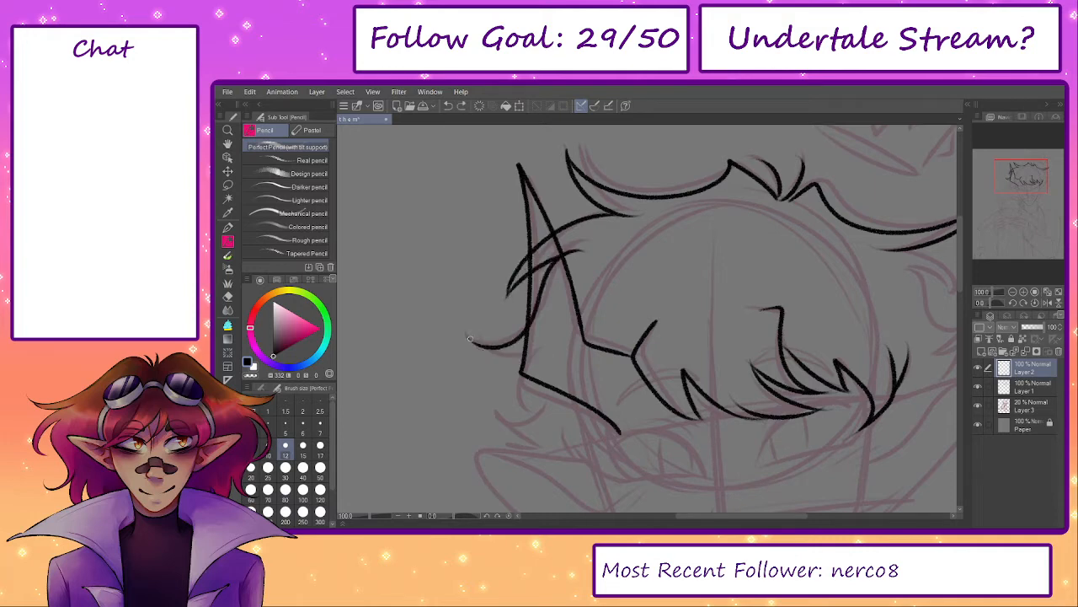
mouse_move(548, 369)
mouse_down()
mouse_move(528, 314)
mouse_move(497, 358)
mouse_up()
key(ctrl+z)
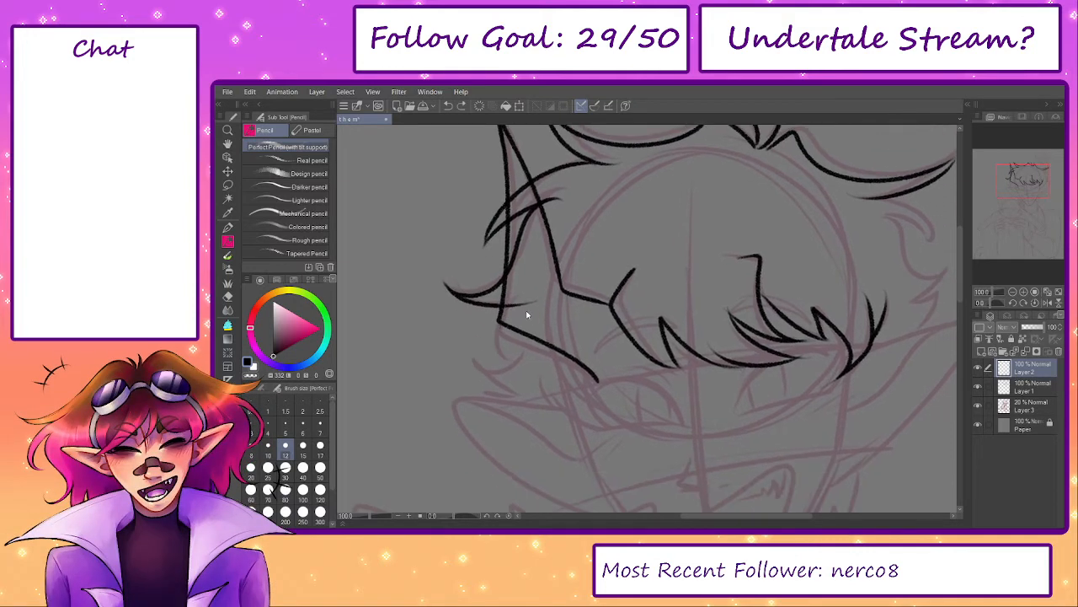
- Try to ink the lower left hair tuft beneath the outward-flicked lock
drag(532, 305, 503, 371)
key(ctrl+z)
drag(535, 303, 475, 361)
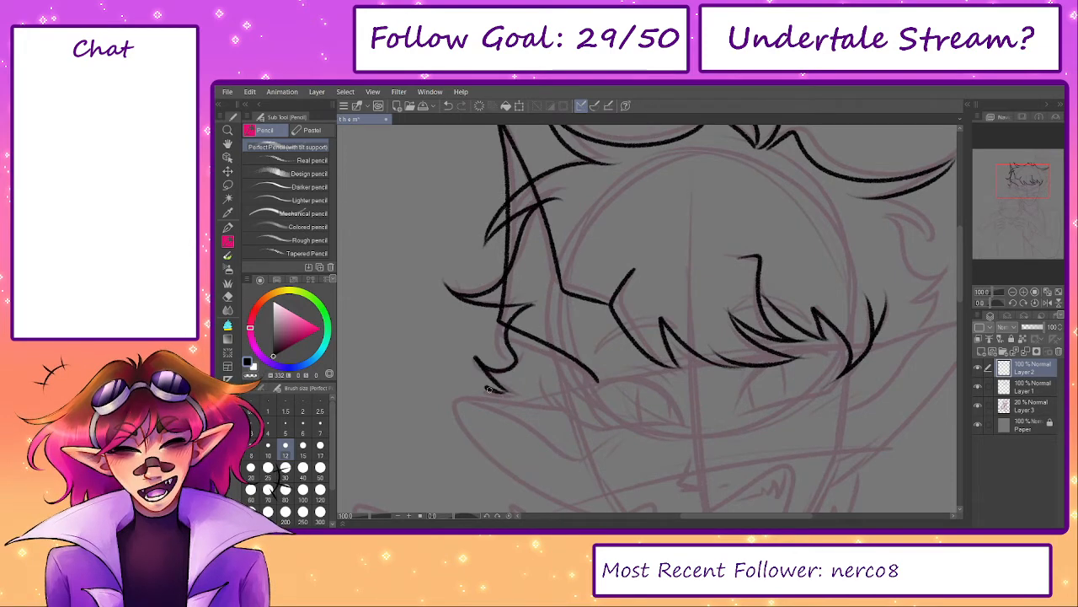
key(ctrl+z)
mouse_move(503, 318)
mouse_down()
mouse_move(505, 352)
mouse_move(730, 292)
mouse_move(806, 248)
mouse_move(709, 240)
mouse_move(778, 276)
mouse_up()
key(ctrl+z)
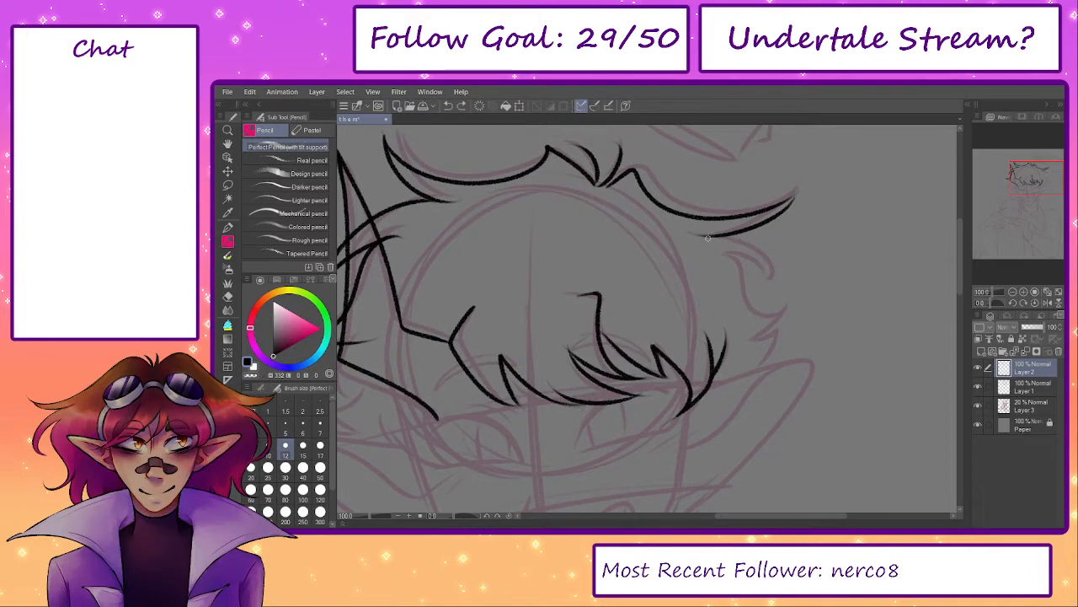
drag(709, 240, 759, 280)
key(ctrl+z)
key(ctrl+z)
mouse_move(706, 237)
mouse_down()
mouse_move(764, 271)
mouse_move(765, 257)
mouse_move(722, 274)
mouse_up()
key(ctrl+z)
key(ctrl+z)
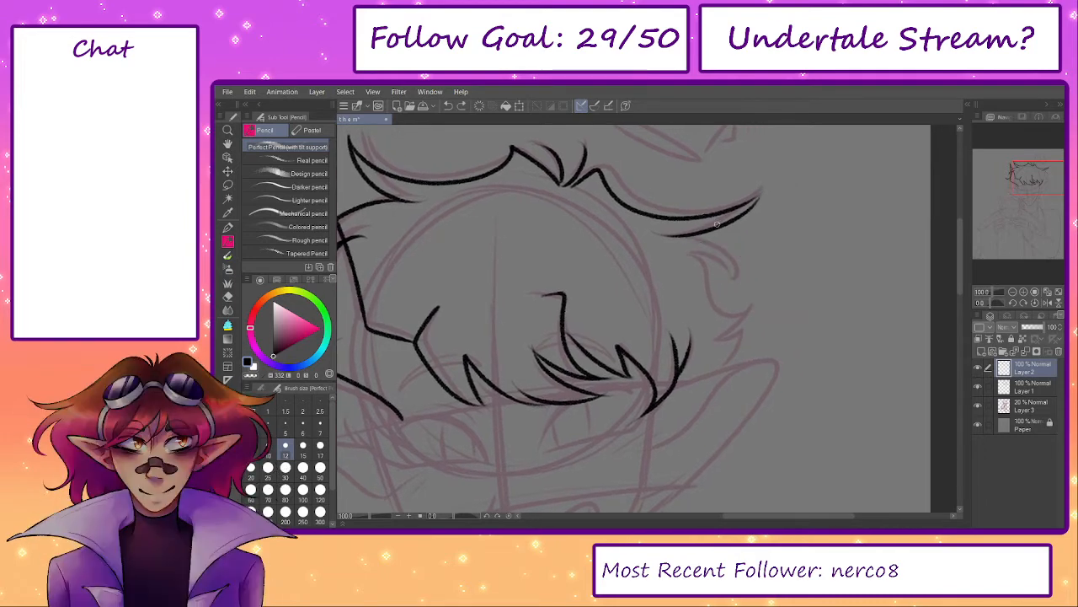
drag(681, 235, 739, 288)
key(ctrl+z)
- Ink the hair locks on the right side of the head, from under the top lock down to the ragged tips above the ear
click(1047, 303)
mouse_move(606, 239)
mouse_down()
mouse_move(582, 229)
mouse_move(540, 254)
mouse_move(537, 268)
mouse_move(563, 292)
mouse_move(558, 311)
mouse_up()
key(ctrl+z)
key(ctrl+z)
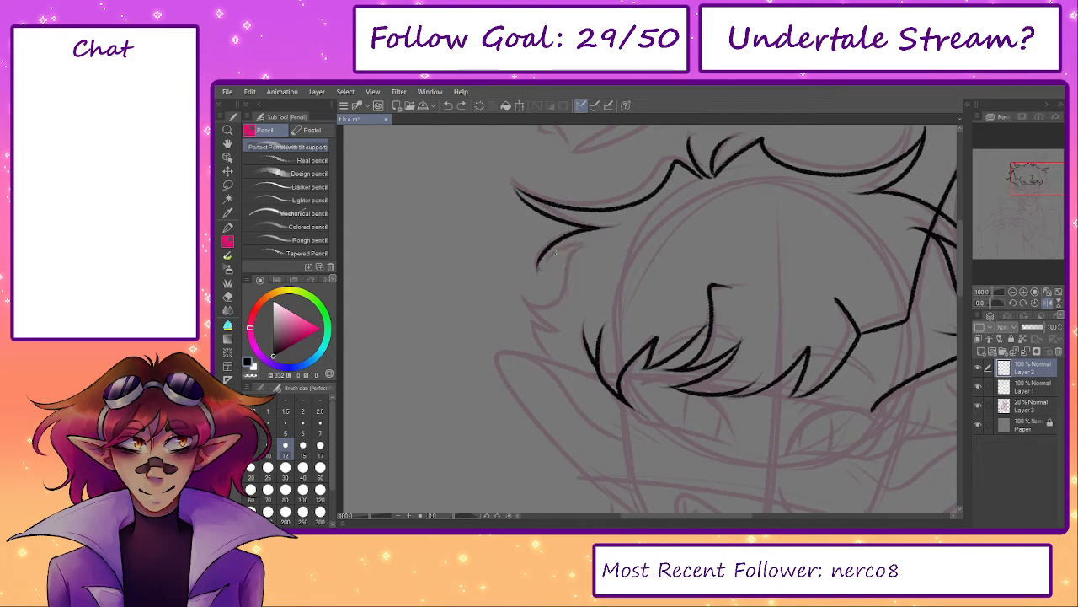
drag(578, 248, 531, 311)
key(ctrl+z)
mouse_move(580, 248)
mouse_down()
mouse_move(561, 295)
mouse_move(516, 305)
mouse_move(543, 333)
mouse_up()
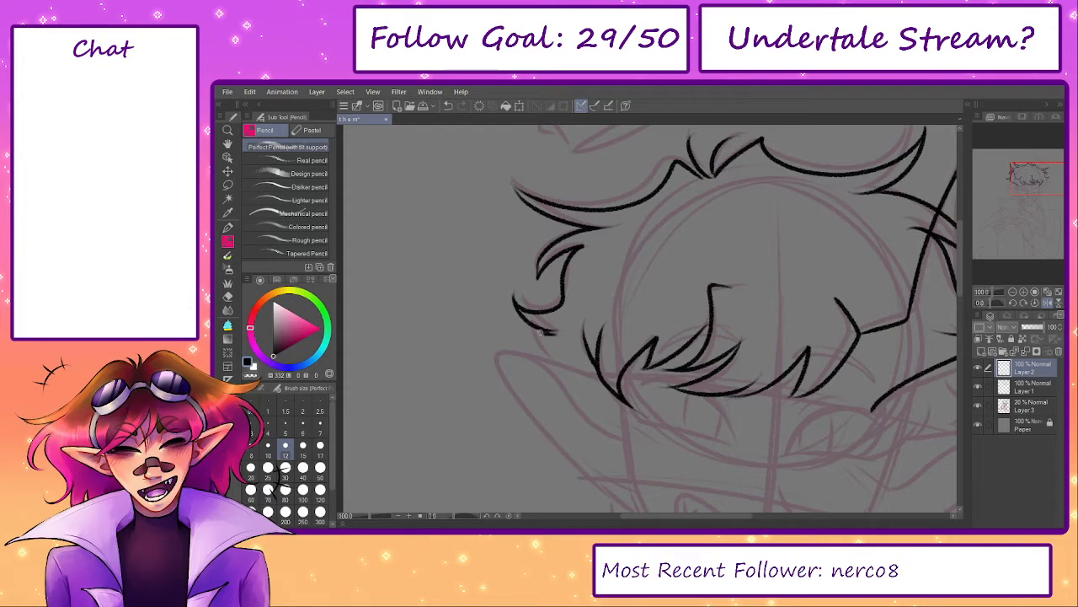
click(1047, 302)
- Ink the lower left hair tuft, running down from the spike's base to ragged points above the left ear
mouse_move(648, 327)
mouse_down()
mouse_move(710, 306)
mouse_move(710, 270)
mouse_up()
drag(487, 262, 461, 307)
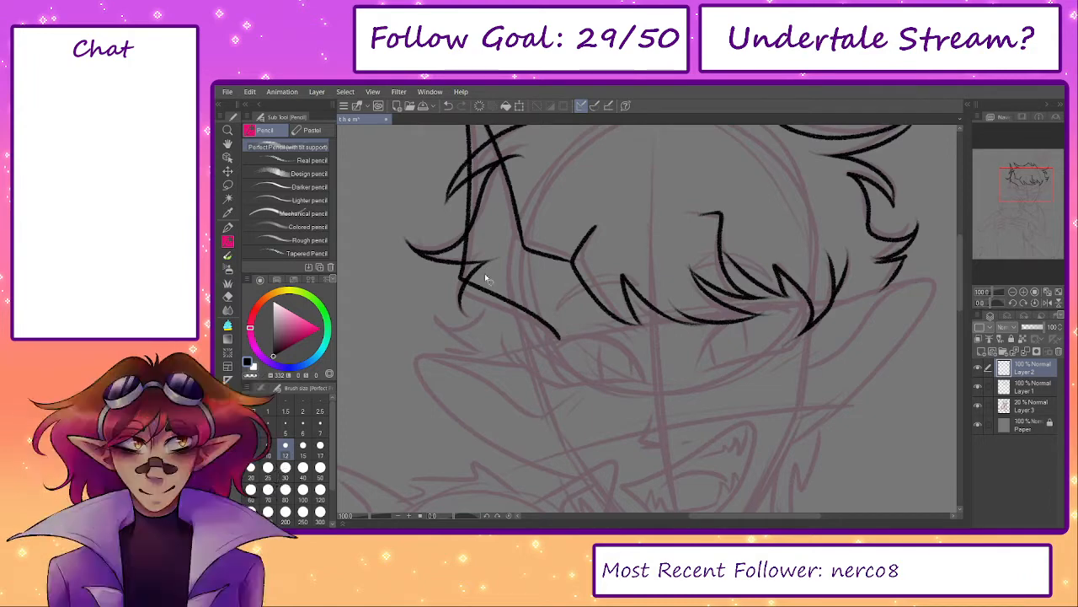
key(ctrl+z)
key(ctrl+z)
mouse_move(489, 260)
mouse_down()
mouse_move(467, 321)
mouse_move(431, 316)
mouse_move(463, 326)
mouse_move(449, 349)
mouse_up()
key(ctrl+z)
drag(450, 348, 491, 367)
drag(754, 381, 715, 439)
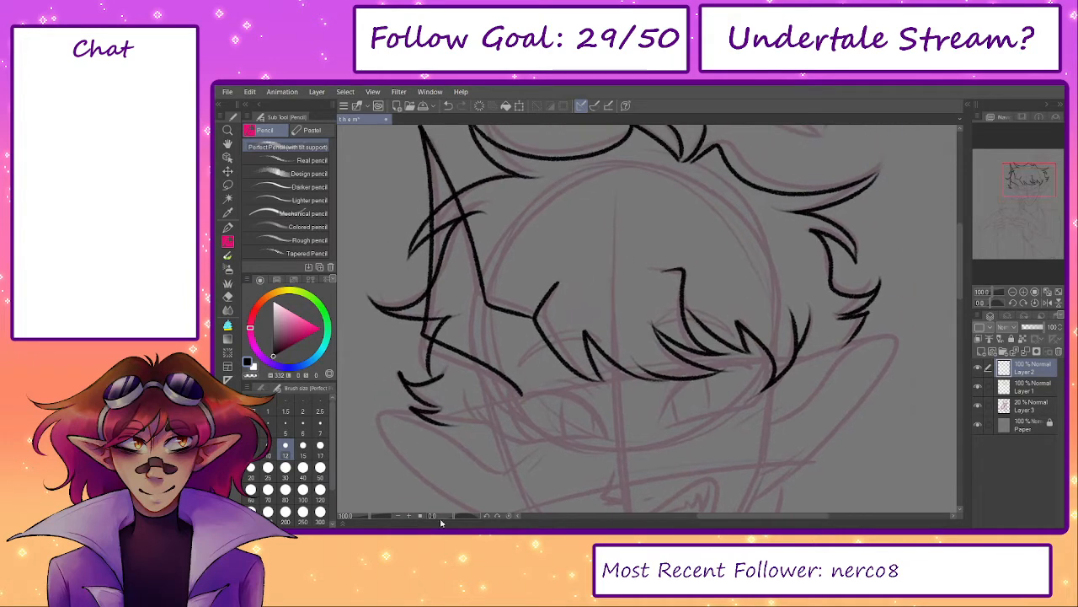
- Add a new layer at the top of the stack and make Layer 2 active again, checking what it contains
click(978, 405)
click(978, 405)
click(980, 350)
drag(686, 409, 711, 312)
click(1023, 390)
click(978, 387)
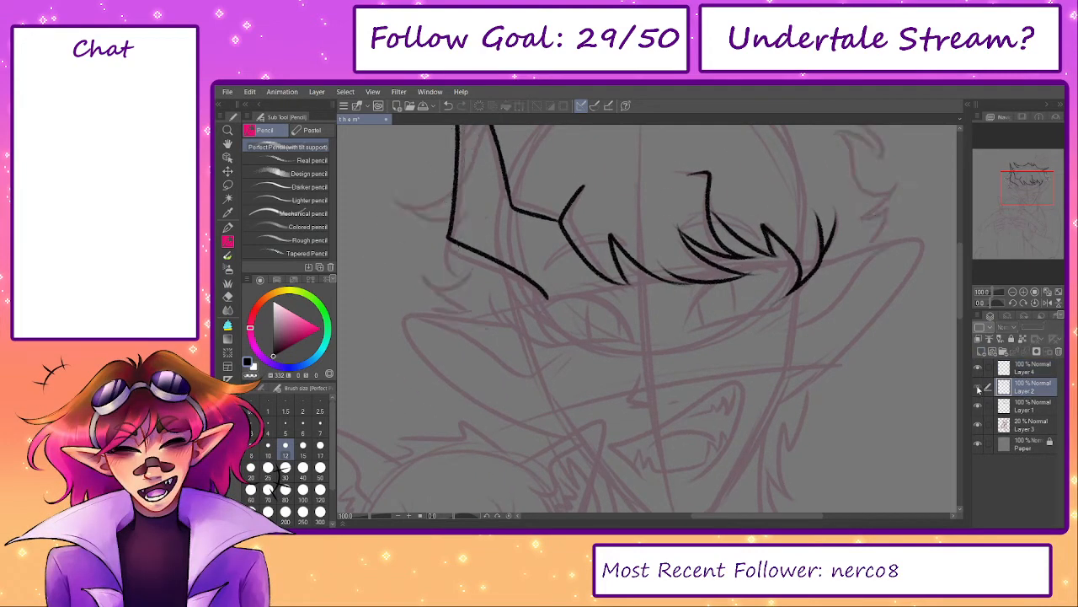
click(978, 386)
- Try to ink a pointed side lock beside the left eye with short strands behind it
drag(532, 263, 556, 319)
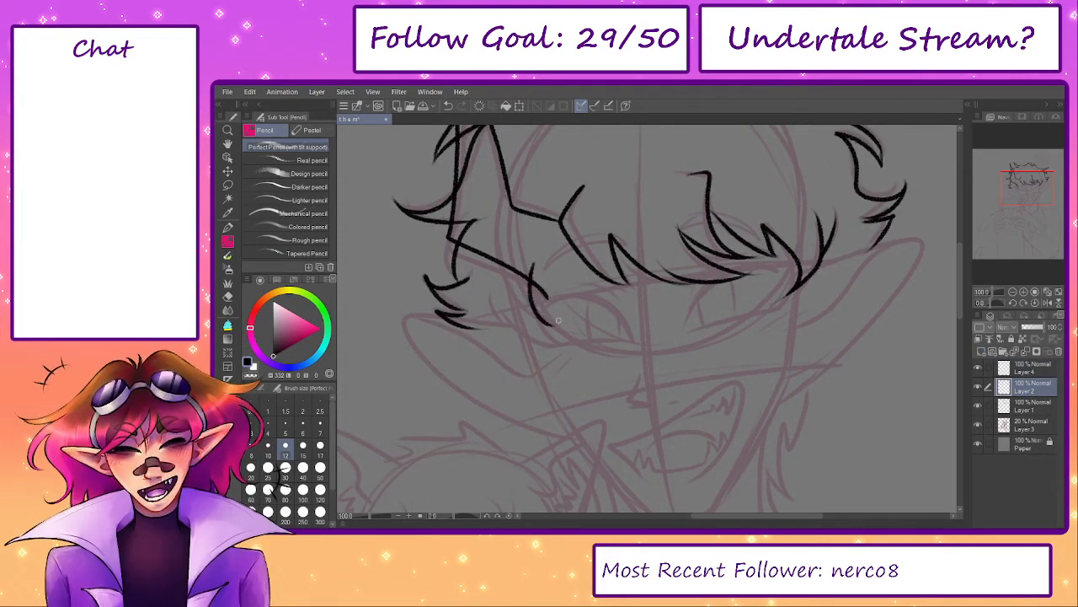
drag(481, 293, 516, 326)
key(ctrl+z)
key(ctrl+z)
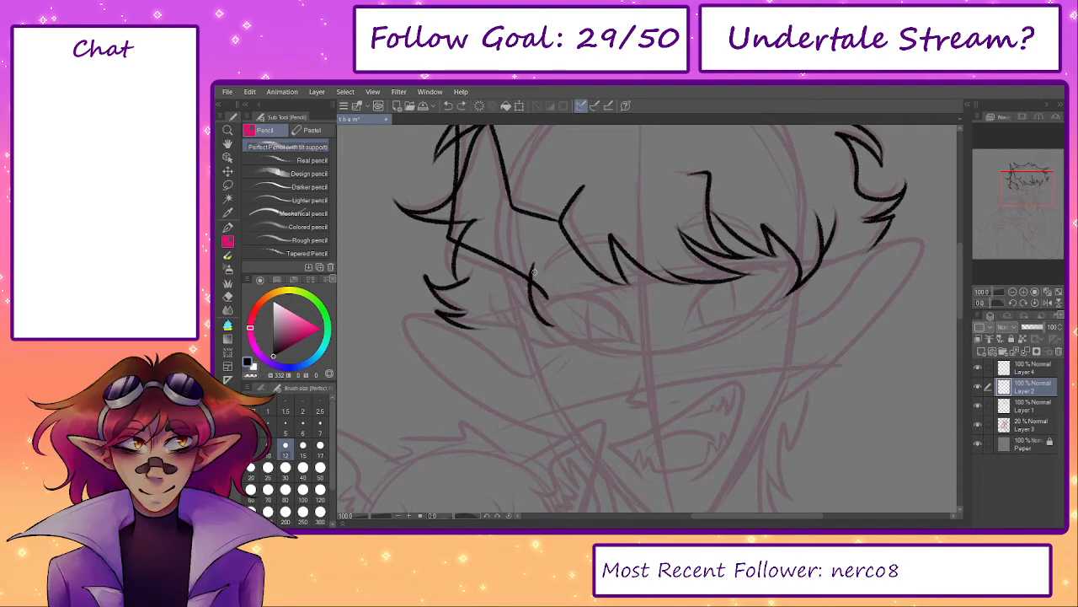
key(ctrl+z)
key(ctrl+z)
mouse_move(535, 274)
mouse_down()
mouse_move(536, 325)
mouse_move(546, 325)
mouse_move(492, 293)
mouse_move(515, 325)
mouse_up()
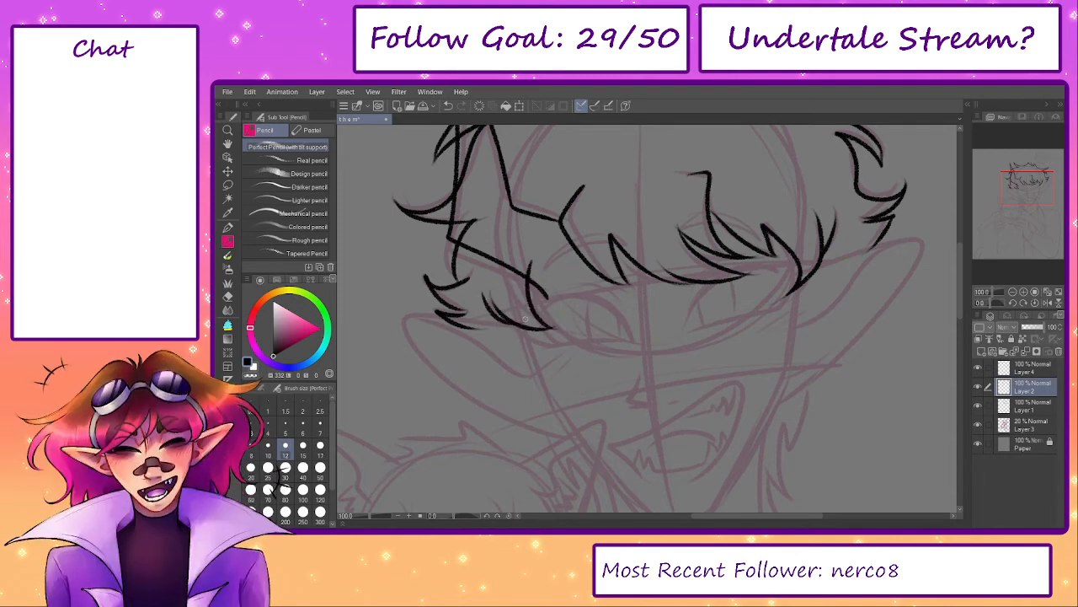
key(ctrl+z)
key(ctrl+z)
key(ctrl+z)
mouse_move(531, 270)
mouse_down()
mouse_move(561, 342)
mouse_move(567, 333)
mouse_up()
key(ctrl+z)
mouse_move(534, 263)
mouse_down()
mouse_move(558, 320)
mouse_move(543, 322)
mouse_move(560, 327)
mouse_up()
key(ctrl+z)
mouse_move(552, 328)
mouse_down()
mouse_move(485, 300)
mouse_move(544, 328)
mouse_move(496, 298)
mouse_up()
key(ctrl+z)
key(ctrl+z)
key(ctrl+z)
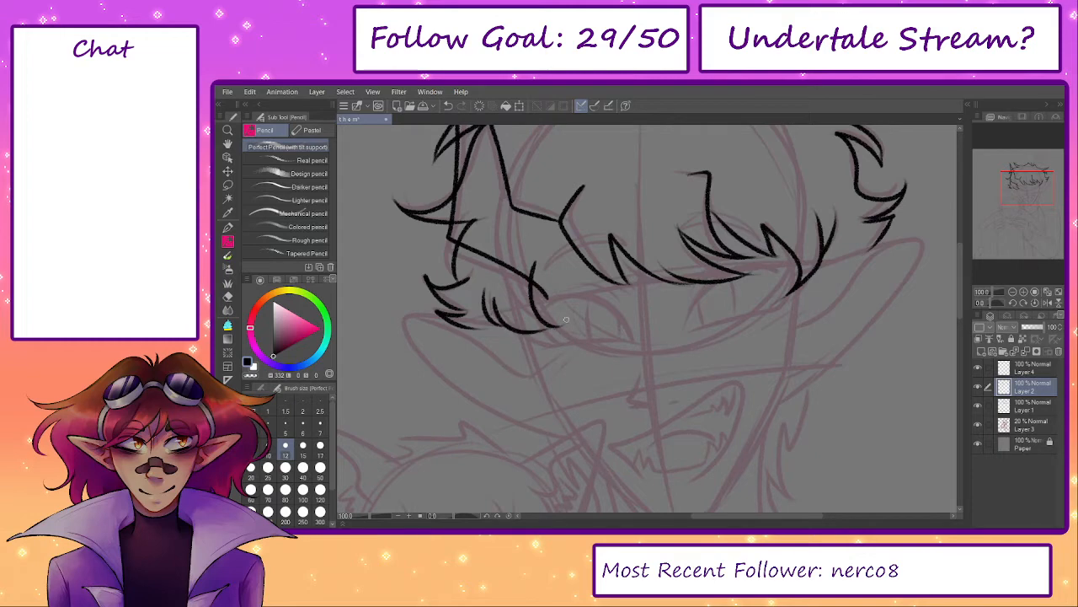
- Try again to shape the side lock between the lower left tuft and the left eye
drag(840, 381, 832, 413)
key(ctrl+z)
key(ctrl+z)
key(ctrl+z)
mouse_move(480, 310)
mouse_down()
mouse_move(489, 354)
mouse_move(544, 360)
mouse_move(479, 337)
mouse_move(537, 349)
mouse_up()
key(ctrl+z)
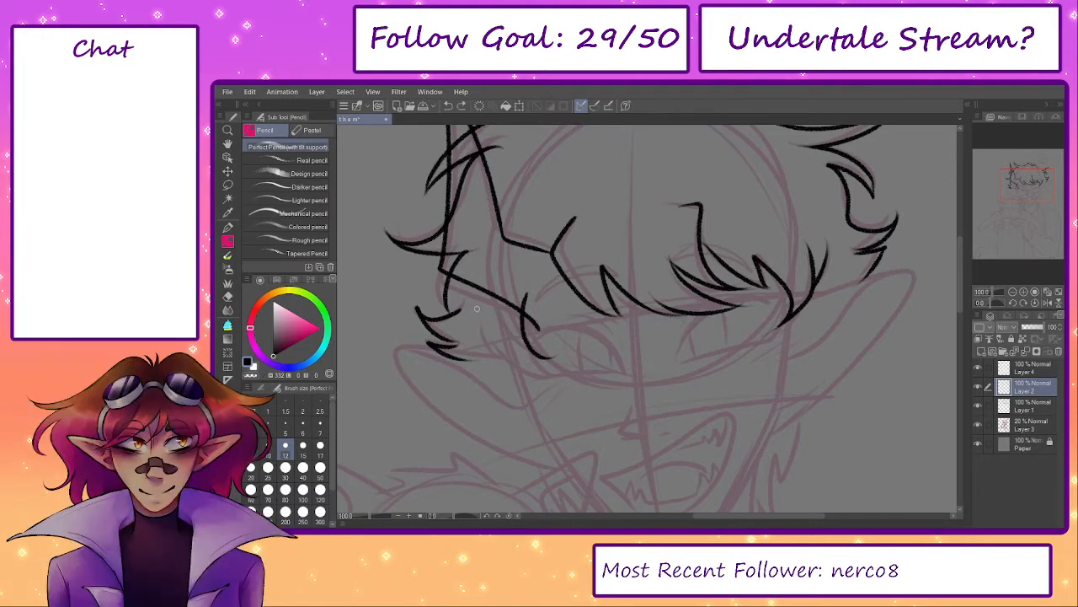
mouse_move(477, 308)
mouse_down()
mouse_move(545, 358)
mouse_move(489, 339)
mouse_move(546, 359)
mouse_up()
key(ctrl+z)
key(ctrl+z)
key(ctrl+z)
mouse_move(530, 297)
mouse_down()
mouse_move(516, 338)
mouse_move(541, 361)
mouse_up()
key(ctrl+z)
key(ctrl+z)
drag(478, 307, 546, 359)
key(ctrl+z)
key(ctrl+z)
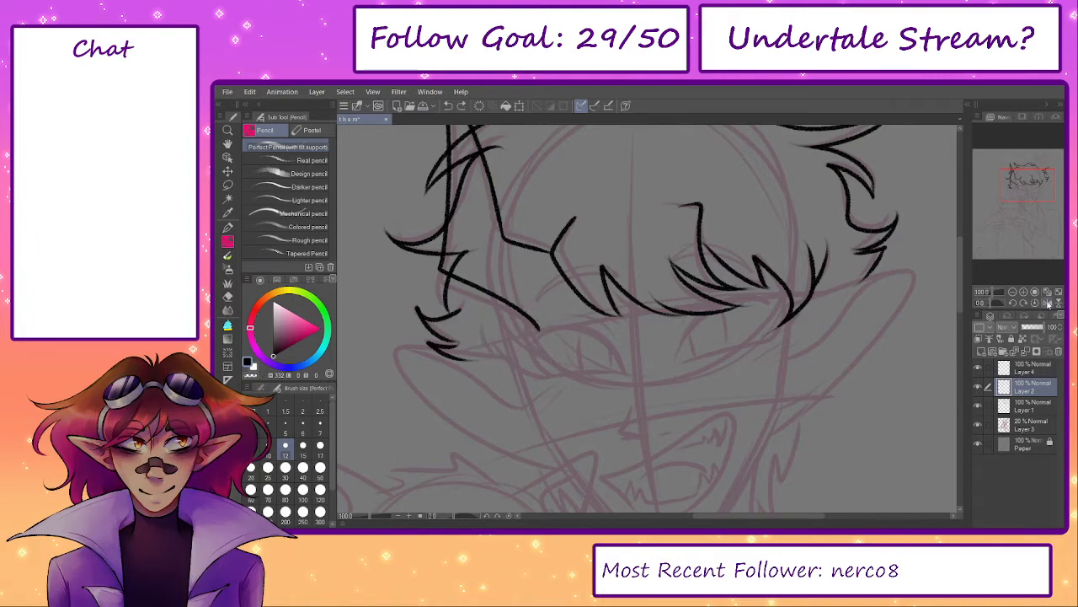
- Try drawing the side lock beside the left eye with the canvas view mirrored
click(1048, 303)
key(ctrl+z)
mouse_move(740, 338)
mouse_down()
mouse_move(714, 356)
mouse_move(781, 336)
mouse_up()
key(ctrl+z)
mouse_move(713, 358)
mouse_down()
mouse_move(769, 345)
mouse_move(779, 310)
mouse_move(775, 354)
mouse_up()
key(ctrl+z)
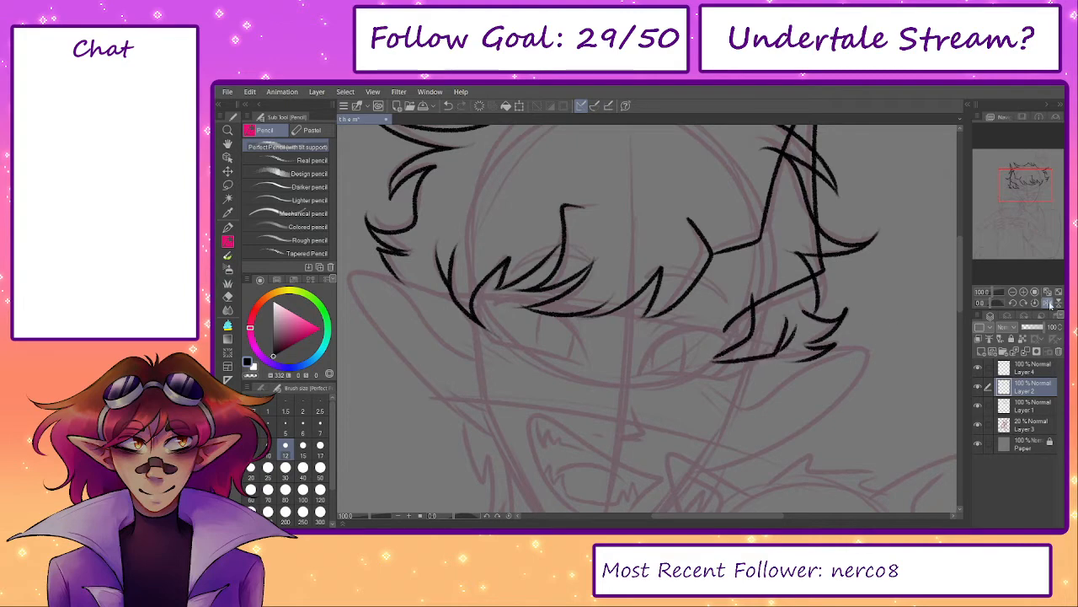
click(1048, 303)
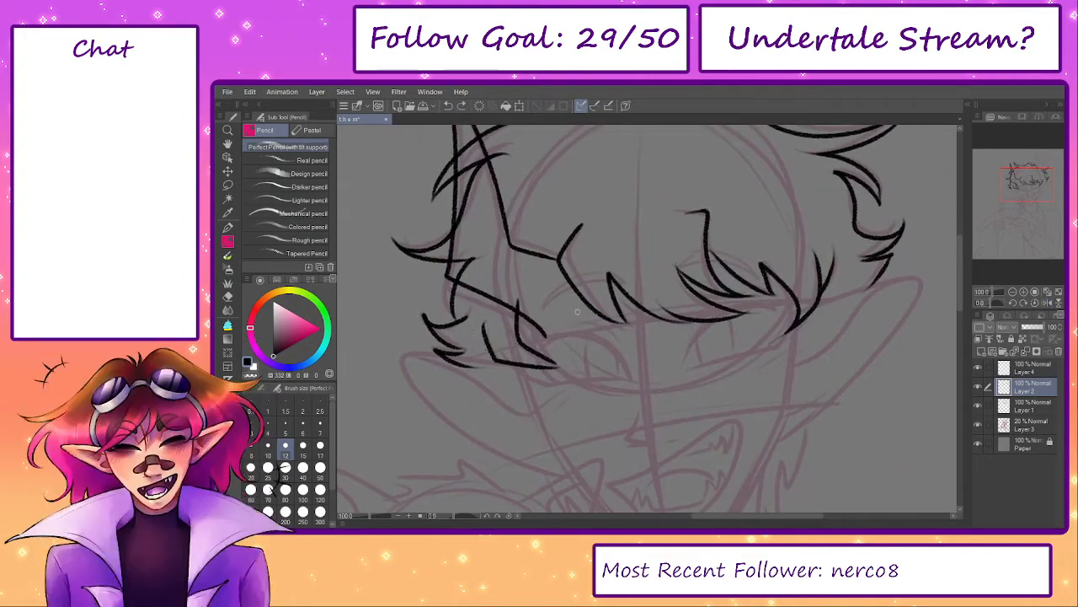
key(ctrl+z)
key(ctrl+z)
- Ink the side lock beside the left eye as a short curved strand leading into one pointed tip
mouse_move(521, 299)
mouse_down()
mouse_move(566, 366)
mouse_move(493, 343)
mouse_up()
key(ctrl+z)
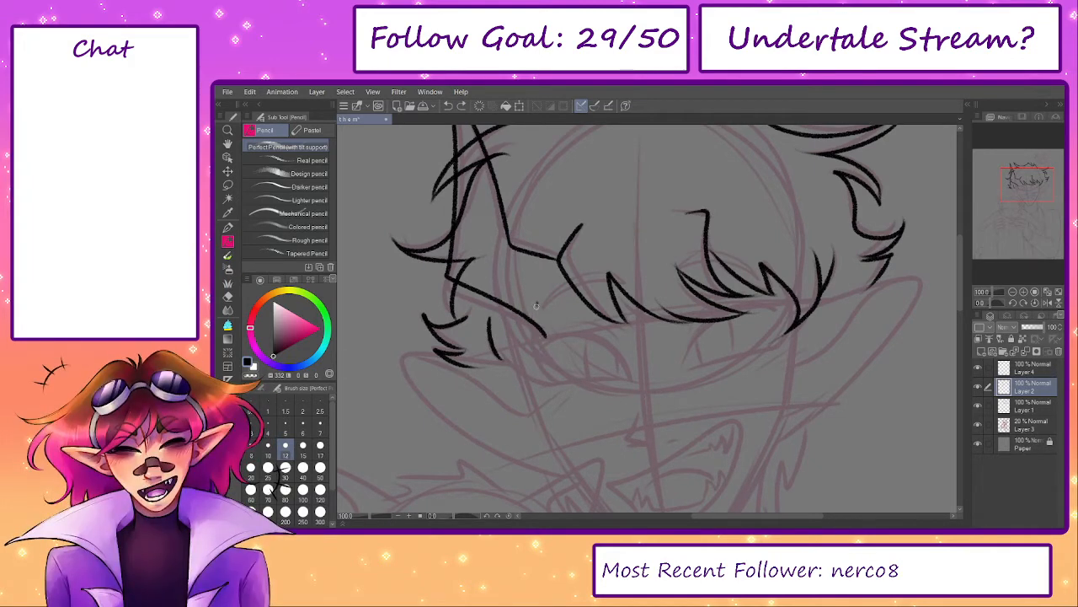
drag(535, 304, 566, 376)
key(ctrl+z)
drag(536, 305, 571, 373)
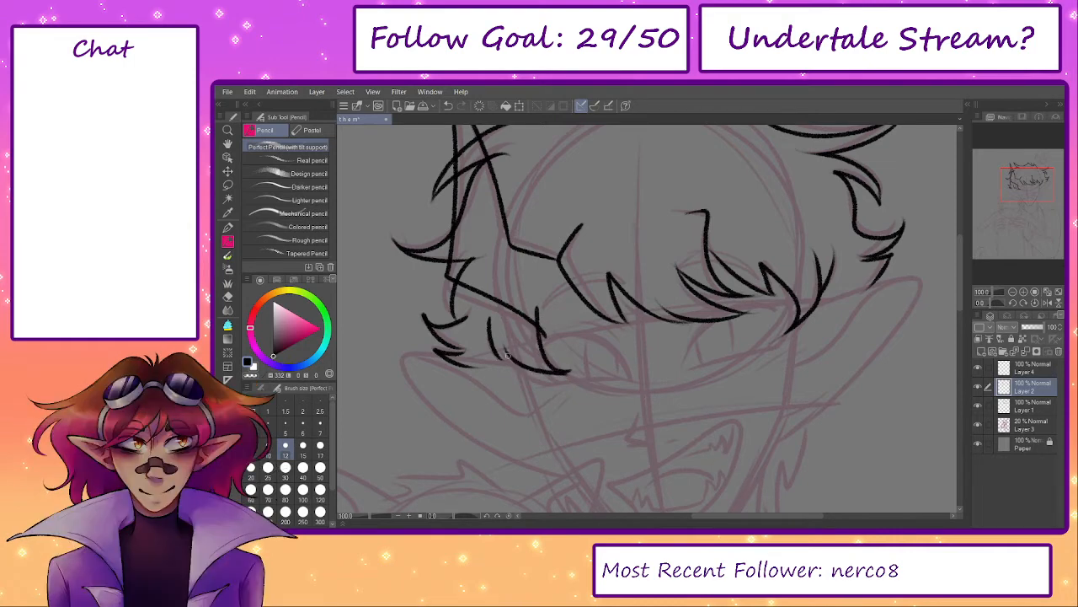
key(ctrl+z)
mouse_move(538, 310)
mouse_down()
mouse_move(561, 370)
mouse_move(504, 351)
mouse_up()
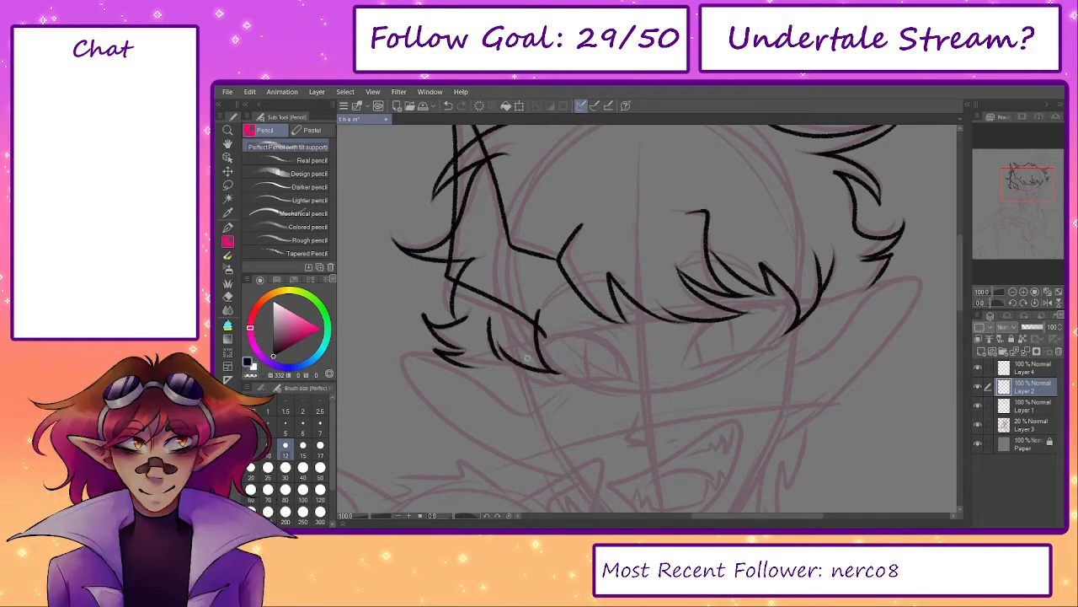
mouse_move(630, 379)
mouse_down()
mouse_move(549, 370)
mouse_move(647, 445)
mouse_move(768, 450)
mouse_move(763, 415)
mouse_up()
- Switch to the empty top layer and ink the left edge of the face from the side lock down the cheek
click(977, 387)
click(977, 386)
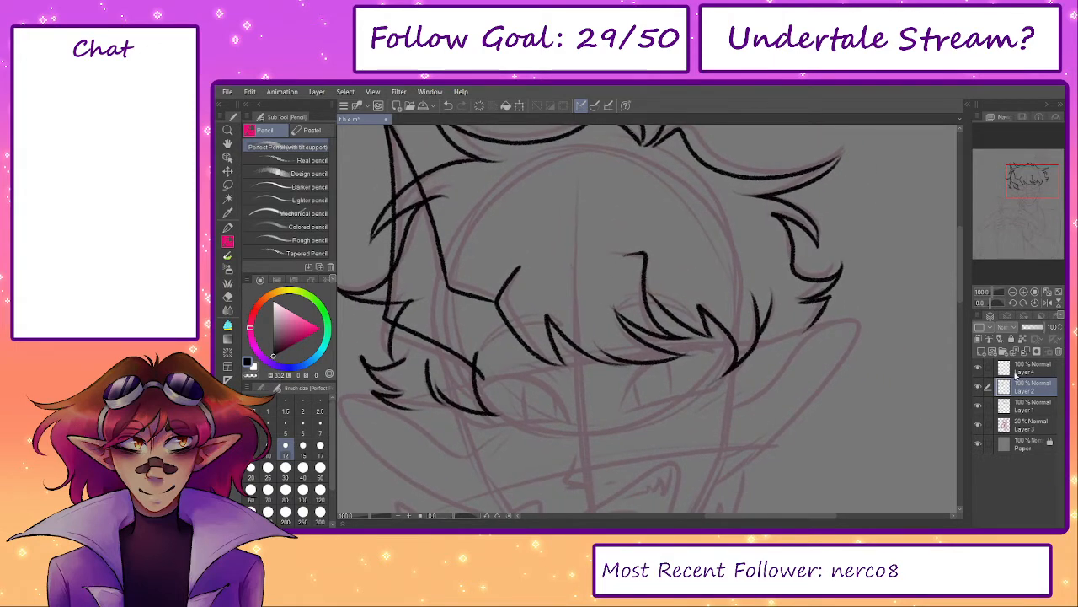
click(1015, 373)
drag(654, 450, 689, 321)
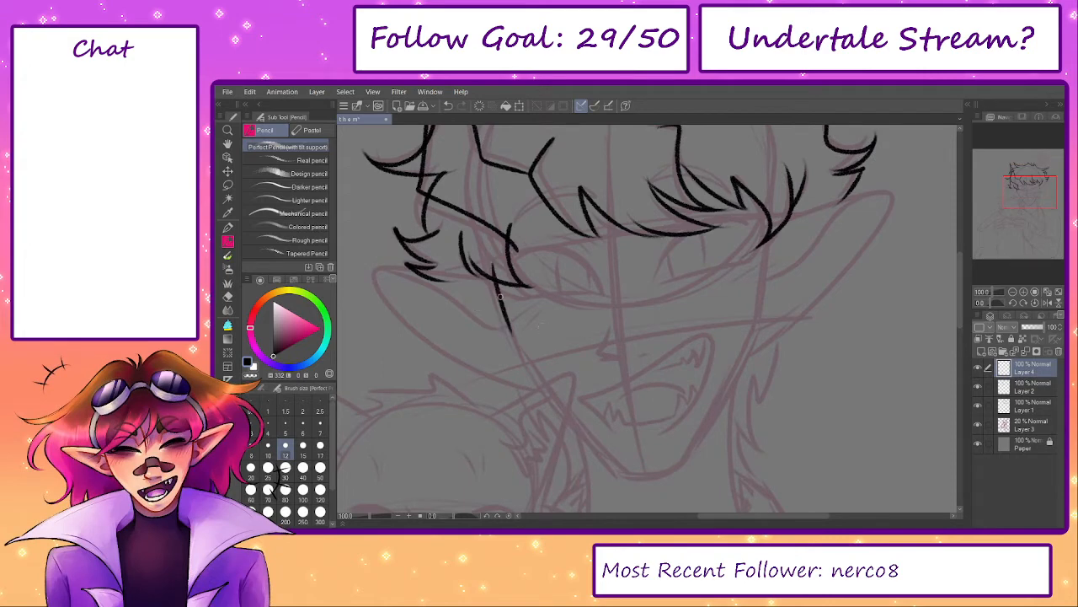
mouse_move(490, 256)
mouse_down()
mouse_move(520, 350)
mouse_move(555, 405)
mouse_move(520, 343)
mouse_move(526, 364)
mouse_move(605, 455)
mouse_up()
key(ctrl+z)
key(ctrl+z)
key(ctrl+z)
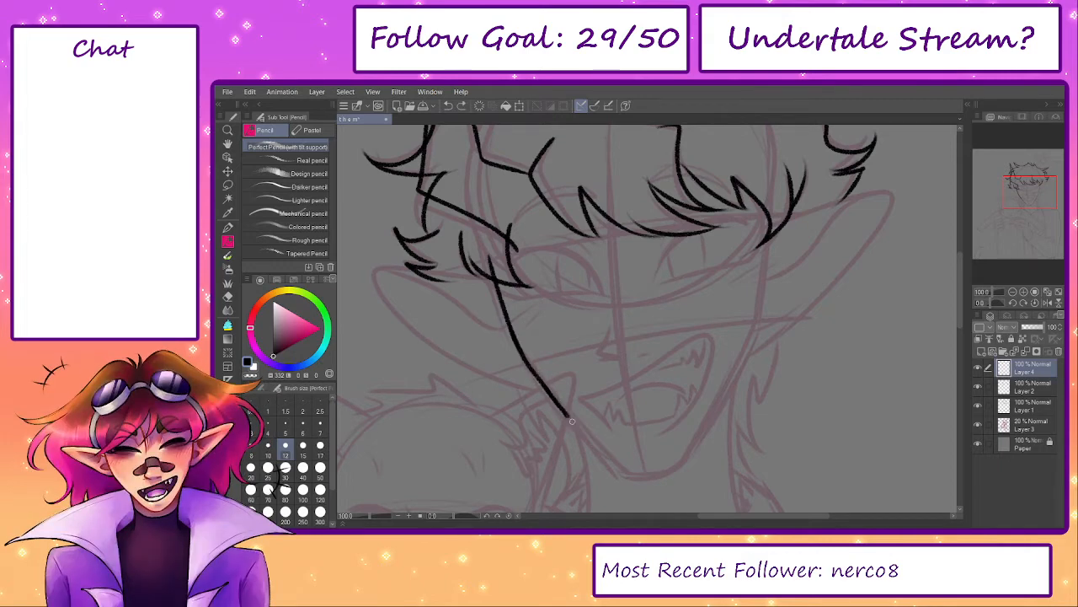
- Extend the left jawline down to the point of the chin
drag(572, 422, 615, 468)
key(ctrl+z)
mouse_move(546, 387)
mouse_down()
mouse_move(617, 467)
mouse_move(678, 458)
mouse_up()
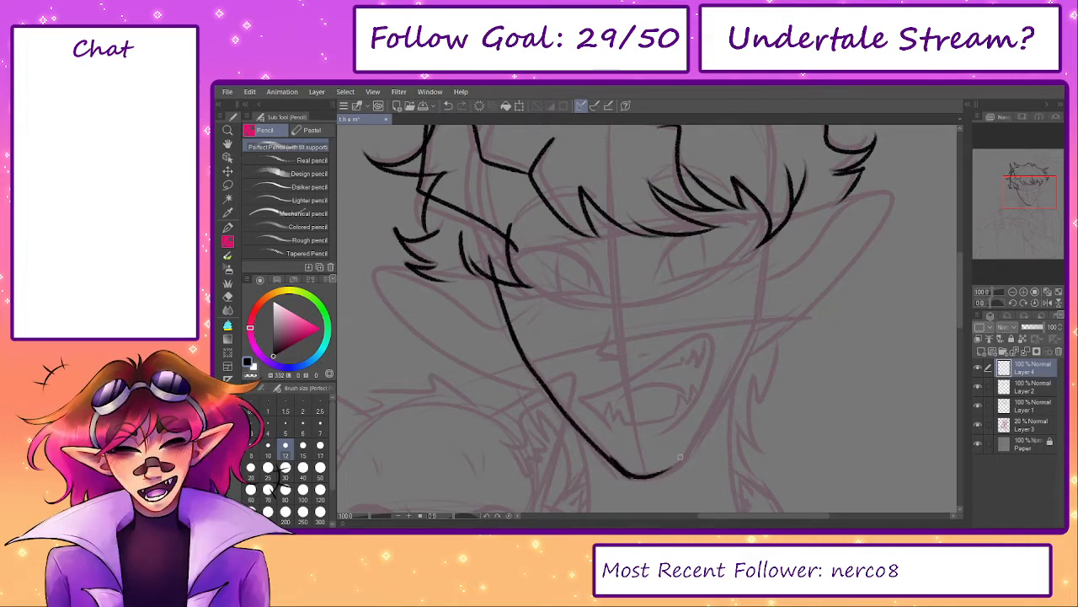
key(ctrl+z)
drag(613, 464, 689, 471)
key(ctrl+z)
drag(615, 465, 676, 465)
key(ctrl+z)
- Ink the right edge of the face from the bangs down to the cheek
drag(777, 211, 763, 329)
key(ctrl+z)
key(ctrl+z)
key(ctrl+z)
mouse_move(777, 212)
mouse_down()
mouse_move(759, 341)
mouse_move(763, 324)
mouse_move(697, 451)
mouse_up()
key(ctrl+z)
key(ctrl+z)
drag(763, 329, 698, 451)
key(ctrl+z)
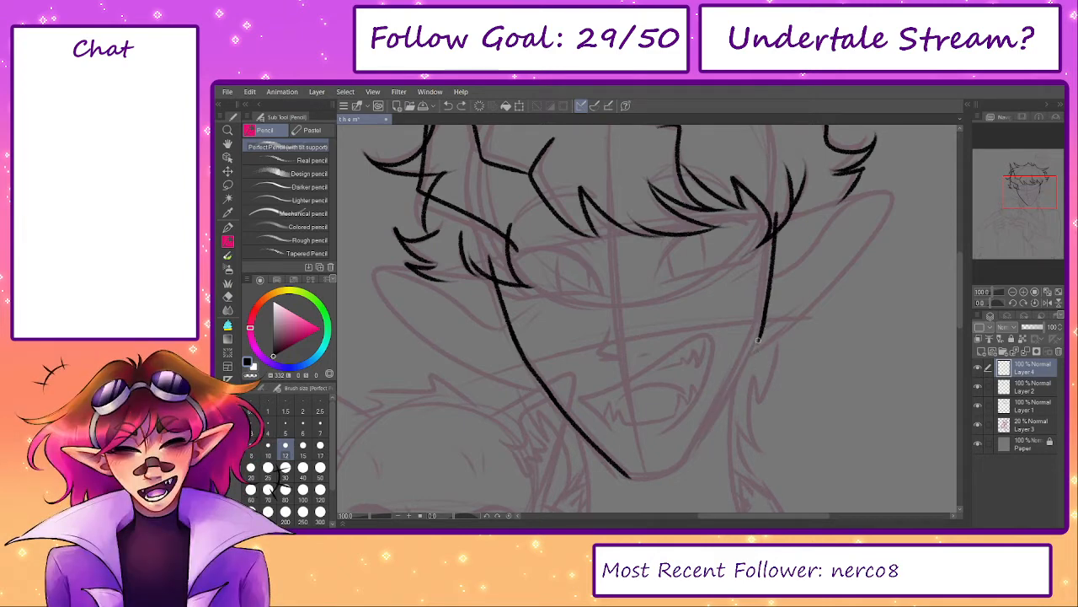
- Ink the lower right jawline from the cheek toward the chin and join it with the chin's bottom curve
drag(761, 337, 691, 455)
key(ctrl+z)
mouse_move(758, 334)
mouse_down()
mouse_move(702, 454)
mouse_move(677, 470)
mouse_move(626, 468)
mouse_move(697, 464)
mouse_up()
key(ctrl+z)
key(ctrl+z)
drag(624, 473, 670, 475)
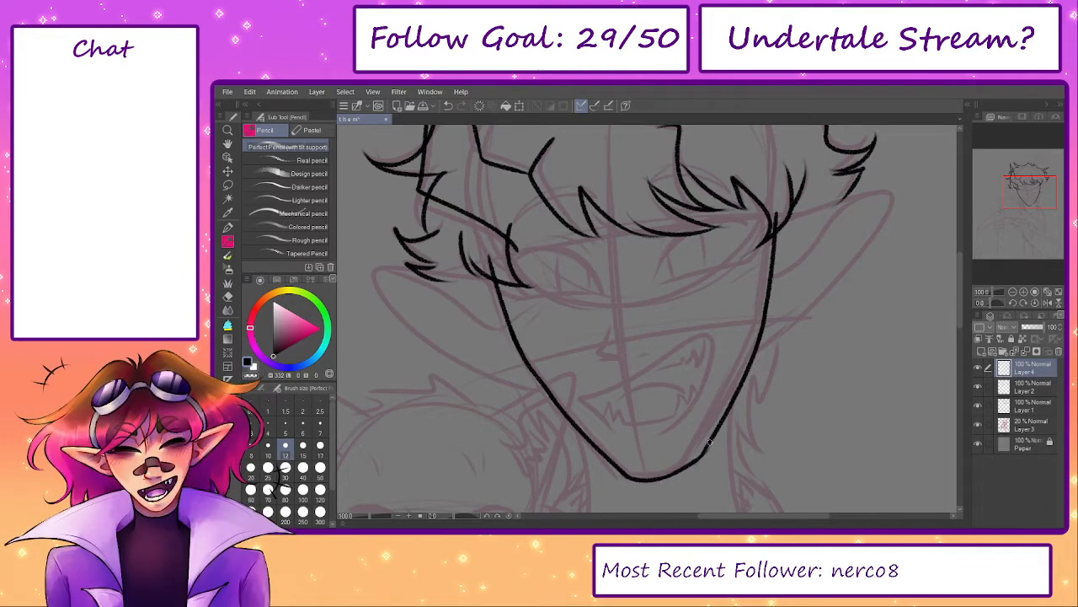
- Erase the join between the chin and the right jaw and redraw the chin's bottom curve
key(e)
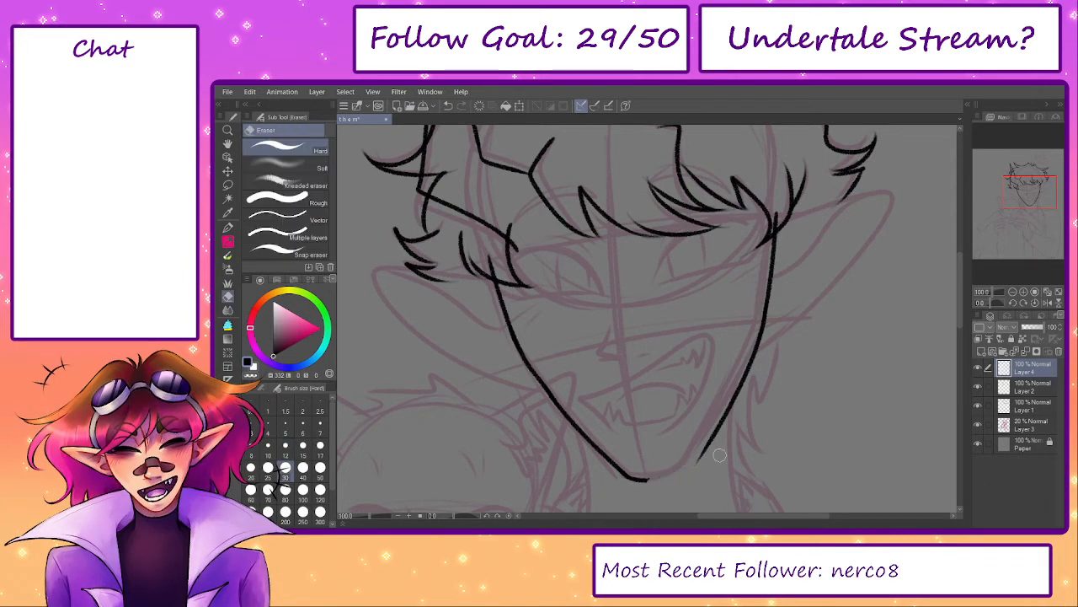
key(p)
mouse_move(636, 478)
mouse_down()
mouse_move(682, 476)
mouse_move(718, 431)
mouse_up()
key(e)
key(p)
key(ctrl+z)
key(ctrl+z)
drag(689, 471, 716, 435)
key(ctrl+z)
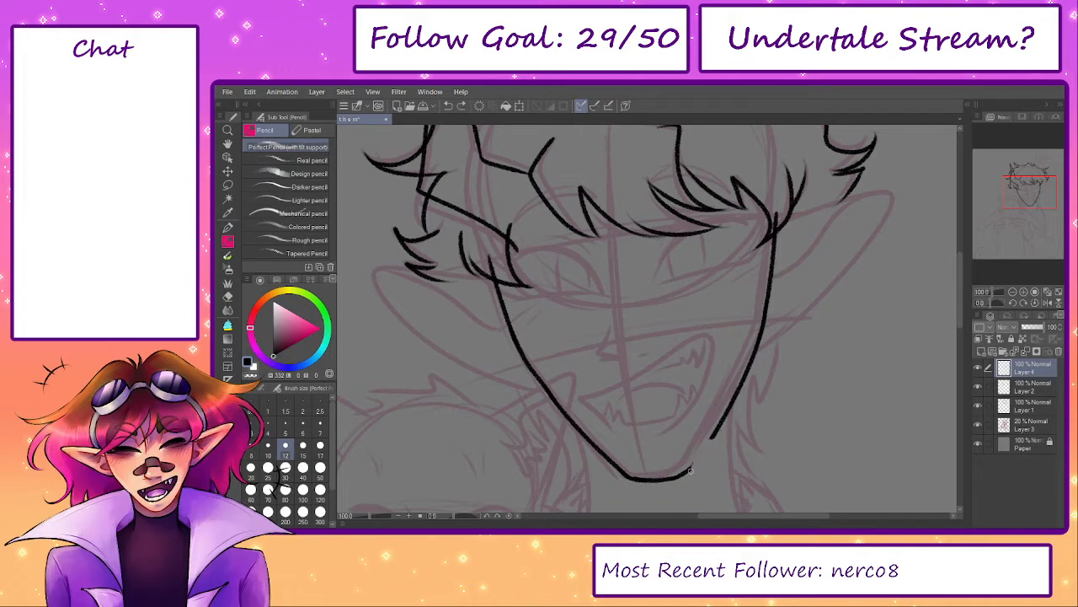
- Rework the chin's right corner with a flatter bottom and close it onto the right jawline
key(ctrl+z)
mouse_move(689, 470)
mouse_down()
mouse_move(718, 426)
mouse_move(690, 469)
mouse_up()
key(ctrl+z)
mouse_move(687, 470)
mouse_down()
mouse_move(721, 427)
mouse_move(672, 477)
mouse_up()
key(ctrl+z)
key(ctrl+z)
key(ctrl+z)
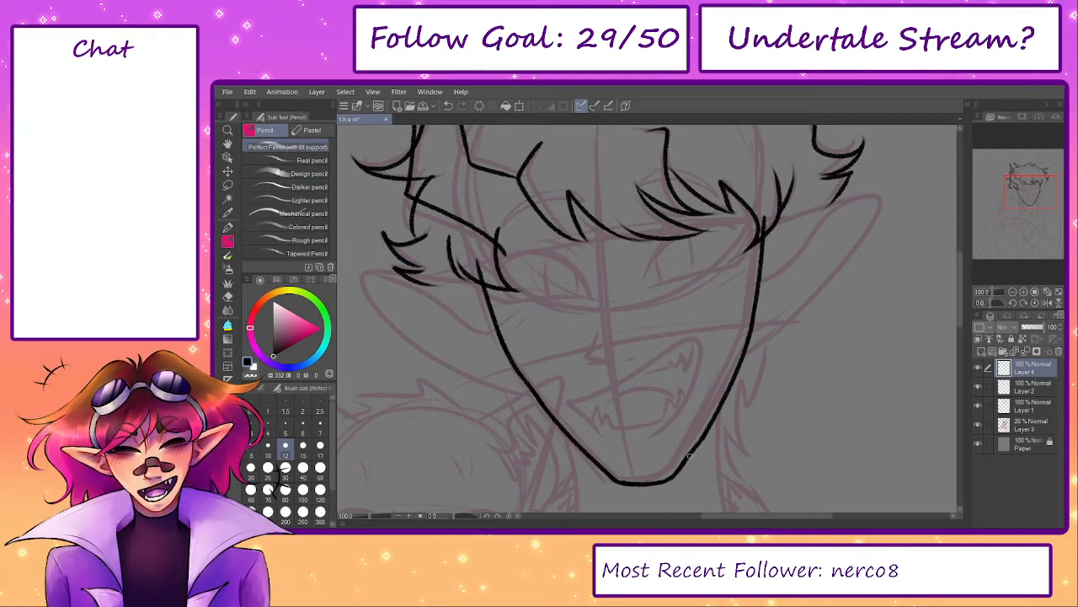
- Ink the pointed right ear's outline from the hair at the temple out to the tip and back to the jaw
drag(673, 379, 696, 416)
drag(775, 409, 801, 373)
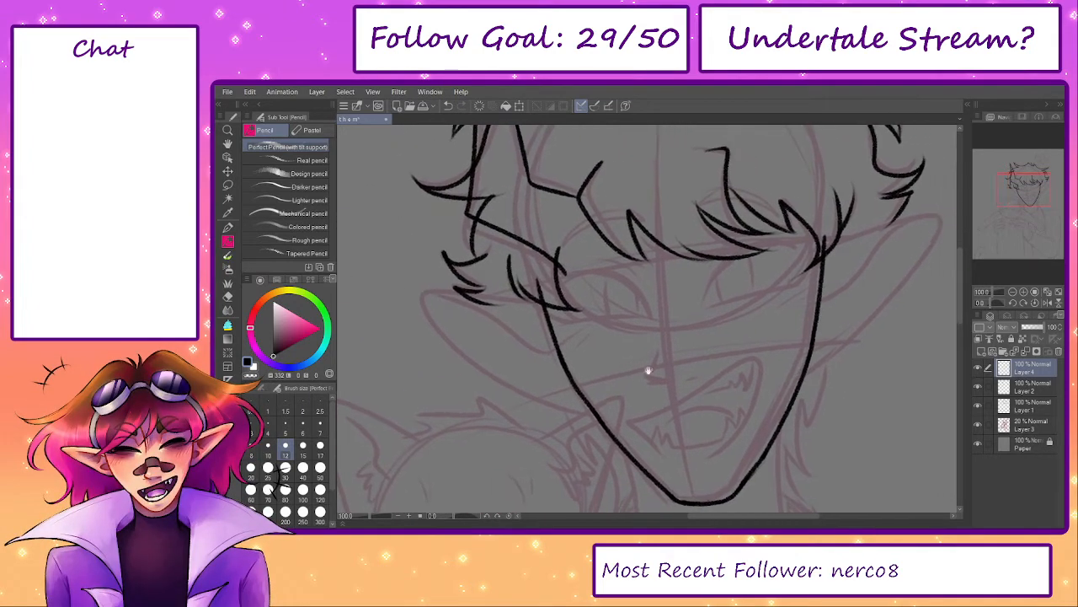
drag(650, 369, 682, 405)
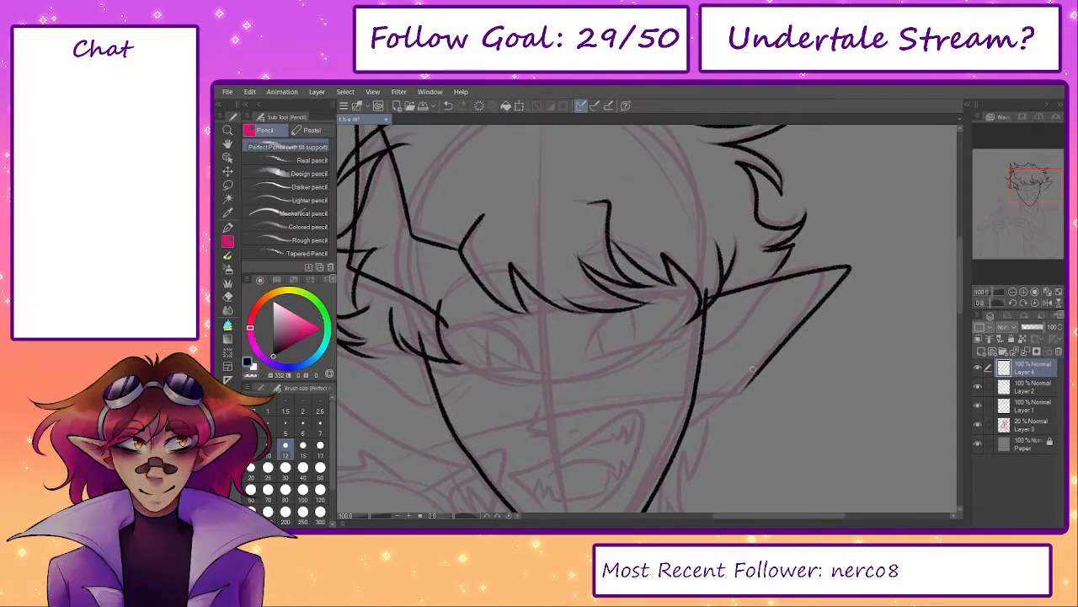
drag(709, 300, 695, 431)
key(ctrl+z)
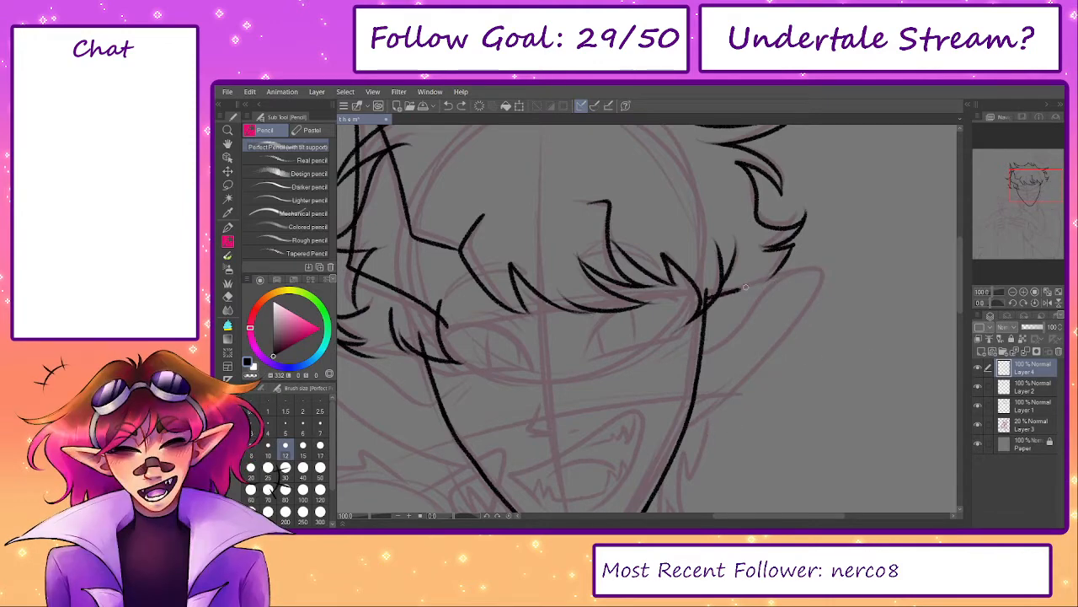
drag(744, 287, 712, 409)
key(ctrl+z)
drag(712, 298, 698, 416)
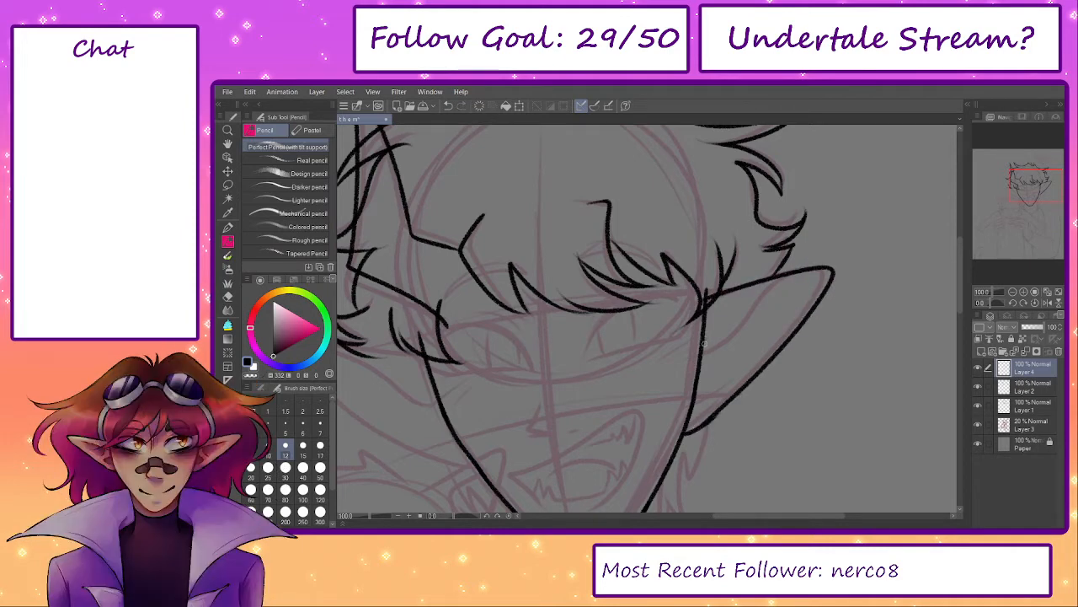
- Ink the right ear's inner fold as a curve from the face edge up to the ear's upper outline
key(ctrl+z)
drag(705, 344, 792, 274)
key(ctrl+z)
drag(706, 352, 790, 274)
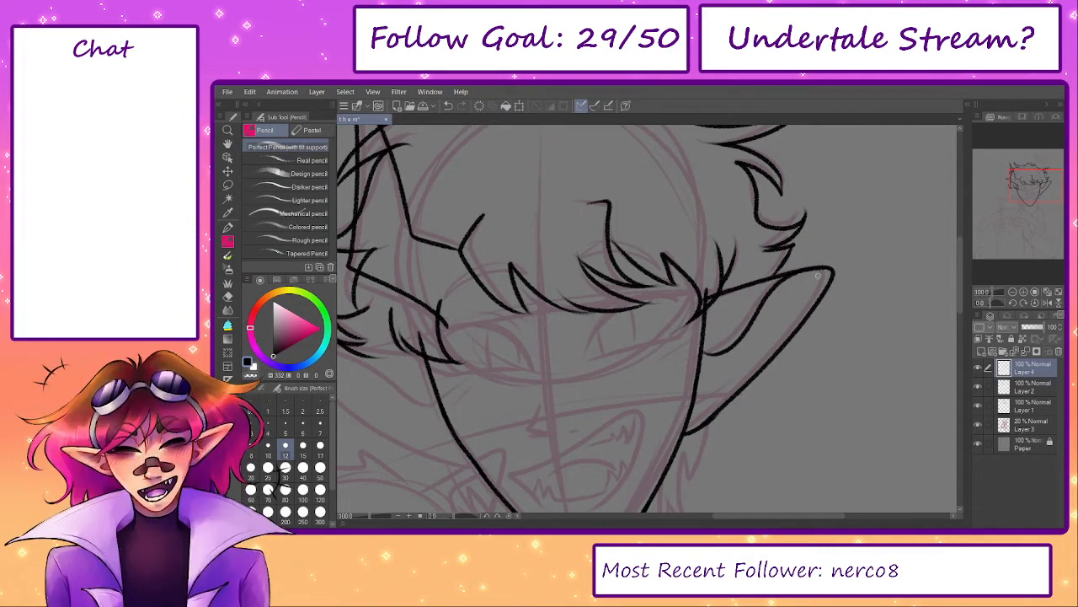
- Flip the canvas view horizontally and ink the pointed left ear's outline from the hair to the tip and back to the jaw
mouse_move(554, 390)
mouse_down()
mouse_move(635, 354)
mouse_move(760, 328)
mouse_up()
mouse_move(627, 293)
mouse_down()
mouse_move(536, 291)
mouse_move(596, 369)
mouse_up()
key(ctrl+z)
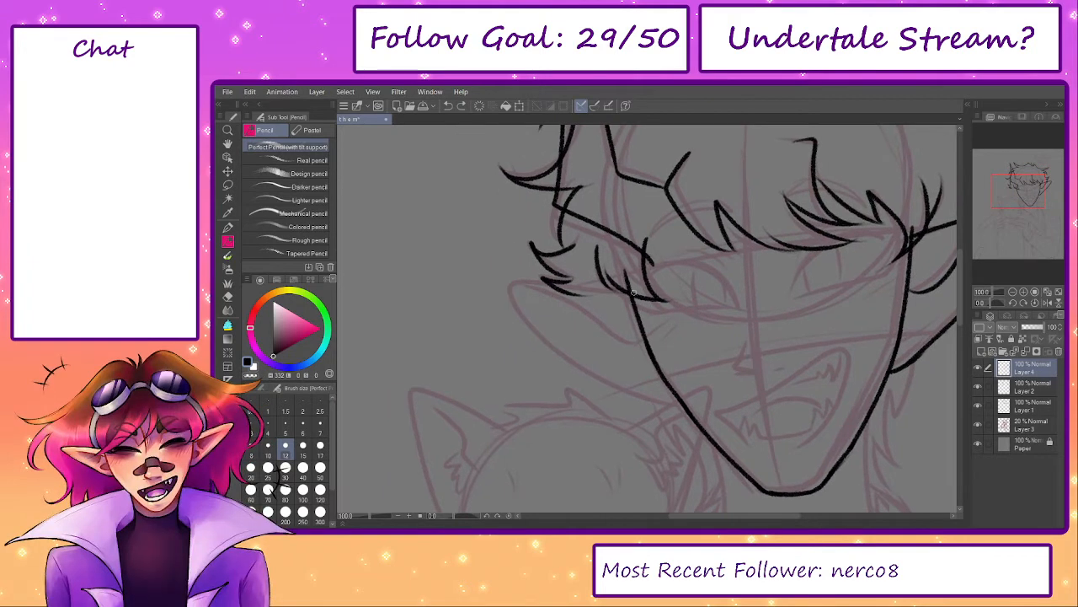
mouse_move(861, 333)
mouse_down()
mouse_move(740, 361)
mouse_move(718, 337)
mouse_move(705, 418)
mouse_up()
click(1047, 303)
key(ctrl+z)
mouse_move(727, 302)
mouse_down()
mouse_move(798, 309)
mouse_move(712, 425)
mouse_up()
key(ctrl+z)
drag(726, 300, 693, 412)
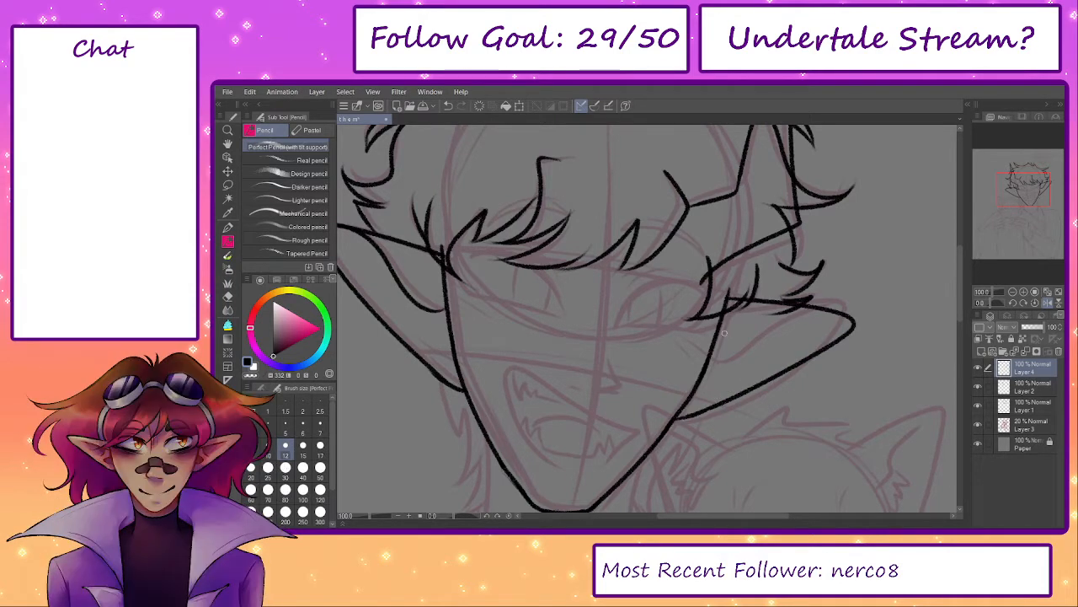
- Ink the left ear's inner fold from the face edge toward the tip, and flip the canvas view back
drag(717, 351, 843, 318)
key(ctrl+z)
drag(716, 350, 848, 327)
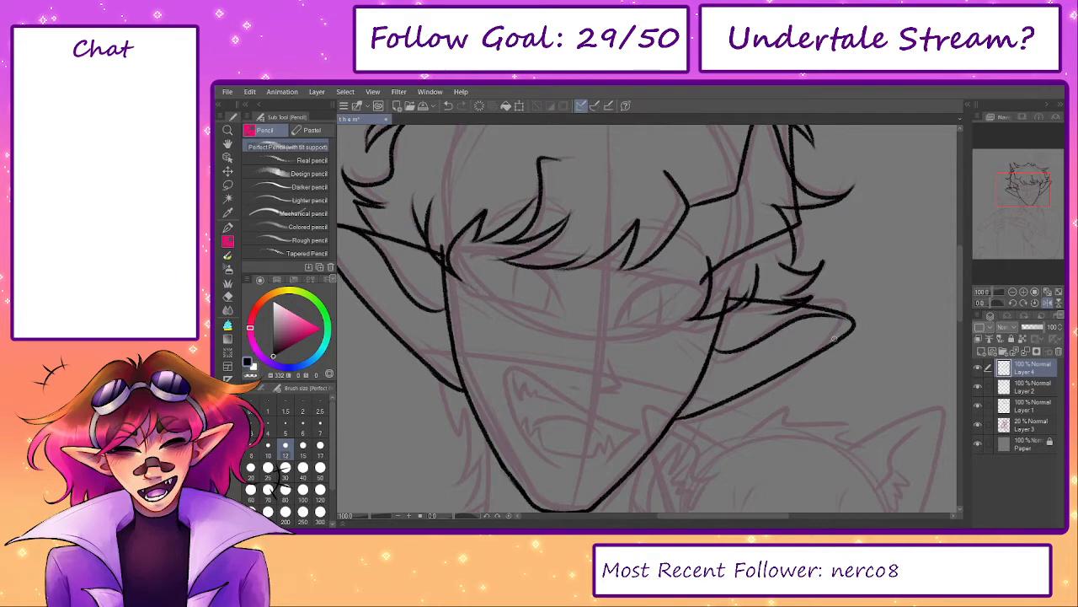
mouse_move(715, 342)
mouse_down()
mouse_move(780, 376)
mouse_move(903, 349)
mouse_up()
key(ctrl+z)
key(ctrl+z)
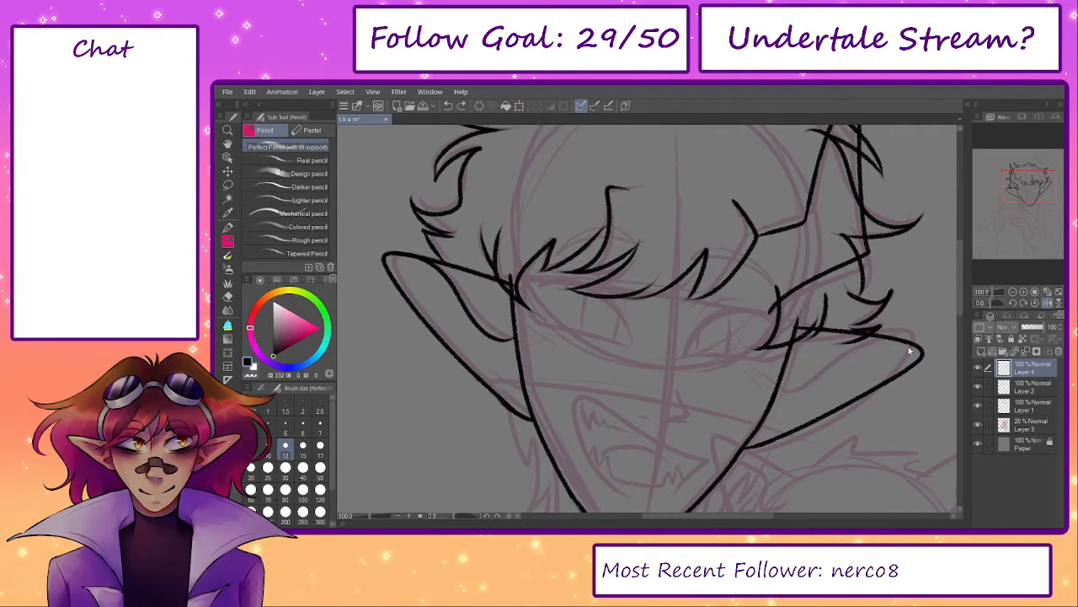
drag(782, 385, 894, 342)
key(ctrl+z)
key(ctrl+z)
drag(780, 381, 901, 343)
key(ctrl+z)
drag(782, 386, 898, 341)
drag(772, 424, 725, 381)
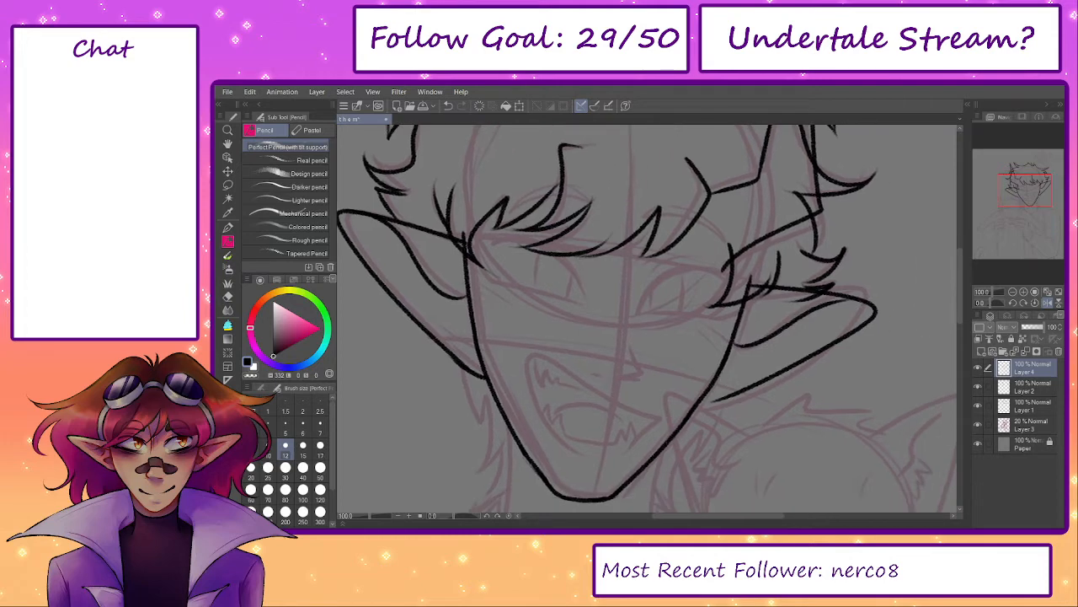
click(1048, 304)
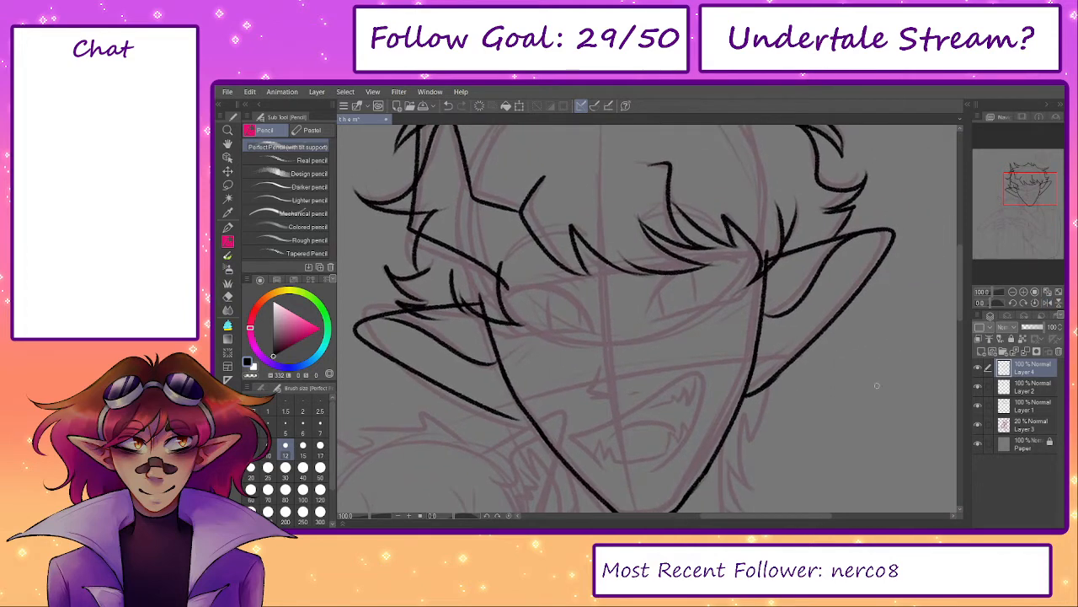
- Hide the sketch on Layer 3 and rotate the face and ears line art slightly clockwise
drag(370, 515, 368, 515)
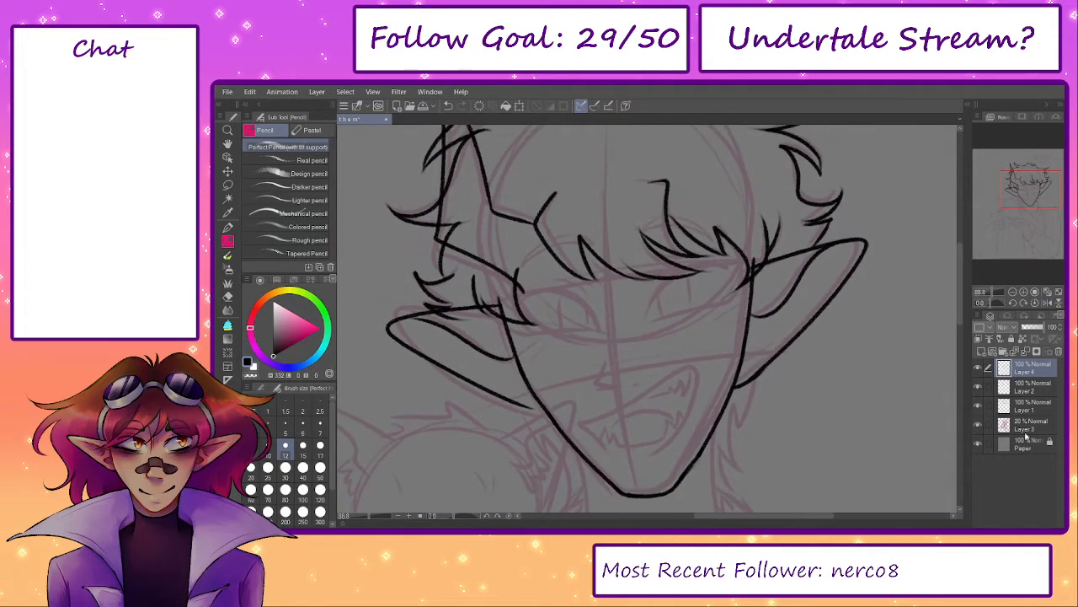
click(977, 427)
key(ctrl+t)
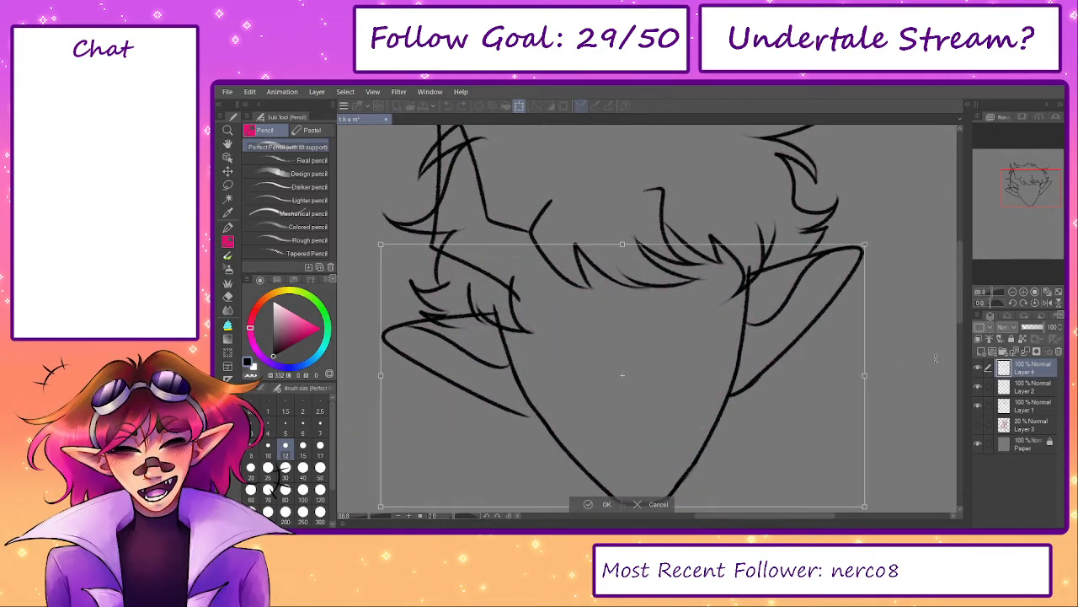
drag(935, 358, 927, 364)
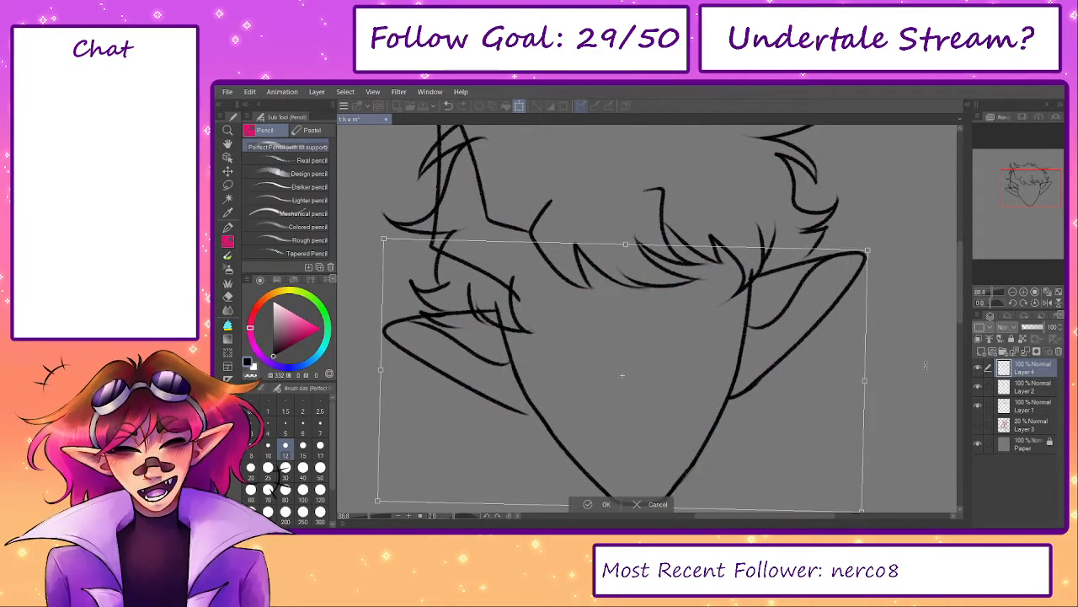
click(589, 503)
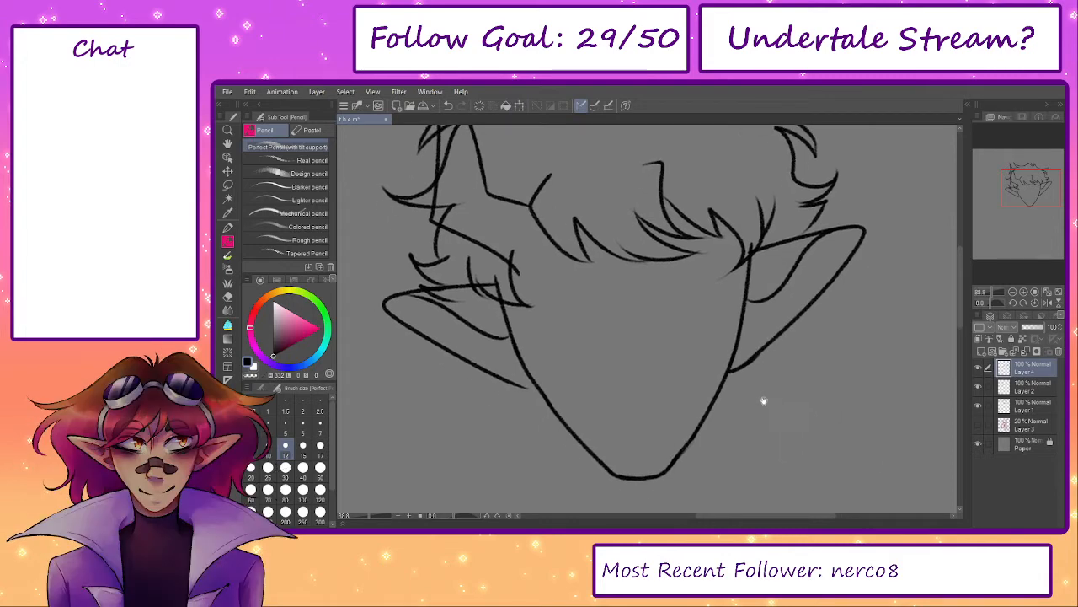
- Erase the ends of the face and ear lines that run into the hair at both temples
click(361, 517)
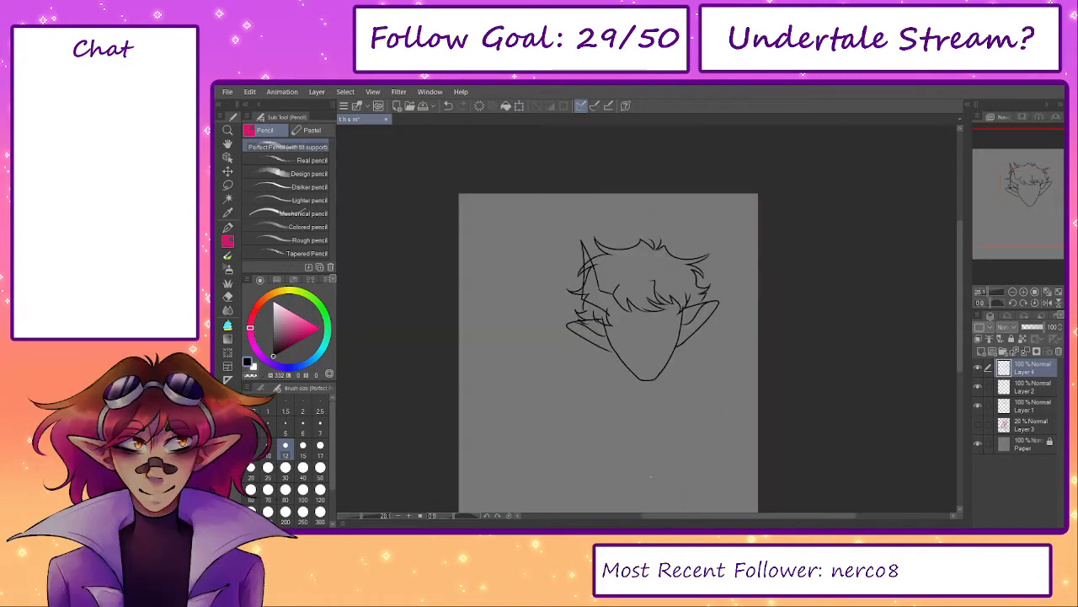
scroll(650, 327, up, 3)
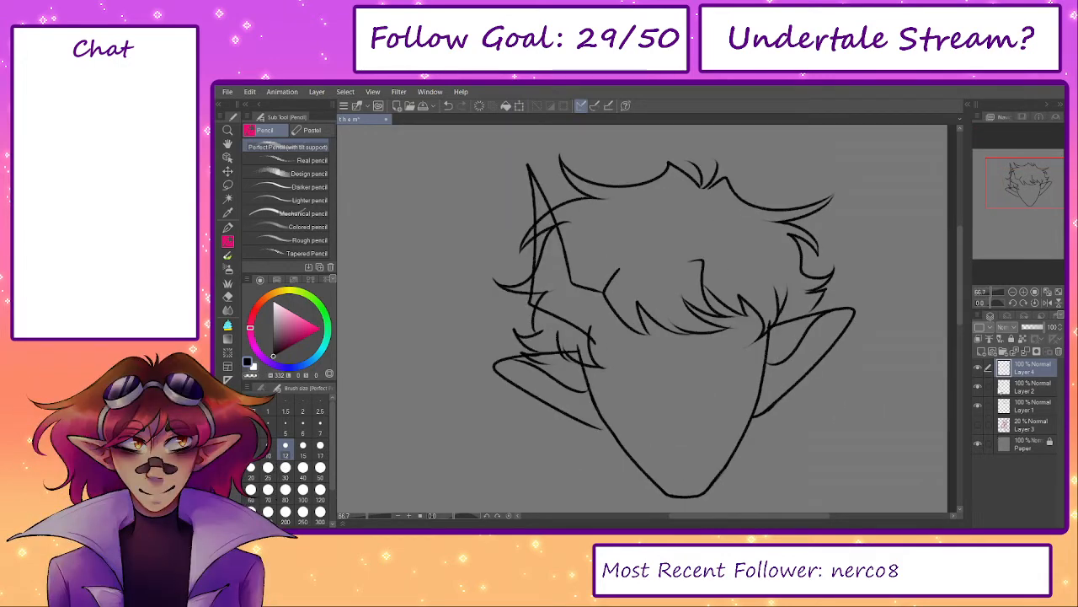
scroll(619, 391, up, 1)
key(e)
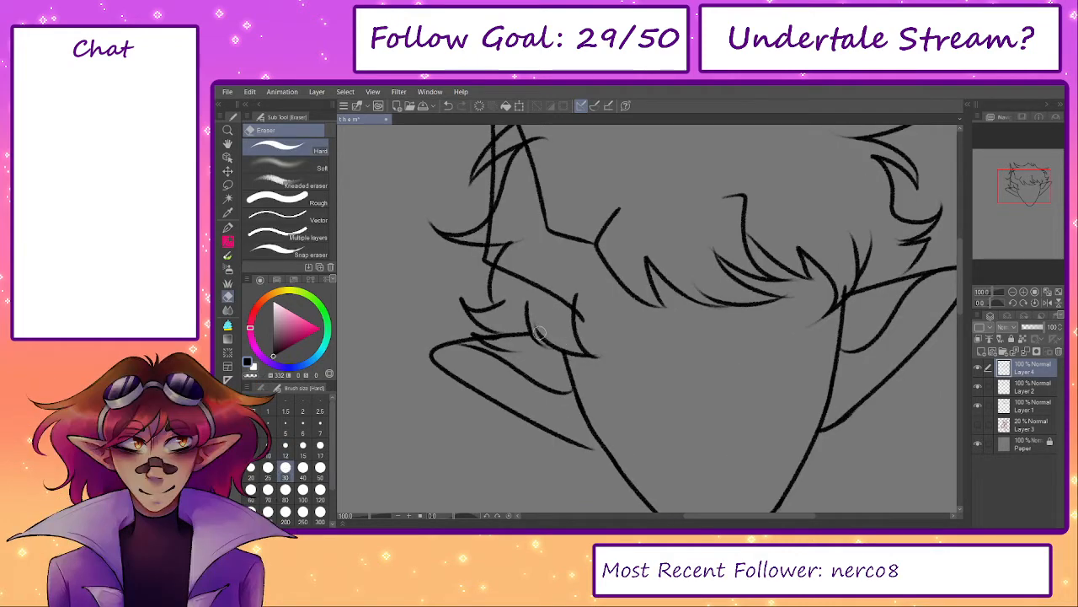
drag(846, 294, 798, 299)
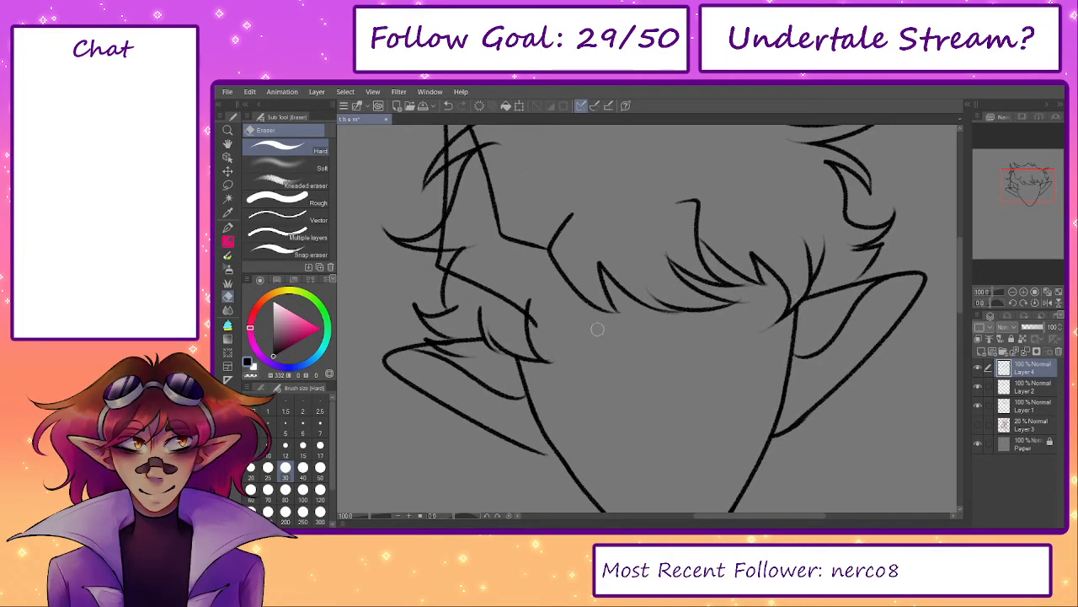
drag(608, 372, 613, 356)
- On Layer 2, erase with a larger hard eraser the hair lines that cross the crown's left side
click(1021, 408)
click(1021, 390)
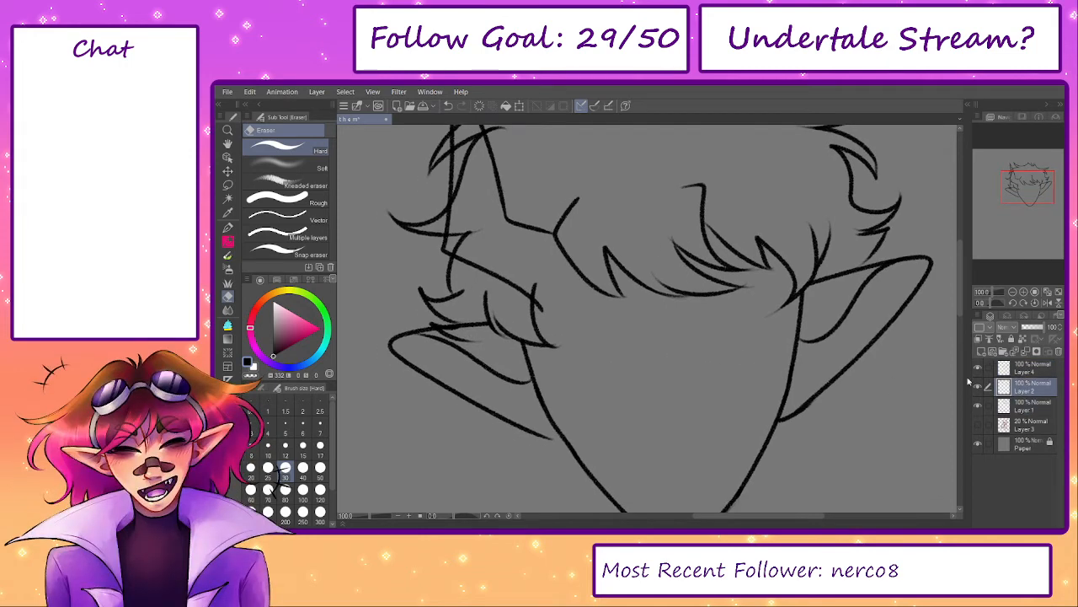
drag(762, 326, 793, 381)
click(978, 386)
click(978, 386)
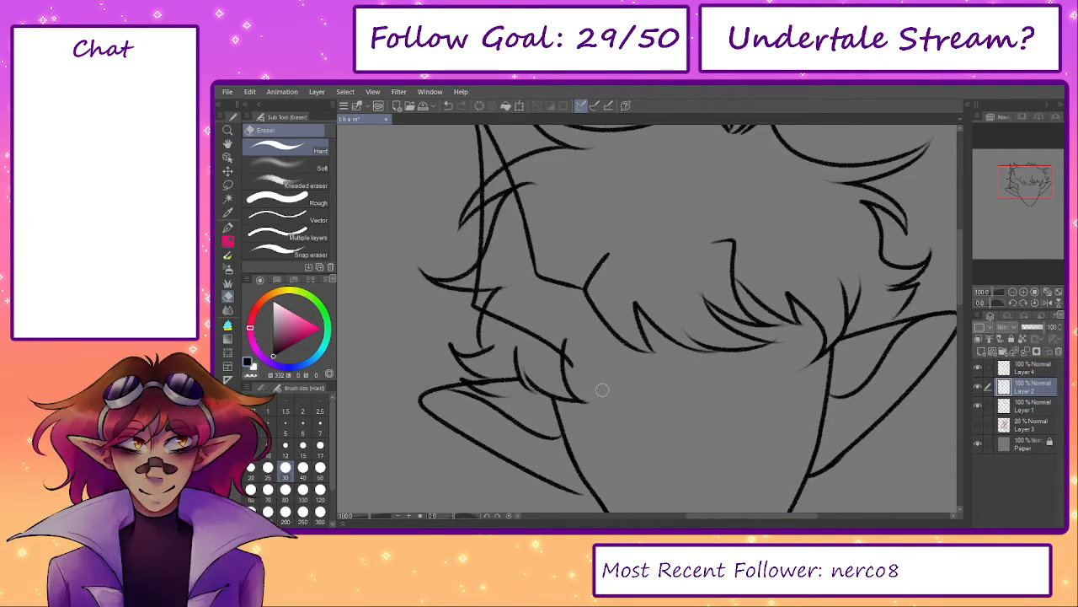
key(bracketright)
key(bracketright)
drag(479, 391, 496, 396)
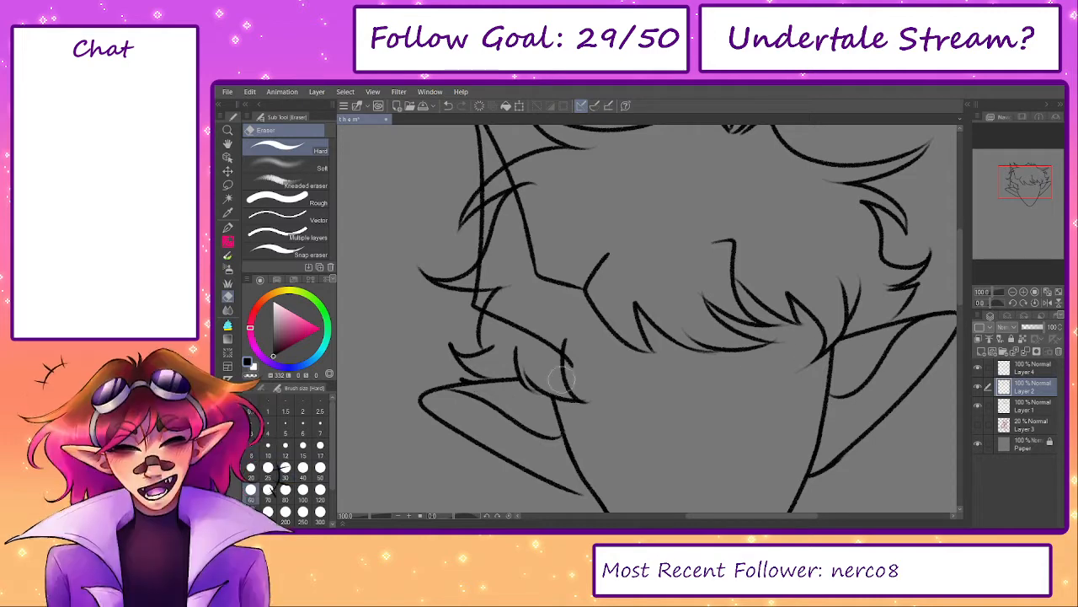
key(p)
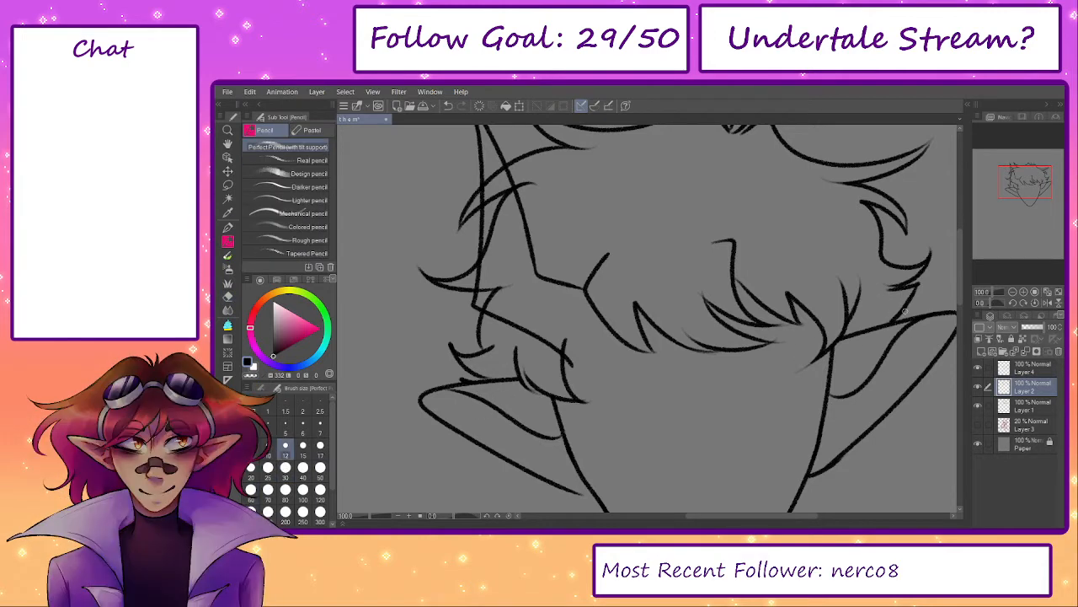
drag(725, 326, 734, 379)
key(e)
mouse_move(501, 349)
mouse_down()
mouse_move(510, 240)
mouse_move(505, 268)
mouse_up()
drag(524, 351, 487, 266)
mouse_move(574, 319)
mouse_down()
mouse_move(548, 322)
mouse_move(538, 303)
mouse_up()
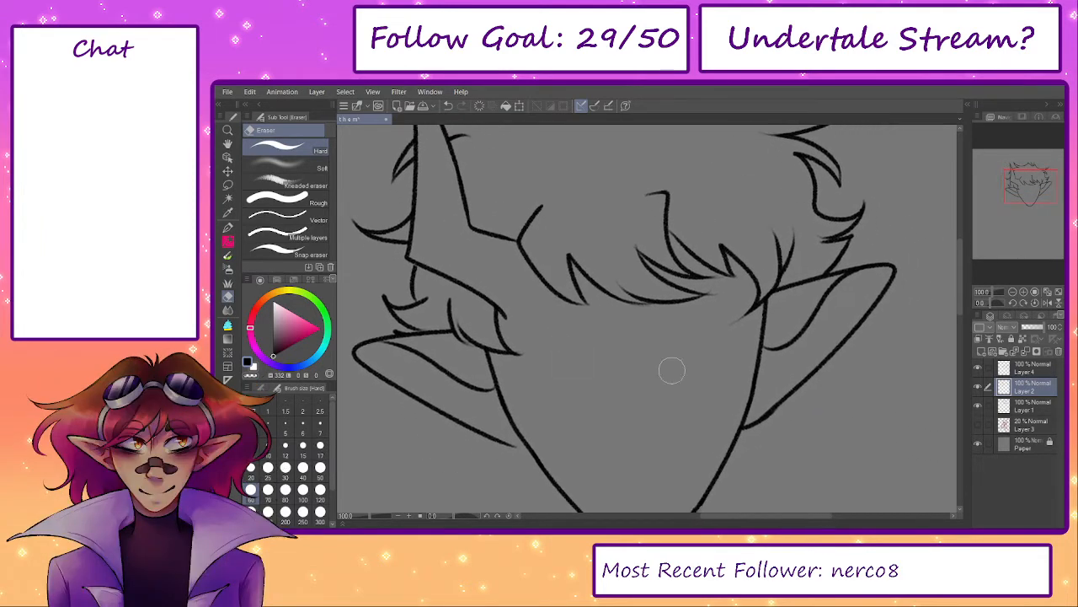
- Merge the three line art layers, Layer 4, Layer 2 and Layer 1, into one layer
click(1024, 370)
click(1025, 351)
click(1025, 351)
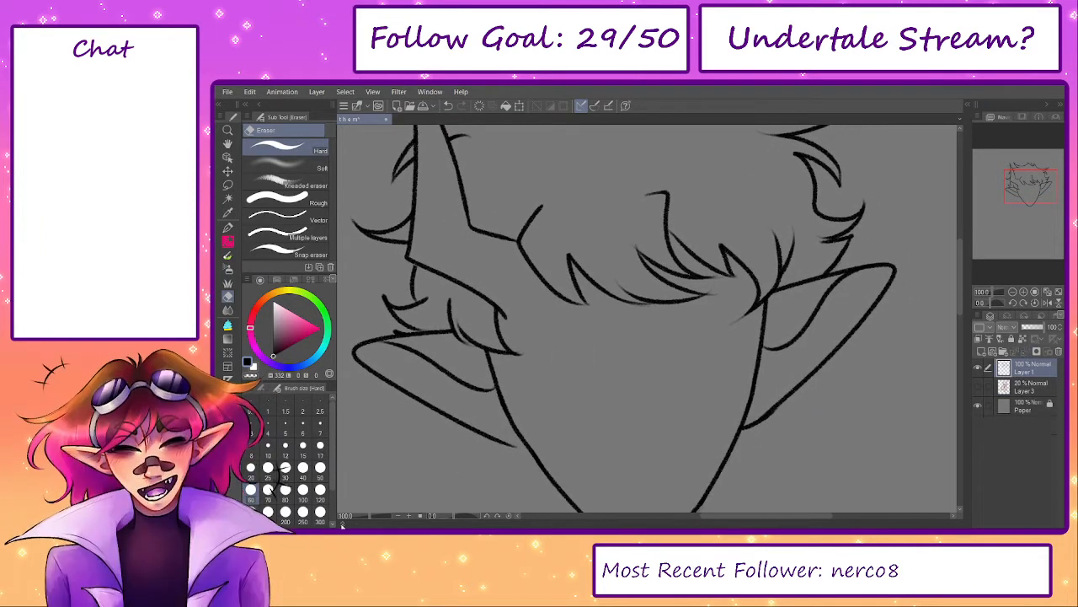
click(367, 516)
click(366, 516)
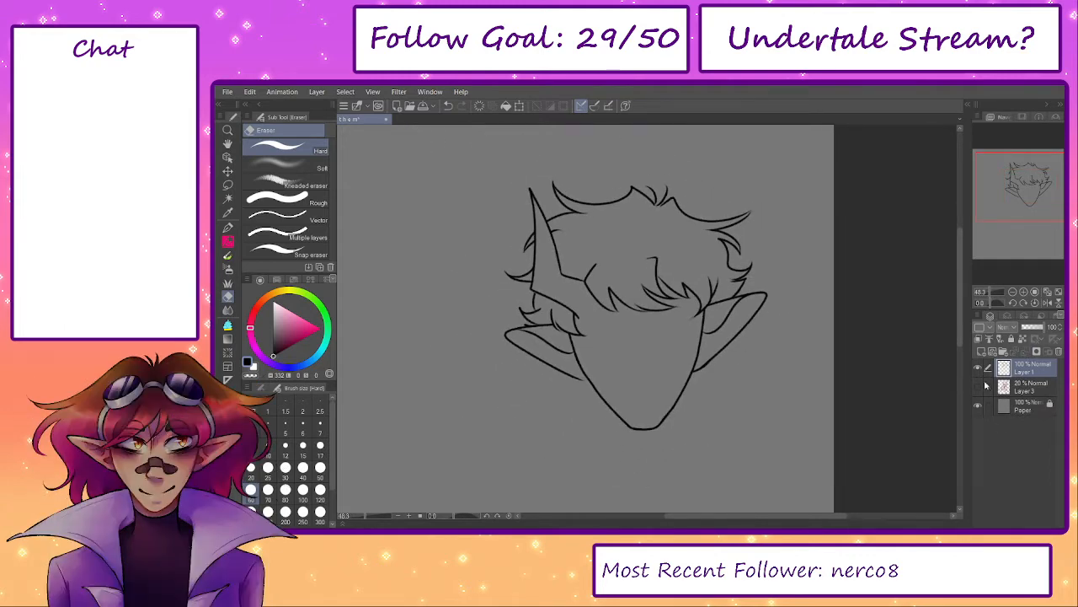
- Show the sketch on Layer 3 again and add a new layer above the merged line art
click(978, 389)
click(982, 351)
scroll(613, 329, up, 5)
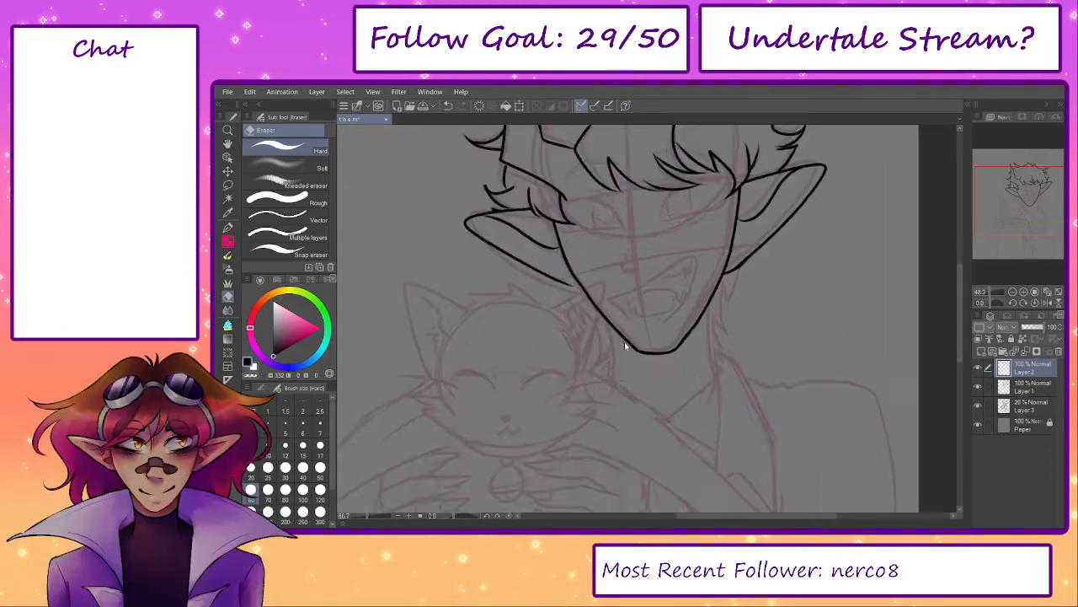
- Ink both side lines of the neck with the pencil, from the jaw down toward the shoulders
key(p)
drag(598, 305, 607, 411)
key(ctrl+z)
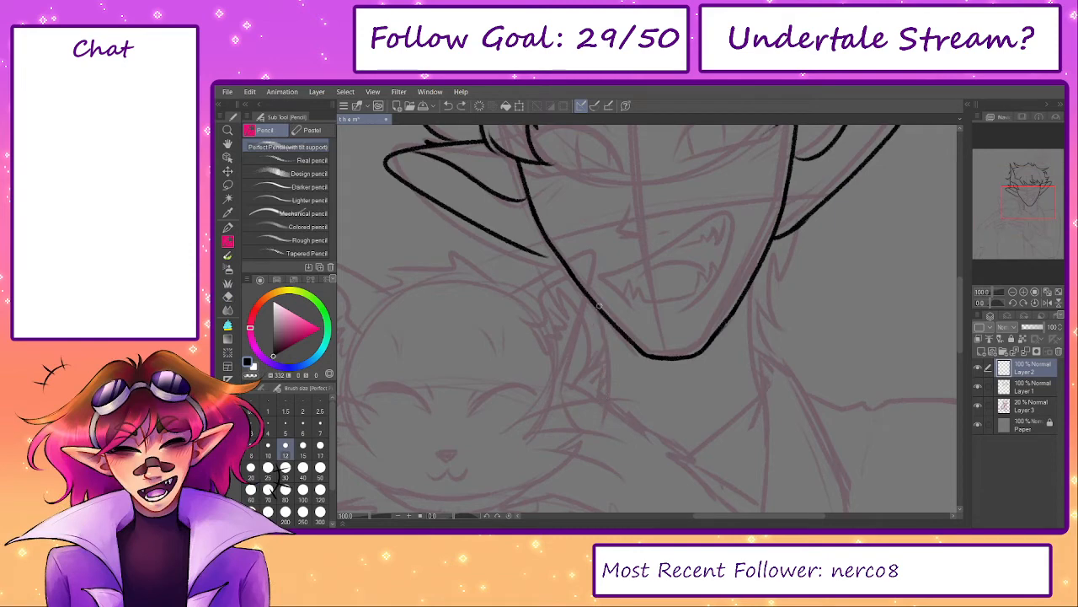
drag(598, 305, 610, 419)
drag(756, 269, 762, 396)
key(ctrl+z)
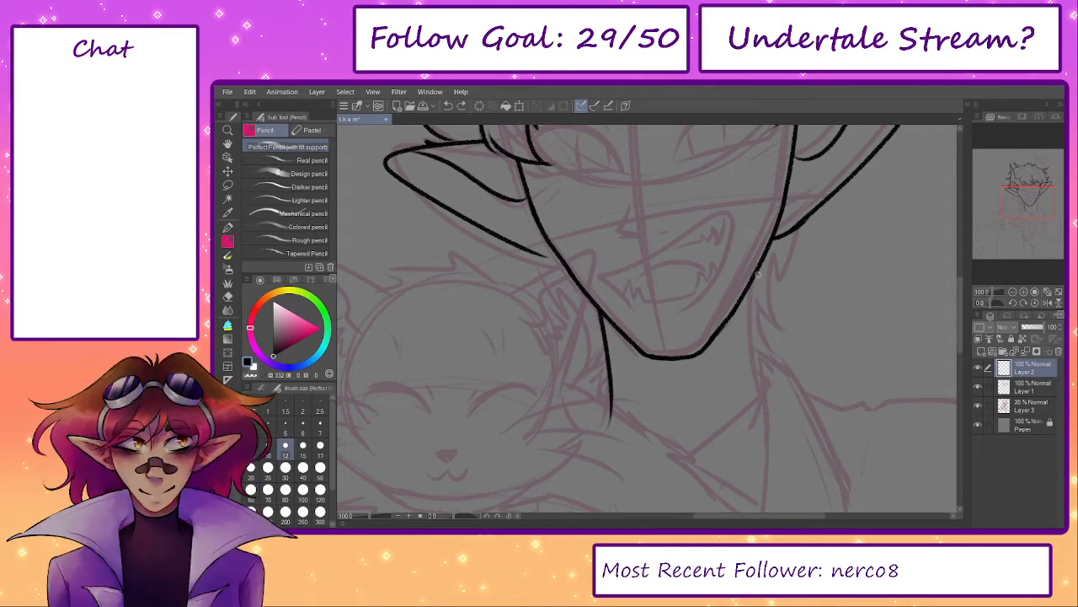
drag(757, 271, 765, 398)
drag(708, 359, 673, 329)
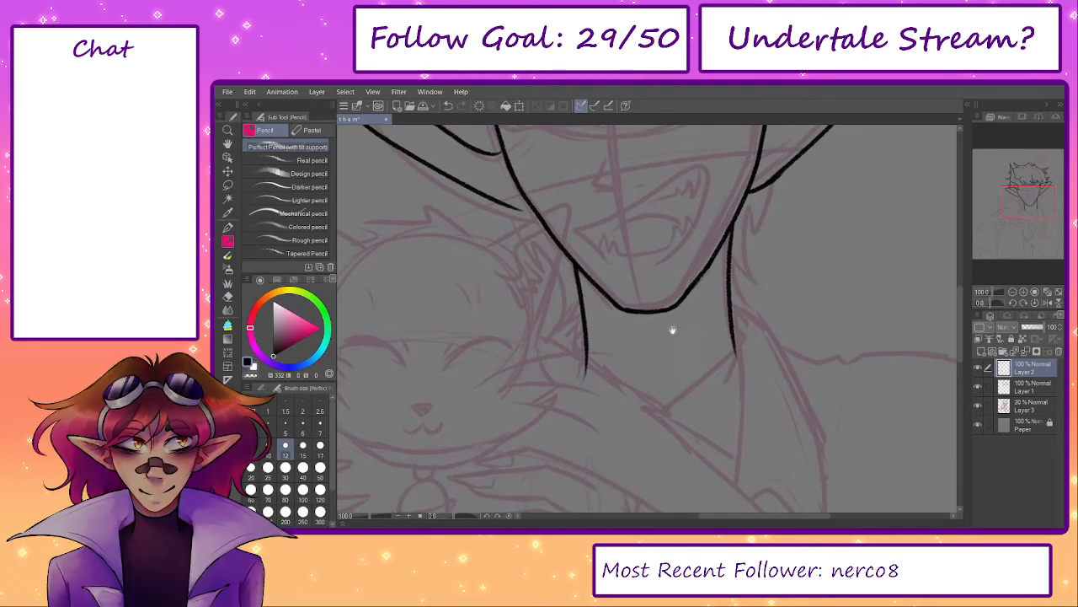
drag(795, 356, 778, 372)
click(978, 369)
click(978, 369)
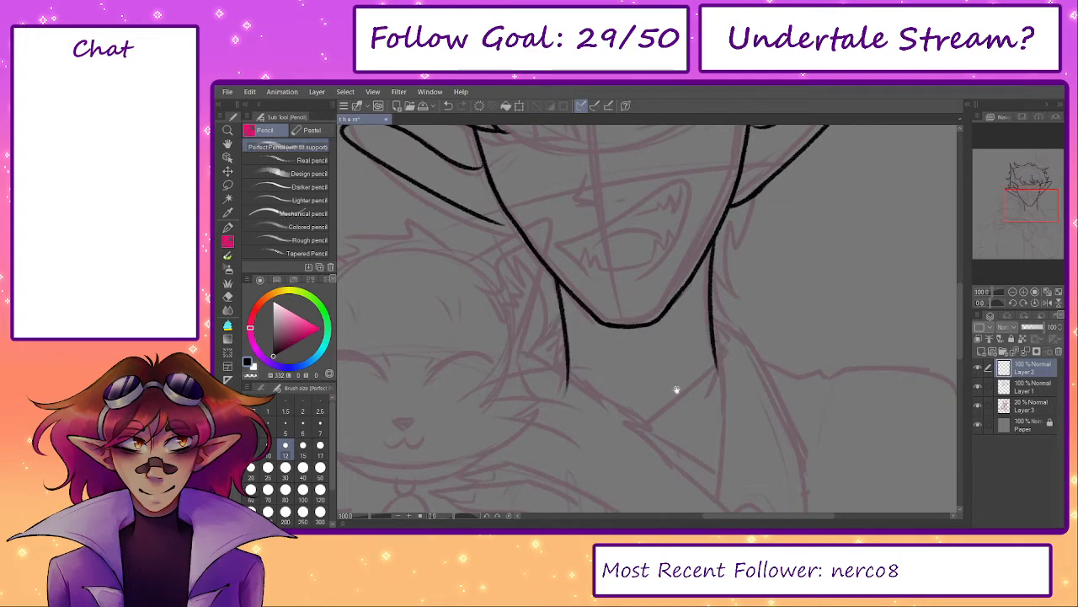
mouse_move(676, 390)
mouse_down()
mouse_move(712, 231)
mouse_move(717, 250)
mouse_move(753, 202)
mouse_move(749, 440)
mouse_move(709, 346)
mouse_up()
drag(712, 301, 701, 493)
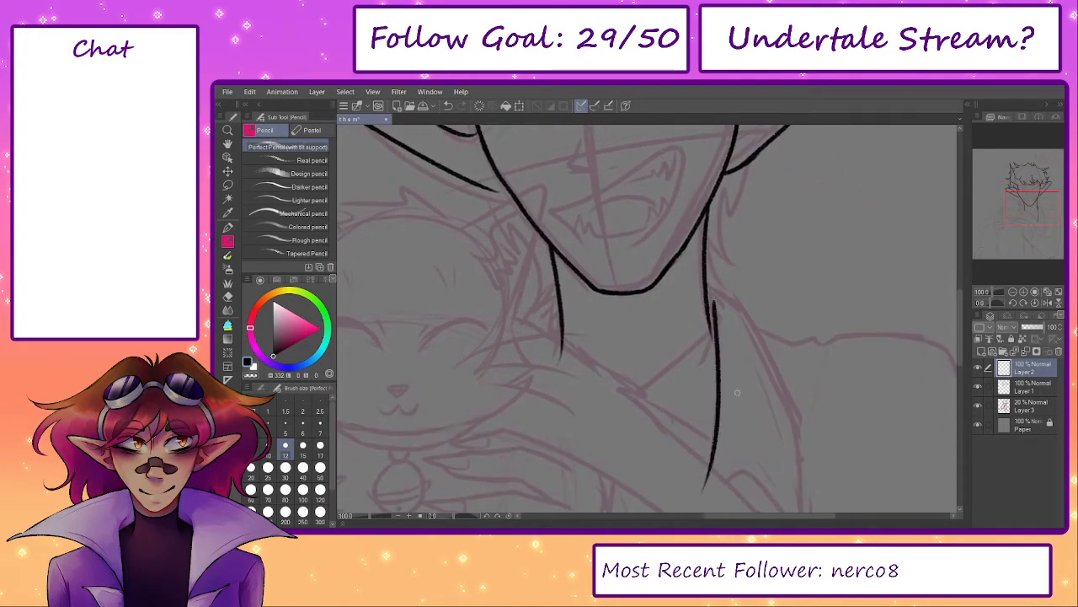
key(ctrl+z)
drag(713, 300, 697, 504)
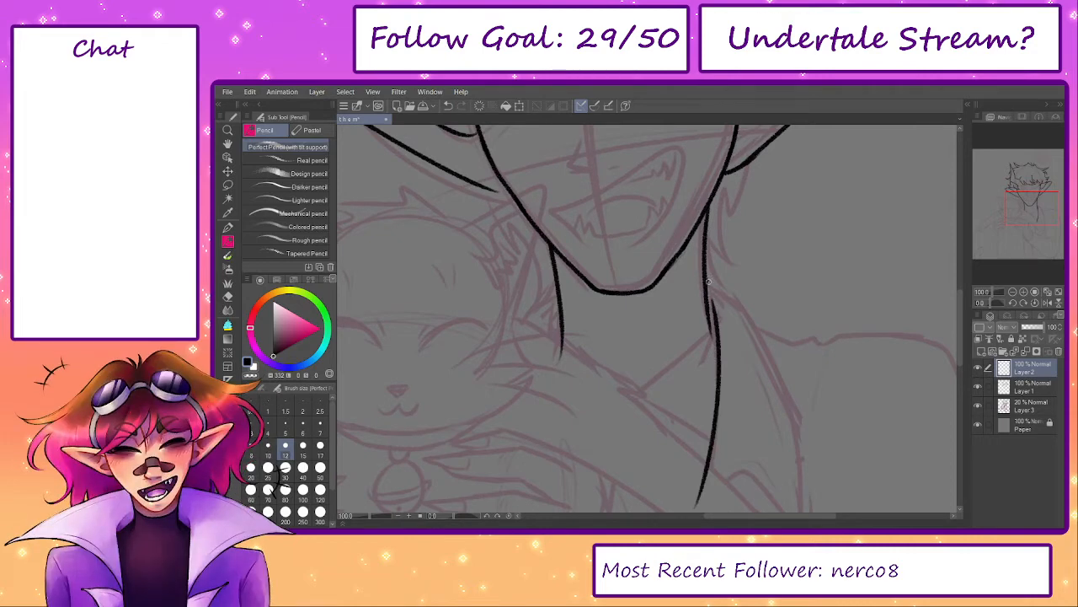
drag(709, 282, 799, 463)
drag(781, 437, 733, 369)
key(ctrl+z)
drag(664, 389, 665, 291)
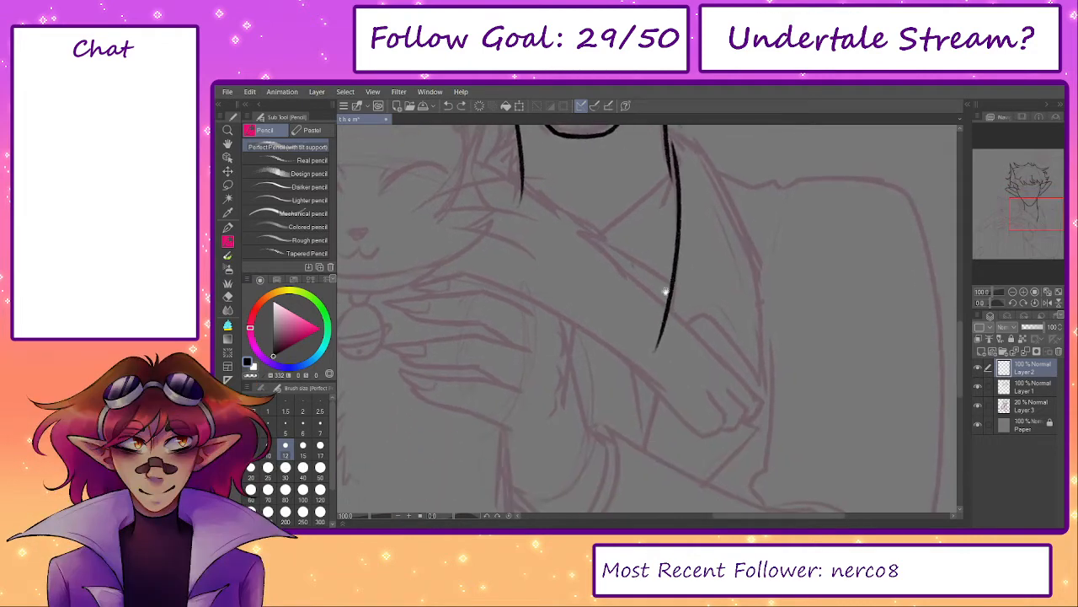
drag(371, 516, 365, 516)
key(ctrl+z)
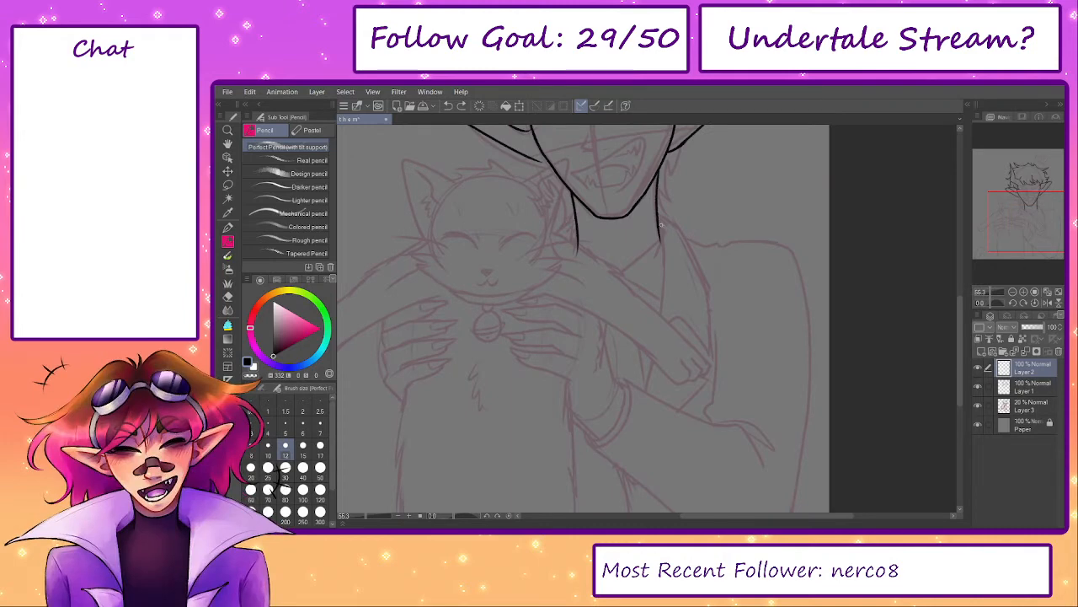
- Ink the deep V neckline with two long curves from the sides of the neck down to a point on the chest
drag(662, 225, 641, 417)
key(ctrl+z)
drag(662, 225, 632, 448)
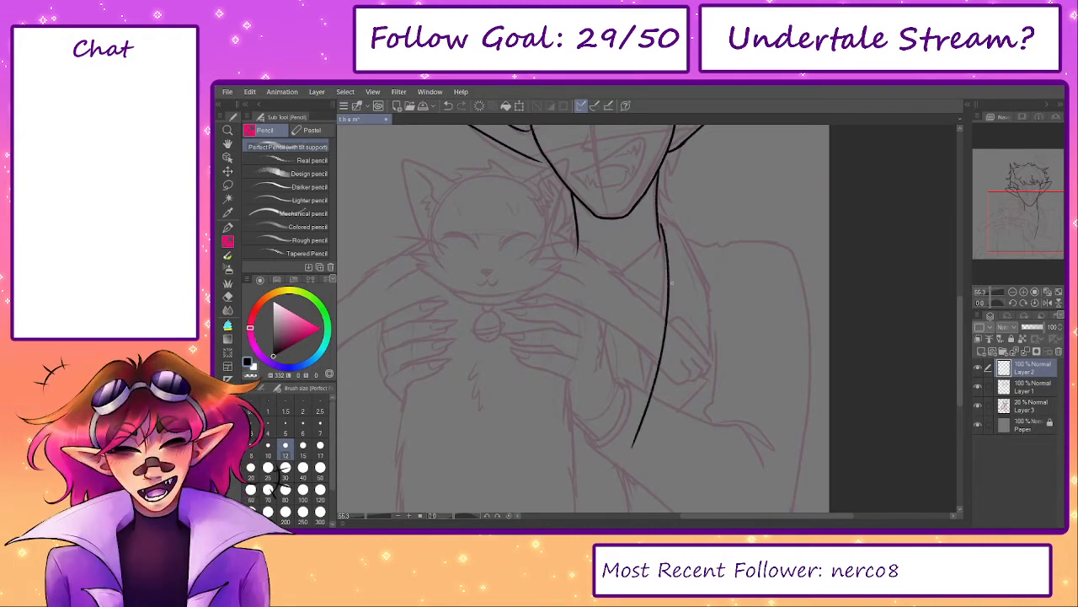
key(ctrl+z)
drag(662, 224, 618, 437)
key(ctrl+z)
mouse_move(659, 226)
mouse_down()
mouse_move(665, 264)
mouse_move(609, 470)
mouse_up()
mouse_move(578, 236)
mouse_down()
mouse_move(581, 286)
mouse_move(554, 201)
mouse_move(576, 379)
mouse_move(600, 462)
mouse_up()
scroll(579, 292, up, 1)
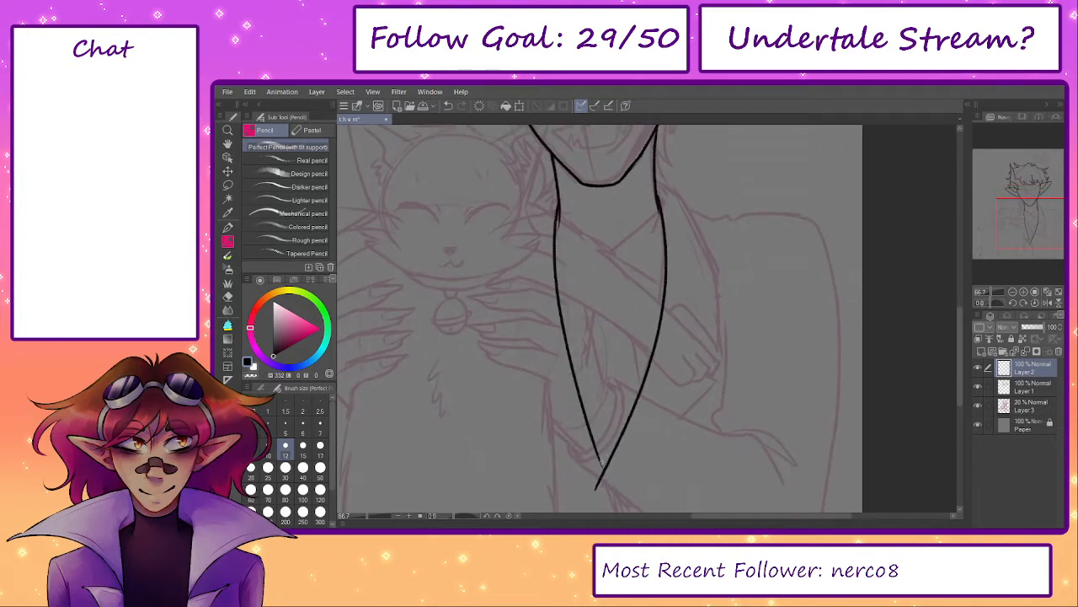
- Ink the right collar flap from the neck down to its pointed corner and back up to the neckline
drag(578, 242, 587, 266)
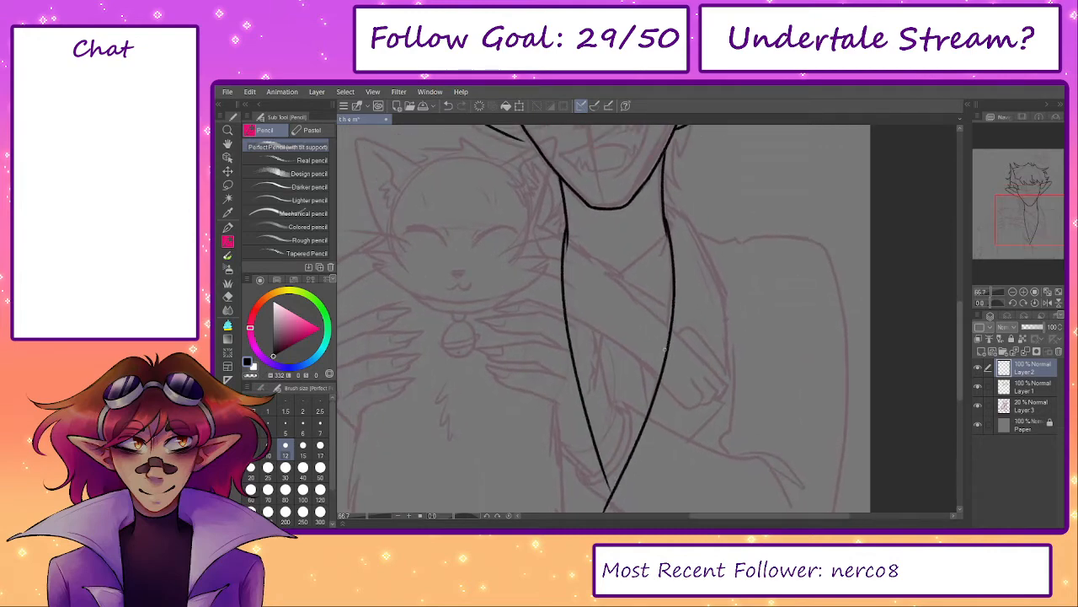
key(ctrl+z)
mouse_move(669, 347)
mouse_down()
mouse_move(729, 377)
mouse_move(713, 240)
mouse_move(671, 203)
mouse_move(730, 376)
mouse_up()
key(ctrl+z)
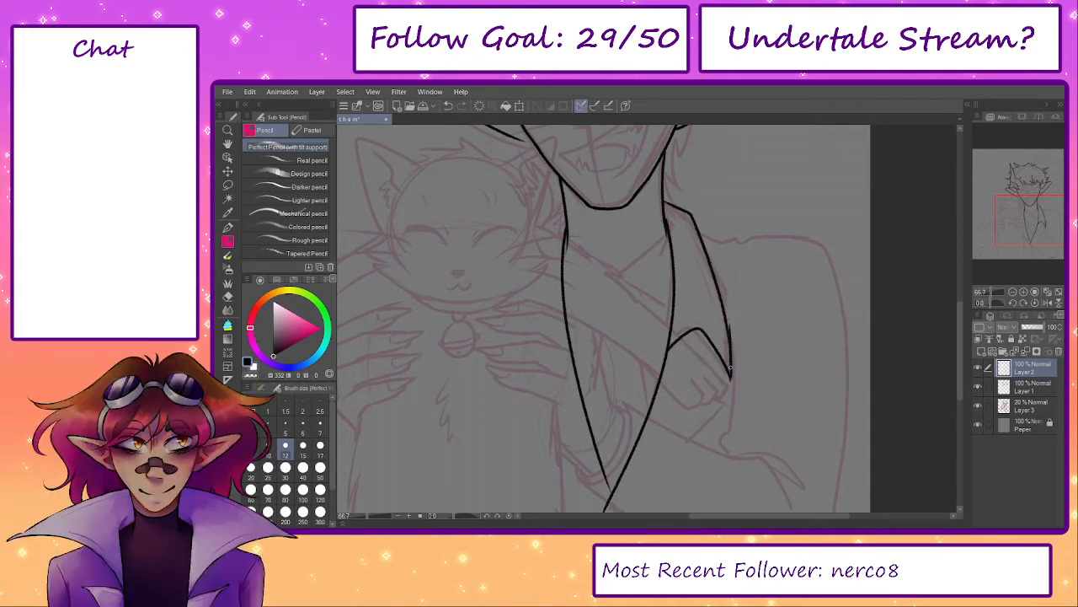
- Ink the left collar flap from the neck down to its pointed corner and back up to the neckline
drag(727, 323, 729, 381)
mouse_move(667, 362)
mouse_down()
mouse_move(683, 375)
mouse_move(719, 375)
mouse_up()
mouse_move(623, 362)
mouse_down()
mouse_move(566, 384)
mouse_move(613, 226)
mouse_move(591, 244)
mouse_up()
key(ctrl+z)
key(ctrl+z)
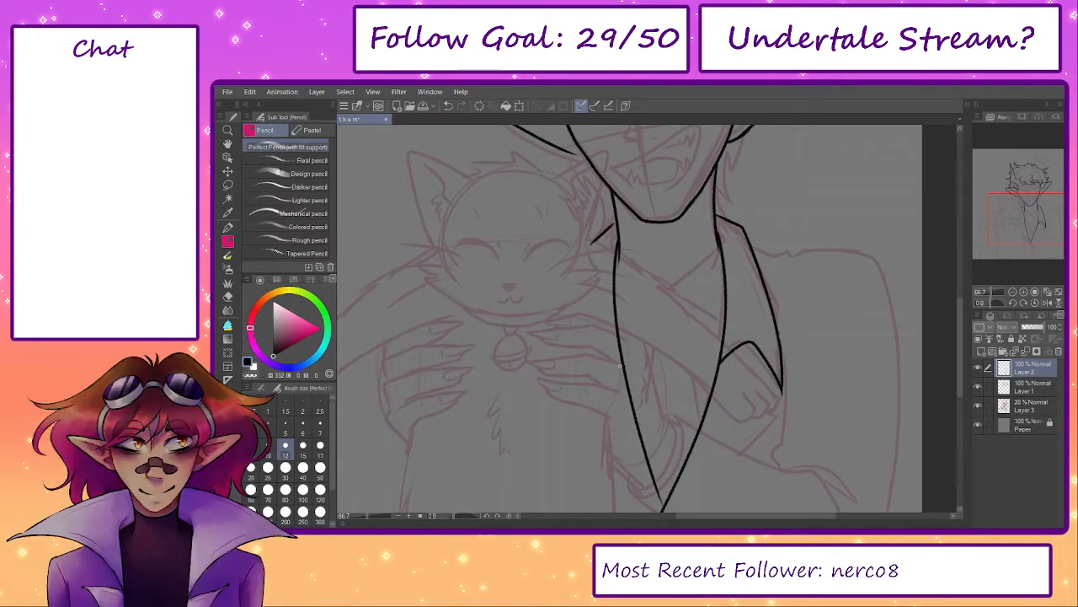
mouse_move(567, 386)
mouse_down()
mouse_move(609, 233)
mouse_move(579, 290)
mouse_move(566, 374)
mouse_up()
key(ctrl+z)
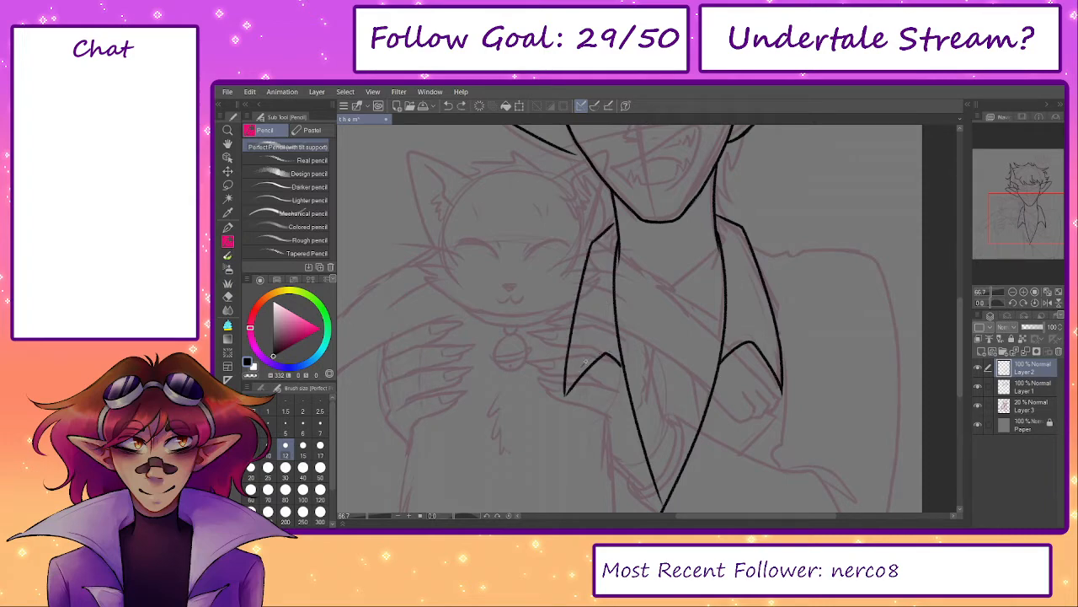
key(ctrl+z)
- Add thin inner lines along the outer edges of the left and right collar flaps
drag(592, 259, 574, 345)
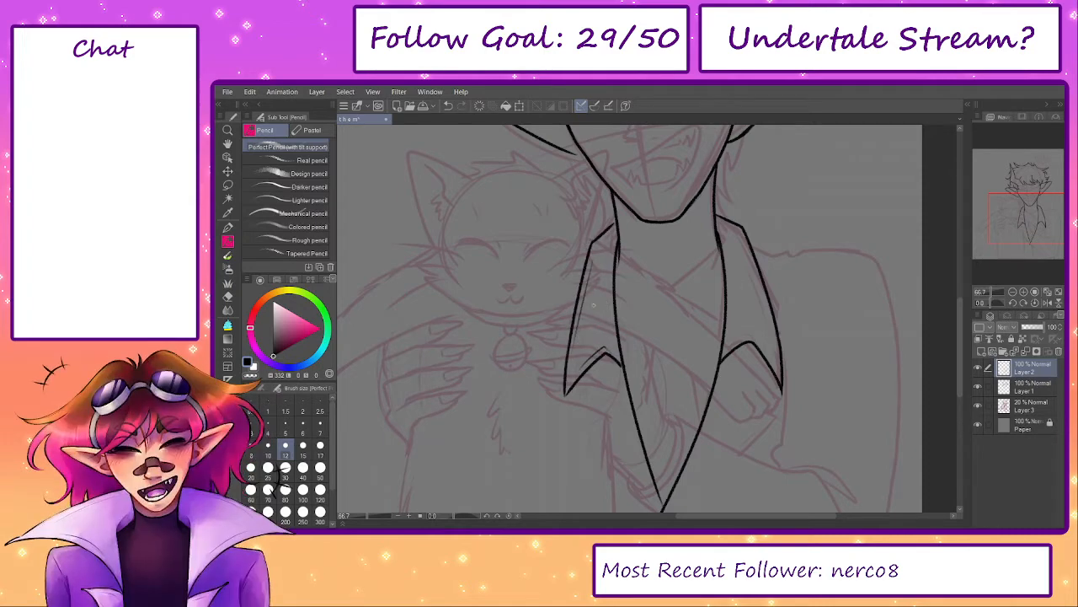
drag(724, 355, 654, 371)
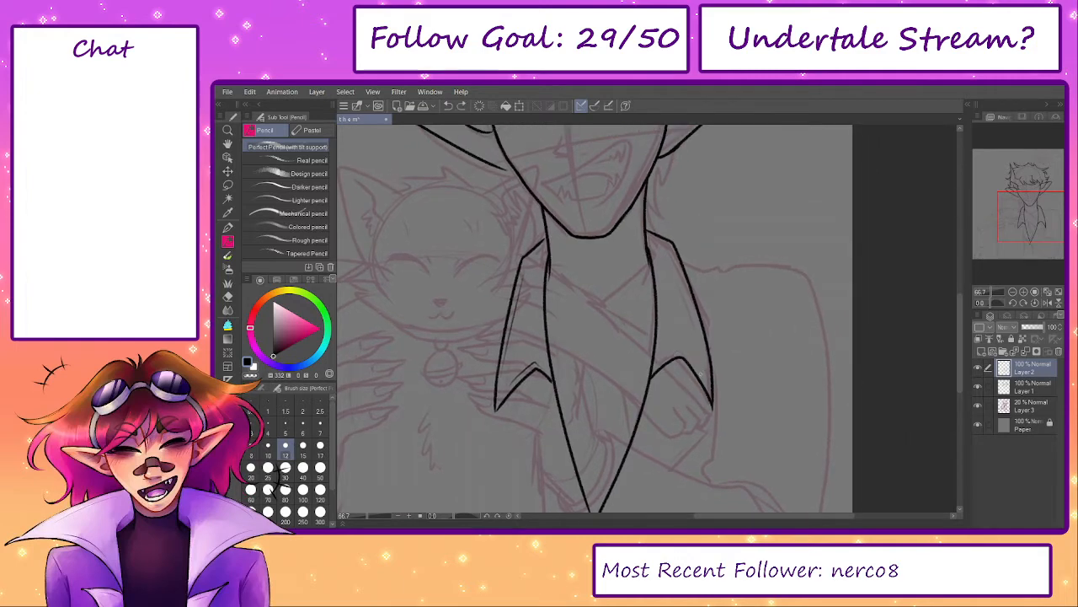
drag(683, 277, 706, 359)
key(ctrl+z)
drag(684, 288, 699, 330)
- Ink the right lapel below the collar flap, running out to its corner and back to the V's point
drag(631, 417, 650, 273)
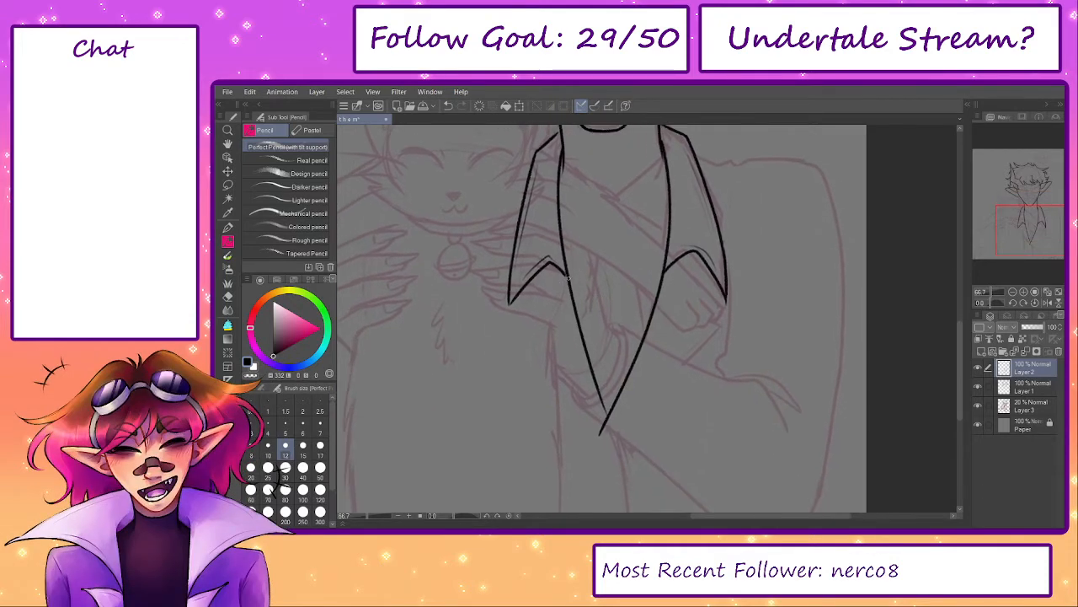
key(ctrl+z)
drag(561, 271, 566, 273)
mouse_move(643, 257)
mouse_down()
mouse_move(630, 246)
mouse_move(633, 361)
mouse_up()
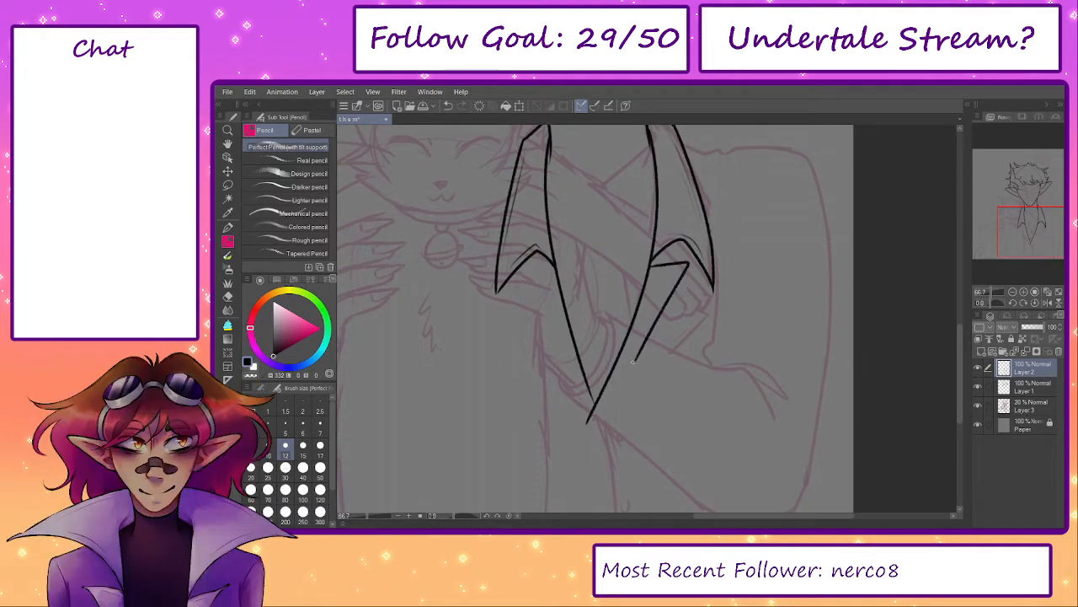
key(ctrl+z)
drag(651, 265, 631, 348)
key(ctrl+z)
drag(652, 264, 625, 394)
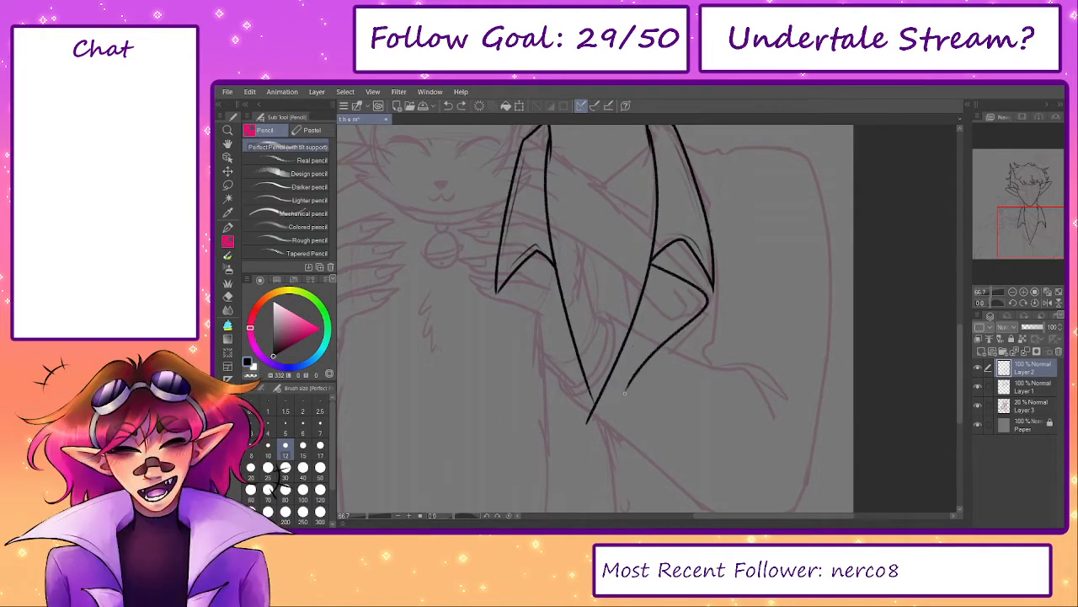
key(ctrl+z)
mouse_move(657, 272)
mouse_down()
mouse_move(610, 390)
mouse_move(655, 259)
mouse_move(606, 387)
mouse_move(624, 372)
mouse_up()
key(ctrl+z)
key(ctrl+z)
drag(597, 405, 595, 398)
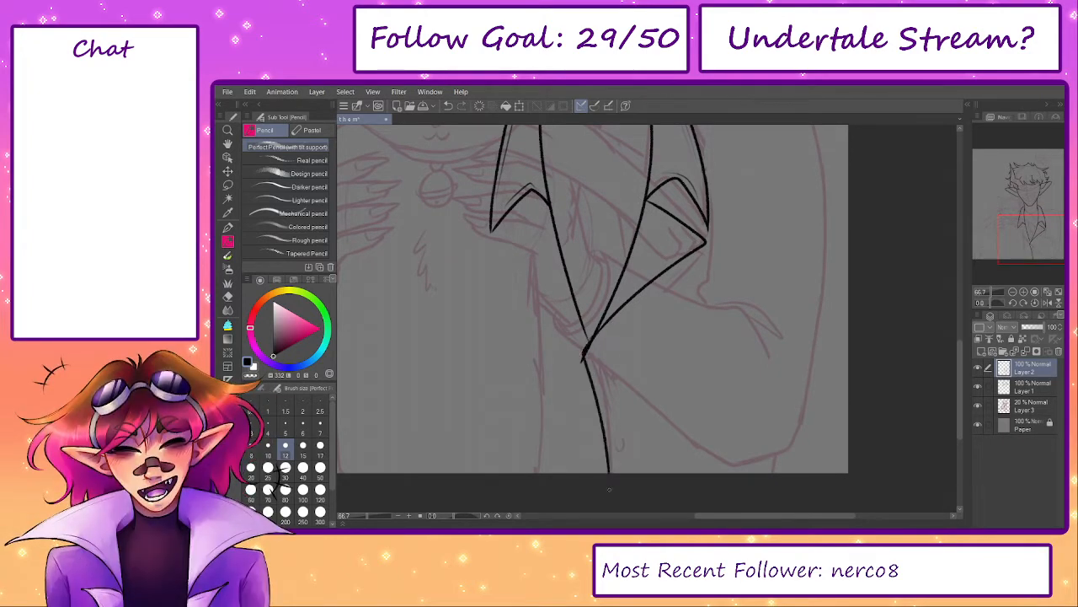
- Ink the jacket's front edge as a gentle curve from the V's point down to the canvas edge
drag(589, 340, 612, 468)
key(ctrl+z)
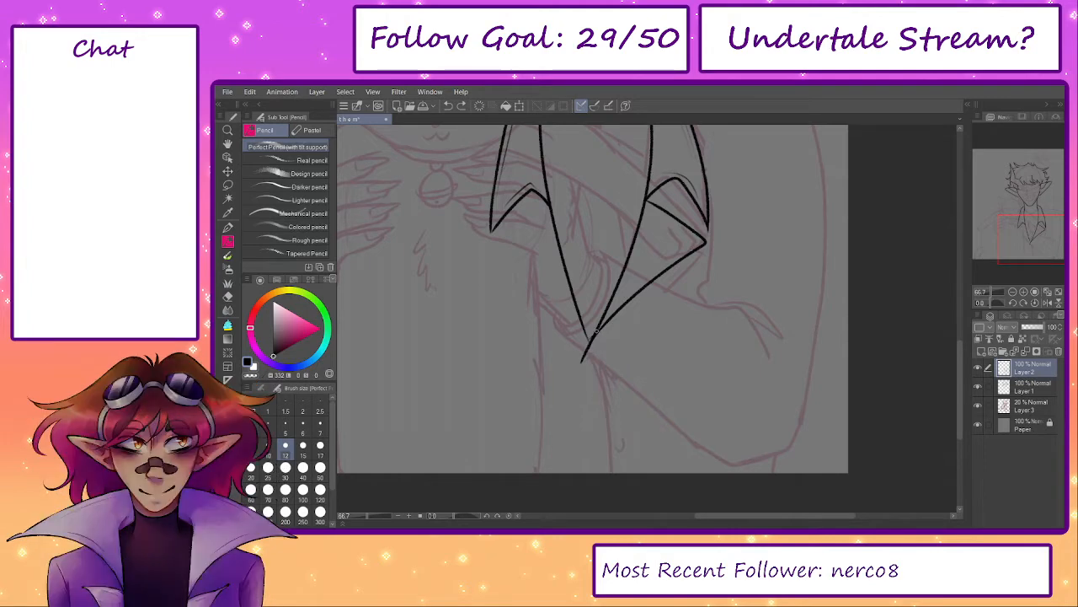
mouse_move(589, 340)
mouse_down()
mouse_move(611, 468)
mouse_move(598, 347)
mouse_move(602, 367)
mouse_up()
- Ink the left lapel below the collar flap, running out to its corner and back to the V's point
drag(516, 285, 600, 383)
key(ctrl+z)
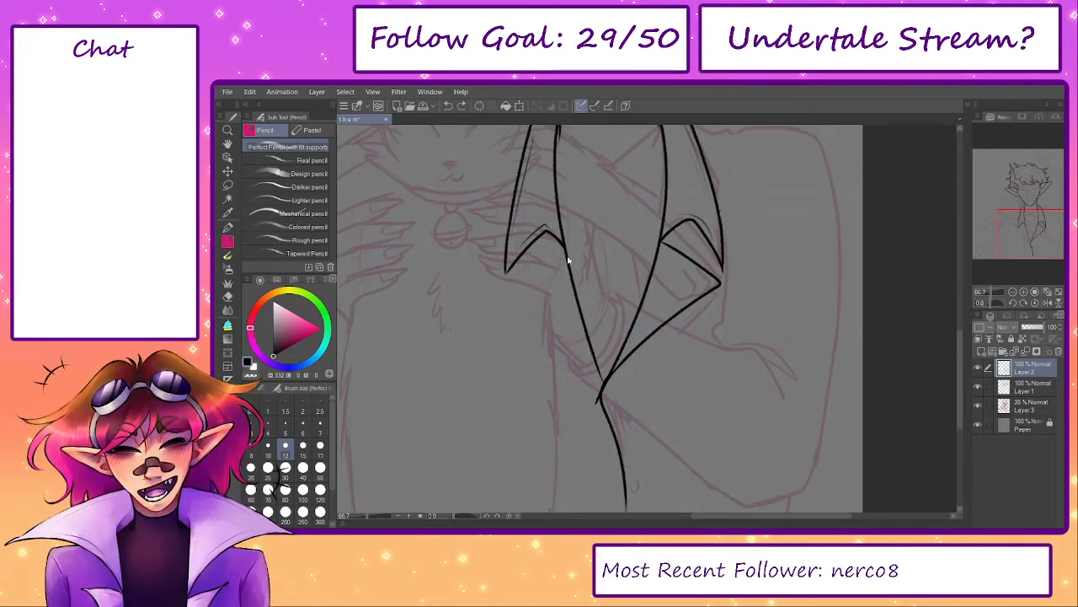
mouse_move(528, 282)
mouse_down()
mouse_move(600, 380)
mouse_move(553, 341)
mouse_move(516, 278)
mouse_up()
key(ctrl+z)
key(ctrl+z)
mouse_move(563, 248)
mouse_down()
mouse_move(503, 292)
mouse_move(603, 380)
mouse_up()
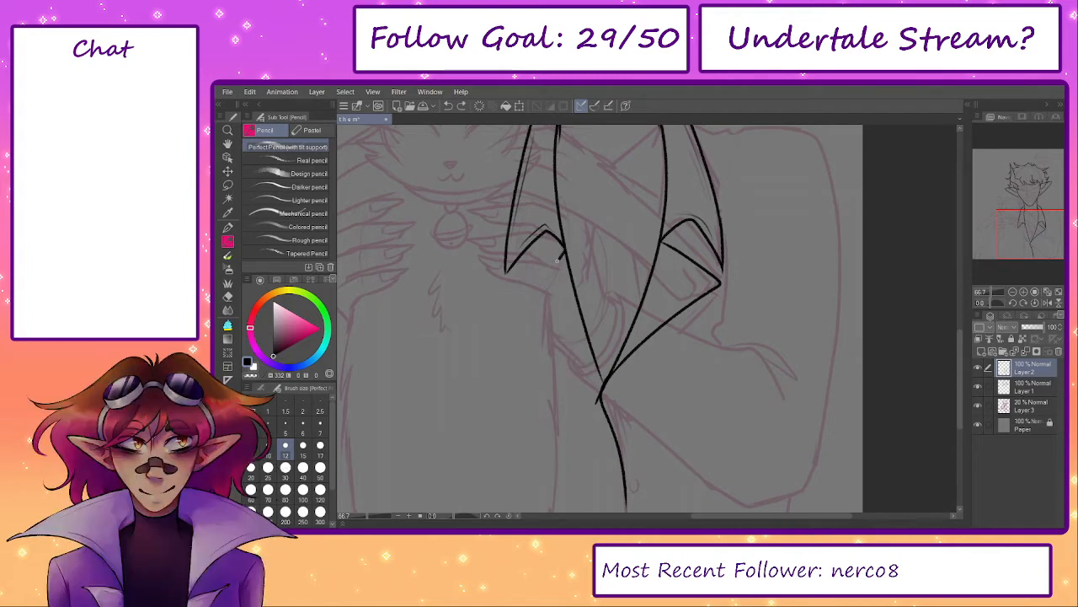
mouse_move(557, 261)
mouse_down()
mouse_move(530, 303)
mouse_move(598, 371)
mouse_up()
key(ctrl+z)
mouse_move(565, 248)
mouse_down()
mouse_move(511, 306)
mouse_move(597, 374)
mouse_up()
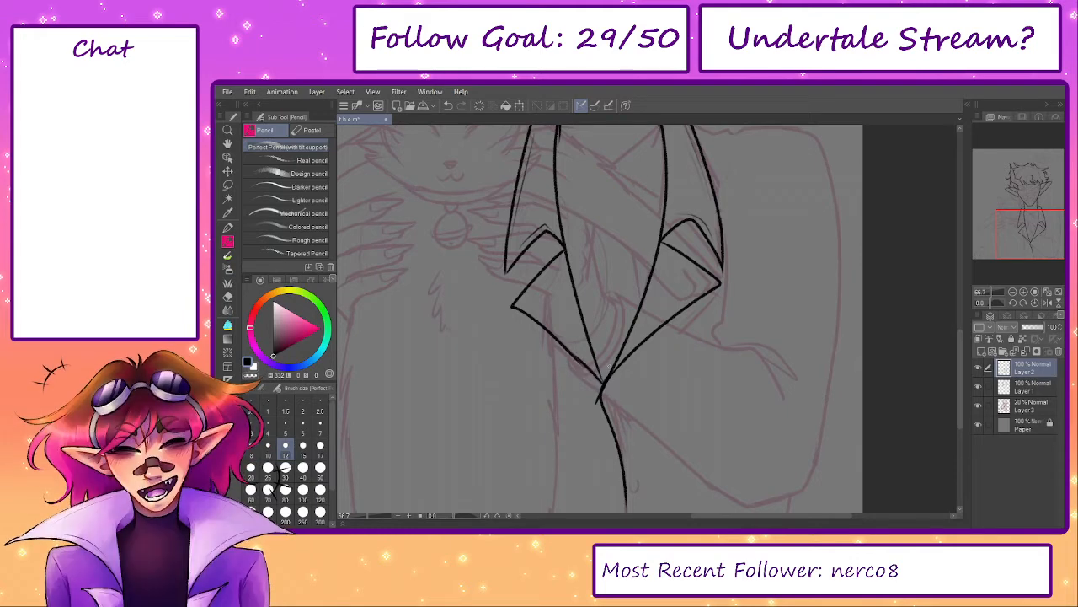
drag(609, 368, 611, 406)
key(ctrl+z)
key(ctrl+z)
mouse_move(566, 291)
mouse_down()
mouse_move(515, 328)
mouse_move(600, 411)
mouse_up()
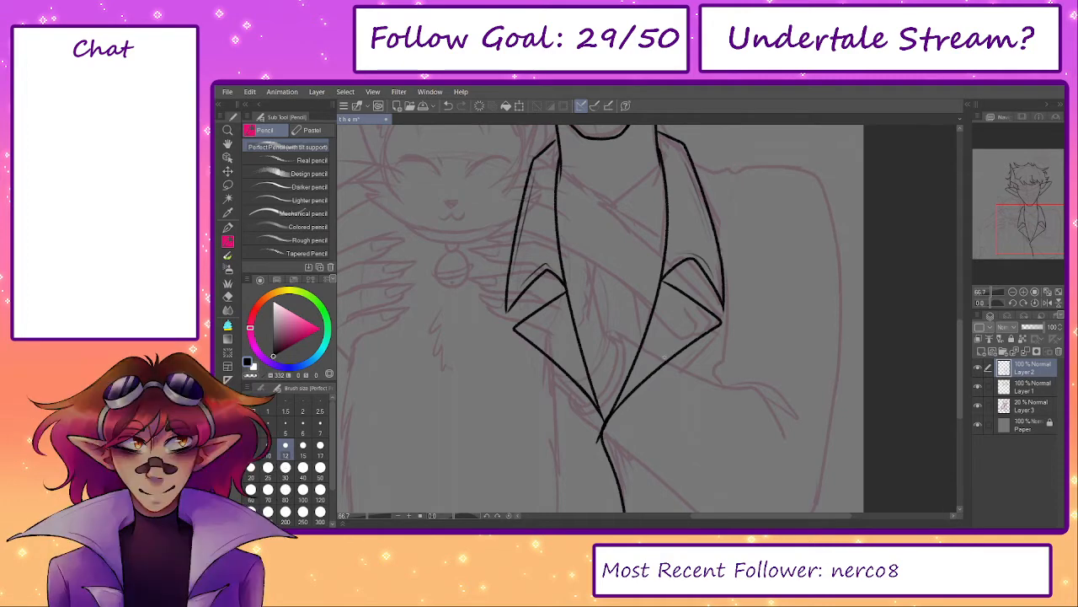
- Ink the shirt's small V neckline between the two sides of the neck
drag(507, 334, 466, 320)
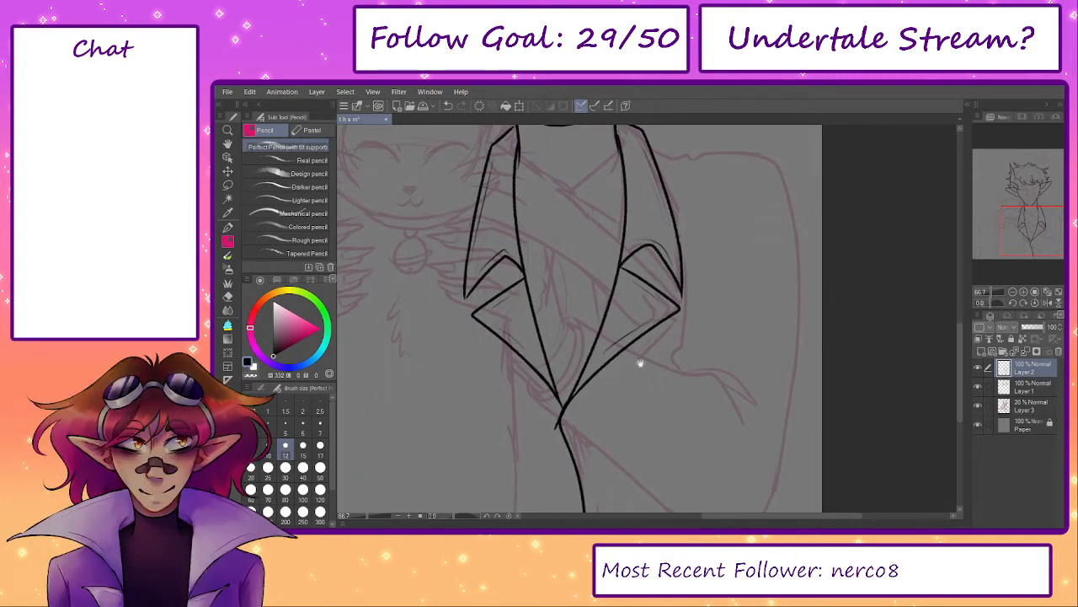
scroll(640, 362, up, 4)
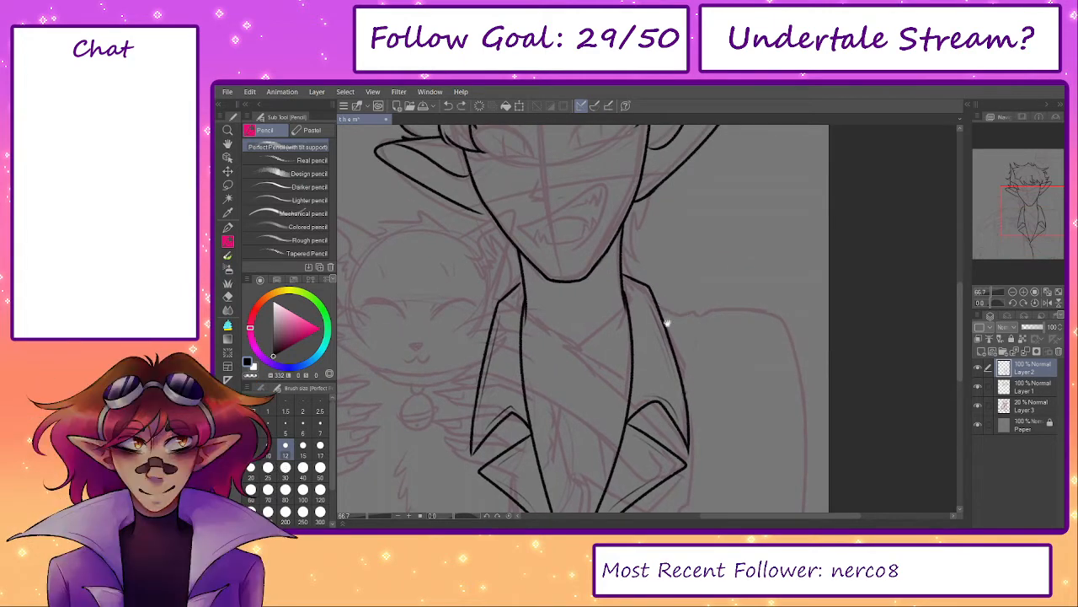
scroll(666, 323, down, 4)
scroll(667, 257, up, 4)
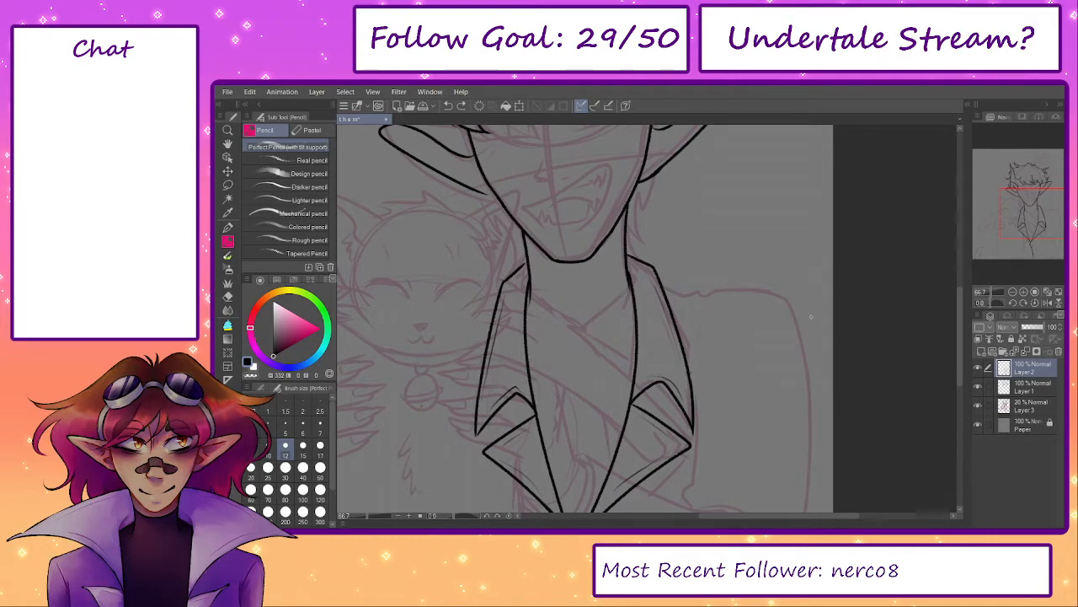
mouse_move(628, 282)
mouse_down()
mouse_move(580, 328)
mouse_move(529, 295)
mouse_move(578, 336)
mouse_up()
key(ctrl+z)
key(ctrl+z)
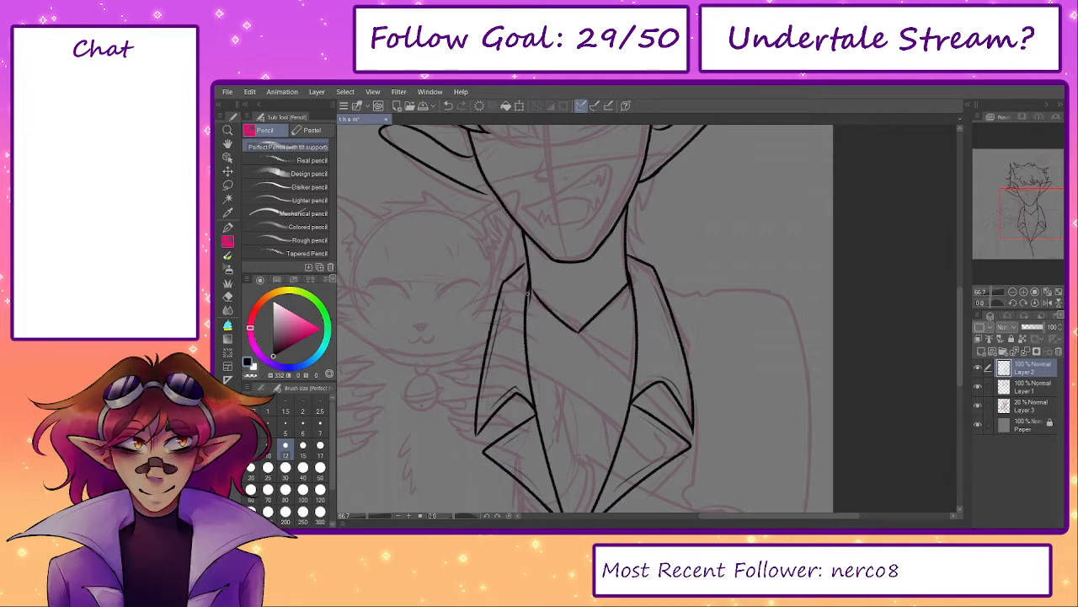
key(e)
key(p)
- Try to ink the shirt collar's lower edges as diagonals from the small V's point out to the jacket edges
mouse_move(584, 318)
mouse_down()
mouse_move(566, 317)
mouse_move(527, 348)
mouse_up()
key(ctrl+z)
mouse_move(568, 306)
mouse_down()
mouse_move(521, 344)
mouse_move(623, 347)
mouse_up()
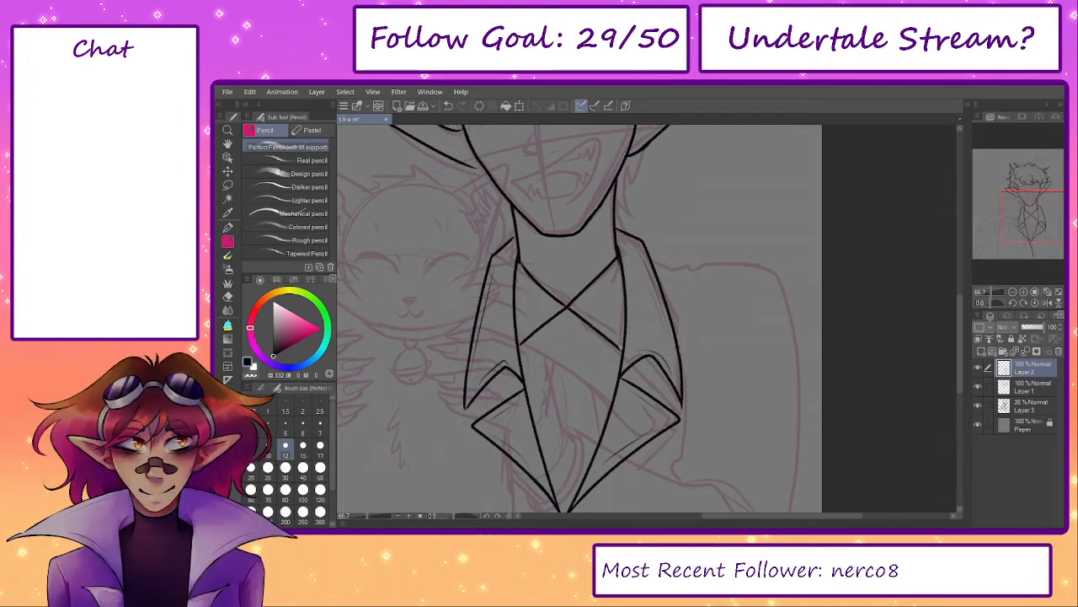
key(ctrl+z)
drag(570, 305, 522, 349)
key(ctrl+z)
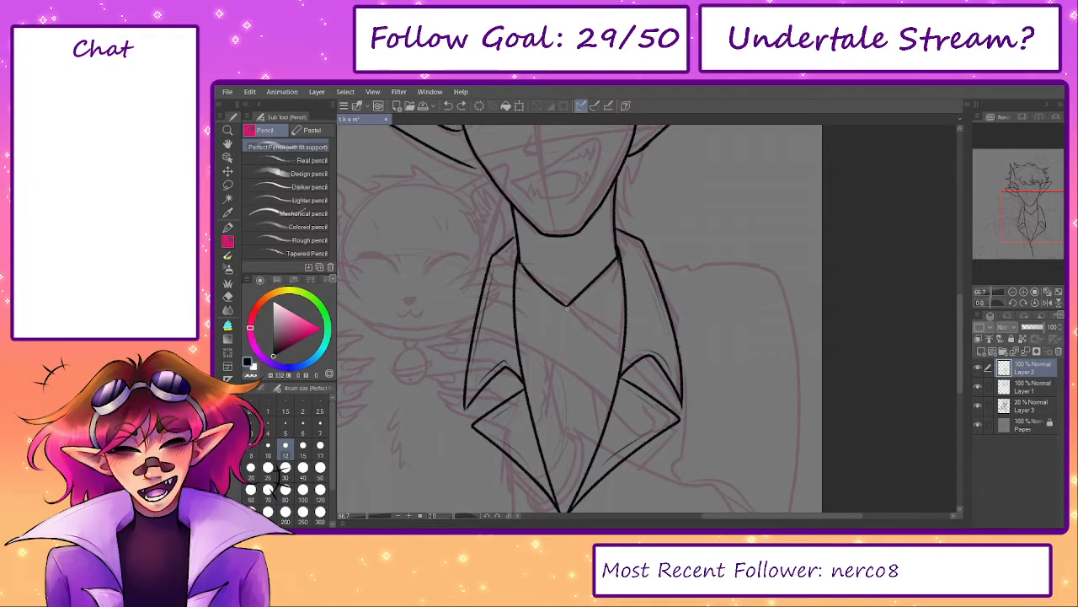
- Rejoin the two lines at the point of the shirt's small V neckline
key(p)
scroll(573, 307, up, 1)
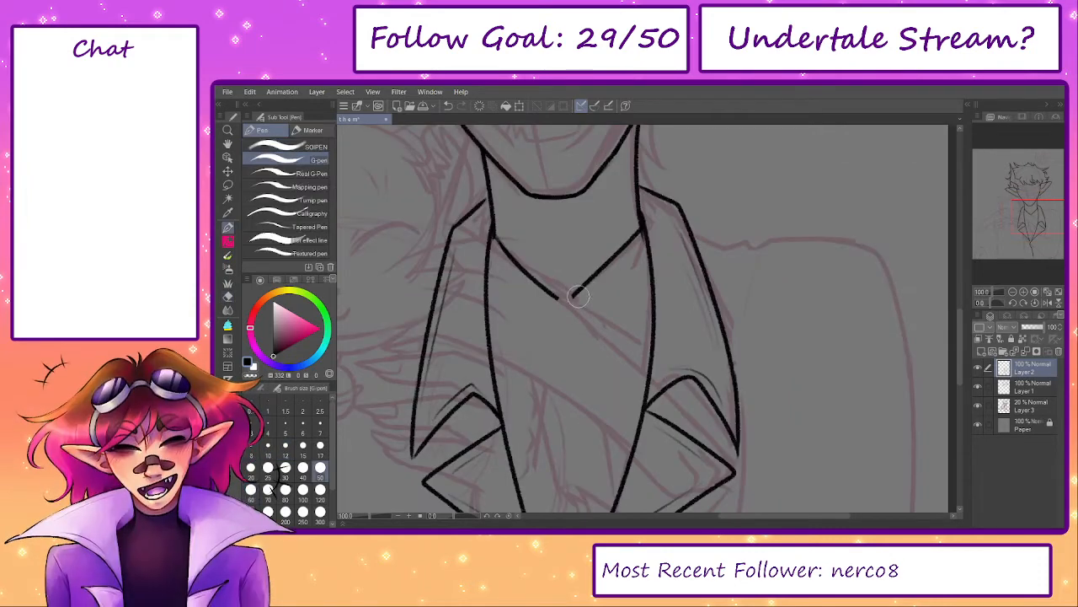
key(p)
drag(558, 297, 570, 300)
- Ink the right wing of the shirt collar, curving down from the small V's point toward the jacket edge
mouse_move(626, 303)
mouse_down()
mouse_move(772, 295)
mouse_move(665, 308)
mouse_up()
mouse_move(596, 333)
mouse_down()
mouse_move(783, 315)
mouse_move(647, 311)
mouse_move(697, 388)
mouse_up()
key(ctrl+z)
drag(619, 310, 679, 379)
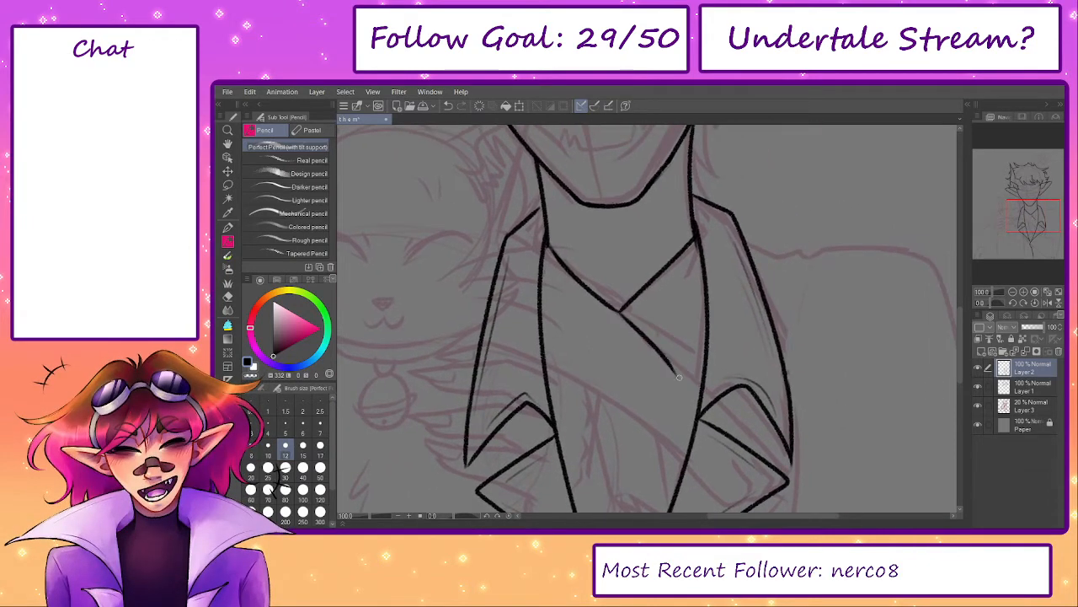
key(ctrl+z)
mouse_move(622, 312)
mouse_down()
mouse_move(657, 334)
mouse_move(689, 383)
mouse_up()
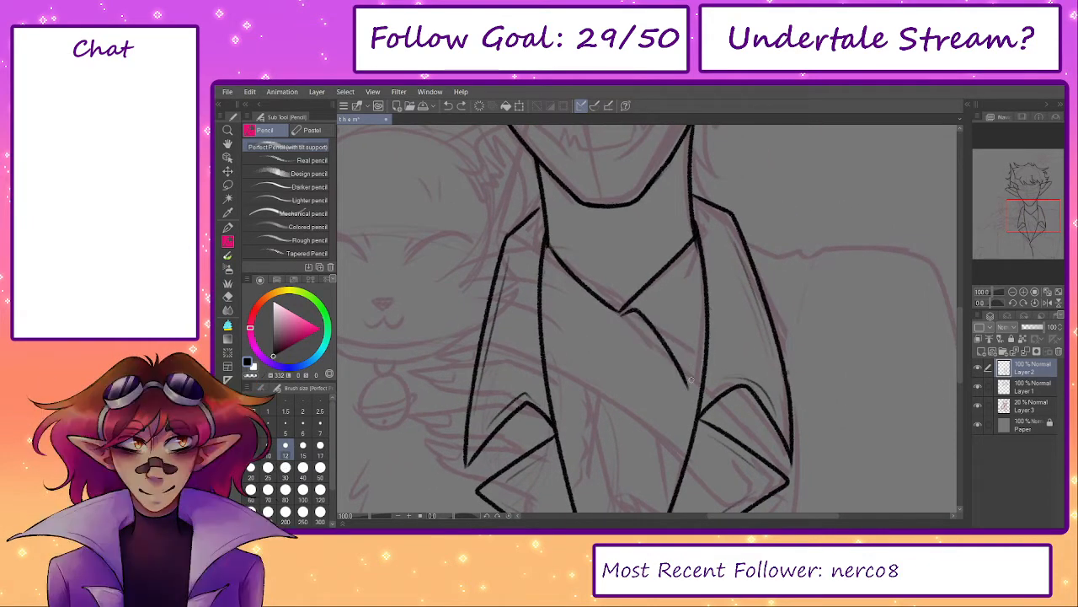
- Ink the left wing of the shirt collar, from the small V's point down toward the jacket edge
mouse_move(621, 314)
mouse_down()
mouse_move(570, 396)
mouse_move(562, 383)
mouse_move(553, 392)
mouse_up()
key(ctrl+z)
key(ctrl+z)
mouse_move(597, 310)
mouse_down()
mouse_move(562, 394)
mouse_move(548, 313)
mouse_up()
key(ctrl+z)
drag(563, 394, 546, 345)
- Ink the rounded tie knot between the two shirt collar wings
mouse_move(639, 367)
mouse_down()
mouse_move(587, 282)
mouse_move(622, 280)
mouse_move(584, 275)
mouse_move(617, 284)
mouse_move(580, 277)
mouse_move(572, 309)
mouse_move(572, 282)
mouse_move(585, 330)
mouse_move(575, 325)
mouse_move(603, 340)
mouse_move(623, 281)
mouse_move(621, 319)
mouse_move(589, 341)
mouse_move(600, 337)
mouse_move(578, 284)
mouse_up()
key(ctrl+z)
key(ctrl+z)
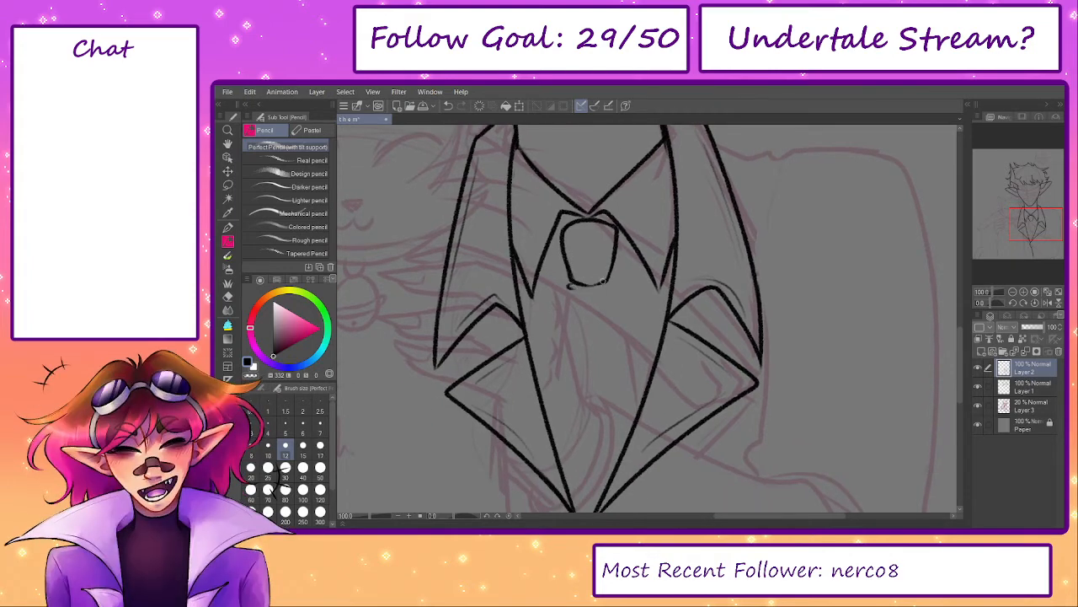
- Ink both long sides of the tie from the knot down to the jacket's V opening
drag(569, 287, 556, 445)
mouse_move(604, 282)
mouse_down()
mouse_move(598, 232)
mouse_move(618, 372)
mouse_up()
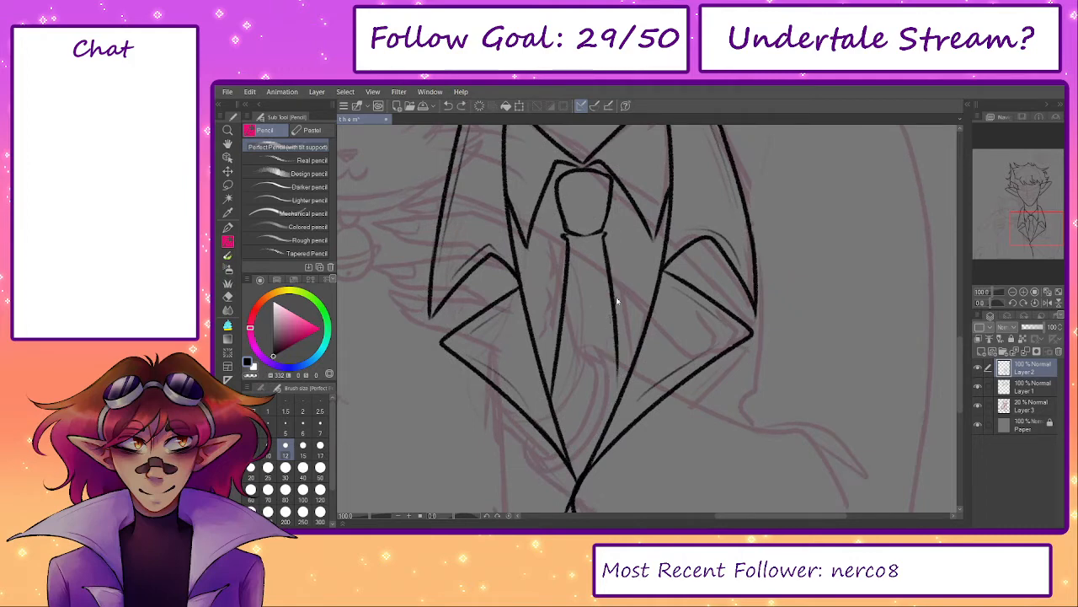
key(ctrl+z)
drag(613, 333, 620, 384)
key(ctrl+z)
drag(602, 314, 622, 504)
drag(620, 337, 619, 460)
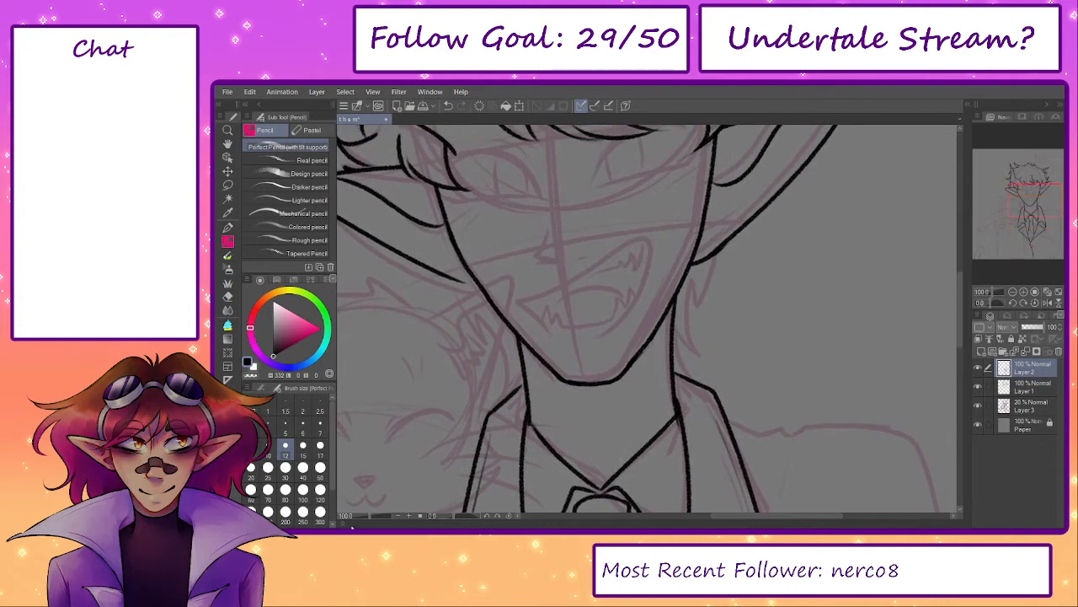
- Erase the overshooting line where the lapels meet at the V's point
drag(368, 517, 361, 517)
scroll(609, 414, up, 4)
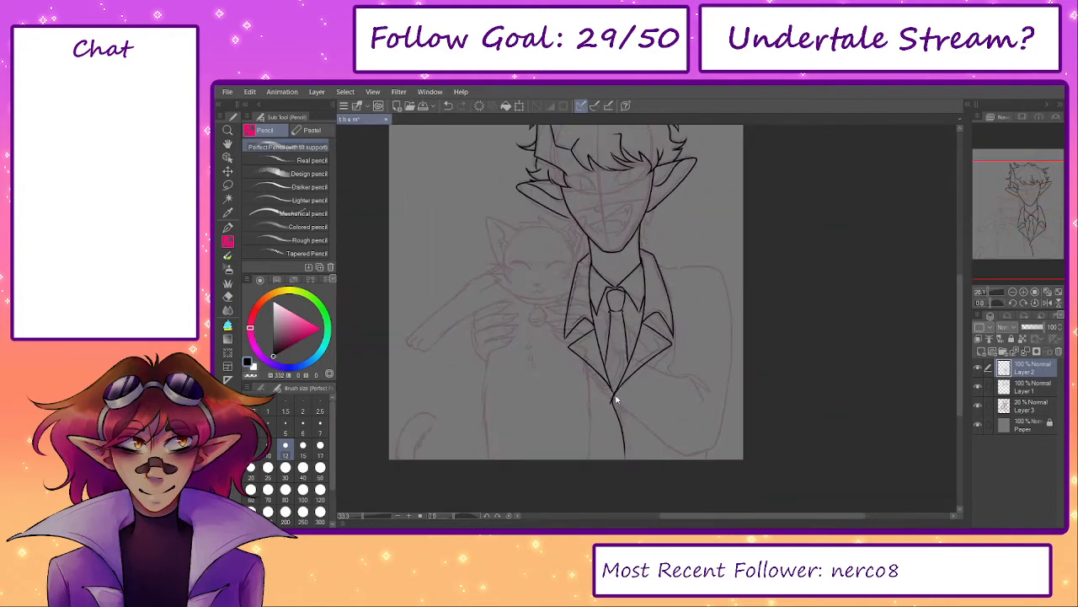
key(e)
key(p)
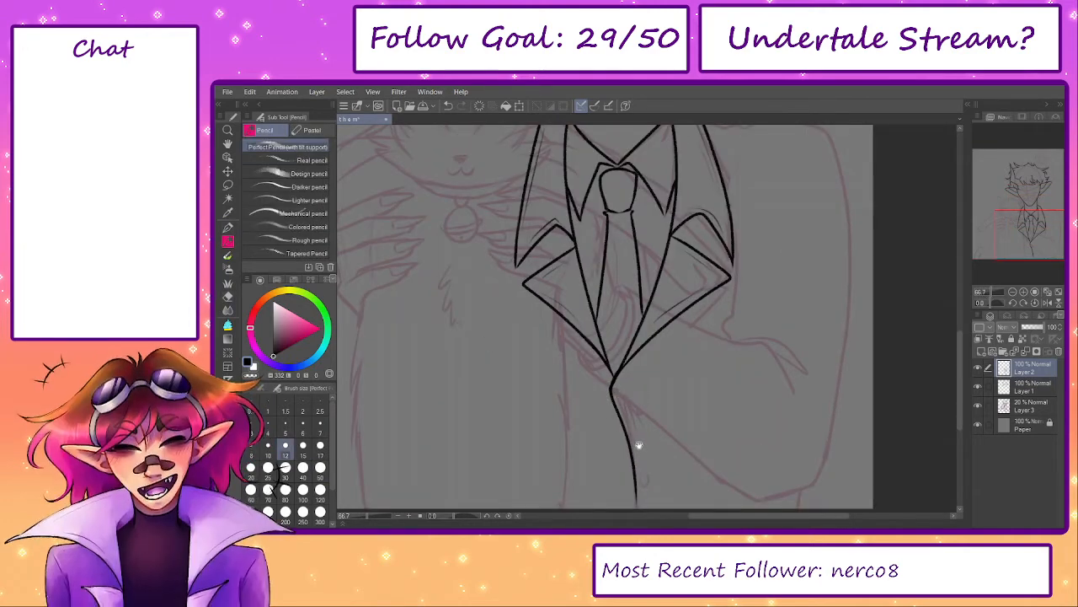
- Ink three small oval buttons along the jacket's front edge below the lapels
drag(638, 445, 598, 413)
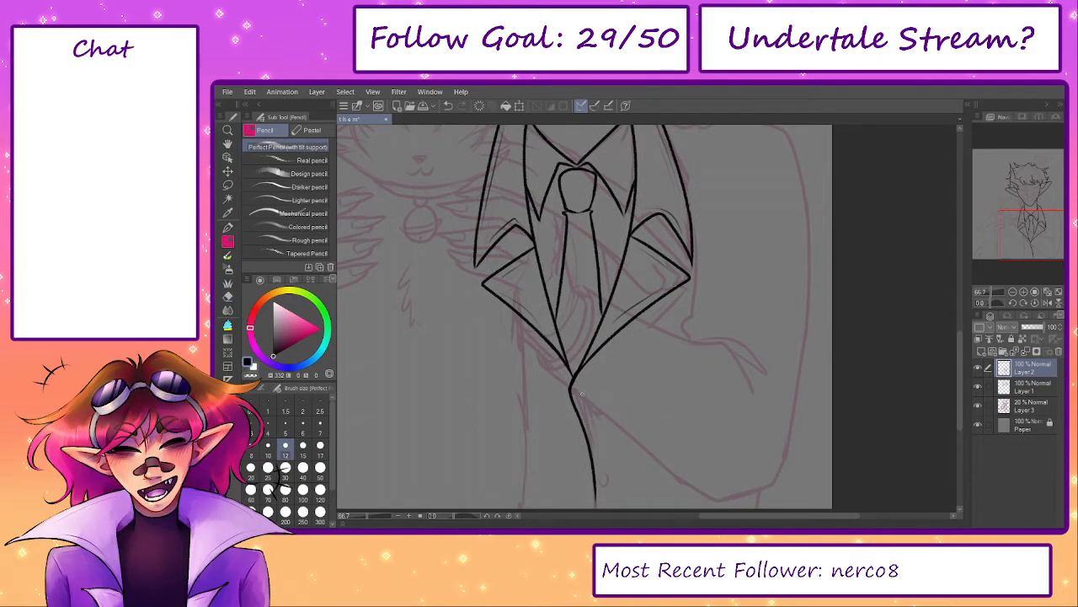
drag(604, 453, 602, 433)
key(ctrl+z)
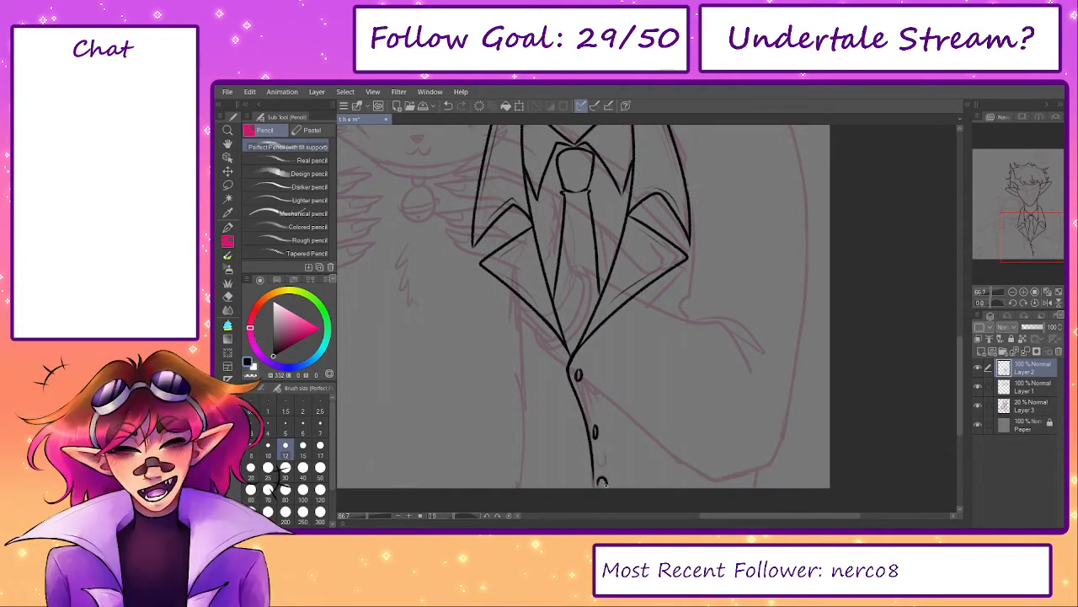
- Add a new layer above the line art and hide Layer 2 and Layer 1 to expose the cat sketch
scroll(621, 472, up, 10)
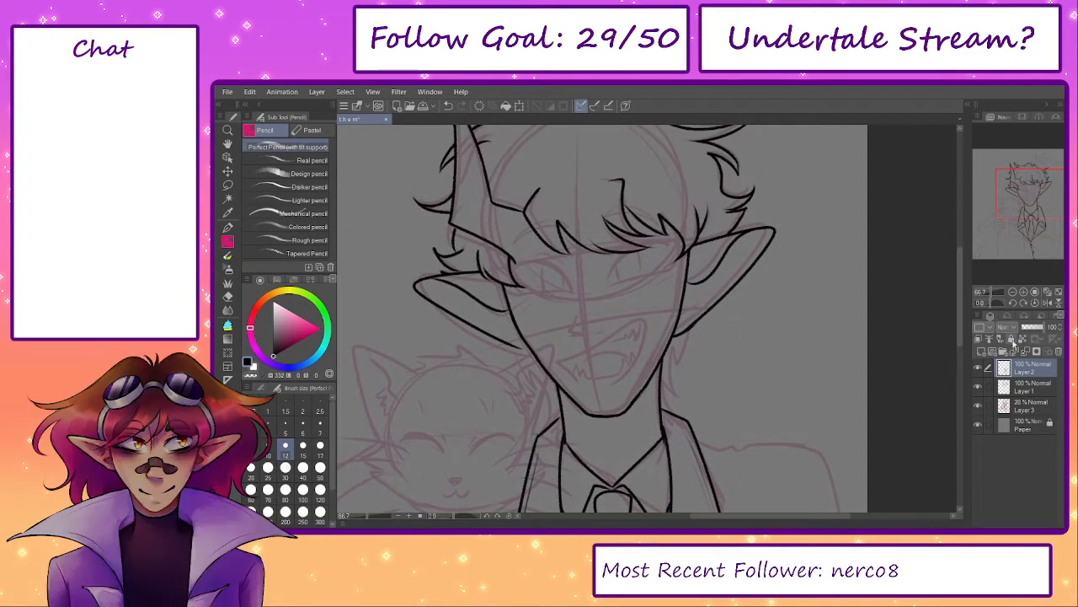
click(981, 350)
scroll(674, 354, down, 5)
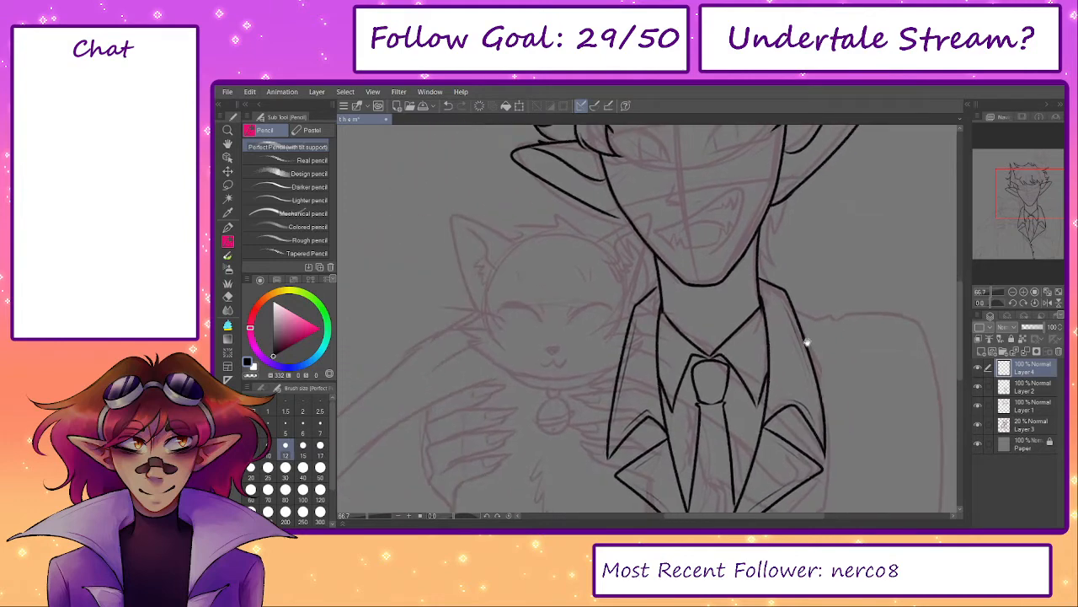
click(978, 387)
click(978, 405)
drag(705, 373, 772, 378)
scroll(604, 319, up, 2)
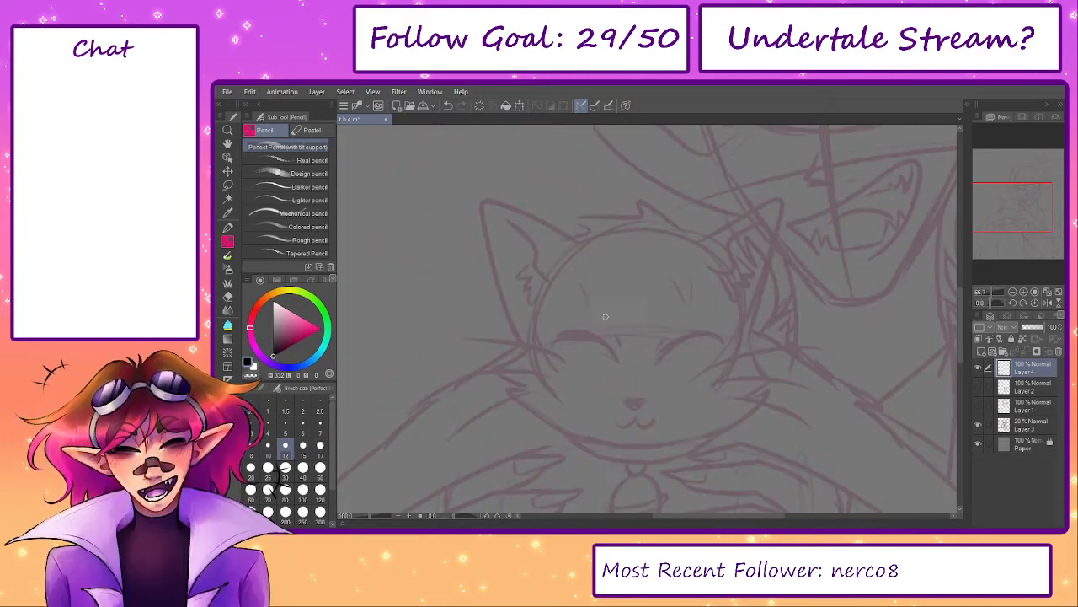
scroll(659, 245, down, 1)
- Ink the jagged fur tuft along the top of the cat's head
drag(702, 228, 690, 285)
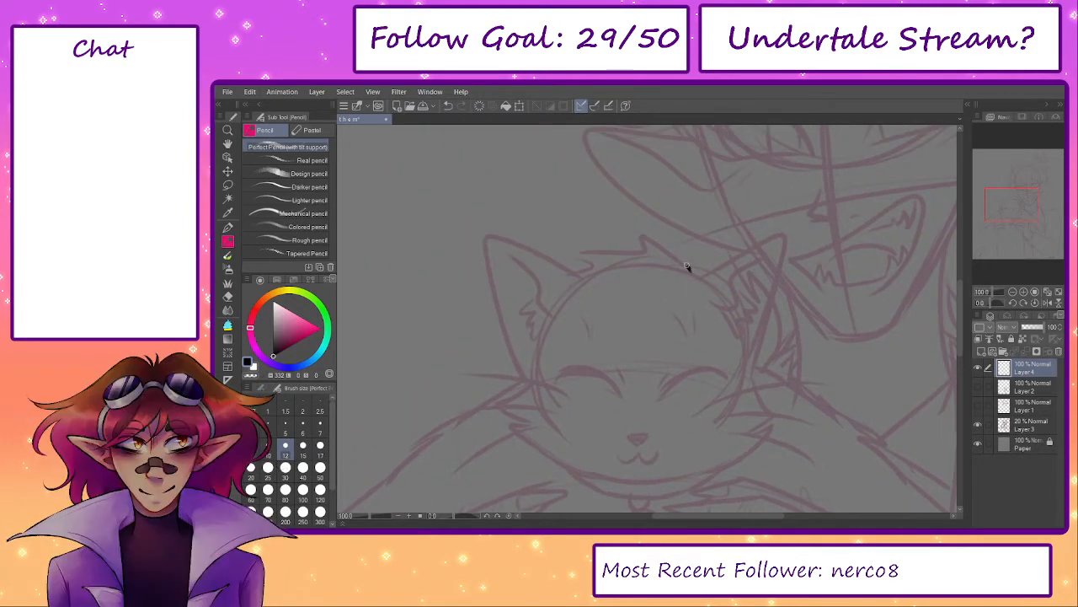
key(ctrl+z)
mouse_move(642, 239)
mouse_down()
mouse_move(689, 266)
mouse_move(646, 237)
mouse_move(573, 261)
mouse_move(553, 290)
mouse_move(493, 233)
mouse_up()
key(ctrl+z)
key(ctrl+z)
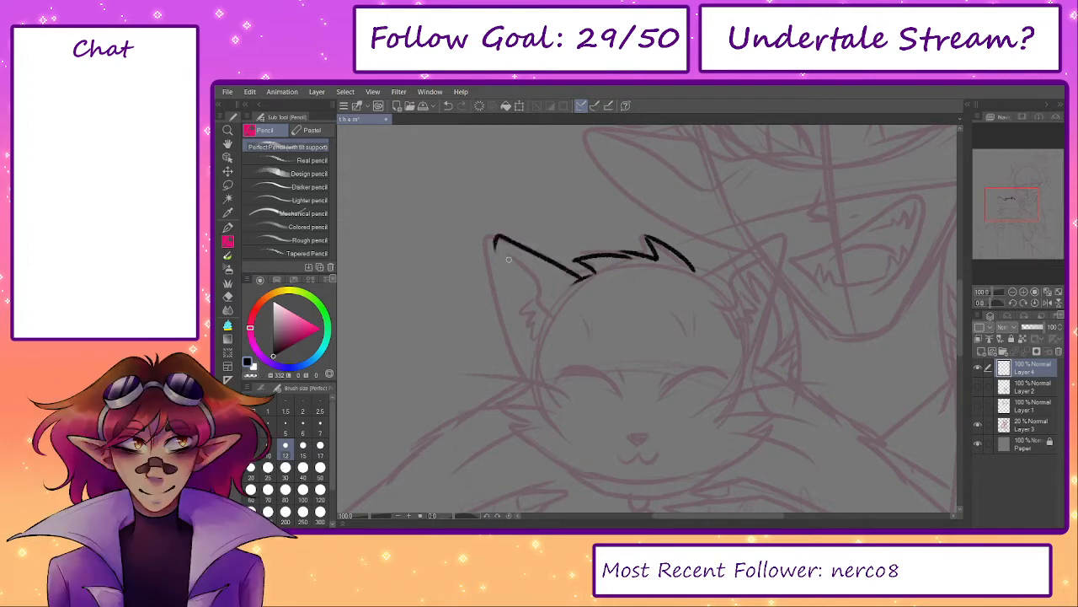
- Ink the outline of the cat's left ear from the head up to its tip and down the outer side
key(ctrl+z)
drag(579, 276, 504, 340)
key(ctrl+z)
mouse_move(585, 274)
mouse_down()
mouse_move(504, 337)
mouse_move(516, 371)
mouse_up()
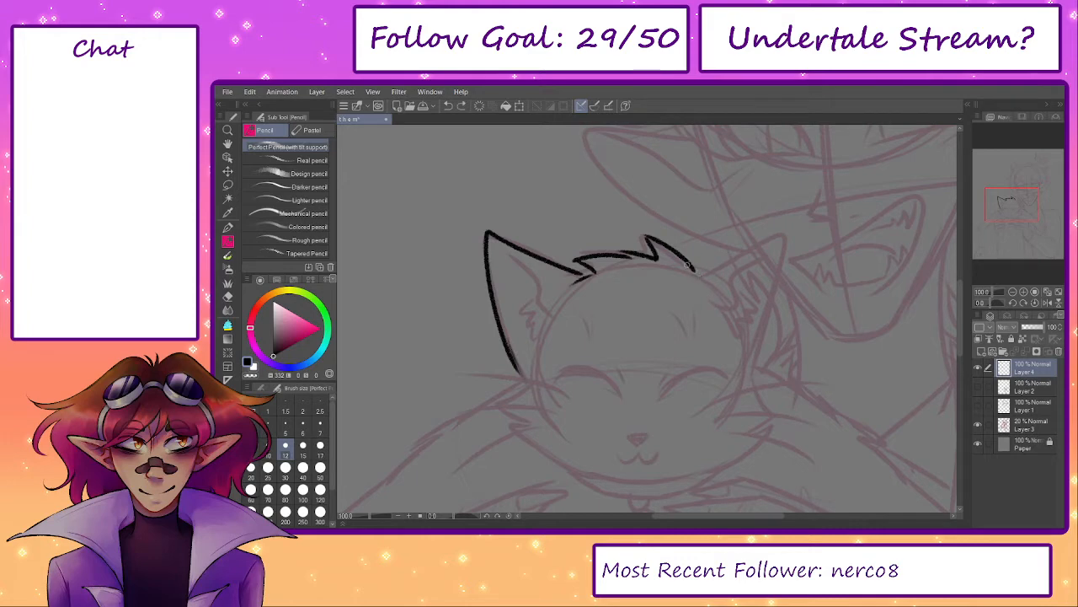
- Ink the outline of the cat's right ear from the head tuft up to its tip and down the outer side
key(ctrl+z)
mouse_move(723, 270)
mouse_down()
mouse_move(775, 275)
mouse_move(752, 239)
mouse_move(757, 378)
mouse_up()
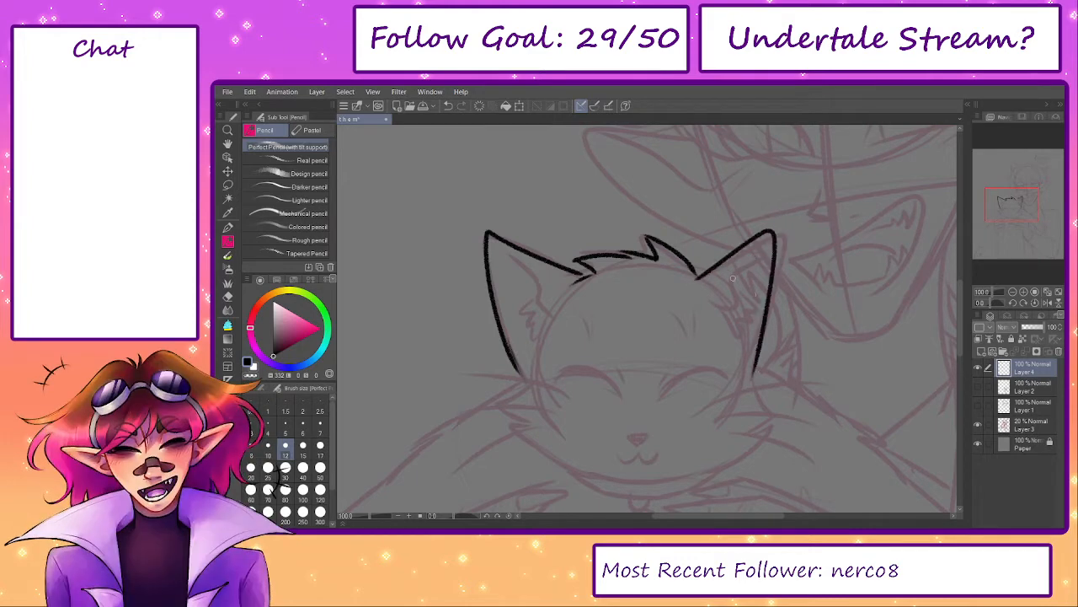
key(ctrl+z)
drag(696, 277, 757, 376)
key(ctrl+z)
mouse_move(694, 276)
mouse_down()
mouse_move(706, 268)
mouse_move(756, 388)
mouse_up()
key(ctrl+z)
mouse_move(696, 276)
mouse_down()
mouse_move(760, 362)
mouse_move(757, 400)
mouse_move(704, 271)
mouse_move(762, 373)
mouse_up()
key(ctrl+z)
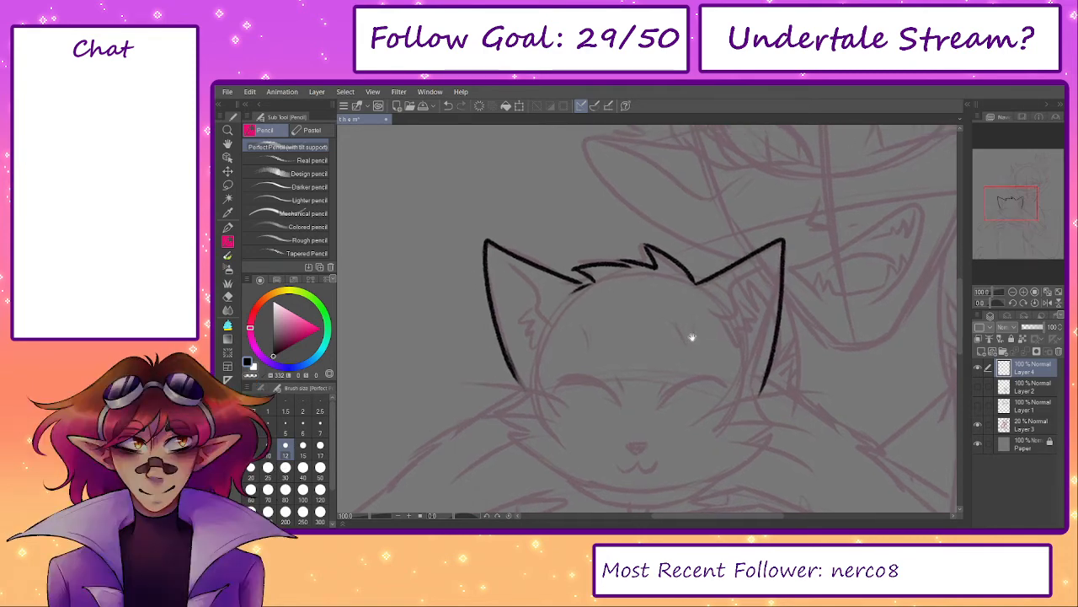
- Try inking a curved inner fold line inside each of the cat's ears
scroll(546, 331, up, 2)
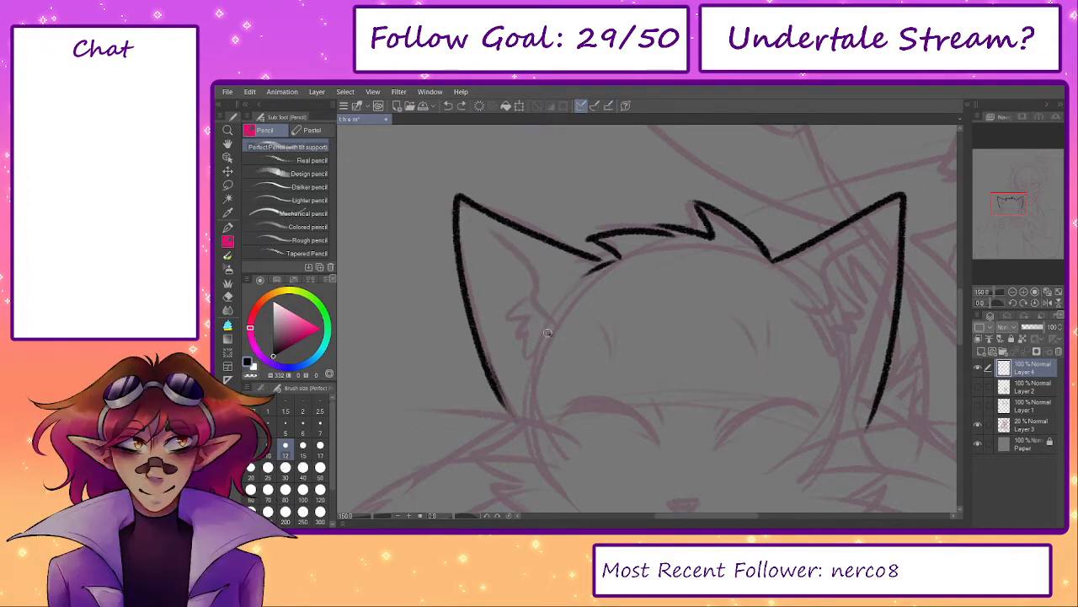
drag(547, 333, 496, 226)
key(ctrl+z)
drag(550, 337, 493, 237)
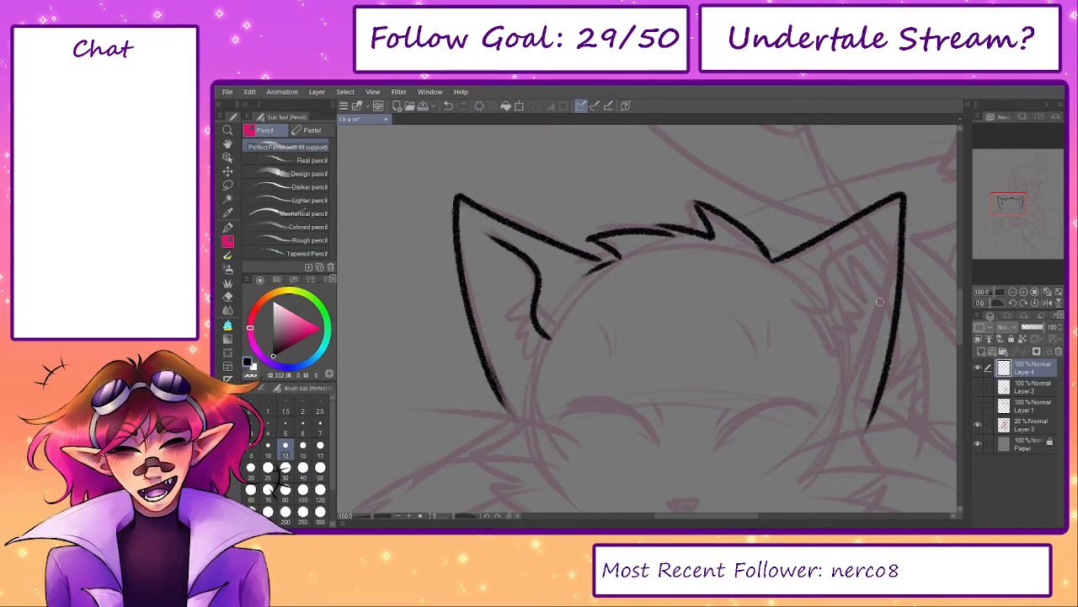
mouse_move(797, 300)
mouse_down()
mouse_move(864, 230)
mouse_move(747, 281)
mouse_move(738, 262)
mouse_move(741, 272)
mouse_move(802, 186)
mouse_up()
key(ctrl+z)
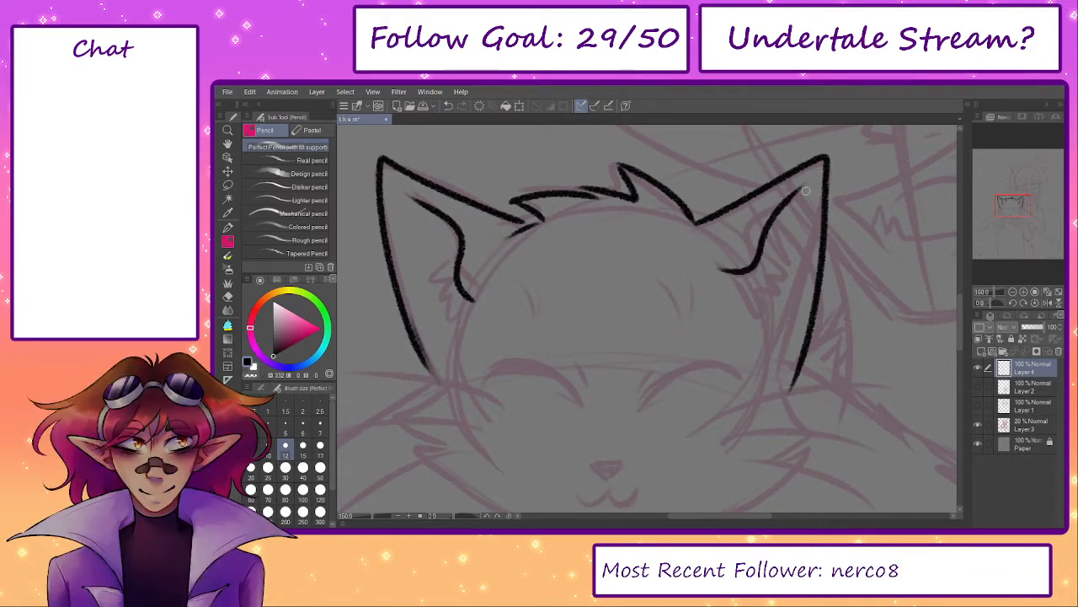
- Try inking a short cheek stroke below the outer side of the cat's right ear
drag(578, 379, 551, 319)
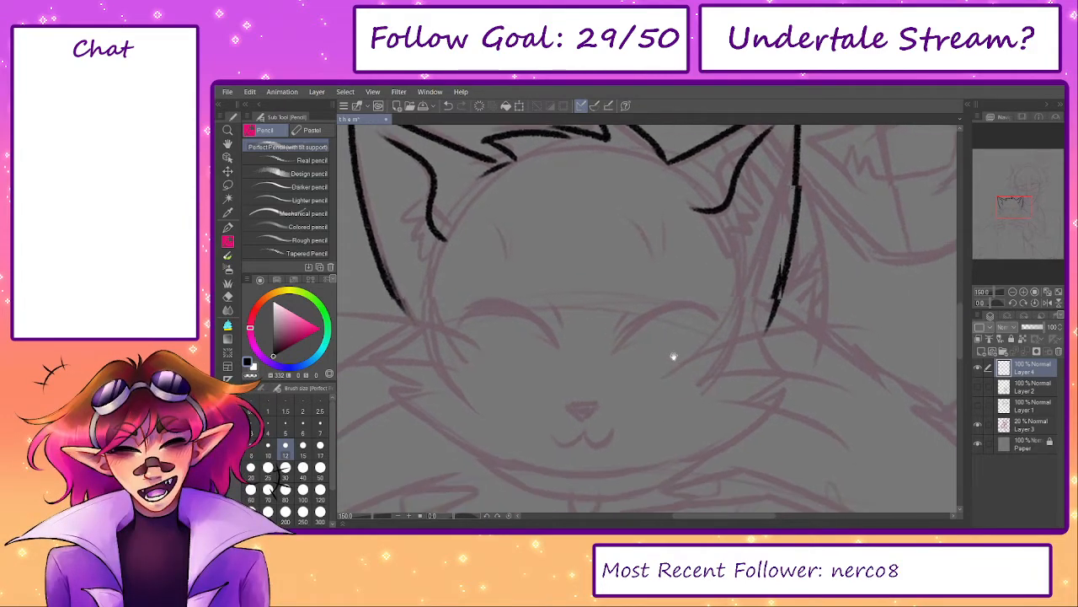
key(ctrl+z)
key(ctrl+z)
drag(763, 323, 778, 374)
drag(732, 300, 744, 342)
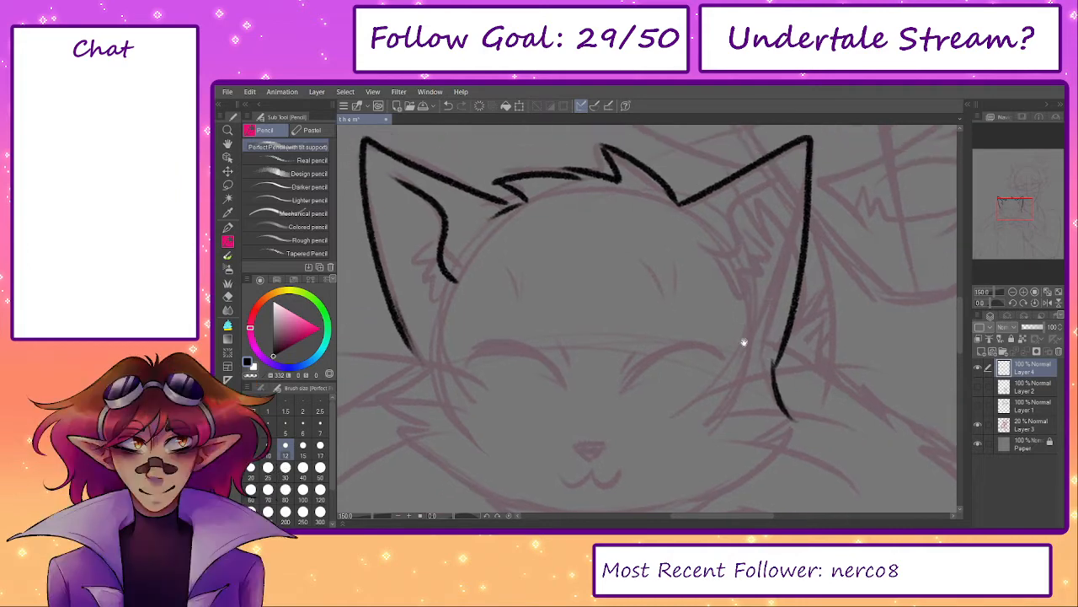
- Redraw the inner fold lines of both cat ears with hooked lower ends
key(ctrl+z)
key(ctrl+z)
drag(701, 249, 790, 175)
drag(738, 205, 827, 234)
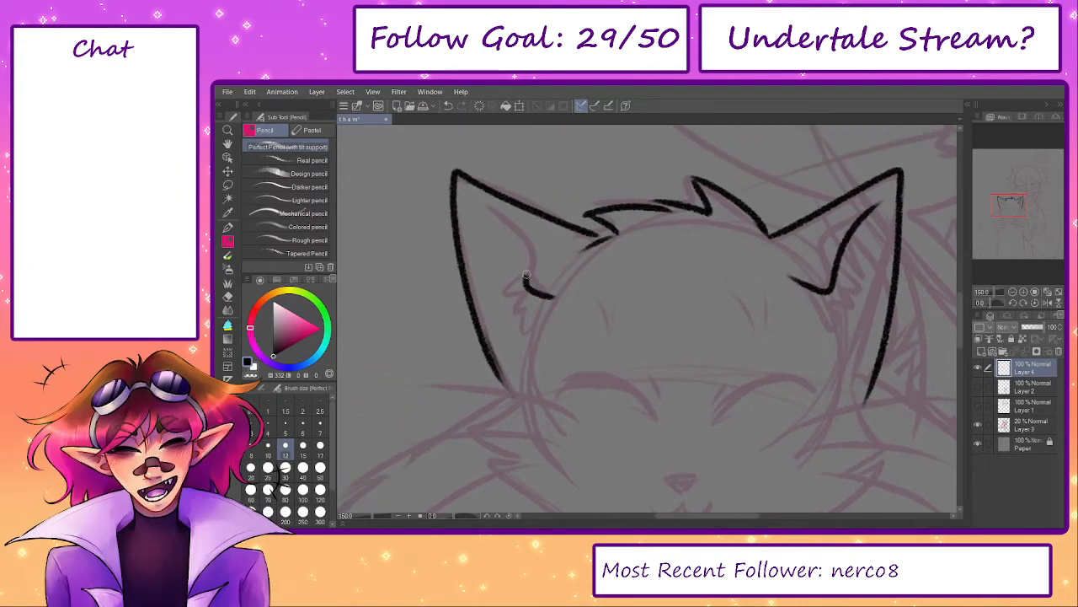
- Ink the jagged fur on the cat's left cheek and the jaw curve toward the chin
drag(571, 412, 552, 349)
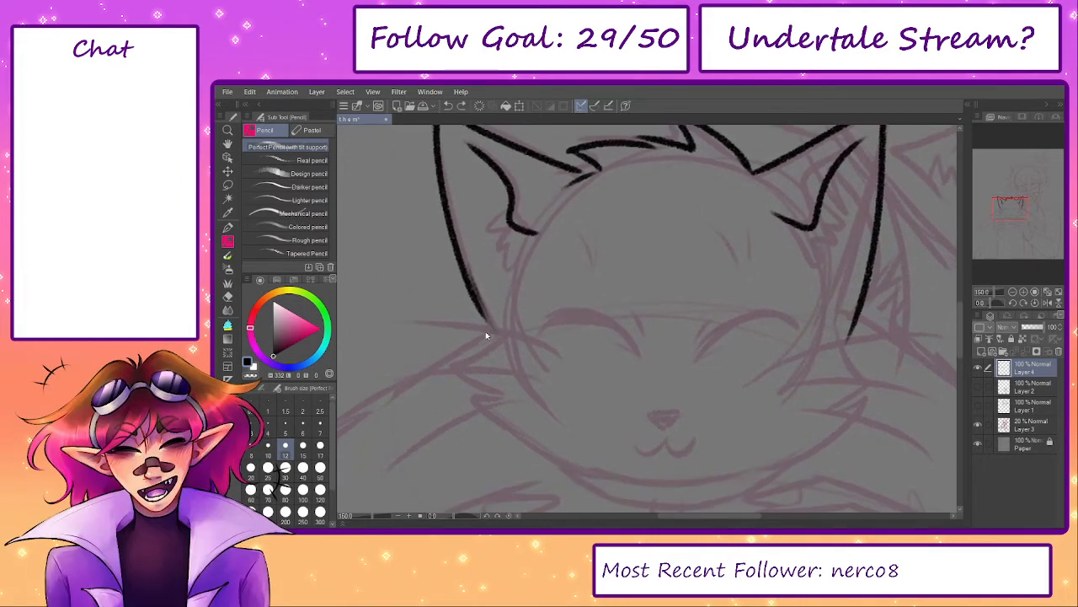
mouse_move(479, 308)
mouse_down()
mouse_move(488, 344)
mouse_move(441, 366)
mouse_up()
key(ctrl+z)
key(ctrl+z)
mouse_move(497, 326)
mouse_down()
mouse_move(444, 363)
mouse_move(532, 433)
mouse_move(499, 401)
mouse_up()
key(ctrl+z)
mouse_move(428, 354)
mouse_down()
mouse_move(519, 417)
mouse_move(602, 453)
mouse_up()
key(ctrl+z)
drag(495, 403, 589, 443)
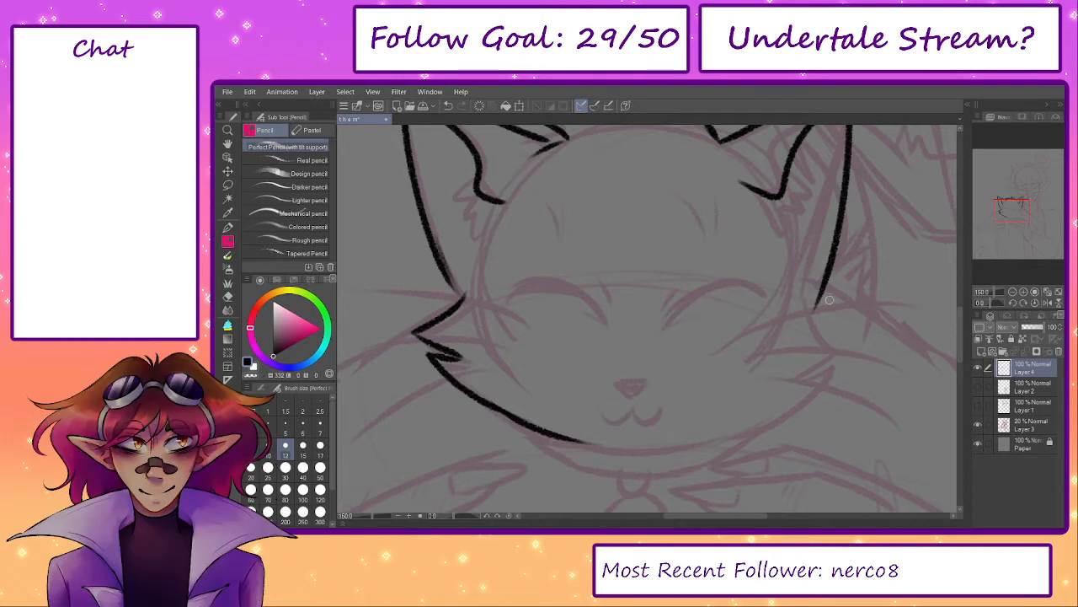
- Ink the jagged fur on the cat's right cheek and close the jaw curve under the chin
mouse_move(809, 284)
mouse_down()
mouse_move(841, 342)
mouse_move(799, 375)
mouse_up()
key(ctrl+z)
mouse_move(799, 375)
mouse_down()
mouse_move(837, 367)
mouse_move(701, 444)
mouse_up()
mouse_move(773, 419)
mouse_down()
mouse_move(573, 440)
mouse_move(752, 431)
mouse_up()
key(ctrl+z)
- Ink the cat's two closed eyes as thick, tapered arcs
drag(679, 385, 668, 420)
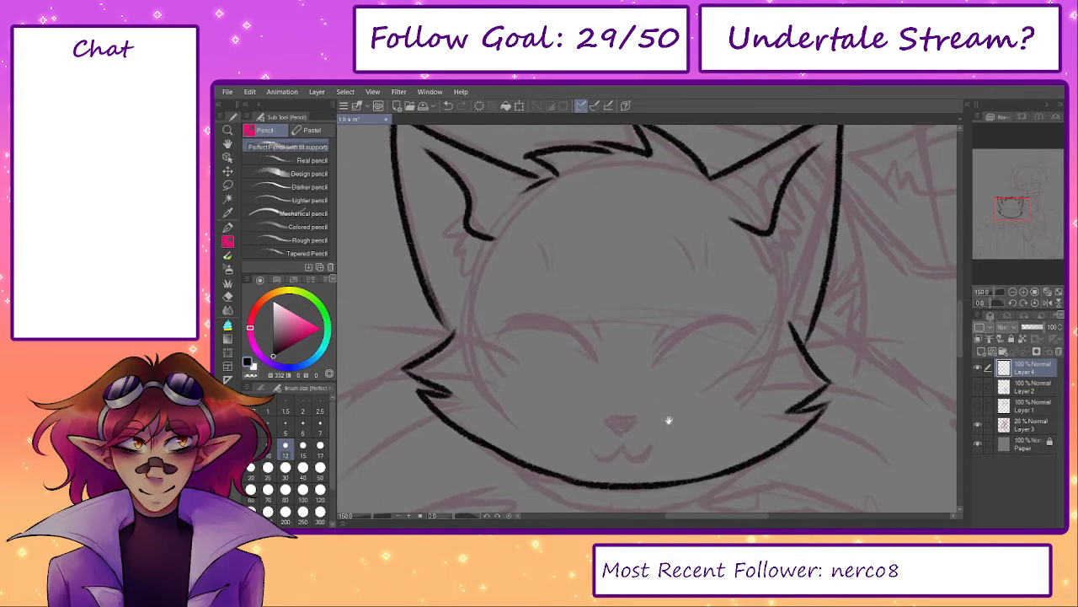
mouse_move(657, 360)
mouse_down()
mouse_move(762, 333)
mouse_move(709, 319)
mouse_move(664, 353)
mouse_up()
key(ctrl+z)
mouse_move(664, 353)
mouse_down()
mouse_move(744, 325)
mouse_move(660, 348)
mouse_up()
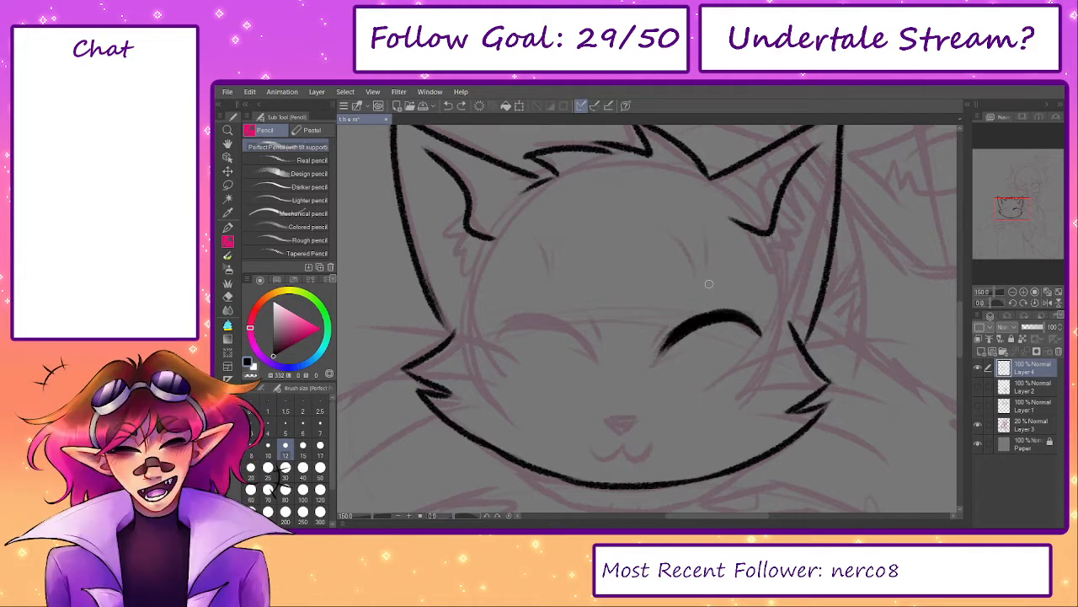
mouse_move(593, 345)
mouse_down()
mouse_move(503, 323)
mouse_move(589, 347)
mouse_move(506, 317)
mouse_move(556, 324)
mouse_up()
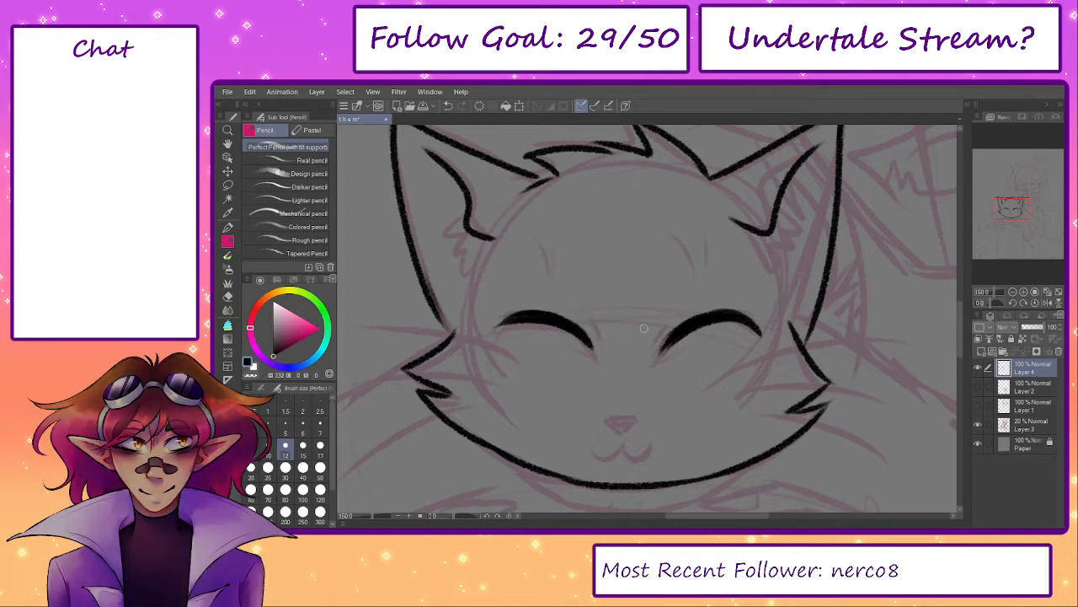
- Lasso the cat's left eye and rotate it slightly with a transform
key(m)
drag(504, 289, 524, 289)
click(592, 408)
drag(629, 372, 602, 362)
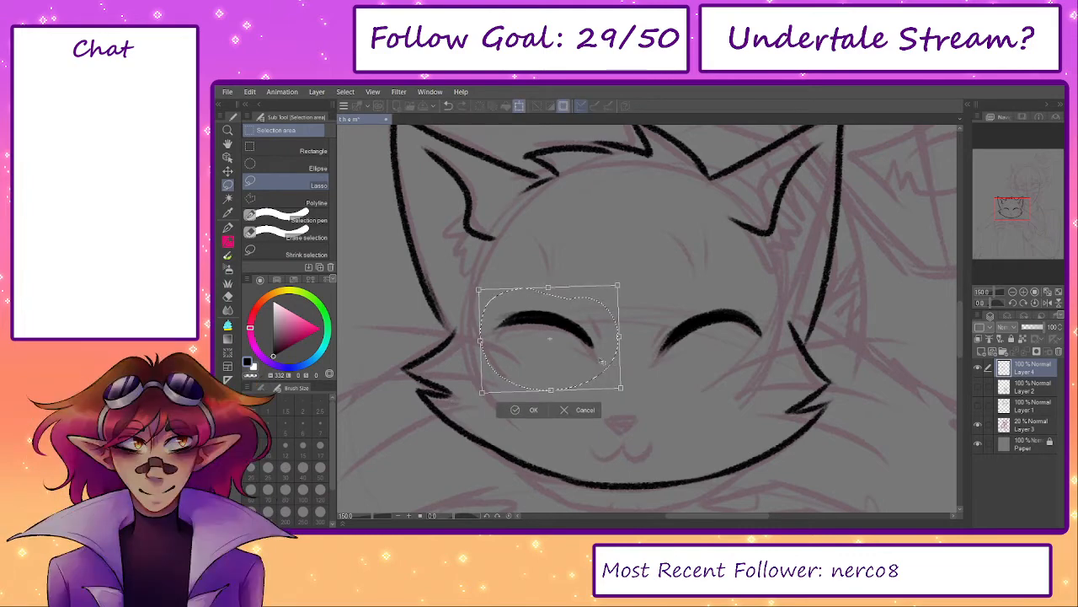
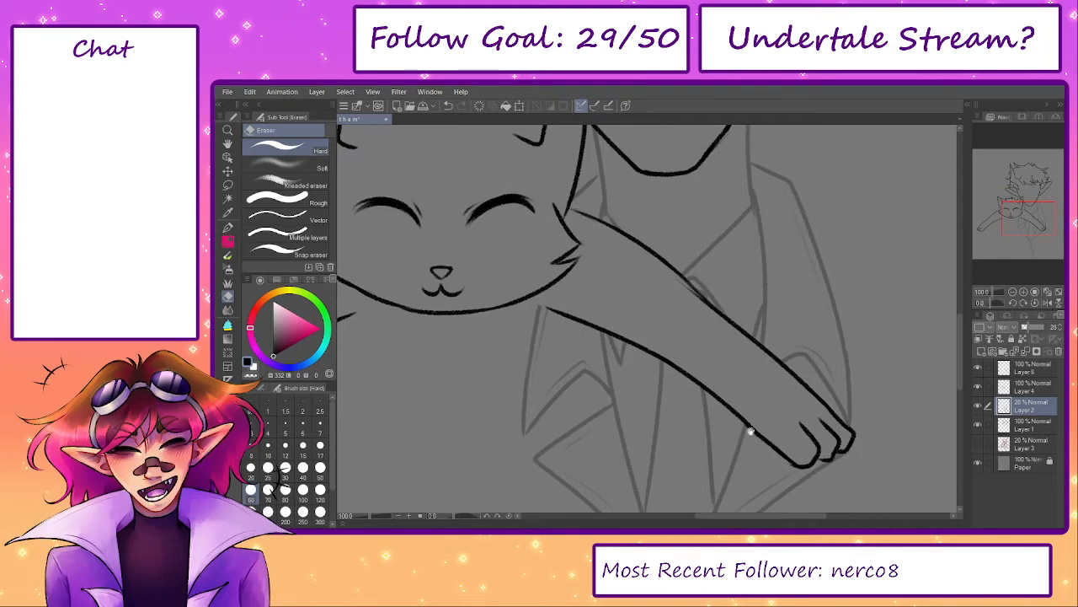
- Set Layer 2's opacity to 100%
mouse_move(693, 405)
mouse_down()
mouse_move(794, 387)
mouse_move(798, 406)
mouse_up()
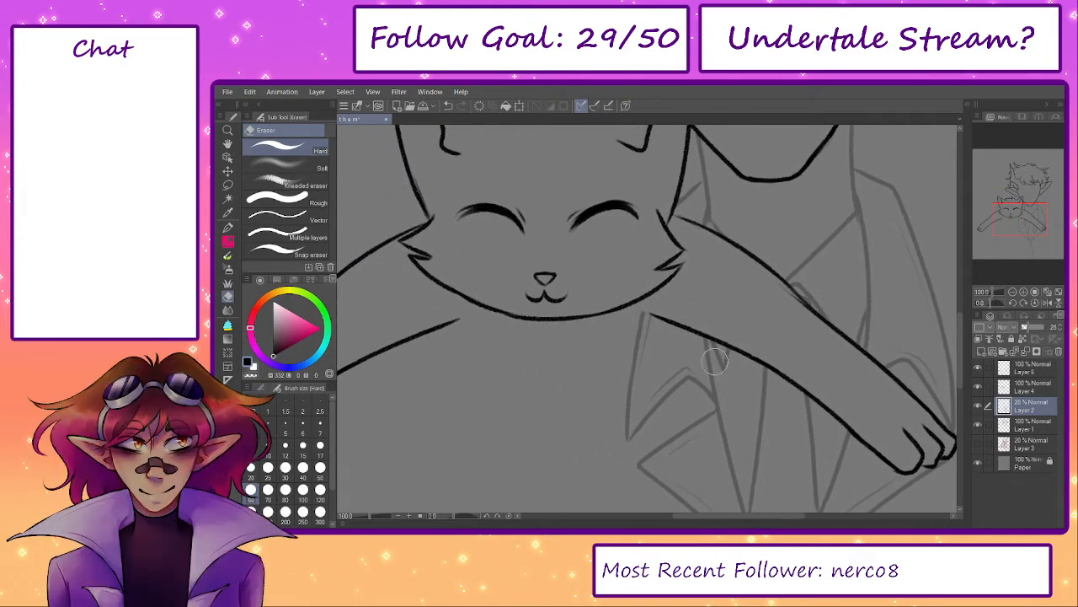
click(978, 445)
click(977, 444)
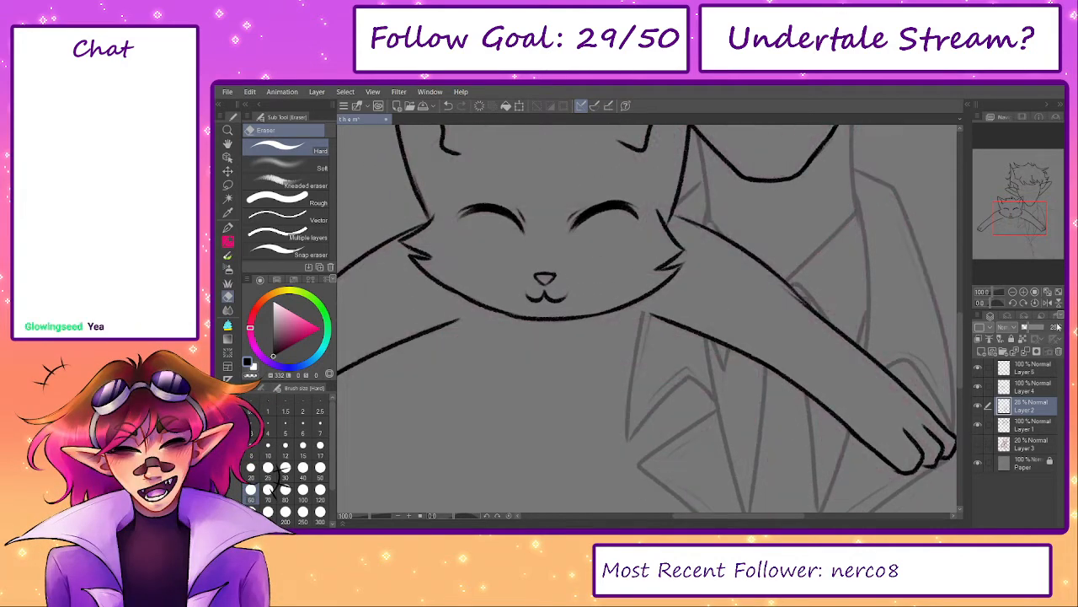
click(1044, 327)
mouse_move(827, 275)
mouse_down()
mouse_move(768, 449)
mouse_move(775, 475)
mouse_move(838, 337)
mouse_up()
- Add a new layer at the top of the stack and show the faded sketch on Layer 3
click(1037, 431)
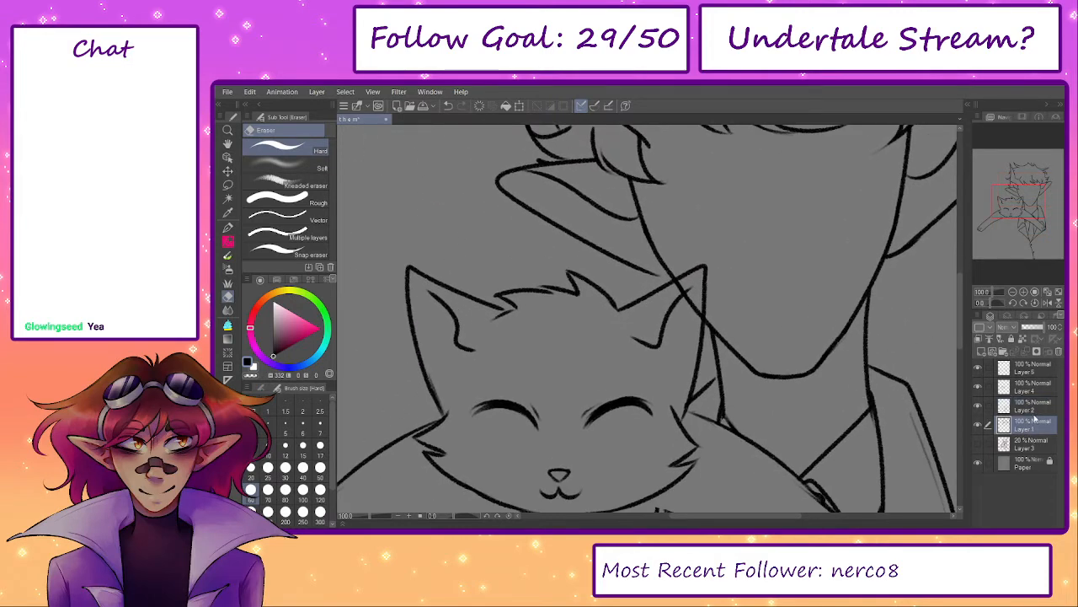
click(1029, 369)
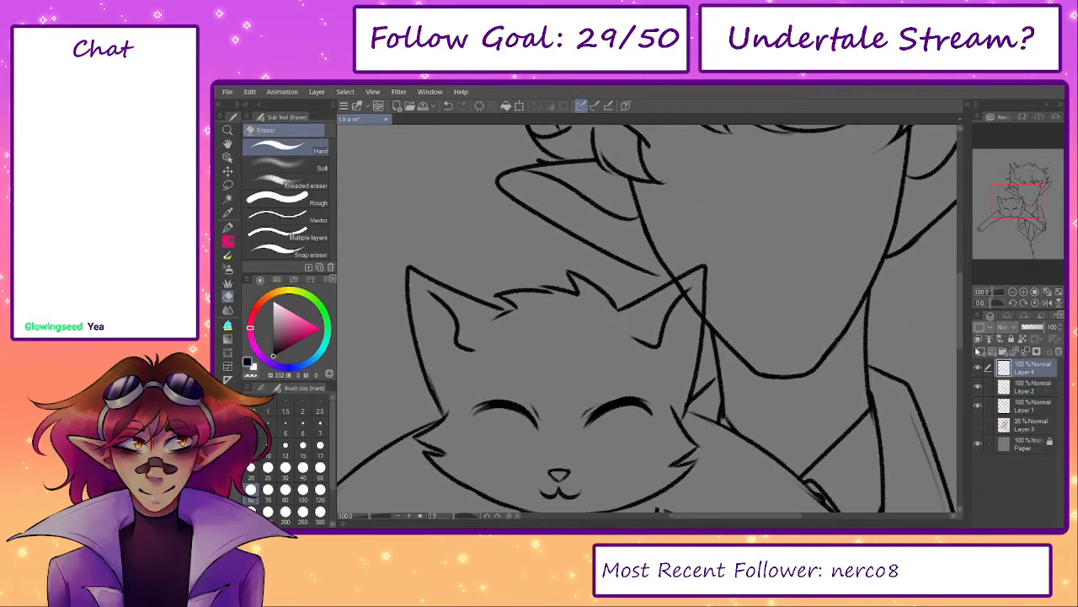
drag(842, 455, 862, 330)
click(978, 444)
drag(664, 451, 753, 318)
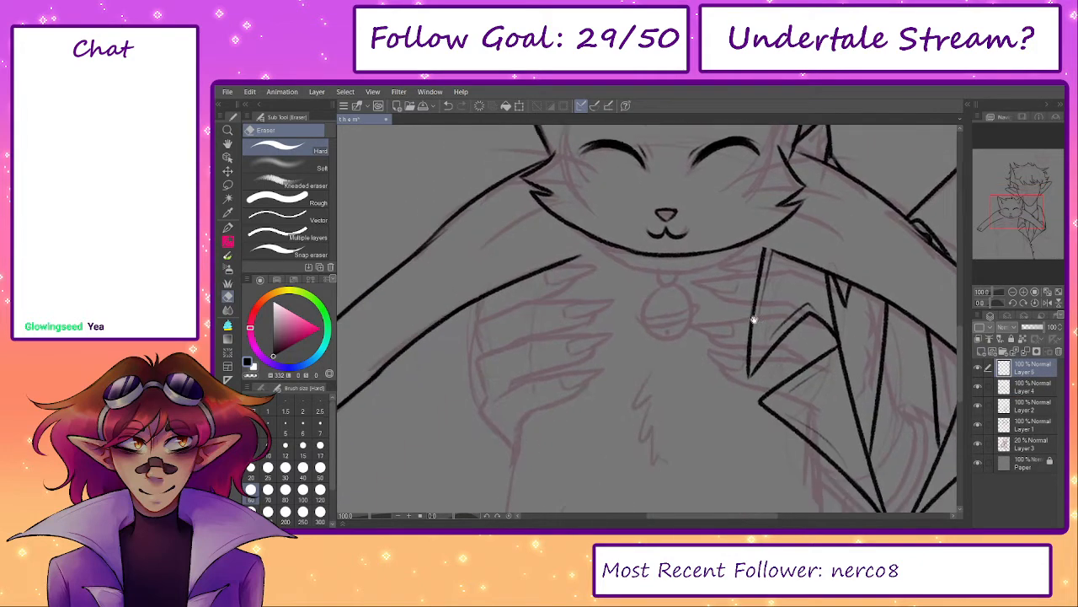
- Ink the angled outer edge at the base of the left hand below the cat's arm using the Perfect Pencil
drag(673, 368, 698, 342)
mouse_move(668, 416)
mouse_down()
mouse_move(669, 344)
mouse_move(683, 452)
mouse_up()
key(p)
key(p)
scroll(594, 344, up, 2)
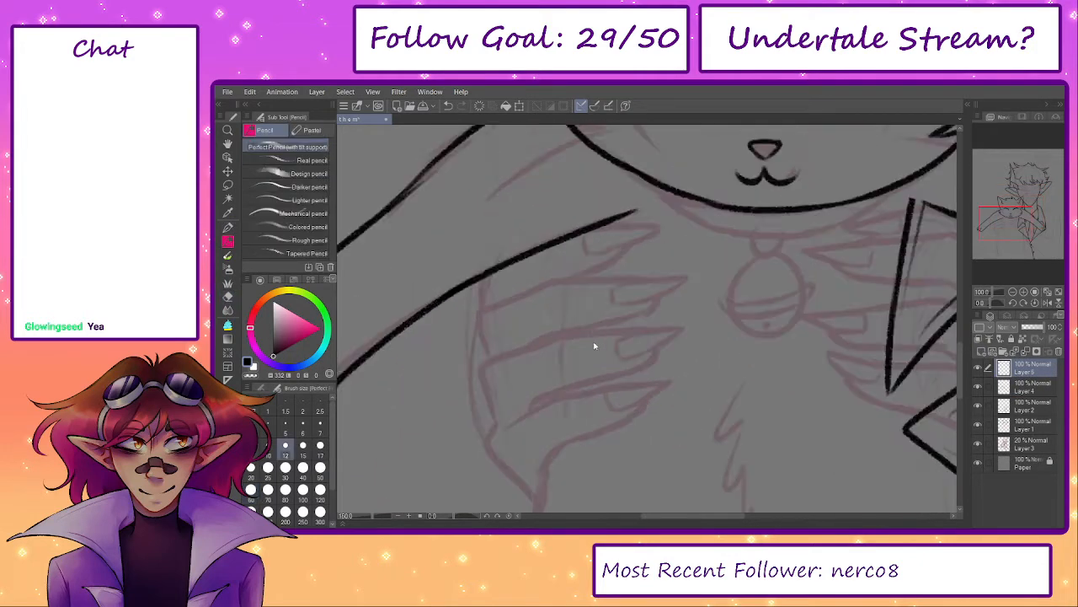
drag(541, 387, 570, 409)
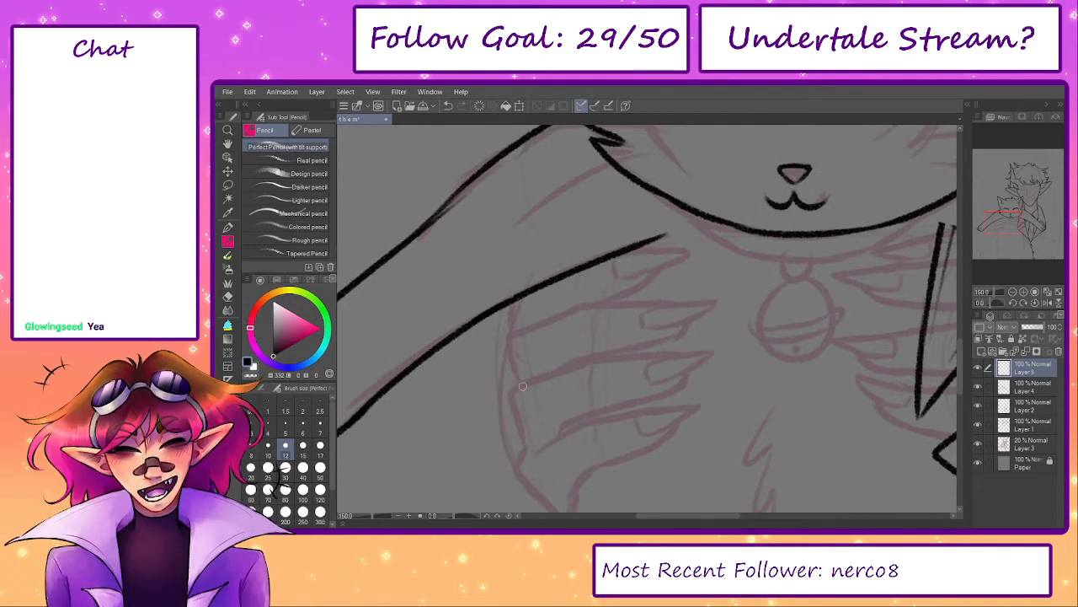
mouse_move(531, 457)
mouse_down()
mouse_move(510, 409)
mouse_move(518, 449)
mouse_move(543, 478)
mouse_up()
key(ctrl+z)
key(ctrl+z)
drag(501, 425, 544, 476)
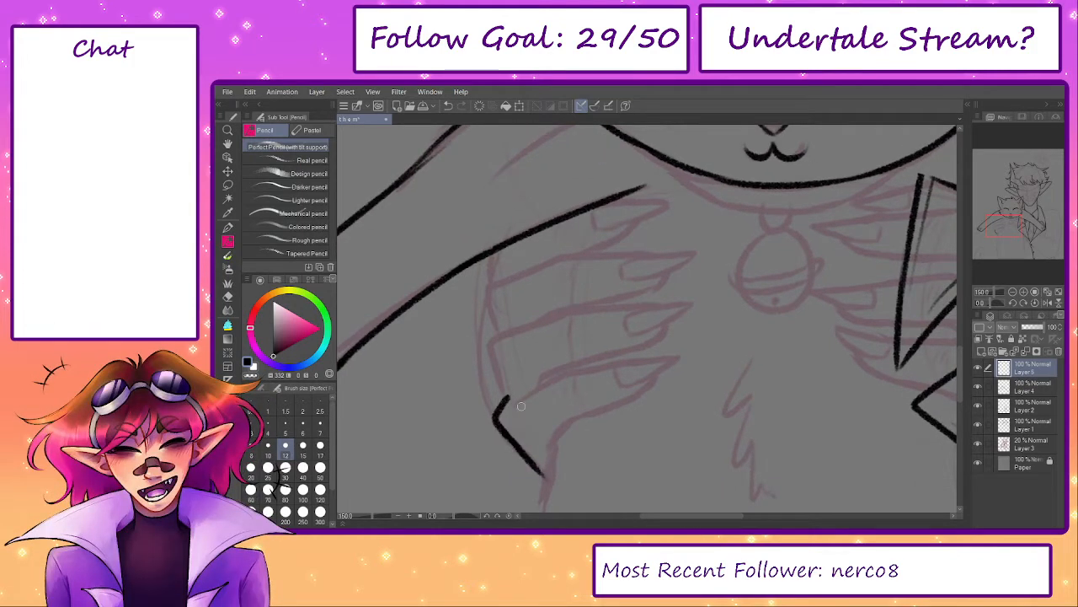
- Ink the upper edge and pointed nail of the left hand's lowest finger
drag(509, 399, 627, 354)
key(ctrl+z)
drag(509, 399, 623, 360)
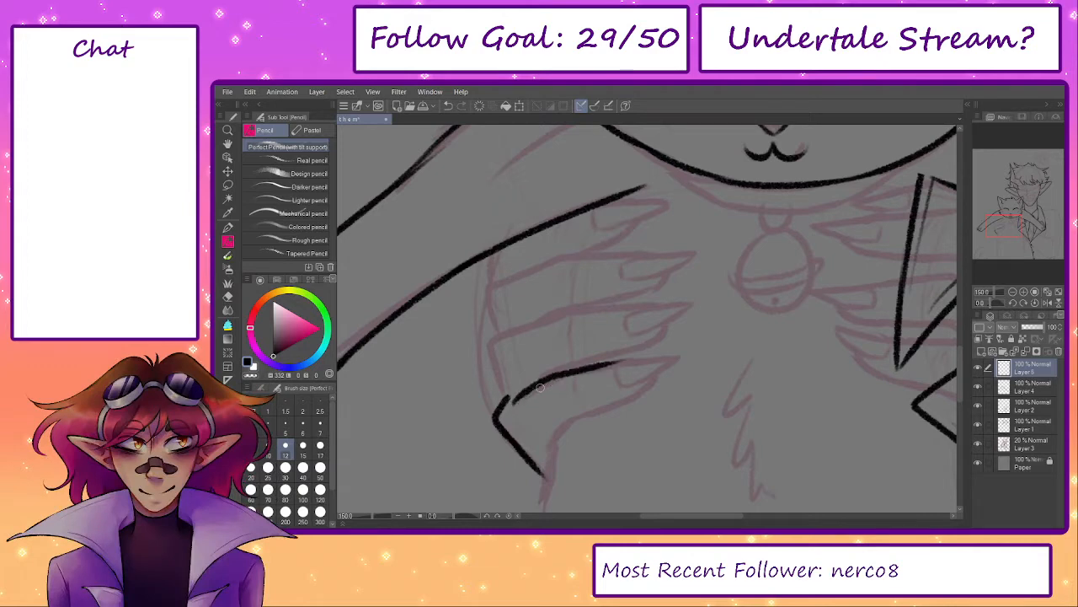
key(ctrl+z)
key(ctrl+z)
mouse_move(513, 400)
mouse_down()
mouse_move(575, 376)
mouse_move(567, 369)
mouse_move(647, 358)
mouse_up()
key(ctrl+z)
mouse_move(560, 373)
mouse_down()
mouse_move(681, 354)
mouse_move(634, 381)
mouse_move(613, 362)
mouse_move(660, 385)
mouse_move(657, 374)
mouse_move(595, 410)
mouse_up()
key(ctrl+z)
drag(662, 376, 588, 413)
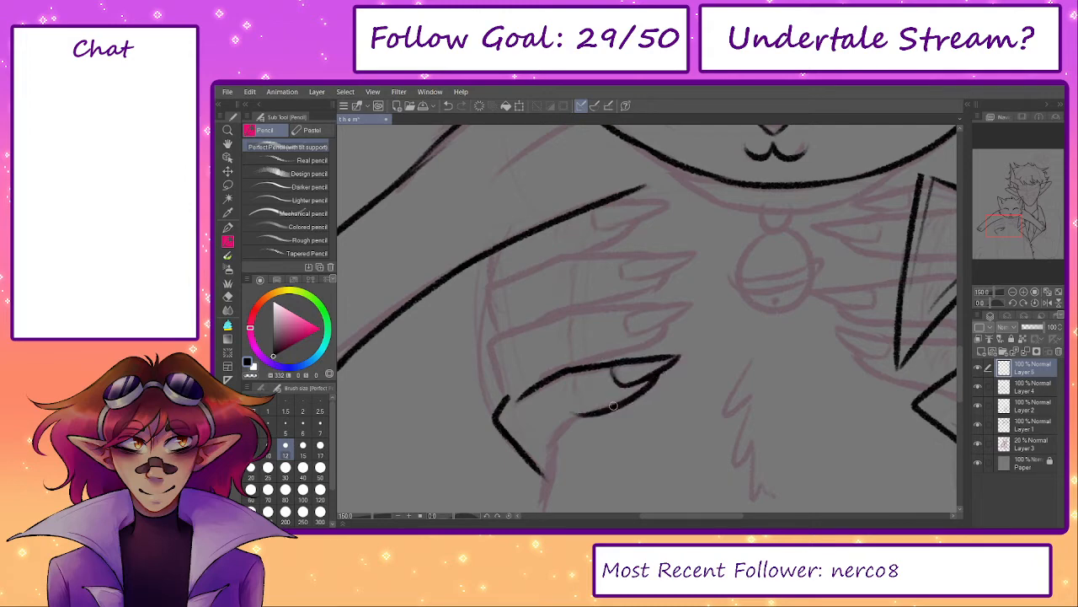
- Redraw the underside of the lowest finger back toward the wrist with the canvas flipped horizontally, and restore the view
key(ctrl+z)
mouse_move(672, 358)
mouse_down()
mouse_move(678, 307)
mouse_move(709, 361)
mouse_up()
click(1048, 302)
key(ctrl+z)
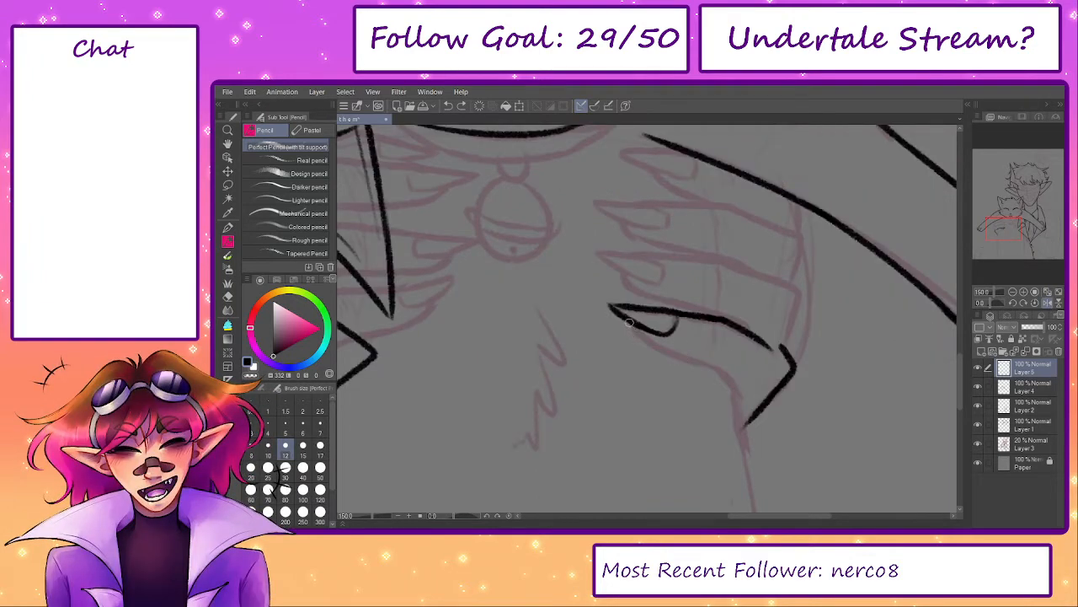
mouse_move(631, 324)
mouse_down()
mouse_move(658, 350)
mouse_move(720, 367)
mouse_move(673, 356)
mouse_move(727, 362)
mouse_move(695, 363)
mouse_move(738, 388)
mouse_up()
key(ctrl+z)
key(ctrl+z)
key(ctrl+z)
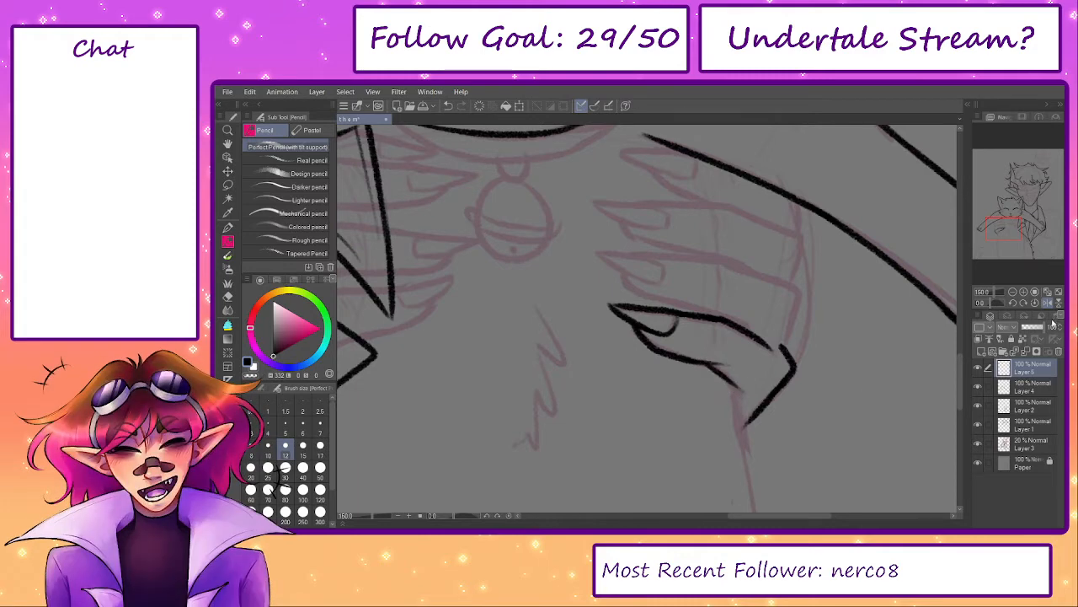
click(1047, 302)
- Ink the side of the cat's body running down from the base of the left hand
mouse_move(558, 387)
mouse_down()
mouse_move(564, 316)
mouse_move(540, 448)
mouse_up()
mouse_move(558, 334)
mouse_down()
mouse_move(567, 241)
mouse_move(546, 403)
mouse_up()
key(ctrl+z)
drag(555, 343, 538, 448)
key(ctrl+z)
mouse_move(543, 437)
mouse_down()
mouse_move(571, 387)
mouse_move(538, 414)
mouse_up()
key(ctrl+z)
key(ctrl+z)
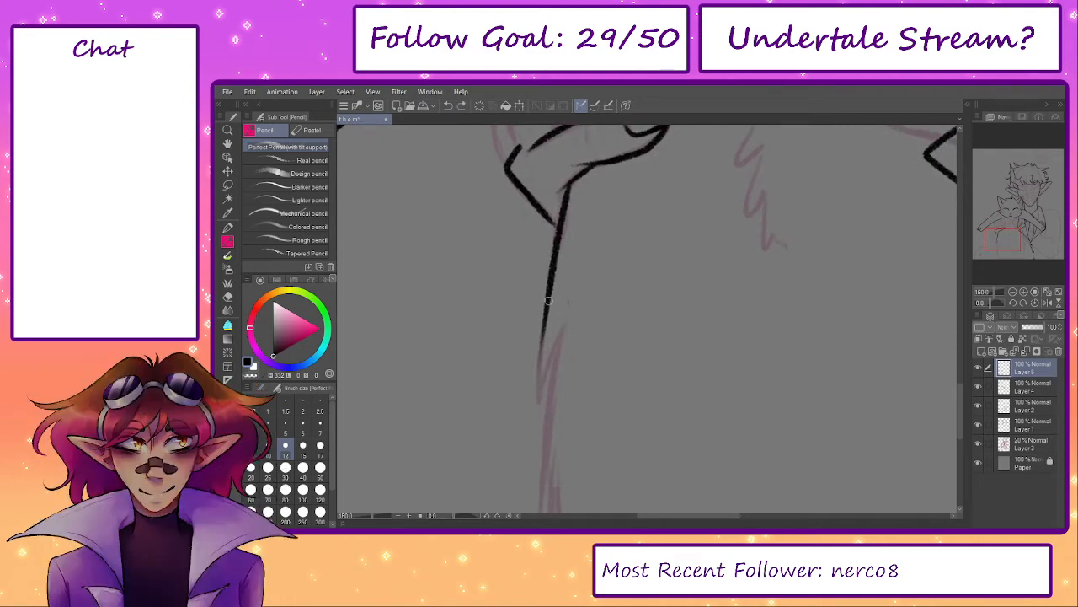
mouse_move(550, 303)
mouse_down()
mouse_move(541, 410)
mouse_move(569, 322)
mouse_up()
- Ink the knuckle edge and upper outline of the left hand's second-lowest finger
drag(581, 232, 583, 457)
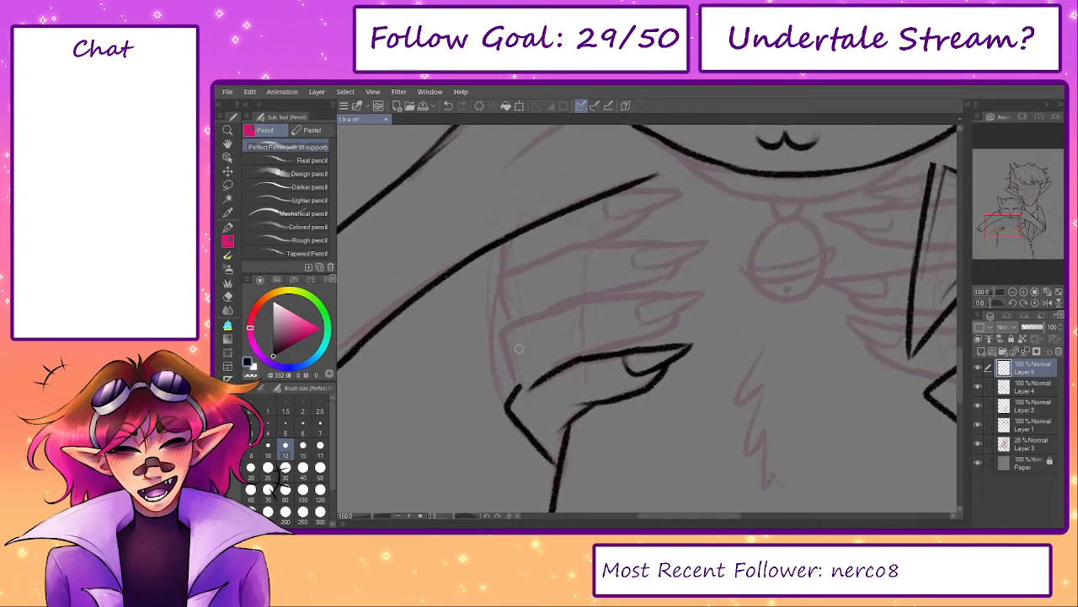
key(ctrl+z)
mouse_move(509, 365)
mouse_down()
mouse_move(505, 329)
mouse_move(524, 324)
mouse_up()
key(ctrl+z)
mouse_move(518, 383)
mouse_down()
mouse_move(508, 330)
mouse_move(510, 372)
mouse_move(507, 336)
mouse_move(560, 315)
mouse_up()
key(ctrl+z)
key(ctrl+z)
key(ctrl+z)
mouse_move(514, 381)
mouse_down()
mouse_move(506, 330)
mouse_move(580, 307)
mouse_up()
key(ctrl+z)
key(ctrl+z)
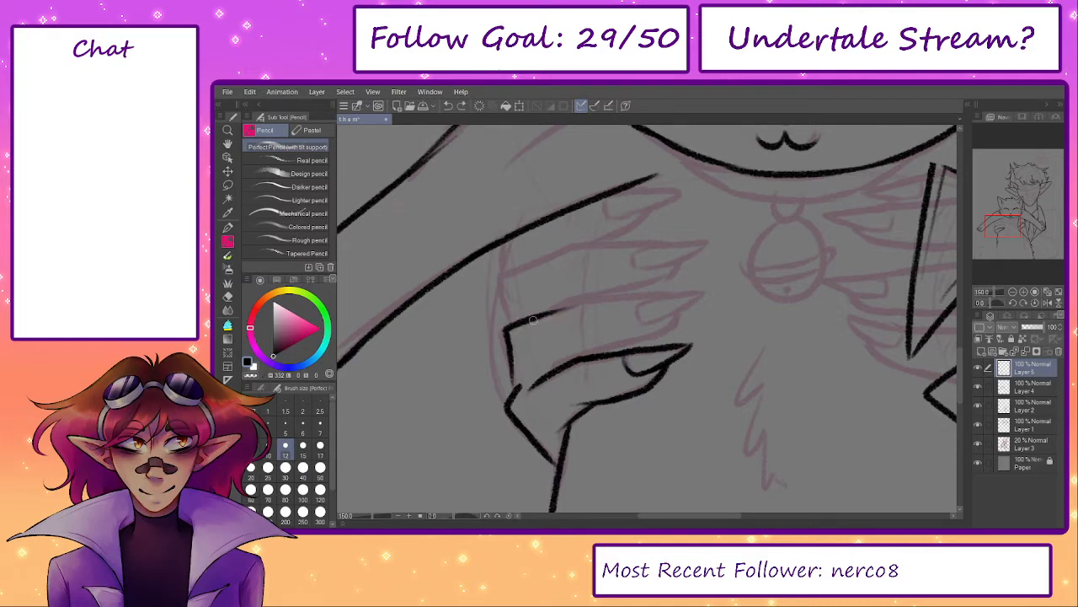
mouse_move(509, 328)
mouse_down()
mouse_move(569, 303)
mouse_move(671, 294)
mouse_up()
- Rework the outer part of the second-lowest finger's upper edge into a long pointed nail tip
drag(737, 299, 654, 355)
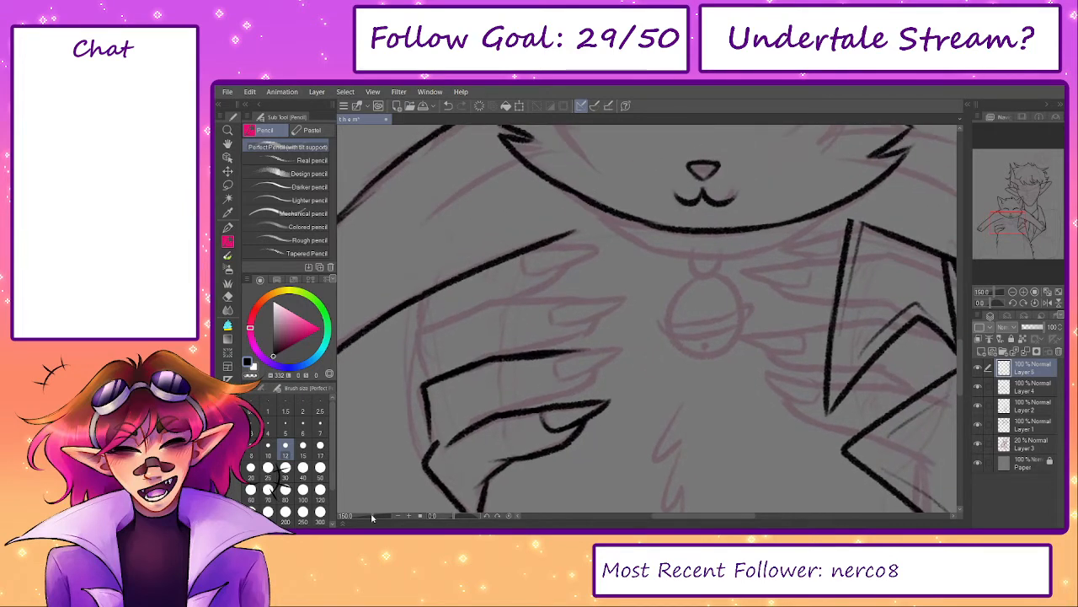
drag(371, 516, 364, 516)
drag(556, 366, 508, 392)
scroll(558, 365, up, 1)
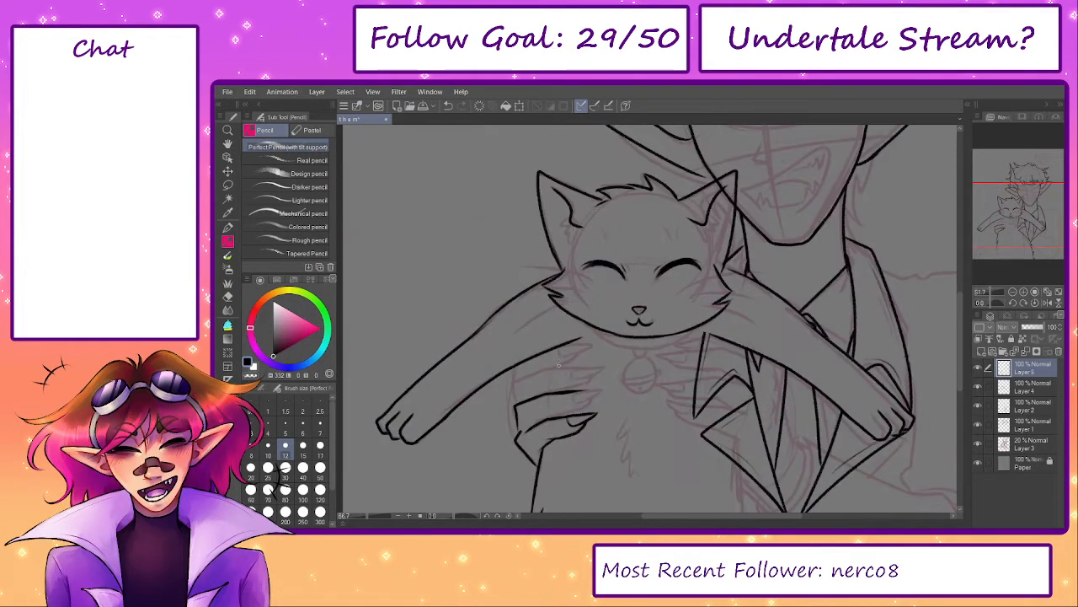
scroll(558, 365, up, 4)
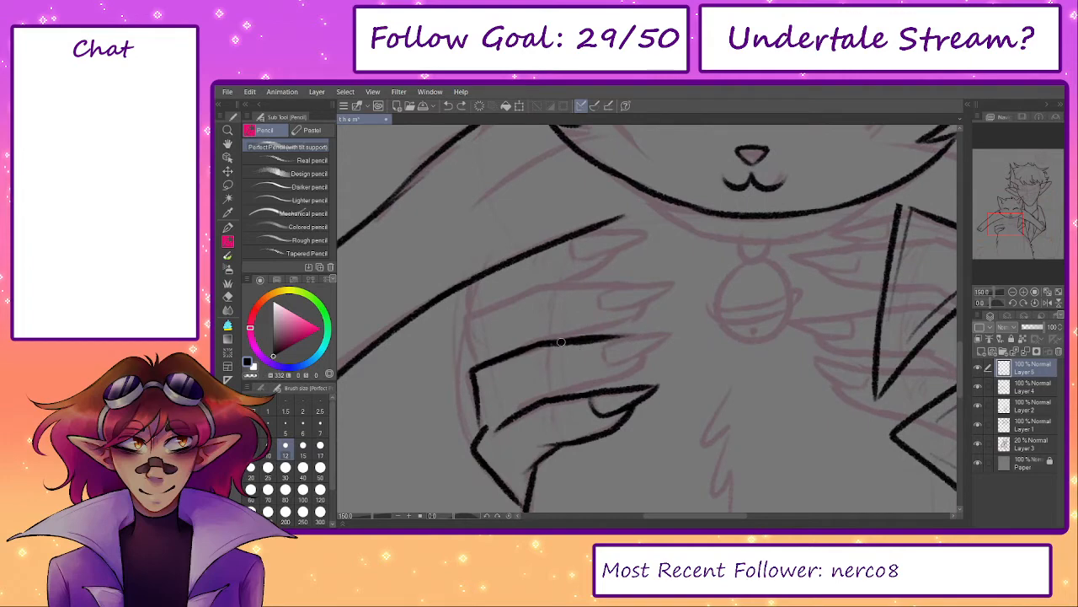
key(ctrl+z)
key(ctrl+z)
mouse_move(548, 344)
mouse_down()
mouse_move(642, 338)
mouse_move(632, 338)
mouse_up()
key(ctrl+z)
drag(547, 343, 675, 334)
key(ctrl+z)
mouse_move(608, 343)
mouse_down()
mouse_move(660, 334)
mouse_move(613, 361)
mouse_move(603, 356)
mouse_move(671, 335)
mouse_move(618, 363)
mouse_move(605, 351)
mouse_move(677, 335)
mouse_up()
key(ctrl+z)
key(ctrl+z)
key(ctrl+z)
key(ctrl+z)
key(ctrl+z)
key(ctrl+z)
- Ink the nail and the underside of the left hand's second-lowest finger, carrying the line back toward the knuckles
drag(677, 335, 613, 379)
key(ctrl+z)
mouse_move(653, 349)
mouse_down()
mouse_move(568, 393)
mouse_move(590, 365)
mouse_up()
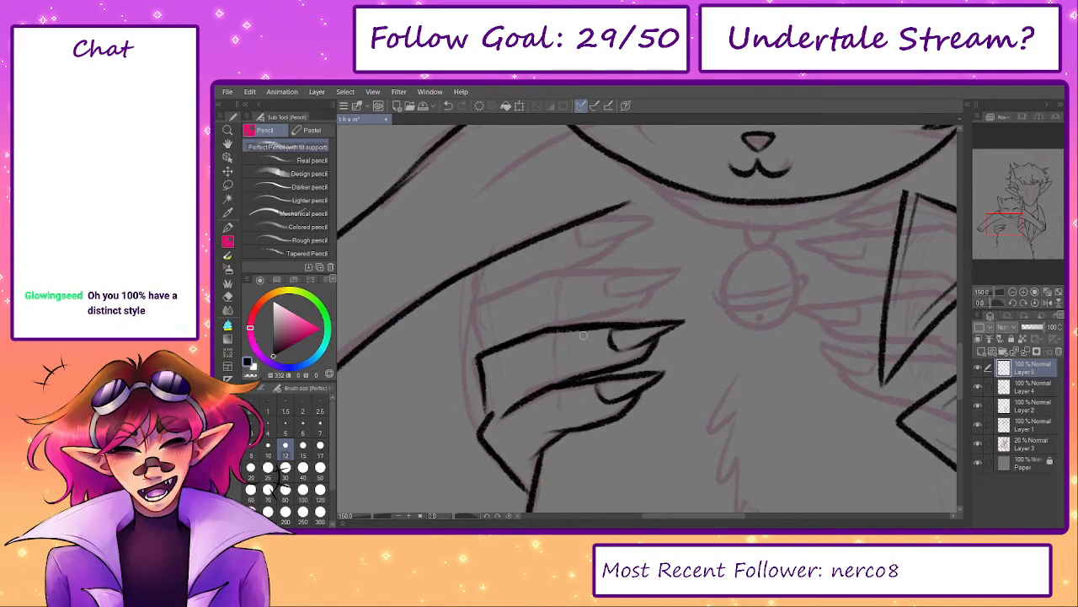
key(ctrl+z)
drag(597, 370, 546, 377)
key(ctrl+z)
drag(620, 366, 546, 377)
key(ctrl+z)
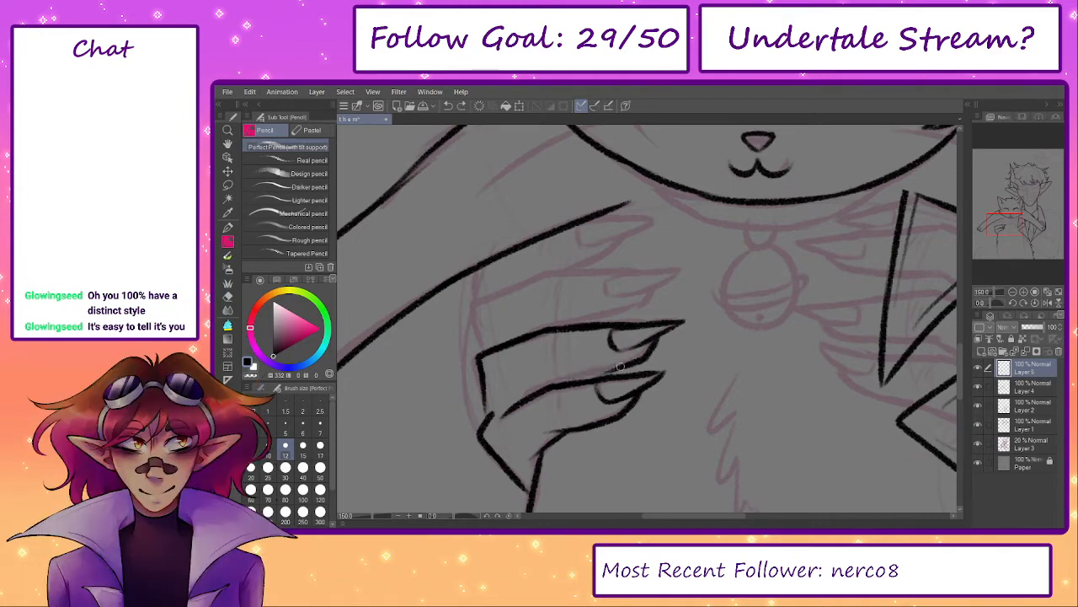
drag(623, 365, 541, 375)
- Ink the knuckle edges, outlines and long pointed nails of the left hand's two upper fingers, joining them to the arm line
drag(460, 380, 455, 339)
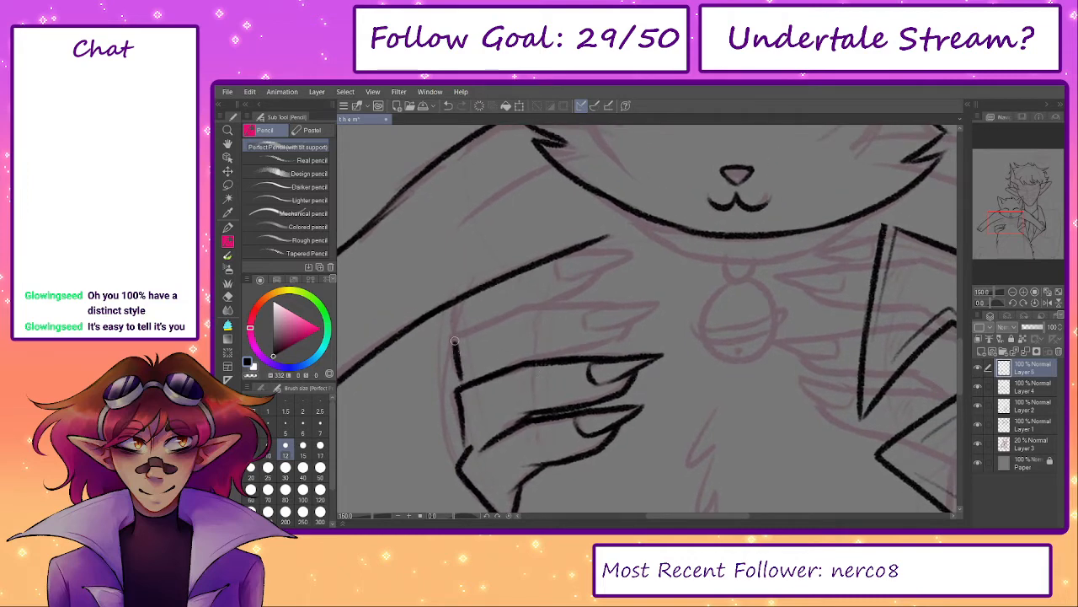
key(ctrl+z)
mouse_move(463, 385)
mouse_down()
mouse_move(454, 339)
mouse_move(523, 314)
mouse_up()
key(ctrl+z)
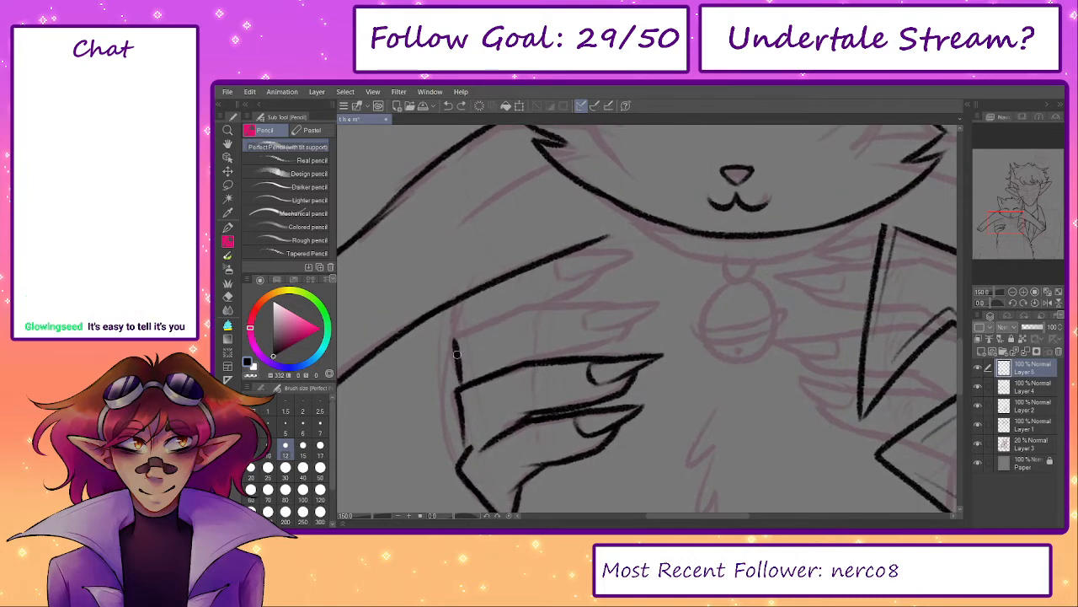
mouse_move(456, 339)
mouse_down()
mouse_move(544, 306)
mouse_move(558, 318)
mouse_move(676, 310)
mouse_move(608, 335)
mouse_move(618, 352)
mouse_move(597, 358)
mouse_up()
key(ctrl+z)
key(ctrl+z)
drag(644, 329, 588, 356)
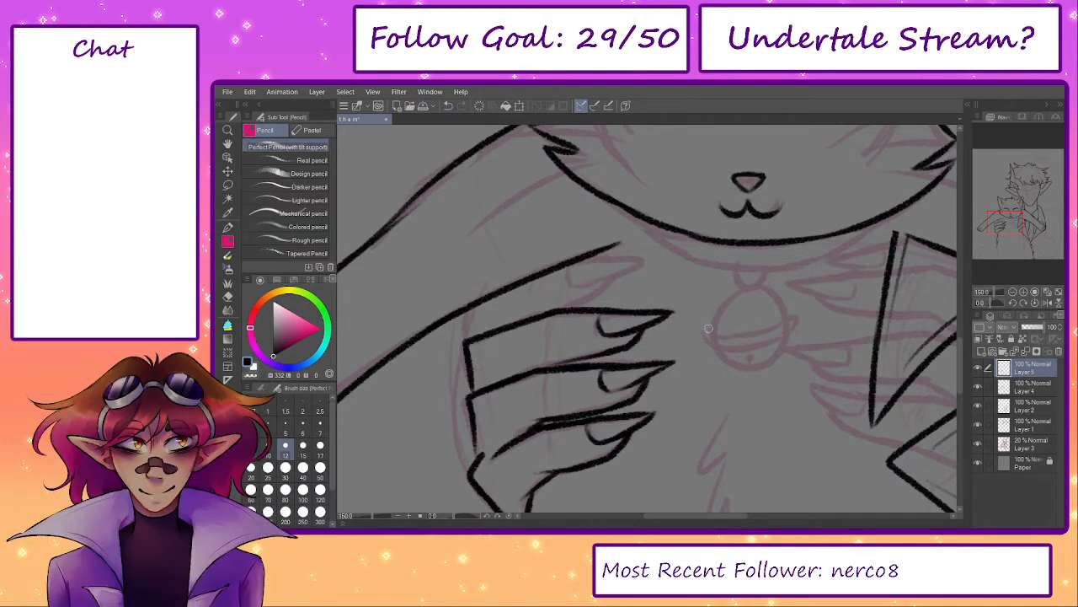
drag(525, 322, 527, 320)
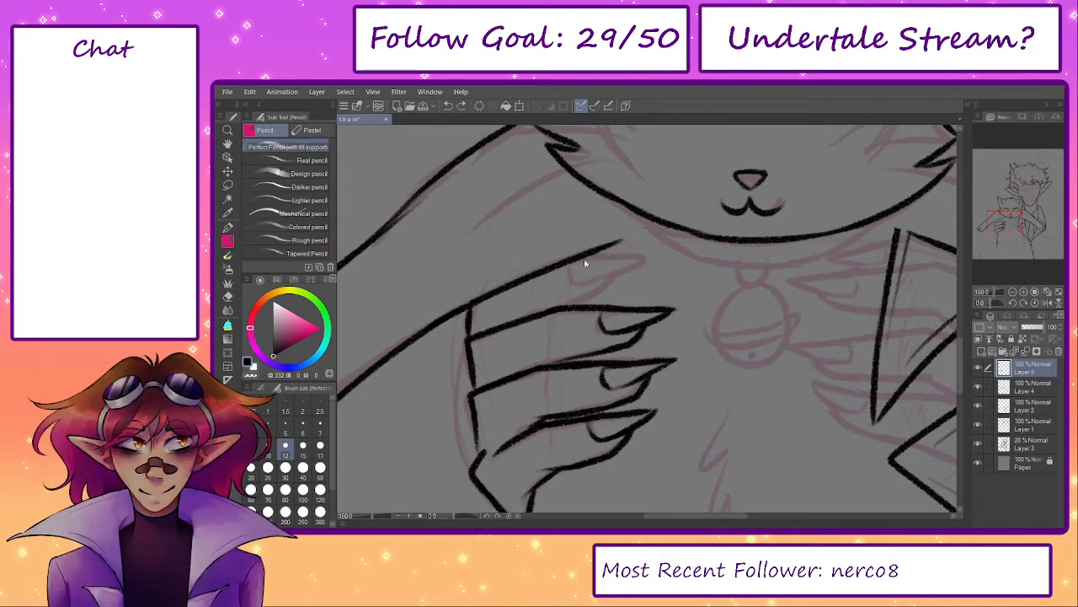
mouse_move(571, 264)
mouse_down()
mouse_move(649, 256)
mouse_move(580, 283)
mouse_move(569, 268)
mouse_move(565, 281)
mouse_up()
- Set up for inking the right hand with a new layer, the canvas flipped horizontally and the angular lines on Layer 2 hidden
mouse_move(740, 353)
mouse_down()
mouse_move(517, 335)
mouse_move(454, 344)
mouse_up()
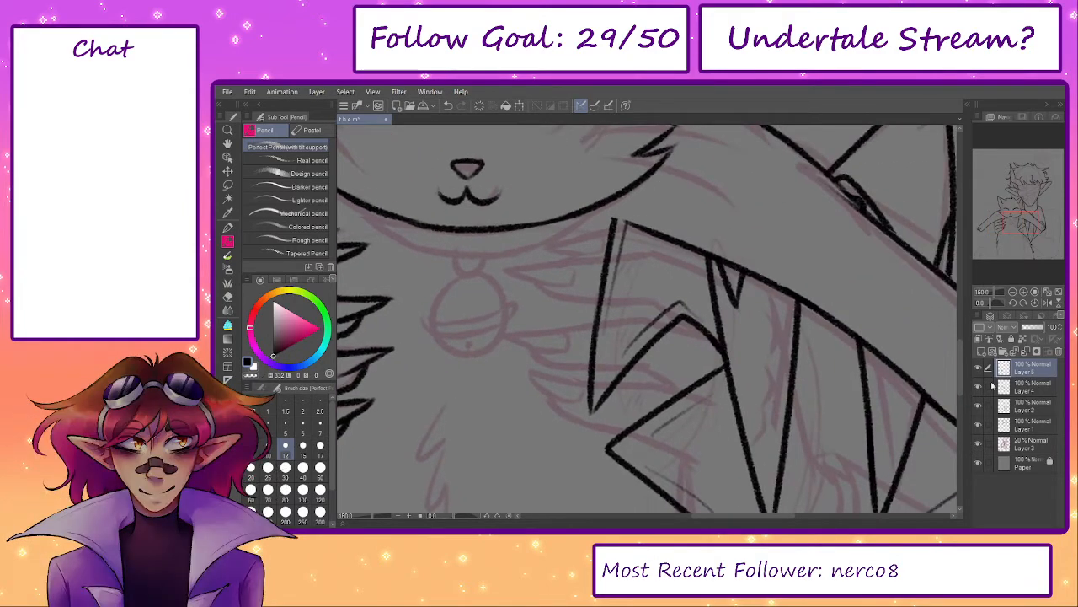
click(982, 352)
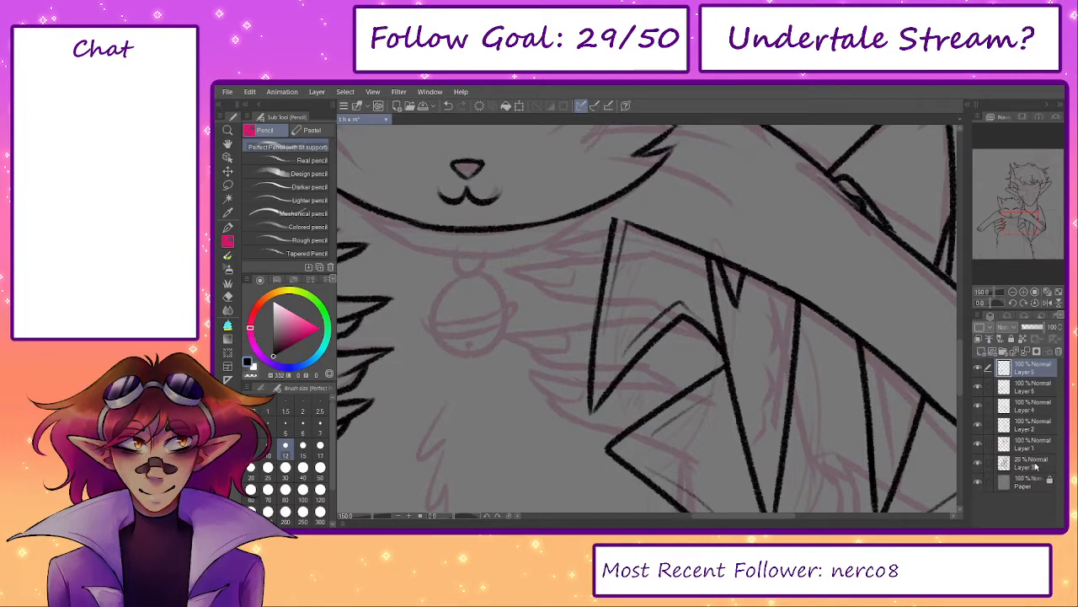
click(978, 462)
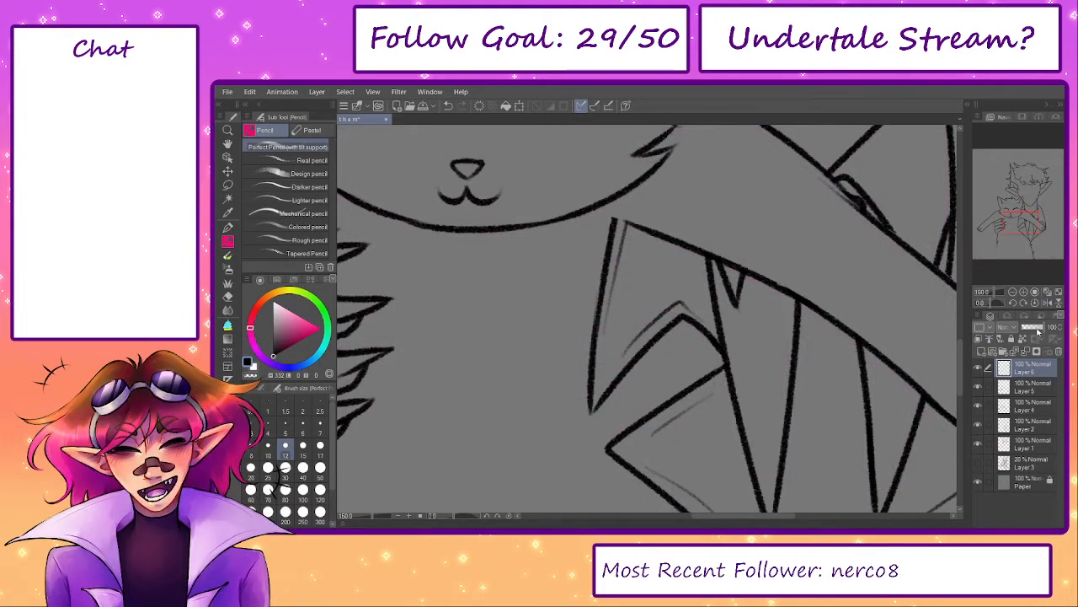
click(1047, 303)
click(980, 462)
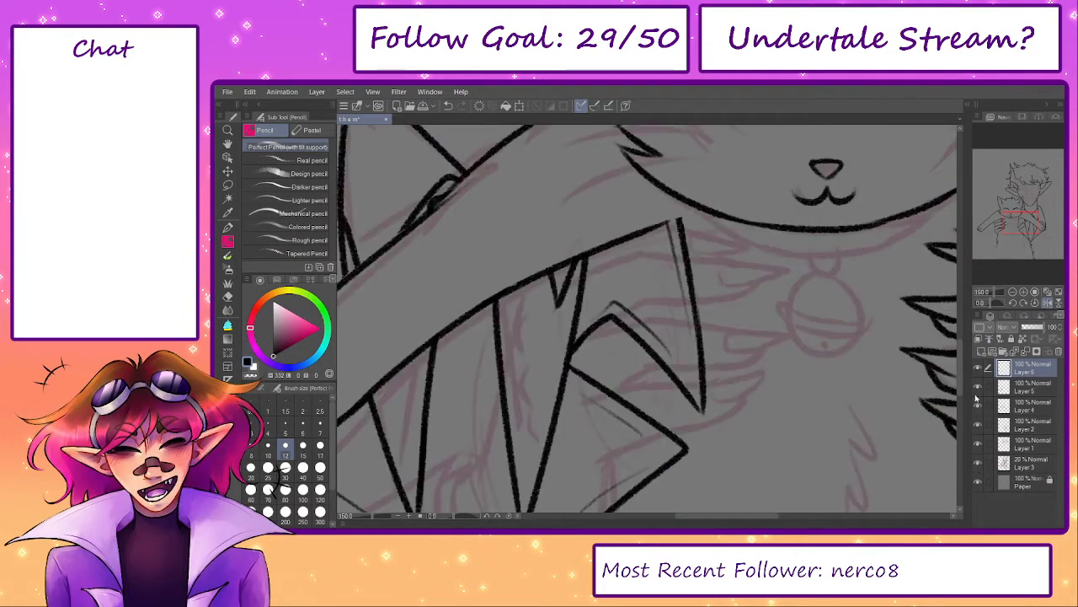
click(978, 408)
click(978, 426)
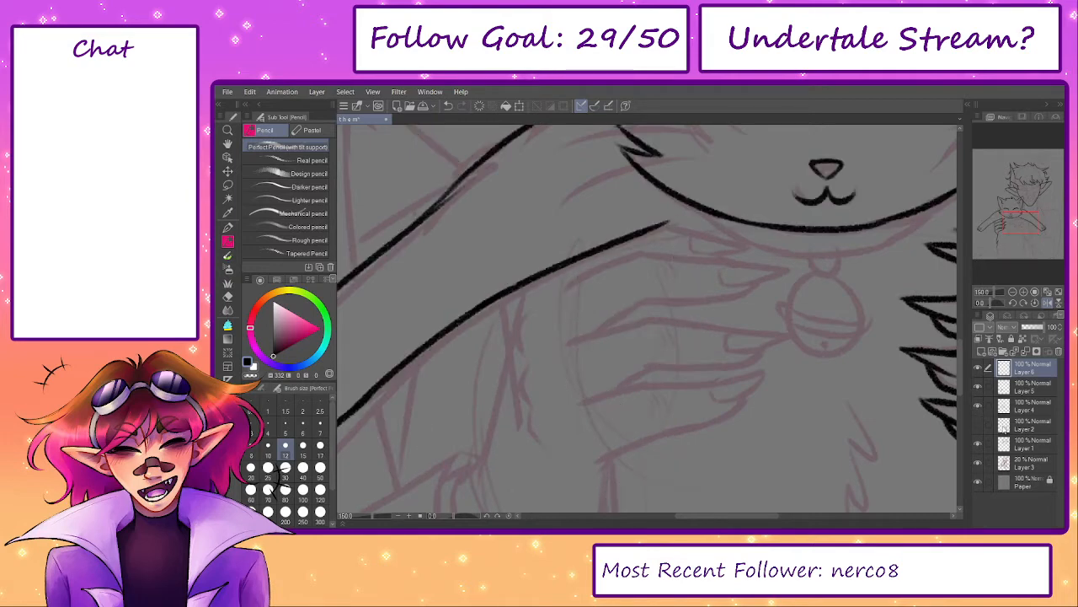
drag(652, 384, 598, 407)
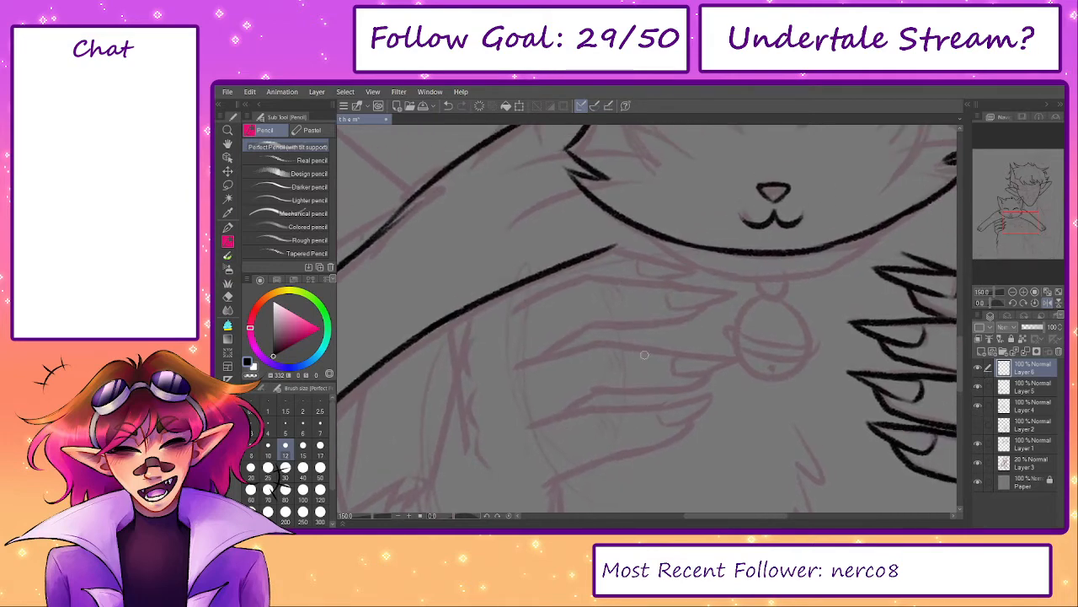
key(p)
key(p)
drag(513, 311, 615, 274)
key(ctrl+z)
key(ctrl+z)
- Ink the upper outline, pointed tip and nail of the right hand's lowest finger over the sketch
drag(566, 384, 553, 331)
drag(511, 376, 674, 354)
key(ctrl+z)
key(ctrl+z)
drag(574, 358, 695, 347)
key(ctrl+z)
key(ctrl+z)
drag(590, 357, 699, 343)
key(ctrl+z)
- Ink the underside of the right hand's lowest finger back toward the palm
mouse_move(655, 369)
mouse_down()
mouse_move(691, 352)
mouse_move(642, 395)
mouse_move(680, 355)
mouse_move(556, 403)
mouse_up()
key(ctrl+z)
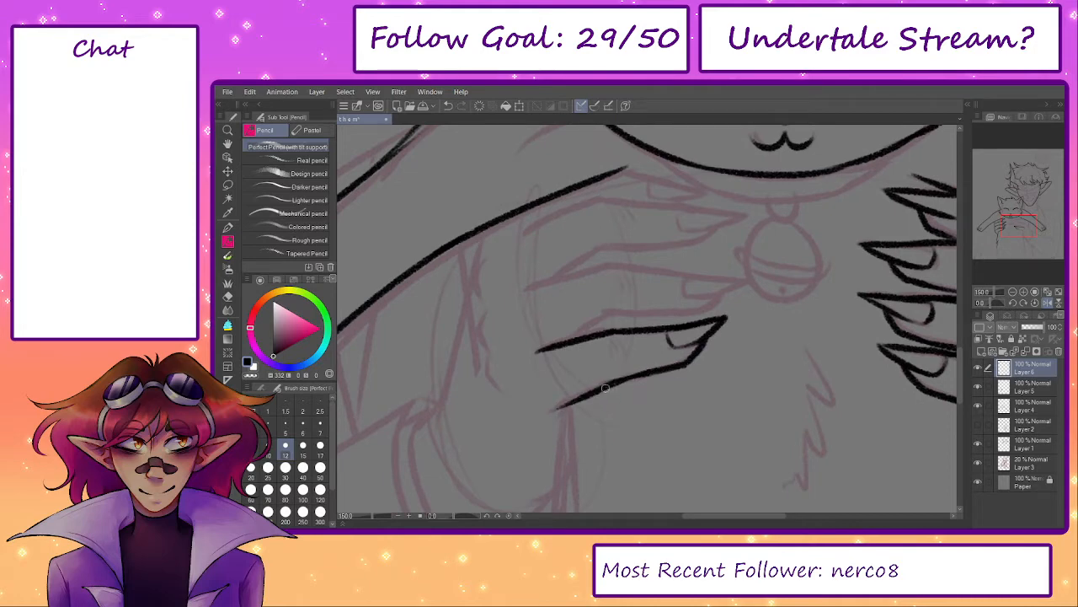
key(ctrl+z)
drag(635, 376, 556, 404)
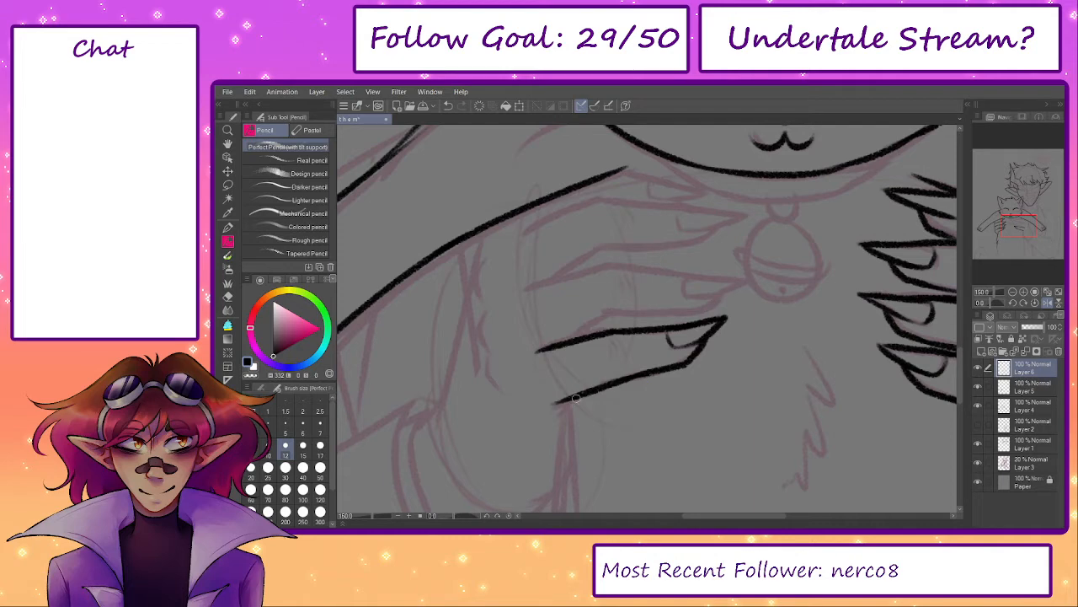
- Ink the bent upper outline, pointed tip and nail of the right hand's second-lowest finger
drag(583, 317, 583, 355)
key(ctrl+z)
drag(523, 325, 627, 298)
key(ctrl+z)
drag(520, 326, 618, 304)
key(ctrl+z)
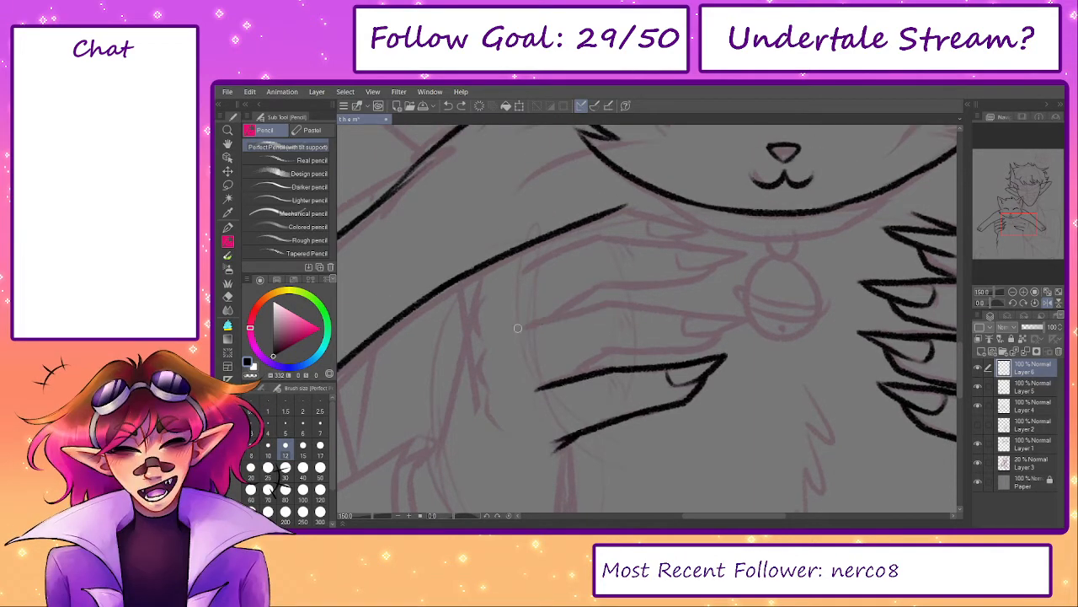
mouse_move(519, 327)
mouse_down()
mouse_move(617, 301)
mouse_move(706, 310)
mouse_up()
key(ctrl+z)
drag(601, 304, 715, 316)
drag(649, 305, 740, 318)
key(ctrl+z)
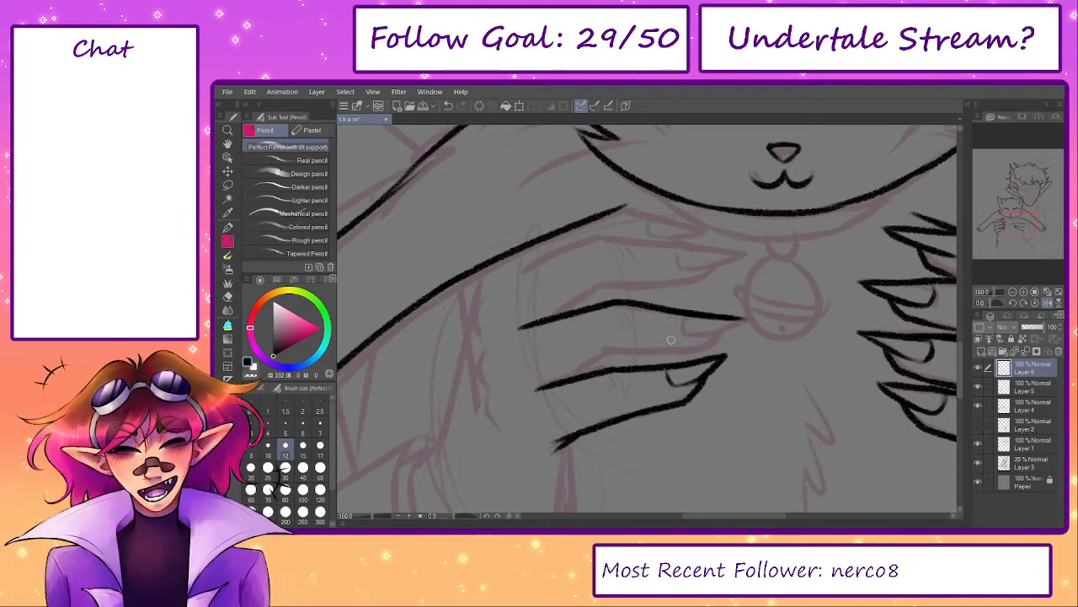
mouse_move(683, 314)
mouse_down()
mouse_move(690, 328)
mouse_move(725, 327)
mouse_move(705, 347)
mouse_move(628, 352)
mouse_up()
key(ctrl+z)
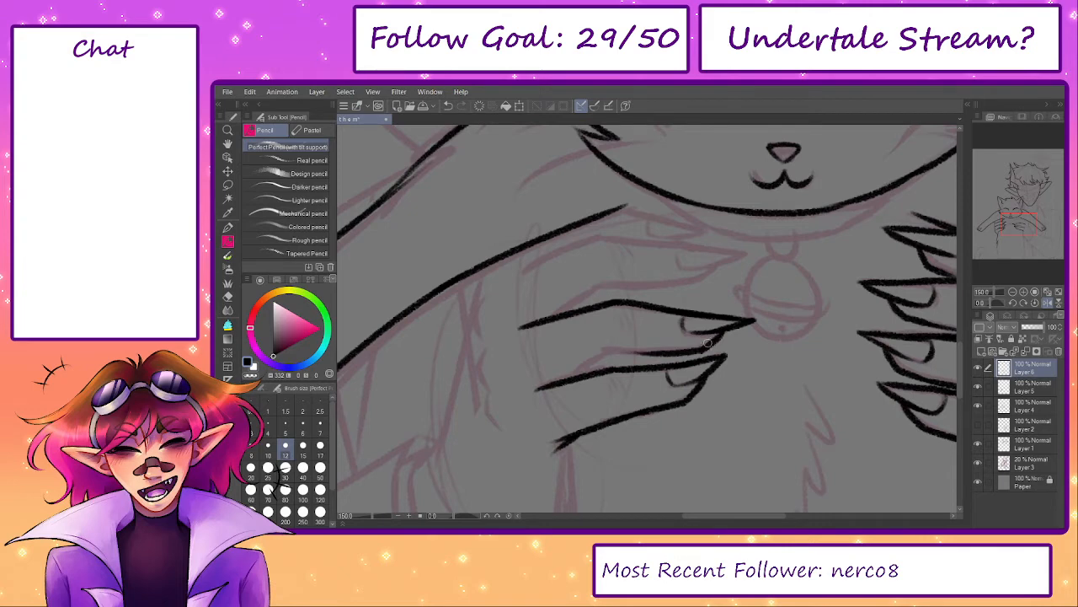
- Ink the underside of the right hand's second-lowest finger until it meets the lowest finger's upper outline
key(ctrl+z)
mouse_move(702, 344)
mouse_down()
mouse_move(610, 352)
mouse_move(581, 370)
mouse_up()
key(ctrl+z)
key(ctrl+z)
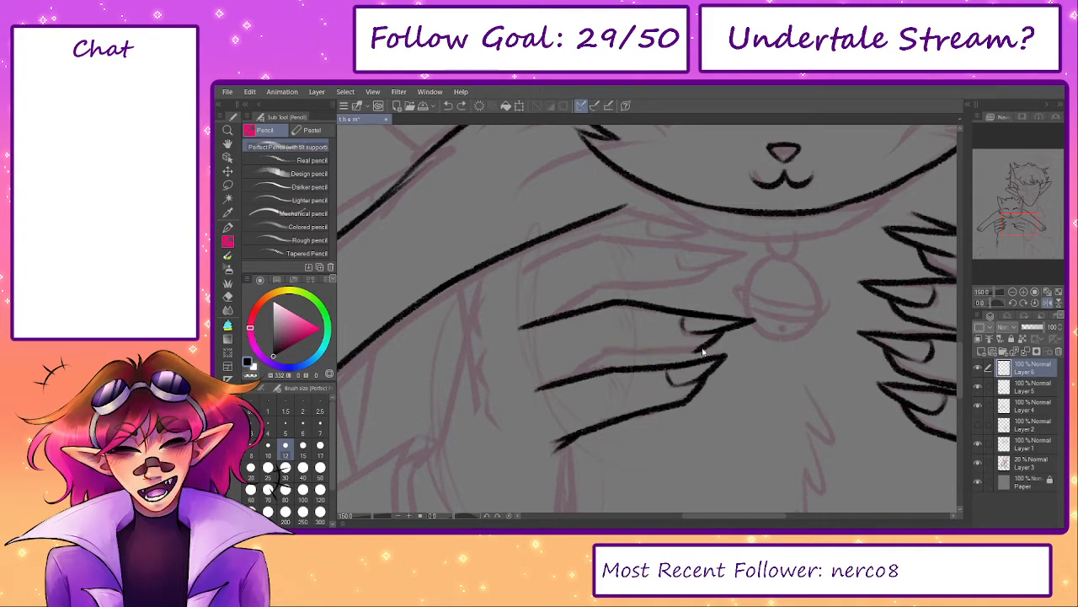
drag(702, 343, 610, 352)
key(ctrl+z)
key(ctrl+z)
mouse_move(704, 344)
mouse_down()
mouse_move(592, 353)
mouse_move(587, 373)
mouse_up()
mouse_move(631, 342)
mouse_down()
mouse_move(644, 349)
mouse_move(583, 386)
mouse_move(596, 377)
mouse_up()
key(ctrl+z)
key(ctrl+z)
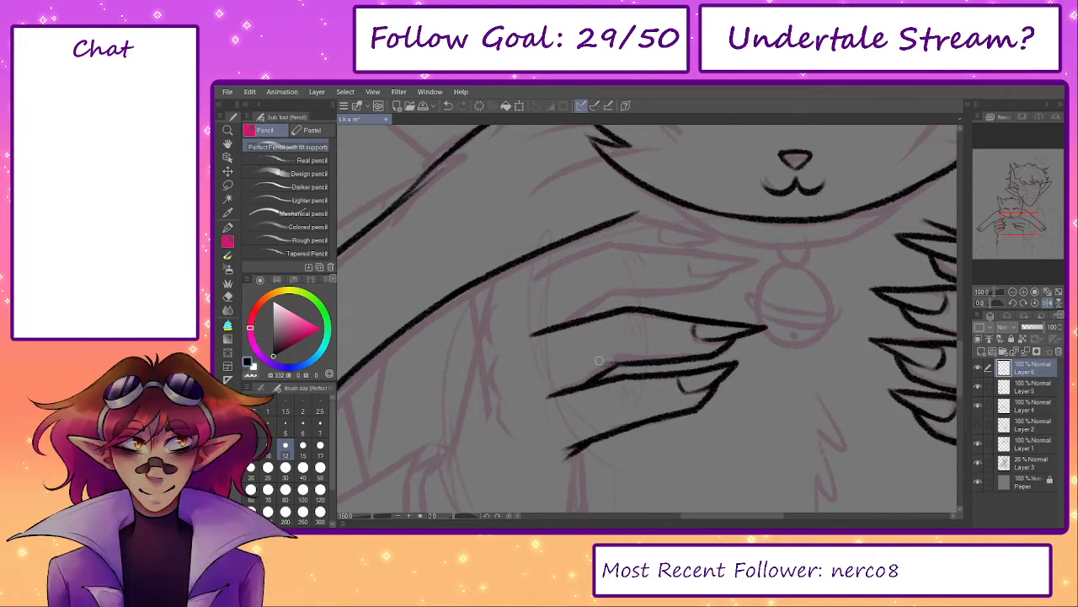
- Ink the upper outline, nail and underside of the right hand's second finger from the top
mouse_move(577, 273)
mouse_down()
mouse_move(558, 337)
mouse_move(572, 314)
mouse_up()
key(ctrl+z)
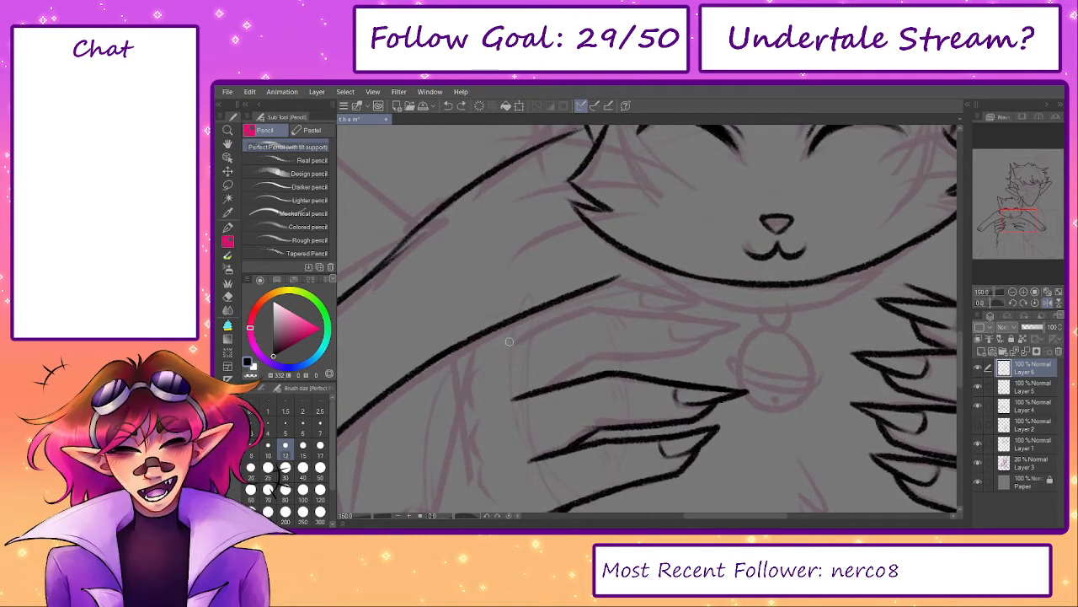
mouse_move(513, 337)
mouse_down()
mouse_move(599, 307)
mouse_move(546, 324)
mouse_move(677, 323)
mouse_up()
key(ctrl+z)
mouse_move(564, 318)
mouse_down()
mouse_move(712, 333)
mouse_move(642, 323)
mouse_move(649, 363)
mouse_move(569, 367)
mouse_up()
key(ctrl+z)
key(ctrl+z)
key(ctrl+z)
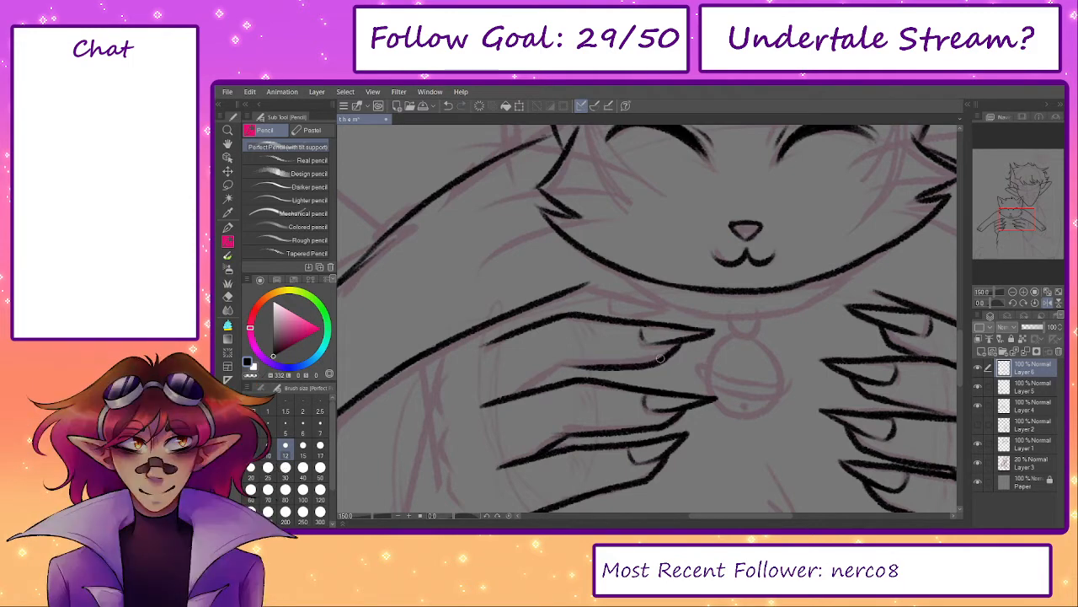
key(ctrl+z)
mouse_move(661, 361)
mouse_down()
mouse_move(561, 363)
mouse_move(538, 385)
mouse_up()
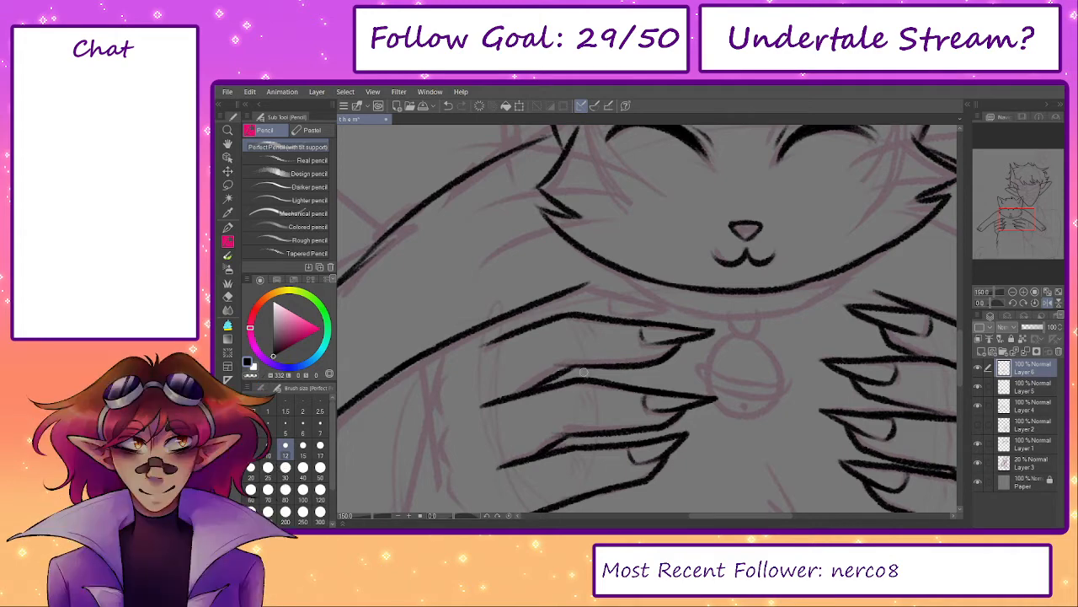
- Try to ink the pointed tip and nail of the right hand's top finger with the canvas flipped back
click(1048, 303)
drag(682, 362, 666, 371)
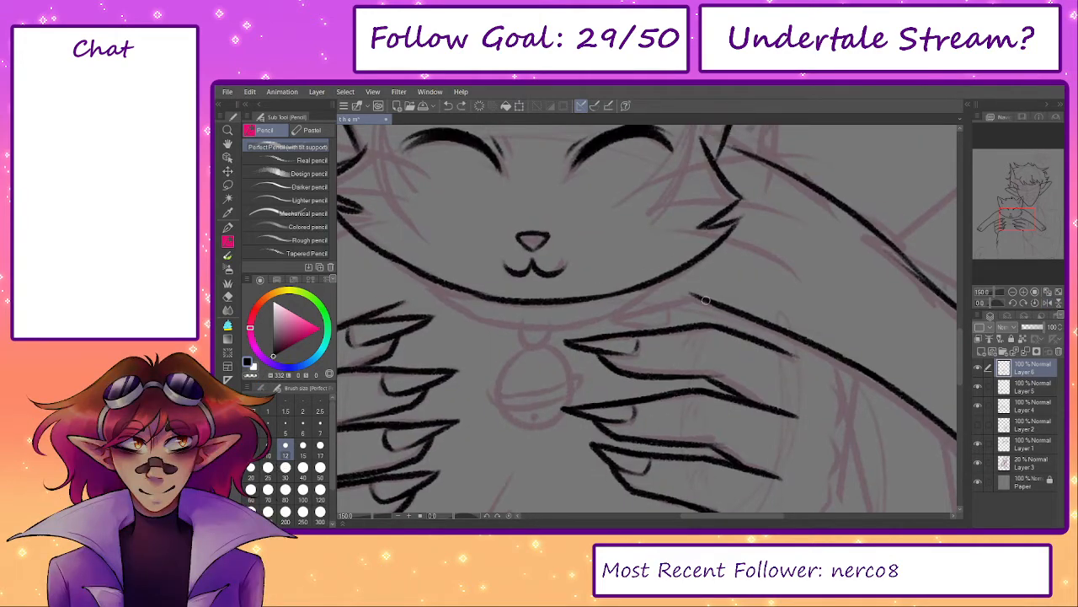
mouse_move(698, 297)
mouse_down()
mouse_move(605, 322)
mouse_move(658, 313)
mouse_up()
key(ctrl+z)
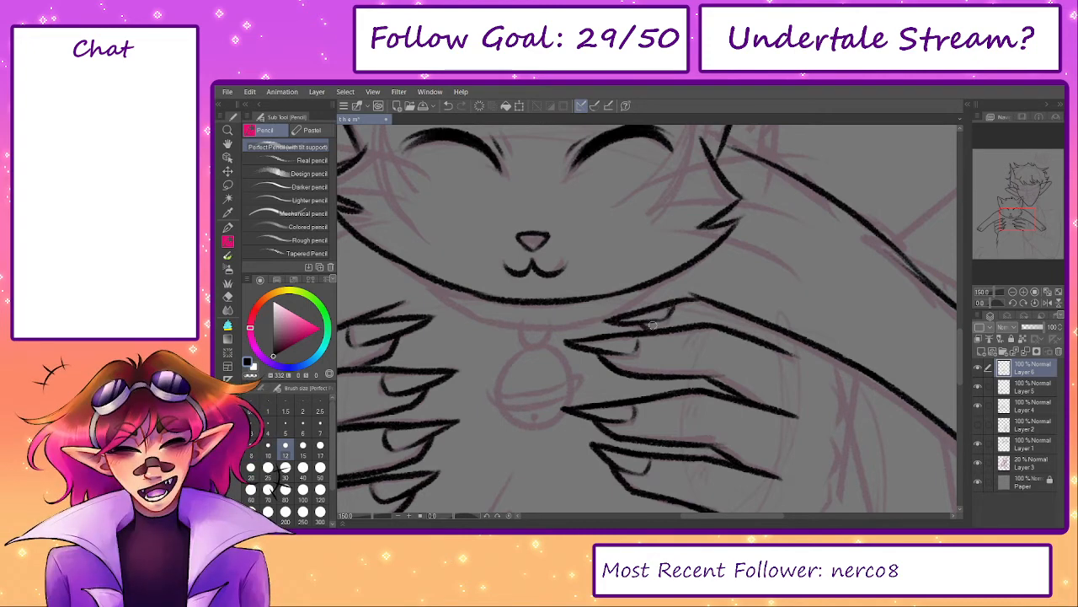
drag(671, 305, 637, 330)
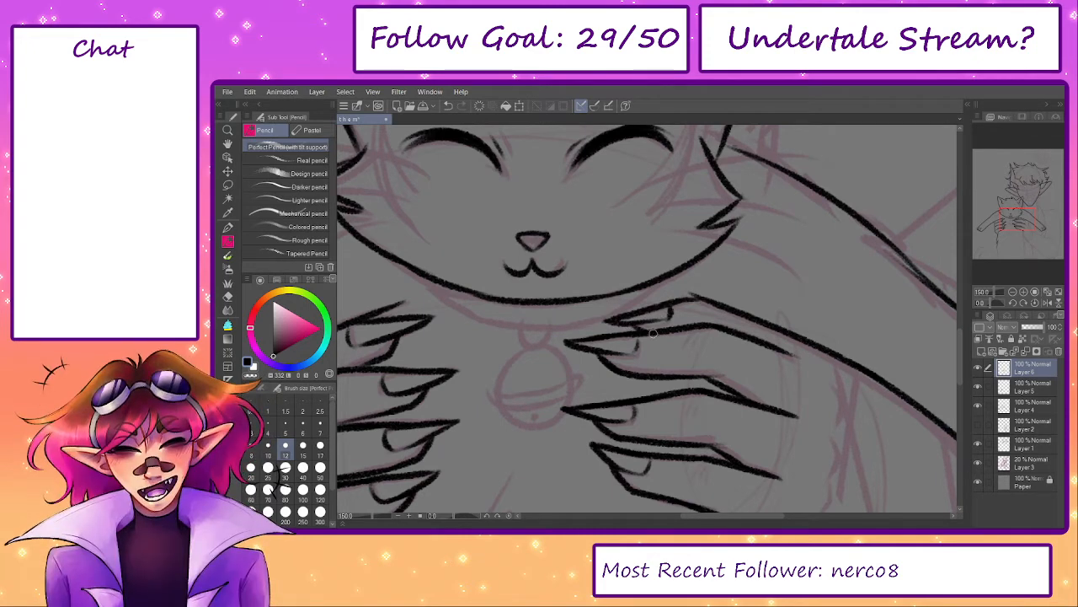
drag(726, 356, 725, 348)
key(ctrl+z)
key(ctrl+z)
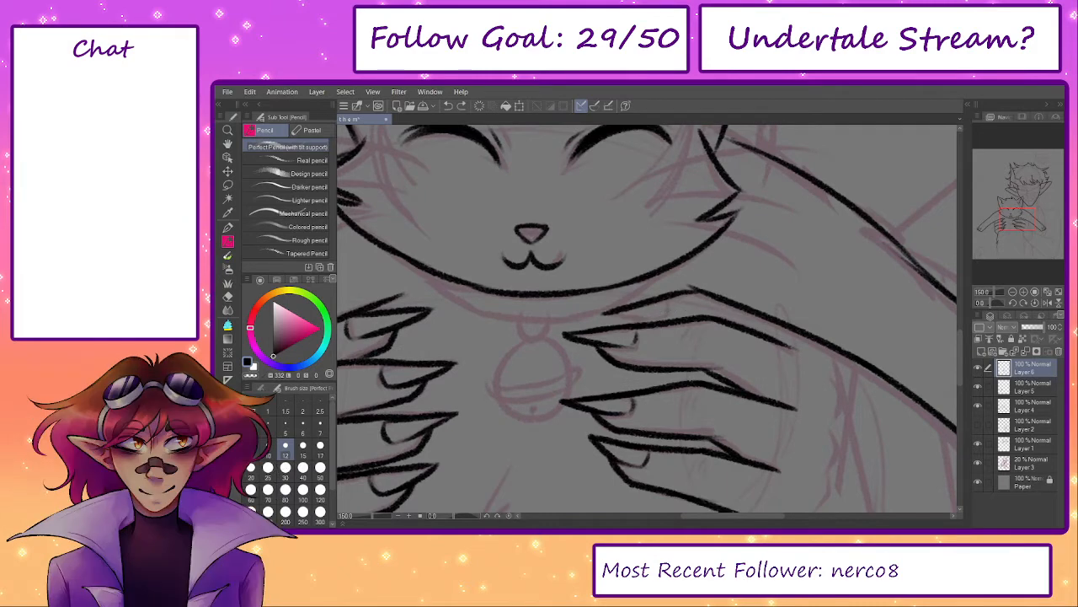
- Try to extend the arm line into the right hand's top fingertip with the canvas flipped horizontally
click(1045, 305)
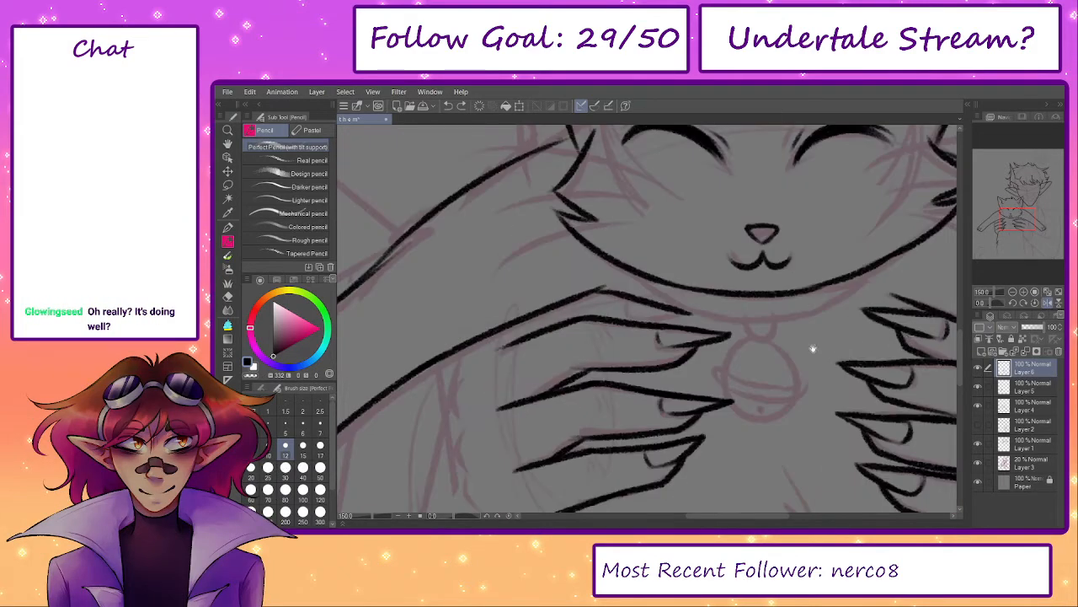
drag(813, 344, 706, 357)
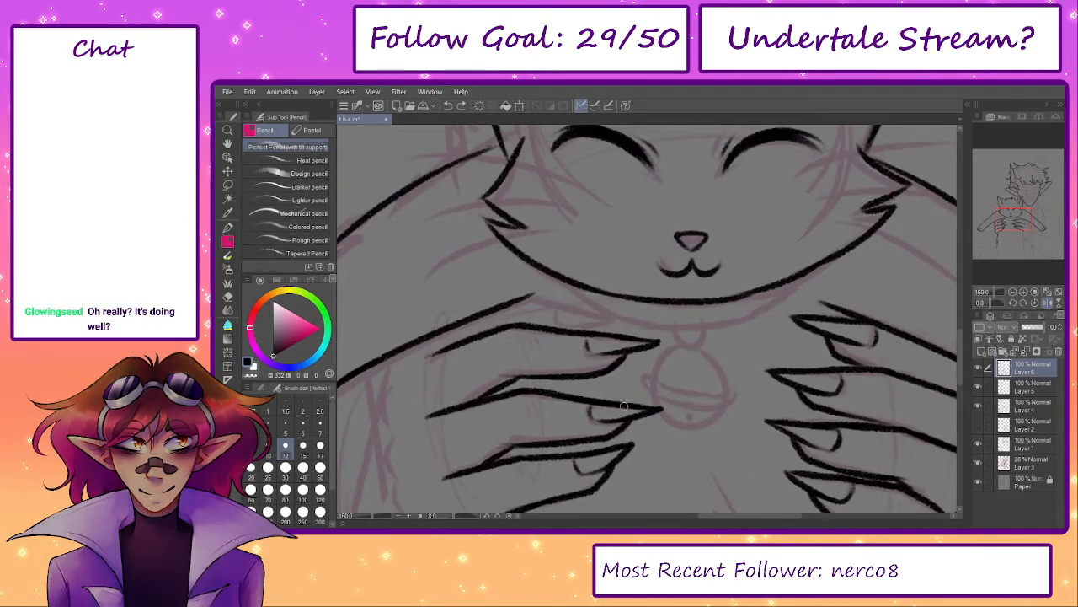
drag(595, 296, 643, 269)
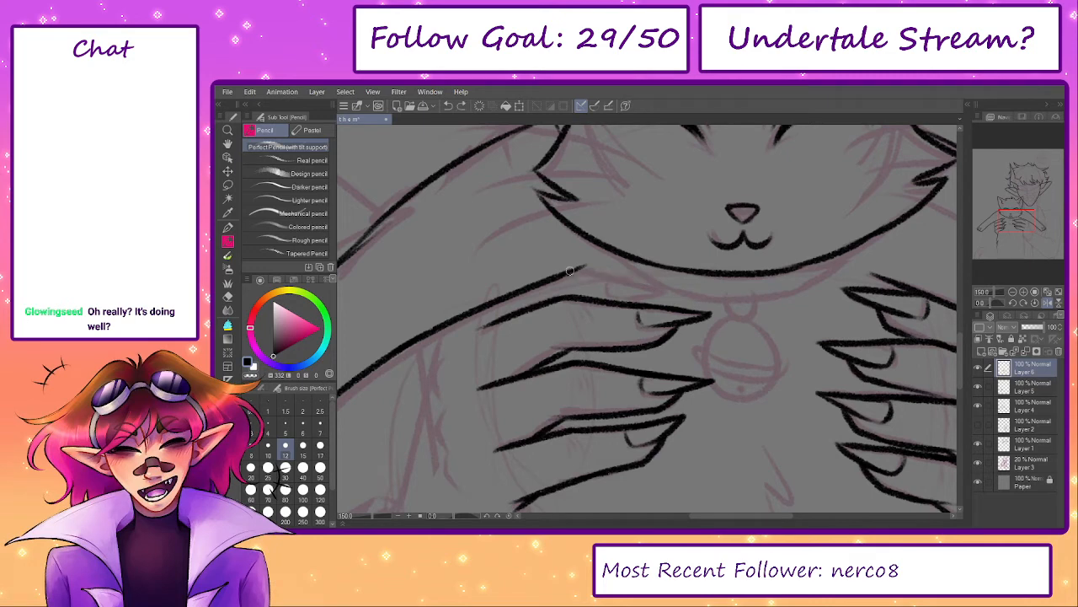
mouse_move(573, 270)
mouse_down()
mouse_move(644, 280)
mouse_move(610, 280)
mouse_up()
key(ctrl+z)
key(ctrl+z)
key(ctrl+z)
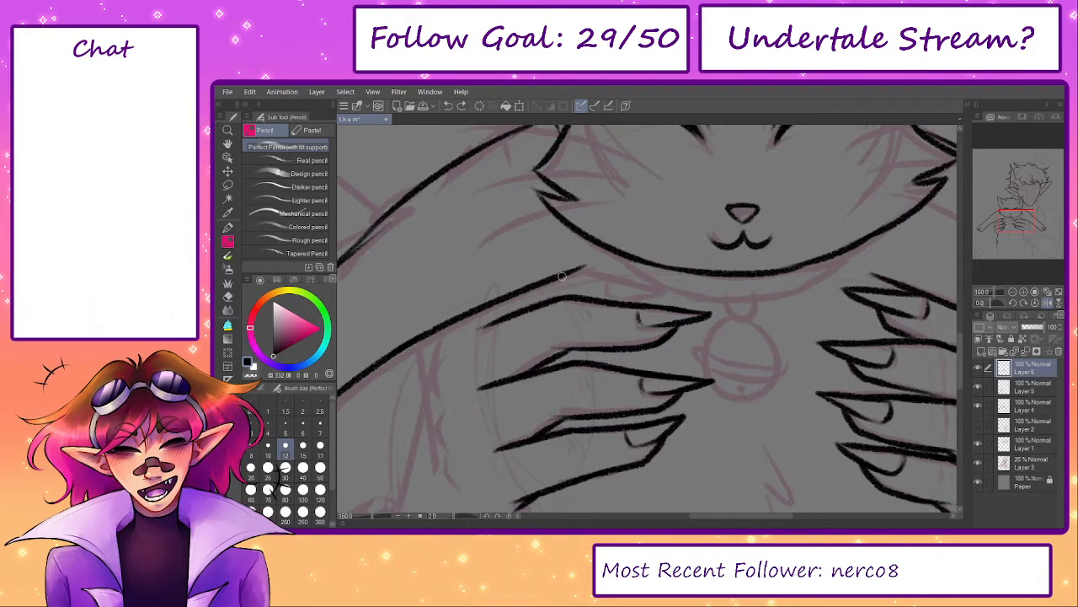
key(ctrl+z)
drag(571, 272, 647, 284)
key(ctrl+z)
- Check which lines belong to Layers 5 and 6 by toggling their visibility
click(605, 282)
click(977, 387)
click(977, 388)
click(977, 369)
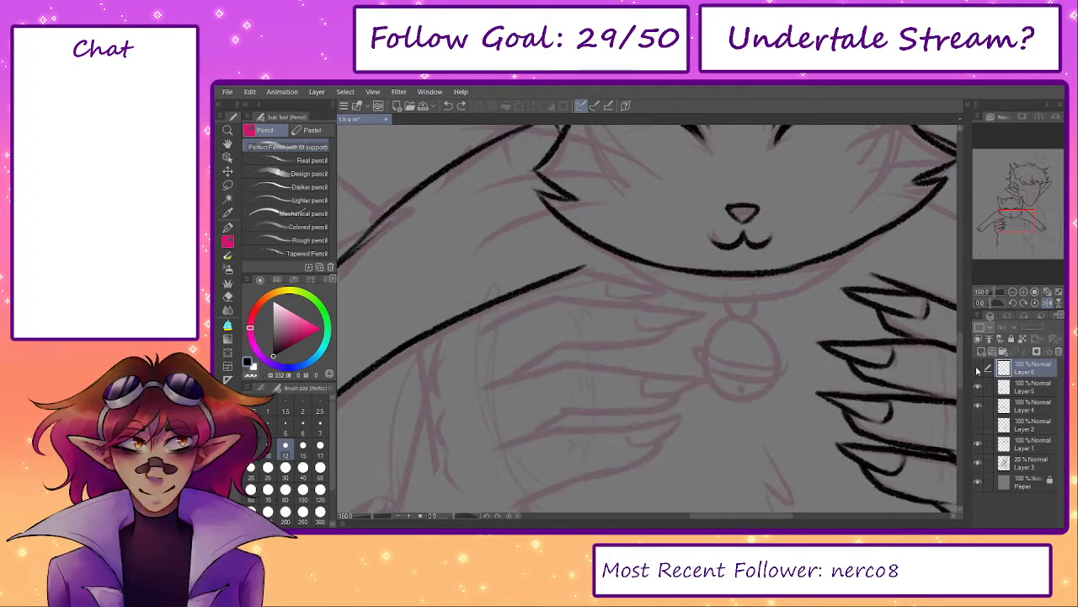
click(978, 369)
- Ink the pointed claw and nail of the right hand's top finger with the canvas flipped horizontally
click(1046, 303)
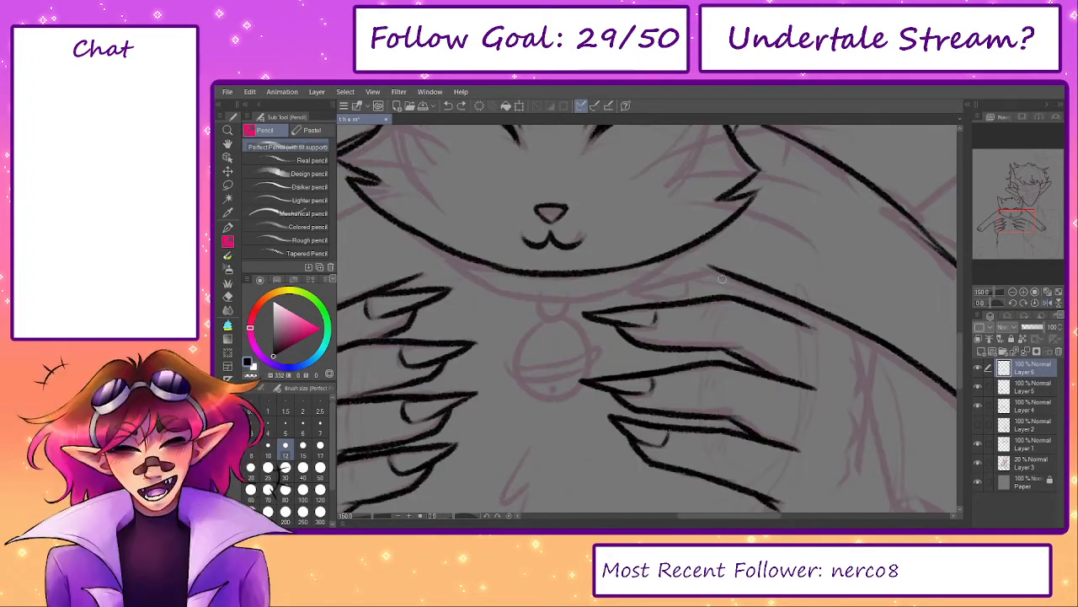
drag(711, 270, 637, 290)
key(ctrl+z)
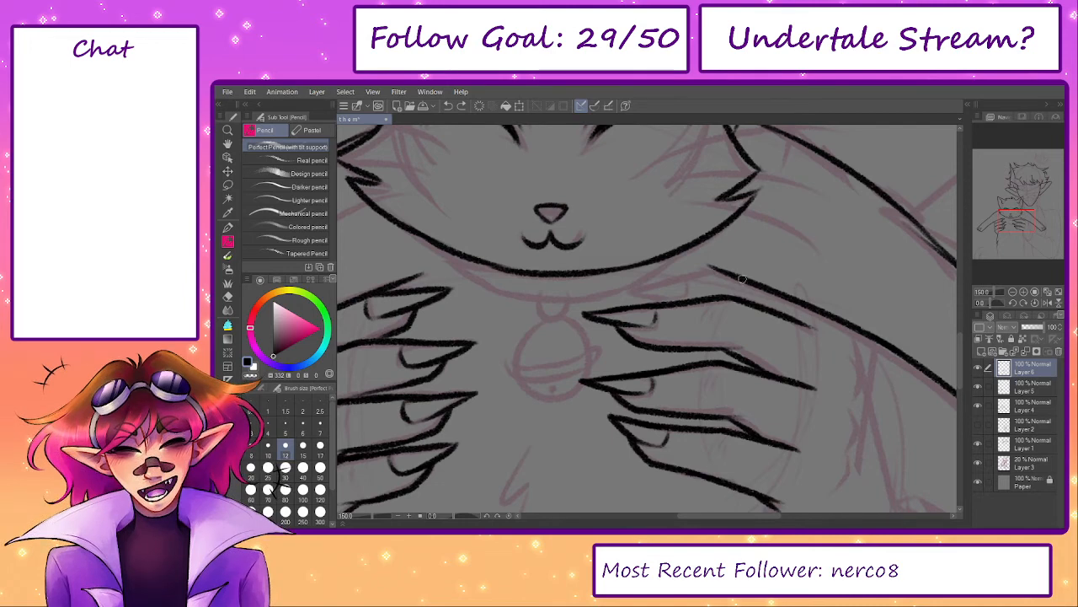
mouse_move(709, 270)
mouse_down()
mouse_move(737, 277)
mouse_move(712, 270)
mouse_move(638, 289)
mouse_up()
key(ctrl+z)
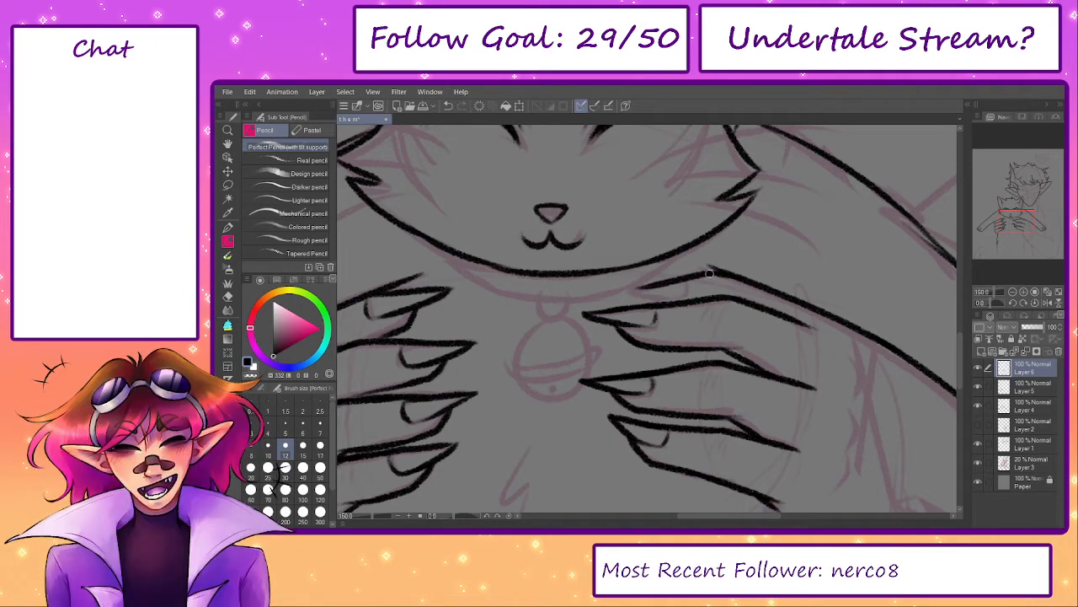
key(ctrl+z)
mouse_move(708, 273)
mouse_down()
mouse_move(624, 290)
mouse_move(688, 289)
mouse_up()
key(ctrl+z)
key(ctrl+z)
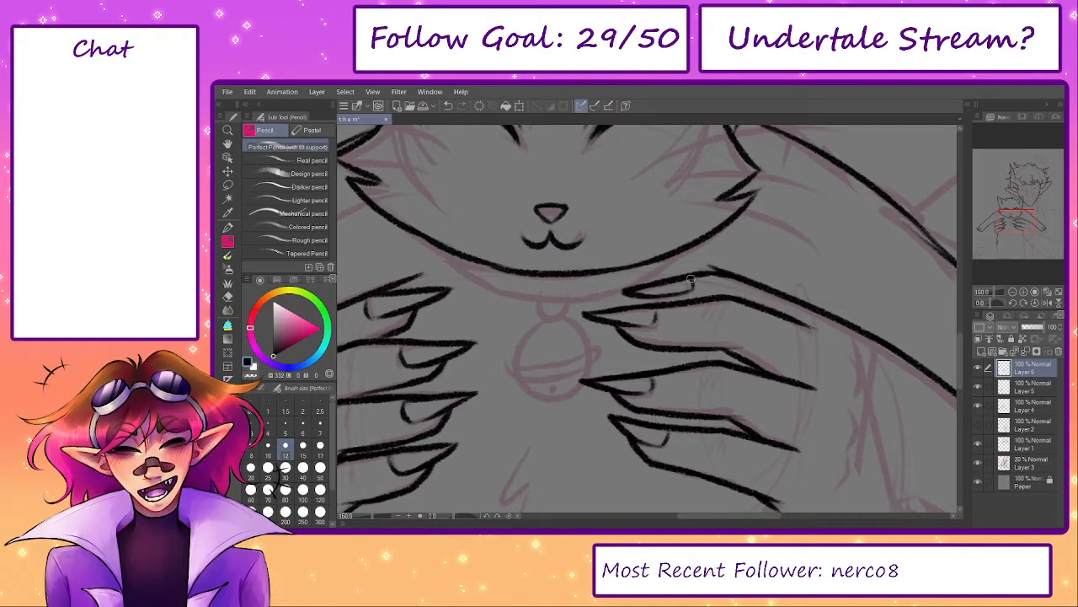
key(ctrl+z)
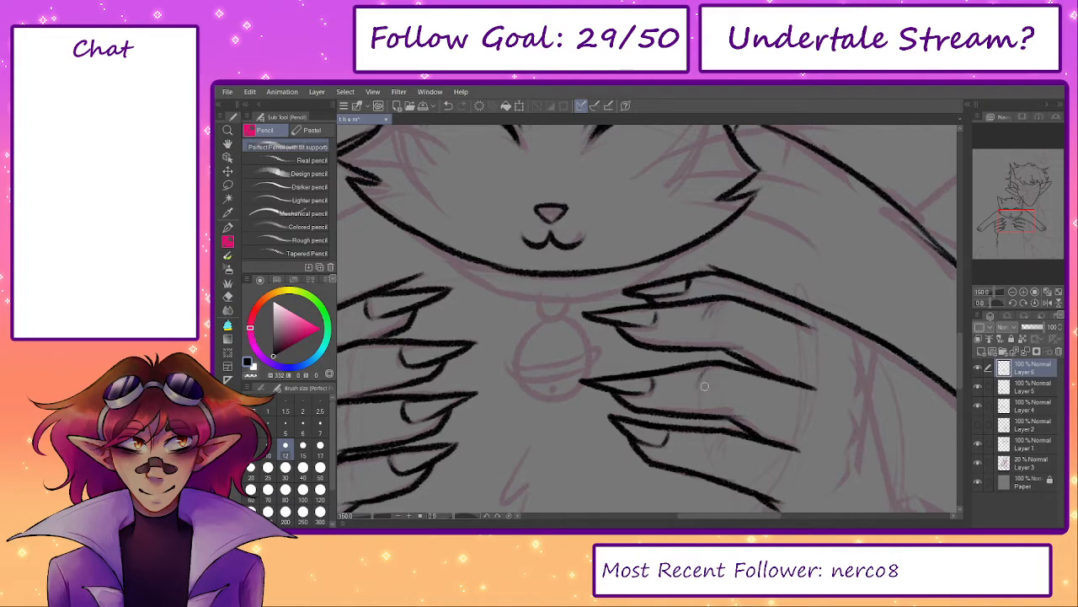
- Add faint hatched knuckle creases to the right hand's second and third fingers
mouse_move(711, 393)
mouse_down()
mouse_move(707, 338)
mouse_move(716, 341)
mouse_move(642, 342)
mouse_move(706, 338)
mouse_up()
key(e)
key(bracketleft)
key(bracketleft)
key(bracketleft)
key(bracketleft)
key(p)
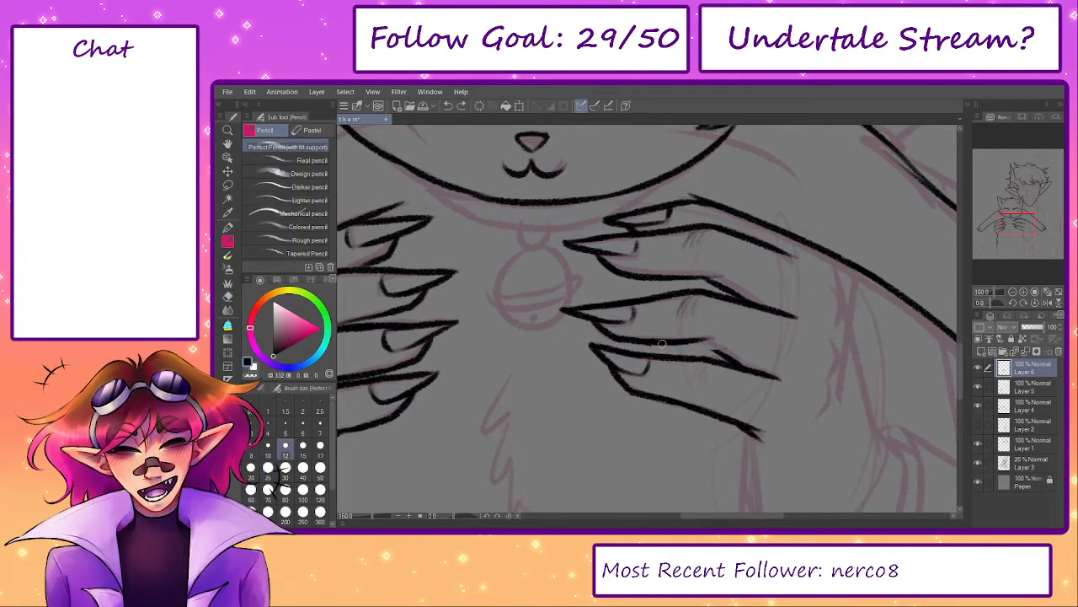
- Add short knuckle creases to the right hand's lowest finger and across the left hand's fingers
key(ctrl+z)
key(ctrl+z)
mouse_move(634, 342)
mouse_down()
mouse_move(704, 342)
mouse_move(723, 356)
mouse_move(673, 323)
mouse_move(710, 340)
mouse_move(679, 356)
mouse_move(645, 350)
mouse_up()
key(ctrl+z)
click(1048, 304)
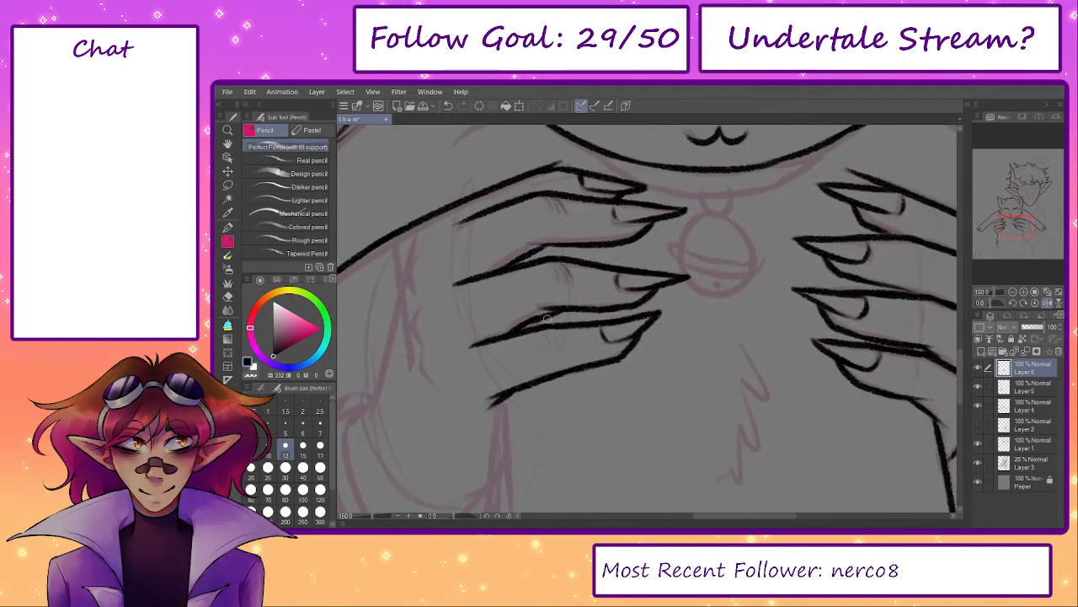
key(ctrl+z)
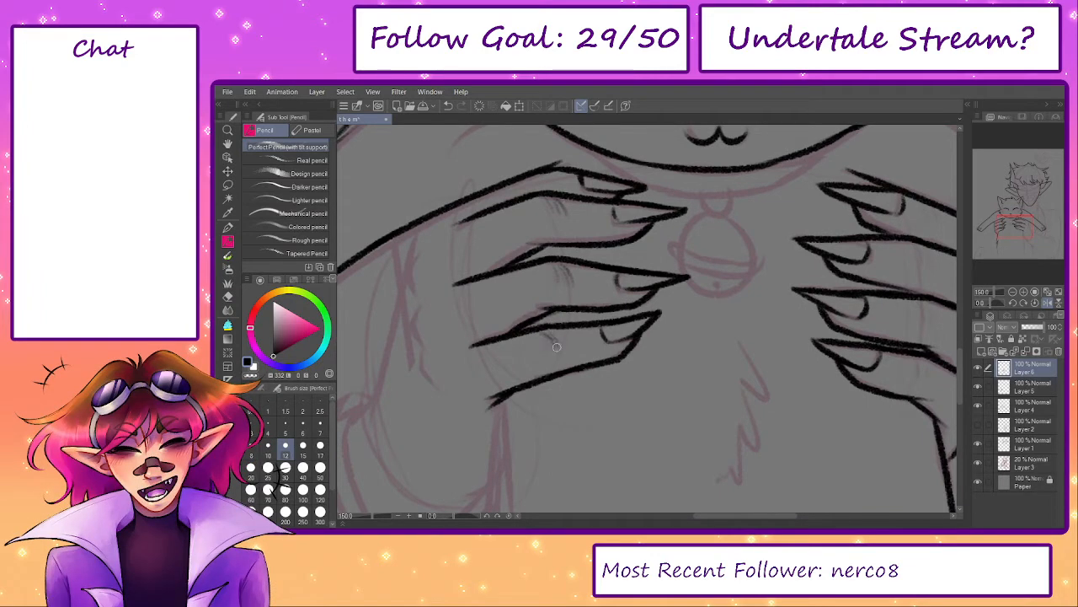
drag(817, 347, 681, 326)
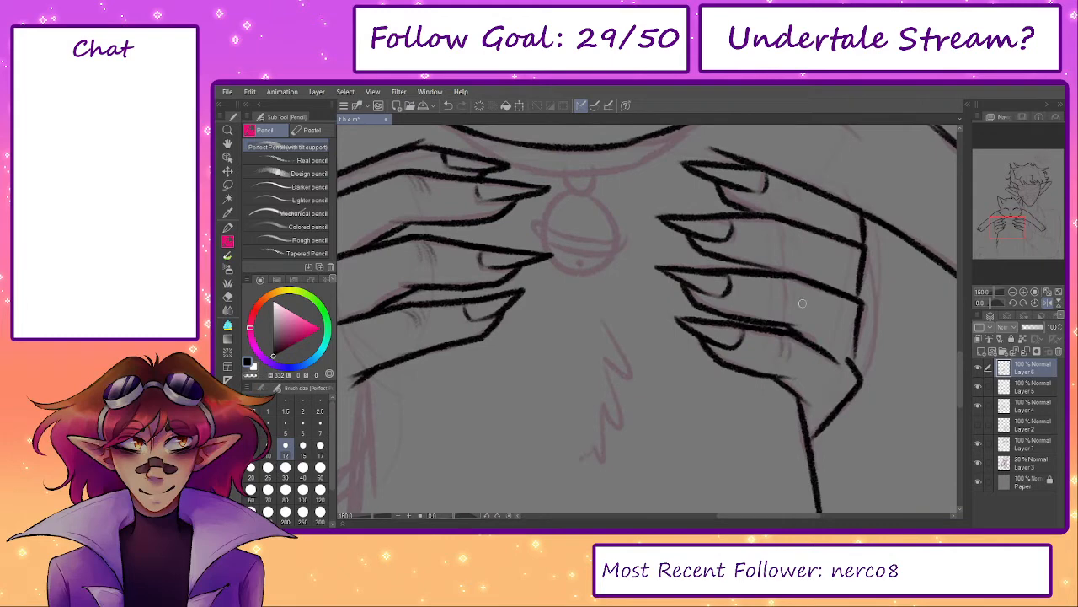
drag(802, 303, 939, 308)
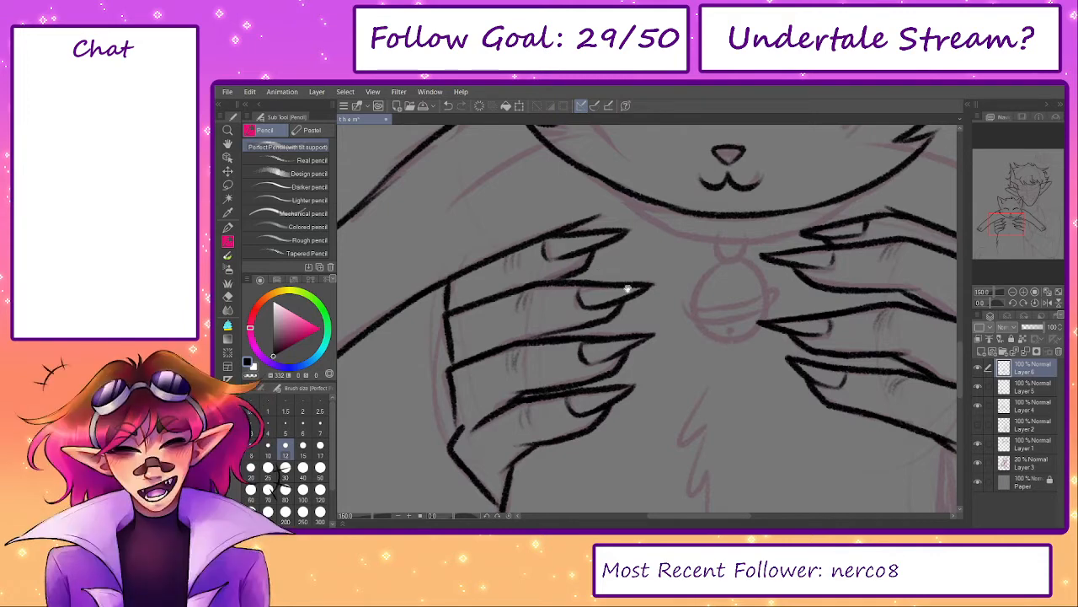
- Merge Layer 6 down into Layer 5 with the sketch layer temporarily hidden
click(978, 463)
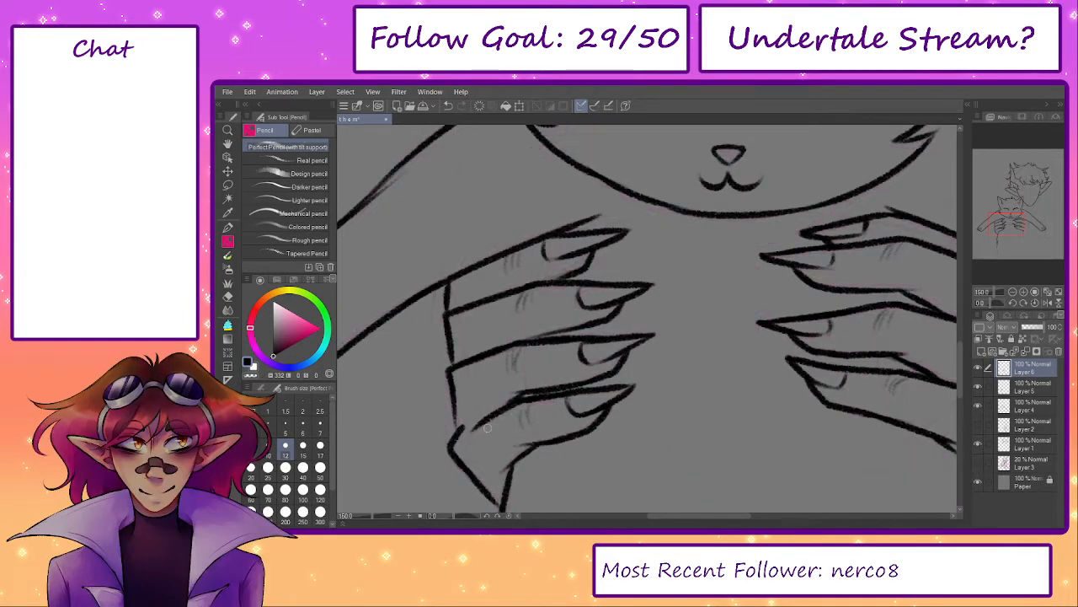
key(e)
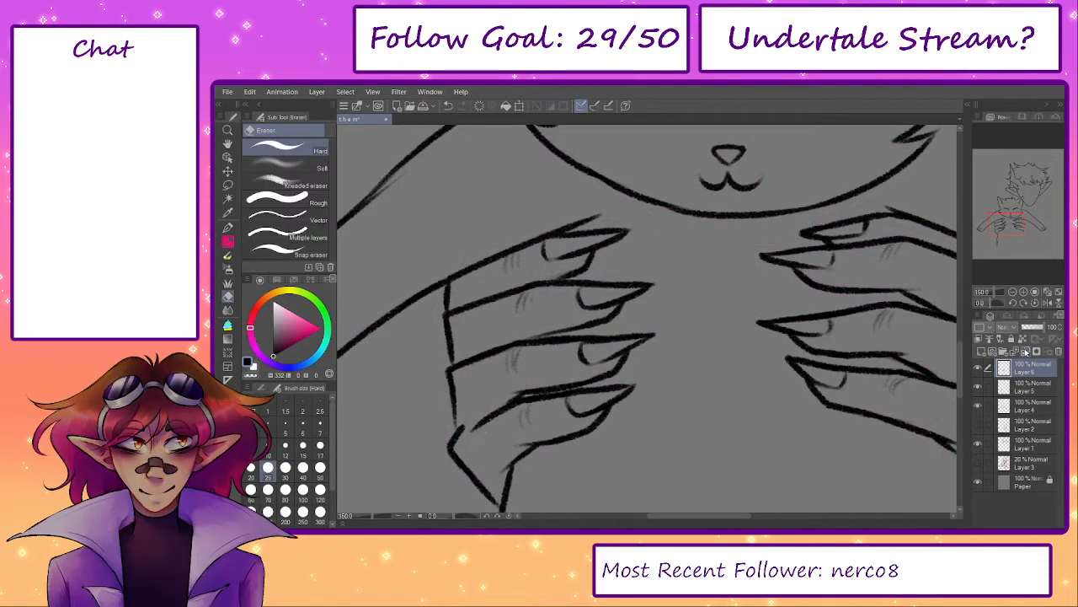
key(p)
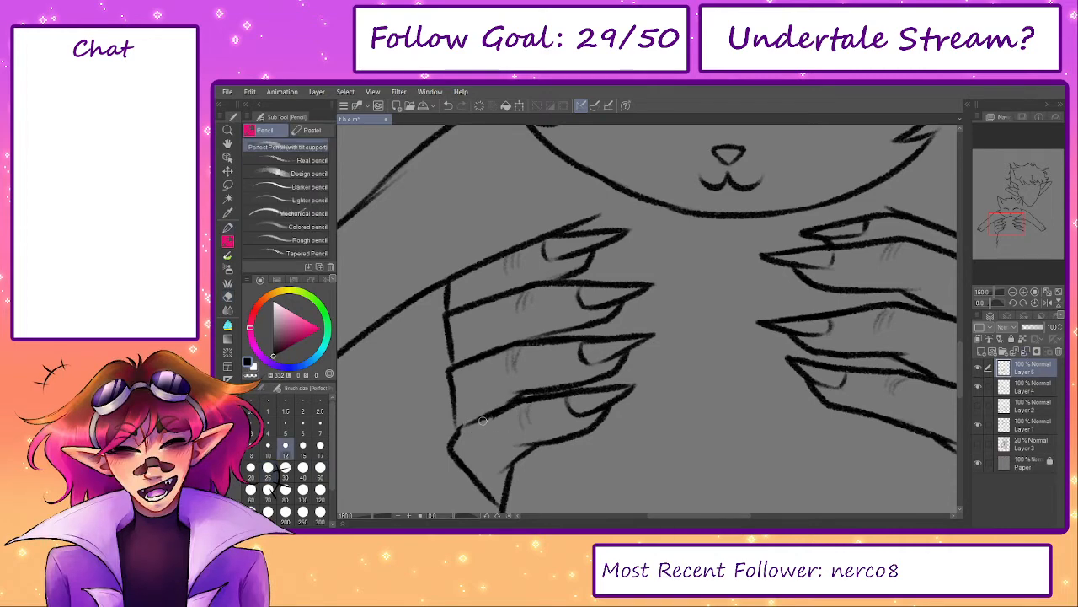
drag(482, 419, 341, 355)
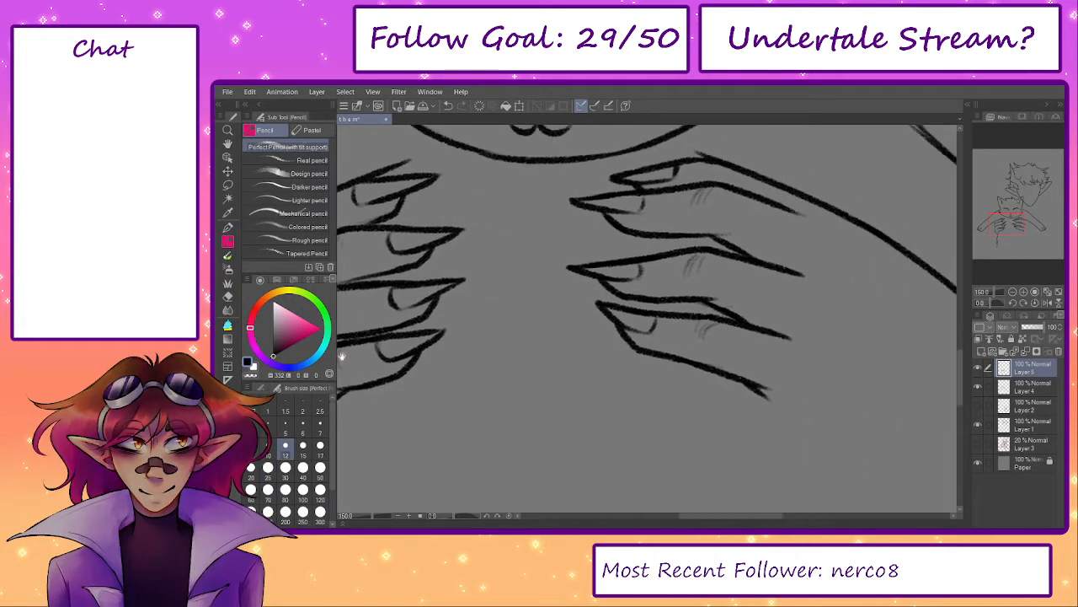
drag(703, 364, 678, 358)
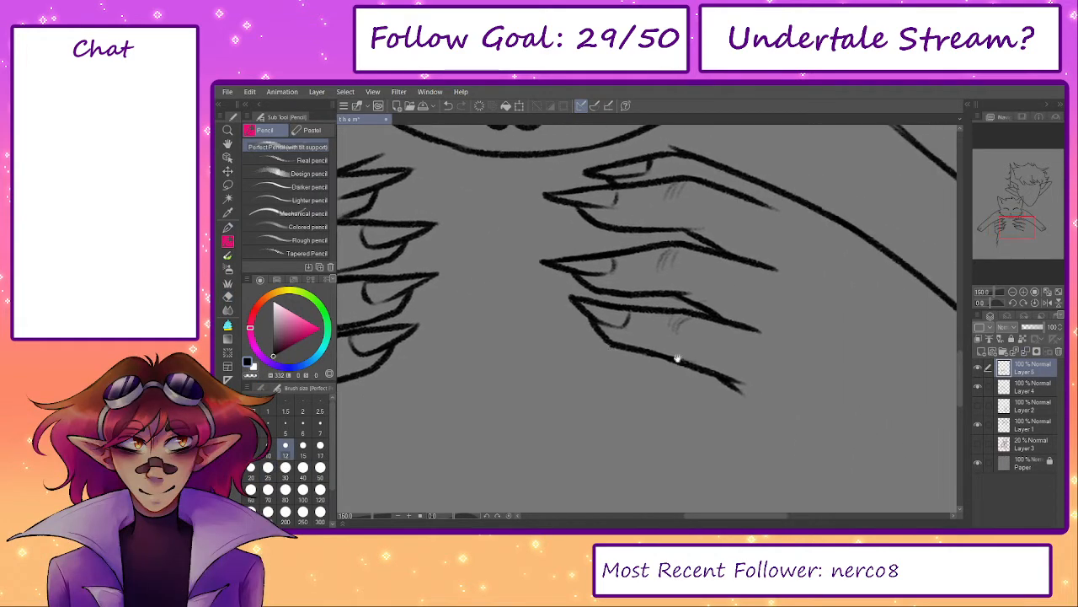
click(977, 442)
- Ink the right hand's outer edge toward the wrist and the short jagged line beneath the cat's arm
drag(725, 384, 689, 388)
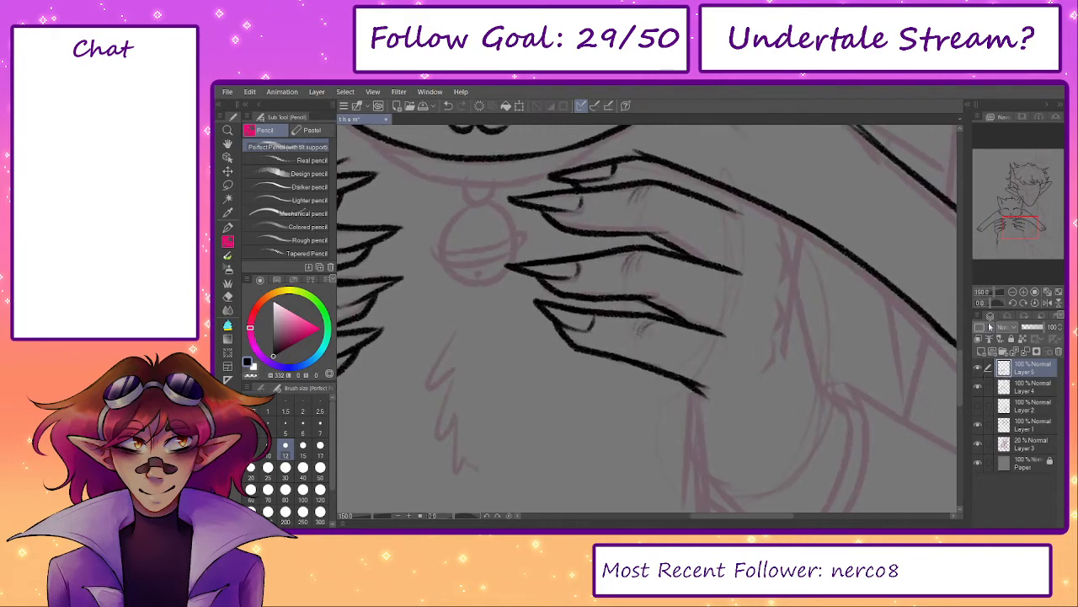
drag(798, 334, 792, 359)
mouse_move(775, 241)
mouse_down()
mouse_move(776, 305)
mouse_move(817, 418)
mouse_up()
key(ctrl+z)
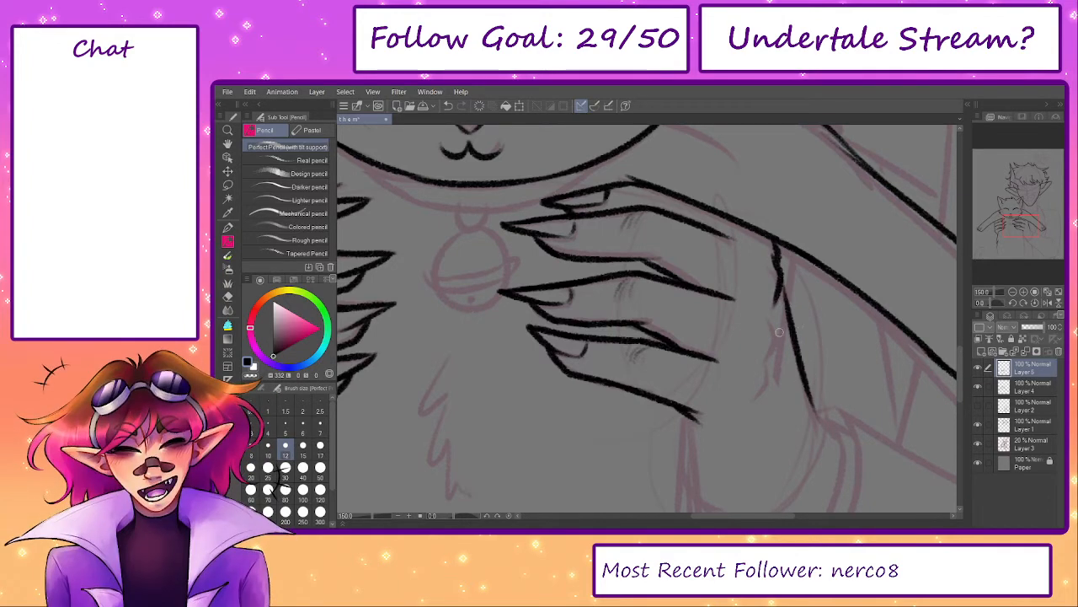
- Continue the jagged line down behind the right hand's fingers and extend the hand's outer edge to the wrist
drag(779, 332, 767, 370)
key(ctrl+z)
mouse_move(770, 315)
mouse_down()
mouse_move(764, 366)
mouse_move(778, 331)
mouse_move(752, 404)
mouse_up()
key(ctrl+z)
mouse_move(796, 383)
mouse_down()
mouse_move(730, 327)
mouse_move(759, 385)
mouse_up()
key(ctrl+z)
drag(741, 330, 762, 383)
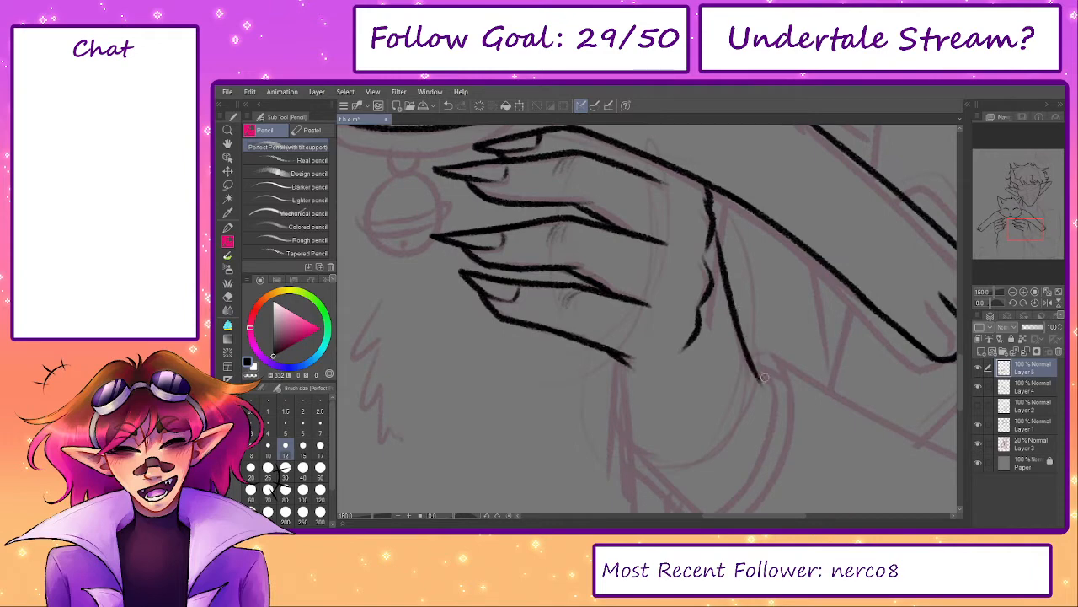
key(ctrl+z)
drag(735, 321, 752, 384)
- Ink the long vertical line running down from the base of the right hand's lowest finger
mouse_move(683, 406)
mouse_down()
mouse_move(651, 233)
mouse_move(666, 413)
mouse_up()
key(ctrl+z)
drag(643, 207, 669, 447)
mouse_move(665, 382)
mouse_down()
mouse_move(653, 352)
mouse_move(654, 413)
mouse_up()
drag(655, 413, 642, 316)
drag(655, 137, 638, 344)
drag(630, 405, 649, 417)
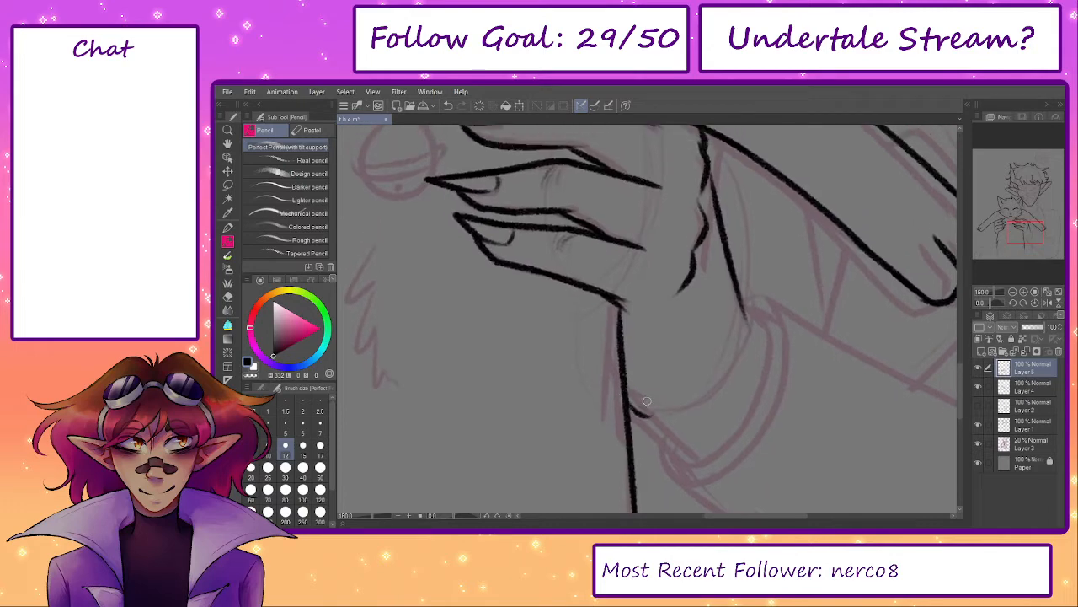
key(ctrl+z)
drag(620, 311, 618, 412)
key(ctrl+z)
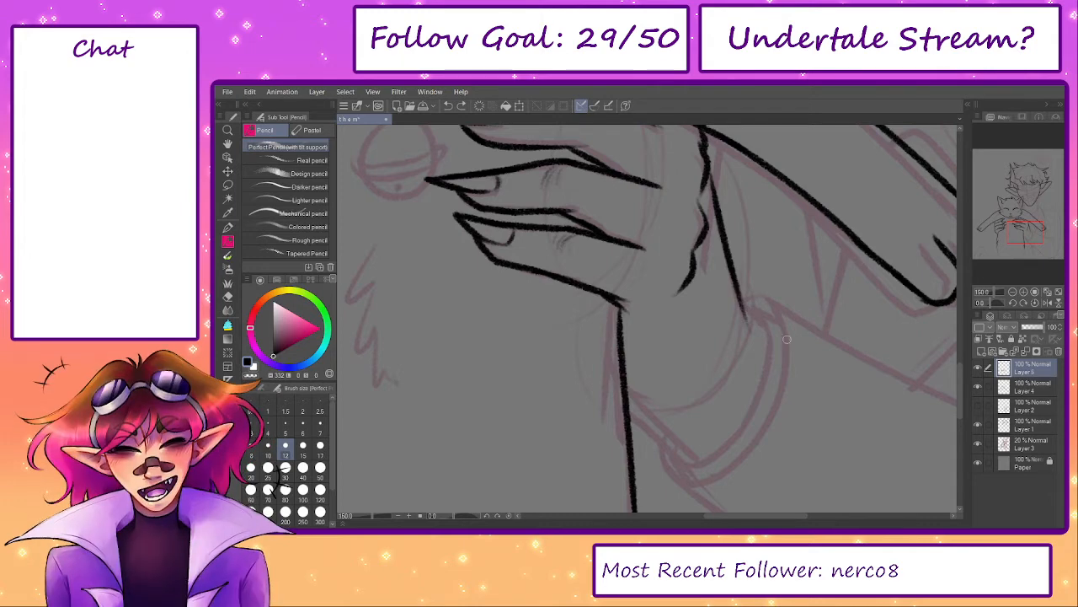
- Erase the upper stretch of the vertical line below the right hand's lowest finger and try to redraw it
mouse_move(739, 308)
mouse_down()
mouse_move(764, 321)
mouse_move(717, 313)
mouse_move(608, 337)
mouse_move(652, 306)
mouse_up()
key(e)
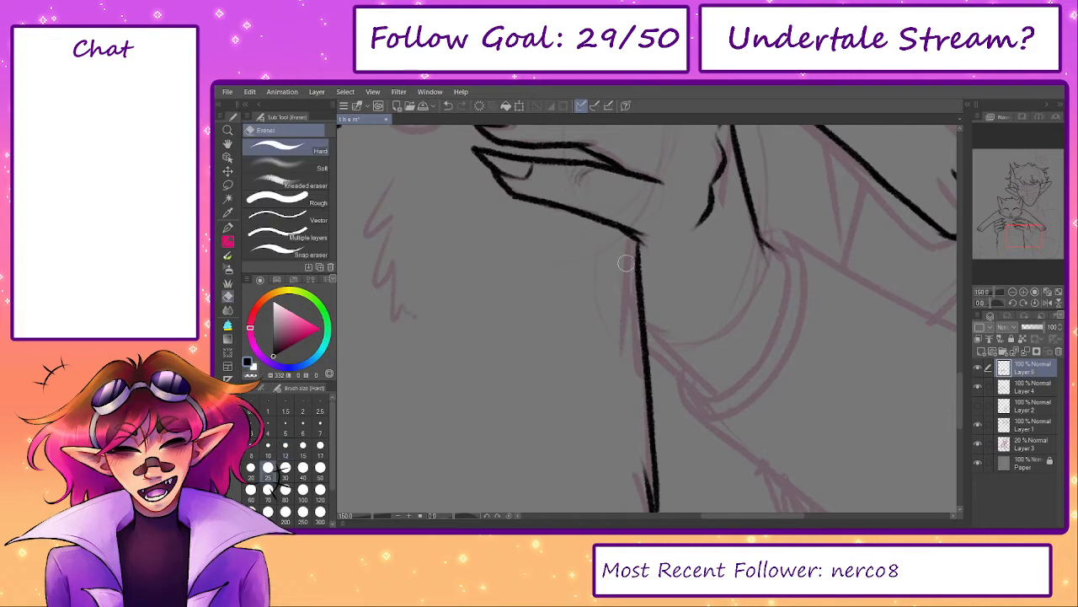
drag(631, 257, 643, 340)
key(p)
drag(634, 241, 647, 322)
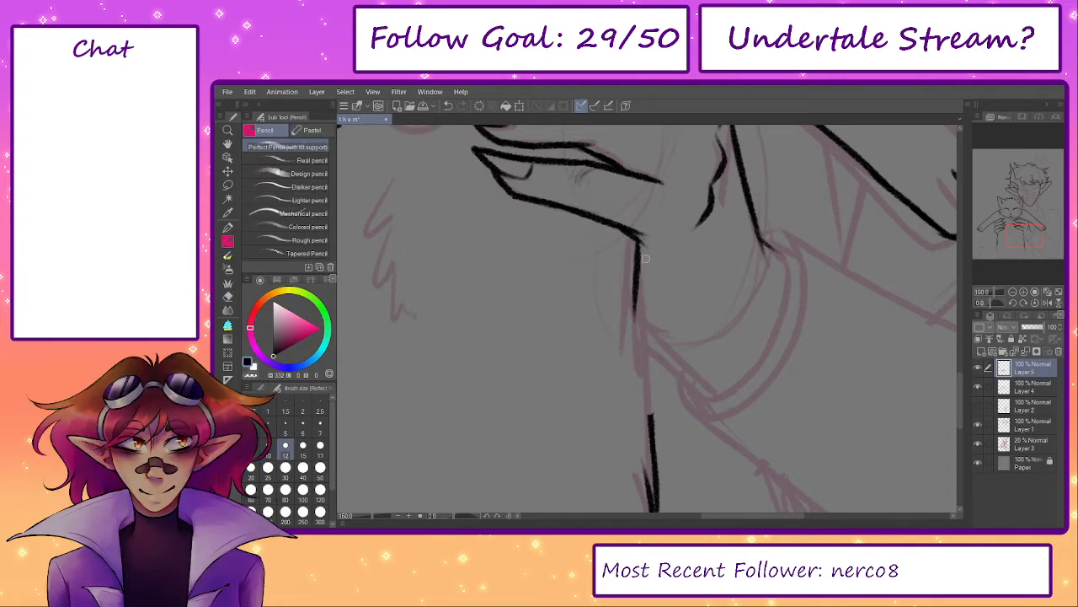
key(ctrl+z)
drag(630, 234, 640, 320)
key(ctrl+z)
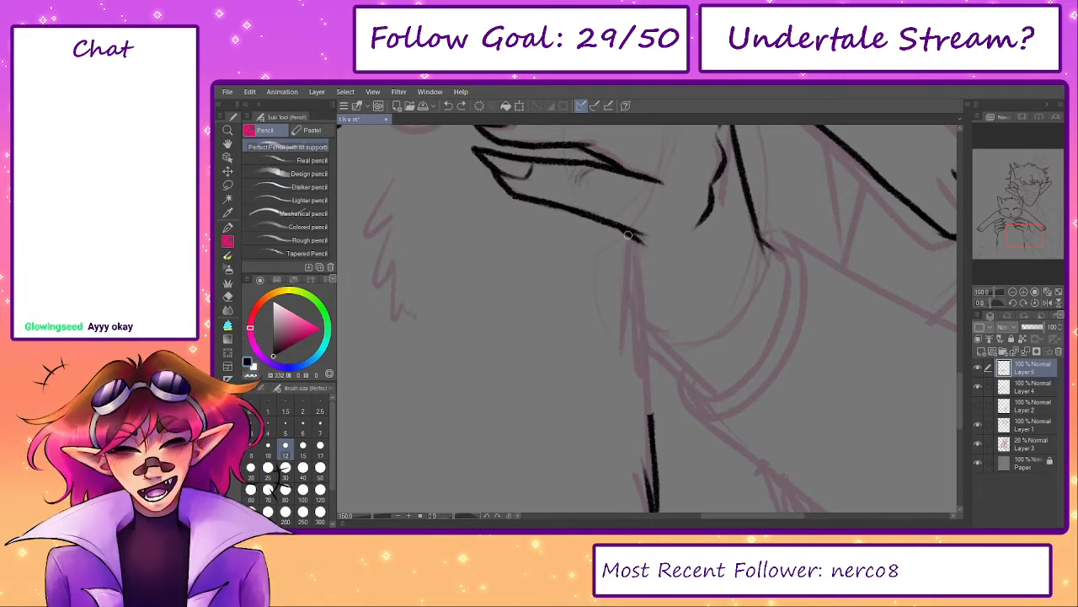
mouse_move(627, 234)
mouse_down()
mouse_move(635, 310)
mouse_move(688, 348)
mouse_up()
key(ctrl+z)
key(ctrl+z)
- Ink a curve along the heel of the right hand and erase all but its short lower end
drag(626, 245, 658, 335)
drag(628, 302, 684, 348)
key(e)
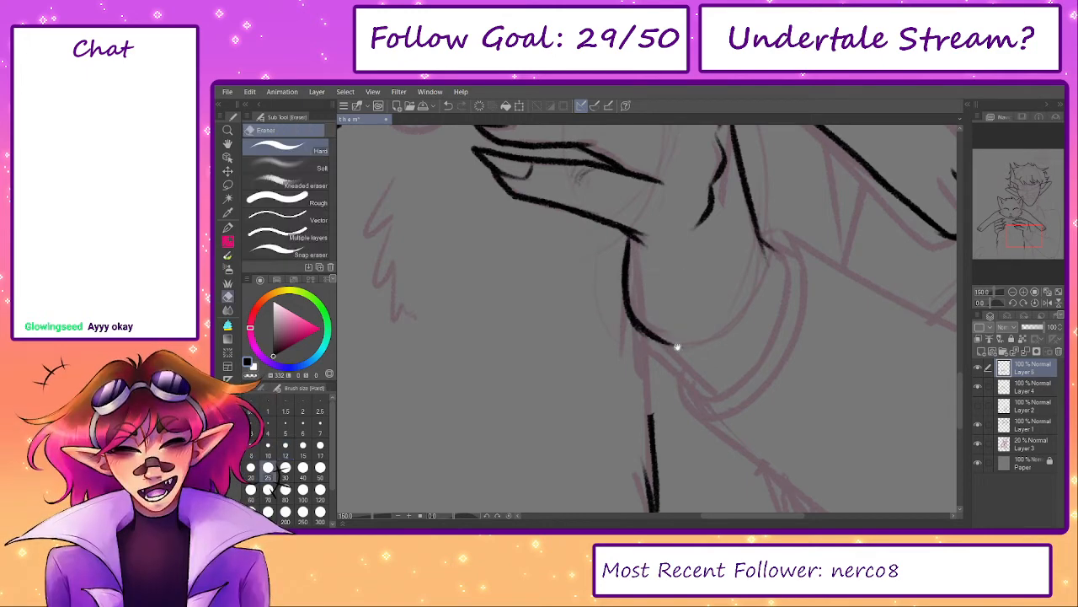
drag(625, 251, 639, 346)
key(p)
key(p)
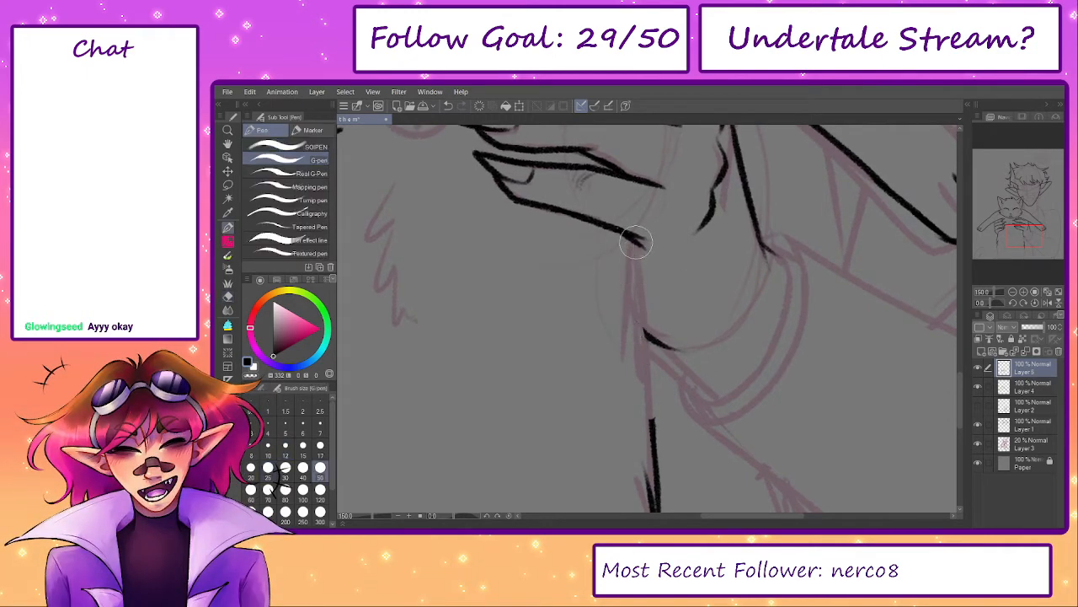
- Re-ink the vertical line from the right hand's lowest finger down to the remaining line below
drag(635, 242, 650, 401)
drag(642, 286, 656, 450)
drag(649, 341, 655, 454)
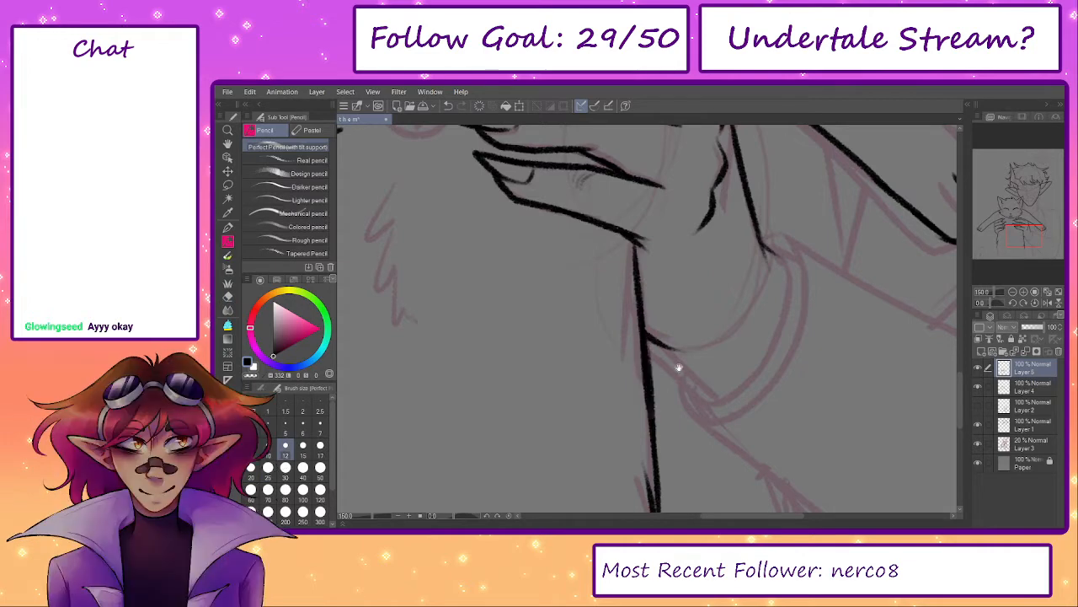
- Add a short thin line curving down from the end of the right hand's outer edge along the wrist
drag(671, 261, 666, 247)
mouse_move(671, 313)
mouse_down()
mouse_move(632, 312)
mouse_move(594, 412)
mouse_up()
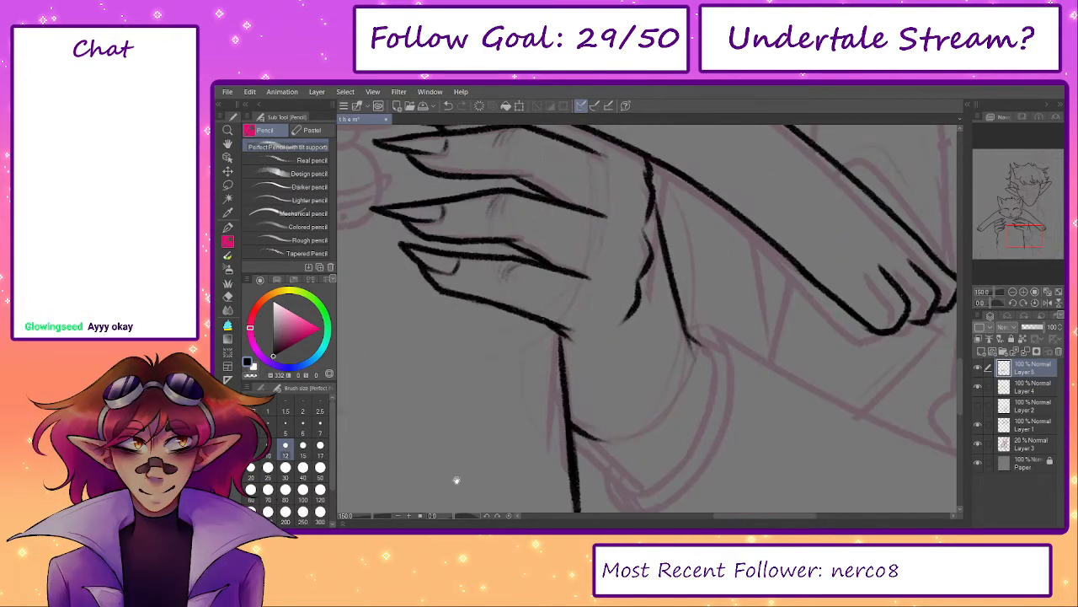
mouse_move(372, 517)
mouse_down()
mouse_move(363, 517)
mouse_move(373, 517)
mouse_up()
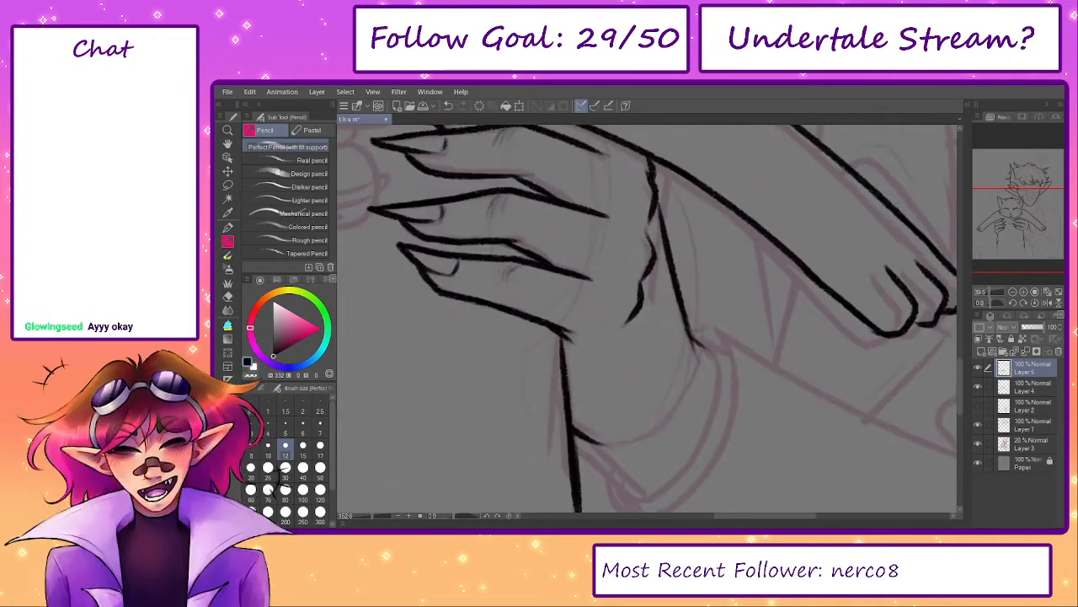
drag(737, 356, 630, 290)
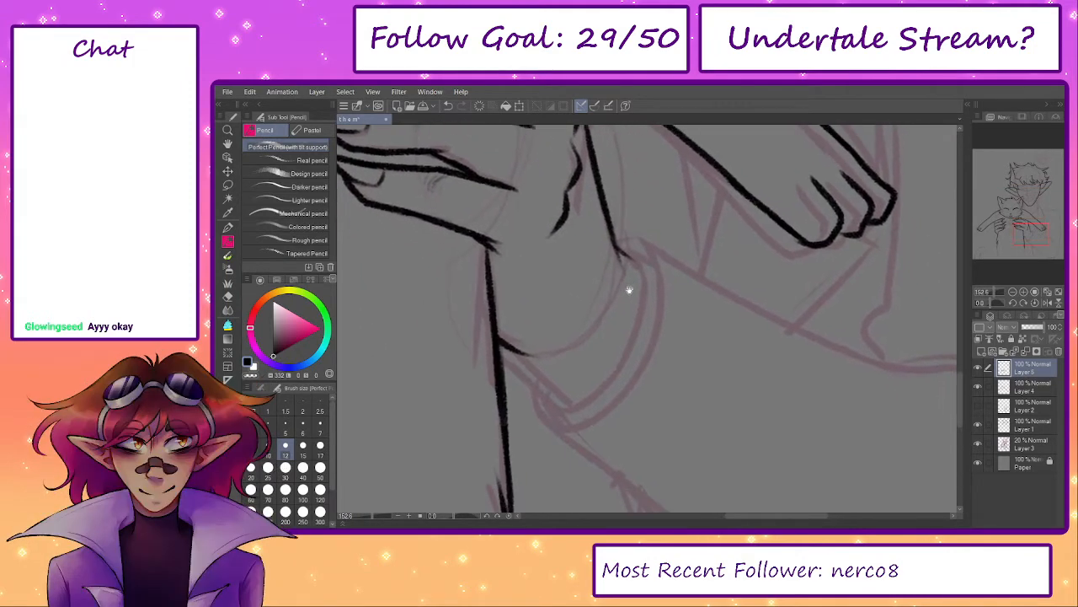
mouse_move(629, 249)
mouse_down()
mouse_move(636, 333)
mouse_move(603, 372)
mouse_up()
key(ctrl+z)
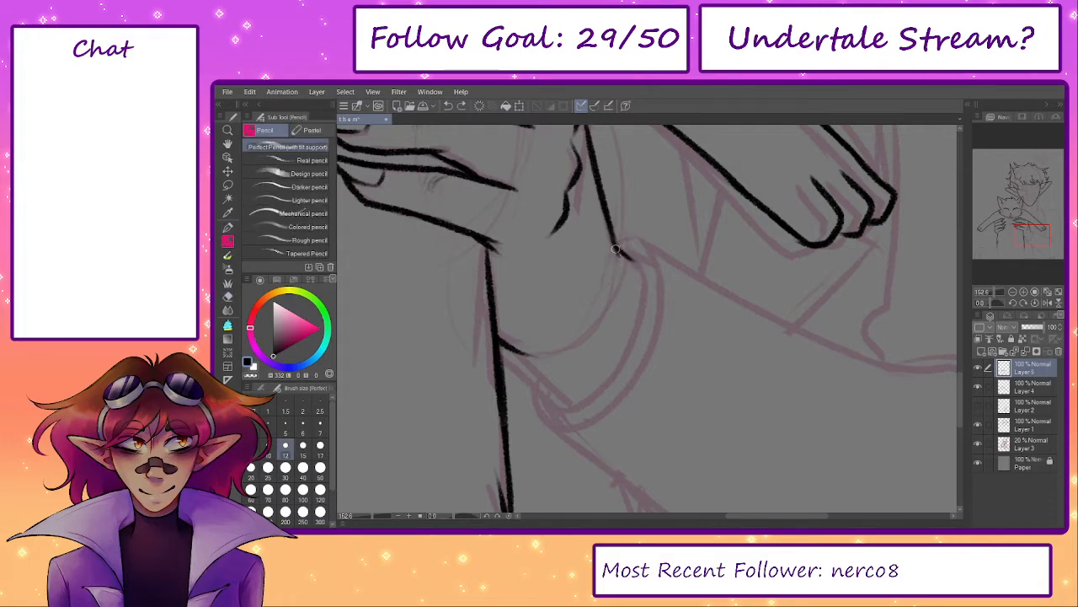
key(ctrl+z)
drag(616, 250, 603, 303)
key(ctrl+z)
drag(617, 252, 603, 307)
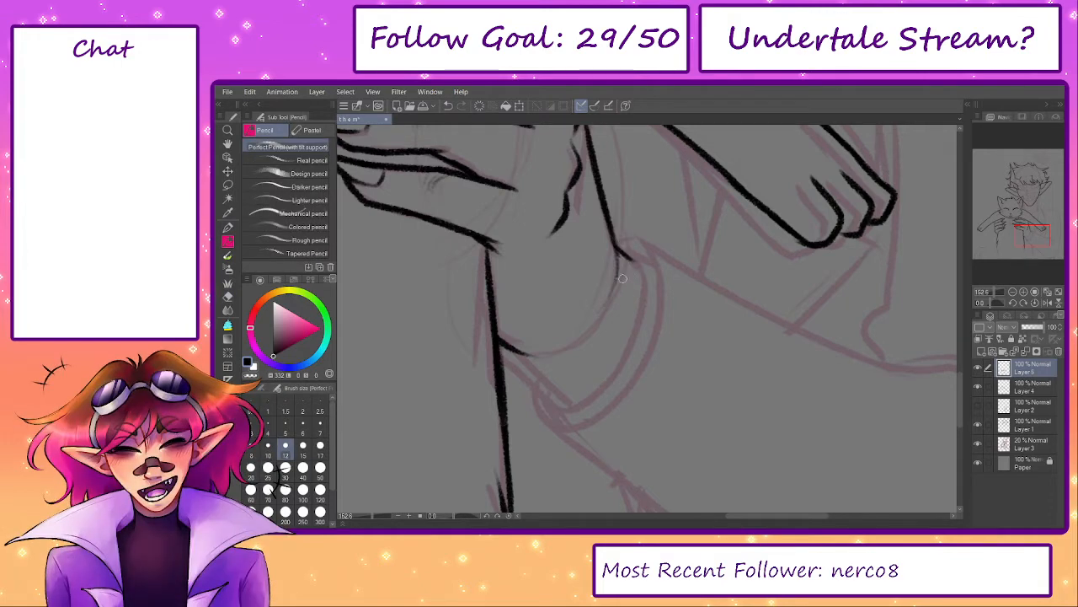
- Ink the curved near edge of the right wrist's cuff, its lower wrist line and short strokes at both corners
drag(630, 249, 588, 399)
key(ctrl+z)
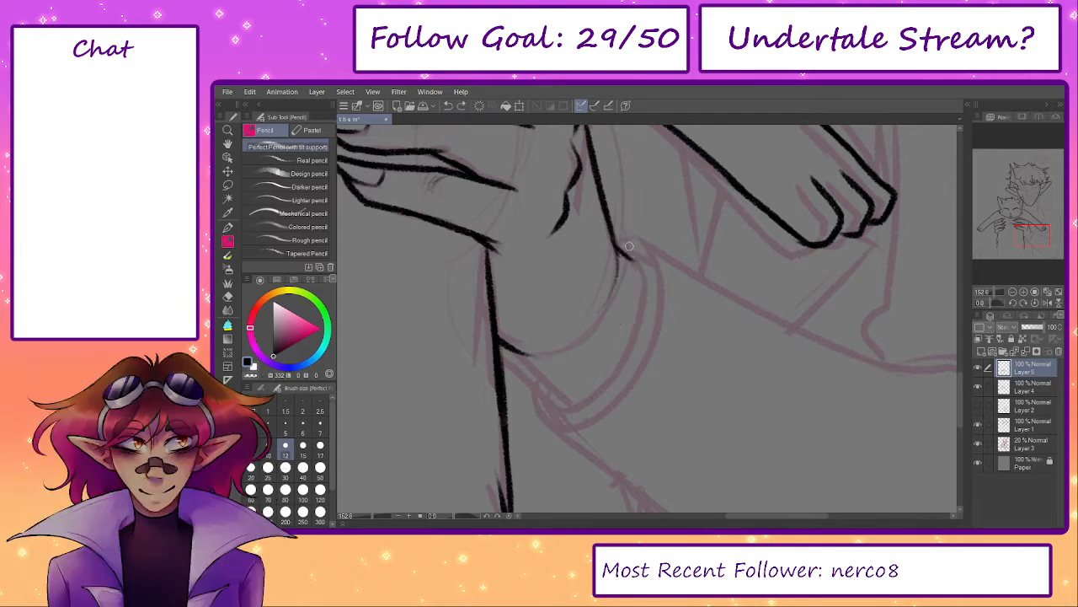
drag(627, 251, 547, 406)
drag(524, 359, 558, 394)
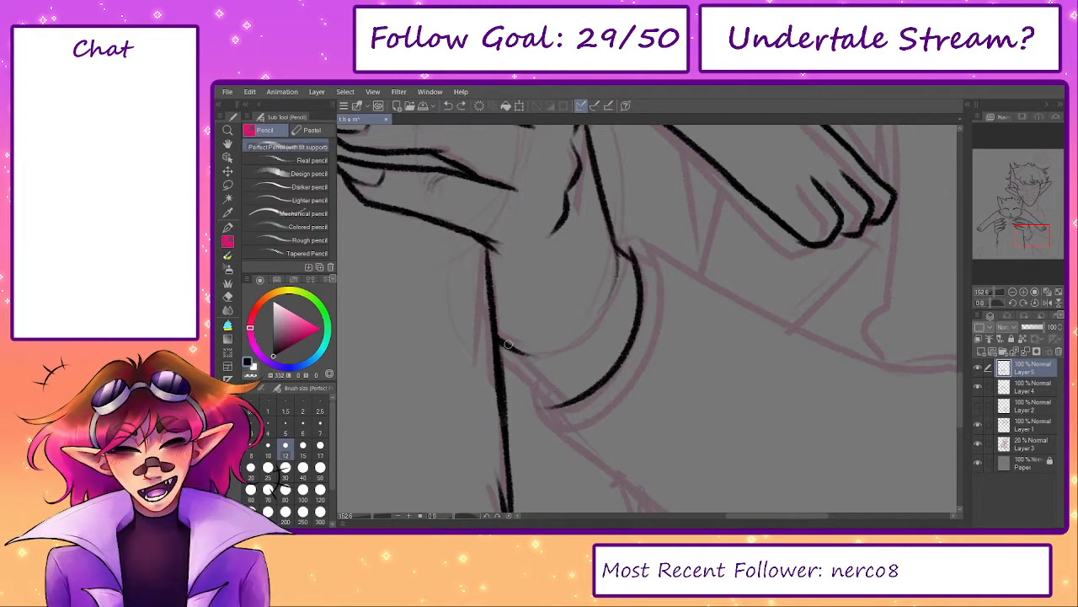
drag(510, 345, 564, 397)
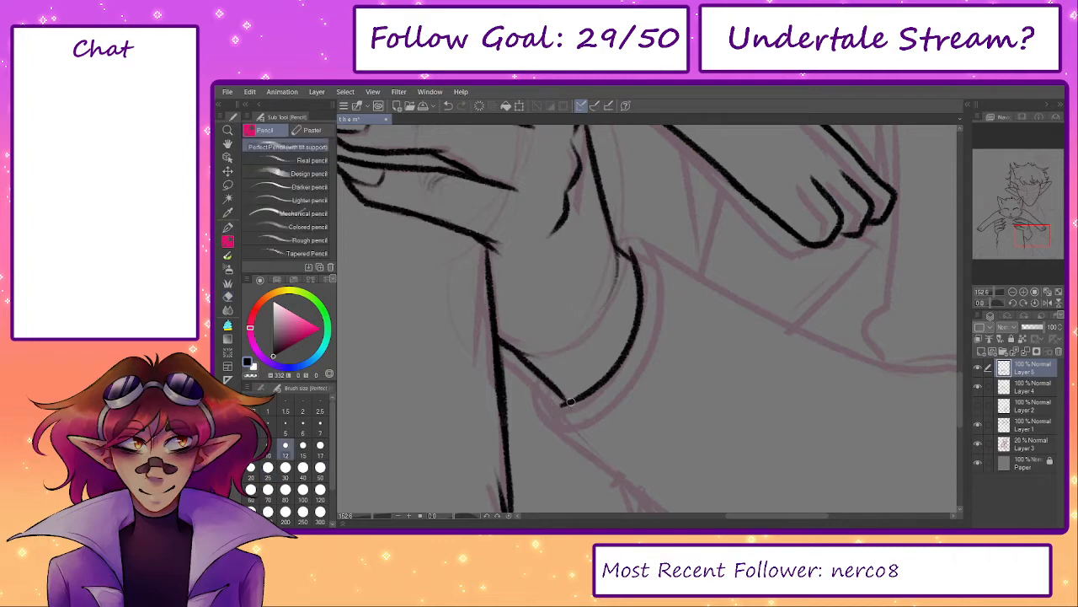
drag(550, 390, 579, 416)
mouse_move(636, 250)
mouse_down()
mouse_move(679, 255)
mouse_move(538, 352)
mouse_move(552, 362)
mouse_up()
drag(596, 463, 758, 371)
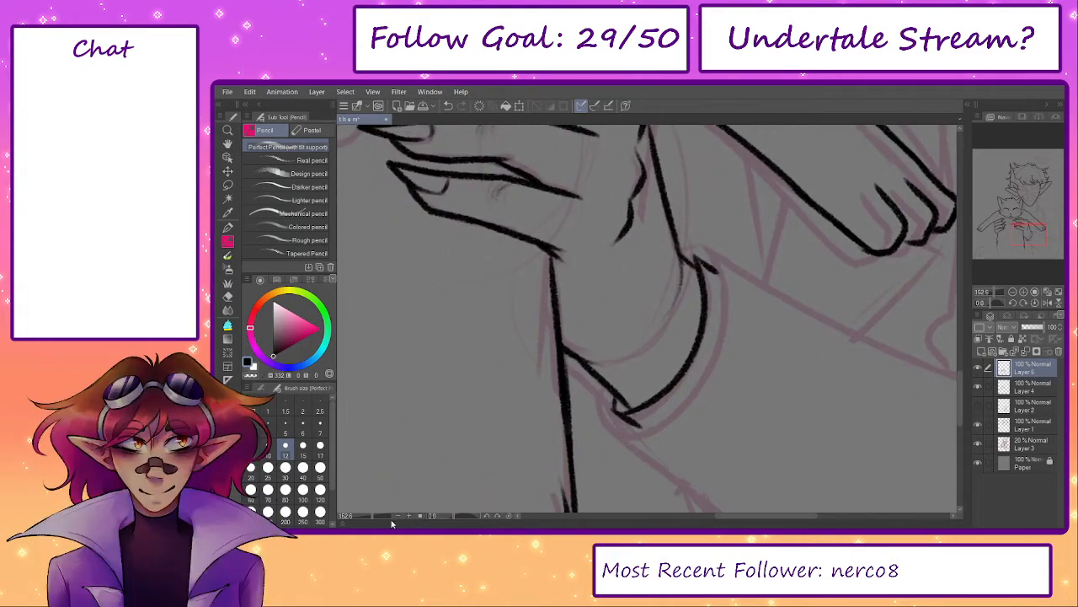
- Add a new layer and ink the left outline of the cat's body with overlapping fur strokes down to the canvas edge
drag(371, 516, 364, 517)
mouse_move(578, 399)
mouse_down()
mouse_move(528, 431)
mouse_move(559, 409)
mouse_up()
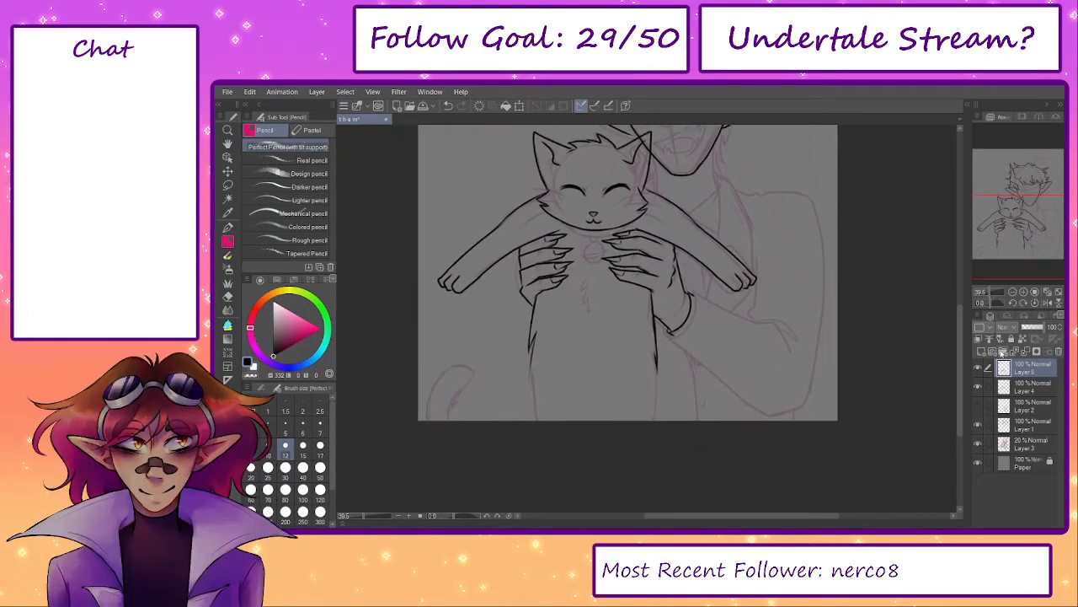
click(981, 350)
scroll(533, 360, up, 2)
scroll(508, 366, up, 1)
drag(538, 345, 532, 420)
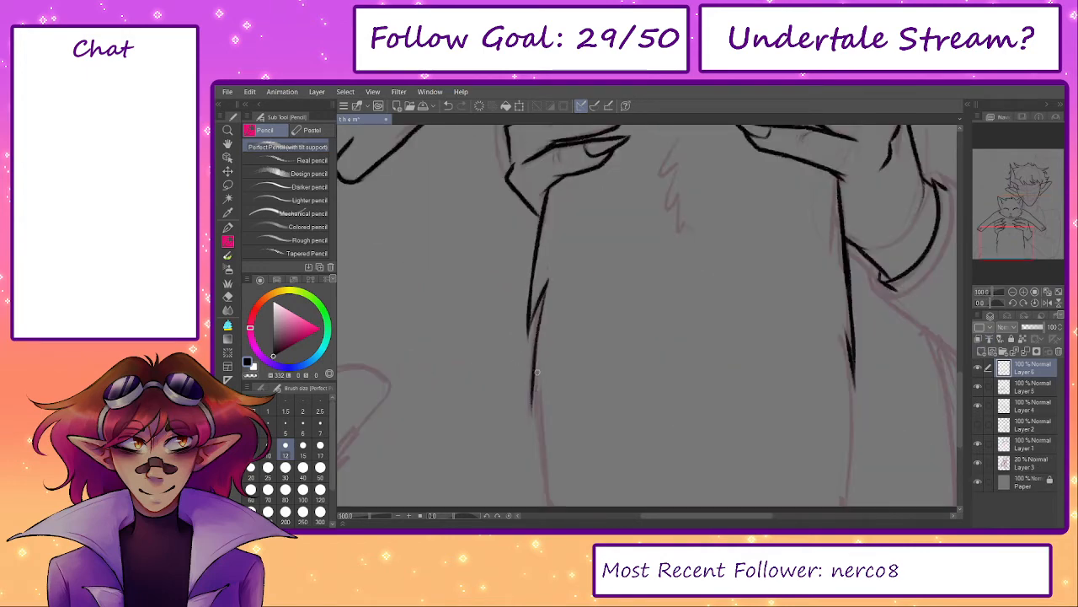
drag(539, 379, 536, 440)
drag(540, 440, 534, 389)
drag(533, 342, 542, 458)
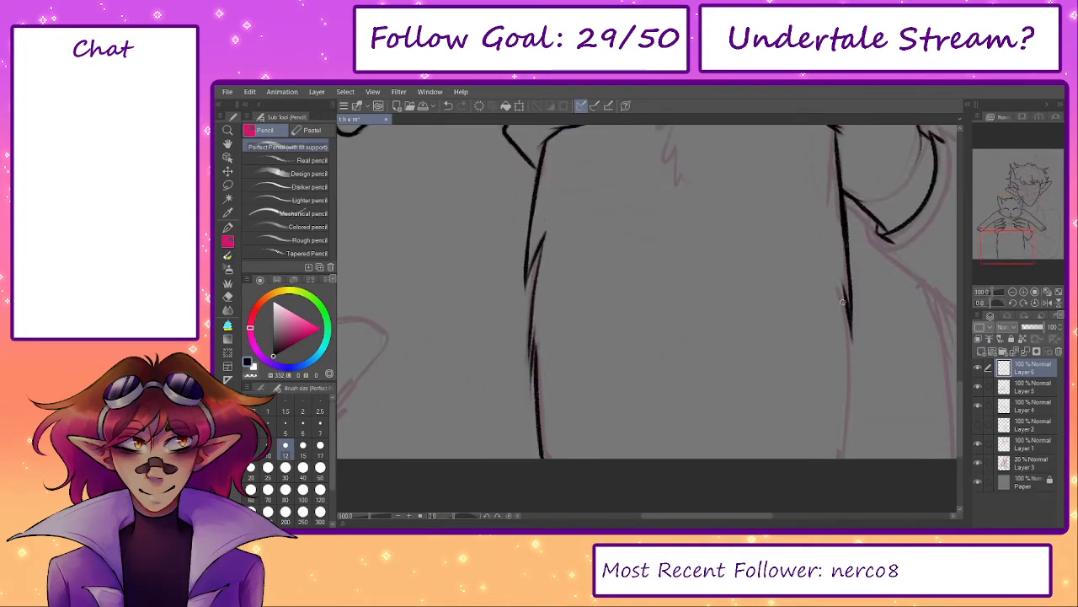
- Ink the right outline of the cat's body with a small fur break, continuing down to the canvas edge
drag(843, 302, 851, 392)
key(ctrl+z)
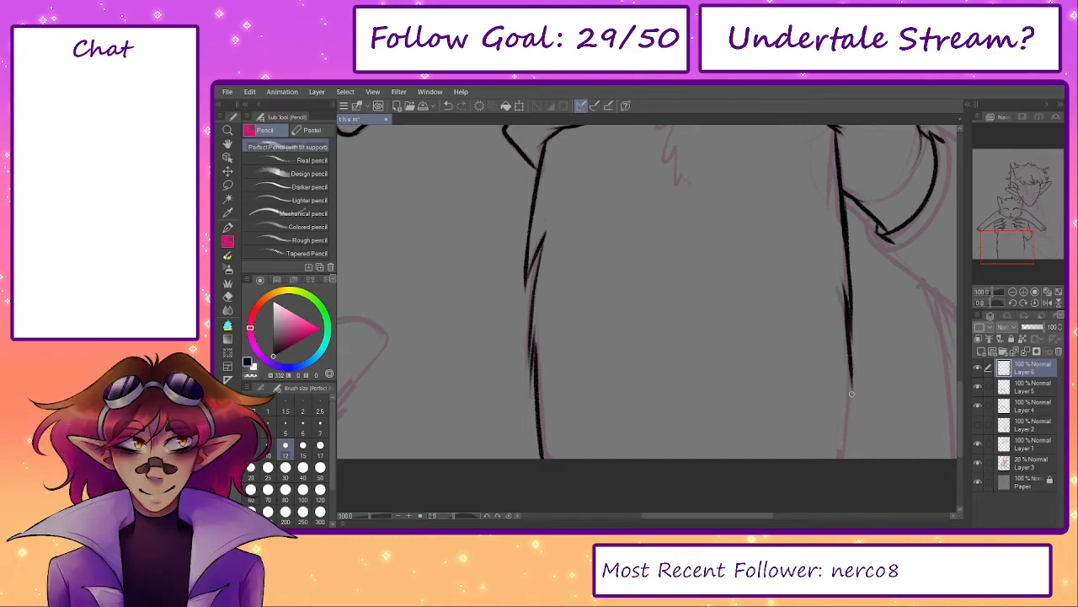
drag(849, 355, 845, 457)
key(ctrl+z)
key(ctrl+z)
drag(847, 359, 847, 458)
- Ink the inner edge of the cat's tail with its pointed fur tuft, then round the line over the tail tip
drag(668, 359, 894, 303)
scroll(539, 362, up, 1)
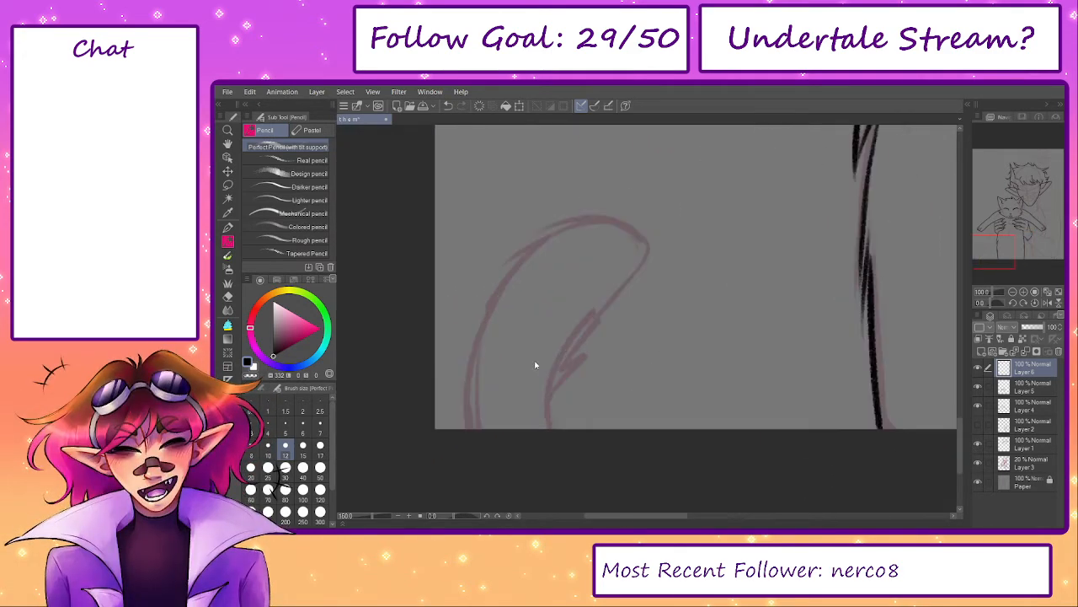
mouse_move(553, 436)
mouse_down()
mouse_move(604, 339)
mouse_move(571, 376)
mouse_move(597, 342)
mouse_up()
key(ctrl+z)
mouse_move(578, 371)
mouse_down()
mouse_move(603, 333)
mouse_move(565, 360)
mouse_up()
mouse_move(571, 353)
mouse_down()
mouse_move(631, 281)
mouse_move(638, 226)
mouse_up()
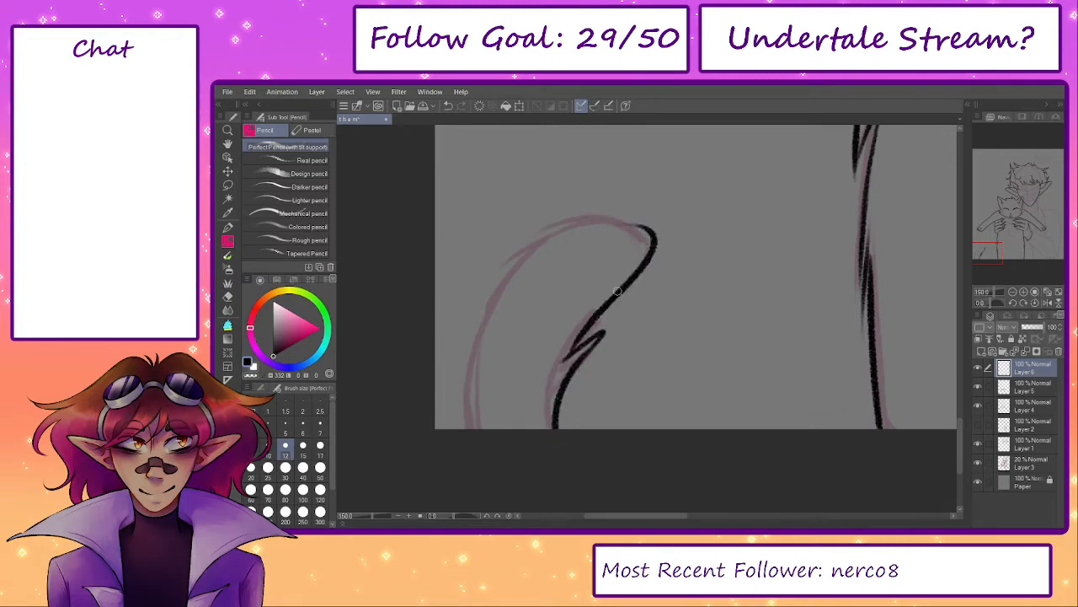
drag(634, 279, 551, 242)
key(ctrl+z)
drag(655, 249, 534, 263)
- Try several curves for the tail's outer edge, running from the tip down to the canvas edge
drag(605, 220, 485, 371)
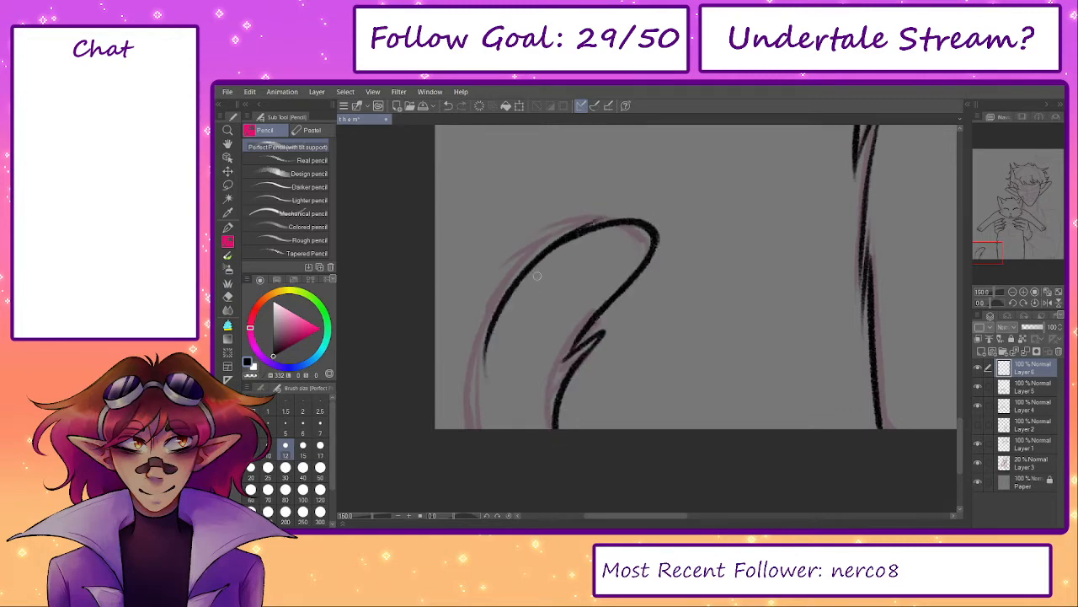
key(ctrl+z)
mouse_move(570, 237)
mouse_down()
mouse_move(527, 274)
mouse_move(462, 425)
mouse_move(536, 260)
mouse_move(481, 428)
mouse_up()
key(ctrl+z)
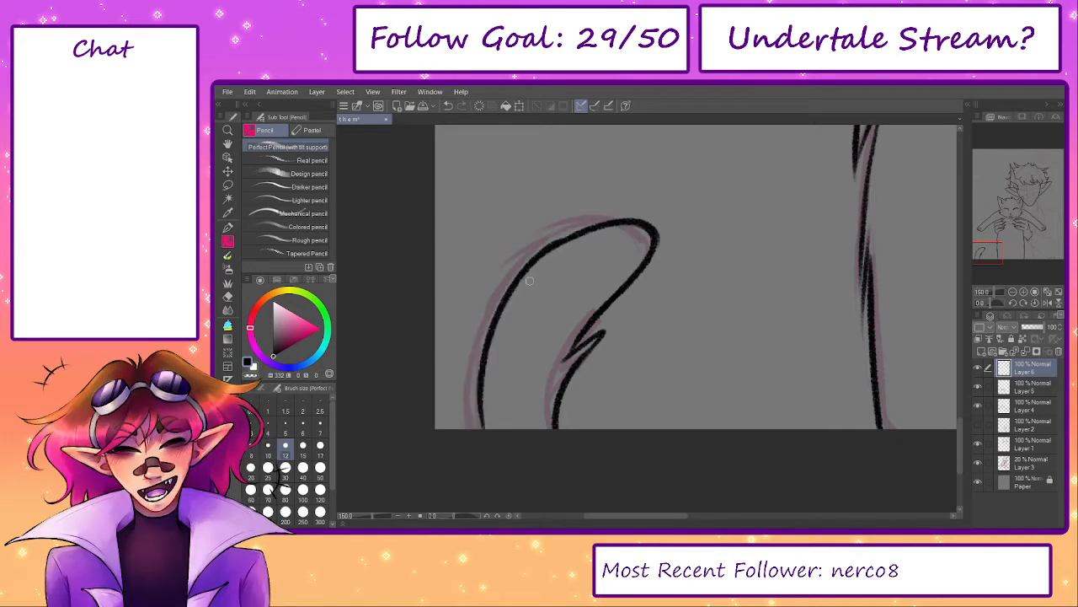
key(ctrl+z)
drag(564, 240, 481, 471)
key(ctrl+z)
drag(563, 241, 481, 433)
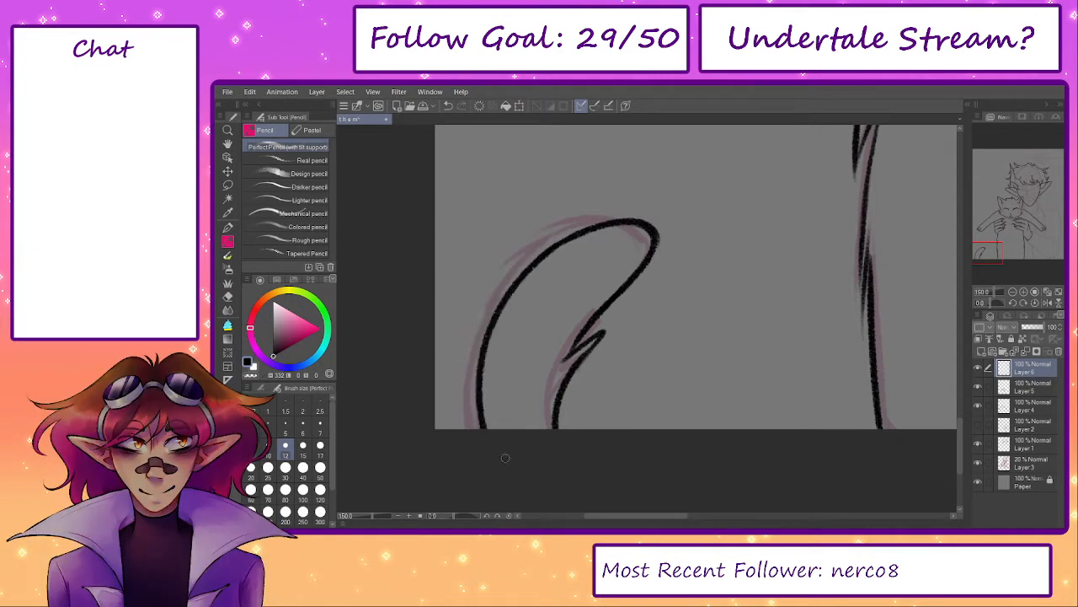
key(ctrl+z)
mouse_move(571, 236)
mouse_down()
mouse_move(551, 251)
mouse_move(473, 426)
mouse_up()
key(ctrl+z)
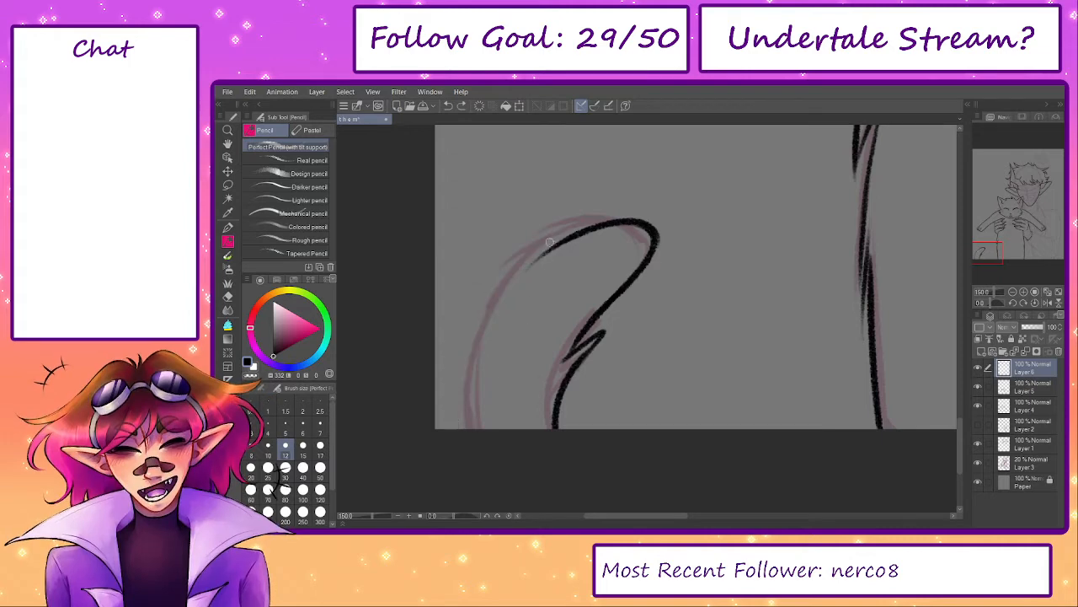
mouse_move(566, 238)
mouse_down()
mouse_move(537, 258)
mouse_move(478, 434)
mouse_move(478, 345)
mouse_up()
key(ctrl+z)
key(ctrl+z)
mouse_move(474, 443)
mouse_down()
mouse_move(481, 319)
mouse_move(570, 242)
mouse_move(483, 344)
mouse_move(473, 384)
mouse_up()
key(ctrl+z)
key(ctrl+z)
key(ctrl+z)
- Ink the tail's outer edge in one curve from the rounded tip down to the canvas edge
key(e)
key(p)
mouse_move(573, 235)
mouse_down()
mouse_move(490, 335)
mouse_move(467, 401)
mouse_up()
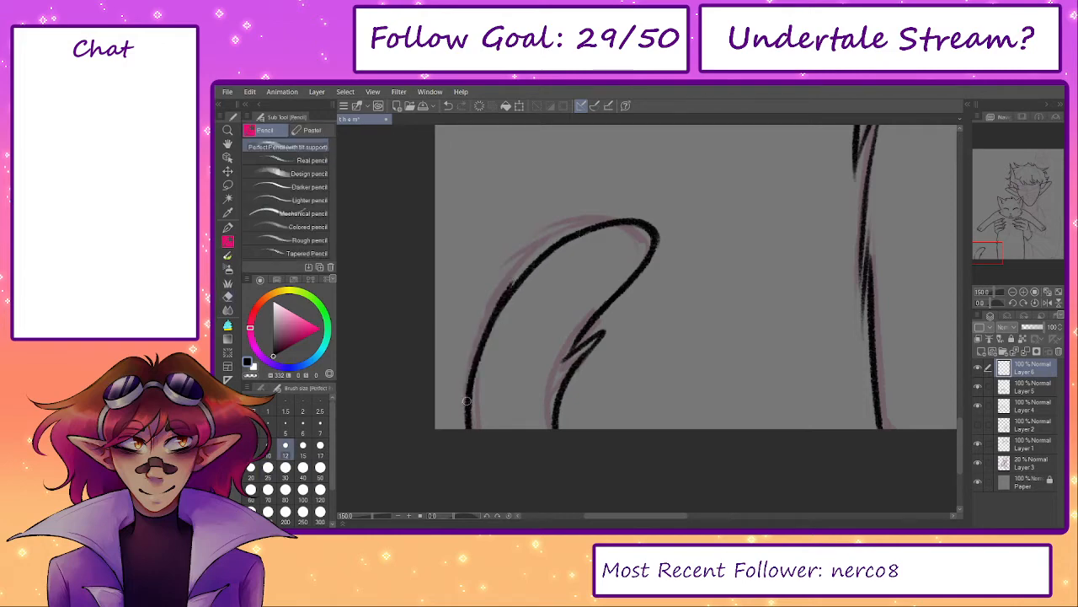
drag(512, 334, 503, 359)
- Check the whole line art with the faded sketch layer hidden, then show the sketch again
drag(515, 317, 346, 359)
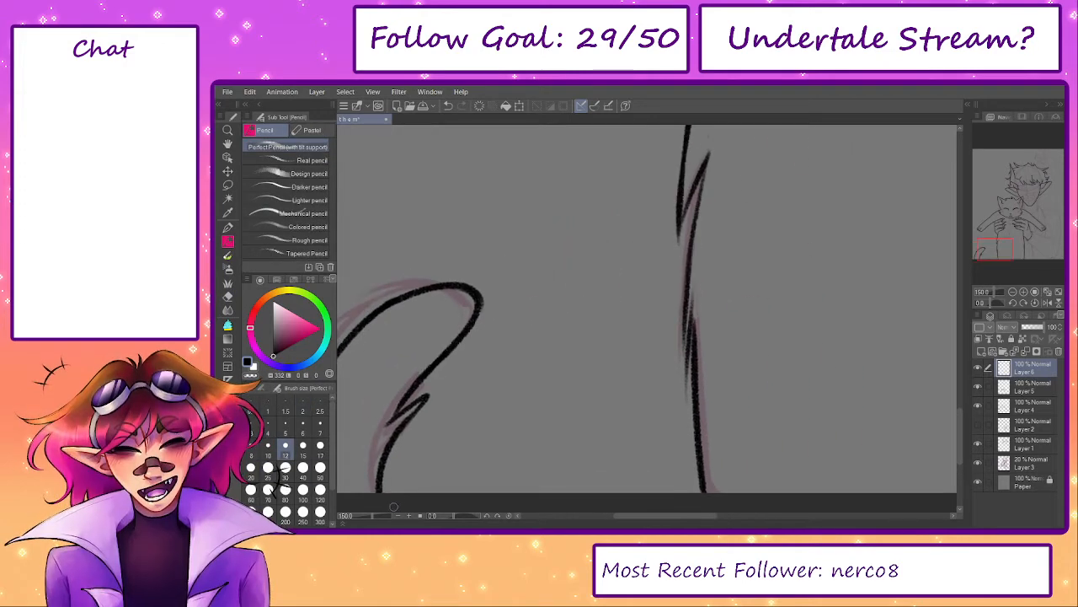
drag(373, 516, 368, 517)
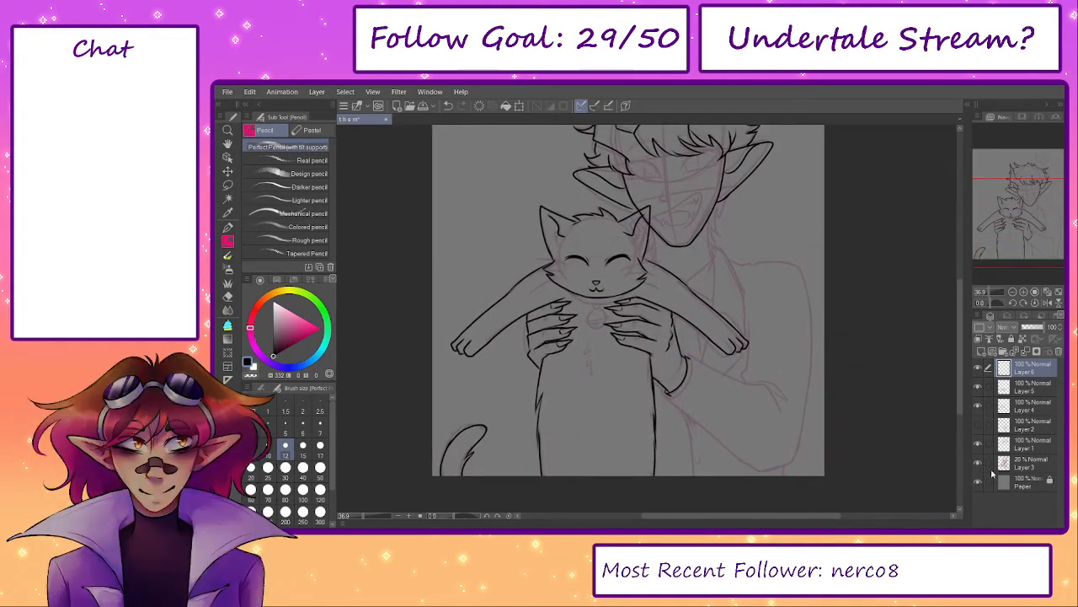
click(977, 463)
click(977, 463)
- Ink the collar's lower edge beneath the cat's chin and a small ring at its middle
scroll(578, 244, up, 5)
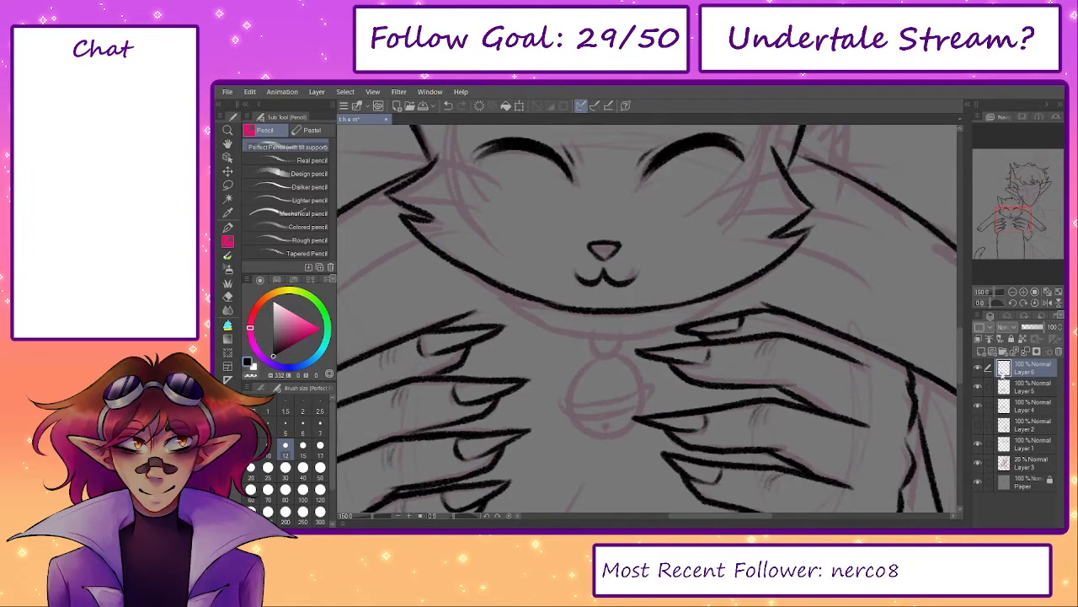
drag(530, 320, 526, 326)
drag(491, 294, 532, 321)
key(ctrl+z)
key(ctrl+z)
key(ctrl+z)
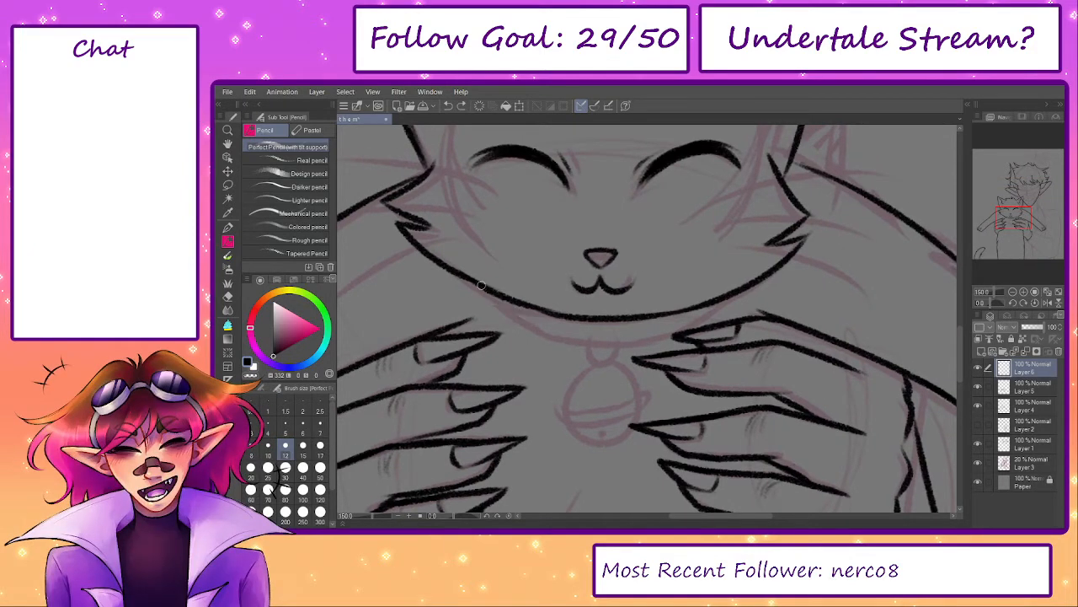
mouse_move(490, 293)
mouse_down()
mouse_move(522, 321)
mouse_move(662, 329)
mouse_up()
key(ctrl+z)
mouse_move(748, 289)
mouse_down()
mouse_move(702, 318)
mouse_move(726, 296)
mouse_move(620, 334)
mouse_up()
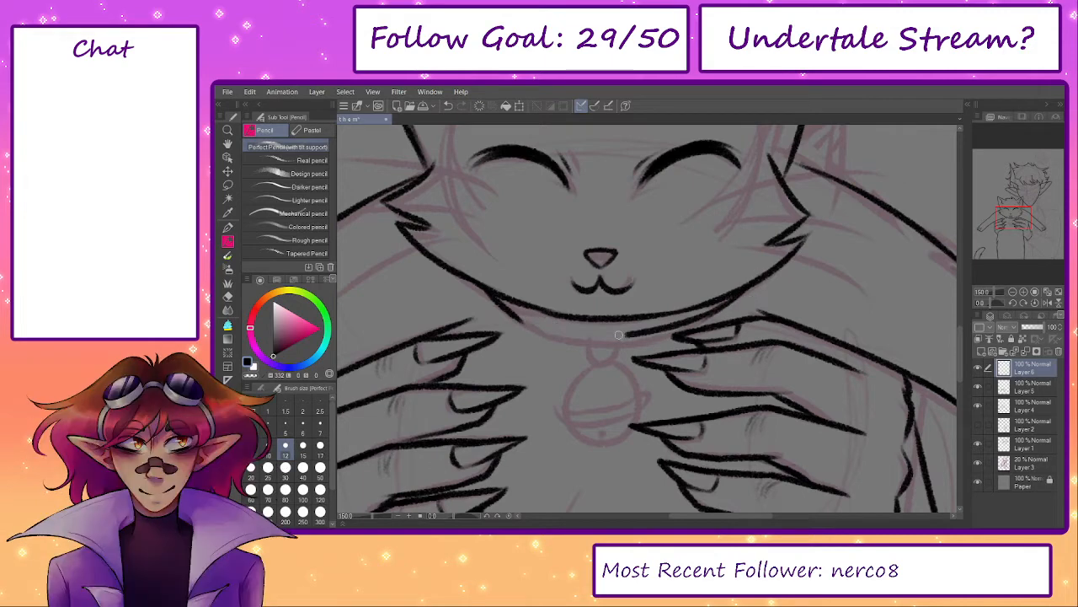
drag(515, 317, 617, 339)
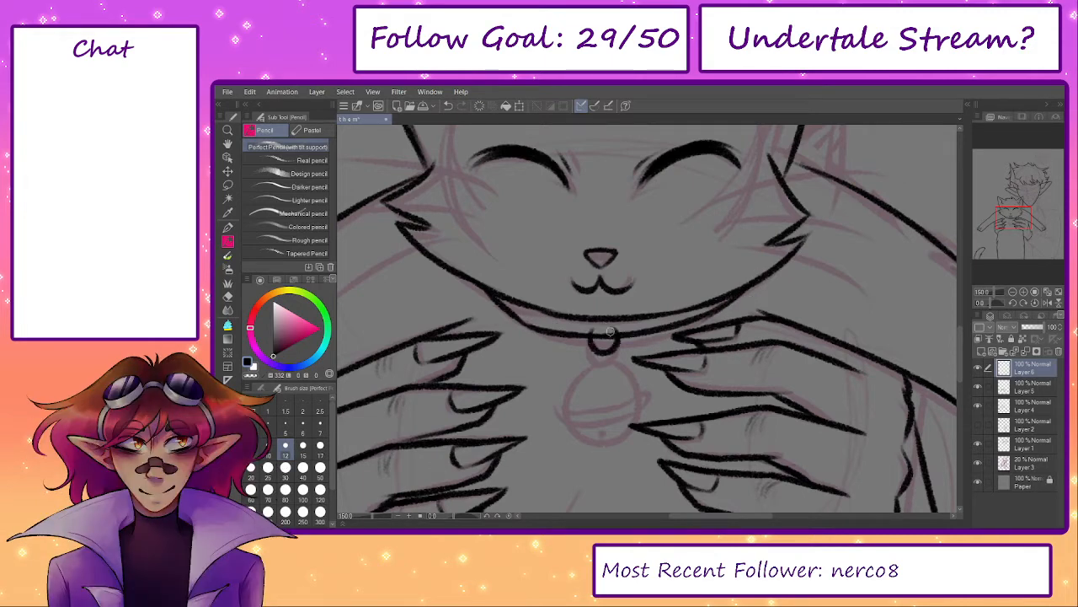
- Try to ink the bell's round outline hanging from the collar ring
scroll(594, 337, up, 1)
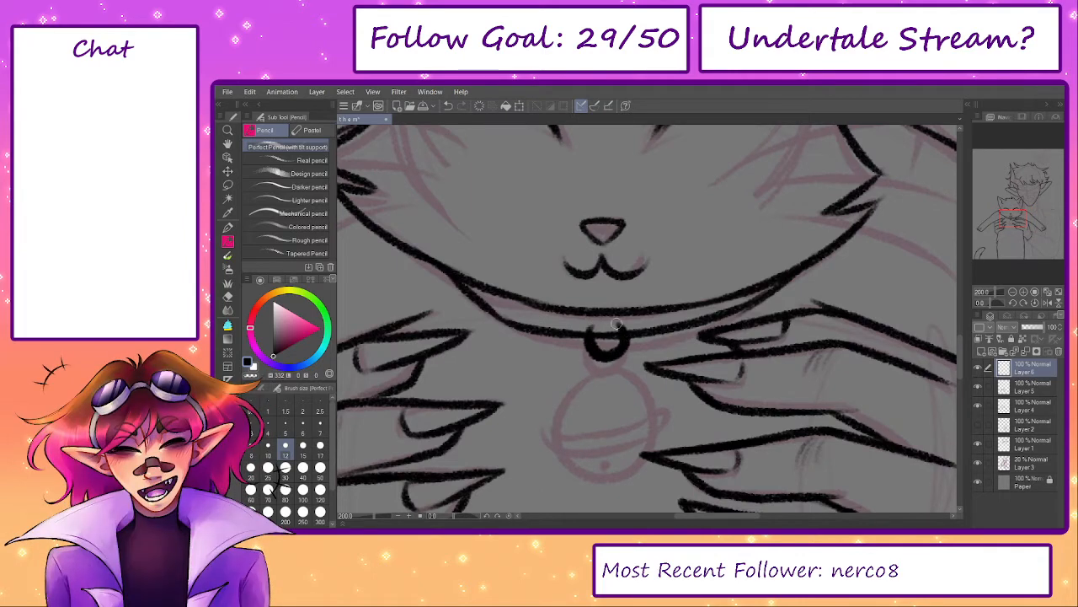
drag(599, 369, 589, 327)
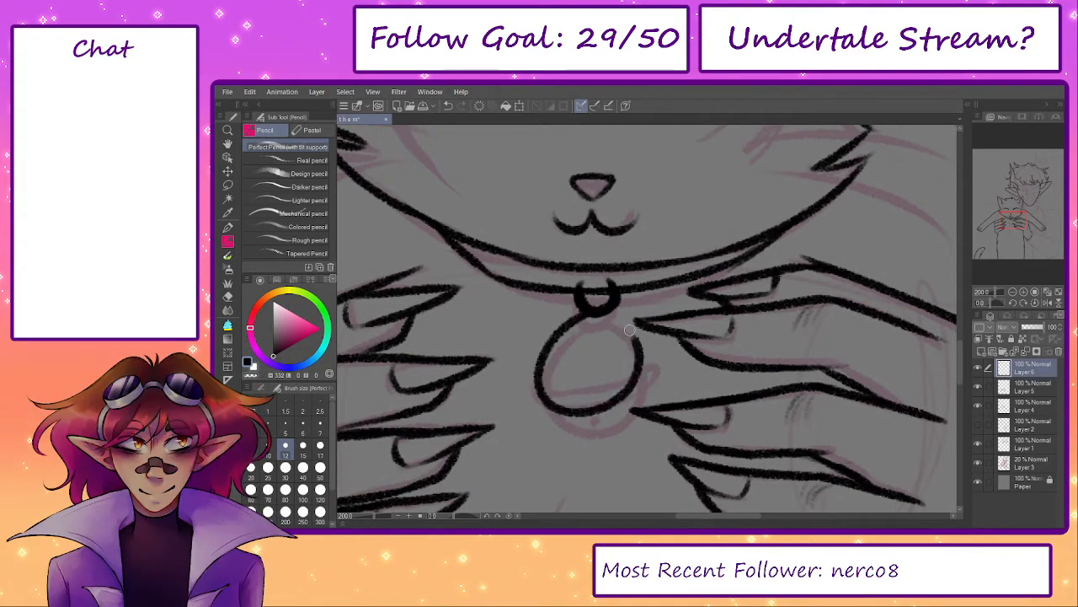
mouse_move(588, 317)
mouse_down()
mouse_move(649, 348)
mouse_move(593, 318)
mouse_move(625, 406)
mouse_move(590, 320)
mouse_move(642, 391)
mouse_move(593, 318)
mouse_move(572, 328)
mouse_move(594, 318)
mouse_move(561, 397)
mouse_move(596, 319)
mouse_move(549, 382)
mouse_move(581, 313)
mouse_move(607, 316)
mouse_move(565, 407)
mouse_move(598, 319)
mouse_move(628, 366)
mouse_move(598, 318)
mouse_move(581, 405)
mouse_move(599, 318)
mouse_move(623, 414)
mouse_move(593, 322)
mouse_move(602, 407)
mouse_move(644, 323)
mouse_up()
key(ctrl+z)
key(ctrl+z)
key(ctrl+z)
key(ctrl+z)
key(ctrl+z)
key(ctrl+z)
key(ctrl+z)
key(ctrl+z)
key(ctrl+z)
key(ctrl+z)
key(ctrl+z)
key(ctrl+z)
- Add a new layer and try round outlines for the bell below the collar ring
click(981, 351)
key(ctrl+z)
key(ctrl+z)
key(ctrl+z)
key(ctrl+z)
key(ctrl+z)
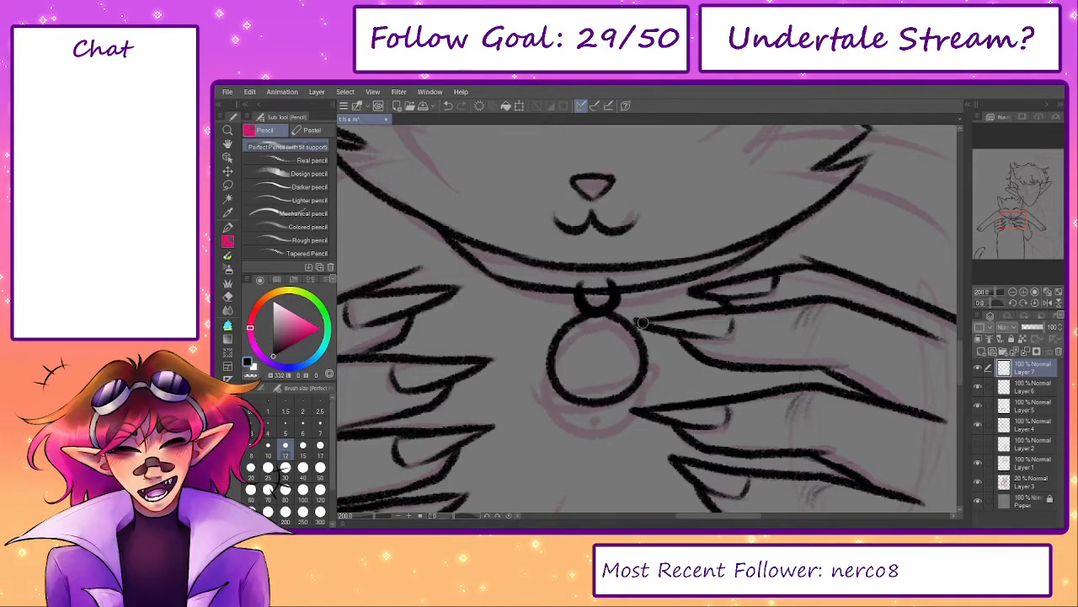
key(ctrl+t)
drag(611, 387, 610, 386)
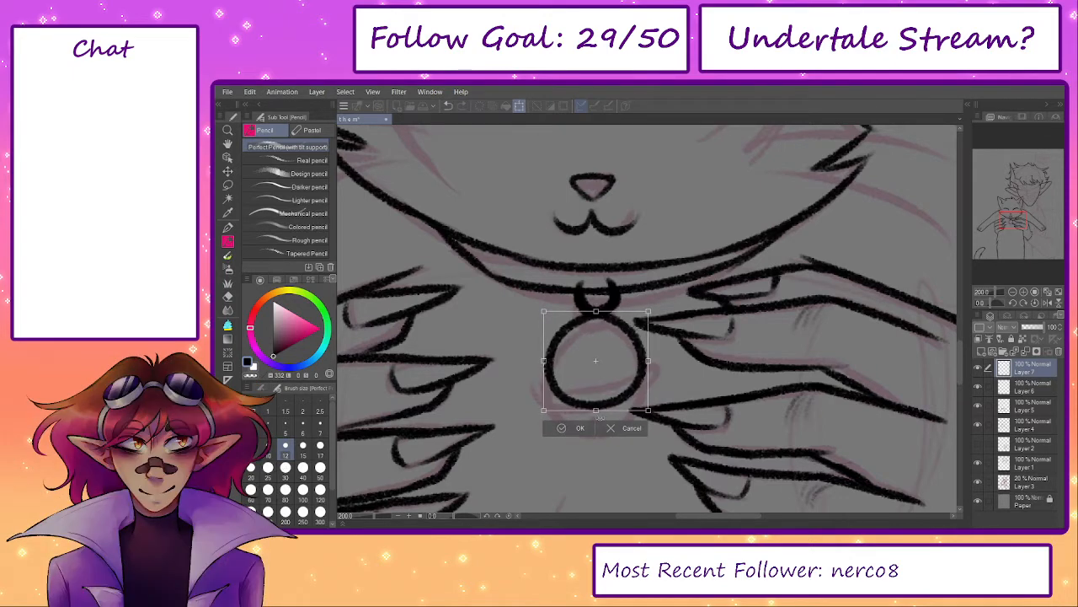
click(614, 429)
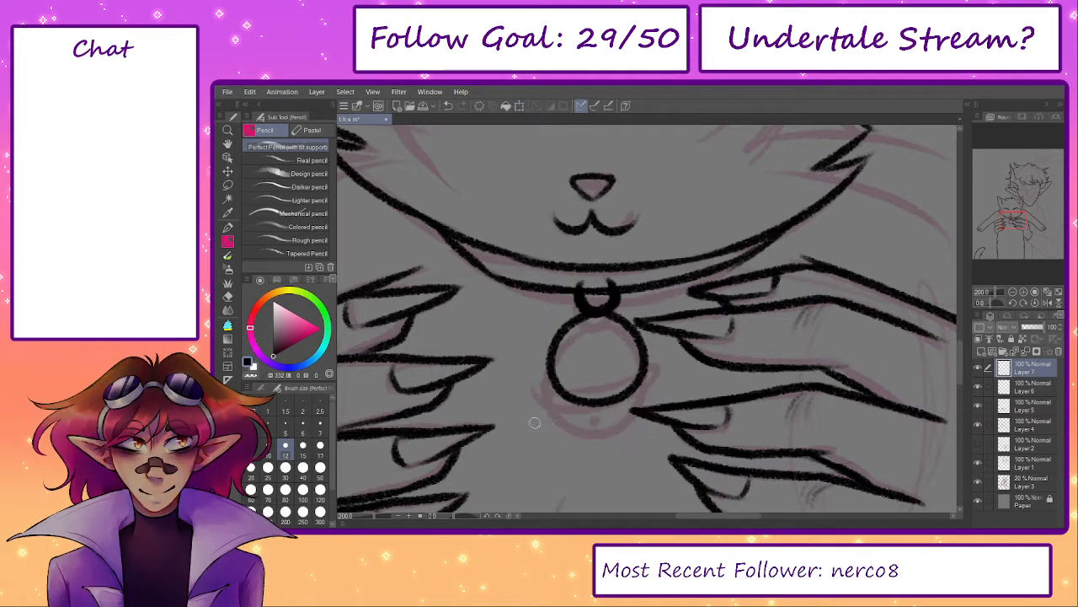
- Remove the bell's circle and redraw it slightly larger, with its upper edge touching the collar ring
key(ctrl+z)
mouse_move(606, 315)
mouse_down()
mouse_move(587, 421)
mouse_move(591, 313)
mouse_move(601, 317)
mouse_move(538, 375)
mouse_move(599, 318)
mouse_up()
key(ctrl+z)
key(ctrl+z)
key(ctrl+z)
key(ctrl+z)
key(ctrl+z)
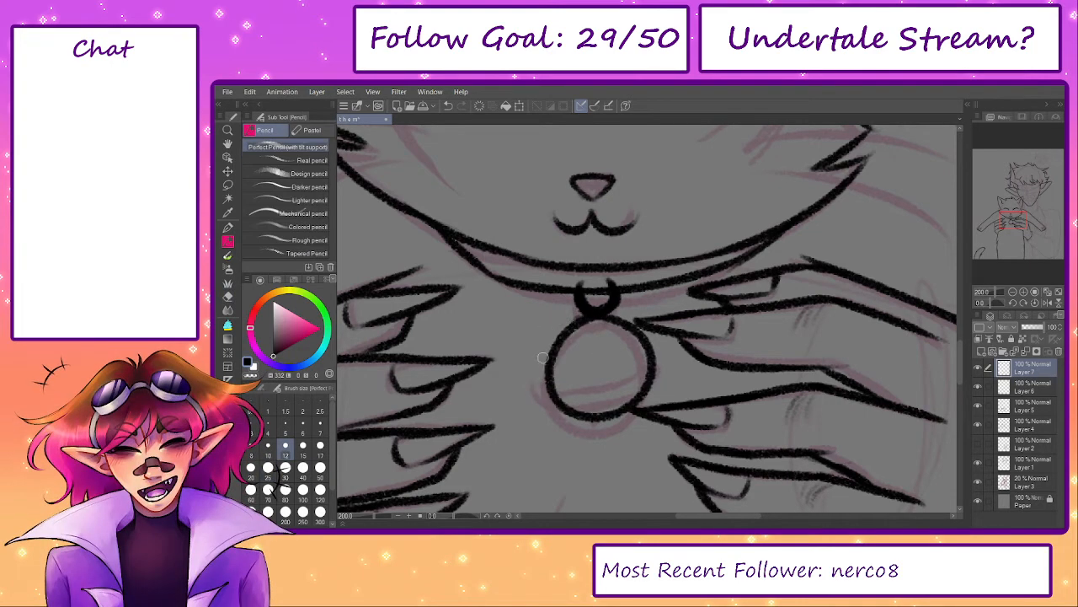
- Ink two curved band lines across the bell and erase the bell's outline where the band crosses it
drag(551, 381, 646, 356)
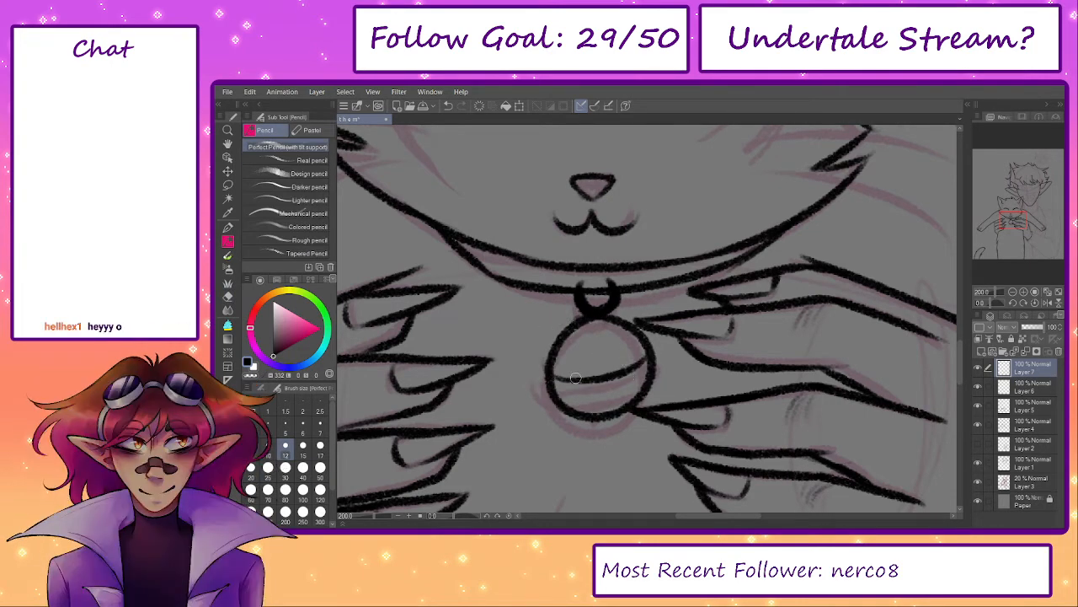
mouse_move(617, 374)
mouse_down()
mouse_move(569, 395)
mouse_move(604, 367)
mouse_up()
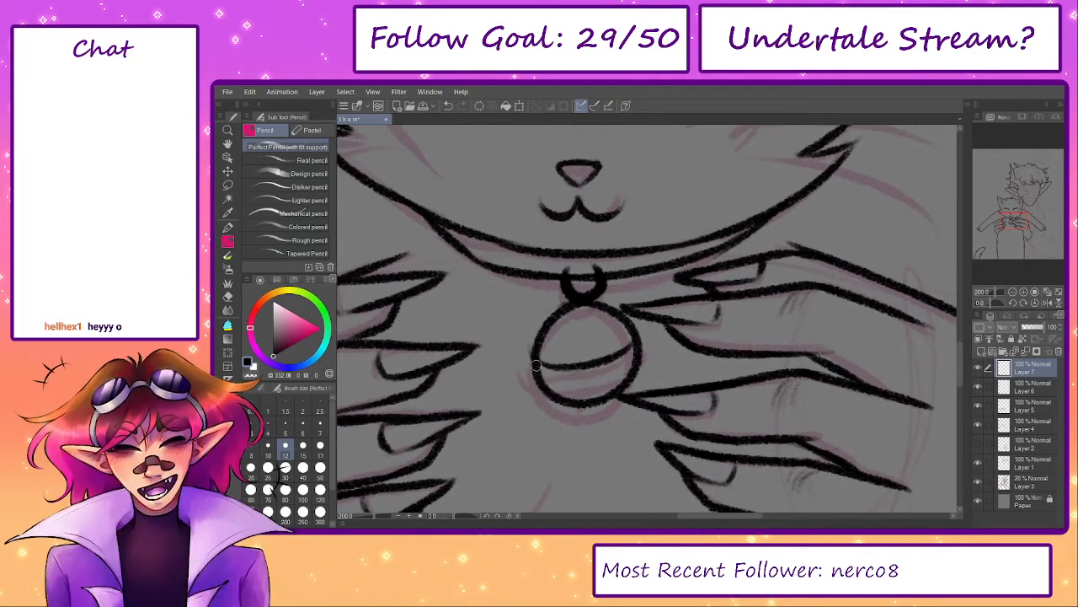
key(e)
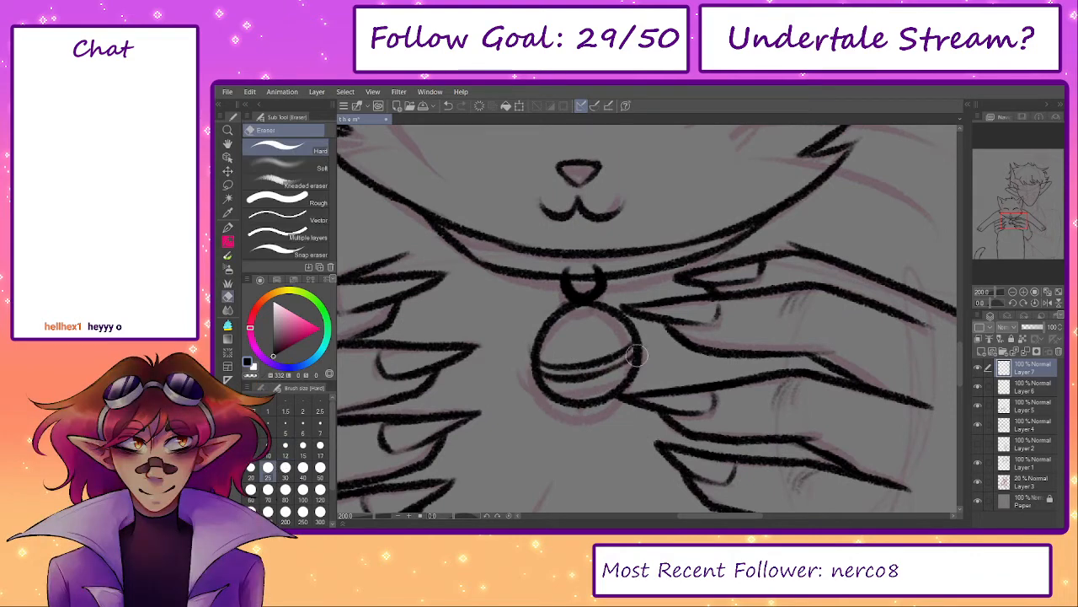
key(p)
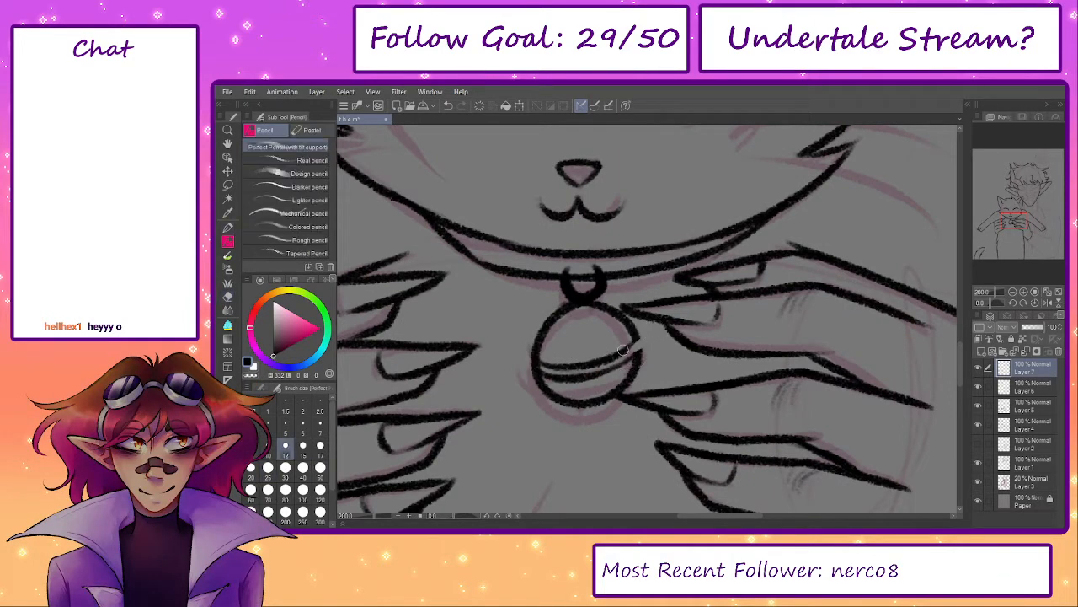
- Close both protruding ends of the bell's band and ink a small dot with a short slit beneath it
drag(641, 336, 638, 354)
drag(523, 357, 544, 373)
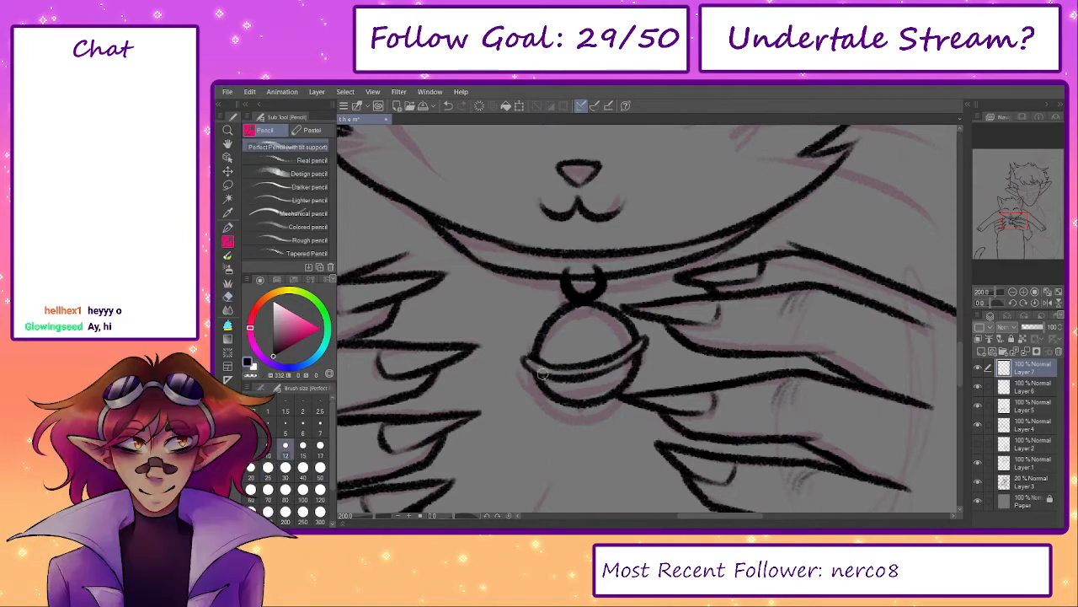
drag(627, 370, 631, 336)
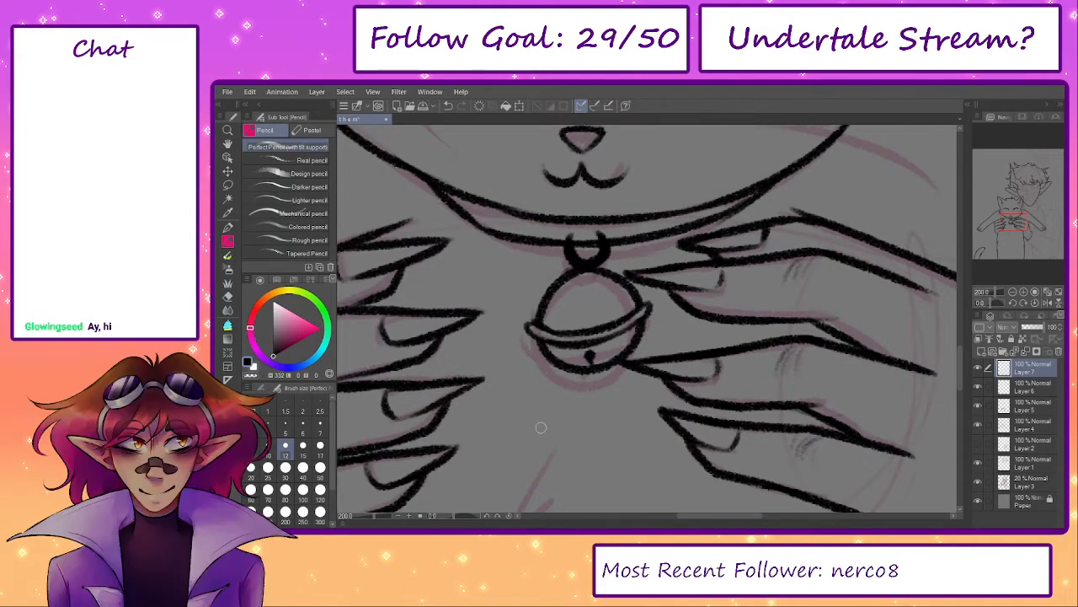
- Ink a jagged line of chest fur on the cat's body below the bell
drag(367, 516, 363, 515)
drag(592, 386, 564, 426)
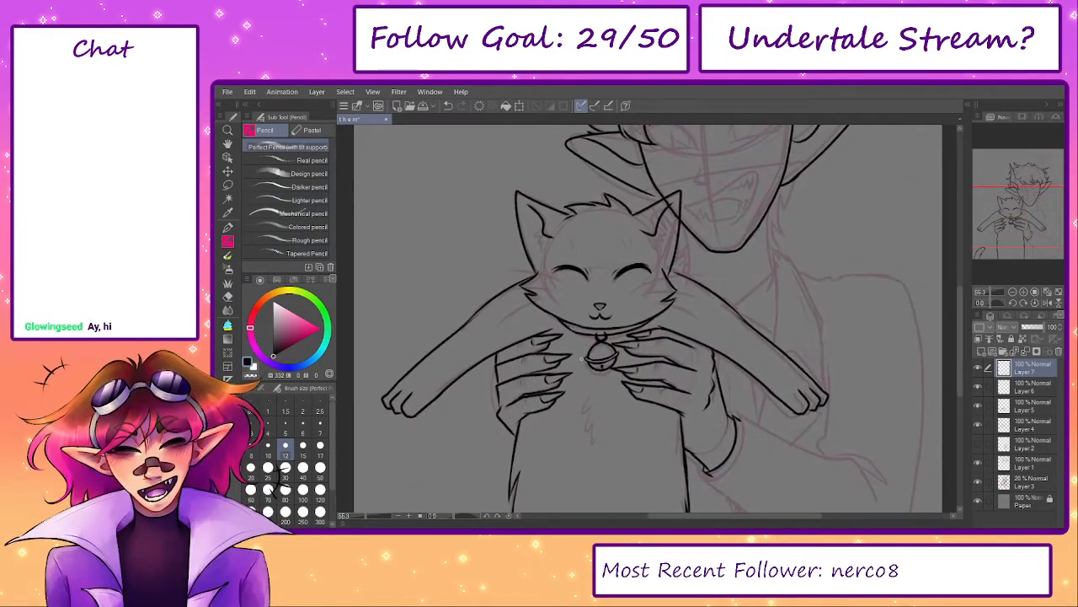
scroll(584, 352, up, 2)
drag(765, 464, 779, 321)
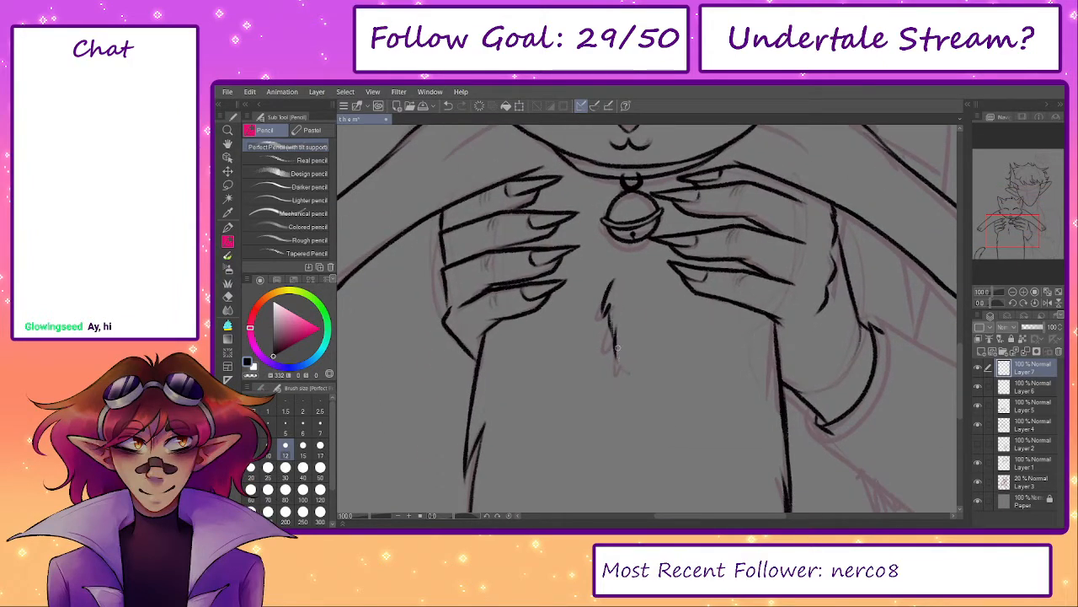
key(ctrl+z)
drag(609, 310, 621, 412)
- Ink short fur tufts at the inner base of both of the cat's ears
mouse_move(675, 251)
mouse_down()
mouse_move(626, 390)
mouse_move(636, 441)
mouse_up()
drag(704, 370, 718, 441)
scroll(491, 290, up, 1)
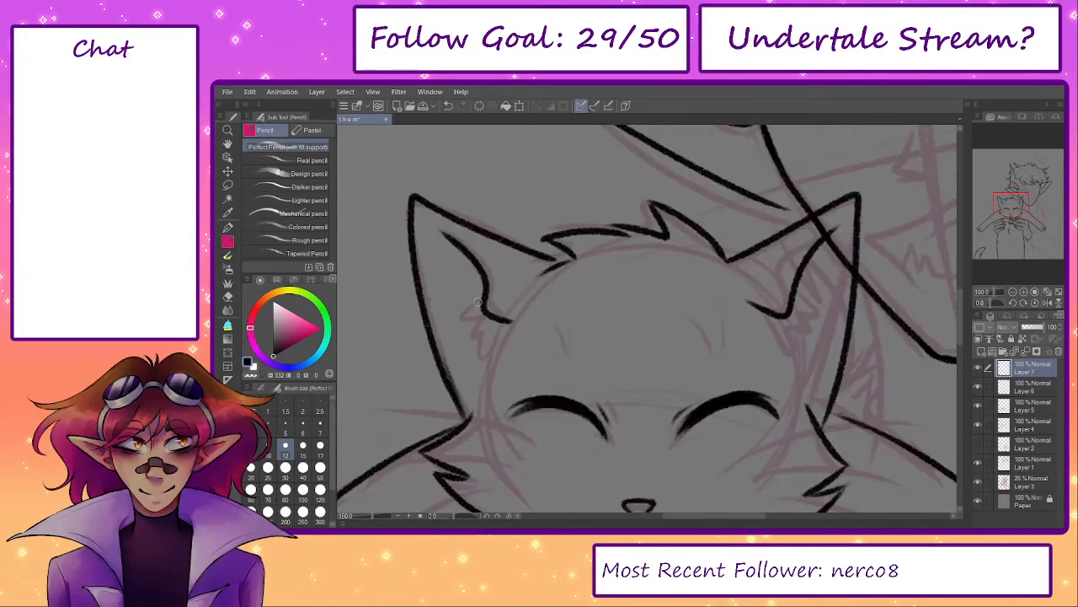
mouse_move(485, 290)
mouse_down()
mouse_move(462, 314)
mouse_move(470, 330)
mouse_up()
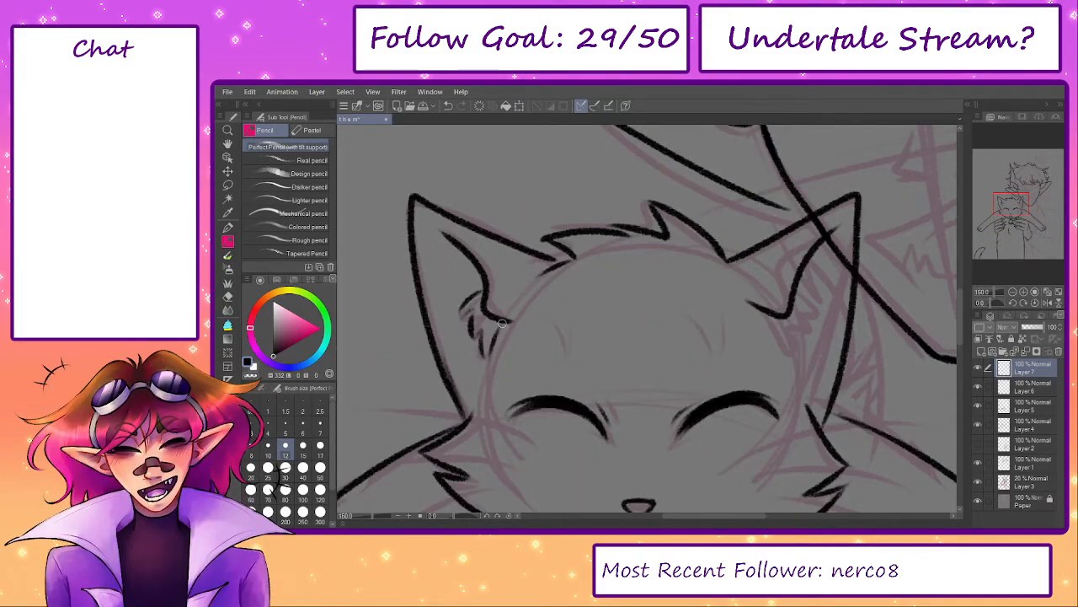
click(1055, 301)
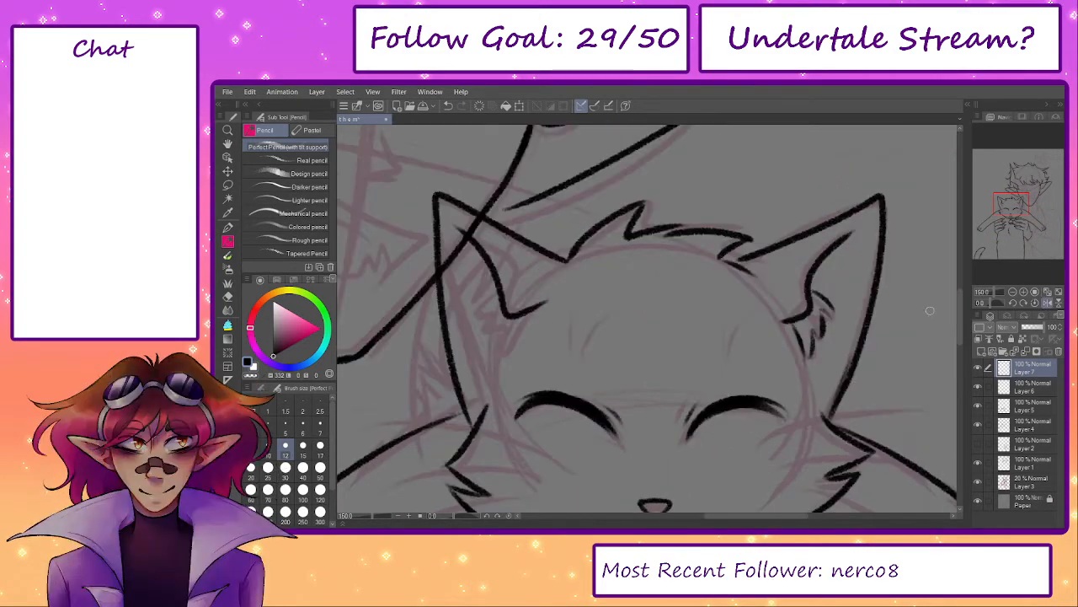
mouse_move(487, 311)
mouse_down()
mouse_move(495, 355)
mouse_move(528, 315)
mouse_up()
drag(647, 385, 635, 357)
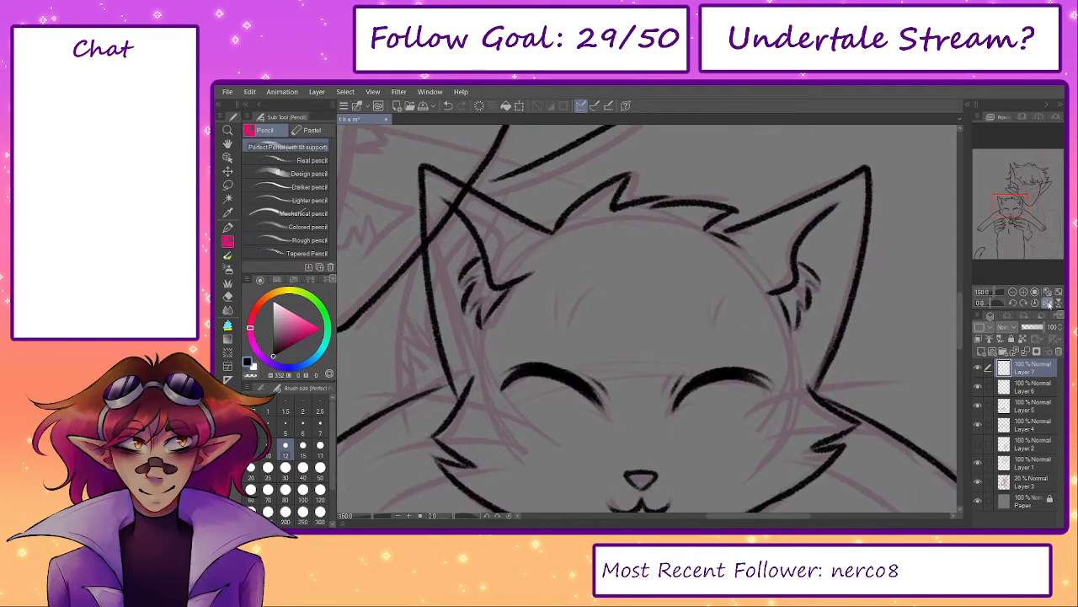
- Examine the line art mirrored and unmirrored, with the sketch layer switched off and on
click(1049, 303)
scroll(657, 421, down, 6)
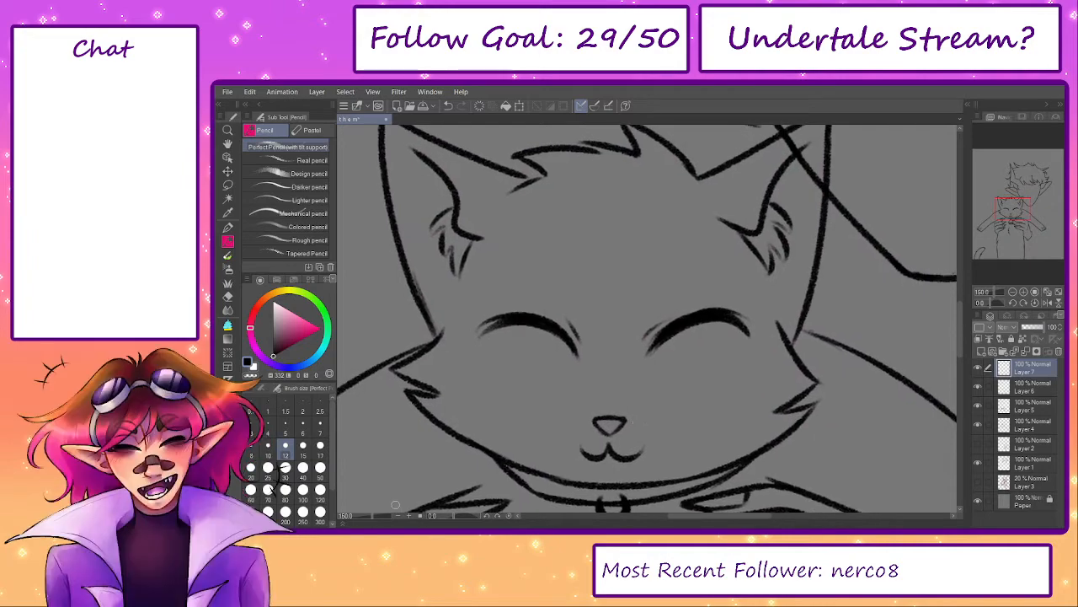
scroll(715, 200, up, 3)
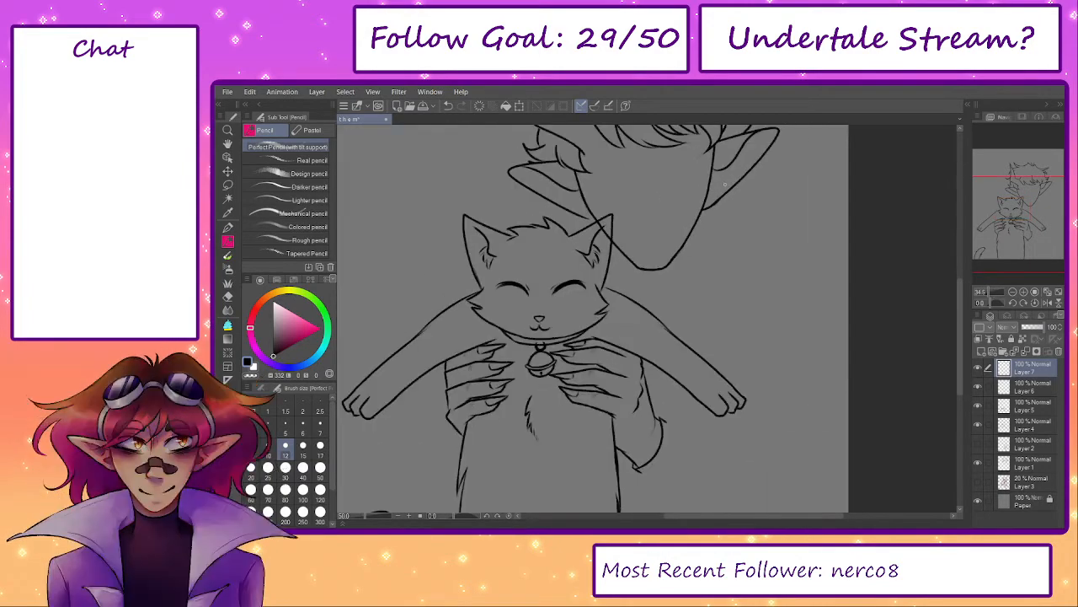
drag(861, 388, 857, 419)
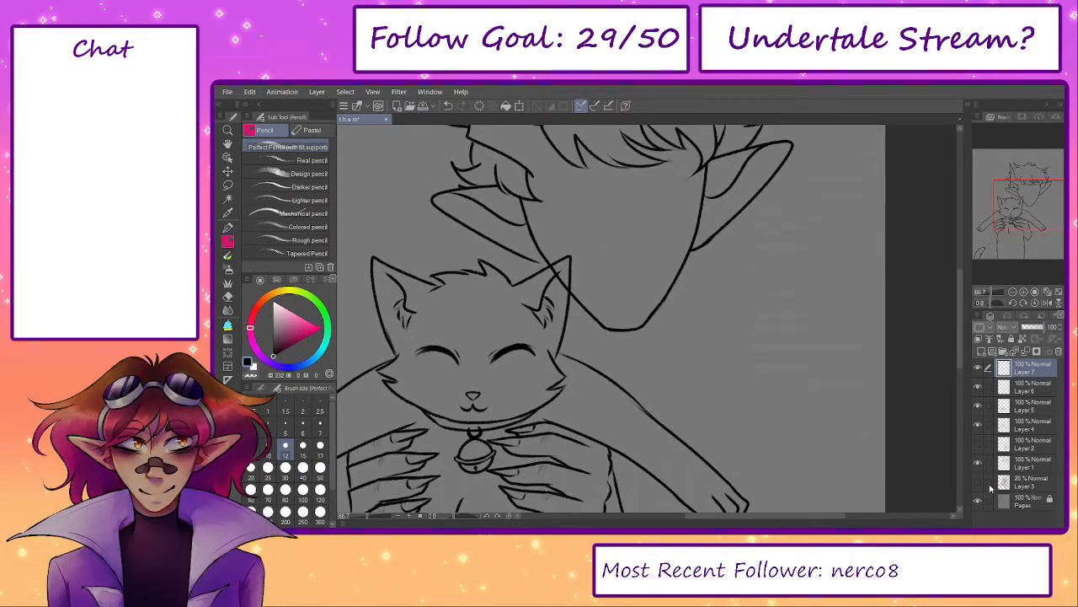
click(978, 482)
drag(805, 505, 884, 358)
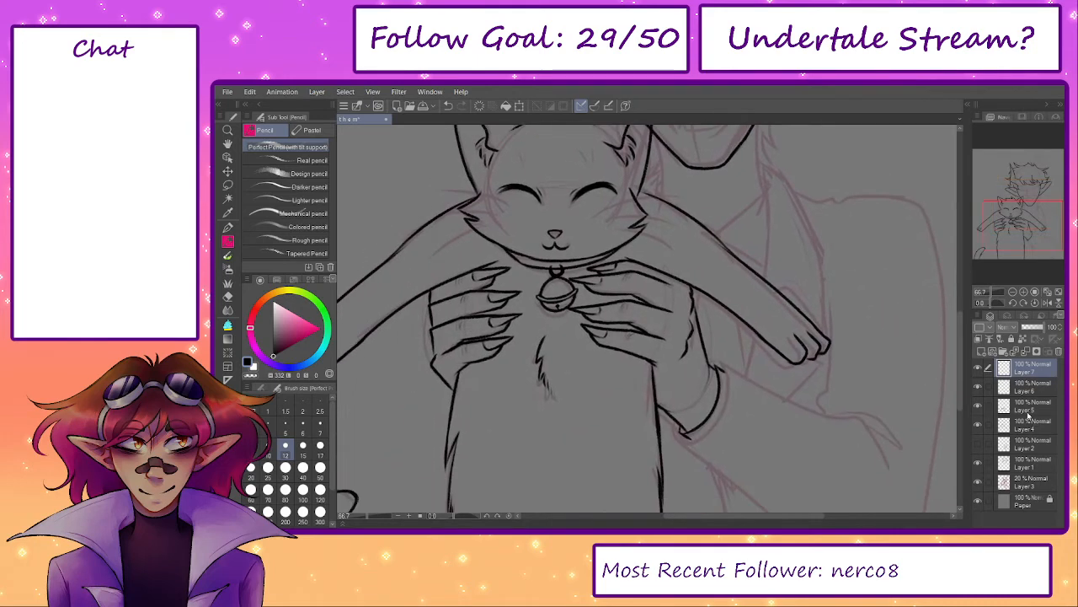
click(978, 482)
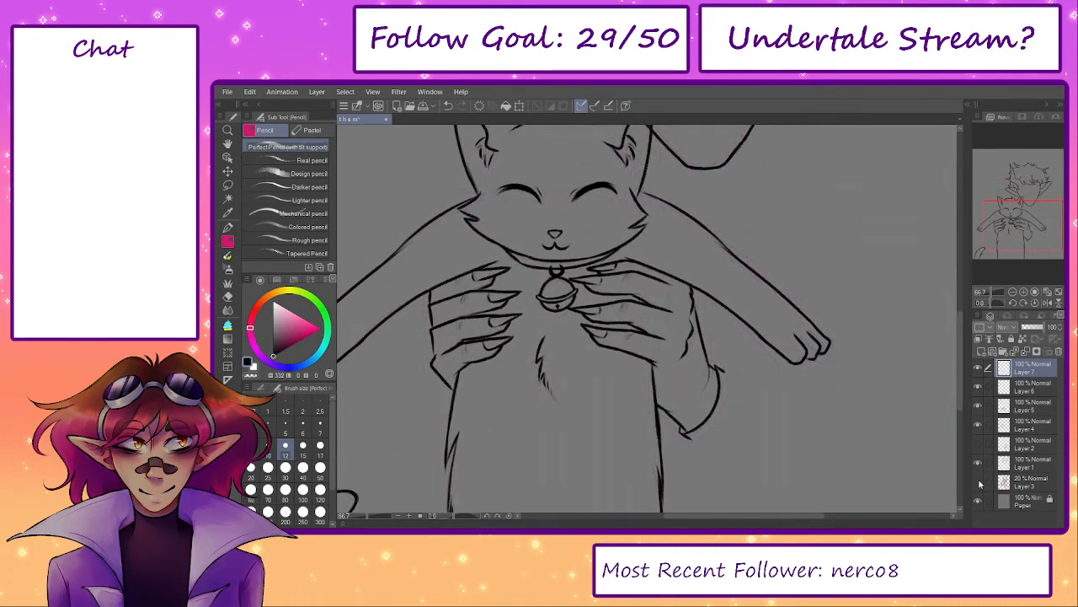
drag(943, 278, 946, 405)
mouse_move(869, 476)
mouse_down()
mouse_move(872, 271)
mouse_move(847, 389)
mouse_up()
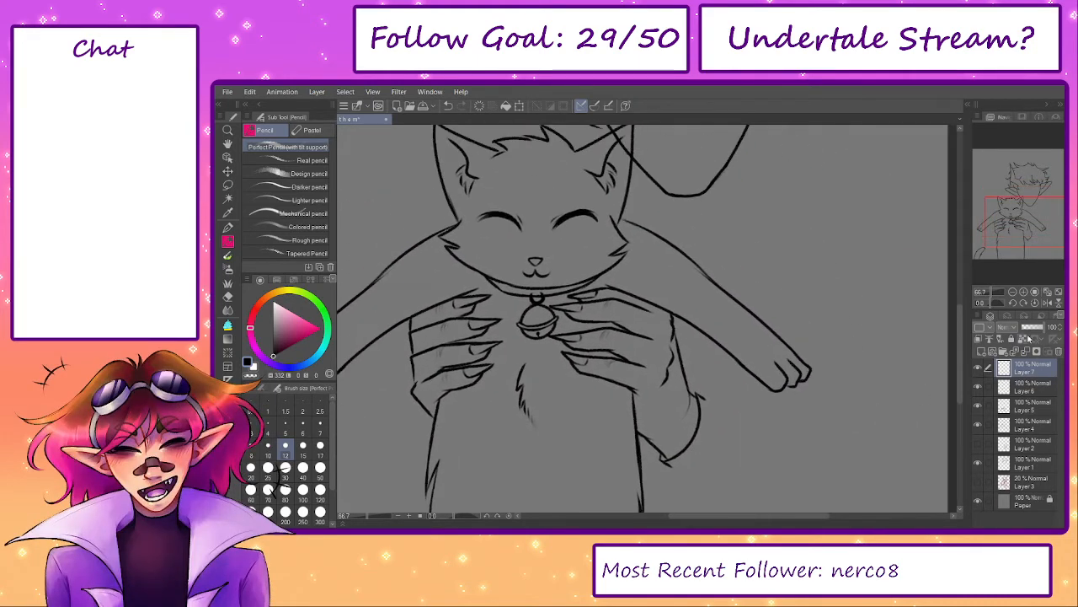
- Merge Layers 7, 6 and 5 down into Layer 4 and check the result by toggling the layer and the paper
click(1026, 351)
click(1026, 351)
click(1026, 351)
click(977, 368)
click(977, 367)
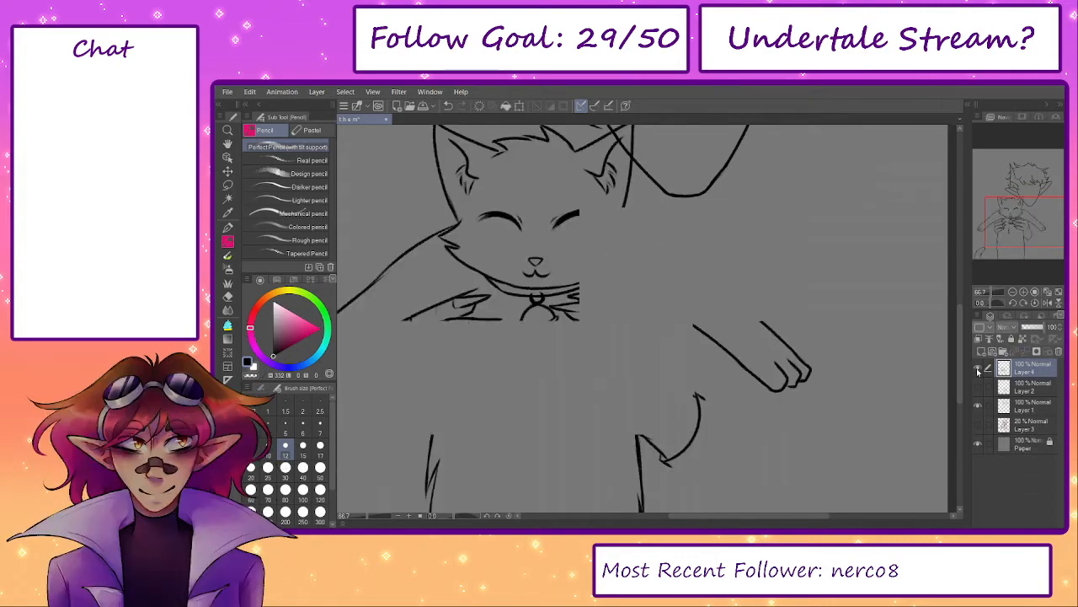
click(977, 367)
click(977, 367)
click(977, 438)
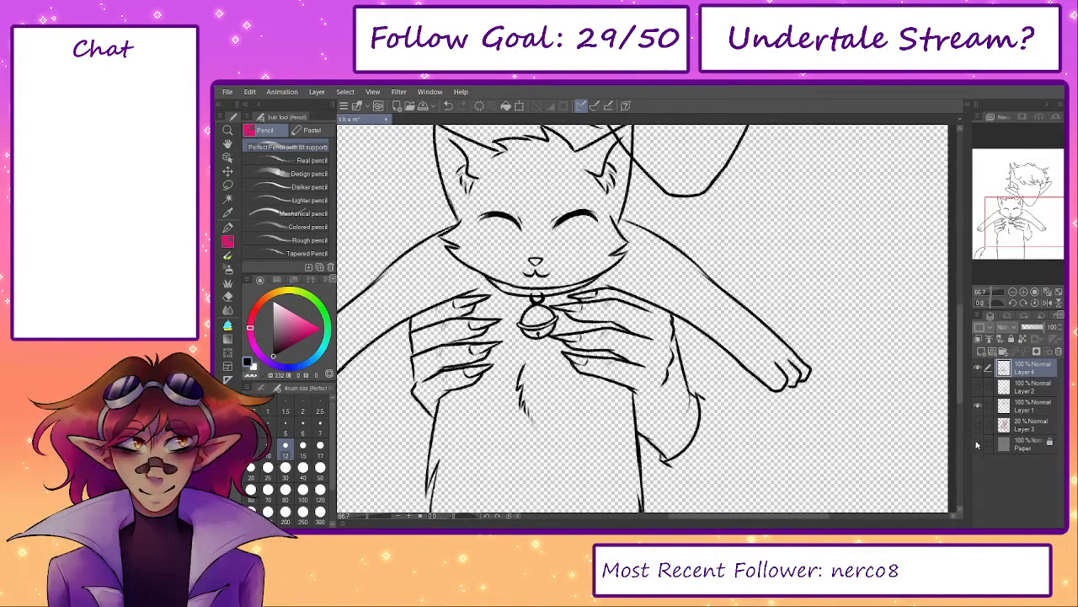
click(977, 440)
- Show the sketch on Layer 3 and the clothing lines on Layer 2, and add a new layer above Layer 4
click(978, 424)
mouse_move(782, 396)
mouse_down()
mouse_move(680, 439)
mouse_move(679, 501)
mouse_up()
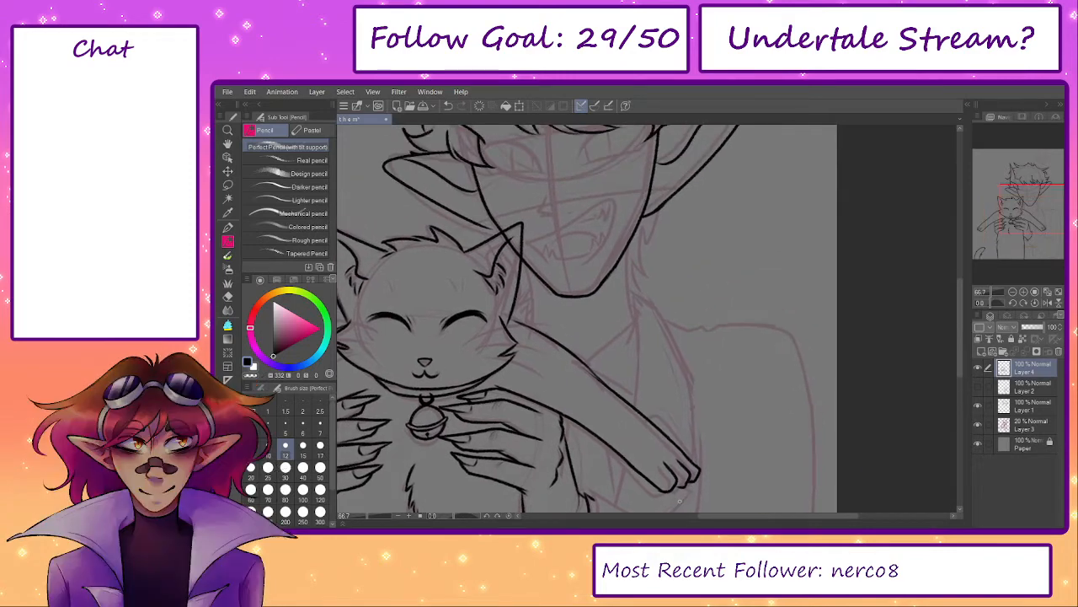
click(982, 351)
drag(753, 424, 701, 438)
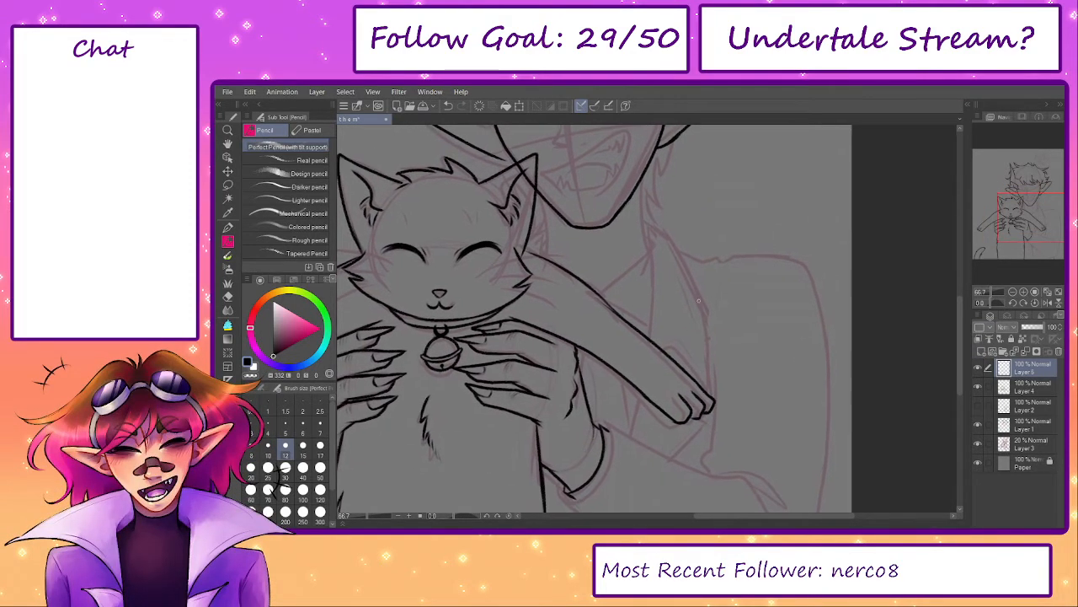
scroll(626, 228, up, 2)
drag(626, 229, 679, 332)
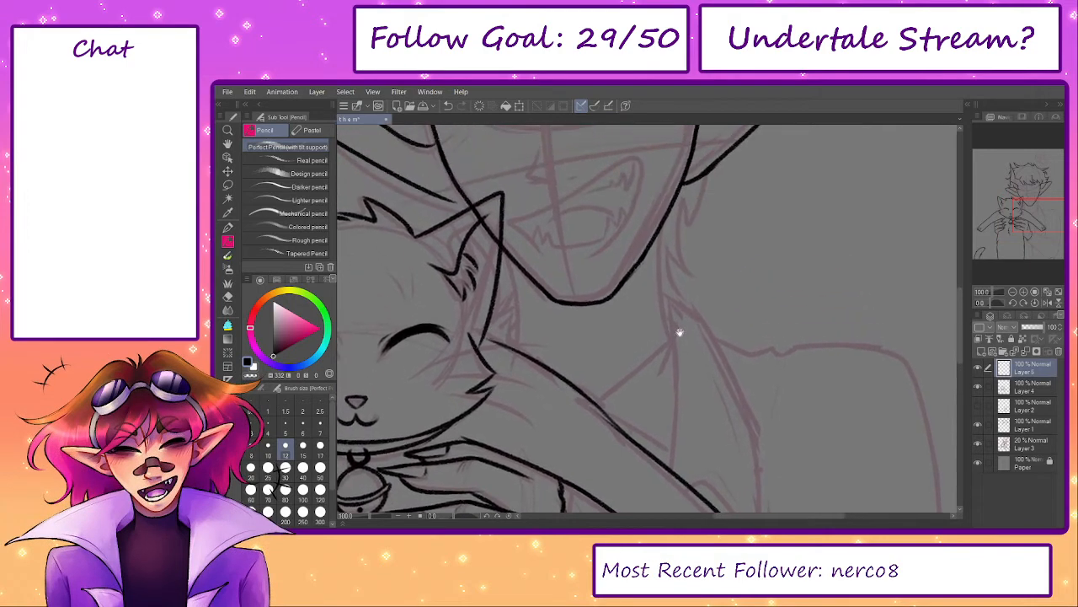
click(977, 406)
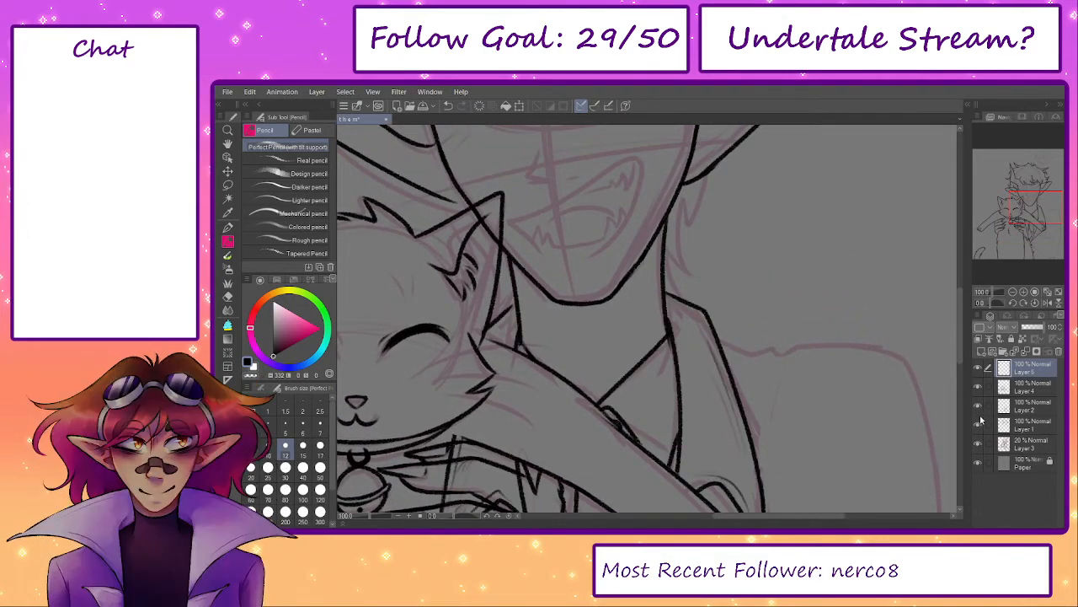
drag(886, 430, 820, 303)
click(976, 369)
click(977, 369)
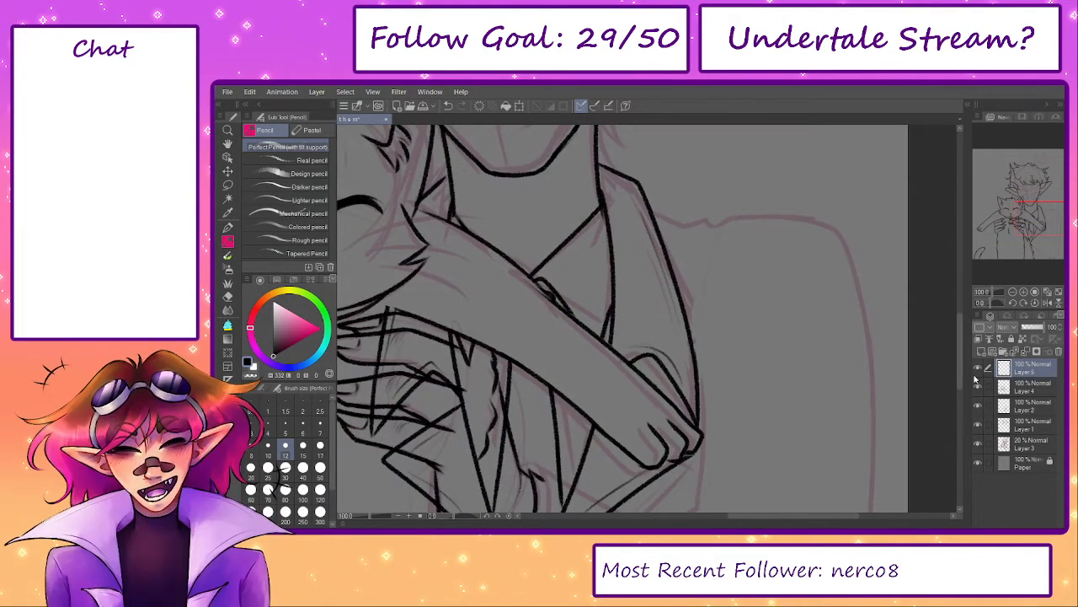
- Ink the character's right-hand shoulder line and the start of the outer upper arm over the sketch
drag(718, 447, 670, 493)
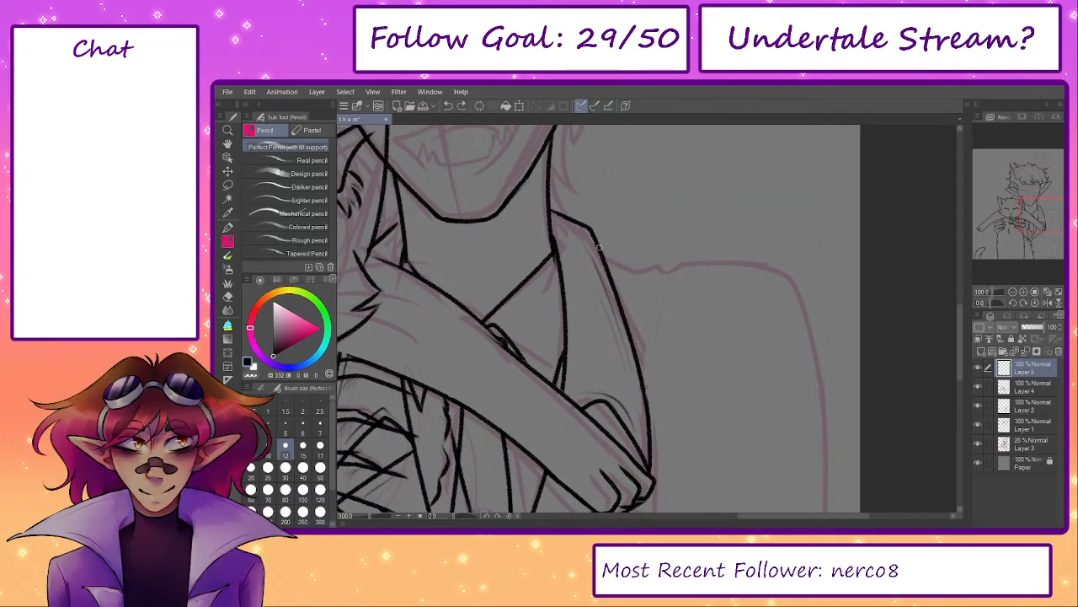
key(ctrl+z)
drag(605, 251, 640, 269)
mouse_move(714, 261)
mouse_down()
mouse_move(738, 261)
mouse_move(805, 330)
mouse_up()
mouse_move(777, 322)
mouse_down()
mouse_move(727, 262)
mouse_move(779, 399)
mouse_up()
key(ctrl+z)
mouse_move(752, 262)
mouse_down()
mouse_move(775, 457)
mouse_move(782, 284)
mouse_move(690, 381)
mouse_up()
- Ink the inner upper-arm line from beside the cat's paw down to the elbow crease, ending in a short curved fold
mouse_move(659, 229)
mouse_down()
mouse_move(663, 408)
mouse_move(665, 239)
mouse_move(662, 384)
mouse_move(665, 359)
mouse_up()
key(ctrl+z)
key(ctrl+z)
key(ctrl+z)
drag(662, 235, 654, 385)
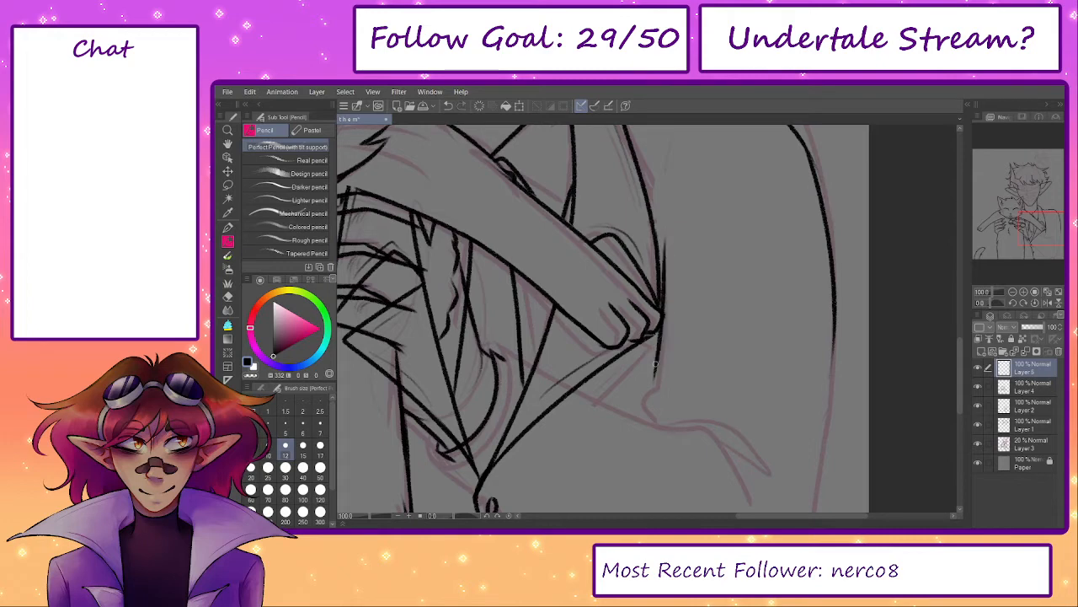
key(ctrl+z)
drag(663, 234, 668, 365)
key(ctrl+z)
mouse_move(664, 243)
mouse_down()
mouse_move(665, 379)
mouse_move(642, 405)
mouse_move(653, 396)
mouse_move(664, 423)
mouse_move(656, 415)
mouse_move(726, 434)
mouse_move(677, 367)
mouse_move(730, 455)
mouse_up()
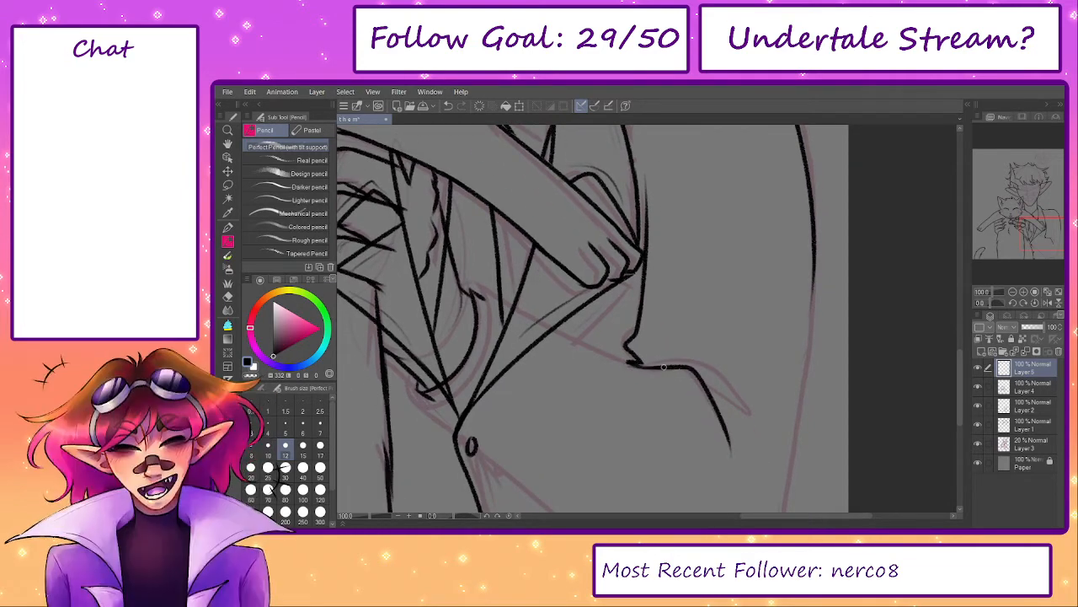
- Ink a thin pointed fold above the curved crease line inside the elbow
drag(678, 364, 769, 425)
key(ctrl+z)
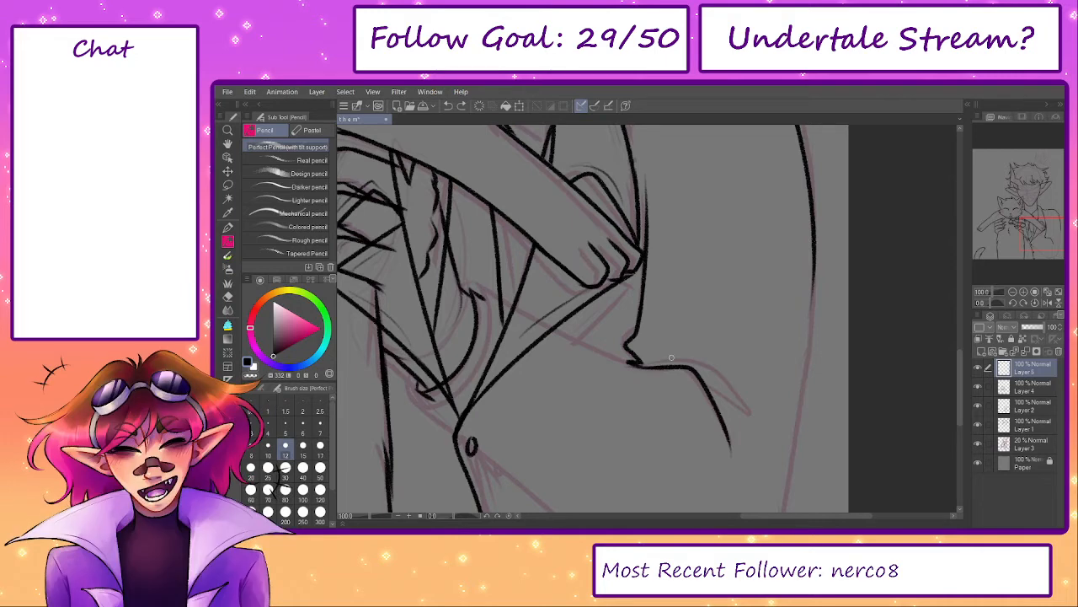
mouse_move(760, 360)
mouse_down()
mouse_move(687, 318)
mouse_move(724, 383)
mouse_move(679, 347)
mouse_up()
key(ctrl+z)
key(ctrl+z)
drag(615, 326, 722, 371)
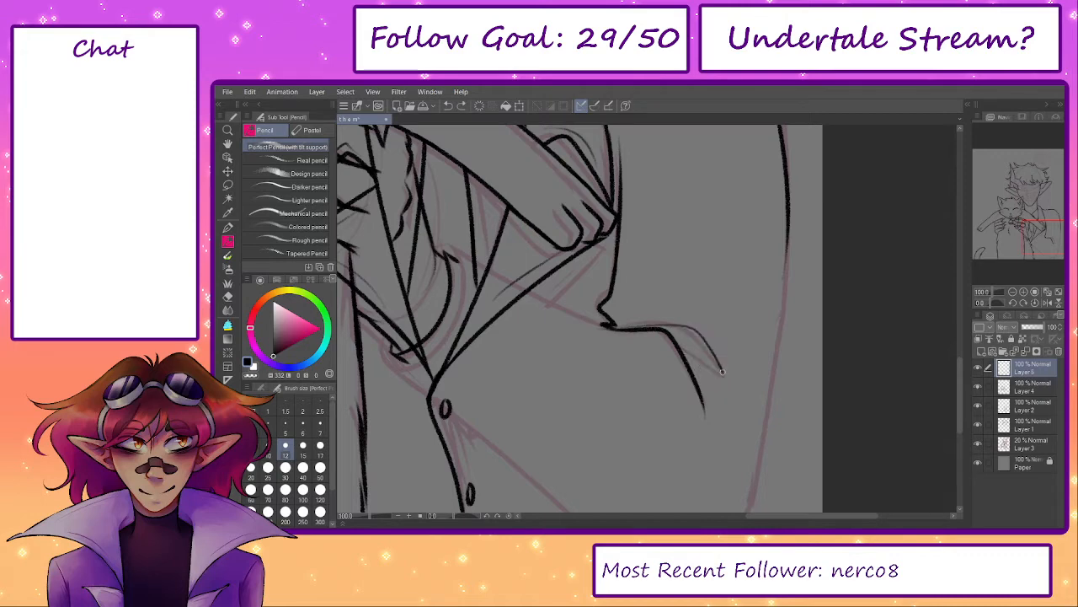
- Continue the outer arm line down to the elbow and curve it around the elbow's underside
drag(793, 255, 763, 433)
mouse_move(764, 427)
mouse_down()
mouse_move(779, 297)
mouse_move(754, 422)
mouse_move(708, 456)
mouse_up()
mouse_move(619, 355)
mouse_down()
mouse_move(722, 433)
mouse_move(725, 408)
mouse_up()
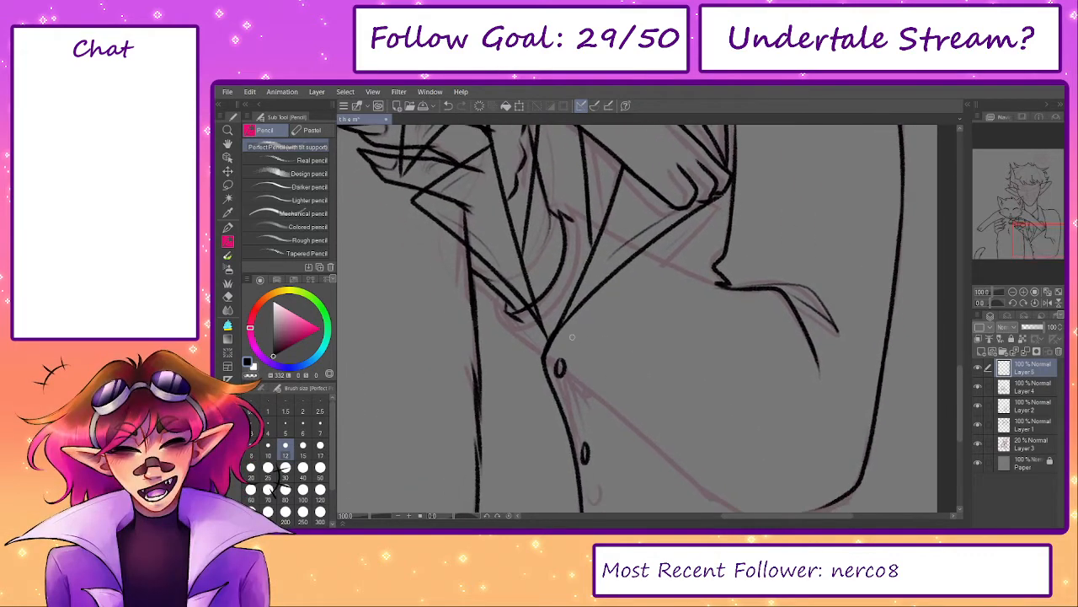
- Hide Layer 2 and ink a second curved line parallel to the wrist line to form the sleeve cuff
click(978, 425)
click(979, 426)
click(978, 405)
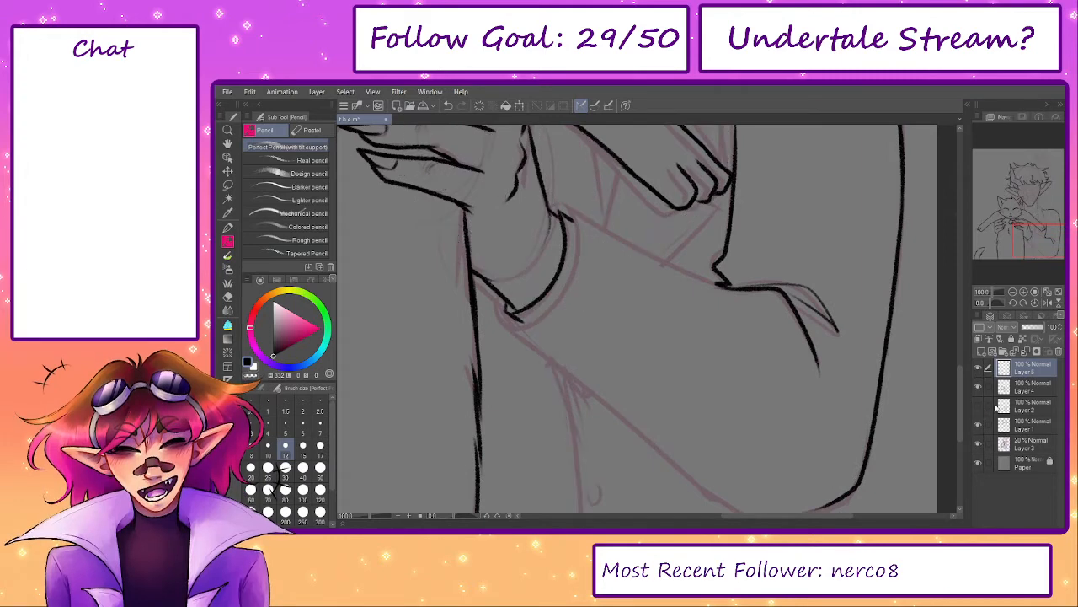
drag(600, 291, 616, 317)
drag(587, 239, 582, 299)
key(ctrl+z)
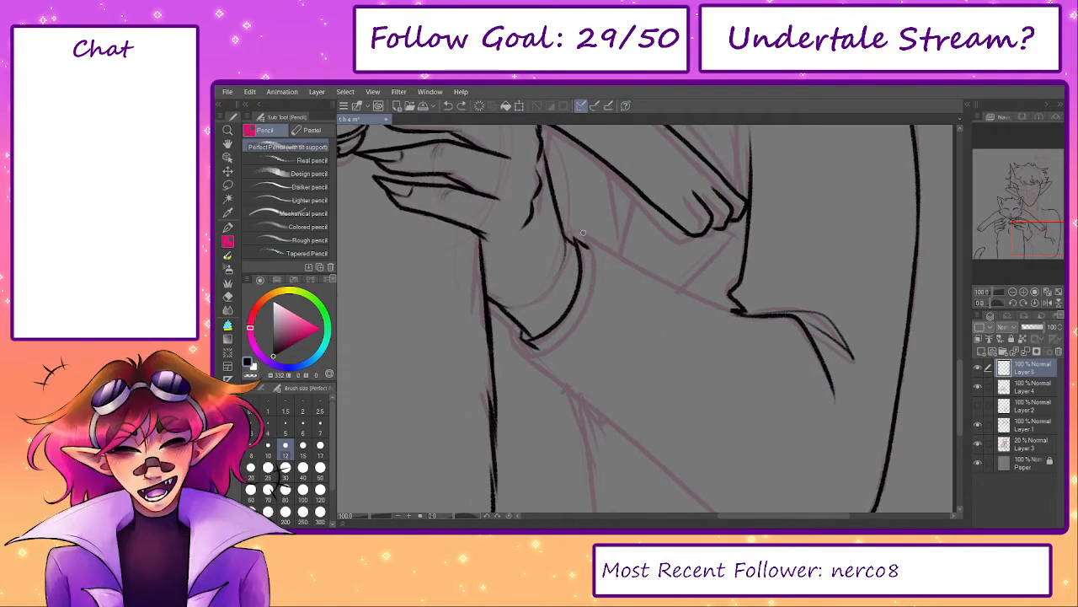
mouse_move(588, 237)
mouse_down()
mouse_move(544, 352)
mouse_move(586, 308)
mouse_move(597, 262)
mouse_up()
key(ctrl+z)
key(ctrl+z)
drag(585, 306, 589, 236)
key(ctrl+z)
drag(595, 286, 581, 237)
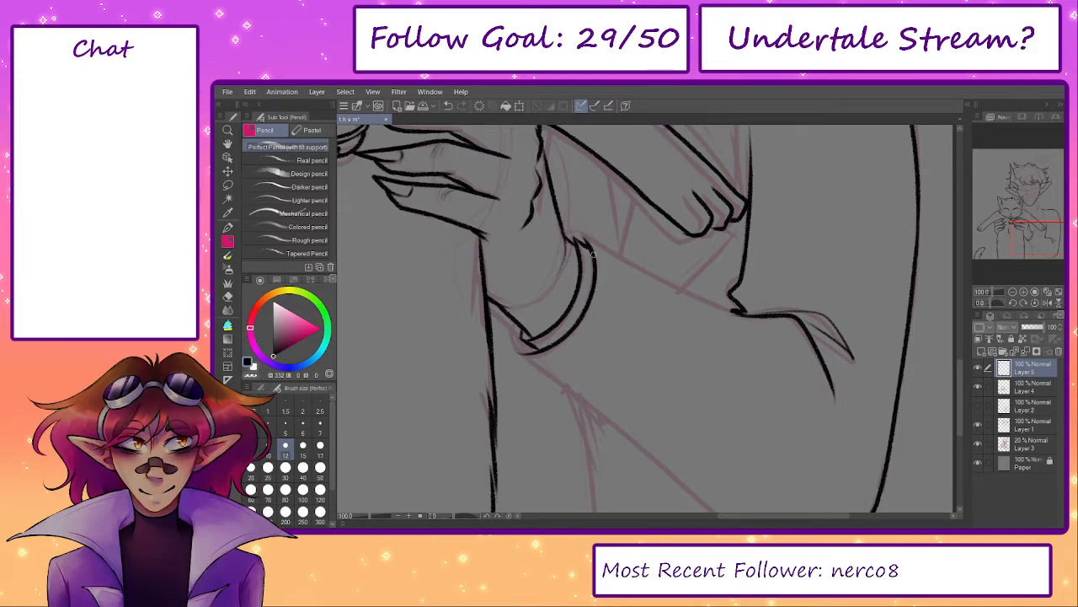
key(ctrl+z)
mouse_move(595, 279)
mouse_down()
mouse_move(587, 232)
mouse_move(596, 256)
mouse_move(588, 233)
mouse_move(578, 317)
mouse_up()
key(ctrl+z)
key(ctrl+z)
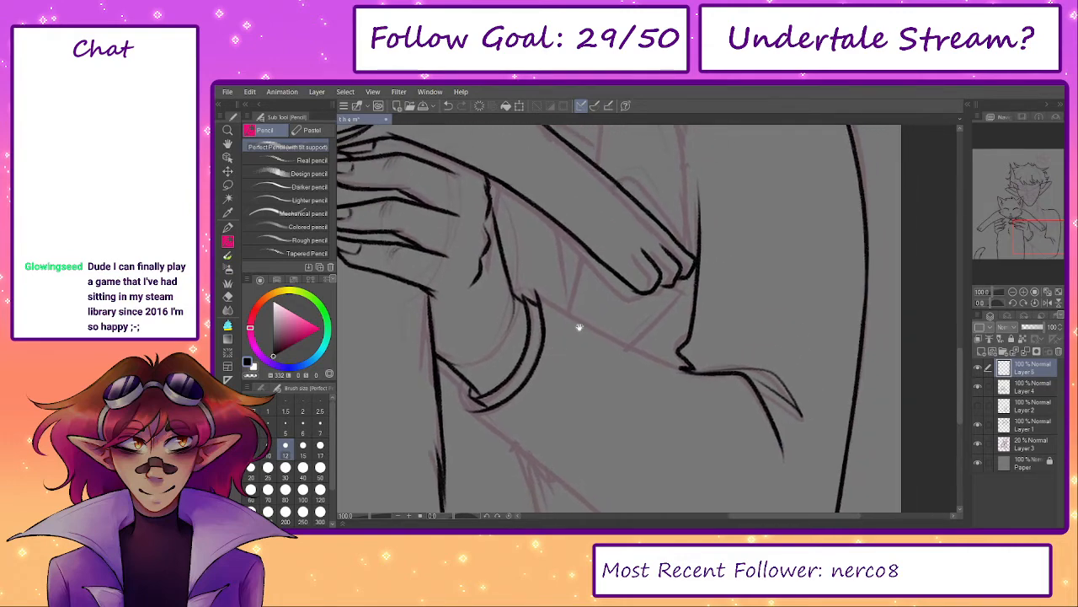
- Ink the upper edge of the forearm from the sleeve cuff to the elbow crease
drag(536, 288, 694, 384)
key(ctrl+z)
drag(578, 353, 580, 361)
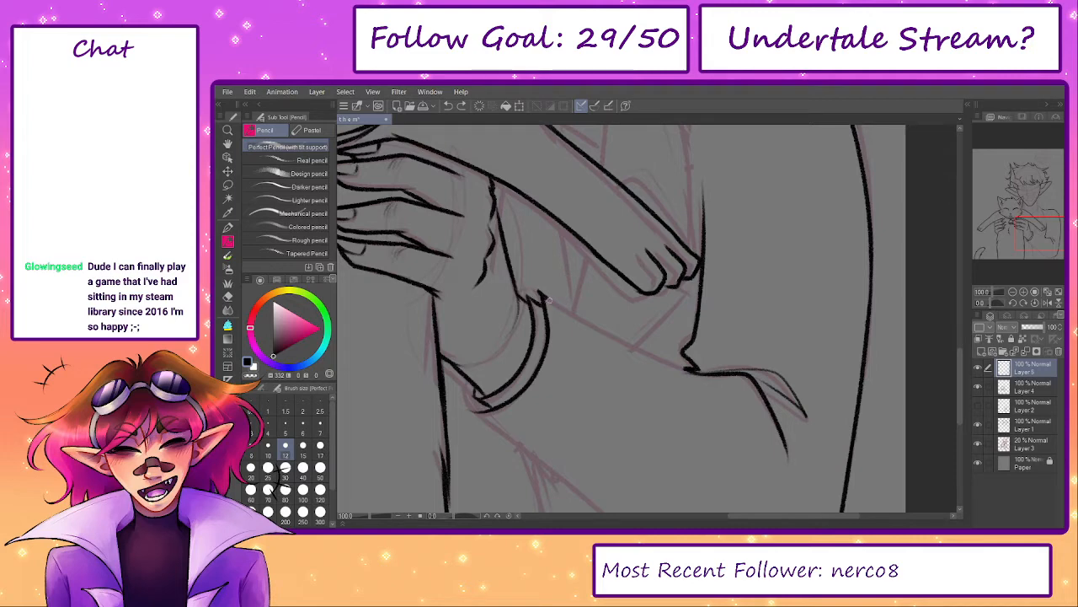
drag(549, 300, 694, 367)
key(ctrl+z)
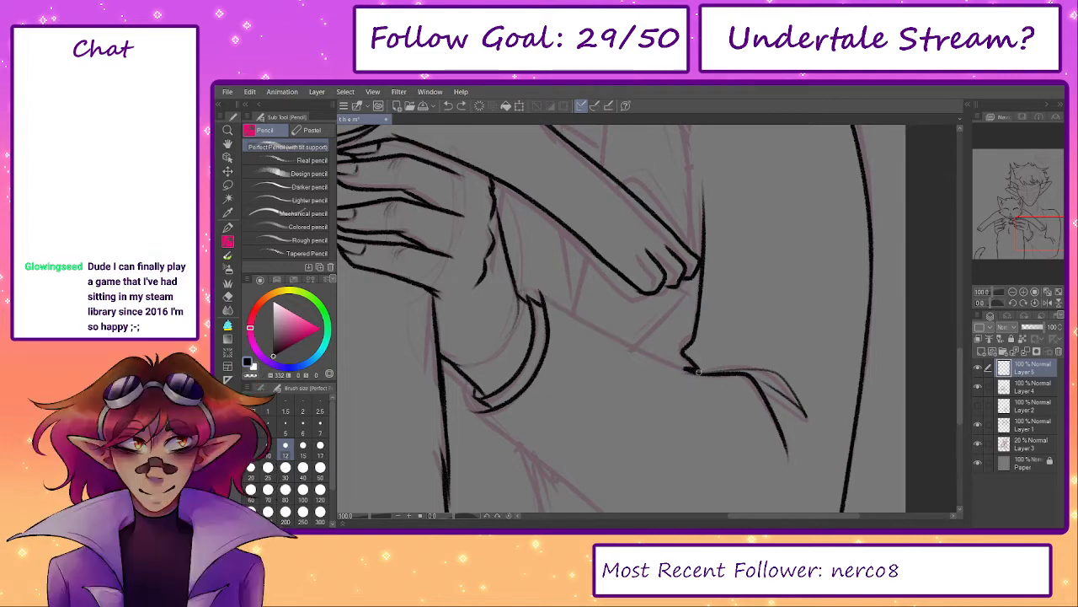
drag(537, 290, 694, 370)
key(ctrl+z)
drag(540, 297, 695, 369)
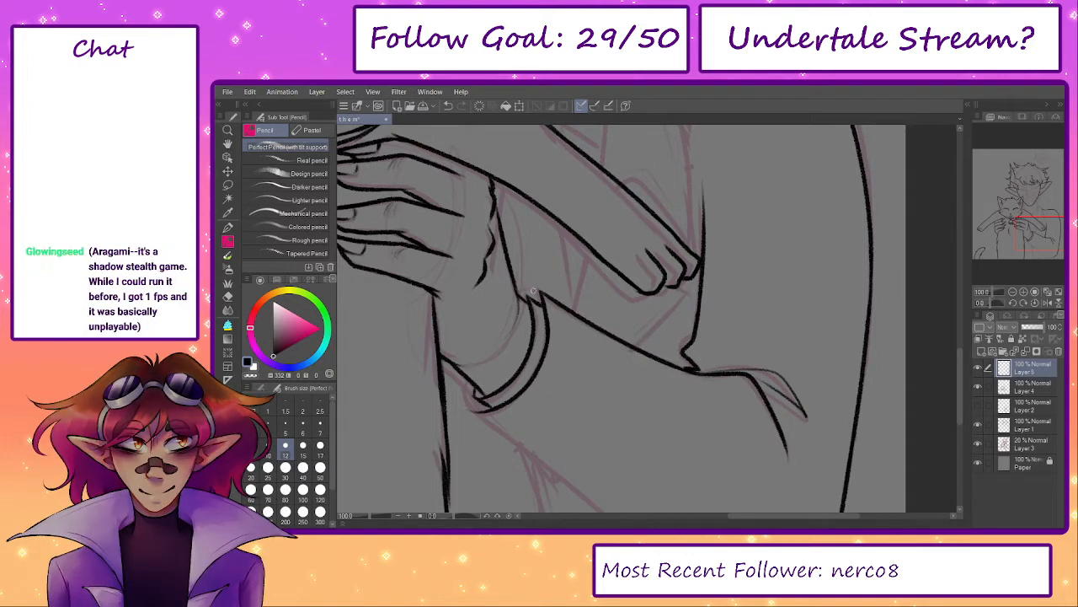
drag(534, 317, 493, 294)
- Ink the lower edge of the forearm from the bottom of the cuff toward the elbow
drag(598, 433, 479, 350)
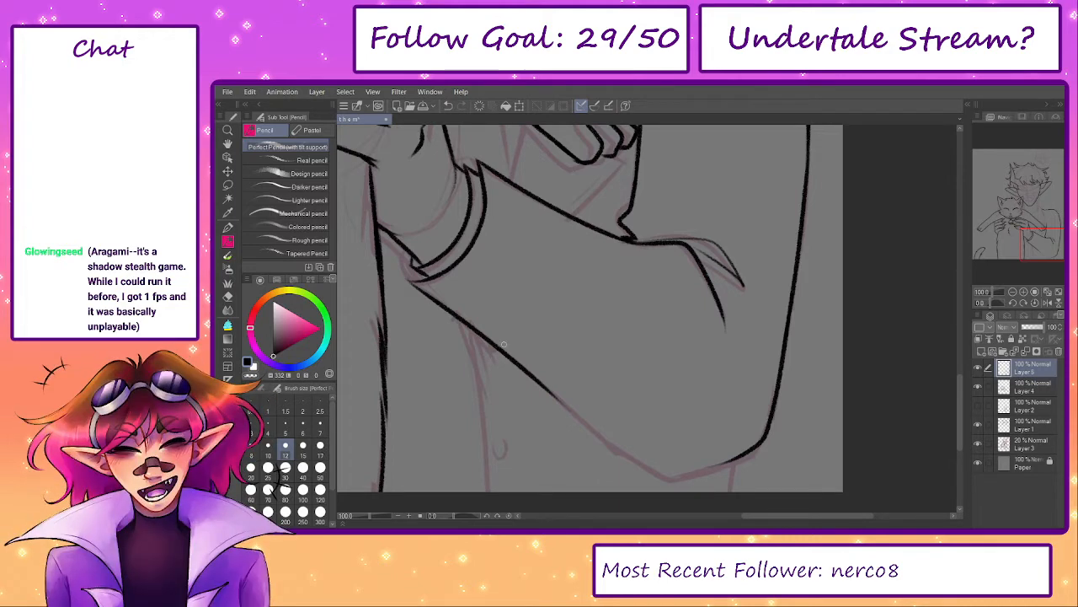
key(ctrl+z)
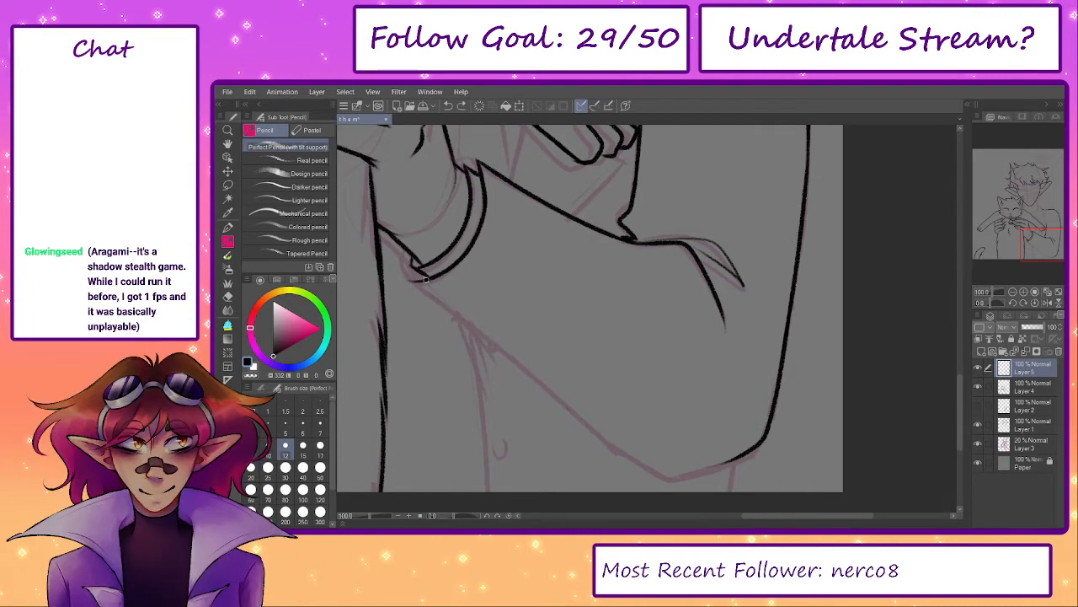
mouse_move(406, 277)
mouse_down()
mouse_move(510, 354)
mouse_move(613, 455)
mouse_up()
key(ctrl+z)
drag(493, 338, 624, 458)
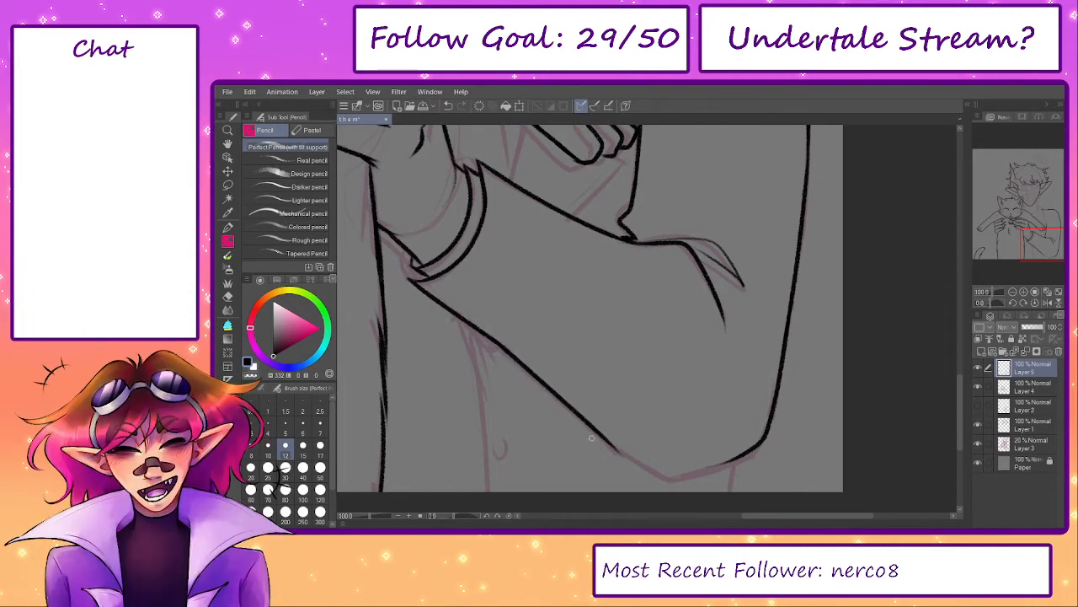
key(ctrl+z)
drag(489, 334, 621, 437)
key(ctrl+z)
drag(492, 341, 620, 445)
key(ctrl+z)
key(ctrl+z)
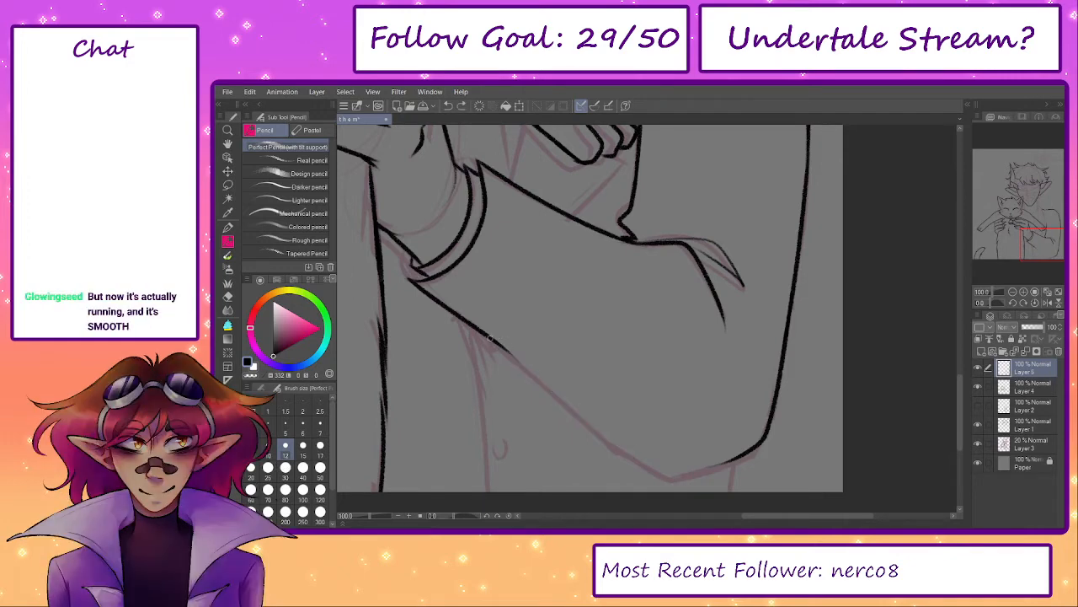
drag(490, 338, 656, 459)
drag(597, 428, 592, 437)
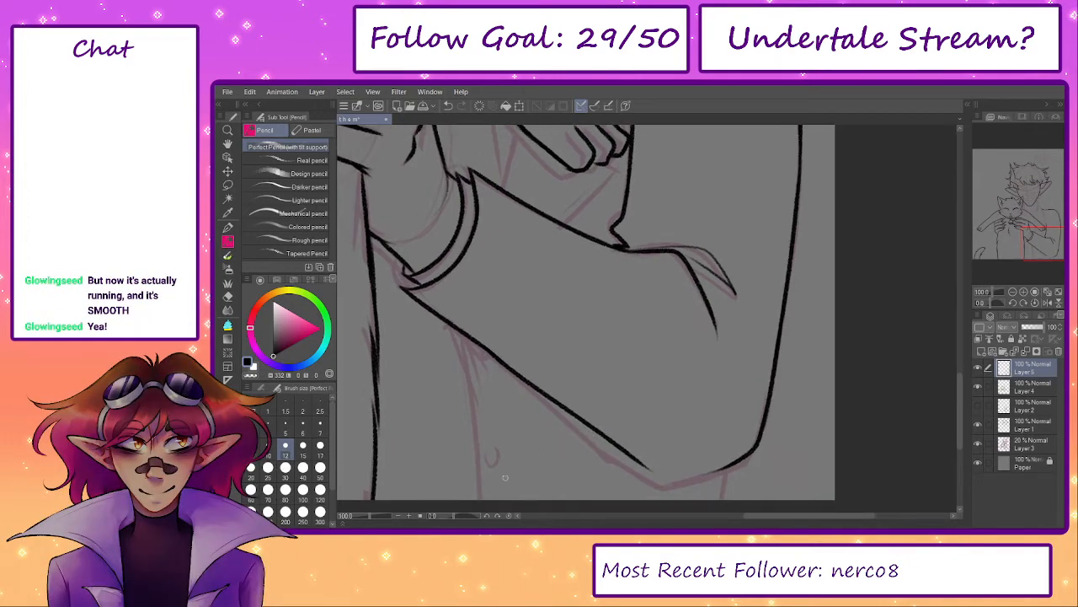
- Redraw the lower stretch of the forearm's underside line and try joining it to the elbow curve
drag(457, 519, 461, 516)
key(ctrl+z)
drag(511, 224, 535, 400)
key(ctrl+z)
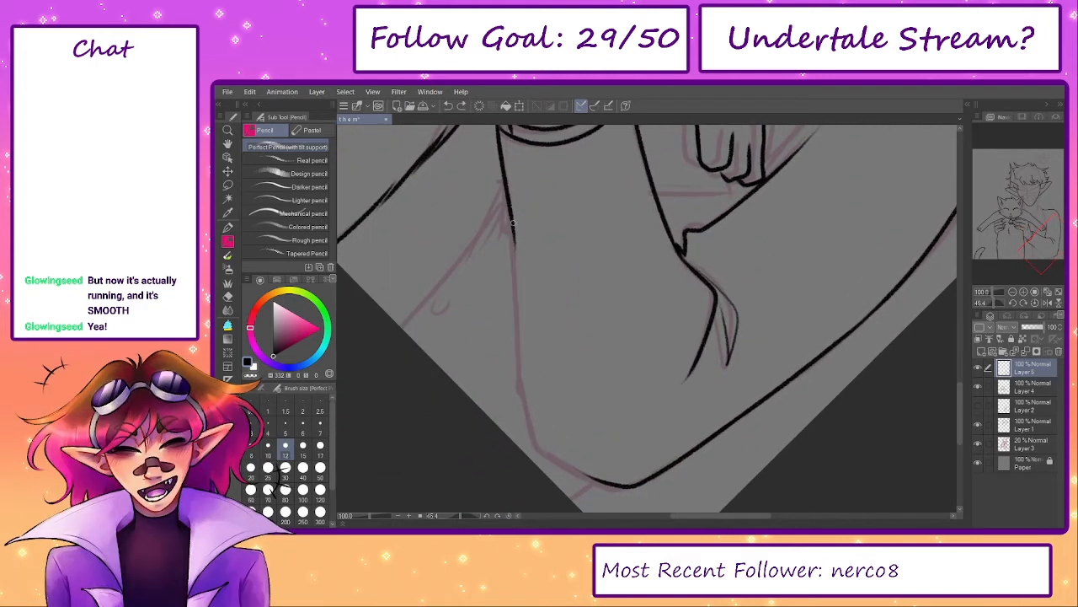
mouse_move(511, 224)
mouse_down()
mouse_move(534, 426)
mouse_move(593, 475)
mouse_move(529, 398)
mouse_move(582, 464)
mouse_move(552, 446)
mouse_move(531, 397)
mouse_up()
key(ctrl+z)
key(ctrl+z)
key(ctrl+z)
key(ctrl+z)
drag(541, 435, 591, 477)
key(ctrl+z)
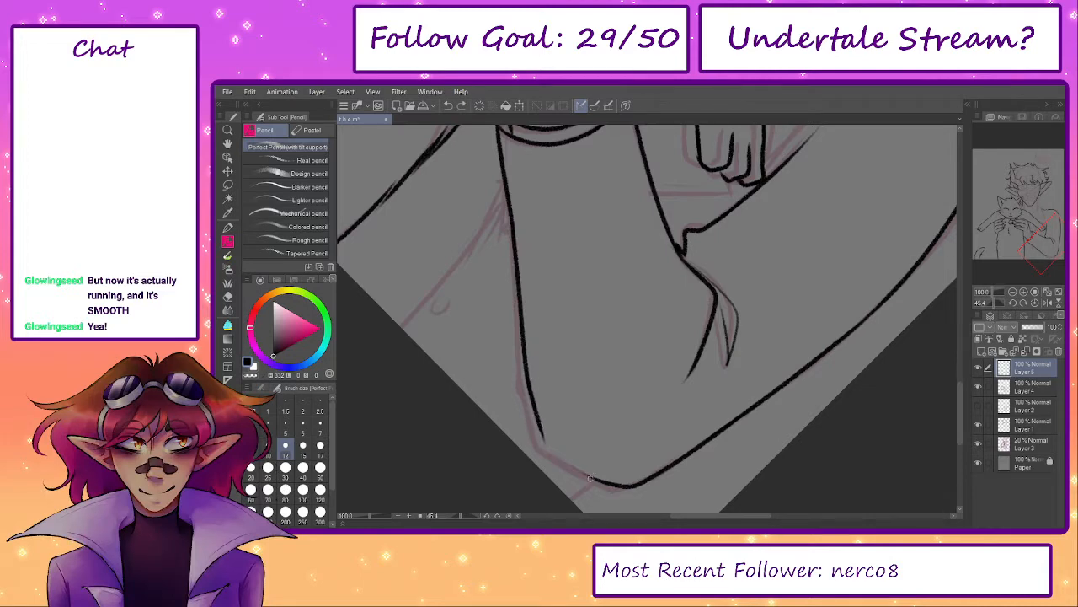
drag(513, 257, 534, 486)
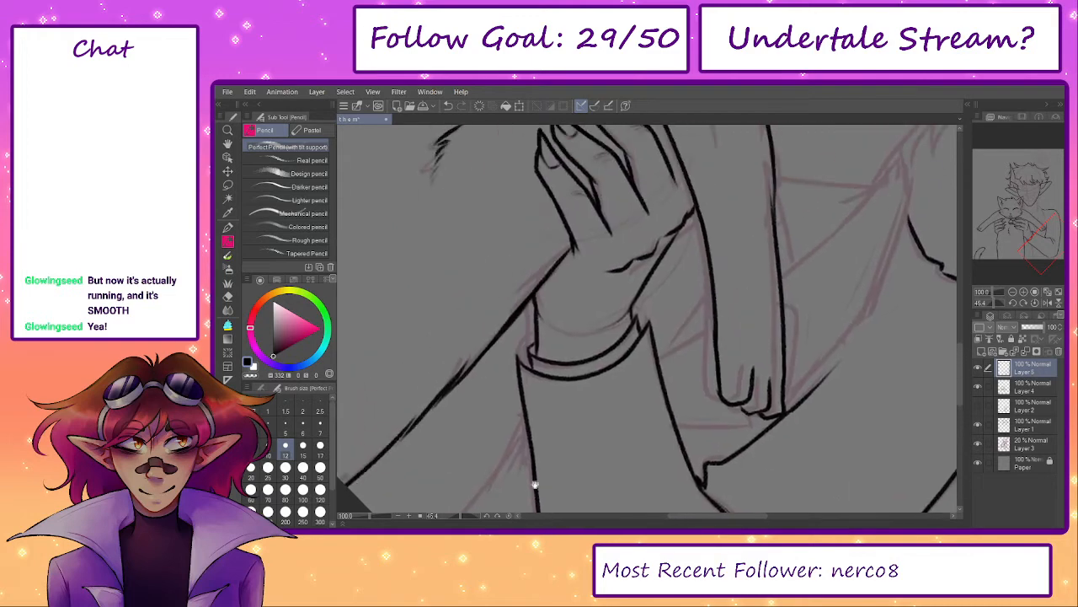
click(508, 516)
key(ctrl+plus)
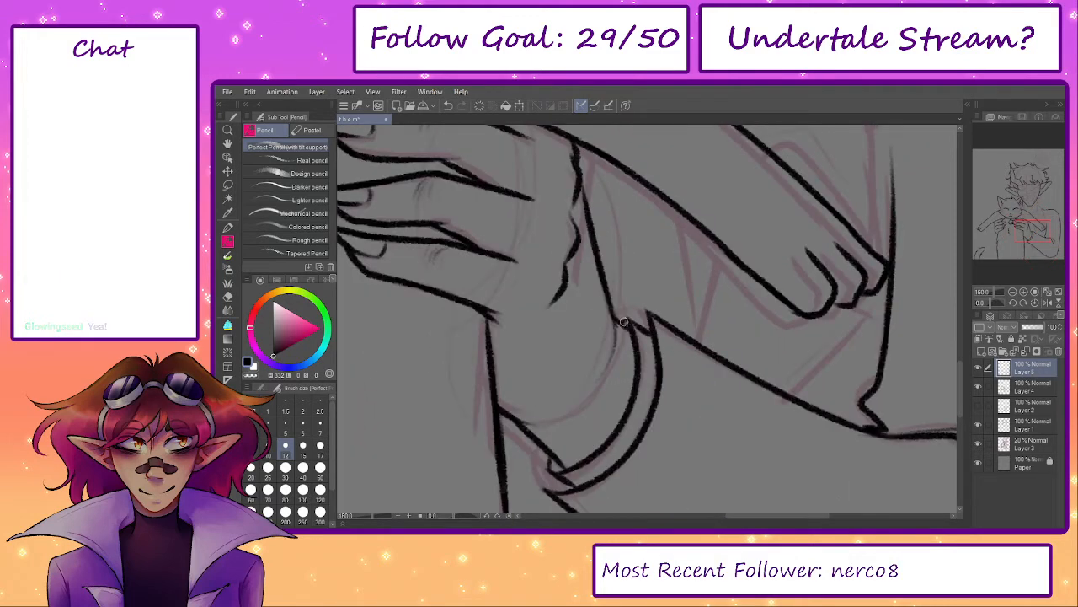
- Close the open corners of the sleeve cuff and draw a thin curved line across the forearm beyond the cuff
scroll(560, 460, down, 1)
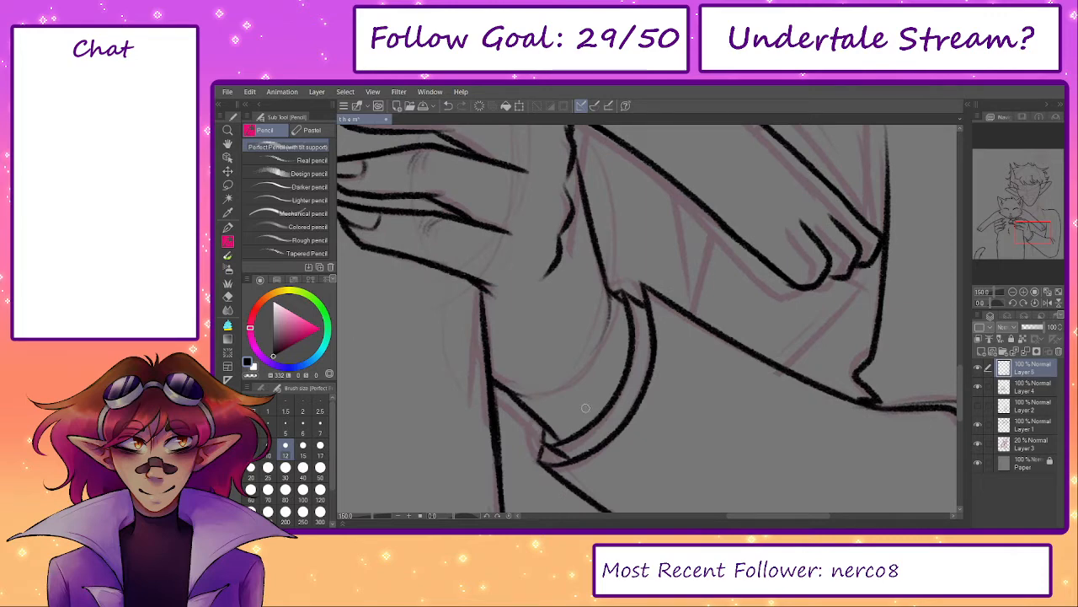
key(ctrl+z)
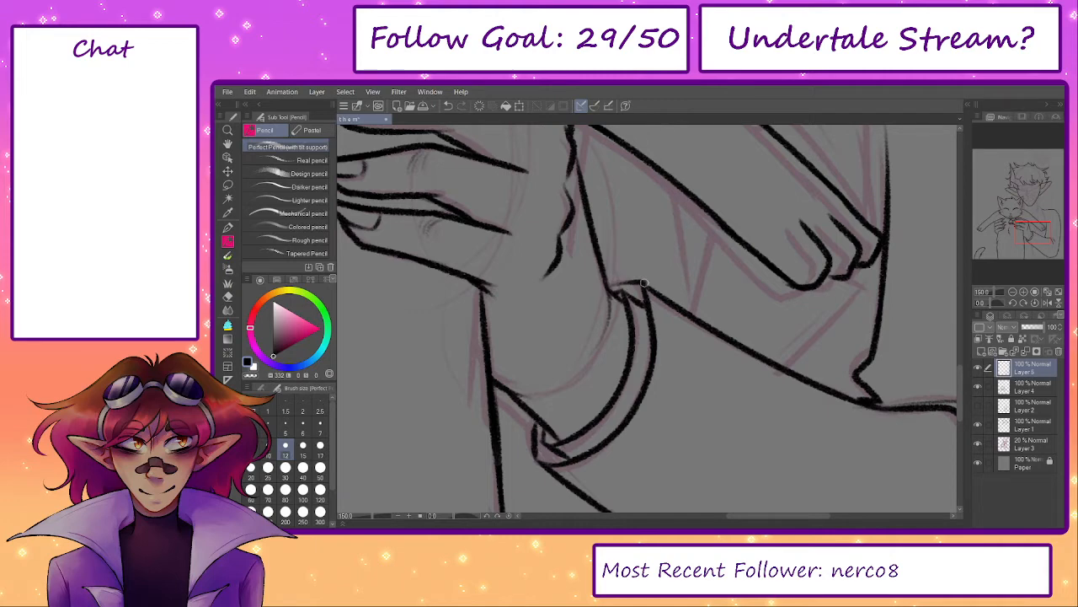
mouse_move(645, 313)
mouse_down()
mouse_move(573, 229)
mouse_move(581, 236)
mouse_up()
drag(658, 260, 577, 410)
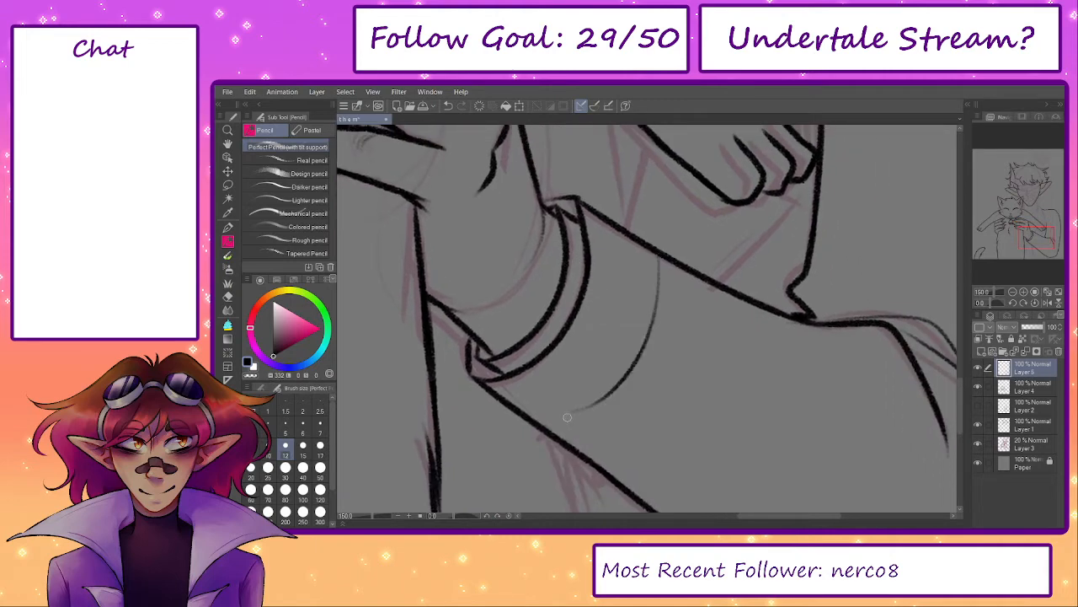
drag(491, 422, 362, 516)
drag(522, 408, 532, 445)
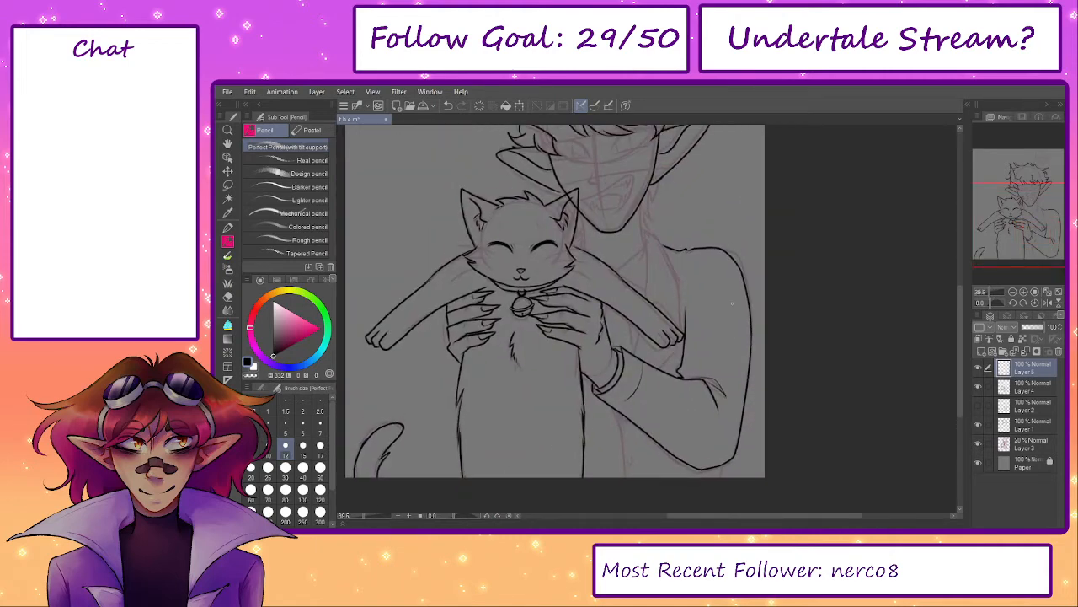
- Show Layer 2, hide Layer 3, and lower Layer 2's opacity to 24%
scroll(686, 270, up, 2)
click(979, 408)
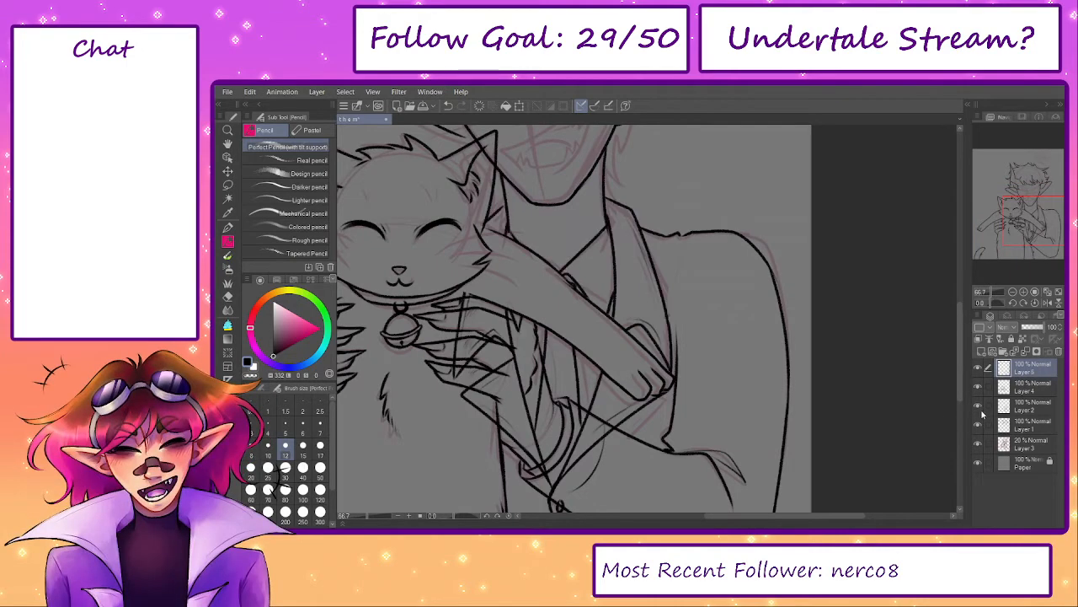
drag(713, 441, 749, 392)
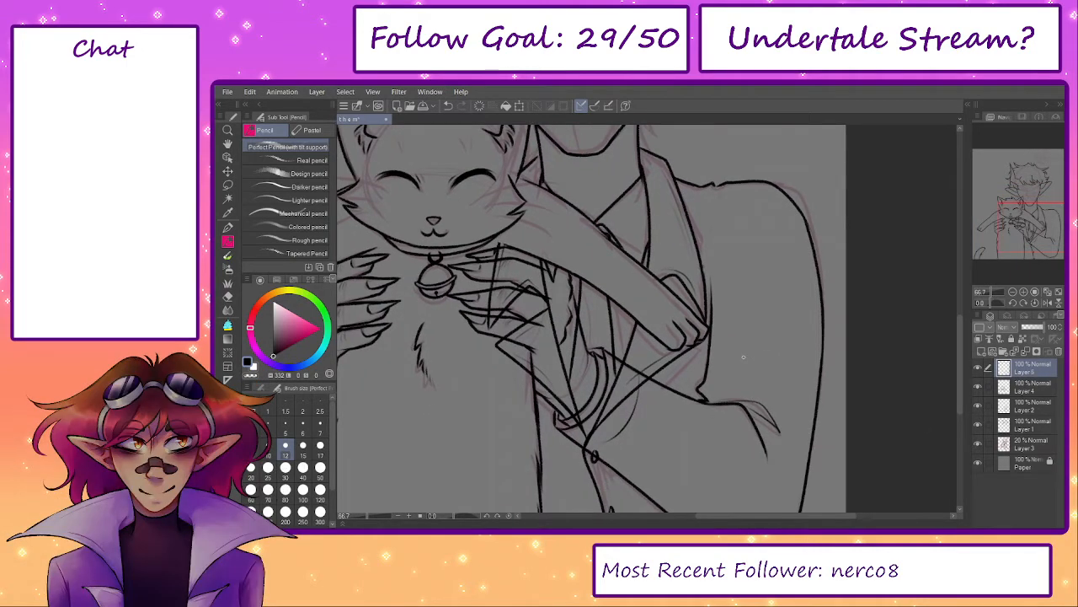
drag(886, 339, 904, 312)
click(979, 390)
click(978, 390)
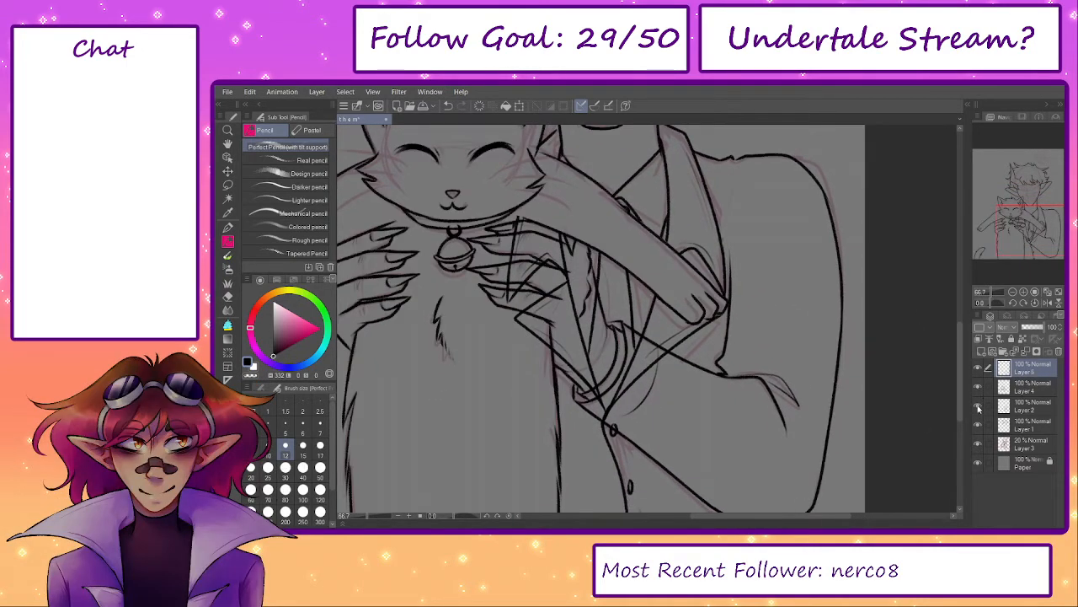
click(979, 407)
click(979, 408)
click(1023, 409)
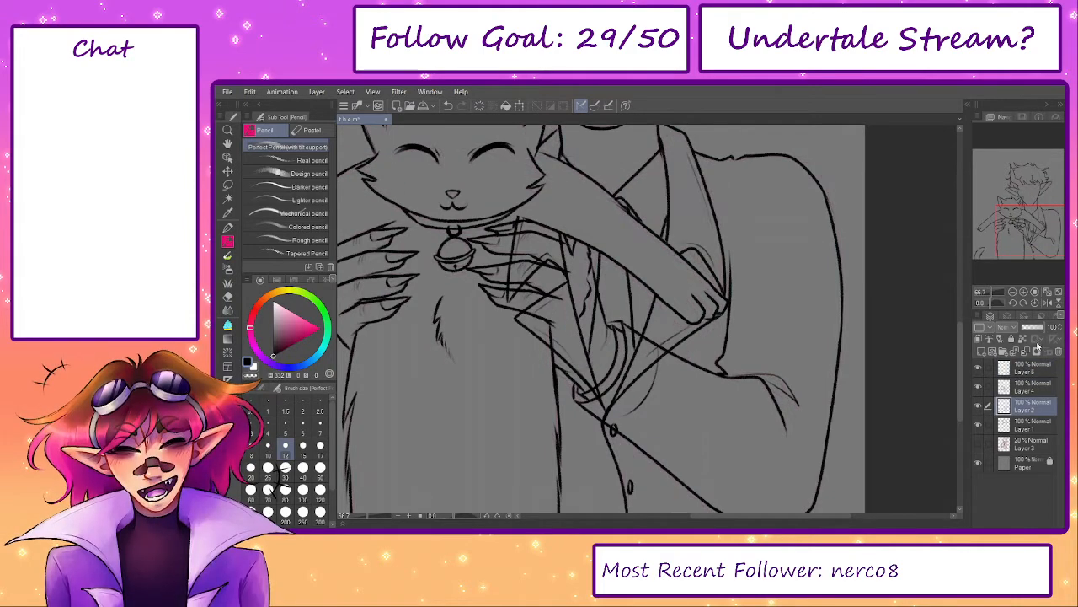
drag(1033, 327, 1027, 330)
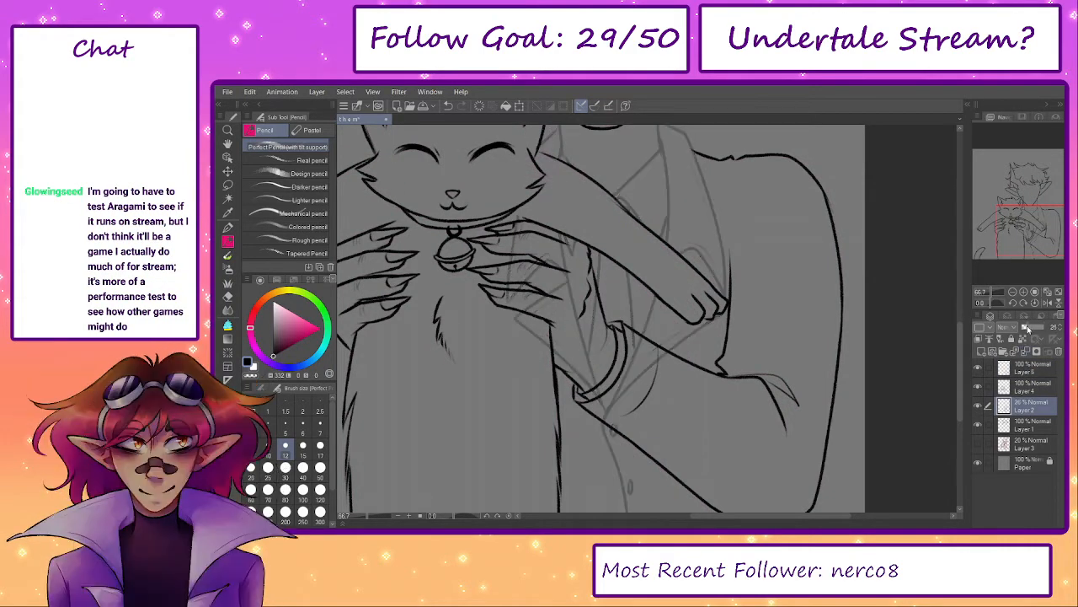
- Enlarge the hard eraser to 70 and erase the Layer 2 clothing lines that cross the wrist and sleeve cuff
drag(683, 389, 685, 368)
scroll(685, 368, up, 4)
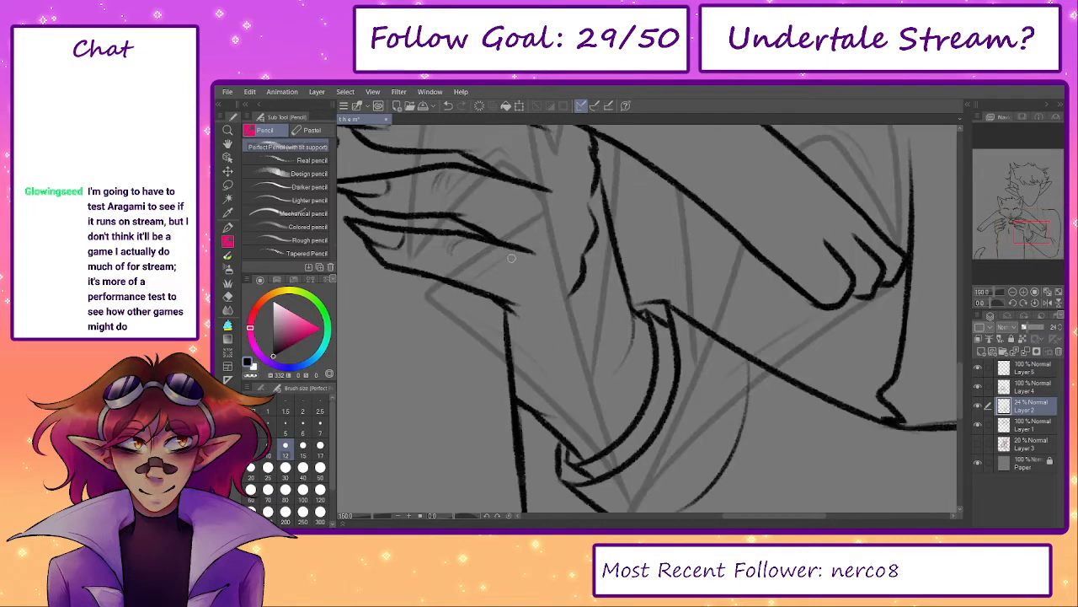
key(e)
key(bracketright)
key(bracketright)
key(bracketright)
key(bracketright)
key(bracketright)
key(bracketright)
mouse_move(437, 296)
mouse_down()
mouse_move(599, 433)
mouse_move(549, 381)
mouse_move(578, 433)
mouse_move(650, 428)
mouse_move(621, 366)
mouse_move(649, 373)
mouse_move(612, 283)
mouse_move(713, 337)
mouse_move(682, 313)
mouse_move(717, 429)
mouse_move(706, 440)
mouse_up()
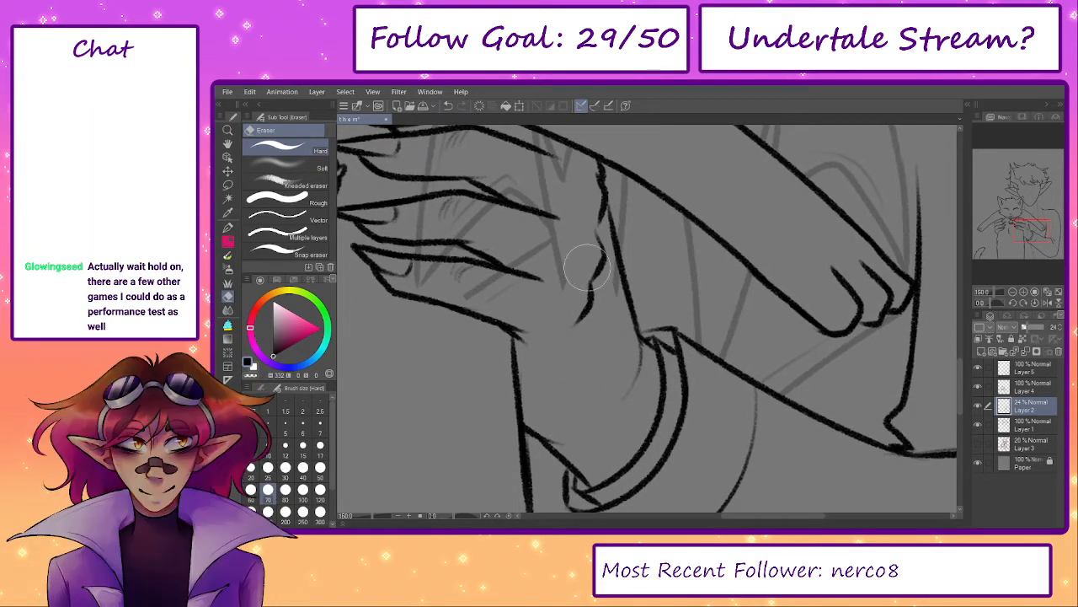
- Erase the remaining Layer 2 clothing lines overlapping the back of the hand, the fingers and the forearm
drag(588, 257, 607, 345)
mouse_move(581, 444)
mouse_down()
mouse_move(541, 263)
mouse_move(553, 255)
mouse_move(499, 174)
mouse_move(441, 289)
mouse_move(457, 381)
mouse_move(560, 372)
mouse_up()
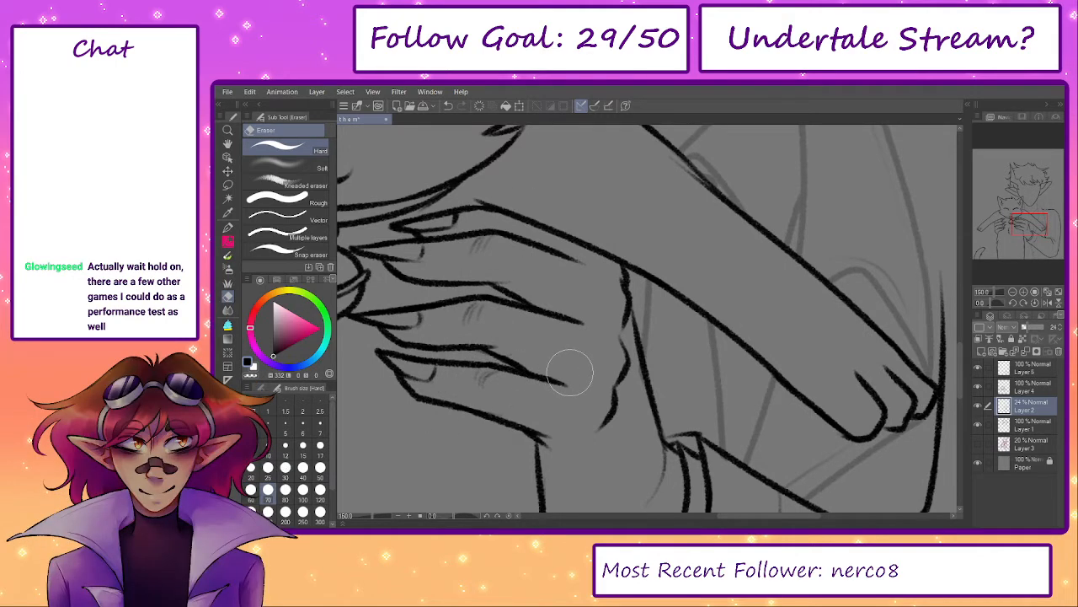
mouse_move(568, 368)
mouse_down()
mouse_move(558, 404)
mouse_move(590, 428)
mouse_move(669, 239)
mouse_move(561, 287)
mouse_move(501, 196)
mouse_up()
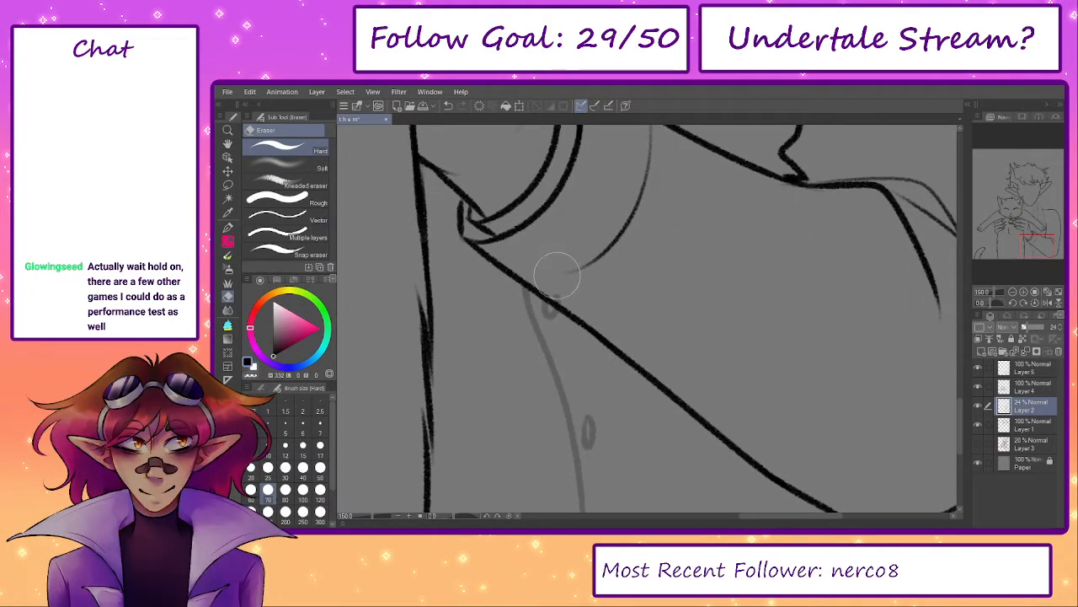
drag(609, 277, 533, 454)
- Restore Layer 2 to 100% opacity and show the Layer 3 sketch again
click(367, 516)
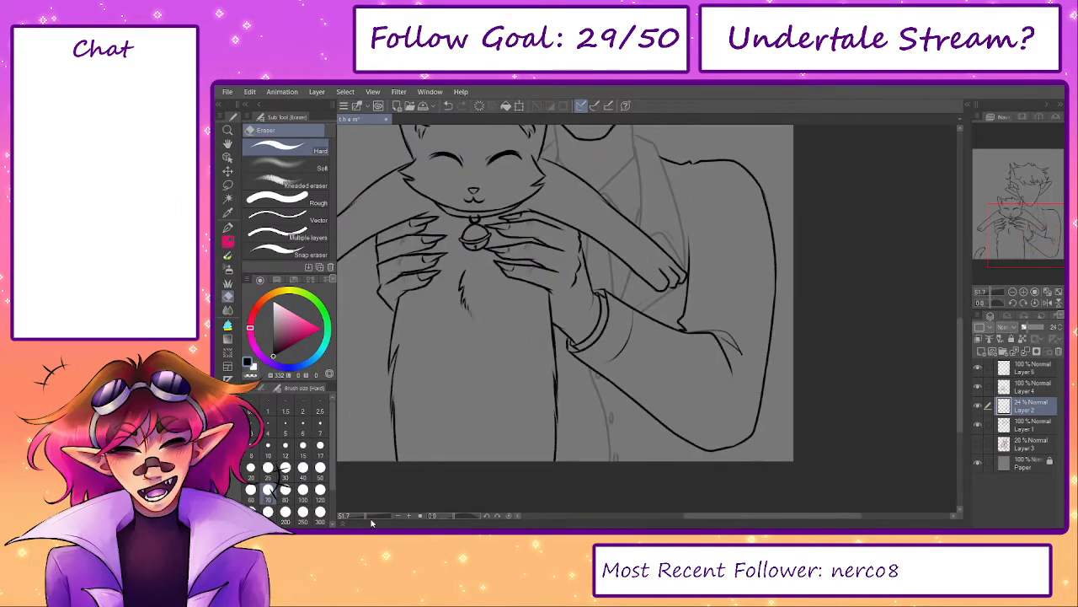
drag(712, 316, 715, 353)
key(ctrl+plus)
drag(709, 479, 700, 386)
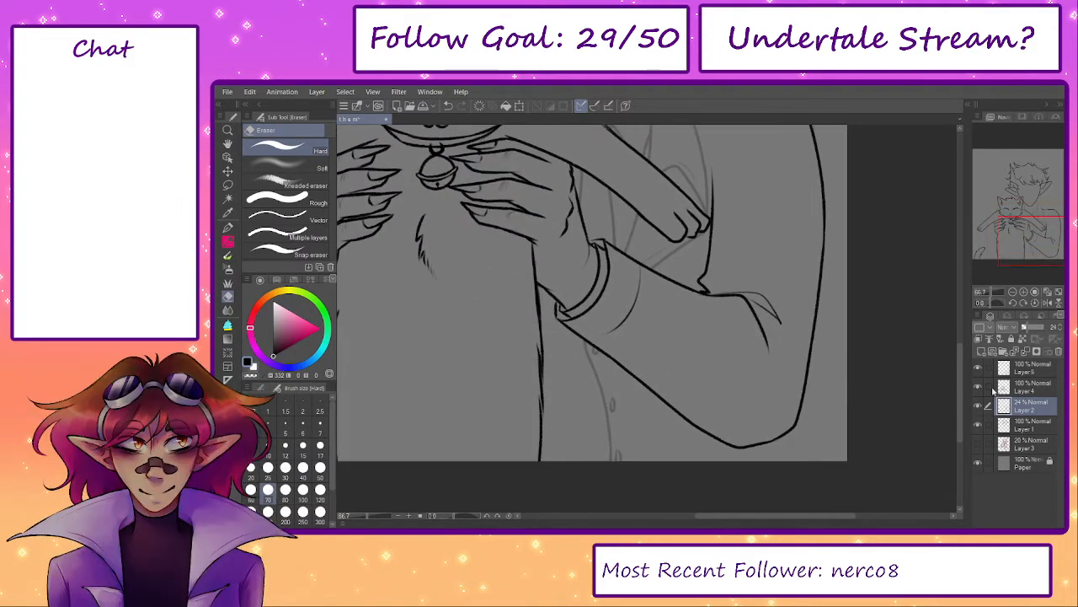
click(1043, 327)
click(978, 443)
- Ink the short vertical torso line from below the elbow to the canvas edge and erase the part overlapping the arm
scroll(819, 429, up, 2)
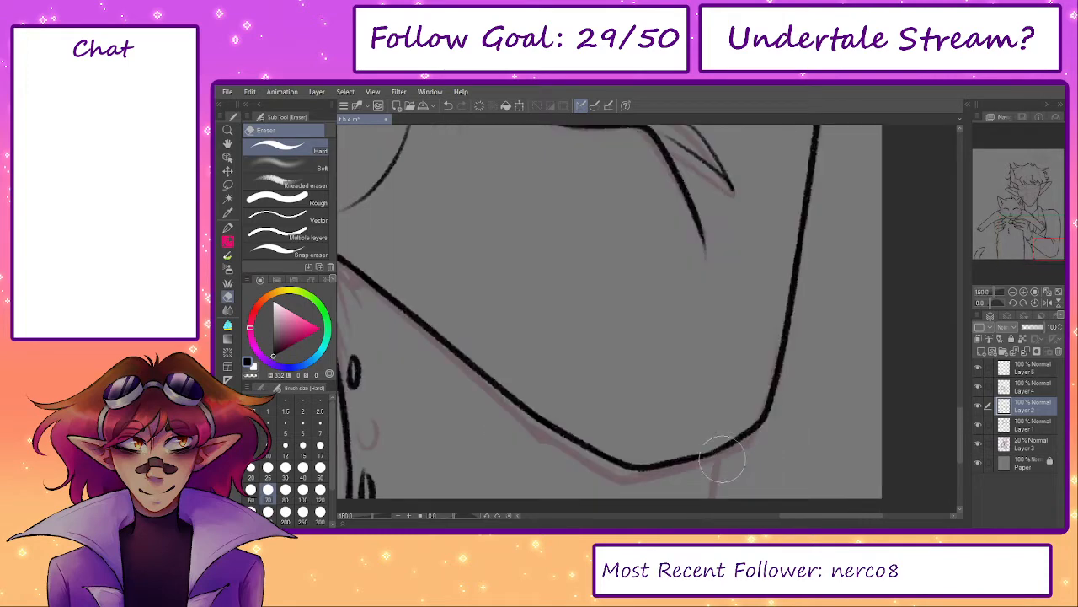
key(p)
drag(724, 448, 711, 497)
key(ctrl+z)
key(ctrl+z)
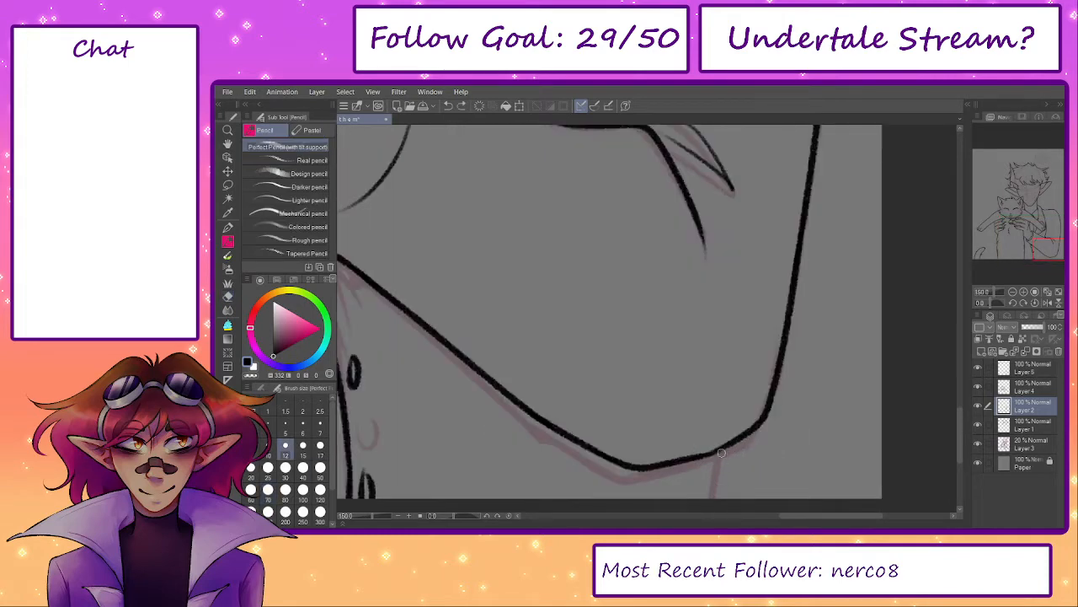
key(ctrl+z)
drag(723, 446, 717, 497)
key(ctrl+z)
drag(725, 411, 721, 497)
key(e)
drag(723, 402, 716, 419)
drag(652, 419, 662, 429)
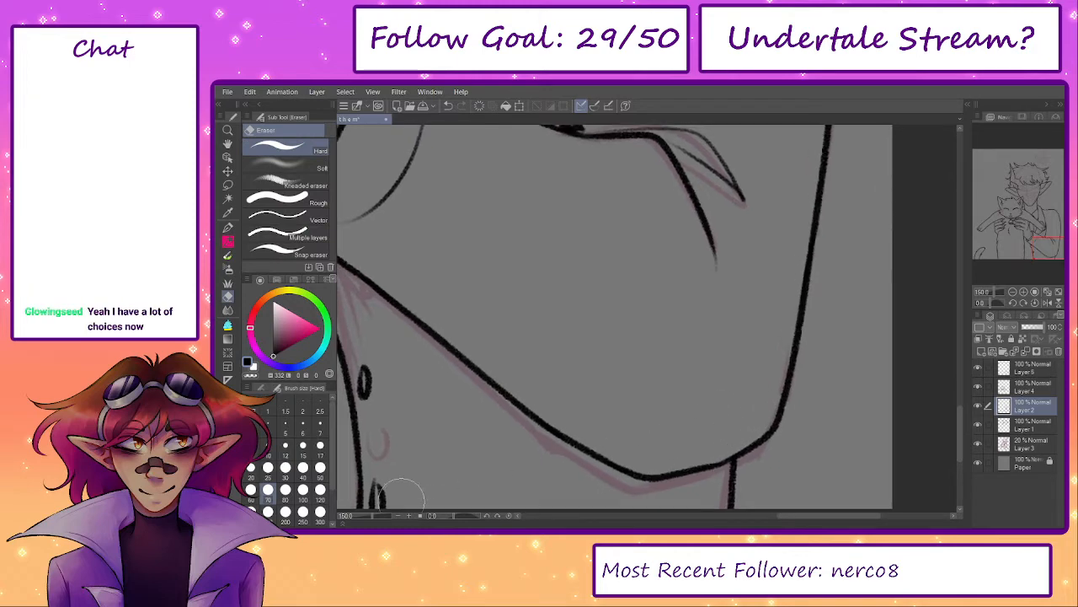
- Hide the Layer 3 sketch and examine the inked figure and cat as a whole
drag(375, 516, 365, 516)
drag(561, 351, 688, 443)
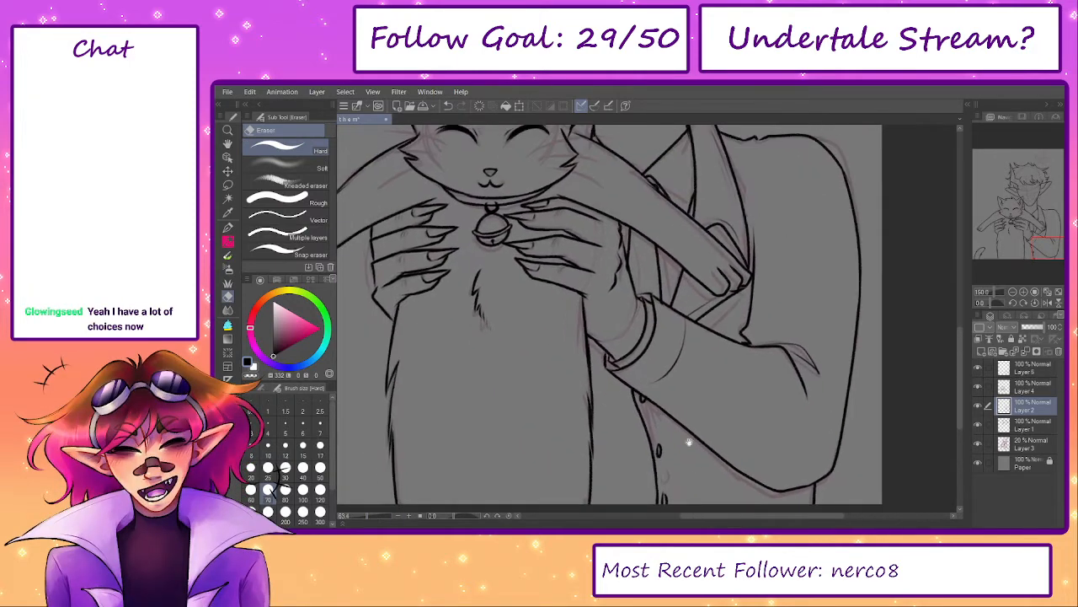
drag(749, 354, 734, 450)
drag(803, 397, 831, 500)
key(ctrl+plus)
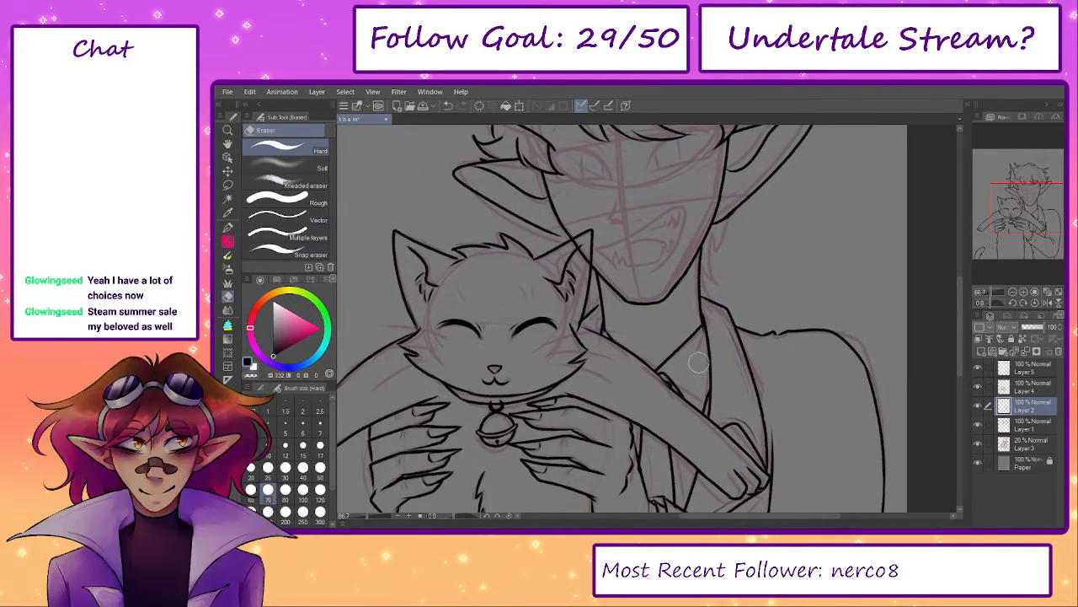
drag(716, 364, 721, 448)
click(977, 444)
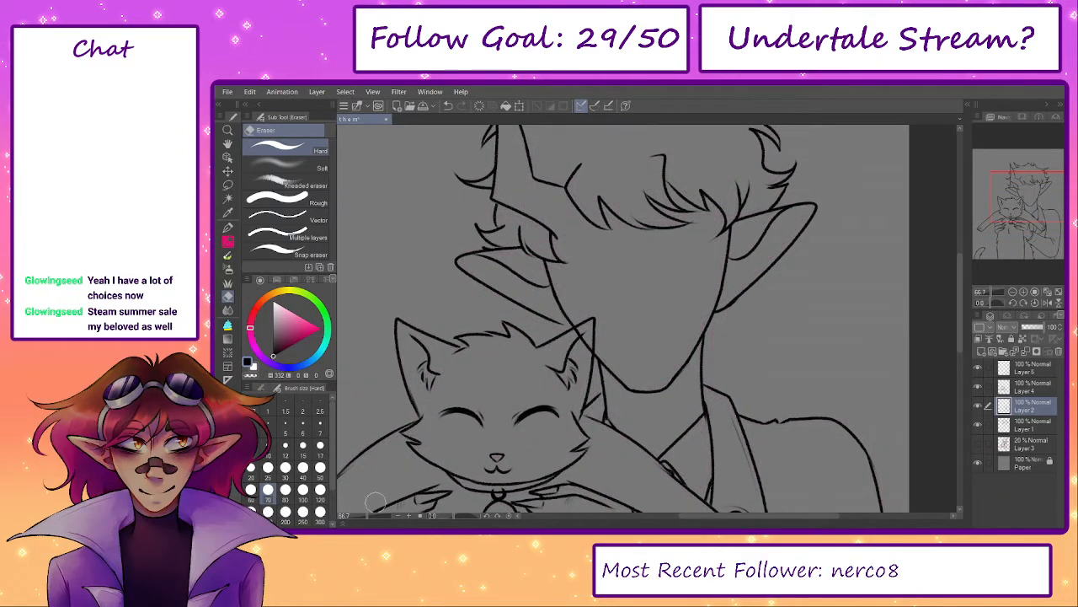
drag(368, 515, 362, 515)
drag(518, 466, 522, 280)
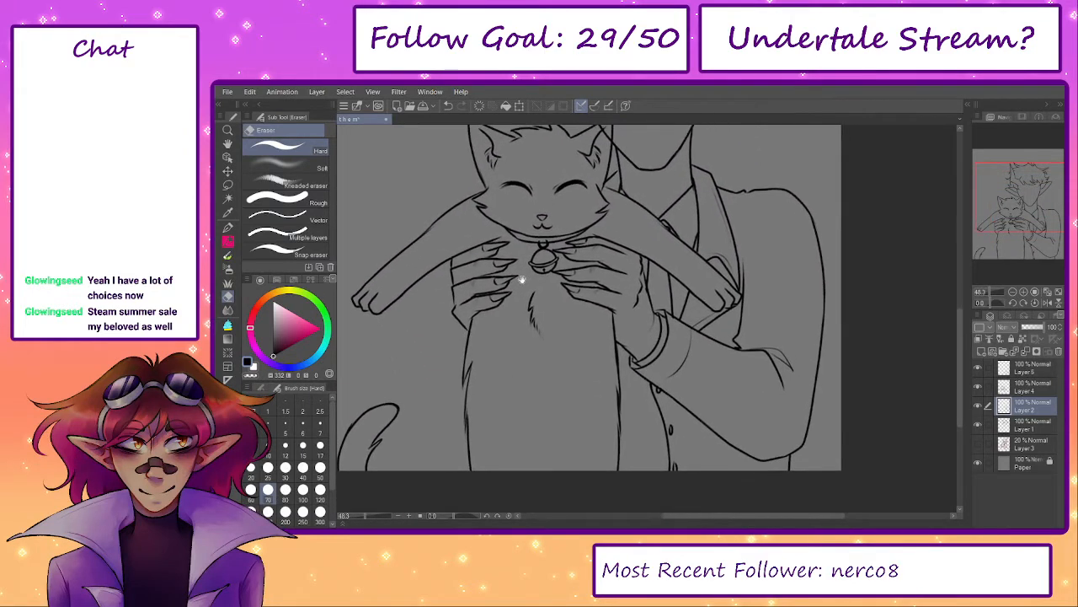
- Redraw the short torso line beneath the elbow on Layer 2 and erase its end inside the sleeve
key(p)
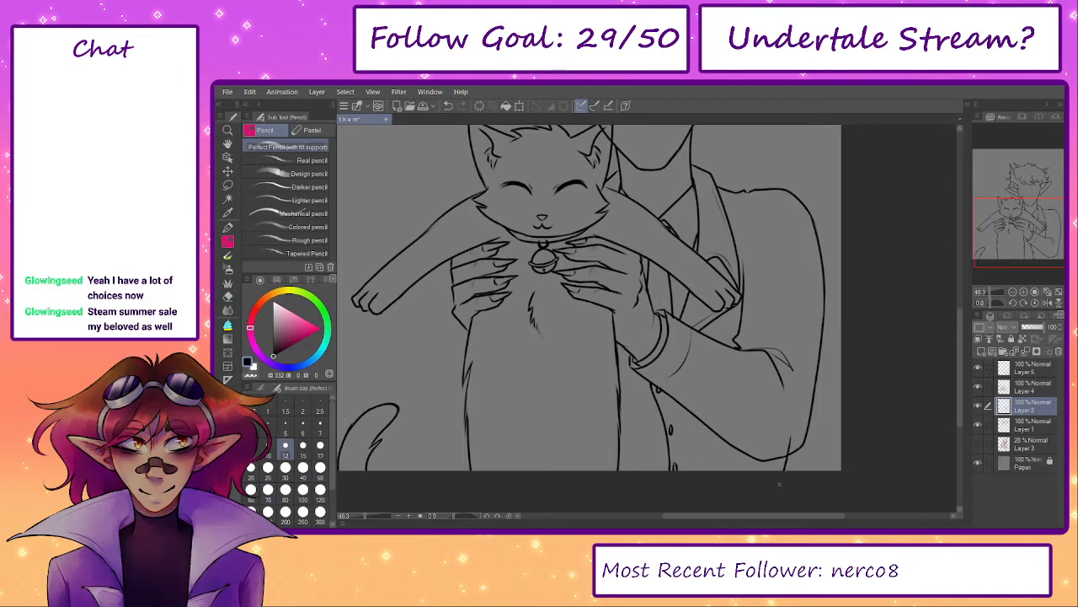
key(e)
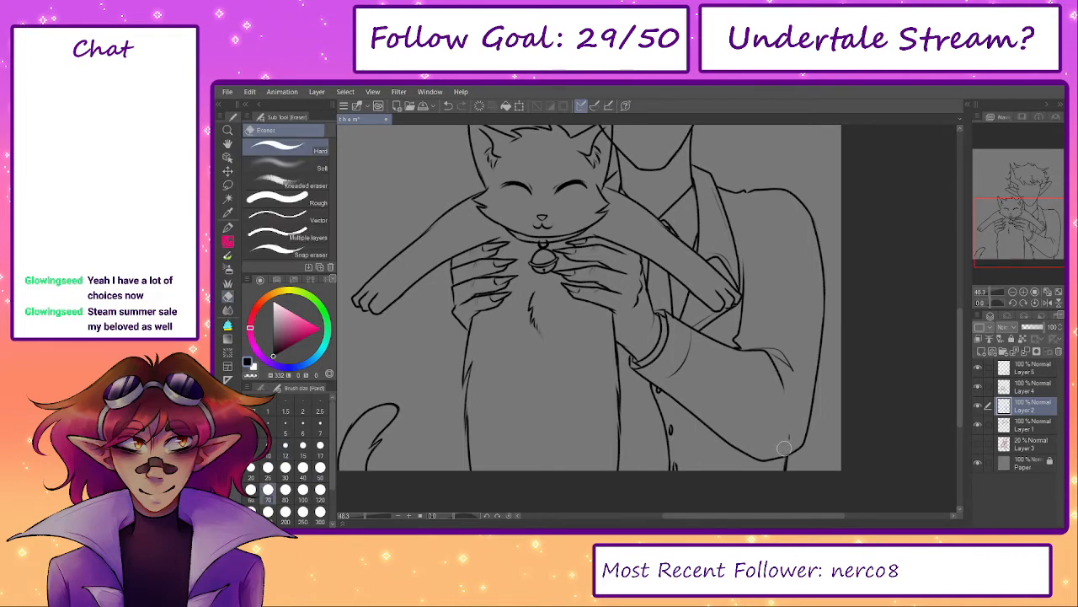
key(p)
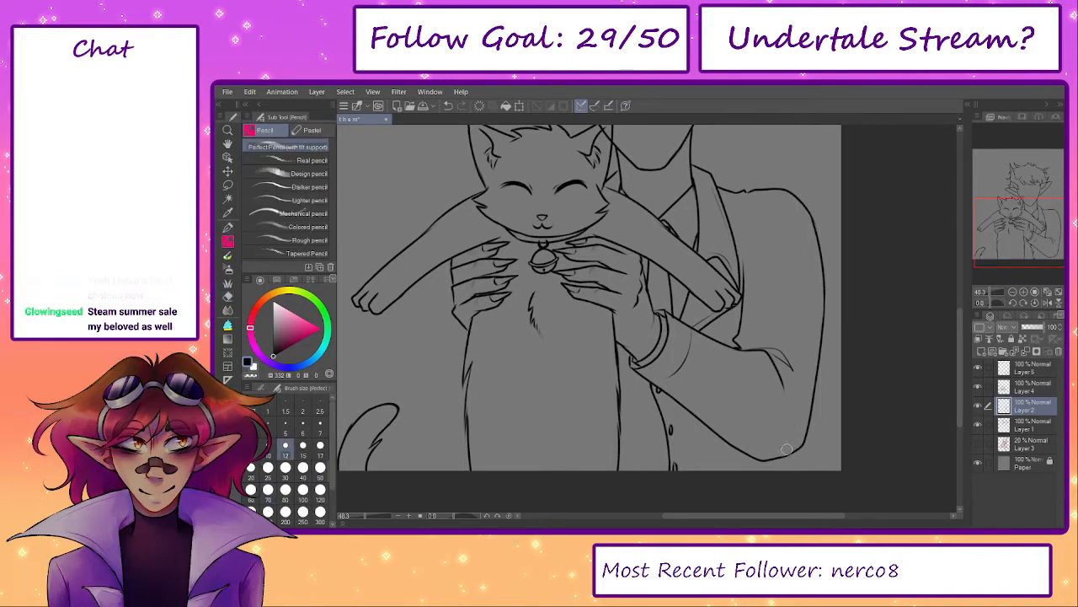
key(e)
drag(785, 446, 790, 428)
mouse_move(789, 412)
mouse_down()
mouse_move(783, 474)
mouse_move(811, 423)
mouse_up()
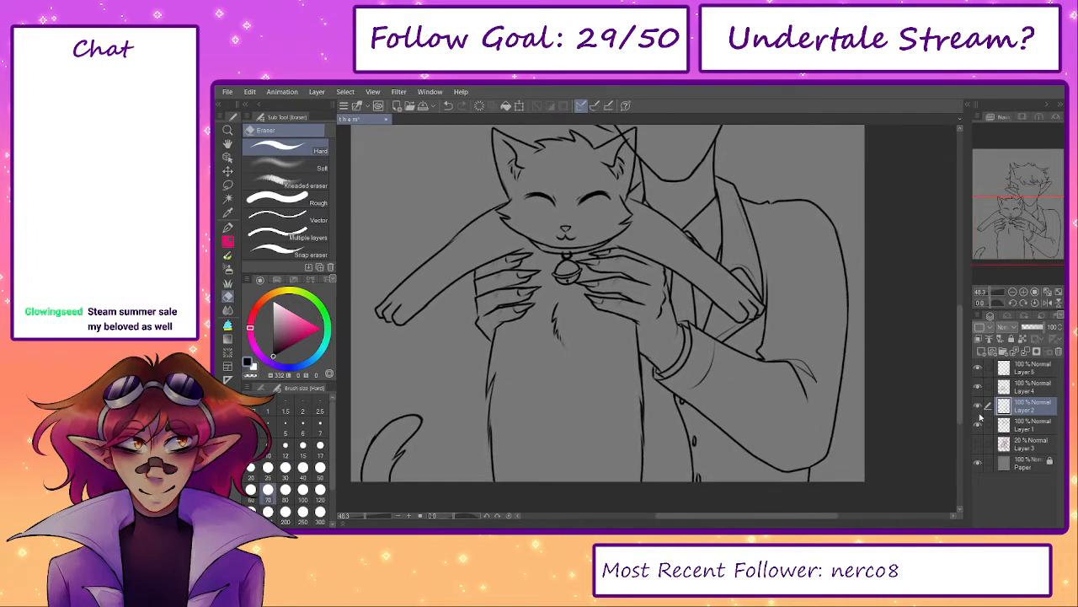
- Erase the shirt's front edge and buttons below the forearm on Layer 2 and show the Layer 3 sketch
click(978, 406)
click(978, 406)
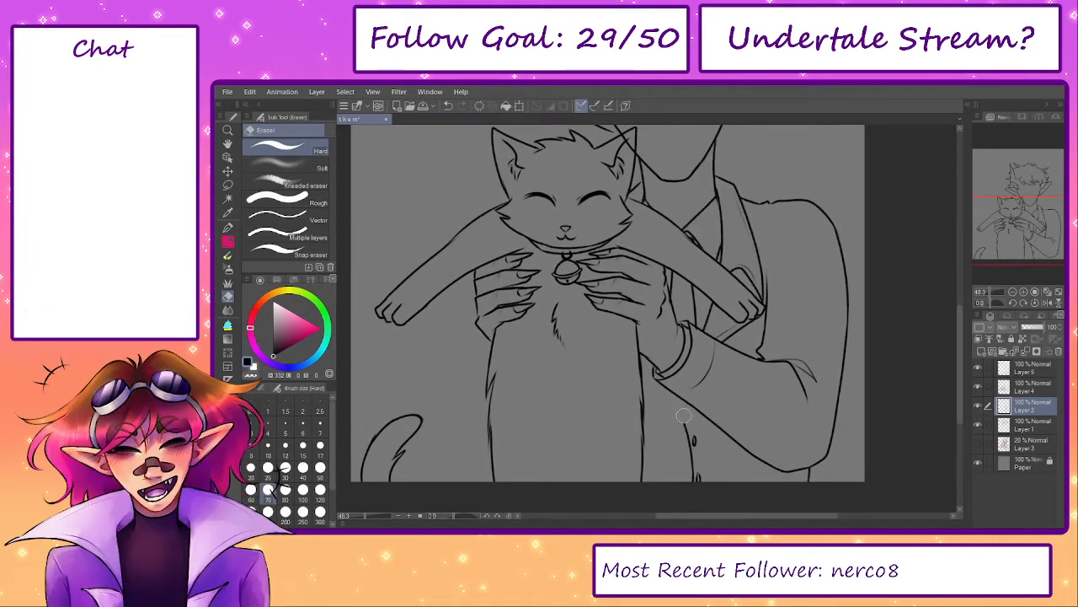
drag(684, 416, 697, 475)
click(978, 443)
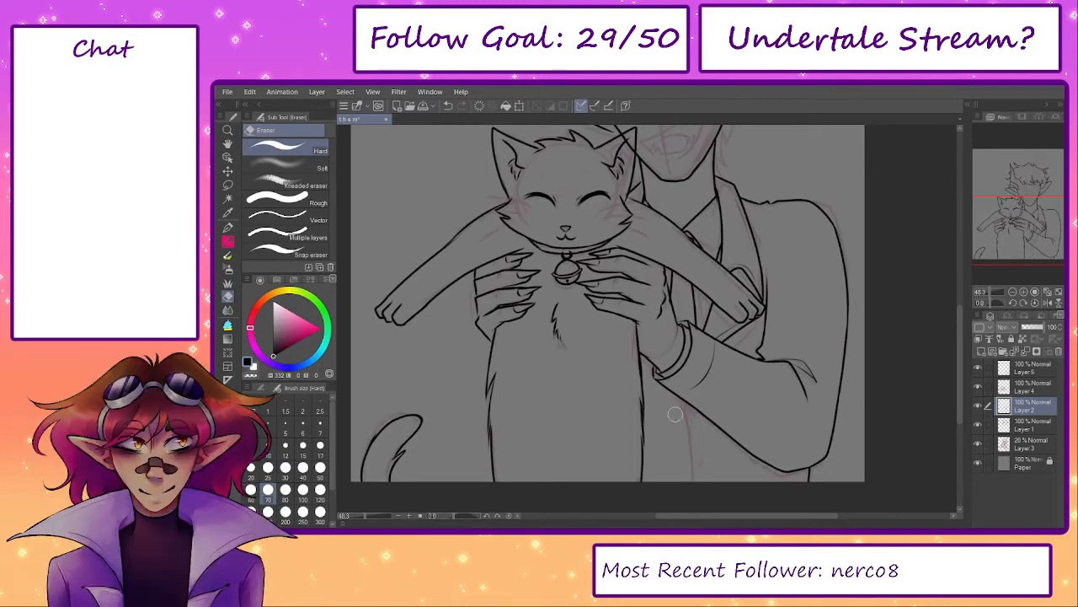
- Redraw the shirt's front edge from under the forearm to the canvas edge over the sketch, erasing stray marks
key(p)
key(e)
key(p)
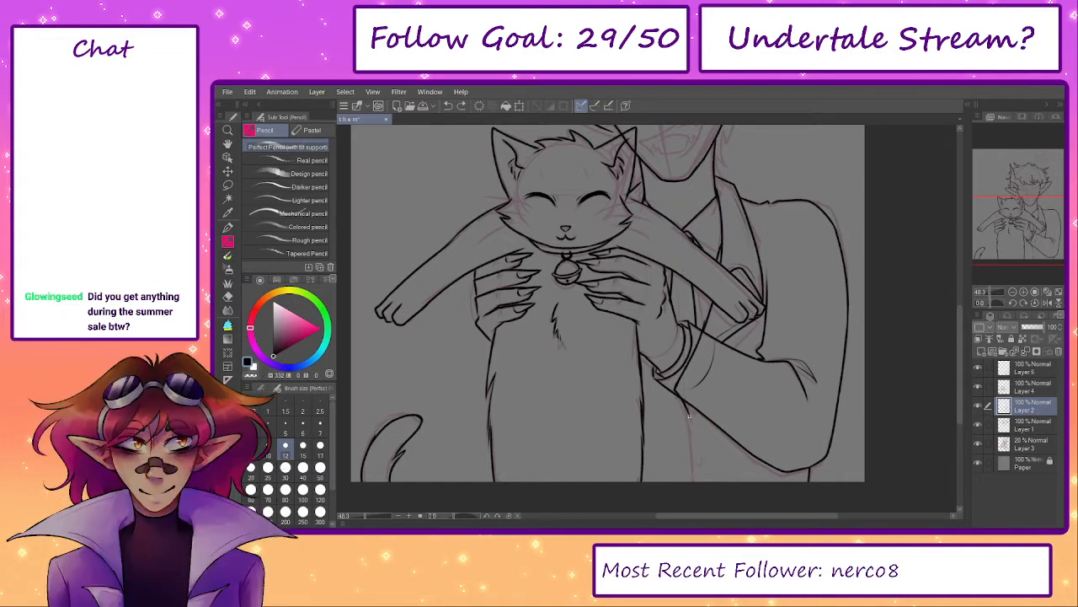
key(p)
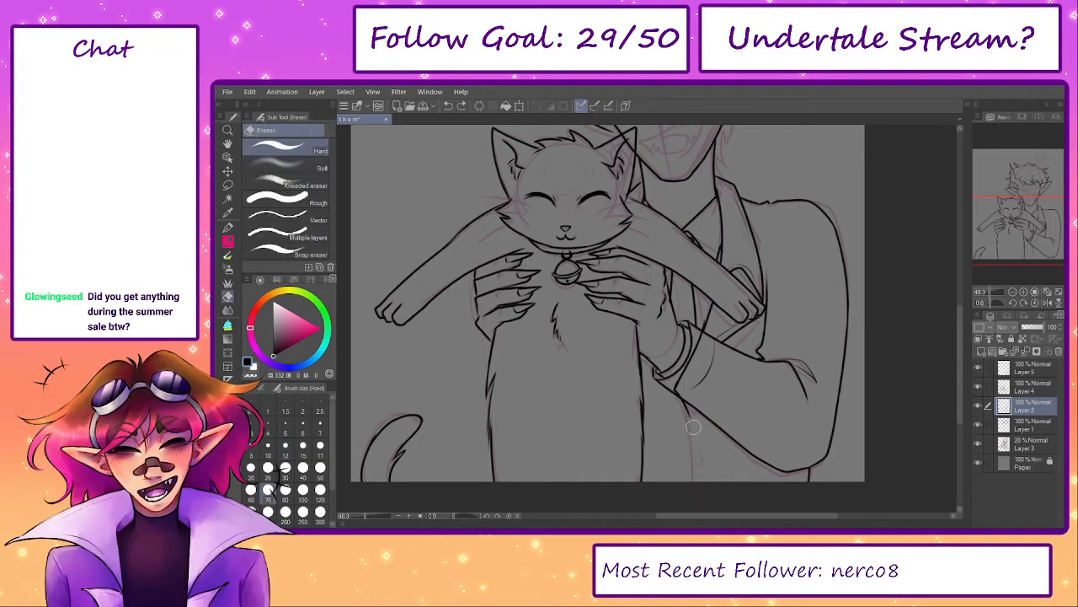
key(p)
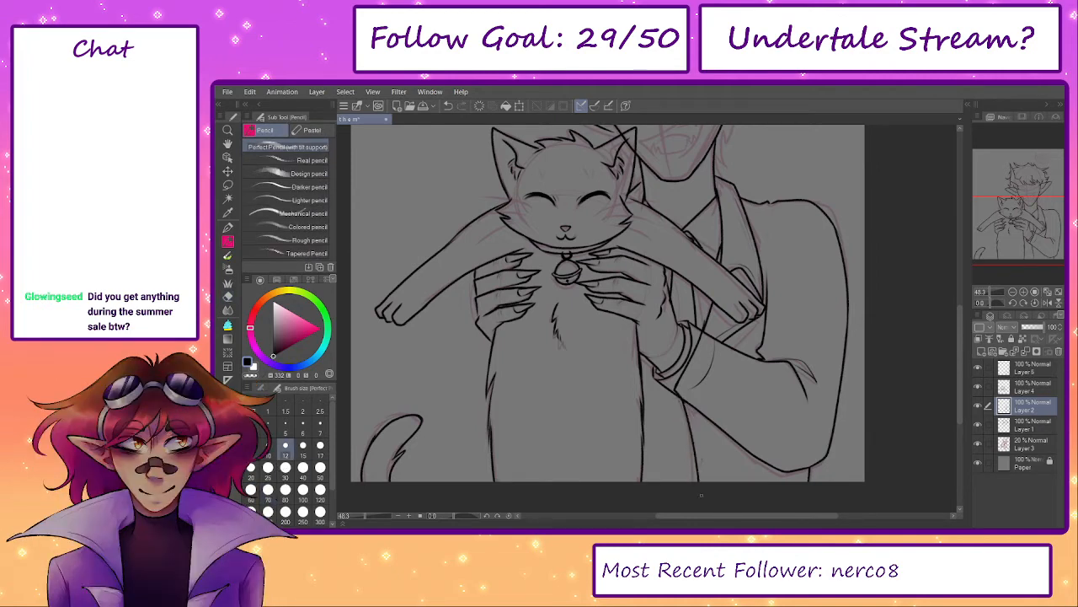
key(e)
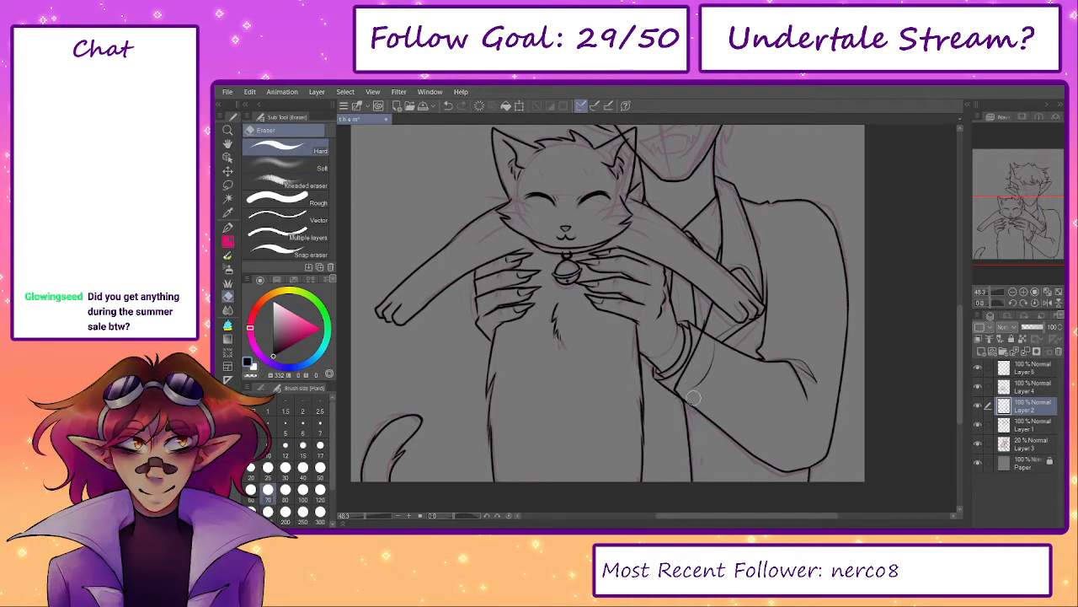
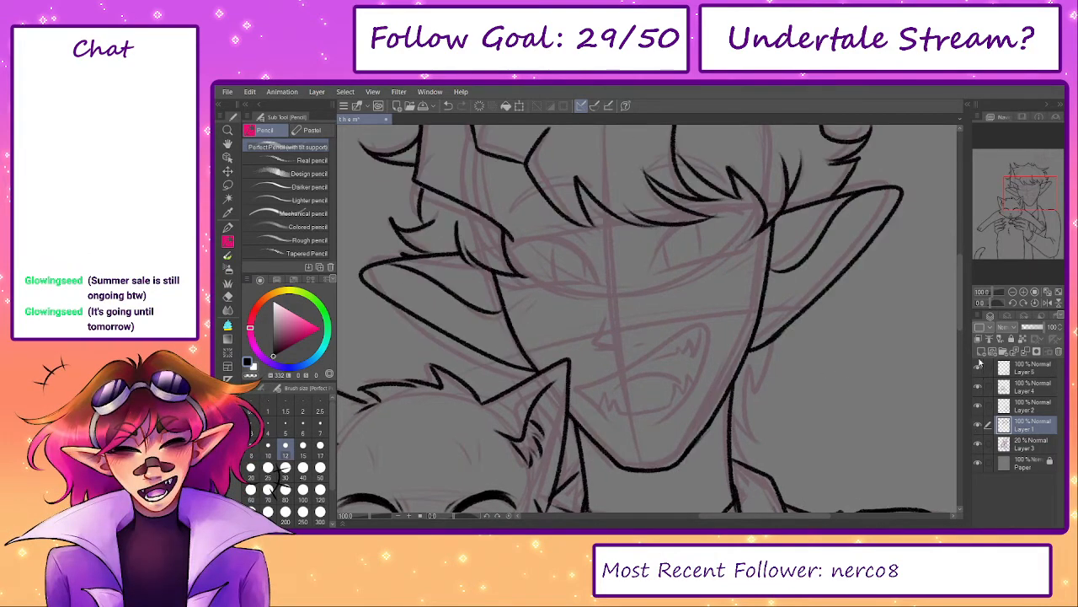
- Toggle Layer 4, the layer above it and the Layer 3 sketch to check their contents, and examine the whole figure
click(1016, 388)
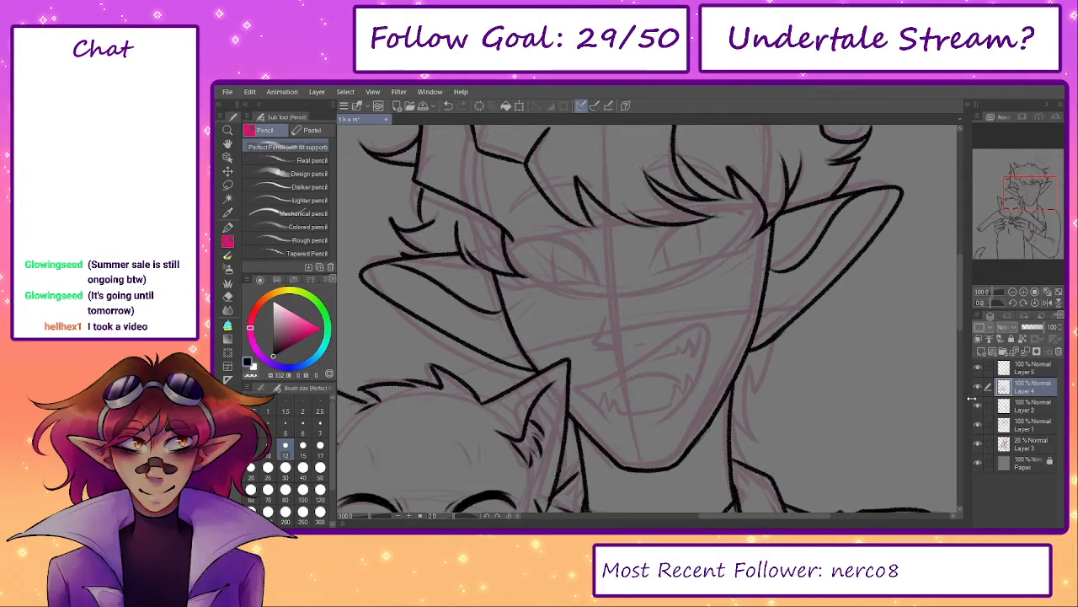
drag(858, 394, 854, 356)
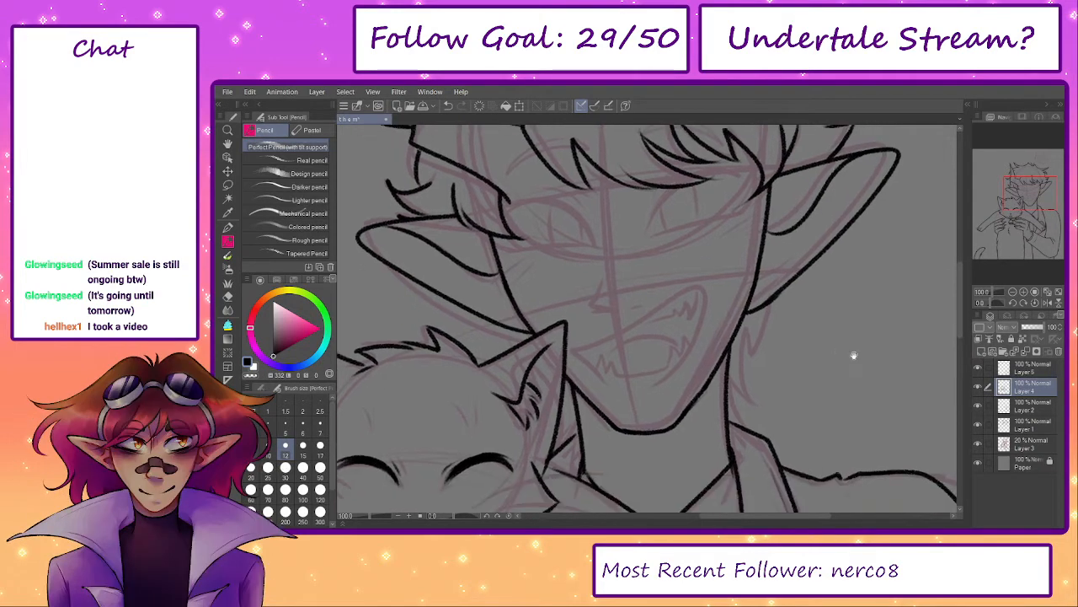
click(977, 390)
click(977, 390)
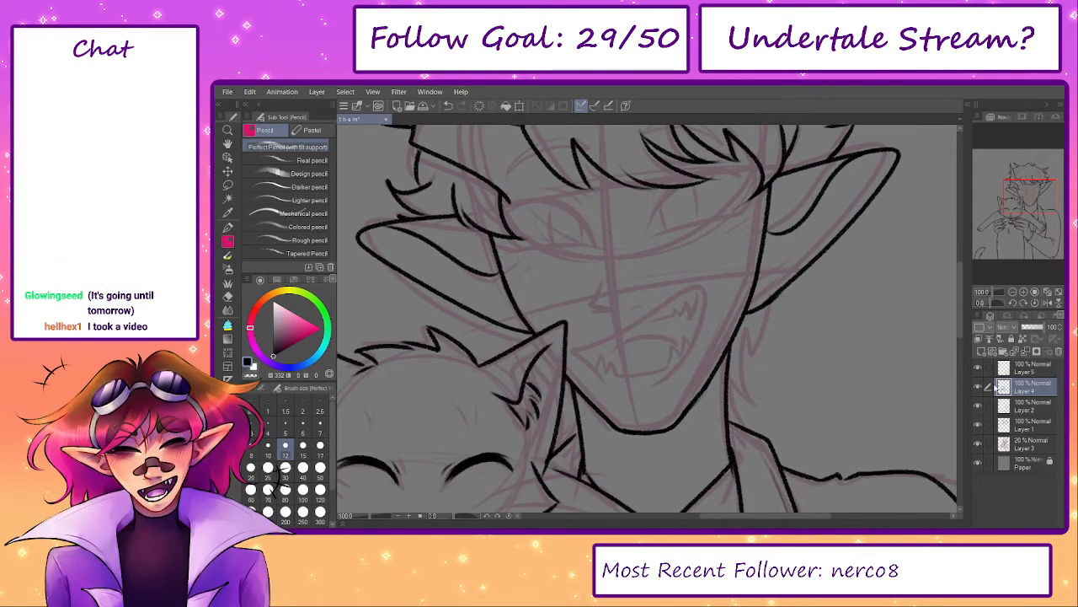
click(978, 388)
click(978, 368)
click(979, 368)
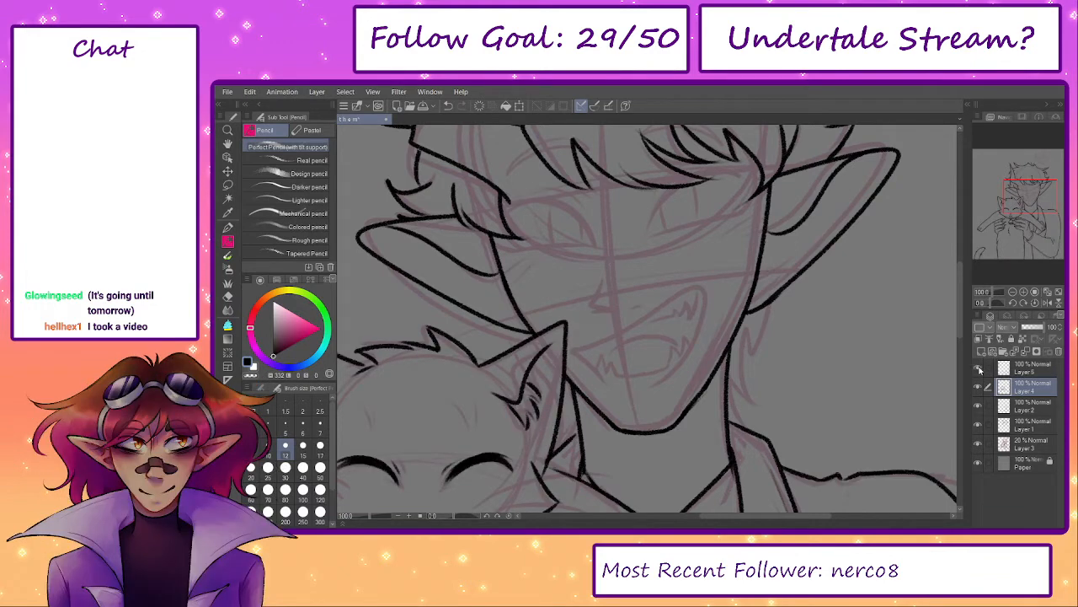
key(ctrl+0)
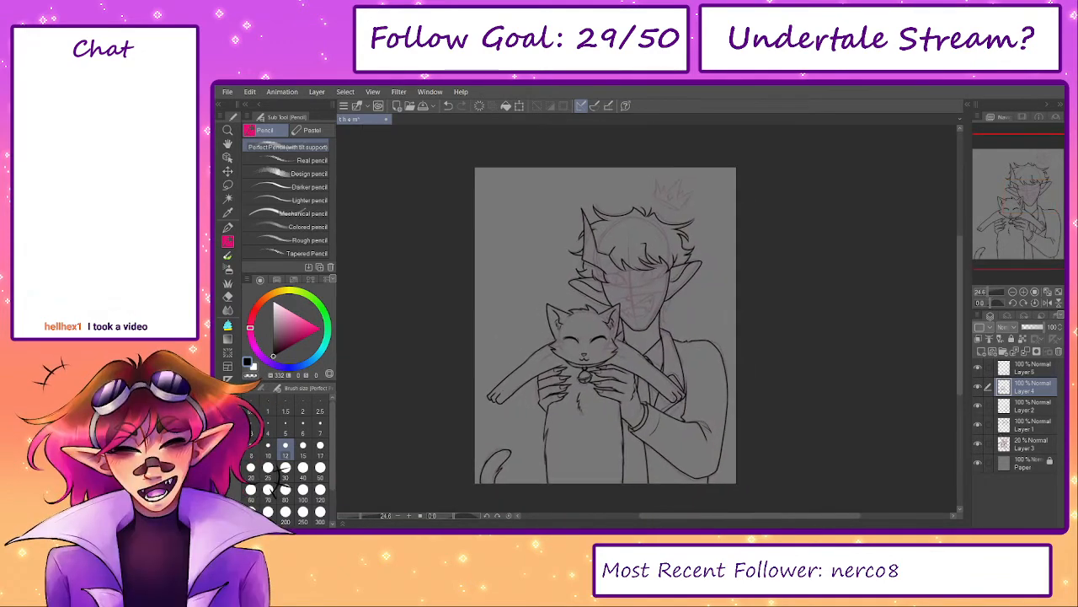
click(978, 444)
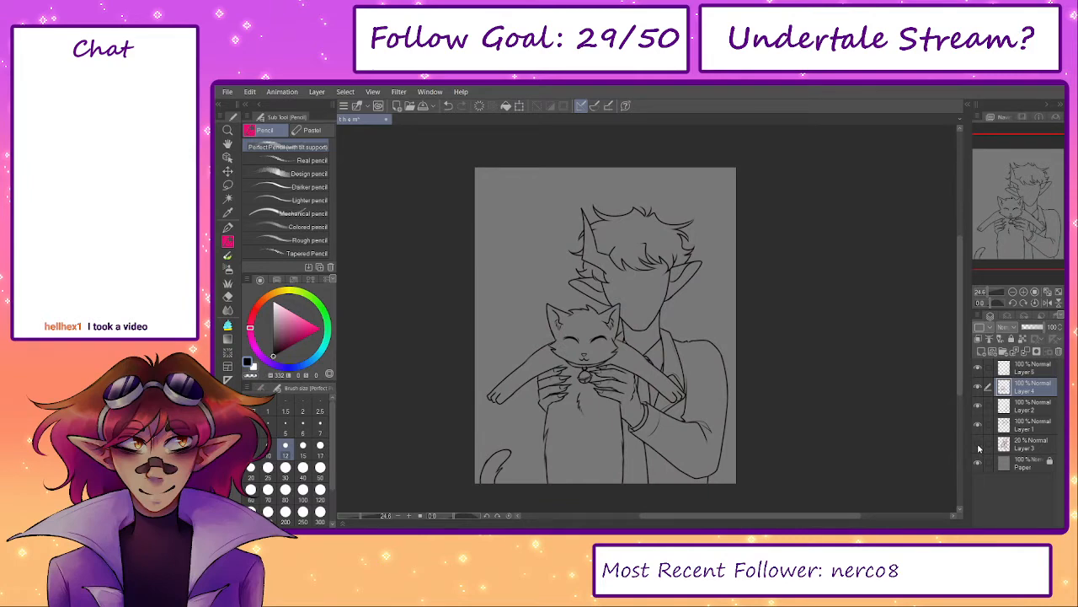
click(978, 444)
- Add a new layer directly above Layer 1 and hide the Layer 3 sketch
click(1017, 375)
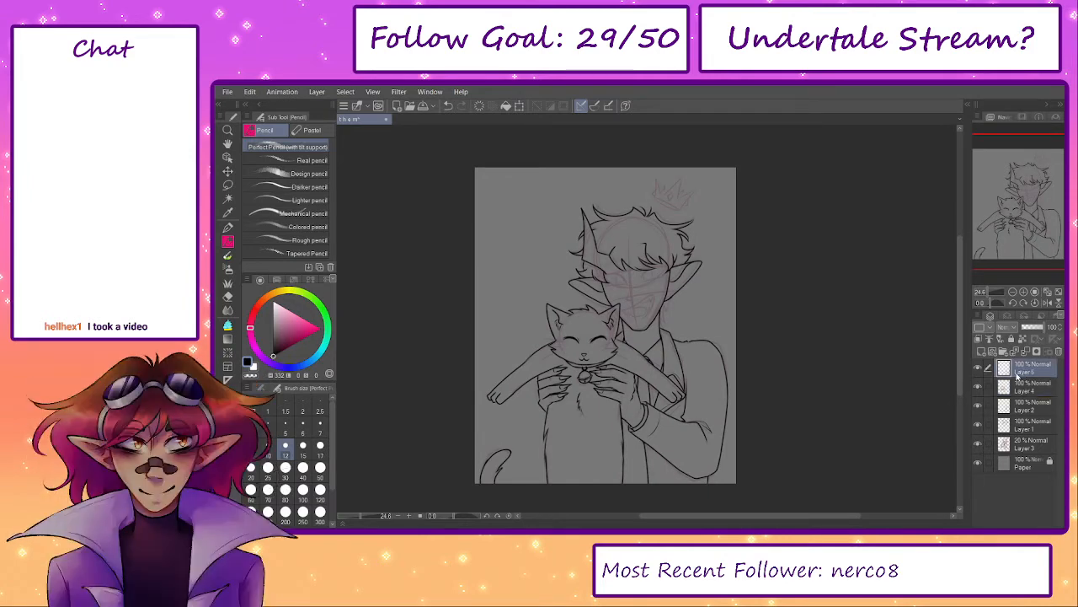
click(1023, 405)
click(1023, 425)
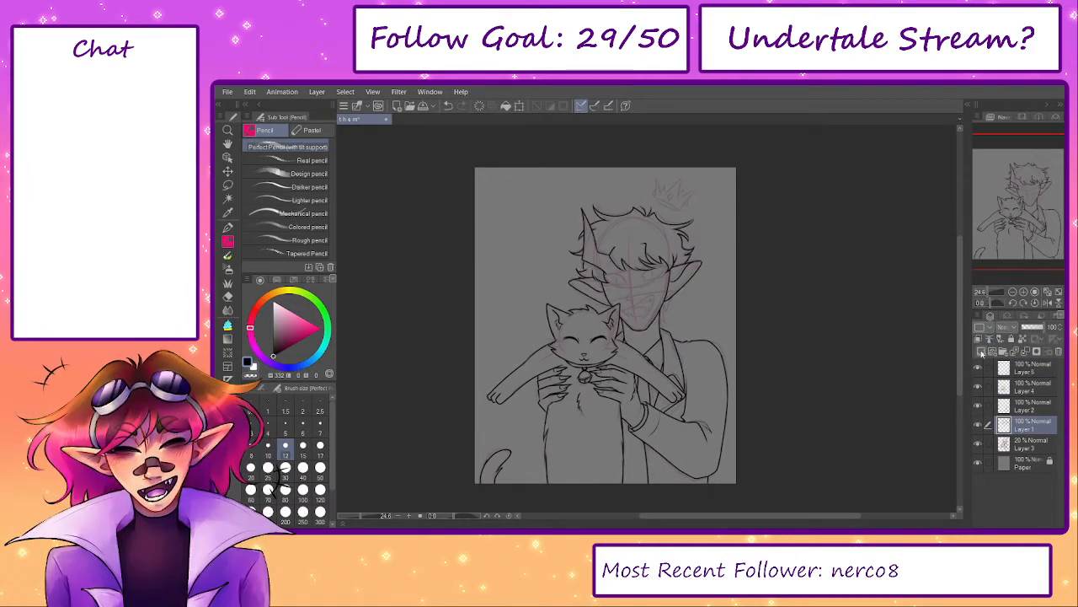
click(981, 351)
scroll(599, 327, up, 3)
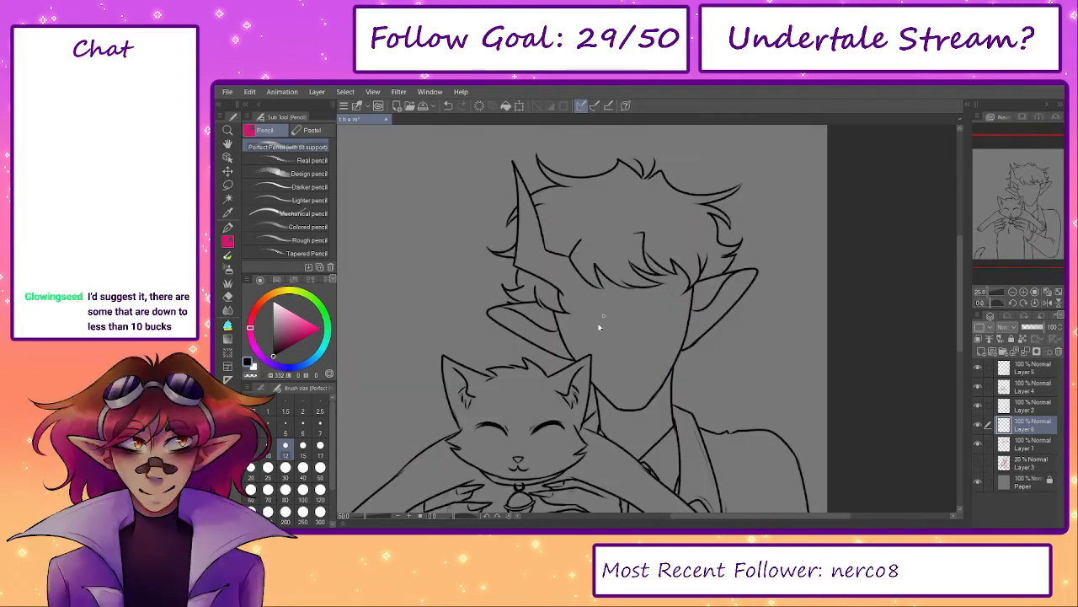
scroll(603, 321, up, 2)
drag(630, 168, 662, 511)
drag(509, 451, 456, 445)
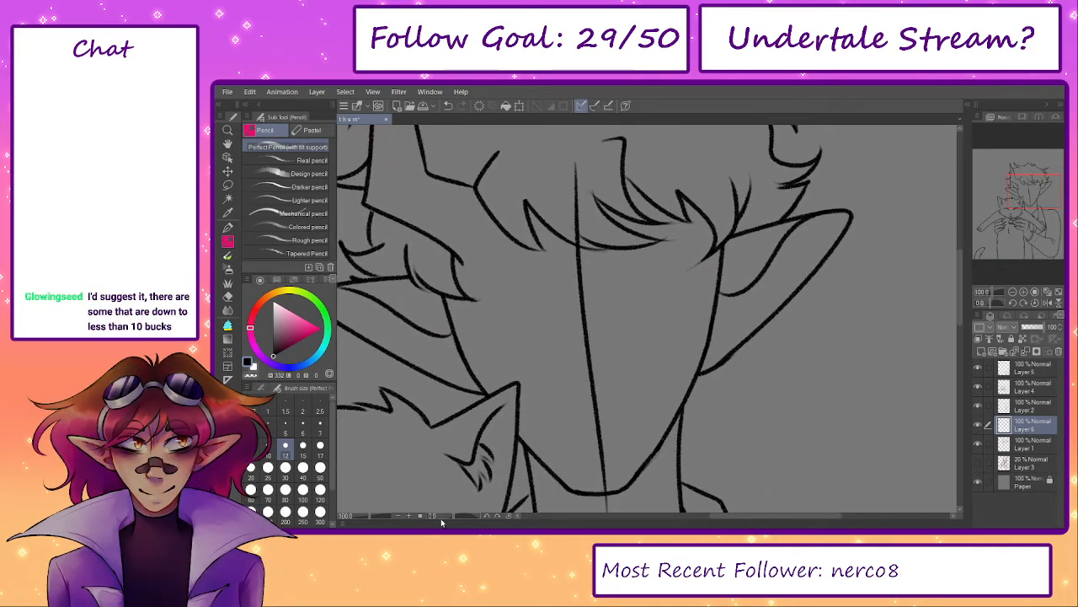
scroll(649, 390, down, 3)
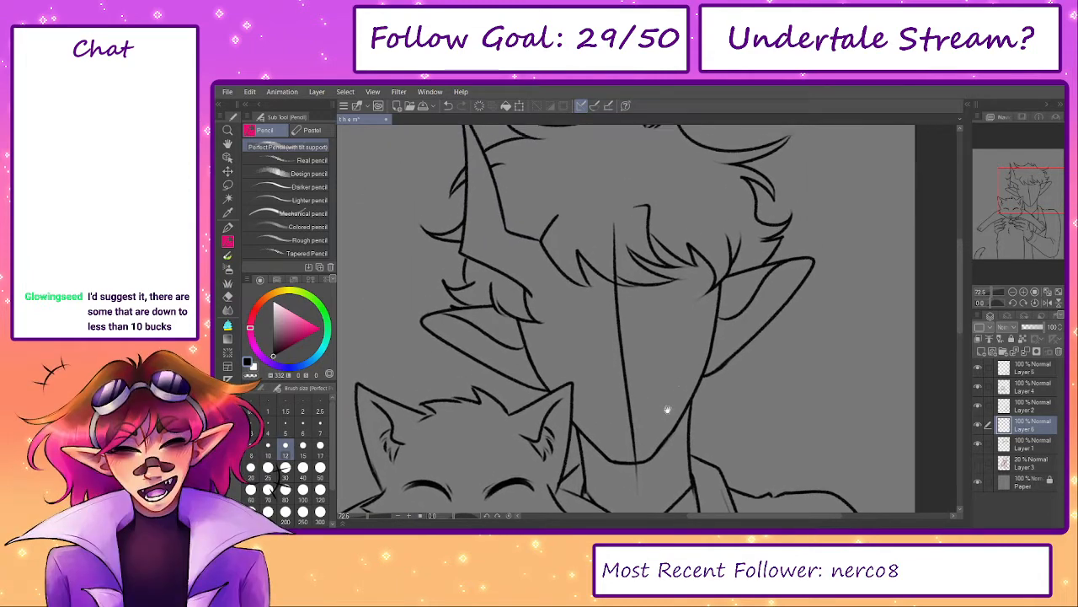
key(ctrl+z)
key(ctrl+y)
key(ctrl+z)
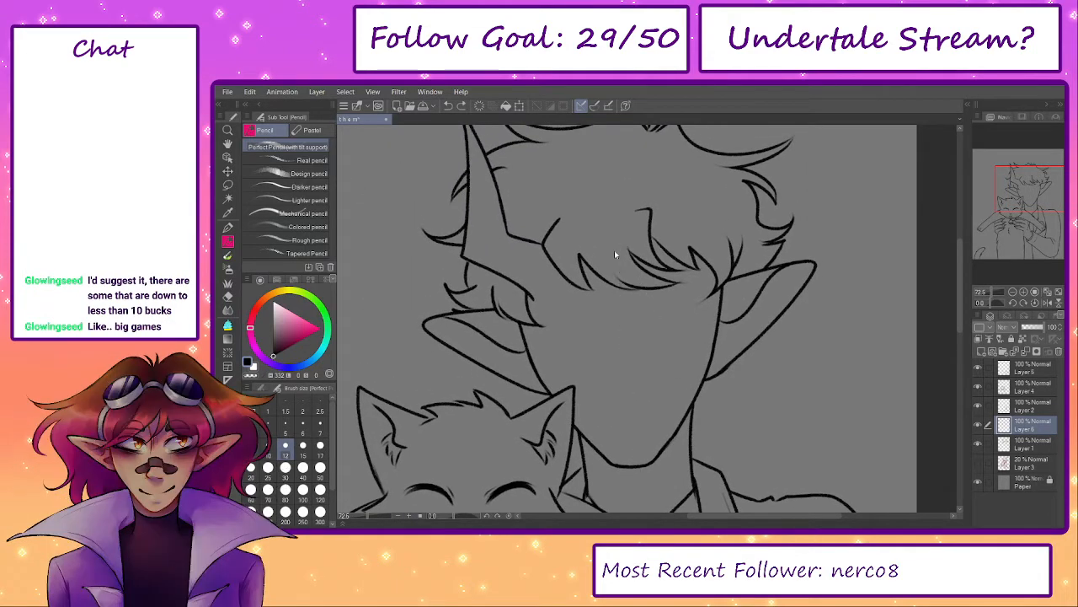
drag(609, 165, 628, 489)
key(ctrl+z)
- Draw a vertical centre guide and two slanted cross guides over the face, and lower that layer's opacity to 26%
drag(606, 166, 636, 497)
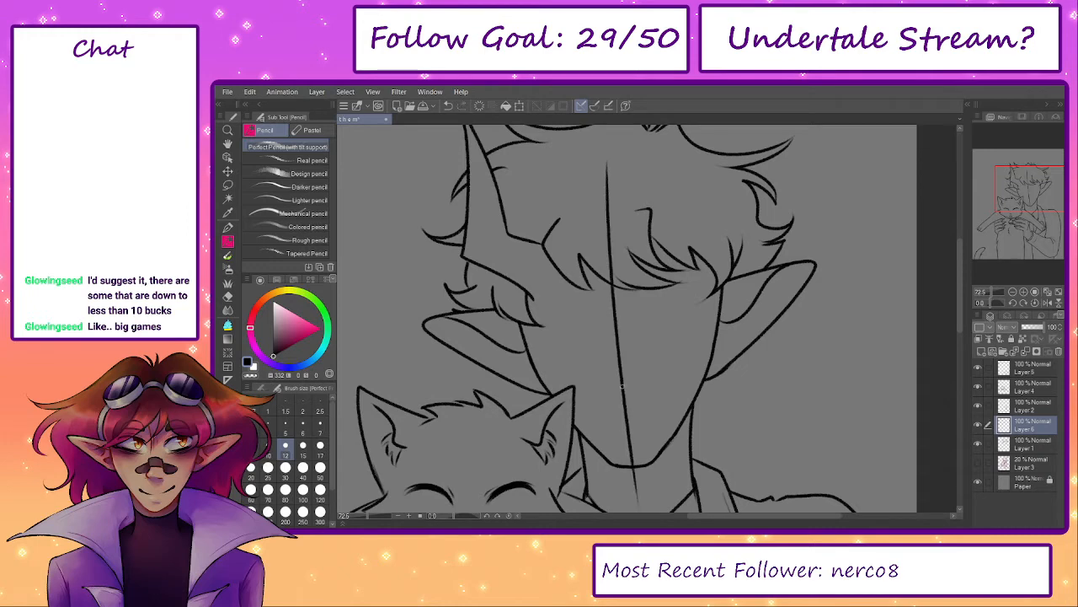
drag(505, 409, 731, 380)
drag(463, 309, 753, 287)
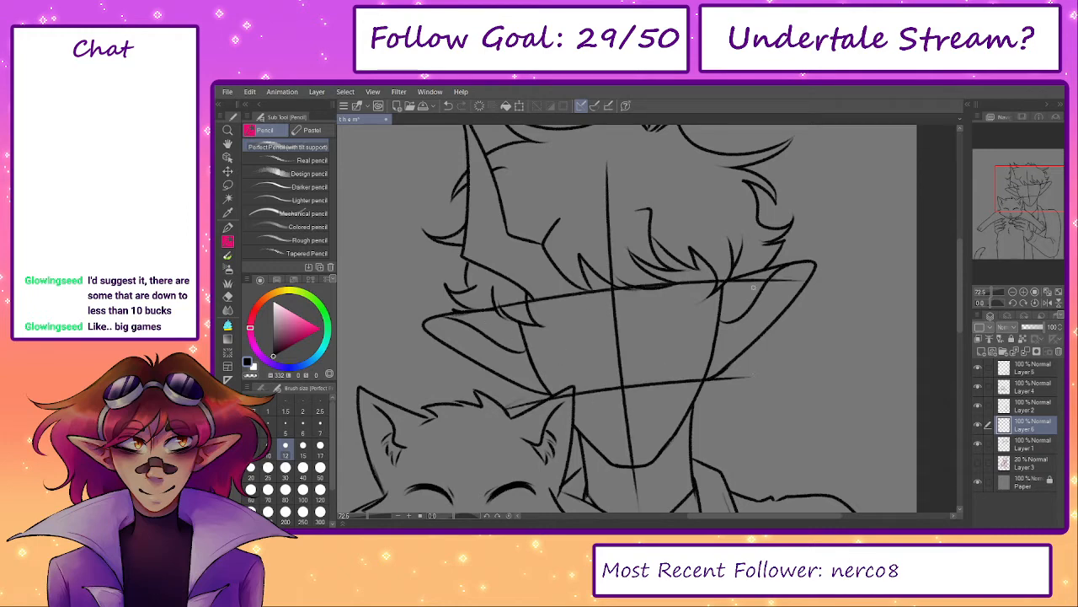
drag(646, 337, 645, 328)
key(ctrl+z)
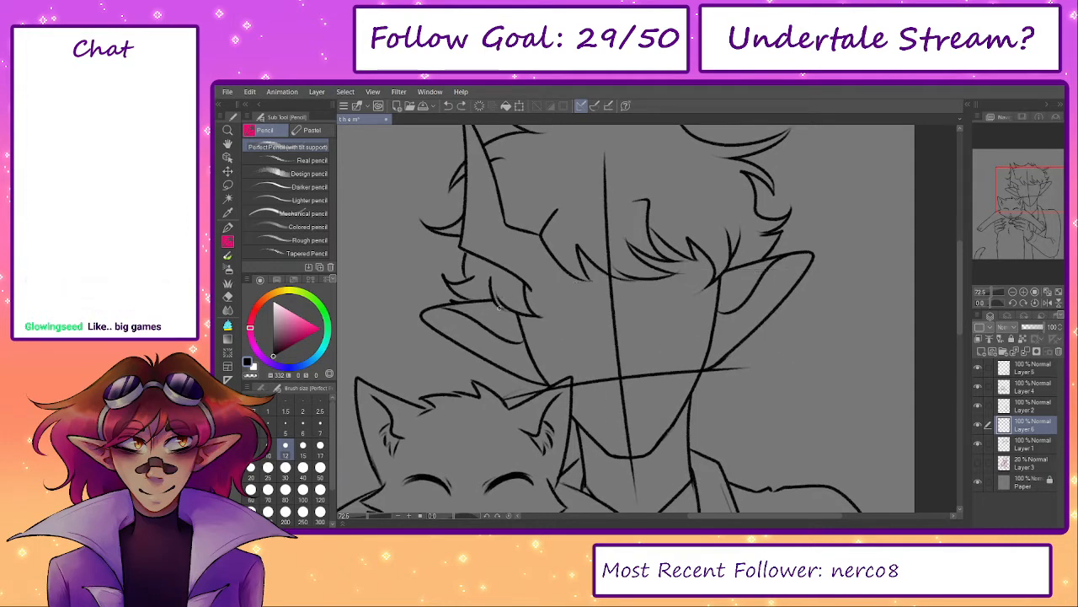
drag(472, 316, 788, 282)
click(1030, 327)
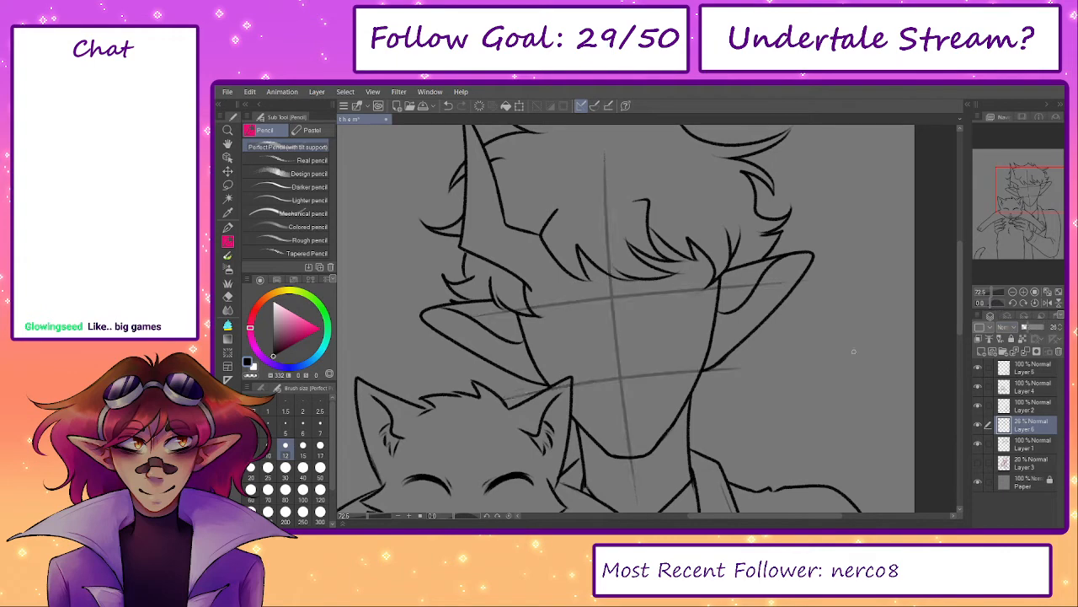
- Add a new layer above the face guide layer for the facial features
drag(674, 393, 662, 399)
scroll(660, 399, up, 1)
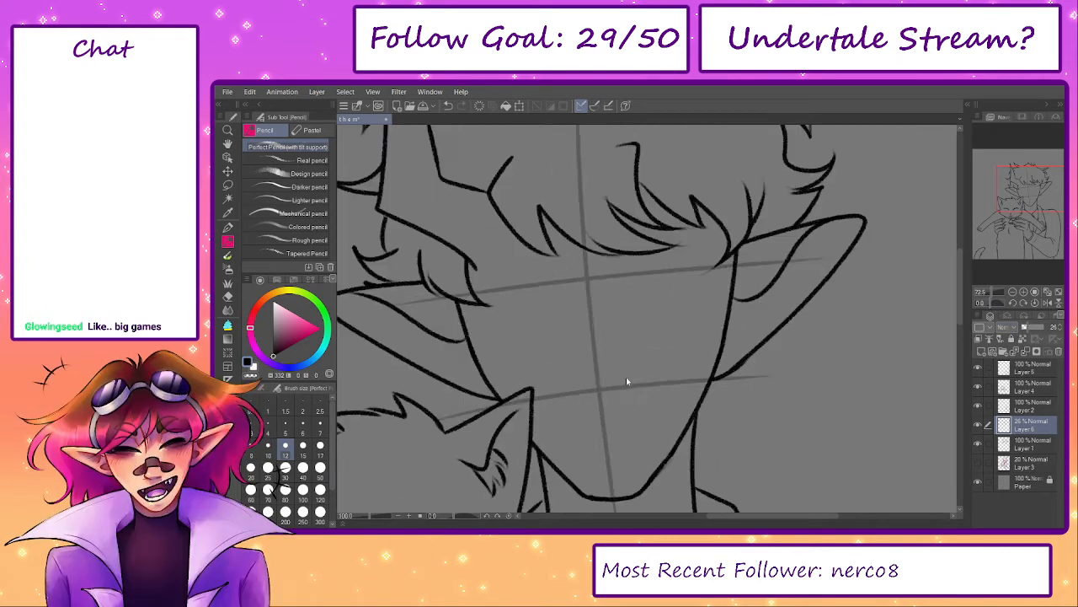
scroll(620, 349, up, 2)
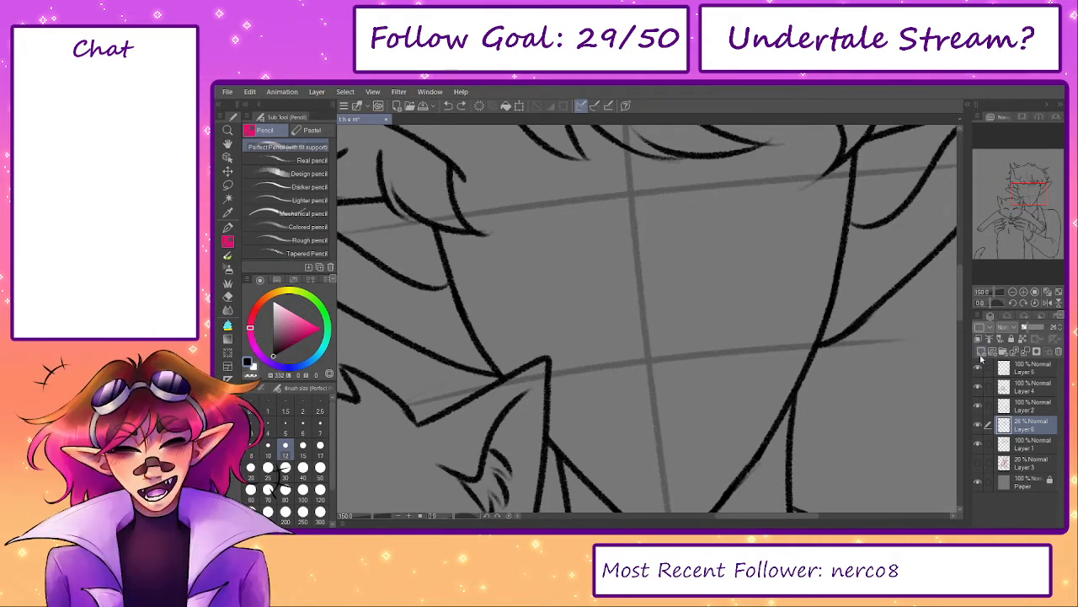
key(ctrl+shift+n)
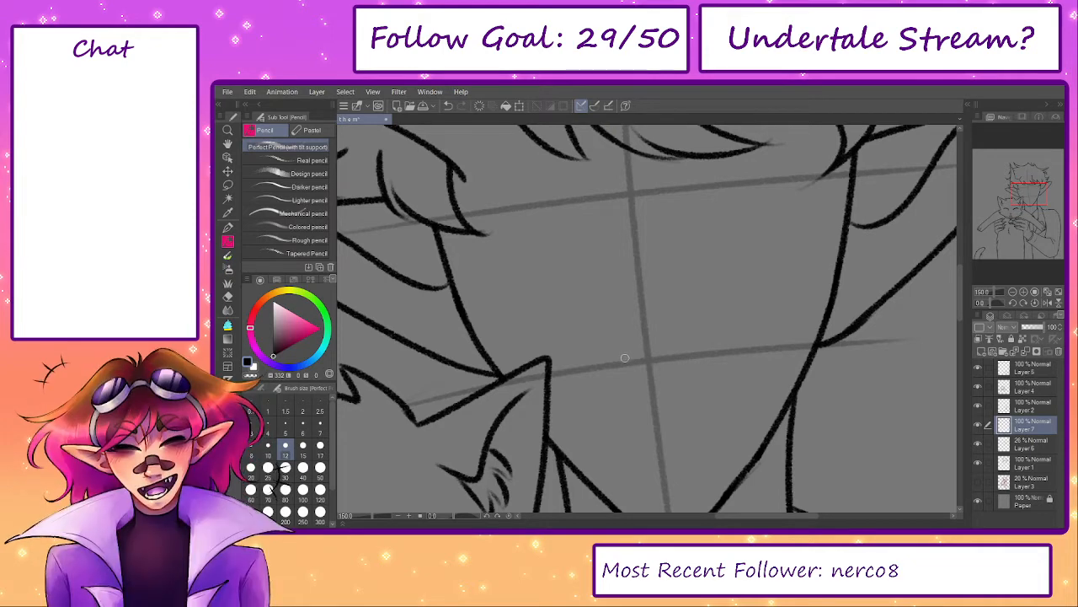
- Draw a small nose and nostril at the lower guide crossing, lasso and reposition them, and clear the selection
mouse_move(625, 347)
mouse_down()
mouse_move(620, 376)
mouse_move(686, 373)
mouse_up()
mouse_move(653, 335)
mouse_down()
mouse_move(650, 388)
mouse_move(623, 333)
mouse_up()
key(m)
click(673, 449)
drag(716, 374, 715, 384)
drag(640, 387, 653, 384)
click(623, 451)
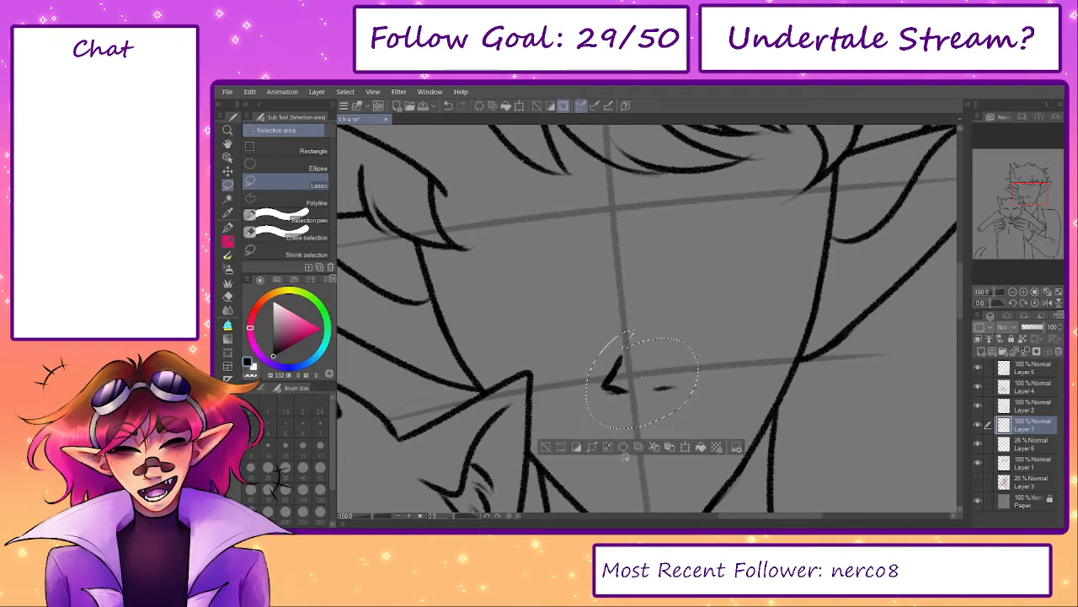
click(544, 449)
drag(619, 451, 598, 386)
key(p)
mouse_move(627, 272)
mouse_down()
mouse_move(648, 414)
mouse_move(575, 183)
mouse_up()
key(ctrl+z)
mouse_move(594, 243)
mouse_down()
mouse_move(626, 384)
mouse_move(573, 219)
mouse_move(625, 408)
mouse_up()
key(ctrl+z)
key(ctrl+z)
key(ctrl+z)
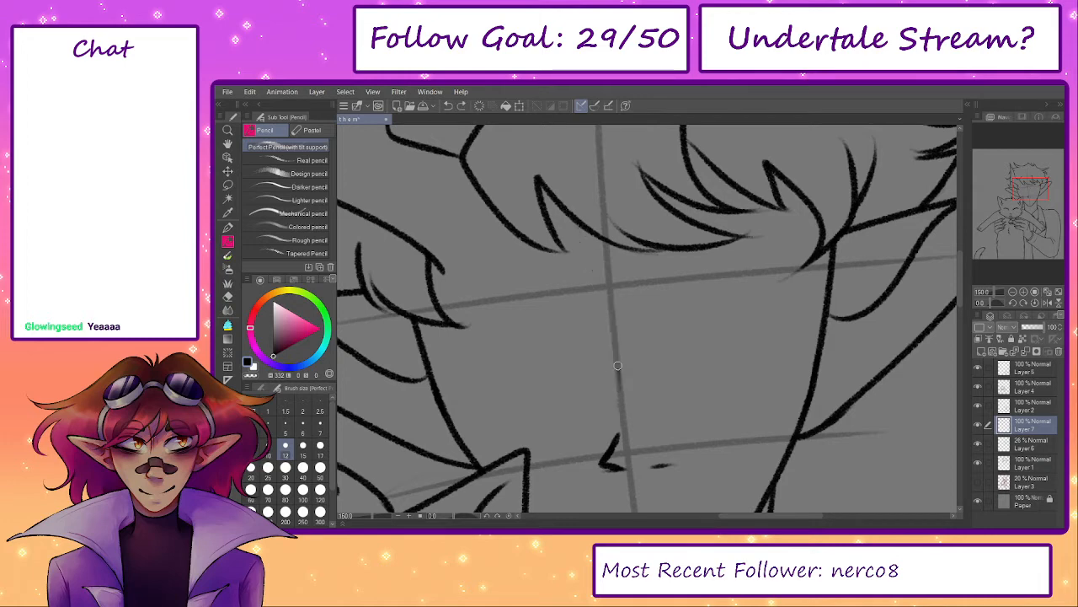
key(ctrl+z)
- Draw the nose bridge line down from the fringe with light hatching beside it, and erase its end above the hair
mouse_move(617, 365)
mouse_down()
mouse_move(574, 183)
mouse_move(617, 364)
mouse_up()
key(ctrl+z)
mouse_move(615, 321)
mouse_down()
mouse_move(609, 291)
mouse_move(618, 386)
mouse_up()
key(ctrl+z)
drag(613, 287, 619, 350)
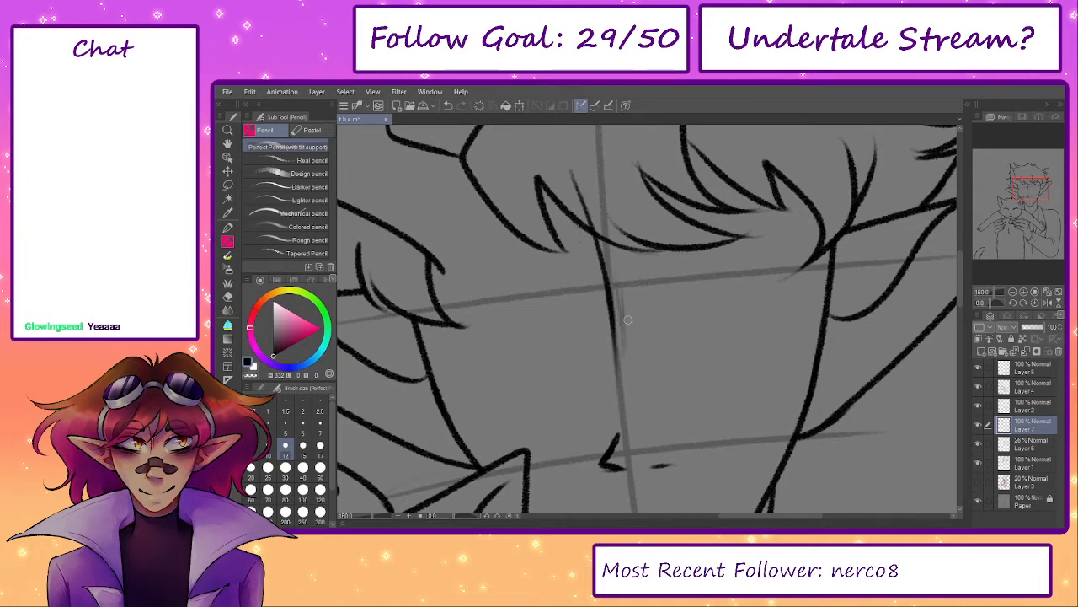
mouse_move(600, 214)
mouse_down()
mouse_move(620, 291)
mouse_move(606, 290)
mouse_move(597, 253)
mouse_up()
key(e)
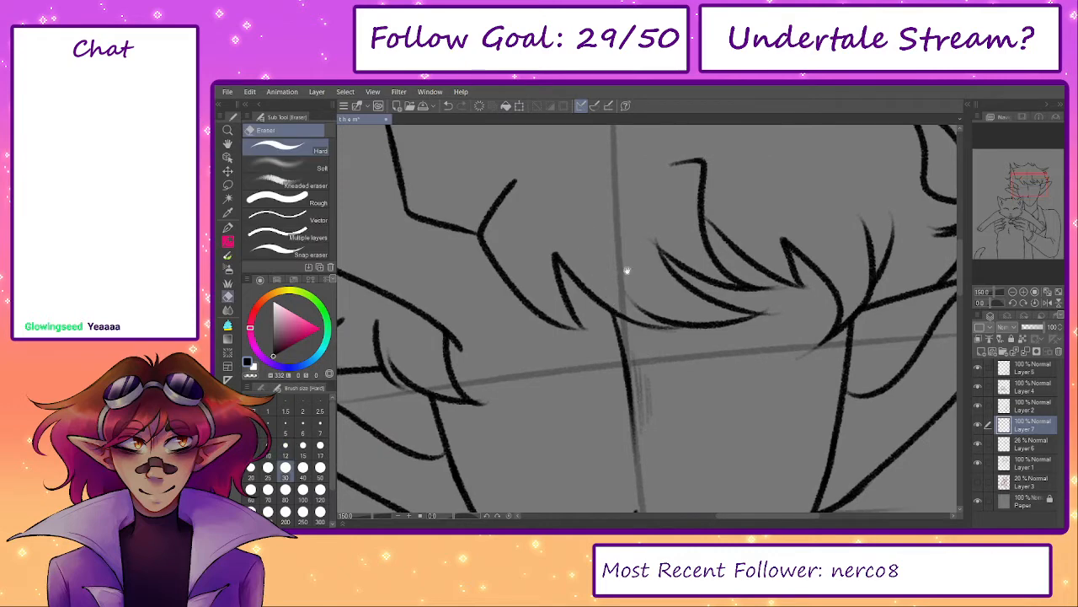
drag(660, 345, 628, 233)
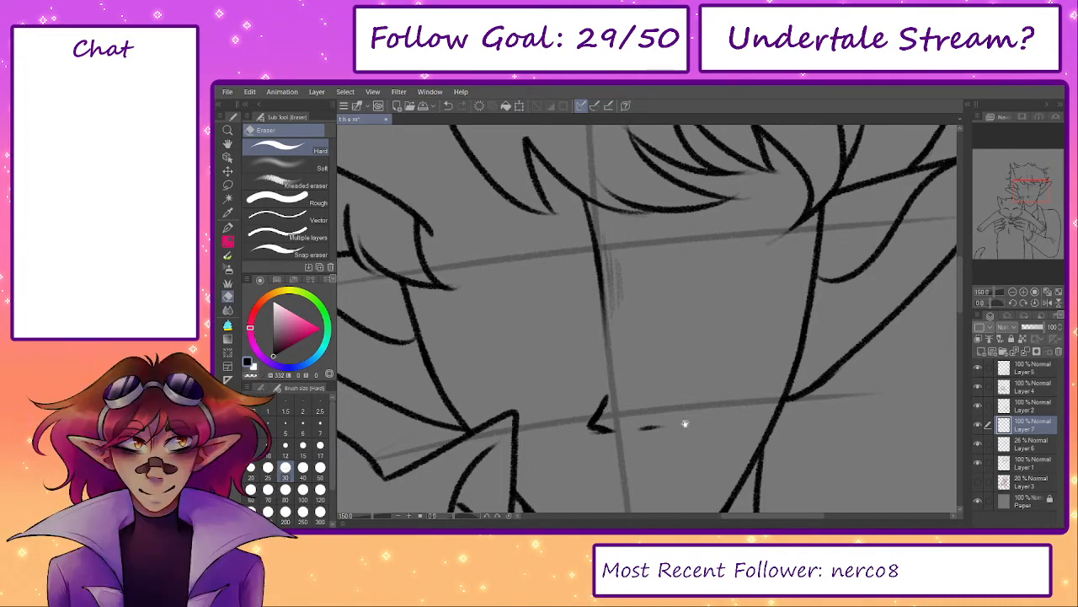
mouse_move(680, 432)
mouse_down()
mouse_move(636, 334)
mouse_move(640, 372)
mouse_up()
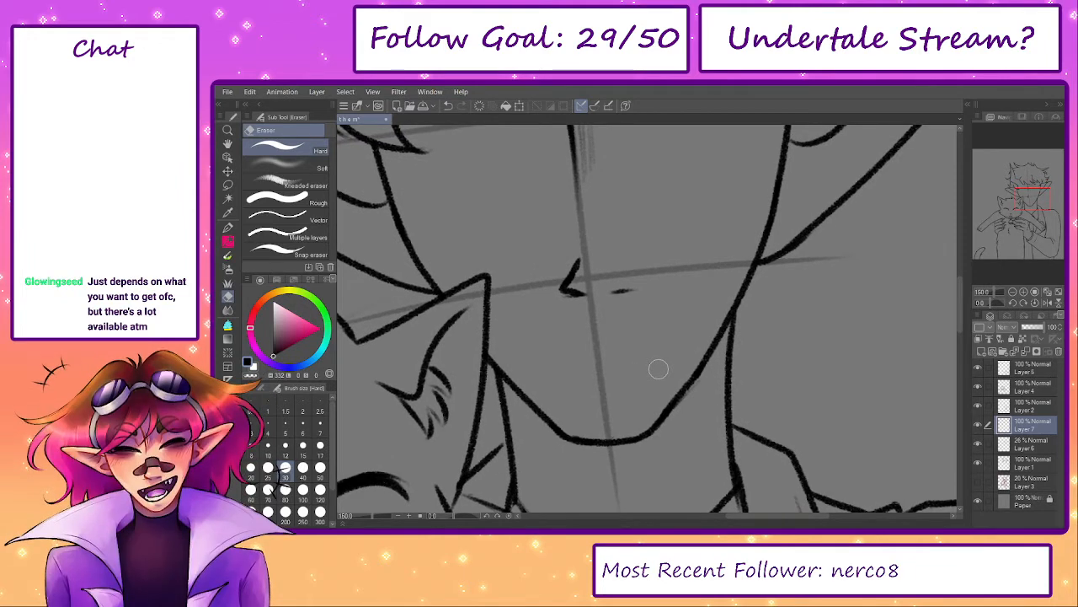
drag(615, 388, 640, 369)
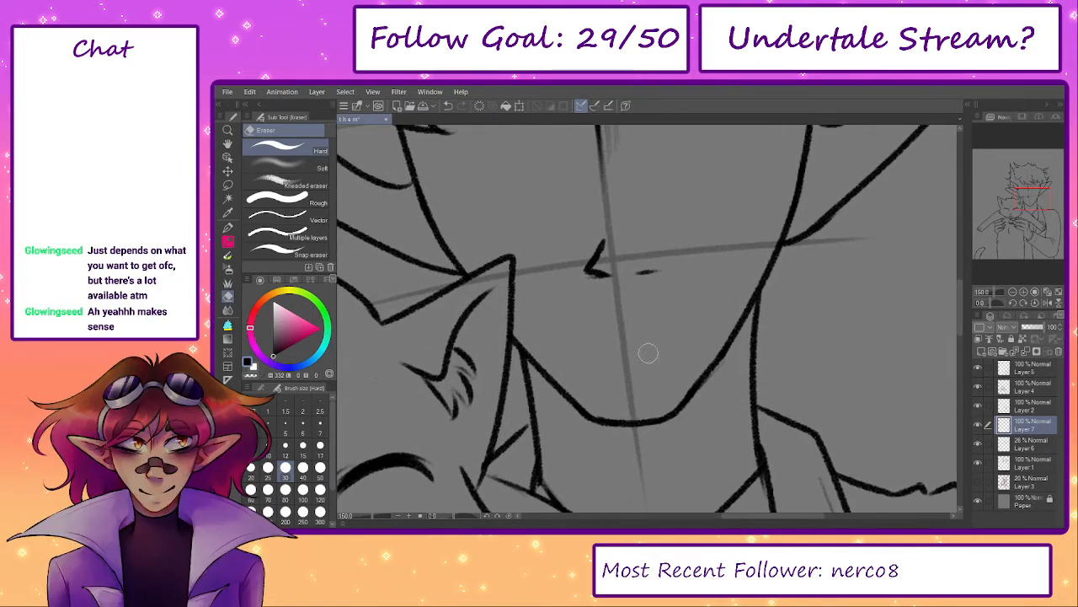
key(p)
mouse_move(540, 318)
mouse_down()
mouse_move(681, 295)
mouse_move(753, 261)
mouse_up()
key(ctrl+z)
mouse_move(607, 359)
mouse_down()
mouse_move(553, 317)
mouse_move(686, 343)
mouse_up()
key(ctrl+z)
mouse_move(616, 339)
mouse_down()
mouse_move(540, 322)
mouse_move(693, 316)
mouse_up()
key(ctrl+z)
mouse_move(592, 372)
mouse_down()
mouse_move(552, 346)
mouse_move(671, 302)
mouse_move(701, 327)
mouse_up()
key(ctrl+z)
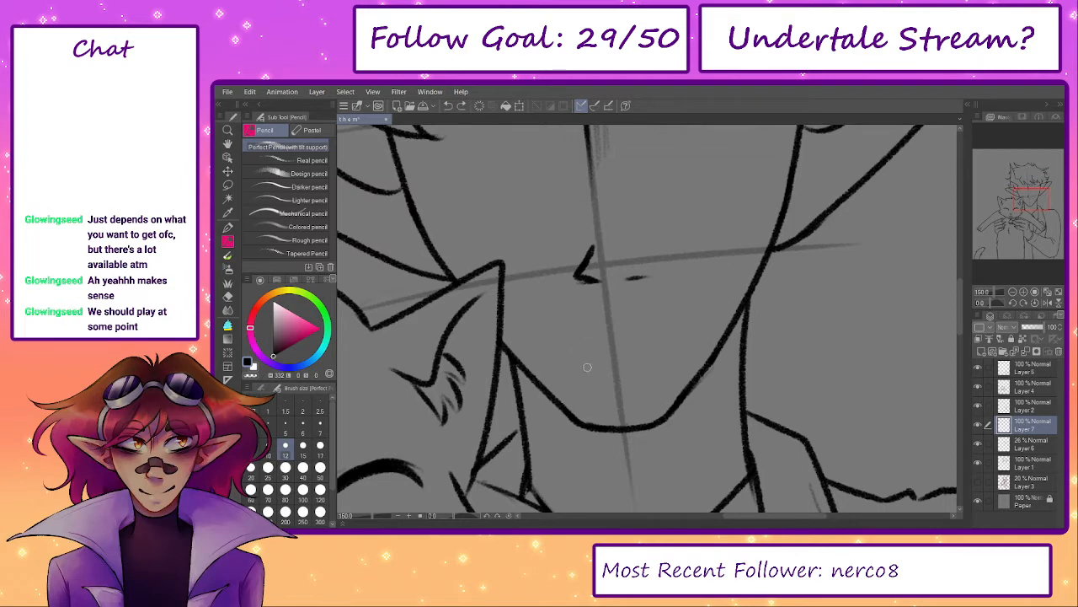
mouse_move(588, 369)
mouse_down()
mouse_move(709, 290)
mouse_move(677, 347)
mouse_move(644, 372)
mouse_move(632, 445)
mouse_up()
key(ctrl+z)
key(ctrl+z)
- Show the Layer 3 sketch and clear everything drawn on Layer 7
click(979, 482)
click(978, 424)
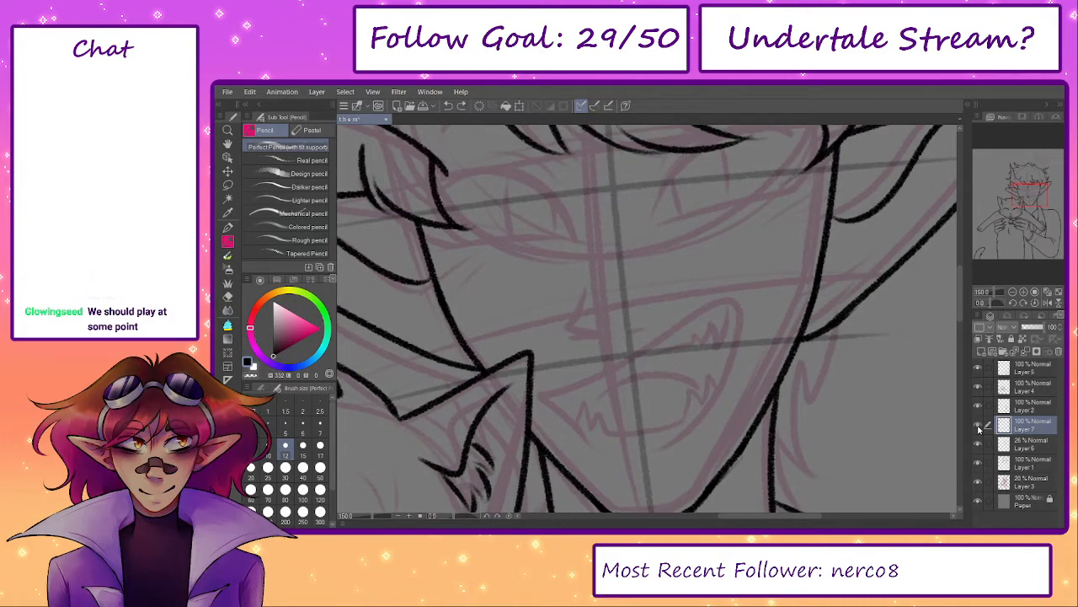
click(978, 425)
click(479, 106)
drag(623, 374, 606, 316)
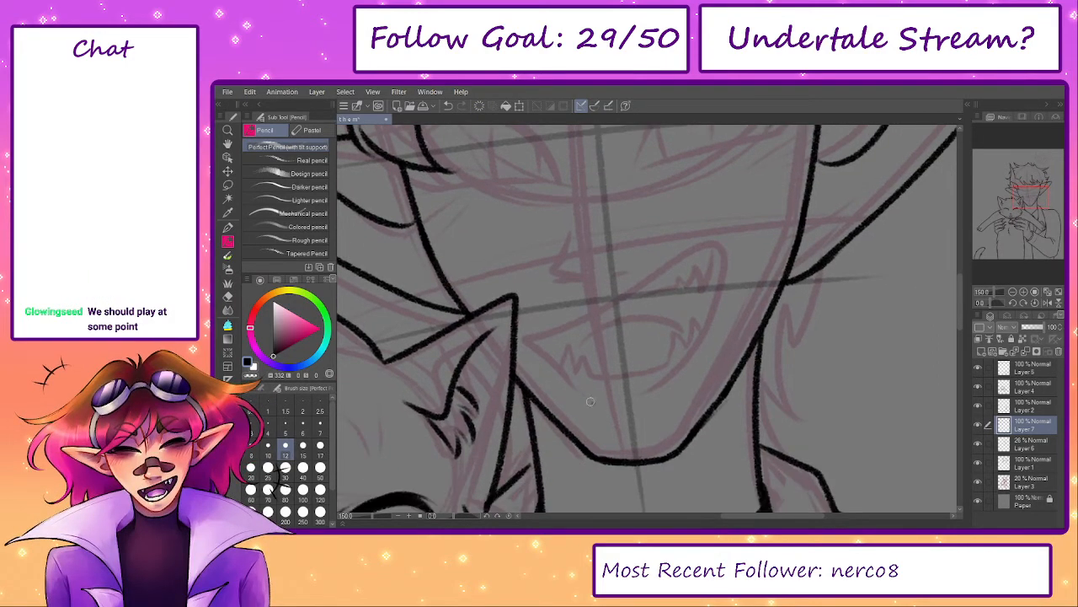
mouse_move(587, 399)
mouse_down()
mouse_move(749, 320)
mouse_move(735, 337)
mouse_move(726, 286)
mouse_move(714, 350)
mouse_move(532, 353)
mouse_move(708, 362)
mouse_up()
key(ctrl+z)
key(ctrl+z)
key(ctrl+z)
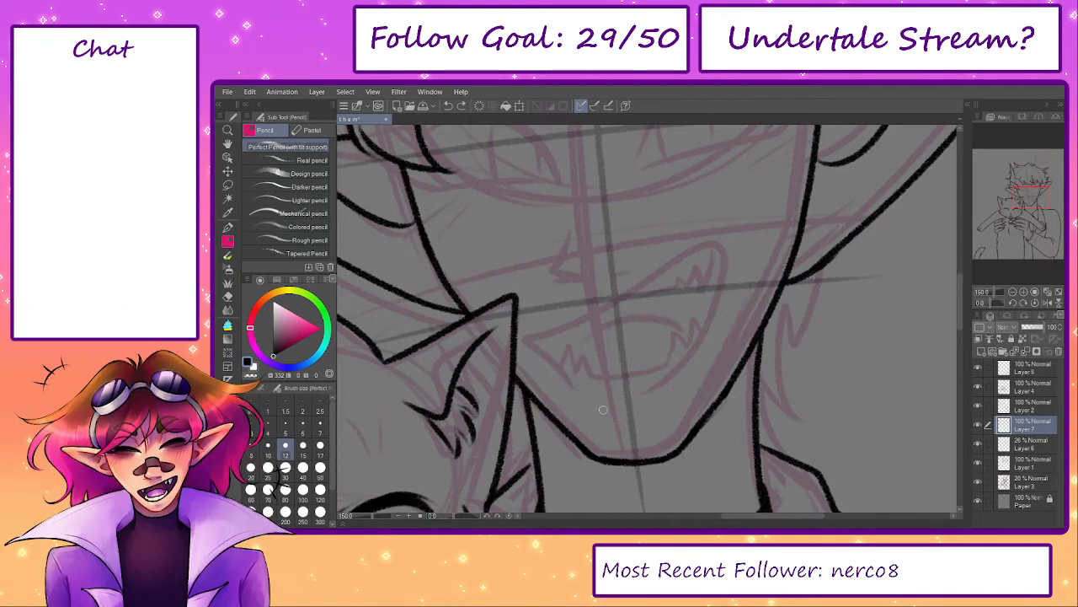
mouse_move(593, 409)
mouse_down()
mouse_move(736, 300)
mouse_move(694, 370)
mouse_up()
key(ctrl+z)
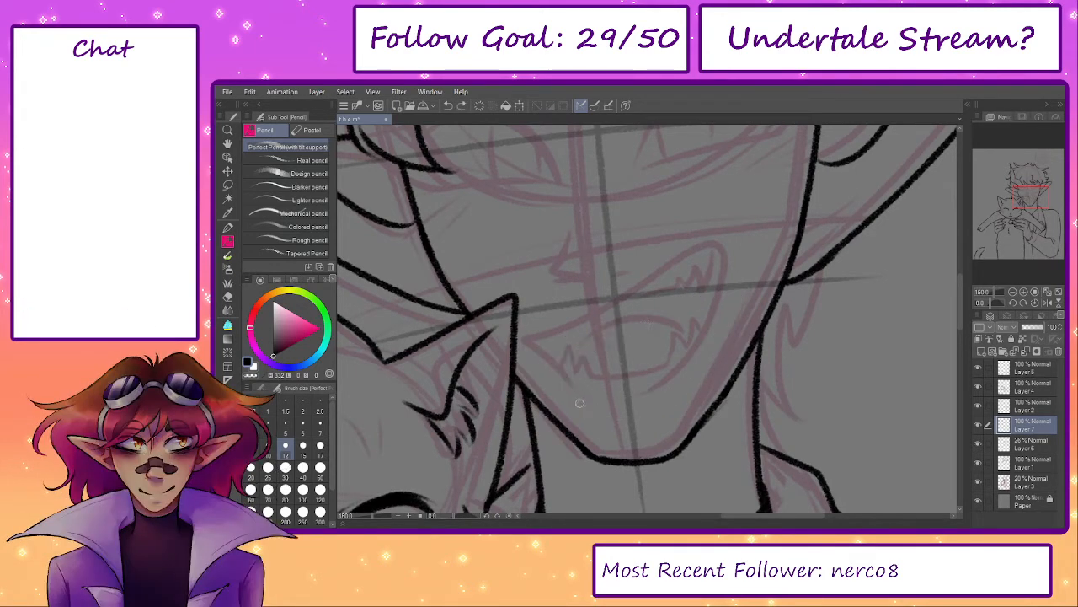
- Draw the open grin's slanted upper edge and both side curves on Layer 7, slightly below the sketched mouth
mouse_move(583, 404)
mouse_down()
mouse_move(663, 335)
mouse_move(735, 312)
mouse_move(549, 359)
mouse_move(736, 284)
mouse_up()
key(ctrl+z)
key(ctrl+z)
mouse_move(569, 386)
mouse_down()
mouse_move(722, 303)
mouse_move(665, 392)
mouse_up()
key(ctrl+z)
mouse_move(594, 406)
mouse_down()
mouse_move(605, 339)
mouse_move(727, 300)
mouse_move(675, 381)
mouse_up()
key(ctrl+z)
drag(731, 290, 684, 393)
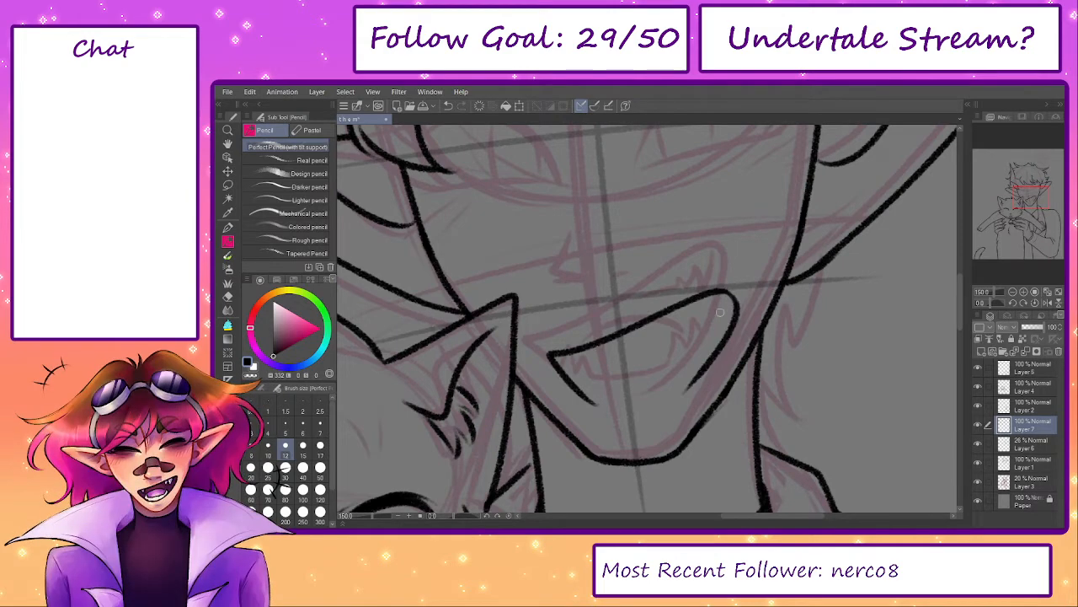
- Redraw the right edge of the character's open mouth down towards the chin and nudge the mouth slightly left with a transform
key(ctrl+z)
drag(717, 291, 684, 393)
key(ctrl+z)
mouse_move(731, 290)
mouse_down()
mouse_move(696, 381)
mouse_move(648, 406)
mouse_up()
key(ctrl+z)
key(ctrl+z)
mouse_move(697, 374)
mouse_down()
mouse_move(607, 396)
mouse_move(578, 390)
mouse_move(614, 398)
mouse_move(590, 401)
mouse_move(701, 366)
mouse_move(657, 398)
mouse_up()
key(ctrl+z)
key(ctrl+z)
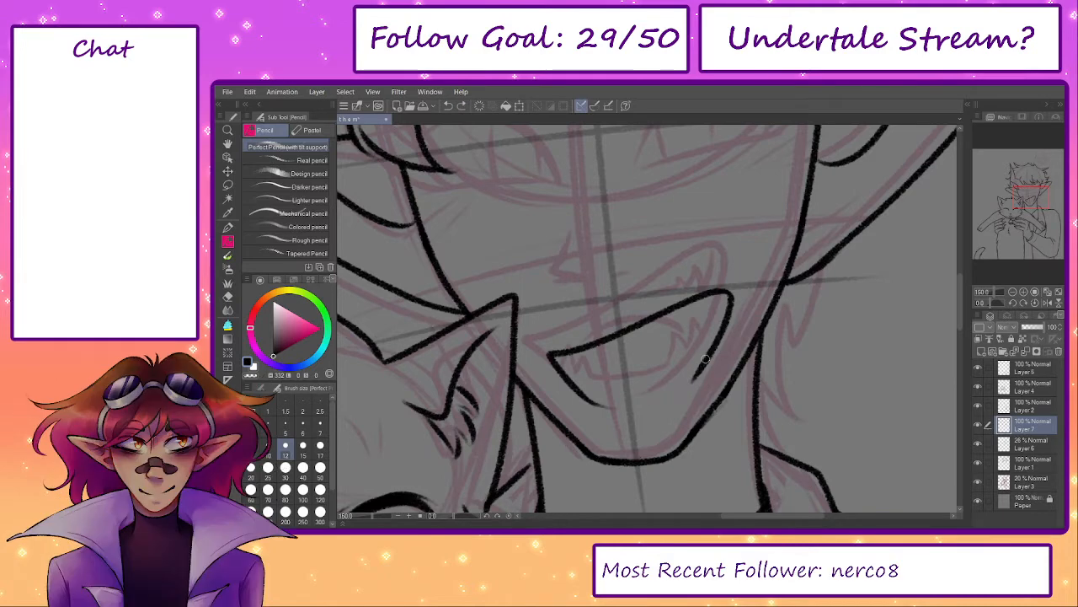
drag(701, 370, 662, 398)
key(ctrl+t)
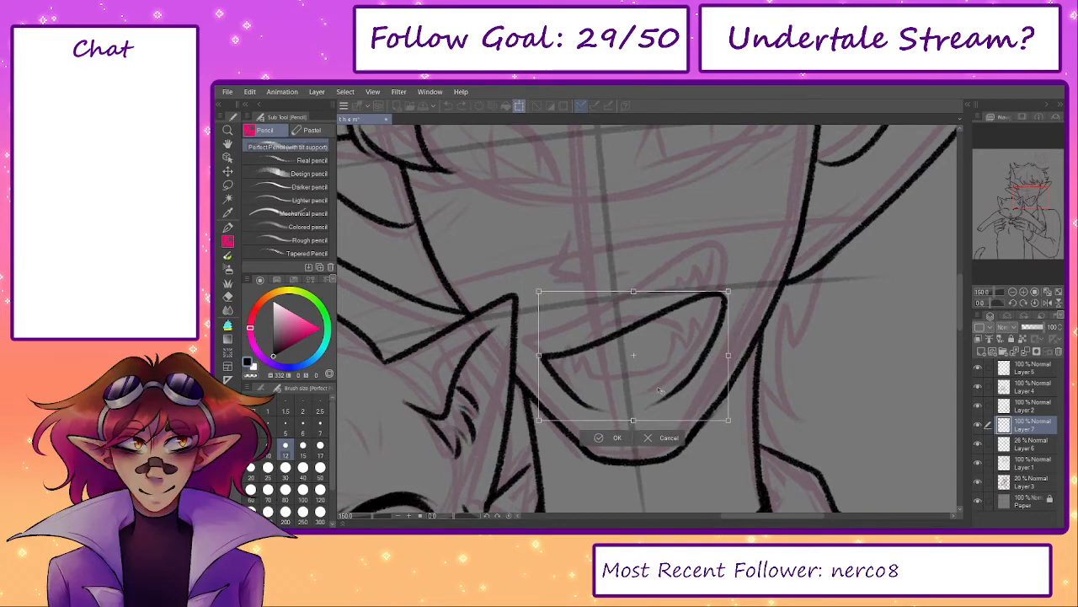
click(598, 439)
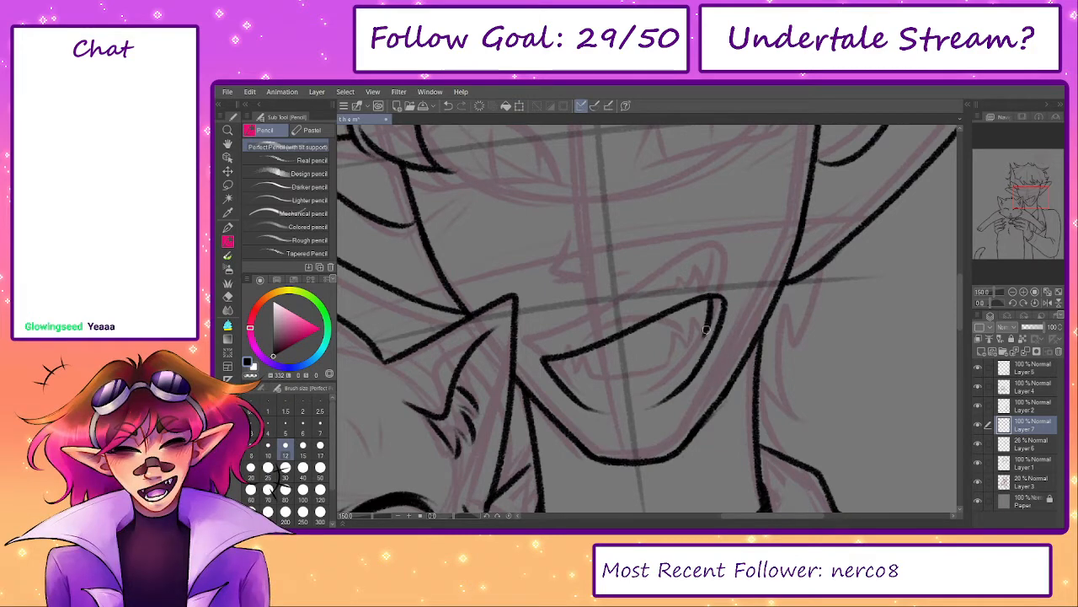
- Ink the upper teeth line and small pointed fangs inside the right side of the open mouth
key(ctrl+z)
mouse_move(712, 298)
mouse_down()
mouse_move(692, 332)
mouse_move(679, 322)
mouse_move(690, 335)
mouse_move(684, 323)
mouse_move(604, 341)
mouse_move(682, 352)
mouse_up()
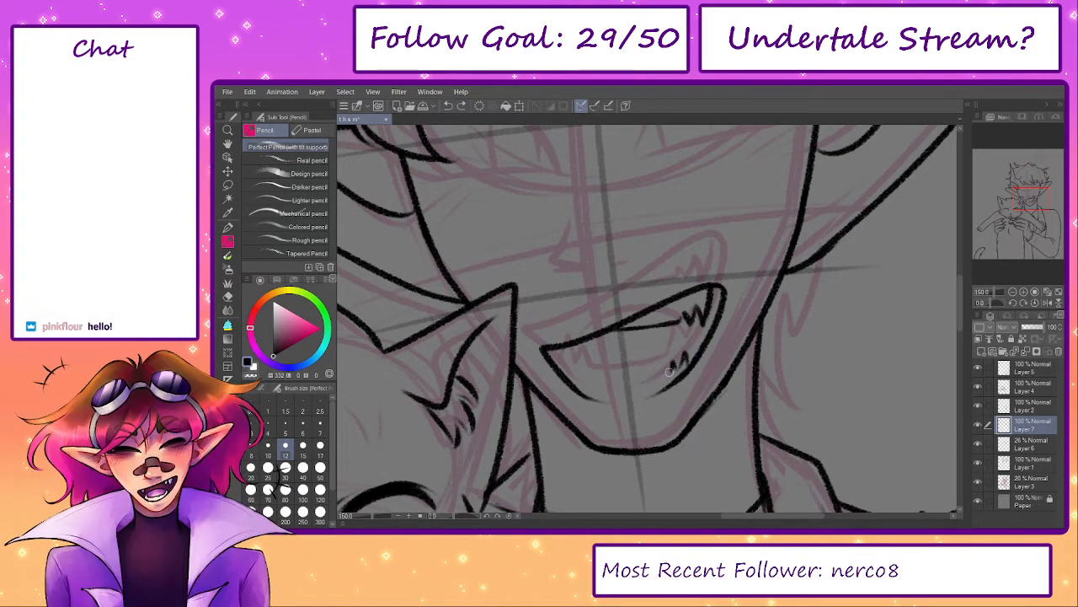
drag(671, 372, 598, 390)
key(ctrl+z)
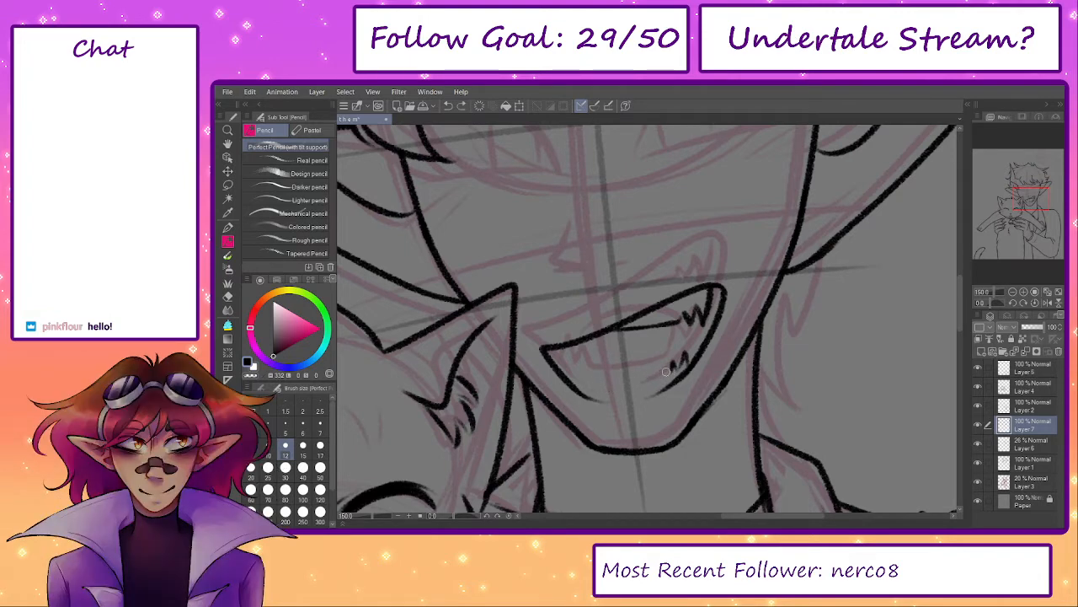
mouse_move(667, 372)
mouse_down()
mouse_move(579, 390)
mouse_move(666, 355)
mouse_up()
key(ctrl+z)
key(ctrl+z)
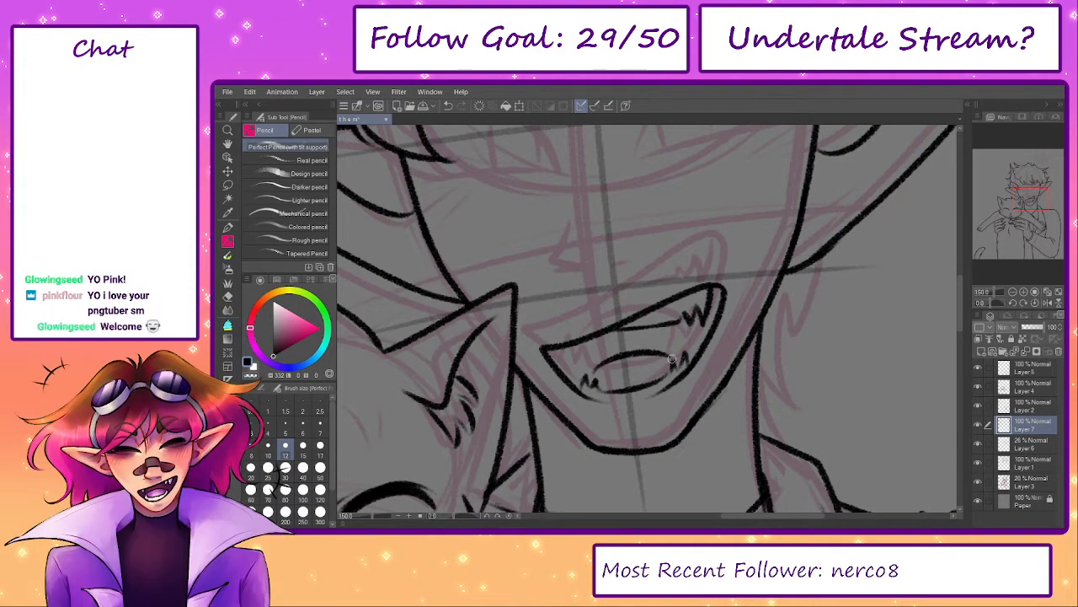
- Refine the oval tongue outline between the lower fangs inside the open mouth
key(ctrl+z)
mouse_move(593, 377)
mouse_down()
mouse_move(675, 358)
mouse_move(630, 358)
mouse_move(600, 372)
mouse_move(675, 361)
mouse_up()
key(ctrl+z)
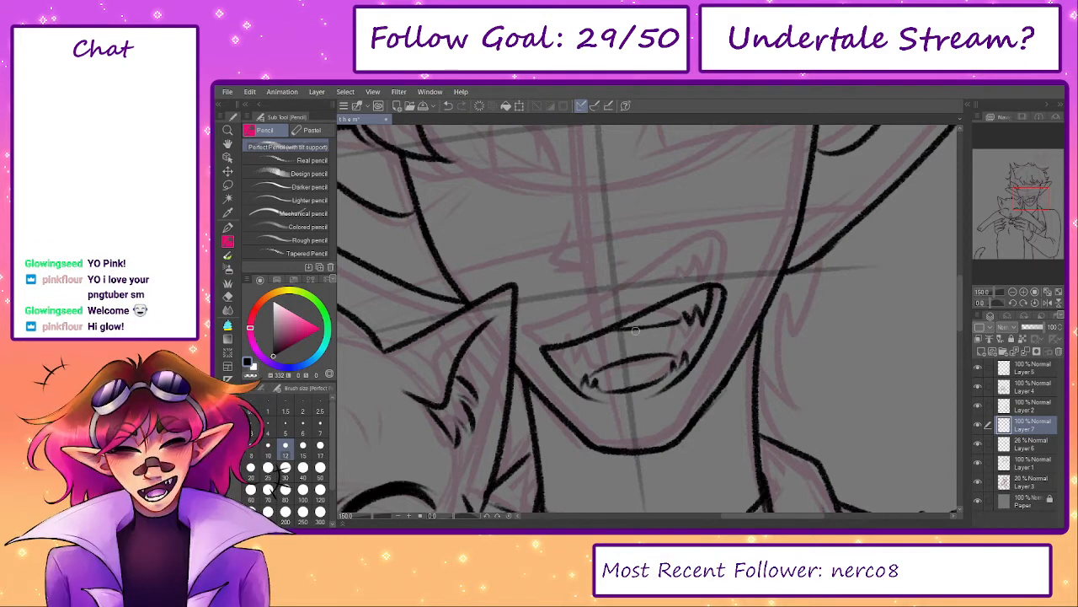
drag(593, 354, 583, 381)
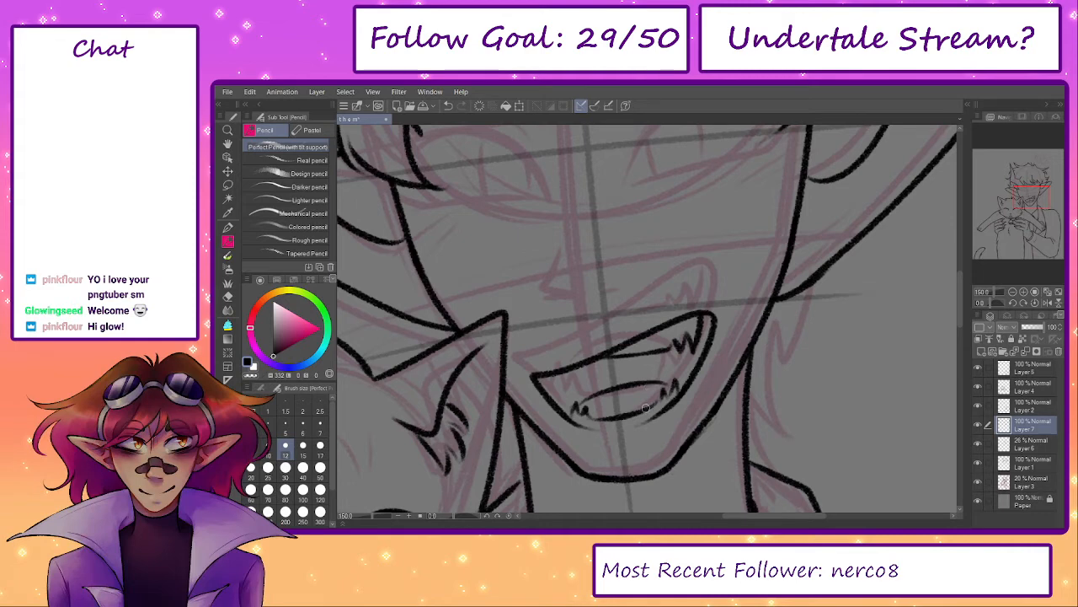
mouse_move(629, 402)
mouse_down()
mouse_move(642, 342)
mouse_move(638, 376)
mouse_up()
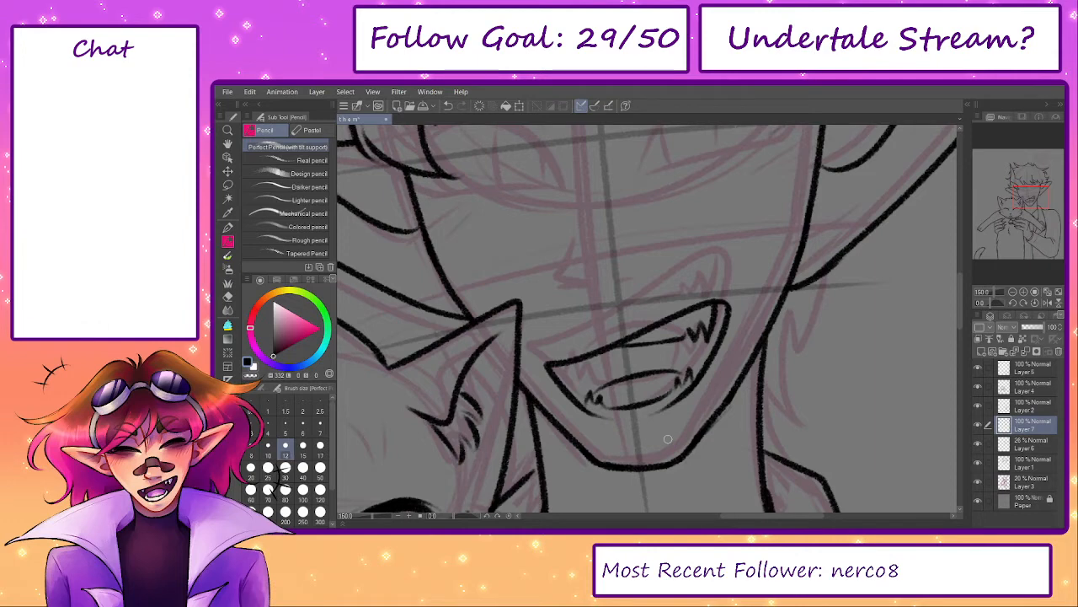
mouse_move(613, 377)
mouse_down()
mouse_move(622, 345)
mouse_move(569, 383)
mouse_up()
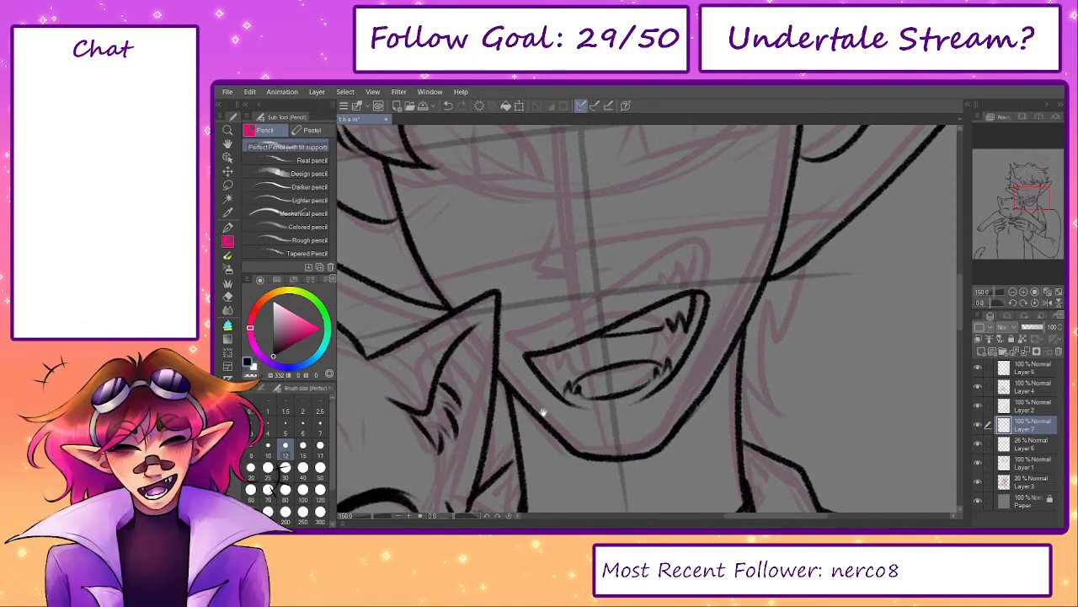
drag(635, 398, 649, 446)
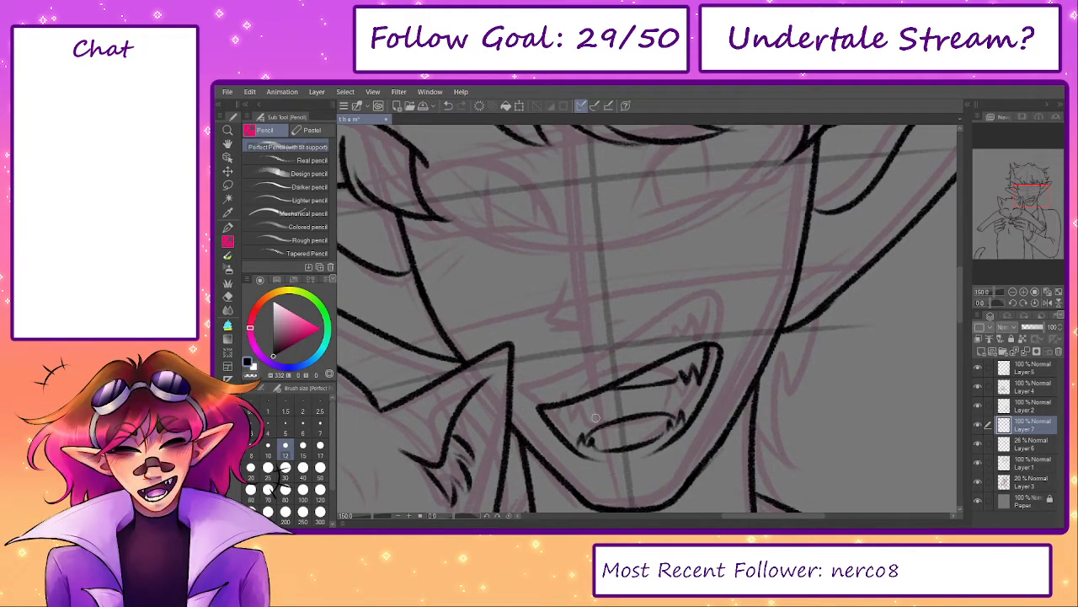
- Create a new layer above the mouth lines and ink the small angular nose with its nostril mark
click(978, 428)
click(978, 428)
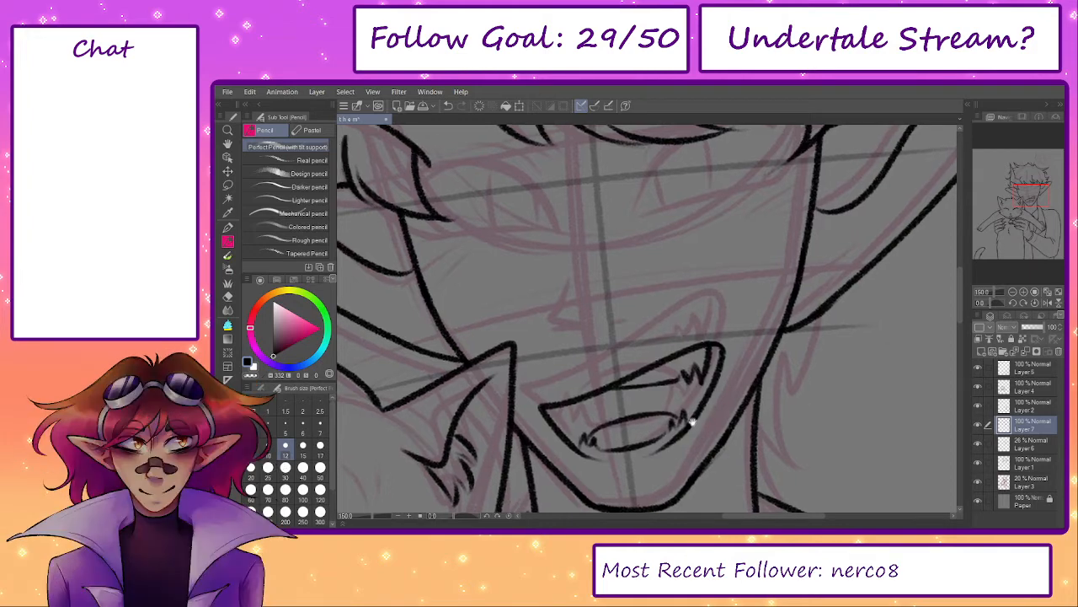
drag(695, 422, 694, 411)
click(982, 352)
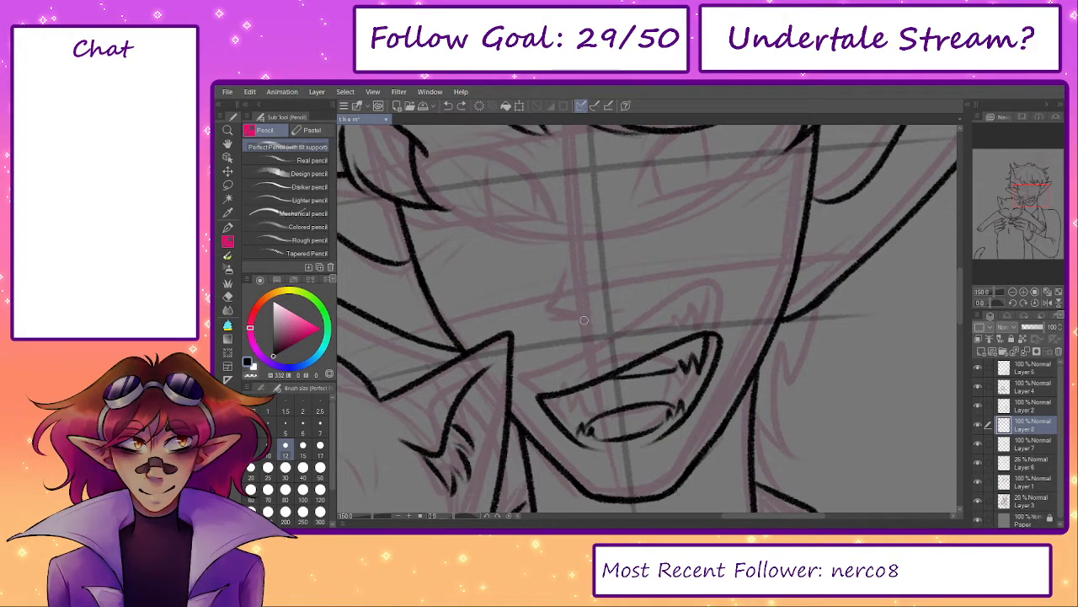
drag(583, 322, 622, 410)
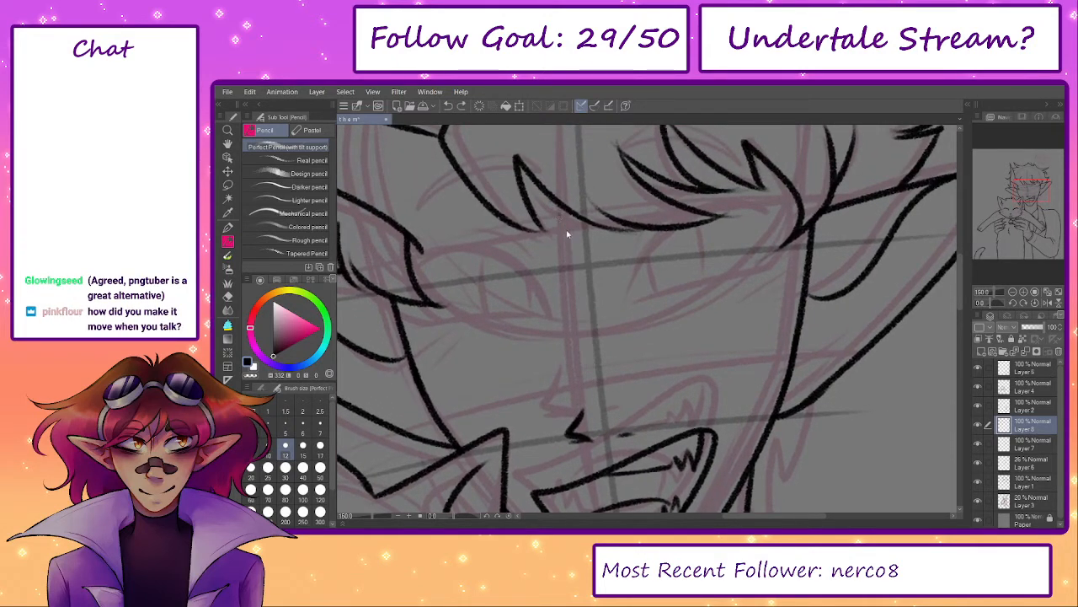
- Ink the curved nose bridge line below the bangs with fine hatch shading beside it
drag(564, 221, 592, 364)
key(ctrl+z)
drag(595, 275, 600, 330)
drag(590, 407, 561, 409)
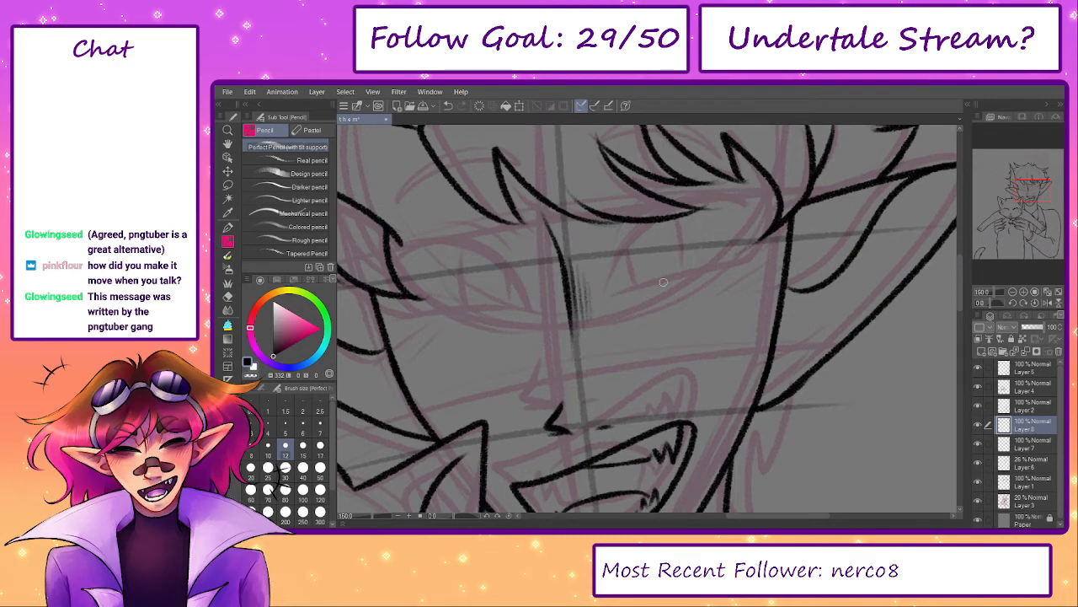
- Hide the pink sketch on Layer 3 and delete the 26% opacity layer holding the grey face guide lines
mouse_move(646, 352)
mouse_down()
mouse_move(717, 321)
mouse_move(698, 365)
mouse_up()
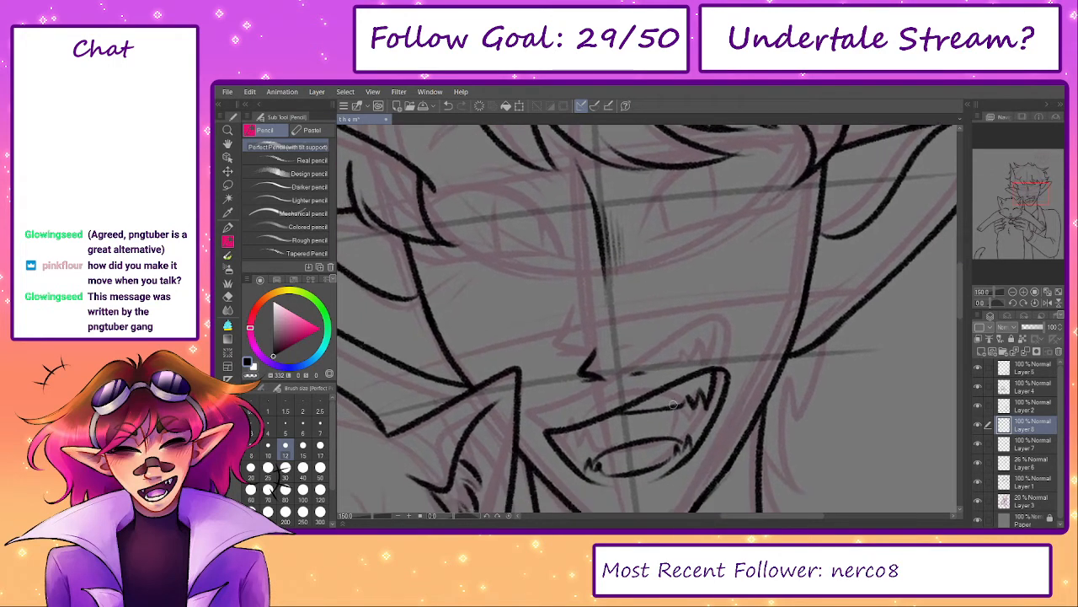
click(978, 500)
drag(749, 399, 763, 481)
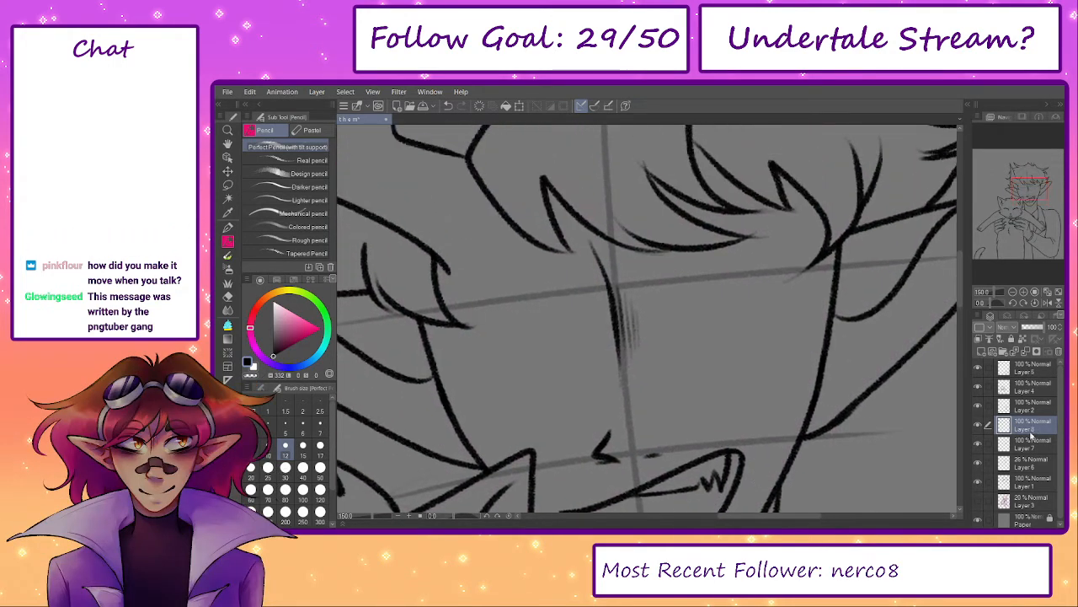
click(1027, 465)
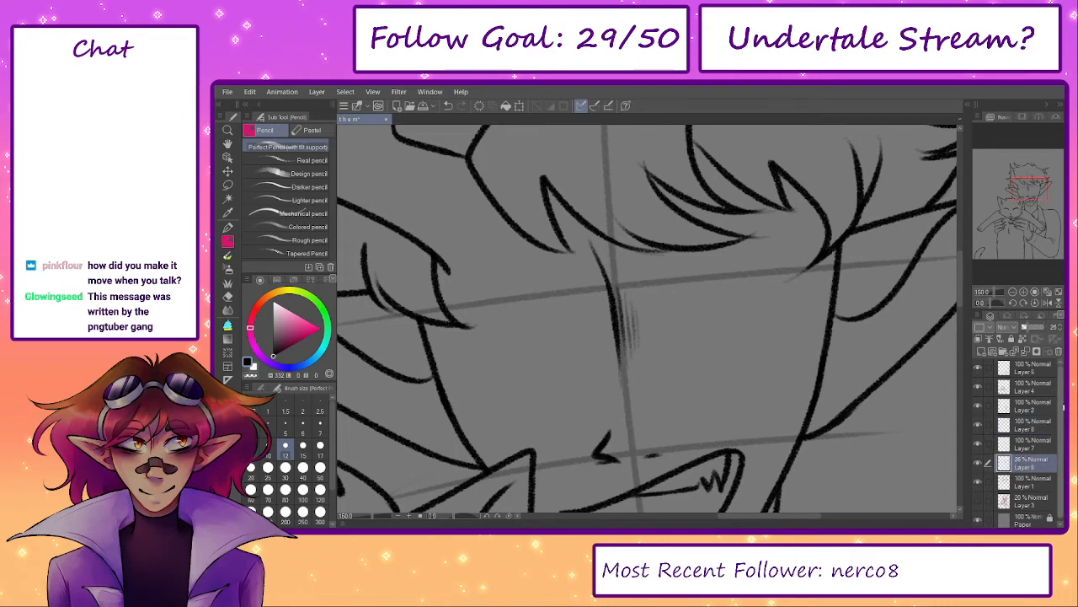
click(1058, 351)
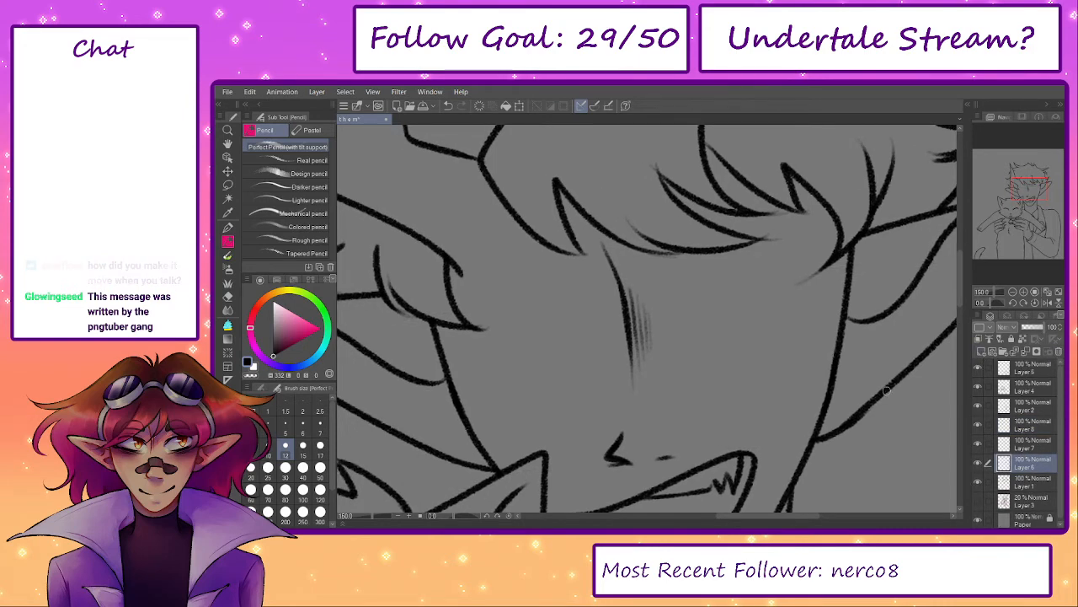
- Ink the curved upper lid of the right-hand eye beneath the bangs, retrying the stroke as needed
mouse_move(674, 299)
mouse_down()
mouse_move(818, 240)
mouse_move(806, 236)
mouse_move(706, 275)
mouse_move(681, 303)
mouse_up()
key(ctrl+z)
key(ctrl+z)
mouse_move(709, 272)
mouse_down()
mouse_move(689, 292)
mouse_move(716, 264)
mouse_move(684, 312)
mouse_move(715, 267)
mouse_move(683, 318)
mouse_up()
key(ctrl+z)
key(ctrl+z)
key(ctrl+z)
drag(758, 256, 720, 271)
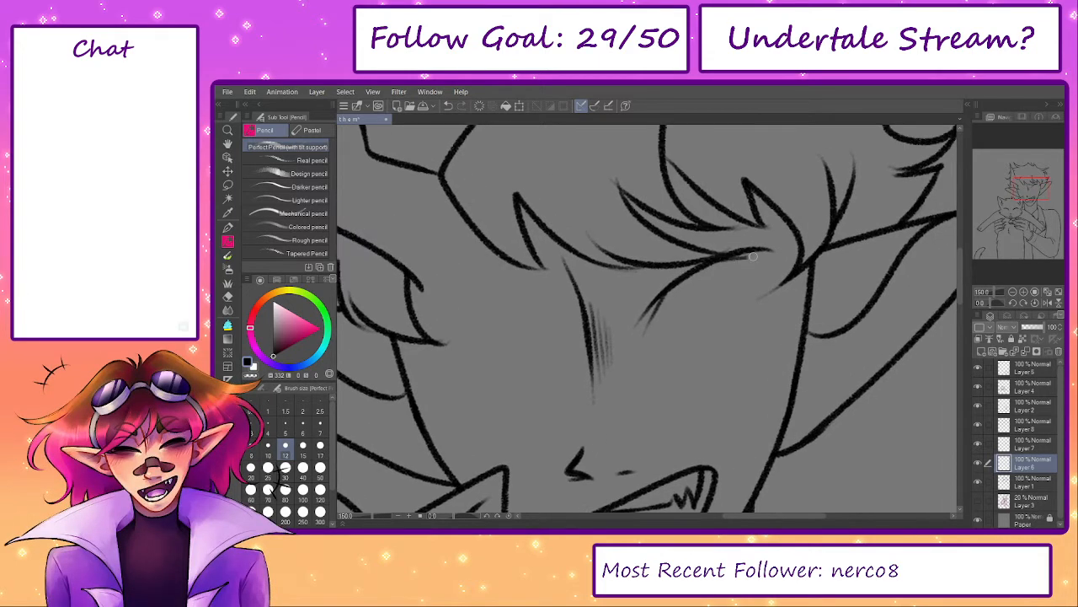
- Ink a slanted lower lid line under the right-hand eye's upper lid
drag(674, 335, 749, 311)
key(ctrl+z)
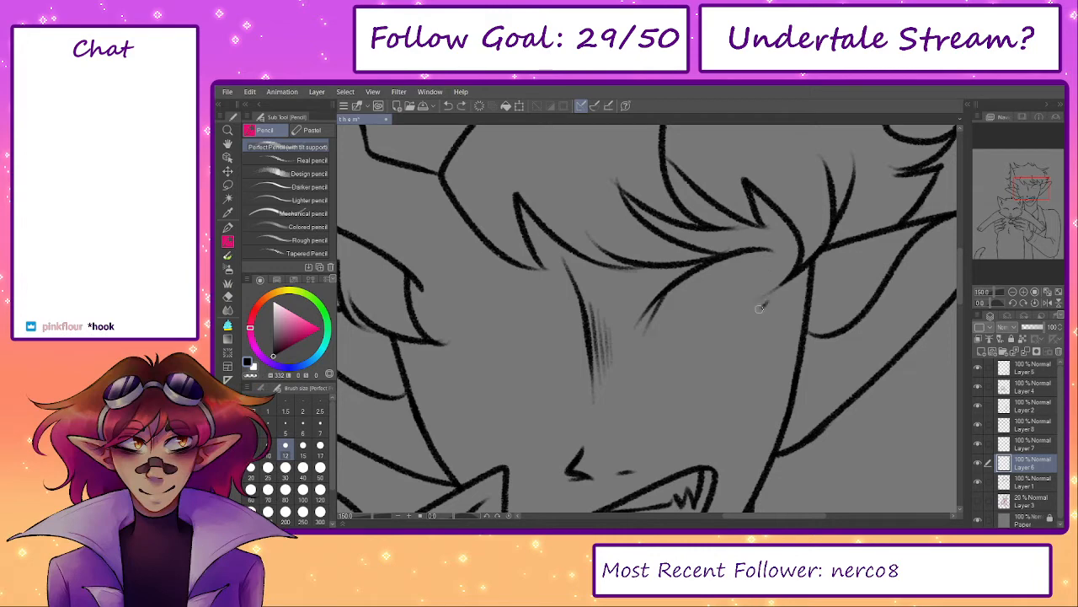
key(ctrl+z)
mouse_move(676, 337)
mouse_down()
mouse_move(763, 305)
mouse_move(756, 313)
mouse_up()
- Draw the arched right-hand eyebrow over the bangs above the eye with several overlapping strokes
drag(723, 245, 727, 280)
mouse_move(661, 235)
mouse_down()
mouse_move(716, 228)
mouse_move(770, 256)
mouse_up()
drag(661, 245, 757, 241)
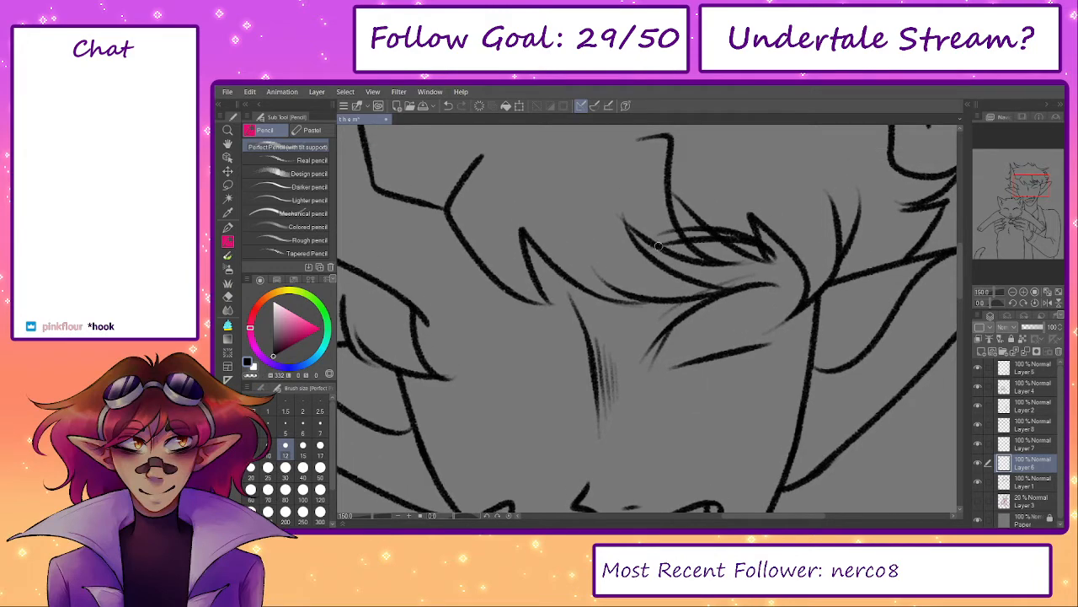
drag(632, 320, 610, 274)
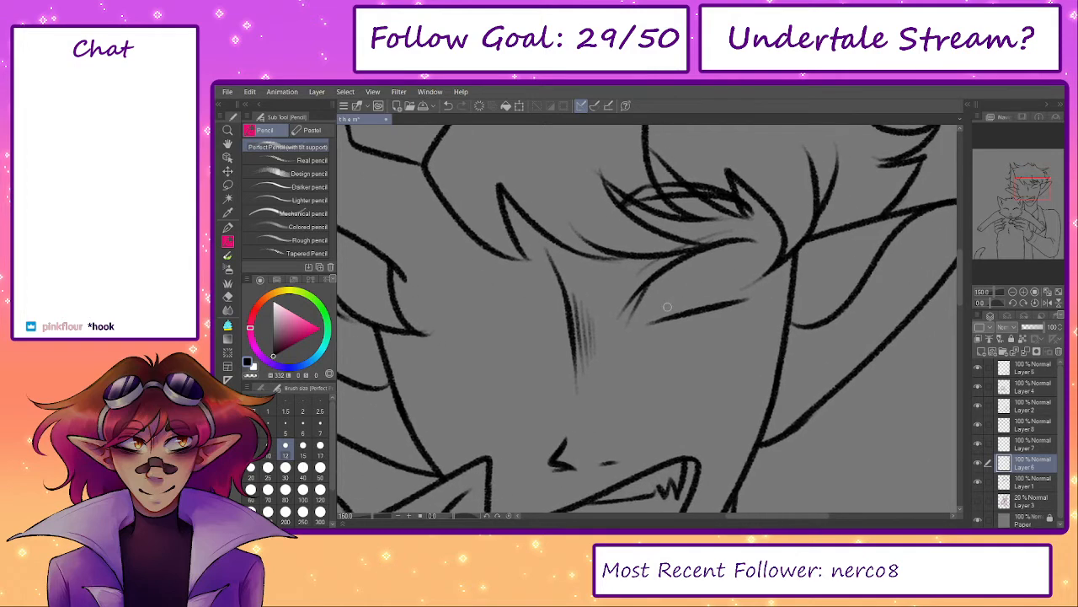
- Transform the right-hand eye and eyebrow, adjusting their angle slightly on the face
drag(373, 516, 368, 516)
key(ctrl+t)
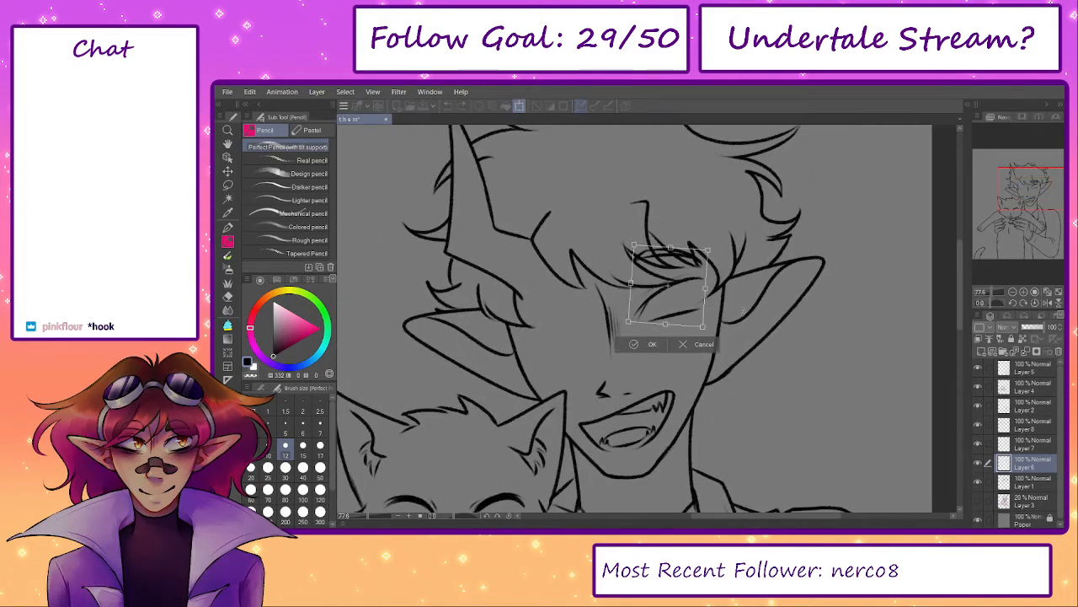
drag(726, 295, 723, 307)
click(663, 343)
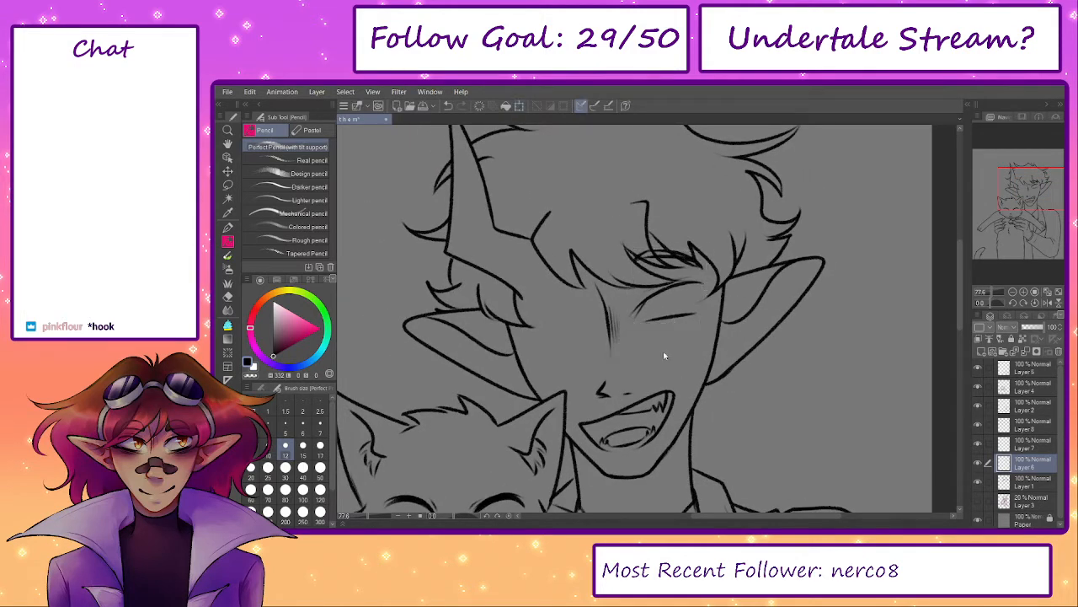
- Duplicate the eye and eyebrow layer, flip the copy horizontally, and move and rotate it onto the face's left side
key(ctrl+c)
key(ctrl+v)
click(250, 91)
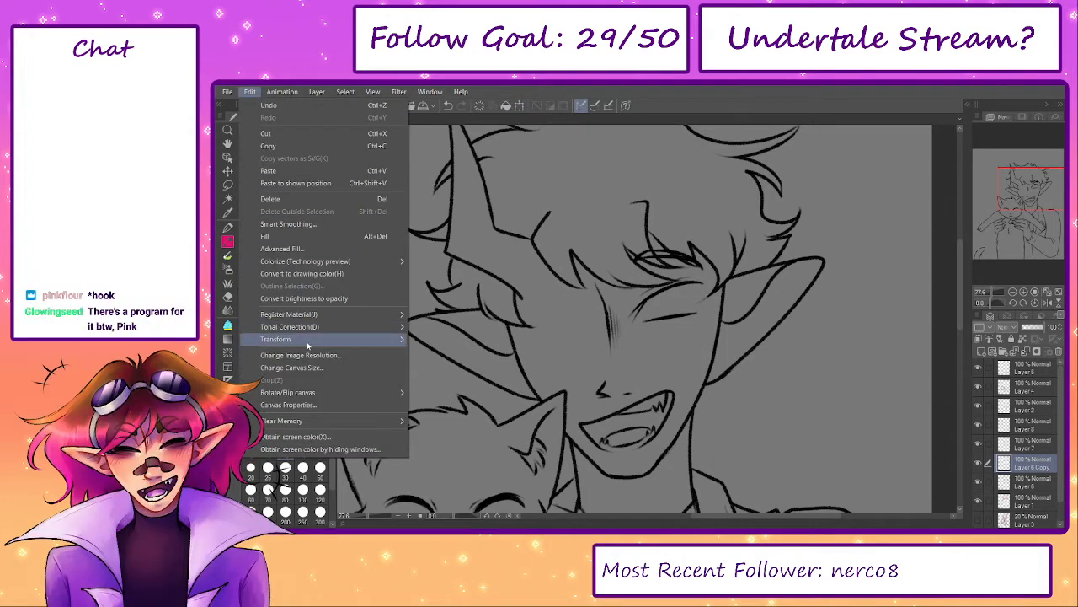
mouse_move(308, 339)
click(510, 385)
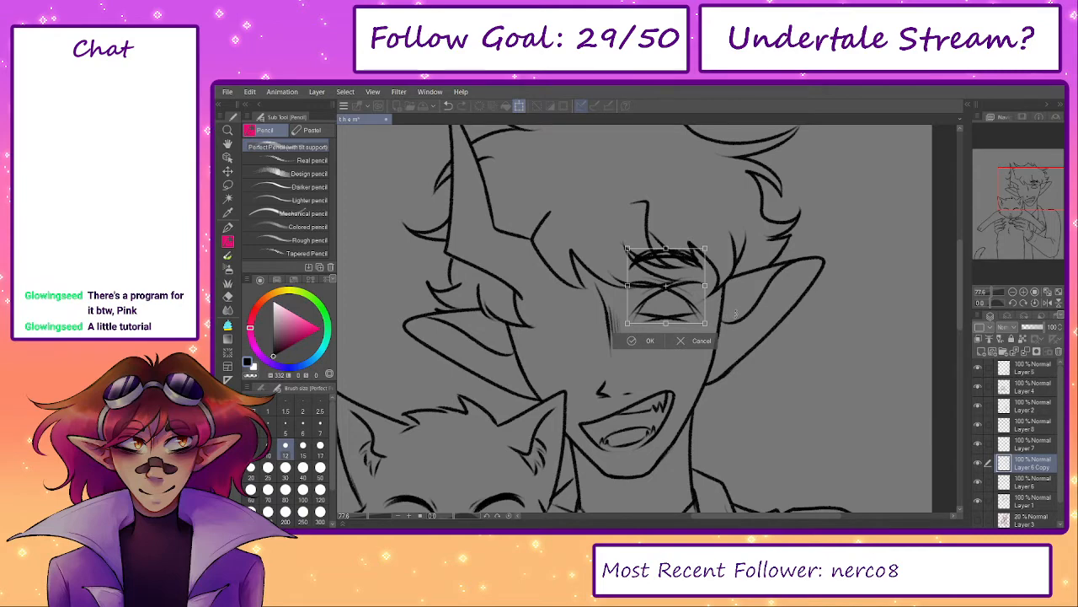
drag(735, 312, 594, 325)
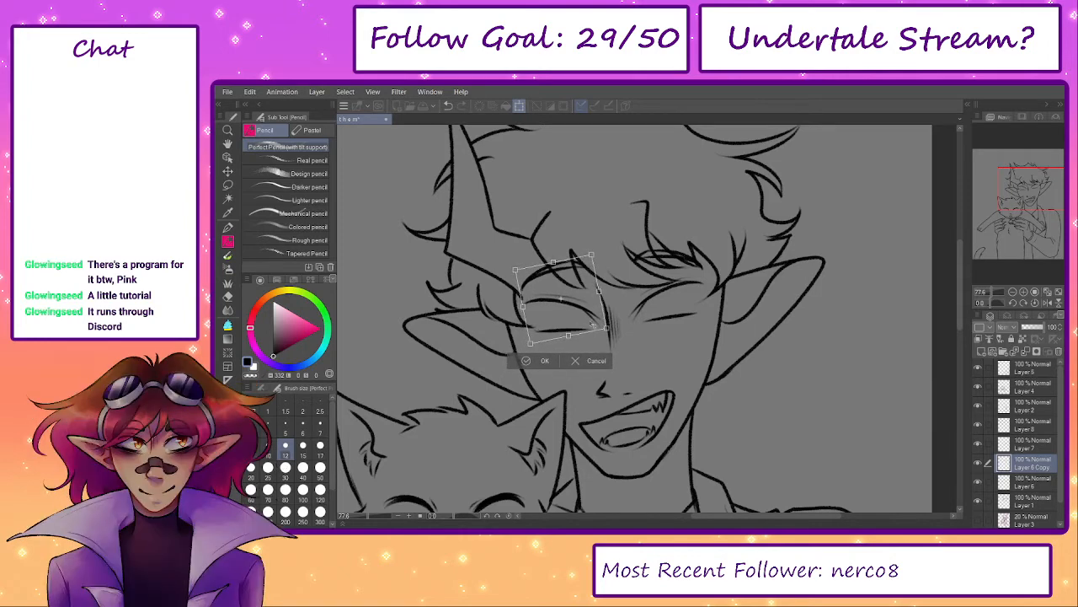
click(543, 361)
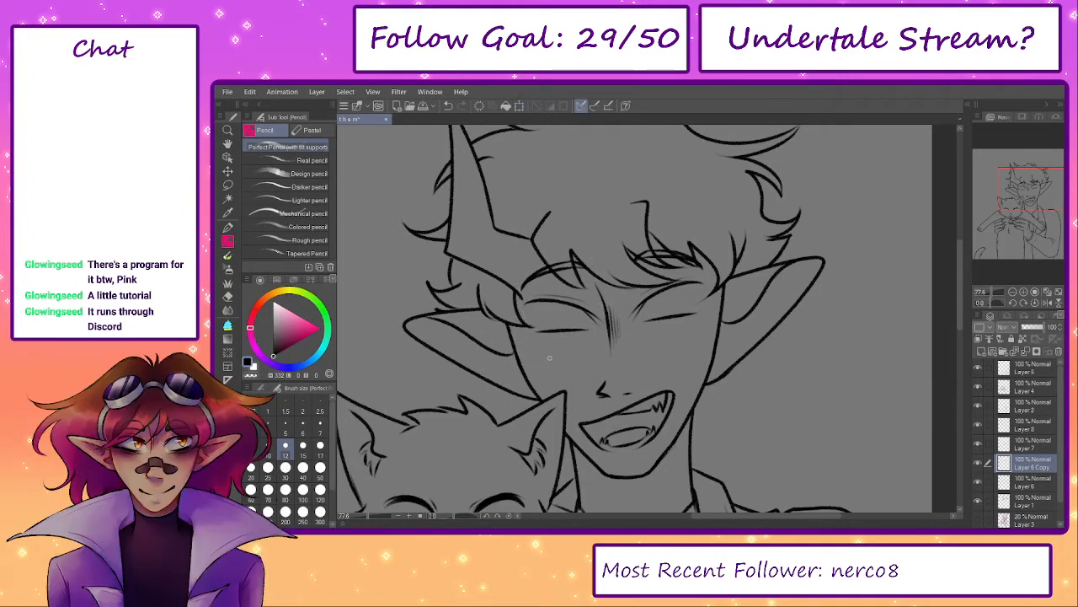
- Add short hatch lines at the outer eye corners and merge the copied eye layer into the original eye layer
drag(681, 316, 683, 321)
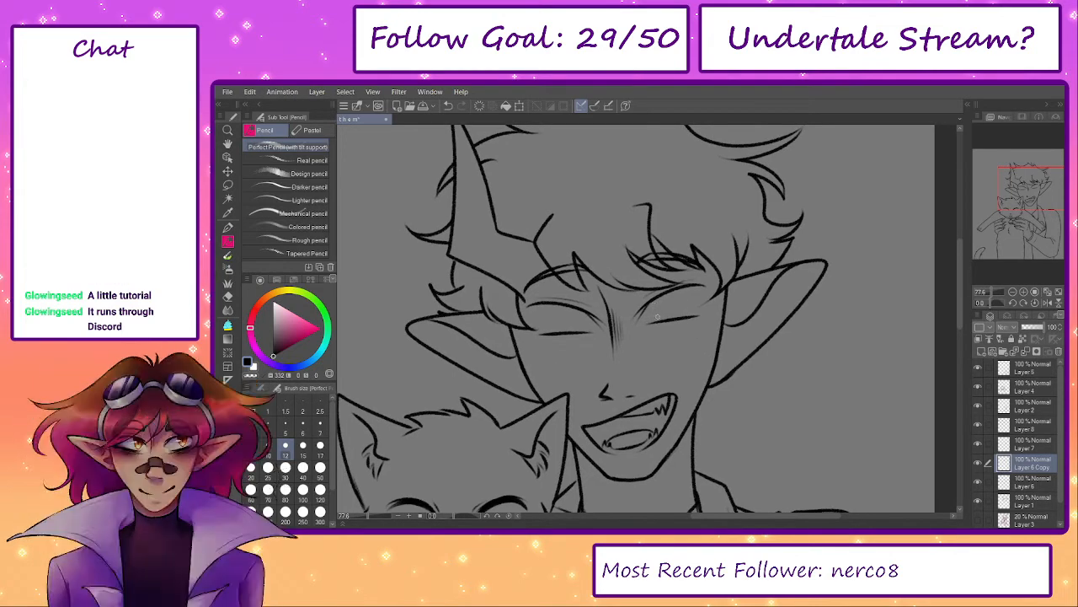
drag(684, 393, 679, 357)
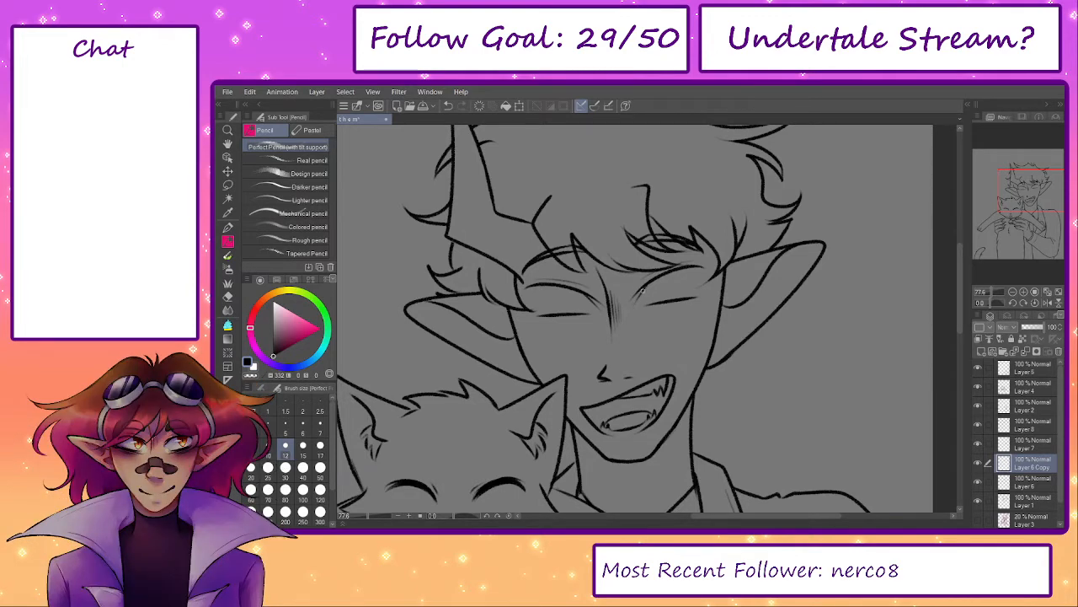
scroll(642, 288, up, 1)
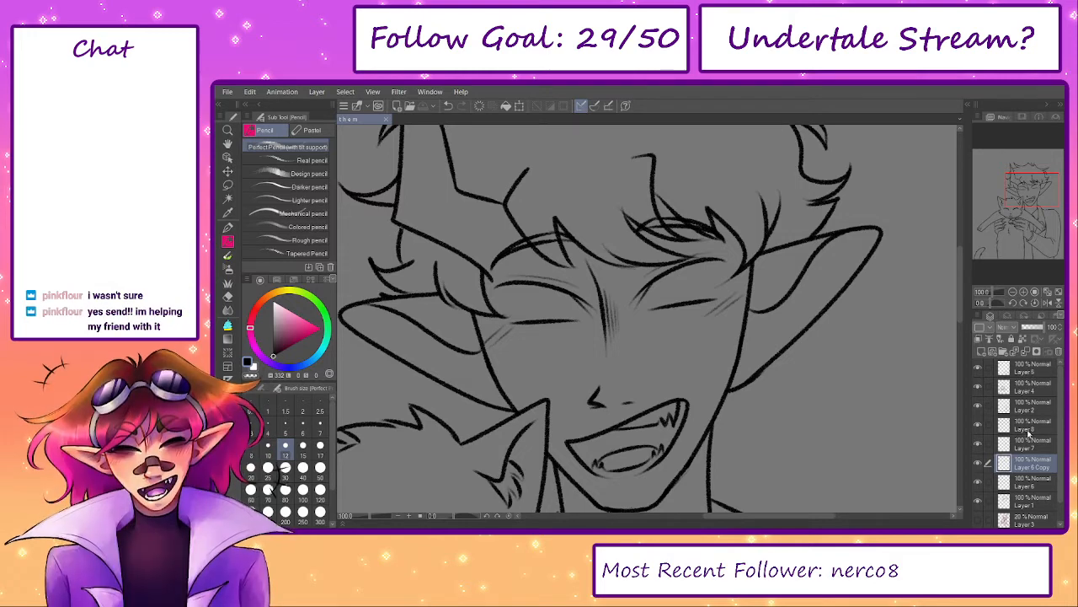
click(1025, 352)
drag(734, 392, 756, 399)
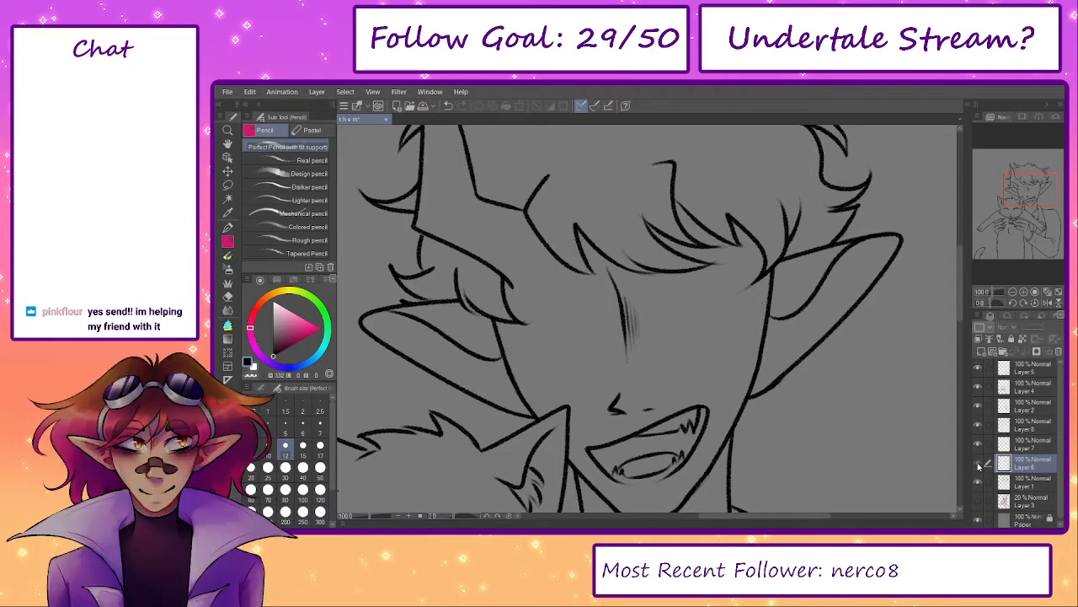
- Draw a tall oval iris in each eye with the pencil on a new layer above the eye layer
key(ctrl+shift+n)
key(p)
key(p)
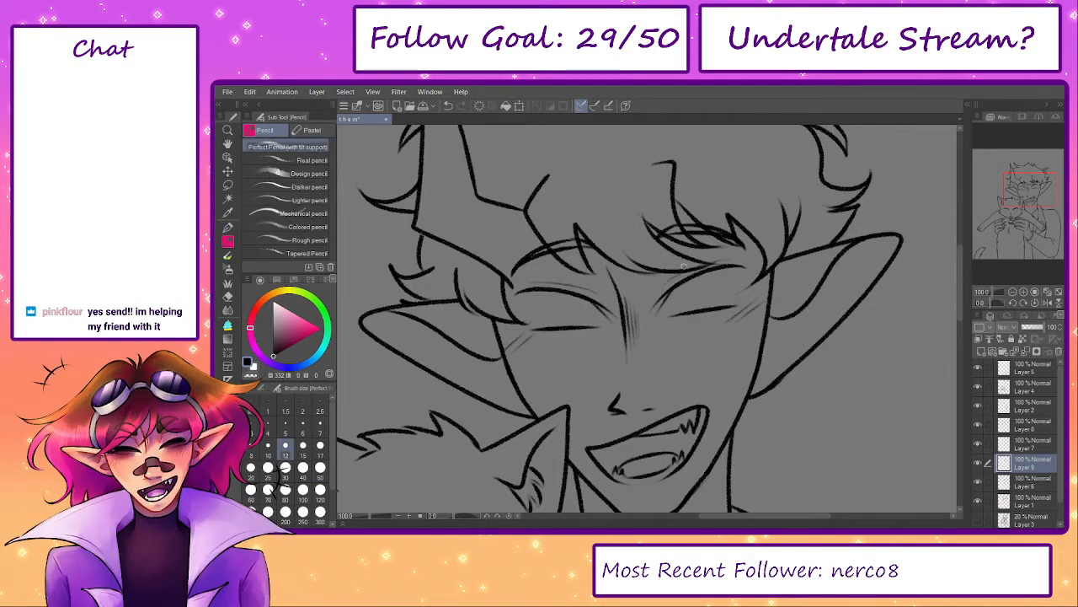
drag(697, 270, 692, 271)
mouse_move(576, 305)
mouse_down()
mouse_move(561, 326)
mouse_move(578, 288)
mouse_up()
key(ctrl+z)
key(ctrl+z)
- Erase the parts of both irises that extend past the upper and lower eyelid lines
key(e)
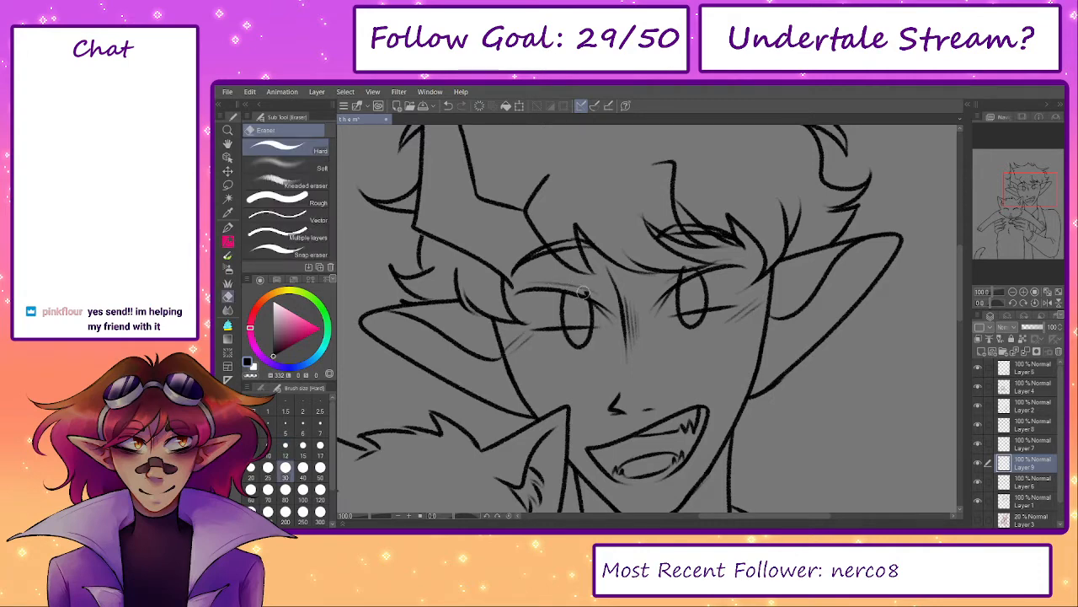
drag(579, 348, 542, 338)
mouse_move(701, 328)
mouse_down()
mouse_move(686, 322)
mouse_move(724, 296)
mouse_up()
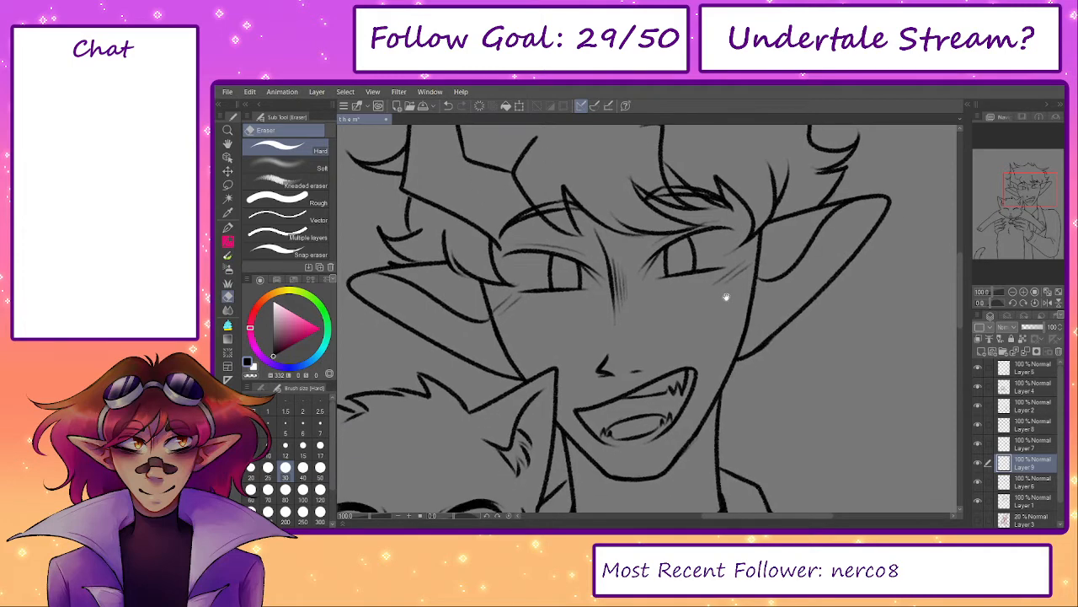
- Merge the iris layer into the eye layer and nudge the combined eyes slightly with a transform
click(364, 515)
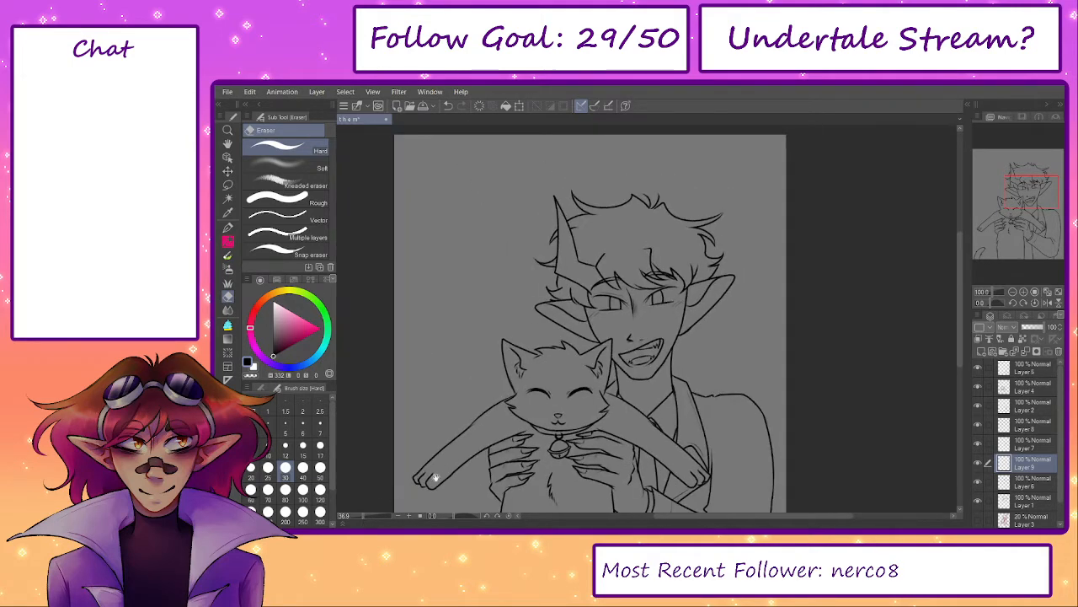
drag(519, 435, 530, 411)
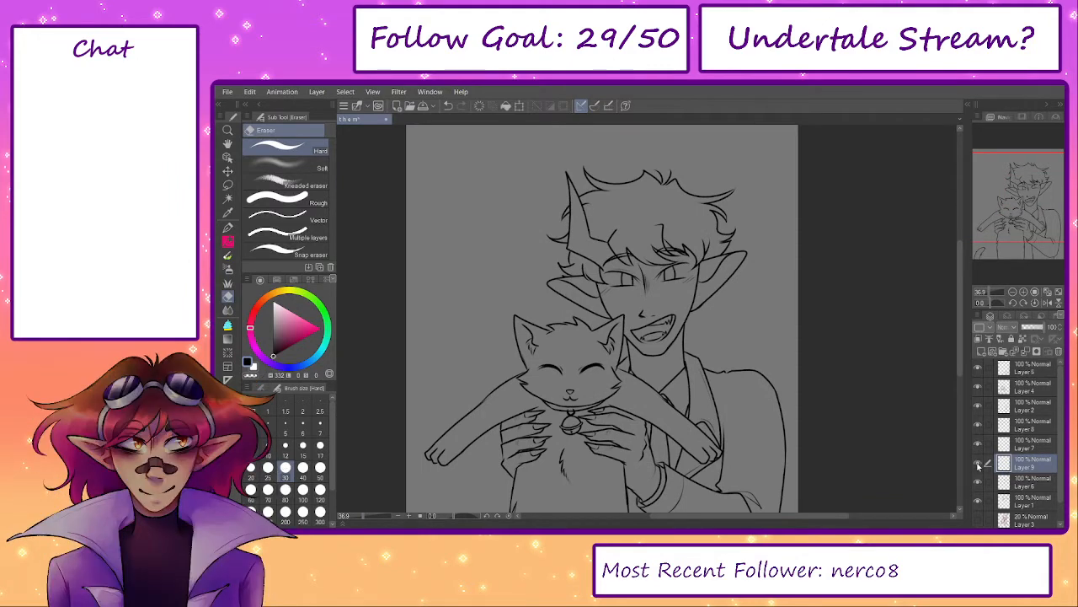
click(1026, 352)
key(ctrl+t)
drag(680, 279, 682, 283)
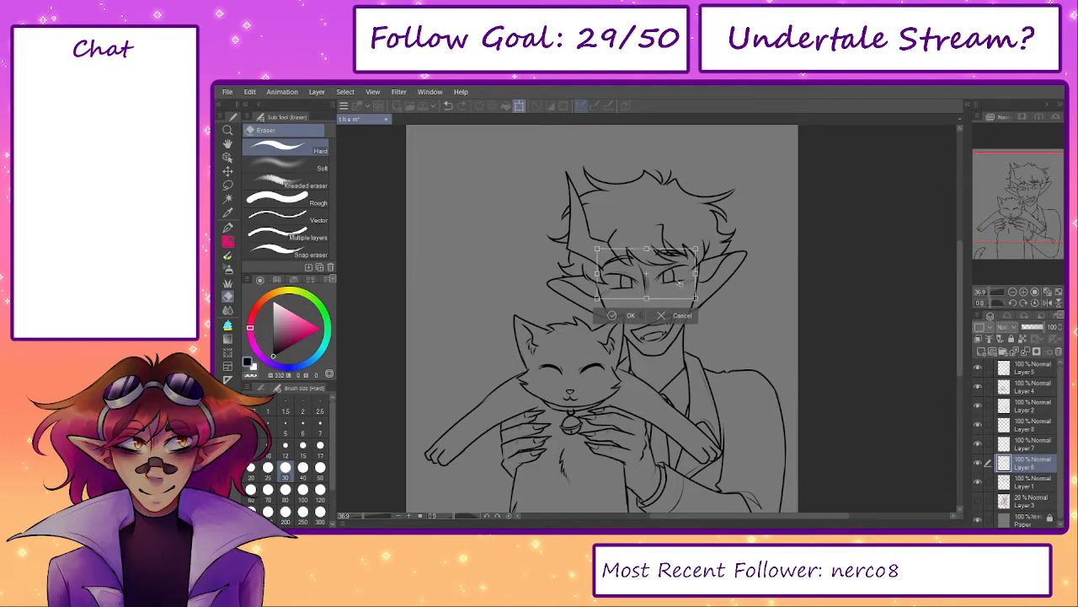
click(631, 316)
- Thicken the upper lash lines of both eyes with the pencil and touch up the crease above the left-hand eye
scroll(709, 274, up, 3)
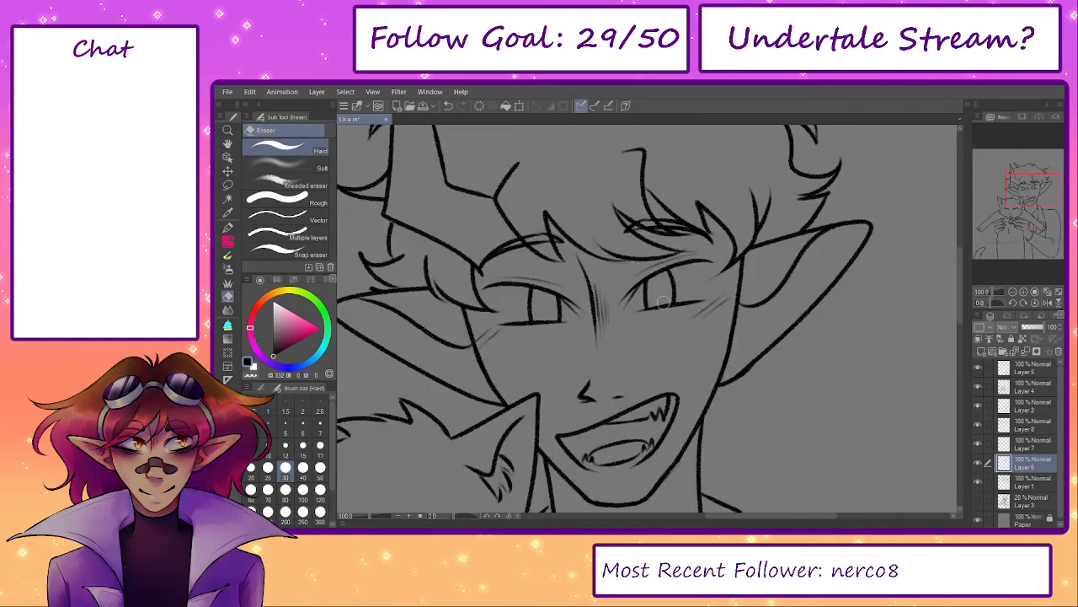
key(p)
key(p)
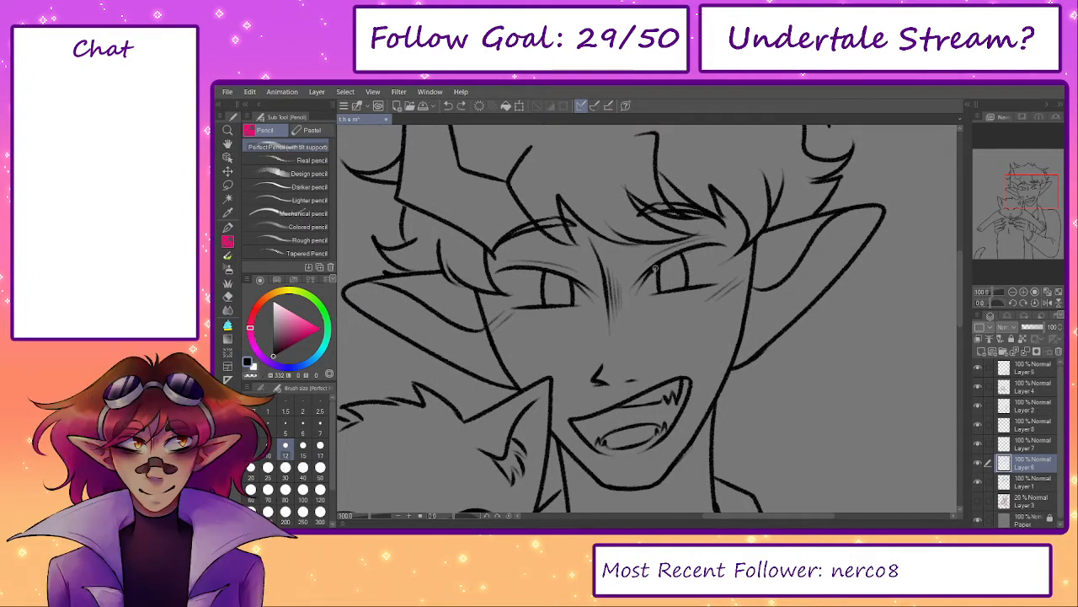
drag(656, 268, 735, 247)
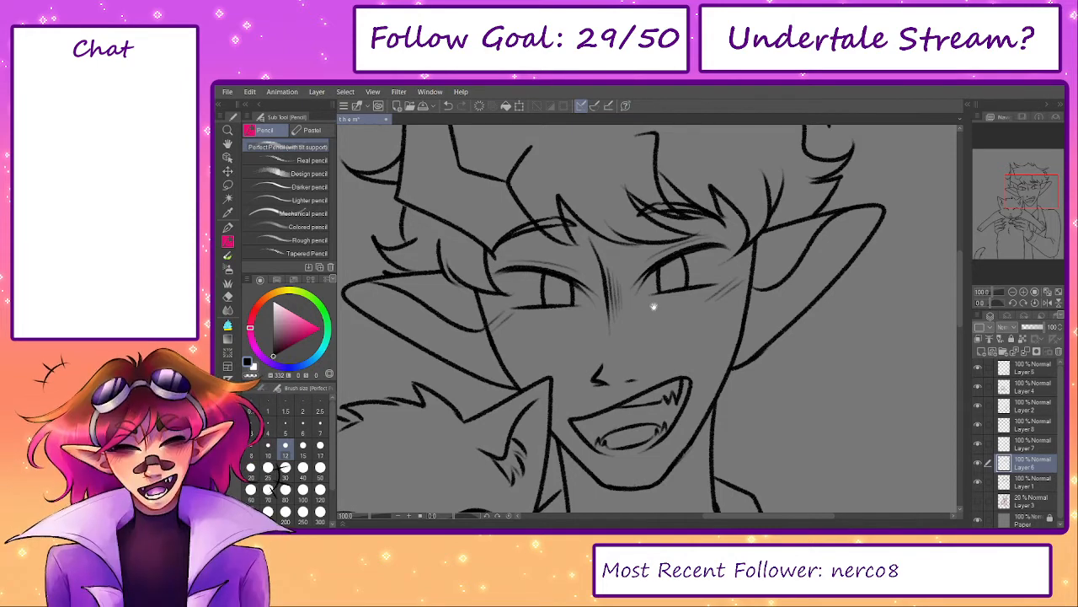
drag(658, 326, 643, 352)
drag(679, 241, 690, 237)
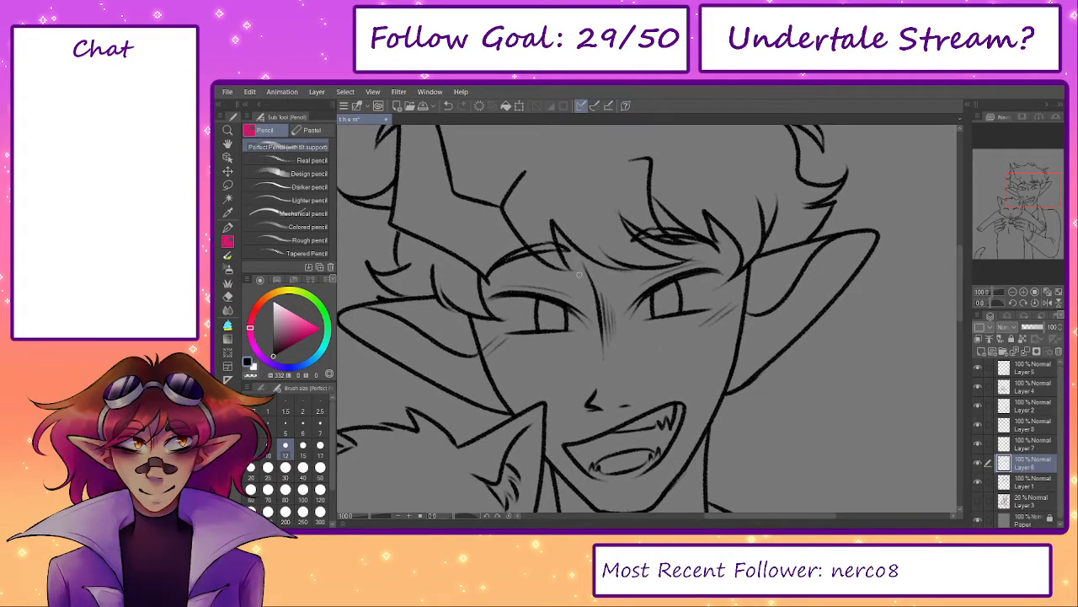
key(e)
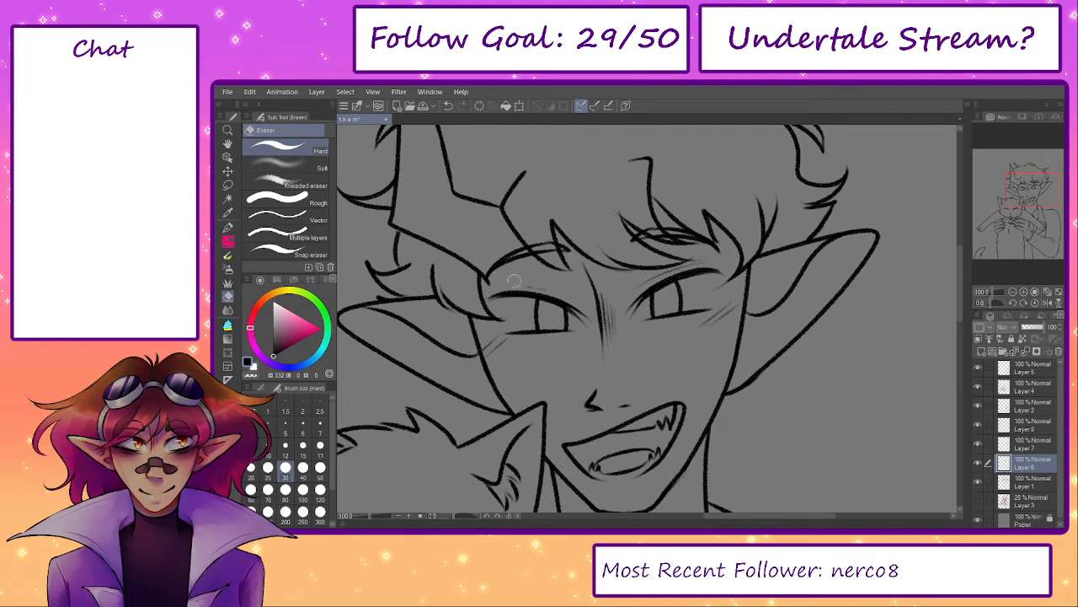
key(p)
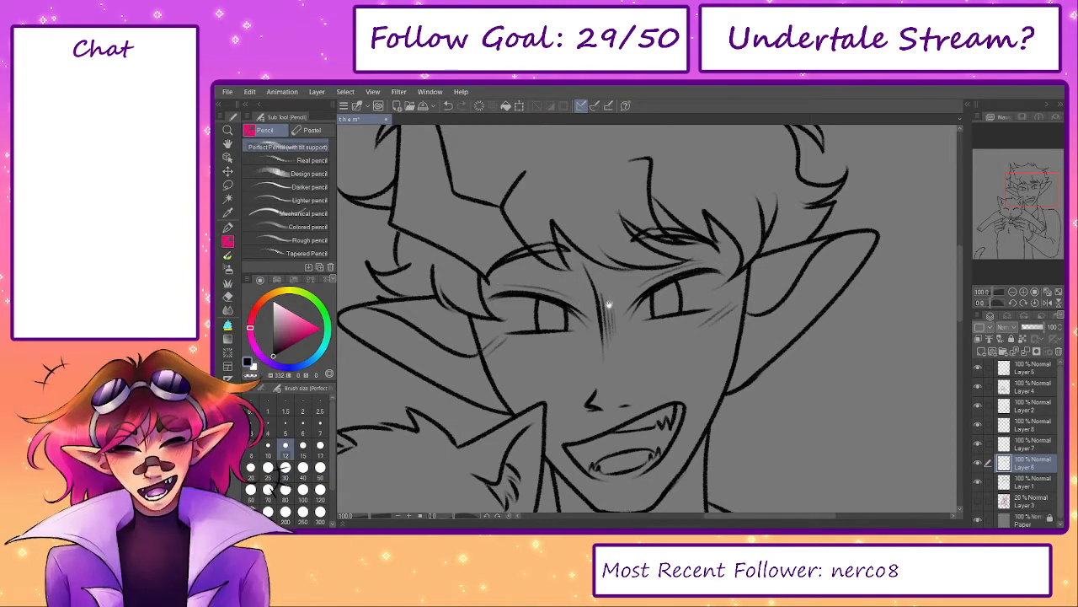
drag(583, 304, 671, 337)
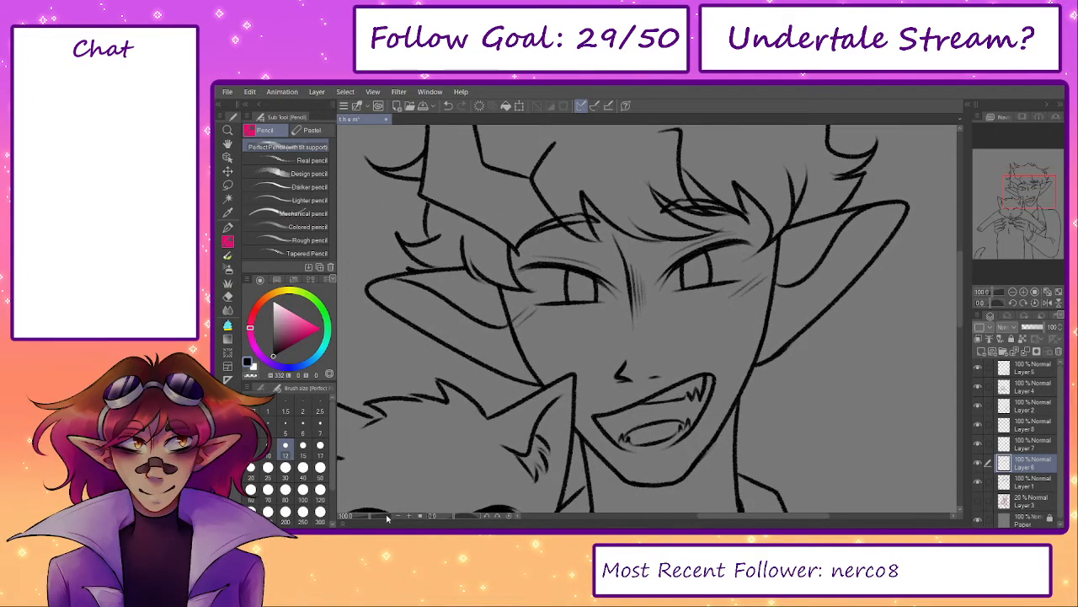
- Check what Layer 1 contains by toggling its visibility, and merge Layer 8 into Layer 7
drag(368, 515, 362, 515)
drag(533, 433, 522, 376)
drag(694, 429, 685, 418)
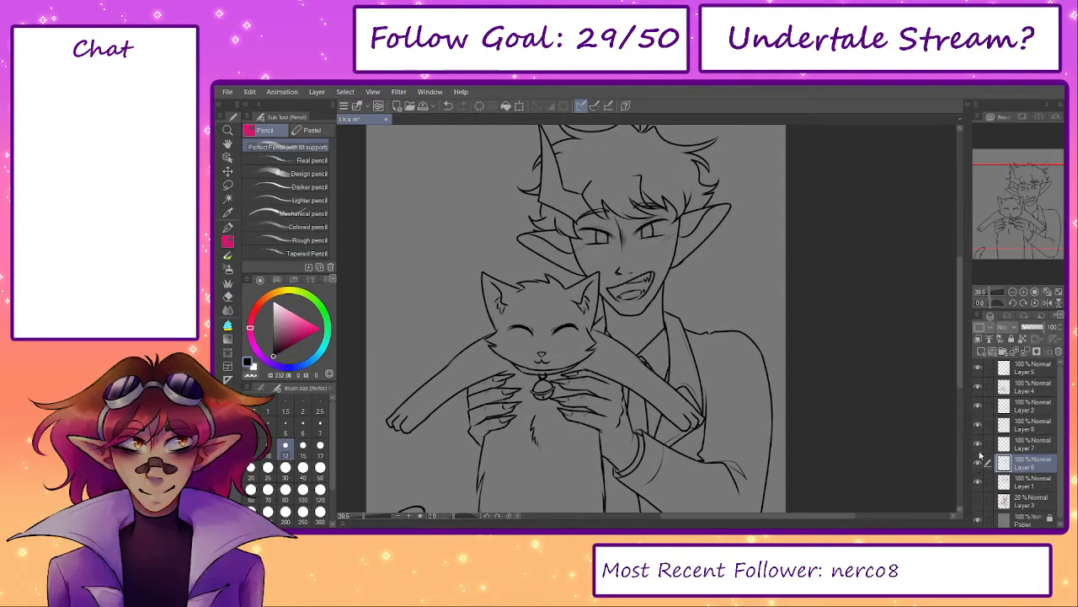
click(1017, 444)
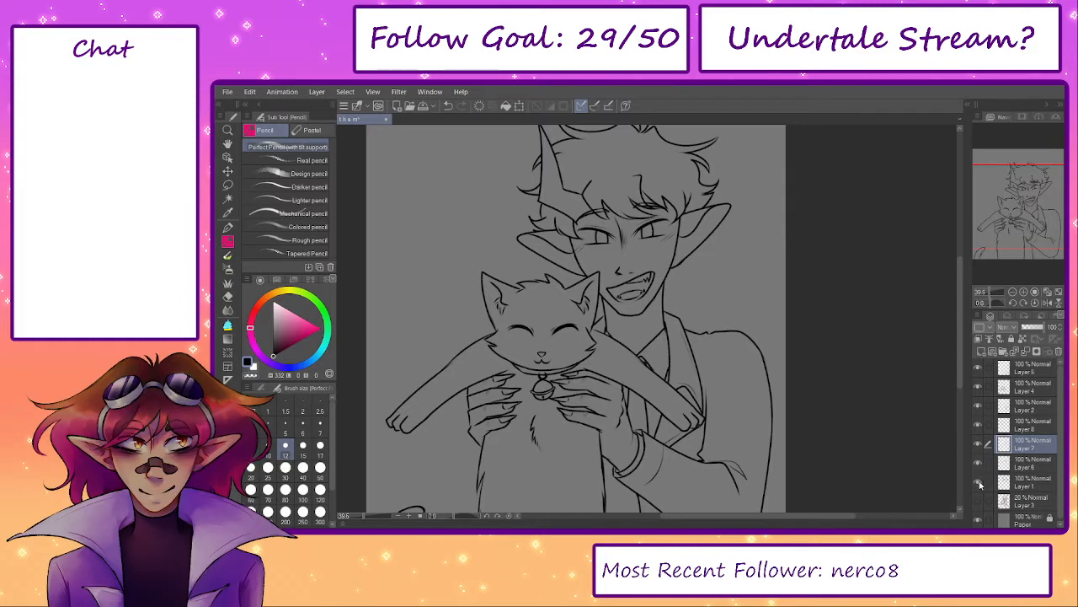
click(980, 485)
click(980, 484)
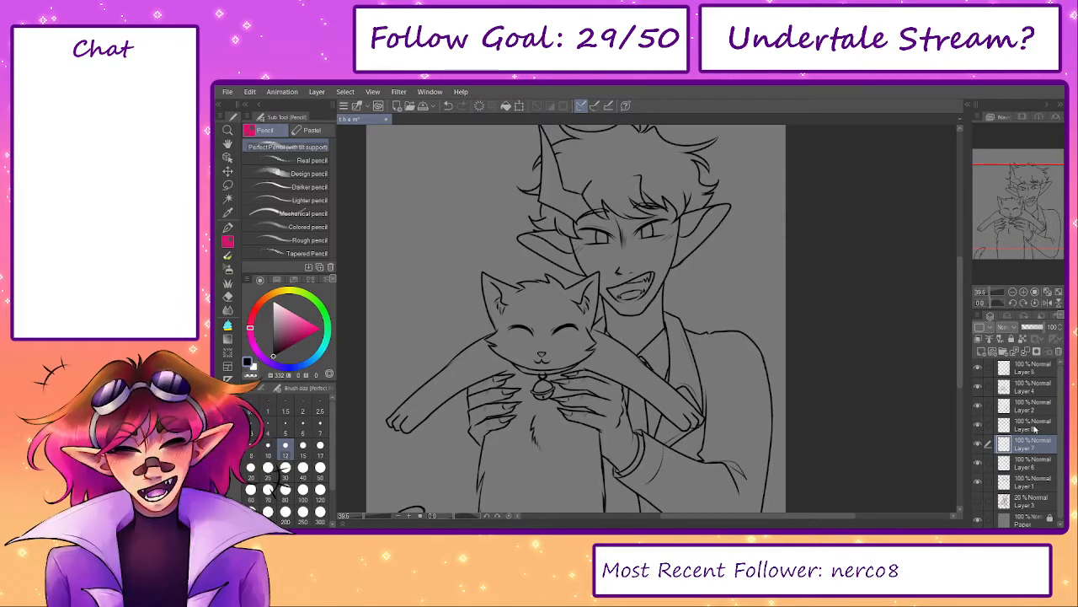
click(1034, 428)
click(1025, 351)
scroll(608, 218, up, 2)
key(m)
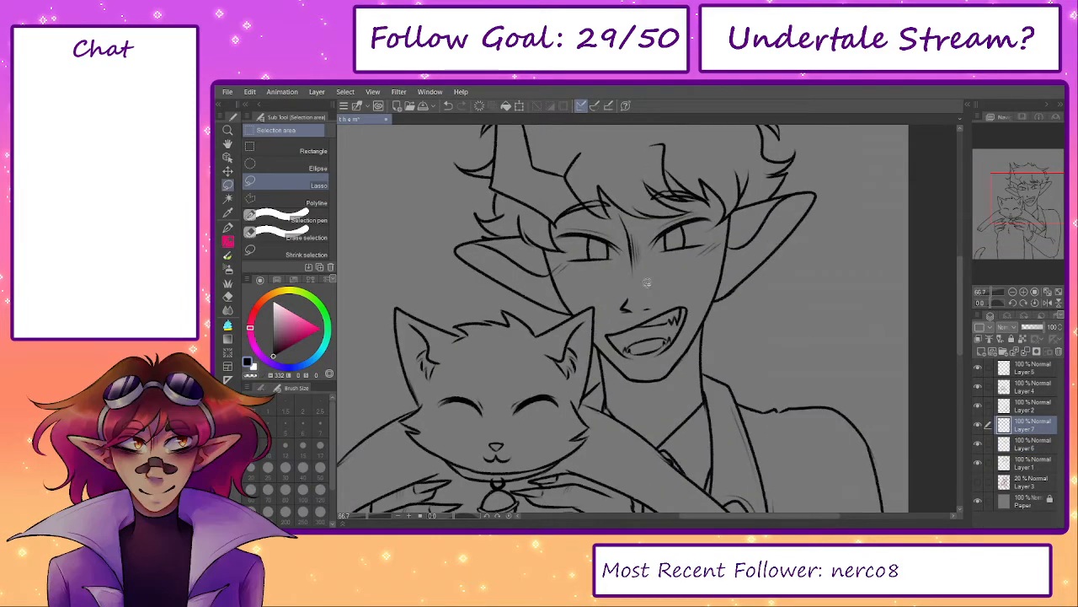
drag(647, 283, 687, 292)
click(686, 345)
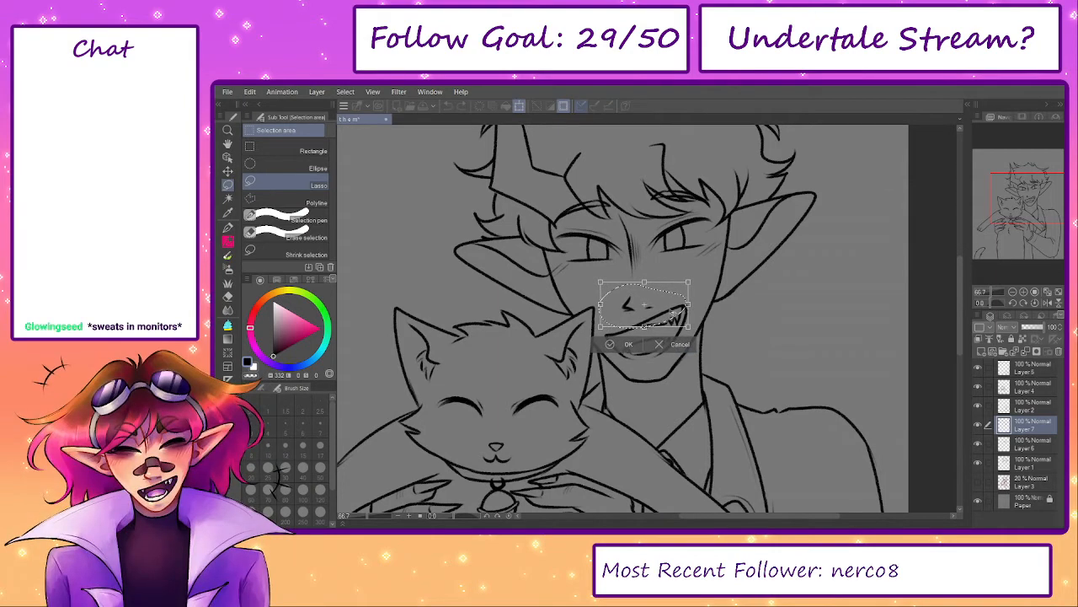
click(669, 345)
click(546, 346)
click(976, 426)
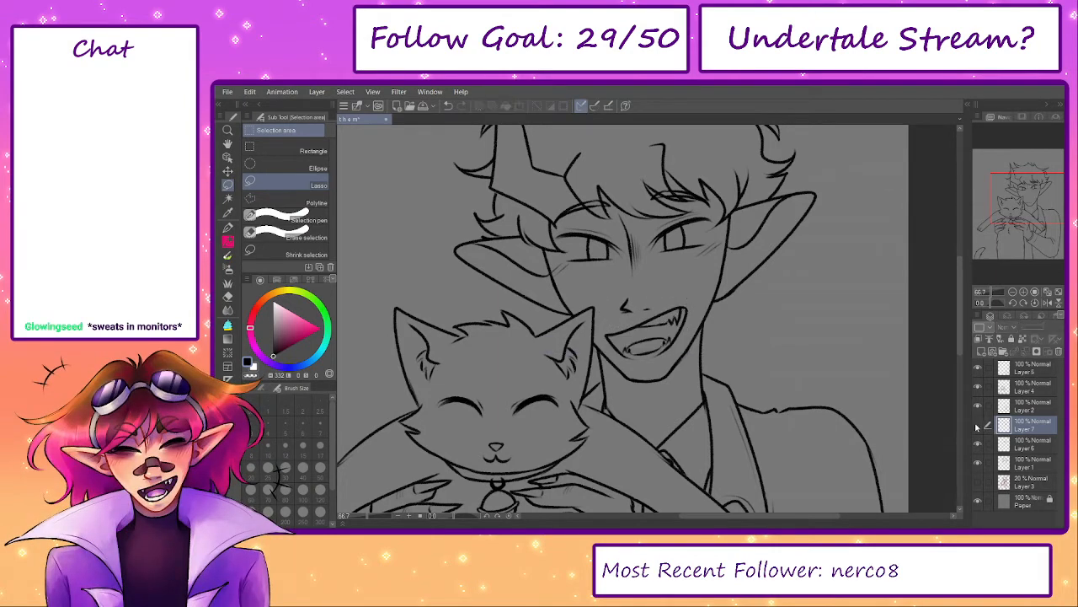
click(976, 425)
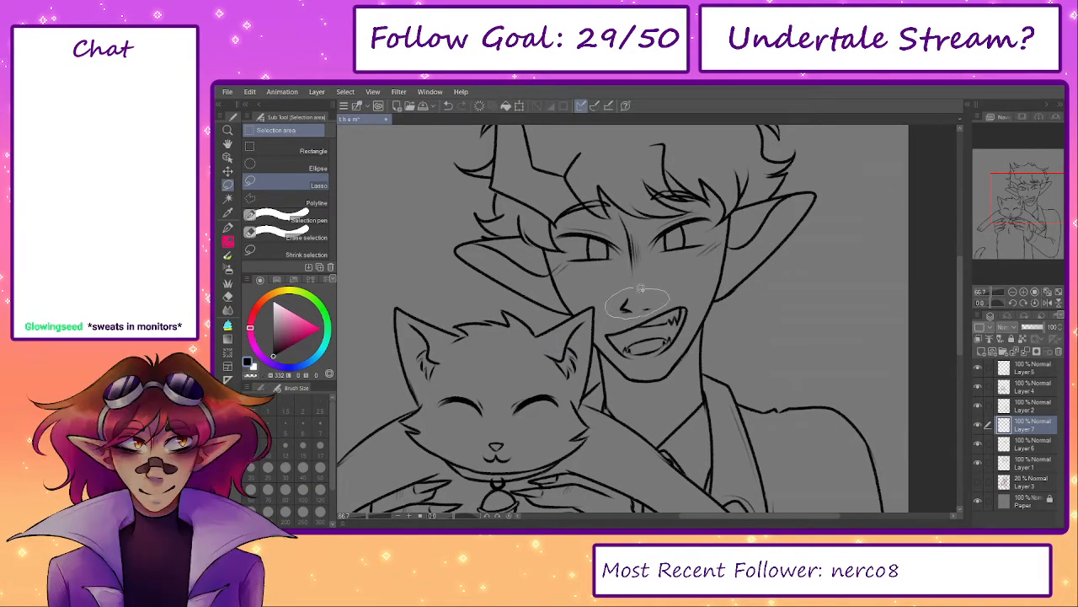
- Lasso only the nose and shift it slightly up and to the right on the face
drag(641, 288, 639, 290)
click(679, 335)
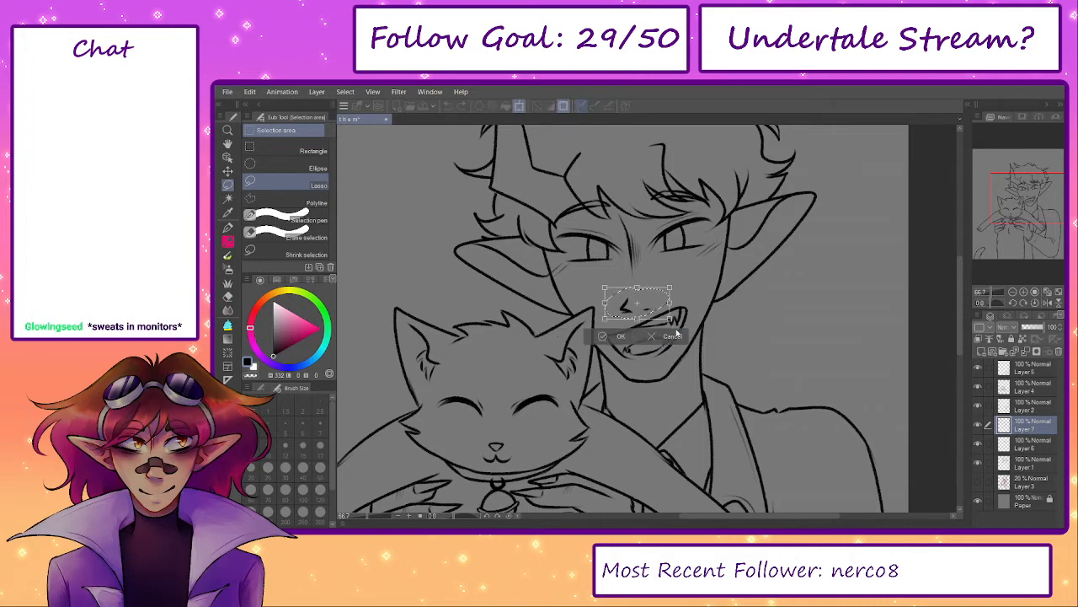
drag(646, 313, 649, 311)
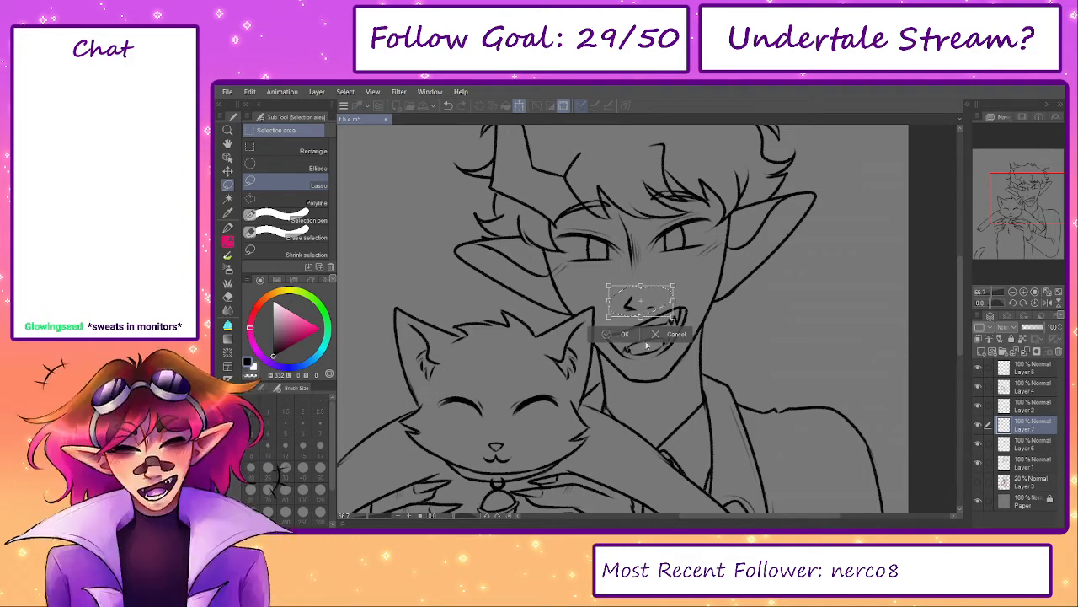
click(610, 334)
click(545, 333)
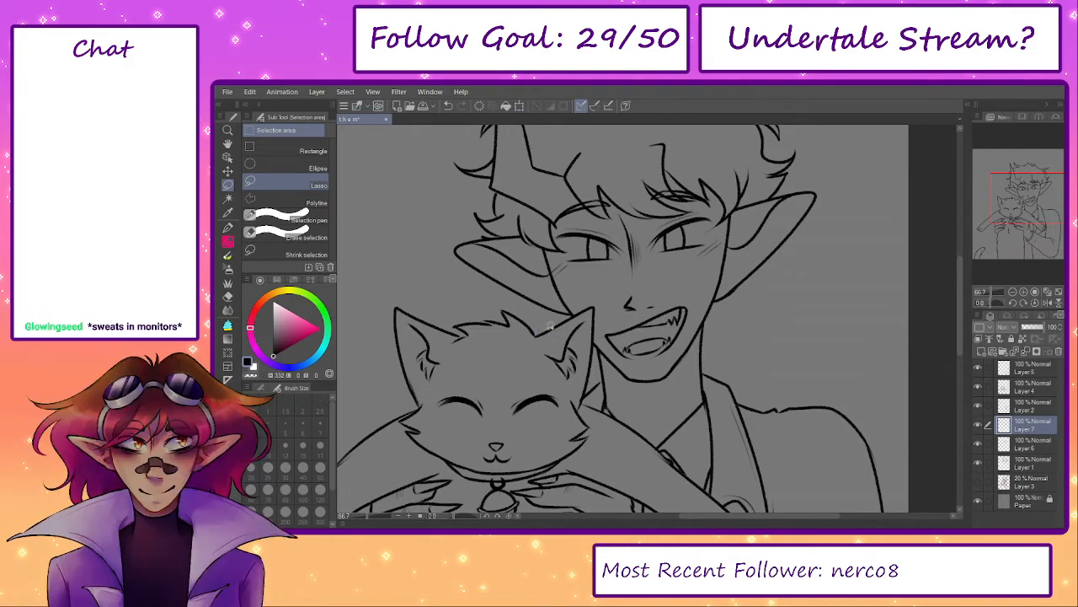
- Lasso the nose again and fine-tune its position above the mouth with a small transform
scroll(699, 382, up, 2)
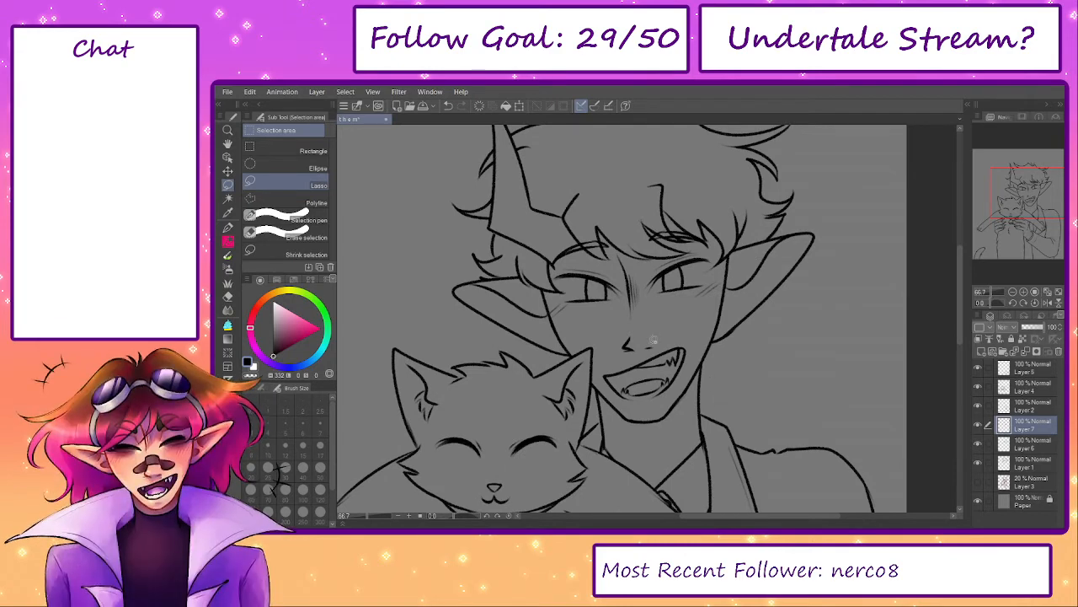
mouse_move(615, 354)
mouse_down()
mouse_move(675, 339)
mouse_move(619, 357)
mouse_up()
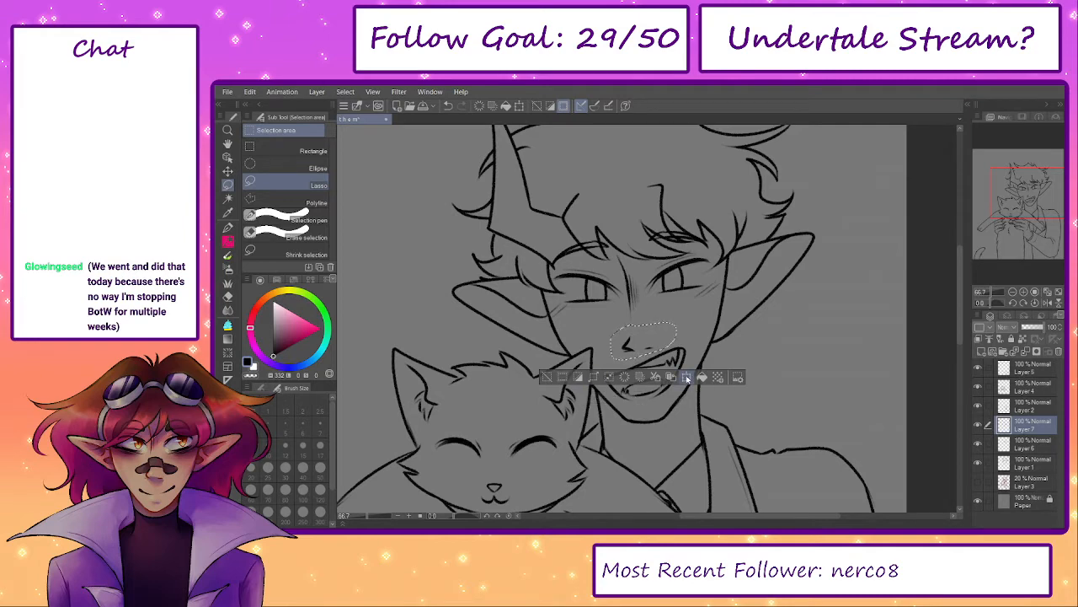
click(679, 378)
drag(656, 348, 656, 351)
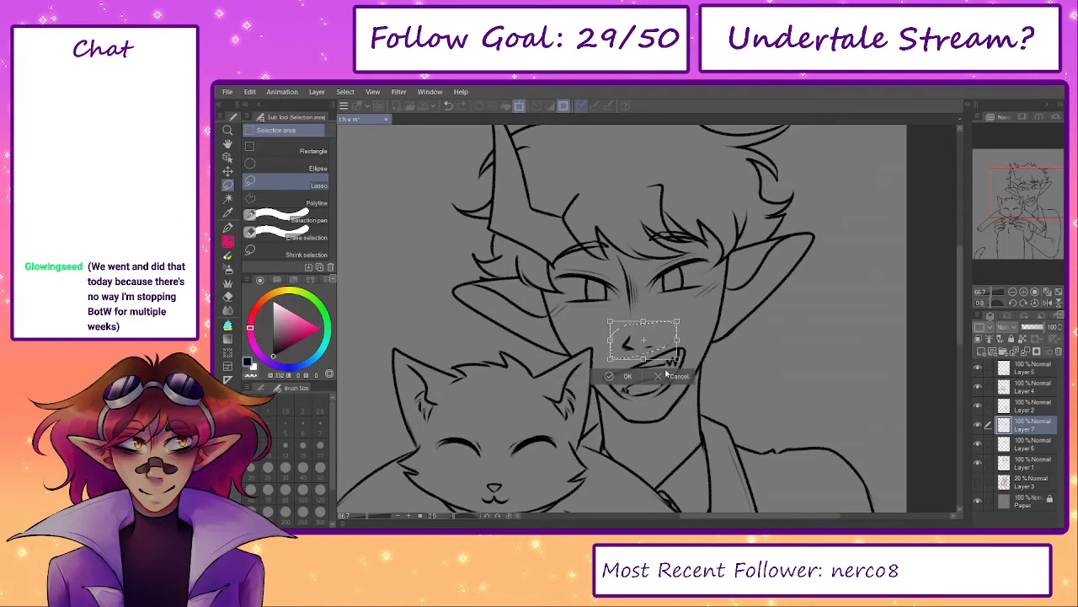
click(627, 376)
click(549, 376)
- Erase the lower strokes of the nose and redraw its underside and the small nostril mark with the pencil
scroll(634, 300, up, 2)
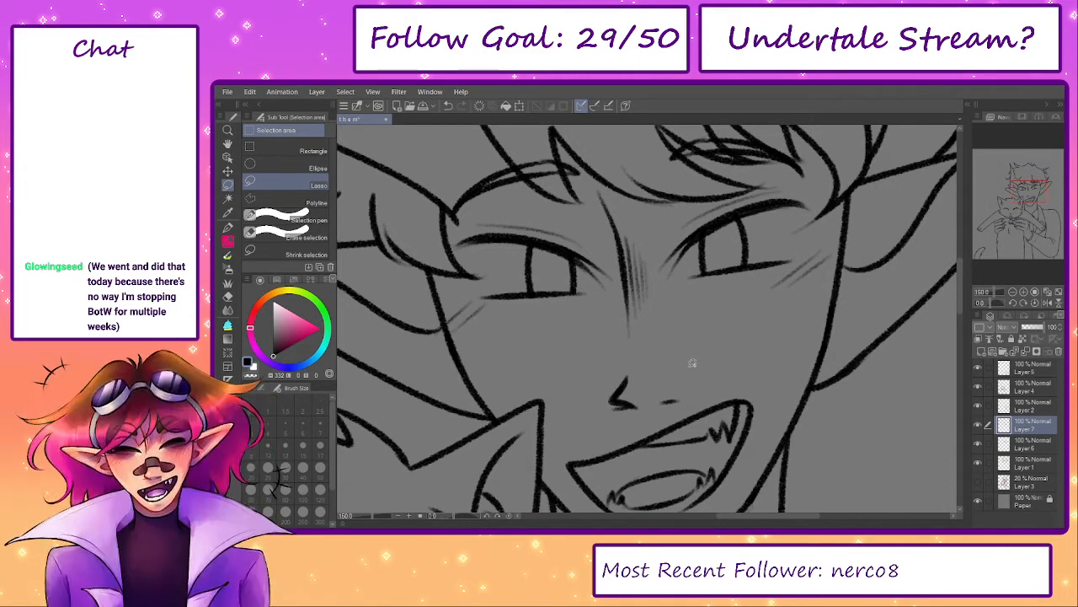
key(e)
drag(617, 389, 692, 395)
mouse_move(655, 400)
mouse_down()
mouse_move(607, 379)
mouse_move(593, 333)
mouse_move(572, 348)
mouse_up()
key(p)
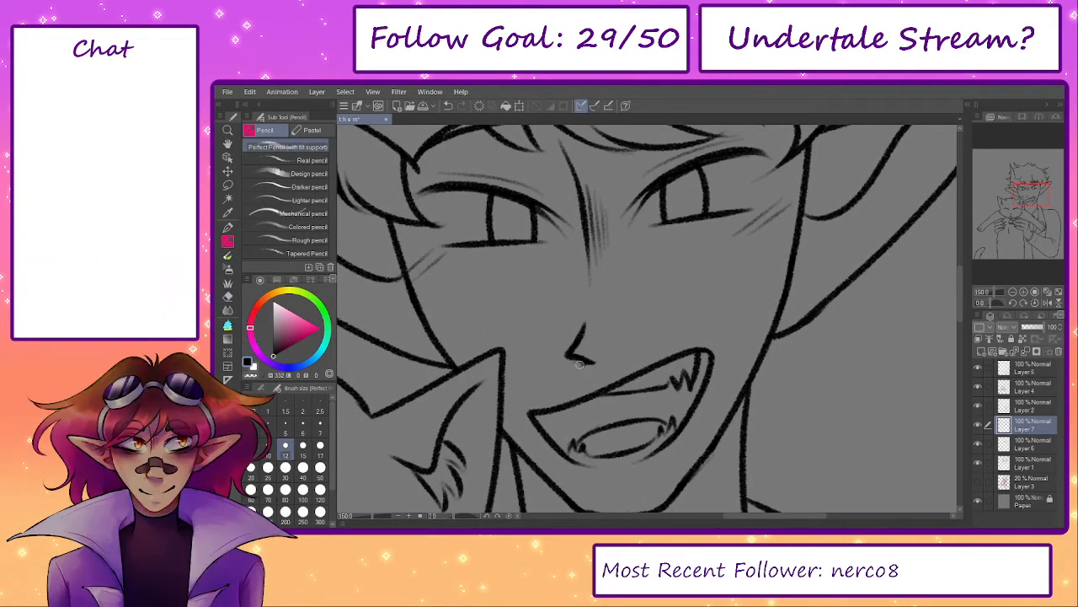
key(ctrl+z)
drag(571, 367, 583, 364)
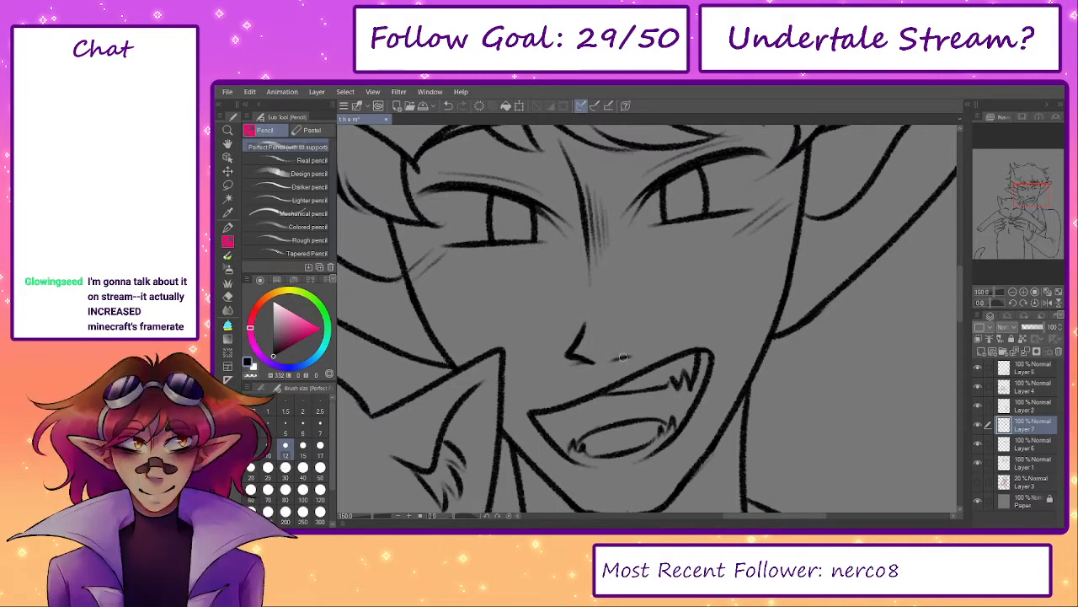
- Lasso the whole open mouth on Layer 7 and move it slightly down, away from the nose
drag(673, 455, 660, 421)
click(978, 425)
click(978, 426)
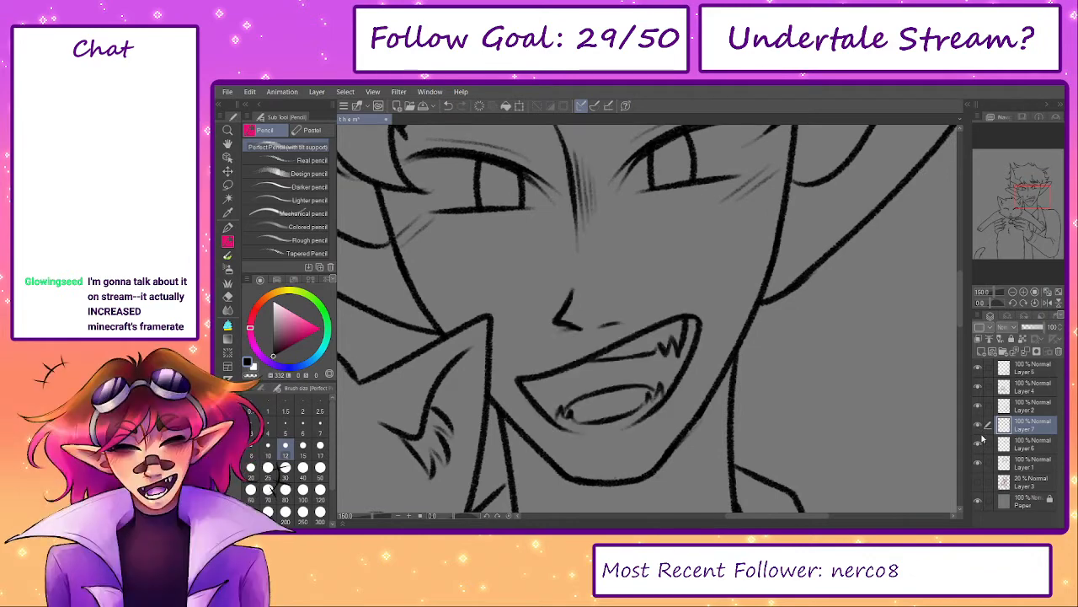
key(m)
mouse_move(519, 406)
mouse_down()
mouse_move(638, 443)
mouse_move(682, 407)
mouse_move(719, 298)
mouse_move(546, 349)
mouse_up()
key(ctrl+t)
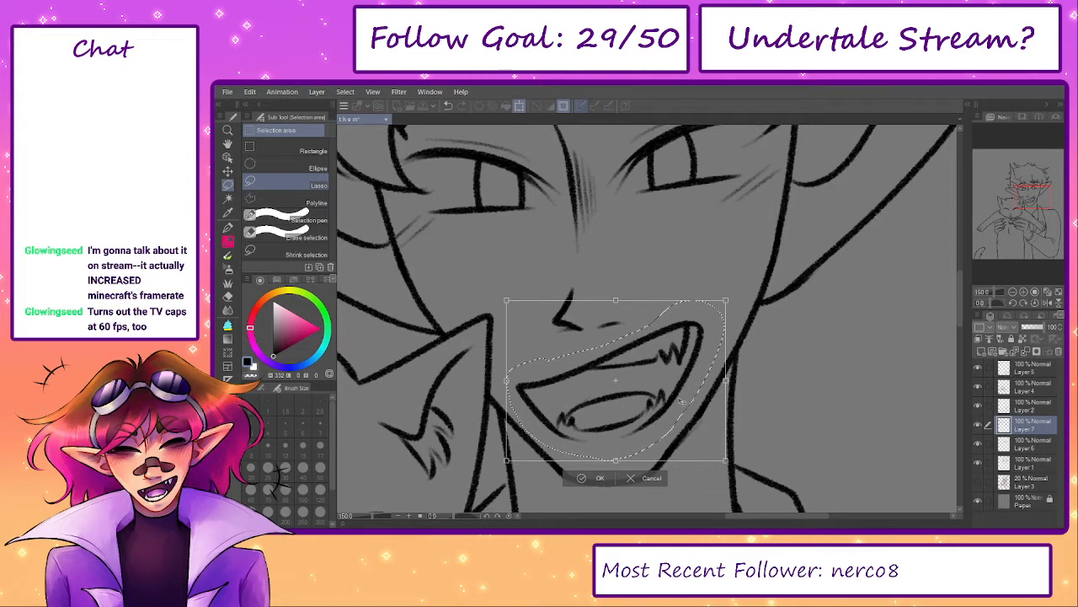
click(584, 478)
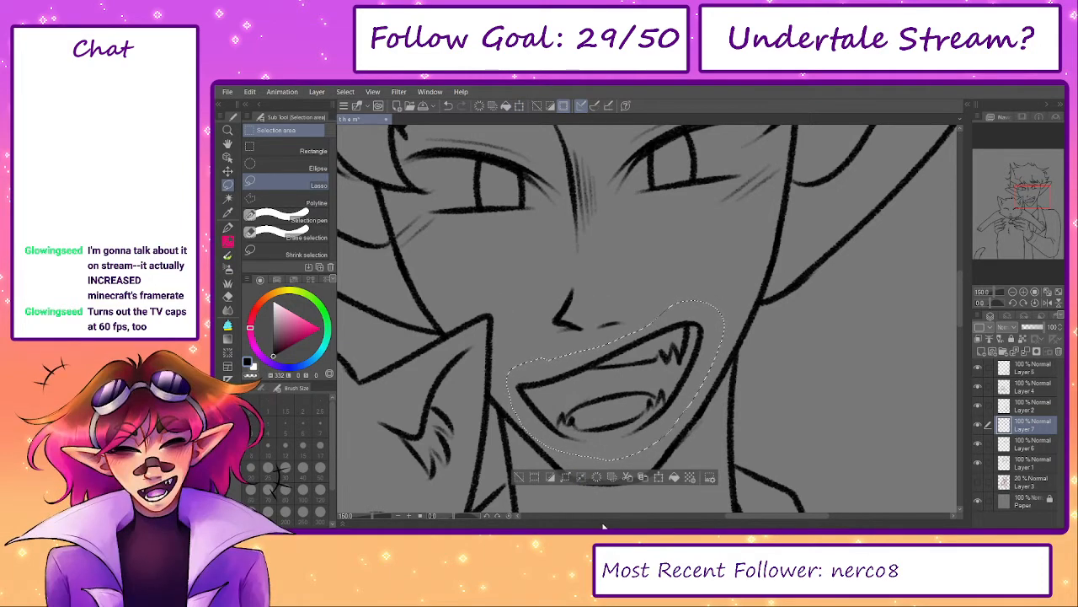
click(518, 478)
- Touch up the chin's left corner on Layer 1 with the pencil, undoing the unwanted strokes
scroll(759, 403, down, 3)
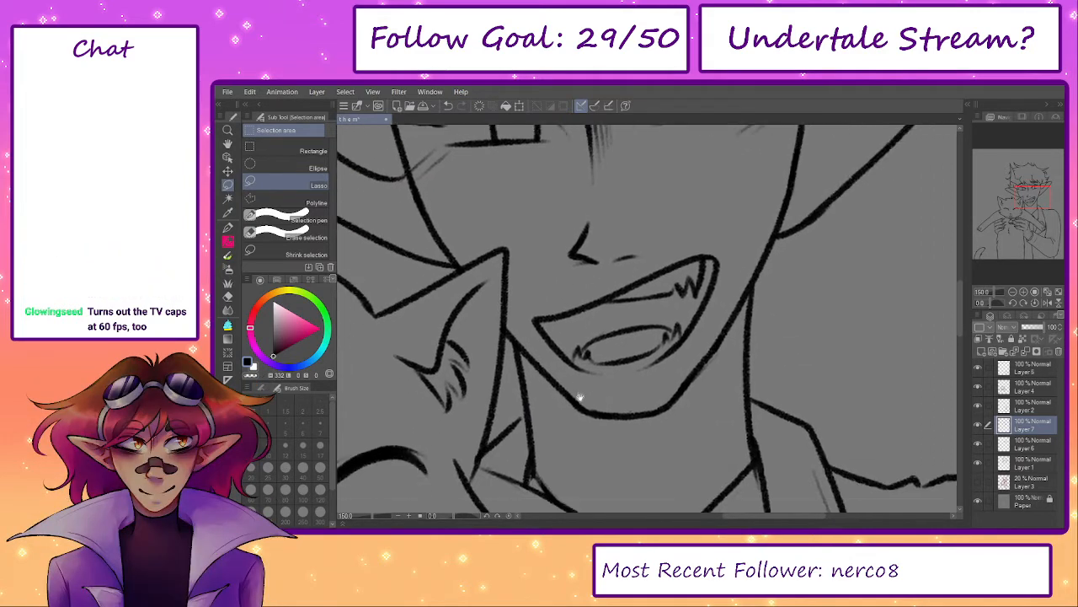
key(e)
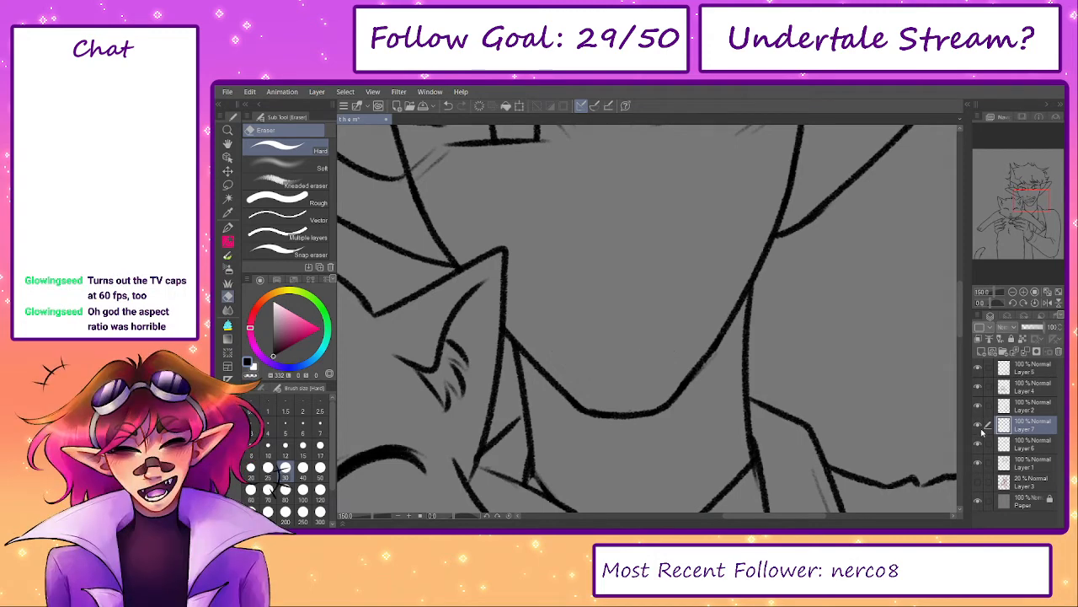
click(978, 464)
click(978, 463)
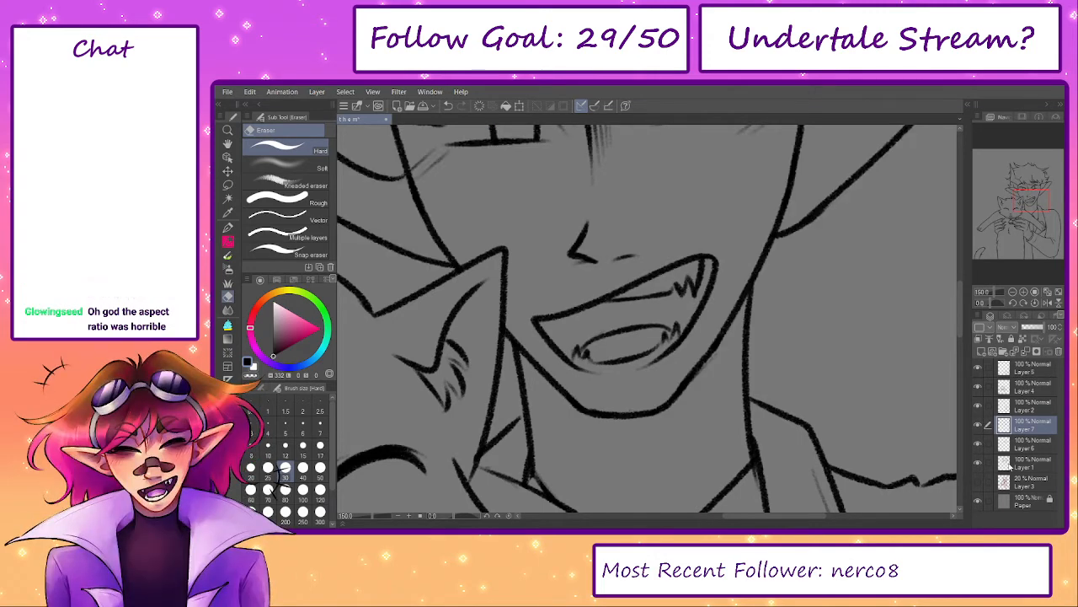
click(1026, 463)
key(p)
drag(563, 391, 606, 416)
key(ctrl+z)
key(ctrl+z)
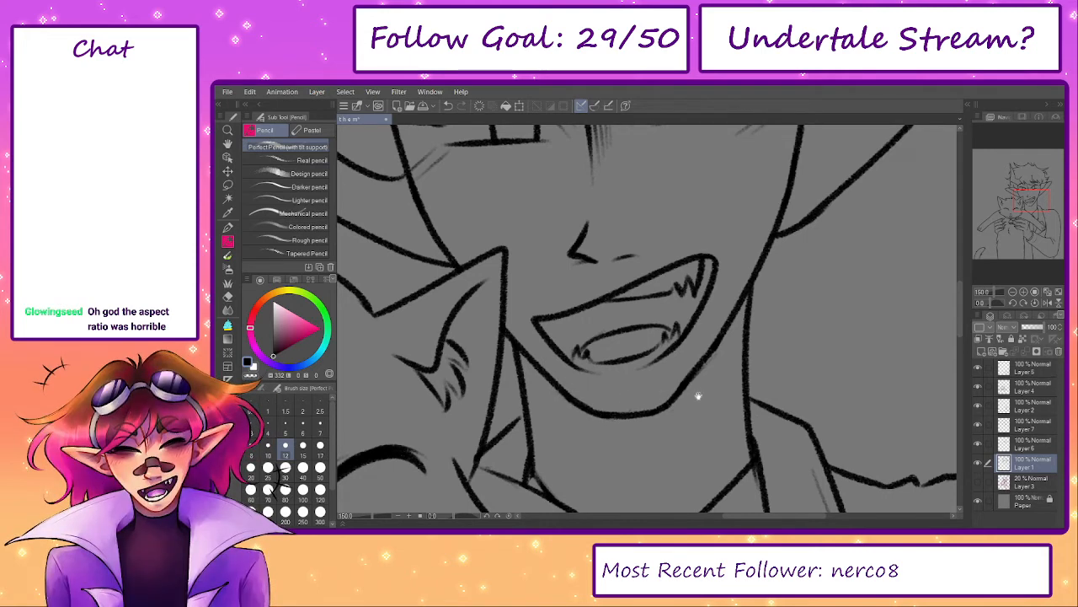
- Bring up the colored reference of the two-toned character and zoom it out to 25% for comparison with the face
scroll(693, 393, up, 5)
scroll(453, 469, up, 3)
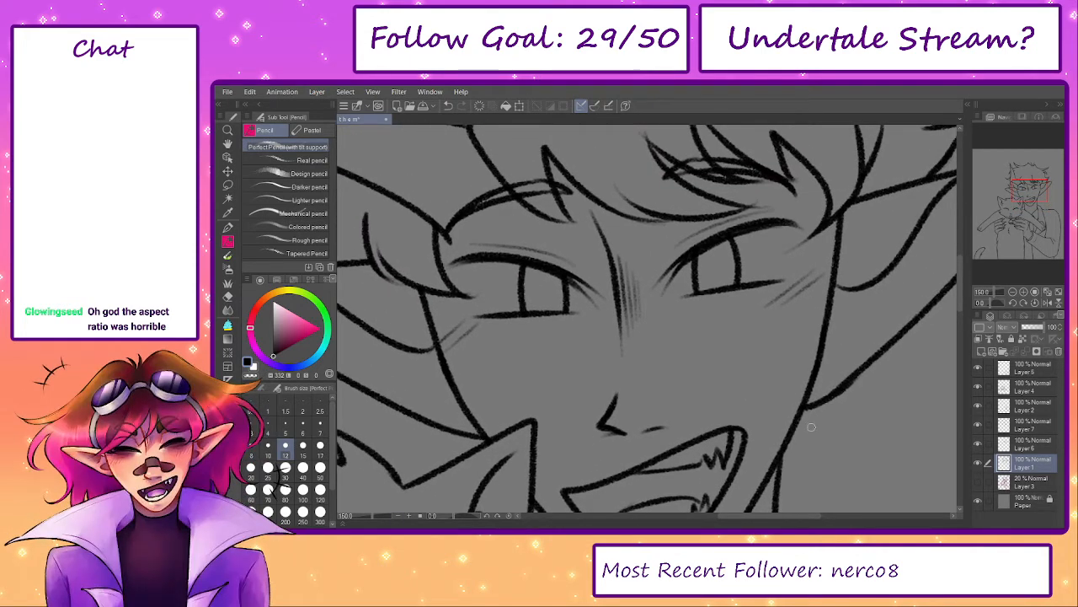
scroll(626, 325, up, 2)
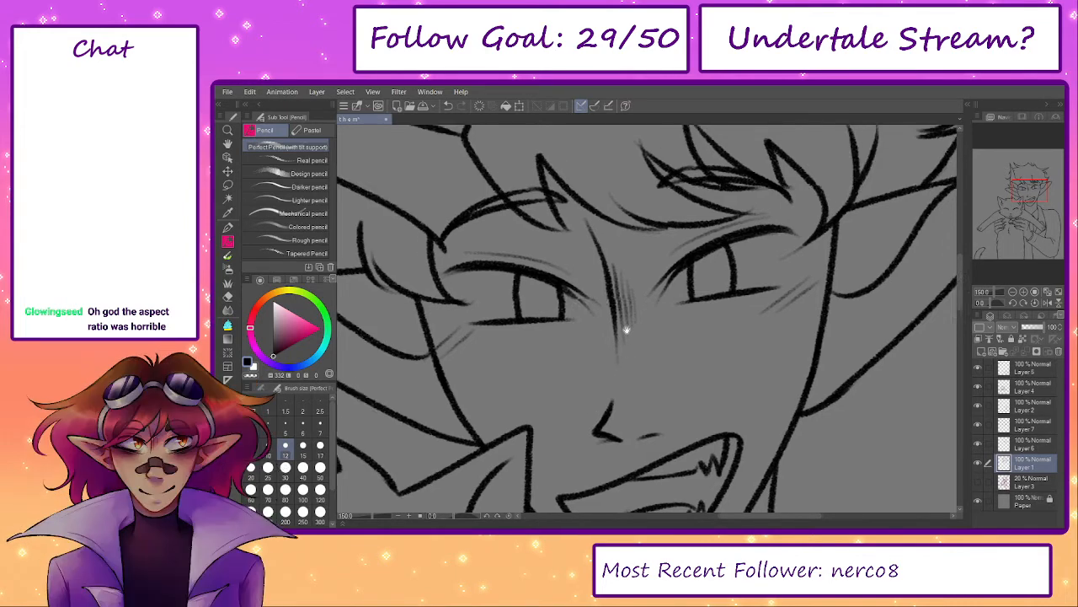
drag(368, 516, 365, 515)
drag(503, 440, 503, 424)
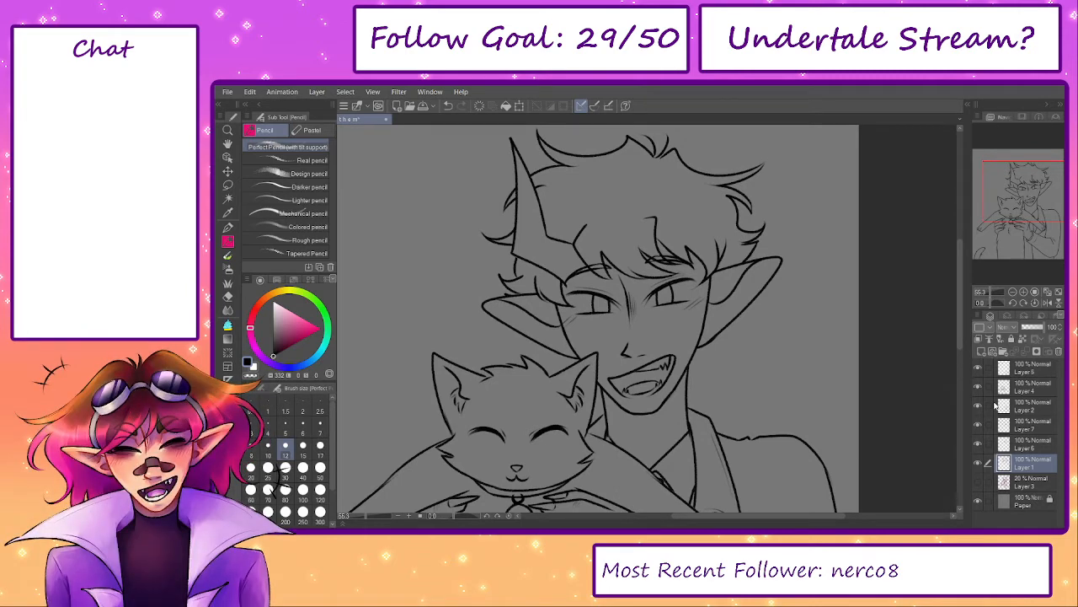
click(1018, 119)
drag(1007, 227, 1014, 211)
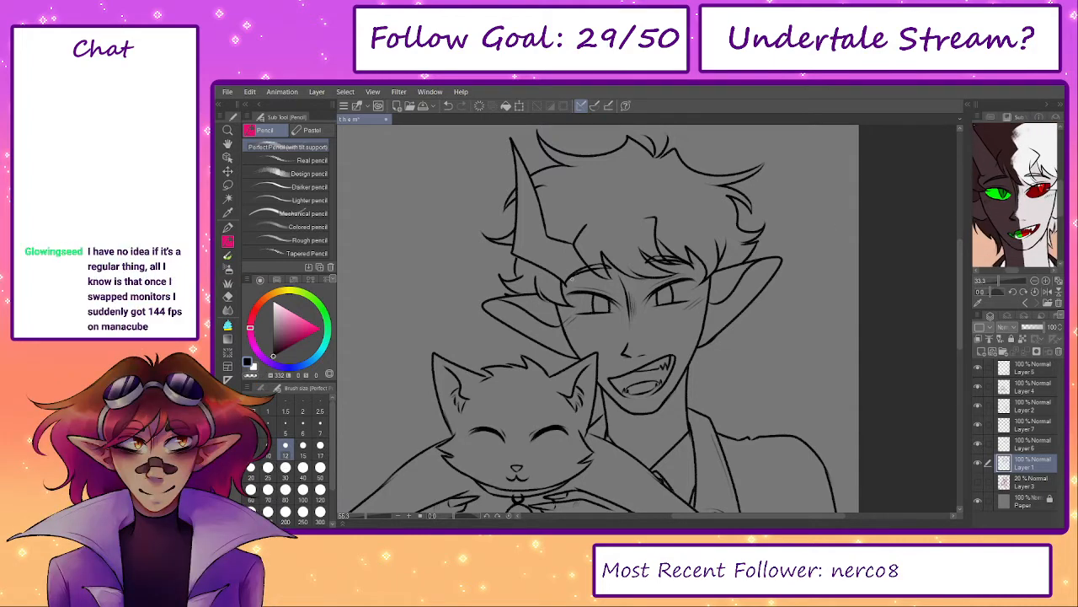
drag(1024, 240, 999, 291)
click(1034, 282)
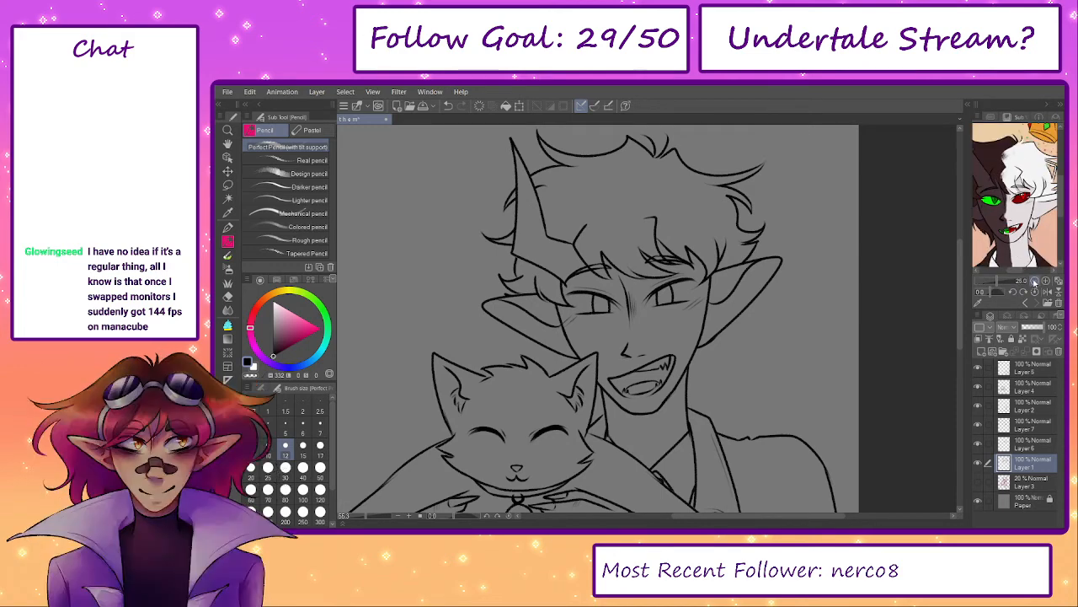
mouse_move(1004, 239)
mouse_down()
mouse_move(1014, 240)
mouse_move(1001, 232)
mouse_move(1000, 246)
mouse_up()
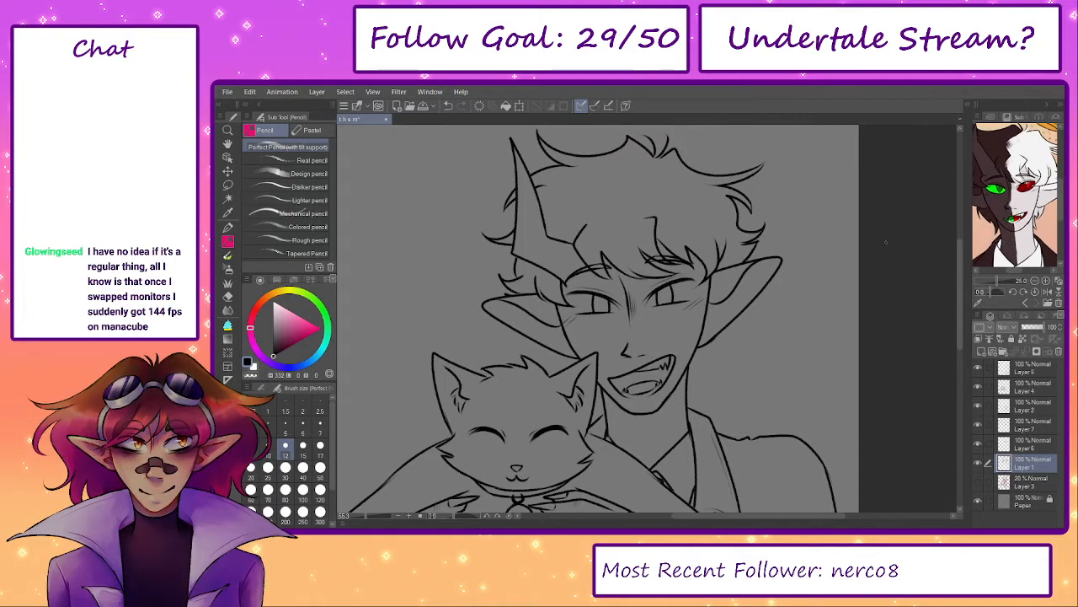
- Draw a vertical slit pupil inside each iris with the pencil on the eyes' layer
scroll(605, 228, up, 3)
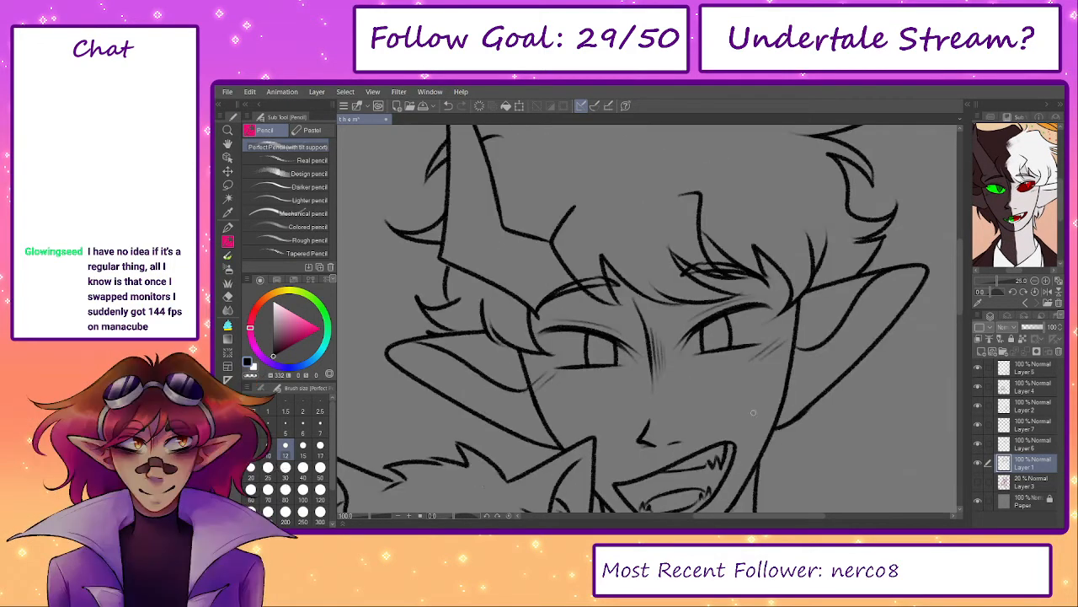
click(978, 462)
click(978, 463)
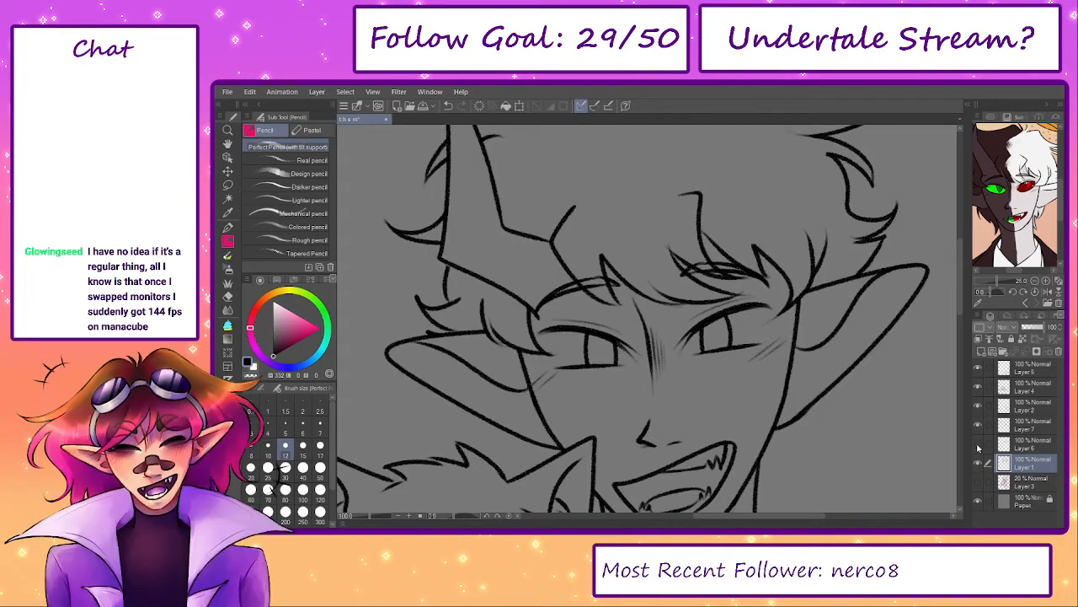
click(1028, 443)
scroll(818, 379, up, 3)
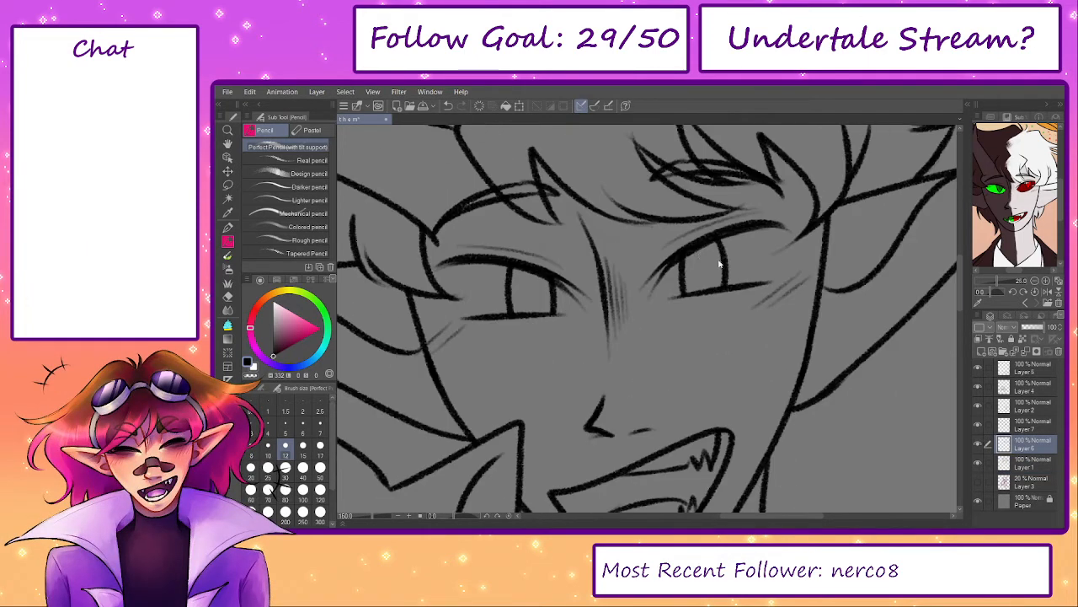
drag(704, 251, 703, 272)
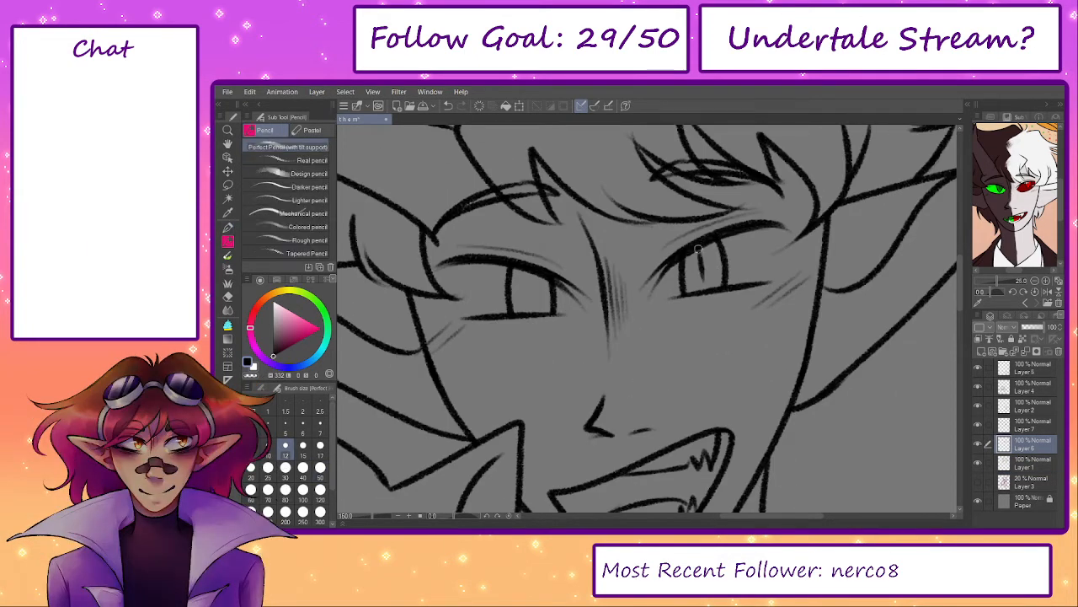
drag(527, 269, 531, 296)
key(ctrl+z)
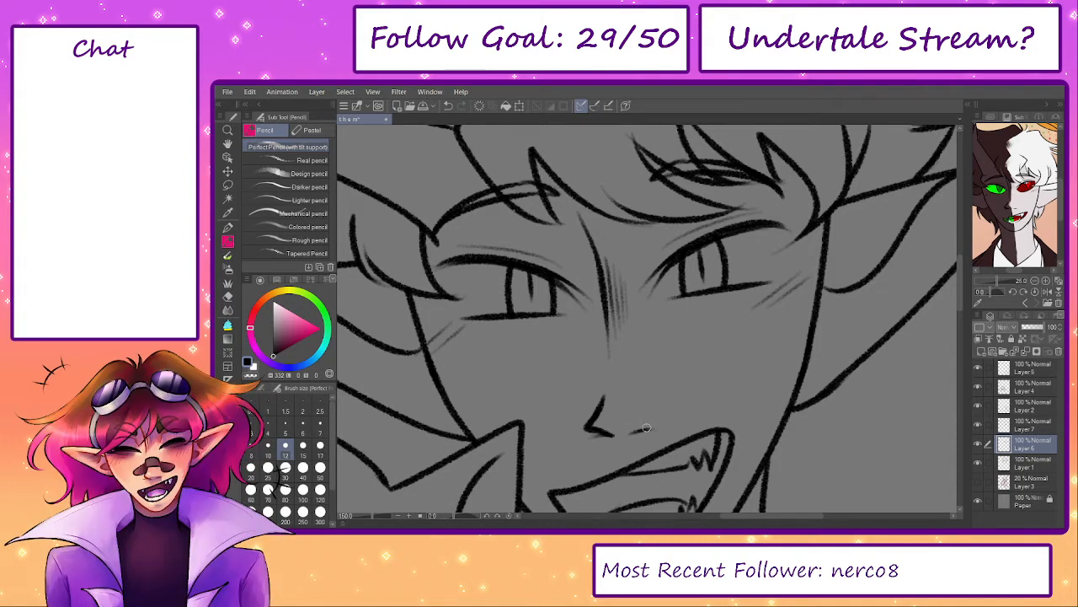
- Erase the short diagonal cheek strokes beneath the outer corners of both eyes
drag(646, 428, 726, 368)
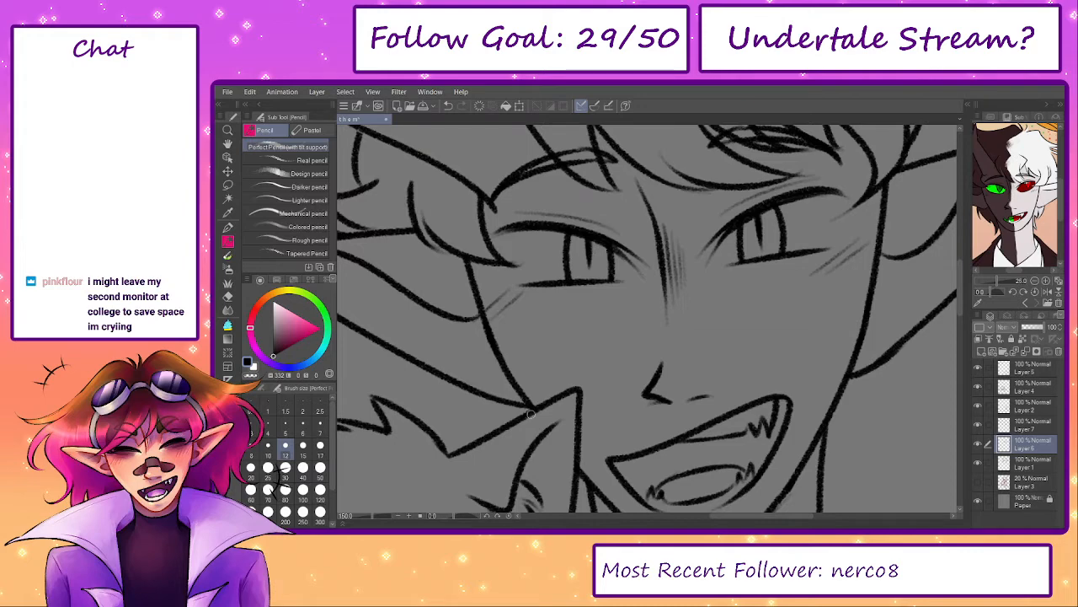
click(367, 516)
drag(588, 411, 602, 394)
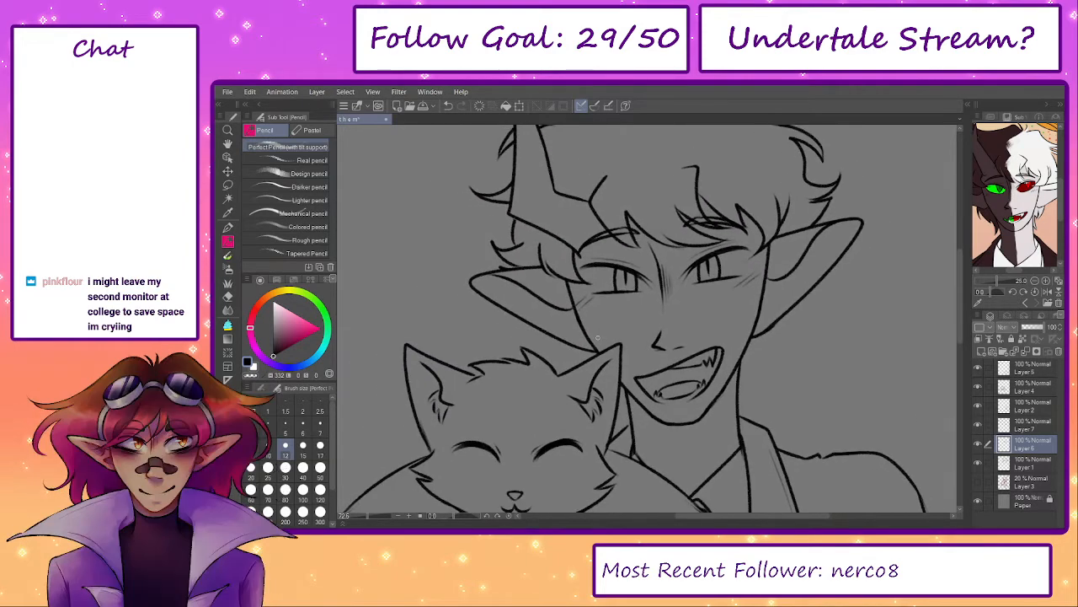
click(978, 444)
click(978, 444)
scroll(643, 296, up, 2)
key(e)
mouse_move(539, 301)
mouse_down()
mouse_move(516, 316)
mouse_move(504, 310)
mouse_move(531, 298)
mouse_move(562, 320)
mouse_up()
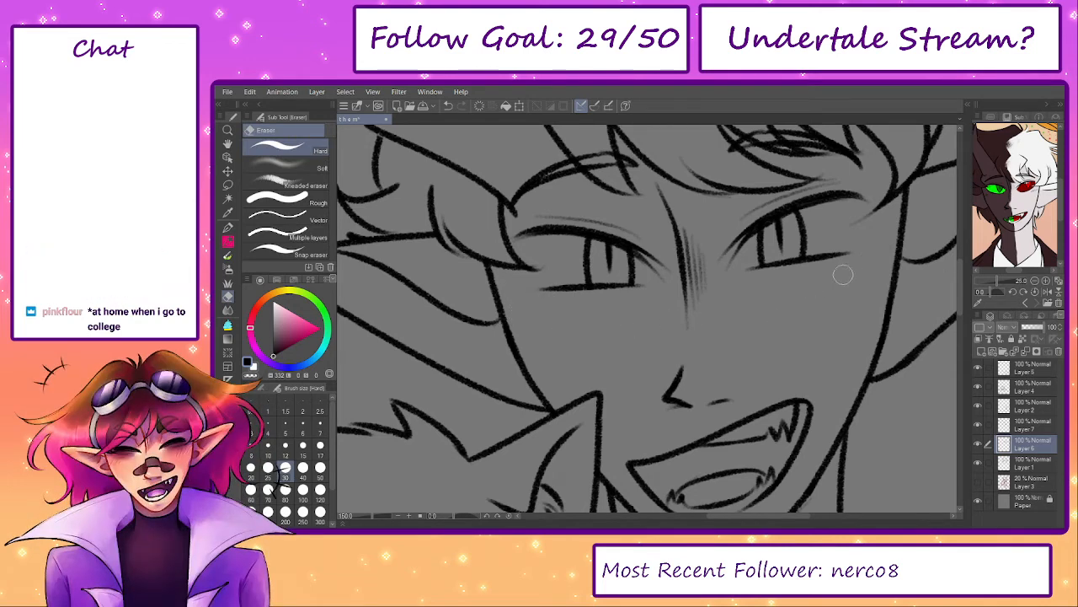
- Redraw the diagonal cheek strokes below the outer corner of each eye with the pencil, undoing the stray attempts
key(p)
key(p)
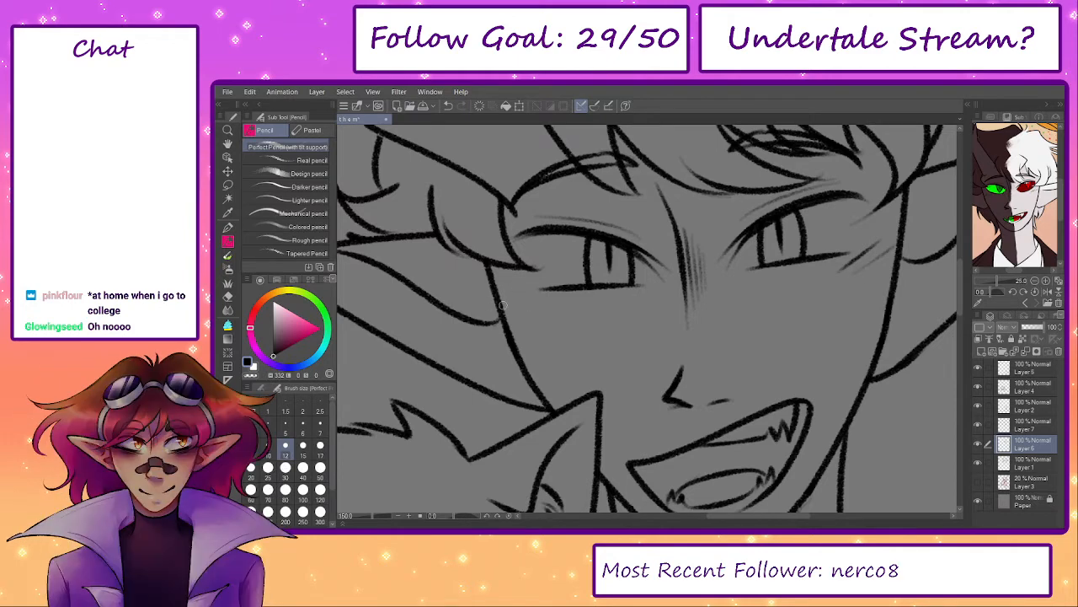
key(ctrl+z)
mouse_move(535, 294)
mouse_down()
mouse_move(510, 311)
mouse_move(542, 308)
mouse_move(488, 329)
mouse_up()
key(ctrl+z)
key(ctrl+z)
mouse_move(549, 300)
mouse_down()
mouse_move(521, 319)
mouse_move(502, 308)
mouse_move(534, 333)
mouse_move(517, 370)
mouse_up()
key(ctrl+z)
key(ctrl+z)
key(ctrl+z)
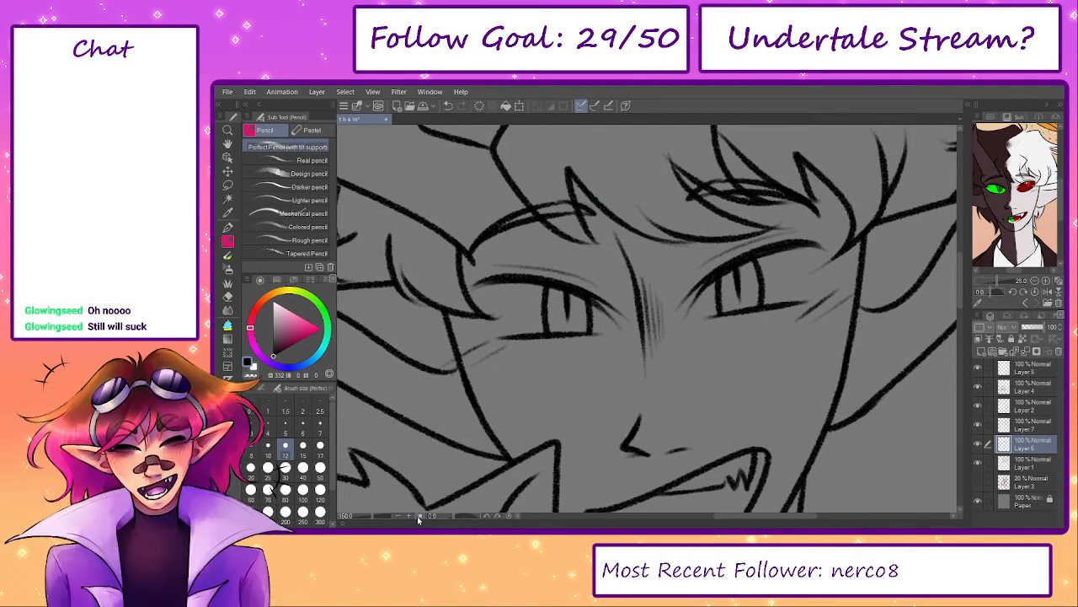
- Review the face within the whole figure, toggling the eye layer's visibility to compare
scroll(434, 456, down, 3)
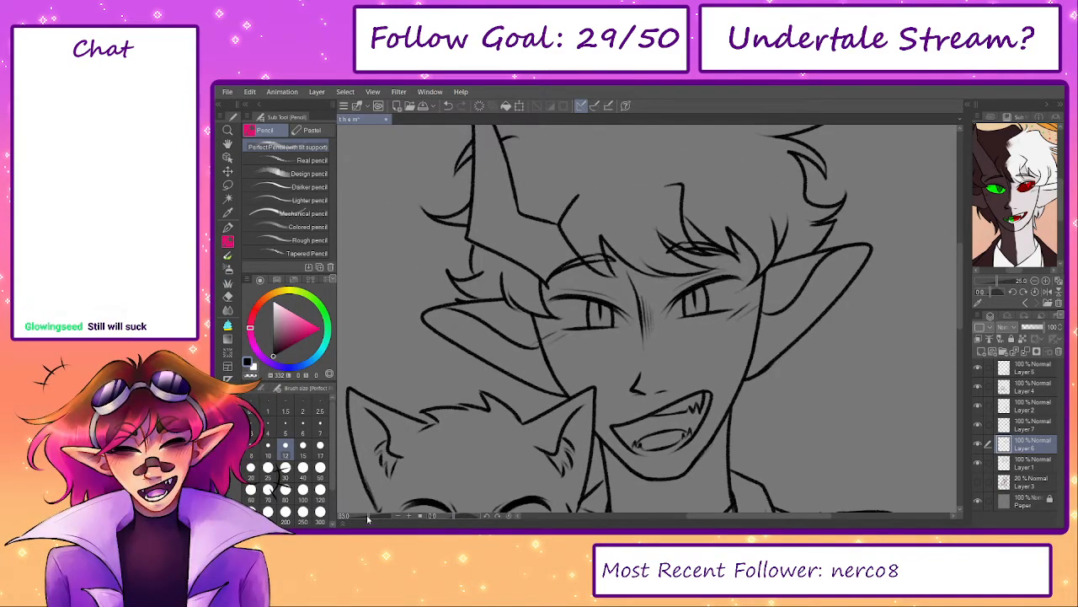
drag(367, 517, 363, 517)
drag(621, 402, 612, 362)
drag(696, 468, 699, 446)
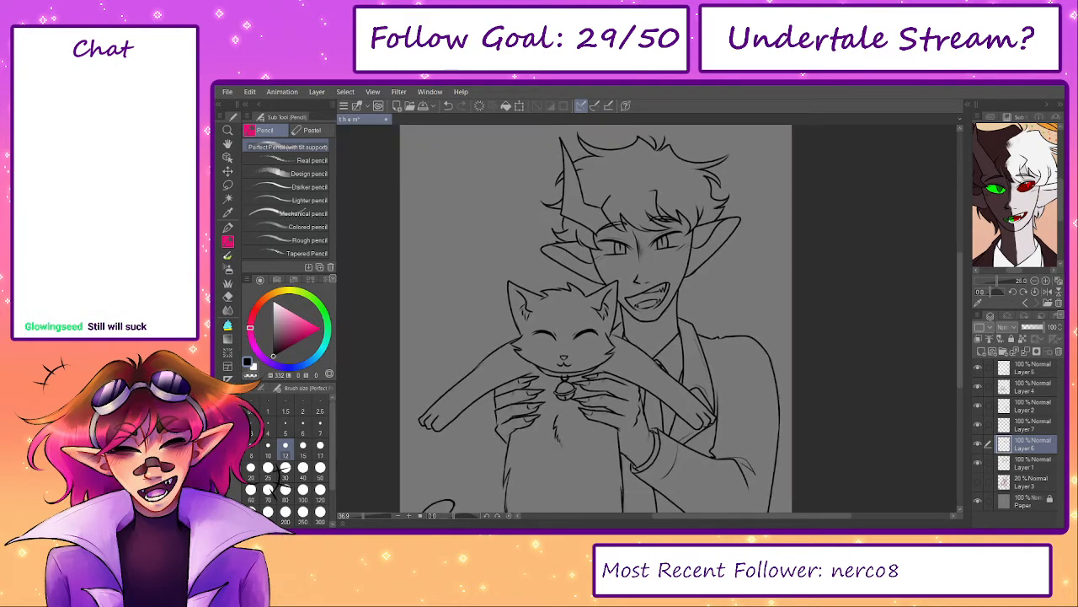
drag(780, 396, 778, 361)
drag(852, 421, 877, 462)
click(978, 447)
click(978, 446)
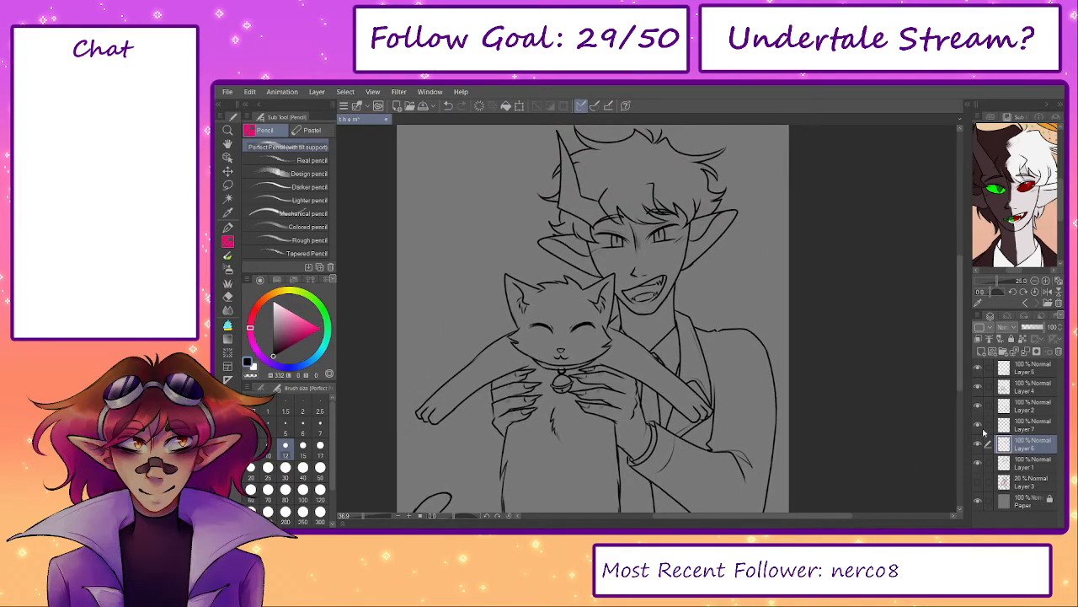
- Lasso the open mouth on Layer 7, apply a small transform to it and clear the selection
click(978, 425)
click(978, 426)
click(991, 424)
key(m)
drag(647, 258, 687, 268)
key(ctrl+t)
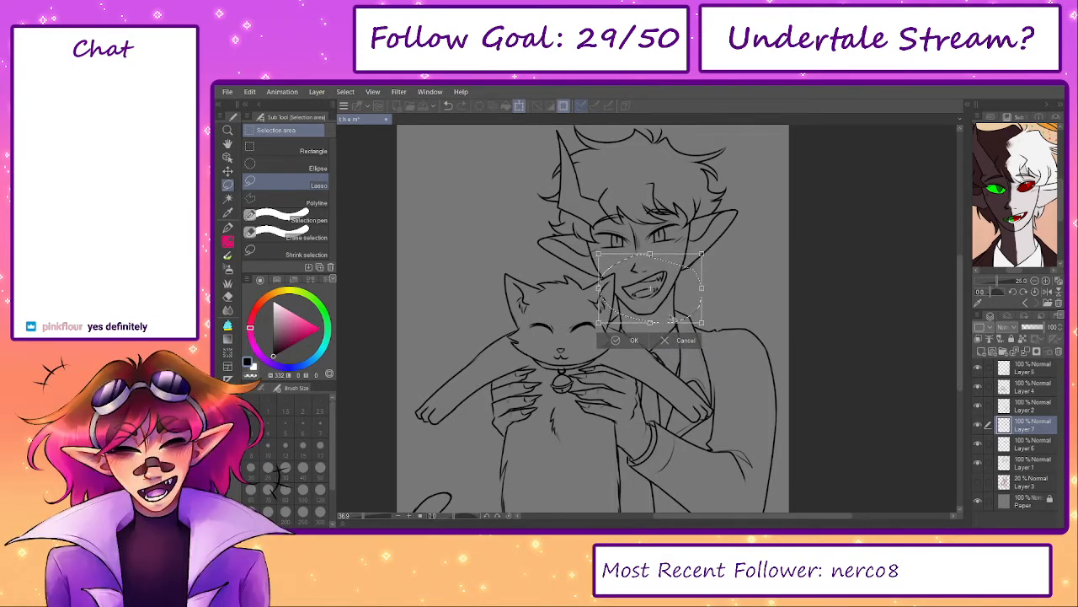
click(616, 339)
click(556, 339)
- Lasso the mouth once more for another slight adjustment and drop the selection
drag(691, 374, 688, 394)
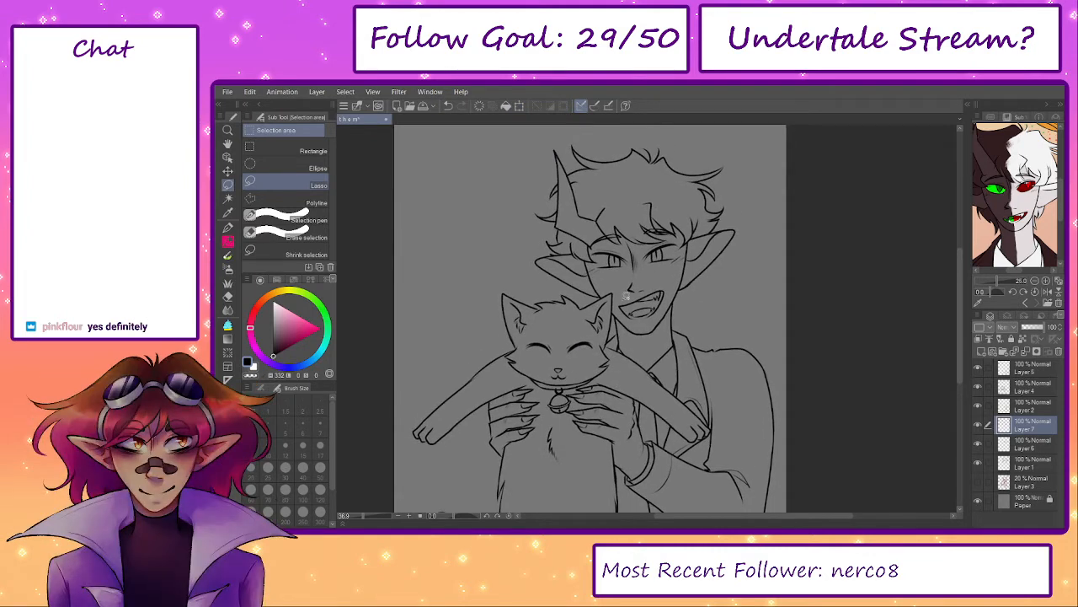
drag(659, 285, 660, 288)
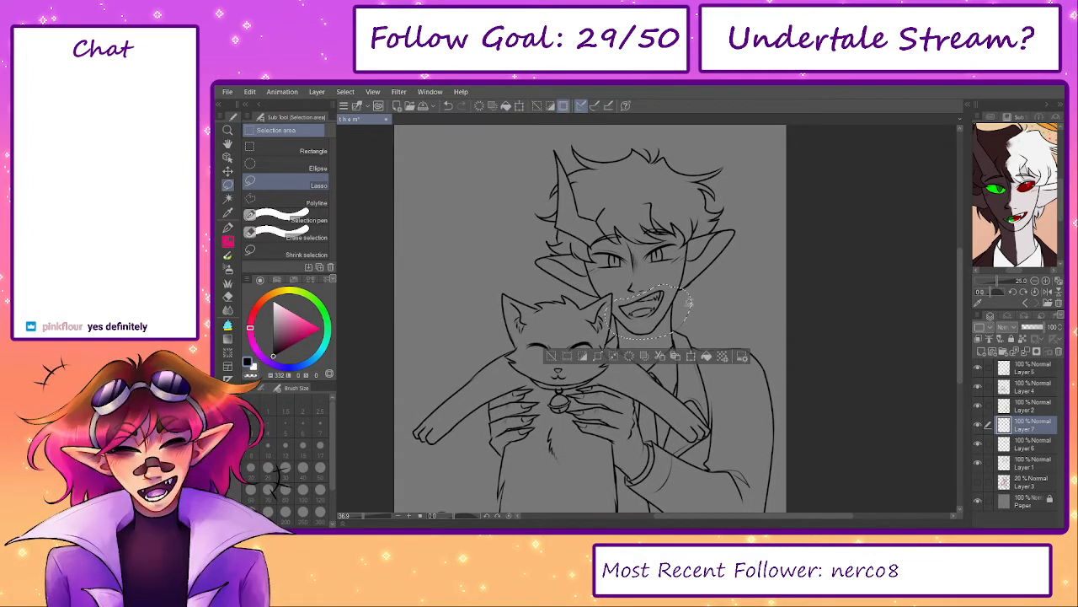
click(690, 357)
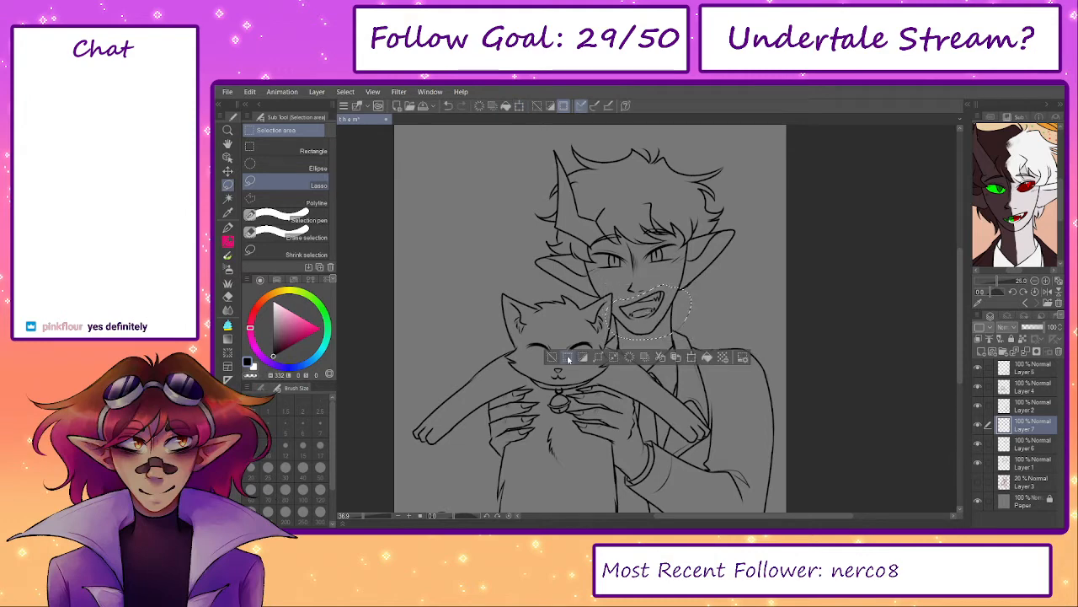
click(628, 357)
- Merge all the line-art layers into Layer 1 and add a new empty layer above it
drag(715, 409, 724, 488)
click(1026, 368)
mouse_move(834, 476)
mouse_down()
mouse_move(846, 273)
mouse_move(835, 345)
mouse_up()
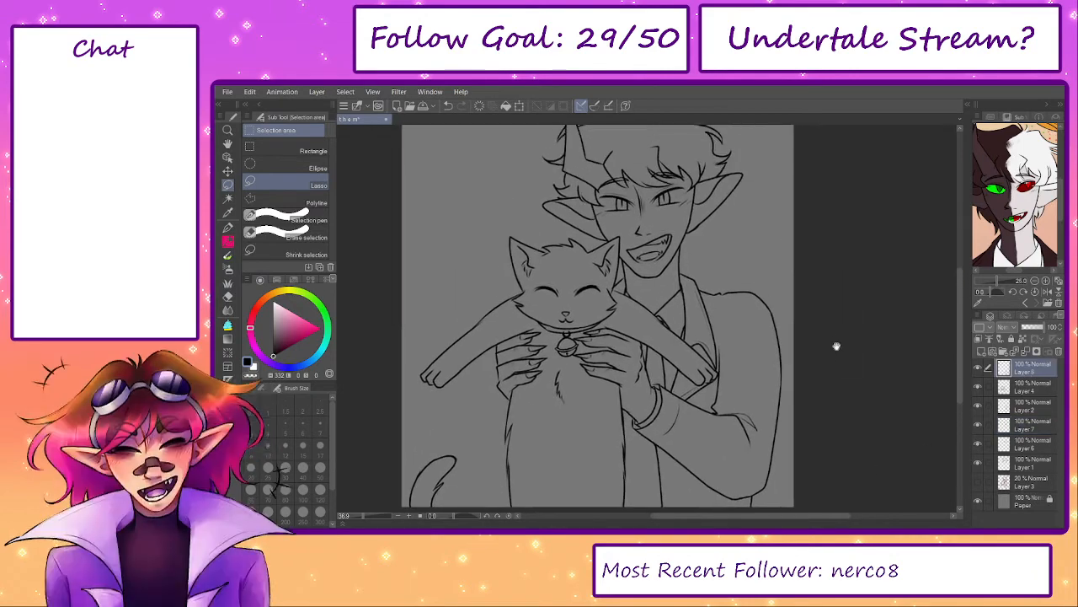
click(1026, 350)
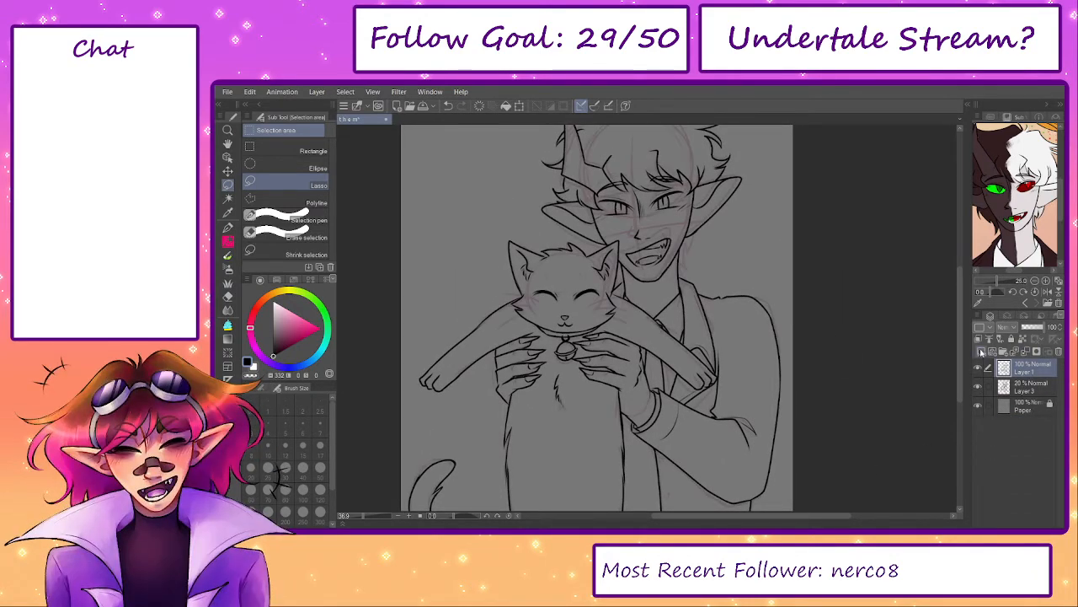
click(981, 352)
- Show the rough sketch on Layer 3 and ink the left edge of the crown above the head with the pencil
scroll(903, 357, up, 2)
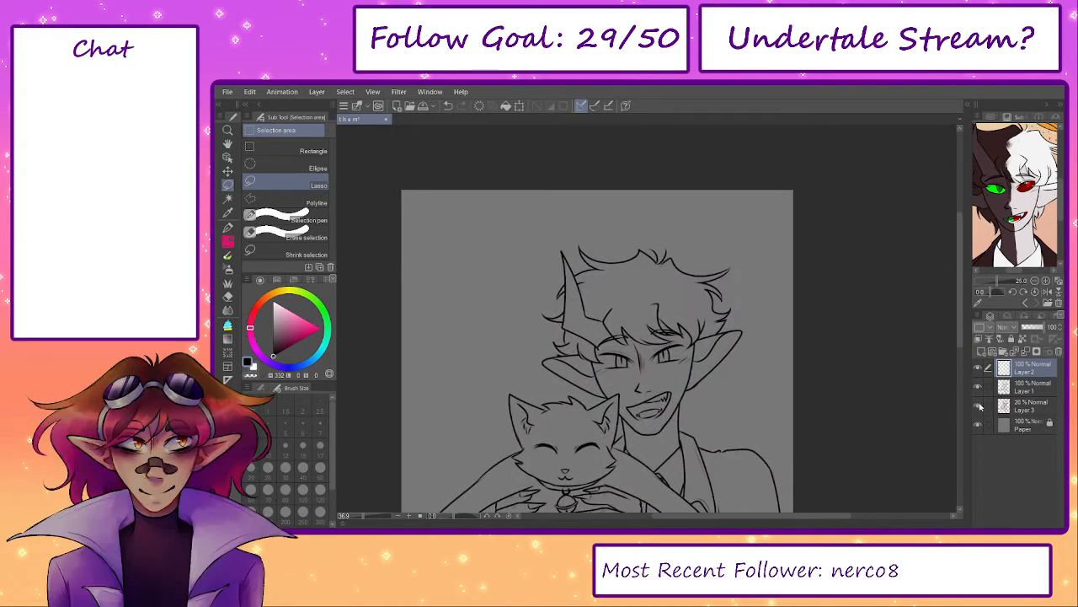
click(979, 407)
scroll(725, 238, up, 5)
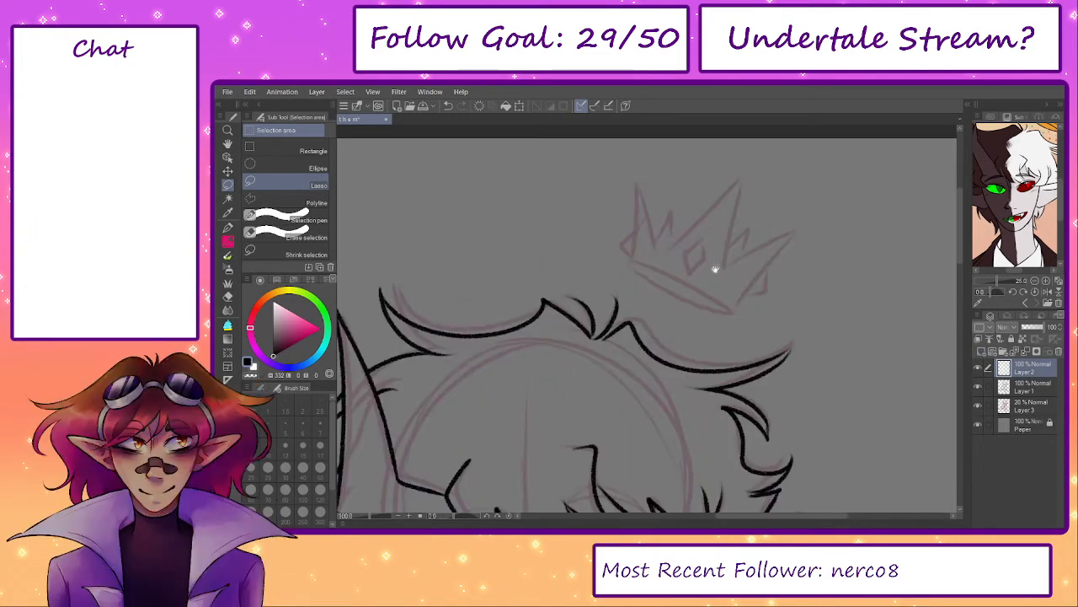
scroll(715, 270, up, 3)
key(p)
mouse_move(607, 296)
mouse_down()
mouse_move(622, 167)
mouse_move(622, 235)
mouse_up()
key(ctrl+z)
mouse_move(605, 328)
mouse_down()
mouse_move(619, 197)
mouse_move(641, 293)
mouse_up()
key(ctrl+z)
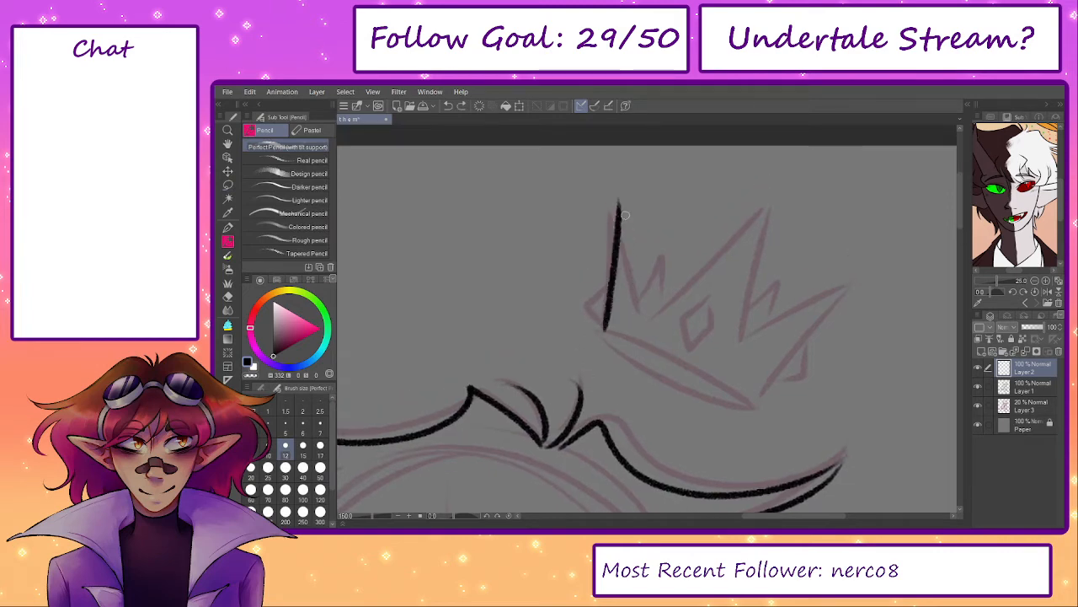
- Ink the rest of the crown's three-pointed zigzag outline, ending at the base of its right edge
mouse_move(620, 202)
mouse_down()
mouse_move(648, 297)
mouse_move(758, 195)
mouse_up()
key(ctrl+z)
drag(653, 295, 756, 196)
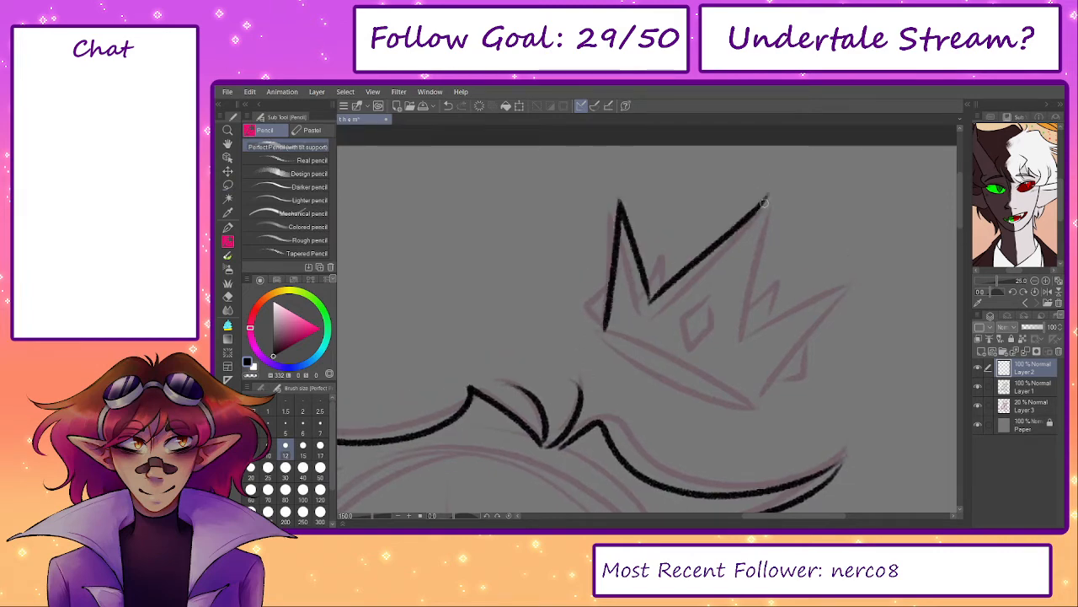
key(ctrl+z)
mouse_move(650, 296)
mouse_down()
mouse_move(758, 202)
mouse_move(740, 340)
mouse_up()
key(ctrl+z)
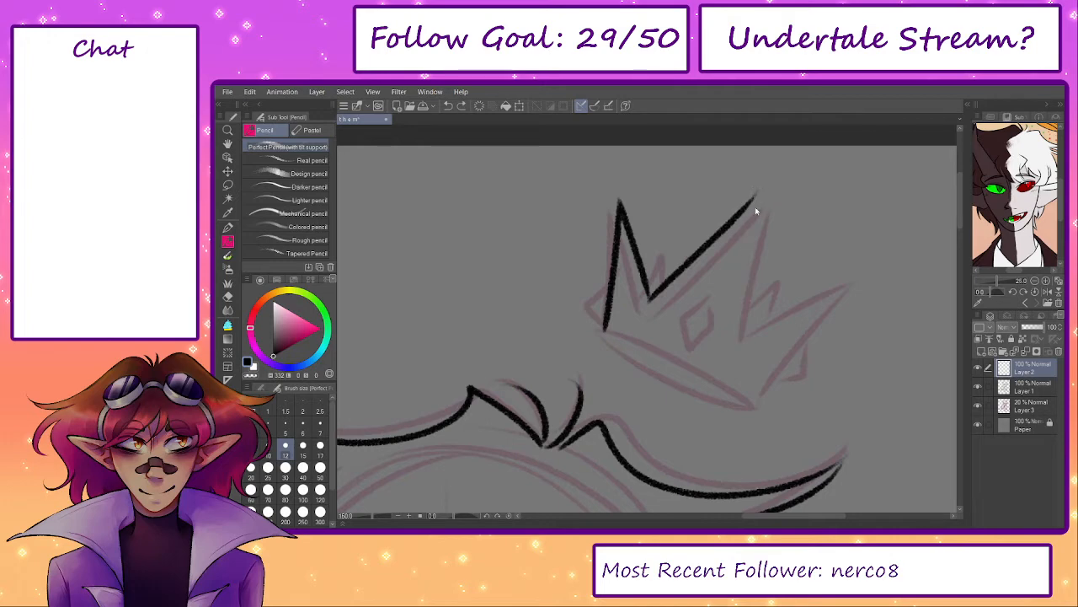
drag(758, 194, 739, 341)
mouse_move(754, 396)
mouse_down()
mouse_move(854, 272)
mouse_move(848, 288)
mouse_move(742, 334)
mouse_up()
key(ctrl+z)
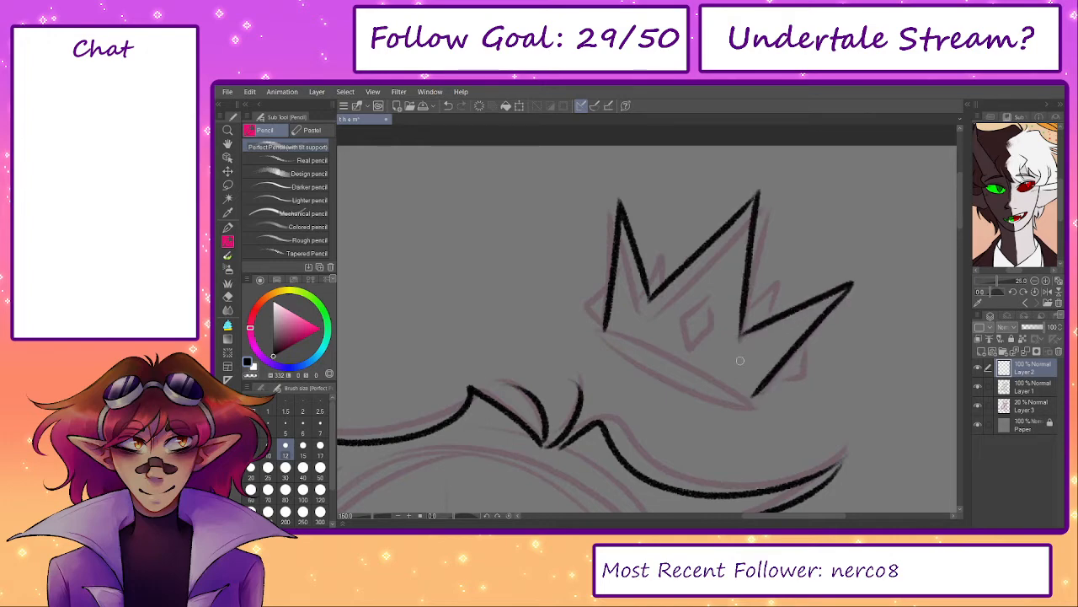
- Ink the crown's straight base line between the lower ends of its two side edges, redrawing it until it meets both corners
drag(754, 398, 605, 327)
key(ctrl+z)
drag(754, 400, 605, 325)
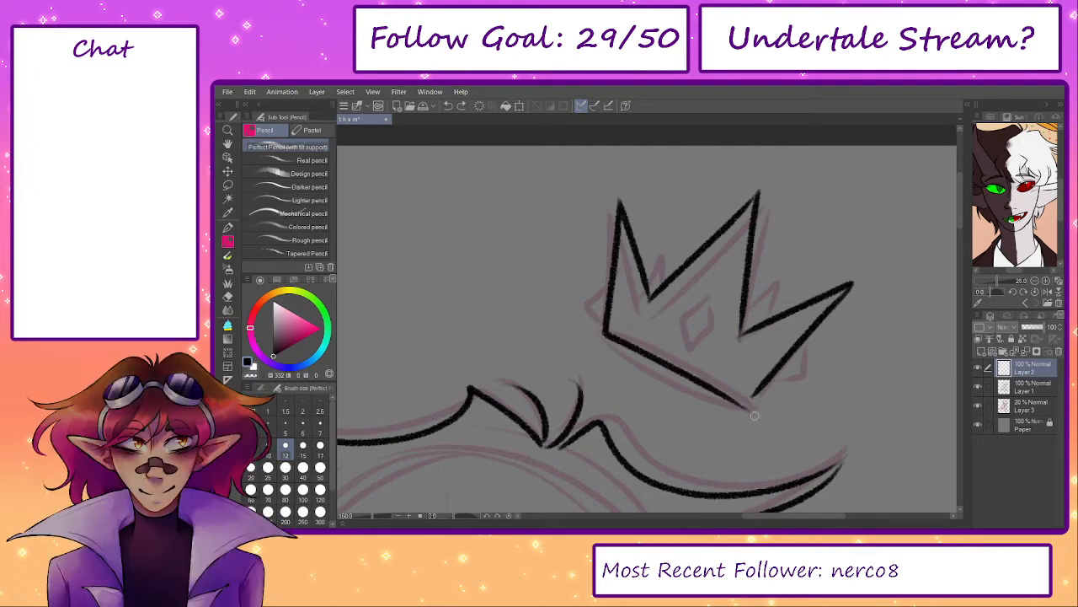
key(ctrl+z)
drag(750, 410, 603, 328)
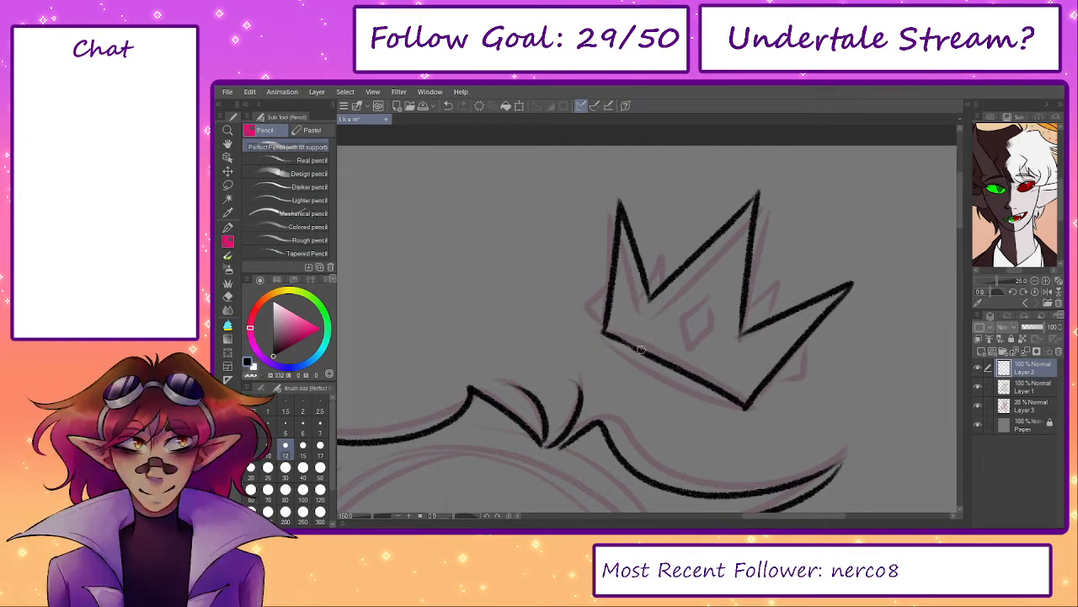
- Ink the two small back points between the crown's main spikes and the diamond gem at its centre
mouse_move(642, 258)
mouse_down()
mouse_move(675, 263)
mouse_move(655, 251)
mouse_move(676, 269)
mouse_up()
key(ctrl+z)
mouse_move(748, 297)
mouse_down()
mouse_move(769, 278)
mouse_move(776, 316)
mouse_up()
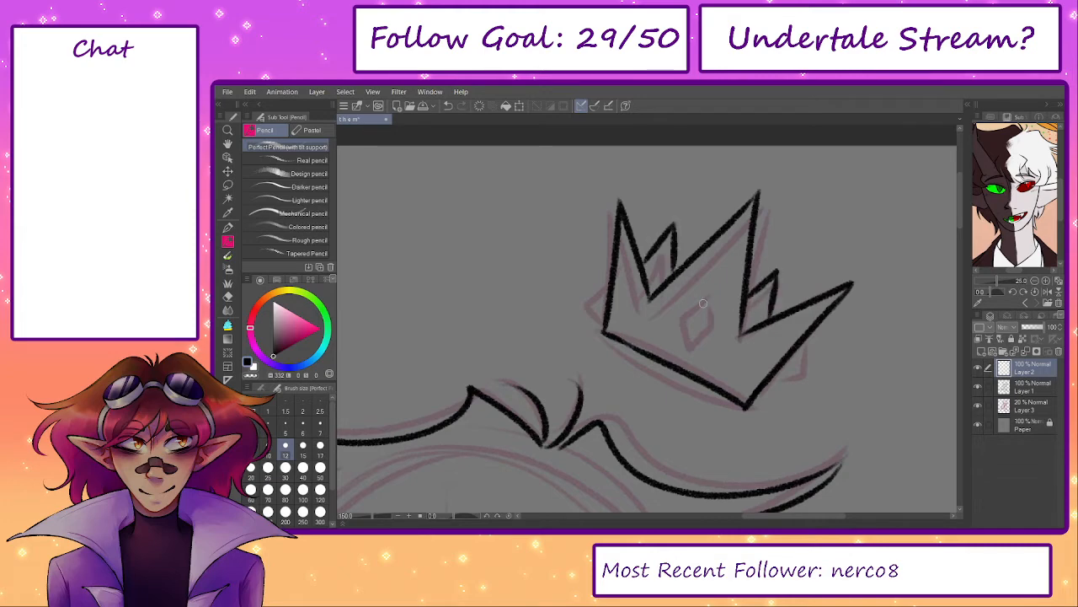
mouse_move(704, 284)
mouse_down()
mouse_move(676, 314)
mouse_move(710, 316)
mouse_move(706, 283)
mouse_up()
- Ink a second line beneath the crown's base to form the rim, plus the partly hidden gem on its right side
drag(604, 341, 696, 401)
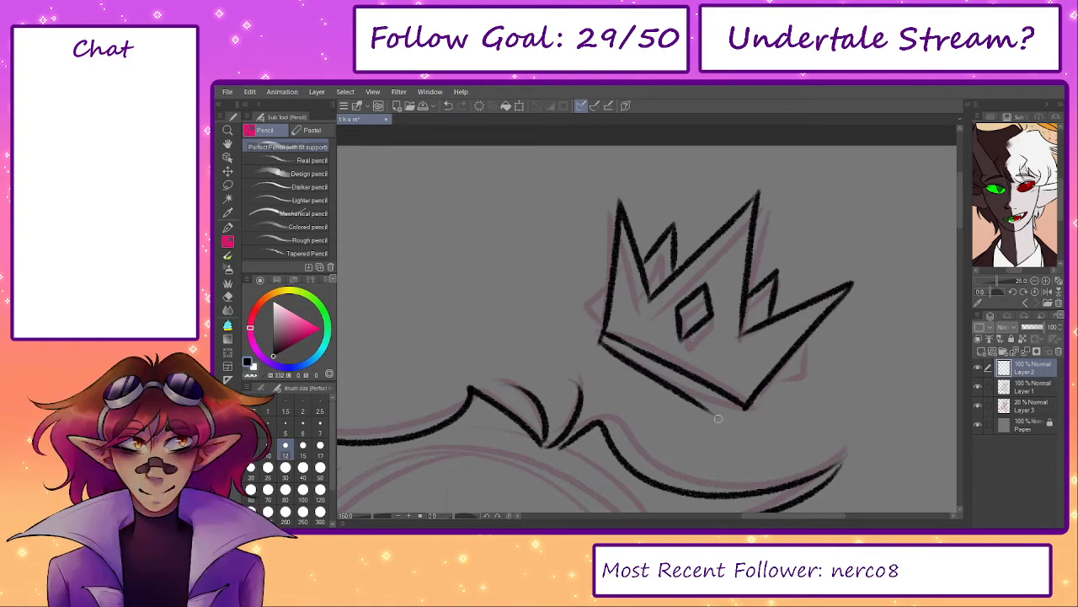
key(ctrl+z)
drag(601, 349, 742, 416)
key(ctrl+z)
key(ctrl+z)
key(ctrl+z)
key(ctrl+z)
drag(797, 354, 765, 390)
key(ctrl+z)
key(ctrl+z)
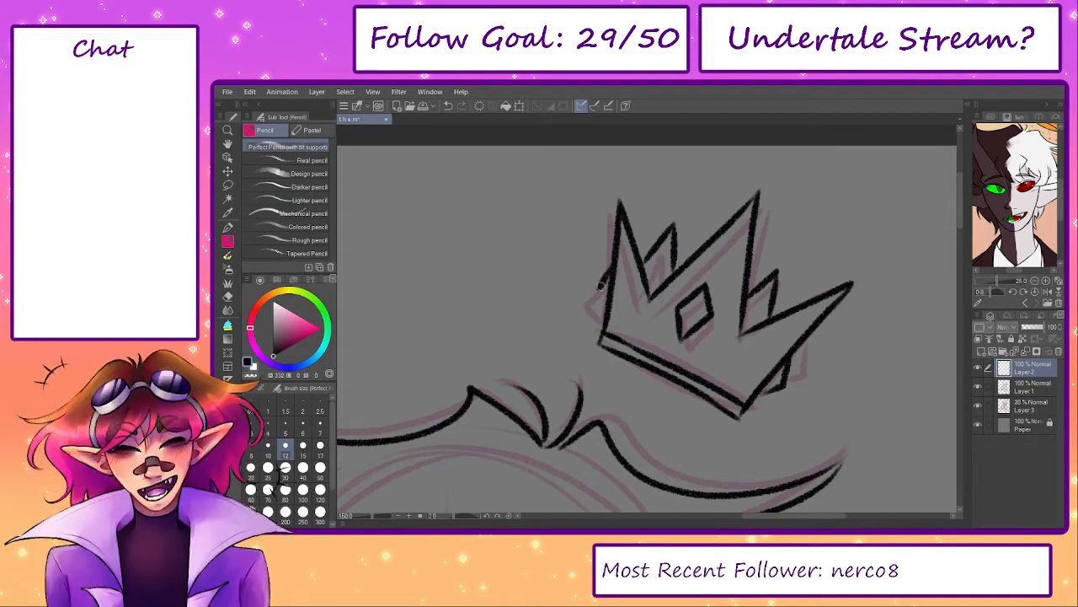
- Ink the gem on the crown's left side and refine the additional line along the lower rim
mouse_move(613, 270)
mouse_down()
mouse_move(599, 287)
mouse_move(607, 316)
mouse_move(733, 389)
mouse_move(657, 363)
mouse_move(605, 318)
mouse_move(726, 384)
mouse_up()
key(ctrl+z)
key(ctrl+z)
scroll(624, 322, down, 2)
key(ctrl+z)
key(ctrl+z)
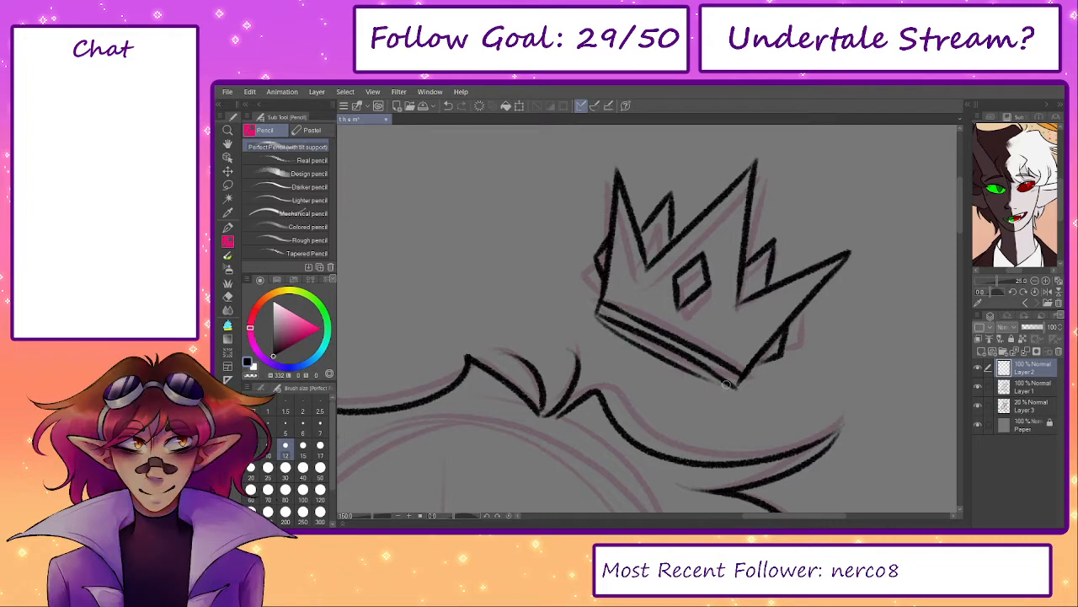
- Compare the finished crown against the rough sketch and hide the sketch on Layer 3
drag(649, 411, 629, 426)
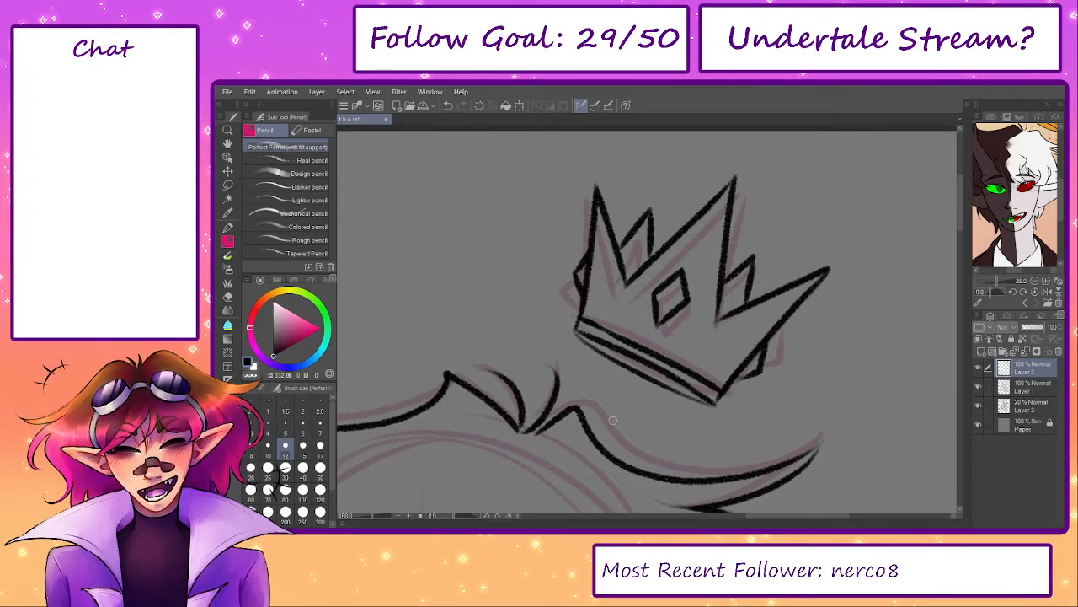
drag(369, 516, 366, 516)
mouse_move(571, 460)
mouse_down()
mouse_move(621, 392)
mouse_move(612, 396)
mouse_up()
drag(741, 315, 724, 332)
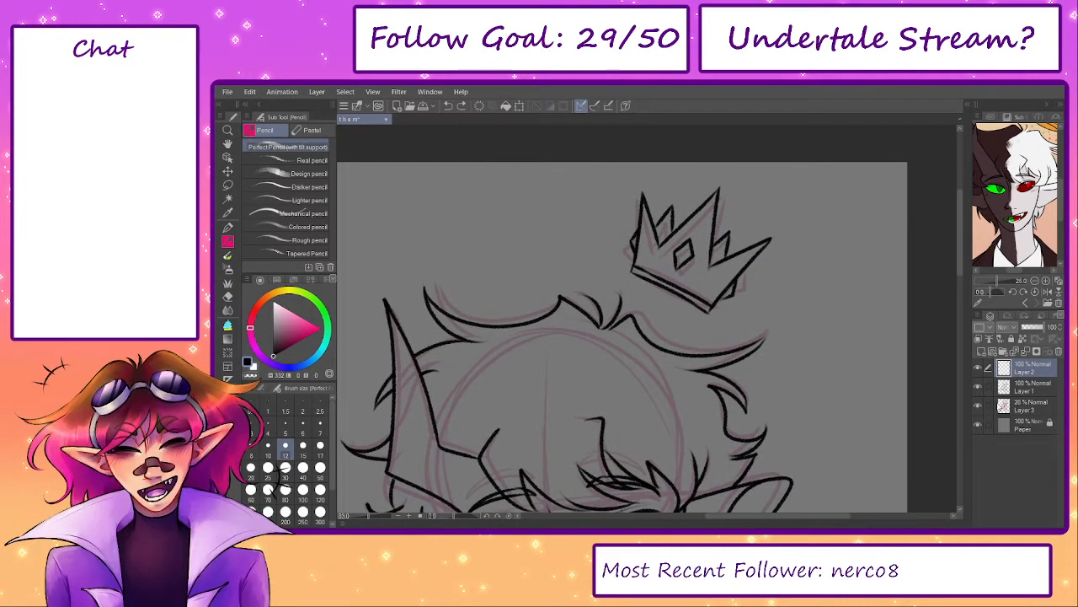
click(977, 406)
click(977, 406)
drag(619, 447, 628, 415)
drag(365, 515, 362, 516)
mouse_move(526, 433)
mouse_down()
mouse_move(585, 363)
mouse_move(586, 315)
mouse_up()
click(978, 407)
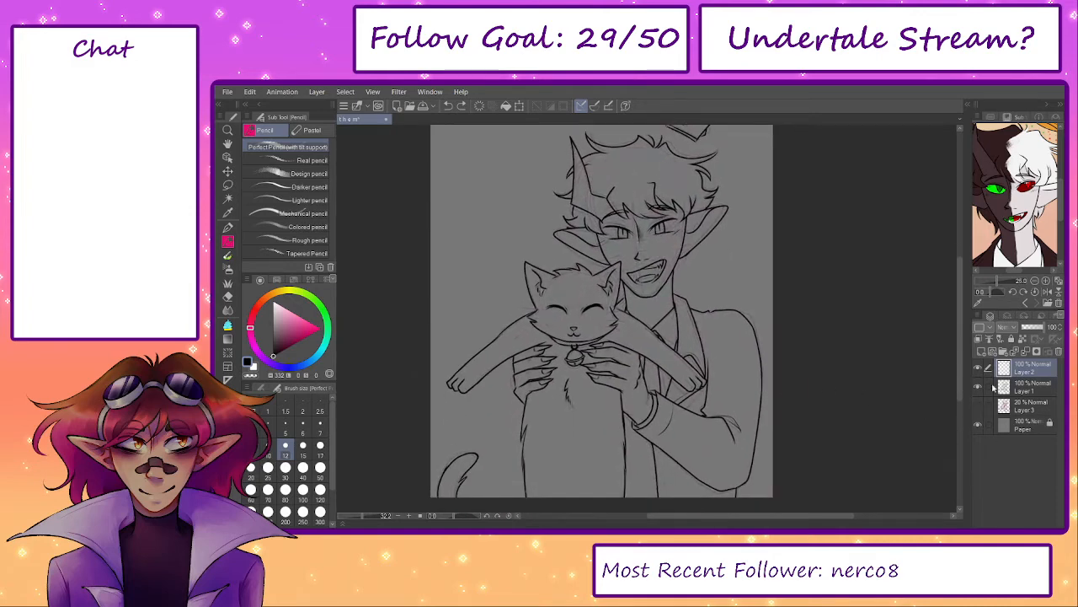
- Merge the crown layer into Layer 1, keep the line art unclipped and set it as the reference layer
click(1025, 351)
drag(788, 324, 739, 294)
click(978, 338)
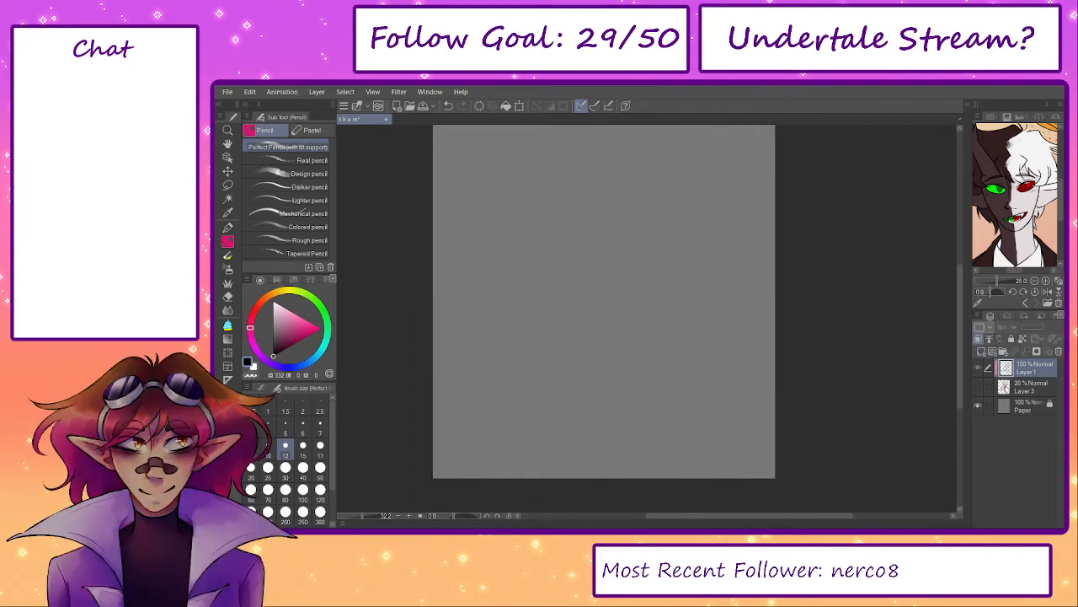
click(1007, 385)
click(1007, 368)
click(978, 339)
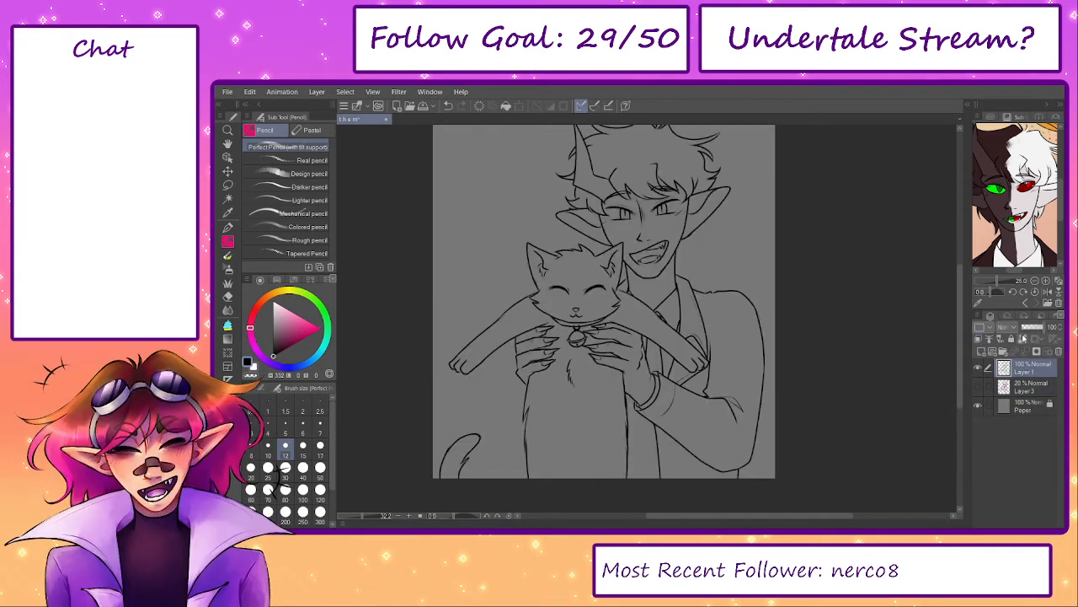
- Add a new layer between the line art and the sketch, and sample the green of the eye in the reference image
click(1015, 388)
click(980, 351)
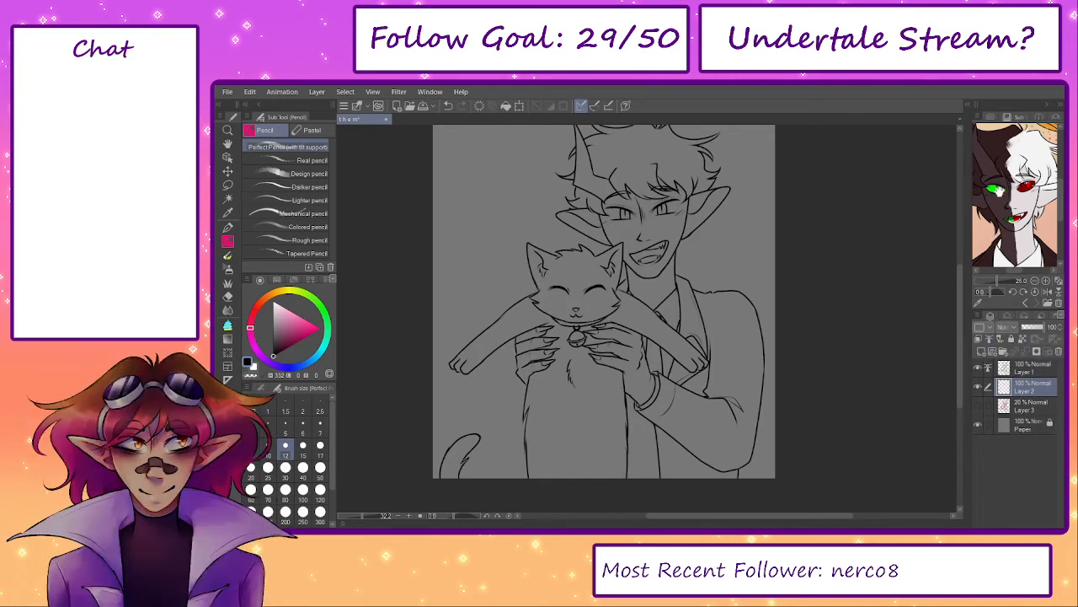
click(977, 302)
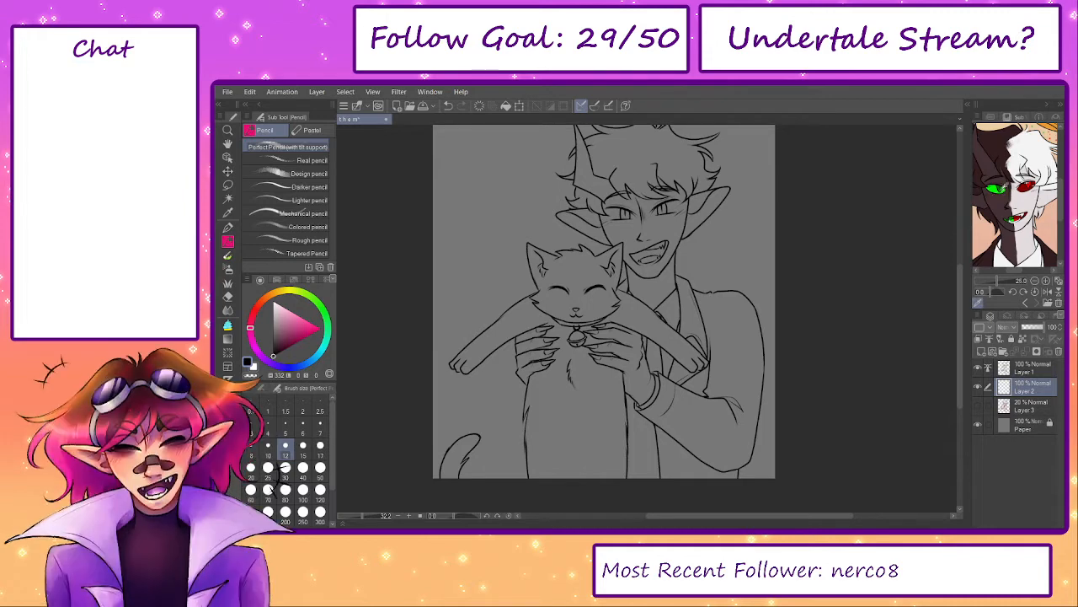
click(1000, 187)
drag(787, 267, 788, 294)
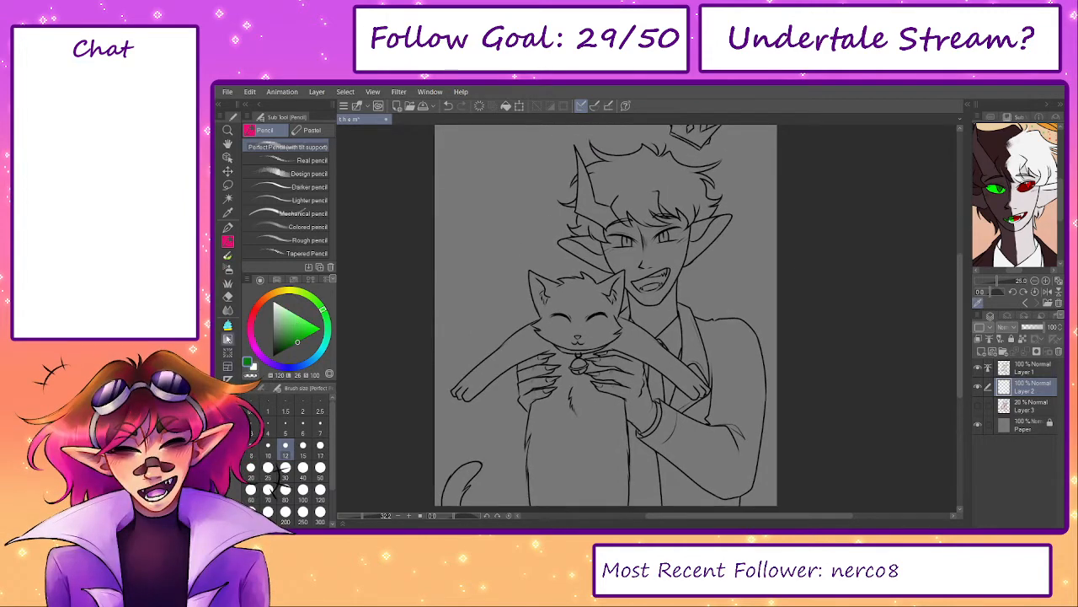
- Fill the cat's tail and the whole character, cat and crown with flat green using the enclose-and-fill tool
click(227, 325)
drag(458, 381, 443, 353)
mouse_move(463, 400)
mouse_down()
mouse_move(437, 528)
mouse_move(480, 412)
mouse_up()
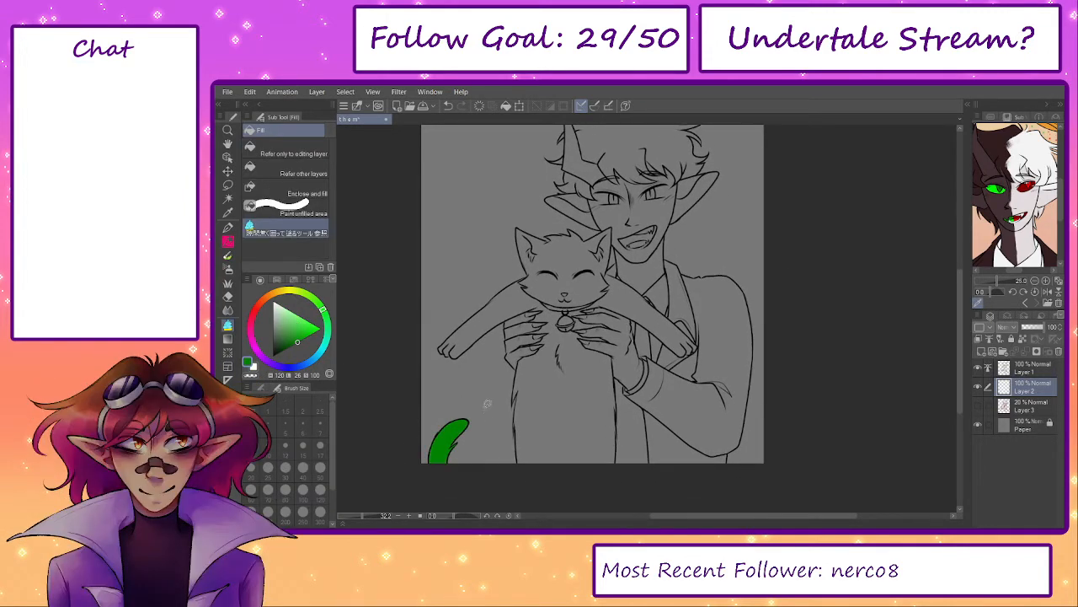
mouse_move(504, 486)
mouse_down()
mouse_move(426, 384)
mouse_move(493, 188)
mouse_move(501, 126)
mouse_move(730, 149)
mouse_move(809, 511)
mouse_up()
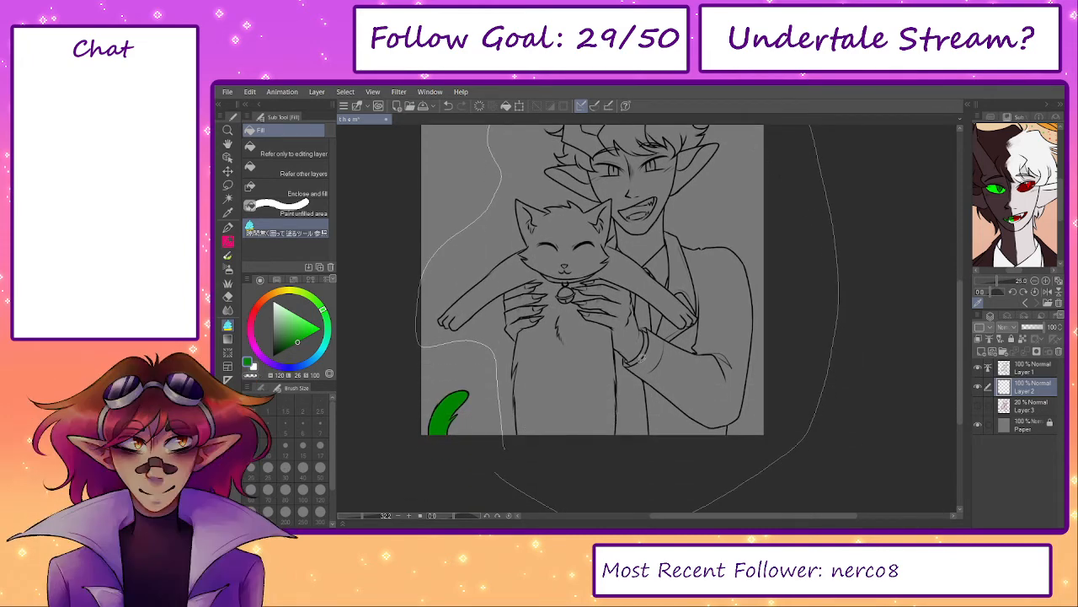
mouse_move(634, 336)
mouse_down()
mouse_move(632, 498)
mouse_move(652, 371)
mouse_up()
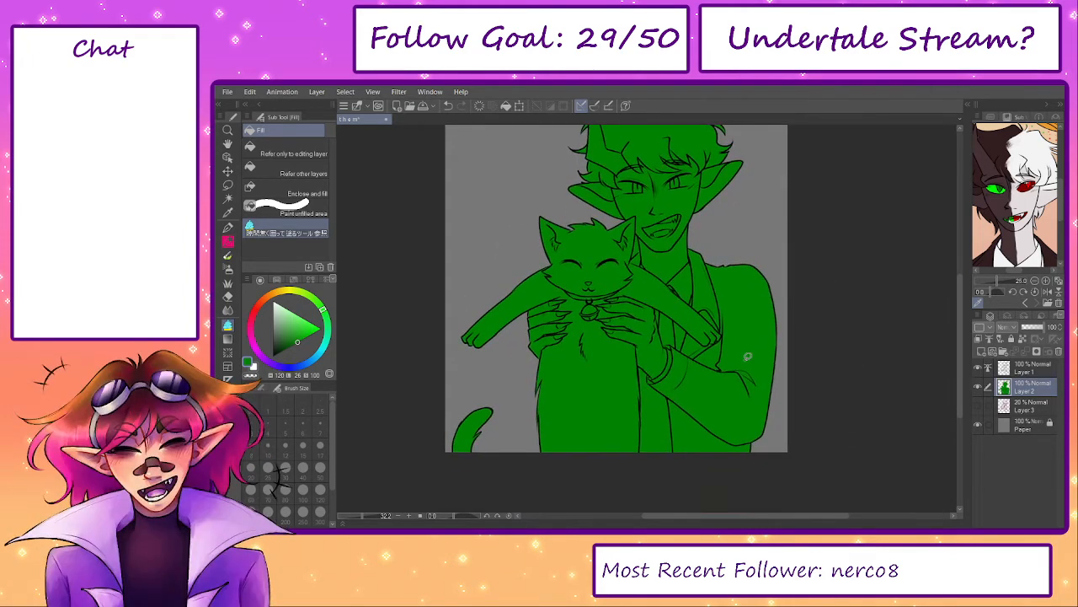
- Check the green fill along the canvas's lower edge and touch up gaps with the G-pen at size 70
scroll(455, 451, up, 5)
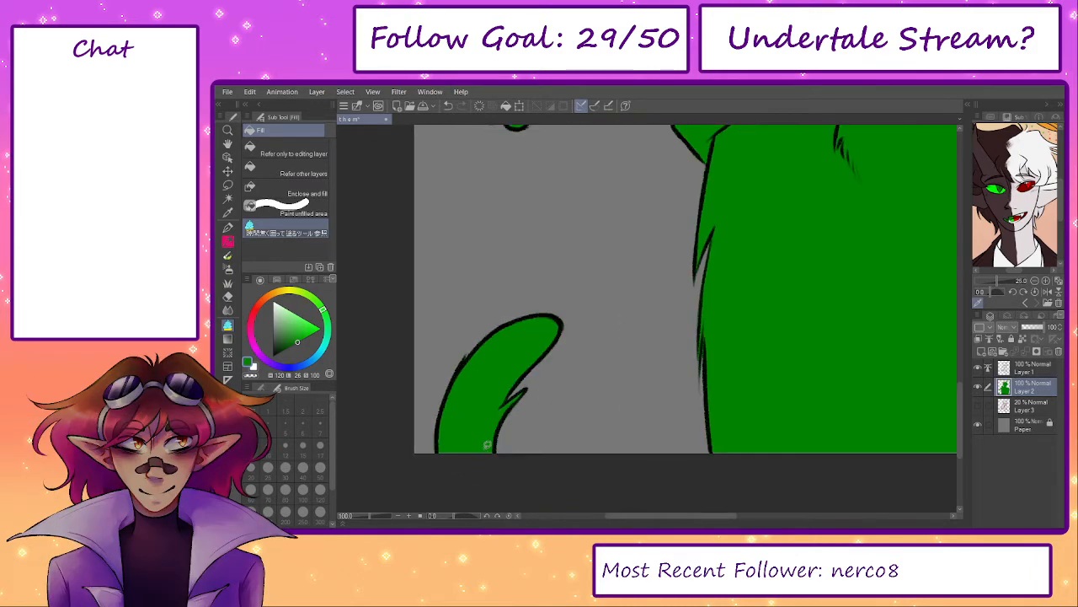
key(p)
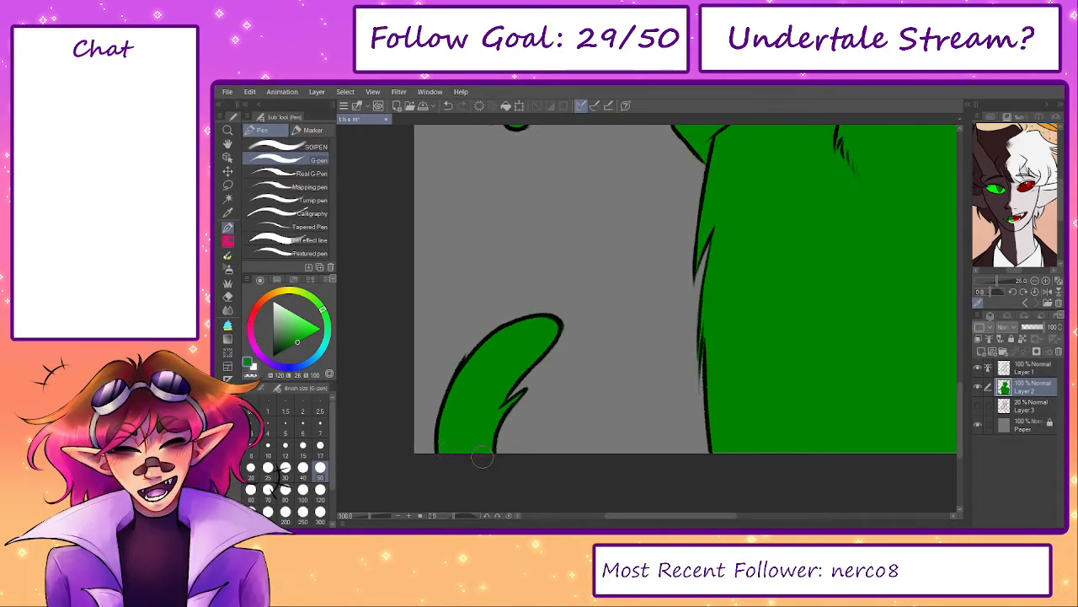
drag(749, 461, 461, 419)
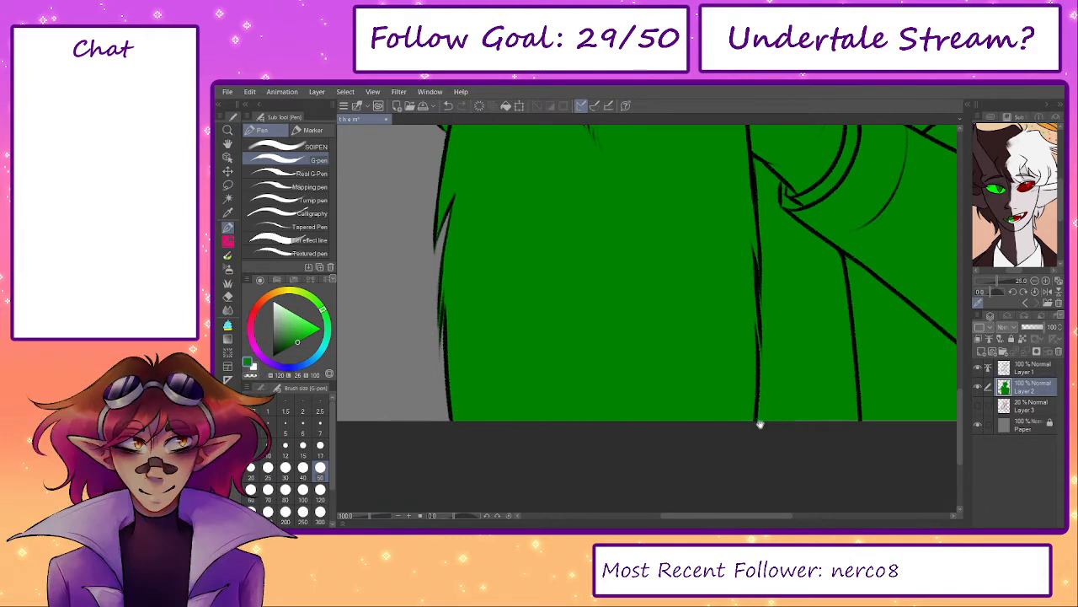
drag(760, 424, 575, 415)
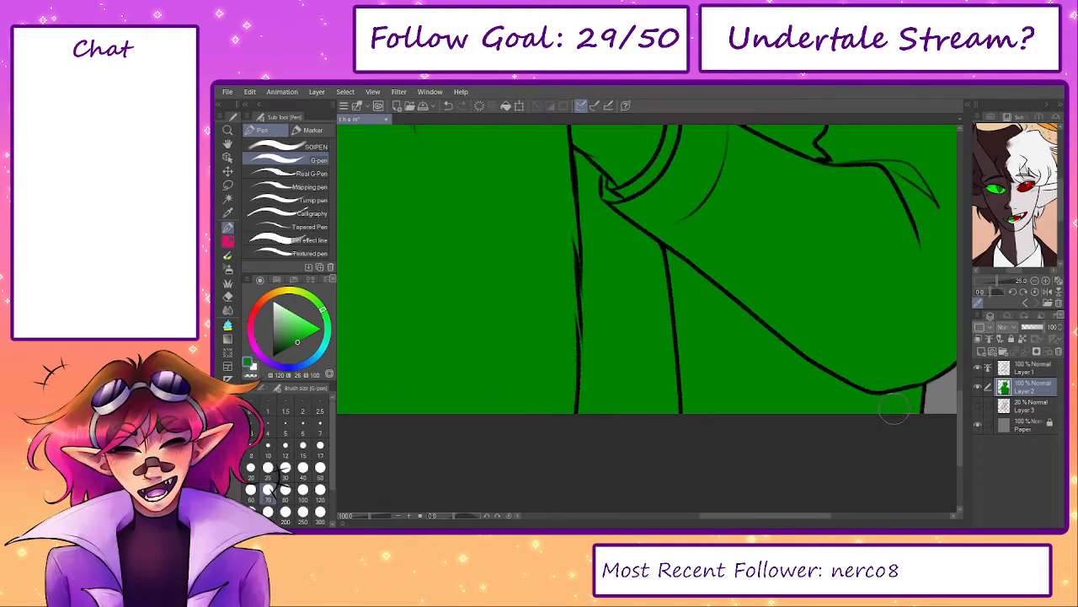
drag(880, 359, 848, 524)
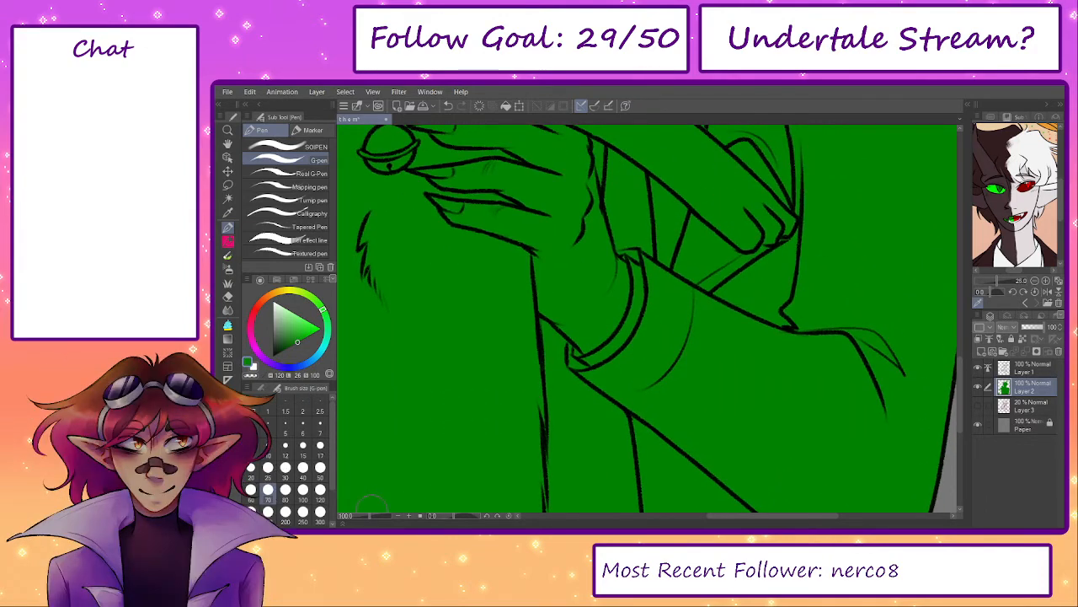
drag(370, 515, 362, 515)
drag(511, 340, 517, 427)
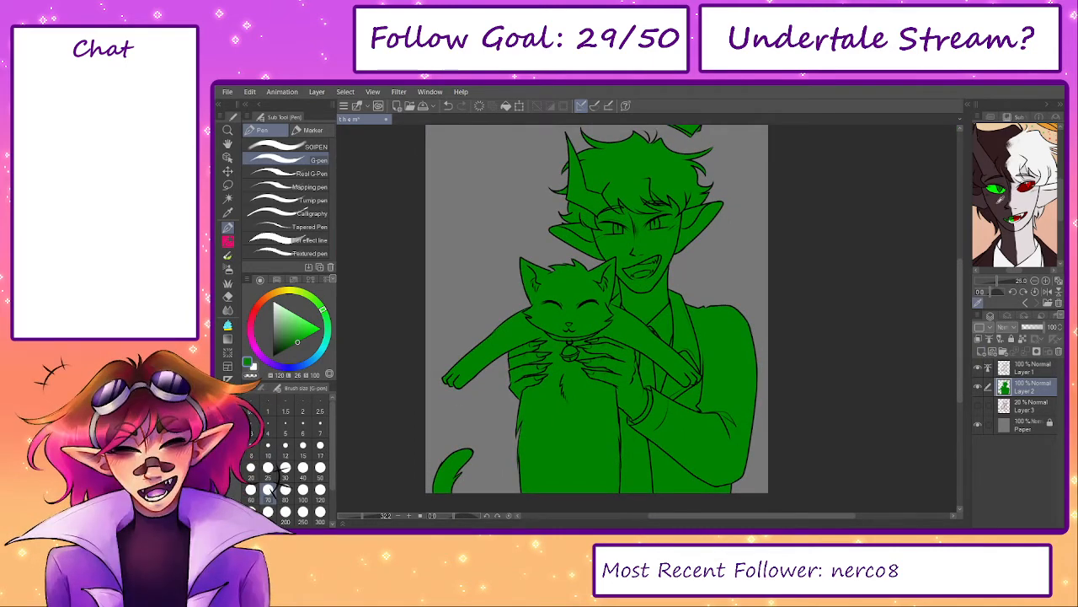
- Recolour the green base with the reference image's dark brown, locking its transparent pixels, and add a clipped layer above it
click(976, 207)
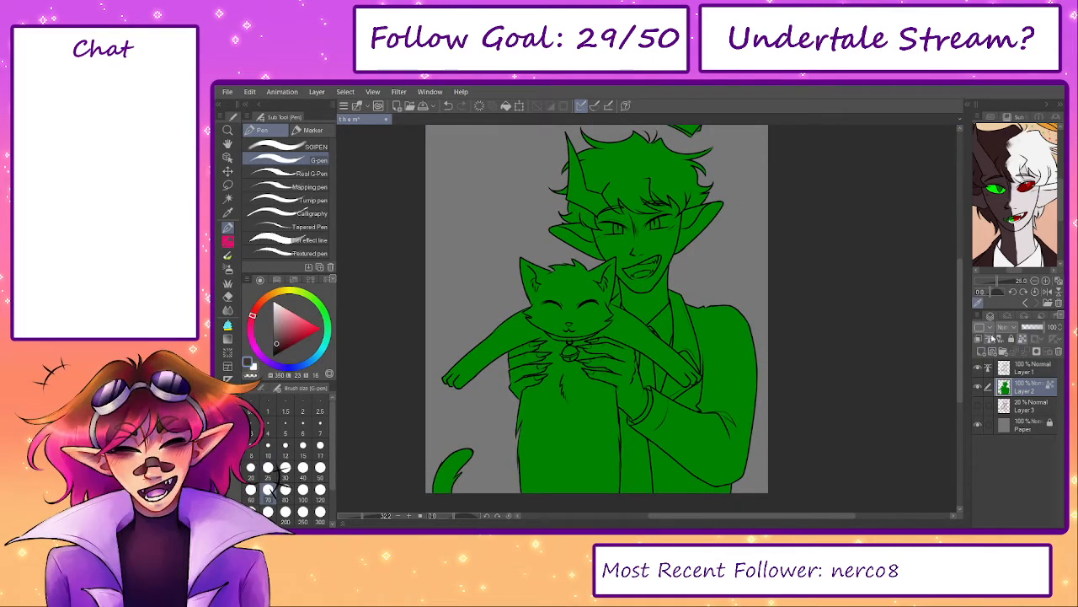
click(506, 105)
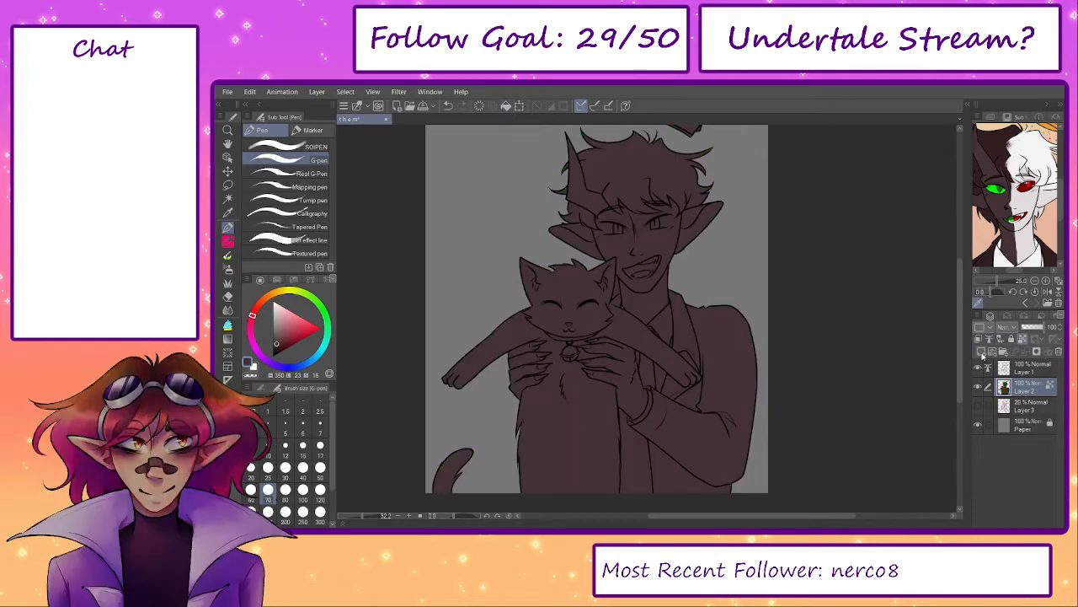
click(980, 350)
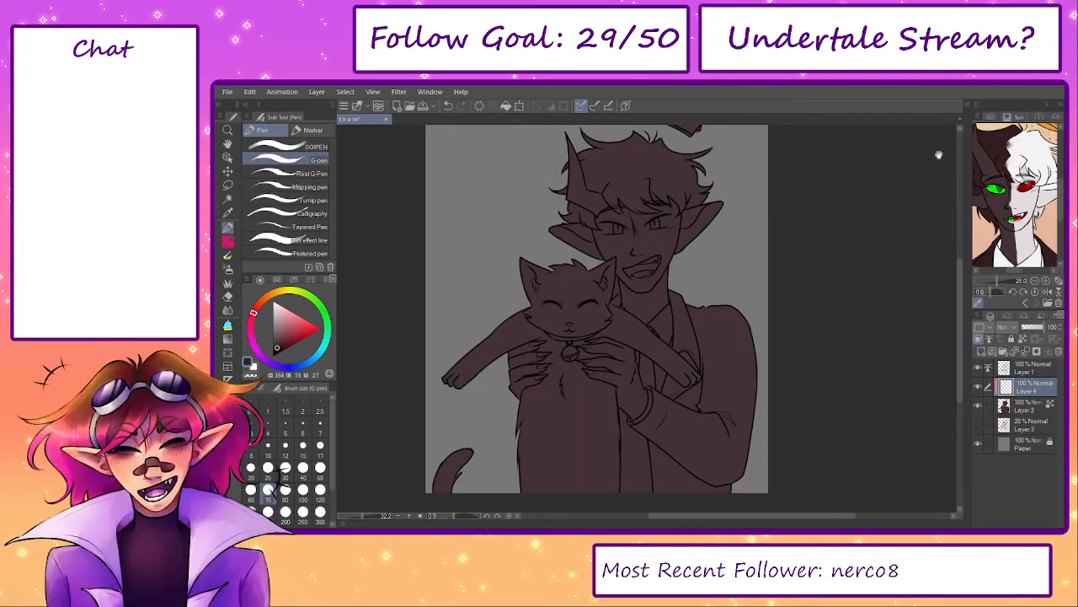
- Paint the first patch of the side hair tuft above the ear with the G-pen and convert it to off-white
drag(938, 154, 942, 226)
scroll(578, 271, up, 4)
key(p)
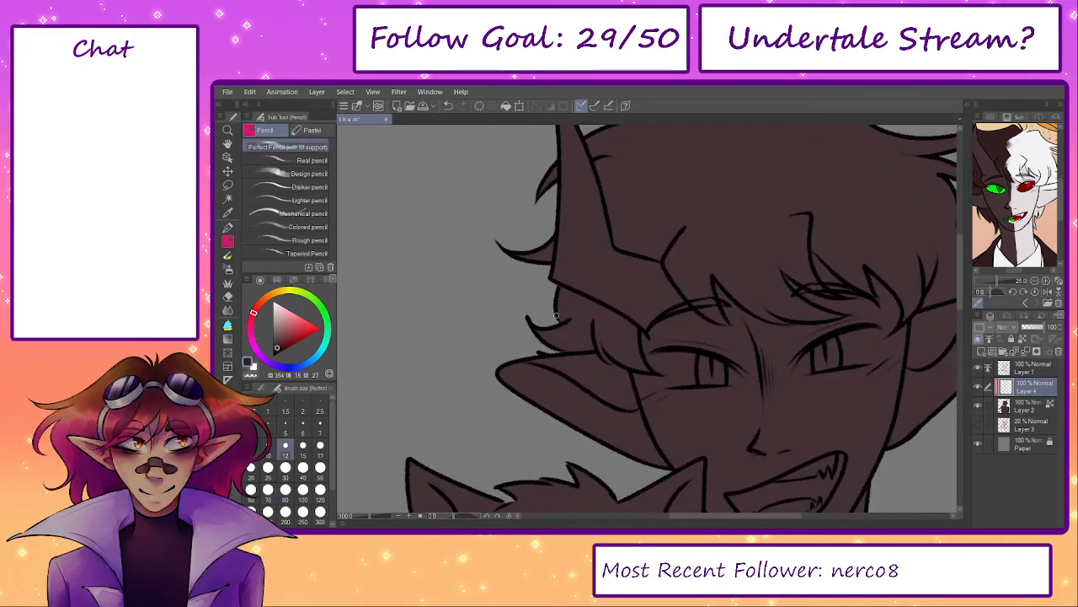
key(p)
mouse_move(556, 315)
mouse_down()
mouse_move(512, 338)
mouse_move(531, 347)
mouse_move(599, 331)
mouse_up()
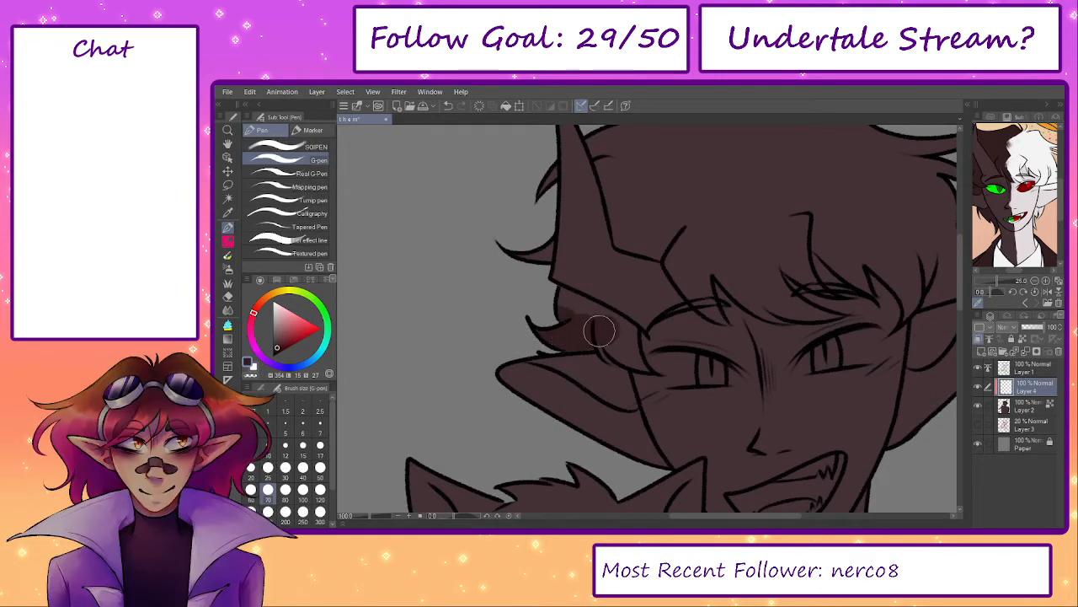
click(249, 90)
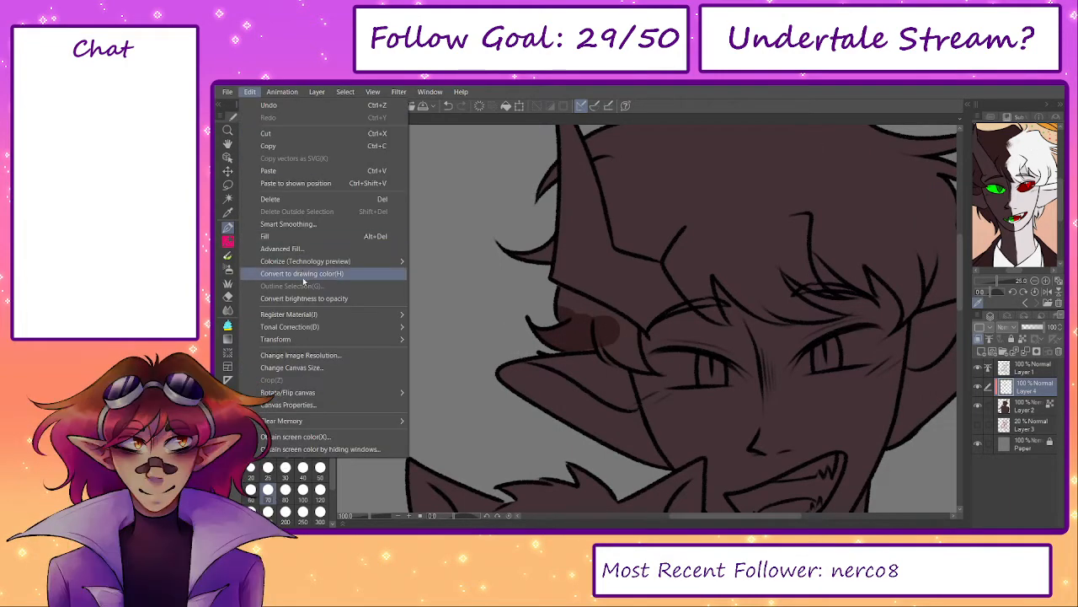
click(306, 274)
scroll(589, 333, up, 2)
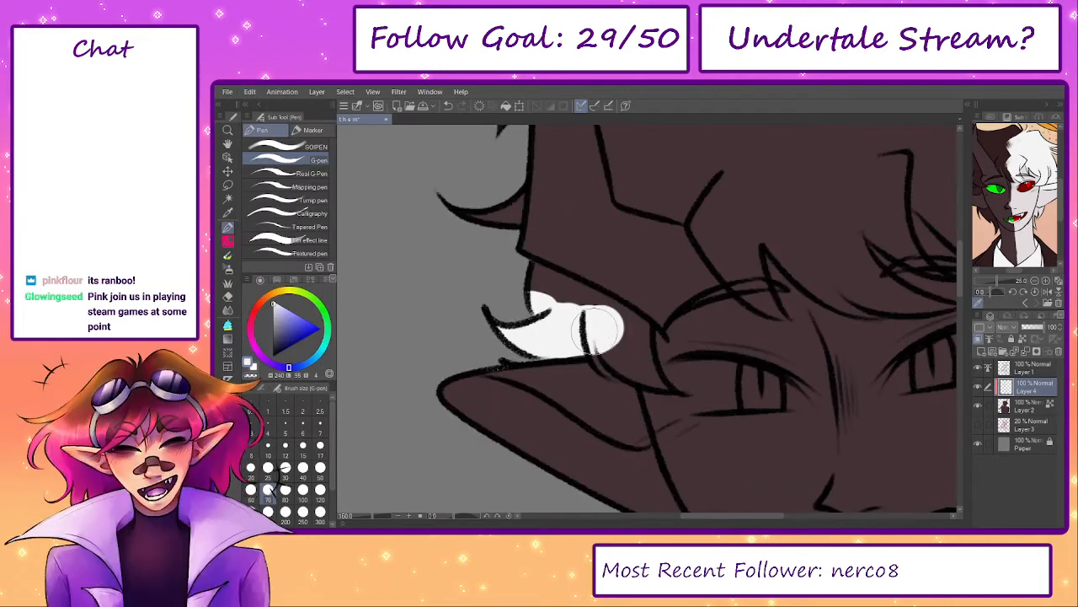
- Paint the side lock off-white from the ear to its tip beside the eye, using smaller brush sizes near the edges
mouse_move(603, 339)
mouse_down()
mouse_move(544, 338)
mouse_move(526, 360)
mouse_move(563, 370)
mouse_move(531, 360)
mouse_move(518, 370)
mouse_up()
key(bracketleft)
key(bracketleft)
key(bracketleft)
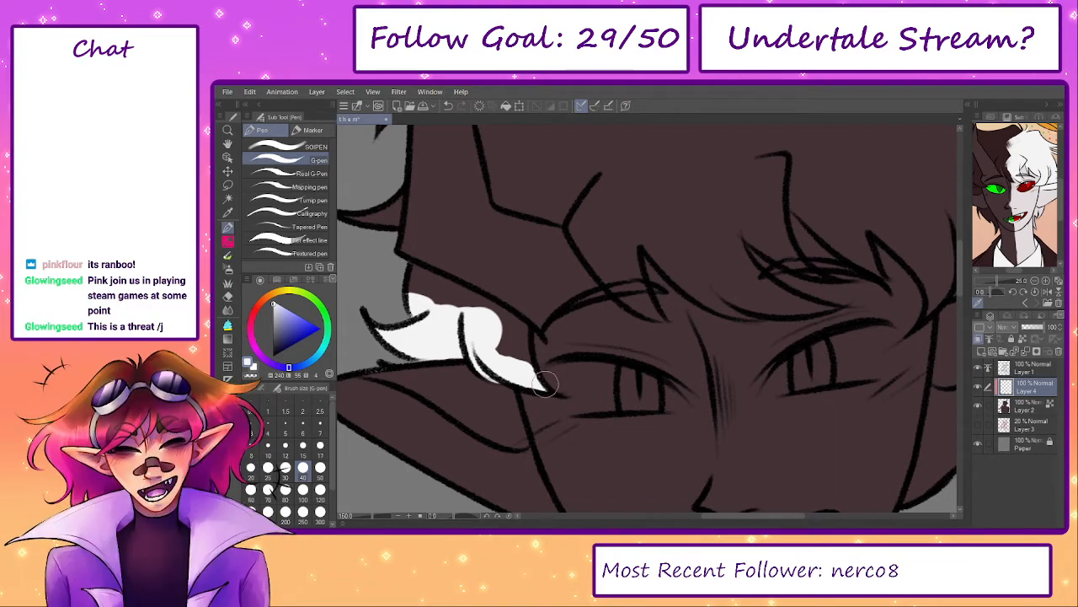
key([)
key([)
mouse_move(521, 344)
mouse_down()
mouse_move(518, 328)
mouse_move(499, 358)
mouse_move(523, 391)
mouse_up()
key(])
key(])
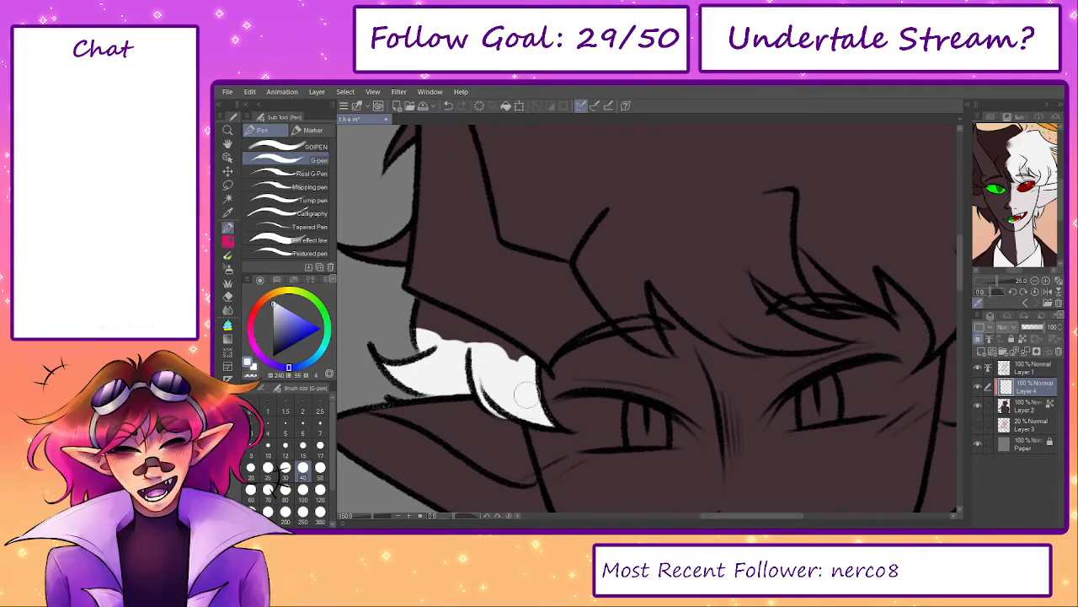
- Fill the rest of the side lock below the horn and the hair tufts sticking out behind the horn with off-white
key(])
key(])
drag(518, 360, 427, 324)
mouse_move(354, 252)
mouse_down()
mouse_move(427, 345)
mouse_move(448, 304)
mouse_move(456, 322)
mouse_up()
drag(446, 289, 444, 366)
drag(442, 310, 452, 272)
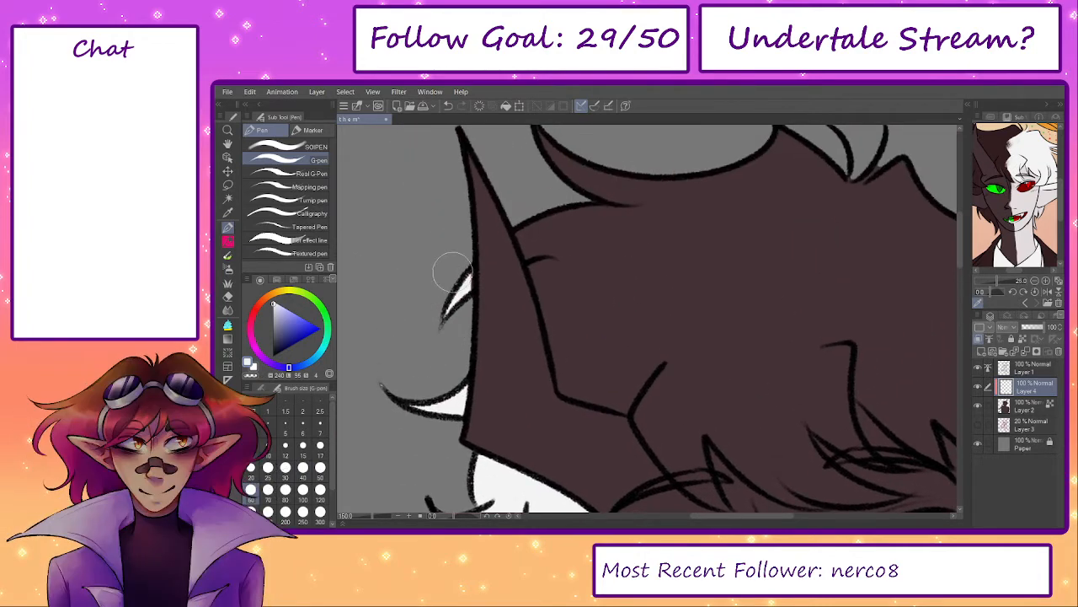
- Paint off-white hair along the horn's inner edge and across the fringe above the eyes, erasing overspill
mouse_move(548, 235)
mouse_down()
mouse_move(573, 338)
mouse_move(551, 283)
mouse_move(574, 381)
mouse_move(619, 389)
mouse_move(490, 331)
mouse_up()
mouse_move(539, 305)
mouse_down()
mouse_move(558, 370)
mouse_move(615, 405)
mouse_move(599, 377)
mouse_move(610, 393)
mouse_up()
key(e)
key(p)
mouse_move(537, 345)
mouse_down()
mouse_move(565, 328)
mouse_move(591, 341)
mouse_move(612, 369)
mouse_move(592, 351)
mouse_move(629, 372)
mouse_move(608, 368)
mouse_move(698, 411)
mouse_up()
mouse_move(628, 385)
mouse_down()
mouse_move(663, 410)
mouse_move(627, 364)
mouse_move(735, 362)
mouse_move(667, 338)
mouse_move(745, 370)
mouse_up()
key(e)
key(p)
key(e)
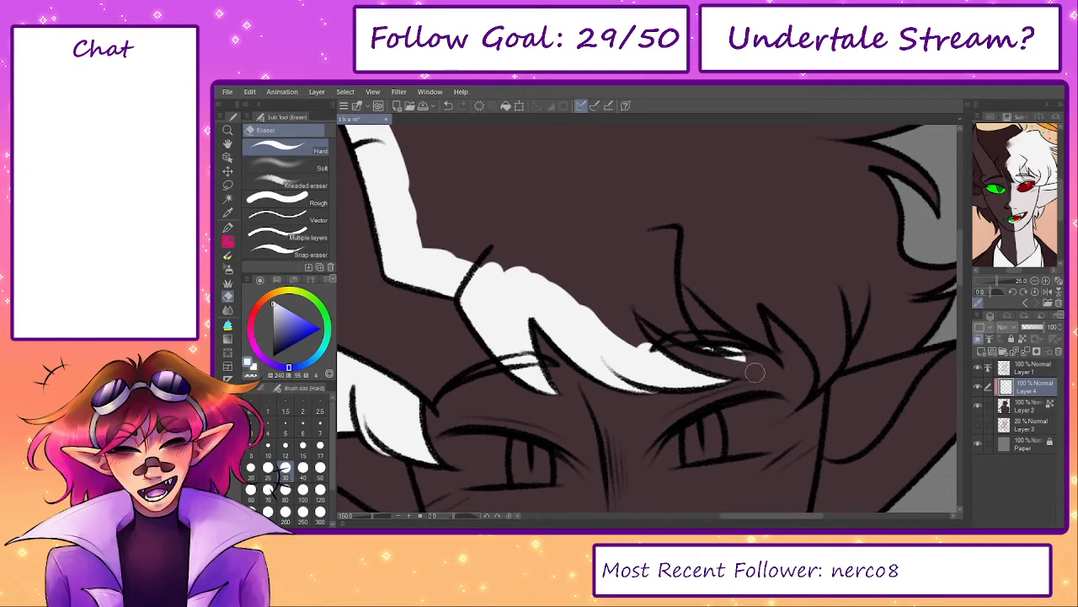
- Paint off-white into the middle of the fringe with the G-pen, up to the curved strand, erasing overspill beneath the lines
key(p)
mouse_move(635, 357)
mouse_down()
mouse_move(608, 316)
mouse_move(628, 339)
mouse_up()
mouse_move(615, 262)
mouse_down()
mouse_move(650, 303)
mouse_move(641, 286)
mouse_move(677, 310)
mouse_up()
key(ctrl+z)
key(ctrl+z)
mouse_move(634, 274)
mouse_down()
mouse_move(656, 301)
mouse_move(665, 278)
mouse_up()
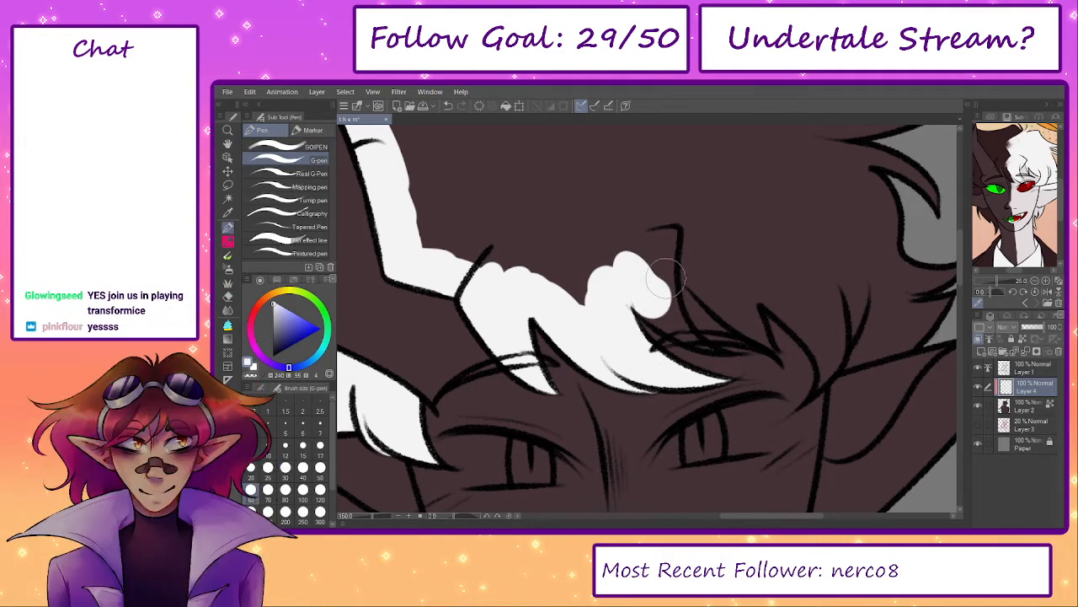
key(ctrl+z)
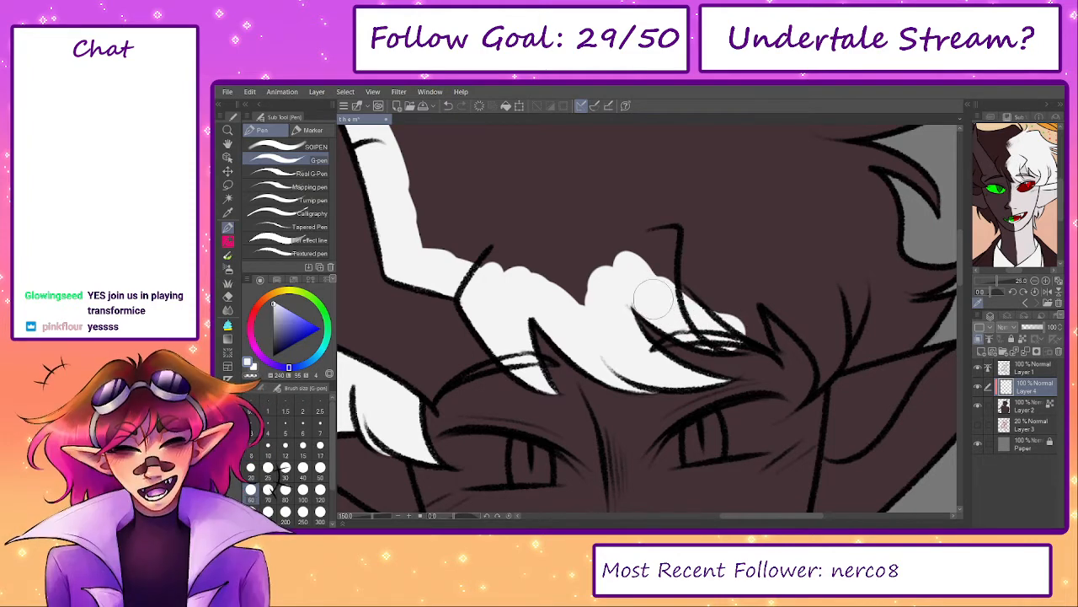
key(e)
drag(691, 292, 721, 331)
- Paint off-white along the outer side of the long curved fringe strand, down to the next pointed lock, and erase the overspill
key(p)
mouse_move(656, 279)
mouse_down()
mouse_move(681, 207)
mouse_move(689, 251)
mouse_move(714, 284)
mouse_move(698, 274)
mouse_move(741, 307)
mouse_up()
key(ctrl+z)
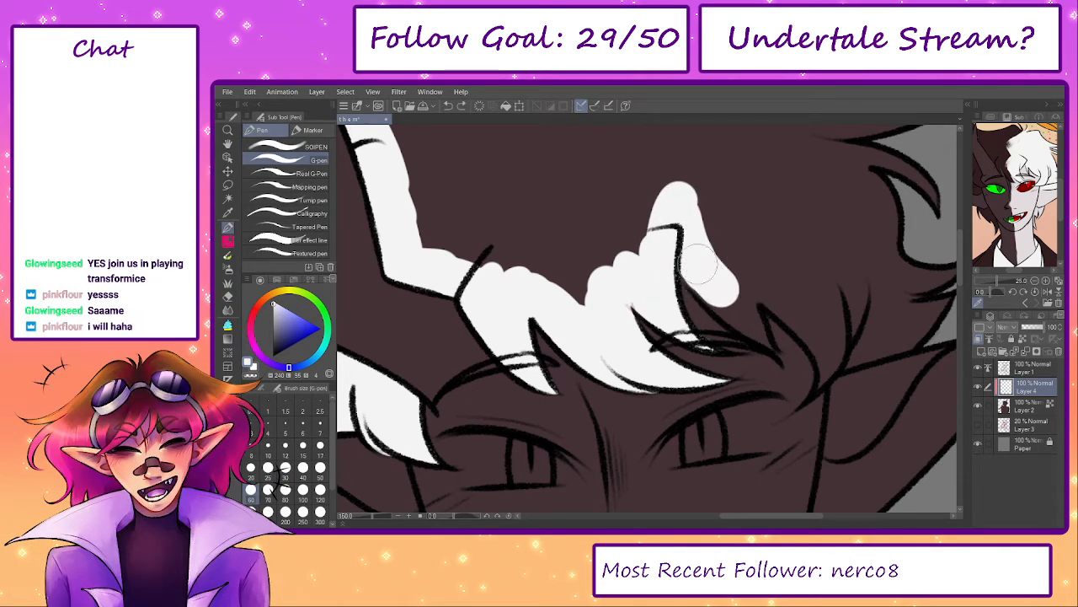
mouse_move(686, 241)
mouse_down()
mouse_move(733, 300)
mouse_move(720, 283)
mouse_move(802, 337)
mouse_up()
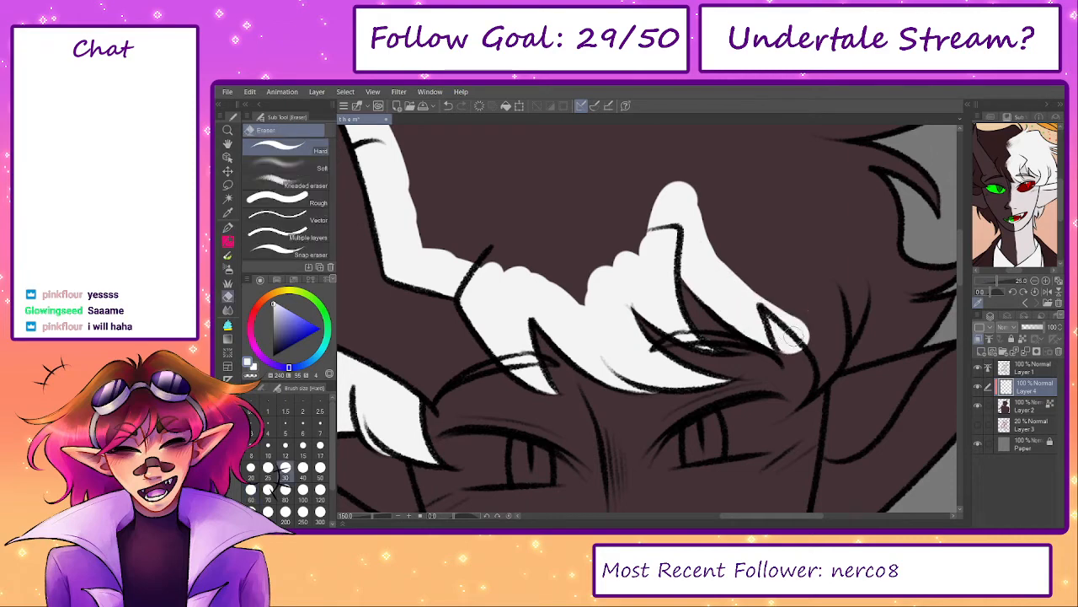
key(e)
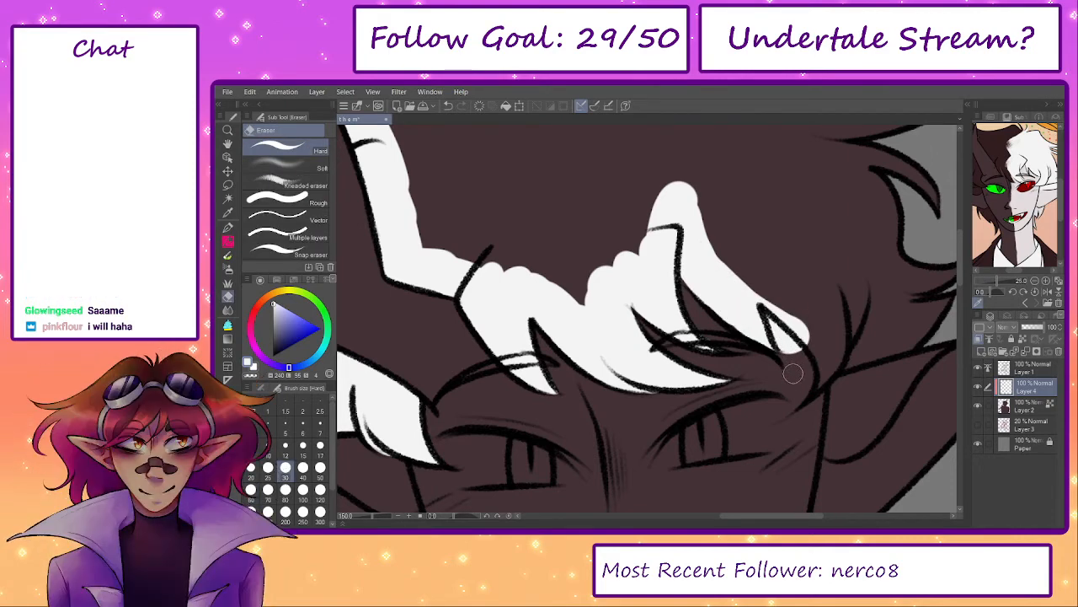
mouse_move(788, 344)
mouse_down()
mouse_move(775, 313)
mouse_move(797, 341)
mouse_up()
- Fill the last fringe lock and the hair tufts above the far ear with off-white, cleaning up the lock's tip
key(p)
drag(761, 276, 824, 340)
mouse_move(794, 303)
mouse_down()
mouse_move(825, 350)
mouse_move(810, 375)
mouse_move(838, 298)
mouse_up()
key(e)
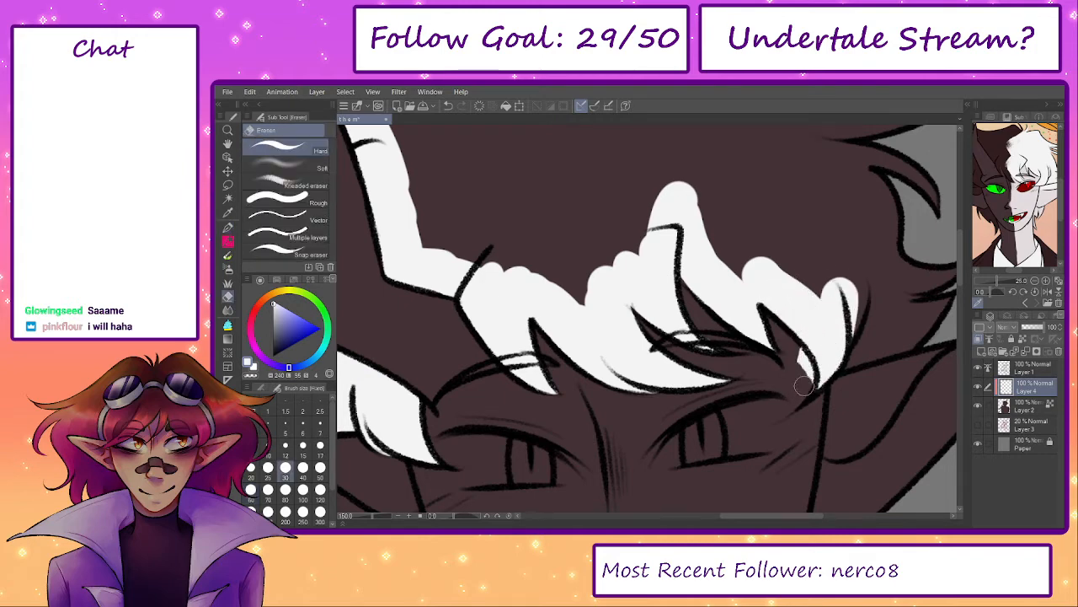
key(p)
mouse_move(799, 362)
mouse_down()
mouse_move(660, 328)
mouse_move(726, 283)
mouse_move(788, 271)
mouse_move(794, 382)
mouse_move(758, 320)
mouse_move(766, 337)
mouse_up()
key(e)
key(alt+bracketleft)
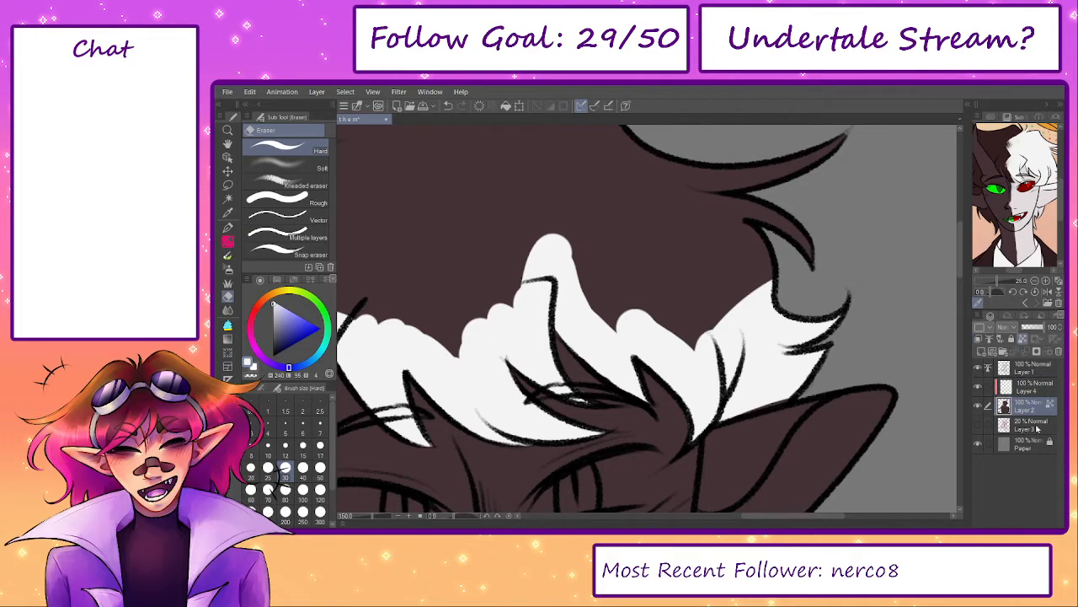
- Paint the outer side of the hair and its upper tufts off-white on Layer 4, up to the stray hairs on top
click(1029, 388)
key(p)
mouse_move(784, 379)
mouse_down()
mouse_move(742, 278)
mouse_move(750, 189)
mouse_up()
mouse_move(750, 190)
mouse_down()
mouse_move(740, 346)
mouse_move(830, 337)
mouse_up()
mouse_move(716, 308)
mouse_down()
mouse_move(680, 305)
mouse_move(628, 276)
mouse_up()
- Fill in the two thin stray hairs on top of the head on Layer 2 with the Perfect Pencil
click(1019, 406)
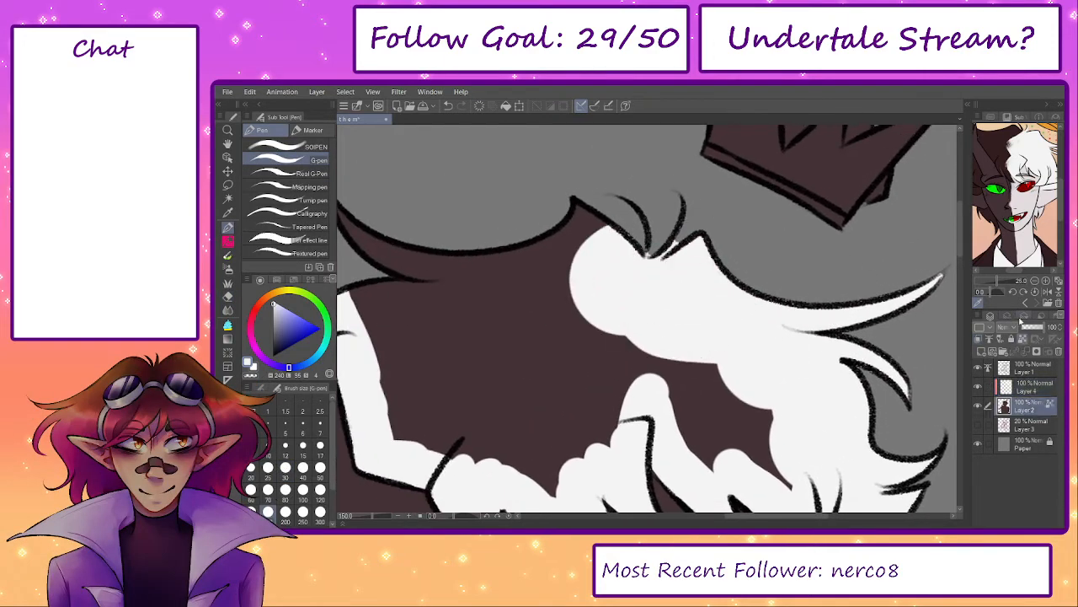
key(p)
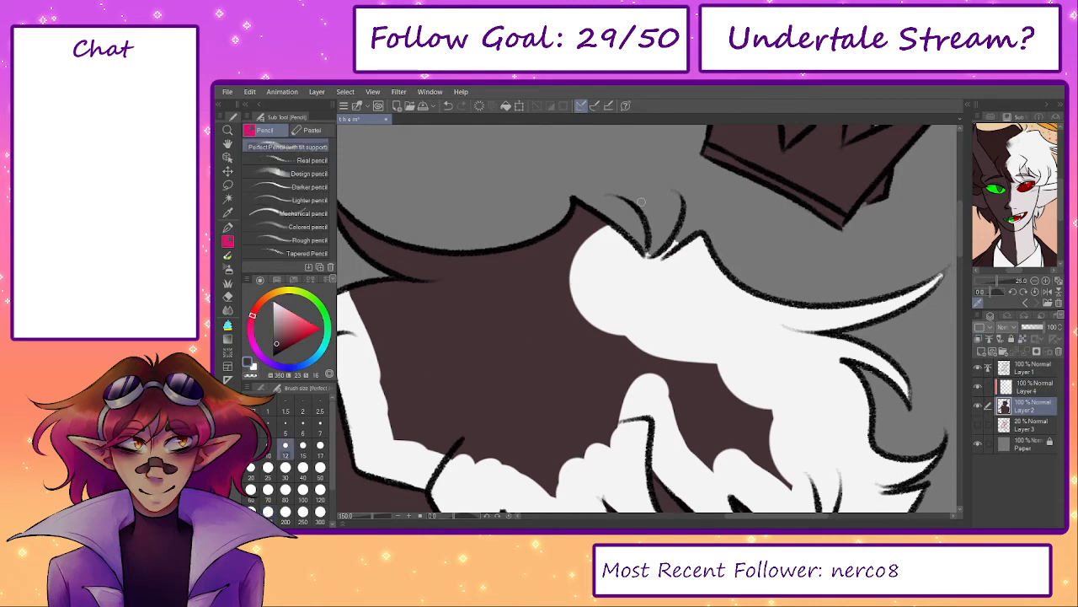
key(ctrl+z)
drag(640, 211, 649, 251)
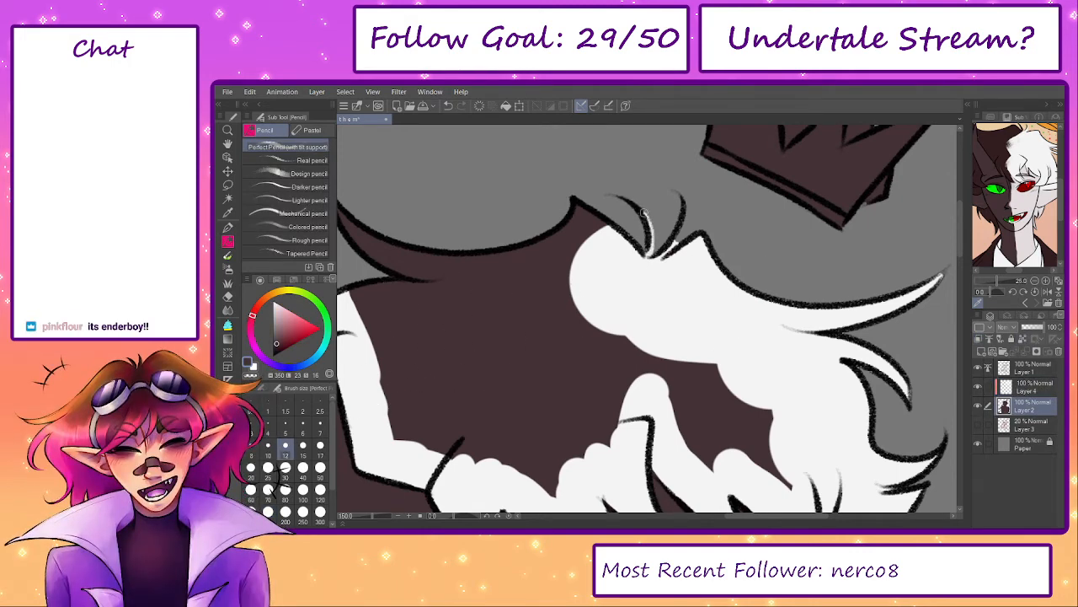
mouse_move(644, 212)
mouse_down()
mouse_move(682, 221)
mouse_move(687, 203)
mouse_move(678, 231)
mouse_move(687, 203)
mouse_up()
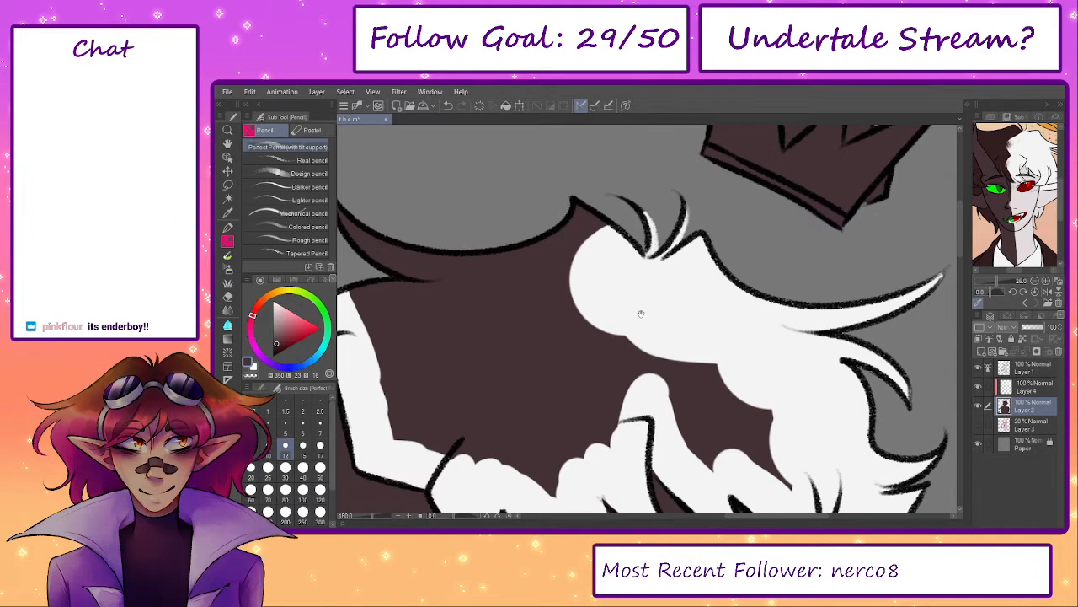
- Paint the upper hair off-white on Layer 4 with a large G-pen, from the horn across the top of the head
drag(641, 314, 665, 286)
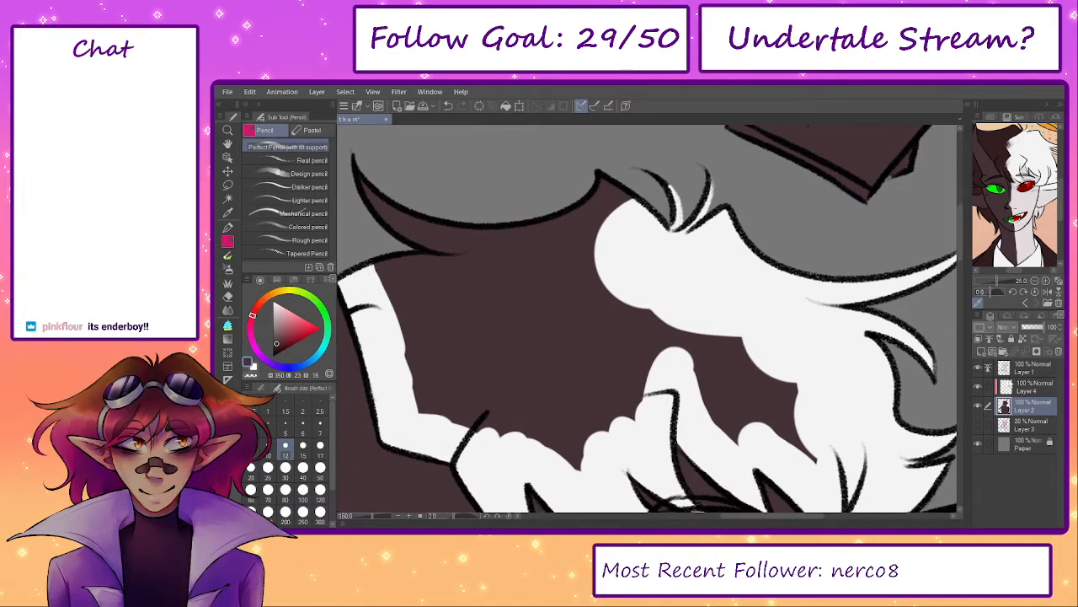
click(987, 390)
alt+click(666, 305)
drag(667, 294, 771, 311)
key(p)
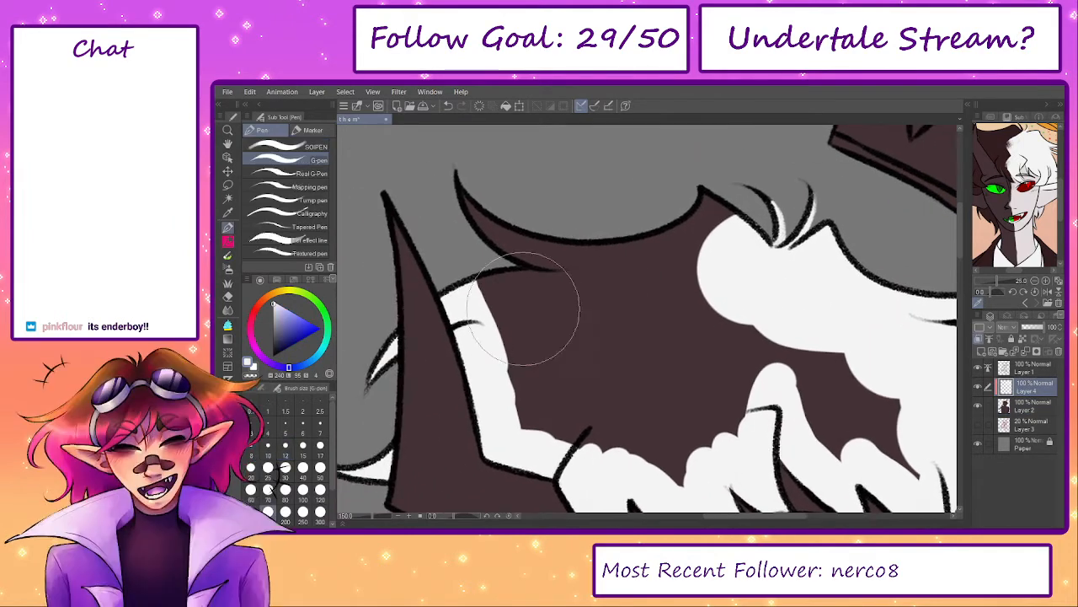
mouse_move(524, 303)
mouse_down()
mouse_move(511, 192)
mouse_move(728, 266)
mouse_up()
drag(729, 396, 662, 304)
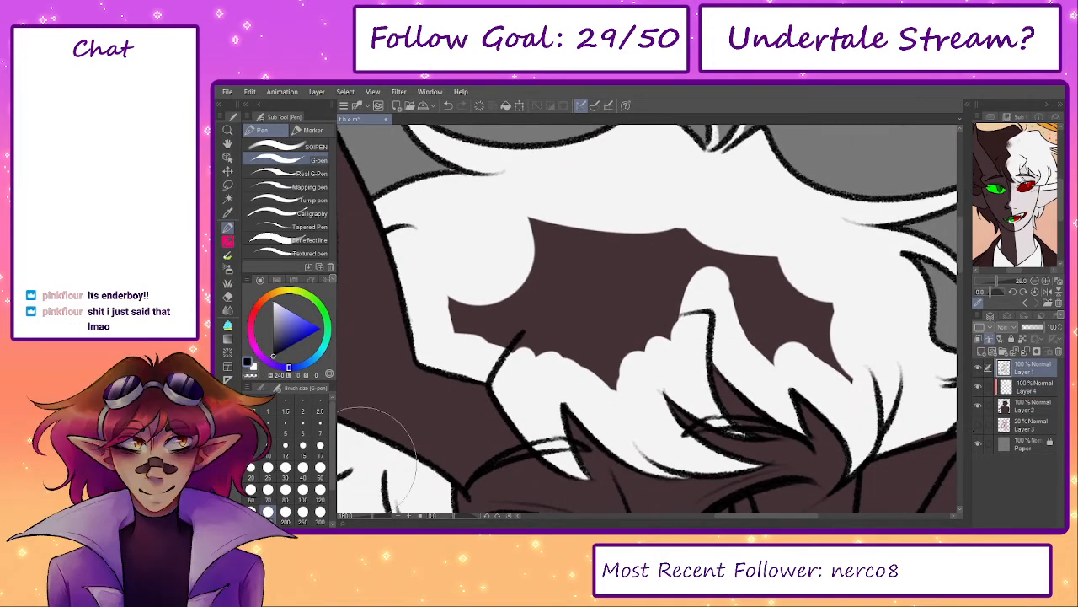
scroll(659, 362, down, 6)
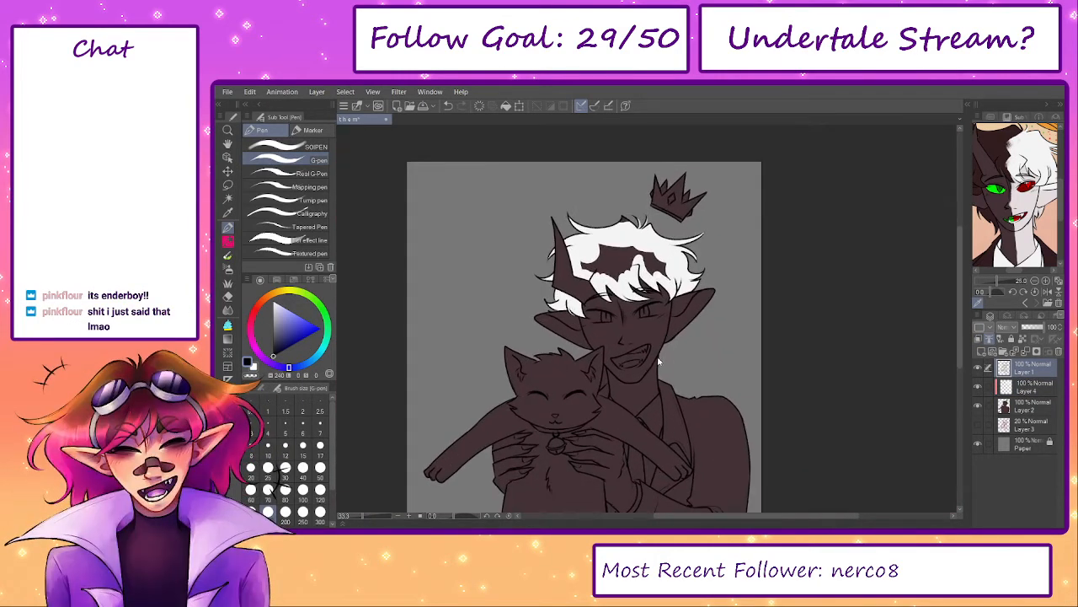
- Show the sketch on Layer 3 and line the hair strands below the far ear on a new layer with the pencil
scroll(660, 362, up, 4)
click(978, 425)
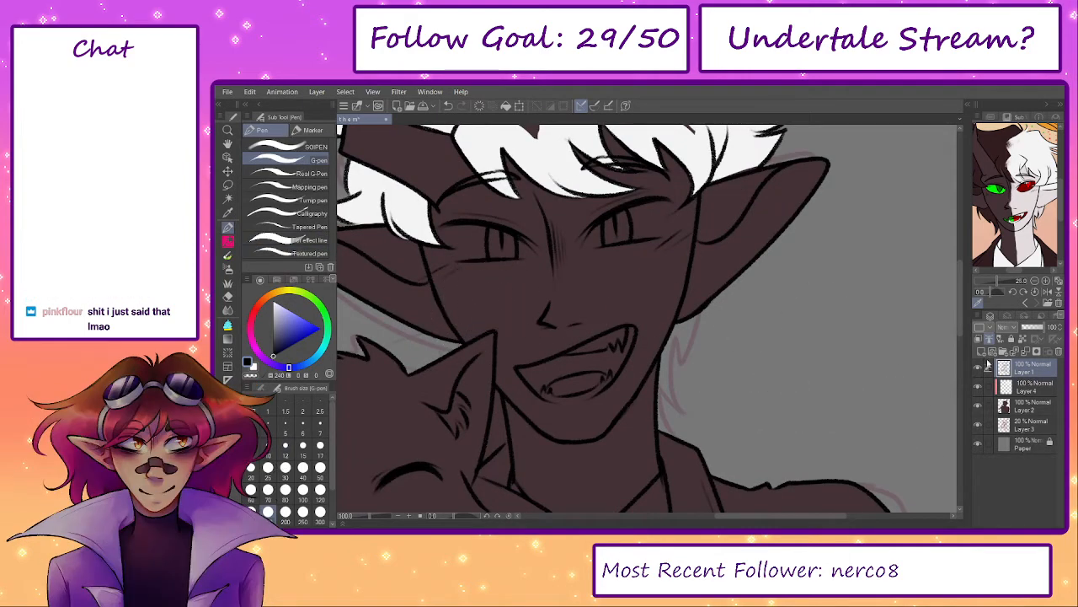
key(ctrl+shift+n)
key(p)
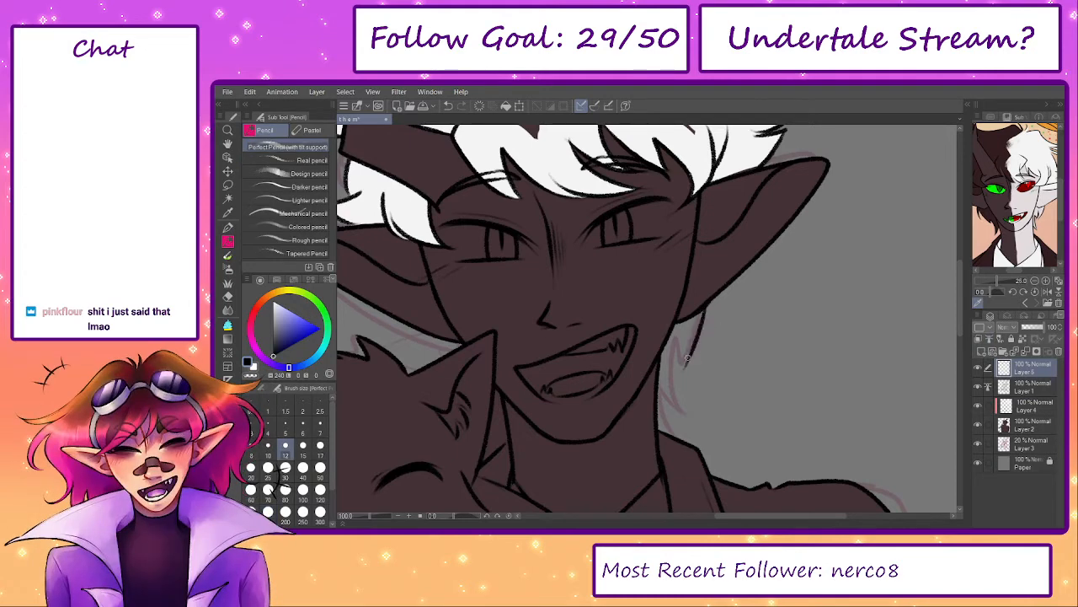
drag(708, 301, 688, 364)
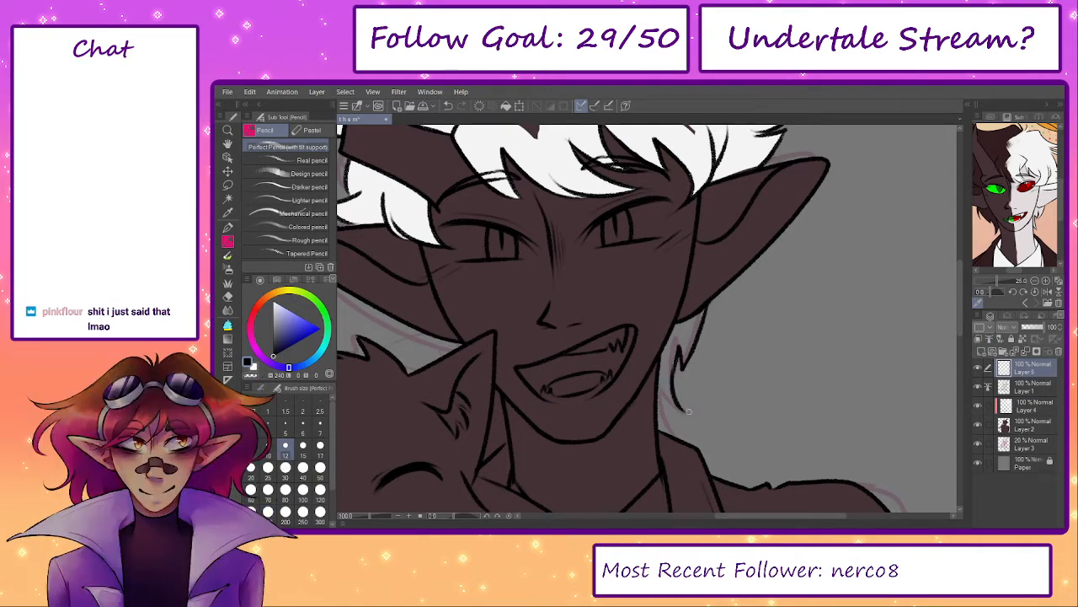
key(ctrl+z)
drag(661, 398, 671, 426)
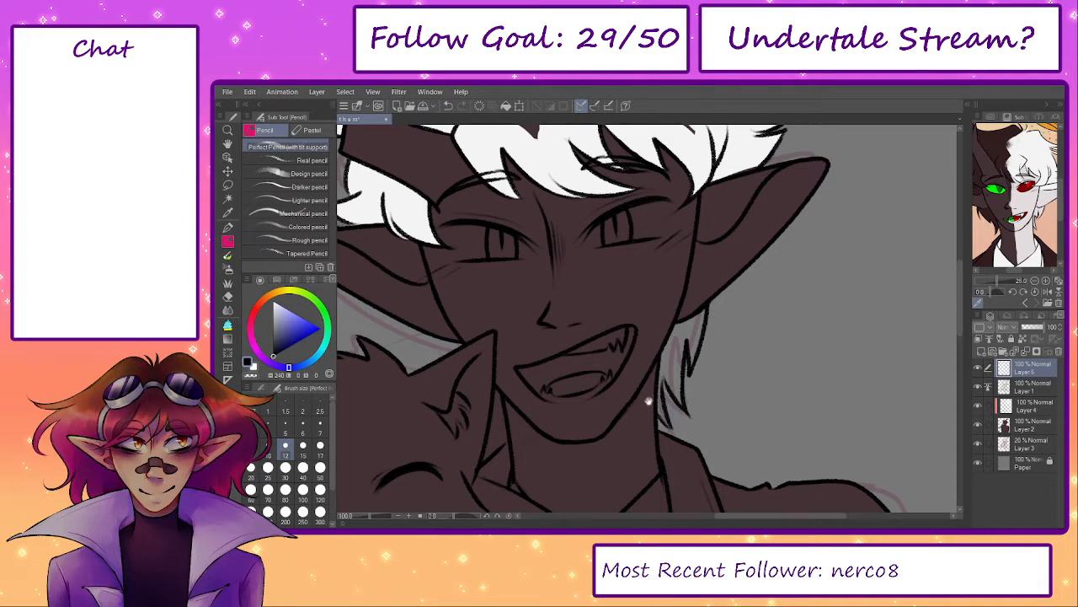
- Line the small bit of hair between the character's near ear and the cat's ear
drag(648, 401, 691, 371)
drag(540, 346, 593, 319)
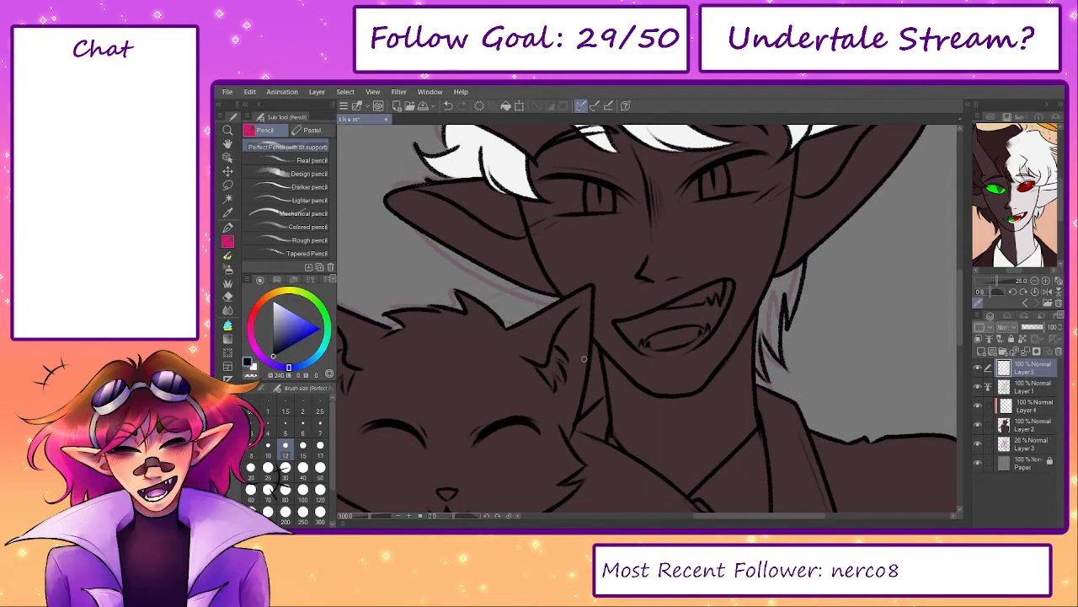
scroll(539, 295, up, 2)
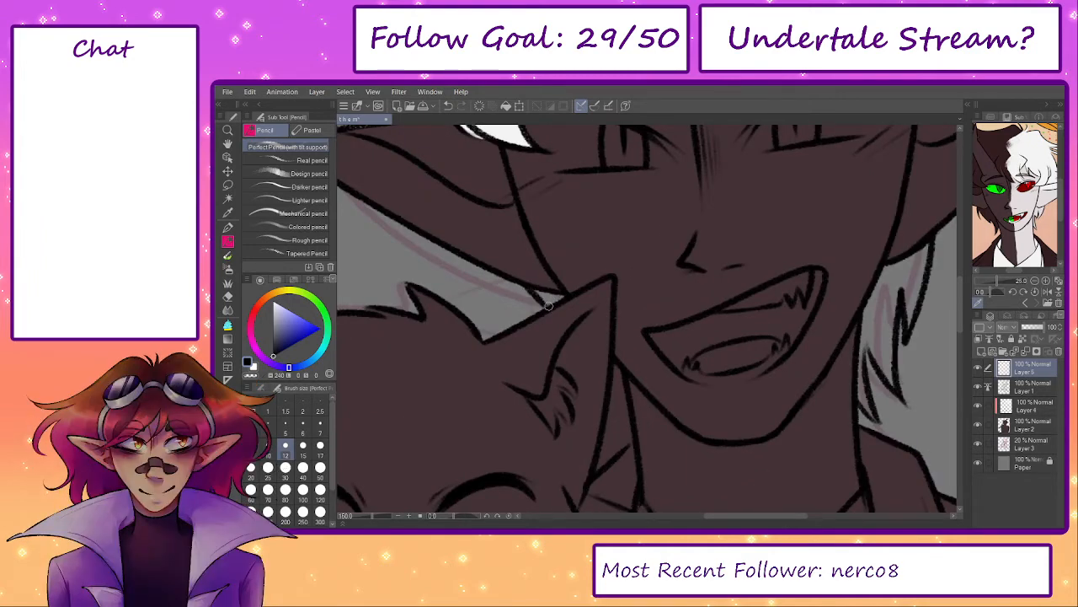
drag(550, 306, 474, 423)
- Sample the dark base colour from the face and merge the new hair line layer down into Layer 1
click(1027, 407)
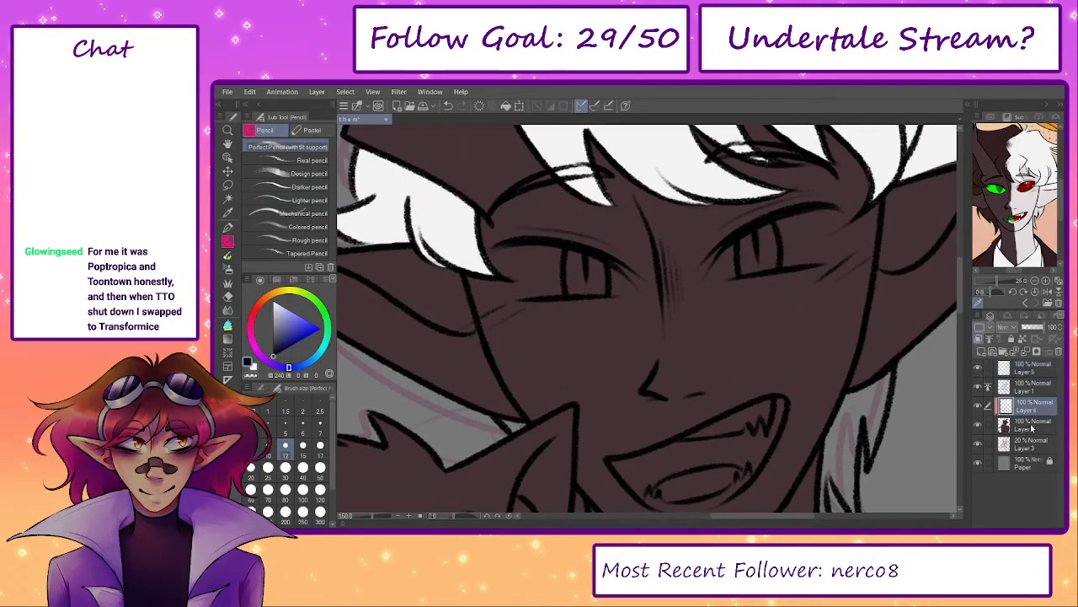
click(1031, 427)
alt+click(576, 354)
key(p)
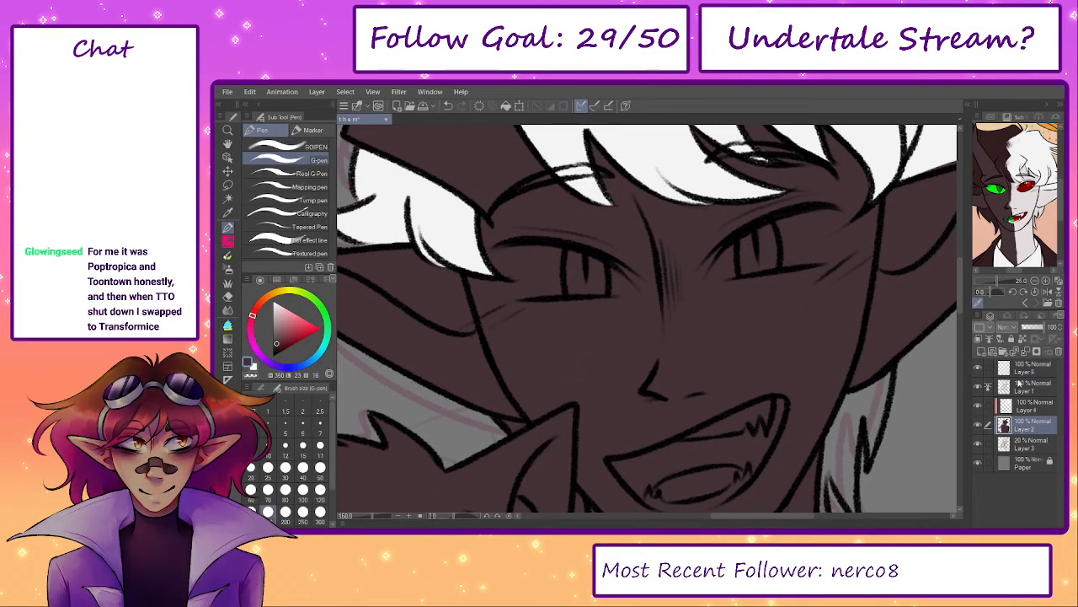
click(1021, 371)
click(1025, 350)
- Fill the hair strands beside the neck with the dark base colour on Layer 2, using G-pen sizes 17 and 30
drag(800, 415, 620, 295)
key([)
key([)
key([)
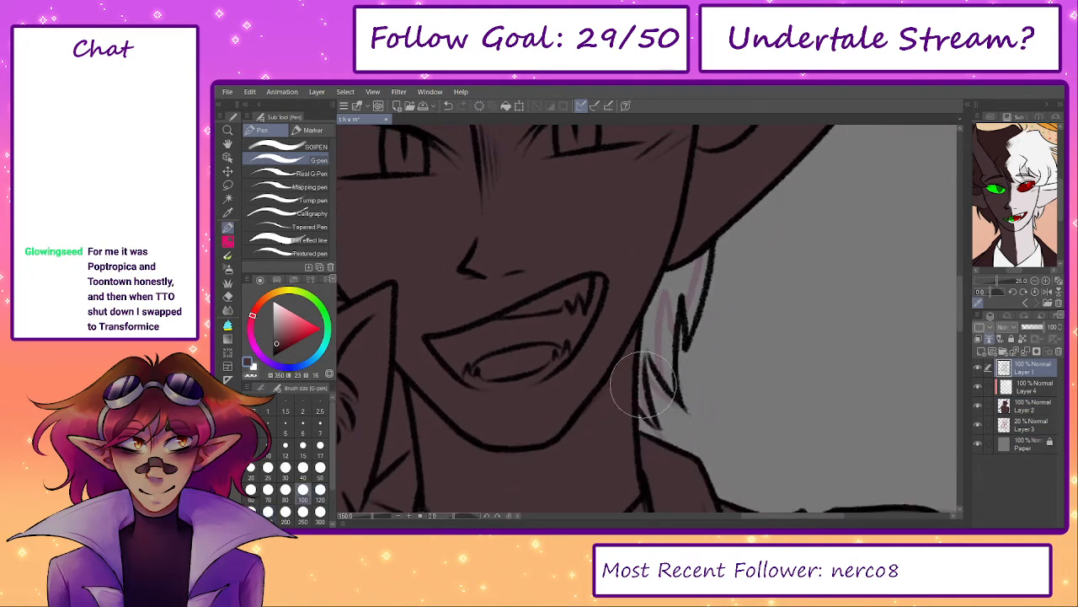
click(320, 444)
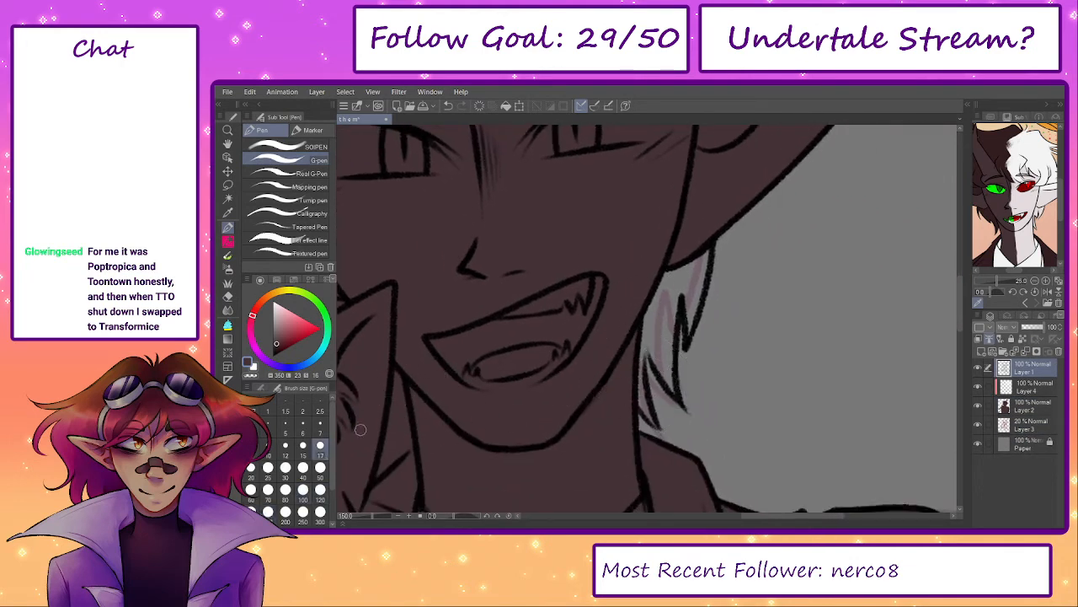
drag(656, 424, 639, 389)
key(ctrl+z)
click(1025, 409)
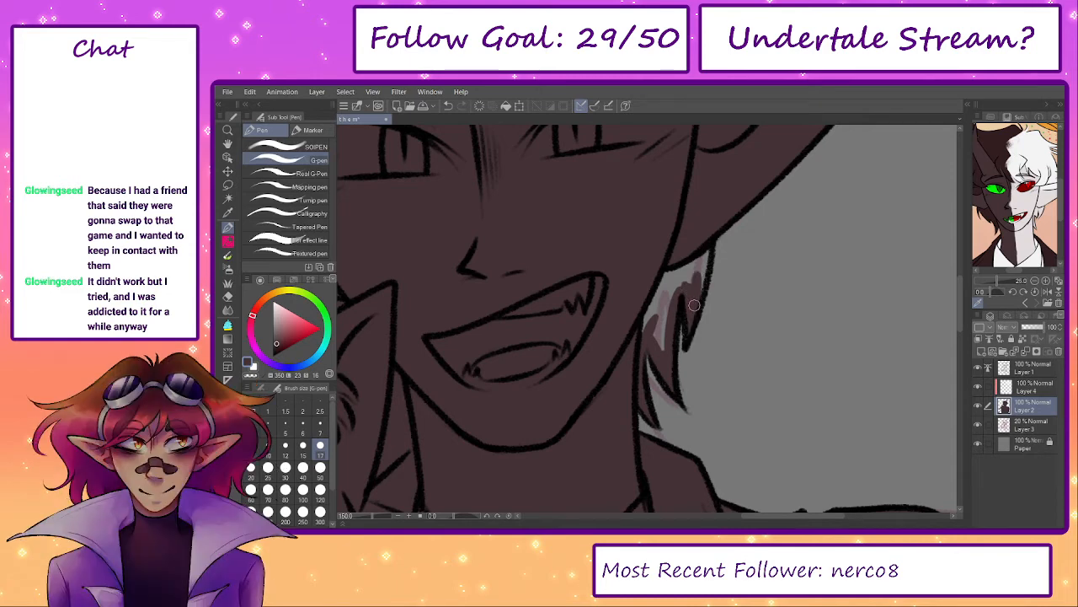
key(bracketright)
key(bracketright)
key(bracketright)
mouse_move(692, 298)
mouse_down()
mouse_move(699, 253)
mouse_move(654, 319)
mouse_up()
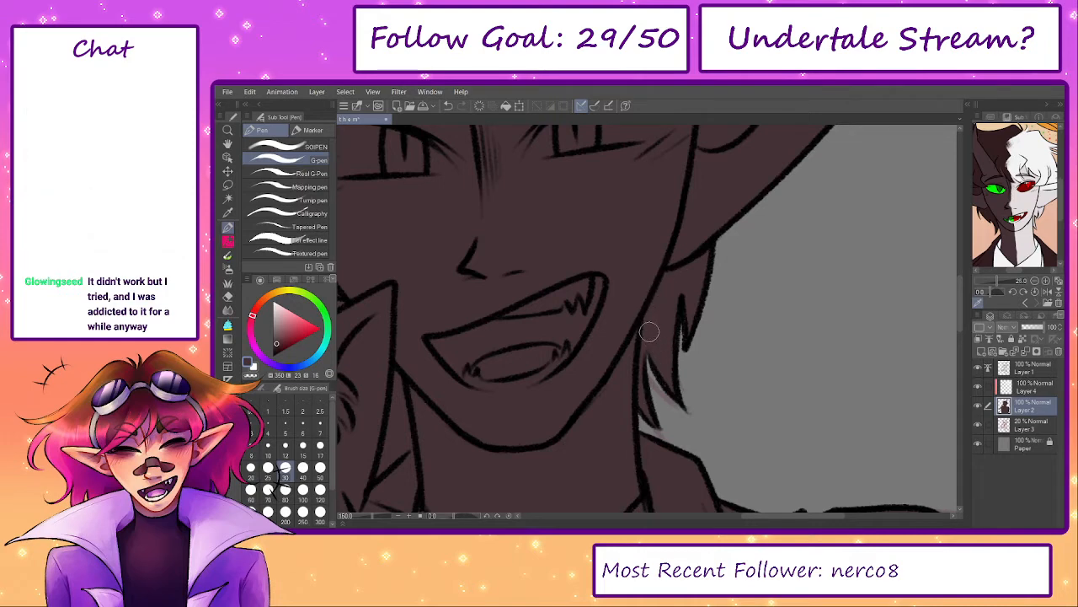
- Fill the remaining dark gap in the middle of the hair with off-white on Layer 4, using the G-pen at size 120
drag(493, 466, 504, 429)
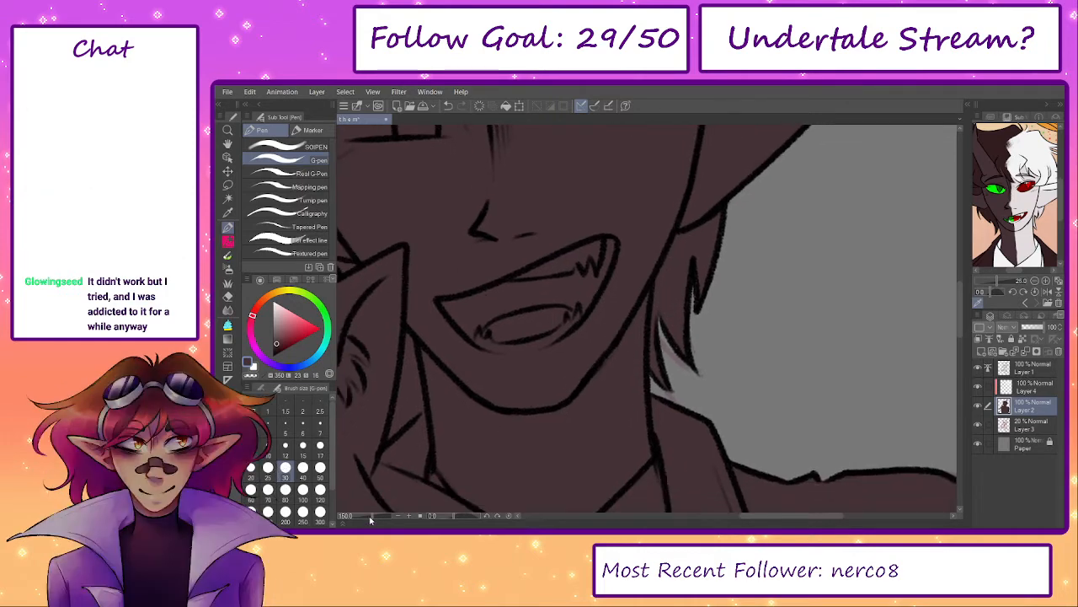
drag(370, 517, 365, 516)
drag(624, 396, 653, 484)
click(1024, 387)
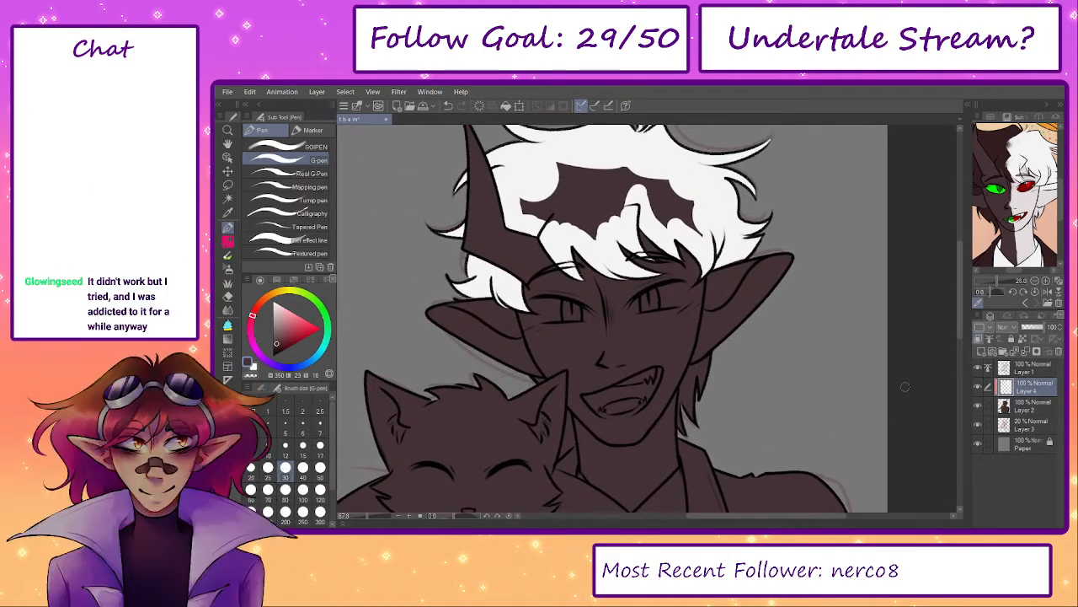
drag(639, 302, 663, 371)
alt+click(646, 314)
key(p)
key(p)
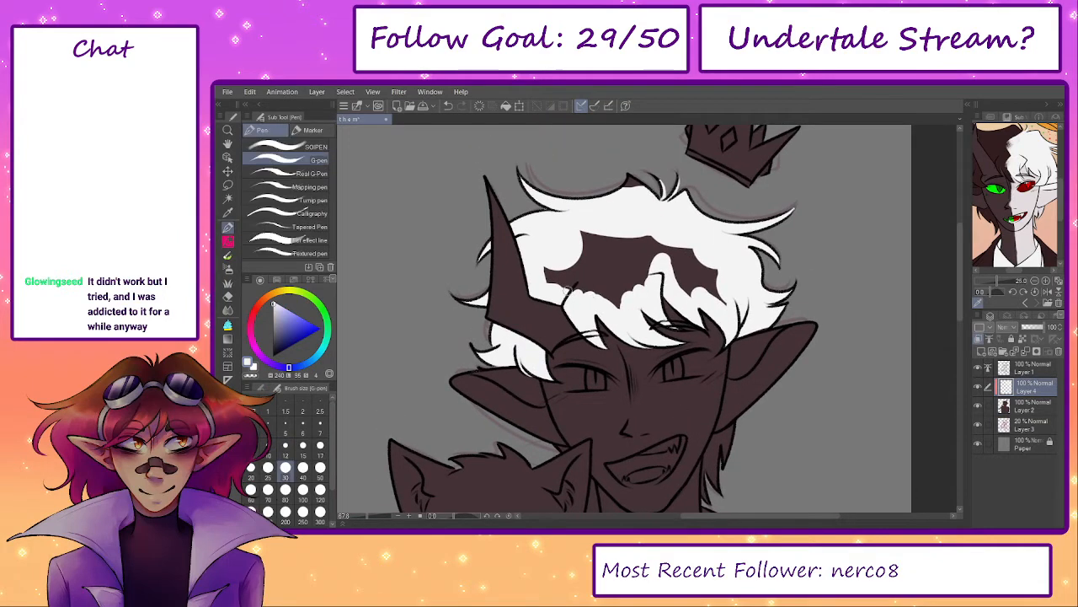
click(320, 493)
mouse_move(580, 262)
mouse_down()
mouse_move(572, 274)
mouse_move(605, 282)
mouse_move(630, 272)
mouse_up()
mouse_move(599, 258)
mouse_down()
mouse_move(616, 187)
mouse_move(687, 238)
mouse_move(697, 283)
mouse_move(726, 290)
mouse_up()
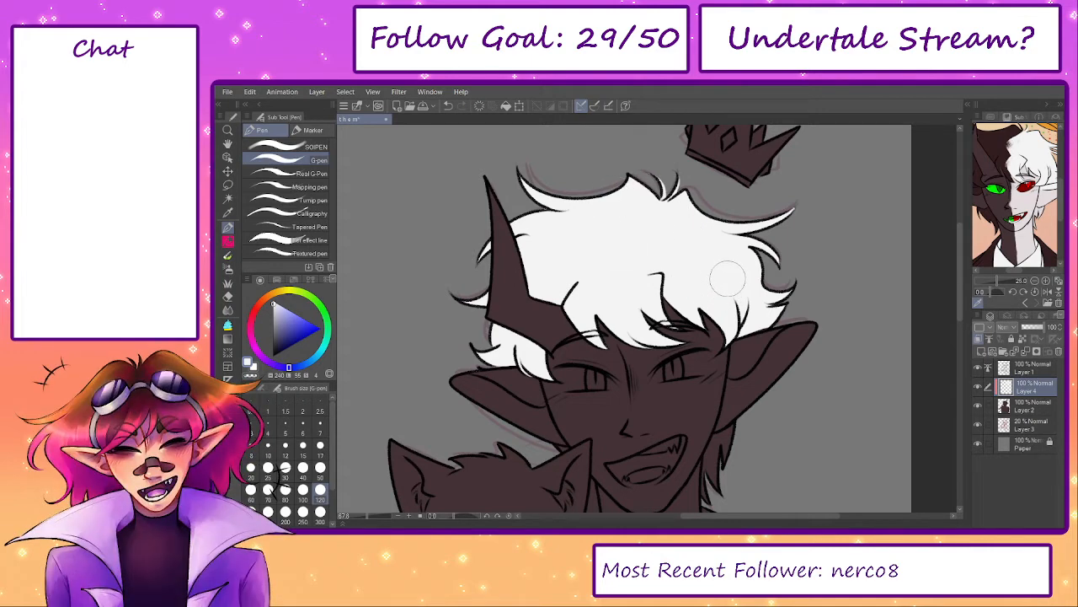
- Hide the base colours on Layer 2 and add a new layer above Layer 1 for a black pencil at size 12
drag(679, 259, 678, 303)
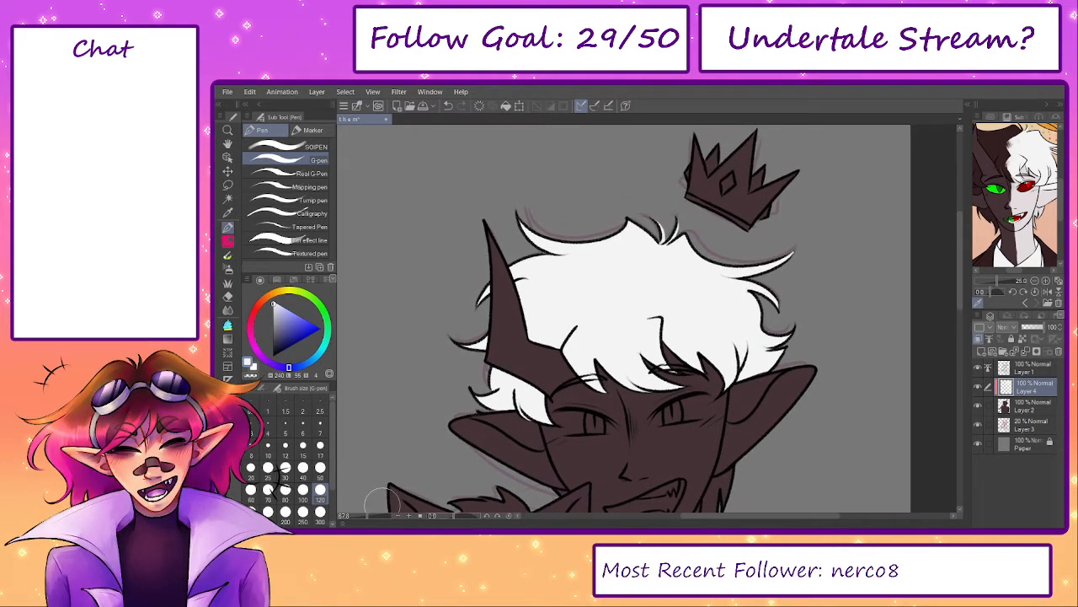
drag(367, 516, 372, 517)
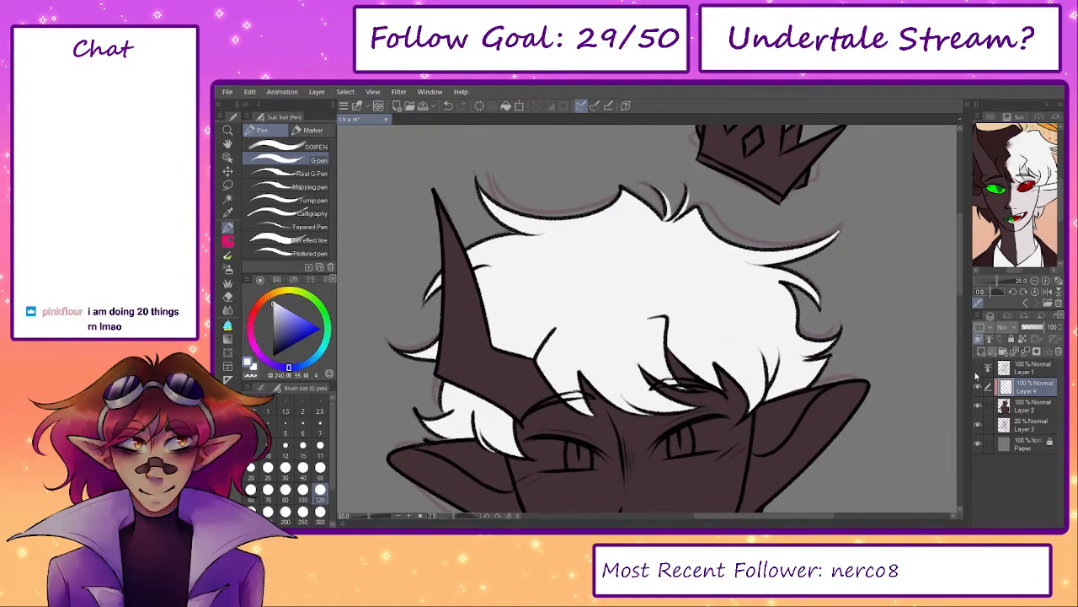
click(978, 406)
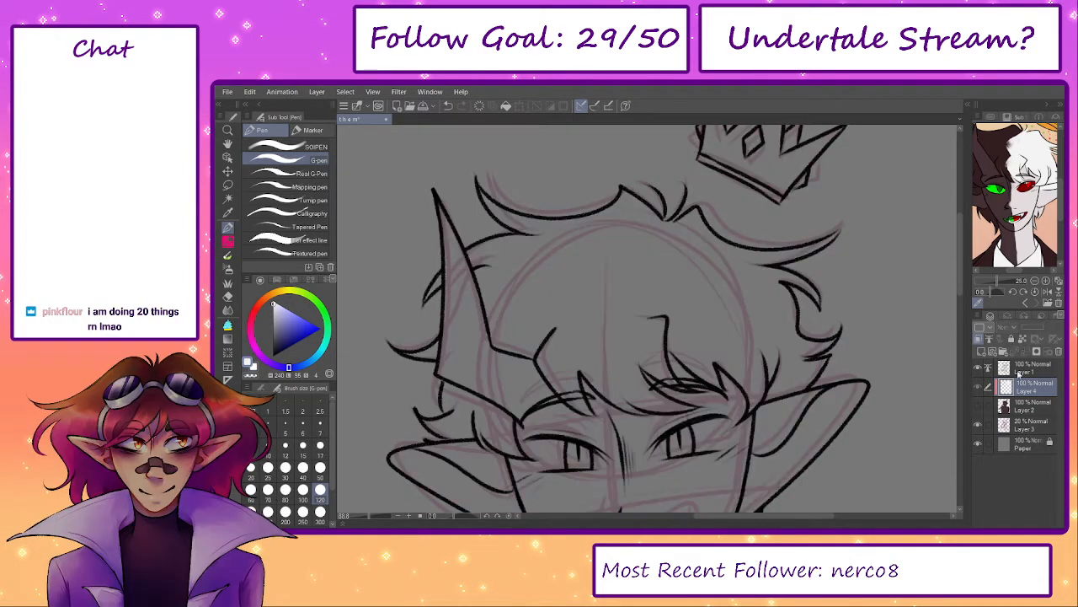
click(1019, 371)
drag(289, 348, 263, 423)
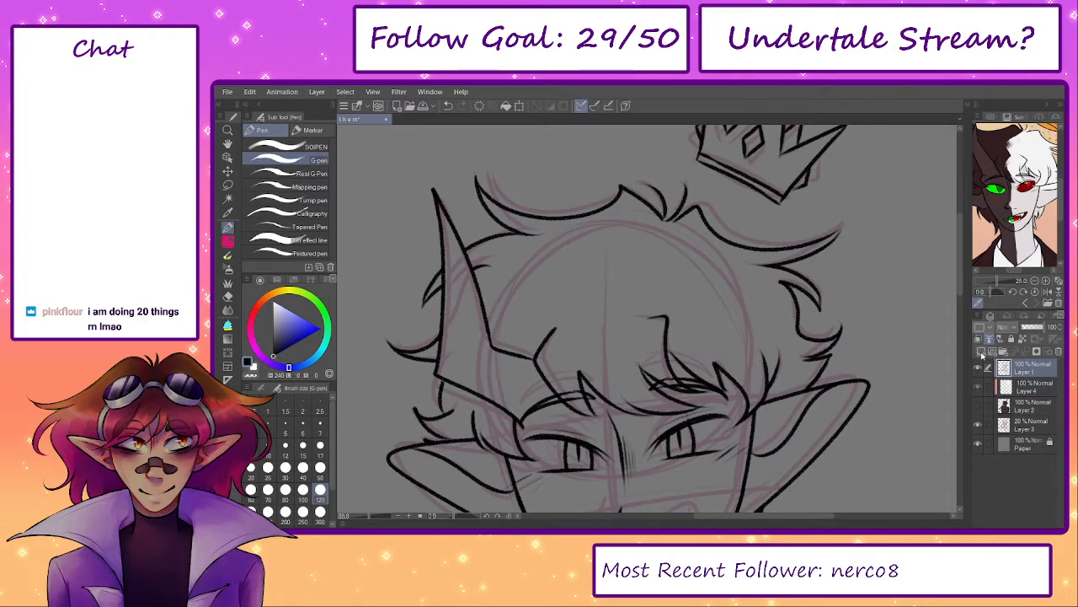
click(982, 352)
key(p)
key(p)
key(p)
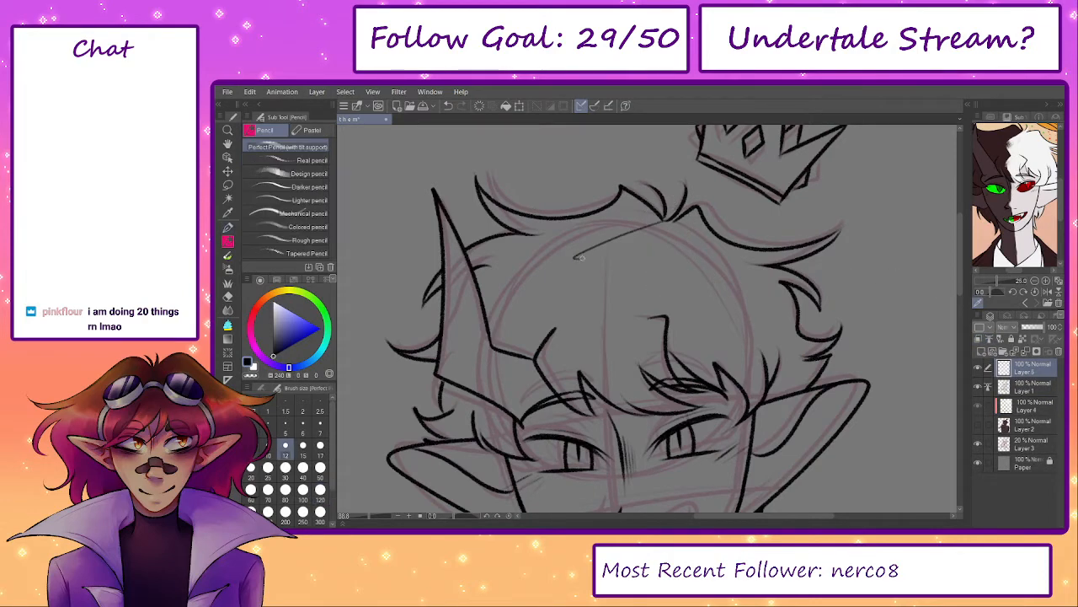
- Sketch a thin jagged dividing line down the middle of the hair to the fringe and show the base colours again
drag(577, 308, 610, 357)
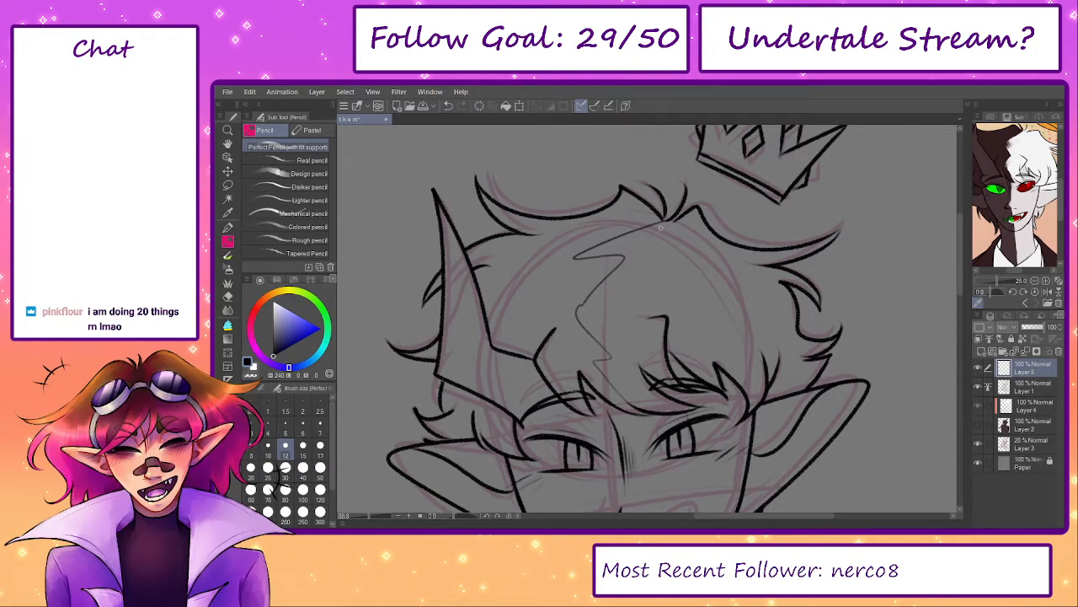
key(ctrl+z)
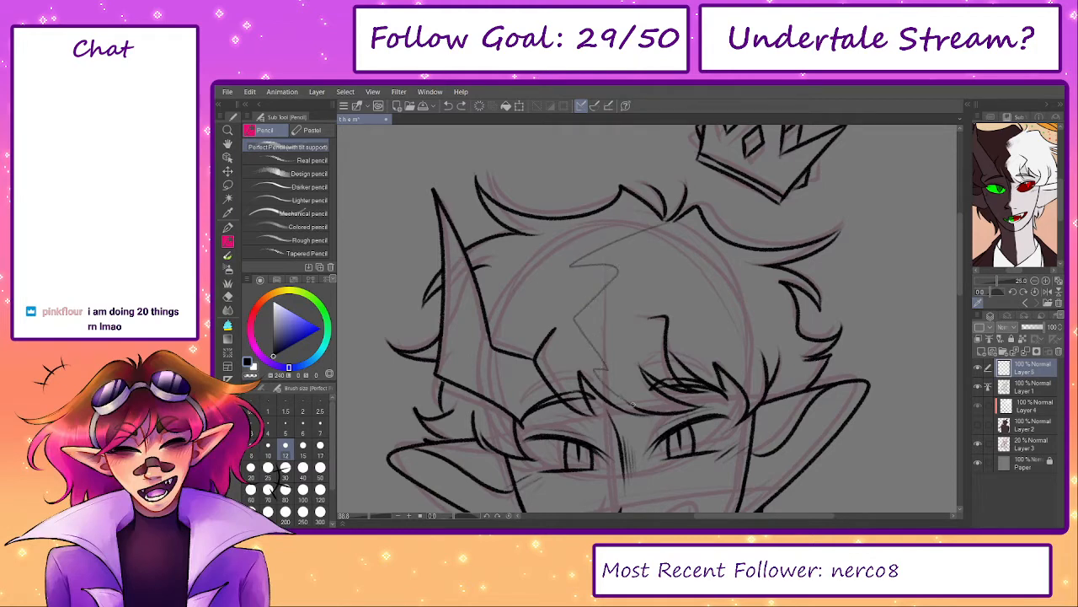
drag(648, 394, 645, 373)
key(ctrl+z)
mouse_move(667, 200)
mouse_down()
mouse_move(613, 216)
mouse_move(580, 255)
mouse_up()
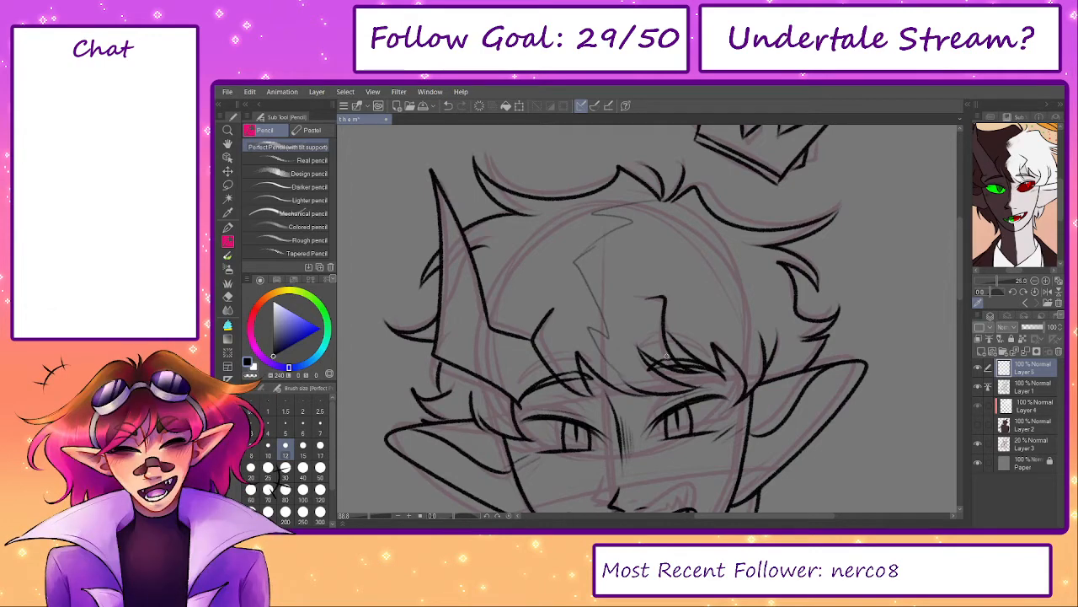
key(ctrl+z)
key(ctrl+z)
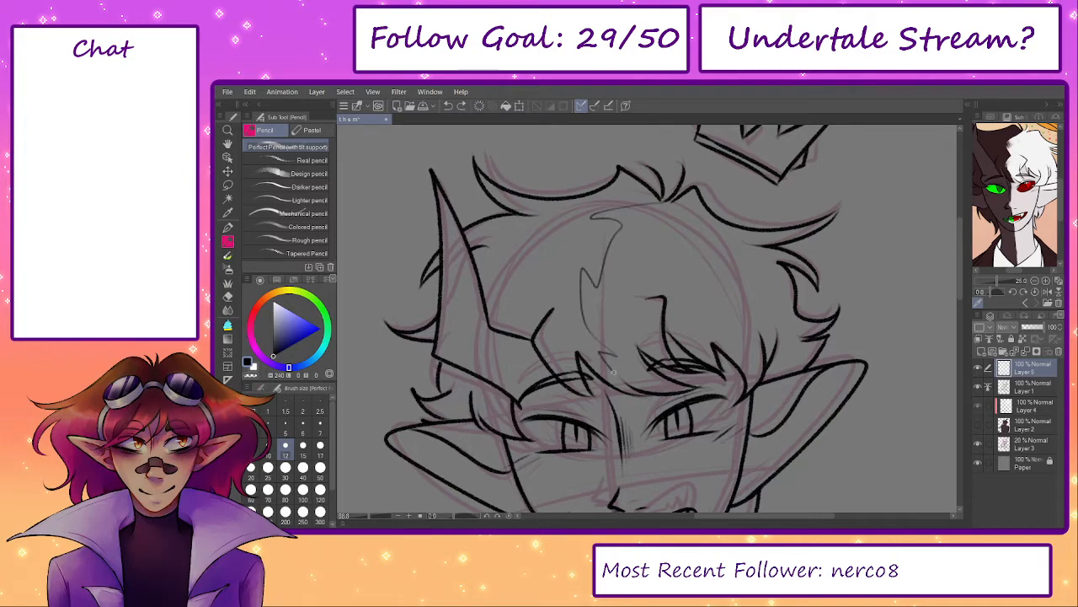
scroll(706, 387, down, 5)
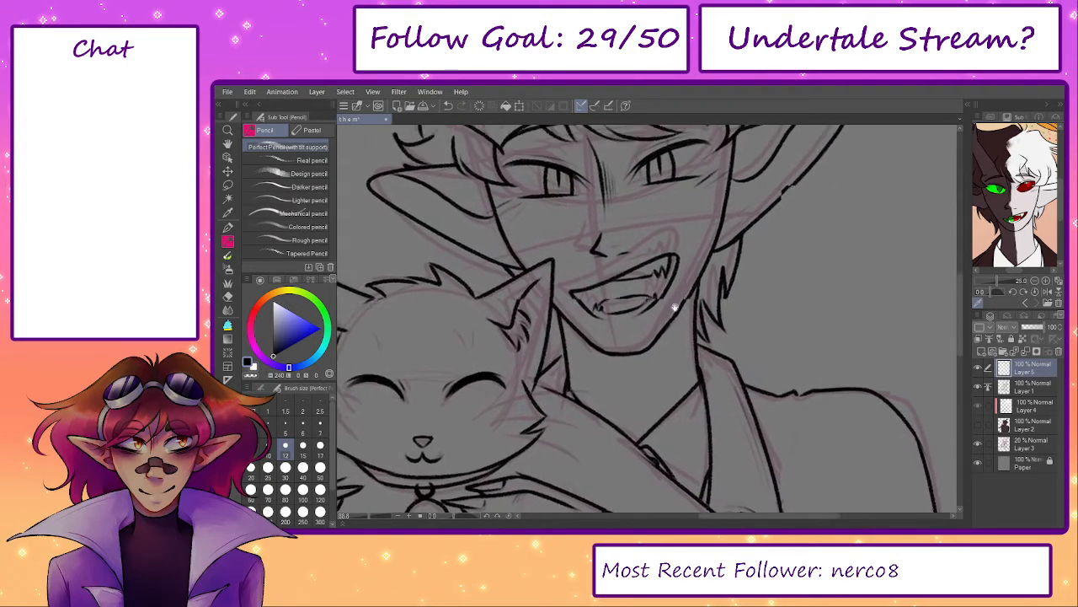
scroll(686, 272, up, 4)
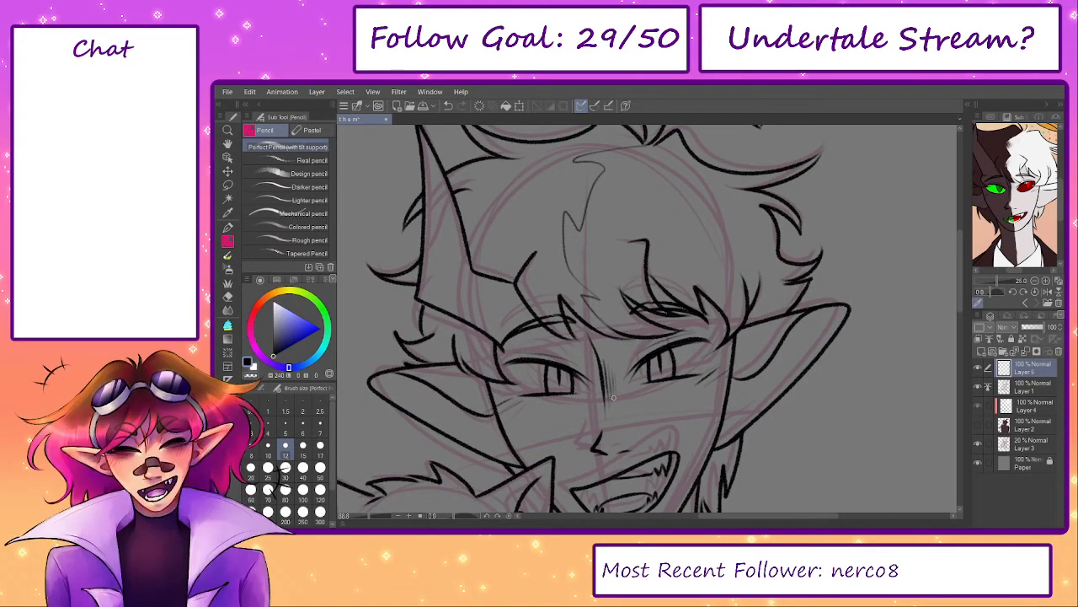
click(978, 426)
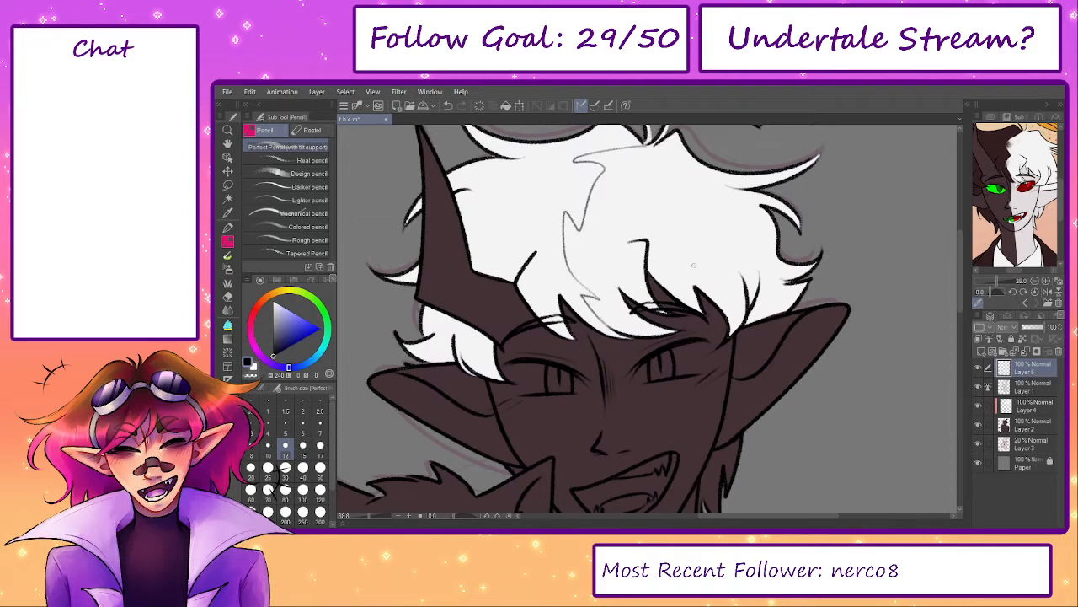
- Fill the hair strands beside the neck with sampled off-white on Layer 4, using the G-pen at size 70
alt+click(678, 197)
click(1023, 406)
mouse_move(724, 505)
mouse_down()
mouse_move(712, 337)
mouse_move(706, 364)
mouse_move(703, 350)
mouse_move(725, 319)
mouse_up()
key(p)
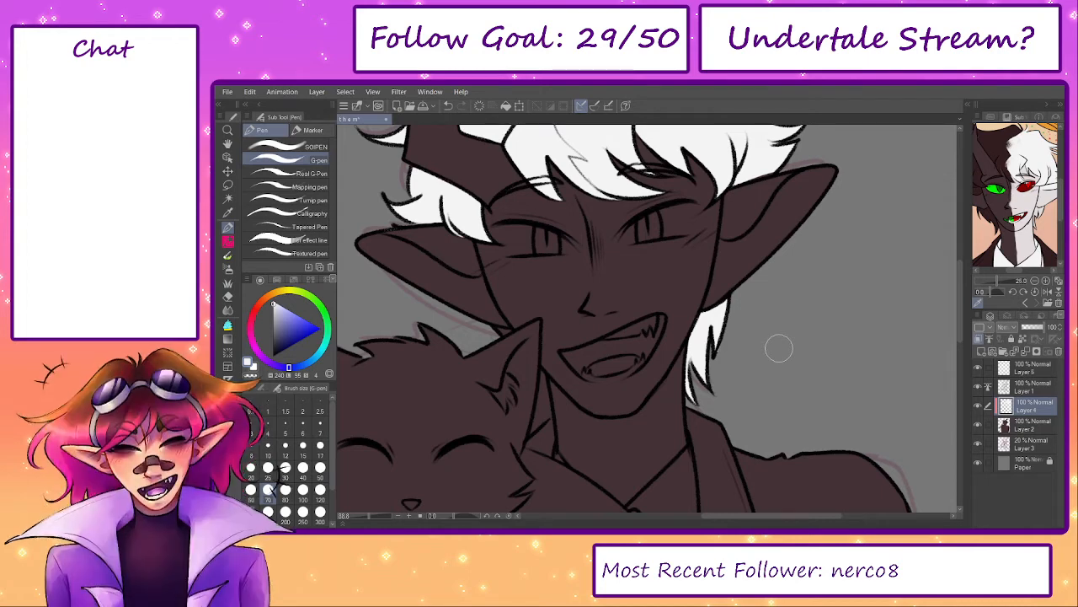
drag(785, 404, 804, 371)
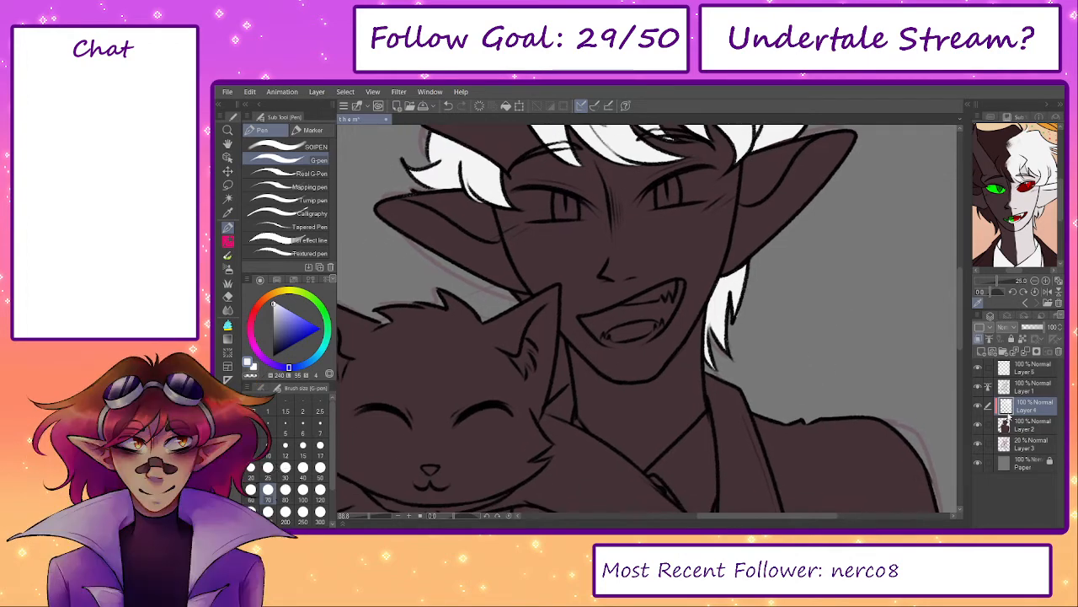
- Erase the excess dark base around the neck-side hair strands on Layer 2 with the Hard eraser at size 30
click(1027, 425)
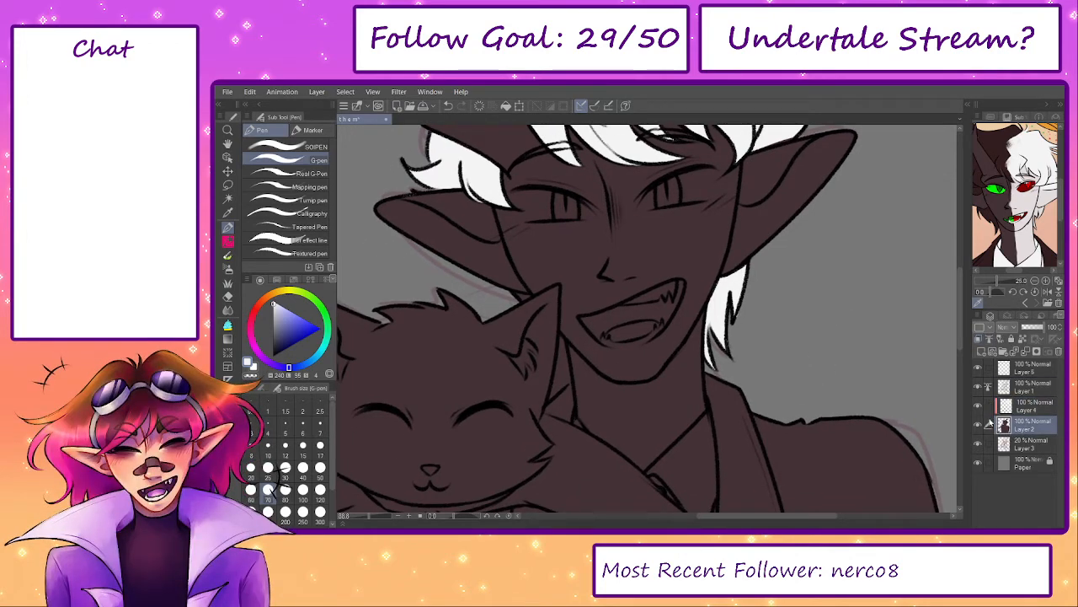
key(e)
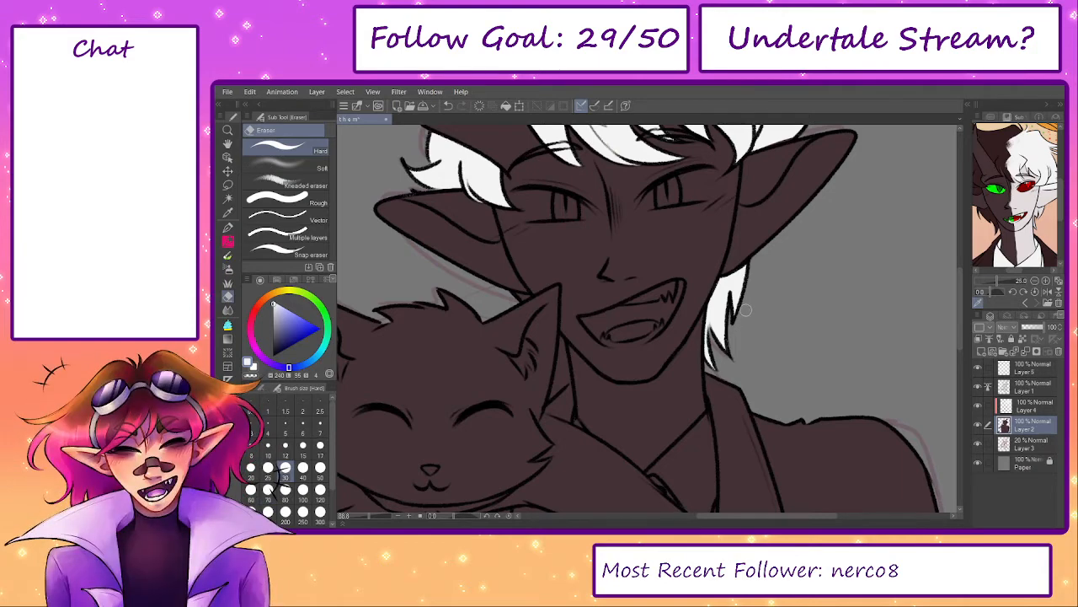
drag(746, 310, 777, 393)
- Fill the small bit of hair below the near ear with off-white on Layer 4 and erase the spill
click(1008, 407)
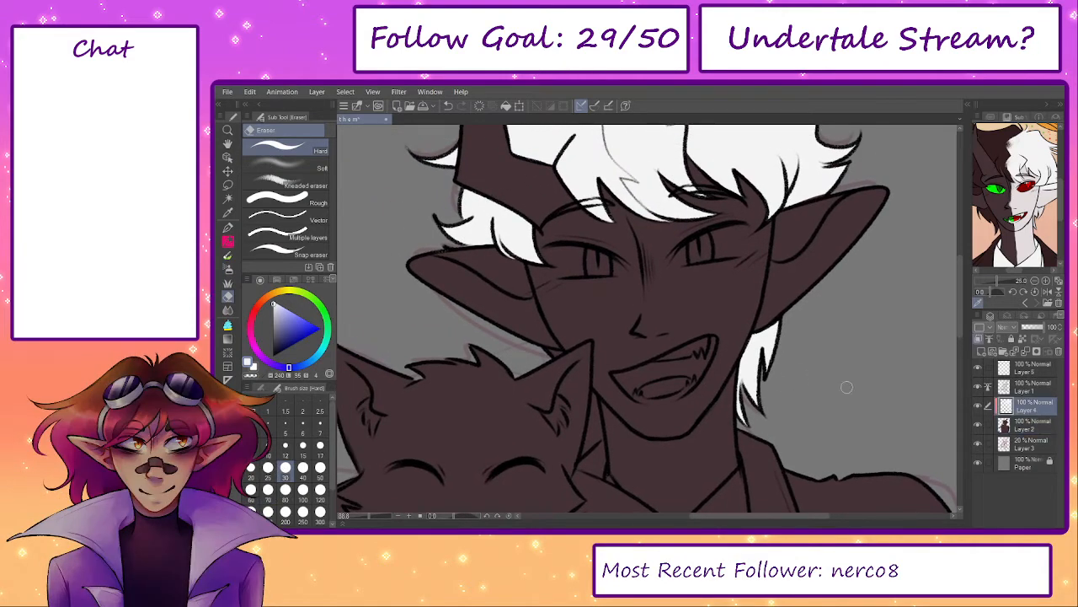
key(p)
mouse_move(566, 359)
mouse_down()
mouse_move(549, 370)
mouse_move(561, 364)
mouse_move(589, 413)
mouse_up()
key(e)
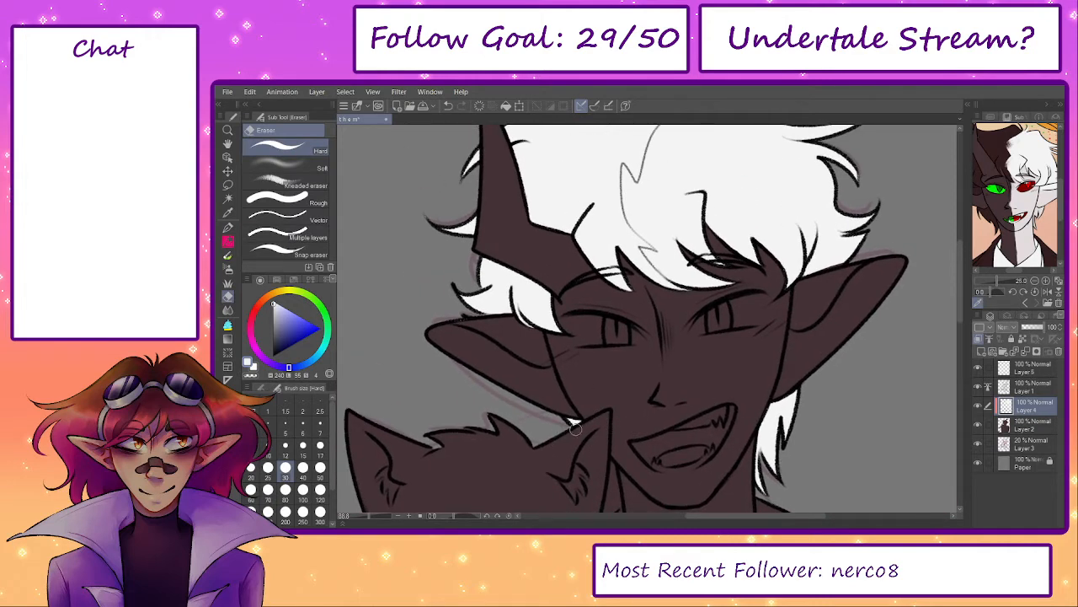
drag(762, 469, 753, 514)
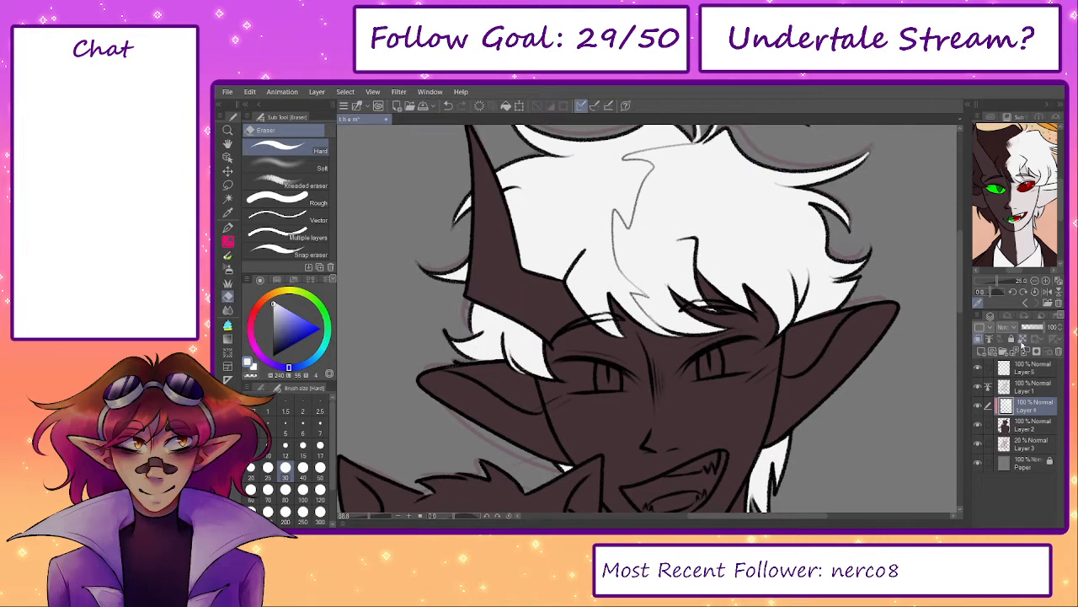
- Lock Layer 4's transparent pixels and paint the horn-side half of the hair dark brown up to the jagged line
key(p)
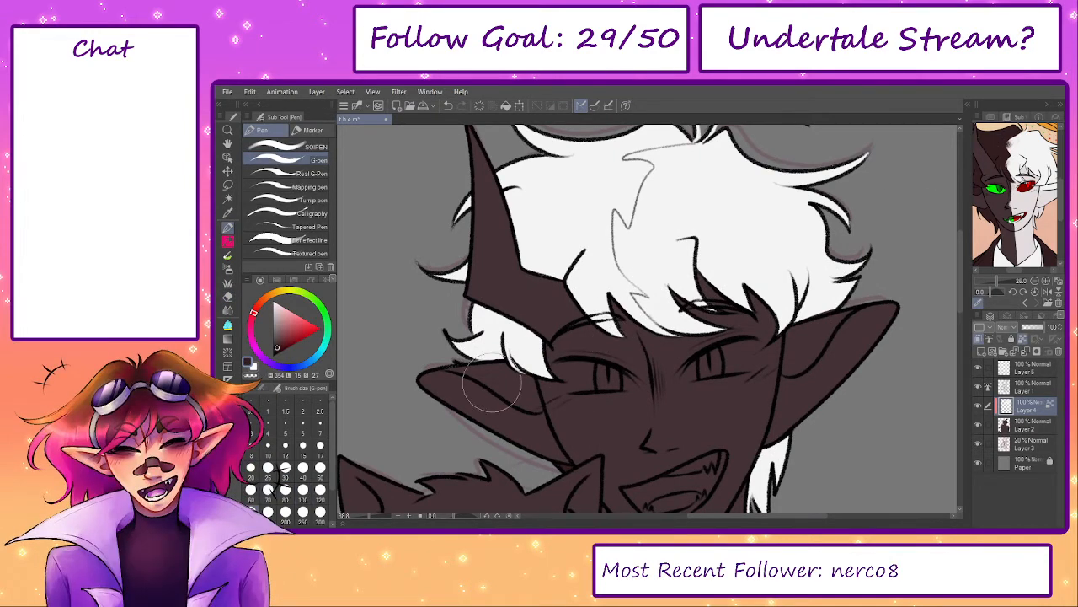
mouse_move(474, 380)
mouse_down()
mouse_move(560, 399)
mouse_move(463, 382)
mouse_move(450, 283)
mouse_up()
mouse_move(539, 172)
mouse_down()
mouse_move(541, 231)
mouse_move(583, 209)
mouse_move(571, 206)
mouse_move(596, 204)
mouse_up()
key(b)
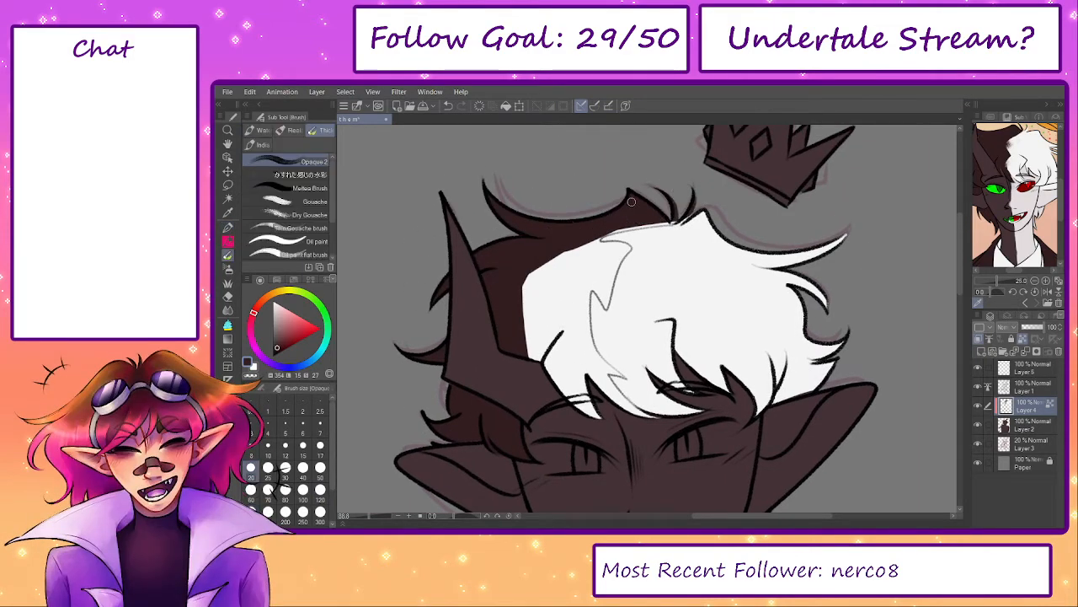
key(bracketright)
mouse_move(601, 226)
mouse_down()
mouse_move(595, 256)
mouse_move(629, 257)
mouse_move(572, 295)
mouse_move(584, 283)
mouse_move(573, 324)
mouse_move(582, 346)
mouse_move(579, 313)
mouse_move(586, 357)
mouse_move(639, 414)
mouse_move(600, 381)
mouse_move(608, 416)
mouse_move(576, 380)
mouse_move(590, 424)
mouse_move(565, 392)
mouse_move(536, 287)
mouse_move(566, 296)
mouse_up()
key(bracketright)
key(bracketright)
key(bracketright)
key(bracketright)
key(bracketright)
- Shape the off-white spikes along the upper part of the hair's colour split with the Opaque brush
alt+click(624, 332)
mouse_move(626, 310)
mouse_down()
mouse_move(625, 332)
mouse_move(637, 290)
mouse_up()
key(bracketleft)
key(bracketleft)
key(bracketleft)
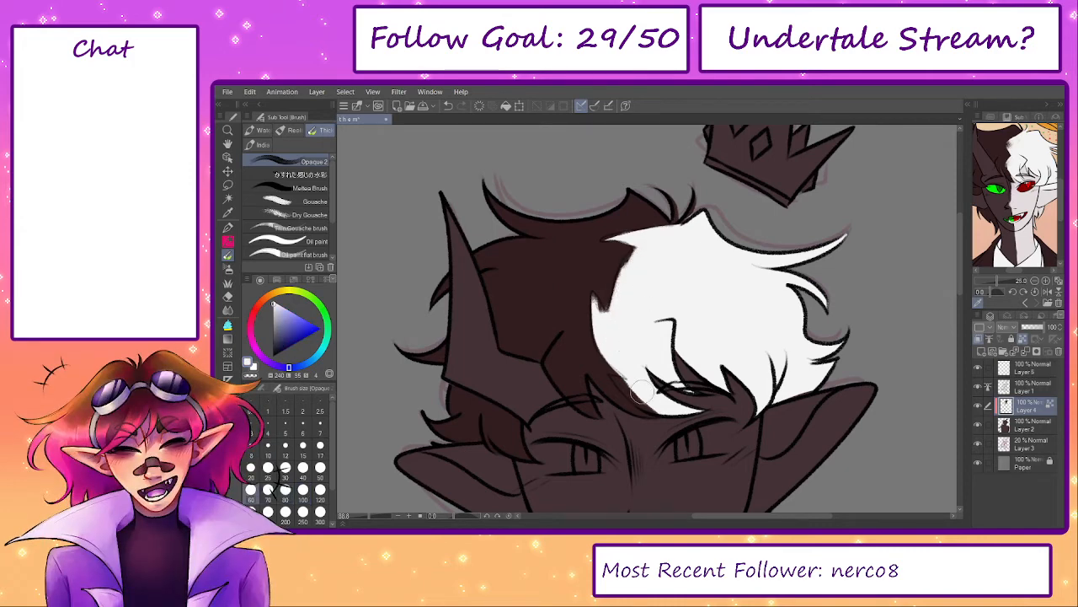
- Refine the lower end of the hair's colour split into jagged points, alternating dark brown and off-white
key(bracketleft)
key(bracketleft)
mouse_move(620, 375)
mouse_down()
mouse_move(592, 354)
mouse_move(640, 374)
mouse_move(614, 344)
mouse_move(644, 376)
mouse_move(610, 351)
mouse_move(636, 368)
mouse_up()
alt+click(596, 355)
alt+click(641, 375)
key(ctrl+z)
key(bracketright)
key(bracketright)
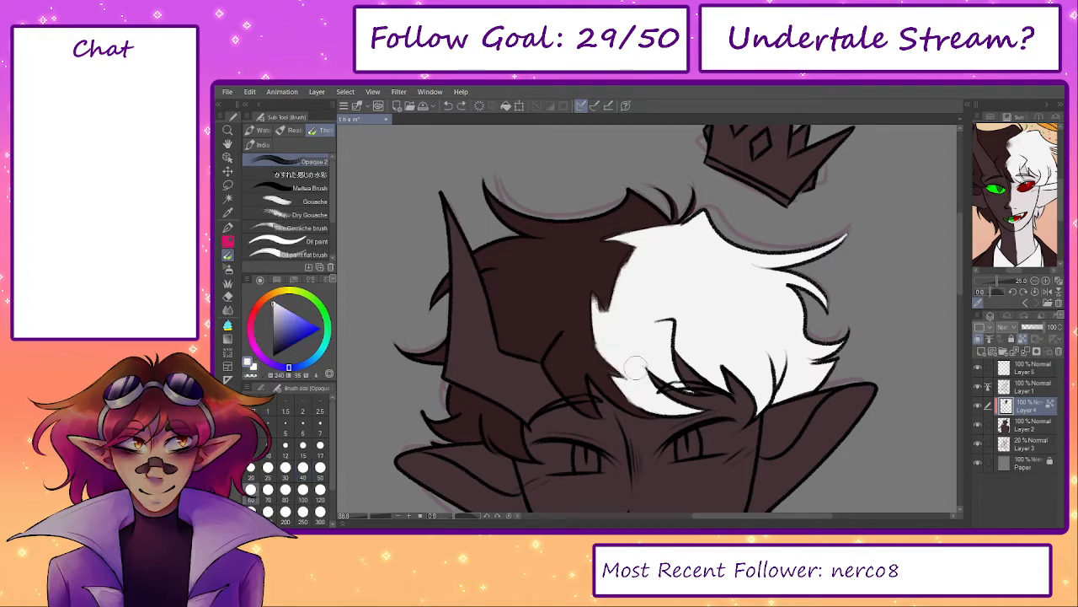
- Unlock Layer 4's transparent pixels and touch up the fringe tips with off-white and dark brown, using the pencil at size 12
drag(684, 394, 672, 313)
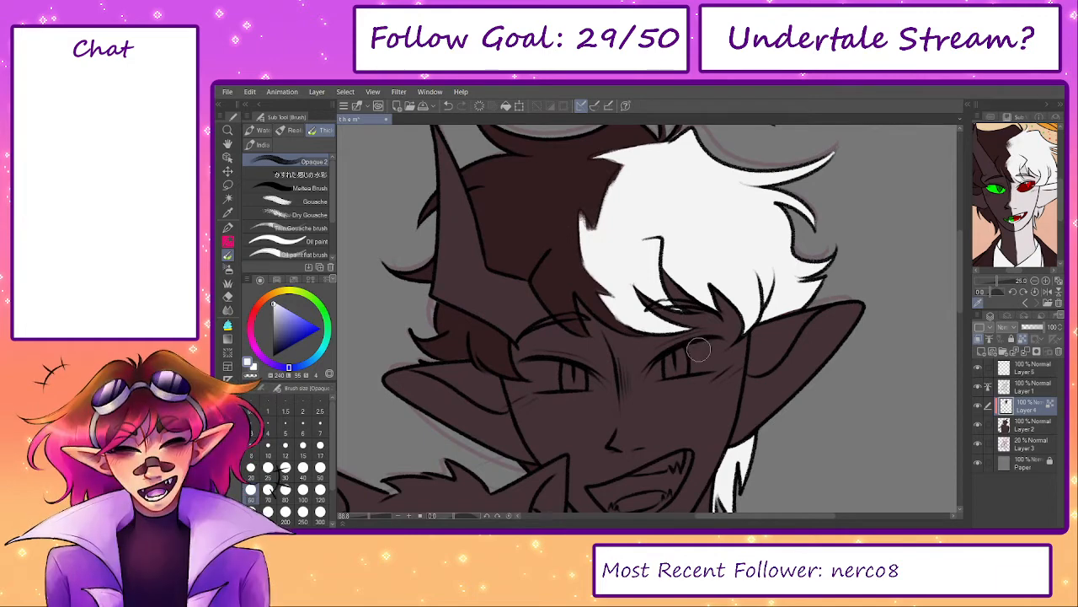
click(1021, 338)
key(p)
key(p)
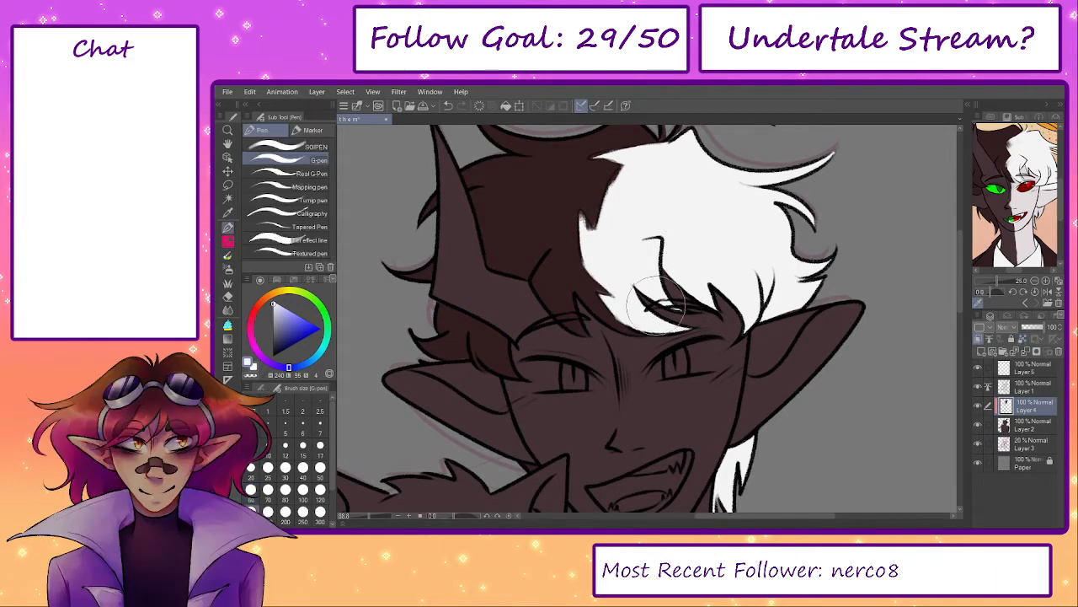
scroll(660, 312, up, 1)
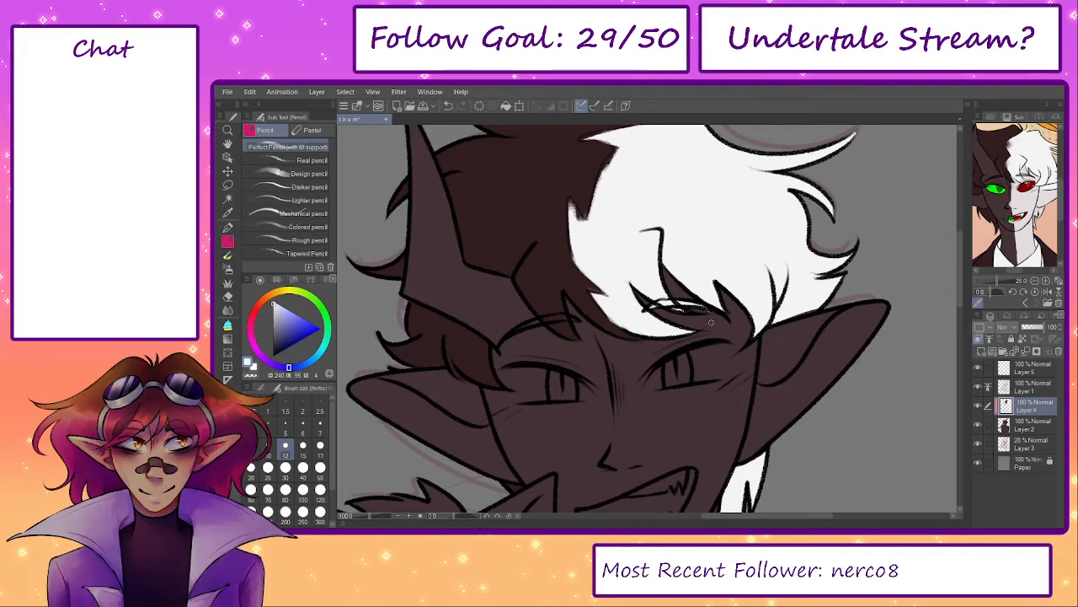
key(e)
alt+click(560, 245)
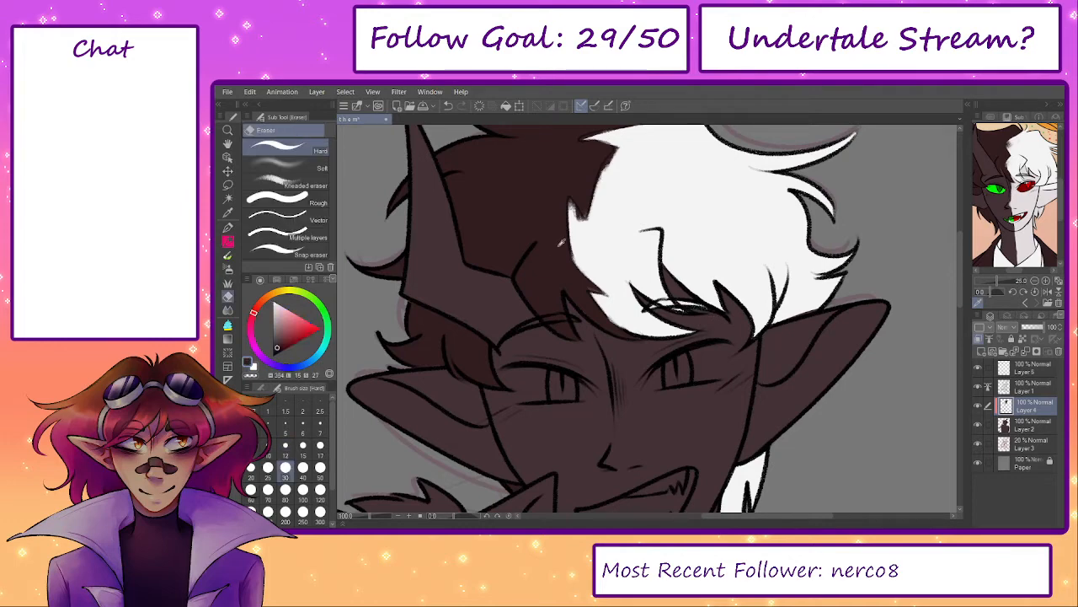
key(p)
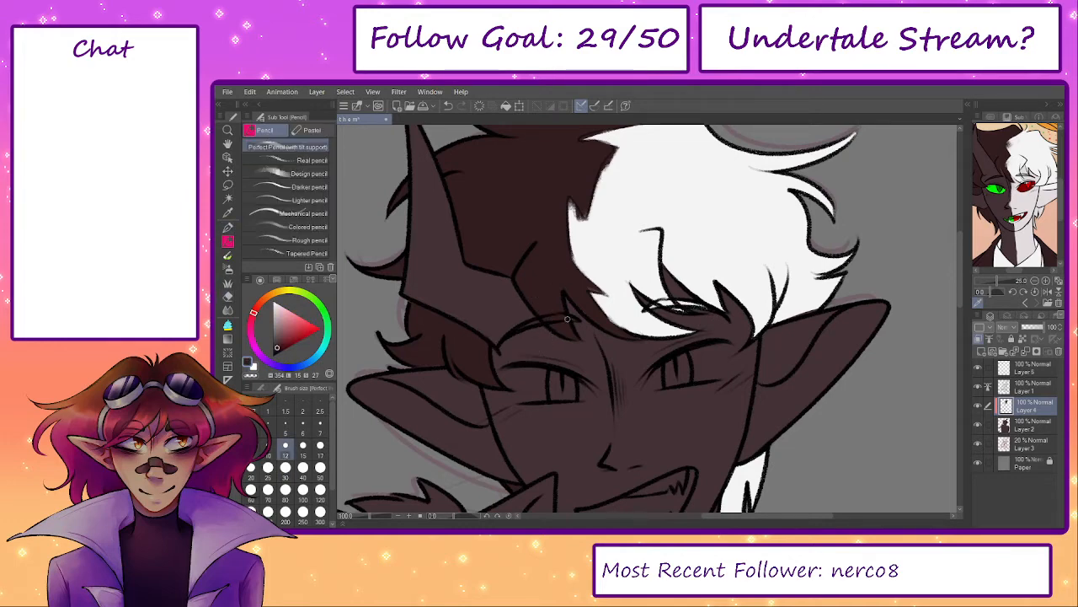
- Add a new clipped layer directly above Layer 2 and sample the bright green of the eye in the reference image
drag(676, 364, 683, 335)
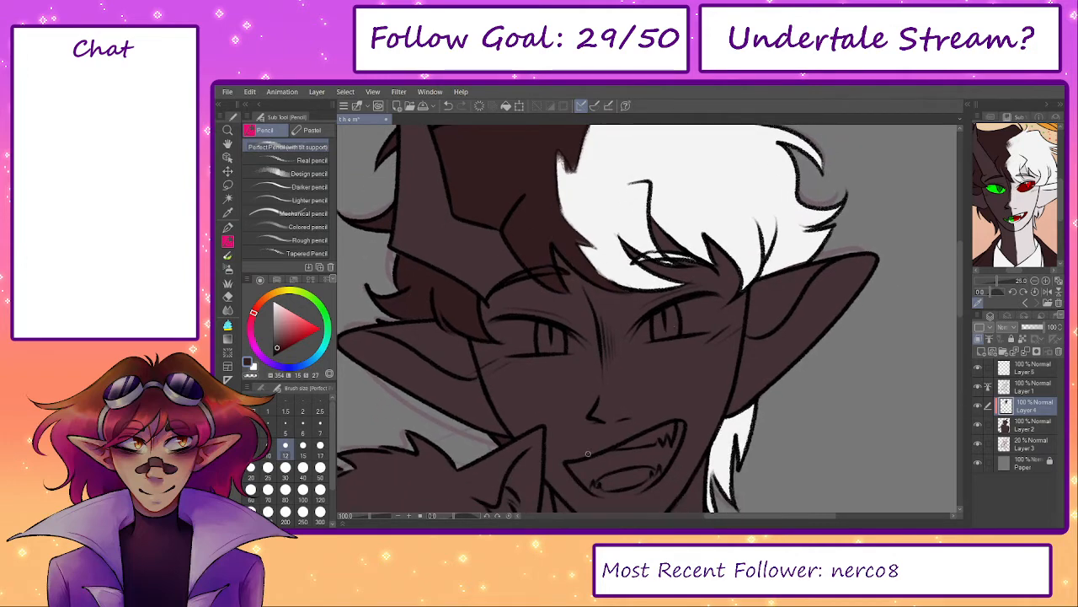
click(368, 516)
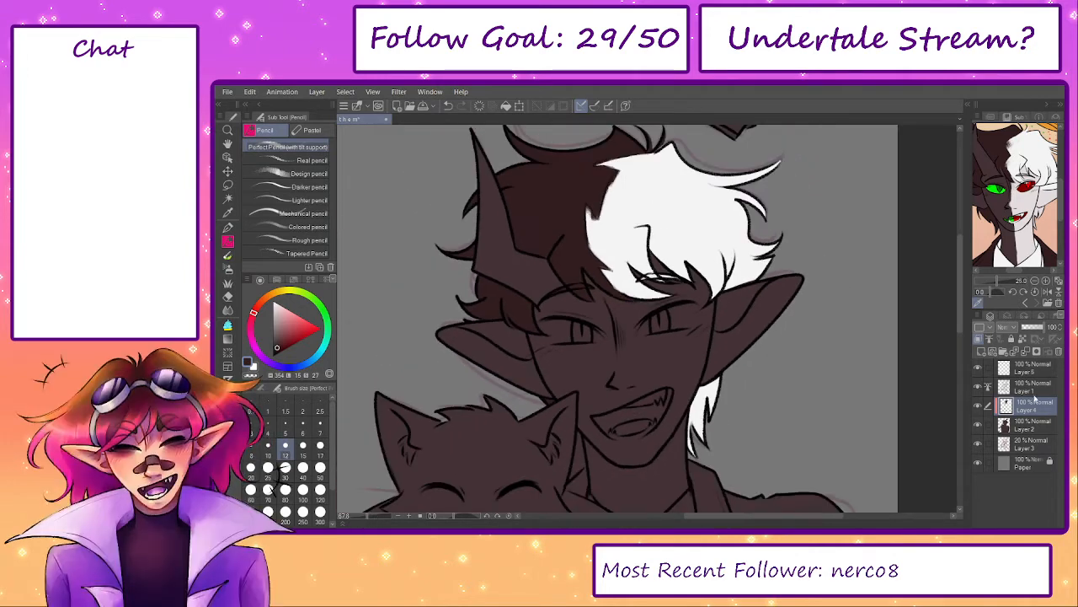
click(1033, 424)
click(982, 352)
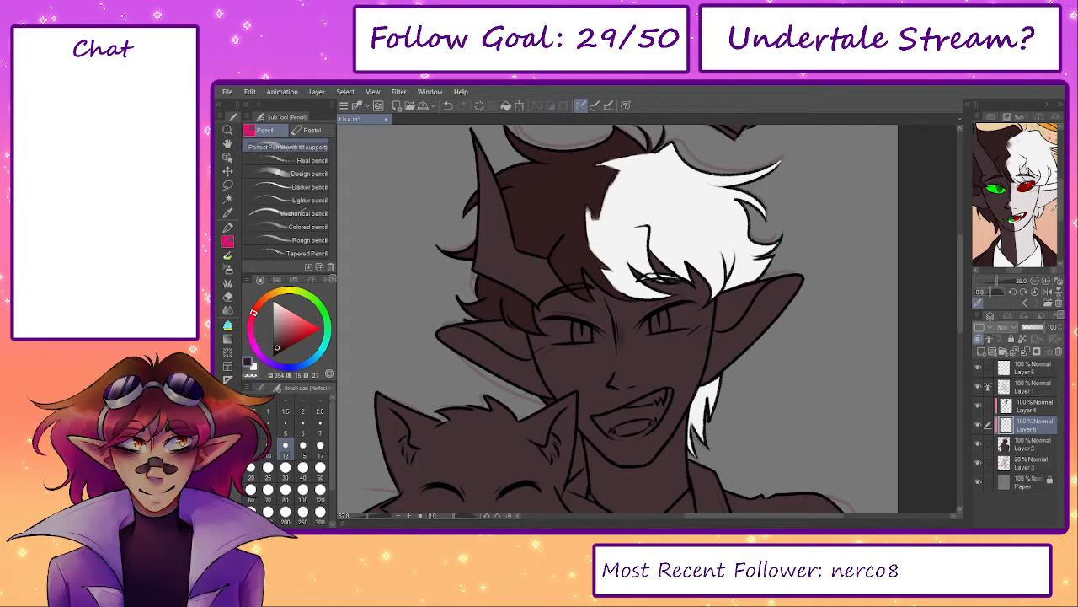
click(999, 187)
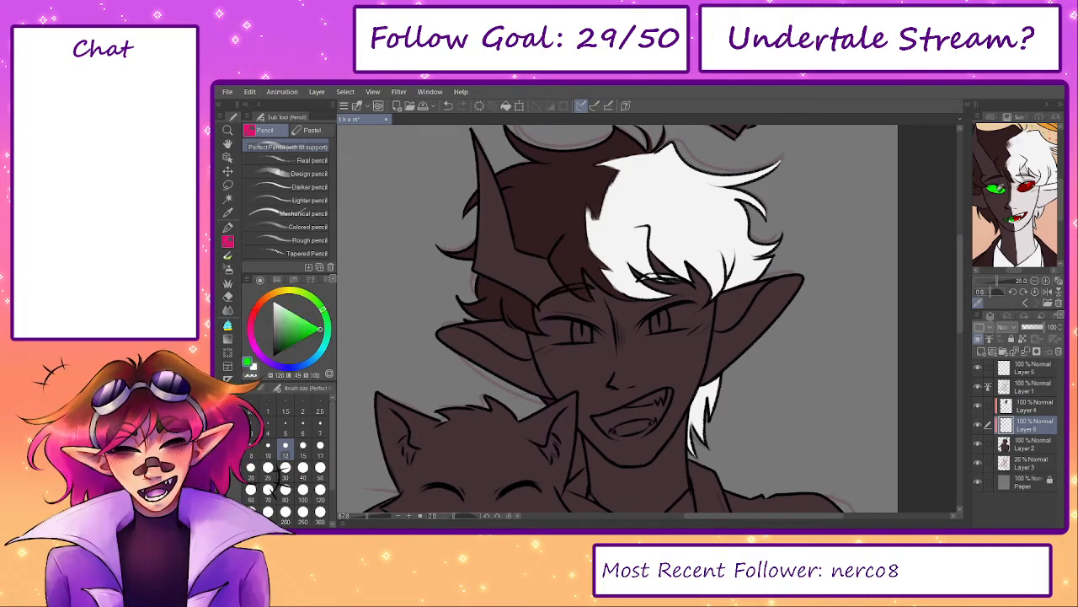
scroll(588, 333, up, 4)
- Fill the horn-side eye with bright green using the G-pen and erase the spill outside its outline
key(p)
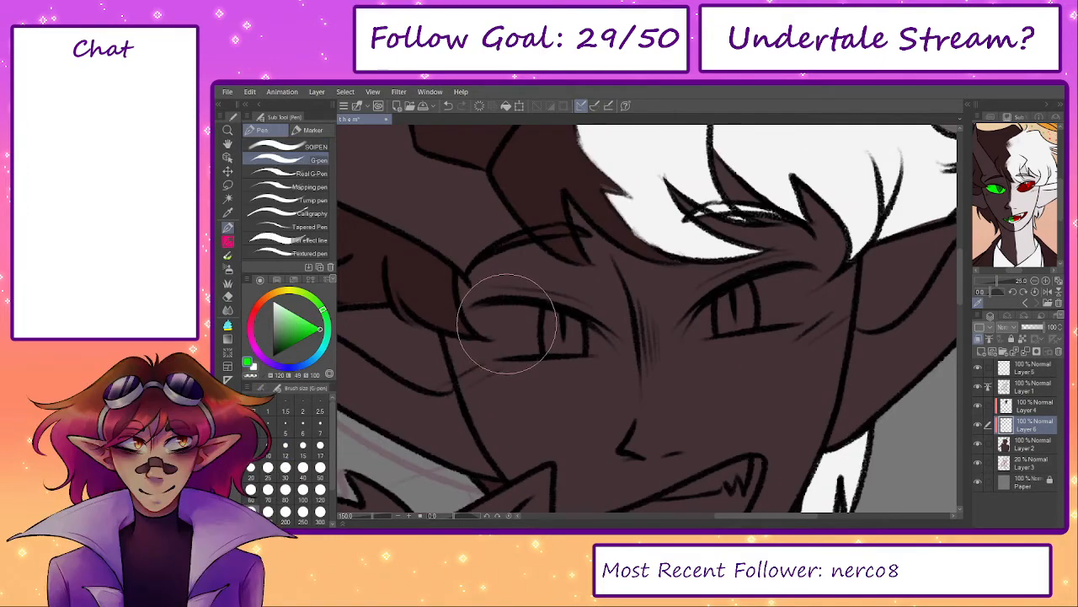
mouse_move(510, 323)
mouse_down()
mouse_move(557, 325)
mouse_move(602, 362)
mouse_move(488, 324)
mouse_move(502, 345)
mouse_move(480, 319)
mouse_move(493, 303)
mouse_up()
key(bracketleft)
key(ctrl+z)
key(e)
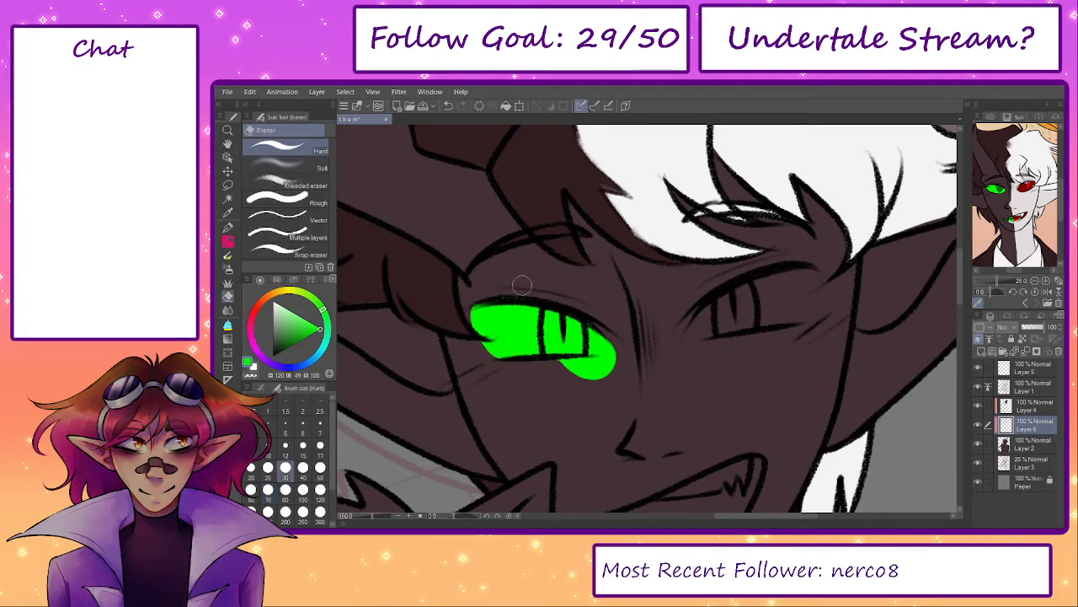
drag(596, 358, 614, 368)
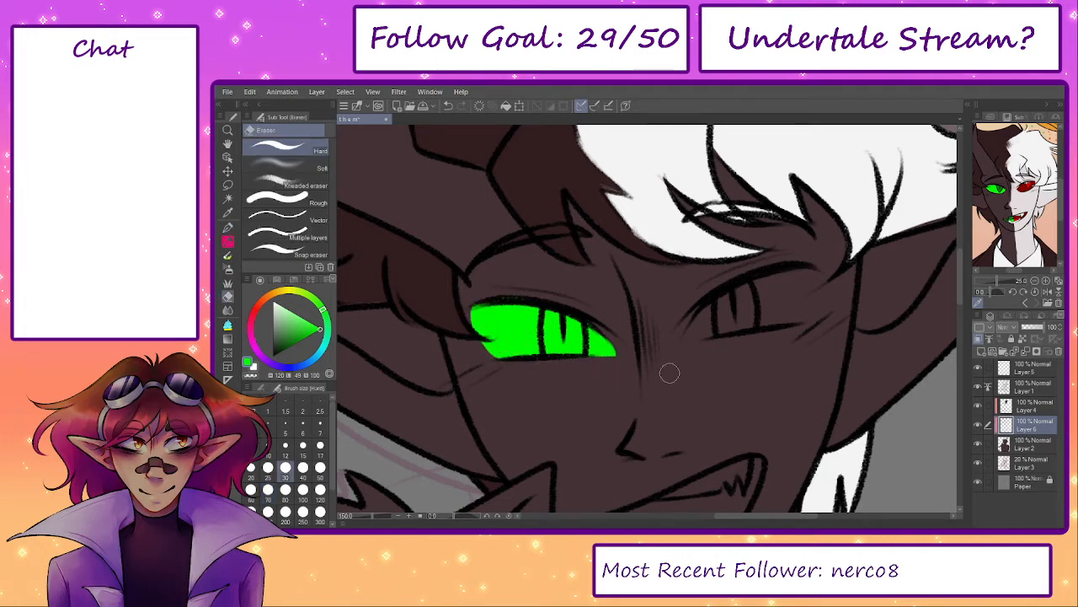
- Fill the other eye with the dark red sampled from the reference image and erase the spill outside its outline
key(p)
click(1026, 187)
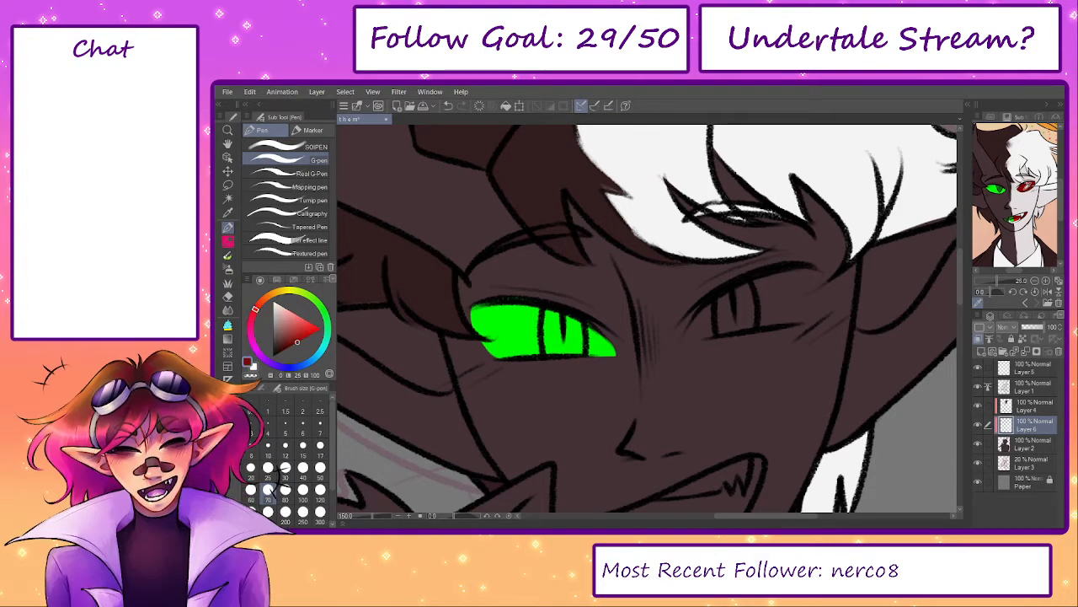
mouse_move(776, 312)
mouse_down()
mouse_move(698, 341)
mouse_move(741, 307)
mouse_move(797, 285)
mouse_move(723, 361)
mouse_move(751, 354)
mouse_move(684, 352)
mouse_up()
key(e)
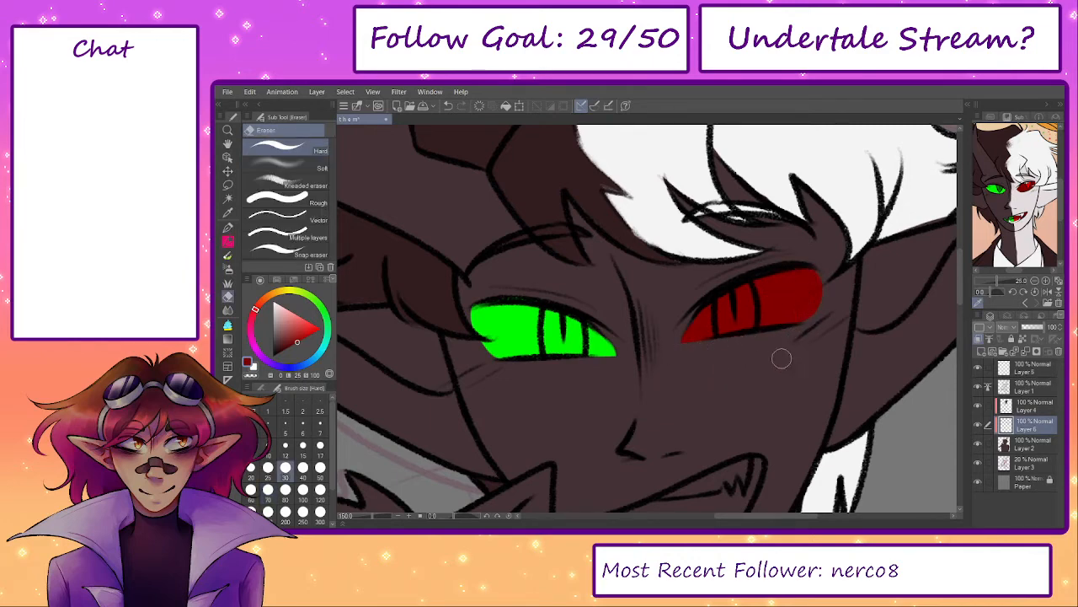
drag(781, 358, 697, 352)
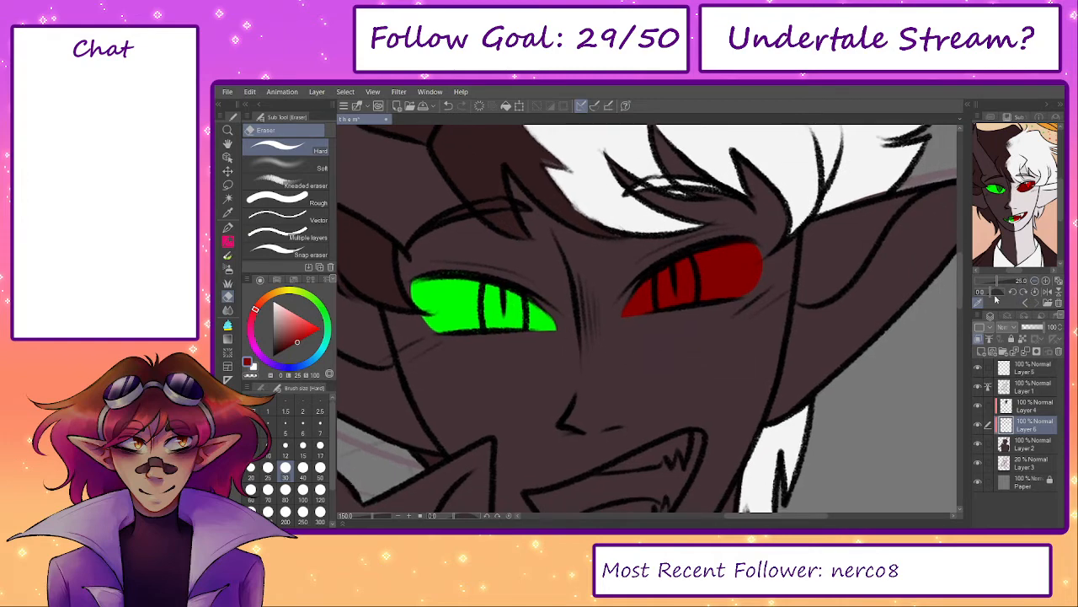
- Fill the horn-side corner of the mouth with dark green sampled from the reference and erase the spill outside the lips
drag(909, 332, 911, 232)
click(1010, 220)
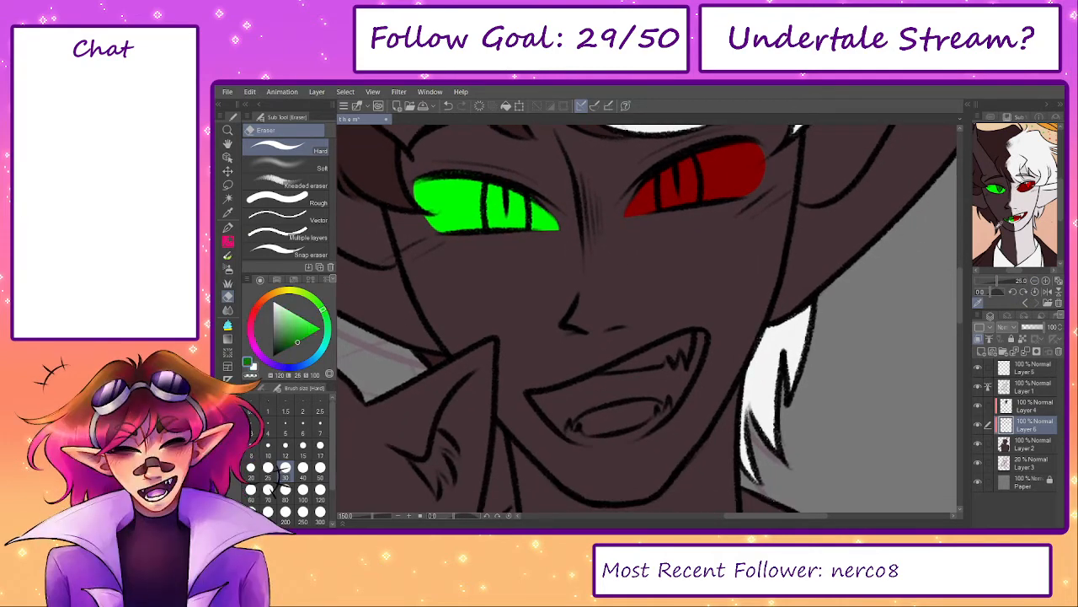
key(p)
mouse_move(581, 387)
mouse_down()
mouse_move(549, 403)
mouse_move(594, 421)
mouse_up()
key(e)
drag(529, 382, 515, 400)
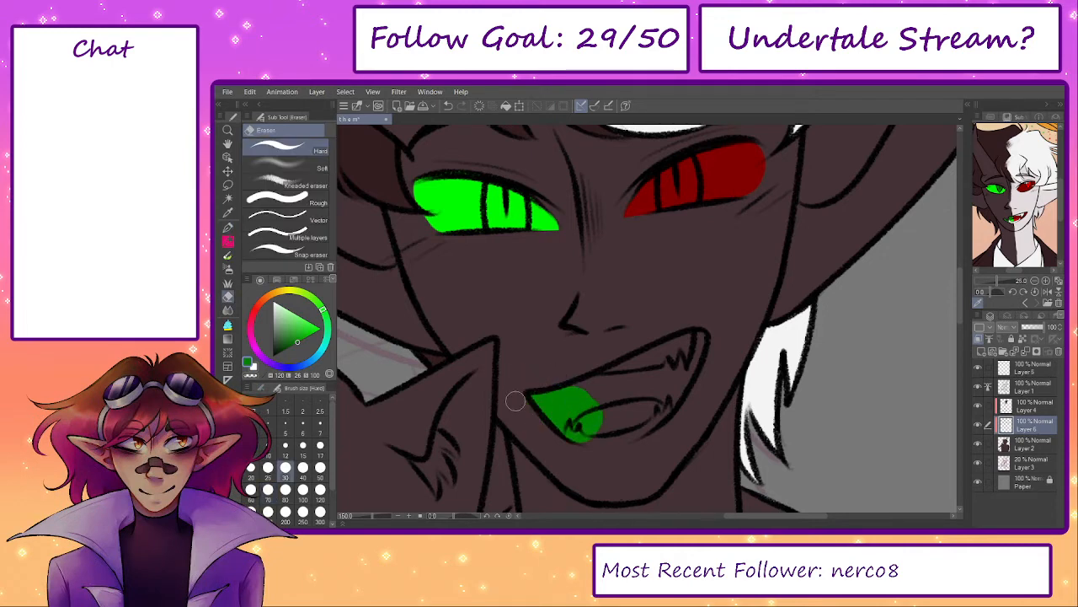
- Choose black as the drawing colour and merge the topmost layer down into Layer 1
click(272, 357)
click(1028, 371)
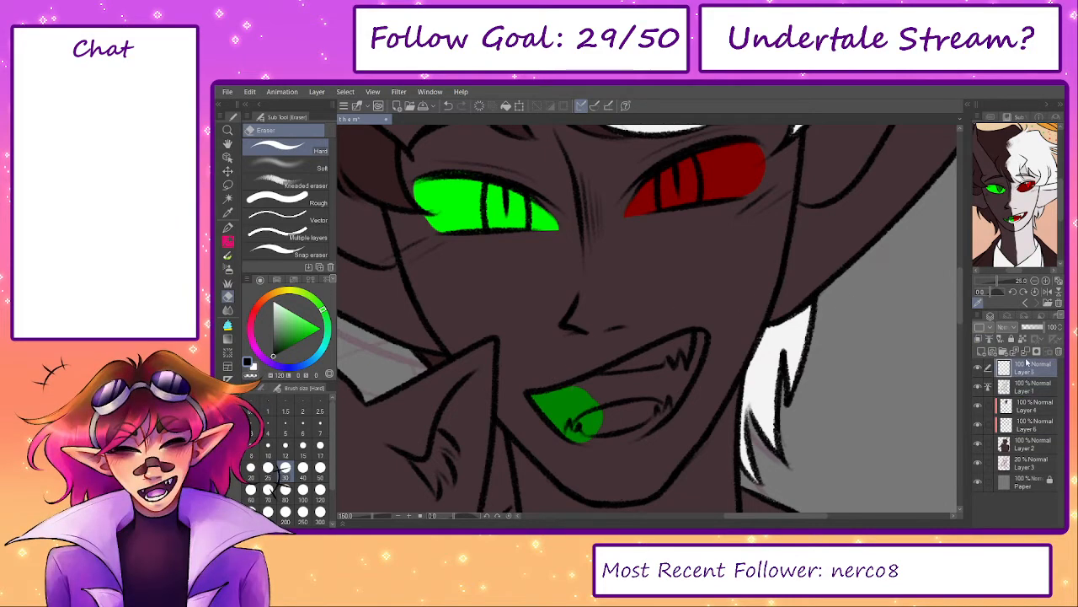
click(977, 371)
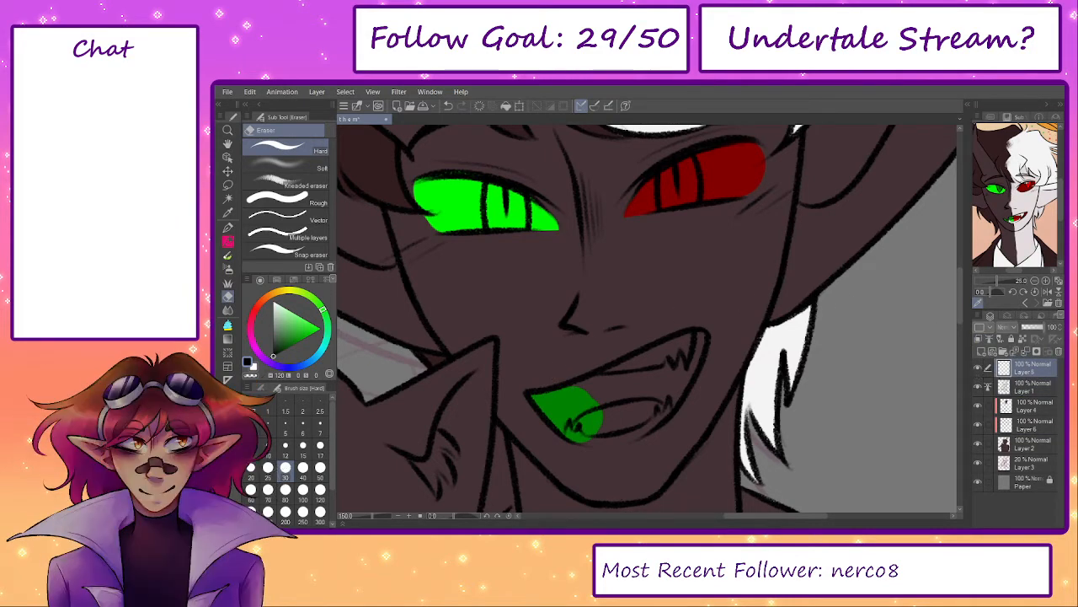
drag(373, 515, 363, 516)
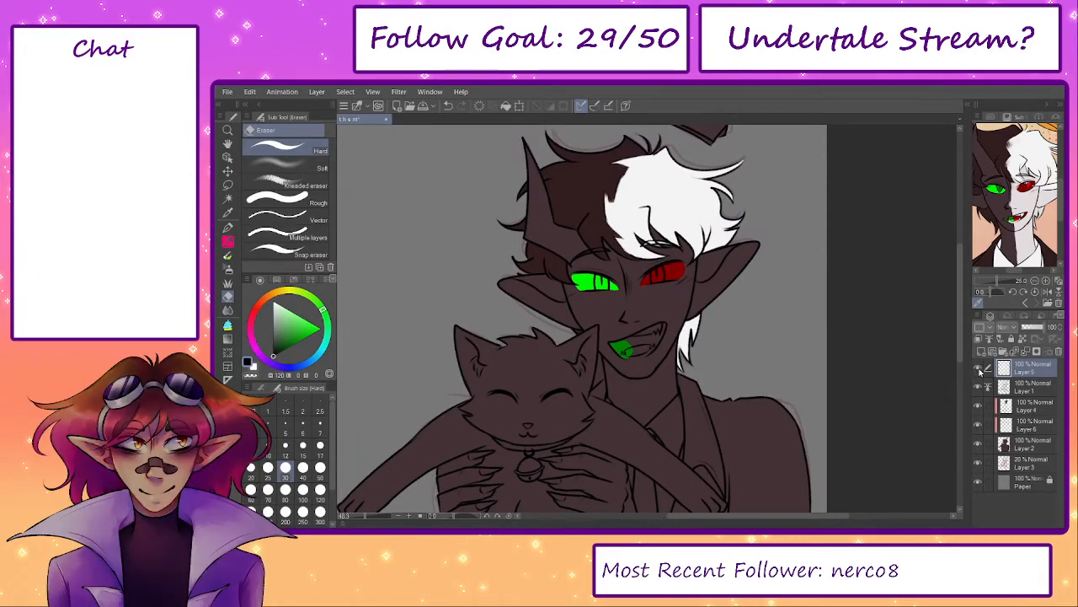
click(1025, 353)
- Open a gap in the upper lip line near the horn-side corner and draw a pointed black fang there with the pencil
scroll(625, 342, up, 5)
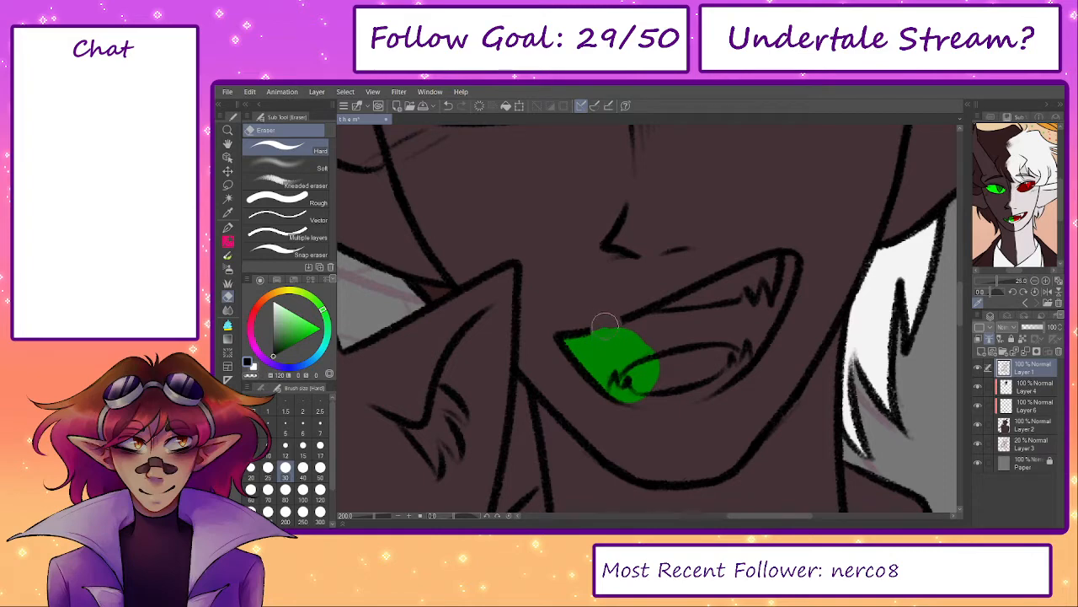
key(p)
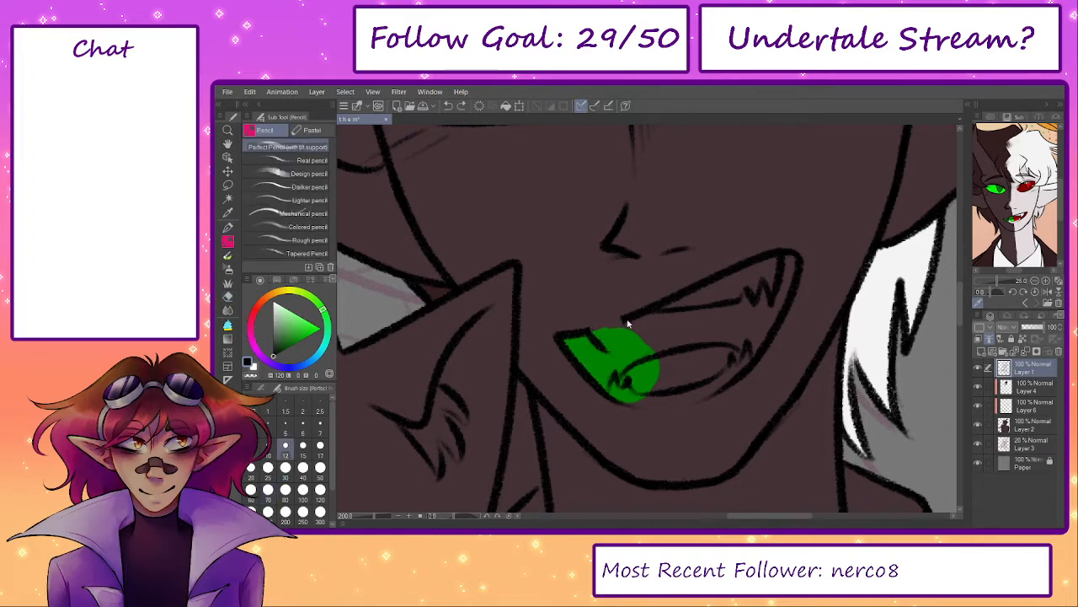
drag(619, 327, 591, 335)
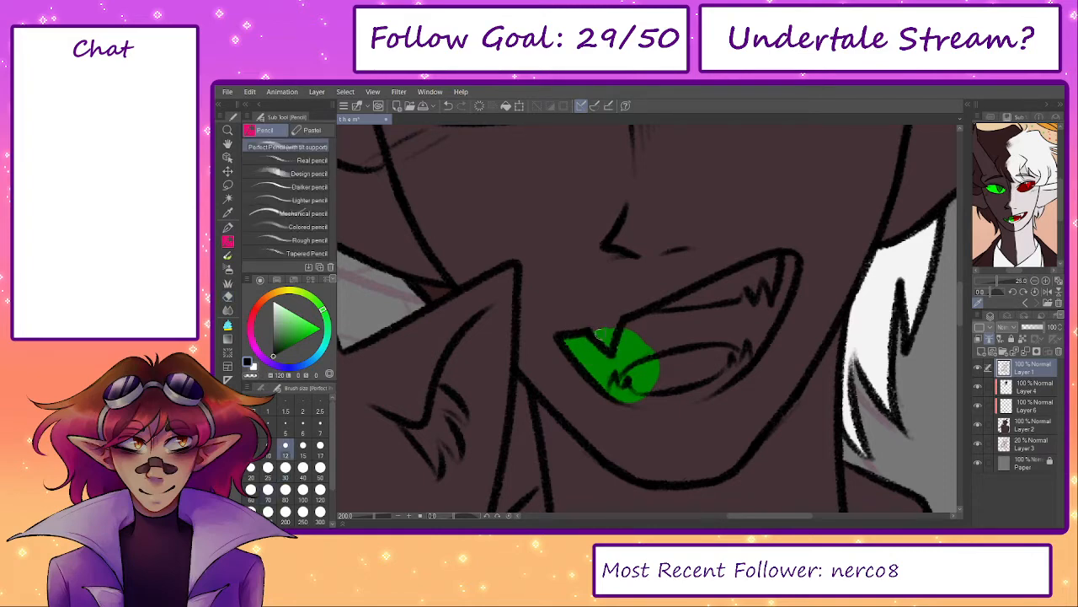
key(e)
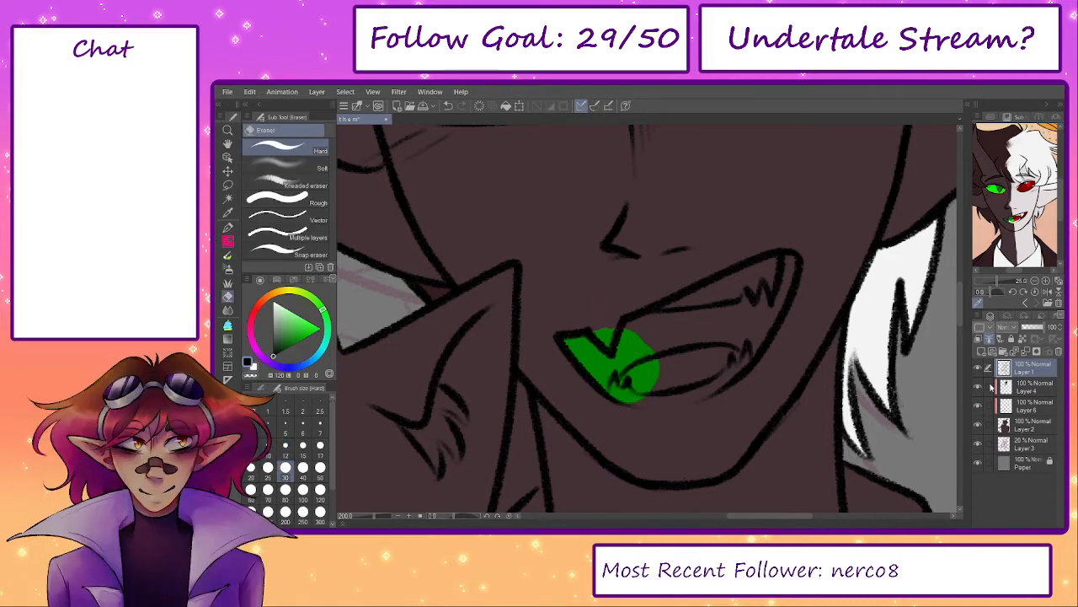
- Fill the rest of the mouth with dark green on the clipped eye-colour layer, keeping the new fang clear
click(1030, 405)
mouse_move(600, 318)
mouse_down()
mouse_move(602, 330)
mouse_move(716, 320)
mouse_move(657, 379)
mouse_move(642, 371)
mouse_move(686, 389)
mouse_move(699, 387)
mouse_move(674, 368)
mouse_move(739, 320)
mouse_up()
key(p)
key(e)
drag(622, 335, 609, 344)
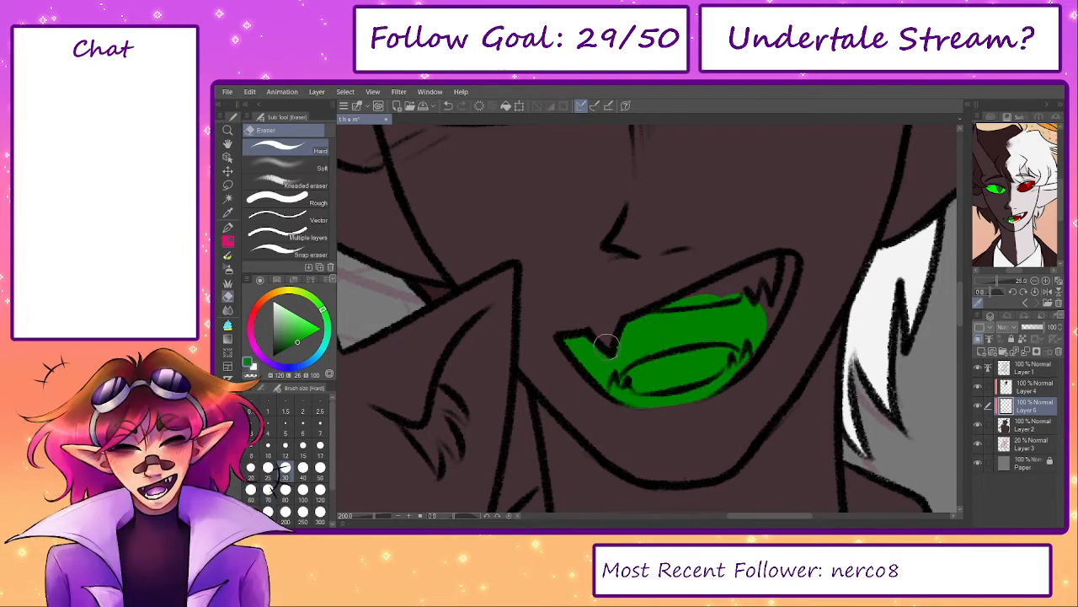
key(p)
mouse_move(726, 315)
mouse_down()
mouse_move(689, 327)
mouse_move(747, 300)
mouse_move(787, 263)
mouse_move(740, 355)
mouse_up()
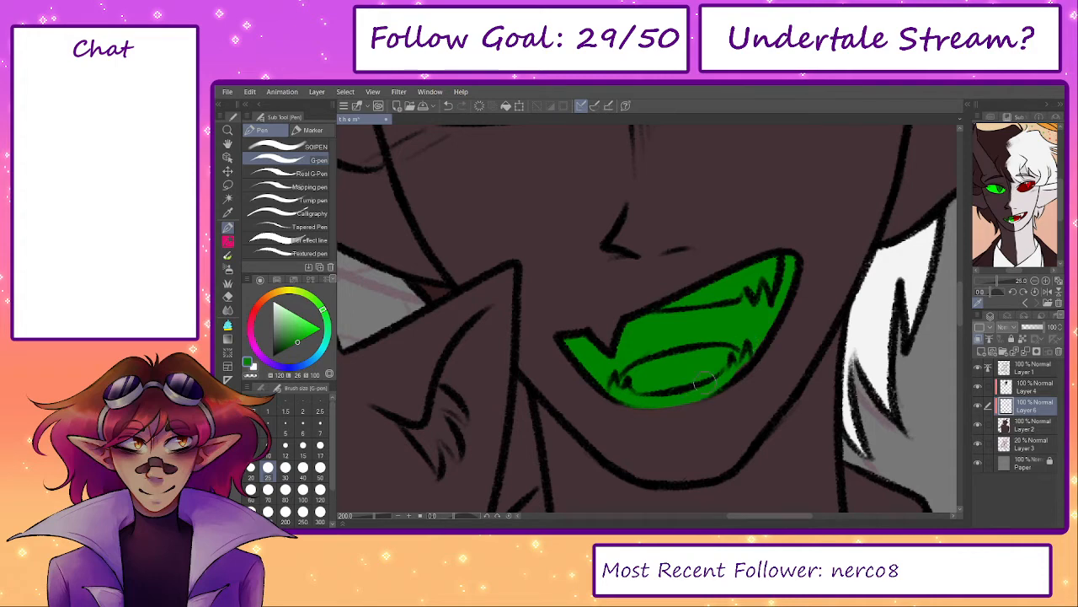
drag(729, 364, 692, 396)
- Lock the eye-colour layer's transparent pixels, then paint the green eye's iris dark green and the red eye's iris bright red
click(1022, 340)
drag(834, 278, 836, 339)
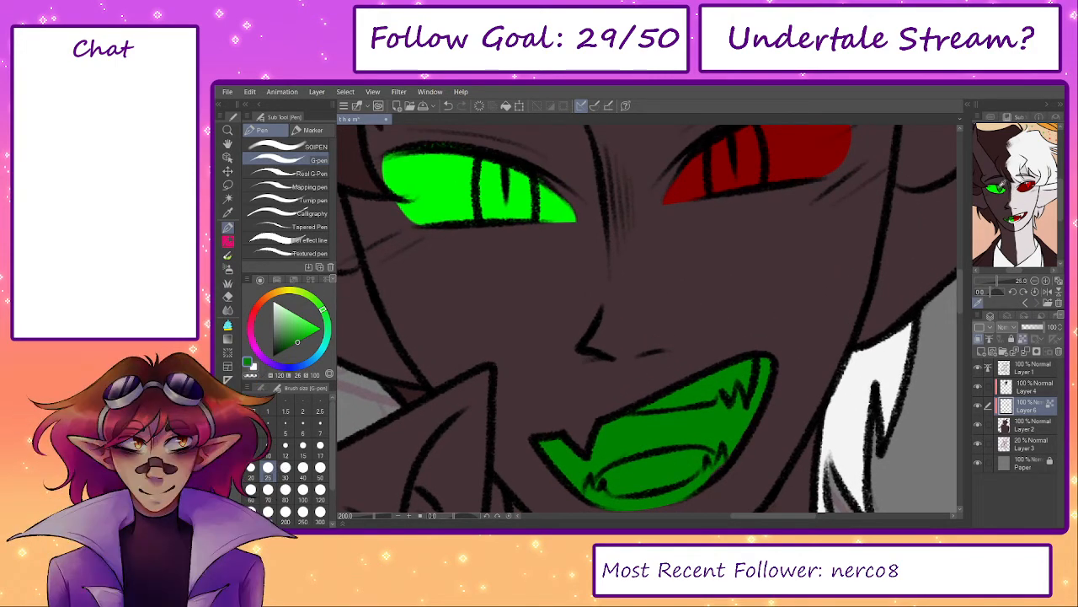
key(.)
mouse_move(500, 216)
mouse_down()
mouse_move(500, 165)
mouse_move(486, 163)
mouse_move(523, 174)
mouse_move(521, 222)
mouse_move(481, 268)
mouse_up()
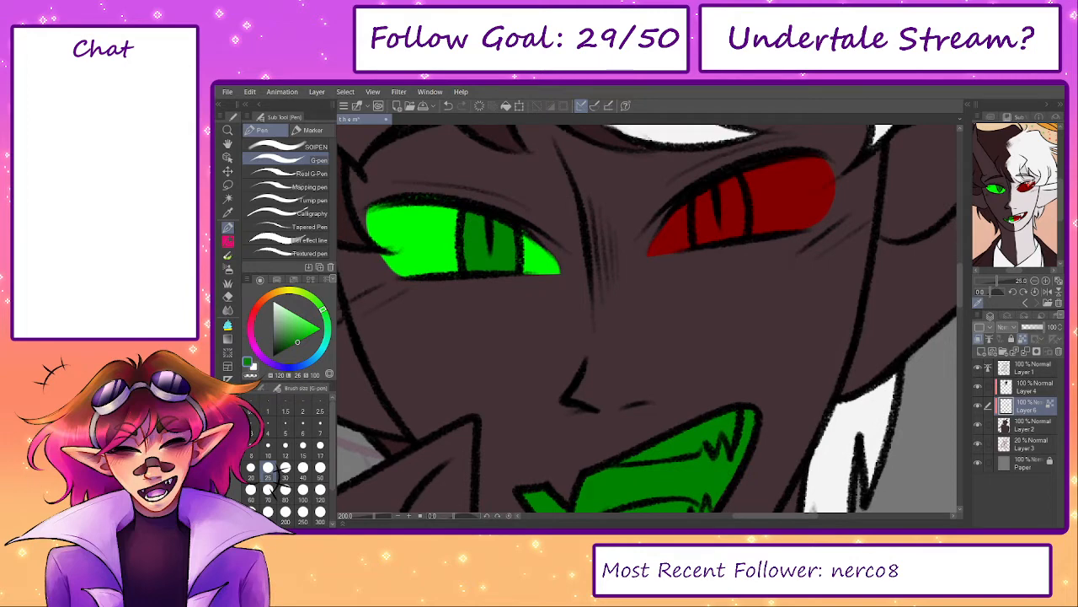
click(1028, 184)
mouse_move(753, 218)
mouse_down()
mouse_move(711, 183)
mouse_move(708, 227)
mouse_move(738, 247)
mouse_move(732, 199)
mouse_up()
- Paint the half of the mouth below the red eye dark red with the opaque brush, splitting it vertically from the green
drag(374, 515, 366, 515)
drag(688, 395, 671, 406)
scroll(609, 306, up, 1)
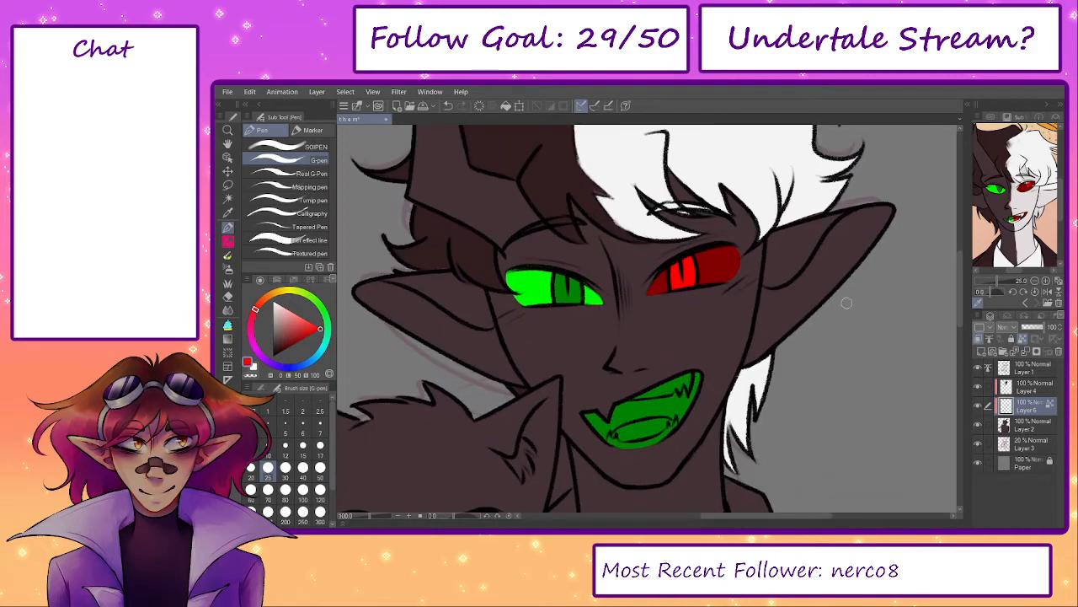
scroll(666, 407, up, 3)
click(1026, 187)
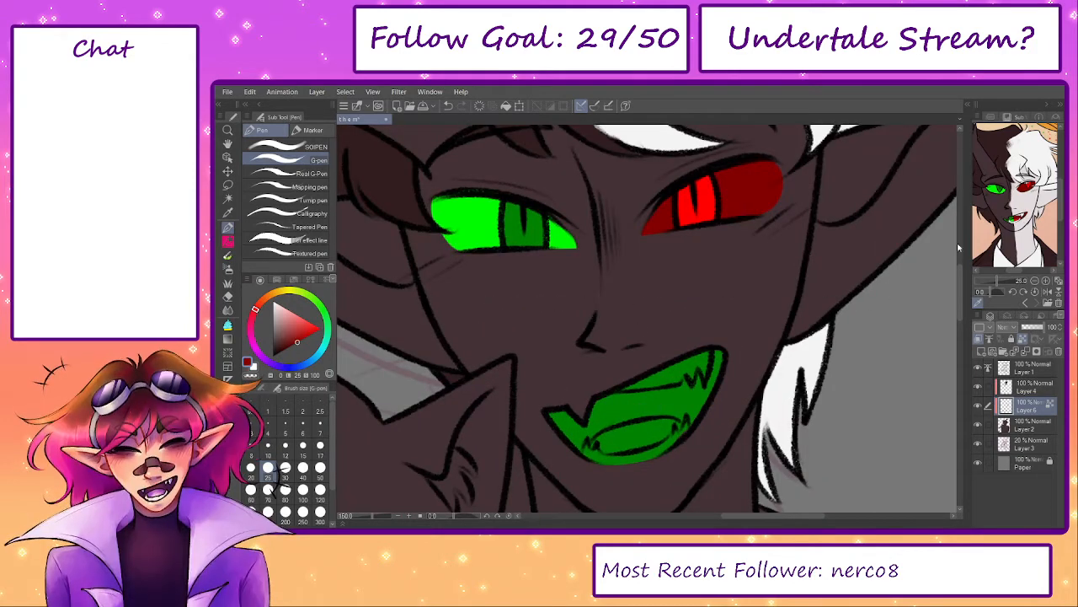
drag(645, 379, 642, 439)
key(ctrl+z)
key(b)
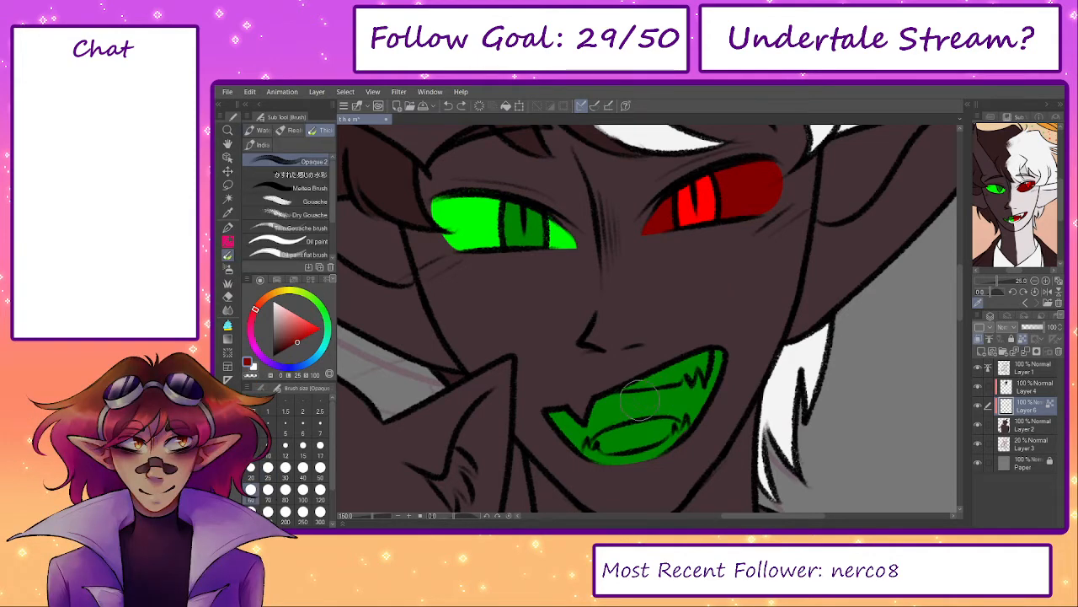
mouse_move(644, 375)
mouse_down()
mouse_move(660, 443)
mouse_move(645, 386)
mouse_move(660, 381)
mouse_move(677, 443)
mouse_move(689, 440)
mouse_move(695, 461)
mouse_move(699, 411)
mouse_move(653, 407)
mouse_move(650, 372)
mouse_move(647, 412)
mouse_up()
key(ctrl+z)
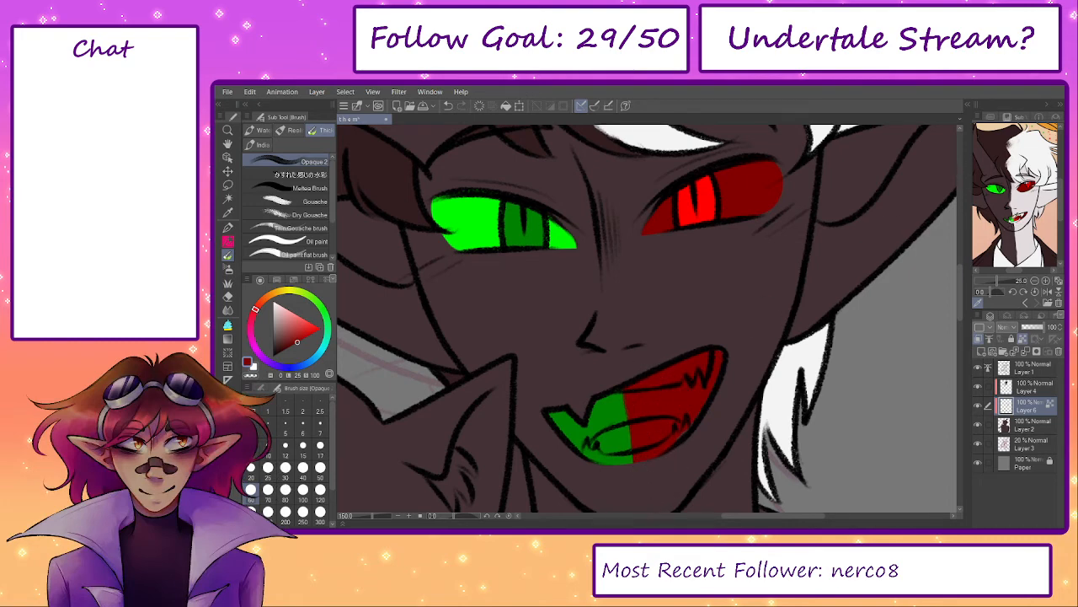
- Paint the tongue bright green on the dark green half of the mouth and bright red on the dark red half
click(1014, 219)
key([)
key([)
drag(602, 447, 622, 428)
key([)
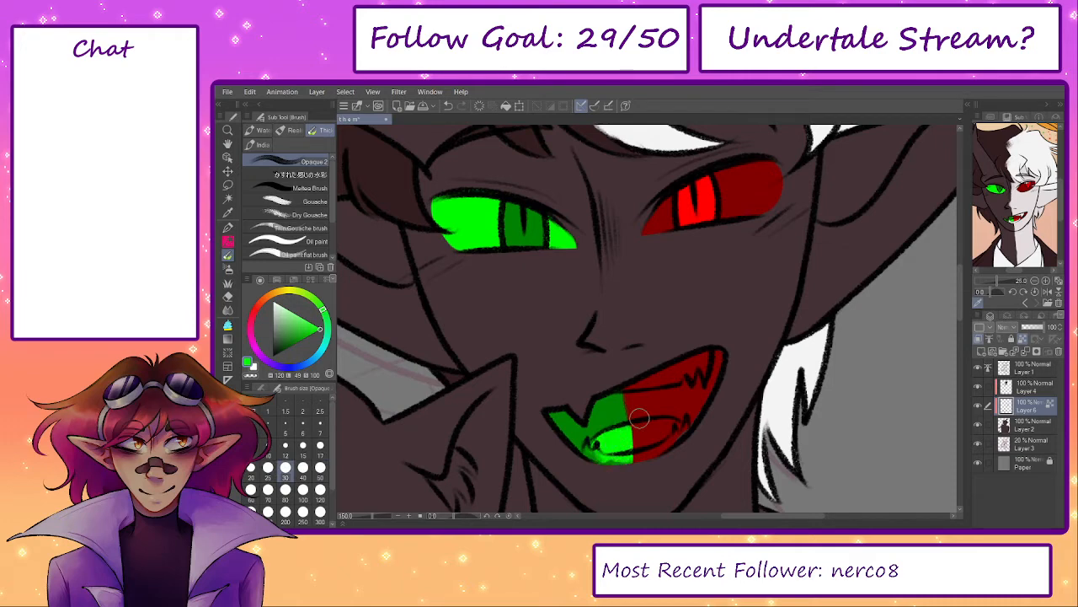
alt+click(693, 209)
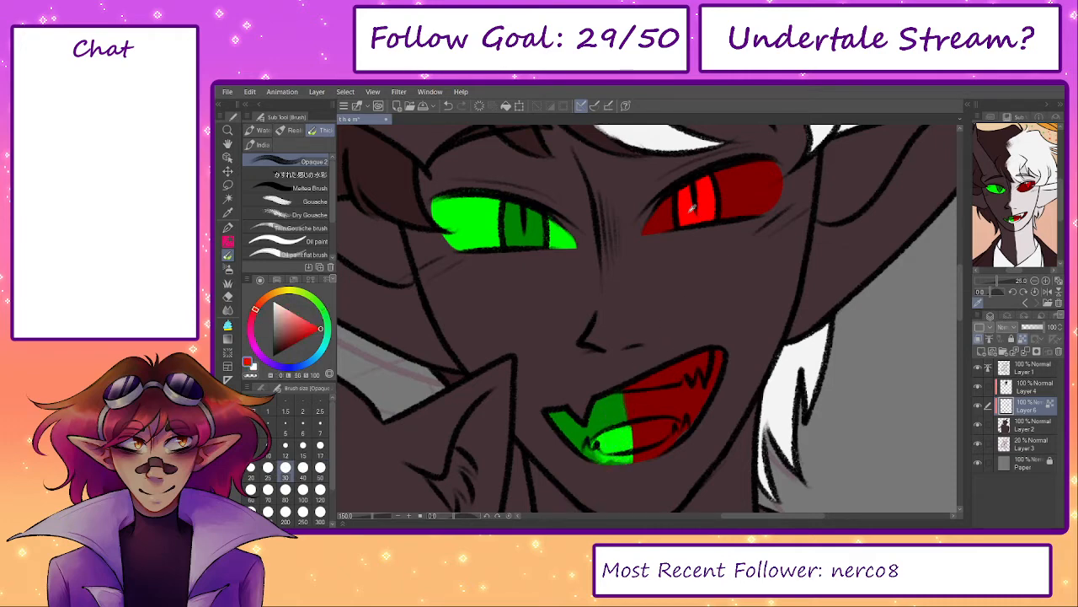
drag(643, 435, 661, 429)
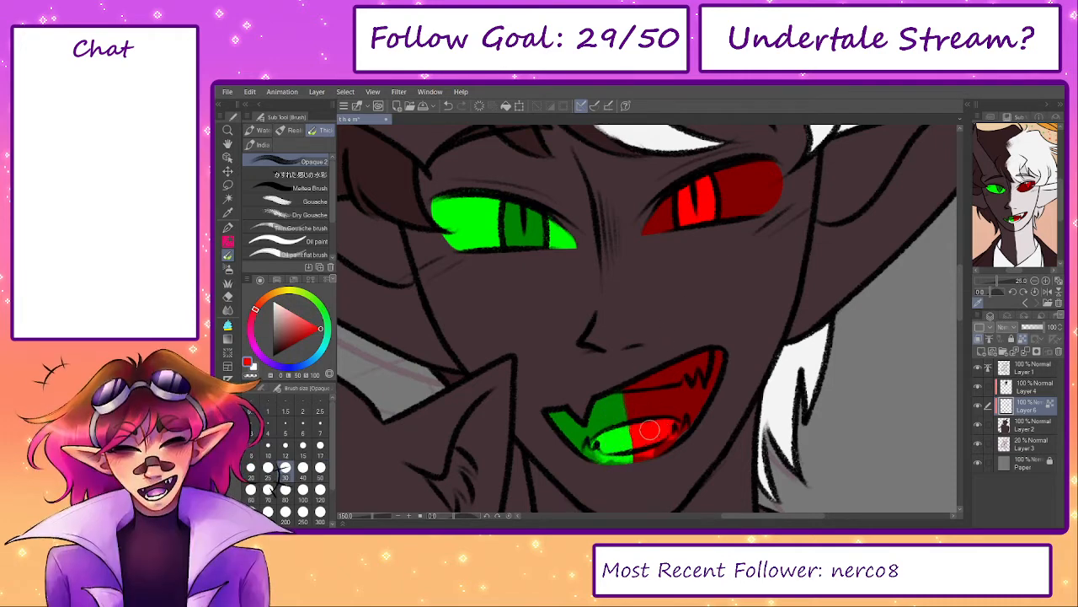
alt+click(625, 436)
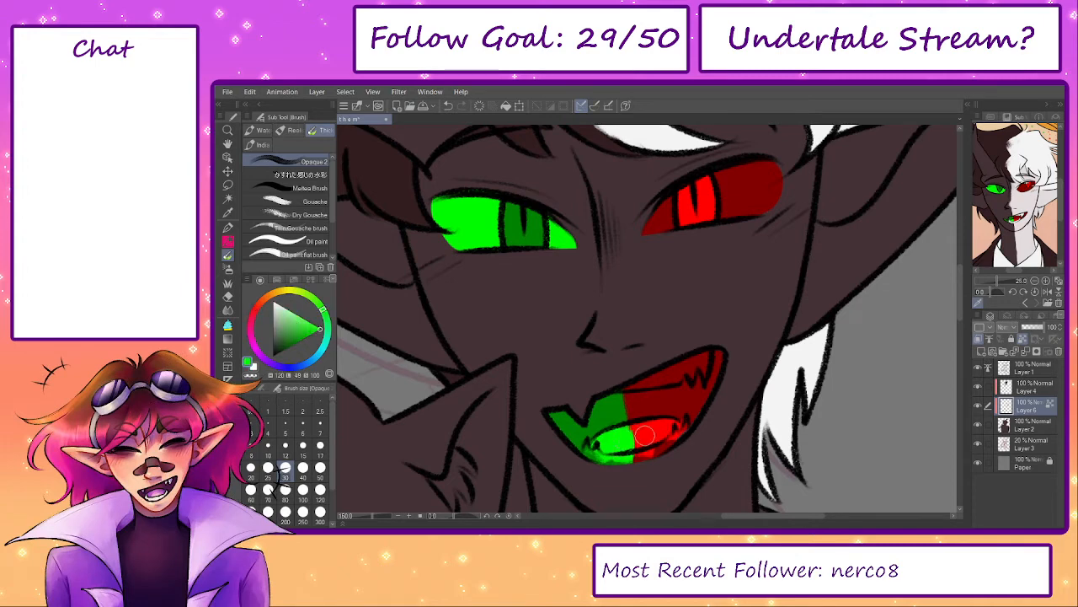
alt+click(643, 434)
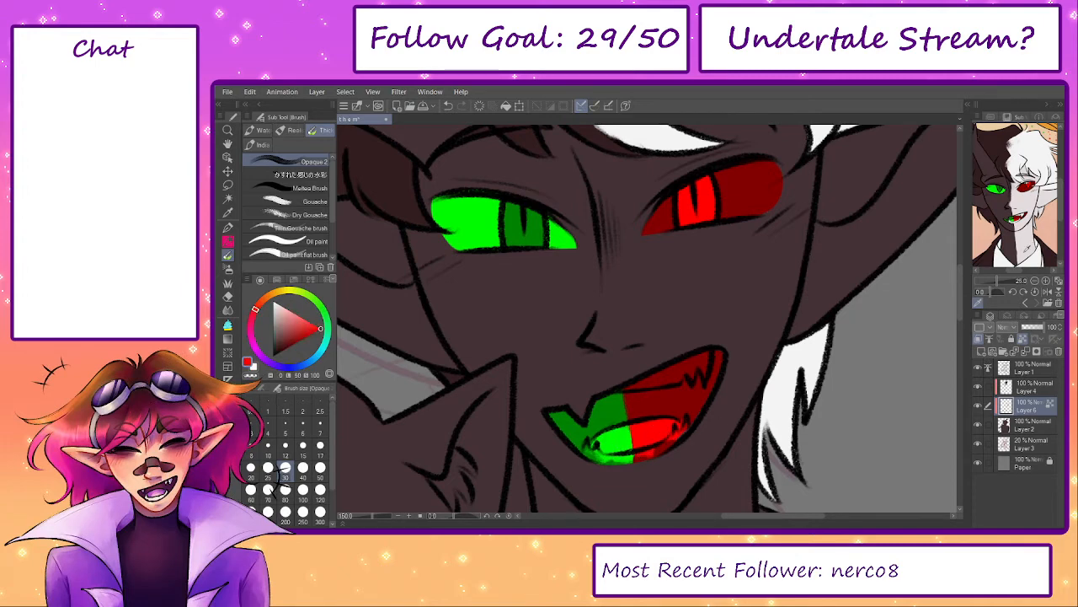
- Sample the off-white of the hair and paint the upper and lower teeth with the G-pen
drag(784, 248, 795, 387)
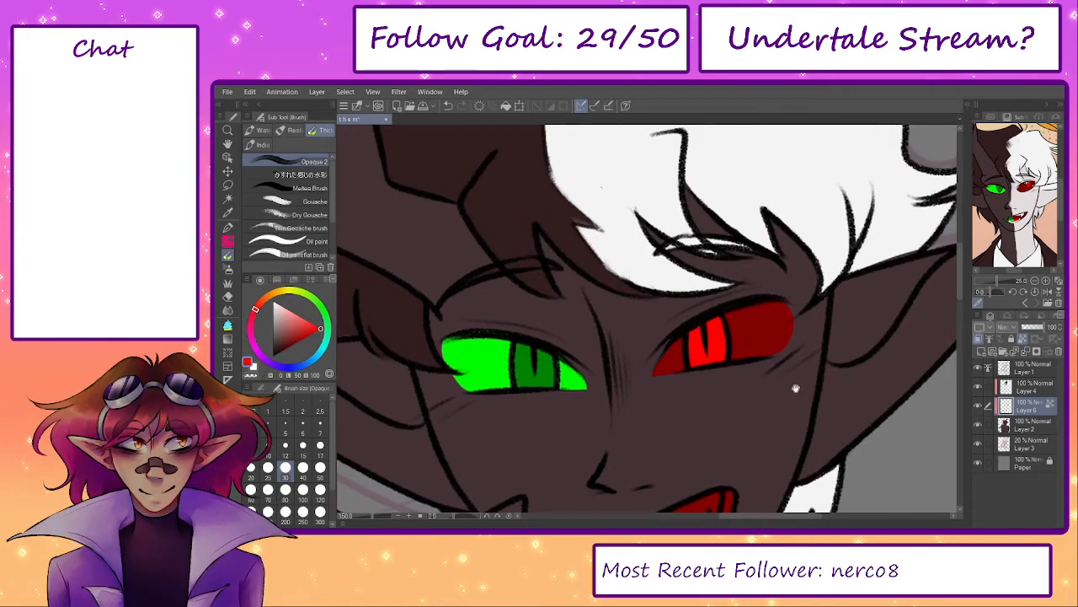
alt+click(638, 175)
drag(639, 350, 647, 211)
key(p)
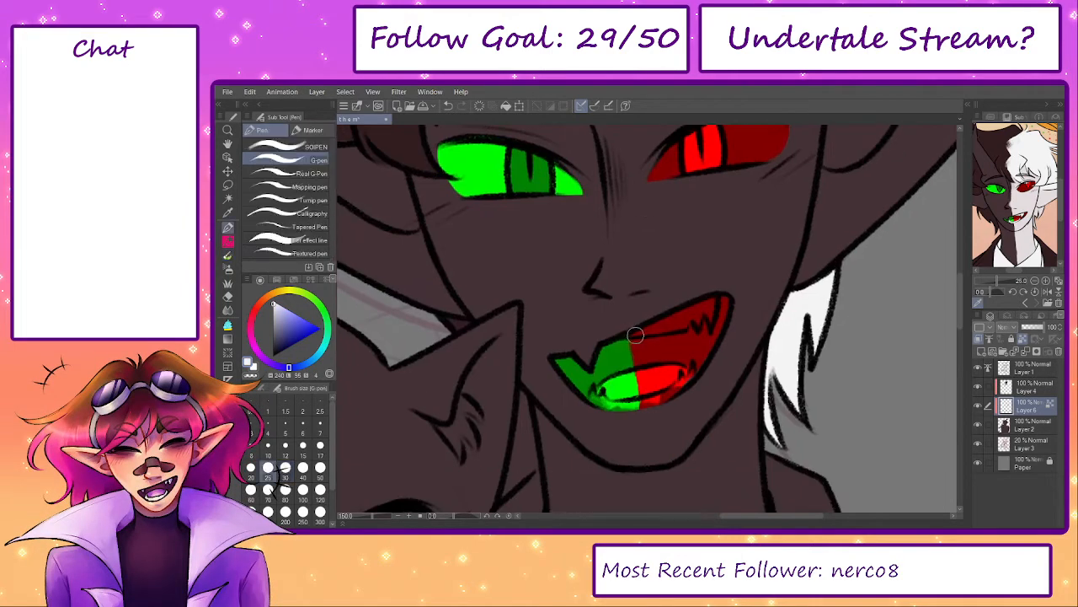
drag(630, 335, 684, 321)
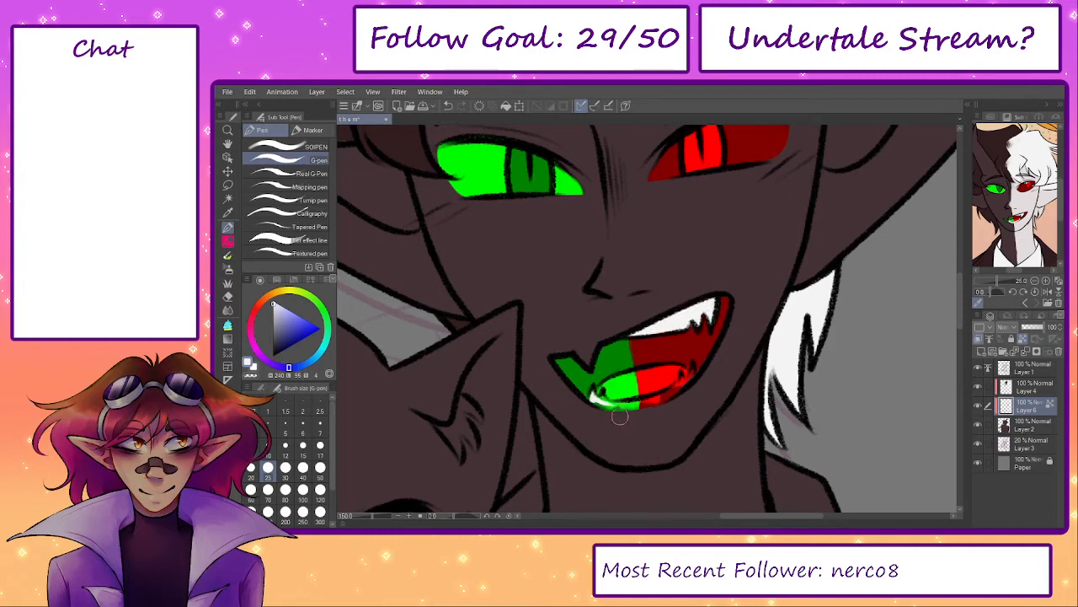
drag(620, 416, 693, 330)
- Add a new layer above Layer 1, draw black hair strands between the cat's ear and the neck, and erase the lines crossing the ear
click(1010, 371)
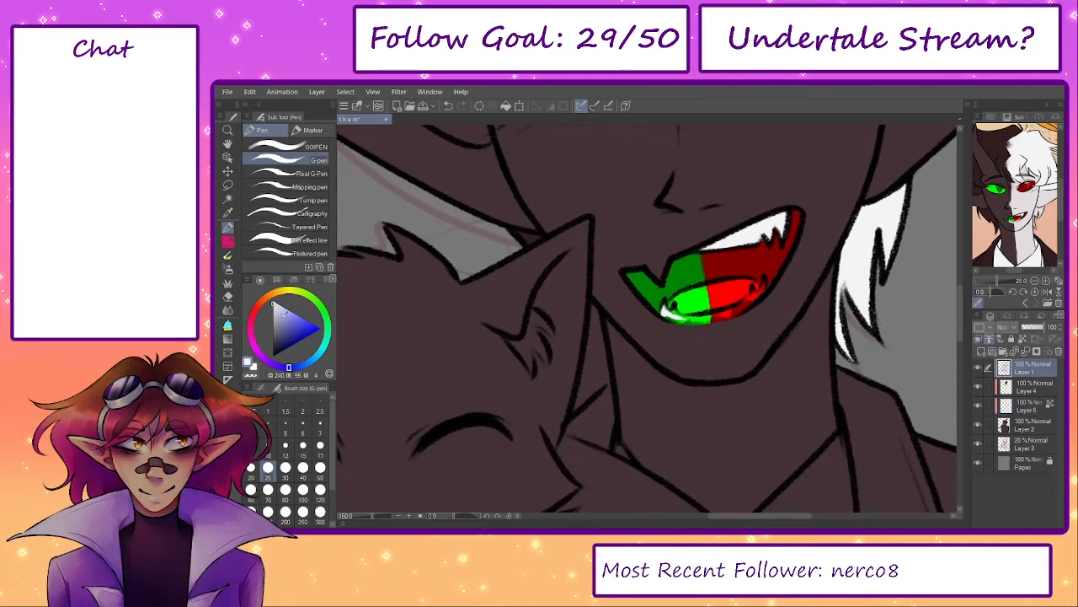
click(272, 357)
click(979, 345)
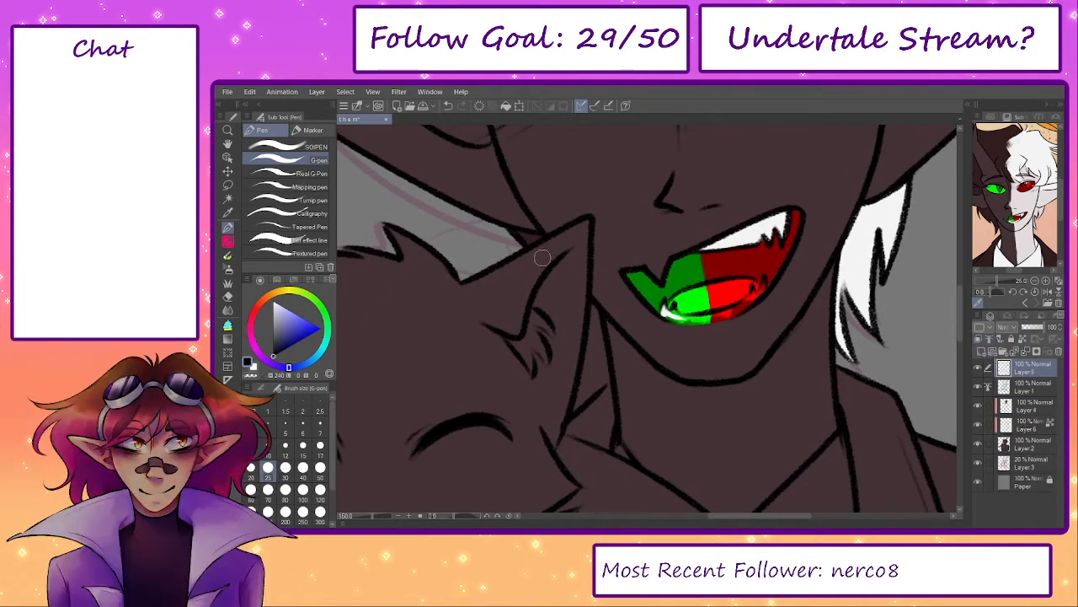
key(p)
mouse_move(511, 228)
mouse_down()
mouse_move(571, 309)
mouse_move(559, 284)
mouse_move(575, 363)
mouse_up()
mouse_move(567, 301)
mouse_down()
mouse_move(572, 373)
mouse_move(597, 355)
mouse_up()
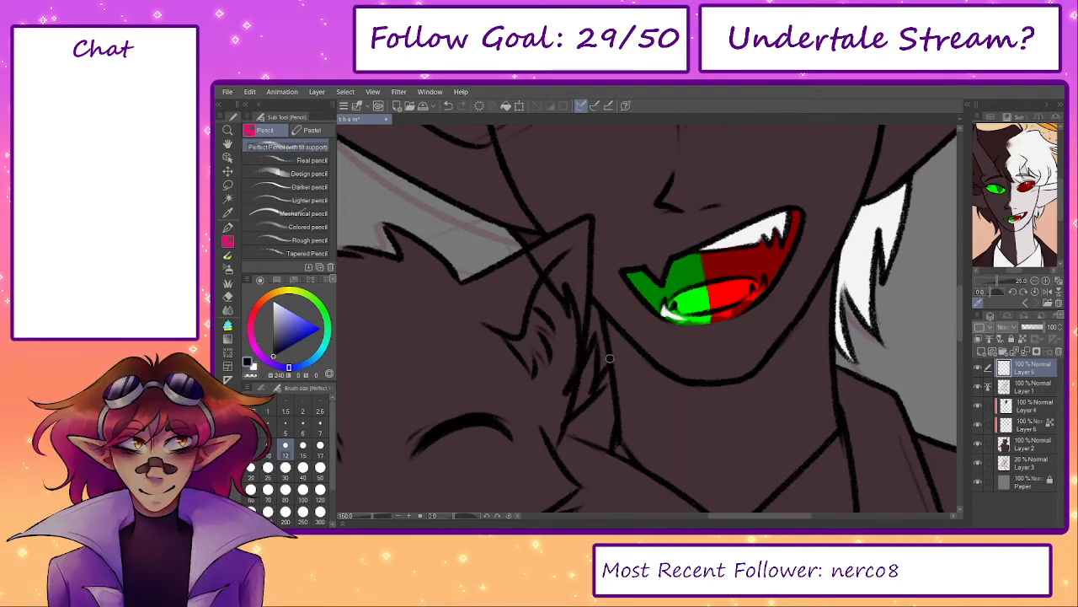
key(e)
mouse_move(559, 402)
mouse_down()
mouse_move(577, 287)
mouse_move(570, 335)
mouse_move(553, 263)
mouse_move(517, 274)
mouse_up()
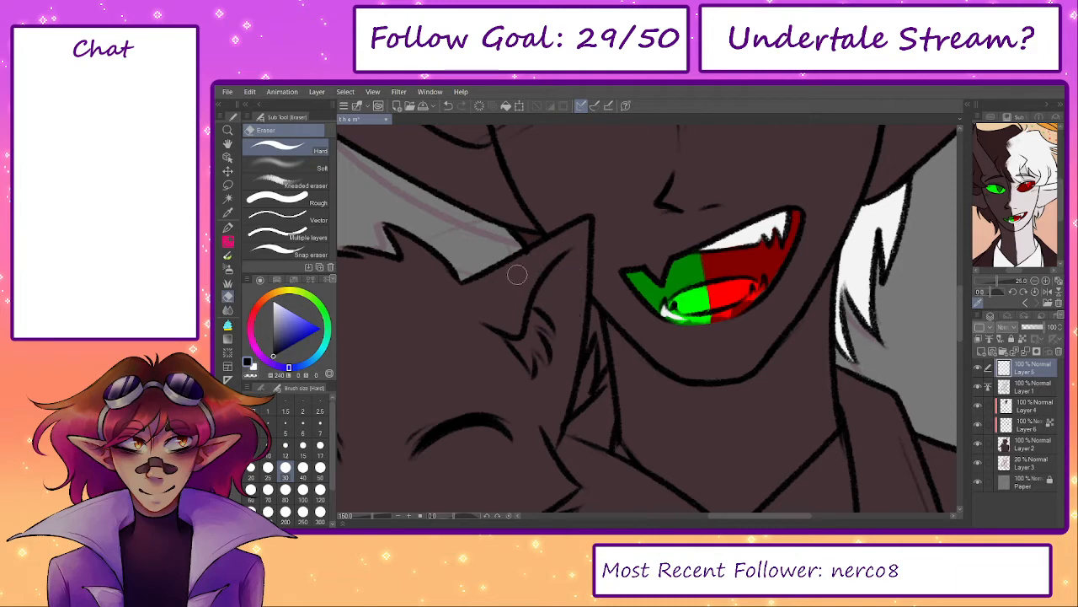
key(p)
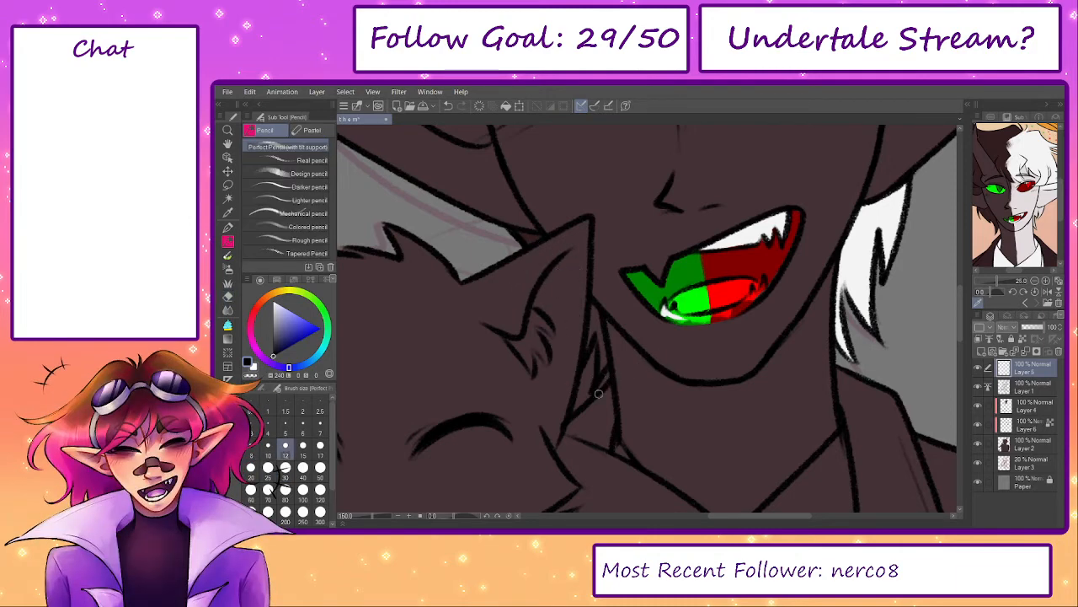
- Erase Layer 2's base colour from the gap between the cat's ear and the hair strands, using the hard eraser at size 17
click(1019, 446)
key(e)
drag(590, 344, 579, 394)
key(ctrl+z)
key(ctrl+z)
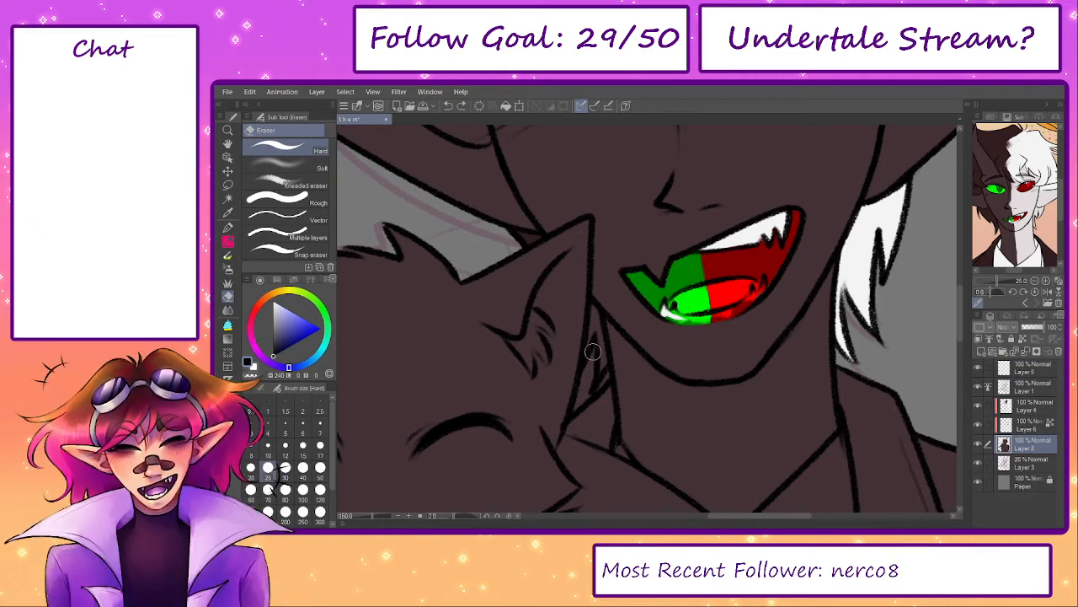
key(bracketleft)
key(bracketleft)
key(bracketleft)
drag(595, 347, 577, 403)
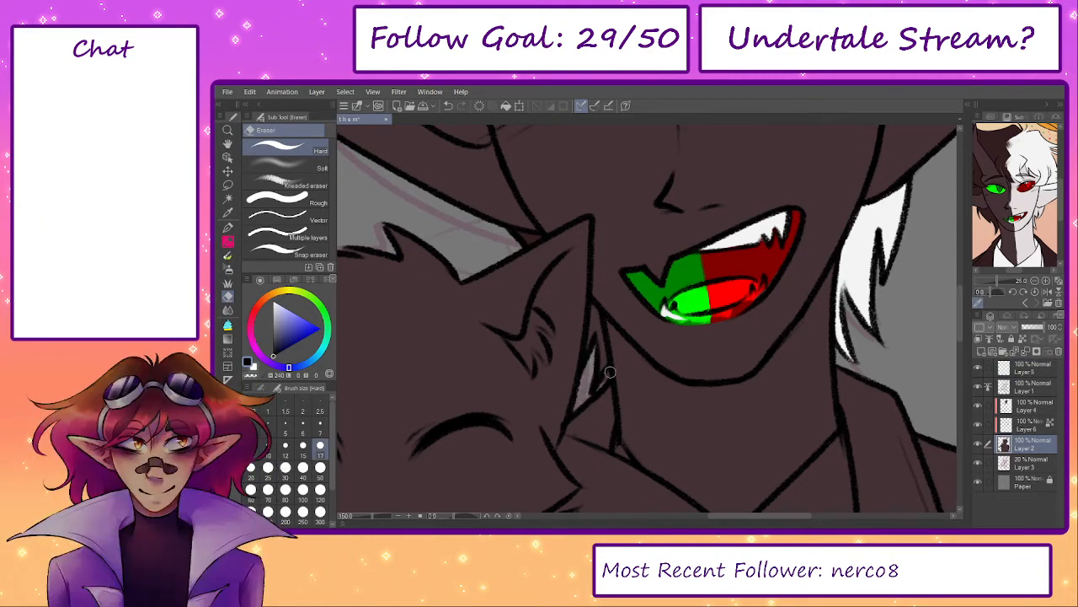
- Select Layer 4, sample the dark hair colour, and paint the hair strands between the cat's ear and the neck with the G-pen
click(1039, 430)
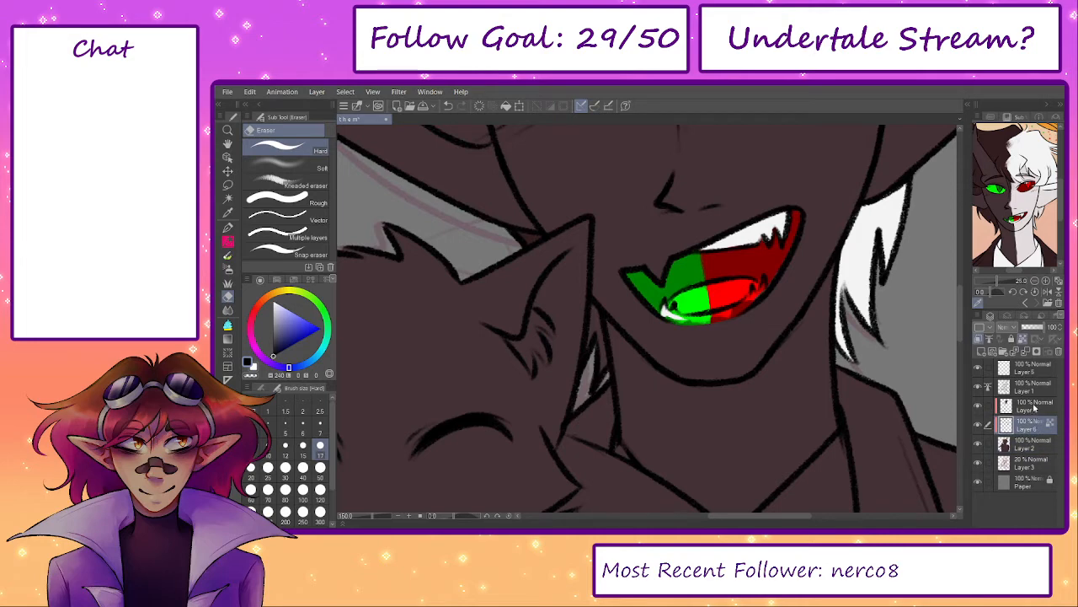
click(1035, 408)
drag(540, 245, 570, 350)
alt+click(566, 345)
key(p)
drag(644, 472, 623, 392)
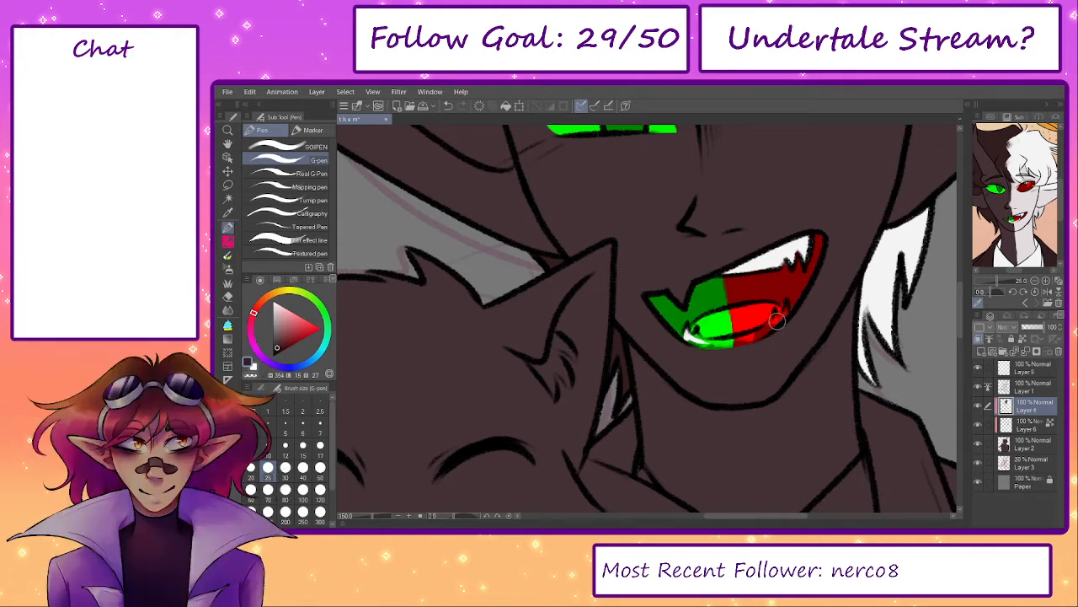
- Paint the lower teeth off-white along the tongue's lower edge on Layer 6, and trim their corner with the sampled dark red
drag(777, 354, 712, 383)
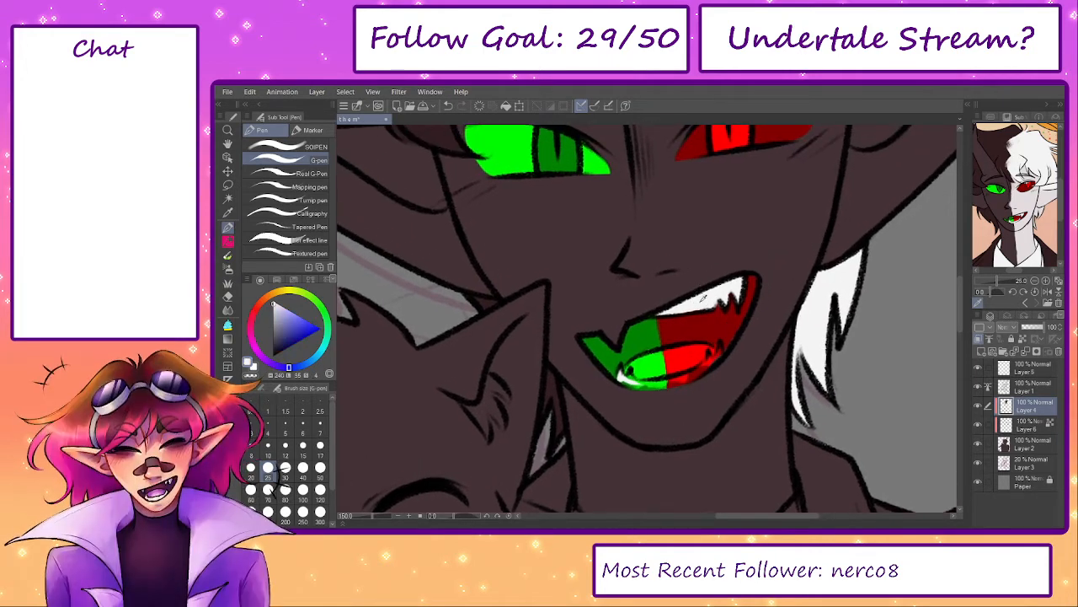
click(1016, 430)
key(p)
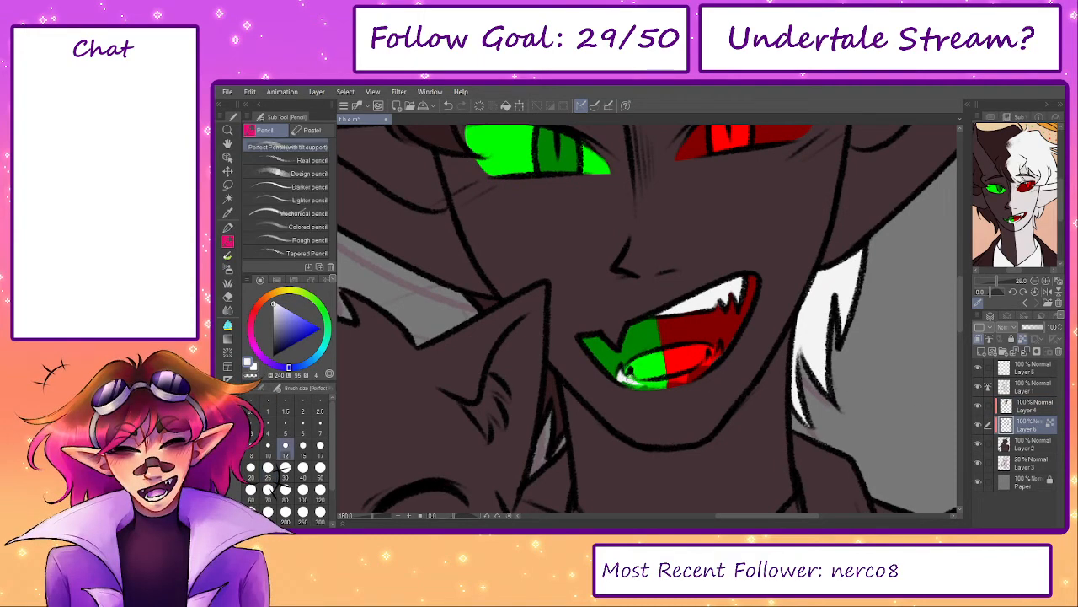
key(p)
mouse_move(620, 375)
mouse_down()
mouse_move(665, 386)
mouse_move(646, 387)
mouse_move(710, 358)
mouse_up()
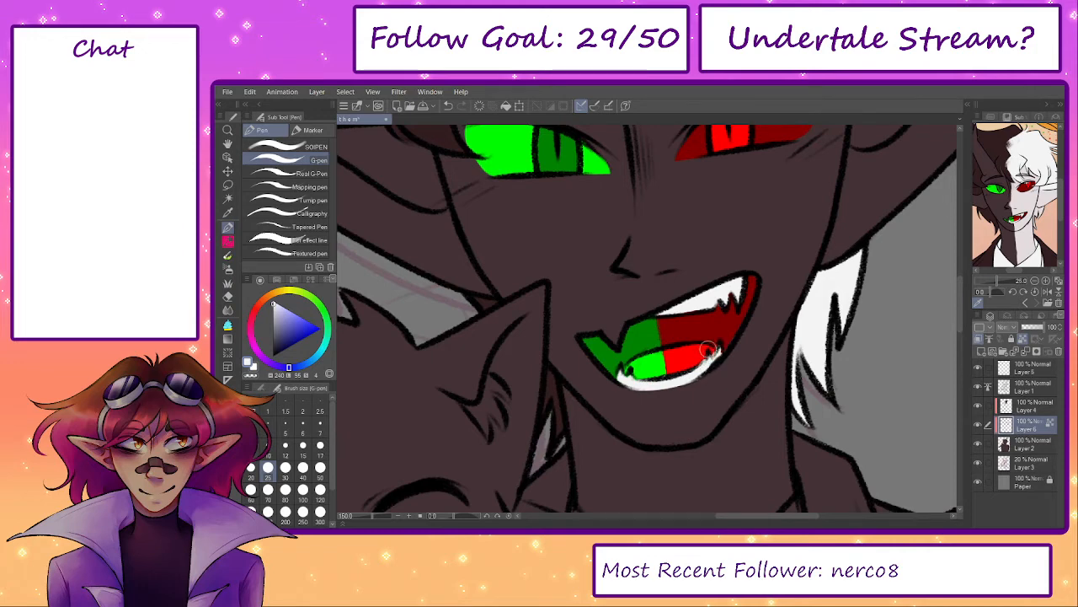
alt+click(712, 351)
drag(714, 339, 708, 358)
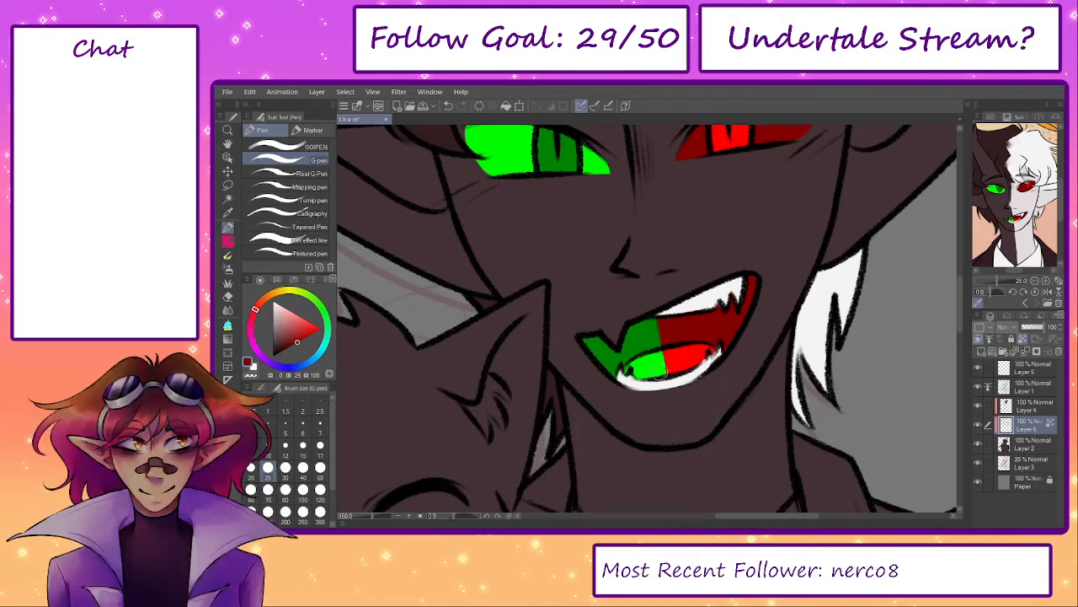
- Lock Layer 2's transparent pixels, sample the pale skin colour from the reference, and choose the Opaque brush at size 300
drag(509, 394, 460, 481)
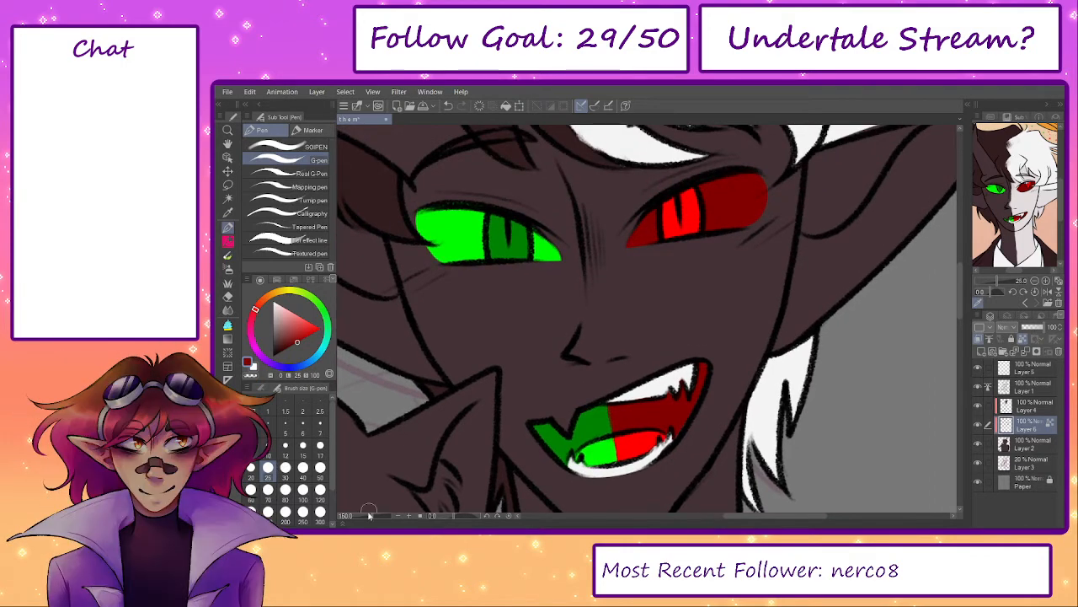
drag(369, 515, 367, 515)
drag(692, 411, 689, 454)
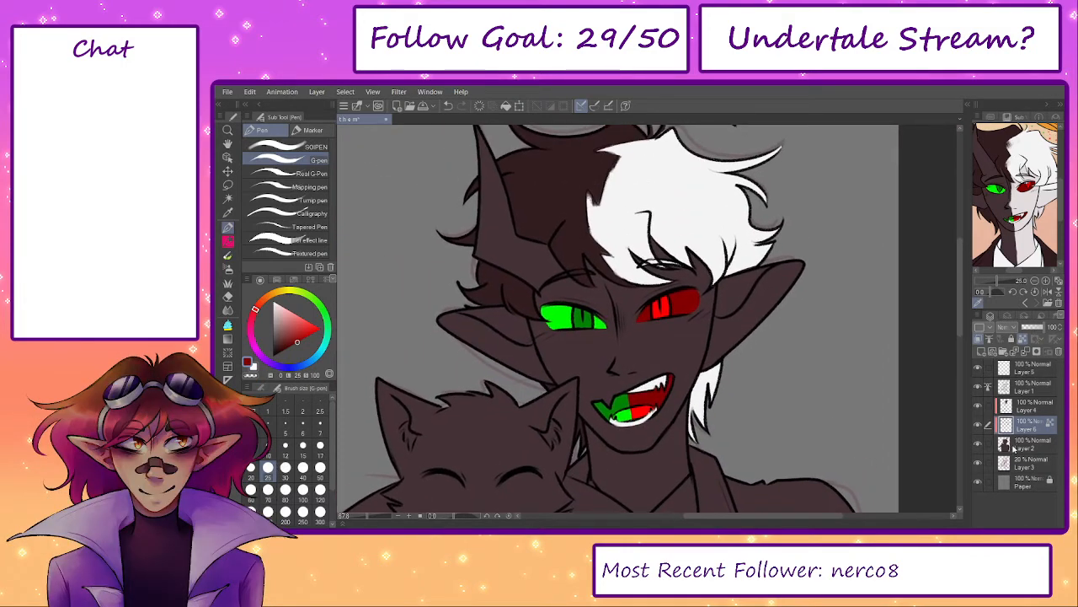
click(1014, 448)
click(1022, 339)
click(1029, 239)
key(b)
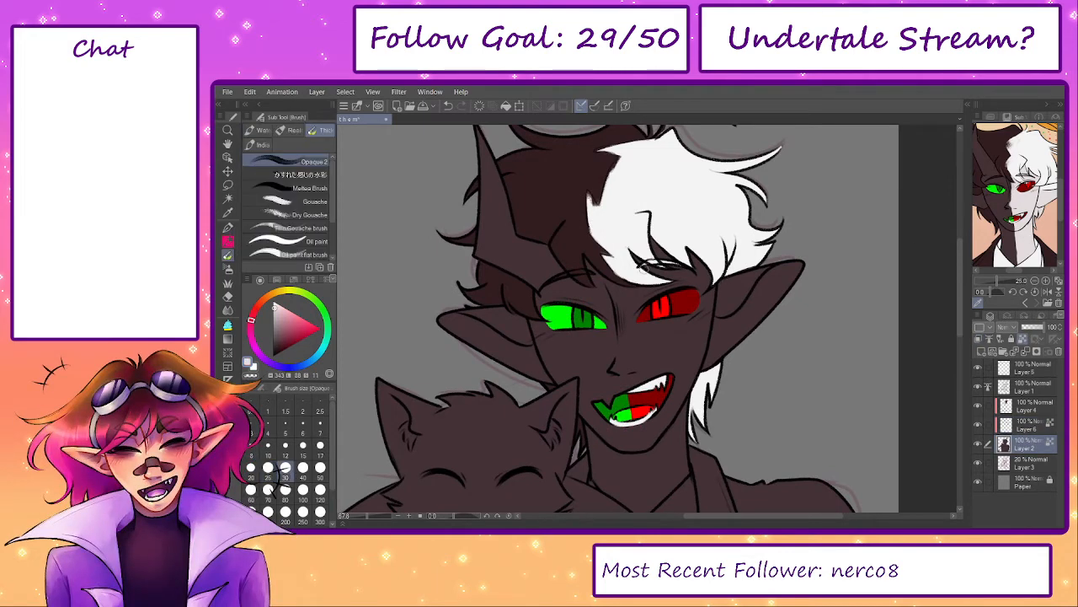
click(320, 514)
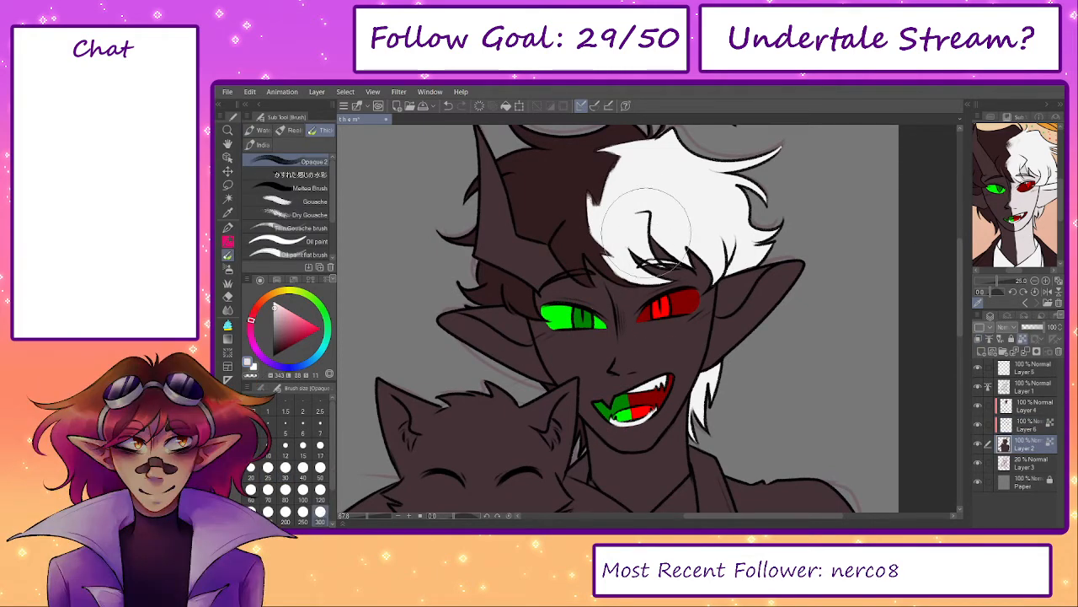
- Paint pale skin over the red-eyed half of the face, its ear and the neck, using a brush smaller than 300
mouse_move(646, 232)
mouse_down()
mouse_move(660, 345)
mouse_move(670, 269)
mouse_move(682, 350)
mouse_move(718, 230)
mouse_move(762, 225)
mouse_move(792, 250)
mouse_move(788, 313)
mouse_up()
key(ctrl+z)
key(bracketleft)
key(bracketleft)
drag(728, 376, 720, 292)
key(bracketleft)
key(bracketleft)
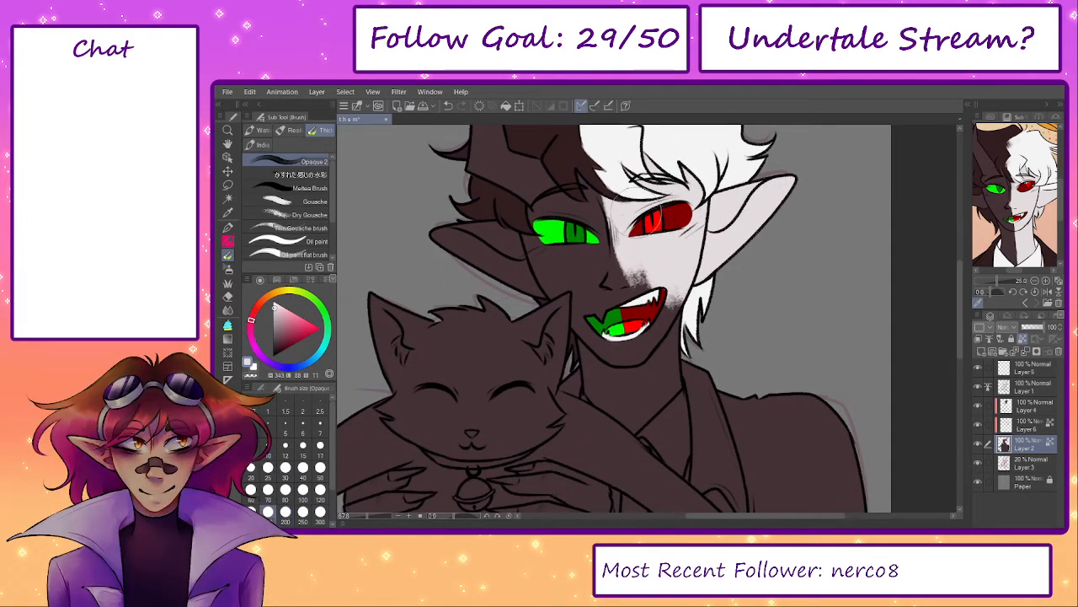
mouse_move(631, 195)
mouse_down()
mouse_move(650, 323)
mouse_move(639, 354)
mouse_move(644, 426)
mouse_move(665, 472)
mouse_move(684, 397)
mouse_move(758, 228)
mouse_up()
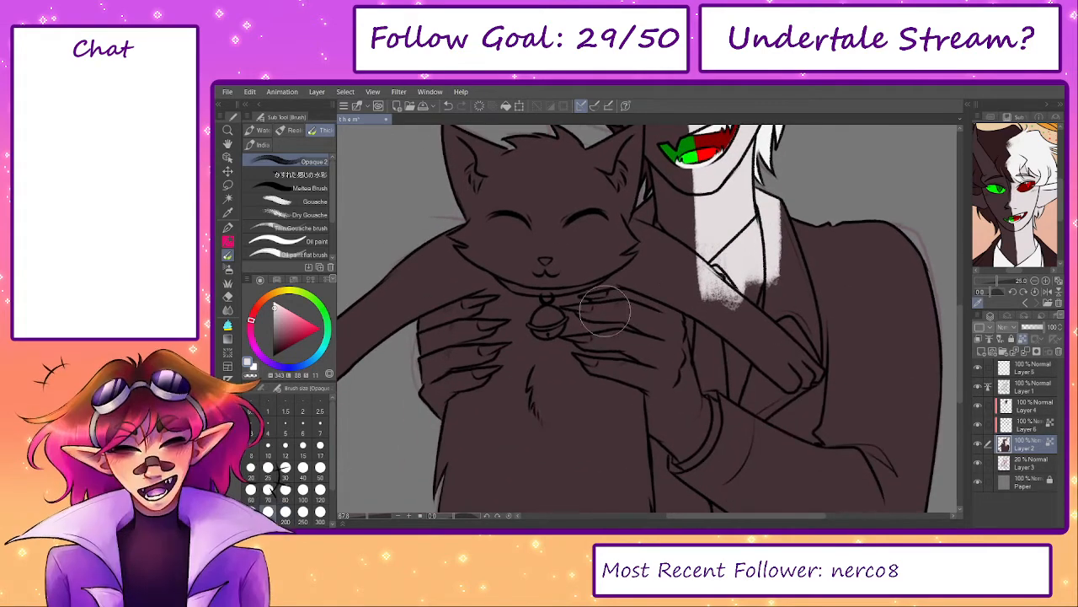
- Paint the character's hand and wrist beside the cat's bell in the same pale skin colour
mouse_move(610, 310)
mouse_down()
mouse_move(588, 380)
mouse_move(657, 405)
mouse_move(690, 463)
mouse_move(724, 421)
mouse_move(611, 396)
mouse_up()
drag(659, 317, 653, 290)
drag(658, 212, 578, 434)
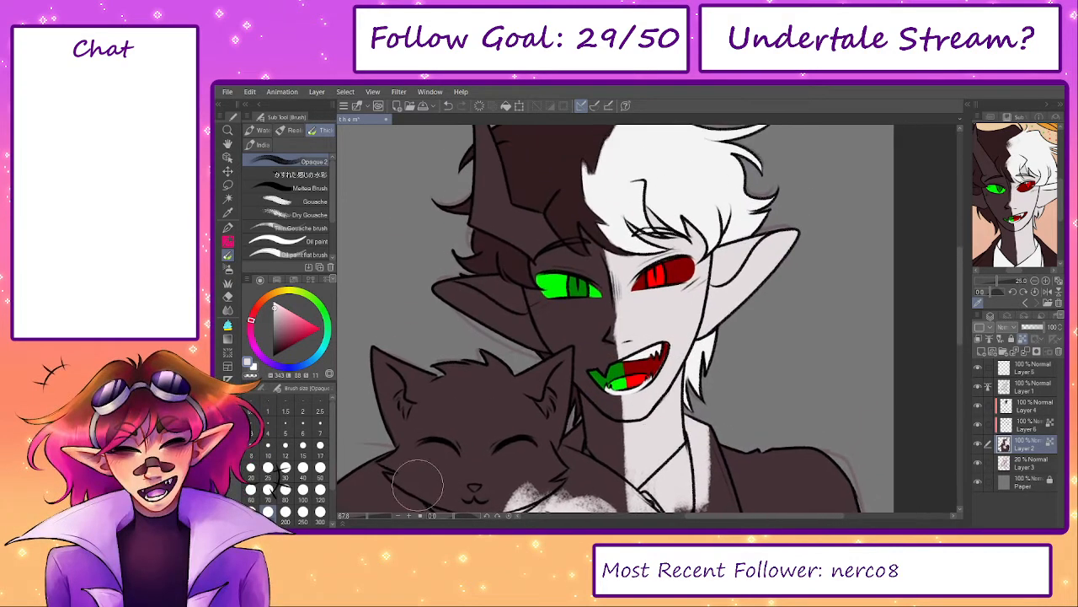
drag(675, 390, 688, 426)
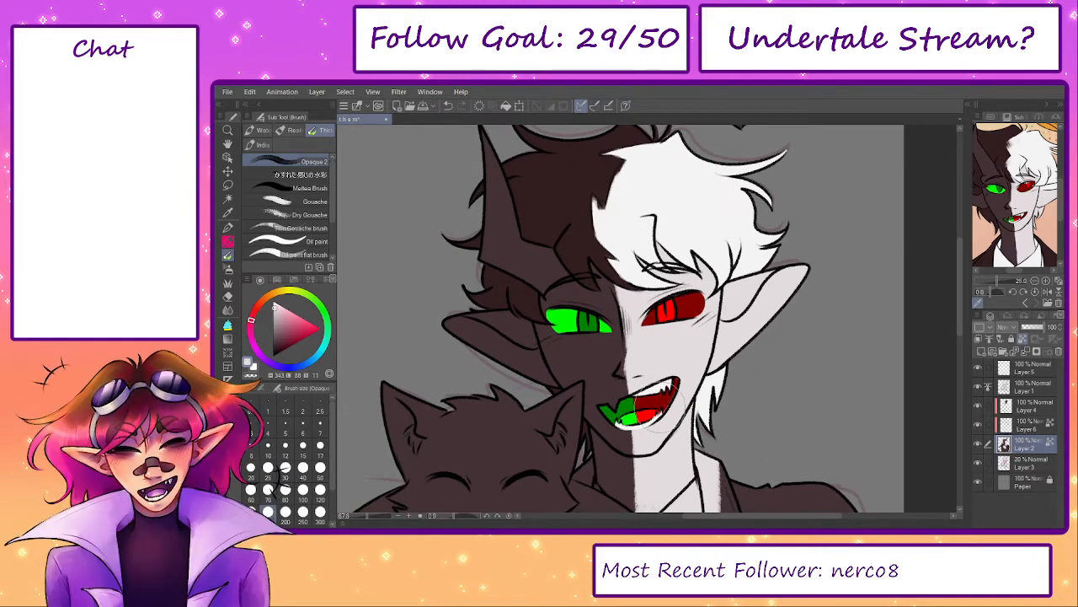
- Tint the inside of the dark ear with the sampled dark green and blend it into the dark skin near the head
alt+click(594, 323)
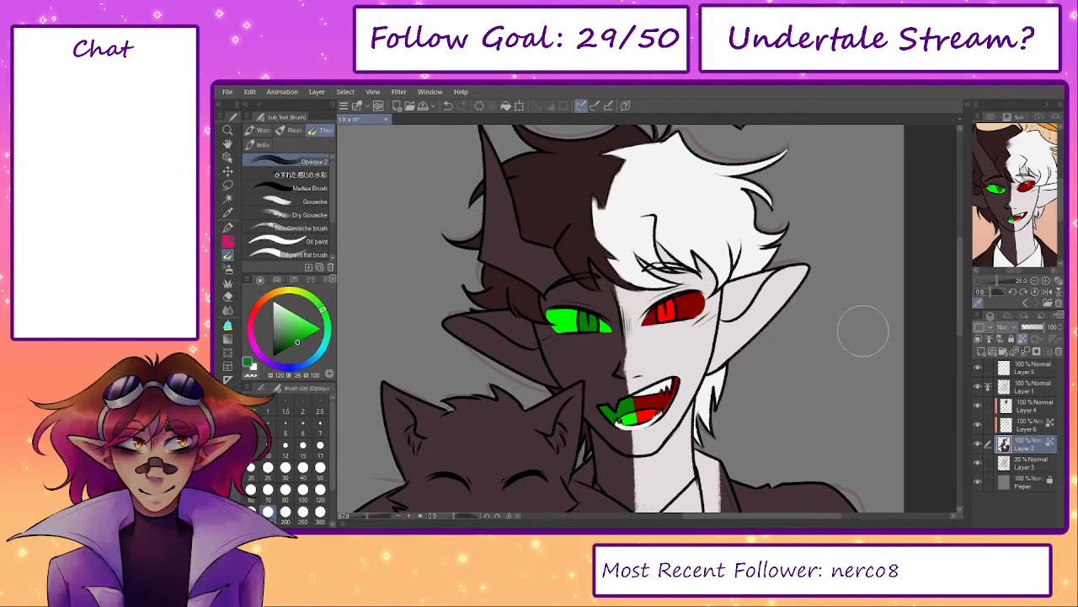
key(bracketleft)
mouse_move(477, 349)
mouse_down()
mouse_move(465, 335)
mouse_move(510, 352)
mouse_move(480, 332)
mouse_move(502, 341)
mouse_move(548, 388)
mouse_move(544, 366)
mouse_move(515, 349)
mouse_up()
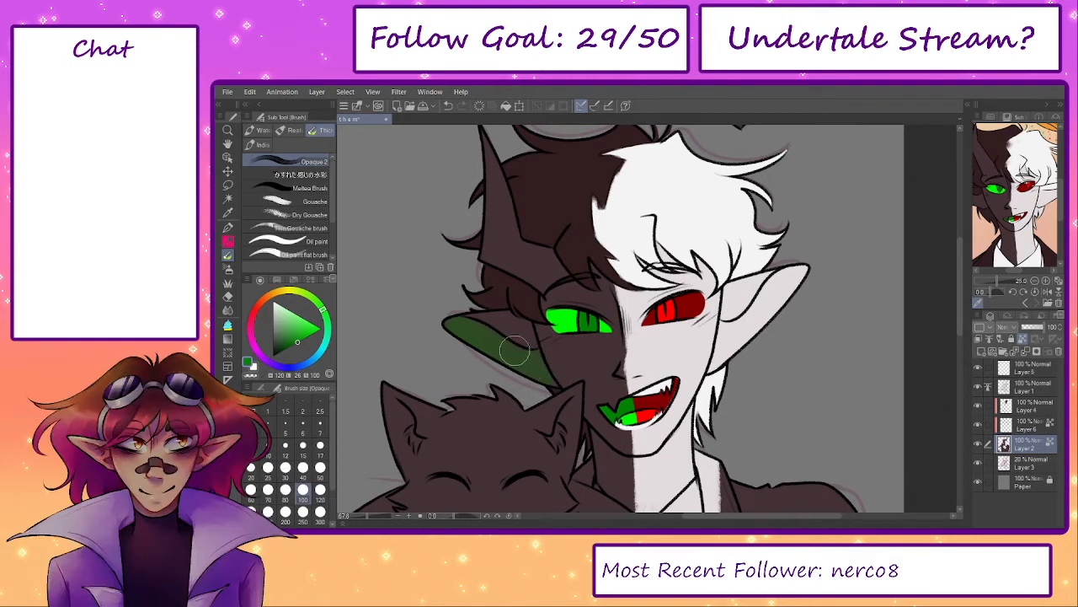
alt+click(515, 350)
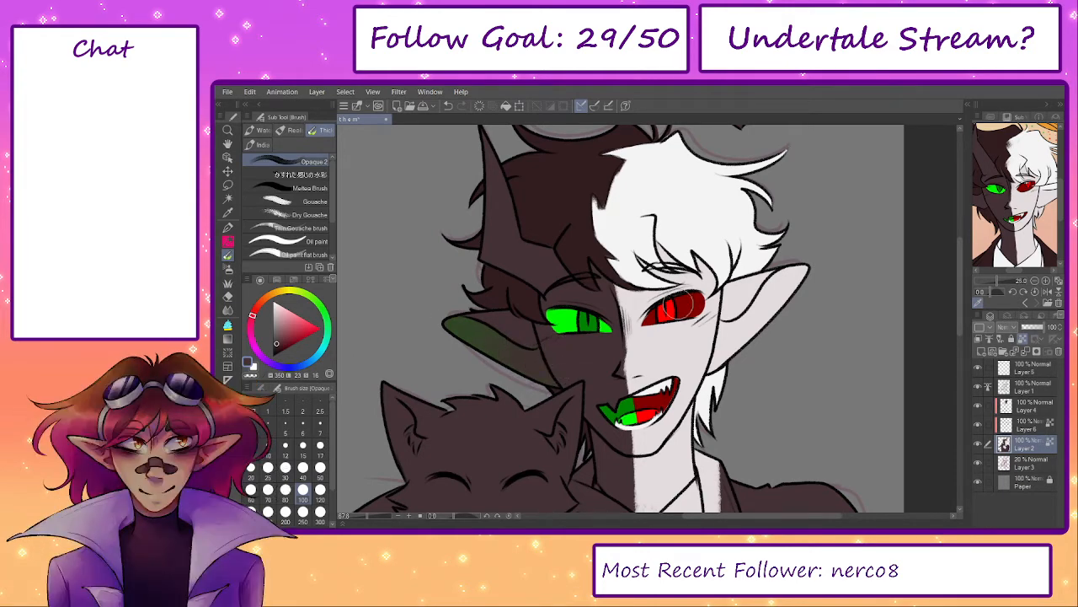
- Tint the inside of the pale ear with red sampled from the eye and blend it with the pale skin colour
alt+click(678, 305)
mouse_move(800, 274)
mouse_down()
mouse_move(776, 289)
mouse_move(795, 285)
mouse_move(750, 316)
mouse_move(785, 274)
mouse_move(796, 283)
mouse_move(802, 272)
mouse_move(722, 348)
mouse_move(767, 305)
mouse_move(750, 335)
mouse_move(792, 272)
mouse_move(761, 318)
mouse_up()
alt+click(731, 340)
key(])
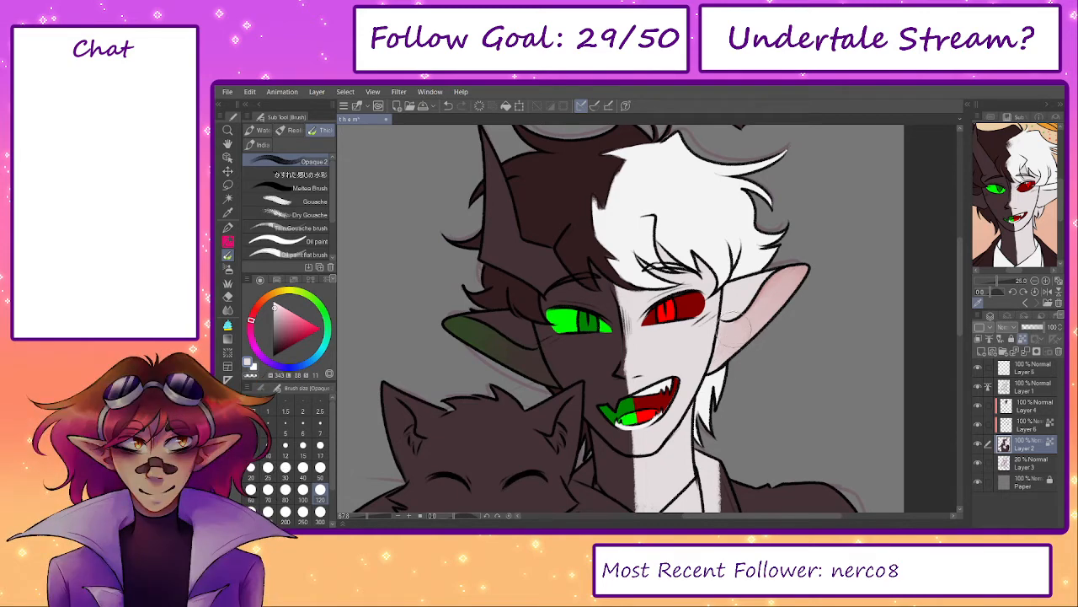
key([)
key([)
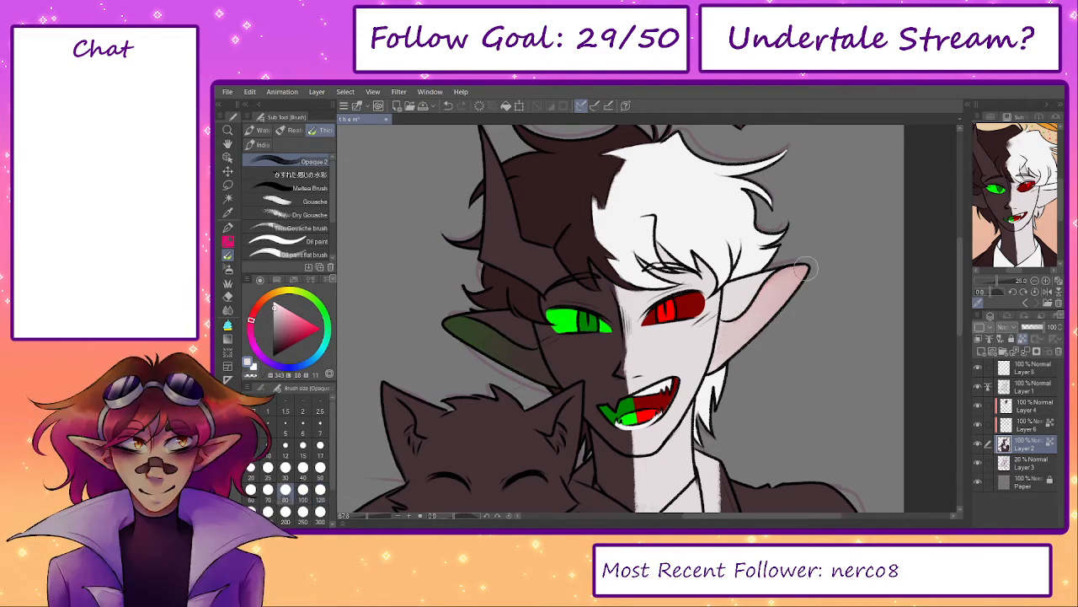
drag(760, 356, 748, 347)
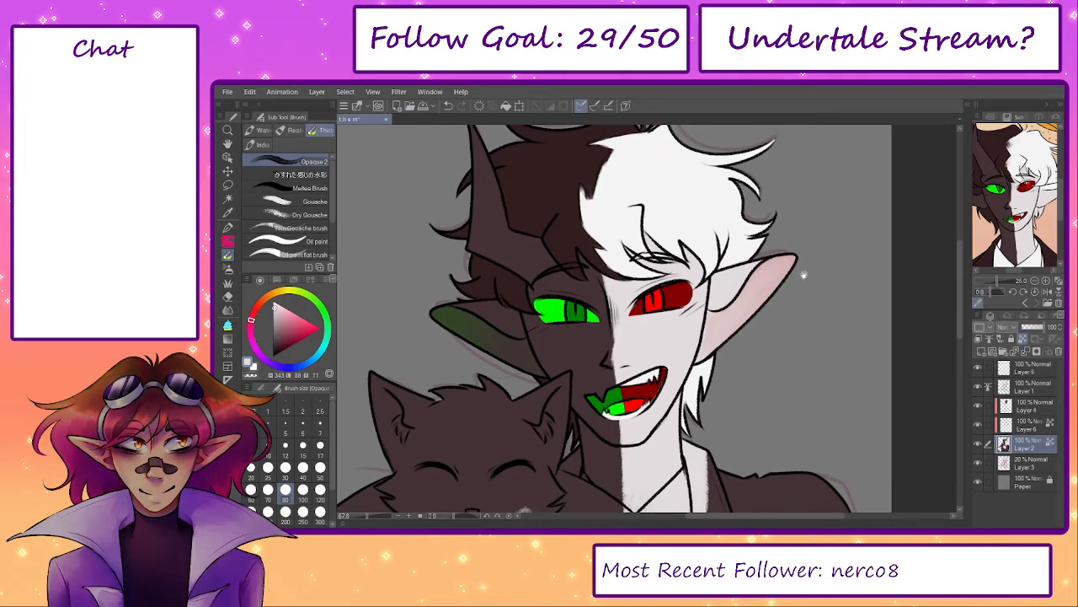
- Show the colour set, deepen the red at the pale ear's tip, and blend it down the ear at size 100
click(278, 279)
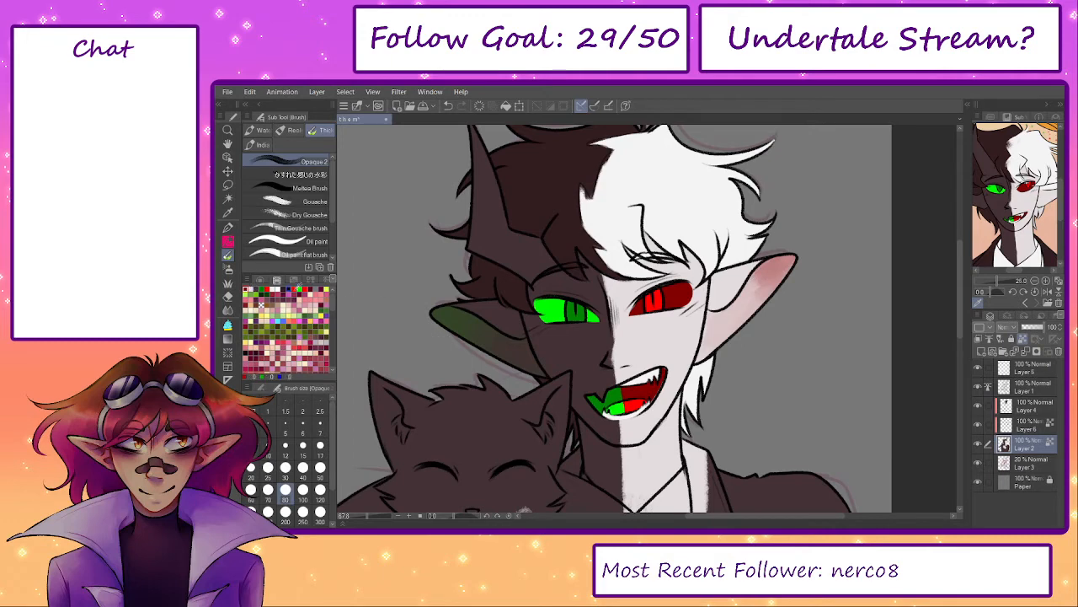
key(bracketright)
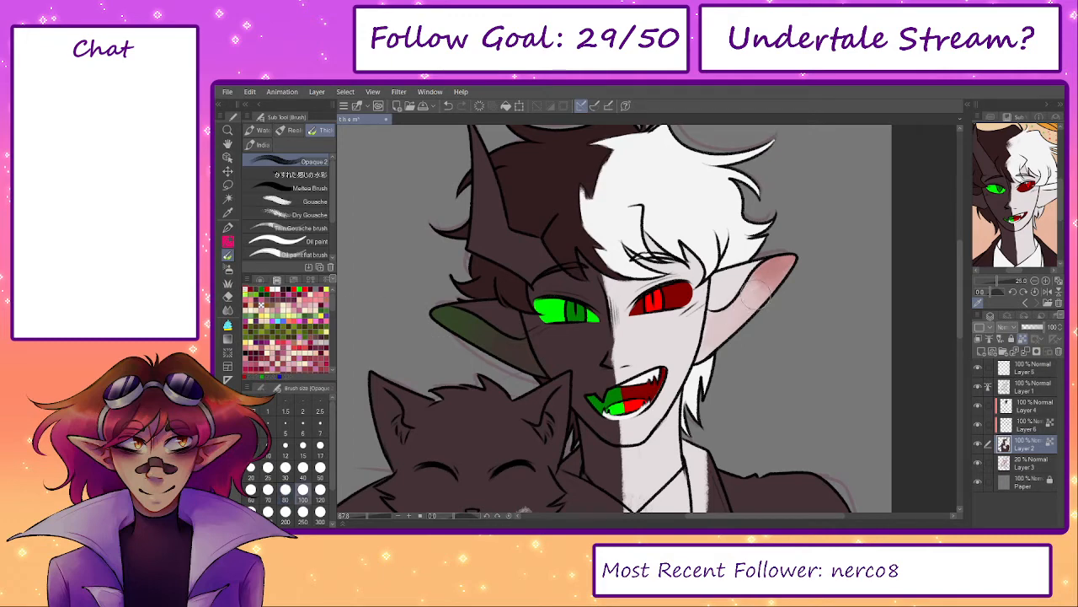
mouse_move(746, 293)
mouse_down()
mouse_move(763, 284)
mouse_move(753, 277)
mouse_move(777, 281)
mouse_move(766, 295)
mouse_up()
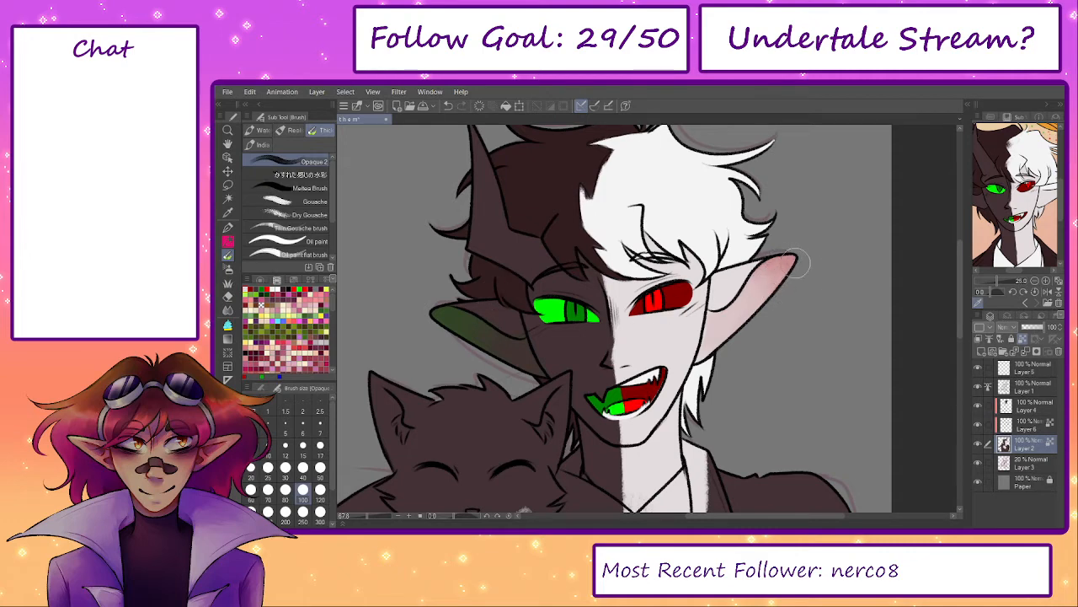
mouse_move(784, 259)
mouse_down()
mouse_move(781, 280)
mouse_move(747, 315)
mouse_up()
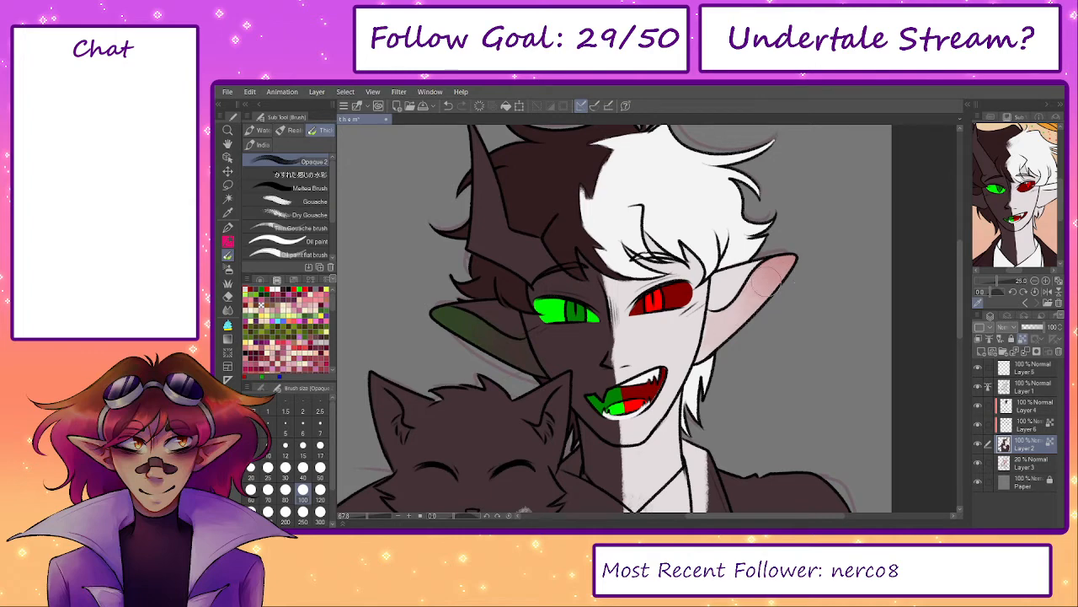
- Add a new layer above Layer 2 and paint the jacket lapel beside the shirt dark brown with the G-pen
scroll(840, 364, down, 1)
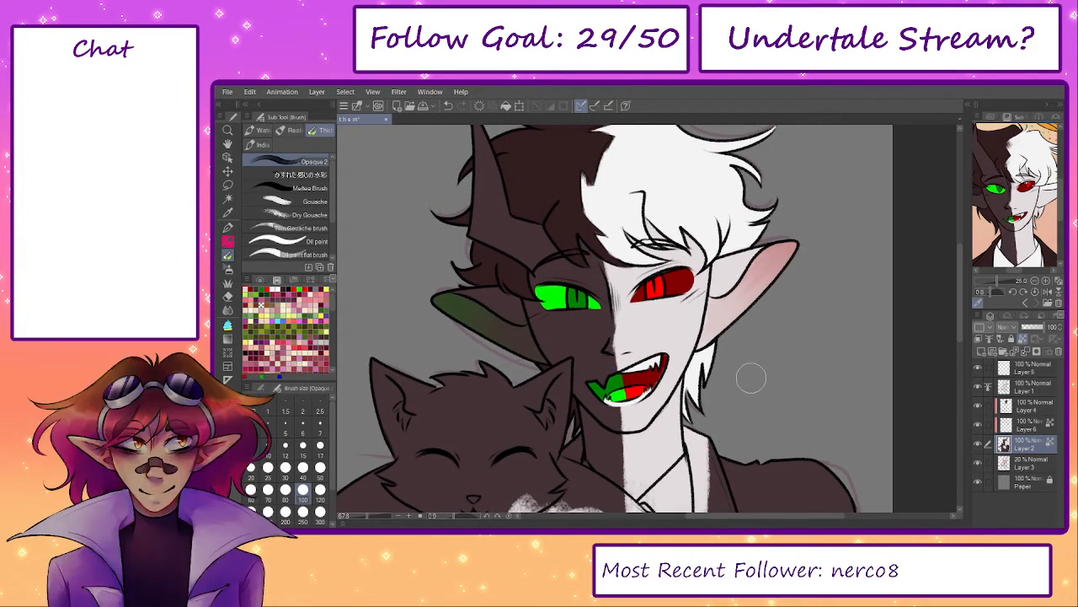
scroll(852, 463, down, 5)
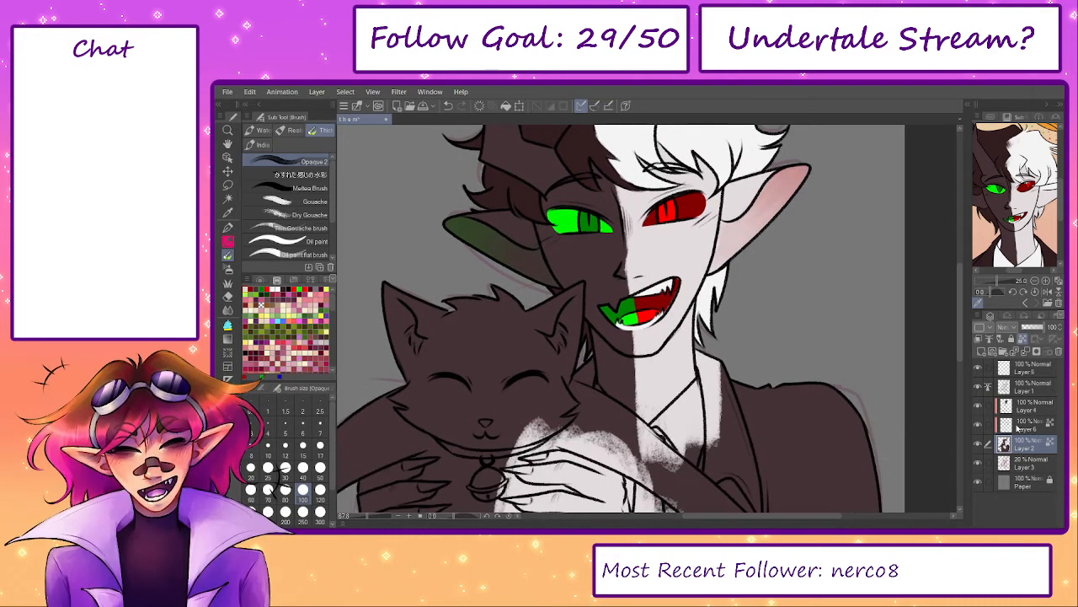
click(982, 352)
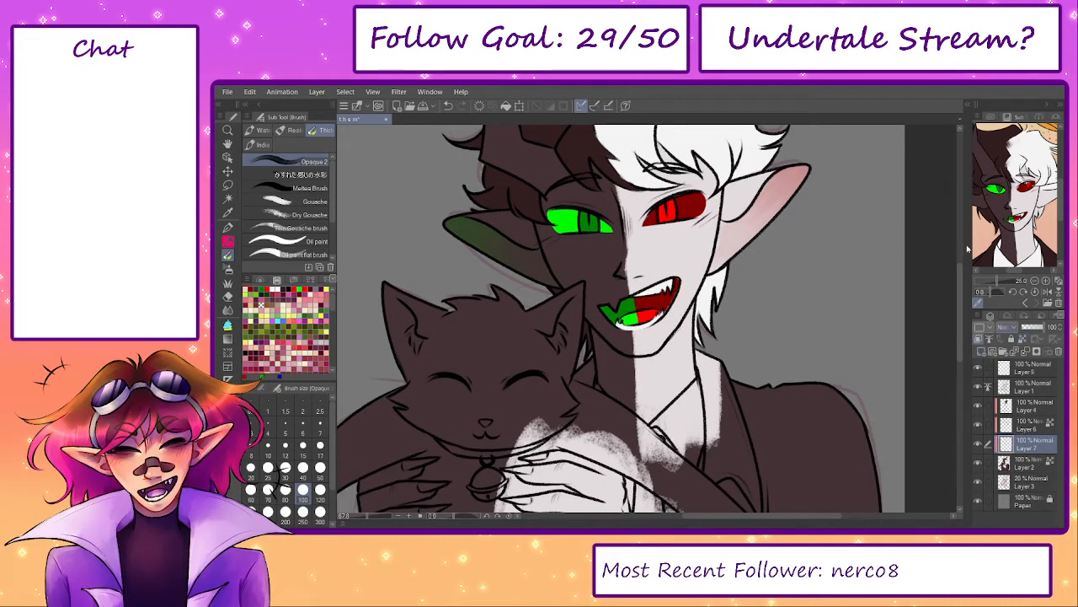
drag(766, 429, 778, 504)
mouse_move(770, 445)
mouse_down()
mouse_move(721, 302)
mouse_move(669, 310)
mouse_move(654, 287)
mouse_move(672, 369)
mouse_move(739, 446)
mouse_up()
key(p)
key(comma)
key(period)
key(bracketright)
key(bracketright)
key(bracketright)
key(bracketright)
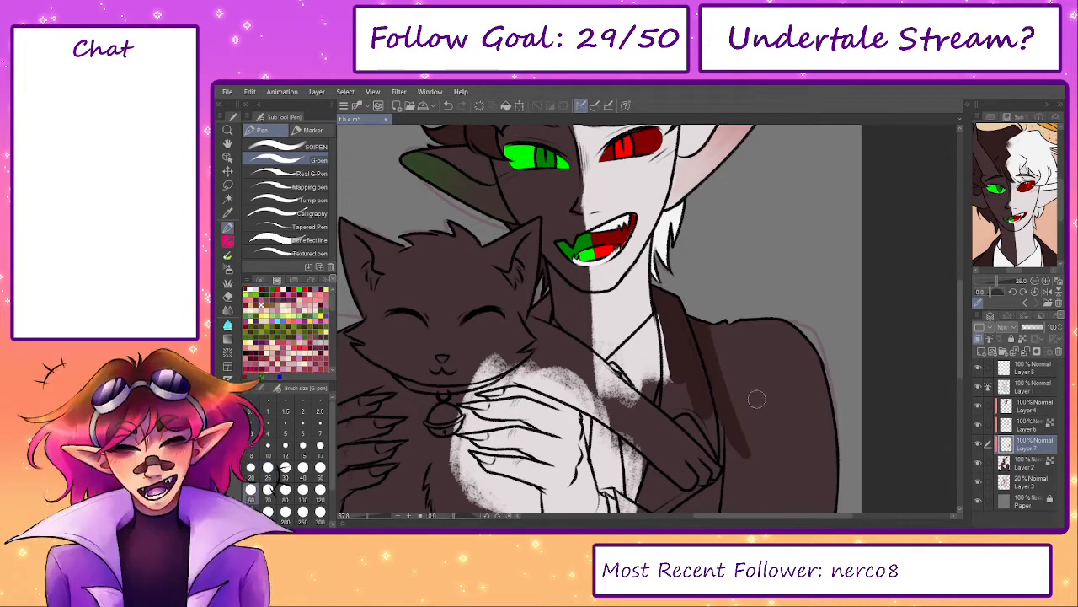
- Enlarge the G-pen and paint the jacket's front and shoulder beside the lapel dark brown
key(bracketright)
key(bracketright)
key(bracketright)
key(bracketright)
drag(713, 316, 734, 420)
mouse_move(738, 341)
mouse_down()
mouse_move(758, 497)
mouse_move(790, 497)
mouse_up()
drag(786, 382, 720, 255)
- Fill the jacket's outer shoulder, upper sleeve and lower body with dark brown using the G-pen at size 200
key(bracketright)
key(bracketright)
key(bracketright)
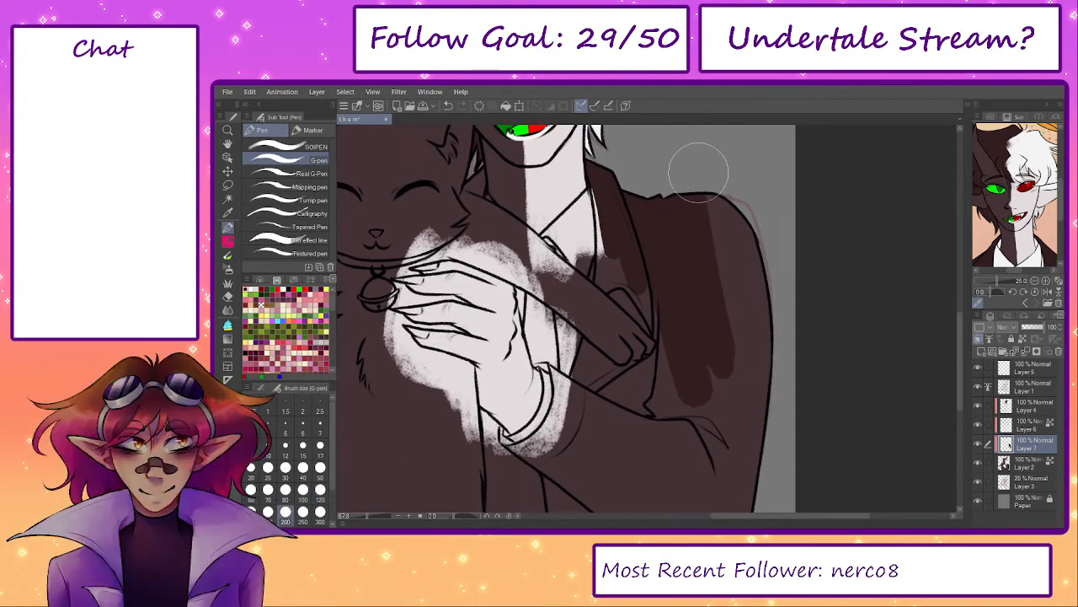
drag(708, 203, 745, 434)
drag(760, 198, 732, 482)
mouse_move(745, 406)
mouse_down()
mouse_move(741, 298)
mouse_move(716, 395)
mouse_move(699, 332)
mouse_move(594, 359)
mouse_move(532, 405)
mouse_move(788, 455)
mouse_up()
drag(753, 357, 721, 509)
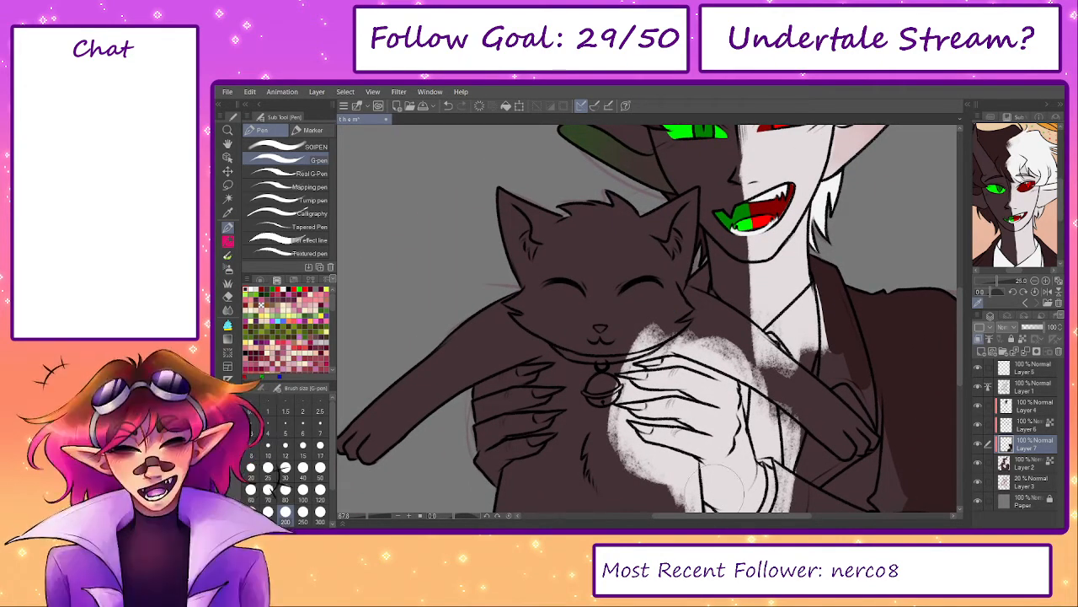
- Reduce the G-pen to size 25 and paint a dark brown edge along the jacket sleeve's cuff at the pale wrist
mouse_move(671, 415)
mouse_down()
mouse_move(529, 364)
mouse_move(533, 263)
mouse_up()
key(bracketleft)
key(bracketleft)
key(bracketleft)
key(bracketleft)
key(bracketleft)
key(bracketleft)
key(bracketleft)
key(bracketleft)
key(bracketleft)
key(bracketleft)
key(bracketleft)
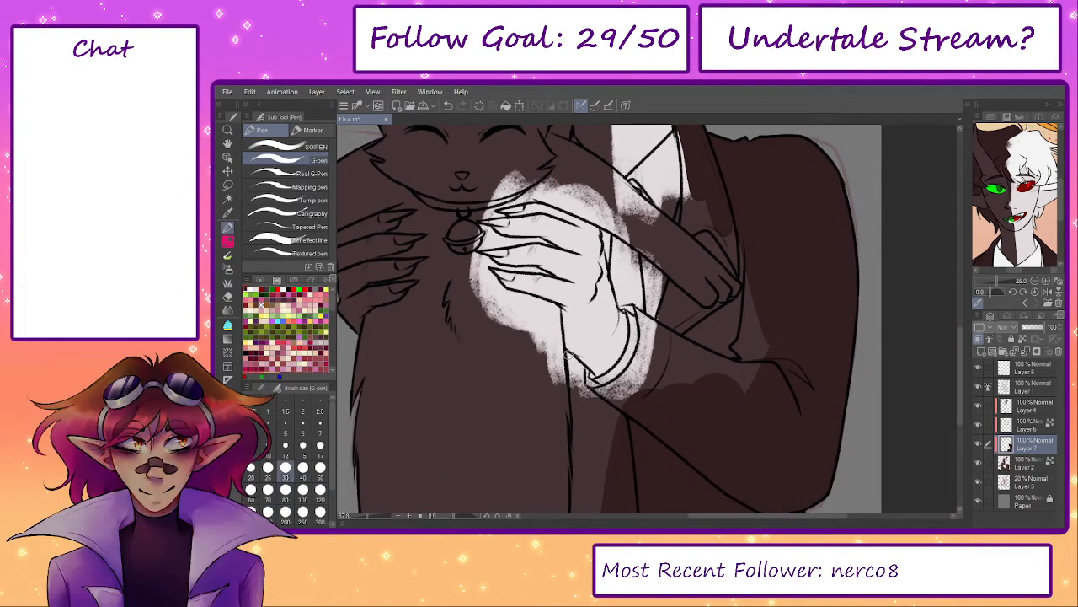
scroll(588, 337, up, 5)
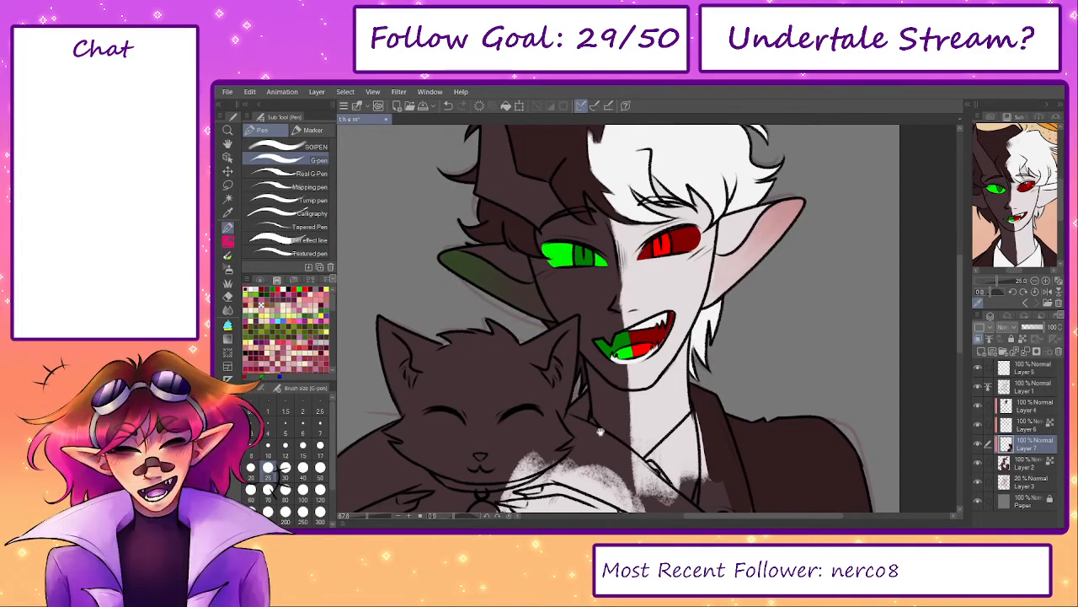
drag(600, 432, 563, 206)
mouse_move(553, 414)
mouse_down()
mouse_move(560, 423)
mouse_move(552, 370)
mouse_move(547, 451)
mouse_move(541, 328)
mouse_move(542, 441)
mouse_move(556, 318)
mouse_move(567, 417)
mouse_up()
- Enlarge the G-pen and fill the sleeve next to the cuff with dark brown, ending at size 70
key(bracketright)
key(bracketright)
key(bracketright)
key(bracketright)
key(bracketright)
key(bracketright)
key(bracketright)
mouse_move(569, 413)
mouse_down()
mouse_move(564, 397)
mouse_move(585, 416)
mouse_move(558, 373)
mouse_move(598, 390)
mouse_move(604, 370)
mouse_up()
key(bracketleft)
key(bracketleft)
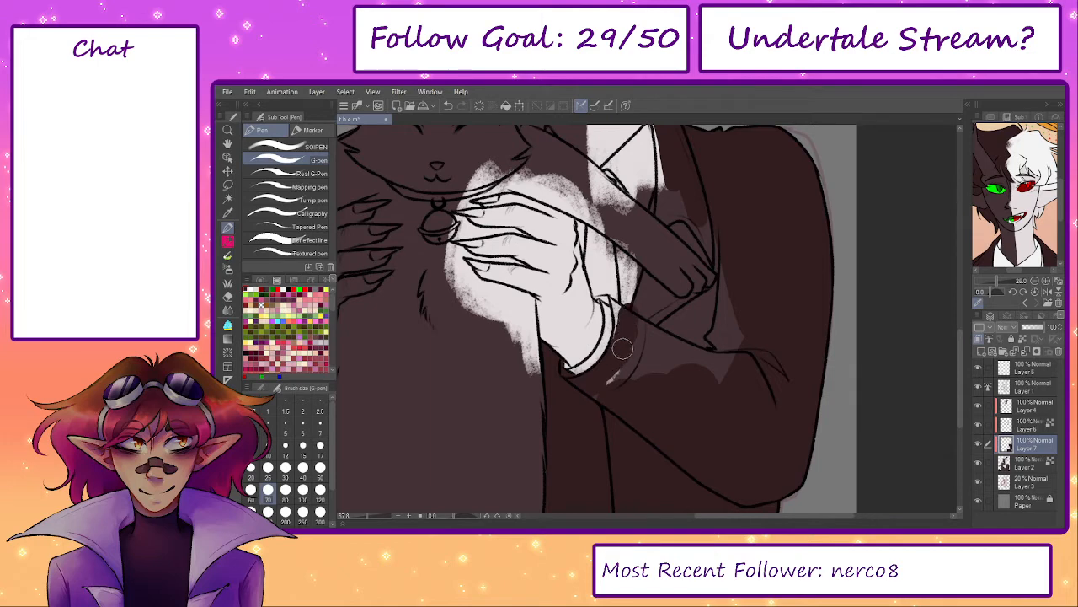
- Fill the jacket's lapel and the remaining gaps across its front and upper sleeve with dark brown using the G-pen
scroll(623, 333, up, 3)
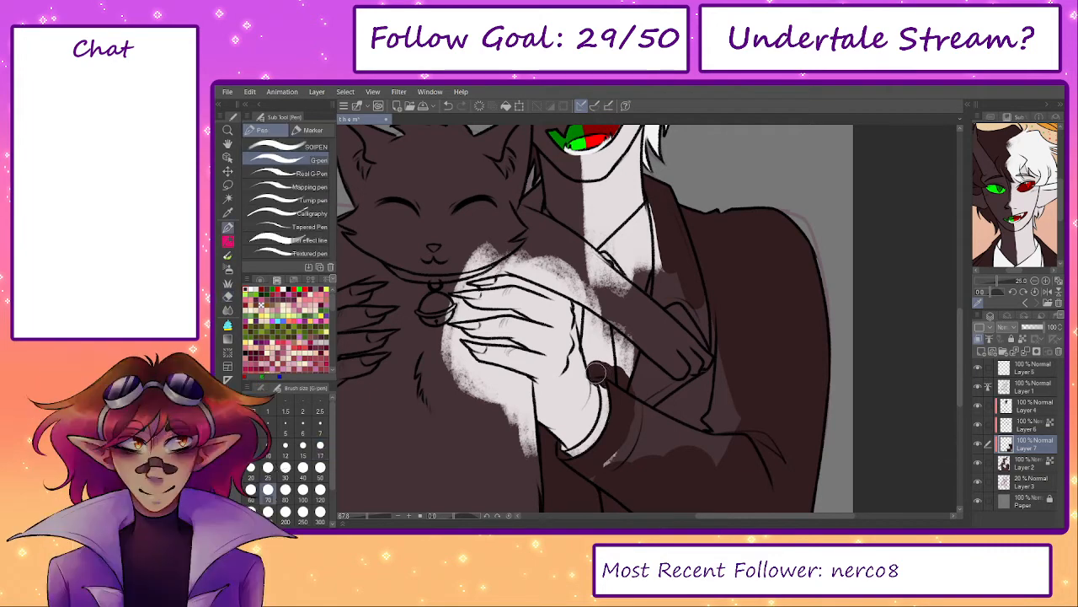
key(e)
key(p)
mouse_move(642, 386)
mouse_down()
mouse_move(668, 259)
mouse_move(662, 323)
mouse_move(659, 204)
mouse_up()
mouse_move(661, 252)
mouse_down()
mouse_move(701, 290)
mouse_move(689, 270)
mouse_move(687, 311)
mouse_move(633, 458)
mouse_move(652, 467)
mouse_move(715, 377)
mouse_move(746, 267)
mouse_up()
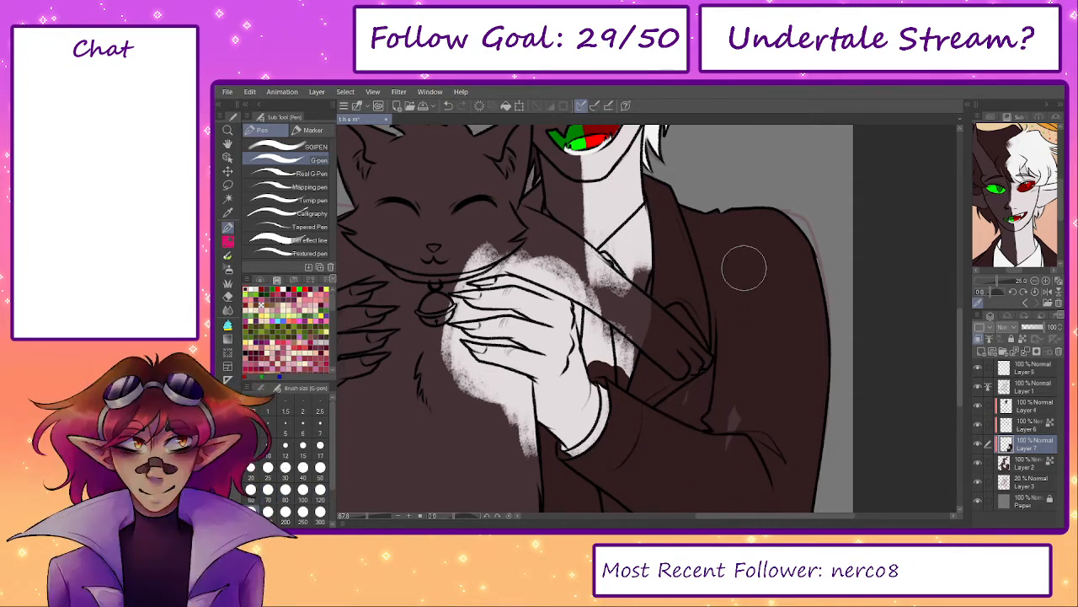
mouse_move(666, 489)
mouse_down()
mouse_move(648, 383)
mouse_move(617, 326)
mouse_move(645, 390)
mouse_up()
drag(647, 263, 655, 460)
drag(686, 334, 685, 490)
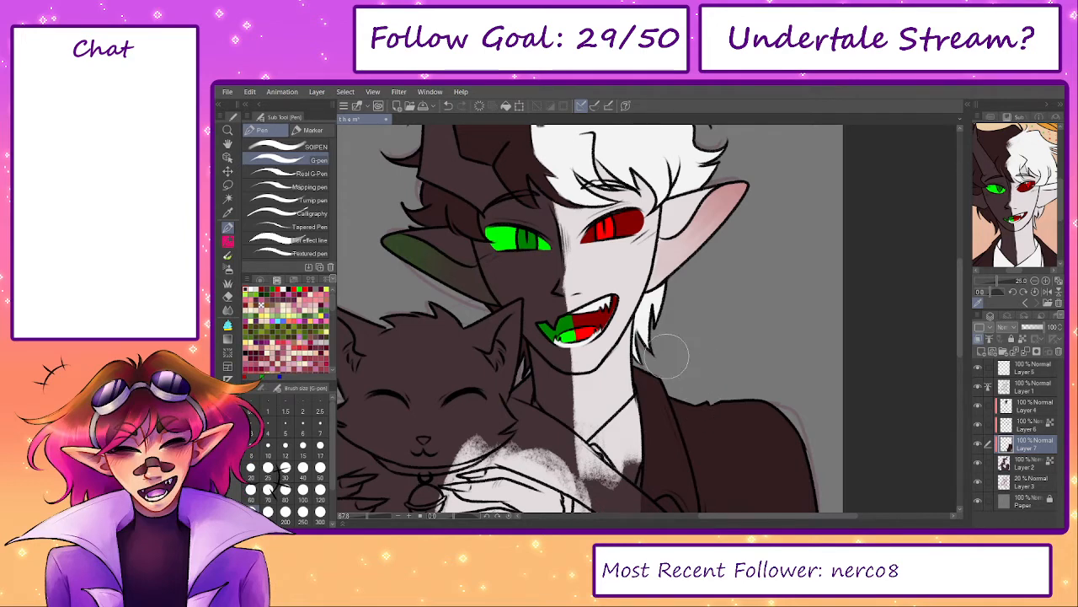
drag(562, 441, 646, 263)
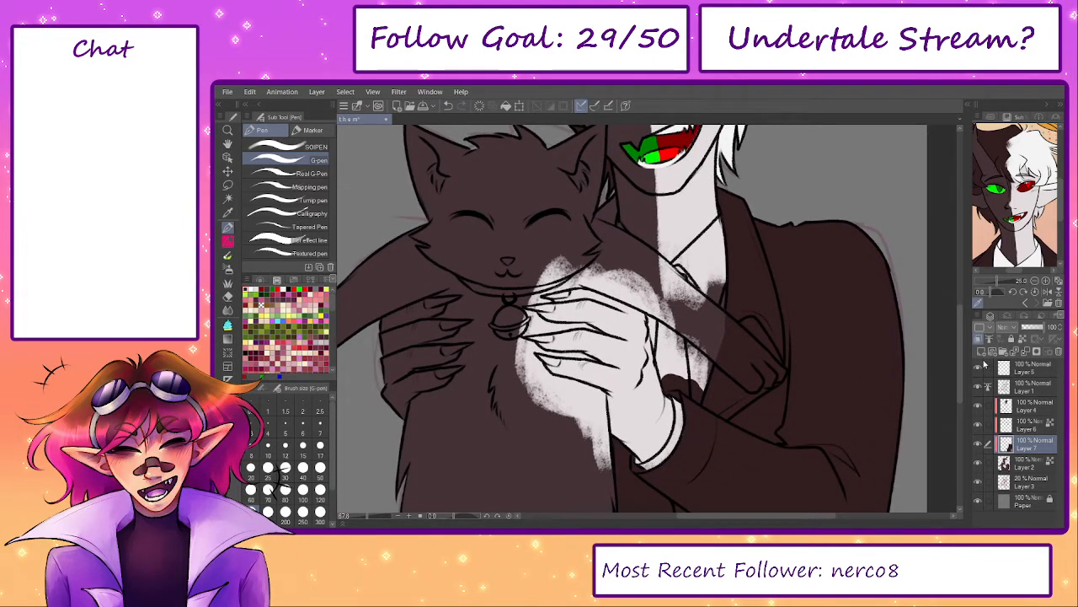
- Add a layer above the jacket layer, reduce the G-pen to size 50 and dab white beside the dark collar patch near the cat's head
click(981, 352)
drag(733, 169, 662, 238)
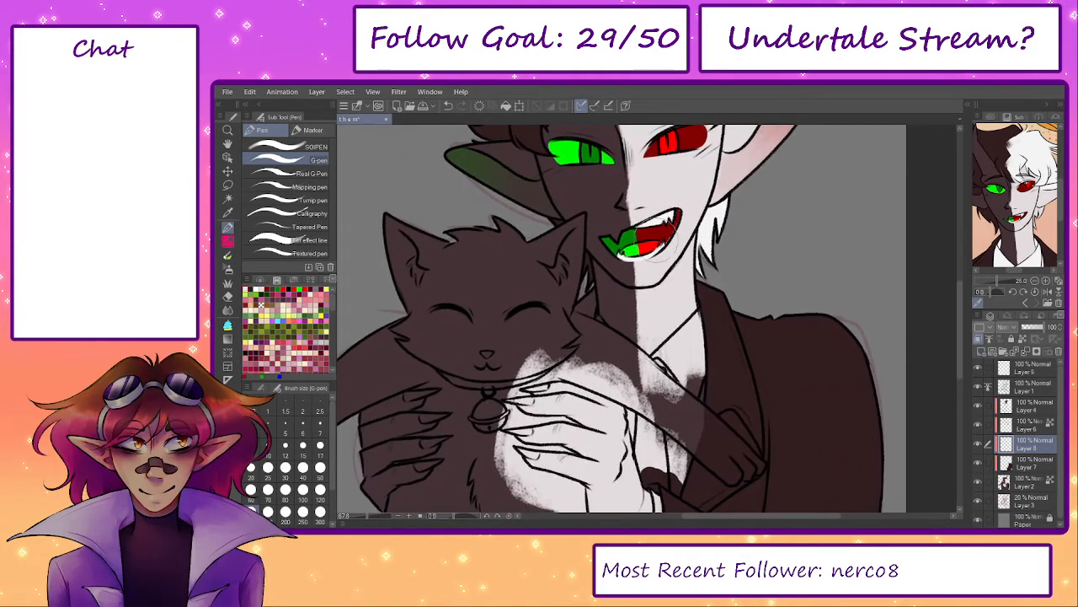
key([)
key([)
key([)
key([)
key([)
key([)
click(1032, 464)
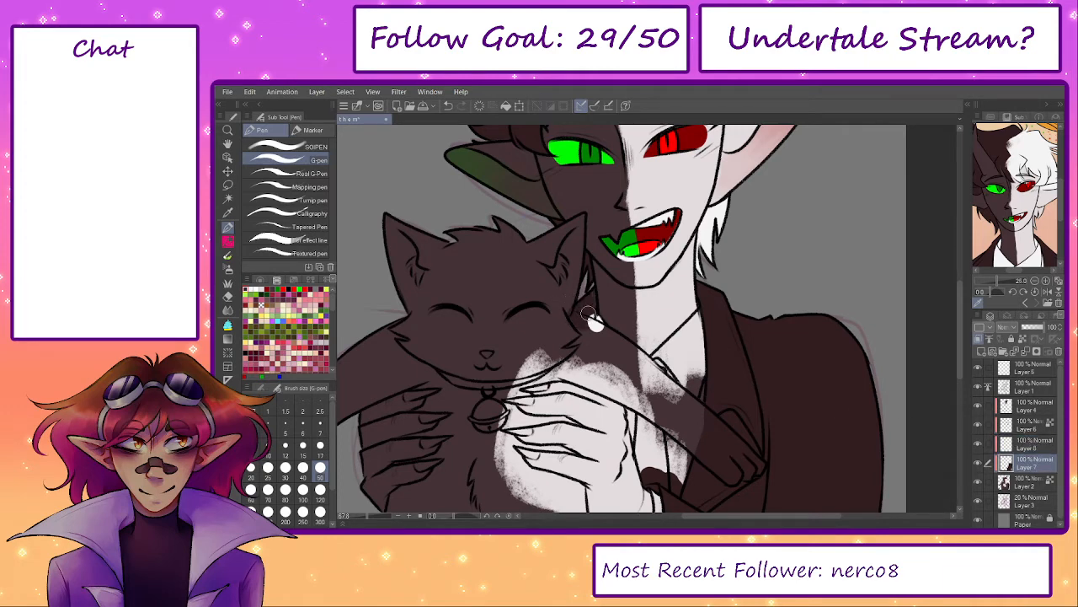
click(1032, 444)
key(e)
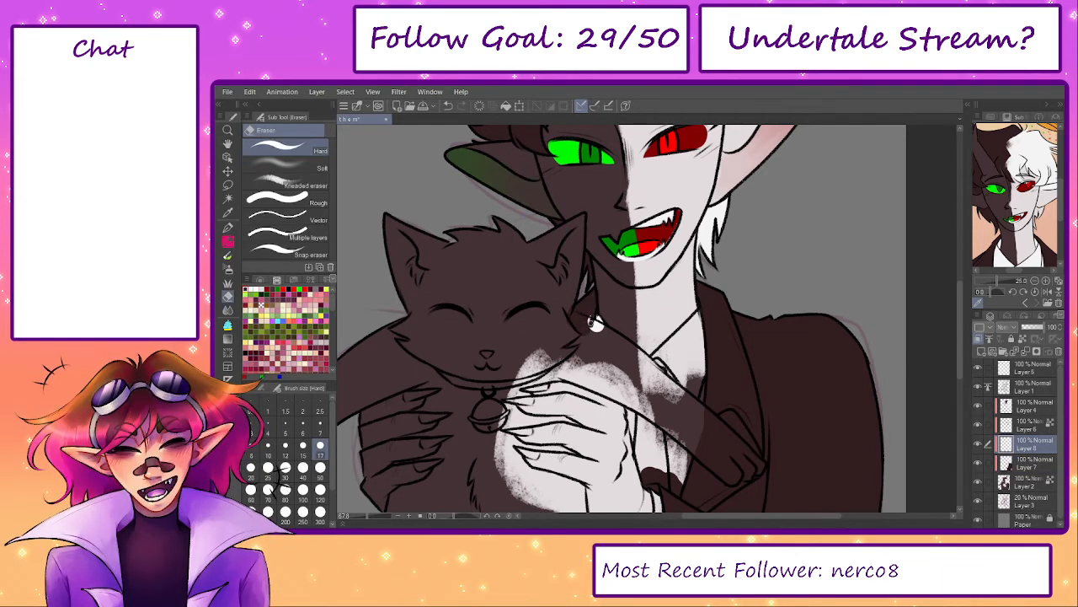
- Paint the shirt front beside the jacket lapel white, enlarging the G-pen to size 100
scroll(591, 340, up, 3)
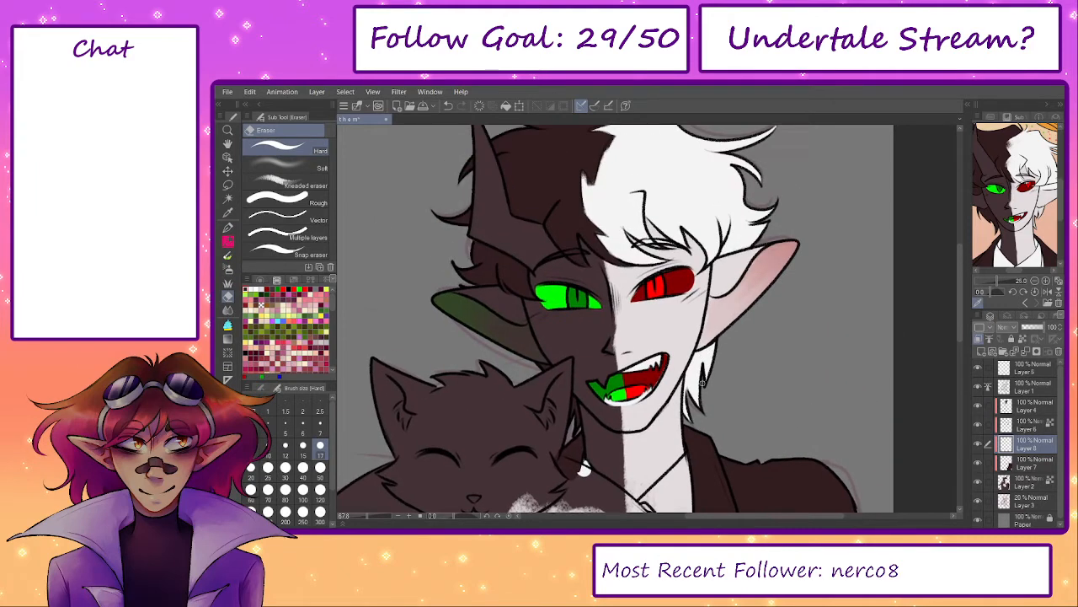
scroll(689, 434, down, 3)
key(p)
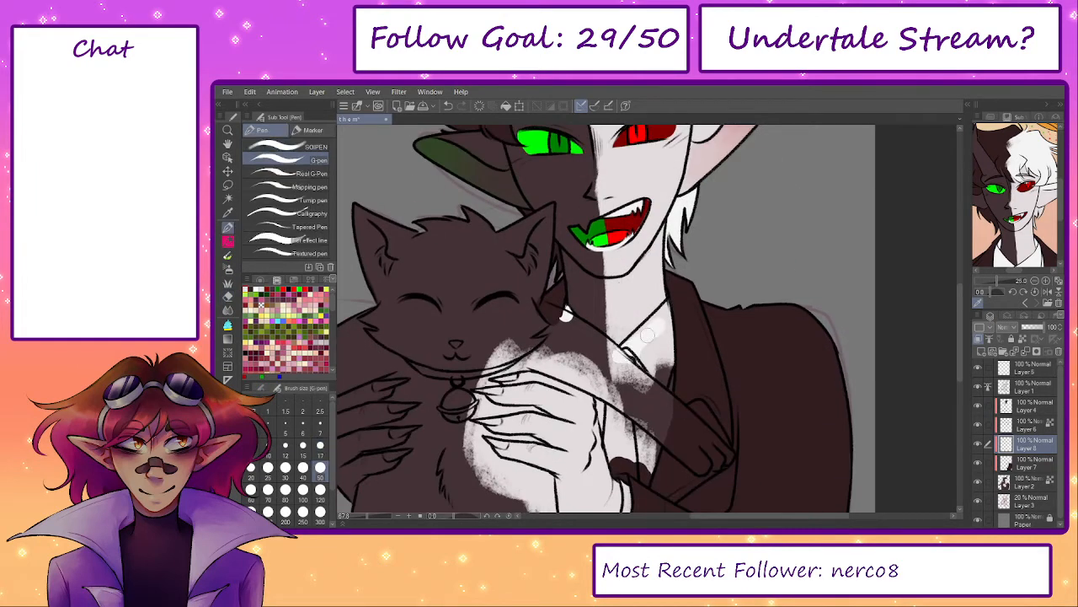
drag(672, 305, 664, 395)
key(bracketright)
key(bracketright)
mouse_move(650, 344)
mouse_down()
mouse_move(613, 418)
mouse_move(602, 367)
mouse_move(622, 431)
mouse_move(604, 384)
mouse_up()
key(bracketright)
key(bracketright)
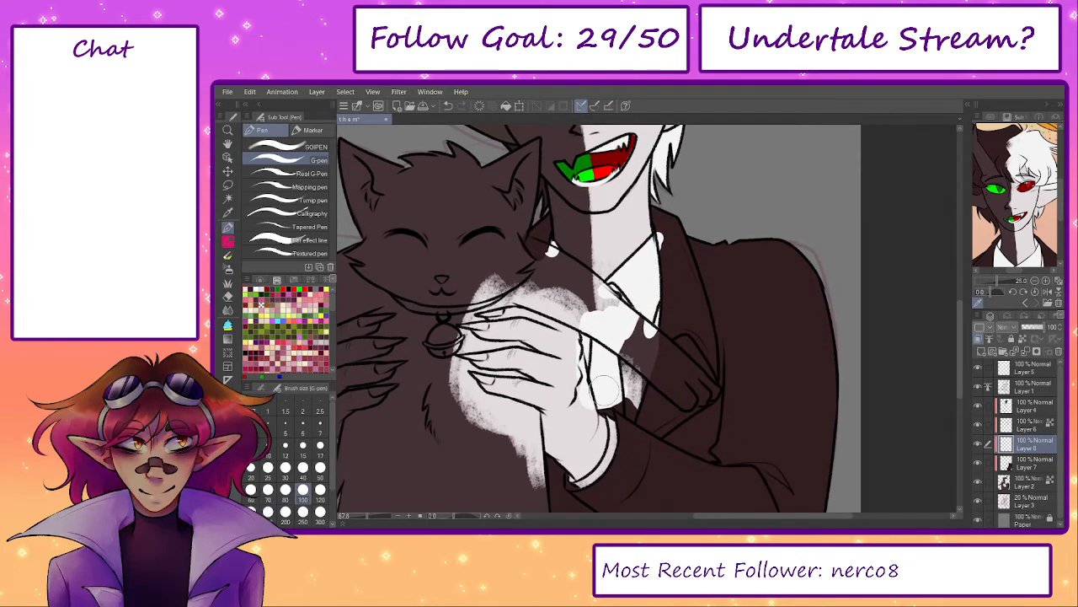
- Reduce the G-pen to size 20, paint the shirt cuff at the pale wrist white and clean its edge with the hard eraser
scroll(604, 381, up, 4)
key(bracketleft)
key(bracketleft)
key(bracketleft)
key(bracketleft)
key(bracketleft)
key(bracketleft)
key(bracketleft)
key(bracketleft)
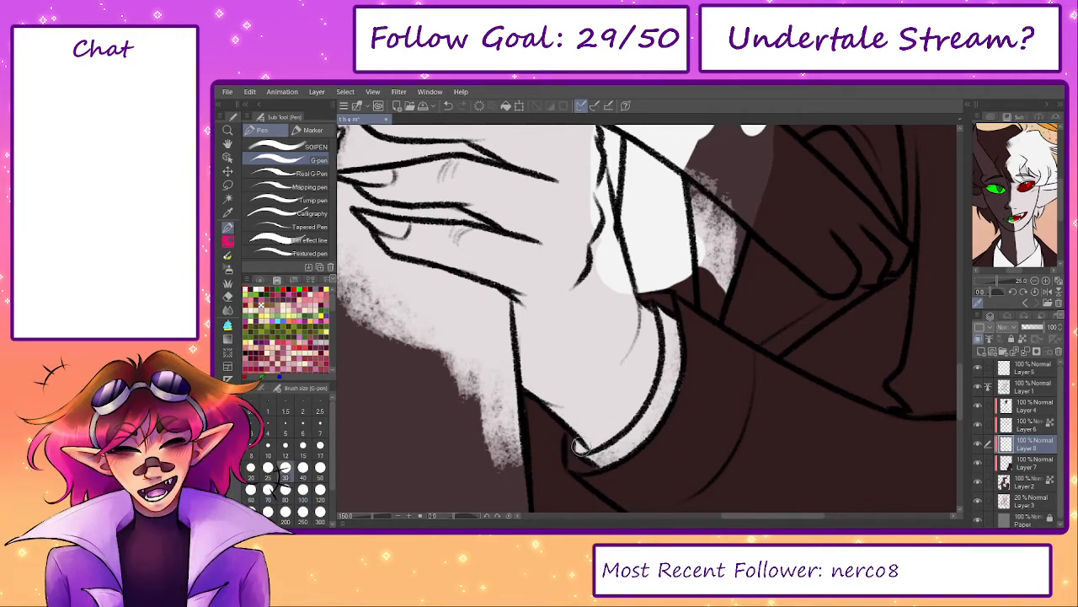
mouse_move(600, 457)
mouse_down()
mouse_move(675, 378)
mouse_move(657, 406)
mouse_move(671, 365)
mouse_move(661, 314)
mouse_move(677, 344)
mouse_up()
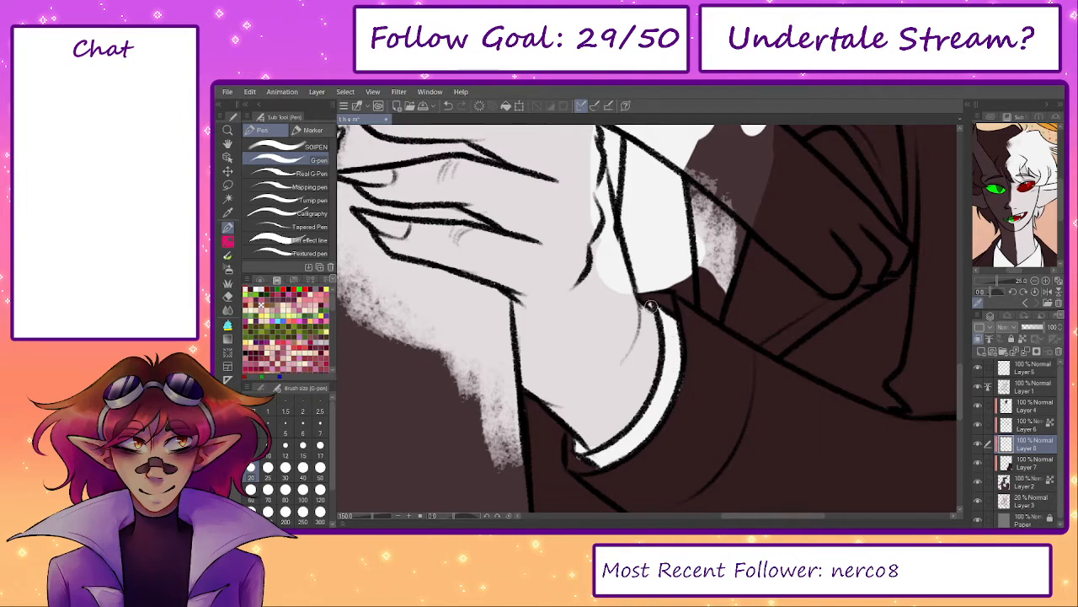
key(e)
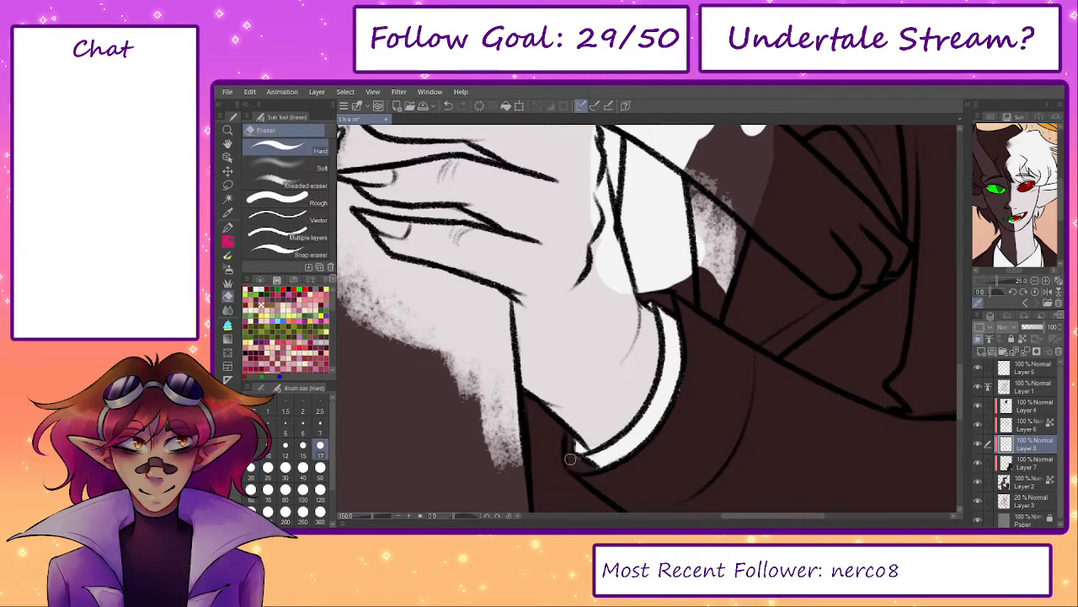
drag(698, 340, 682, 391)
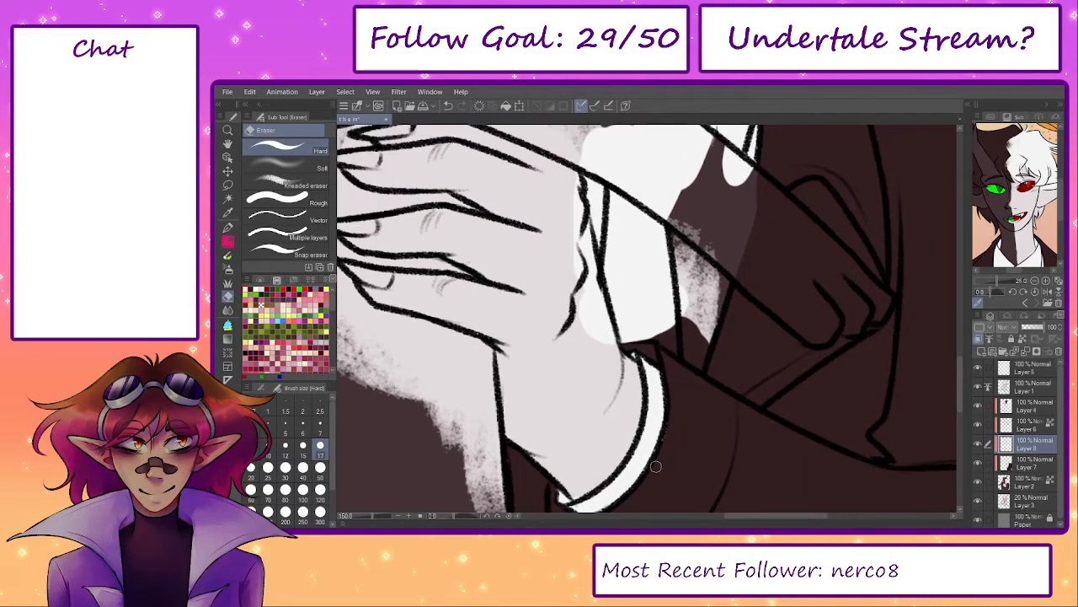
- Paint the shirt corner above the wrist white with the G-pen at size 30, and erase the white overspill from the pale hand
mouse_move(661, 307)
mouse_down()
mouse_move(625, 429)
mouse_move(609, 407)
mouse_up()
key(p)
key(])
key(])
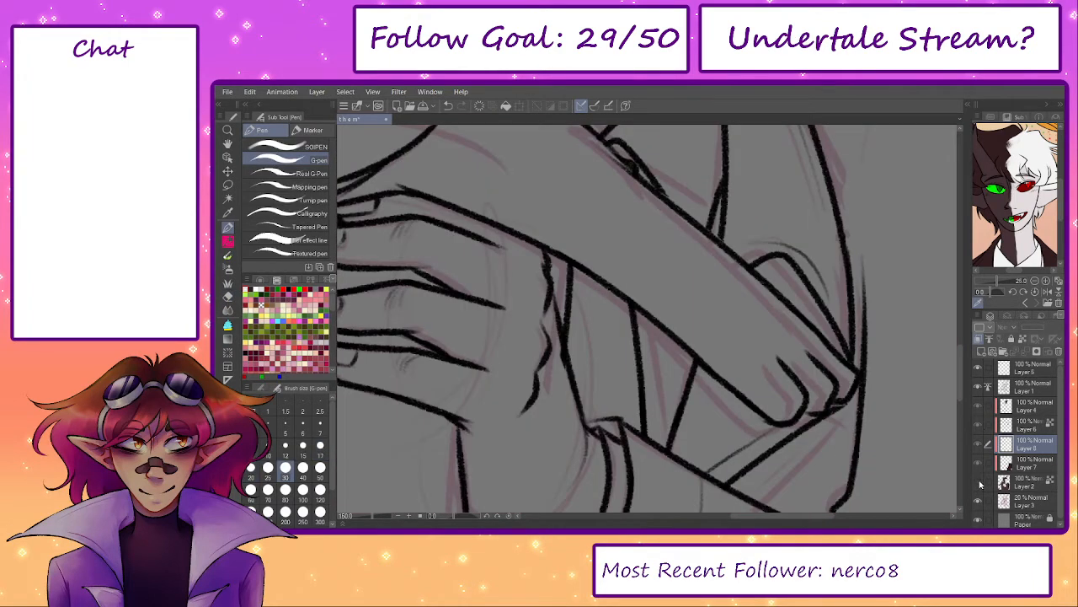
click(979, 483)
drag(593, 417, 606, 410)
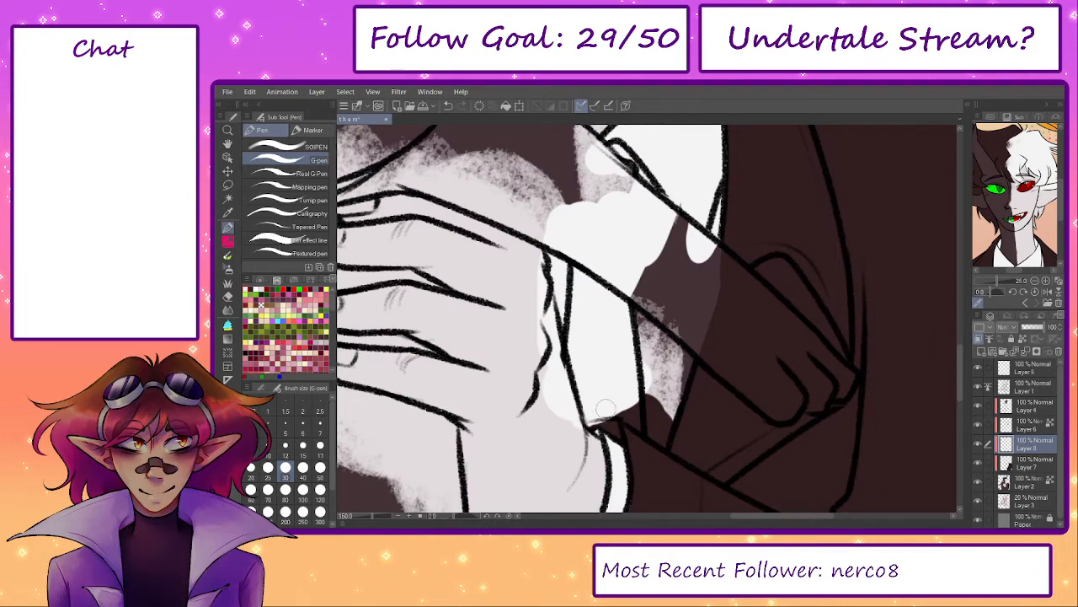
key(e)
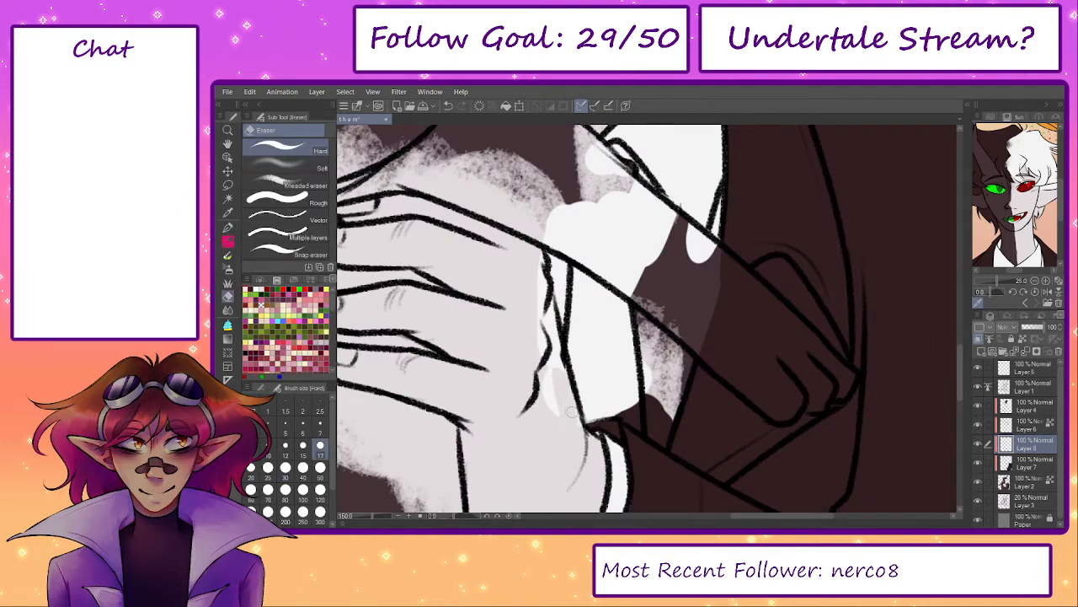
key(])
key(])
key(])
drag(534, 293, 546, 318)
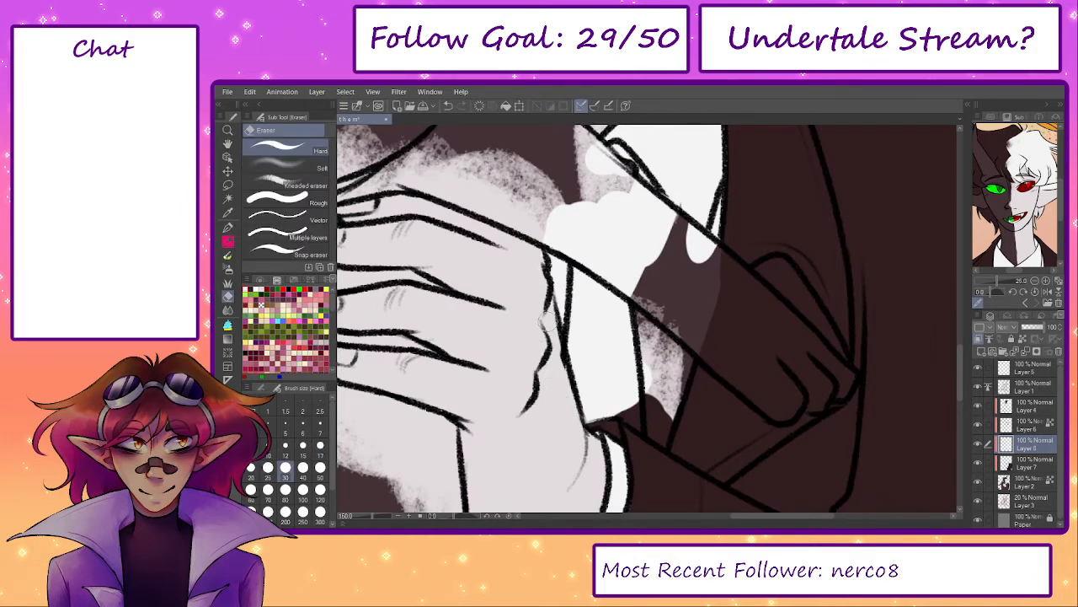
- Fill the rest of the shirt below and behind the cat's arm with white, enlarging the G-pen to size 70
key(p)
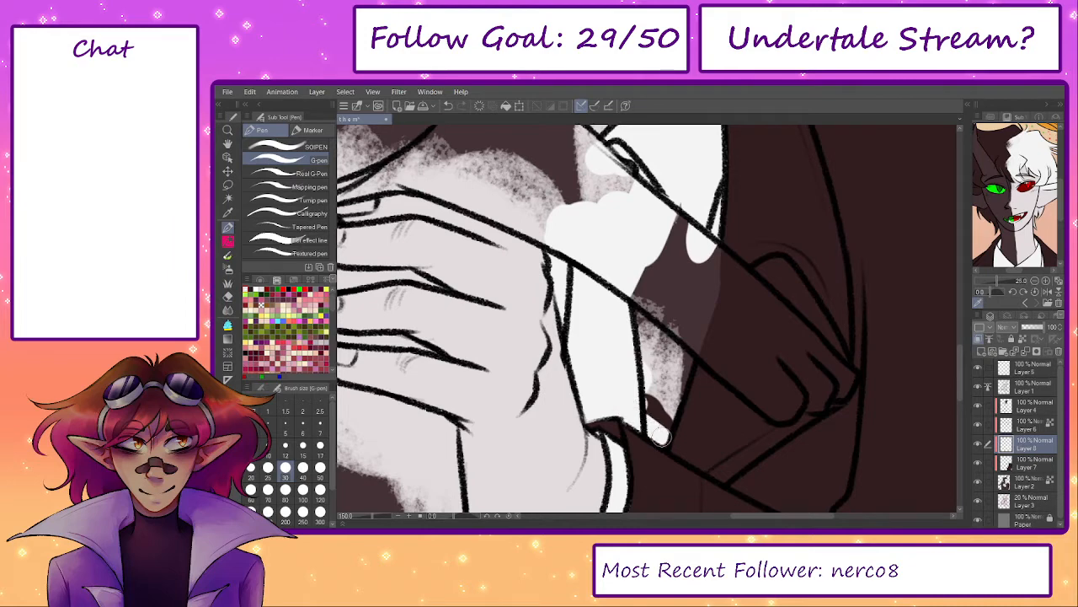
drag(663, 428, 694, 282)
key(])
key(])
key(])
key(])
drag(659, 409, 656, 331)
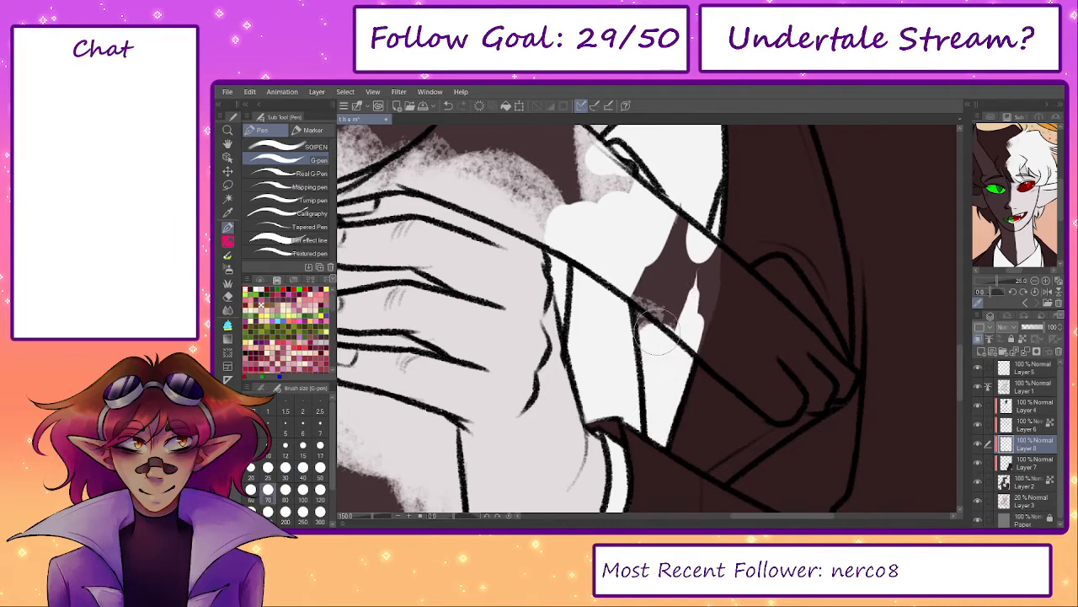
drag(661, 253, 642, 360)
drag(652, 218, 660, 370)
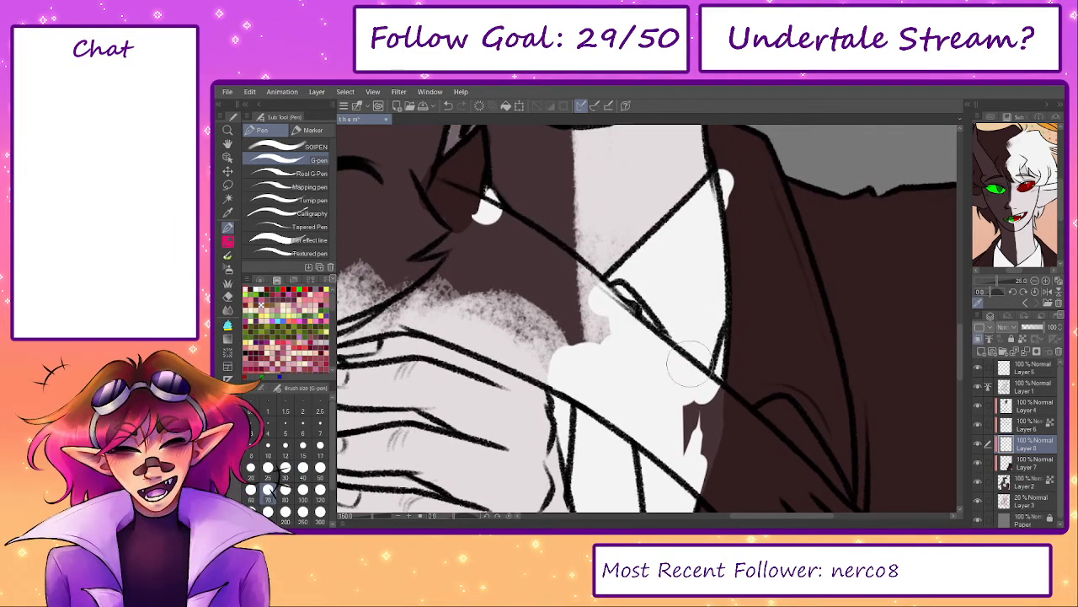
- Examine the flat colours across the character's face, shirt and jacket and around the hands holding the cat
scroll(698, 402, down, 3)
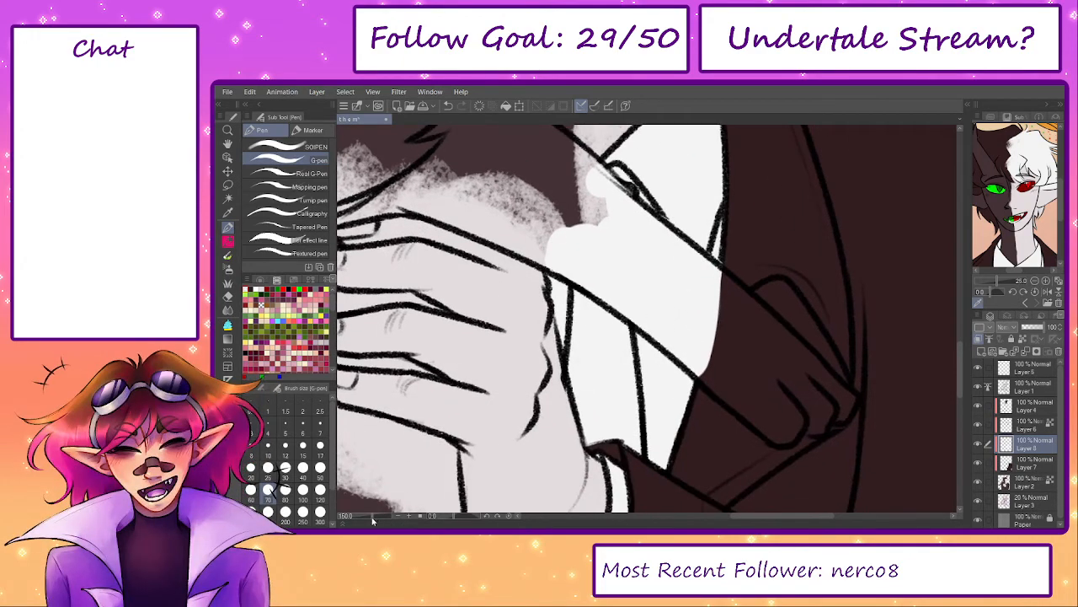
drag(372, 516, 364, 516)
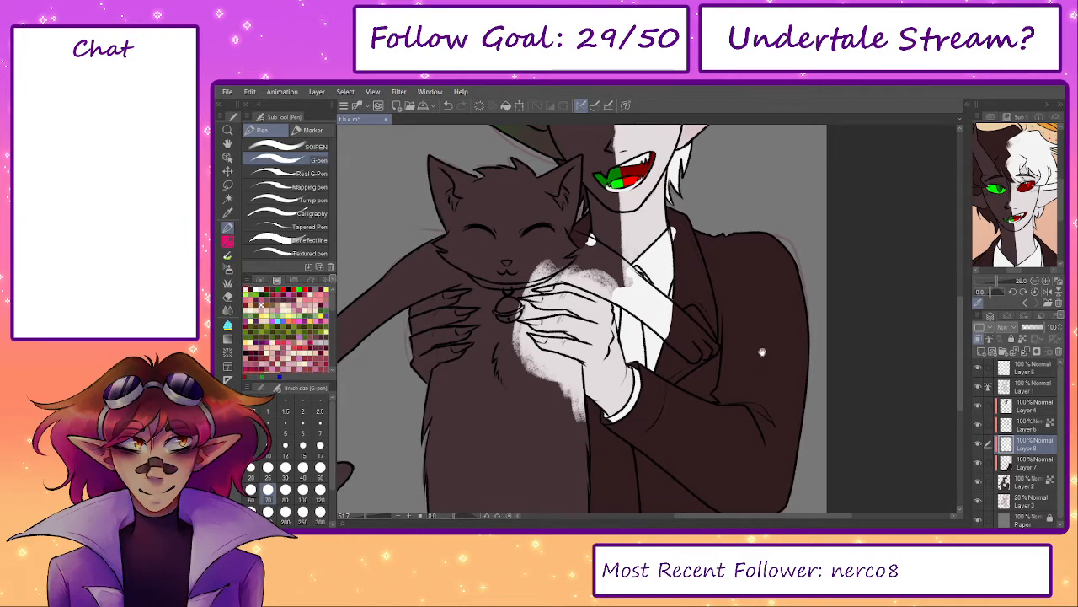
scroll(737, 440, up, 4)
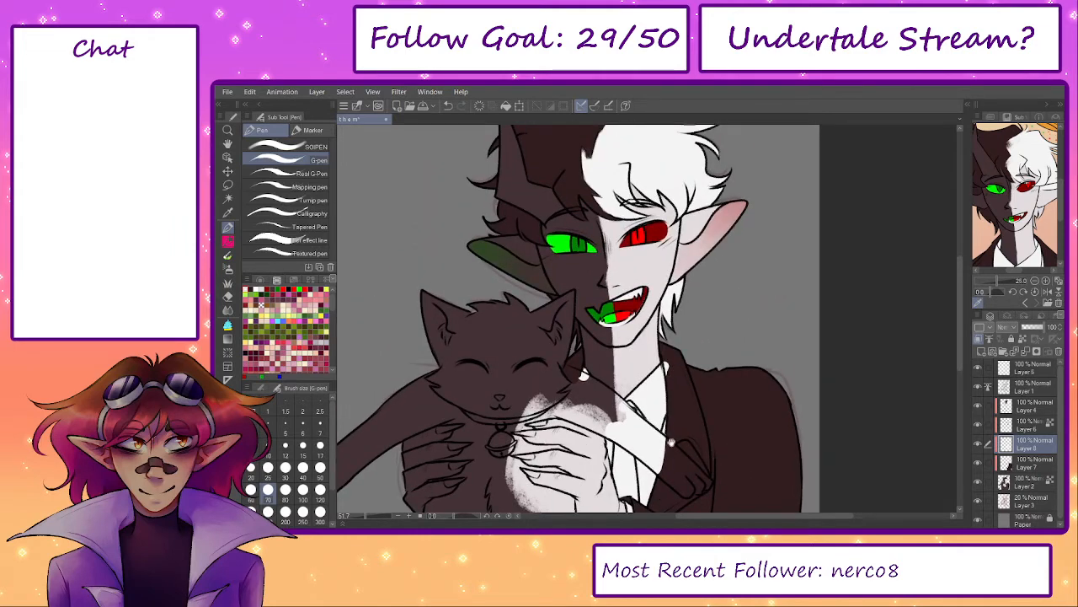
mouse_move(584, 377)
mouse_down()
mouse_move(596, 278)
mouse_move(620, 244)
mouse_up()
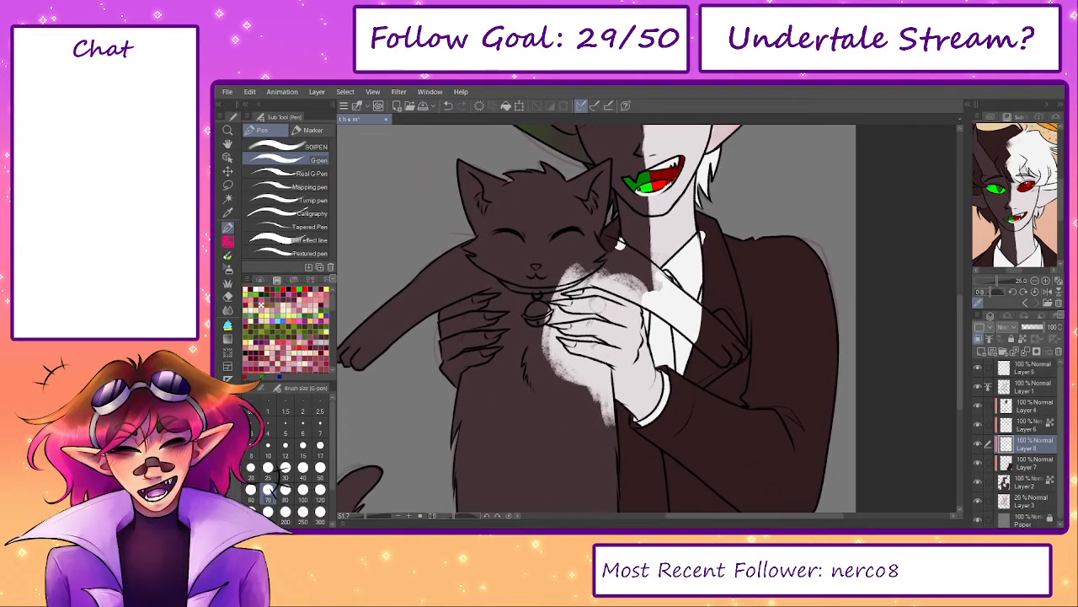
drag(593, 316, 640, 320)
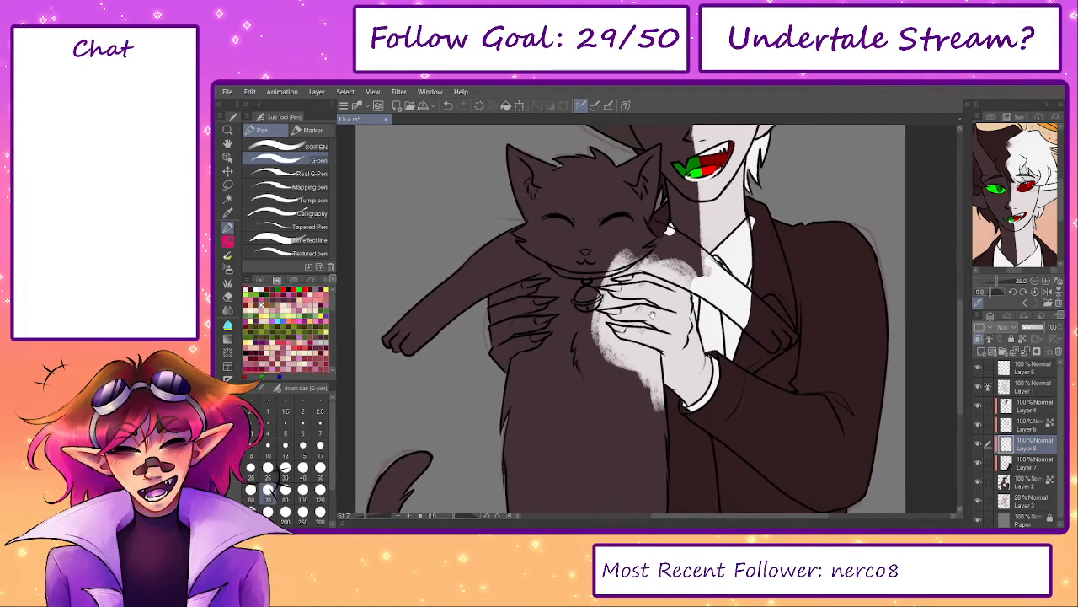
scroll(650, 331, up, 4)
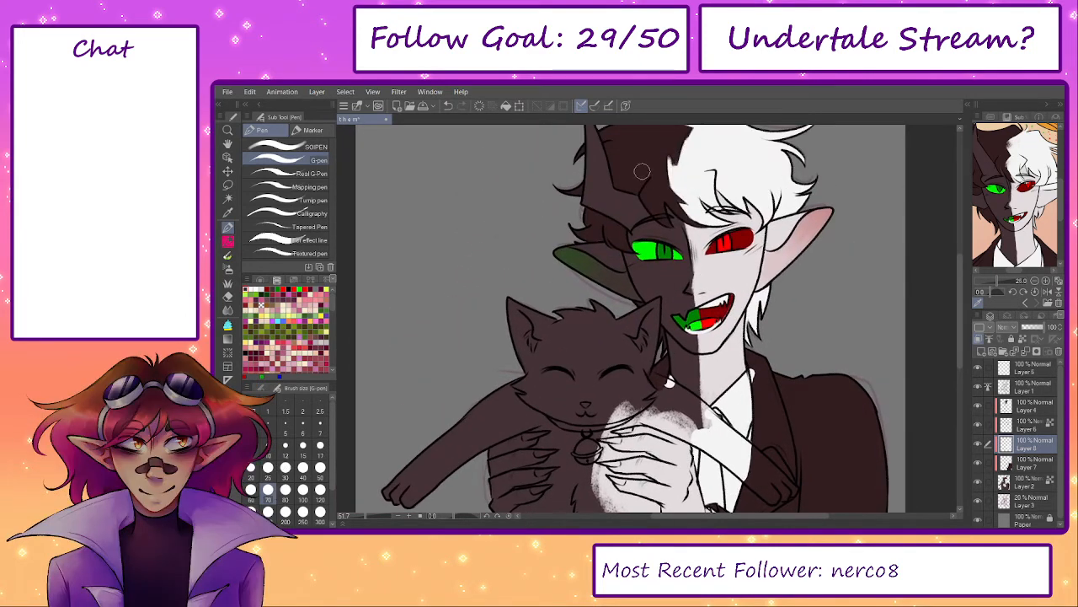
drag(589, 406, 620, 270)
scroll(547, 335, up, 2)
- Select Layer 2, reduce the G-pen to size 20 and paint the lower nails of the dark hand dark brown
click(1024, 479)
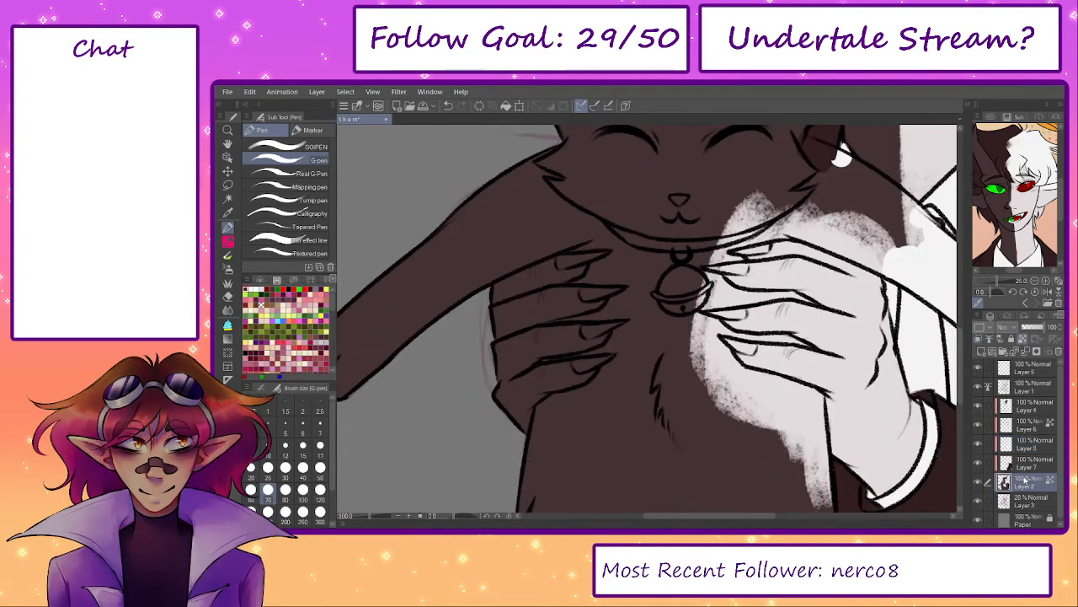
key(bracketleft)
key(bracketleft)
key(bracketleft)
key(bracketleft)
key(bracketleft)
key(bracketleft)
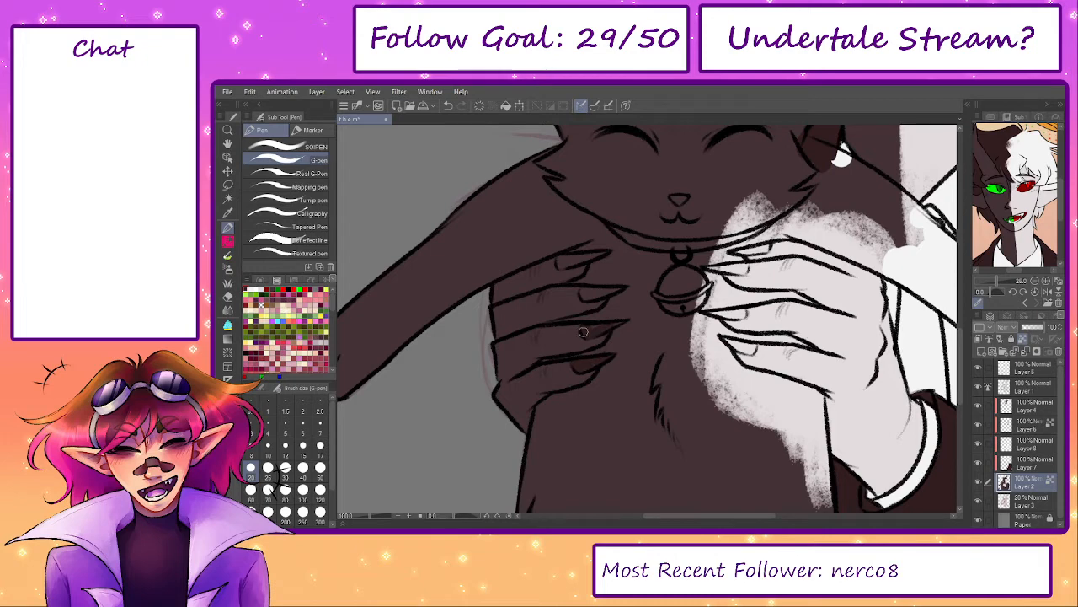
key(e)
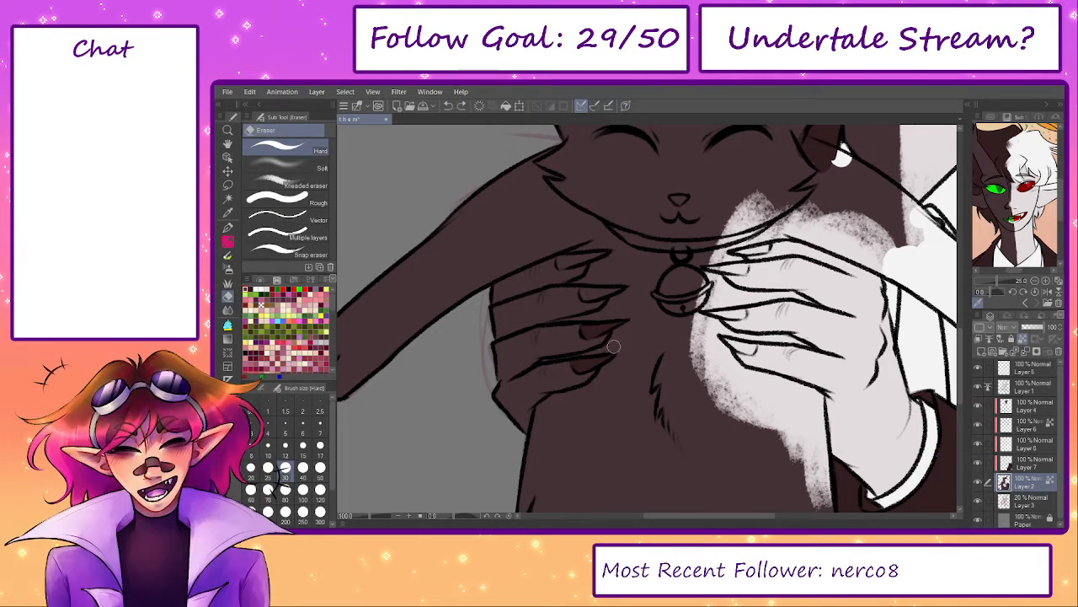
key(p)
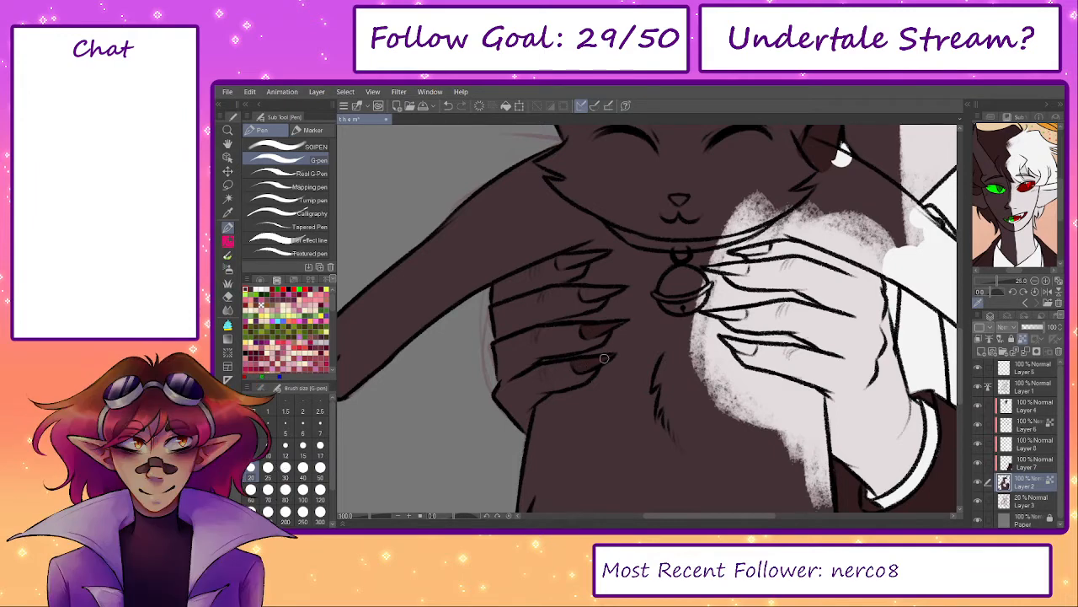
- Paint the dark hand's remaining nails and all visible nails of the pale hand dark brown with the G-pen at size 25
key(bracketright)
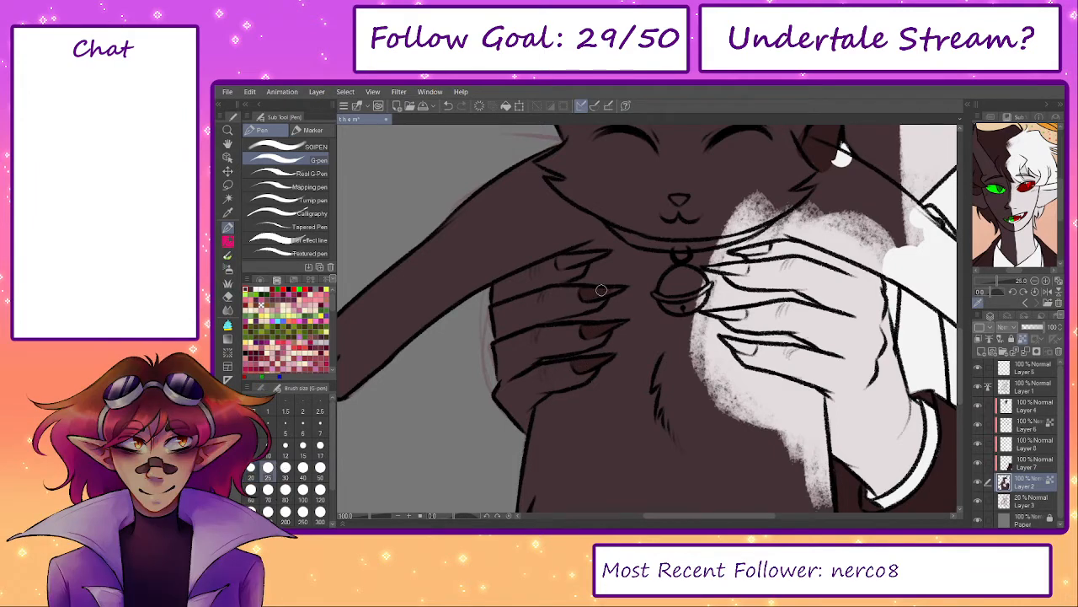
drag(560, 260, 564, 259)
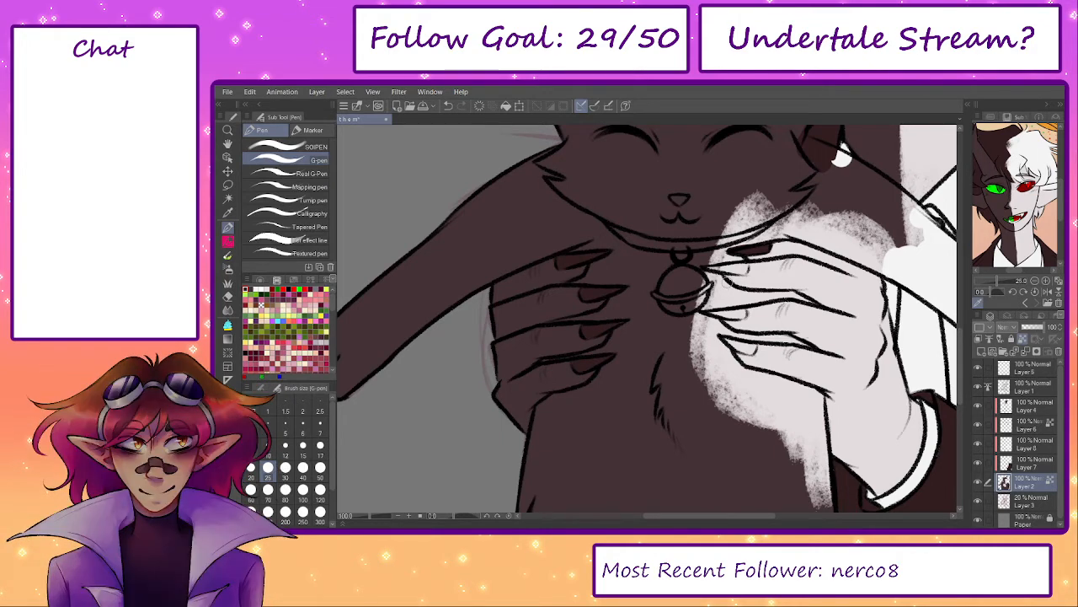
drag(771, 325, 735, 306)
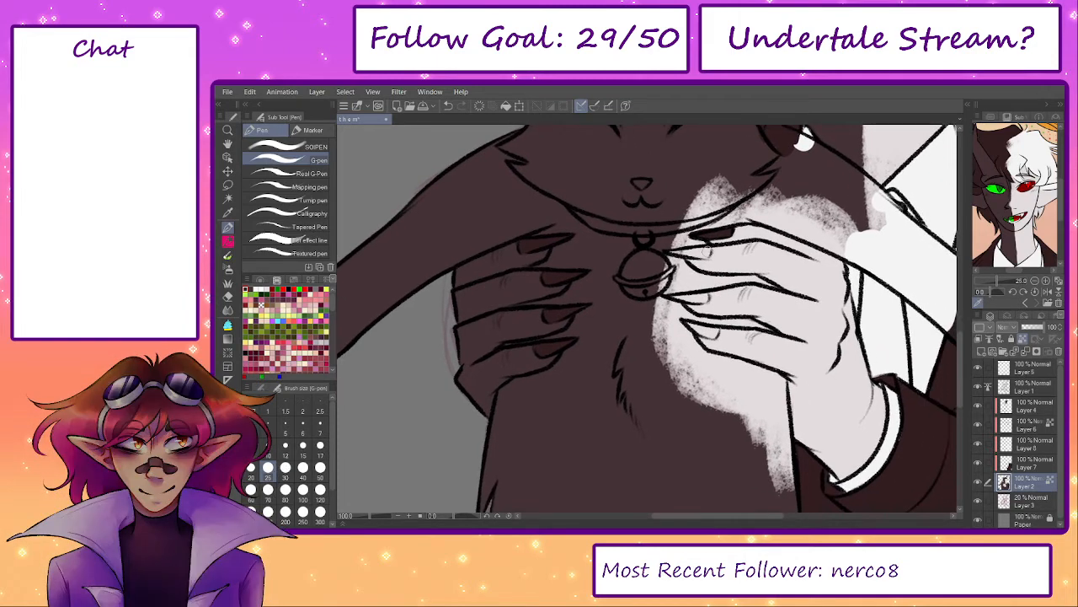
drag(708, 249, 663, 249)
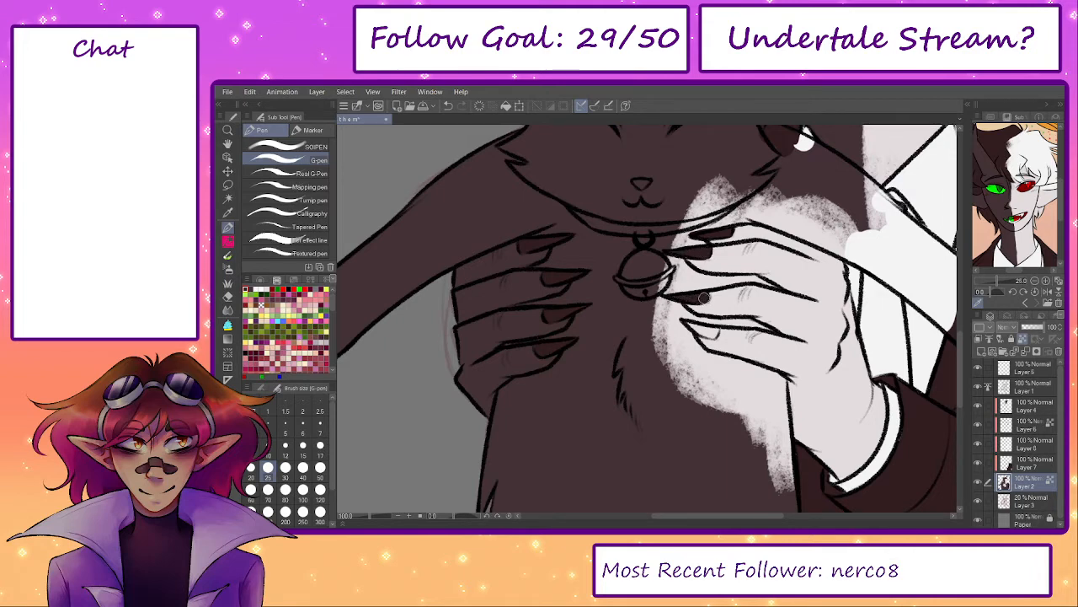
drag(694, 327, 707, 333)
- Add a clipped layer above Layer 4 and fill the floating crown with golden orange using a lasso selection around it
drag(549, 424, 468, 423)
drag(369, 516, 361, 515)
drag(497, 430, 482, 446)
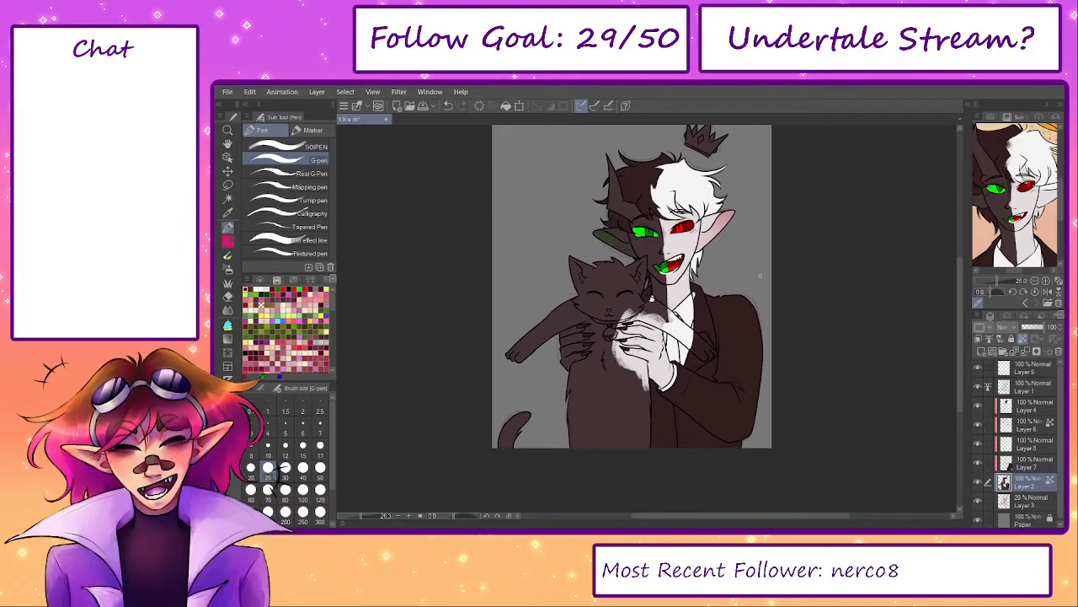
scroll(715, 173, up, 3)
drag(729, 193, 715, 258)
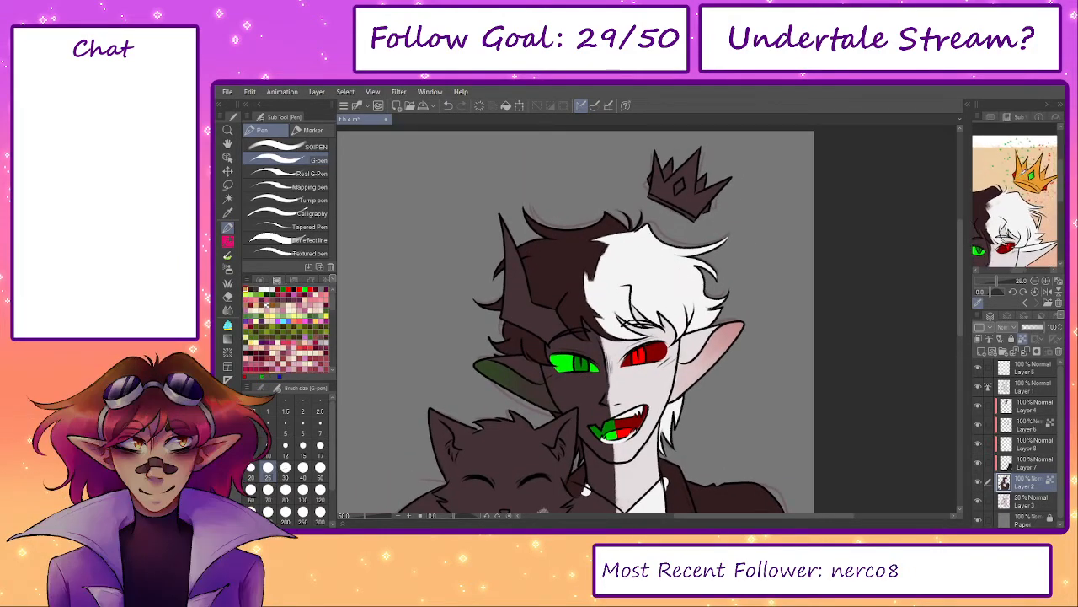
click(1018, 410)
click(980, 351)
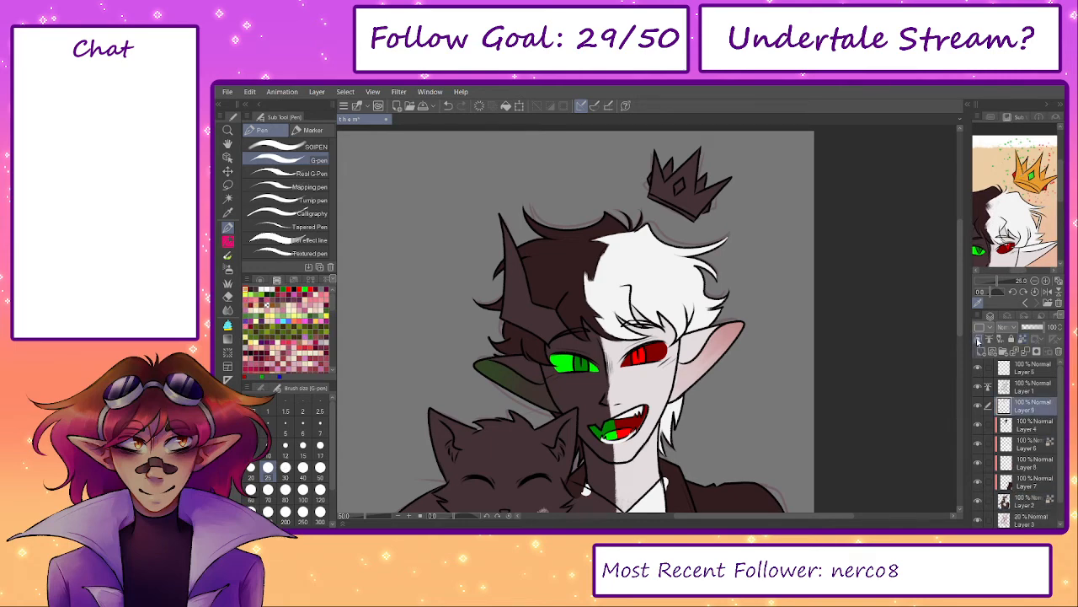
key(m)
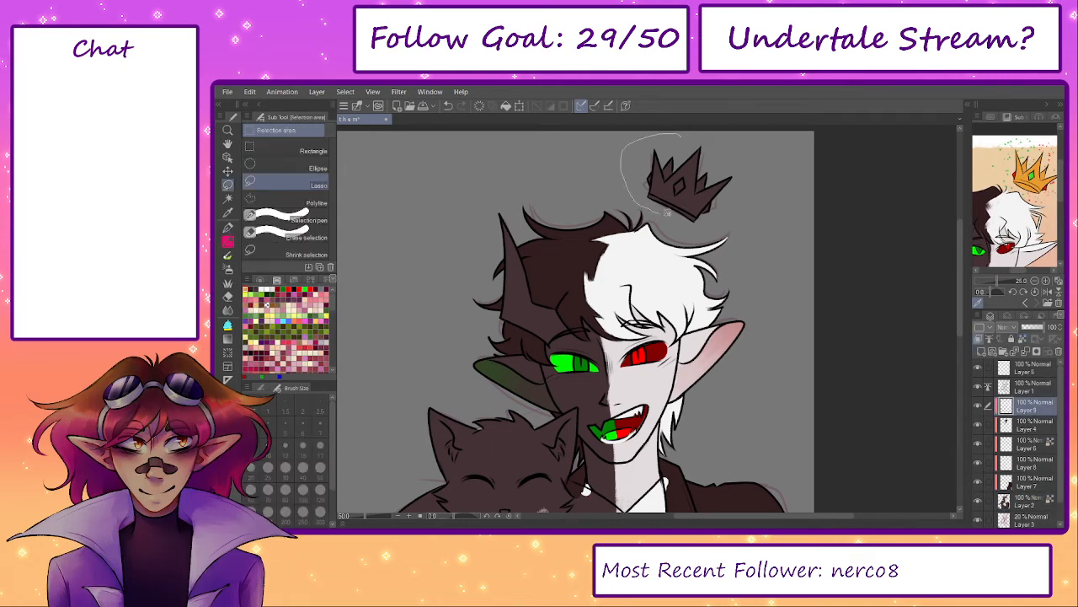
drag(666, 213, 684, 135)
click(755, 252)
click(602, 251)
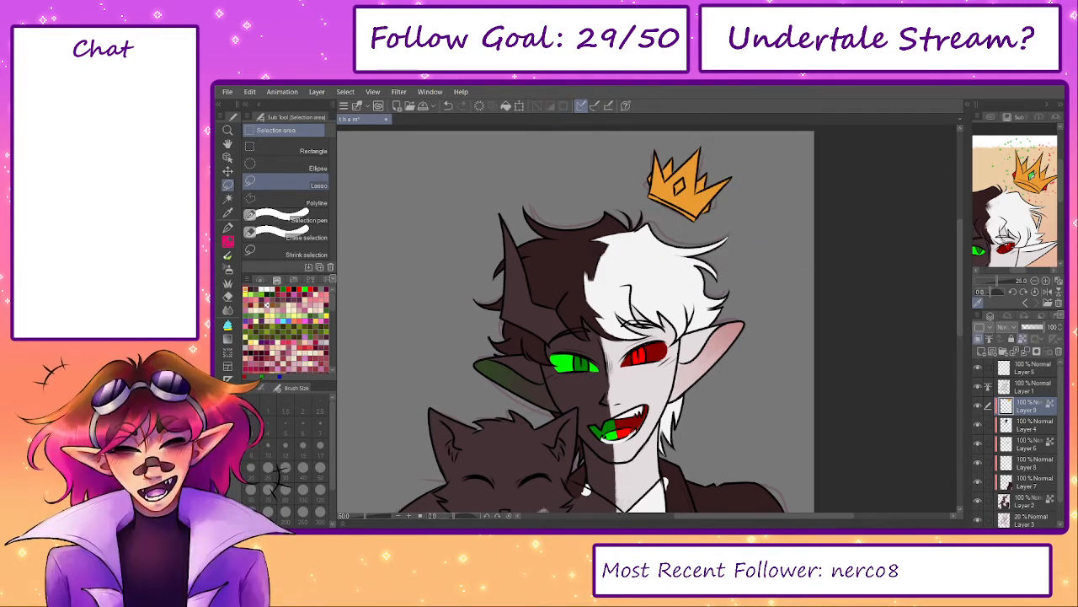
- Paint the crown's central diamond gem green and the side gems red with the G-pen, matching the reference
key(p)
scroll(679, 185, up, 3)
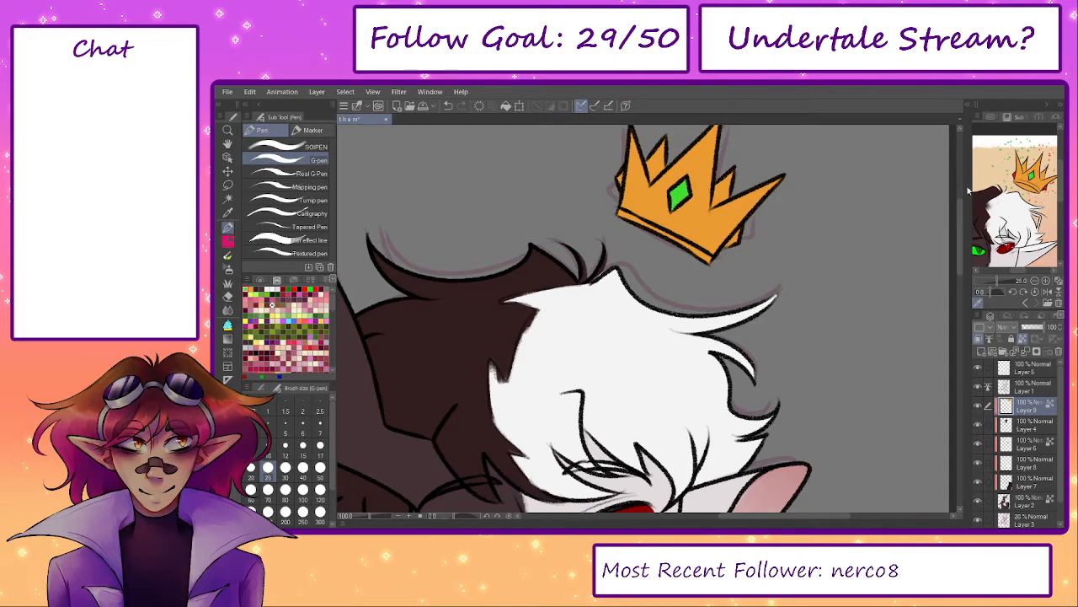
click(1047, 185)
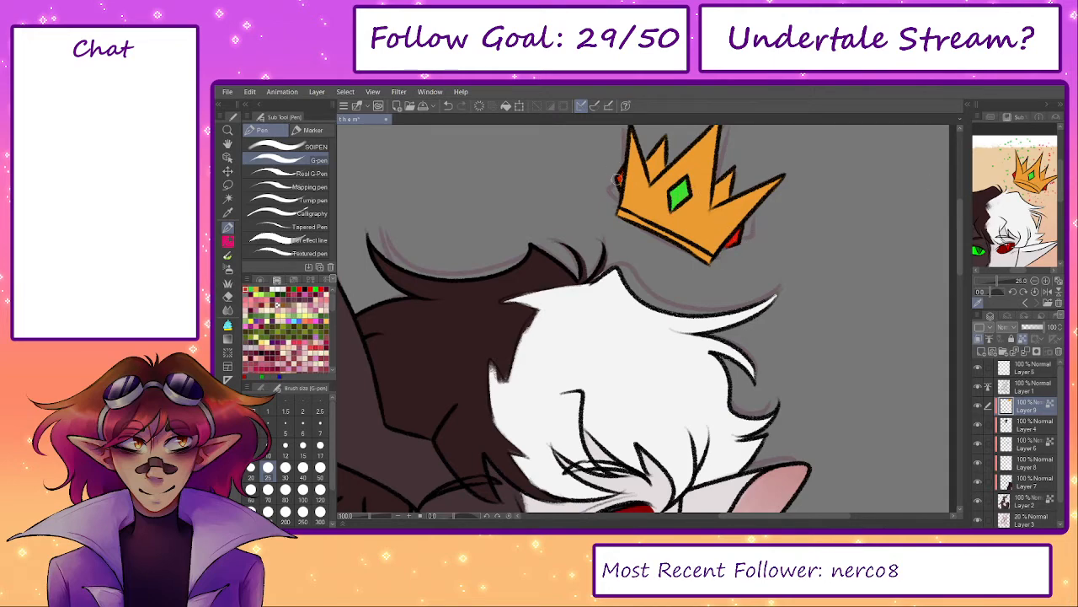
- Merge all the clipped colour layers down into Layer 2
click(362, 516)
drag(615, 500, 616, 354)
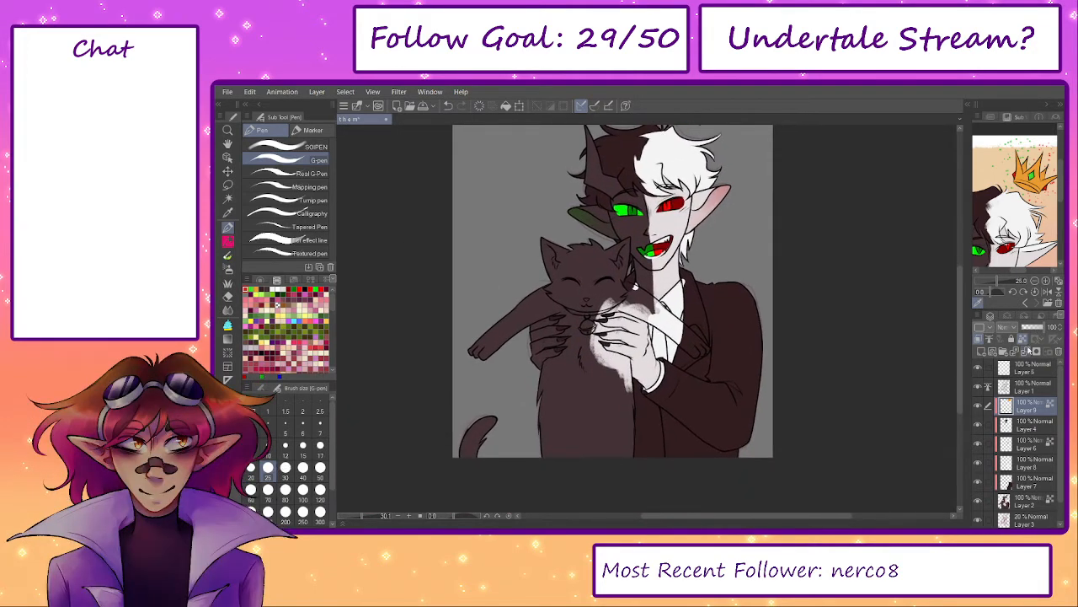
click(1025, 352)
click(1025, 352)
click(1025, 352)
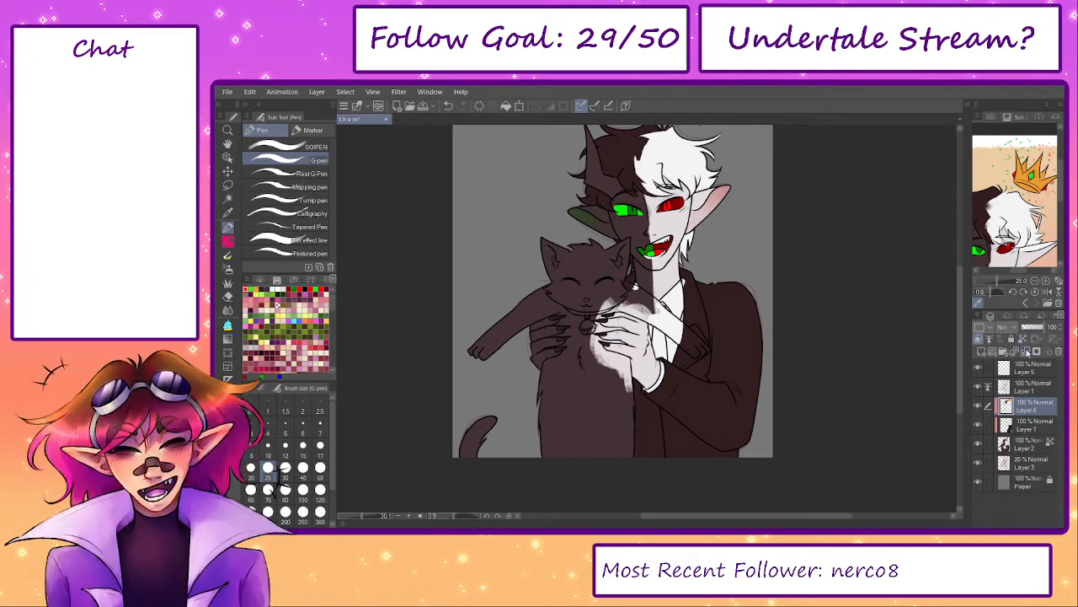
click(1025, 352)
click(1025, 352)
- On a new clipped layer above Layer 2, cover the pale and white spill below the cat's chin and along its upper arm with dark brown
click(982, 351)
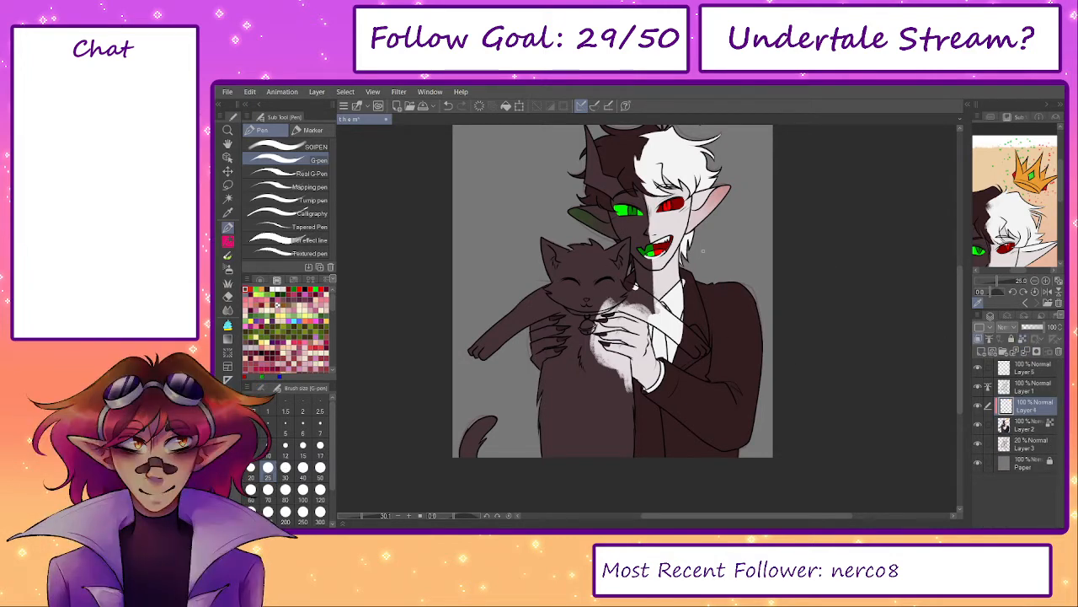
key(p)
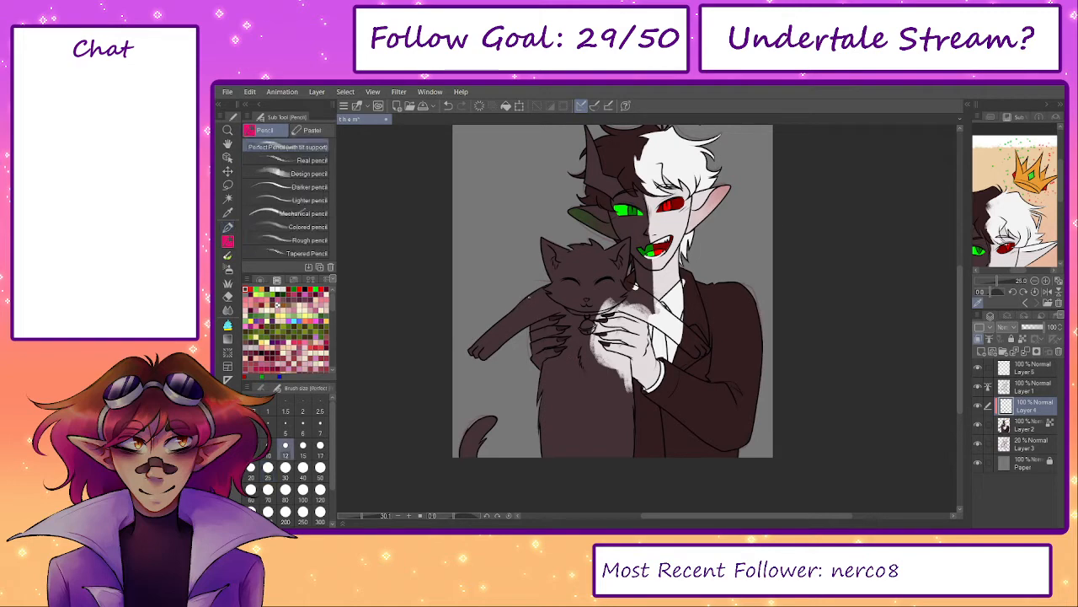
key(p)
click(320, 493)
scroll(593, 350, up, 3)
scroll(594, 332, up, 1)
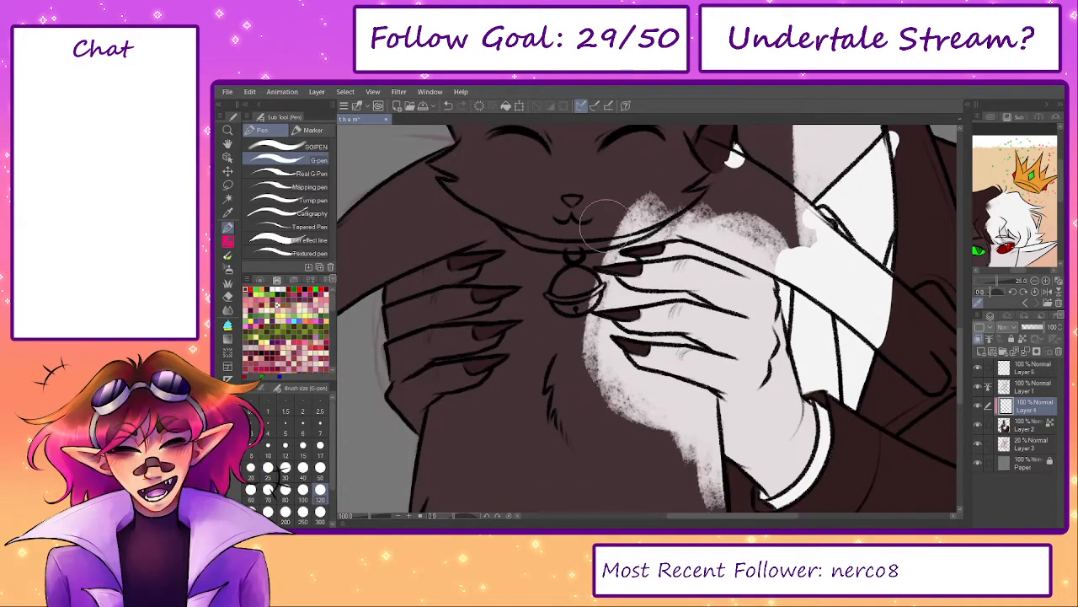
scroll(640, 198, up, 1)
mouse_move(611, 265)
mouse_down()
mouse_move(616, 231)
mouse_move(607, 193)
mouse_up()
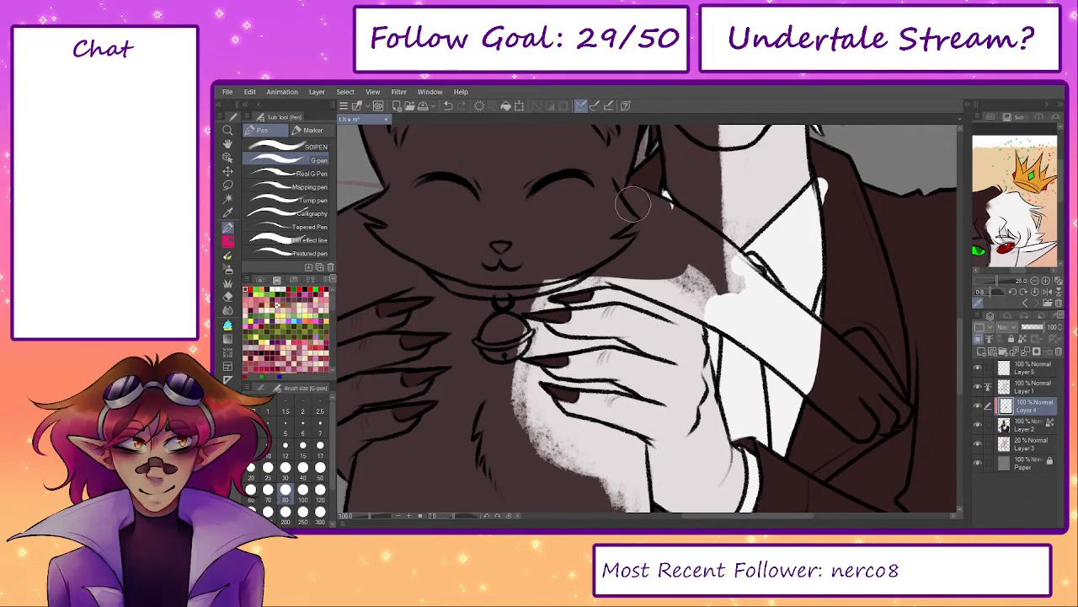
key(e)
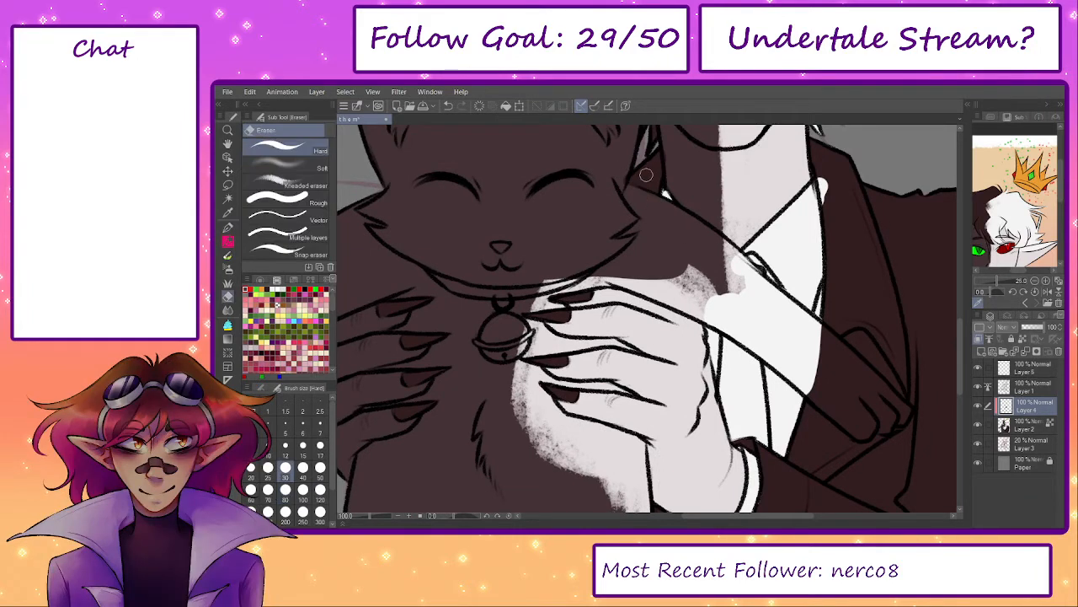
key(p)
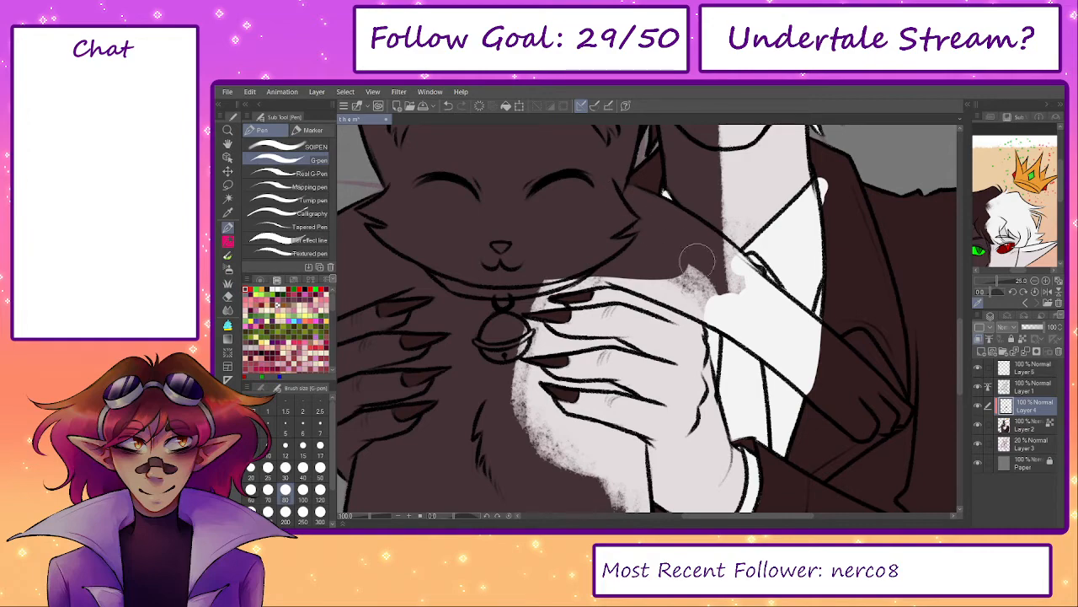
mouse_move(697, 261)
mouse_down()
mouse_move(712, 253)
mouse_move(738, 270)
mouse_move(781, 319)
mouse_up()
- Rotate the canvas and fill the rest of the cat's arm and paw across the shirt with dark brown, adjusting the G-pen between sizes 30 and 50
drag(759, 329, 640, 312)
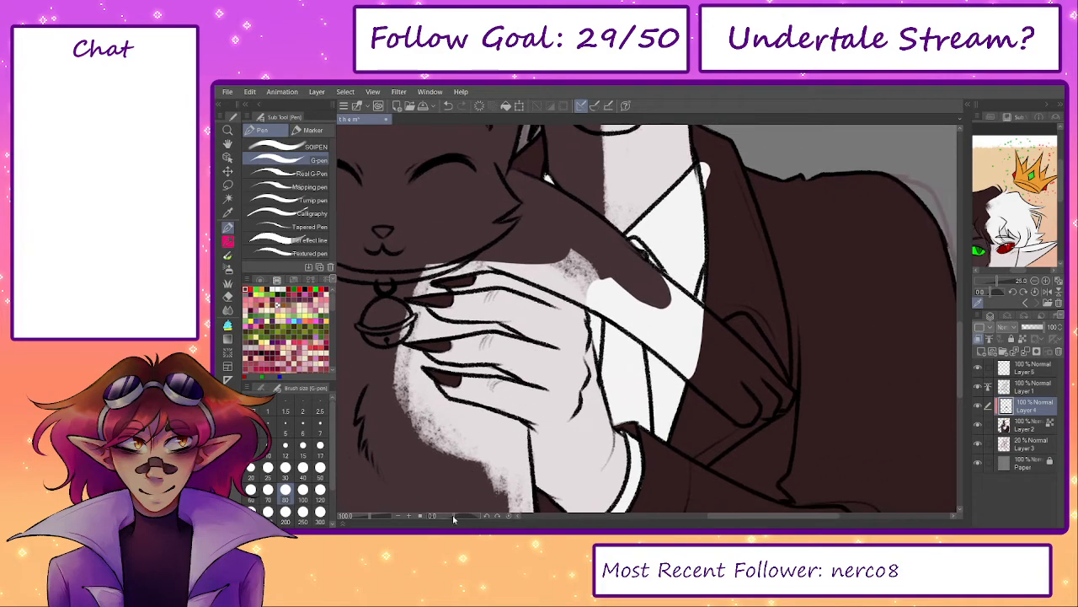
drag(453, 517, 441, 517)
mouse_move(628, 305)
mouse_down()
mouse_move(603, 330)
mouse_move(660, 270)
mouse_up()
key([)
key([)
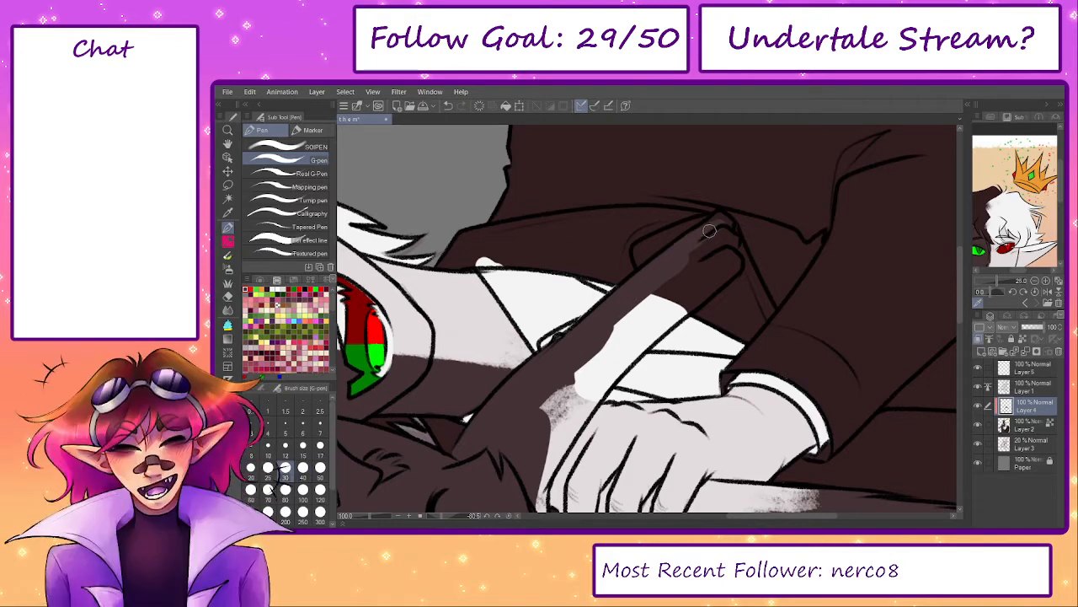
key(])
key(])
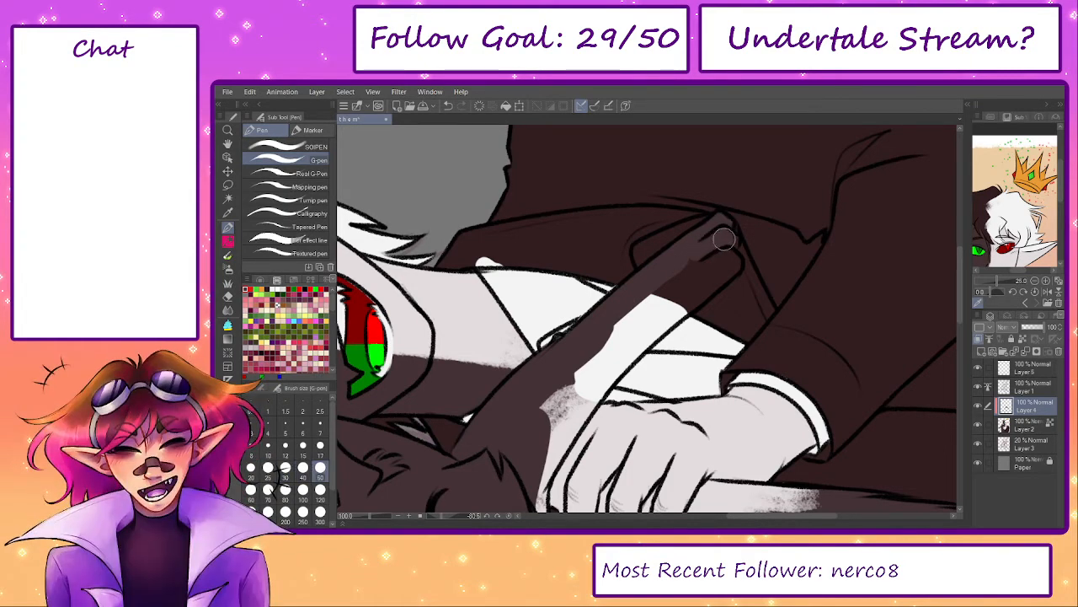
key([)
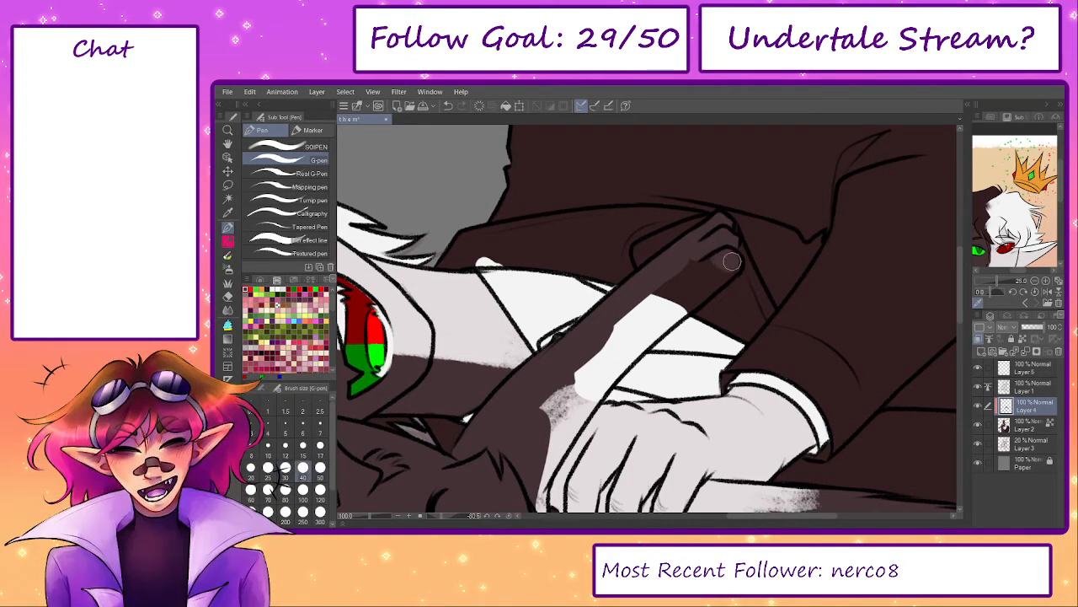
drag(732, 261, 656, 329)
mouse_move(696, 293)
mouse_down()
mouse_move(600, 383)
mouse_move(684, 307)
mouse_move(665, 313)
mouse_move(707, 256)
mouse_move(659, 319)
mouse_move(714, 206)
mouse_move(640, 255)
mouse_move(628, 291)
mouse_move(668, 274)
mouse_move(628, 312)
mouse_move(639, 282)
mouse_move(585, 337)
mouse_move(649, 290)
mouse_move(600, 373)
mouse_up()
key(ctrl+z)
key(])
key(])
key([)
key([)
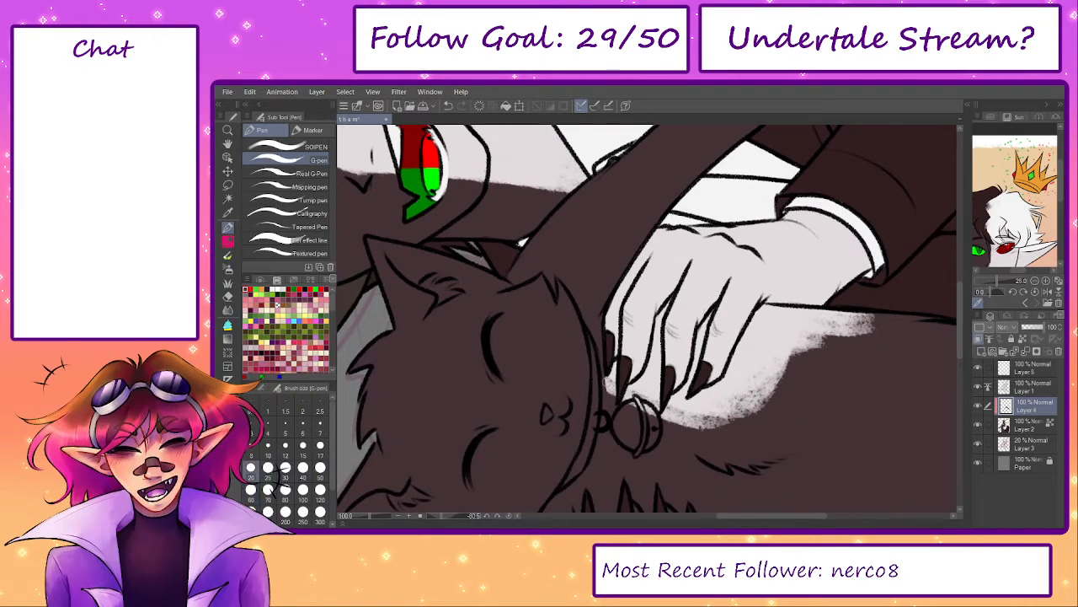
- Paint the cat's dark fur into the gap between the pale hand's fingers and around the bell, with the G-pen at sizes 17 to 30
key(bracketright)
key(bracketright)
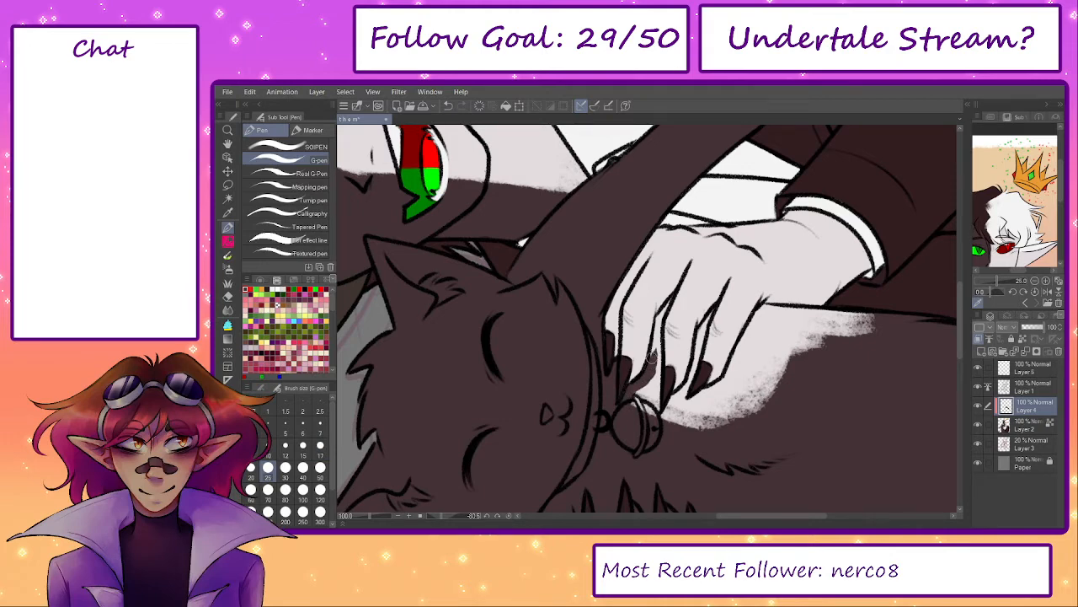
key(bracketleft)
key(bracketleft)
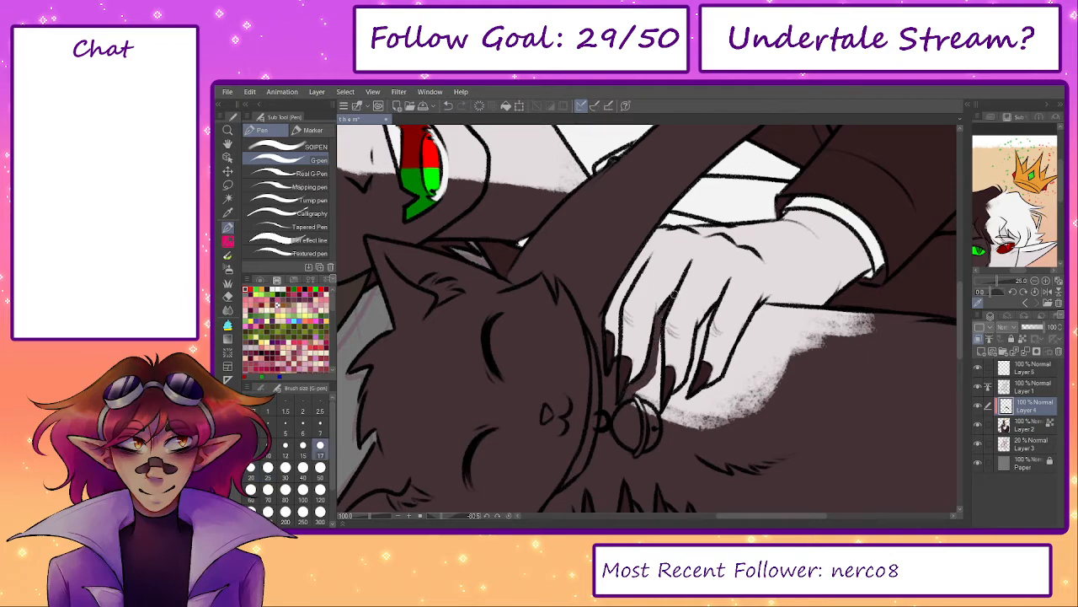
key(bracketright)
key(bracketright)
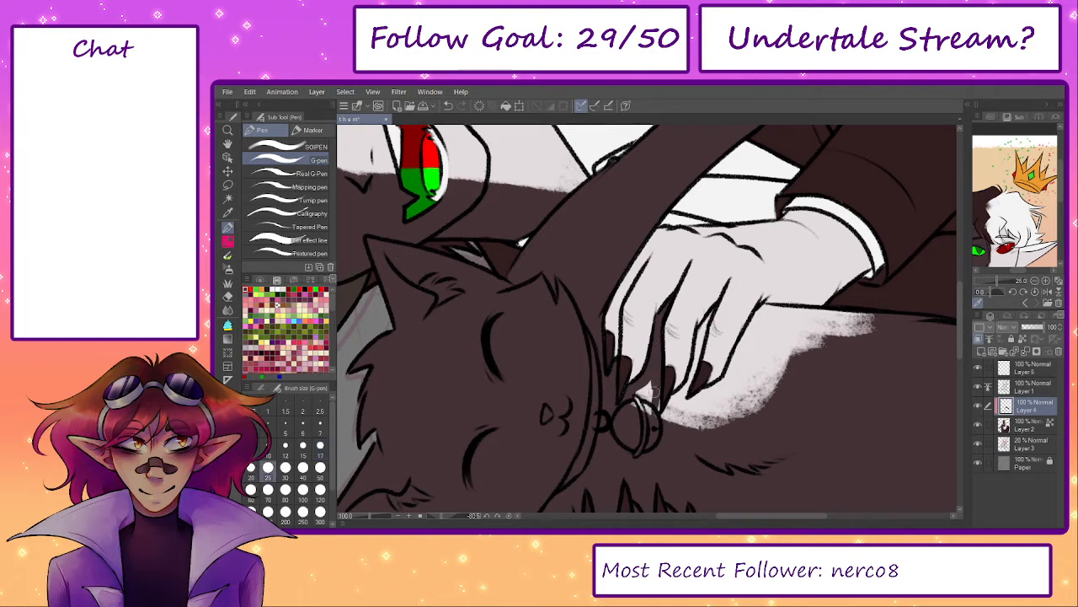
key(bracketright)
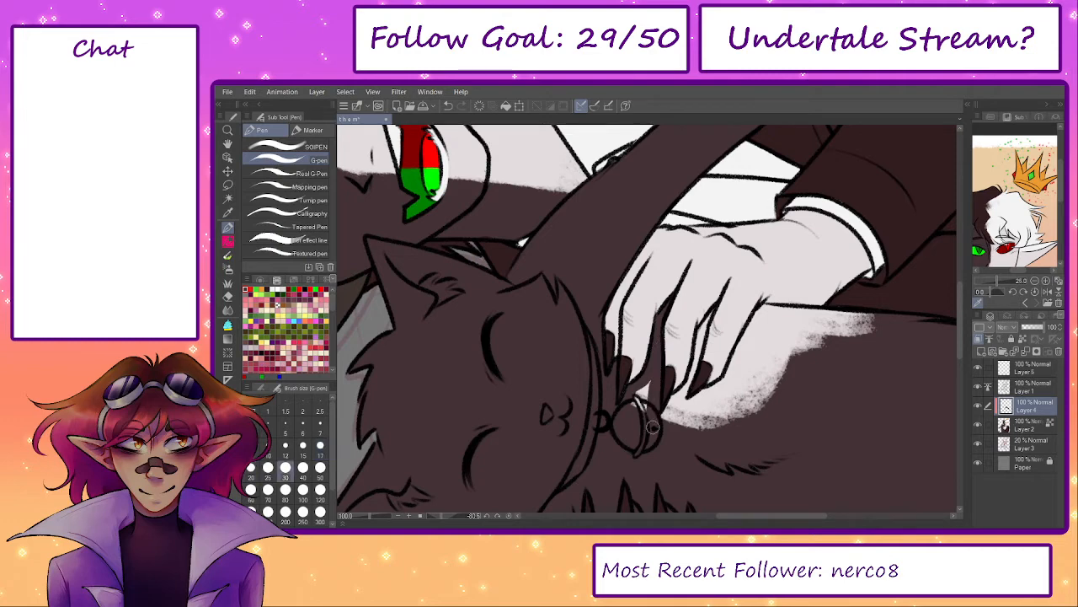
- Reset the canvas rotation and fill the fur gap between the pale hand's lowest two fingers with the G-pen at size 20
click(510, 516)
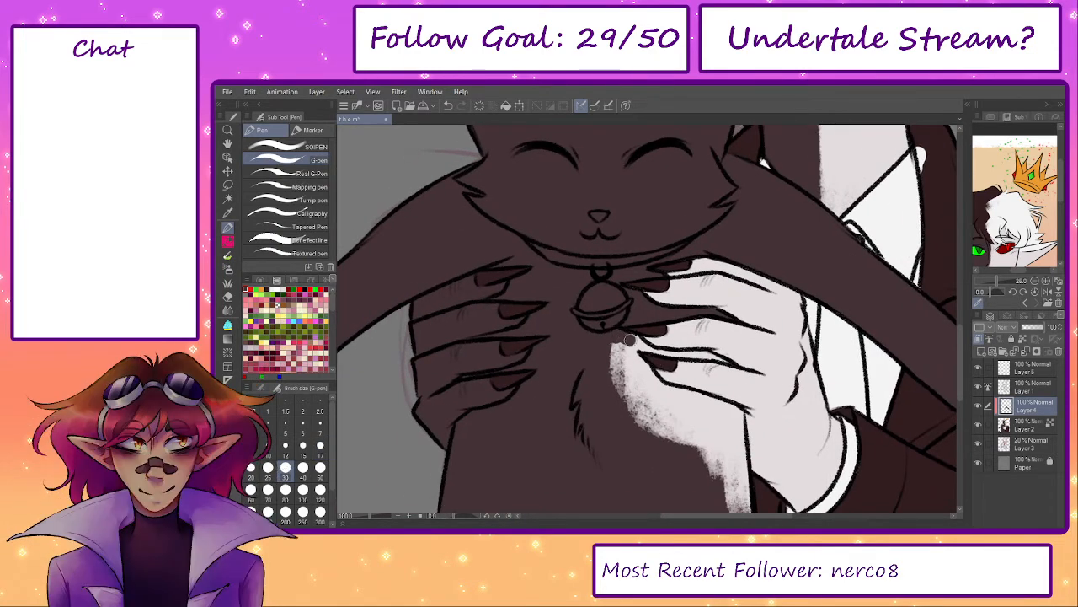
key(bracketleft)
key(bracketleft)
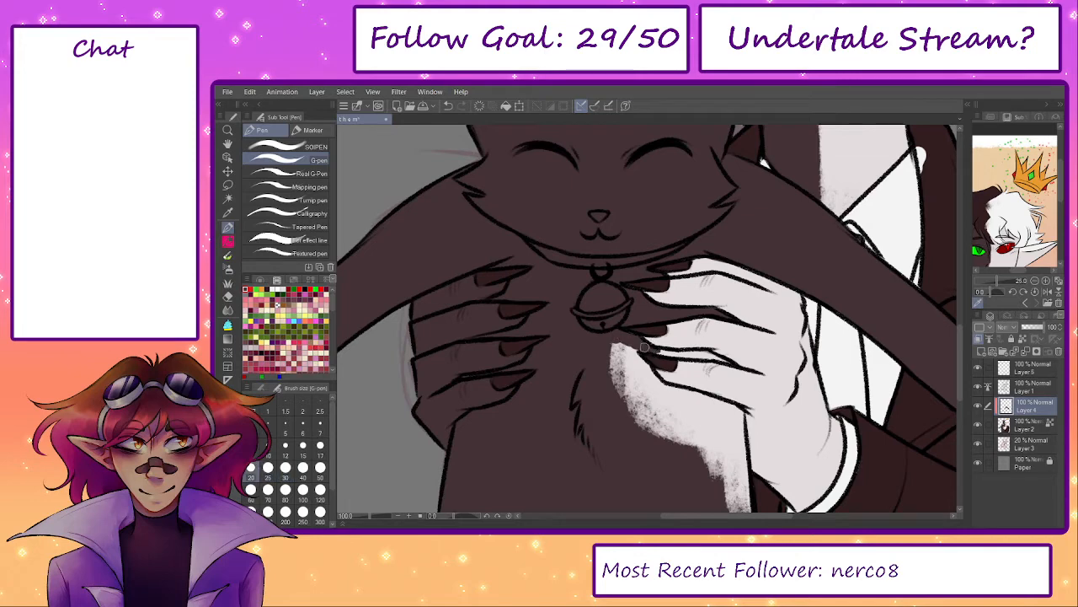
drag(644, 347, 710, 357)
- Cover the remaining pale patch on the cat's chest below the pale hand with dark brown, enlarging the G-pen up to size 80
key(bracketright)
key(bracketright)
key(bracketright)
mouse_move(645, 345)
mouse_down()
mouse_move(629, 372)
mouse_move(617, 400)
mouse_move(621, 361)
mouse_move(674, 414)
mouse_move(591, 302)
mouse_move(579, 329)
mouse_move(572, 317)
mouse_move(593, 339)
mouse_move(615, 342)
mouse_move(614, 325)
mouse_move(694, 358)
mouse_move(680, 341)
mouse_move(684, 469)
mouse_move(688, 427)
mouse_move(650, 452)
mouse_up()
key(bracketright)
key(bracketright)
key(bracketright)
key(bracketright)
key(bracketleft)
key(bracketleft)
key(bracketleft)
key(bracketleft)
key(bracketright)
key(bracketright)
key(bracketright)
key(bracketright)
key(bracketright)
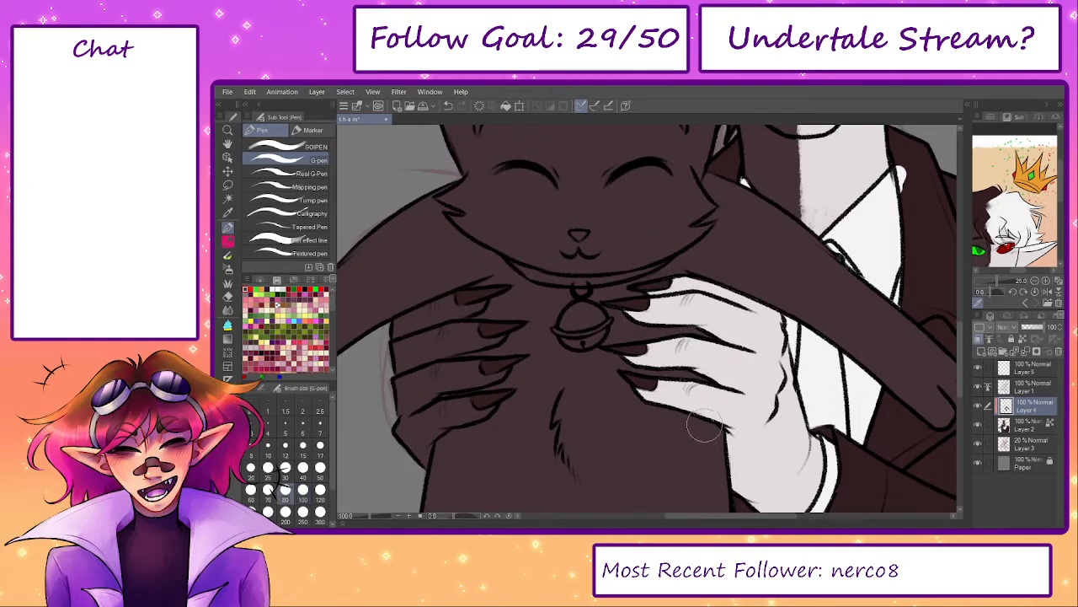
- Toggle Layer 1's visibility to check it, and add a new clipped layer above Layer 4
drag(685, 371, 646, 406)
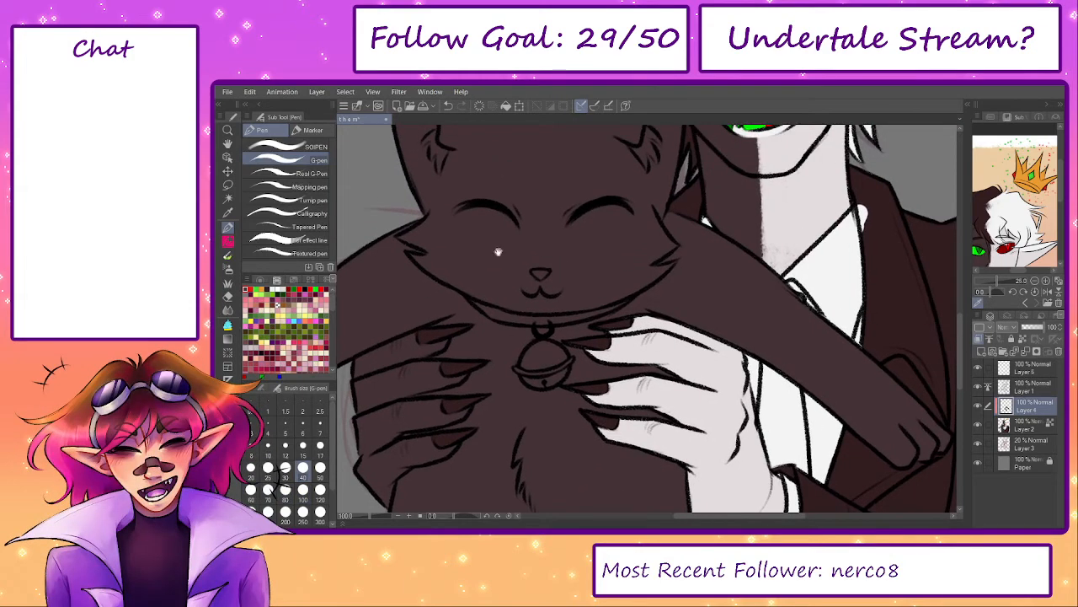
drag(498, 252, 581, 296)
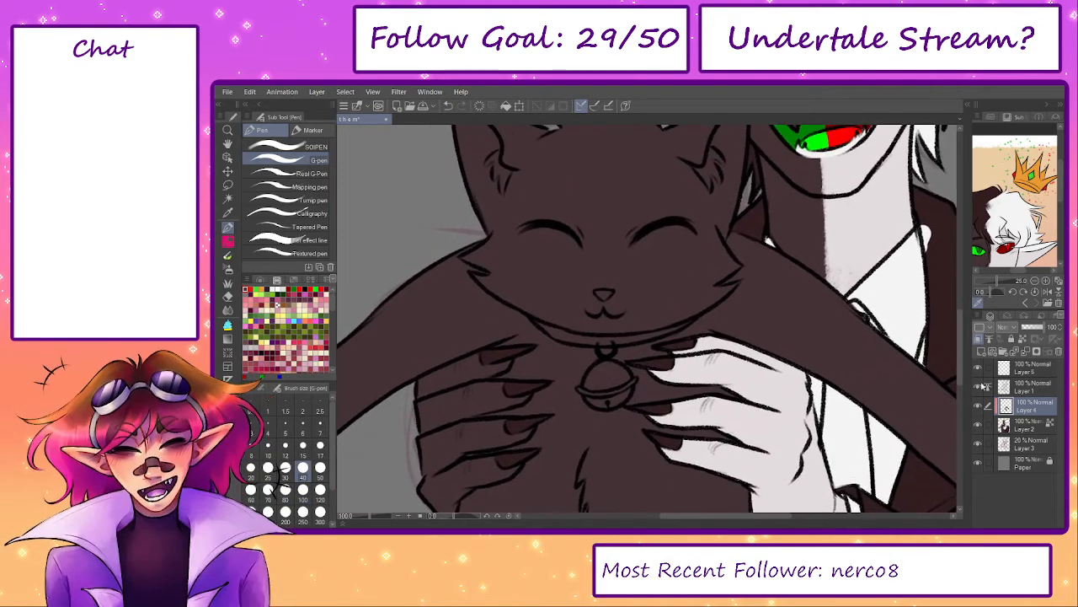
click(978, 386)
click(978, 385)
click(981, 352)
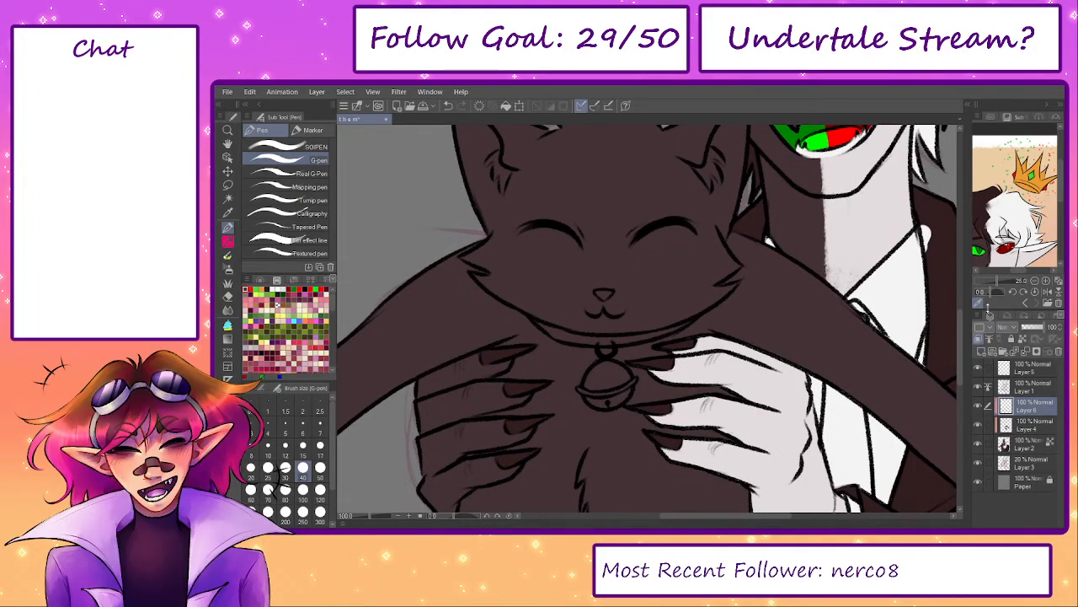
drag(790, 220, 678, 490)
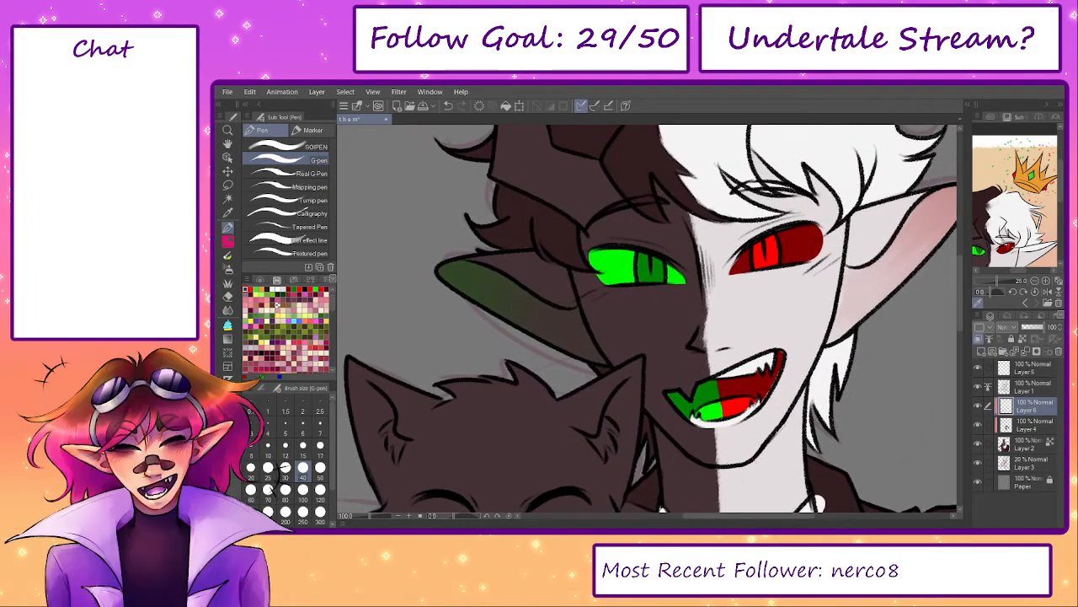
- Paint the cat's collar red on the clipped Layer 6, using a slightly darkened eye red and the G-pen at size 25
drag(590, 469, 621, 410)
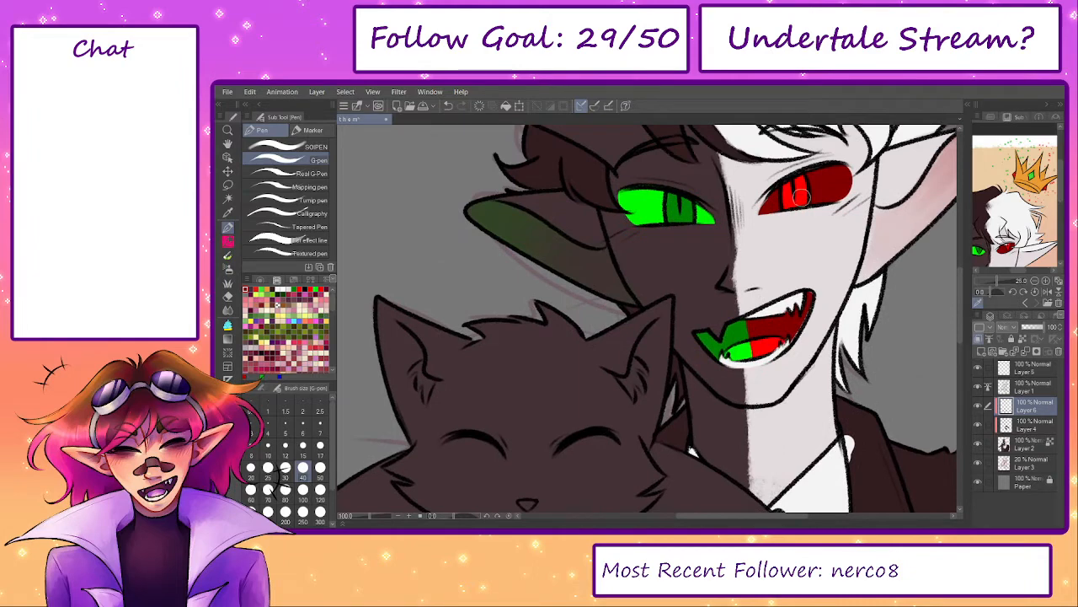
click(260, 279)
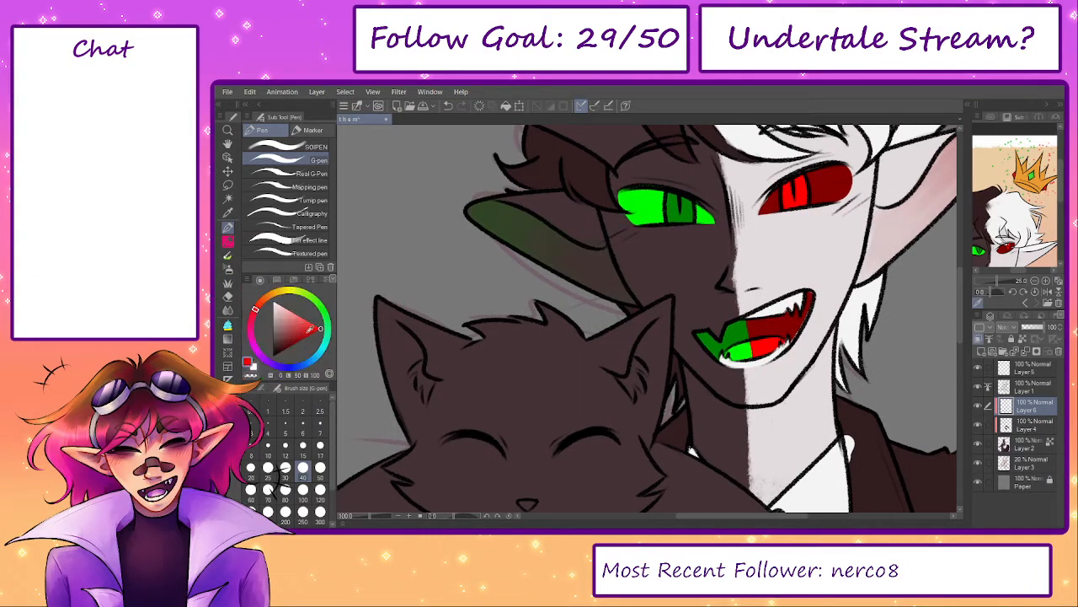
click(307, 334)
drag(489, 489, 555, 275)
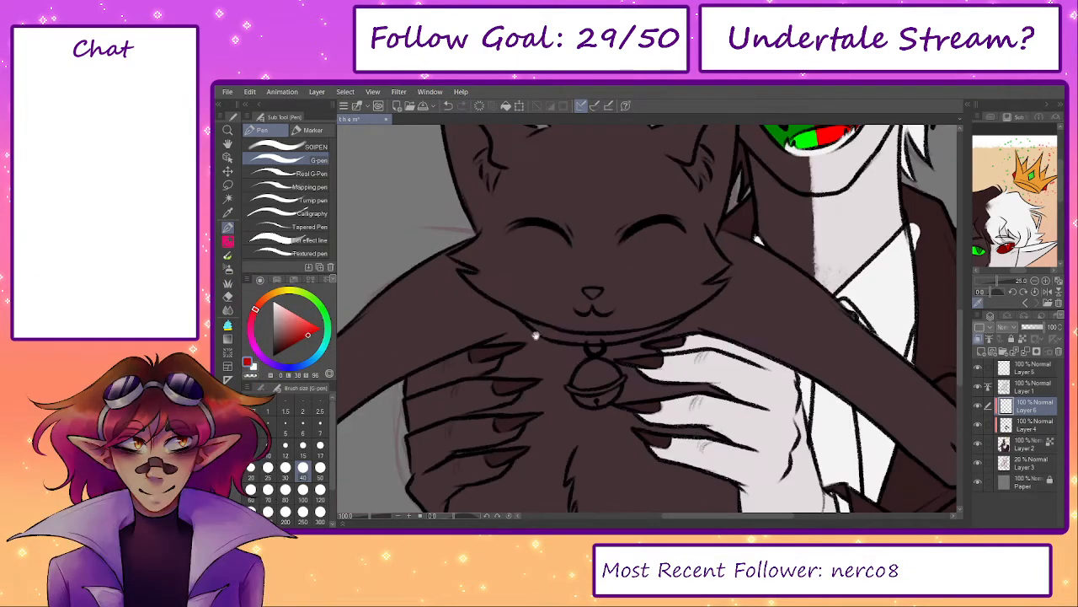
drag(526, 321, 580, 336)
key(ctrl+z)
key(bracketleft)
key(bracketleft)
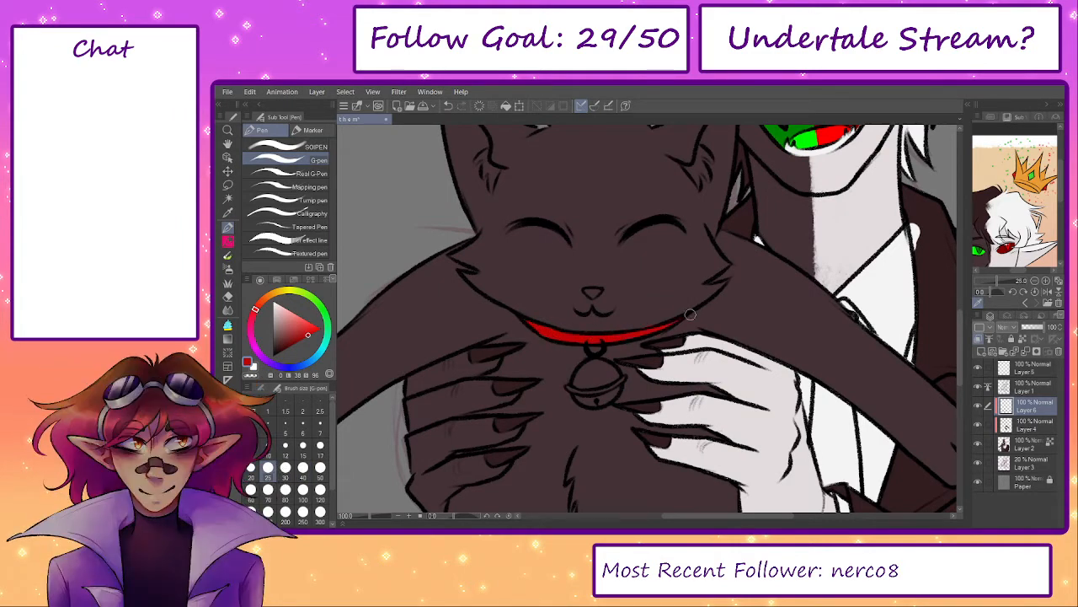
key(e)
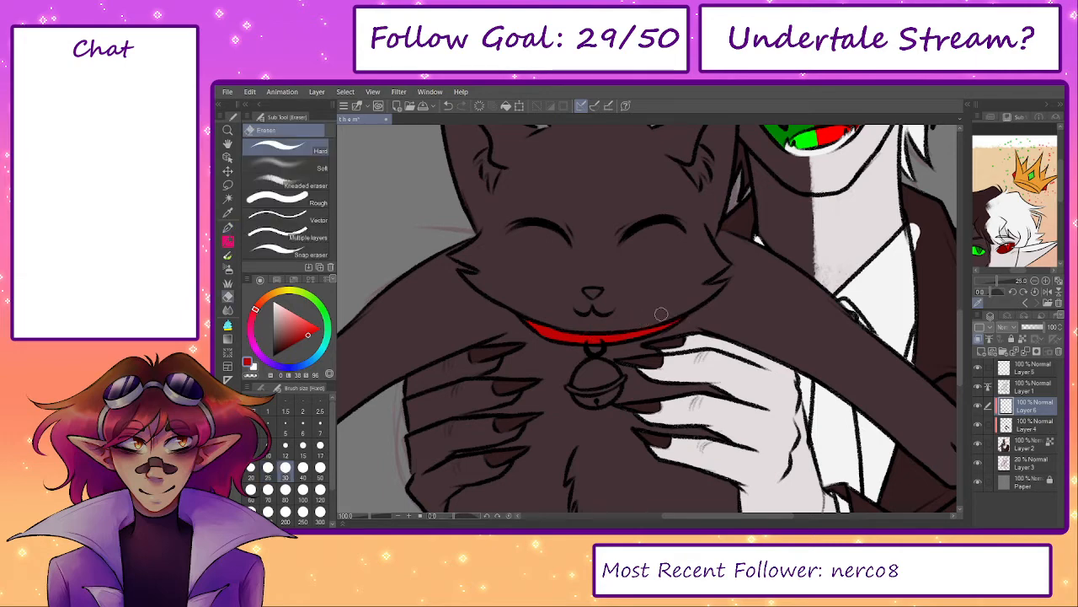
key(p)
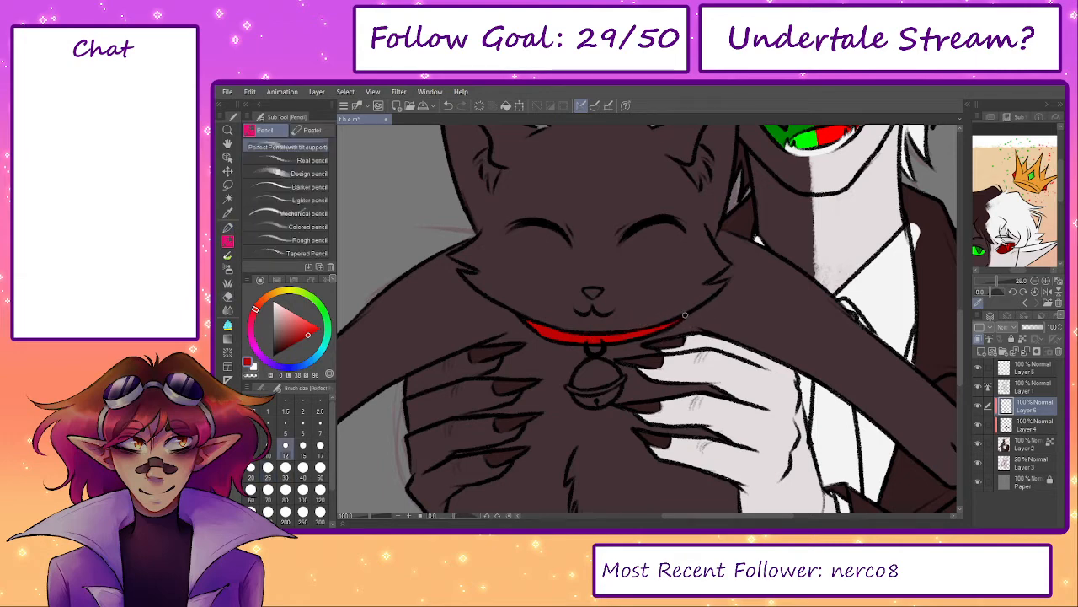
- Sample the crown's orange and fill the bell on the cat's collar with it, using the G-pen at size 25
drag(595, 363, 614, 299)
drag(680, 383, 609, 369)
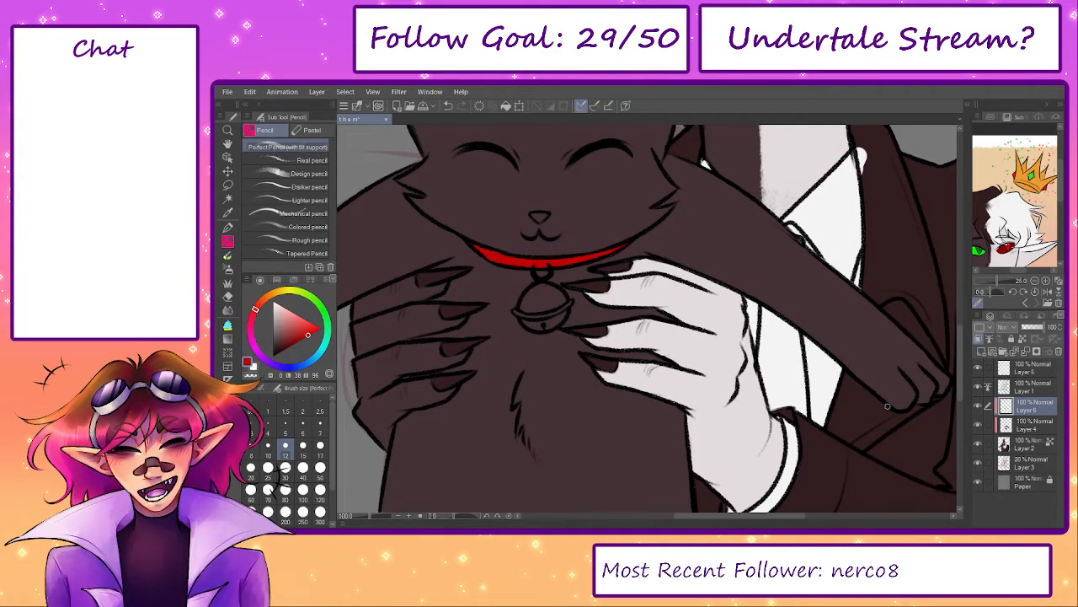
mouse_move(829, 174)
mouse_down()
mouse_move(700, 288)
mouse_move(603, 510)
mouse_up()
drag(614, 175, 644, 375)
alt+click(674, 189)
drag(496, 471, 625, 181)
drag(420, 472, 548, 181)
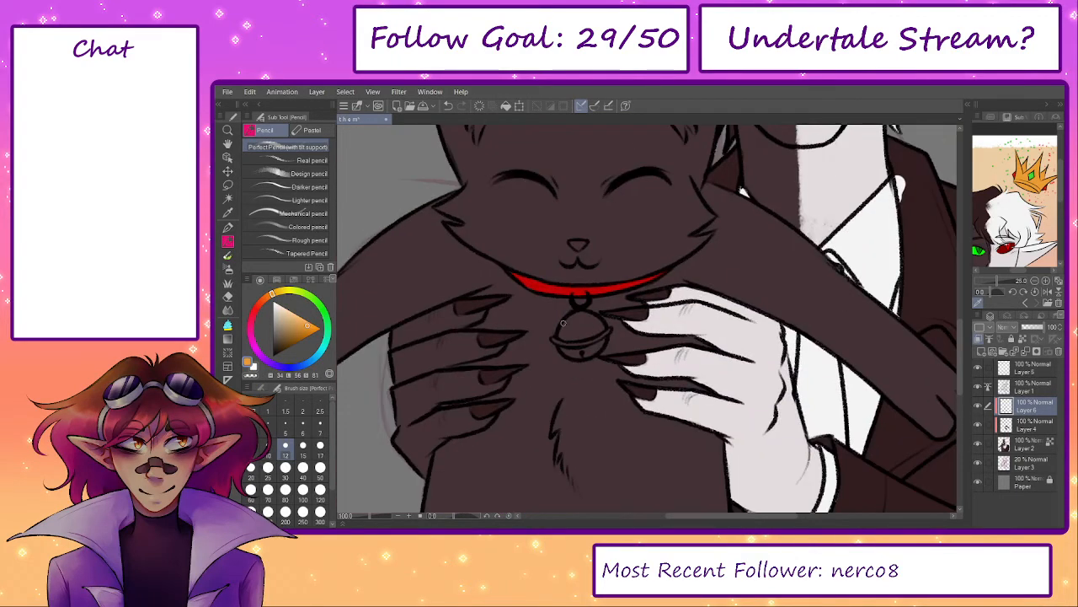
key(p)
drag(569, 322, 569, 350)
key(e)
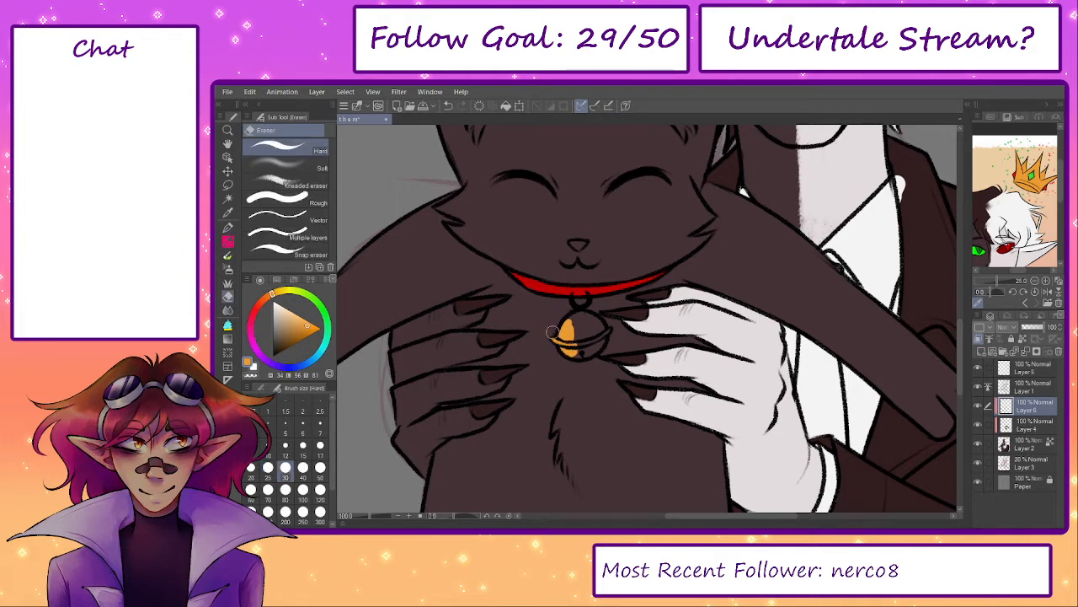
key(p)
mouse_move(573, 353)
mouse_down()
mouse_move(600, 339)
mouse_move(574, 319)
mouse_move(581, 330)
mouse_up()
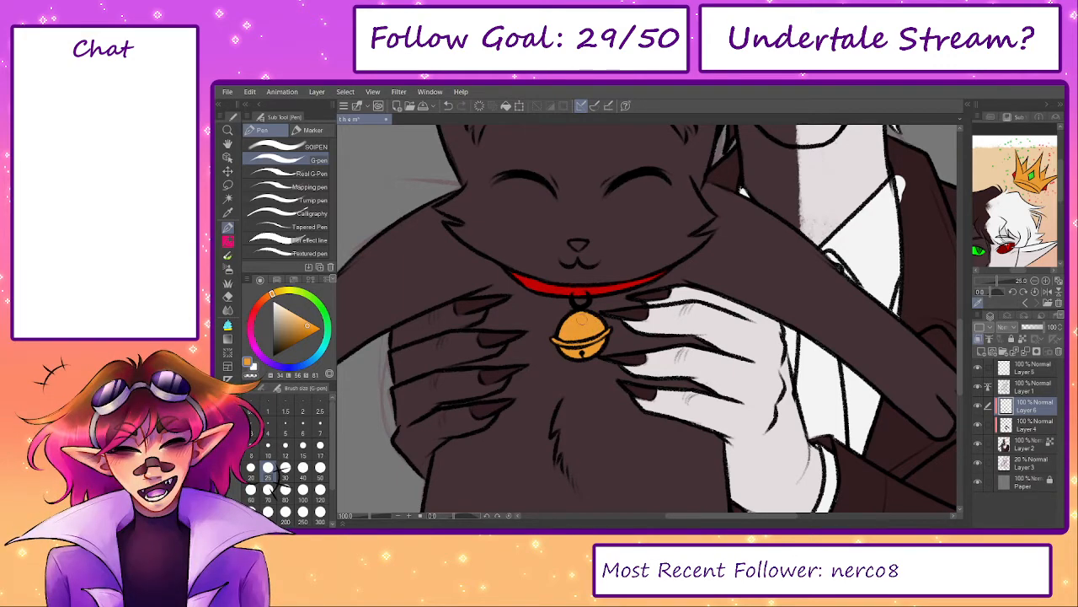
drag(574, 371, 542, 321)
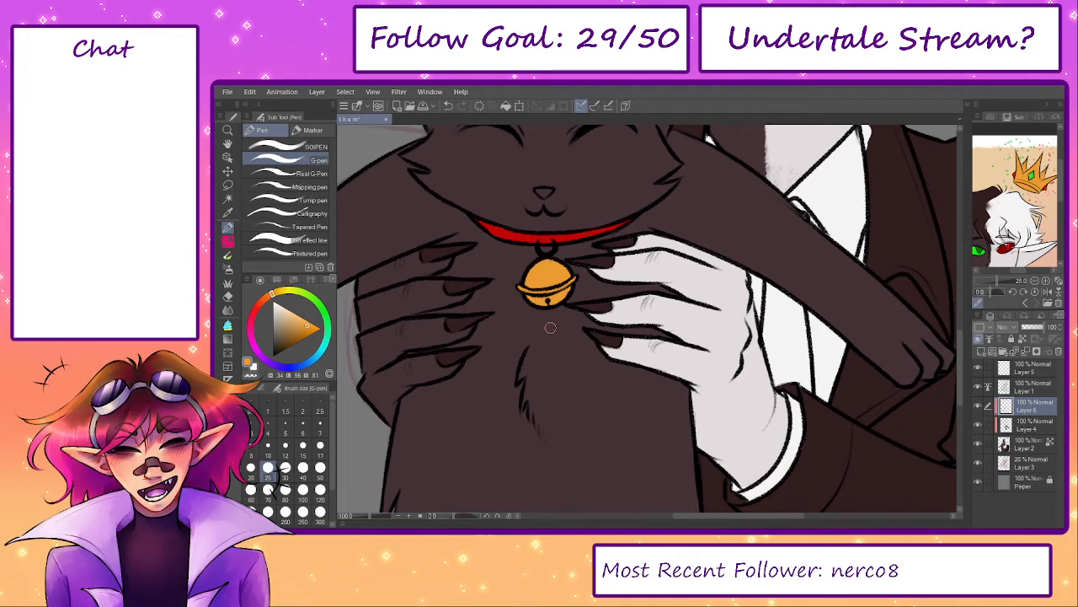
- Cover the stray white patch beside the shirt collar on Layer 2 with the jacket's sampled dark brown
drag(550, 327, 742, 432)
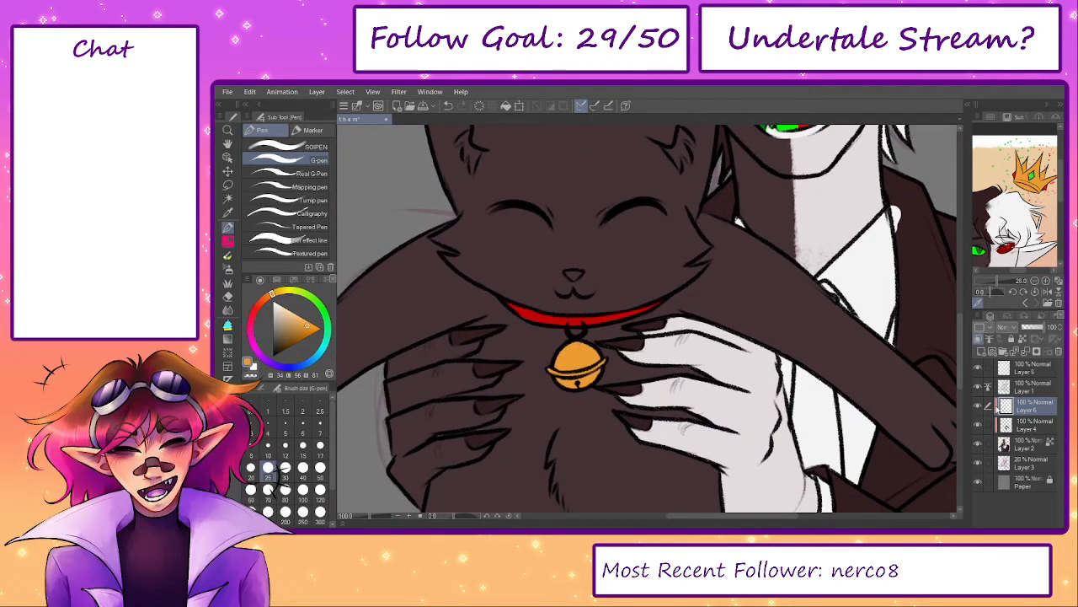
click(1018, 447)
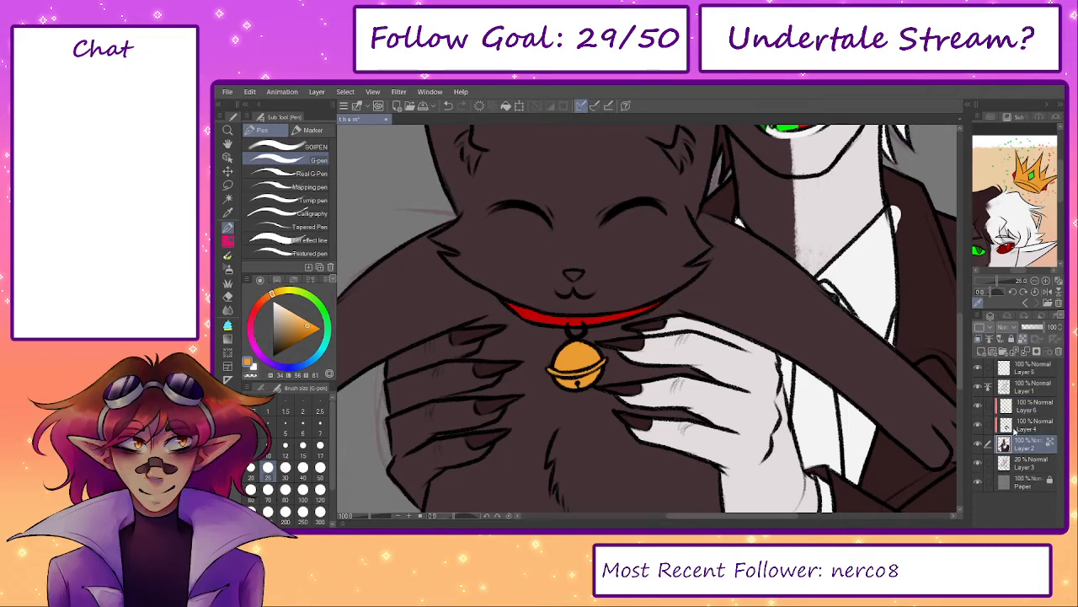
click(1015, 427)
click(978, 424)
click(978, 425)
click(1016, 446)
drag(891, 274, 738, 379)
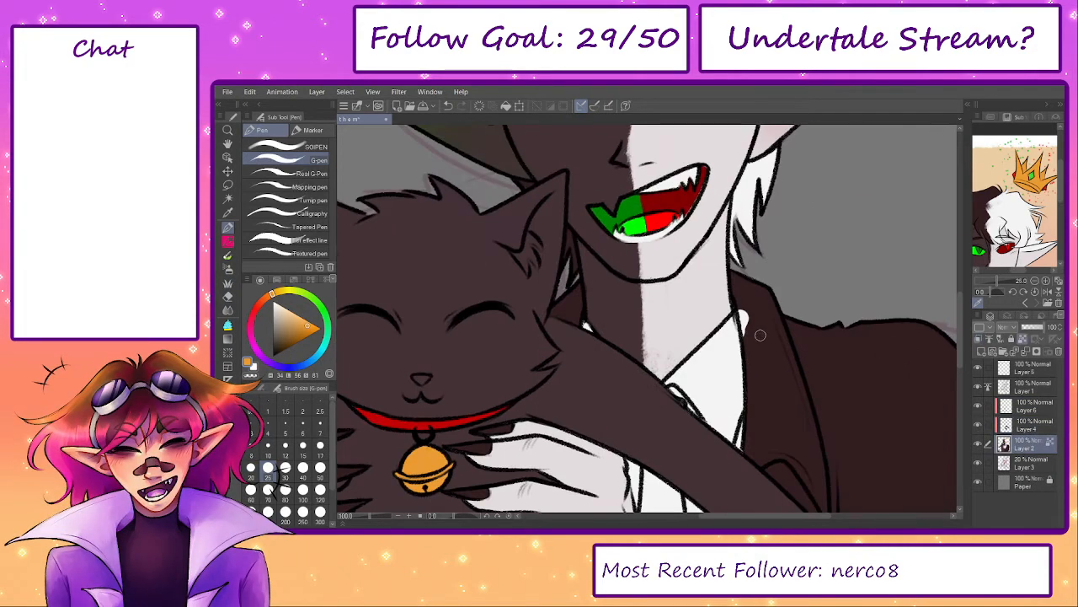
alt+click(761, 336)
mouse_move(748, 315)
mouse_down()
mouse_move(753, 346)
mouse_move(746, 337)
mouse_up()
drag(770, 387, 673, 237)
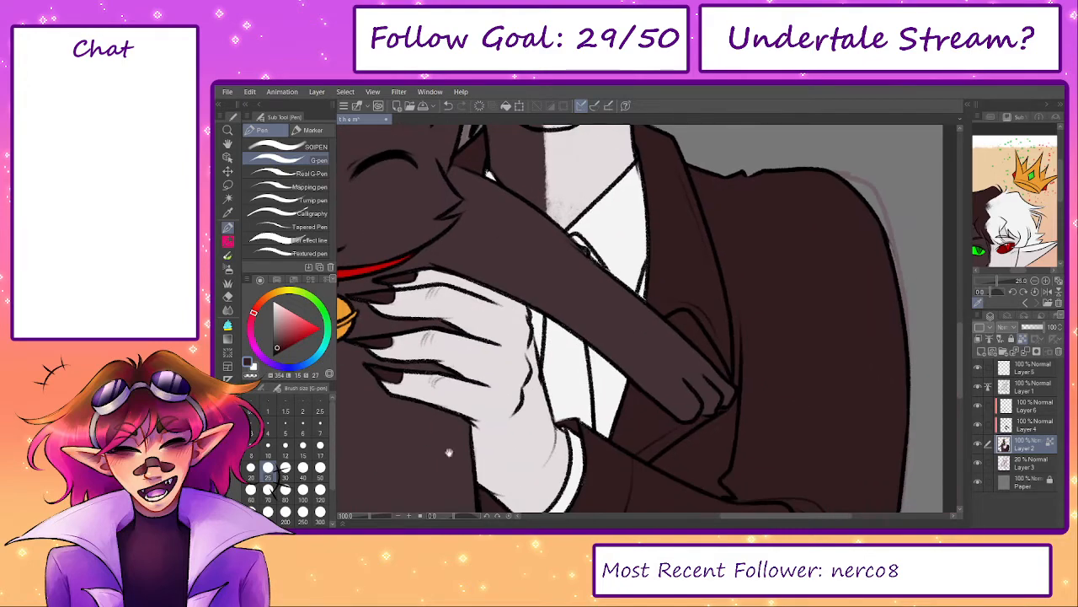
- Hide the faint sketch on Layer 3 and review the flat colours across the whole figure
click(363, 516)
mouse_move(459, 448)
mouse_down()
mouse_move(503, 440)
mouse_move(484, 463)
mouse_up()
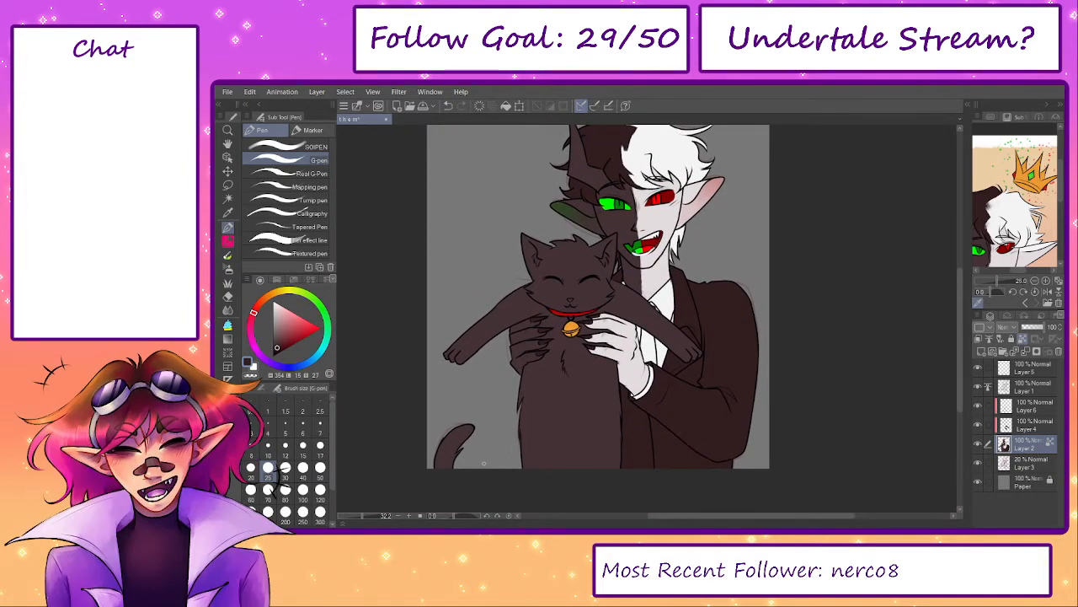
drag(626, 410, 620, 473)
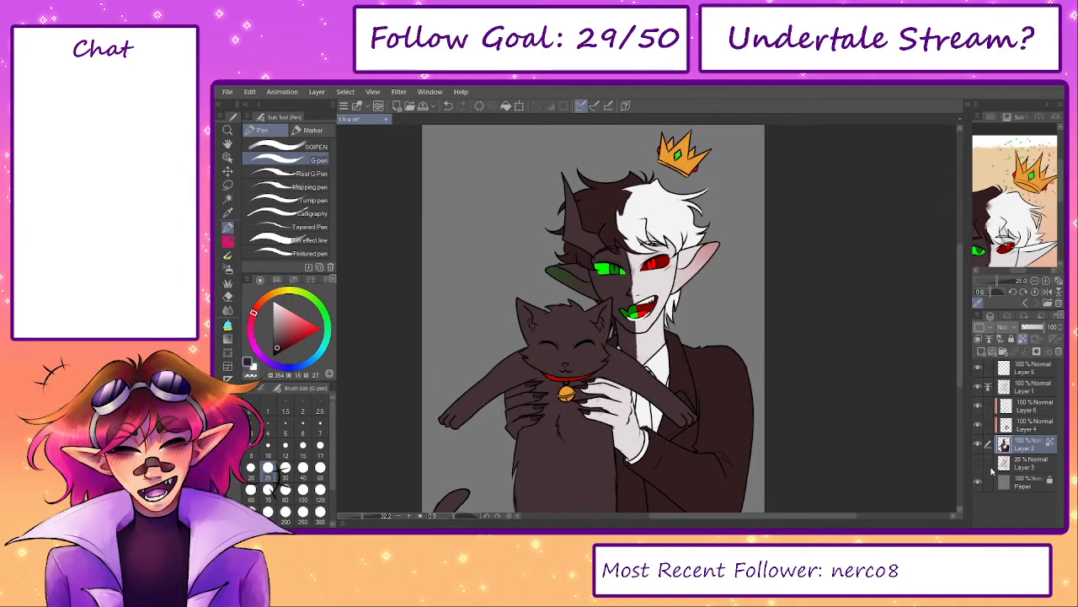
drag(624, 406, 625, 380)
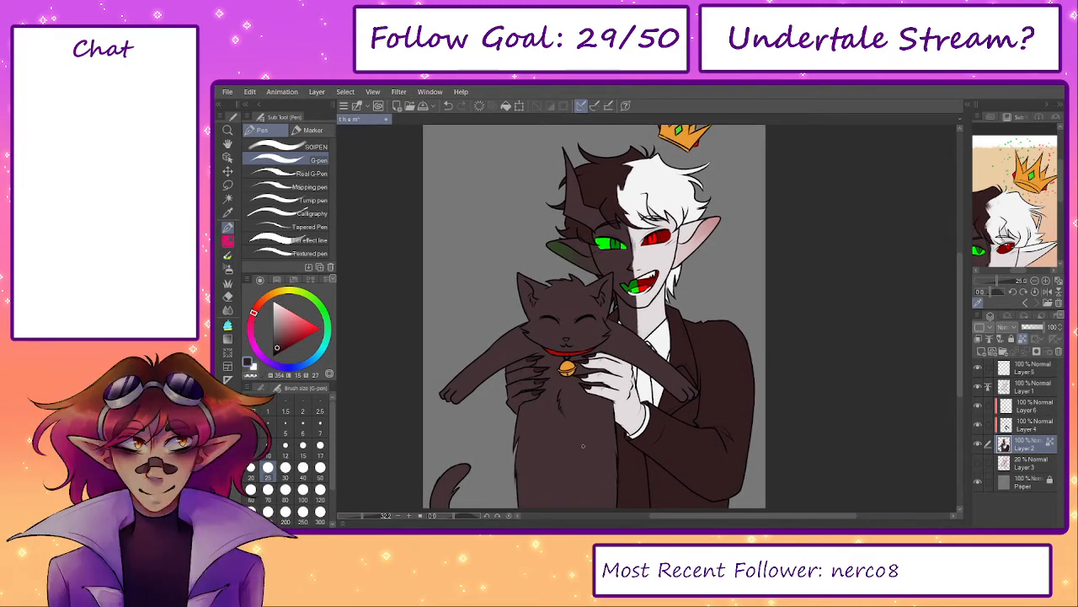
- Toggle Layer 1's visibility to check the line art, and inspect the face and the cat
scroll(583, 446, up, 4)
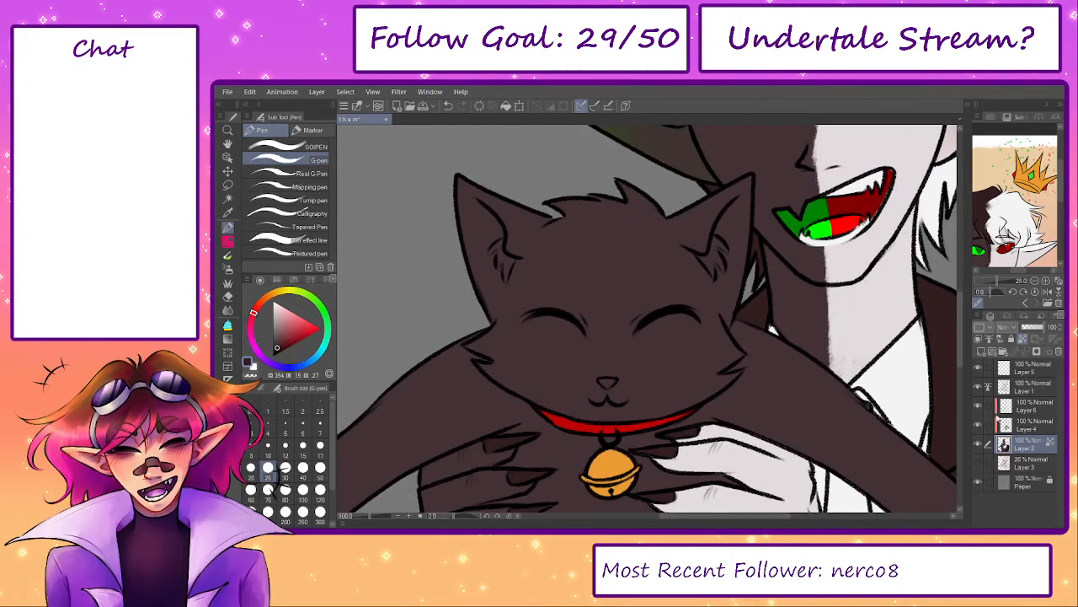
click(1023, 387)
click(978, 387)
click(978, 387)
drag(741, 187, 607, 455)
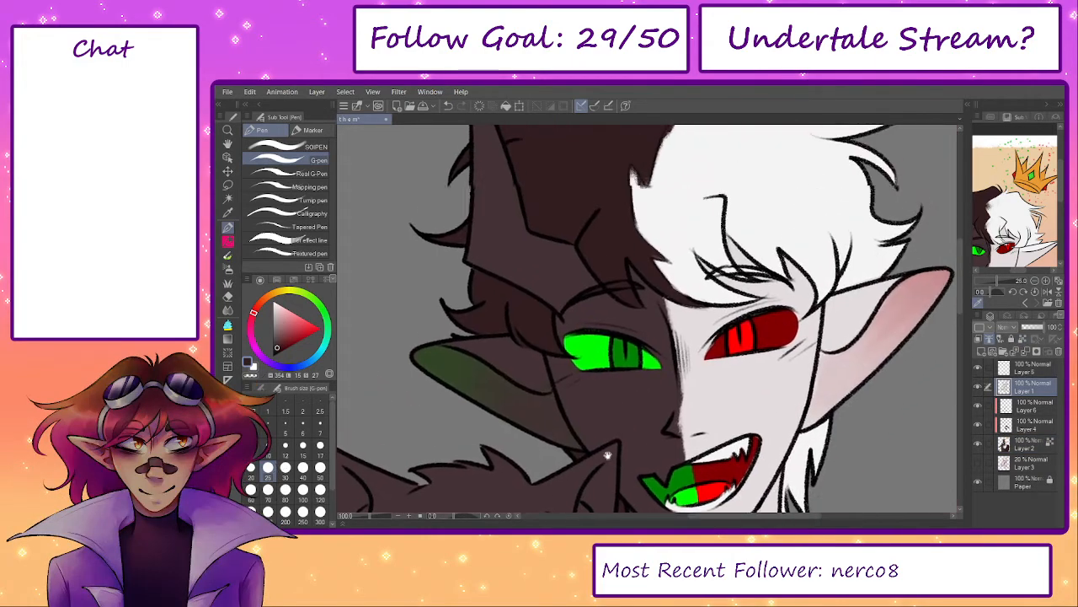
scroll(514, 338, down, 4)
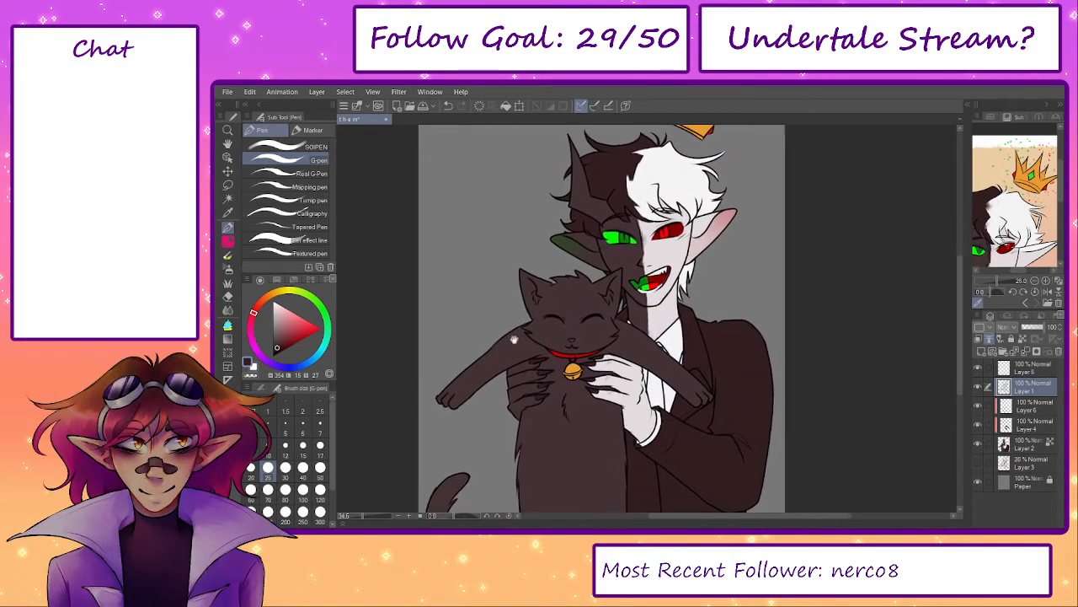
drag(514, 339, 530, 320)
scroll(573, 324, up, 4)
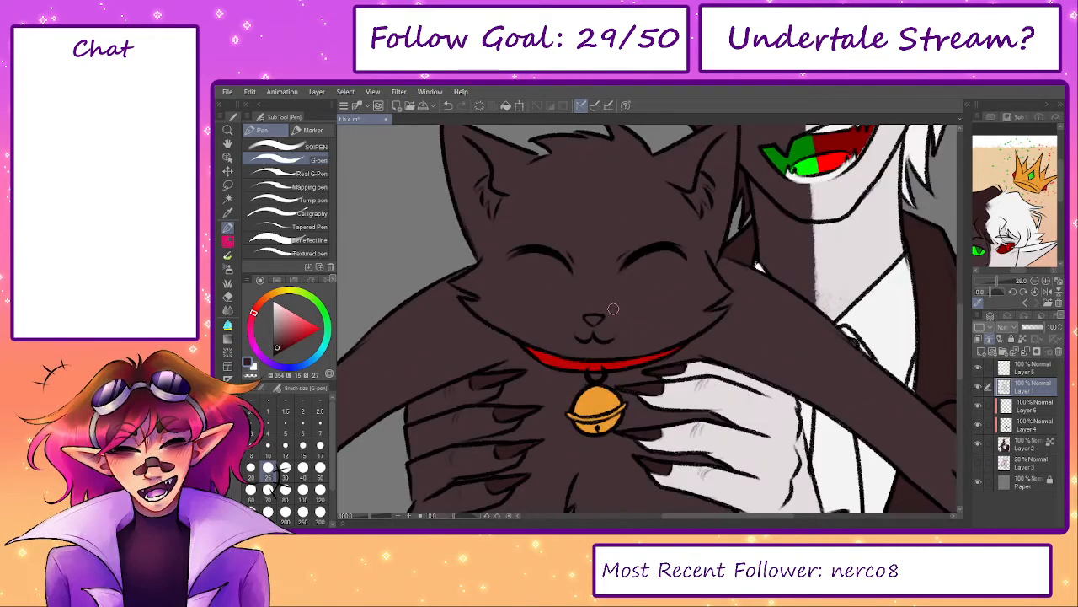
- Fill the cat's nose with light pink on the clipped Layer 6, using the G-pen at size 25
click(250, 337)
drag(250, 338, 250, 338)
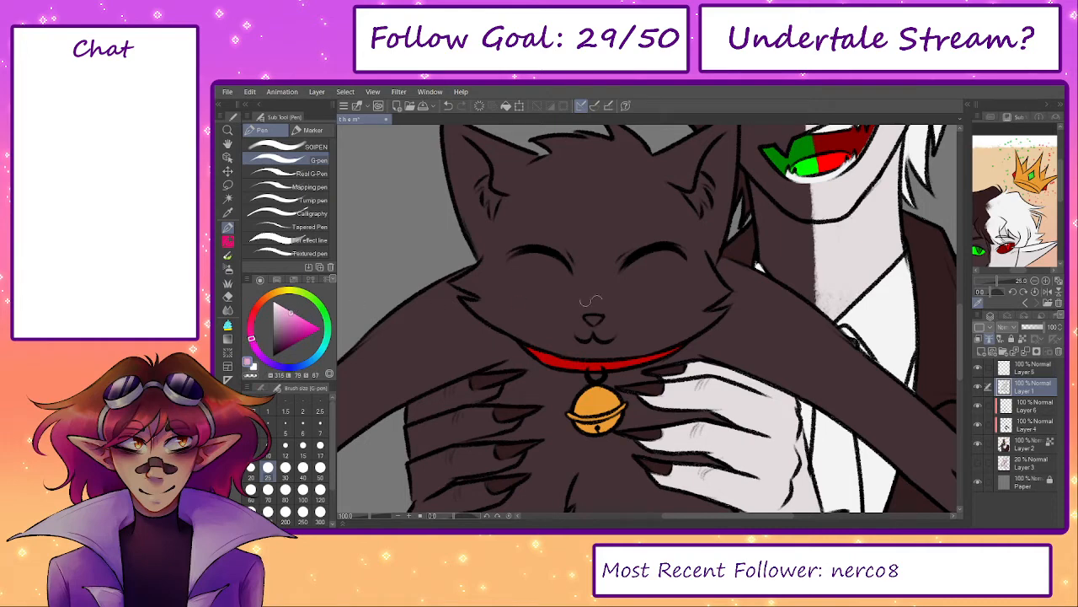
scroll(589, 301, up, 2)
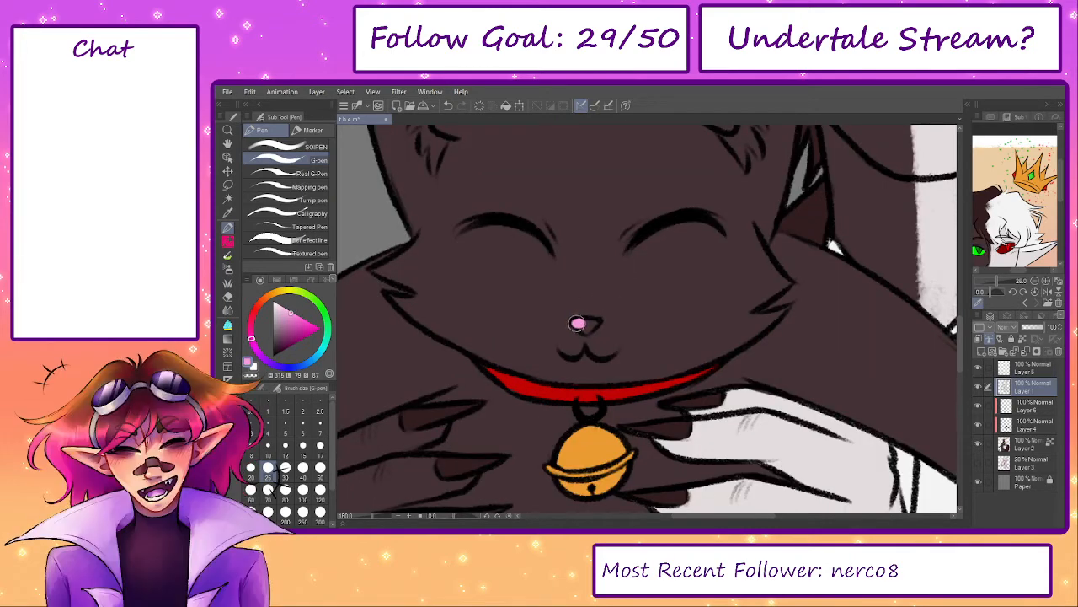
click(1021, 410)
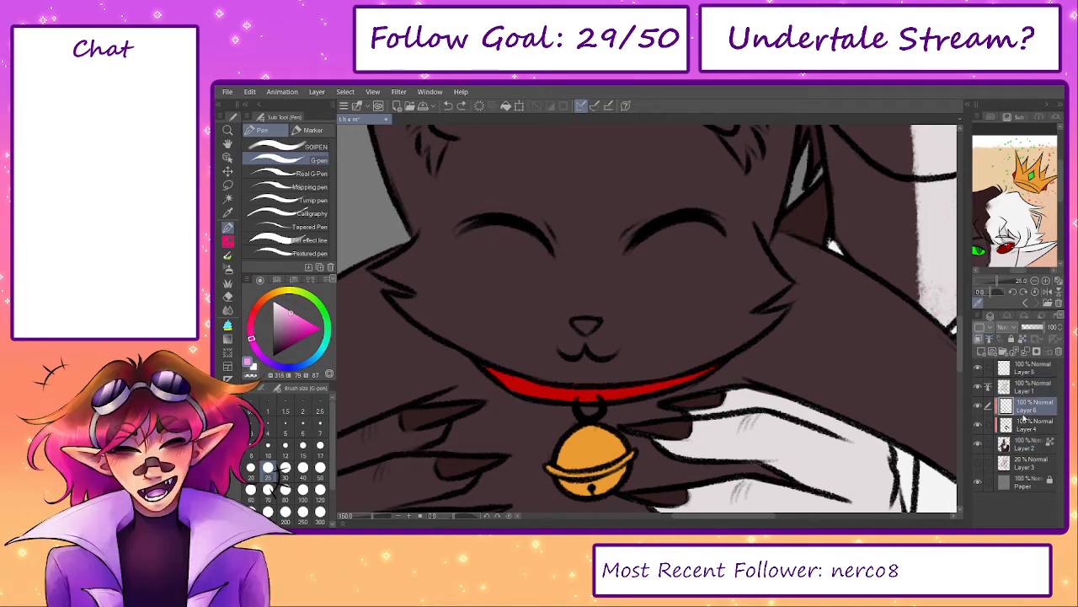
drag(578, 320, 594, 325)
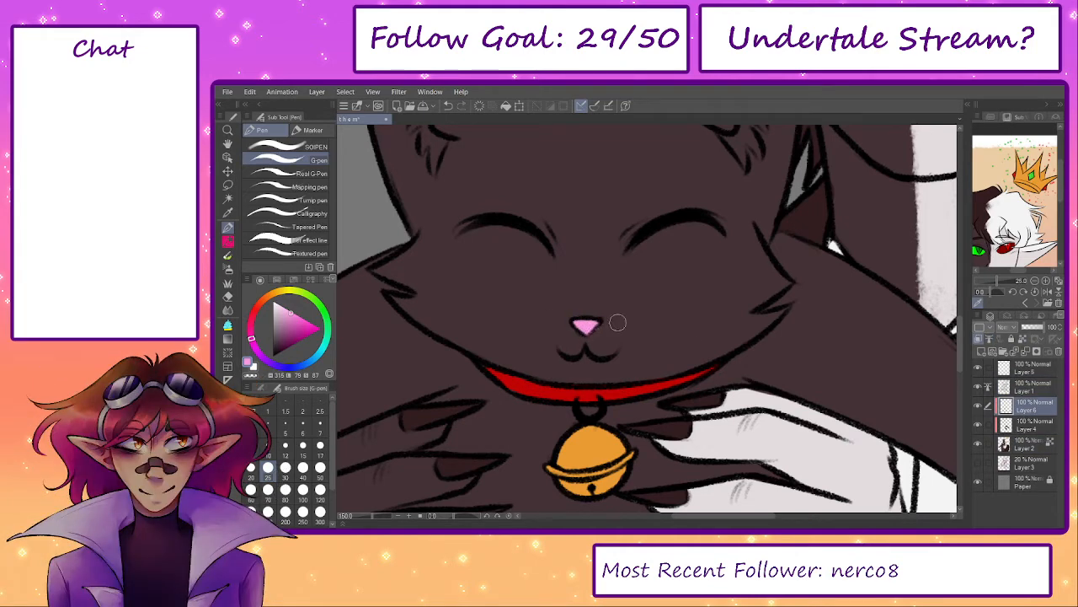
key(e)
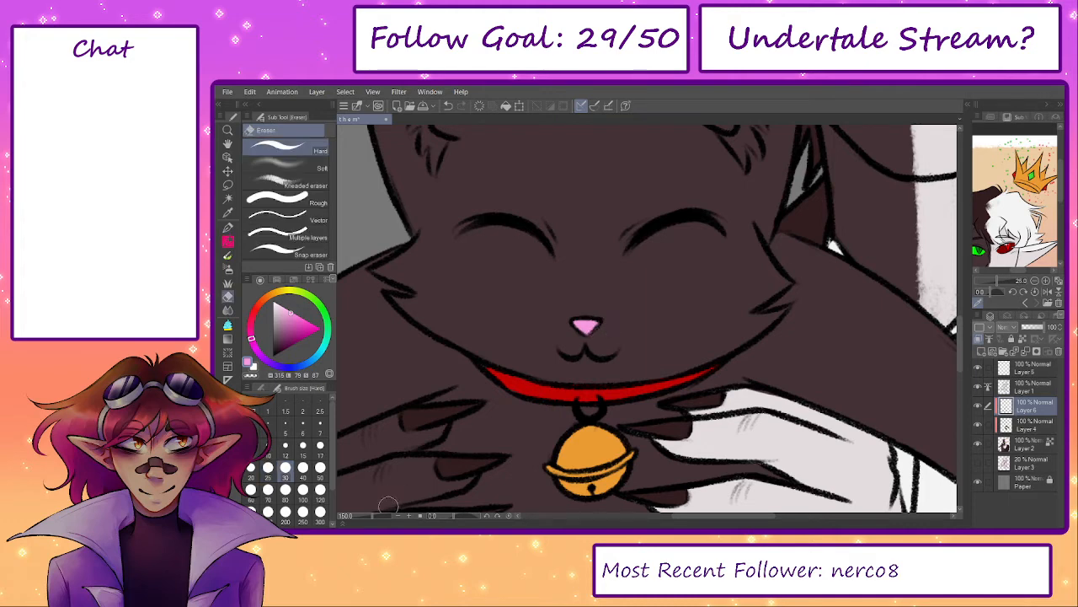
- Merge the clipped Layer 6 and Layer 4 down into Layer 2 and fit the whole canvas in view
drag(373, 516, 364, 517)
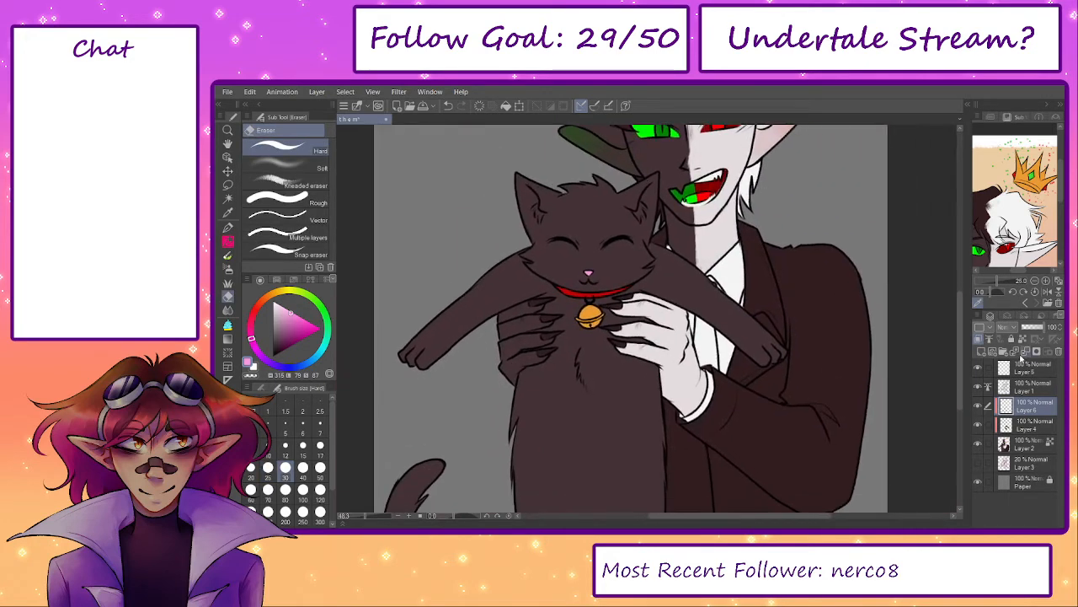
click(1026, 352)
click(1025, 352)
drag(757, 310, 715, 405)
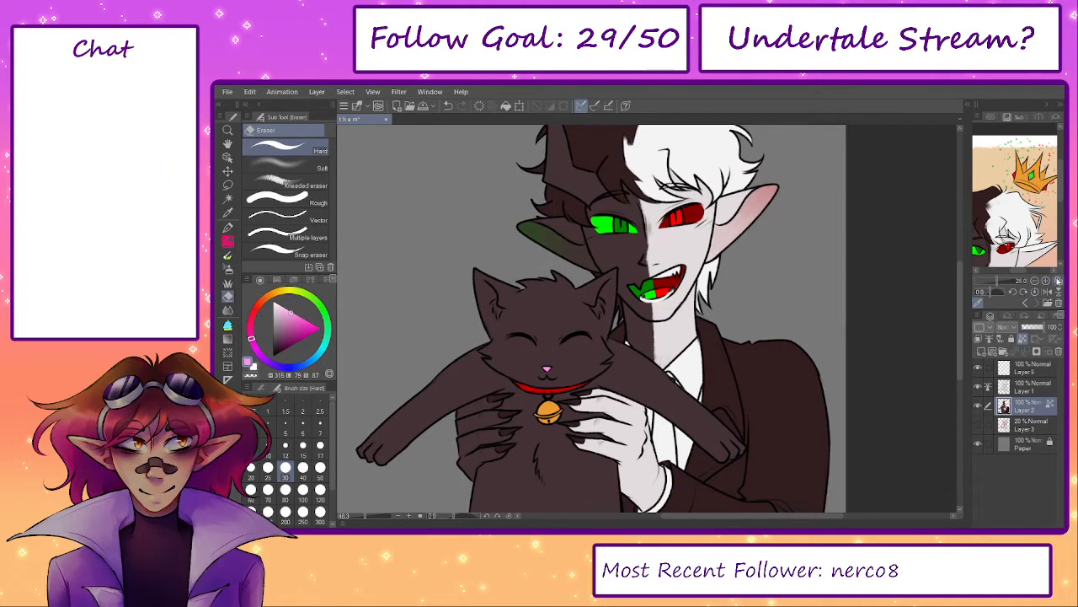
click(990, 117)
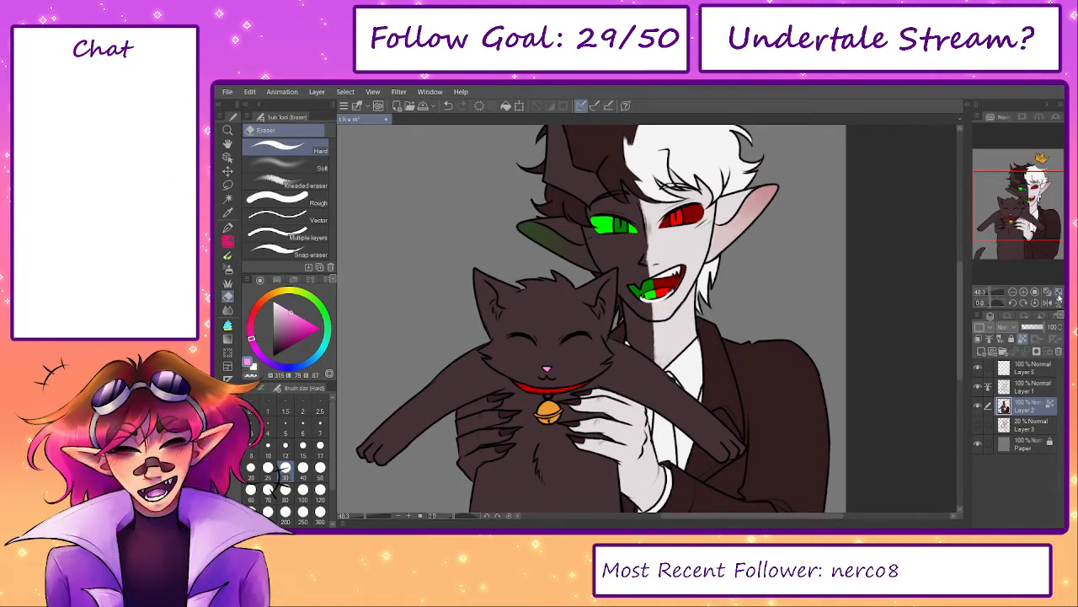
click(1058, 292)
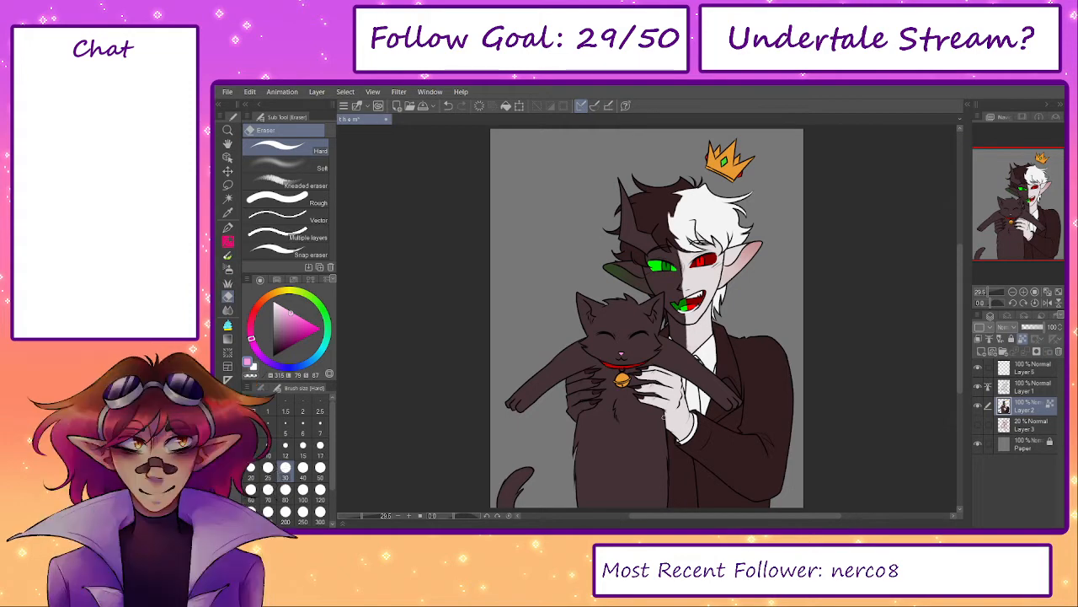
- Sample the dark red of the tie from the reference image and add a new layer above Layer 2
click(1022, 117)
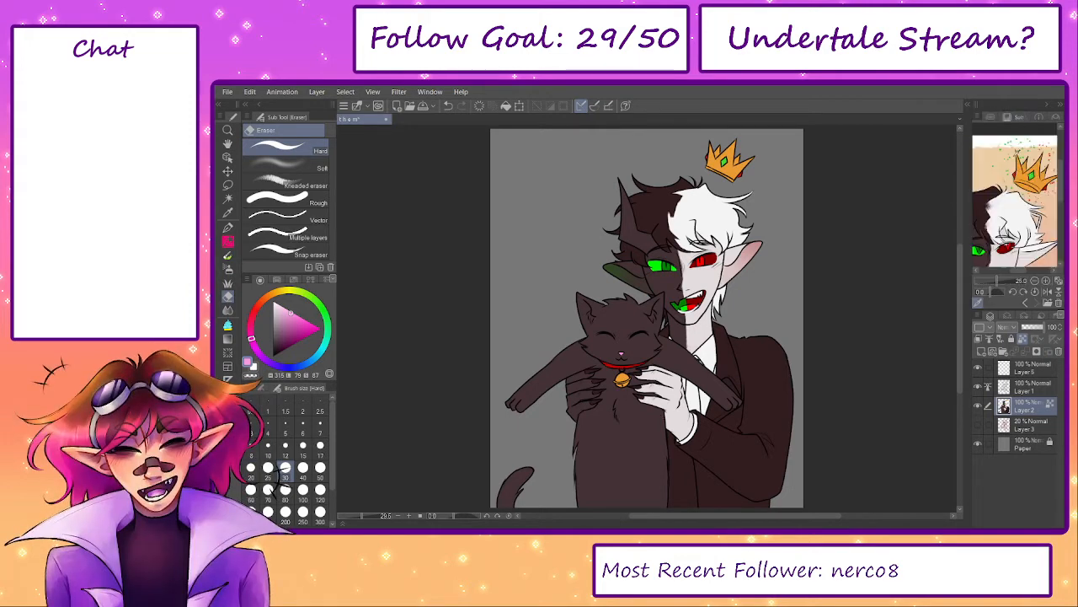
mouse_move(1007, 253)
mouse_down()
mouse_move(1015, 177)
mouse_move(1012, 237)
mouse_up()
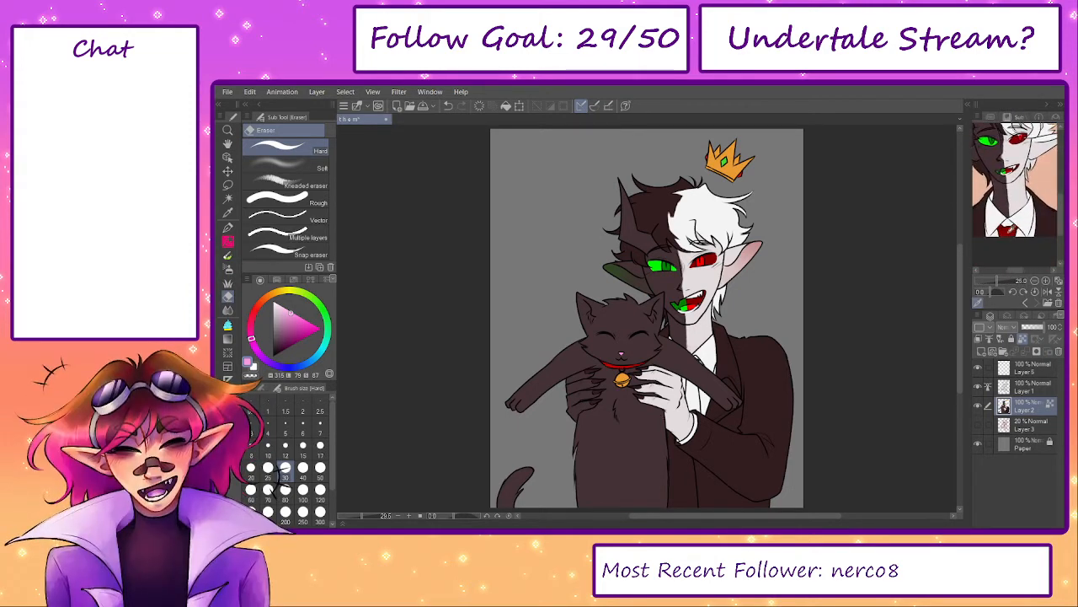
click(1006, 232)
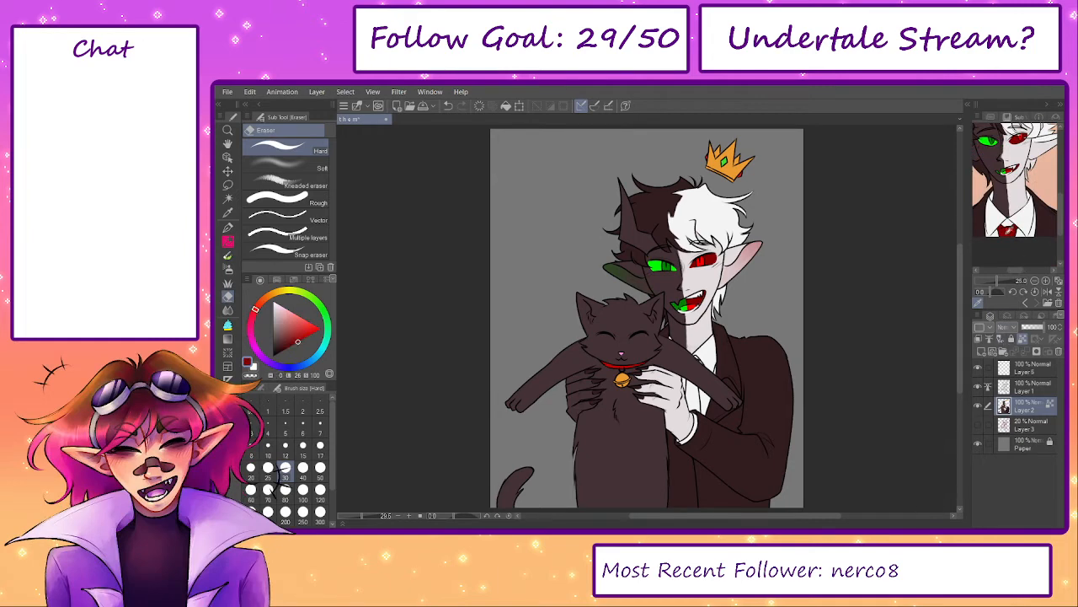
click(981, 351)
- Paint the tie between the pale hand and the white shirt dark red on the new layer, with the G-pen down to size 20
scroll(707, 406, up, 4)
scroll(663, 342, up, 2)
scroll(649, 335, down, 2)
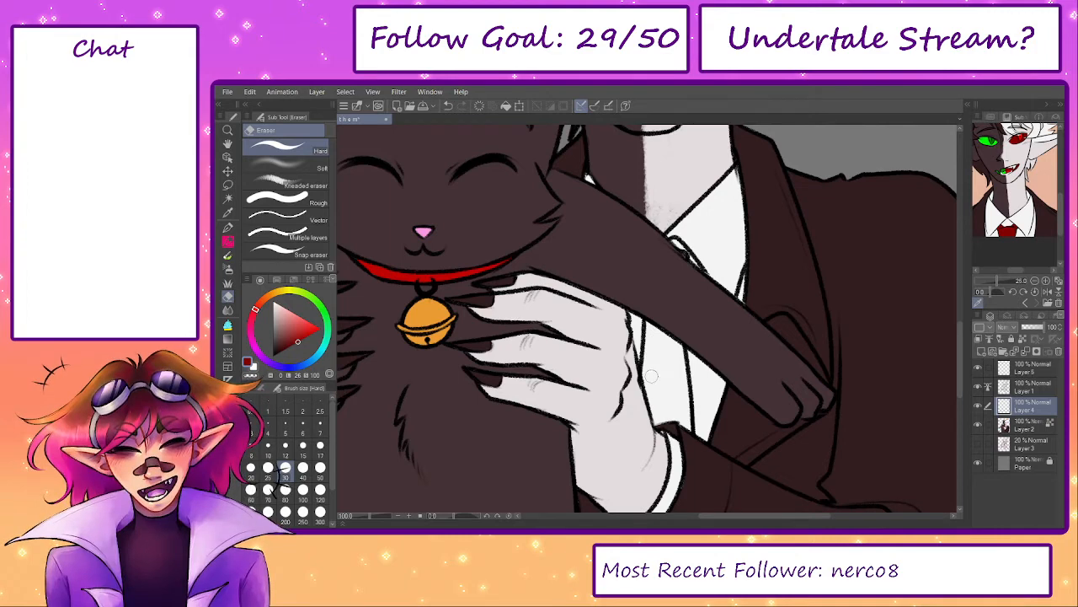
key(p)
mouse_move(648, 320)
mouse_down()
mouse_move(650, 408)
mouse_move(655, 422)
mouse_move(686, 418)
mouse_move(684, 428)
mouse_move(686, 406)
mouse_move(665, 406)
mouse_move(675, 348)
mouse_move(653, 331)
mouse_move(654, 375)
mouse_move(666, 346)
mouse_up()
key(])
key(])
key(])
key(bracketleft)
key(bracketleft)
key(bracketleft)
key(bracketleft)
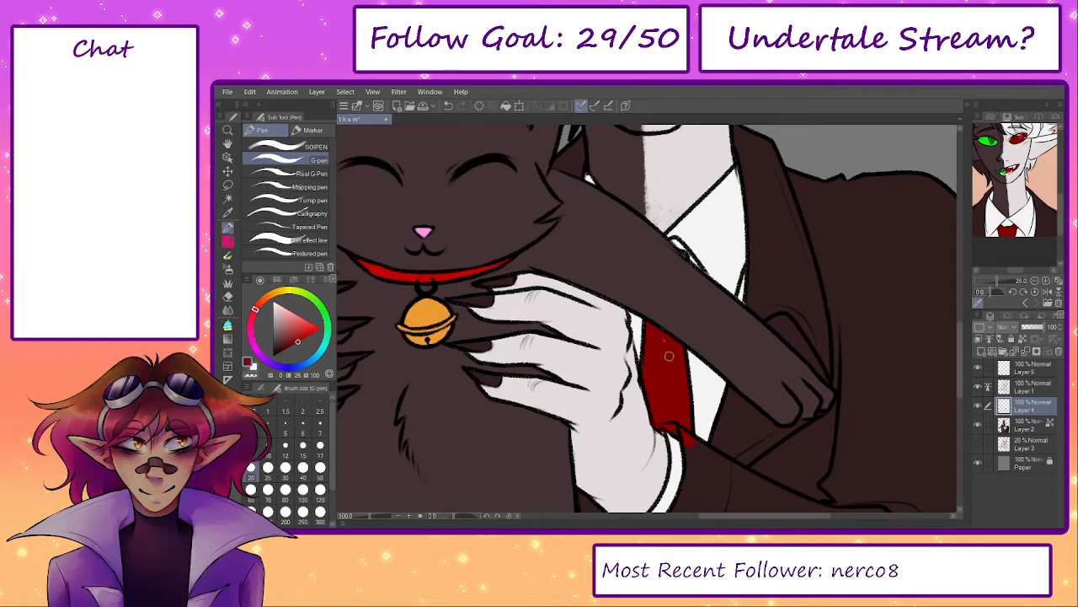
key(e)
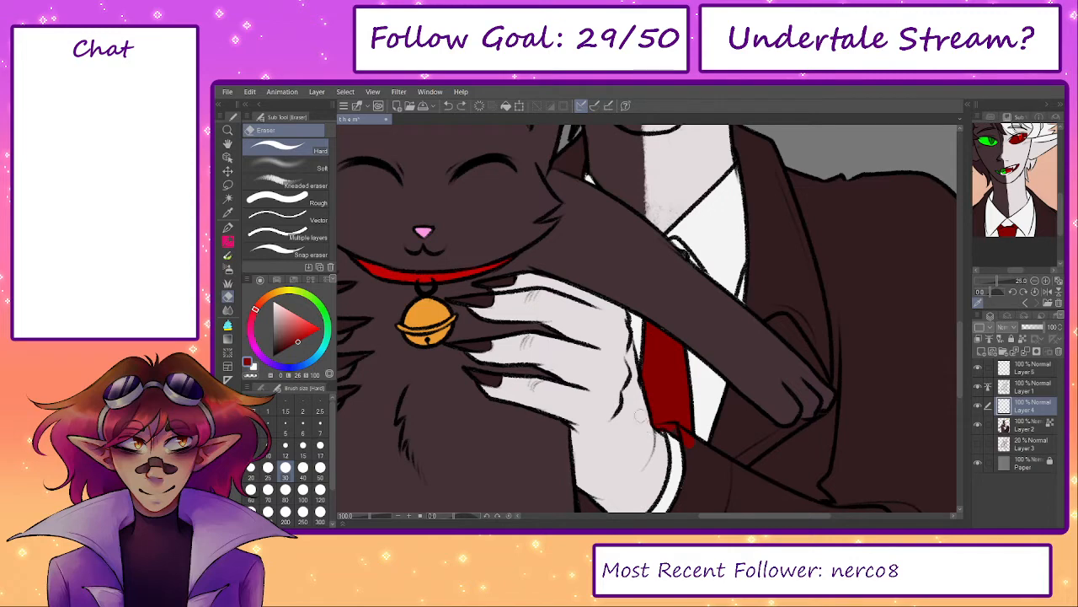
- Erase the stray red tie paint spilling over the suit sleeve beside the white cuff
drag(666, 427, 675, 427)
drag(672, 430, 692, 442)
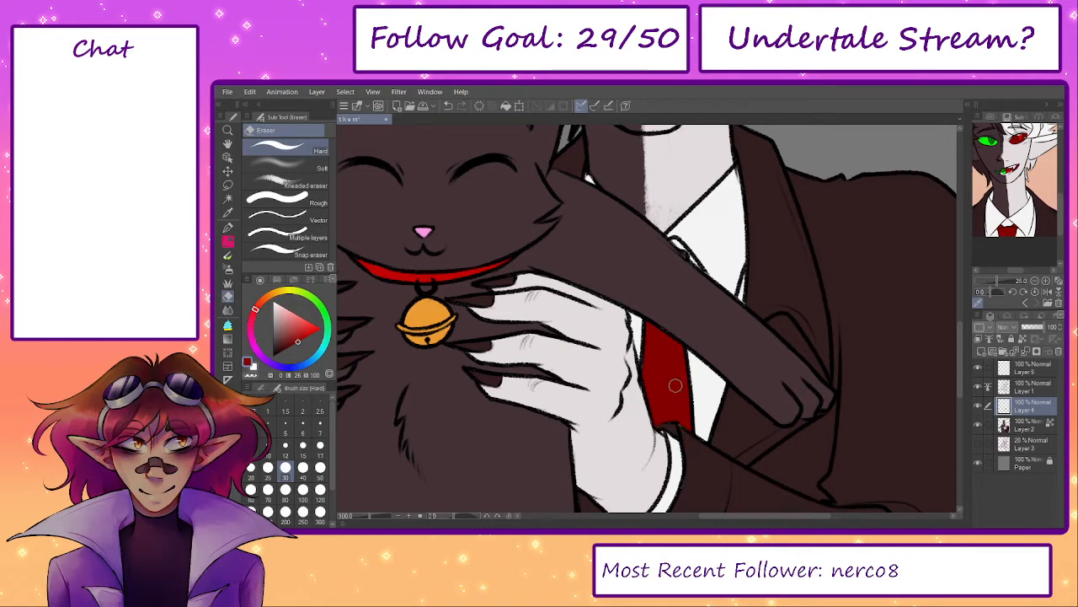
drag(689, 388, 669, 364)
- Merge Layer 4 down into the base colour layer, Layer 2
click(1031, 392)
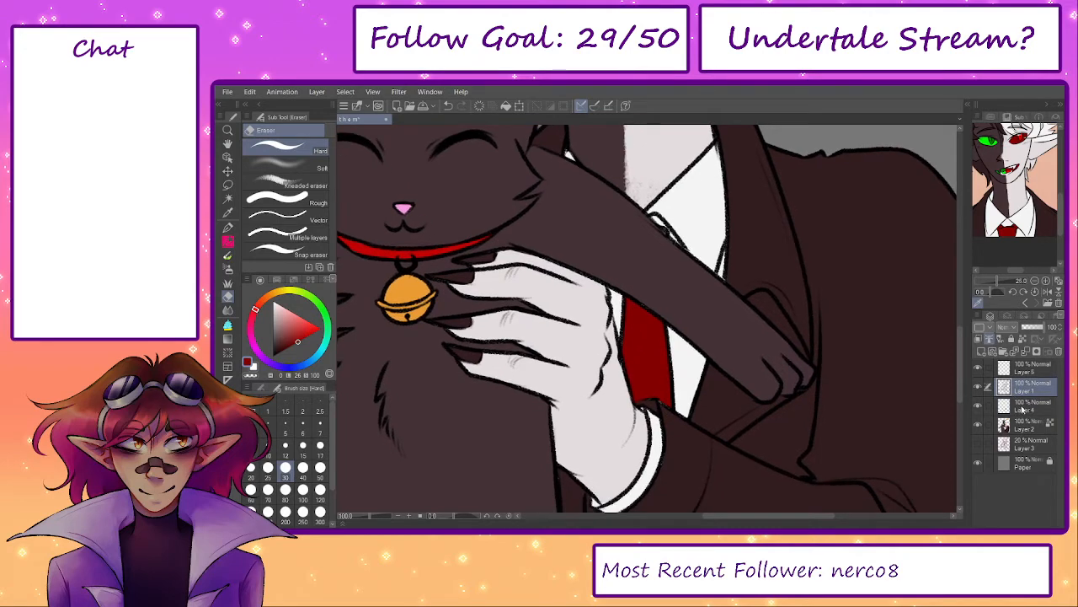
click(1022, 410)
click(1025, 351)
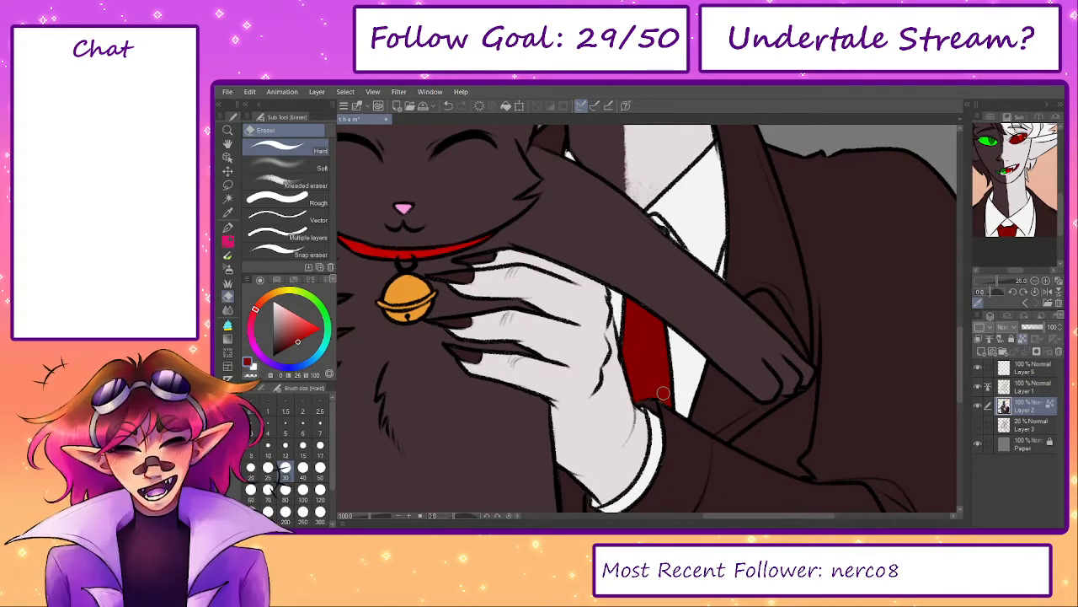
- Touch up the suit sleeve near the cuff with its own sampled dark brown, using the G-pen
key(p)
alt+click(674, 422)
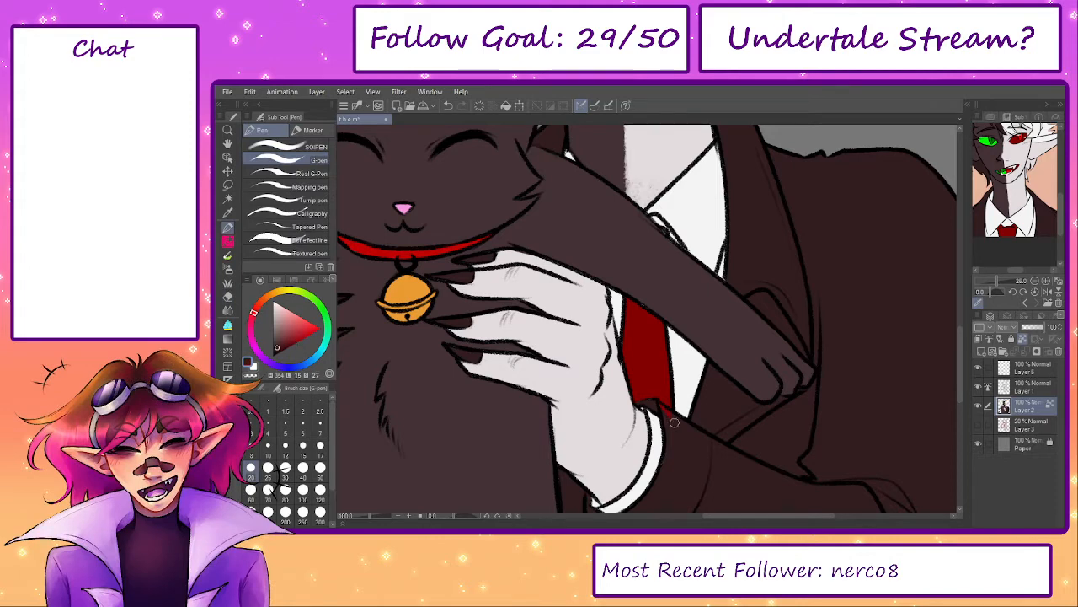
drag(688, 431, 682, 468)
- Fill the fur tufts inside both of the cat's ears with the dark suit brown
drag(528, 394, 491, 493)
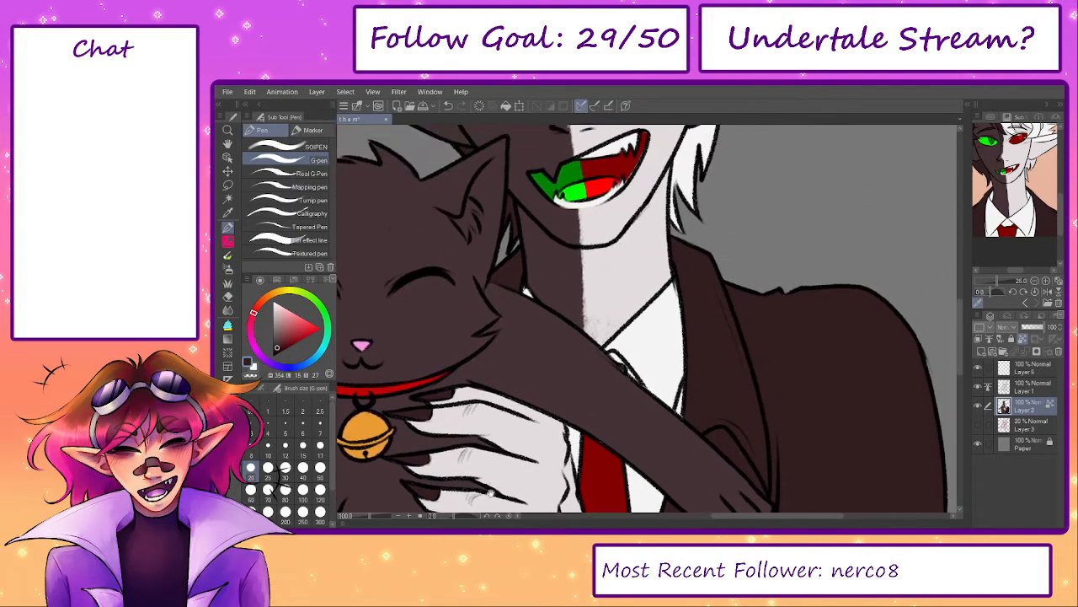
click(361, 515)
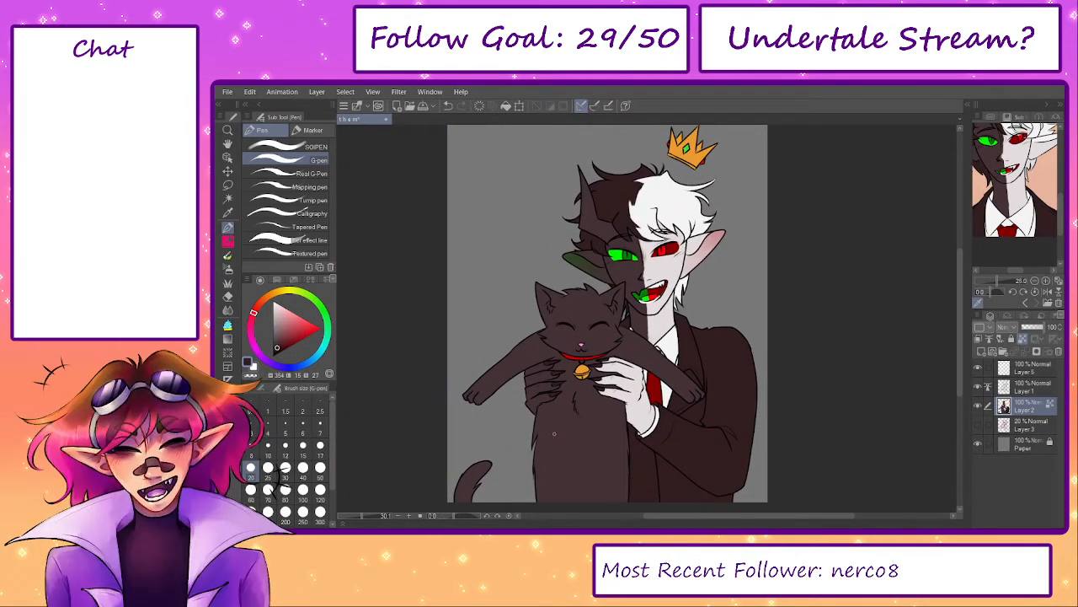
scroll(581, 349, up, 4)
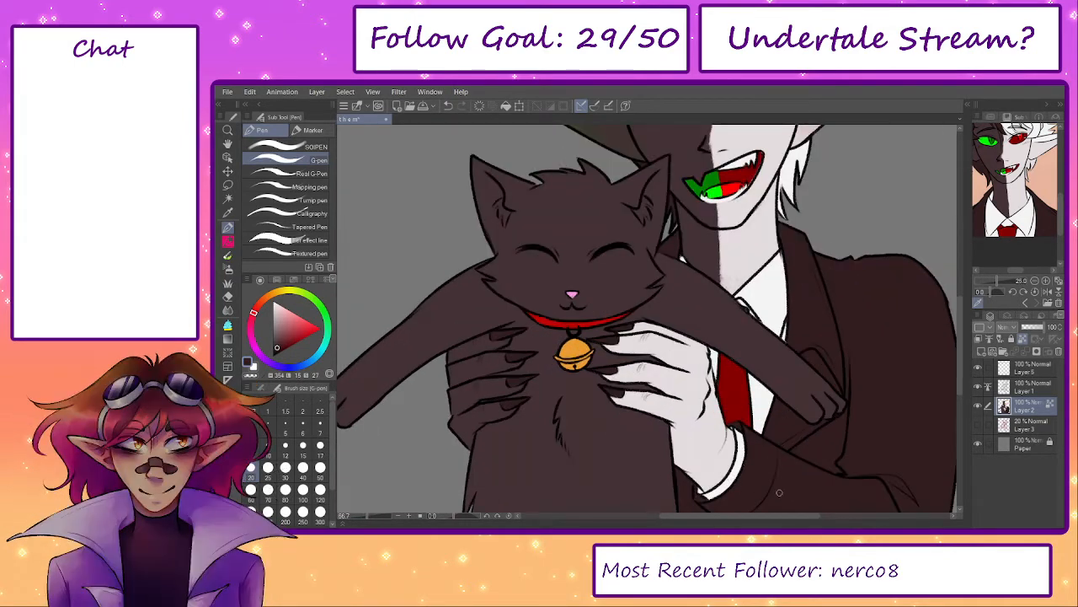
scroll(505, 253, up, 4)
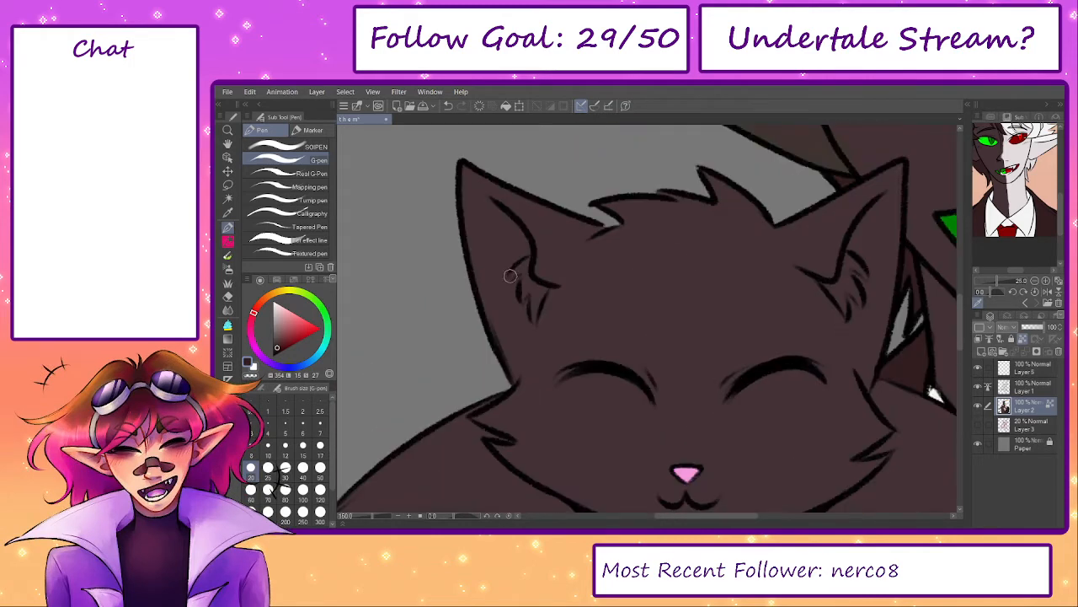
mouse_move(526, 265)
mouse_down()
mouse_move(523, 293)
mouse_move(542, 292)
mouse_move(535, 320)
mouse_up()
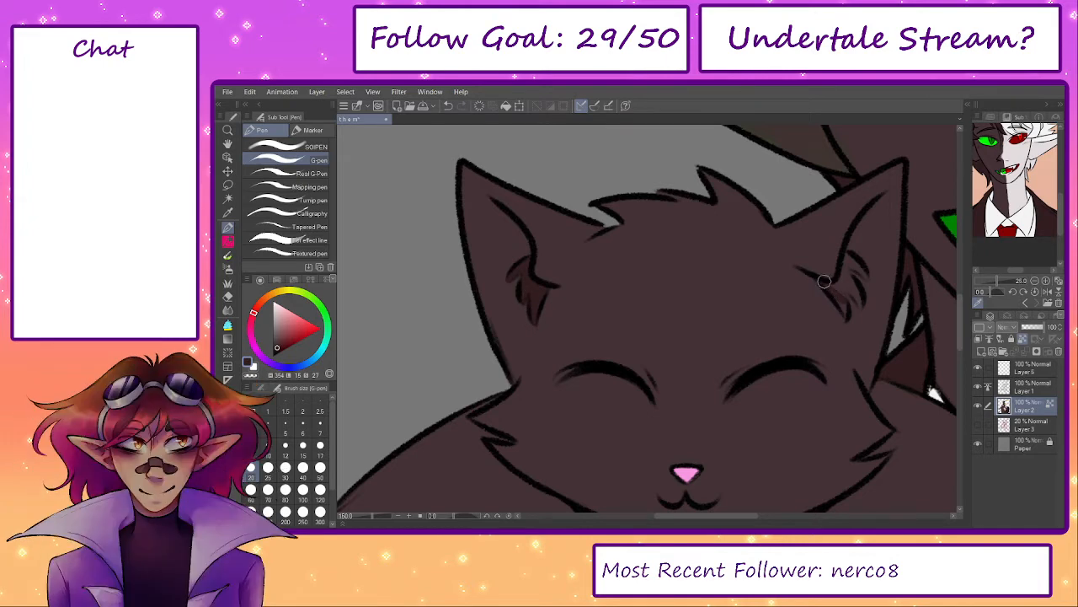
mouse_move(845, 312)
mouse_down()
mouse_move(838, 293)
mouse_move(855, 293)
mouse_up()
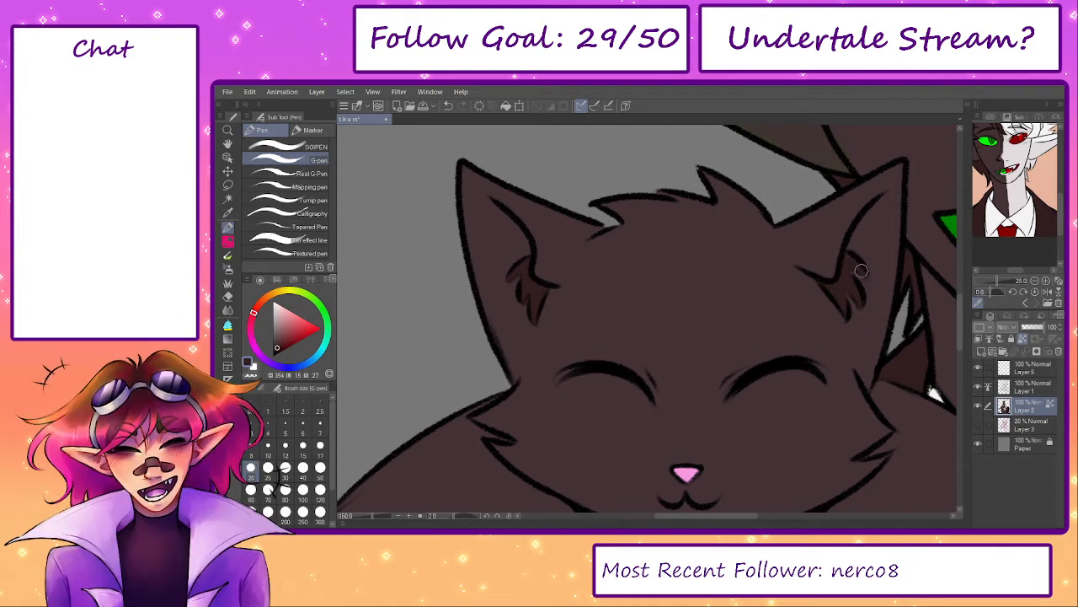
drag(861, 270, 733, 340)
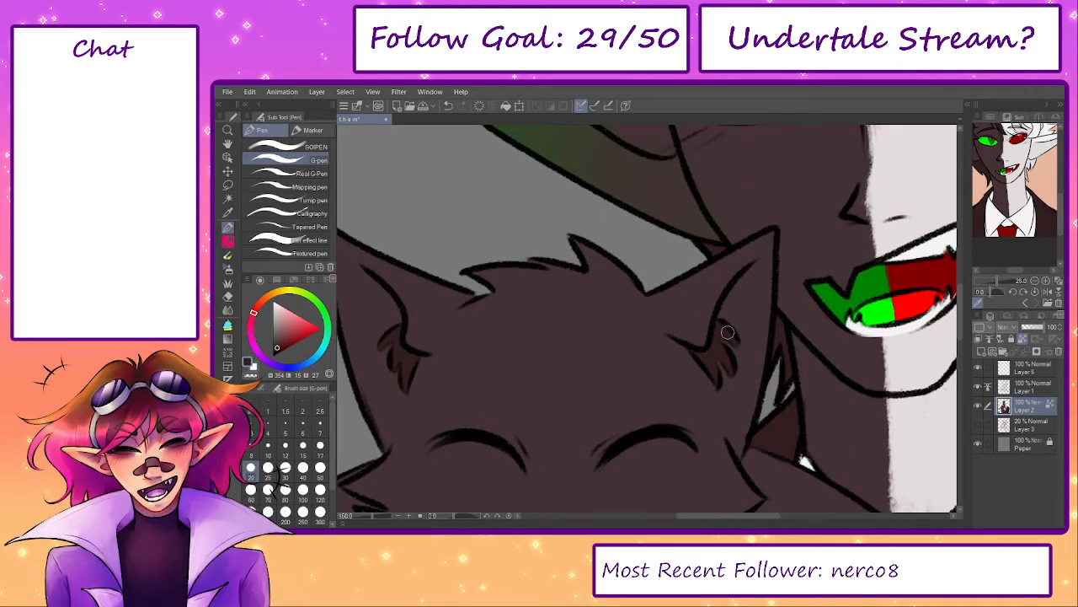
drag(731, 335, 665, 371)
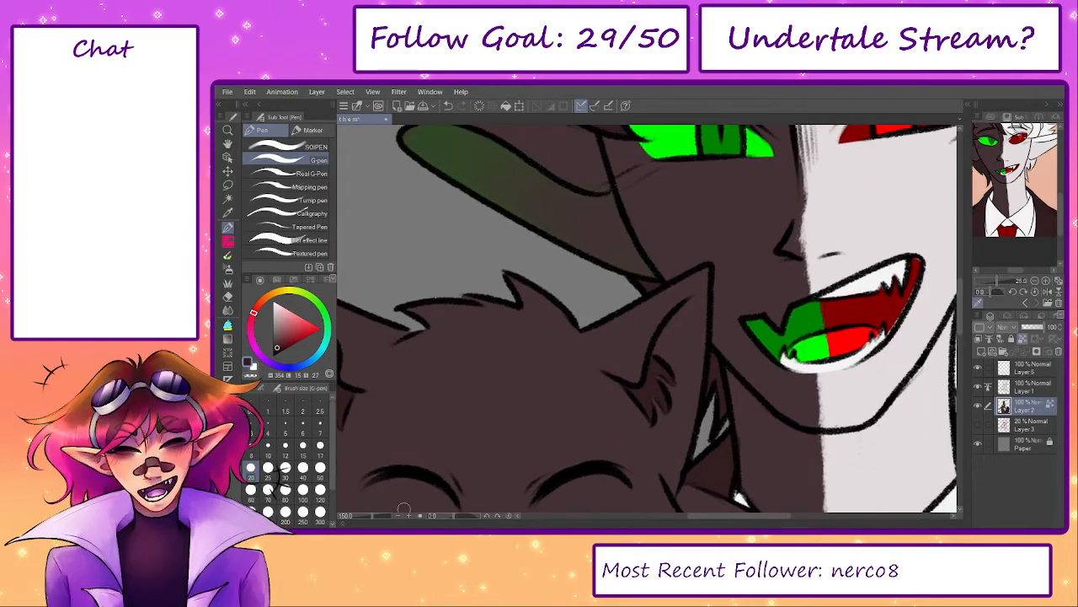
- Add a new layer above Layer 2, clip it to that layer, and show the Navigator
click(368, 517)
drag(367, 518, 362, 517)
drag(737, 404, 741, 500)
click(978, 406)
click(979, 406)
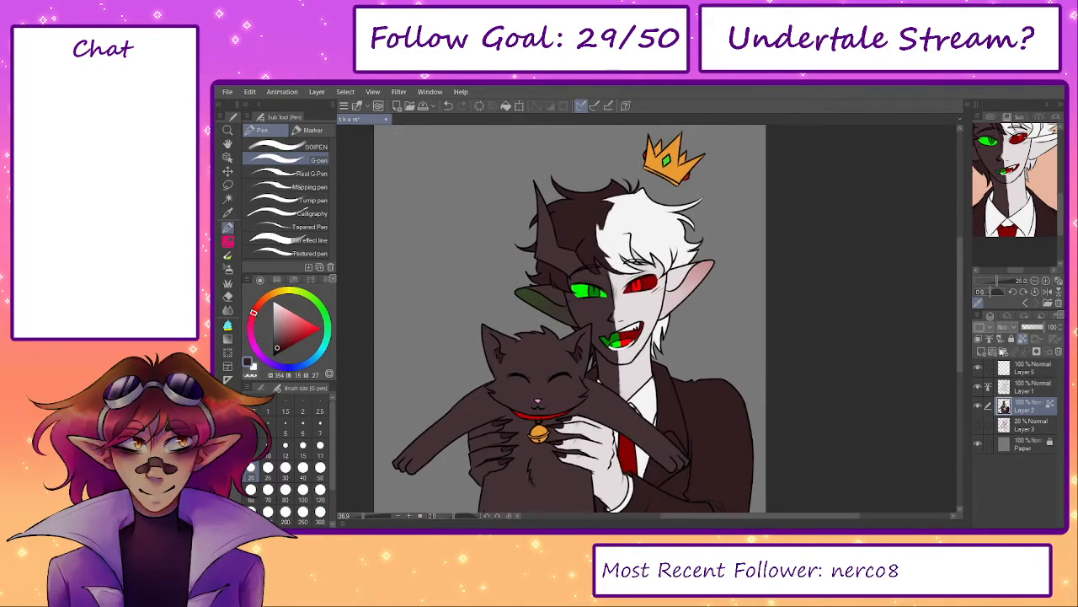
click(980, 351)
click(979, 338)
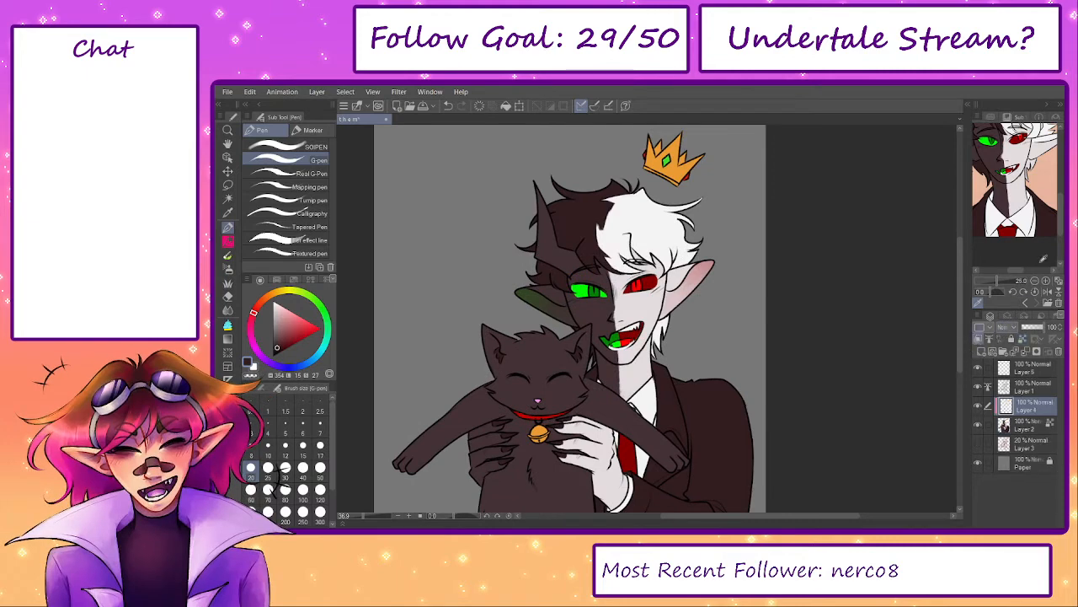
click(990, 118)
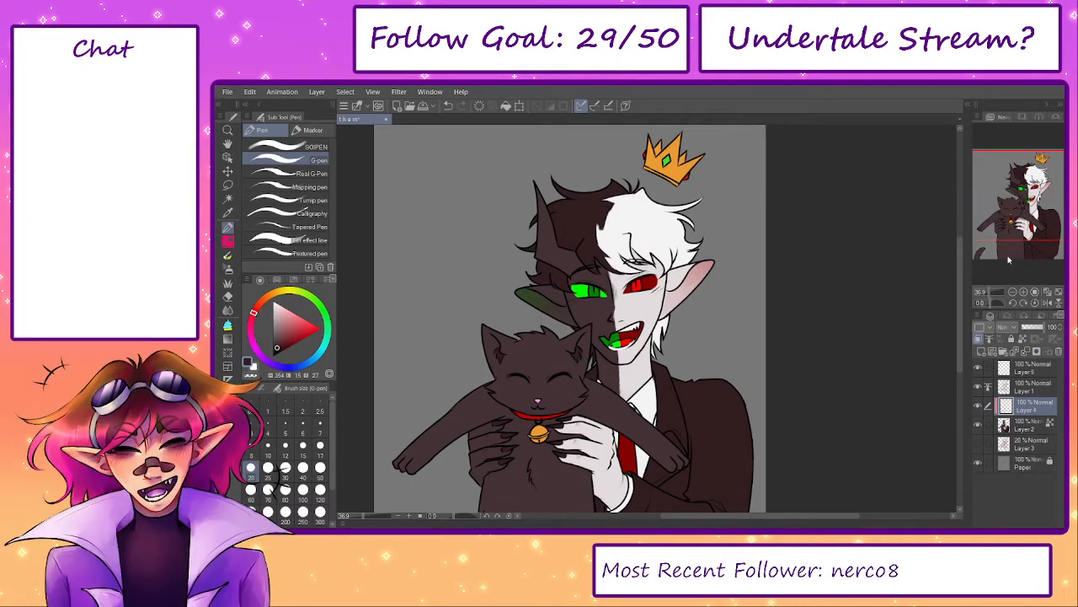
click(1011, 330)
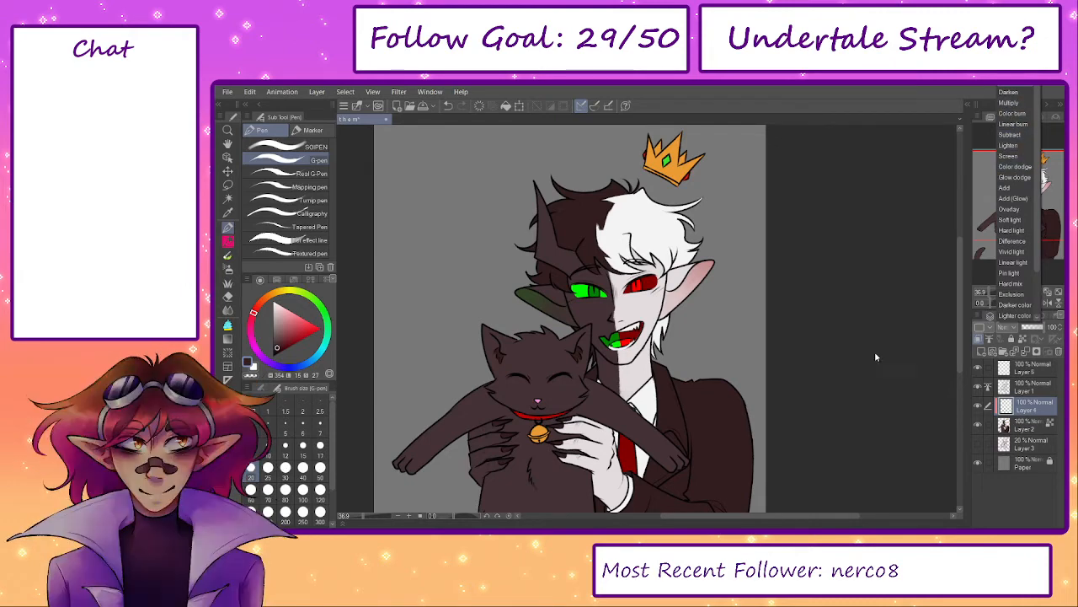
- Paint a muted pink blush on the white cheek on Layer 2 with the Opaque brush at size 80
click(1021, 421)
click(1021, 423)
scroll(623, 333, up, 4)
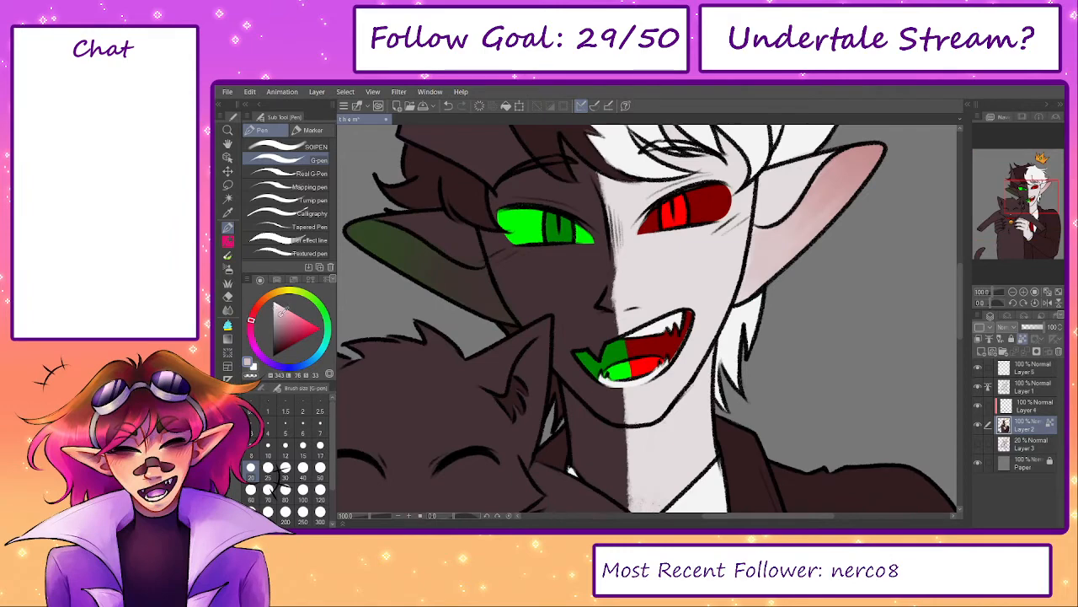
click(283, 310)
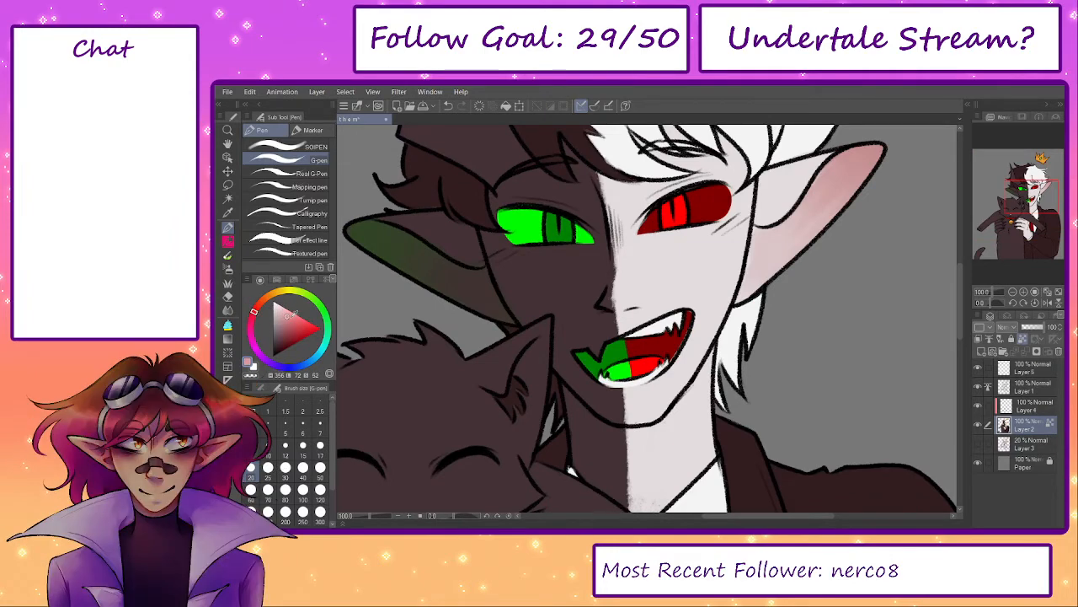
mouse_move(715, 245)
mouse_down()
mouse_move(729, 284)
mouse_move(754, 260)
mouse_move(732, 282)
mouse_move(712, 278)
mouse_move(740, 307)
mouse_move(691, 303)
mouse_move(741, 295)
mouse_up()
key(b)
key(])
key([)
key([)
key([)
key(])
key(])
key(])
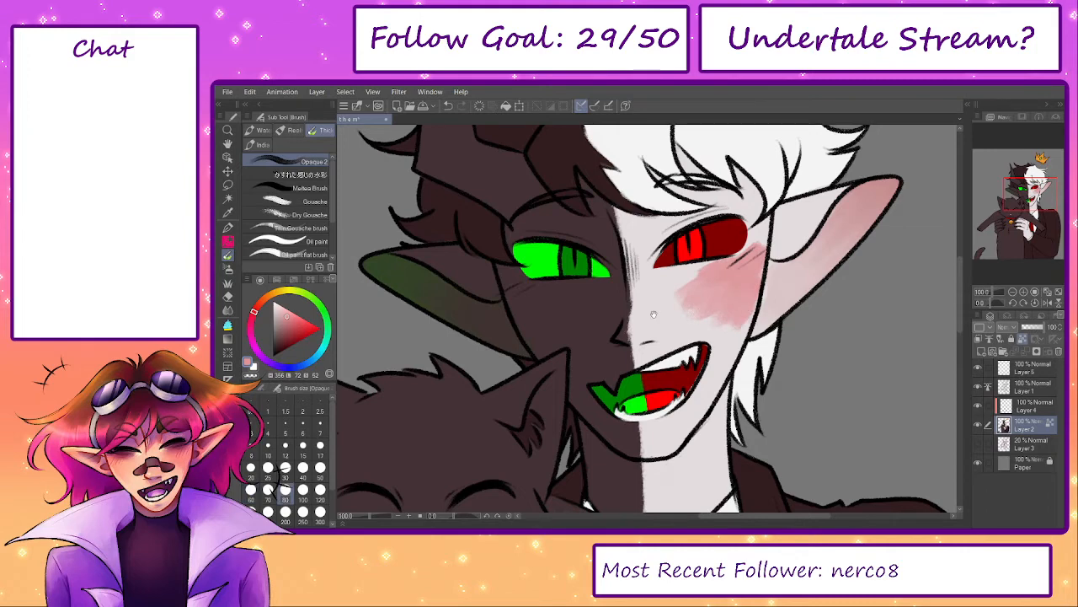
- Paint a dark green blush on the dark cheek below the green eye
drag(654, 314, 618, 362)
alt+click(535, 357)
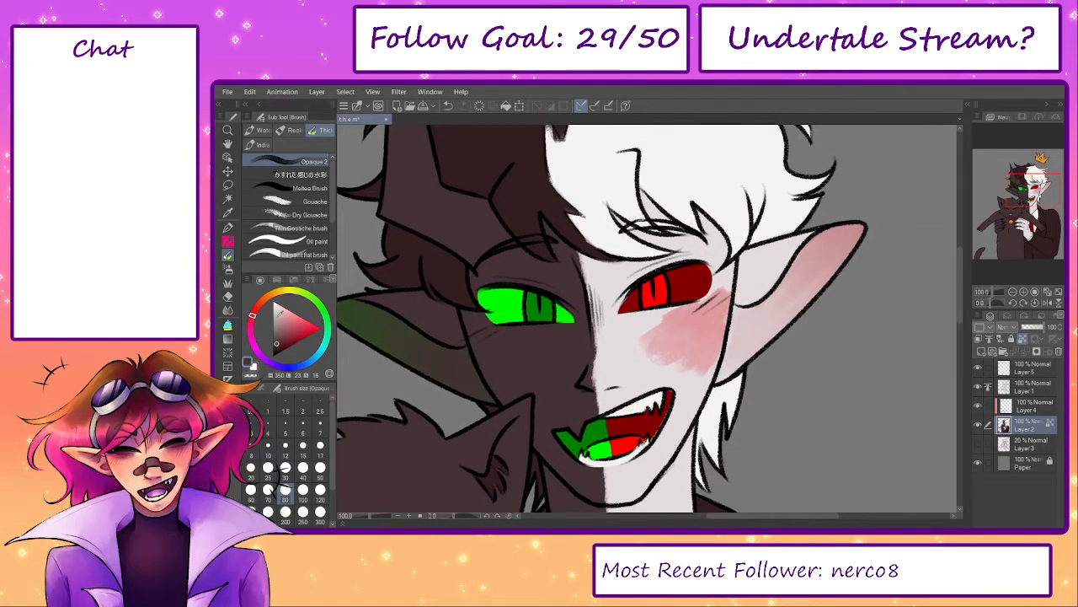
click(322, 314)
click(281, 346)
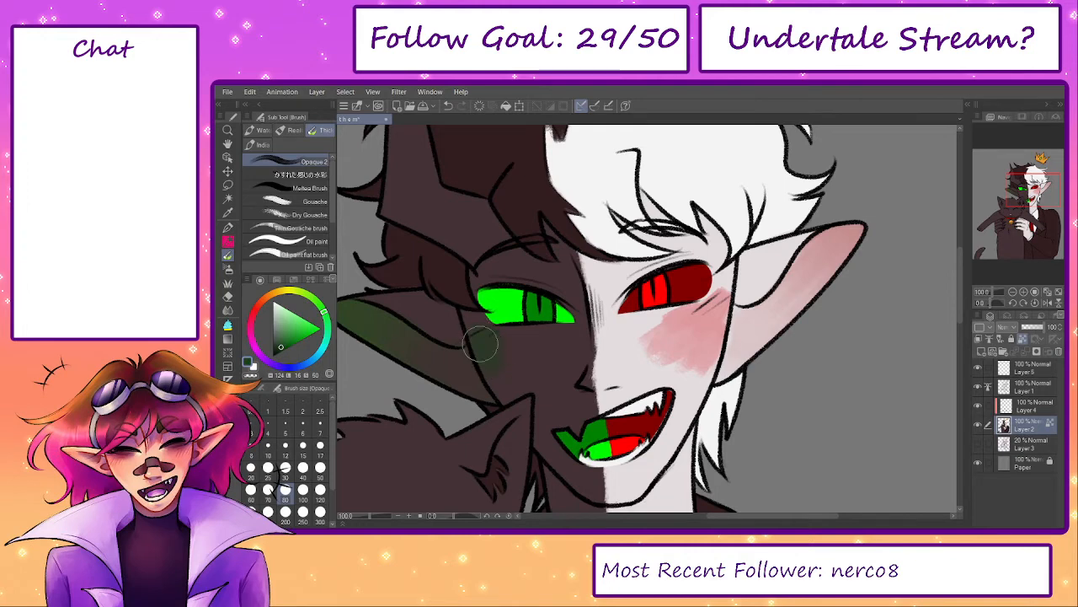
drag(526, 352, 503, 374)
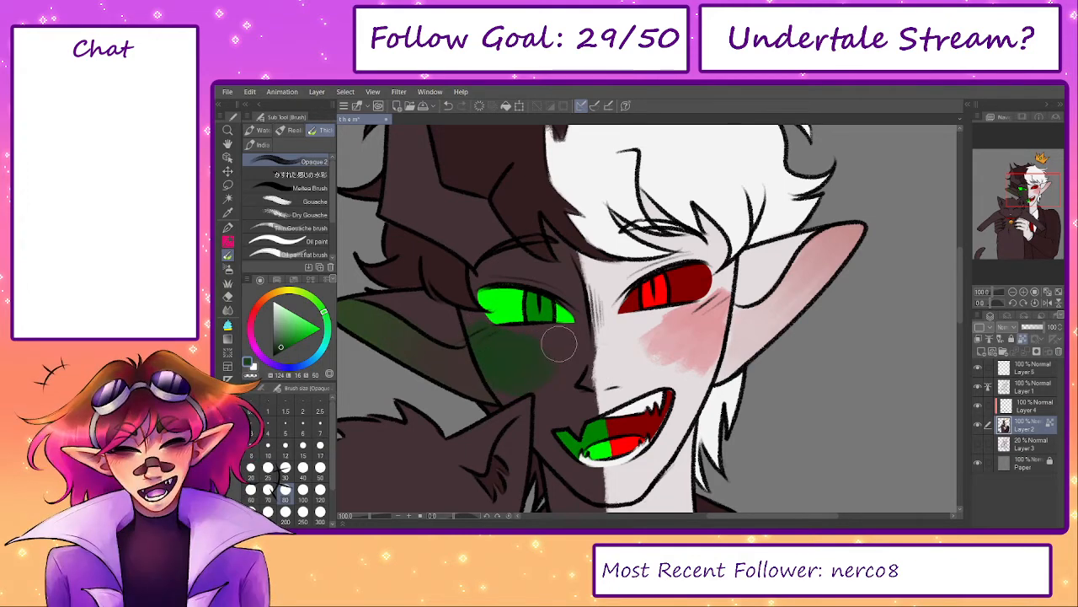
- Spread and blend the green blush across the dark cheek using sampled skin and green tones
scroll(569, 367, up, 1)
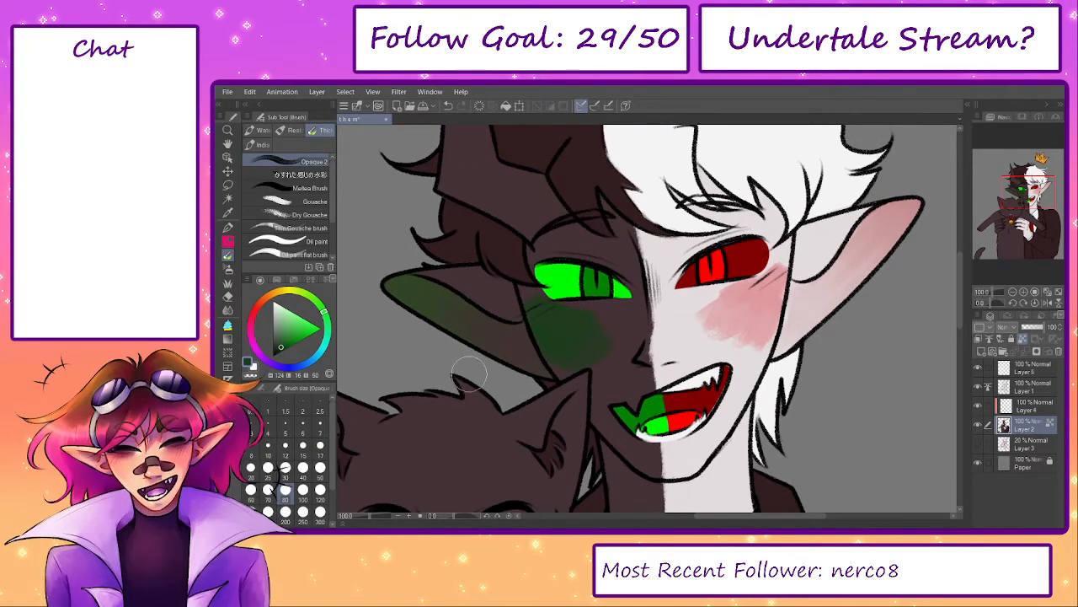
alt+click(615, 312)
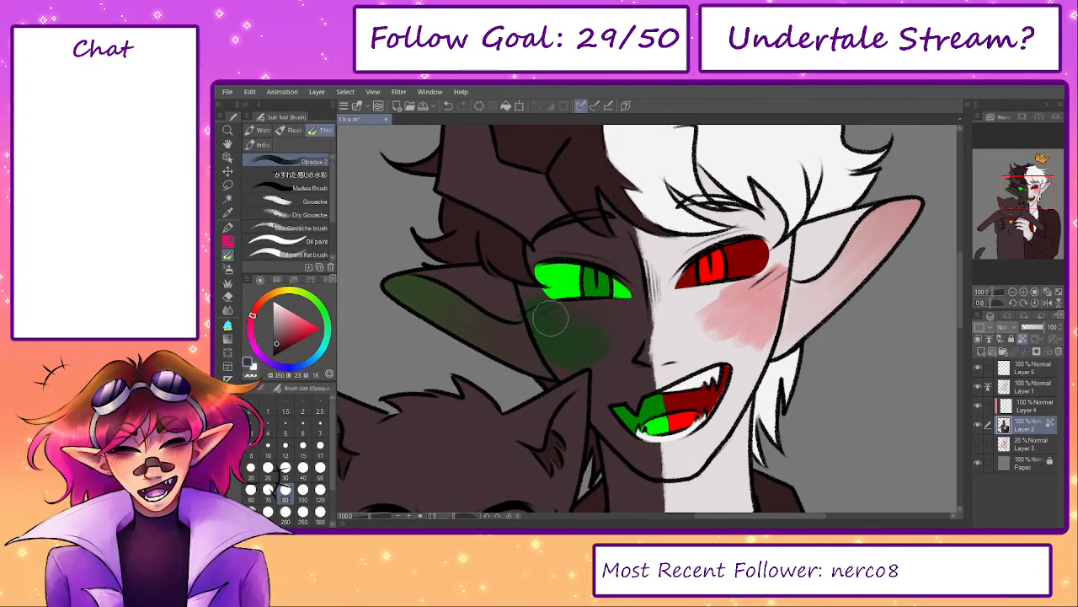
alt+click(614, 338)
mouse_move(616, 336)
mouse_down()
mouse_move(565, 341)
mouse_move(604, 357)
mouse_up()
key(])
key(])
key(])
alt+click(564, 341)
key([)
key([)
key([)
key([)
key([)
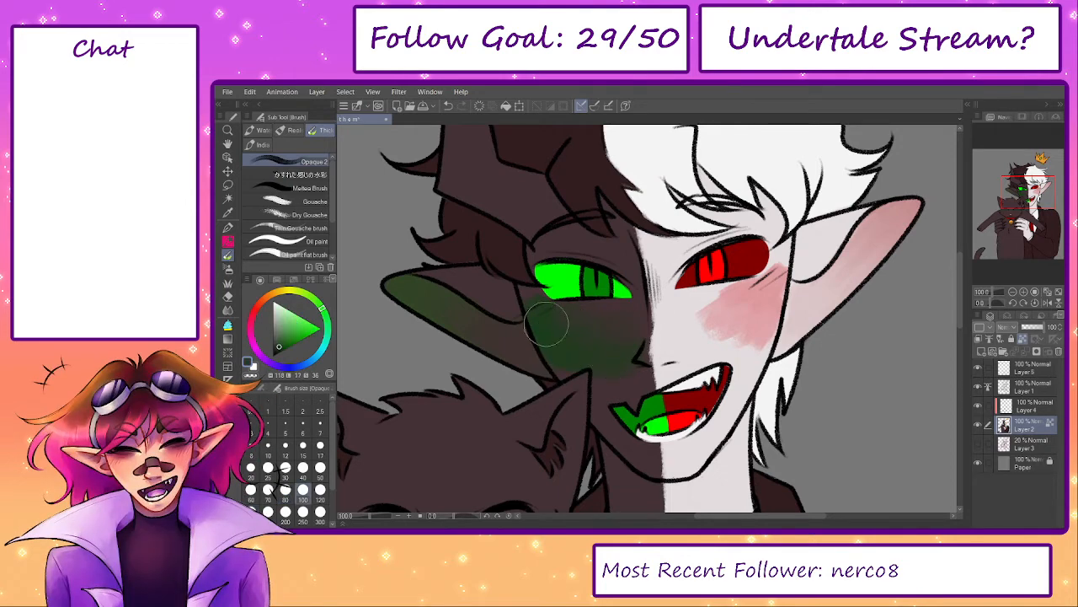
key(])
- Tone down the green blush by brushing the sampled dark skin colour over the cheek
alt+click(612, 387)
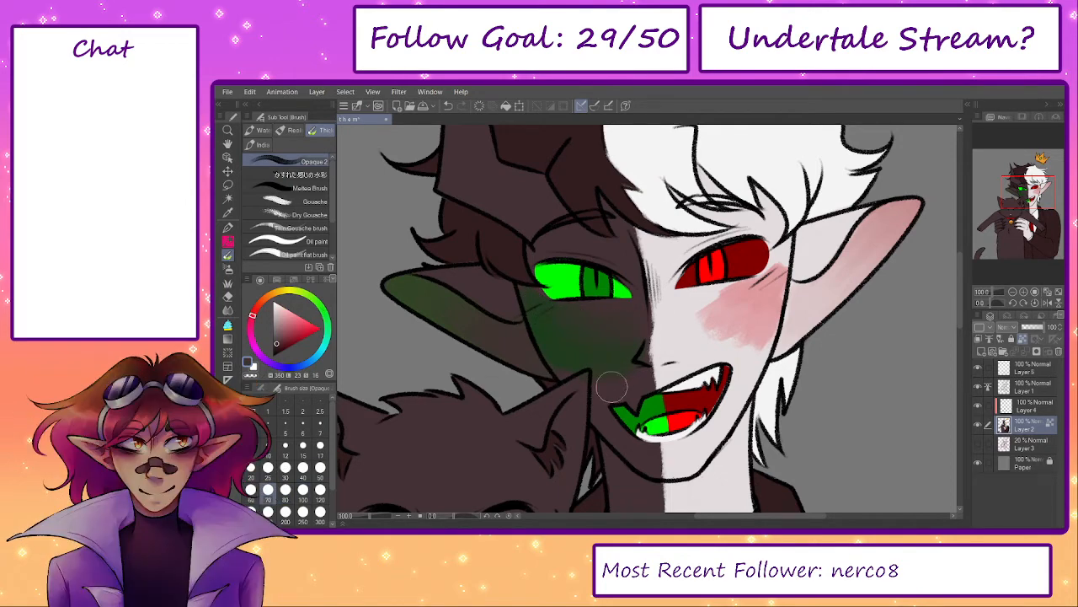
key(])
key(])
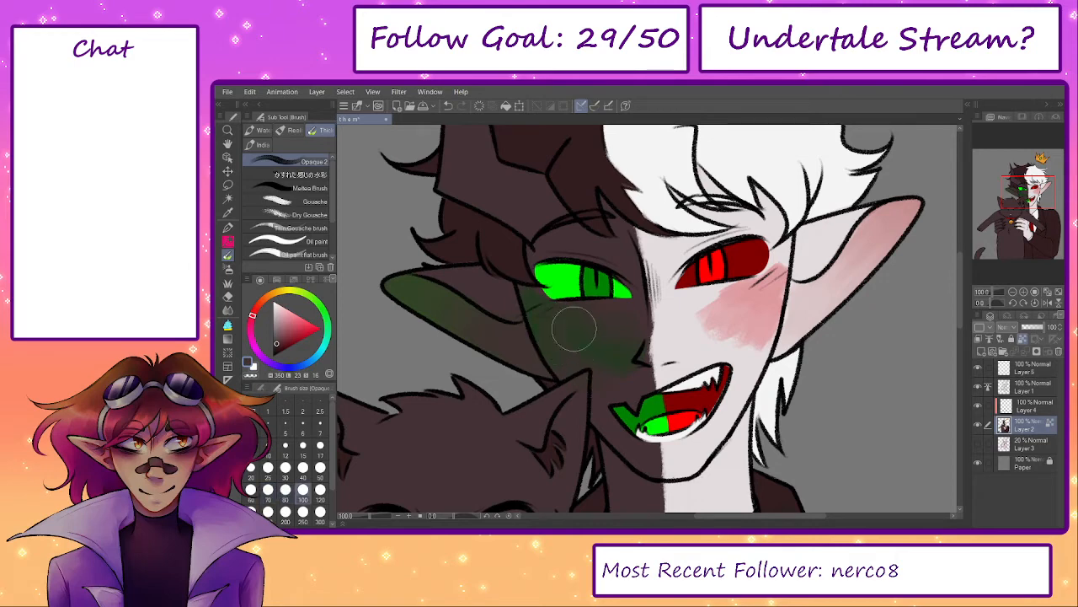
mouse_move(619, 350)
mouse_down()
mouse_move(579, 334)
mouse_move(559, 357)
mouse_up()
key([)
key([)
key([)
key([)
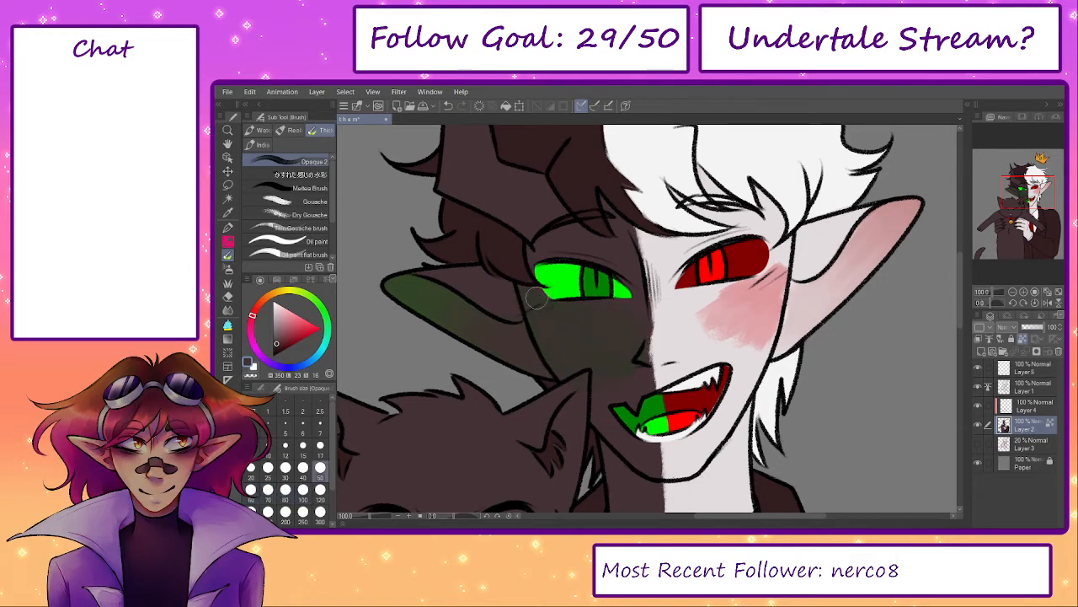
- Fade the pink blush on the white cheek by brushing the sampled pale skin colour over it
key(p)
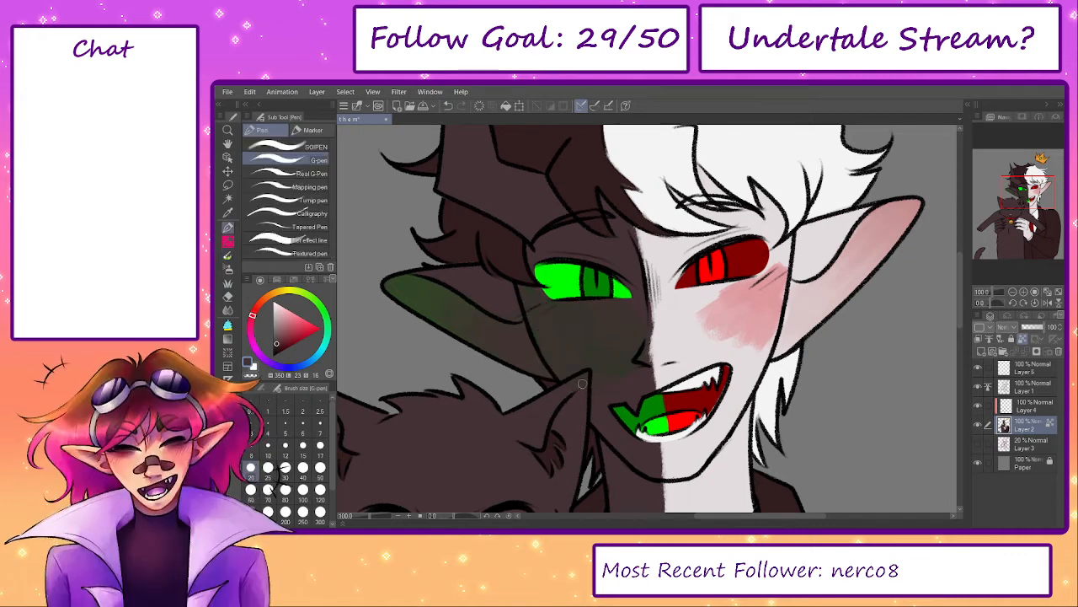
key(b)
key(])
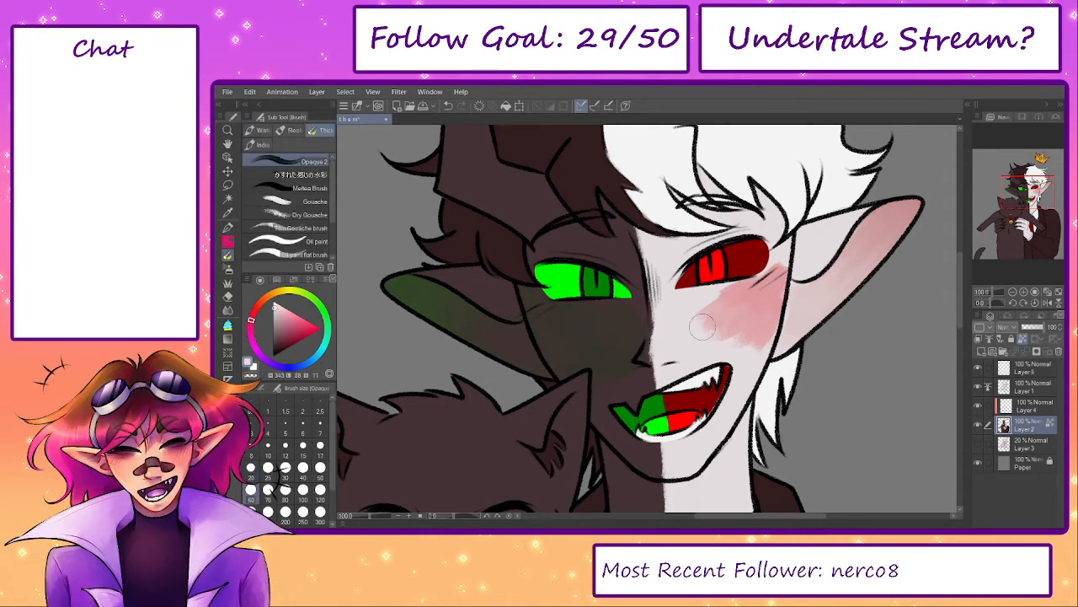
key(])
key(])
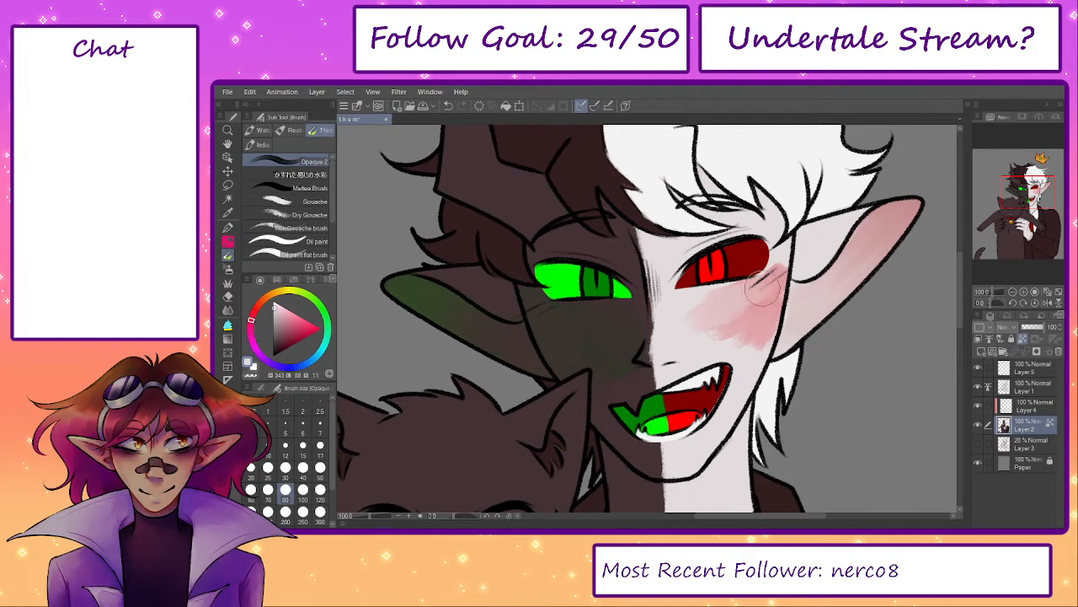
key([)
key([)
key([)
key([)
key(])
key(])
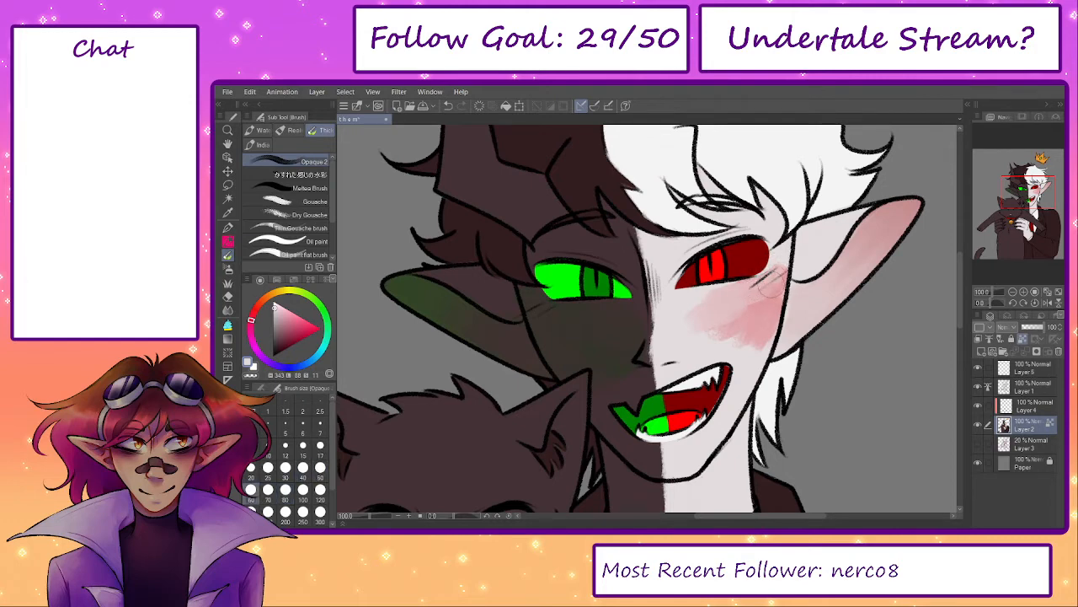
key(])
key(])
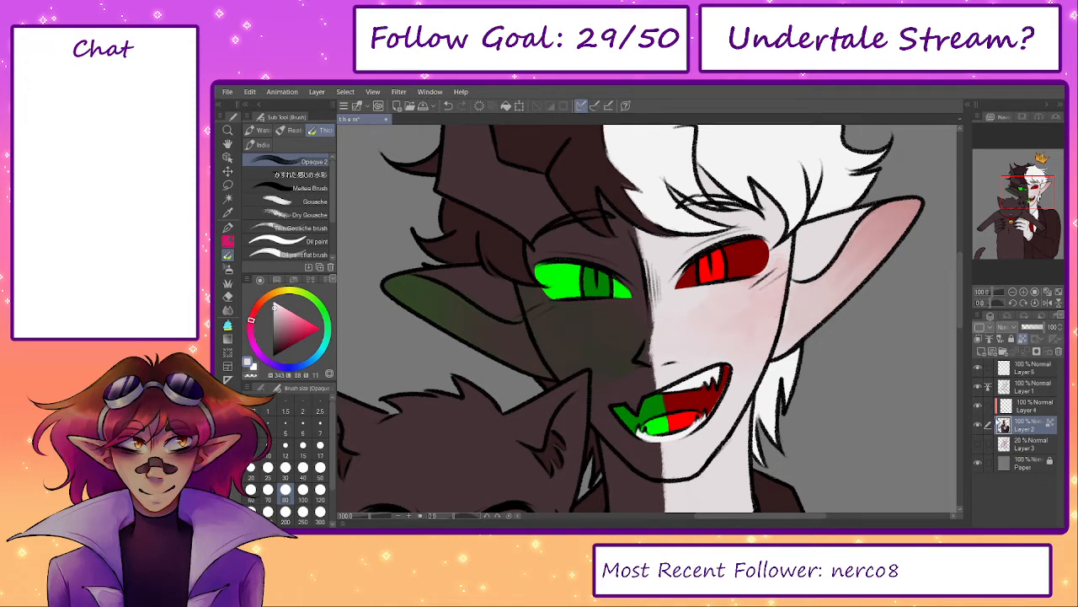
- Set the clipped Layer 4's blending mode to Multiply
click(1026, 406)
click(990, 326)
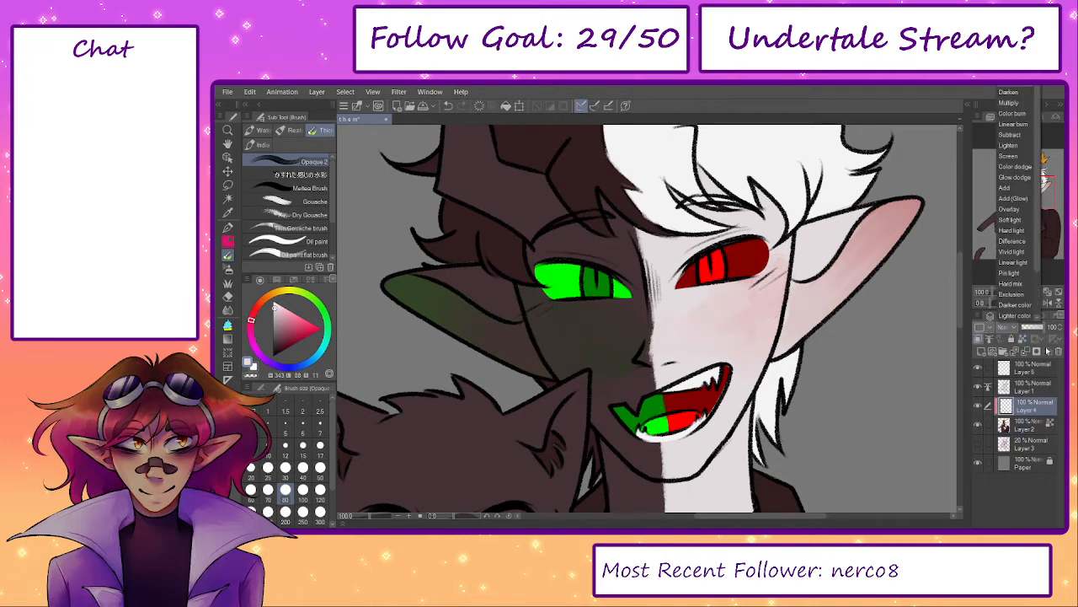
click(1014, 118)
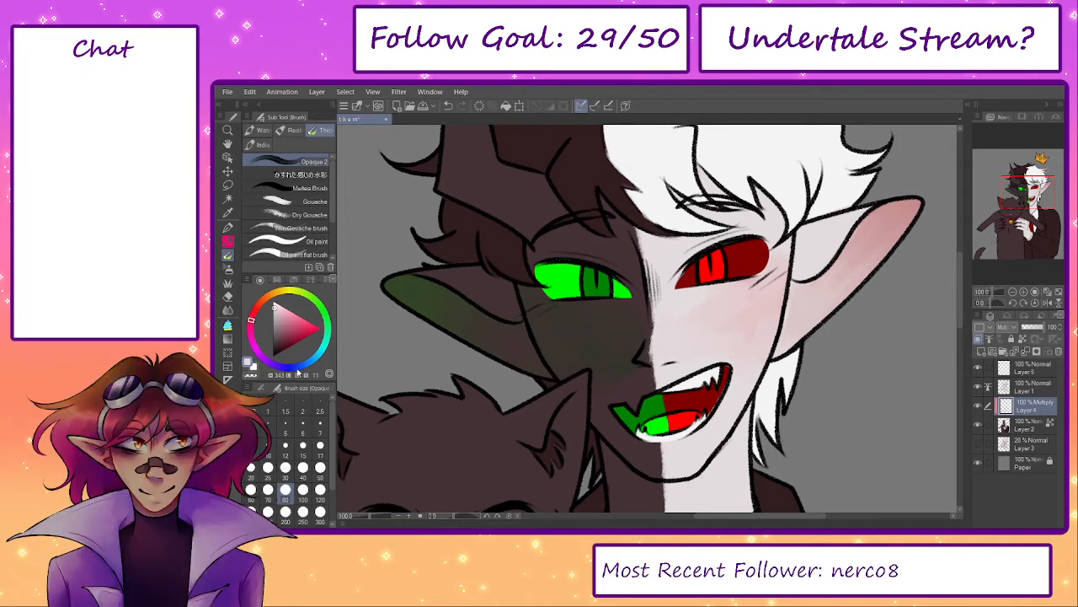
- Choose a light purple with the Opaque 2 brush and paint shadows beneath the hair across the forehead, upper eyes and white fringe
click(262, 356)
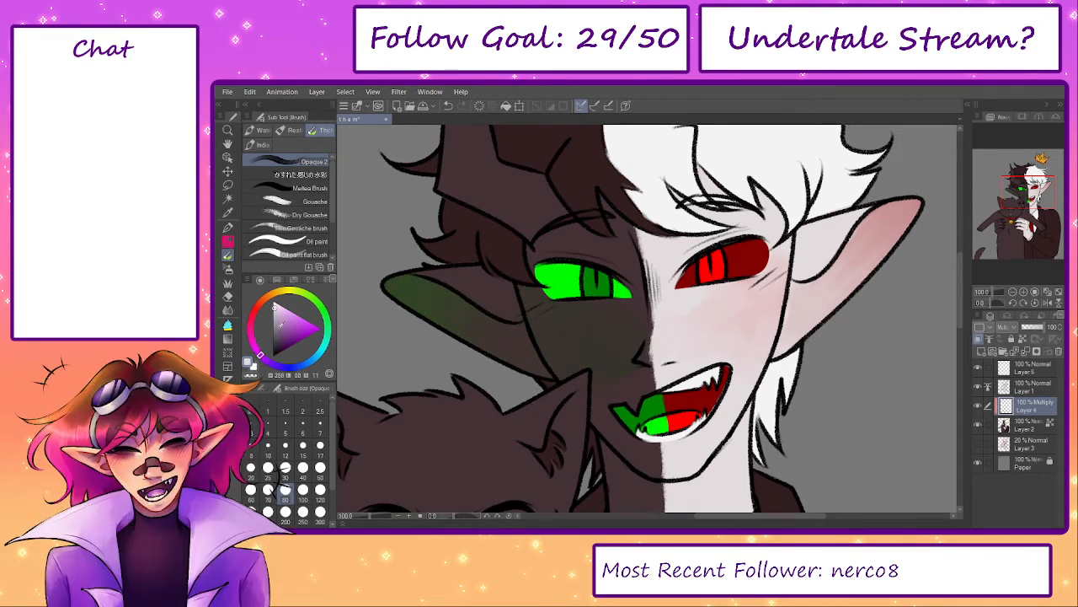
click(286, 320)
click(296, 314)
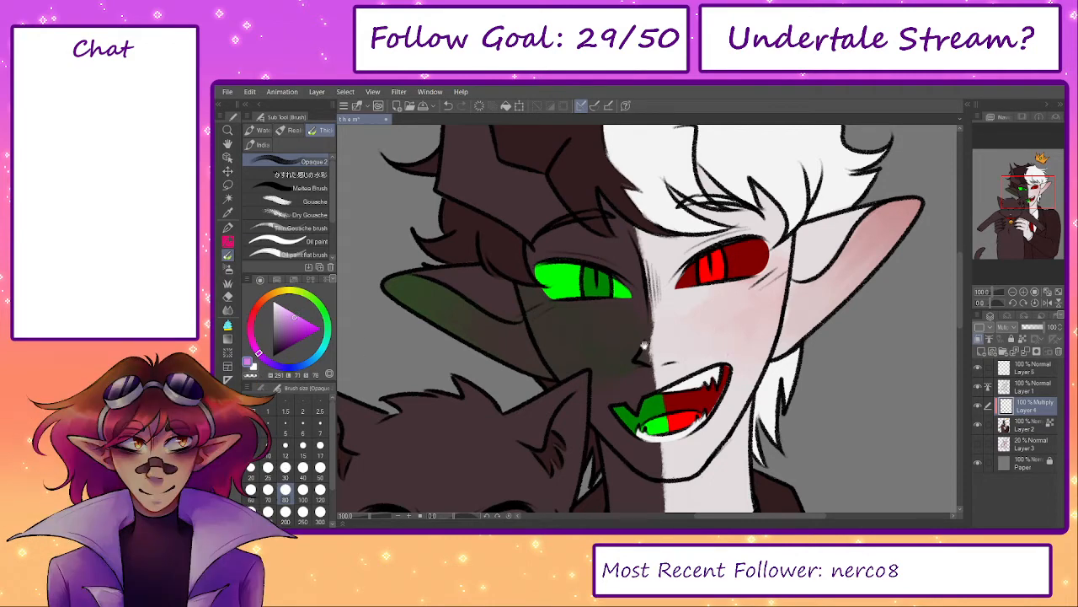
drag(644, 345, 653, 394)
key(b)
key(b)
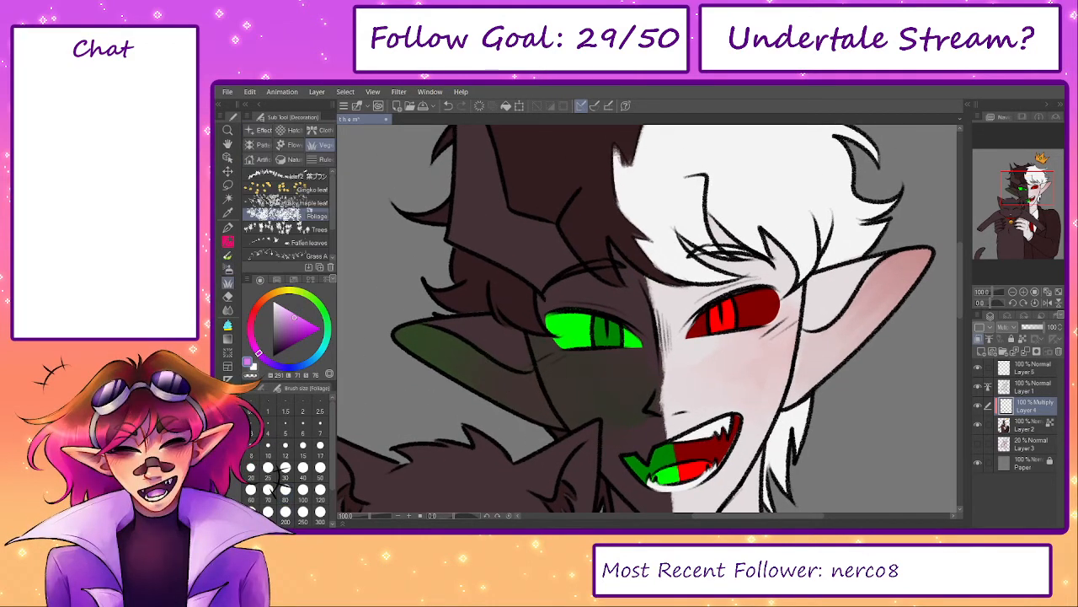
key(b)
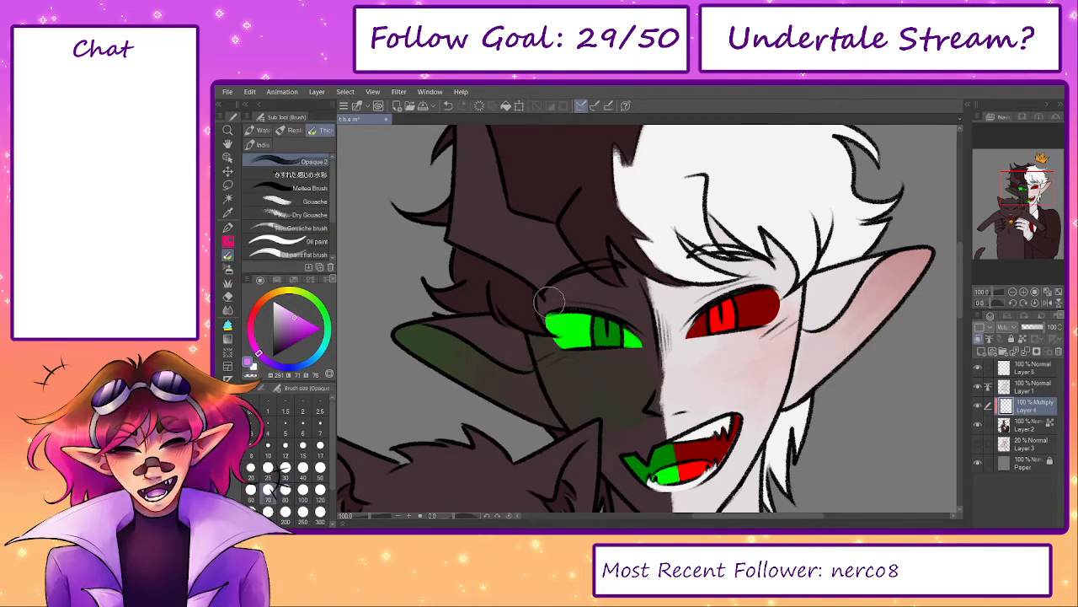
mouse_move(548, 300)
mouse_down()
mouse_move(571, 328)
mouse_move(567, 319)
mouse_move(543, 338)
mouse_move(598, 292)
mouse_move(565, 295)
mouse_move(588, 271)
mouse_move(580, 291)
mouse_move(554, 299)
mouse_up()
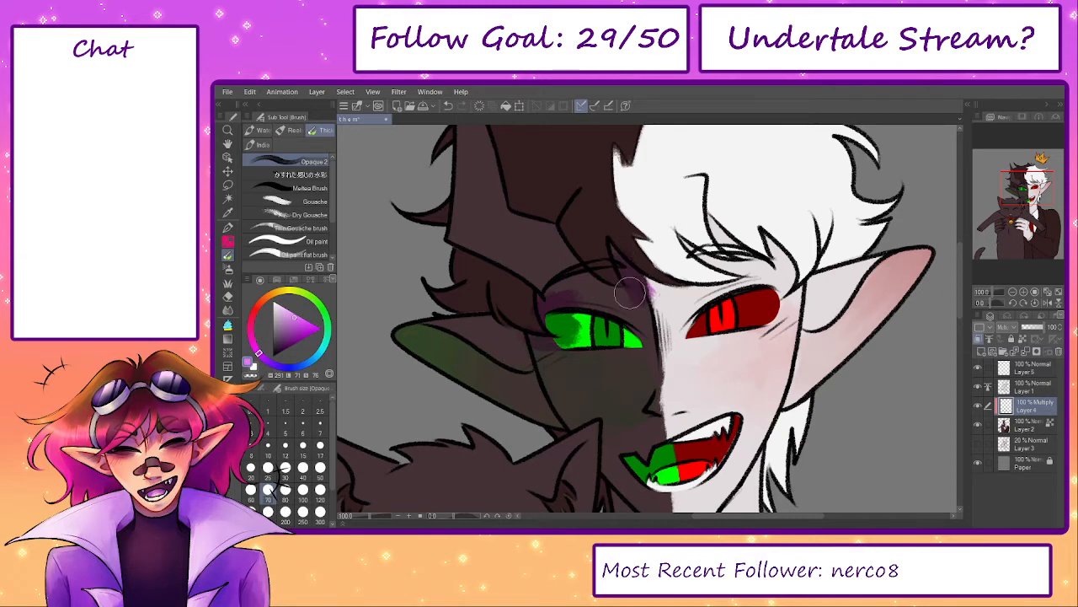
mouse_move(619, 282)
mouse_down()
mouse_move(723, 296)
mouse_move(763, 278)
mouse_move(690, 240)
mouse_move(779, 283)
mouse_move(796, 253)
mouse_move(834, 245)
mouse_move(809, 303)
mouse_move(834, 219)
mouse_move(853, 240)
mouse_move(888, 211)
mouse_move(847, 219)
mouse_up()
drag(615, 315, 598, 308)
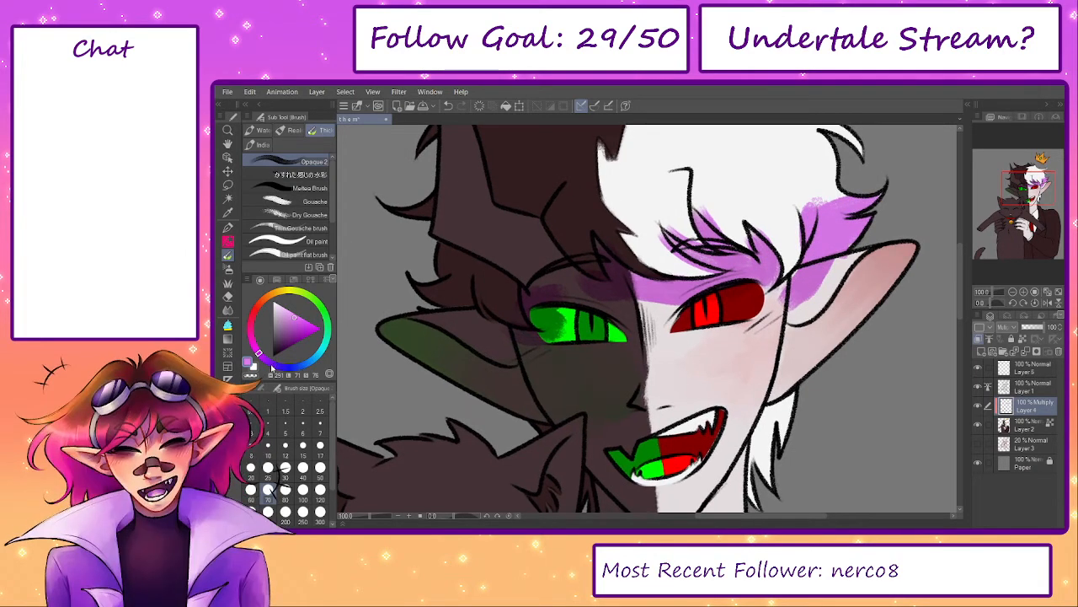
- Try converting the painted shadows to a bluer purple drawing colour
click(272, 363)
click(250, 91)
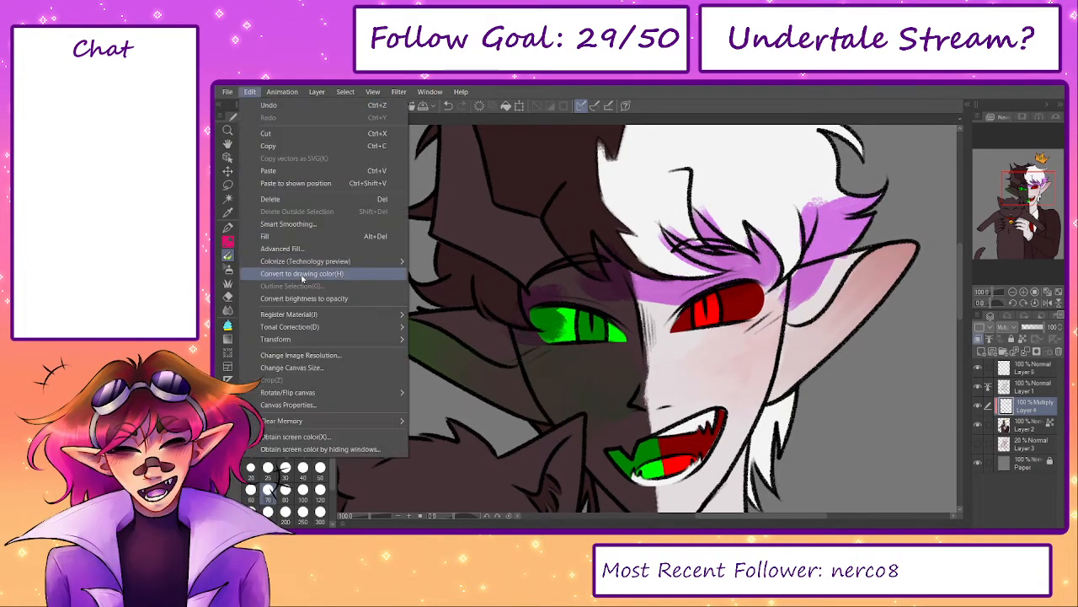
click(287, 272)
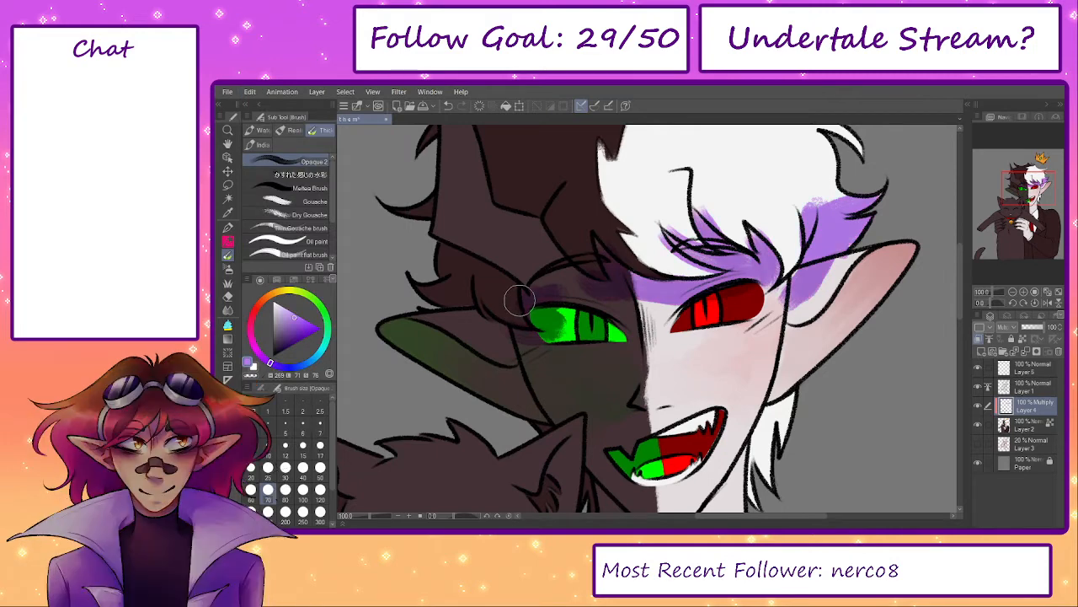
click(260, 279)
click(259, 280)
- Extend the light purple shadow over the dark hair, the white hair's lower locks and the inner part of the pale ear
mouse_move(507, 305)
mouse_down()
mouse_move(557, 316)
mouse_move(513, 303)
mouse_move(504, 289)
mouse_move(551, 299)
mouse_move(570, 410)
mouse_move(510, 385)
mouse_move(535, 406)
mouse_move(462, 438)
mouse_move(502, 369)
mouse_up()
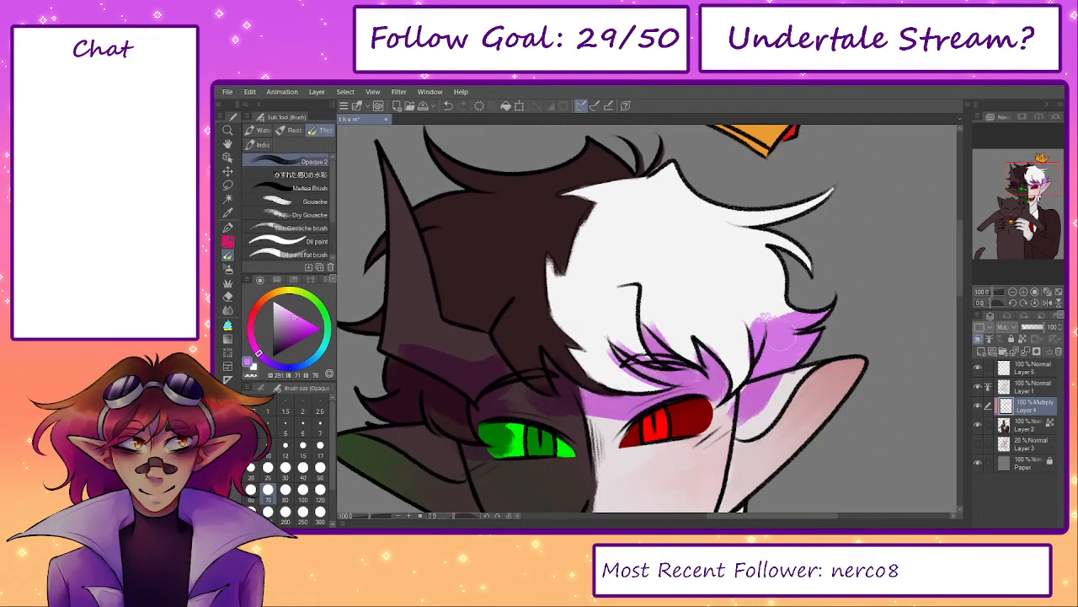
drag(782, 339, 721, 312)
drag(718, 428, 716, 312)
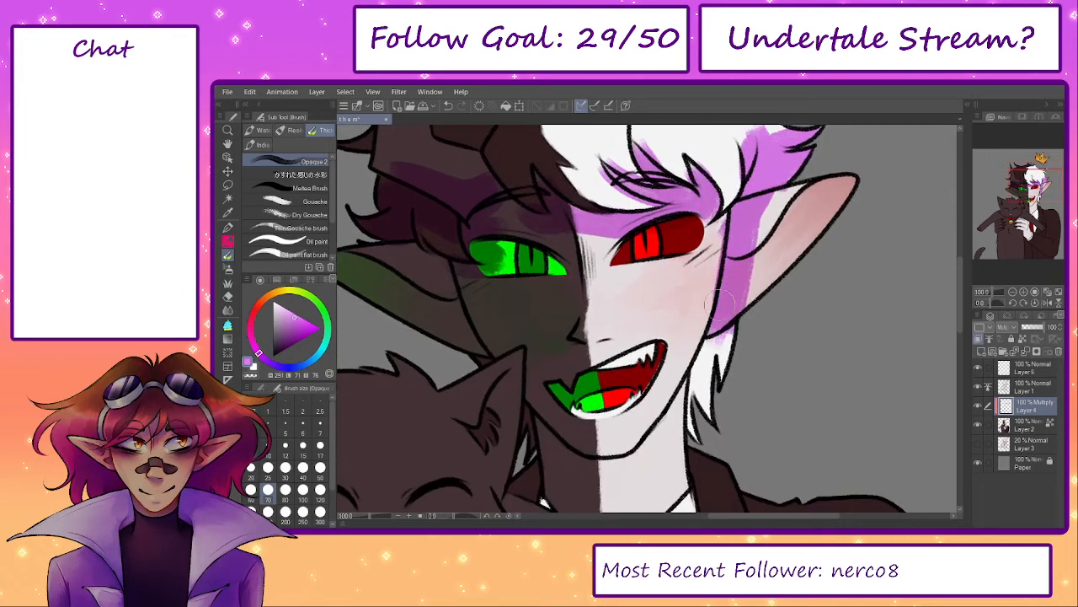
- Paint a purple shadow across both halves of the neck below the chin, redoing the unsatisfactory strokes
mouse_move(705, 392)
mouse_down()
mouse_move(726, 307)
mouse_move(628, 426)
mouse_up()
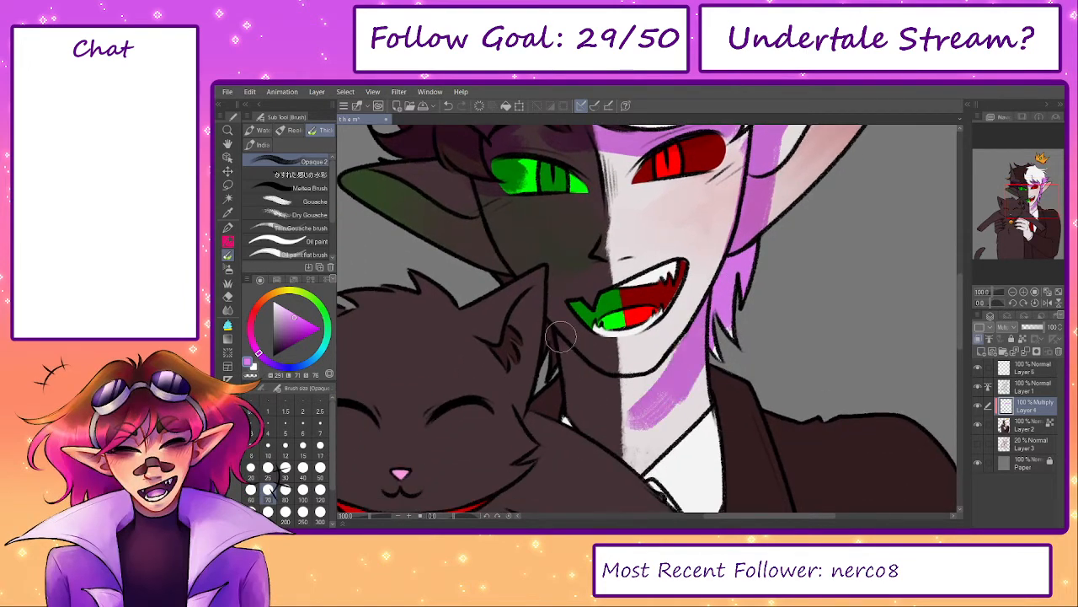
mouse_move(560, 337)
mouse_down()
mouse_move(598, 389)
mouse_move(650, 406)
mouse_move(674, 362)
mouse_move(623, 397)
mouse_move(632, 423)
mouse_move(706, 381)
mouse_move(689, 401)
mouse_up()
key(ctrl+z)
key(ctrl+z)
mouse_move(654, 408)
mouse_down()
mouse_move(671, 318)
mouse_move(670, 396)
mouse_up()
- Paint small purple shadows under the nose and over the upper part of the green eye with a smaller brush
key(bracketleft)
key(bracketleft)
key(bracketleft)
key(bracketleft)
key(bracketleft)
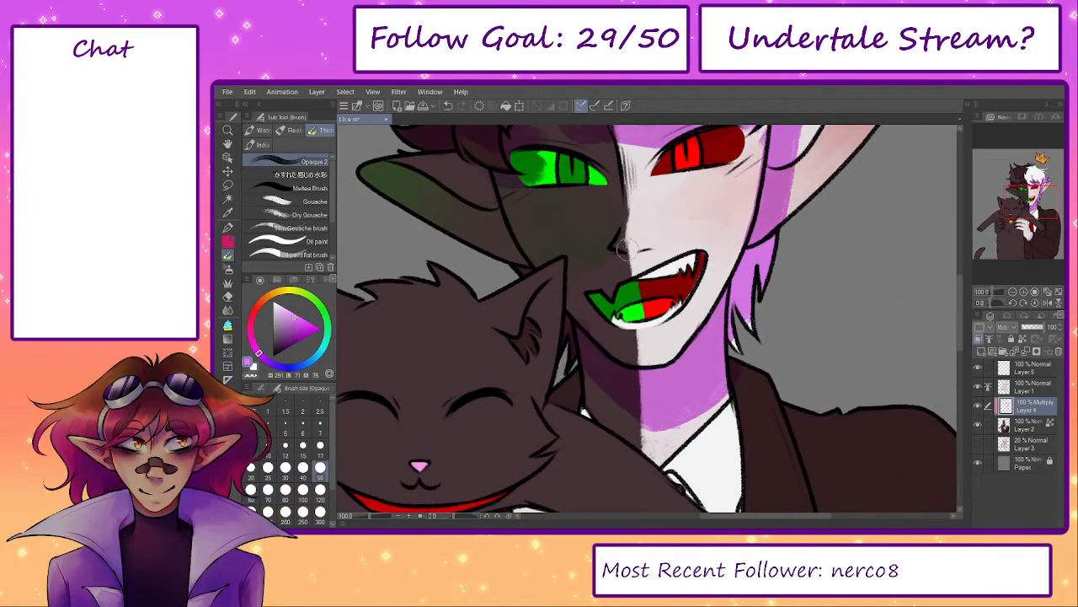
mouse_move(626, 250)
mouse_down()
mouse_move(637, 252)
mouse_move(626, 329)
mouse_up()
key(bracketright)
key(bracketright)
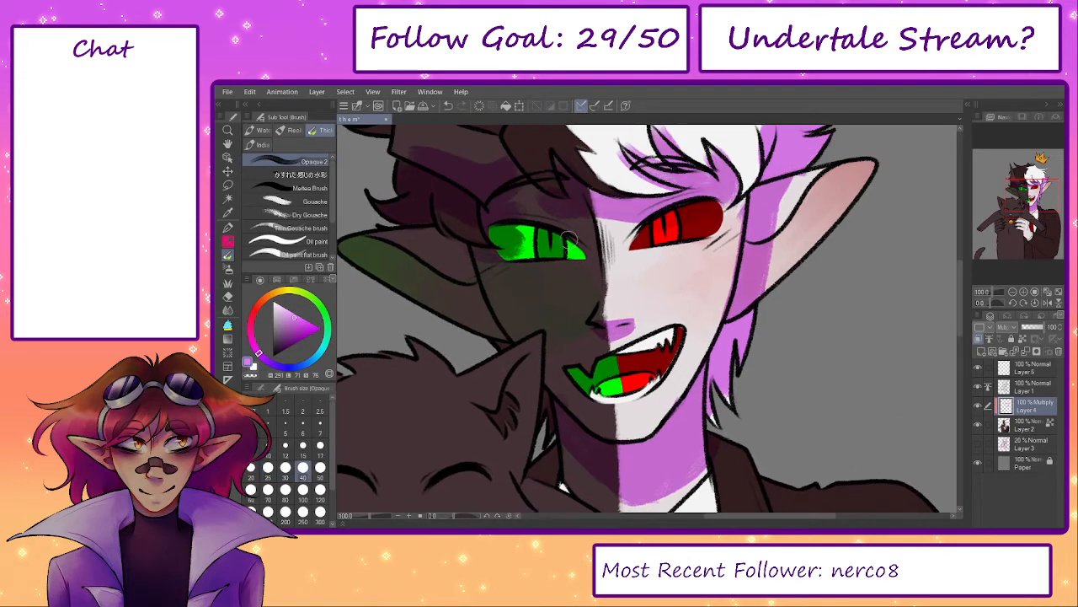
drag(569, 240, 540, 237)
- Shade the shirt collar, tie knot and jacket lapel below the neck, and the jacket around the cat's paw
mouse_move(678, 283)
mouse_down()
mouse_move(692, 310)
mouse_move(720, 288)
mouse_move(675, 190)
mouse_up()
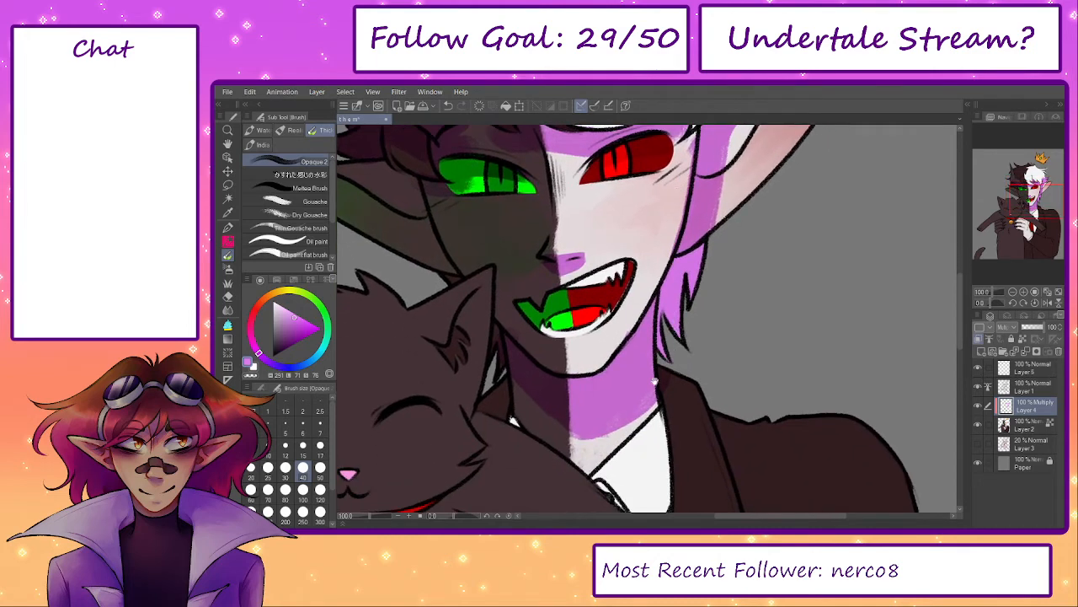
drag(655, 382, 677, 263)
mouse_move(631, 375)
mouse_down()
mouse_move(682, 421)
mouse_move(684, 259)
mouse_move(700, 385)
mouse_move(698, 288)
mouse_up()
drag(601, 387, 605, 348)
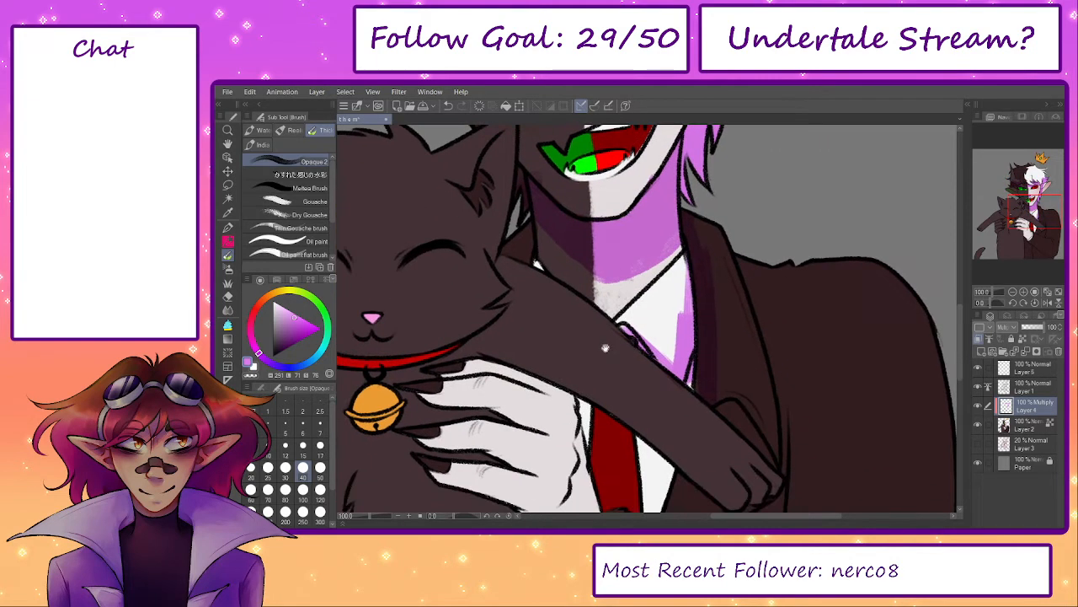
drag(750, 429, 734, 364)
- Cover the pale hand's wrist and the adjoining shirt cuff with purple shadow using a larger brush
mouse_move(561, 459)
mouse_down()
mouse_move(741, 342)
mouse_move(717, 368)
mouse_up()
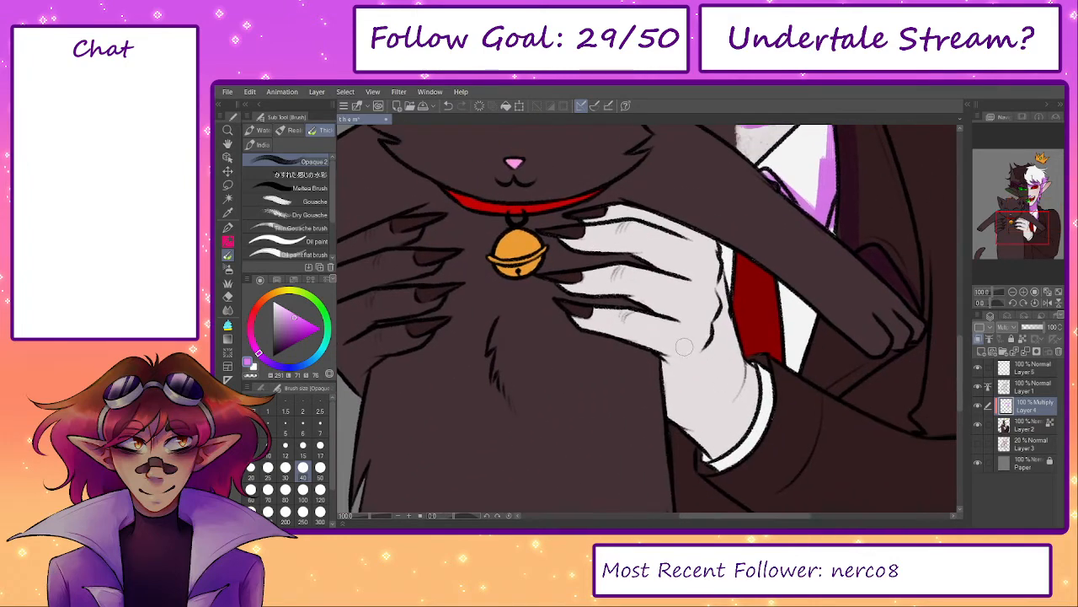
key(bracketright)
key(bracketright)
key(bracketright)
mouse_move(722, 261)
mouse_down()
mouse_move(726, 333)
mouse_move(684, 381)
mouse_move(682, 421)
mouse_move(708, 434)
mouse_move(739, 396)
mouse_move(664, 299)
mouse_move(664, 211)
mouse_move(668, 487)
mouse_move(684, 253)
mouse_up()
- Shade the jacket torso beneath the sleeve beside the cat's body in purple
drag(717, 447, 611, 403)
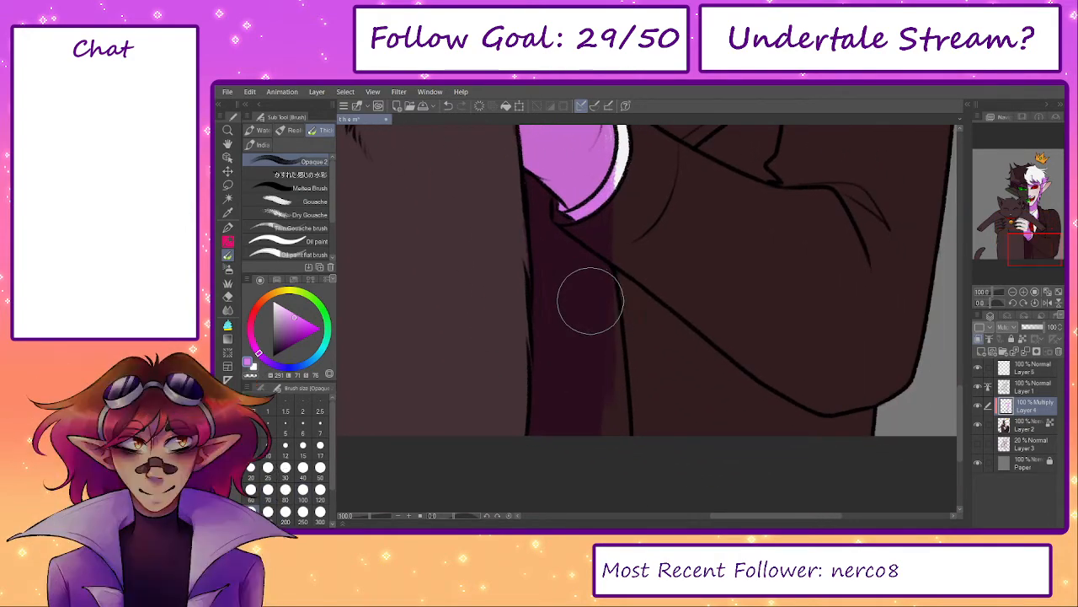
mouse_move(590, 299)
mouse_down()
mouse_move(639, 351)
mouse_move(735, 414)
mouse_up()
mouse_move(615, 313)
mouse_down()
mouse_move(746, 433)
mouse_move(575, 390)
mouse_move(689, 416)
mouse_move(686, 374)
mouse_move(596, 310)
mouse_move(782, 441)
mouse_move(896, 450)
mouse_up()
drag(627, 363, 770, 448)
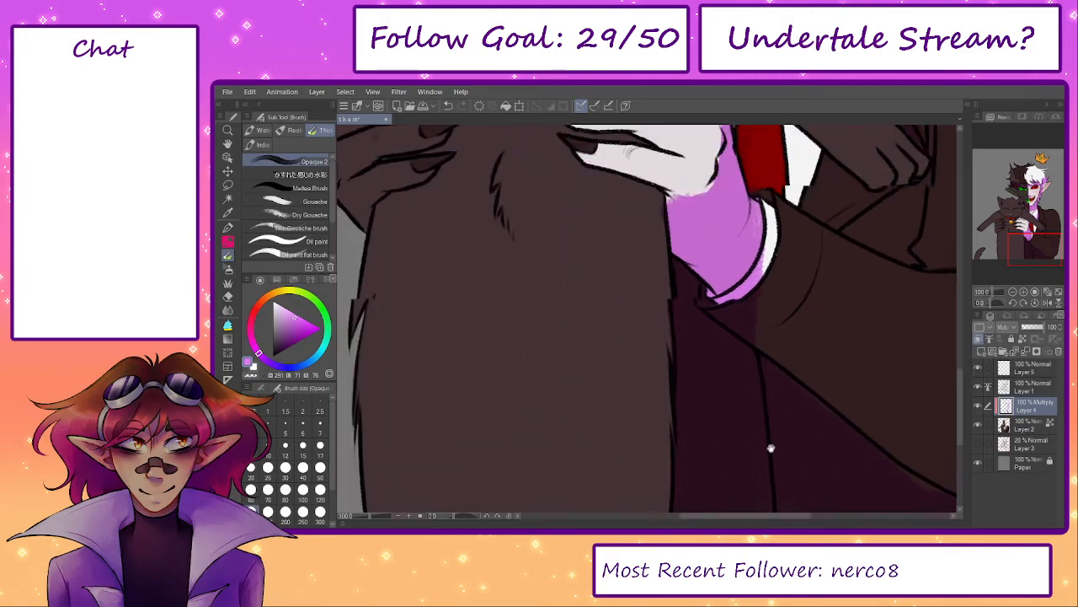
- Paint the shadow cast by the cat's arms onto the tops of the dark and pale hands
drag(616, 338, 710, 493)
mouse_move(653, 337)
mouse_down()
mouse_move(673, 414)
mouse_move(714, 409)
mouse_up()
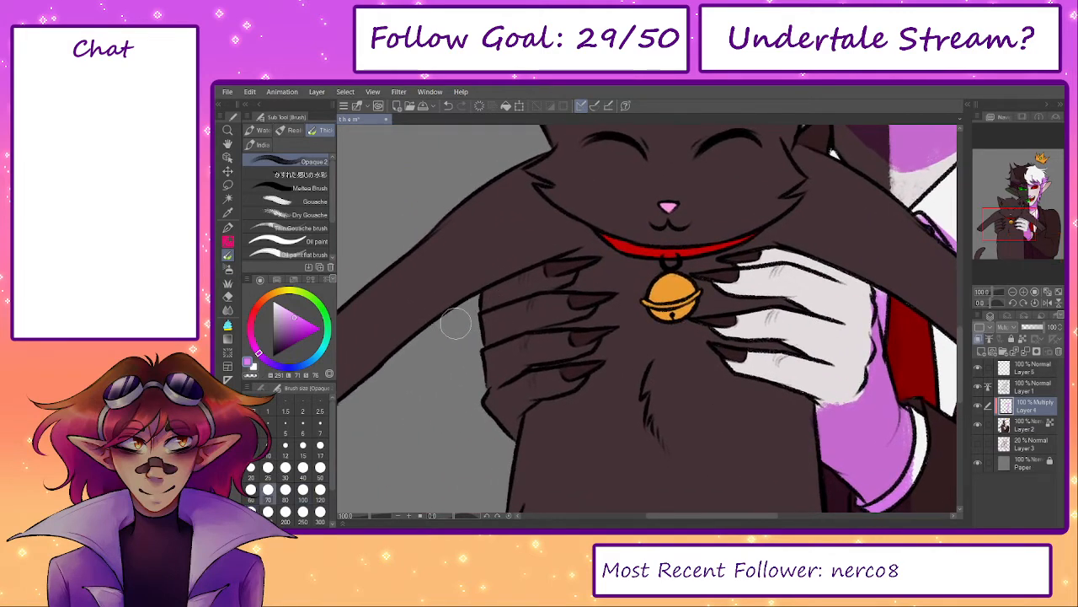
drag(457, 325, 567, 261)
drag(792, 268, 897, 313)
- Shade the lower edges of the pale hand's fingers in purple with the brush at size 30
key(bracketleft)
key(bracketleft)
key(bracketleft)
key(bracketleft)
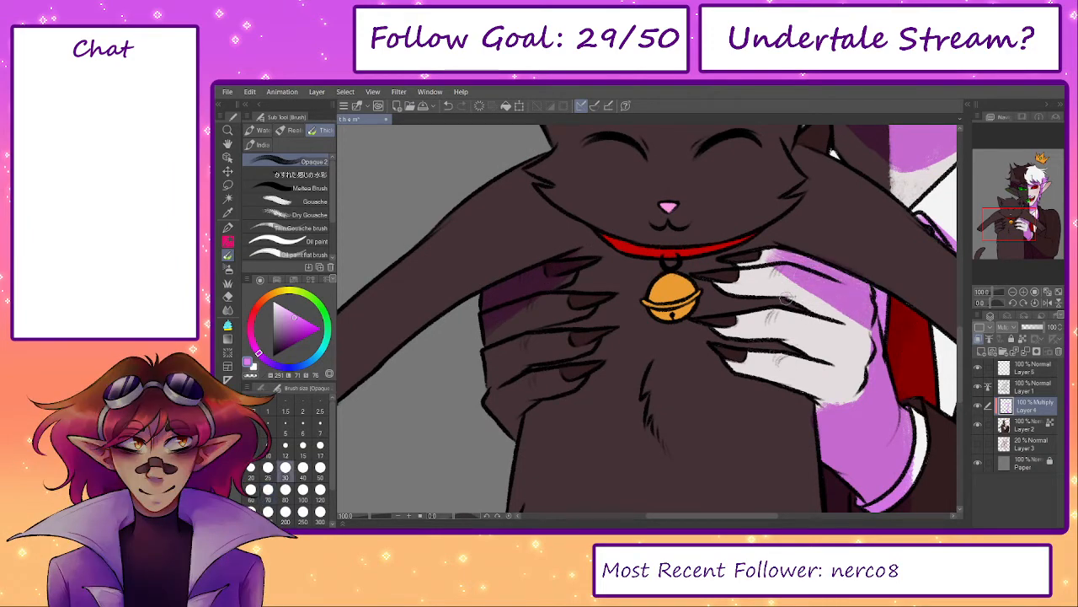
mouse_move(785, 297)
mouse_down()
mouse_move(841, 318)
mouse_move(758, 295)
mouse_up()
mouse_move(748, 341)
mouse_down()
mouse_move(825, 357)
mouse_move(768, 362)
mouse_move(824, 394)
mouse_up()
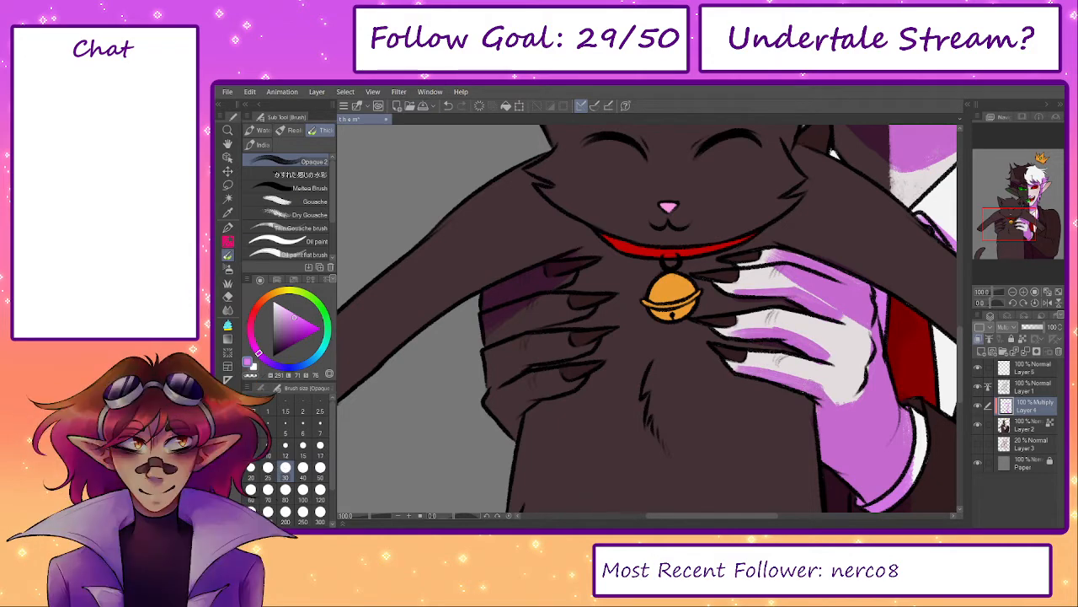
- Shade the lower edges of the dark hand's fingers in purple
drag(685, 413, 742, 400)
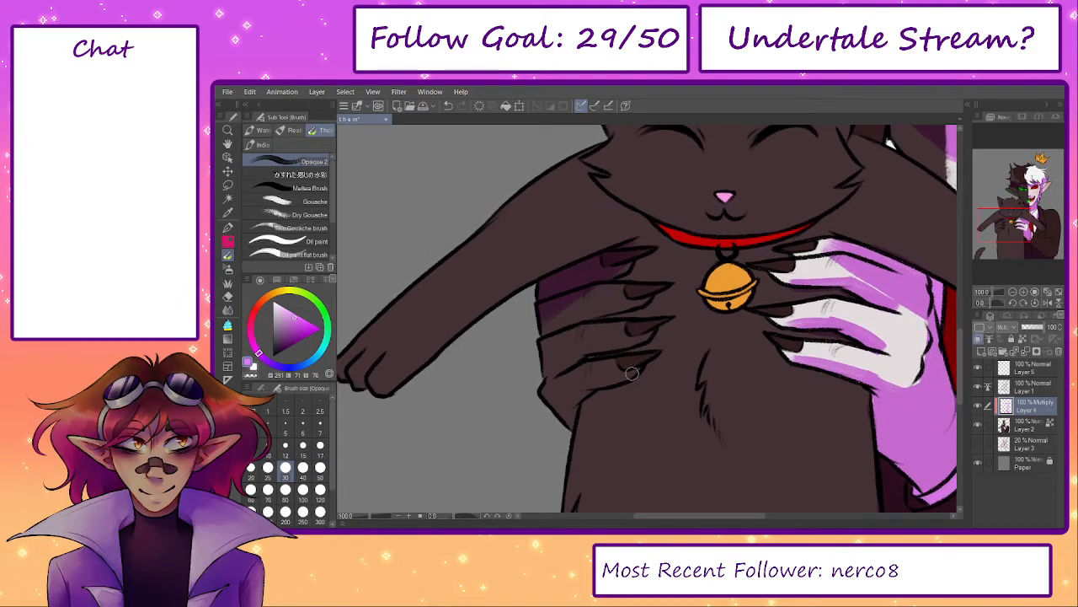
mouse_move(632, 373)
mouse_down()
mouse_move(578, 398)
mouse_move(572, 422)
mouse_up()
drag(642, 339, 599, 352)
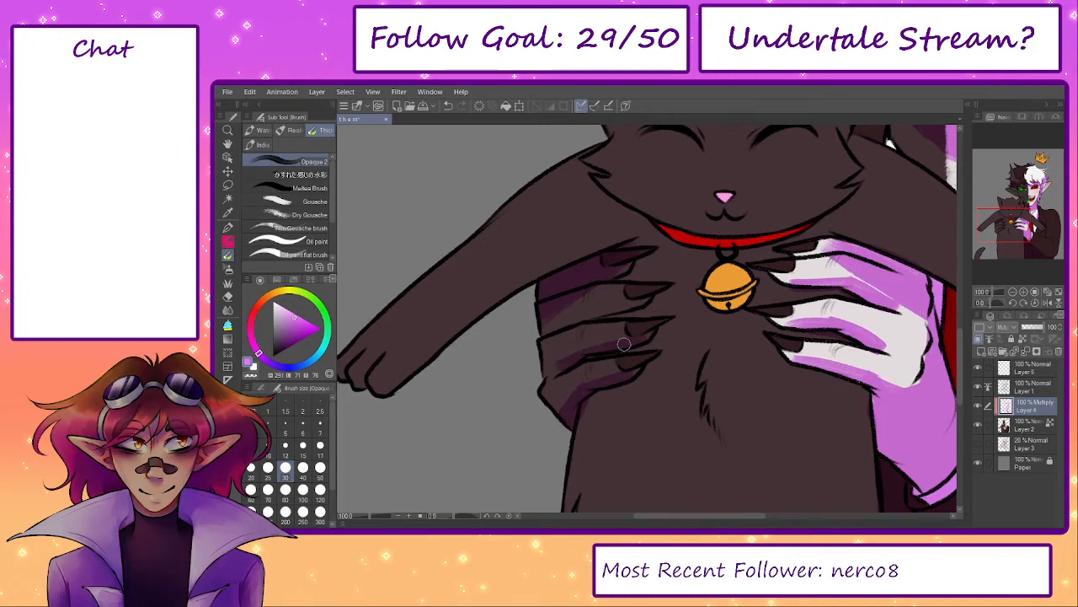
mouse_move(651, 297)
mouse_down()
mouse_move(605, 310)
mouse_move(561, 404)
mouse_move(584, 330)
mouse_up()
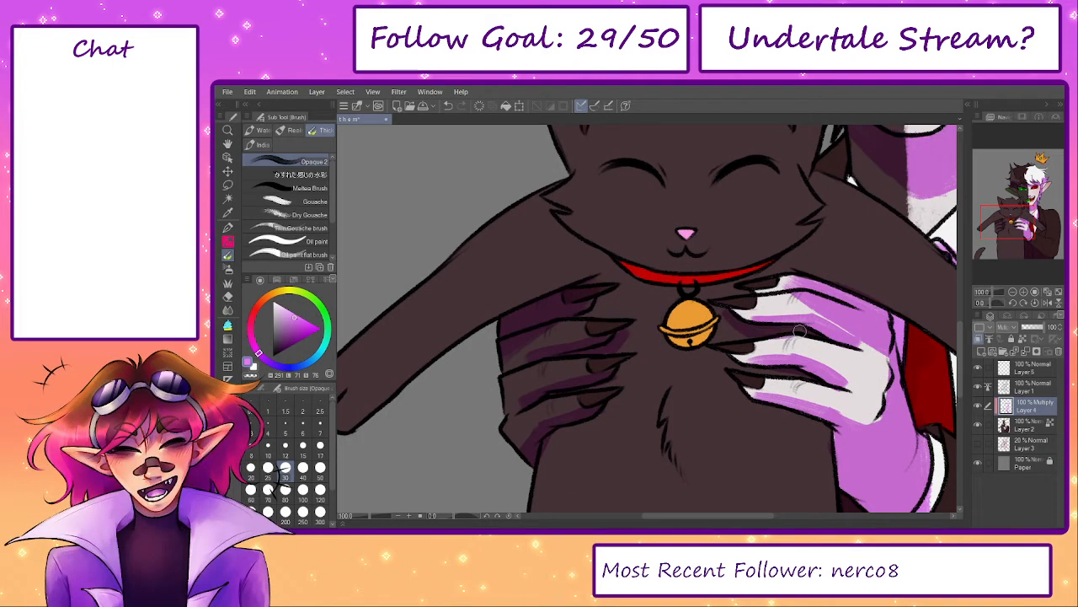
- Paint the shadows that both hands cast on the cat's chest and belly
drag(747, 398, 831, 441)
drag(804, 434, 753, 386)
drag(773, 378, 741, 365)
drag(554, 362, 497, 400)
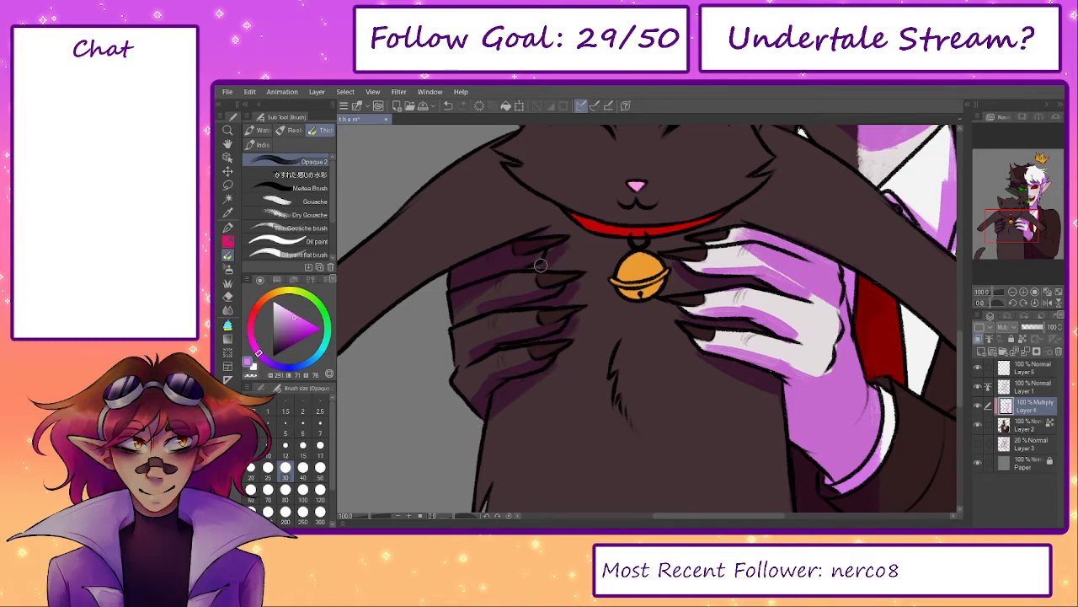
mouse_move(553, 293)
mouse_down()
mouse_move(647, 331)
mouse_move(621, 421)
mouse_move(691, 395)
mouse_move(670, 340)
mouse_up()
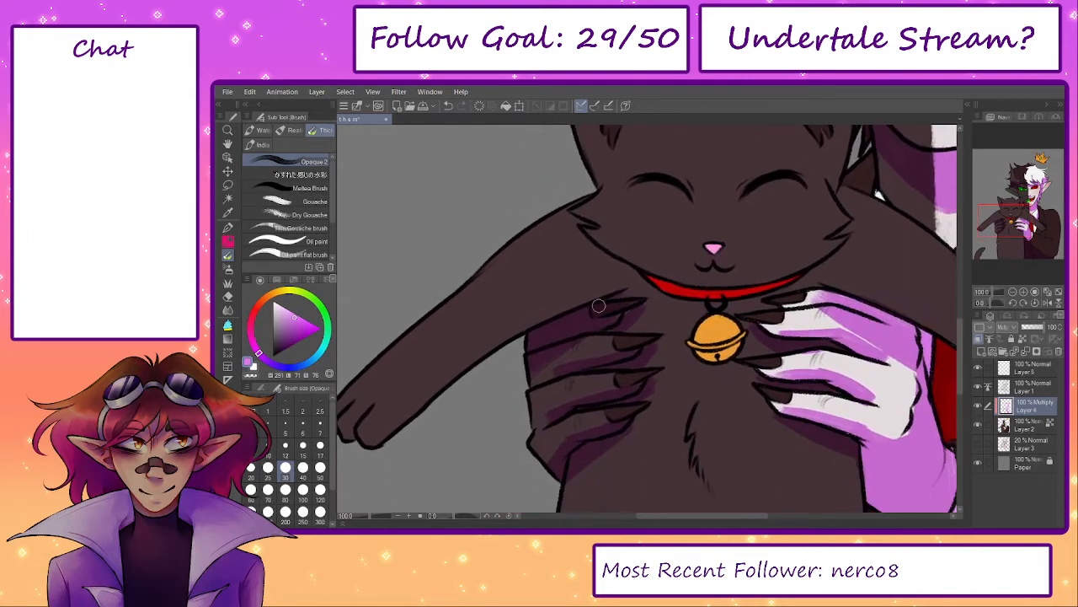
- Shade the cat's chest and collar beneath its chin and the edge of the bell with the brush at size 50
key(])
key(])
mouse_move(633, 294)
mouse_down()
mouse_move(611, 266)
mouse_move(709, 312)
mouse_move(803, 272)
mouse_up()
drag(752, 302, 712, 284)
drag(703, 325, 694, 305)
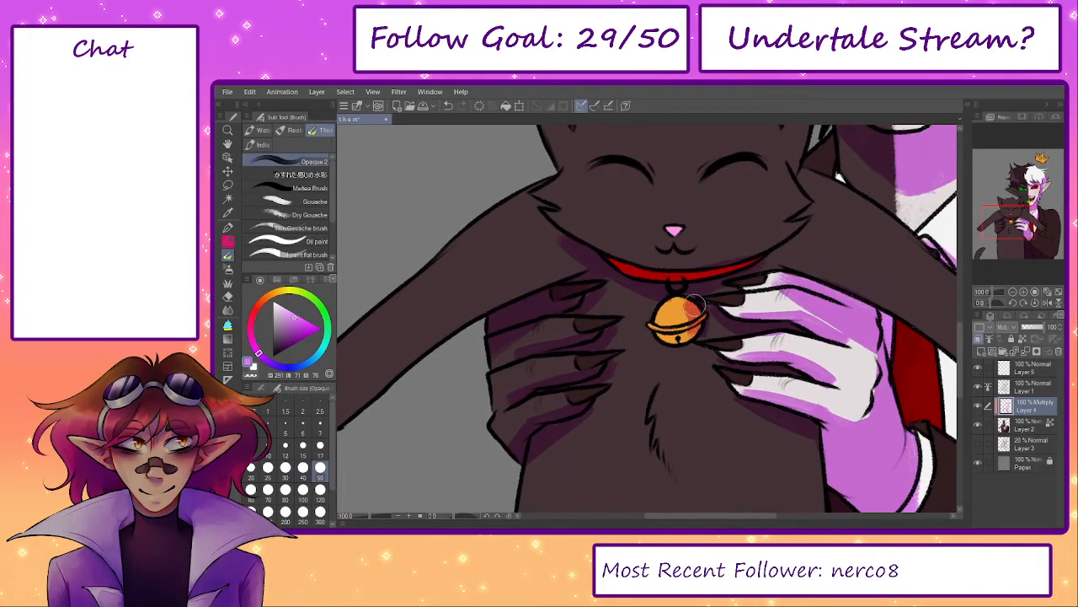
key(ctrl+z)
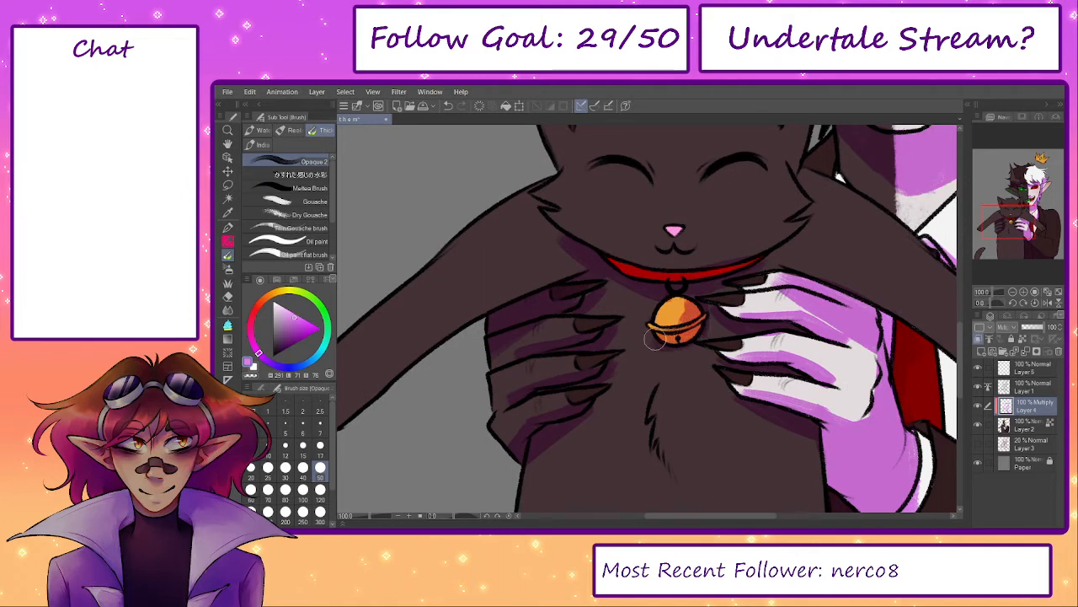
mouse_move(661, 335)
mouse_down()
mouse_move(709, 327)
mouse_move(668, 341)
mouse_up()
- Shade the underside of the cat's outstretched foreleg beside the dark hand with the brush at size 80
mouse_move(575, 439)
mouse_down()
mouse_move(618, 296)
mouse_move(650, 295)
mouse_up()
key(bracketright)
key(bracketright)
key(bracketright)
drag(515, 240, 529, 348)
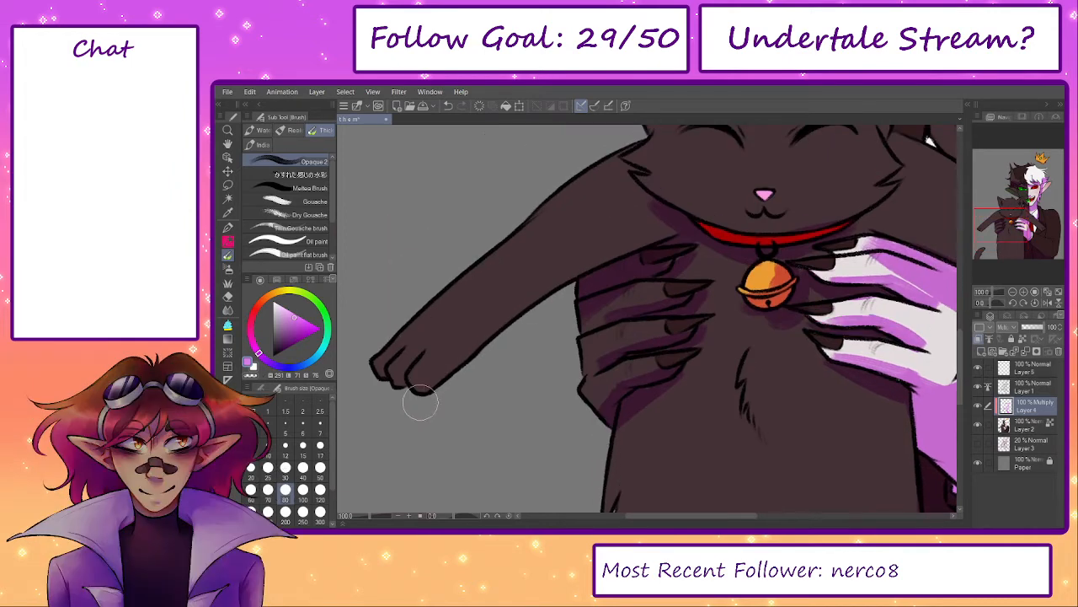
drag(420, 404, 508, 325)
mouse_move(445, 375)
mouse_down()
mouse_move(606, 284)
mouse_move(611, 253)
mouse_move(655, 229)
mouse_up()
- Paint the shadow of the cat's other foreleg across the tie, shirt and jacket at brush size 60, redoing the first stroke
key(bracketleft)
key(bracketleft)
key(bracketleft)
key(bracketleft)
key(bracketleft)
drag(876, 304, 593, 302)
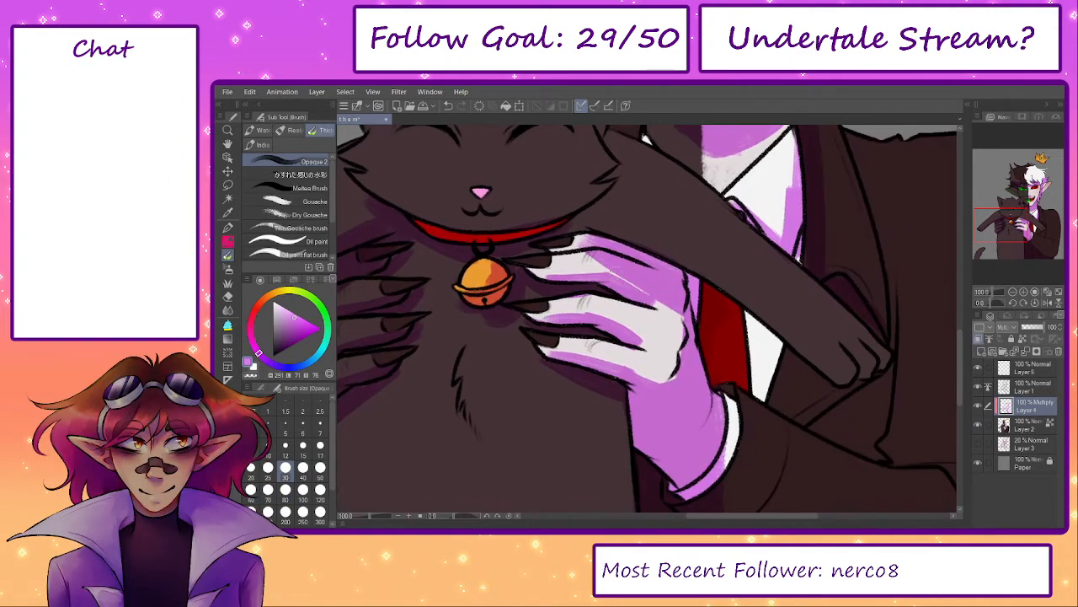
key(bracketright)
key(bracketright)
key(bracketright)
drag(729, 293, 845, 378)
key(ctrl+z)
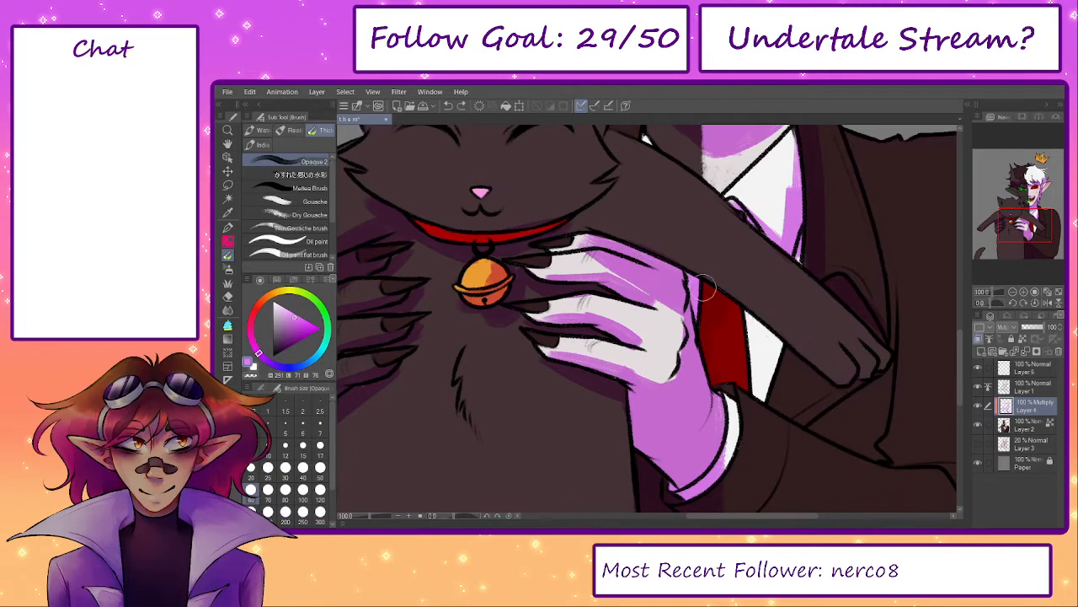
key(ctrl+z)
mouse_move(706, 288)
mouse_down()
mouse_move(861, 395)
mouse_move(831, 386)
mouse_up()
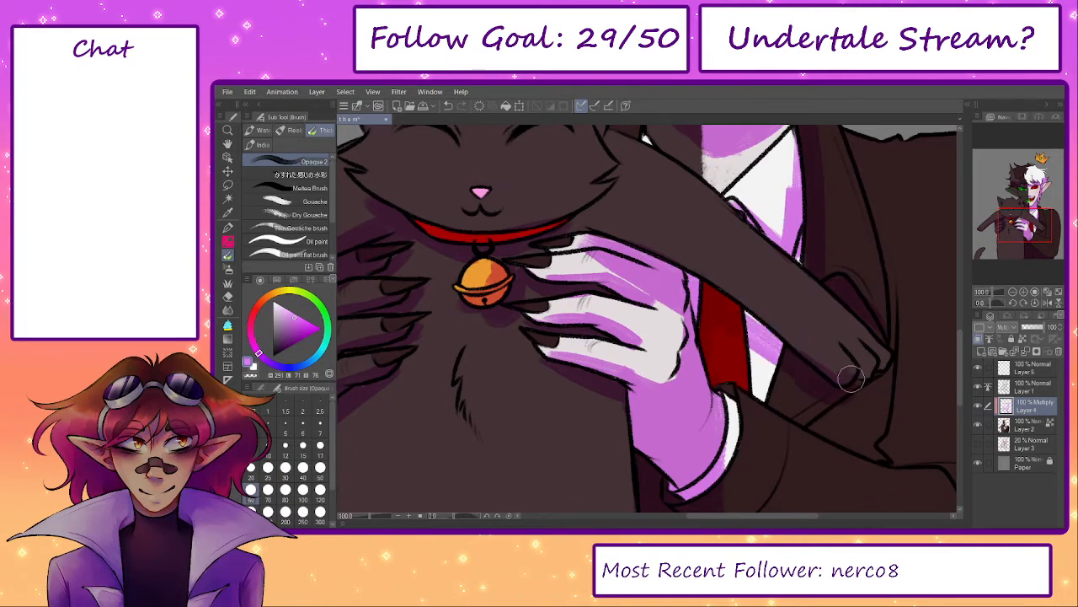
- Darken the underside of the cat's paw and the jacket folds just below it with purple shadow
key(bracketleft)
key(bracketleft)
key(bracketleft)
key(bracketright)
key(bracketright)
key(bracketright)
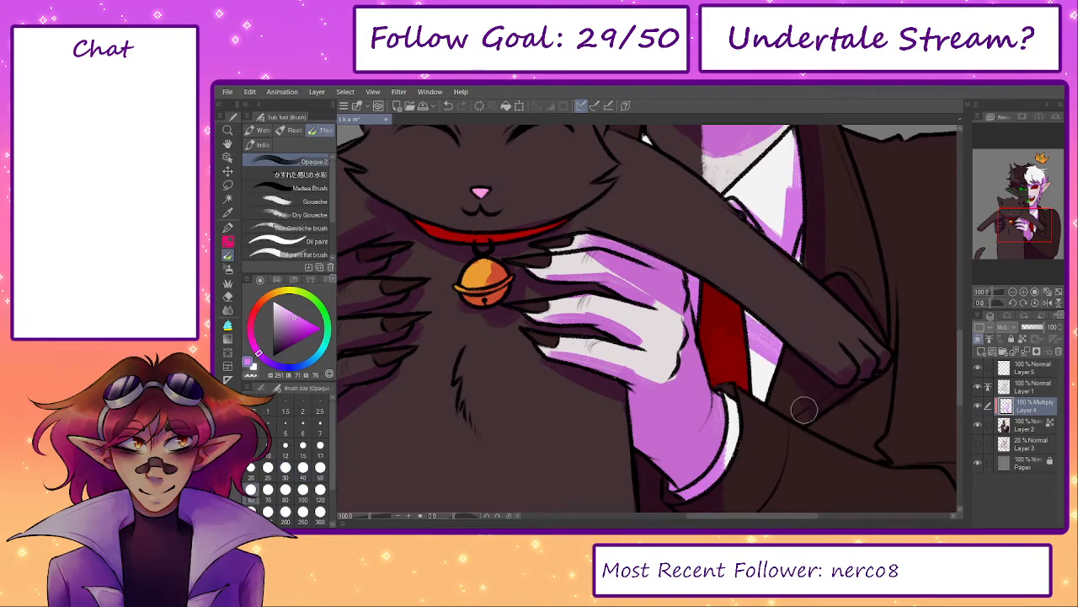
drag(725, 348, 783, 407)
- Shade the dark hair and jacket collar between the cat's ear and the character's neck
drag(748, 190, 675, 333)
drag(744, 402, 784, 456)
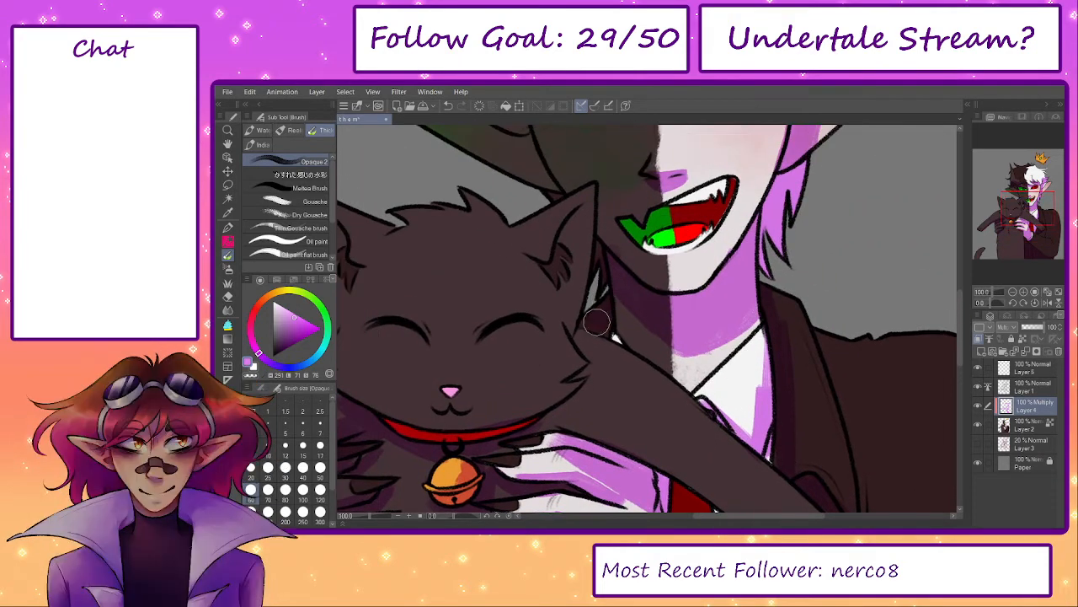
drag(603, 251, 661, 378)
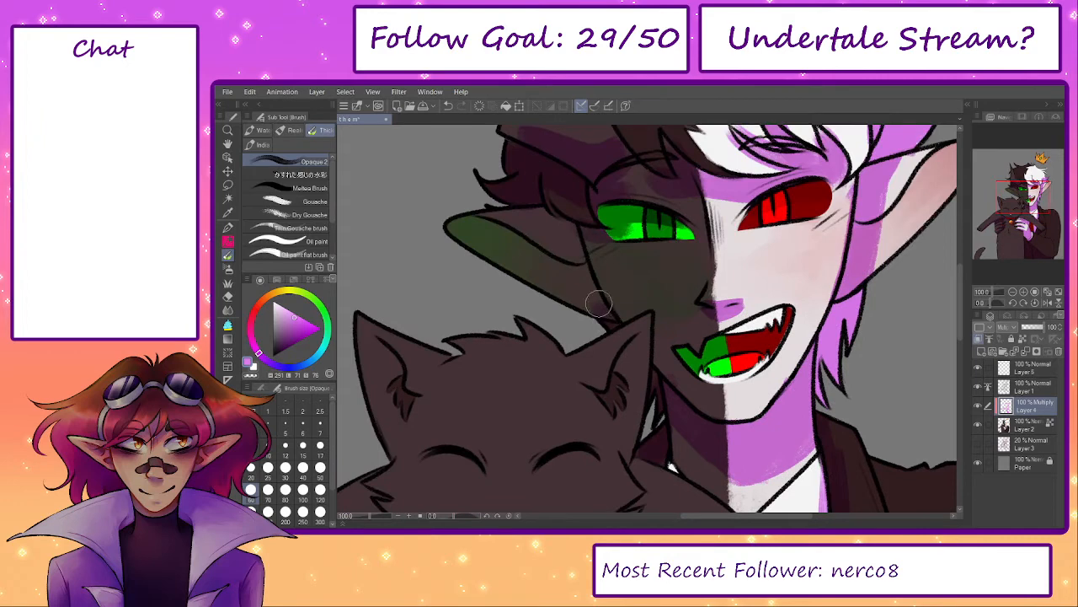
- Paint purple shadow over the lower and inner parts of the dark pointed ear and the hair beside it
drag(574, 256, 578, 317)
drag(597, 330, 582, 294)
drag(597, 352, 543, 314)
drag(733, 349, 650, 378)
drag(816, 322, 857, 253)
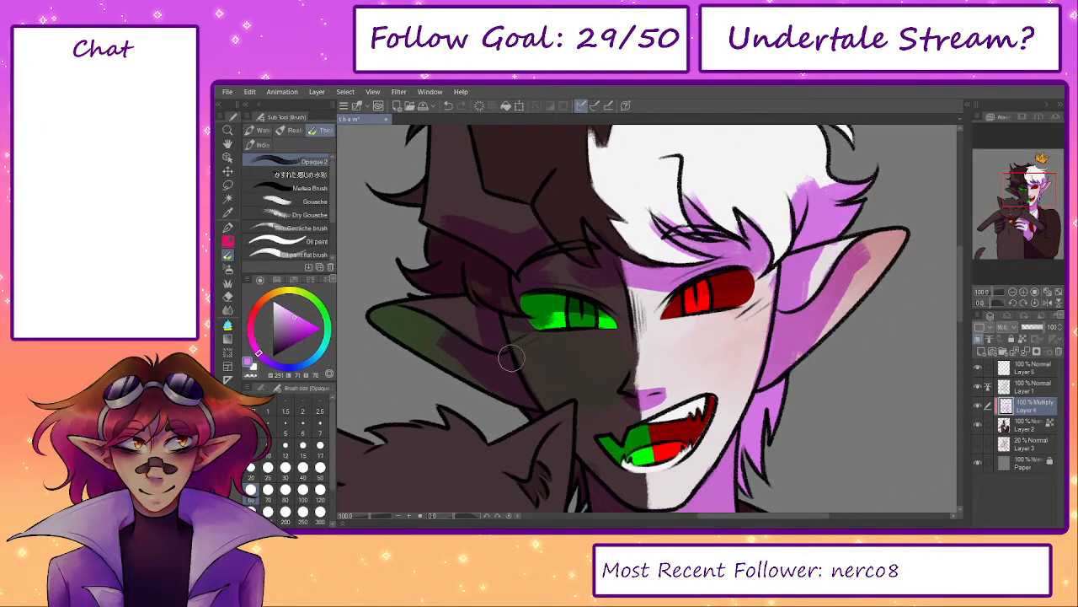
drag(459, 330, 414, 320)
drag(462, 265, 509, 317)
- Shade the crown's red spikes and its green gem, reducing the brush to size 20
drag(574, 293, 546, 410)
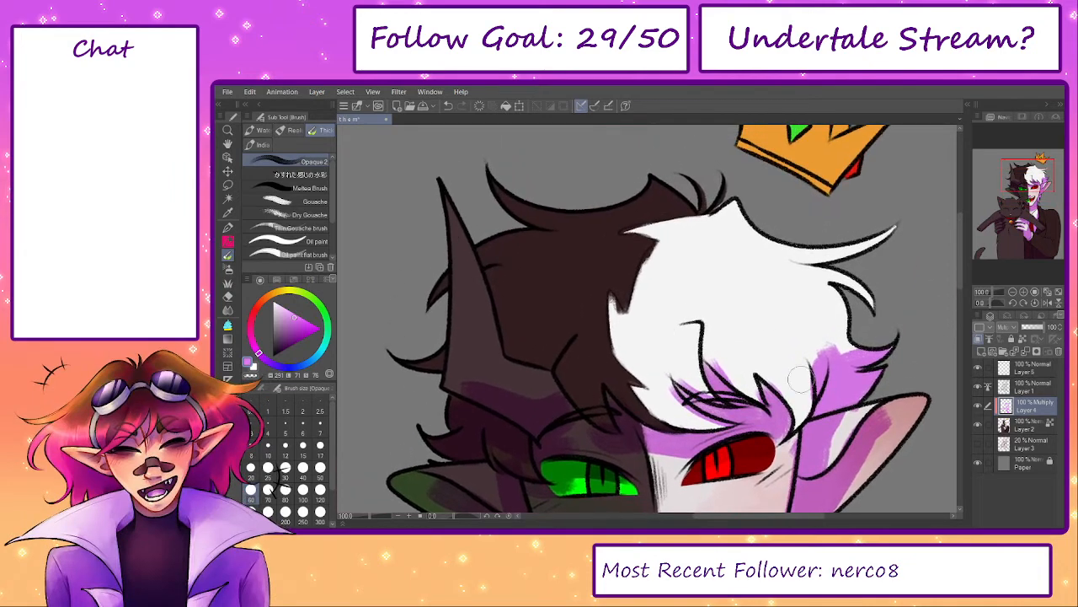
drag(784, 355, 719, 468)
mouse_move(783, 226)
mouse_down()
mouse_move(767, 246)
mouse_move(788, 228)
mouse_up()
drag(708, 201, 711, 217)
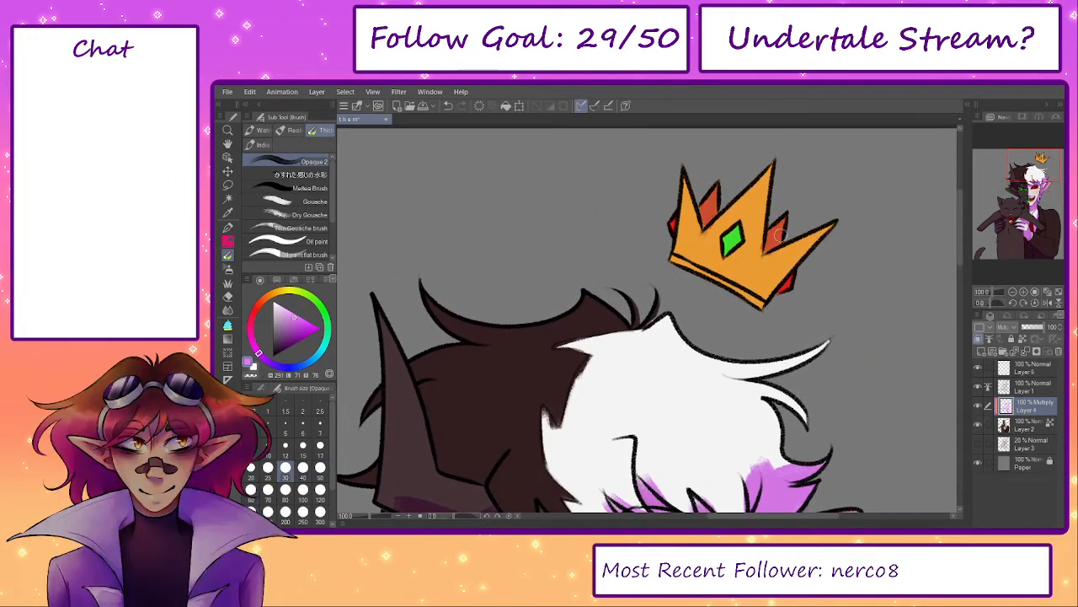
key(bracketleft)
key(bracketleft)
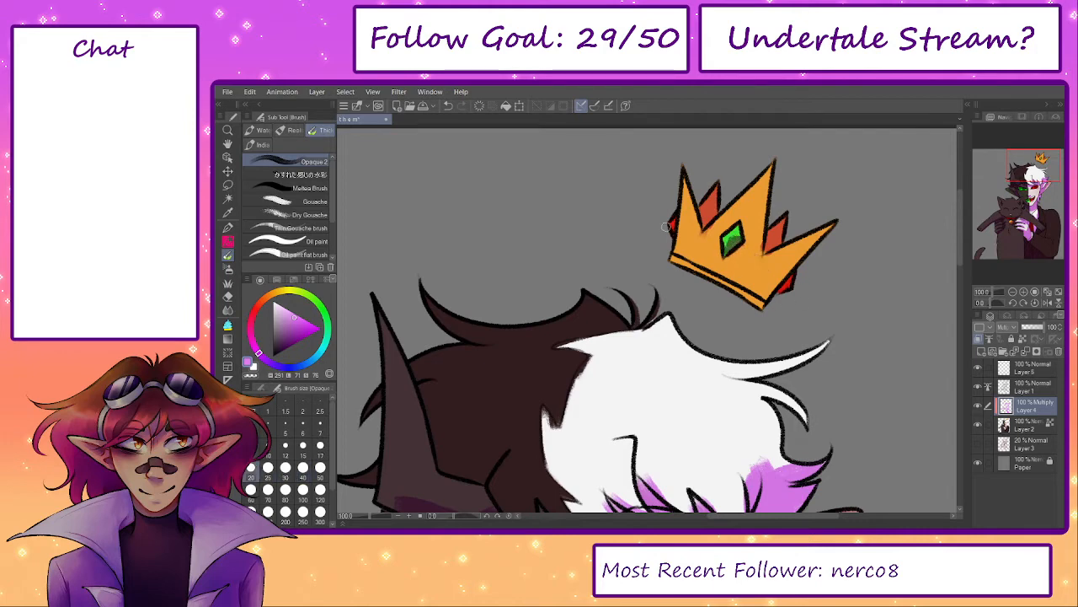
- Shade the crown's lower gold band and raise the brush size to 40
drag(764, 299, 716, 282)
key(bracketright)
key(bracketright)
key(bracketright)
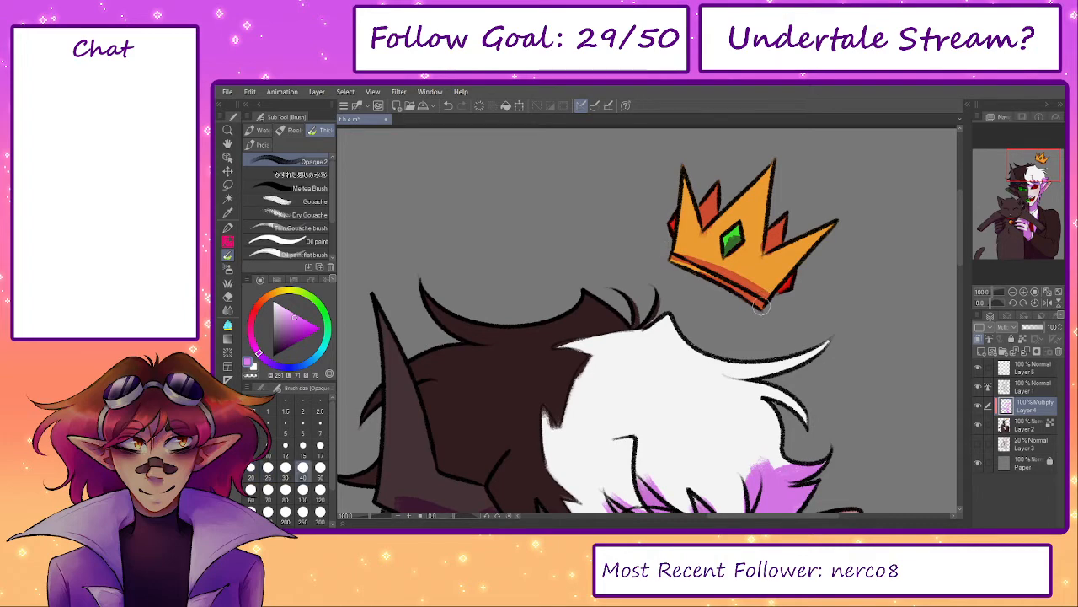
- Shade the dark hair beside the horn and the strand in the white fringe at brush size 40
drag(691, 362, 693, 238)
drag(686, 310, 705, 252)
drag(603, 260, 551, 259)
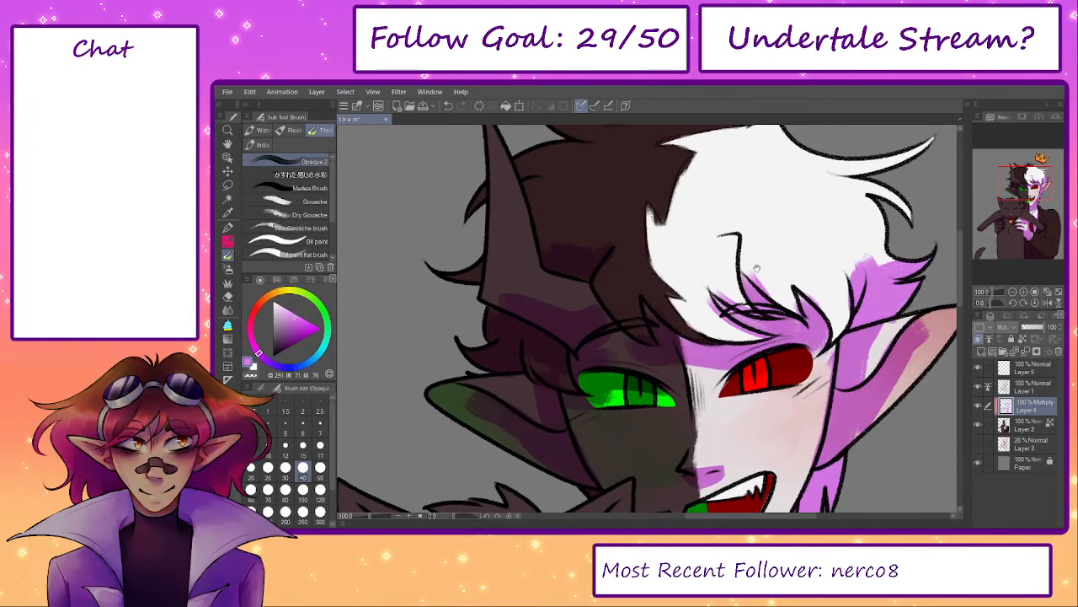
mouse_move(757, 268)
mouse_down()
mouse_move(699, 297)
mouse_move(734, 347)
mouse_up()
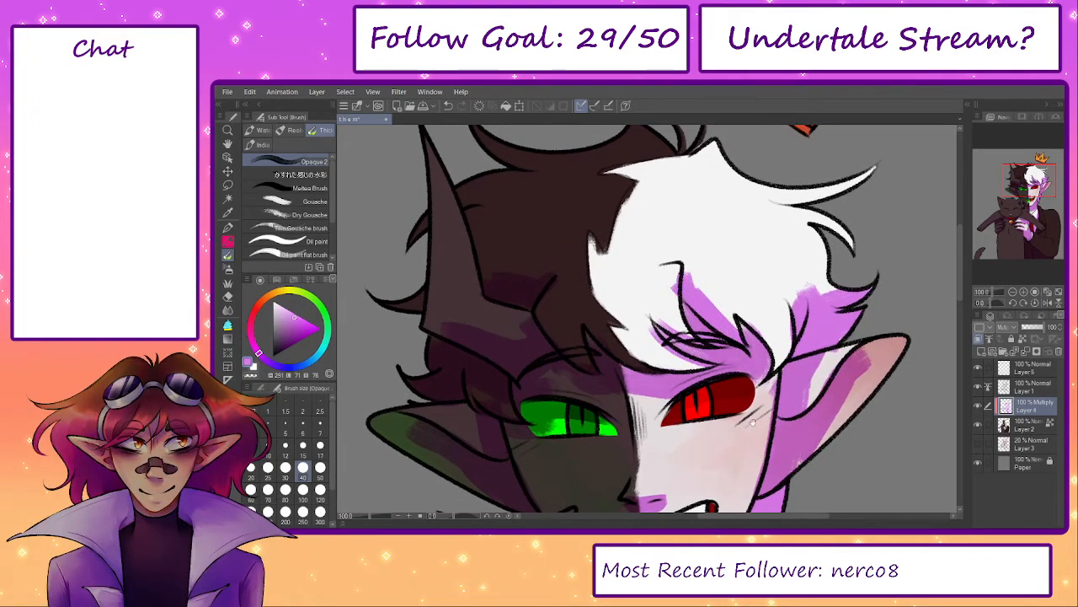
- Paint a shadow along the jacket sleeve's elbow crease below the cat's paw at brush size 60
drag(753, 422, 740, 344)
mouse_move(752, 506)
mouse_down()
mouse_move(675, 452)
mouse_move(679, 262)
mouse_move(640, 168)
mouse_move(685, 307)
mouse_up()
key(bracketright)
key(bracketright)
mouse_move(667, 226)
mouse_down()
mouse_move(692, 410)
mouse_move(656, 323)
mouse_up()
mouse_move(578, 354)
mouse_down()
mouse_move(606, 364)
mouse_move(589, 368)
mouse_move(612, 382)
mouse_move(626, 379)
mouse_move(611, 362)
mouse_move(648, 342)
mouse_move(657, 317)
mouse_move(650, 388)
mouse_move(730, 413)
mouse_move(757, 465)
mouse_move(729, 425)
mouse_move(748, 453)
mouse_up()
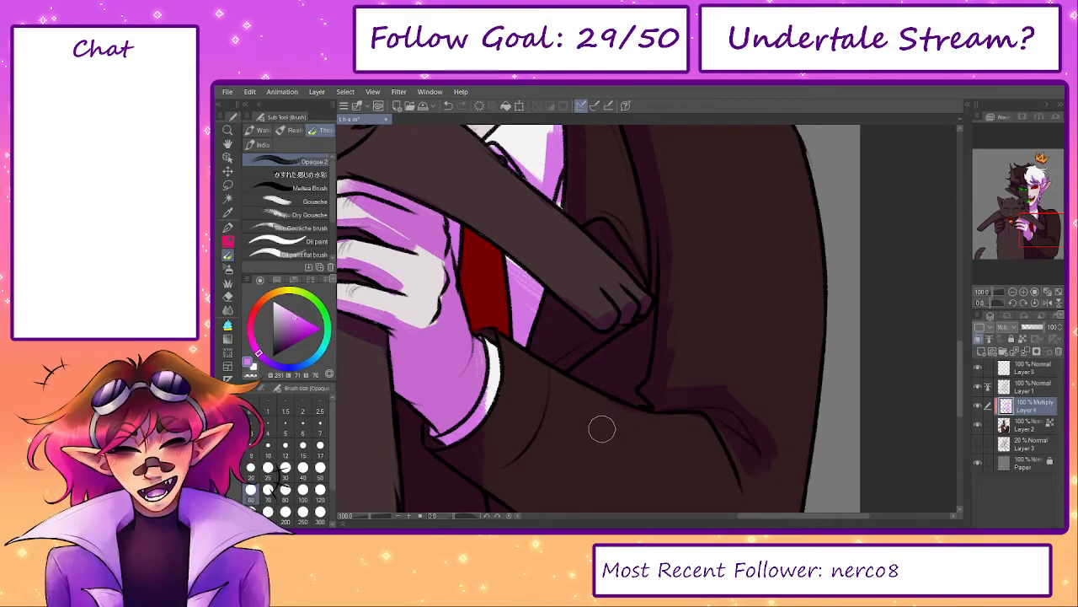
- Shade the underside of the bent jacket sleeve toward the elbow with a larger brush
drag(601, 428, 627, 288)
key(bracketright)
key(bracketright)
key(bracketright)
mouse_move(497, 316)
mouse_down()
mouse_move(724, 503)
mouse_move(562, 404)
mouse_move(828, 482)
mouse_move(818, 393)
mouse_move(785, 310)
mouse_move(804, 411)
mouse_move(703, 474)
mouse_up()
- Darken the jacket's outer arm edge from shoulder to elbow with a broad brush, redoing the unsatisfactory strokes
mouse_move(816, 277)
mouse_down()
mouse_move(792, 437)
mouse_move(805, 249)
mouse_up()
key(bracketright)
key(bracketright)
drag(810, 278, 806, 340)
drag(779, 283, 782, 428)
key(ctrl+z)
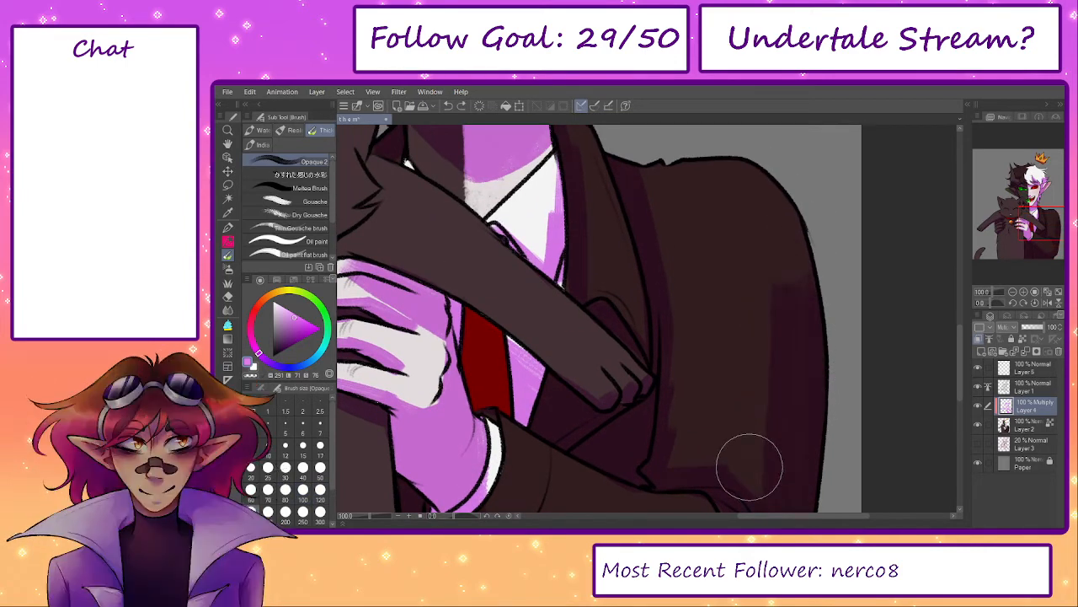
drag(775, 483, 766, 313)
key(ctrl+z)
drag(781, 369, 768, 450)
drag(794, 321, 786, 448)
drag(752, 379, 833, 472)
mouse_move(730, 353)
mouse_down()
mouse_move(776, 267)
mouse_move(700, 346)
mouse_up()
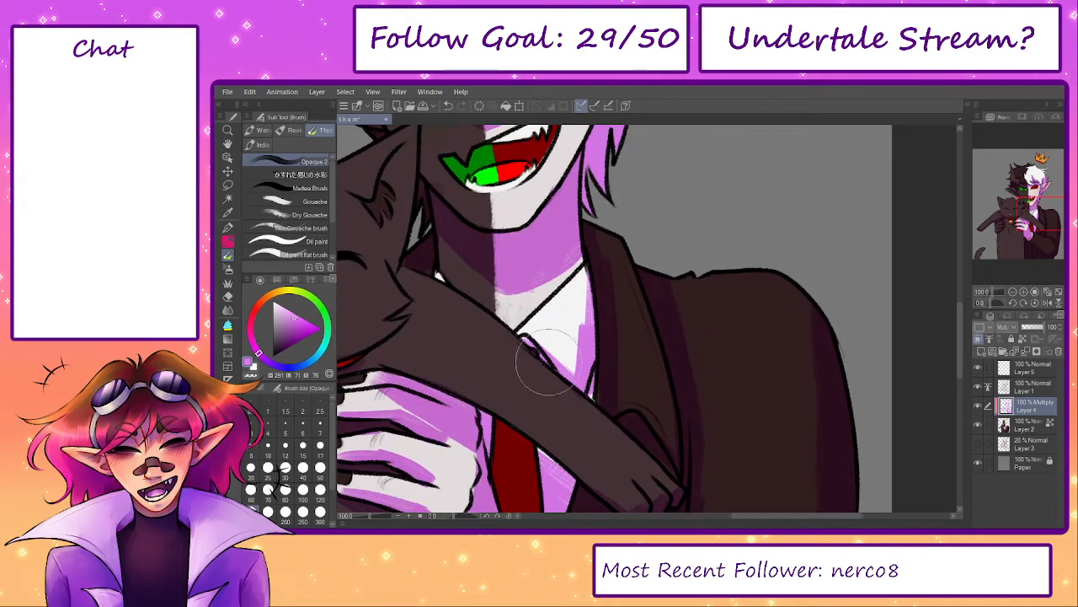
- Shade the top of the cat's foreleg under its cheek, beside the character's neck, ending with brush size 60
drag(361, 377, 567, 334)
key(bracketleft)
key(bracketleft)
key(bracketleft)
key(bracketleft)
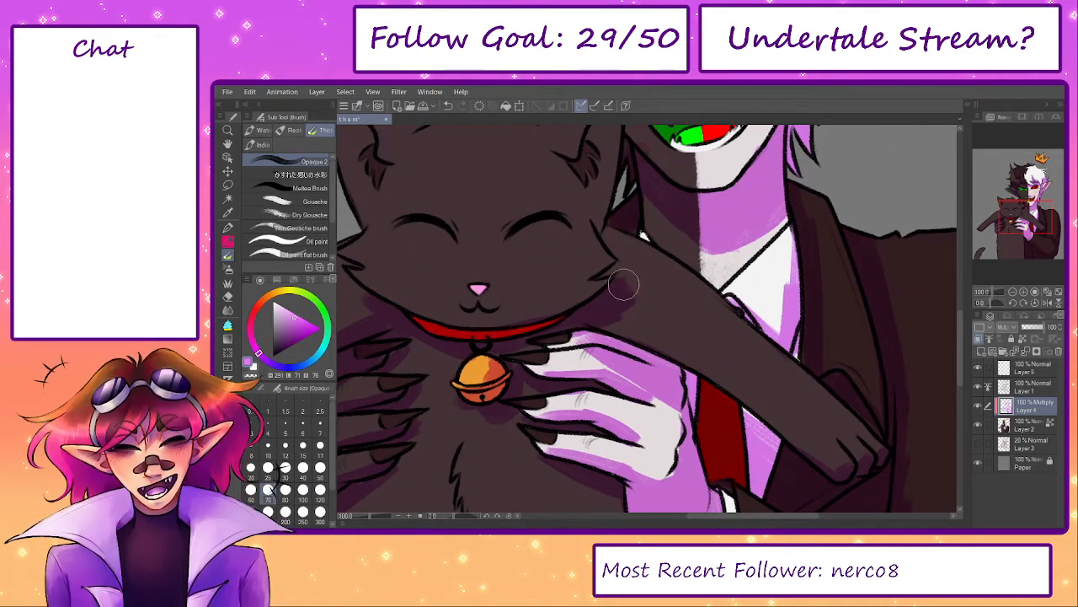
key(bracketleft)
key(bracketleft)
key(bracketleft)
key(bracketleft)
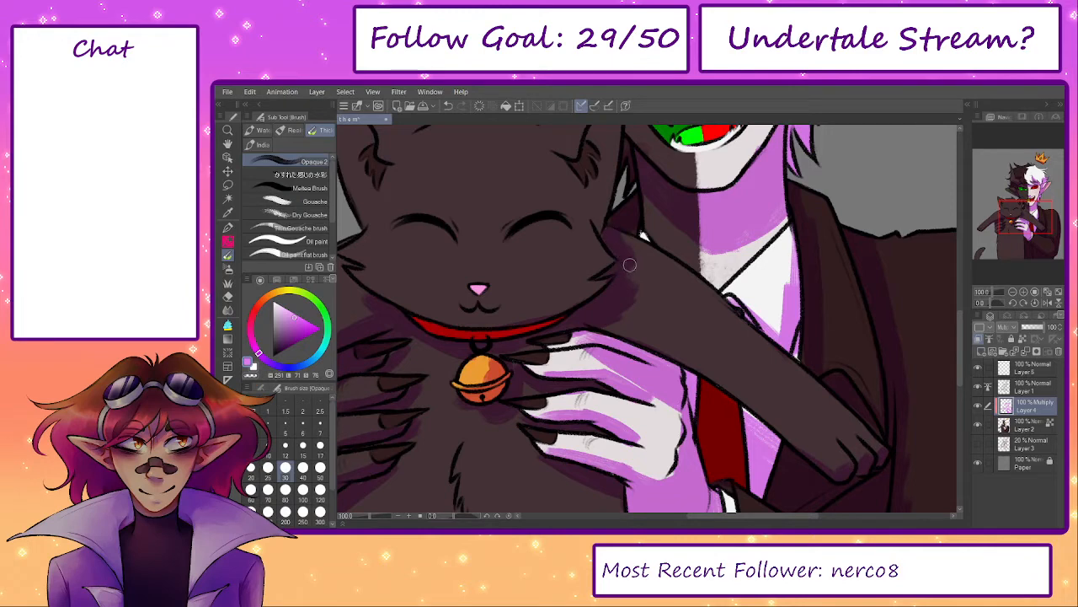
key(bracketright)
key(bracketright)
key(bracketright)
mouse_move(621, 248)
mouse_down()
mouse_move(625, 292)
mouse_move(606, 324)
mouse_up()
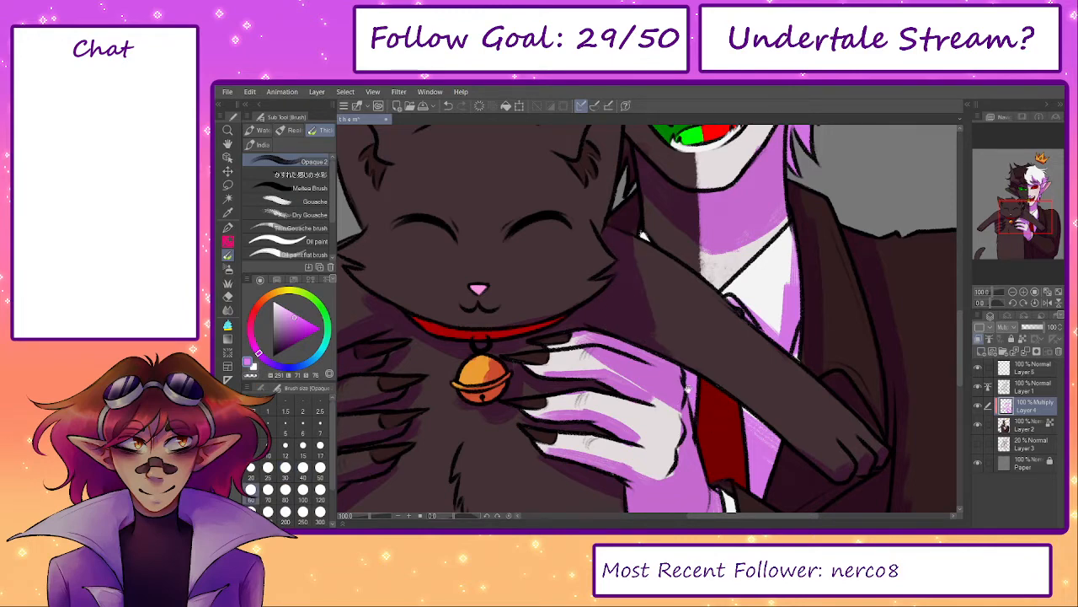
- Shade the insides and outer edges of both cat ears at brush size 40
drag(687, 389, 848, 472)
key(bracketleft)
key(bracketleft)
drag(515, 201, 524, 208)
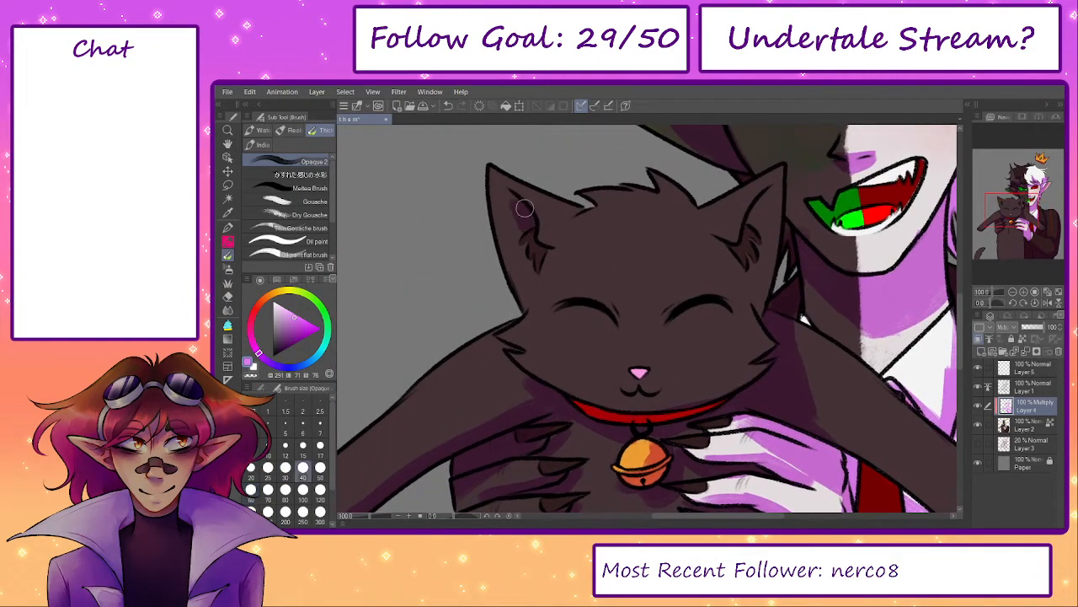
drag(527, 246, 532, 263)
mouse_move(751, 226)
mouse_down()
mouse_move(762, 207)
mouse_move(750, 253)
mouse_move(765, 218)
mouse_up()
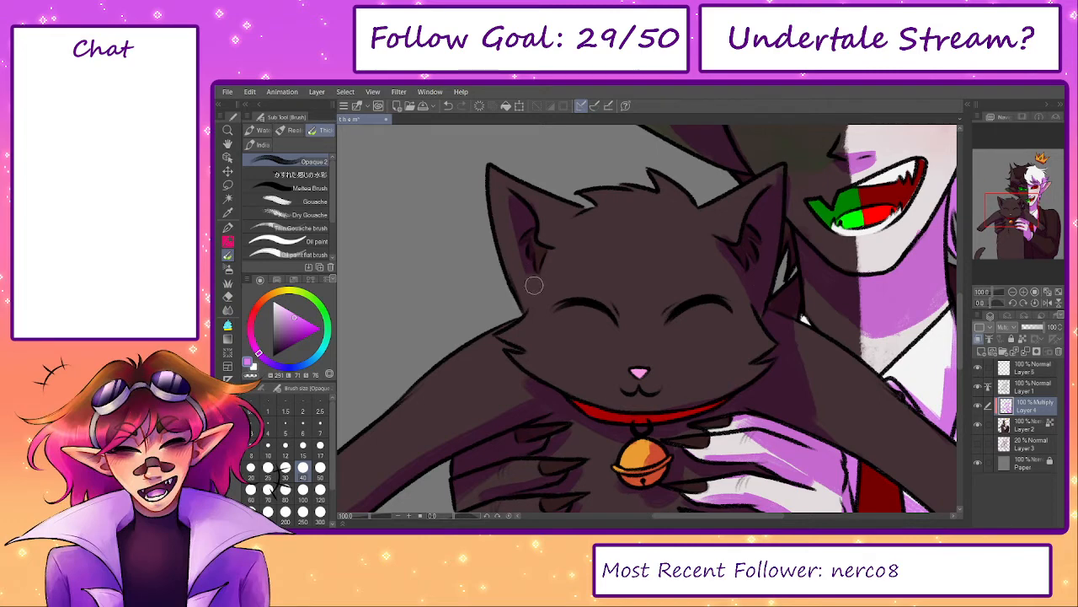
drag(524, 308, 525, 281)
key(ctrl+z)
key(ctrl+z)
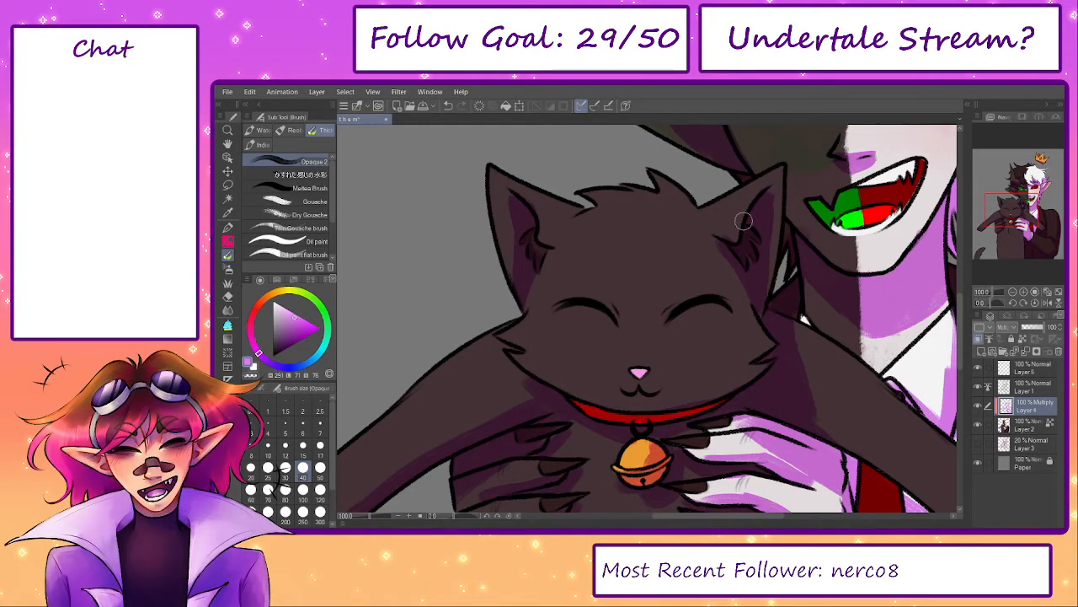
- Add shadows above the cat's closed eyes and shade its pink nose with the brush at size 20
drag(716, 329, 708, 301)
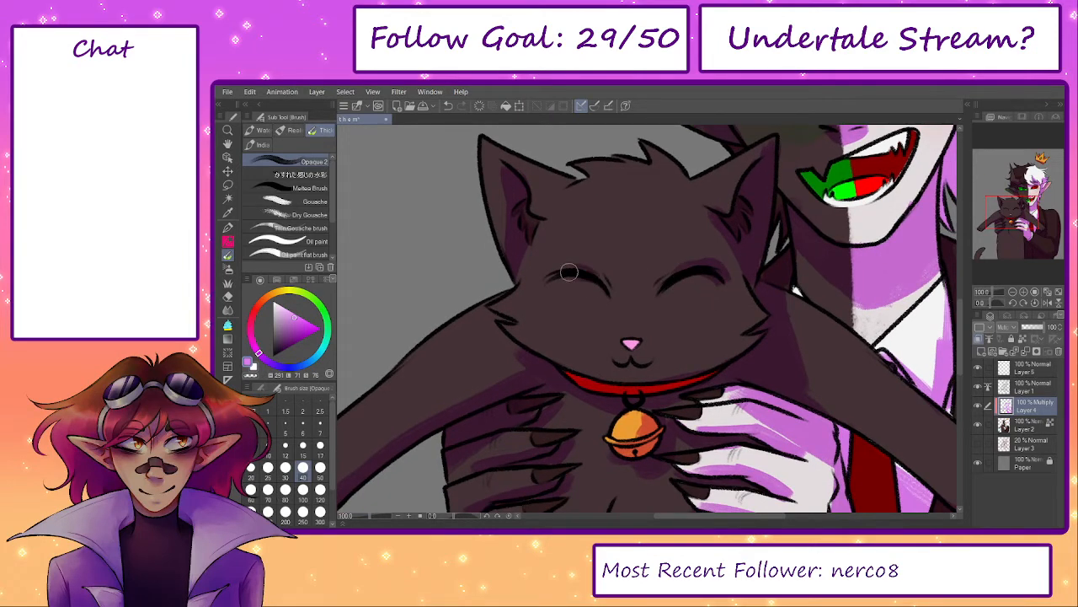
drag(665, 335, 657, 307)
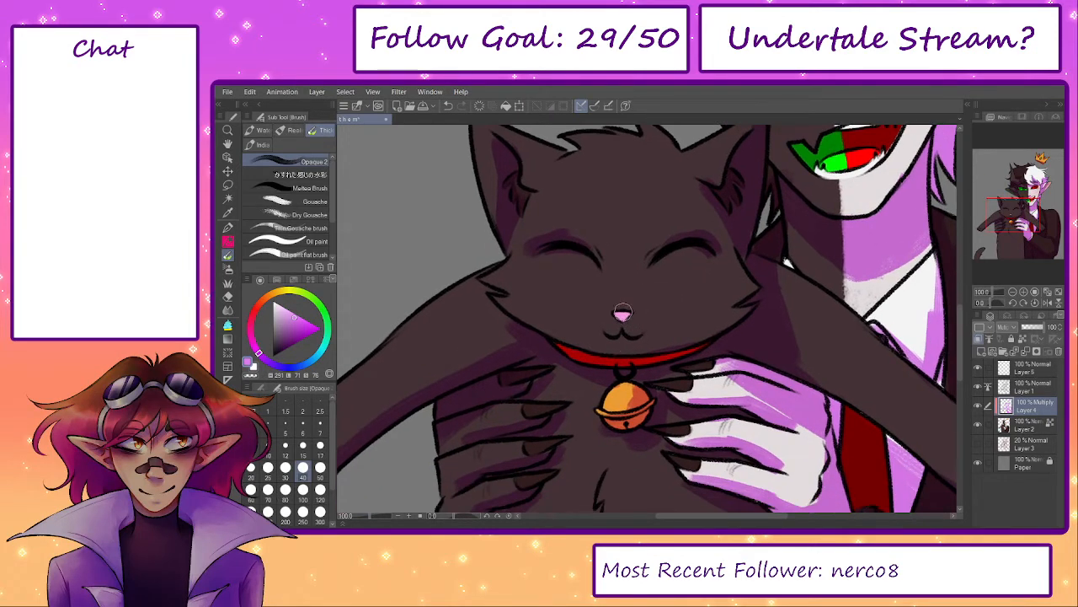
key([)
key([)
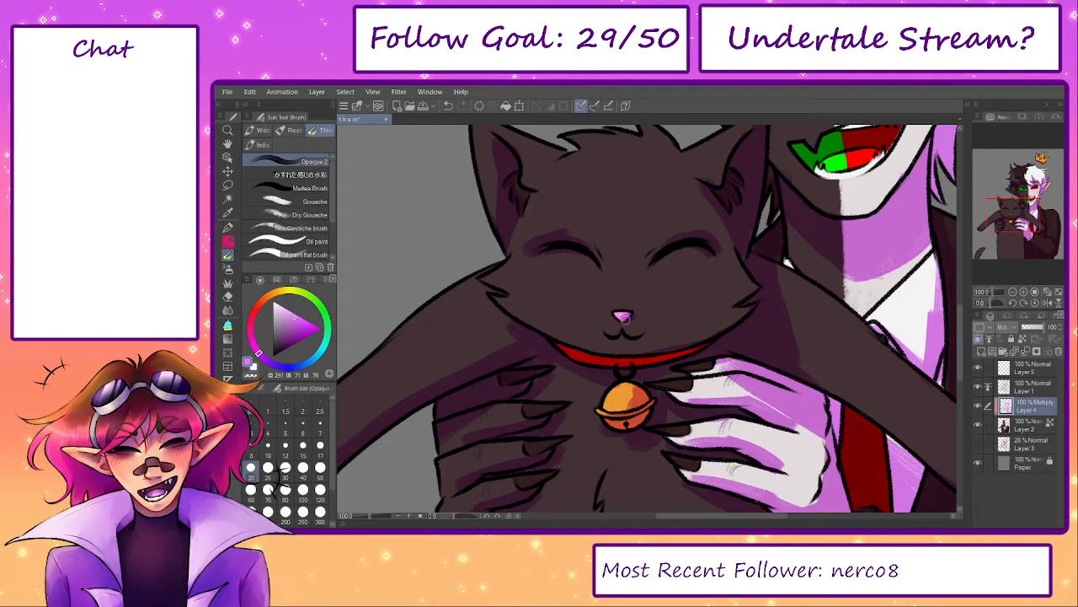
- Shade the edge of the cat's cheek next to the character's neck at brush size 50
key(])
key(])
key(])
key(])
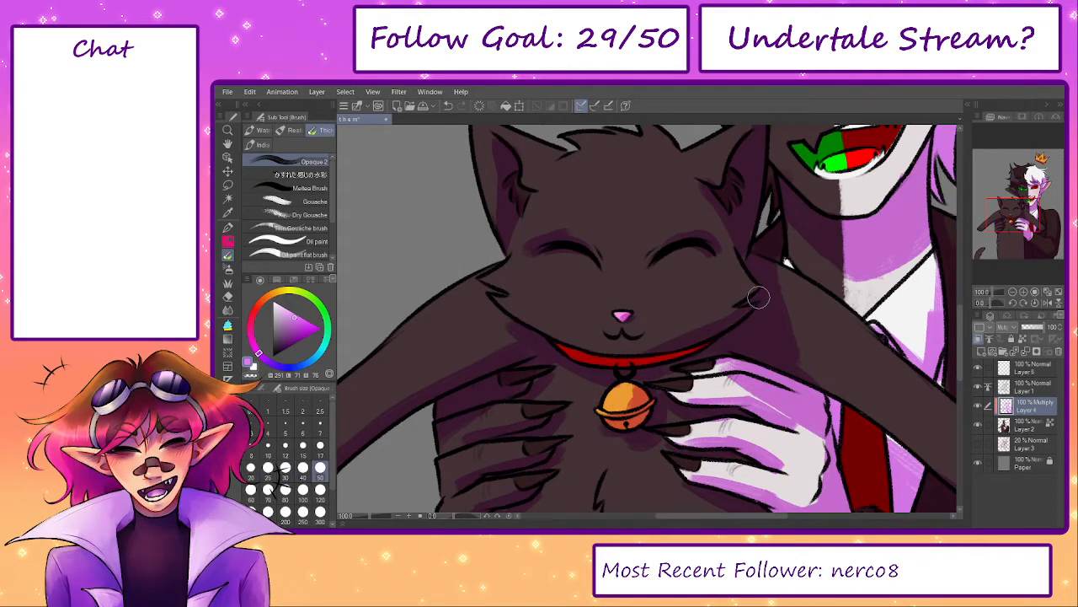
drag(760, 285, 749, 275)
- Paint a broad shadow down the cat's torso on the side nearest the pale hand, redoing the first stroke with a larger brush
mouse_move(715, 509)
mouse_down()
mouse_move(707, 334)
mouse_move(763, 375)
mouse_up()
drag(764, 422, 722, 257)
key(])
key(])
key(])
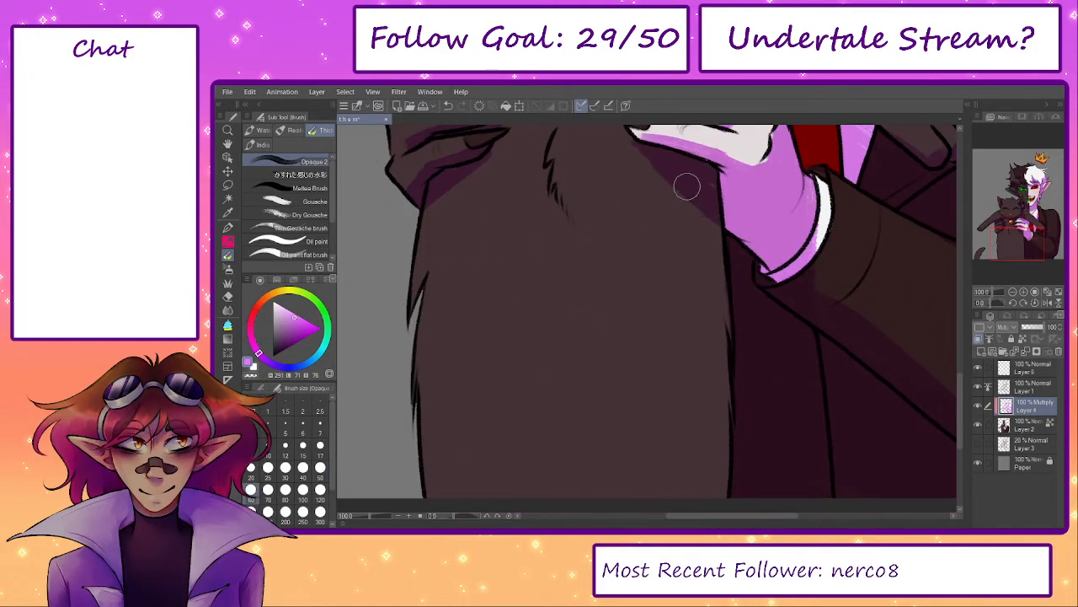
mouse_move(678, 167)
mouse_down()
mouse_move(719, 305)
mouse_move(722, 404)
mouse_up()
drag(369, 516, 364, 515)
key(ctrl+z)
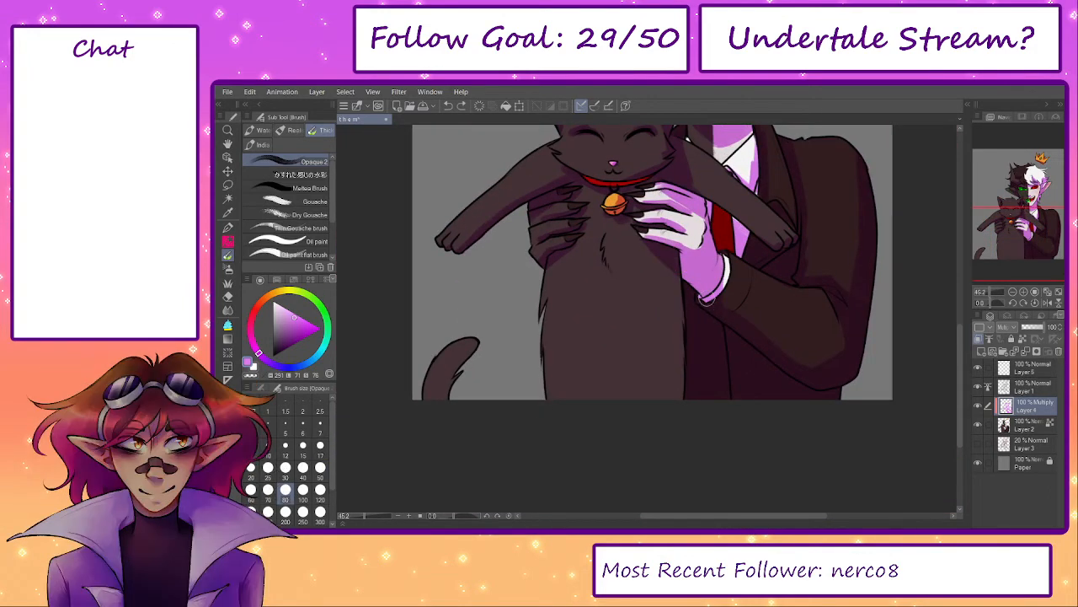
key(])
key(])
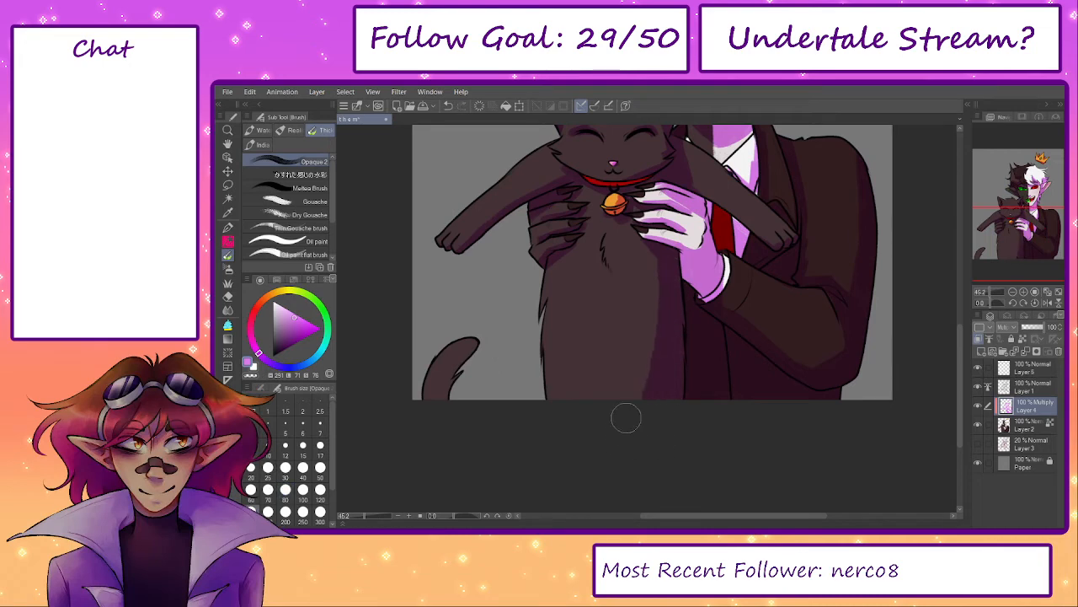
drag(607, 373, 660, 387)
- Shade the inner side of the cat's tail at brush size 80
key([)
key([)
key([)
mouse_move(493, 421)
mouse_down()
mouse_move(504, 390)
mouse_move(494, 419)
mouse_up()
scroll(647, 256, up, 2)
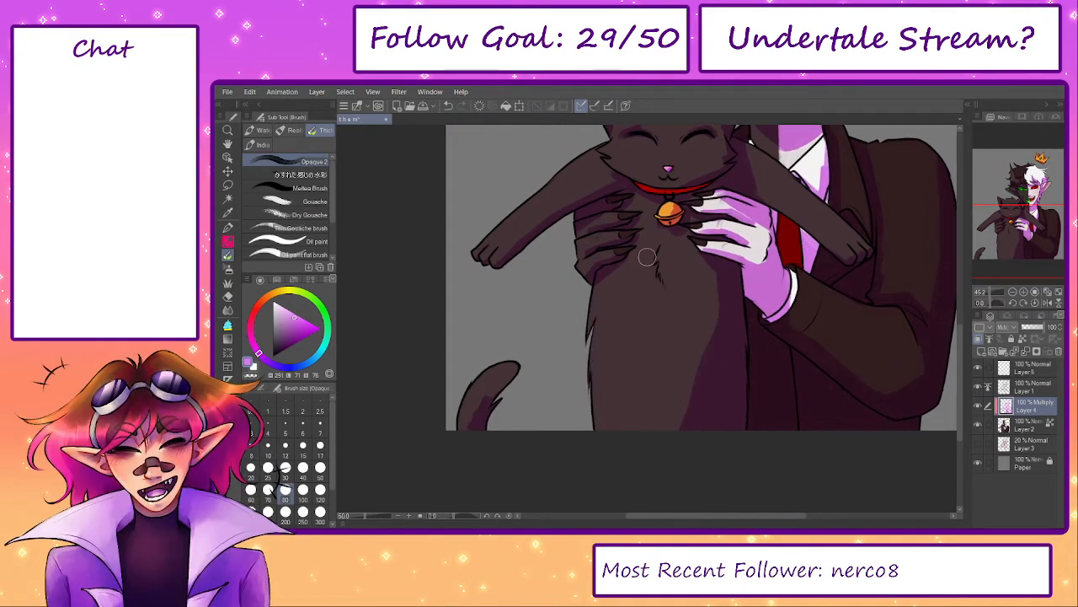
- Shade around the fur tuft on the cat's chest with the brush at size 60
key(bracketleft)
key(bracketleft)
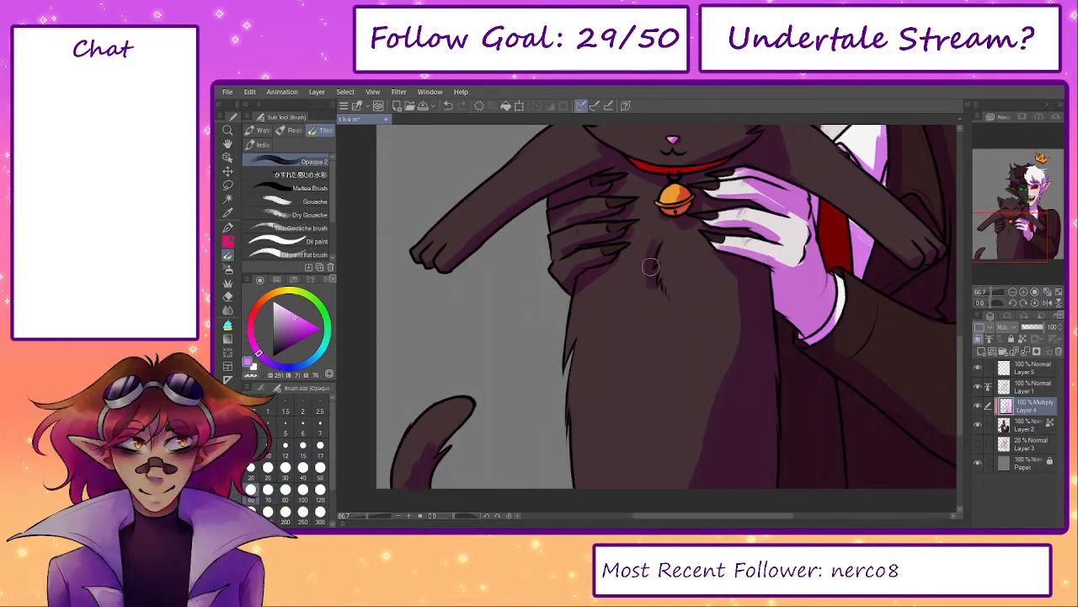
drag(644, 324, 631, 351)
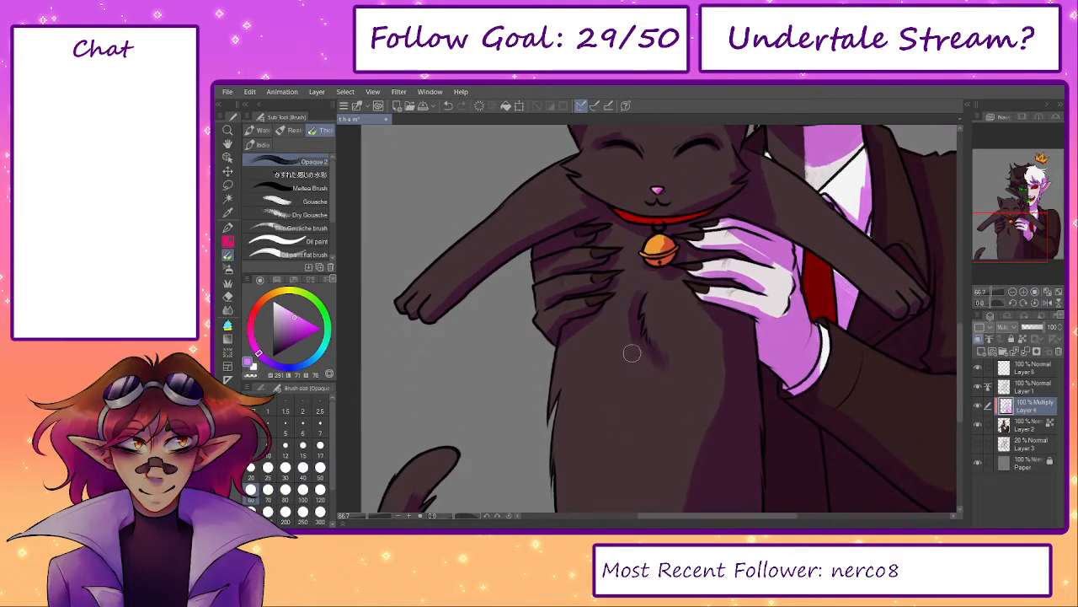
drag(668, 398, 672, 326)
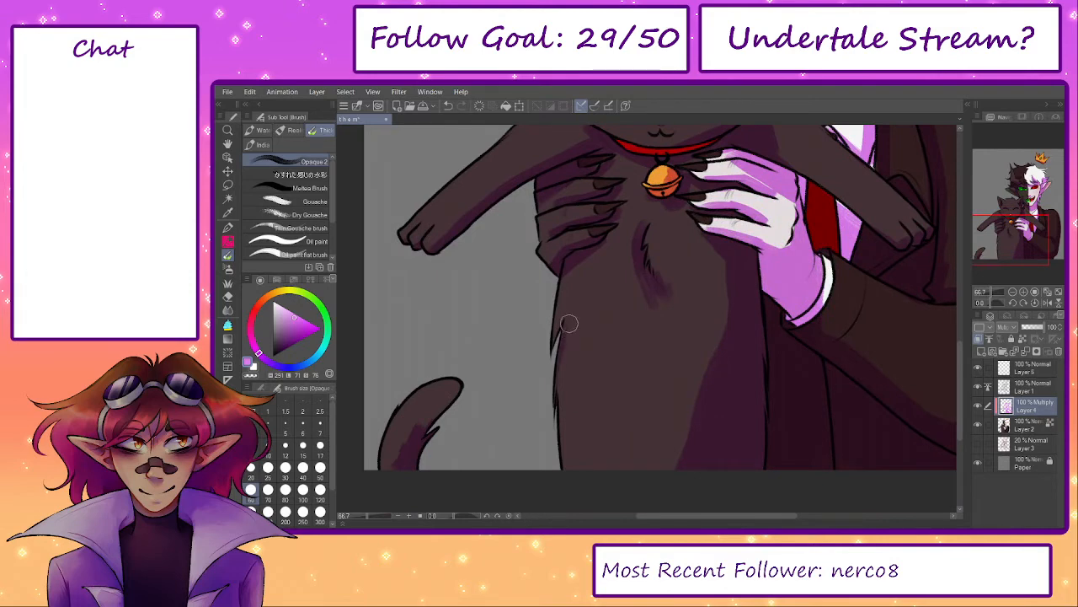
- Shade beneath the lower lip on the pale half of the chin at brush size 20
scroll(691, 424, up, 5)
scroll(691, 413, right, 3)
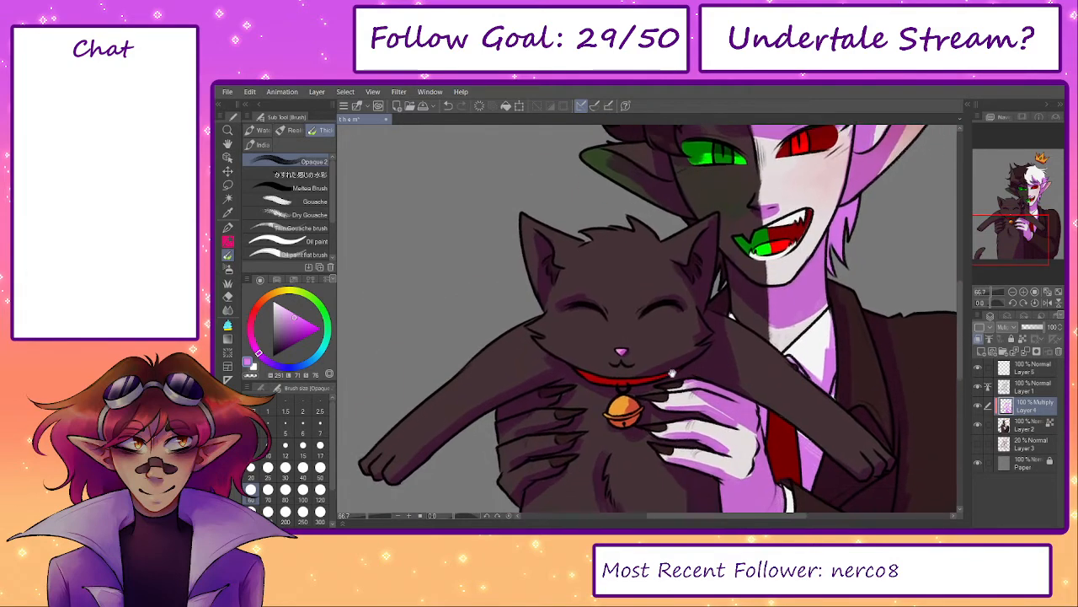
drag(692, 384, 804, 470)
key(ctrl+z)
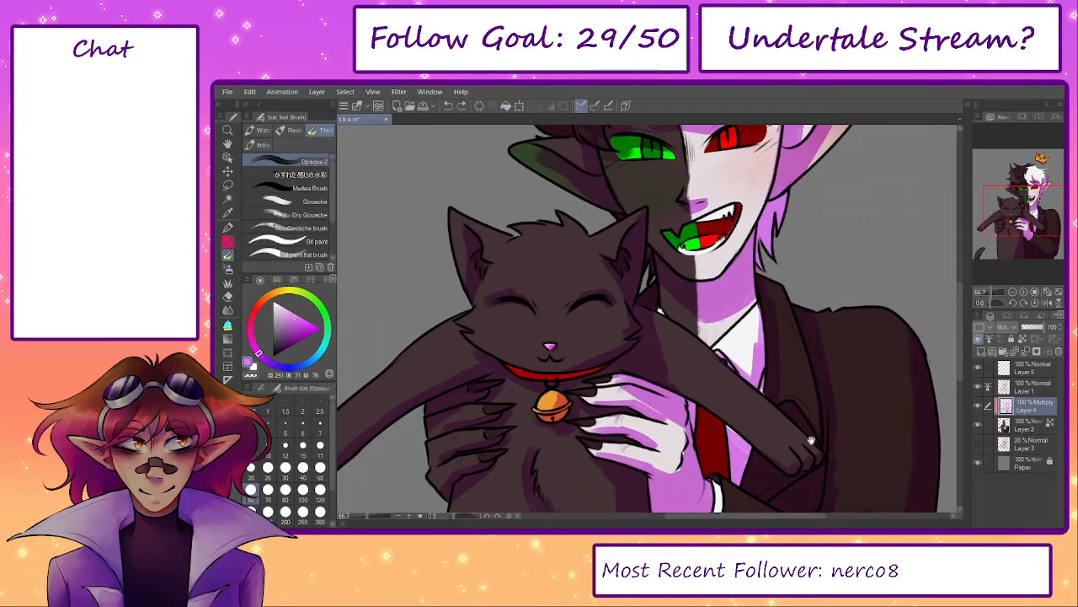
scroll(812, 439, up, 4)
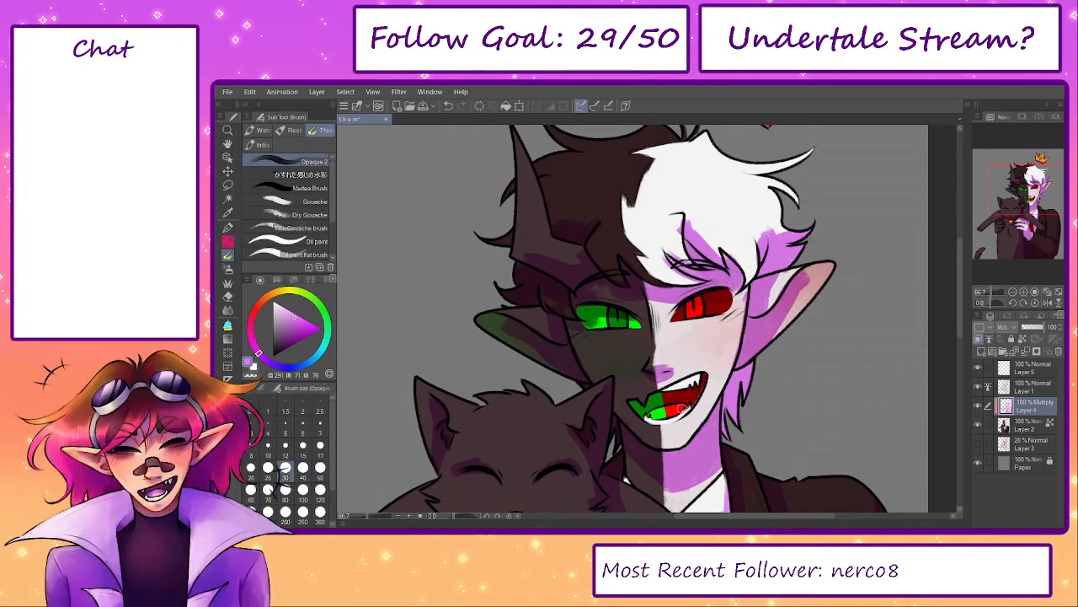
key(bracketleft)
key(bracketleft)
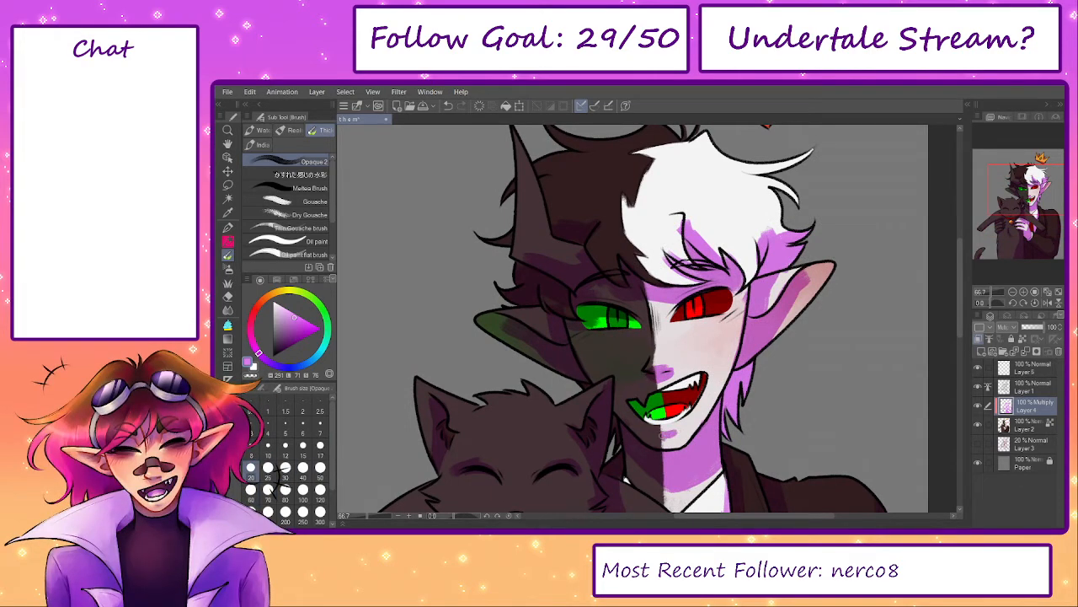
drag(707, 406, 693, 359)
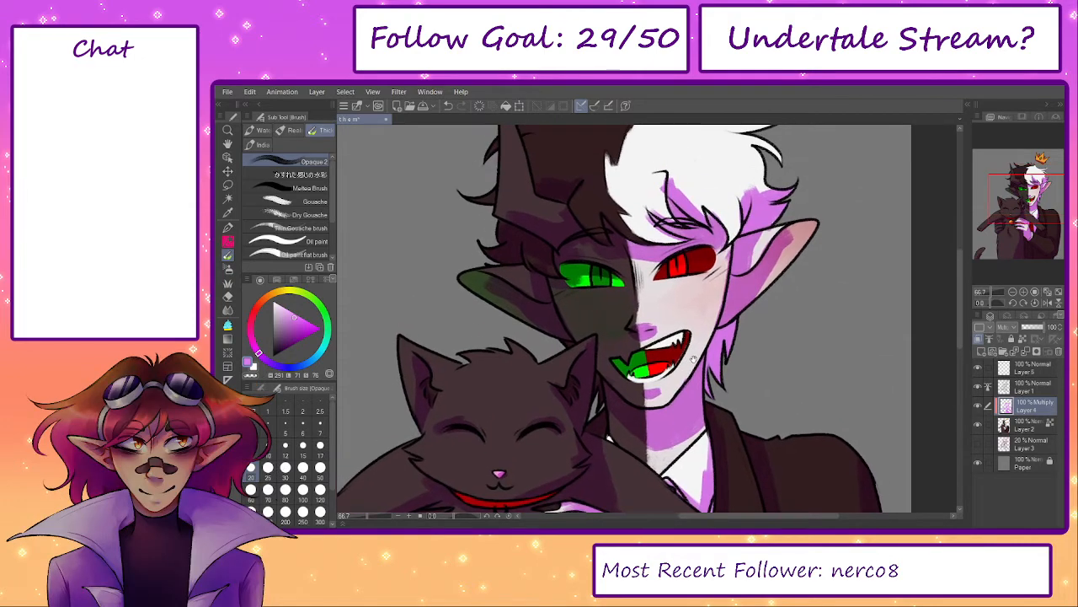
- Retouch the dark half's chin along the face's dividing line on the flat colour layer, using sampled dark brown at brush size 25
click(1035, 441)
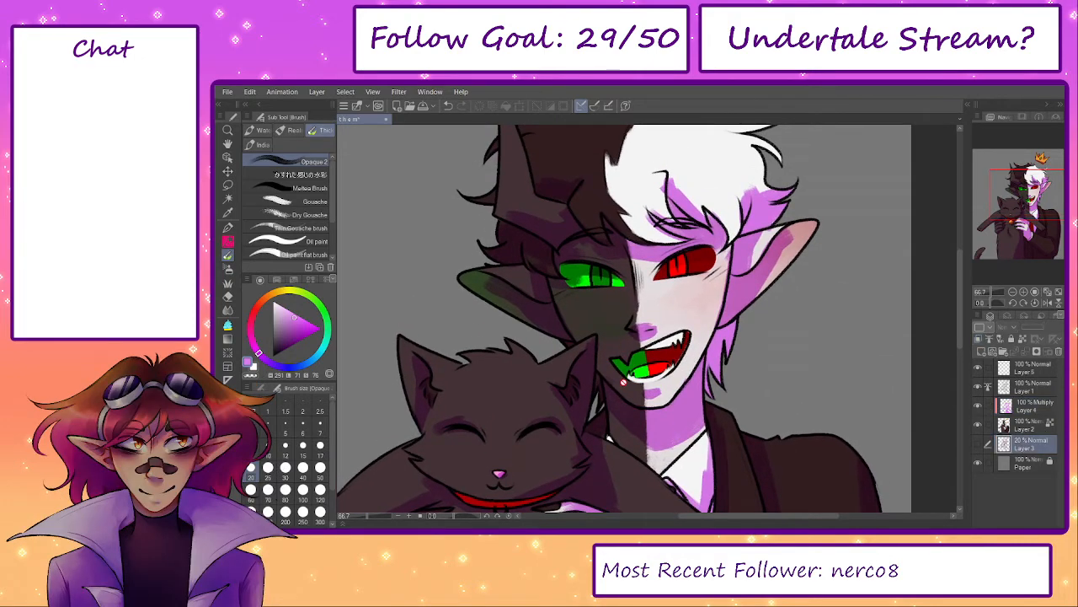
alt+click(624, 382)
key(b)
key(b)
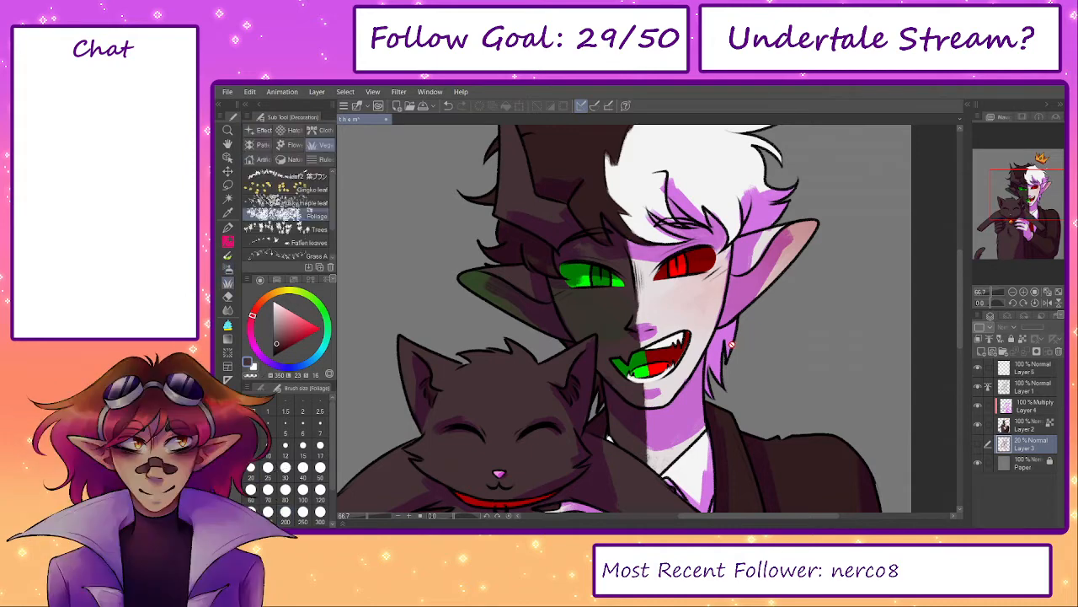
click(1030, 425)
key(b)
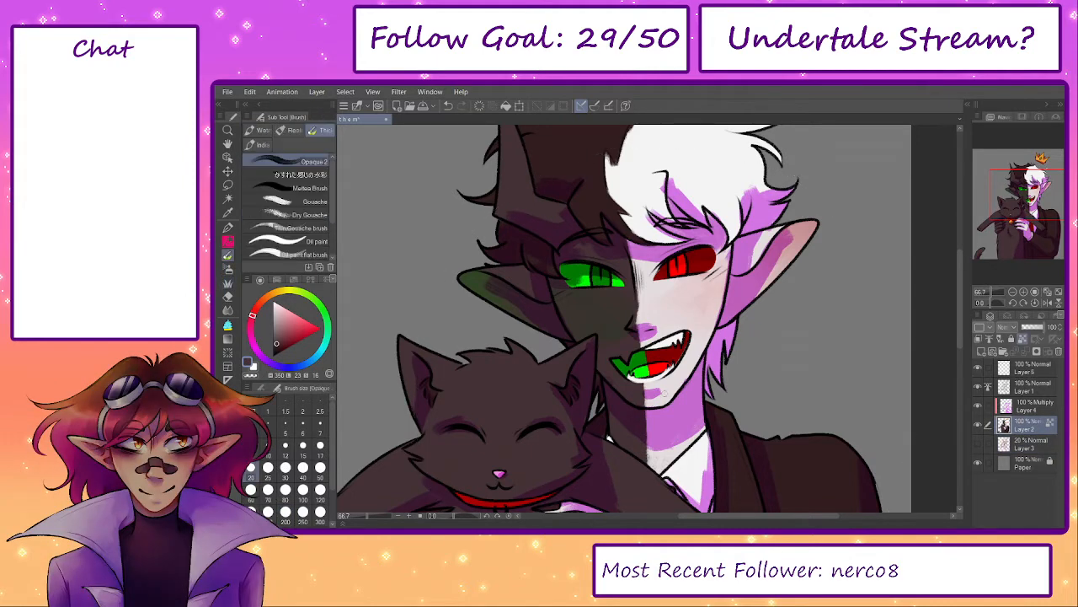
key(bracketright)
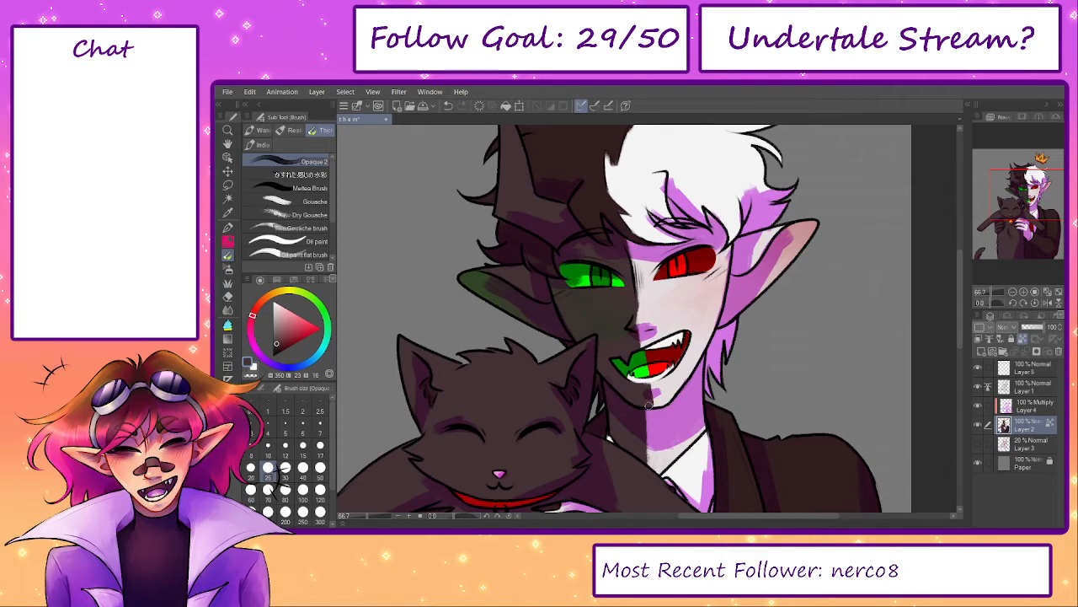
mouse_move(649, 411)
mouse_down()
mouse_move(648, 379)
mouse_move(650, 425)
mouse_up()
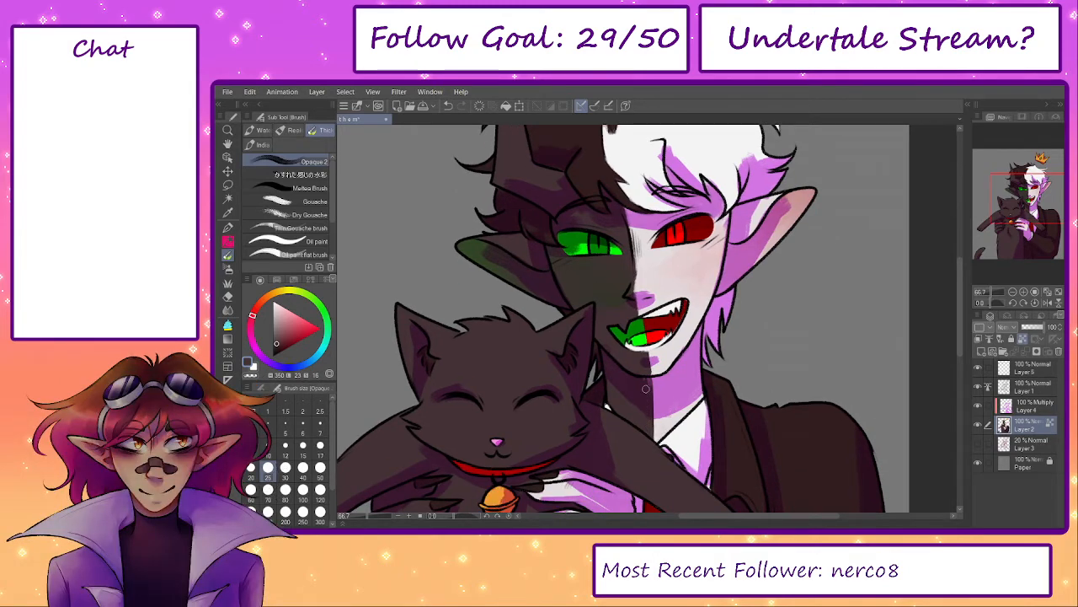
- Add a new Normal layer above the Multiply shadow layer and clip it to the layer below
drag(770, 338, 746, 341)
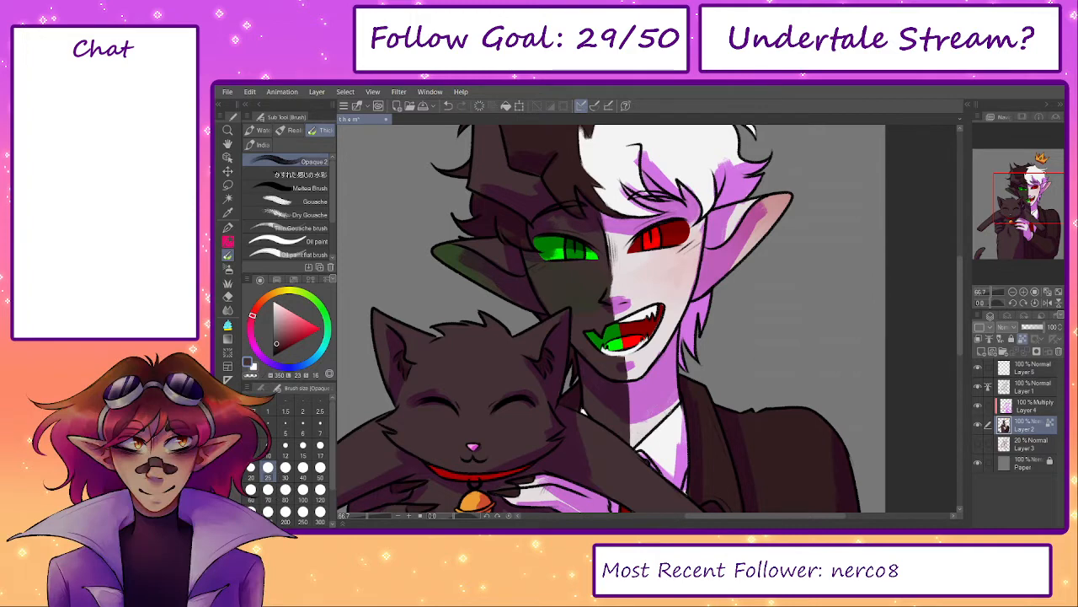
drag(753, 398, 766, 421)
click(1030, 406)
click(980, 350)
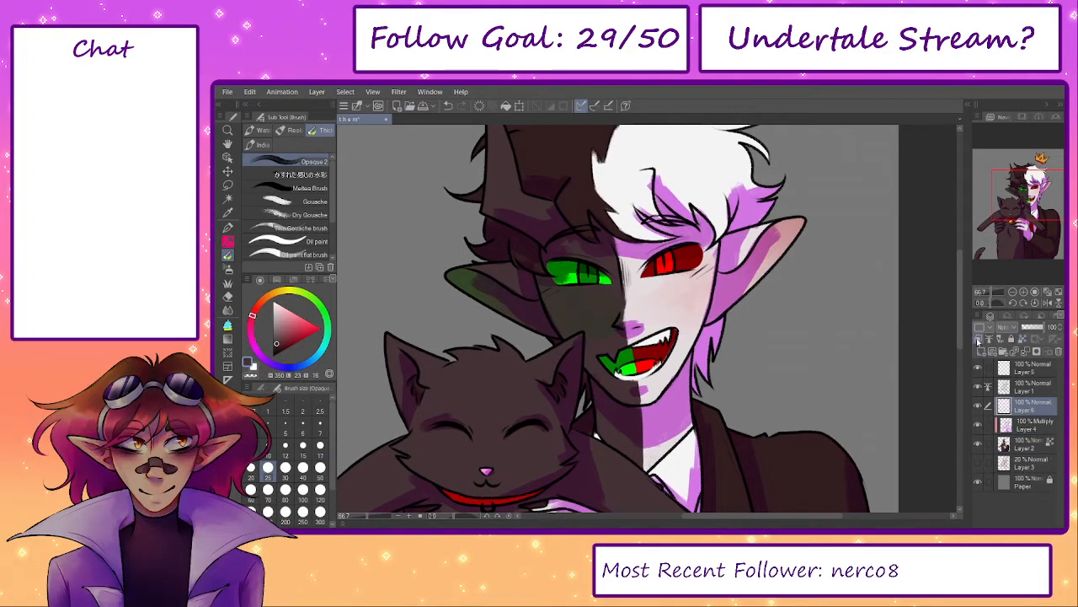
click(978, 339)
key(e)
click(1027, 423)
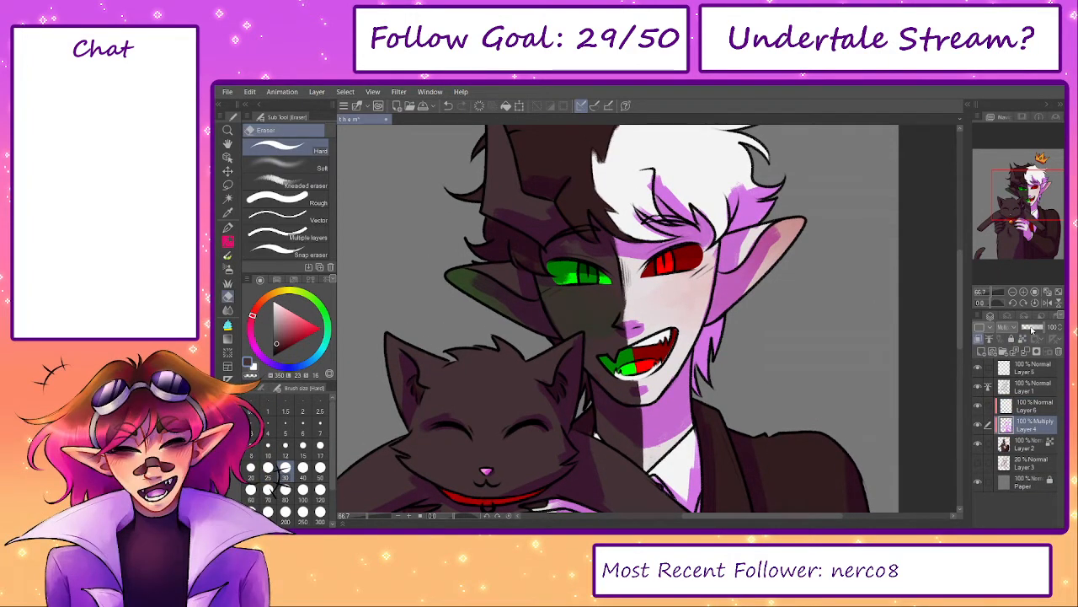
drag(1033, 331, 1052, 332)
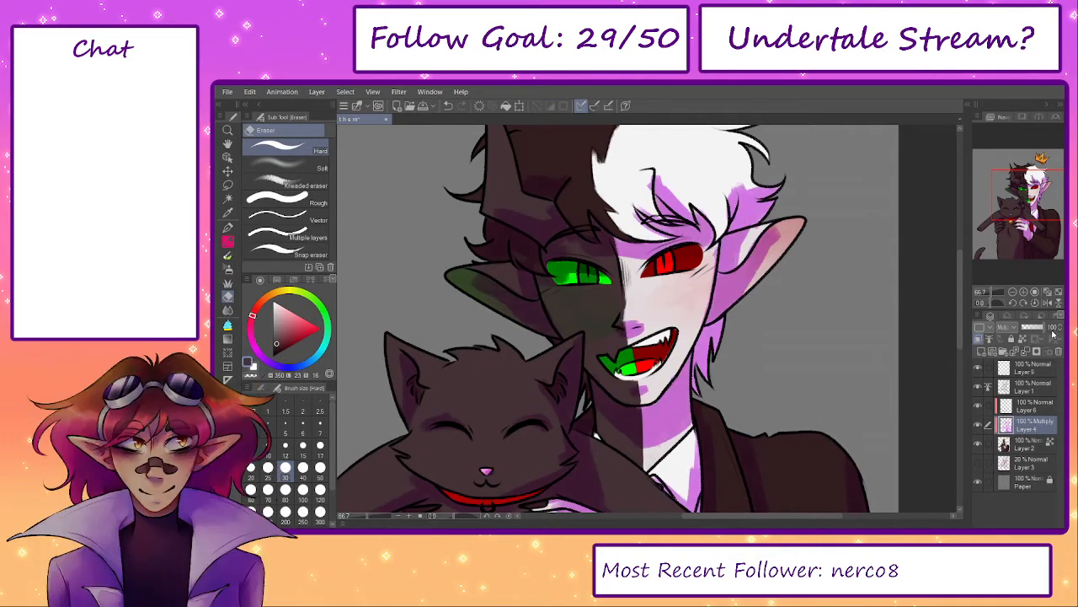
click(1027, 405)
drag(544, 293, 528, 391)
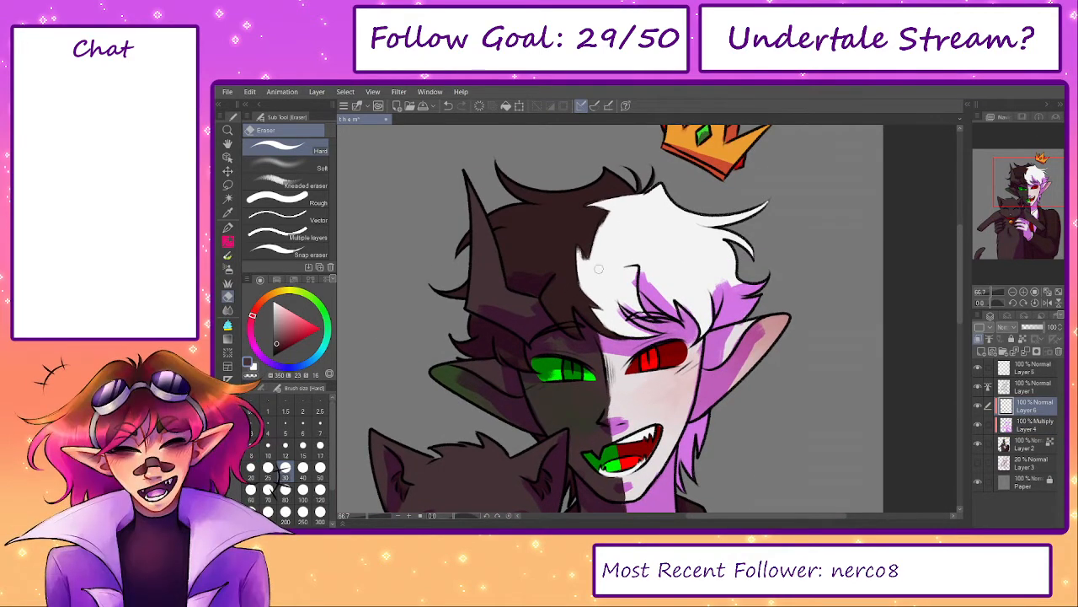
- Paint pale pink along the shadow edges in the white hair at brush size 50
alt+click(636, 254)
click(255, 311)
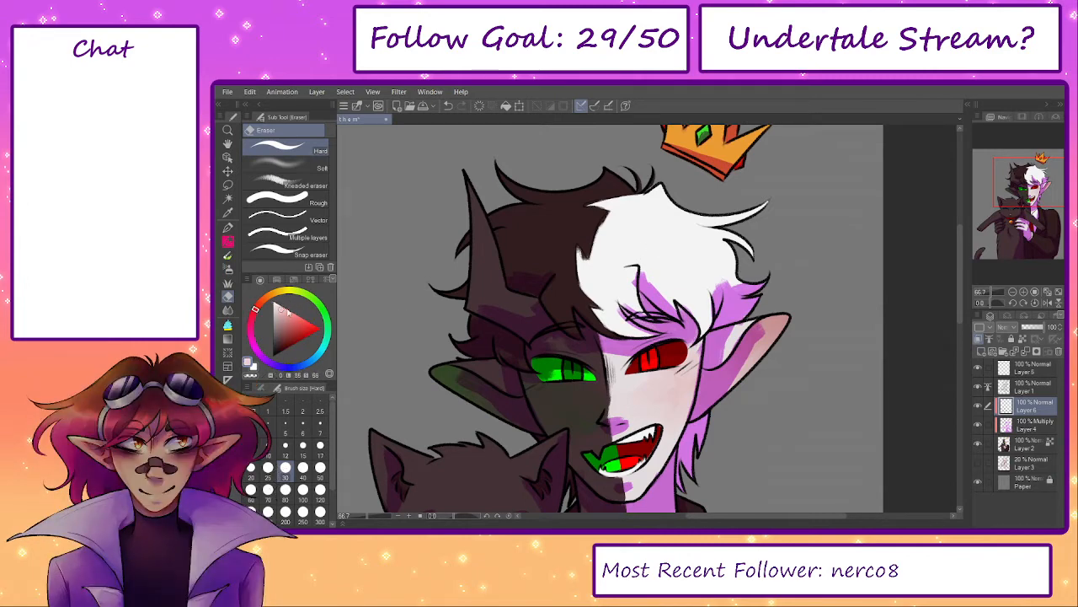
key(b)
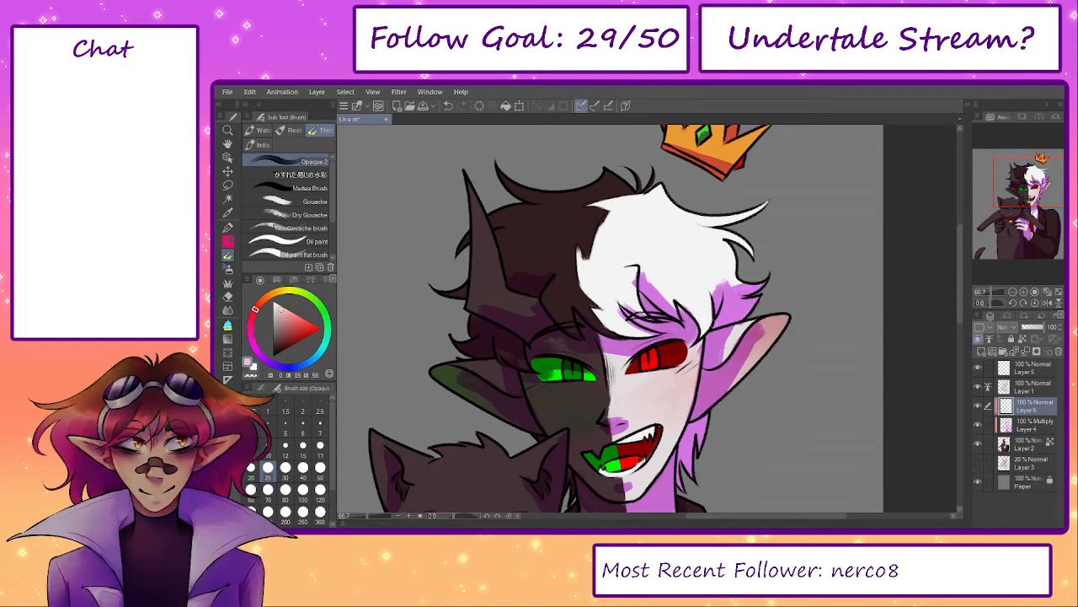
key(ctrl+plus)
key(bracketright)
key(bracketright)
key(bracketright)
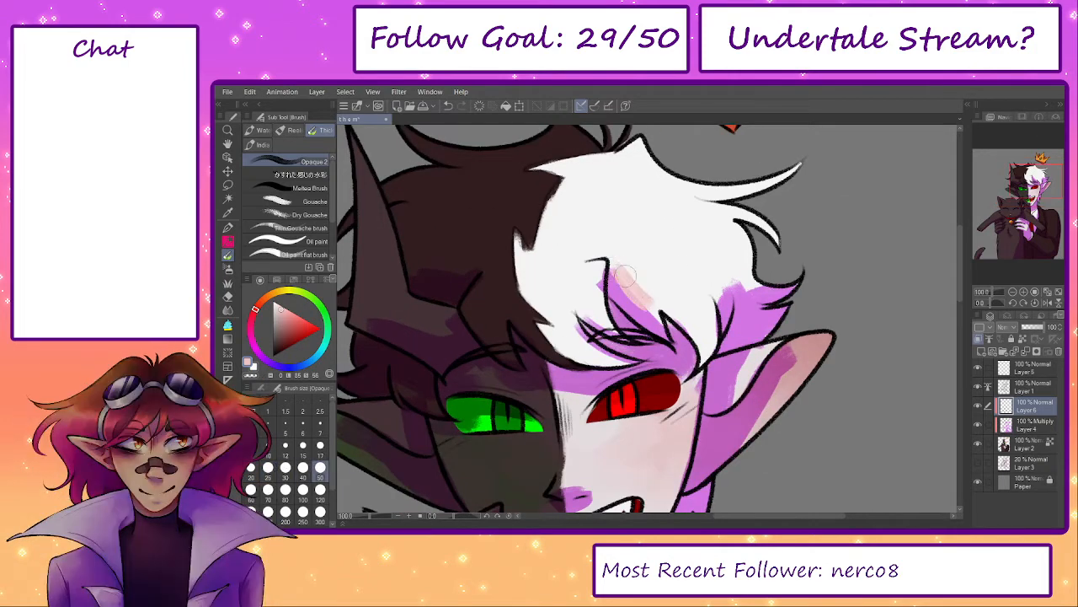
drag(626, 276, 655, 313)
mouse_move(722, 317)
mouse_down()
mouse_move(713, 293)
mouse_move(741, 275)
mouse_move(742, 291)
mouse_up()
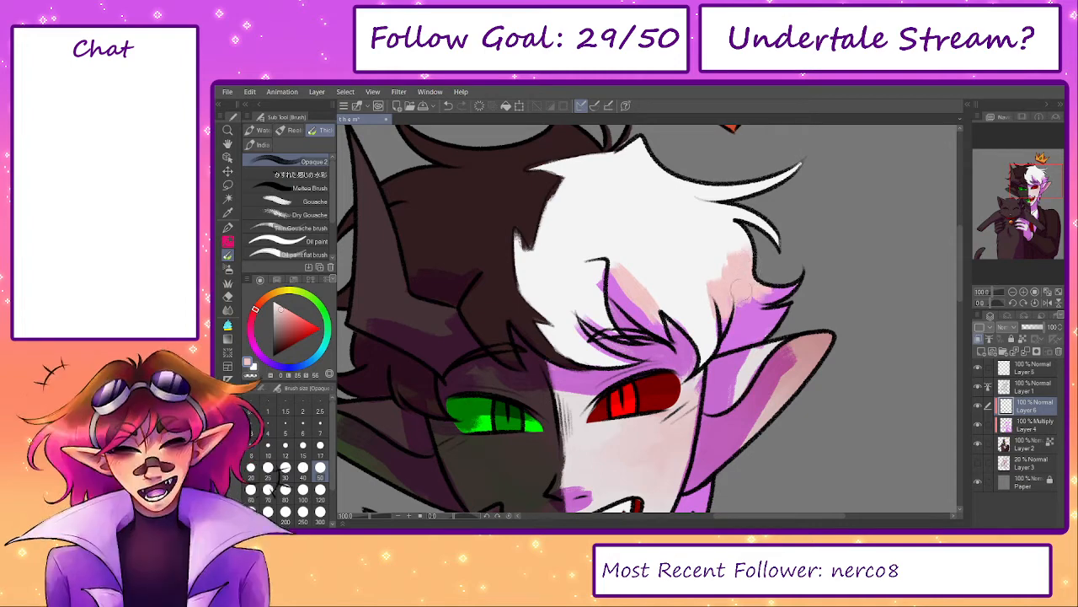
- Add pale pink to the white hair strands beside the neck and to the shirt collar, reducing the brush to size 40
scroll(733, 295, down, 8)
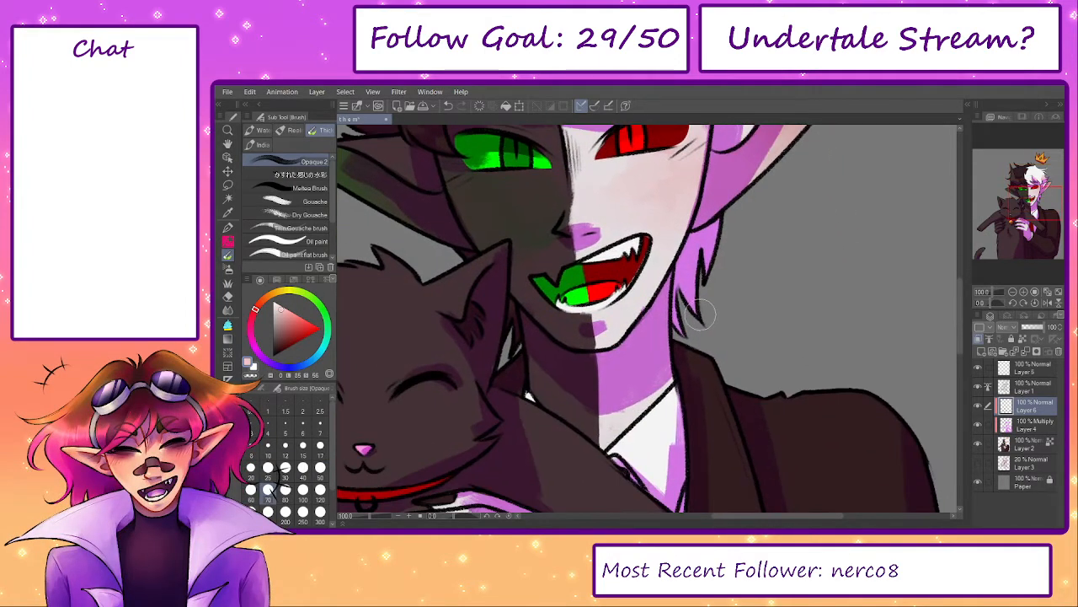
scroll(704, 313, down, 3)
key(bracketleft)
key(bracketleft)
key(bracketleft)
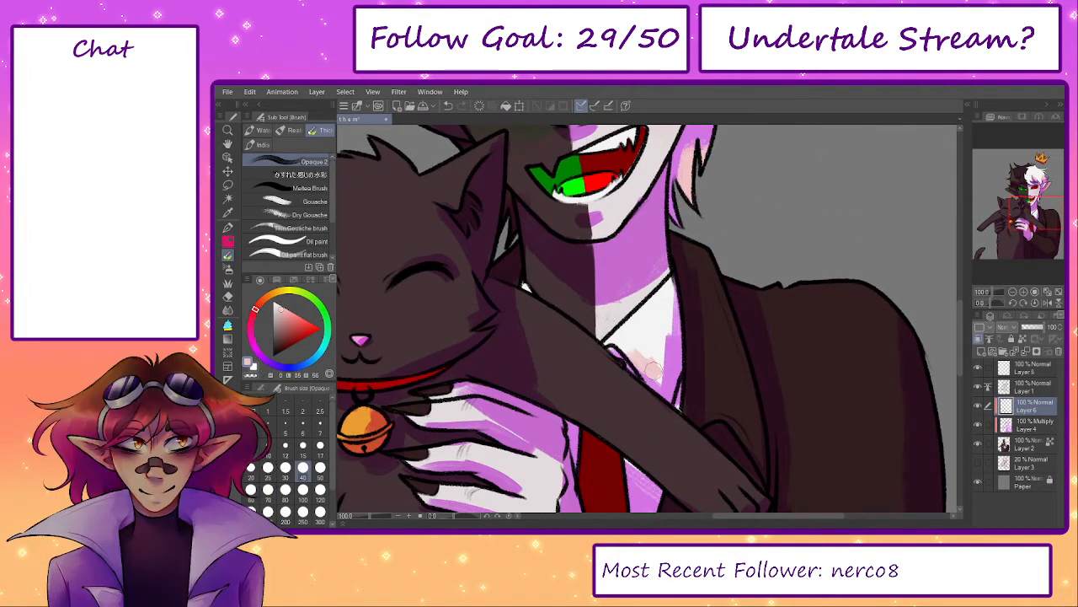
mouse_move(654, 370)
mouse_down()
mouse_move(663, 330)
mouse_move(659, 375)
mouse_move(764, 247)
mouse_move(702, 458)
mouse_up()
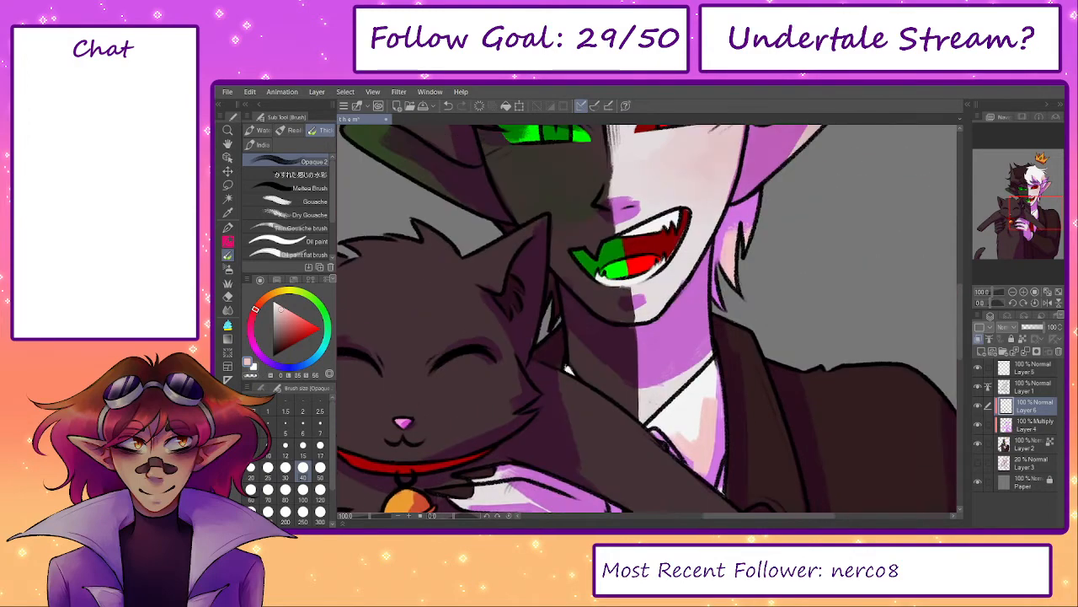
- Extend the pale pink accents across the white fringe and up the outer side of the hair
scroll(683, 372, up, 8)
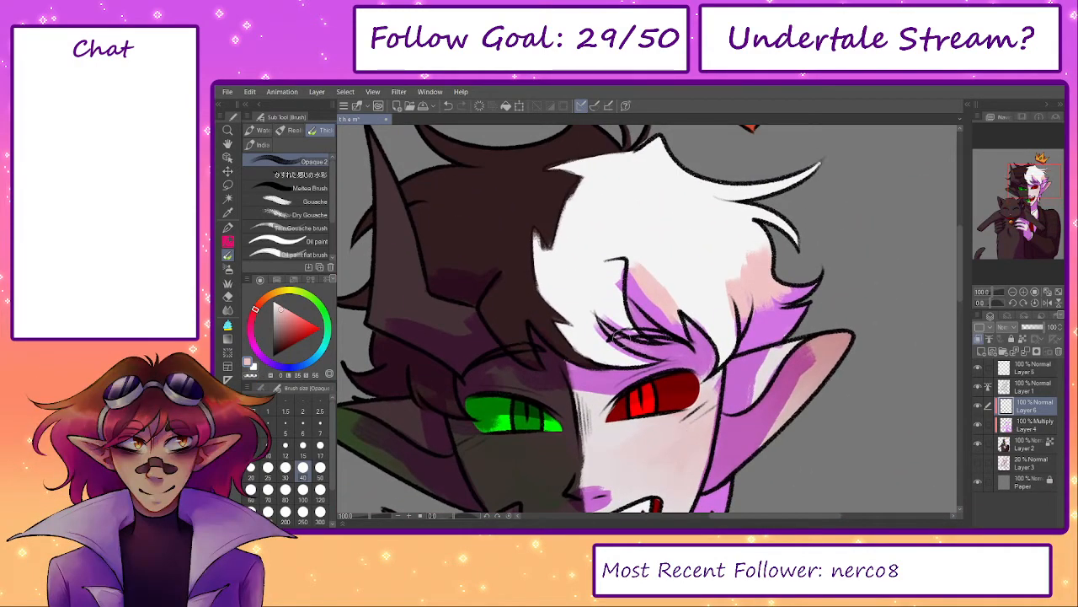
mouse_move(621, 332)
mouse_down()
mouse_move(641, 358)
mouse_move(640, 325)
mouse_move(636, 386)
mouse_up()
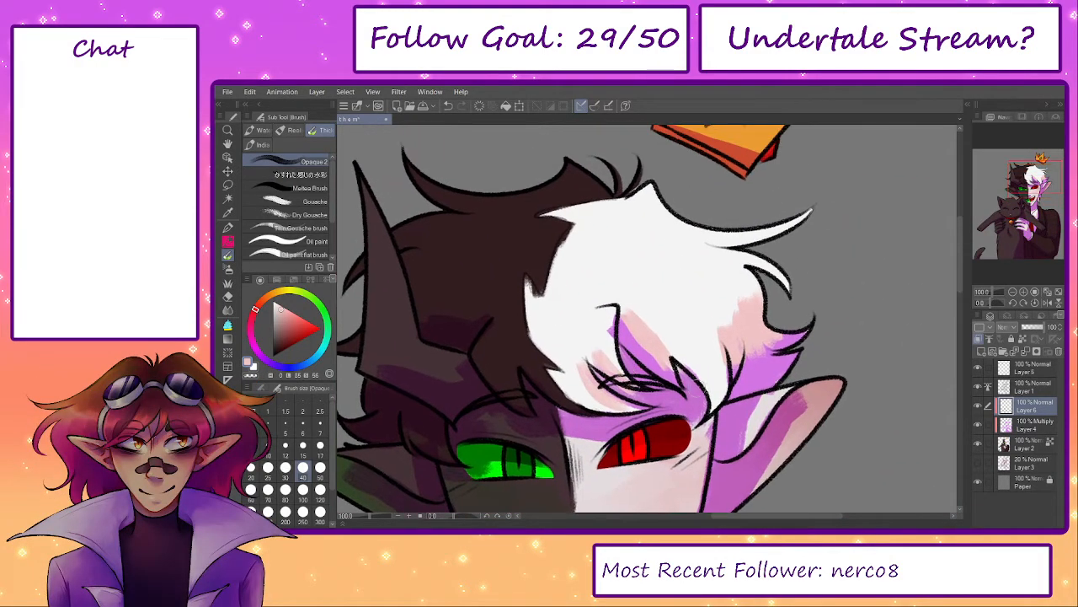
scroll(718, 393, up, 1)
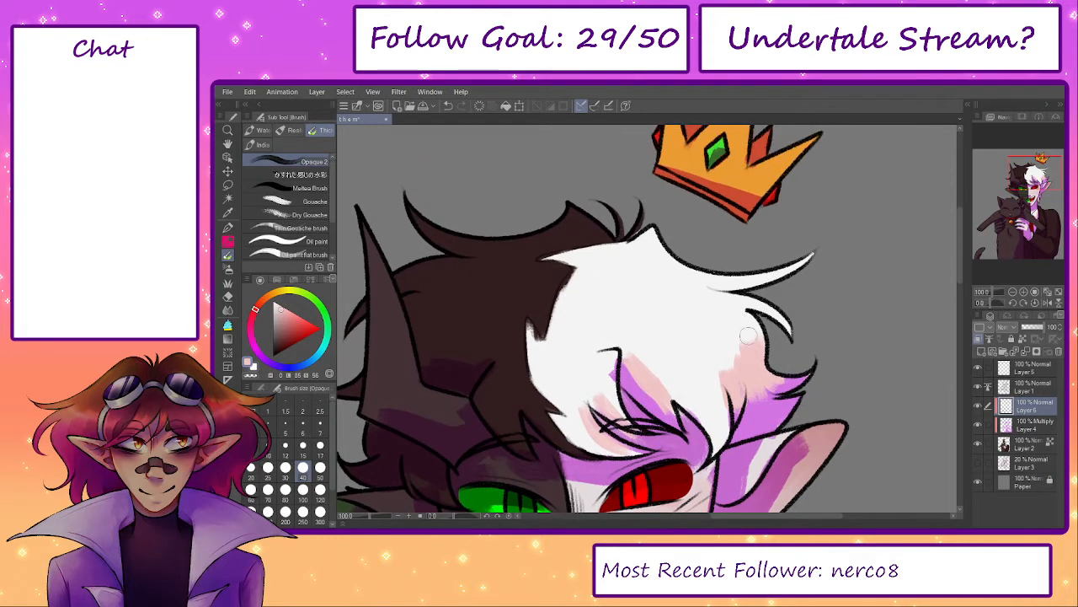
mouse_move(675, 308)
mouse_down()
mouse_move(734, 300)
mouse_move(742, 285)
mouse_up()
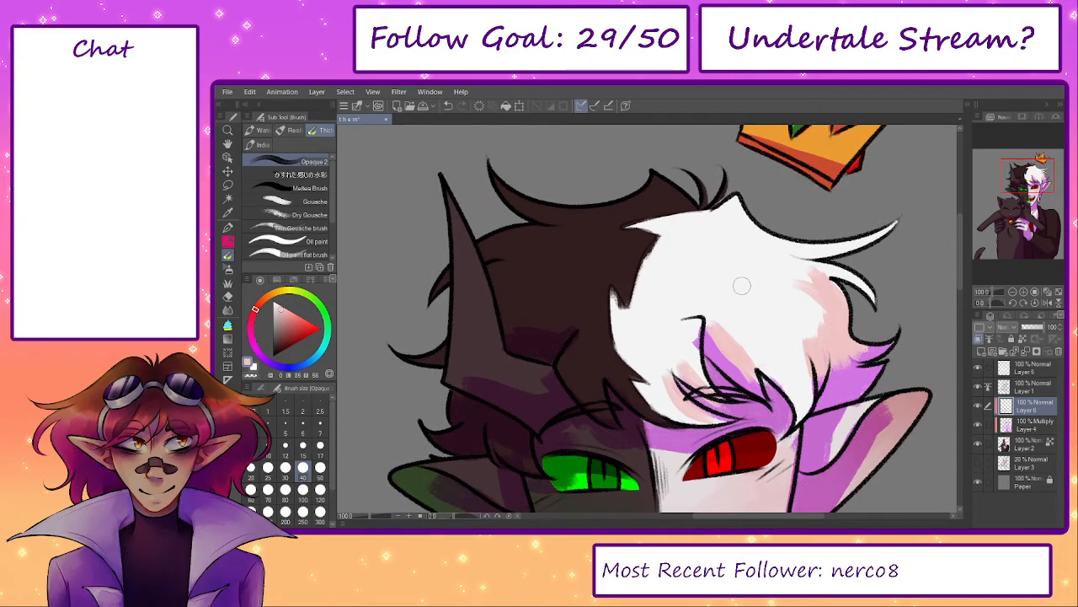
scroll(550, 189, down, 2)
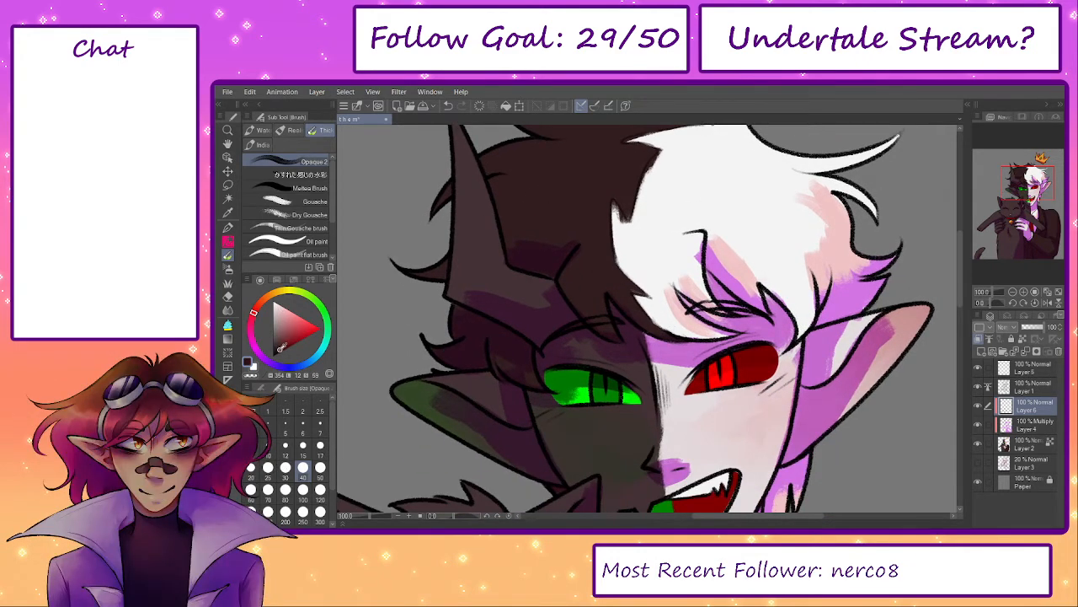
- Paint dark green over the shadow edges in the dark hair and fringe with an enlarged brush of size 80
click(320, 307)
key(])
key(])
key(])
key(])
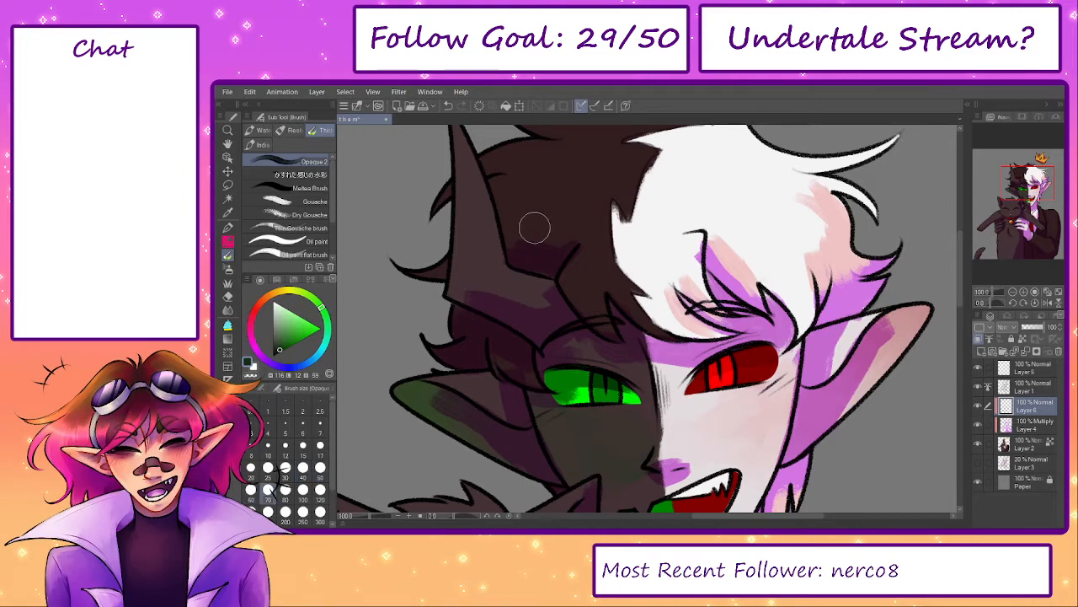
mouse_move(531, 229)
mouse_down()
mouse_move(561, 243)
mouse_move(592, 312)
mouse_up()
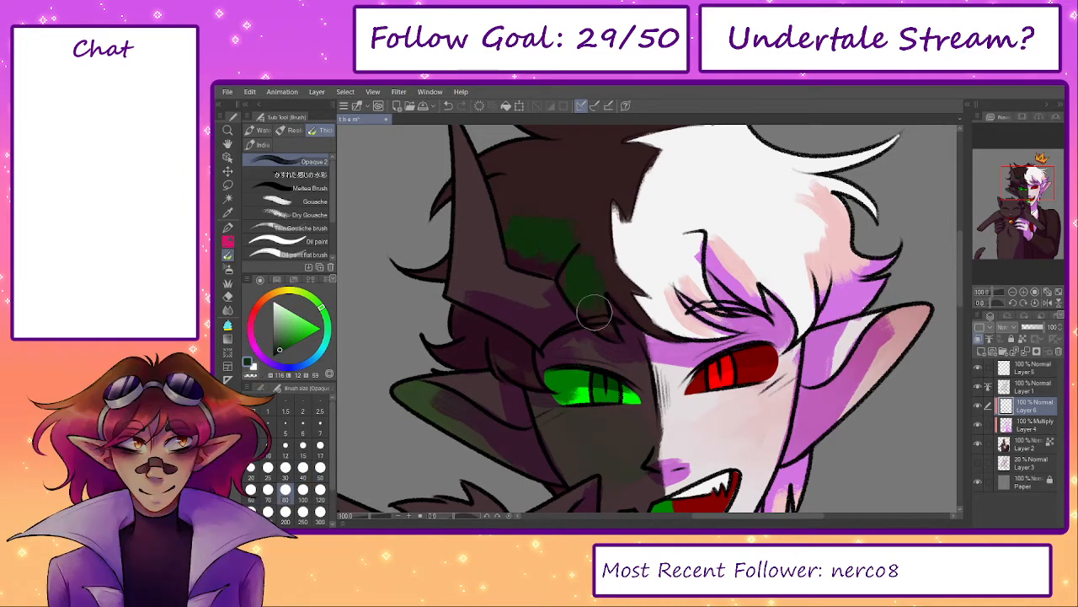
- Add dark green to the dark side lock above the ear and along the hair beside the horn at brush size 50
key([)
key([)
key([)
mouse_move(503, 350)
mouse_down()
mouse_move(528, 365)
mouse_move(478, 361)
mouse_move(477, 284)
mouse_move(496, 384)
mouse_up()
key(space)
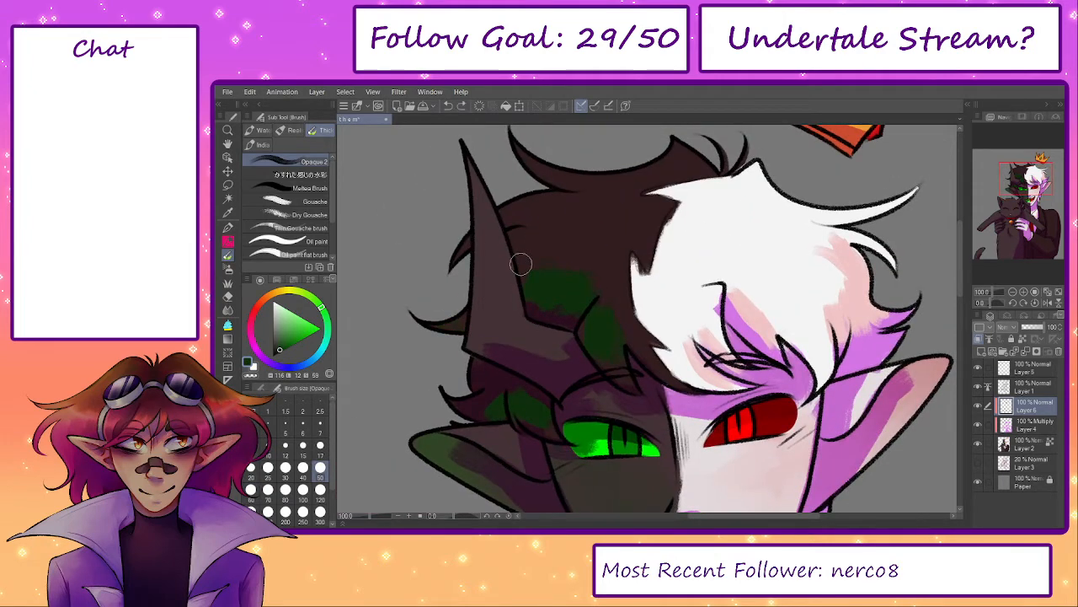
drag(515, 232, 518, 265)
drag(551, 371, 535, 297)
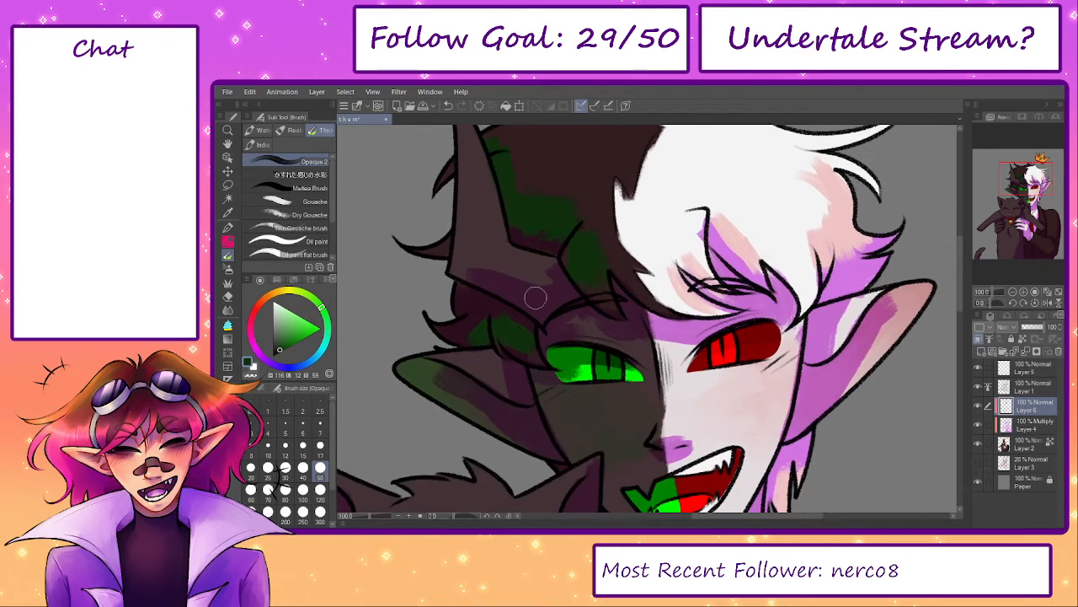
- Paint a muted green along the shadow edge on the horn's base and above the green eye
alt+click(509, 258)
click(281, 342)
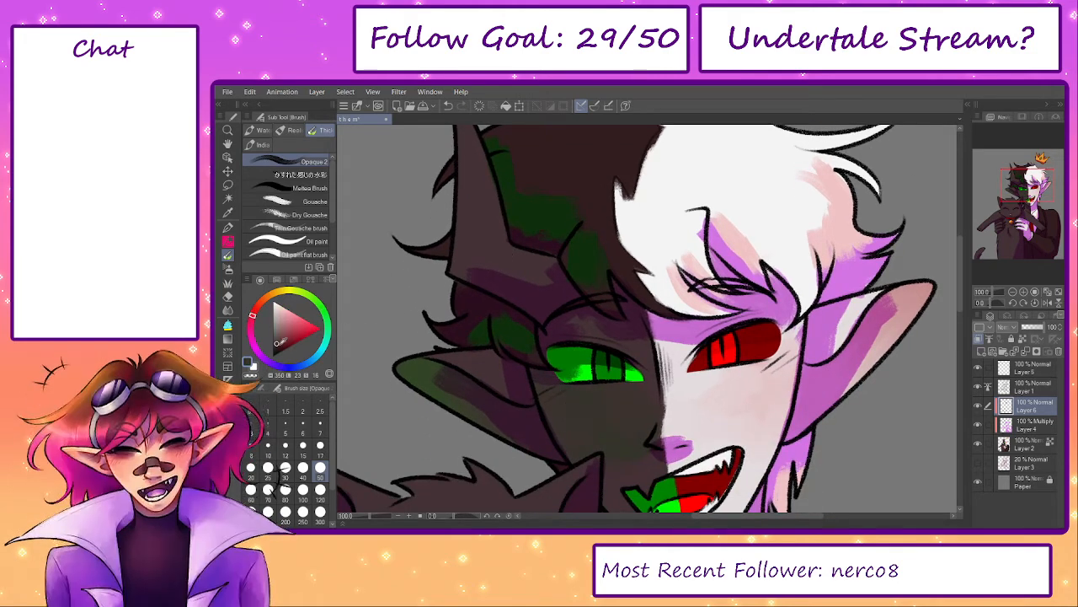
click(318, 301)
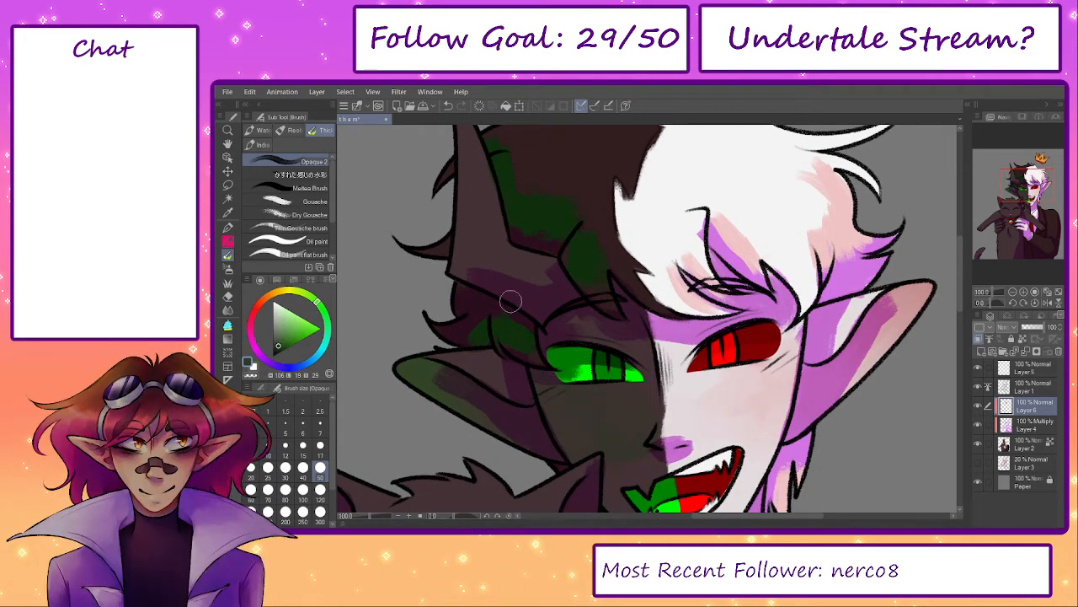
drag(477, 278, 541, 280)
drag(568, 322, 561, 303)
drag(565, 304, 631, 321)
drag(725, 334, 672, 325)
- Paint a stronger pink along the shadow edges on the pale brow, the temple beside the red eye and the pale ear
alt+click(614, 327)
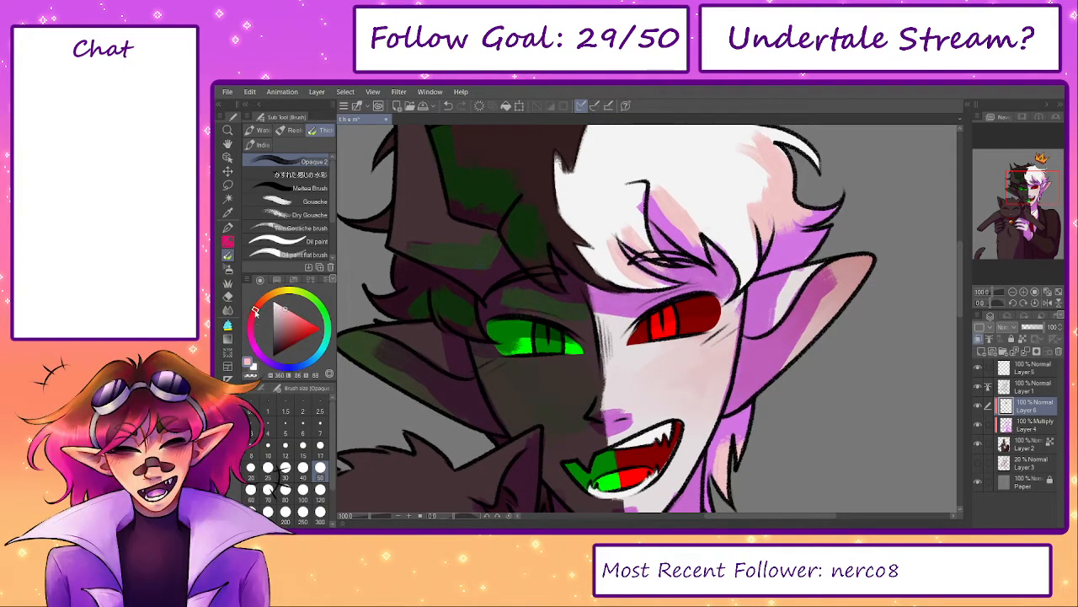
drag(592, 306, 637, 321)
click(288, 310)
drag(613, 322, 626, 320)
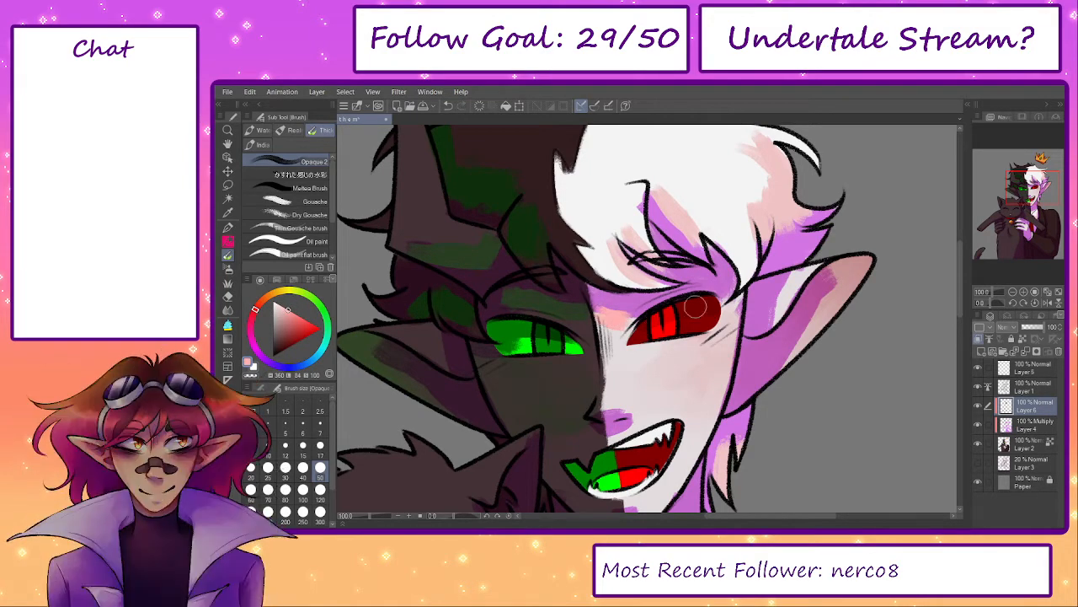
mouse_move(723, 305)
mouse_down()
mouse_move(737, 302)
mouse_move(732, 329)
mouse_up()
mouse_move(789, 286)
mouse_down()
mouse_move(771, 321)
mouse_move(763, 268)
mouse_move(774, 209)
mouse_up()
- Add small pink accents beside the shadows under the pale half's lip and nose at brush size 20
key(bracketleft)
key(bracketleft)
key(bracketleft)
key(bracketleft)
drag(637, 385, 641, 387)
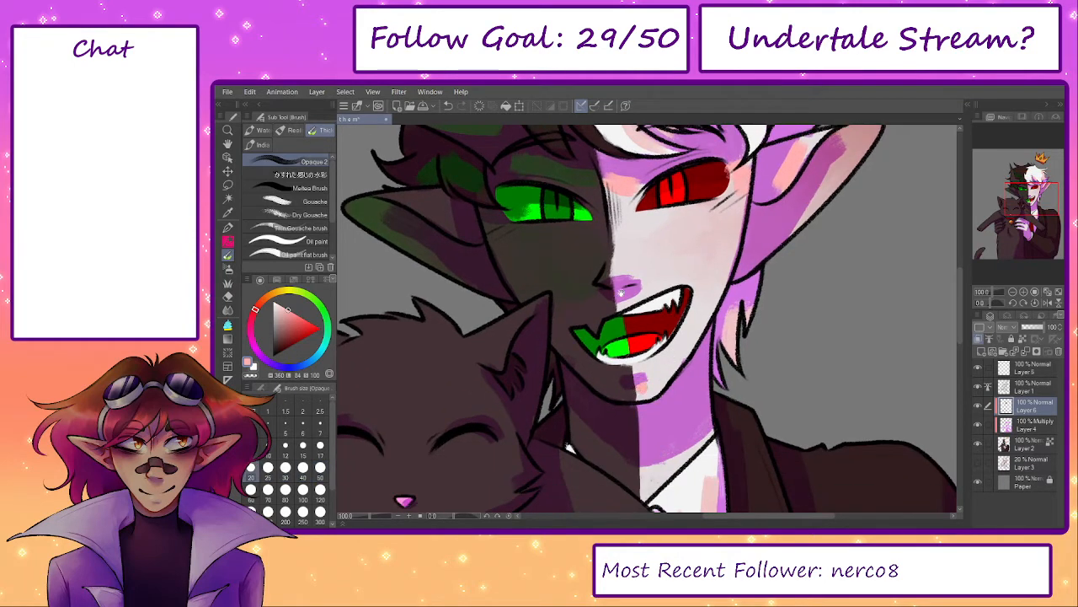
drag(621, 292, 635, 362)
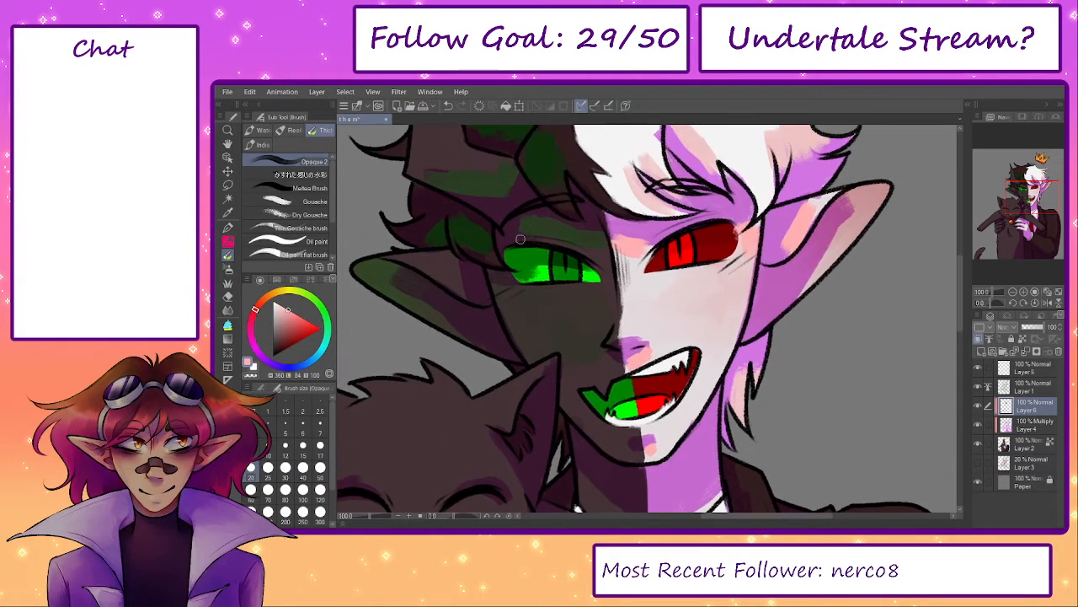
- Paint muted green accents around the dark half's mouth and neck, and pink along the pale neck's shadow edge, at brush size 30
alt+click(534, 219)
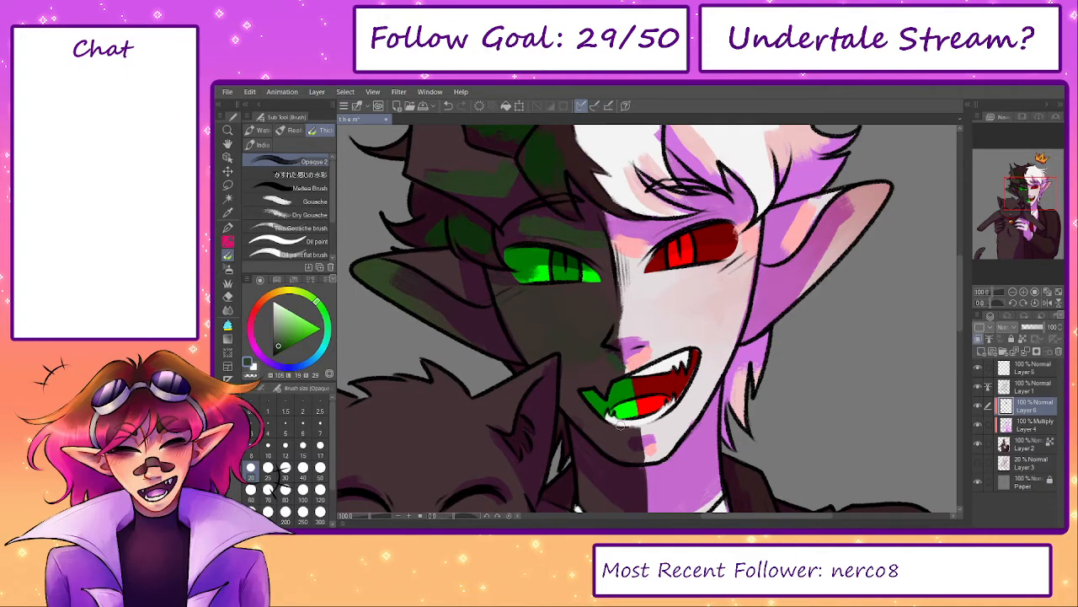
drag(620, 425, 583, 353)
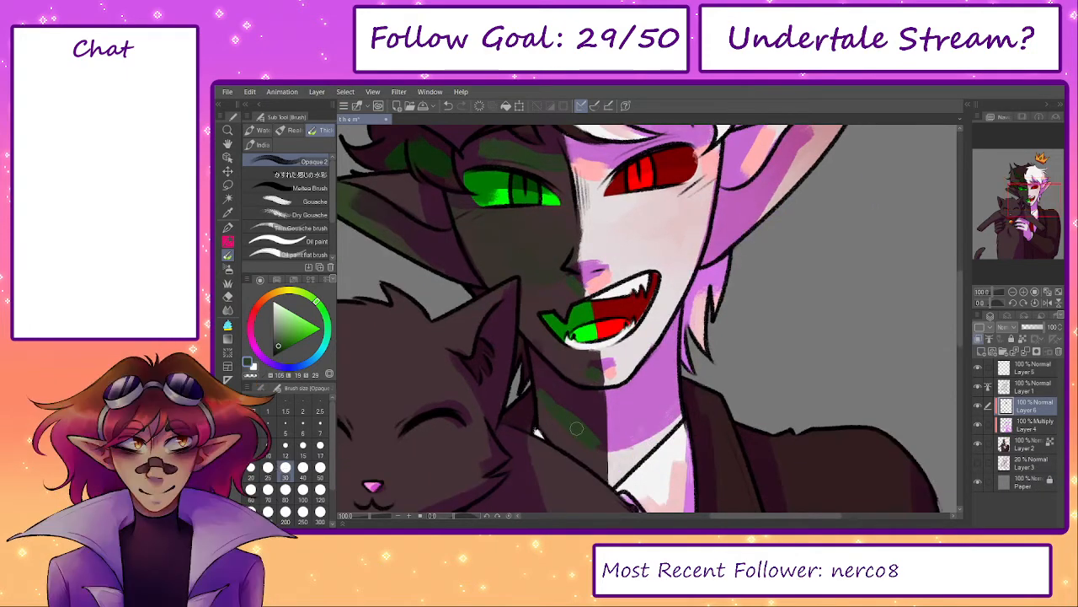
alt+click(609, 371)
mouse_move(612, 454)
mouse_down()
mouse_move(654, 445)
mouse_move(639, 438)
mouse_move(661, 418)
mouse_move(671, 418)
mouse_move(668, 445)
mouse_move(650, 424)
mouse_move(635, 442)
mouse_move(667, 430)
mouse_up()
alt+click(664, 421)
alt+click(615, 446)
mouse_move(687, 433)
mouse_down()
mouse_move(697, 248)
mouse_move(684, 376)
mouse_up()
drag(657, 252, 684, 493)
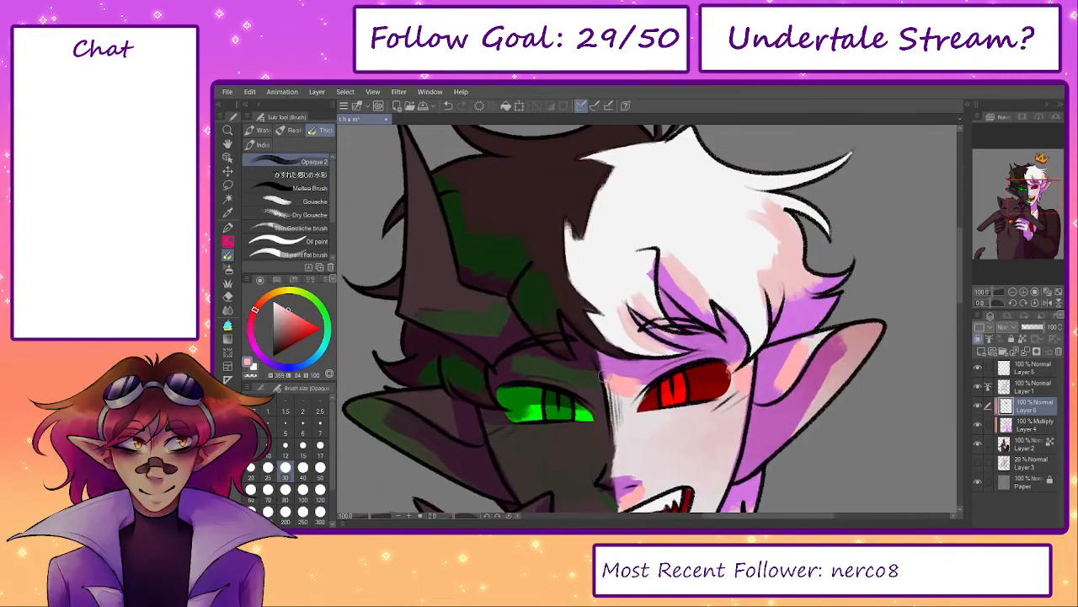
- Sample muted green from the dark half and paint accents across the fingers of the dark hand holding the cat
alt+click(502, 271)
drag(542, 376, 481, 134)
drag(564, 462, 526, 313)
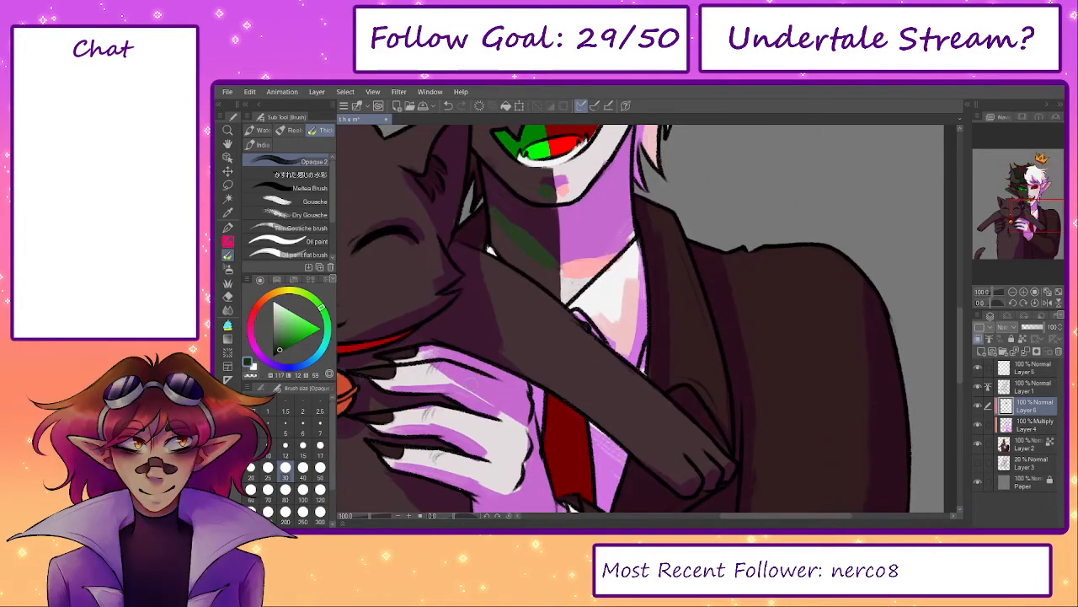
click(364, 516)
drag(513, 411, 540, 445)
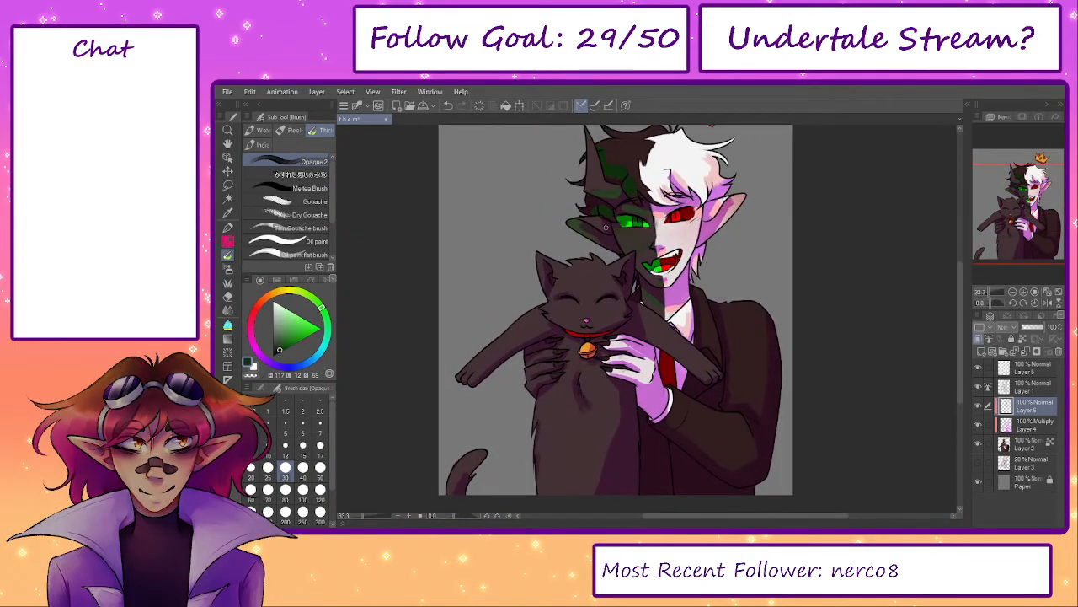
scroll(645, 210, up, 2)
alt+click(639, 203)
mouse_move(430, 497)
mouse_down()
mouse_move(521, 345)
mouse_move(550, 344)
mouse_move(534, 353)
mouse_move(606, 379)
mouse_move(539, 403)
mouse_move(577, 383)
mouse_up()
scroll(521, 346, up, 1)
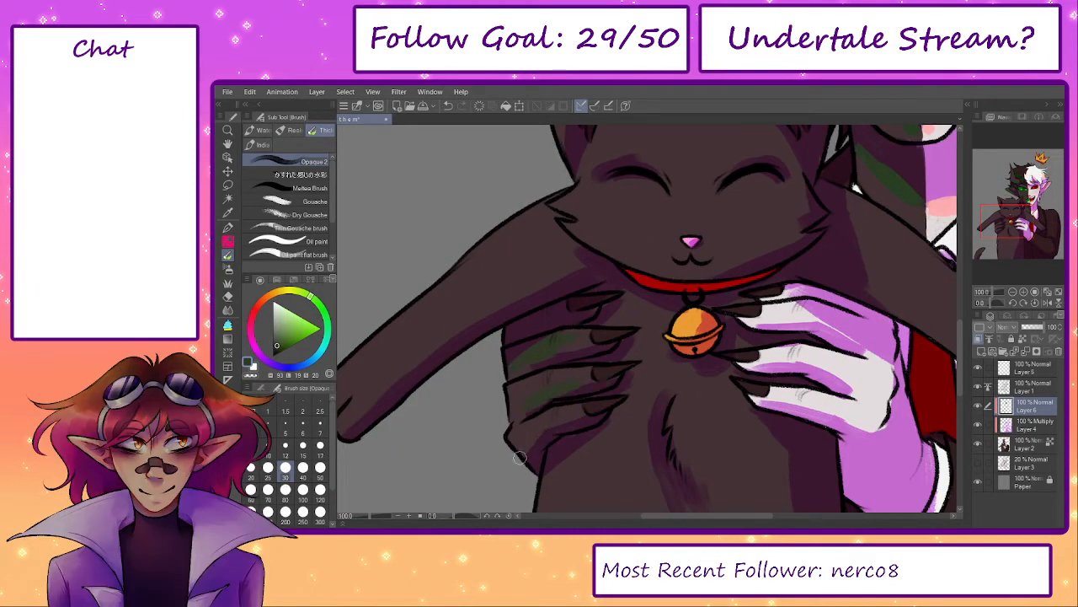
drag(520, 457, 578, 422)
- Paint sampled pink along the shadow edges on the pale hand's fingers and knuckles and on the wrist beside the cuff
drag(878, 149, 623, 281)
alt+click(697, 344)
drag(697, 343, 711, 235)
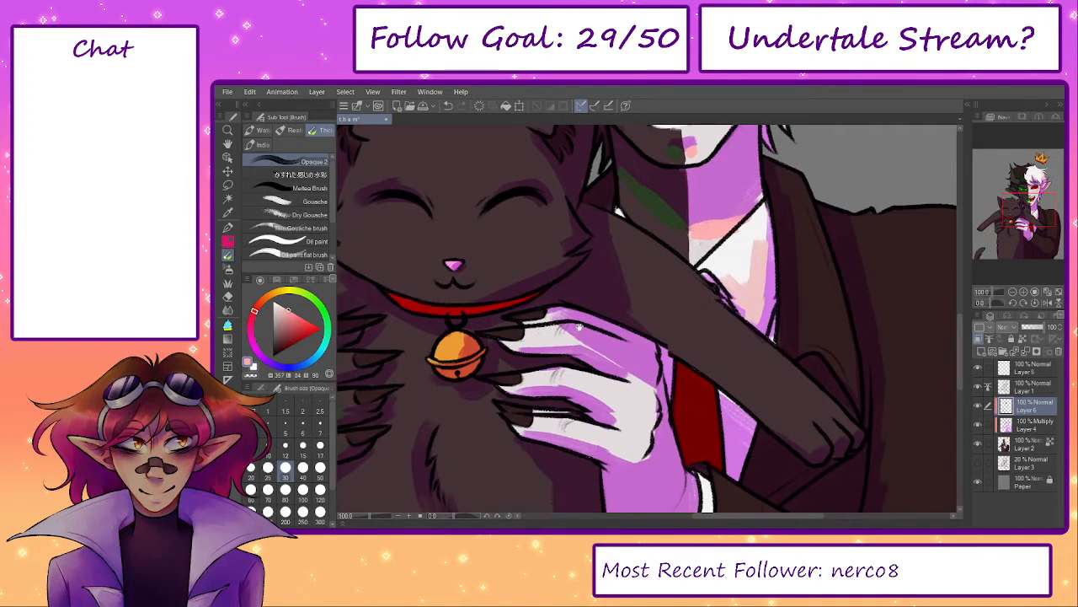
drag(521, 347, 604, 355)
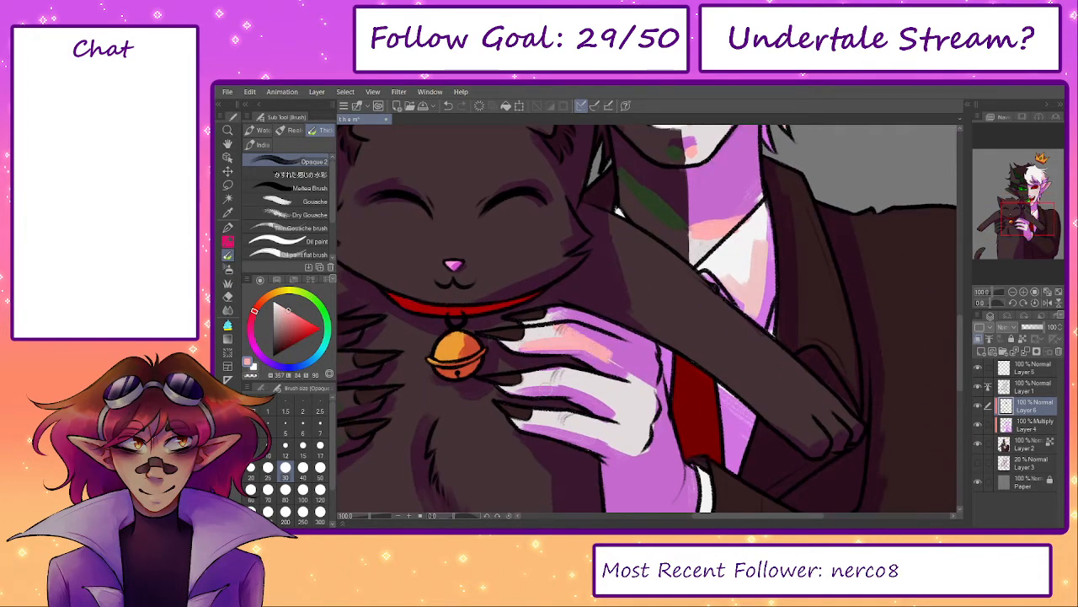
mouse_move(519, 381)
mouse_down()
mouse_move(614, 396)
mouse_move(625, 418)
mouse_up()
drag(533, 423, 630, 450)
drag(636, 403, 664, 457)
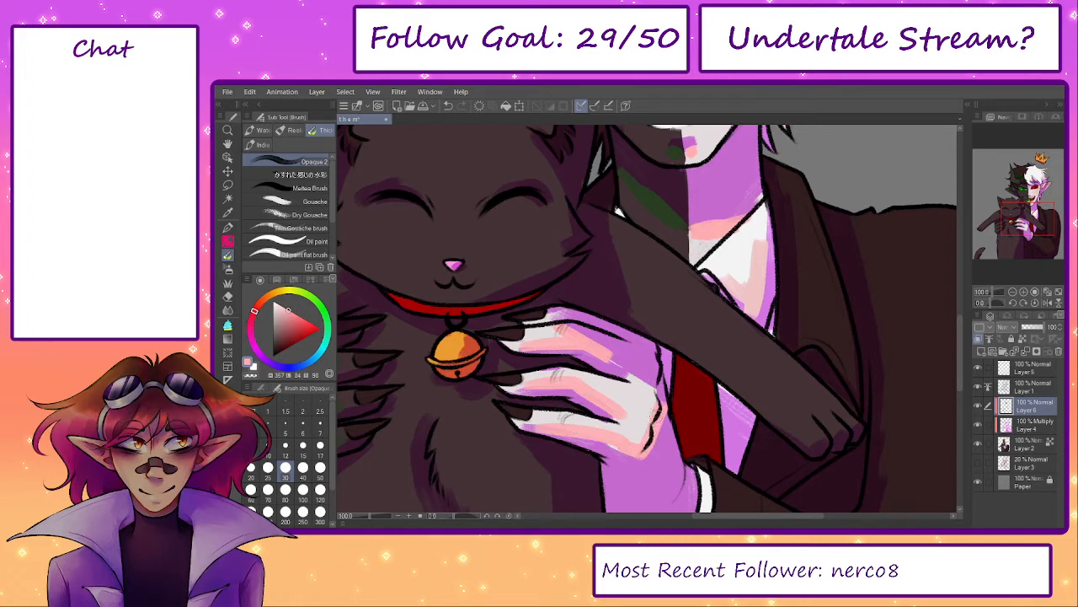
drag(659, 380, 653, 459)
drag(545, 316, 566, 319)
mouse_move(601, 434)
mouse_down()
mouse_move(580, 349)
mouse_move(618, 377)
mouse_up()
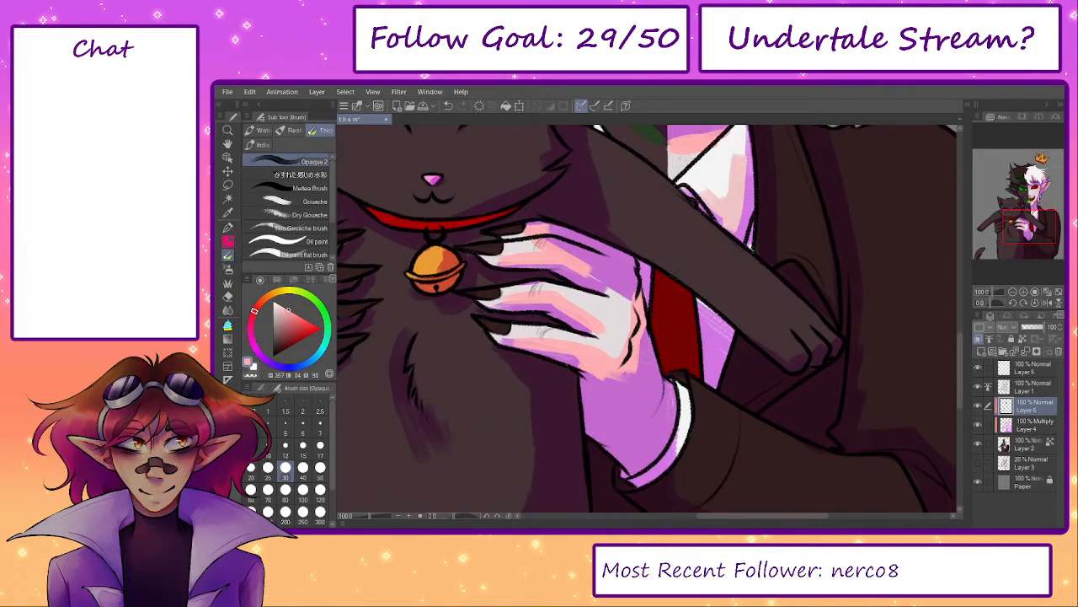
mouse_move(674, 386)
mouse_down()
mouse_move(667, 401)
mouse_move(627, 410)
mouse_up()
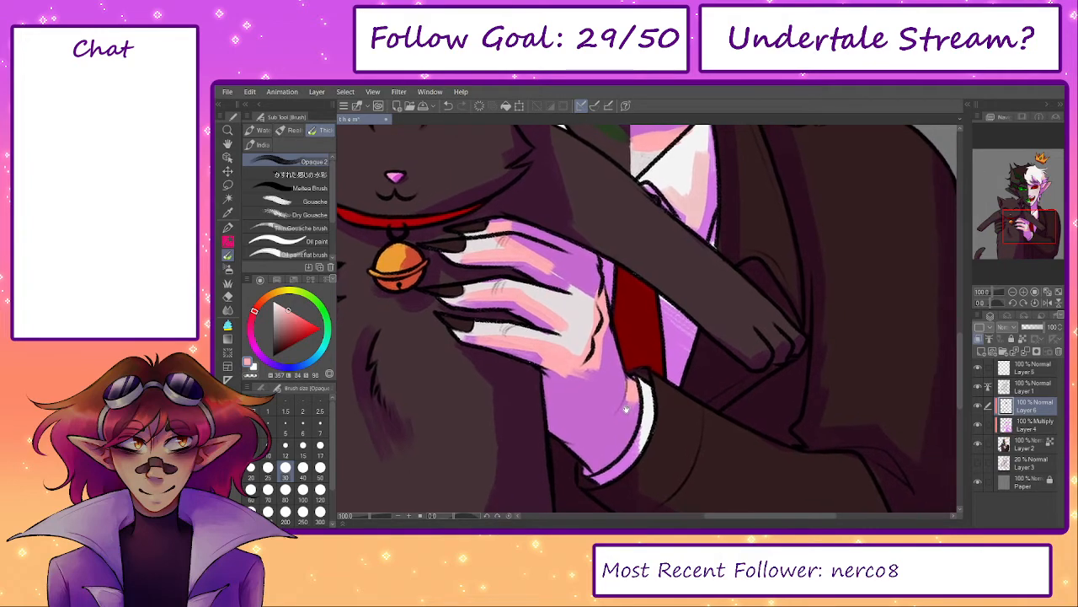
- Pick a dark bluish purple based on the jacket's shadow and paint it on the shoulder beside the lapel
drag(629, 219, 480, 389)
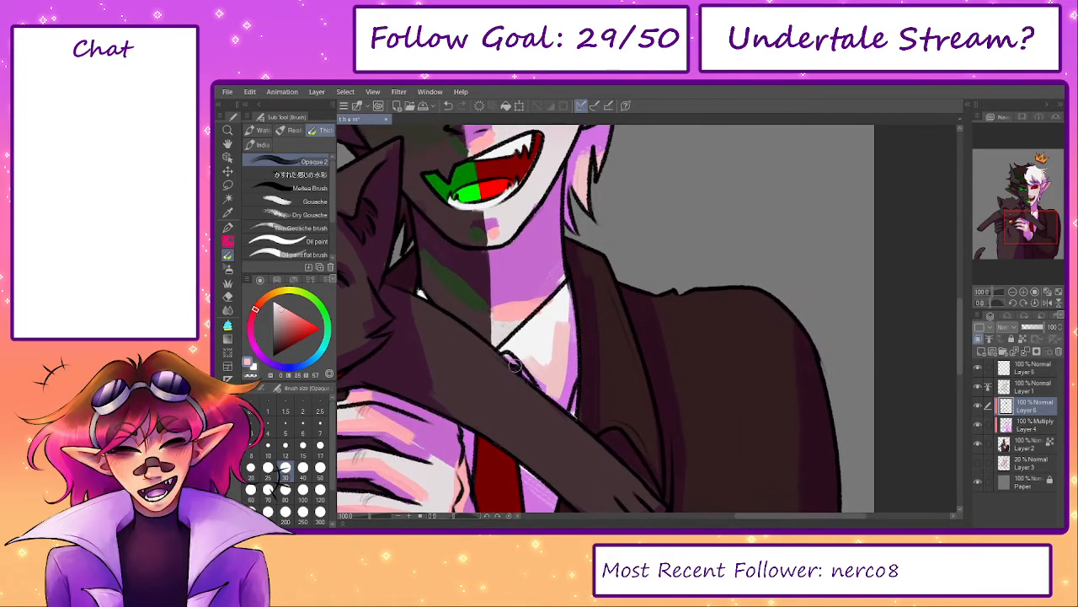
alt+click(748, 345)
click(285, 347)
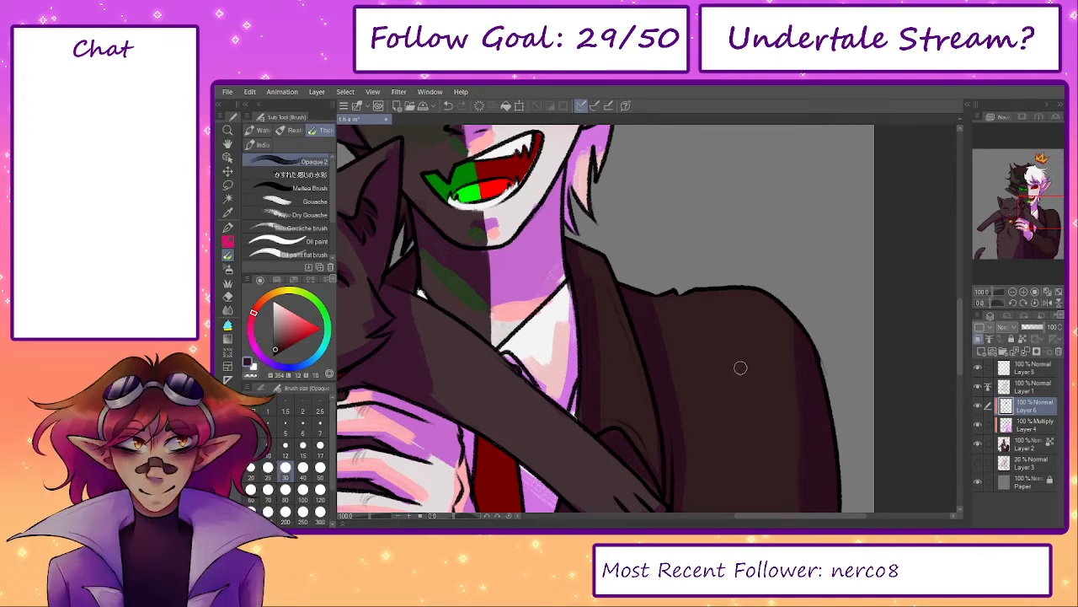
alt+click(655, 345)
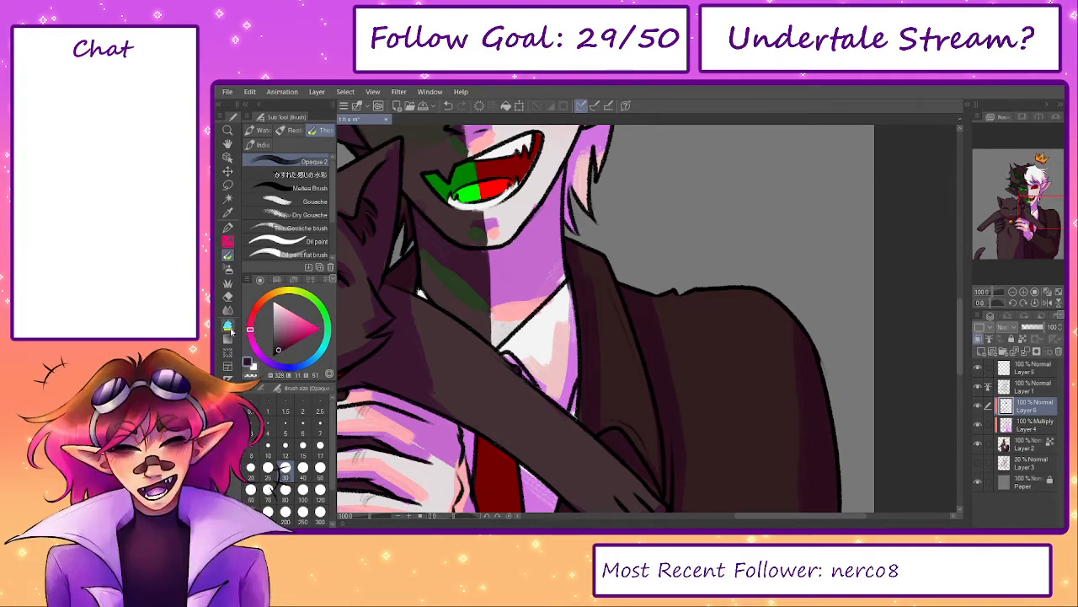
click(254, 345)
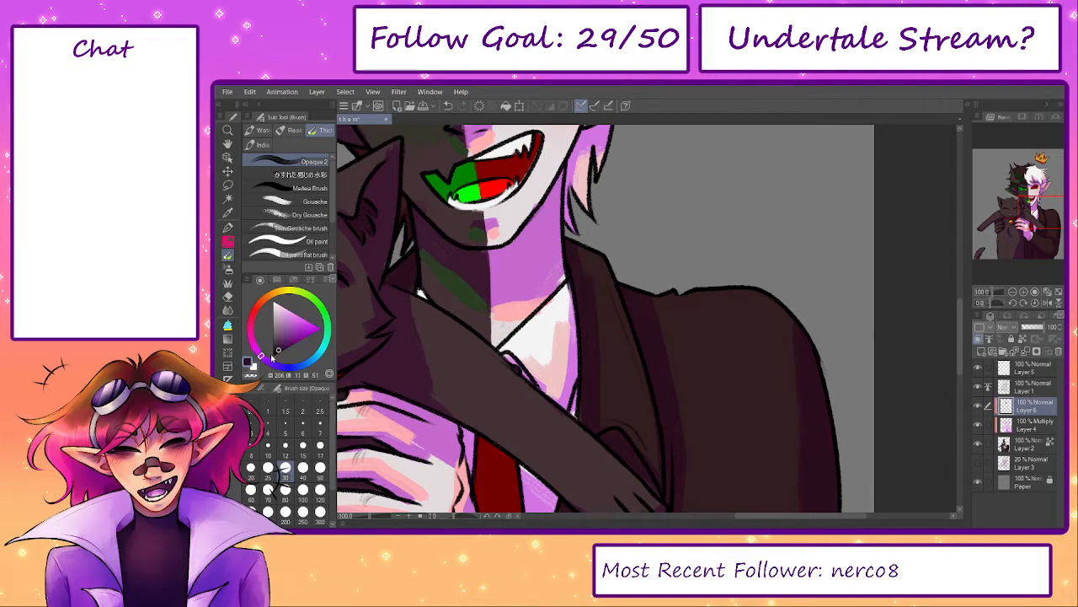
click(279, 352)
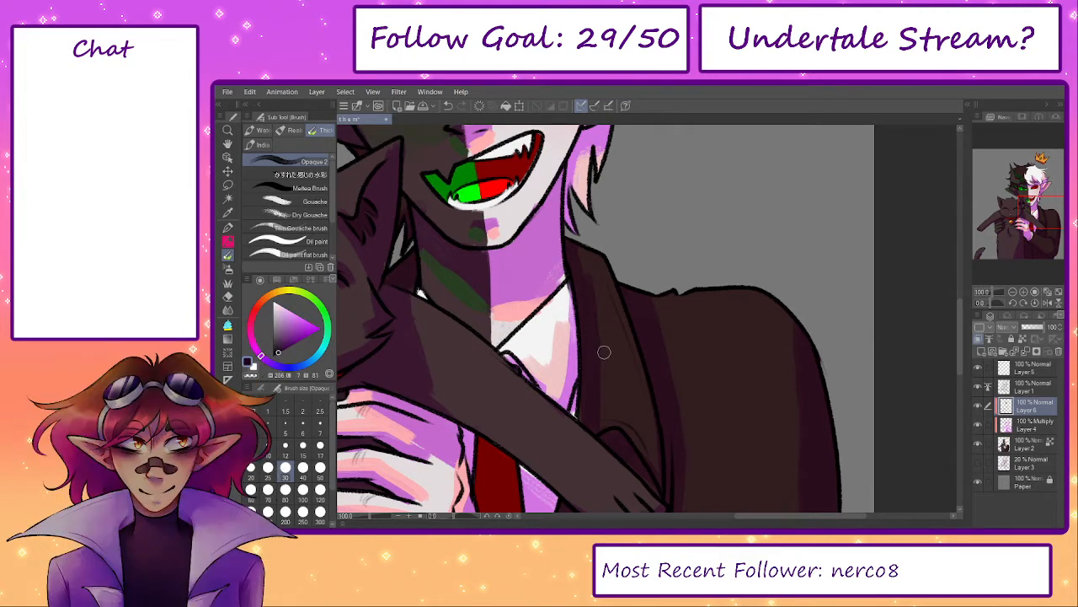
drag(639, 300, 642, 337)
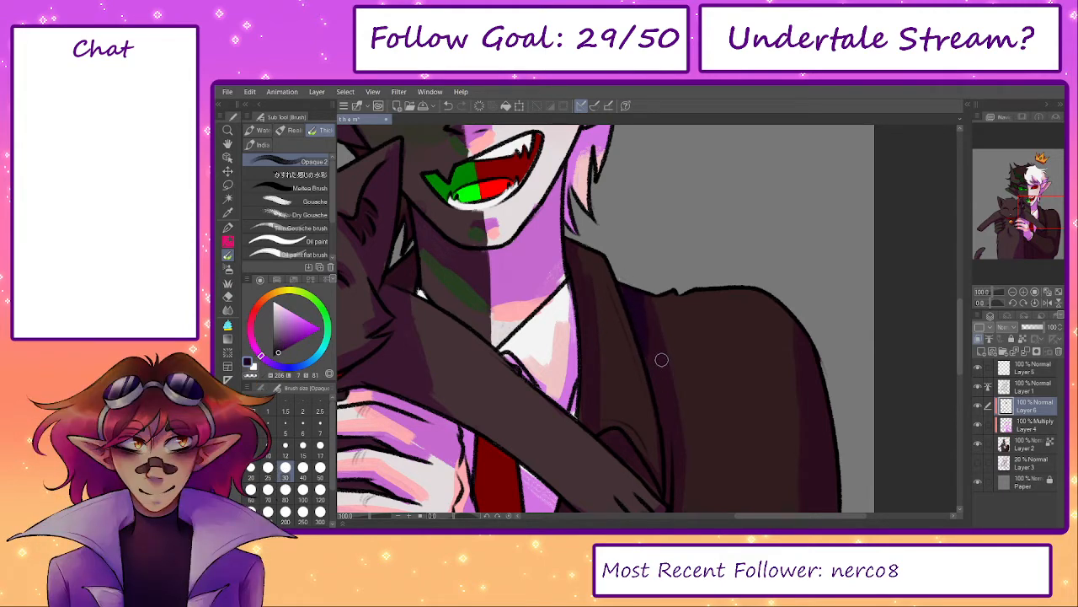
- Enlarge the brush and paint dark purple into the sleeve's shadows around the elbow crease and outer elbow
drag(767, 430, 726, 151)
key(bracketright)
key(bracketright)
key(bracketright)
key(bracketright)
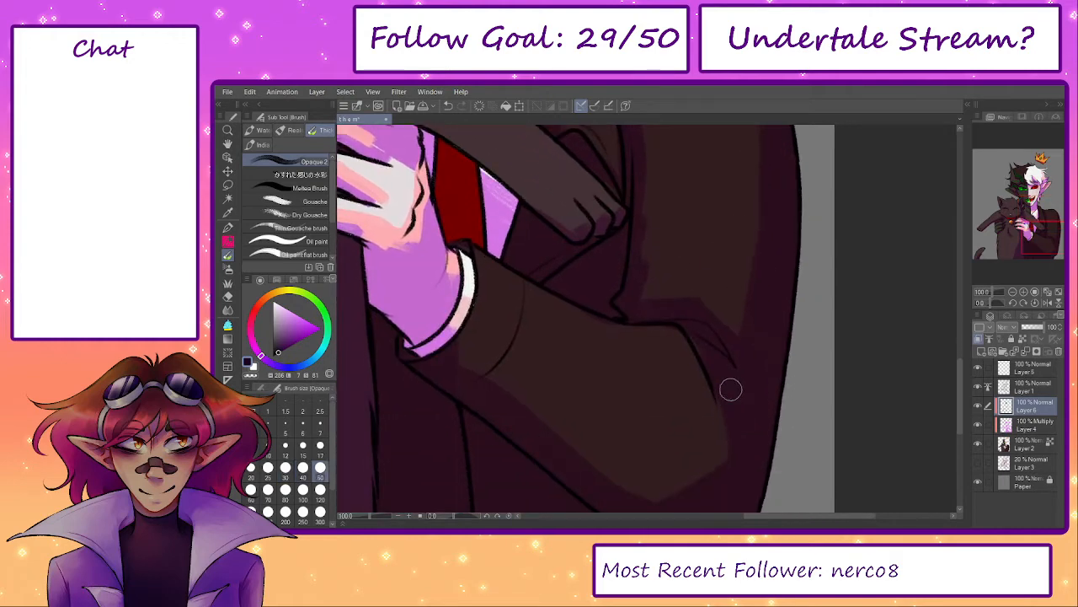
drag(731, 365, 765, 420)
key(ctrl+z)
mouse_move(658, 315)
mouse_down()
mouse_move(696, 328)
mouse_move(730, 378)
mouse_move(717, 324)
mouse_up()
mouse_move(721, 317)
mouse_down()
mouse_move(738, 392)
mouse_move(702, 448)
mouse_up()
drag(440, 349, 580, 381)
drag(486, 306, 514, 355)
- Paint dark purple at brush size 50 into the jacket shadows around the cat's paw and above the forearm
drag(520, 329, 515, 446)
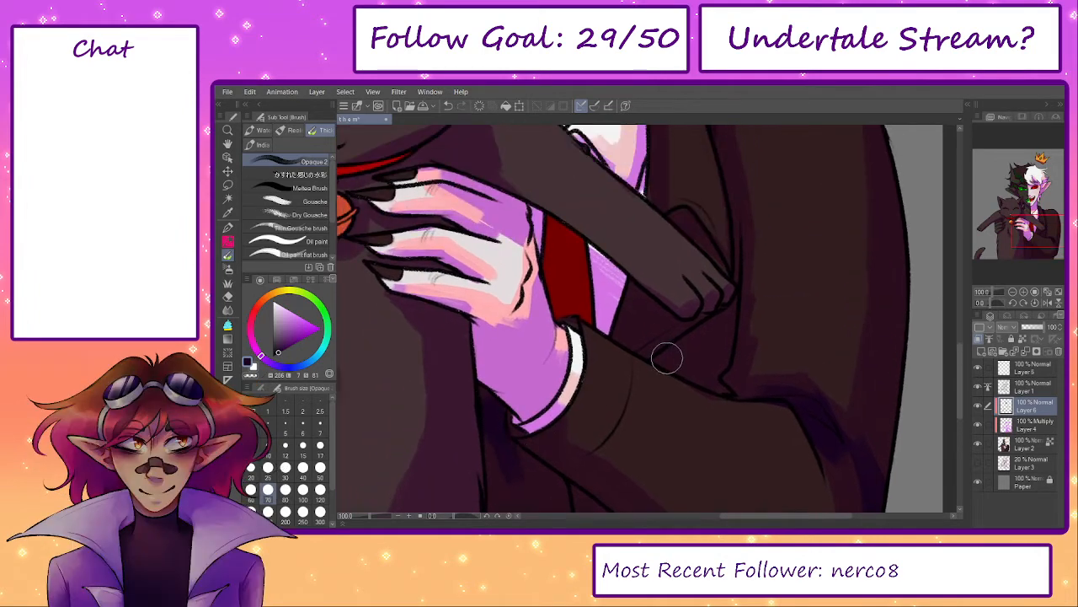
key(bracketleft)
key(bracketleft)
mouse_move(666, 359)
mouse_down()
mouse_move(730, 323)
mouse_move(679, 354)
mouse_move(679, 435)
mouse_up()
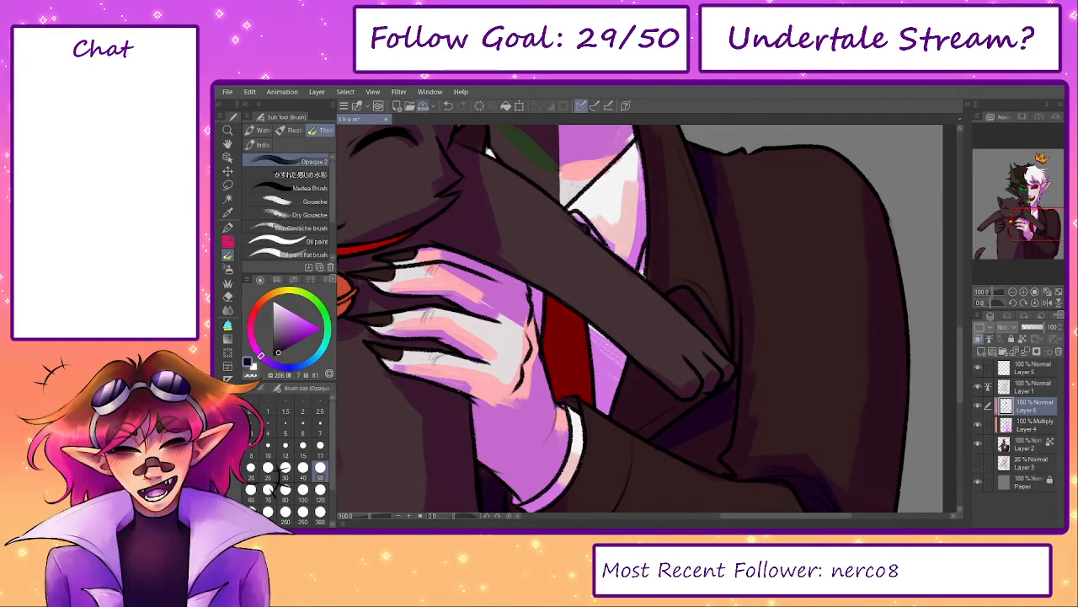
mouse_move(680, 309)
mouse_down()
mouse_move(679, 298)
mouse_move(694, 305)
mouse_up()
drag(717, 379, 713, 377)
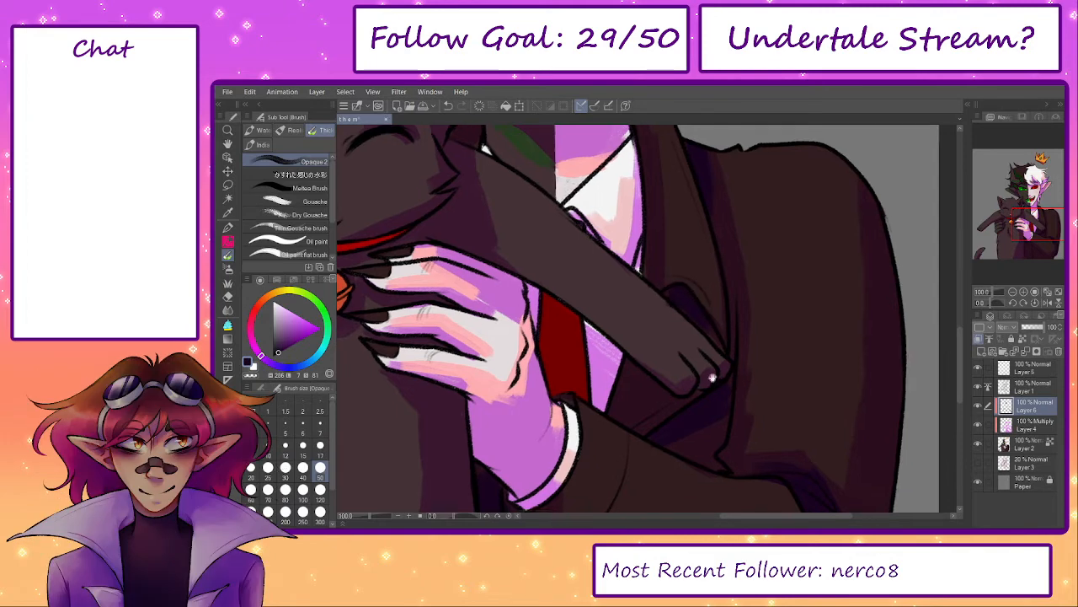
- Fill the jacket's shadow below the forearm with dark purple, using brush sizes up to 120
scroll(712, 377, down, 3)
scroll(674, 366, down, 3)
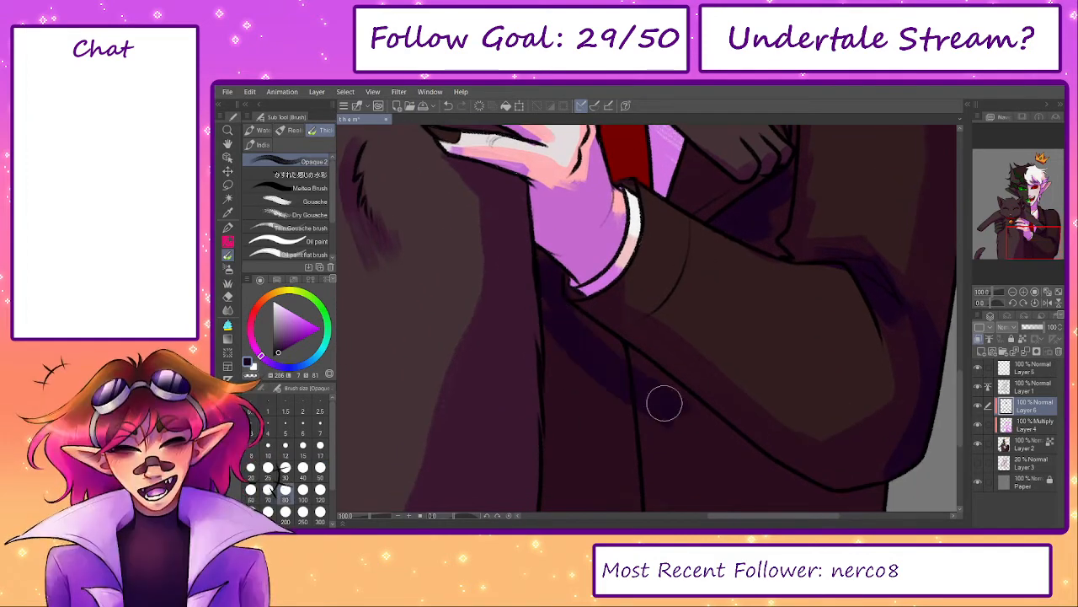
drag(664, 404, 599, 312)
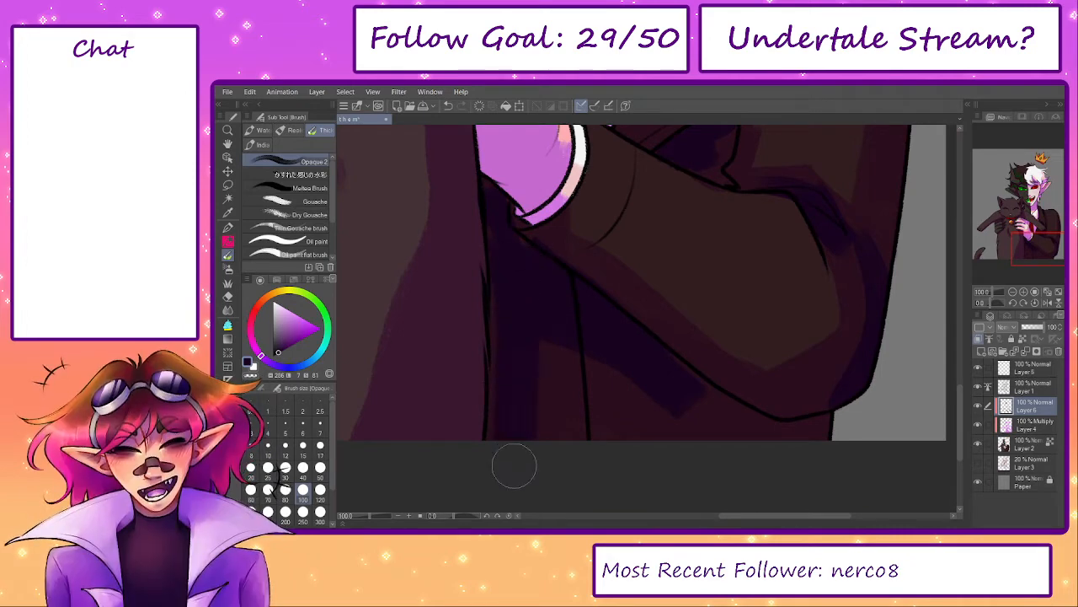
drag(628, 396, 667, 405)
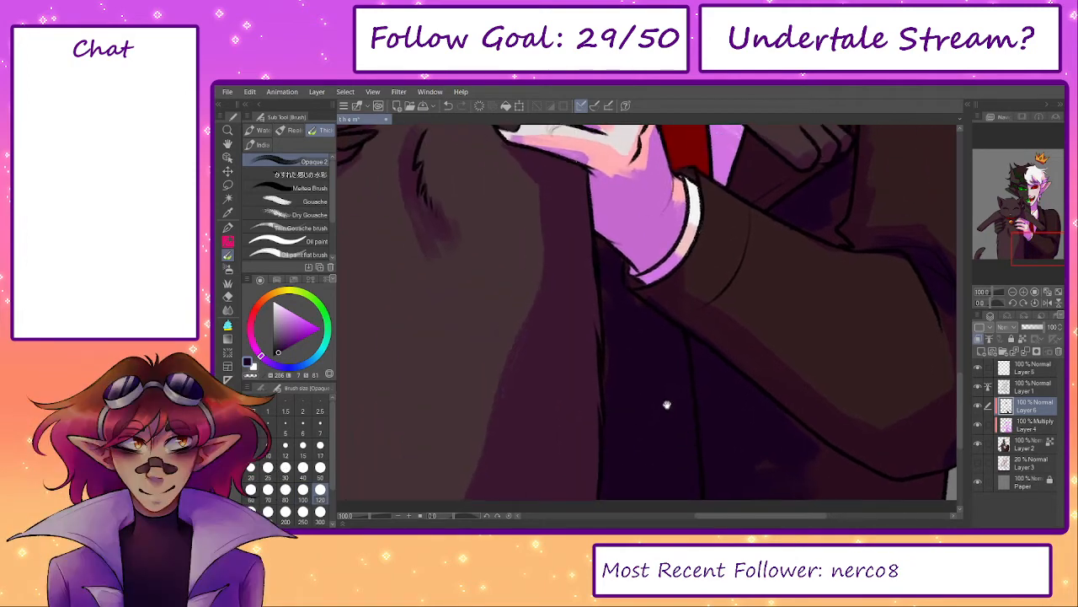
scroll(666, 405, up, 10)
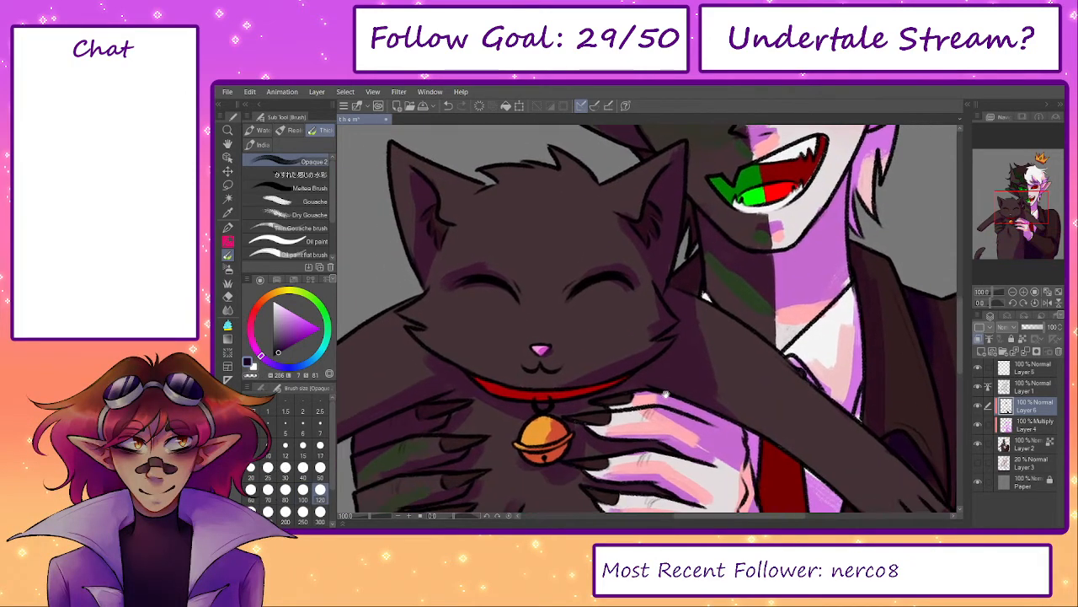
alt+click(598, 338)
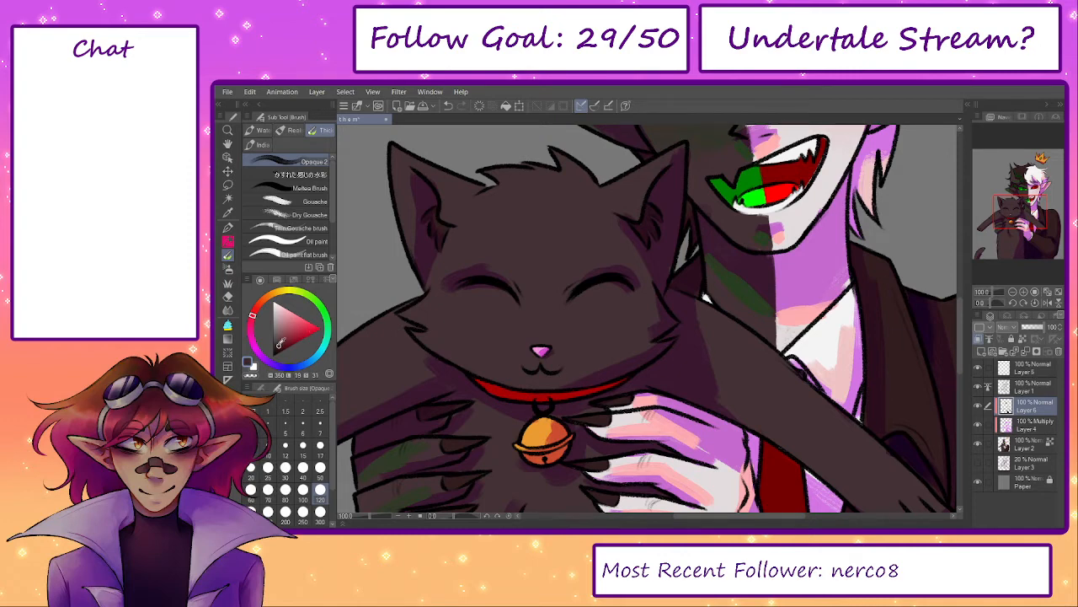
drag(253, 327, 251, 332)
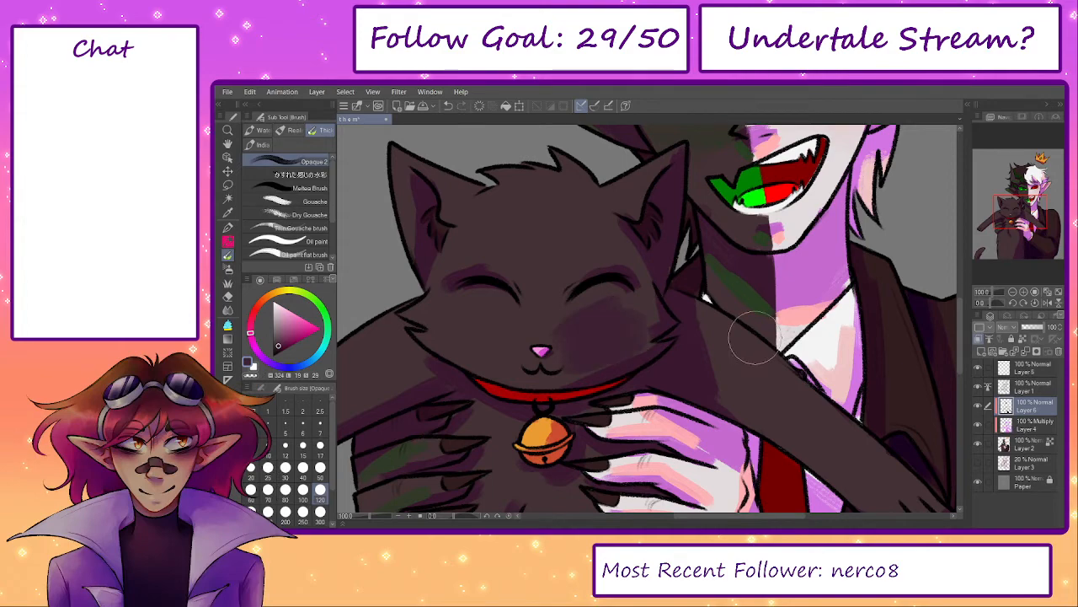
- Choose a dark purple and paint it behind the cat's cheek and inside the adjacent ear, reducing the brush to size 50
alt+click(670, 348)
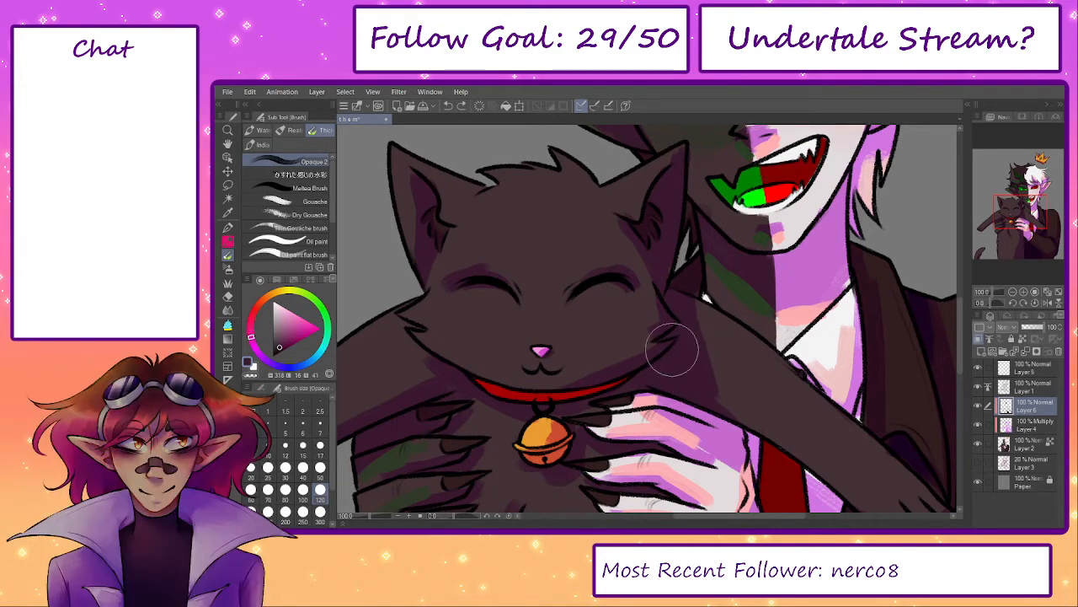
click(281, 346)
click(266, 361)
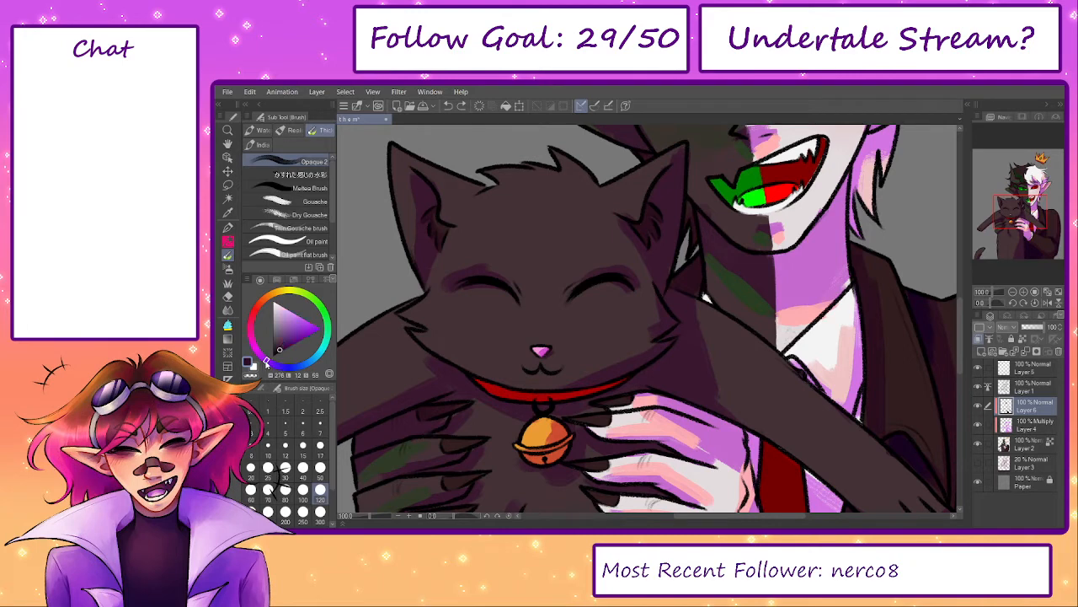
key(bracketleft)
key(bracketleft)
key(bracketleft)
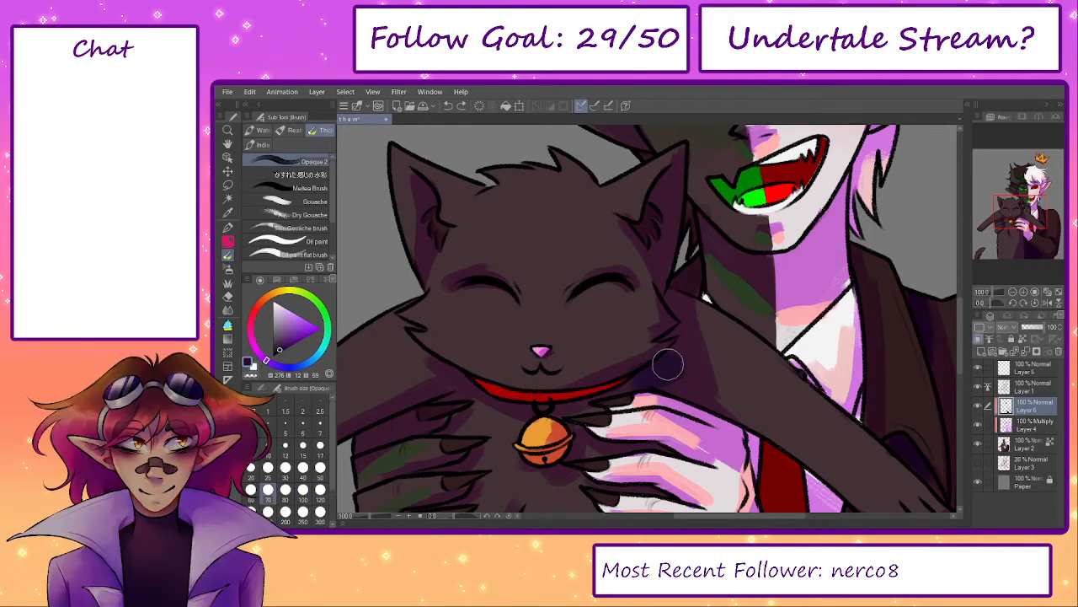
key(bracketleft)
key(bracketleft)
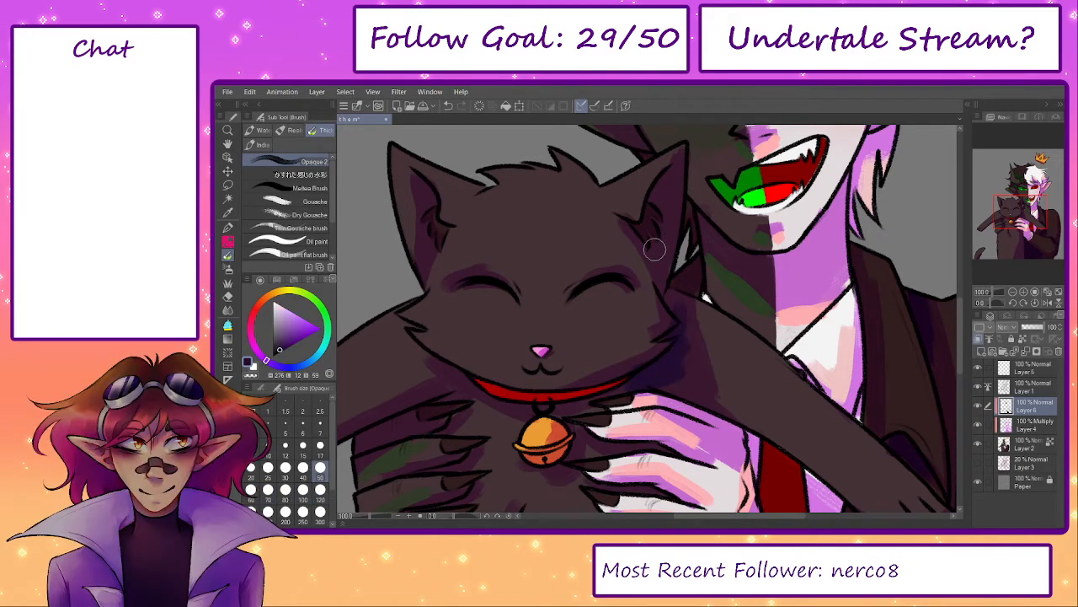
drag(653, 194, 662, 188)
- Paint dark purple into the shadow on the cat's lower body along the side next to the jacket
drag(540, 397, 643, 284)
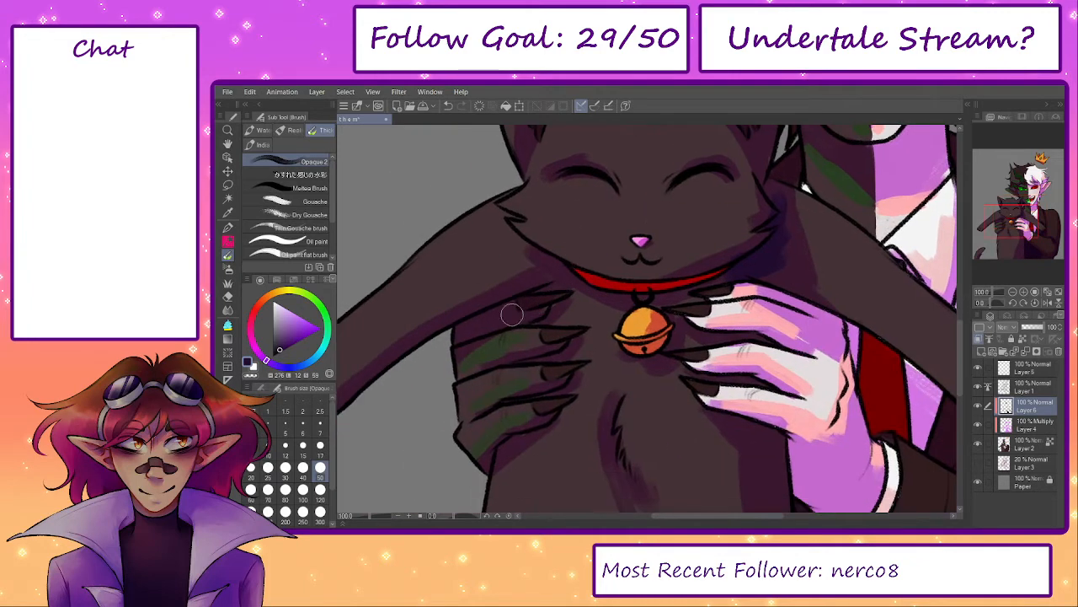
drag(486, 335, 581, 199)
mouse_move(859, 482)
mouse_down()
mouse_move(689, 369)
mouse_move(707, 483)
mouse_up()
drag(698, 401, 669, 498)
drag(526, 401, 758, 415)
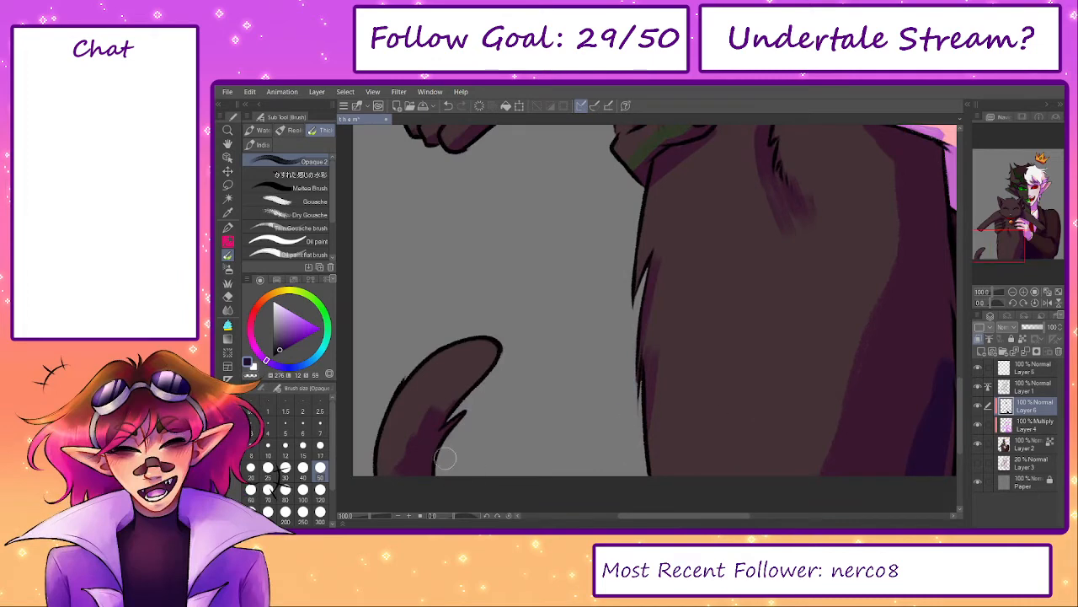
drag(711, 182, 542, 493)
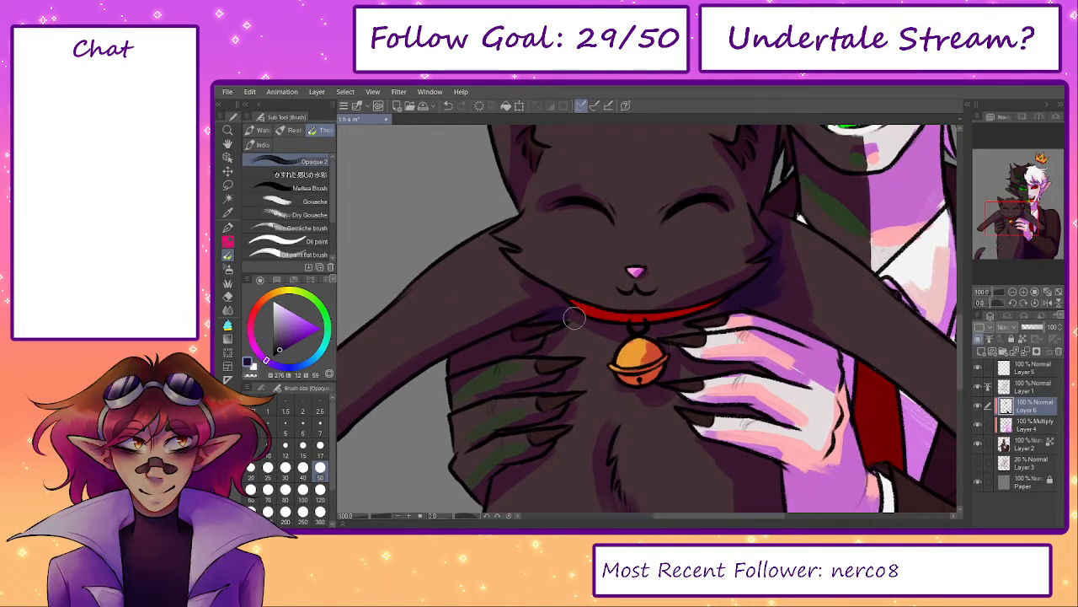
mouse_move(751, 300)
mouse_down()
mouse_move(714, 413)
mouse_move(688, 442)
mouse_up()
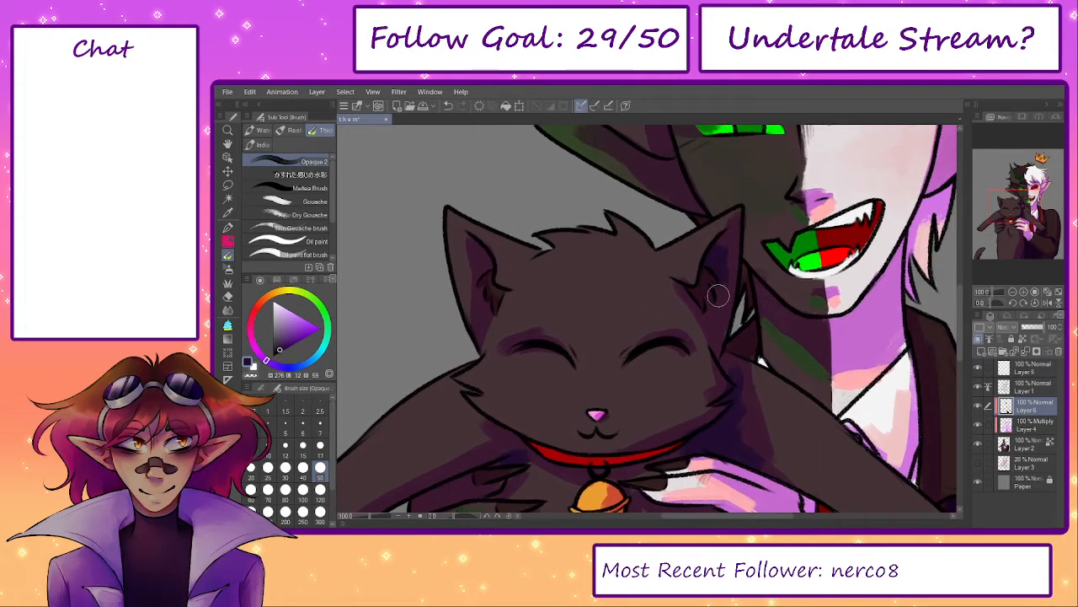
- On the Multiply layer, shade the teeth and inside of the mouth with light purple at brush size 30
mouse_move(696, 265)
mouse_down()
mouse_move(457, 409)
mouse_move(466, 439)
mouse_up()
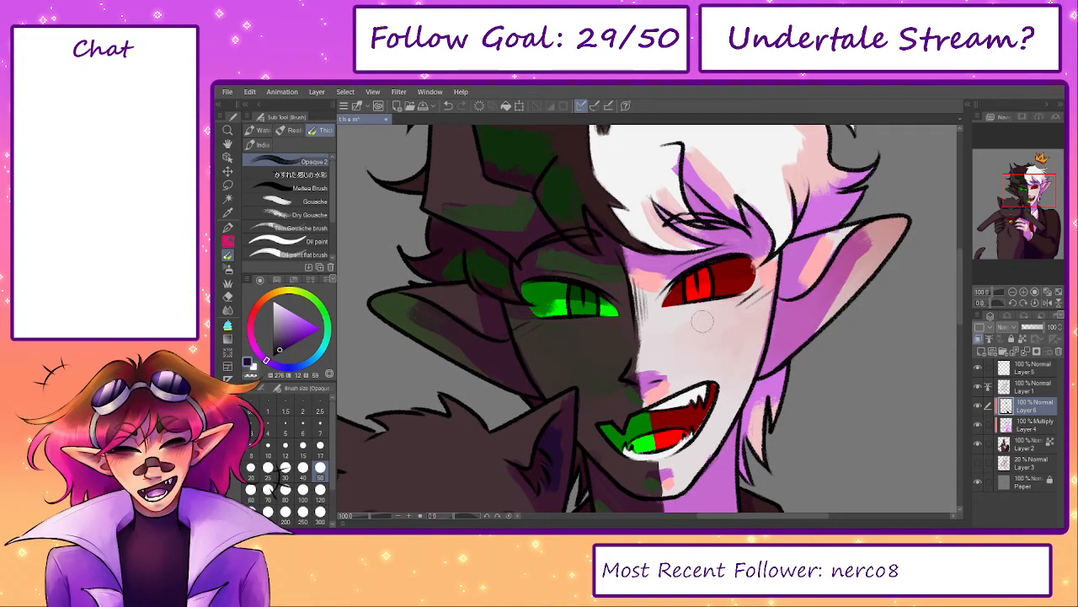
click(1023, 425)
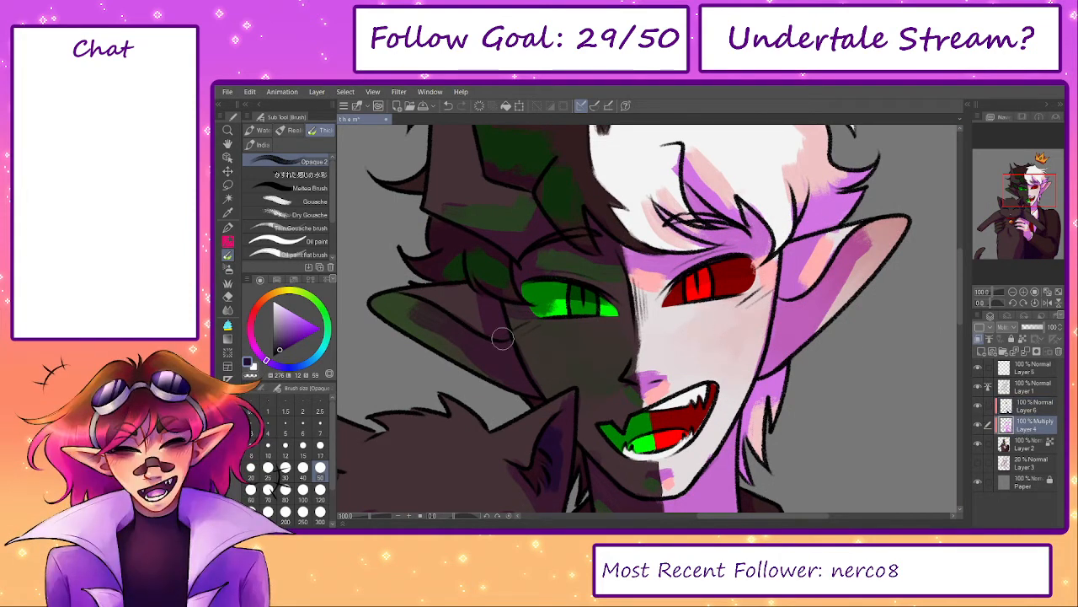
click(277, 279)
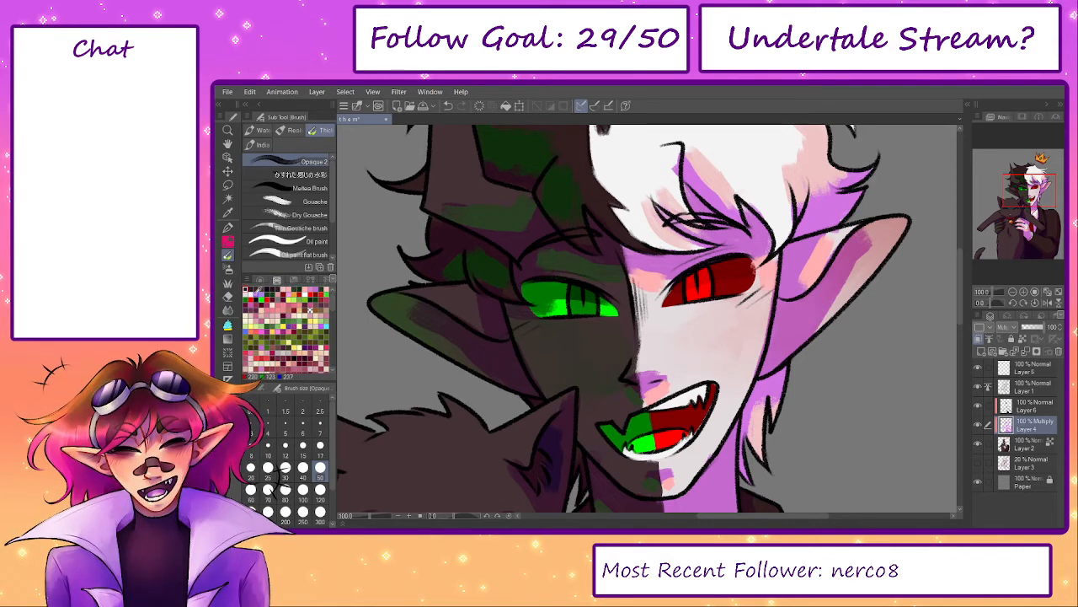
click(260, 280)
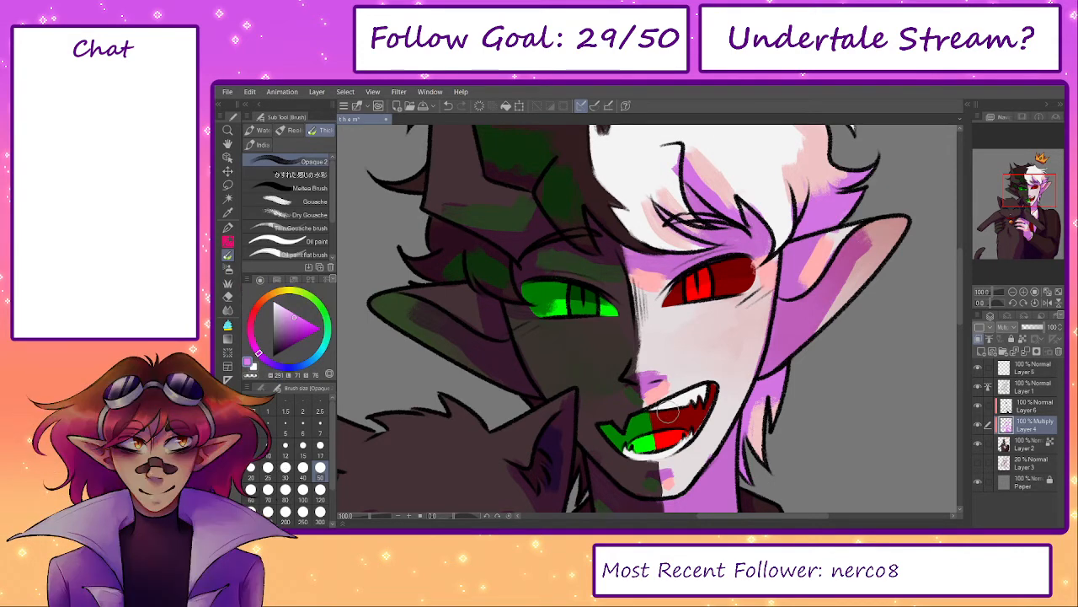
key(bracketleft)
key(bracketleft)
drag(664, 403, 709, 389)
key(ctrl+z)
key(ctrl+z)
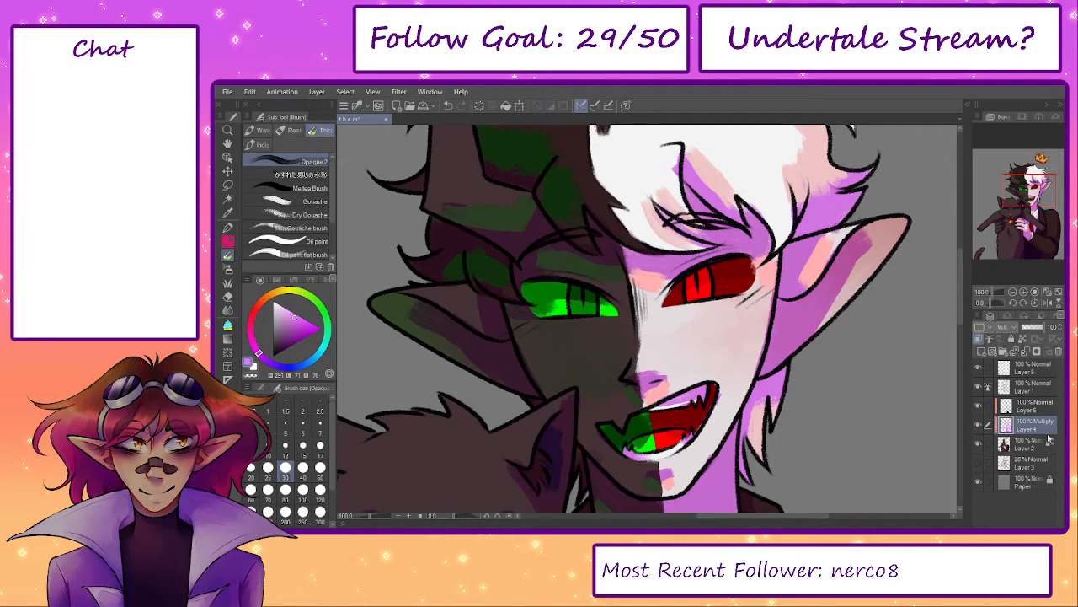
- On the Normal accent layer above the Multiply shadows, paint teal into the outer upper part of the green eye
click(1030, 408)
drag(692, 441, 655, 439)
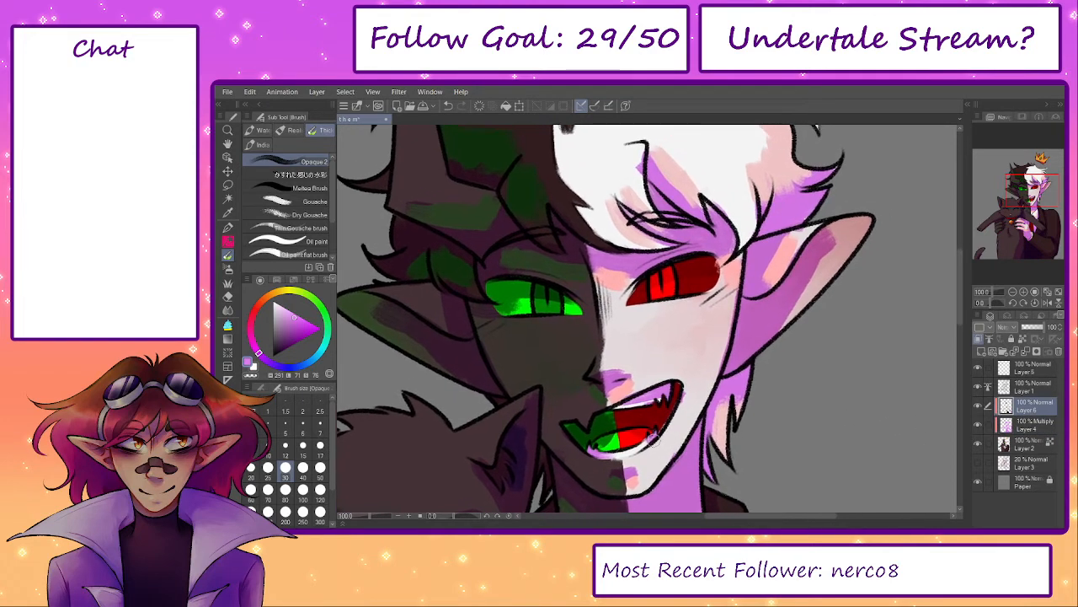
alt+click(488, 294)
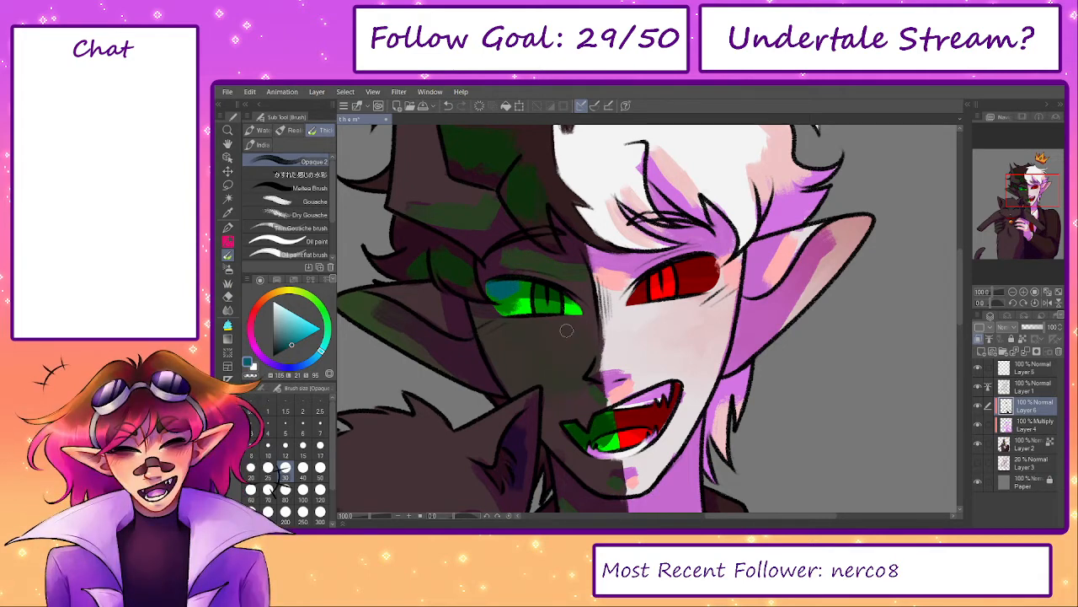
- Paint dark blue into the top of the green eye's iris and the green corner of the mouth at brush size 25
alt+click(539, 293)
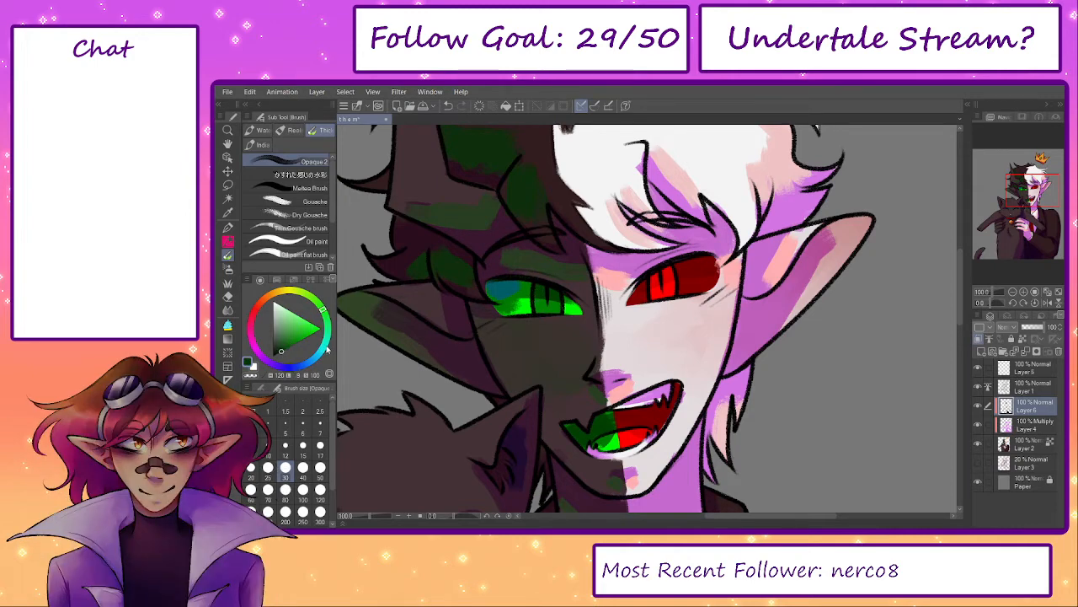
drag(323, 356, 303, 365)
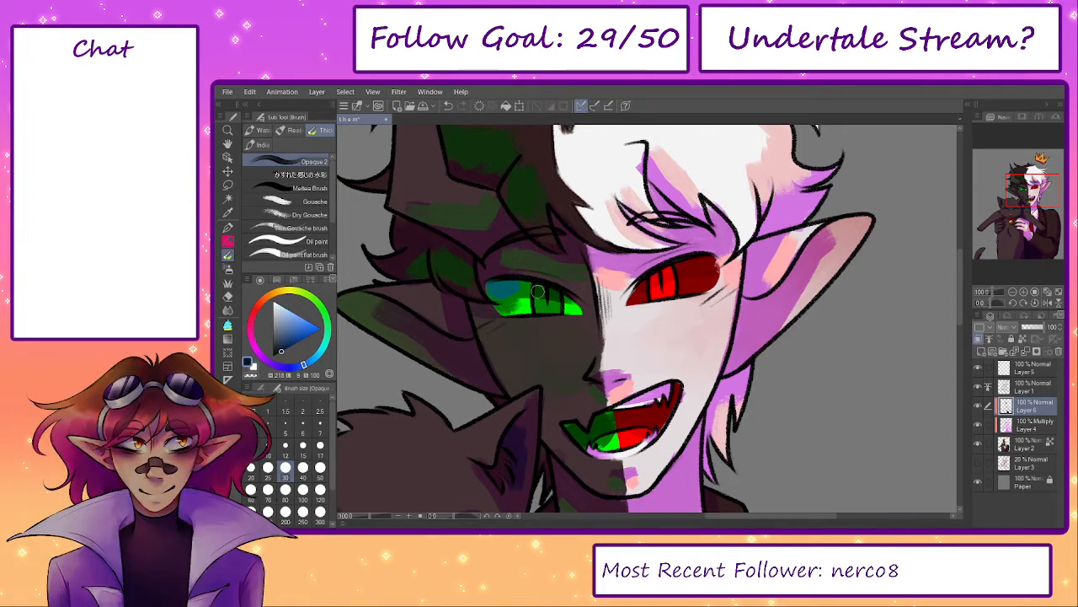
key(bracketleft)
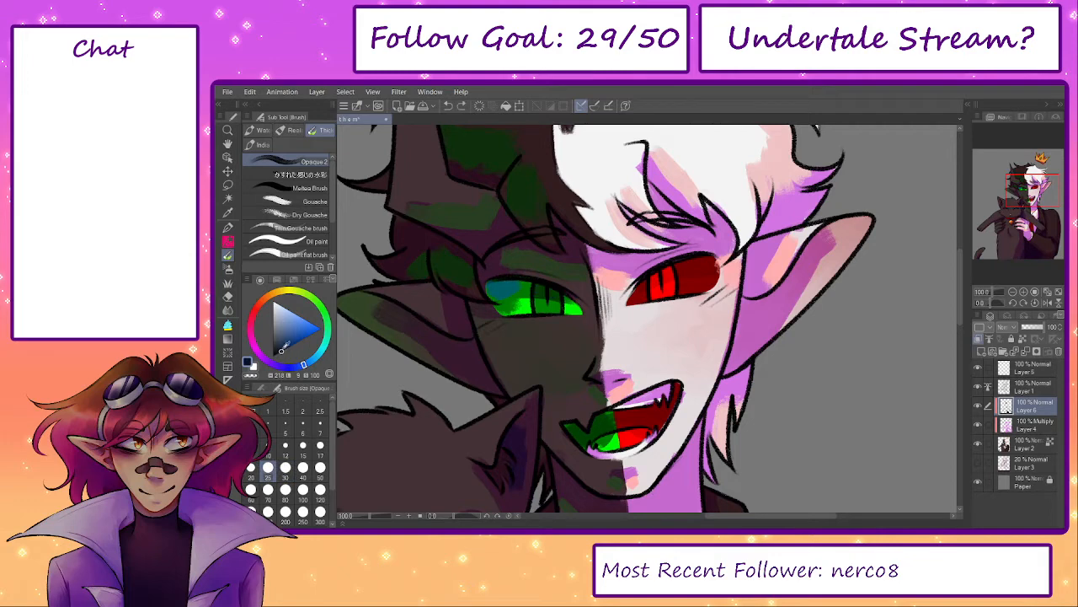
click(285, 349)
- Mix a dark magenta-purple and paint it over the red eye's upper outer shadow and the dark red inside of the mouth
alt+click(694, 266)
click(251, 339)
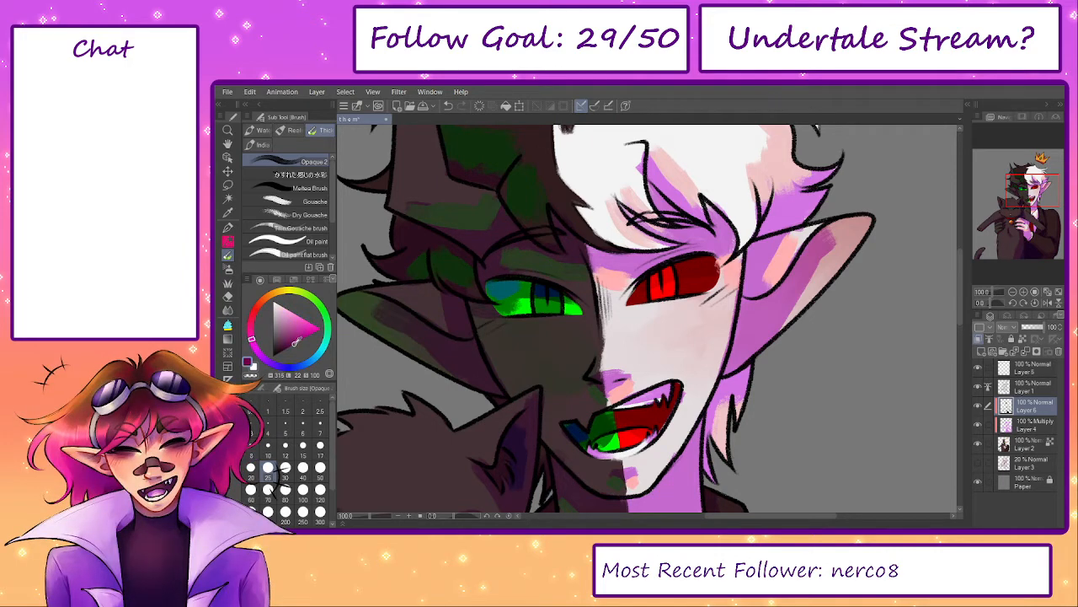
click(289, 346)
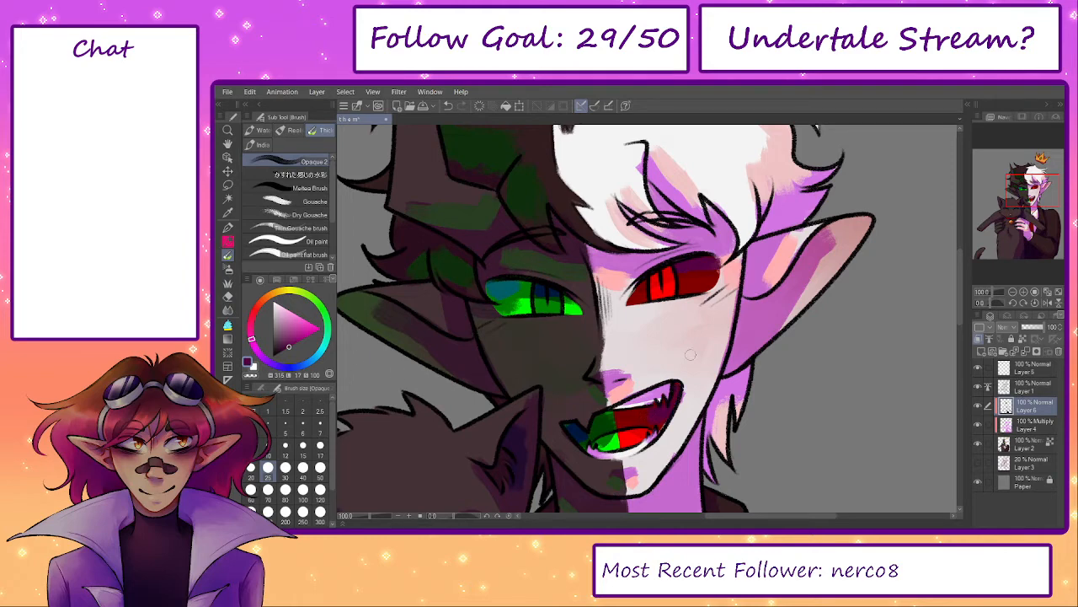
- Mix a magenta from the eye's red and paint it across the upper part of the red iris
alt+click(668, 273)
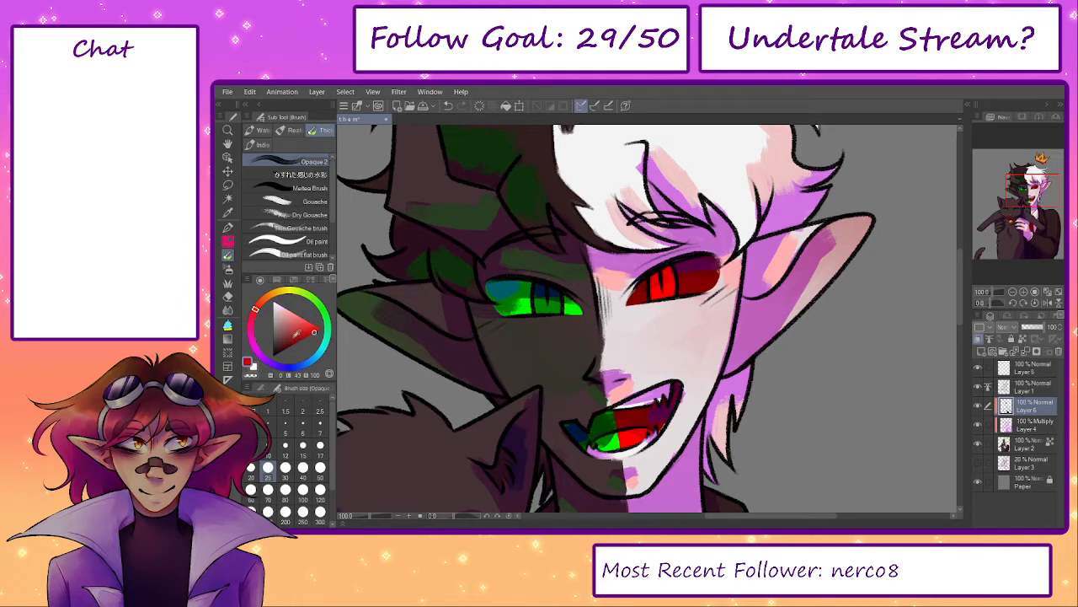
click(303, 338)
click(251, 333)
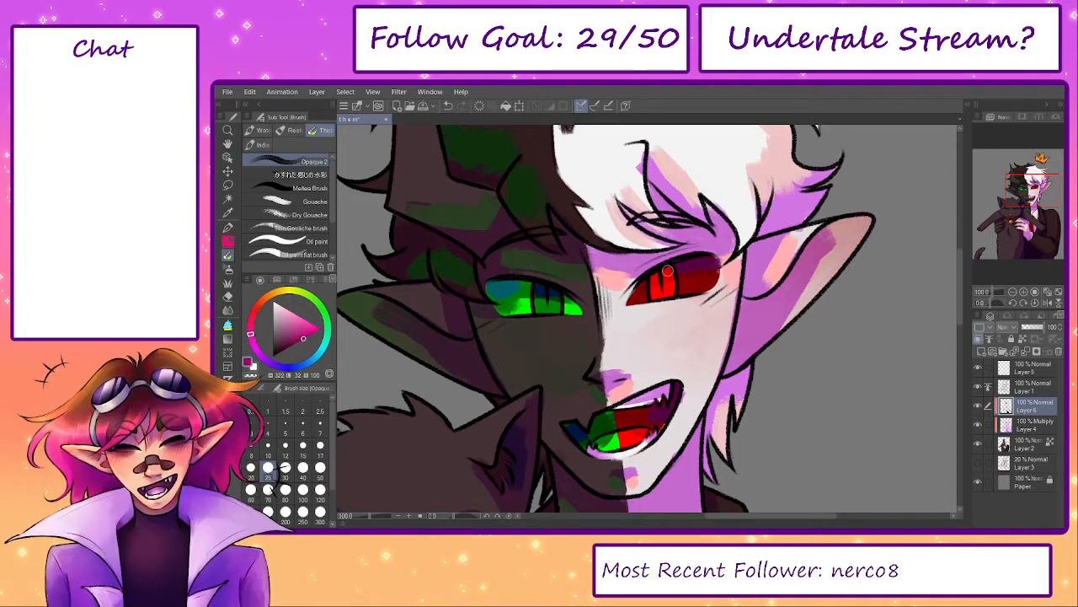
alt+click(667, 279)
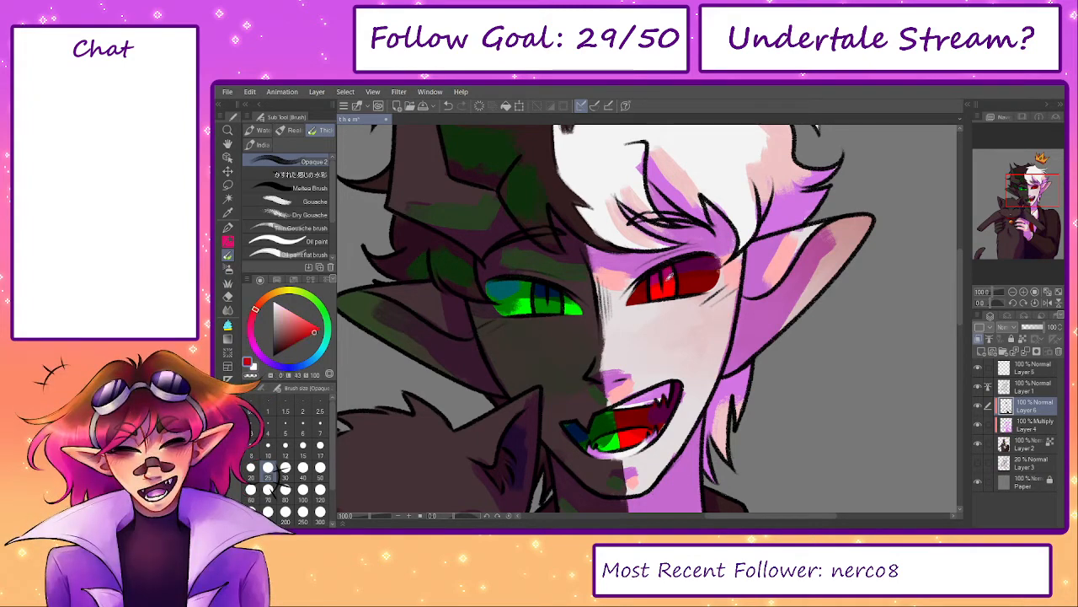
- Paint purple accents over the crown's reddish back spikes and the shadow along its lower band
drag(715, 422, 678, 410)
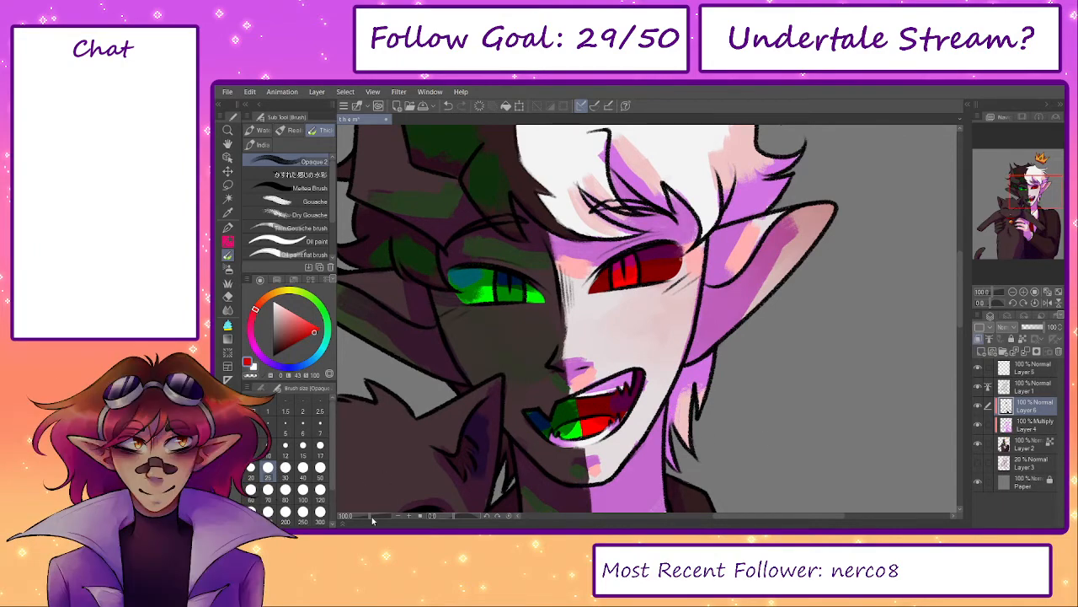
drag(371, 518, 361, 517)
drag(703, 320, 702, 353)
scroll(689, 204, up, 1)
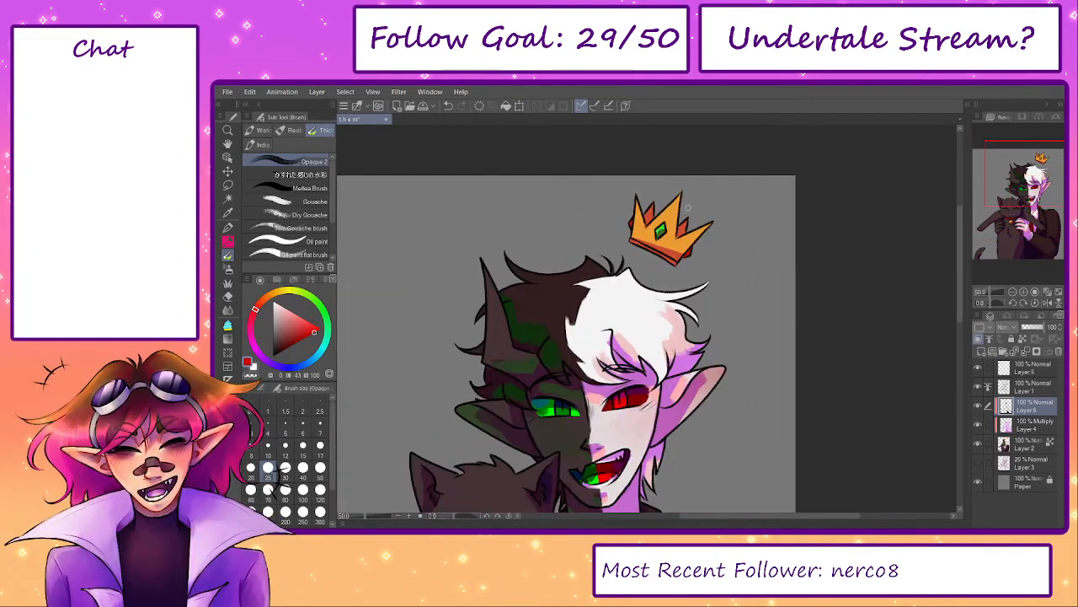
scroll(675, 225, up, 3)
alt+click(692, 245)
click(252, 321)
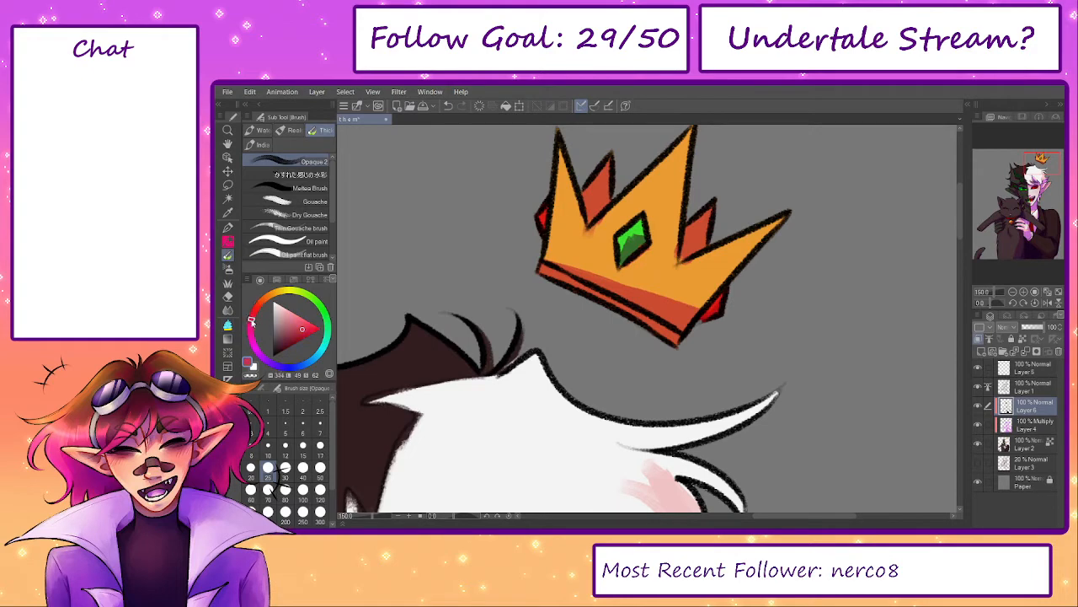
drag(250, 335, 255, 350)
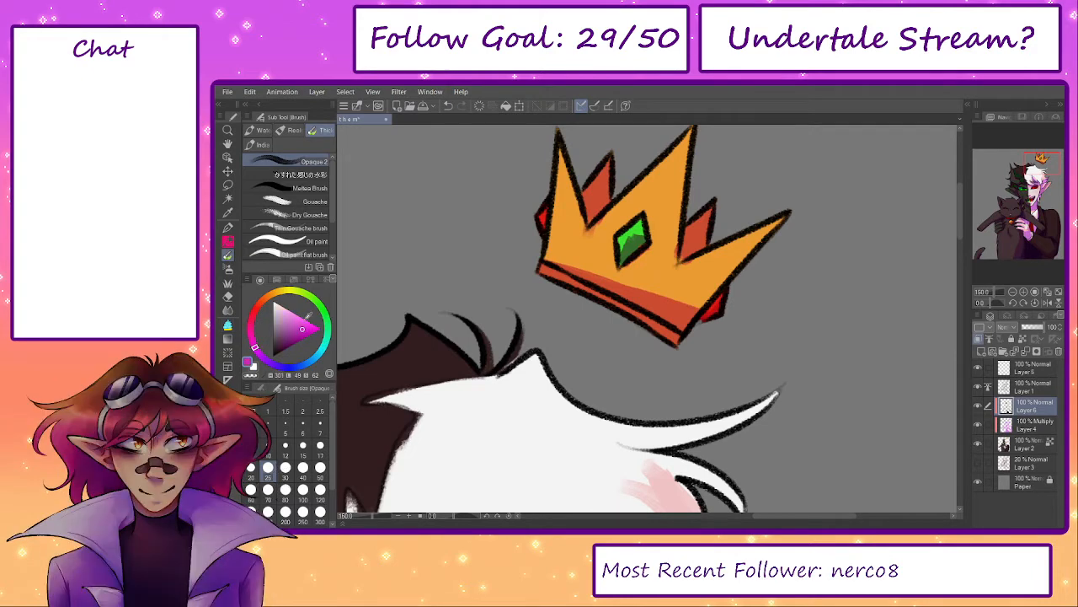
mouse_move(682, 217)
mouse_down()
mouse_move(708, 214)
mouse_move(696, 236)
mouse_up()
key(ctrl+z)
drag(595, 202, 602, 177)
drag(642, 316, 597, 308)
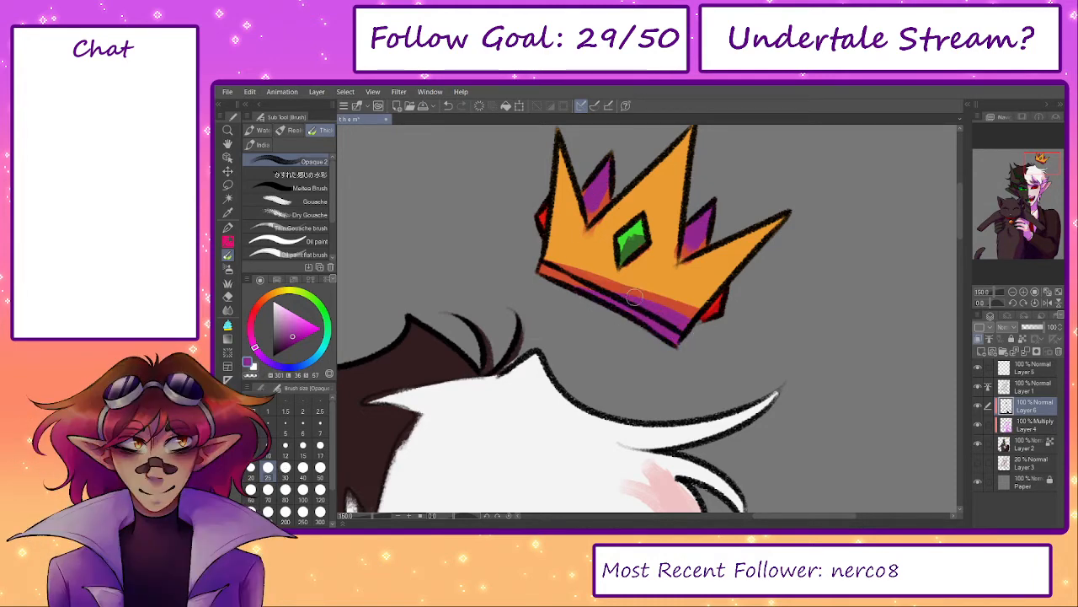
- Paint teal shading into the crown's green gem, reducing the brush to size 17
scroll(461, 358, down, 10)
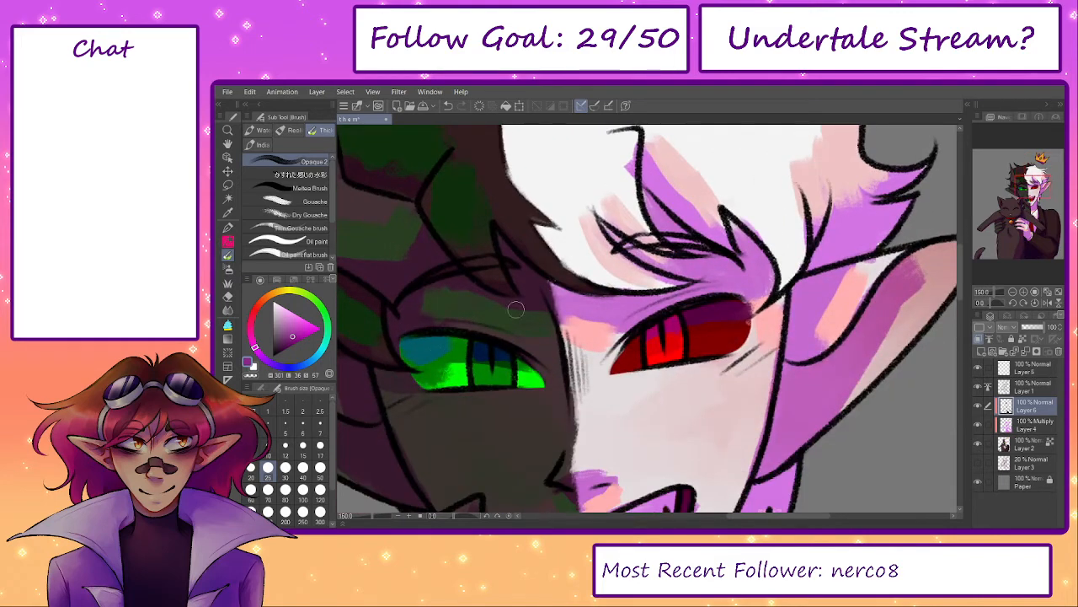
scroll(701, 187, up, 10)
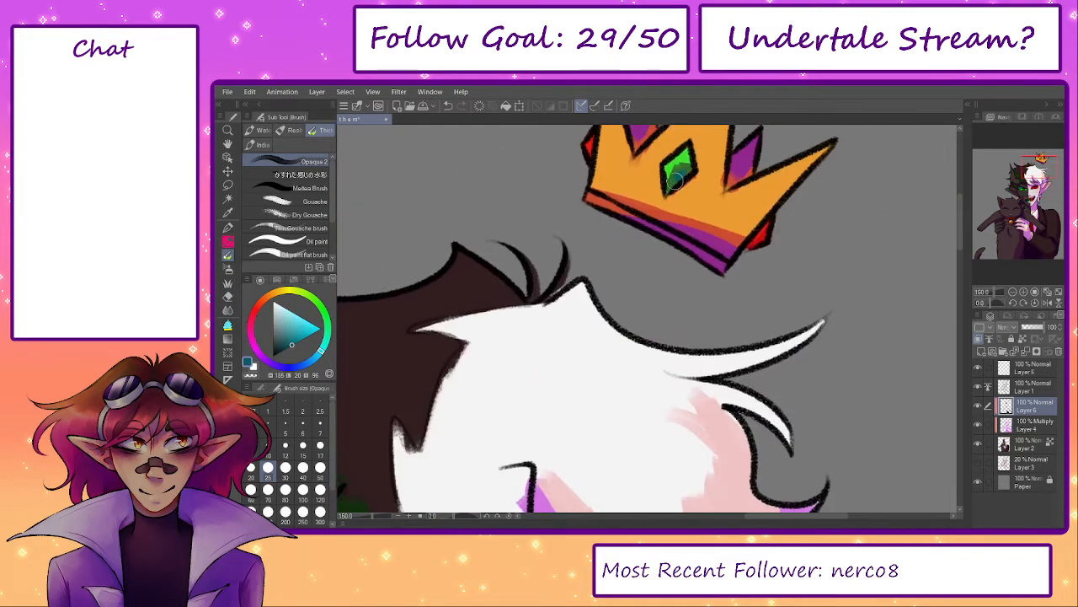
key(bracketleft)
key(bracketleft)
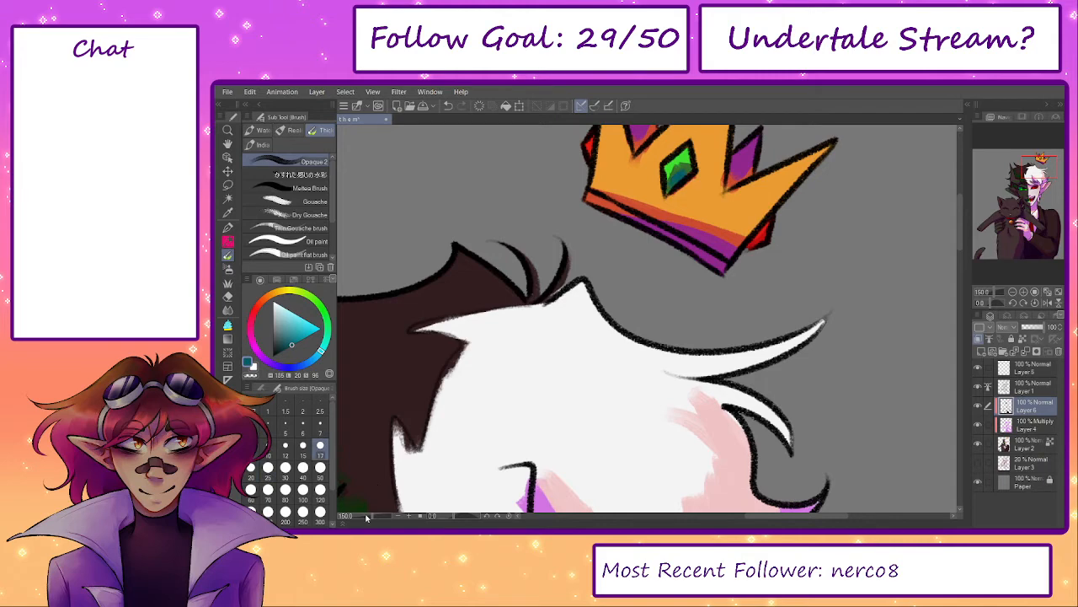
- Merge the Multiply shadow layer and the Normal accent layer above it down into Layer 2
drag(366, 516, 361, 515)
drag(597, 503, 625, 432)
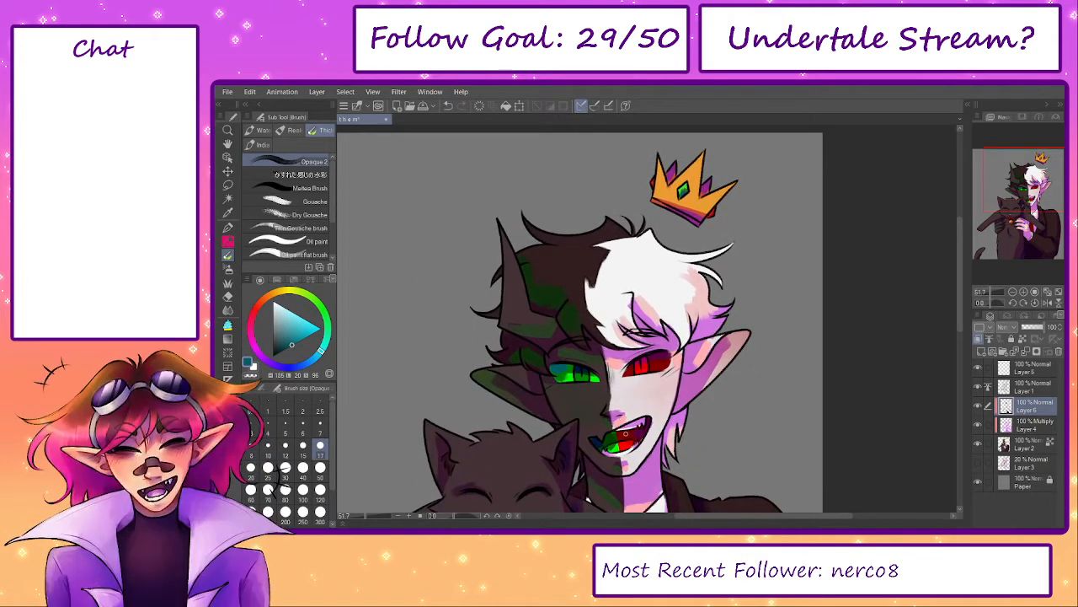
click(1021, 425)
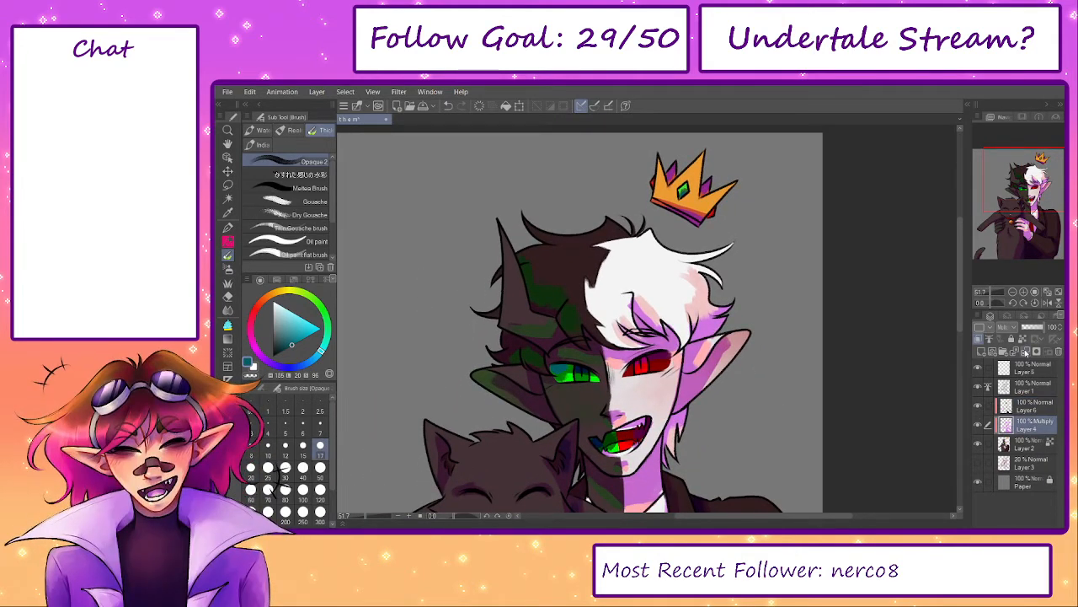
click(1025, 352)
click(1020, 407)
click(1026, 353)
- Blend the teal and bright green in the white of the green eye with sampled colours at brush size 40
drag(627, 410, 540, 259)
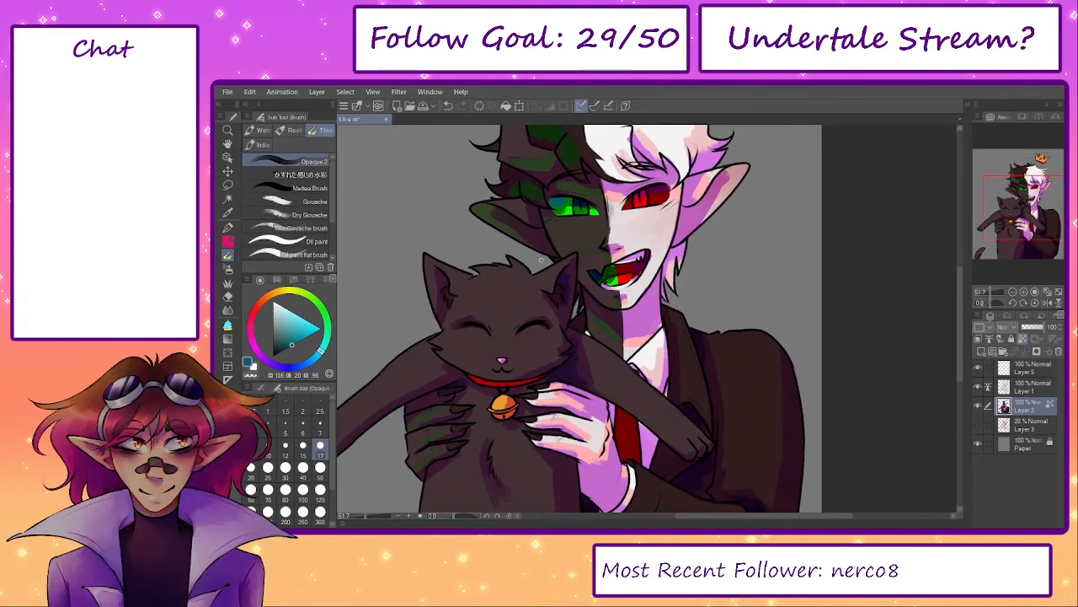
drag(566, 205, 566, 348)
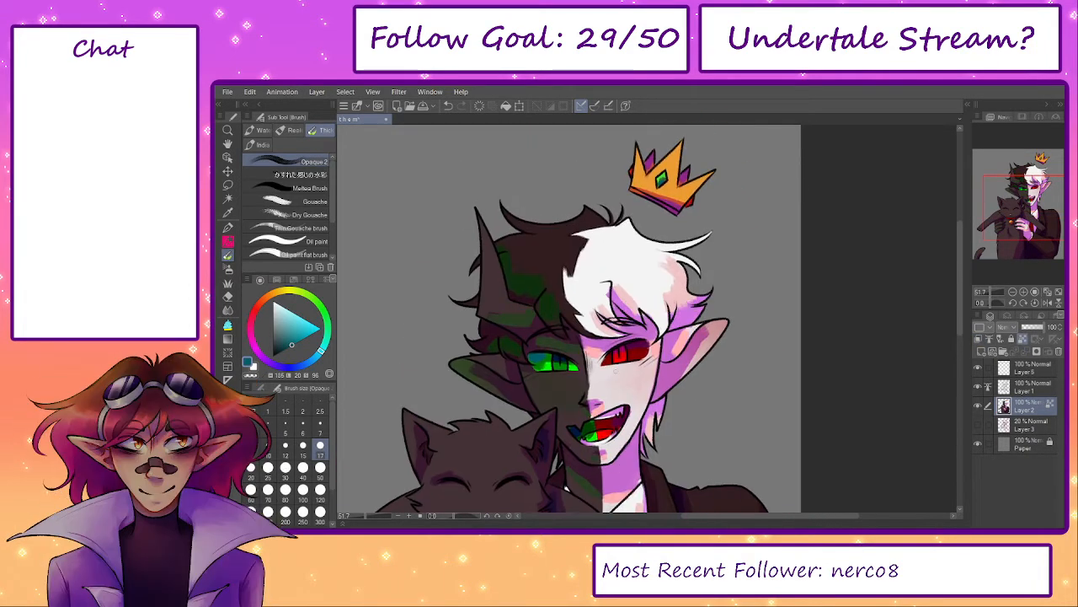
scroll(566, 347, up, 4)
key(bracketright)
key(bracketright)
key(bracketright)
key(bracketright)
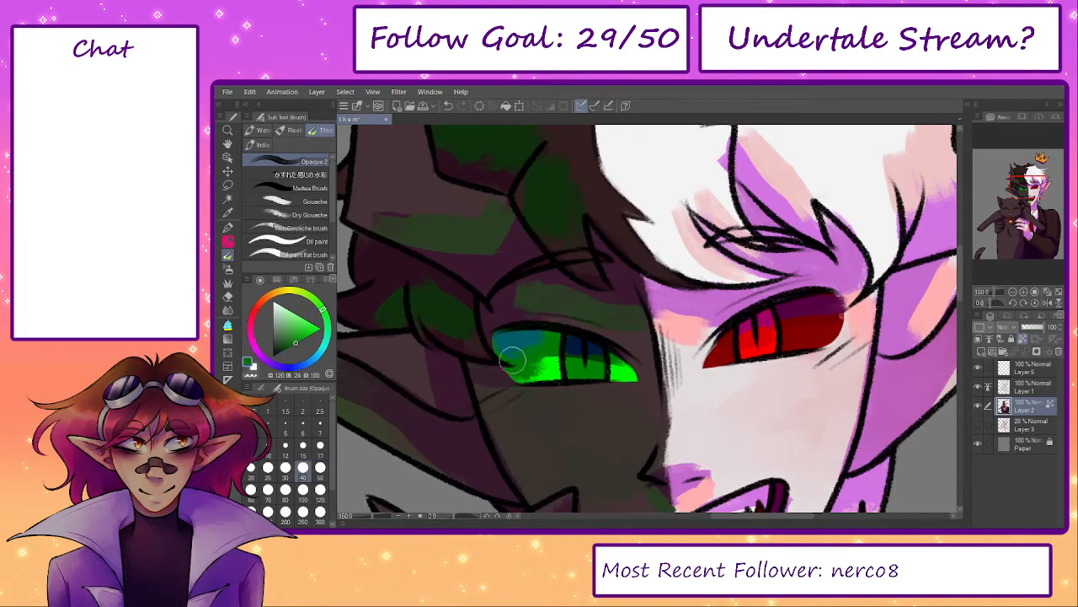
mouse_move(532, 337)
mouse_down()
mouse_move(507, 356)
mouse_move(501, 348)
mouse_move(525, 356)
mouse_move(519, 341)
mouse_move(540, 354)
mouse_move(503, 359)
mouse_move(509, 342)
mouse_move(507, 353)
mouse_move(558, 343)
mouse_move(553, 360)
mouse_move(512, 375)
mouse_move(535, 377)
mouse_move(538, 355)
mouse_move(555, 355)
mouse_move(555, 366)
mouse_move(530, 349)
mouse_move(567, 363)
mouse_up()
alt+click(541, 350)
alt+click(508, 344)
alt+click(548, 364)
alt+click(534, 362)
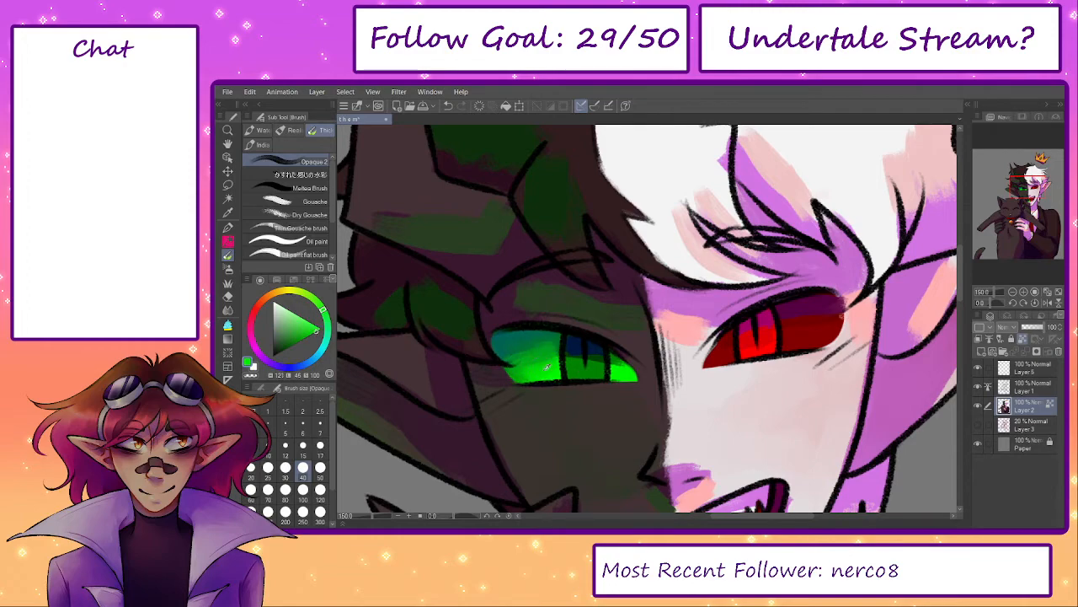
alt+click(546, 367)
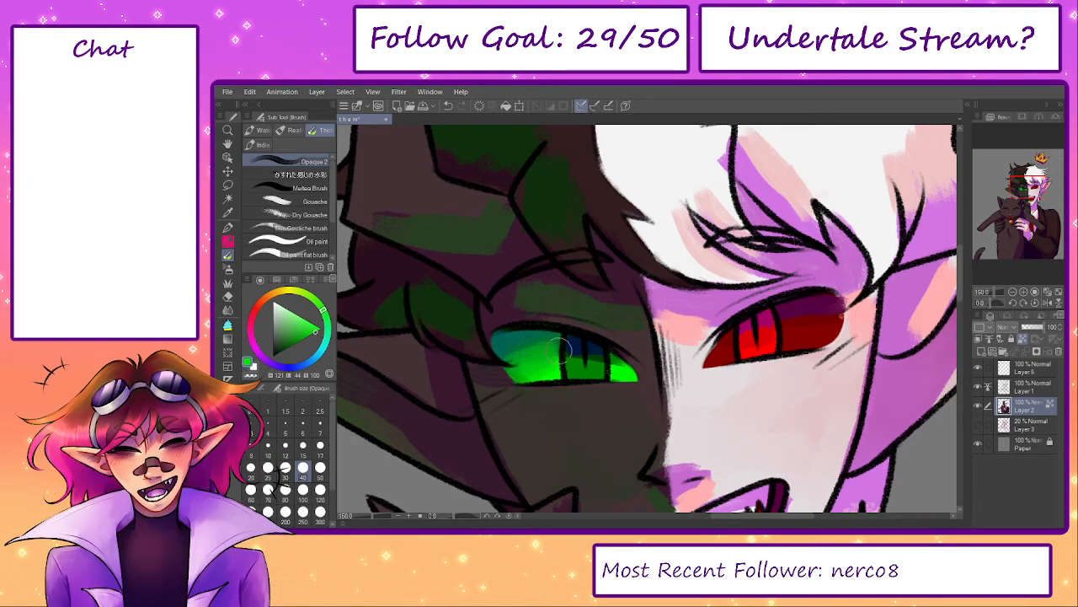
mouse_move(498, 357)
mouse_down()
mouse_move(553, 343)
mouse_move(502, 350)
mouse_move(527, 343)
mouse_up()
click(268, 466)
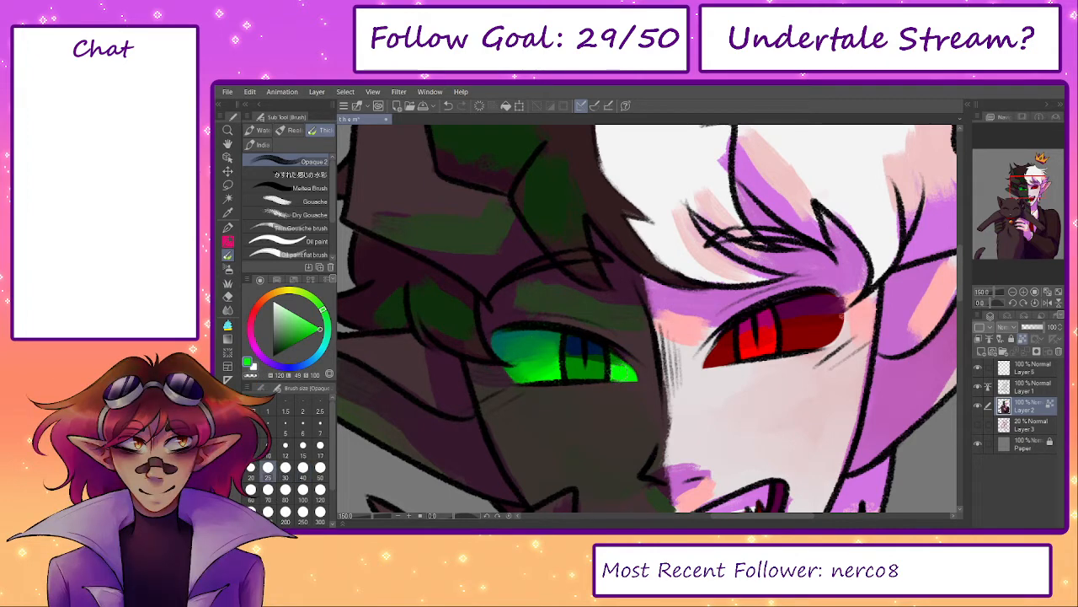
- Blend the purple shadow into the dark red of the red eye and soften its iris, using brush sizes 50 and 25
mouse_move(796, 331)
mouse_down()
mouse_move(739, 322)
mouse_move(741, 300)
mouse_up()
key(])
key(])
key(])
alt+click(744, 317)
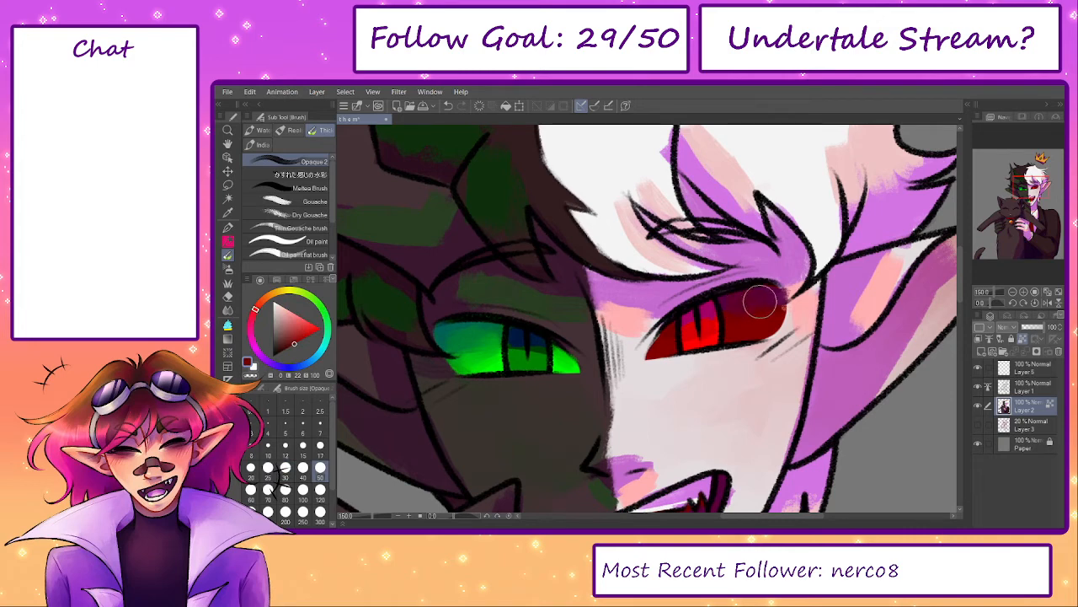
alt+click(758, 324)
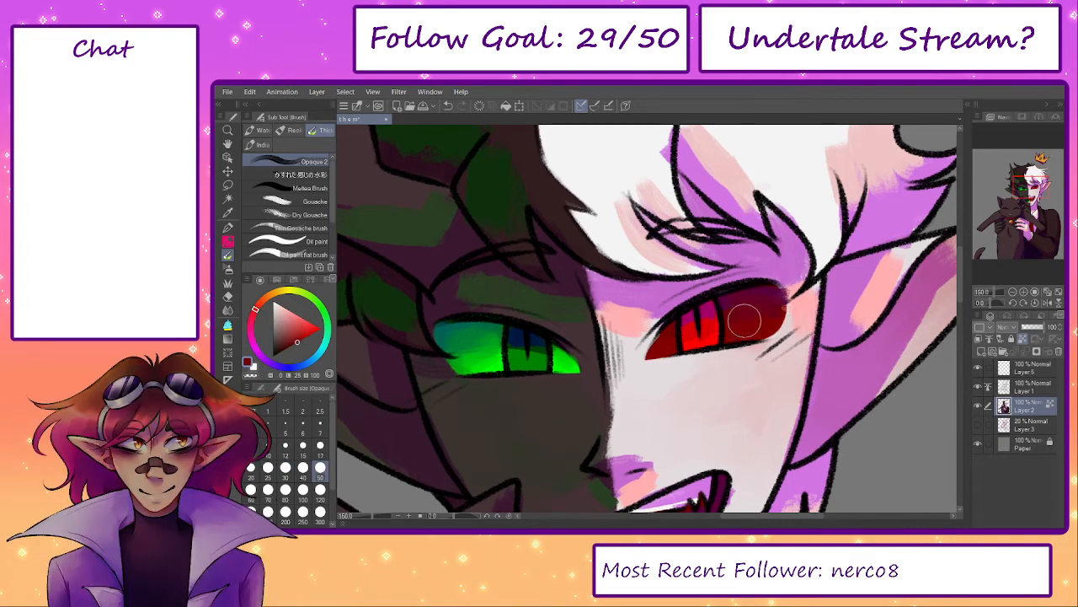
key(bracketleft)
key(bracketleft)
key(bracketleft)
key(bracketleft)
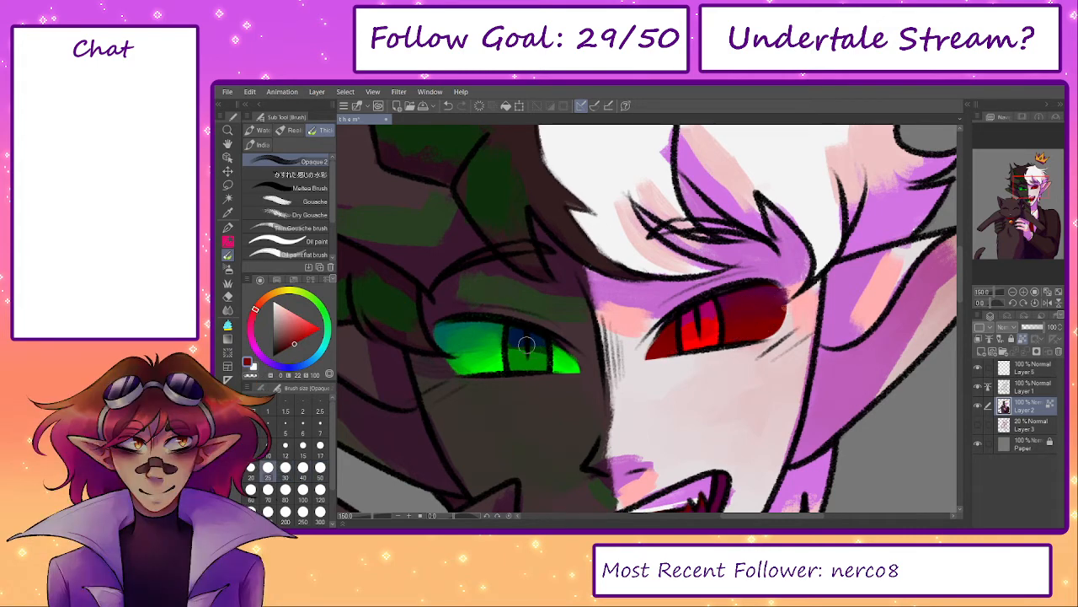
- Blend the green eye's iris and pupil with sampled dark green and blue tones at brush size 30
alt+click(538, 348)
key(bracketright)
key(bracketright)
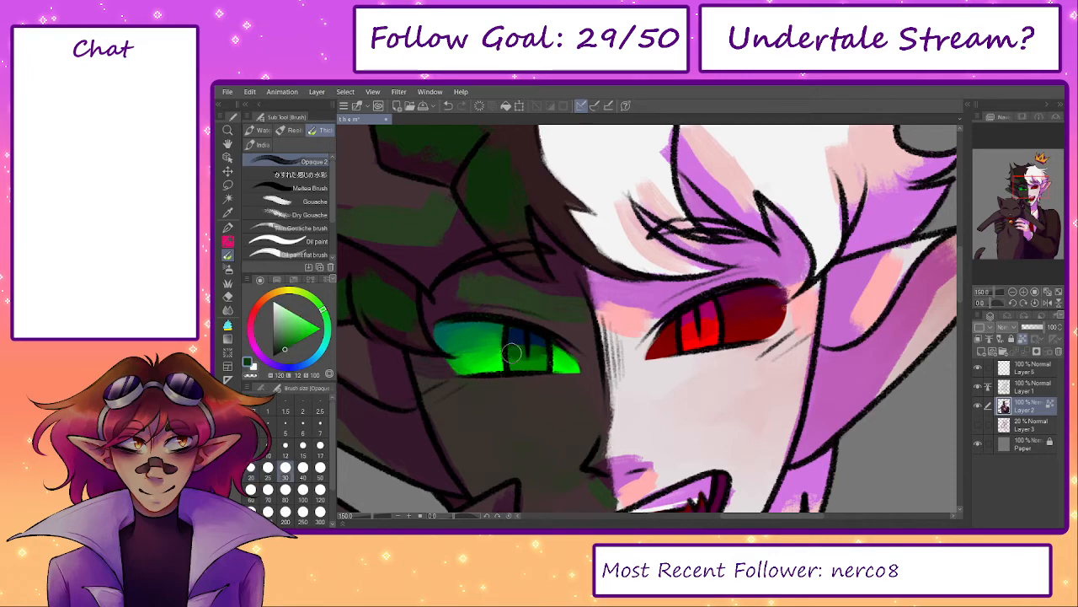
alt+click(512, 338)
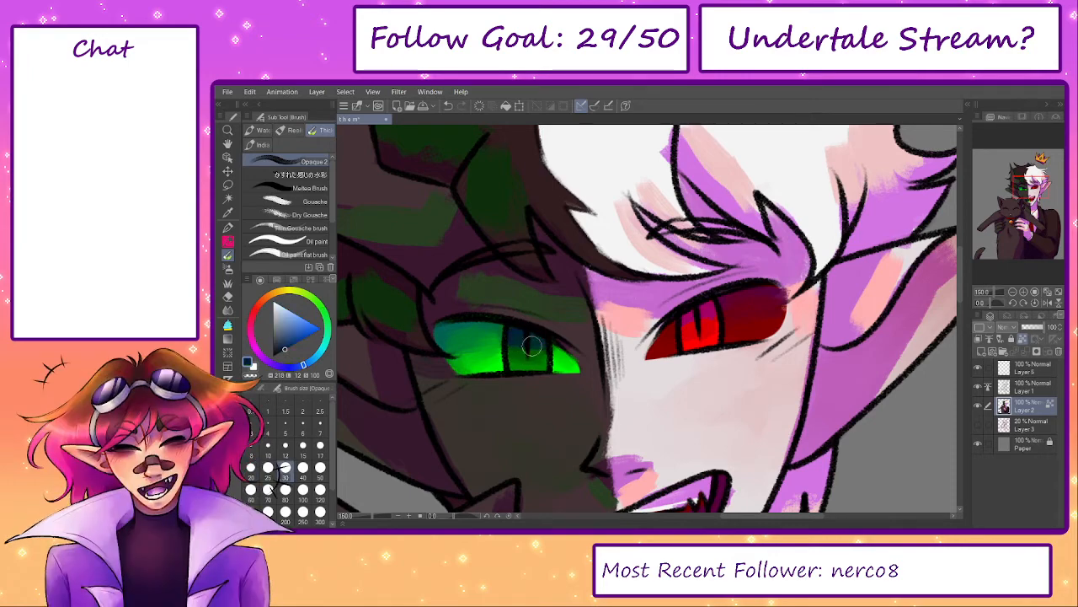
alt+click(513, 350)
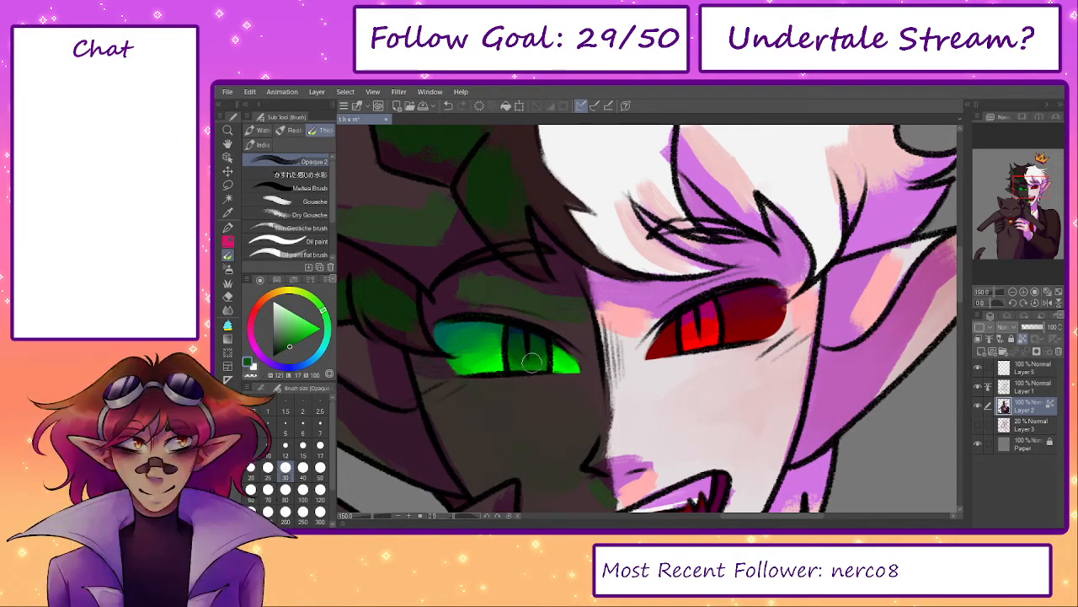
- Blend the purple shadow into the red of the red eye's iris with sampled colours at brush size 25
key(bracketleft)
alt+click(694, 318)
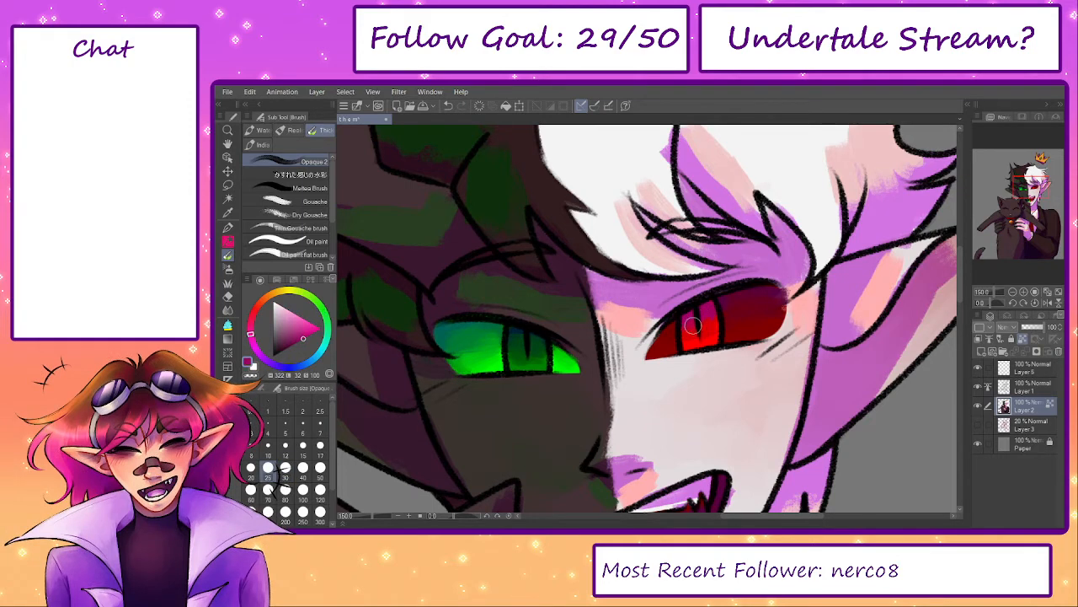
alt+click(713, 329)
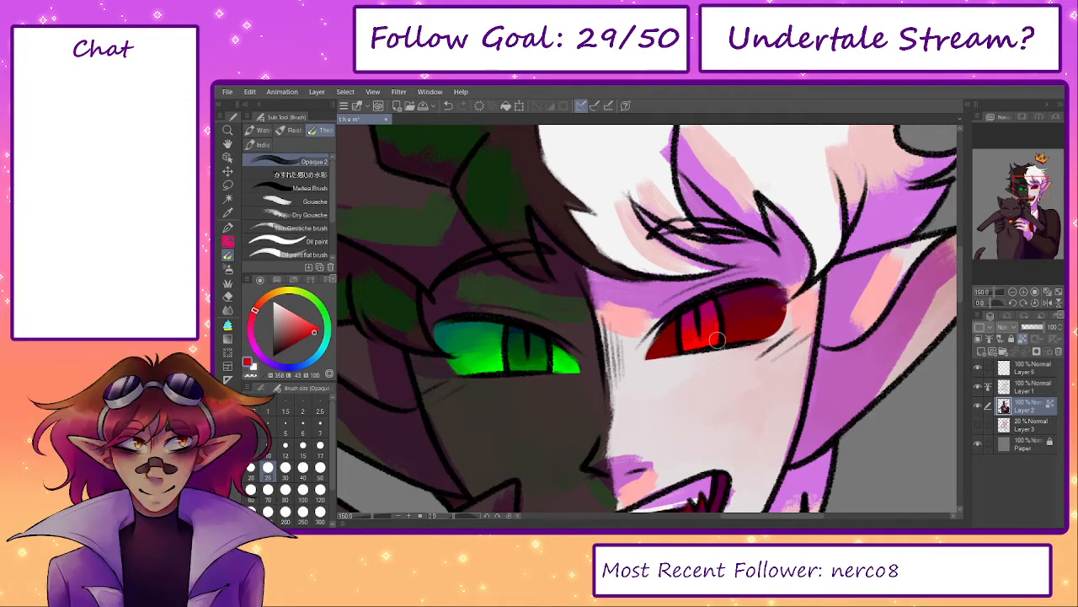
alt+click(713, 334)
- Blend sampled pink into the purple shadow between the nose bridge and the red eye at brush size 40
mouse_move(719, 271)
mouse_down()
mouse_move(713, 314)
mouse_move(638, 255)
mouse_up()
alt+click(712, 313)
key([)
key(])
key(])
key(])
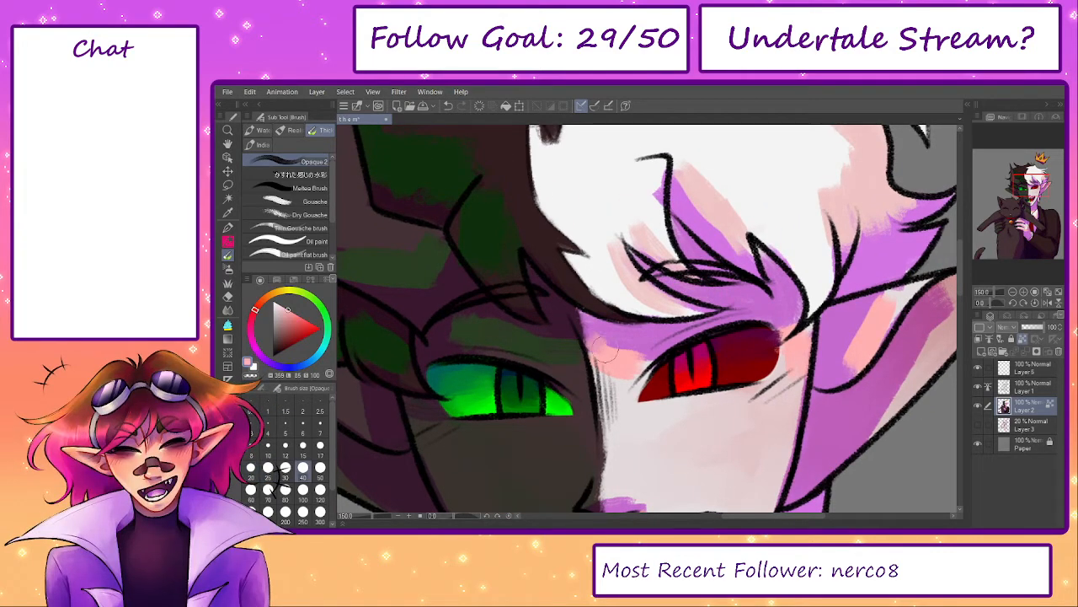
alt+click(604, 339)
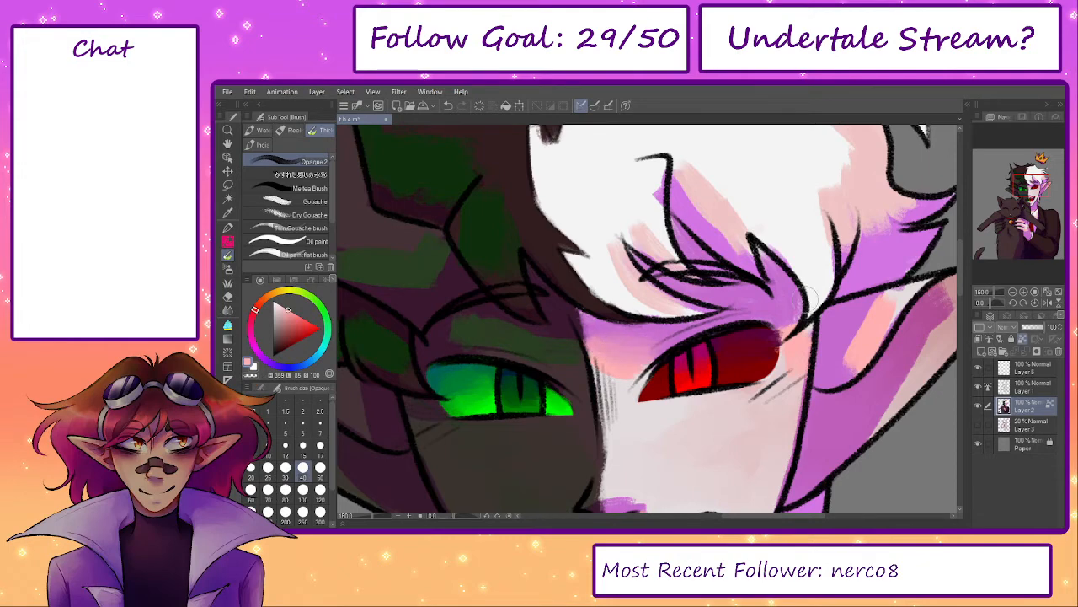
- Brush pink into the purple shadow above the red eye and under the white fringe, using brush sizes 25 and 40
key(bracketleft)
key(bracketleft)
drag(782, 326, 746, 305)
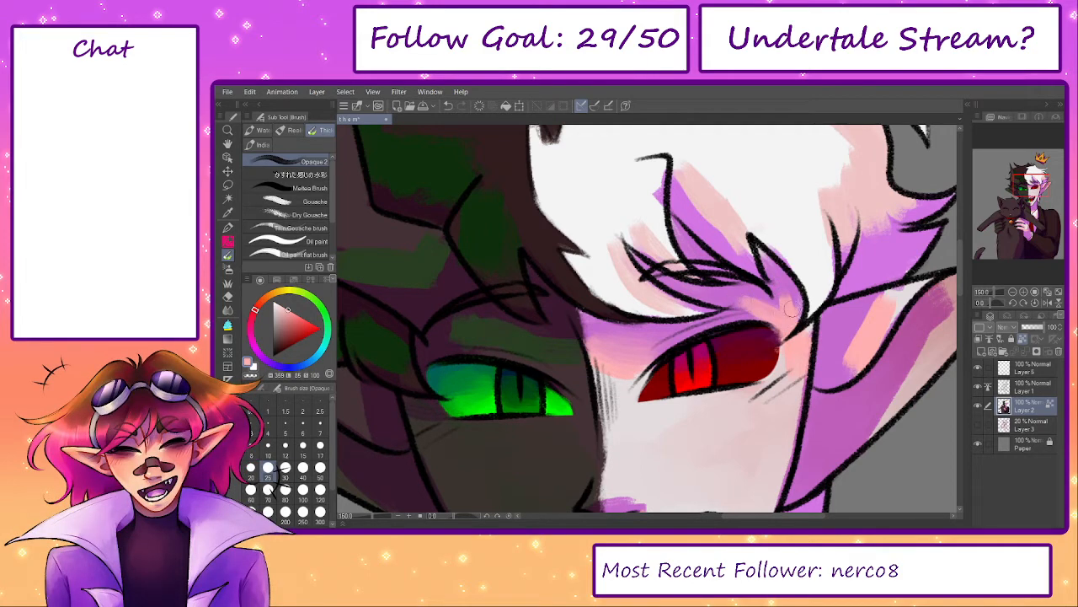
key(bracketright)
key(bracketright)
drag(745, 294, 704, 320)
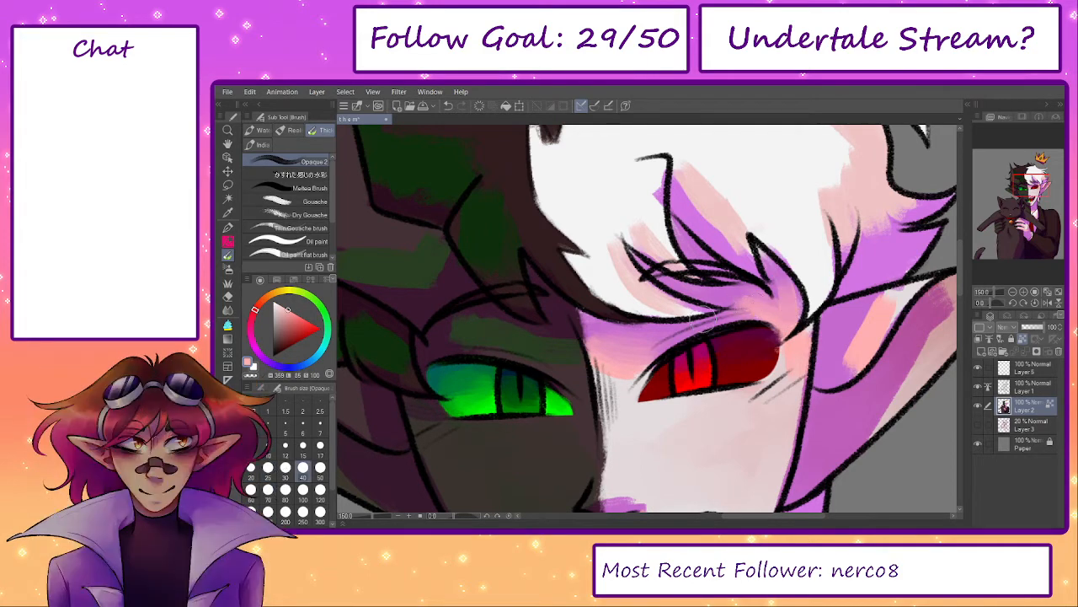
- Blend sampled purple and pink at the outer corner of the red eye with brush sizes 25 and 20
key(bracketleft)
key(bracketleft)
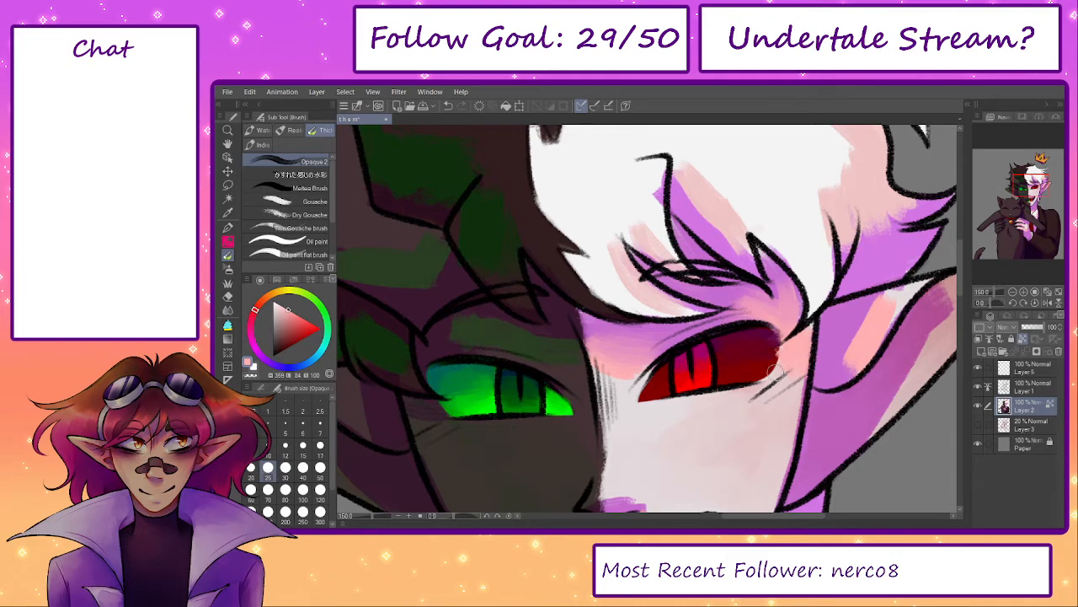
alt+click(771, 359)
alt+click(815, 327)
key(bracketleft)
drag(815, 325, 805, 339)
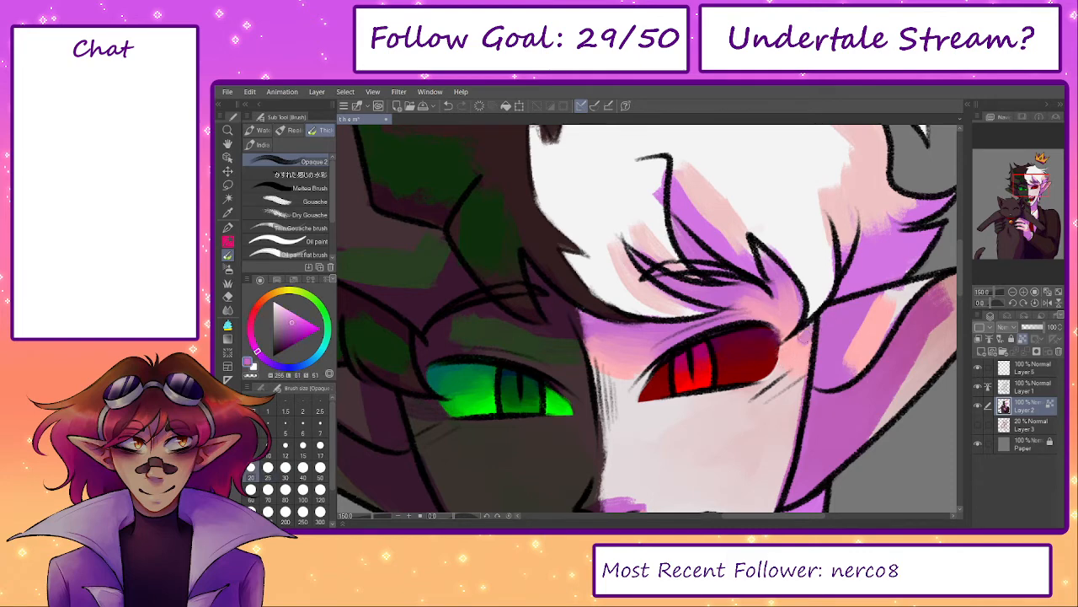
alt+click(793, 351)
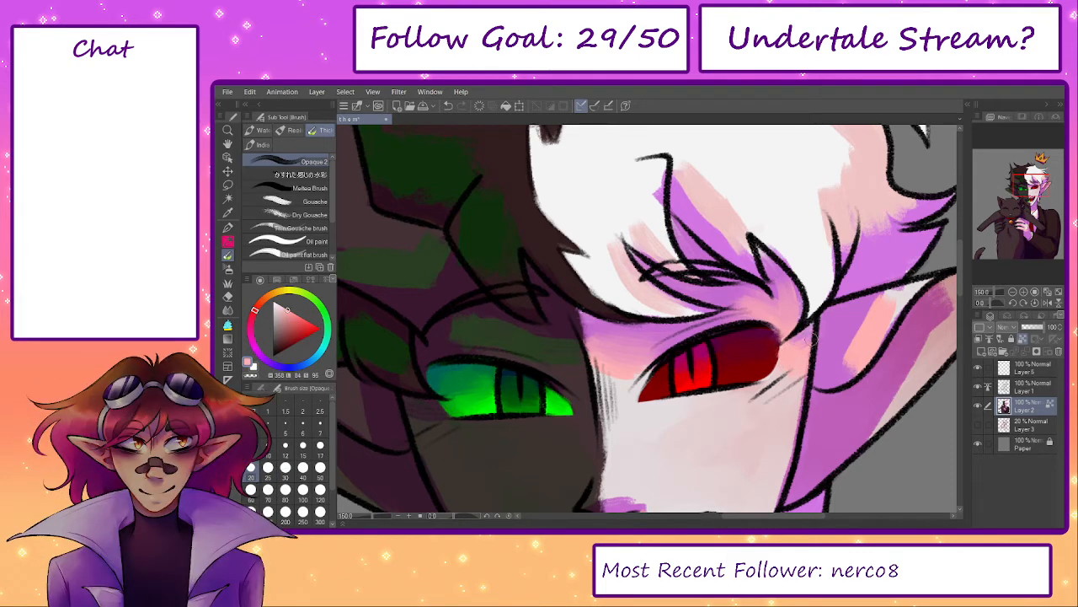
- Soften the pink around the red eye with the sampled pale skin tone at brush size 40
key(bracketright)
key(bracketright)
key(bracketright)
alt+click(618, 384)
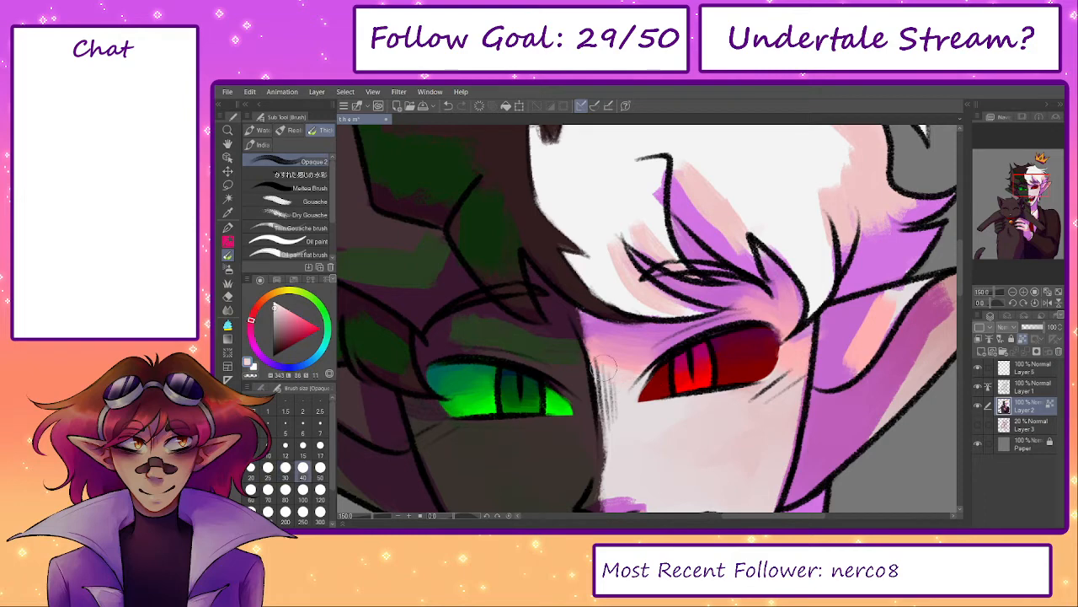
drag(786, 430, 799, 398)
- Blend the green patch on the dark side's forehead into the brown and purple with sampled colours at brush size 70
mouse_move(644, 390)
mouse_down()
mouse_move(564, 331)
mouse_move(706, 369)
mouse_up()
alt+click(524, 310)
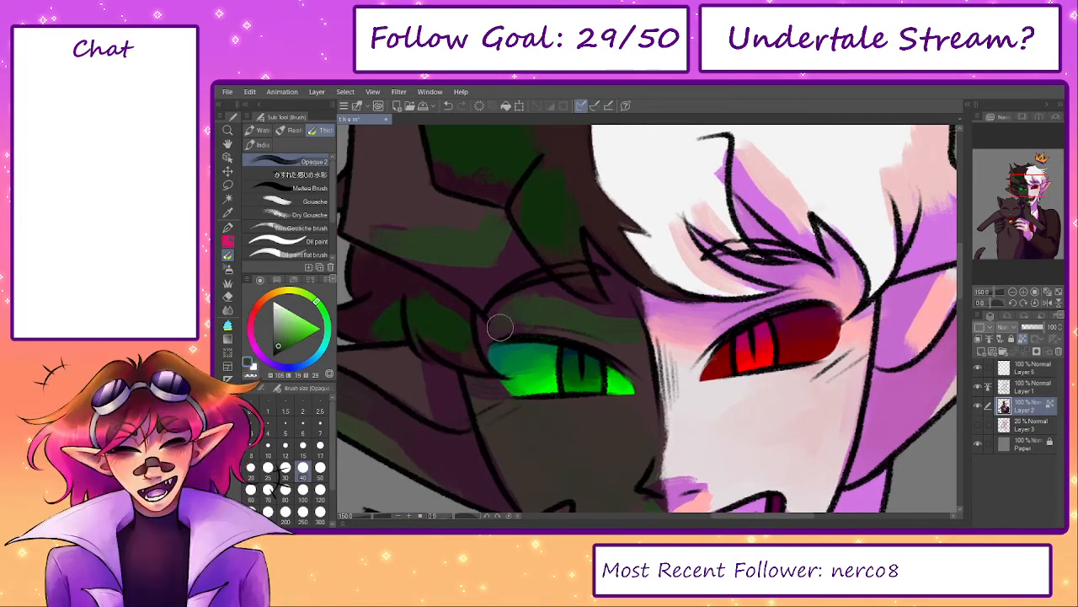
drag(505, 302, 556, 357)
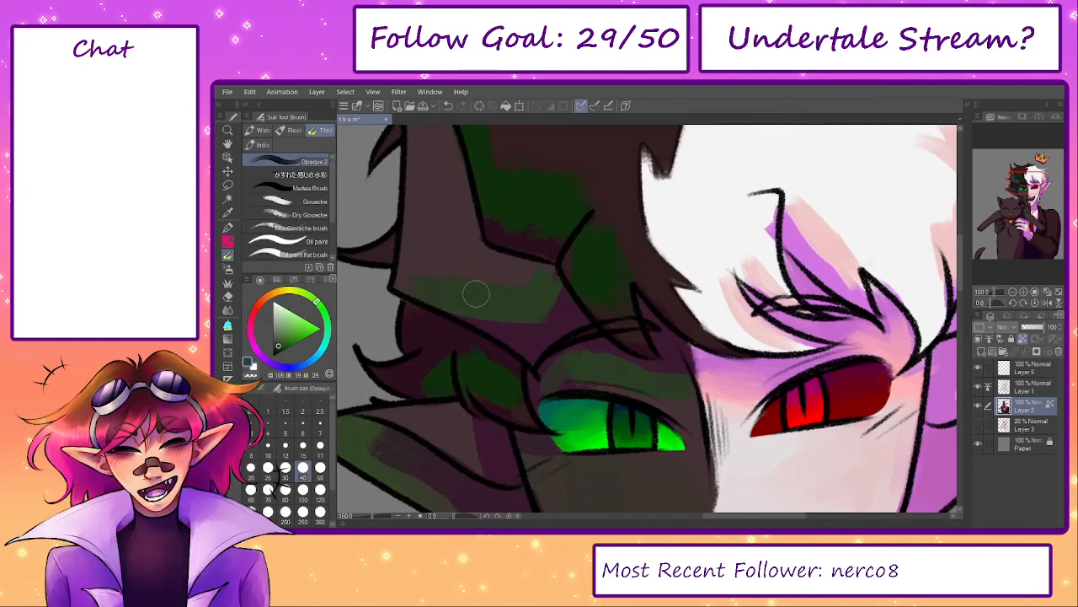
key(bracketright)
key(bracketright)
key(bracketright)
alt+click(421, 274)
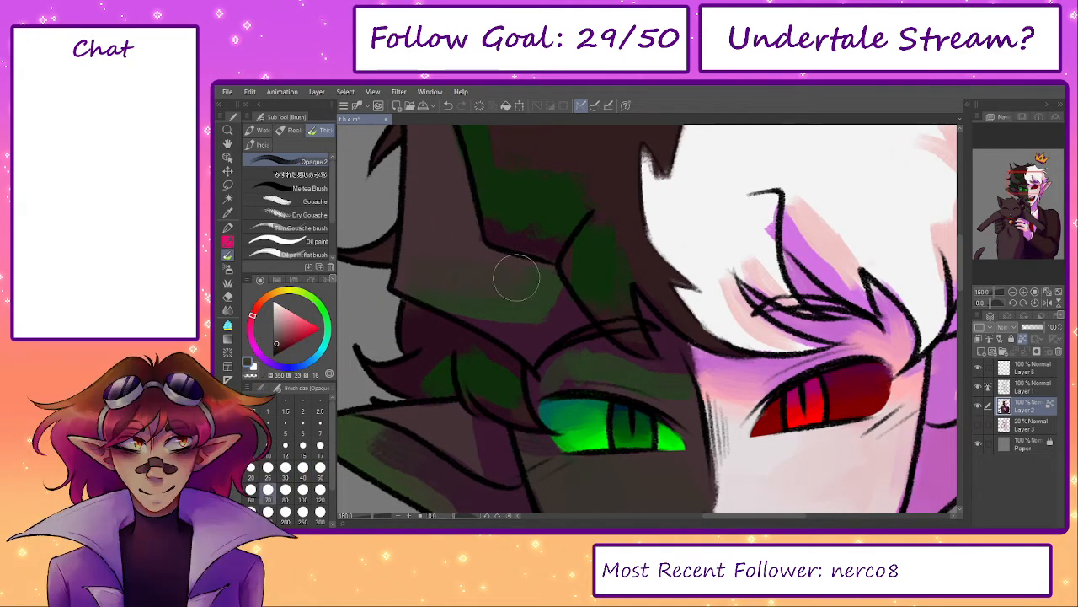
alt+click(476, 308)
drag(542, 319, 552, 322)
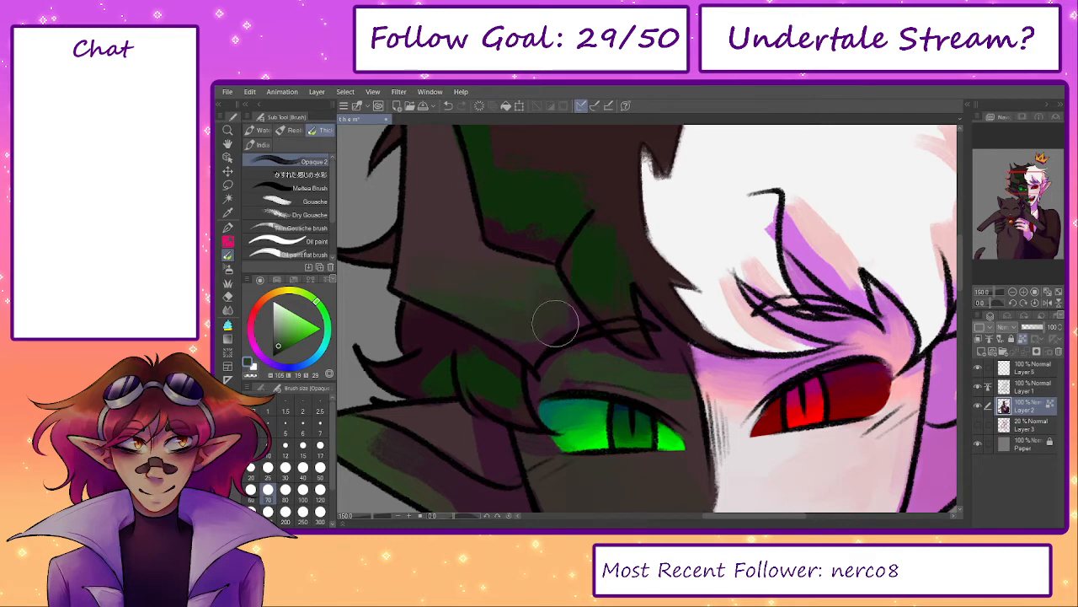
- Blend sampled dark green into the purple shadow above the green eye, then reduce the brush size to 30
alt+click(604, 366)
drag(578, 342, 576, 332)
drag(697, 398, 686, 353)
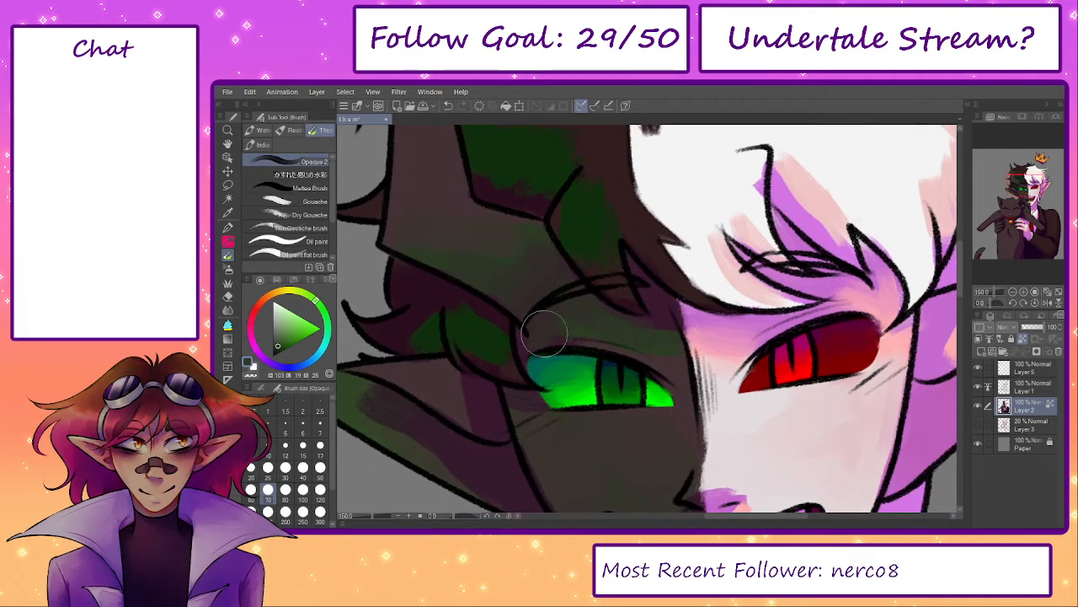
key([)
key([)
key([)
key([)
- Blend the purple and green shading on the eyelid and cheek around the green eye, using brush sizes 30 and 50
alt+click(523, 401)
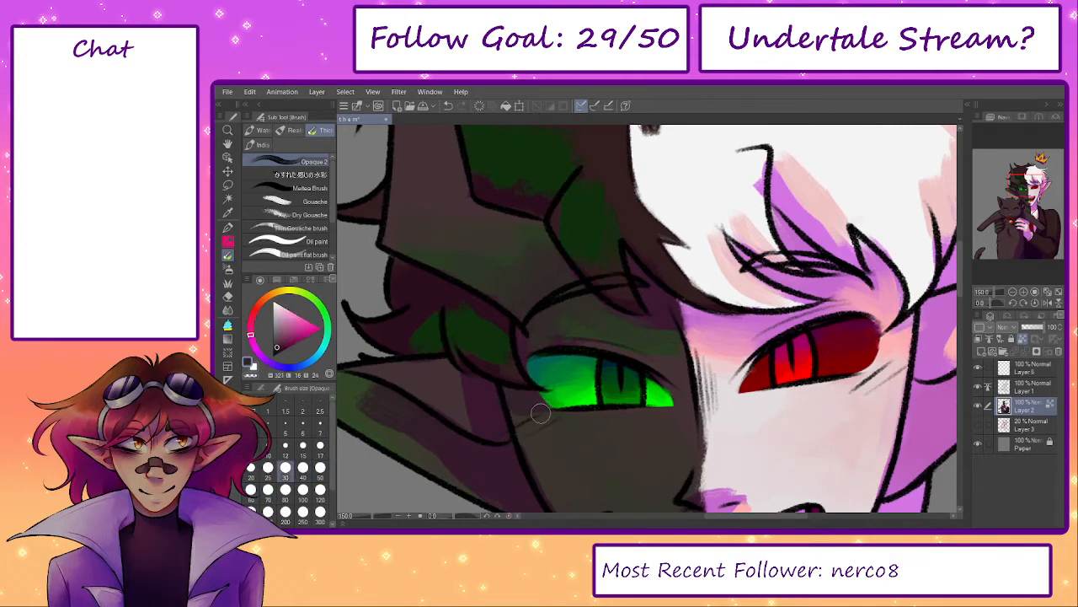
key(])
key(])
alt+click(554, 425)
alt+click(663, 344)
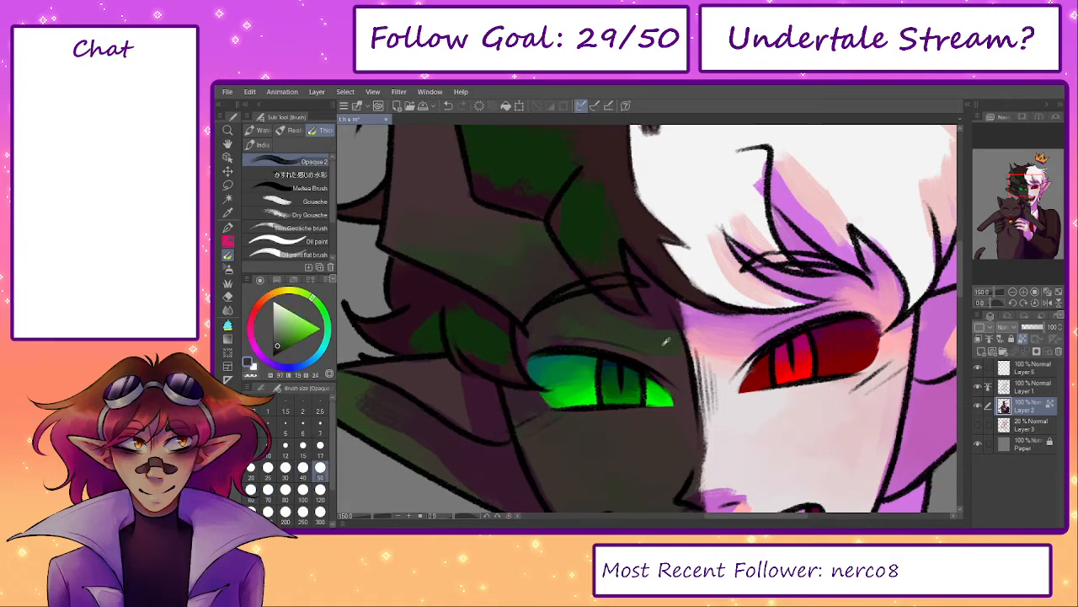
alt+click(666, 341)
key([)
key([)
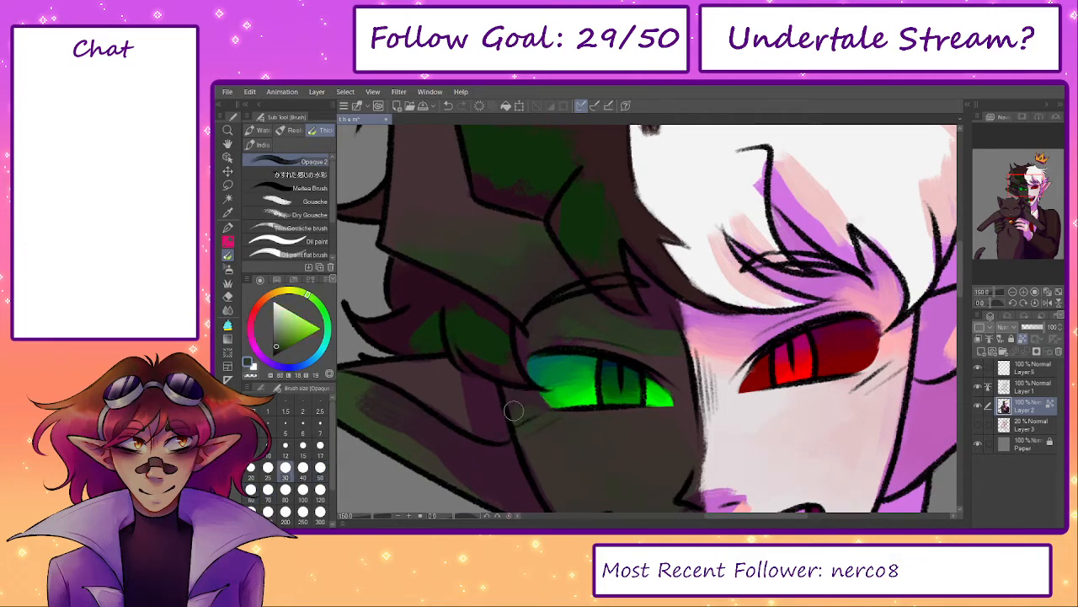
alt+click(521, 406)
alt+click(655, 305)
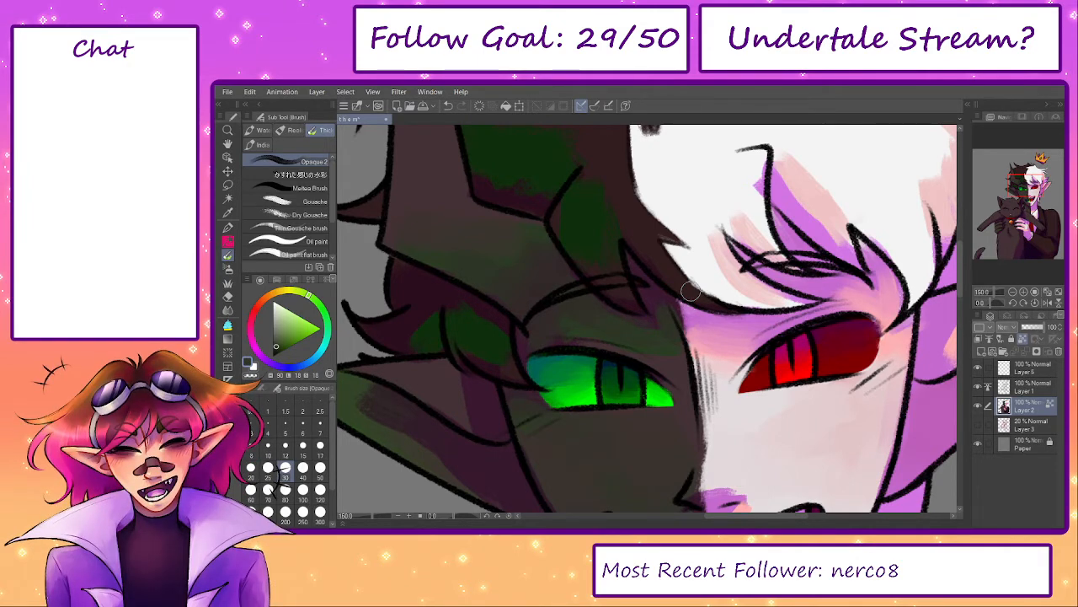
- Paint sampled dark green over the purple inside the dark ear, varying the brush size between 30 and 50
drag(527, 384, 650, 317)
alt+click(768, 451)
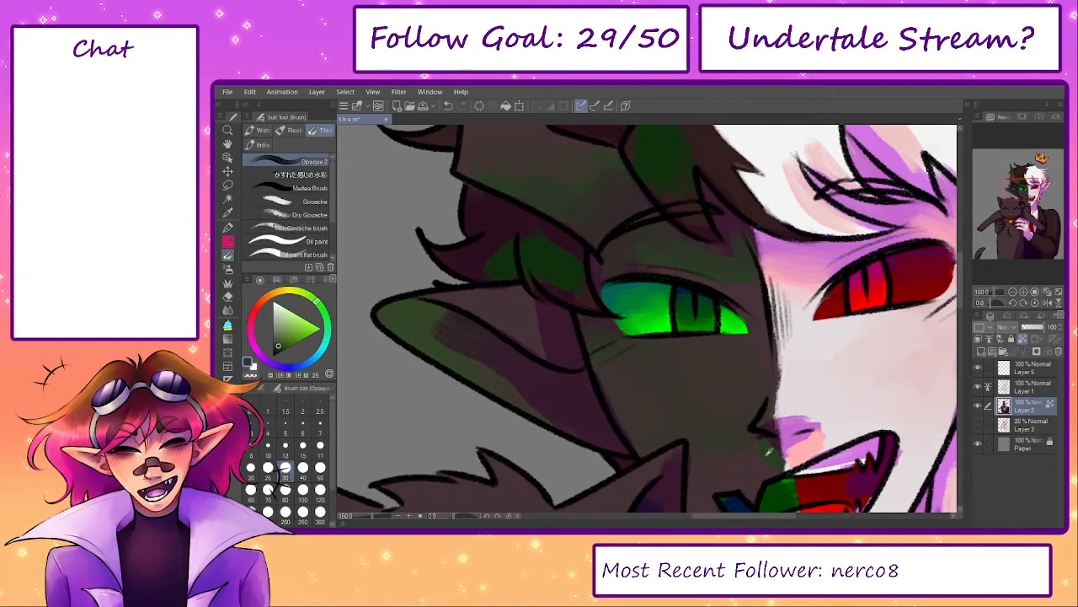
key(bracketright)
key(bracketright)
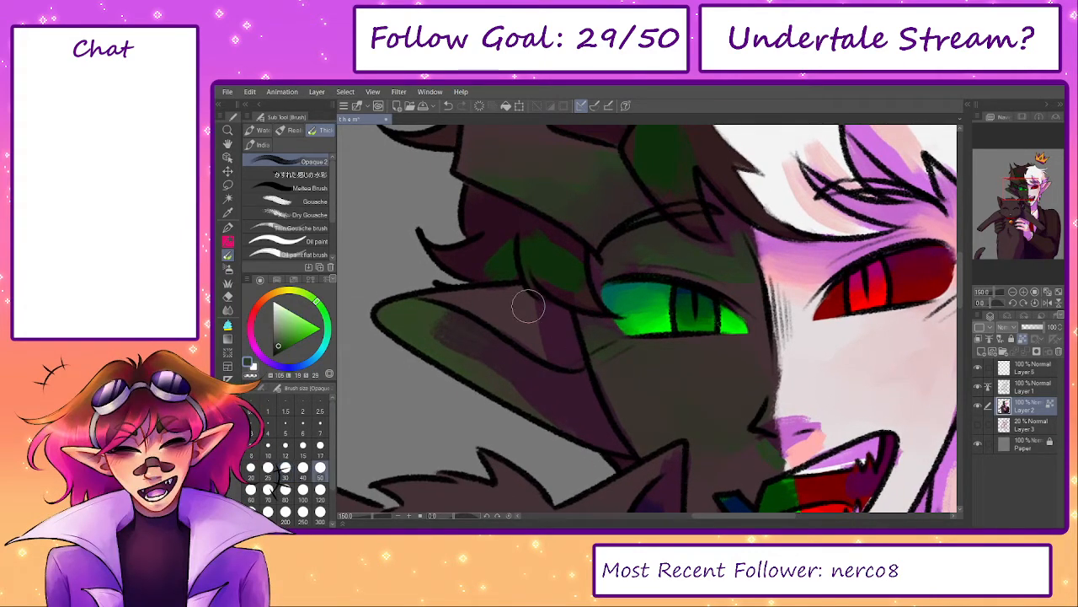
key(bracketleft)
key(bracketleft)
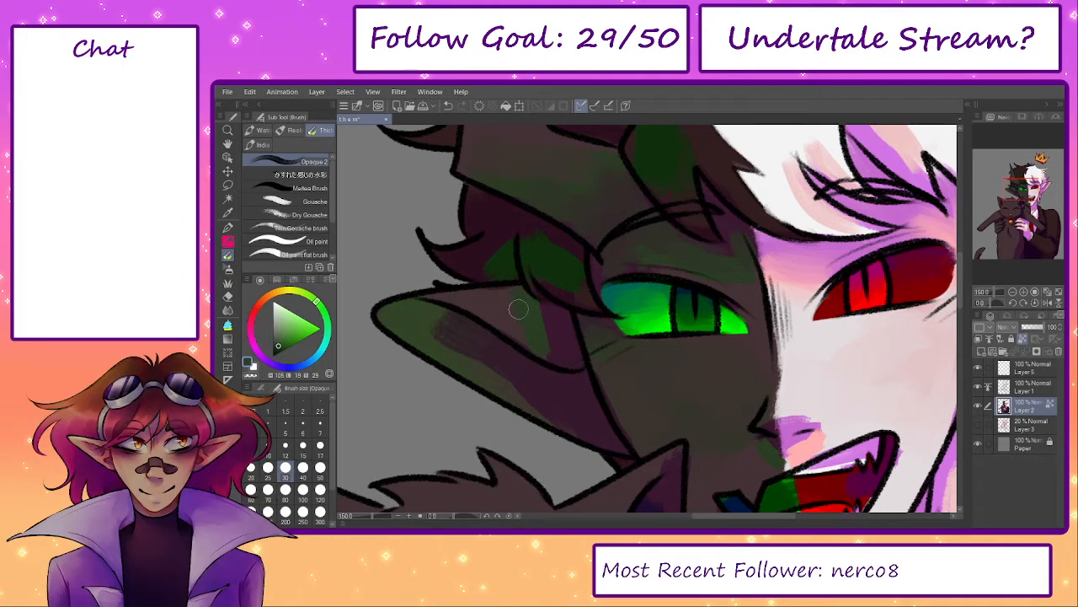
key(bracketright)
key(bracketright)
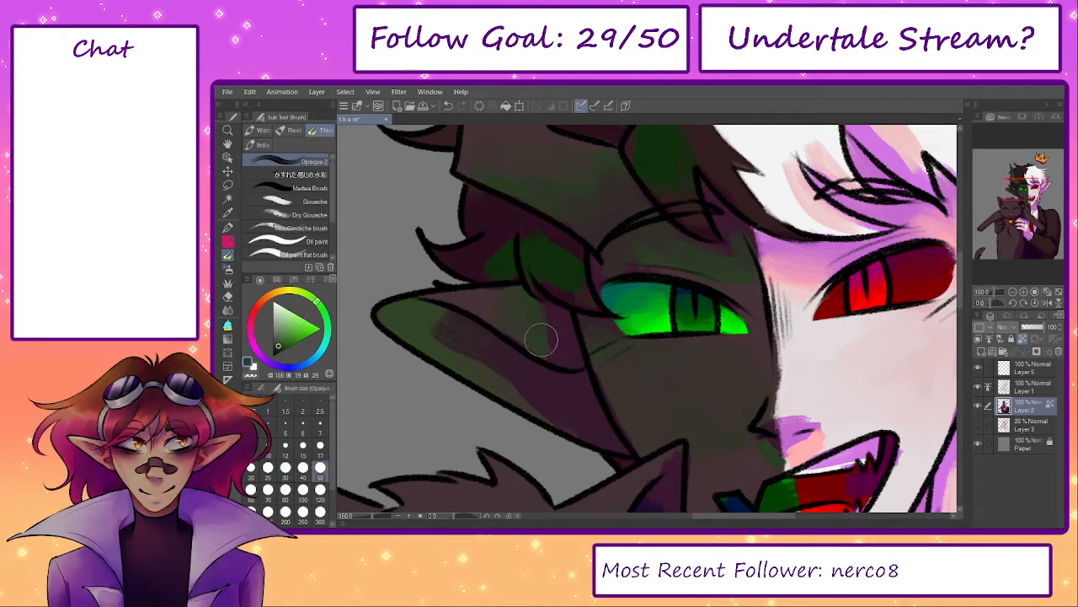
key(bracketleft)
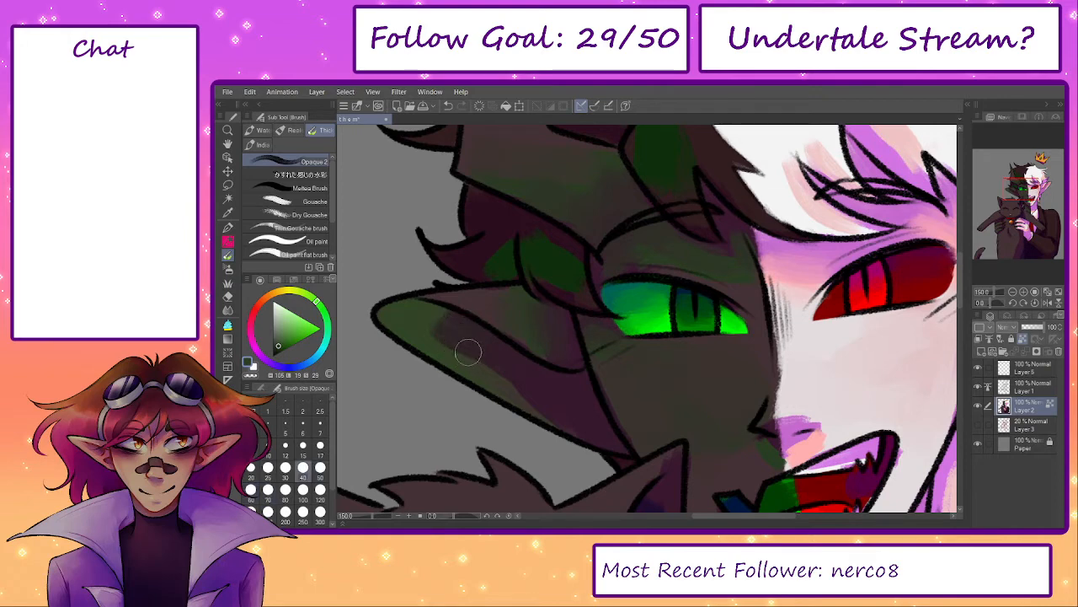
- Smooth the green-to-purple transition along the dark ear's outer rim with sampled colours at brush size 60
alt+click(501, 371)
key(bracketright)
key(bracketright)
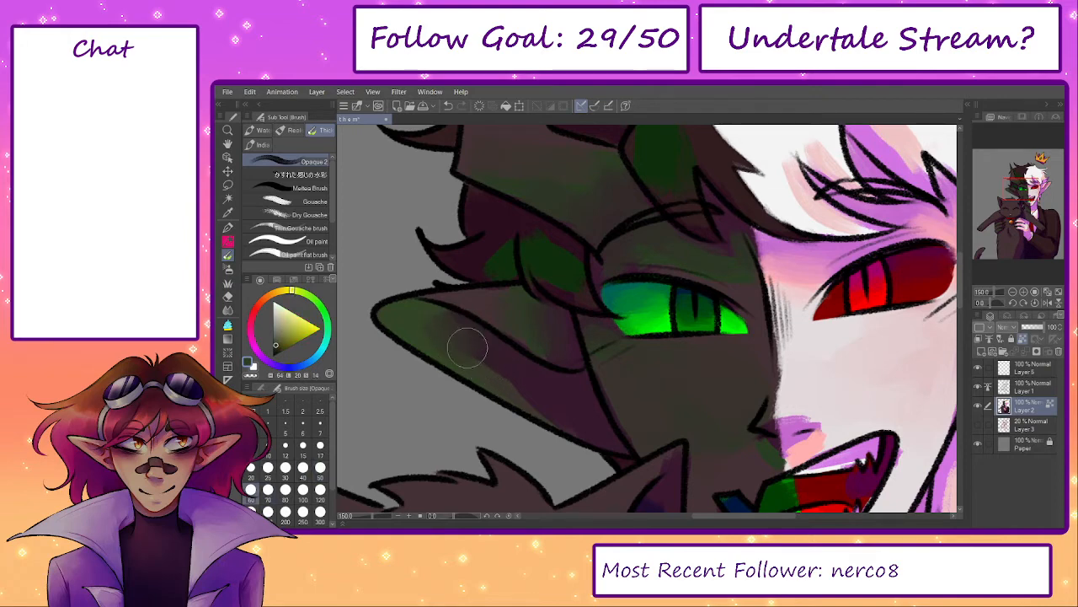
alt+click(414, 316)
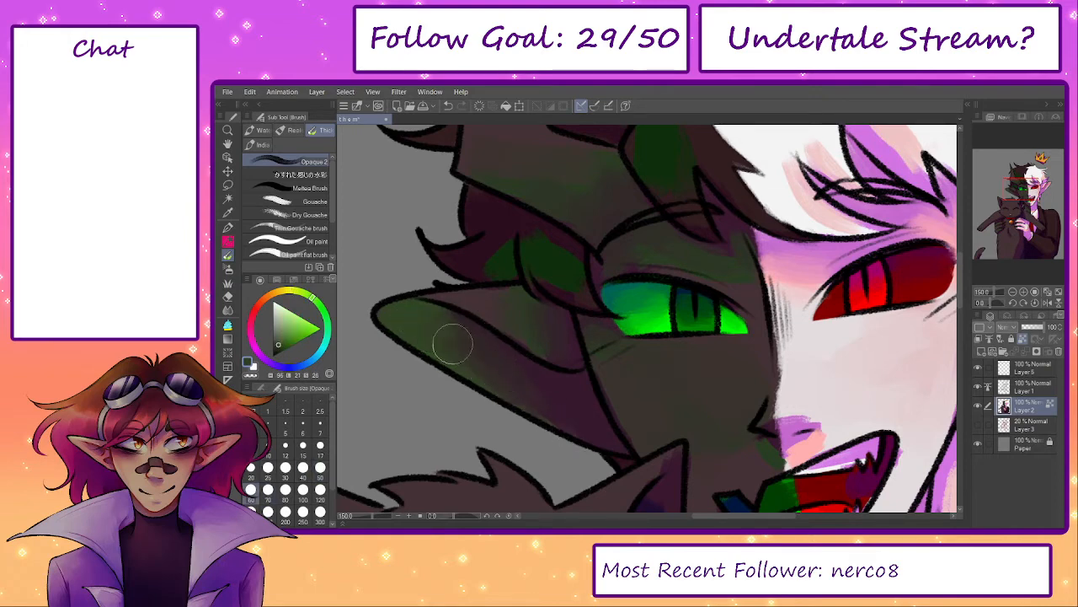
- Blend the pink and purple shading inside the light ear with sampled colours at brush size 60
mouse_move(720, 424)
mouse_down()
mouse_move(422, 406)
mouse_move(385, 465)
mouse_up()
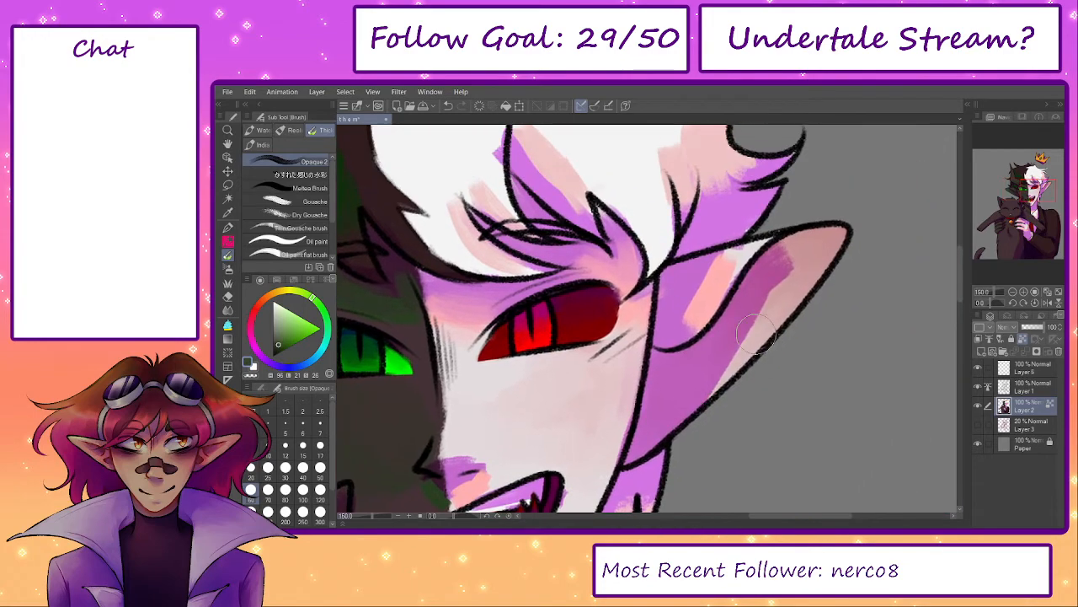
alt+click(768, 275)
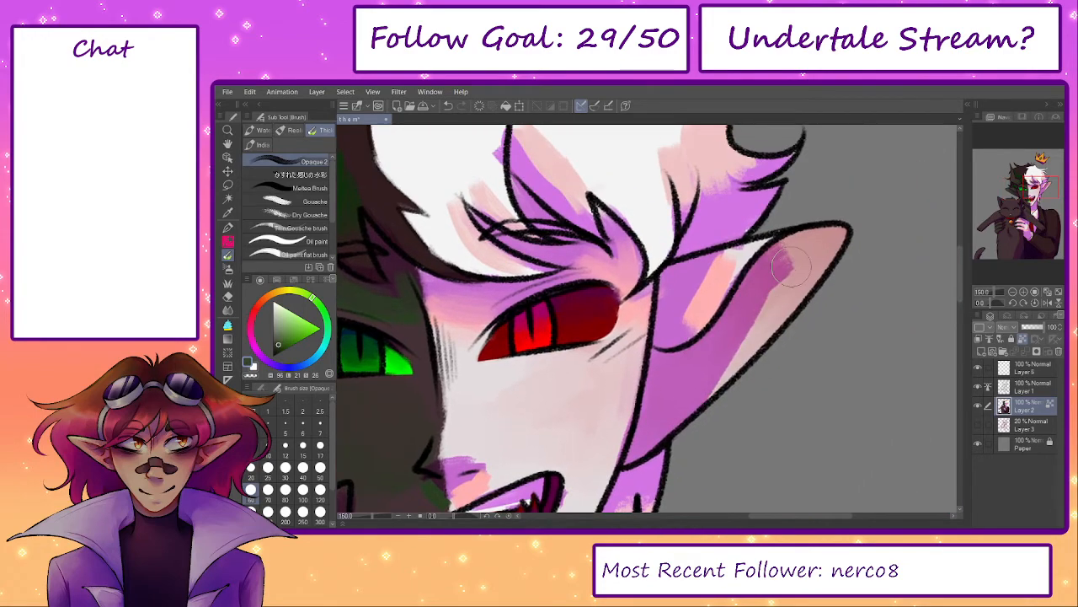
alt+click(701, 288)
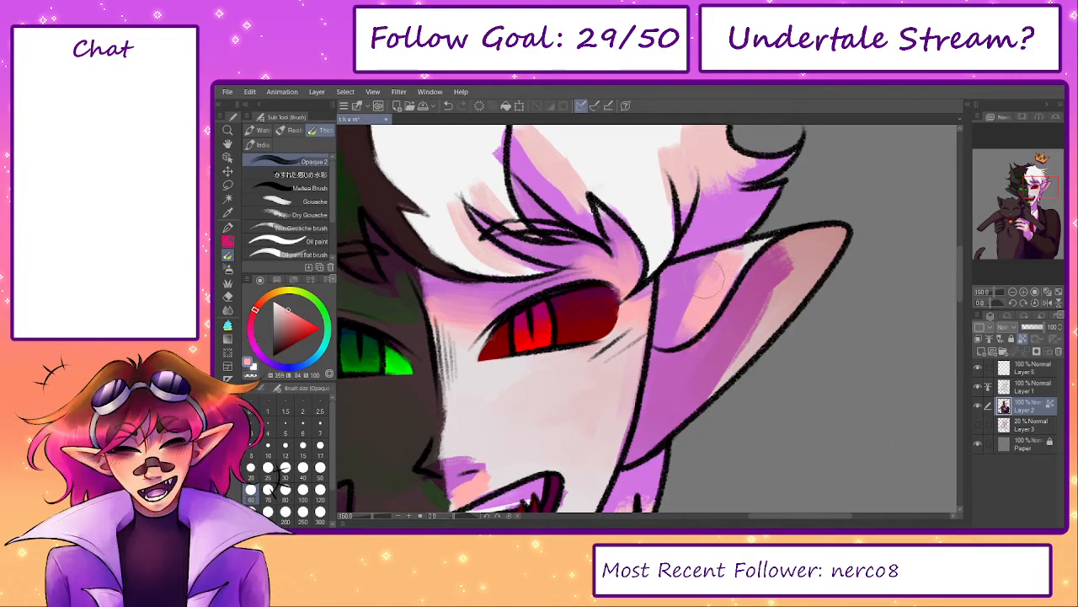
alt+click(667, 275)
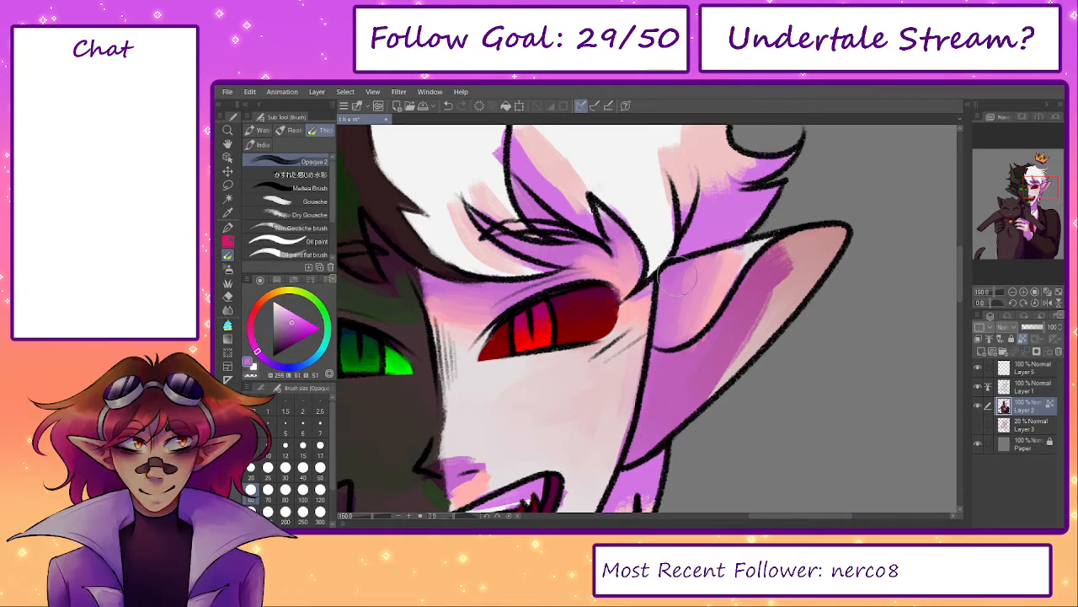
- Soften the pink edge beside the white highlight inside the light ear with sampled colours at brush size 25
alt+click(733, 274)
key([)
key([)
key([)
key([)
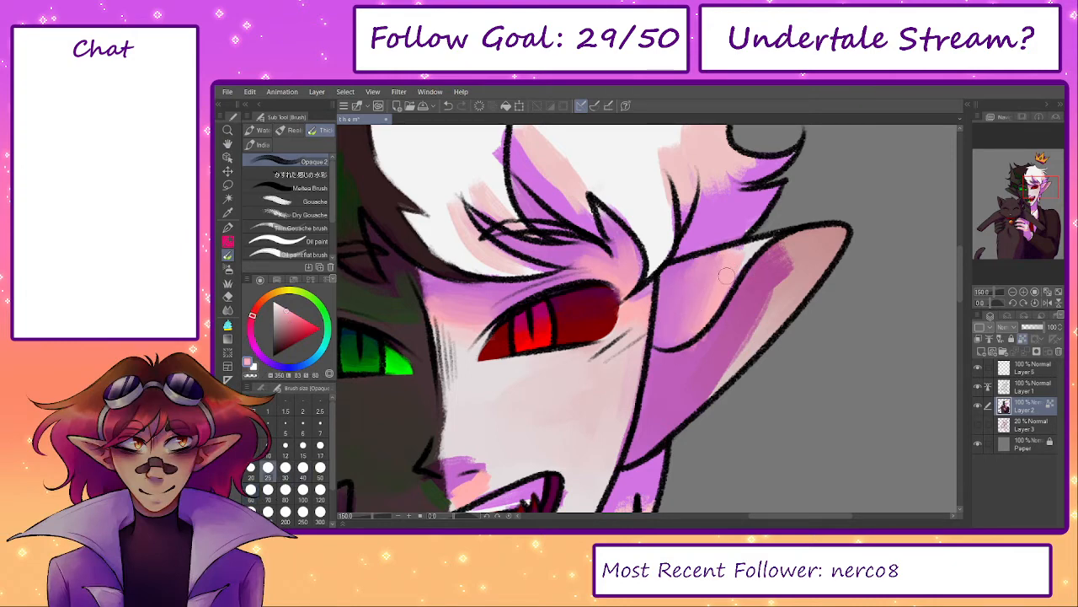
alt+click(735, 269)
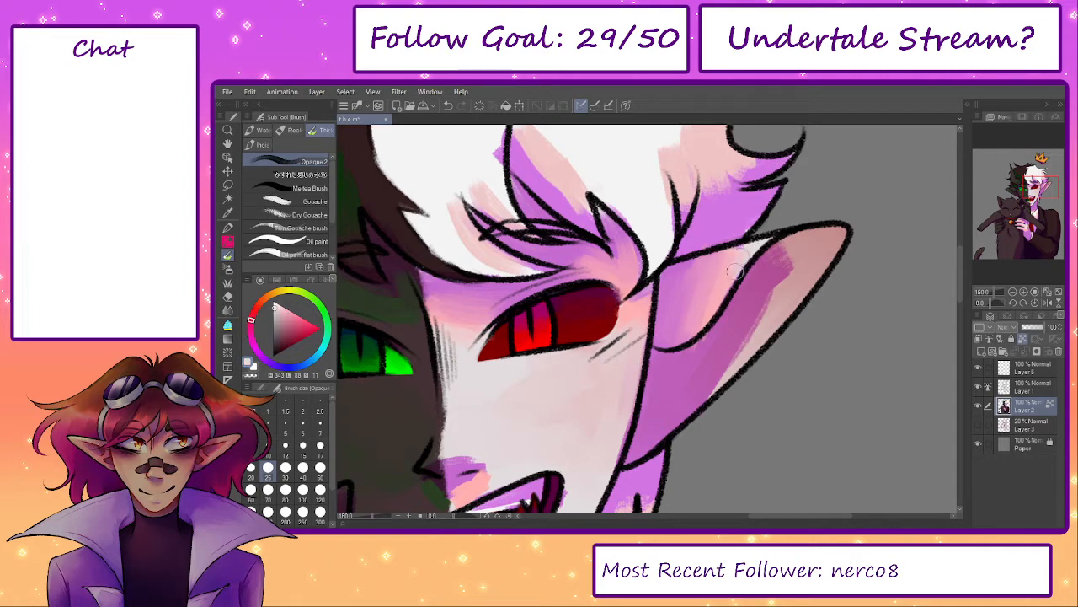
- Smooth the purple-to-pink transition along the light ear's outer rim with sampled colours and a larger brush
drag(753, 334, 728, 322)
alt+click(750, 266)
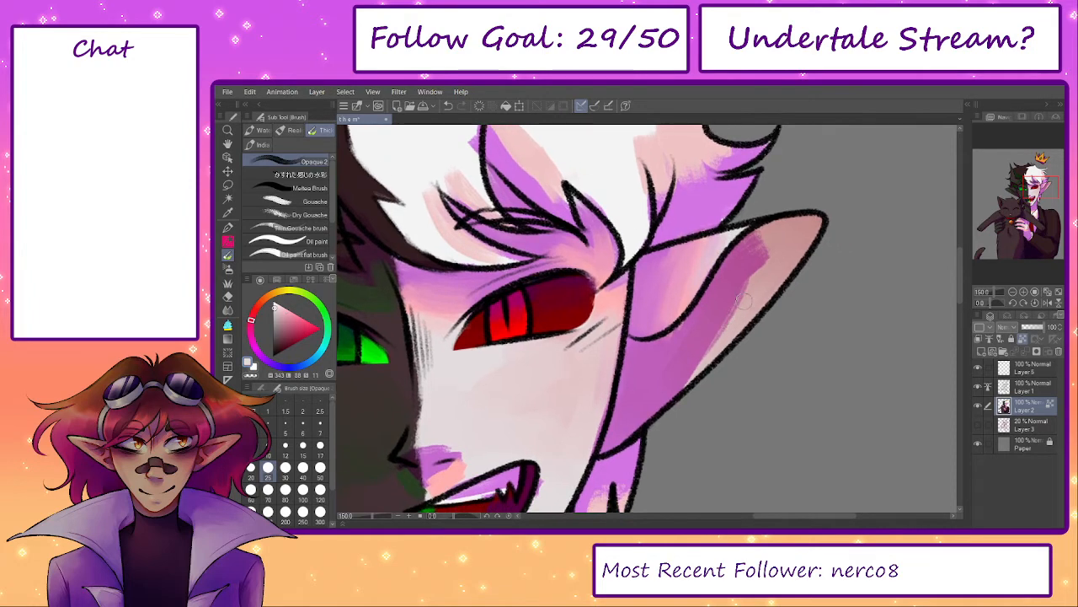
key(])
key(])
key(])
key(])
mouse_move(758, 271)
mouse_down()
mouse_move(739, 301)
mouse_move(758, 247)
mouse_move(697, 377)
mouse_move(716, 327)
mouse_move(658, 411)
mouse_move(735, 252)
mouse_up()
drag(735, 253, 678, 365)
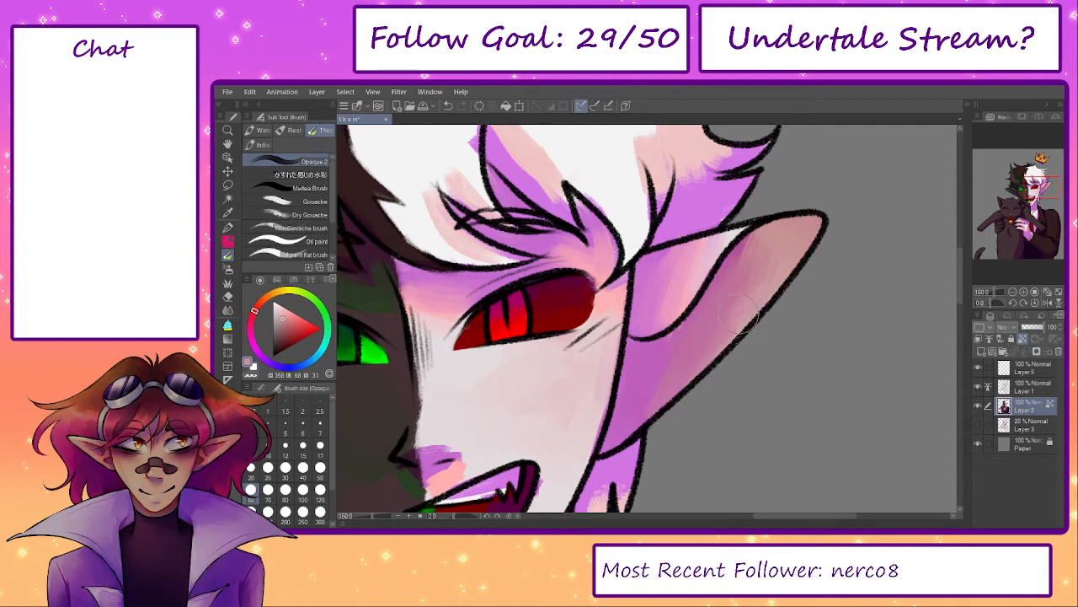
- Blend the dark green patch below the nose into the dark skin beside the pink edge at brush size 25
drag(584, 429, 743, 283)
key(bracketleft)
key(bracketleft)
key(bracketleft)
key(bracketleft)
alt+click(601, 325)
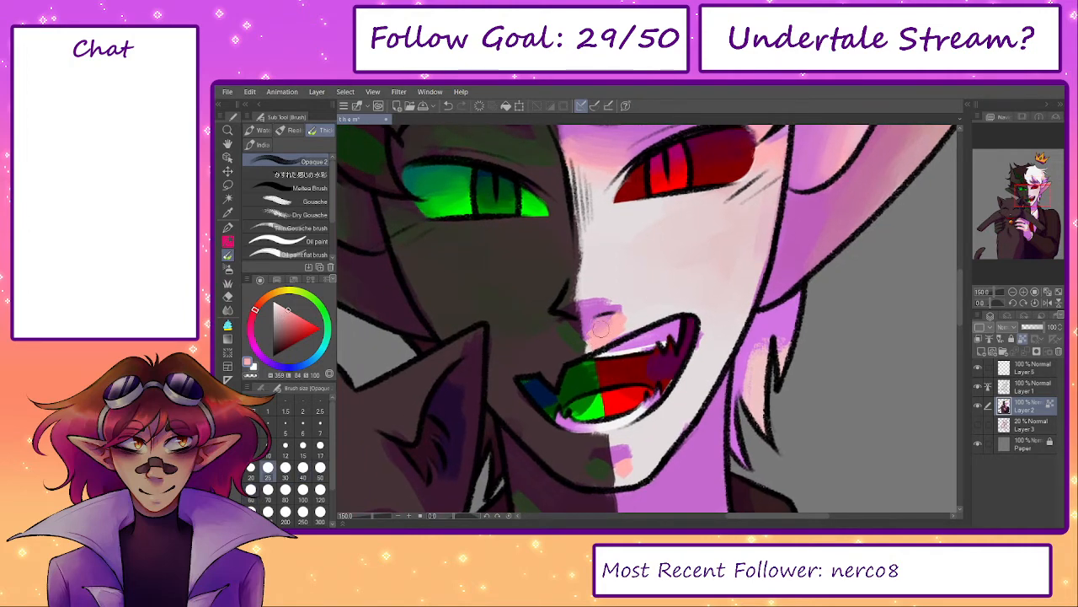
alt+click(573, 328)
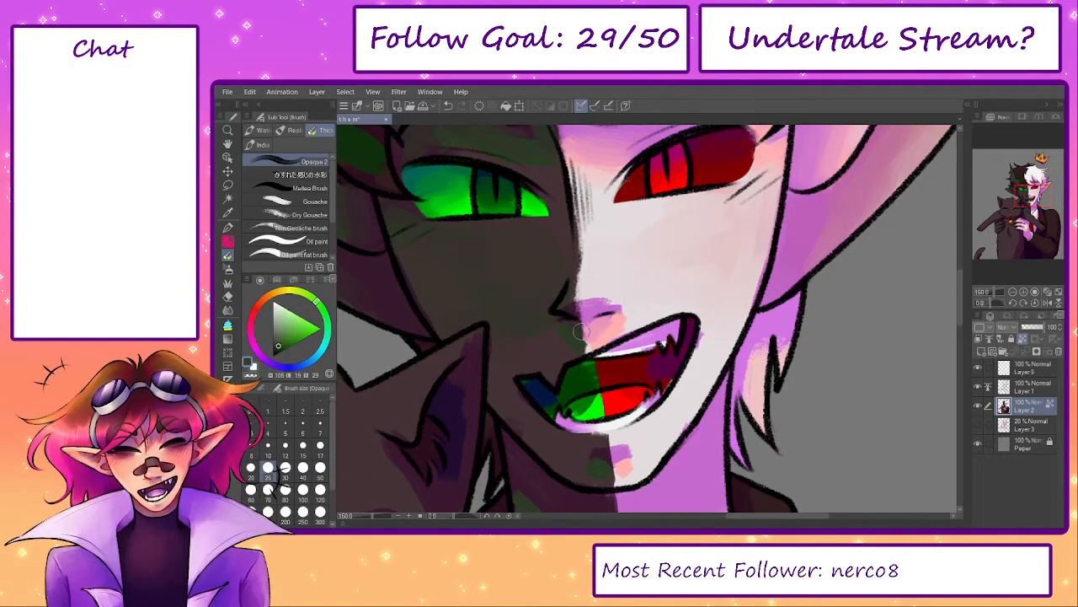
alt+click(594, 340)
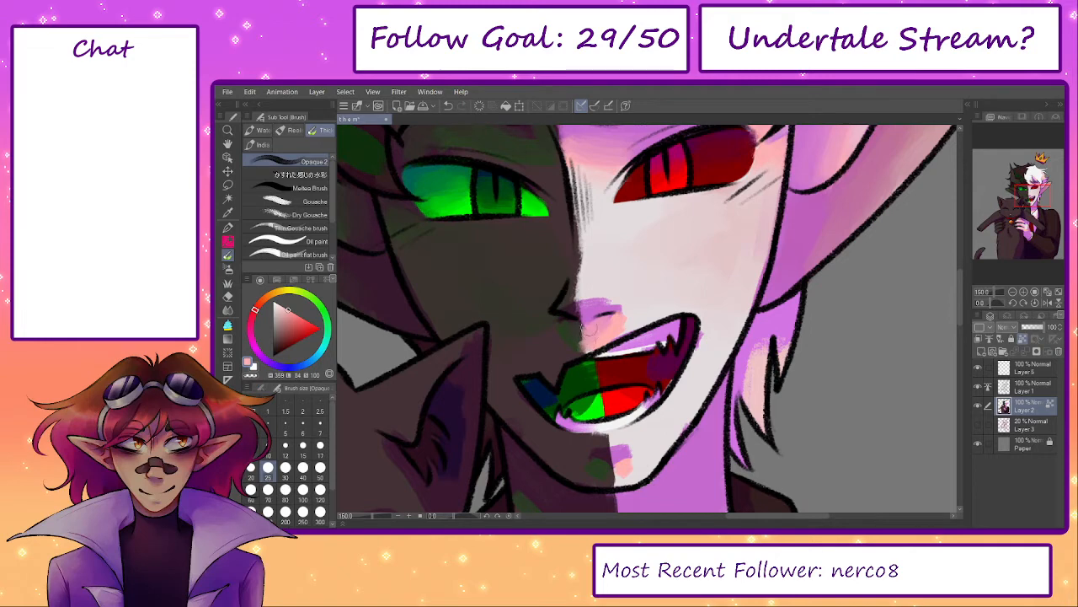
alt+click(574, 337)
alt+click(565, 345)
- Blend the purple shadow under the nose into the pink patch and pale skin with sampled colours
alt+click(605, 319)
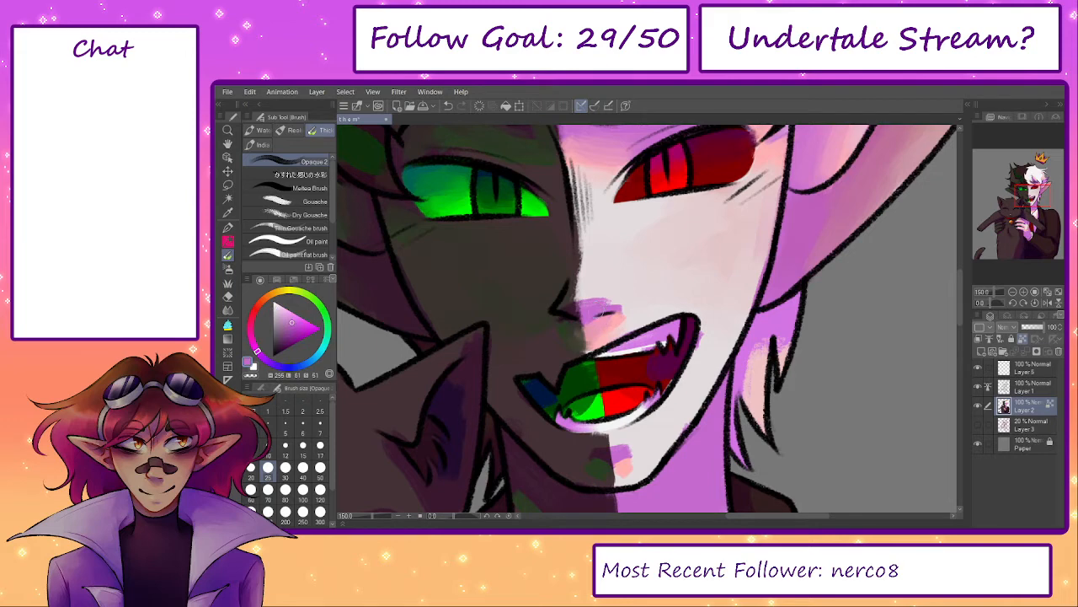
alt+click(604, 327)
alt+click(630, 309)
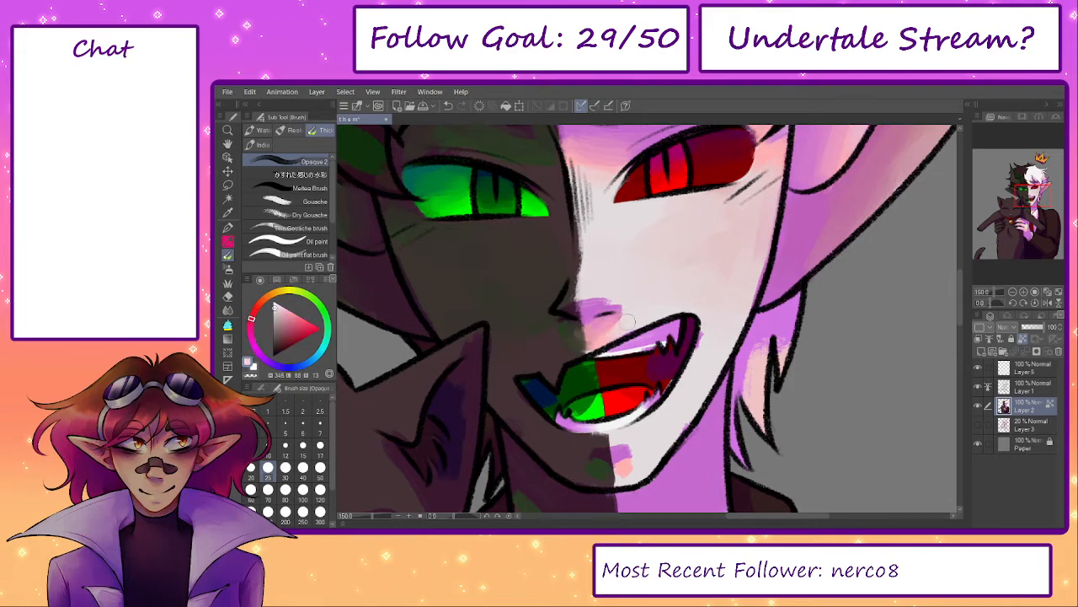
- Refine the edge between dark and pink skin above the upper lip with sampled colours at brush size 25
alt+click(572, 345)
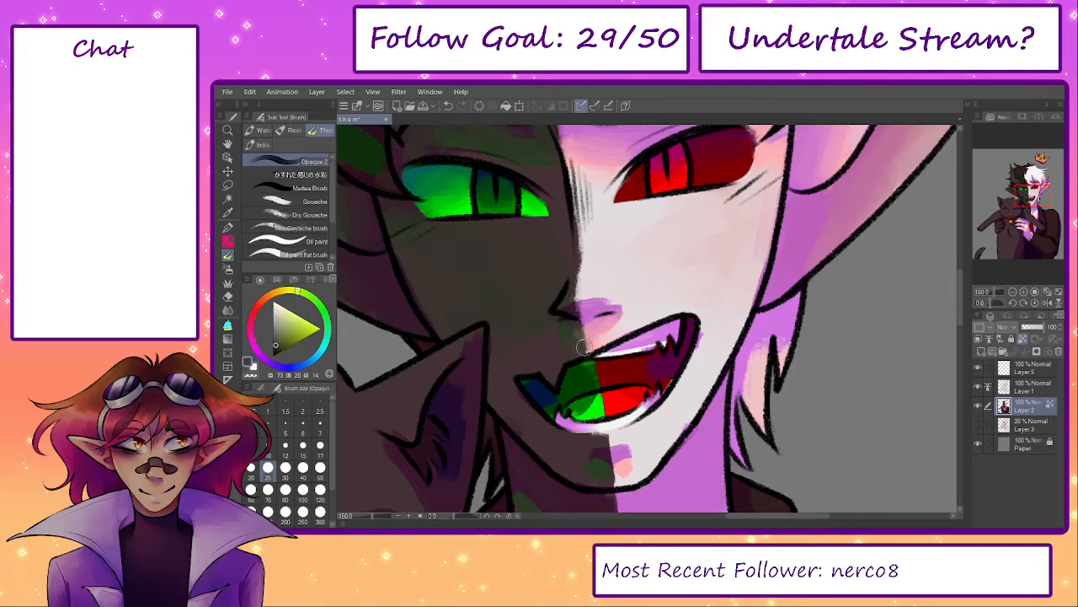
alt+click(576, 352)
alt+click(570, 334)
alt+click(592, 333)
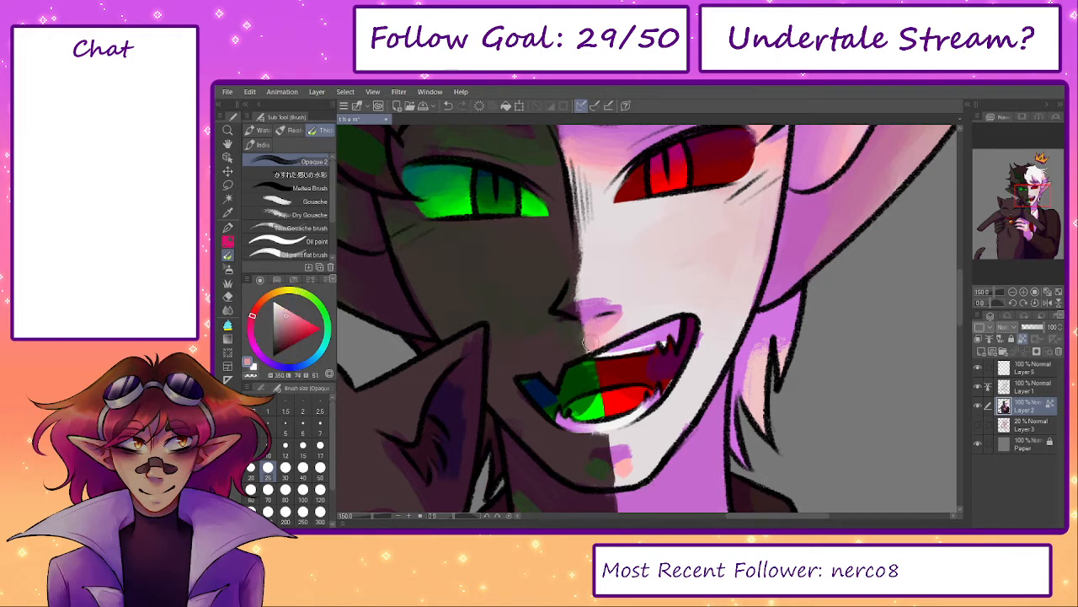
alt+click(581, 347)
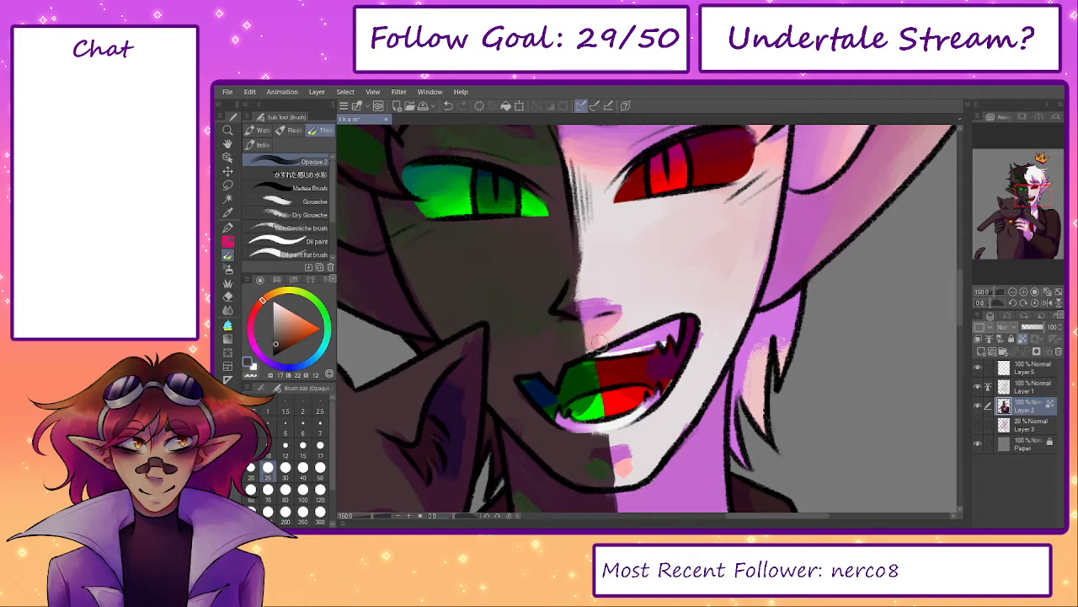
alt+click(594, 340)
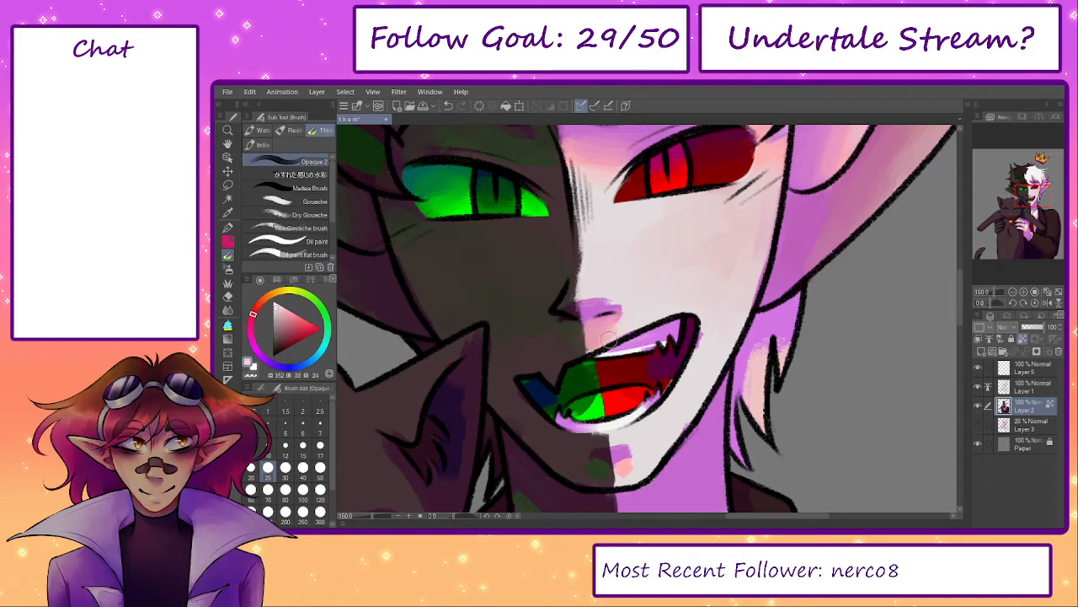
- Clean up the purple nose shadow's edges against the pale skin and dark nose, reducing the brush size to 20
alt+click(622, 293)
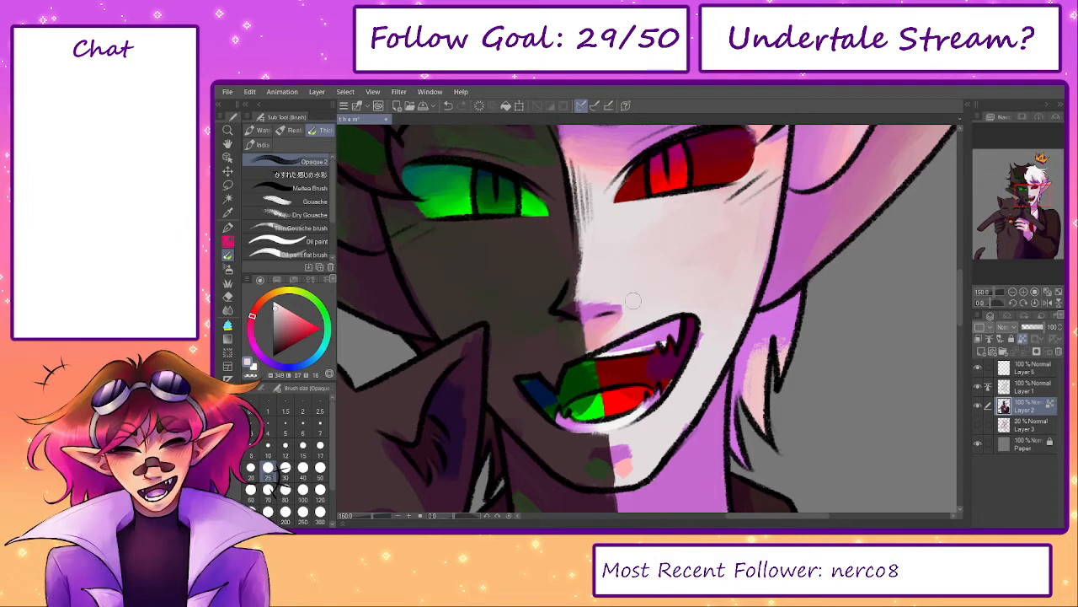
alt+click(560, 300)
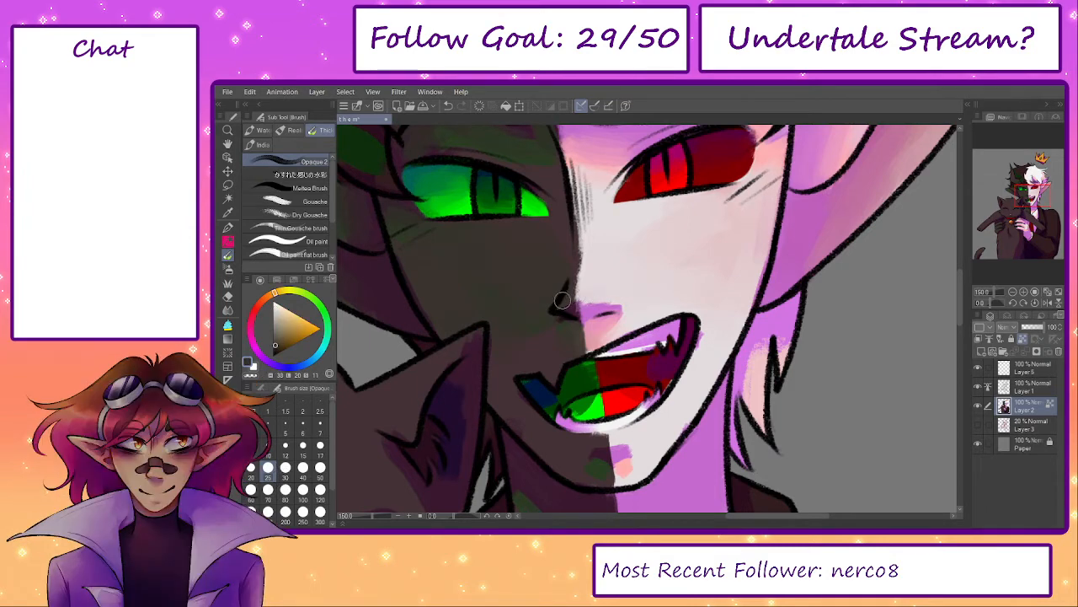
alt+click(583, 308)
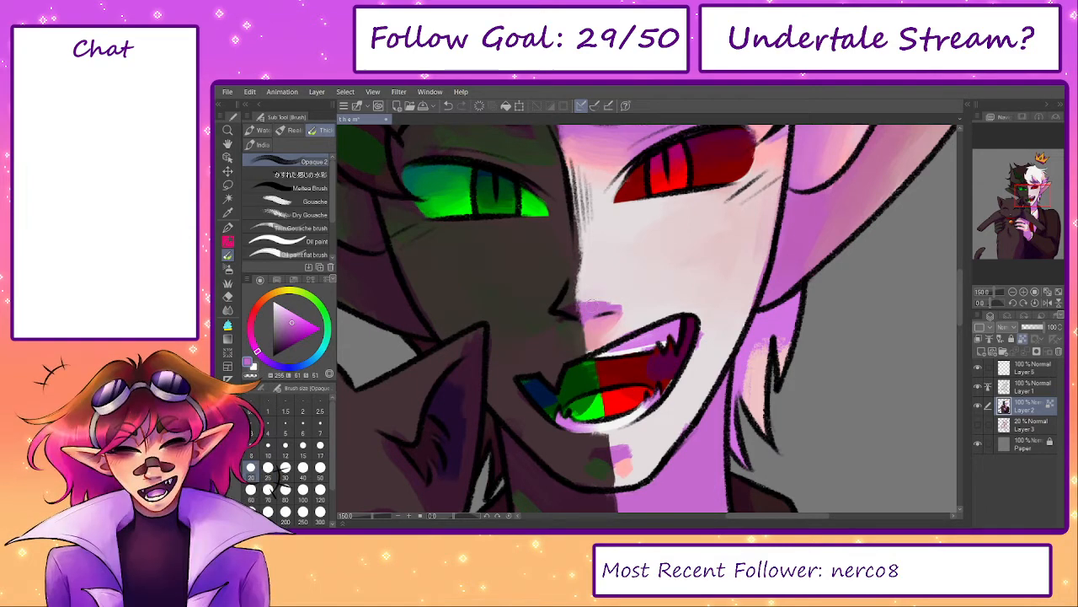
alt+click(602, 301)
- Blend the purple and pink patches on the light chin and the neighbouring green patch at brush size 30
scroll(613, 345, down, 3)
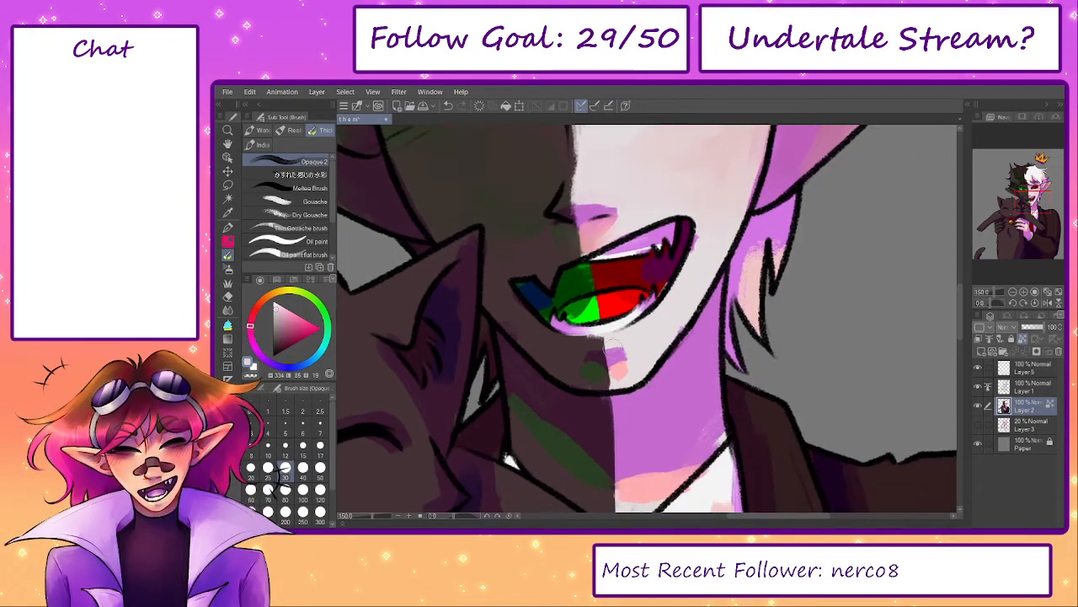
alt+click(617, 370)
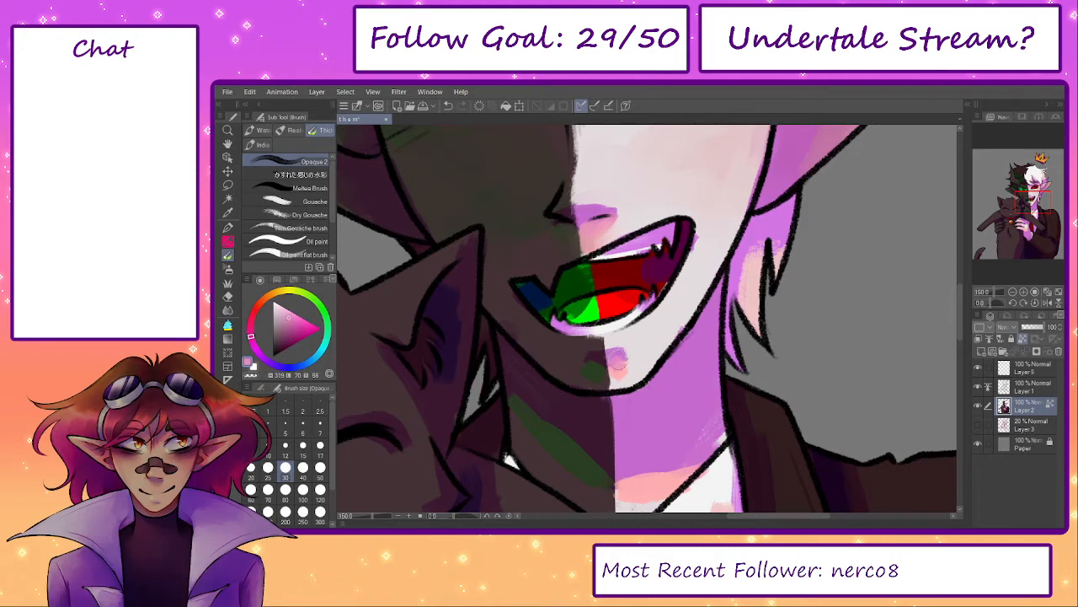
alt+click(603, 365)
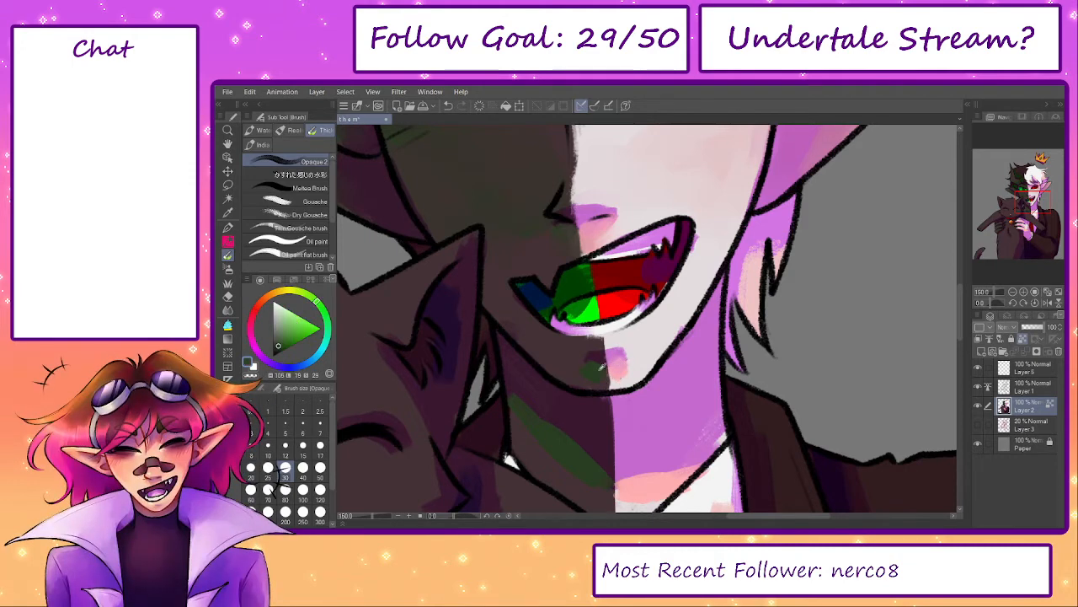
alt+click(597, 361)
alt+click(618, 371)
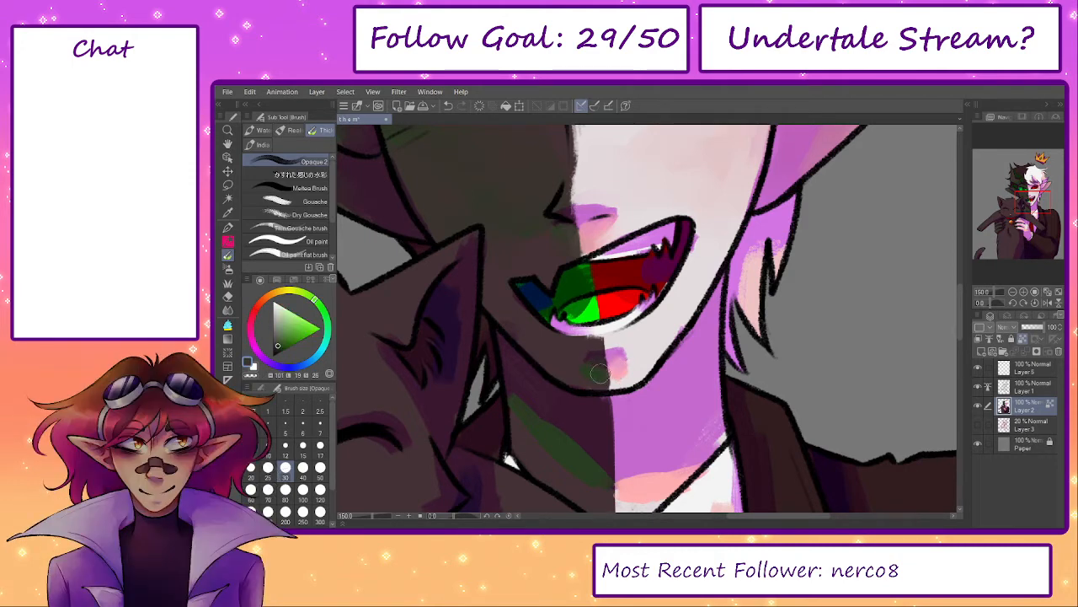
- Soften the light chin's pink patch into the pale skin using brush sizes 20 and 30
alt+click(596, 377)
alt+click(623, 370)
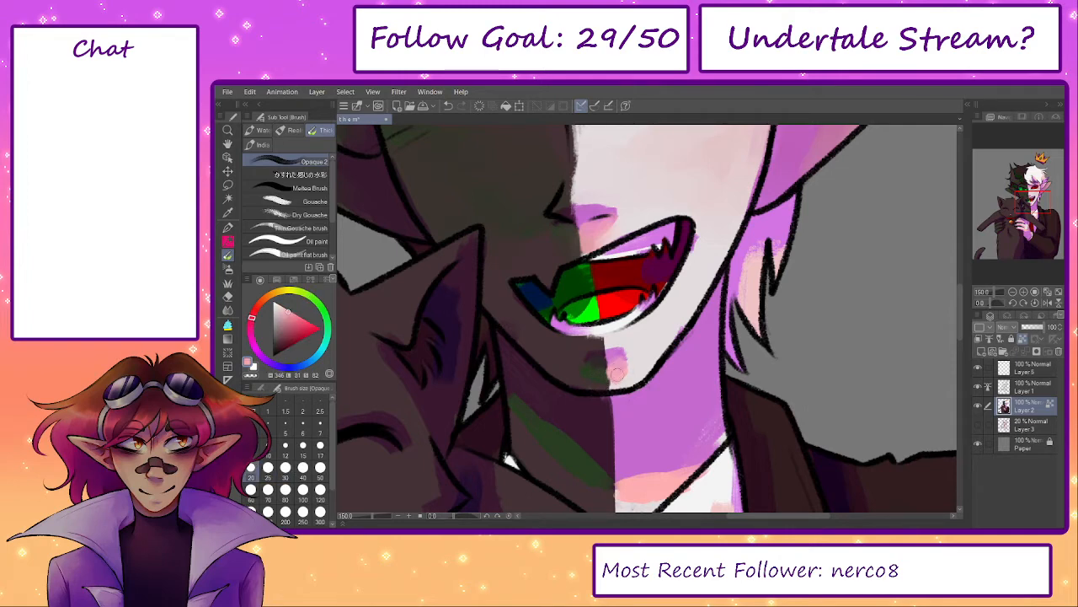
key(bracketright)
key(bracketright)
alt+click(617, 380)
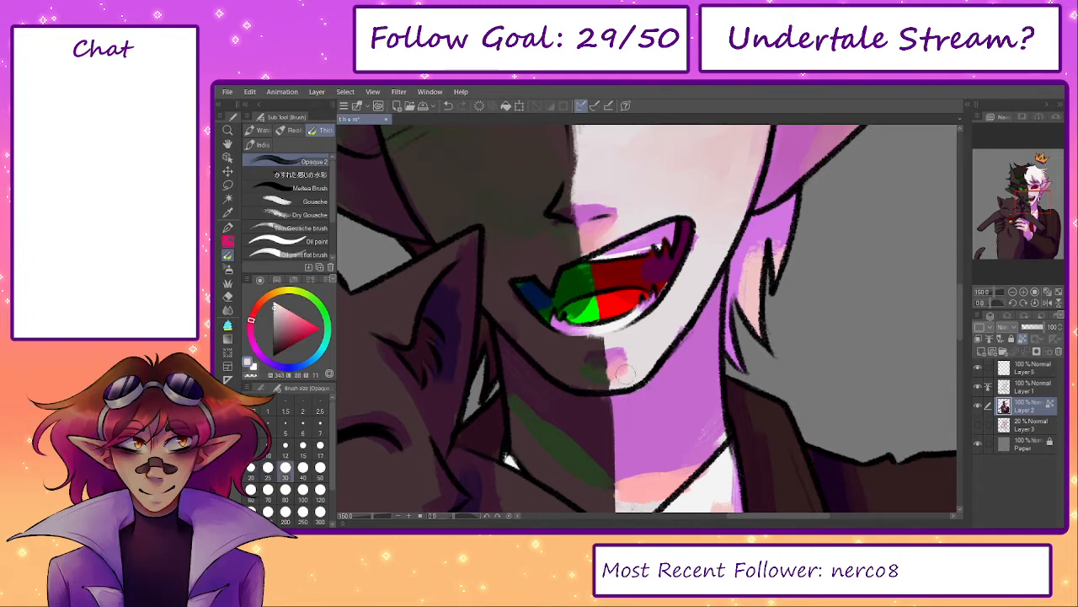
- Blend the green patch on the dark chin into the surrounding dark skin, varying the brush size between 17 and 30
alt+click(583, 368)
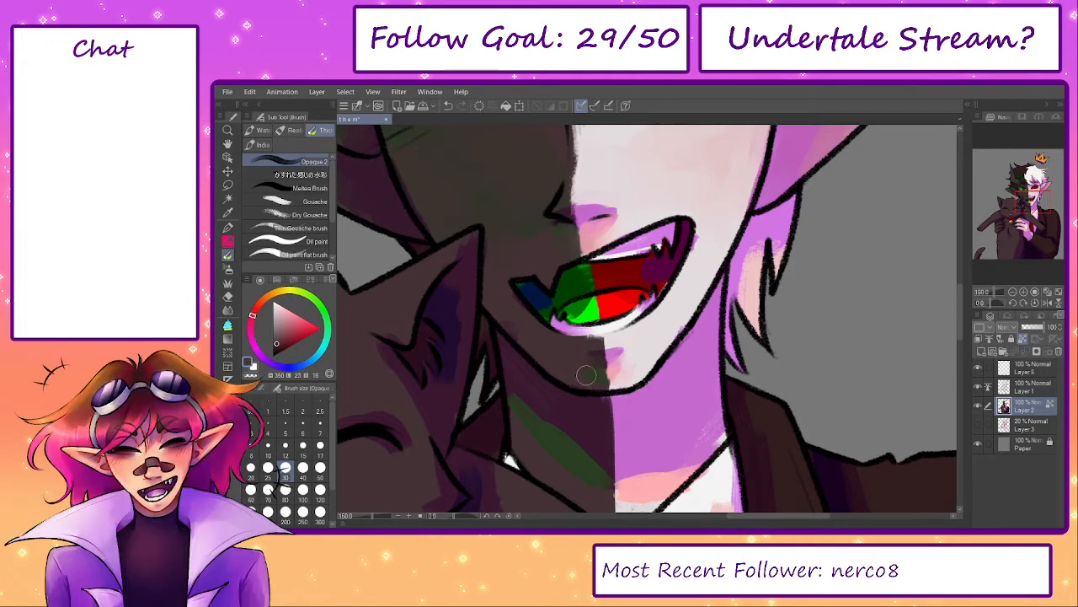
alt+click(586, 376)
key(bracketleft)
key(bracketleft)
key(bracketleft)
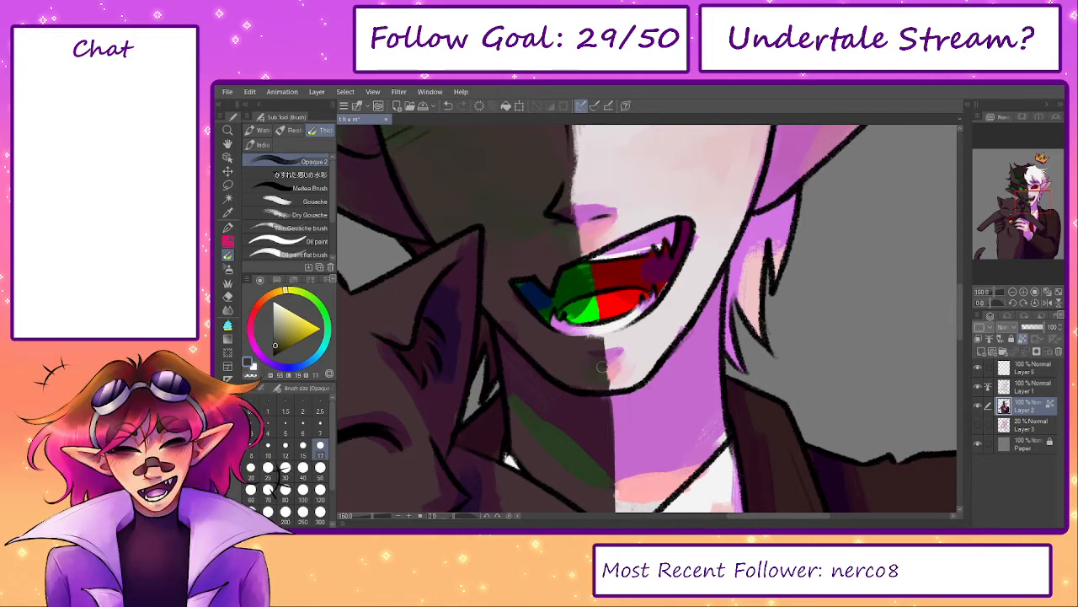
alt+click(603, 367)
key(bracketright)
key(bracketright)
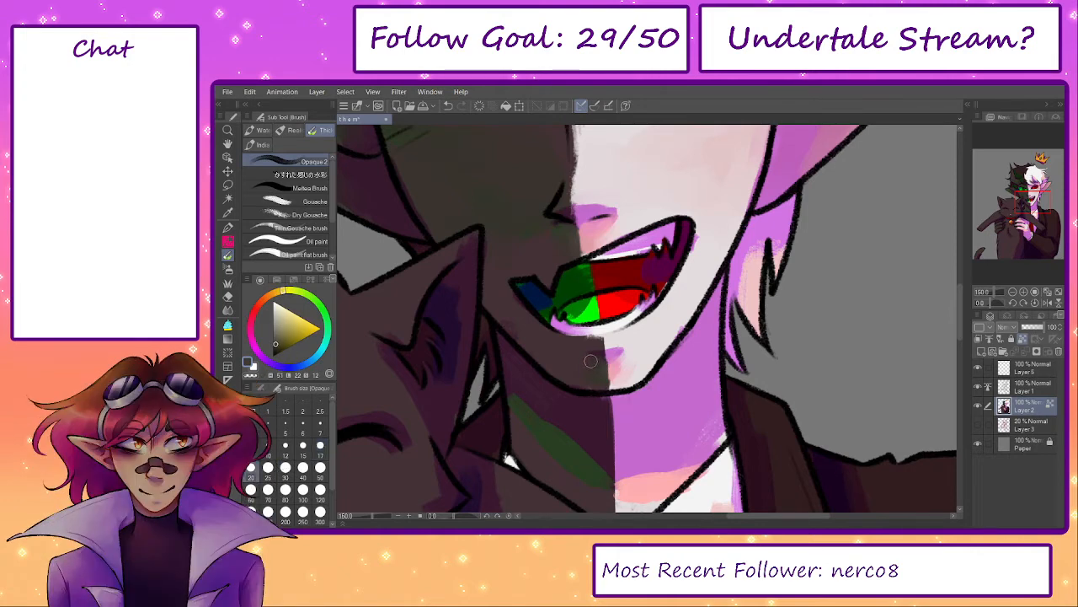
alt+click(597, 356)
alt+click(603, 362)
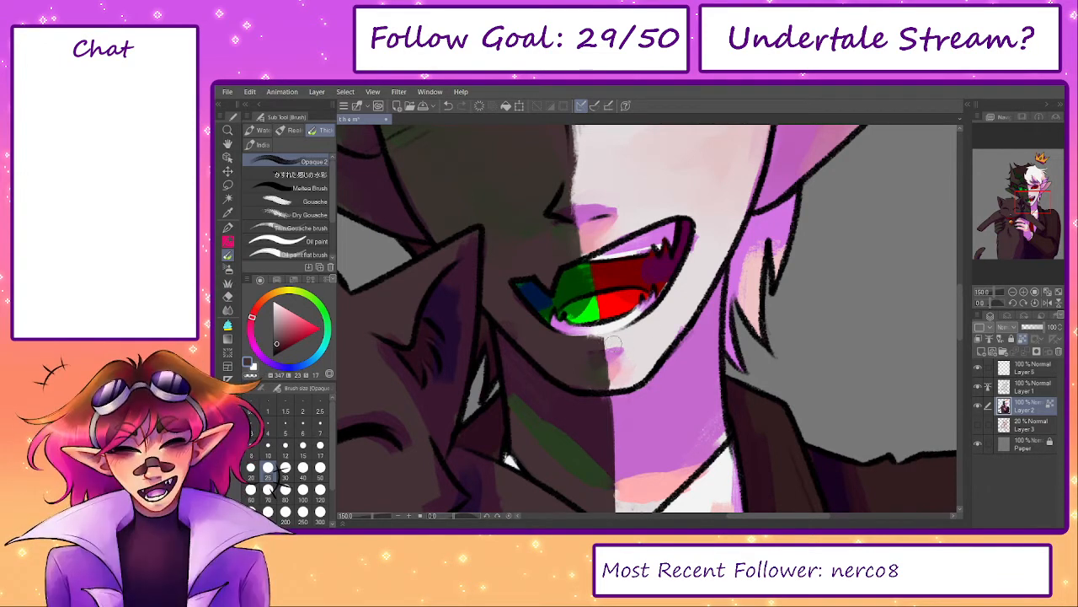
- Touch up the light-dark split below the lower lip and the chin's pink shading at brush sizes 17 and 25
alt+click(616, 339)
key(bracketleft)
key(bracketleft)
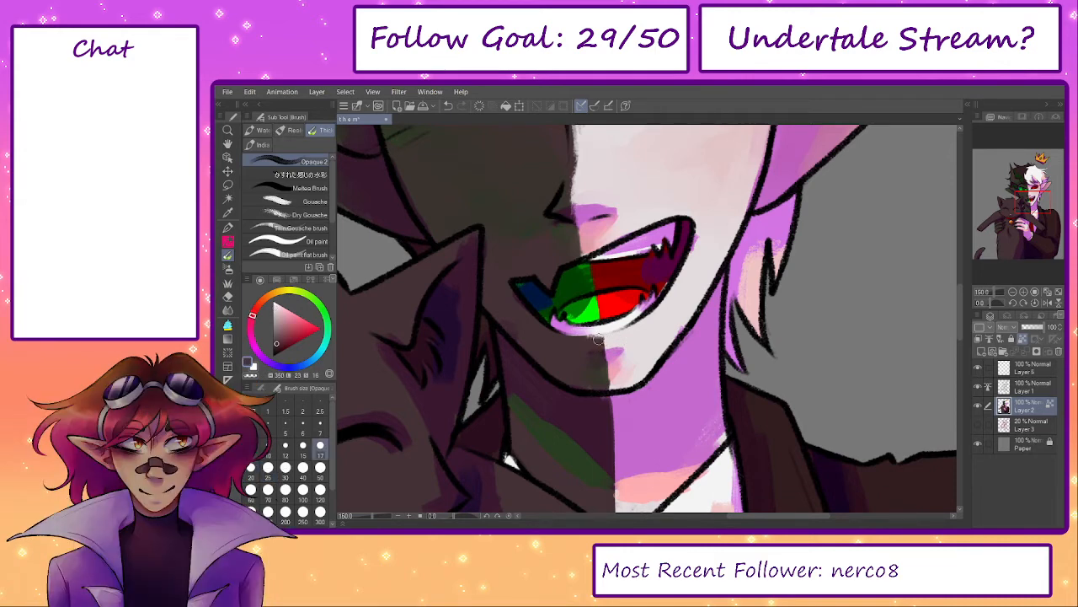
key(bracketright)
key(bracketright)
alt+click(616, 362)
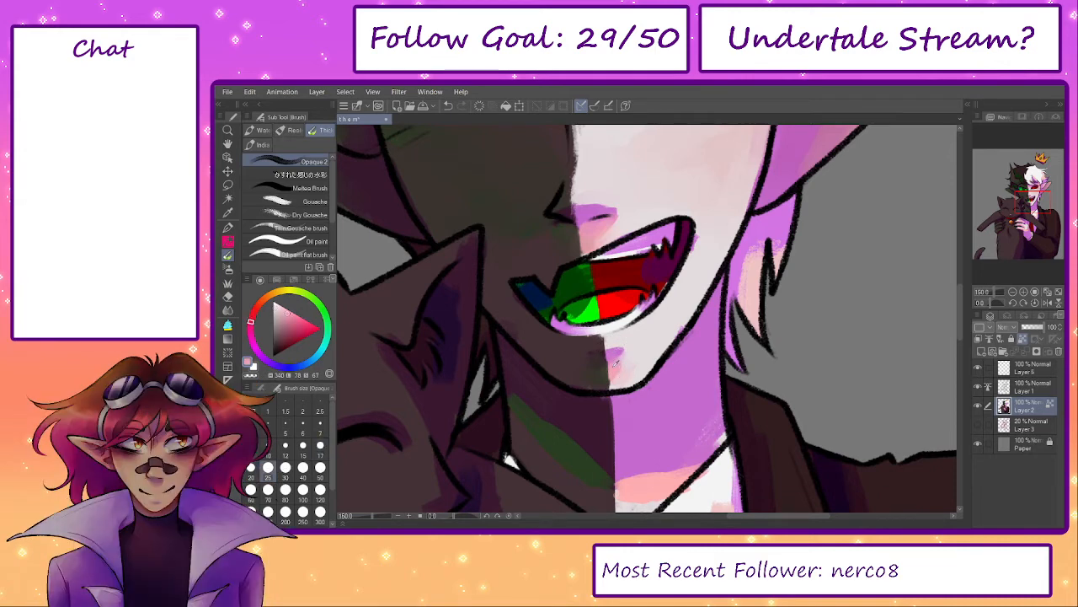
key(bracketleft)
key(bracketleft)
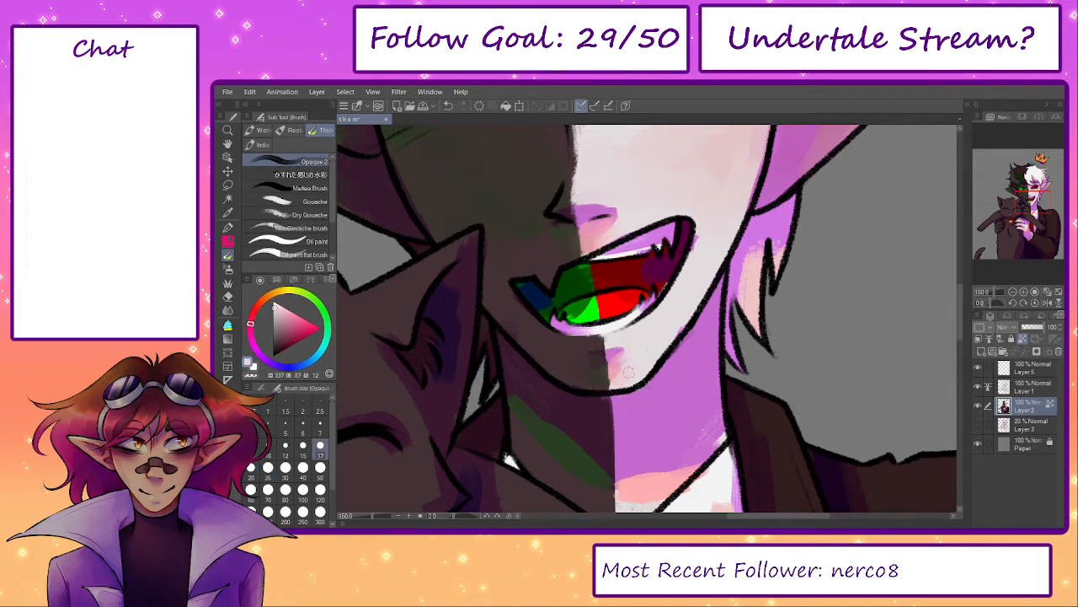
- Smooth the dark chin beside the face split with sampled dark tones at brush sizes 30 and 17
key(bracketright)
key(bracketright)
key(bracketright)
alt+click(600, 374)
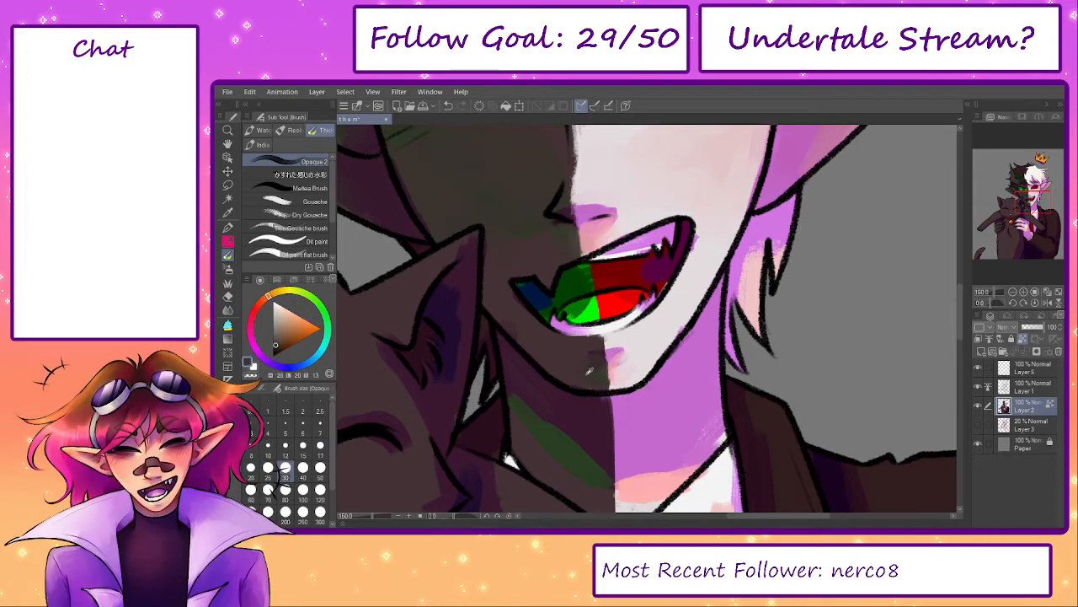
key(bracketleft)
key(bracketleft)
key(bracketleft)
alt+click(601, 385)
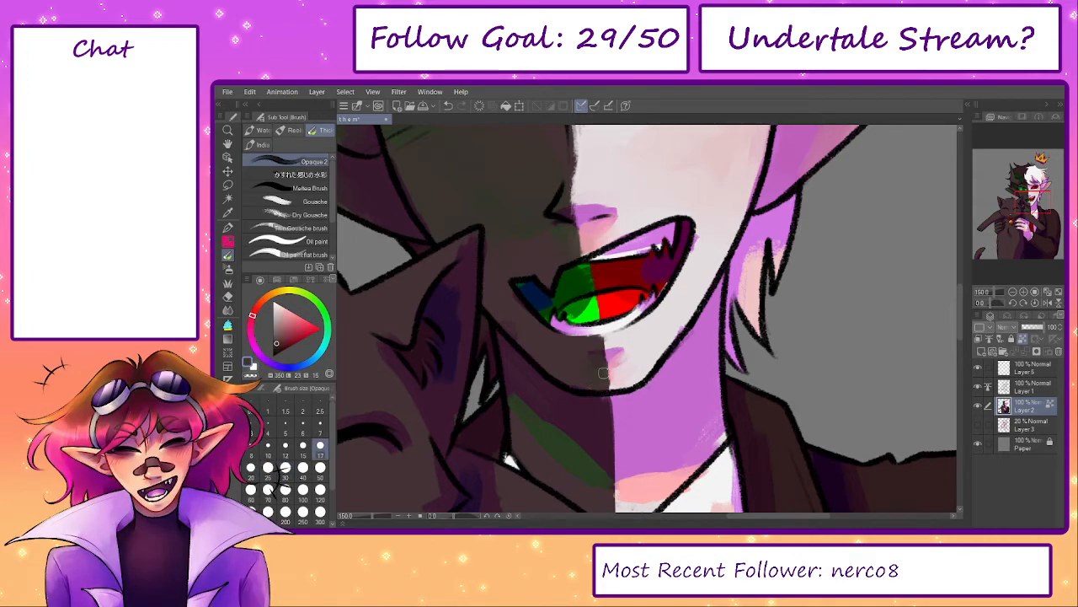
- Blend the green patch on the dark side of the neck into the surrounding dark tones at brush sizes 40 and 60
key(bracketright)
key(bracketright)
key(bracketright)
key(bracketright)
key(bracketright)
key(bracketright)
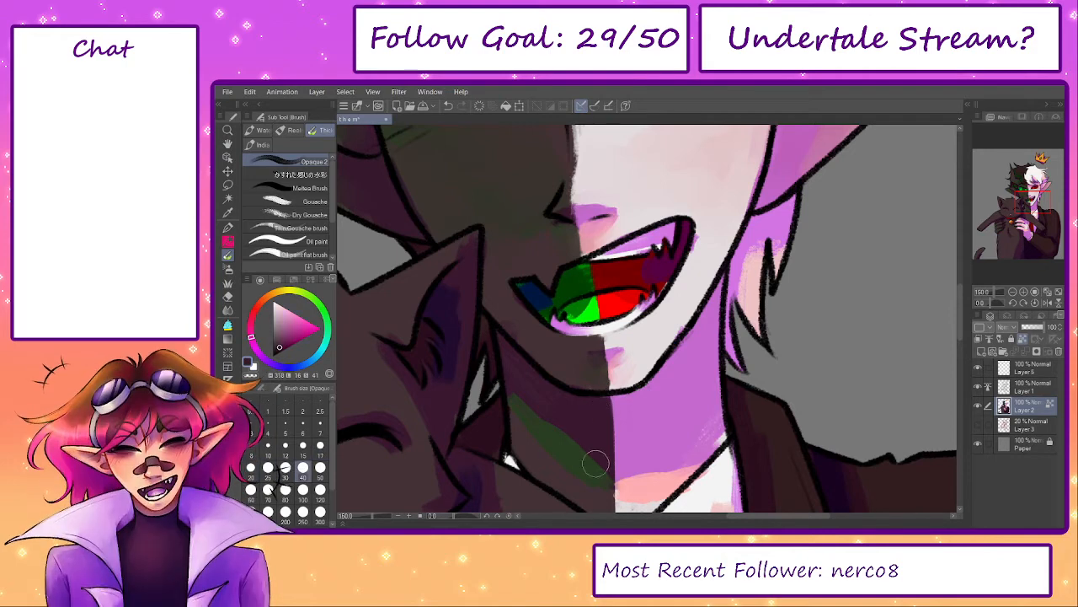
alt+click(567, 444)
mouse_move(540, 411)
mouse_down()
mouse_move(509, 359)
mouse_move(527, 390)
mouse_move(552, 401)
mouse_move(575, 388)
mouse_move(596, 430)
mouse_move(507, 332)
mouse_up()
alt+click(559, 392)
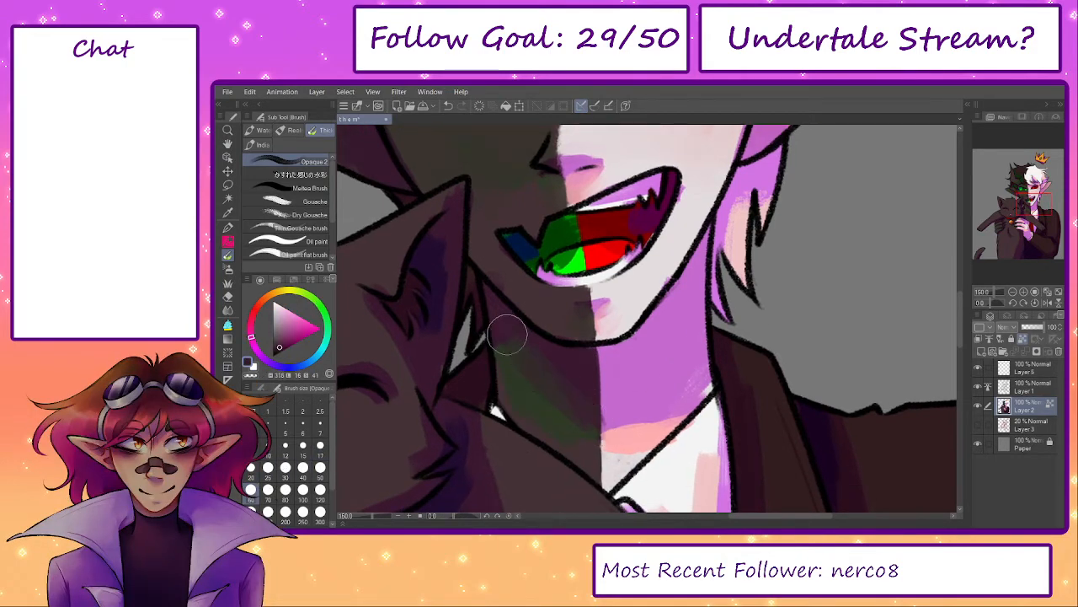
mouse_move(569, 410)
mouse_down()
mouse_move(582, 426)
mouse_move(572, 394)
mouse_up()
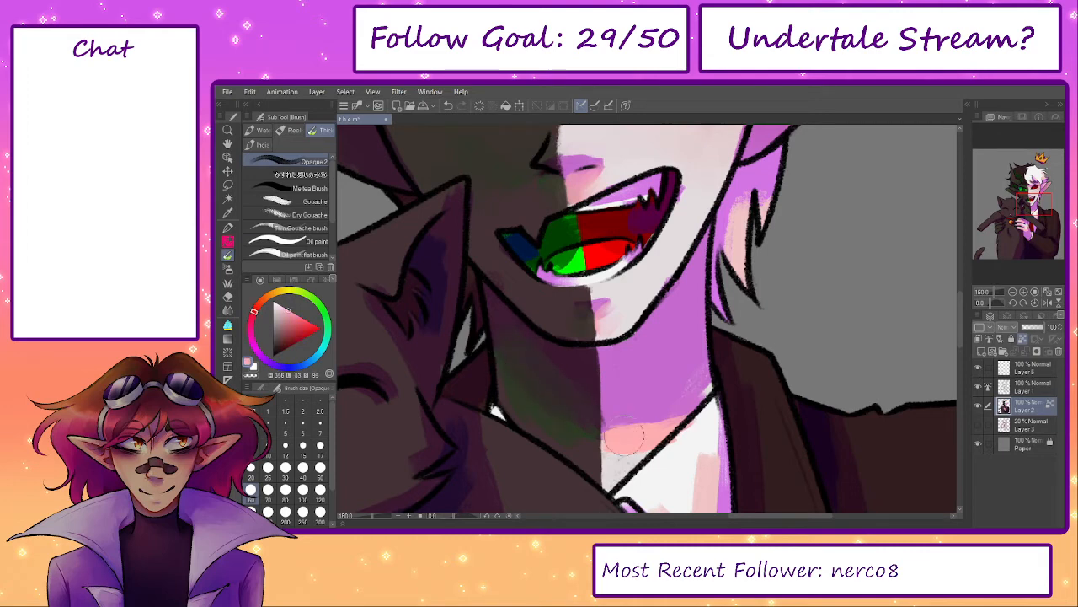
- Extend the sampled pink up into the purple shading on the light side of the neck at brush sizes 60 and 80
mouse_move(624, 437)
mouse_down()
mouse_move(670, 409)
mouse_move(623, 430)
mouse_move(619, 421)
mouse_move(672, 390)
mouse_up()
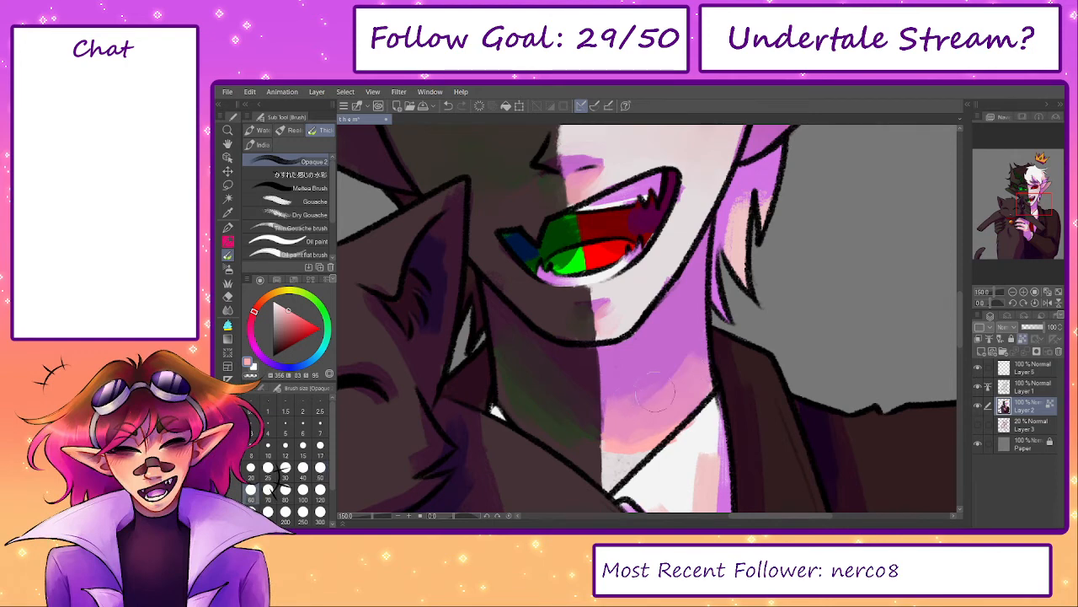
key(])
key(])
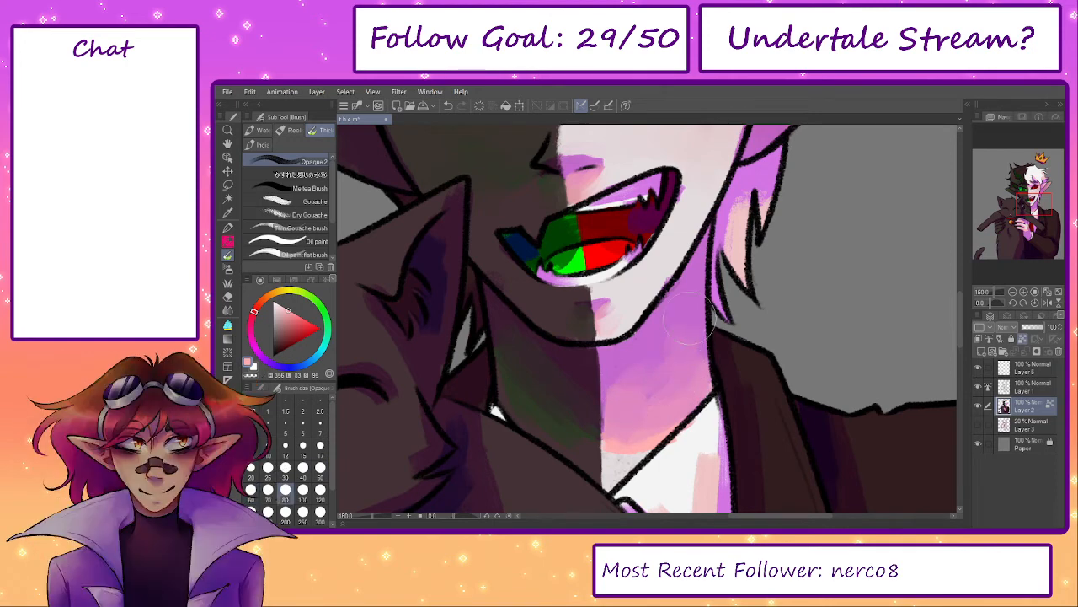
alt+click(689, 316)
key([)
key([)
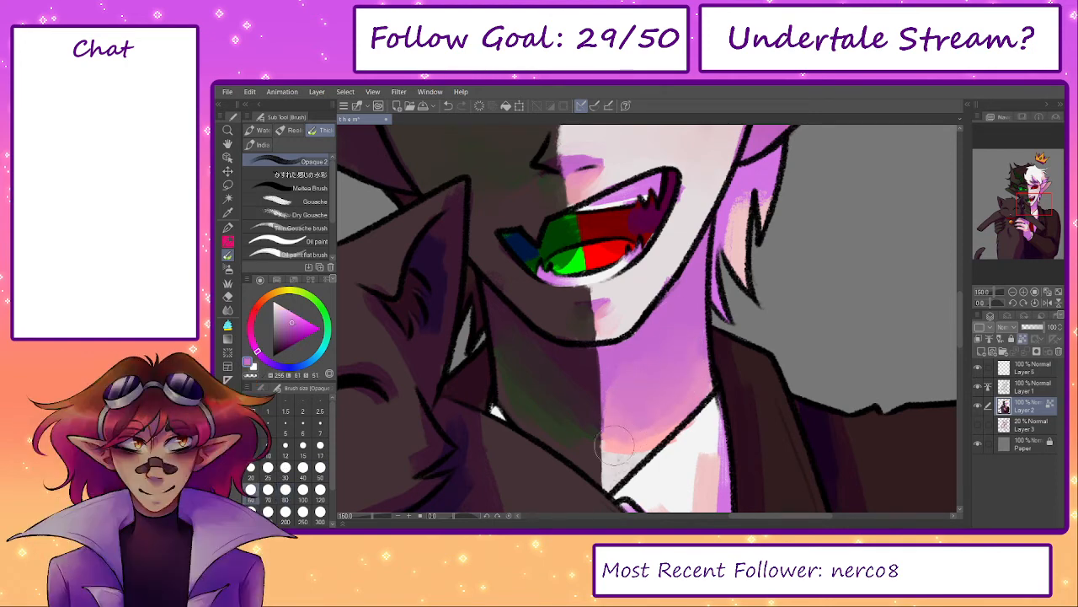
- Soften the pink-to-purple transition at the base of the light neck, varying the brush size between 25 and 60
alt+click(615, 445)
key([)
key([)
key([)
key([)
key([)
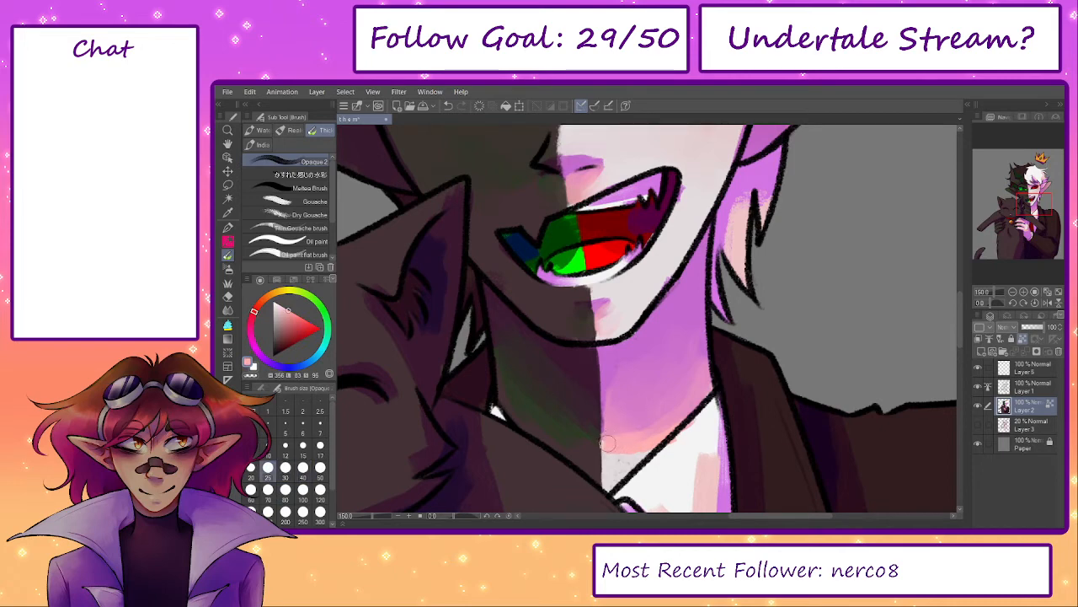
key(])
key(])
key(])
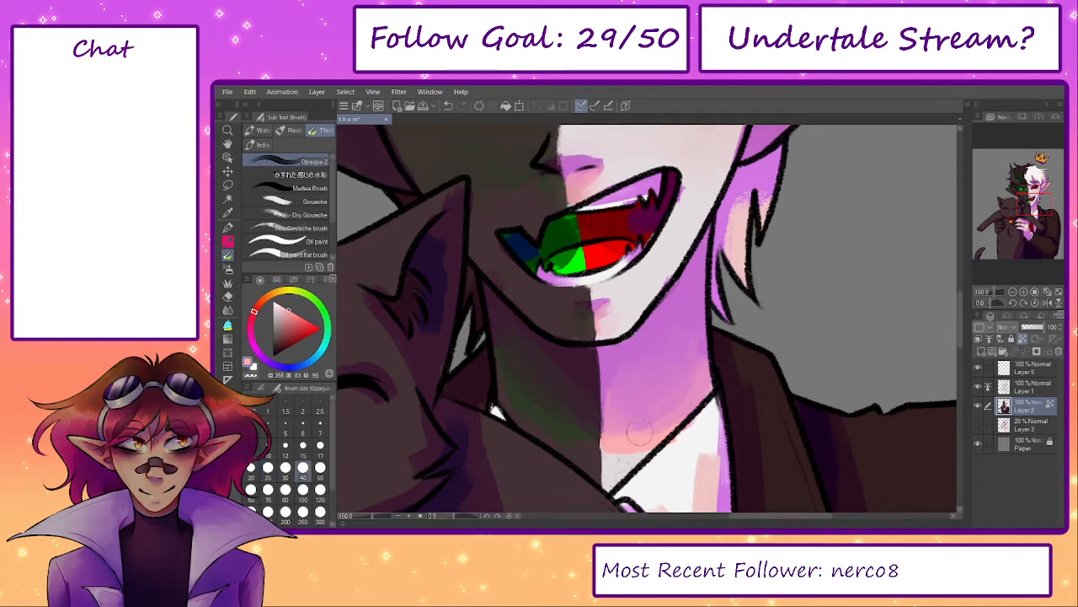
key(bracketright)
key(bracketright)
mouse_move(613, 434)
mouse_down()
mouse_move(674, 410)
mouse_move(649, 405)
mouse_move(625, 423)
mouse_move(624, 396)
mouse_move(657, 393)
mouse_move(621, 375)
mouse_move(662, 397)
mouse_move(631, 400)
mouse_move(619, 383)
mouse_move(615, 407)
mouse_move(682, 408)
mouse_up()
alt+click(629, 374)
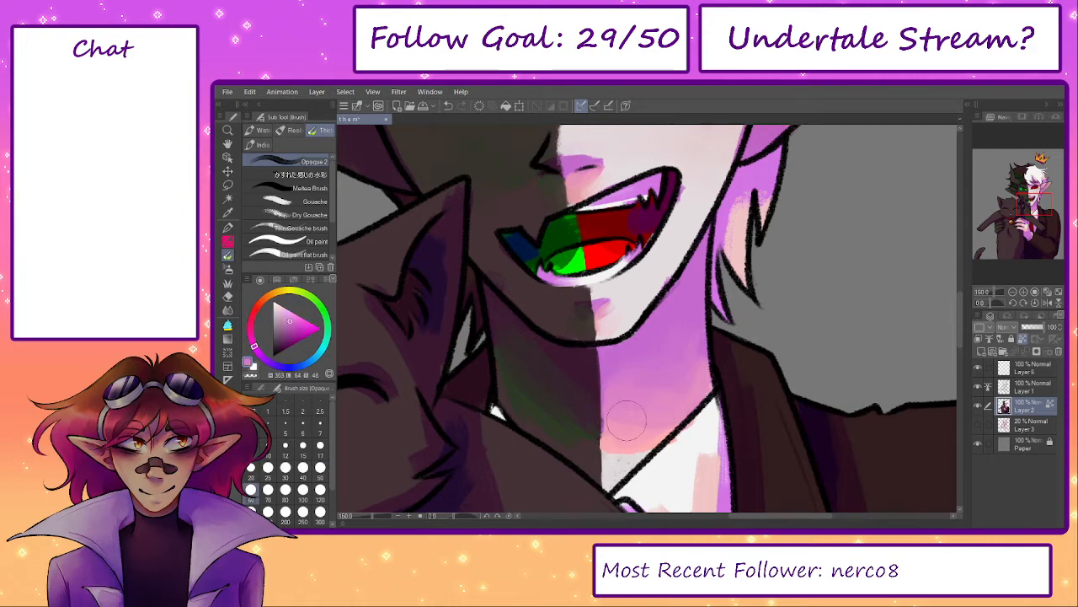
- Touch up the lower dark neck beside the light-dark split with sampled dark tones at brush sizes 25 and 40
key(bracketleft)
key(bracketleft)
key(bracketleft)
key(bracketleft)
alt+click(593, 447)
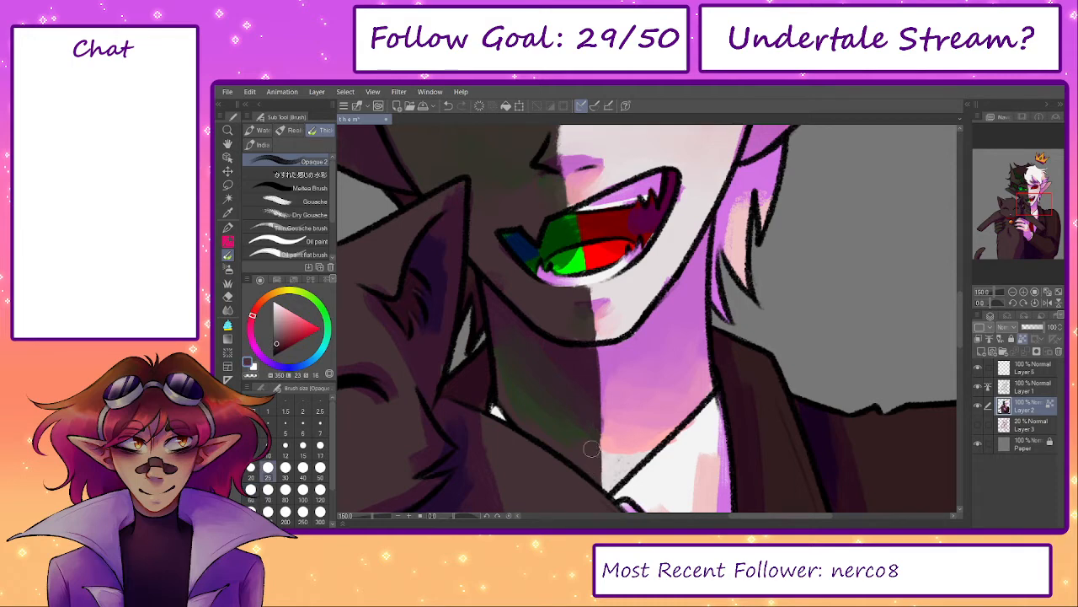
key(bracketright)
key(bracketright)
alt+click(588, 442)
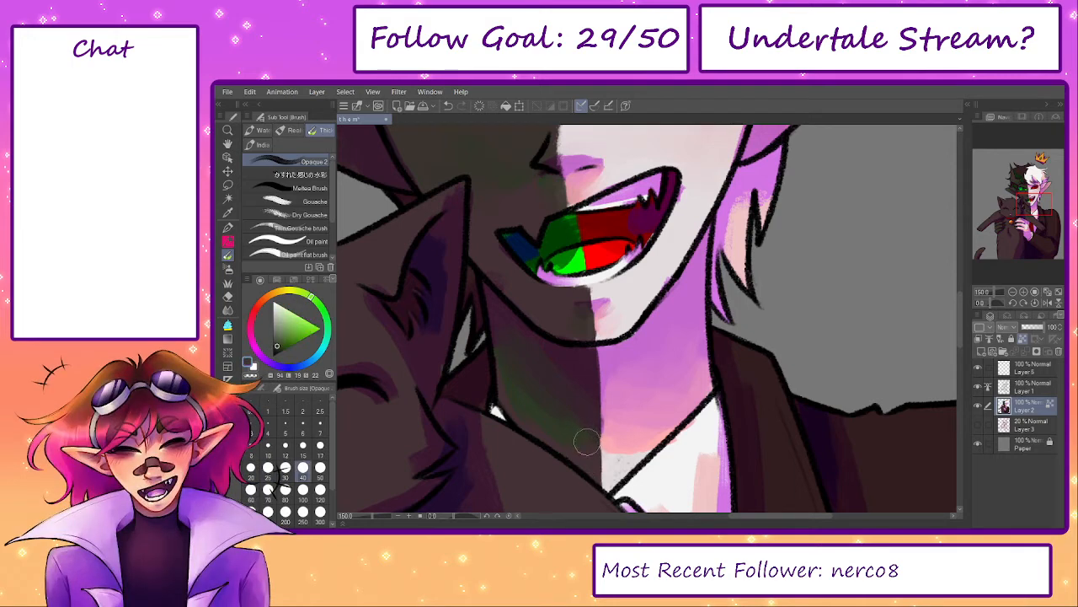
- Even out the remaining green and purple patches across the dark neck with sampled tones at brush size 60
alt+click(533, 415)
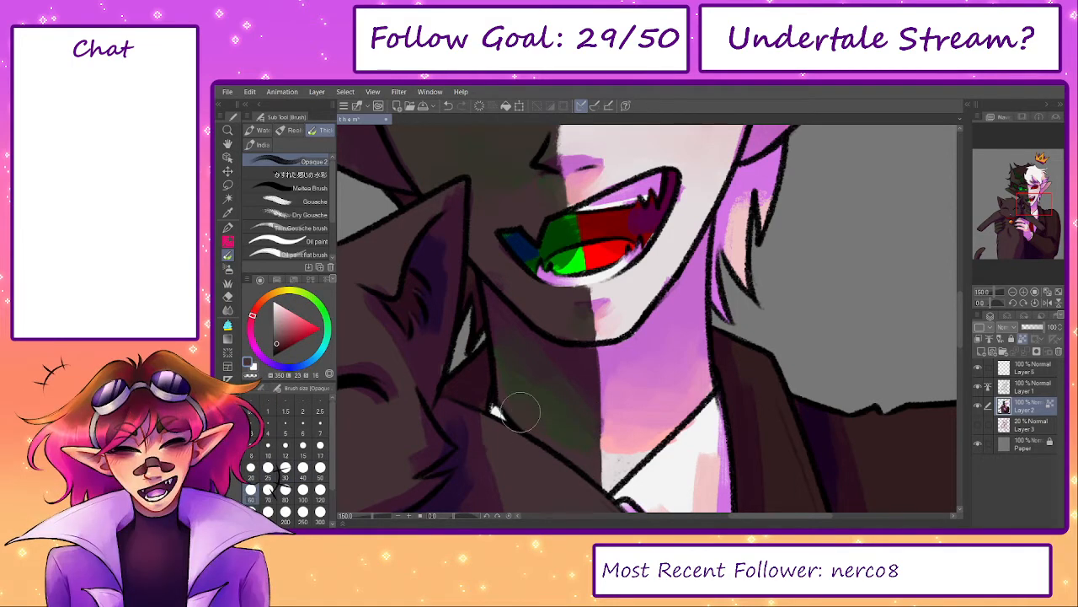
key(bracketright)
key(bracketright)
alt+click(569, 434)
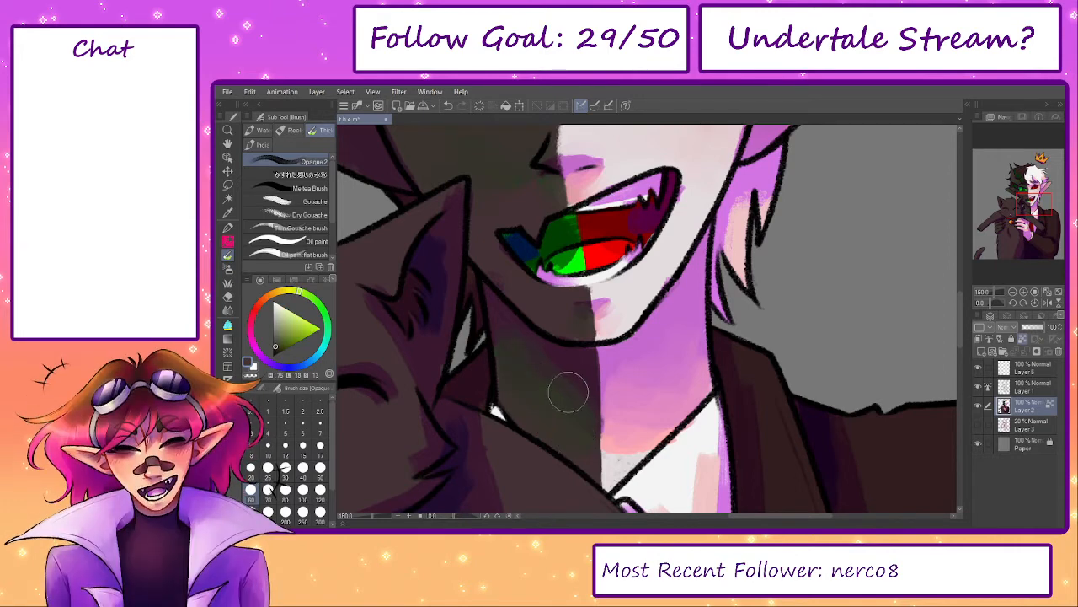
alt+click(506, 385)
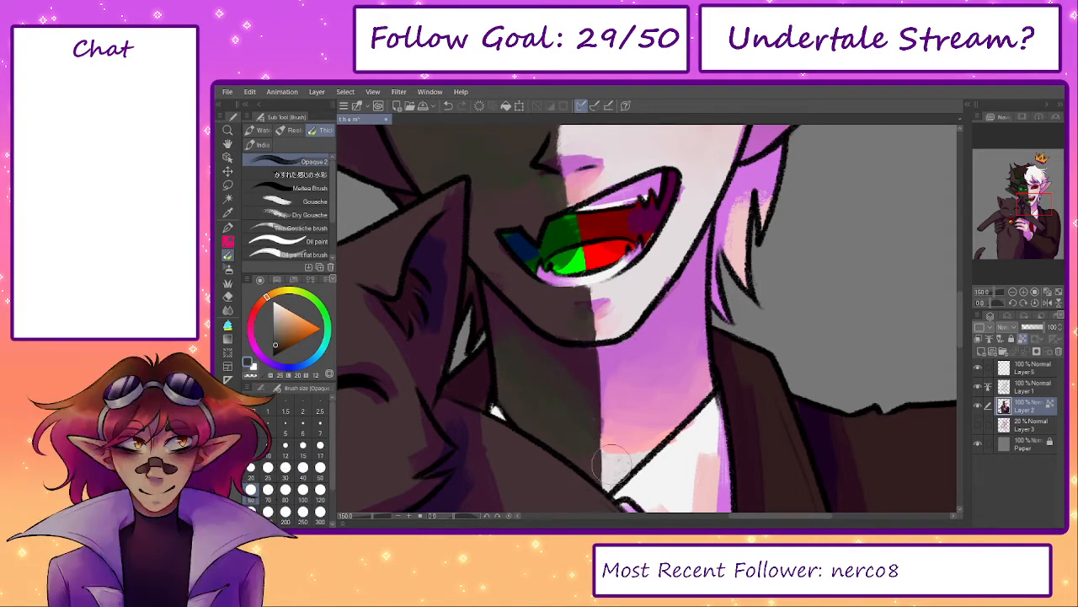
- Soften the edges of the pink patch on the white shirt below the neck at brush sizes 25 and 60
mouse_move(763, 476)
mouse_down()
mouse_move(673, 334)
mouse_move(691, 329)
mouse_up()
key(bracketleft)
key(bracketleft)
key(bracketleft)
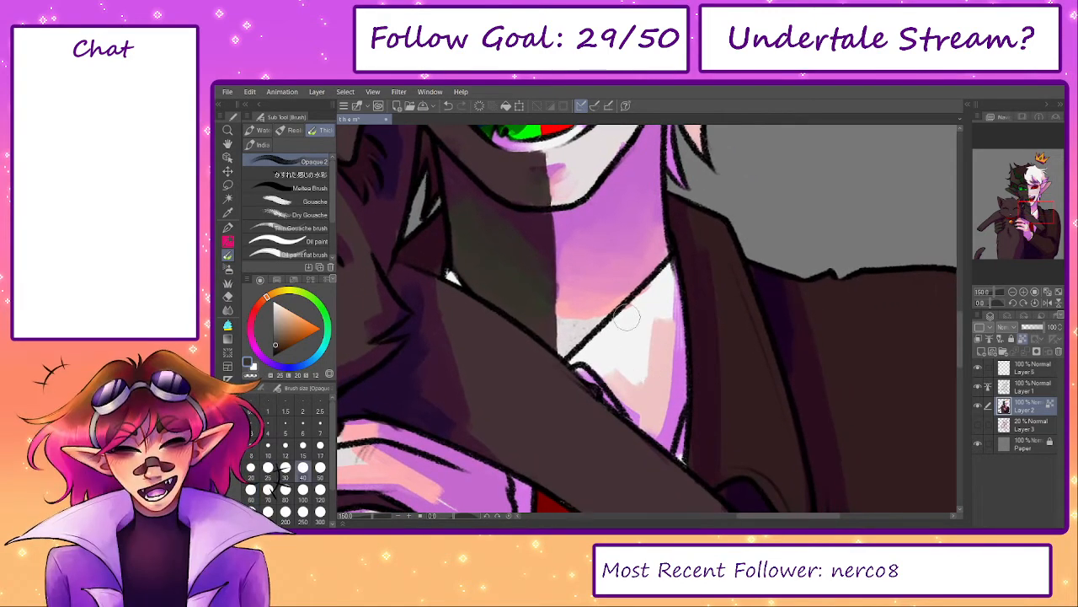
alt+click(653, 291)
key(bracketleft)
alt+click(643, 398)
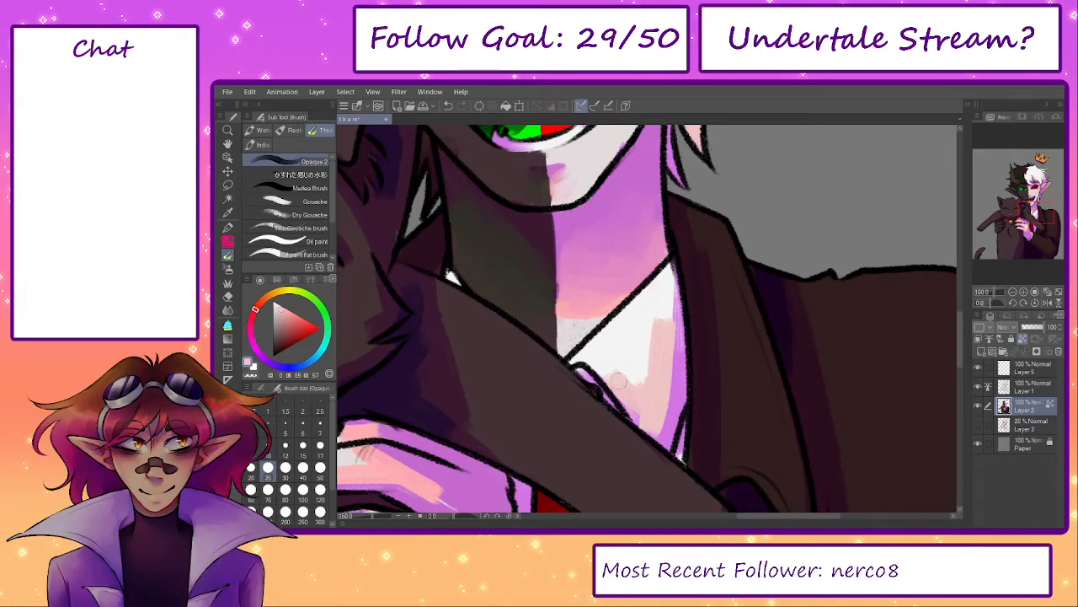
key(bracketright)
key(bracketright)
key(bracketright)
key(bracketright)
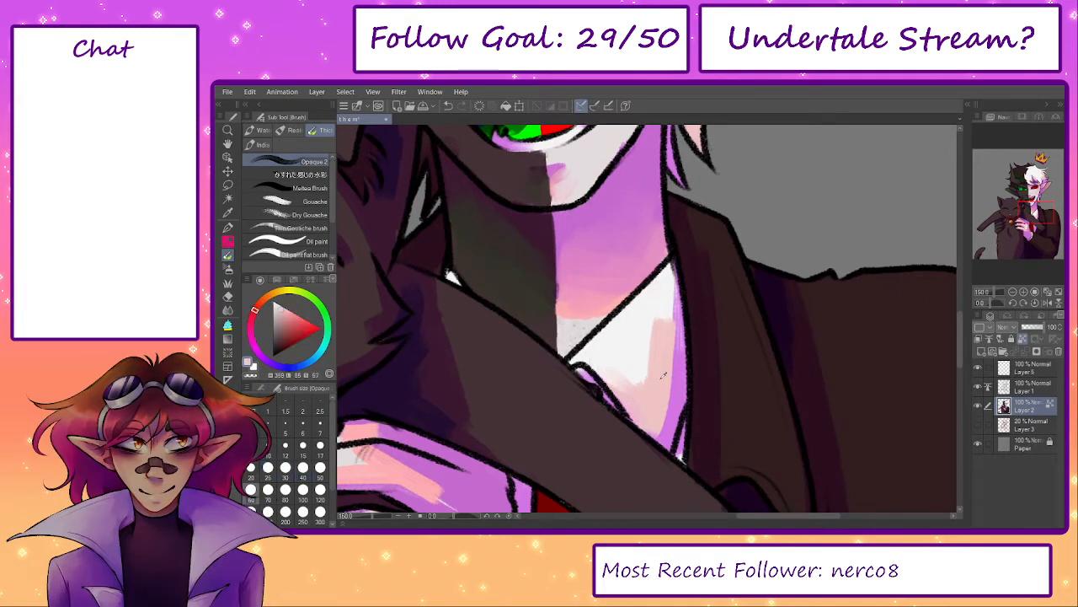
- Blend the purple shadow along the shirt's jacket-side edge into the pink patch at brush sizes 25 and 40
alt+click(671, 425)
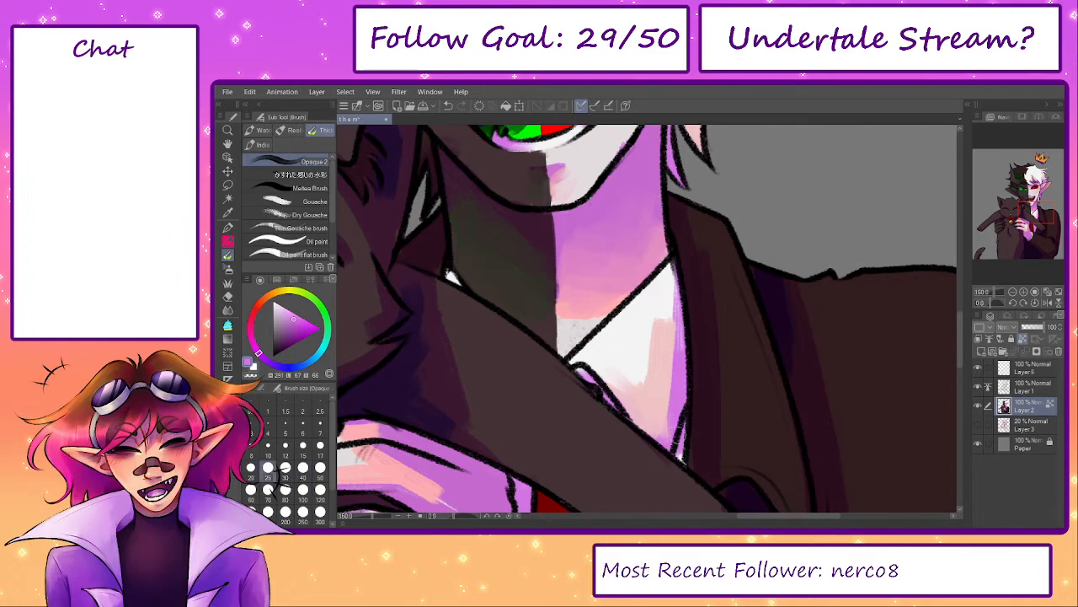
key(bracketright)
key(bracketright)
key(bracketright)
key(bracketright)
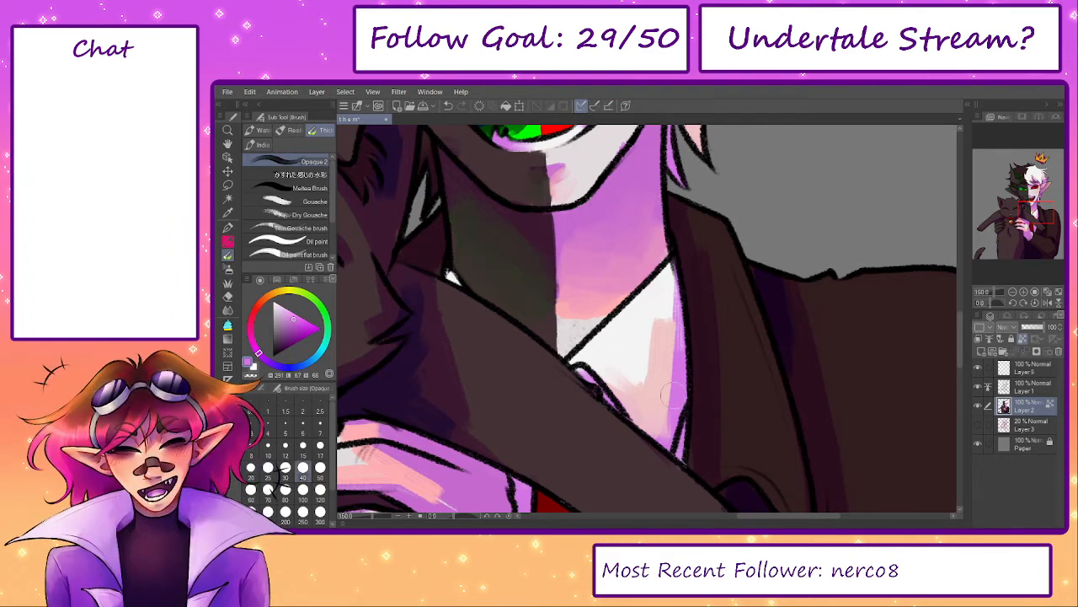
drag(663, 432, 664, 425)
alt+click(659, 387)
mouse_move(659, 383)
mouse_down()
mouse_move(659, 404)
mouse_move(672, 404)
mouse_move(666, 281)
mouse_move(672, 402)
mouse_up()
- Smooth the shirt's pink and purple shading into the white with sampled light tones at brush size 60
alt+click(661, 305)
key(bracketright)
key(bracketright)
mouse_move(662, 353)
mouse_down()
mouse_move(643, 354)
mouse_move(641, 400)
mouse_move(656, 299)
mouse_move(667, 364)
mouse_up()
key(bracketleft)
drag(665, 301, 663, 418)
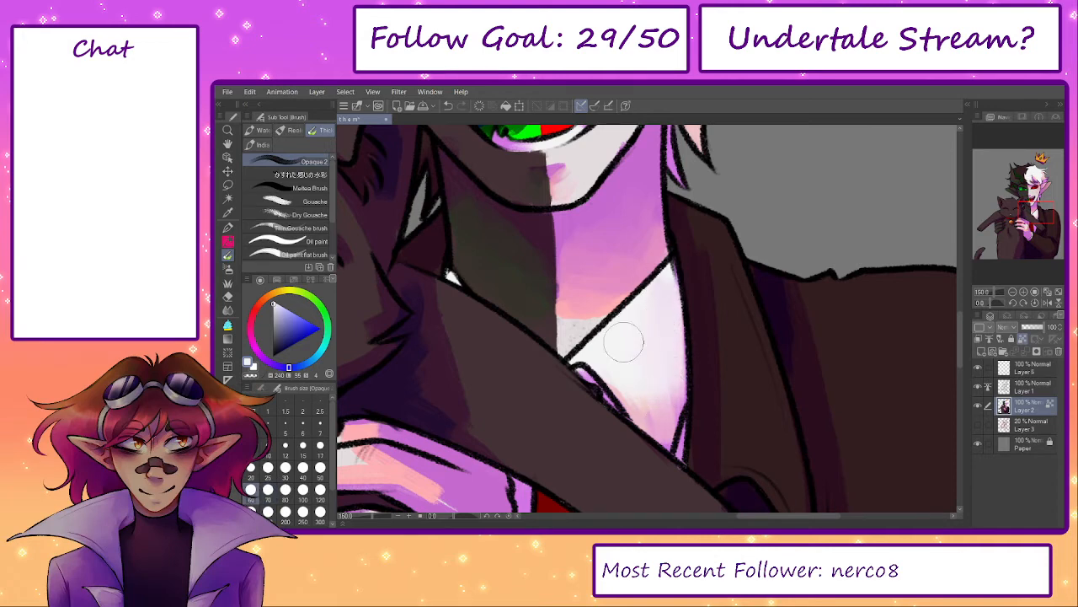
drag(624, 342, 649, 402)
mouse_move(656, 343)
mouse_down()
mouse_move(673, 408)
mouse_move(660, 437)
mouse_up()
- Blend sampled purple tones into the jacket lapel at brush size 60, undoing the last stroke near the neck
mouse_move(748, 384)
mouse_down()
mouse_move(719, 387)
mouse_move(666, 325)
mouse_move(665, 348)
mouse_up()
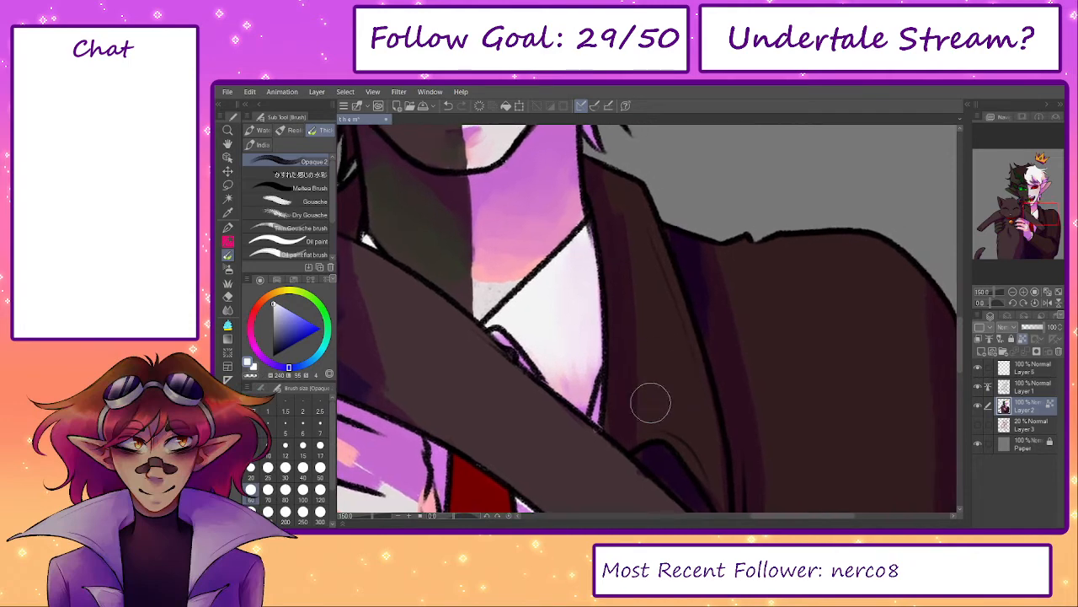
alt+click(622, 399)
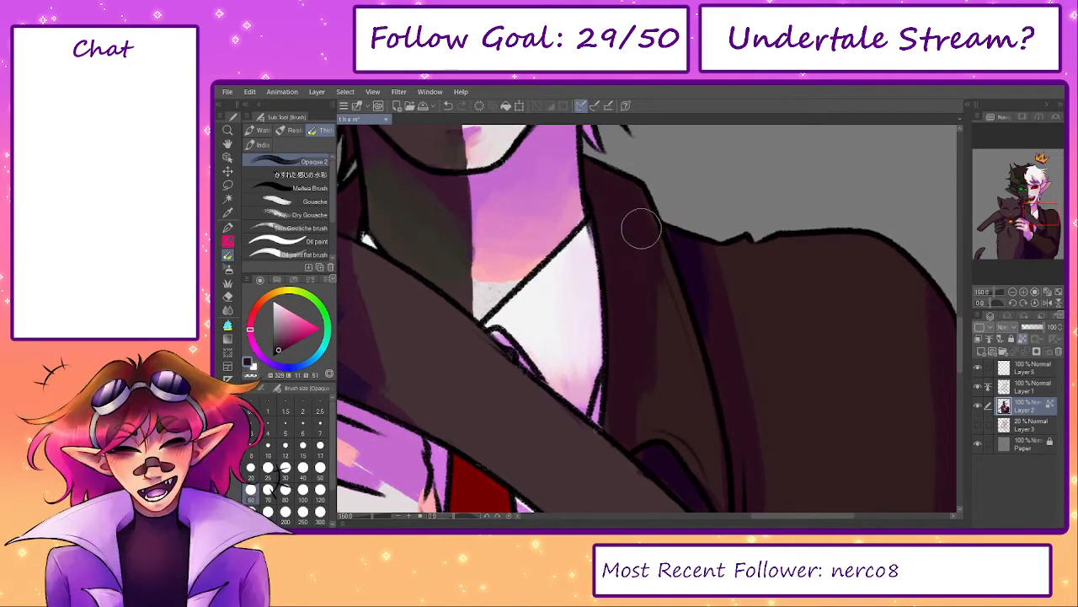
alt+click(692, 257)
drag(689, 257, 661, 246)
drag(595, 176, 600, 191)
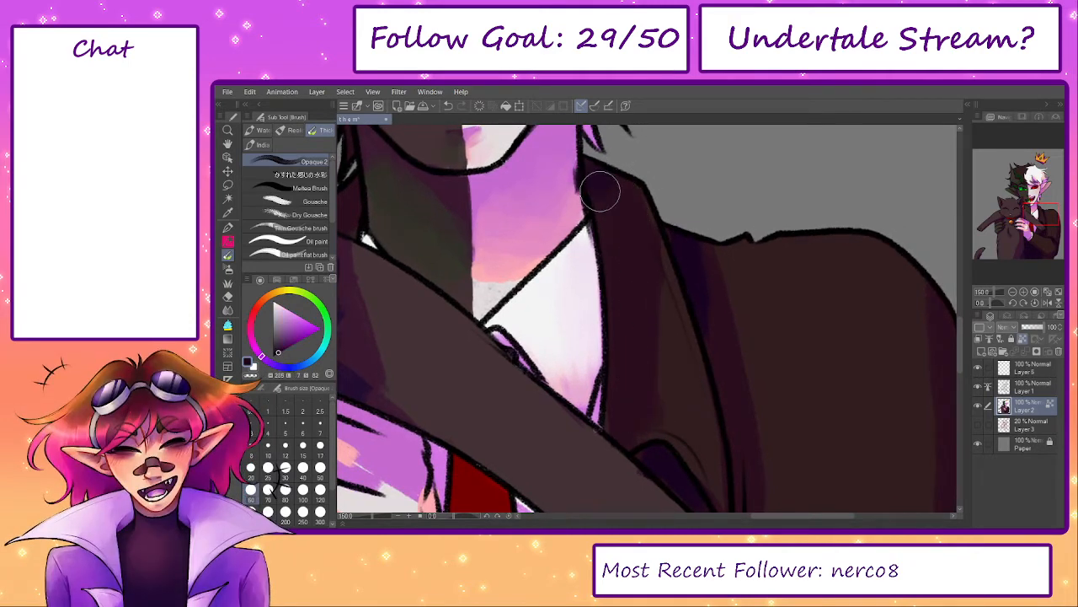
key(ctrl+z)
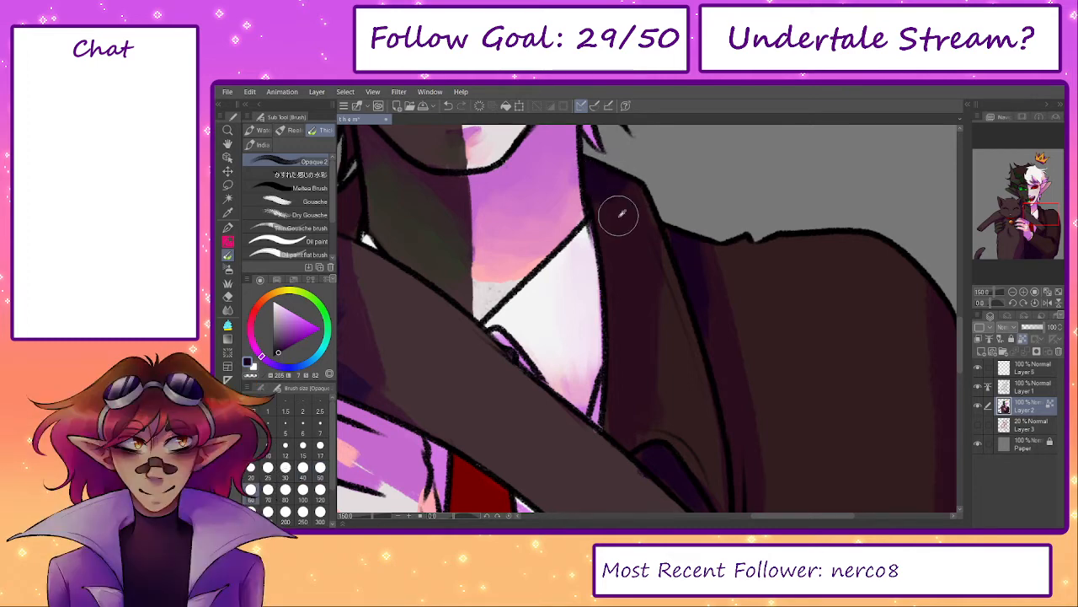
- Smooth the lapel's purple shadows into the brown fabric with sampled tones, varying the brush size between 40 and 70
alt+click(612, 200)
key(])
key(])
key([)
alt+click(670, 378)
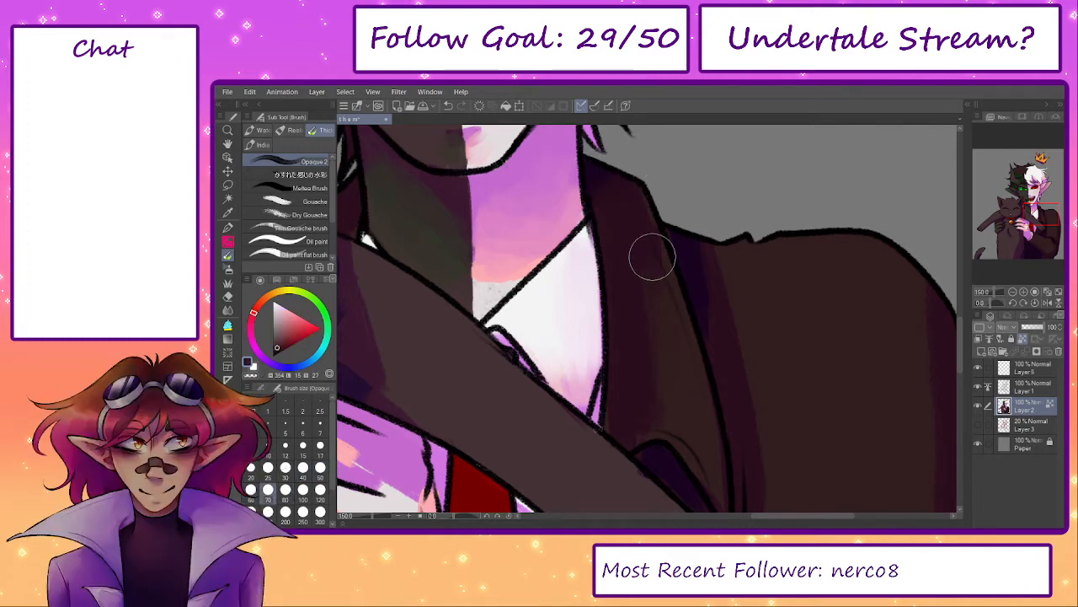
key([)
key([)
key([)
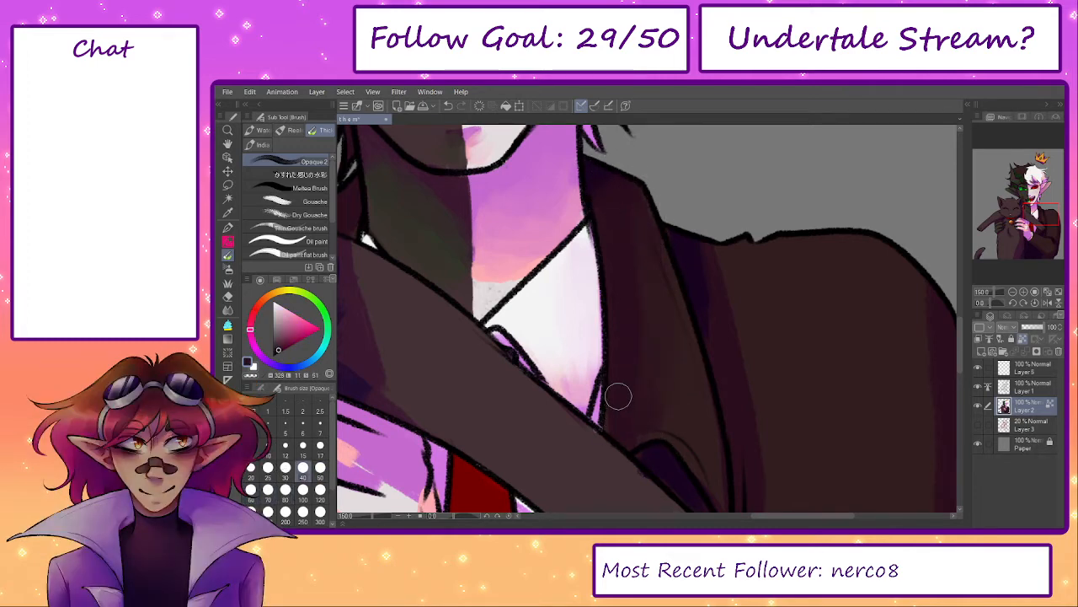
alt+click(660, 399)
key(])
key(])
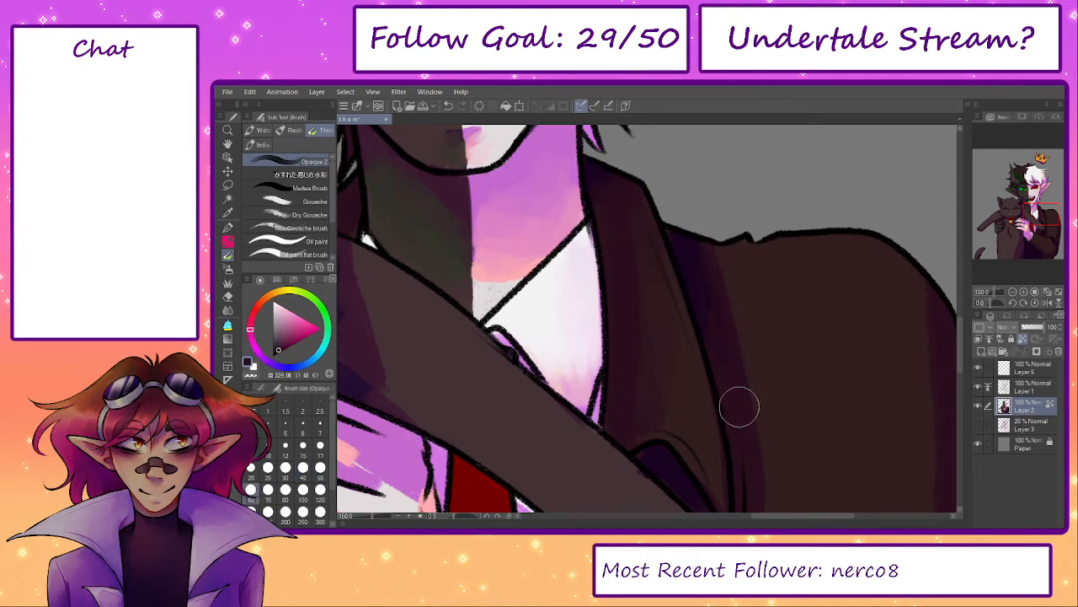
- Blend the purple shadow band on the jacket beside the lapel into the brown sleeve at brush sizes 60 and 80
drag(736, 366, 728, 268)
alt+click(766, 337)
key(])
key(])
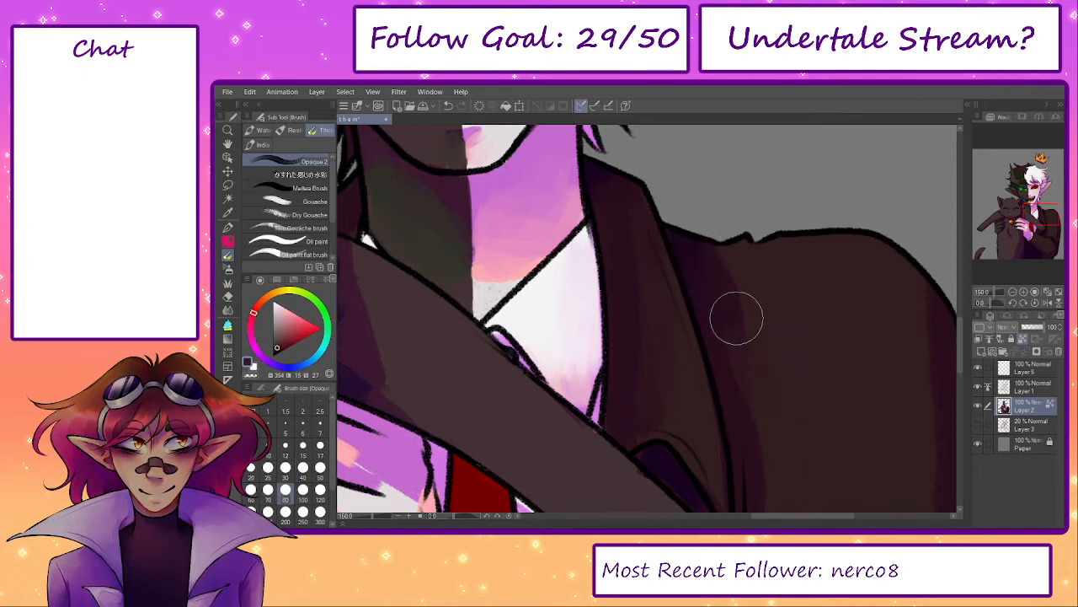
drag(769, 413, 690, 281)
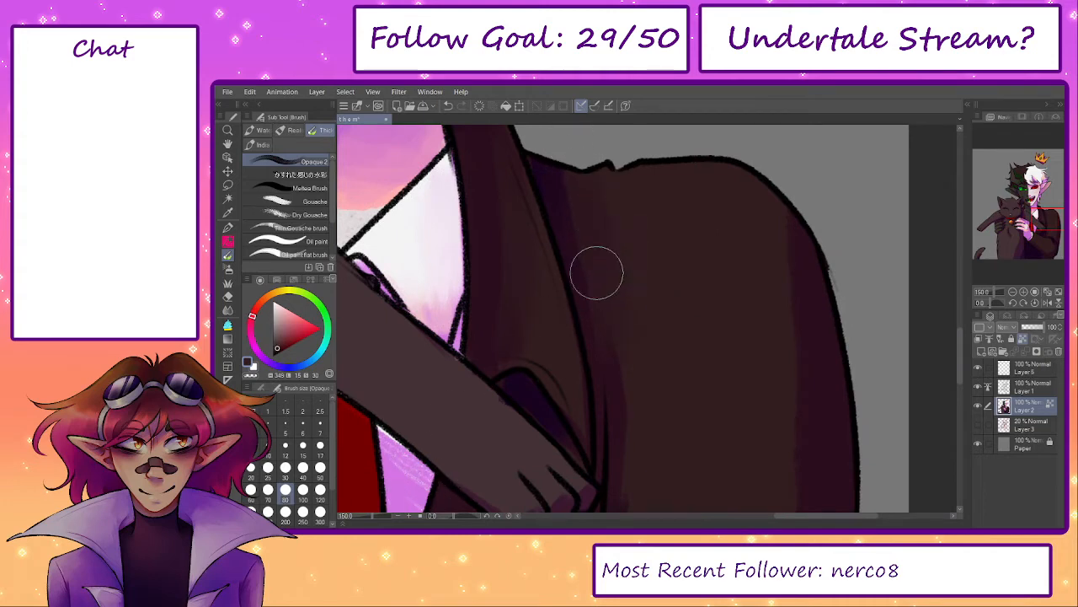
drag(614, 409, 621, 367)
- Smooth the dark purple shadow in the jacket fold below the cat's paw at brush size 50
drag(613, 235, 631, 382)
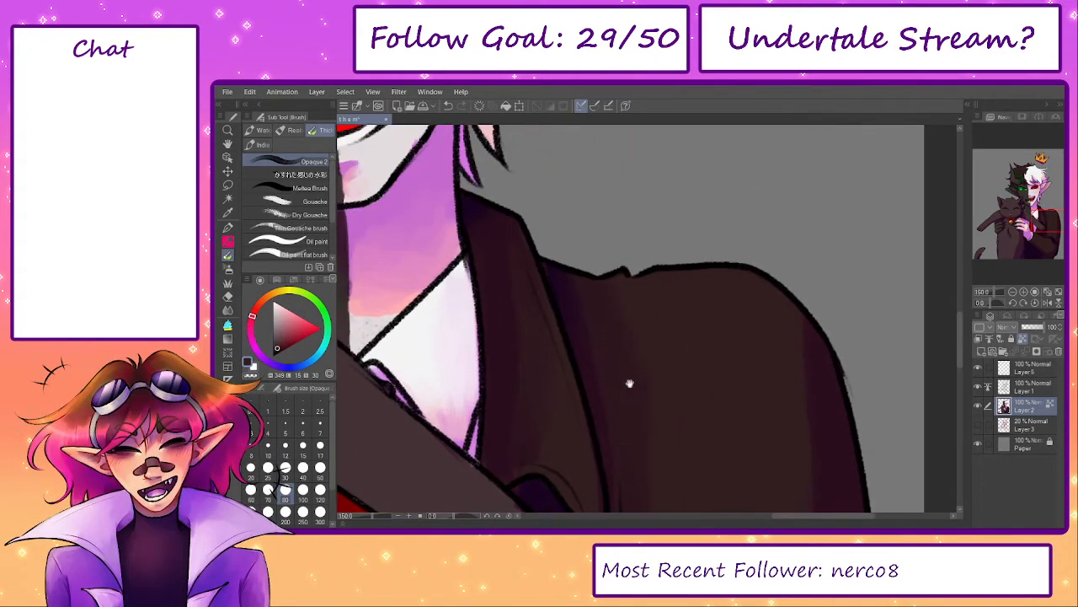
drag(628, 344, 611, 214)
drag(626, 284, 674, 224)
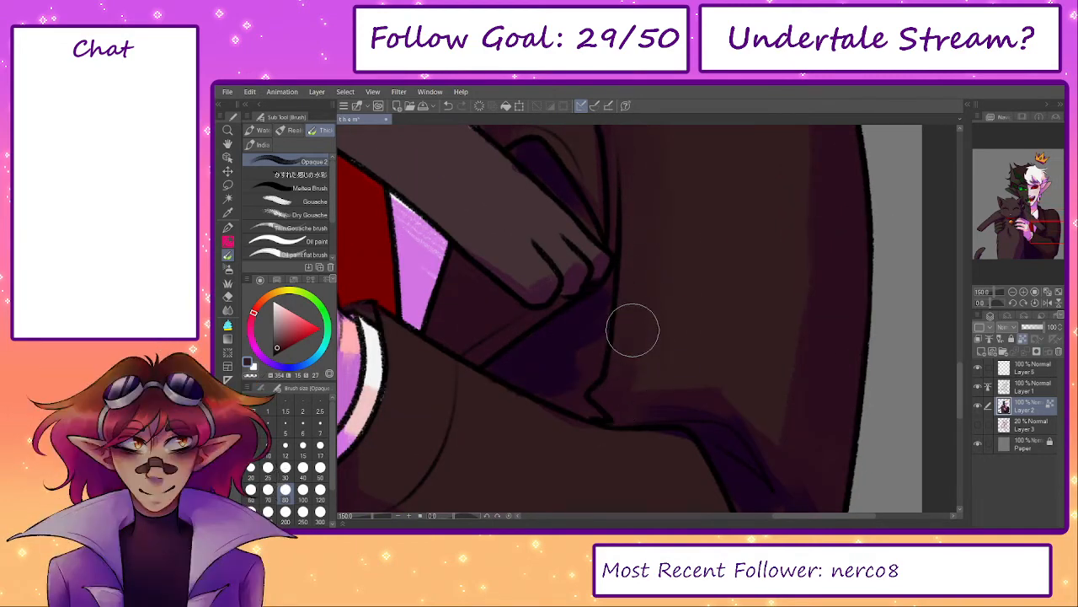
alt+click(548, 371)
key(bracketleft)
key(bracketleft)
key(bracketleft)
mouse_move(511, 367)
mouse_down()
mouse_move(535, 364)
mouse_move(584, 405)
mouse_up()
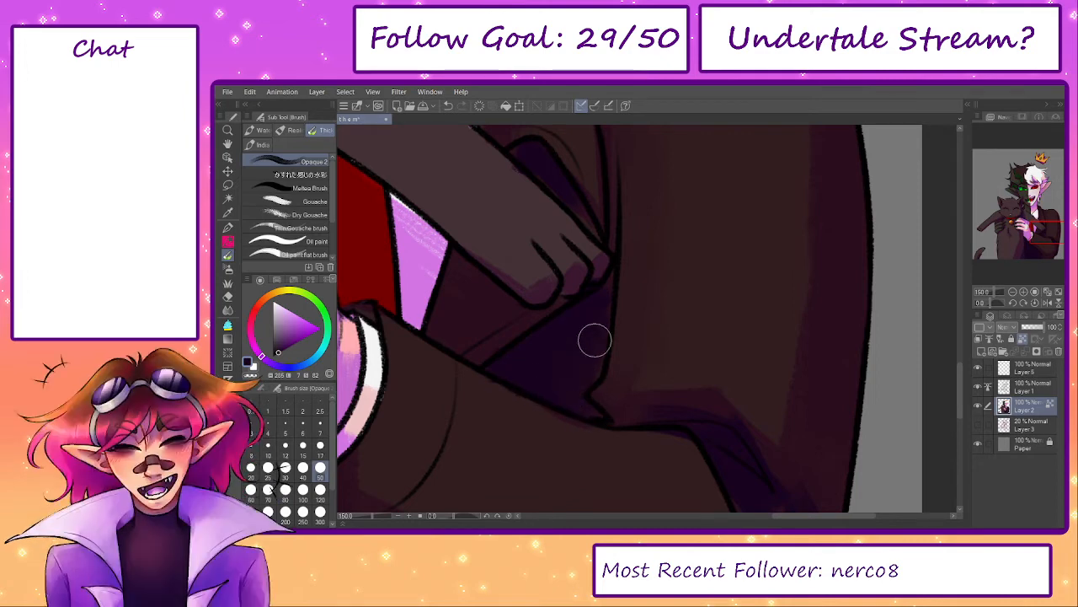
- Blend the dark purple shading on the jacket panel between the shirt and the cat's paw at brush size 70
key(bracketright)
key(bracketright)
mouse_move(509, 300)
mouse_down()
mouse_move(481, 296)
mouse_move(475, 331)
mouse_move(455, 294)
mouse_up()
alt+click(500, 310)
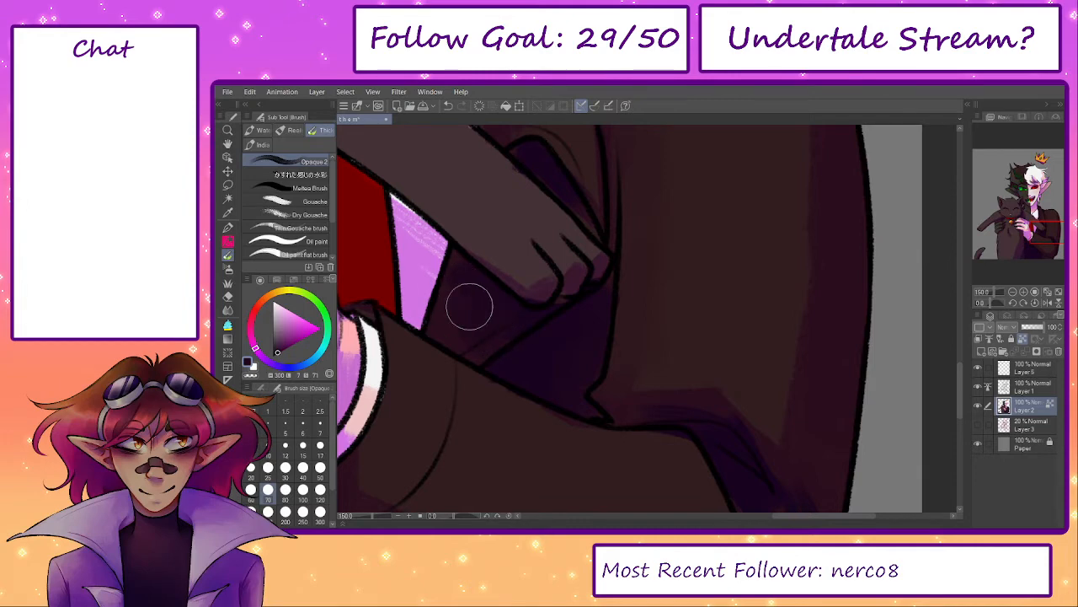
- Smooth the dark purple gap above the cat's paw and the adjoining lower lapel at brush sizes 40 and 60
drag(587, 257, 628, 395)
key(bracketleft)
key(bracketleft)
key(bracketleft)
alt+click(575, 292)
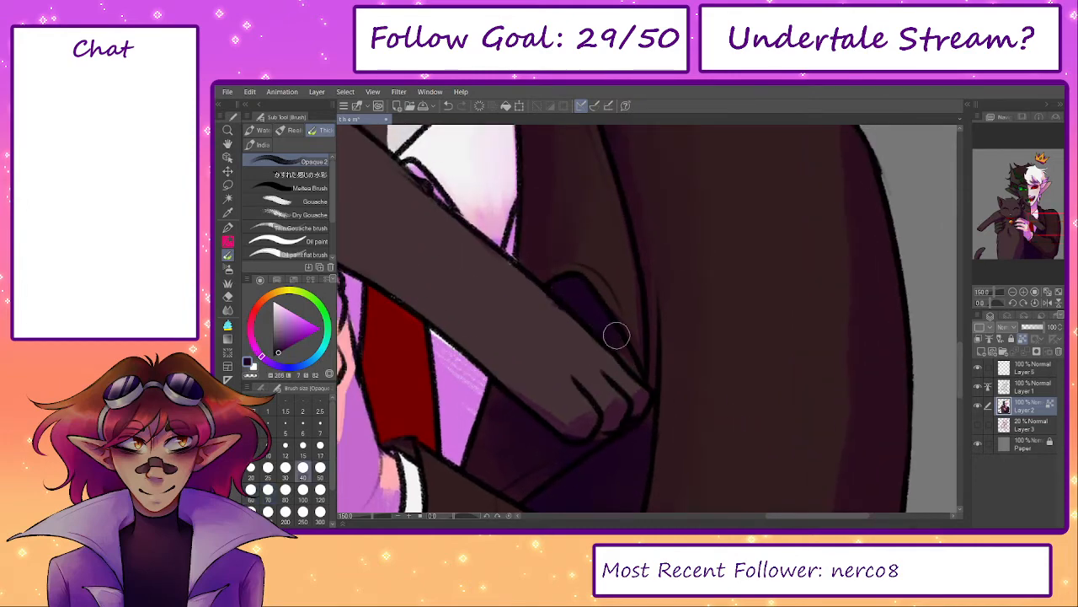
key(bracketright)
key(bracketright)
alt+click(559, 328)
drag(542, 321, 610, 378)
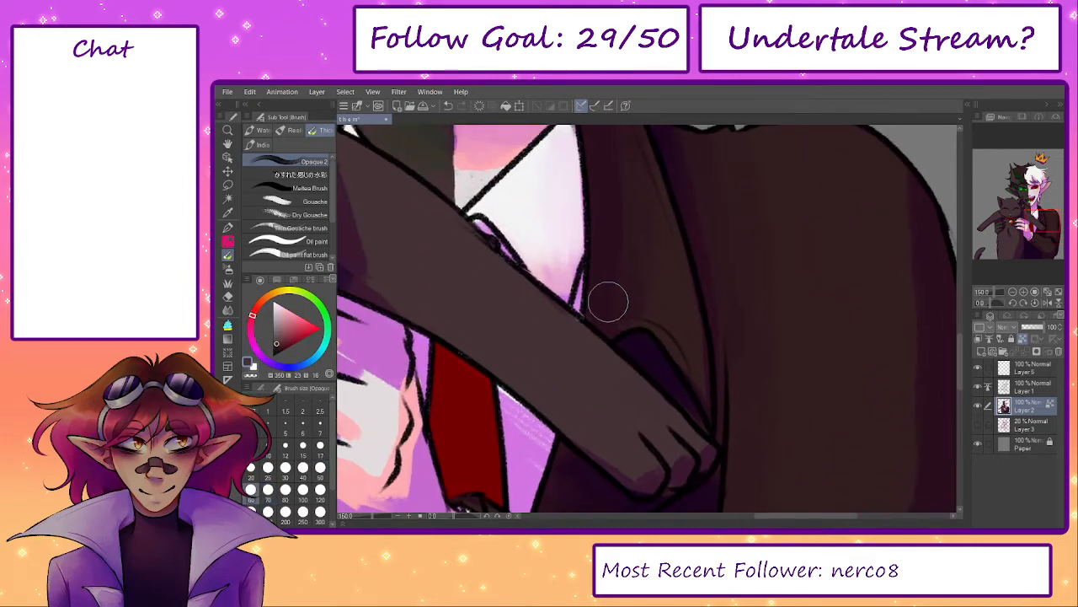
- Blend the purple shadow on the cat's foreleg beside its cheek into the brown fur at brush sizes 40 and 70
key(bracketleft)
key(bracketleft)
alt+click(595, 299)
alt+click(580, 343)
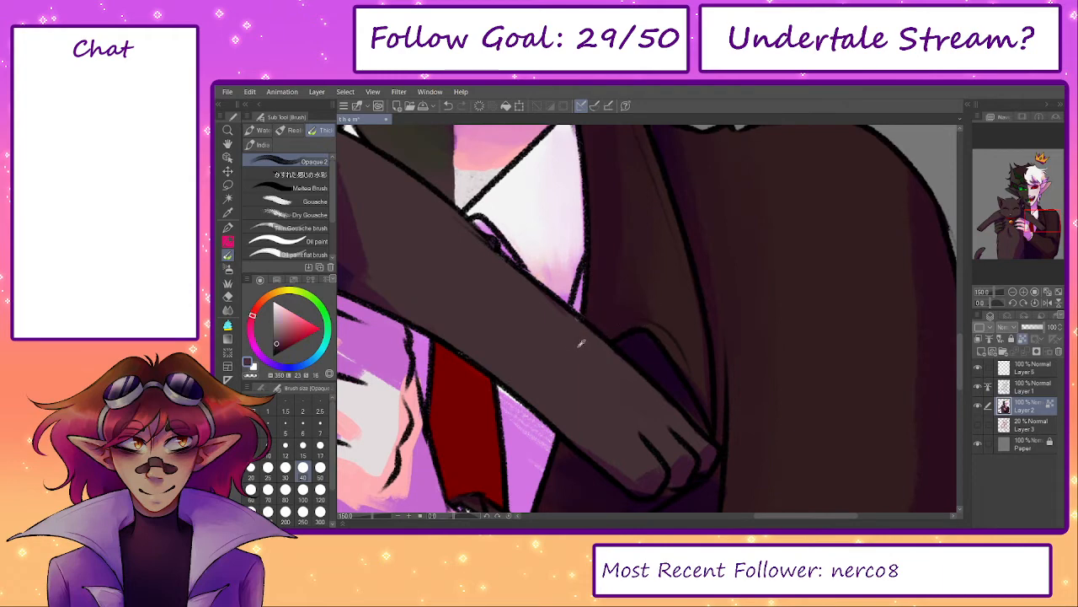
drag(546, 337, 730, 386)
alt+click(477, 298)
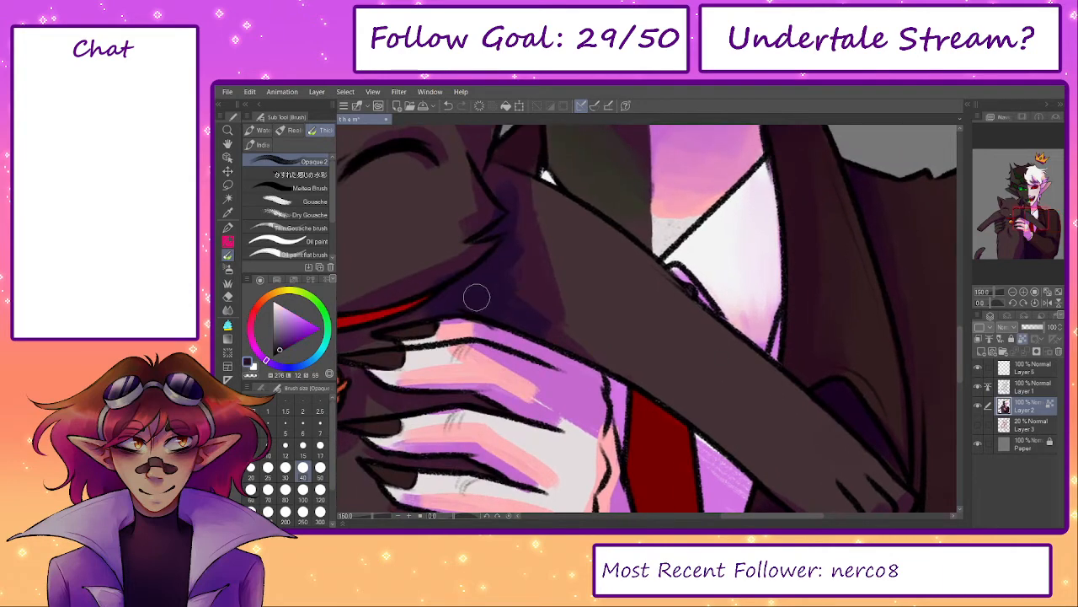
mouse_move(479, 297)
mouse_down()
mouse_move(612, 271)
mouse_move(686, 287)
mouse_move(663, 262)
mouse_up()
key(bracketright)
key(bracketright)
key(bracketright)
alt+click(665, 268)
drag(645, 192, 662, 275)
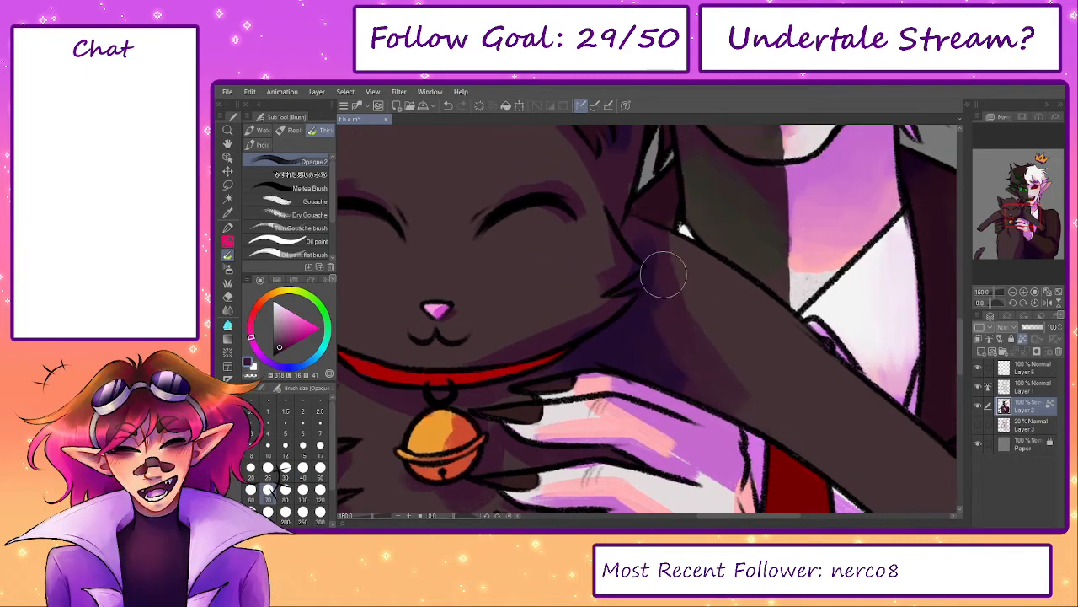
mouse_move(767, 292)
mouse_down()
mouse_move(561, 335)
mouse_move(607, 314)
mouse_up()
key(bracketleft)
key(bracketleft)
key(bracketleft)
key(bracketleft)
key(ctrl+z)
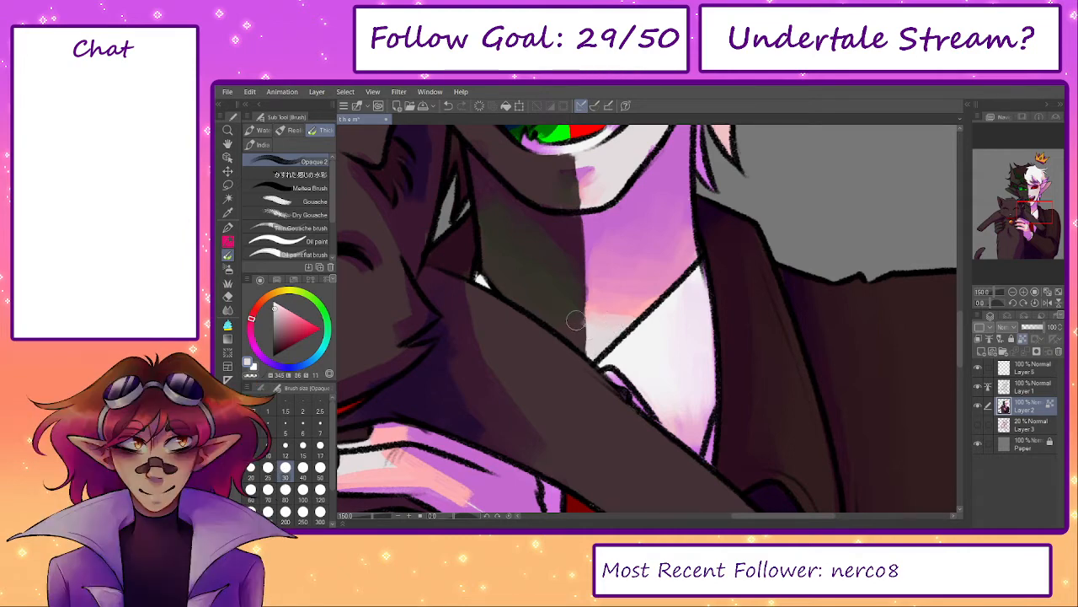
- Blend the brown and green shading on the eyelid and brow above the green eye at brush sizes 60 and 30
drag(553, 339, 536, 419)
drag(372, 516, 364, 516)
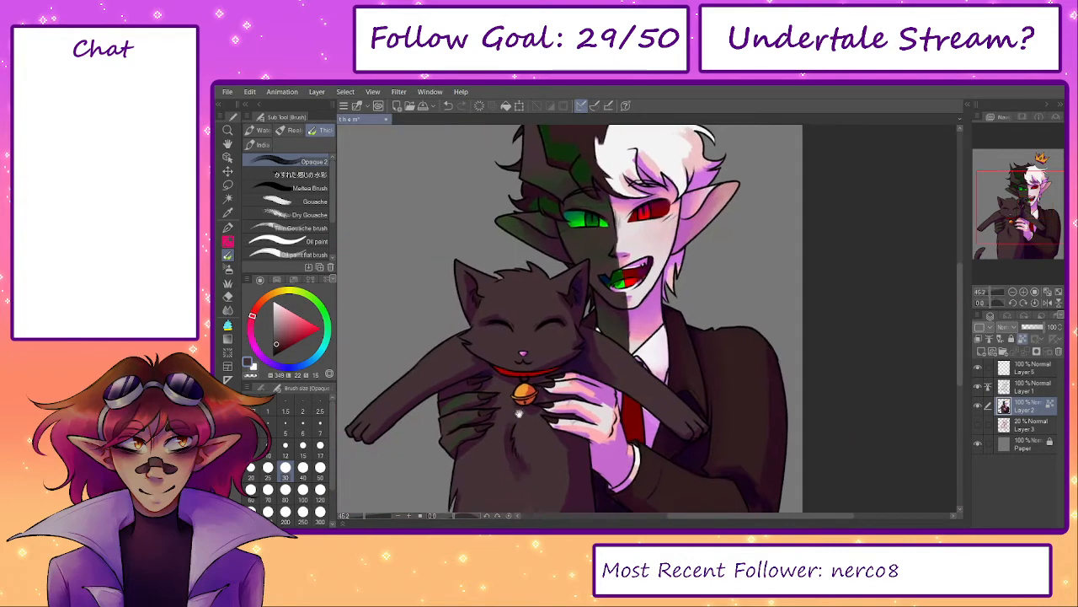
drag(513, 423, 518, 498)
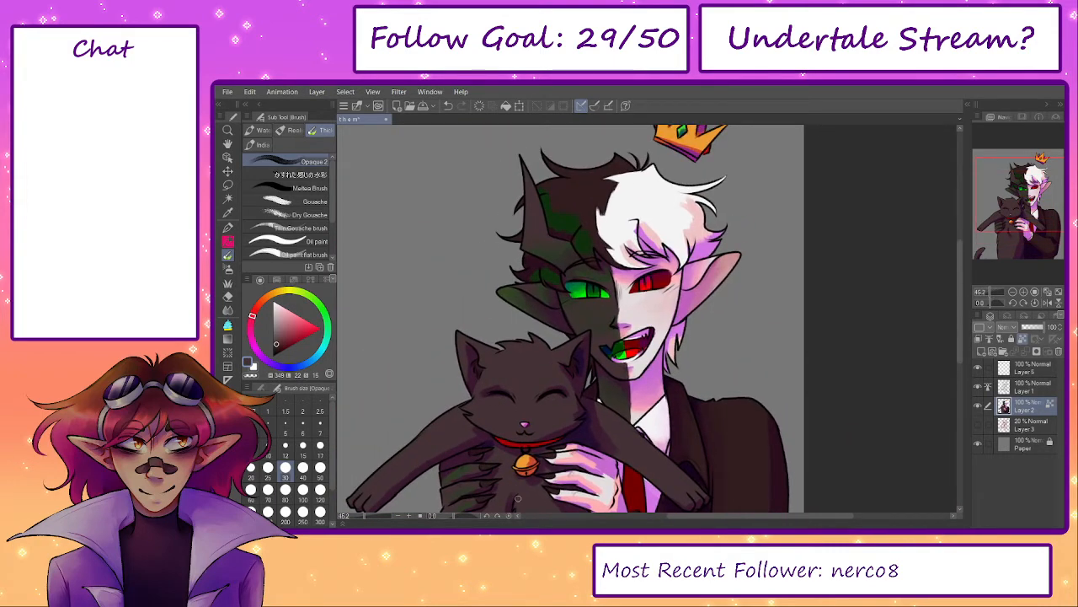
scroll(557, 257, up, 4)
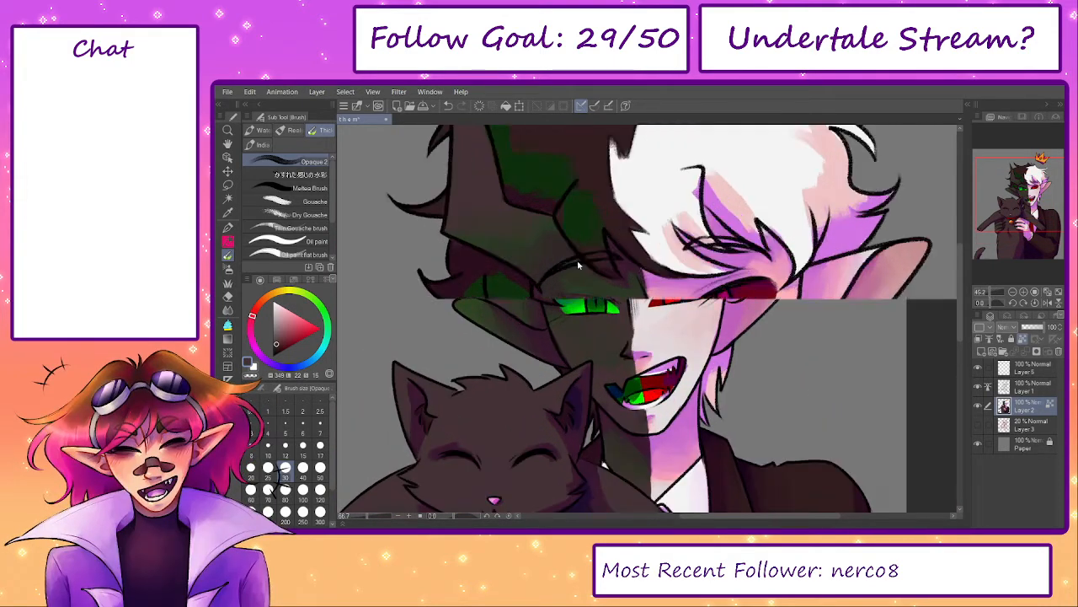
alt+click(573, 285)
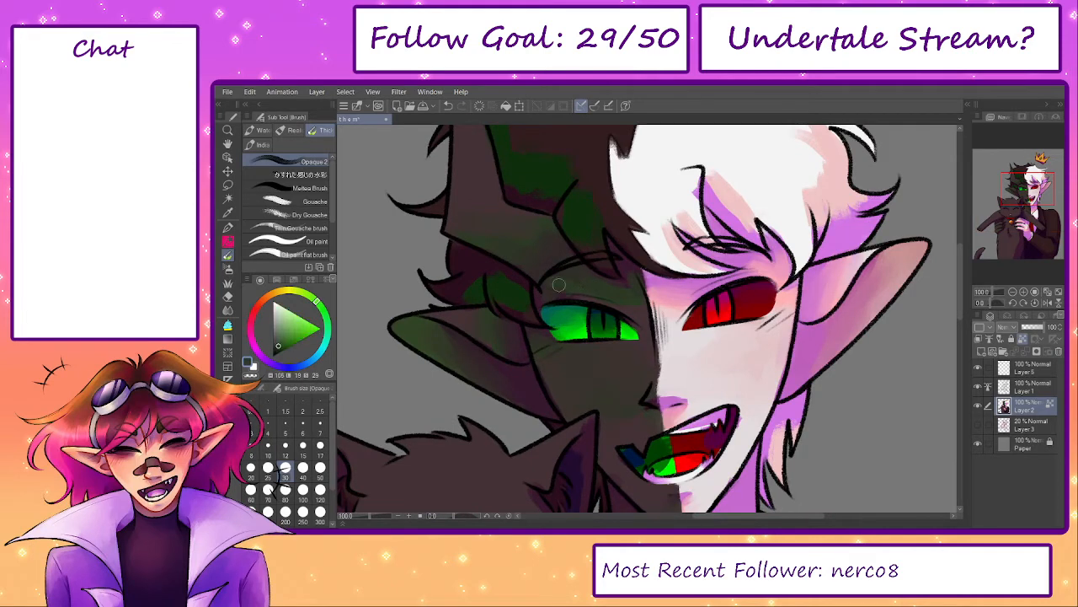
alt+click(548, 273)
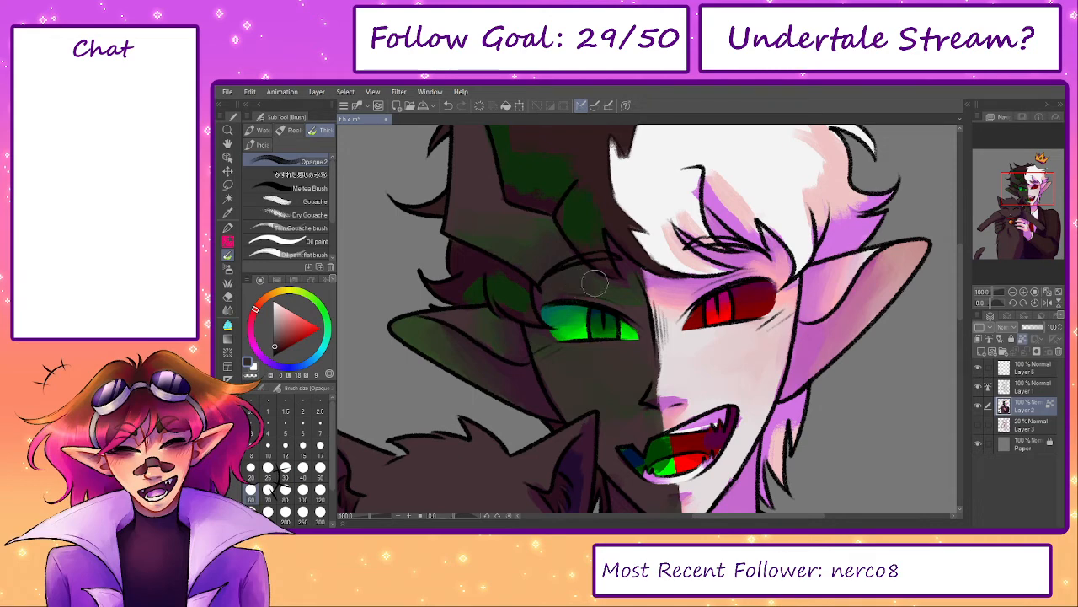
key([)
key([)
key([)
alt+click(623, 285)
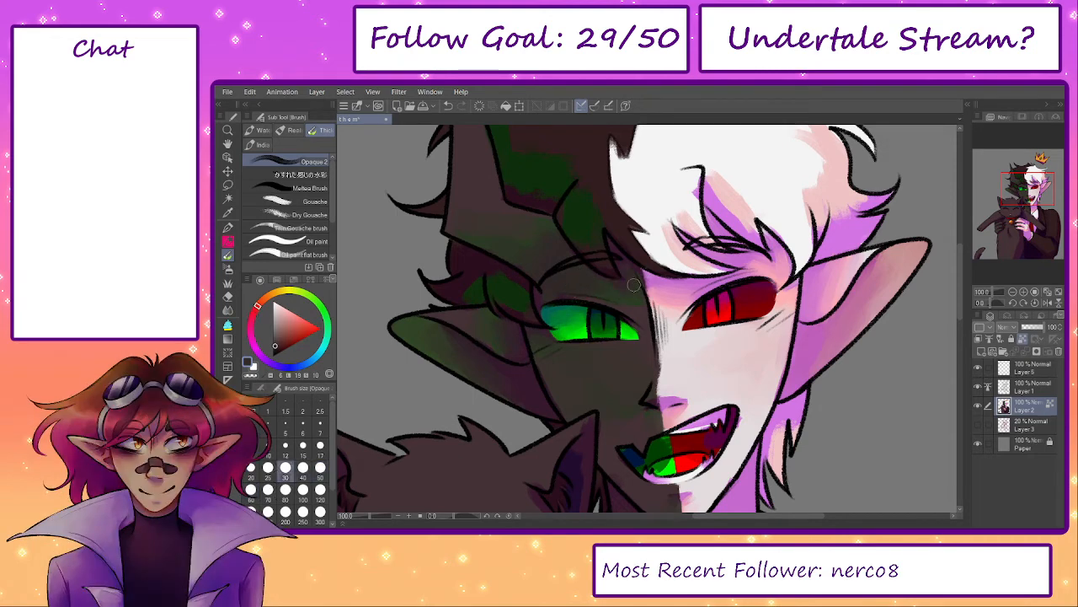
alt+click(632, 293)
alt+click(647, 311)
- Blend the green patches into the dark hair tufts between the horn and the dark ear at brush size 50
mouse_move(642, 409)
mouse_down()
mouse_move(589, 324)
mouse_move(633, 395)
mouse_up()
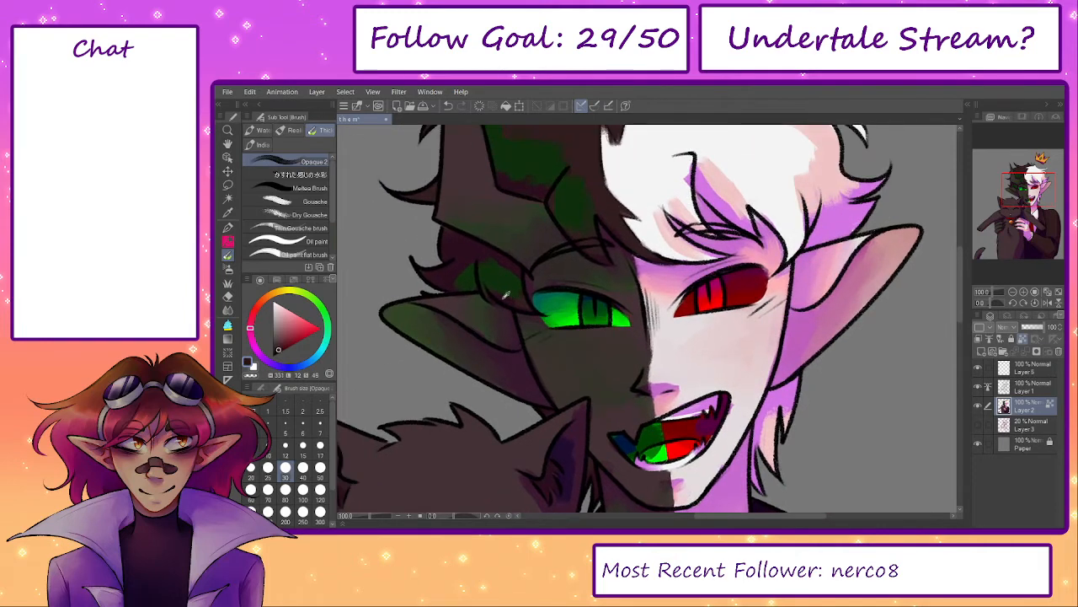
key(])
key(])
alt+click(523, 301)
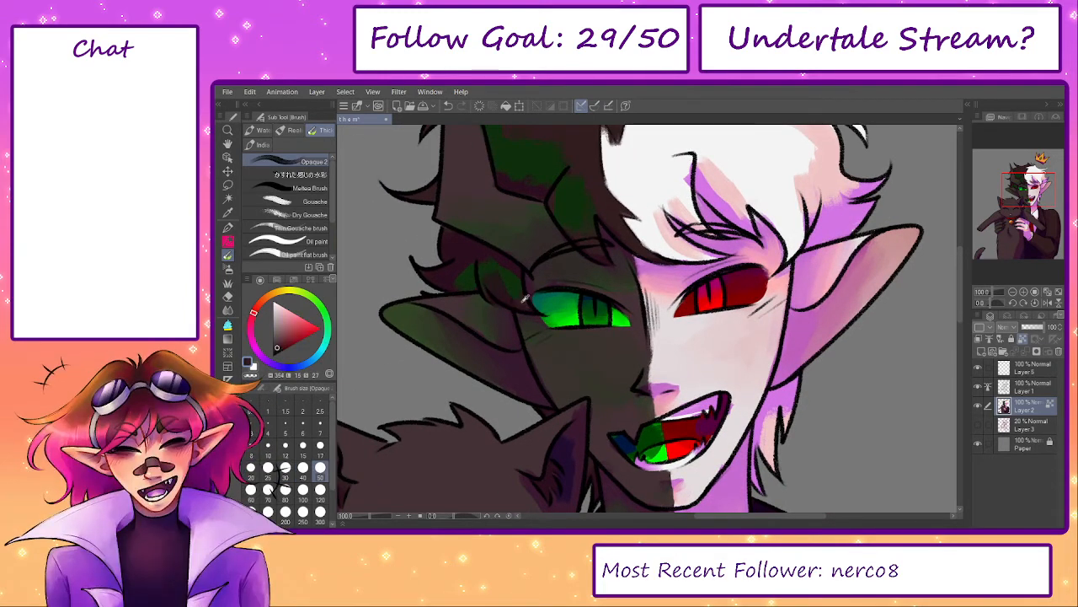
alt+click(509, 278)
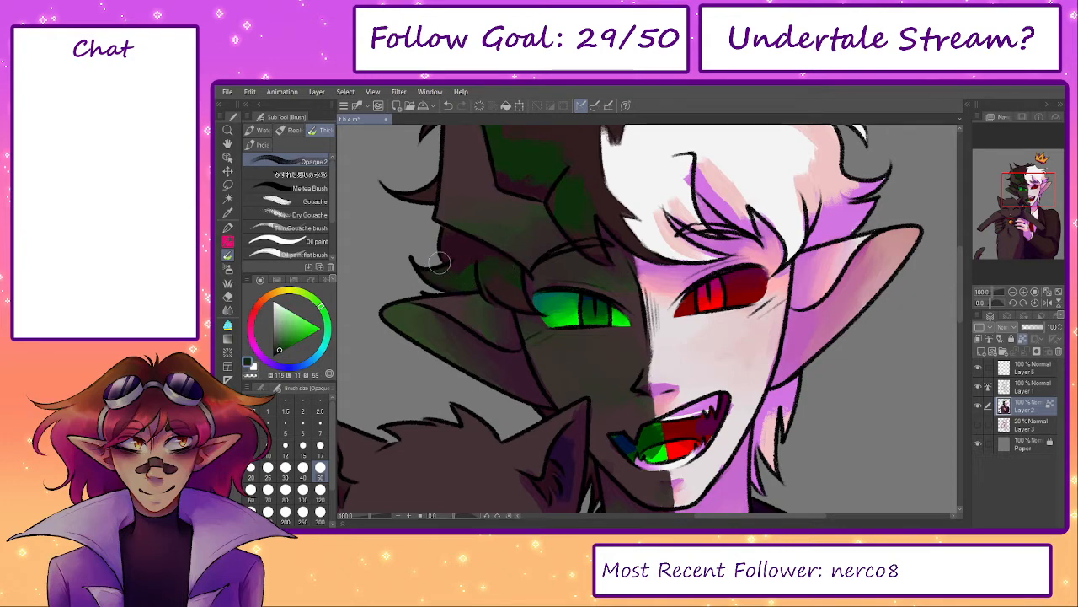
alt+click(490, 281)
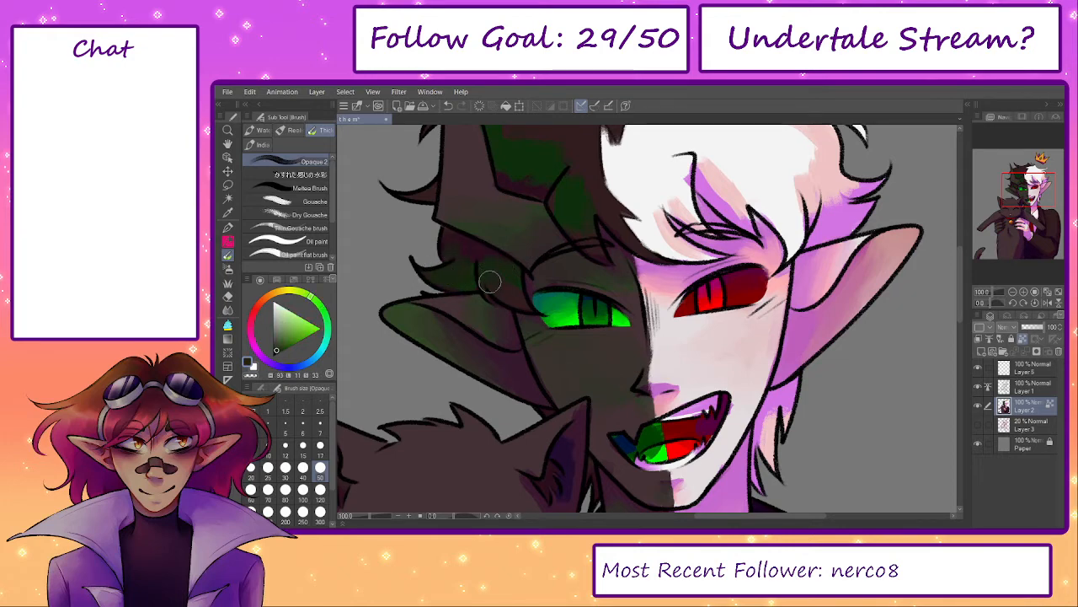
alt+click(504, 284)
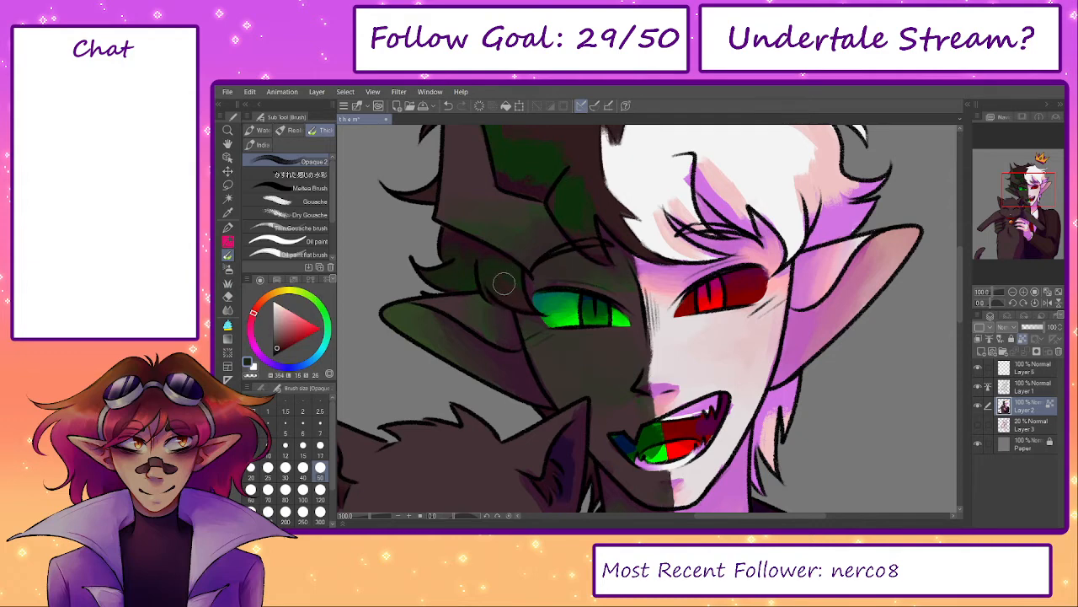
- Blend the purple and green patches in the dark hair beside the horn at brush sizes 50 and 80
scroll(504, 306, up, 3)
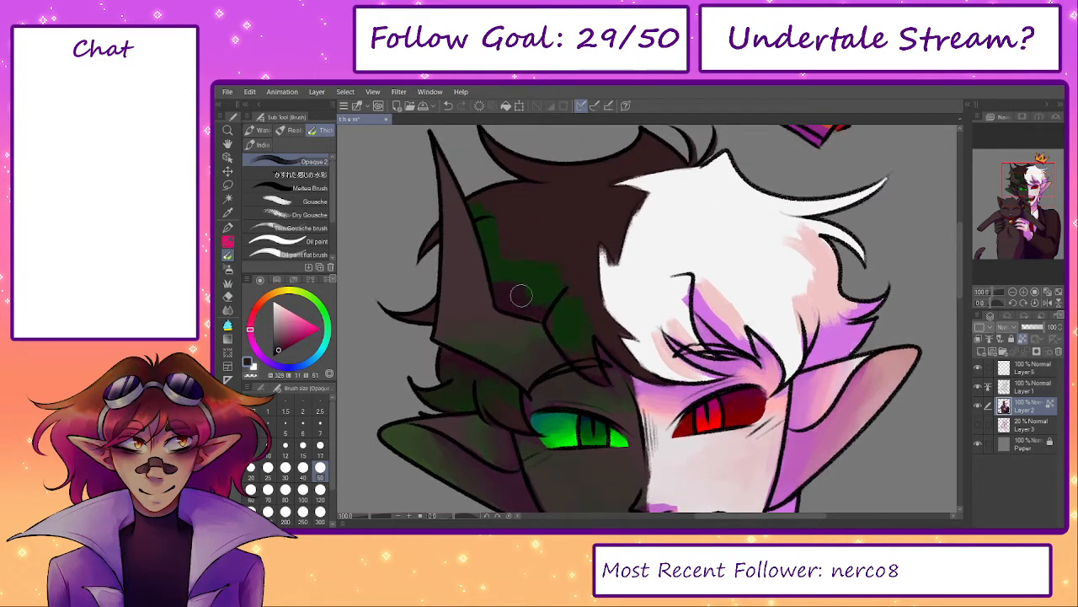
drag(522, 296, 547, 298)
key(])
key(])
alt+click(518, 271)
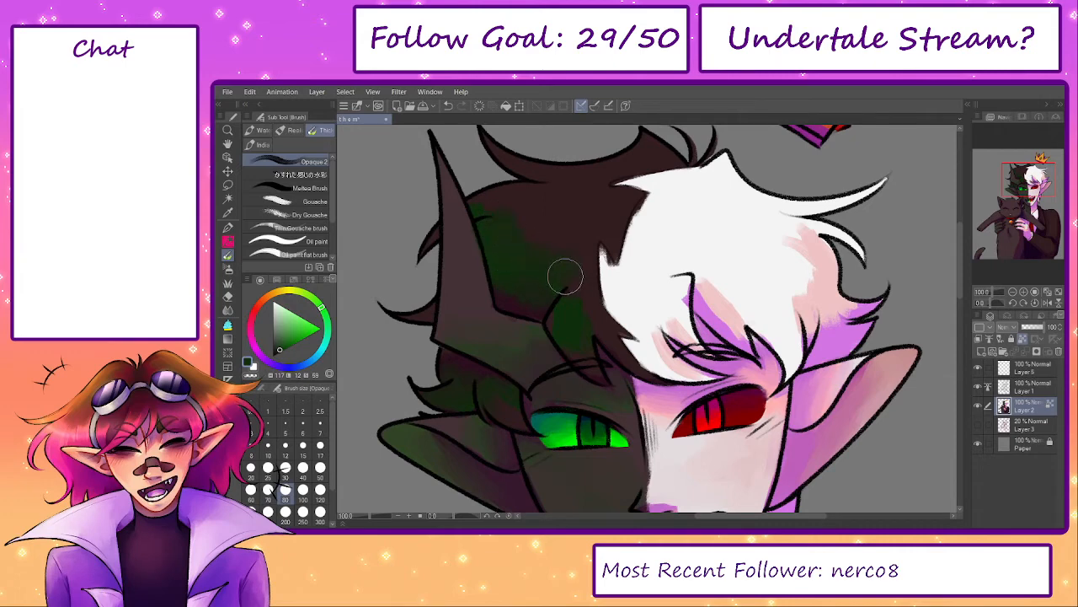
- Blend the green accent on the dark fringe lock above the green eye with brown at brush sizes 50 and 60
key([)
key([)
key([)
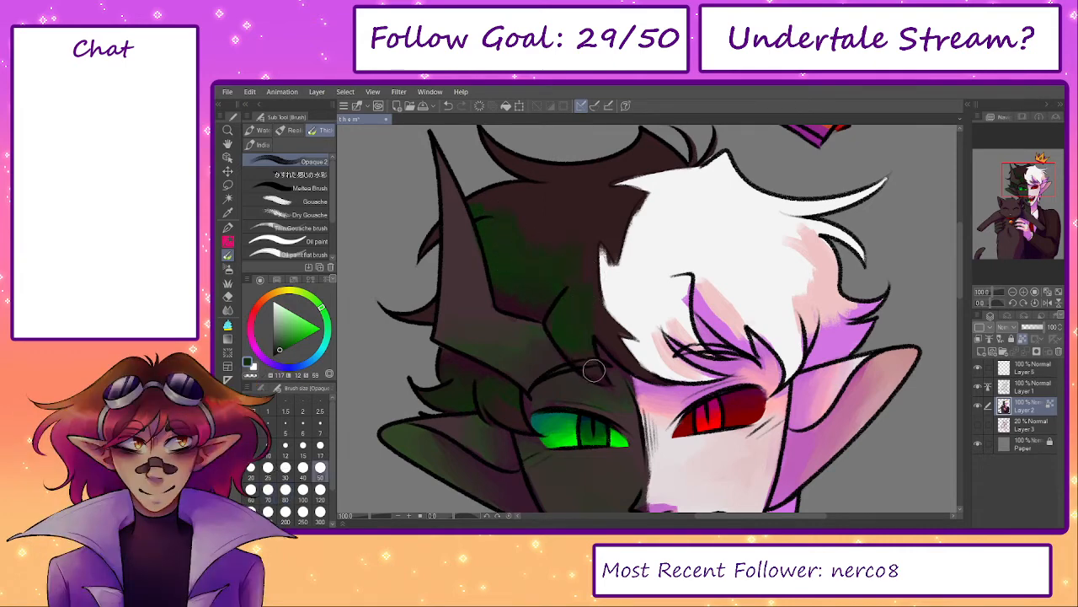
alt+click(579, 357)
key(])
key(])
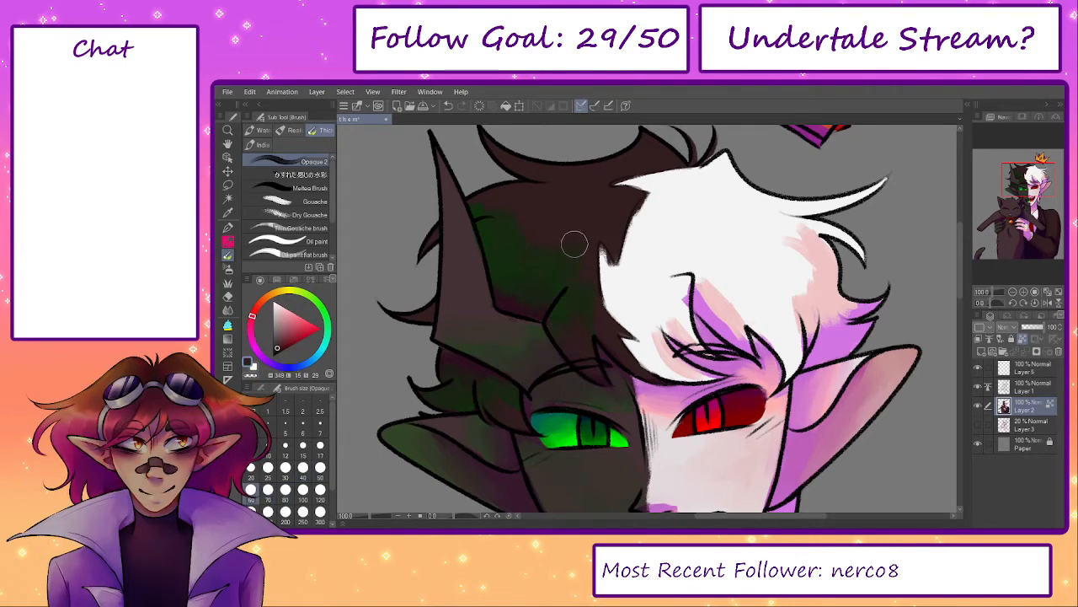
- Soften the green area into the brown crown of the dark hair at brush sizes 80 and 60
alt+click(589, 221)
key(])
key(])
drag(548, 238, 510, 249)
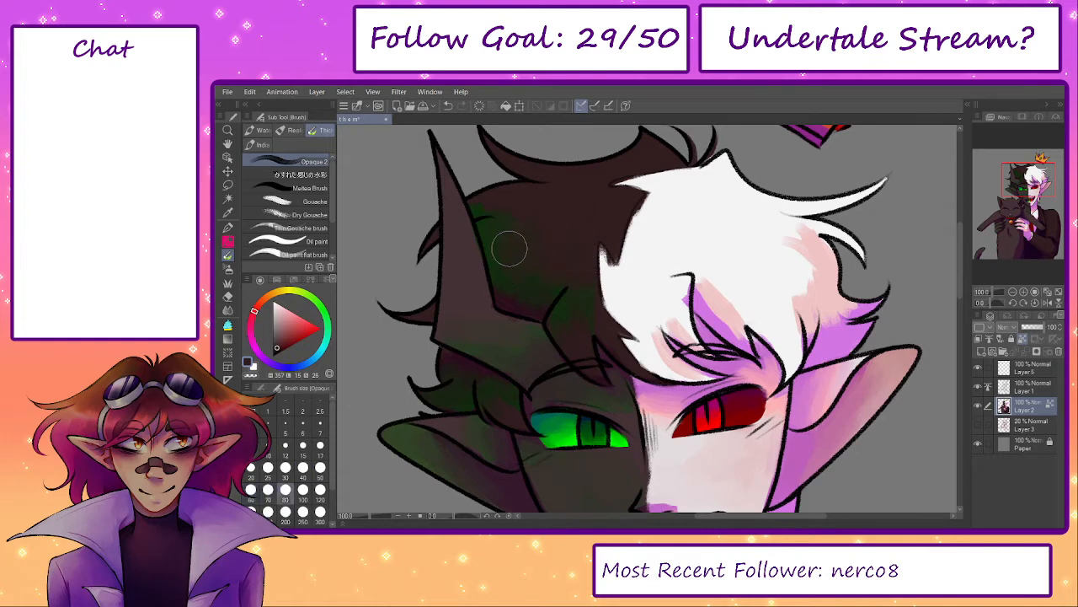
key([)
key([)
alt+click(506, 272)
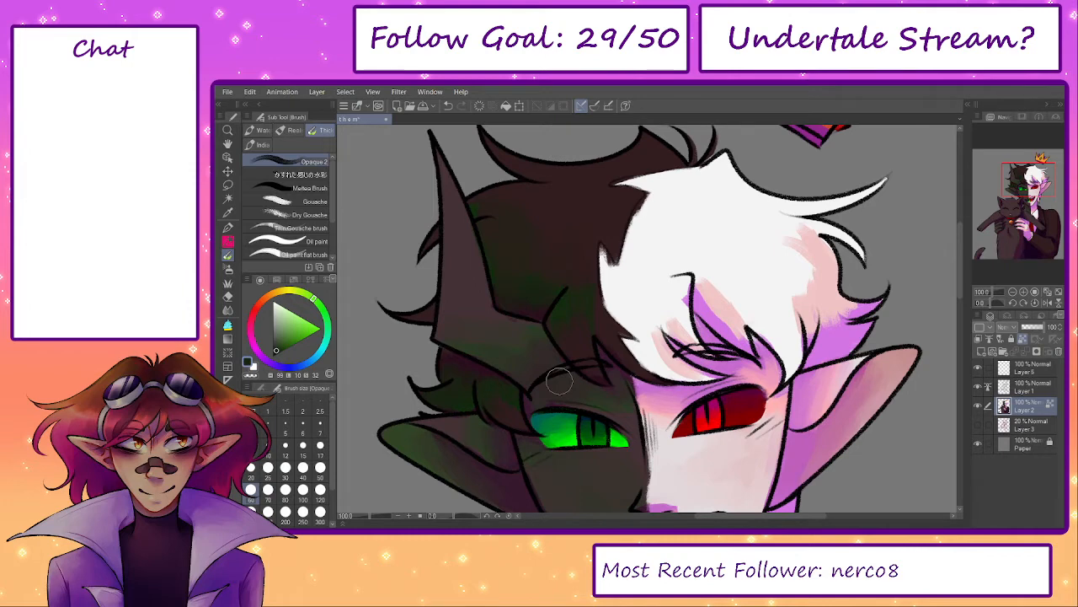
- Blend the green and brown shading across the base of the horn at brush sizes 40 and 50
alt+click(541, 357)
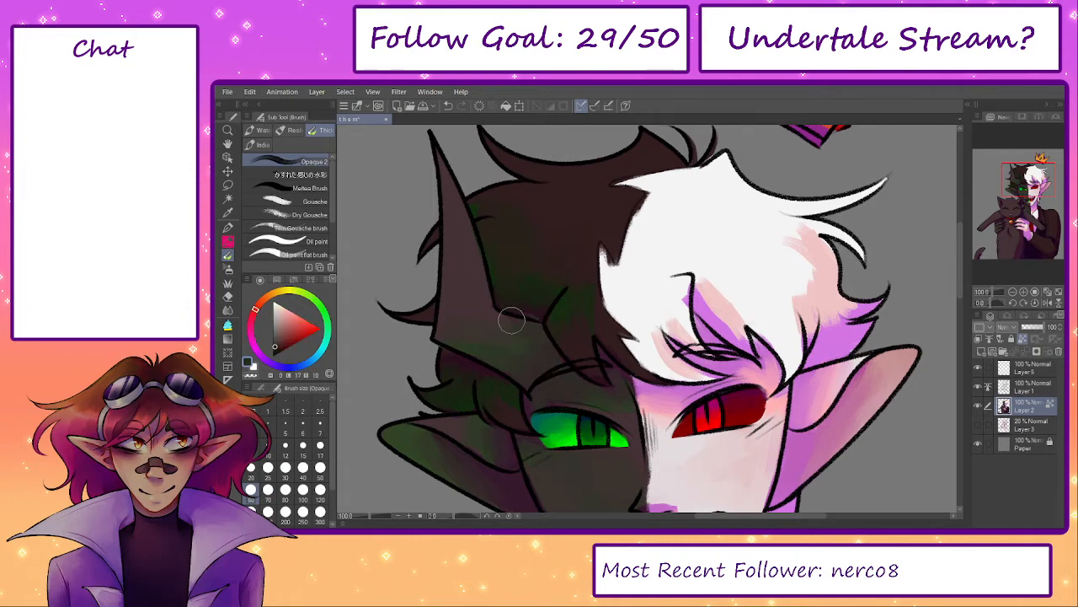
drag(487, 310, 524, 369)
key([)
key([)
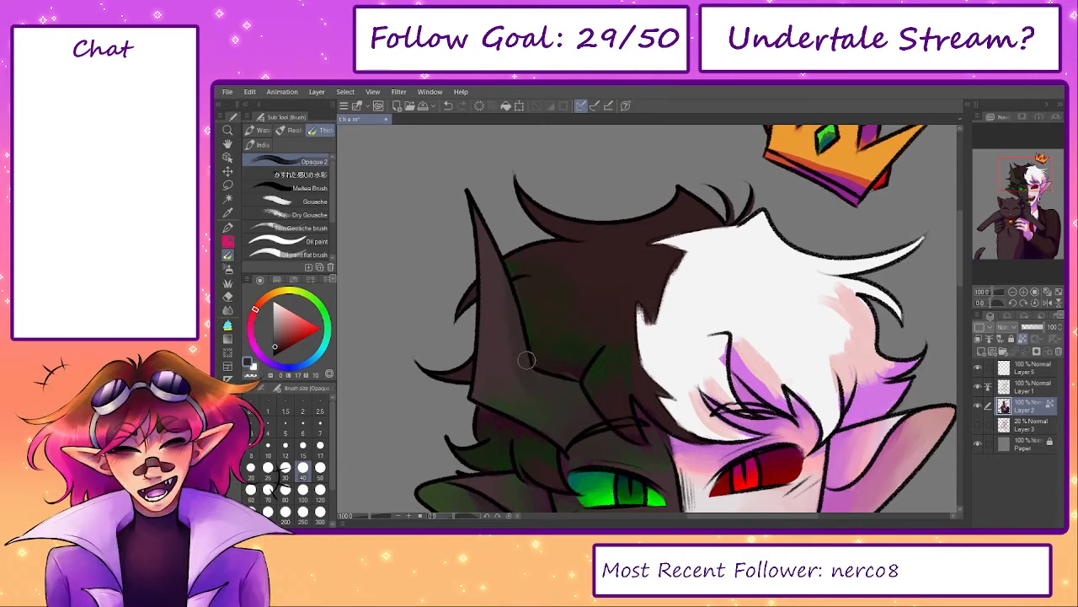
alt+click(539, 401)
key([)
key([)
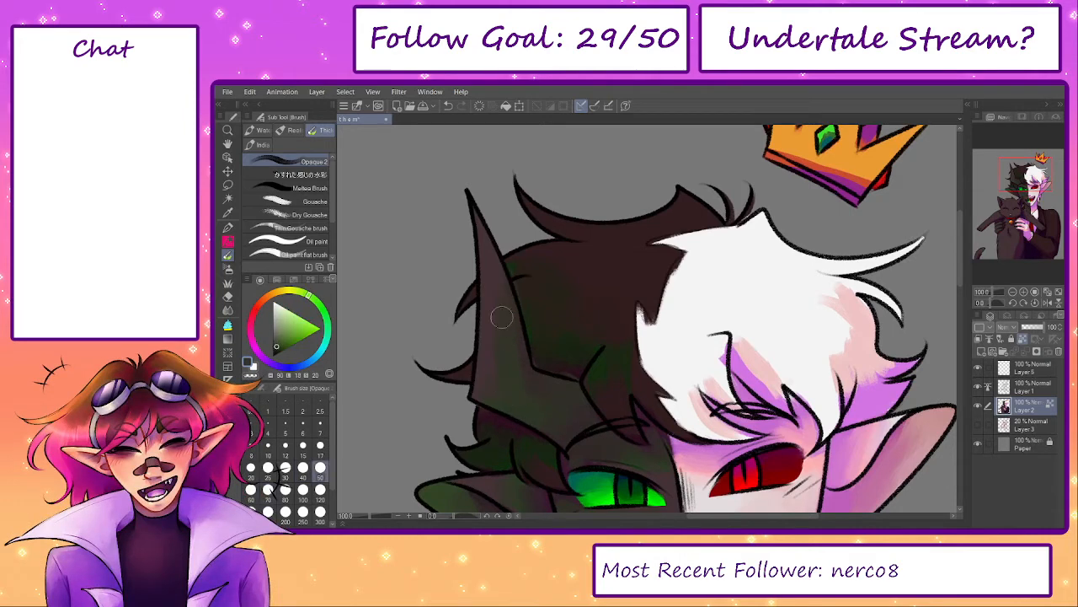
- Smooth the brown and green transition up the length of the horn at brush sizes 70 and 50
key(])
key(])
alt+click(493, 369)
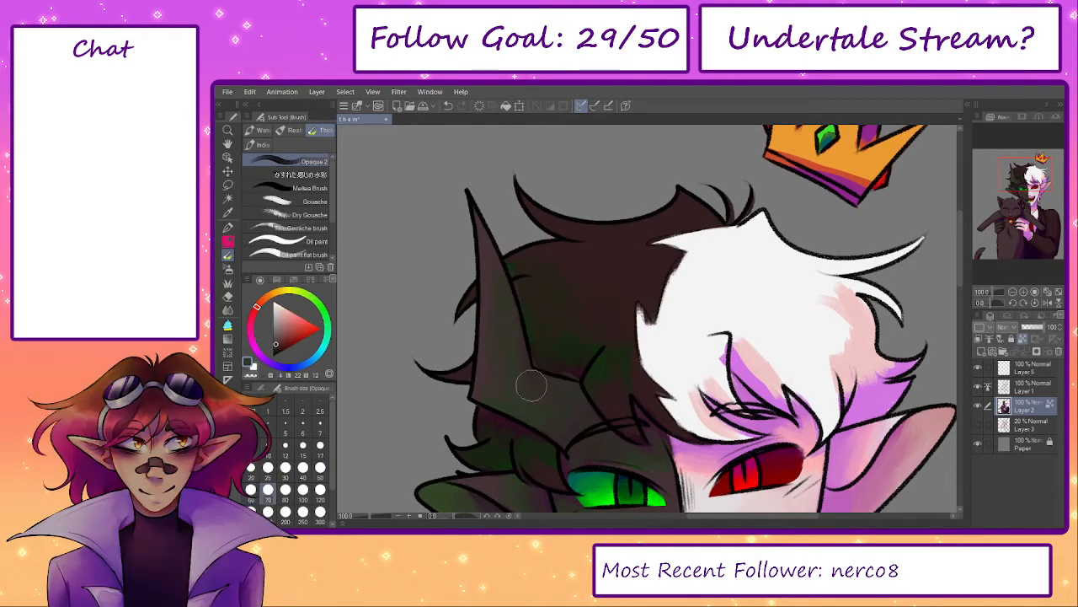
key([)
key([)
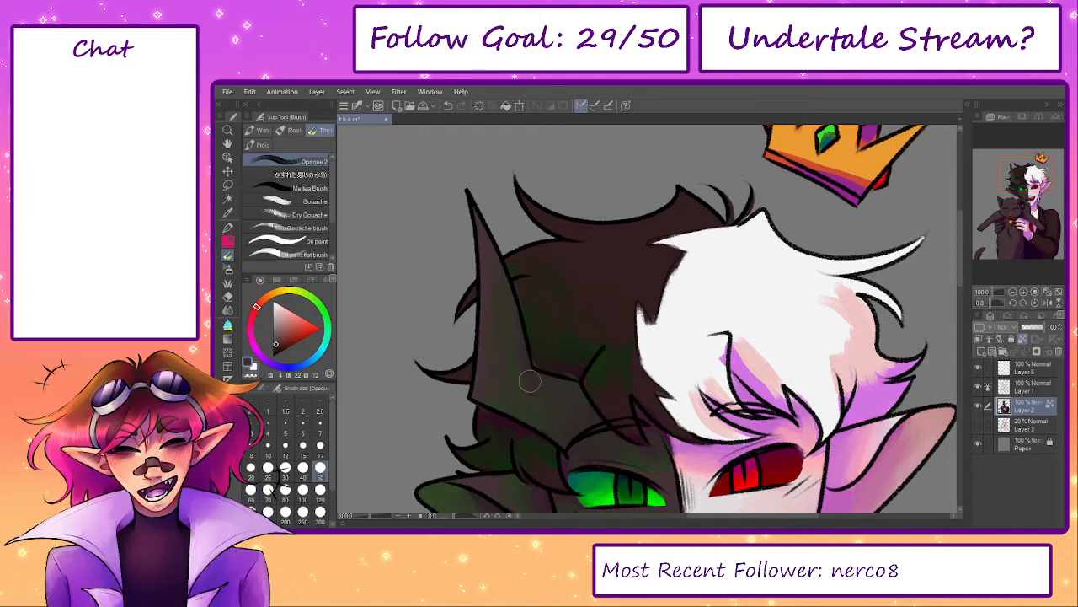
alt+click(510, 295)
alt+click(505, 285)
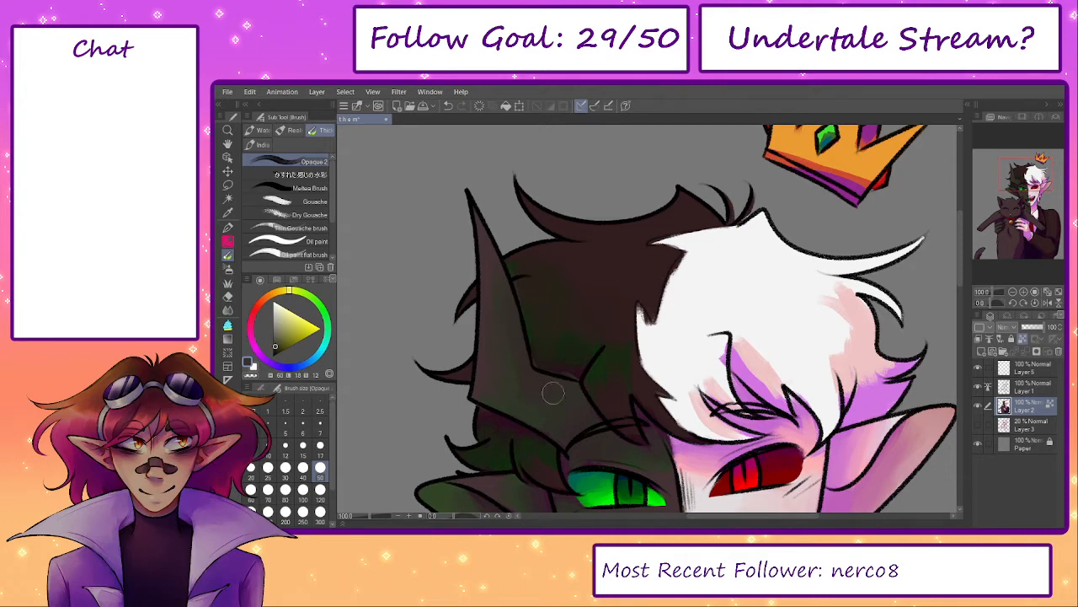
- Touch up the dark hair along the horn's outline with sampled brown and green at brush sizes 40, 25 and 50
alt+click(542, 359)
key(bracketleft)
alt+click(577, 368)
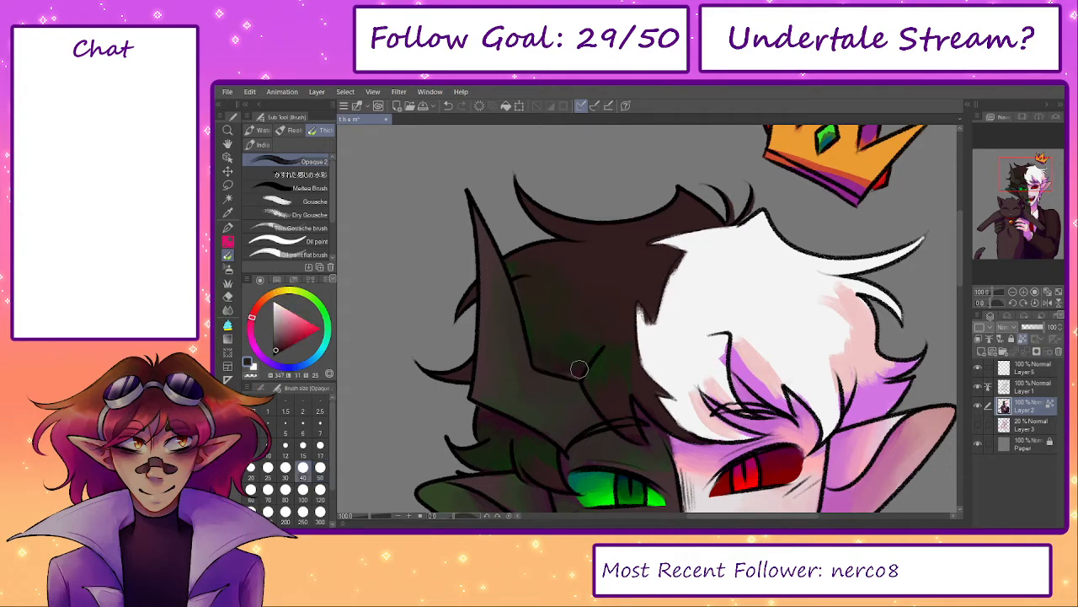
key(bracketleft)
key(bracketleft)
alt+click(515, 280)
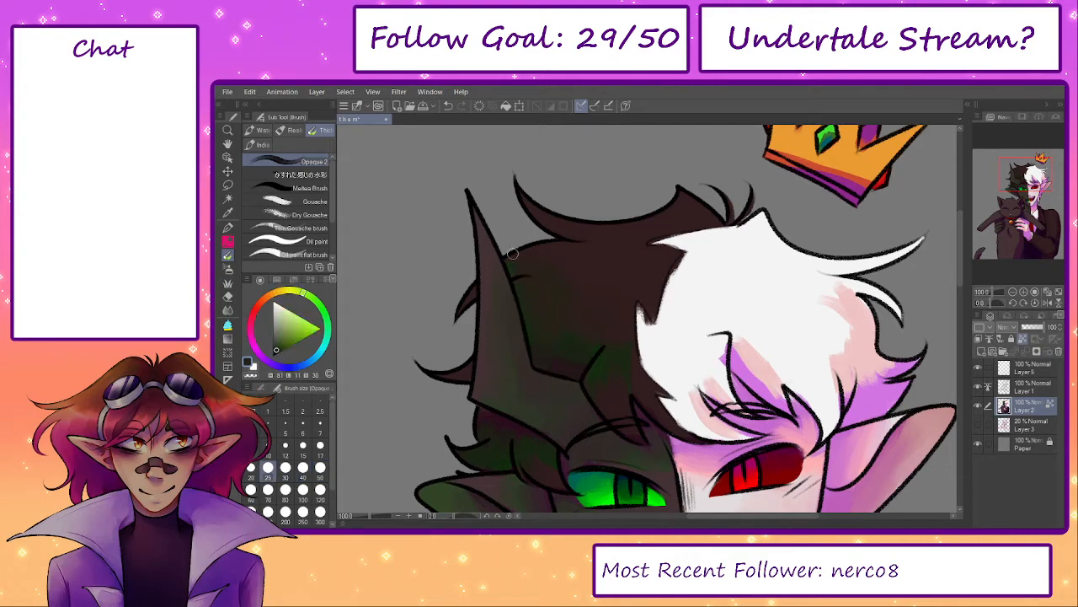
key(bracketright)
key(bracketright)
key(bracketright)
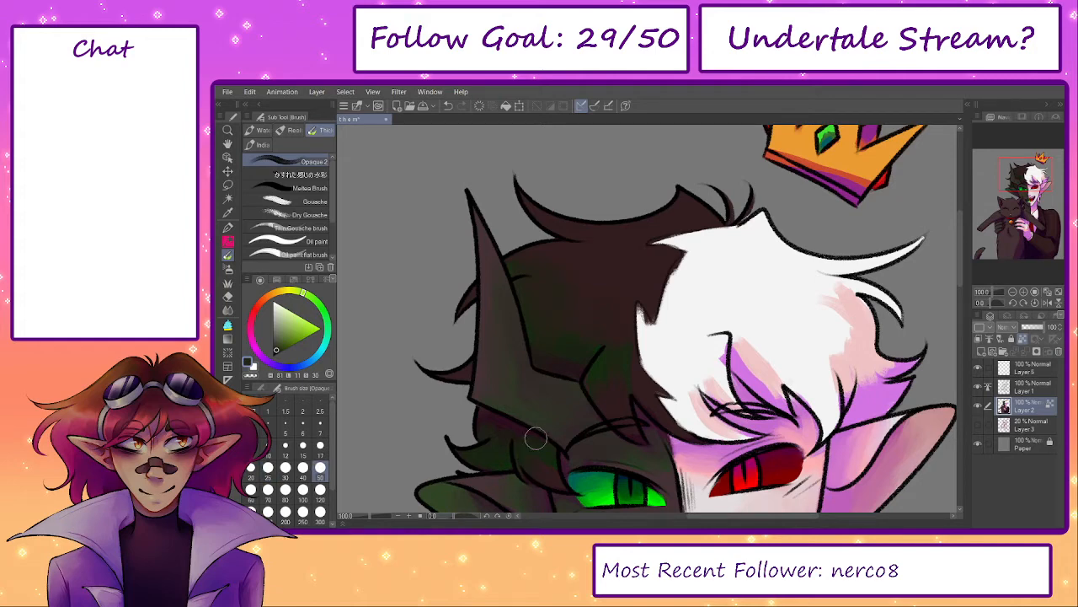
- Smooth the remaining green and brown patches on the dark fringe lock and the hair above it at brush size 50
drag(583, 327, 558, 254)
alt+click(584, 321)
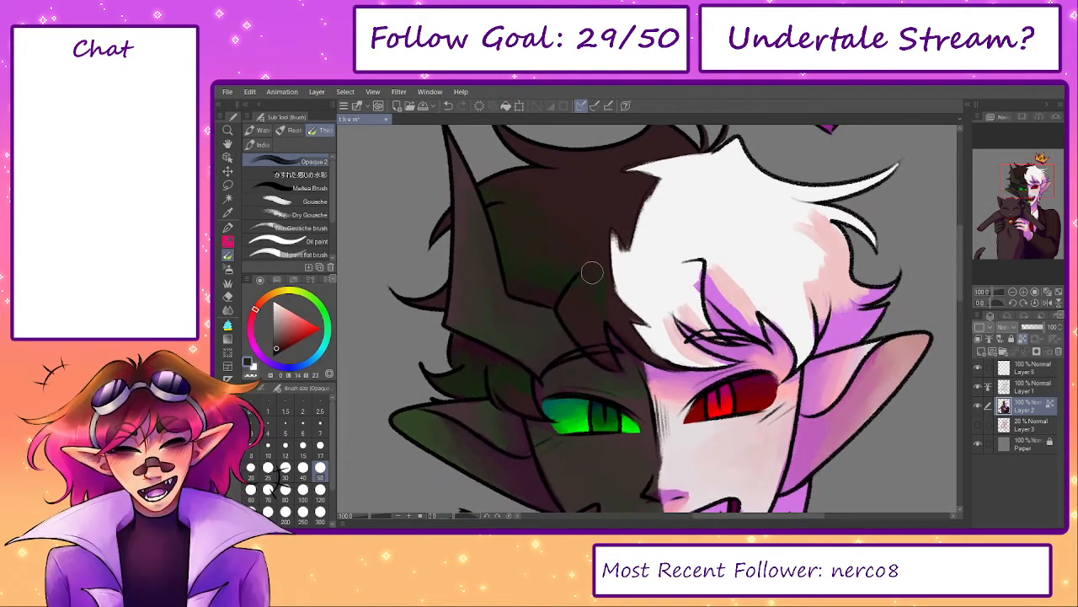
alt+click(593, 294)
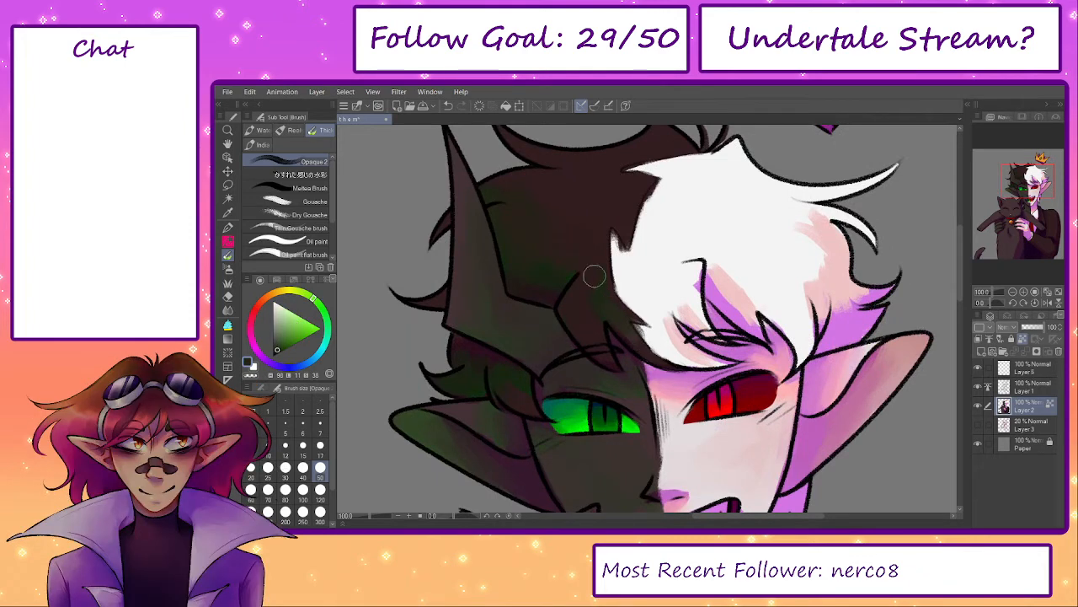
alt+click(595, 274)
alt+click(563, 283)
key([)
key([)
key(bracketright)
key(bracketright)
alt+click(583, 311)
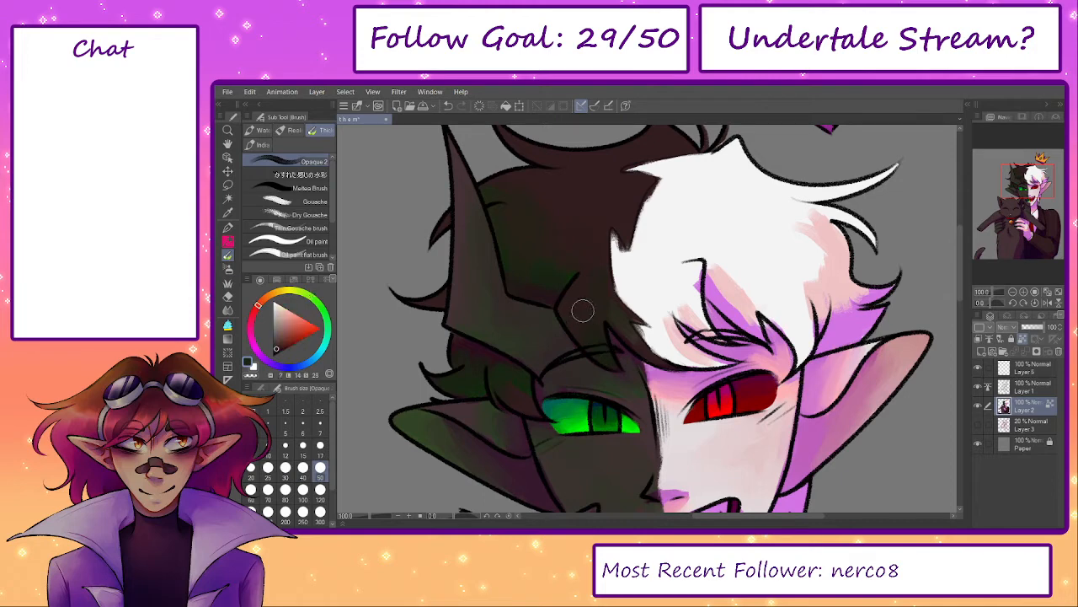
- Blend the pale pink shading into the white fringe beside the face's parting line with sampled light tones at brush size 40
drag(753, 303, 627, 298)
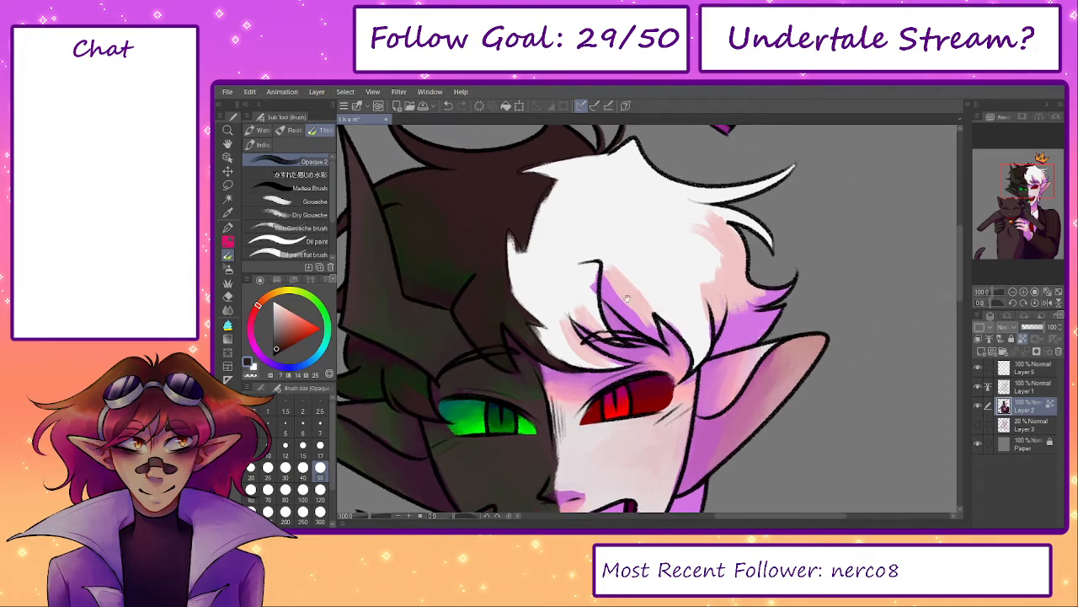
alt+click(563, 337)
key(bracketleft)
key(bracketleft)
key(bracketright)
key(bracketright)
key(bracketright)
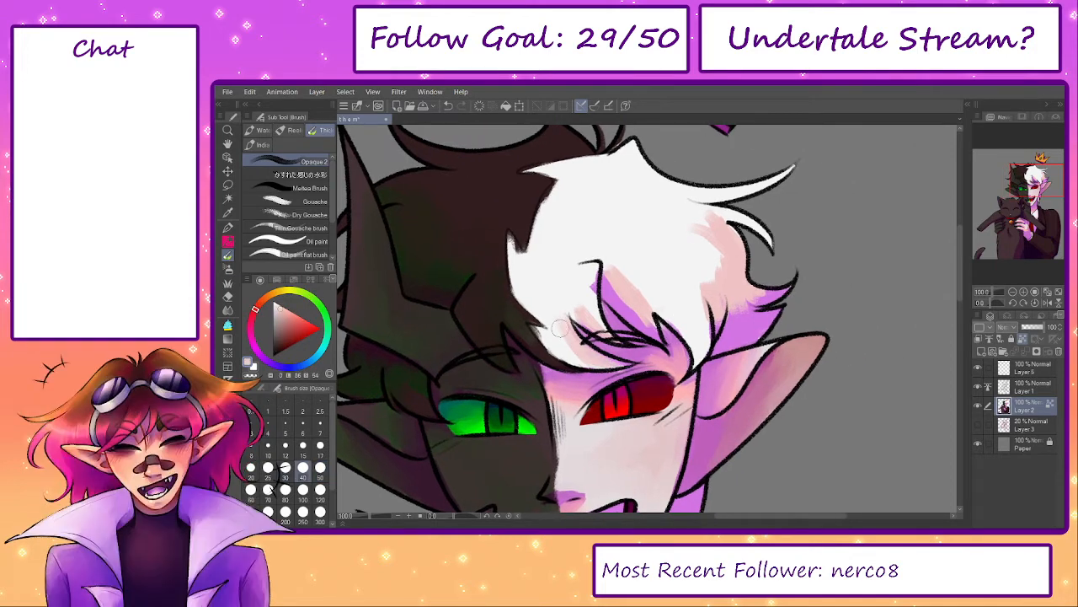
alt+click(571, 331)
drag(571, 331, 597, 359)
key(bracketleft)
key(bracketleft)
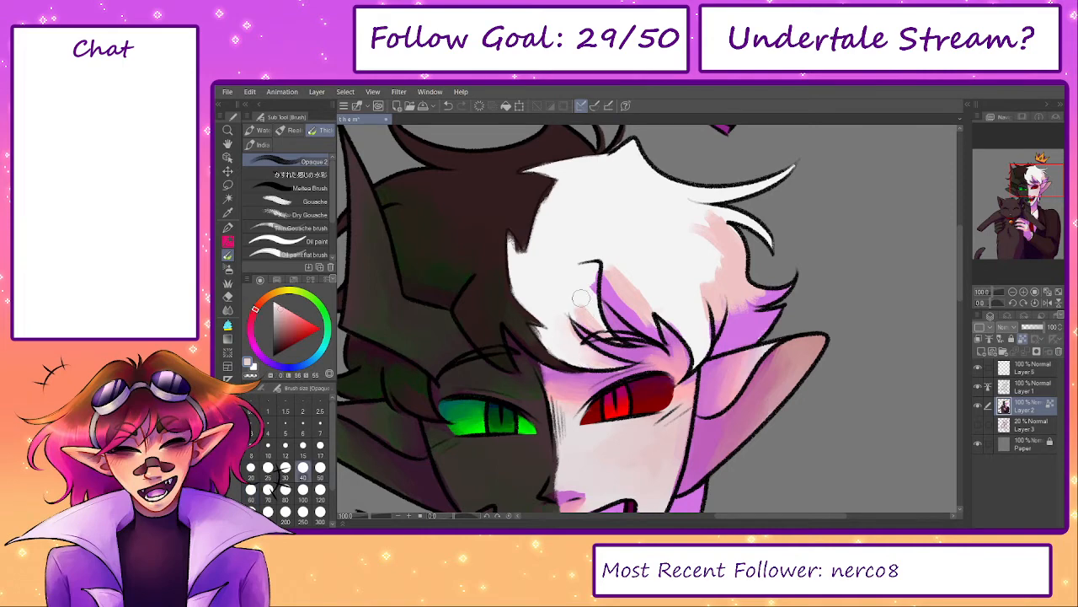
- Soften the purple and pink shading behind the central white fringe lock with sampled tones at brush sizes 50 and 60
alt+click(580, 300)
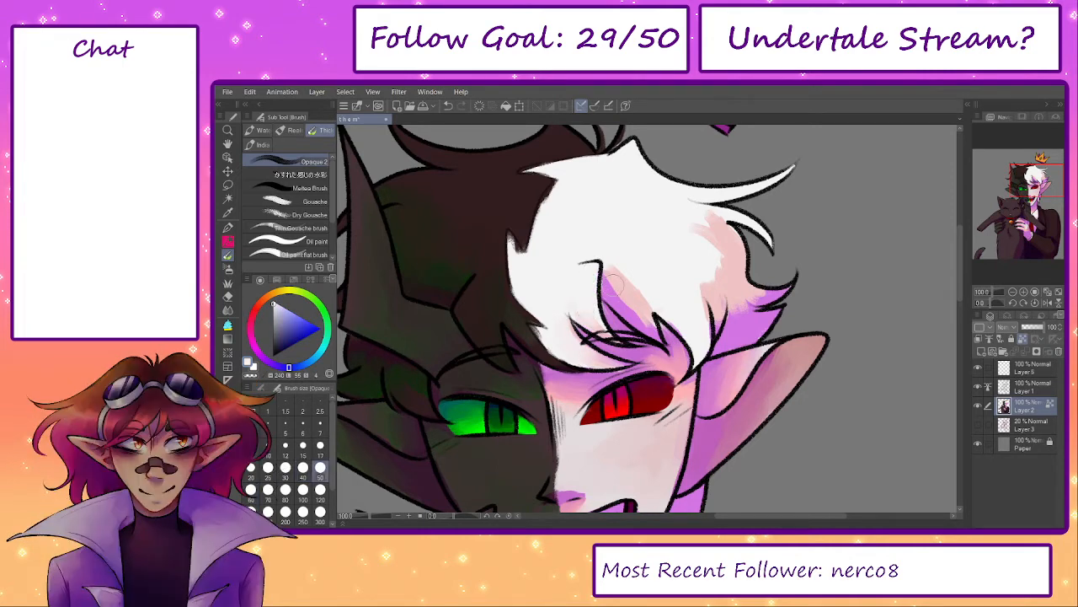
alt+click(615, 286)
alt+click(615, 275)
mouse_move(615, 275)
mouse_down()
mouse_move(617, 294)
mouse_move(606, 273)
mouse_move(655, 327)
mouse_up()
key(bracketright)
key(bracketright)
alt+click(618, 256)
drag(617, 256, 642, 299)
- Blend the purple and pink shading in the white side hair above the pointed ear at brush sizes 60, 40 and 25
alt+click(732, 289)
mouse_move(733, 289)
mouse_down()
mouse_move(751, 315)
mouse_move(759, 299)
mouse_move(791, 289)
mouse_move(725, 342)
mouse_up()
alt+click(732, 330)
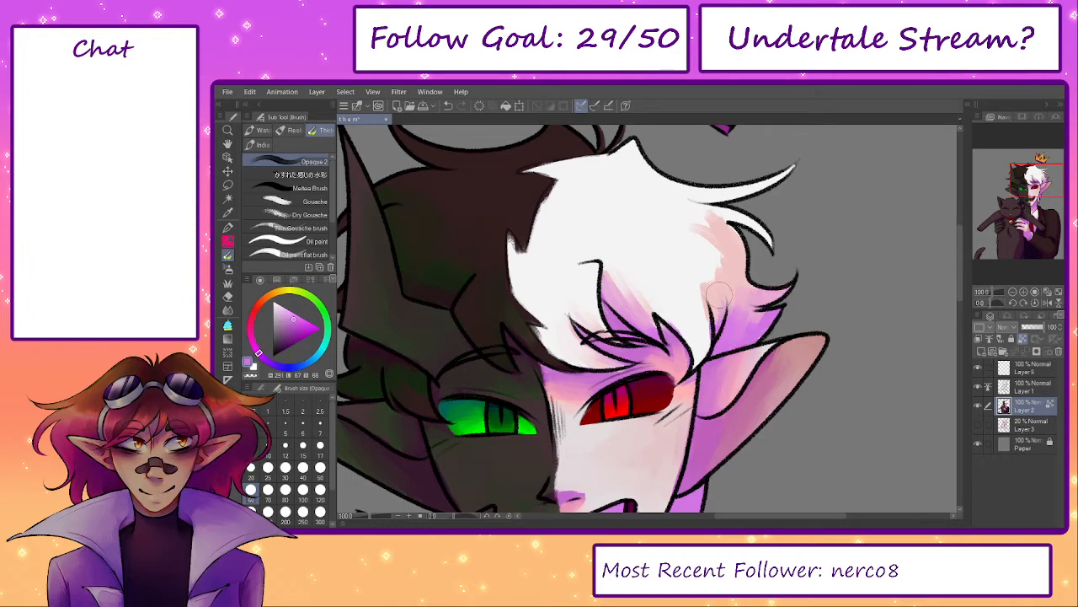
key(bracketleft)
key(bracketleft)
alt+click(712, 271)
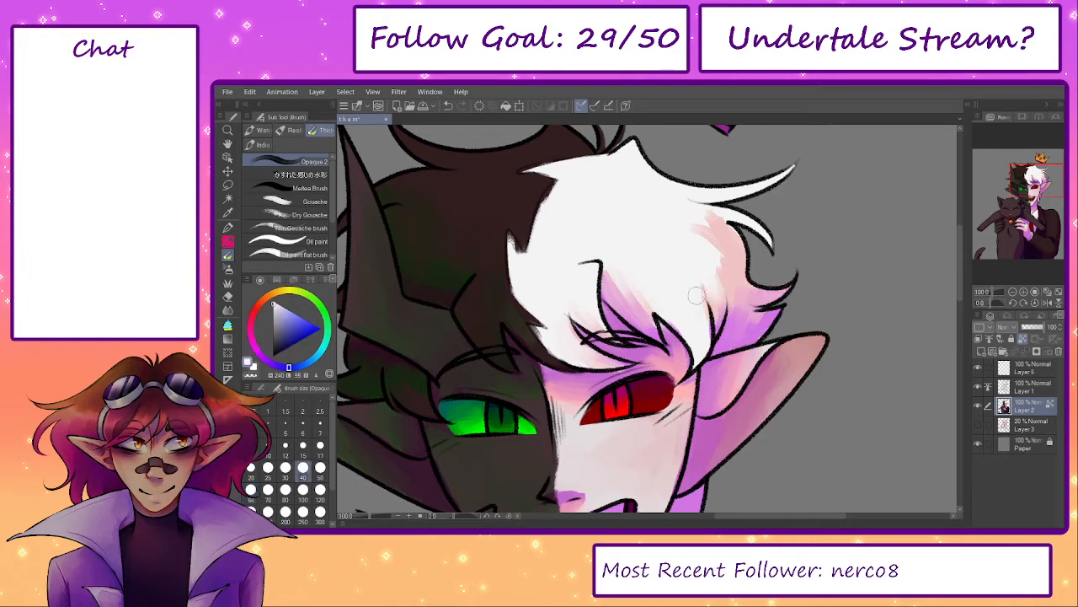
alt+click(715, 310)
key(bracketleft)
key(bracketleft)
mouse_move(706, 327)
mouse_down()
mouse_move(703, 358)
mouse_move(694, 309)
mouse_up()
- Lighten the pink patch on the outer side of the white hair with sampled white at brush size 70
key(bracketright)
key(bracketright)
alt+click(687, 314)
key(bracketright)
key(bracketright)
key(bracketright)
drag(695, 234, 723, 233)
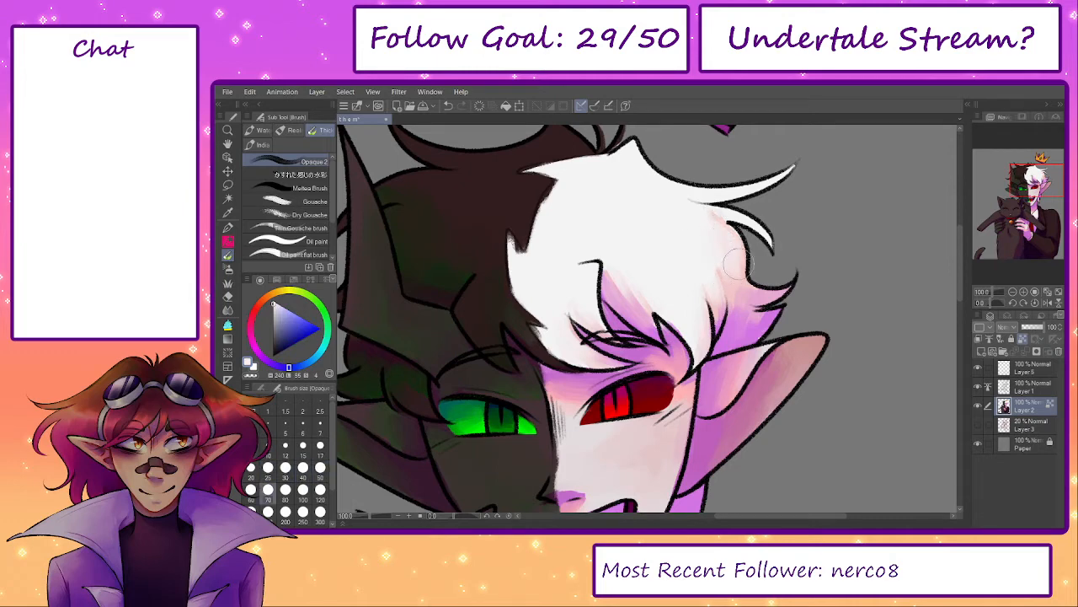
- Rework the soft pink edge along the outer white hair at brush size 60, and blend it with sampled white at size 80
alt+click(739, 263)
key(bracketleft)
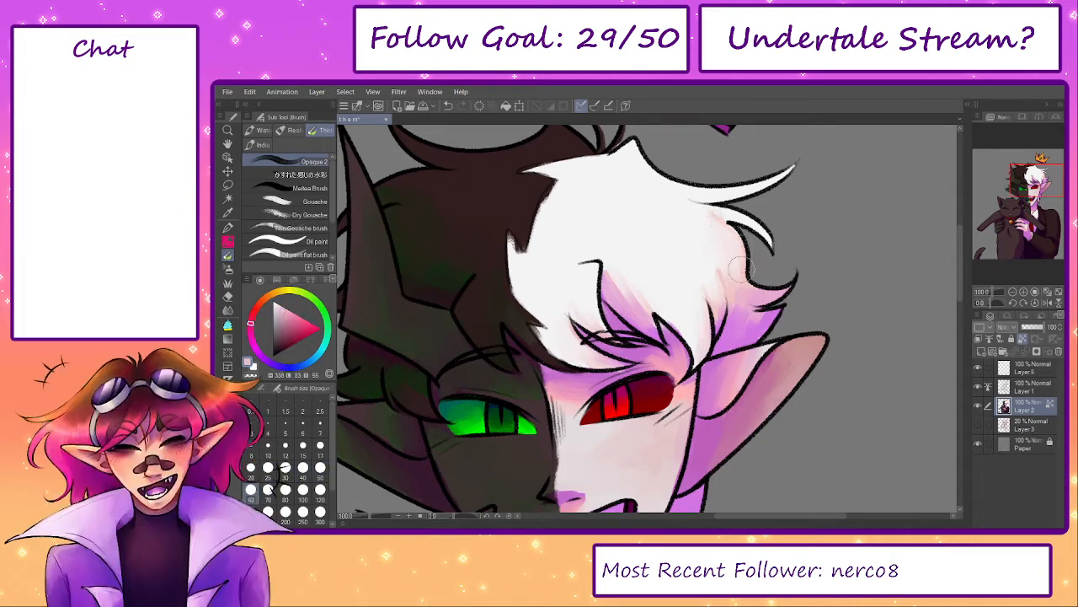
drag(741, 264, 706, 220)
key(ctrl+z)
mouse_move(741, 268)
mouse_down()
mouse_move(723, 237)
mouse_move(693, 234)
mouse_move(708, 246)
mouse_move(695, 226)
mouse_move(722, 252)
mouse_up()
alt+click(693, 233)
key(bracketright)
key(bracketright)
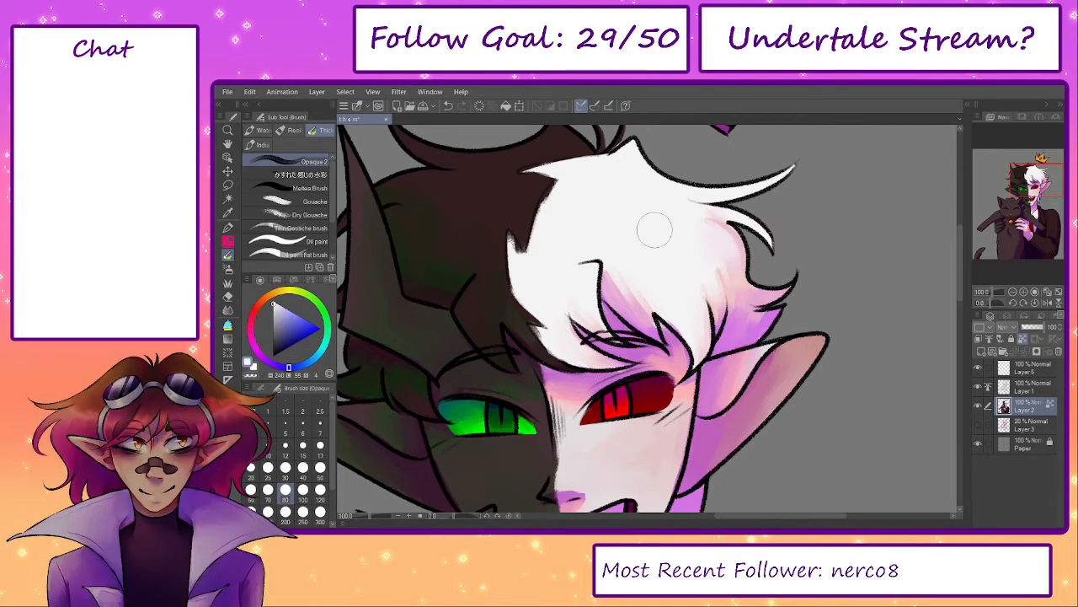
- Shade the base of the white flyaway strands with sampled pink and white at brush size 30
drag(697, 286, 749, 285)
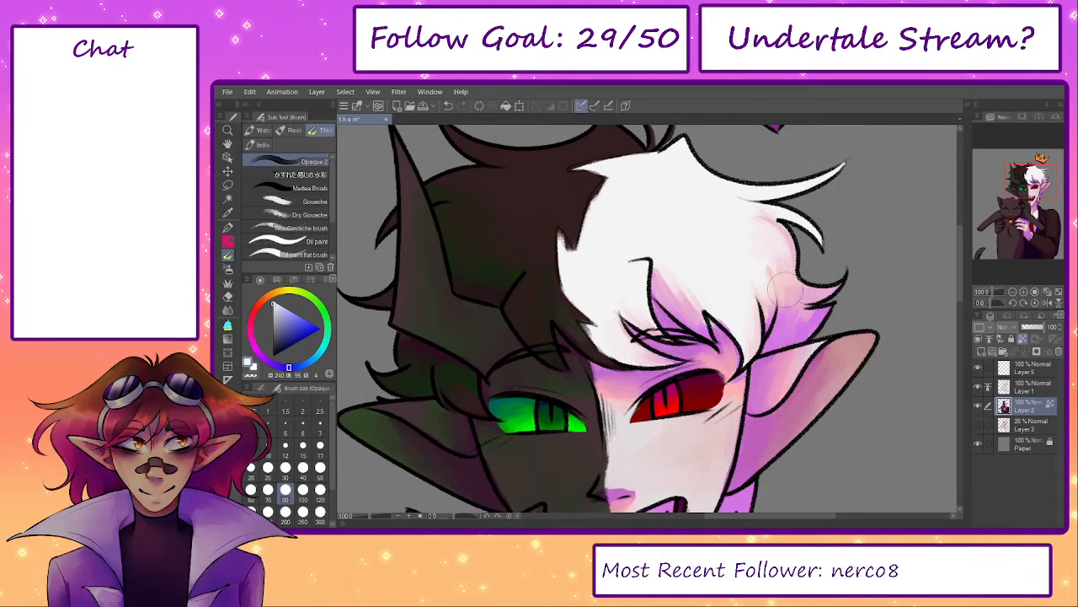
alt+click(773, 289)
key(bracketleft)
key(bracketleft)
key(bracketleft)
key(bracketleft)
key(bracketleft)
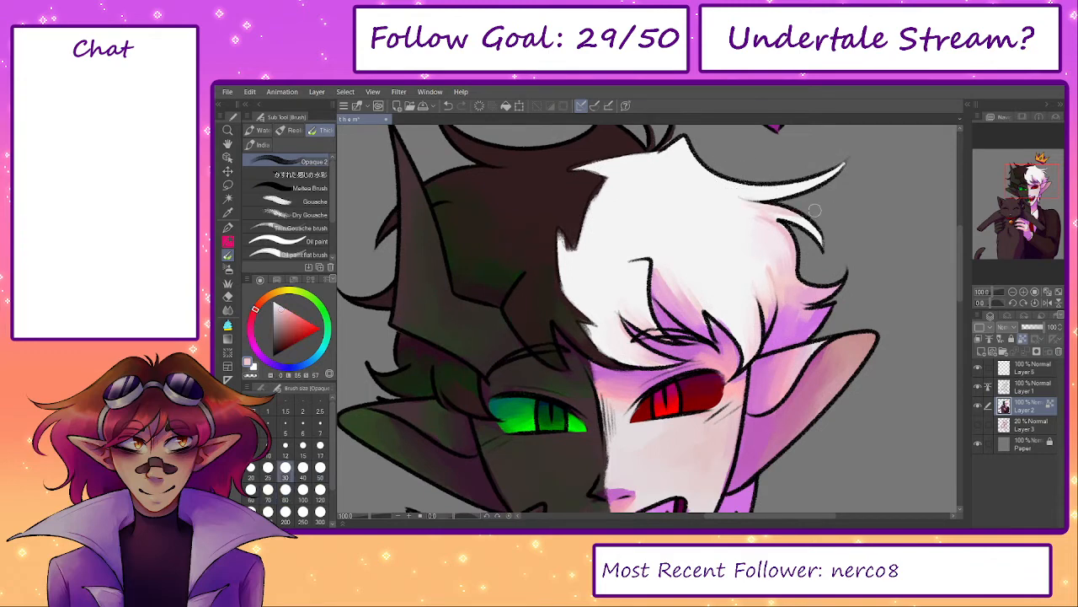
alt+click(744, 215)
drag(783, 218, 835, 255)
- Paint pink shading on top of the white hair at brush size 70, and sample a dark purple from the dark hair
alt+click(849, 335)
key(bracketright)
key(bracketright)
key(bracketright)
key(bracketright)
mouse_move(712, 203)
mouse_down()
mouse_move(678, 201)
mouse_move(695, 217)
mouse_move(696, 207)
mouse_move(652, 204)
mouse_up()
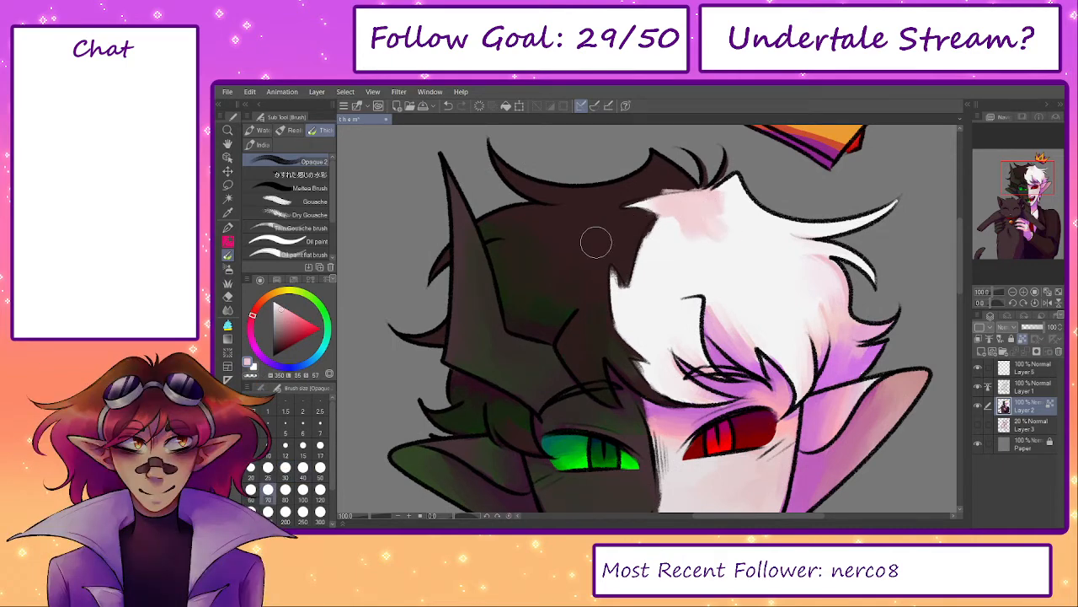
alt+click(475, 383)
key(bracketleft)
key(p)
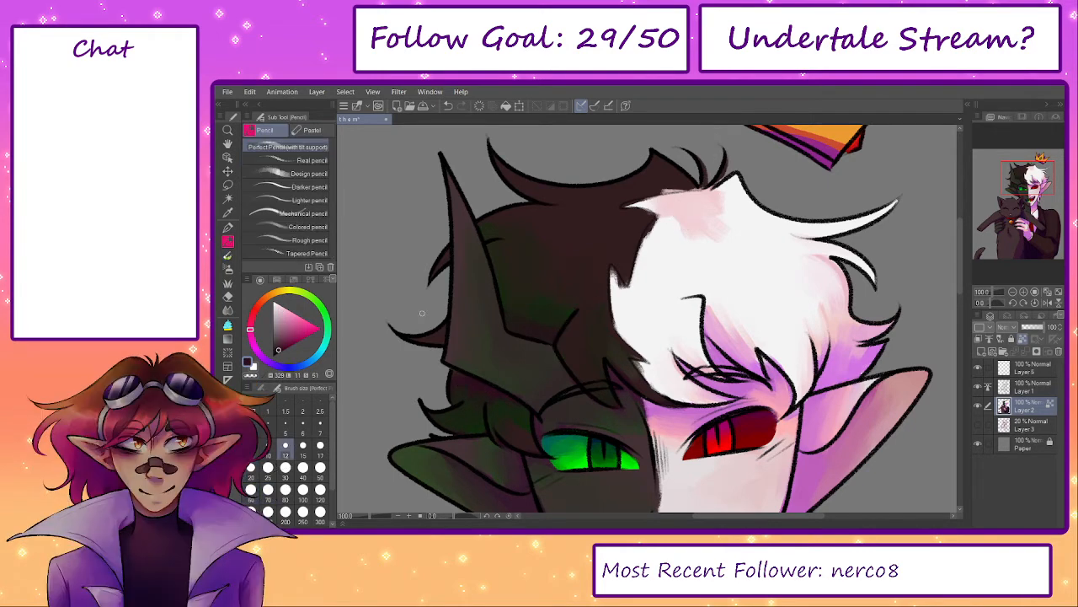
drag(687, 193, 637, 326)
drag(632, 278, 638, 331)
drag(681, 267, 638, 332)
drag(738, 273, 784, 320)
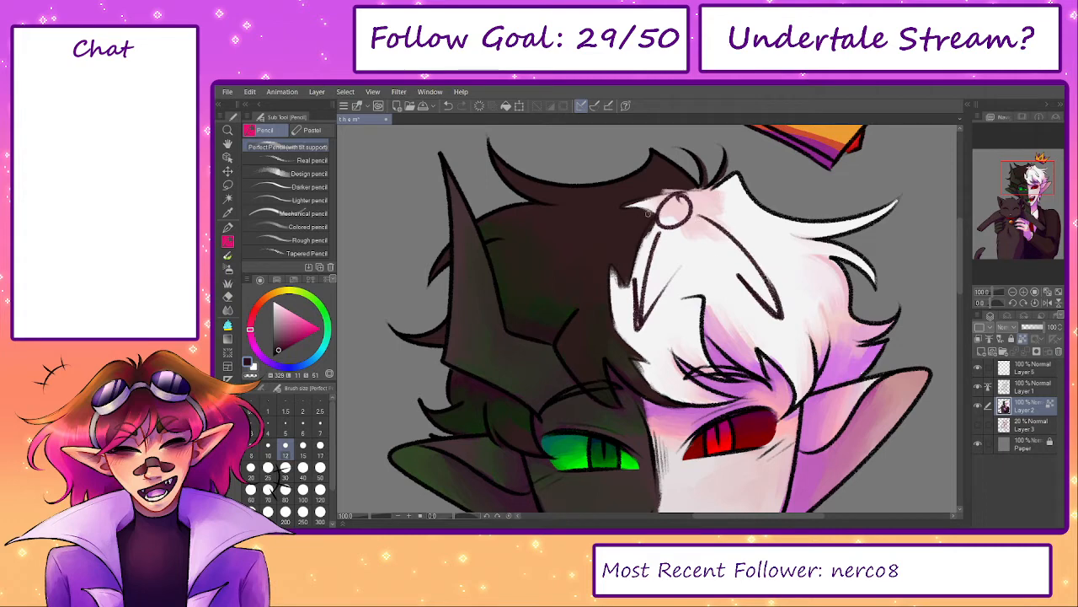
key(ctrl+z)
key(ctrl+z)
key(ctrl+z)
key(ctrl+z)
key(ctrl+z)
key(ctrl+z)
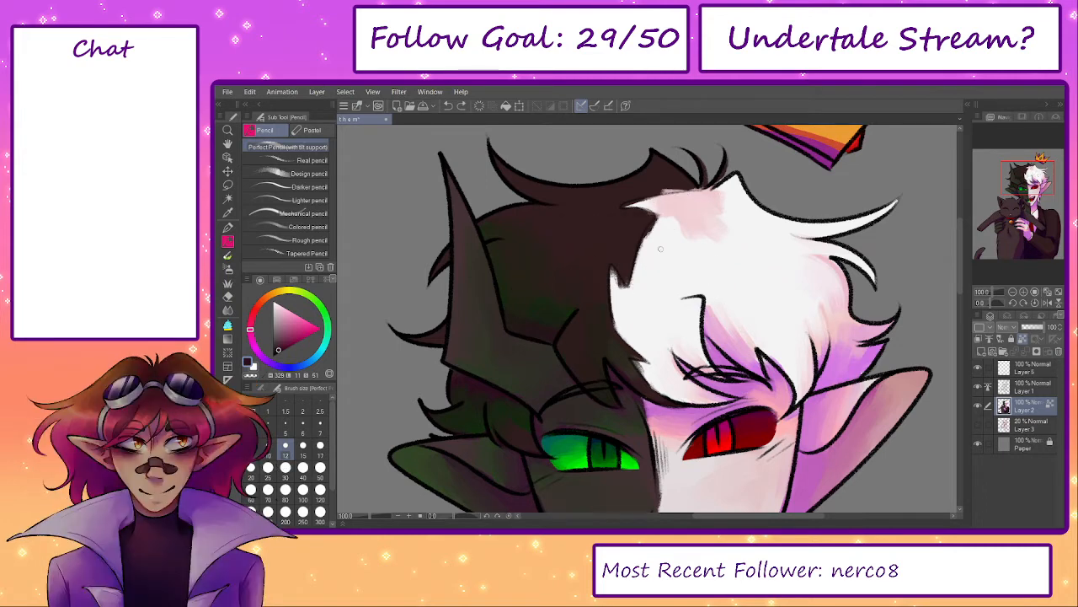
- Paint dark purple shading on the dark hair next to the white parting at brush sizes 40 and 60
key(b)
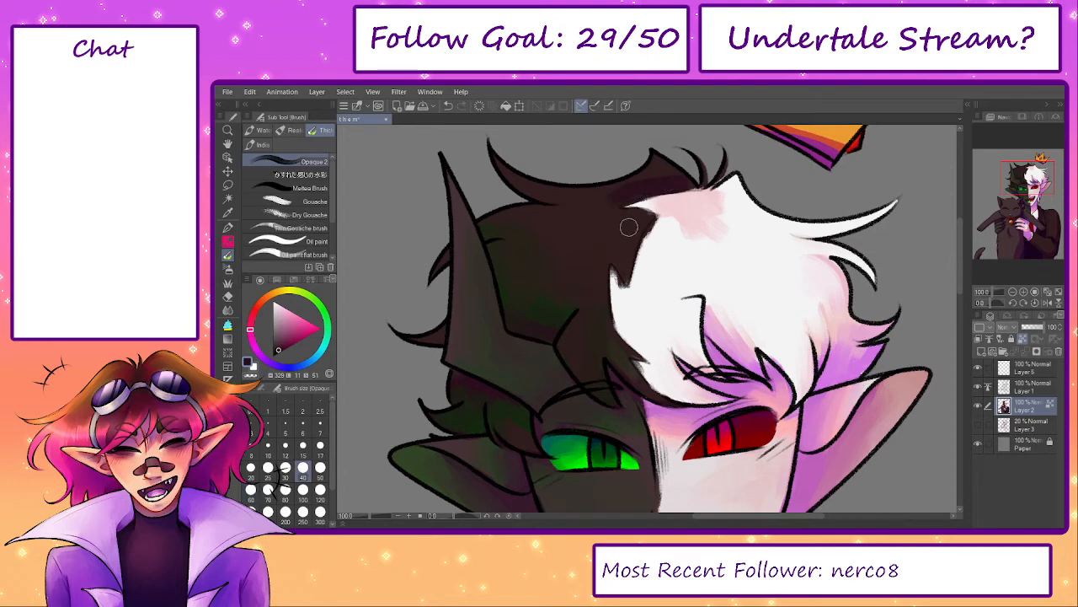
drag(628, 226, 624, 216)
key(])
key(])
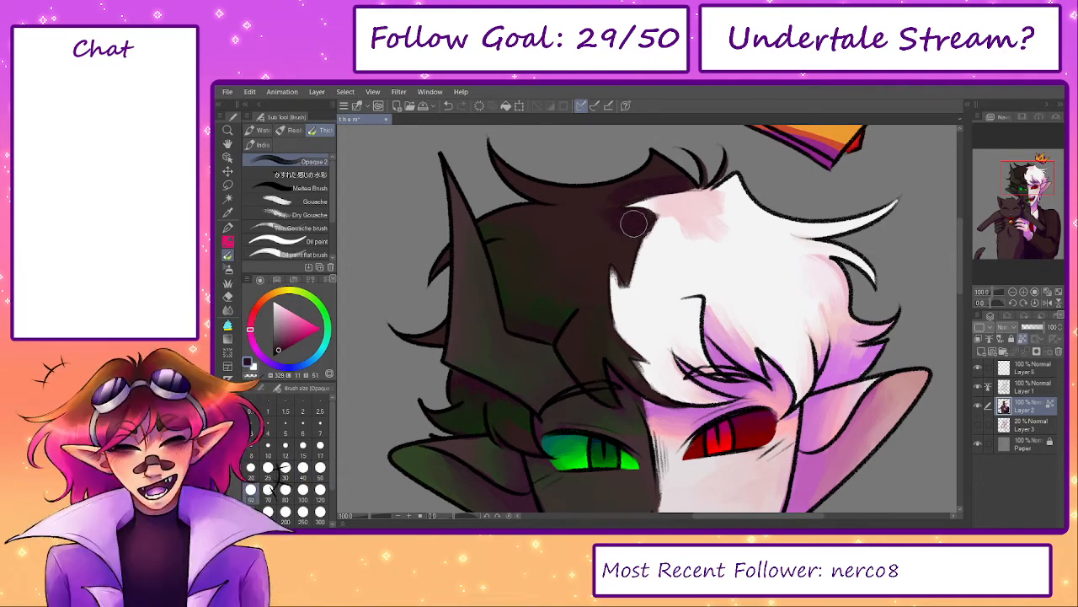
alt+click(635, 226)
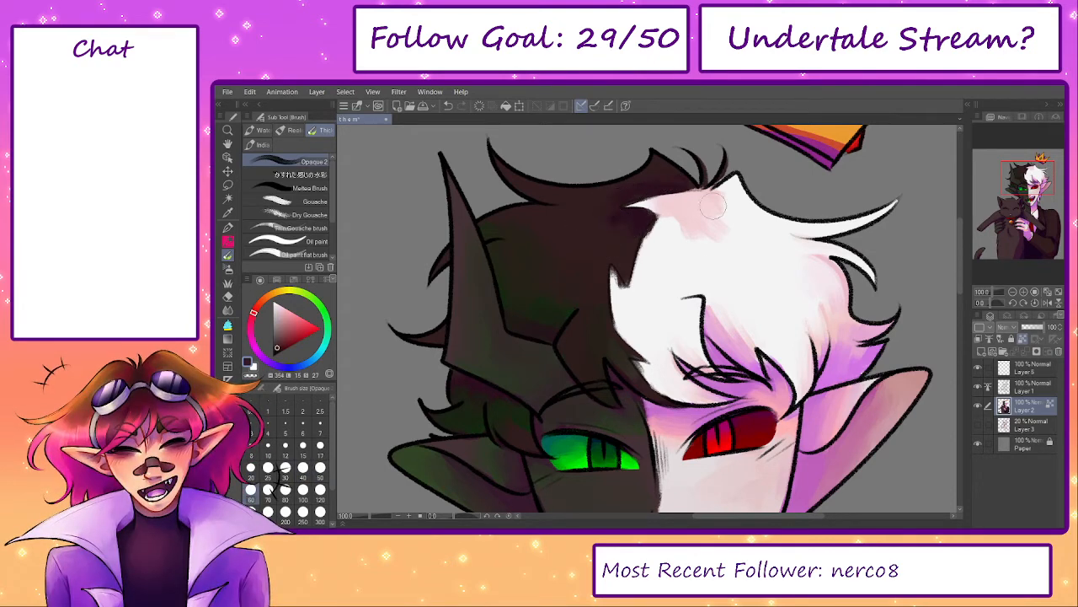
- Blend the pink patch on top of the white hair with sampled white at brush sizes 60 and 80
alt+click(720, 247)
mouse_move(715, 224)
mouse_down()
mouse_move(739, 237)
mouse_move(706, 206)
mouse_up()
key(])
key(])
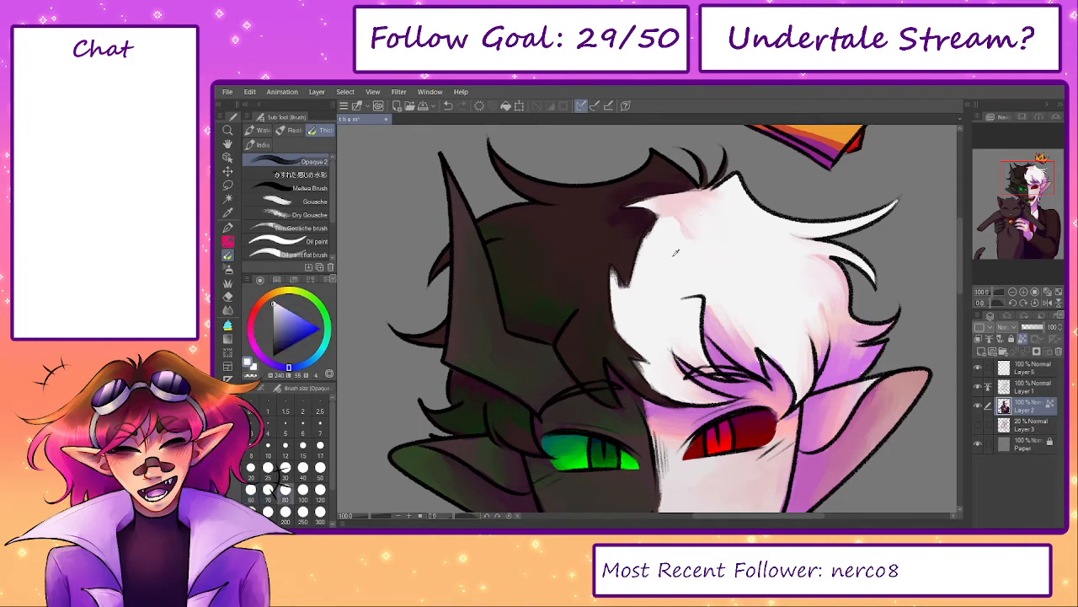
drag(729, 294, 662, 310)
- Smooth the crown's rear spikes with sampled purple at brush sizes 30 and 25
click(357, 516)
drag(590, 309, 608, 291)
scroll(631, 278, up, 4)
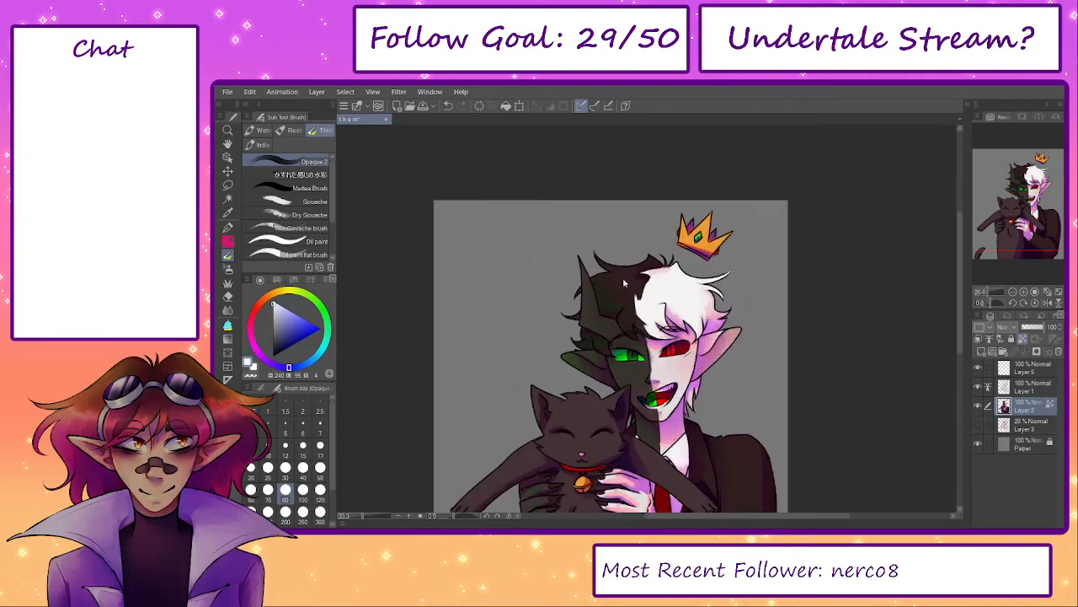
mouse_move(688, 280)
mouse_down()
mouse_move(641, 279)
mouse_move(704, 269)
mouse_move(640, 285)
mouse_move(683, 274)
mouse_up()
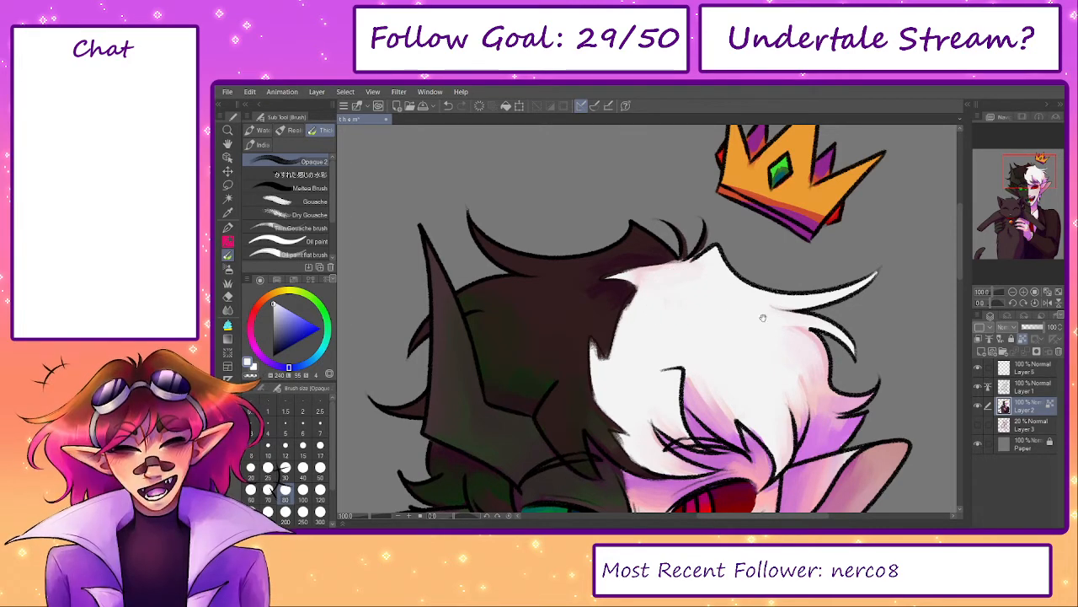
drag(764, 315, 665, 438)
key(ctrl+plus)
key([)
key([)
key([)
key([)
alt+click(665, 226)
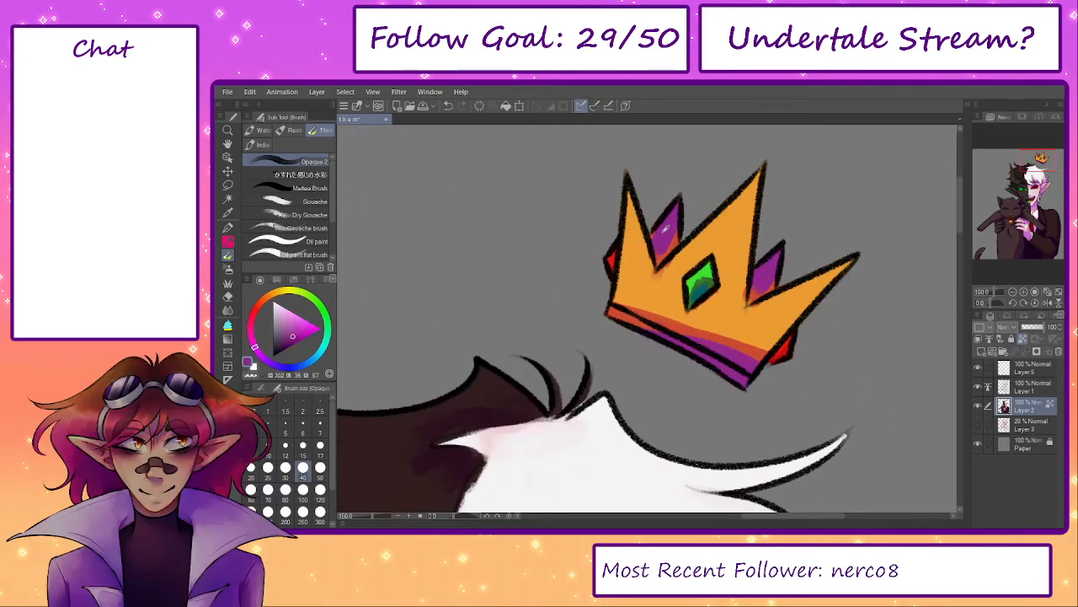
key([)
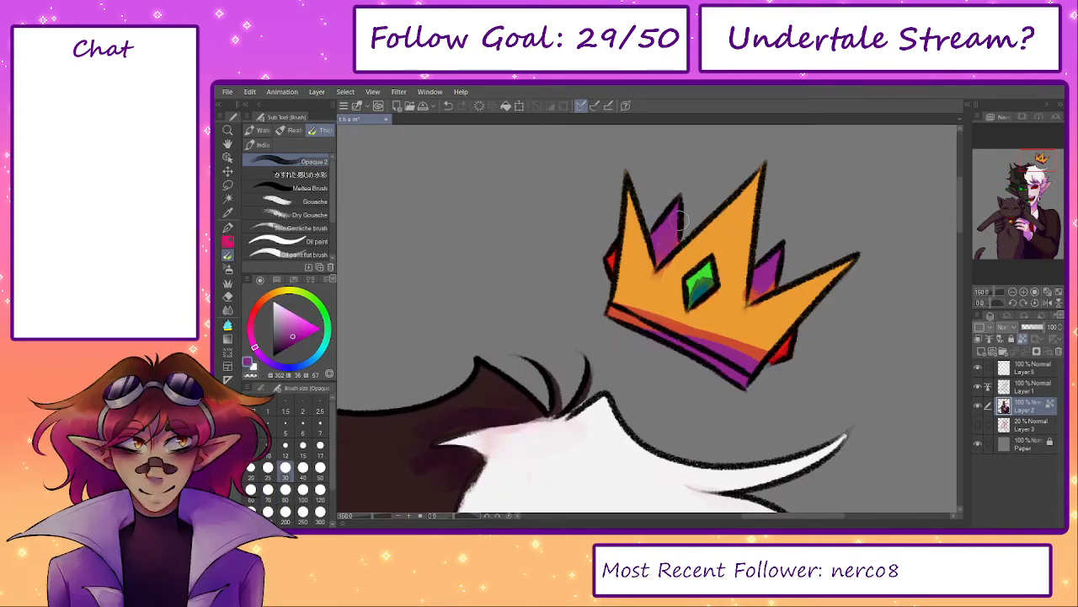
key([)
mouse_move(757, 290)
mouse_down()
mouse_move(777, 270)
mouse_move(732, 358)
mouse_move(775, 250)
mouse_up()
- Tint the tips of the crown's rear spikes with sampled orange-red at brush size 40
alt+click(746, 344)
key(])
key(])
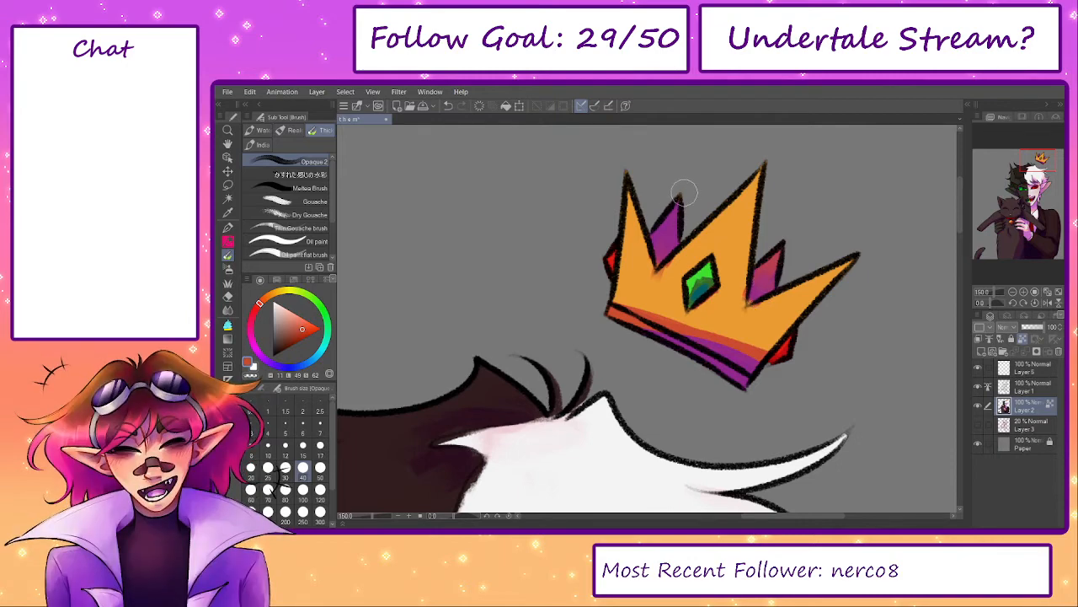
drag(684, 192, 661, 251)
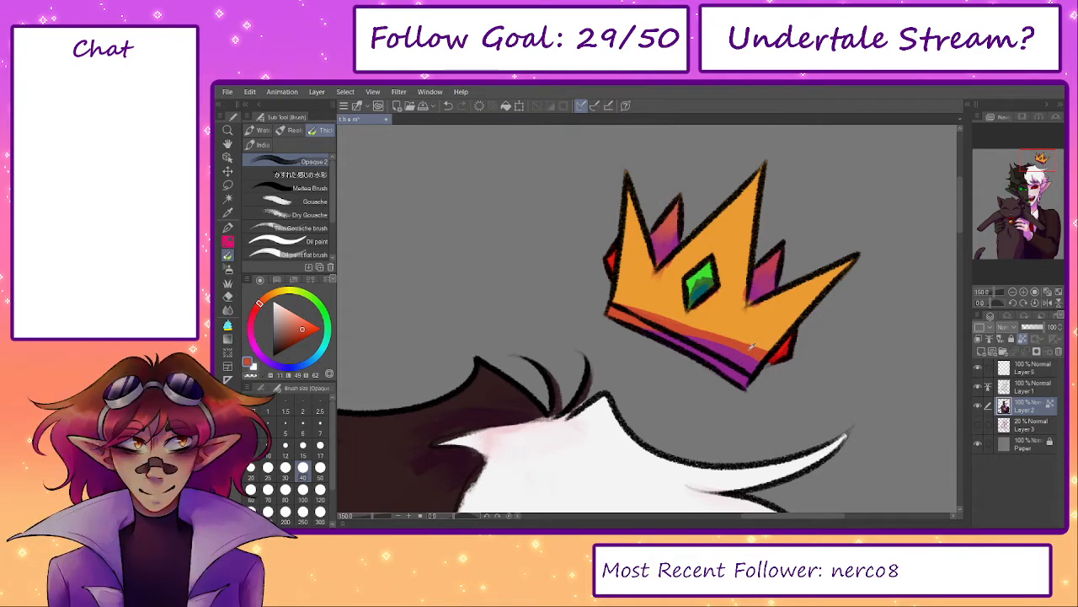
- Blend the orange and purple shading across the crown's front and lower band with sampled tones at brush size 50
mouse_move(753, 346)
mouse_down()
mouse_move(779, 310)
mouse_move(801, 304)
mouse_move(732, 343)
mouse_move(759, 334)
mouse_move(652, 329)
mouse_move(727, 308)
mouse_move(703, 320)
mouse_move(633, 312)
mouse_move(683, 322)
mouse_move(639, 285)
mouse_move(710, 326)
mouse_move(701, 318)
mouse_move(742, 361)
mouse_move(758, 358)
mouse_move(743, 363)
mouse_move(763, 336)
mouse_move(743, 373)
mouse_up()
key(bracketright)
alt+click(708, 316)
alt+click(743, 364)
alt+click(759, 343)
drag(695, 344, 757, 361)
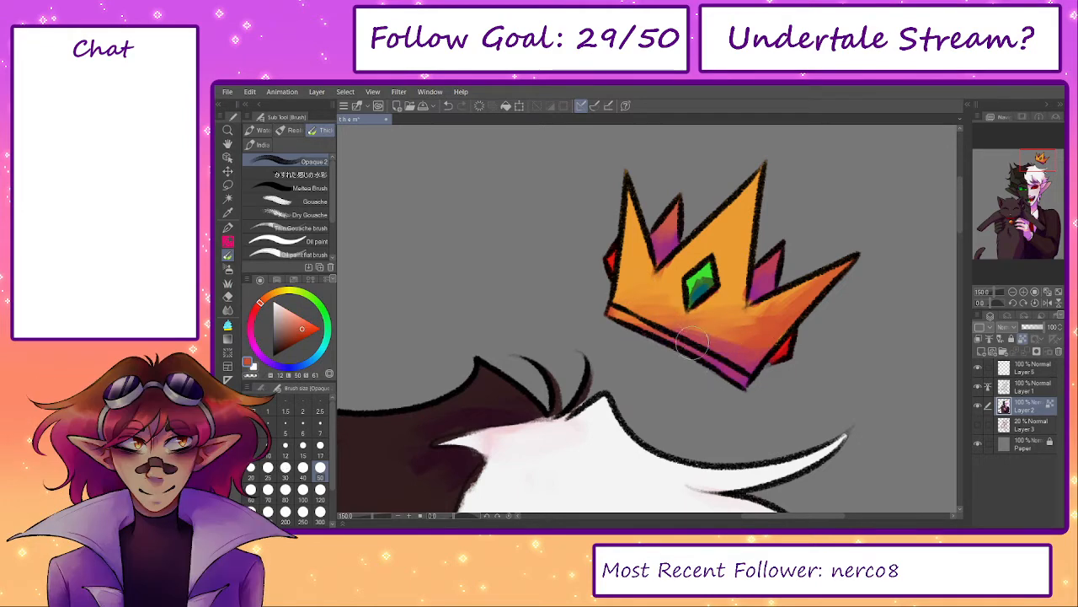
alt+click(721, 341)
mouse_move(658, 334)
mouse_down()
mouse_move(717, 356)
mouse_move(732, 377)
mouse_up()
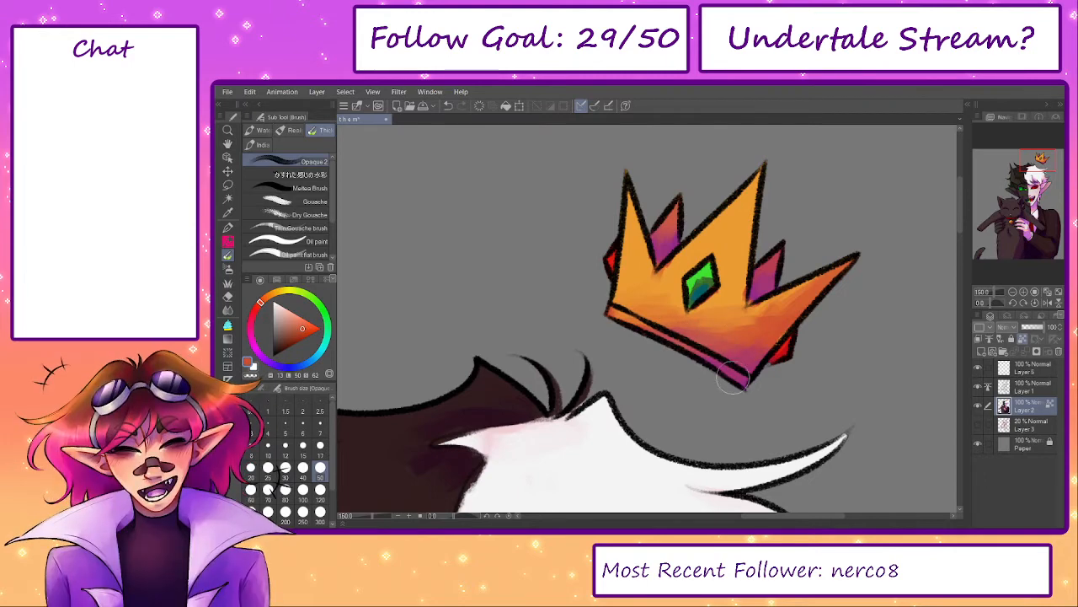
- Smooth the two-tone shading of the crown's green gem with sampled greens at brush sizes 15 and 10
key(bracketleft)
key(bracketleft)
key(bracketleft)
key(bracketleft)
key(bracketleft)
key(bracketleft)
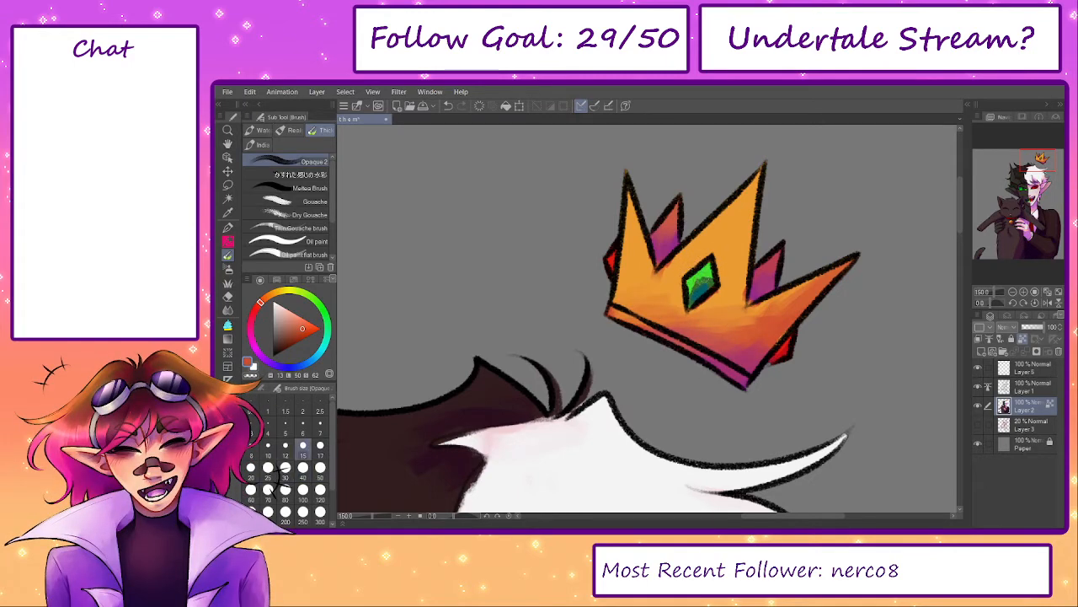
alt+click(706, 280)
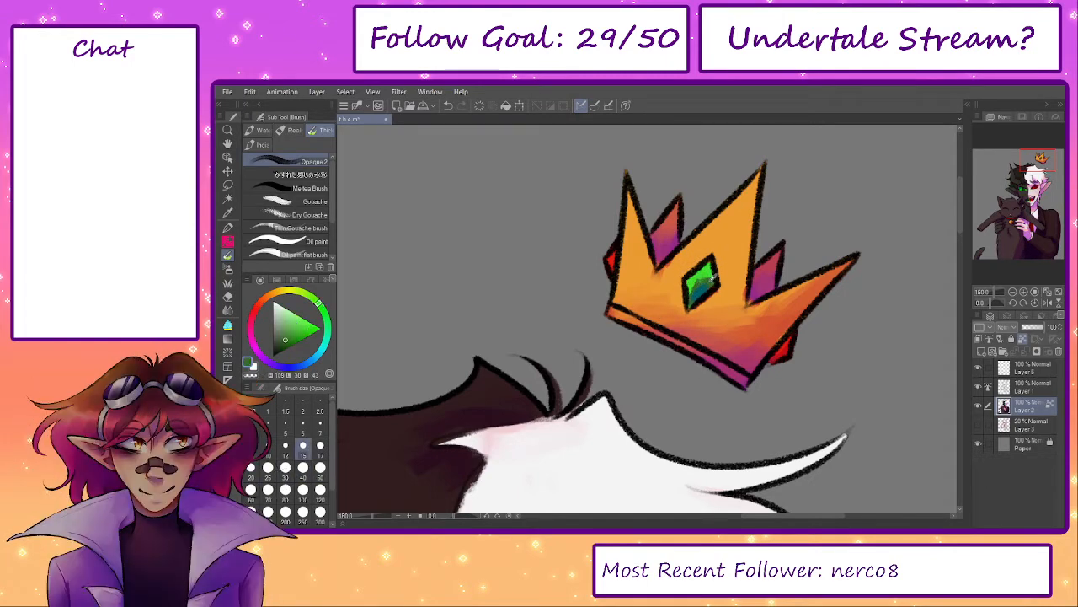
alt+click(700, 284)
key(bracketleft)
key(bracketleft)
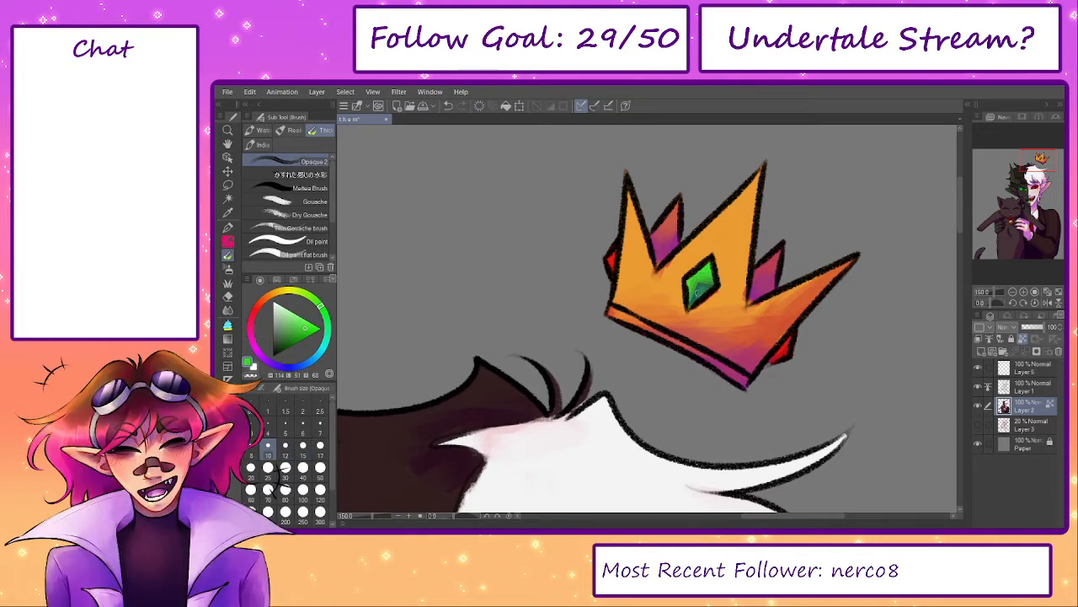
alt+click(701, 283)
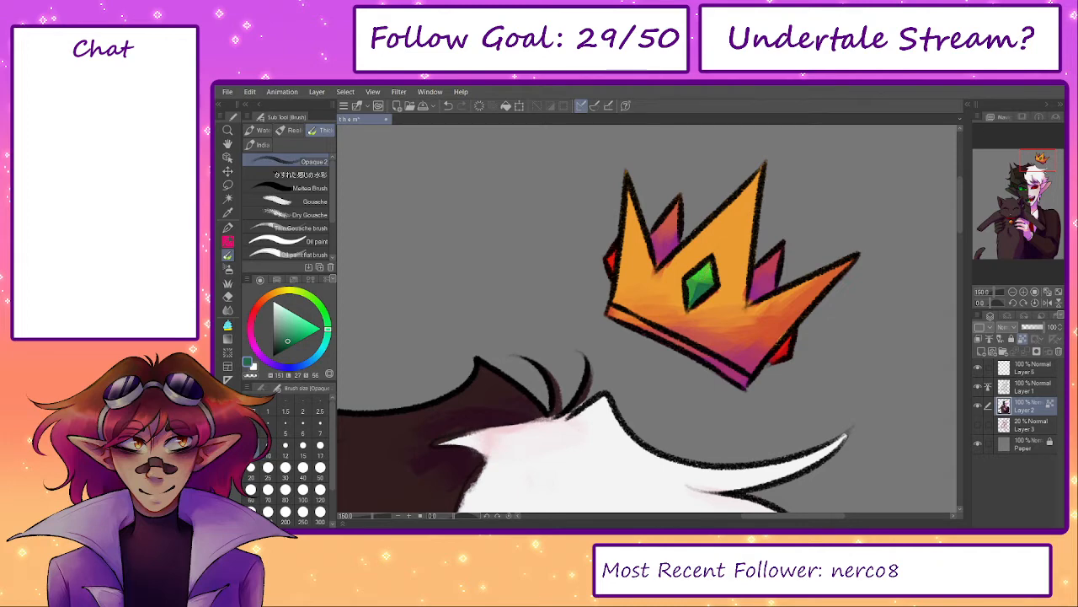
- Touch up the green gem's facets with sampled greens at brush size 8, and fit the whole canvas in view
key(])
key(])
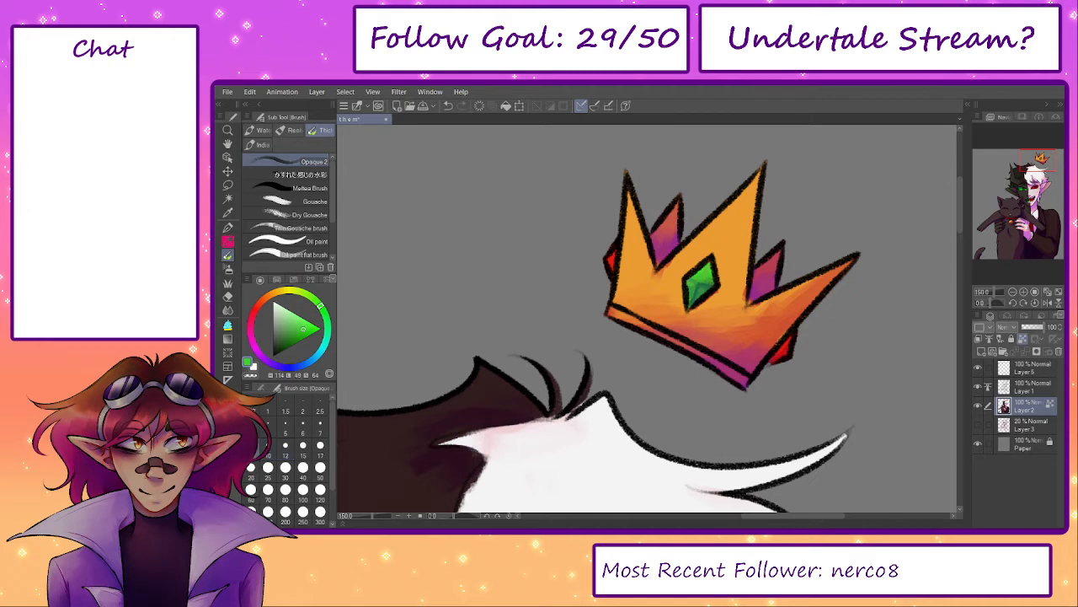
drag(792, 385, 743, 368)
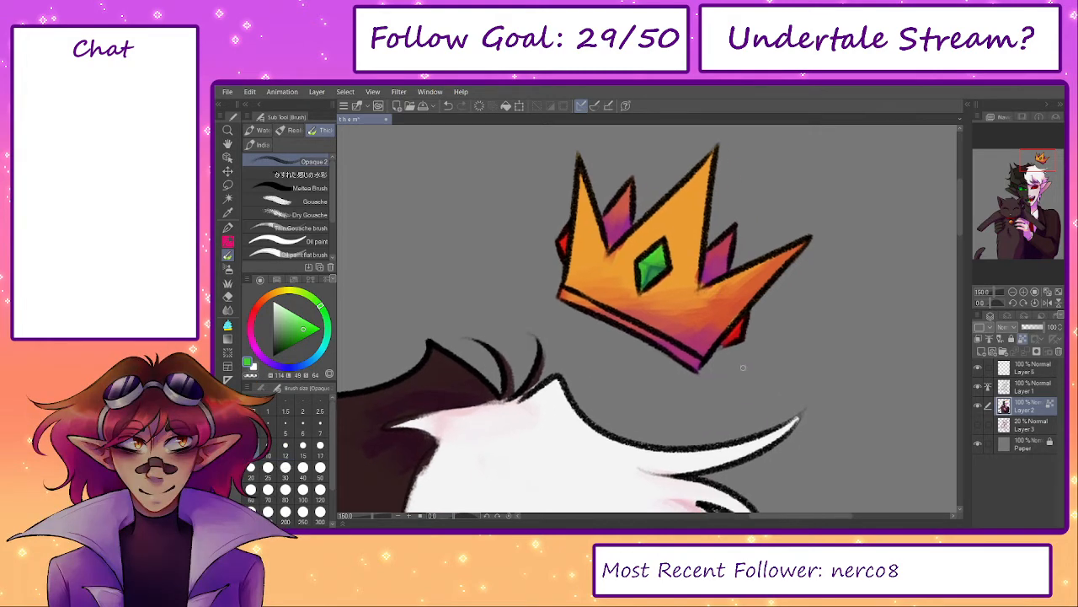
alt+click(643, 278)
drag(645, 273, 640, 285)
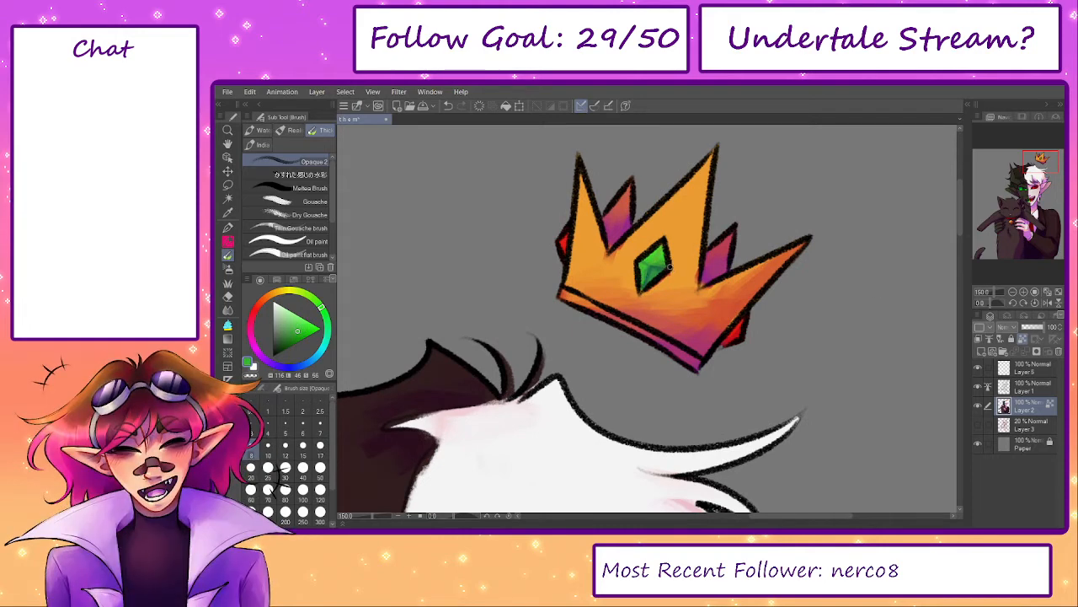
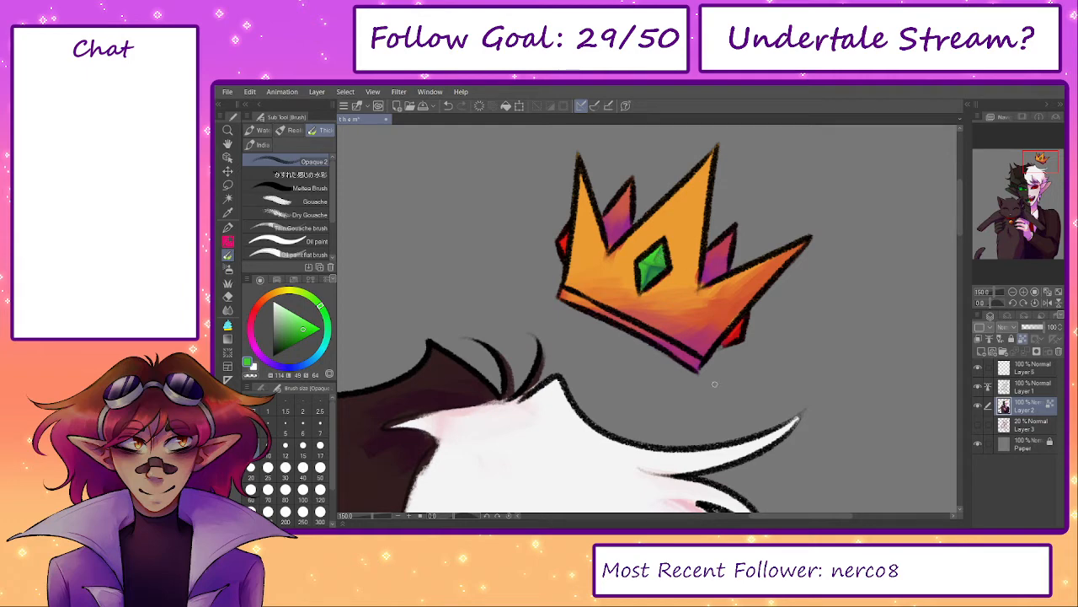
click(1058, 293)
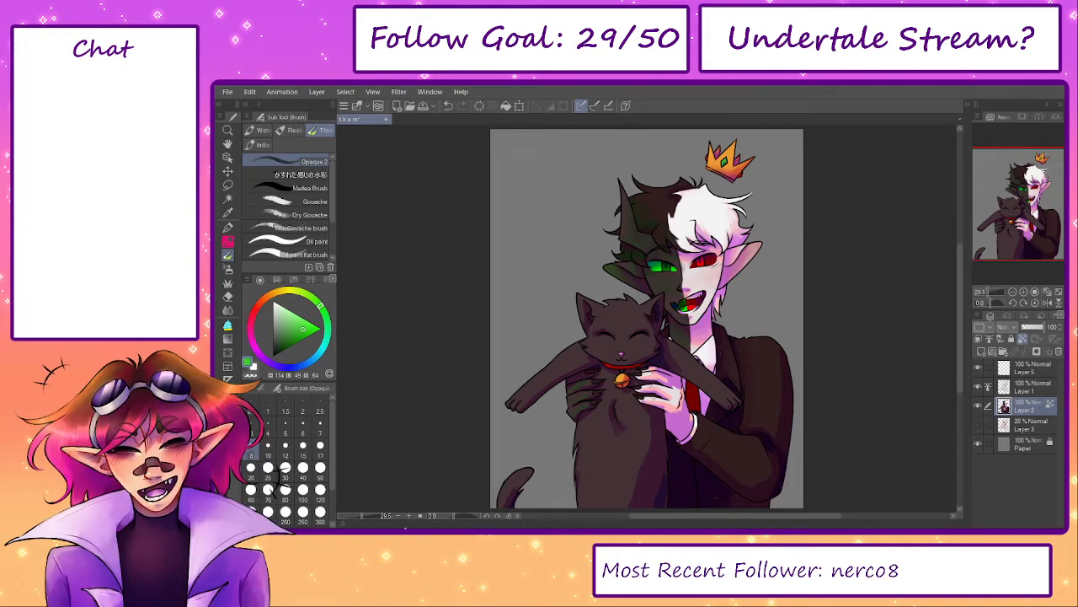
- Blend the shading along the outer edge of the jacket's upper sleeve with a size 100 brush and sampled dark colour
drag(359, 516, 367, 517)
drag(717, 417, 520, 298)
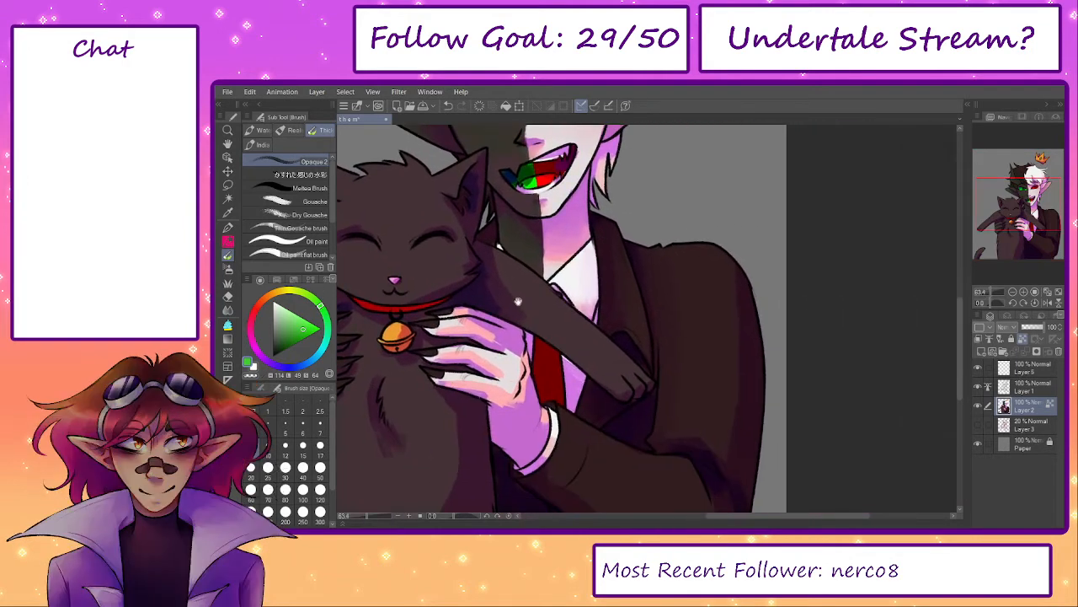
drag(600, 369, 562, 302)
click(286, 447)
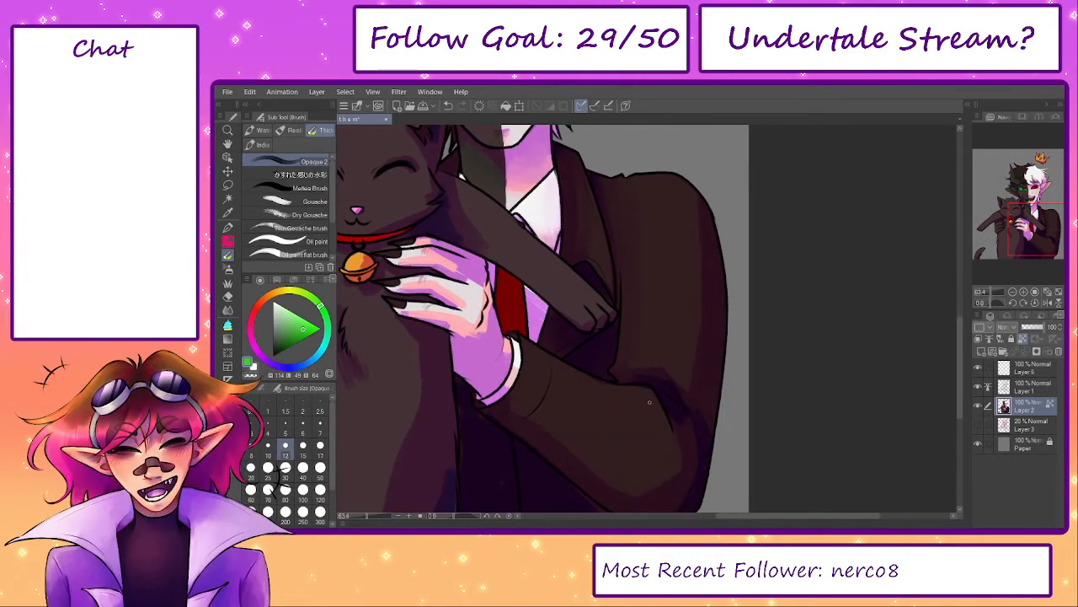
click(303, 494)
alt+click(712, 379)
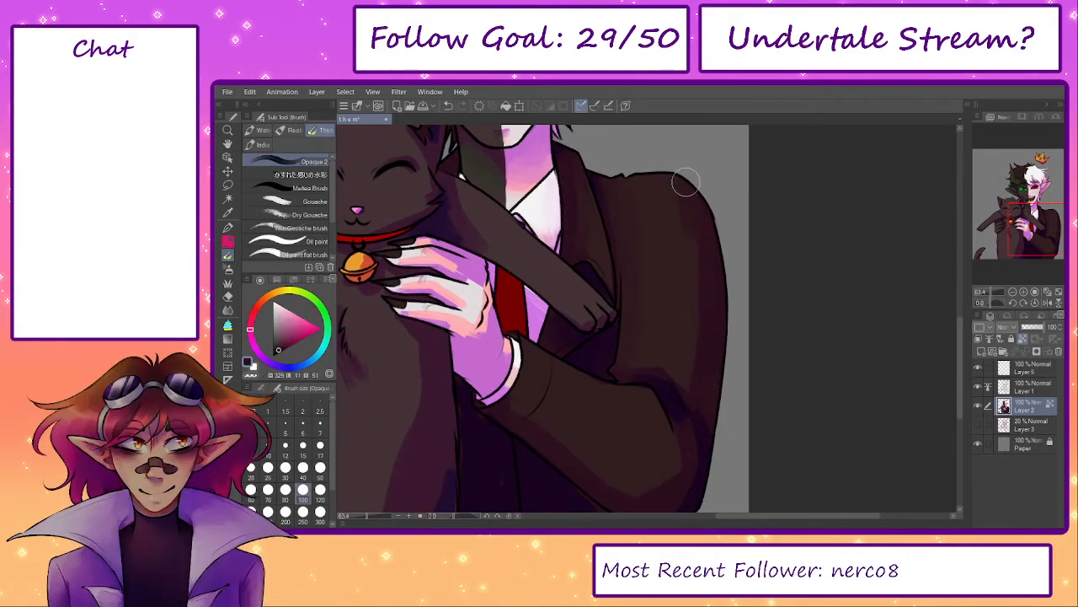
mouse_move(694, 222)
mouse_down()
mouse_move(703, 259)
mouse_move(694, 358)
mouse_move(694, 330)
mouse_up()
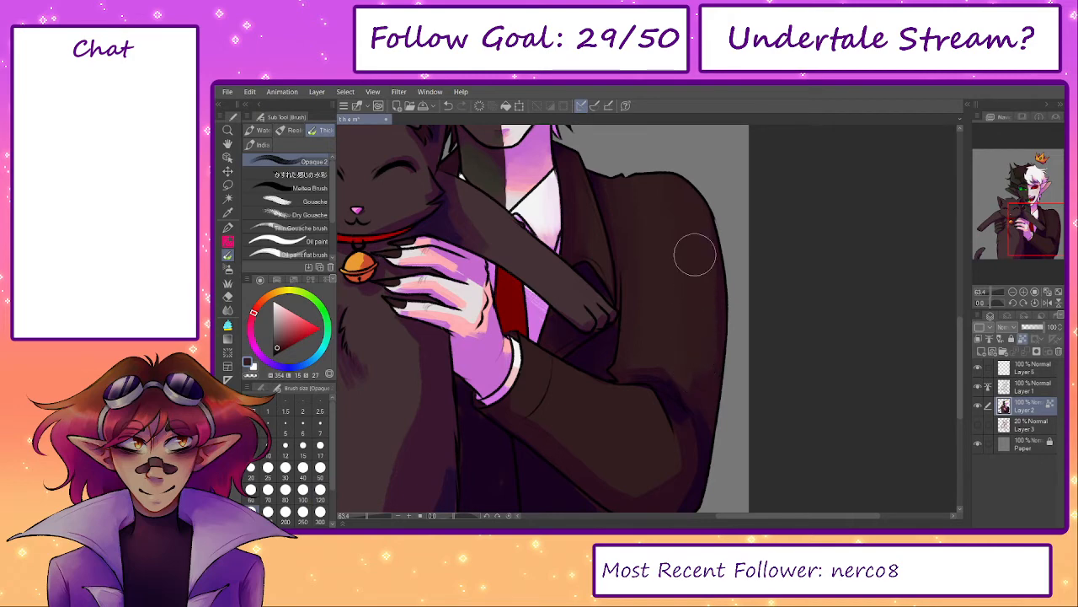
- Smooth the shading across the jacket's forearm sleeve with sampled browns and dark purple, using a brush up to size 120
scroll(696, 326, up, 1)
key([)
key([)
key([)
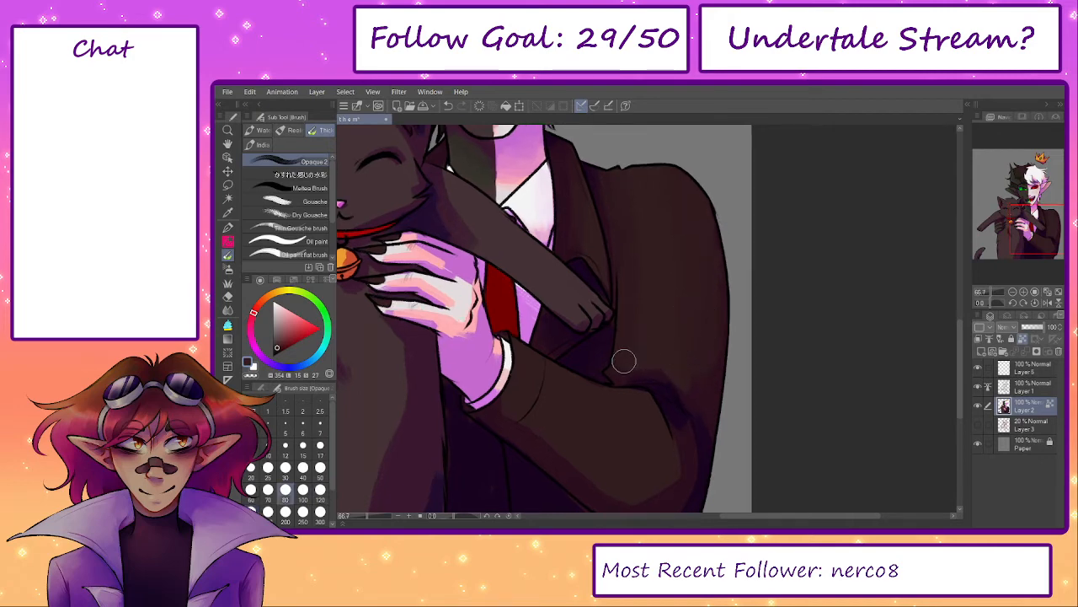
alt+click(625, 368)
scroll(652, 463, up, 1)
mouse_move(497, 421)
mouse_down()
mouse_move(541, 310)
mouse_move(705, 424)
mouse_up()
alt+click(477, 295)
key(])
key(])
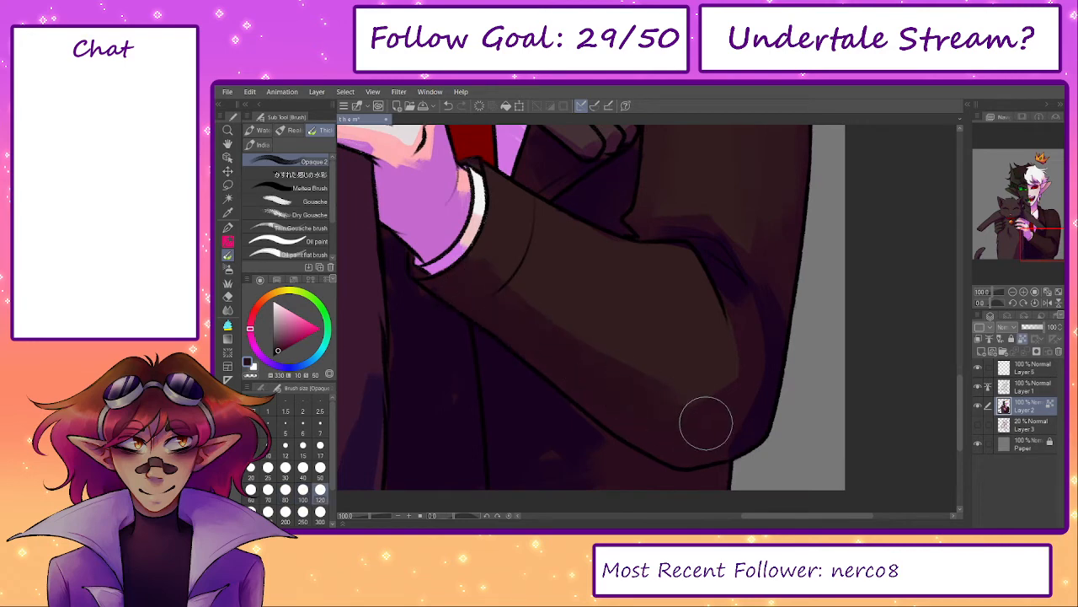
alt+click(514, 258)
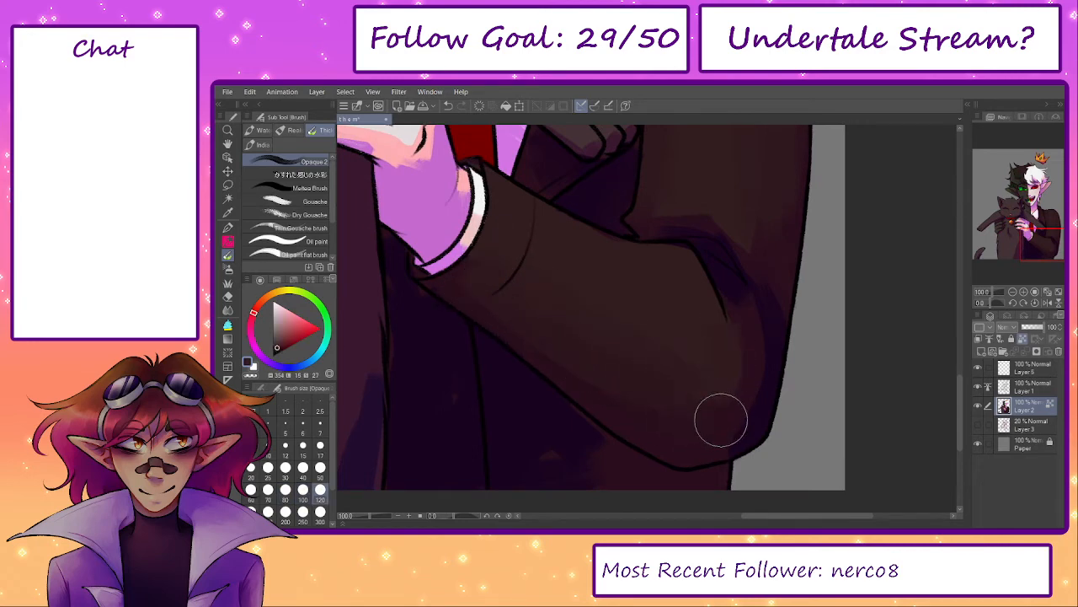
- Blend the dark purple shading on the jacket body below the forearm with sampled shadow colours
alt+click(750, 431)
key(bracketleft)
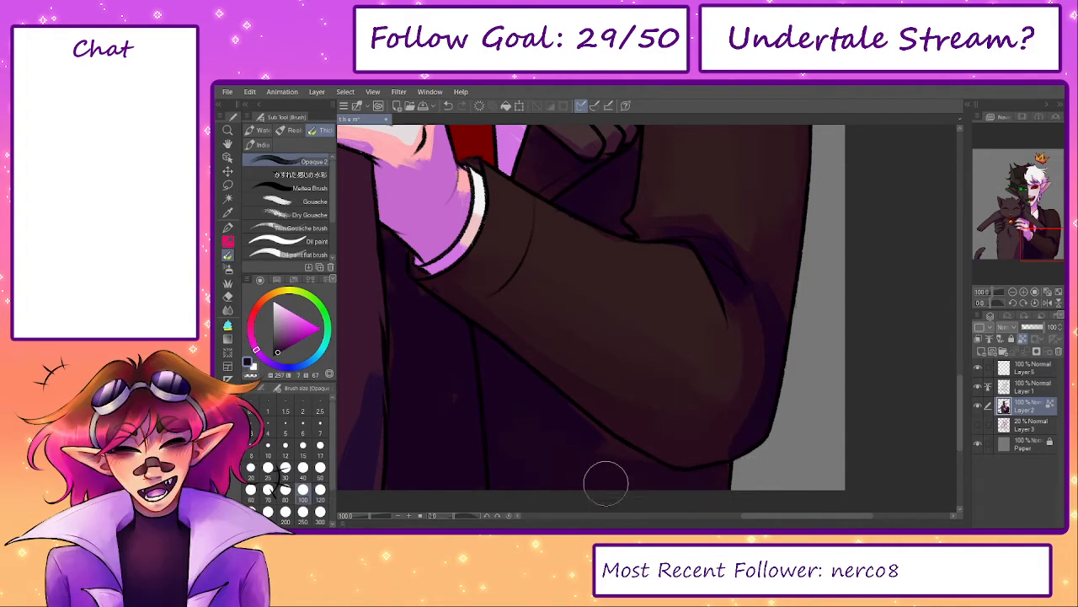
alt+click(685, 445)
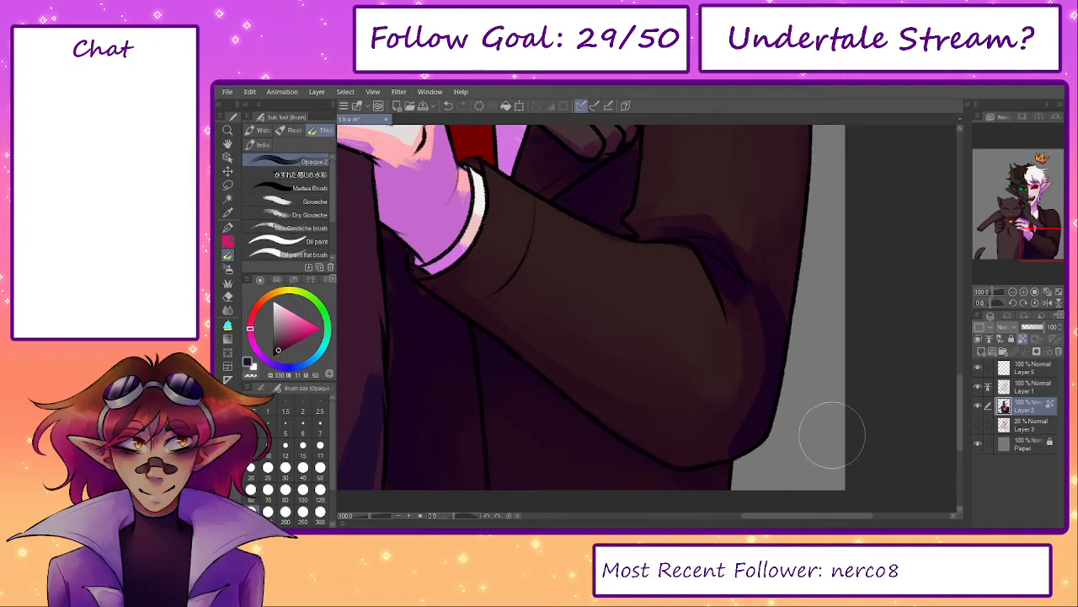
- Smooth the elbow shading into the sleeve with a size 100 brush and sampled dark purple-browns
key([)
key([)
alt+click(732, 384)
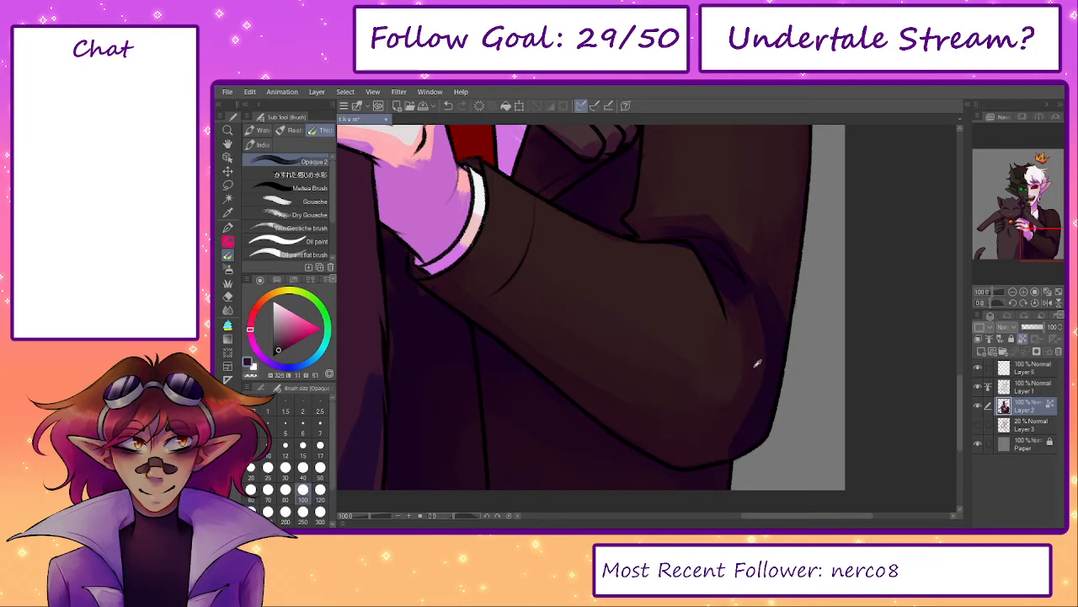
mouse_move(757, 364)
mouse_down()
mouse_move(761, 349)
mouse_move(770, 354)
mouse_move(749, 416)
mouse_move(775, 419)
mouse_up()
alt+click(748, 404)
drag(716, 436, 652, 426)
drag(738, 347, 708, 408)
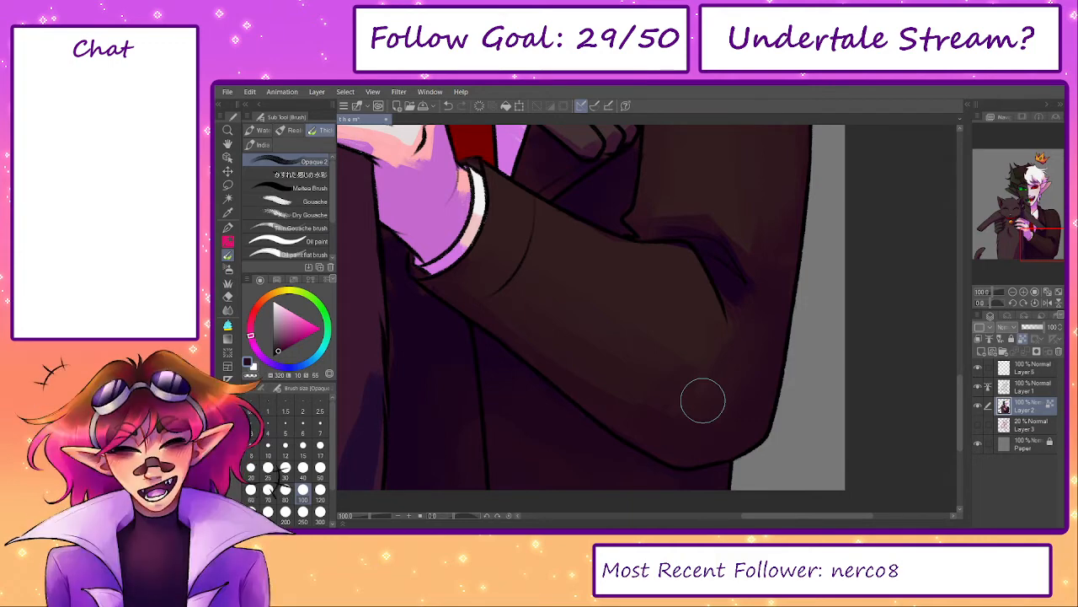
- Soften the upper edge of the fold shadow at the inner elbow with sampled dark tones
drag(682, 307, 666, 407)
key(bracketleft)
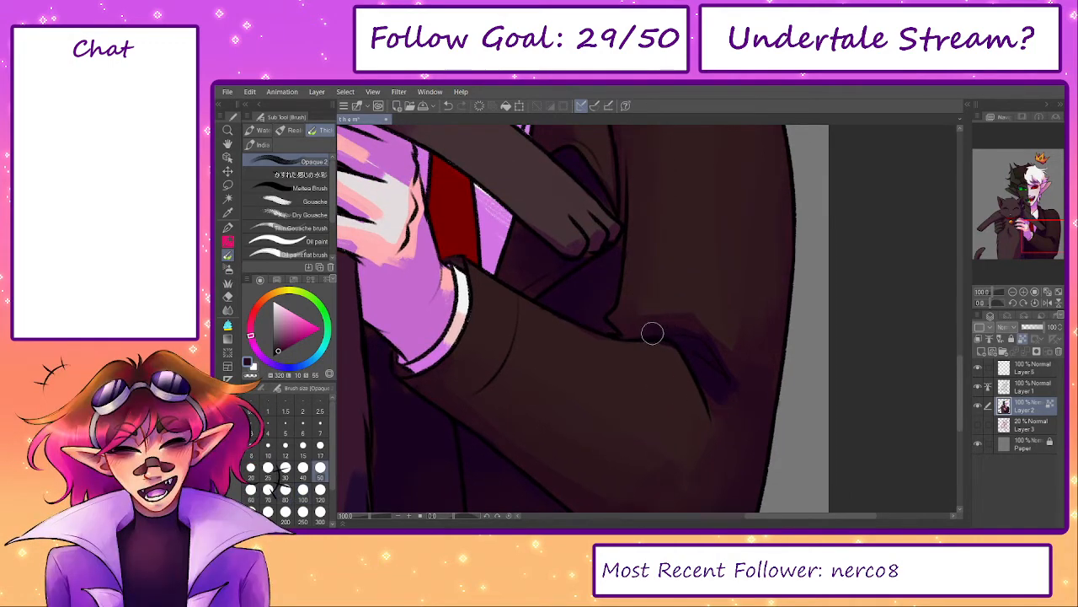
alt+click(644, 331)
key(bracketleft)
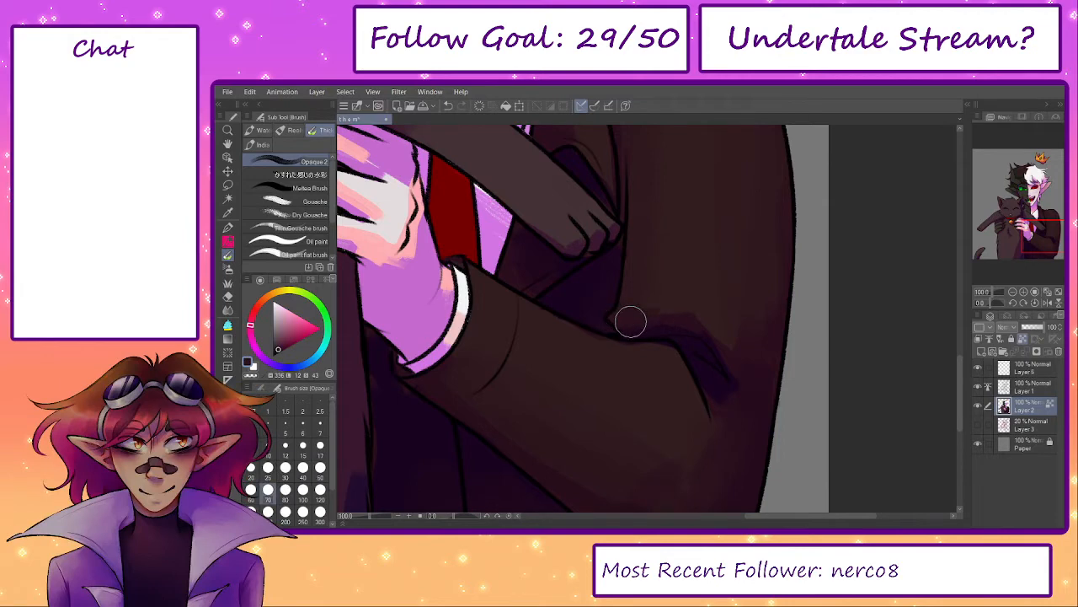
key(bracketleft)
key(bracketleft)
alt+click(738, 410)
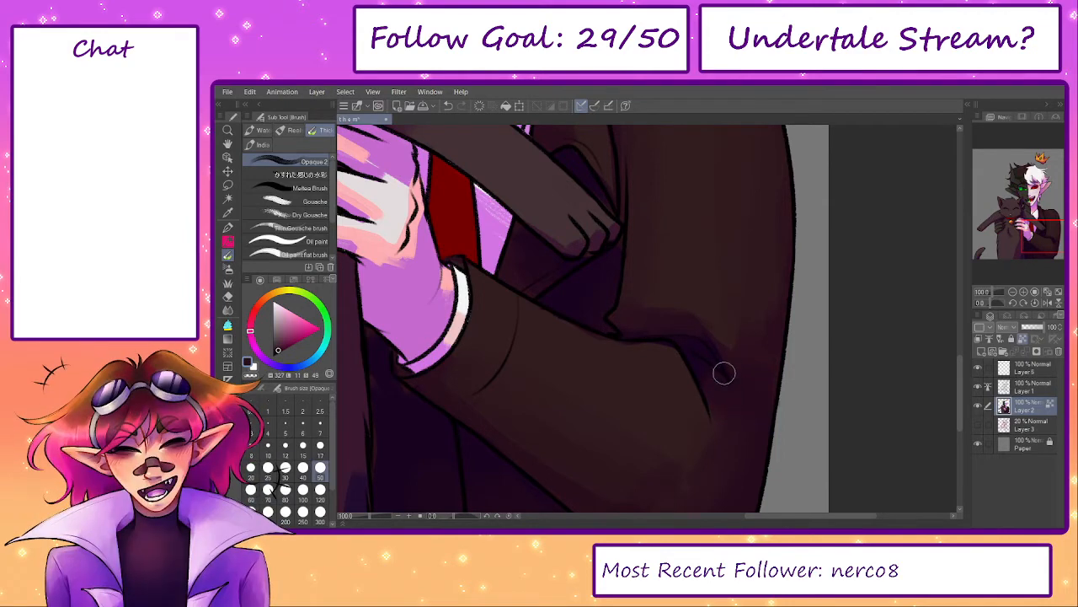
- Blend the outer side of the elbow fold shadow into the sleeve with sampled brown and a size 80 brush
key(bracketleft)
key(bracketleft)
key(bracketleft)
key(bracketright)
key(bracketright)
key(bracketright)
key(bracketright)
alt+click(723, 327)
key(bracketright)
key(bracketright)
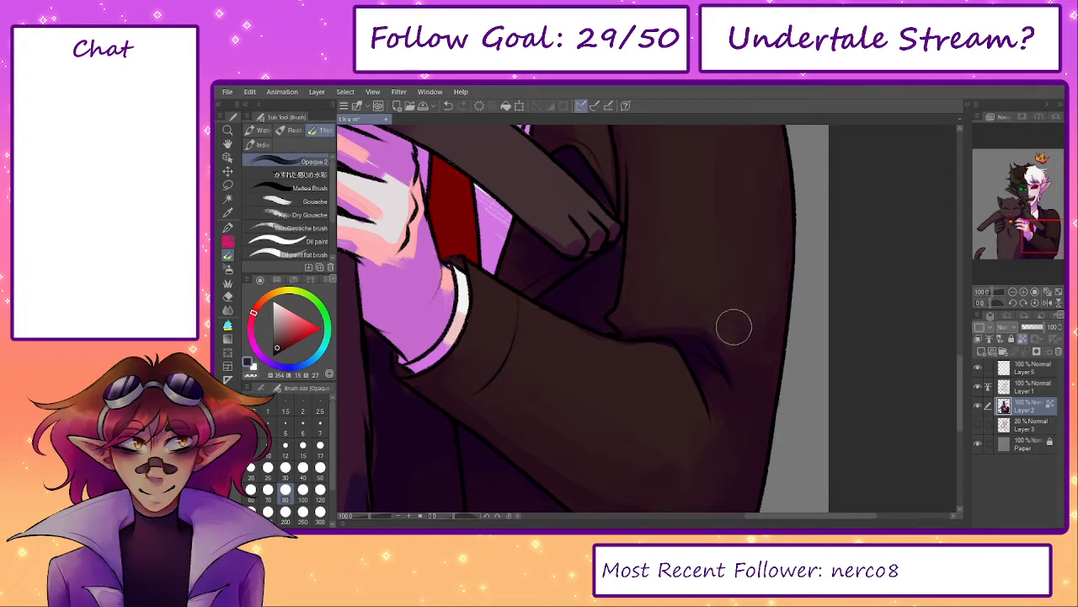
- Refine the narrow elbow fold shadow and its edges with sampled dark tones, reducing the brush to size 25
key(bracketleft)
key(bracketleft)
key(bracketleft)
alt+click(727, 413)
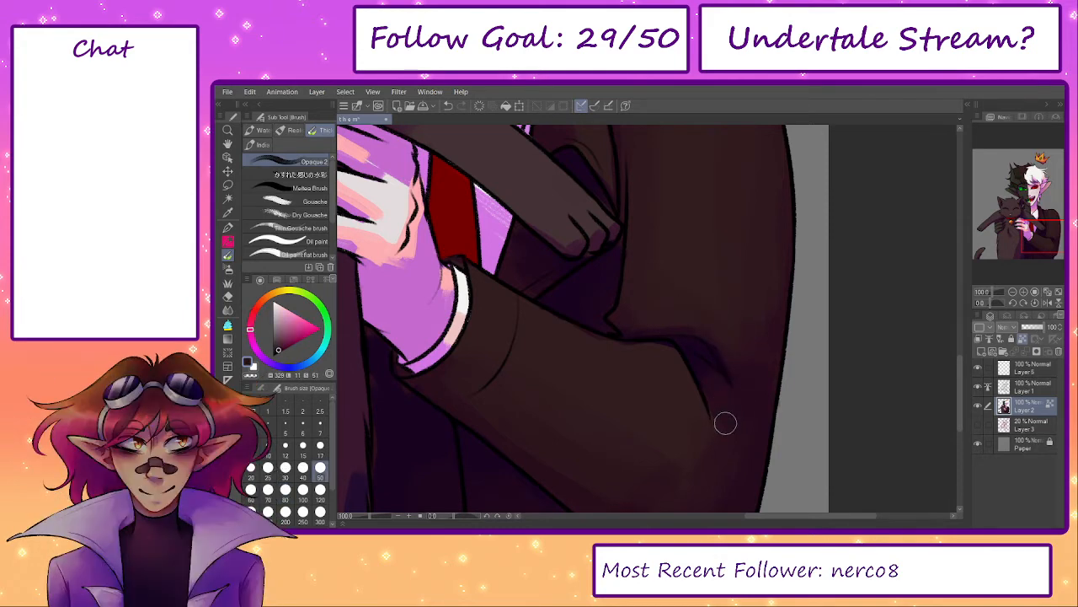
key(bracketleft)
key(bracketleft)
key(bracketleft)
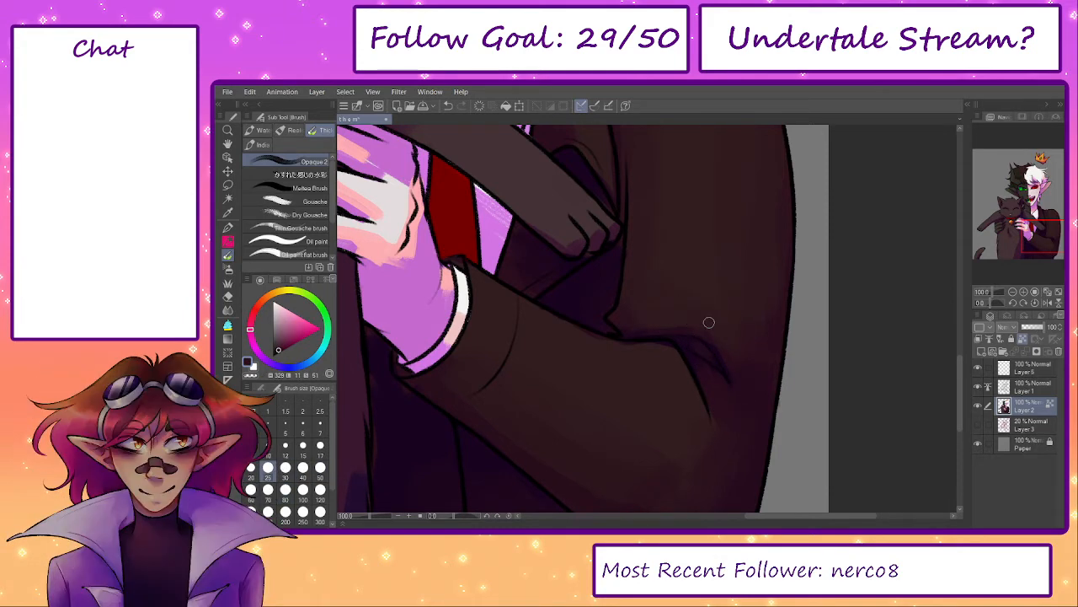
drag(729, 345, 691, 340)
alt+click(677, 338)
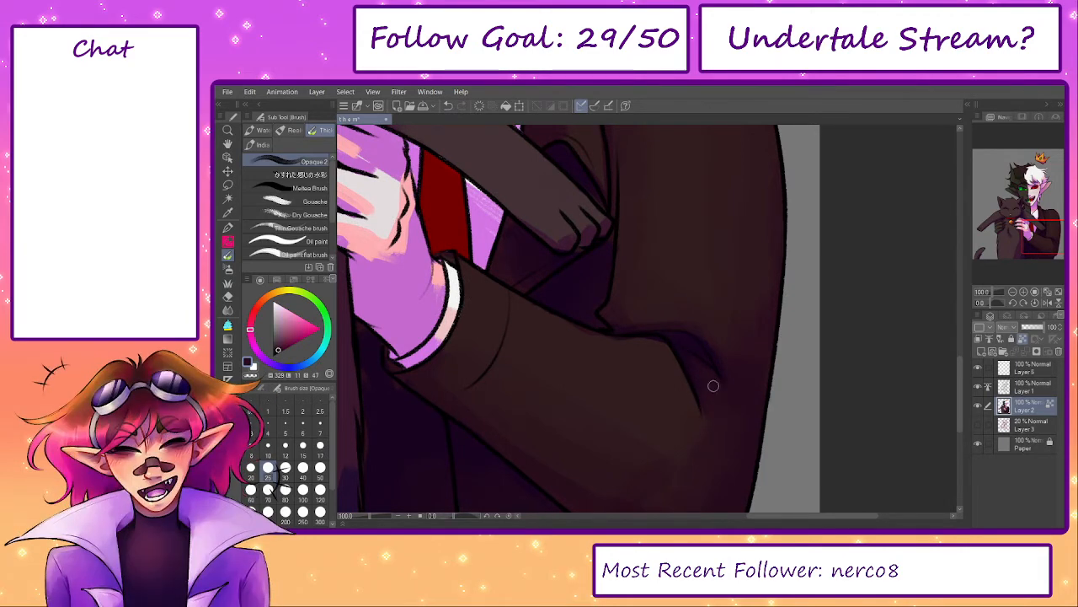
alt+click(711, 337)
- Blend the dark shading on the jacket front beneath the cat's outstretched paw with an enlarged brush
mouse_move(621, 315)
mouse_down()
mouse_move(631, 320)
mouse_move(638, 444)
mouse_up()
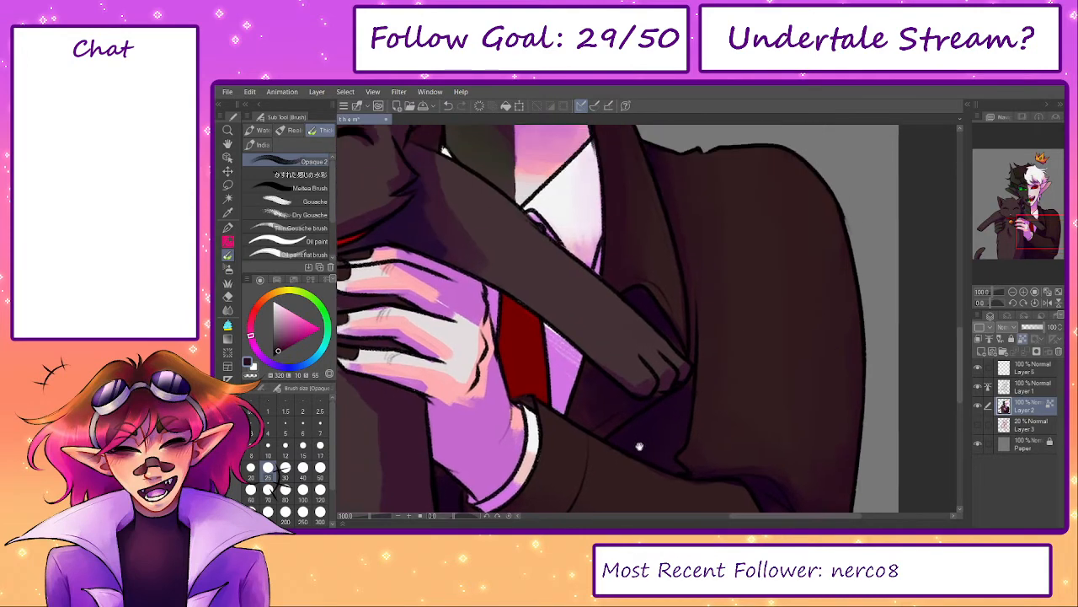
drag(566, 360, 646, 402)
key(bracketright)
key(bracketright)
key(bracketright)
key(bracketright)
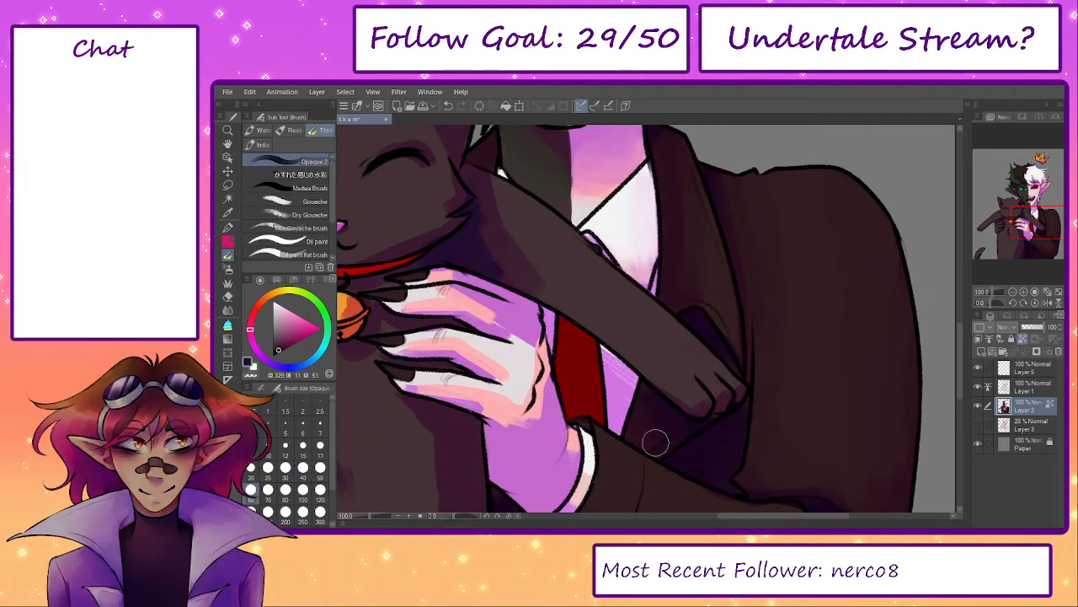
key(bracketleft)
key(bracketleft)
- Smooth the purple shading on the shirt strip beside the red tie with colours sampled from the area
alt+click(620, 399)
key(bracketleft)
key(bracketleft)
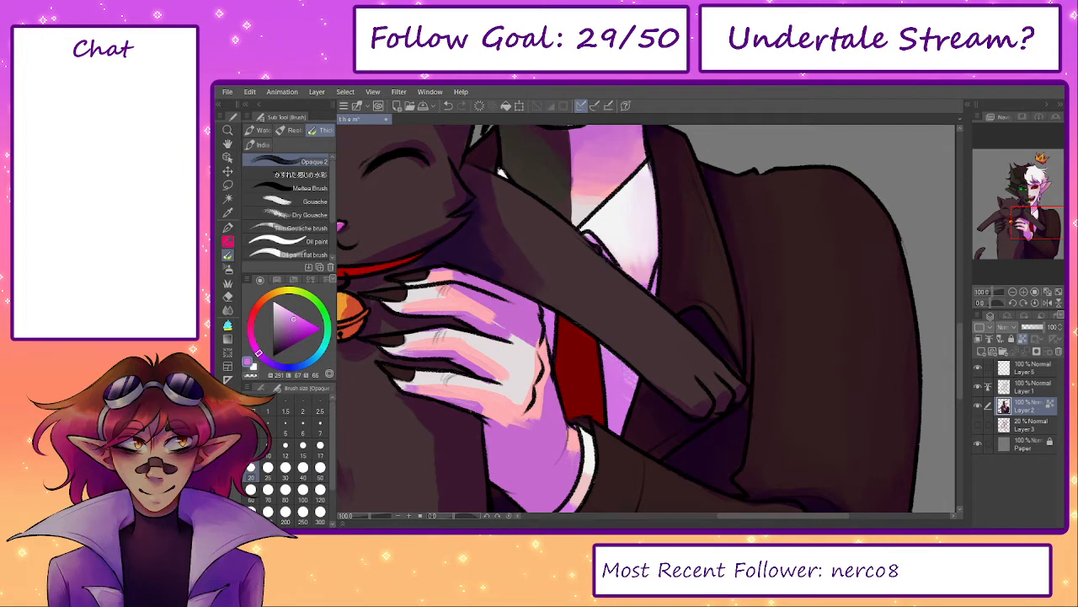
alt+click(592, 353)
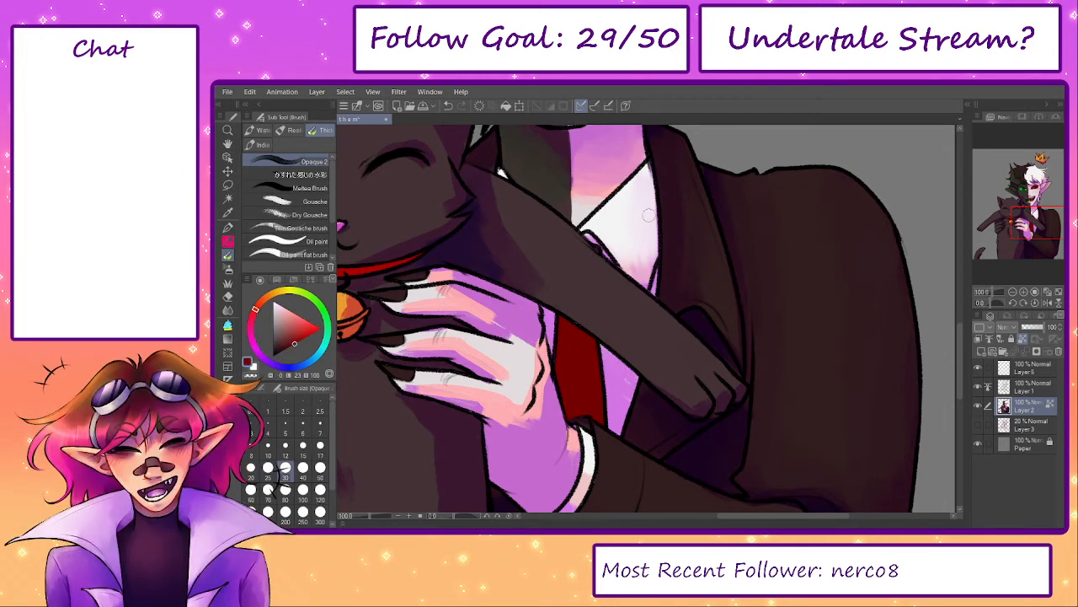
alt+click(623, 391)
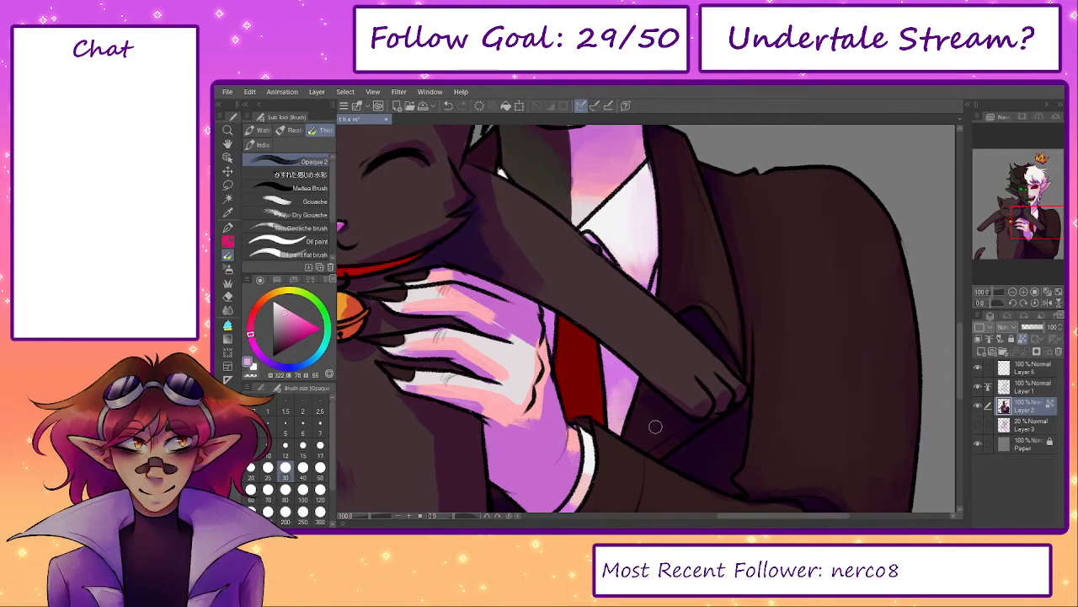
- Shade the red tie with a dark muted purple and blend it into the sampled red using a size 50 brush
alt+click(584, 357)
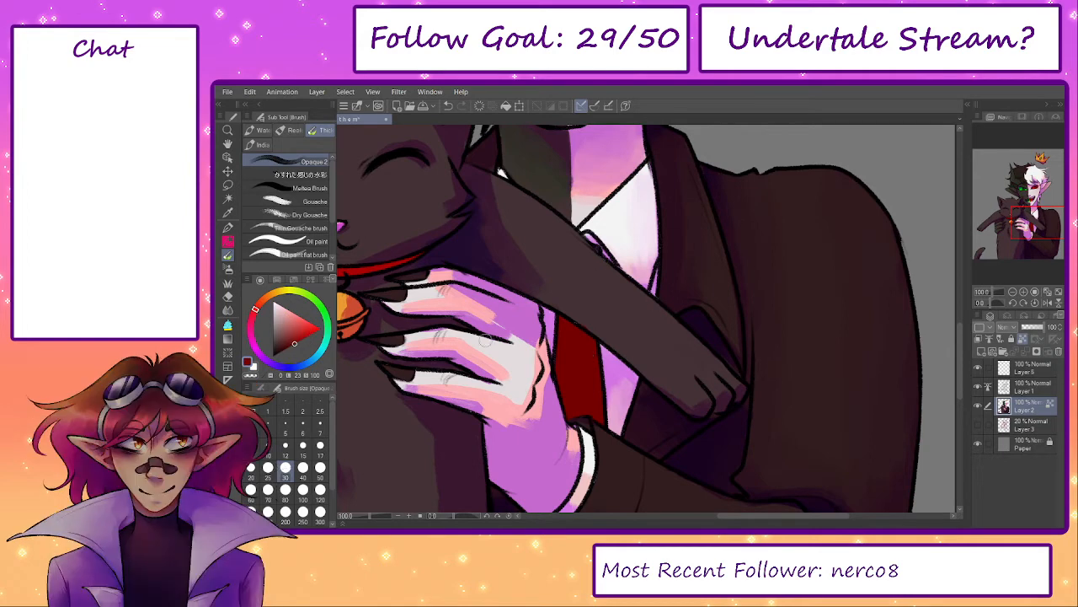
click(250, 330)
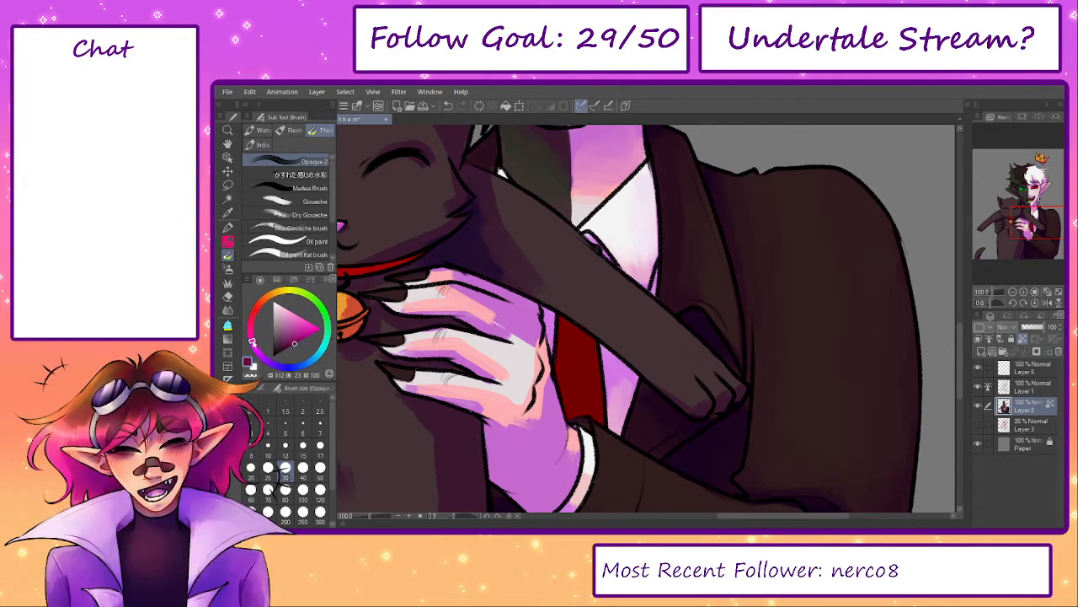
click(287, 344)
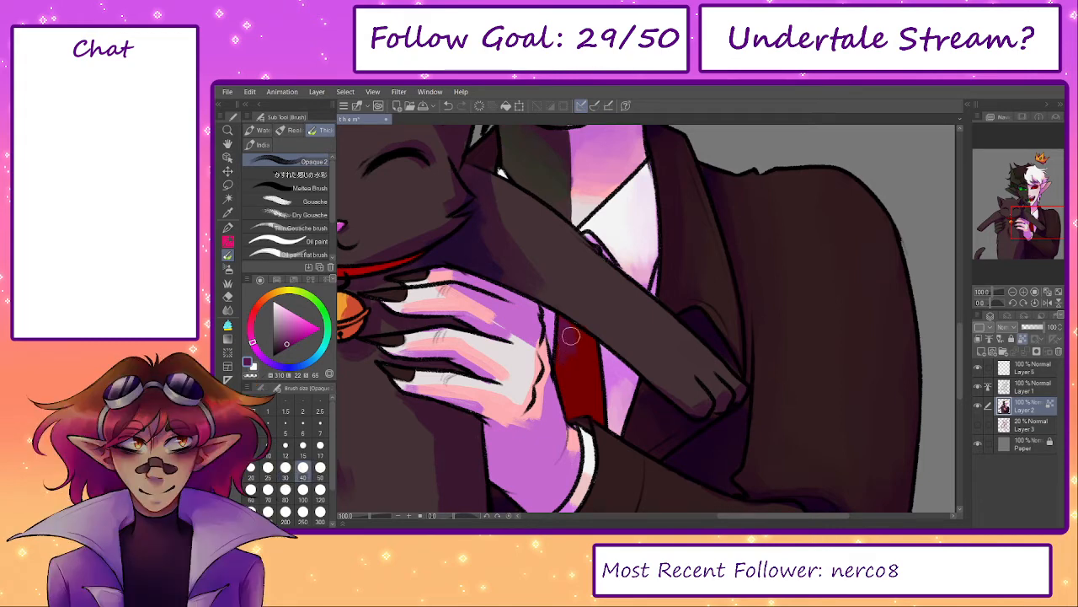
key(bracketright)
key(bracketright)
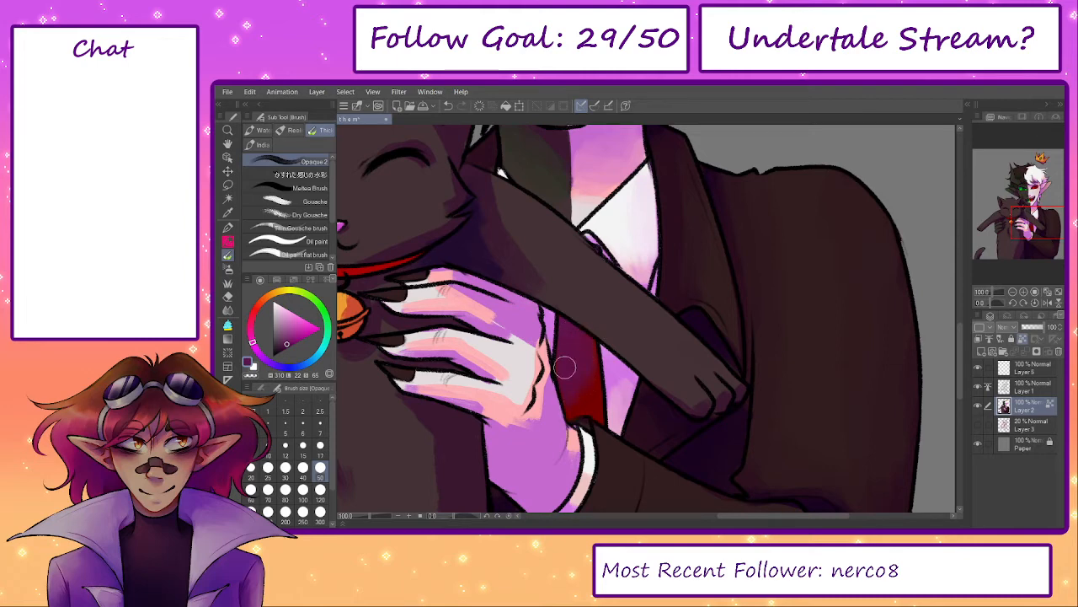
alt+click(595, 407)
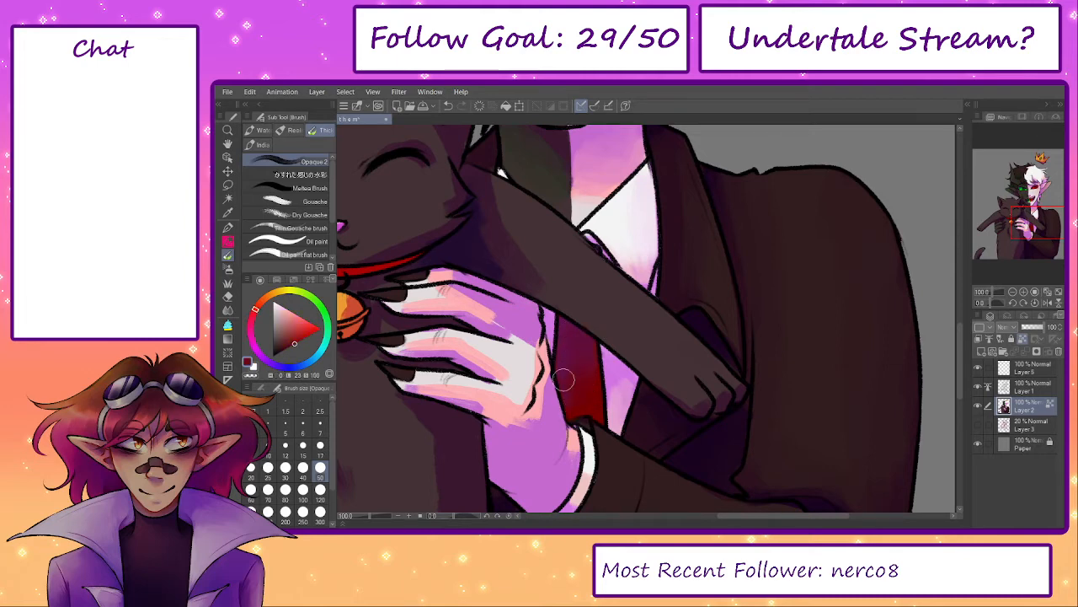
- Blend the pink and purple shading on the light side of the neck with a size 25 brush
mouse_move(570, 301)
mouse_down()
mouse_move(593, 322)
mouse_move(548, 422)
mouse_move(598, 479)
mouse_up()
key(bracketleft)
key(bracketleft)
key(bracketleft)
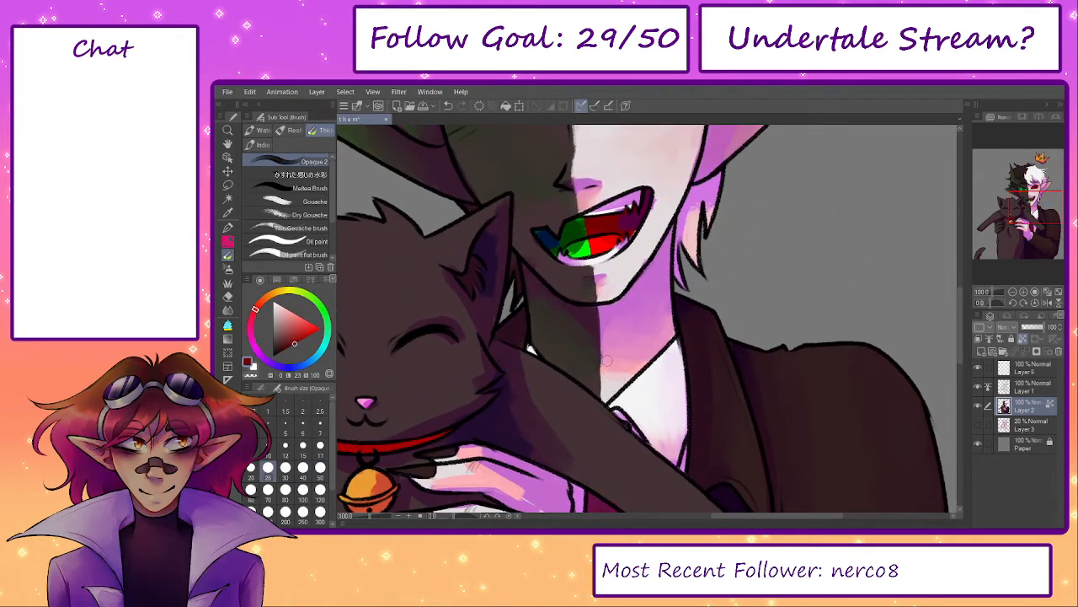
alt+click(602, 344)
- Rework the purple shadow beneath the lower lip on the light half of the chin with a size 17 brush
drag(602, 352, 586, 435)
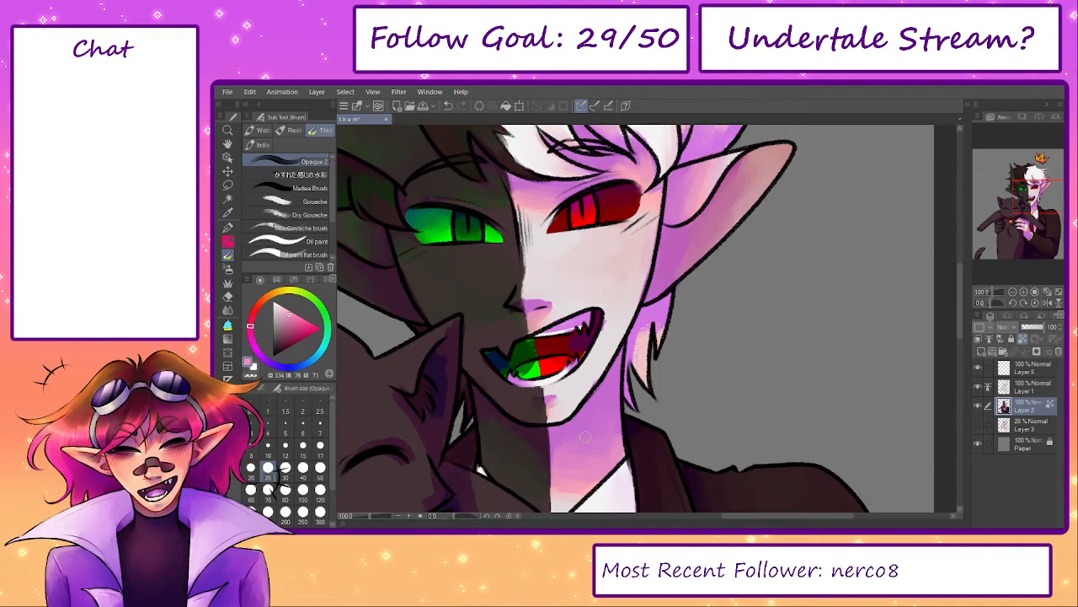
mouse_move(658, 395)
mouse_down()
mouse_move(699, 388)
mouse_move(732, 414)
mouse_up()
key(bracketleft)
key(bracketleft)
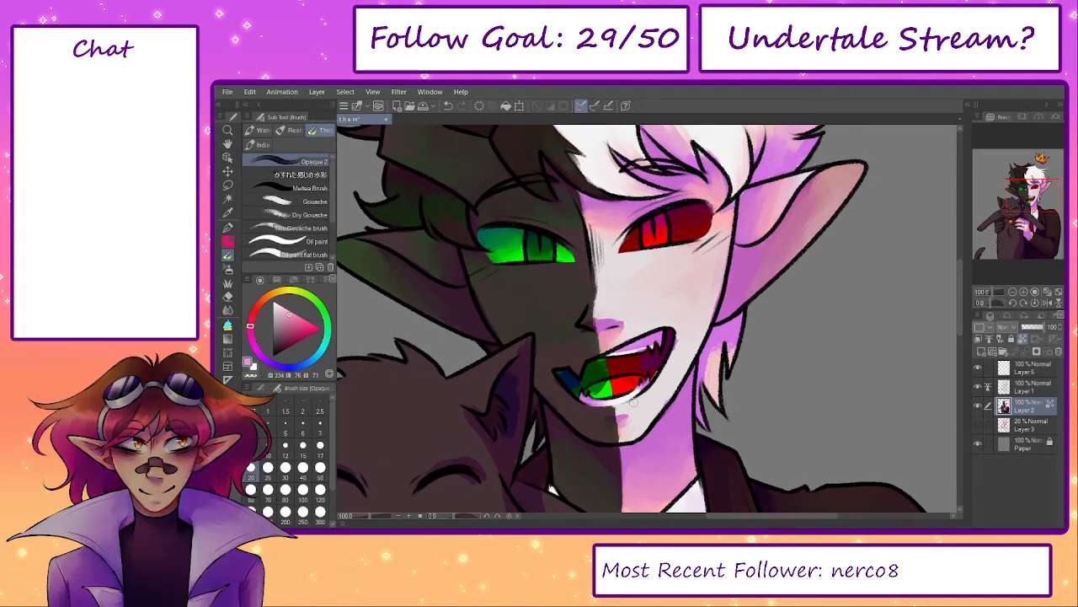
alt+click(632, 413)
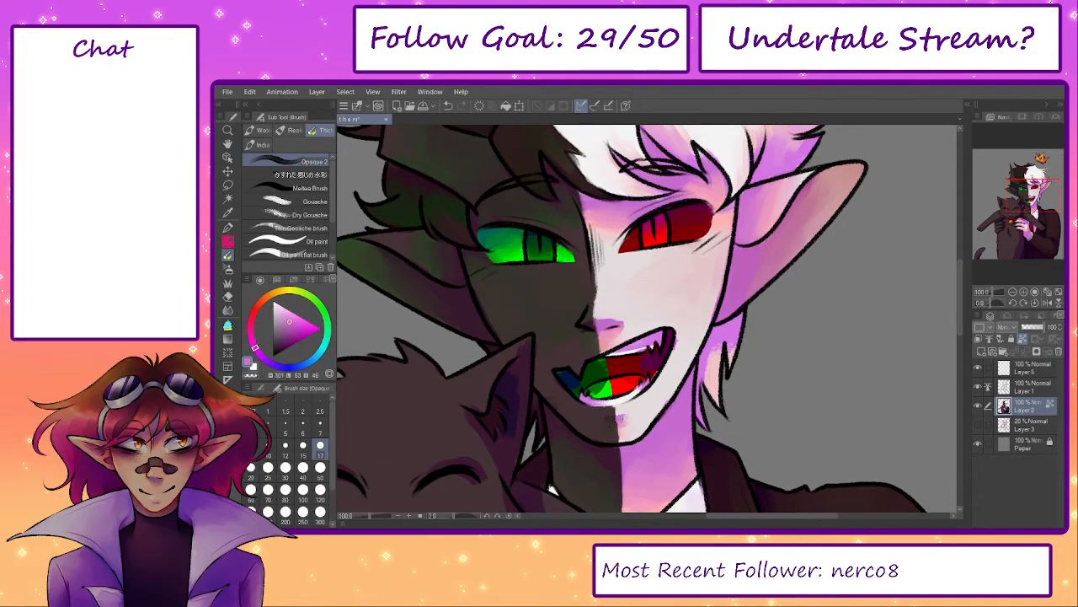
alt+click(635, 415)
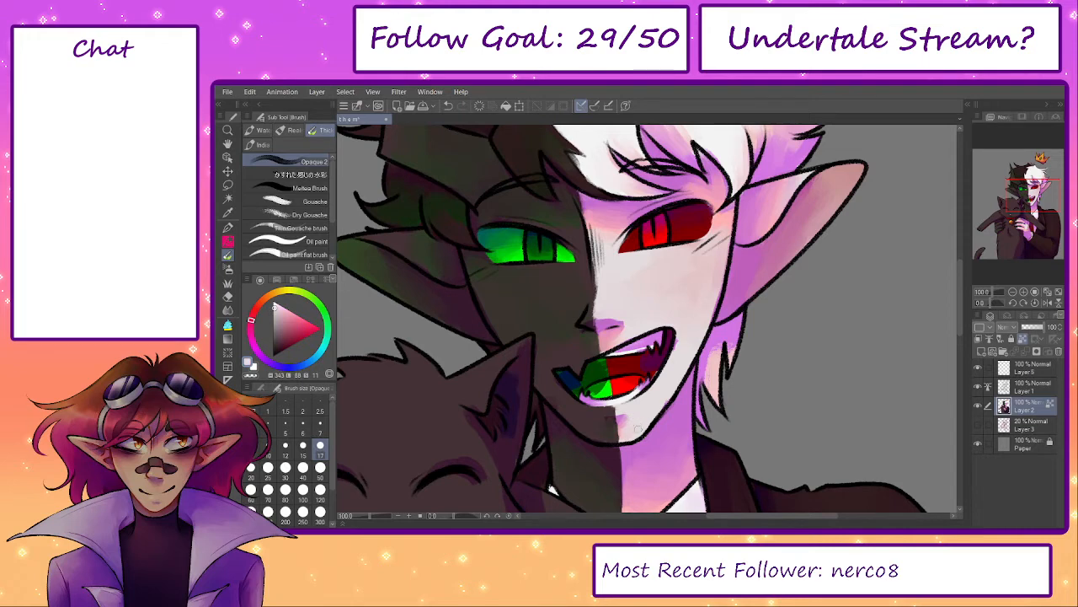
- Touch up the nose shadow and the dividing edge between the face's dark and light halves with sampled colours
drag(620, 338, 623, 359)
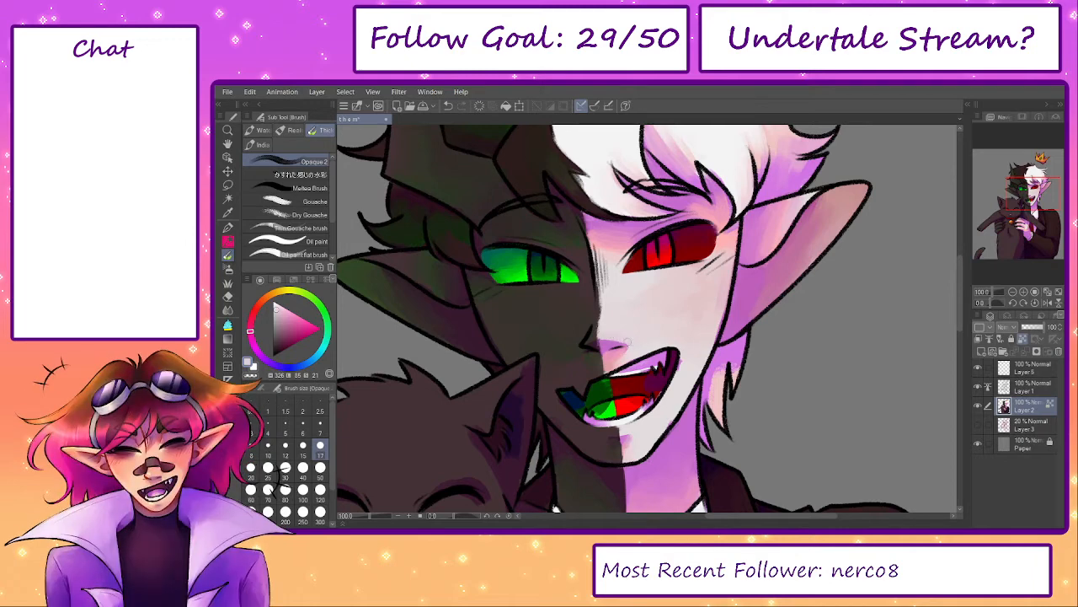
alt+click(590, 340)
alt+click(594, 345)
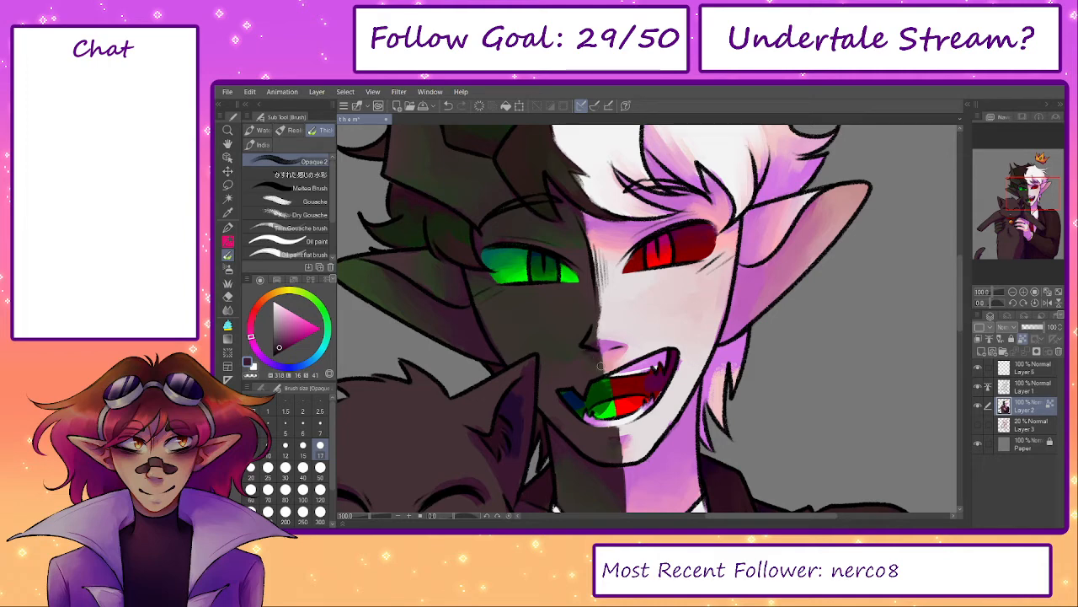
- Blend the purple shadow inside the cat's ear nearest the character's face with sampled purples and a brush up to size 50
alt+click(586, 352)
drag(639, 383, 635, 486)
mouse_move(653, 403)
mouse_down()
mouse_move(747, 262)
mouse_move(822, 216)
mouse_move(885, 198)
mouse_up()
key(])
key(])
key(])
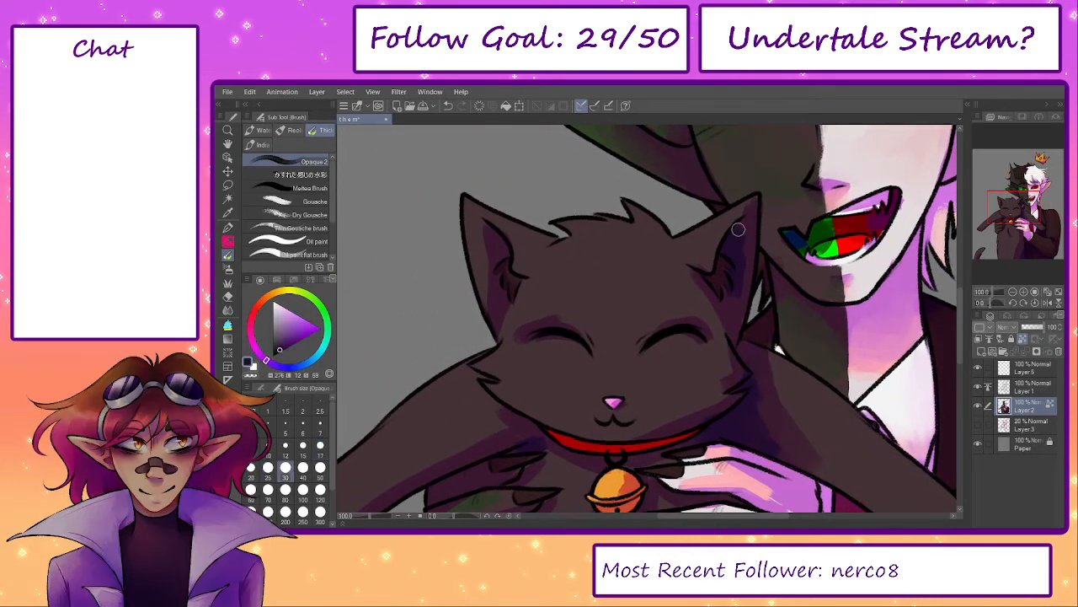
alt+click(741, 233)
key(])
key(])
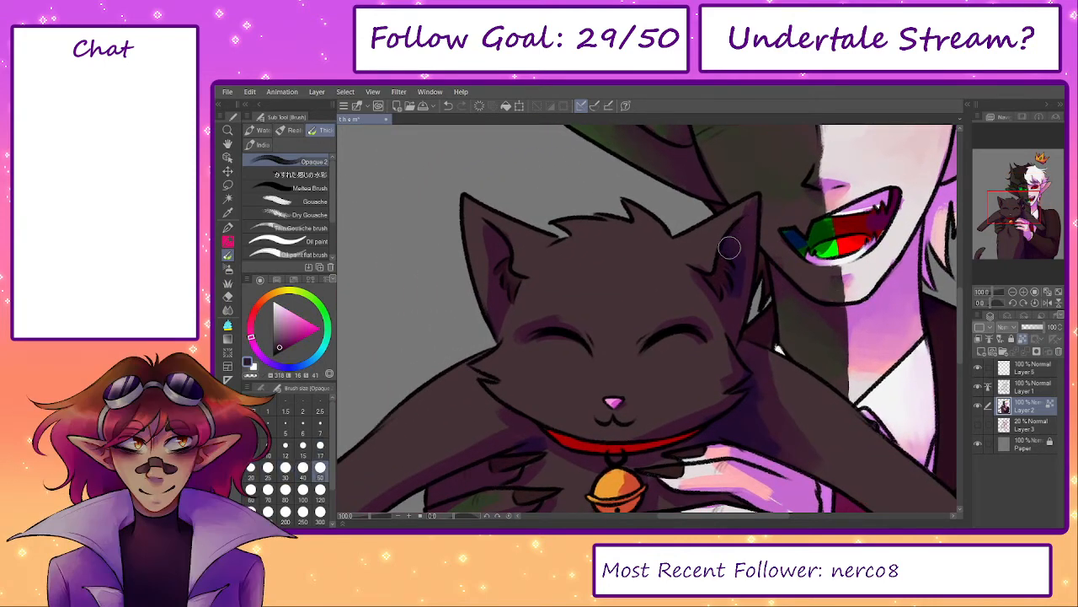
- Soften the shading at the base of the same cat ear by mixing sampled purple and brown fur tones
alt+click(739, 283)
alt+click(736, 299)
alt+click(740, 290)
key([)
key([)
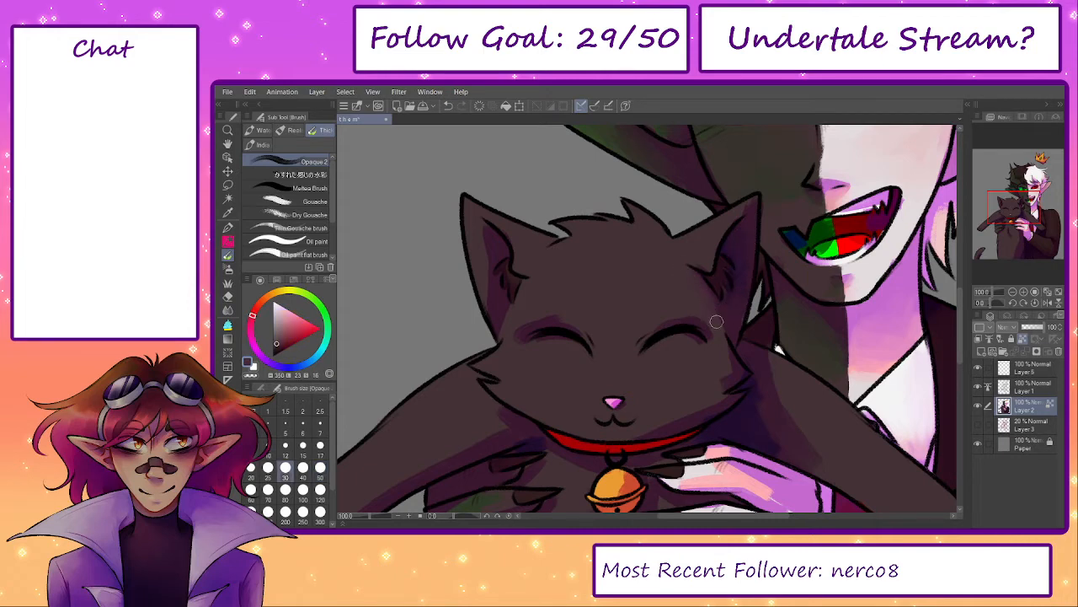
key(])
key(])
key([)
- Blend the purple shadow along the cat's cheek and lower jaw into the brown fur with size 60 and 40 brushes
alt+click(742, 369)
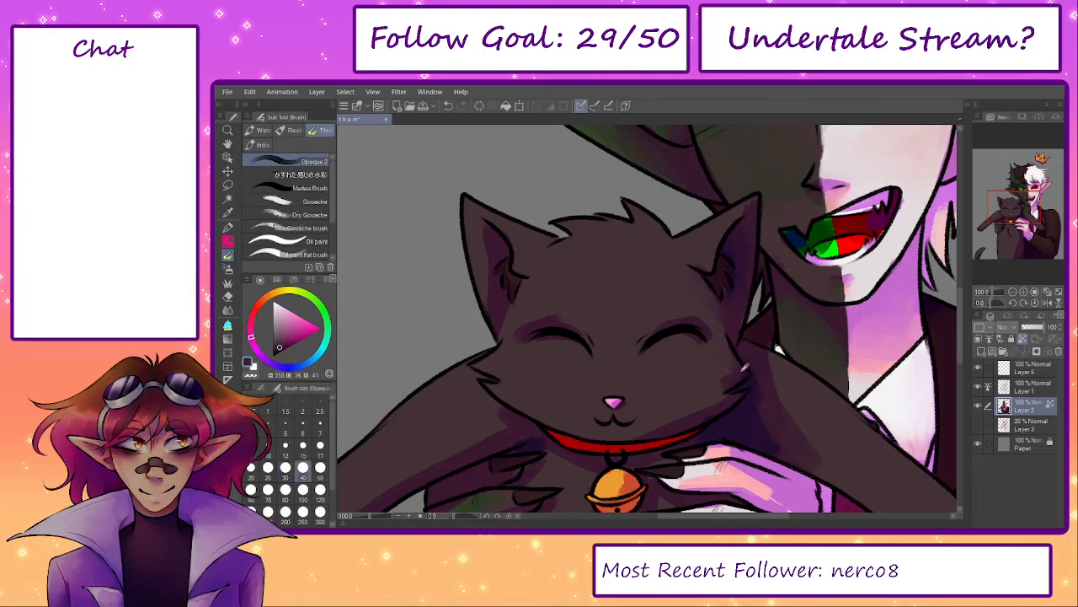
key(])
key(])
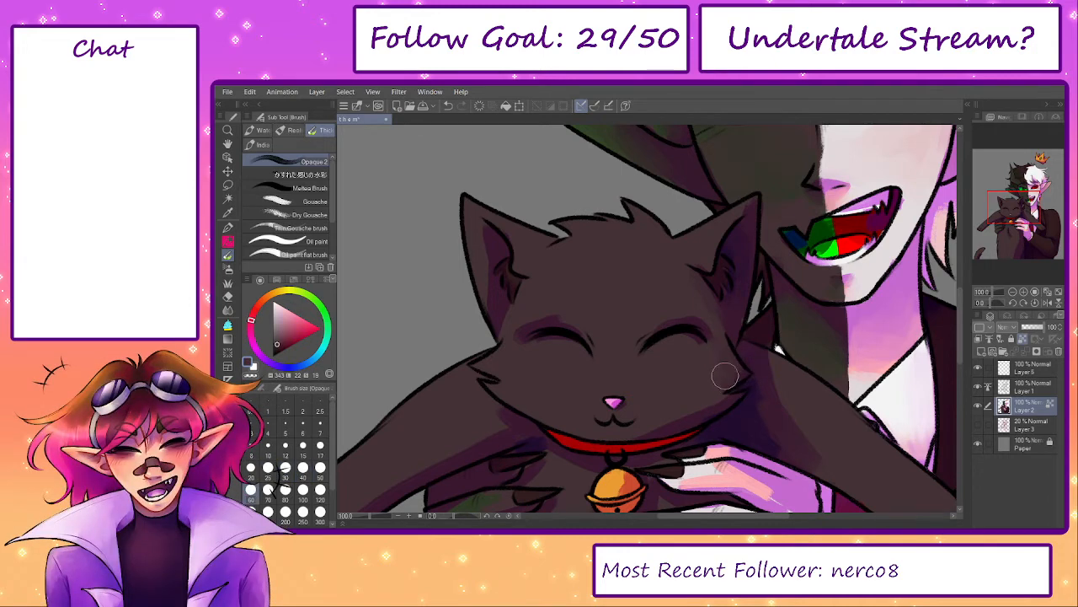
key([)
key([)
alt+click(672, 404)
alt+click(638, 427)
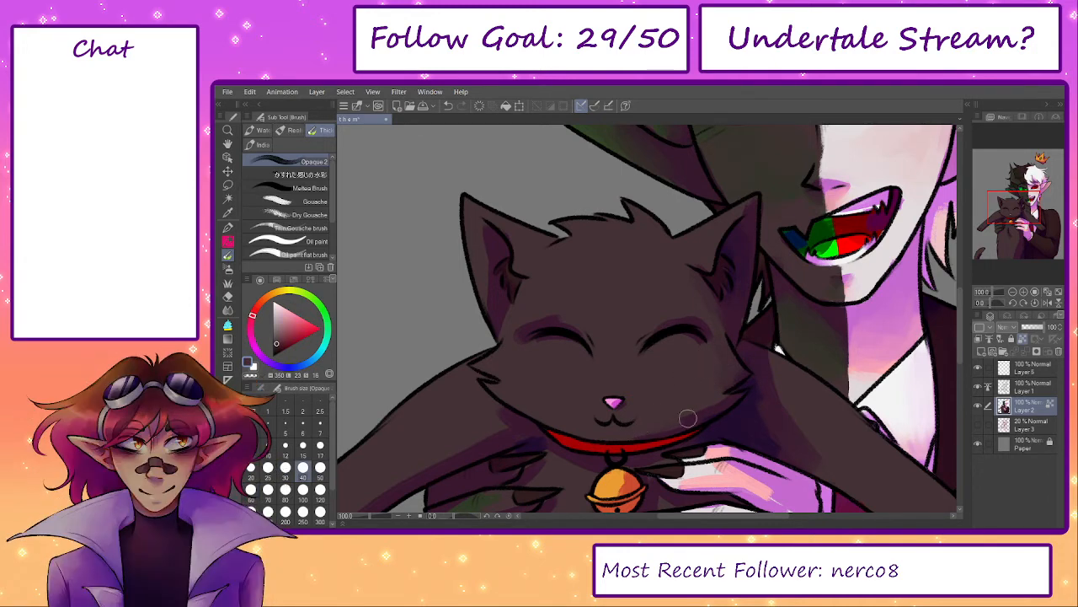
- Shade the cat's pink nose with a darker purple and sampled pink using a size 15 brush
scroll(650, 423, up, 2)
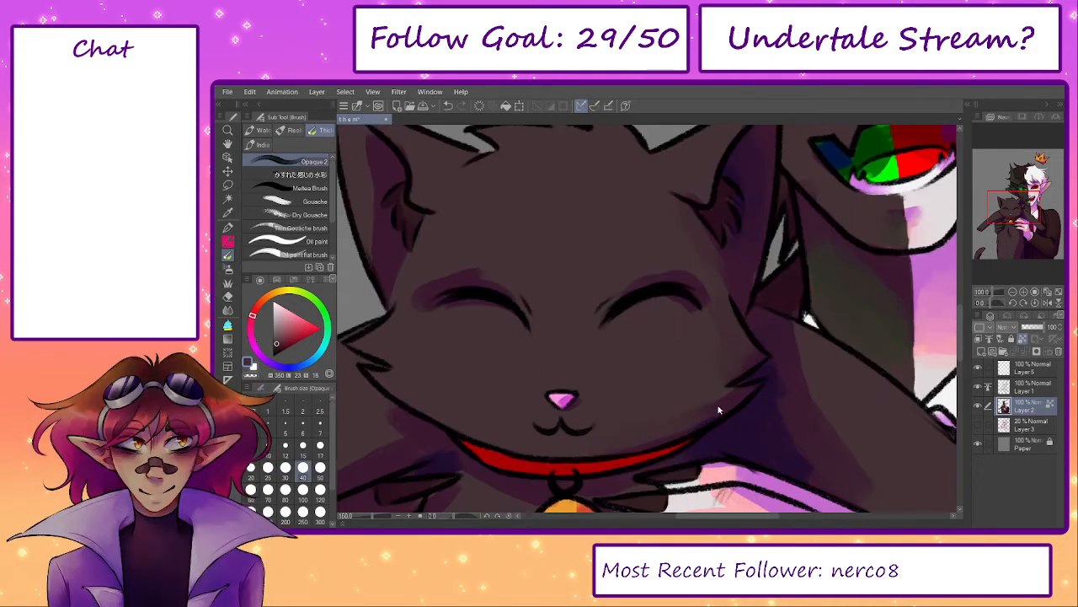
alt+click(560, 401)
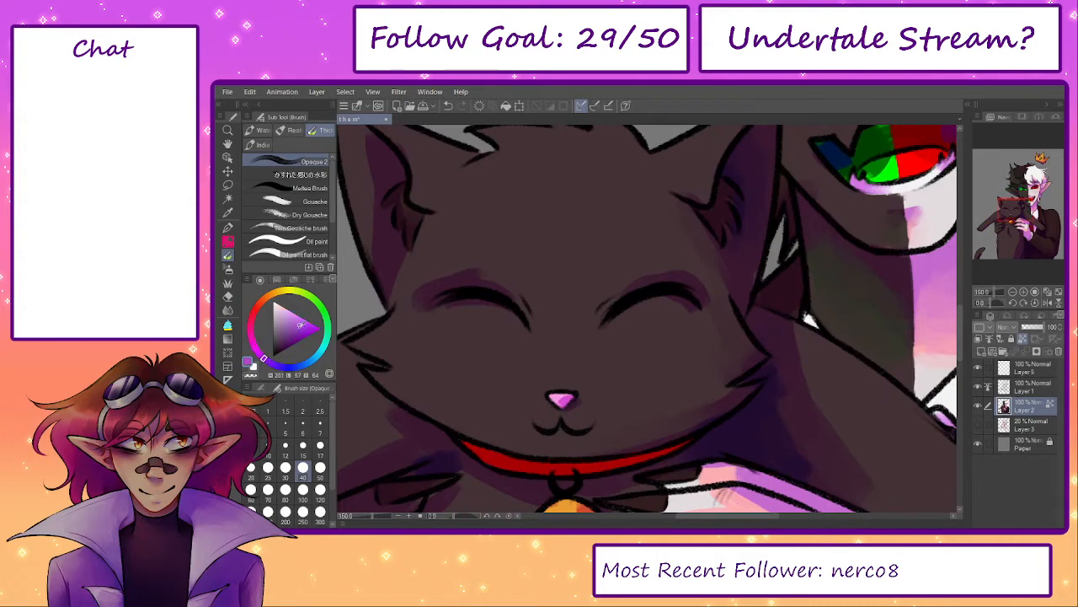
key(bracketleft)
key(bracketleft)
key(bracketleft)
key(bracketleft)
key(bracketleft)
click(567, 401)
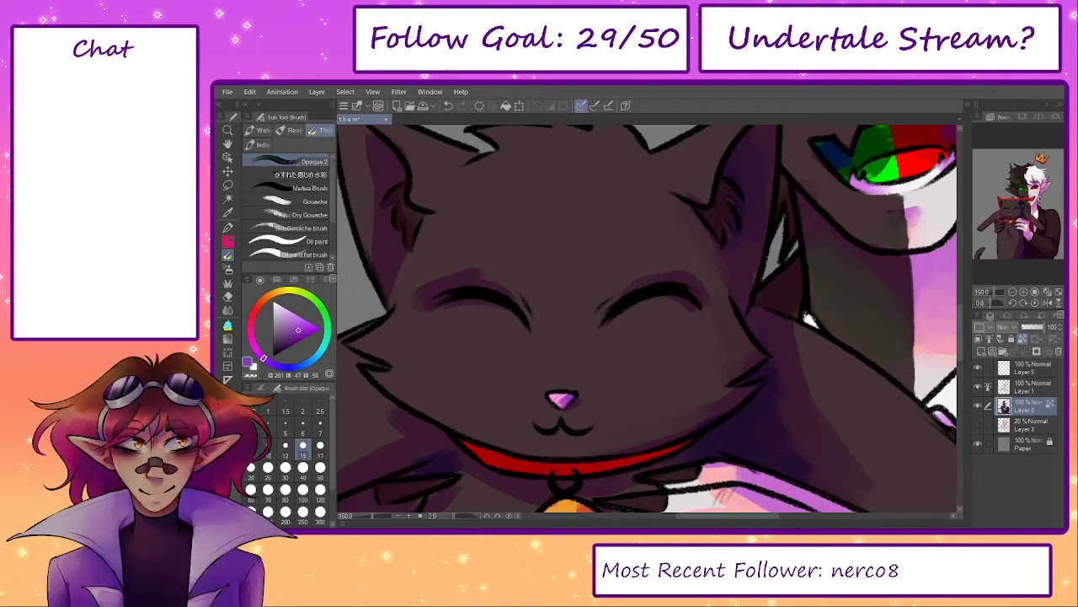
alt+click(559, 401)
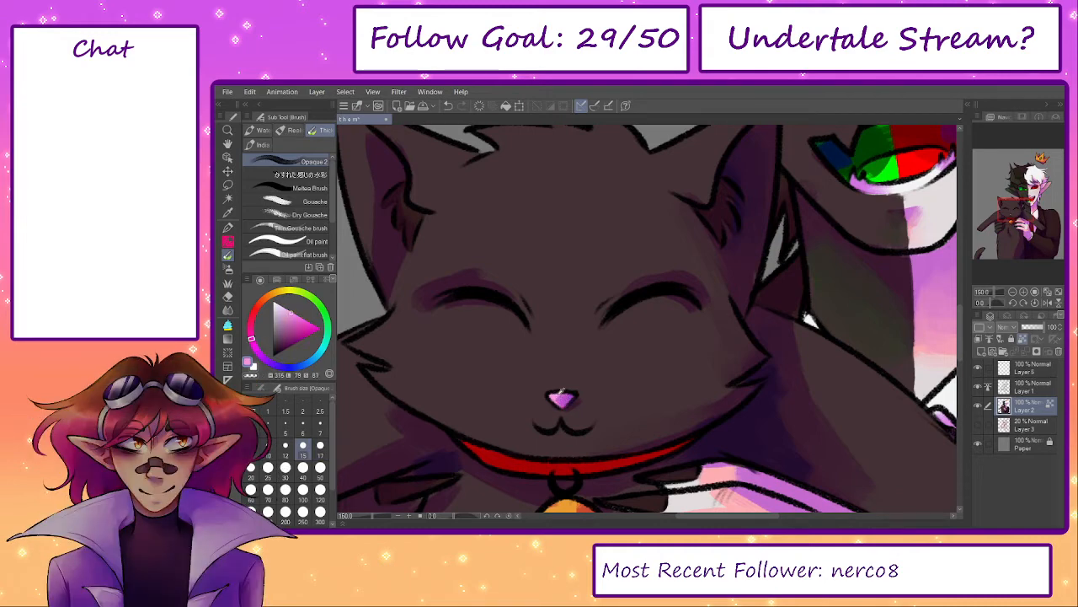
- Blend the purple shadow on the cat's extended foreleg beneath its cheek into the brown fur with a size 70 brush
drag(567, 406, 721, 326)
key(bracketright)
key(bracketright)
key(bracketright)
key(bracketright)
key(bracketright)
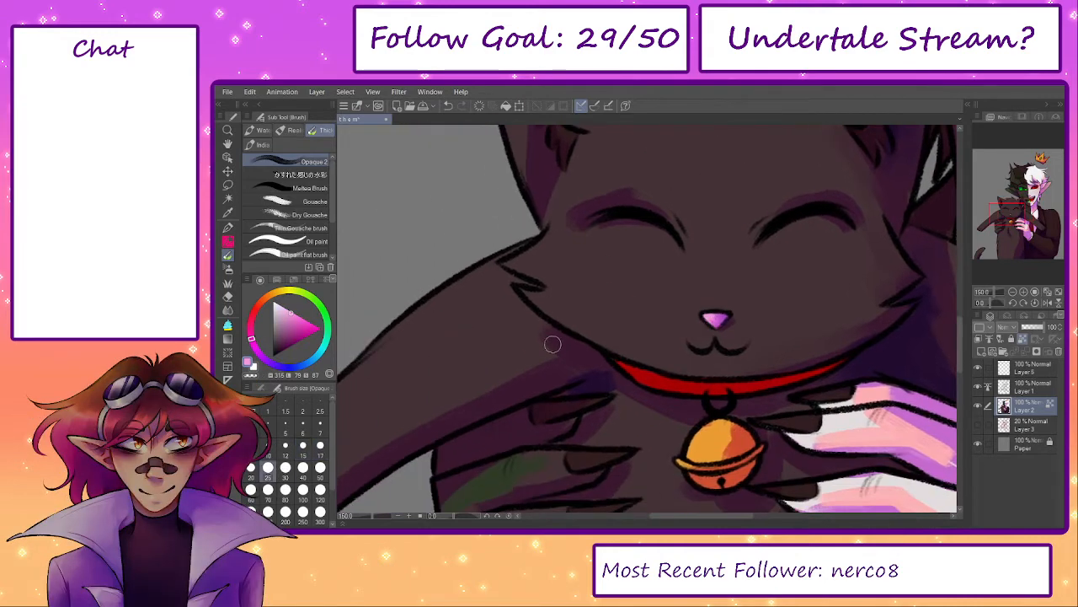
alt+click(550, 345)
mouse_move(546, 344)
mouse_down()
mouse_move(494, 276)
mouse_move(480, 289)
mouse_move(478, 269)
mouse_move(506, 310)
mouse_move(499, 296)
mouse_move(519, 299)
mouse_move(510, 282)
mouse_move(533, 328)
mouse_move(553, 342)
mouse_up()
key(bracketright)
key(bracketright)
key(bracketright)
alt+click(479, 292)
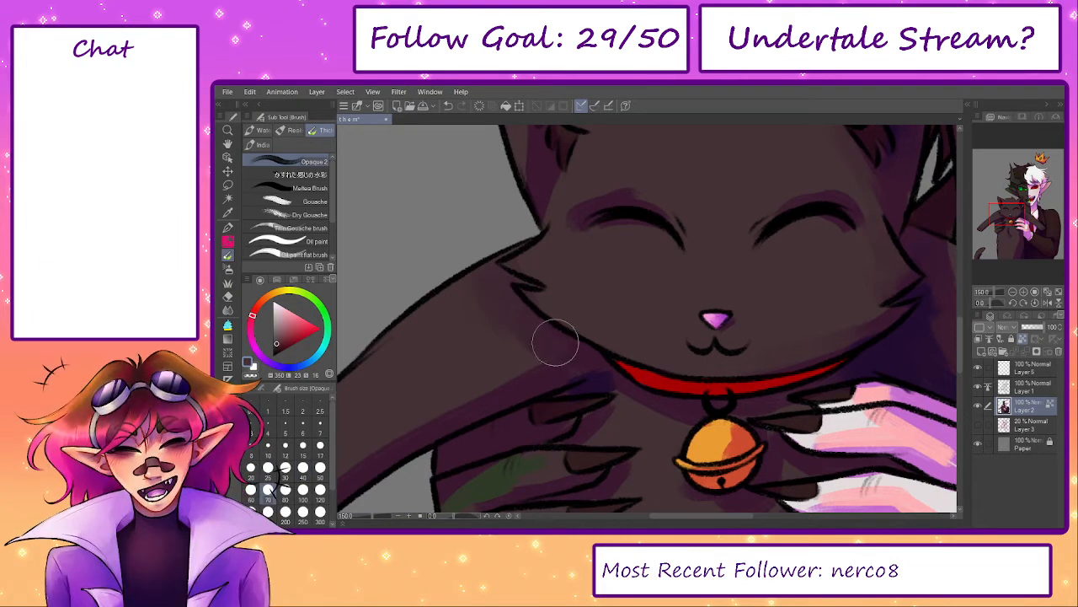
- Smooth the fur shading on the cat's shoulder beside the cheek tufts with sampled browns and size 40 to 70 brushes
alt+click(469, 306)
key(bracketleft)
key(bracketleft)
key(bracketleft)
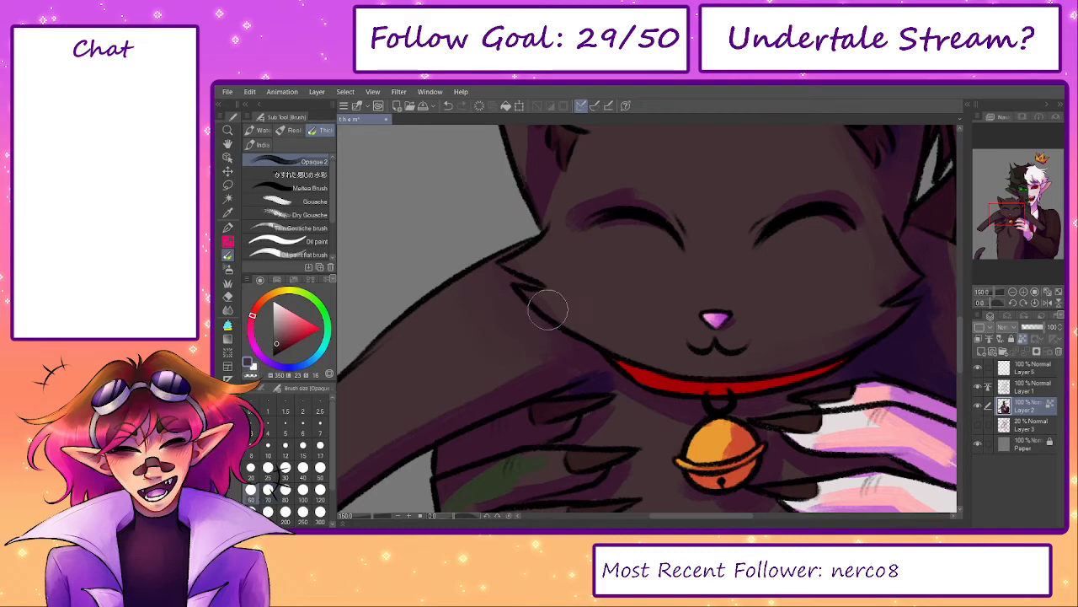
alt+click(503, 281)
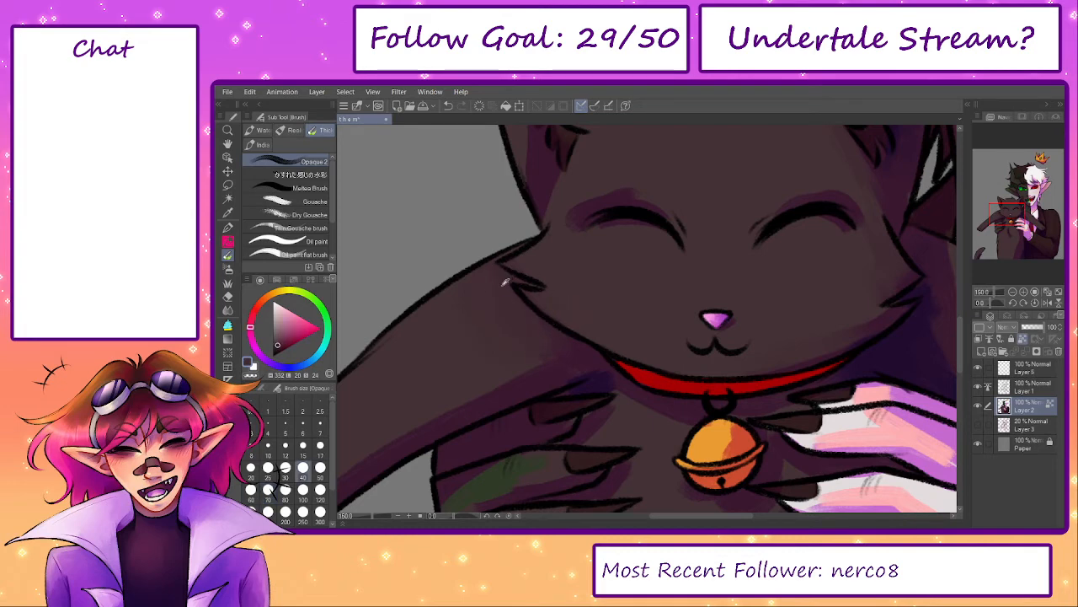
drag(518, 287, 505, 256)
key(bracketright)
key(bracketright)
key(bracketright)
alt+click(474, 314)
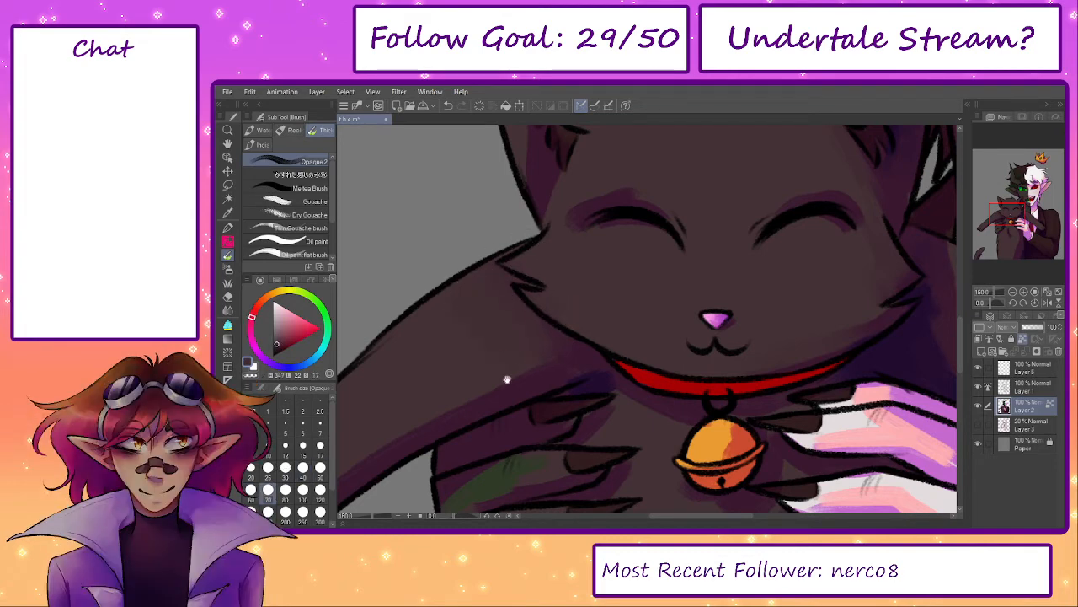
- Soften the shadow where the cat's extended foreleg meets the collar area with sampled purple-brown tones
drag(505, 378, 622, 252)
alt+click(601, 242)
alt+click(660, 224)
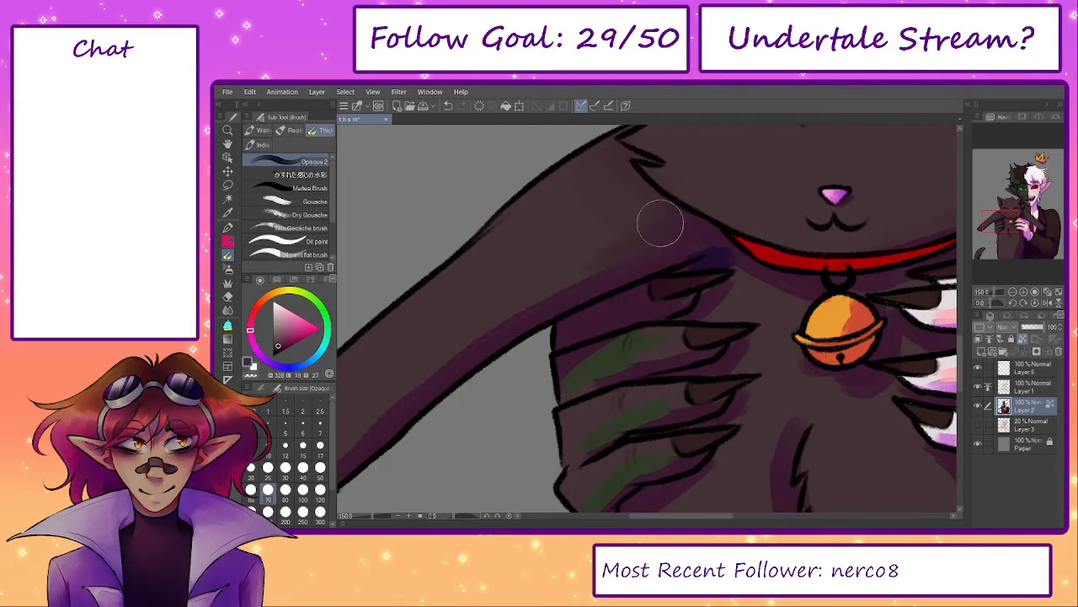
alt+click(626, 243)
- Blend the purple shadow along the underside of the cat's extended foreleg into the brown fur with a size 70 brush
mouse_move(589, 268)
mouse_down()
mouse_move(677, 221)
mouse_move(390, 466)
mouse_up()
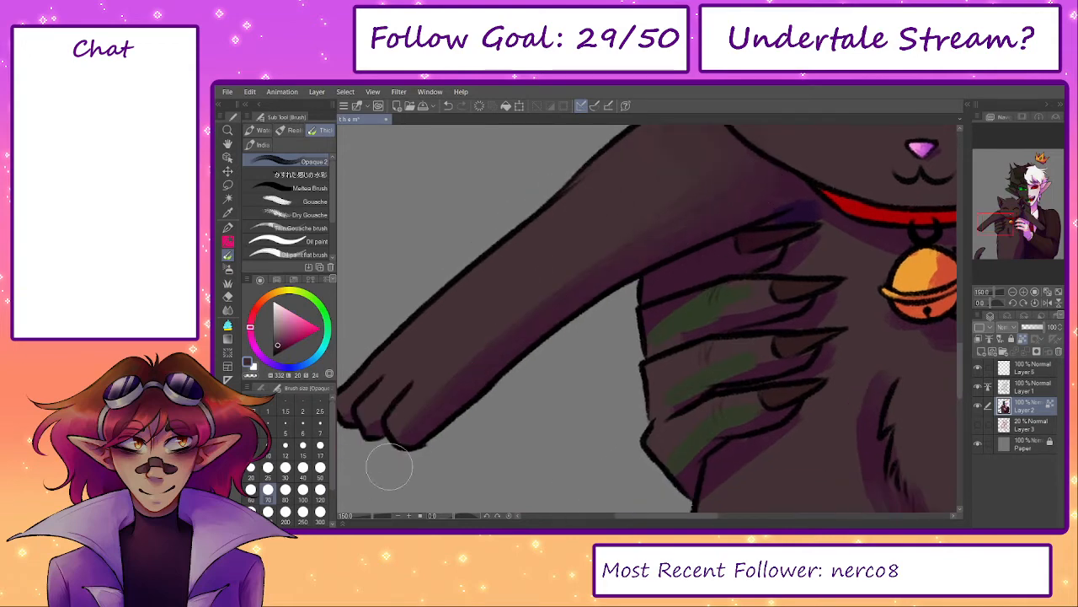
alt+click(452, 364)
drag(439, 373, 415, 408)
drag(503, 326, 424, 410)
drag(625, 240, 412, 452)
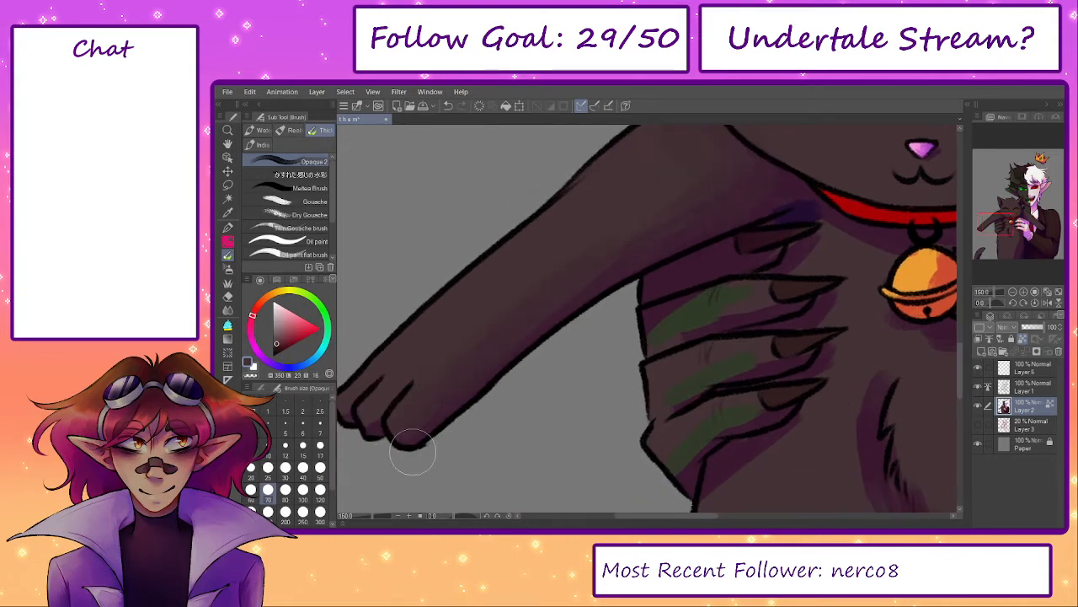
drag(676, 231, 579, 293)
mouse_move(729, 191)
mouse_down()
mouse_move(422, 420)
mouse_move(731, 189)
mouse_move(465, 383)
mouse_up()
drag(624, 211, 400, 407)
drag(704, 180, 452, 397)
mouse_move(690, 213)
mouse_down()
mouse_move(366, 427)
mouse_move(488, 362)
mouse_up()
- Shade the toes of the cat's extended paw with sampled dark purple and brown using a size 30 brush
key([)
key([)
key([)
key([)
alt+click(376, 420)
alt+click(375, 401)
alt+click(446, 389)
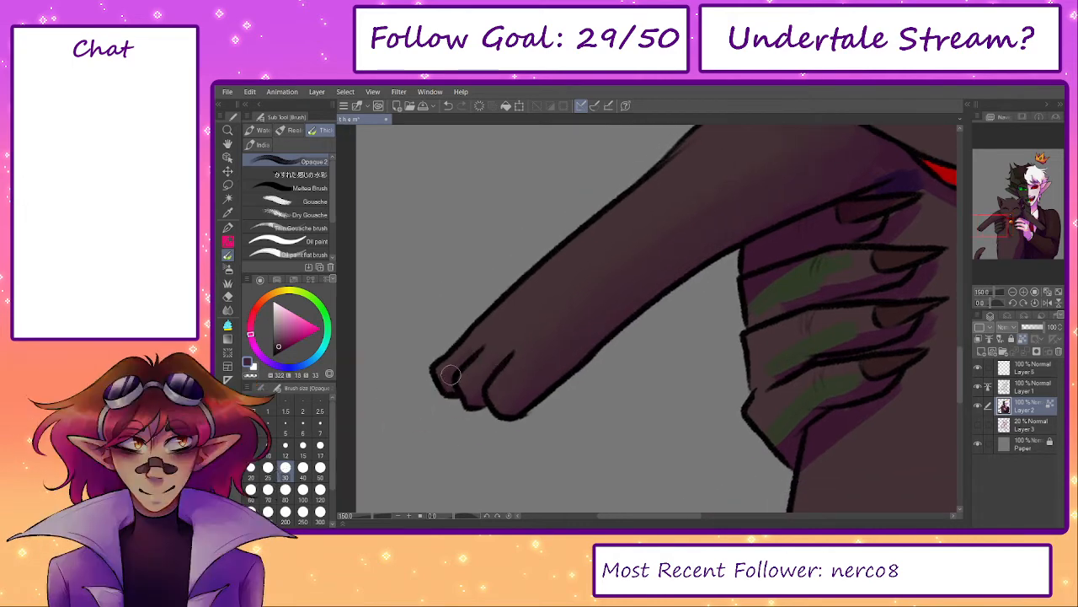
alt+click(438, 372)
- Darken the cat's chest between the topmost claw of the dark hand and the collar with sampled purples at brush size 40
drag(649, 340, 347, 430)
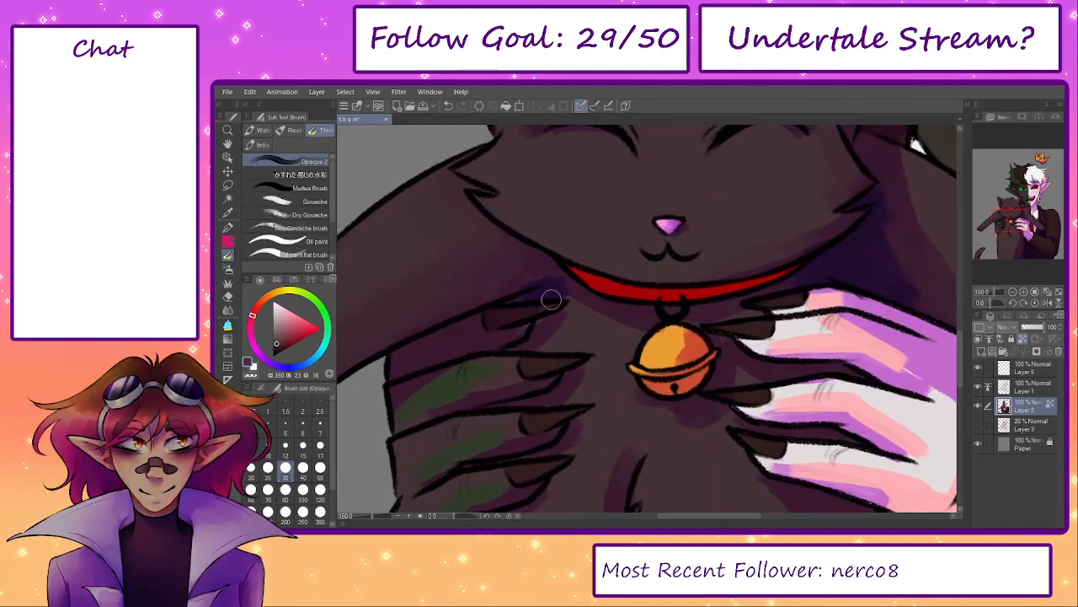
alt+click(529, 295)
key([)
key(])
key(])
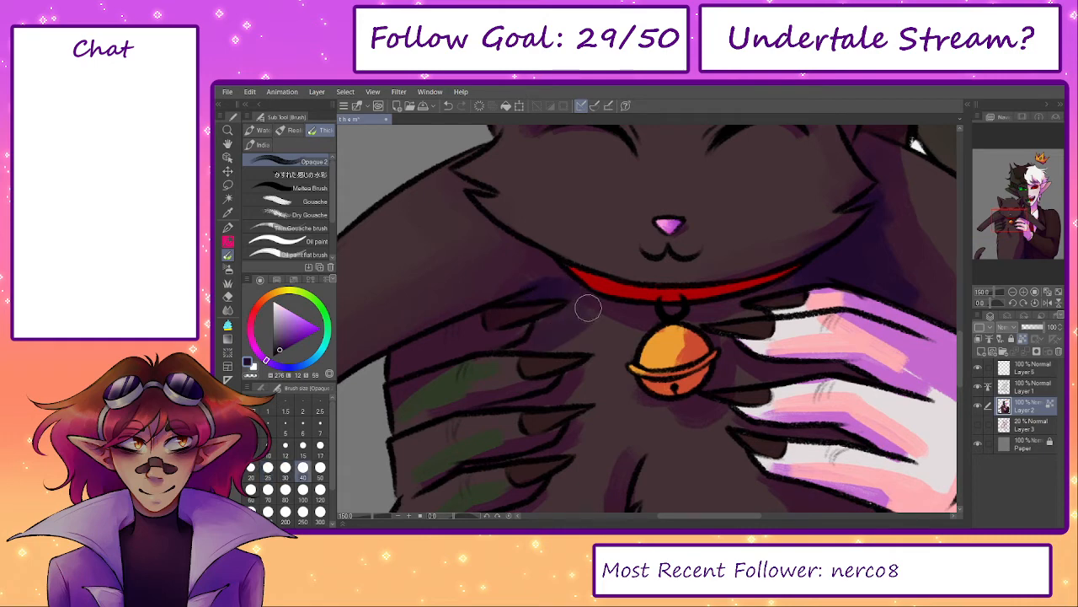
alt+click(522, 288)
alt+click(552, 283)
- Blend the purple chest shadow beneath the collar and beside the bell into the brown fur with size 60 and 50 brushes
key(])
key(])
alt+click(611, 338)
alt+click(613, 335)
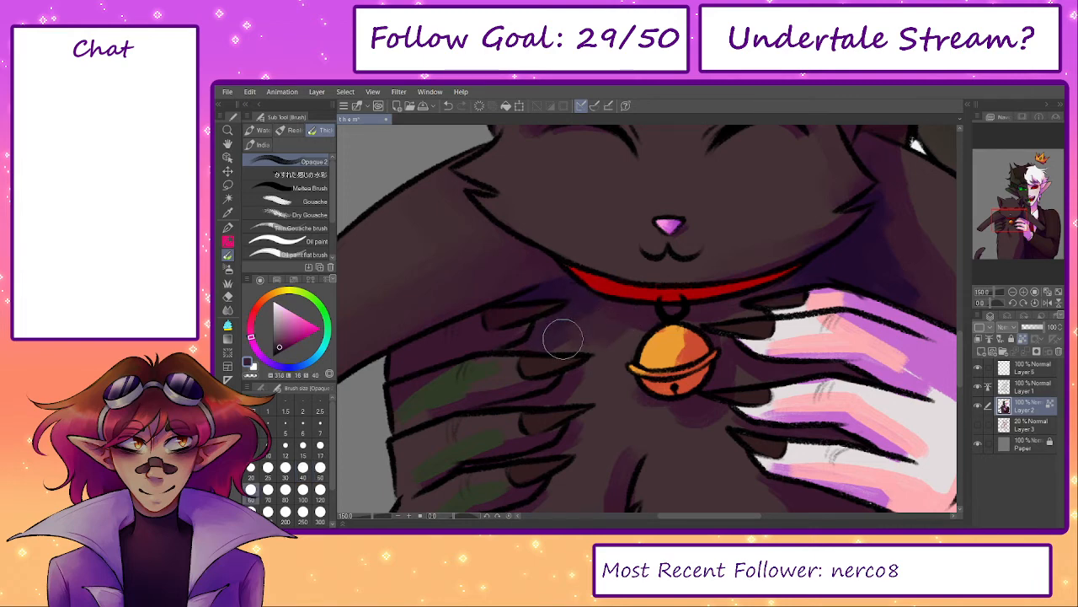
key([)
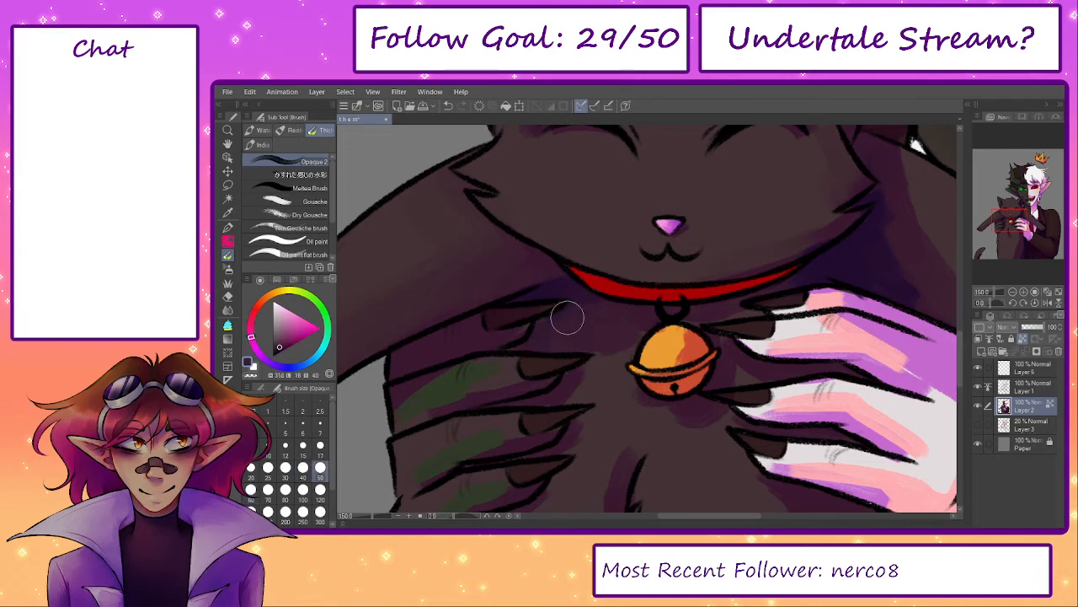
alt+click(608, 365)
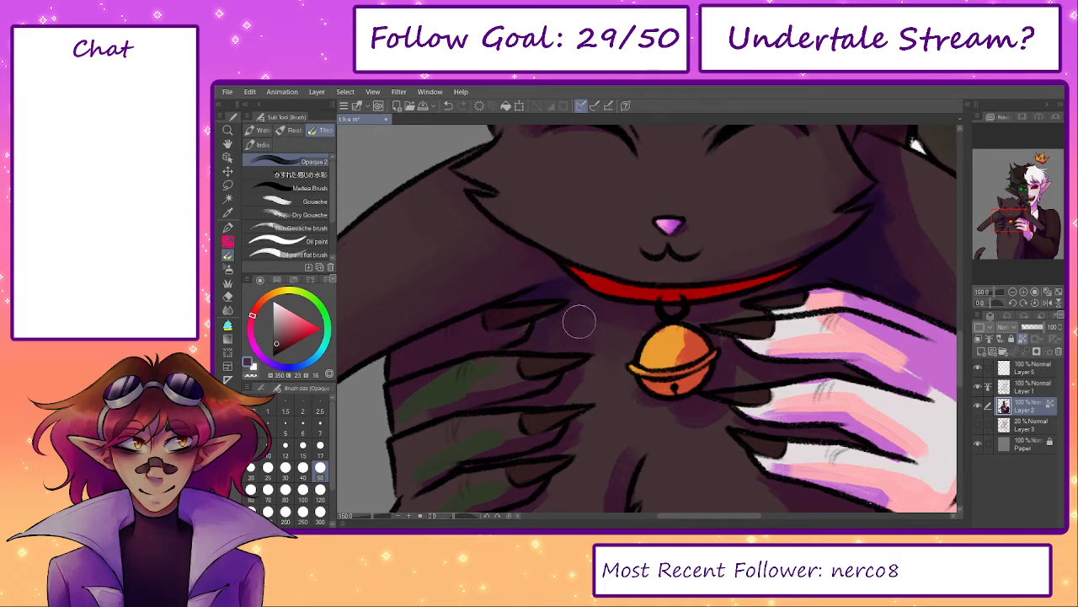
- Add sampled dark green to the topmost finger of the dark hand and blend it into the purple at brush size 25
drag(613, 368, 735, 330)
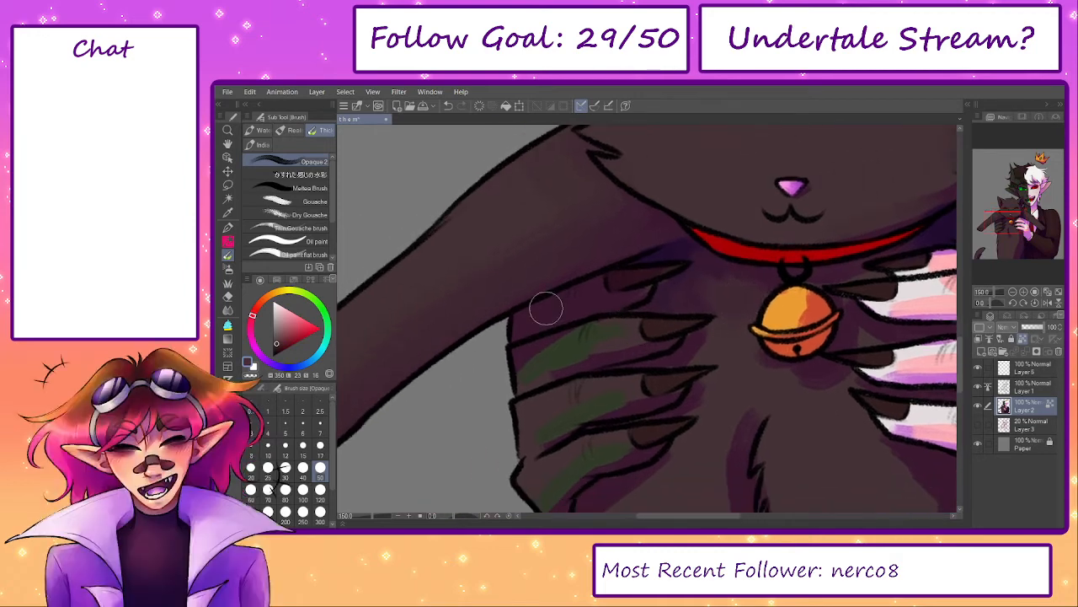
key([)
key([)
key([)
alt+click(557, 359)
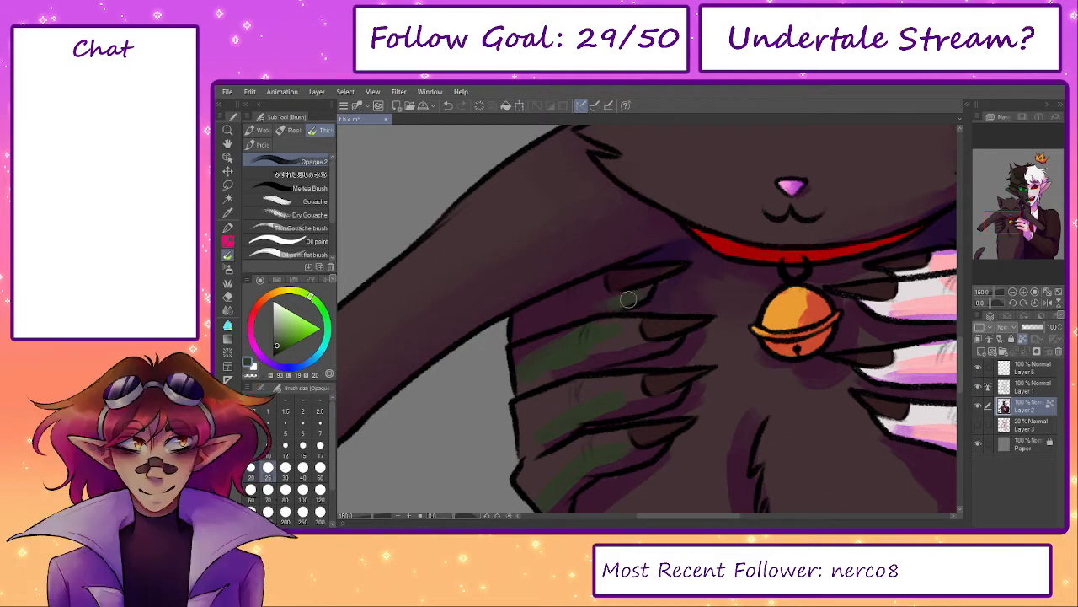
alt+click(585, 306)
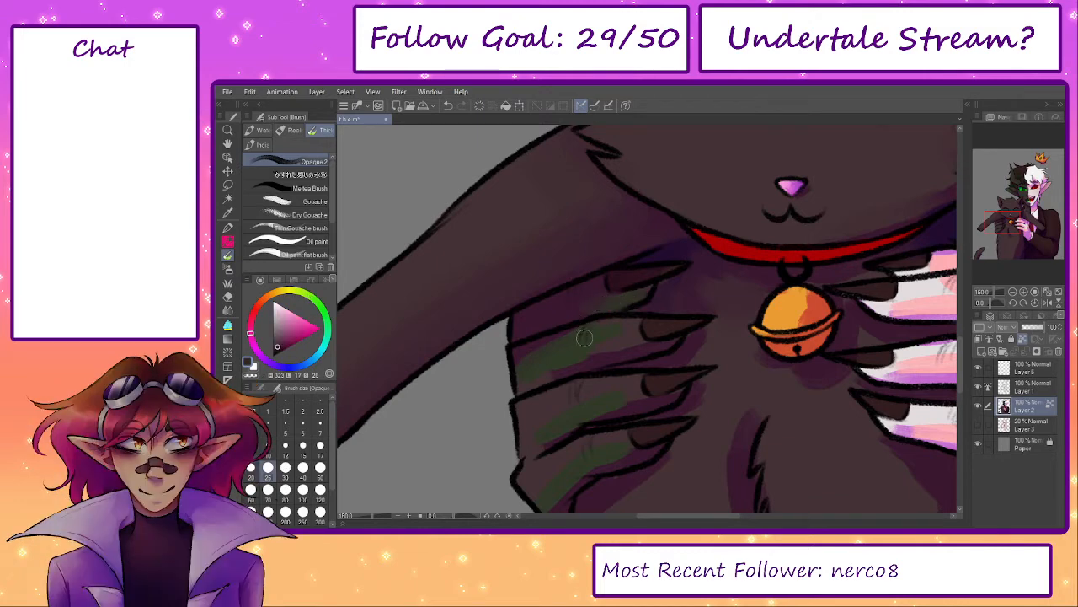
- Blend the green patch on the dark hand's second finger outward with sampled greens using size 40 and 25 brushes
alt+click(585, 339)
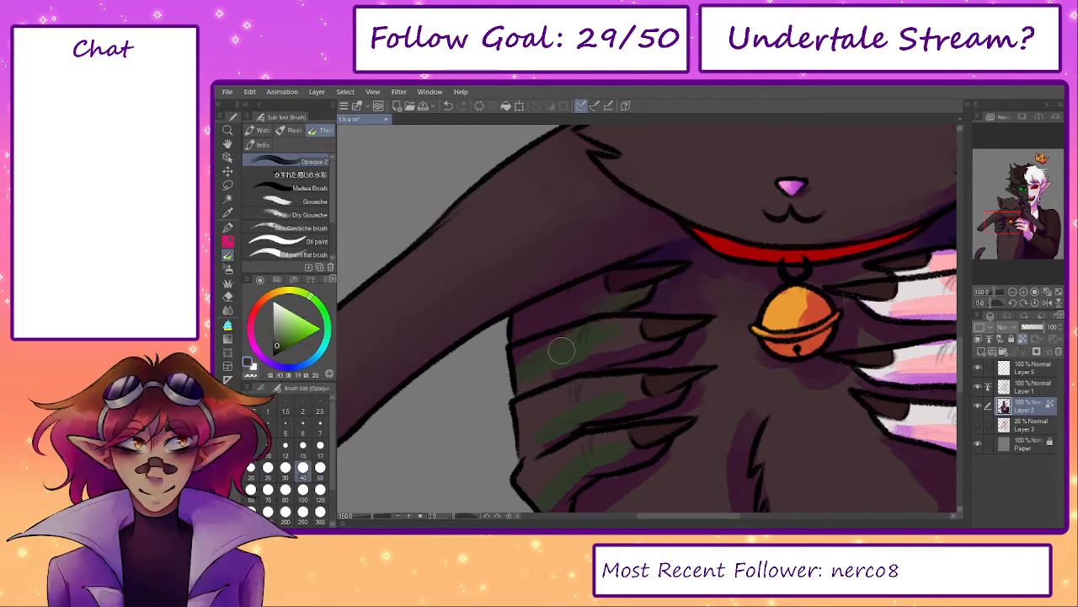
key(bracketleft)
key(bracketleft)
alt+click(618, 328)
alt+click(529, 356)
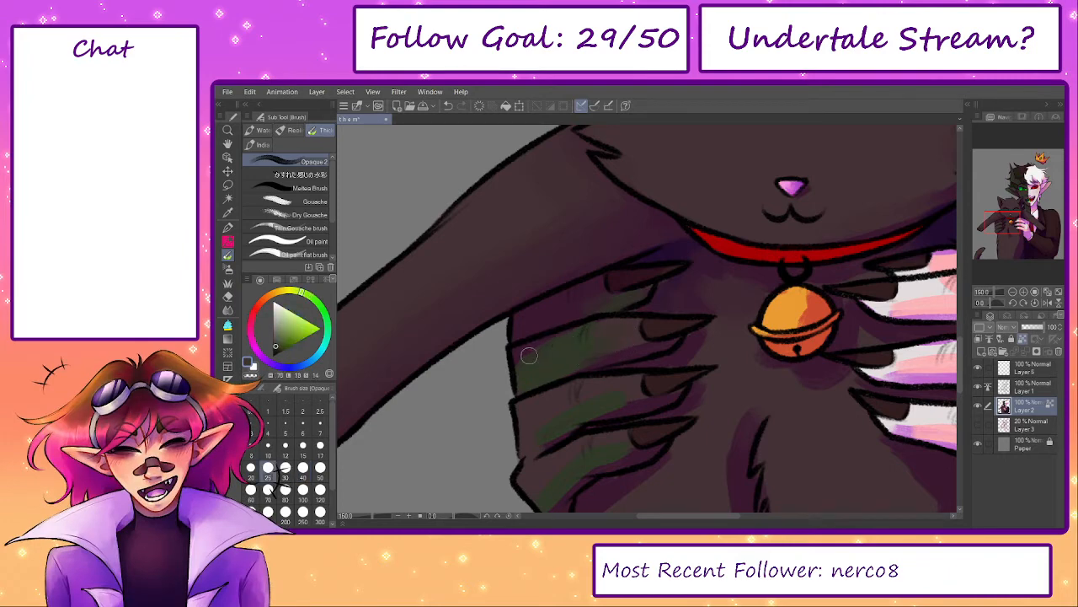
key(bracketright)
key(bracketright)
- Refine the second finger's shading up to its claw with sampled brown, green and purple tones at brush sizes 40 and 25
alt+click(614, 337)
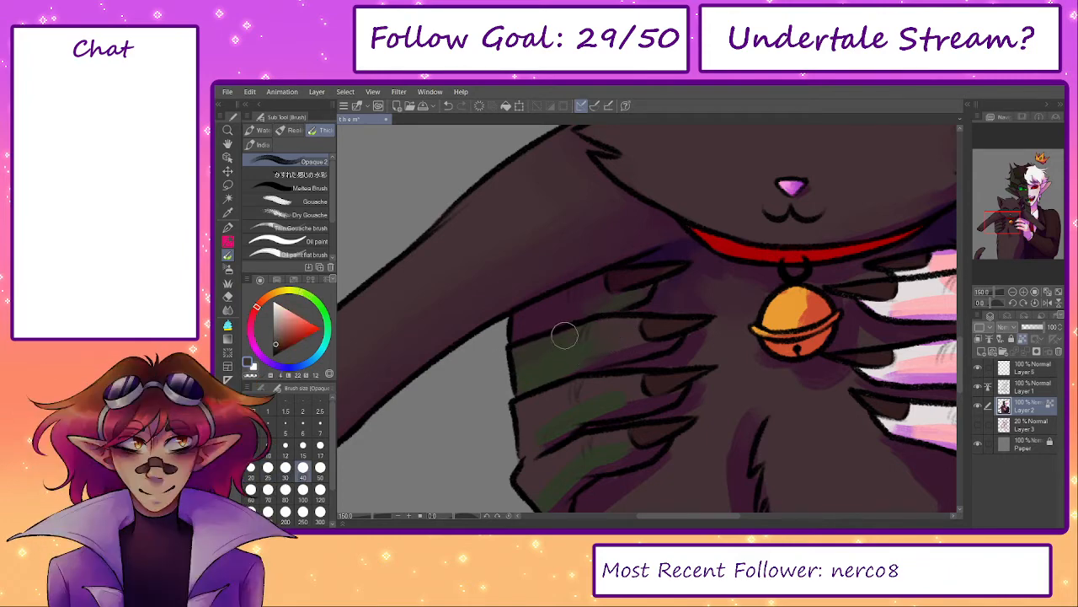
alt+click(603, 344)
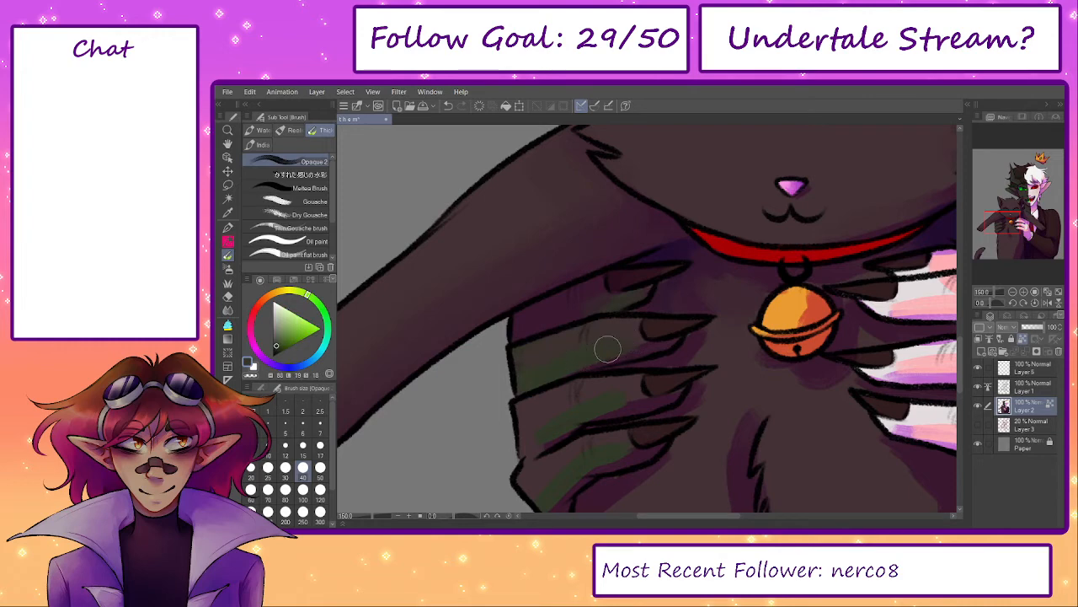
key(bracketleft)
key(bracketleft)
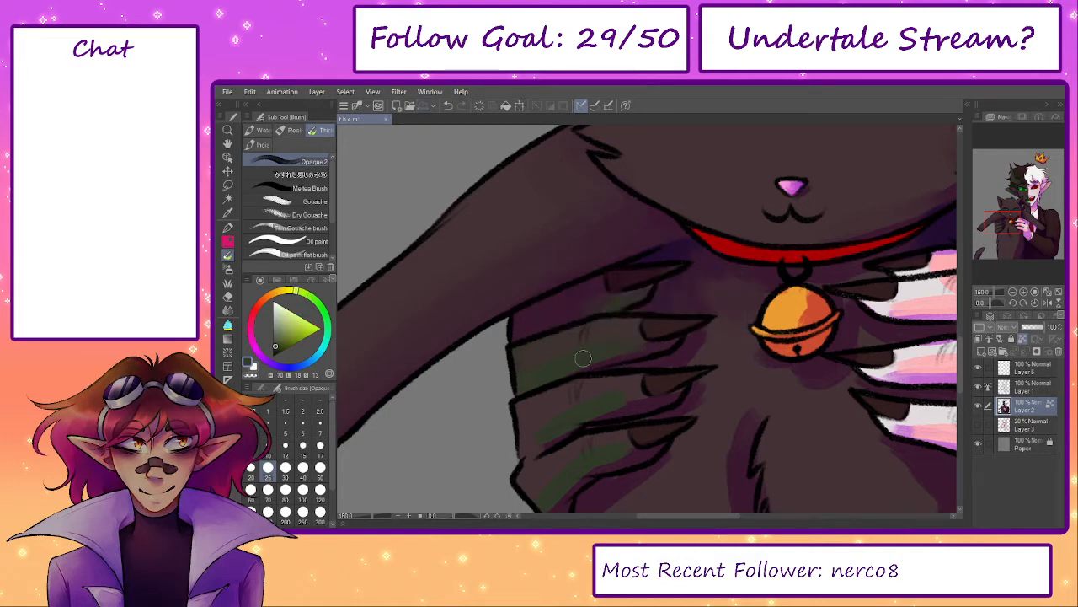
alt+click(647, 348)
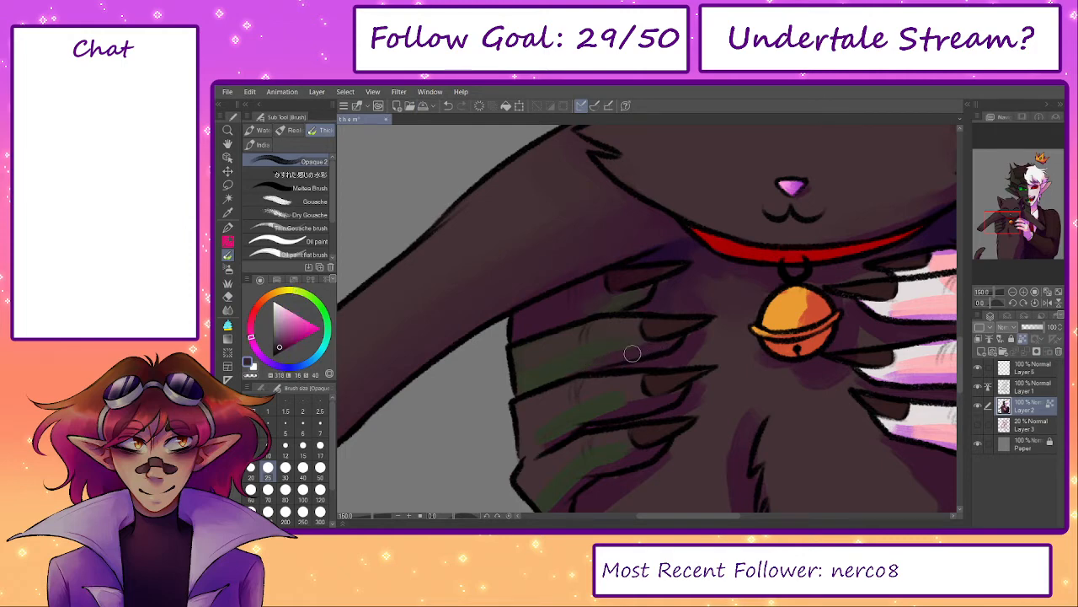
alt+click(642, 341)
- Soften the green patch on the dark hand's third finger with sampled brown and green at brush sizes 40, 20 and 30
drag(562, 394, 551, 334)
key(])
key(])
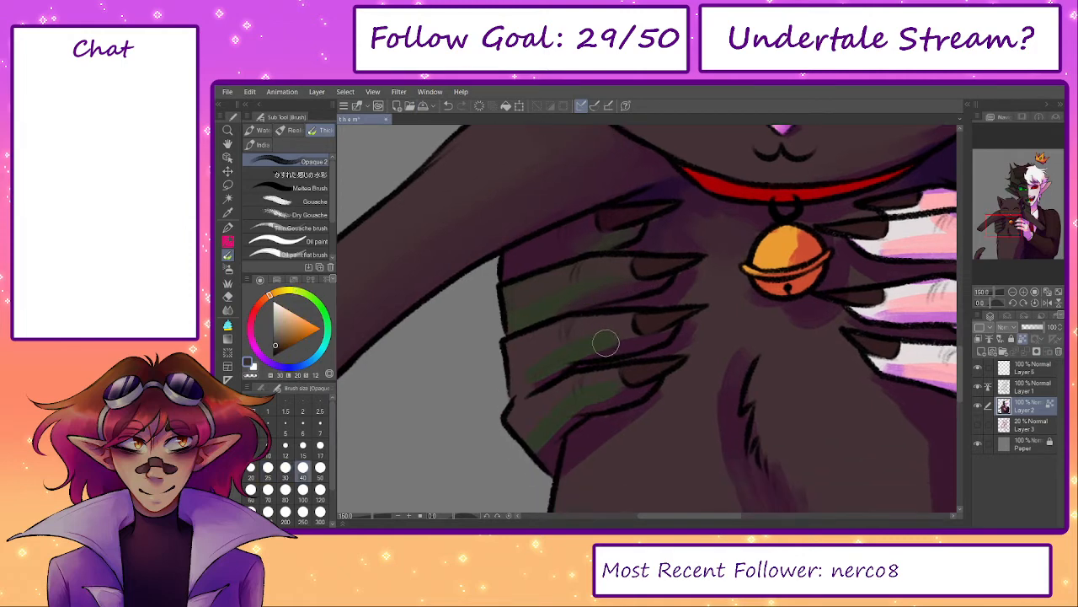
alt+click(623, 338)
key([)
key([)
key([)
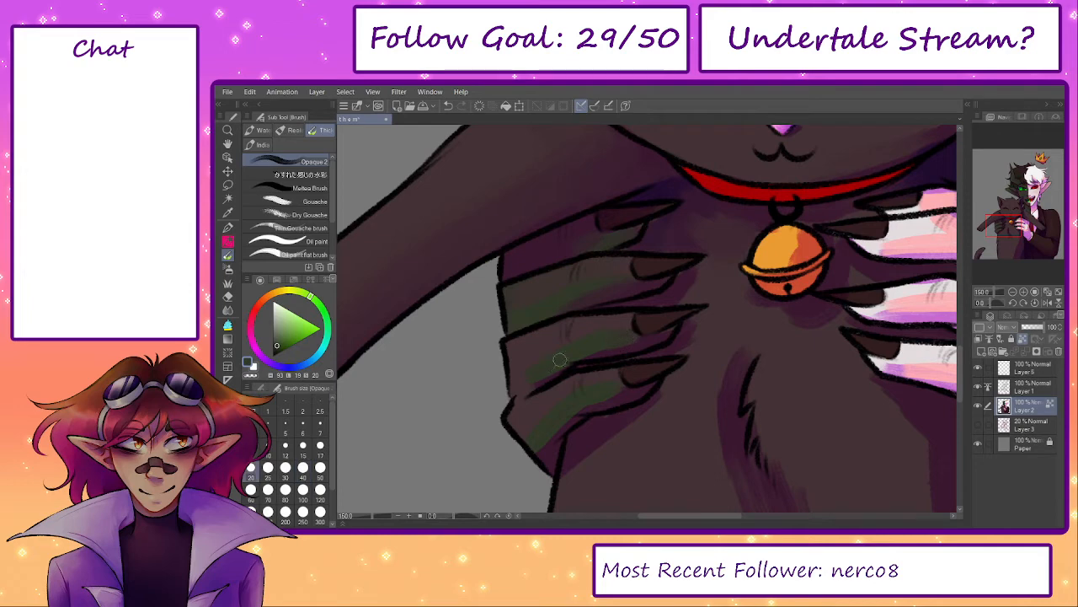
key(])
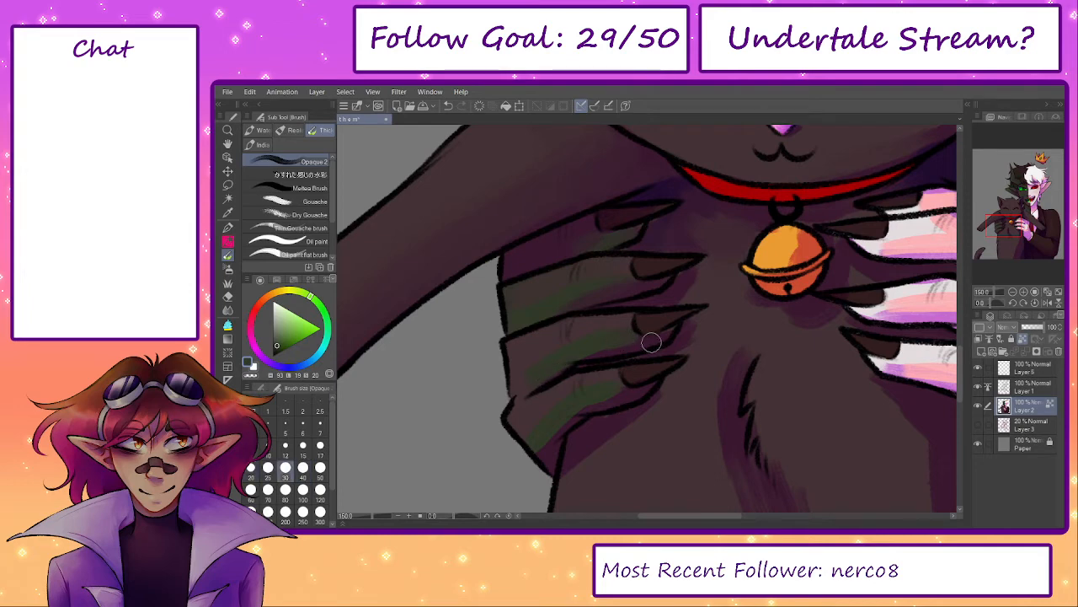
- Blend the third finger's green into the purple toward its claw with sampled tones at brush sizes 20 and 30
alt+click(649, 340)
key([)
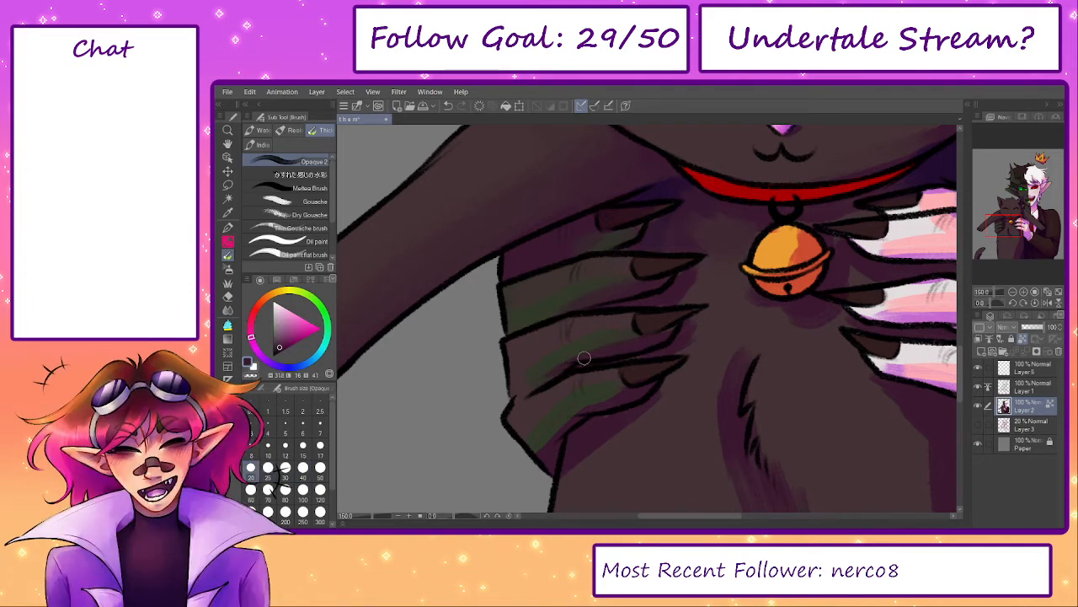
key(bracketright)
key(bracketright)
alt+click(541, 373)
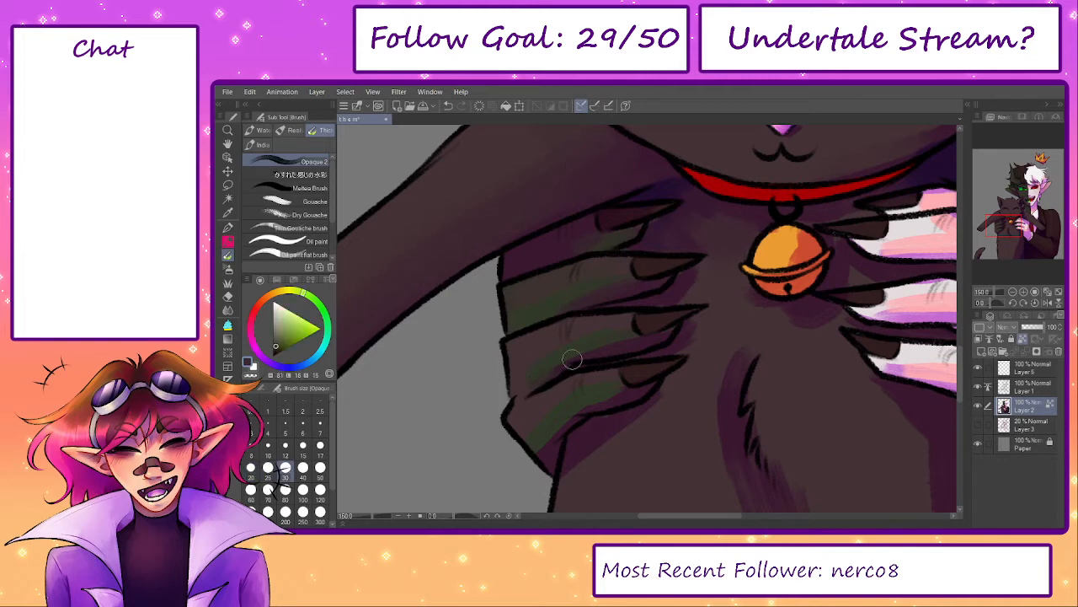
alt+click(660, 336)
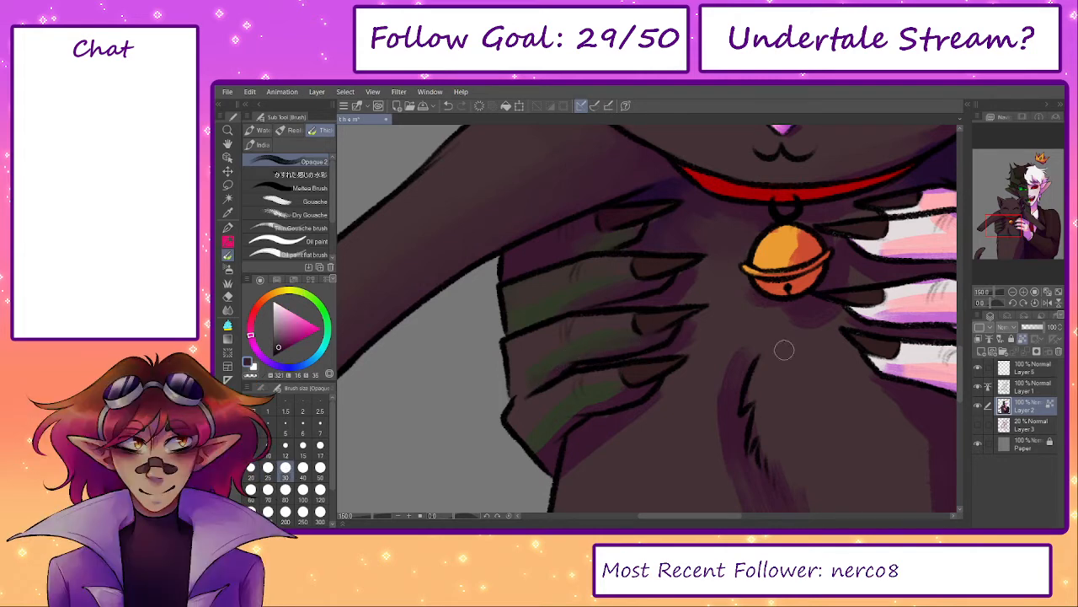
- Shade the claws of the dark hand's third and lowest fingers with dark violet at brush size 17
alt+click(659, 317)
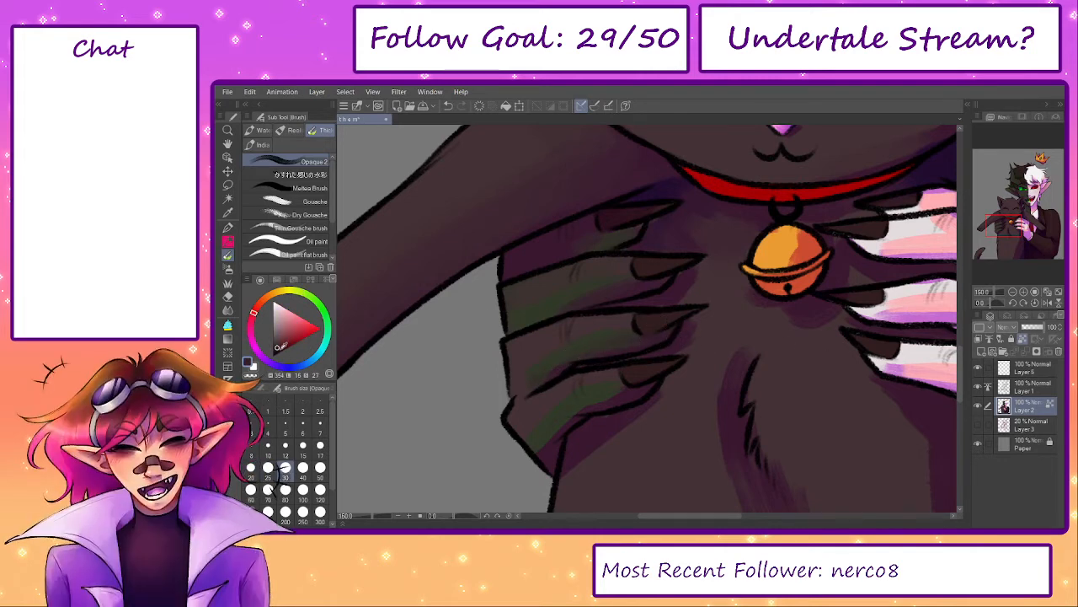
click(322, 310)
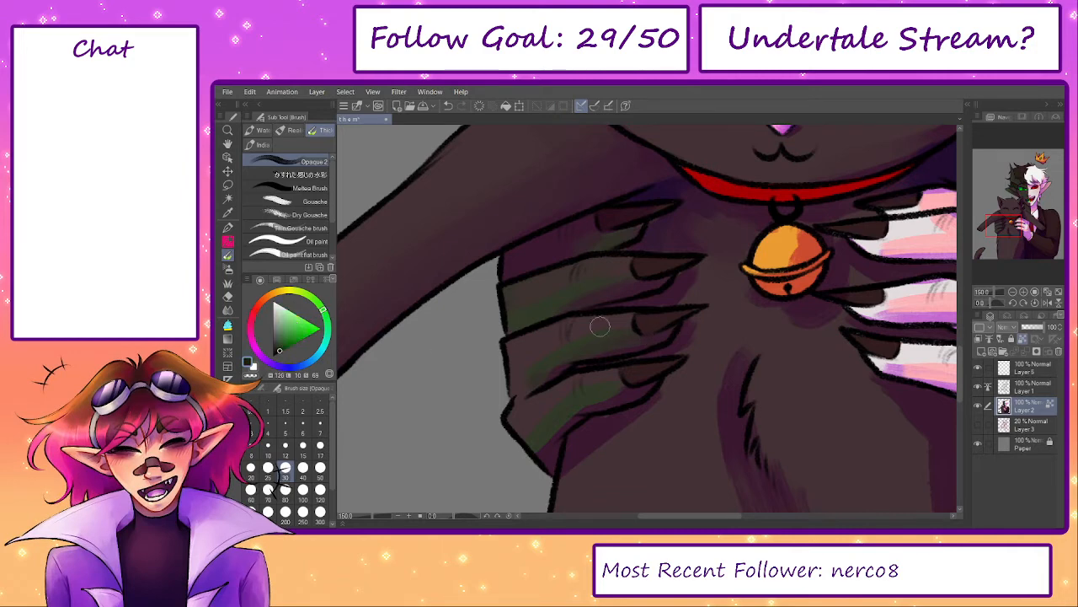
click(266, 361)
key(bracketleft)
key(bracketleft)
key(bracketleft)
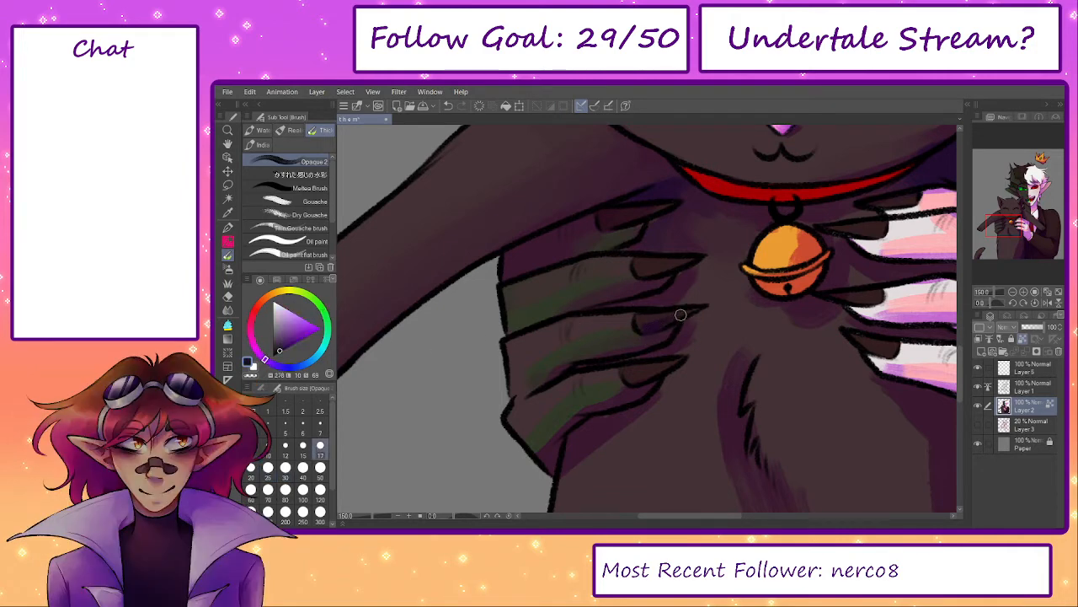
alt+click(649, 323)
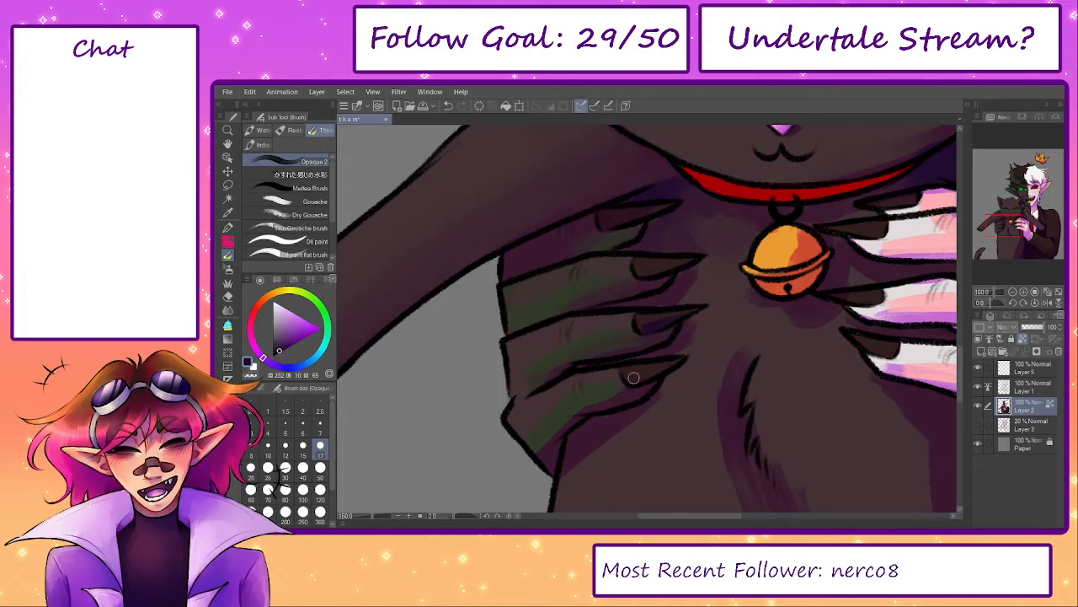
drag(633, 376, 654, 374)
- Deepen the shadow on the dark hand's topmost finger with a bluer violet at brush size 25
drag(644, 273, 631, 315)
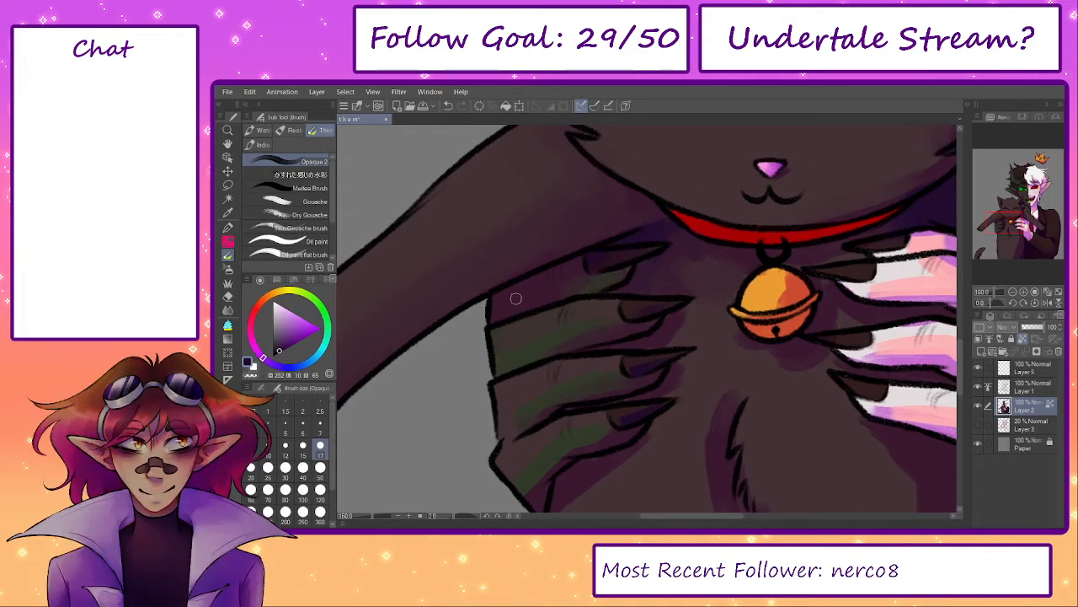
alt+click(509, 297)
click(268, 362)
key(bracketright)
key(bracketright)
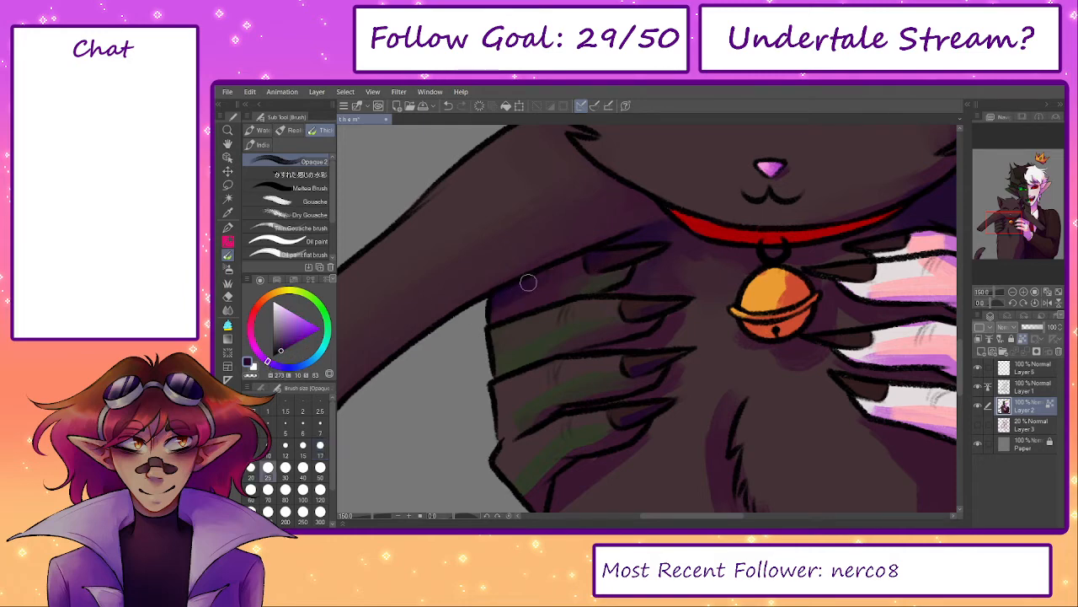
- Shade the light hand's upper claws with violet sampled from the dark hand, blending in claw brown at brush sizes 17 and 25
drag(632, 314, 512, 352)
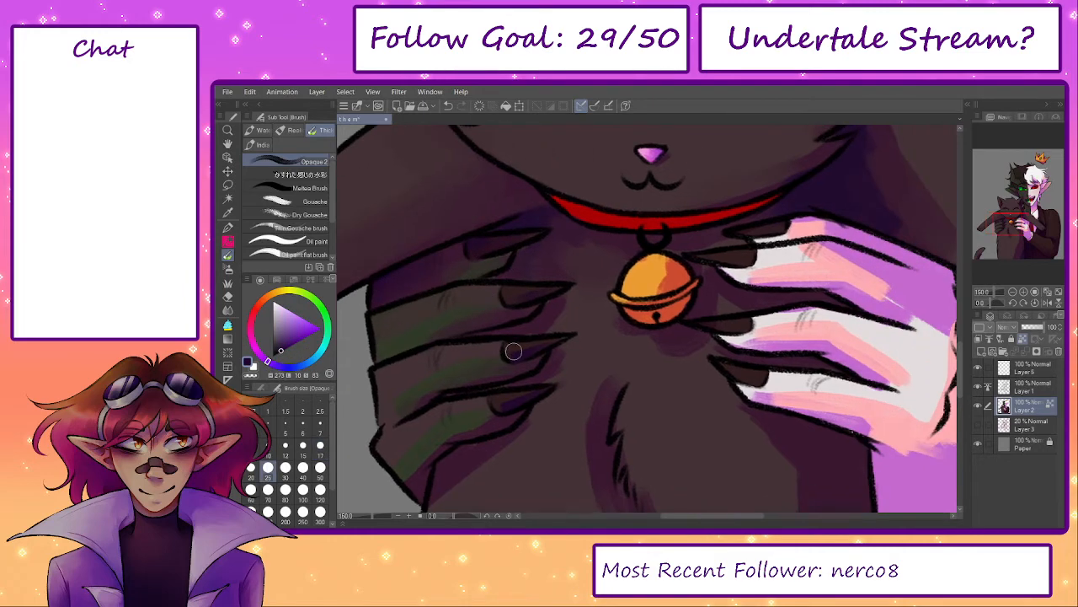
alt+click(520, 352)
key(bracketleft)
key(bracketleft)
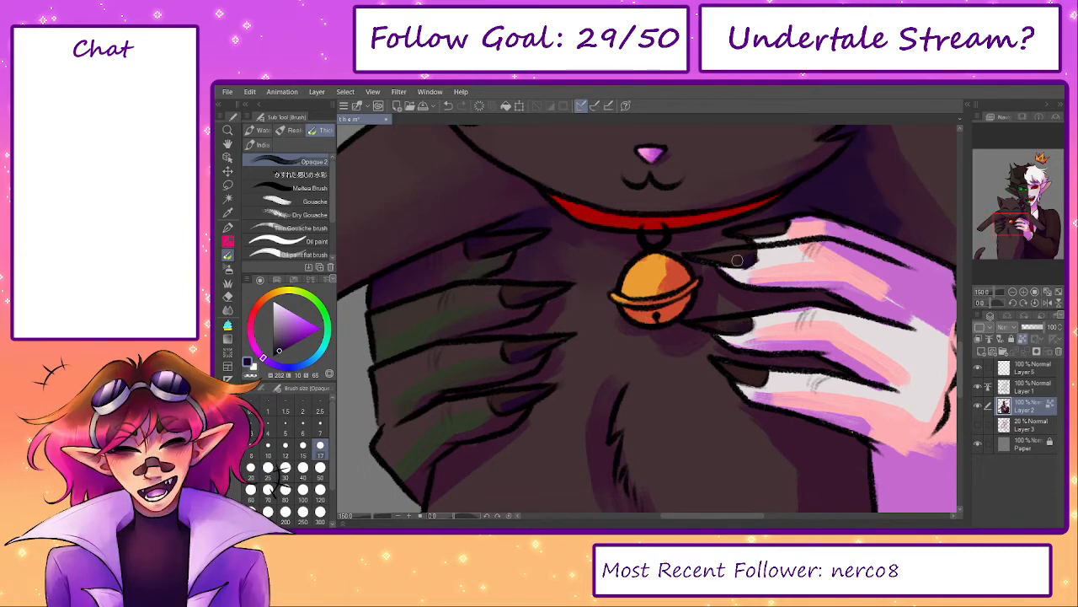
key(bracketright)
key(bracketright)
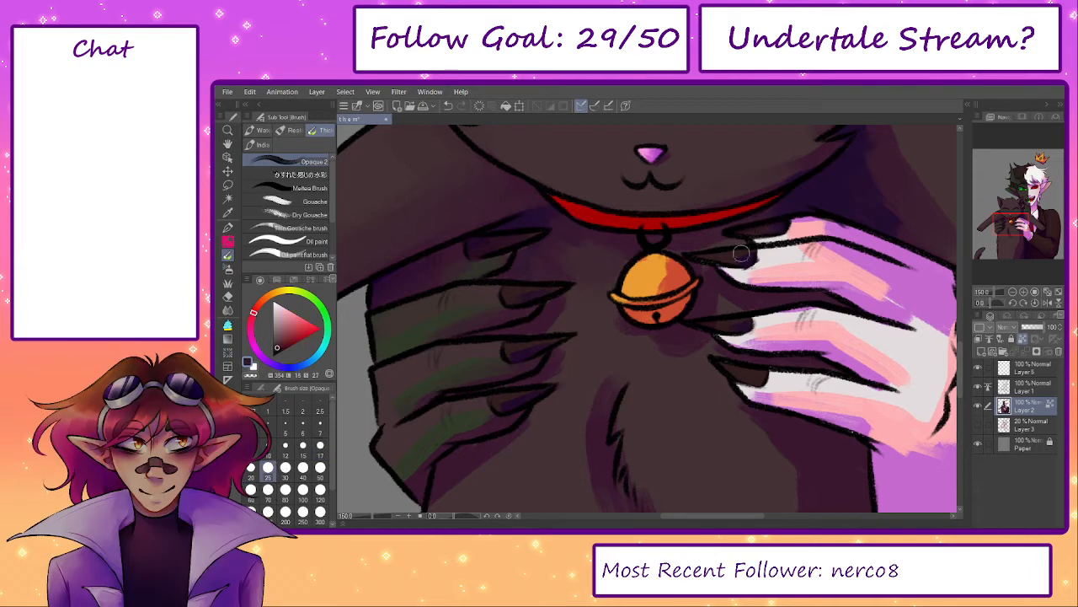
alt+click(765, 258)
alt+click(743, 326)
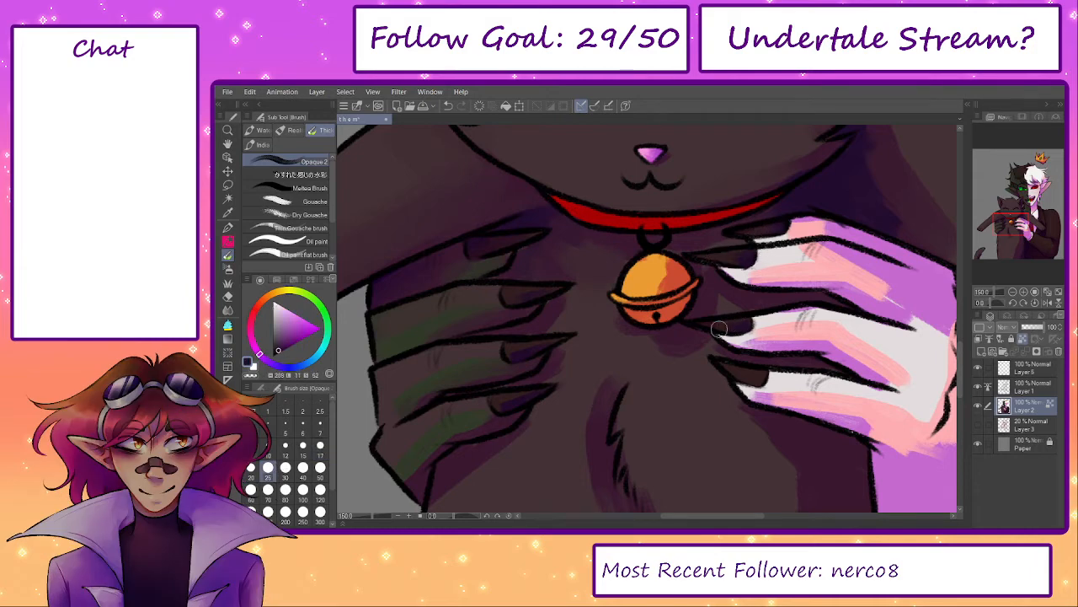
- Shade the light hand's lowest claw and the dark hand's second claw with sampled violet and brown at brush sizes 17 and 20
alt+click(518, 405)
key([)
key([)
alt+click(739, 368)
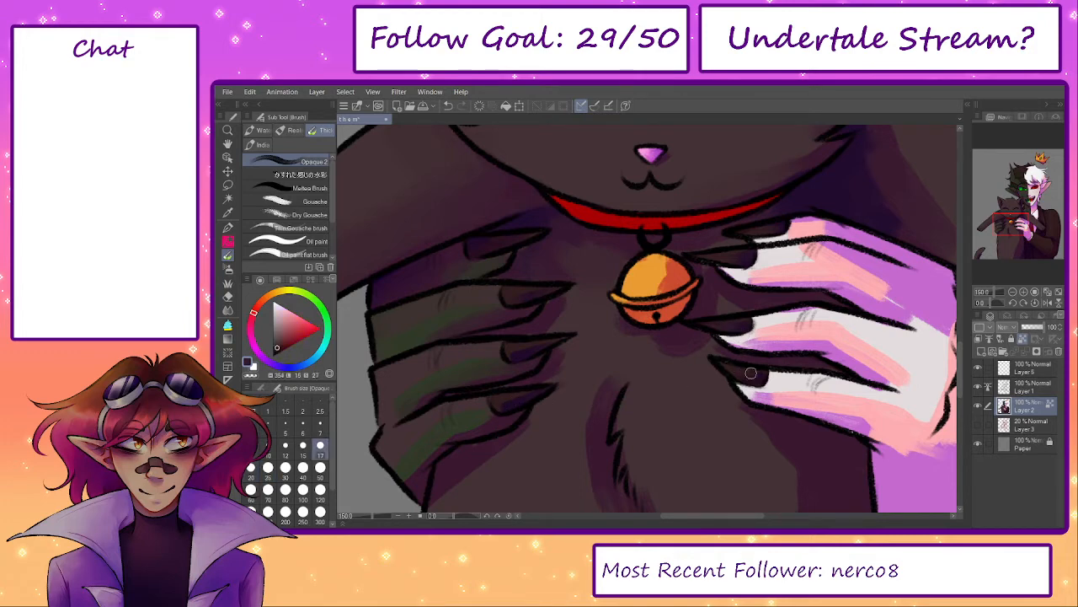
key(])
key(])
key(])
key([)
key([)
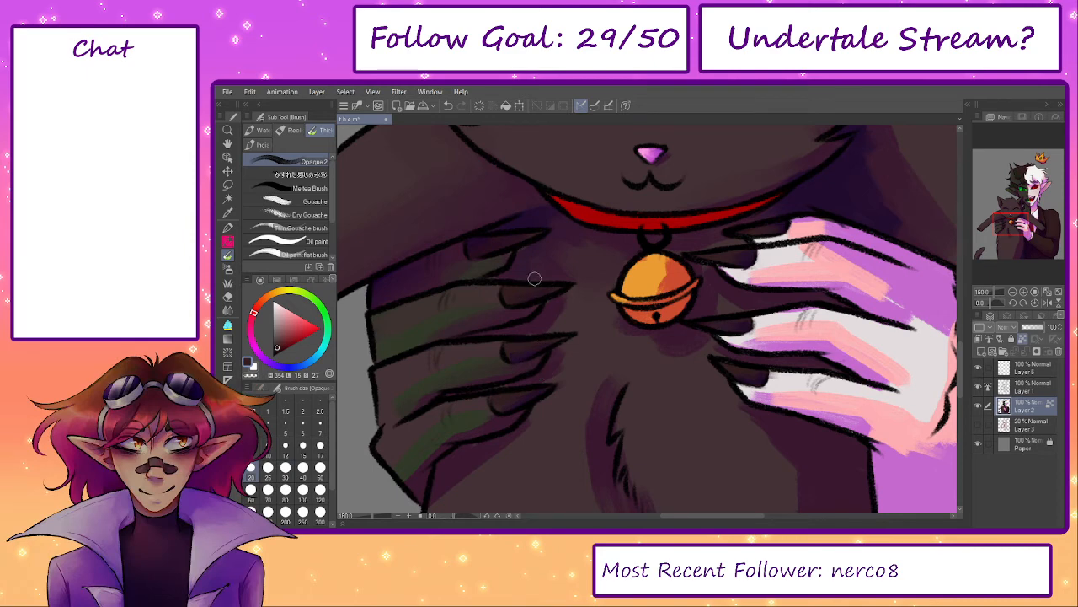
- Paint the shaded side of the cat's bell with purple sampled from the crown, using brush sizes 15, 17 and 25
drag(729, 276, 673, 308)
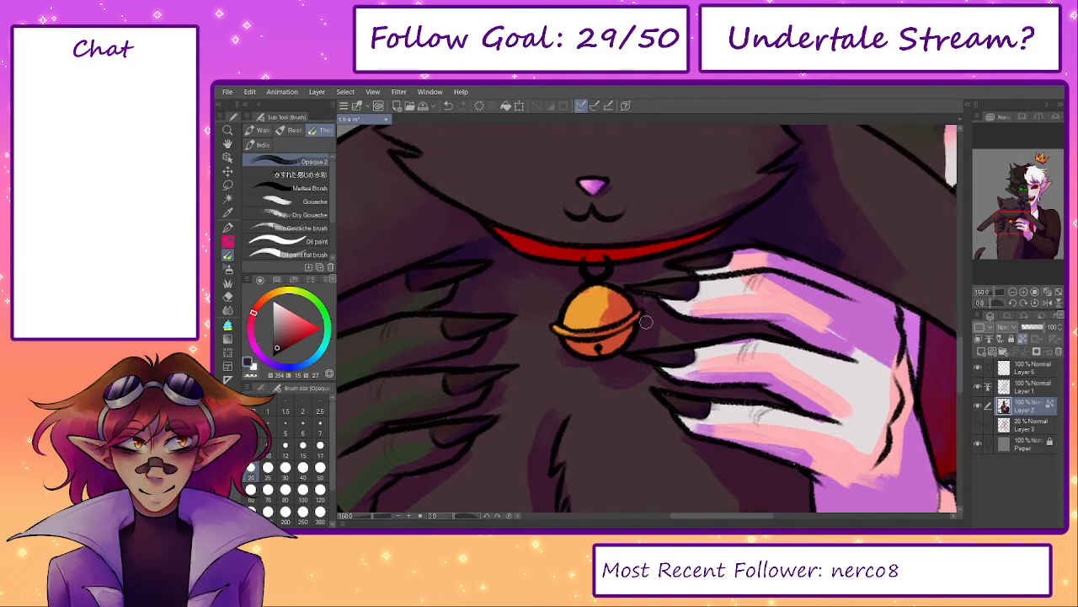
key(])
key(])
alt+click(624, 309)
drag(1034, 219, 1043, 162)
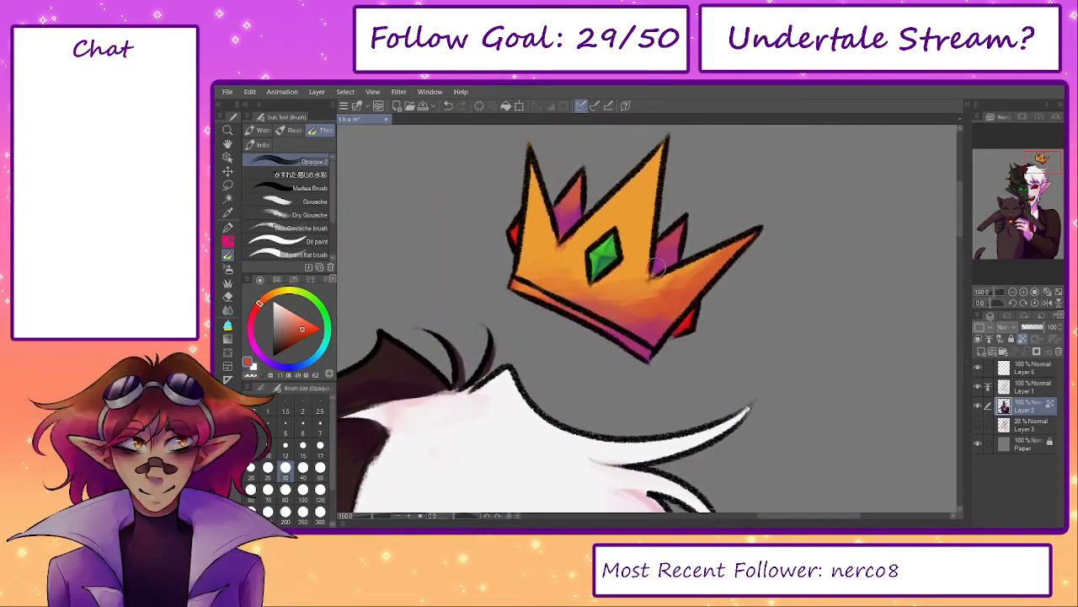
alt+click(657, 267)
key(p)
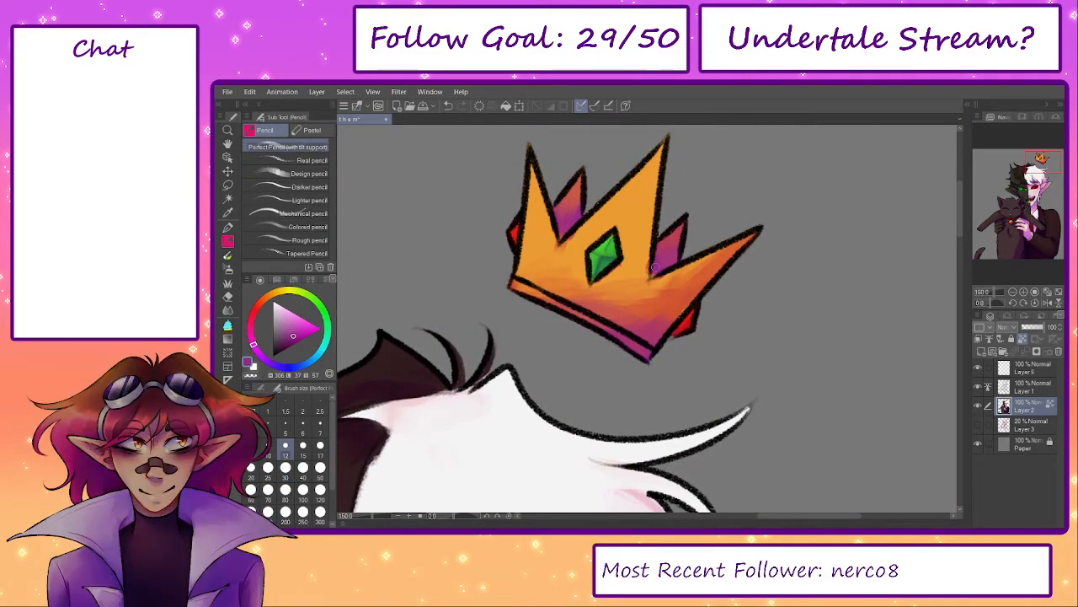
drag(1015, 221, 1012, 224)
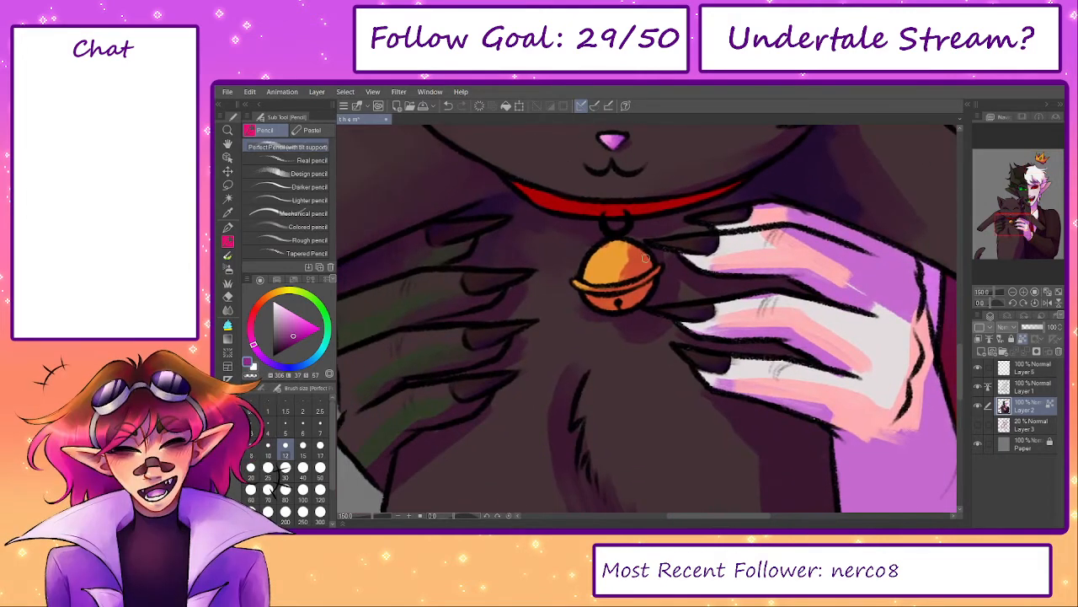
key(b)
key([)
key([)
key([)
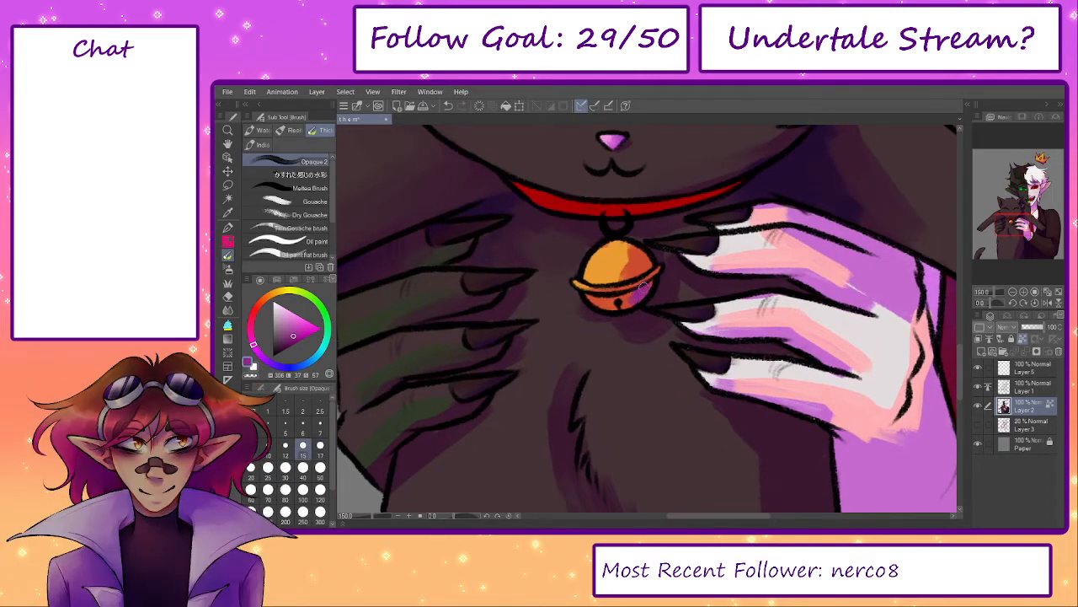
key(])
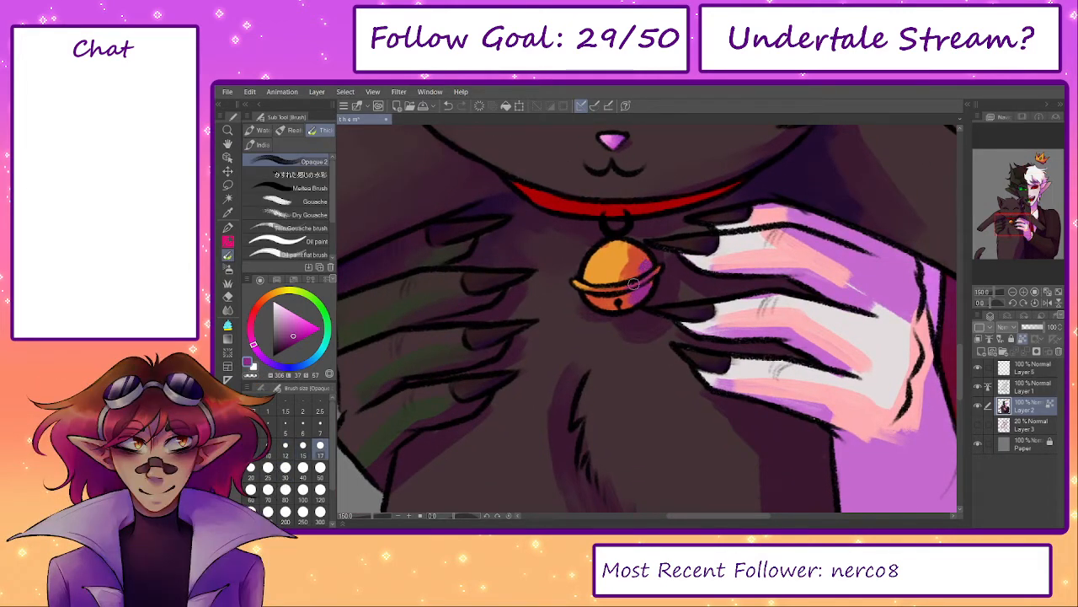
key(])
key(])
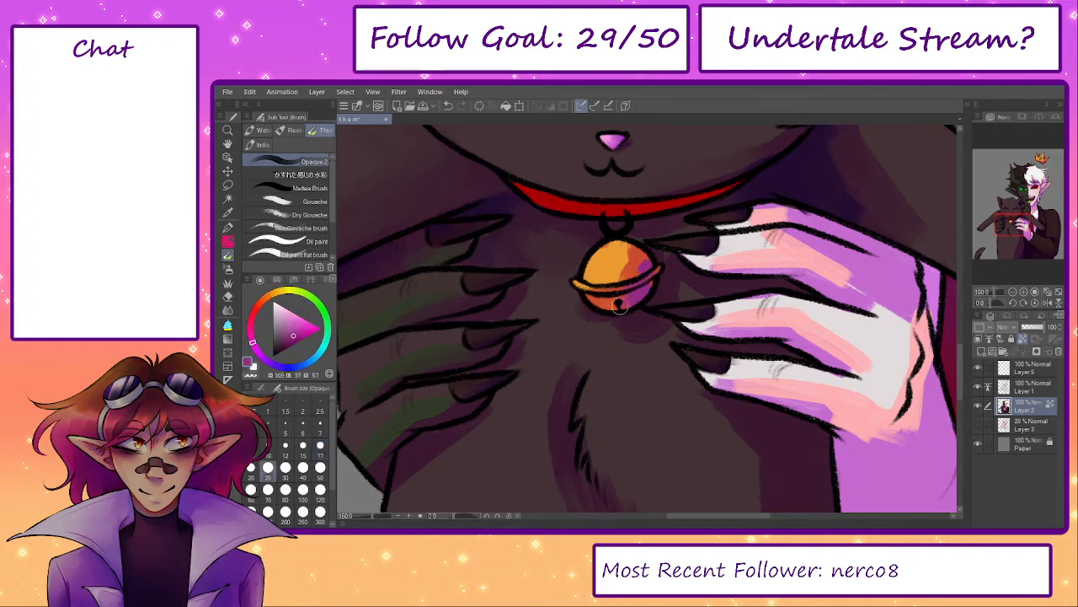
- Blend the bell's purple shadow into its base with sampled orange-red at brush size 25
alt+click(600, 305)
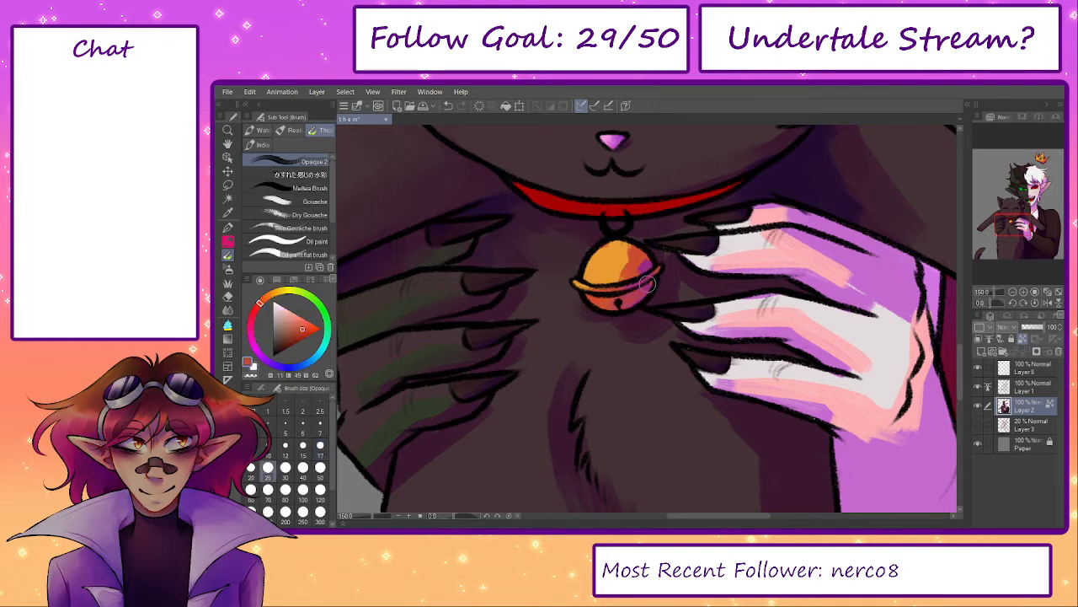
key(bracketleft)
key(bracketleft)
key(bracketright)
key(bracketright)
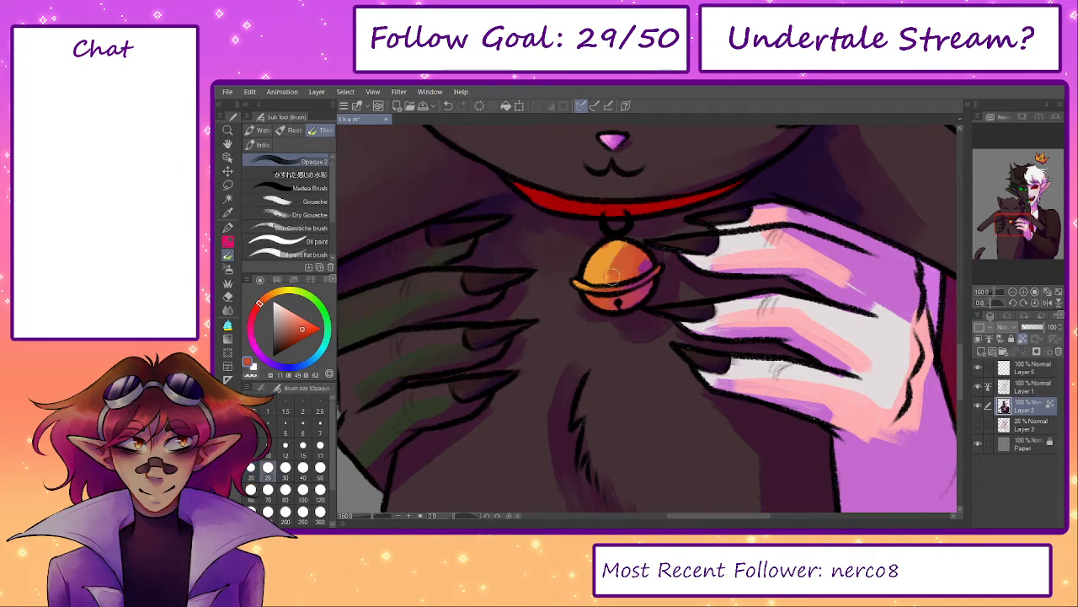
- Smooth the bell's upper half from orange highlight to purple shadow with sampled orange, red and purple at brush size 30
key(bracketright)
key(bracketright)
alt+click(608, 257)
mouse_move(598, 278)
mouse_down()
mouse_move(610, 253)
mouse_move(605, 266)
mouse_up()
alt+click(645, 265)
key(bracketleft)
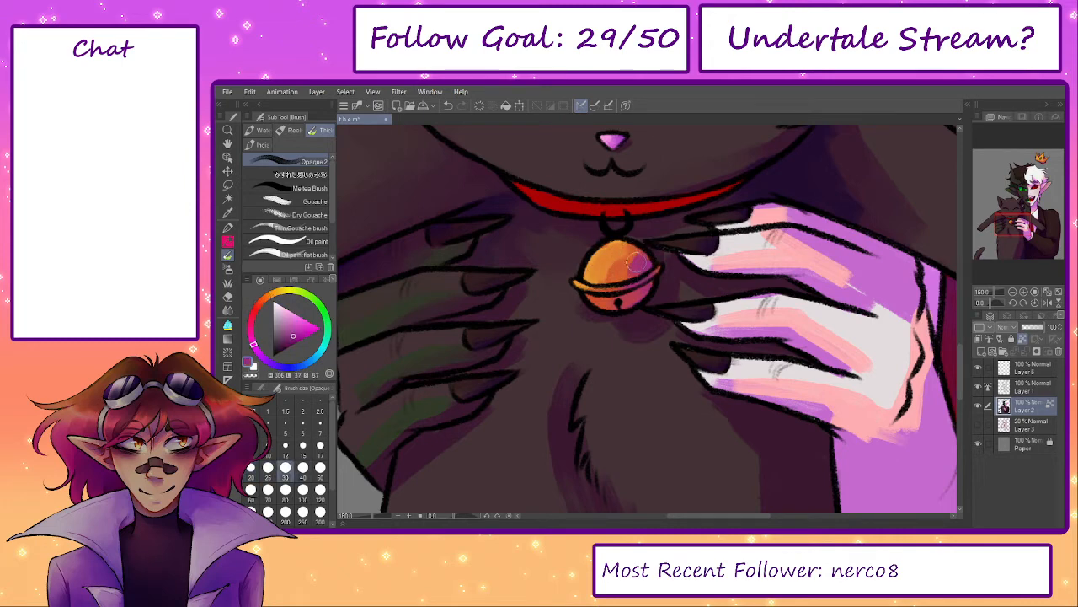
alt+click(636, 262)
alt+click(631, 261)
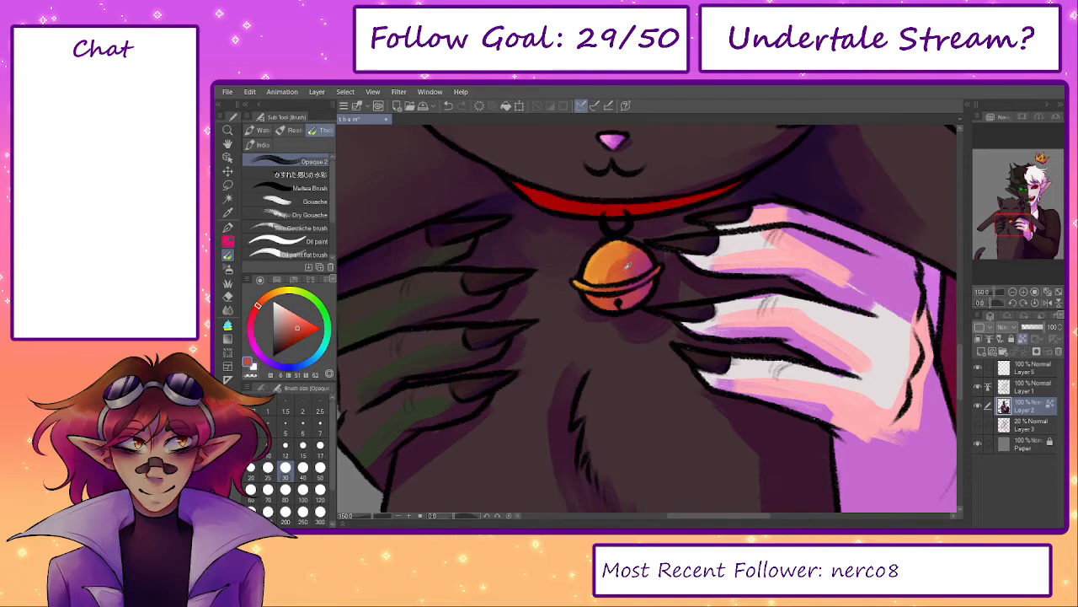
mouse_move(622, 257)
mouse_down()
mouse_move(607, 278)
mouse_move(621, 250)
mouse_up()
alt+click(609, 269)
alt+click(611, 265)
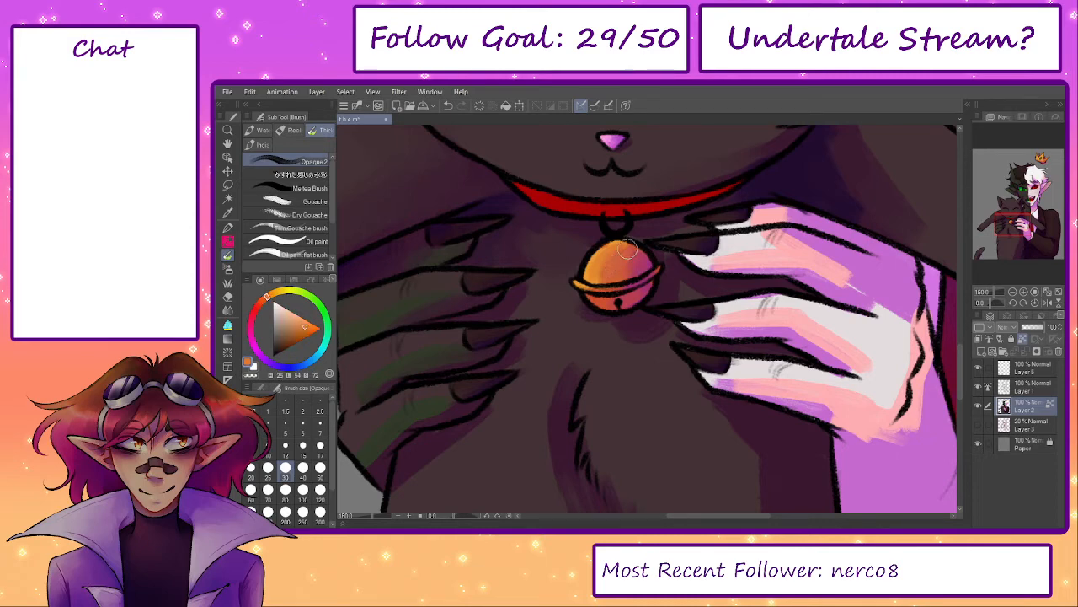
- Repaint the rim around the bell with sampled light orange at brush size 12
key(bracketleft)
key(bracketleft)
key(bracketleft)
alt+click(581, 285)
key(bracketleft)
key(bracketleft)
drag(590, 288, 619, 286)
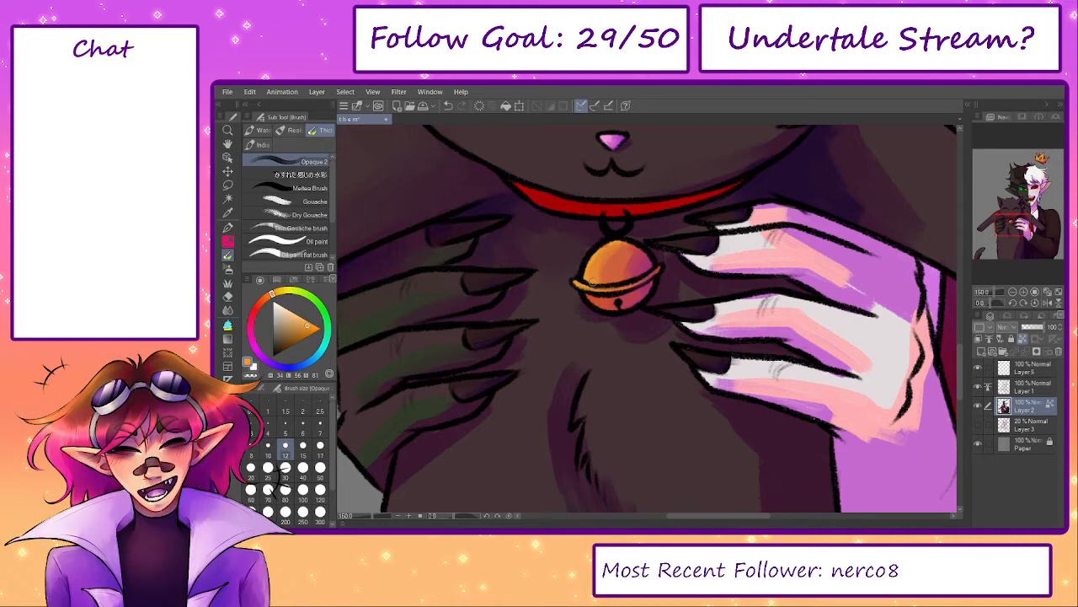
drag(642, 357, 600, 404)
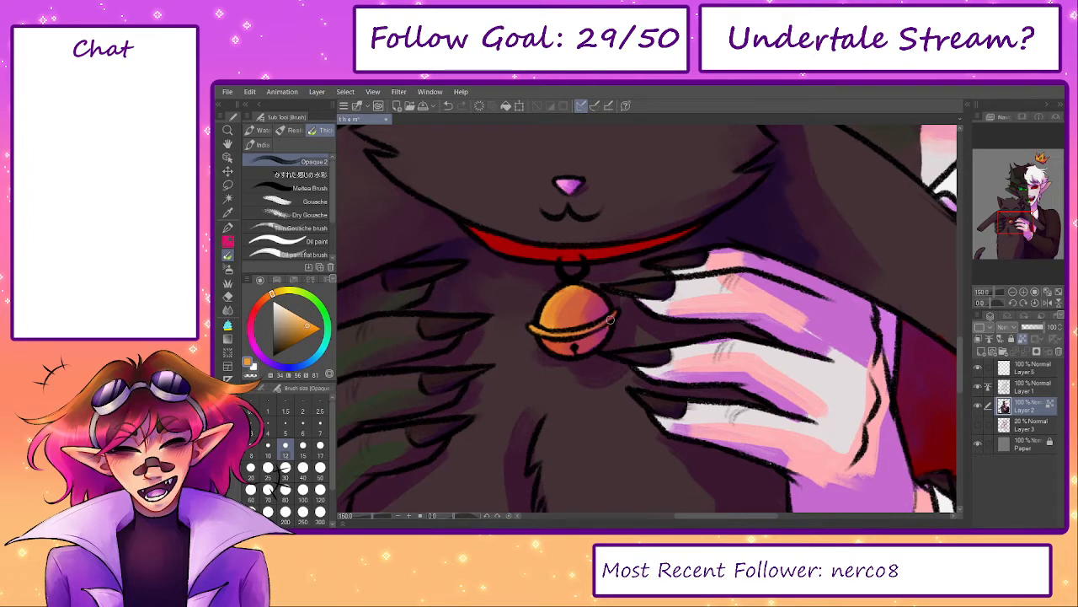
- Blend the pink edge near the tip of the light hand's second finger with a sampled tone at brush size 20
mouse_move(704, 394)
mouse_down()
mouse_move(708, 385)
mouse_move(615, 356)
mouse_up()
key(bracketright)
key(bracketright)
key(bracketright)
key(bracketright)
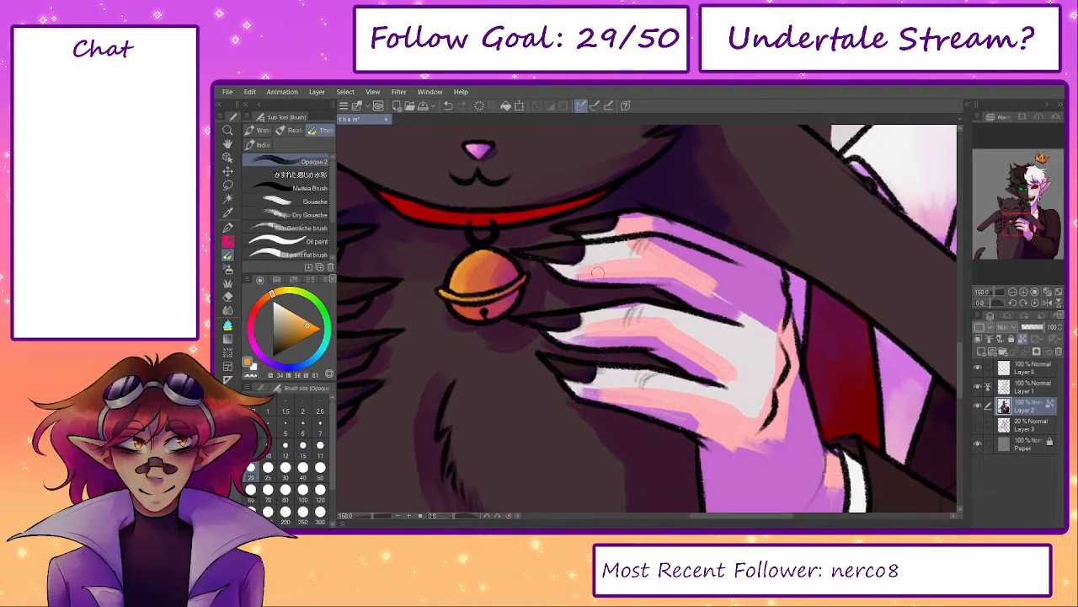
alt+click(590, 272)
mouse_move(589, 273)
mouse_down()
mouse_move(548, 267)
mouse_move(634, 272)
mouse_move(557, 270)
mouse_up()
- Blend sampled pink from the light hand's second finger across the purple area behind its knuckle at brush size 30
alt+click(612, 279)
alt+click(634, 267)
alt+click(688, 272)
key(bracketright)
key(bracketright)
key(bracketright)
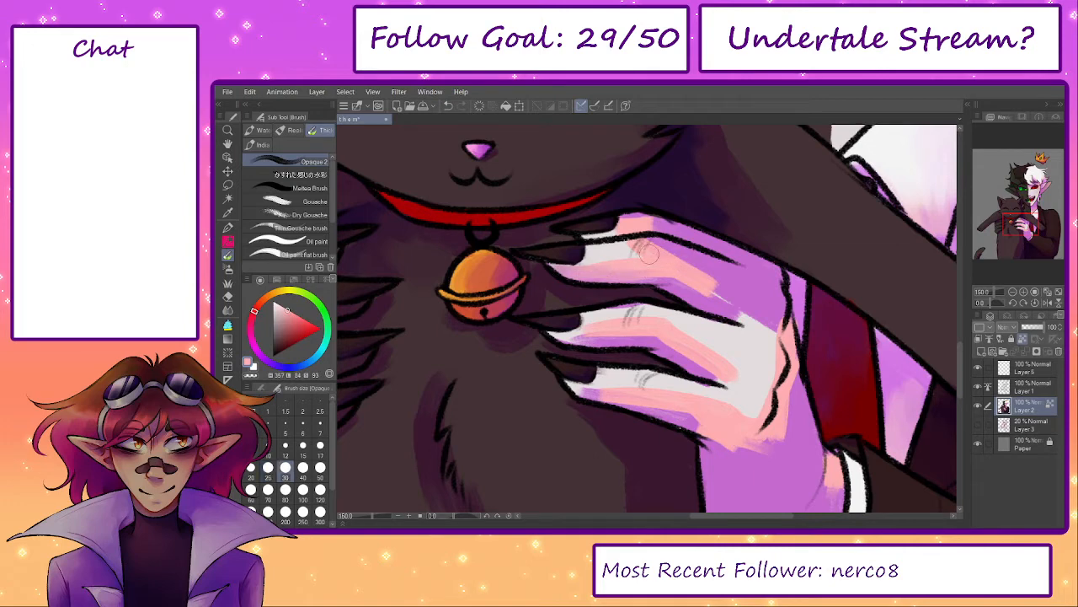
mouse_move(660, 252)
mouse_down()
mouse_move(723, 276)
mouse_move(729, 293)
mouse_up()
drag(657, 285, 737, 310)
- Refine the purple shading around the second finger and the pink on the first finger with sampled tones at brush size 17
key(bracketleft)
key(bracketleft)
key(bracketleft)
alt+click(630, 292)
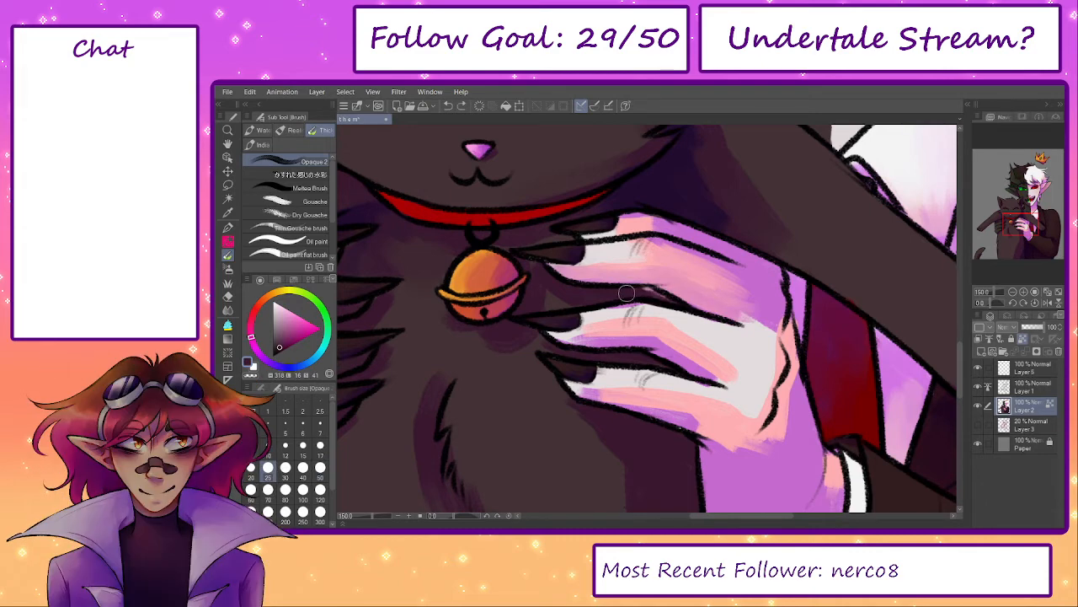
key(bracketleft)
key(bracketleft)
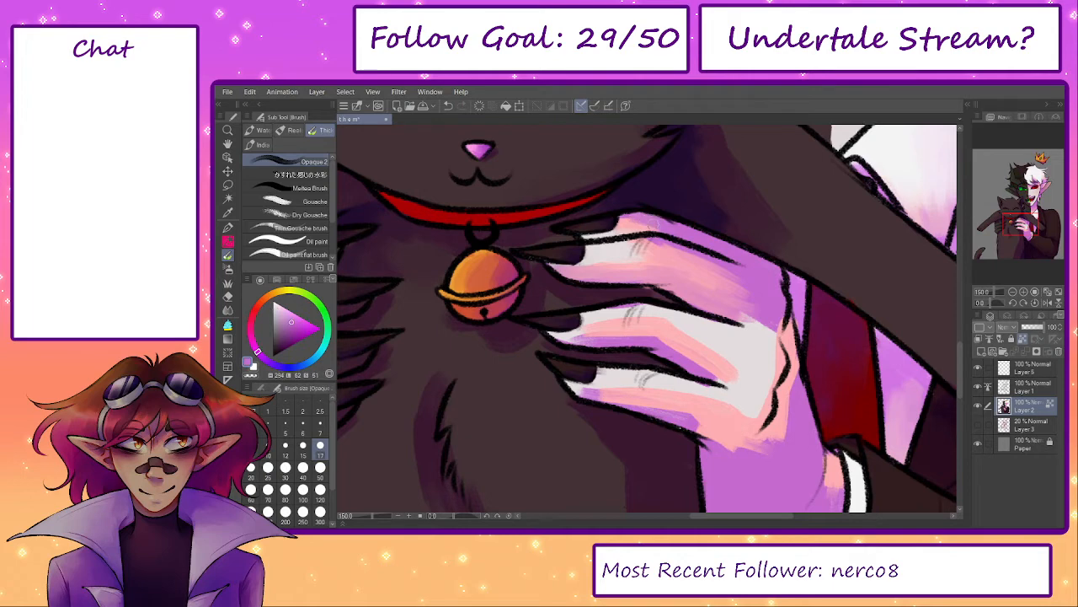
alt+click(631, 227)
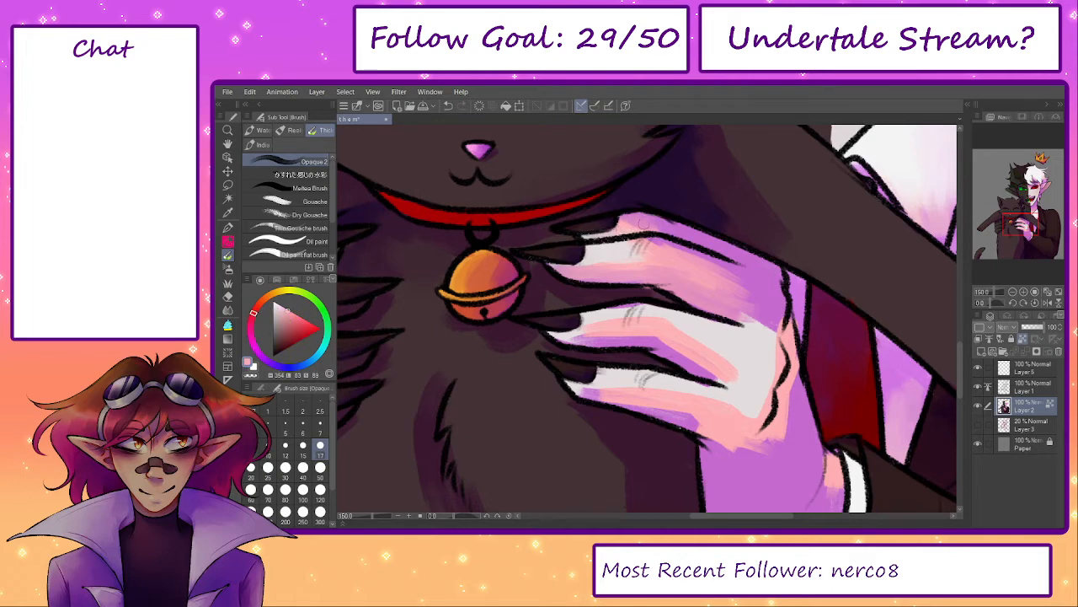
alt+click(614, 224)
- Blend sampled purple and pink across the back of the light hand at brush sizes 30 and 50
key(bracketright)
key(bracketright)
key(bracketright)
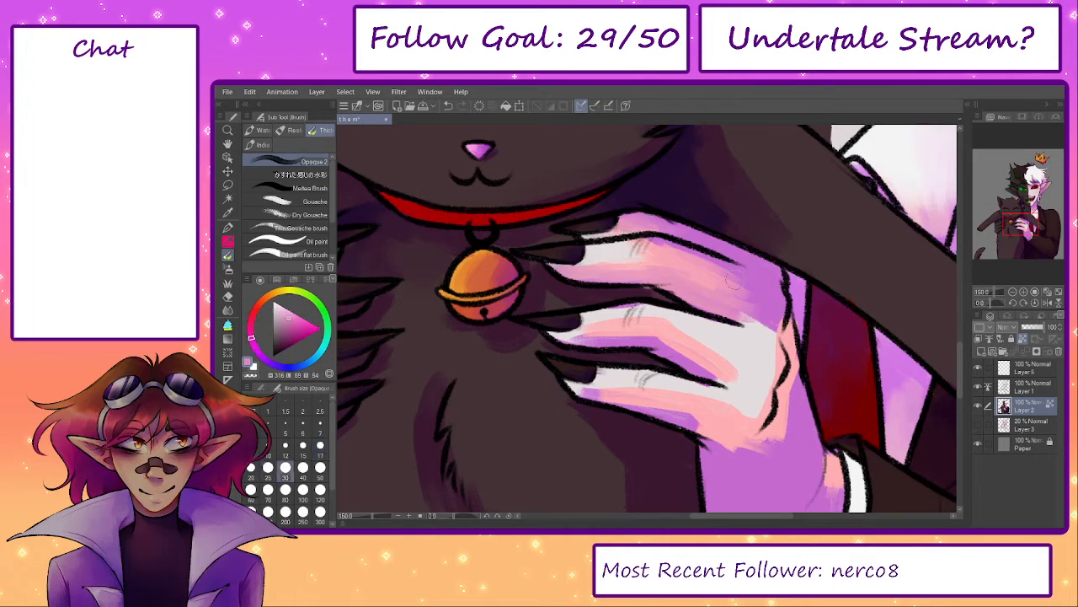
alt+click(658, 246)
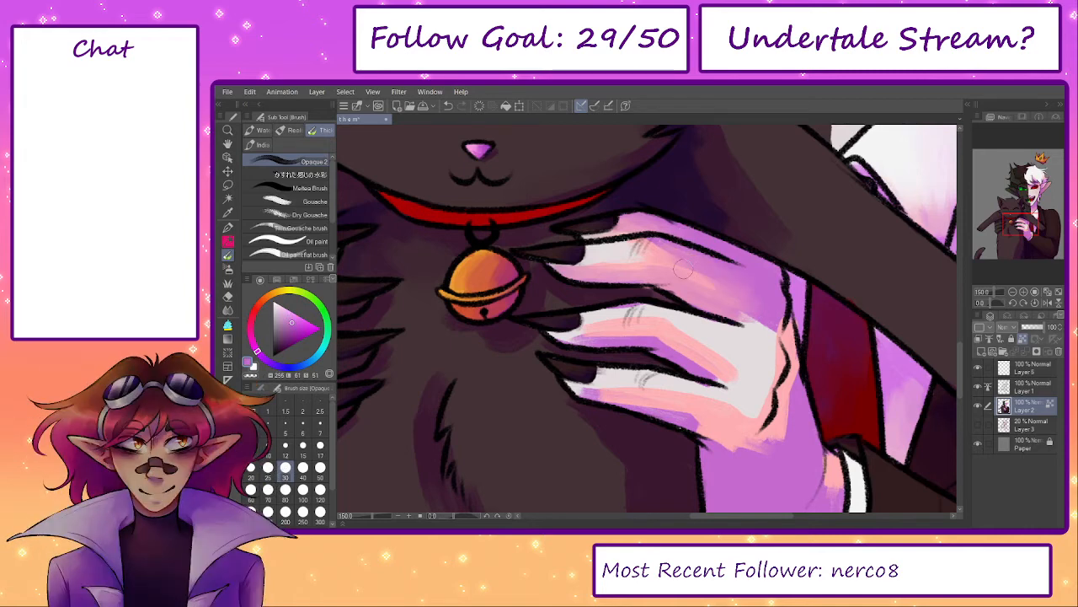
key(bracketright)
key(bracketright)
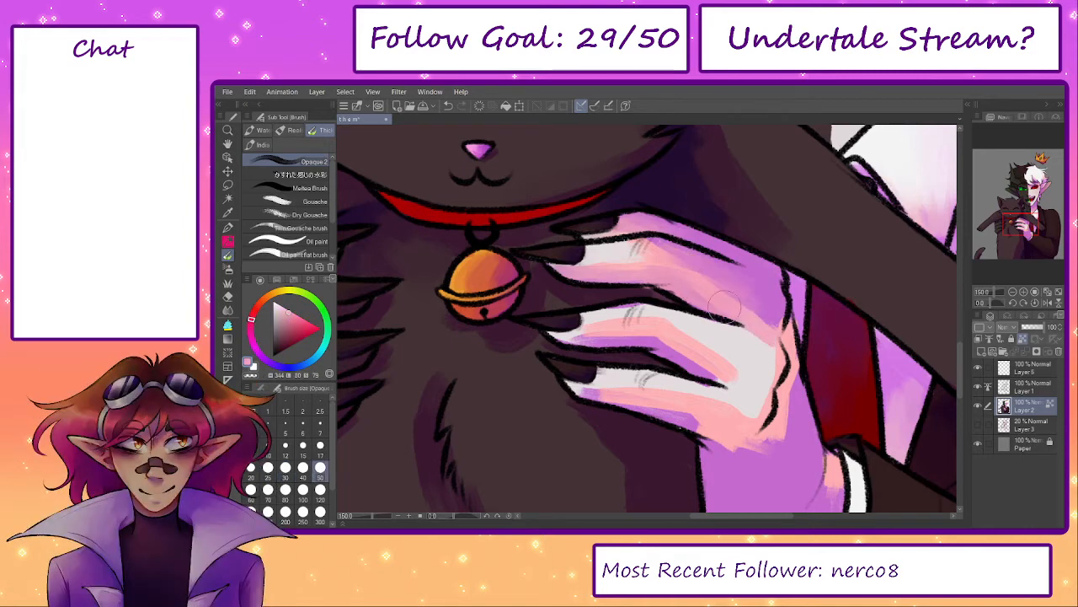
- Extend the second finger's sampled pink down toward the back of the hand, using brush sizes 30 and 60
key(bracketleft)
key(bracketleft)
alt+click(637, 262)
mouse_move(636, 262)
mouse_down()
mouse_move(724, 276)
mouse_move(645, 253)
mouse_move(749, 305)
mouse_up()
alt+click(651, 267)
key(bracketright)
key(bracketright)
key(bracketright)
alt+click(662, 262)
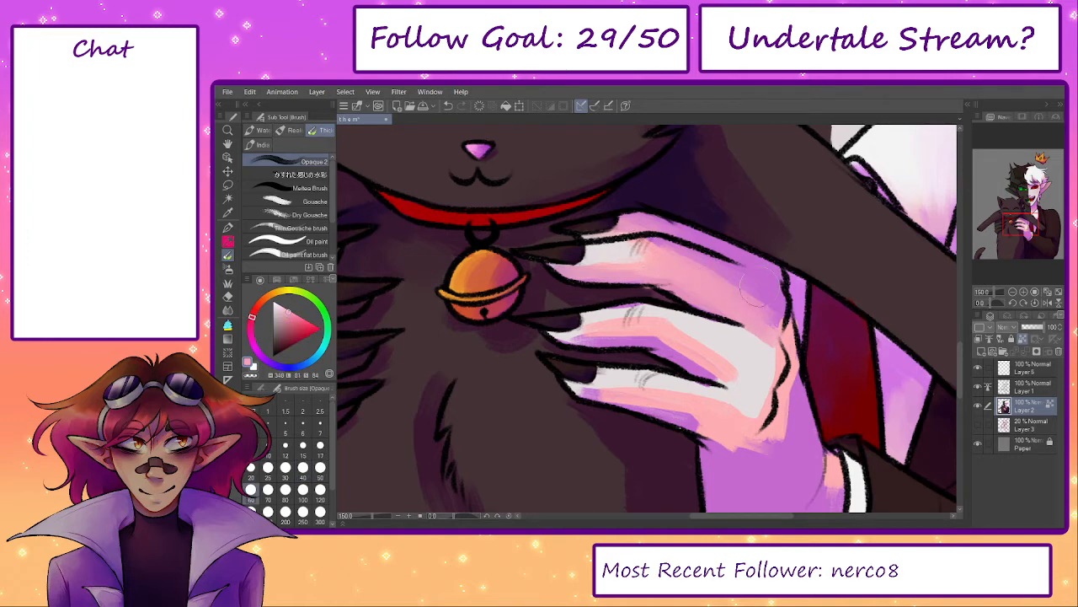
- Blend the second finger's base toward the light hand's outer knuckles with sampled tones at brush sizes 60 and 40
alt+click(730, 286)
mouse_move(700, 274)
mouse_down()
mouse_move(731, 288)
mouse_move(765, 330)
mouse_move(762, 361)
mouse_move(773, 354)
mouse_up()
alt+click(775, 352)
key(bracketleft)
key(bracketleft)
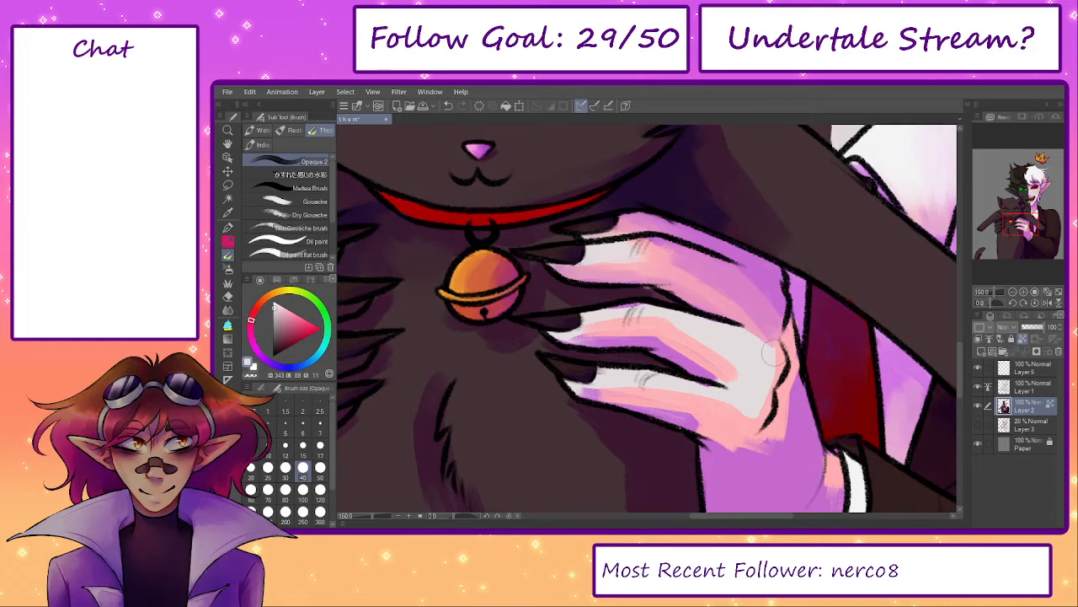
- Repaint the length of the second finger and its knuckle with sampled pink at brush sizes 50 and 40
key(bracketright)
alt+click(666, 268)
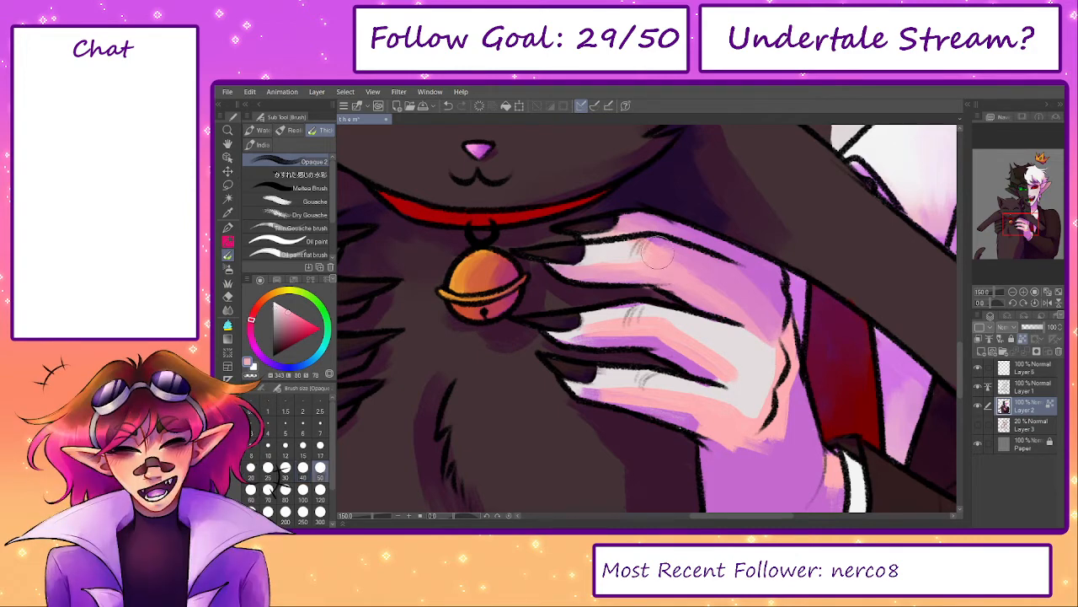
mouse_move(657, 253)
mouse_down()
mouse_move(759, 316)
mouse_move(729, 295)
mouse_up()
key(bracketleft)
drag(637, 234, 736, 287)
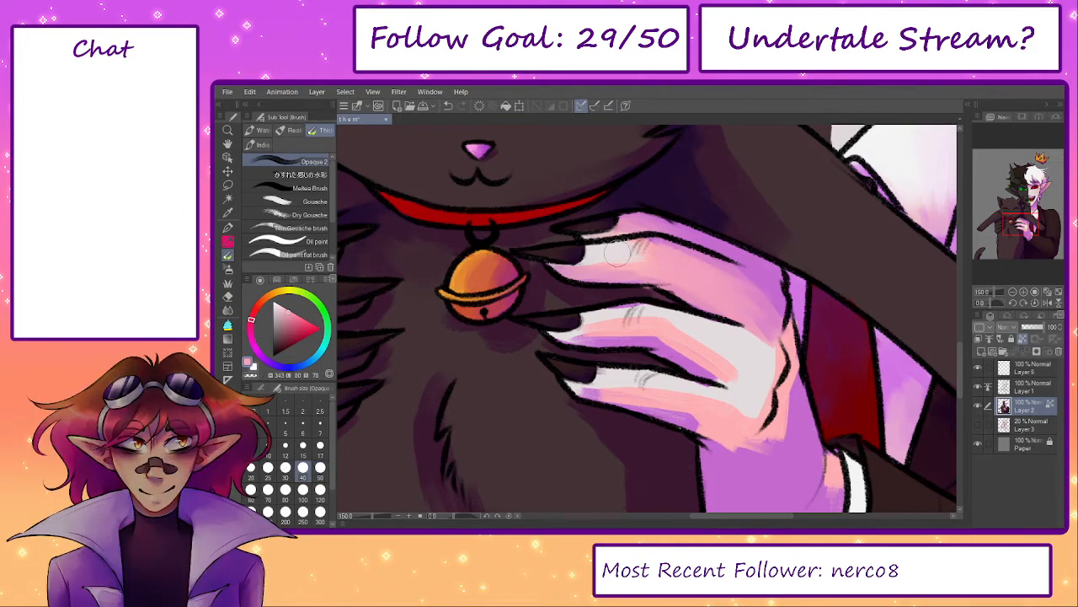
mouse_move(617, 253)
mouse_down()
mouse_move(725, 295)
mouse_move(637, 245)
mouse_move(705, 272)
mouse_move(760, 303)
mouse_move(763, 316)
mouse_move(765, 287)
mouse_move(748, 274)
mouse_move(777, 294)
mouse_up()
- Soften the pink and purple shading on the third finger with sampled tones at brush sizes 20 and 30
alt+click(764, 313)
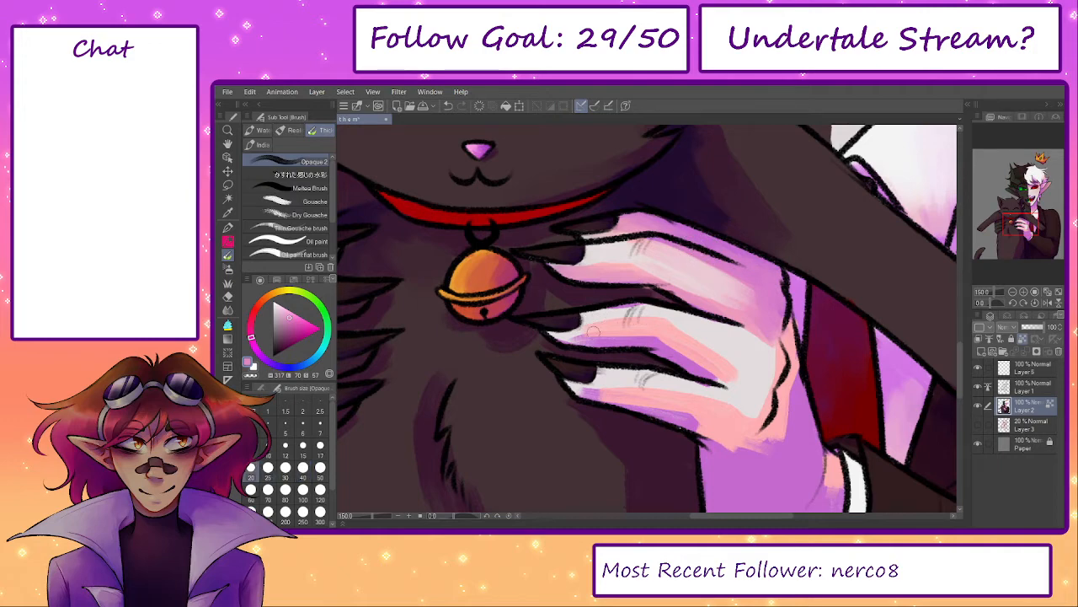
alt+click(552, 336)
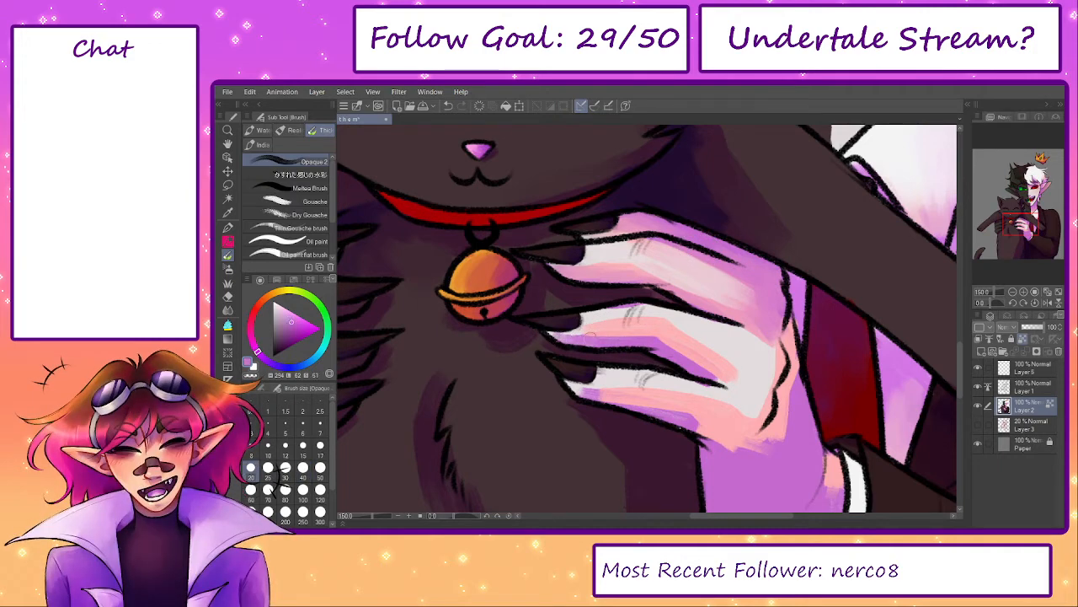
alt+click(602, 333)
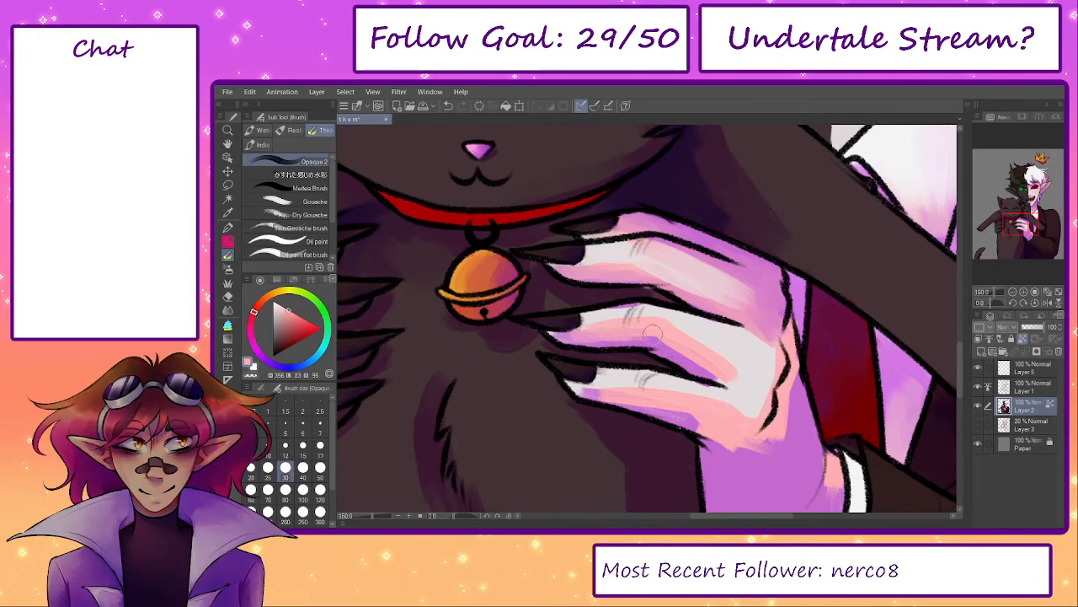
mouse_move(647, 337)
mouse_down()
mouse_move(747, 388)
mouse_move(709, 340)
mouse_move(736, 372)
mouse_move(678, 325)
mouse_move(622, 318)
mouse_up()
- Cover the third finger's pink band with sampled off-white at brush size 30, undoing one stray stroke
alt+click(747, 388)
key(])
key(])
key([)
key([)
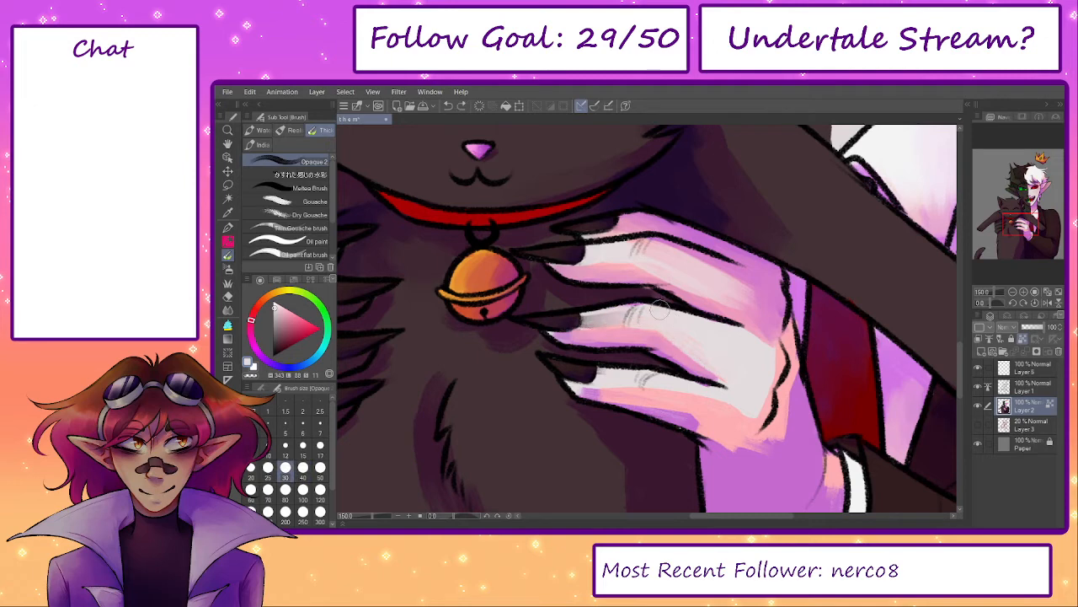
key(ctrl+z)
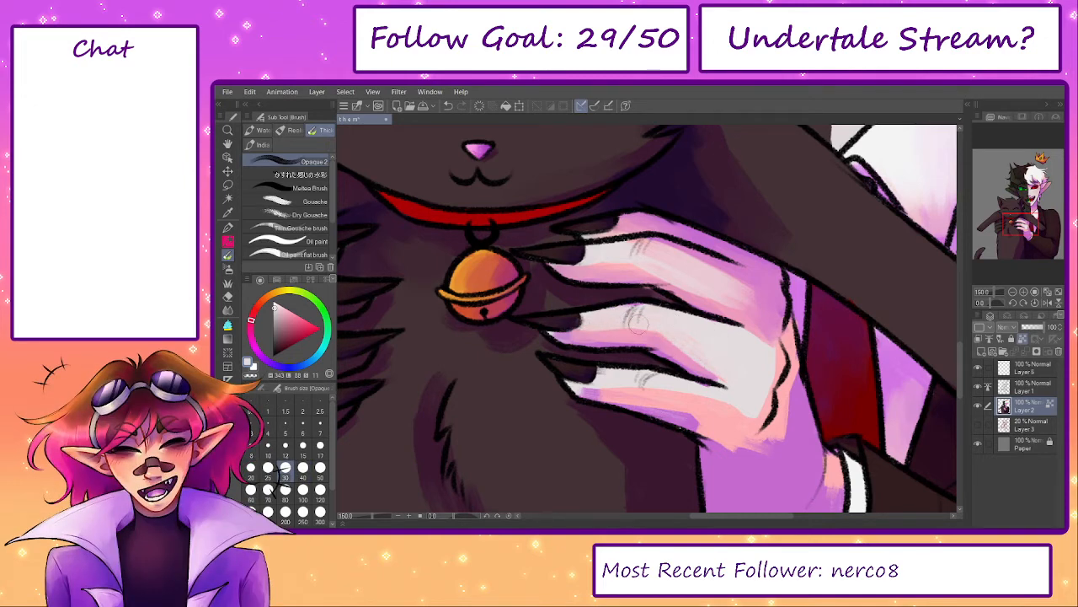
mouse_move(597, 324)
mouse_down()
mouse_move(670, 334)
mouse_move(683, 349)
mouse_up()
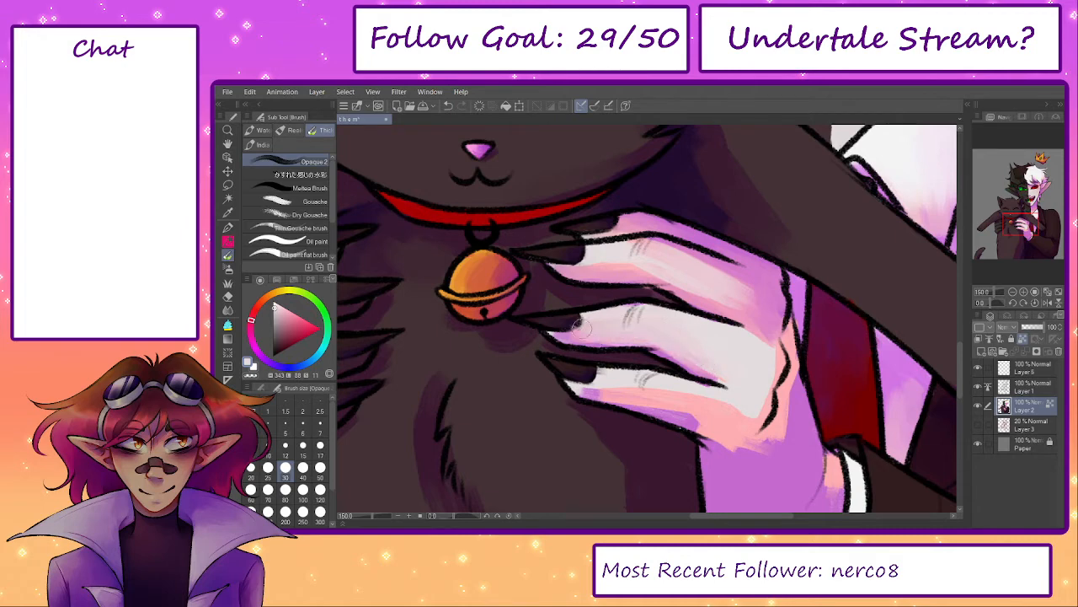
- Blend the purple and pink along the fourth finger's lower edge with sampled tones at brush sizes 20 to 30
key([)
key([)
alt+click(593, 391)
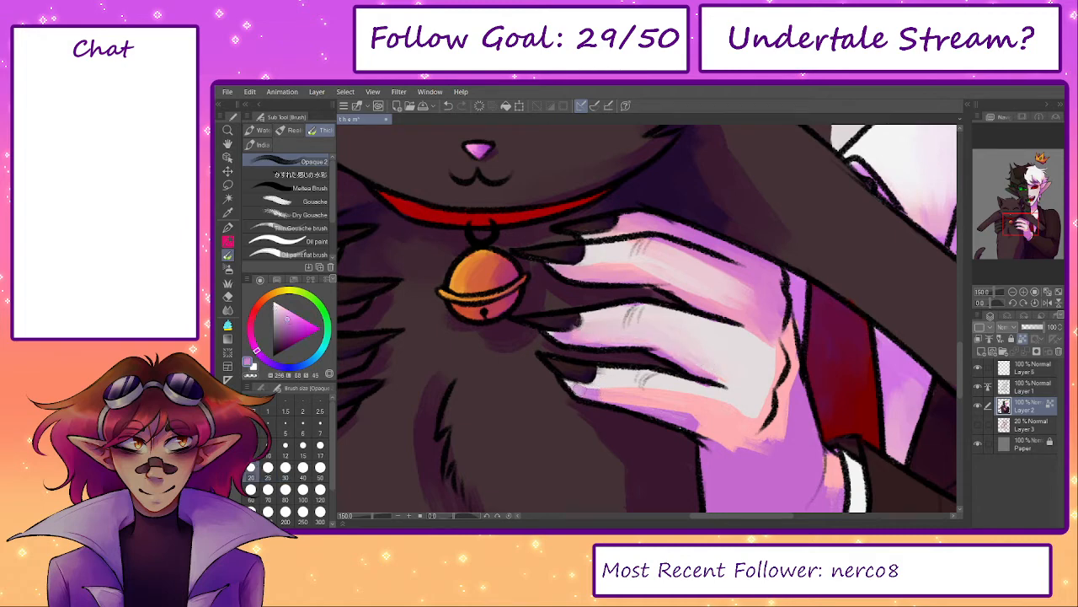
drag(626, 399, 681, 409)
key(])
key(])
alt+click(663, 398)
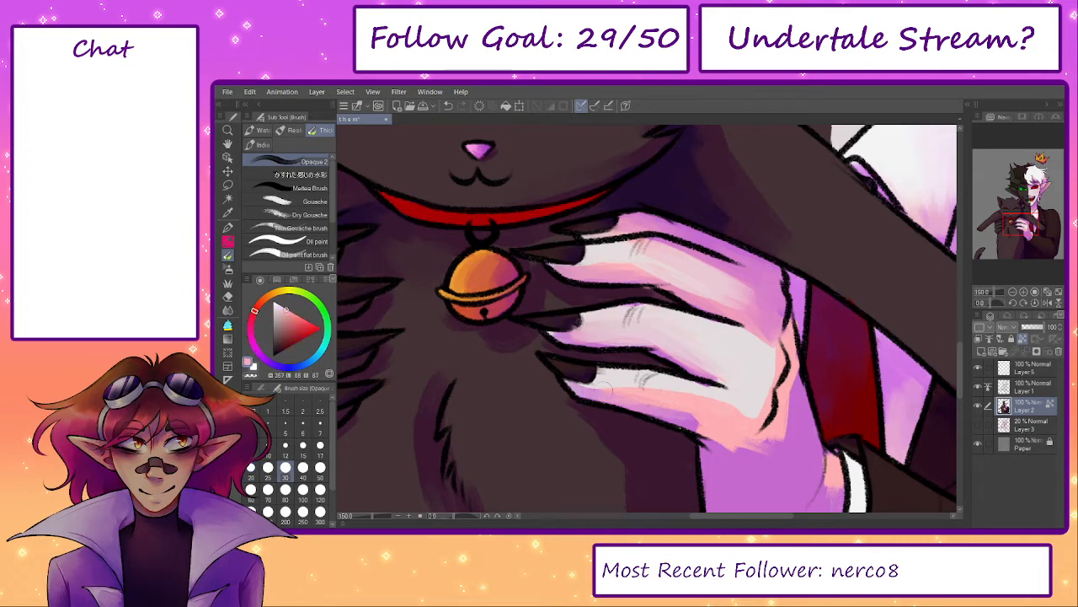
key([)
mouse_move(607, 387)
mouse_down()
mouse_move(571, 385)
mouse_move(660, 395)
mouse_move(605, 375)
mouse_move(628, 392)
mouse_move(595, 383)
mouse_move(716, 402)
mouse_move(675, 398)
mouse_move(709, 419)
mouse_move(622, 402)
mouse_move(704, 417)
mouse_up()
- Lighten the fourth finger's pink band with sampled pale tones at brush sizes up to 40
key([)
key(])
key(])
key(])
alt+click(613, 381)
key([)
key(])
key(])
alt+click(713, 418)
key([)
key([)
key([)
key(])
key(])
alt+click(639, 385)
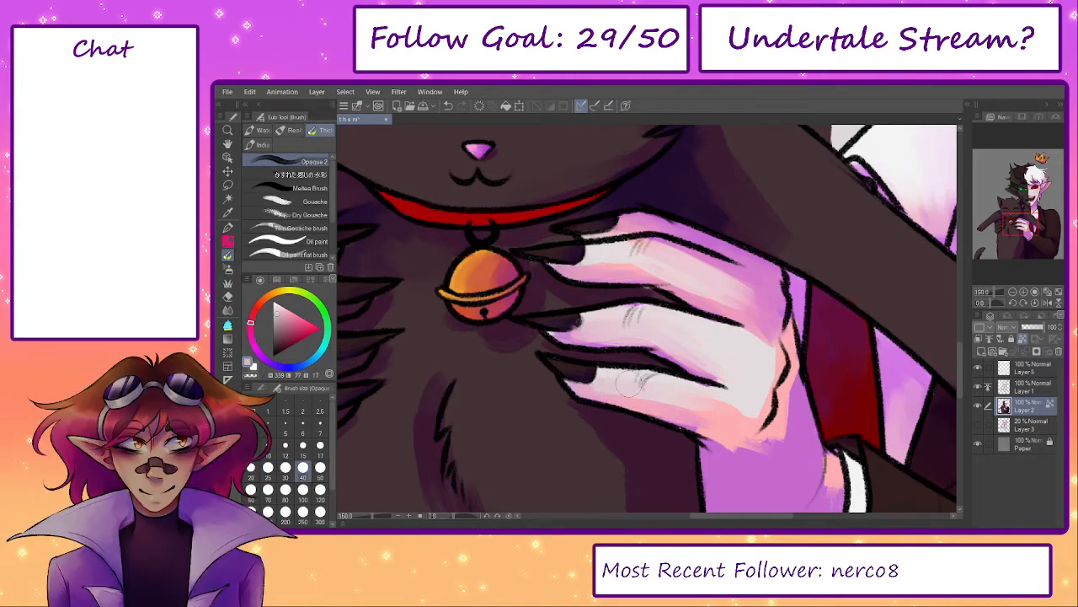
- Blend the fourth finger's base into the upper wrist with sampled pale and pink tones
key([)
alt+click(616, 376)
mouse_move(598, 384)
mouse_down()
mouse_move(752, 419)
mouse_move(723, 417)
mouse_move(709, 463)
mouse_up()
key(bracketright)
key(bracketright)
alt+click(722, 420)
mouse_move(710, 463)
mouse_down()
mouse_move(748, 470)
mouse_move(746, 436)
mouse_move(683, 338)
mouse_move(686, 371)
mouse_move(699, 360)
mouse_move(738, 362)
mouse_up()
- Soften the pink edge alongside the light hand's knuckle line
key(bracketright)
key(bracketright)
key(bracketleft)
key(bracketleft)
mouse_move(746, 325)
mouse_down()
mouse_move(758, 287)
mouse_move(764, 335)
mouse_move(748, 355)
mouse_move(734, 365)
mouse_move(701, 352)
mouse_move(734, 359)
mouse_move(719, 366)
mouse_move(752, 324)
mouse_move(750, 276)
mouse_move(775, 389)
mouse_up()
key(bracketright)
key(bracketright)
- Blend the knuckles down into the upper wrist with sampled off-white, starting at brush size 60
alt+click(699, 344)
key(bracketleft)
alt+click(730, 280)
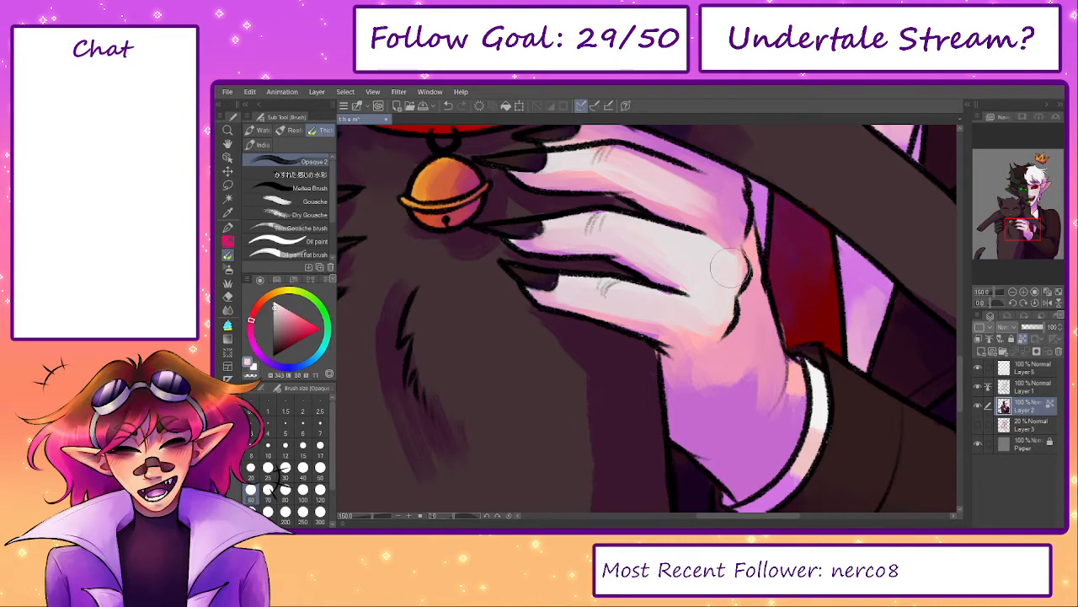
key(bracketleft)
key(bracketleft)
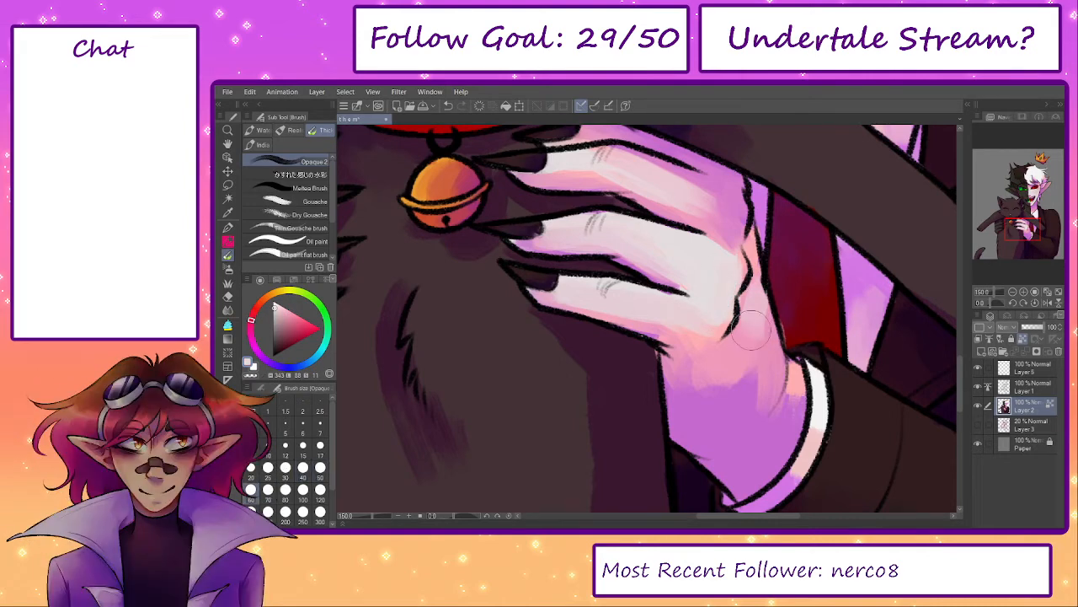
key(bracketleft)
drag(743, 263, 669, 379)
- Touch up the outer edge of the hand beside the cat's arm with sampled purple at brush size 25
alt+click(676, 330)
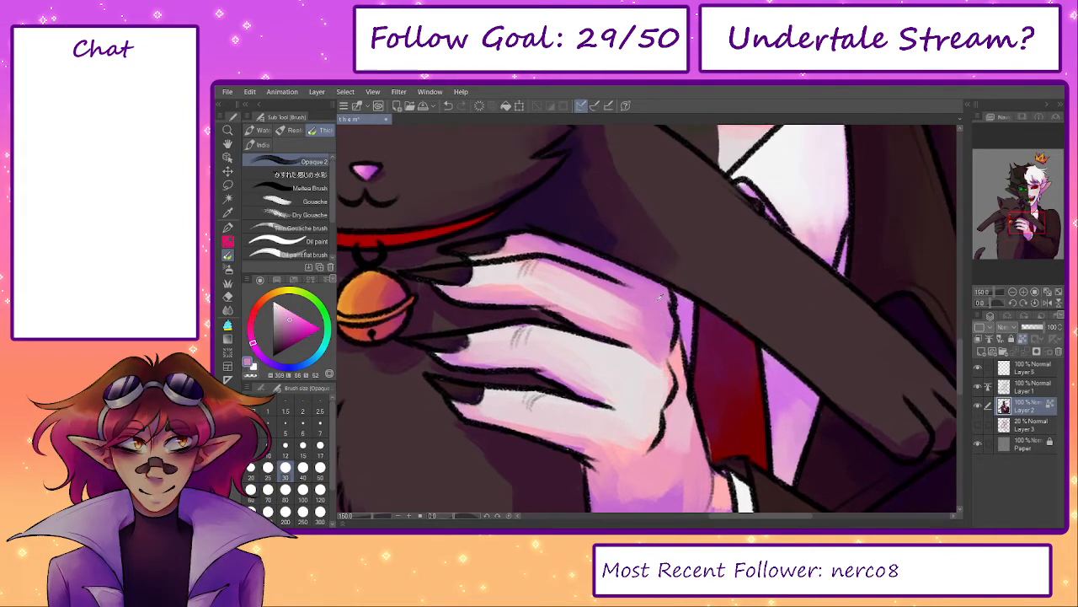
key(bracketleft)
key(bracketleft)
key(bracketright)
key(bracketright)
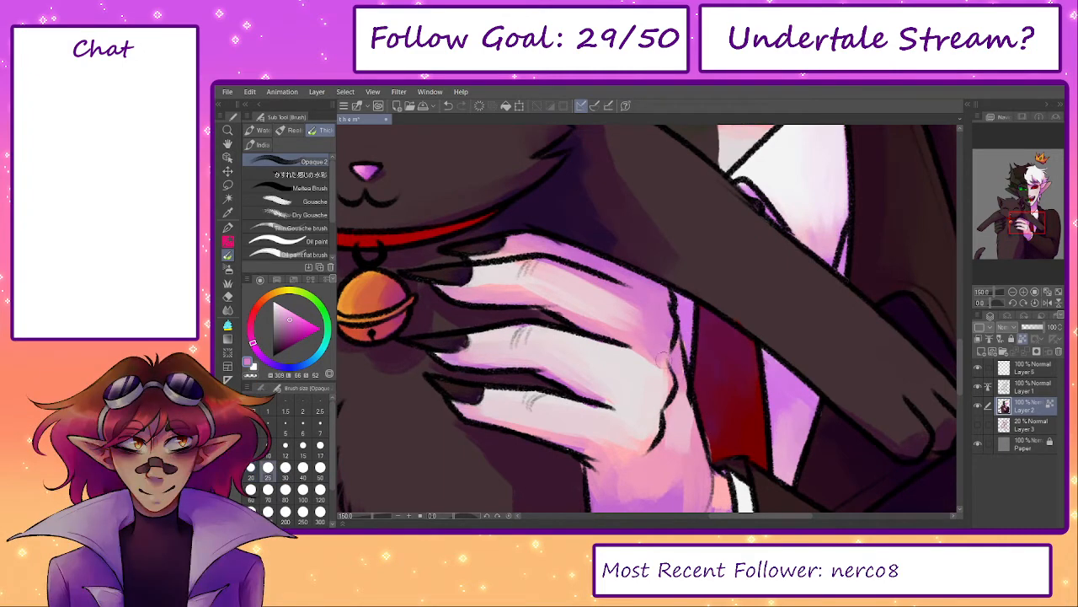
- Smooth the transition between the second finger's base and the knuckles with sampled pale pinks, starting at brush size 30
alt+click(657, 359)
alt+click(661, 370)
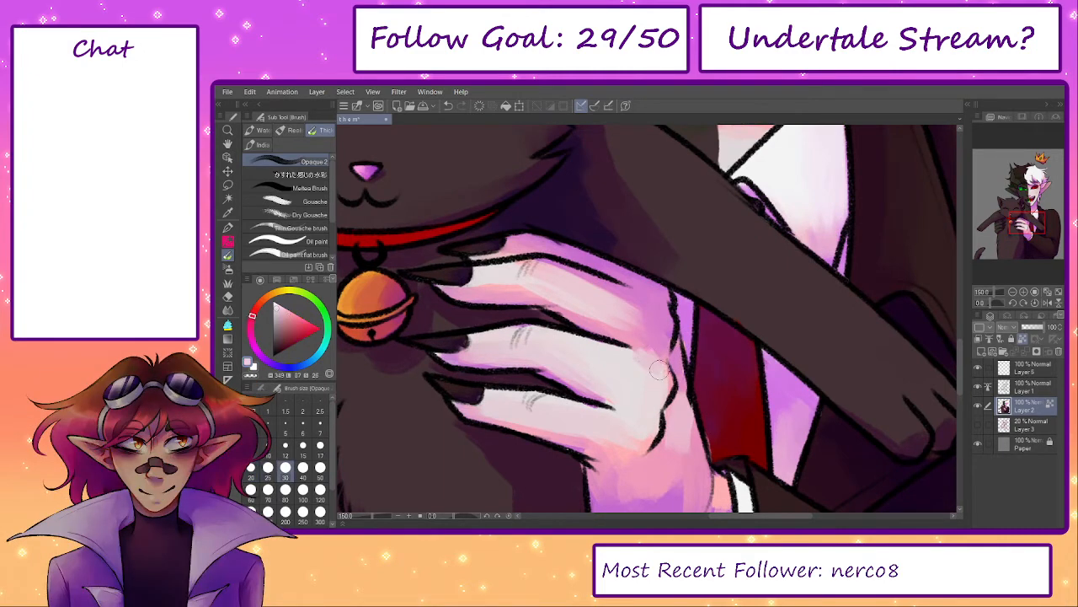
mouse_move(625, 312)
mouse_down()
mouse_move(655, 350)
mouse_move(607, 314)
mouse_move(645, 329)
mouse_move(627, 309)
mouse_move(667, 340)
mouse_move(634, 332)
mouse_up()
alt+click(657, 349)
key(bracketright)
key(bracketright)
alt+click(603, 322)
key(bracketleft)
key(bracketleft)
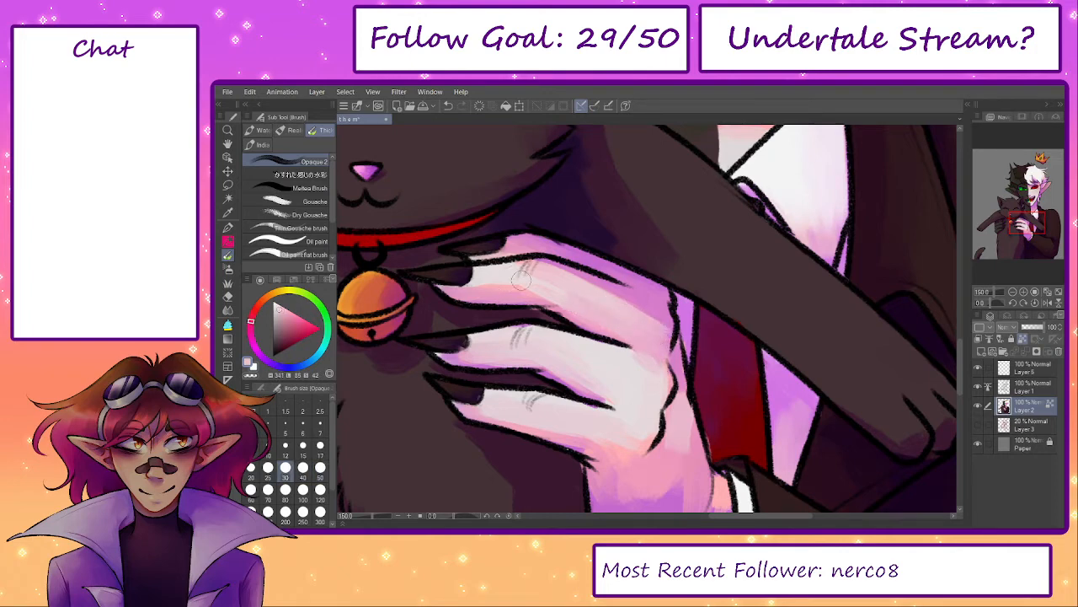
- Blend the second finger near its tip with pale pink at brush size 30 and its claw base with sampled dark purple at size 20
drag(487, 284, 537, 291)
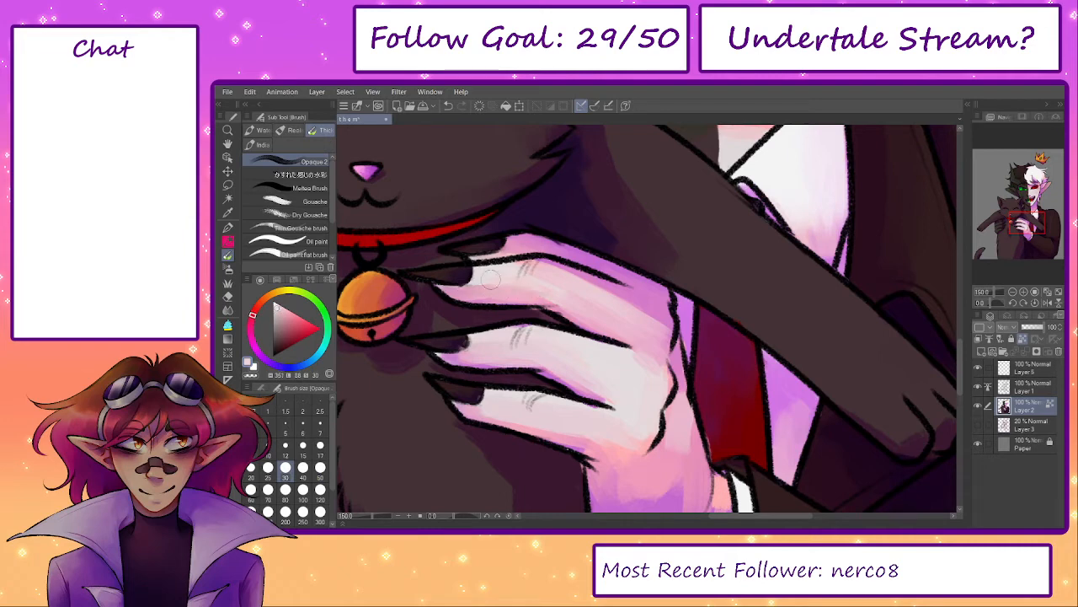
key(bracketleft)
key(bracketleft)
alt+click(459, 276)
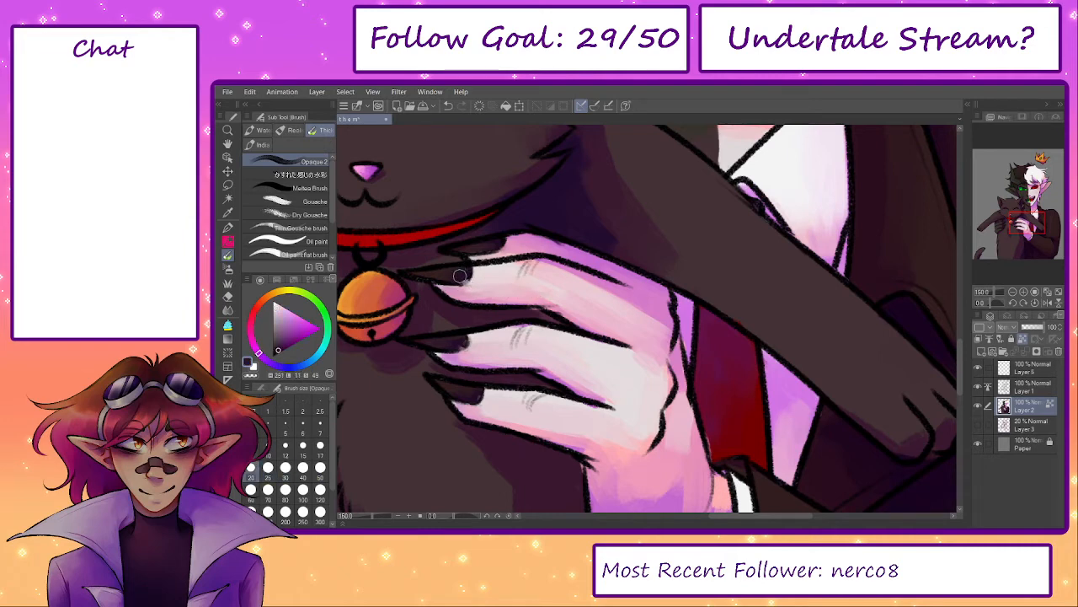
key(bracketright)
key(bracketright)
- Paint a pink band along the second finger's upper edge with a sampled pink at brush size 20
alt+click(655, 329)
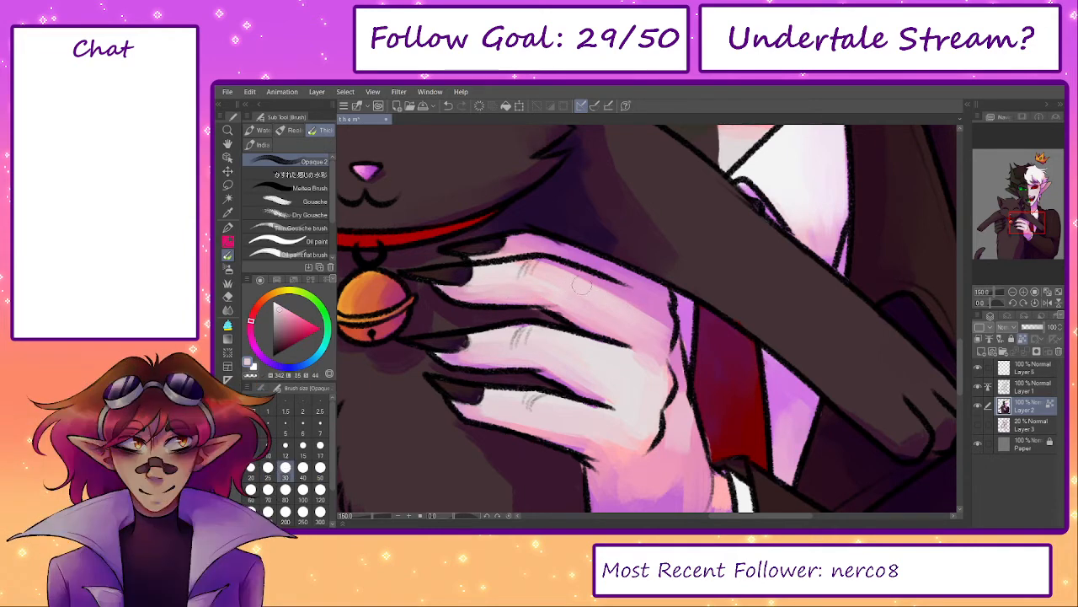
alt+click(632, 462)
key(bracketleft)
key(bracketleft)
drag(543, 263, 642, 296)
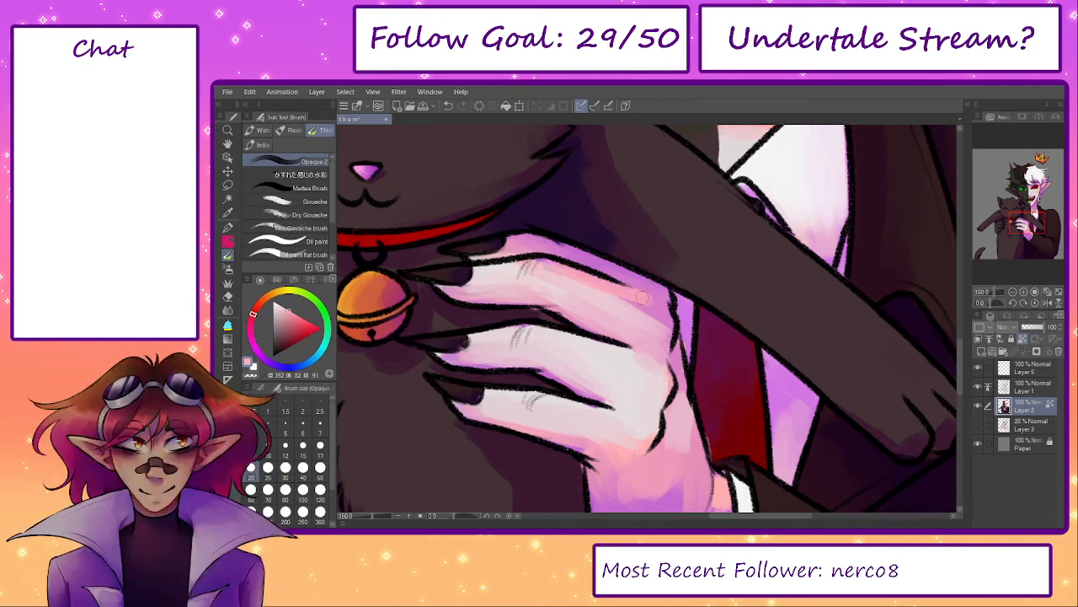
- Blend the second finger's pink band into the surrounding skin with sampled purple and pinks at brush sizes 30 and 40
key(bracketright)
key(bracketright)
alt+click(640, 278)
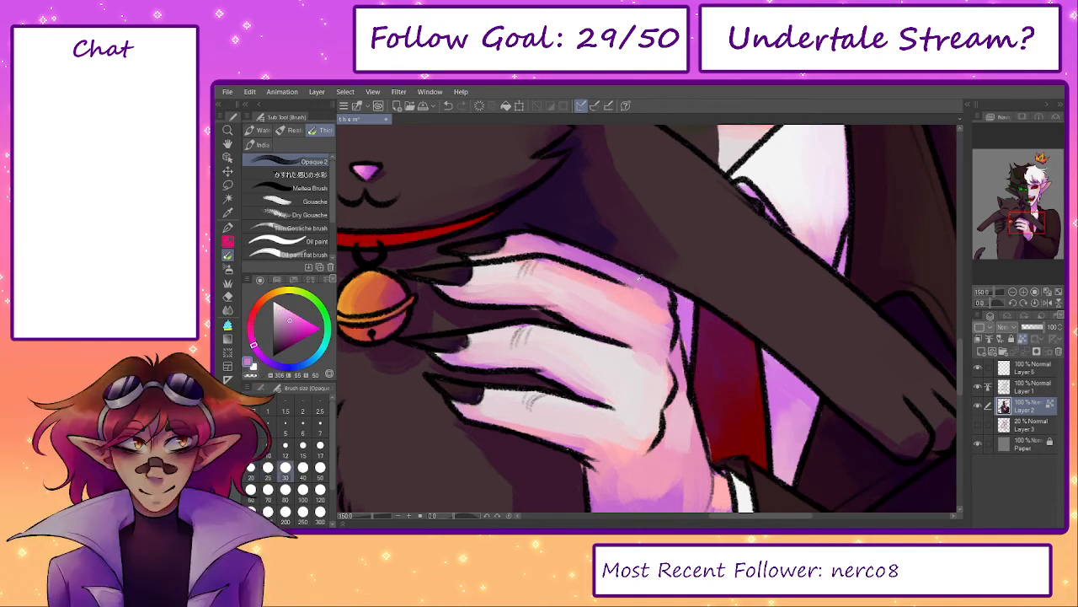
alt+click(642, 306)
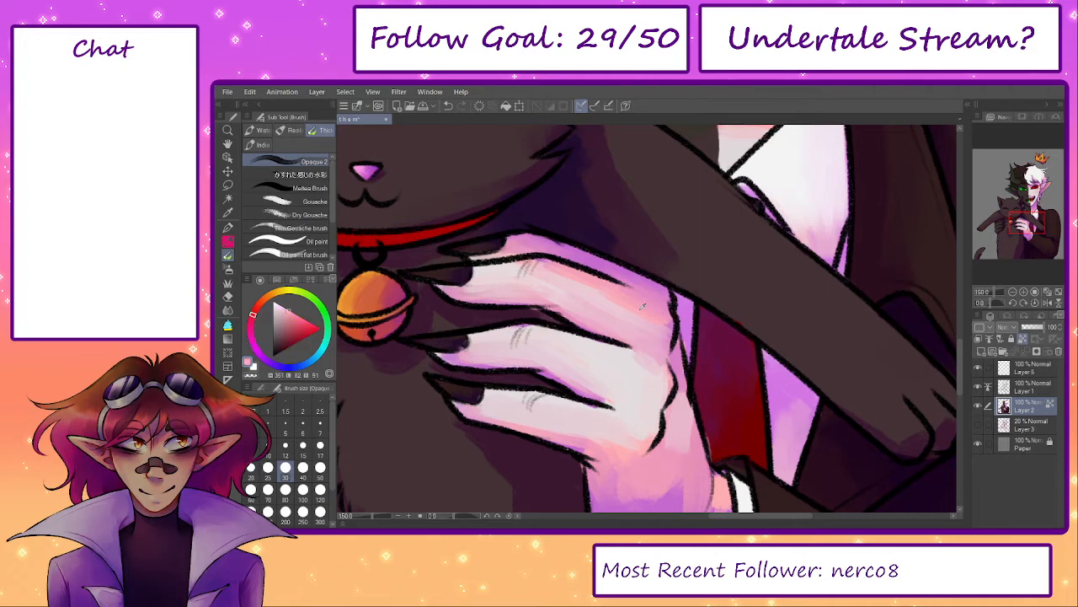
key(bracketright)
key(bracketright)
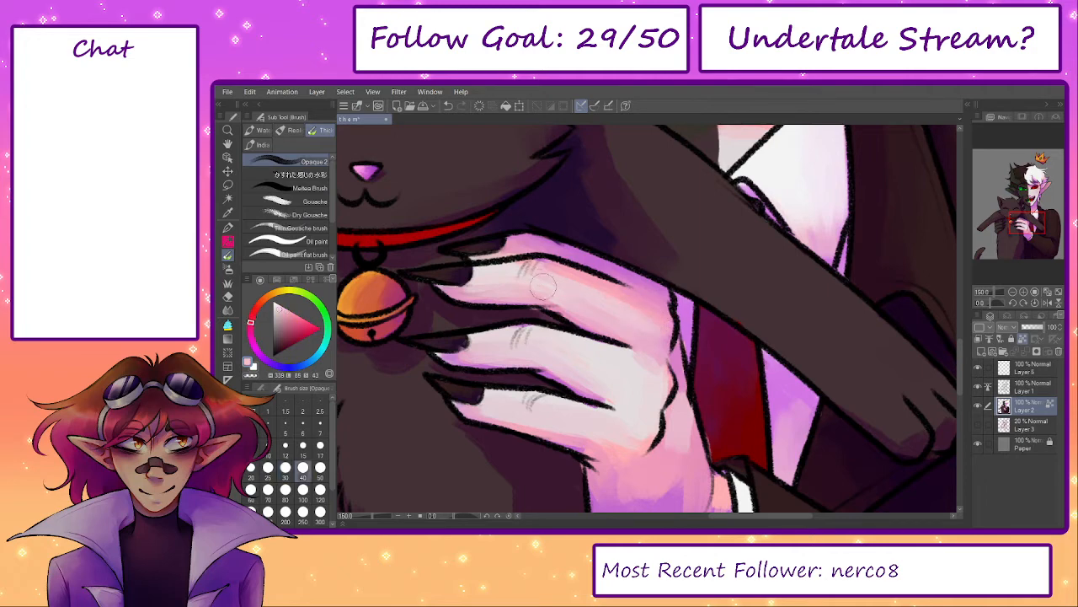
- Smooth the middle of the third finger on the light hand with sampled pale pinks at brush sizes 25 and 40
click(1058, 291)
scroll(673, 386, up, 4)
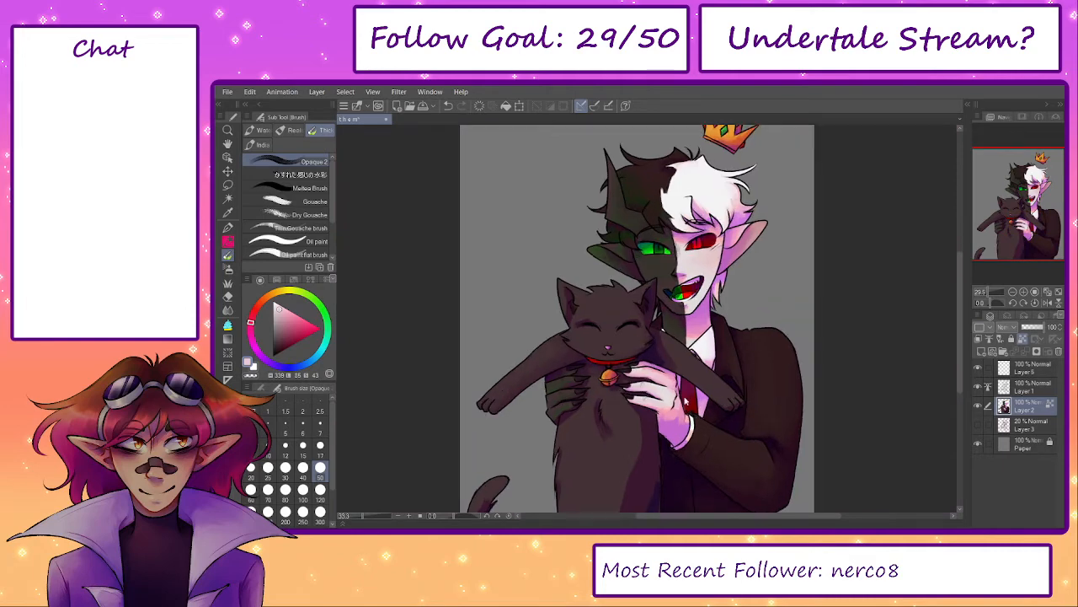
key(bracketleft)
key(bracketleft)
key(bracketleft)
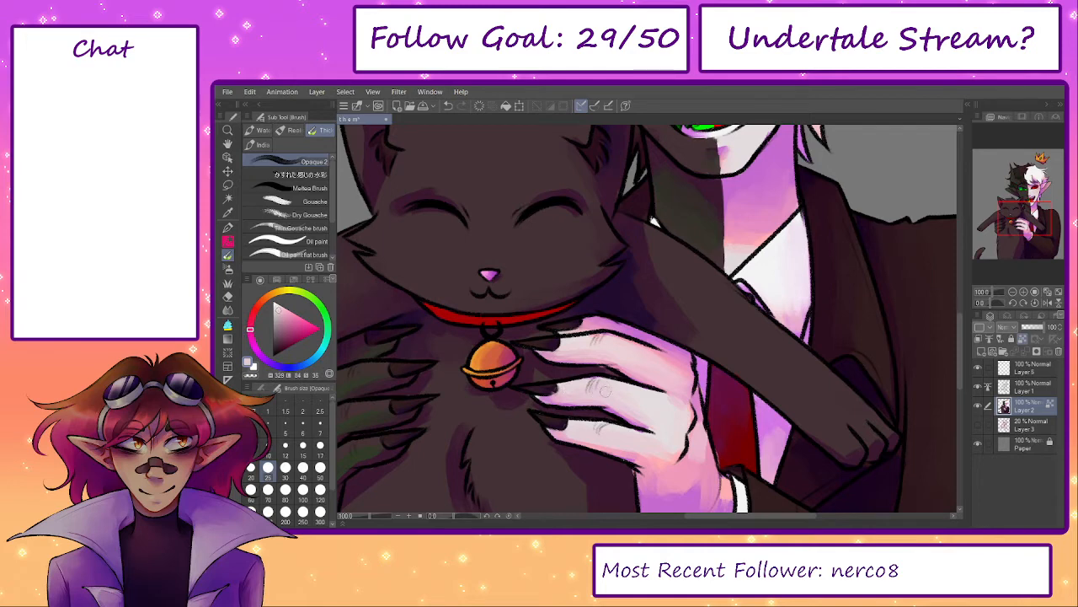
key(bracketright)
key(bracketright)
key(bracketleft)
key(bracketleft)
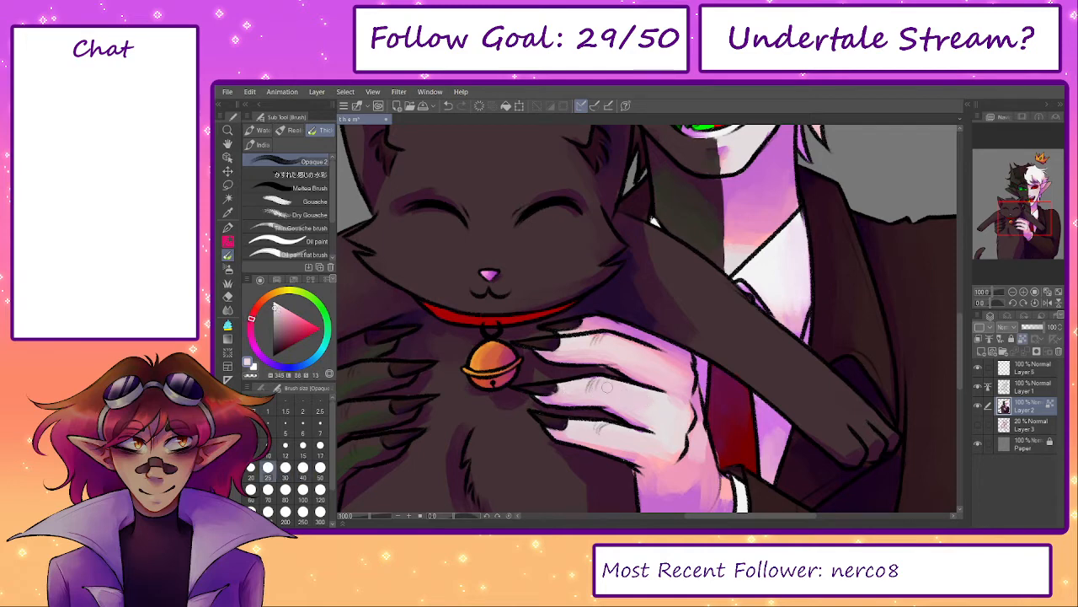
key(bracketright)
key(bracketright)
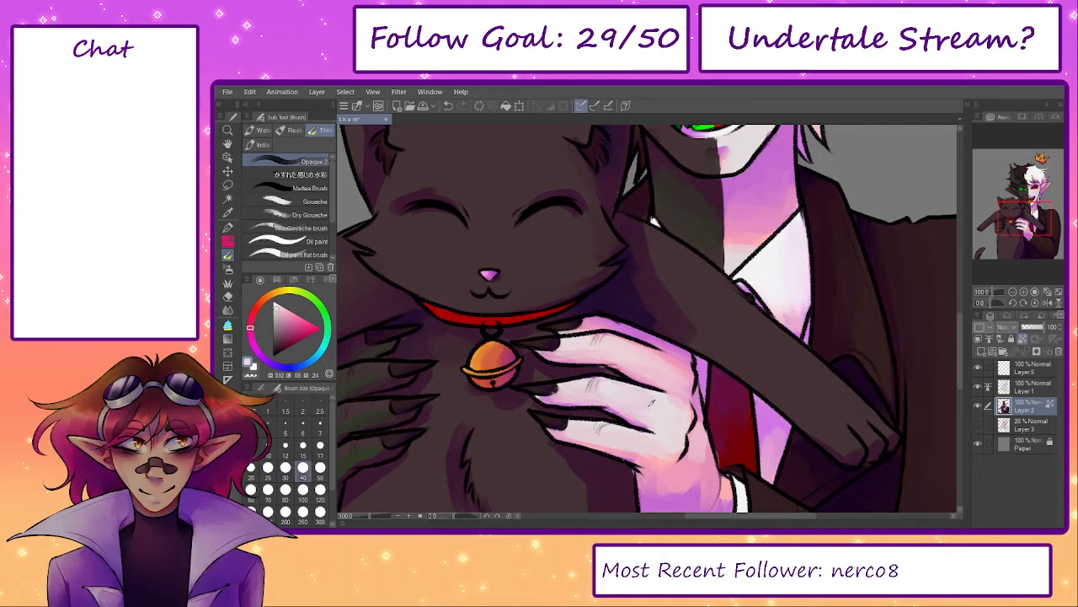
drag(660, 423, 634, 387)
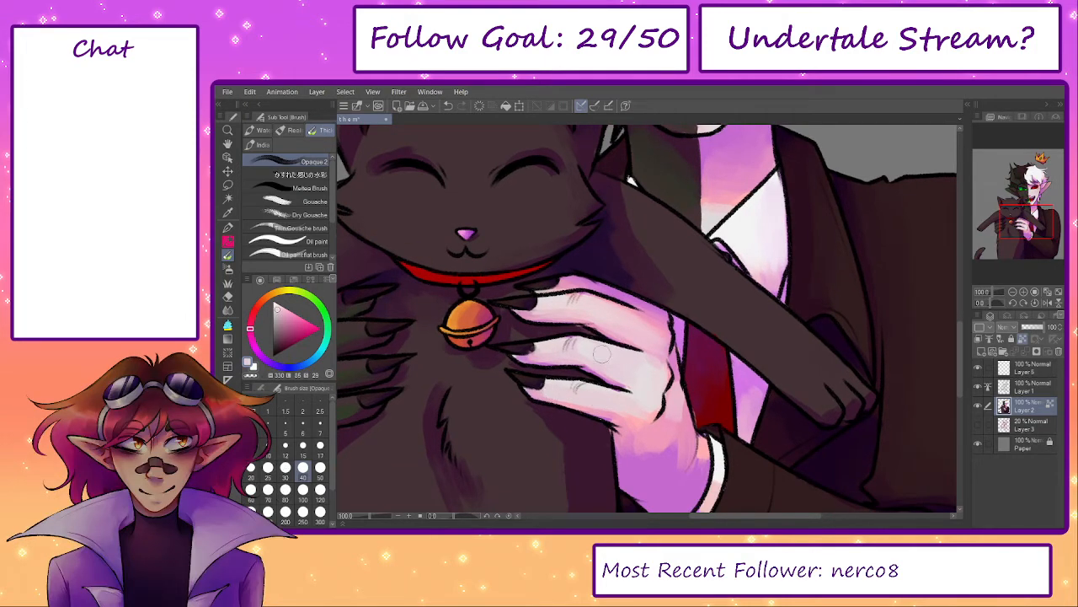
- Blend the lowest finger with pale pinks at brush sizes 30, 25 and 50 and touch up the finger gap with sampled purple at 25
key(bracketleft)
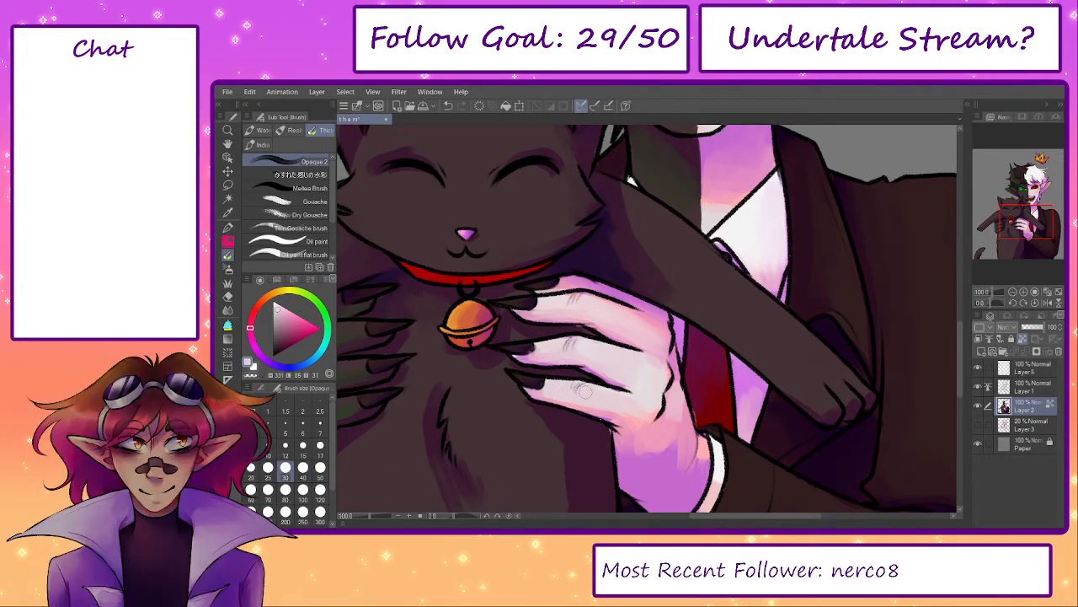
key(bracketleft)
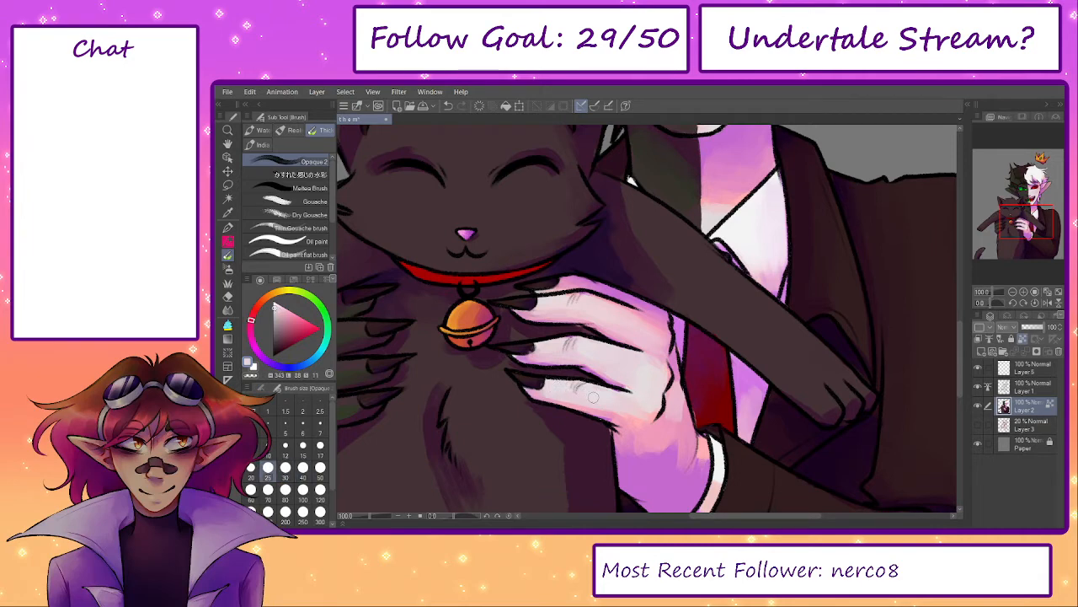
key(bracketright)
key(bracketright)
key(bracketright)
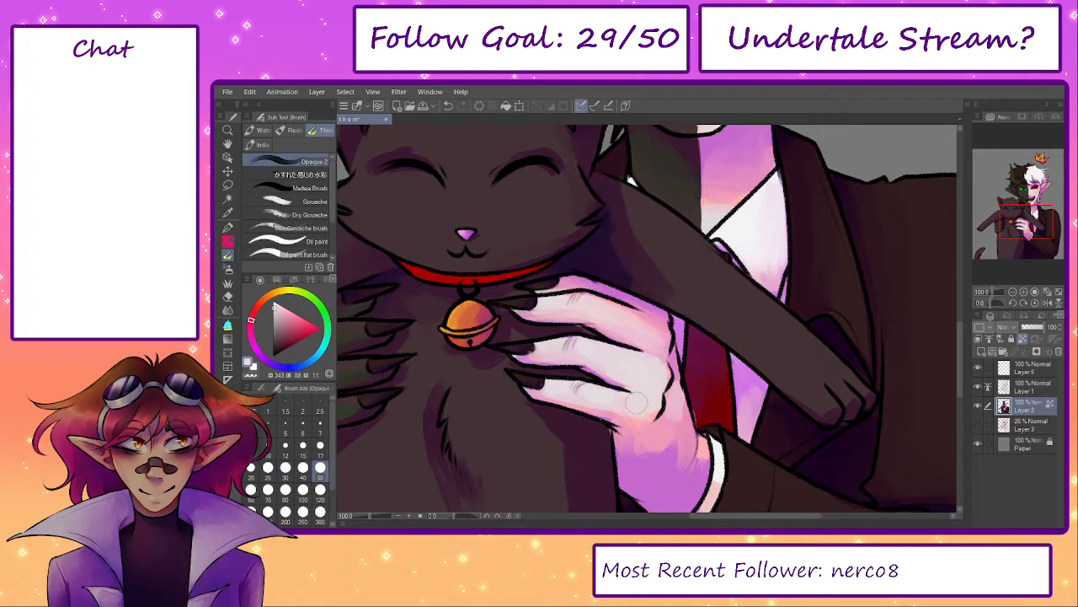
key(bracketleft)
key(bracketleft)
key(bracketleft)
alt+click(615, 382)
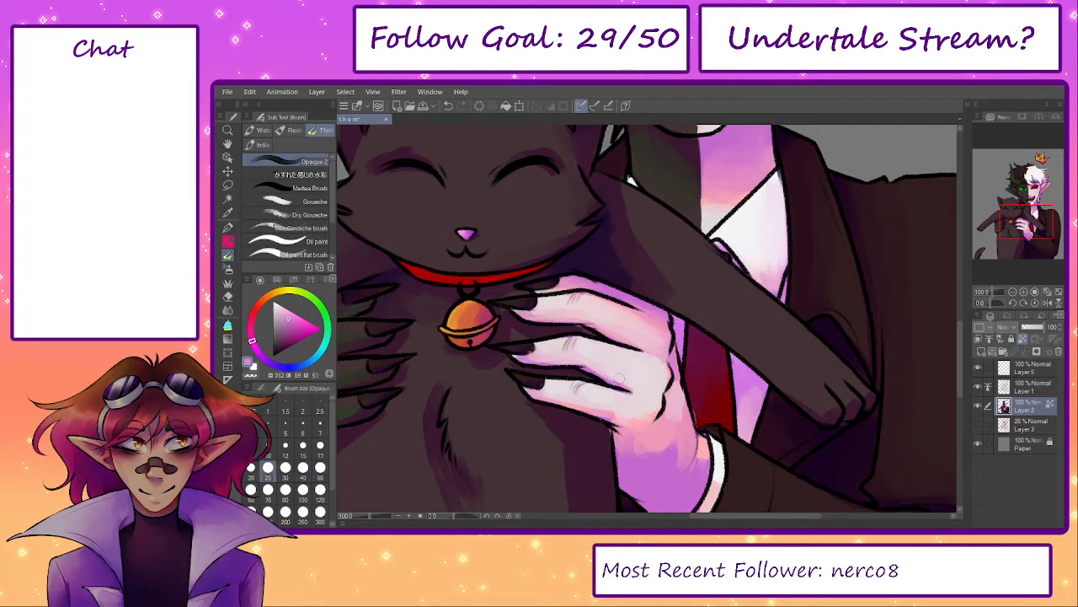
- Blend the skin below the lowest knuckle into the purple wrist shading with sampled pinks and purple at brush sizes 60 and 80
key(bracketright)
key(bracketright)
key(bracketright)
key(bracketright)
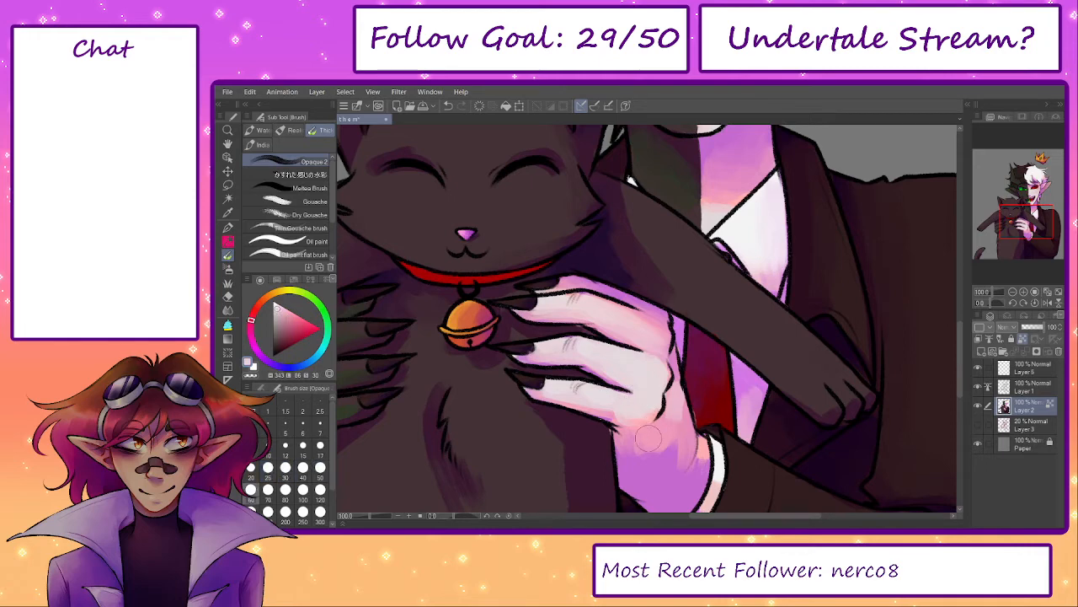
alt+click(644, 430)
mouse_move(642, 436)
mouse_down()
mouse_move(670, 454)
mouse_move(629, 472)
mouse_up()
key(bracketright)
key(bracketright)
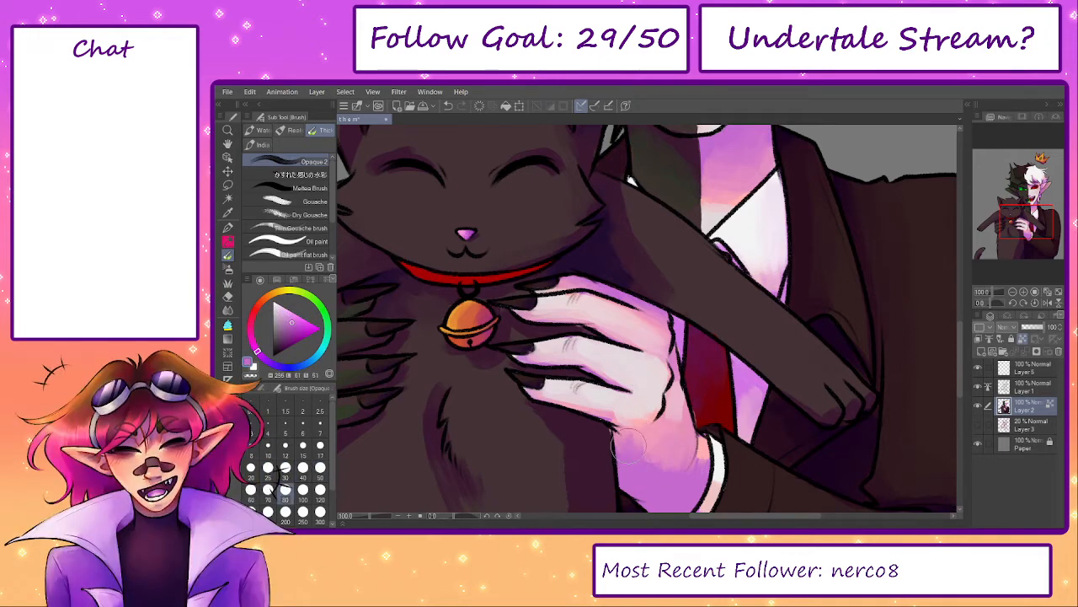
alt+click(636, 440)
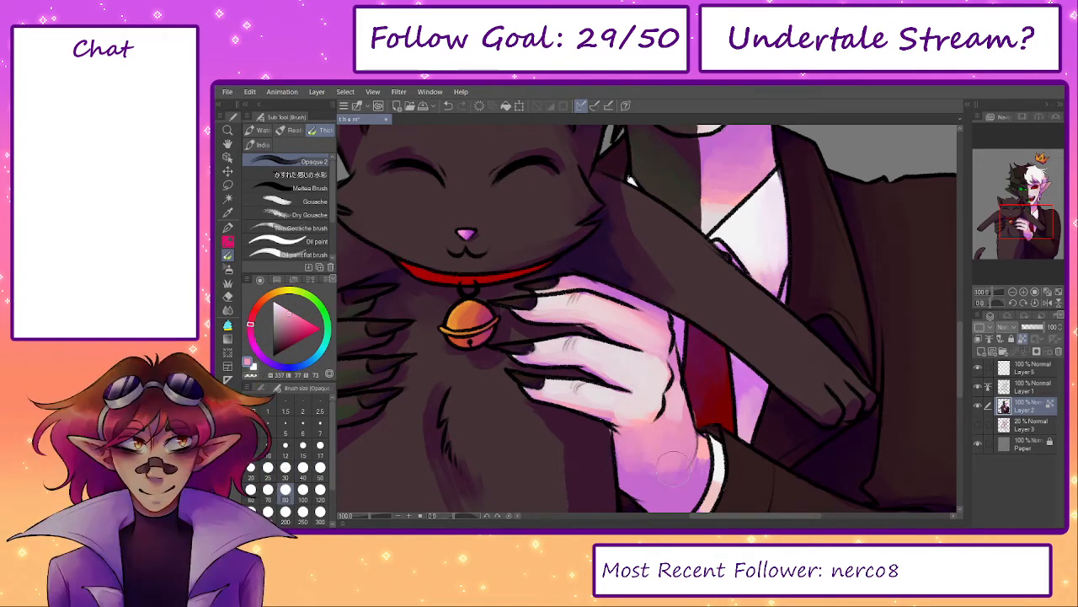
- Soften the purple wrist shading near the cuff with large strokes at brush sizes 70 and 100
key(bracketleft)
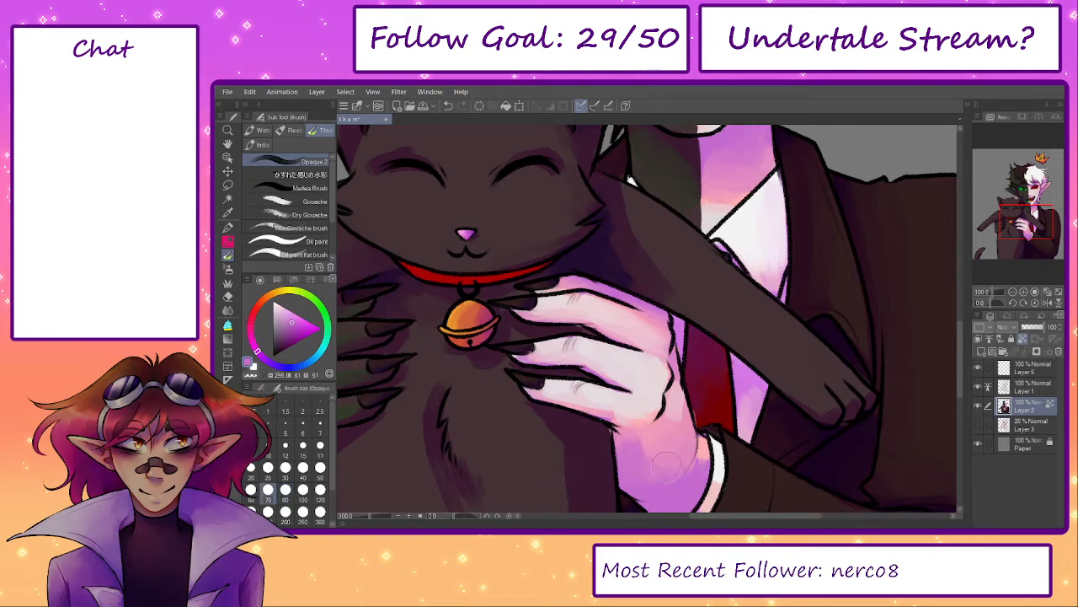
key(bracketright)
key(bracketright)
drag(655, 451, 647, 462)
key(bracketleft)
key(bracketleft)
alt+click(647, 407)
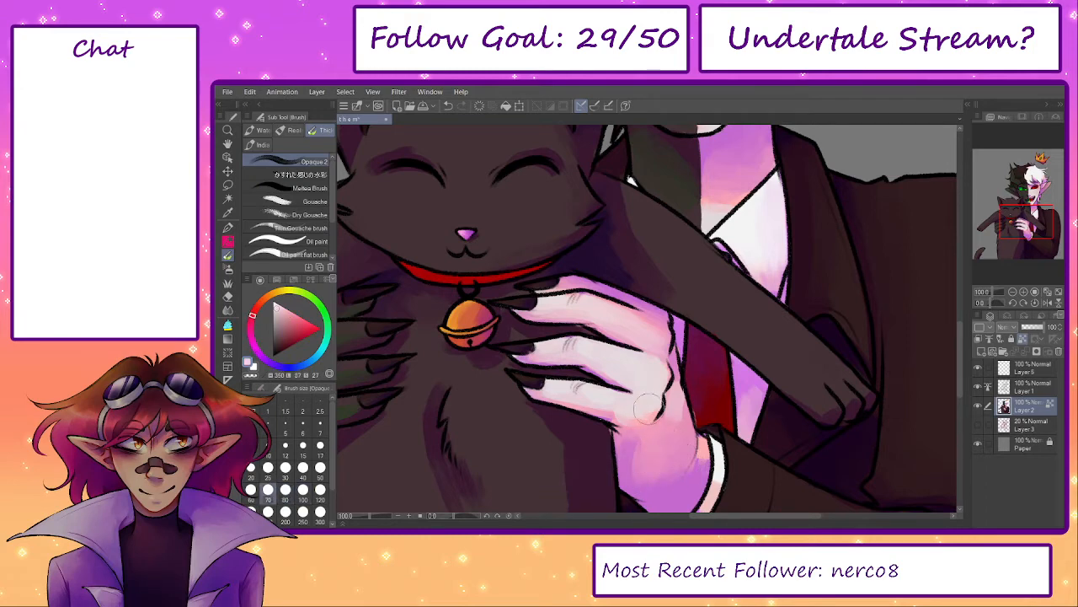
- Blend pale pink from the knuckles down the outer side of the hand at brush sizes 50 and 70
key(bracketleft)
key(bracketleft)
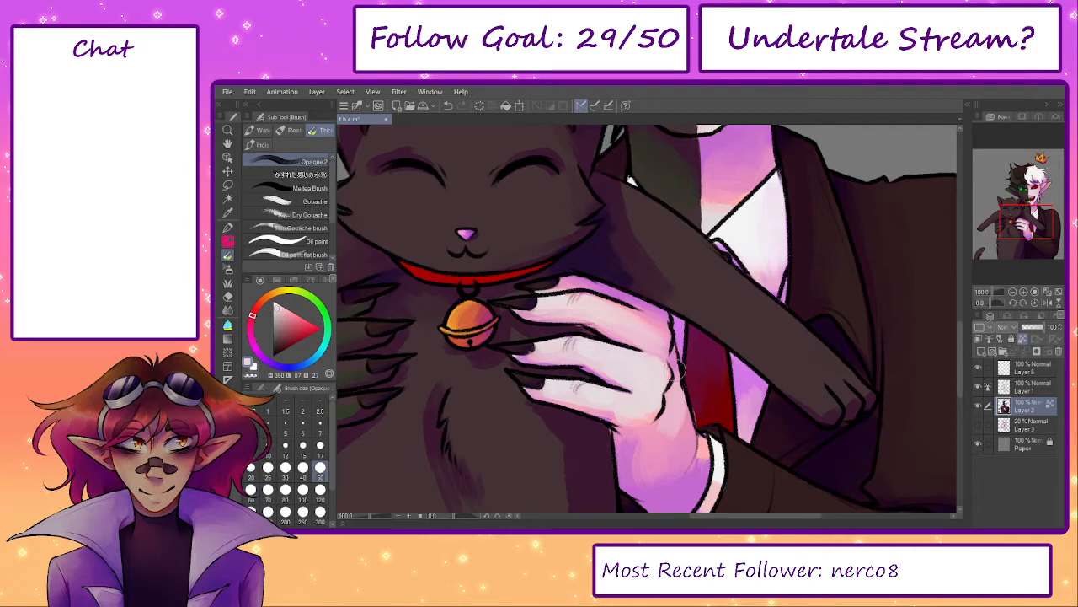
key(bracketright)
key(bracketright)
drag(674, 402, 677, 442)
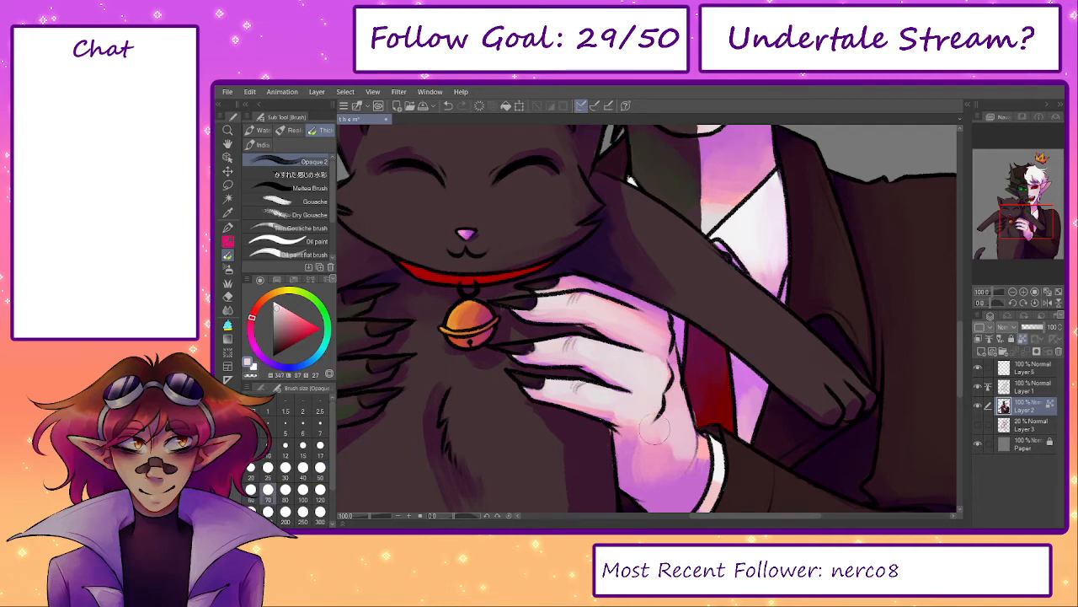
key(bracketleft)
key(bracketleft)
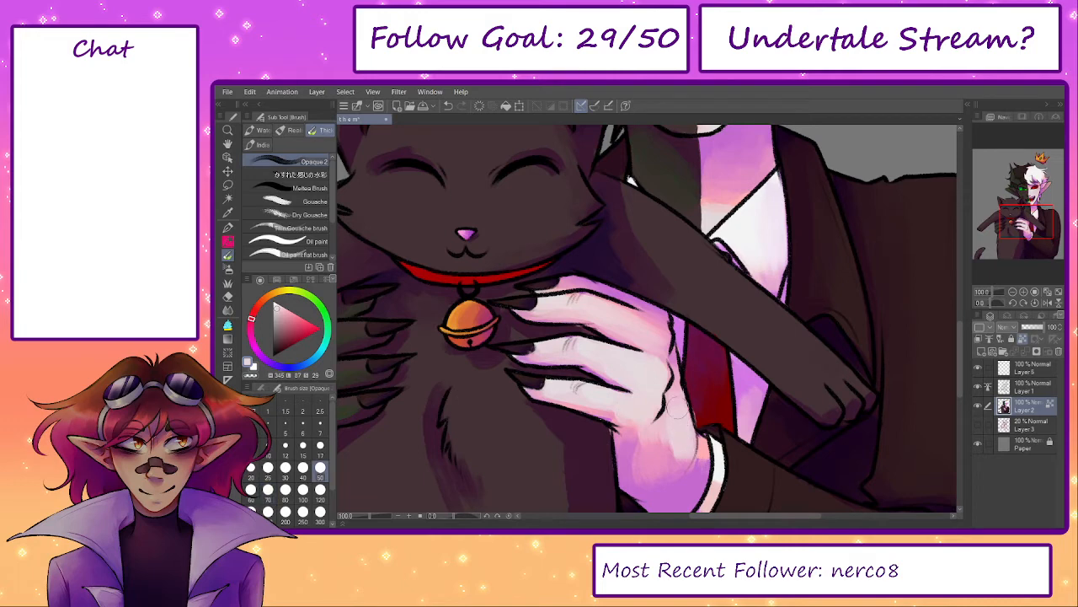
- Smooth the back of the hand toward the wrist with sampled purple at brush sizes 70 and 50
key(bracketright)
key(bracketright)
mouse_move(668, 441)
mouse_down()
mouse_move(674, 434)
mouse_move(647, 441)
mouse_move(643, 482)
mouse_move(634, 420)
mouse_move(651, 448)
mouse_move(683, 413)
mouse_move(681, 442)
mouse_up()
alt+click(637, 455)
key(bracketleft)
key(bracketleft)
- Blend the lowest finger's base into the back of the hand with sampled pinks at brush sizes 50, 70 and 80
alt+click(693, 401)
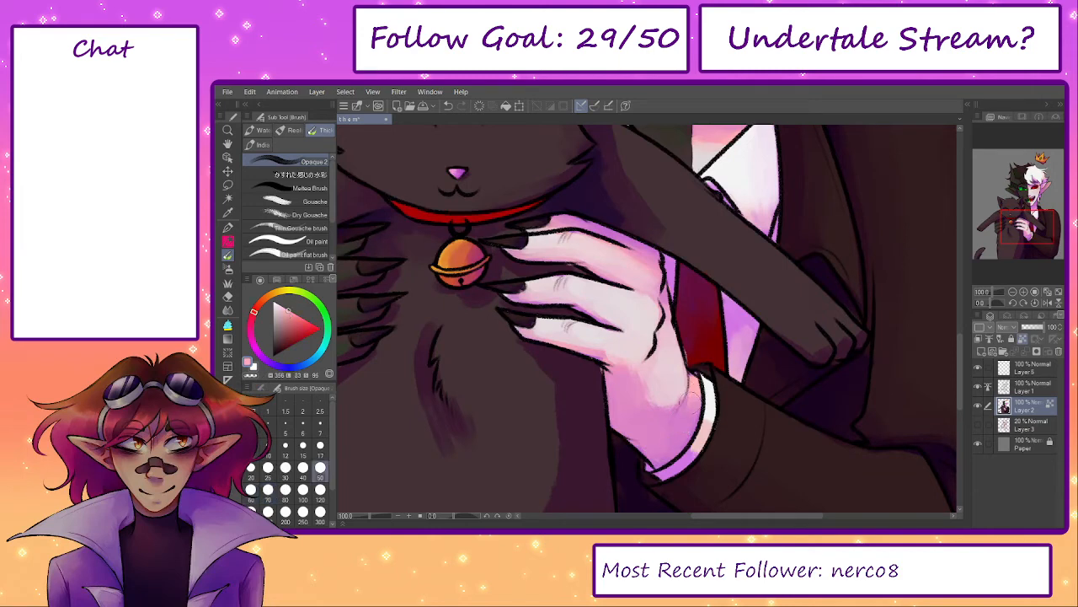
key(bracketright)
key(bracketright)
key(bracketleft)
key(bracketleft)
mouse_move(623, 371)
mouse_down()
mouse_move(642, 404)
mouse_move(615, 381)
mouse_move(641, 394)
mouse_move(629, 342)
mouse_move(614, 353)
mouse_up()
key(bracketright)
key(bracketright)
alt+click(623, 387)
key(bracketright)
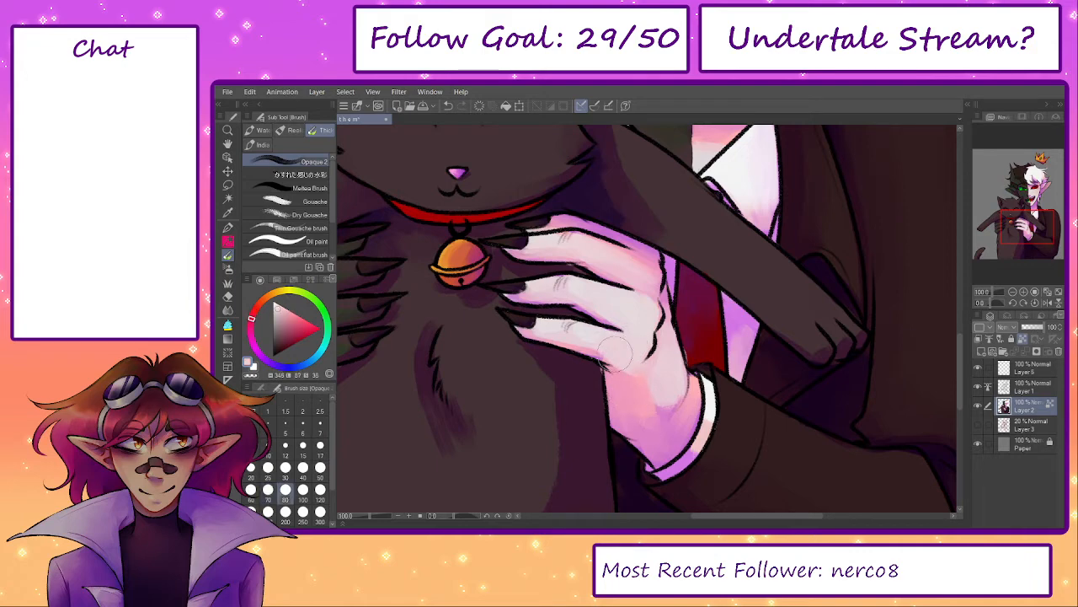
- Even out the purple patch on the back of the hand near the cuff with sampled pale pink, starting at brush size 80
alt+click(668, 384)
mouse_move(668, 384)
mouse_down()
mouse_move(628, 396)
mouse_move(653, 413)
mouse_move(671, 371)
mouse_move(665, 407)
mouse_move(670, 394)
mouse_up()
key(bracketleft)
key(bracketleft)
key(bracketleft)
key(bracketleft)
key(bracketleft)
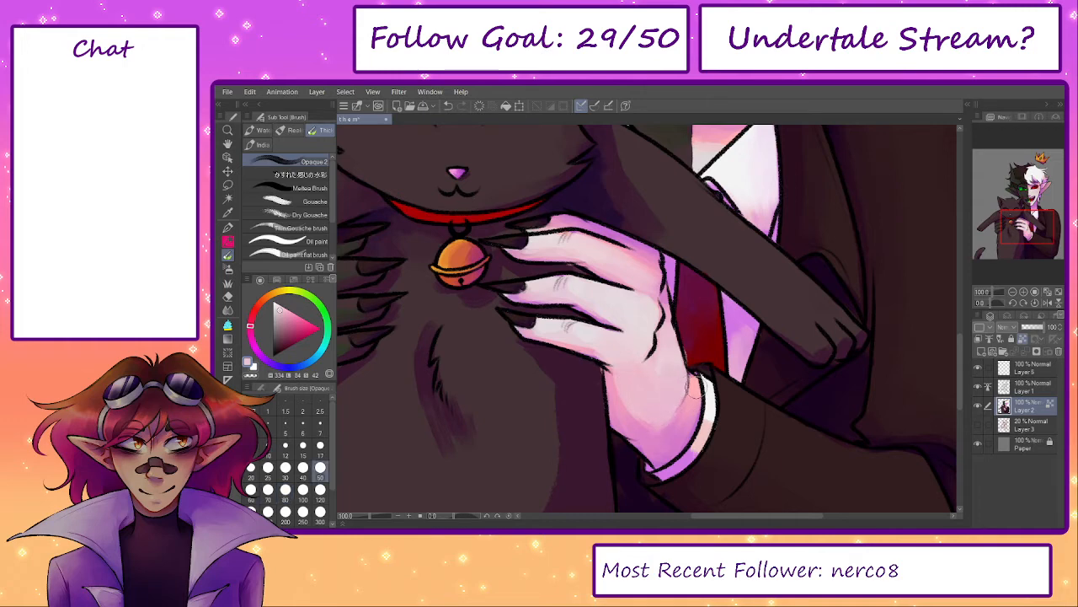
- Refine the wrist edge along the white cuff with pale pink at brush sizes 20 and 40
key(bracketleft)
key(bracketleft)
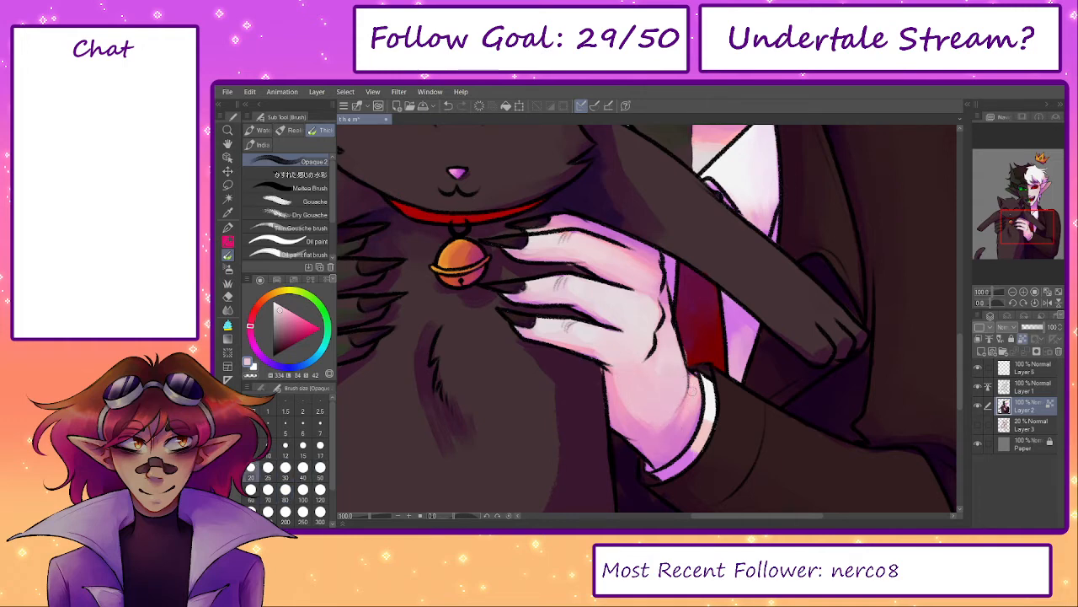
key(bracketright)
key(bracketright)
key(bracketright)
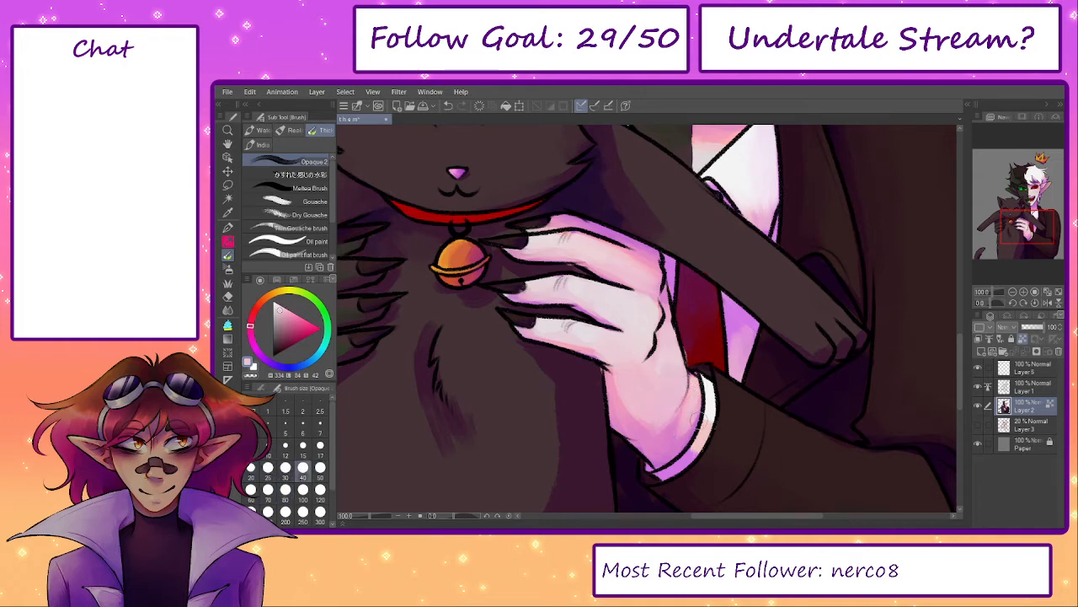
- Shade the hand's lower edge beside the cat's body with sampled purple at brush sizes 25 and 15
click(1048, 291)
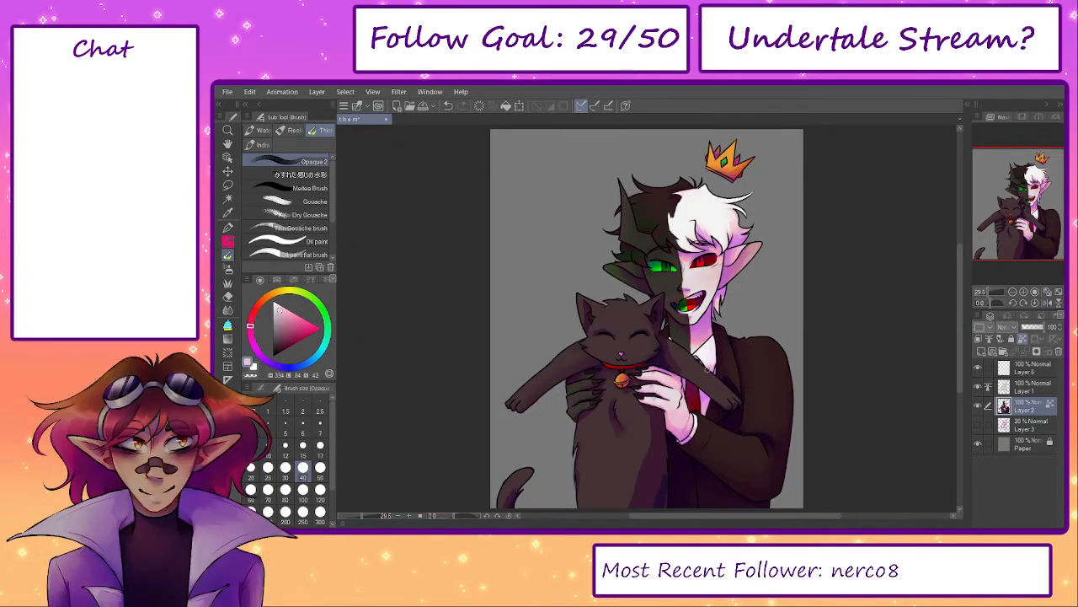
scroll(653, 400, up, 4)
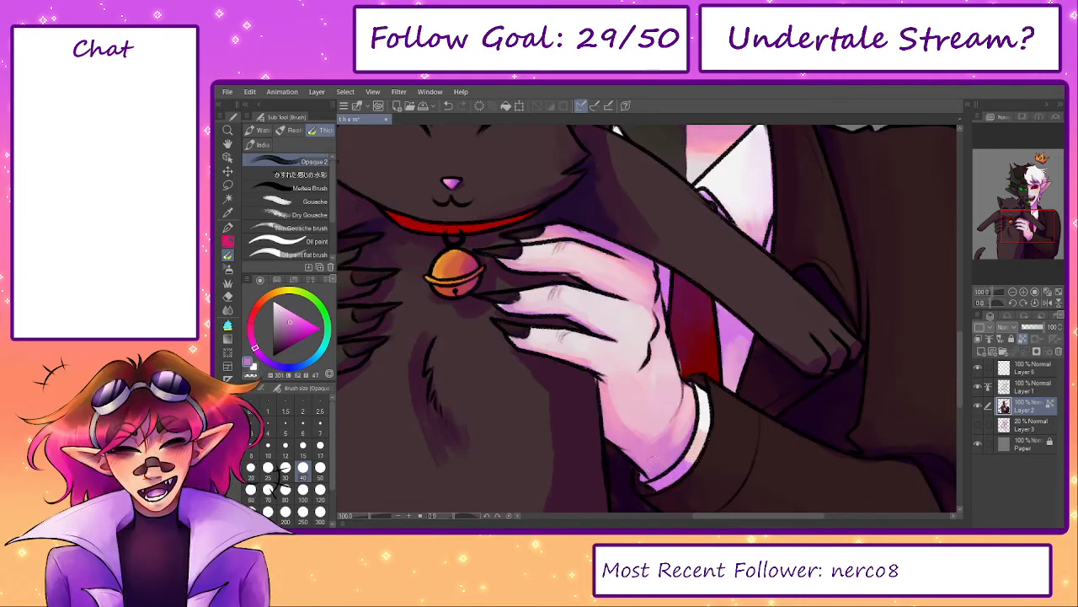
key(bracketleft)
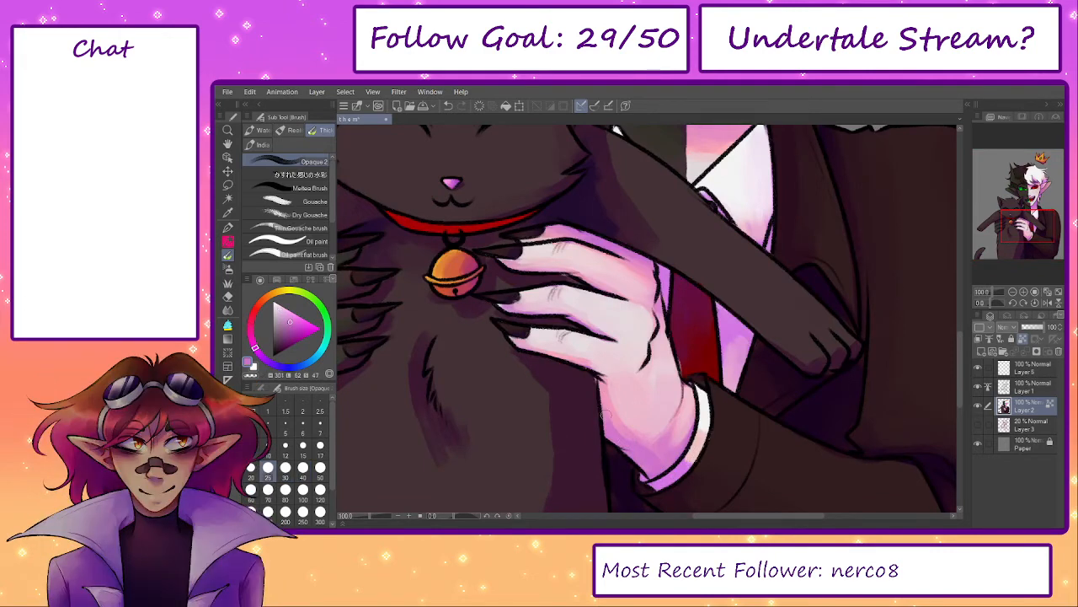
key(bracketleft)
key(bracketleft)
key(bracketleft)
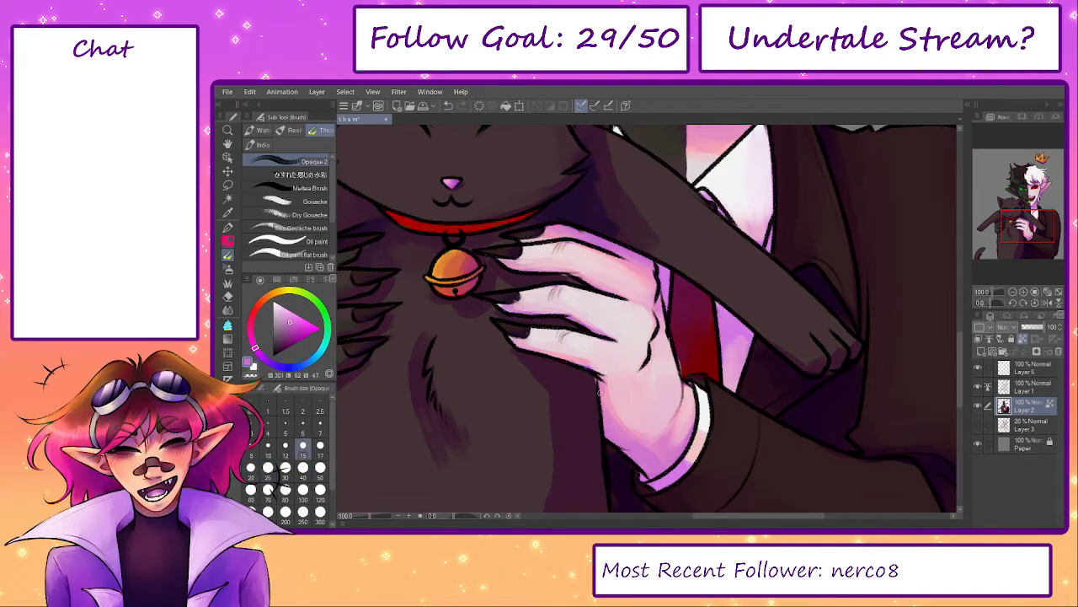
- Touch up the cat's fur along the hand's lower outline with sampled dark purples at brush sizes 15 and 17
alt+click(612, 405)
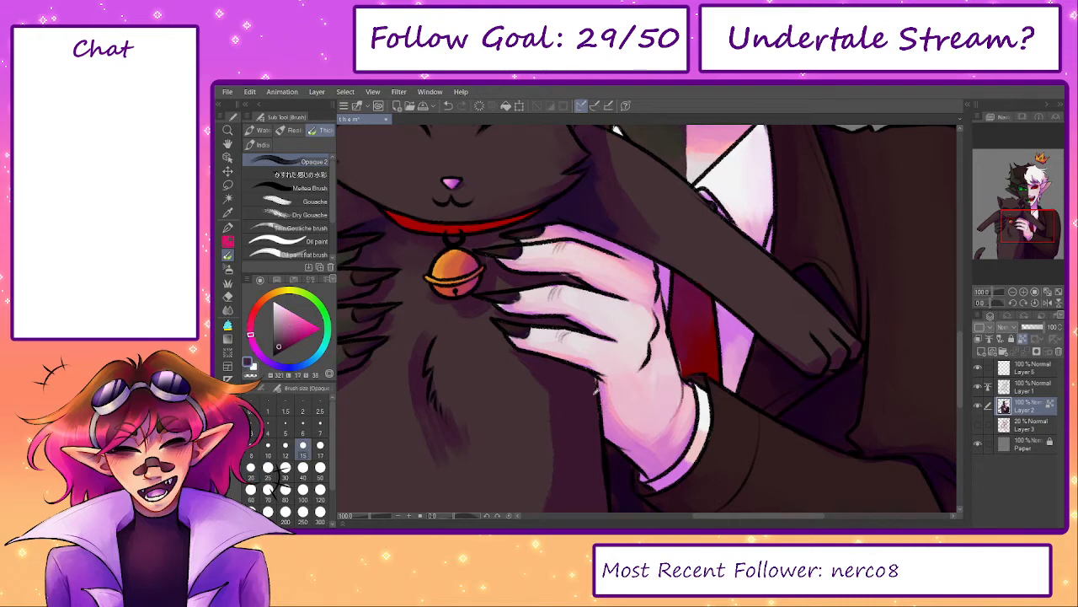
mouse_move(593, 389)
mouse_down()
mouse_move(643, 397)
mouse_move(628, 332)
mouse_up()
alt+click(642, 298)
key(bracketright)
key(bracketright)
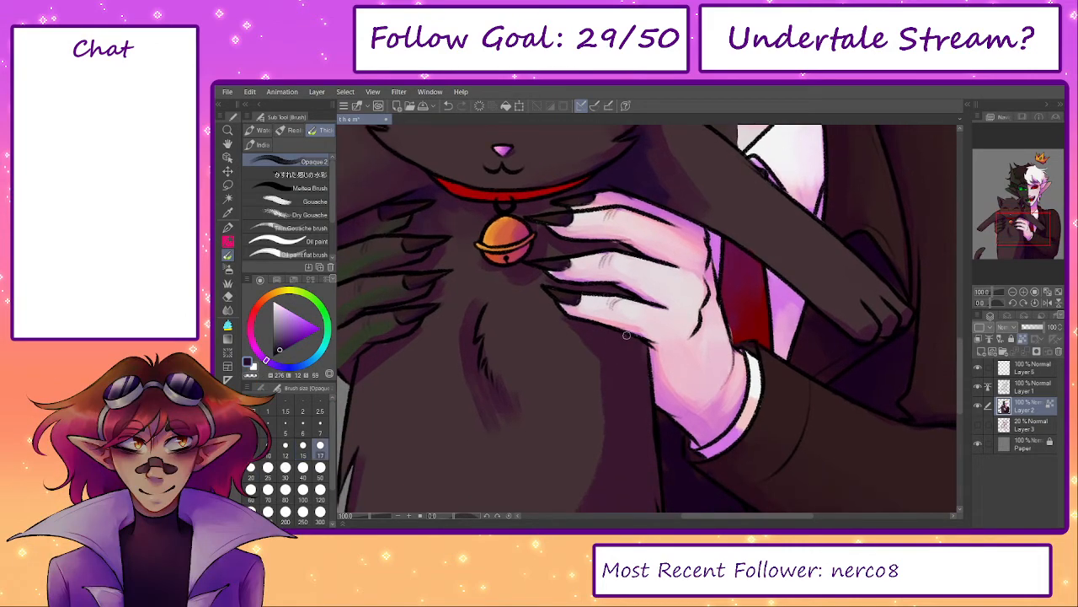
- Paint a dark purple shadow on the cat's fur beneath the light hand at brush sizes 50 and 60
key(bracketright)
key(bracketright)
key(bracketright)
key(bracketright)
key(bracketright)
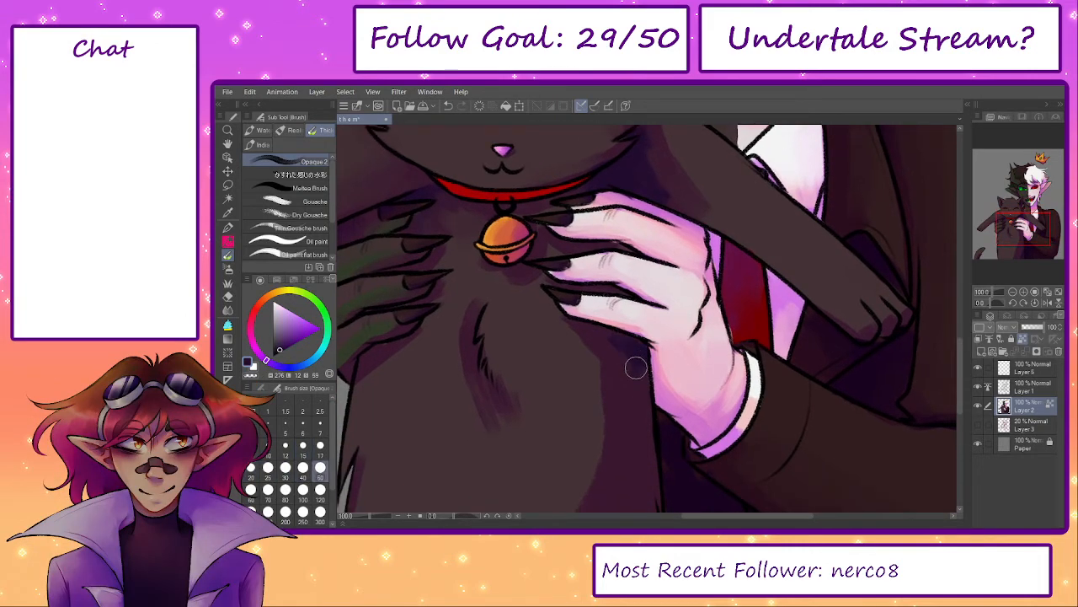
alt+click(612, 361)
drag(613, 355, 641, 259)
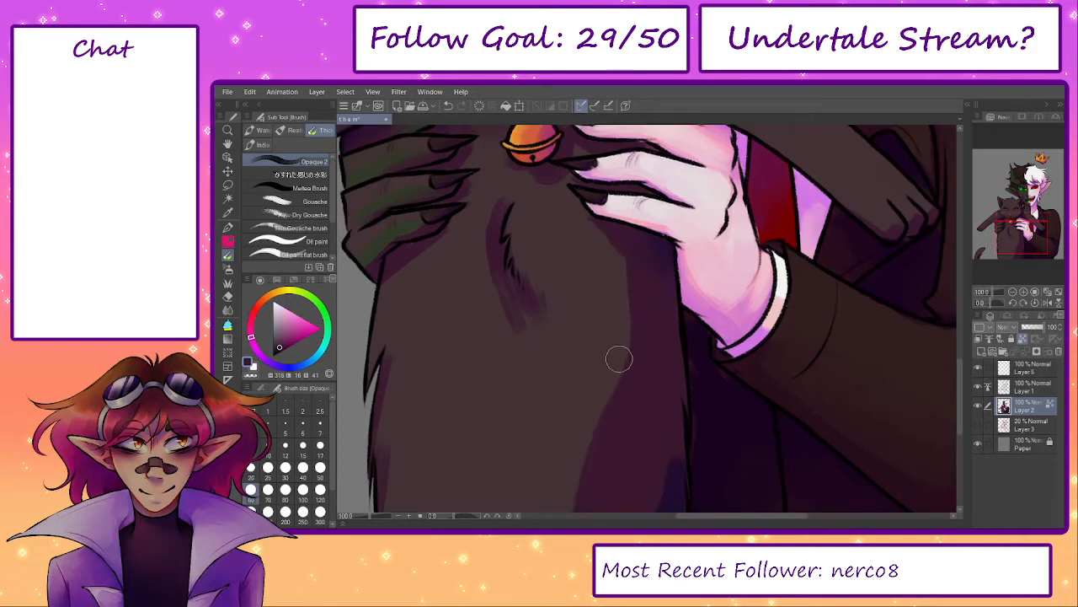
- Blend the edge of the purple side shadow into the cat's brown belly fur with broad strokes at brush size 150
key(bracketright)
key(bracketright)
key(bracketright)
key(bracketright)
key(bracketright)
mouse_move(639, 361)
mouse_down()
mouse_move(577, 390)
mouse_move(537, 340)
mouse_up()
drag(566, 419, 577, 333)
mouse_move(589, 301)
mouse_down()
mouse_move(568, 410)
mouse_move(605, 355)
mouse_move(548, 381)
mouse_up()
- Soften the shadow edge at the base of the cat's belly with a sampled brown-purple at brush size 200
key(bracketright)
key(bracketright)
alt+click(537, 426)
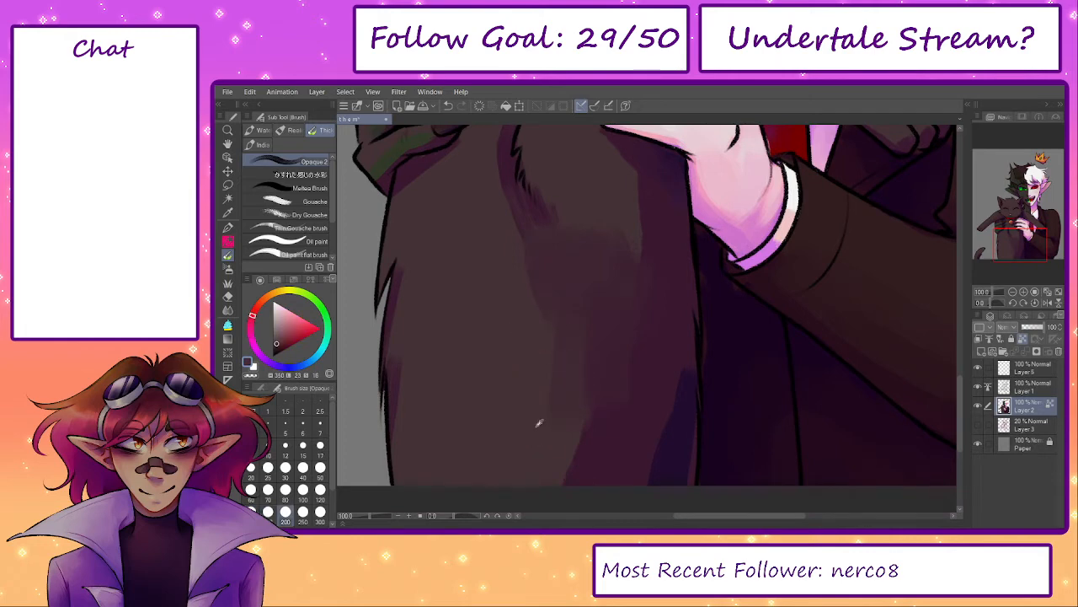
mouse_move(551, 426)
mouse_down()
mouse_move(579, 465)
mouse_move(597, 406)
mouse_move(590, 474)
mouse_up()
key(bracketleft)
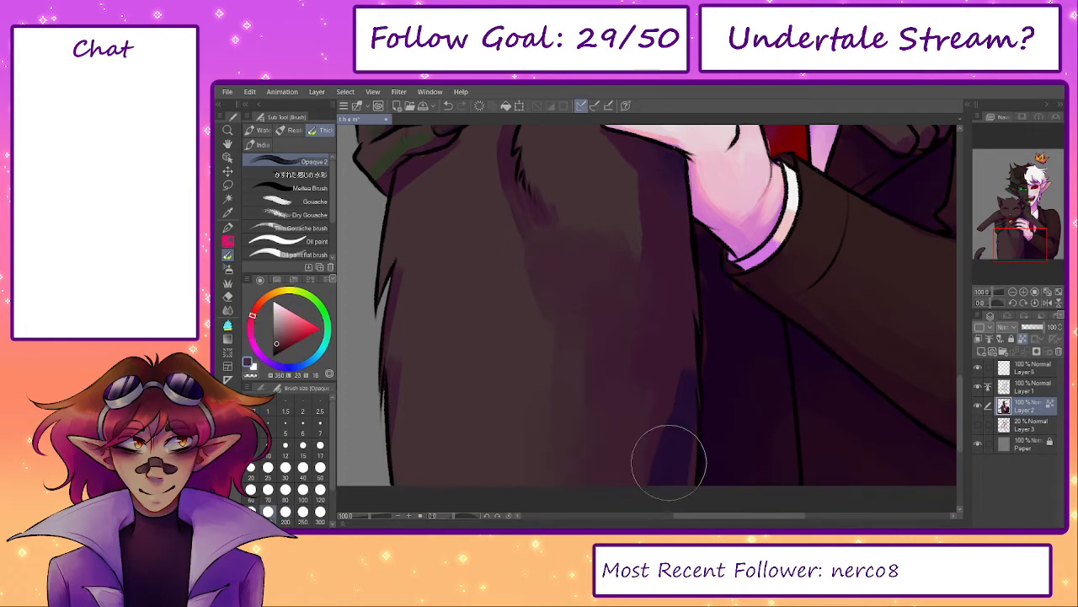
- Blend the dark blue patch on the cat's lower side with sampled dark purples at brush sizes 120 and 200
alt+click(669, 450)
key(bracketleft)
key(bracketleft)
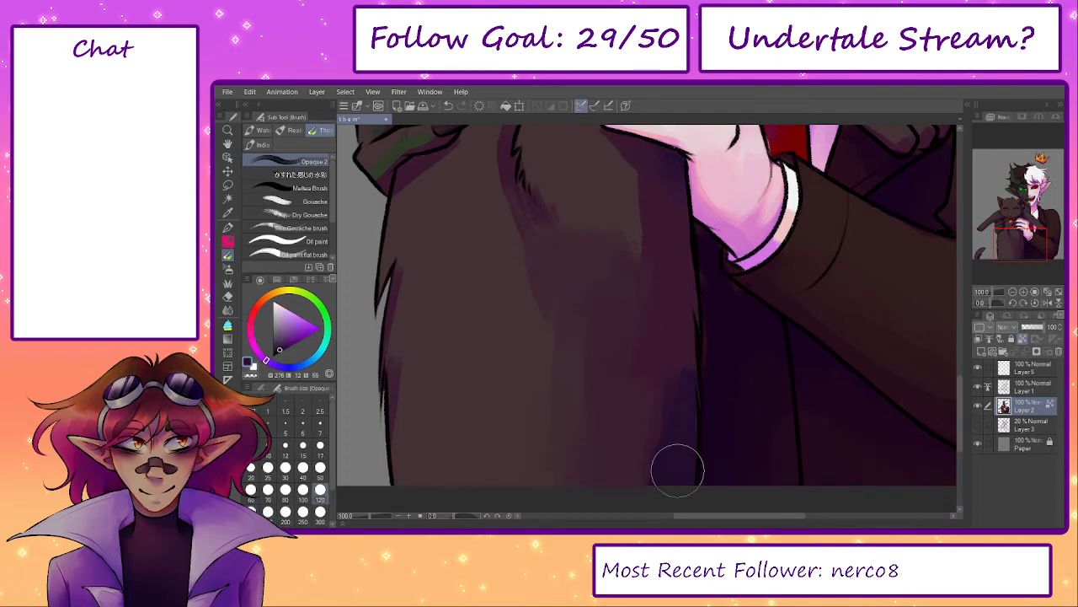
key(bracketright)
key(bracketright)
alt+click(679, 290)
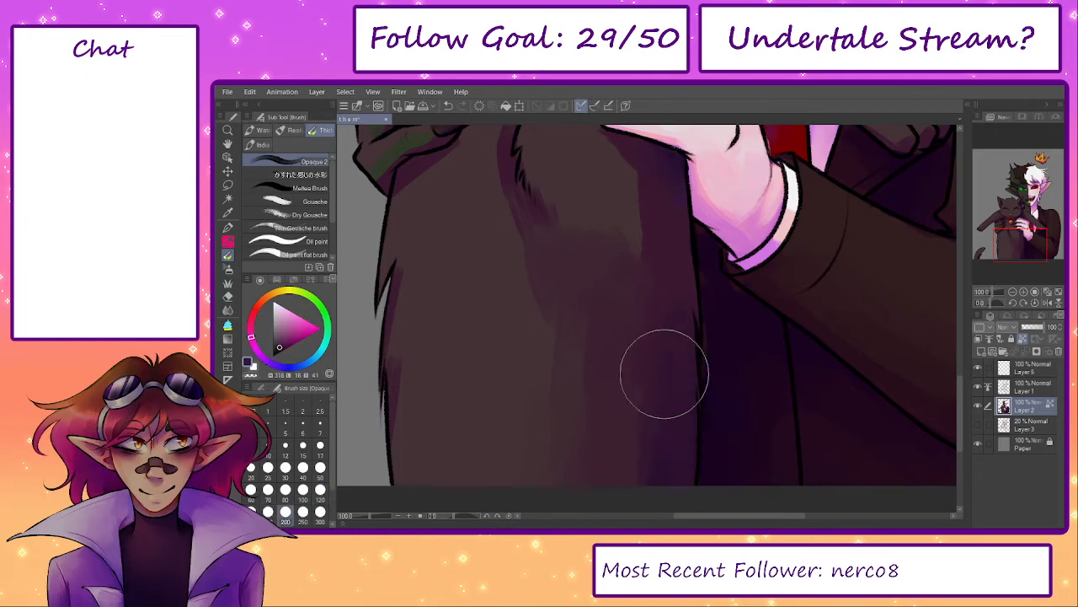
- Smooth the transition between the belly fur and the side shadow with sampled tones, using progressively smaller brush sizes
key(bracketleft)
drag(632, 283, 646, 406)
alt+click(623, 301)
key(bracketleft)
key(bracketleft)
drag(619, 278, 672, 315)
- Soften the purple shadow on the cat's fur beneath the dark hand with sampled tones at brush sizes 40 and 60
alt+click(718, 362)
key(bracketleft)
key(bracketleft)
key(bracketleft)
key(bracketleft)
key(bracketleft)
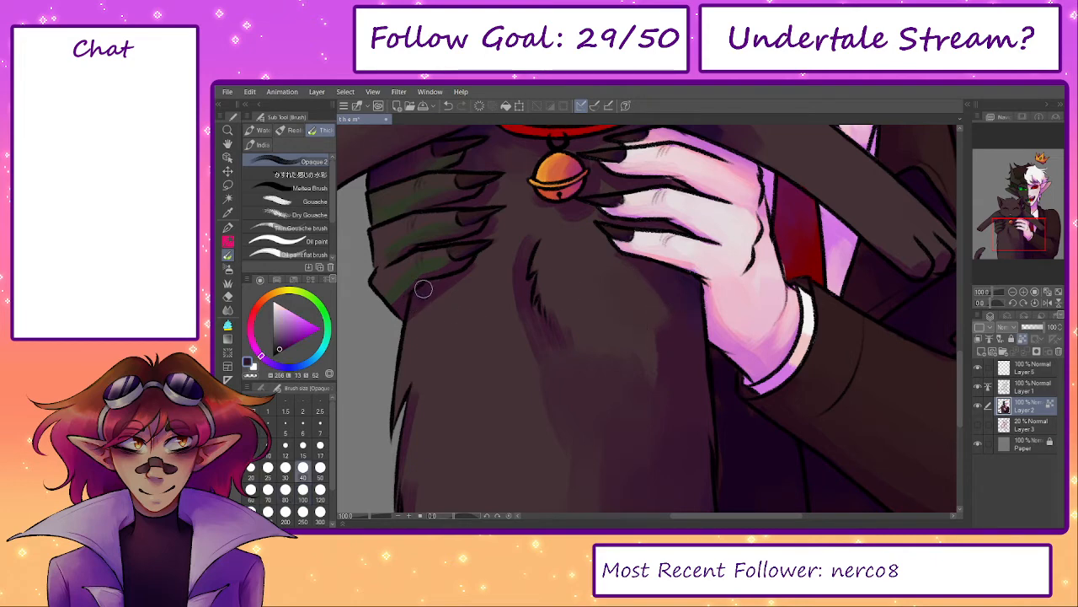
alt+click(439, 282)
key(bracketright)
key(bracketright)
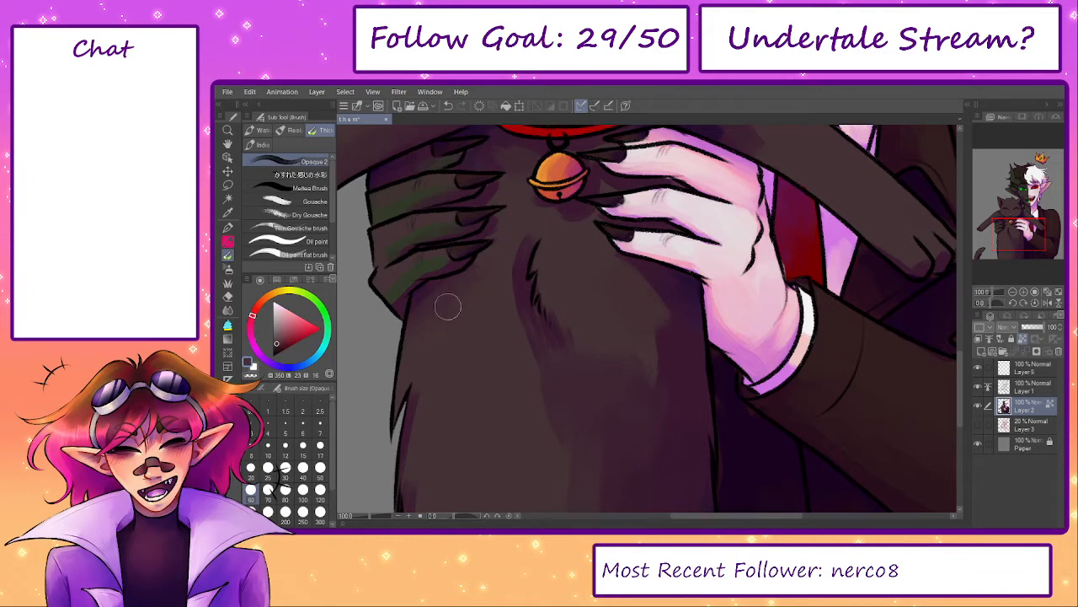
- Mute the green on the dark hand's lowest finger with sampled dark tones at brush sizes 25 and 30
key(bracketleft)
key(bracketleft)
key(bracketleft)
key(bracketleft)
alt+click(394, 295)
alt+click(395, 293)
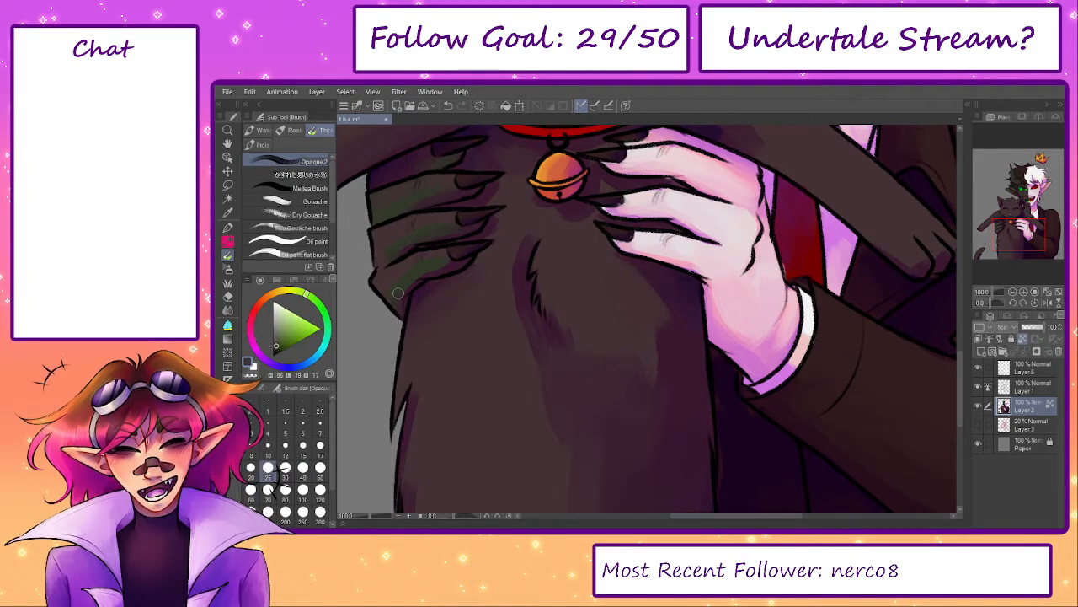
alt+click(413, 284)
alt+click(433, 268)
alt+click(442, 266)
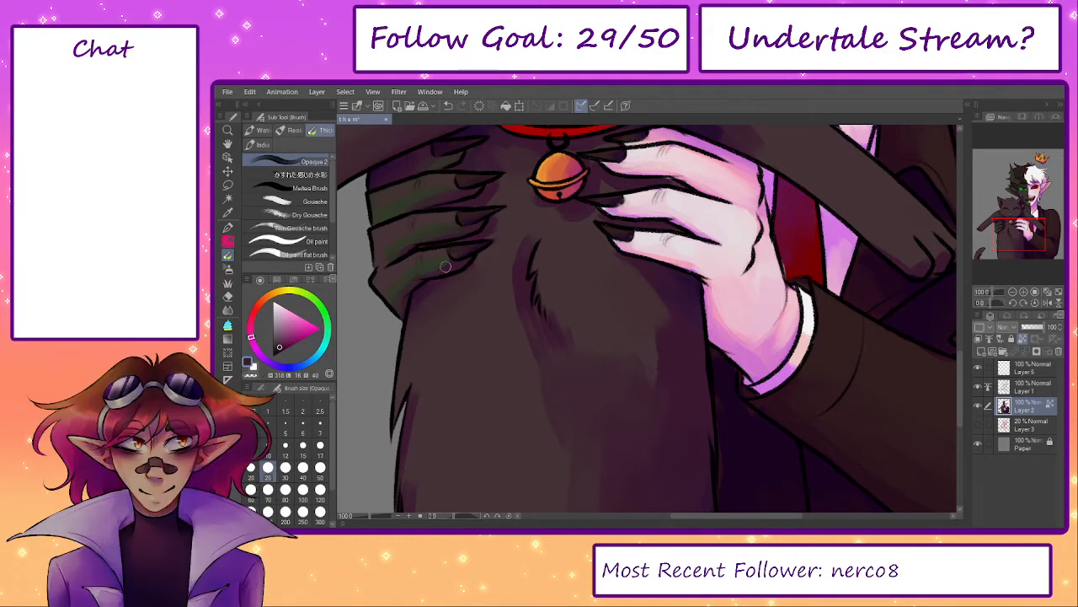
alt+click(434, 261)
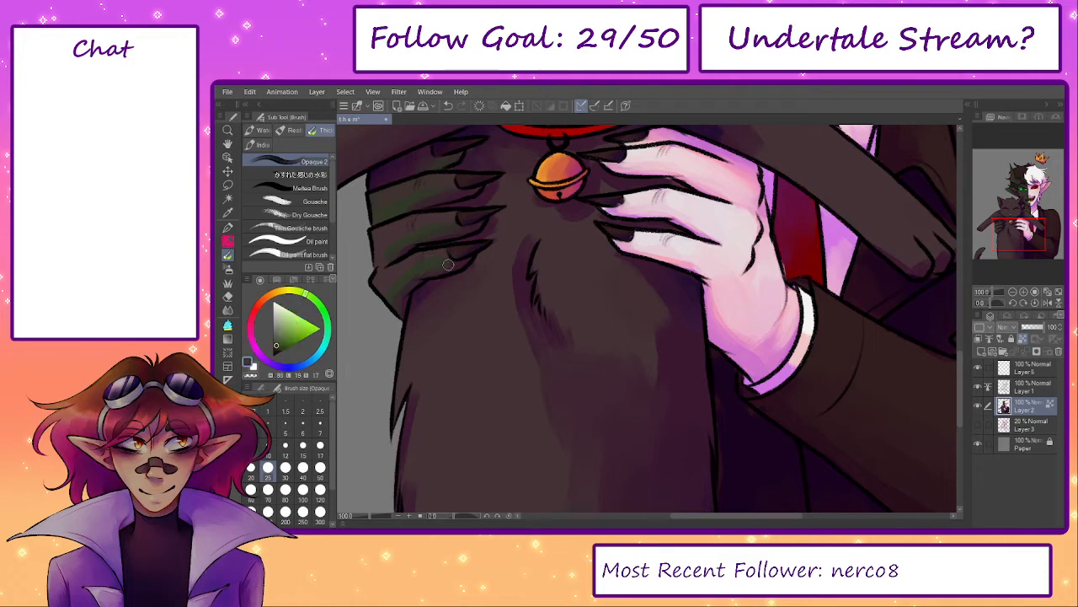
key(])
alt+click(390, 274)
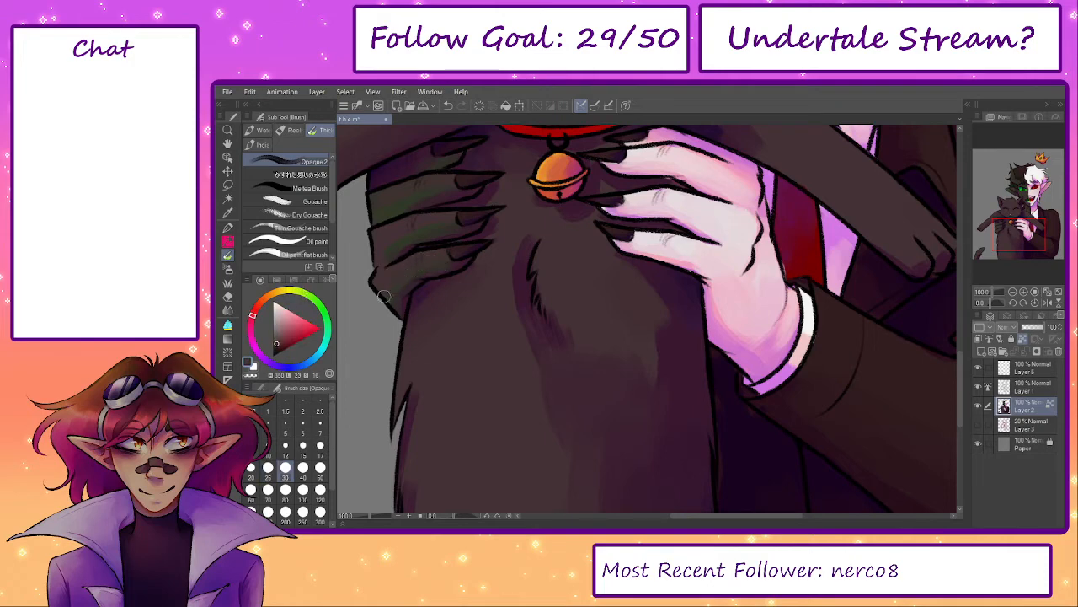
- Blend the green and dark shading on the dark hand's second-lowest finger with sampled tones at brush size 30
alt+click(406, 247)
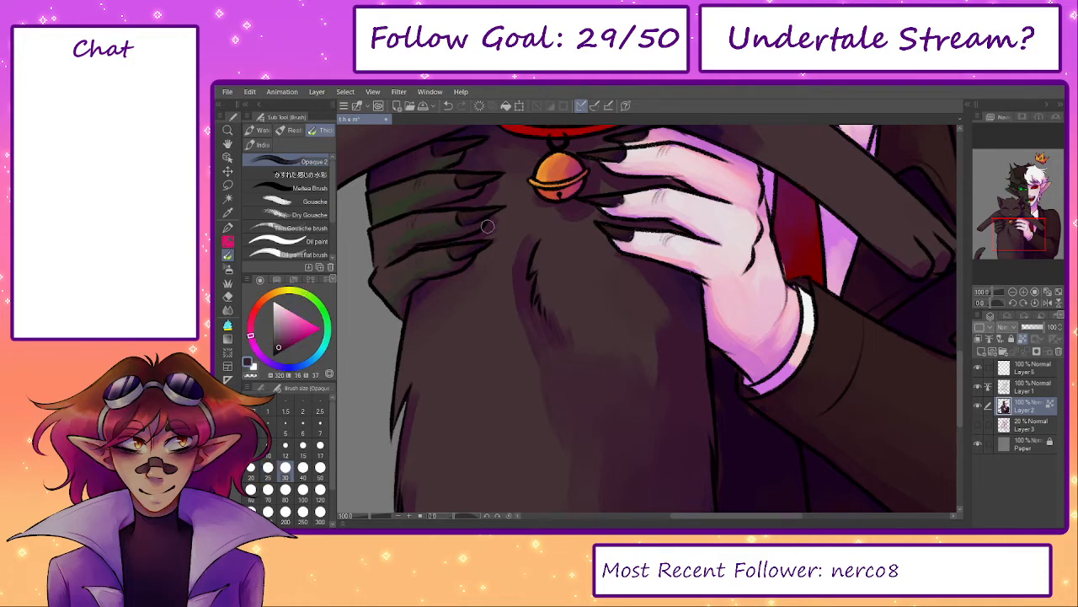
alt+click(445, 226)
alt+click(399, 237)
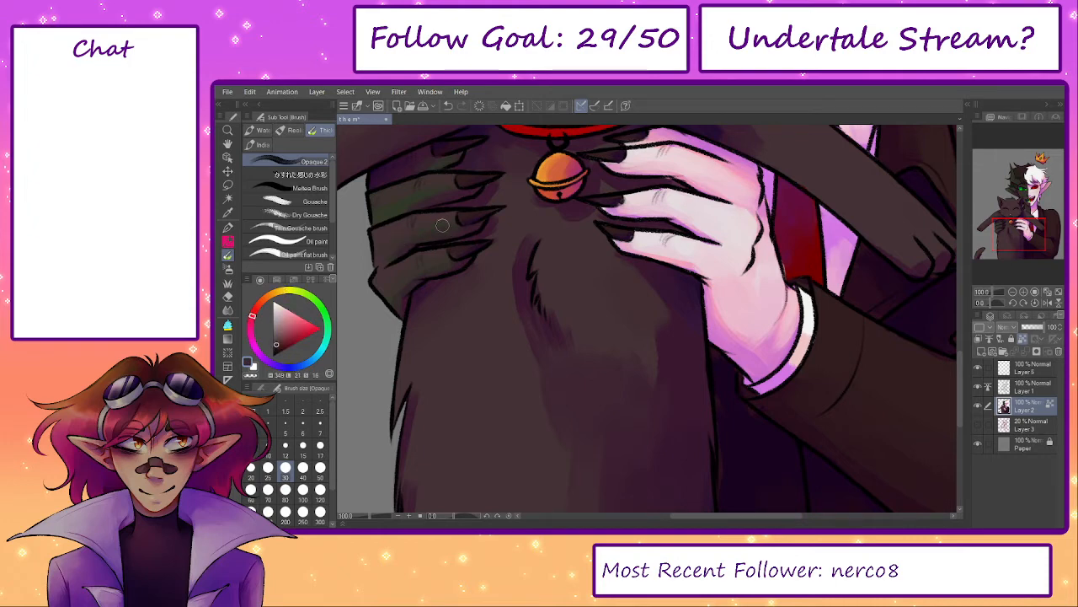
- Refine the shading on the dark hand's fingers with sampled purples and browns at brush sizes 20 and 15
key(bracketleft)
key(bracketleft)
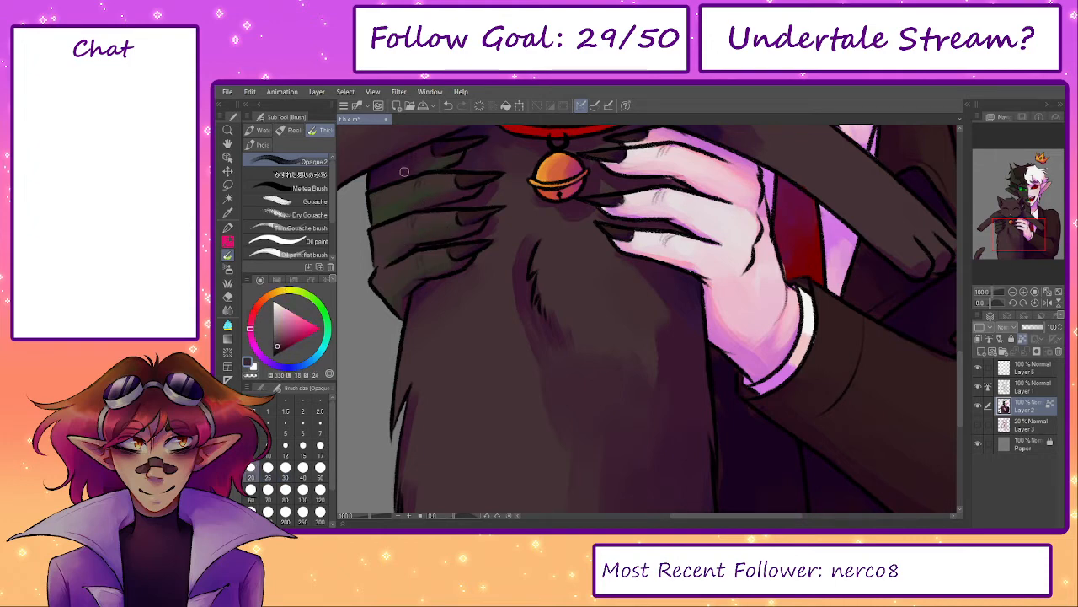
alt+click(476, 191)
key(bracketleft)
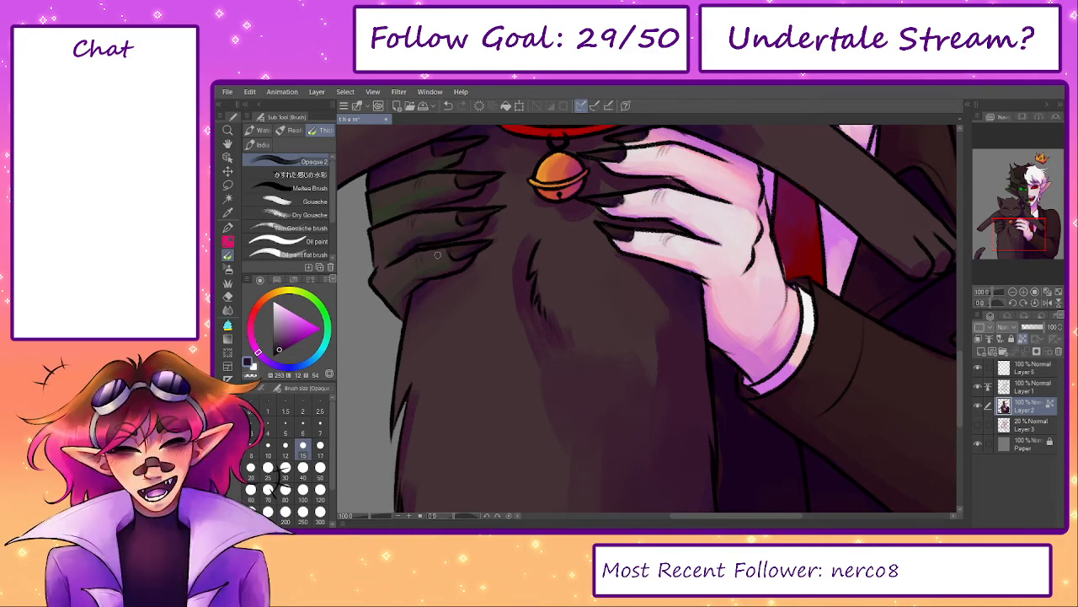
key(bracketright)
key(bracketright)
alt+click(401, 288)
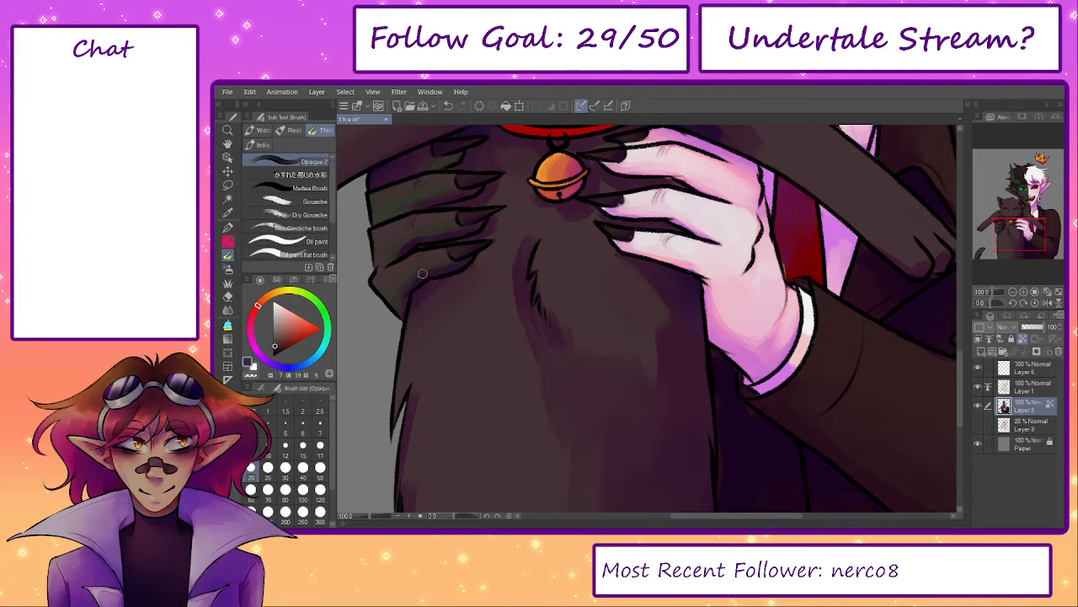
- Blend the purple shadow along the cat's outer body edge below the dark hand with sampled tones at brush size 50
drag(528, 323, 550, 342)
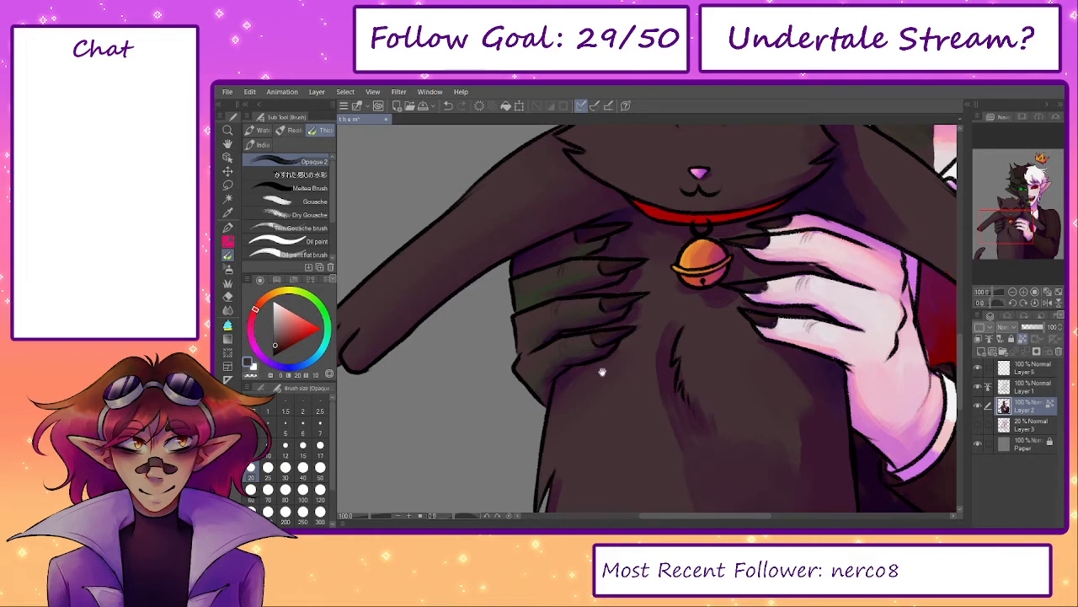
drag(602, 372, 606, 298)
key(bracketright)
key(bracketright)
key(bracketright)
key(bracketright)
drag(570, 394, 577, 281)
alt+click(565, 293)
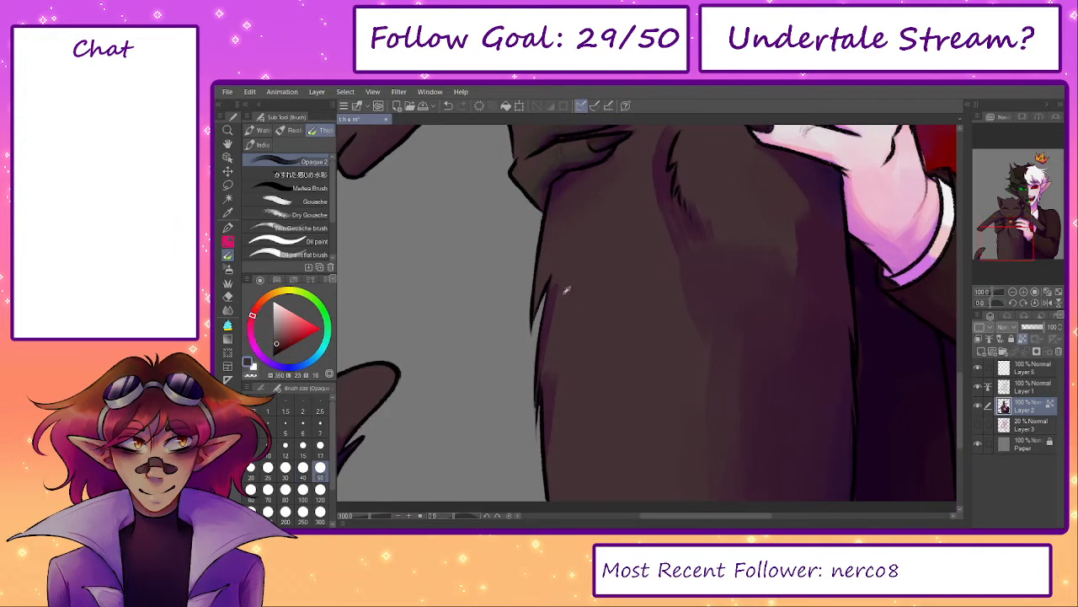
alt+click(550, 401)
drag(557, 458, 530, 416)
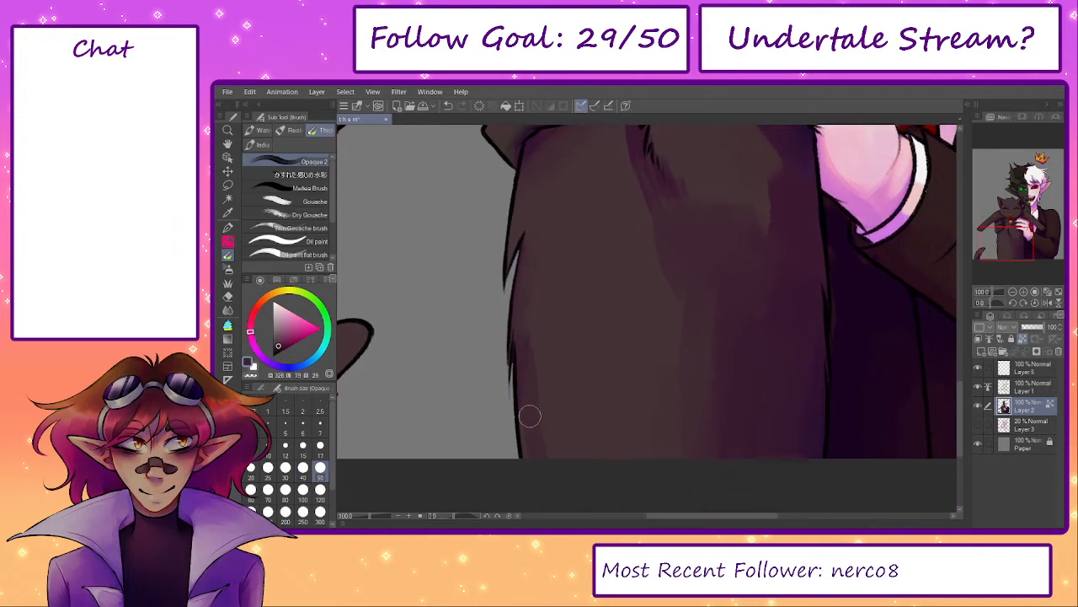
- Shade the base of the cat's belly with the sampled purple-brown, enlarging the brush up to size 150
key(bracketright)
key(bracketright)
drag(532, 357, 552, 442)
key(bracketright)
key(bracketright)
key(bracketright)
key(bracketright)
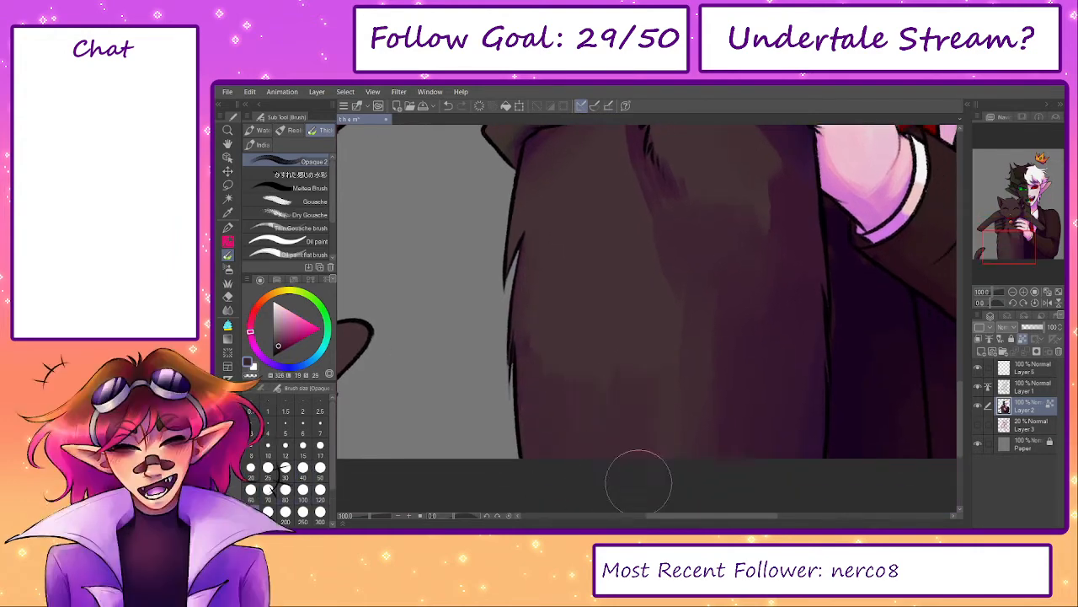
- Smooth the middle of the cat's belly with the sampled fur brown at brush size 200
alt+click(582, 318)
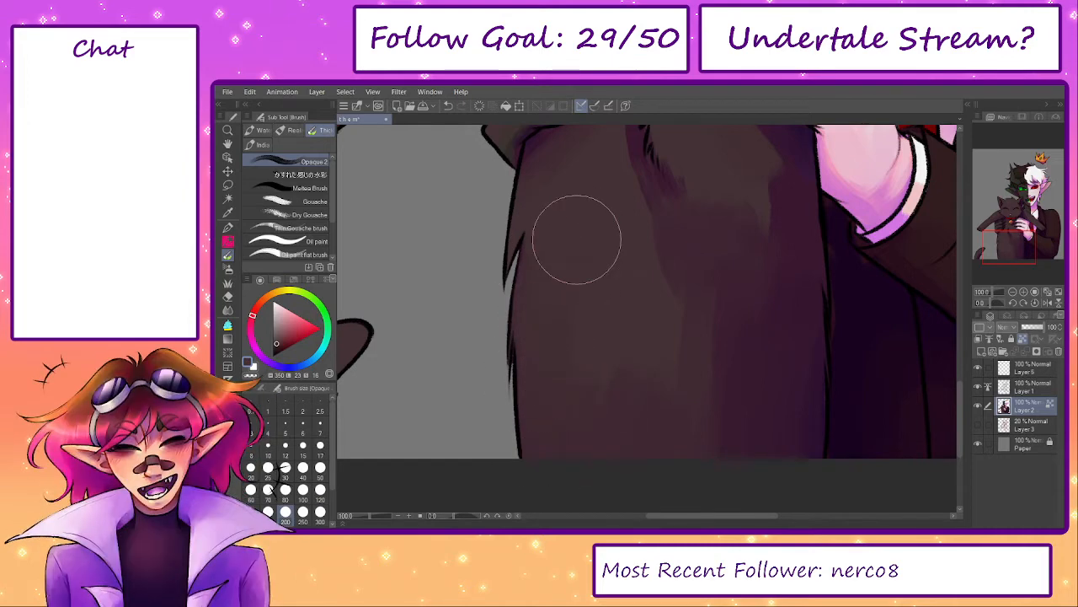
drag(573, 246, 546, 363)
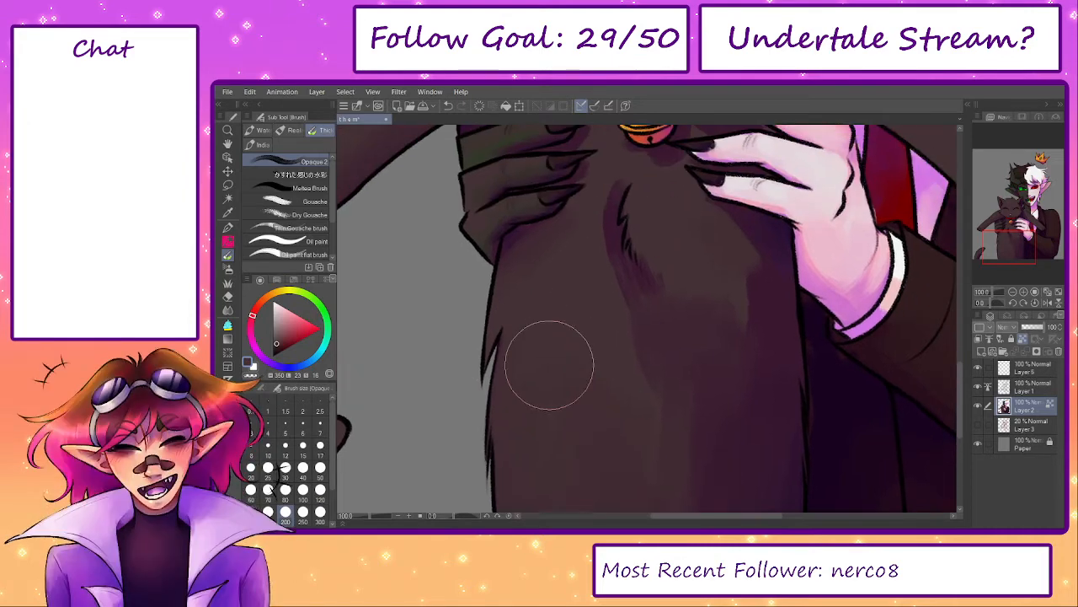
mouse_move(588, 331)
mouse_down()
mouse_move(557, 270)
mouse_move(615, 379)
mouse_up()
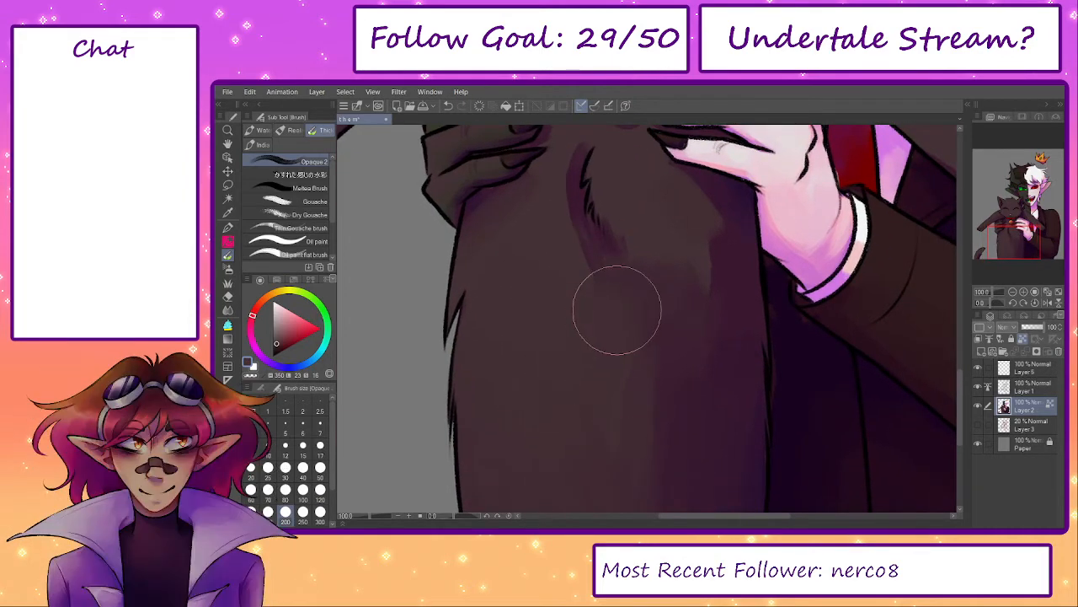
drag(585, 271, 591, 359)
- Paint over the purple shadow beside the chest fur tuft with fur brown at brush sizes 150 and 100
key(bracketleft)
key(bracketleft)
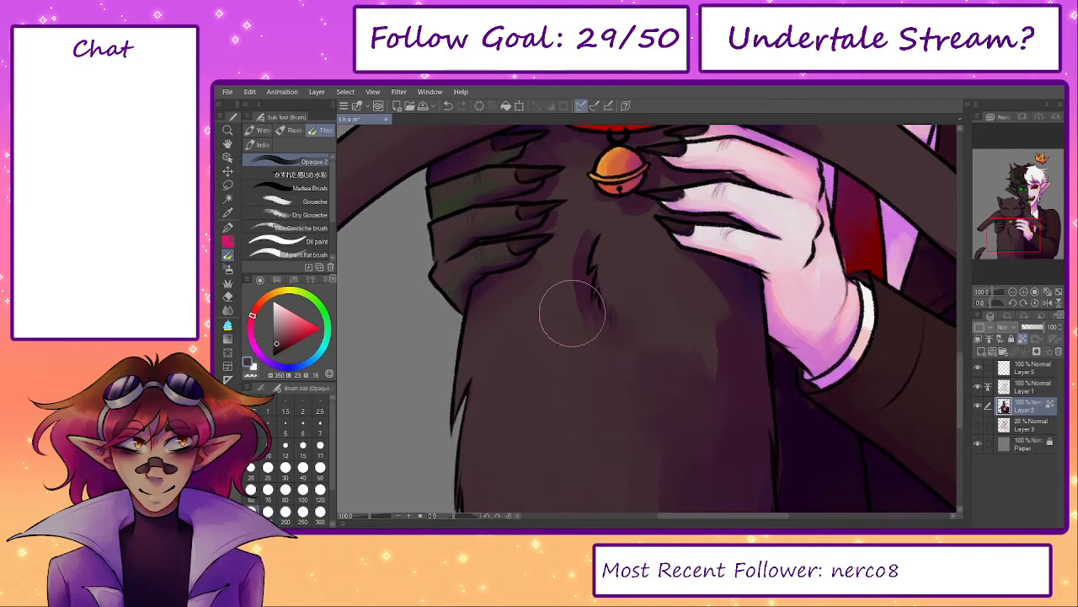
drag(571, 315, 578, 287)
key(bracketleft)
key(bracketleft)
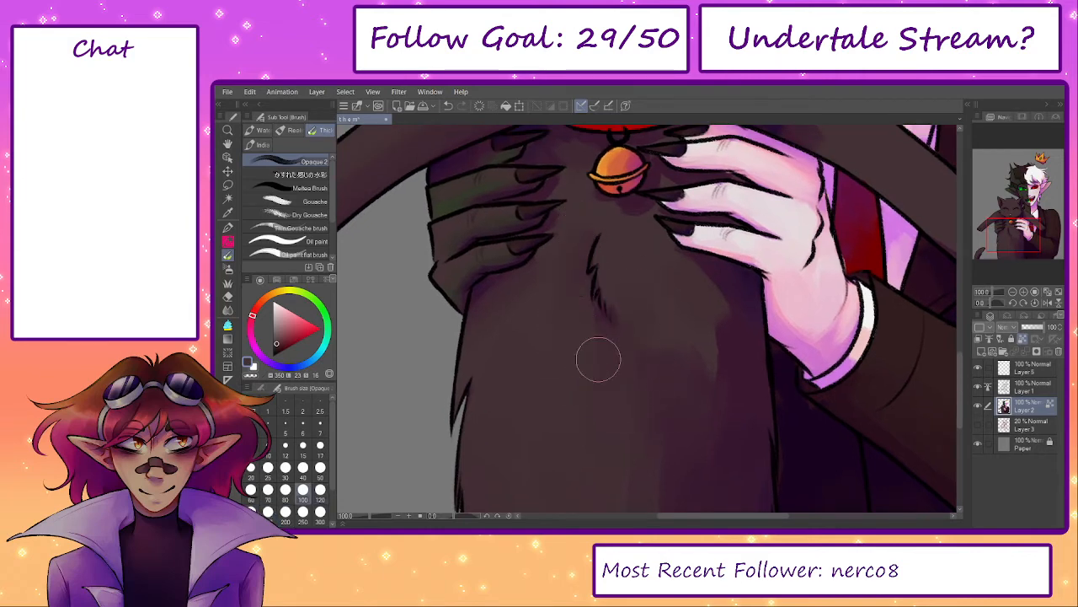
- Blend the purple side shadow below the light hand into the belly fur at brush sizes 200 and 300
key(bracketright)
key(bracketright)
key(bracketright)
key(bracketright)
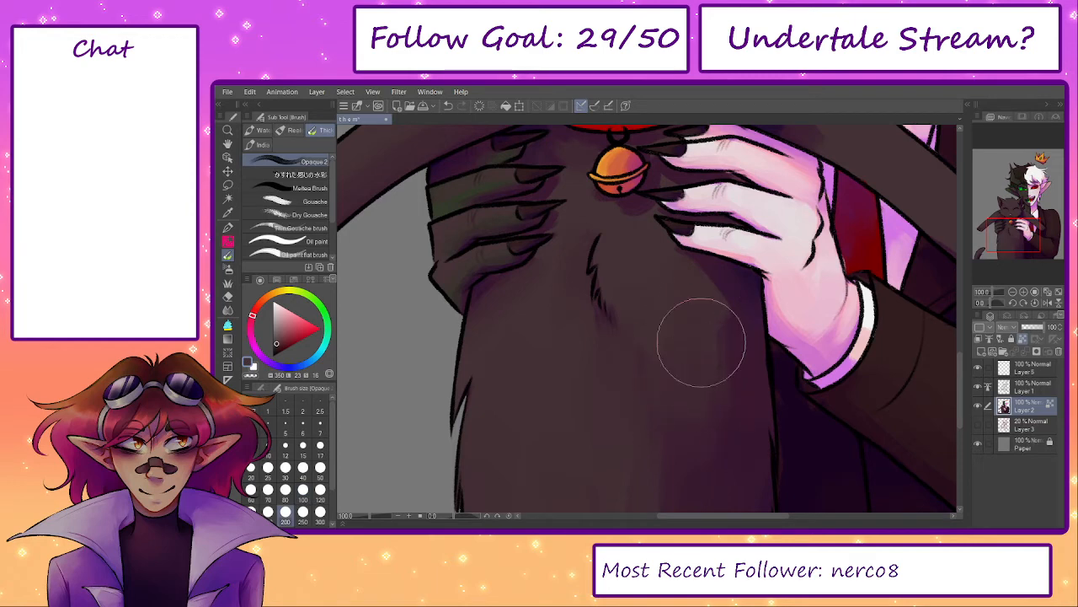
mouse_move(713, 383)
mouse_down()
mouse_move(681, 294)
mouse_move(656, 368)
mouse_up()
key(bracketright)
key(bracketright)
scroll(597, 265, down, 3)
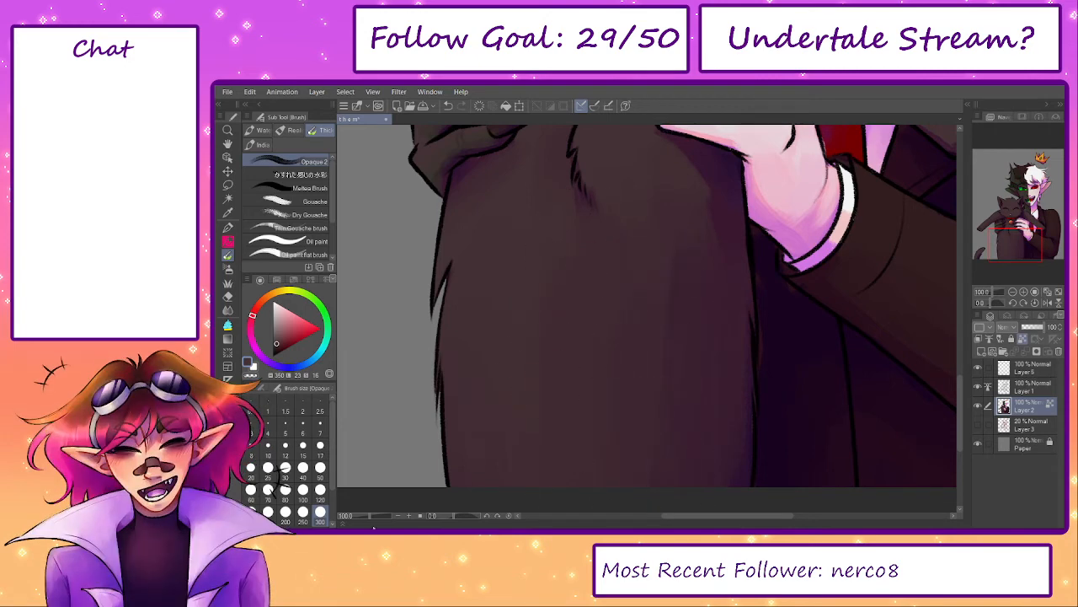
- Darken the shadow on the inner side of the cat's tail with sampled purple at brush size 70
scroll(610, 438, down, 3)
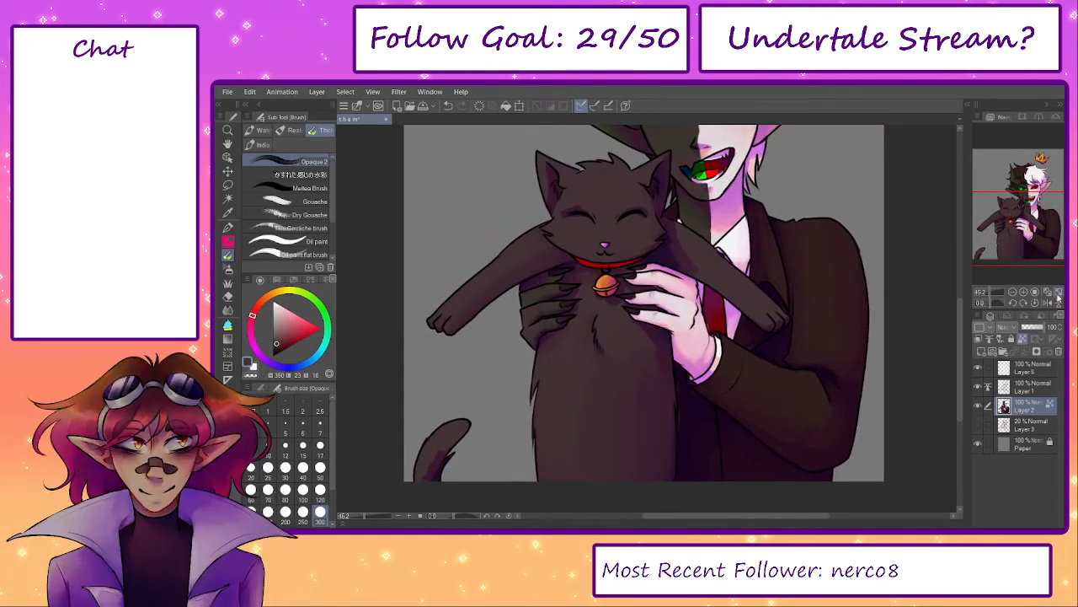
click(1059, 293)
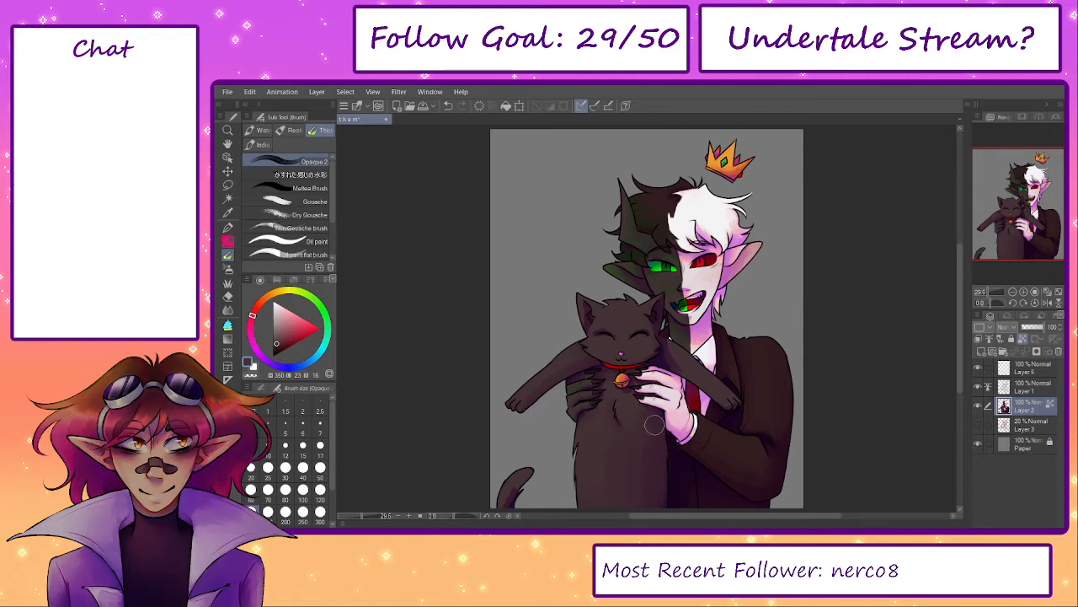
scroll(645, 485, down, 1)
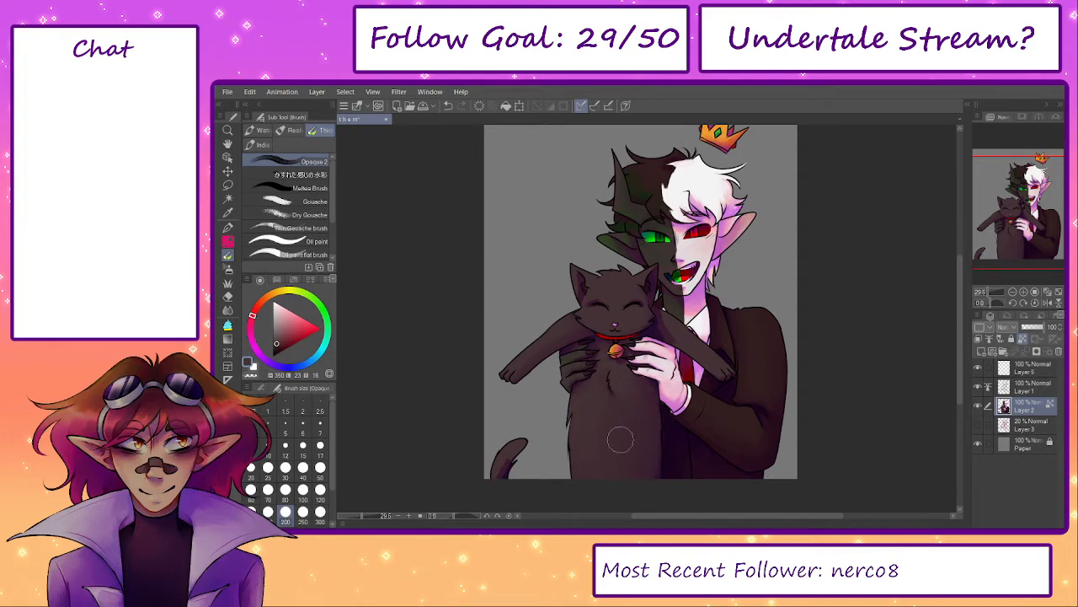
scroll(507, 477, up, 3)
key(bracketleft)
key(bracketleft)
key(bracketleft)
key(bracketleft)
key(bracketleft)
key(bracketleft)
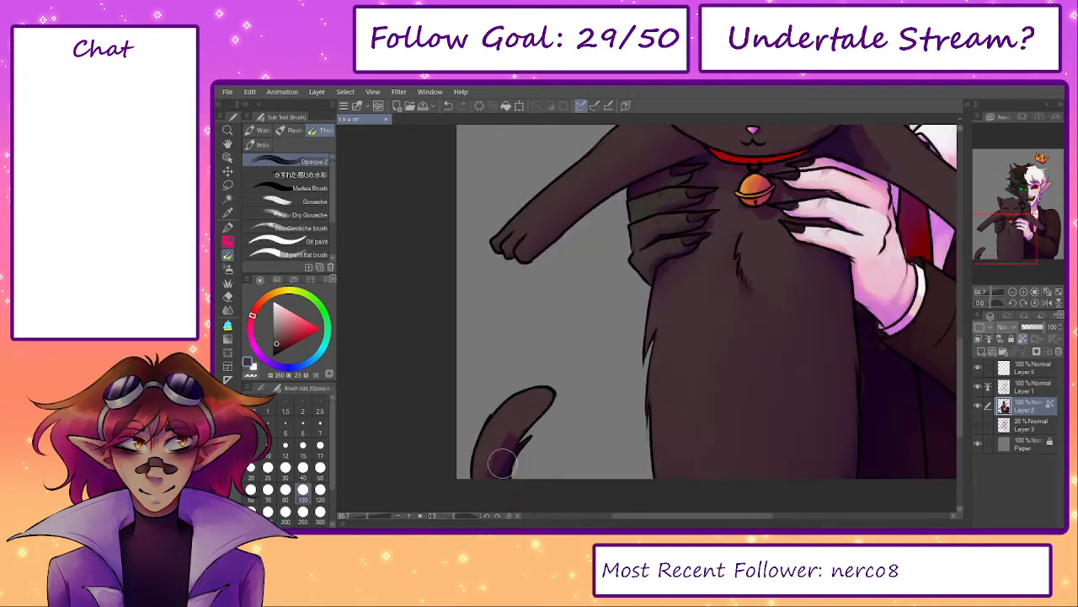
alt+click(500, 453)
alt+click(511, 470)
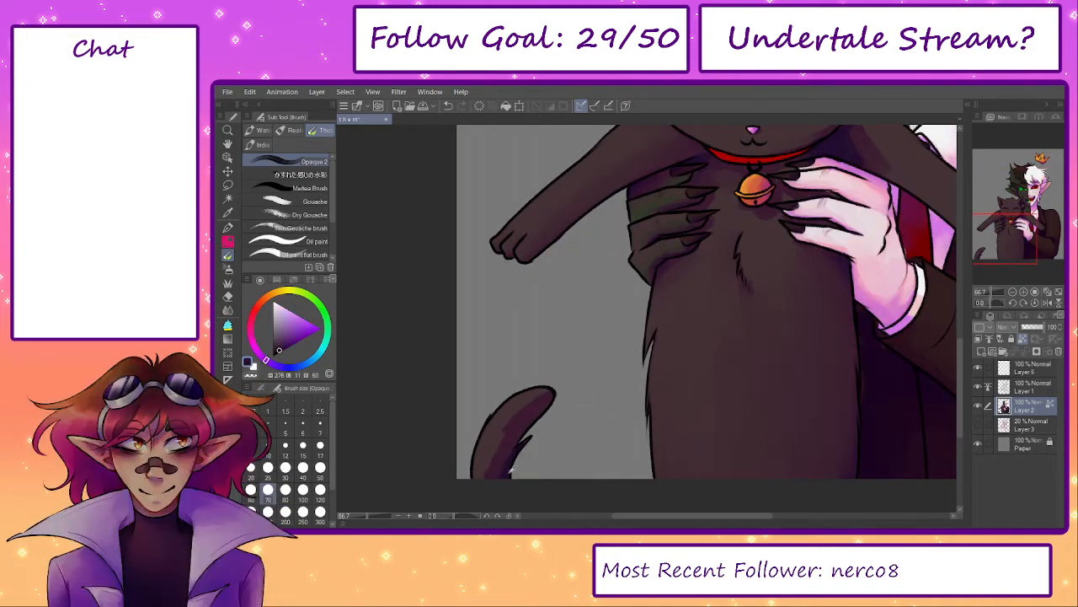
- Blend the tail's shadow edge into its brown fur with sampled tones at brush size 100
alt+click(496, 471)
key(bracketright)
key(bracketright)
alt+click(505, 417)
mouse_move(505, 417)
mouse_down()
mouse_move(555, 389)
mouse_move(529, 402)
mouse_move(492, 463)
mouse_move(513, 411)
mouse_up()
mouse_move(483, 460)
mouse_down()
mouse_move(495, 429)
mouse_move(534, 392)
mouse_move(508, 417)
mouse_move(505, 437)
mouse_move(541, 400)
mouse_up()
- Soften the purple shadows on the chest fur beside the dark hand's claws with sampled tones at brush size 40
key(space)
drag(648, 358, 399, 493)
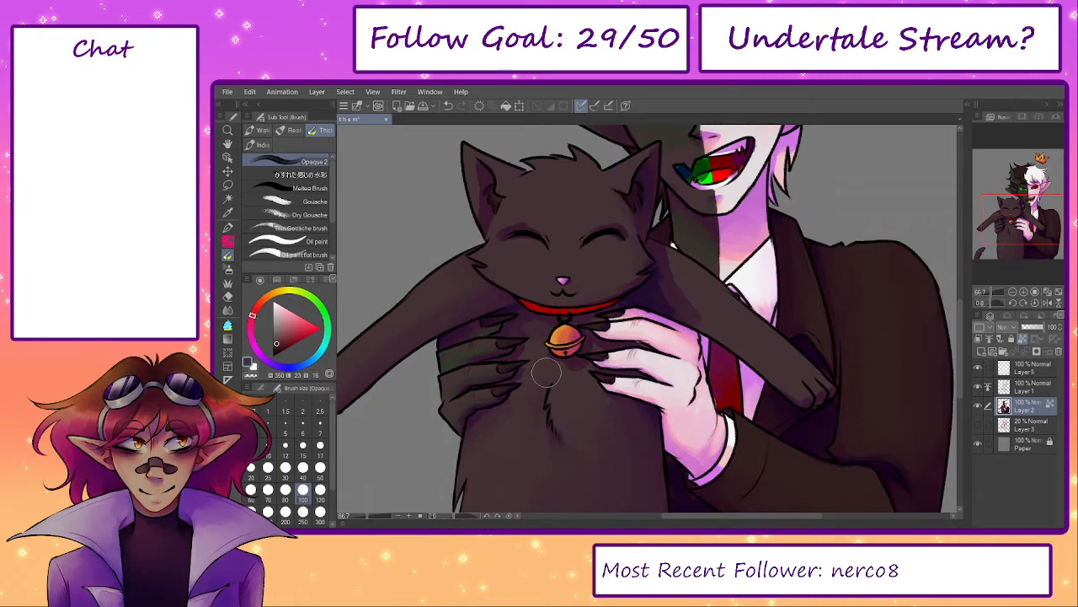
scroll(565, 374, up, 1)
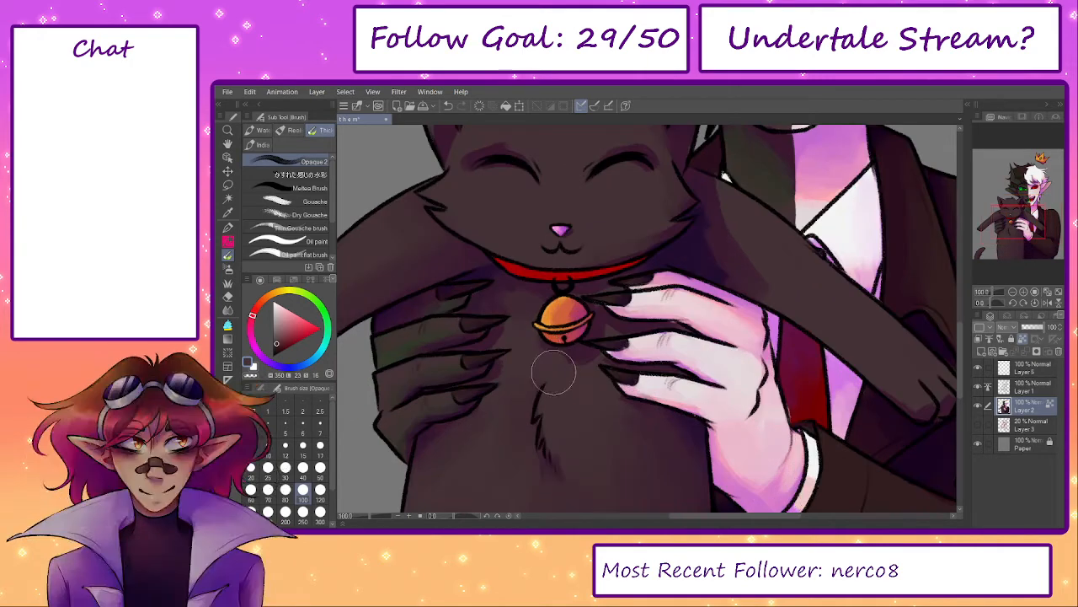
alt+click(498, 340)
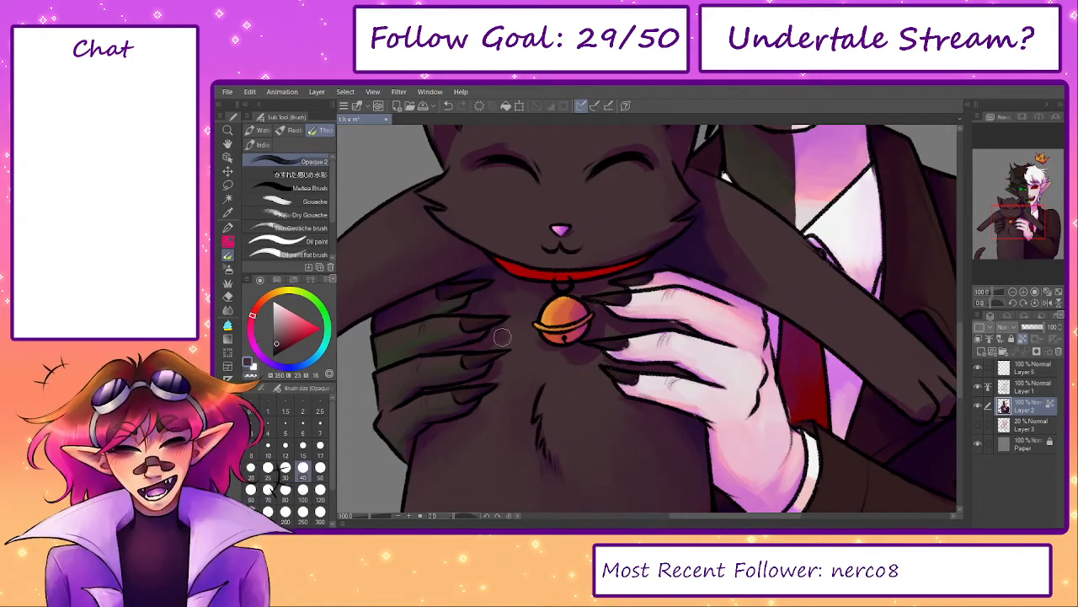
alt+click(497, 361)
alt+click(491, 377)
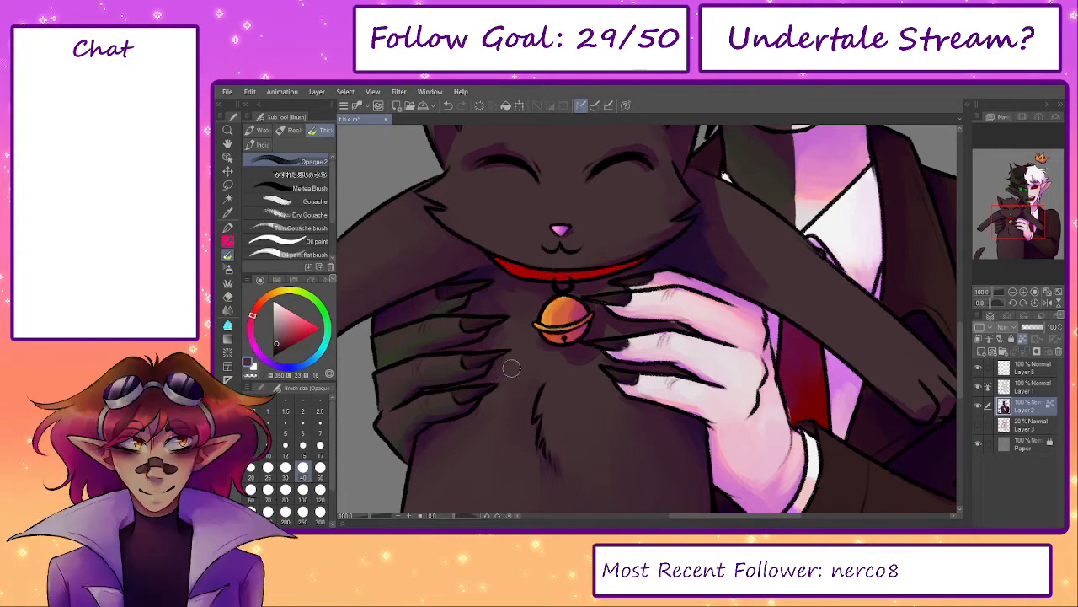
- Blend the shadow on the chest fur below the bell with sampled tones at brush sizes 40 and 50
alt+click(599, 349)
alt+click(589, 354)
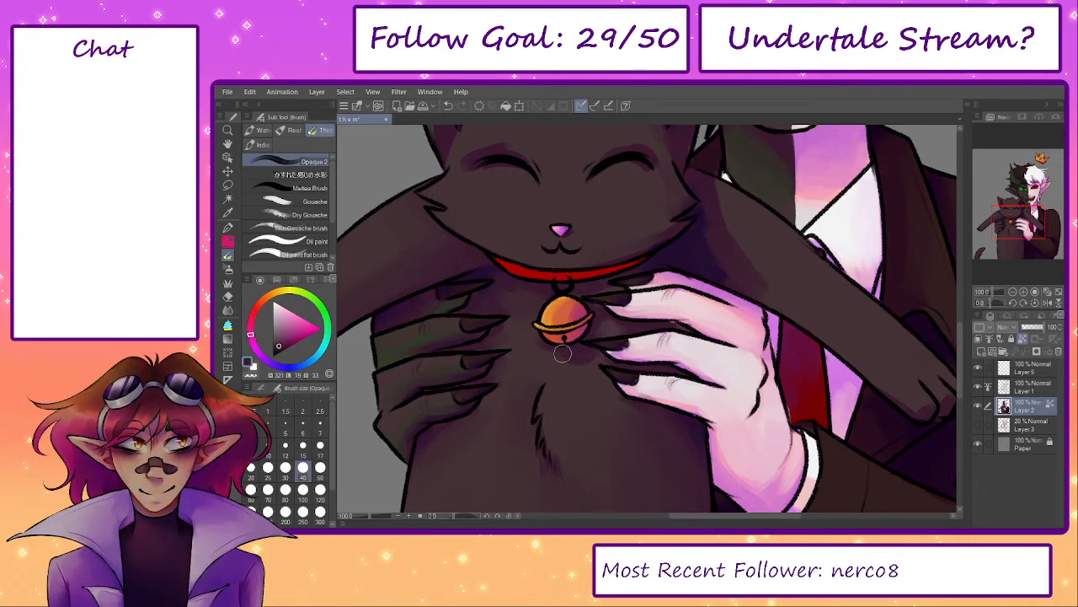
key(bracketright)
alt+click(529, 353)
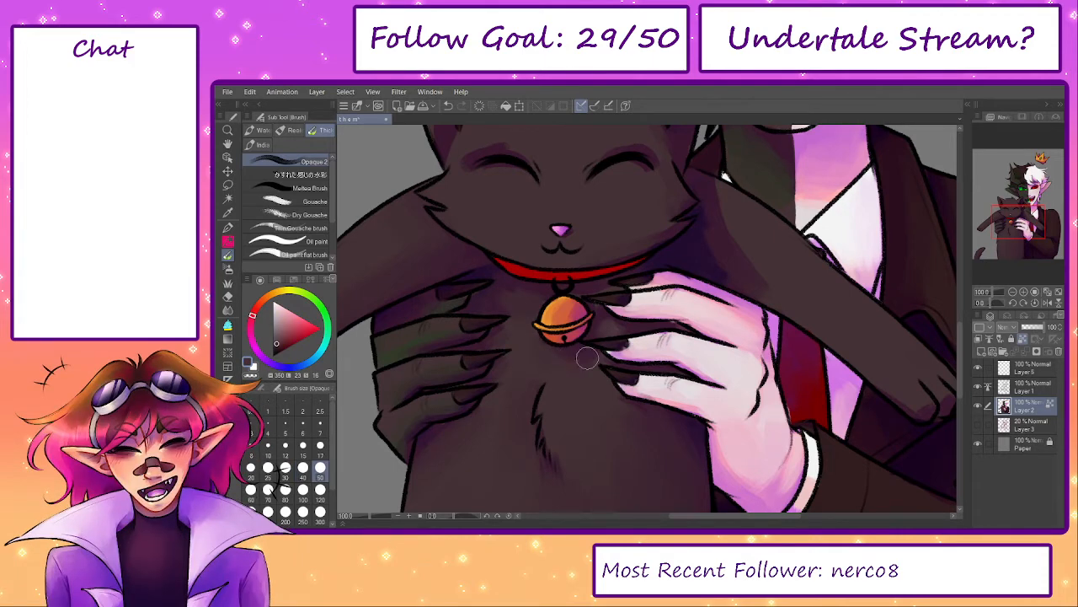
- Blend the chest fur shading between the bell and the light hand's claws with sampled purples at brush size 25
key(bracketleft)
key(bracketleft)
key(bracketleft)
alt+click(600, 315)
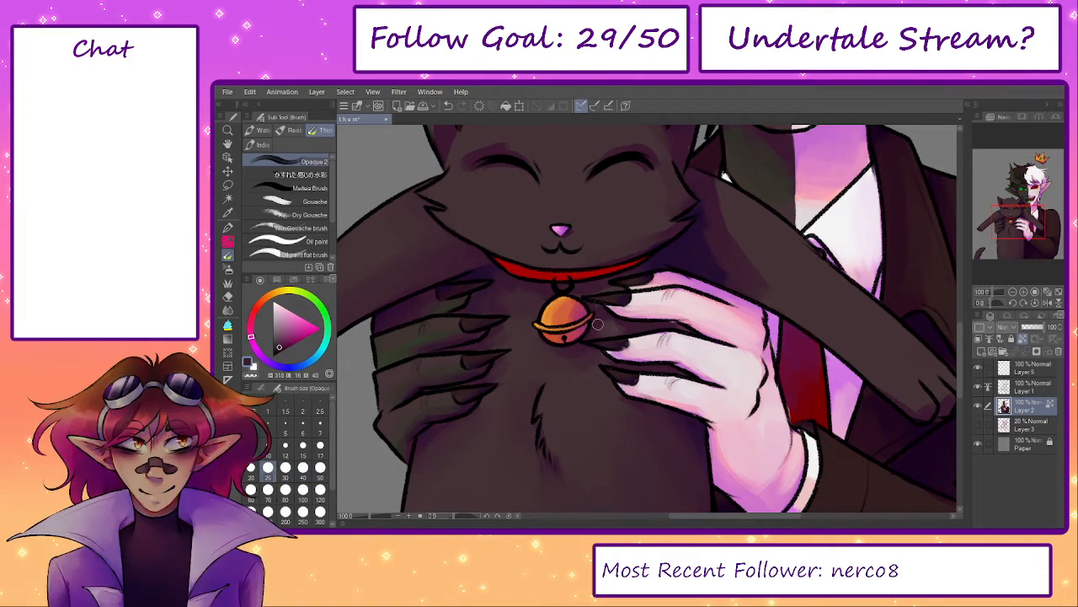
alt+click(599, 305)
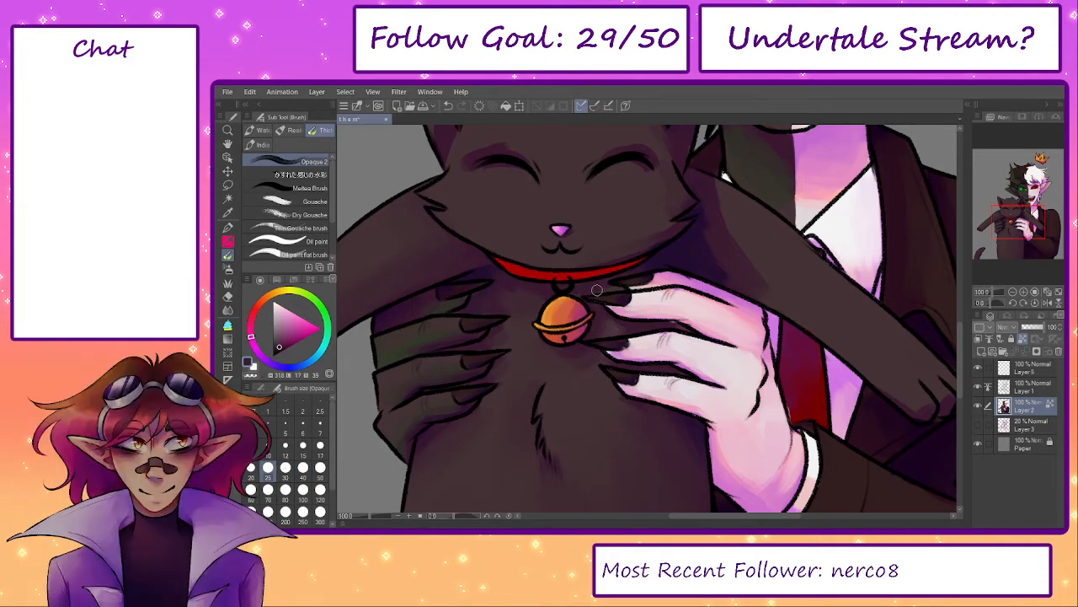
- Blend the purple shadow on the cat's shoulder beside its cheek with sampled tones at brush size 50
alt+click(661, 258)
key(bracketright)
key(bracketright)
key(bracketright)
key(bracketright)
key(bracketright)
drag(685, 264, 636, 341)
key(bracketleft)
key(bracketleft)
alt+click(669, 298)
drag(674, 270, 692, 309)
- Soften the shoulder shadow's edge into the foreleg's brown fur with sampled brown and purple at brush sizes 100 and 70
key(bracketright)
key(bracketright)
key(bracketright)
key(bracketright)
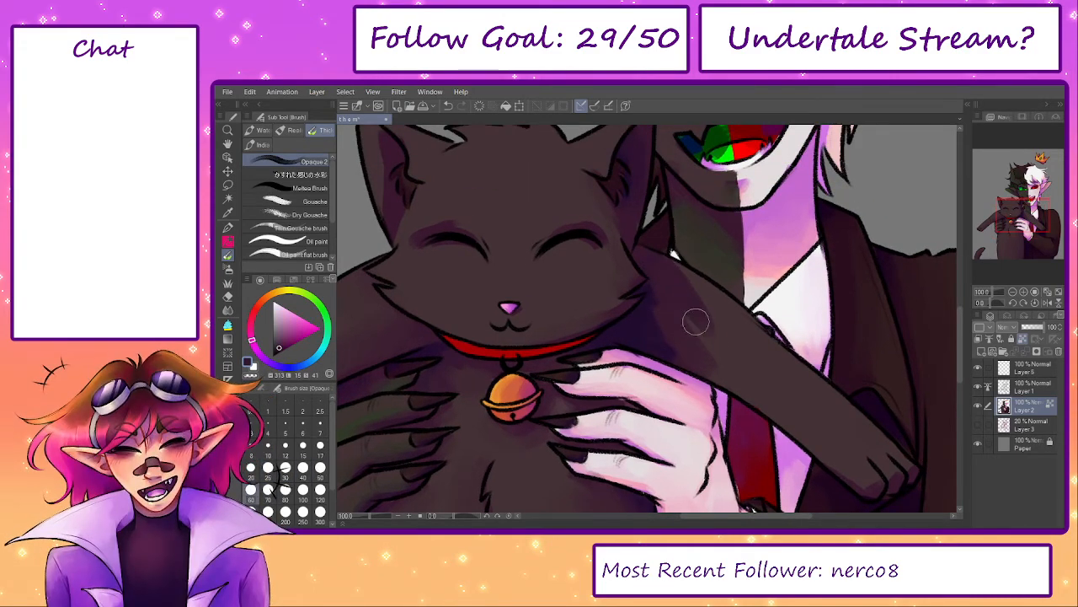
alt+click(765, 388)
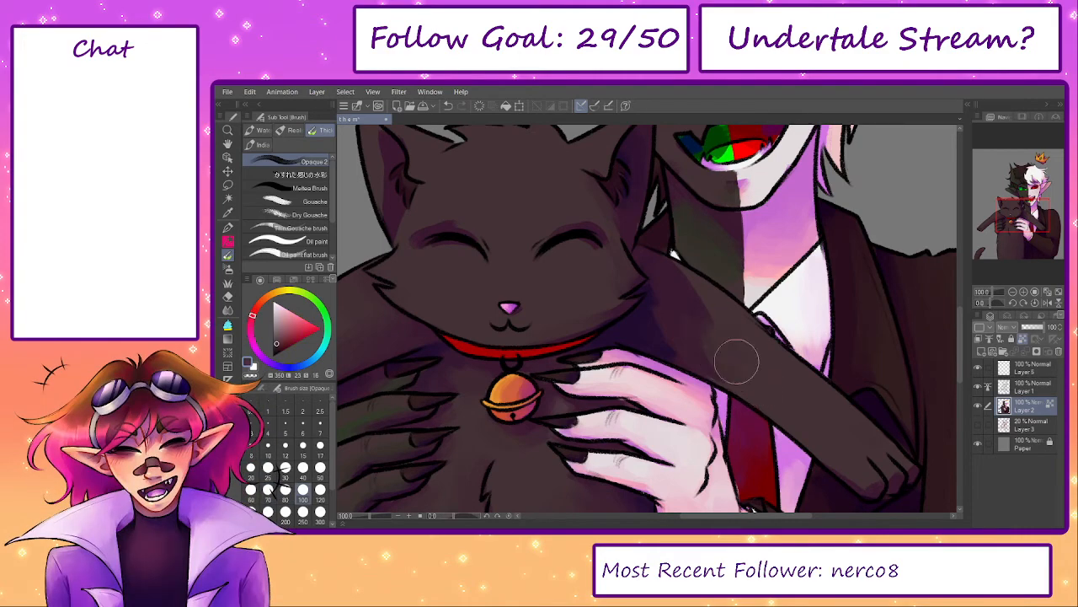
key(bracketleft)
key(bracketleft)
alt+click(643, 323)
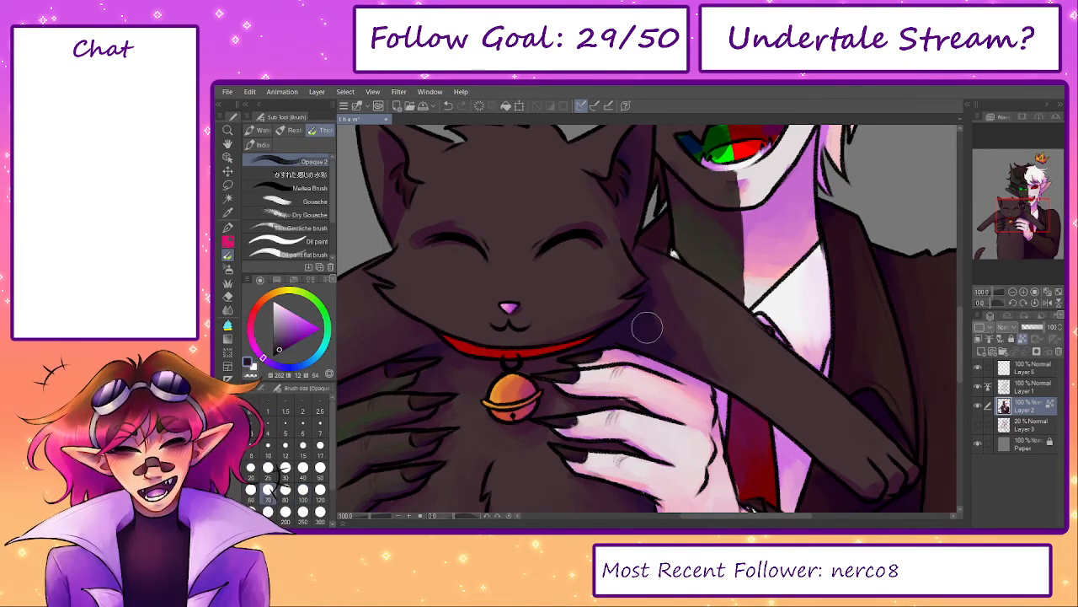
- Refine the shadow where the top of the shoulder meets the cat's cheek with sampled tones at brush sizes 50 and 40
key(bracketleft)
key(bracketleft)
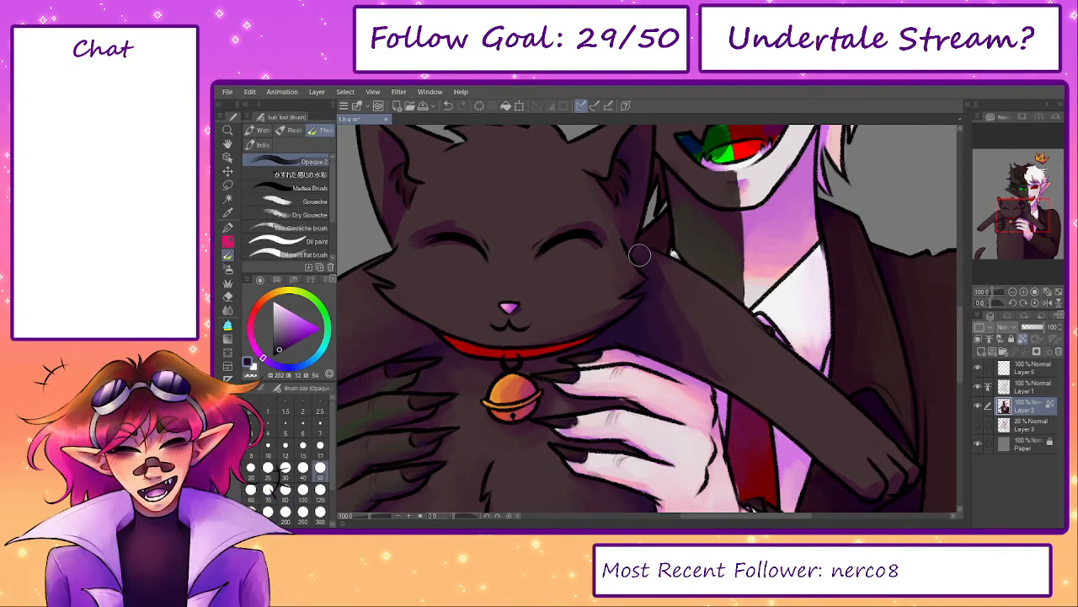
key(bracketleft)
alt+click(651, 259)
alt+click(639, 257)
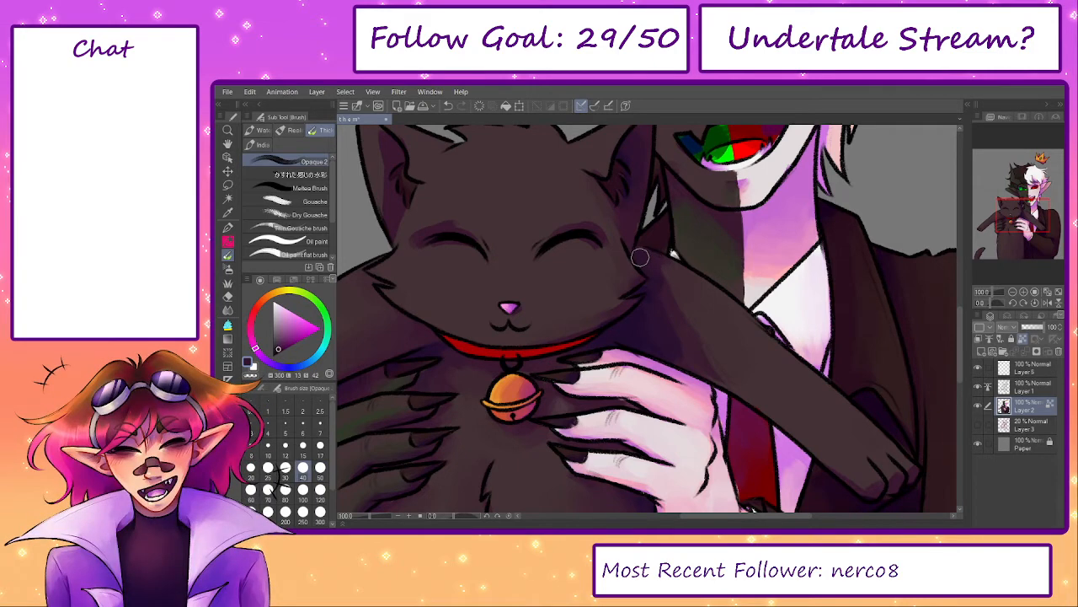
- Smooth the shoulder shadow above the light hand with sampled purples at brush sizes 60 and 80
key(bracketright)
key(bracketright)
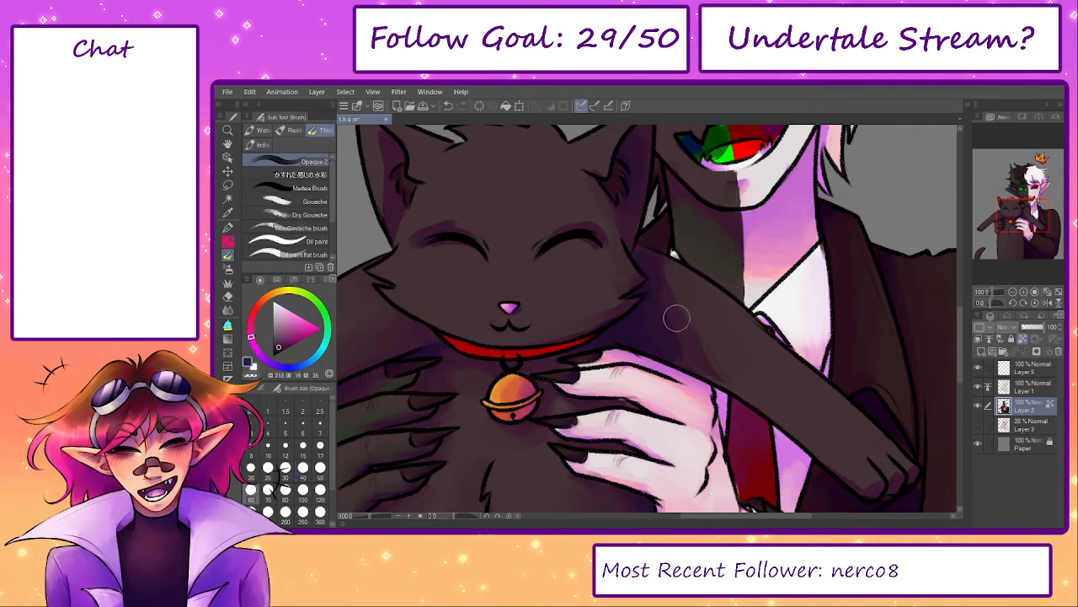
alt+click(665, 276)
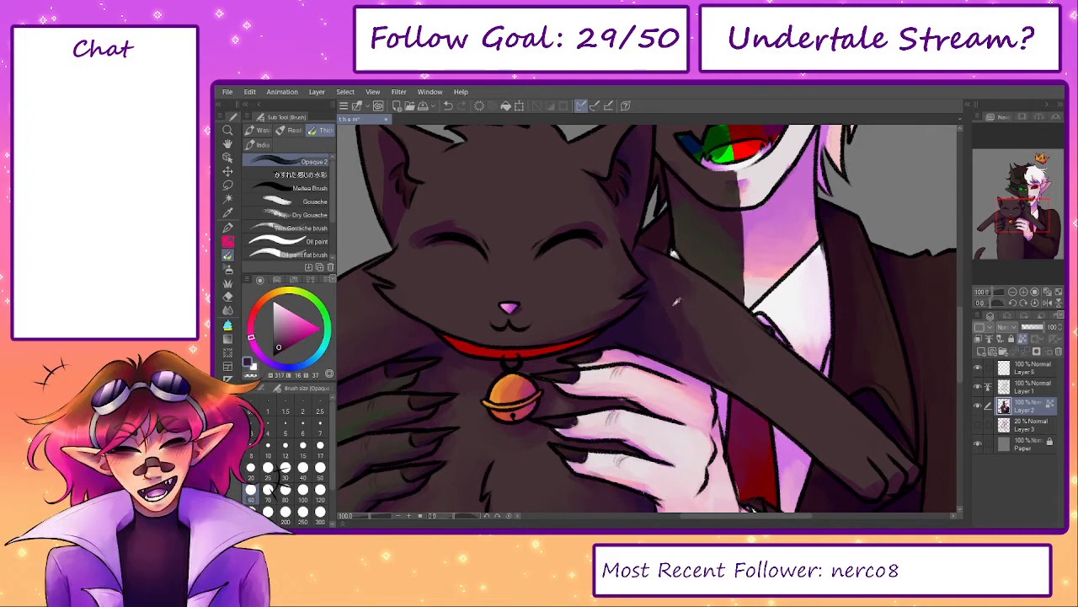
alt+click(668, 299)
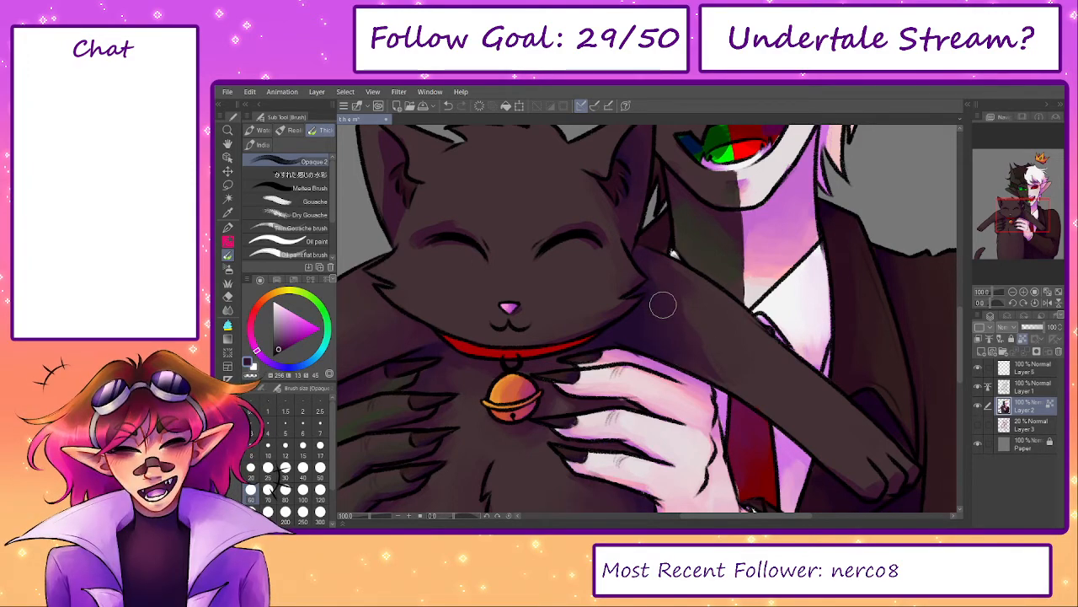
alt+click(633, 328)
key(bracketright)
key(bracketright)
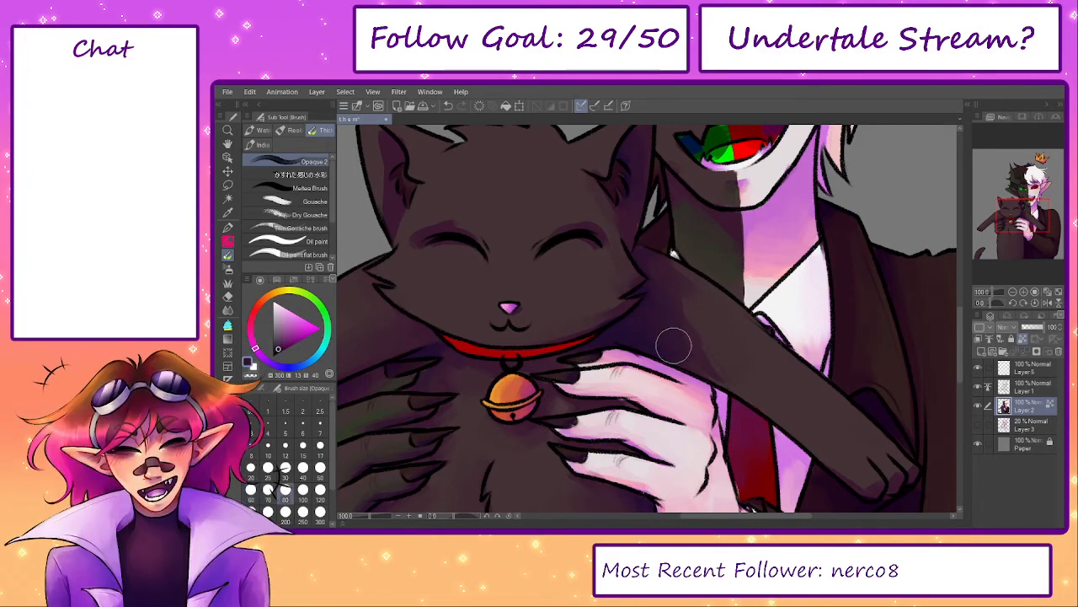
- Mirror the canvas view horizontally and blend the foreleg's shading into its brown fur with sampled tones at brush sizes 60 and 100
click(1047, 302)
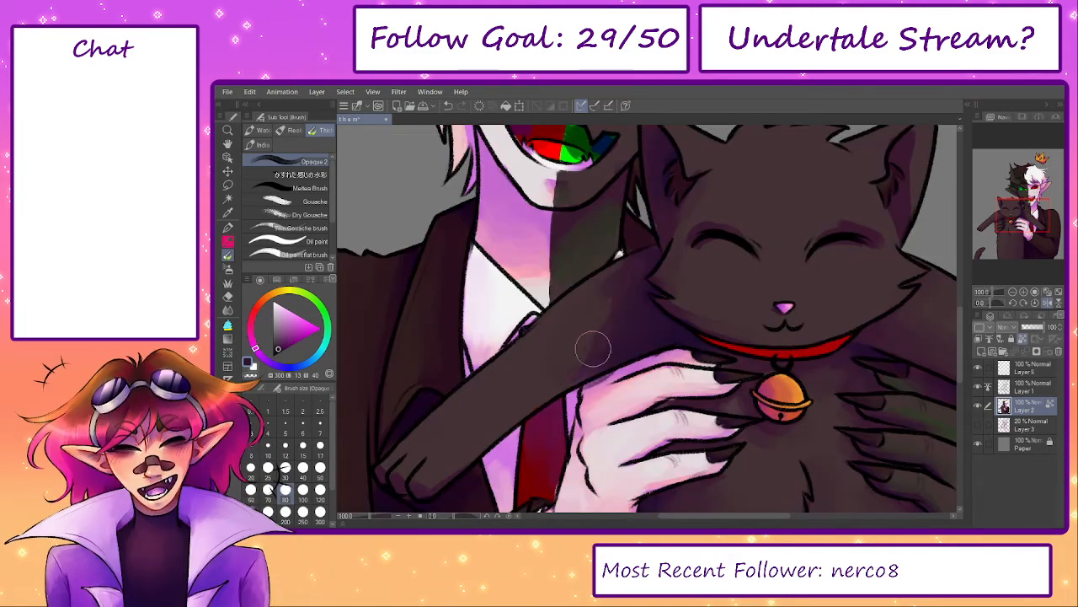
alt+click(598, 351)
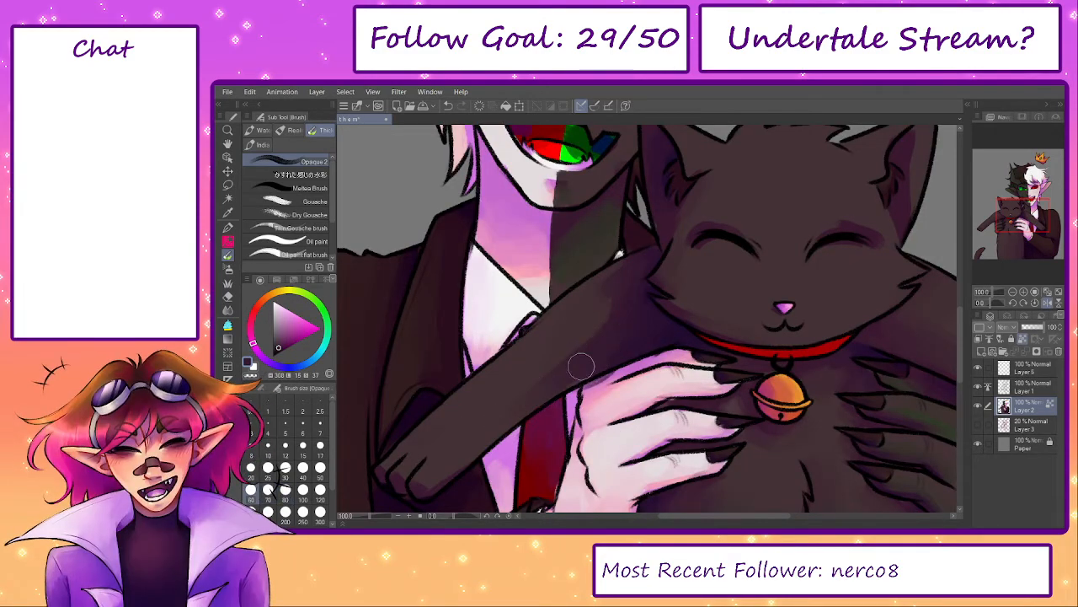
drag(579, 366, 630, 316)
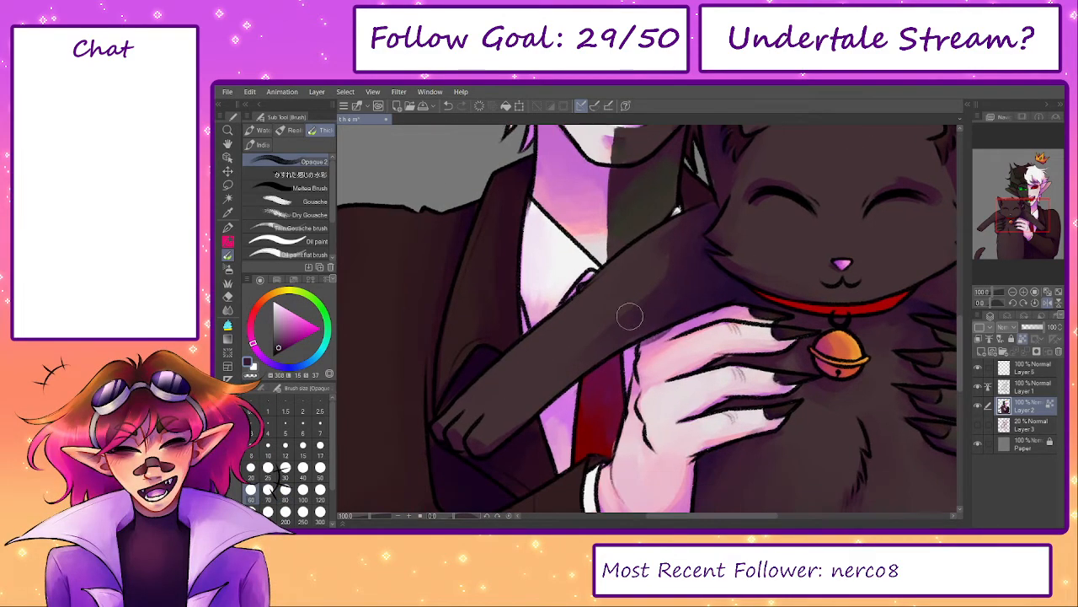
key(bracketright)
key(bracketright)
key(bracketright)
alt+click(492, 420)
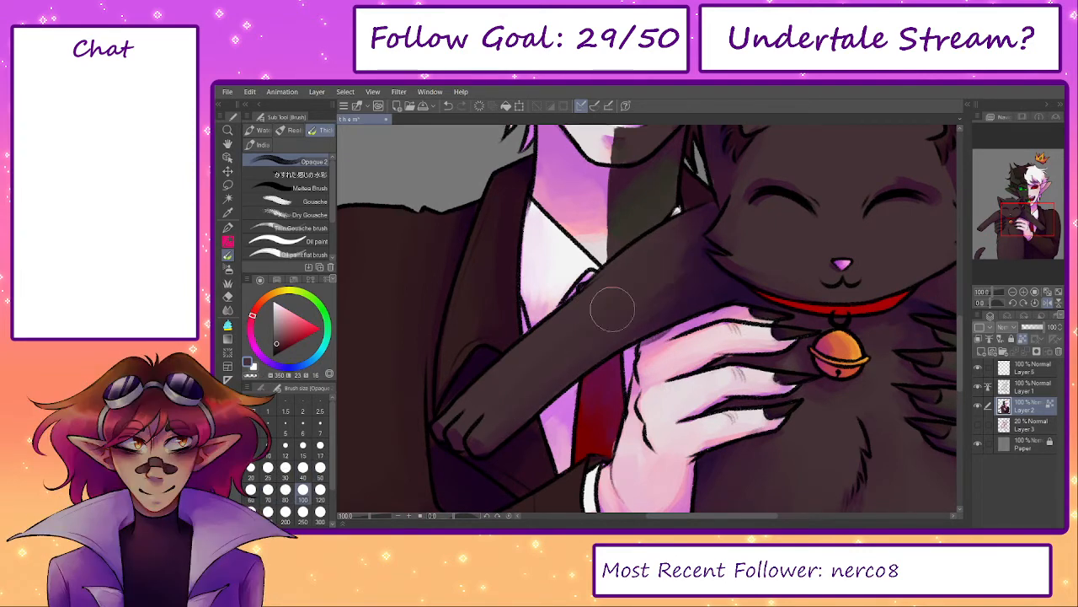
- Paint over the purple shading on the paw's toes with the sampled fur brown at brush sizes 50 and 30
key(bracketleft)
key(bracketleft)
key(bracketleft)
key(bracketleft)
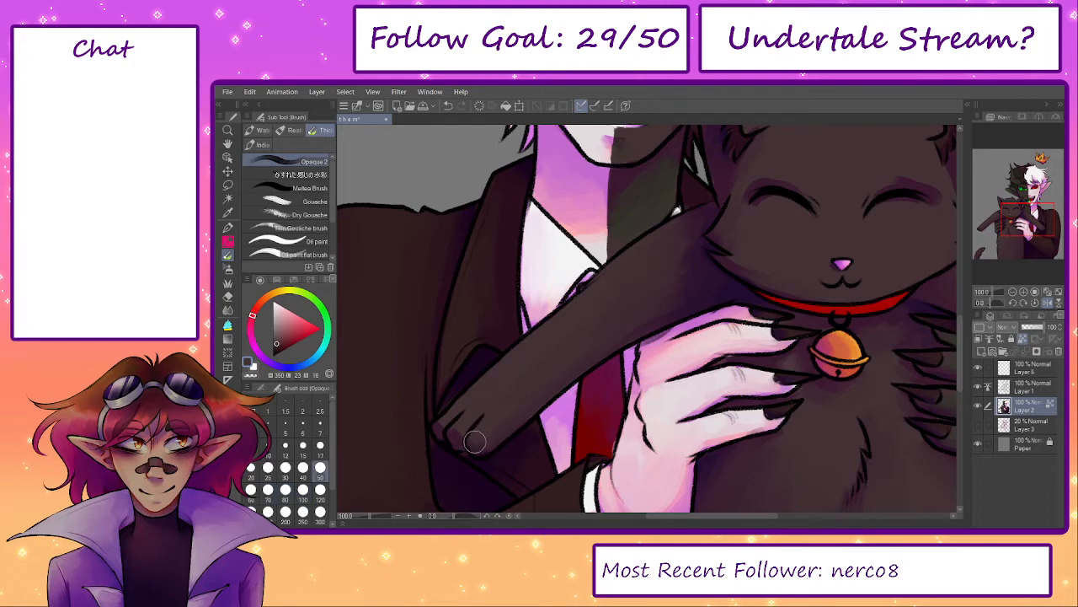
key(bracketleft)
key(bracketleft)
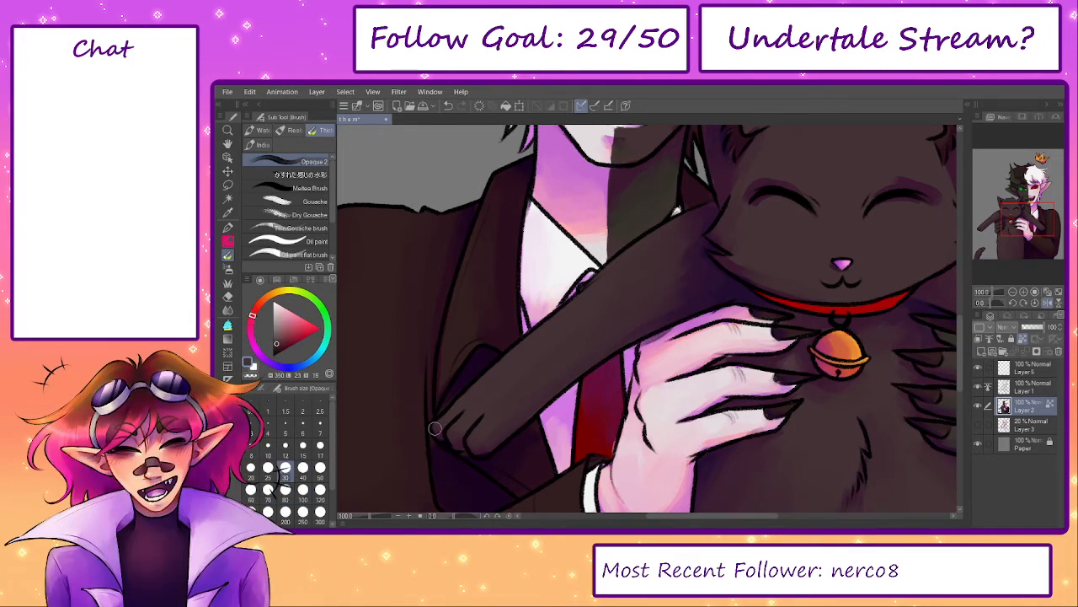
- Restore the unmirrored canvas view and blend the upper foreleg's shading with sampled brown at brush size 100
drag(652, 372, 531, 454)
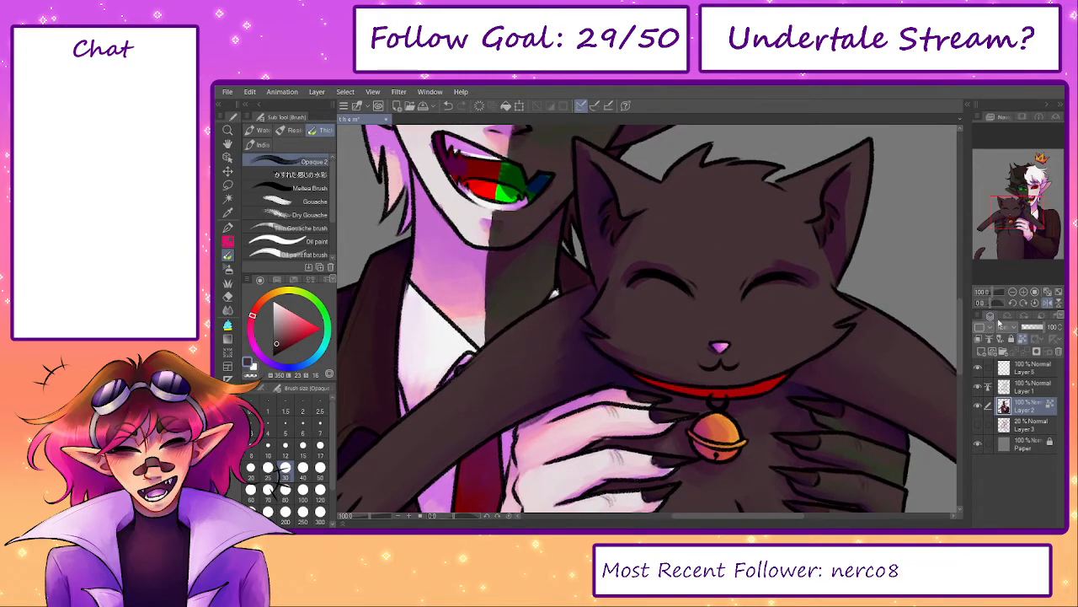
click(1047, 302)
key(bracketright)
key(bracketright)
key(bracketright)
key(bracketright)
key(bracketright)
key(bracketright)
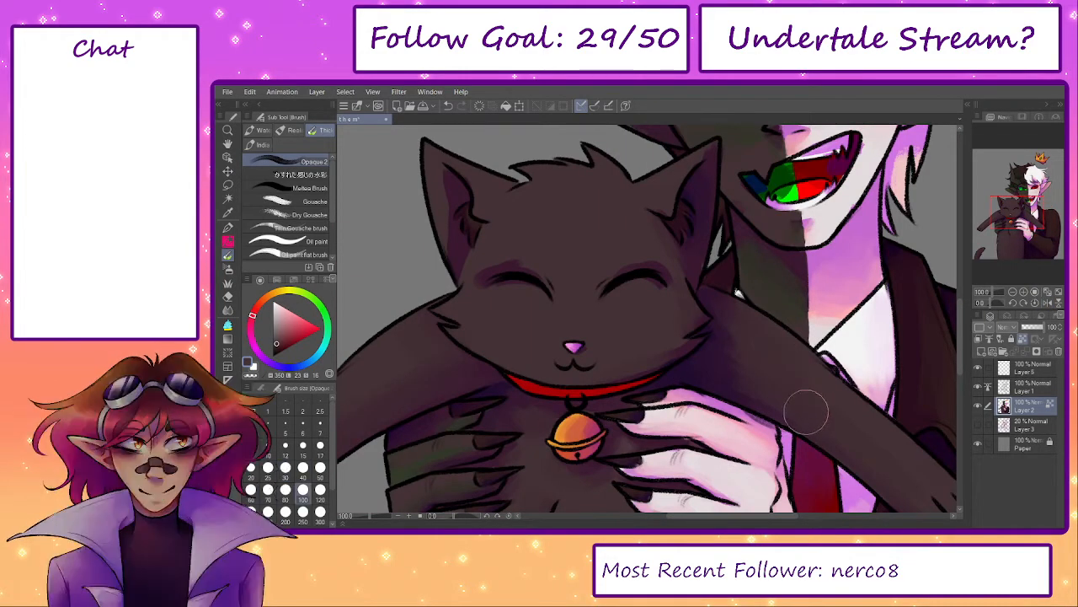
alt+click(809, 413)
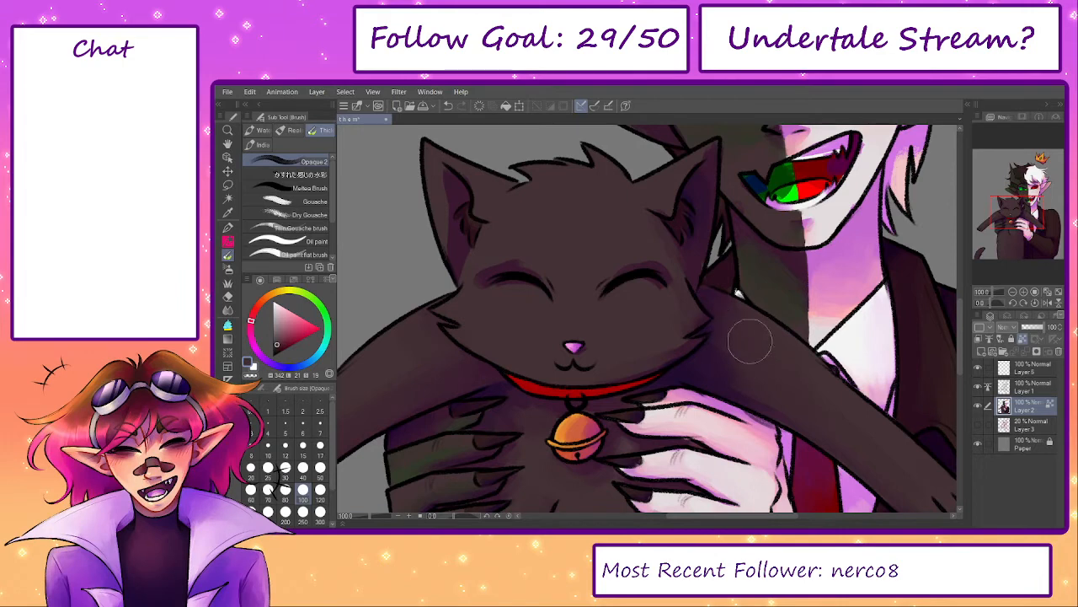
- Blend the purple shadow inside the cat's ear farther from the character's face with sampled tones at brush size 50
scroll(701, 299, up, 1)
alt+click(451, 233)
key(bracketleft)
key(bracketleft)
key(bracketleft)
key(bracketleft)
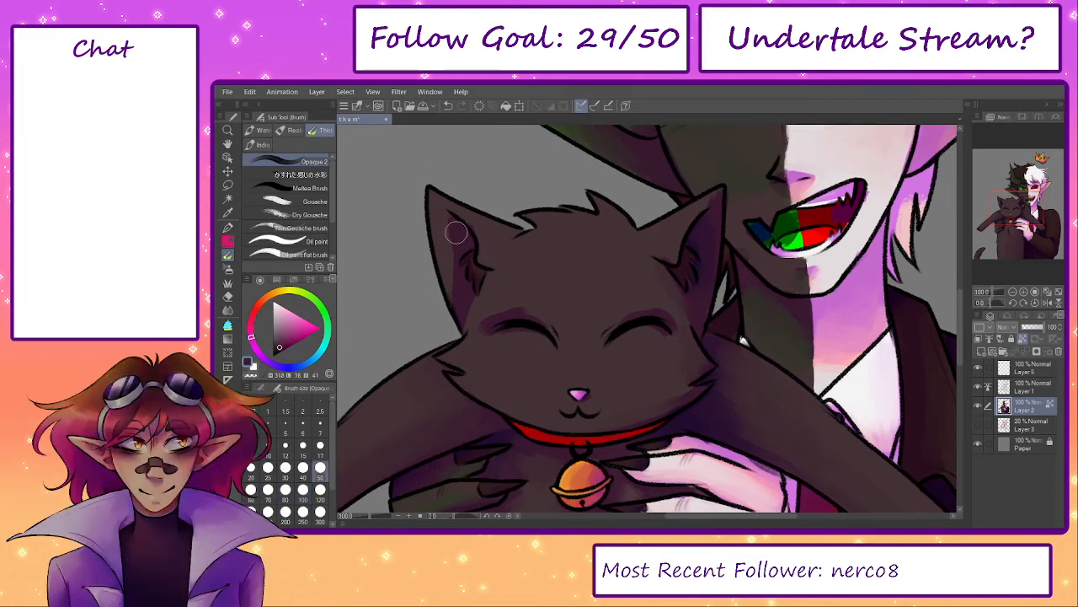
drag(455, 233, 450, 286)
alt+click(439, 214)
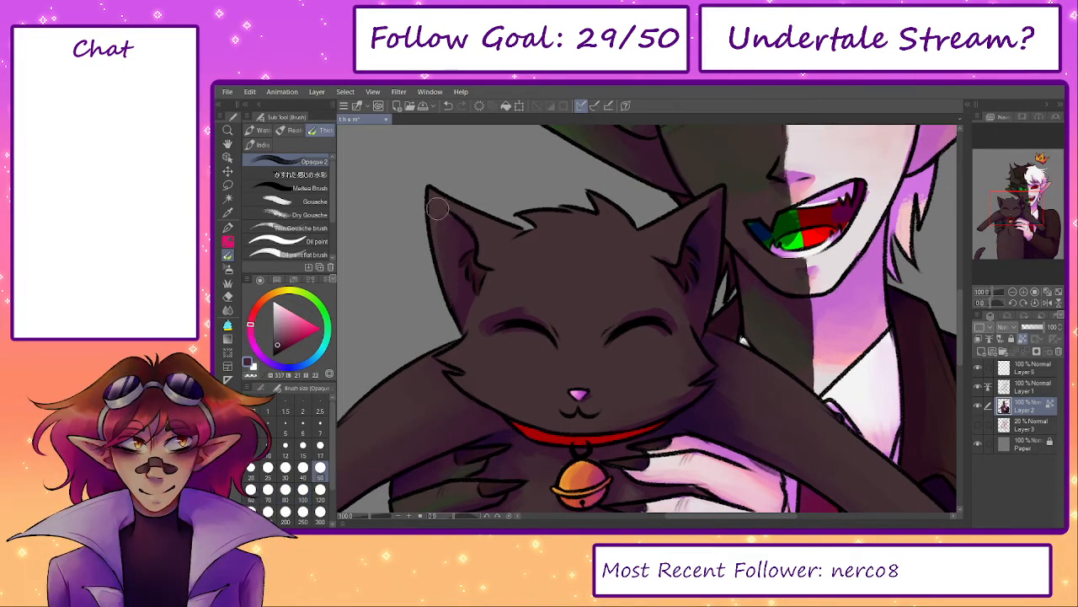
- Deepen the inside of that ear with dark purple sampled from the opposite ear at brush sizes 17 to 30
alt+click(698, 237)
key(bracketleft)
key(bracketleft)
key(bracketleft)
key(bracketleft)
key(bracketleft)
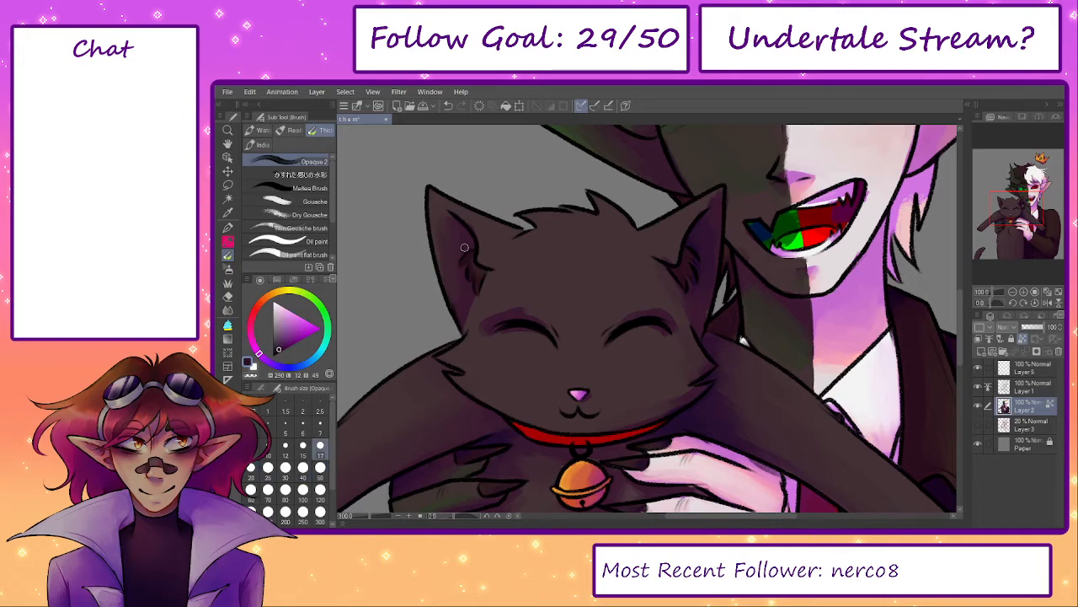
key(bracketright)
key(bracketright)
key(bracketright)
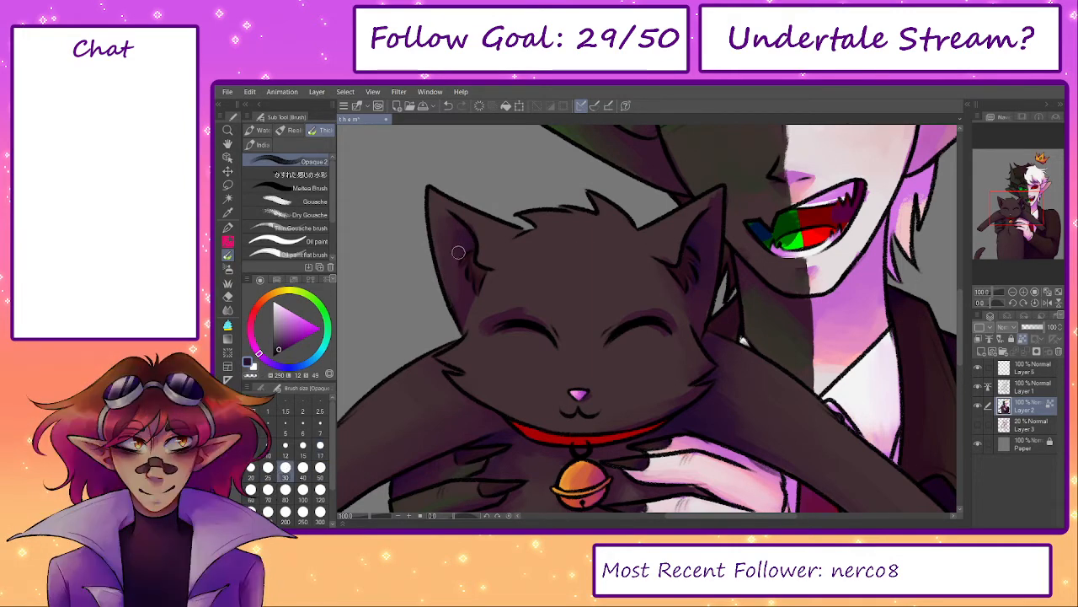
key(bracketleft)
key(bracketleft)
key(bracketright)
key(bracketright)
key(bracketright)
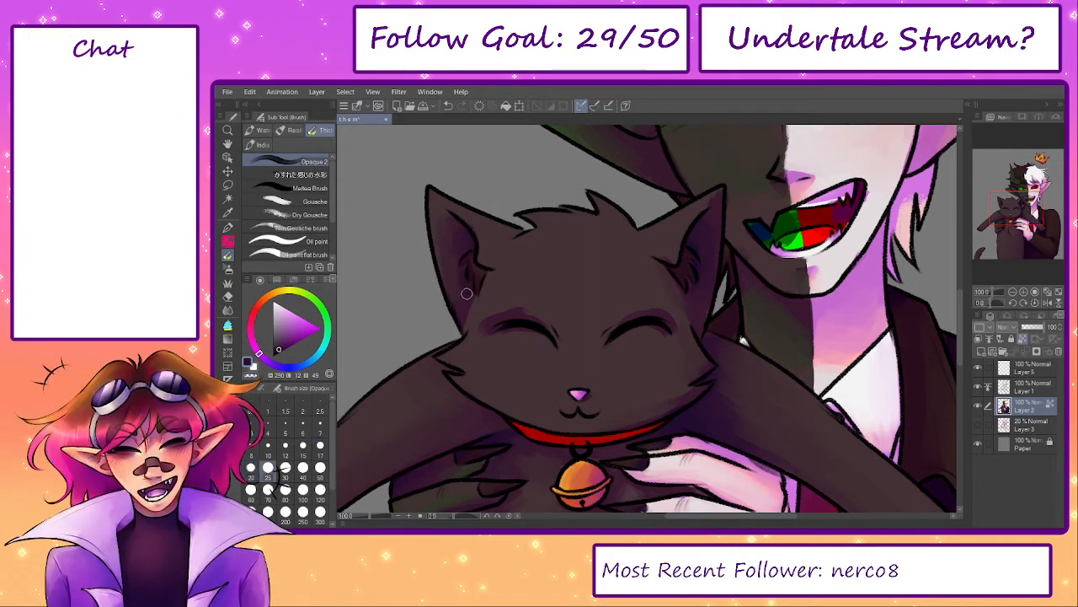
- Blend the shadow at the base of the ear into the head fur with sampled tones at brush sizes 40 and 25
alt+click(465, 298)
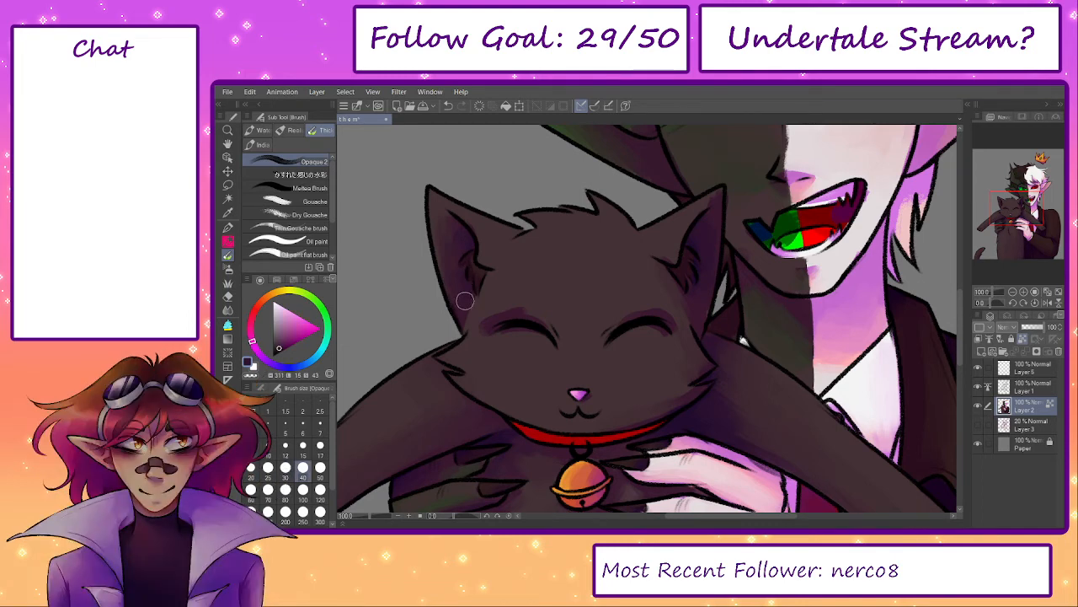
alt+click(475, 312)
alt+click(469, 299)
alt+click(480, 317)
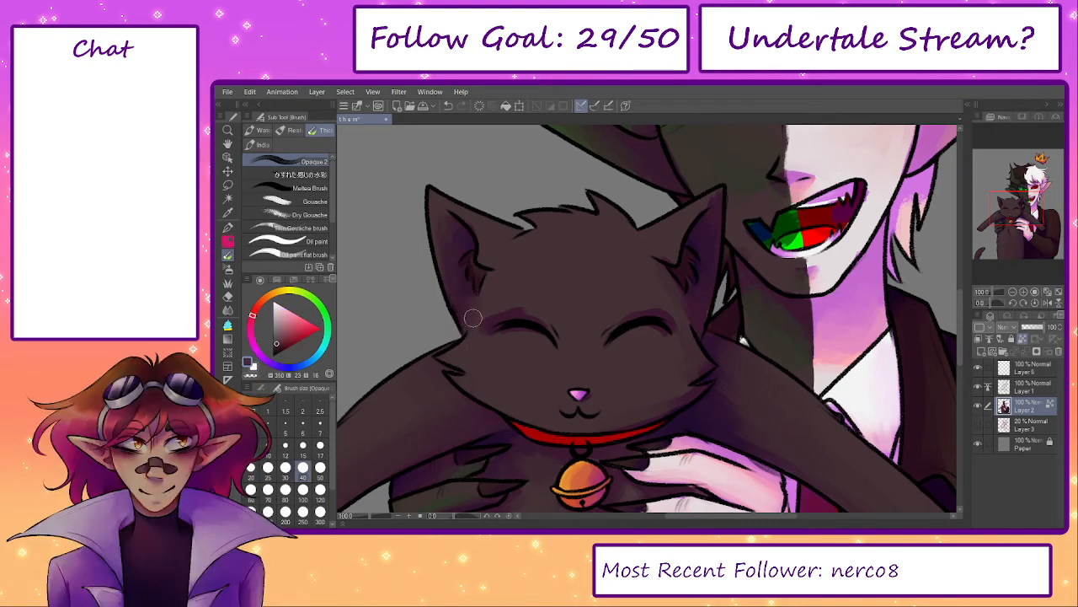
key(bracketleft)
key(bracketleft)
alt+click(471, 269)
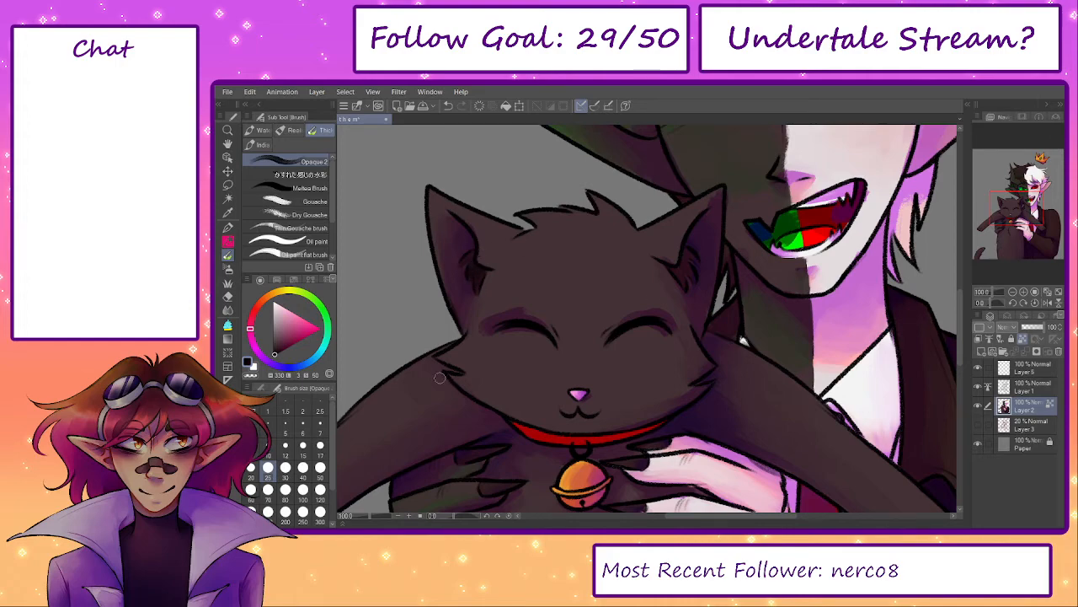
- Touch up the fur tuft inside the ear with a dark brown sampled from the character's hair at brush size 17
drag(710, 225, 711, 511)
drag(719, 143, 706, 193)
alt+click(641, 217)
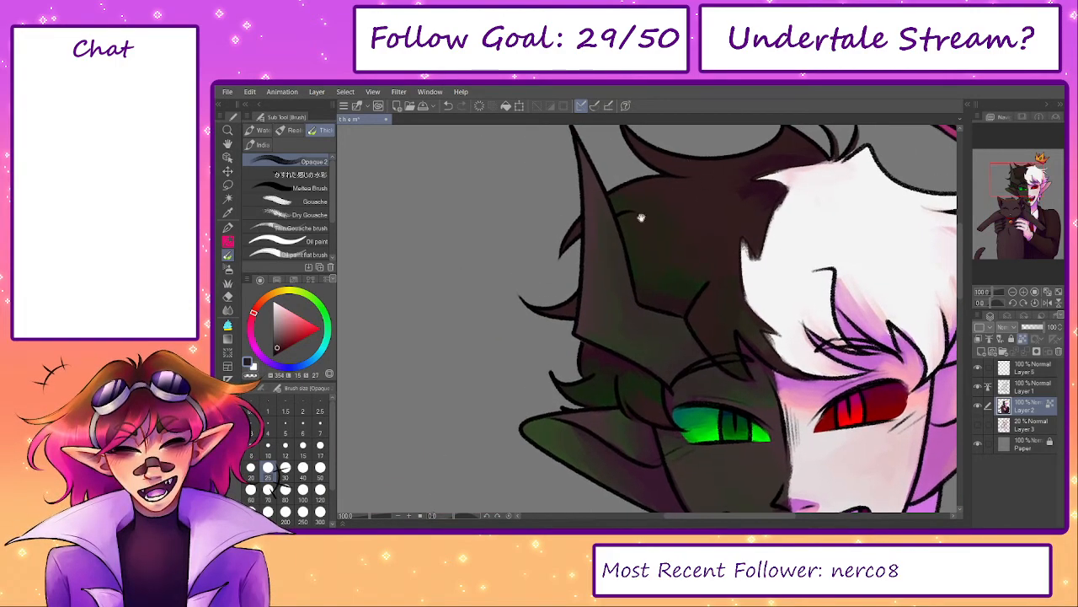
drag(641, 446, 689, 219)
key(bracketleft)
key(bracketleft)
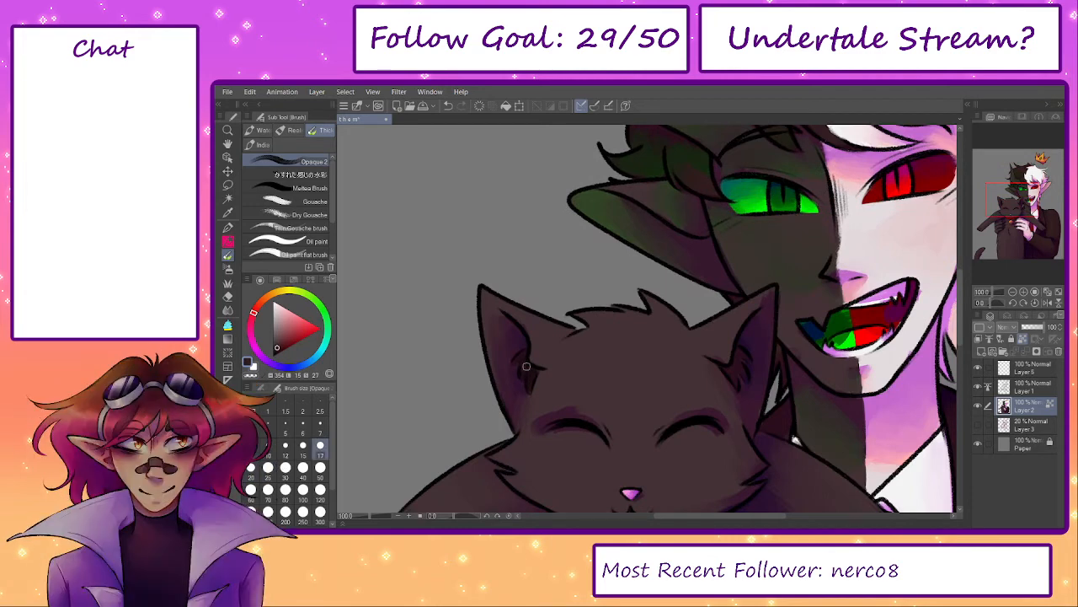
key(bracketright)
key(bracketright)
key(bracketright)
- Soften the purple shading around the cat's closed eyes with sampled fur brown at brush sizes 30 and 50
drag(554, 437, 527, 383)
alt+click(523, 382)
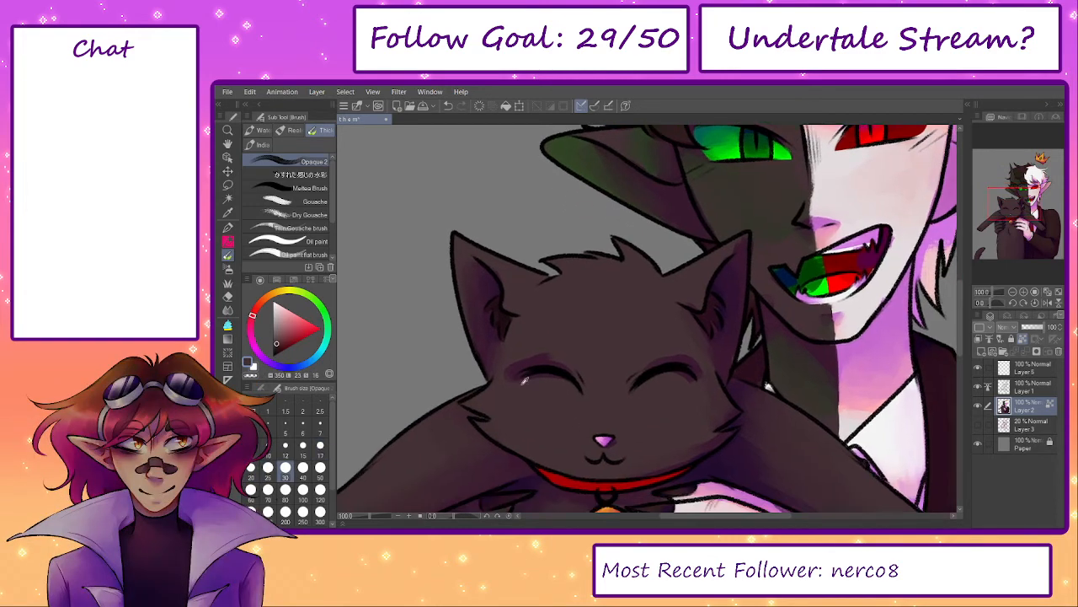
key(bracketright)
key(bracketright)
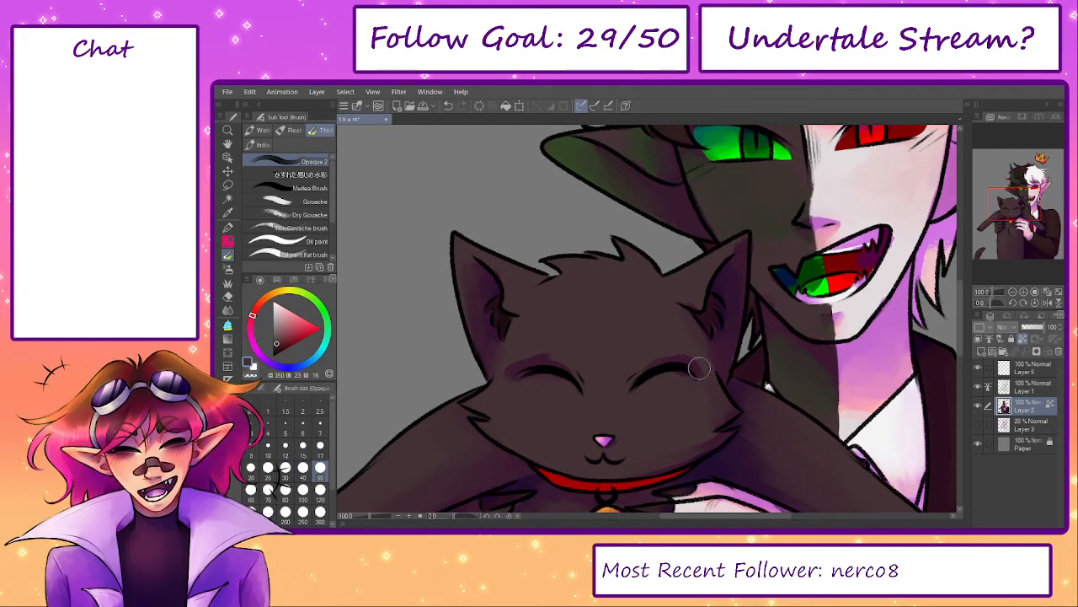
alt+click(706, 373)
mouse_move(708, 374)
mouse_down()
mouse_move(693, 361)
mouse_move(636, 375)
mouse_move(650, 352)
mouse_up()
alt+click(706, 358)
key(bracketleft)
- Blend the purple above the cat's eye farther from the character with sampled tones at brush size 40, and fit the whole canvas in view
alt+click(563, 362)
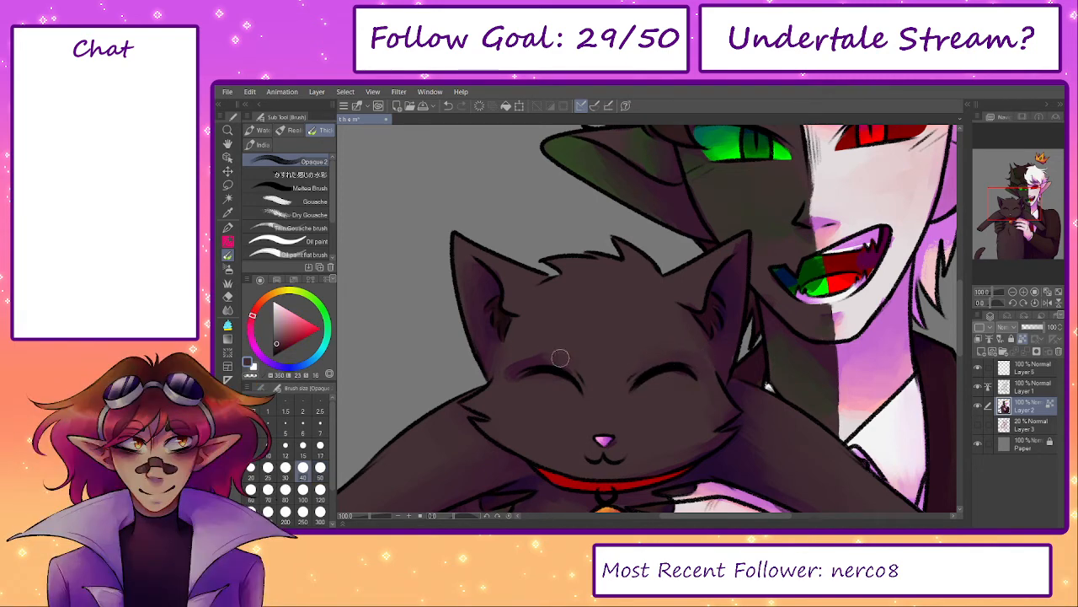
alt+click(511, 385)
drag(522, 383, 509, 374)
drag(703, 479, 675, 379)
drag(477, 421, 588, 374)
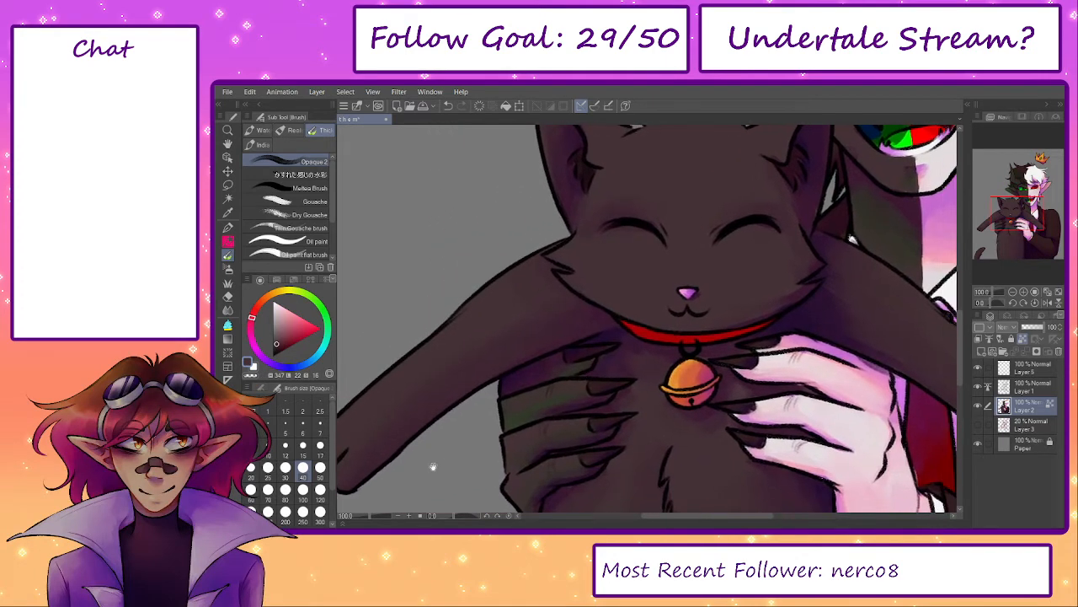
key(ctrl+0)
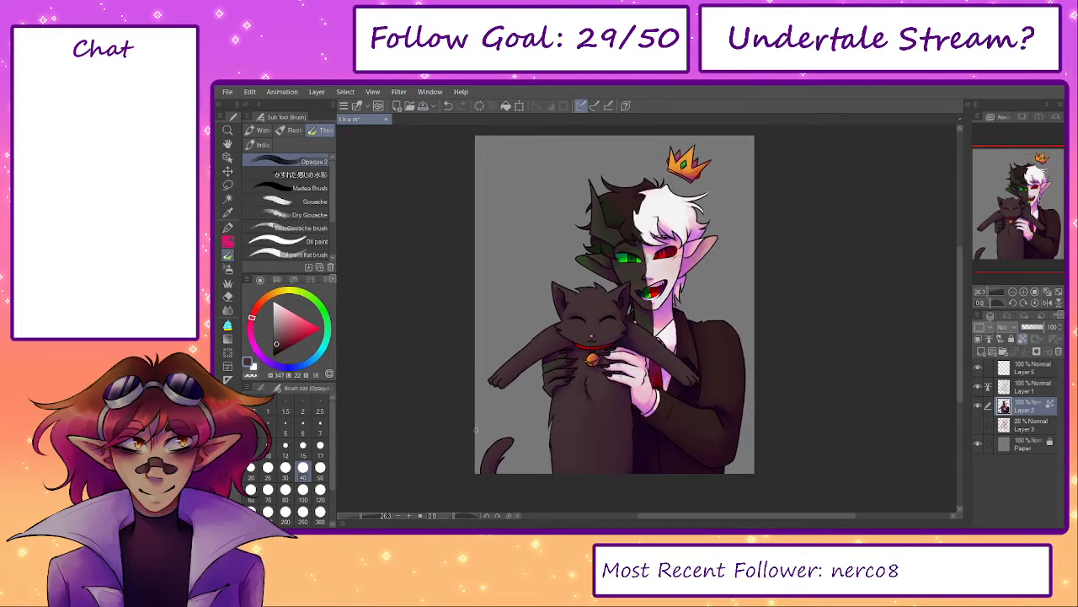
- Blend the shading along the cat's foreleg lying over the character's jacket with sampled fur tones at brush sizes 70, 40 and 25
scroll(636, 361, up, 3)
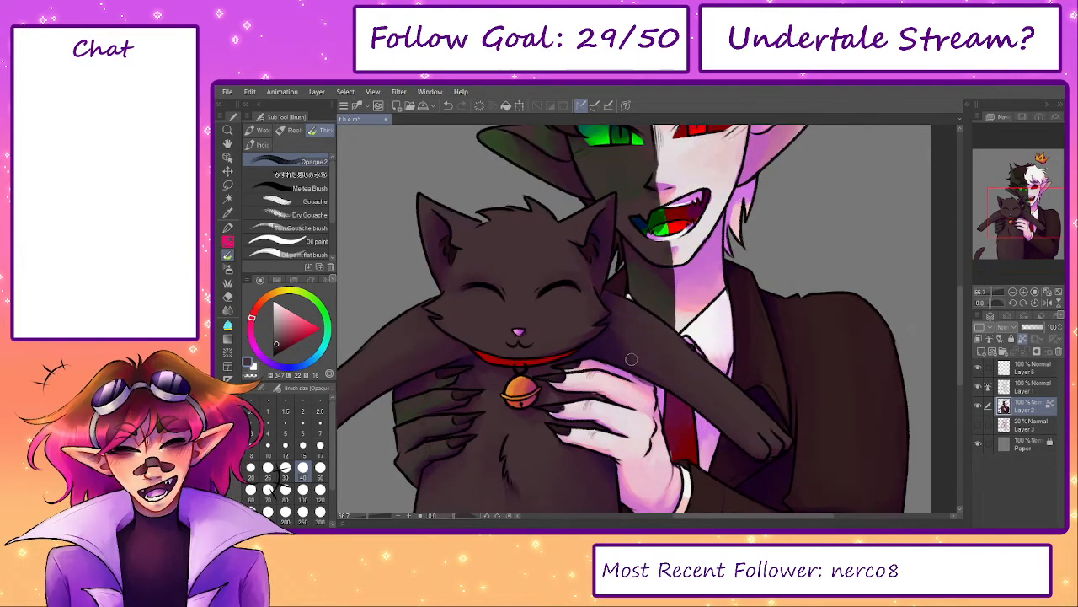
key(bracketright)
key(bracketright)
mouse_move(694, 389)
mouse_down()
mouse_move(755, 438)
mouse_move(737, 407)
mouse_up()
alt+click(694, 372)
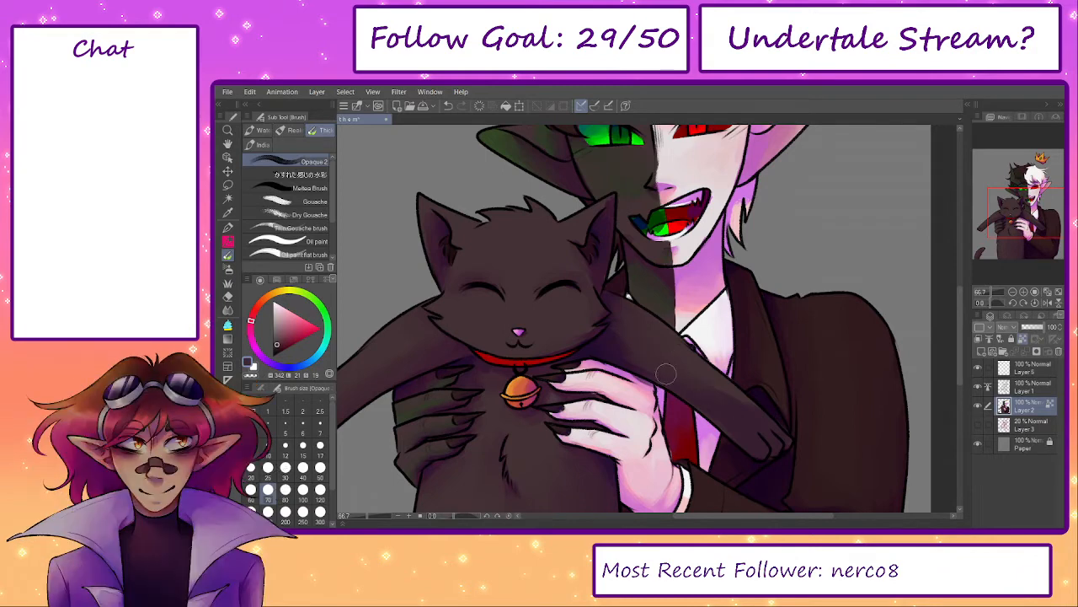
key(bracketleft)
key(bracketleft)
key(bracketleft)
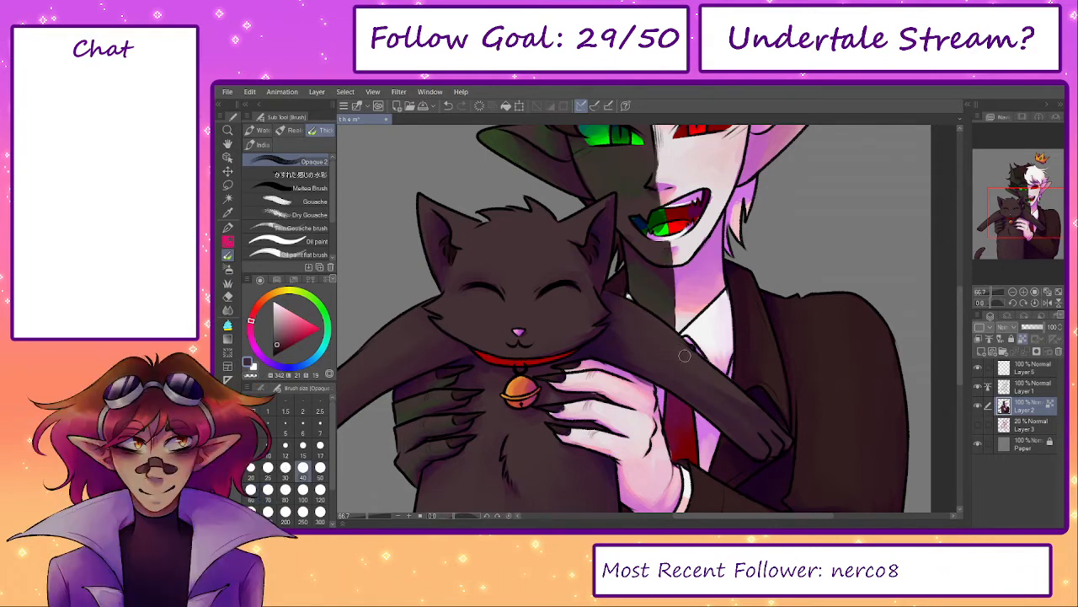
key(bracketleft)
key(bracketleft)
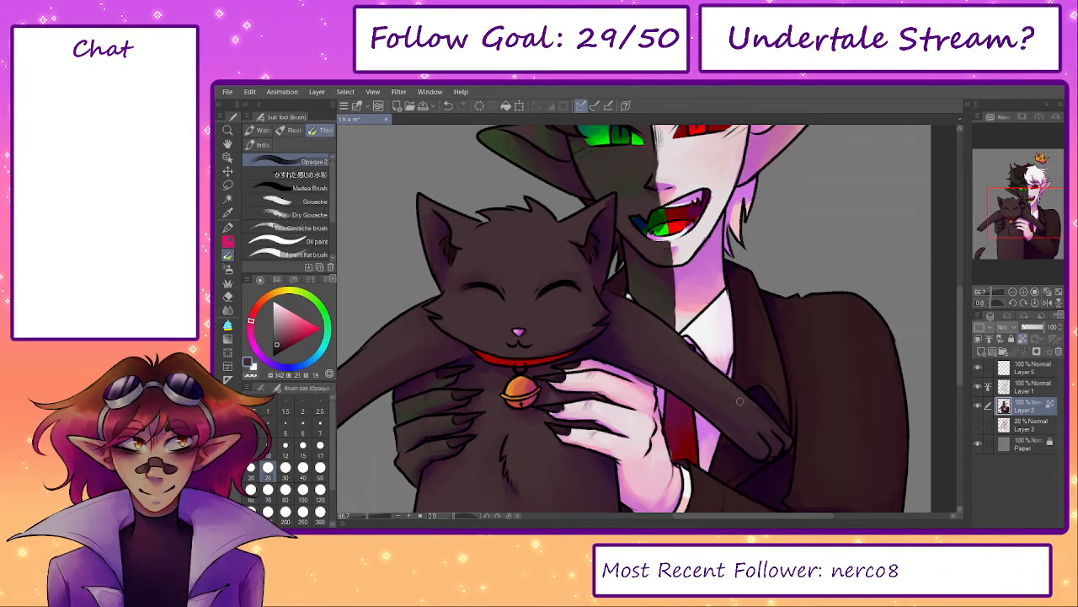
key(bracketright)
key(bracketright)
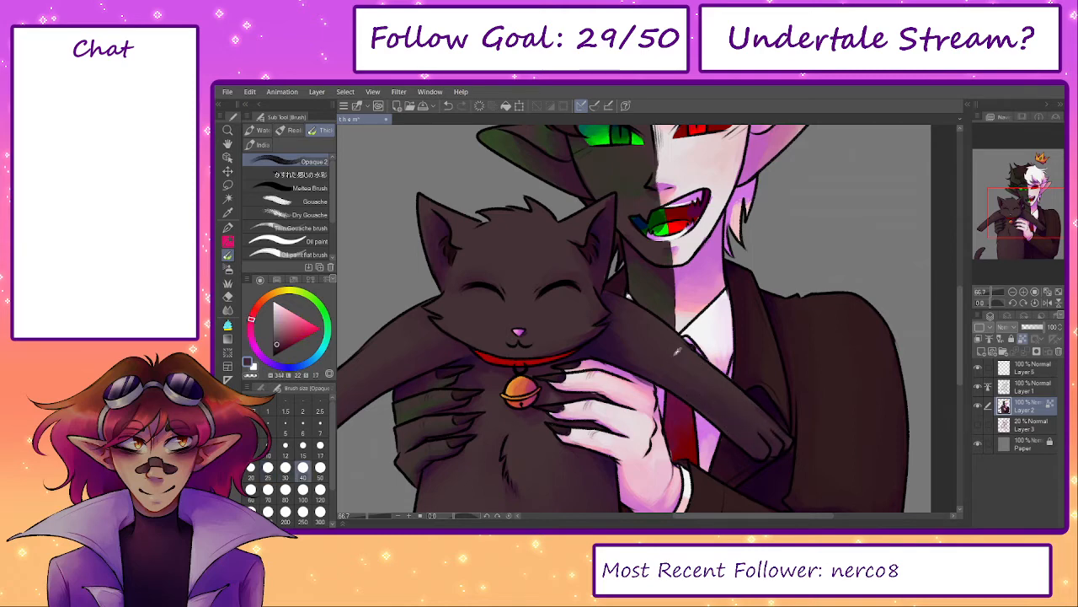
- Soften the purple shadow at the shoulder of the same foreleg with sampled tones at brush sizes 60 and 80
key(bracketright)
key(bracketright)
alt+click(616, 337)
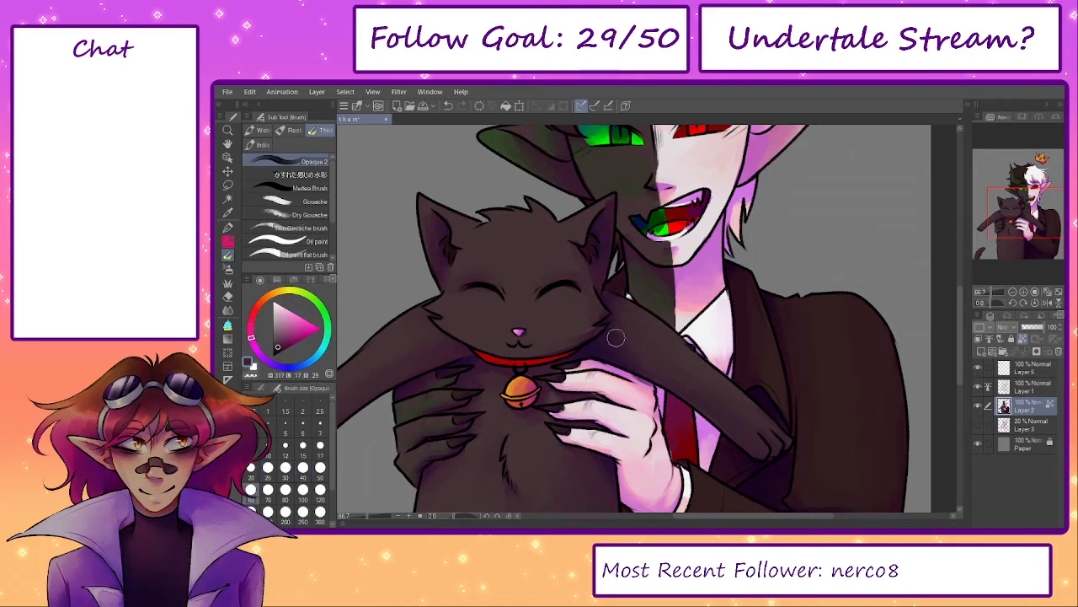
alt+click(630, 358)
key(bracketright)
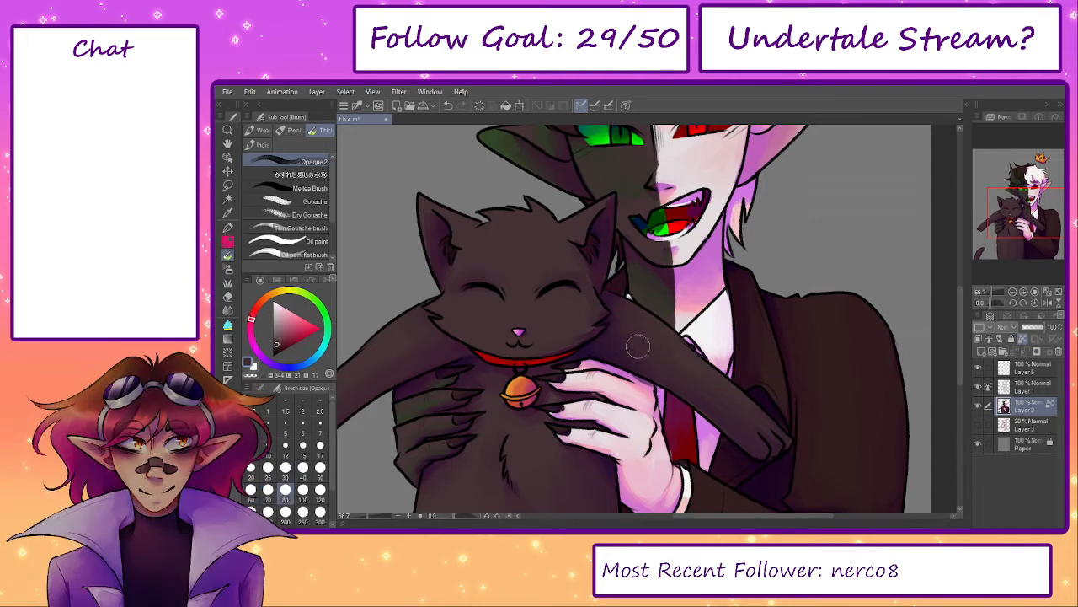
- Add a new layer above Layer 2, clip it to the layer below and set its blend mode to Overlay
drag(586, 449, 668, 321)
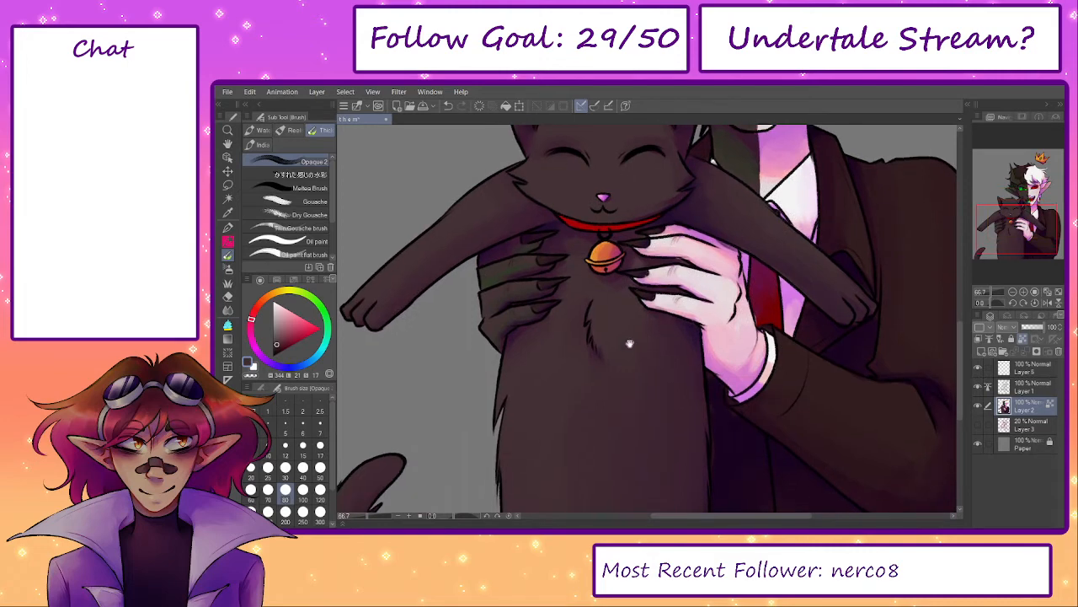
drag(576, 376, 517, 495)
click(981, 352)
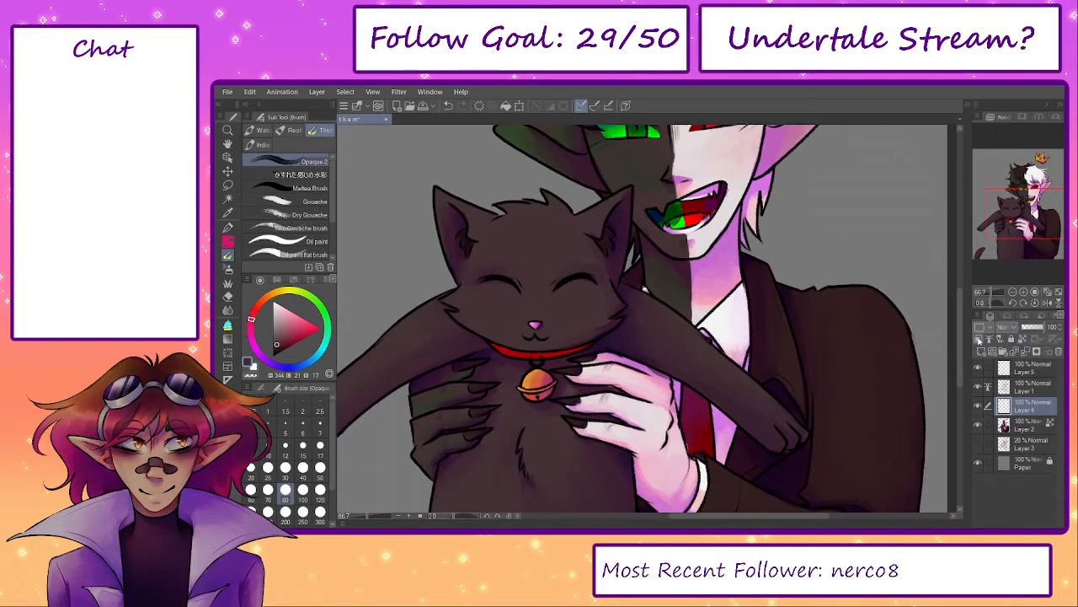
click(1016, 326)
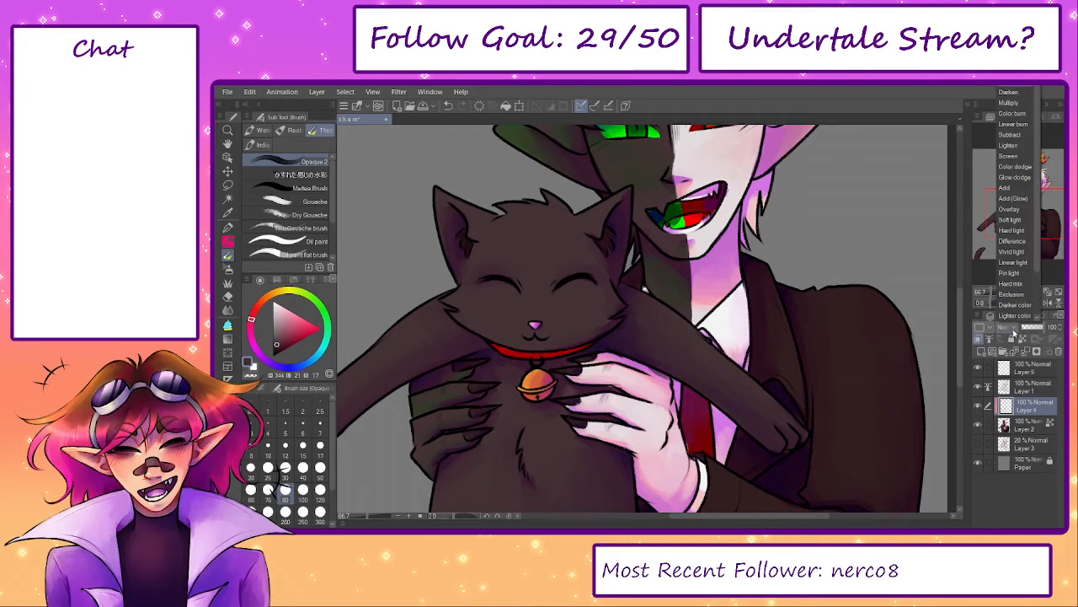
click(1015, 209)
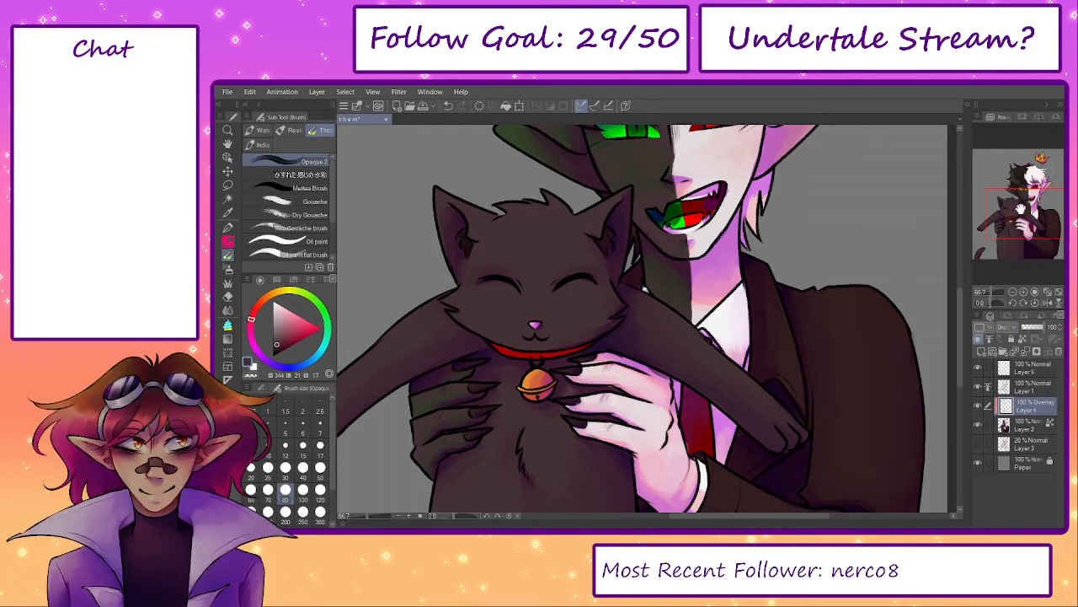
- Choose a pale warm yellow with hue 43 as the highlight colour
click(286, 294)
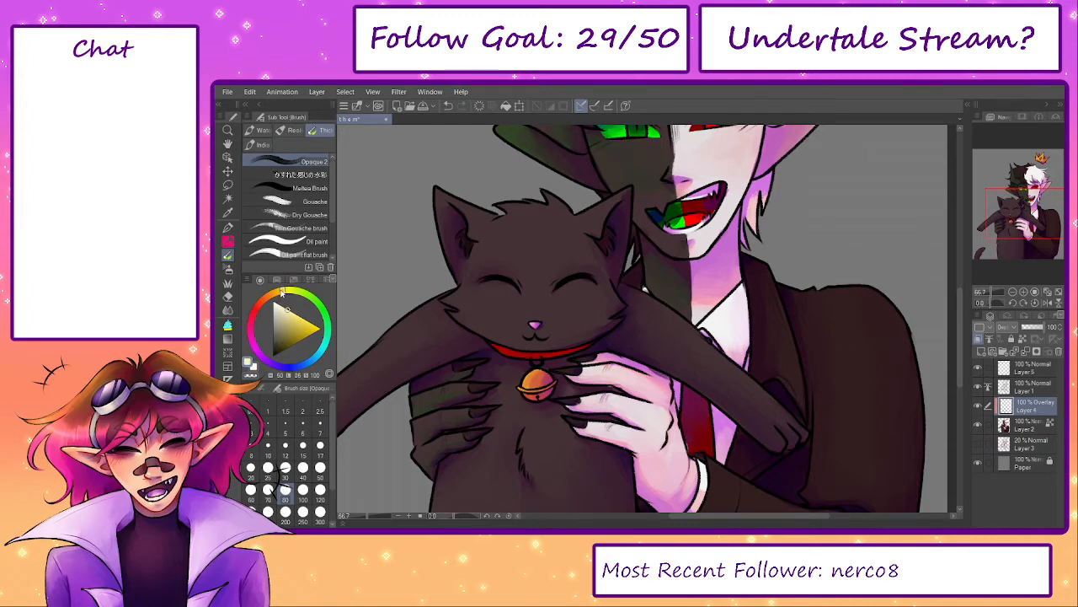
drag(282, 292, 281, 298)
click(288, 309)
mouse_move(522, 194)
mouse_down()
mouse_move(594, 405)
mouse_move(511, 463)
mouse_up()
mouse_move(533, 340)
mouse_down()
mouse_move(544, 277)
mouse_move(649, 341)
mouse_move(750, 279)
mouse_move(796, 333)
mouse_up()
key(ctrl+z)
key(ctrl+z)
key(ctrl+z)
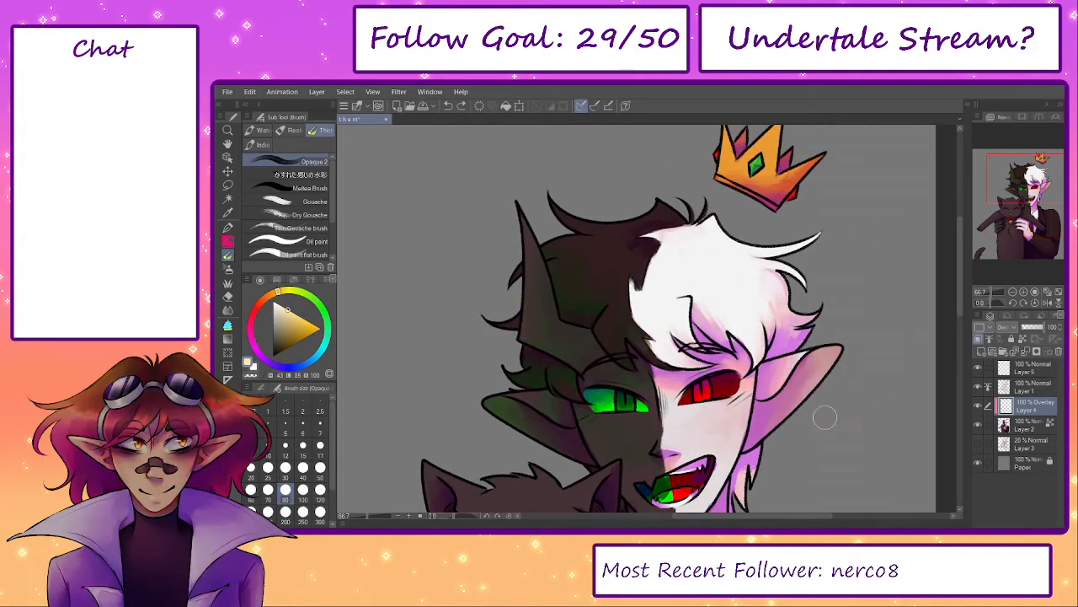
- Paint pale yellow highlights along the horn's outer edge at brush size 40 and across the character's hair at size 60
mouse_move(531, 299)
mouse_down()
mouse_move(414, 282)
mouse_move(397, 209)
mouse_up()
key(bracketleft)
key(bracketleft)
key(bracketleft)
key(bracketleft)
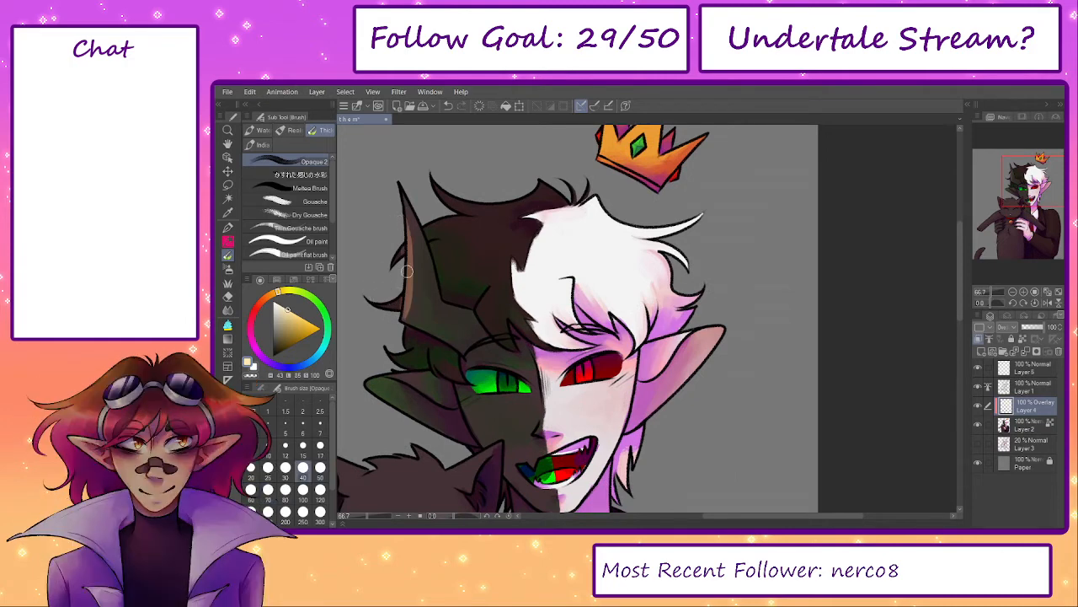
key(ctrl+z)
drag(405, 316, 402, 195)
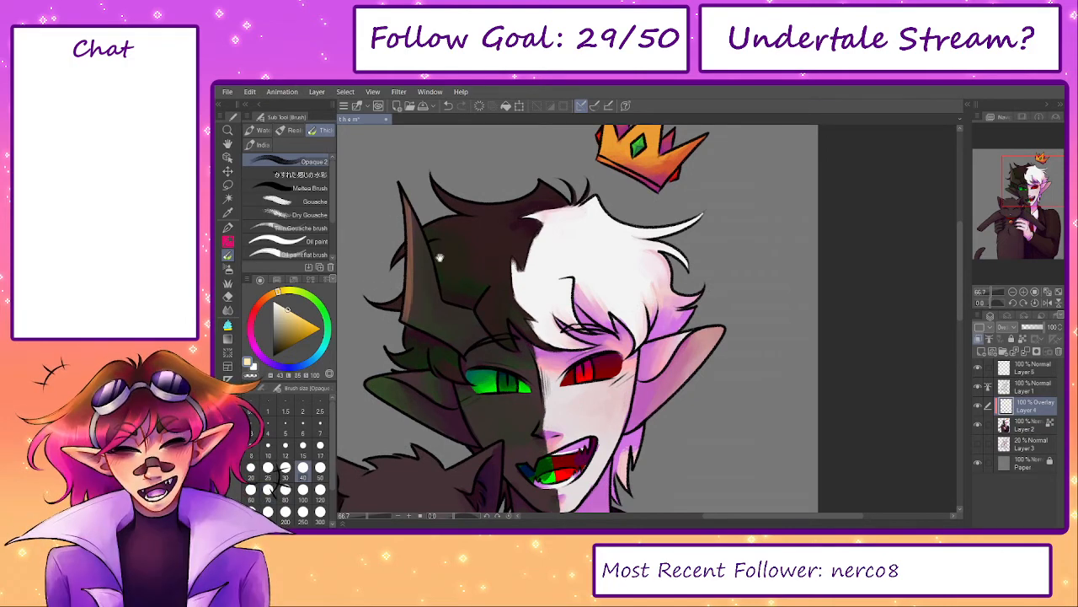
drag(439, 257, 486, 264)
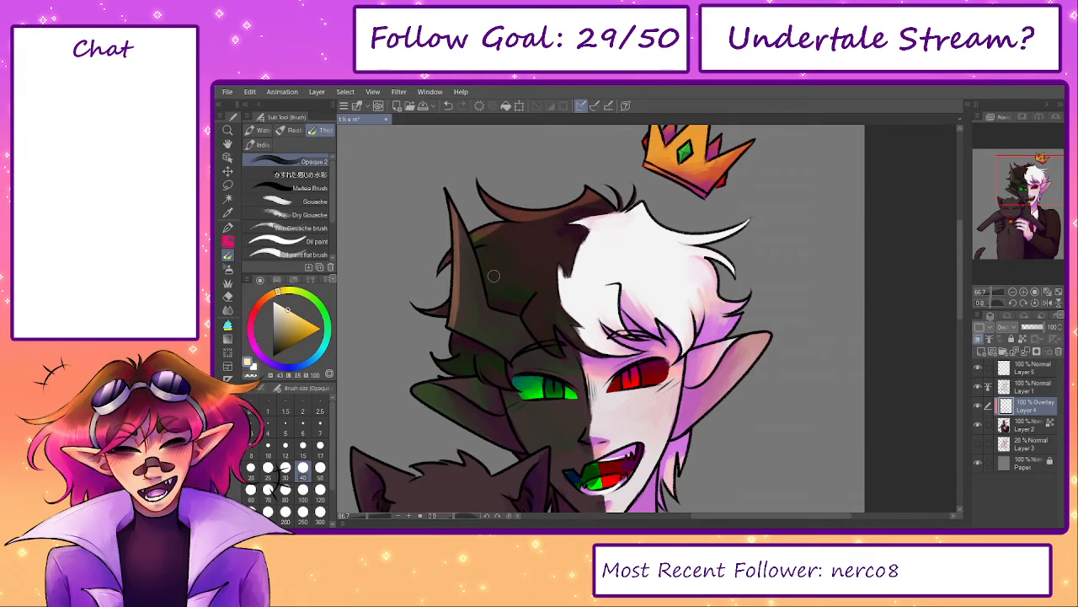
mouse_move(494, 275)
mouse_down()
mouse_move(548, 273)
mouse_move(576, 305)
mouse_move(669, 291)
mouse_move(726, 253)
mouse_up()
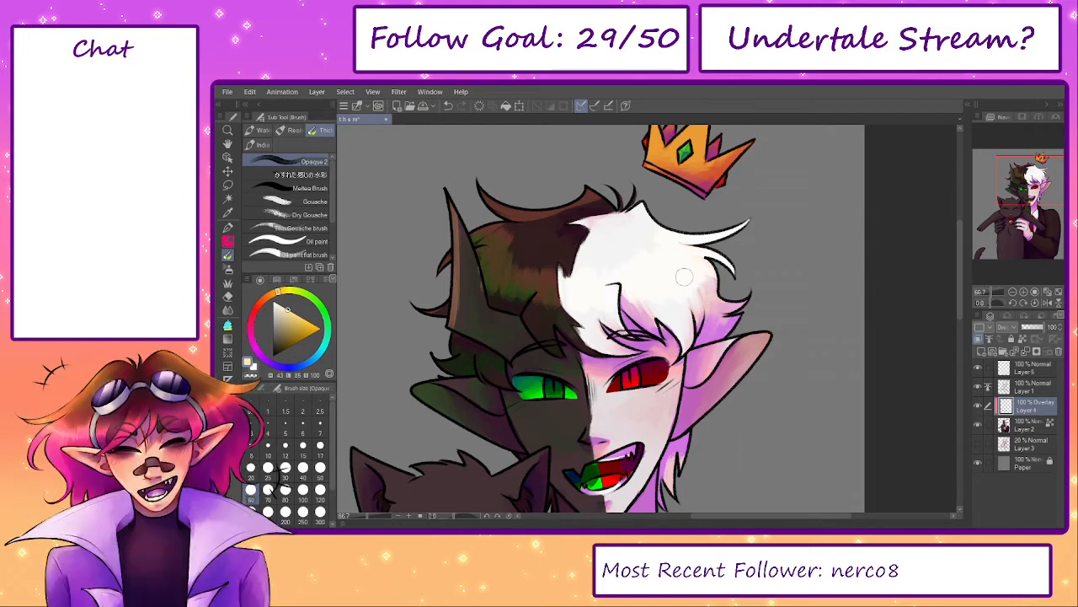
- Paint pale yellow highlights on the upper edges and tips of both elf ears at brush size 30
drag(525, 363, 590, 275)
key(bracketleft)
key(bracketleft)
key(bracketleft)
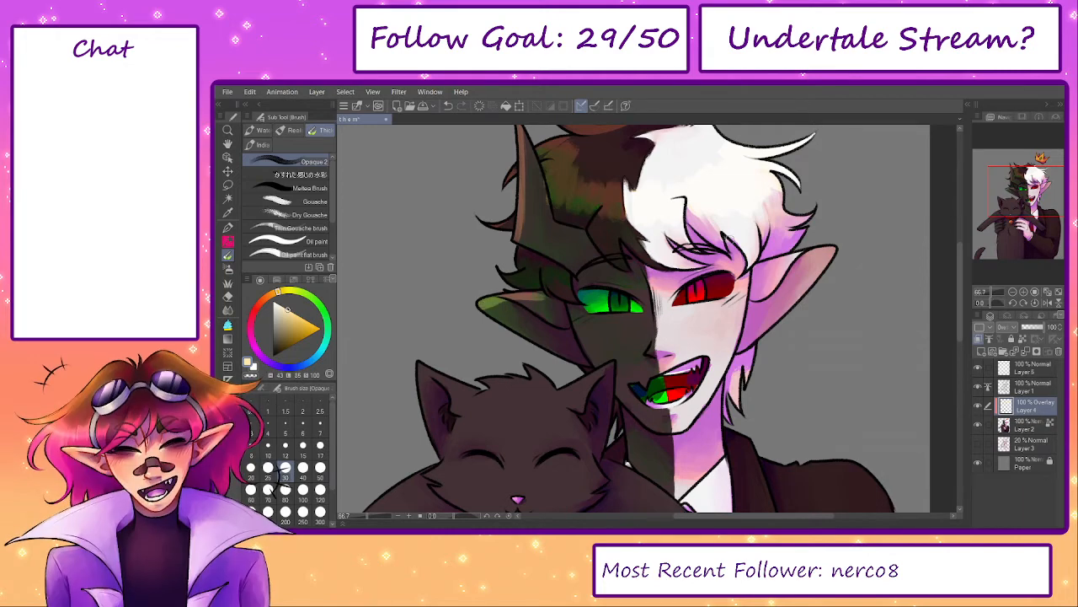
drag(796, 256, 832, 257)
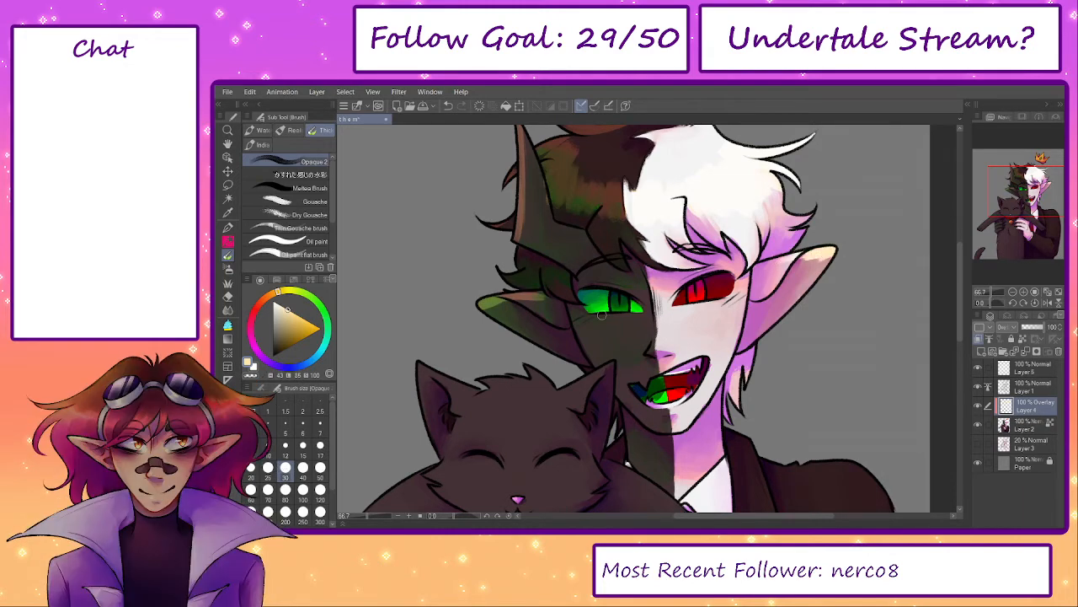
- Highlight the outer edge of the dark cheek at brush size 20 and the nose at brush size 12
key(bracketleft)
key(bracketleft)
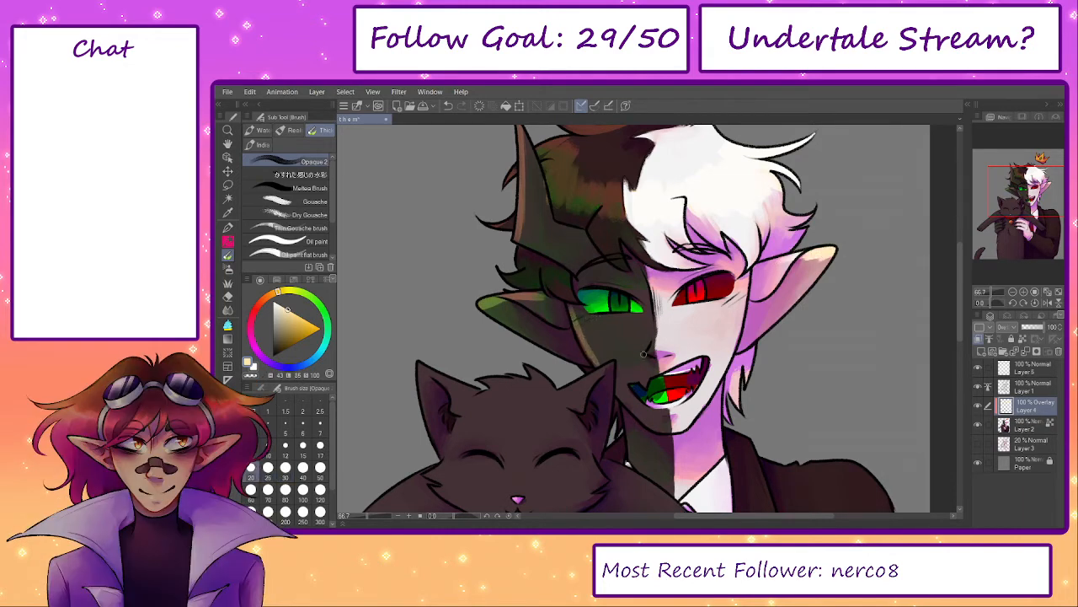
key(bracketleft)
key(bracketleft)
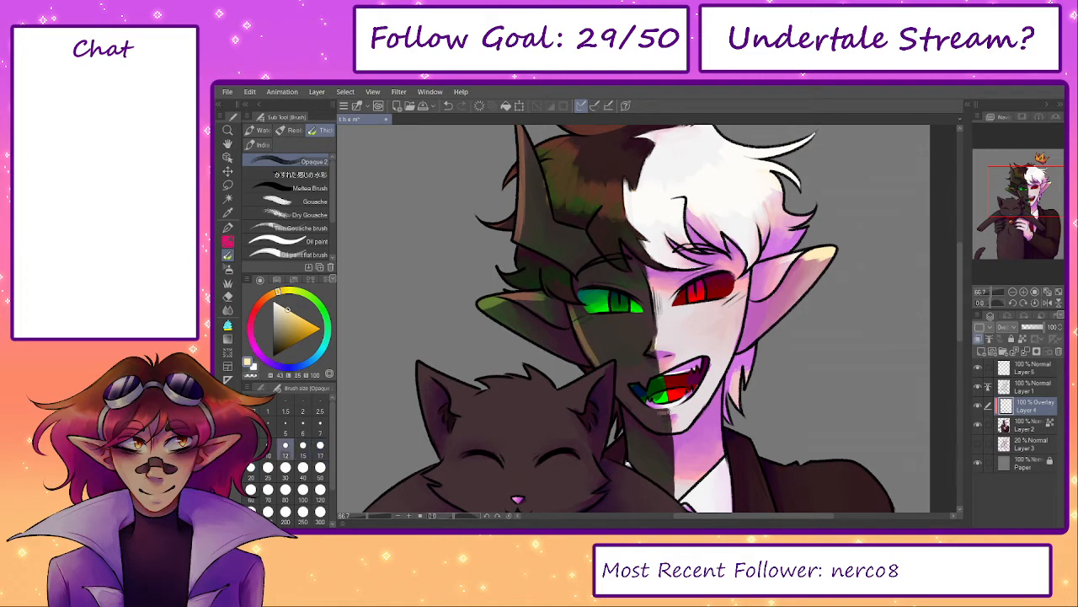
- Highlight the skin under both eyes and below the lip at brush size 25, and the dark side's forehead at size 40
key(bracketright)
key(bracketright)
key(bracketright)
key(bracketright)
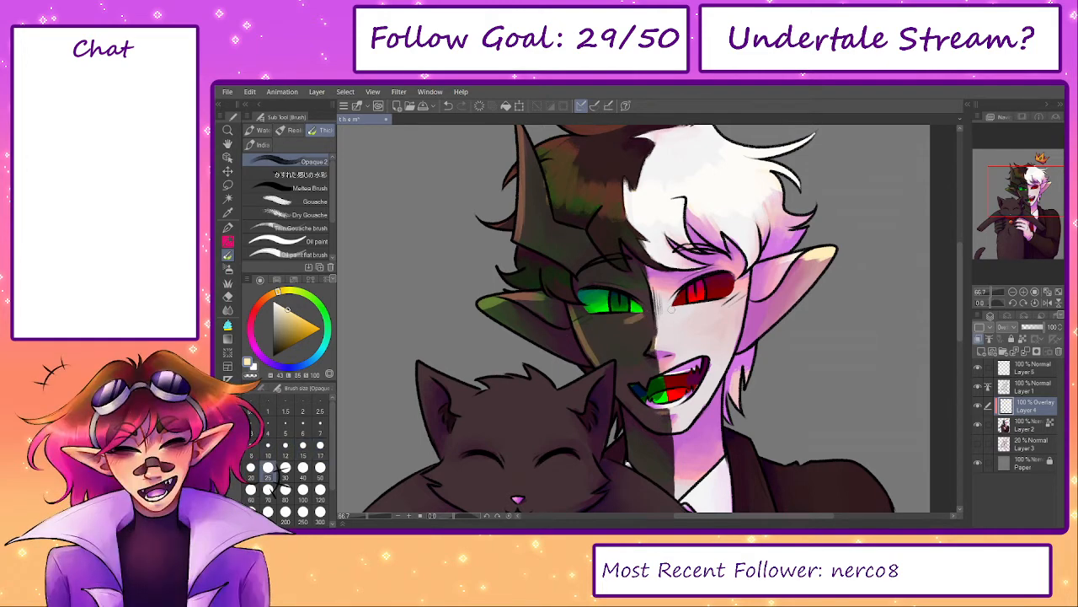
drag(720, 200, 712, 223)
key(bracketright)
key(bracketright)
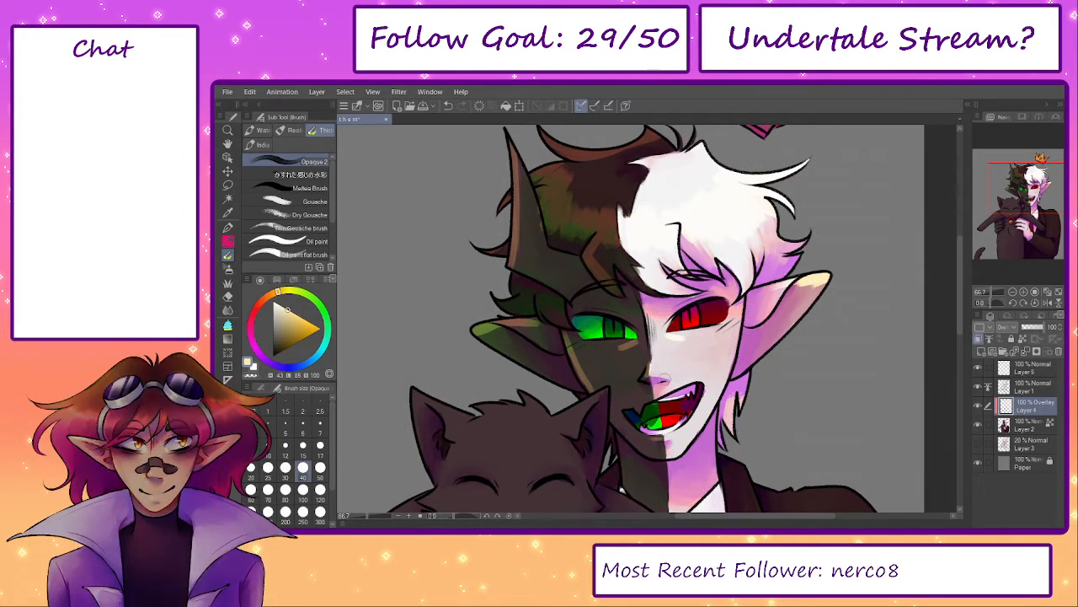
- Shade the green and red halves of the tongue on Layer 2 with colours sampled from the mouth at brush size 25
click(1035, 423)
scroll(744, 438, up, 2)
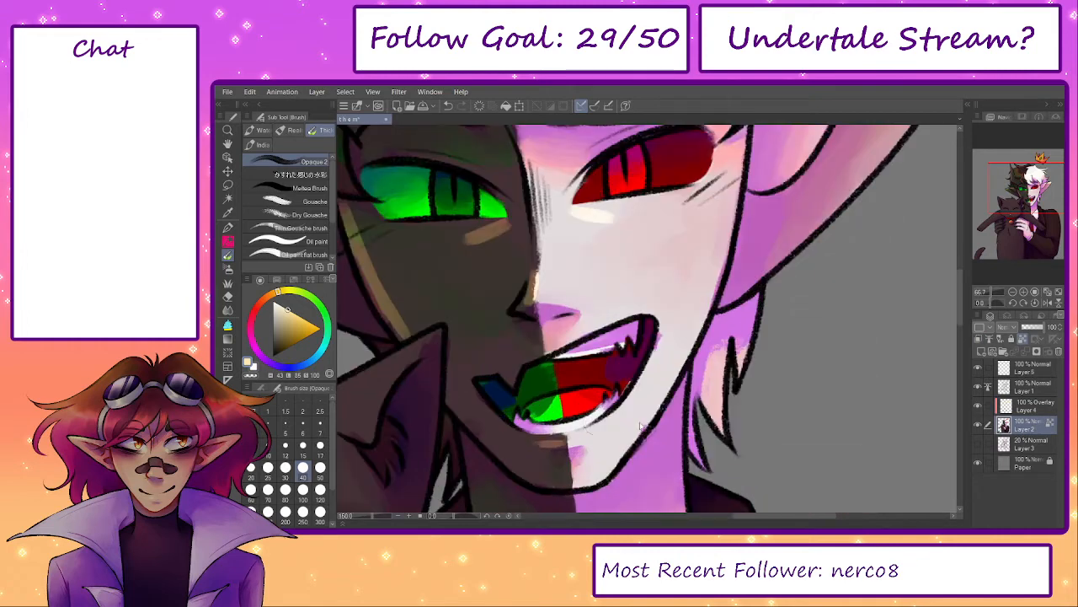
alt+click(554, 411)
key(bracketleft)
key(bracketleft)
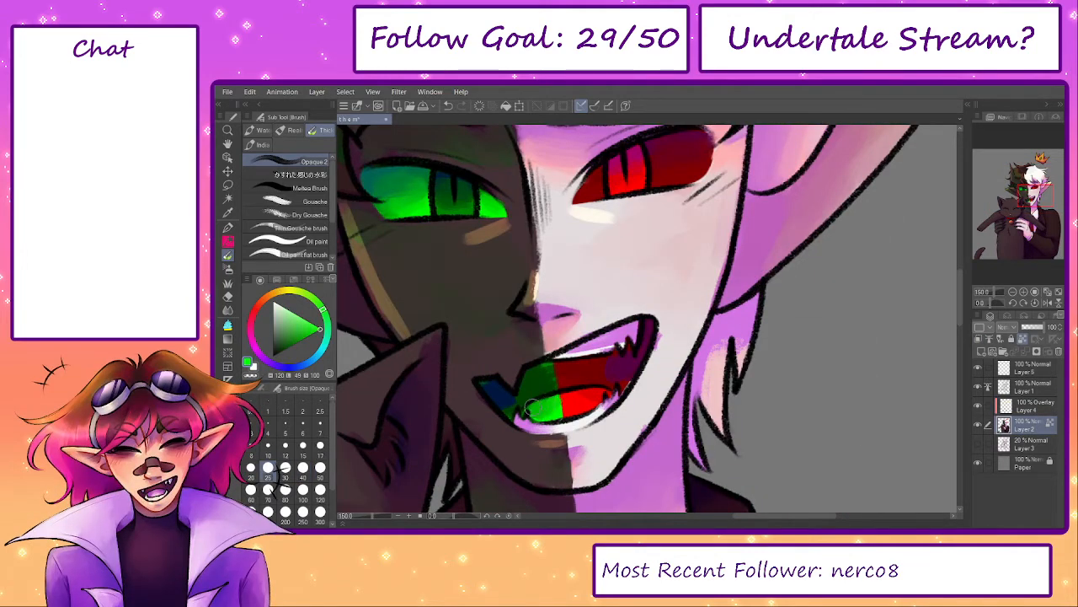
alt+click(590, 394)
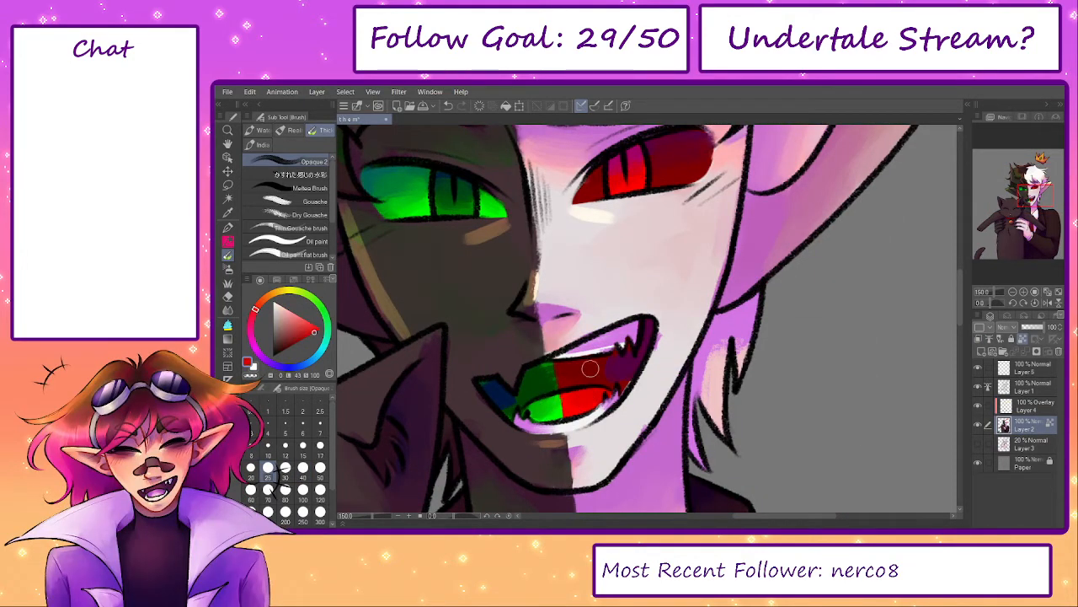
alt+click(590, 368)
alt+click(580, 400)
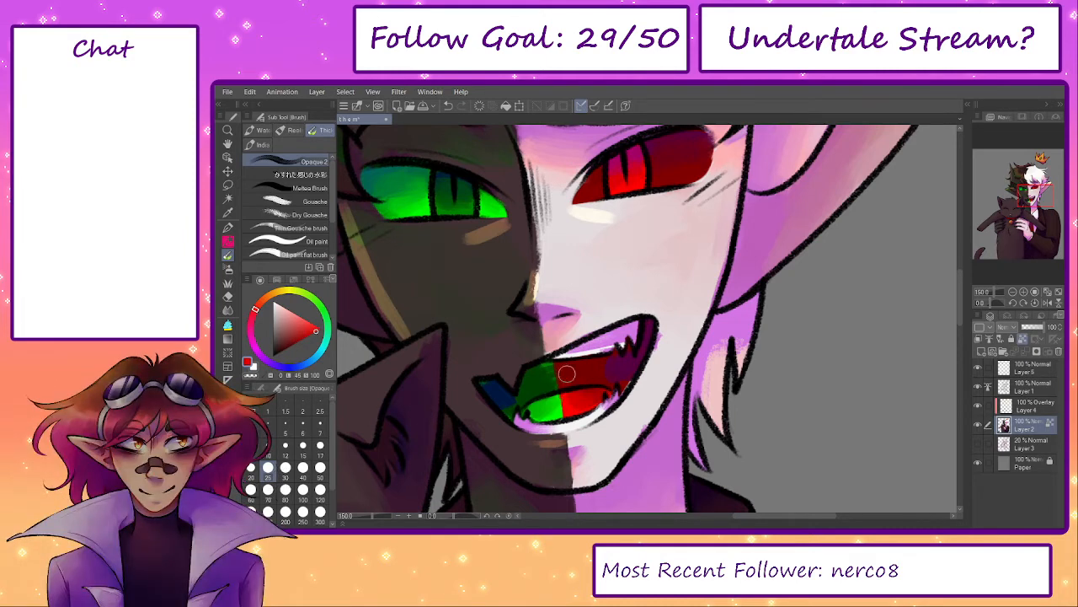
- Blend the blue and purple corners of the mouth interior into the dark green and dark red with sampled tones
alt+click(496, 393)
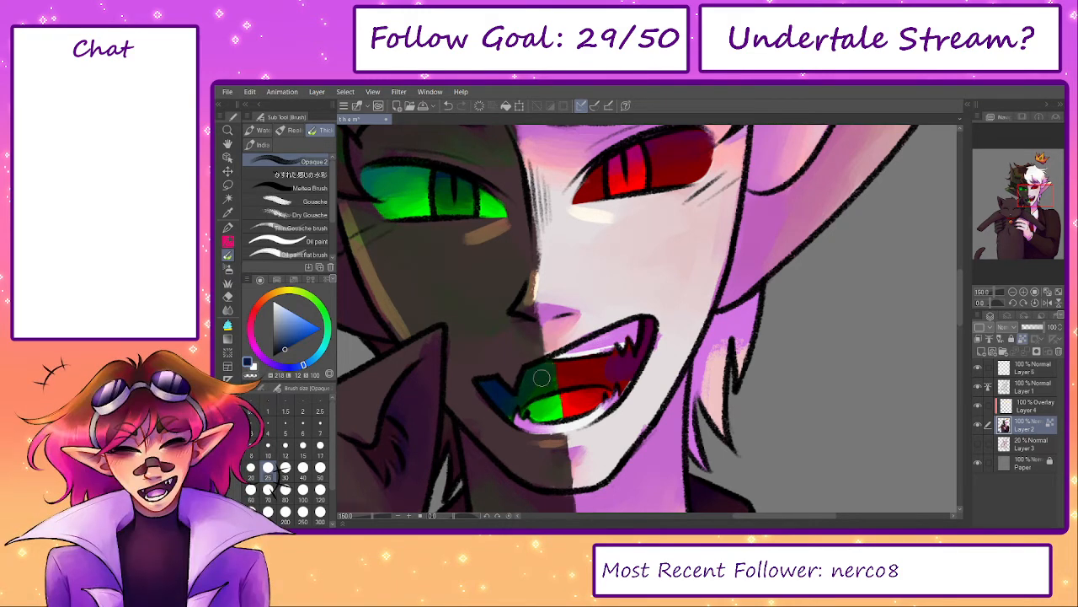
alt+click(532, 396)
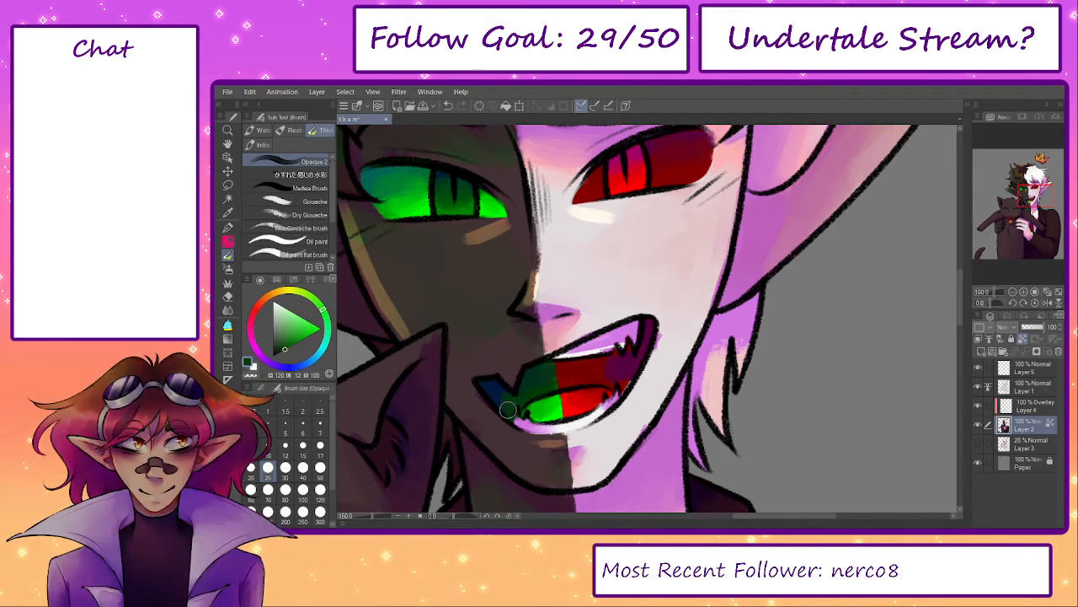
alt+click(619, 361)
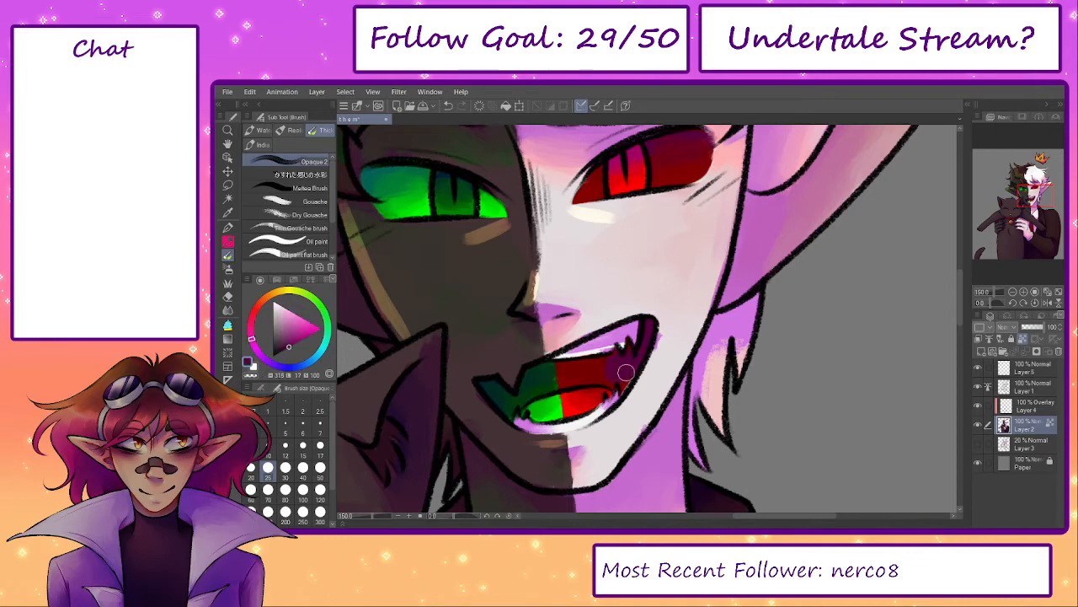
alt+click(601, 377)
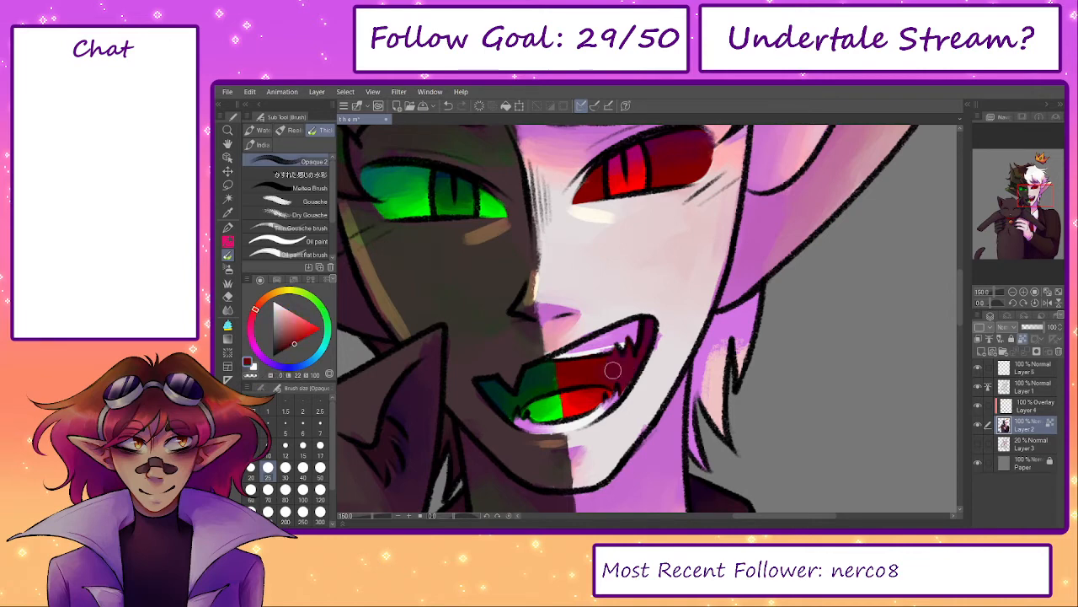
alt+click(551, 378)
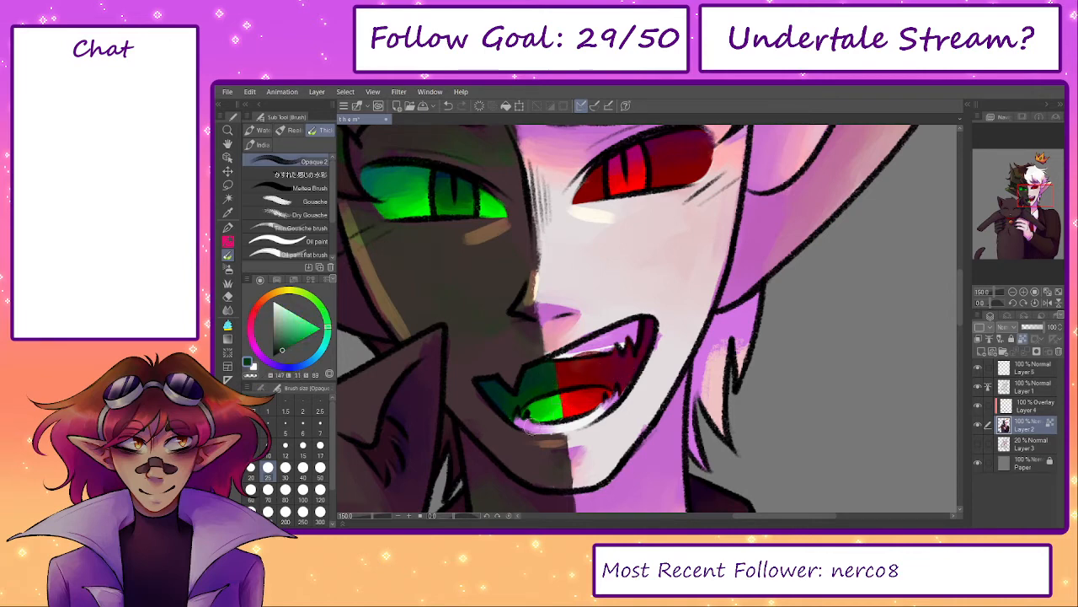
- Set the brush to size 17 and choose the cream highlight colour from the recently used colours
alt+click(476, 384)
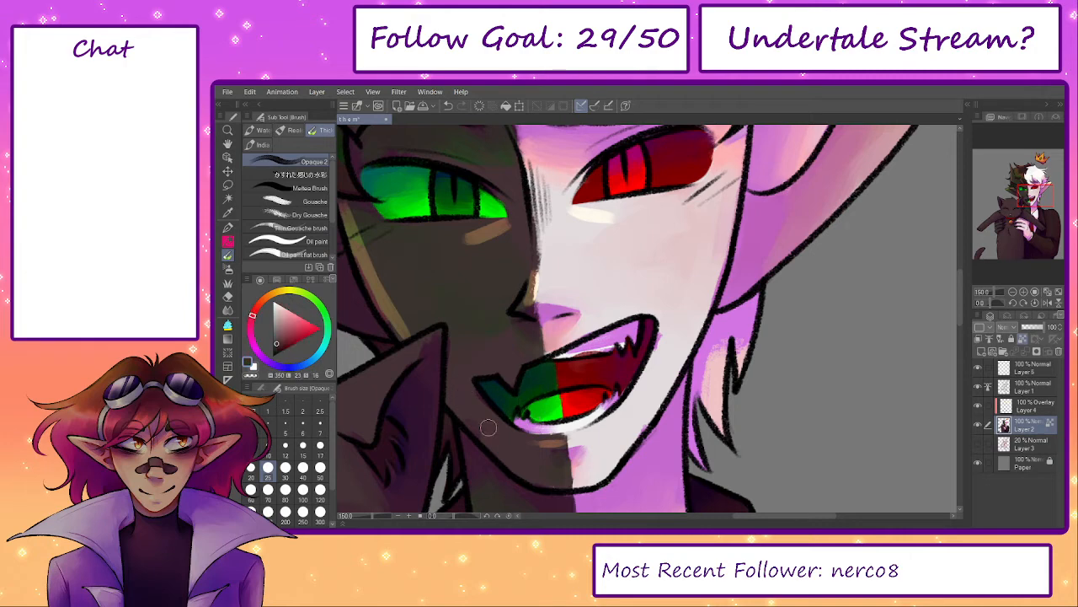
key(bracketleft)
key(bracketleft)
alt+click(548, 442)
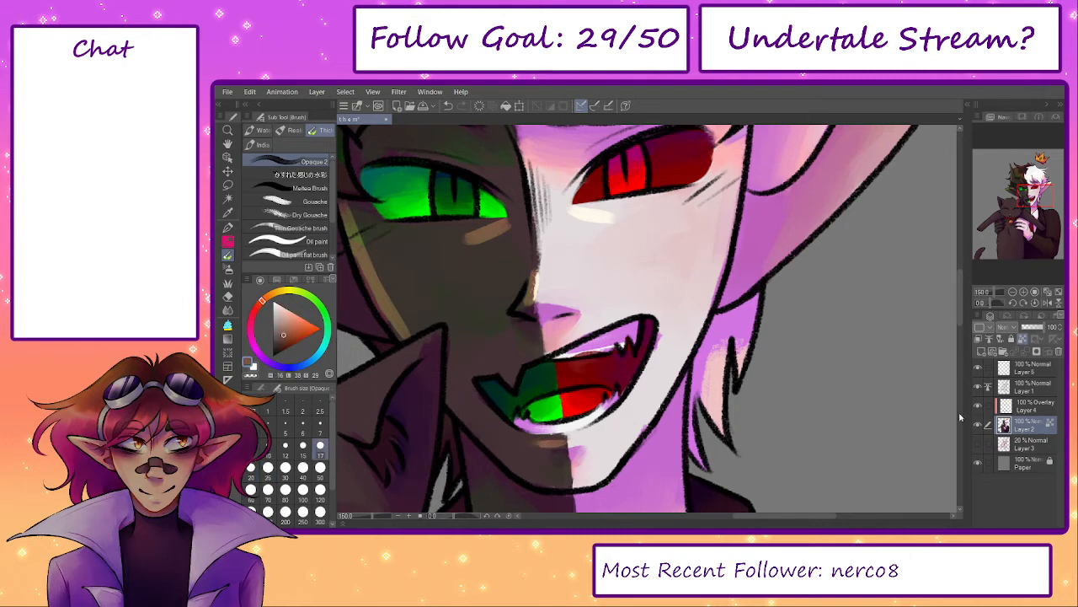
click(309, 278)
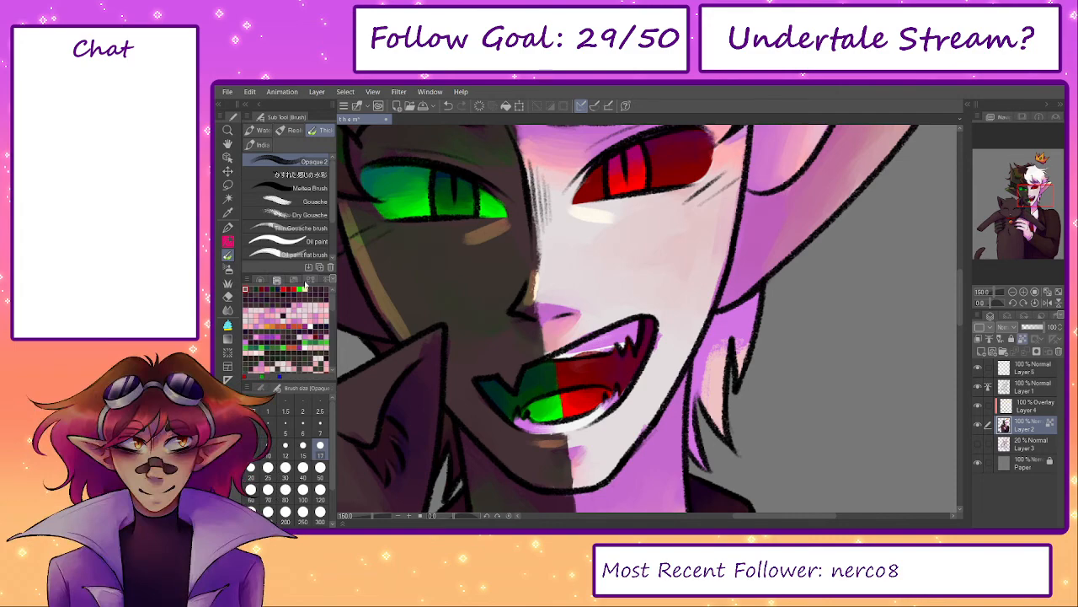
click(245, 289)
click(260, 279)
- Highlight the fringe of the white hair along the face's dividing line on the overlay layer, Layer 4, at brush size 40
drag(667, 430, 693, 315)
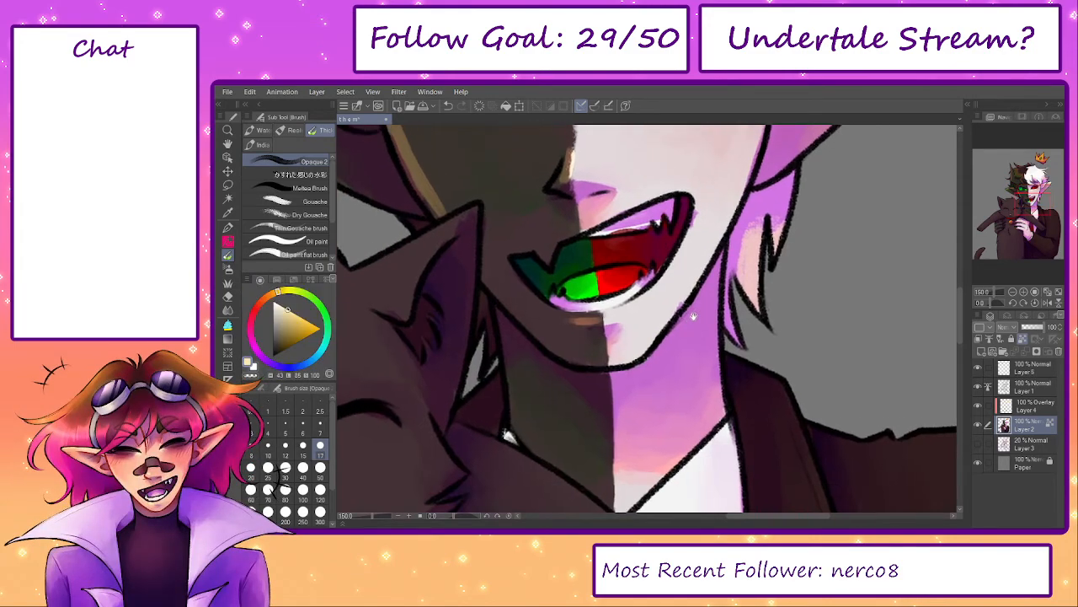
drag(534, 377, 518, 443)
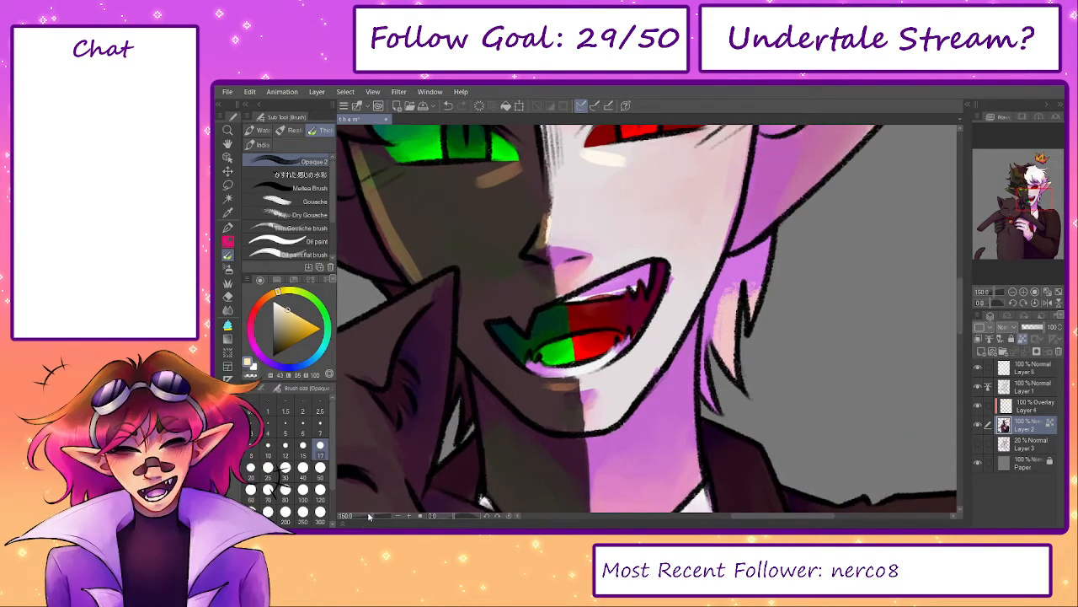
drag(368, 517, 364, 516)
drag(567, 376, 577, 450)
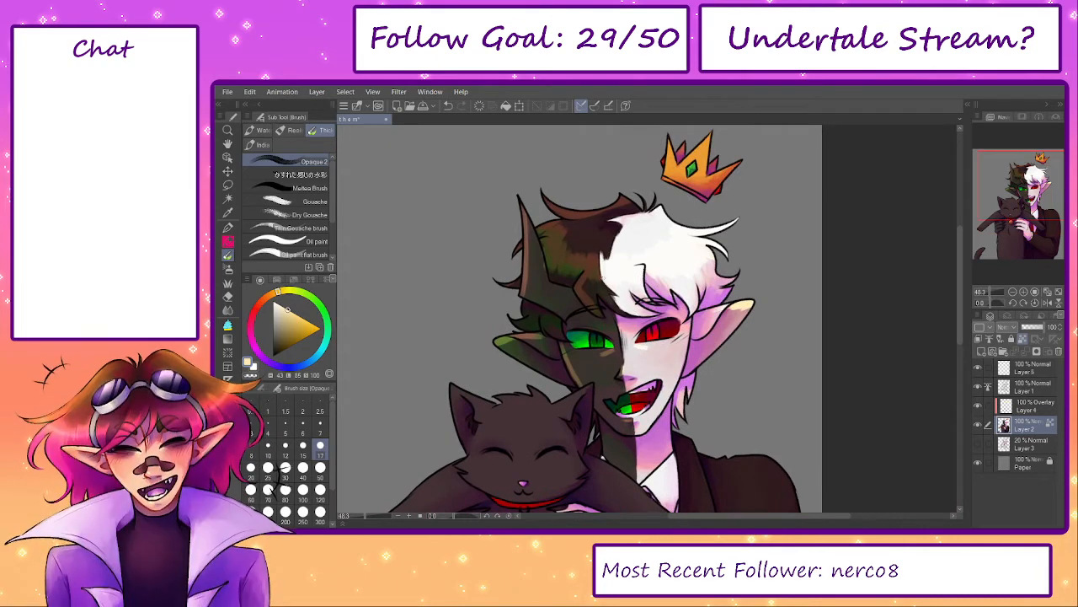
key(bracketright)
key(bracketright)
key(bracketright)
key(bracketright)
drag(601, 281, 633, 313)
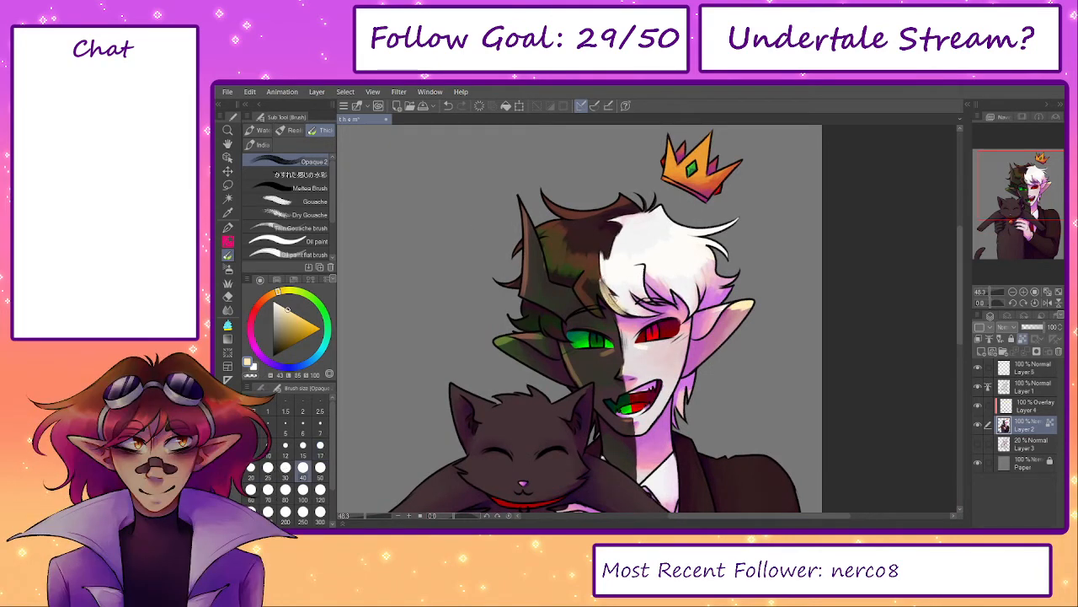
key(ctrl+z)
key(alt+bracketright)
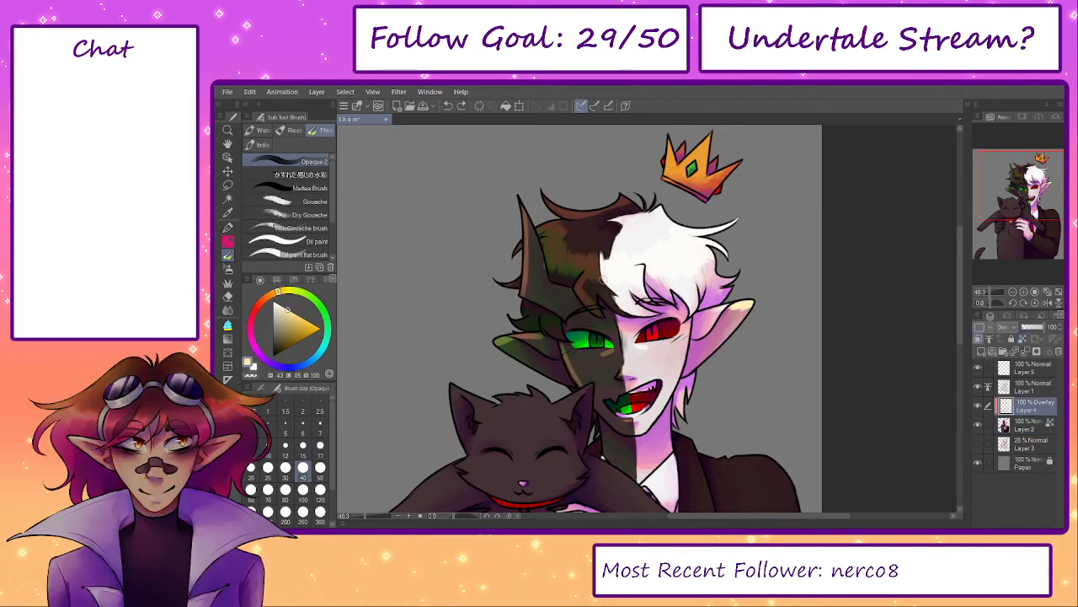
drag(602, 280, 635, 314)
- Highlight the fingers of the dark hand holding the cat at brush size 30
mouse_move(728, 309)
mouse_down()
mouse_move(739, 244)
mouse_move(748, 313)
mouse_up()
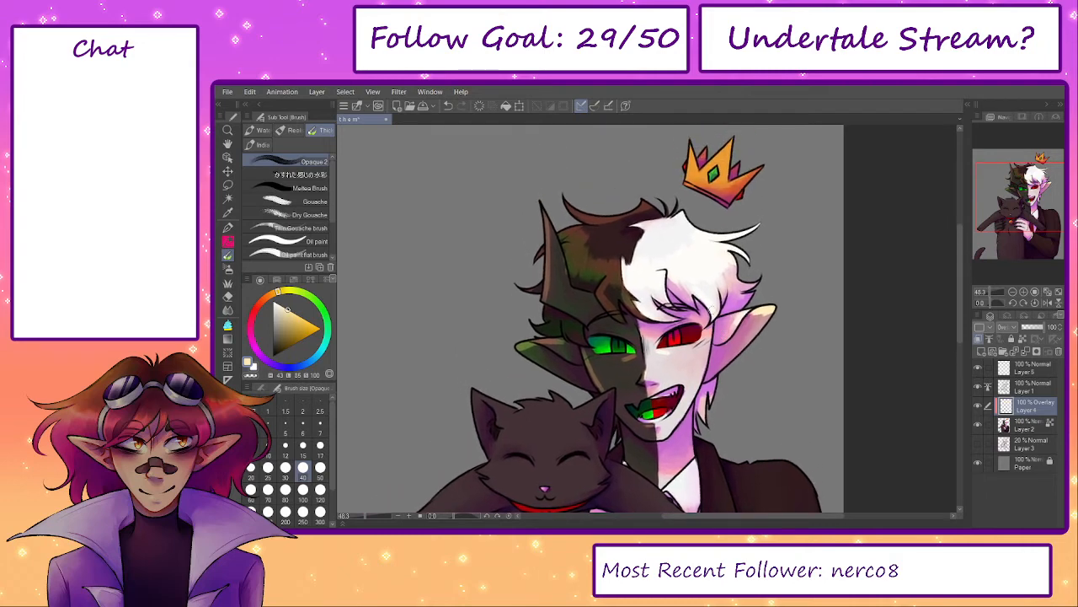
drag(697, 208, 679, 253)
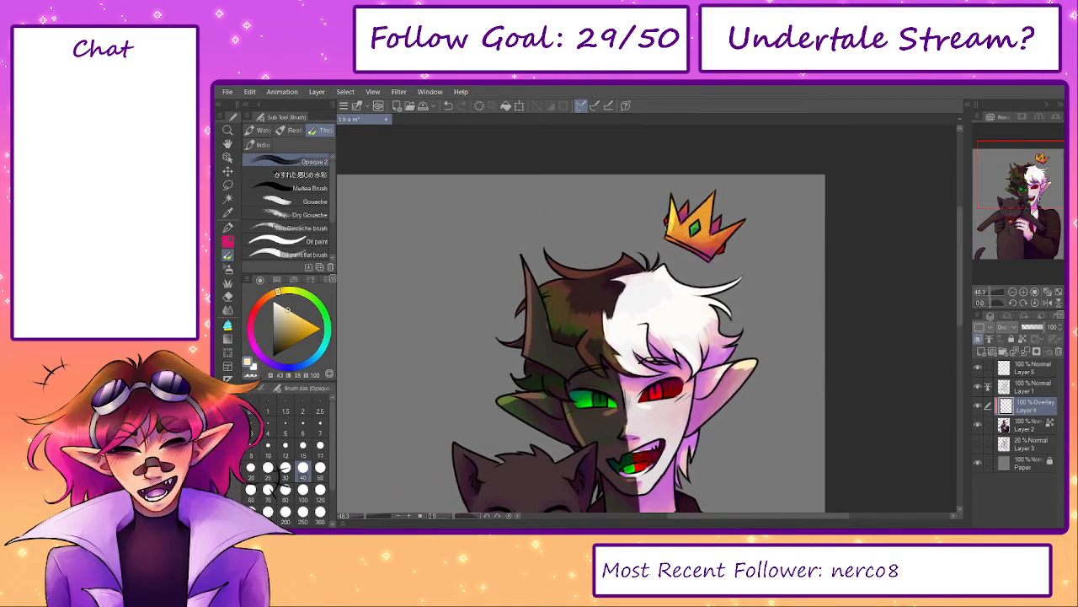
key(bracketleft)
key(bracketleft)
key(bracketleft)
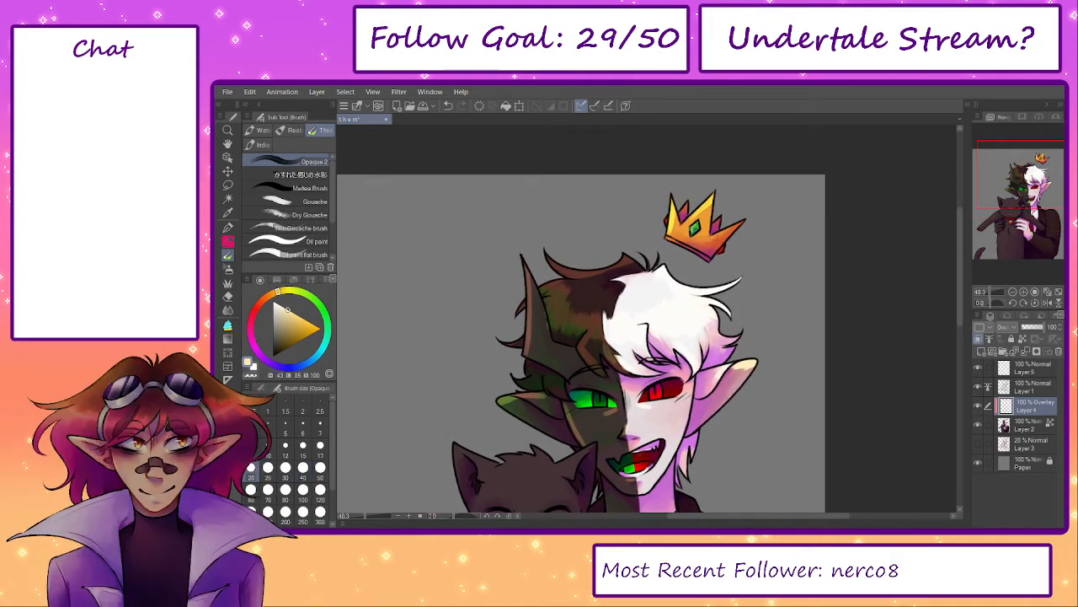
drag(630, 409, 651, 273)
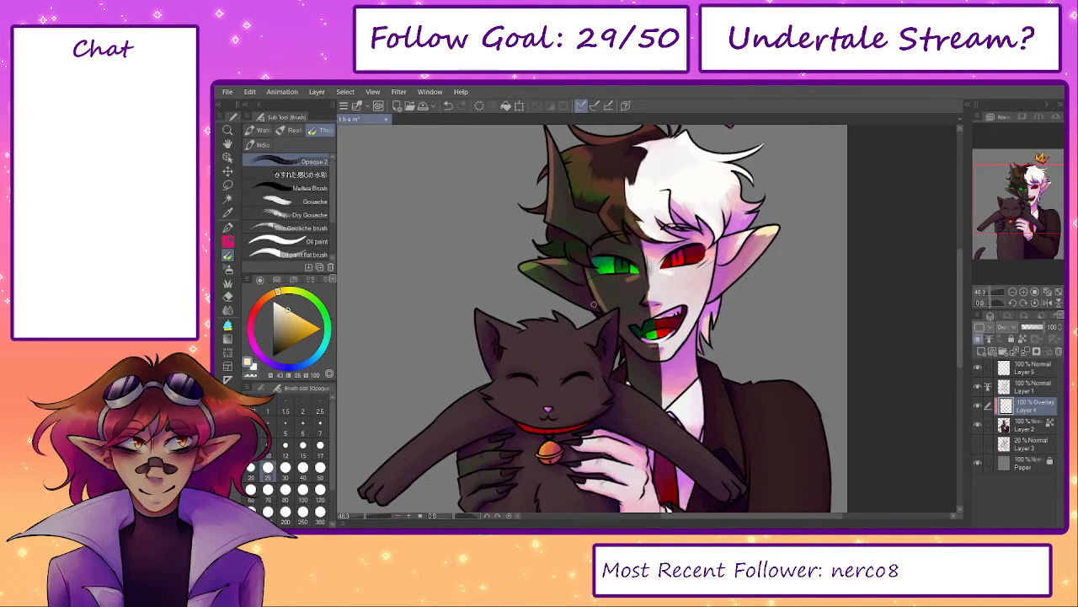
drag(673, 439, 610, 363)
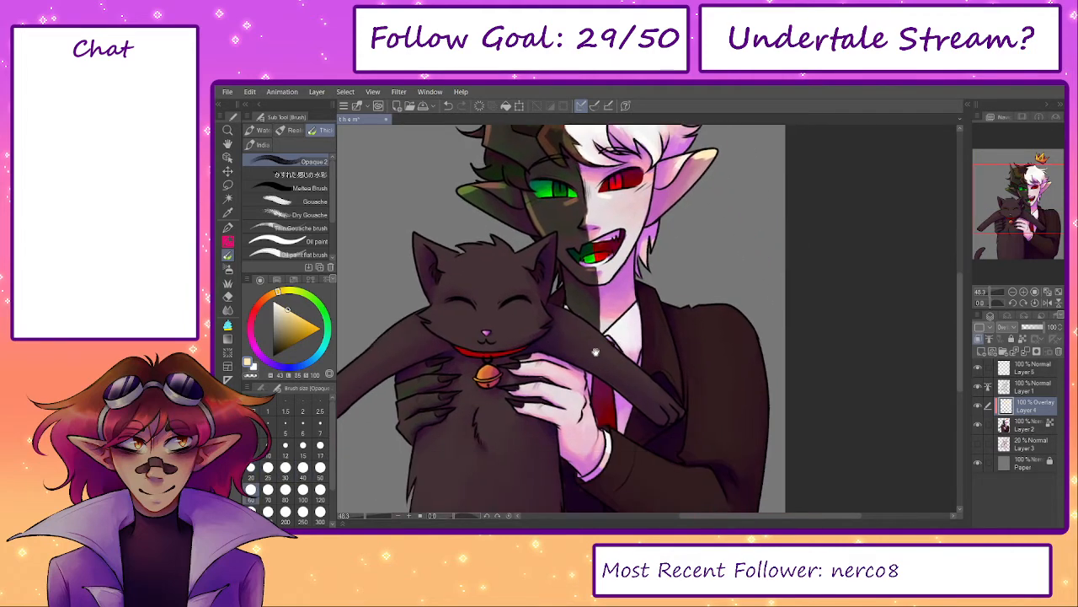
key(bracketleft)
key(bracketleft)
key(bracketleft)
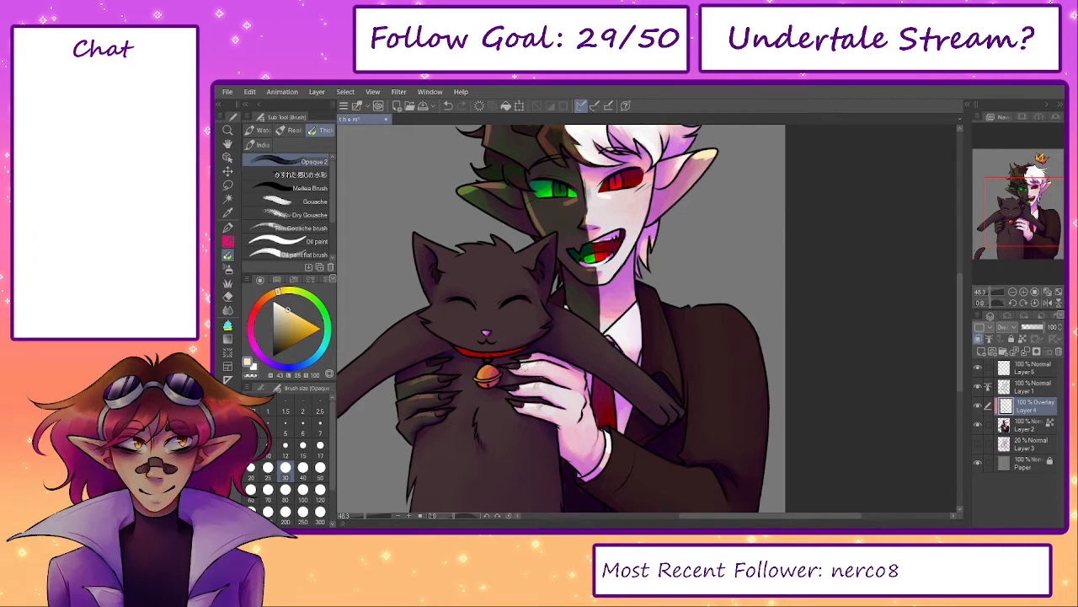
- Add small cream highlights to the fingers of the light hand at brush size 25
scroll(524, 368, up, 2)
key(bracketleft)
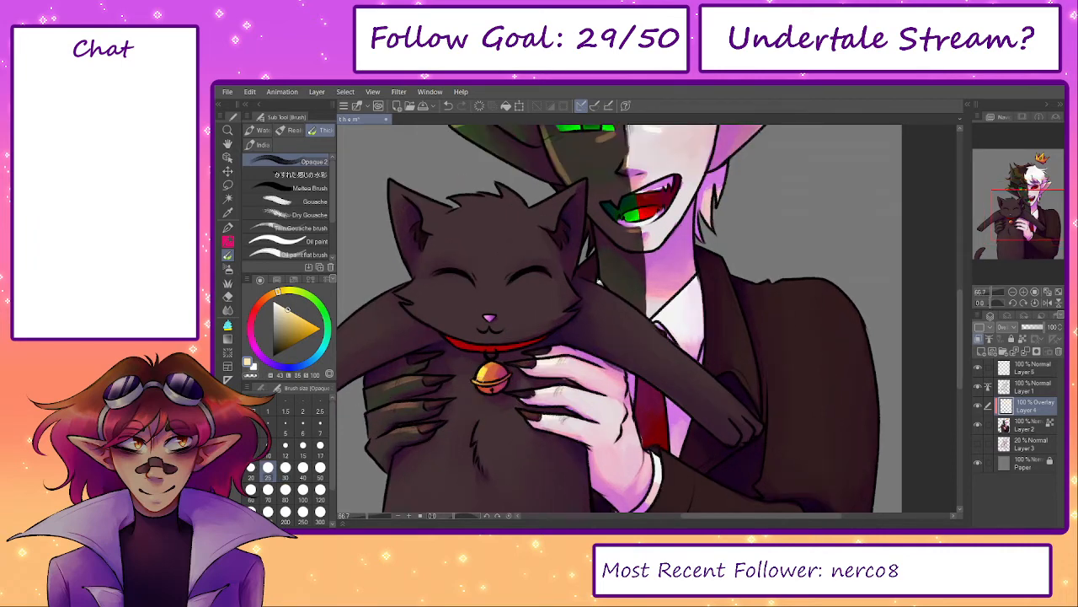
drag(487, 413, 438, 467)
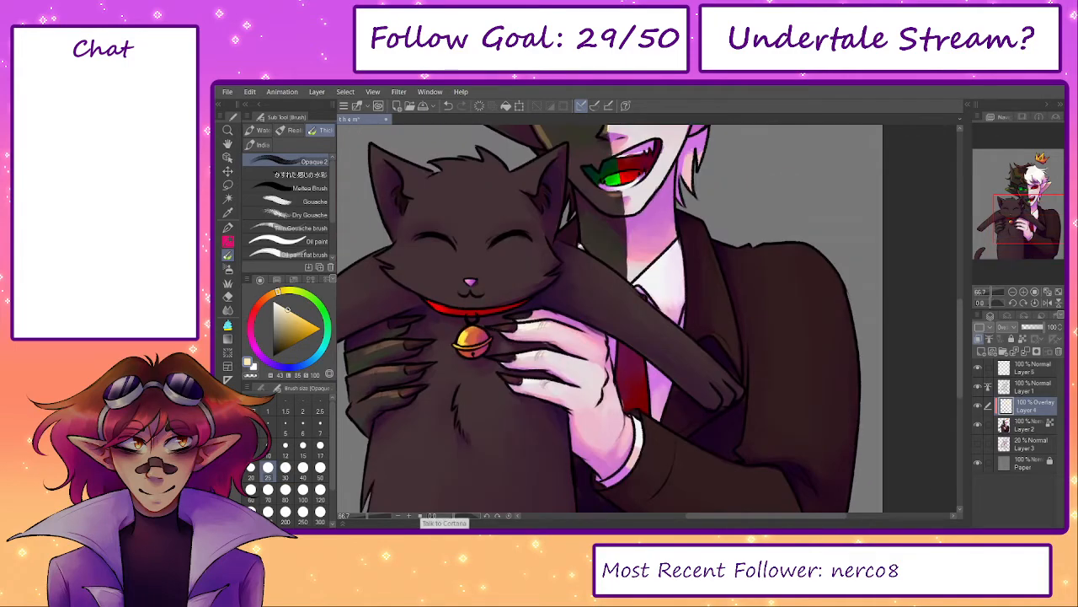
- Add a Soft light layer above Layer 4 and try cream strokes on the jacket's lapel and sleeve at brush size 60
drag(573, 297, 590, 510)
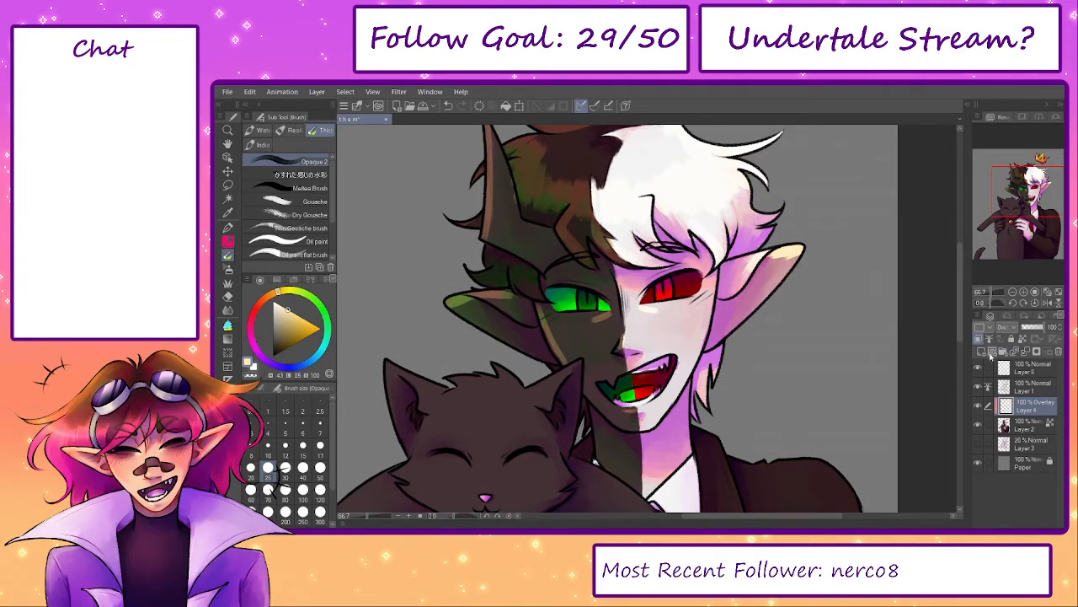
click(980, 353)
click(998, 326)
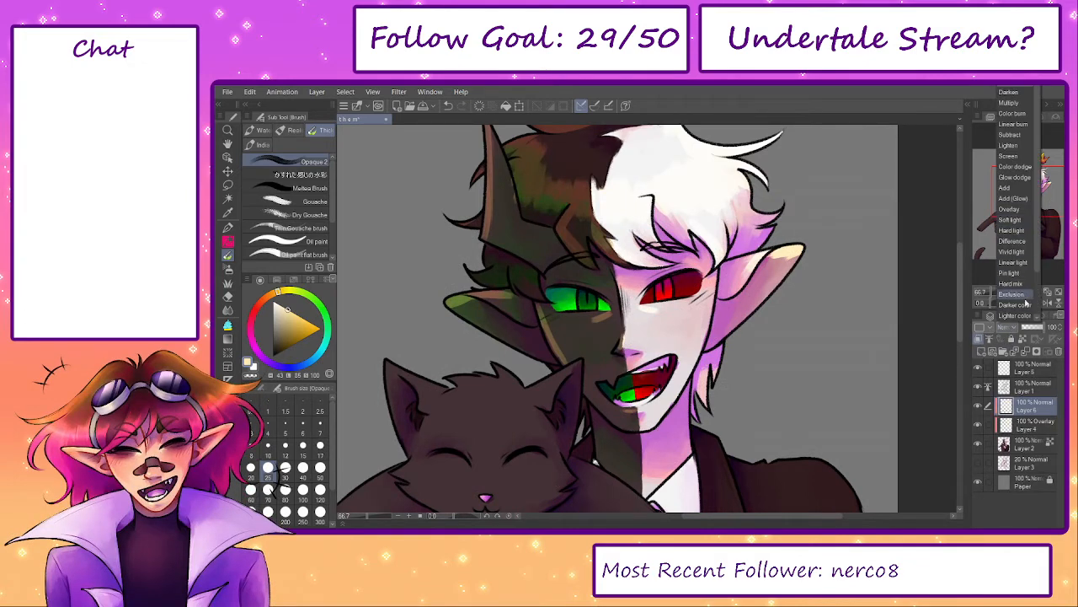
click(1011, 221)
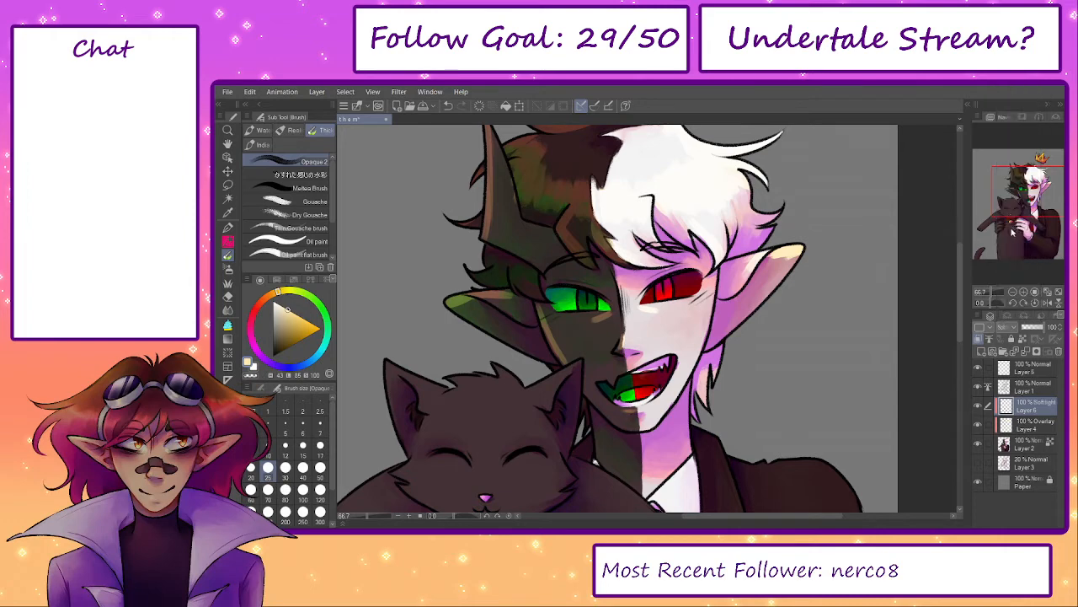
drag(830, 446, 696, 267)
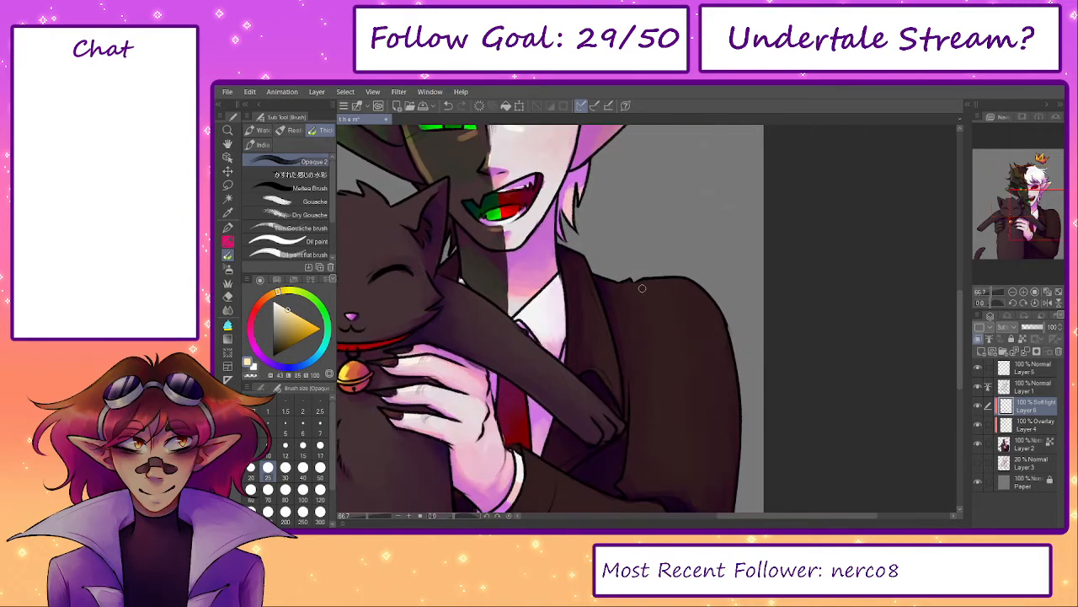
key(bracketright)
key(bracketright)
key(bracketright)
key(bracketright)
drag(603, 347, 612, 378)
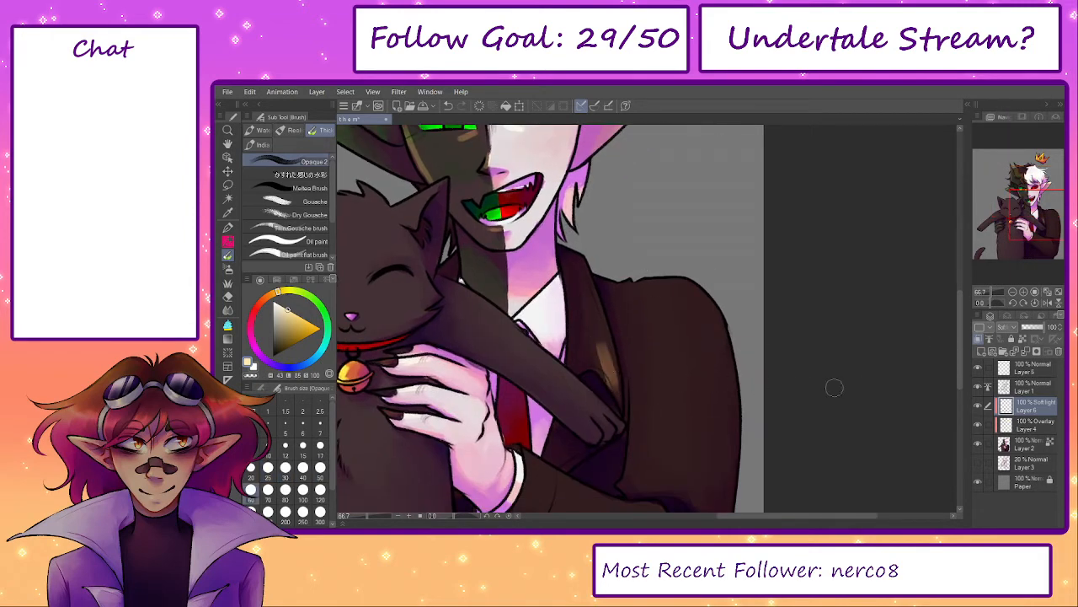
mouse_move(709, 345)
mouse_down()
mouse_move(700, 360)
mouse_move(706, 435)
mouse_up()
mouse_move(687, 360)
mouse_down()
mouse_move(682, 390)
mouse_move(674, 453)
mouse_up()
- Try comparison strokes on the jacket sleeve on the overlay Layer 4, and undo the test strokes on the jacket
click(1021, 424)
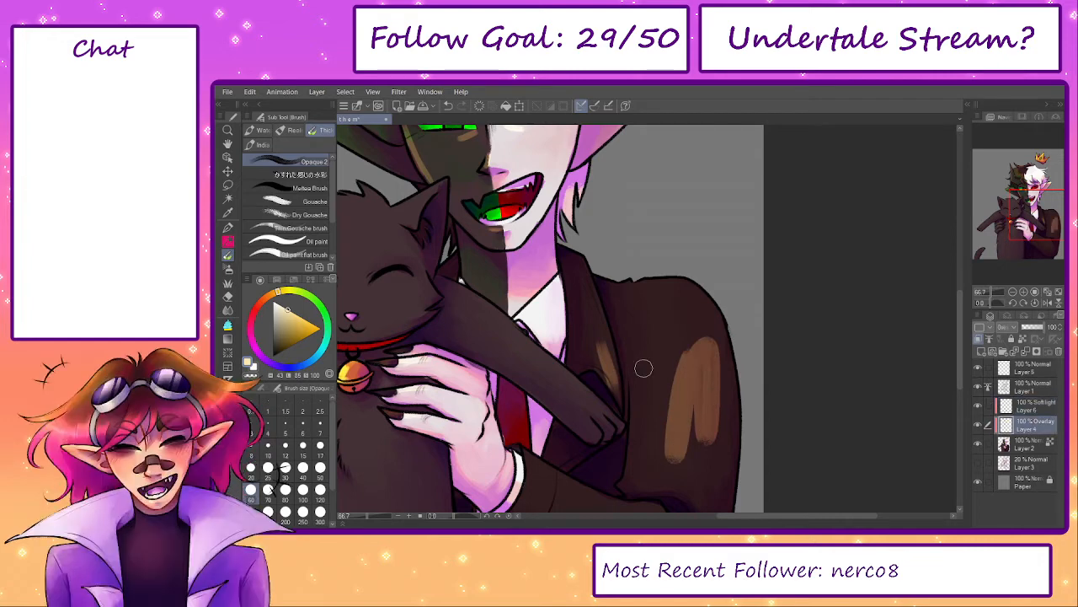
drag(644, 369, 655, 433)
mouse_move(690, 384)
mouse_down()
mouse_move(687, 356)
mouse_move(719, 413)
mouse_up()
key(ctrl+z)
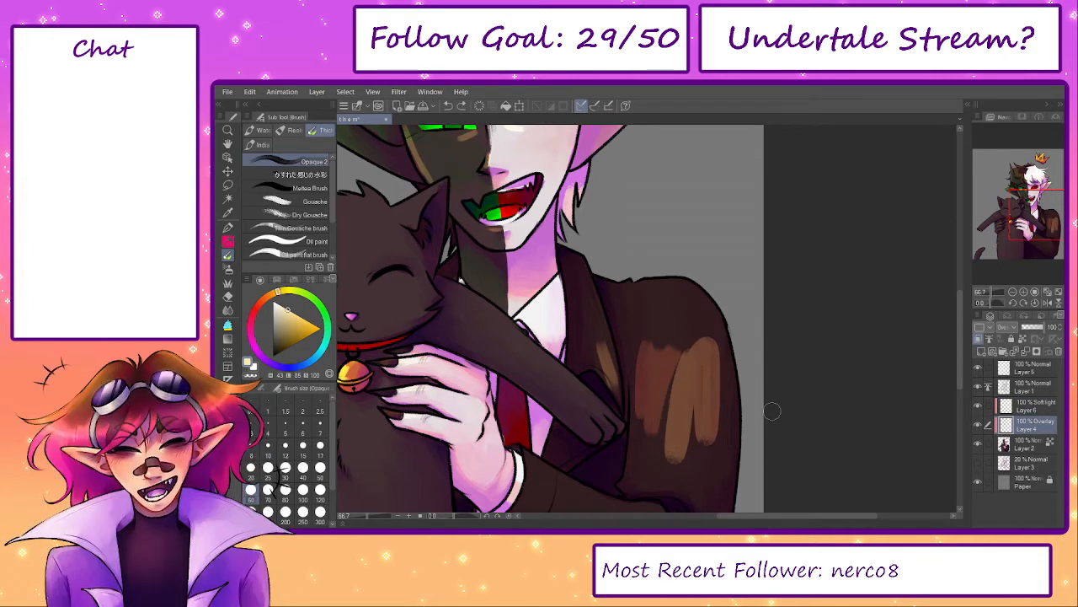
key(ctrl+z)
key(ctrl+z)
key(ctrl+z)
- Try a highlight stroke on the cat's forehead, undo it, and delete the Soft light layer
drag(660, 408, 791, 430)
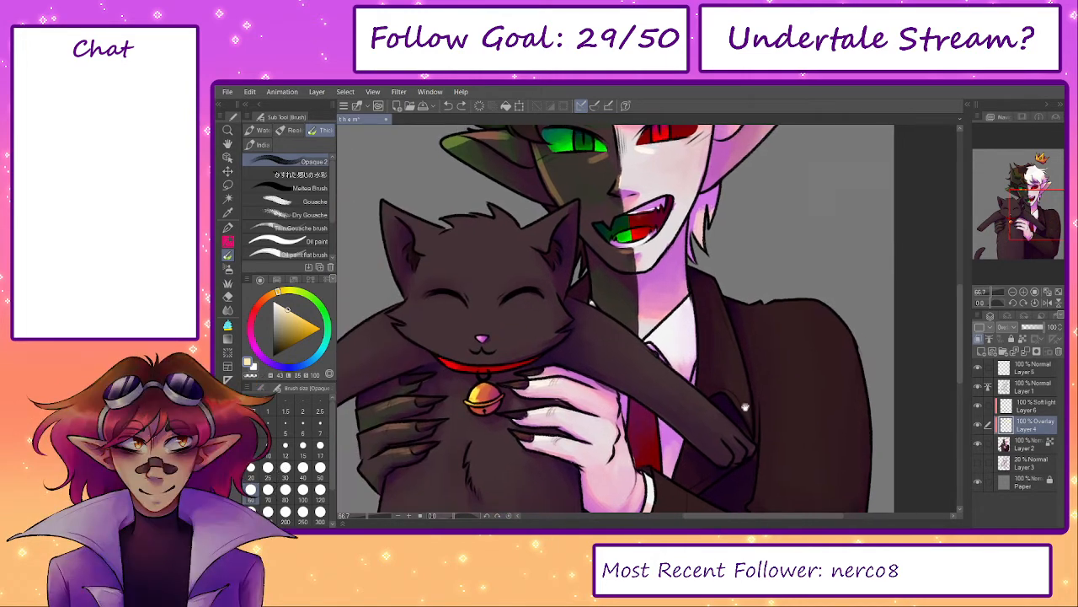
mouse_move(468, 301)
mouse_down()
mouse_move(502, 252)
mouse_move(487, 275)
mouse_move(473, 263)
mouse_move(443, 300)
mouse_up()
click(1027, 410)
key(ctrl+z)
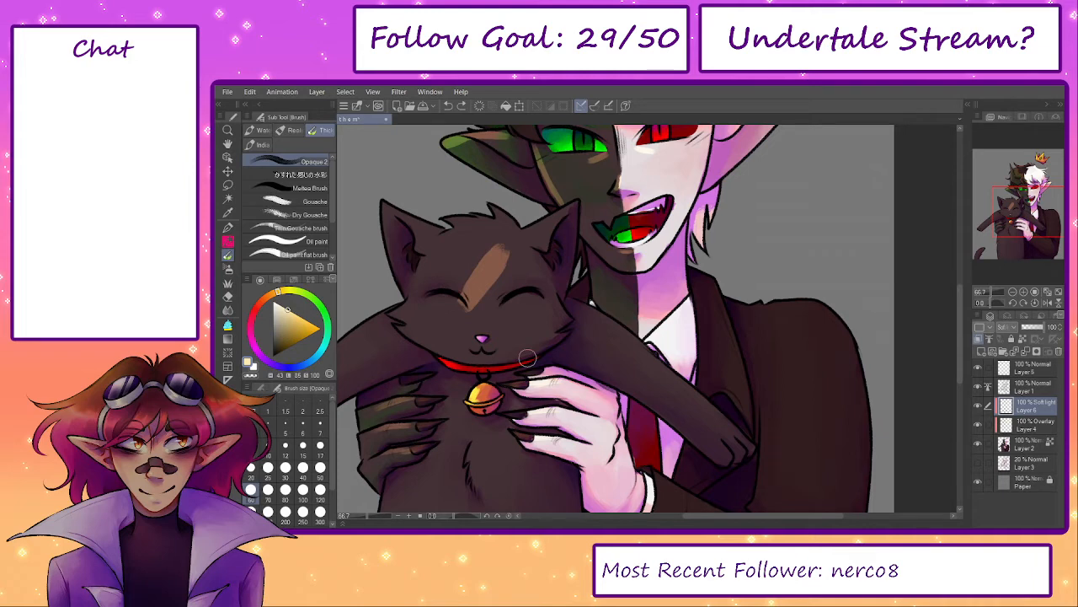
key(ctrl+z)
click(1058, 352)
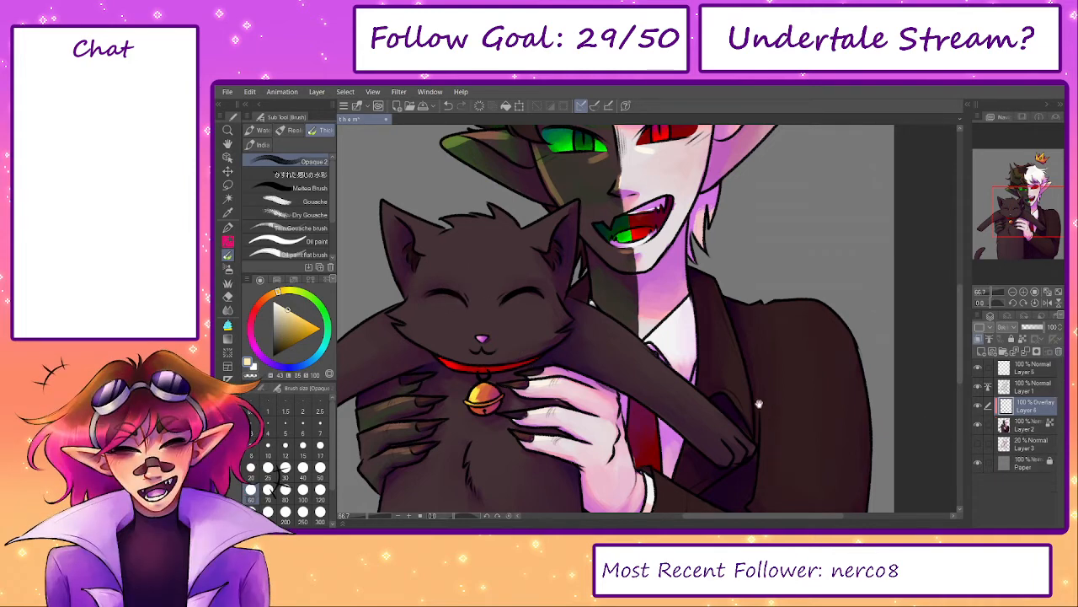
- Highlight the jacket lapel on the light side on the overlay layer at brush size 40
drag(758, 404, 693, 369)
key(bracketleft)
key(bracketleft)
mouse_move(655, 269)
mouse_down()
mouse_move(683, 381)
mouse_move(698, 340)
mouse_up()
- Highlight the upper edge of the jacket's forearm and the inner edge of its upper sleeve at brush size 60
key(bracketright)
key(bracketright)
drag(600, 382, 694, 428)
drag(640, 407, 717, 442)
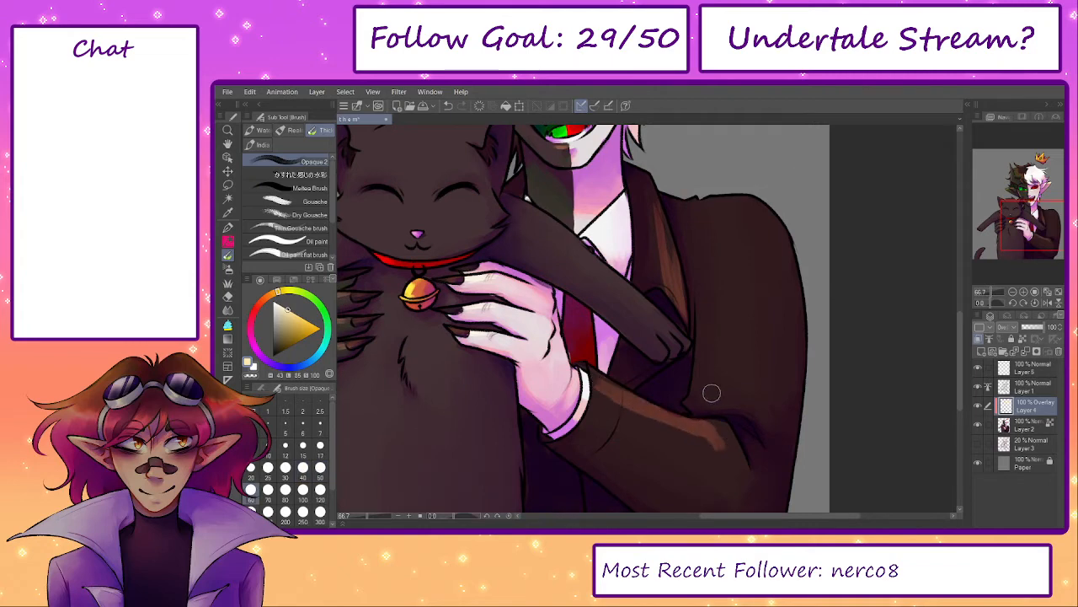
mouse_move(696, 406)
mouse_down()
mouse_move(700, 373)
mouse_move(720, 391)
mouse_move(711, 327)
mouse_up()
- Highlight the upper edge of the cat's foreleg on the character's dark side at brush size 60
mouse_move(715, 319)
mouse_down()
mouse_move(779, 350)
mouse_move(804, 313)
mouse_up()
drag(713, 440, 714, 323)
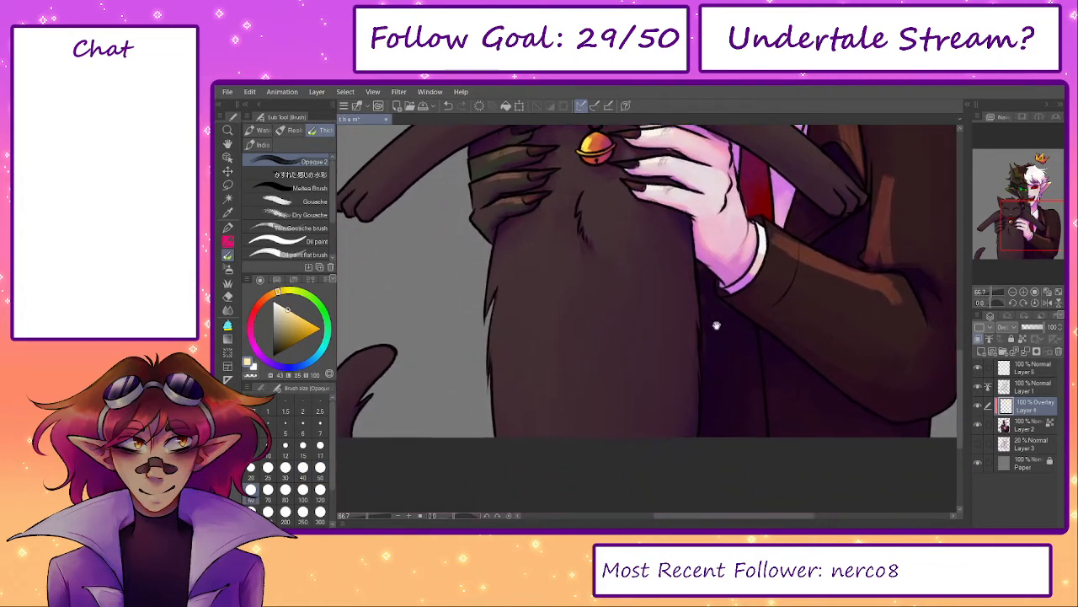
drag(590, 352, 642, 382)
drag(564, 246, 649, 441)
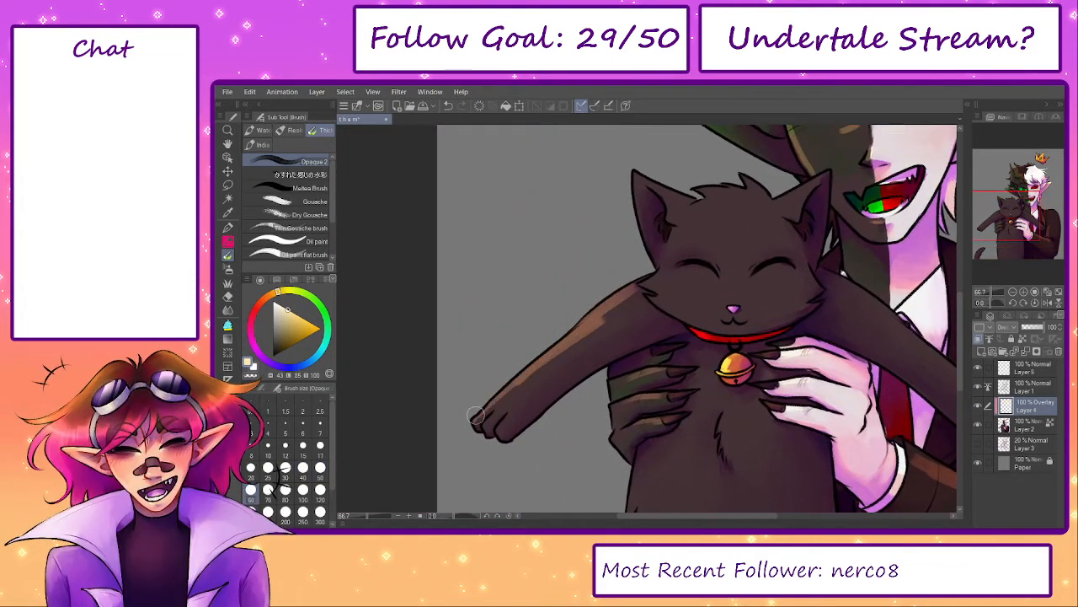
- Highlight the top of the cat's head at brush size 60 and its cheek fur at brush size 40
drag(667, 300, 638, 360)
mouse_move(664, 268)
mouse_down()
mouse_move(680, 258)
mouse_move(731, 265)
mouse_up()
key([)
key([)
mouse_move(632, 337)
mouse_down()
mouse_move(634, 370)
mouse_move(650, 381)
mouse_up()
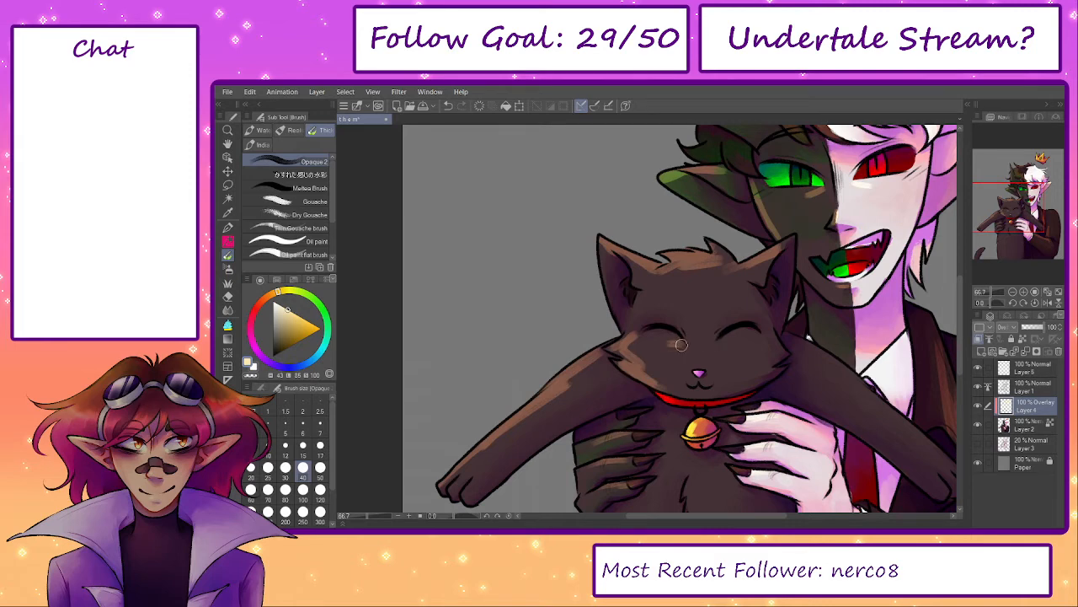
- Highlight the fur tuft on the cat's chest below the bell at brush size 40
drag(777, 372, 767, 184)
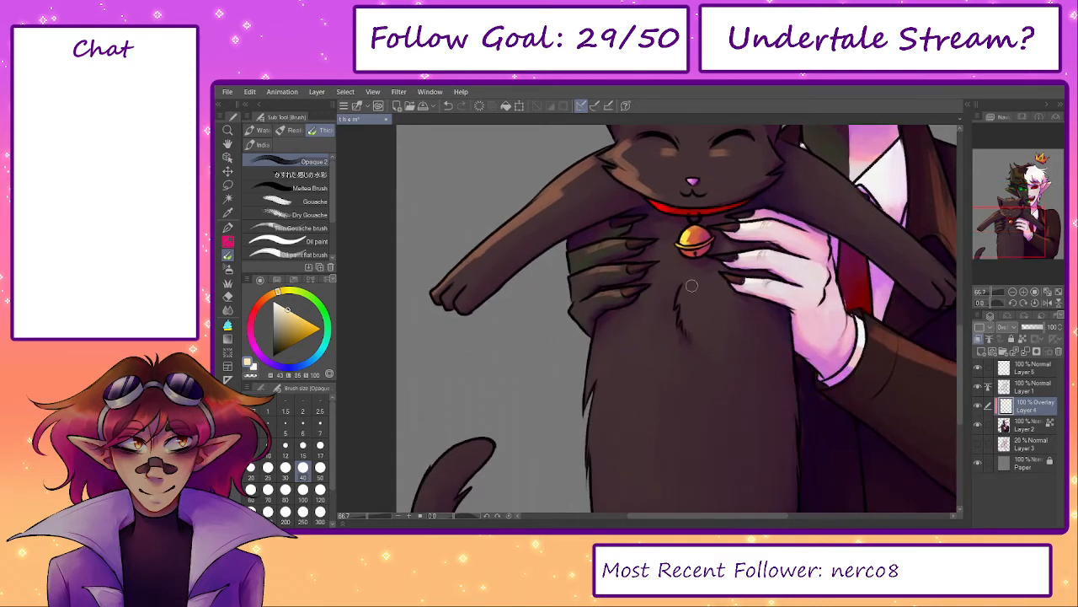
drag(691, 284, 697, 345)
drag(691, 364, 689, 325)
- Paint long highlight strokes down the cat's torso on the dark hand's side and along its tail at brush size 60
key(])
key(])
mouse_move(606, 298)
mouse_down()
mouse_move(593, 365)
mouse_move(606, 475)
mouse_up()
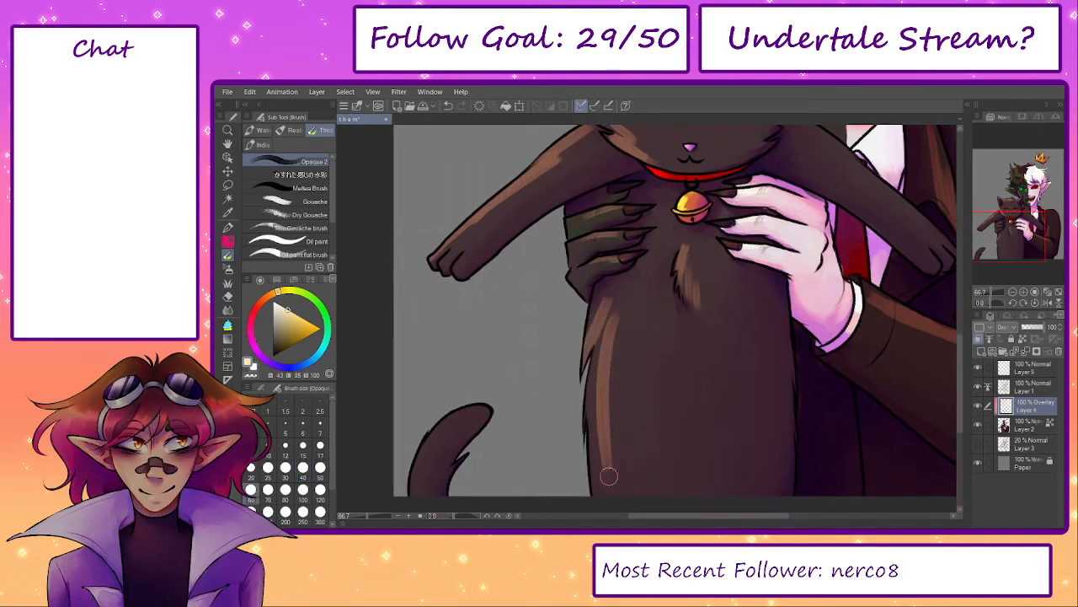
drag(621, 358, 618, 489)
drag(598, 389, 597, 483)
mouse_move(615, 347)
mouse_down()
mouse_move(632, 393)
mouse_move(615, 455)
mouse_move(628, 434)
mouse_move(640, 482)
mouse_up()
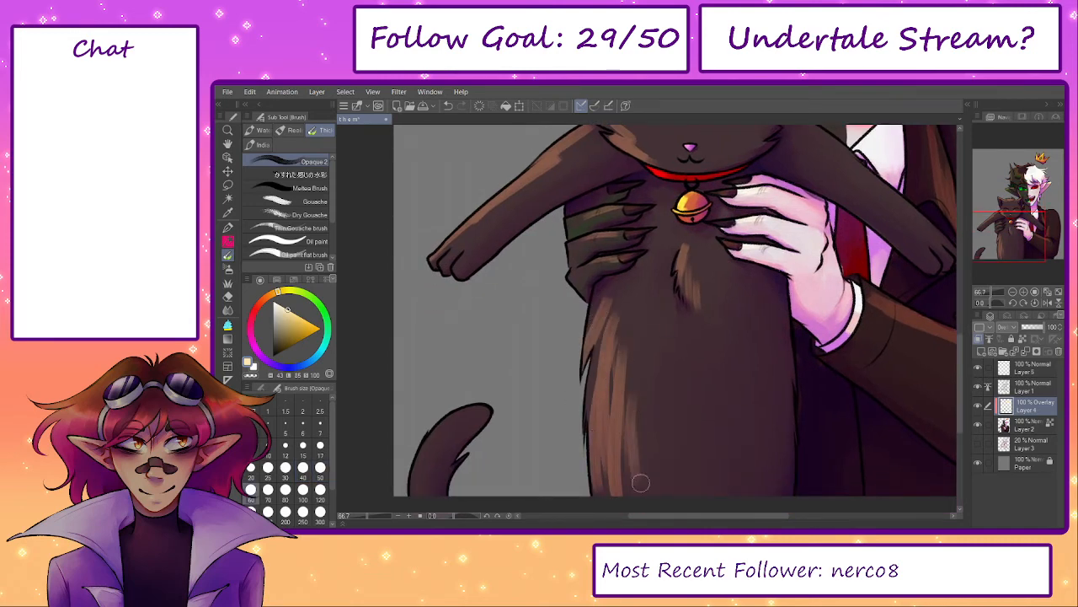
mouse_move(471, 405)
mouse_down()
mouse_move(440, 428)
mouse_move(418, 487)
mouse_up()
drag(455, 414, 439, 457)
- Highlight the cat's foreleg on the jacket side and the edges of its ears at brush size 40
mouse_move(472, 235)
mouse_down()
mouse_move(460, 362)
mouse_move(436, 378)
mouse_move(458, 375)
mouse_move(450, 371)
mouse_up()
key([)
key([)
drag(868, 328, 812, 341)
drag(780, 309, 855, 365)
drag(804, 327, 876, 379)
mouse_move(666, 180)
mouse_down()
mouse_move(641, 236)
mouse_move(648, 304)
mouse_up()
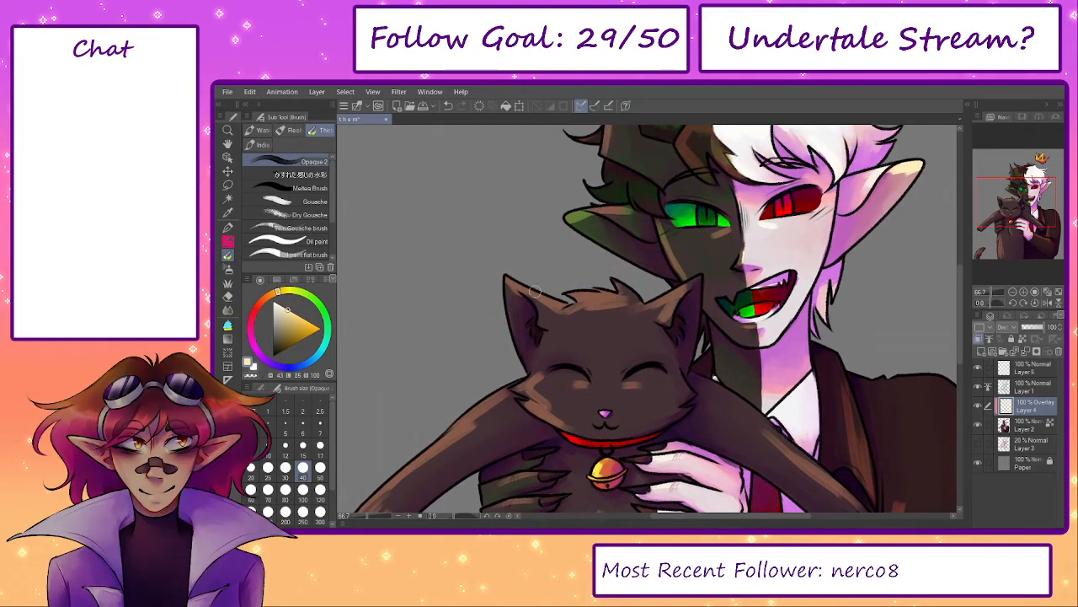
drag(512, 287, 516, 313)
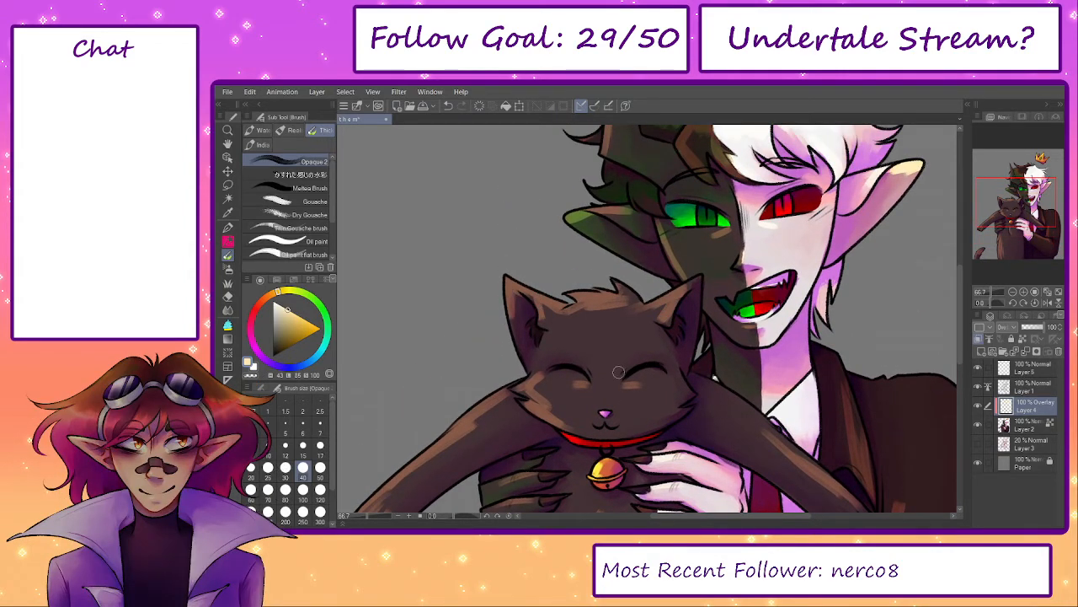
- Merge the overlay highlight layer down into Layer 2
scroll(615, 339, down, 3)
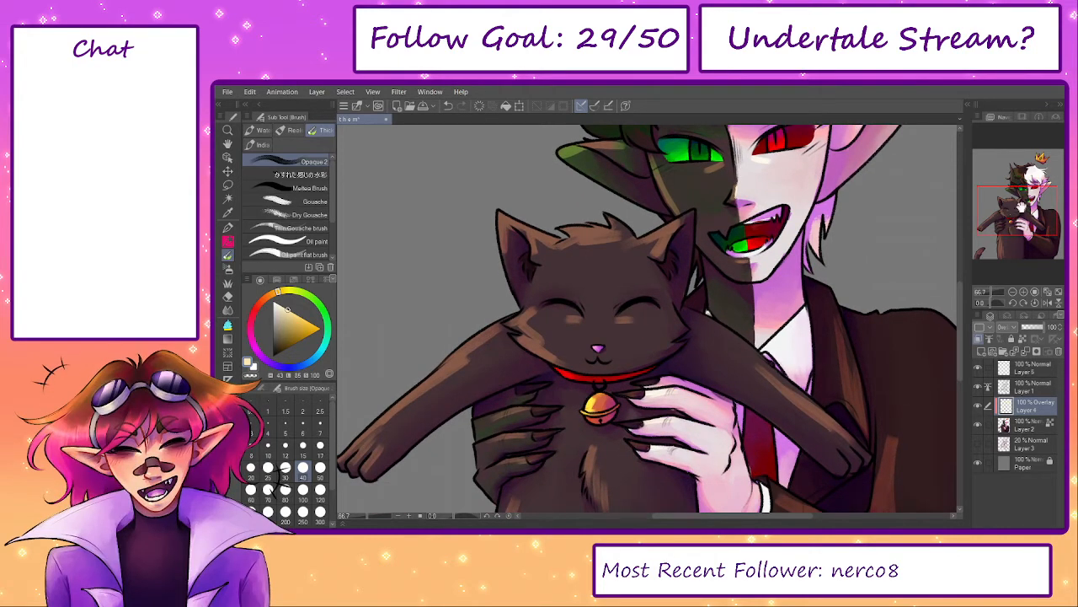
scroll(801, 263, up, 5)
key(bracketleft)
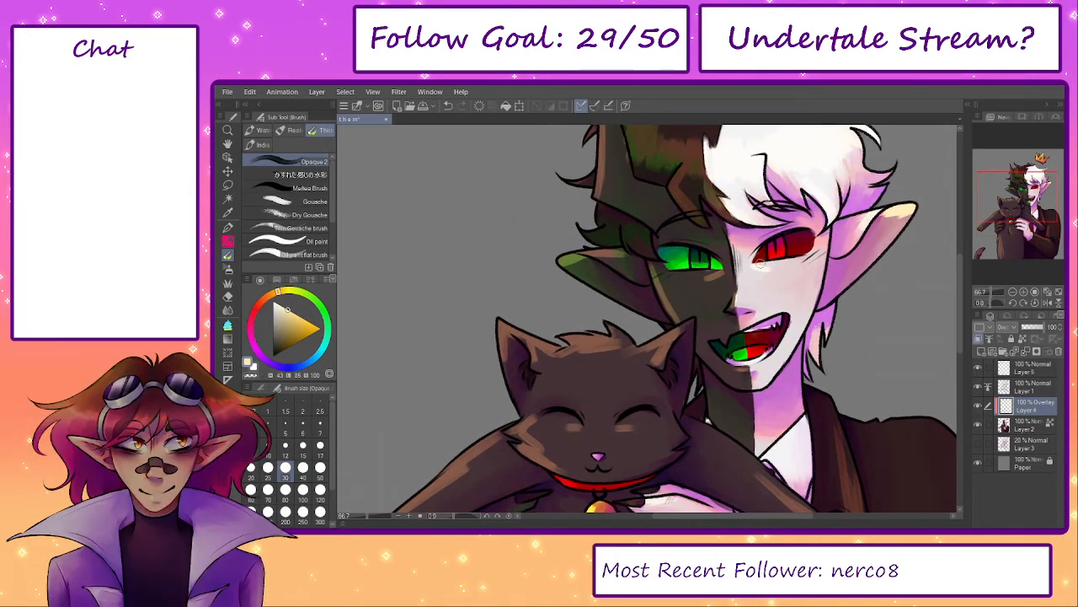
drag(736, 351, 638, 436)
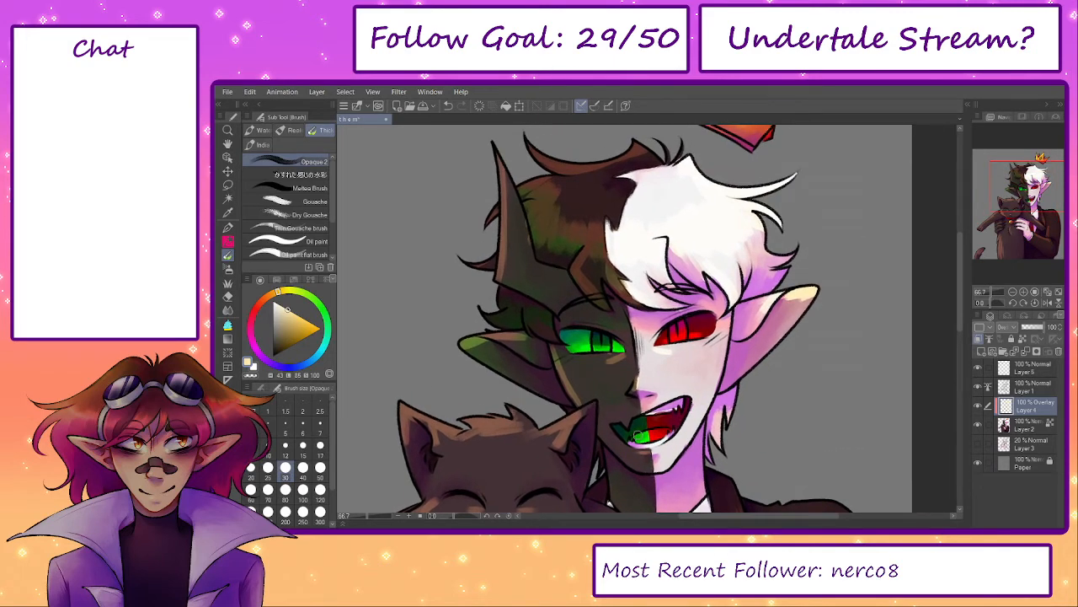
mouse_move(646, 290)
mouse_down()
mouse_move(632, 375)
mouse_move(658, 282)
mouse_up()
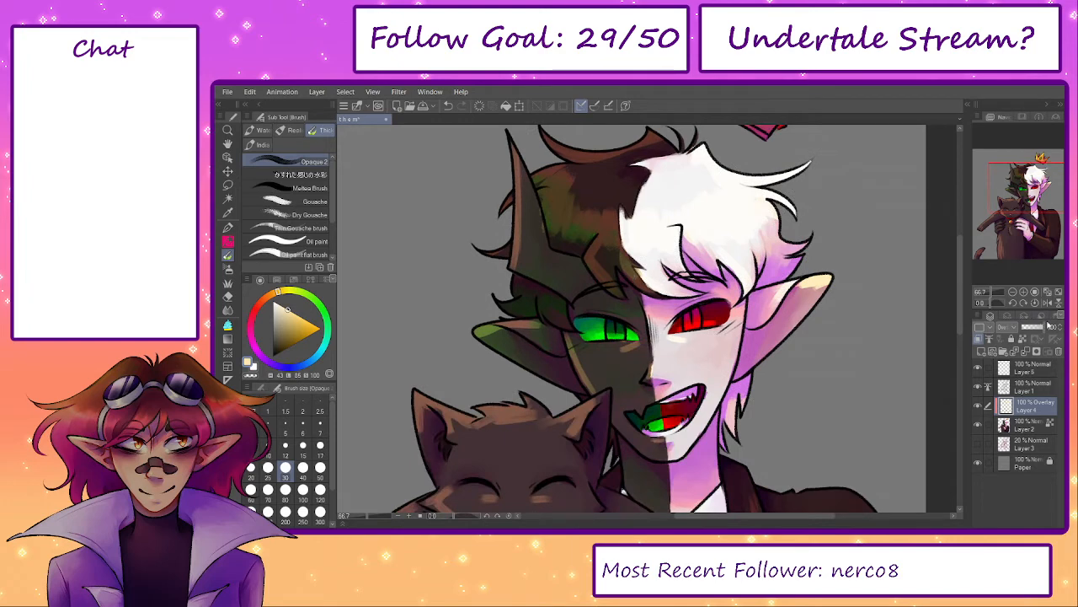
click(1026, 348)
drag(540, 278, 564, 310)
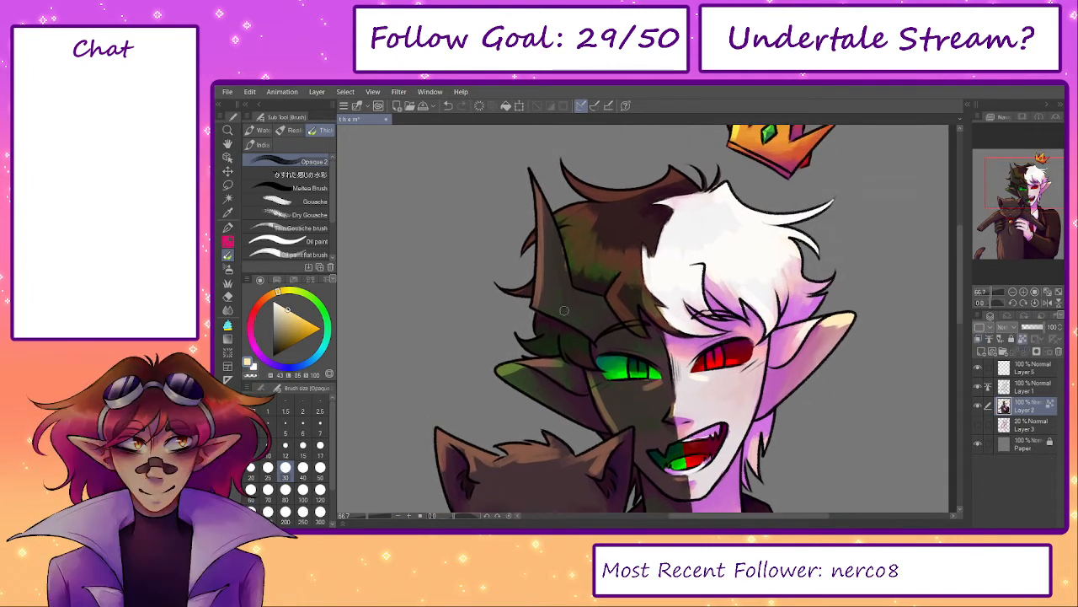
- Soften the highlight on the dark horn with colours sampled from it, at brush sizes 50 and 70
key(bracketright)
key(bracketright)
alt+click(539, 304)
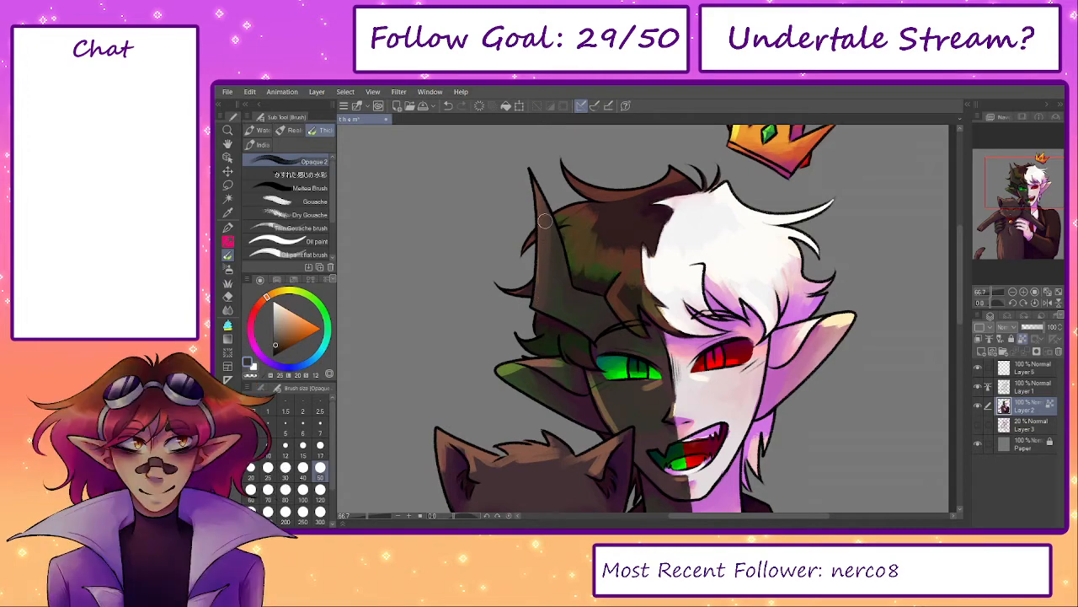
alt+click(553, 268)
key(bracketright)
key(bracketright)
key(bracketright)
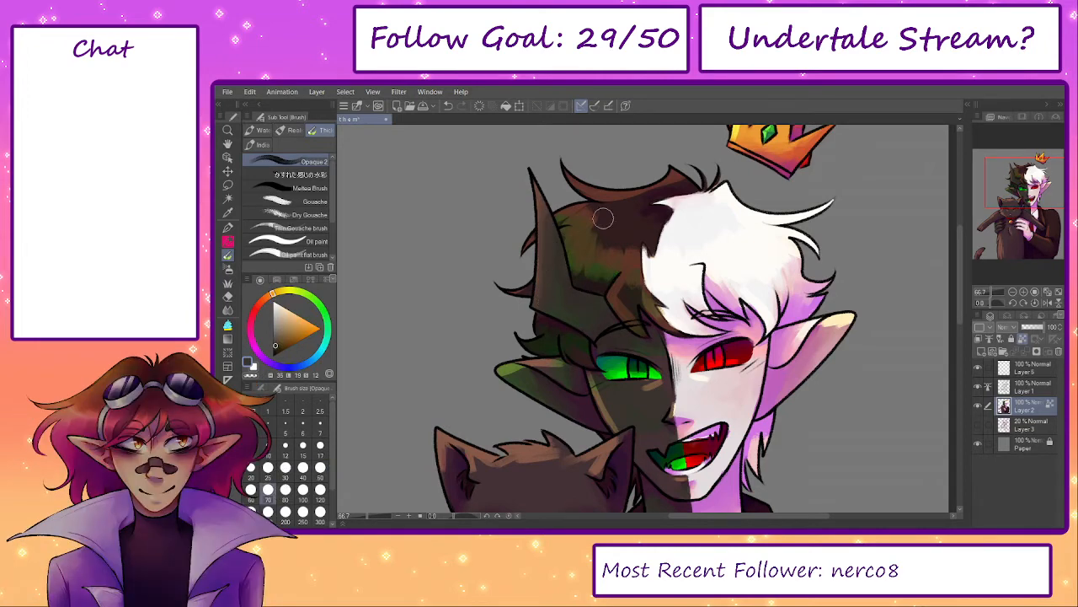
- Blend the highlights across the crown of the dark hair with sampled dark browns at brush size 60
alt+click(600, 204)
key(bracketleft)
key(bracketleft)
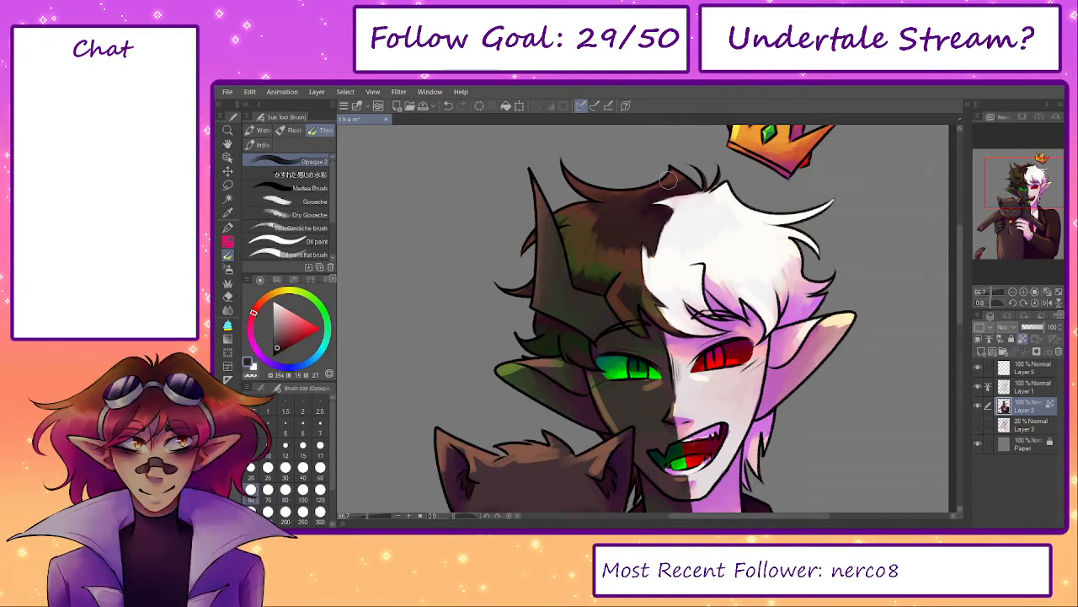
alt+click(667, 180)
alt+click(625, 205)
key(bracketright)
key(bracketright)
- Smooth the green and brown tones in the dark hair beside the horn at brush sizes 80 and 120
alt+click(591, 248)
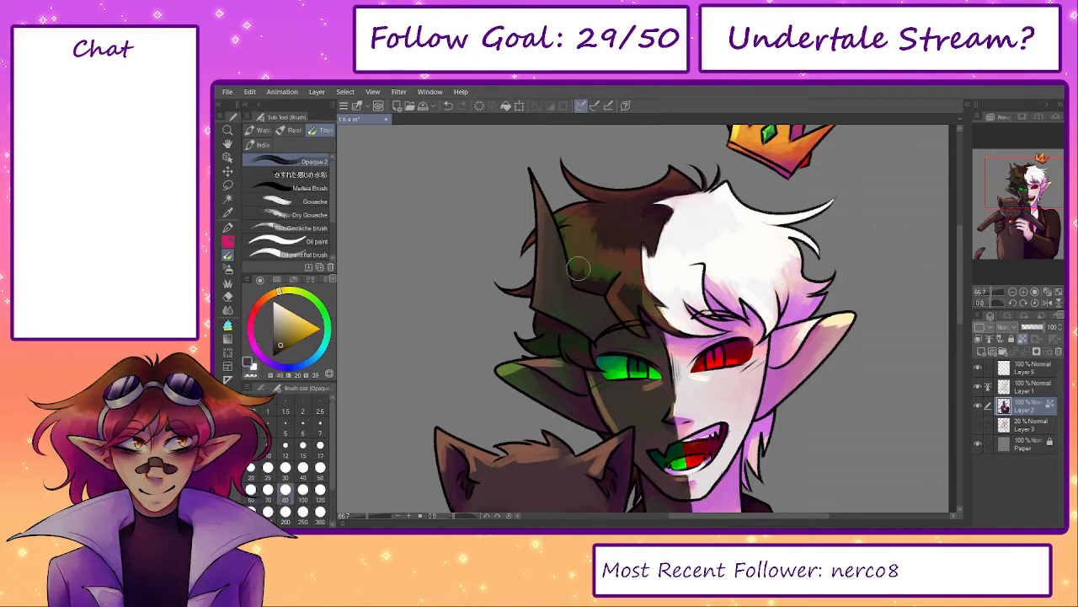
key(bracketright)
key(bracketright)
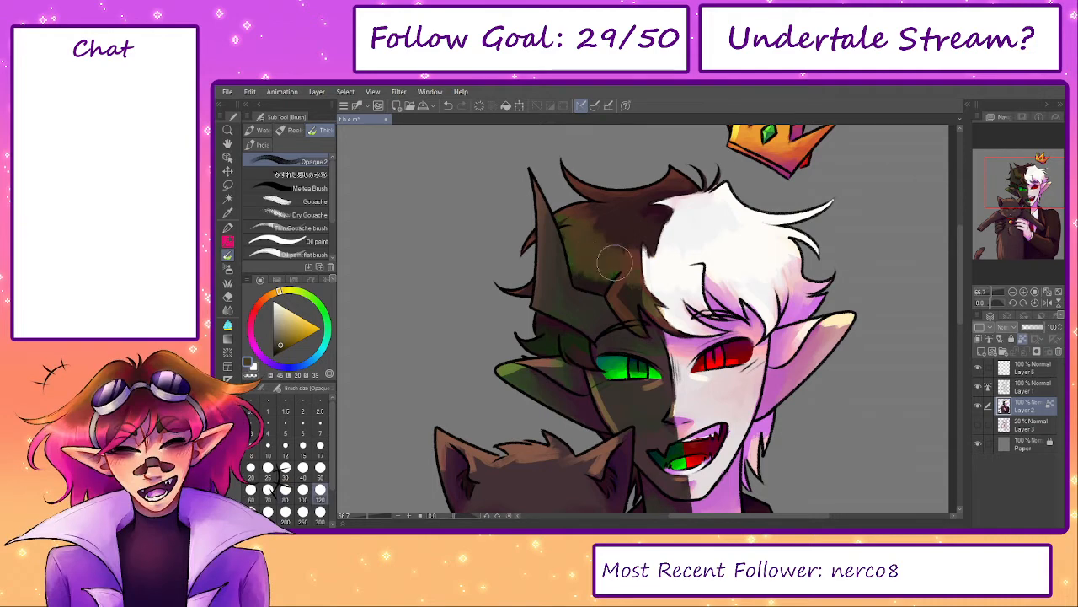
alt+click(615, 263)
key(bracketleft)
key(bracketleft)
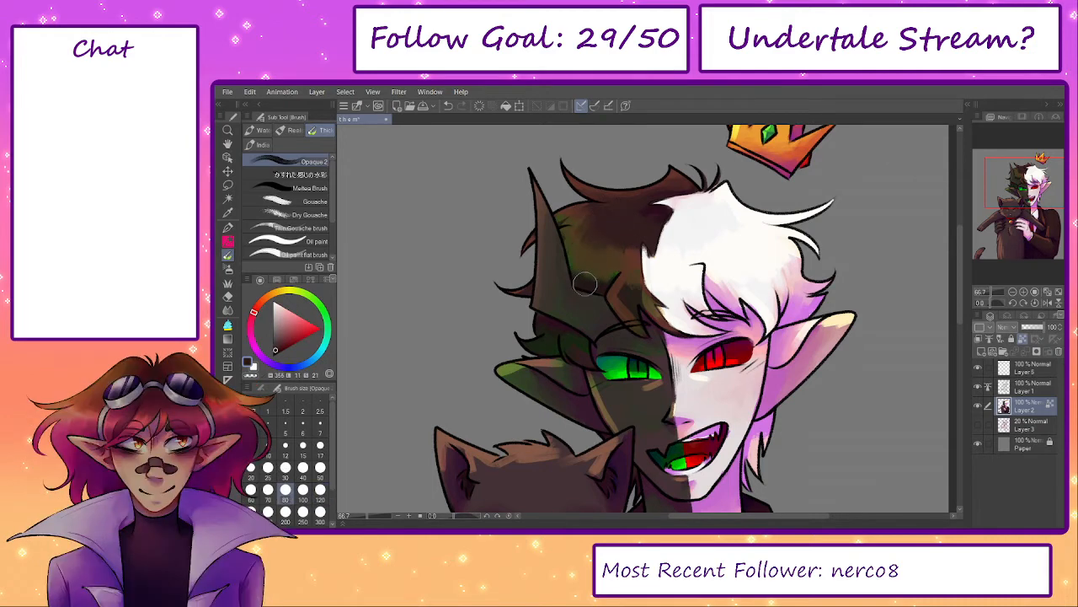
alt+click(610, 268)
alt+click(624, 239)
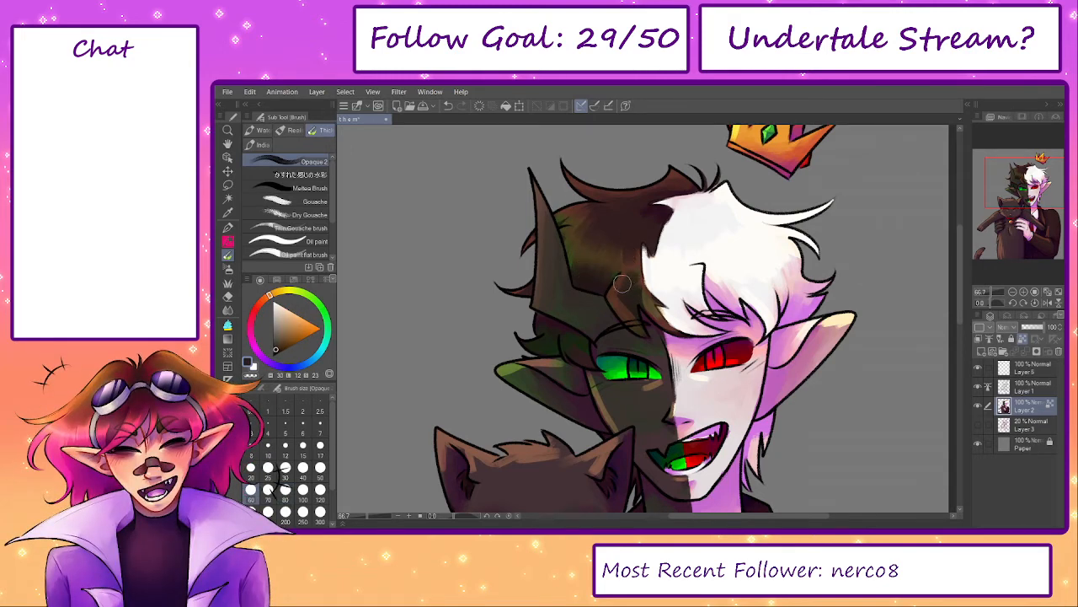
- Blend the dark fringe near the hair parting with colours sampled from the hair at brush sizes 40 and 60
alt+click(627, 295)
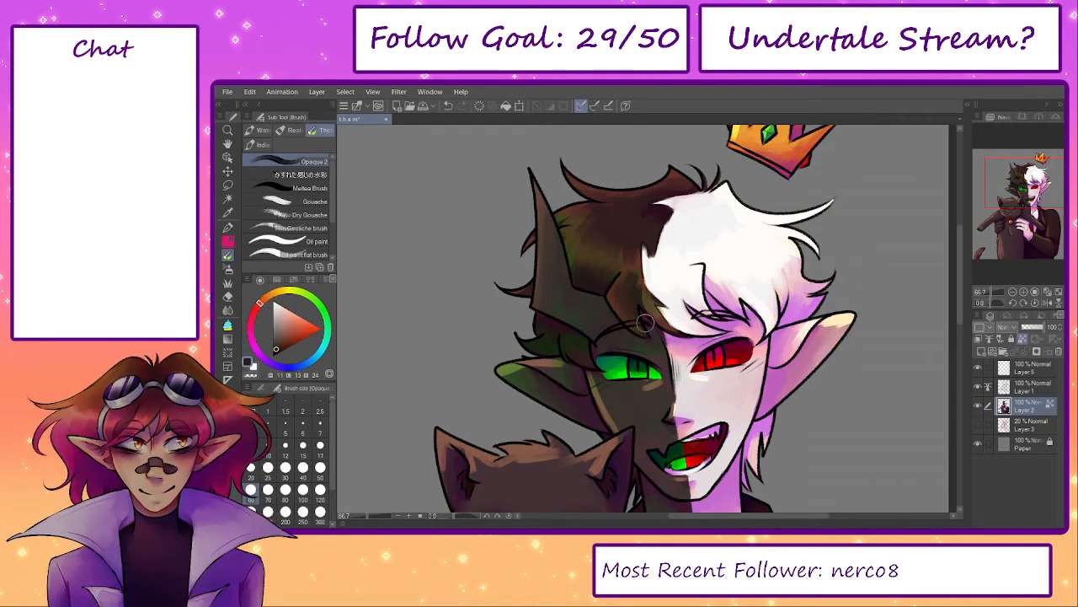
key(bracketleft)
key(bracketleft)
alt+click(642, 300)
key(bracketright)
key(bracketright)
alt+click(599, 206)
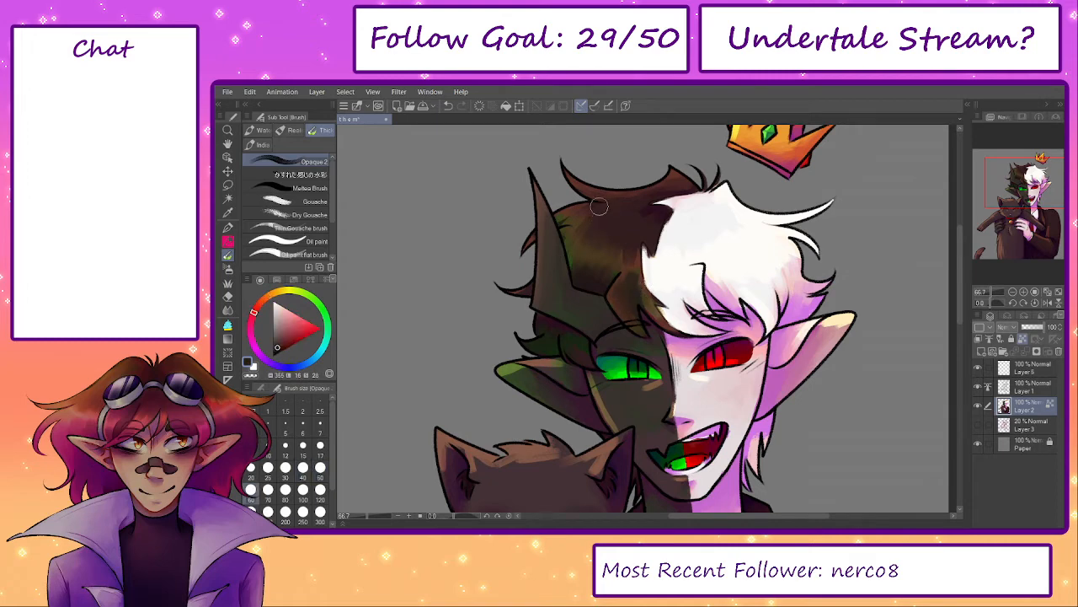
- Blend the green highlight on the dark ear with colours sampled from the ear at brush sizes 60 and 40
alt+click(520, 376)
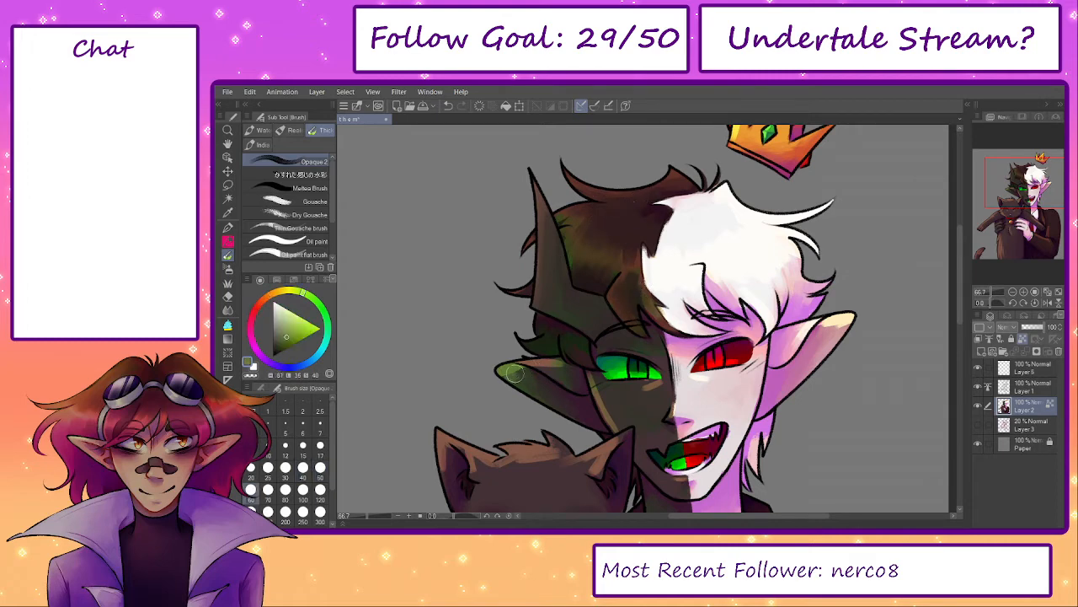
drag(532, 387, 500, 376)
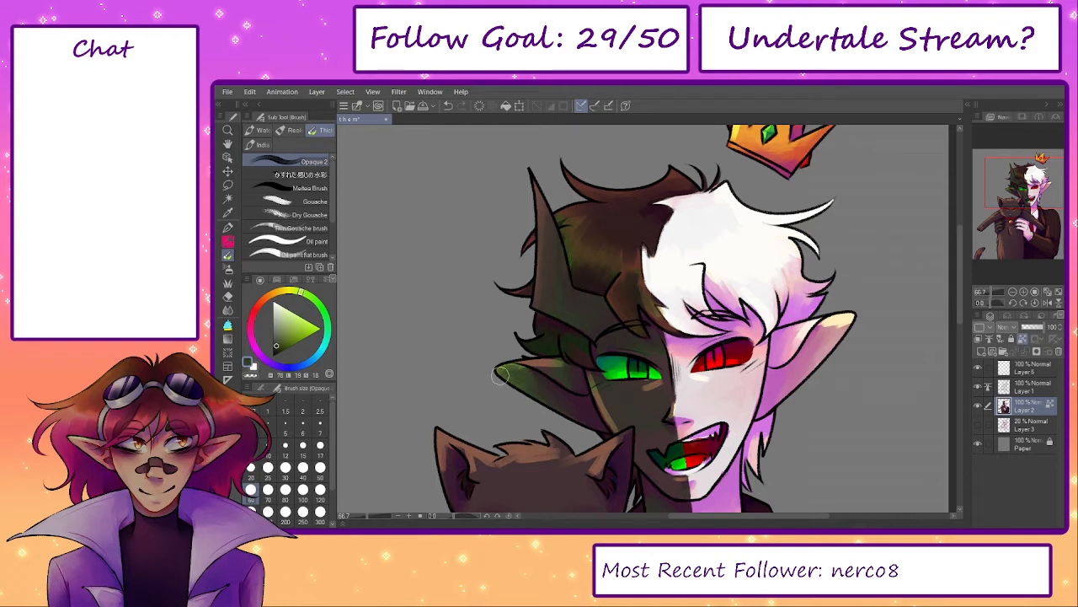
key(bracketleft)
key(bracketleft)
alt+click(556, 371)
alt+click(552, 365)
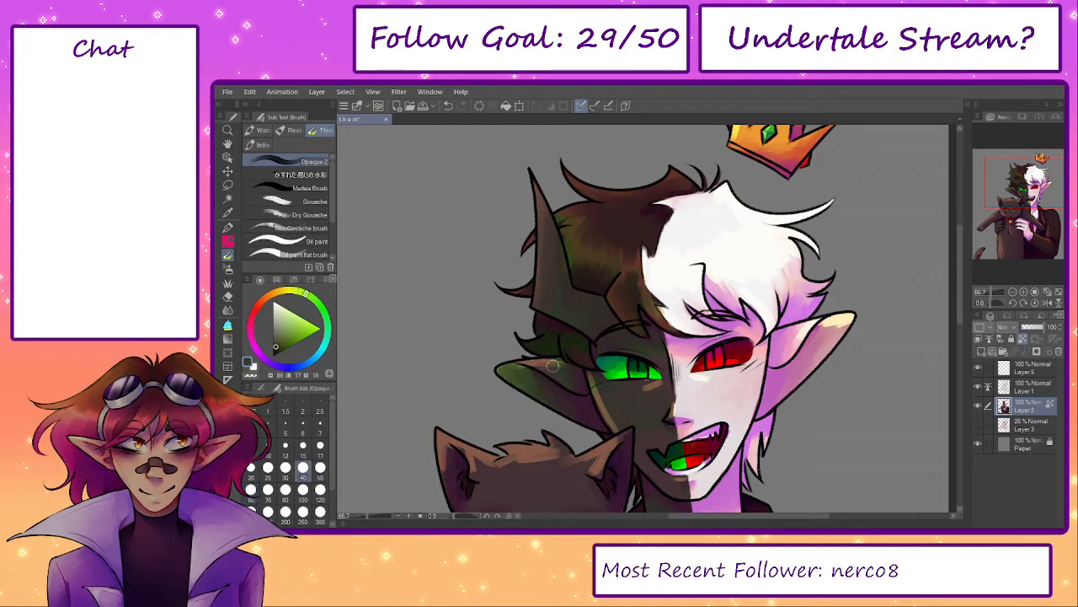
- Blend the dark hair tufts above the dark ear with sampled hair colours at brush sizes 40 and 30
alt+click(570, 221)
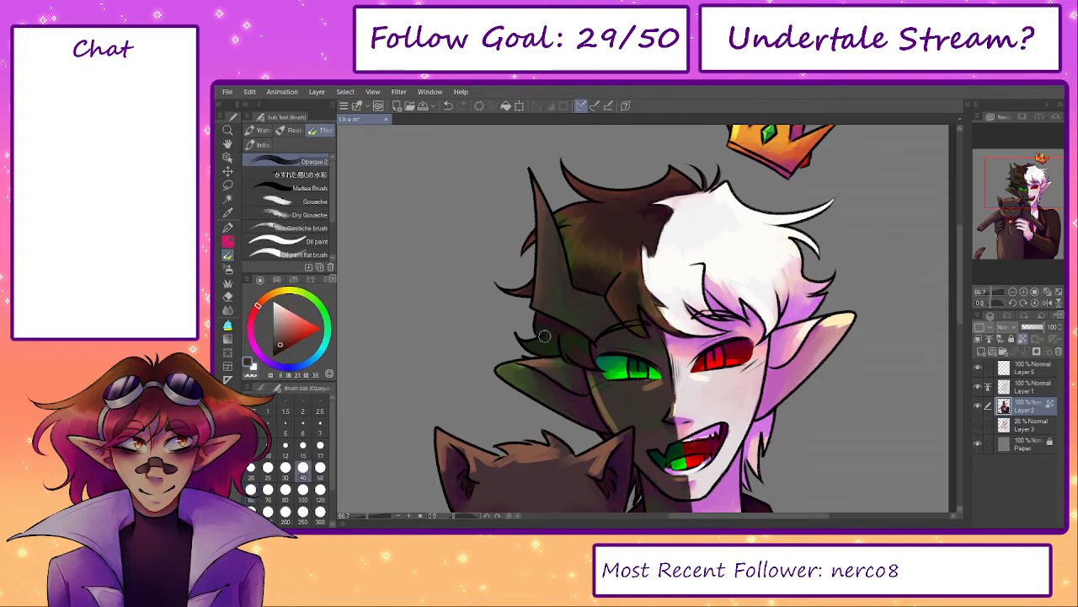
key(bracketleft)
alt+click(573, 257)
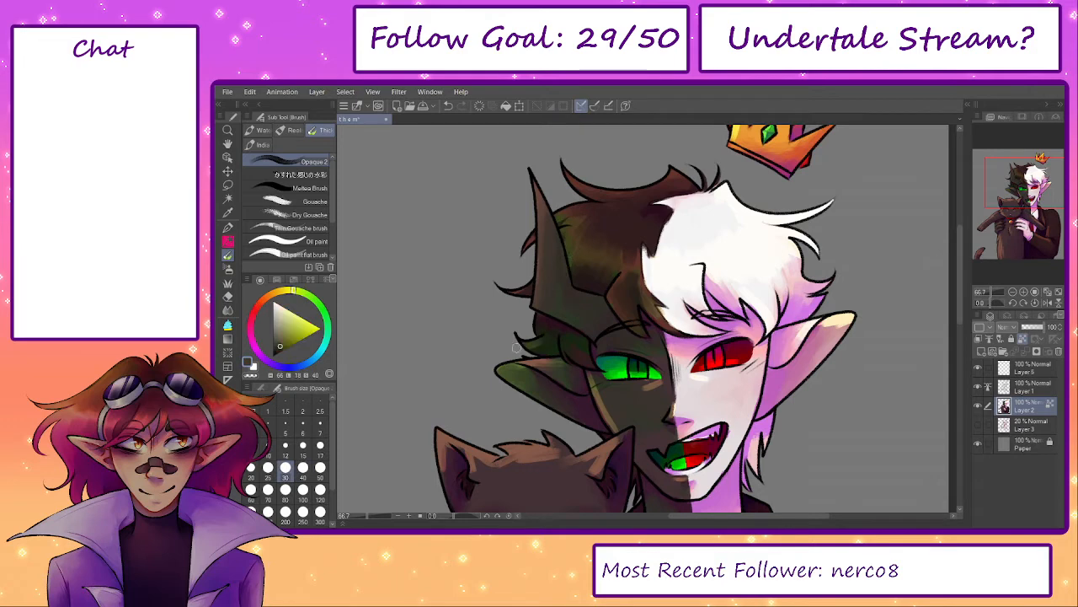
alt+click(550, 339)
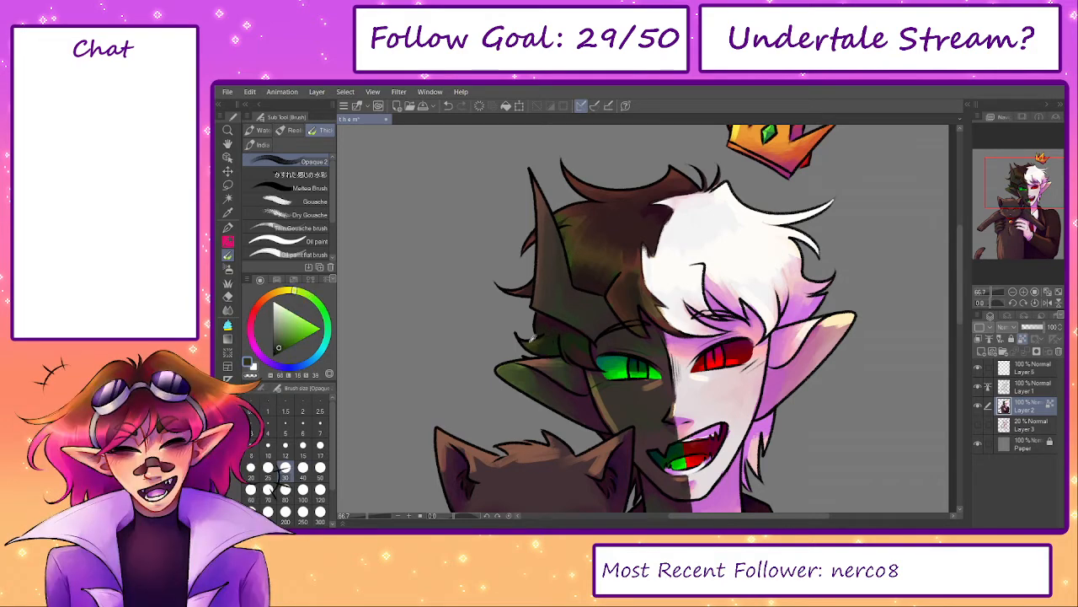
alt+click(568, 346)
alt+click(583, 349)
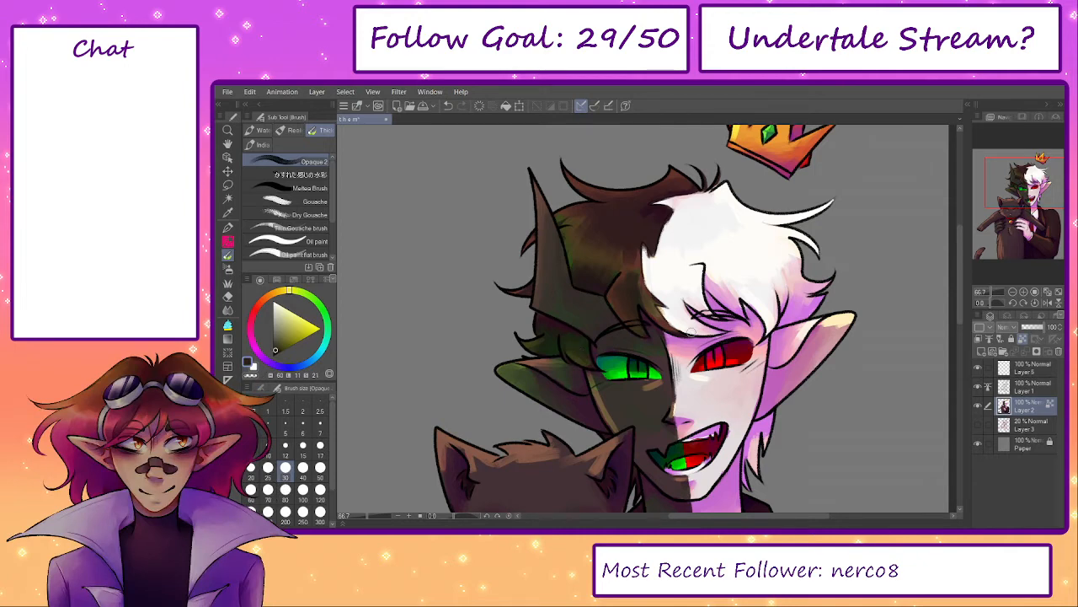
- Paint out the highlights under both eyes with skin colours sampled from each half of the face at brush size 30
drag(669, 399, 562, 350)
scroll(528, 338, up, 1)
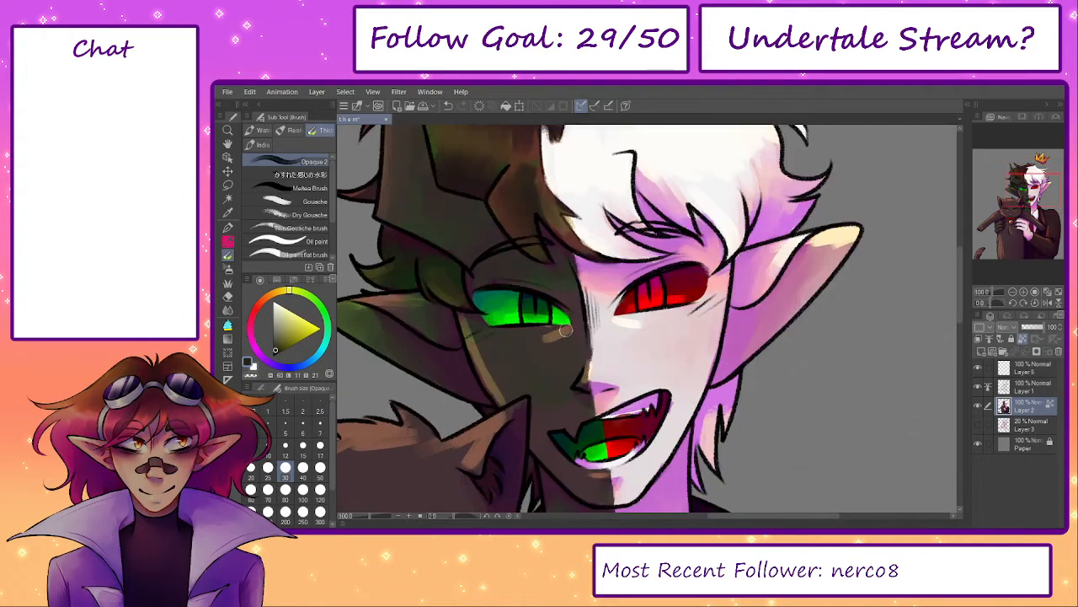
alt+click(569, 327)
alt+click(543, 332)
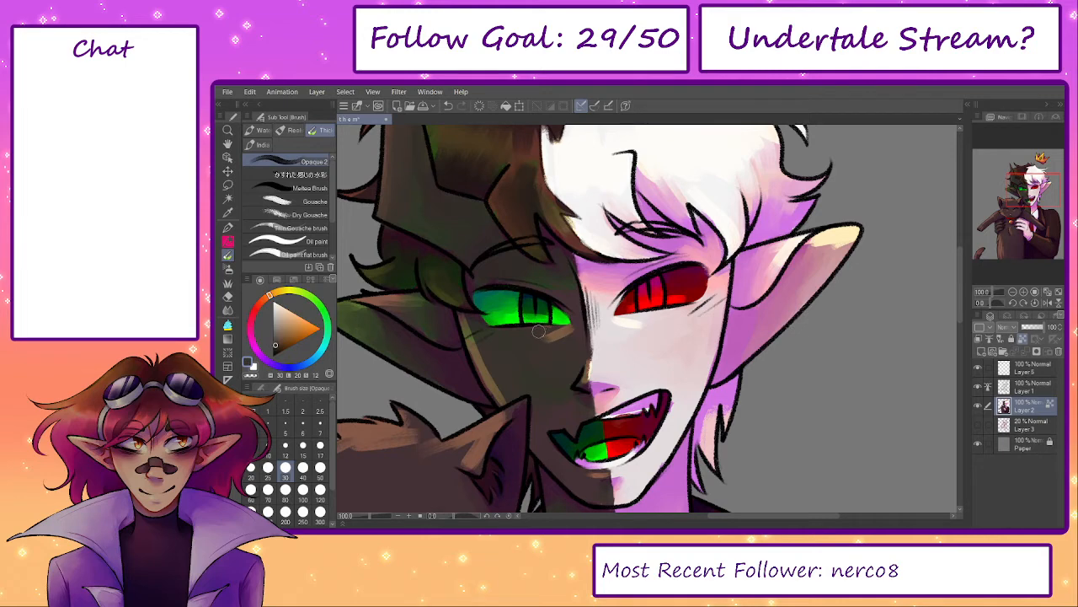
alt+click(626, 323)
alt+click(623, 318)
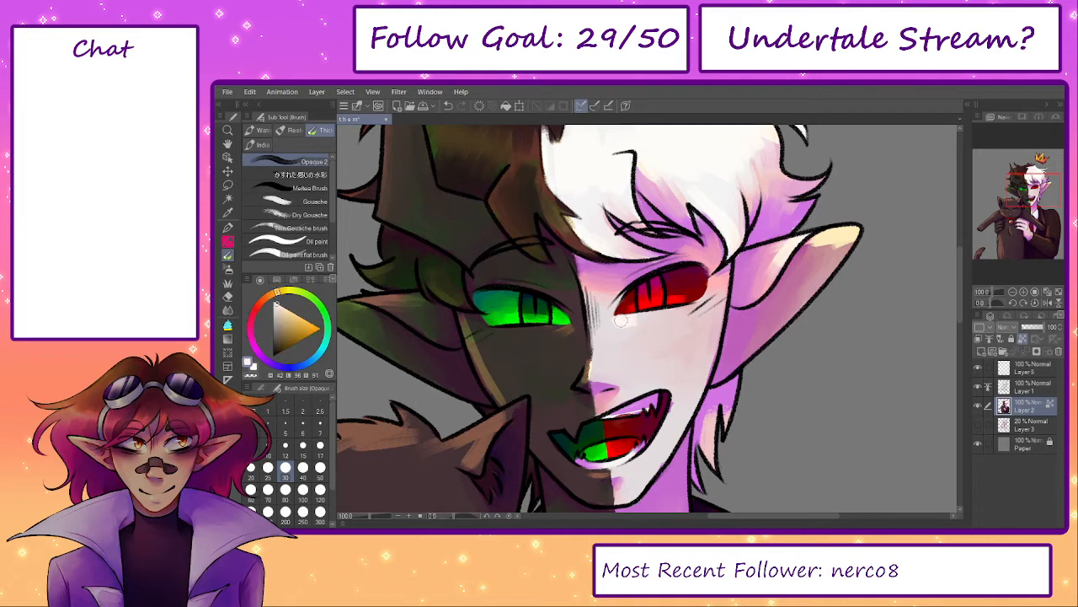
alt+click(563, 331)
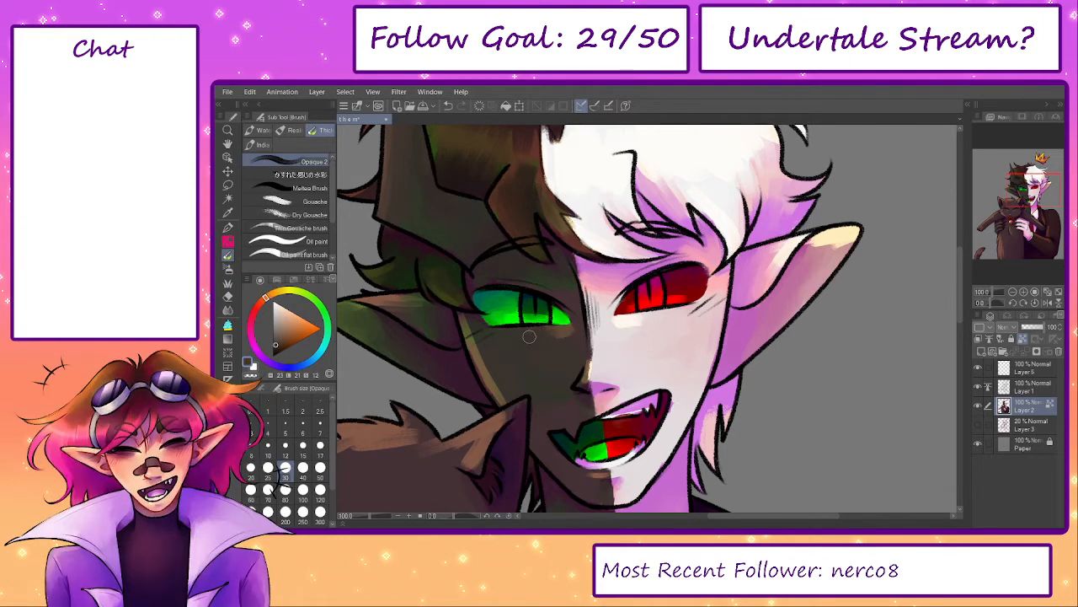
alt+click(621, 324)
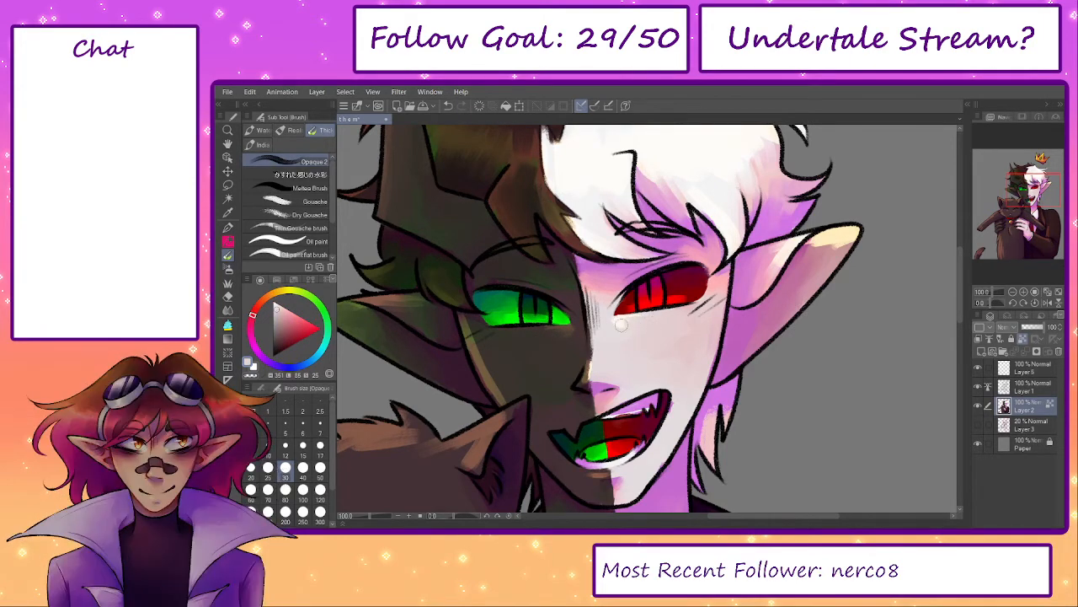
alt+click(563, 345)
- Blend the yellow highlight on the light ear's tip into its pink and purple tones at brush size 60
key(bracketright)
key(bracketright)
key(bracketright)
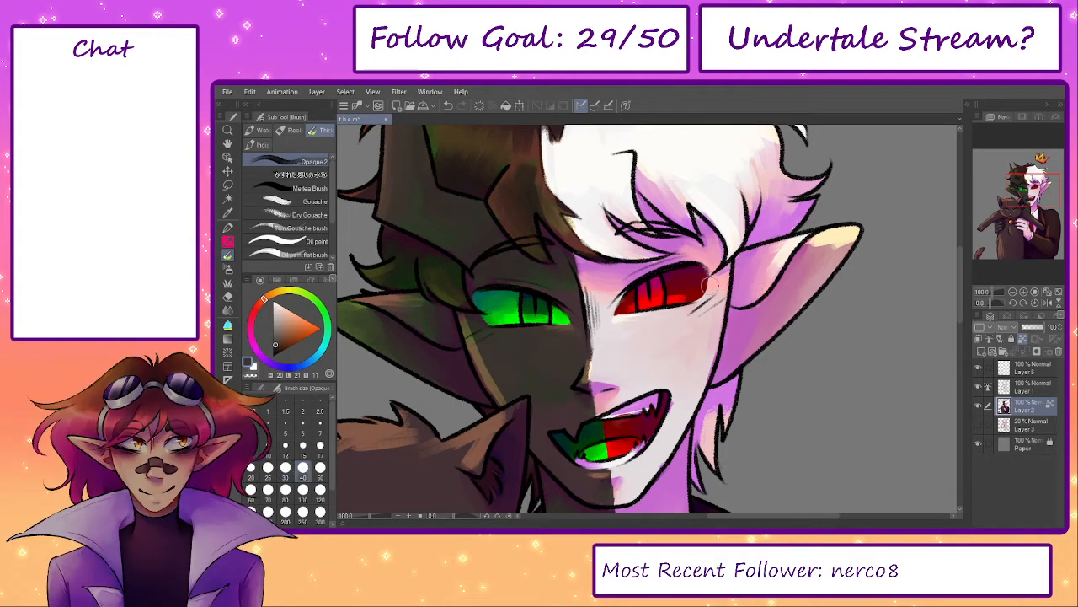
key(bracketleft)
key(bracketleft)
alt+click(765, 254)
alt+click(829, 240)
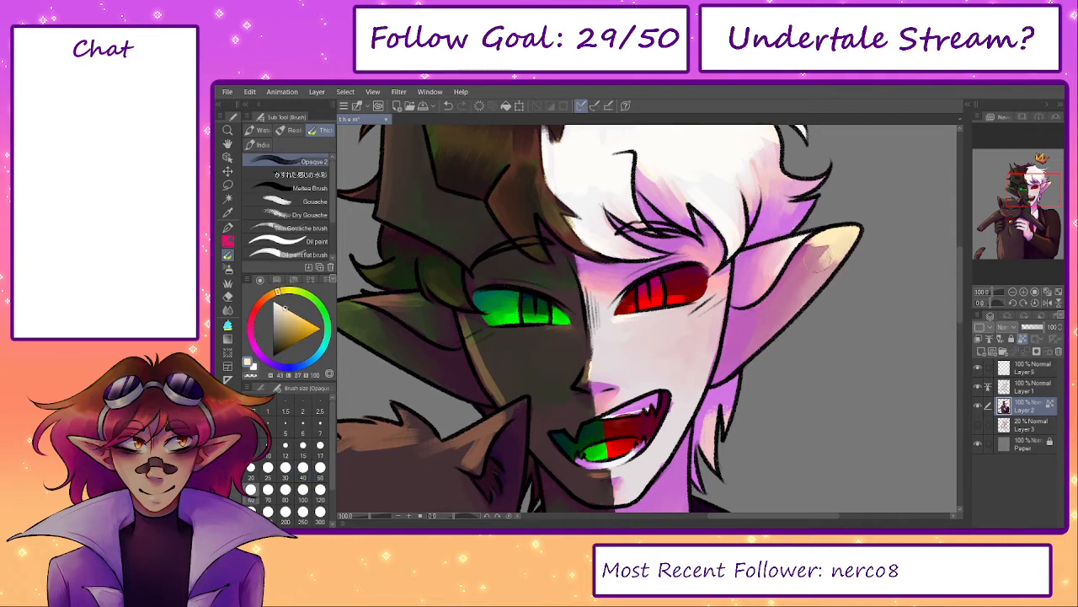
alt+click(821, 257)
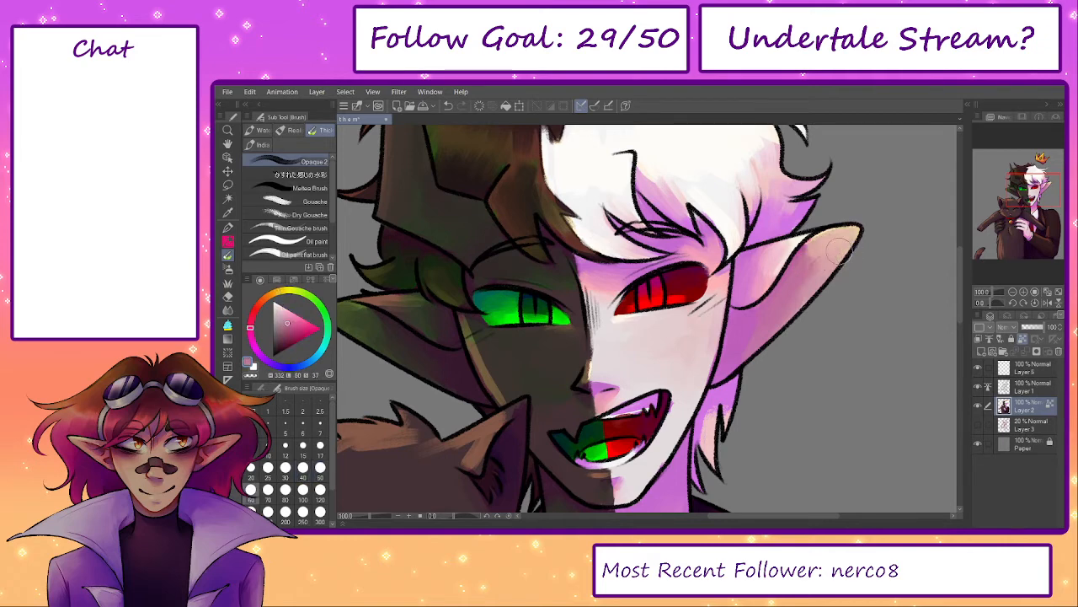
mouse_move(813, 266)
mouse_down()
mouse_move(845, 229)
mouse_move(815, 243)
mouse_move(804, 281)
mouse_up()
mouse_move(756, 412)
mouse_down()
mouse_move(774, 368)
mouse_move(724, 381)
mouse_move(726, 417)
mouse_up()
alt+click(728, 357)
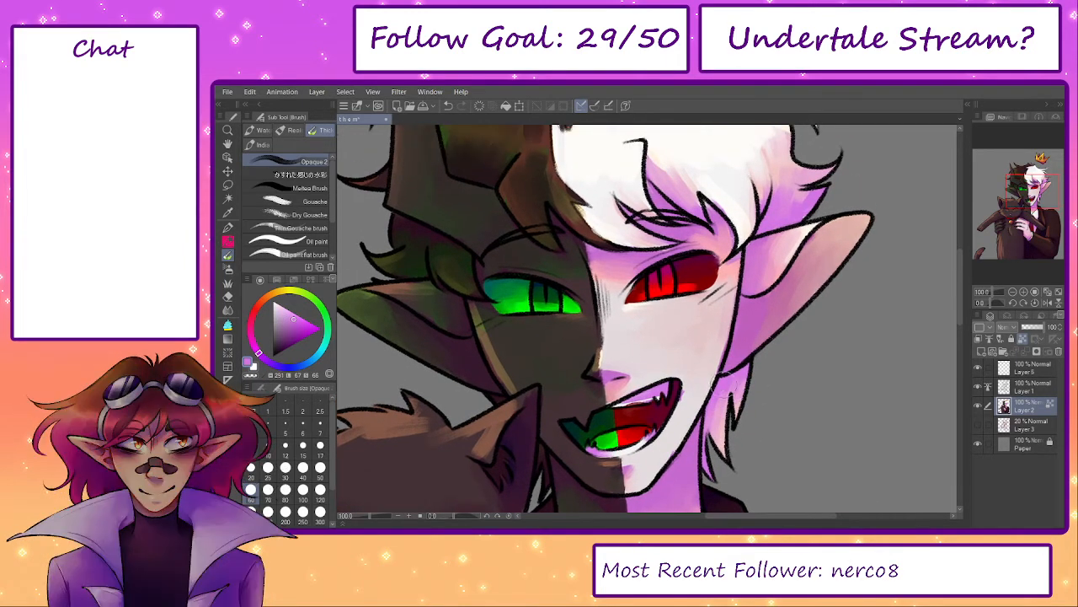
- Soften the highlight along the dark cheek's edge with sampled skin colours at brush sizes 25 and 30
mouse_move(722, 489)
mouse_down()
mouse_move(734, 344)
mouse_move(697, 377)
mouse_move(748, 456)
mouse_up()
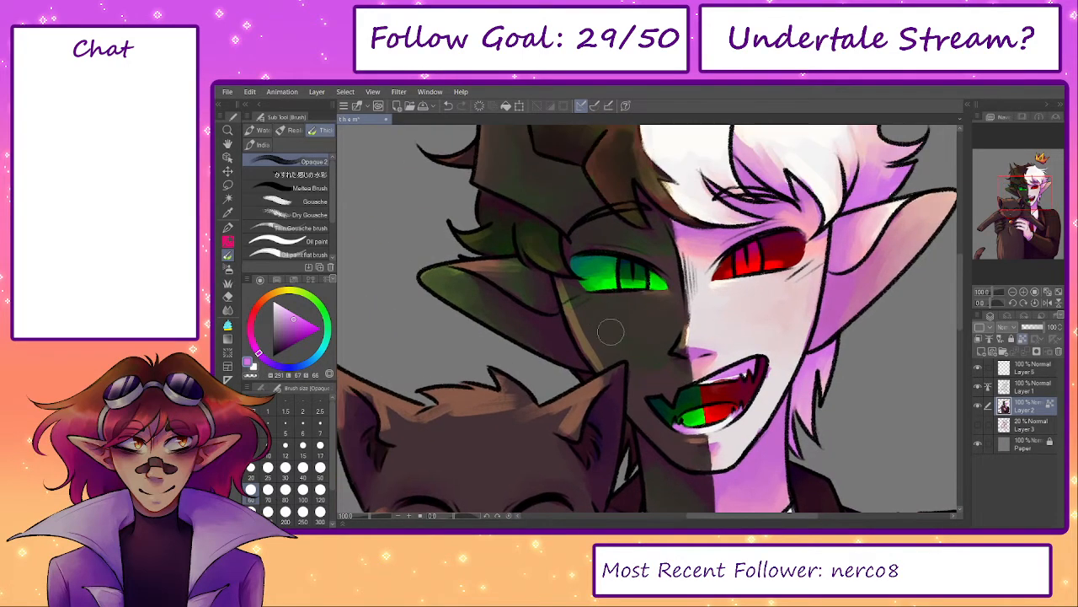
key([)
key([)
key([)
key([)
alt+click(600, 353)
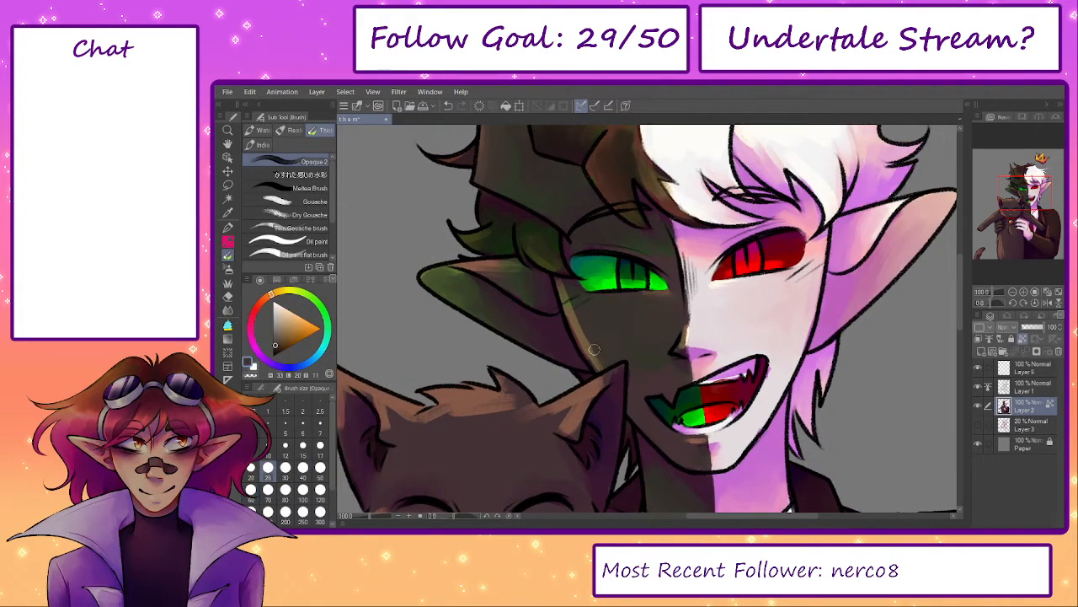
alt+click(577, 332)
key(bracketright)
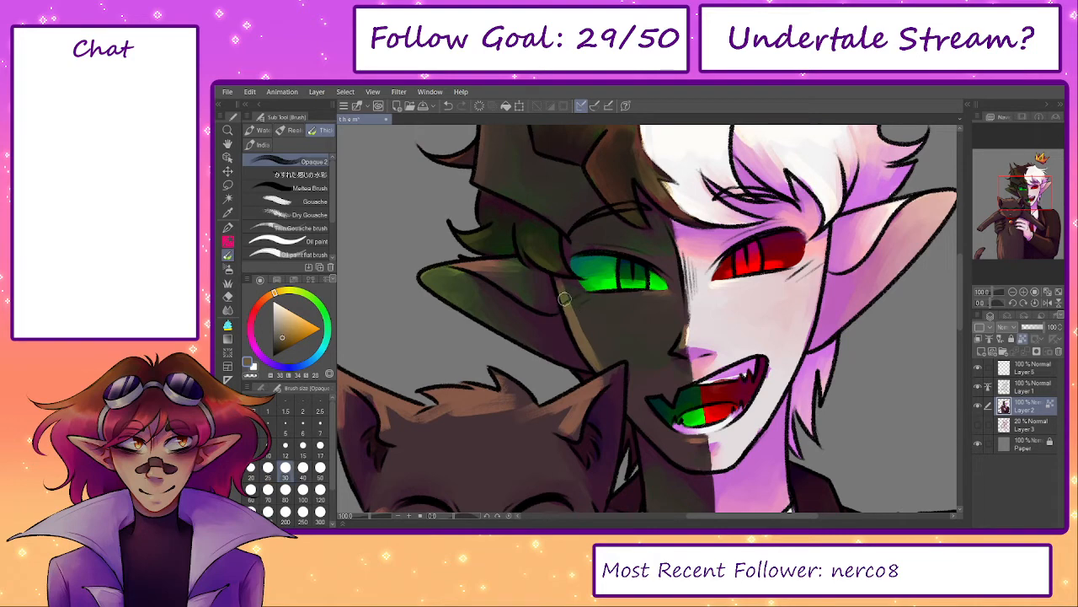
alt+click(566, 306)
alt+click(559, 281)
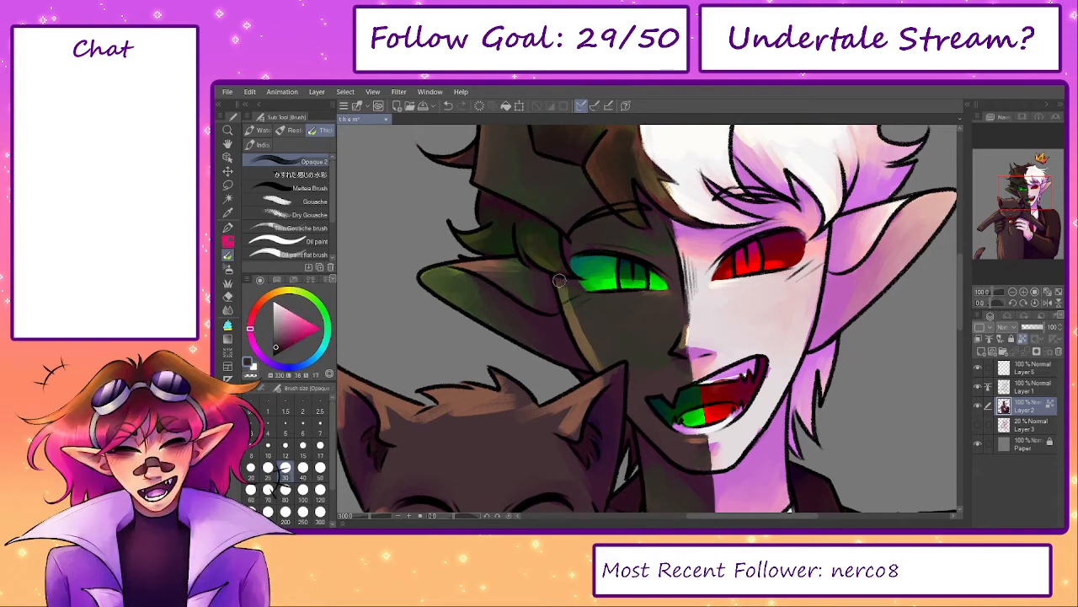
alt+click(597, 349)
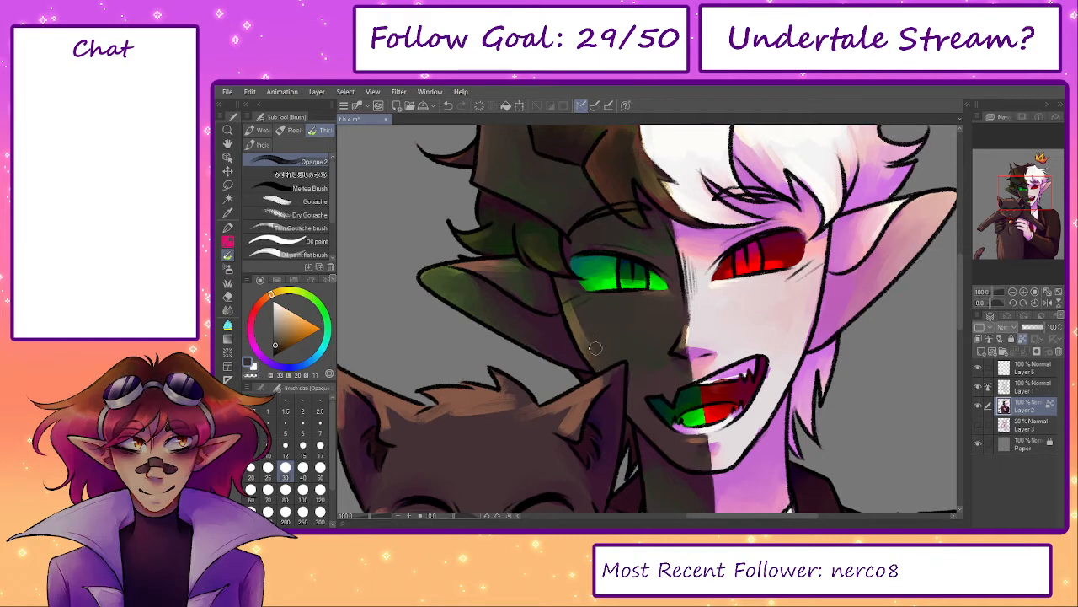
- Soften the highlight on the dark half of the chin with a sampled skin colour at brush size 17
drag(750, 409, 634, 355)
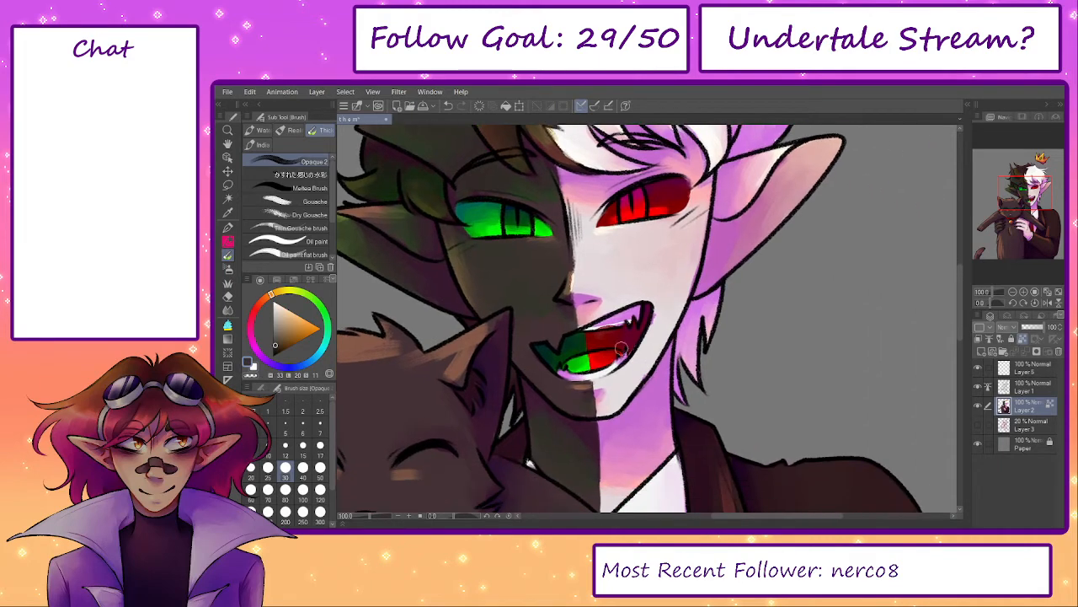
key(bracketleft)
key(bracketleft)
key(bracketleft)
alt+click(561, 389)
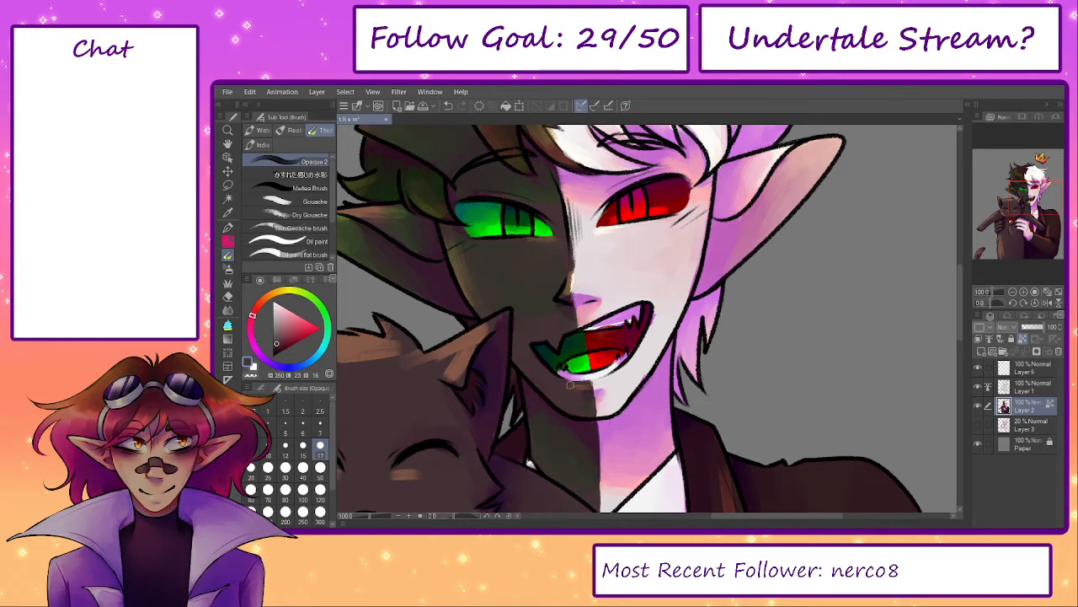
- Smooth the white hair beside the parting with sampled off-white tones at brush sizes 70 and 100
mouse_move(609, 253)
mouse_down()
mouse_move(638, 434)
mouse_move(670, 496)
mouse_up()
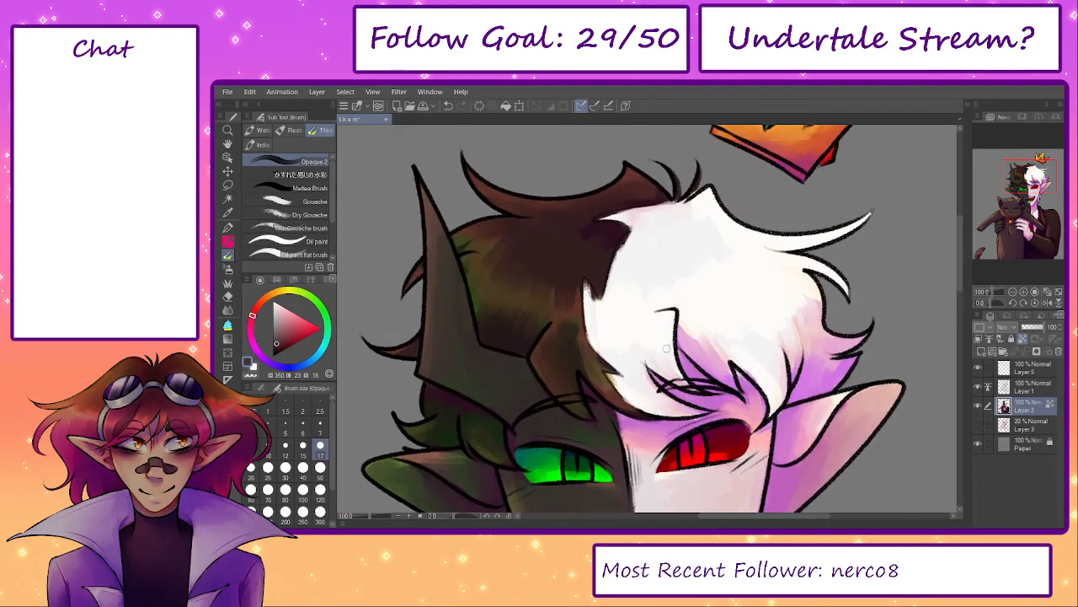
key(bracketright)
key(bracketright)
key(bracketright)
key(bracketright)
key(bracketright)
key(bracketright)
key(bracketright)
alt+click(644, 274)
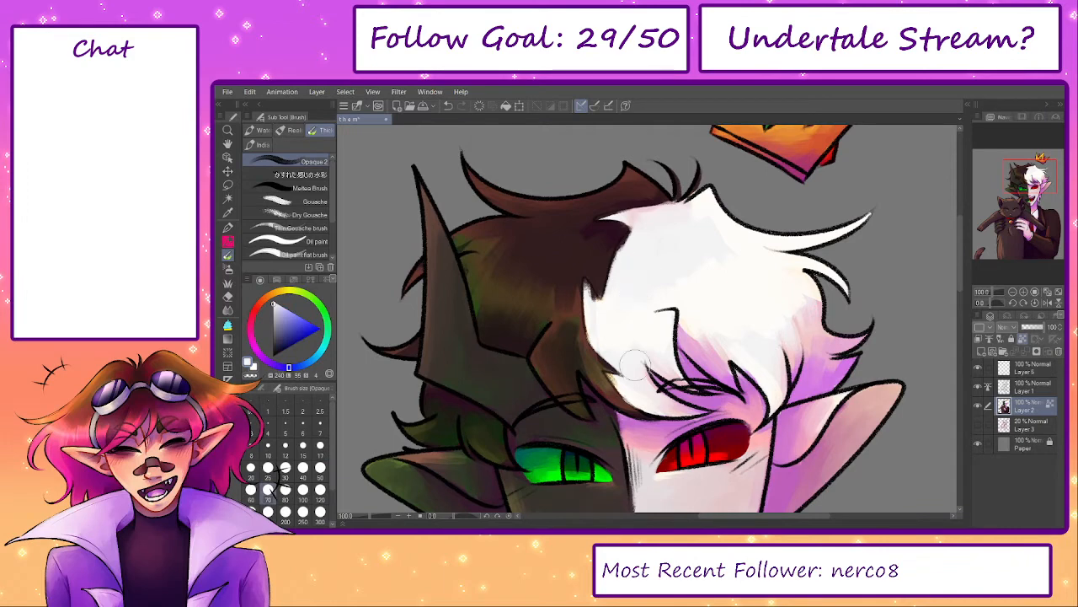
alt+click(668, 269)
key(bracketright)
key(bracketright)
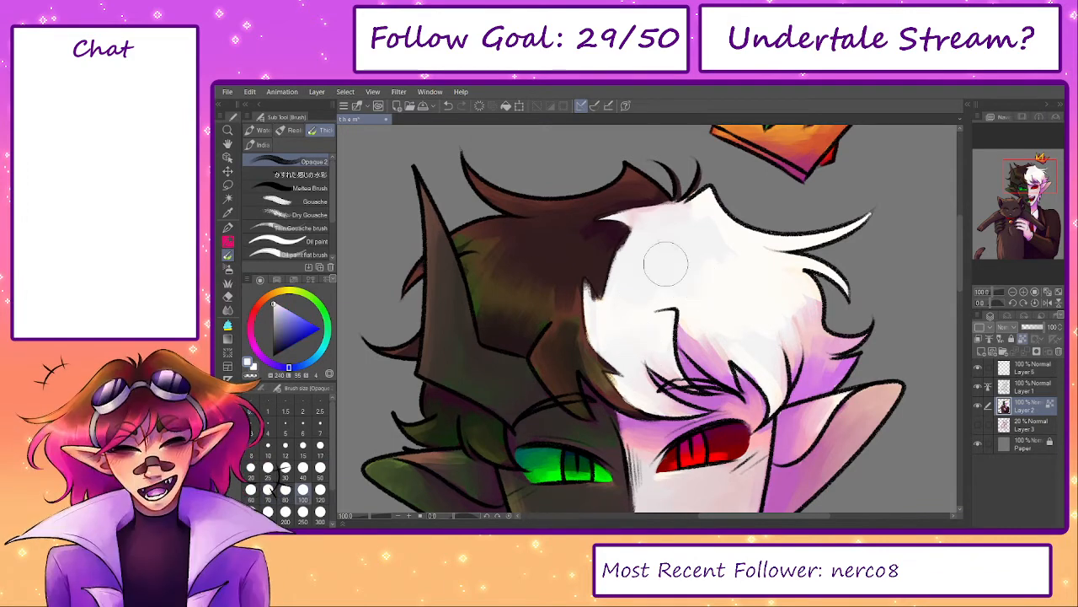
- Blend the white hair above the light ear into its purple shading at brush sizes 100, 80 and 70
mouse_move(742, 321)
mouse_down()
mouse_move(733, 316)
mouse_move(757, 347)
mouse_up()
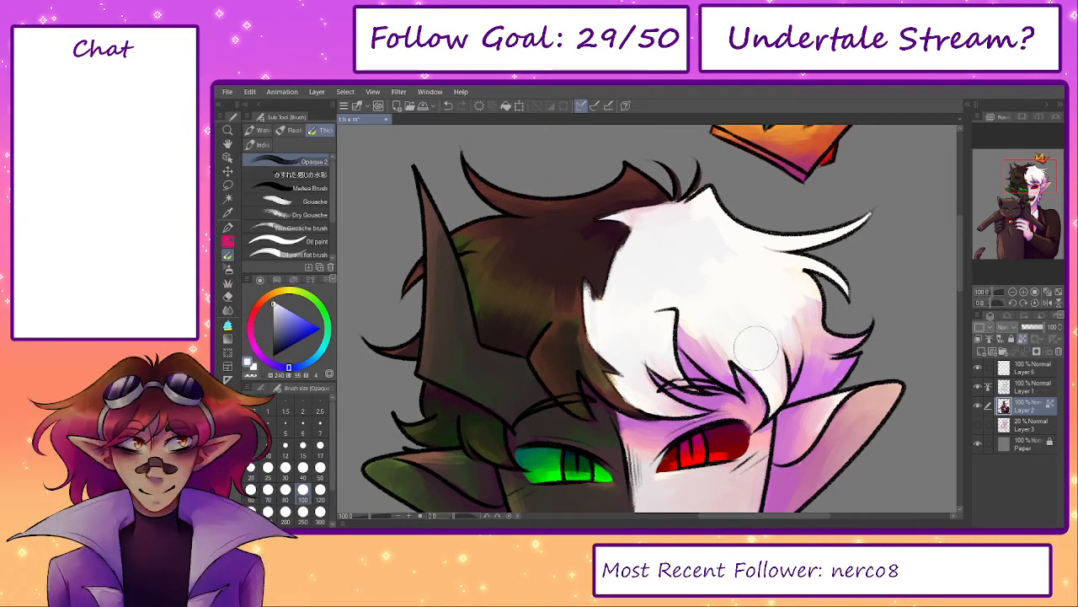
key(bracketleft)
key(bracketleft)
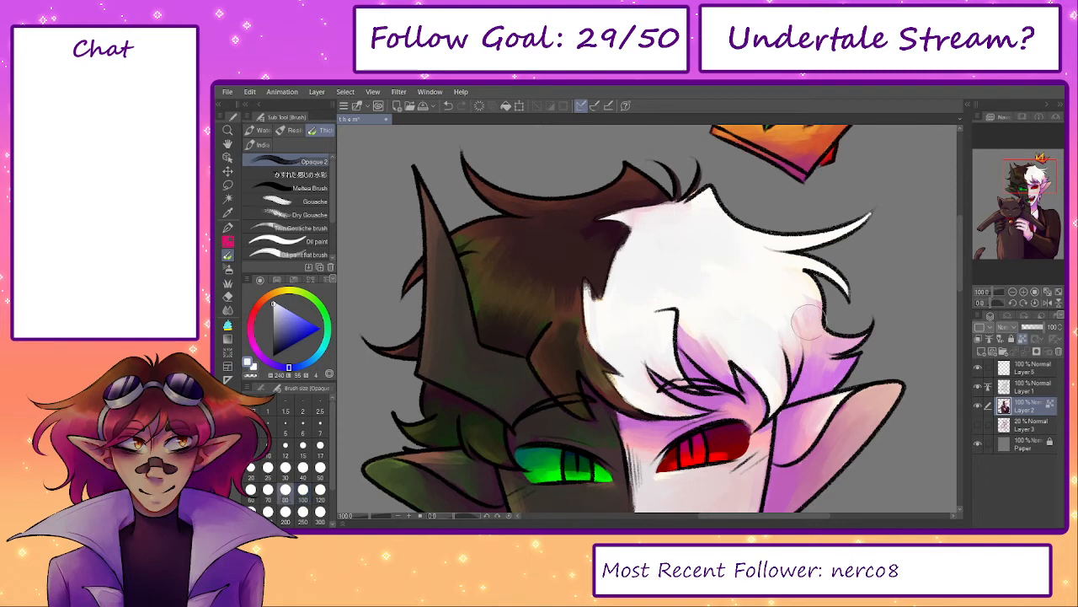
alt+click(794, 331)
mouse_move(793, 331)
mouse_down()
mouse_move(803, 301)
mouse_move(799, 329)
mouse_move(785, 315)
mouse_up()
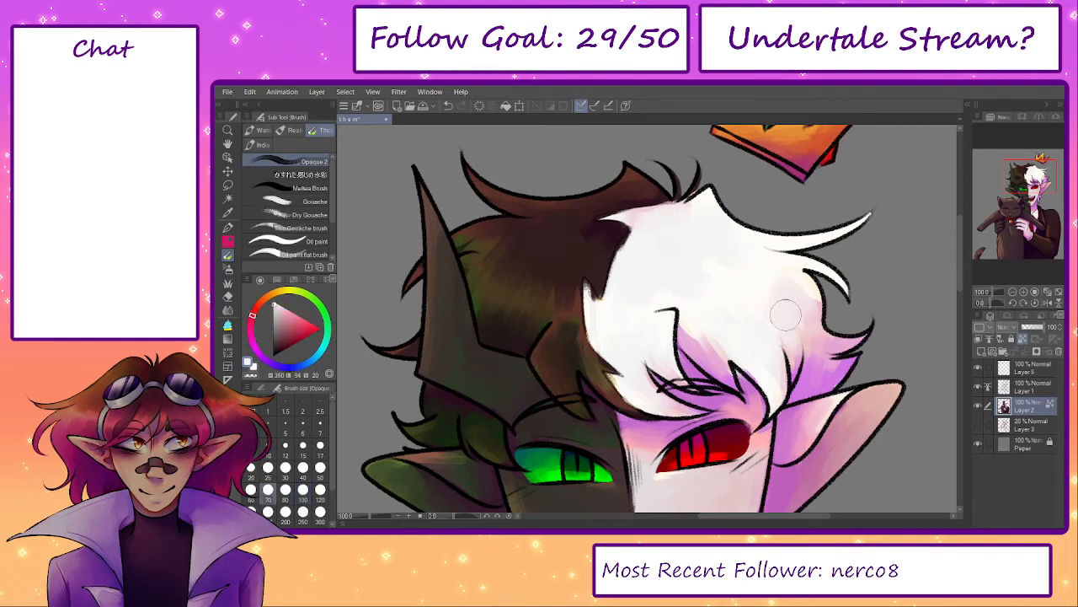
- Brush sampled pinkish white tones over the crown and middle of the white hair at brush size 100
alt+click(700, 247)
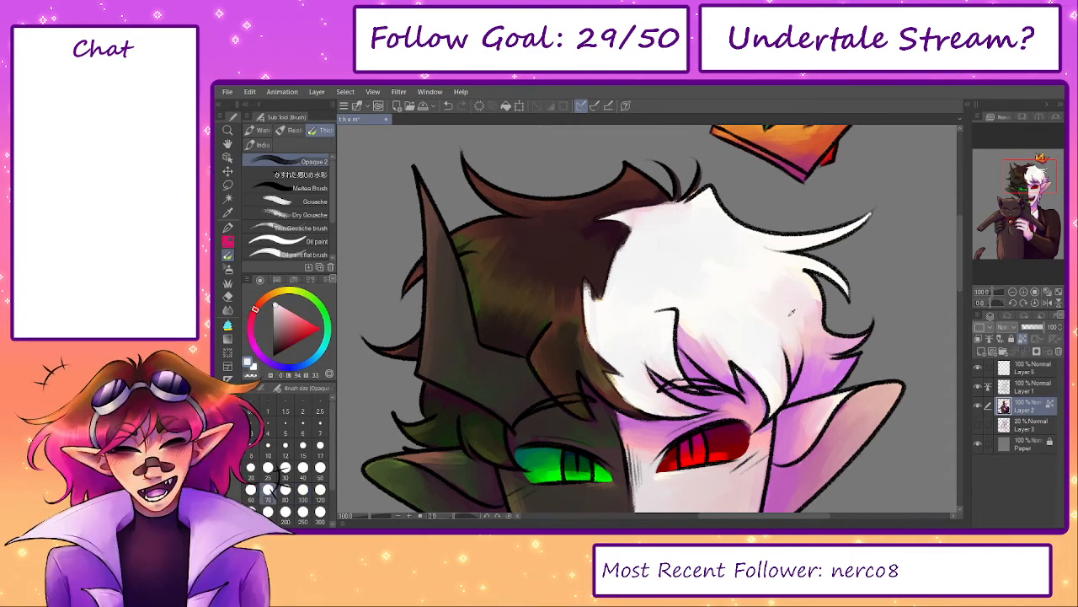
key(bracketright)
key(bracketright)
mouse_move(664, 214)
mouse_down()
mouse_move(694, 219)
mouse_move(699, 204)
mouse_move(717, 235)
mouse_up()
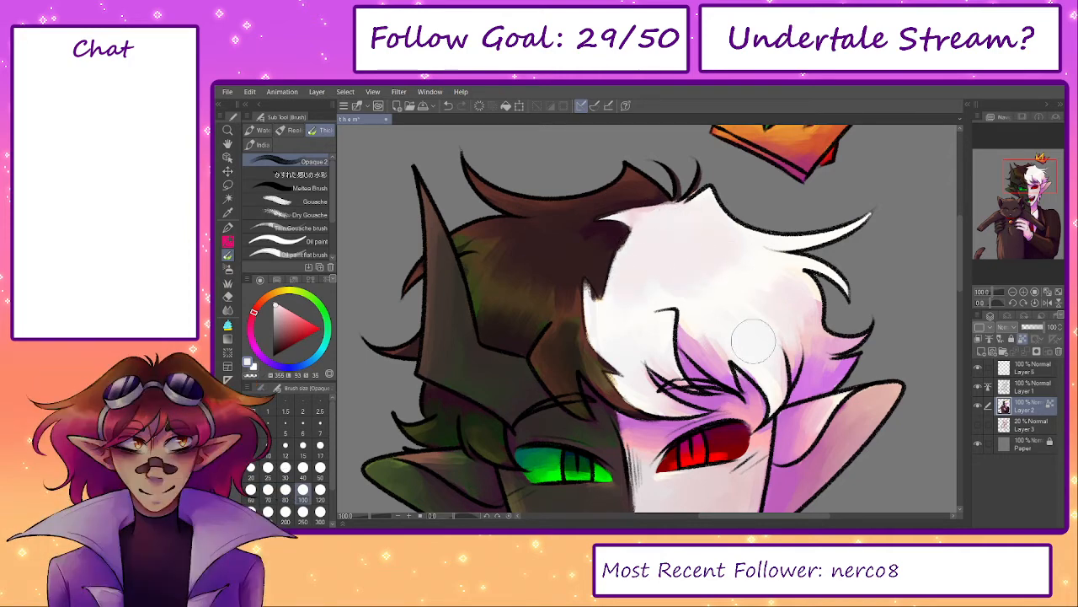
key(bracketleft)
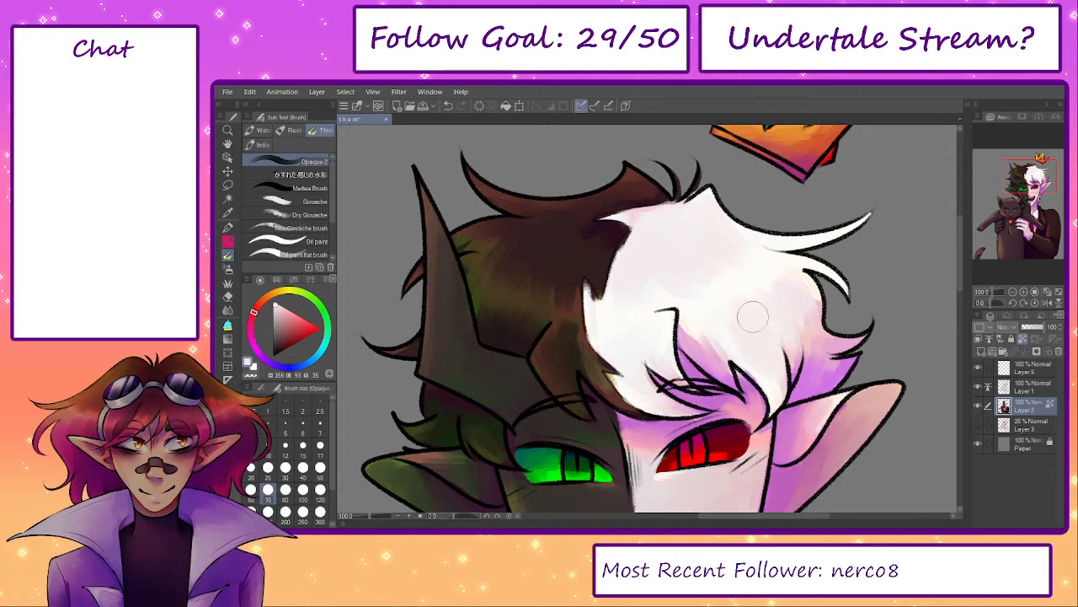
key(bracketright)
alt+click(724, 299)
alt+click(709, 249)
key(bracketright)
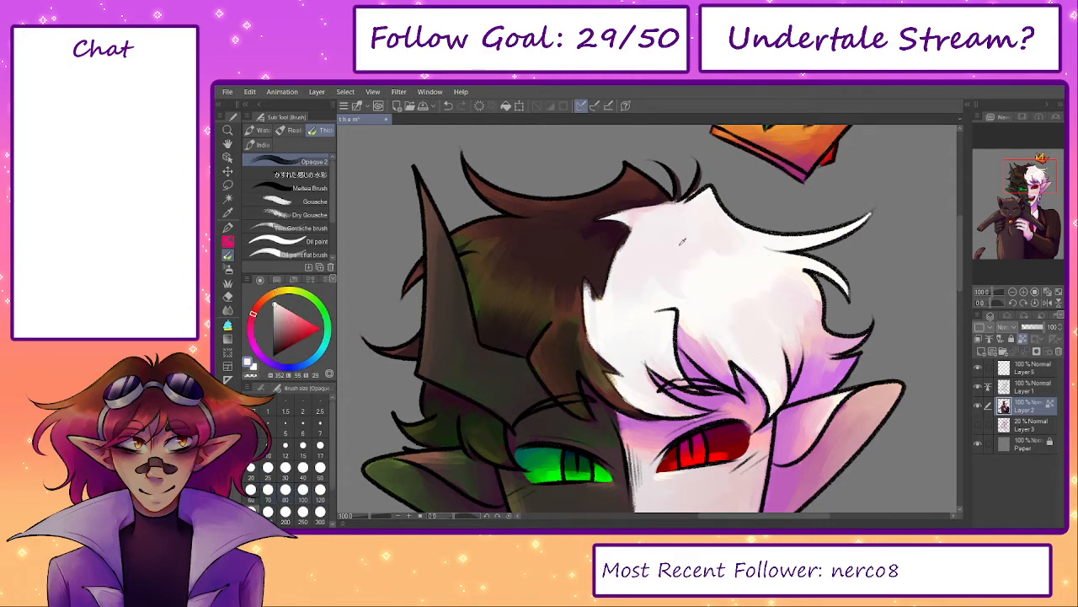
- Even out the white fringe and the hair along the parting with sampled tones at brush sizes 70 and 80
key(bracketleft)
key(bracketleft)
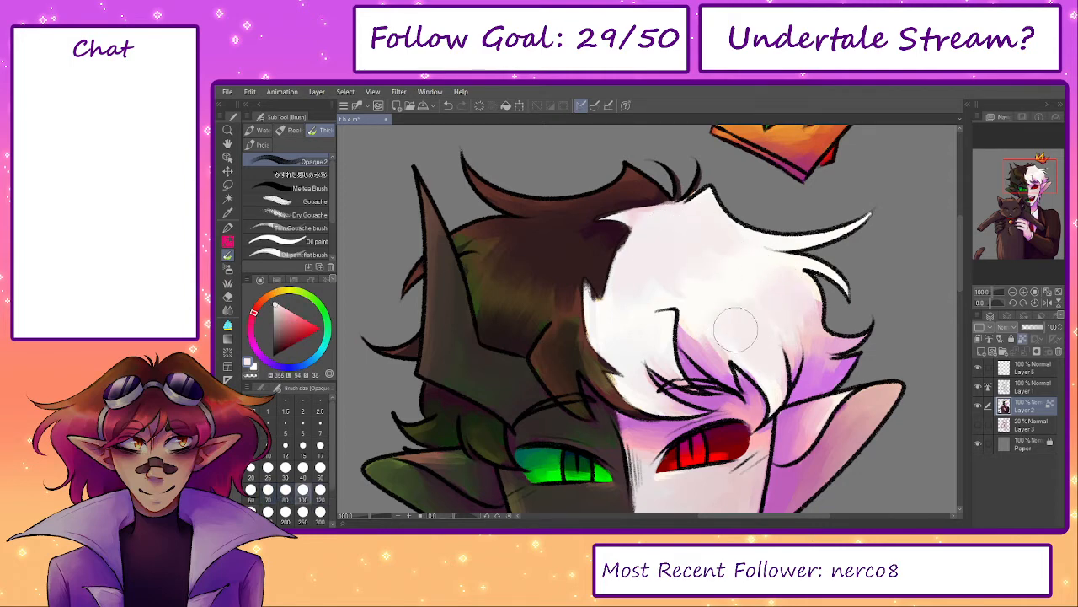
alt+click(750, 306)
alt+click(674, 266)
key(bracketleft)
key(bracketleft)
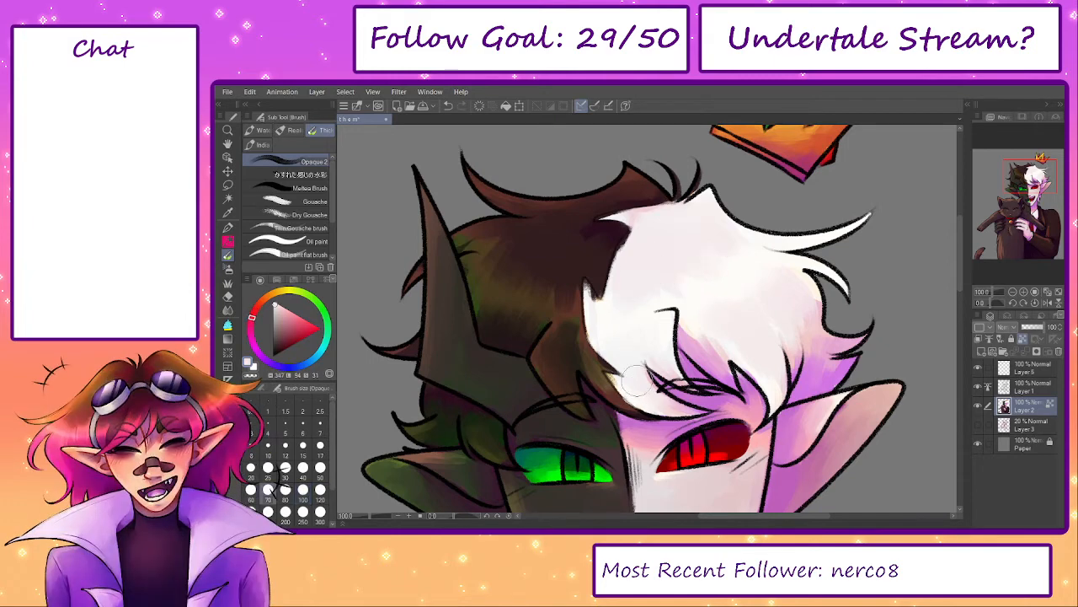
key(bracketright)
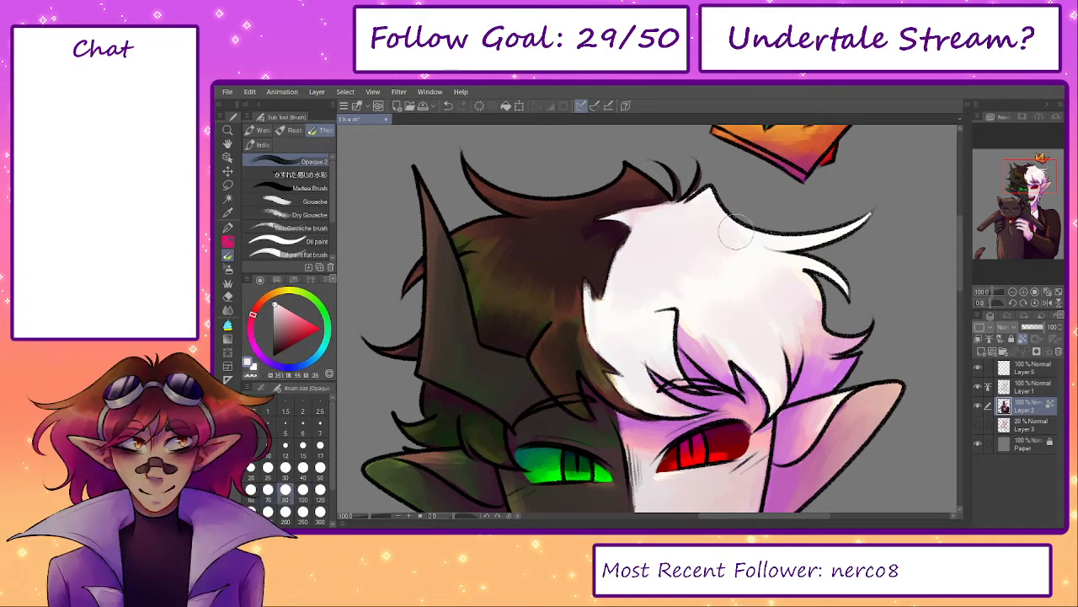
- Blend the white hair's upper edge and long stray lock with tones sampled there, reducing the brush to size 60
alt+click(715, 228)
alt+click(860, 222)
alt+click(812, 224)
key(bracketleft)
key(bracketleft)
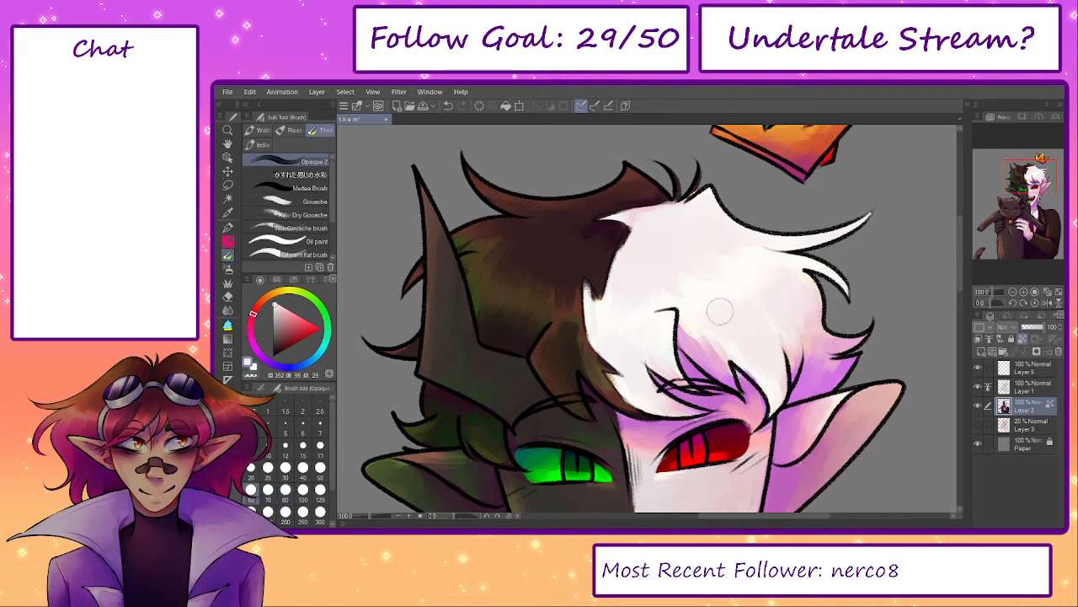
- Touch up the white fringe beside the parting, and smooth the white crown with sampled tones at brush size 120
alt+click(633, 387)
click(364, 517)
drag(523, 440, 512, 409)
scroll(636, 316, up, 4)
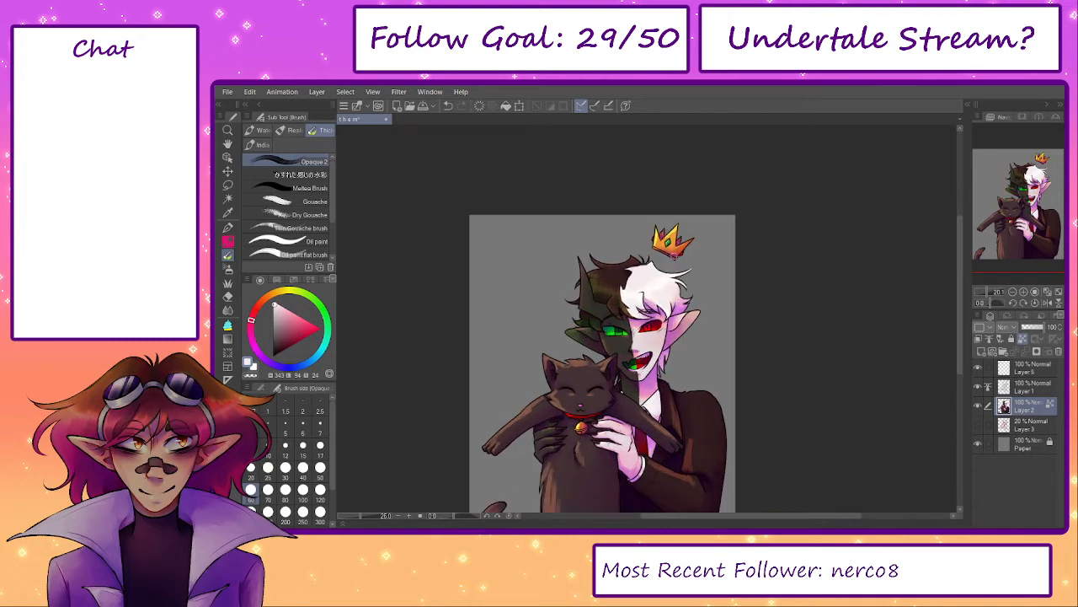
key(bracketright)
key(bracketright)
key(bracketright)
key(bracketright)
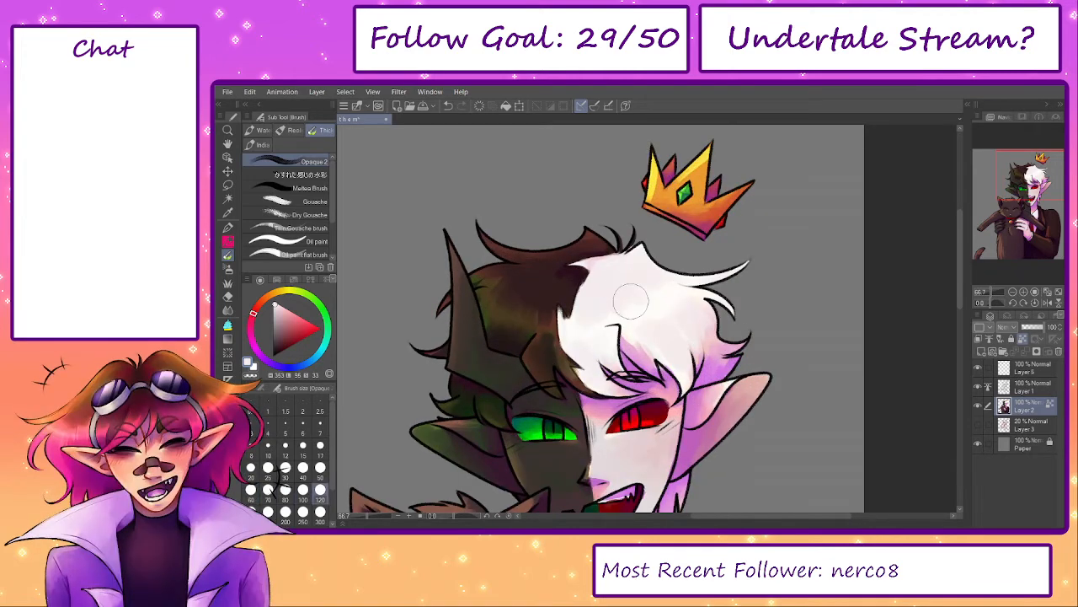
alt+click(642, 276)
- Blend the dark hair's crown and fringe with sampled brown tones at brush sizes 80 and 60
alt+click(523, 305)
key(bracketleft)
key(bracketleft)
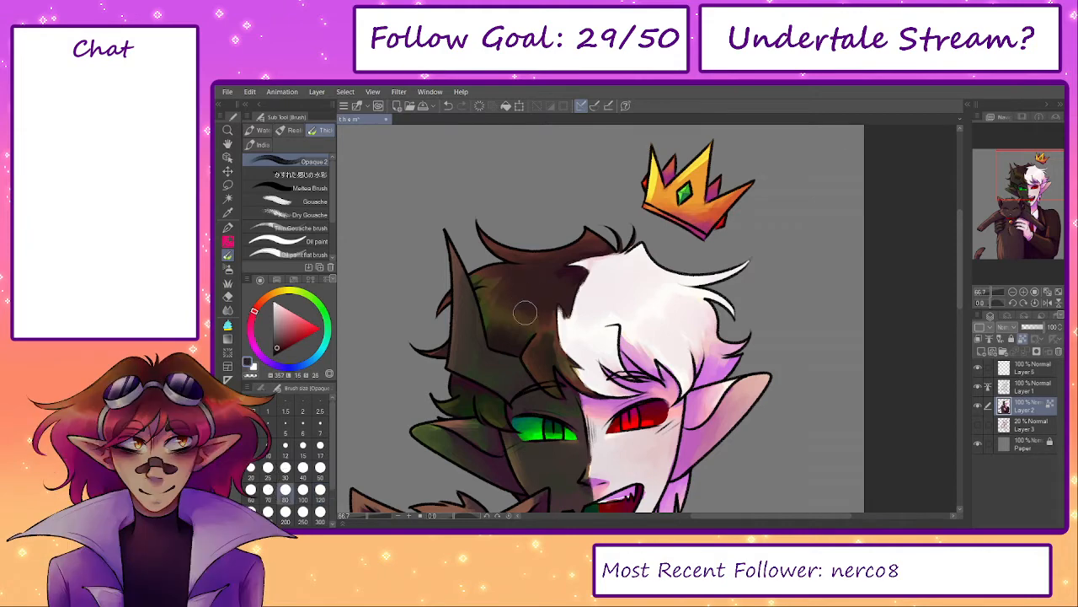
alt+click(518, 327)
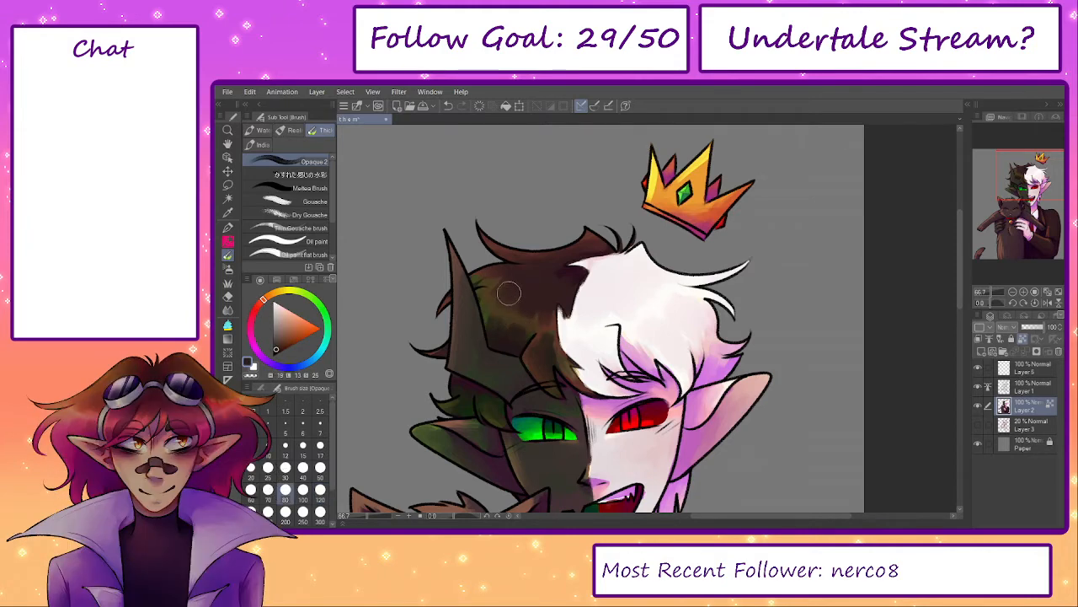
key(bracketleft)
key(bracketleft)
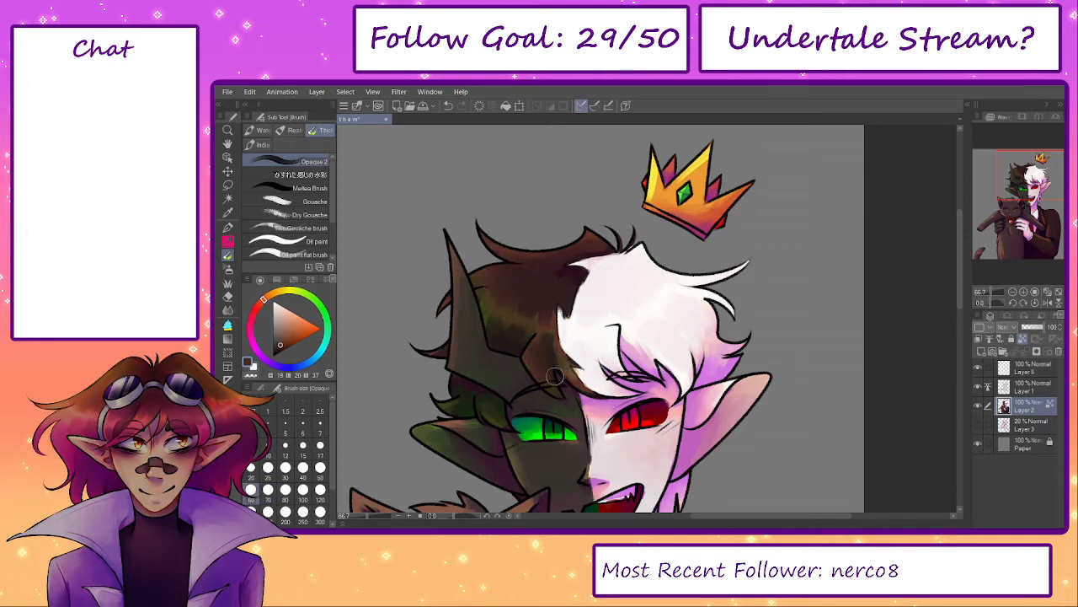
alt+click(492, 330)
- Blend the dark ear's green and purple tones with colours sampled from the ear at brush size 70
mouse_move(524, 362)
mouse_down()
mouse_move(579, 296)
mouse_move(529, 218)
mouse_up()
key(bracketright)
alt+click(455, 301)
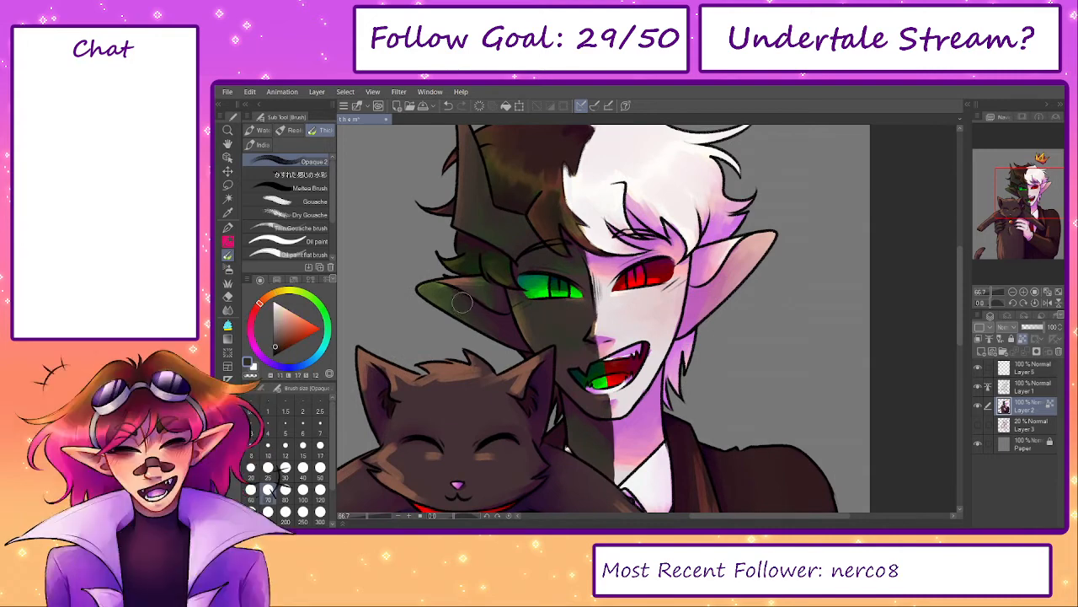
alt+click(444, 297)
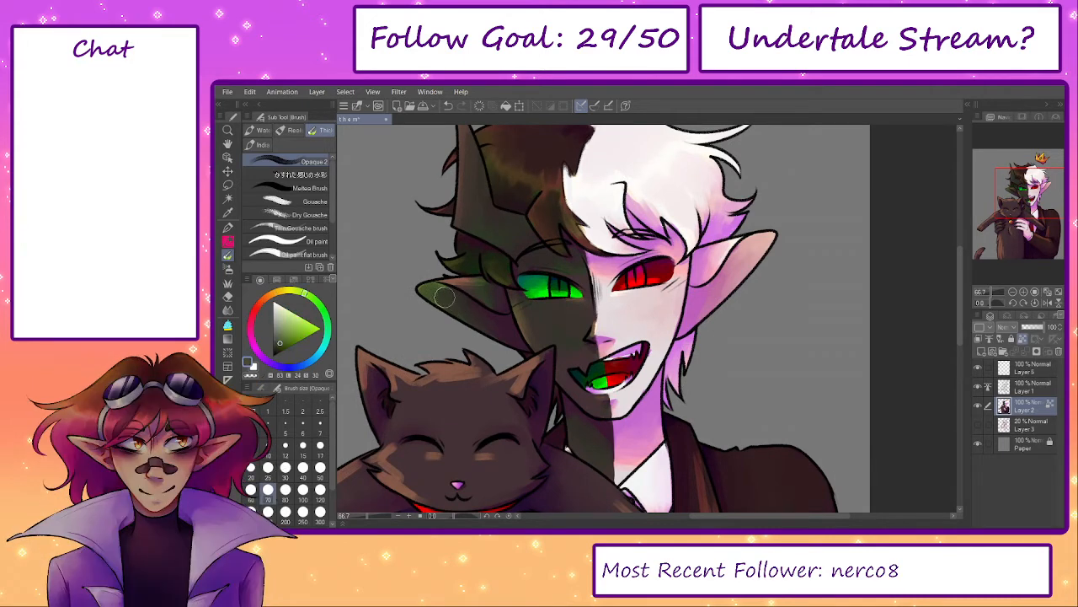
alt+click(506, 328)
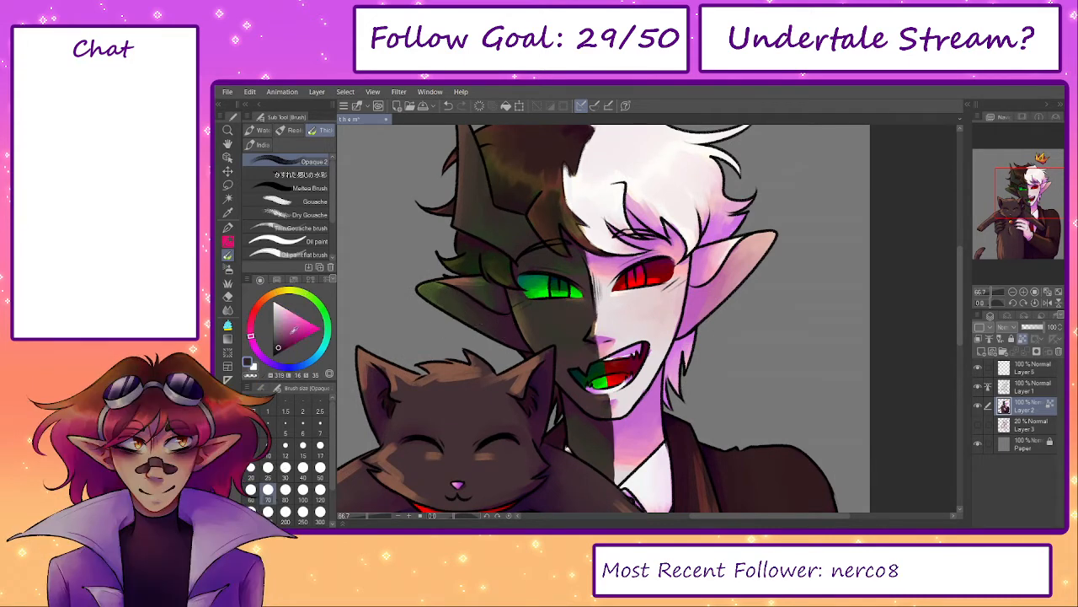
alt+click(499, 332)
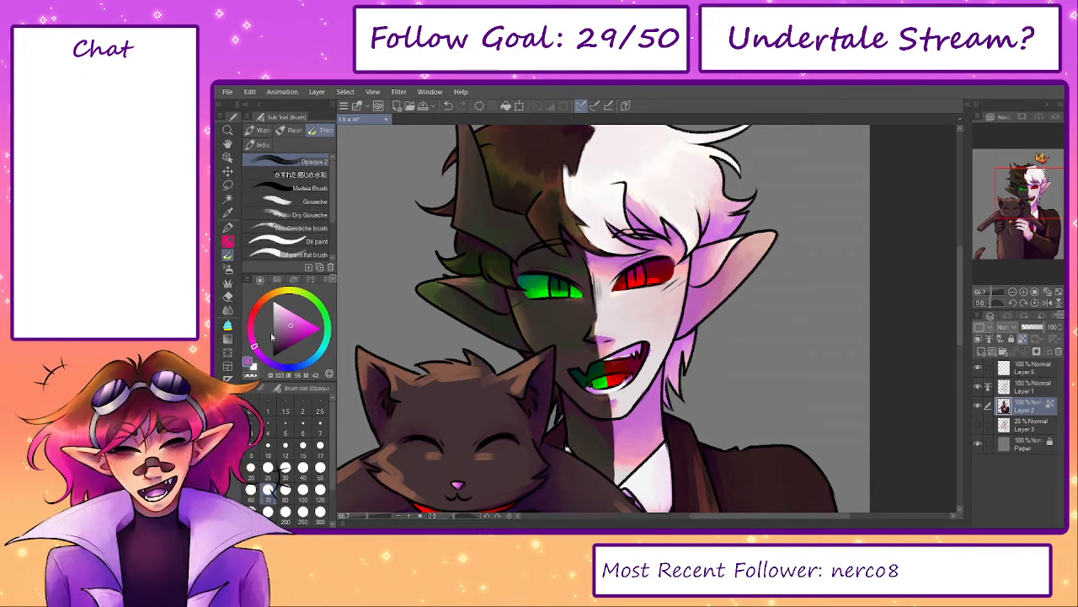
- Tint the lower edge of the light ear with a muted pink at brush sizes 60 and 80
key([)
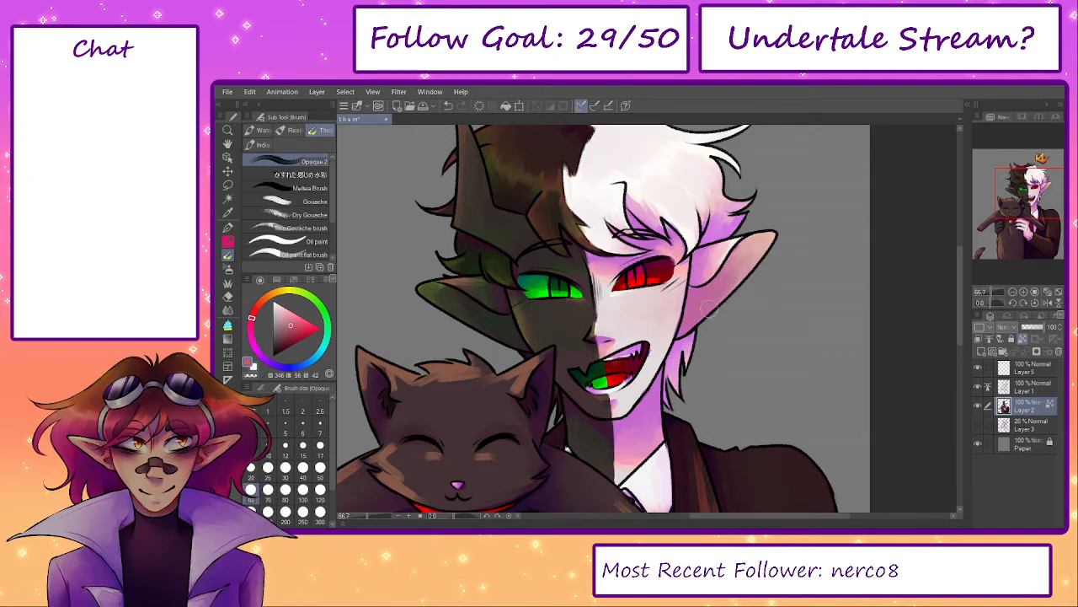
key(])
key(])
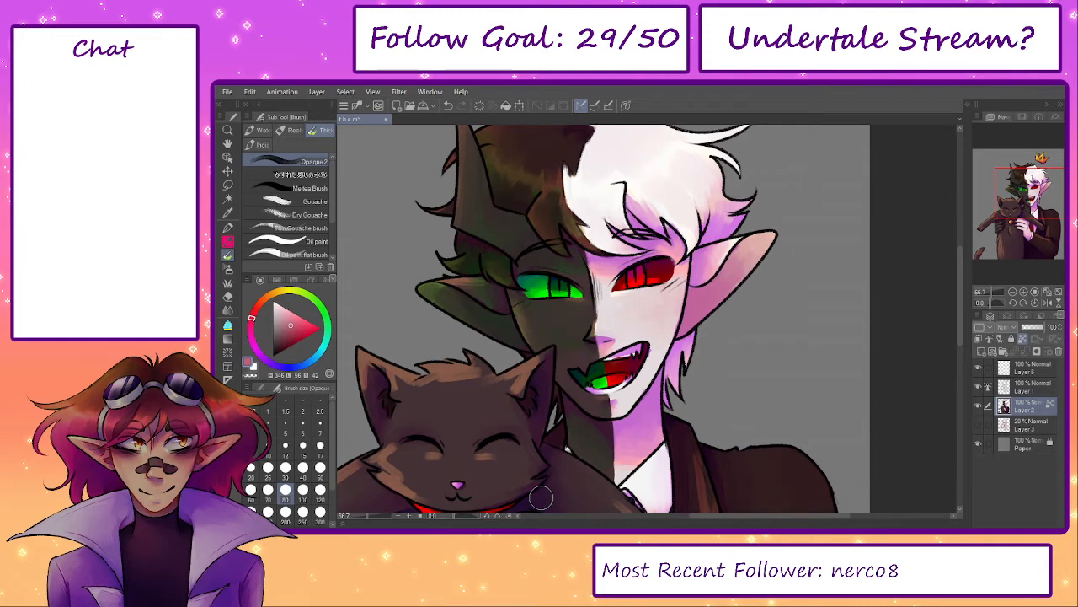
- Soften the orange highlight on the jacket lapel with a sampled dark jacket colour at brush sizes 60 and 40
drag(754, 482, 730, 350)
alt+click(688, 362)
key([)
key([)
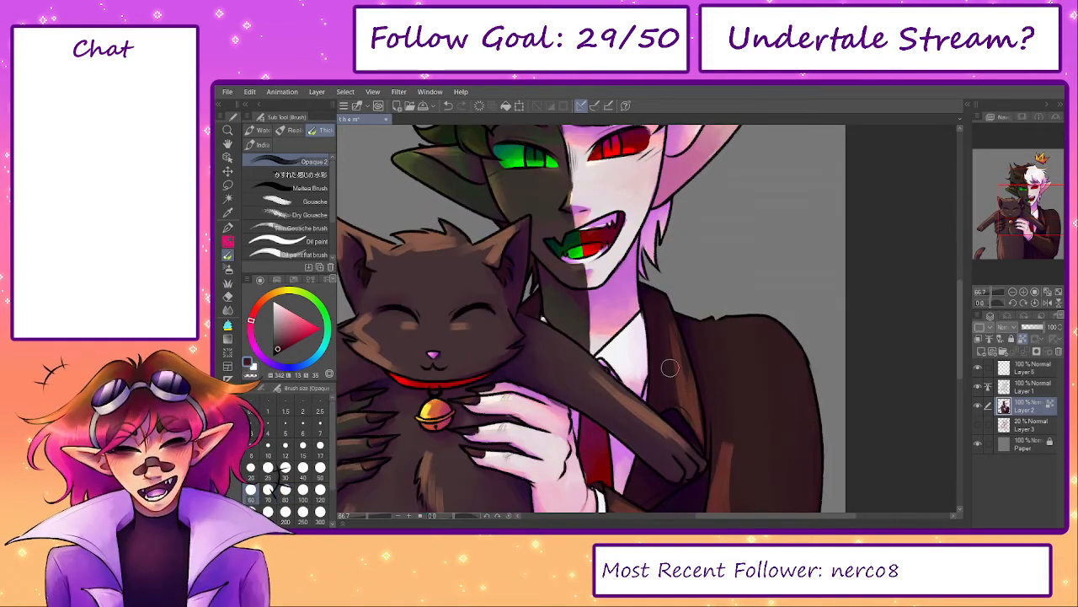
key([)
key([)
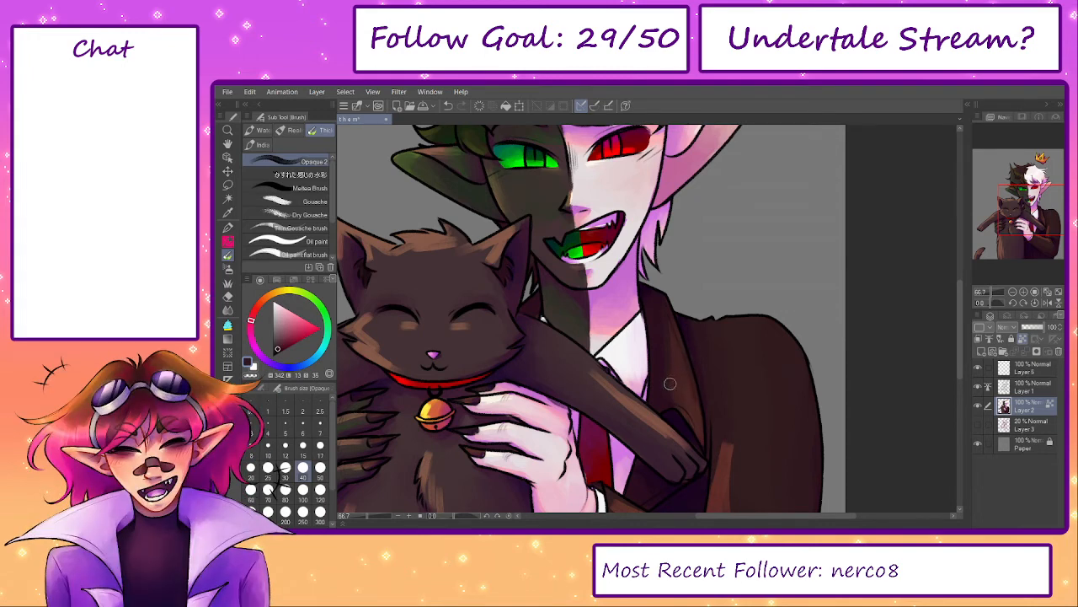
key(])
key(])
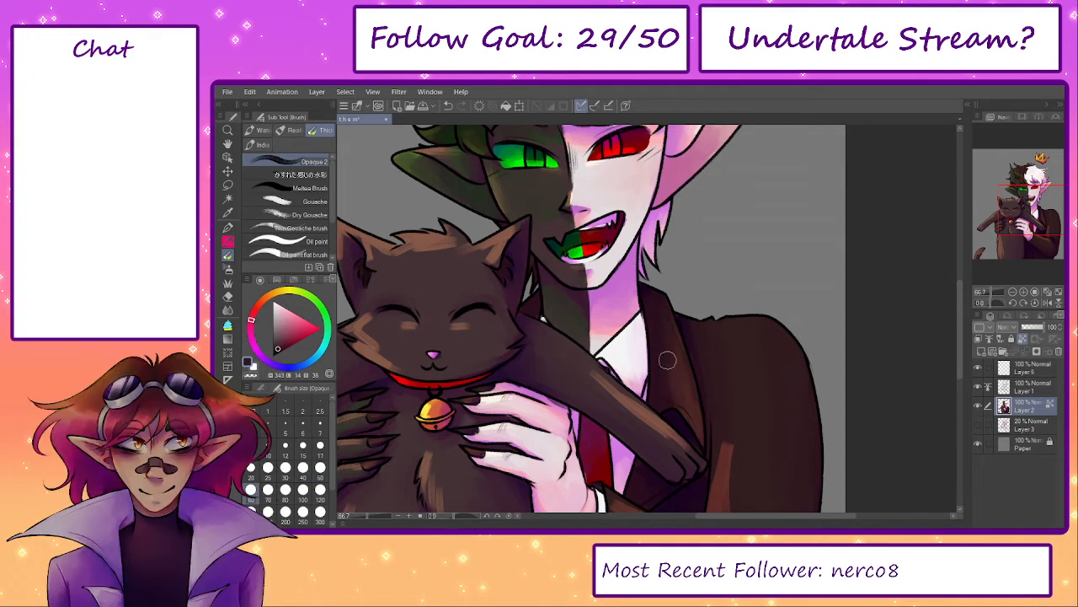
- Blend the orange highlight above the jacket's elbow fold into the dark fabric at brush sizes 80 and 50
drag(719, 463, 612, 361)
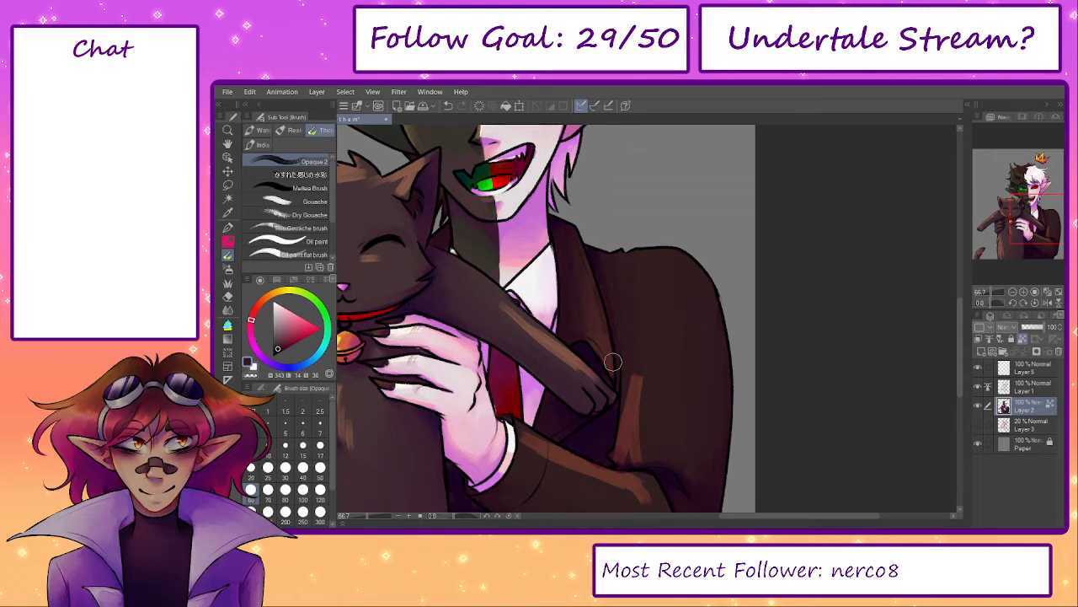
mouse_move(654, 385)
mouse_down()
mouse_move(662, 308)
mouse_move(641, 334)
mouse_up()
key(bracketright)
key(bracketright)
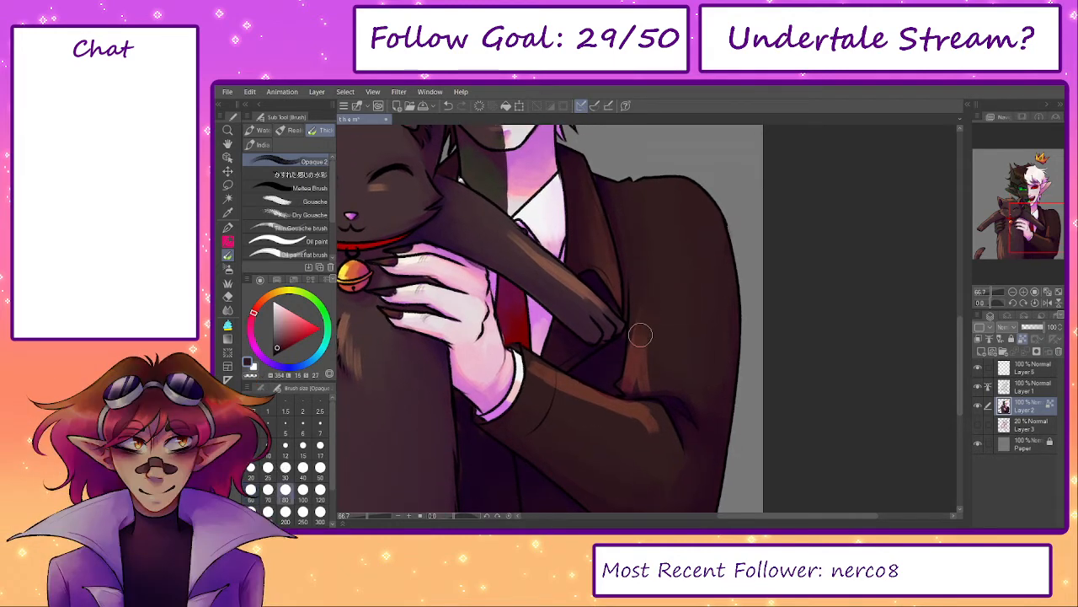
key(bracketleft)
key(bracketleft)
key(bracketleft)
alt+click(628, 383)
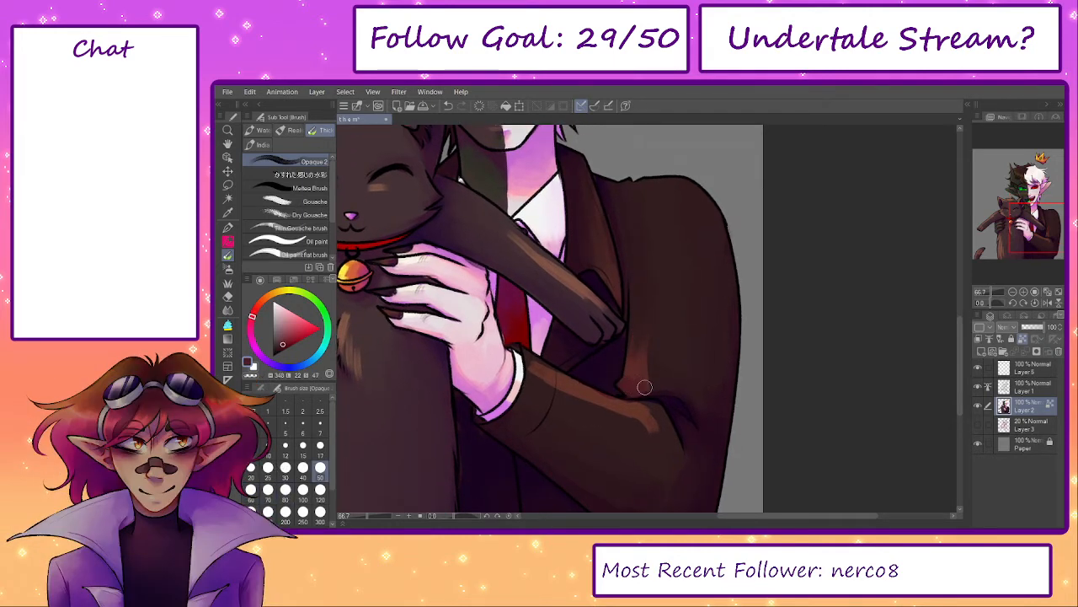
- Paint over the orange highlight on the jacket above the bent elbow with sampled dark brown at brush size 100, and save
key(bracketright)
key(bracketright)
key(bracketright)
key(bracketright)
alt+click(642, 322)
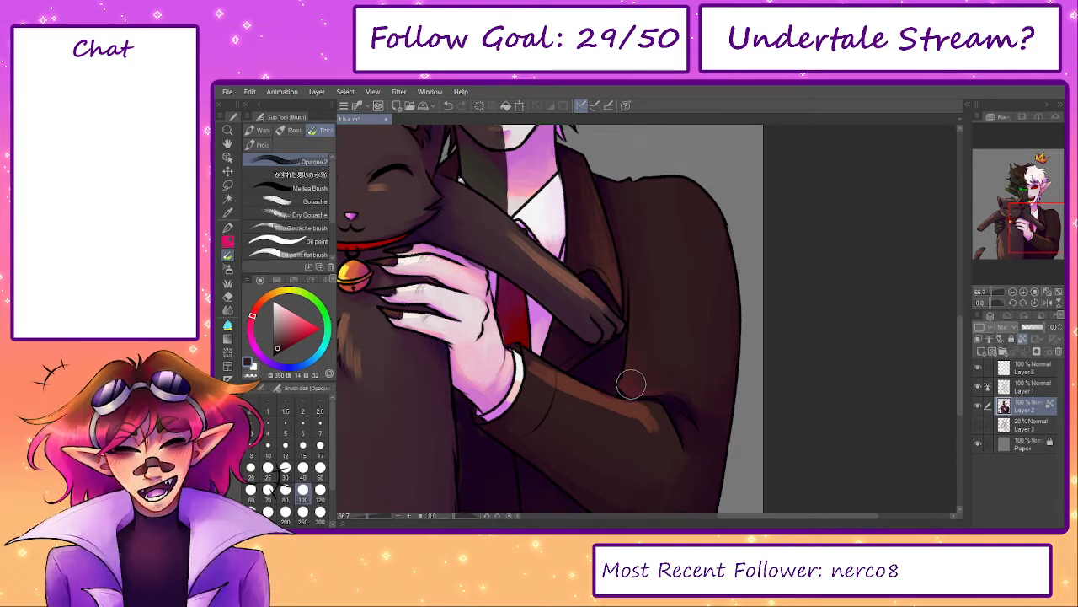
key(ctrl+s)
- Blend the sleeve's highlight beside the white shirt cuff using sampled jacket browns and brush size 80
mouse_move(589, 394)
mouse_down()
mouse_move(641, 382)
mouse_move(667, 397)
mouse_up()
key(bracketleft)
key(bracketleft)
alt+click(618, 377)
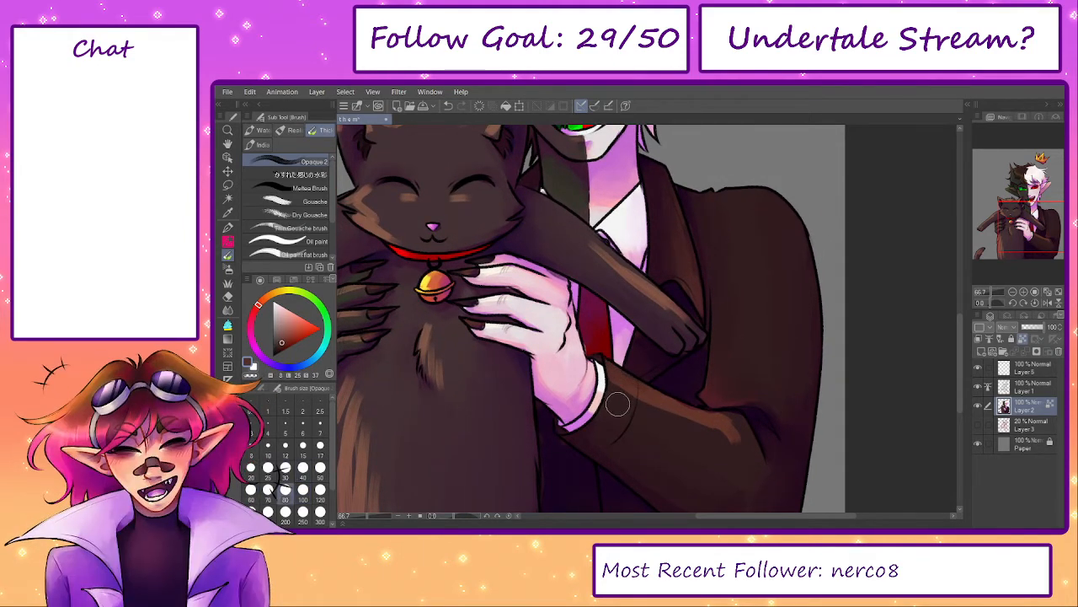
alt+click(618, 405)
drag(617, 393, 690, 440)
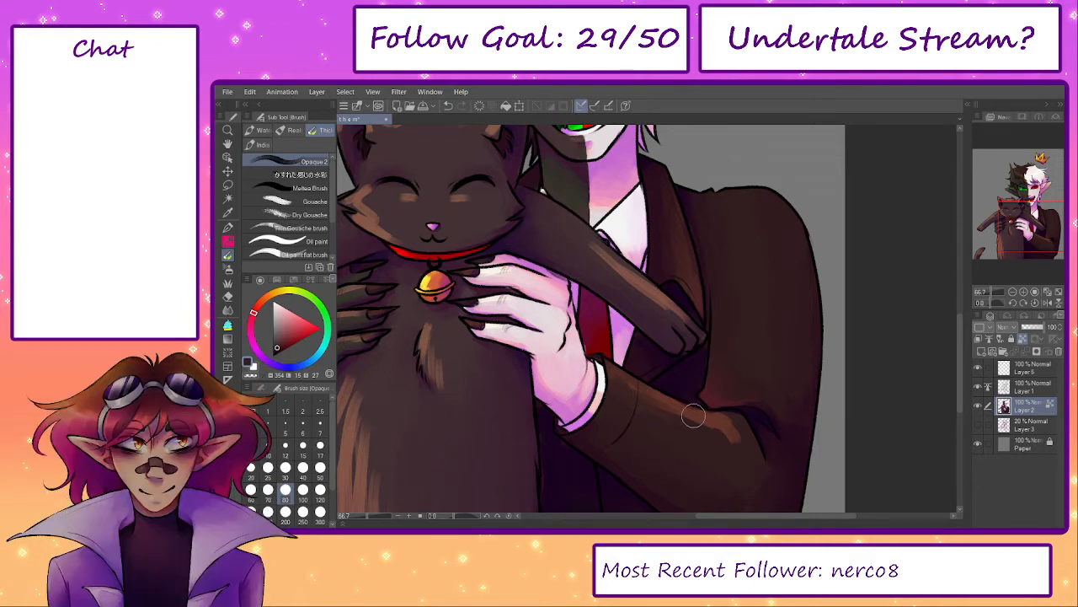
- Soften the remaining orange highlight along the forearm sleeve and elbow with sampled dark browns, enlarging the brush to 120
alt+click(693, 414)
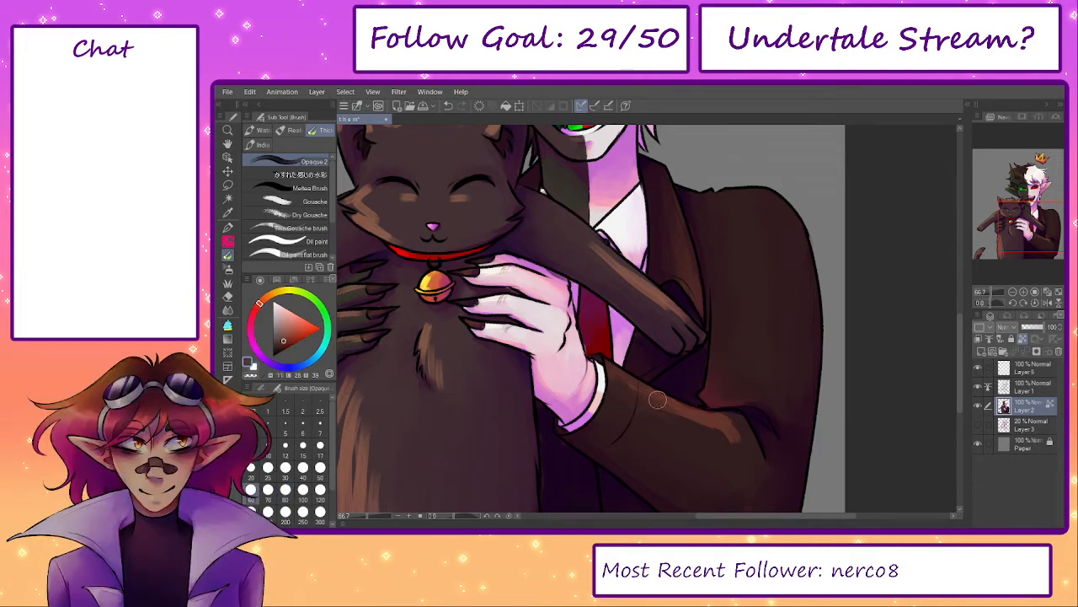
key(])
alt+click(737, 450)
key(])
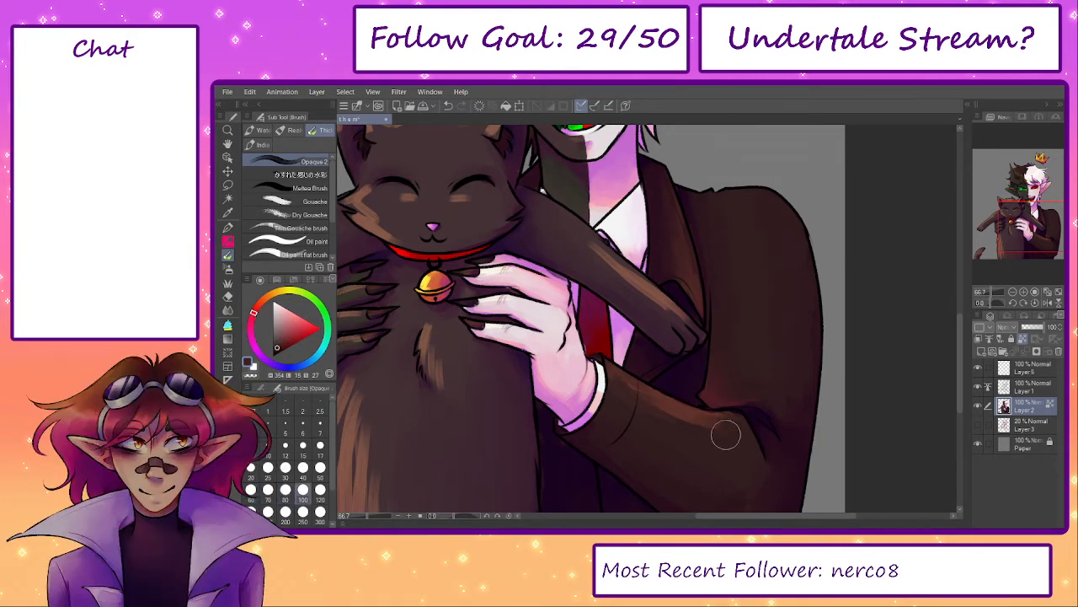
key(])
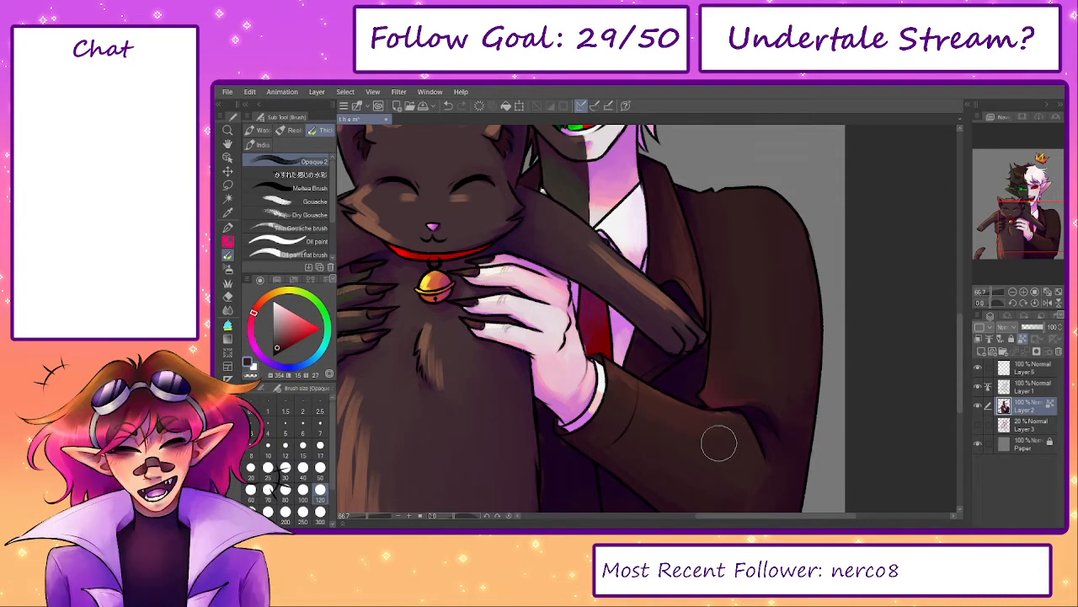
- Paint over the light brown streaks beside the cat's chest tuft, blending them into the surrounding fur with sampled colours
drag(757, 421, 790, 247)
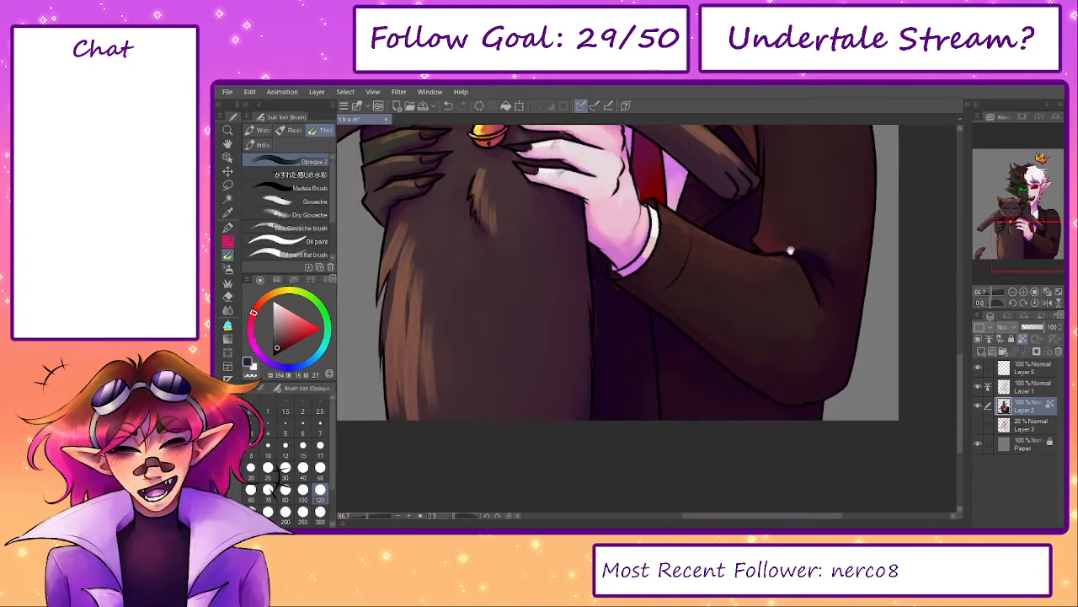
drag(696, 287, 805, 377)
drag(626, 375, 655, 460)
alt+click(640, 356)
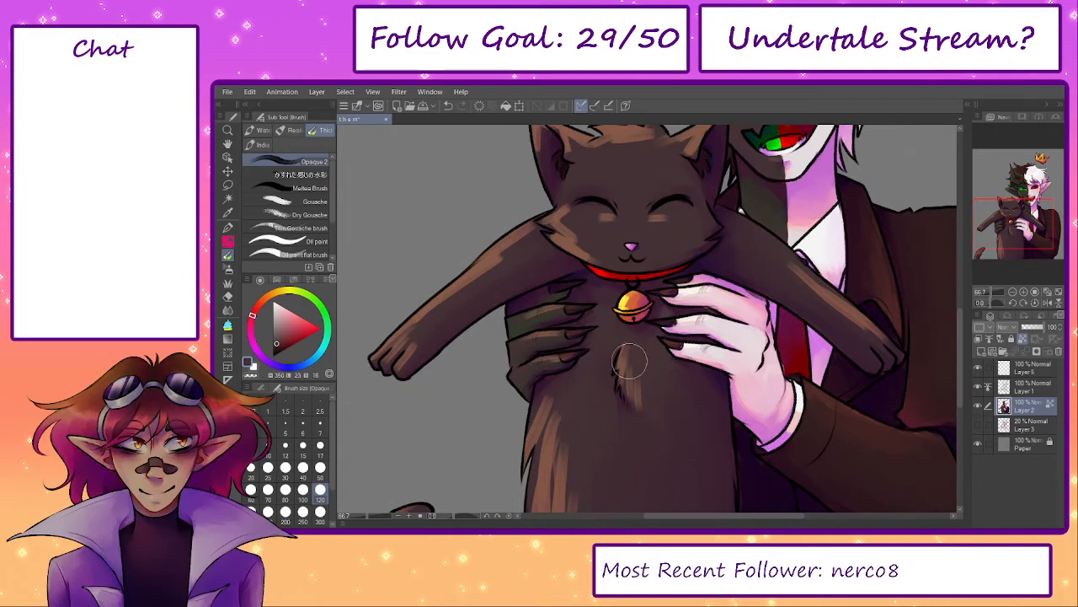
mouse_move(631, 363)
mouse_down()
mouse_move(634, 346)
mouse_move(654, 416)
mouse_up()
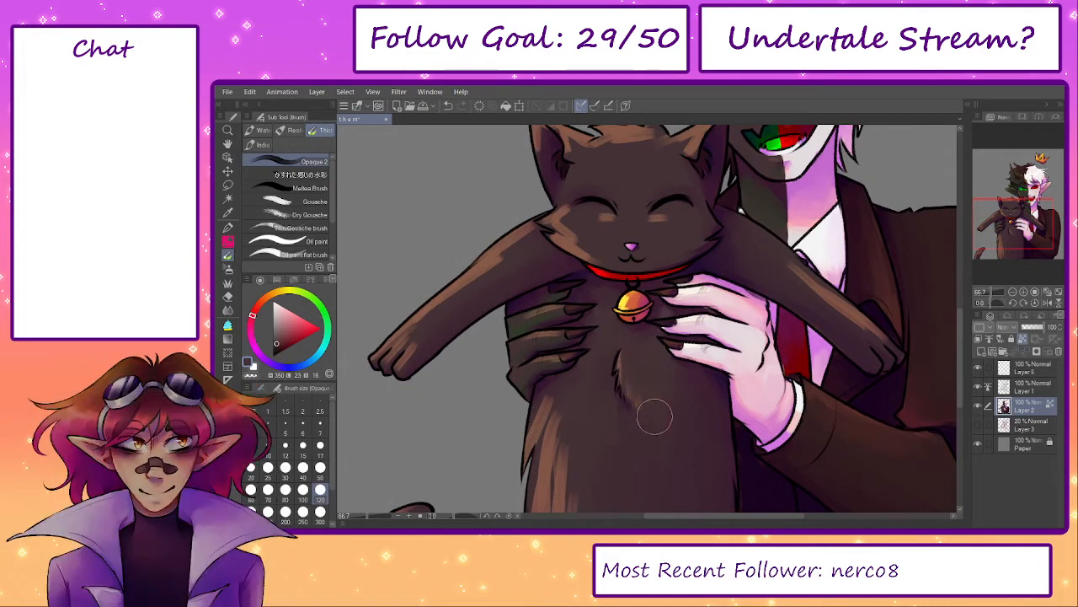
alt+click(637, 369)
mouse_move(637, 369)
mouse_down()
mouse_move(632, 390)
mouse_move(632, 375)
mouse_up()
alt+click(639, 388)
alt+click(538, 431)
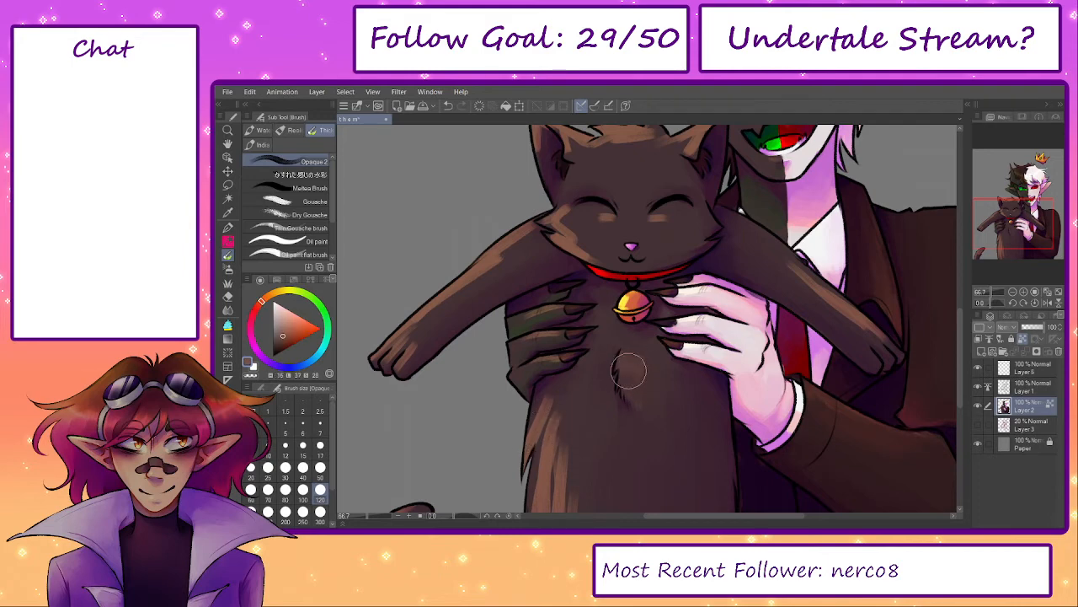
alt+click(642, 370)
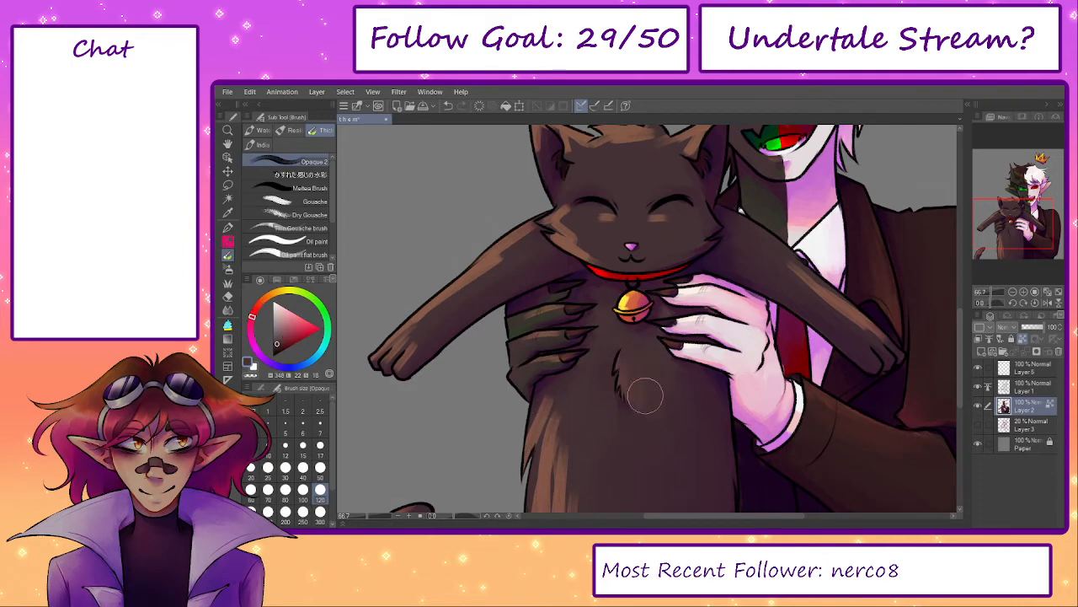
- Blend the streaky orange fur highlights along the tail-side flank of the cat's body with sampled dark browns
drag(649, 429, 665, 367)
alt+click(559, 325)
mouse_move(578, 351)
mouse_down()
mouse_move(555, 326)
mouse_move(551, 457)
mouse_move(566, 375)
mouse_move(569, 392)
mouse_move(556, 447)
mouse_move(548, 417)
mouse_move(558, 499)
mouse_move(571, 487)
mouse_move(560, 465)
mouse_move(577, 486)
mouse_up()
alt+click(597, 454)
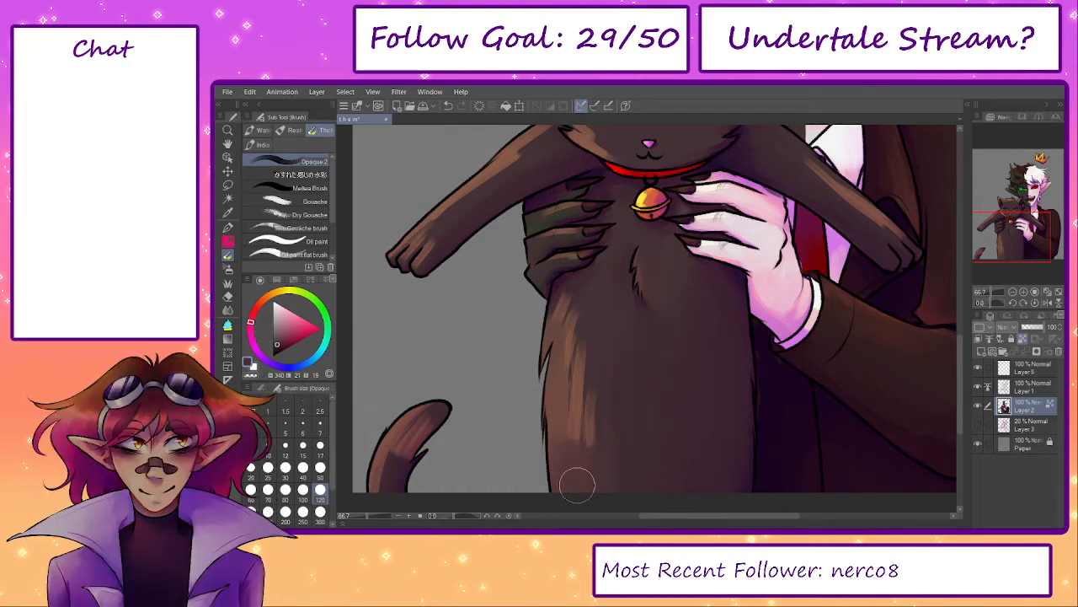
mouse_move(594, 288)
mouse_down()
mouse_move(559, 319)
mouse_move(570, 303)
mouse_move(566, 358)
mouse_move(581, 342)
mouse_move(578, 380)
mouse_move(601, 373)
mouse_up()
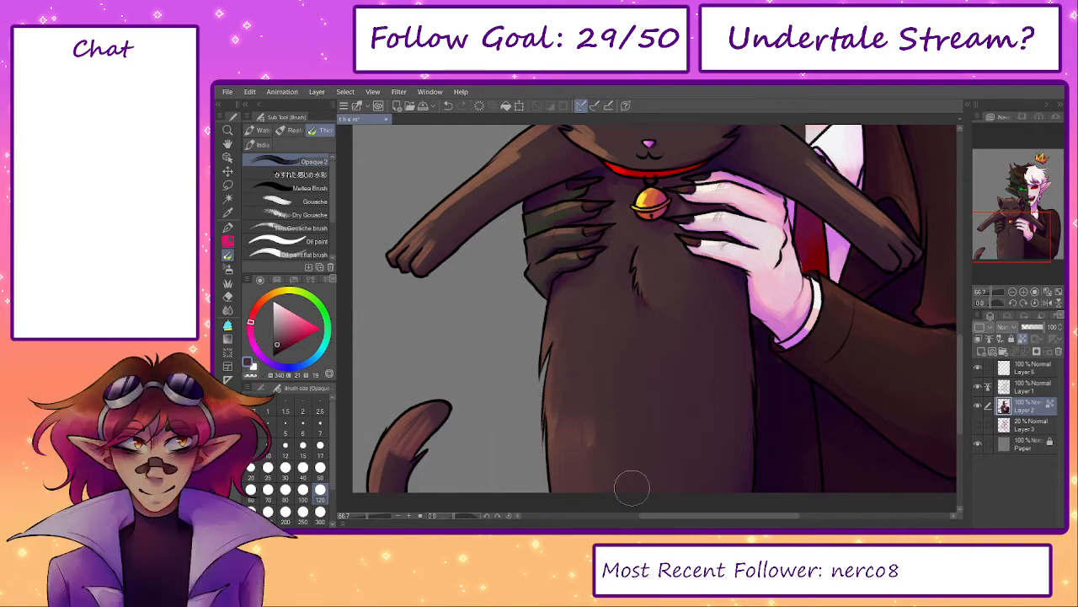
- Paint soft warm brown highlights across the cat's belly and blend them with fur shades sampled around them
mouse_move(664, 361)
mouse_down()
mouse_move(616, 405)
mouse_move(604, 371)
mouse_move(632, 337)
mouse_move(621, 356)
mouse_move(649, 342)
mouse_move(667, 352)
mouse_up()
alt+click(548, 392)
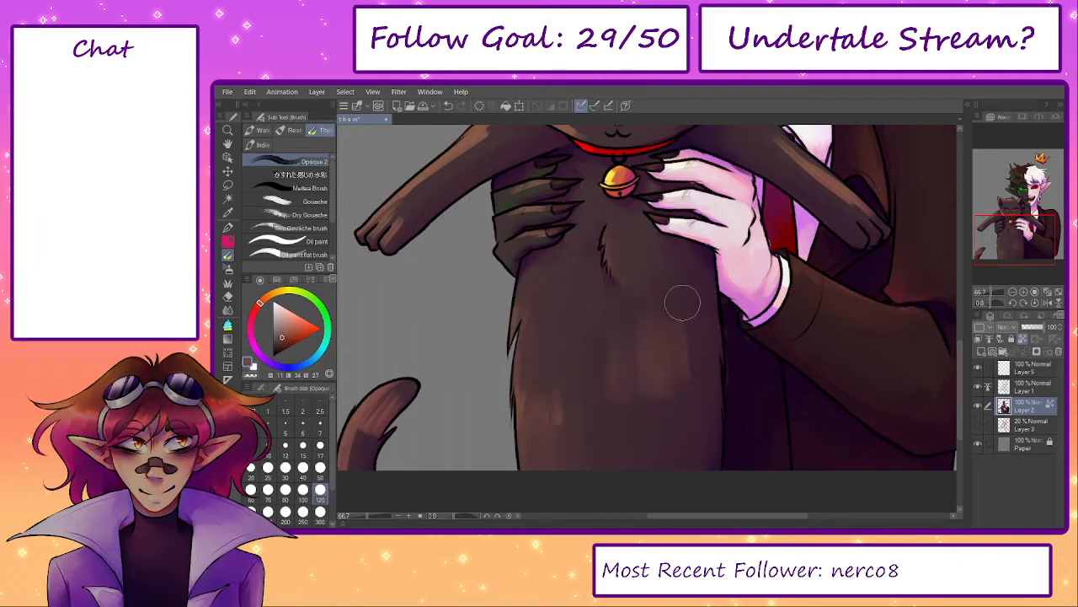
alt+click(698, 319)
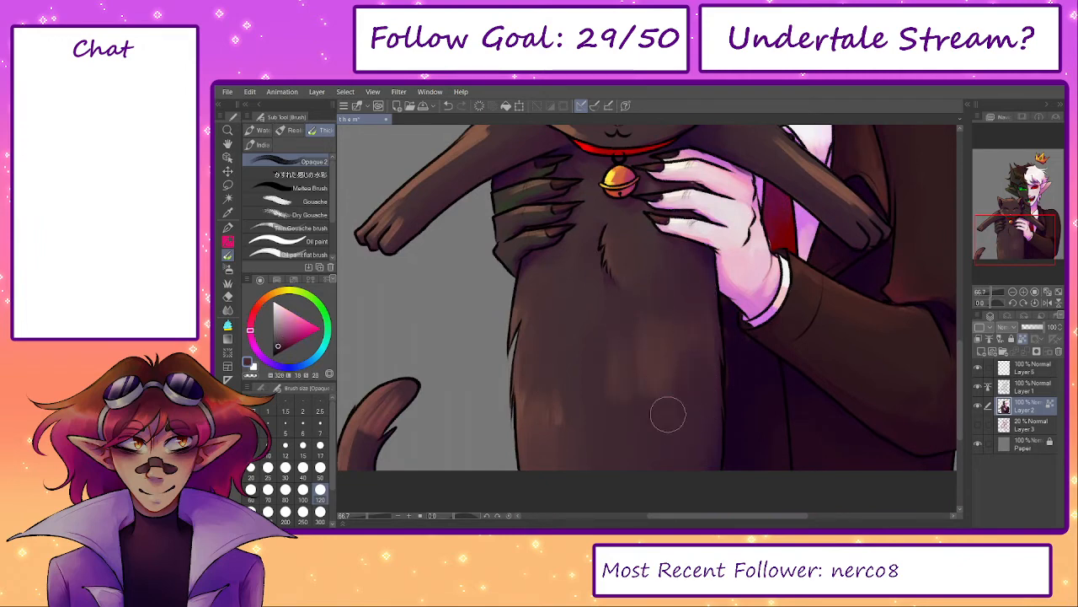
alt+click(620, 347)
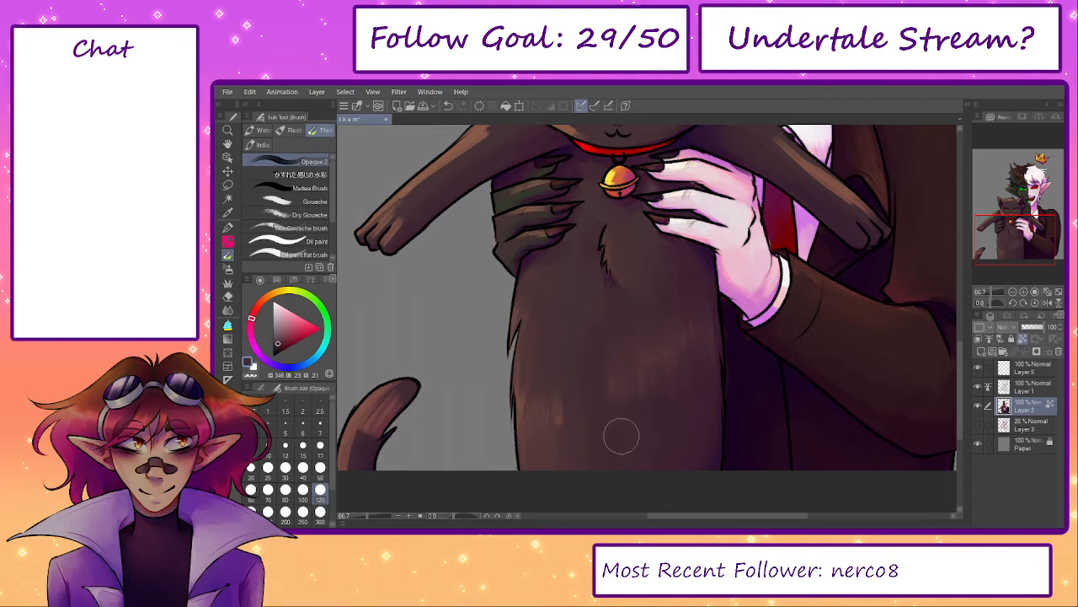
alt+click(621, 433)
drag(641, 303, 637, 319)
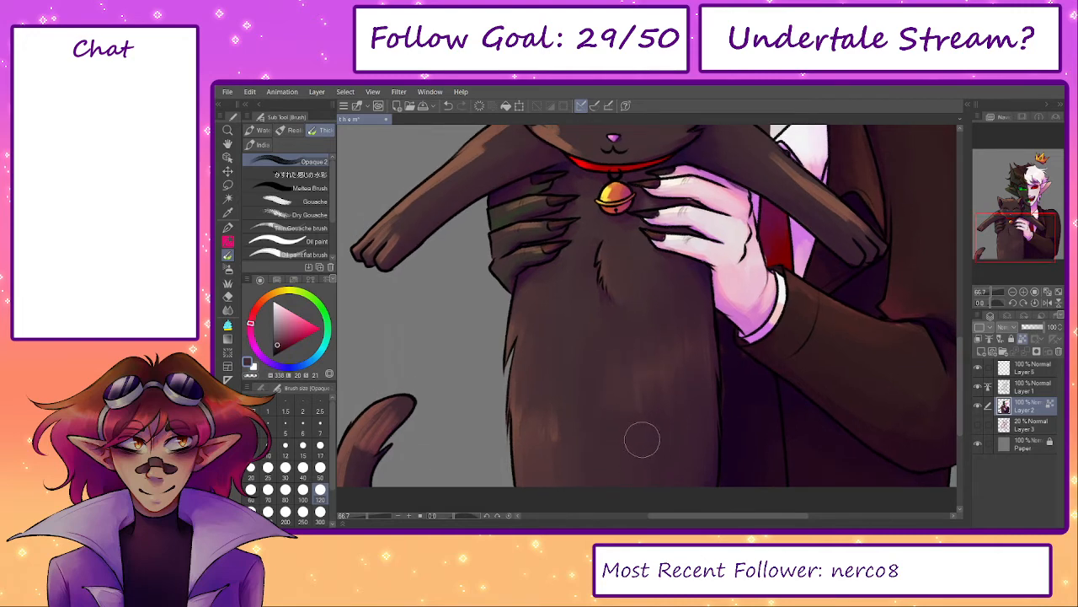
alt+click(563, 333)
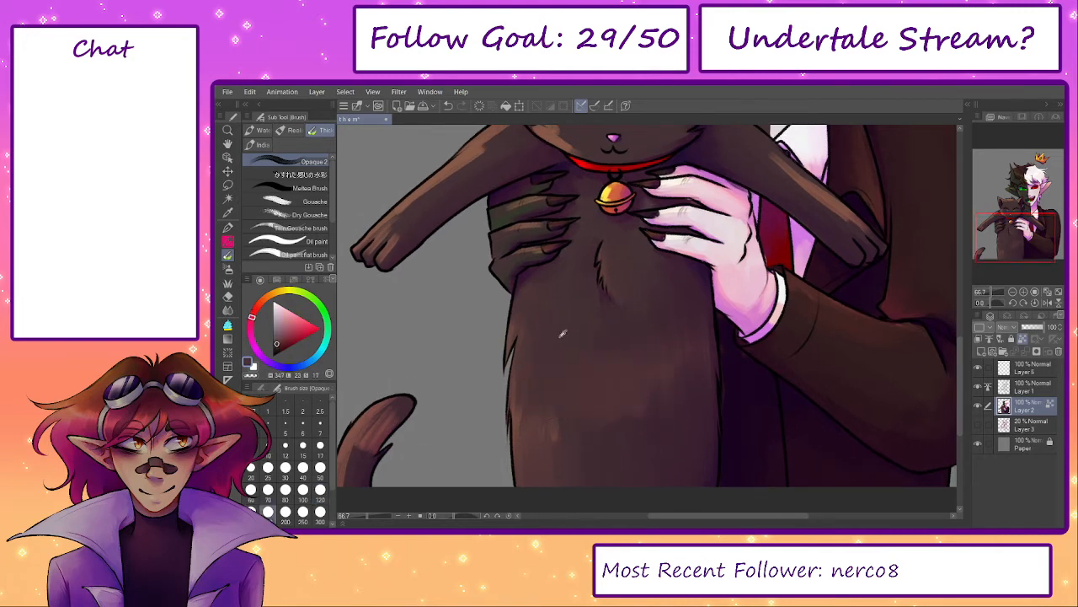
alt+click(563, 334)
key(bracketleft)
key(bracketleft)
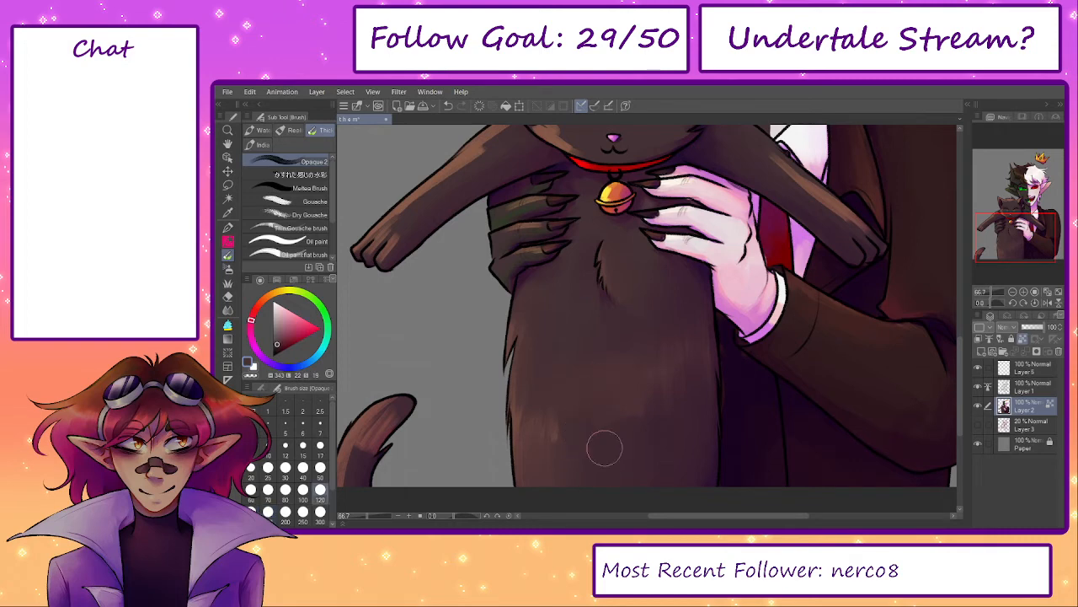
alt+click(604, 359)
- Smooth the highlights and shading on the cat's tail with sampled fur colours at brush size 70
mouse_move(399, 465)
mouse_down()
mouse_move(527, 419)
mouse_move(476, 404)
mouse_up()
key(bracketleft)
key(bracketleft)
key(bracketleft)
alt+click(477, 414)
drag(535, 355, 516, 360)
alt+click(480, 414)
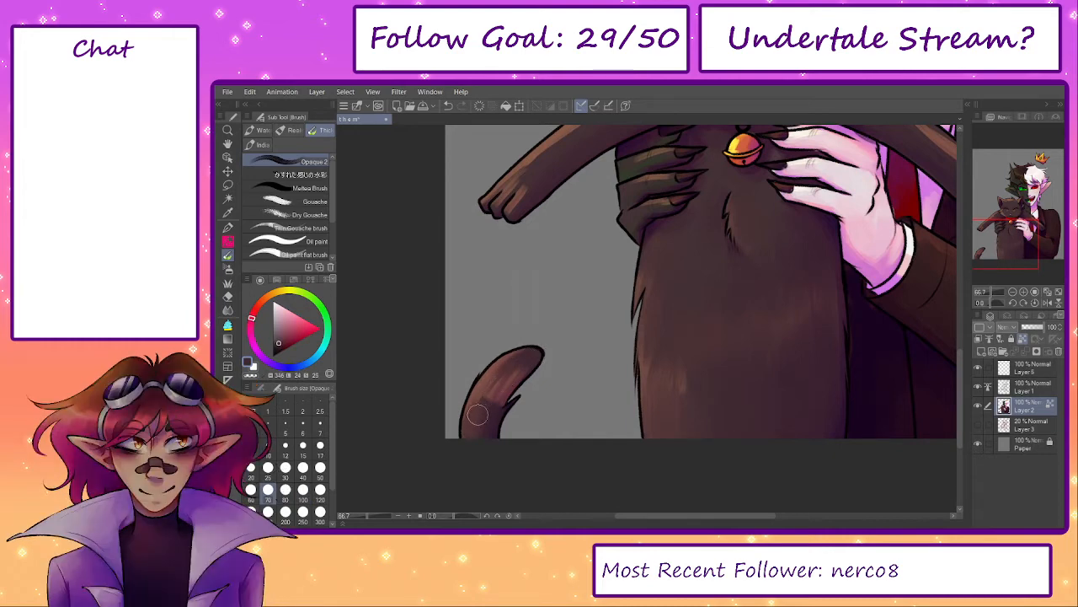
mouse_move(476, 414)
mouse_down()
mouse_move(525, 367)
mouse_move(502, 400)
mouse_up()
alt+click(523, 368)
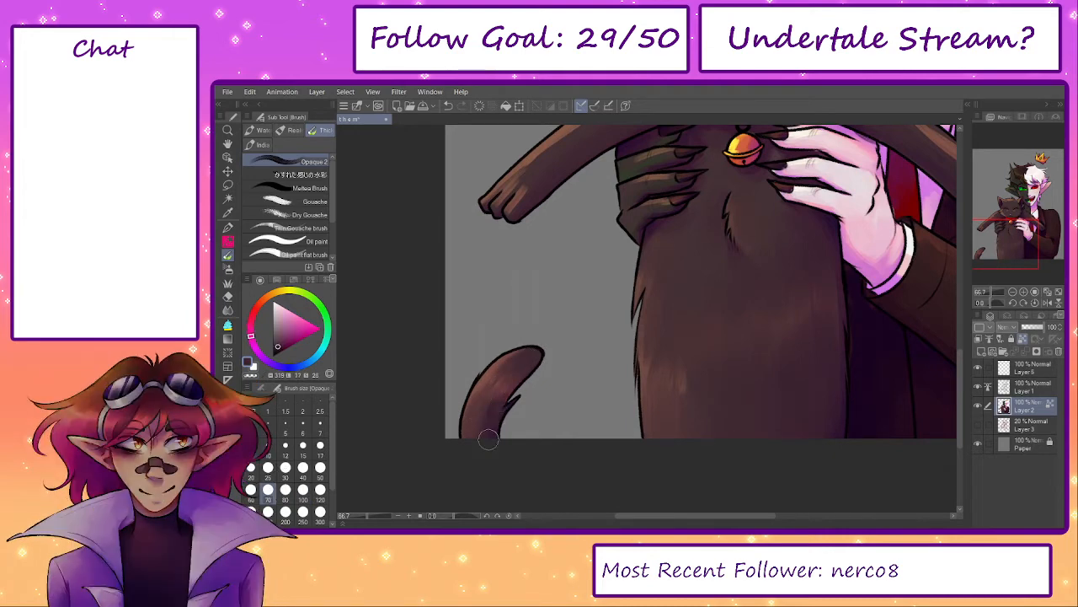
alt+click(482, 433)
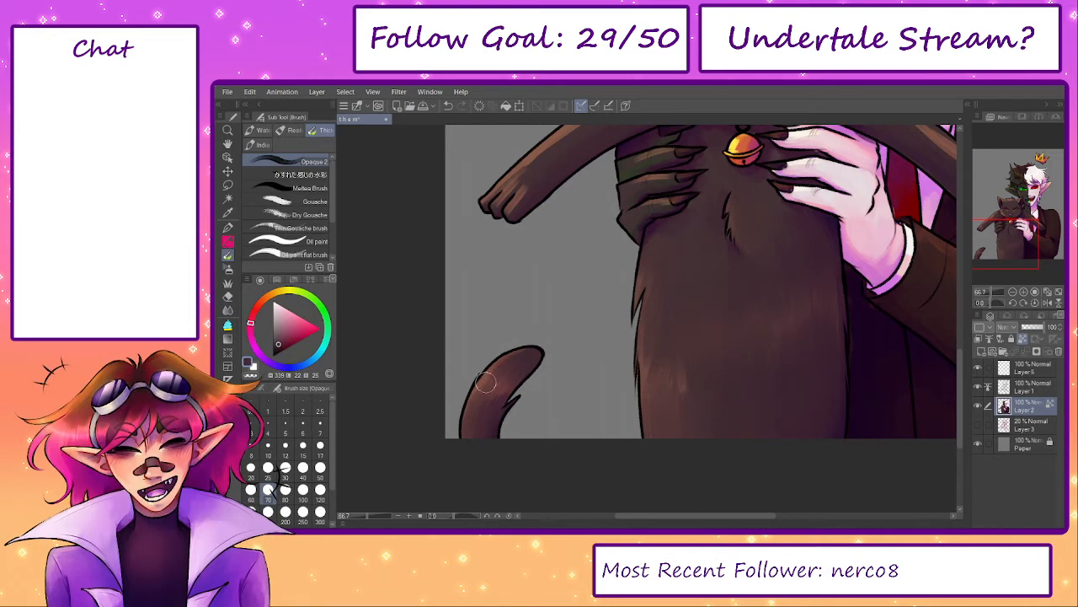
- Soften the highlights on the cat's left-hand paw and foreleg, using brush sizes 40 and 30 and enlarging to 60
drag(629, 268, 598, 413)
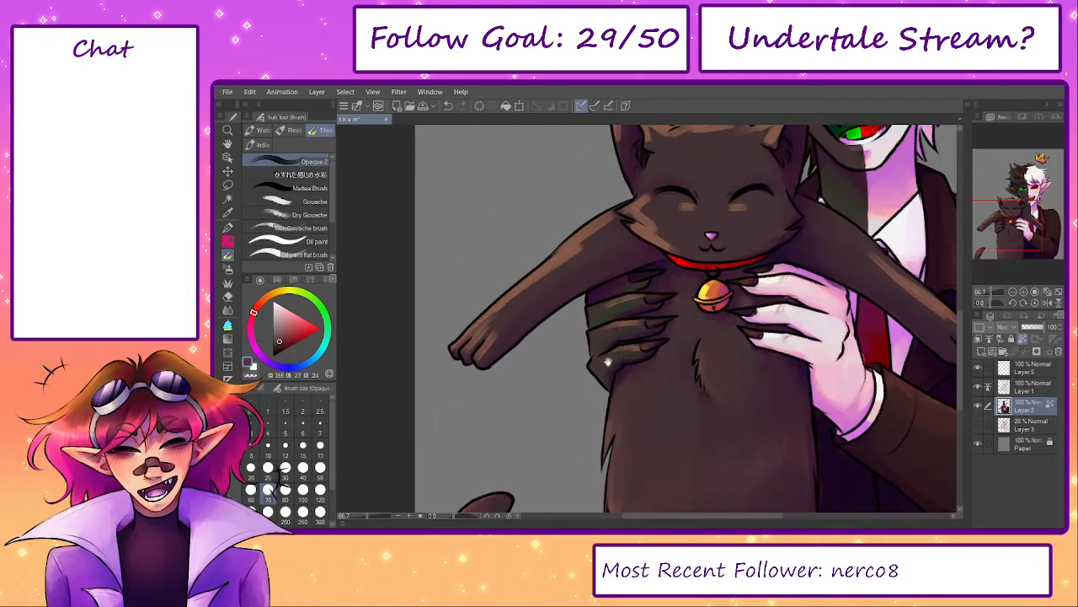
alt+click(508, 333)
key(bracketleft)
key(bracketleft)
key(bracketleft)
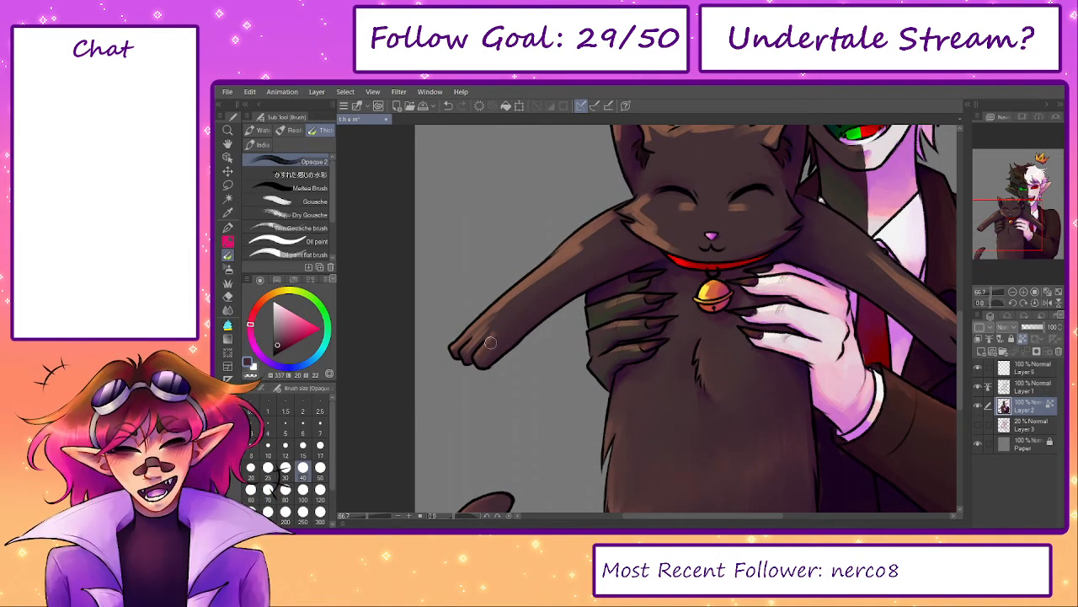
key(bracketleft)
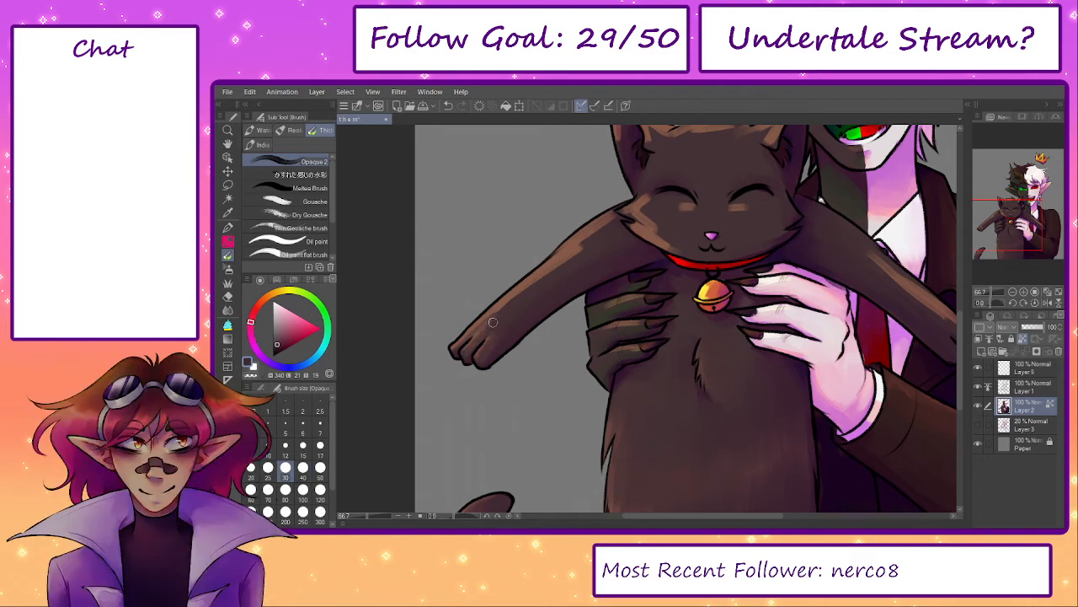
key(bracketright)
key(bracketright)
key(bracketright)
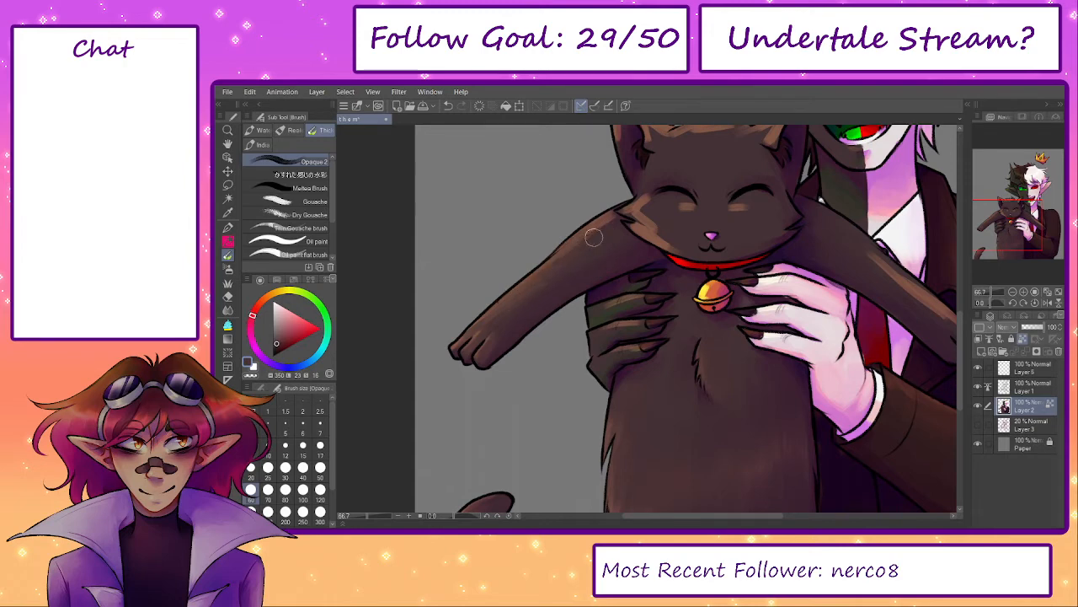
- Shade and blend the top of the cat's left-hand foreleg beside the cheek with sampled purple and brown at size 60
alt+click(652, 255)
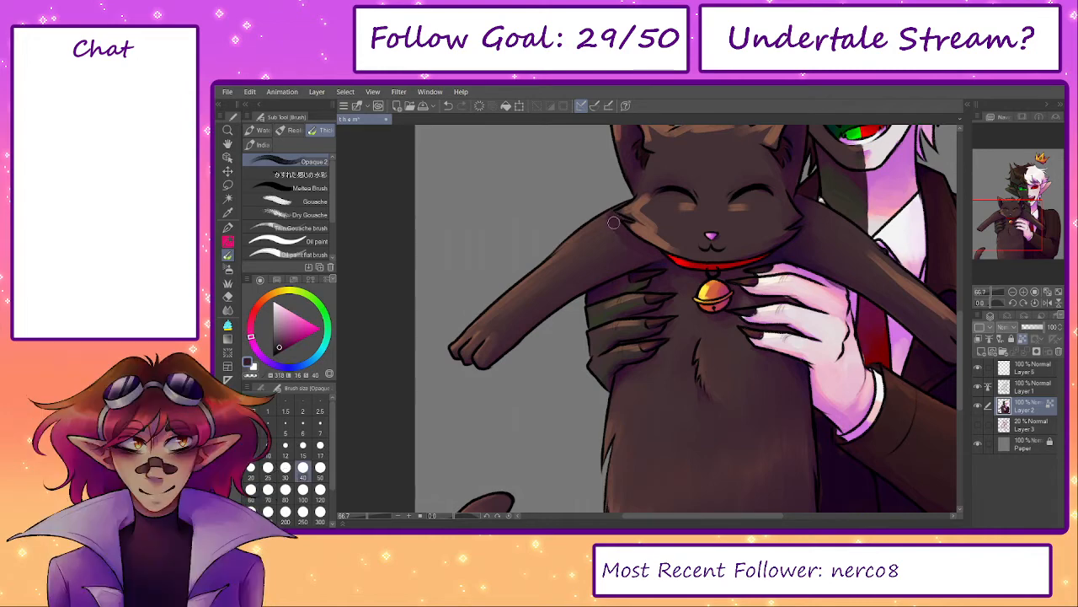
key(bracketright)
key(bracketright)
drag(605, 216, 615, 239)
alt+click(592, 239)
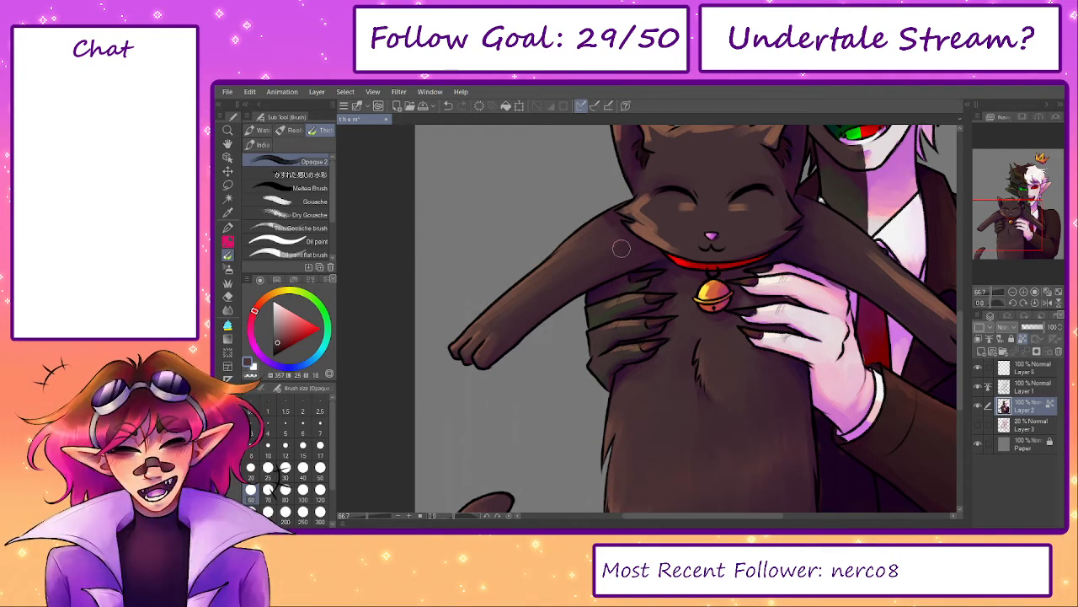
- Blend the shading and highlight on the cat's left-hand ear with sampled purple and dark brown
drag(626, 279, 613, 353)
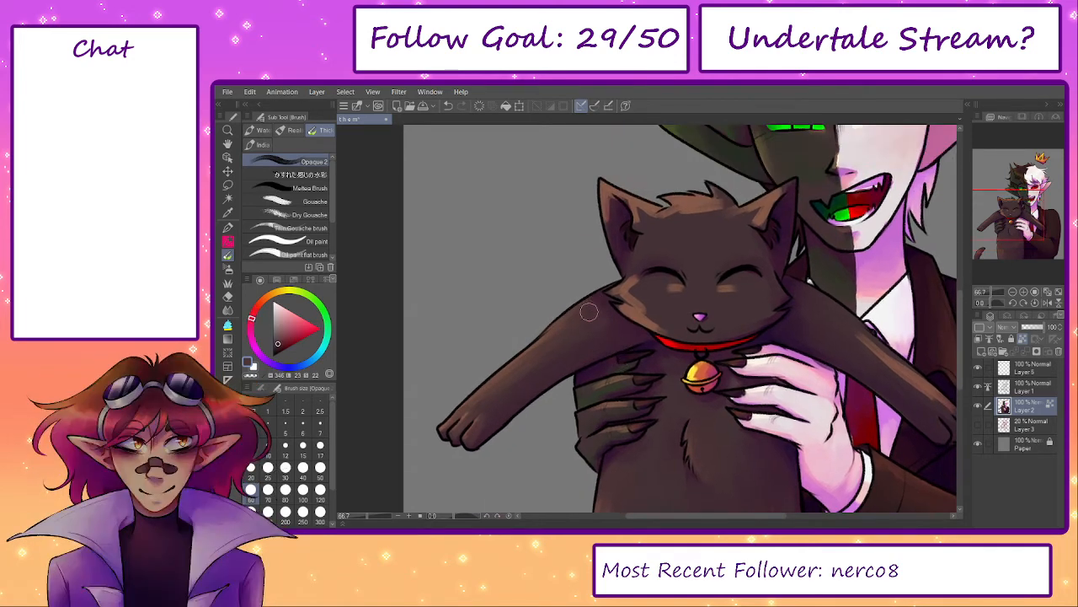
drag(599, 291, 599, 341)
alt+click(615, 261)
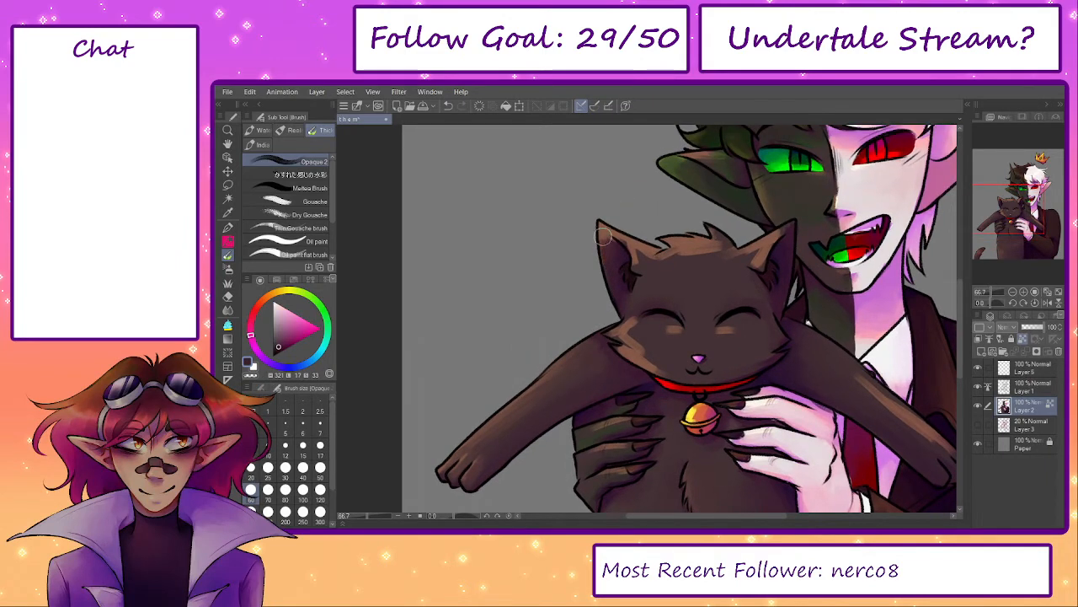
alt+click(647, 269)
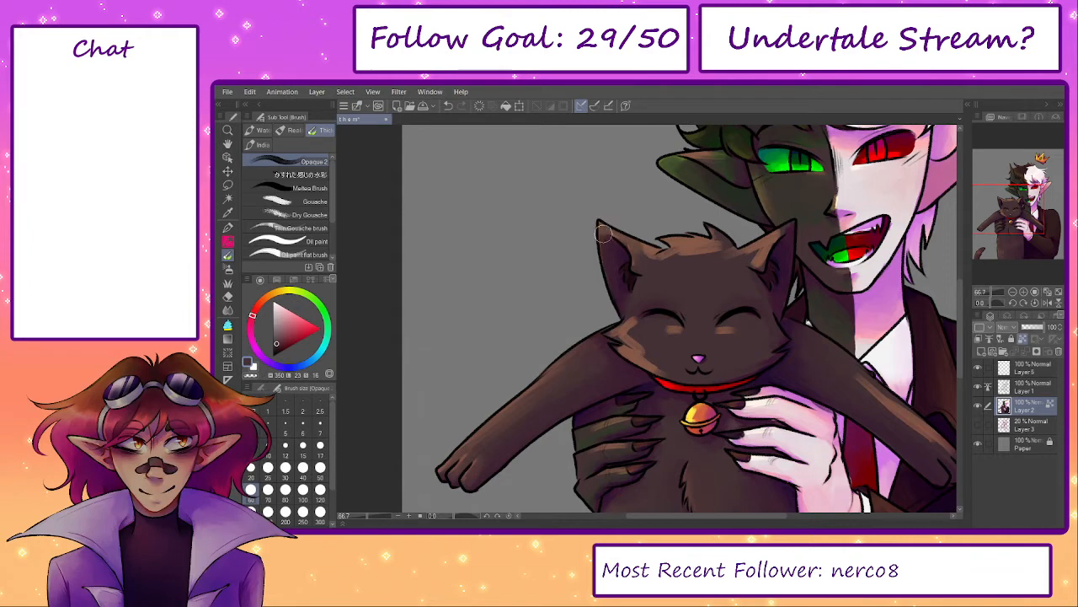
alt+click(612, 261)
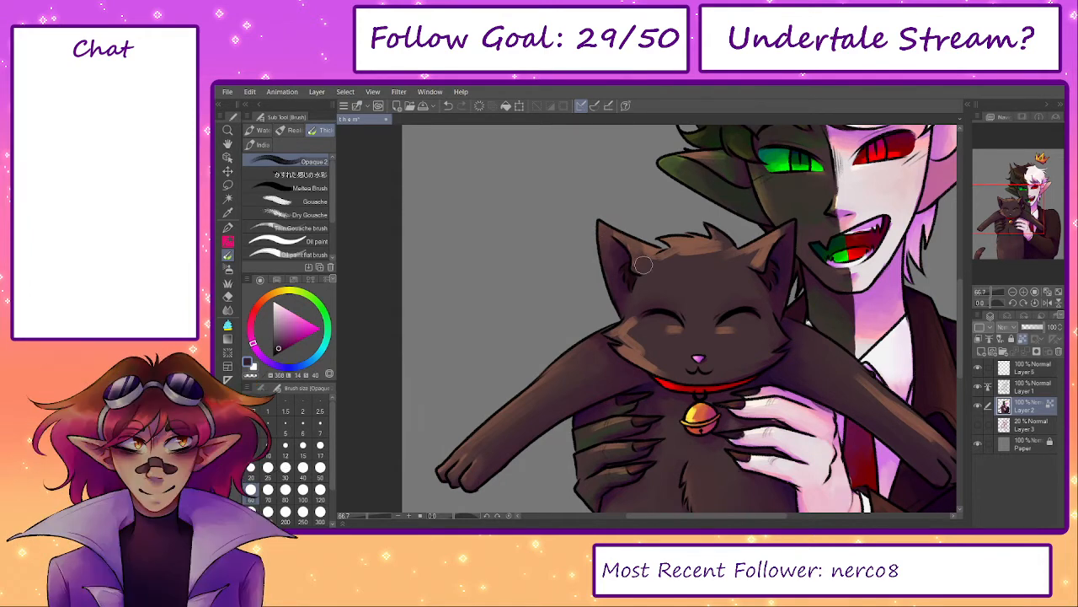
- Paint over the light brown highlight across the cat's forehead with sampled dark brown, enlarging the brush to 120
alt+click(636, 251)
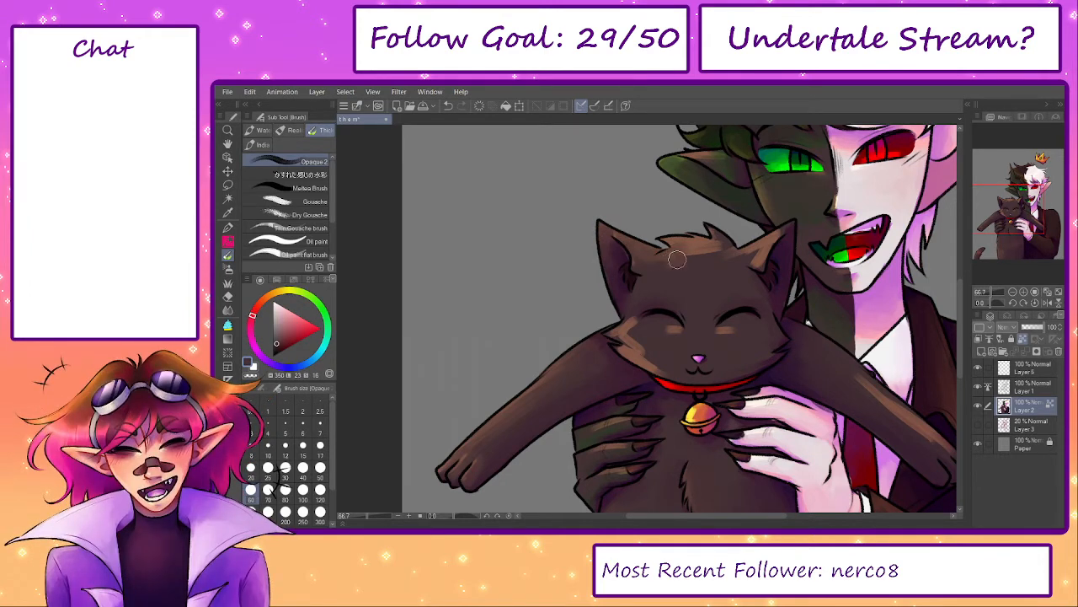
key(bracketright)
key(bracketright)
key(bracketright)
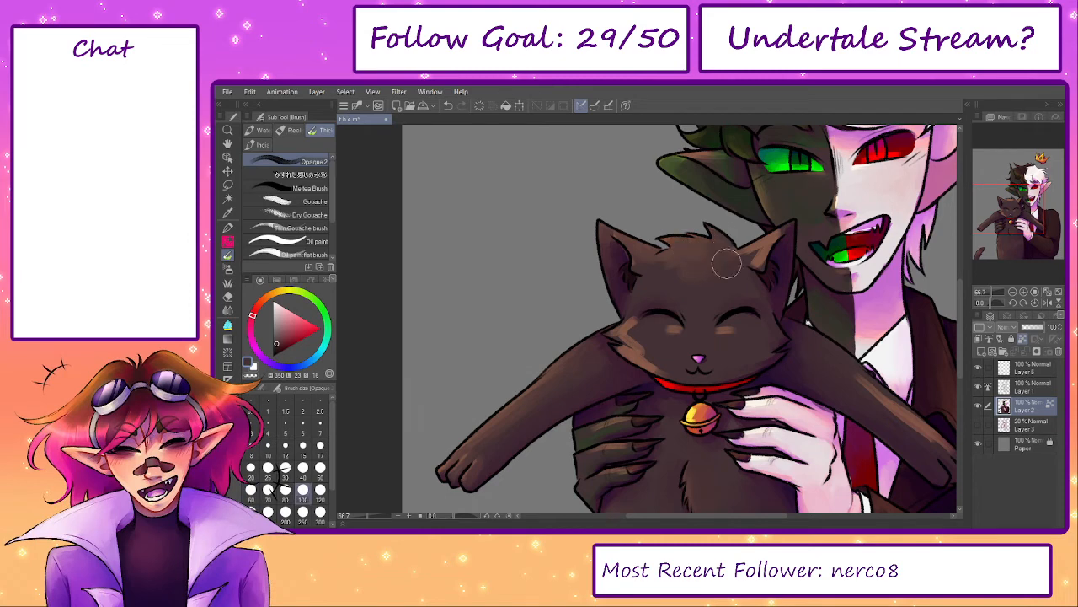
key(bracketright)
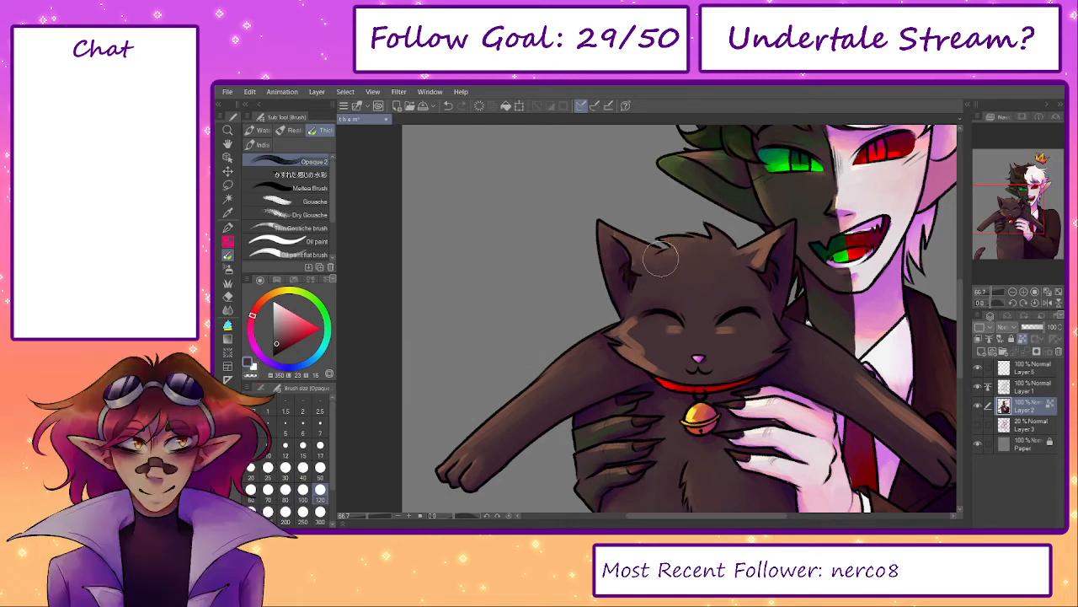
- Soften the highlight on the cat's right-hand ear with sampled dark brown at size 80, and reduce the brush to 50
key(bracketleft)
key(bracketleft)
alt+click(737, 257)
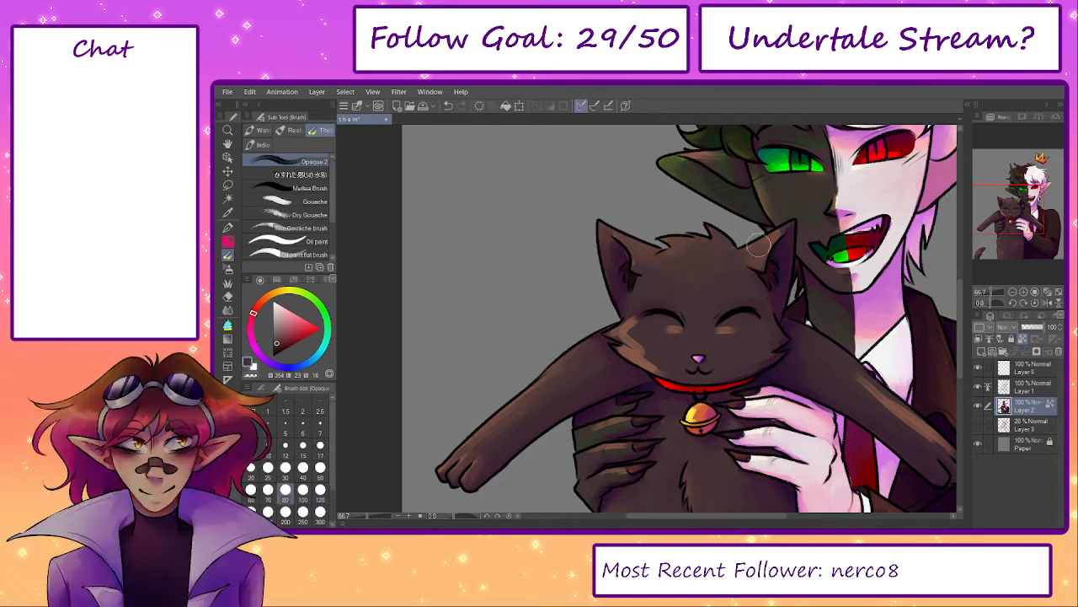
key(bracketleft)
key(bracketleft)
key(bracketleft)
drag(742, 194, 691, 273)
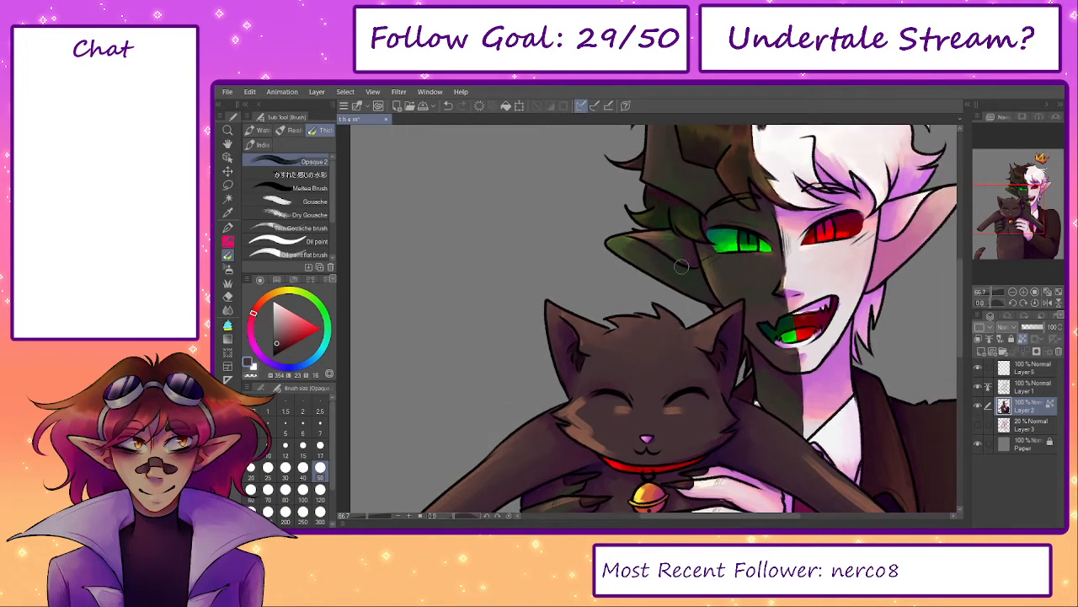
- Touch up the edge of the cat's right-hand ear with sampled purple at size 25, enlarging the brush to 60
alt+click(675, 198)
key(bracketleft)
key(bracketleft)
alt+click(708, 301)
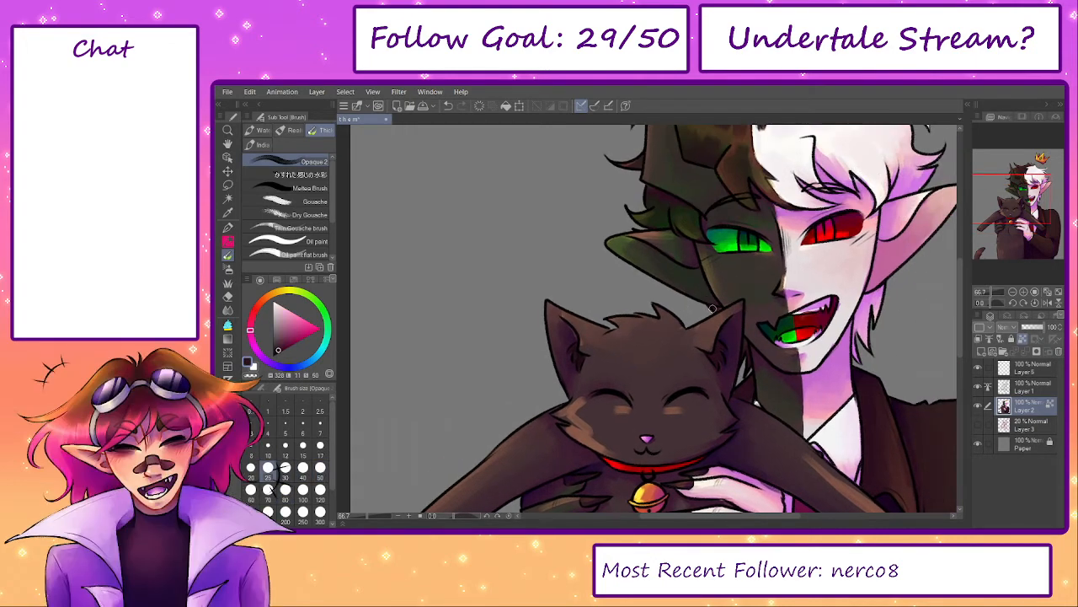
key(bracketright)
key(bracketright)
key(bracketright)
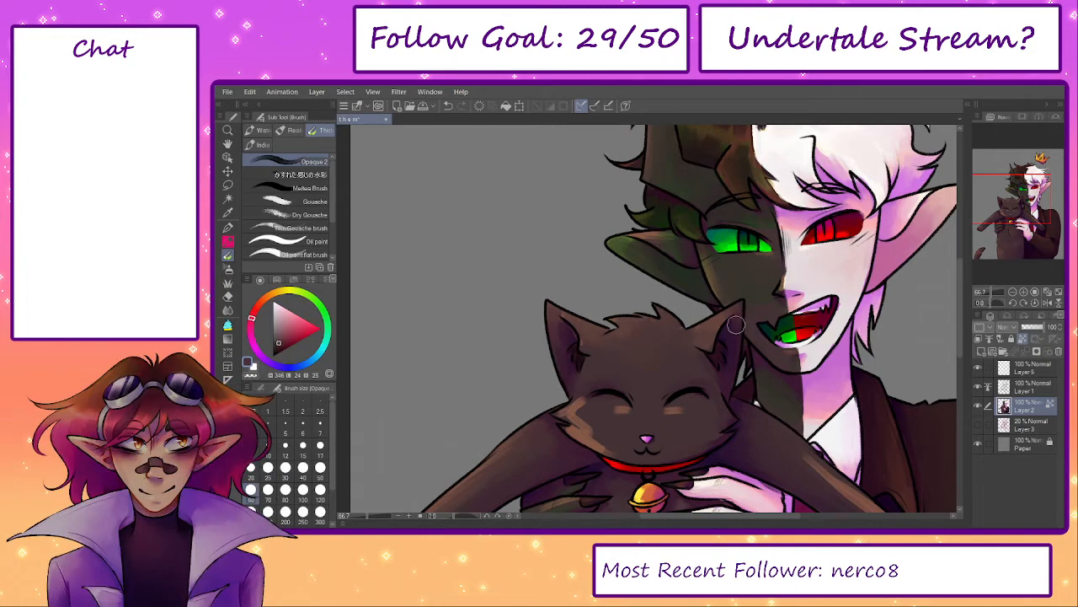
- Blend the inner shading of the cat's right-hand ear and temple with sampled brown and purple at sizes 40 and 50
key(bracketleft)
key(bracketleft)
alt+click(733, 350)
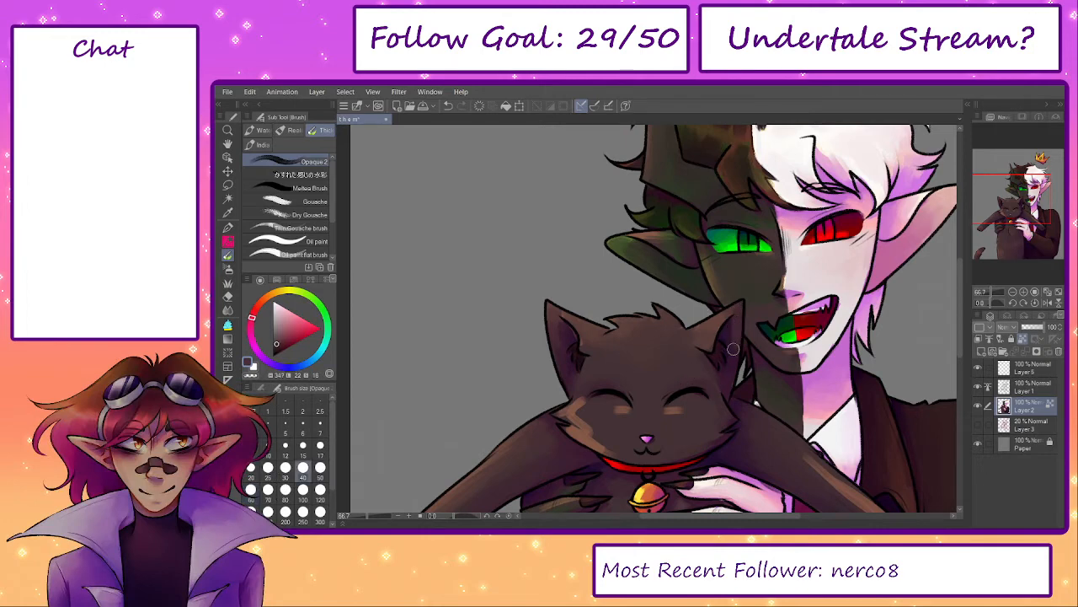
alt+click(726, 331)
key(bracketright)
key(bracketright)
key(bracketright)
key(bracketright)
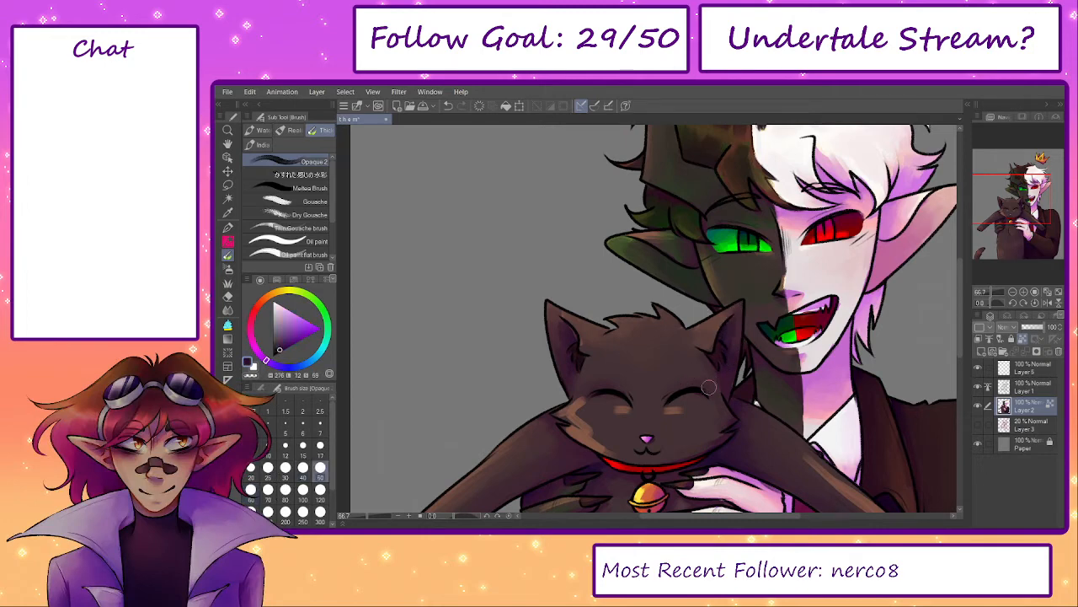
- Even out the fur across the cat's forehead with sampled reddish brown at brush size 100
alt+click(701, 334)
key(bracketright)
key(bracketright)
key(bracketleft)
key(bracketleft)
key(bracketleft)
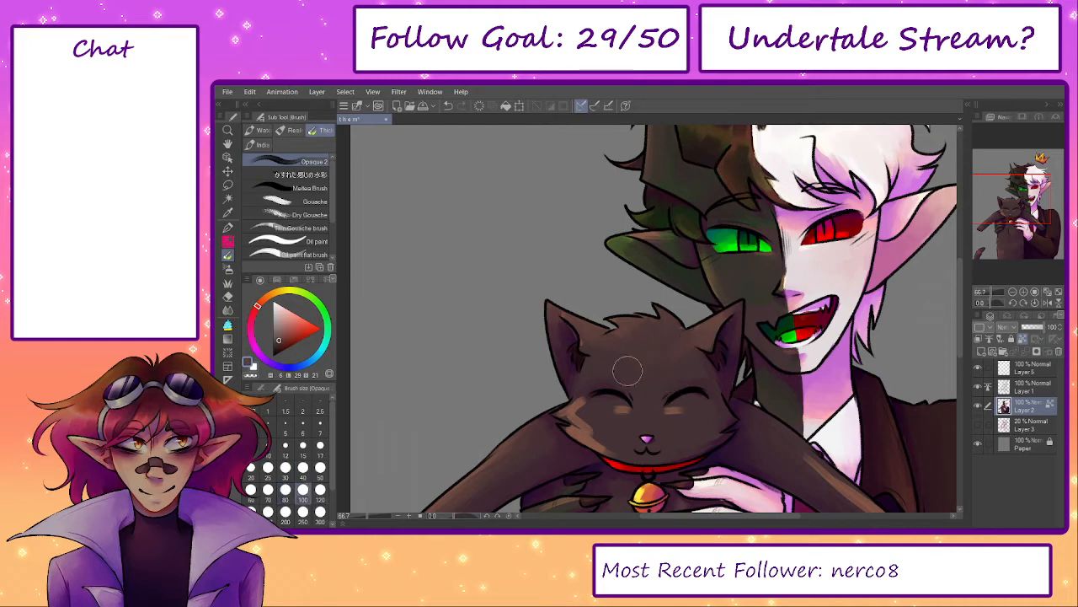
- Blend the top of the cat's left-hand cheek highlight using sampled light brown at size 50 and dark brown at 70
alt+click(579, 413)
alt+click(576, 413)
key(bracketleft)
key(bracketleft)
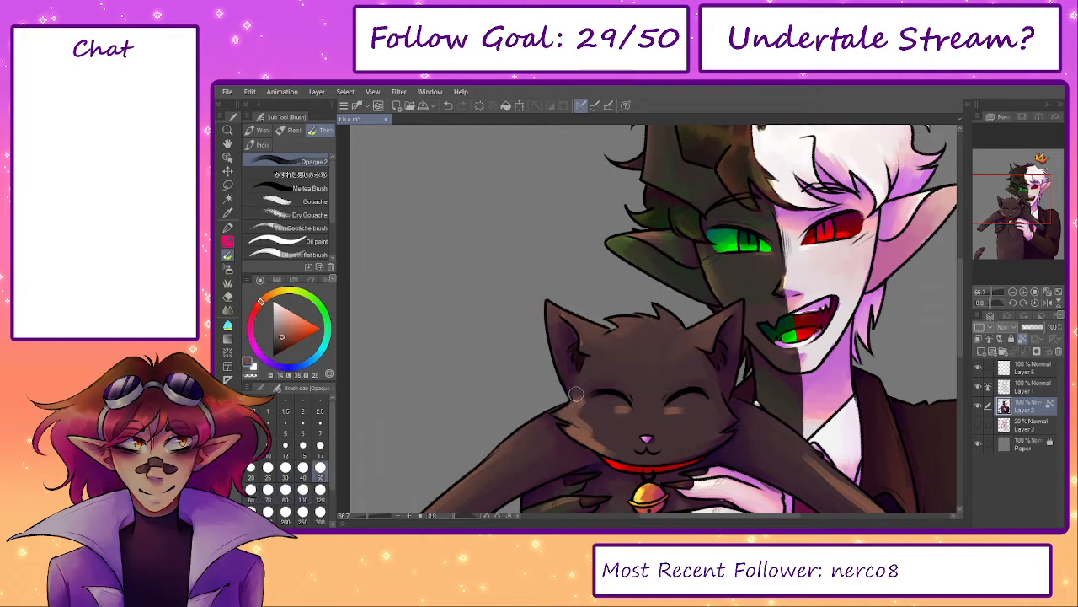
key(bracketright)
key(bracketright)
alt+click(604, 365)
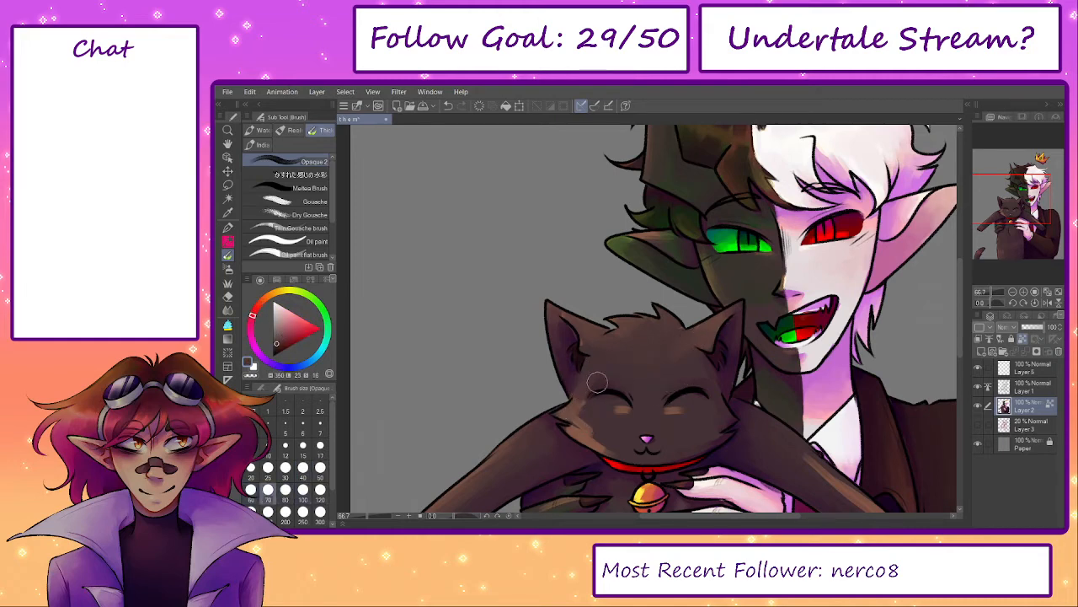
key(bracketright)
key(bracketleft)
key(bracketleft)
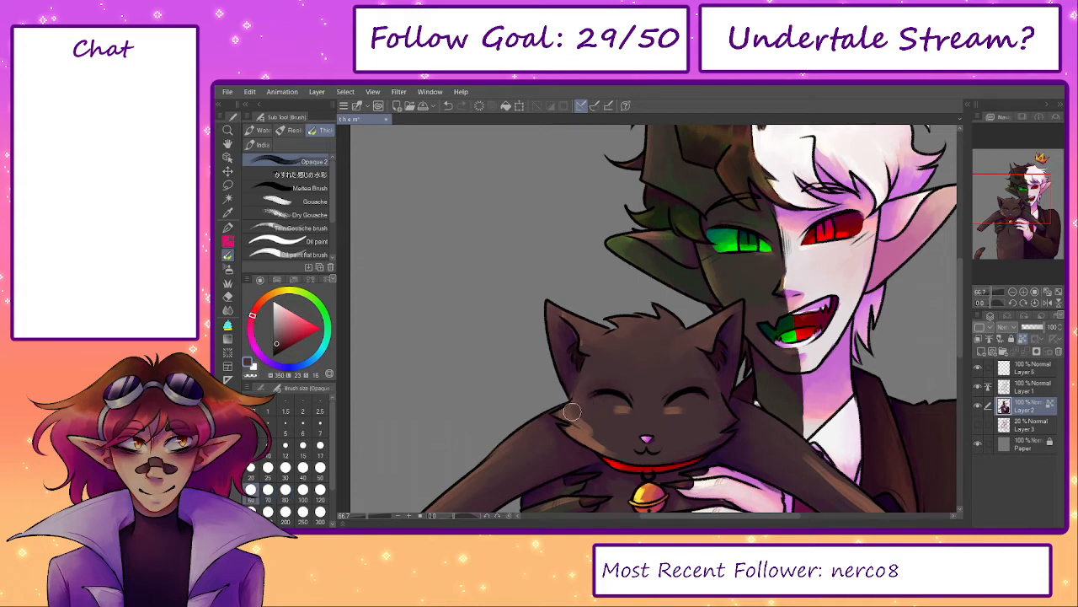
- Soften the cat's left-hand cheek tuft with sampled fur colours, enlarging the brush to 70
alt+click(565, 413)
key(bracketleft)
key(bracketleft)
key(bracketright)
key(bracketright)
key(bracketright)
alt+click(583, 409)
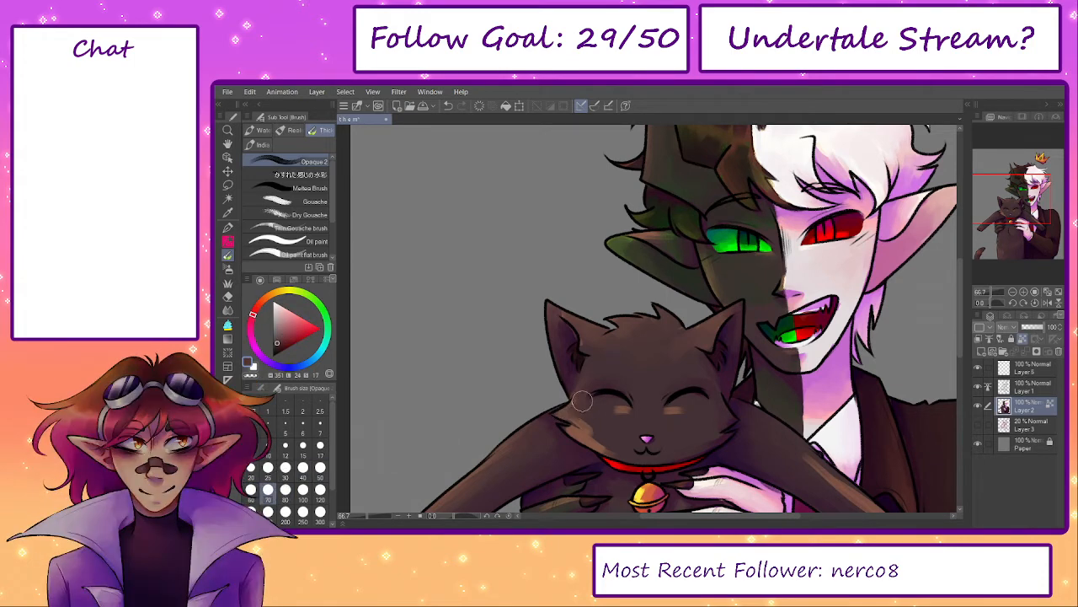
- Refine the cat's left-hand cheek highlight with the pencil, using sampled light brown at size 12 and dark brown at size 17
key(bracketleft)
key(bracketleft)
alt+click(578, 428)
key(p)
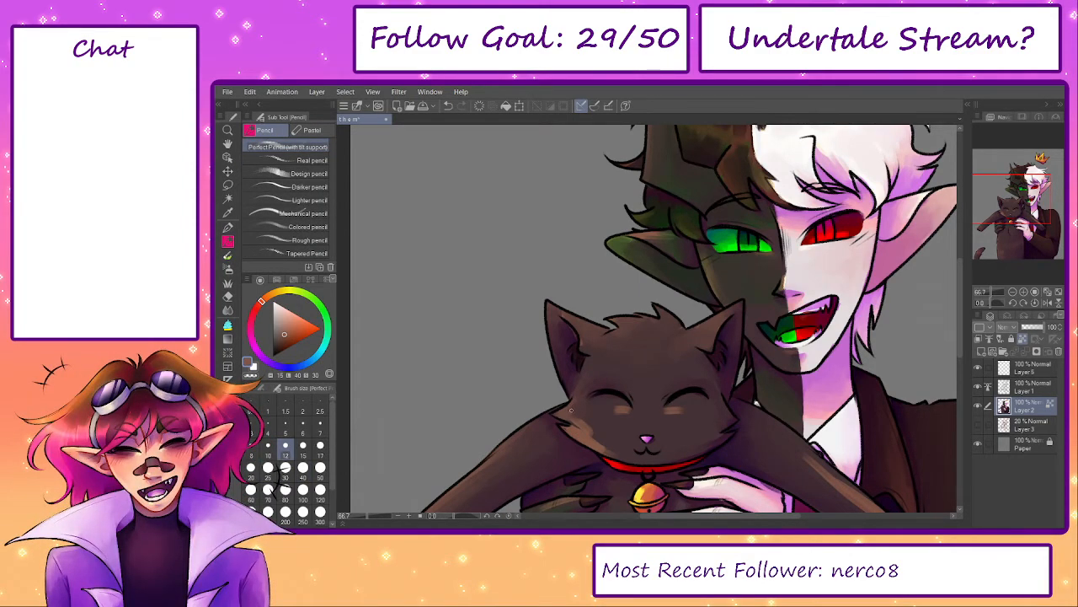
scroll(679, 433, down, 3)
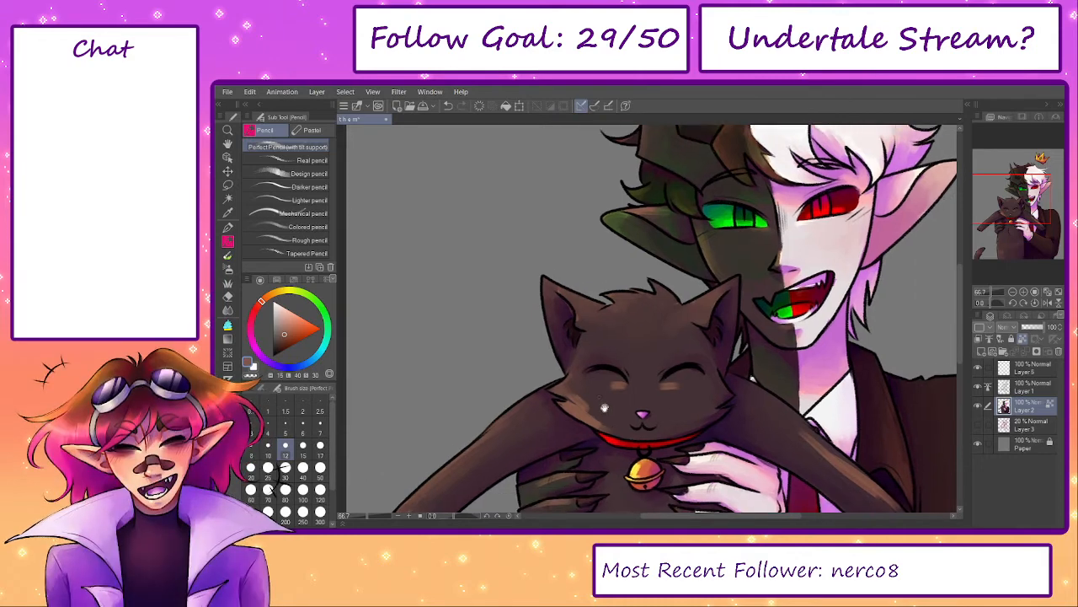
alt+click(624, 404)
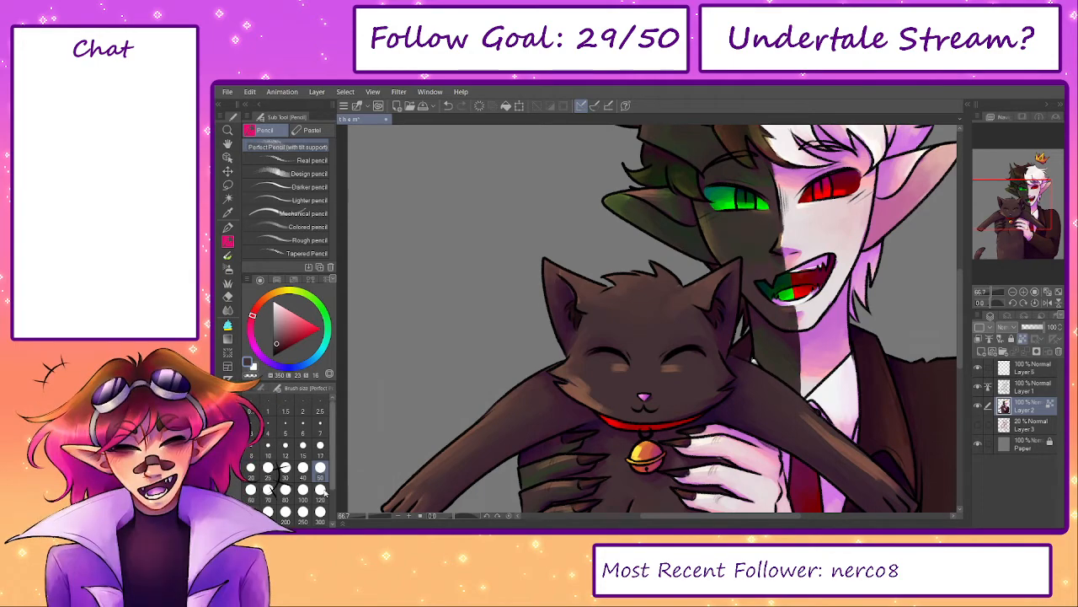
click(269, 449)
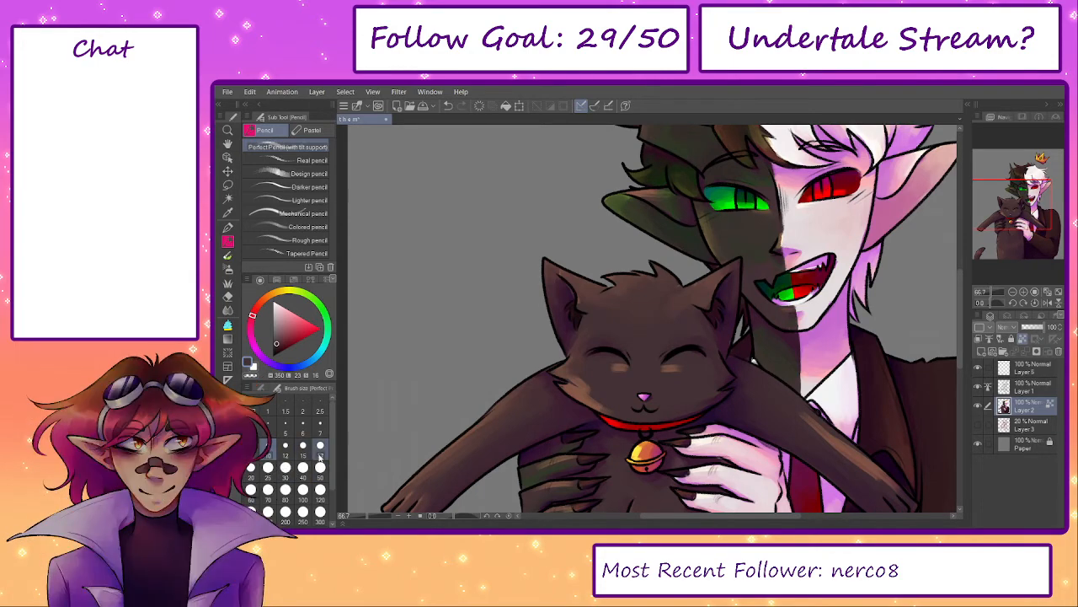
- Paint over the light brown marks under the cat's eyes with the Opaque brush in sampled dark brown, enlarging it to 70
key(b)
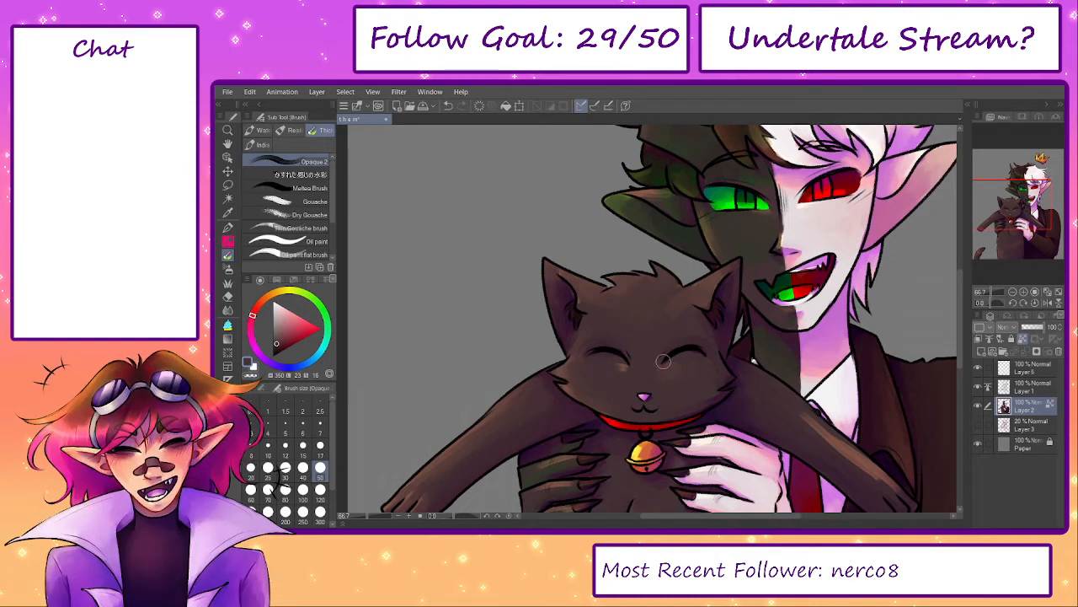
alt+click(678, 374)
key(bracketright)
key(bracketright)
alt+click(595, 373)
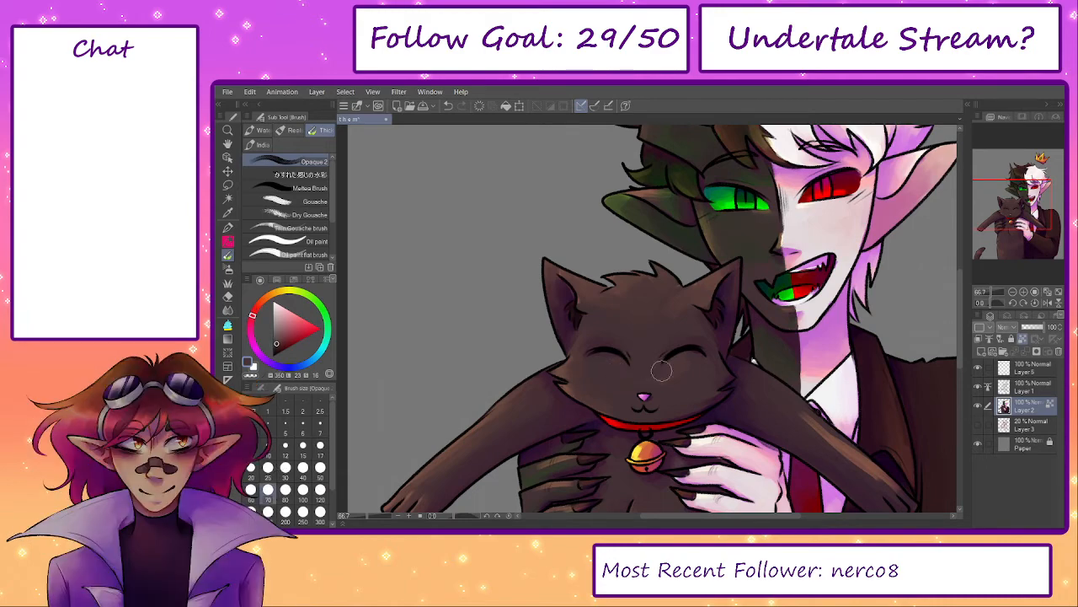
- Make the line art on Layer 1 active for editing around the cat's face
scroll(730, 372, up, 2)
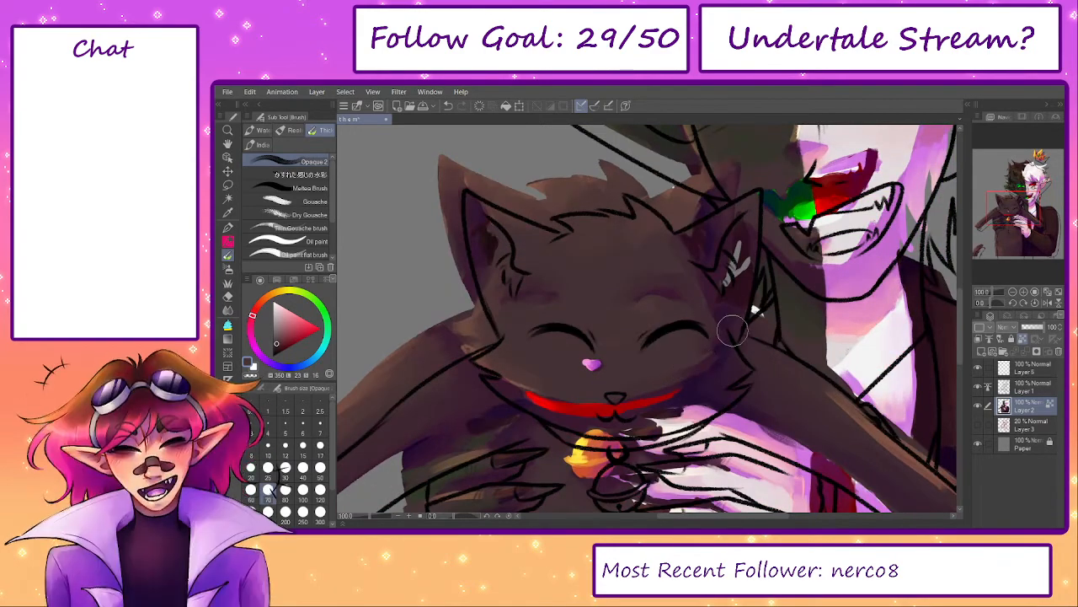
click(1028, 388)
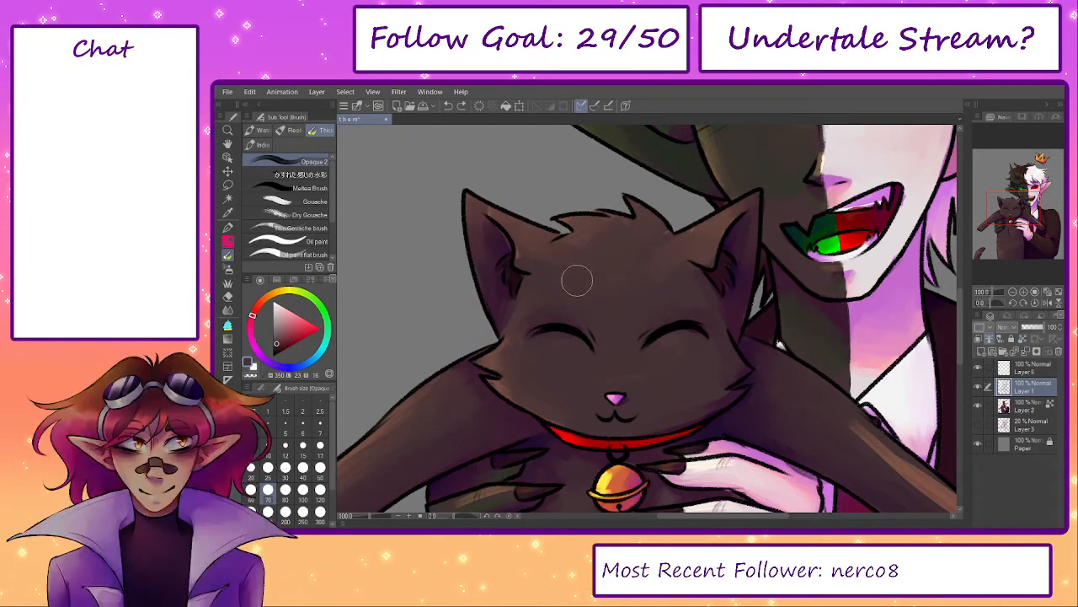
key(m)
mouse_move(569, 301)
mouse_down()
mouse_move(558, 298)
mouse_move(606, 322)
mouse_move(718, 341)
mouse_move(638, 312)
mouse_up()
key(ctrl+t)
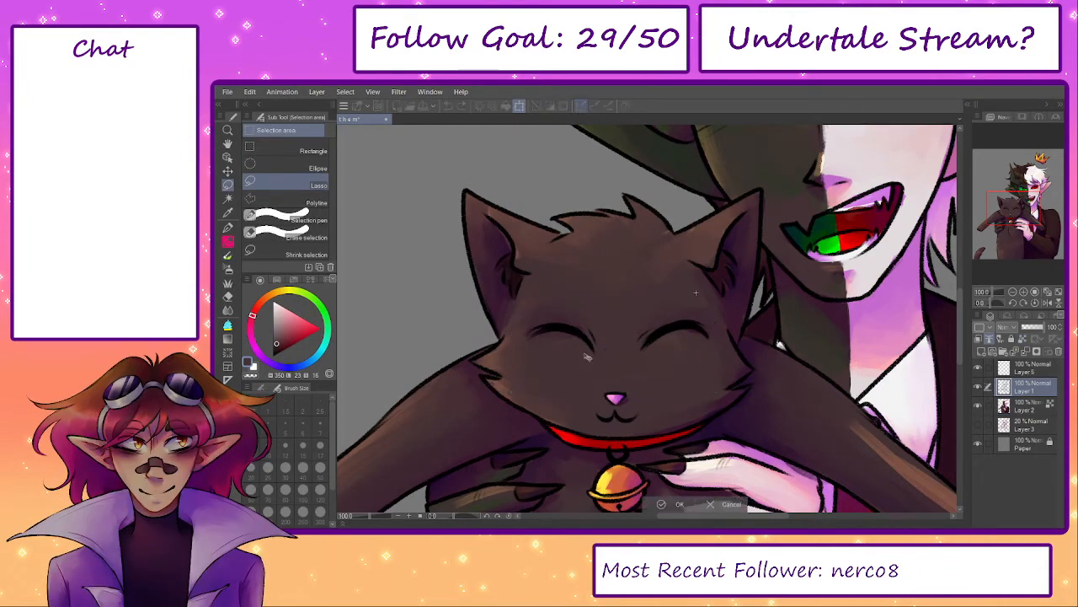
key(Escape)
- Lasso each of the cat's closed eyes in turn and move it slightly toward the nose
mouse_move(563, 305)
mouse_down()
mouse_move(625, 328)
mouse_move(615, 365)
mouse_up()
click(607, 389)
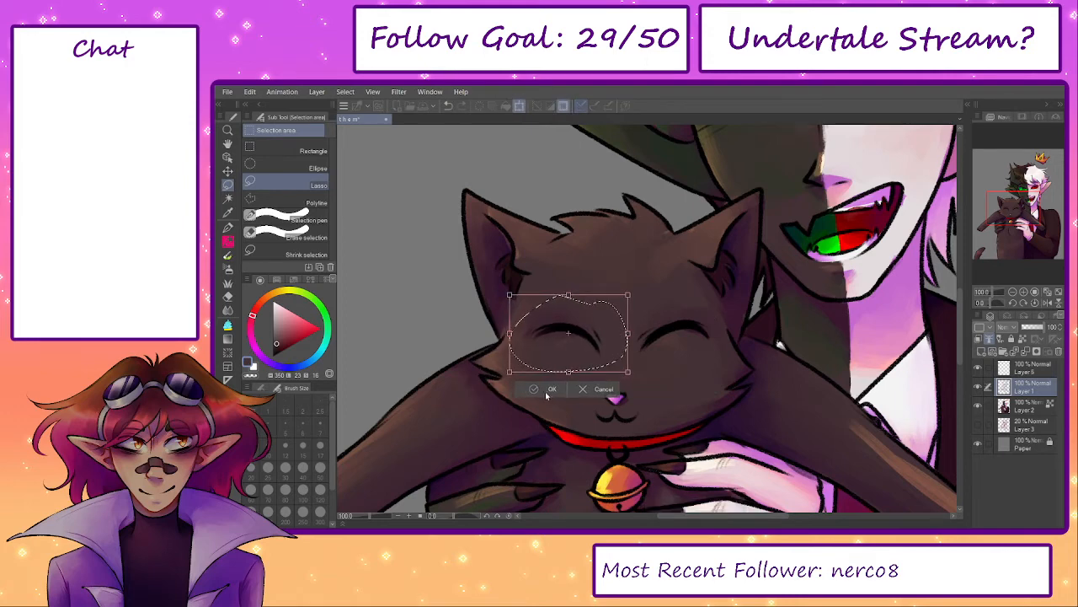
click(548, 392)
click(476, 389)
mouse_move(694, 308)
mouse_down()
mouse_move(703, 362)
mouse_move(723, 341)
mouse_move(693, 354)
mouse_up()
click(717, 388)
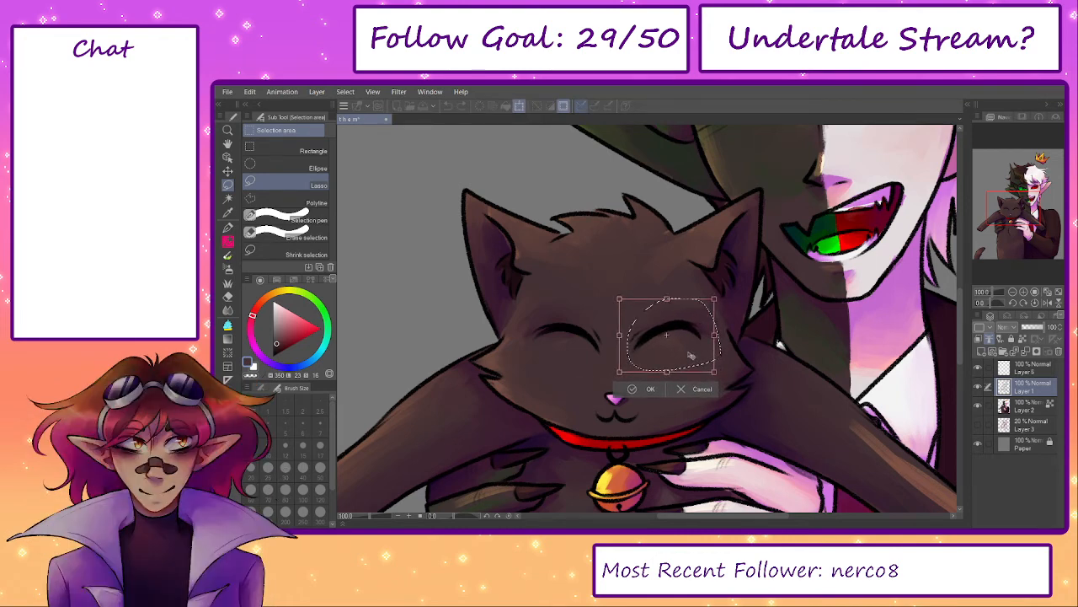
click(649, 391)
key(ctrl+d)
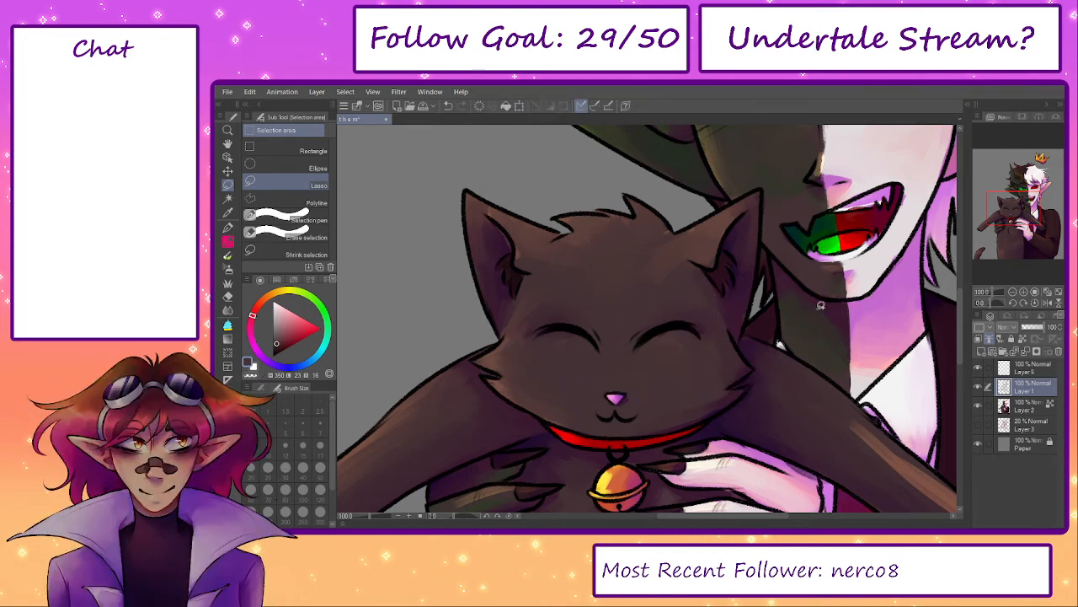
- Undo the repositioning of both cat eyes and clear the remaining selection
key(ctrl+z)
key(ctrl+z)
key(ctrl+z)
key(ctrl+z)
key(ctrl+z)
key(ctrl+z)
key(ctrl+z)
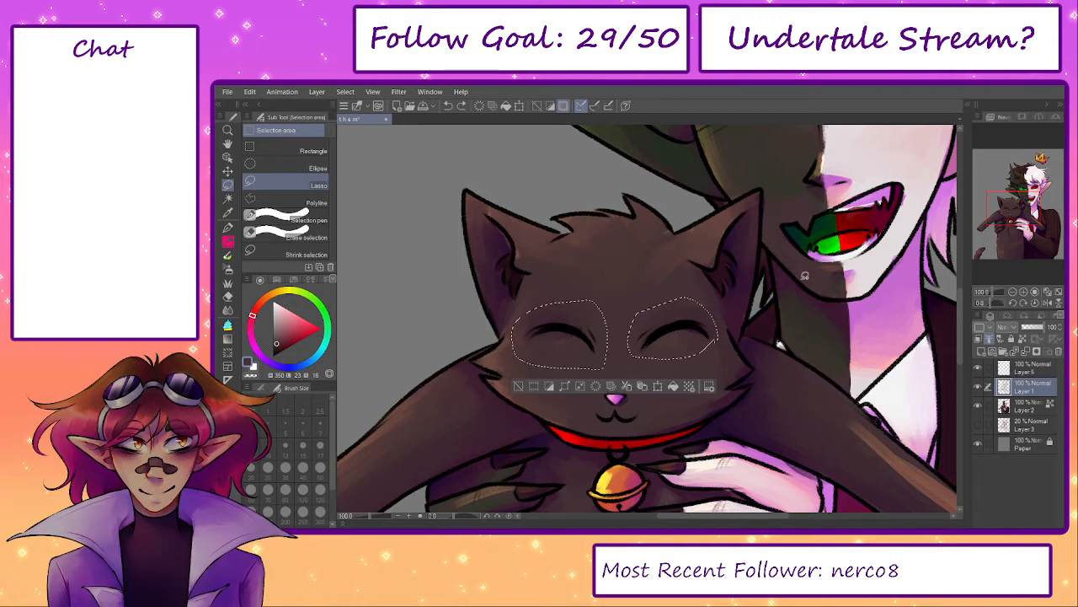
key(ctrl+z)
click(464, 386)
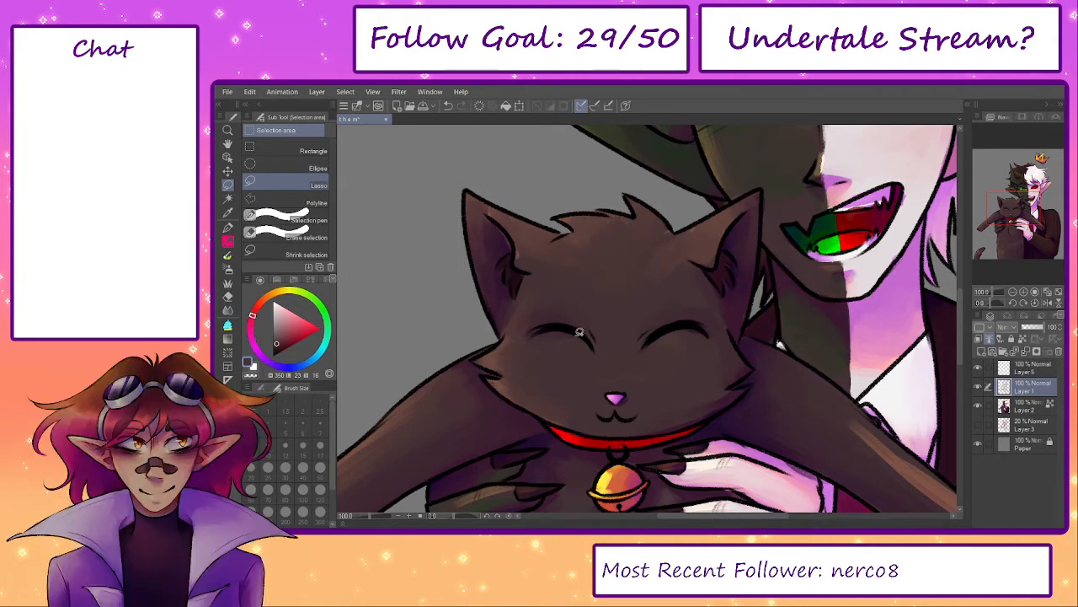
- Move the cat's left-hand eye slightly toward the nose, and shift both eyes together a little to the left
drag(525, 343, 607, 313)
key(ctrl+t)
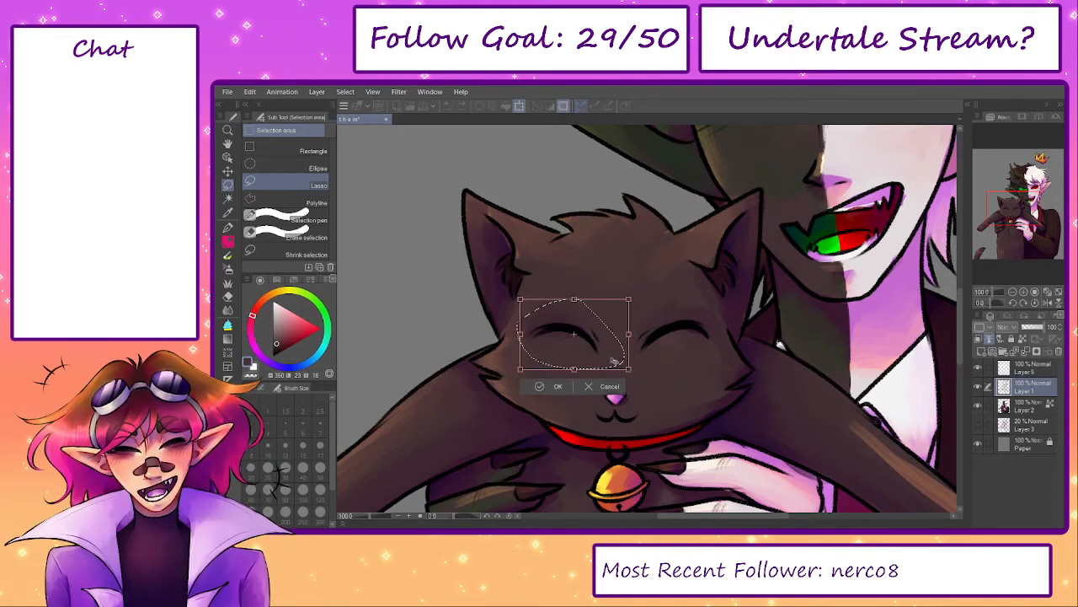
click(547, 386)
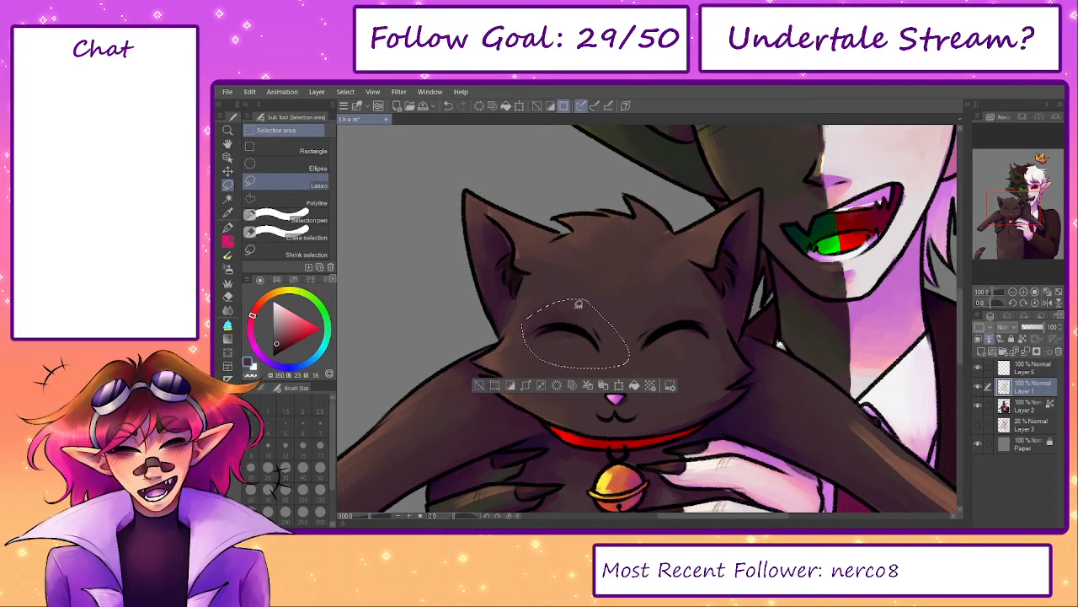
drag(724, 323, 659, 357)
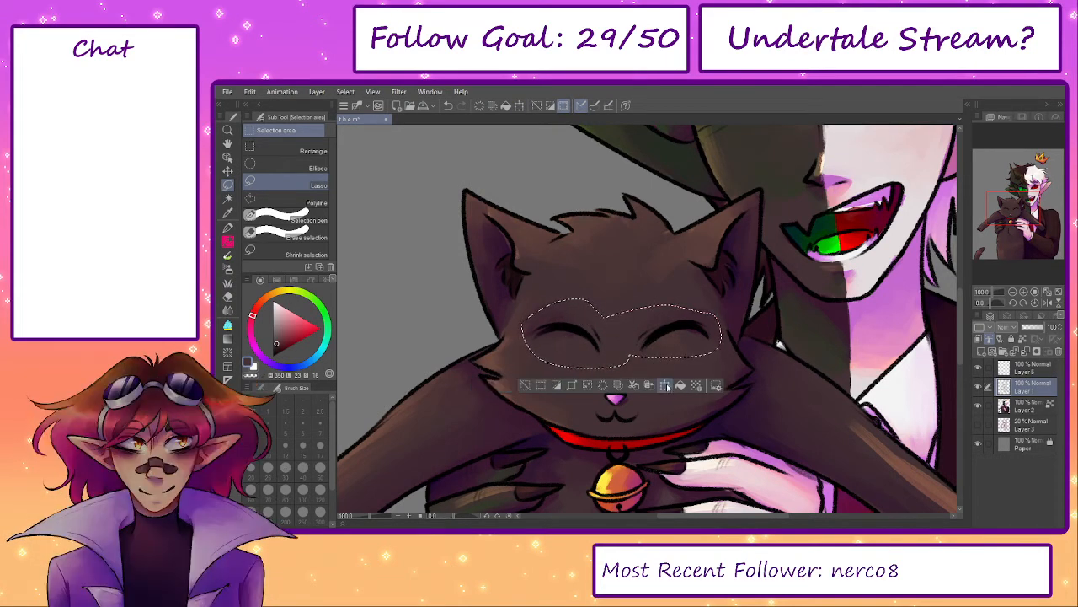
click(666, 385)
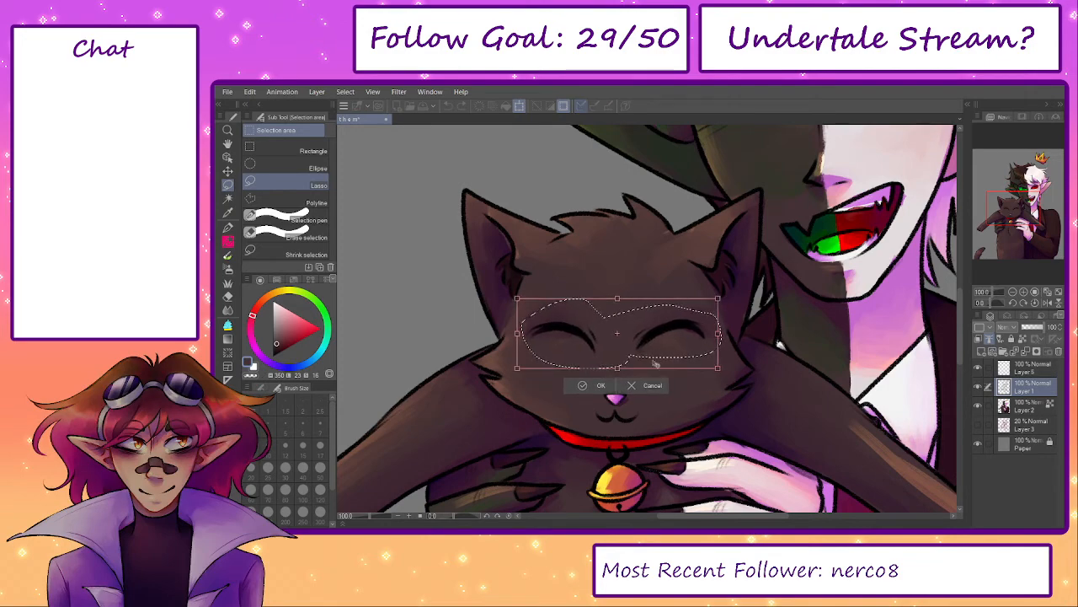
click(590, 385)
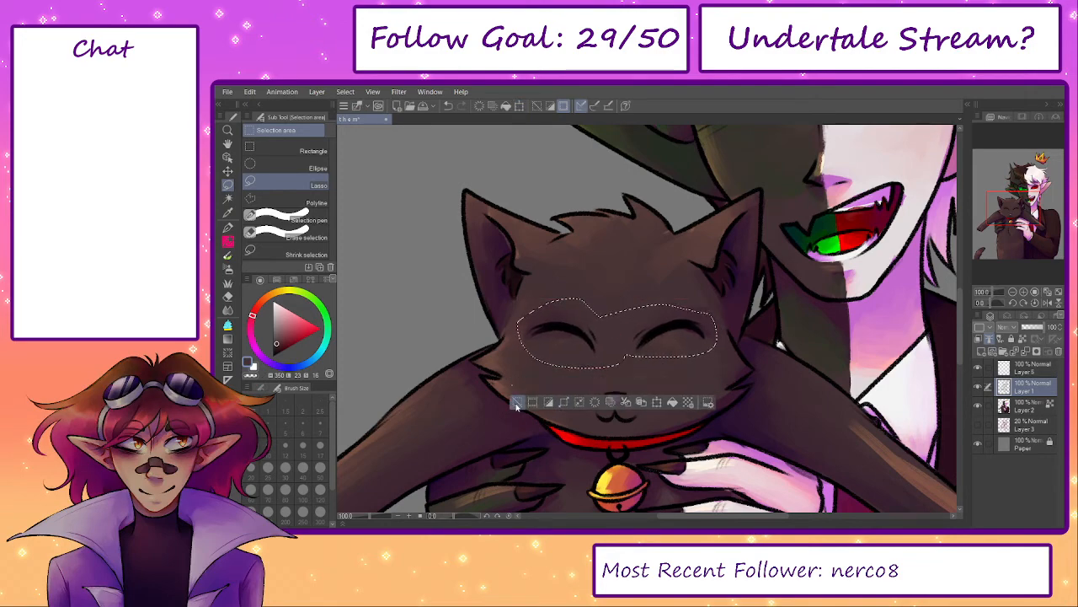
click(517, 405)
- Move the cat's right-hand eye slightly toward the nose, and readjust the position of both eyes together before deselecting
mouse_move(371, 518)
mouse_down()
mouse_move(347, 518)
mouse_move(373, 519)
mouse_up()
drag(709, 318, 695, 308)
key(ctrl+t)
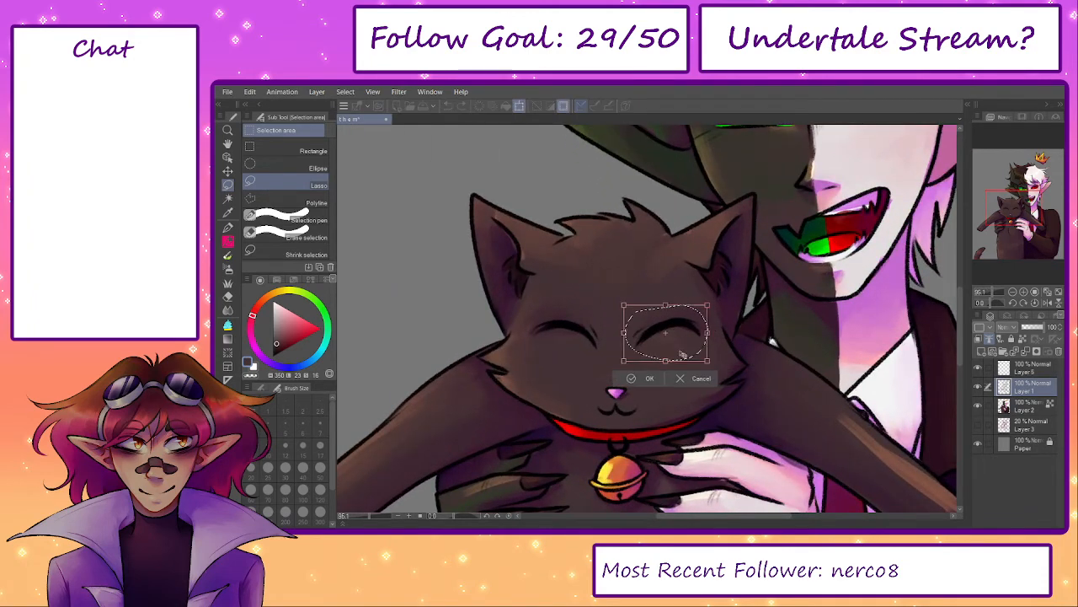
click(638, 378)
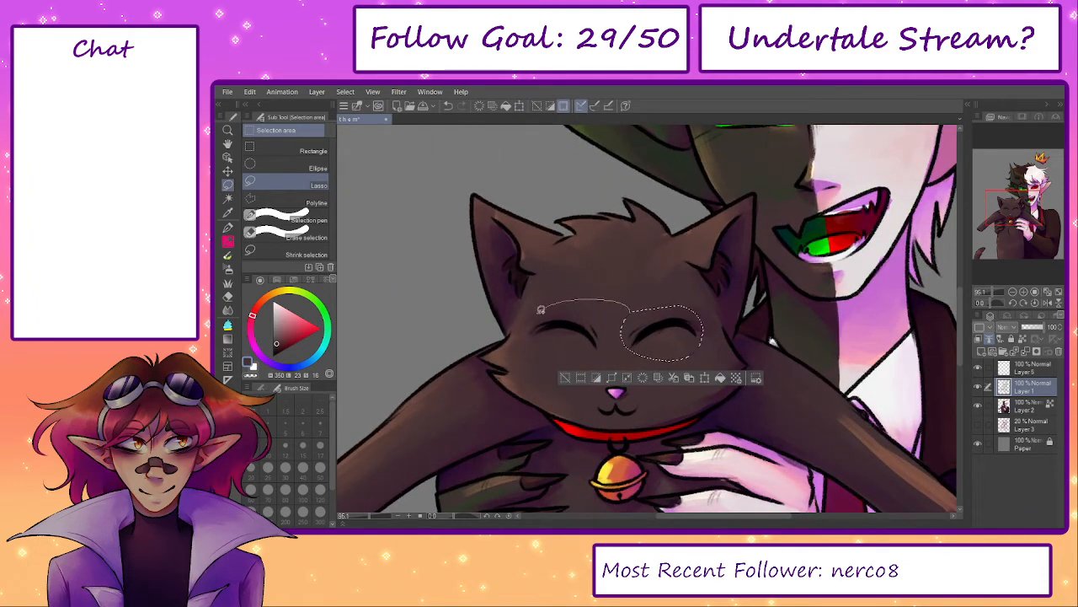
drag(541, 310, 671, 346)
click(658, 379)
click(590, 378)
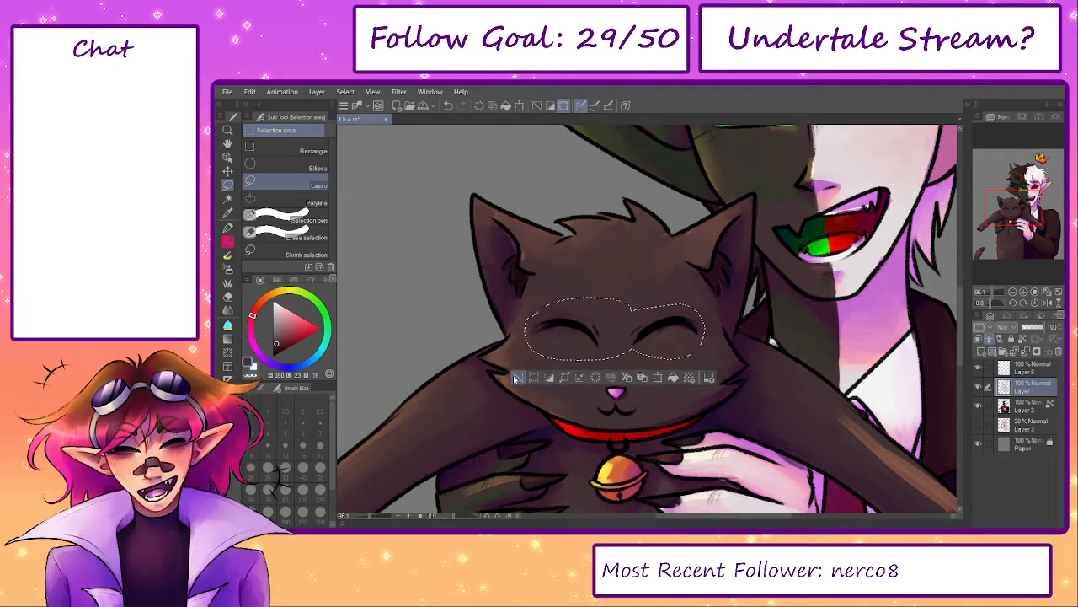
click(519, 379)
- On Layer 2, paint over the highlight along the cat's right-hand foreleg with sampled fur colours and an enlarged Opaque brush
click(1013, 405)
key(b)
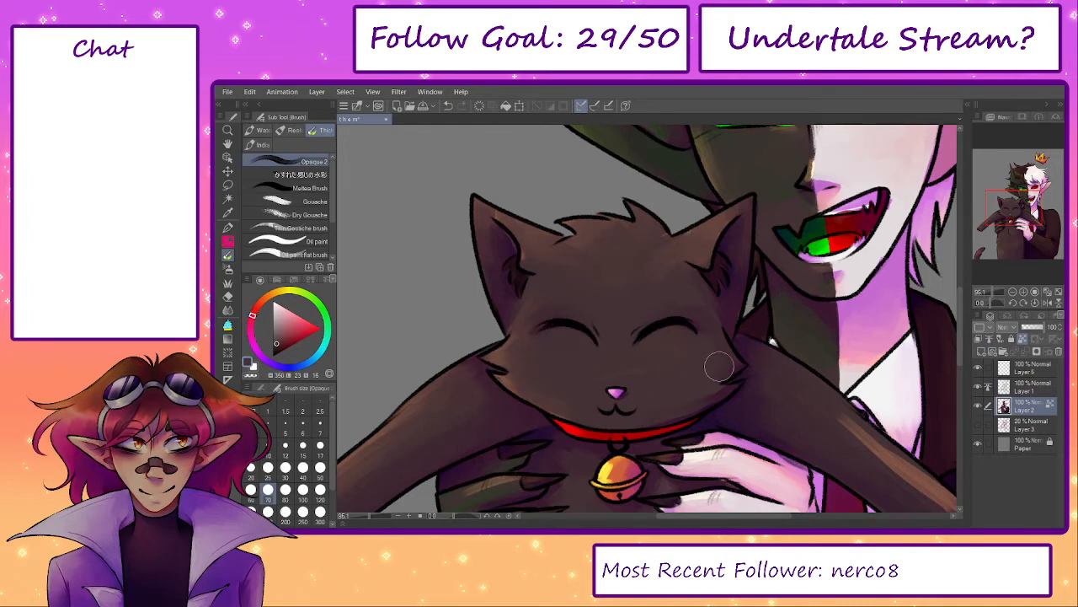
mouse_move(729, 388)
mouse_down()
mouse_move(714, 358)
mouse_move(715, 318)
mouse_up()
mouse_move(834, 382)
mouse_down()
mouse_move(642, 327)
mouse_move(652, 305)
mouse_move(705, 341)
mouse_up()
alt+click(658, 294)
key(bracketright)
key(bracketright)
alt+click(605, 294)
mouse_move(605, 294)
mouse_down()
mouse_move(690, 342)
mouse_move(660, 348)
mouse_move(702, 378)
mouse_move(666, 344)
mouse_move(767, 388)
mouse_up()
- Blend the lower part of the cat's right-hand foreleg toward the paw with sampled dark purple, ending at brush size 70
key(bracketleft)
alt+click(701, 377)
key(bracketleft)
key(bracketleft)
key(bracketleft)
alt+click(769, 399)
key(bracketright)
key(bracketright)
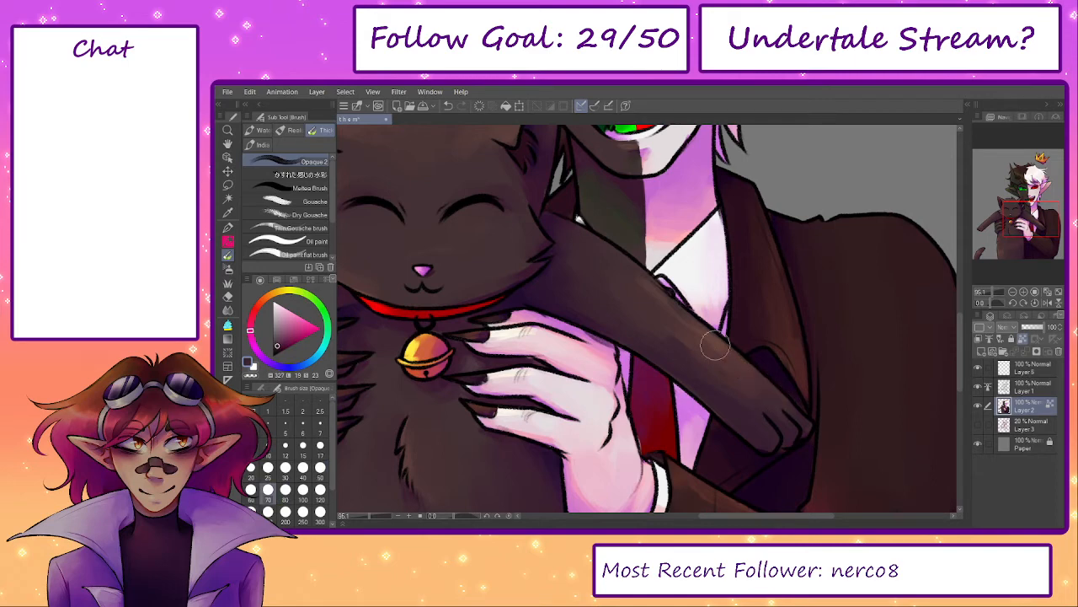
- Blend the middle of the cat's right-hand foreleg with sampled fur colours and an enlarged Opaque brush
mouse_move(713, 349)
mouse_down()
mouse_move(662, 313)
mouse_move(647, 317)
mouse_move(757, 407)
mouse_move(672, 338)
mouse_up()
key(bracketright)
key(bracketright)
alt+click(595, 275)
alt+click(596, 276)
- Shade the fingers and claws of the character's dark hand with sampled dark tones, using Opaque brush sizes 25 and 17
drag(720, 399, 993, 365)
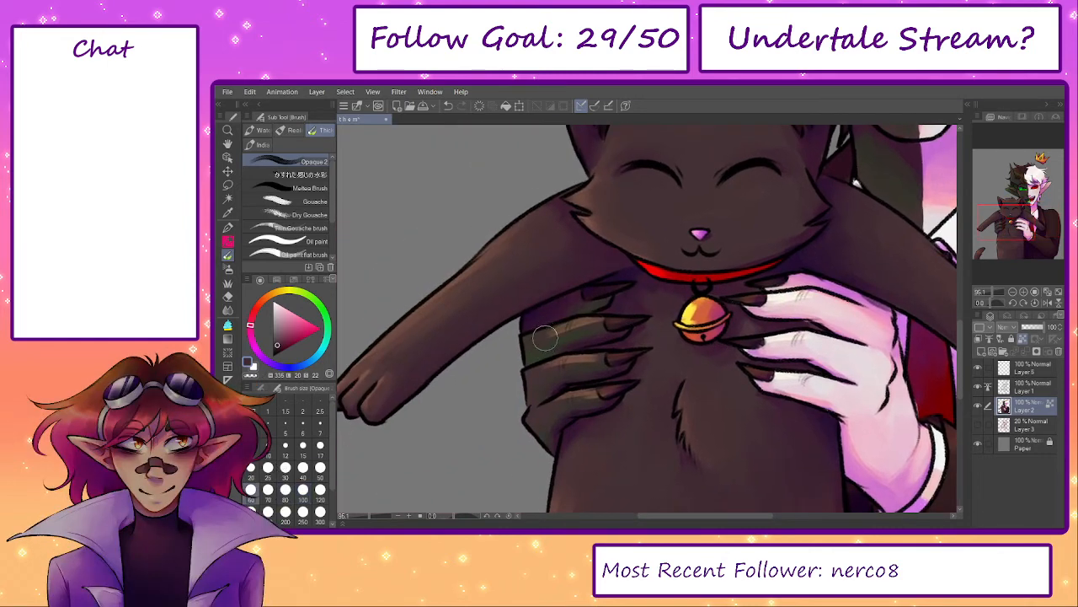
key(bracketleft)
key(bracketleft)
alt+click(592, 326)
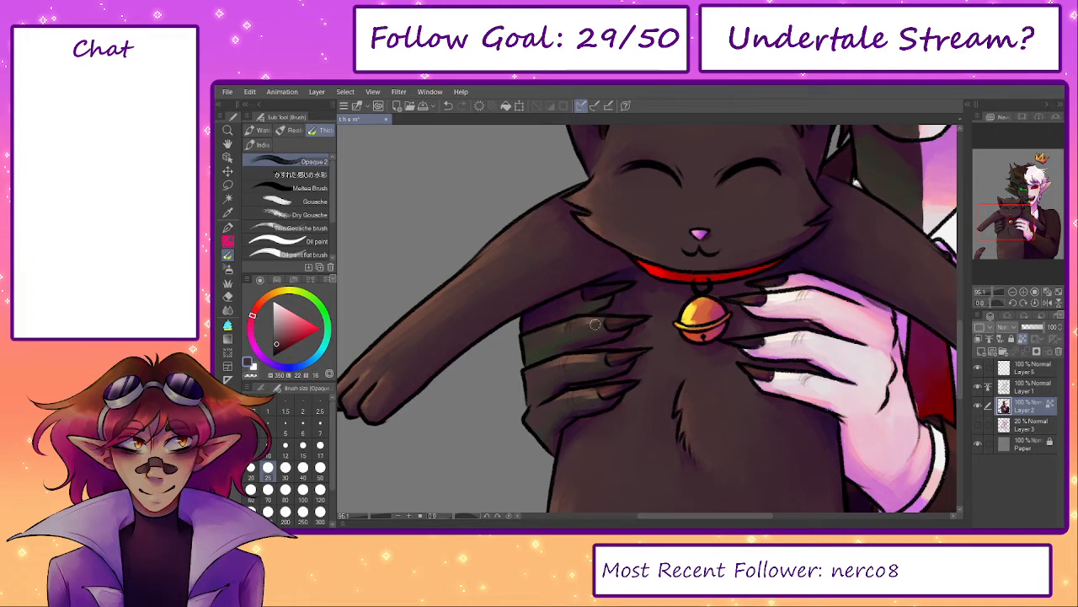
alt+click(572, 401)
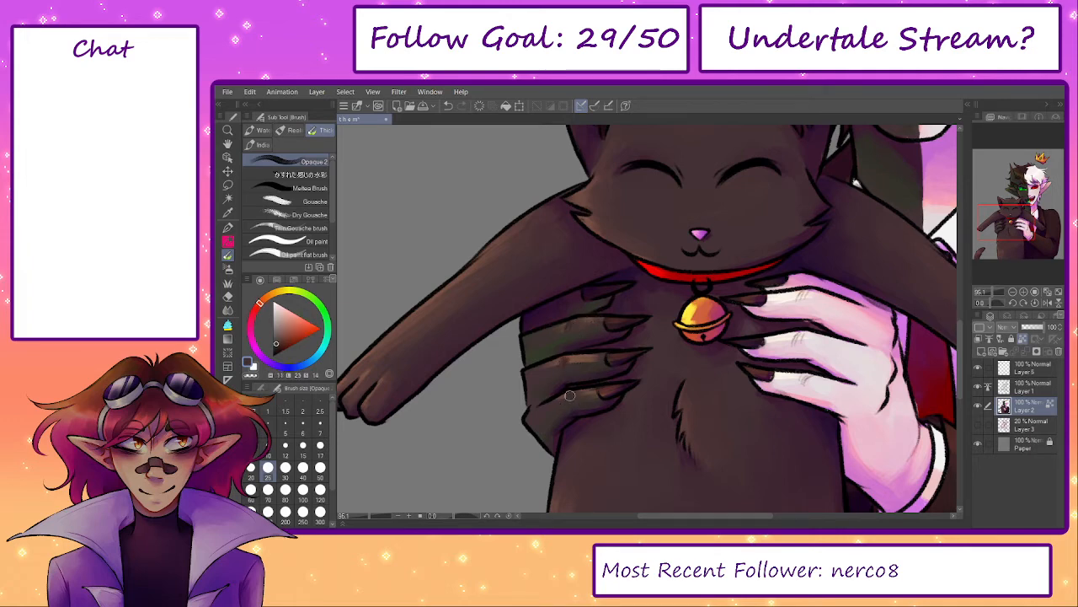
alt+click(554, 369)
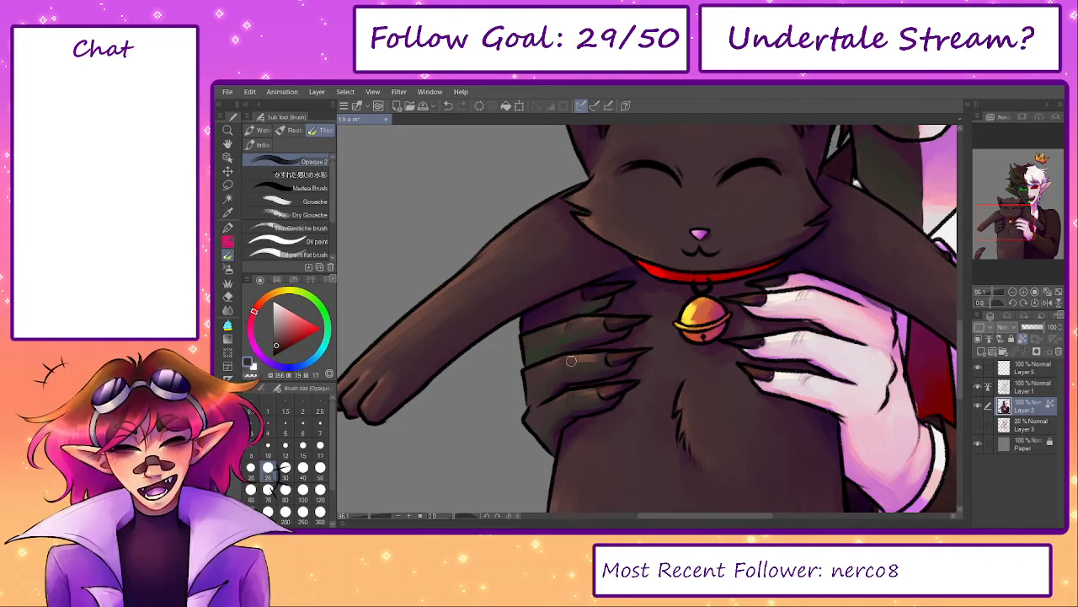
alt+click(603, 355)
key([)
key([)
alt+click(629, 385)
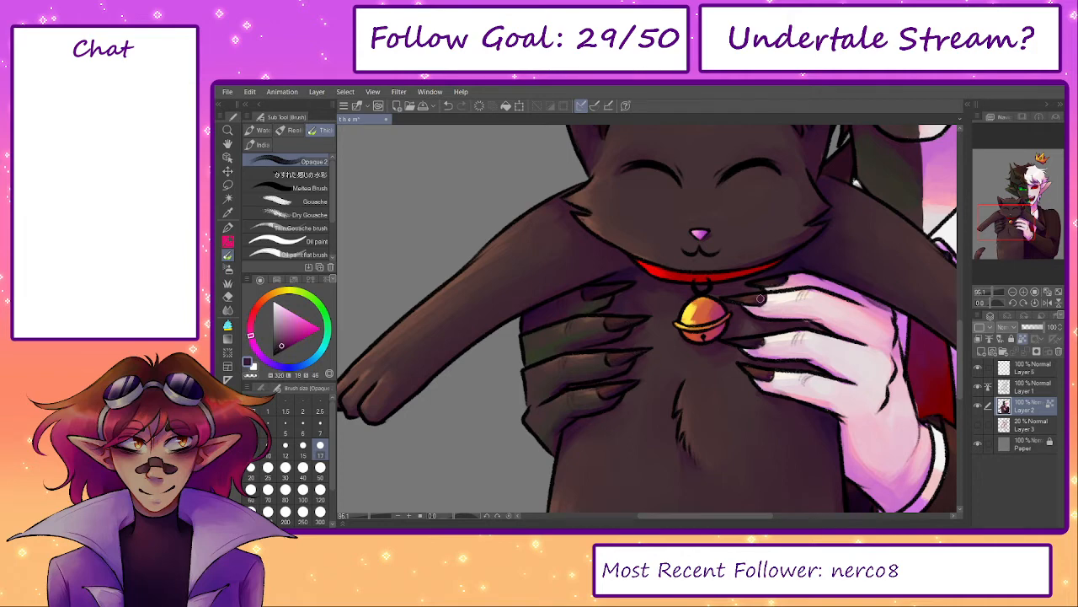
- Blend the fingers of the character's pale hand with sampled skin and purple tones, using Opaque brush sizes 25 and 20
key(bracketright)
key(bracketright)
alt+click(802, 298)
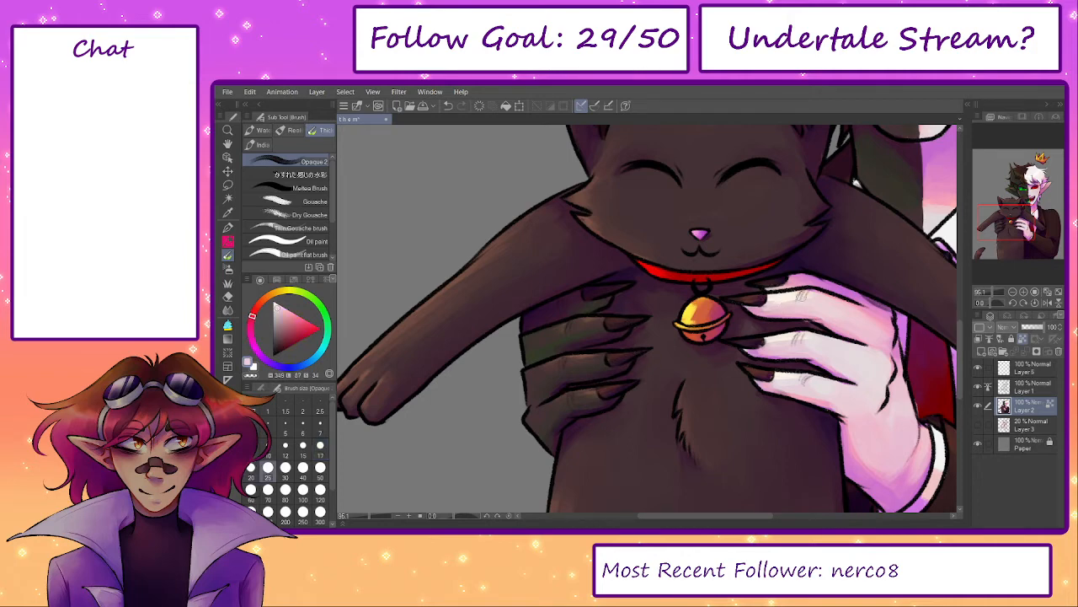
alt+click(783, 341)
alt+click(809, 339)
alt+click(792, 376)
alt+click(791, 386)
key(bracketleft)
alt+click(762, 379)
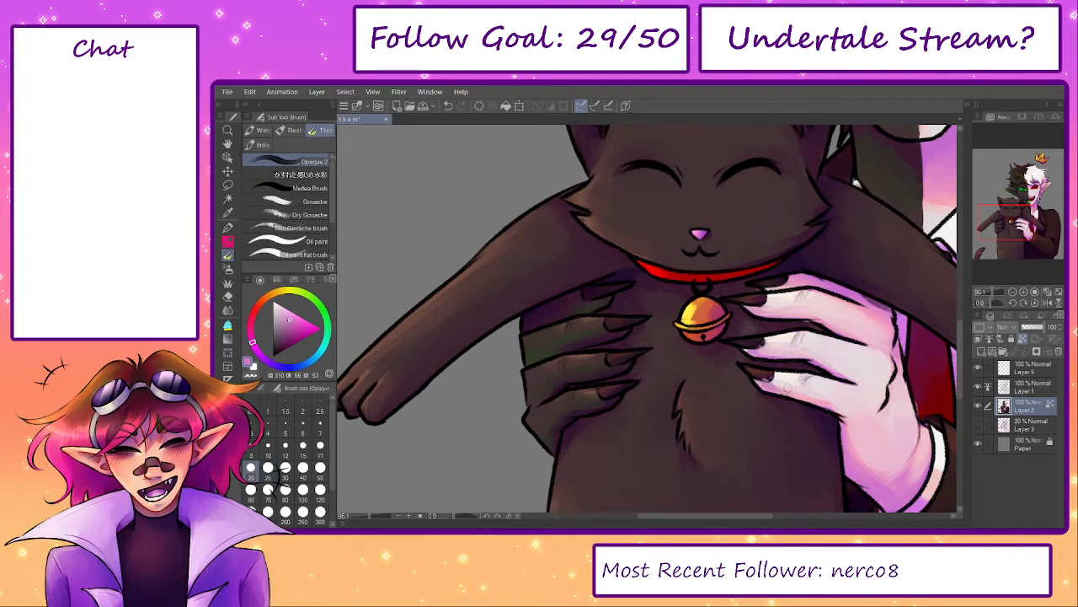
- Retouch the pale hand's lowest finger with sampled pale skin at size 30, and its claw with dark purple at size 17
key(bracketright)
key(bracketright)
alt+click(770, 383)
alt+click(786, 379)
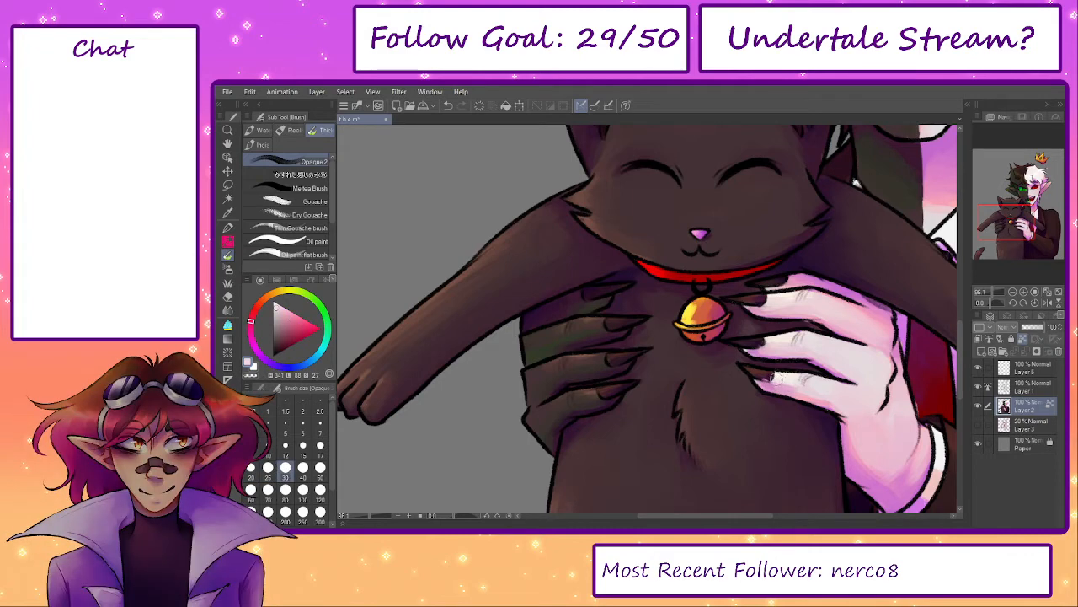
key(bracketleft)
key(bracketleft)
key(bracketleft)
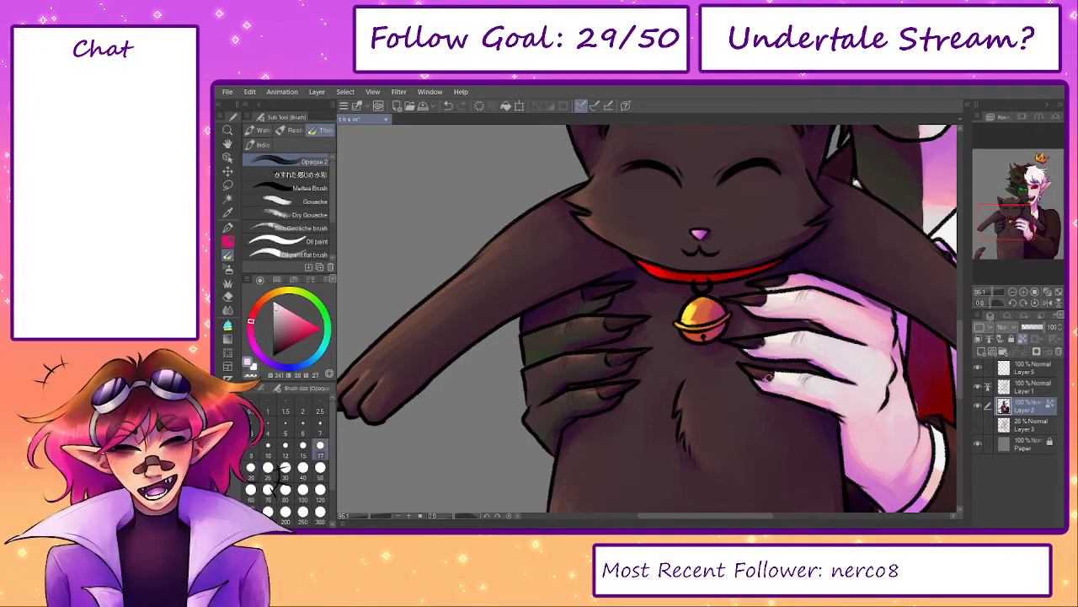
alt+click(767, 375)
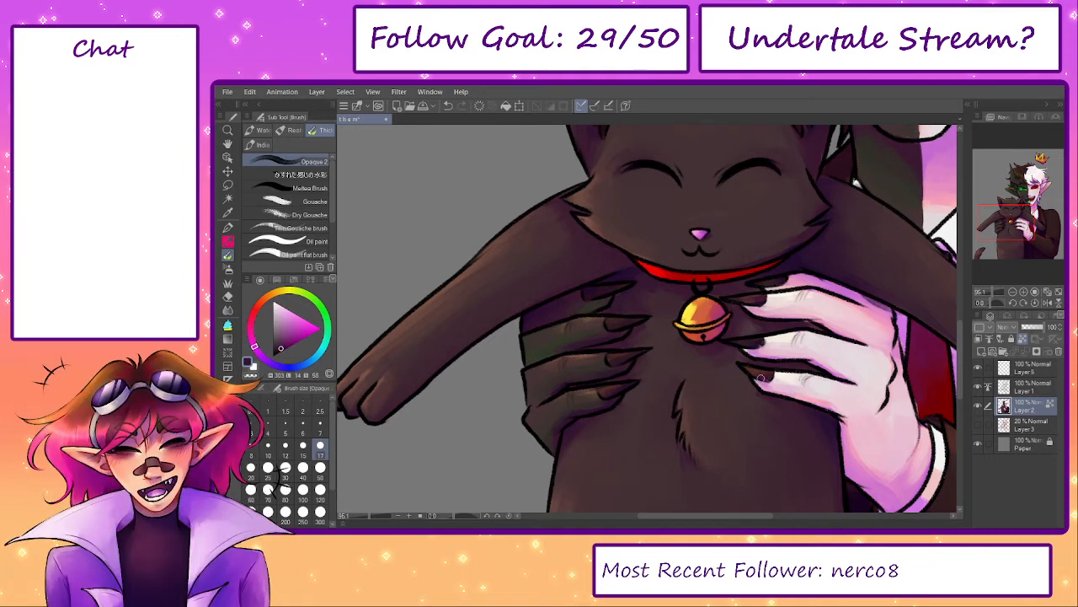
- Blend the cat's collar bell with sampled yellow and orange-red tones, ending at brush size 25
key(bracketright)
key(bracketright)
scroll(767, 337, up, 2)
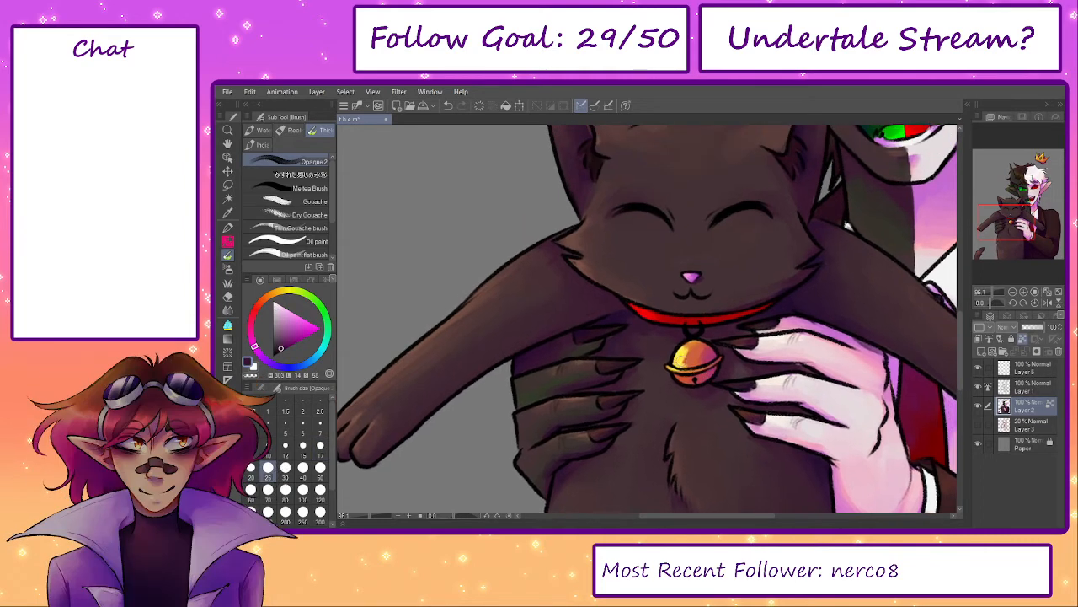
alt+click(687, 352)
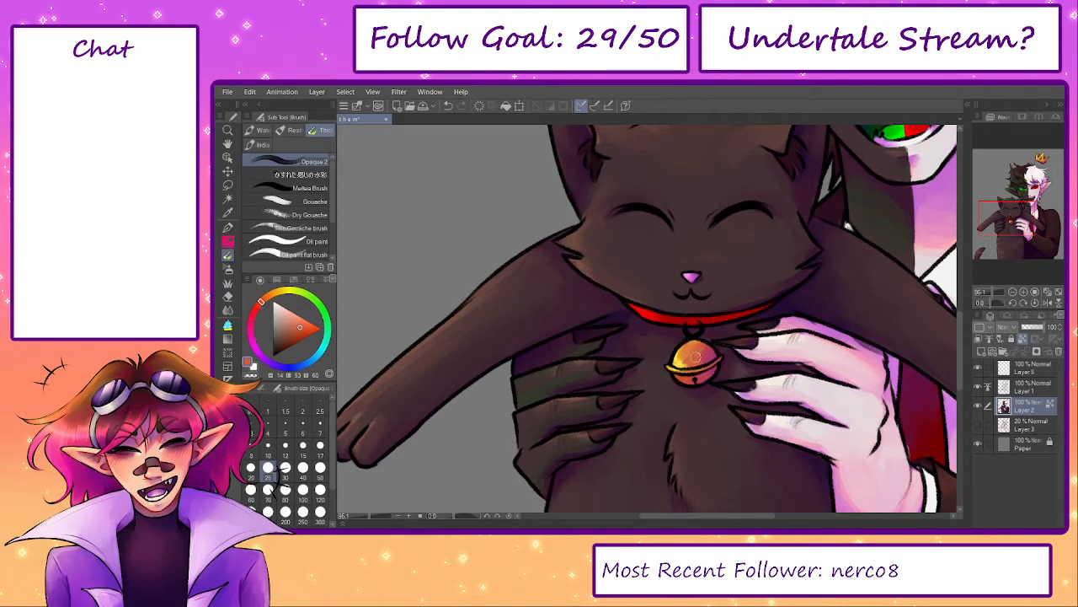
alt+click(677, 356)
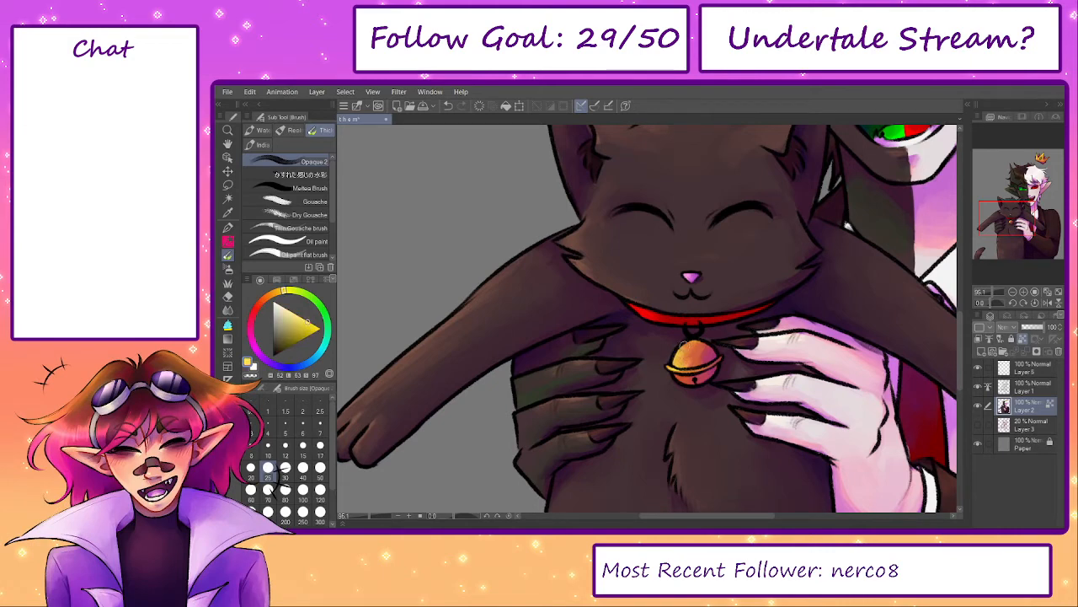
key(bracketright)
key(bracketright)
alt+click(693, 354)
key(bracketleft)
key(bracketleft)
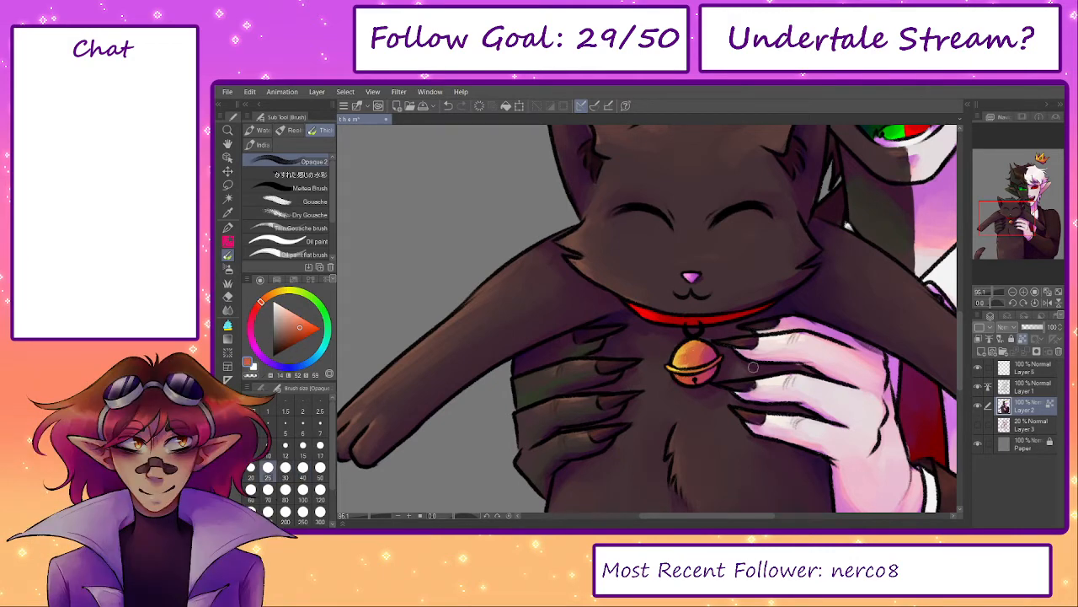
- Shade the character's red eye with sampled dark reds, using Opaque brush sizes 40 and 25
drag(758, 360, 694, 435)
alt+click(622, 395)
drag(563, 275, 428, 487)
drag(673, 320, 665, 349)
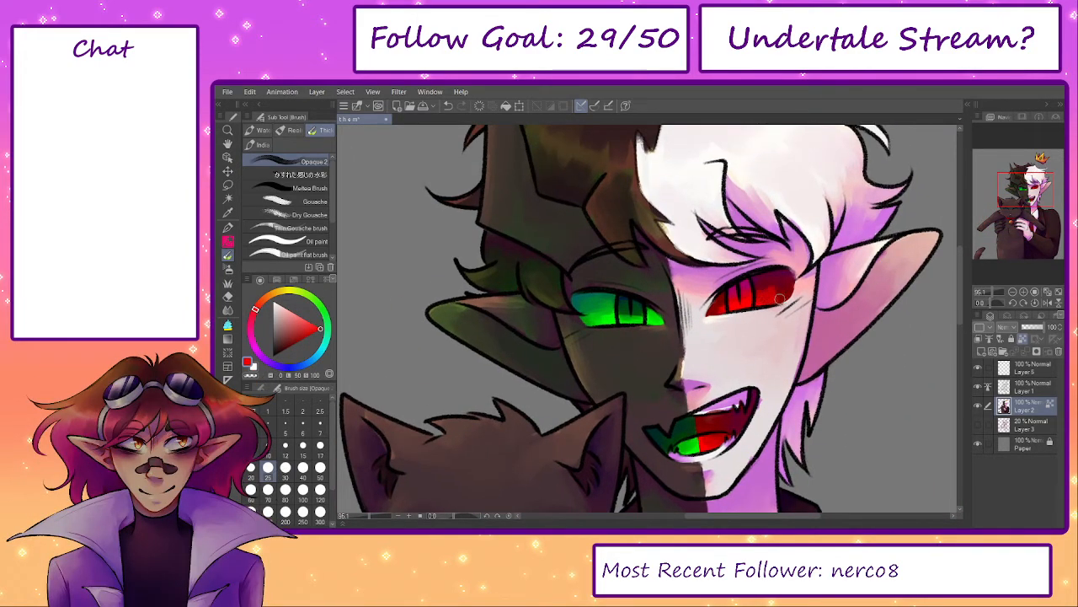
key(bracketright)
key(bracketright)
alt+click(769, 279)
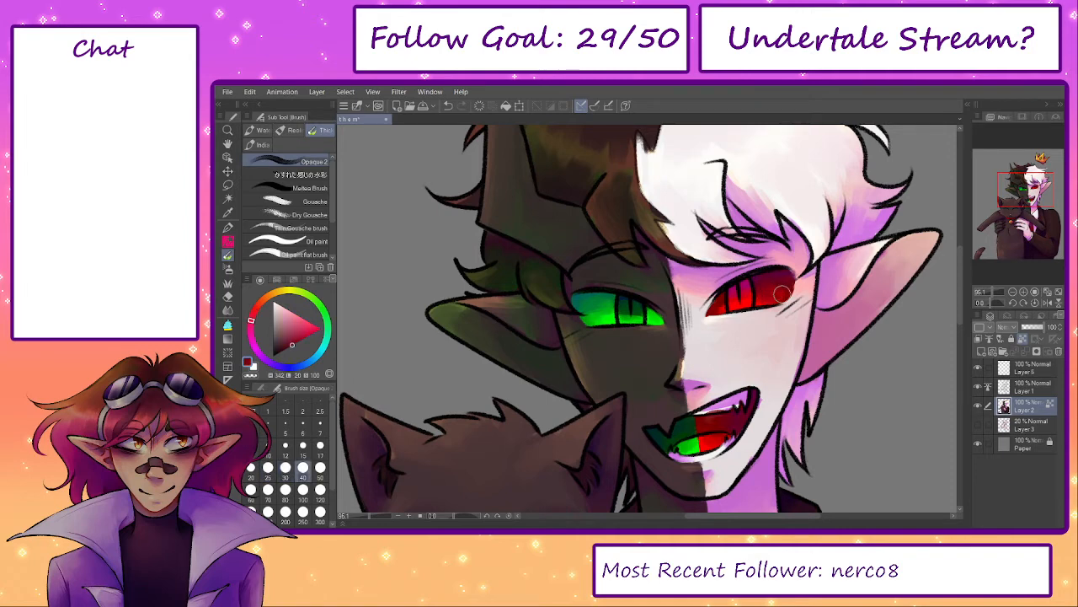
key(bracketleft)
key(bracketleft)
alt+click(720, 309)
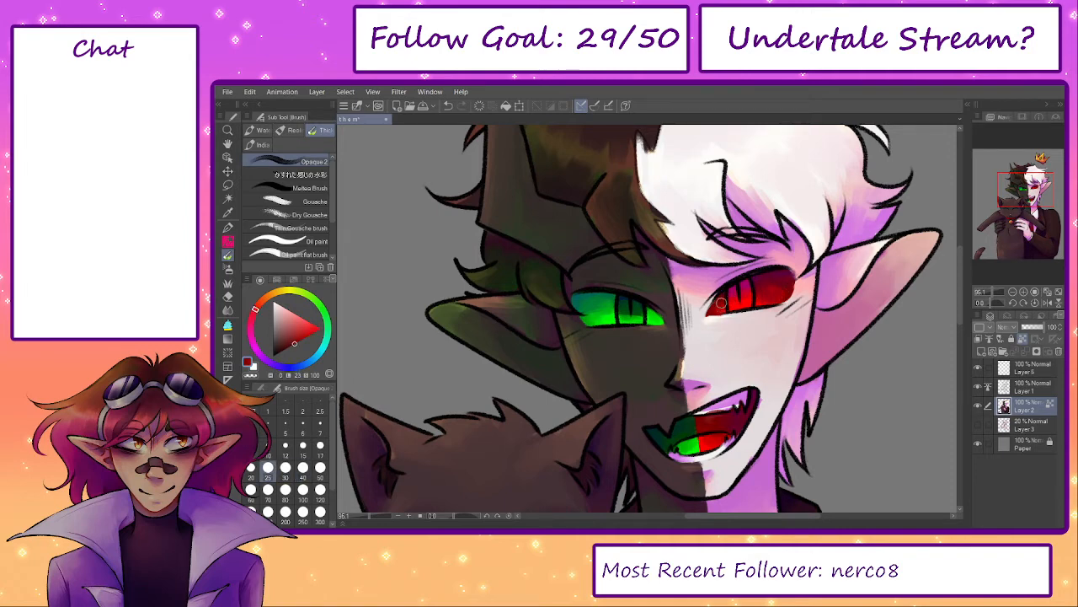
- Touch up the character's upper teeth at brush size 15 with a sampled off-white, and shift the paint hue toward orange
drag(741, 451, 706, 419)
key(bracketleft)
key(bracketleft)
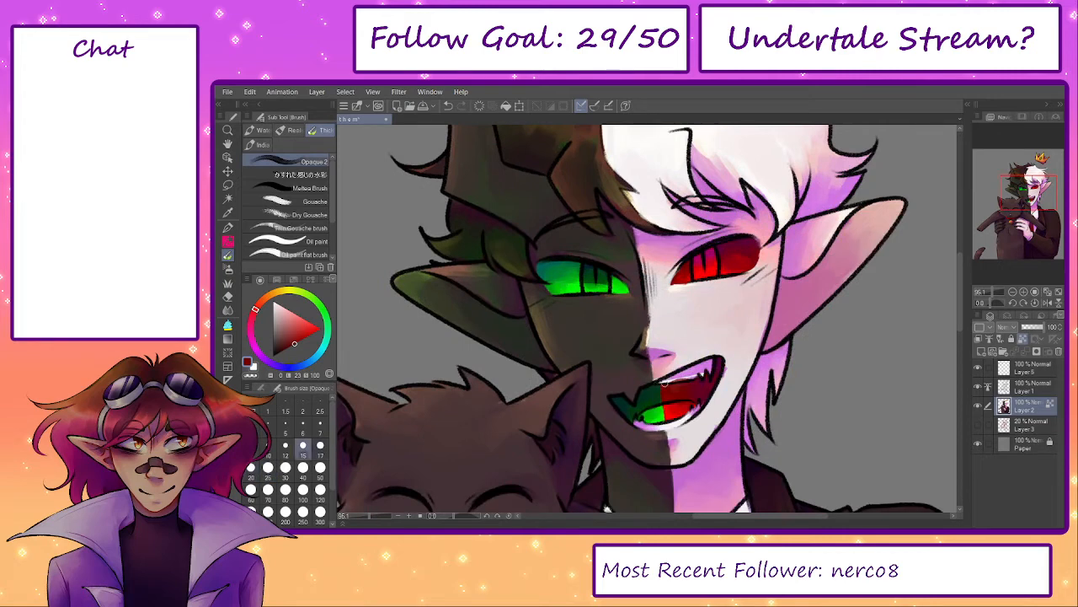
alt+click(667, 379)
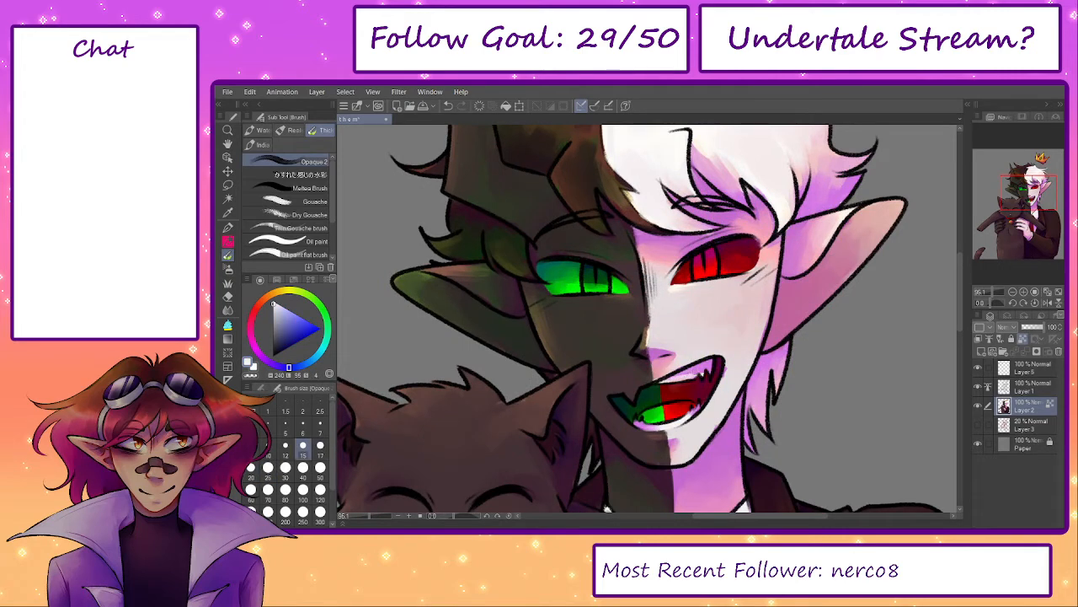
alt+click(467, 251)
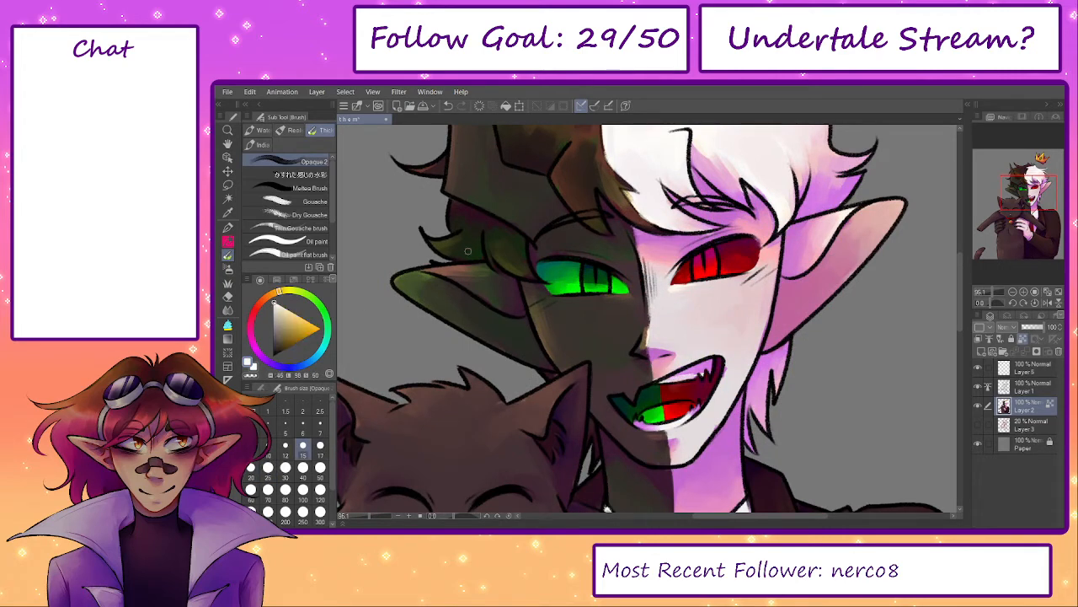
drag(283, 292, 268, 306)
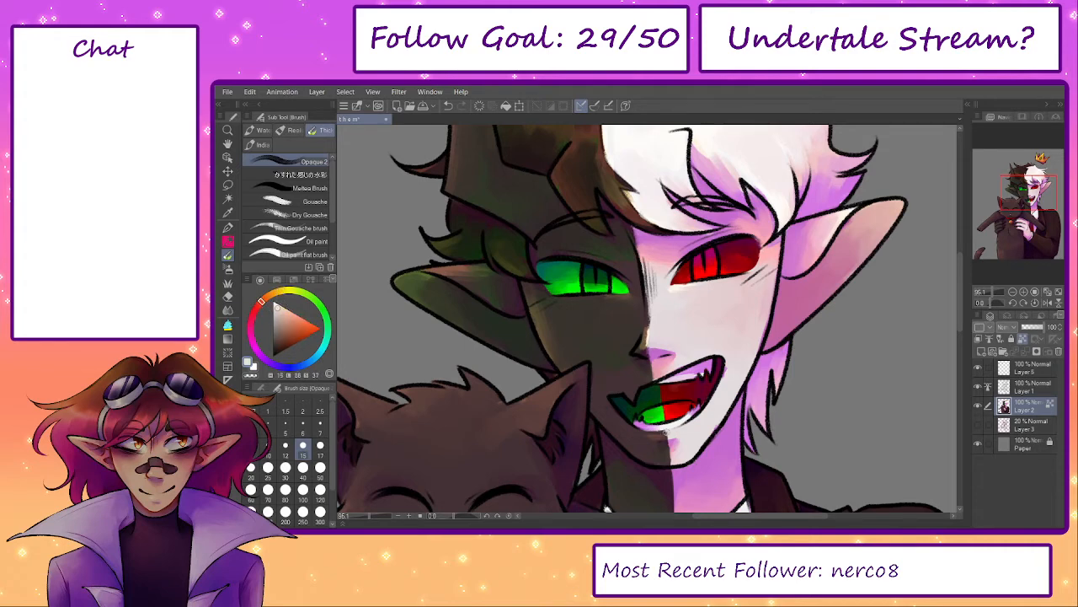
- Paint warm off-white along the character's teeth and lower lip, ending at Opaque brush size 17
scroll(664, 430, up, 3)
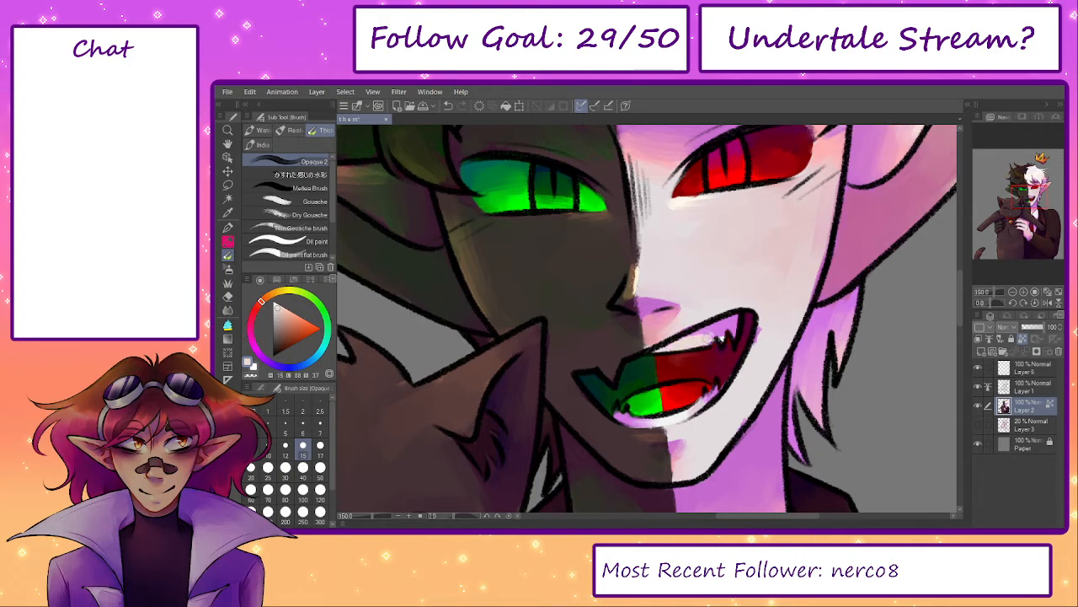
drag(722, 333, 714, 344)
key(bracketright)
key(bracketright)
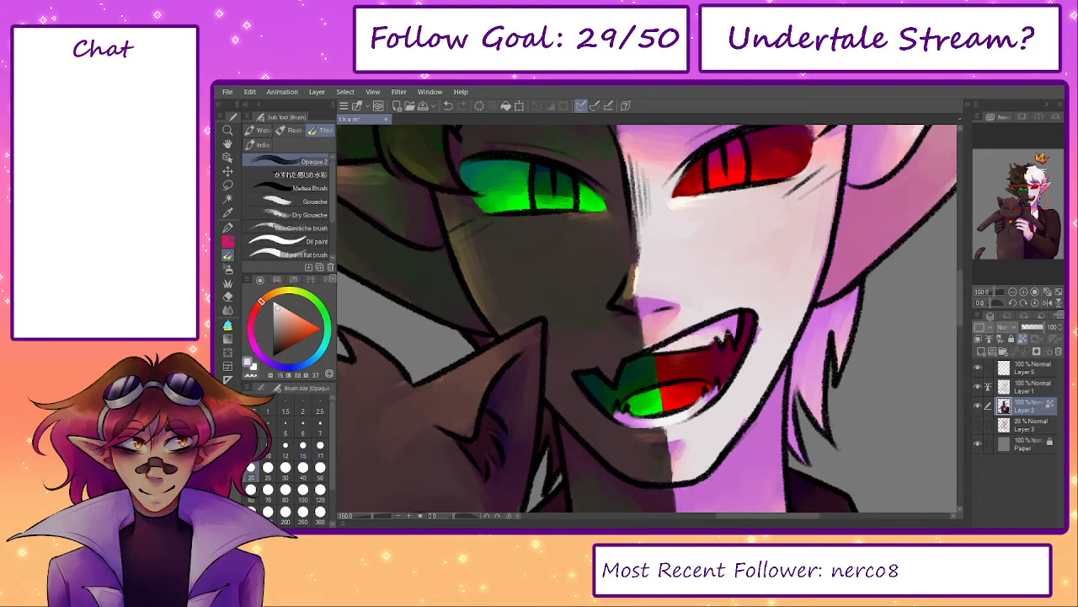
key(bracketleft)
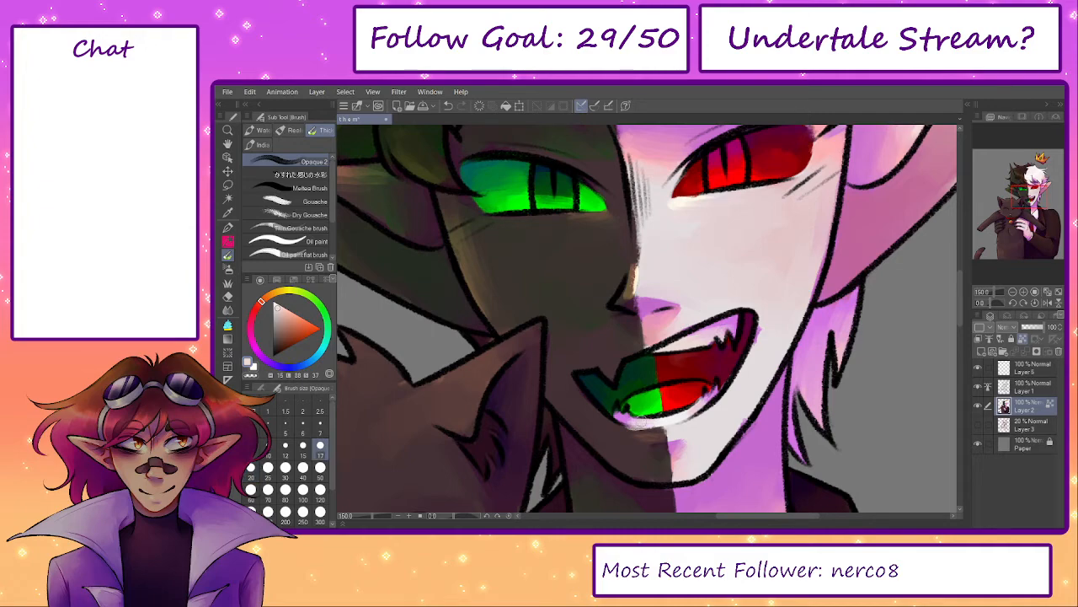
- Retouch the character's mouth and lip edge with sampled dark magenta and pale tones, finishing with the Opaque brush
alt+click(620, 428)
alt+click(616, 416)
key(p)
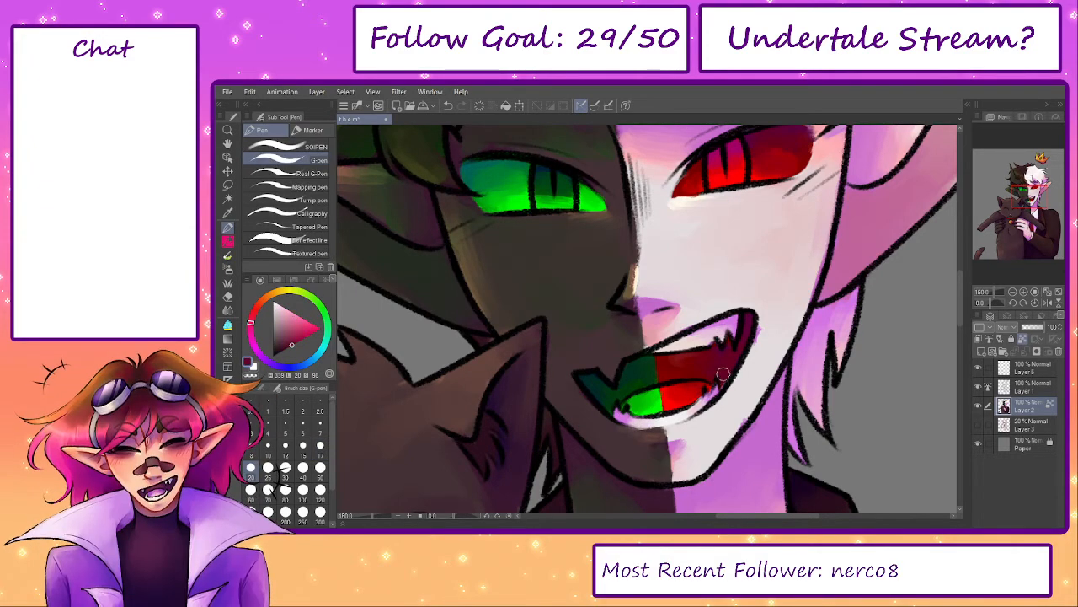
key(b)
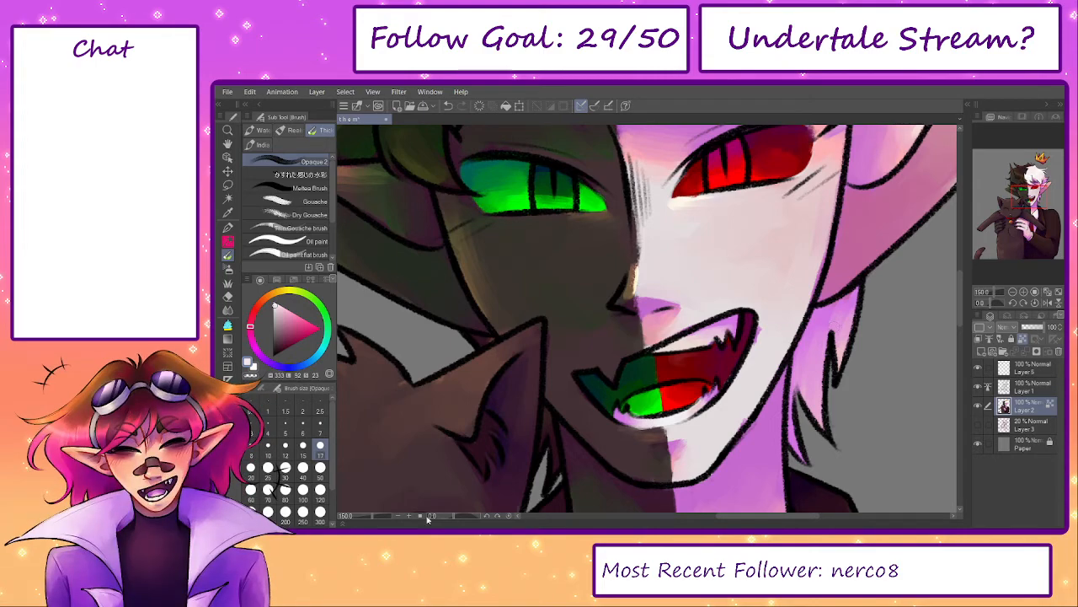
- Blend the outer part of the character's green eye with sampled green at brush size 30
key(ctrl+minus)
key(ctrl+minus)
drag(601, 303, 640, 388)
key(ctrl+plus)
alt+click(585, 362)
key(])
key(])
key(])
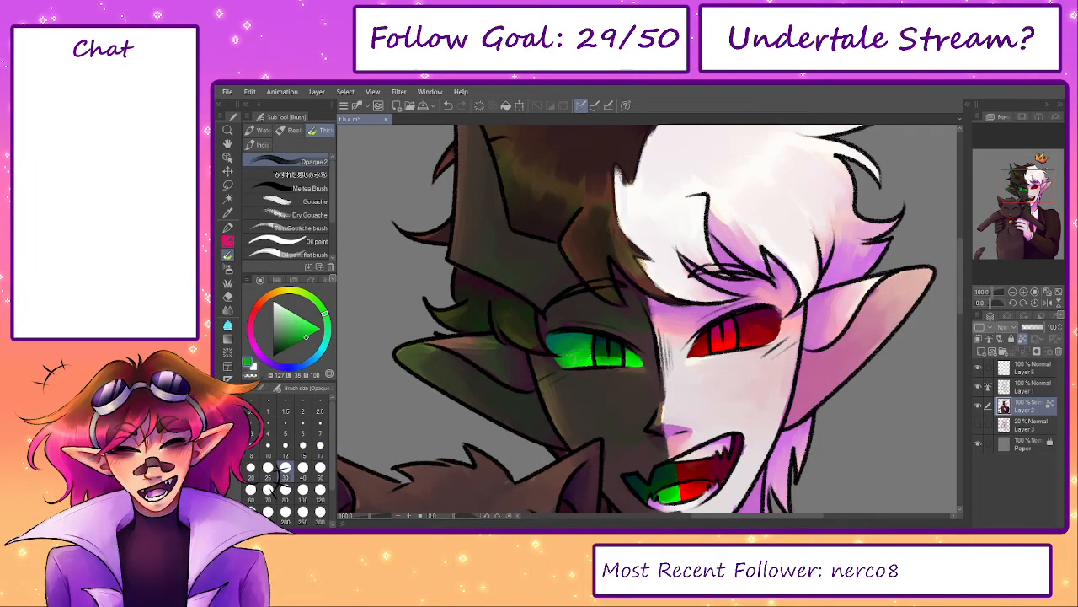
- Shade the green eye's iris and pupil with sampled dark greens and dark blue at brush size 20
alt+click(572, 345)
key([)
key([)
alt+click(601, 355)
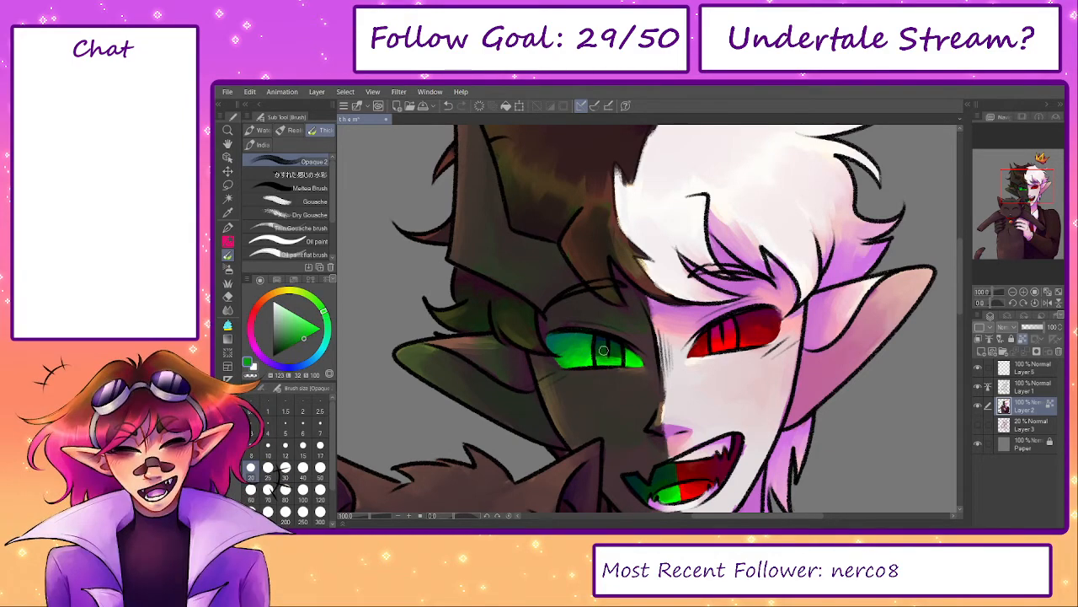
drag(601, 351, 602, 359)
alt+click(618, 358)
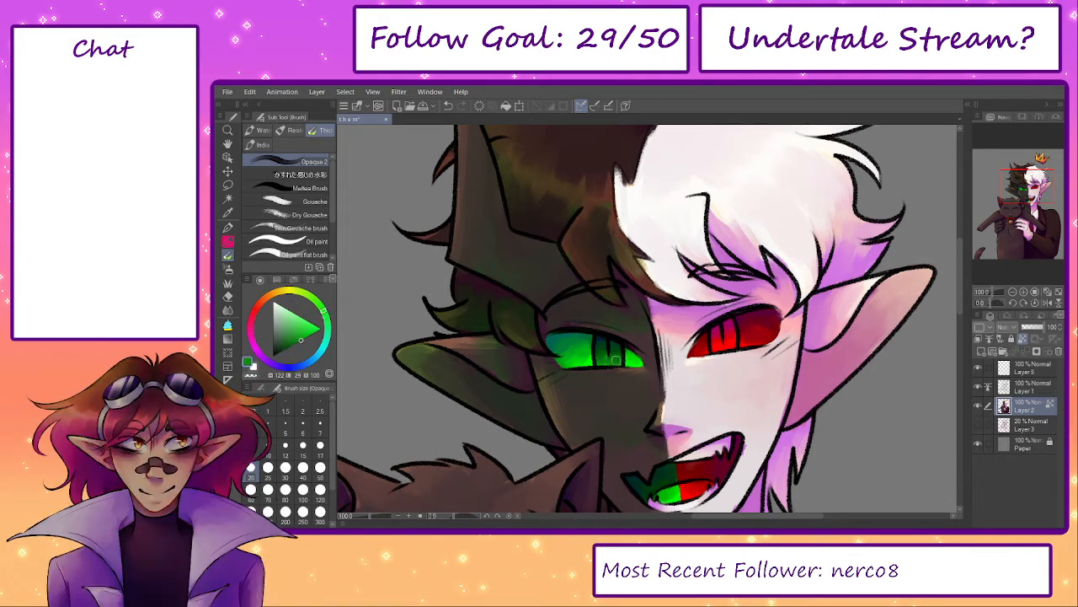
alt+click(603, 338)
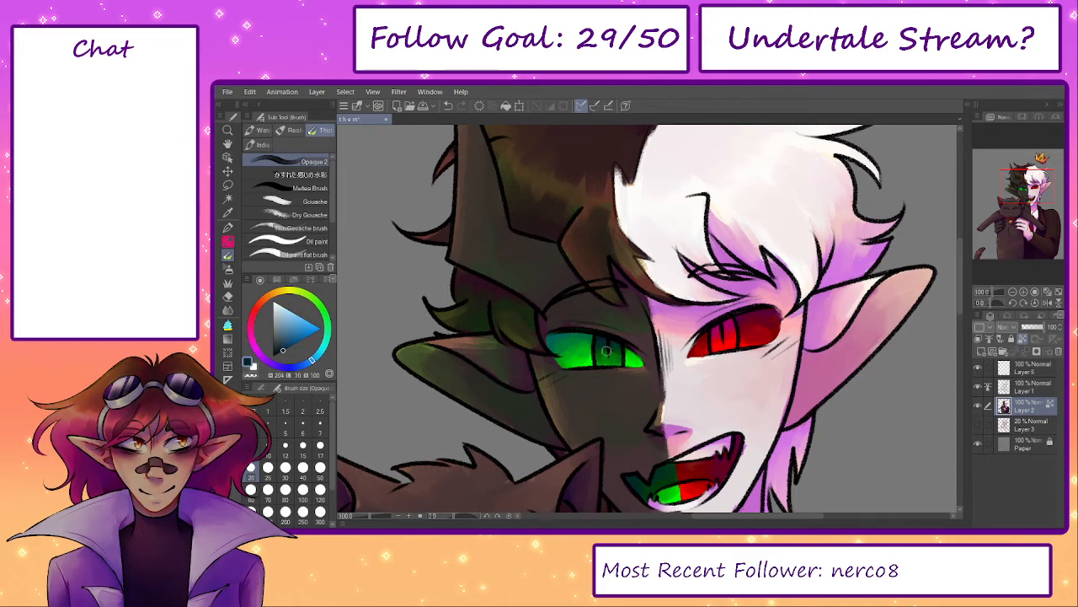
alt+click(606, 350)
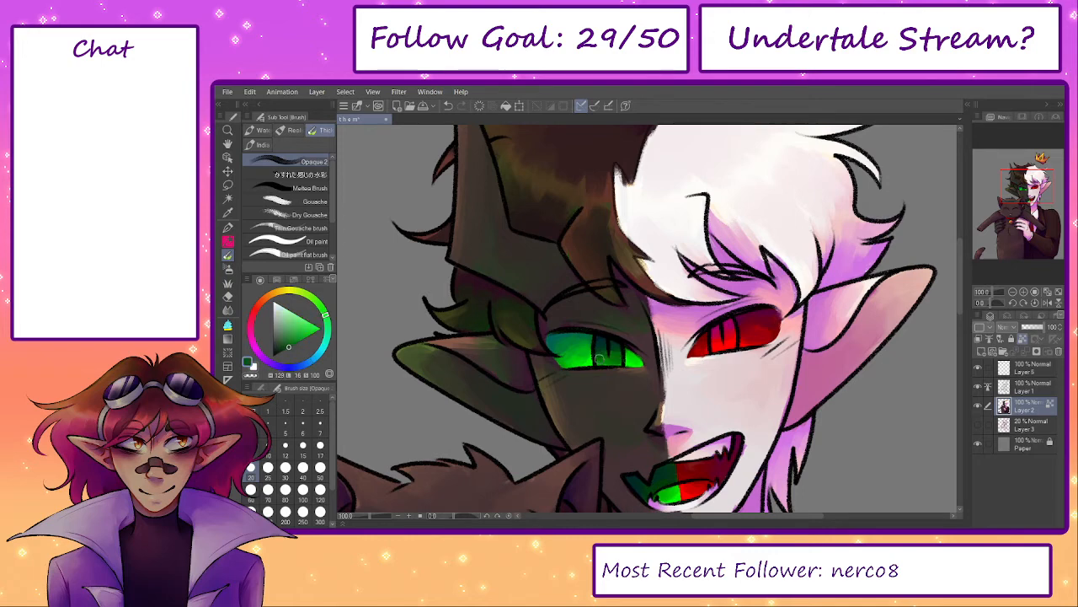
- Darken the iris of the character's red eye with a sampled dark crimson at brush size 20
drag(766, 363, 748, 342)
alt+click(726, 316)
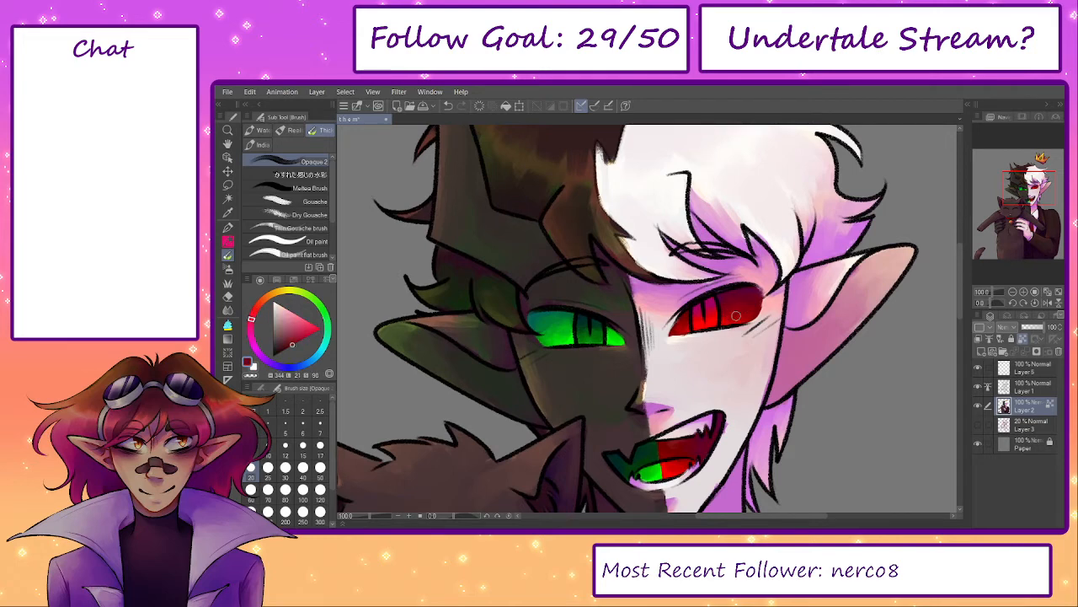
mouse_move(747, 317)
mouse_down()
mouse_move(741, 278)
mouse_move(730, 277)
mouse_up()
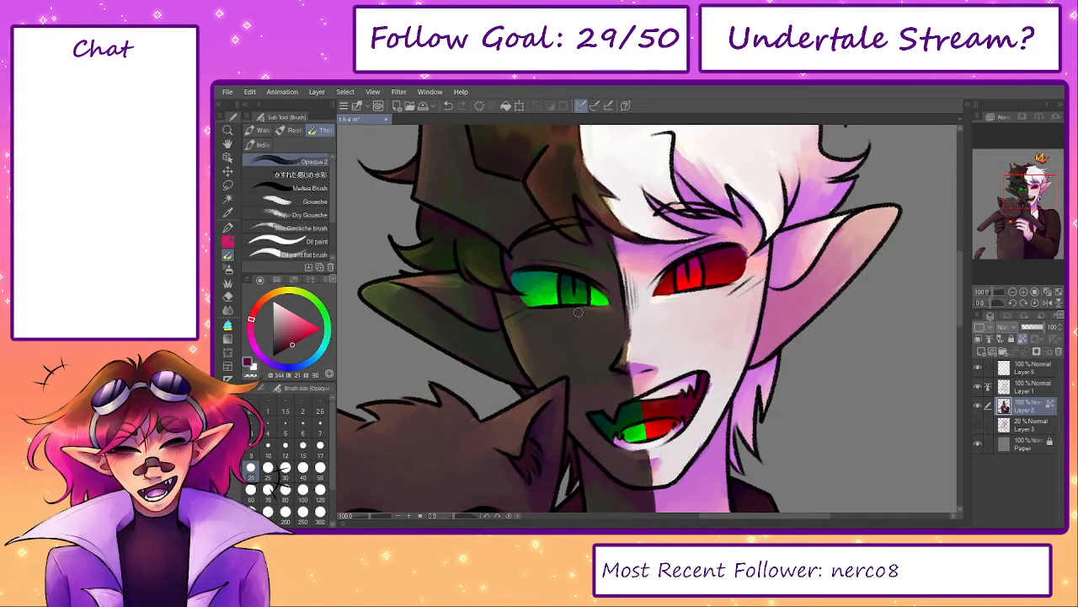
- Try to paint dark green over the front strand of the dark hair, alternating with a sampled dark brown
key(bracketright)
key(bracketright)
key(bracketright)
alt+click(555, 302)
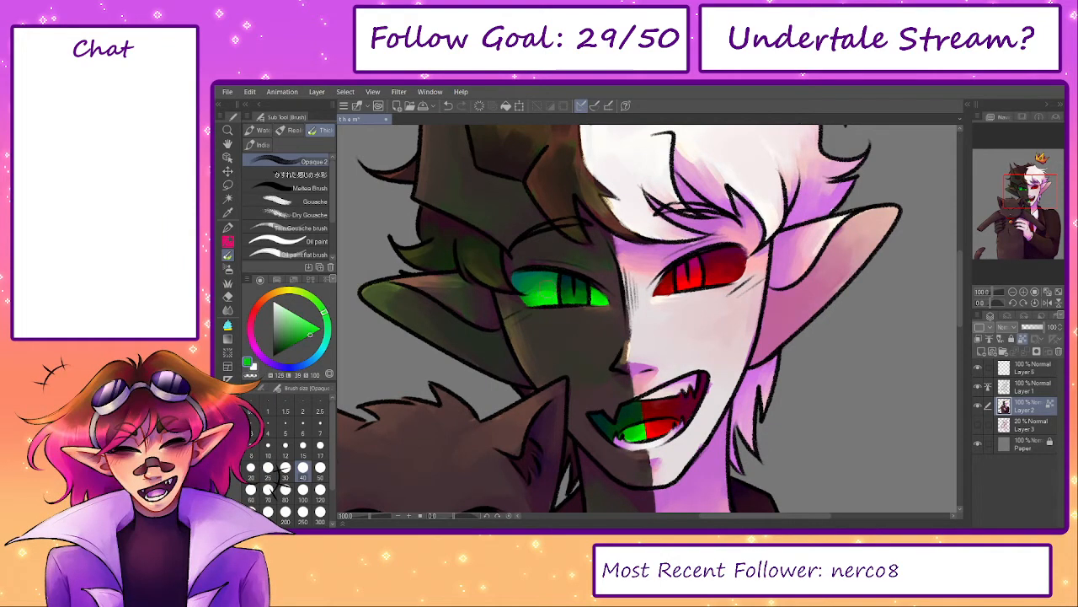
scroll(554, 294, up, 5)
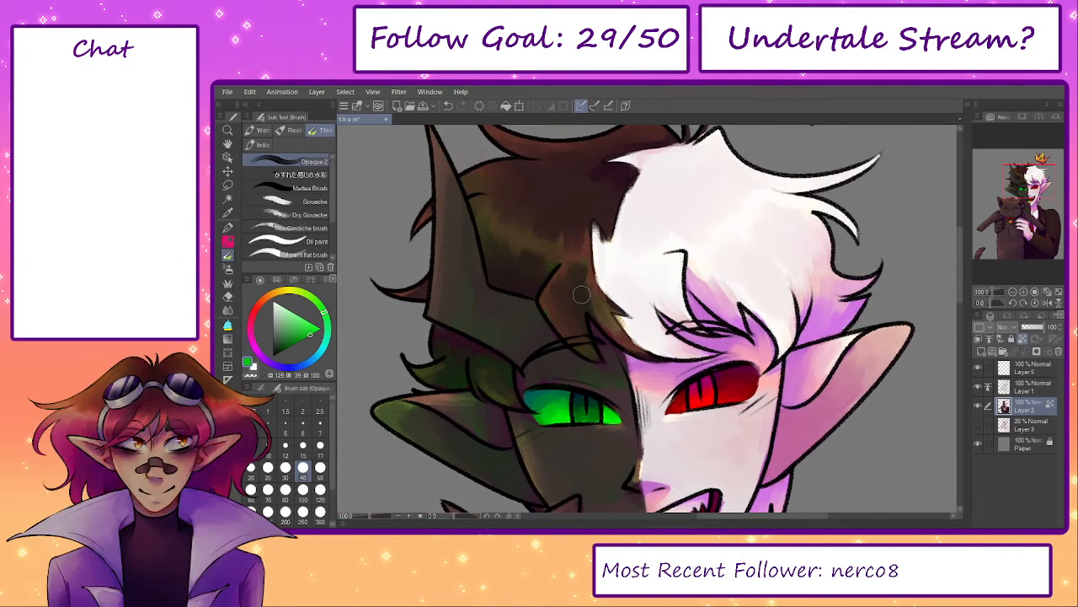
alt+click(548, 305)
click(312, 299)
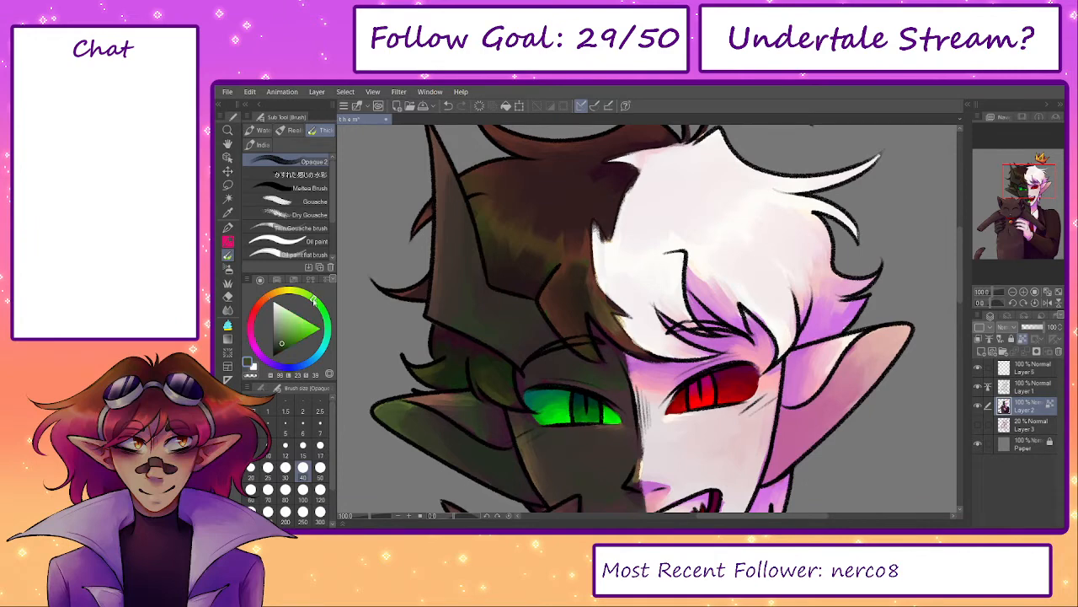
key(bracketleft)
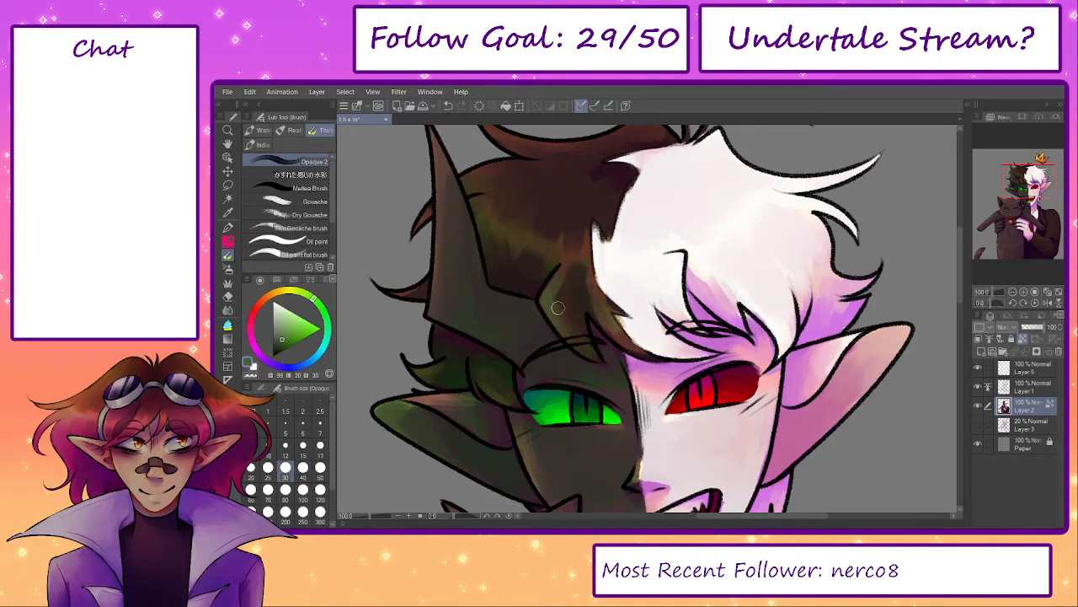
key(bracketright)
key(bracketright)
alt+click(560, 305)
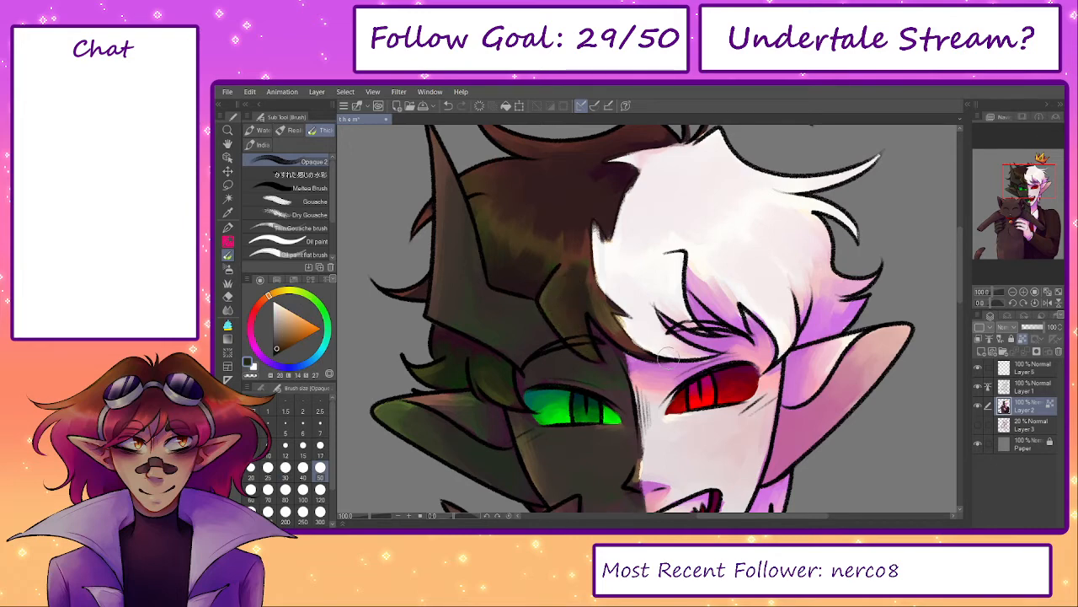
- Undo the dark green strokes on the front strand of the dark hair
click(448, 107)
click(448, 107)
click(448, 107)
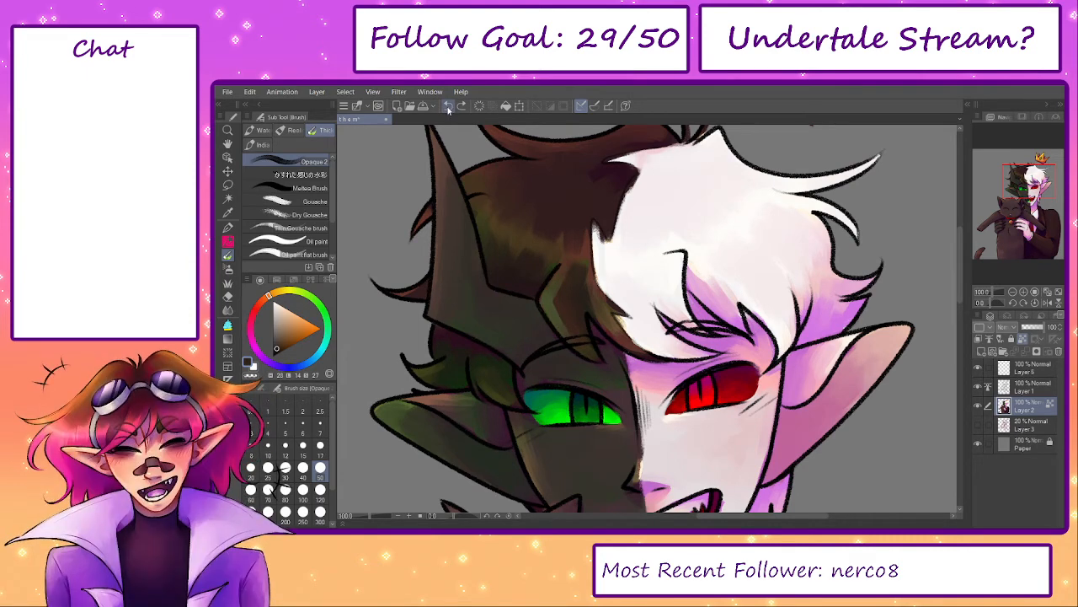
click(449, 107)
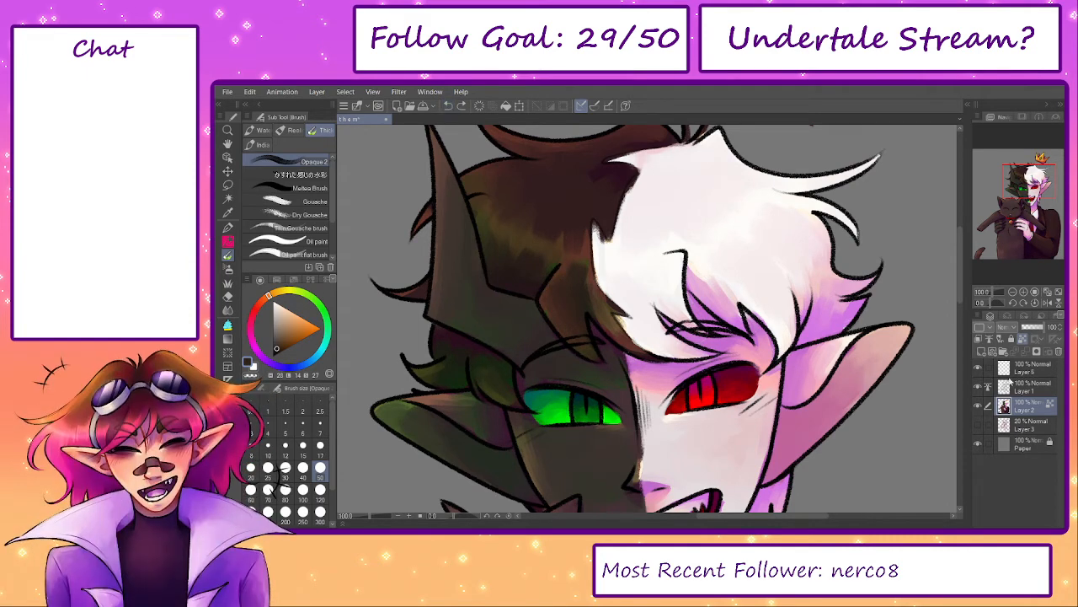
- Add a new layer directly above Layer 2 and set its blending mode to Add (Glow)
click(982, 352)
click(988, 326)
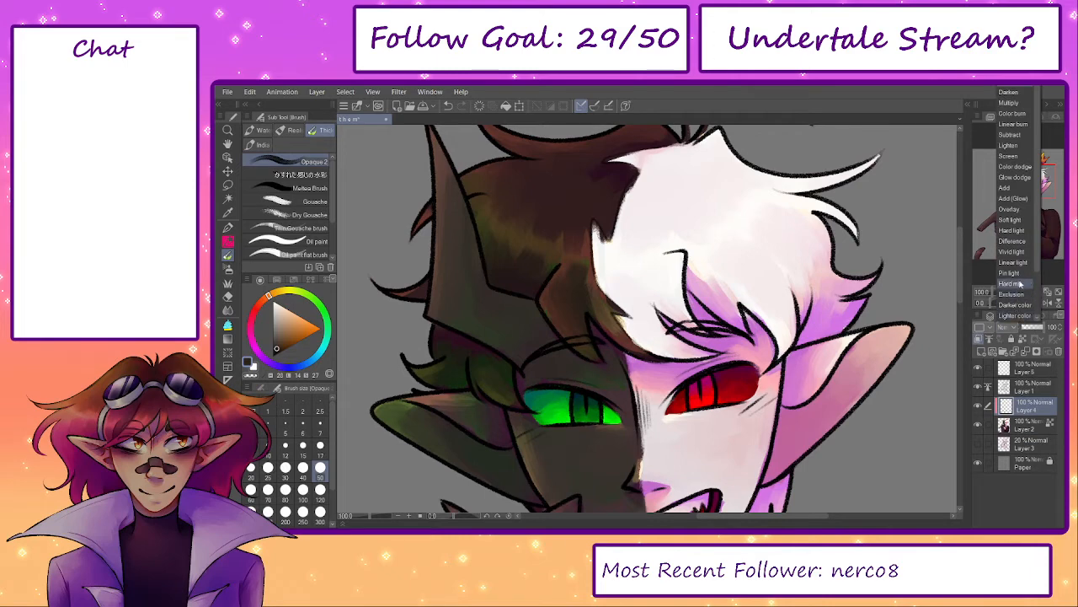
click(1004, 199)
- Paint light green highlights along the upper edge of the dark hair at brush size 50
drag(304, 299, 316, 302)
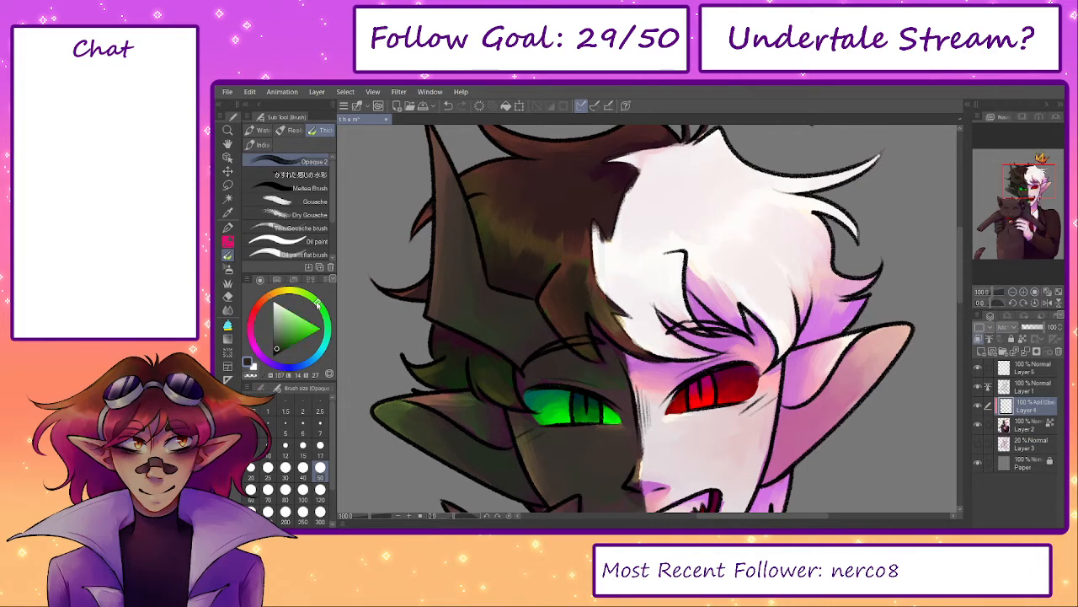
drag(453, 254, 469, 333)
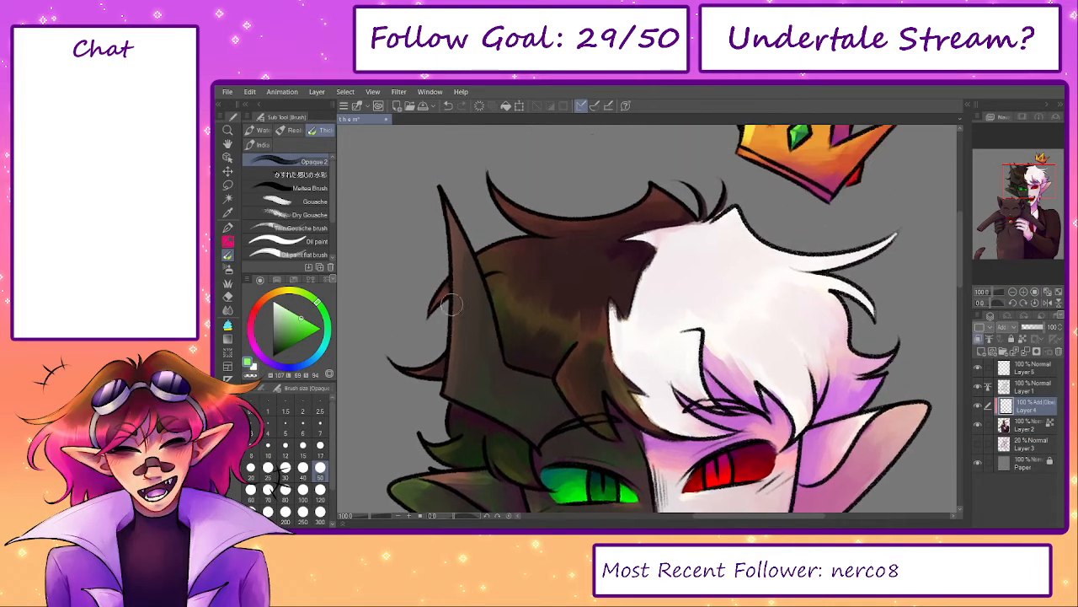
drag(485, 168, 590, 217)
drag(521, 219, 666, 199)
drag(477, 256, 520, 243)
- Choose a darker green and convert the painted hair highlights to that drawing color
click(296, 335)
click(249, 91)
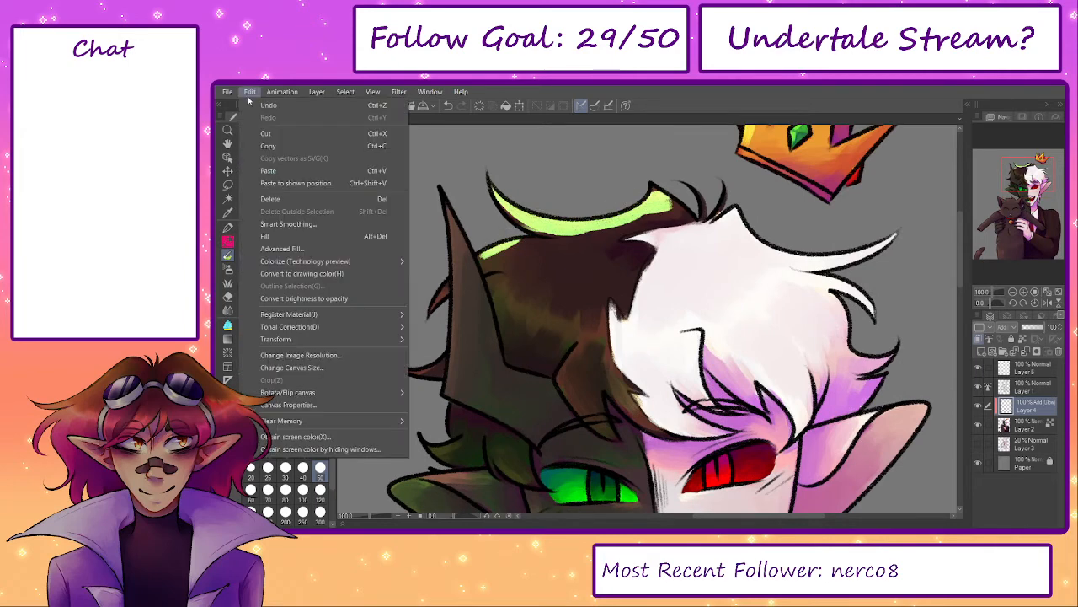
click(359, 276)
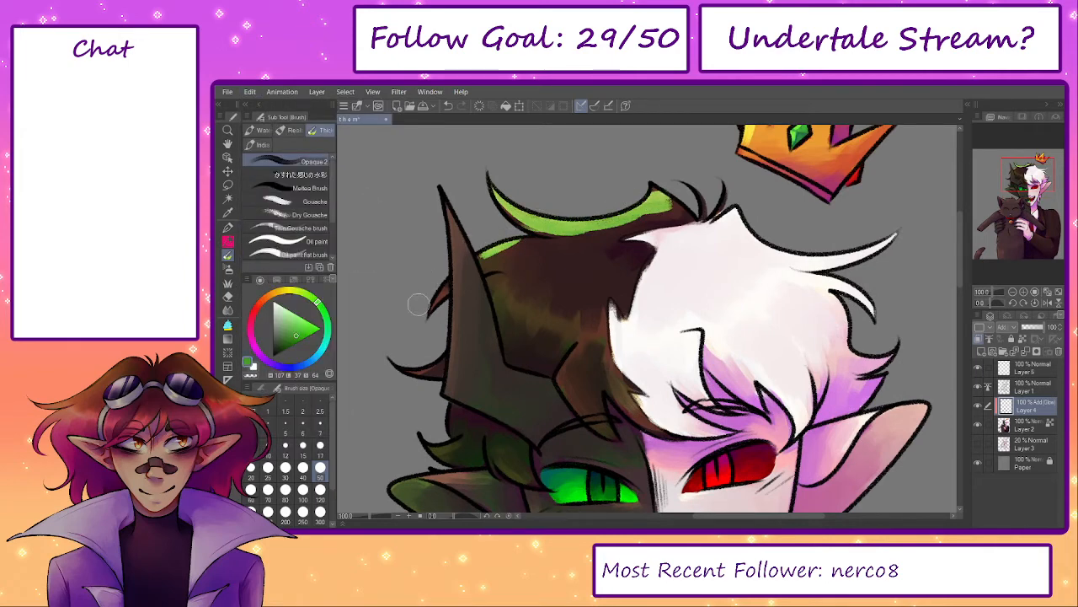
- Paint green highlights across the middle band, front strands and side tufts of the dark hair
mouse_move(499, 251)
mouse_down()
mouse_move(490, 292)
mouse_move(511, 281)
mouse_move(527, 291)
mouse_move(530, 341)
mouse_move(564, 310)
mouse_move(580, 357)
mouse_move(596, 323)
mouse_move(593, 360)
mouse_move(566, 383)
mouse_move(597, 426)
mouse_move(598, 356)
mouse_move(629, 413)
mouse_up()
drag(508, 433, 522, 378)
mouse_move(435, 386)
mouse_down()
mouse_move(484, 386)
mouse_move(539, 422)
mouse_move(482, 368)
mouse_move(540, 416)
mouse_up()
key(ctrl+z)
mouse_move(467, 332)
mouse_down()
mouse_move(473, 360)
mouse_move(450, 348)
mouse_move(467, 332)
mouse_up()
drag(679, 300, 607, 242)
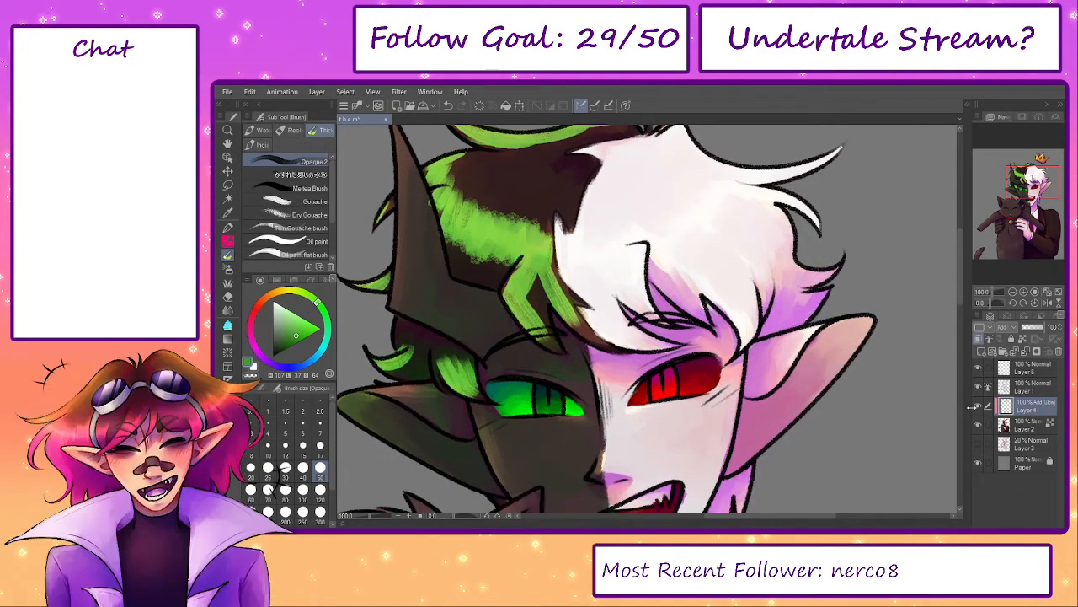
- Hide the Add (Glow) layer and make Layer 2 the active layer
click(977, 406)
click(1023, 424)
click(365, 516)
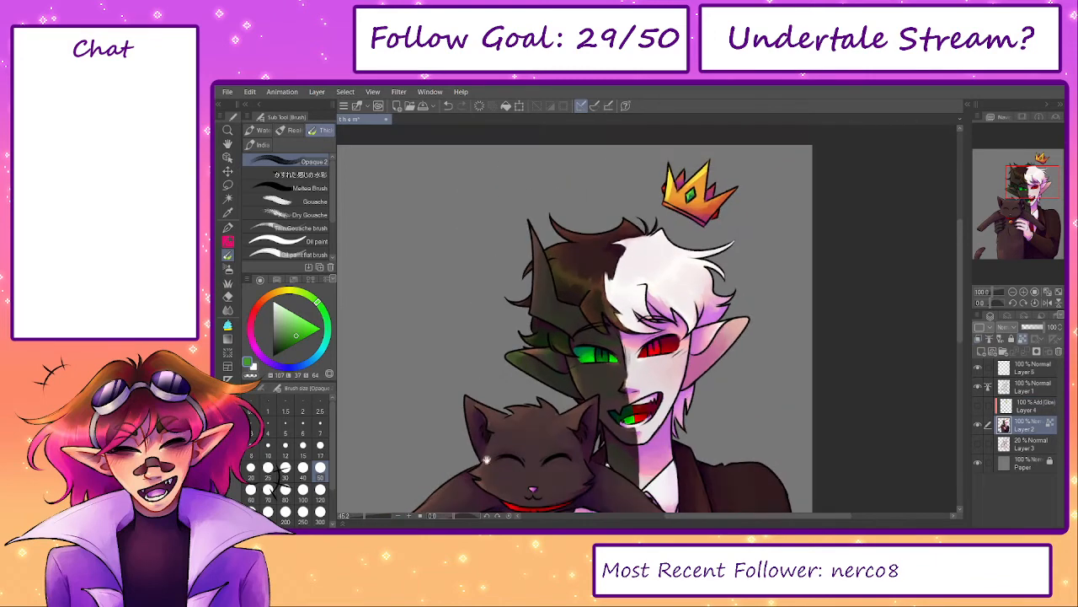
drag(541, 497, 539, 313)
drag(537, 387, 558, 481)
drag(551, 426, 537, 458)
- Touch up the split edge beside the character's nose with sampled dark tones at brush size 20
scroll(700, 303, up, 2)
scroll(611, 243, up, 2)
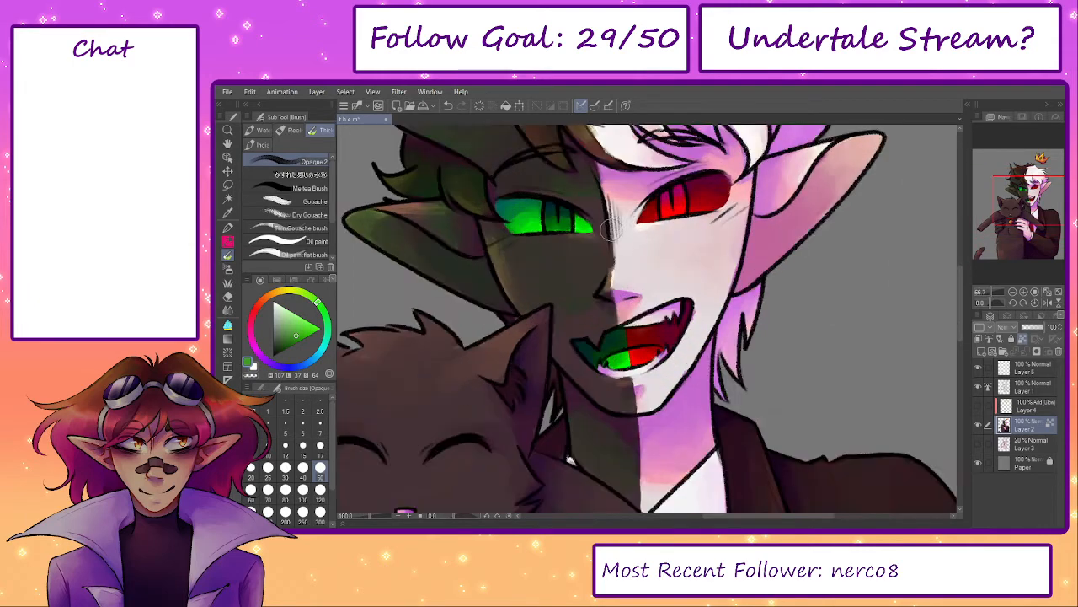
alt+click(610, 302)
key([)
key([)
key([)
key([)
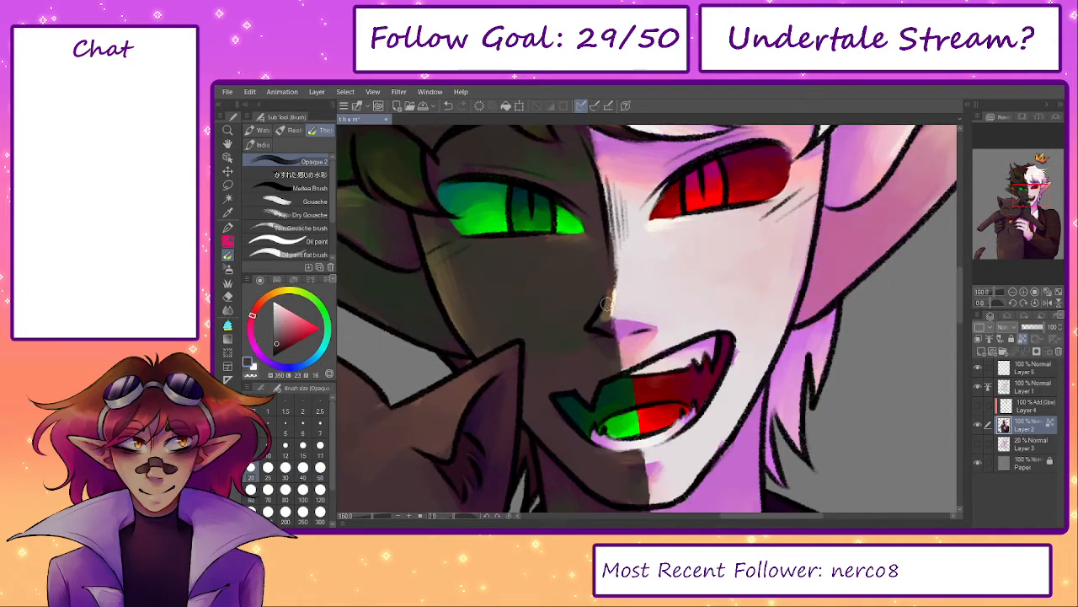
alt+click(600, 321)
alt+click(617, 293)
- Blend the base and outer spike beside the crown's small red gem with sampled orange at brush size 50
scroll(371, 518, down, 3)
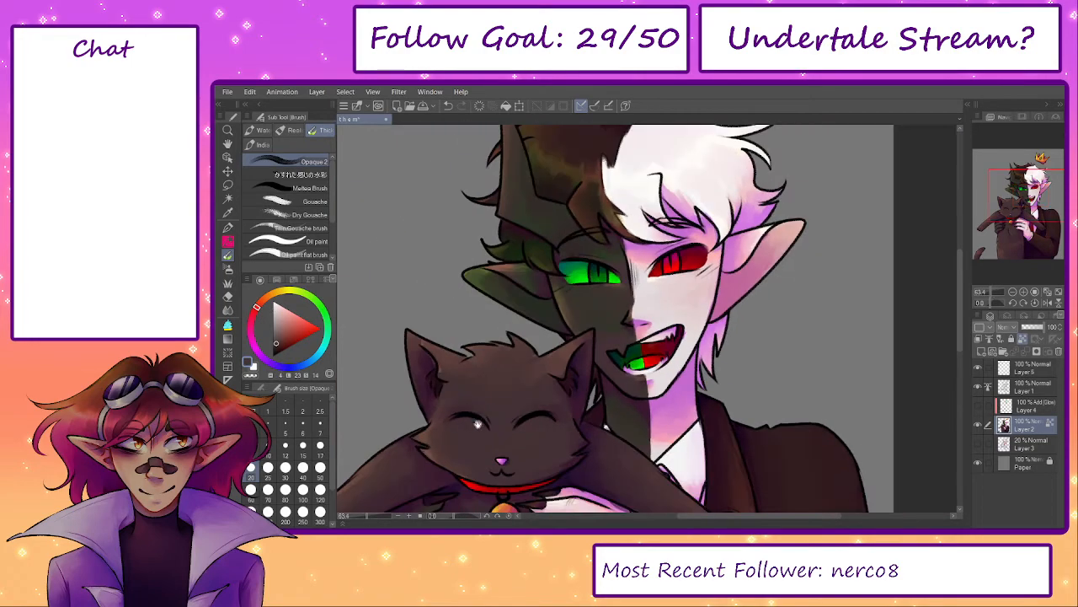
scroll(689, 179, up, 3)
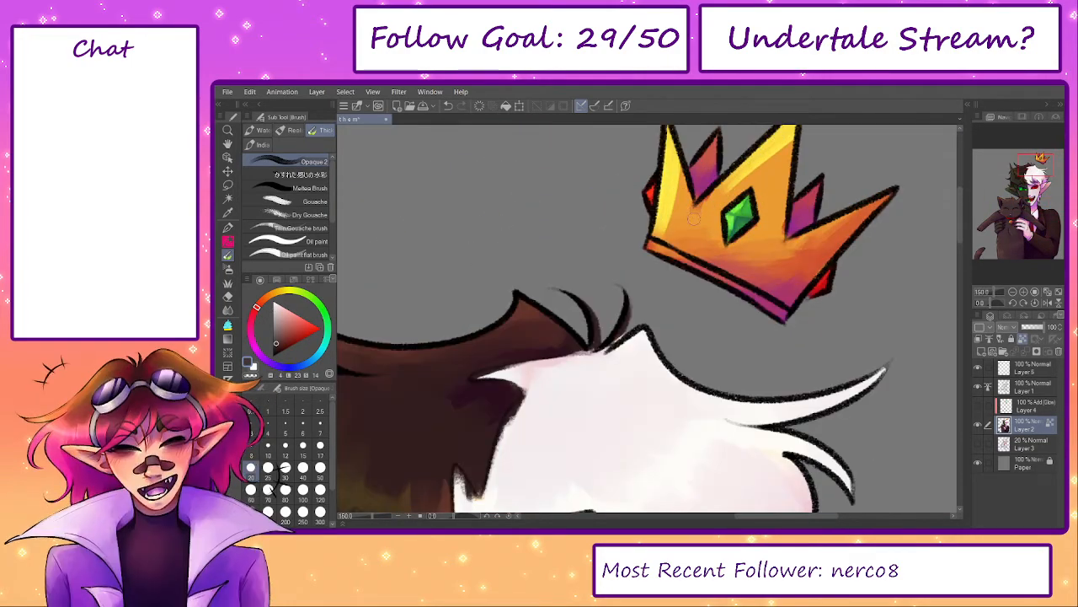
alt+click(677, 214)
mouse_move(666, 225)
mouse_down()
mouse_move(649, 269)
mouse_move(654, 181)
mouse_move(662, 262)
mouse_up()
alt+click(655, 182)
alt+click(647, 271)
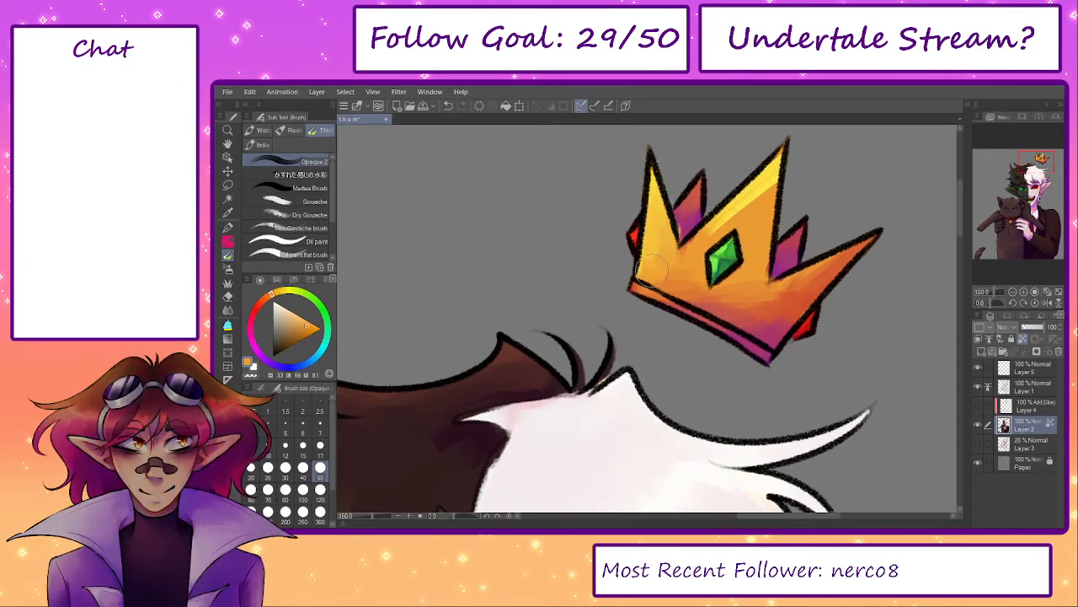
- Soften the highlight on the crown's tallest spike with sampled yellow tones
alt+click(738, 190)
drag(740, 196, 700, 235)
key(bracketleft)
key(bracketleft)
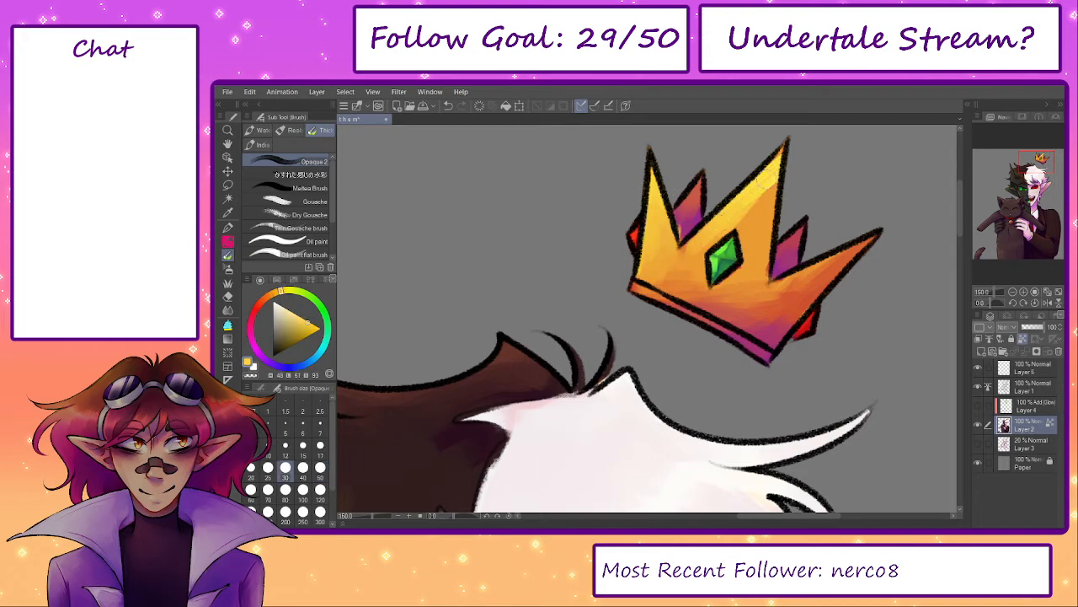
key(bracketright)
key(bracketright)
key(bracketright)
alt+click(765, 204)
mouse_move(765, 203)
mouse_down()
mouse_move(738, 221)
mouse_move(779, 193)
mouse_up()
- Blend the crown's inner back spikes with sampled purple and muted red, reducing the brush size from 25 to 12
key(bracketleft)
key(bracketleft)
key(bracketleft)
key(bracketleft)
alt+click(680, 224)
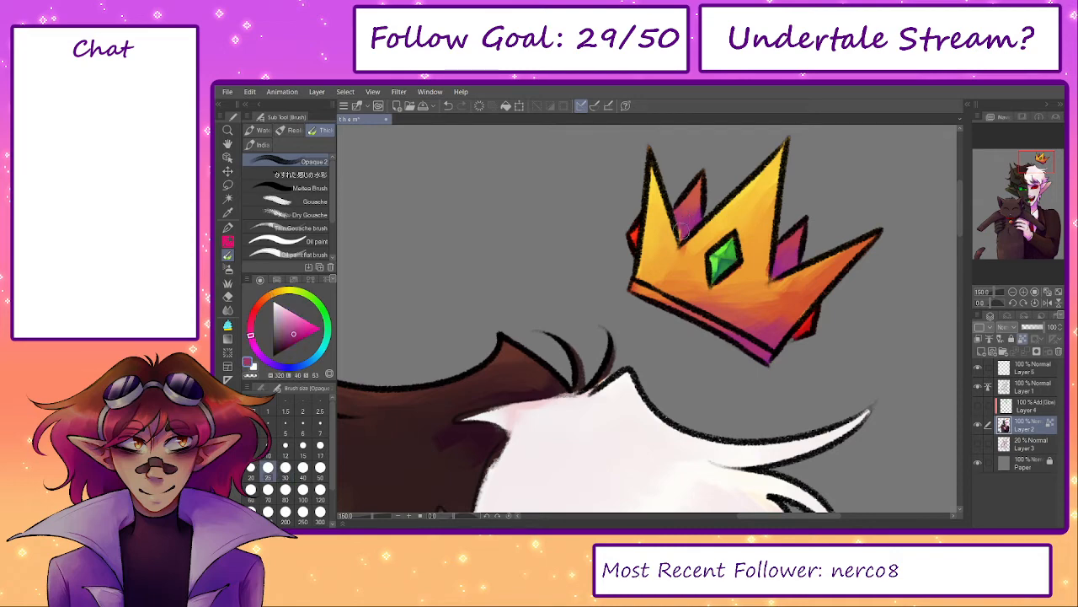
key(bracketleft)
key(bracketleft)
key(bracketleft)
key(bracketleft)
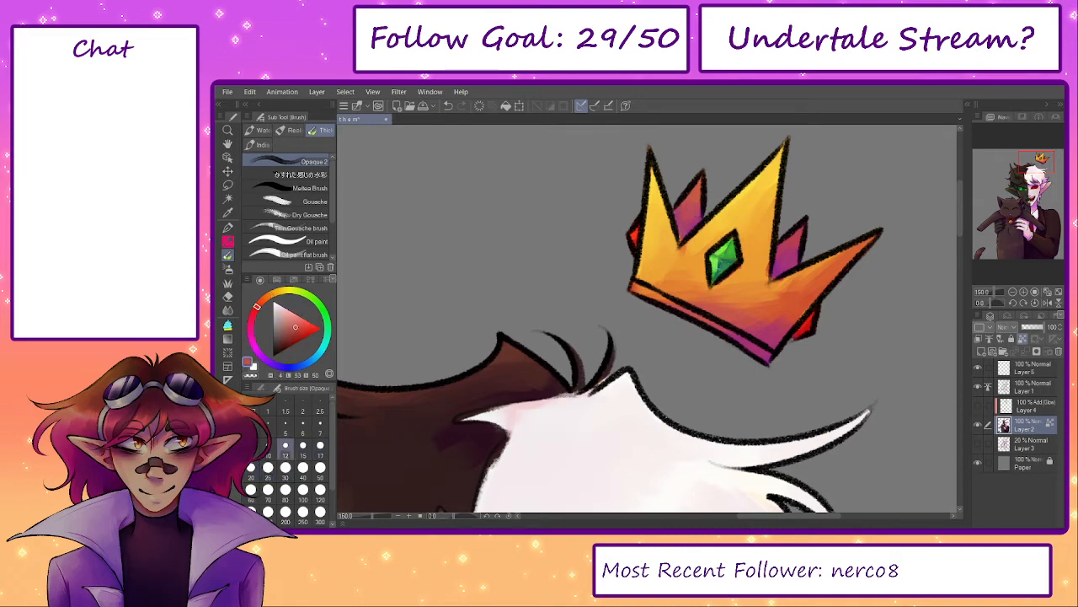
- Retouch the crown's green and red gems with their sampled colors at brush size 12
alt+click(713, 242)
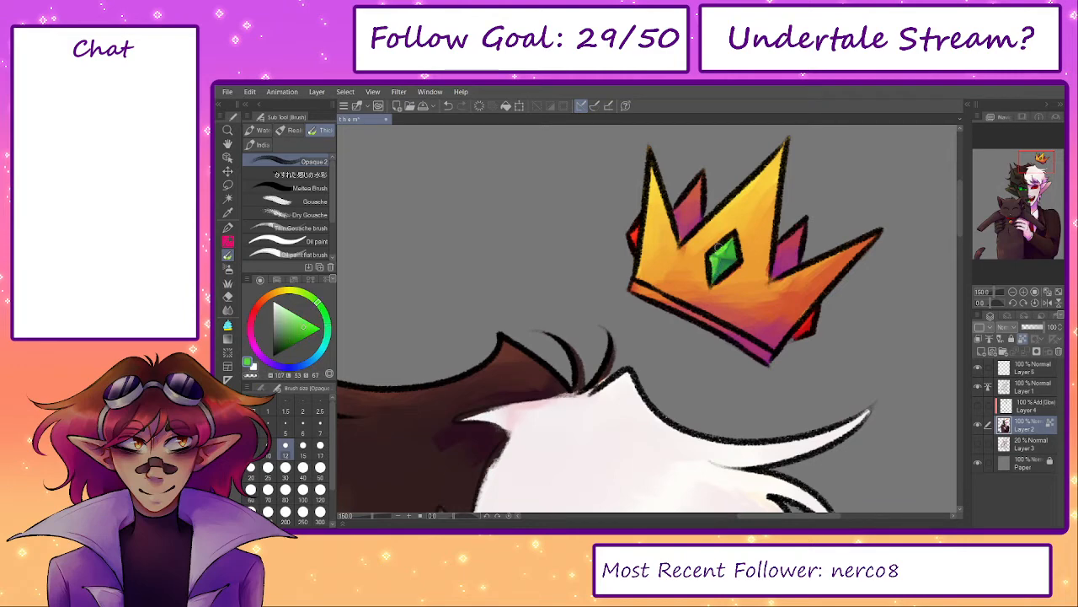
alt+click(807, 323)
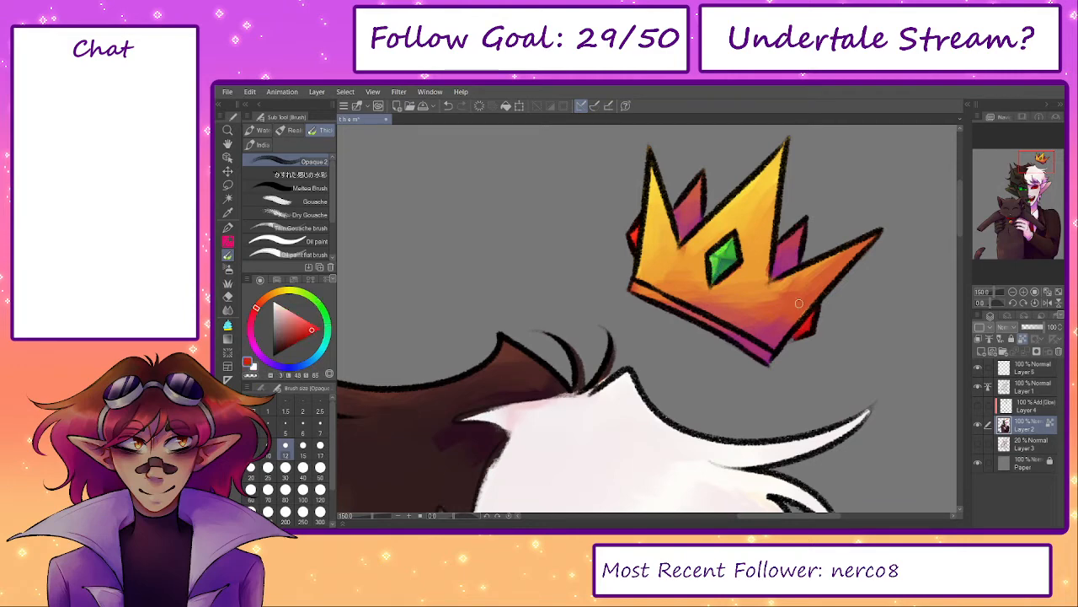
drag(798, 268, 747, 316)
- Blend the crown's shaded lower front with sampled orange and muted red
alt+click(711, 321)
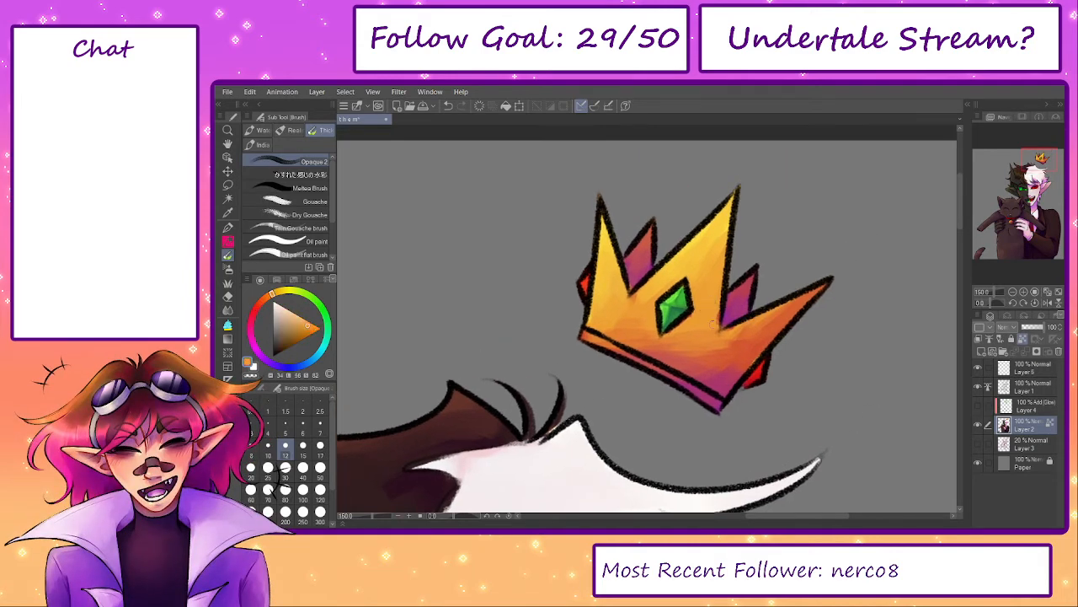
alt+click(722, 363)
alt+click(732, 356)
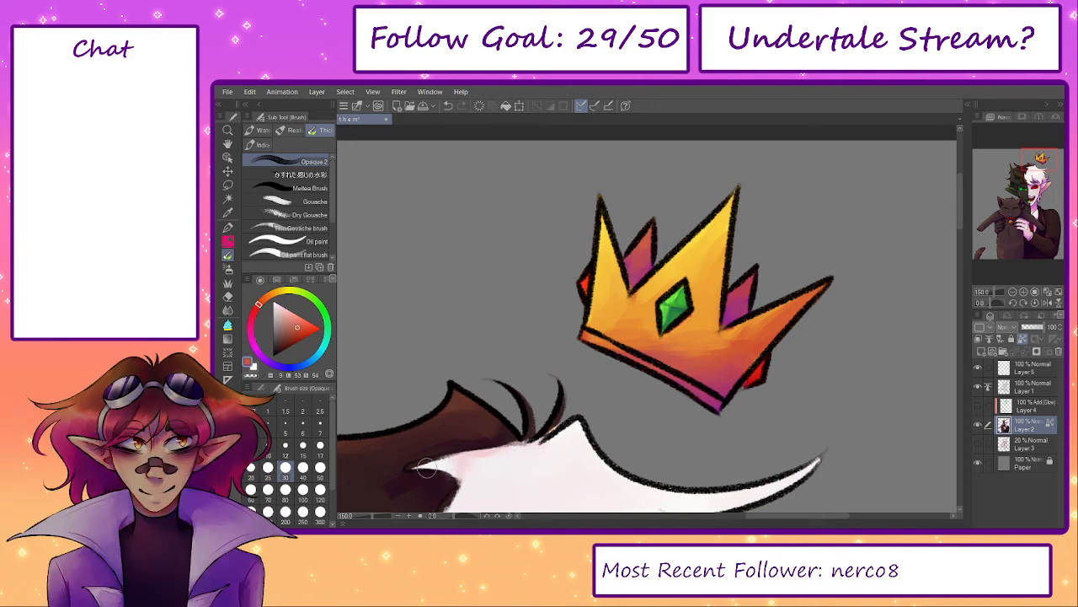
- Show the Add (Glow) layer again and make Layer 2 the active layer
scroll(377, 500, down, 5)
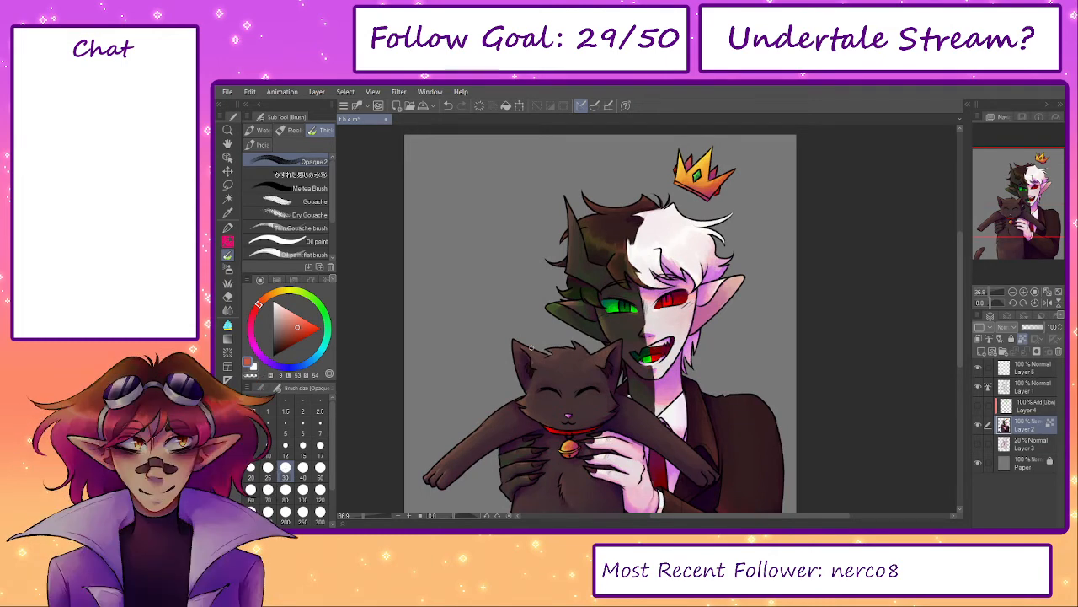
click(978, 405)
click(1022, 406)
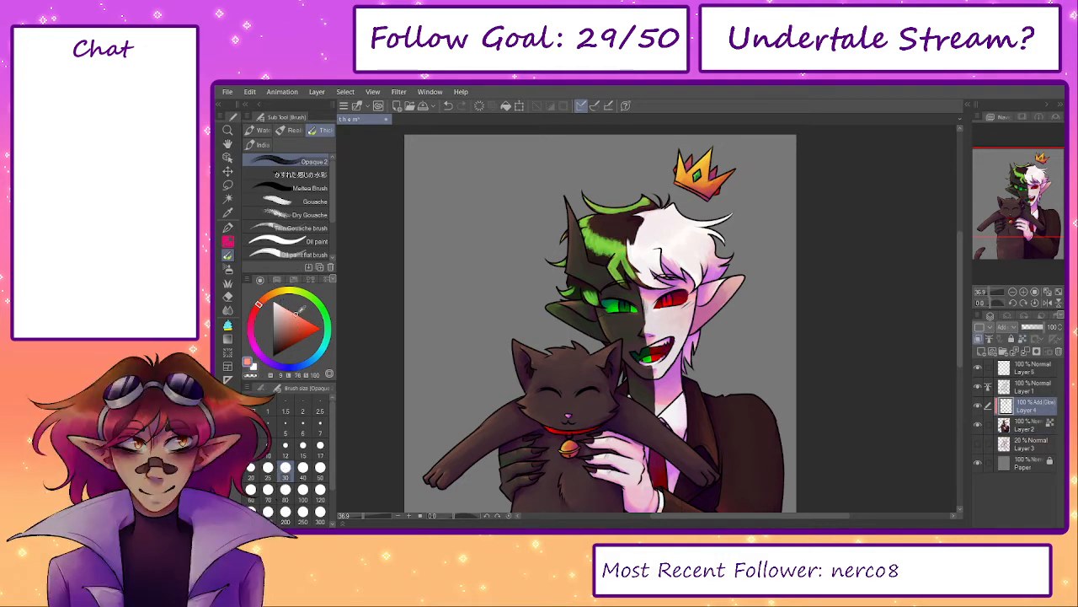
scroll(695, 213, up, 4)
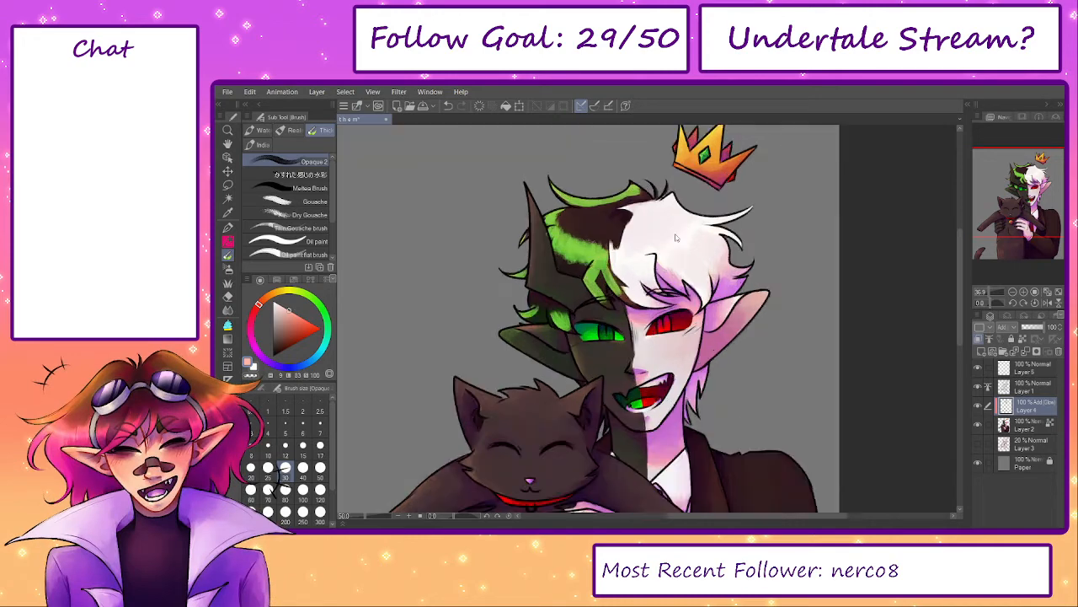
click(1023, 428)
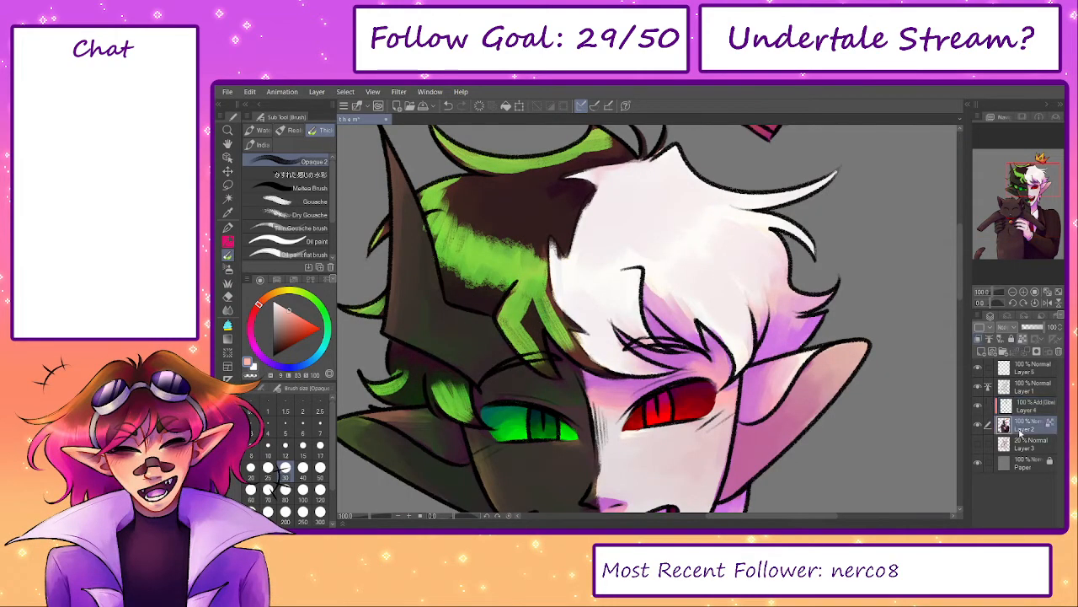
- Add a layer above Layer 2 and paint the top and fringe of the white hair with a sampled dusty pink
alt+click(783, 302)
key(b)
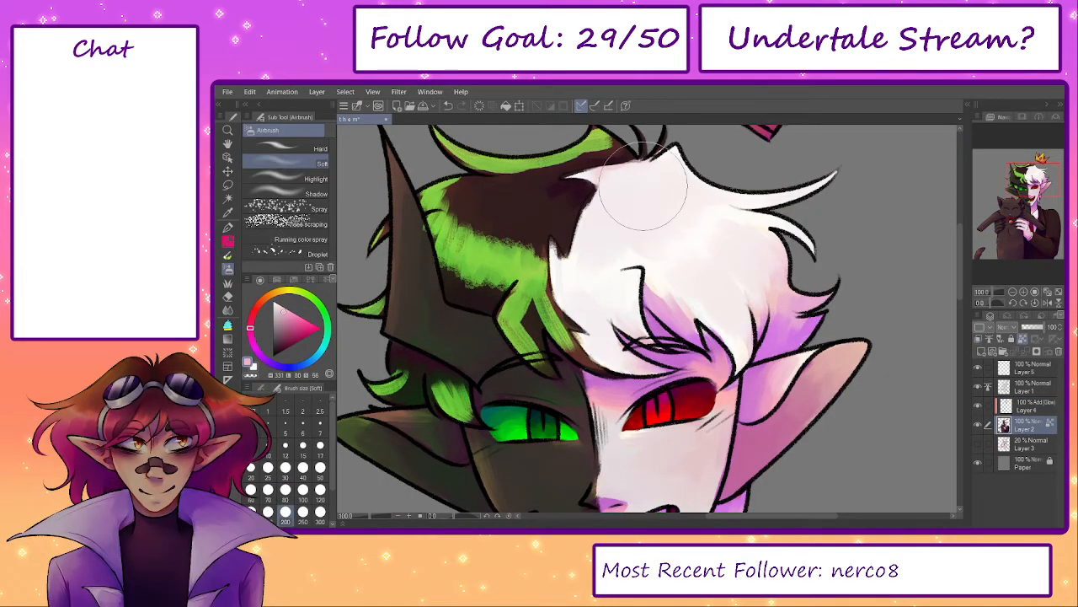
key(b)
key(b)
click(320, 472)
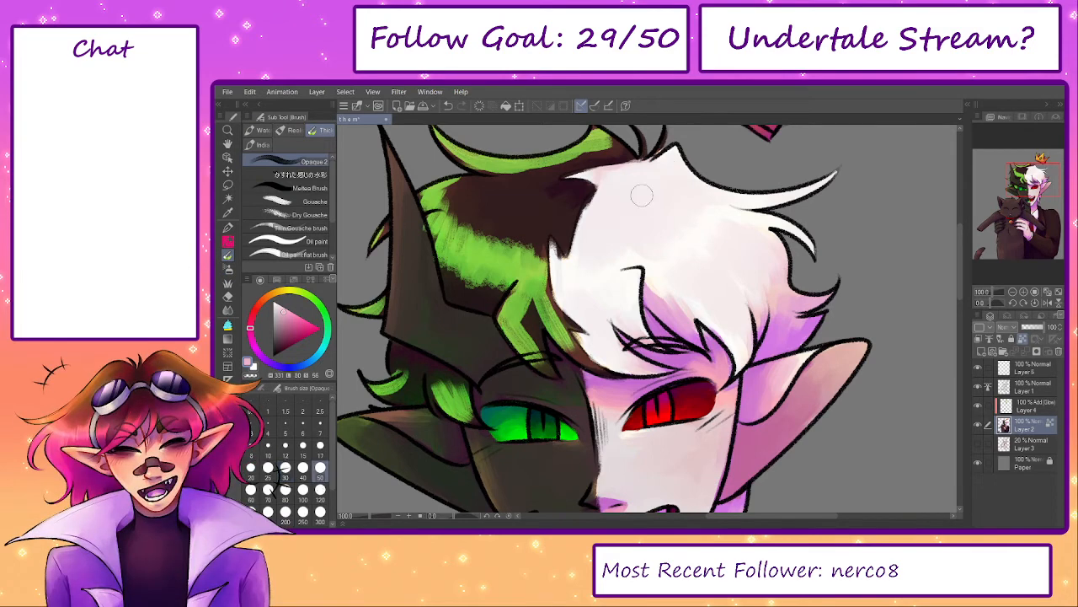
mouse_move(624, 177)
mouse_down()
mouse_move(663, 177)
mouse_move(625, 182)
mouse_move(672, 182)
mouse_move(644, 166)
mouse_move(637, 173)
mouse_move(673, 157)
mouse_move(675, 178)
mouse_move(701, 193)
mouse_move(572, 176)
mouse_move(634, 180)
mouse_move(587, 180)
mouse_move(611, 187)
mouse_move(588, 232)
mouse_move(618, 214)
mouse_move(623, 233)
mouse_move(674, 212)
mouse_up()
key(ctrl+z)
click(982, 352)
key(bracketright)
key(bracketright)
key(bracketright)
key(bracketright)
key(bracketleft)
key(bracketleft)
key(bracketleft)
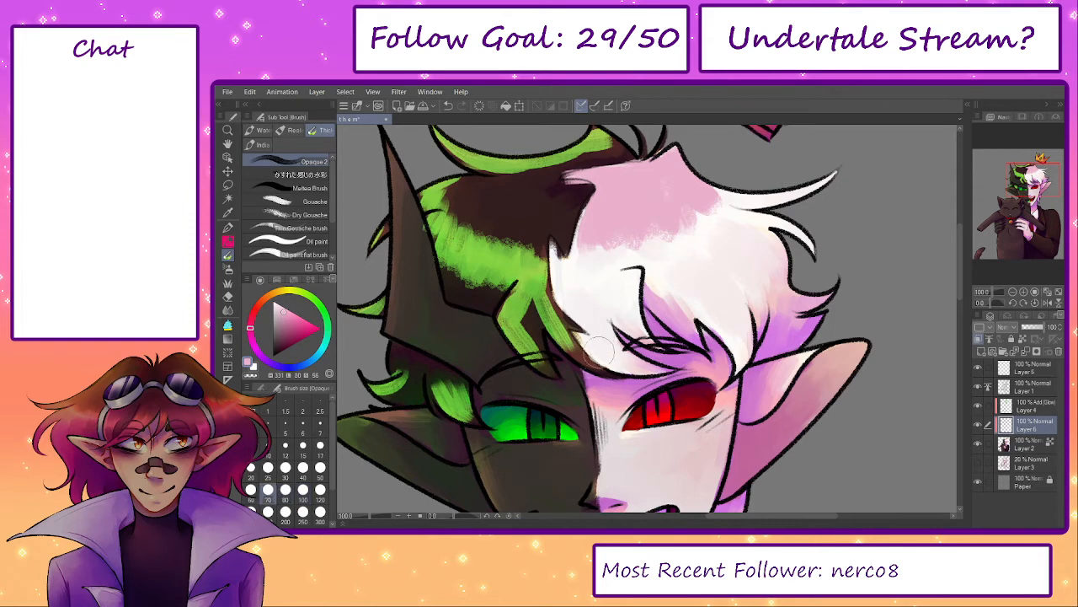
mouse_move(614, 351)
mouse_down()
mouse_move(595, 338)
mouse_move(608, 361)
mouse_move(583, 314)
mouse_move(613, 318)
mouse_move(643, 300)
mouse_move(674, 301)
mouse_move(678, 324)
mouse_move(720, 329)
mouse_move(742, 352)
mouse_move(726, 286)
mouse_move(754, 227)
mouse_move(739, 210)
mouse_move(792, 221)
mouse_move(771, 202)
mouse_up()
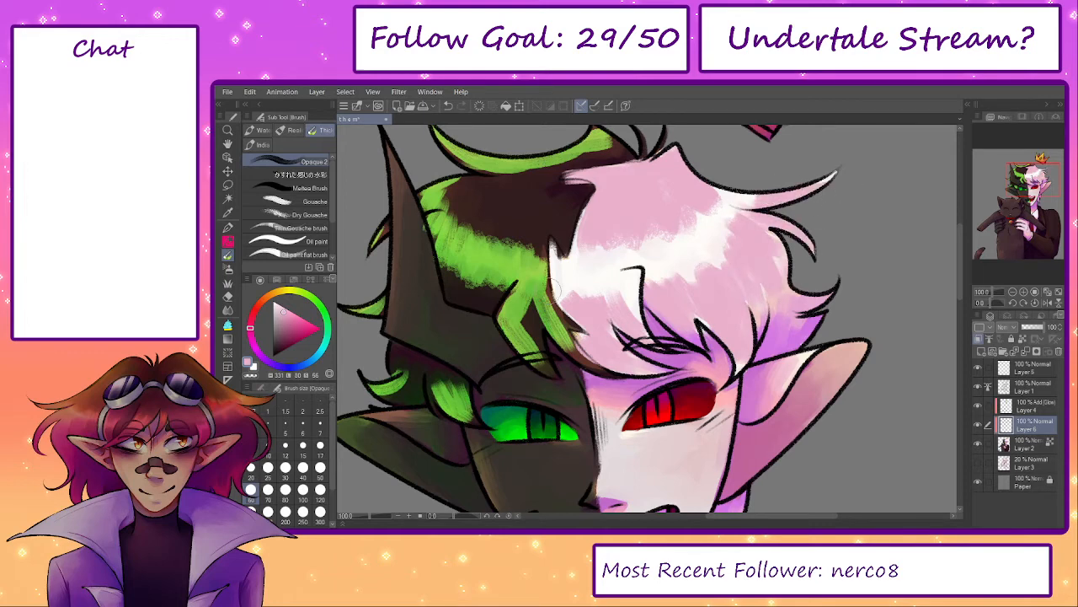
- Cover the remaining white band of the hair with dusty pink and make white the active drawing color
click(252, 376)
key(bracketright)
key(bracketright)
key(bracketright)
key(bracketright)
key(bracketright)
mouse_move(596, 226)
mouse_down()
mouse_move(600, 283)
mouse_move(576, 293)
mouse_move(554, 252)
mouse_move(571, 269)
mouse_move(621, 266)
mouse_move(680, 229)
mouse_move(731, 249)
mouse_move(693, 224)
mouse_up()
key(bracketleft)
key(bracketleft)
click(253, 368)
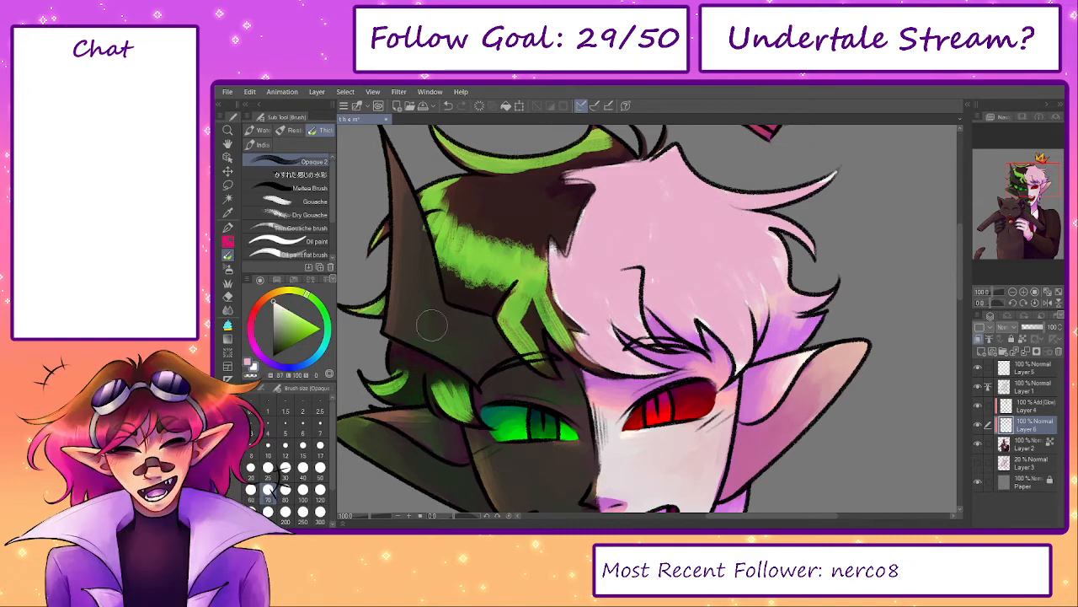
- Paint a broad white band across the dusty pink hair with a smaller brush
key(bracketleft)
key(bracketleft)
mouse_move(566, 268)
mouse_down()
mouse_move(595, 268)
mouse_move(600, 287)
mouse_move(586, 288)
mouse_move(615, 241)
mouse_move(650, 255)
mouse_move(654, 224)
mouse_move(637, 246)
mouse_move(645, 236)
mouse_move(681, 255)
mouse_move(721, 244)
mouse_move(715, 218)
mouse_move(727, 216)
mouse_move(703, 198)
mouse_move(817, 178)
mouse_up()
- Soften the edges of the white hair band with dusty pink strokes from a larger brush
key(bracketright)
key(bracketright)
click(248, 362)
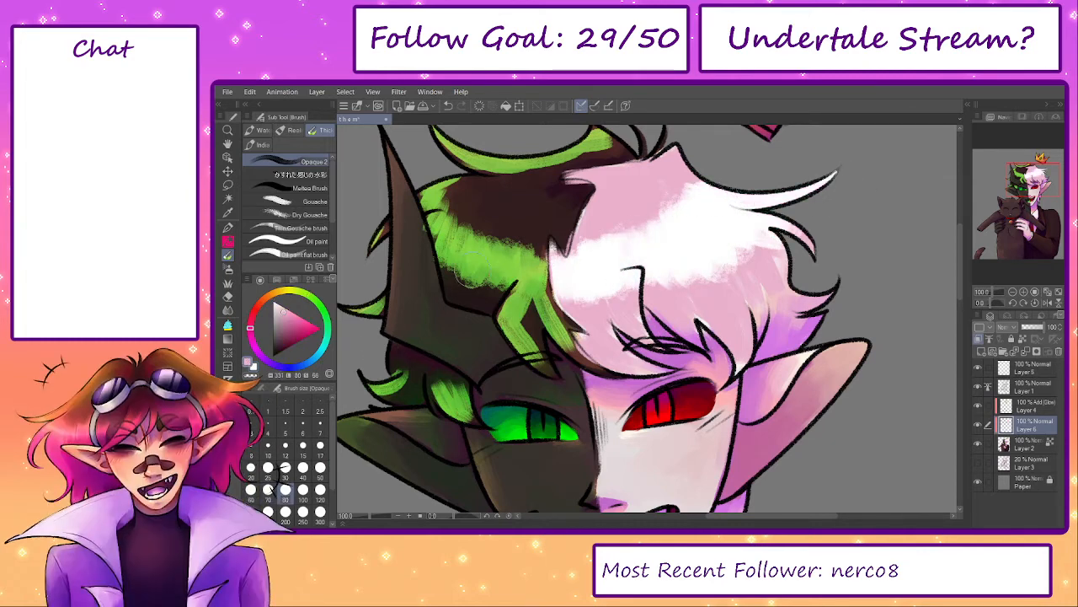
key(bracketright)
key(bracketright)
key(bracketright)
mouse_move(701, 306)
mouse_down()
mouse_move(668, 274)
mouse_move(736, 285)
mouse_move(729, 240)
mouse_move(717, 255)
mouse_move(722, 243)
mouse_move(699, 190)
mouse_up()
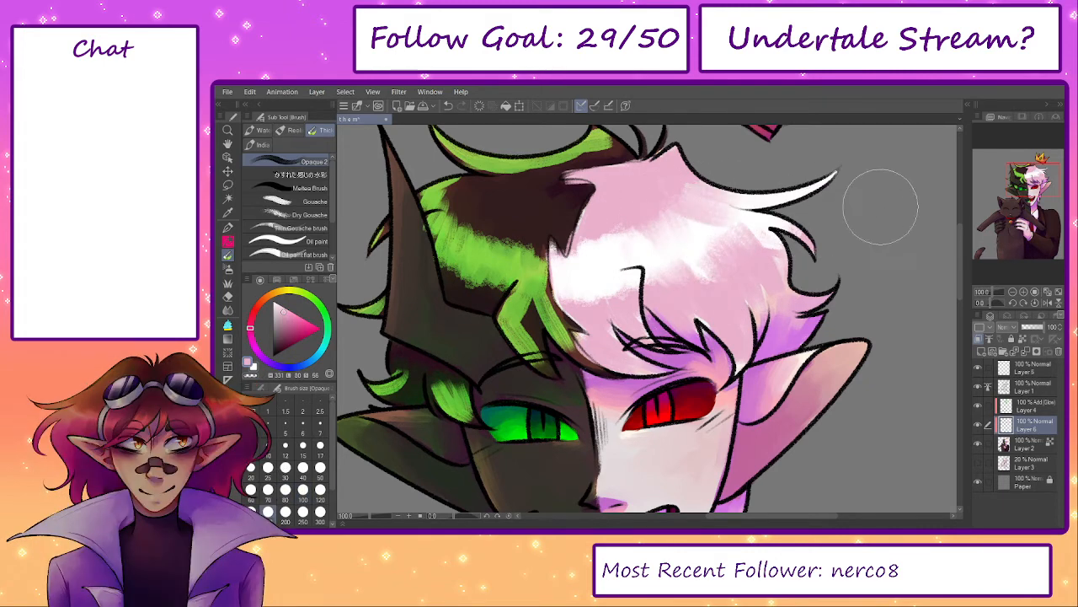
mouse_move(602, 281)
mouse_down()
mouse_move(607, 238)
mouse_move(605, 252)
mouse_up()
- Set the dusty pink hair layer to 30% opacity and Multiply blending
drag(1027, 329, 1024, 328)
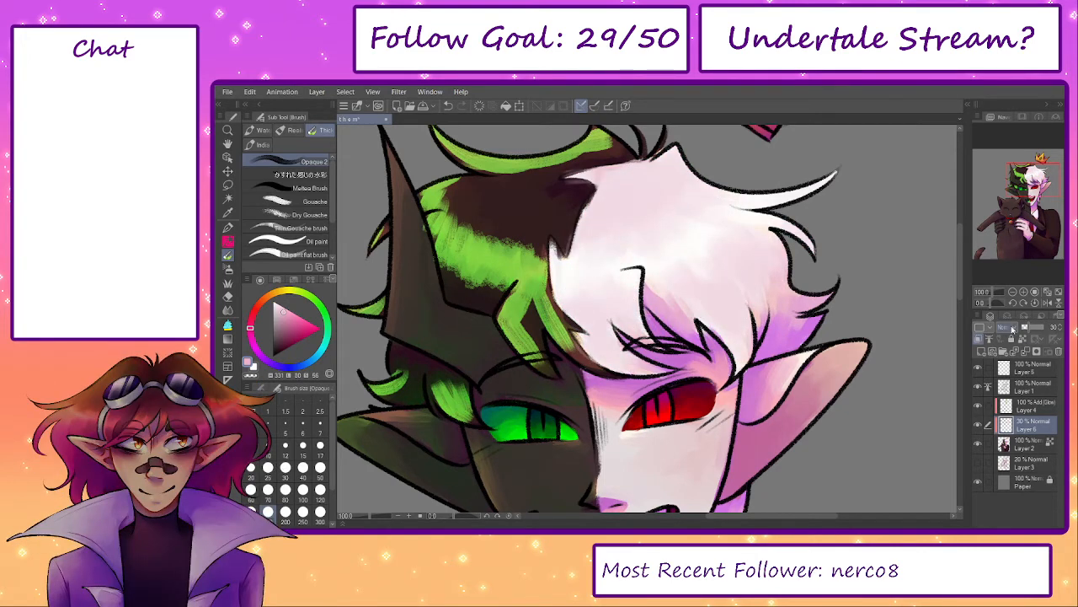
click(1013, 327)
click(1026, 302)
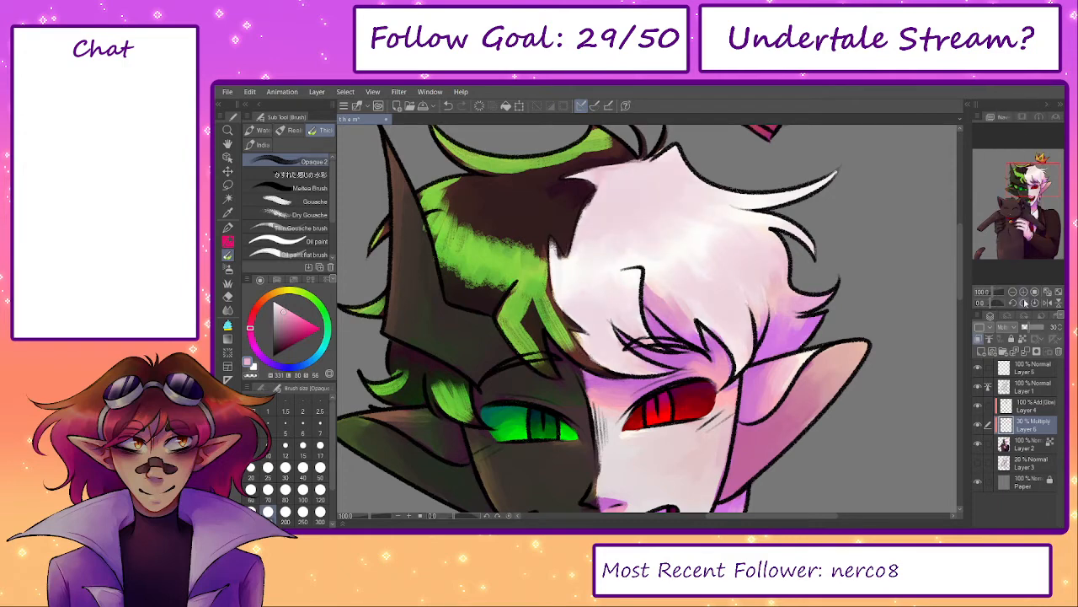
- Check the hair shading on the whole illustration and merge the Multiply layer down into Layer 2
key(e)
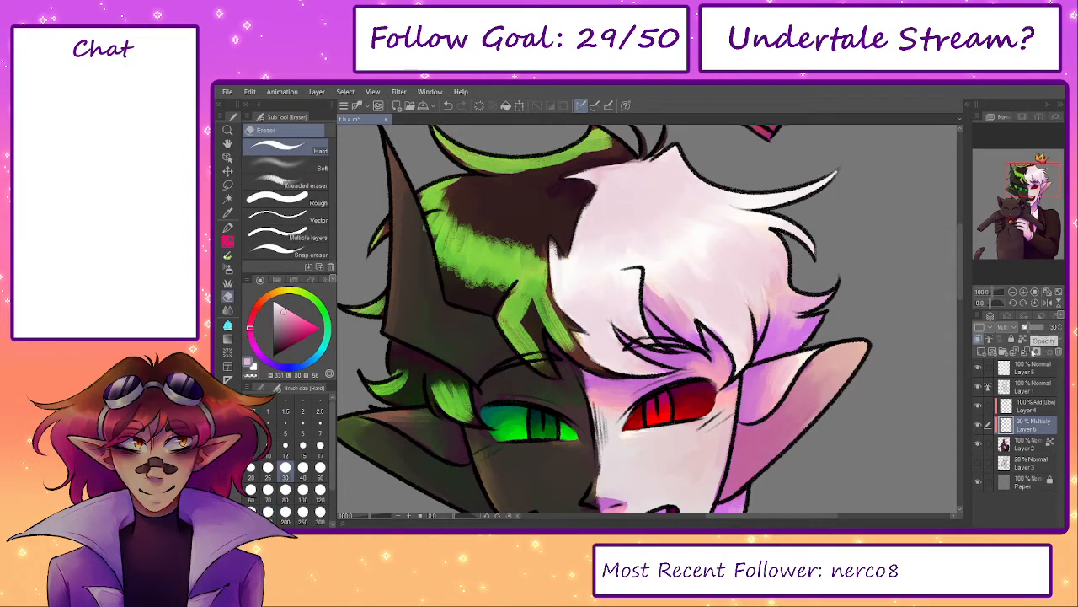
click(1059, 292)
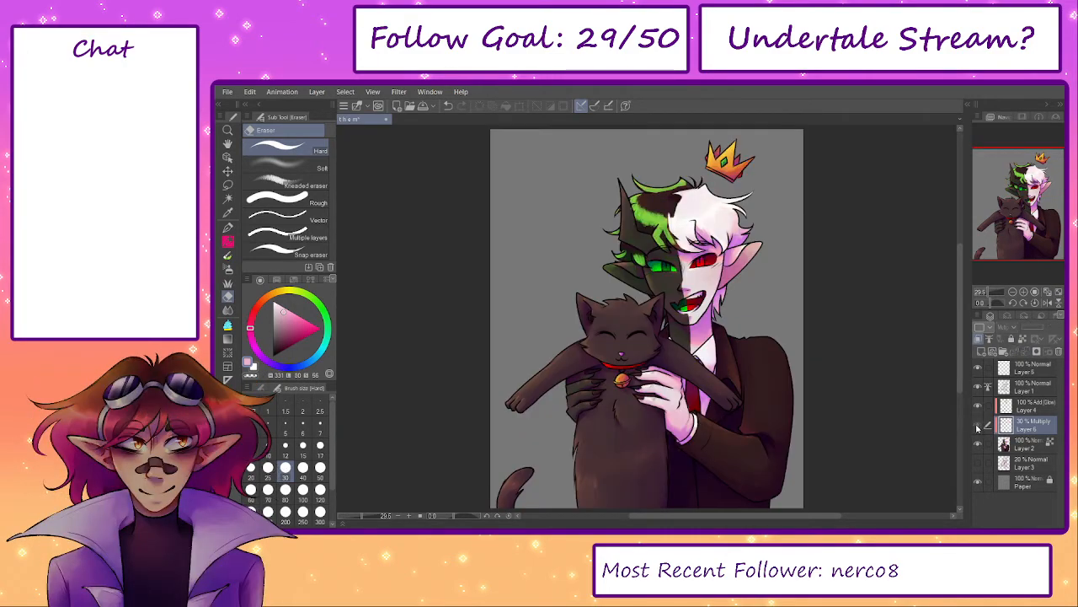
scroll(701, 220, up, 5)
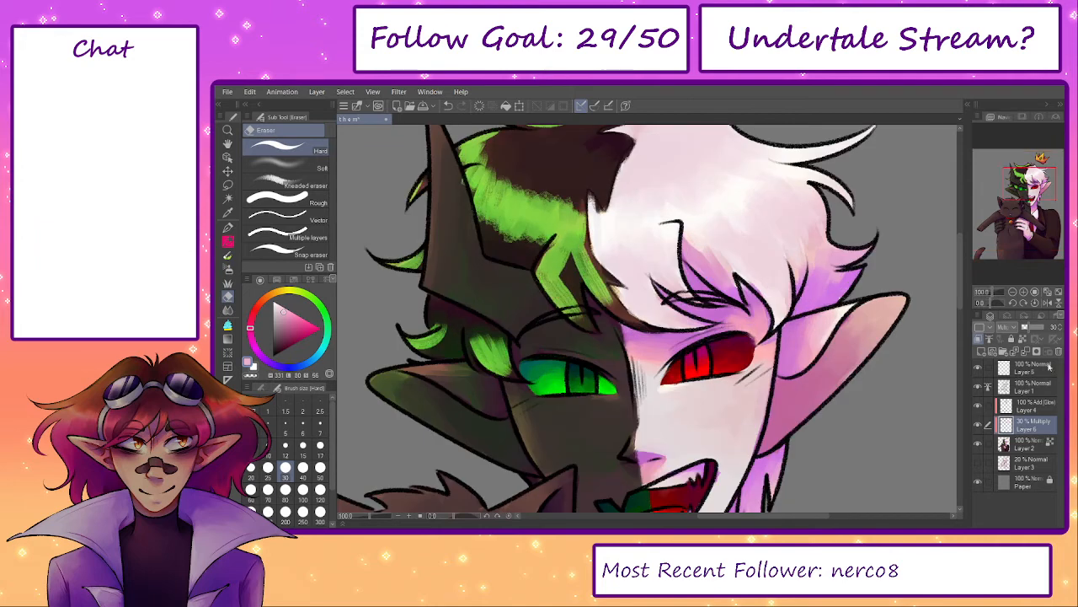
click(1025, 351)
- Blend the shading of the white fringe above the red eye with sampled pale pink tones
alt+click(696, 238)
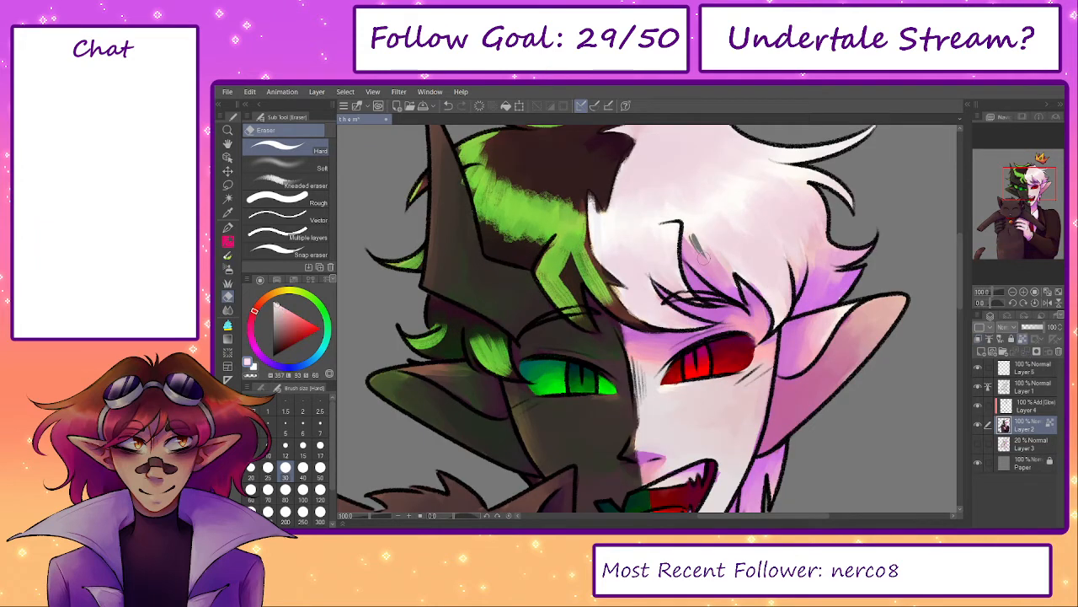
key(ctrl+z)
key(b)
key(bracketright)
key(bracketright)
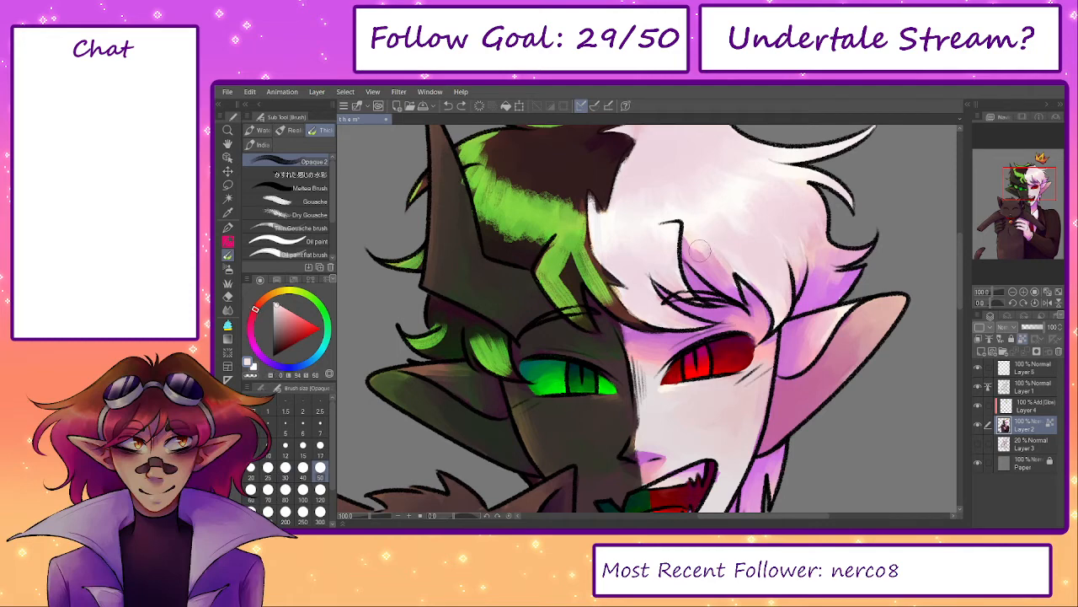
drag(699, 232, 721, 271)
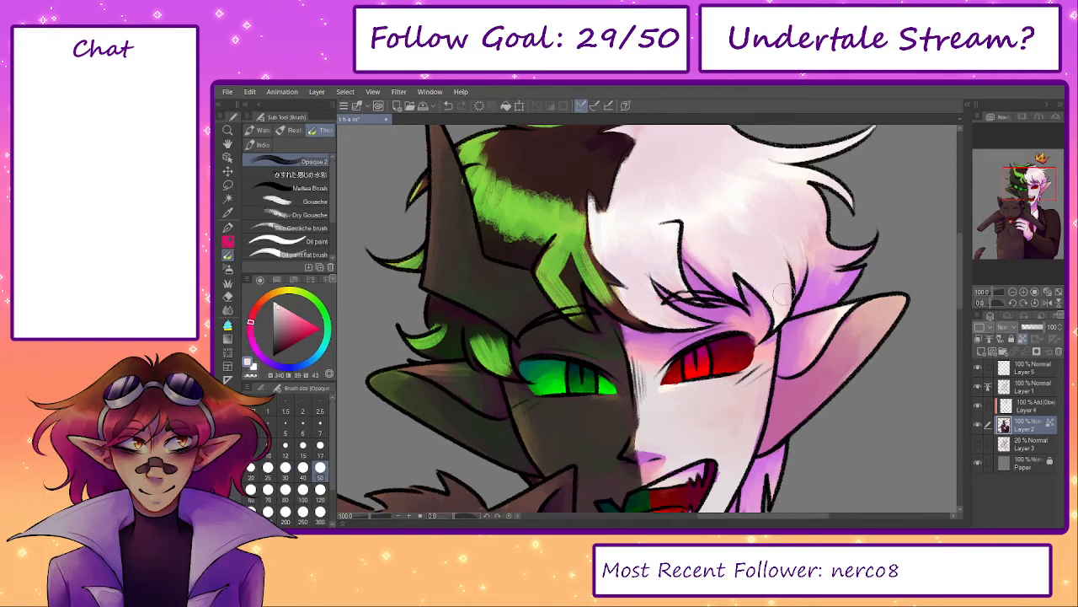
drag(783, 294, 729, 313)
- On the Add (Glow) layer, paint a broad highlight band across the white hair in light coral
drag(567, 321, 594, 345)
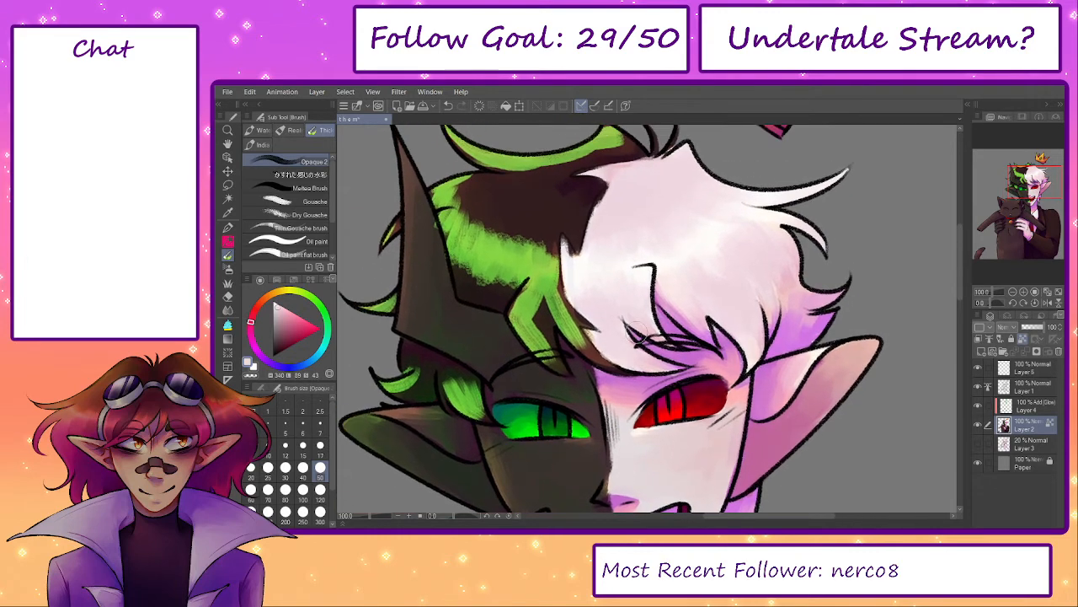
click(1030, 407)
click(291, 310)
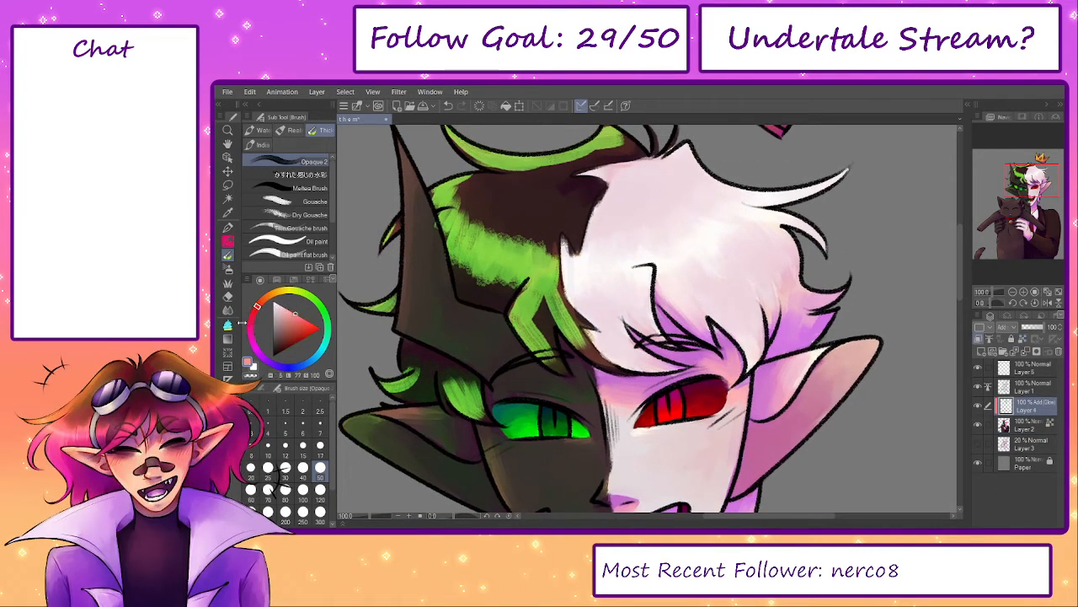
mouse_move(580, 290)
mouse_down()
mouse_move(660, 225)
mouse_move(707, 228)
mouse_move(749, 193)
mouse_move(835, 180)
mouse_up()
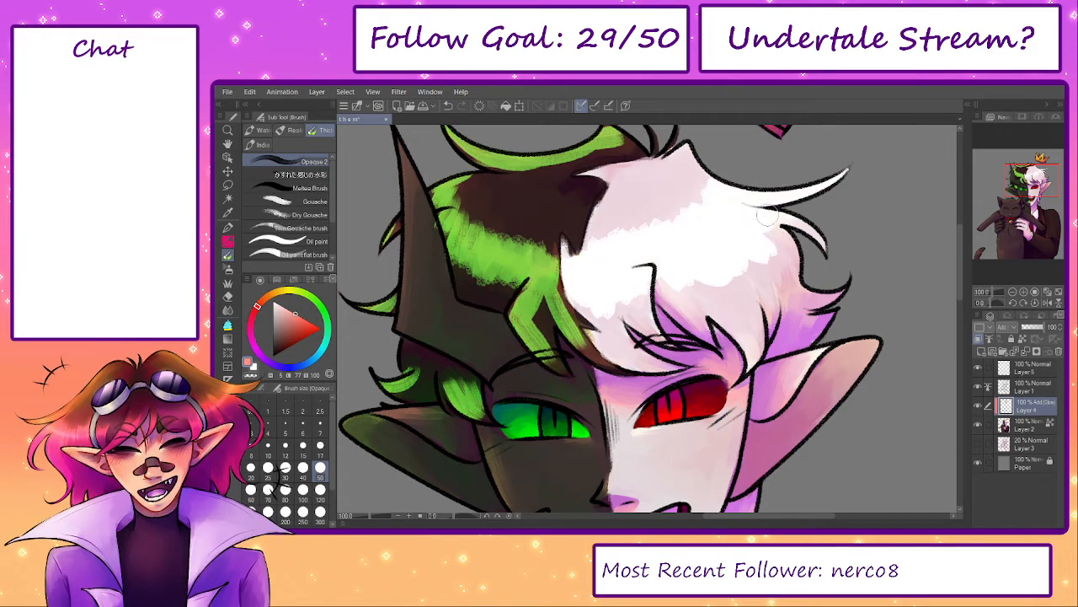
- Try light coral and light green glow highlights in the lower irises with a smaller brush
drag(537, 382, 558, 283)
key(bracketleft)
key(bracketleft)
key(bracketleft)
key(bracketleft)
drag(565, 333, 588, 331)
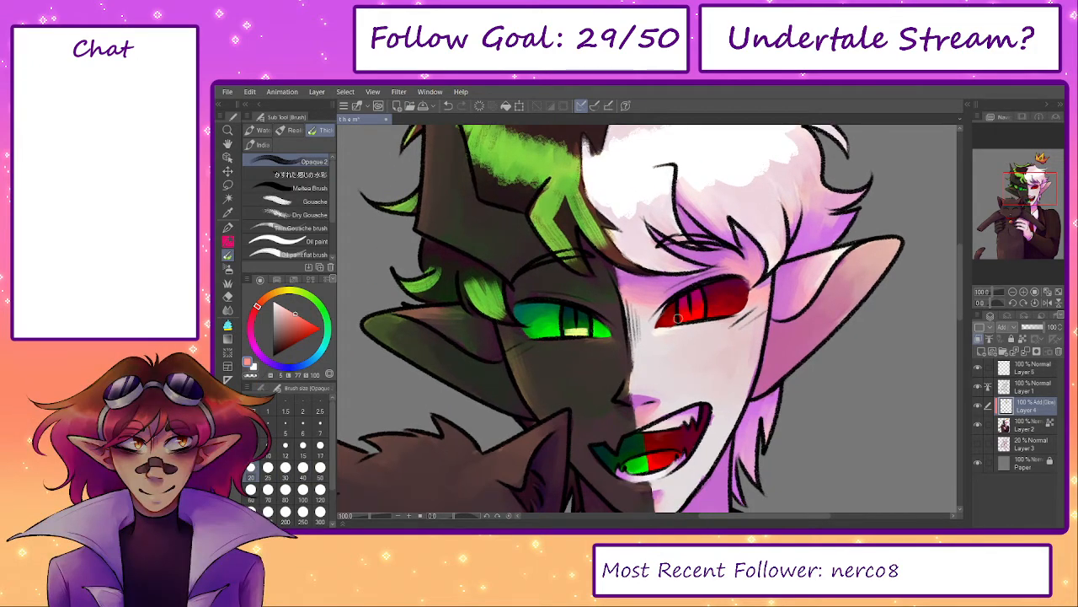
key(ctrl+z)
alt+click(426, 324)
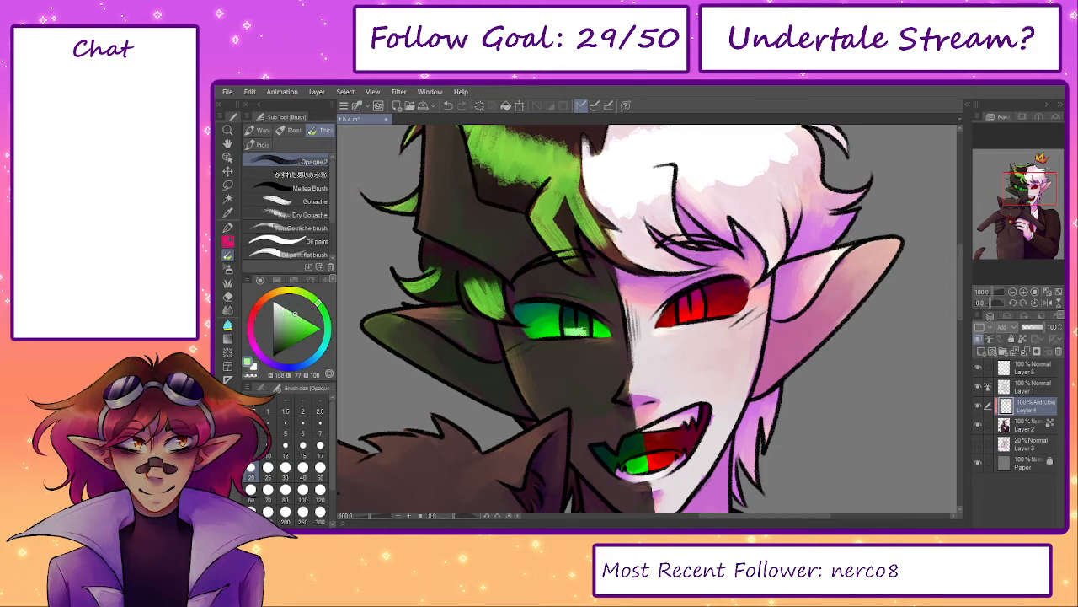
click(258, 309)
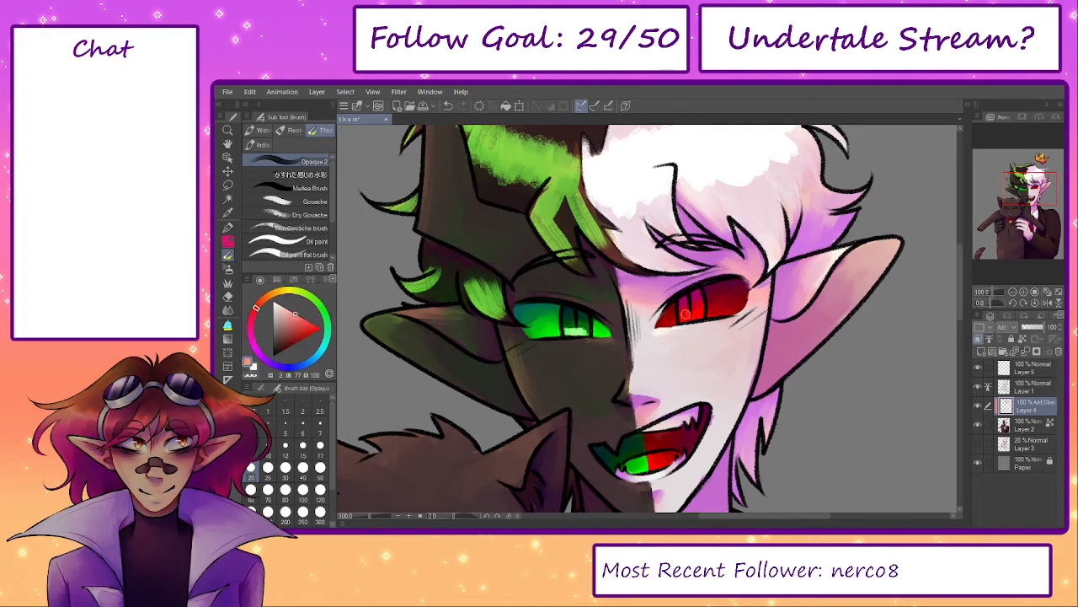
mouse_move(696, 315)
mouse_down()
mouse_move(683, 317)
mouse_move(706, 315)
mouse_up()
key(ctrl+z)
- Test different hues for the iris highlight and paint a pale yellow glow at the bottom of both irises
alt+click(573, 332)
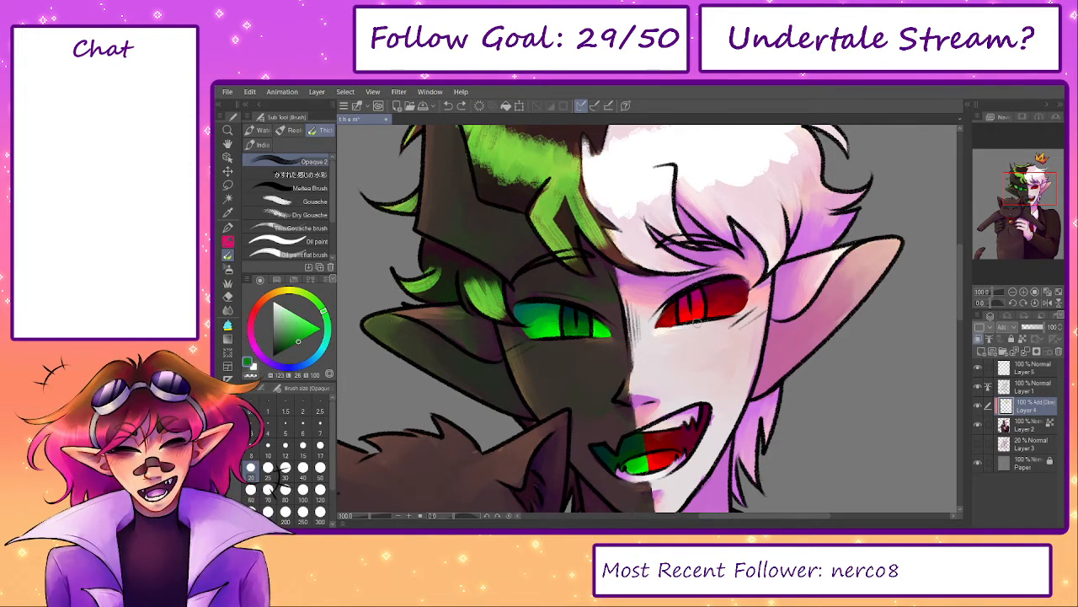
drag(285, 291, 277, 292)
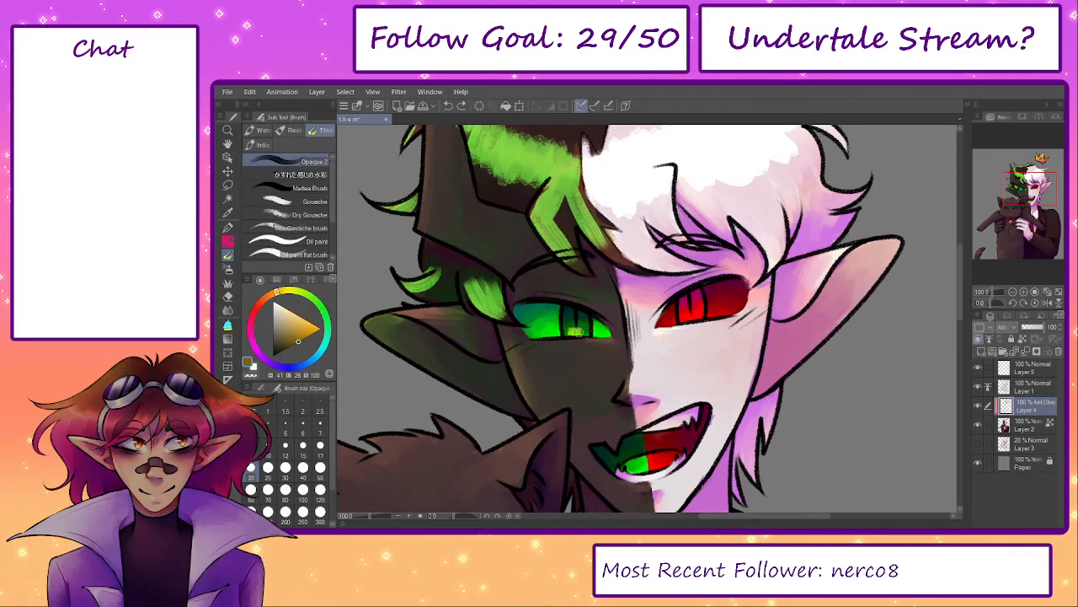
click(291, 295)
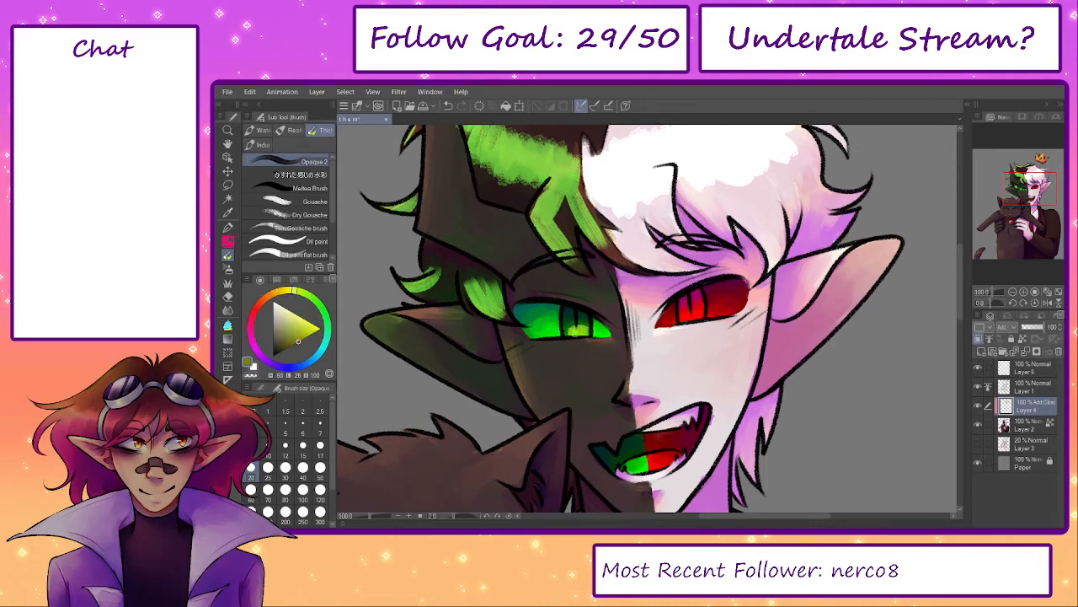
click(252, 316)
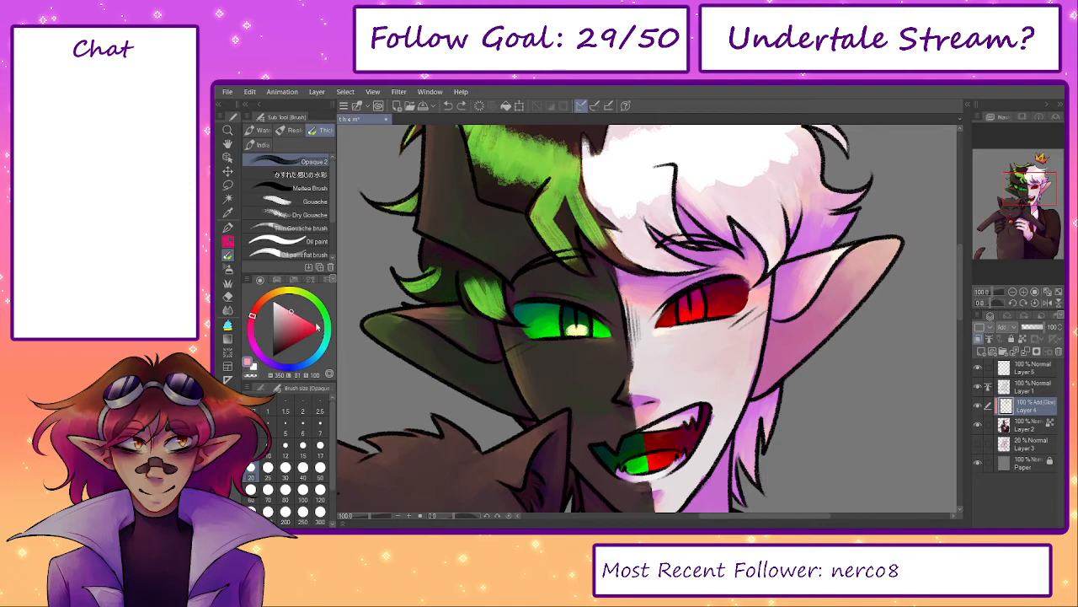
drag(323, 309, 342, 302)
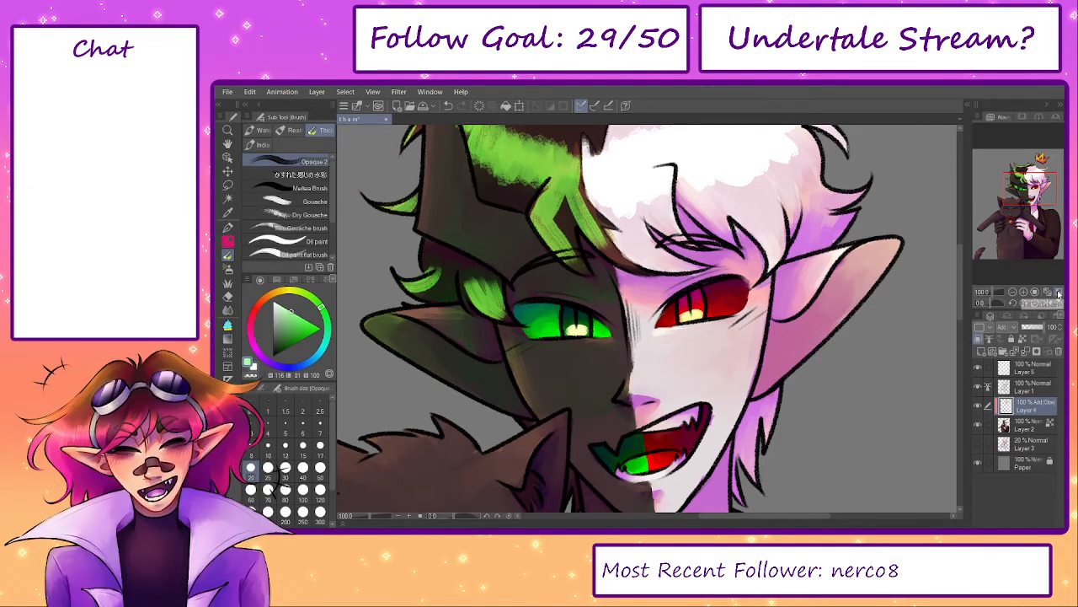
- Add light orange glow highlights to the crown's front points and the cat's bell
drag(1013, 196, 1013, 162)
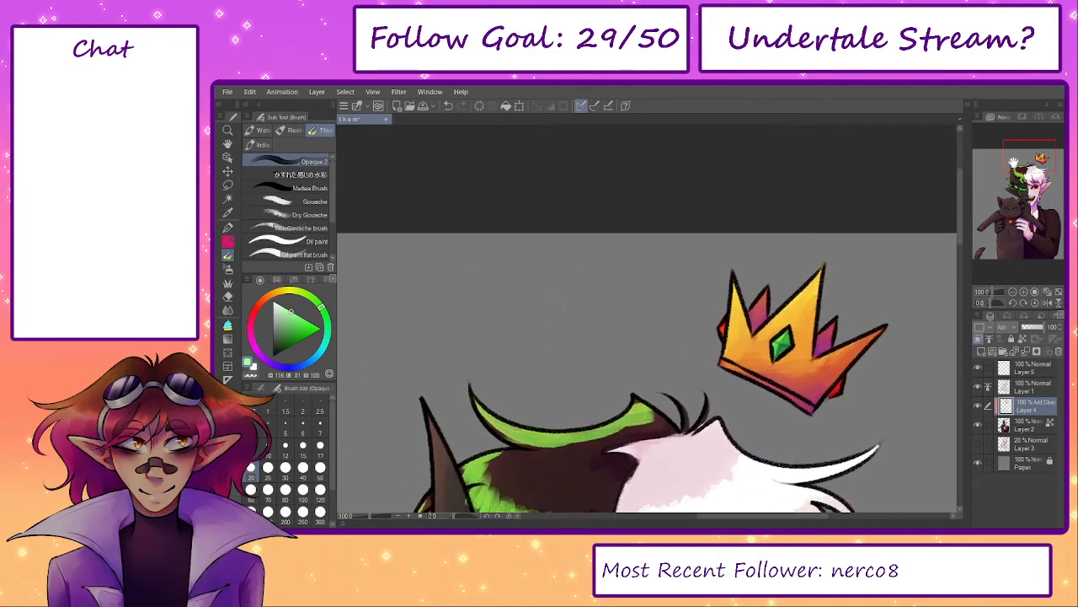
drag(606, 345, 501, 326)
drag(627, 264, 621, 314)
drag(679, 297, 719, 252)
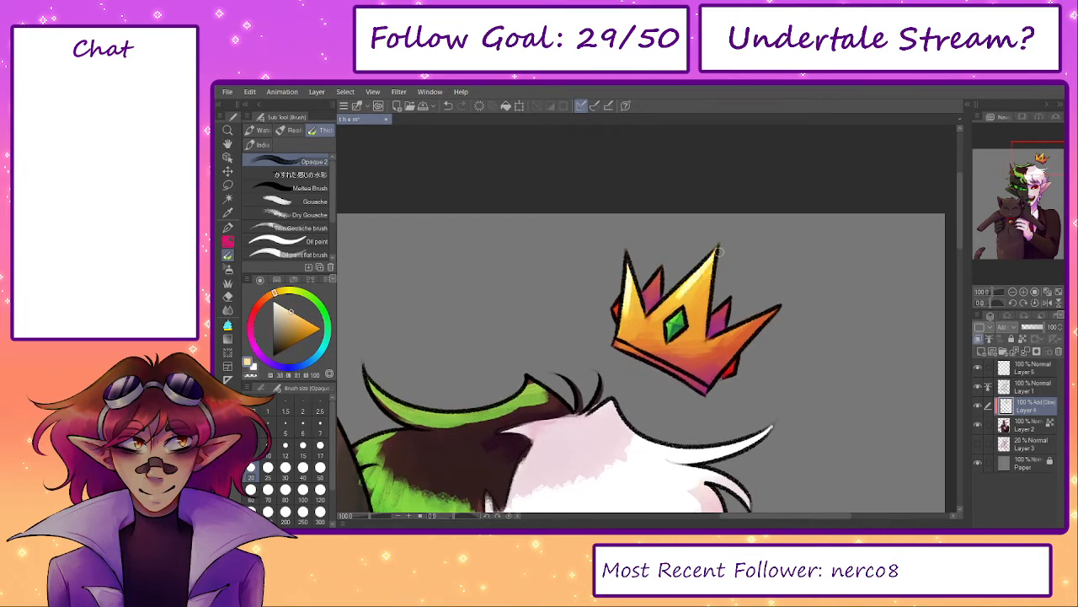
drag(1017, 186, 1019, 220)
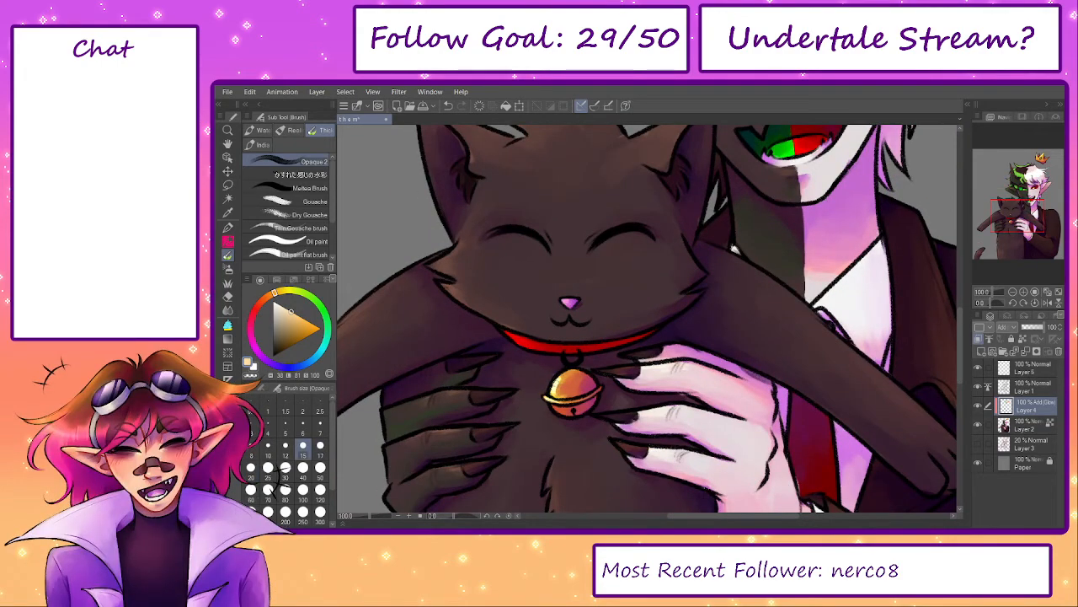
drag(528, 412, 486, 340)
- Switch to the transparent color and erase part of the glow on the green lock atop the dark hair with a much larger brush
drag(369, 517, 369, 521)
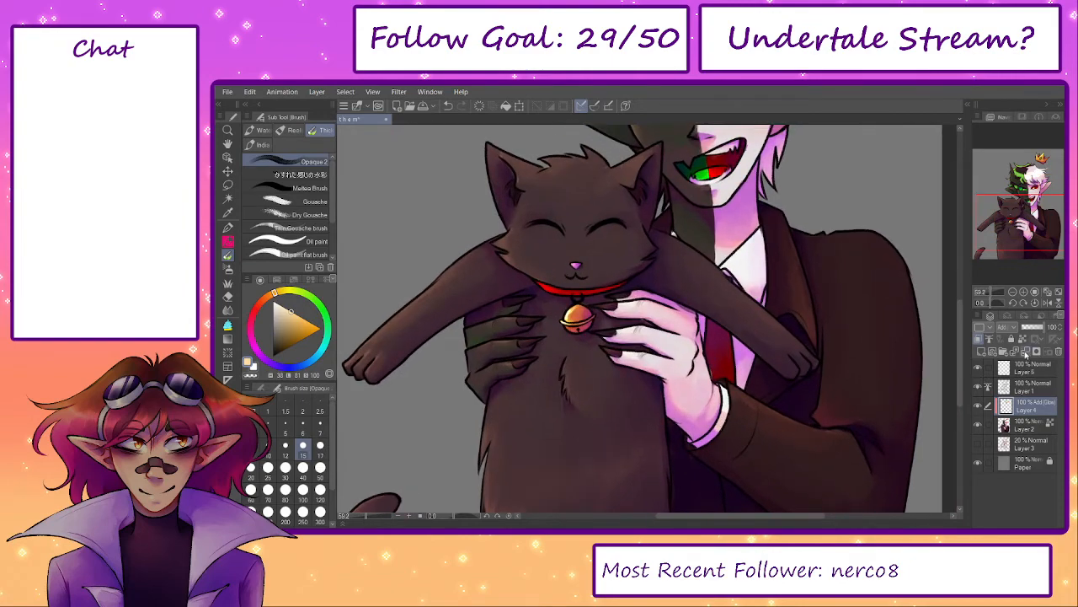
drag(472, 160, 462, 420)
key(c)
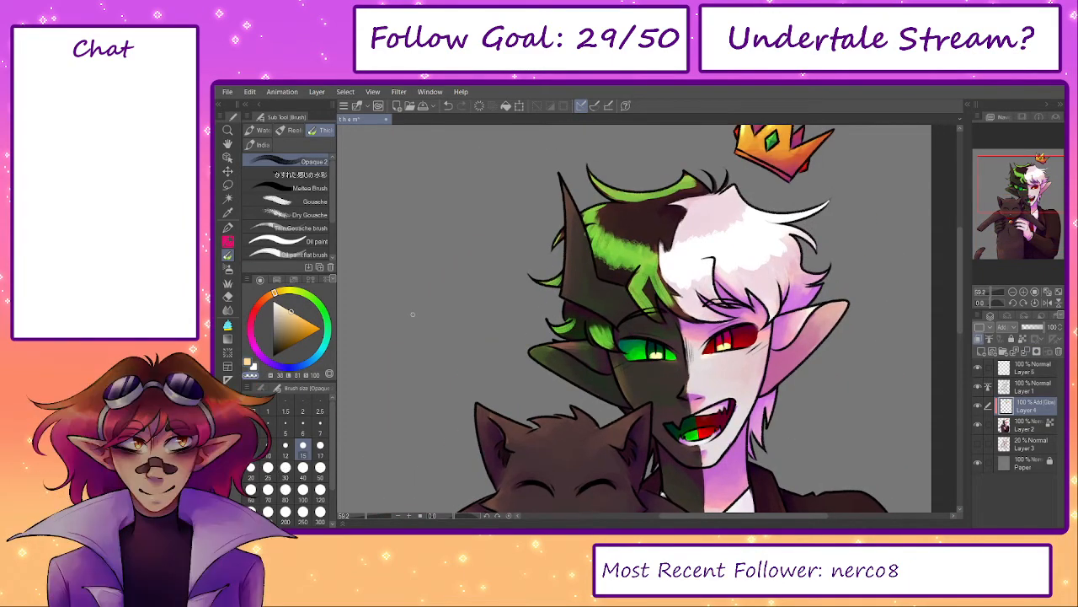
key(bracketright)
key(bracketright)
key(bracketright)
key(bracketright)
key(bracketright)
key(bracketright)
key(bracketright)
key(bracketright)
key(bracketright)
key(bracketright)
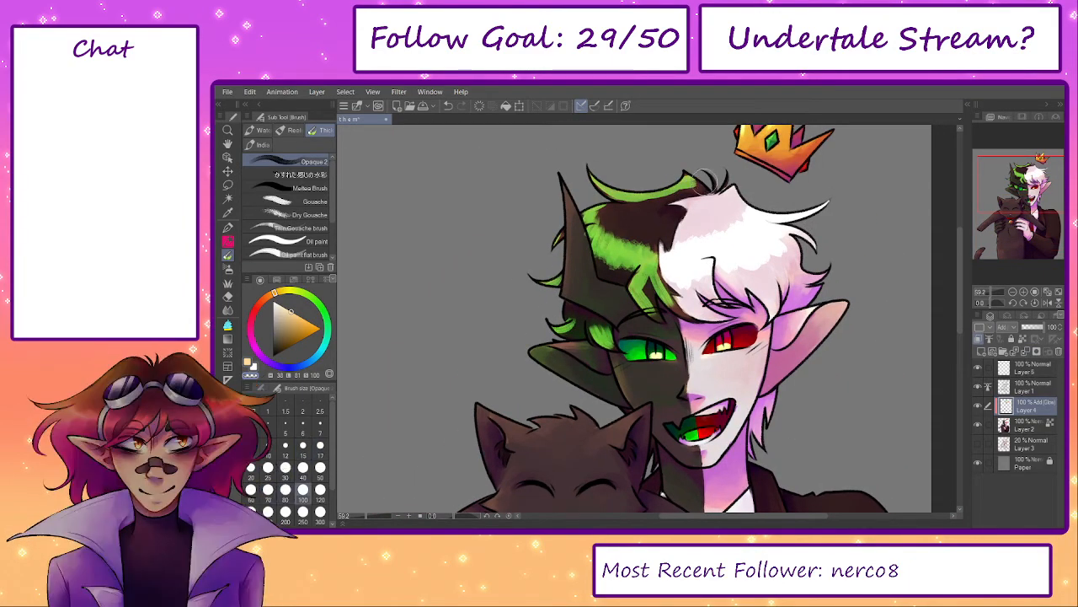
mouse_move(687, 182)
mouse_down()
mouse_move(646, 204)
mouse_move(674, 200)
mouse_move(607, 190)
mouse_move(659, 198)
mouse_move(595, 219)
mouse_up()
- Fade the glow on the green strands beside the horn and above the dark ear, adjusting the transparent brush's size
key(bracketright)
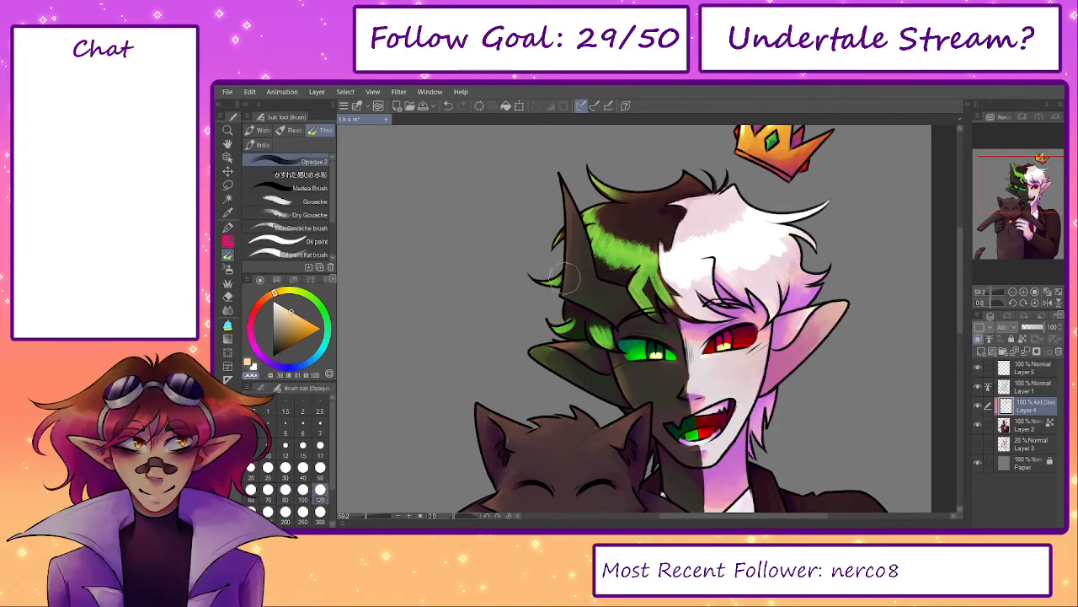
key(bracketleft)
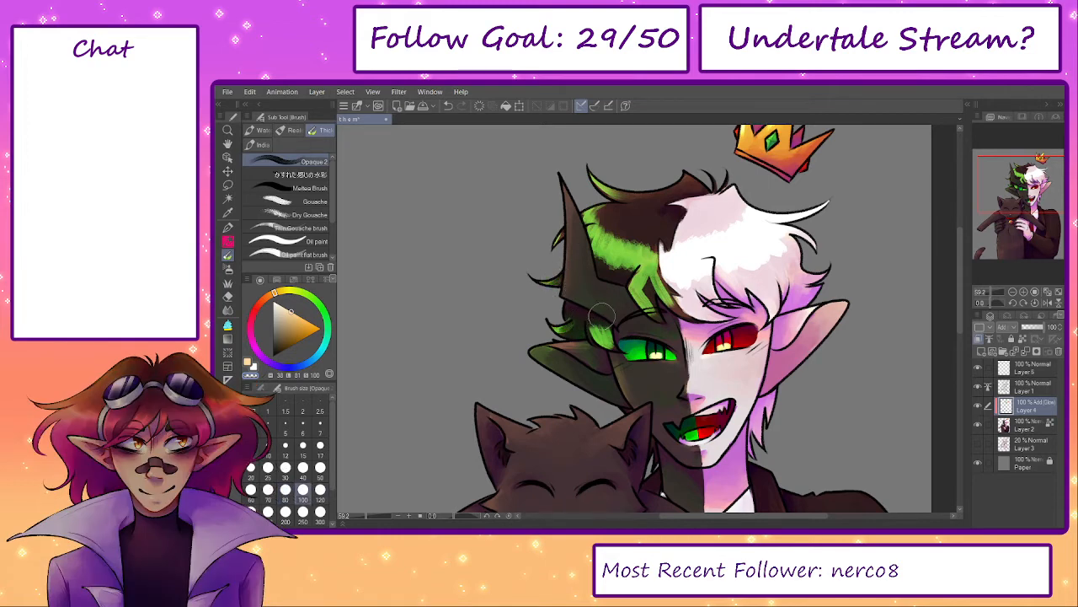
key(bracketright)
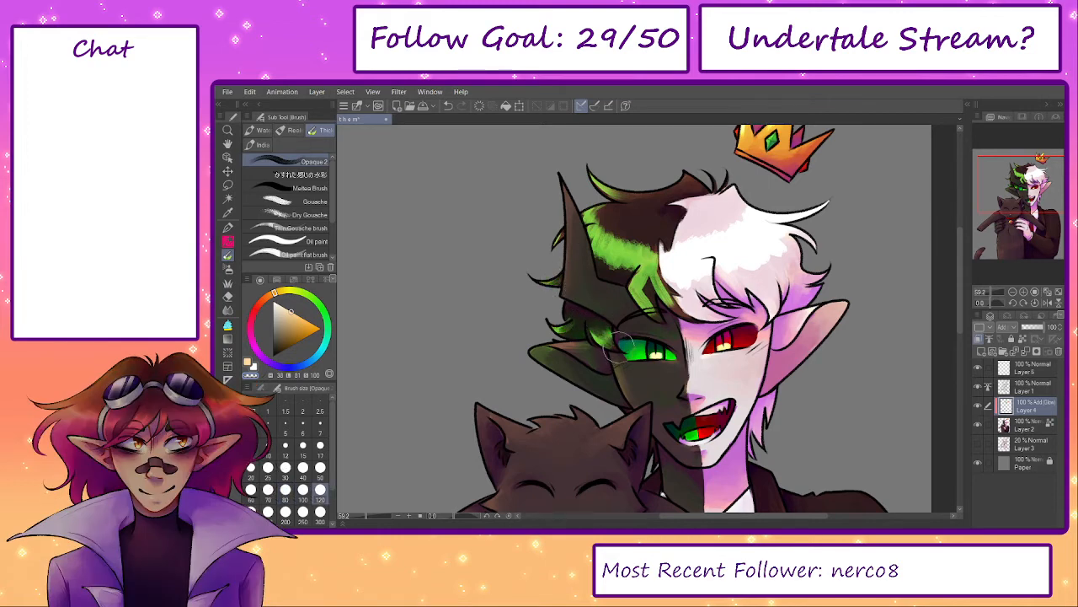
key(bracketleft)
key(bracketleft)
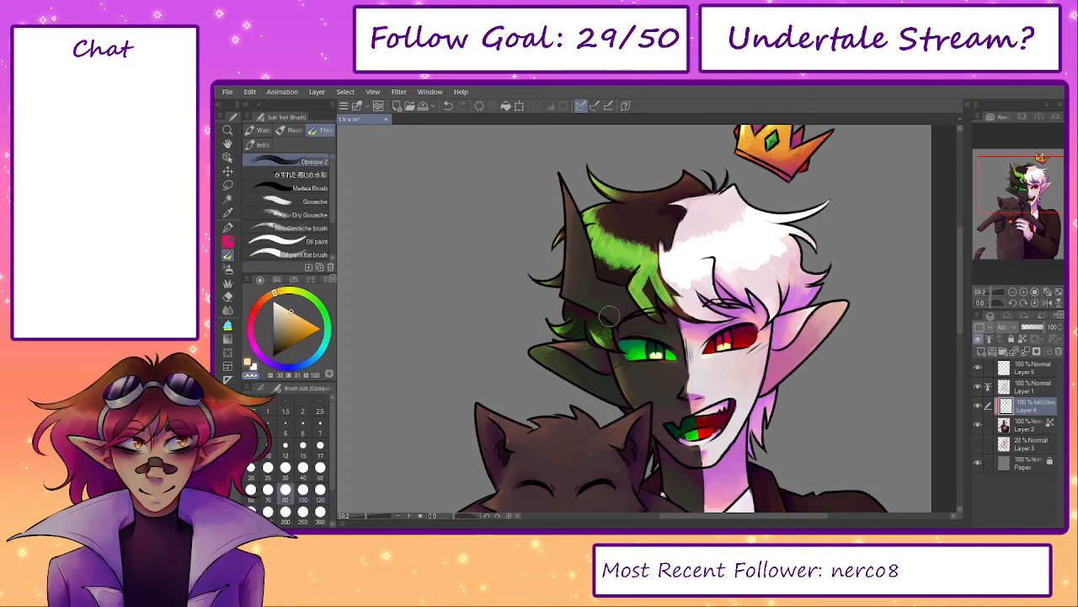
key(bracketright)
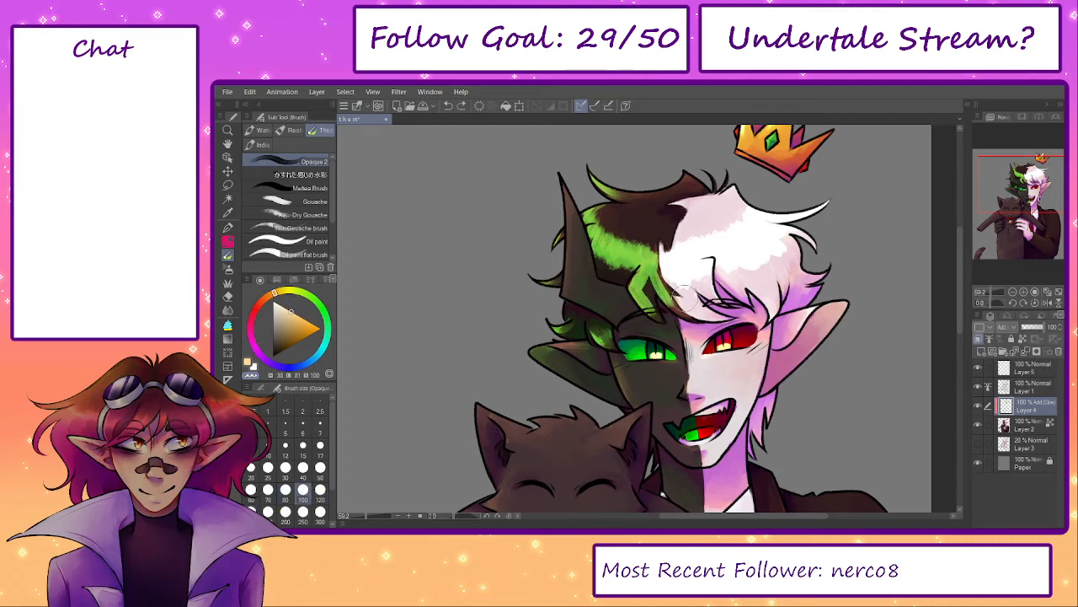
- Fade the glow on the green fringe and the edges of the dark hair's main green band with the transparent brush
mouse_move(671, 281)
mouse_down()
mouse_move(675, 301)
mouse_move(653, 301)
mouse_move(641, 283)
mouse_move(662, 236)
mouse_up()
key(bracketleft)
key(bracketleft)
key(bracketright)
key(bracketright)
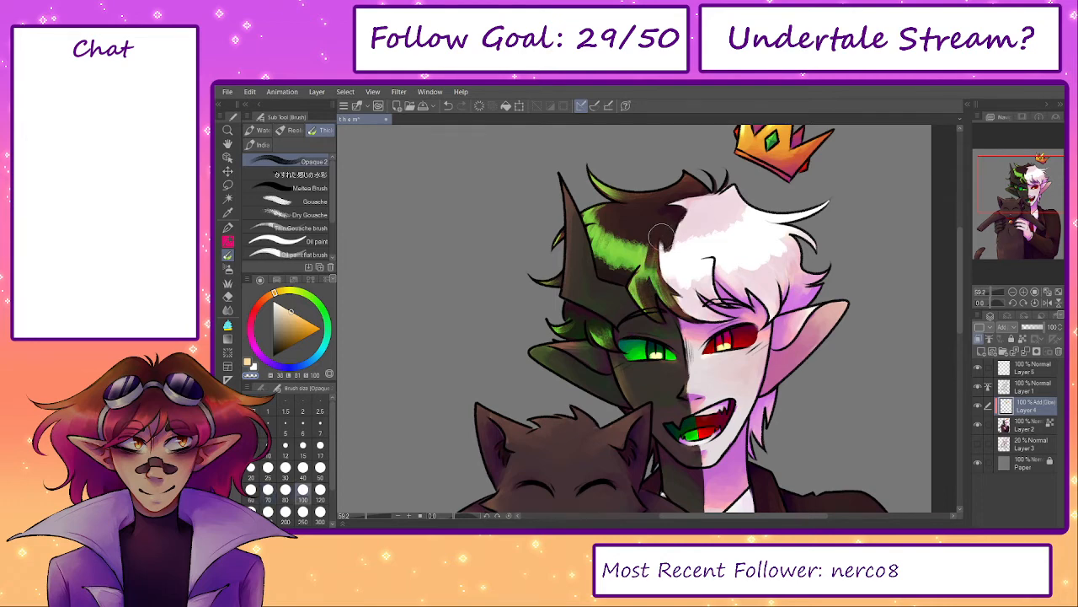
key(bracketright)
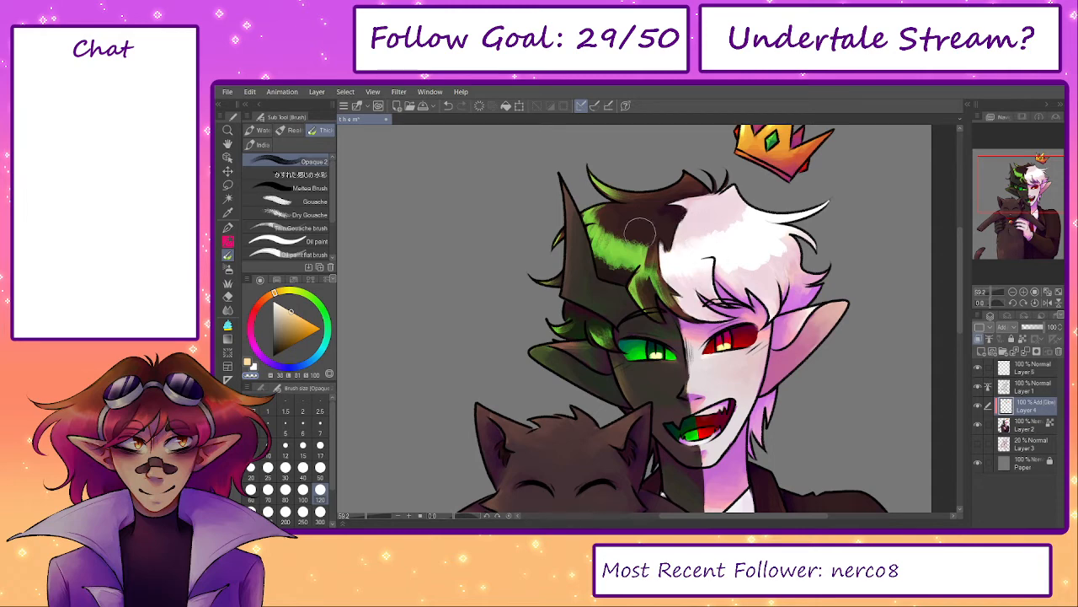
key(bracketright)
key(bracketright)
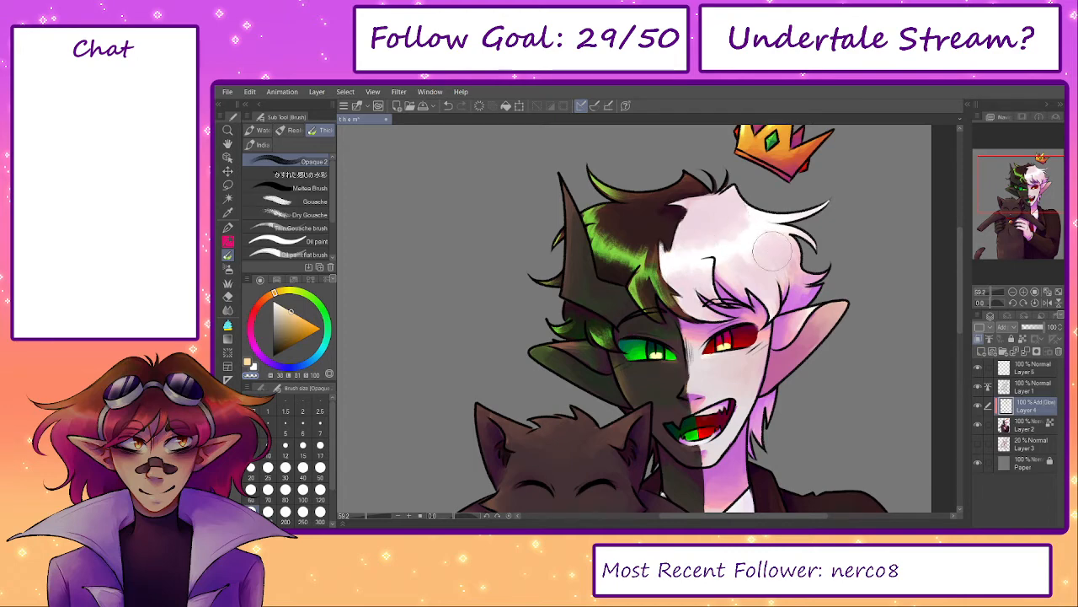
- Soften the glow highlights in the green and red eyes with a much smaller transparent brush
drag(820, 437, 736, 363)
mouse_move(616, 437)
mouse_down()
mouse_move(621, 349)
mouse_move(659, 283)
mouse_move(607, 467)
mouse_up()
key(bracketleft)
key(bracketleft)
key(bracketleft)
key(bracketleft)
key(bracketleft)
key(bracketleft)
key(bracketleft)
scroll(615, 278, up, 5)
key(bracketright)
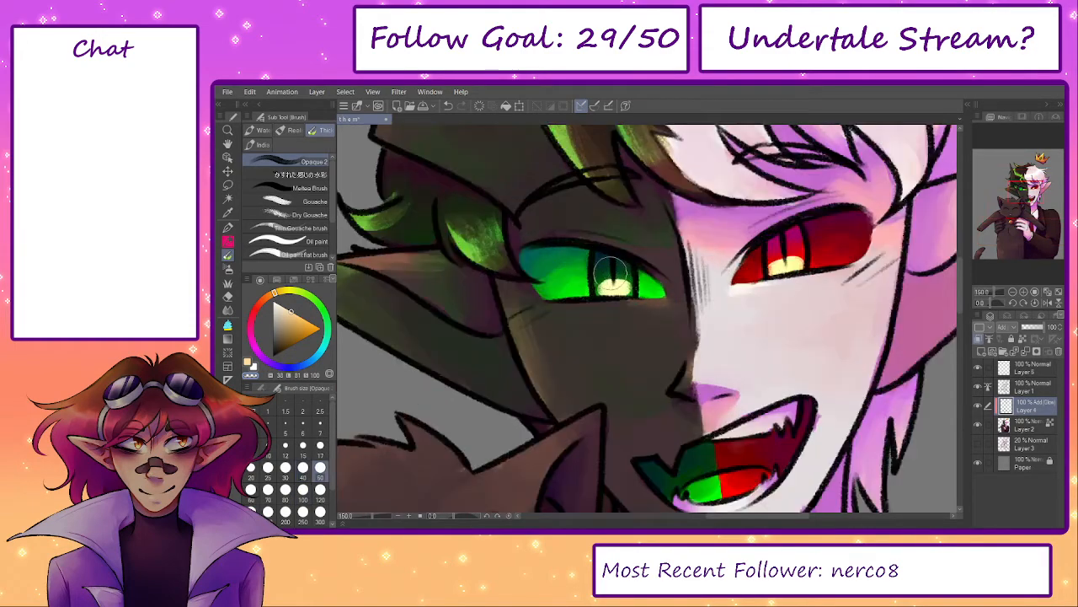
drag(612, 273, 617, 275)
drag(789, 250, 784, 259)
- Lower the opacity of the Add (Glow) layer to 80%
drag(372, 516, 365, 516)
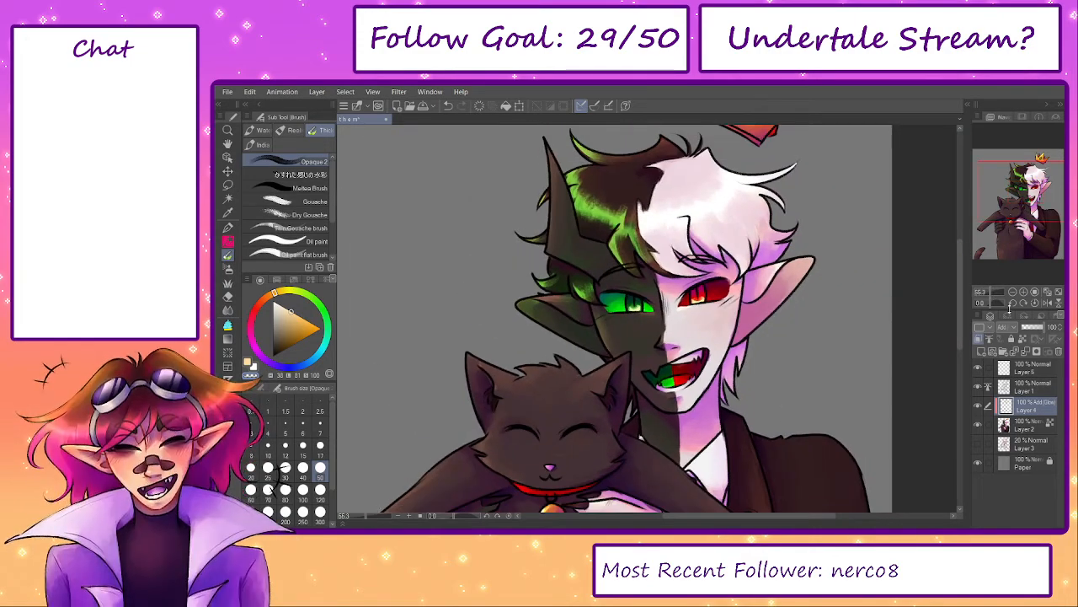
drag(1030, 328, 1041, 327)
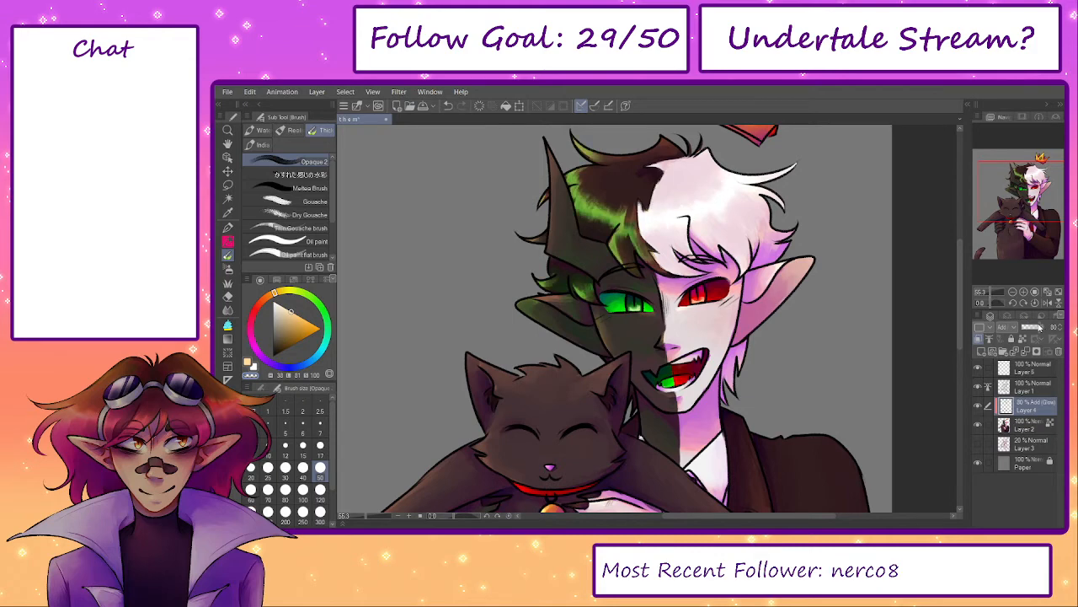
scroll(538, 240, up, 2)
- Try light green glow strokes from the color set on the green lock of the dark hair
click(277, 280)
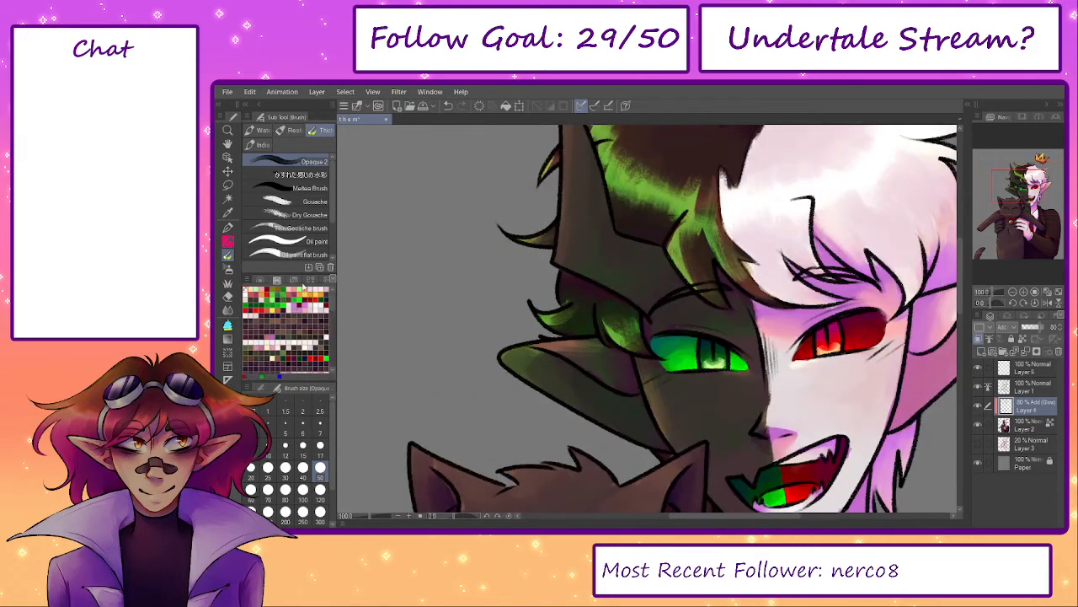
drag(622, 225, 568, 292)
drag(661, 248, 650, 280)
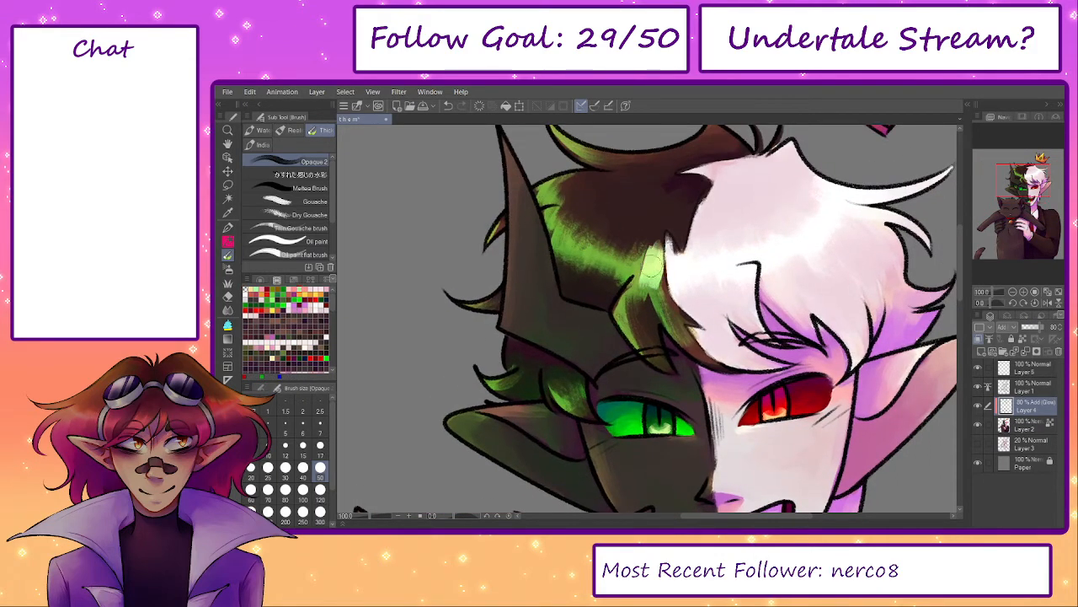
key(ctrl+z)
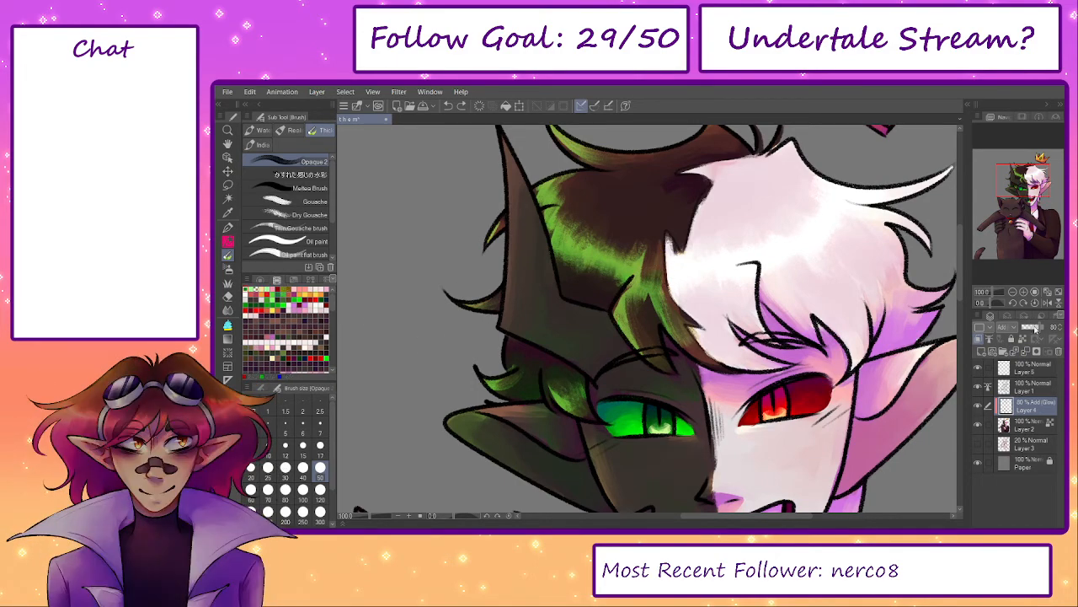
drag(581, 242, 671, 194)
key(ctrl+z)
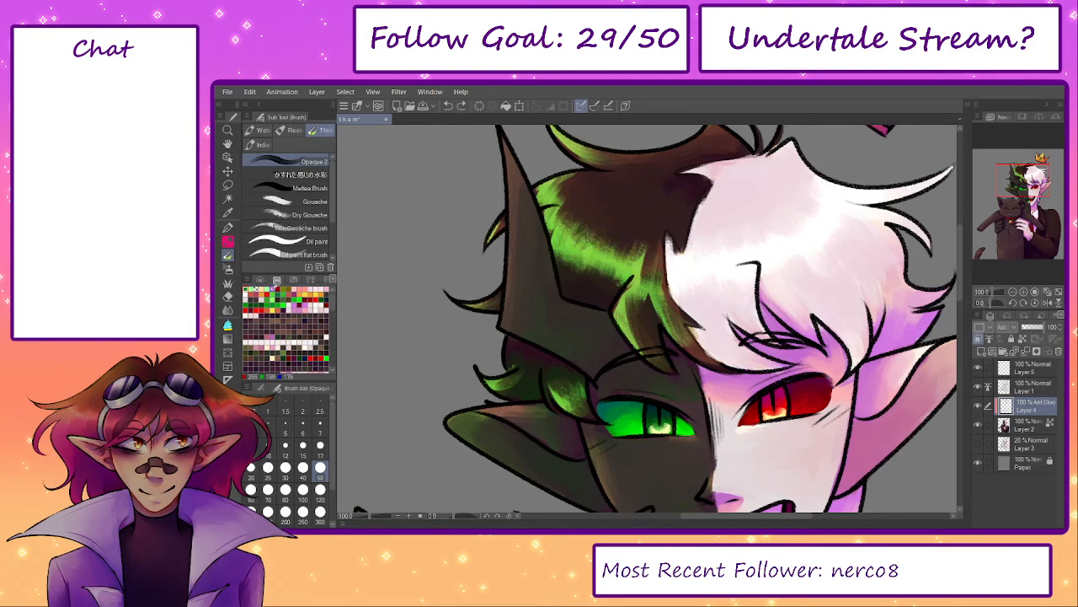
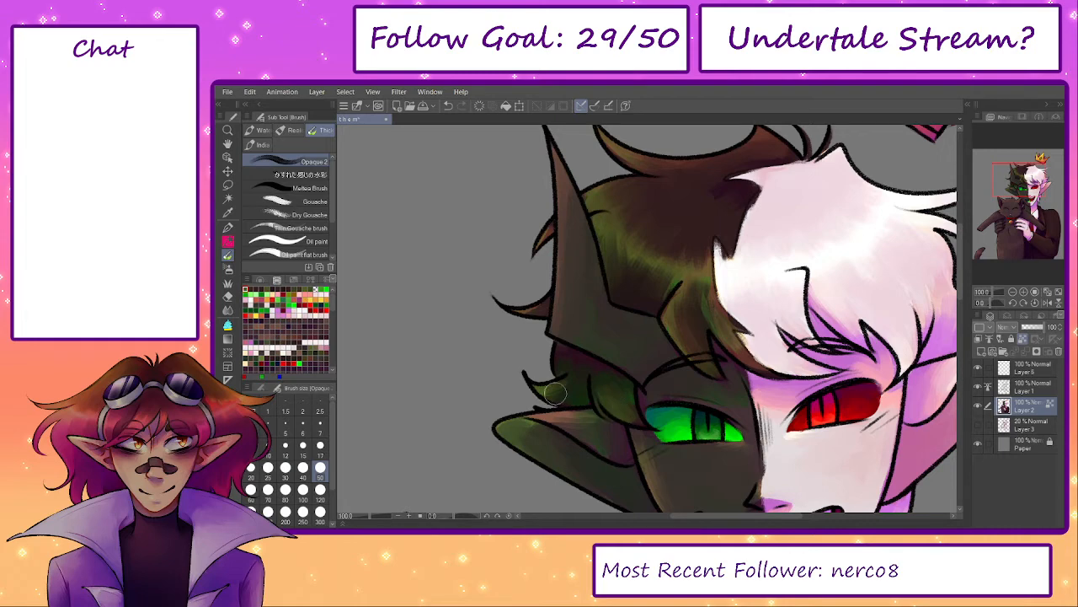
- Make the line art layer, Layer 1, active and save the illustration
drag(666, 446, 561, 381)
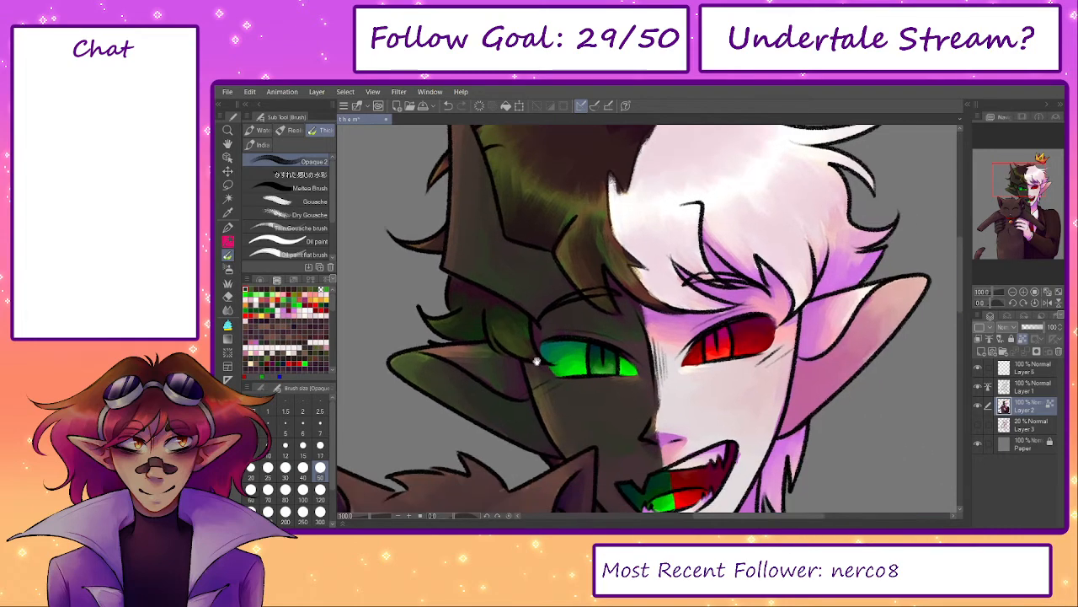
mouse_move(818, 375)
mouse_down()
mouse_move(809, 387)
mouse_move(801, 380)
mouse_up()
click(367, 520)
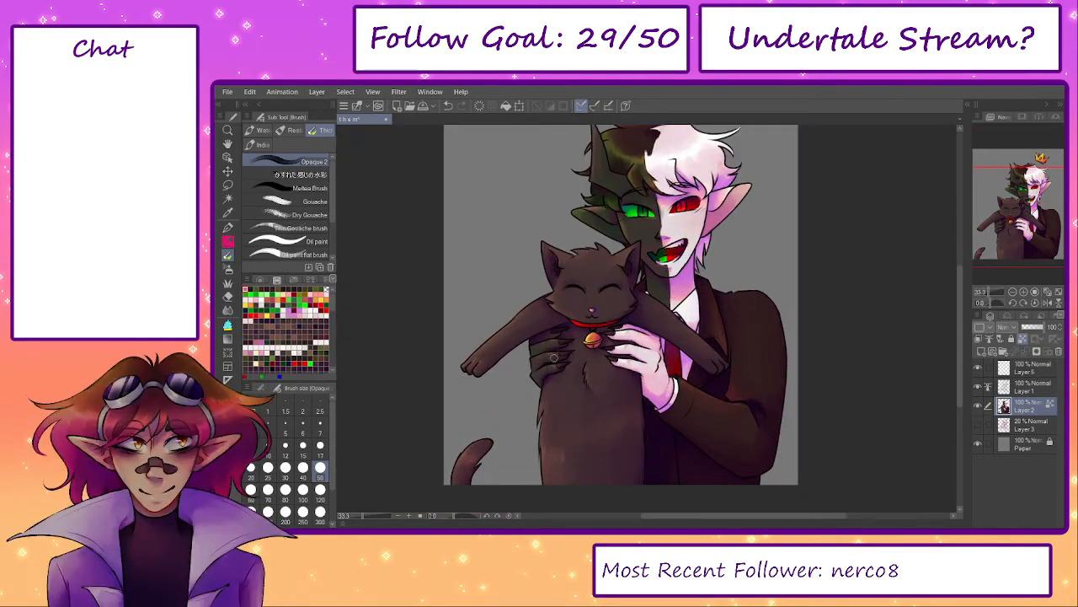
click(1021, 386)
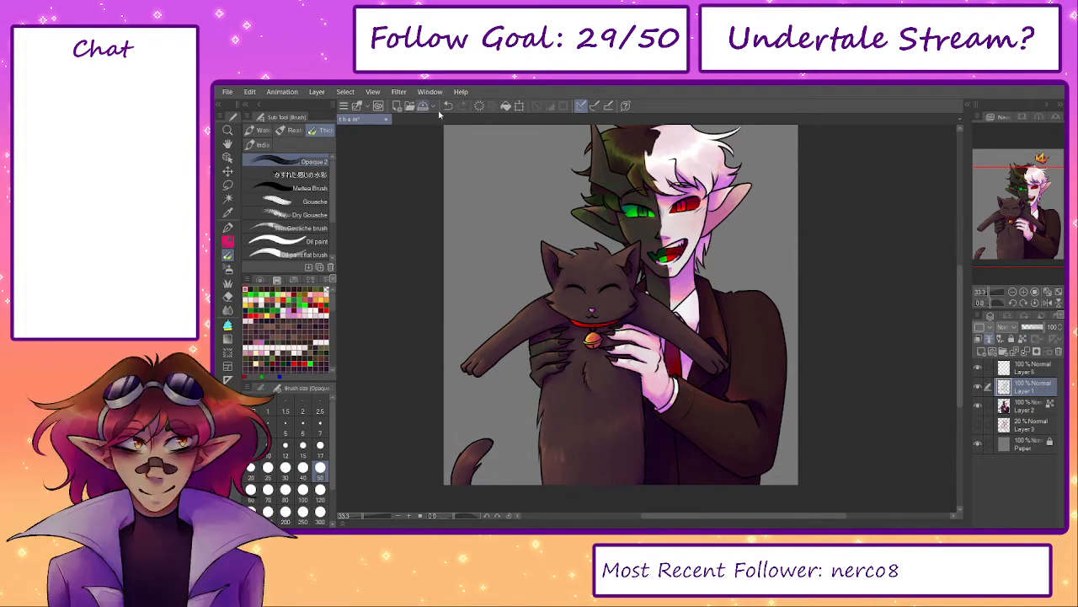
key(ctrl+s)
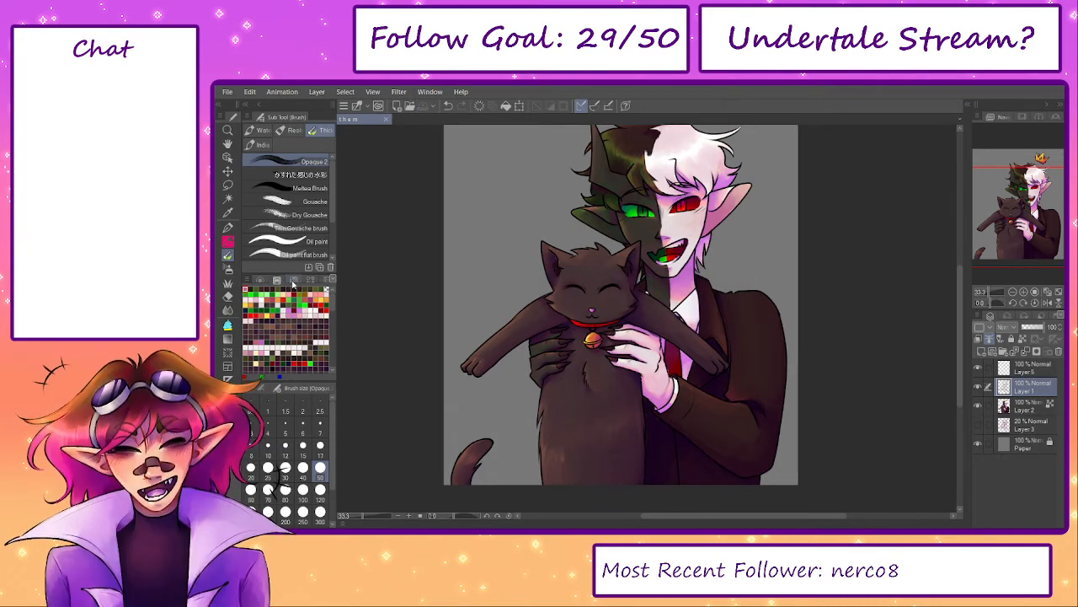
- Lock the line art layer's transparent pixels and start recoloring the jaw line on the light half of the face in dull red
click(260, 280)
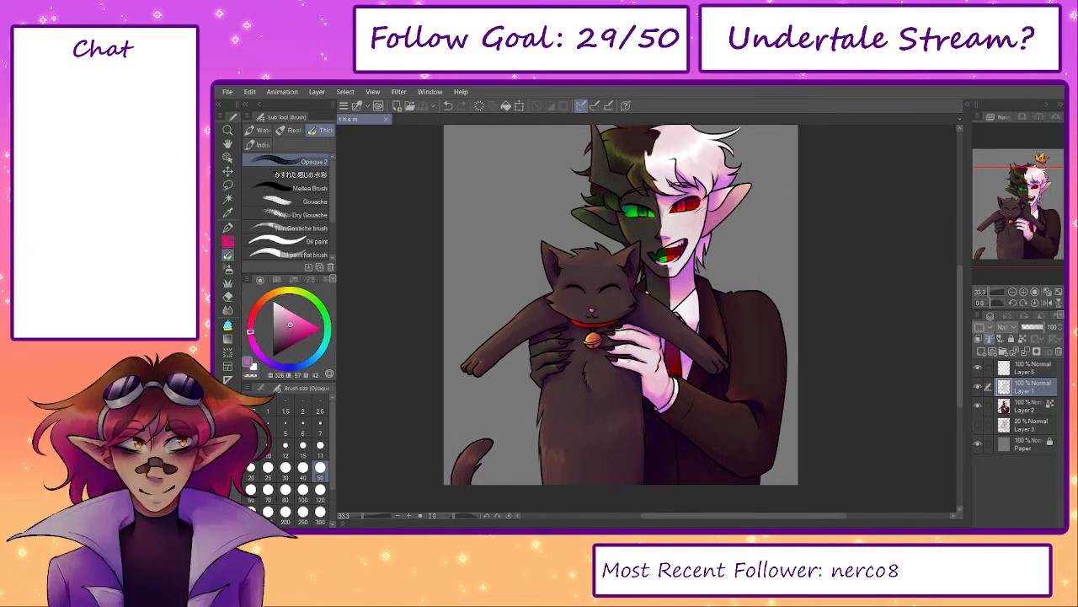
scroll(687, 183, up, 5)
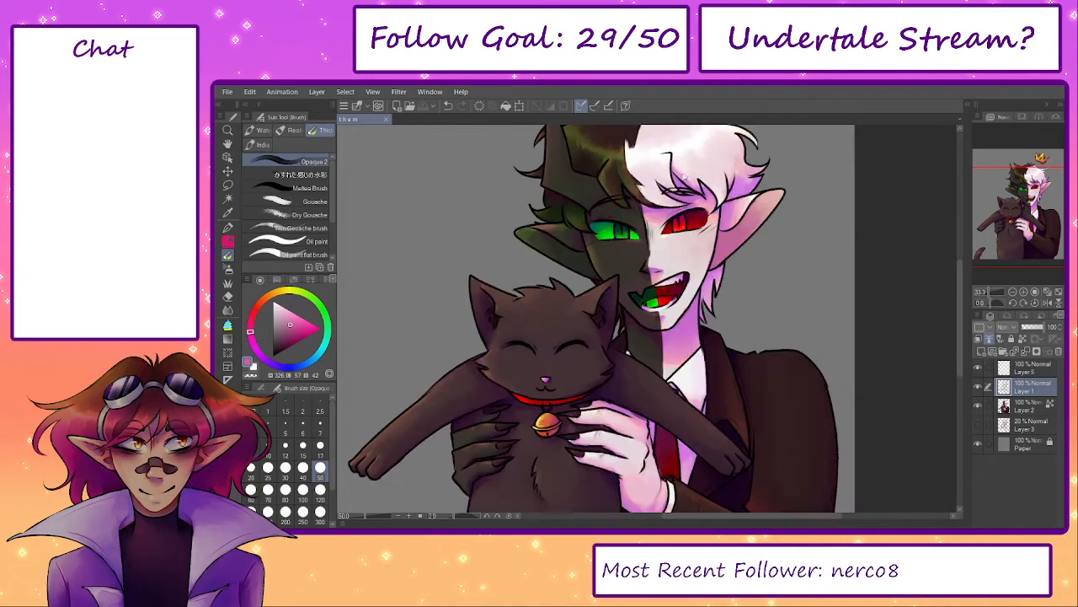
drag(257, 351, 255, 322)
drag(679, 438, 677, 492)
key(ctrl+z)
click(1022, 338)
drag(677, 468, 693, 426)
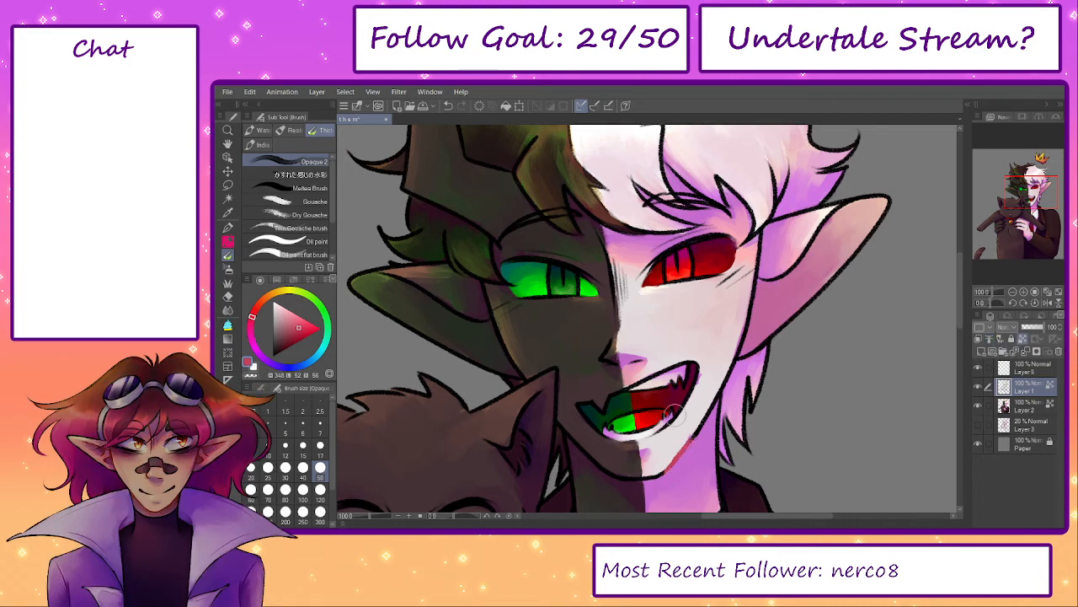
- Refine the line color to a muted dark red and recolor the chin line on the light half of the face
drag(299, 325, 295, 321)
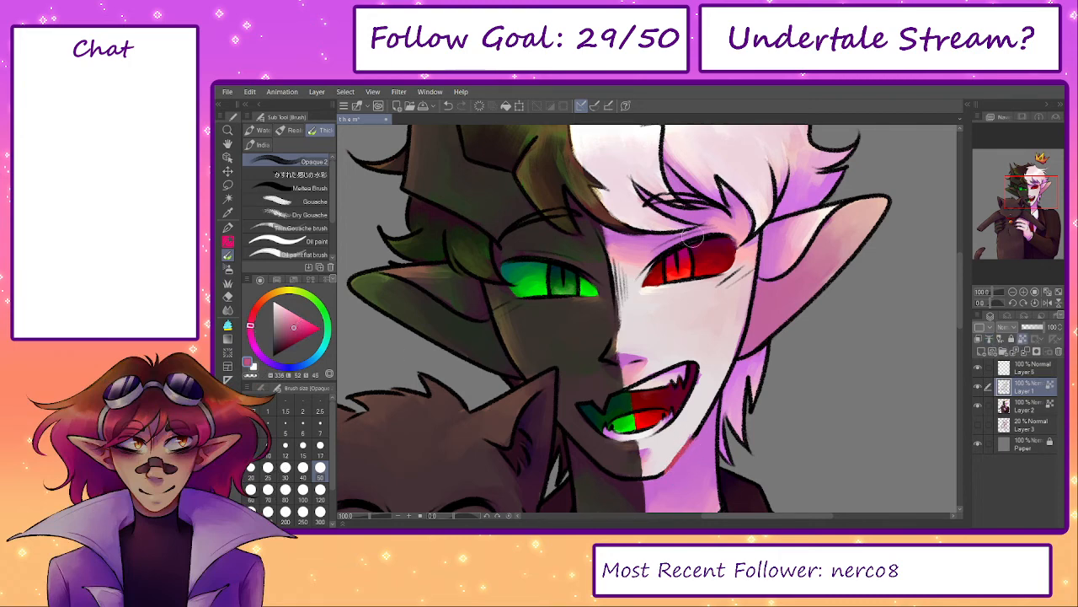
drag(714, 388, 718, 328)
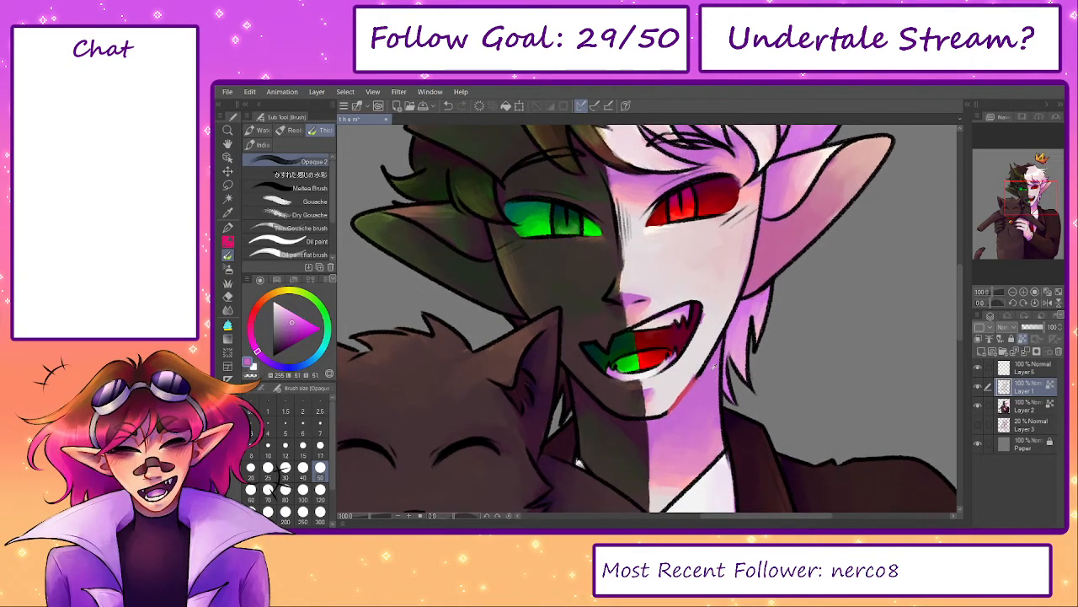
alt+click(654, 370)
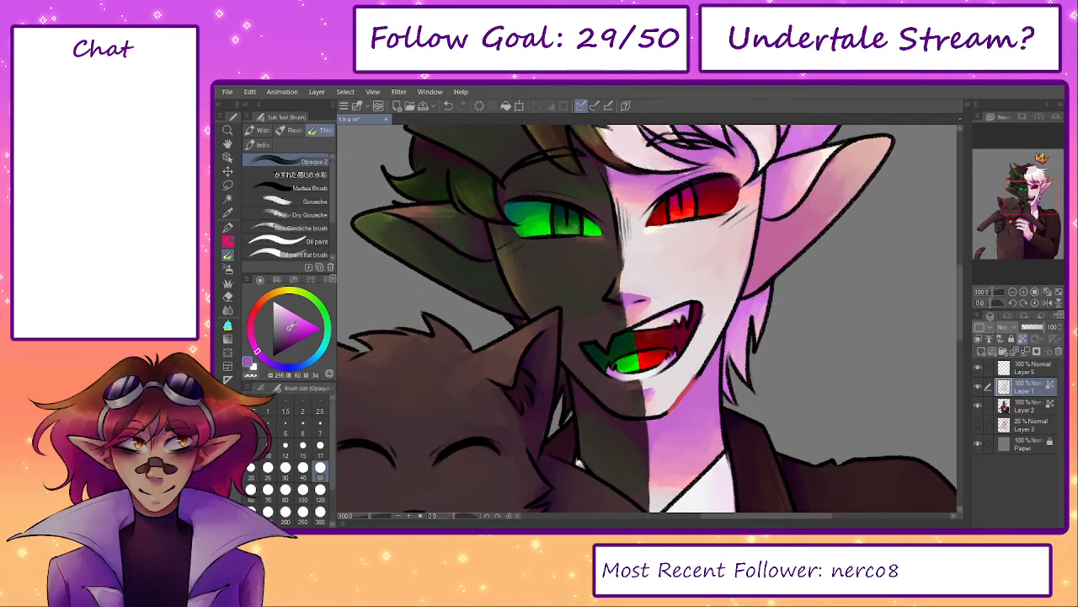
drag(245, 323, 252, 314)
drag(662, 408, 683, 384)
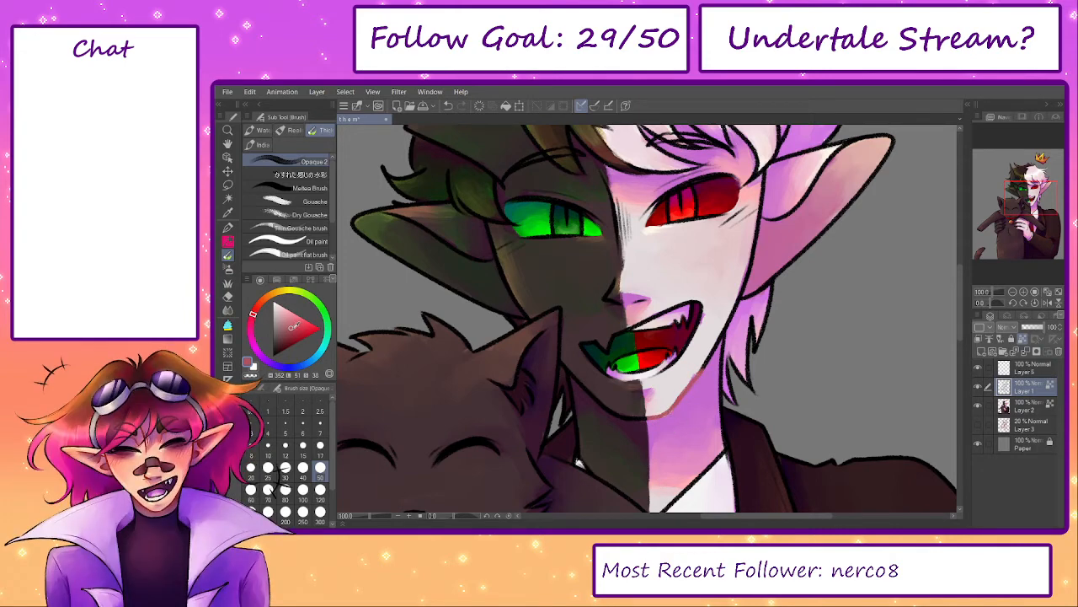
click(291, 328)
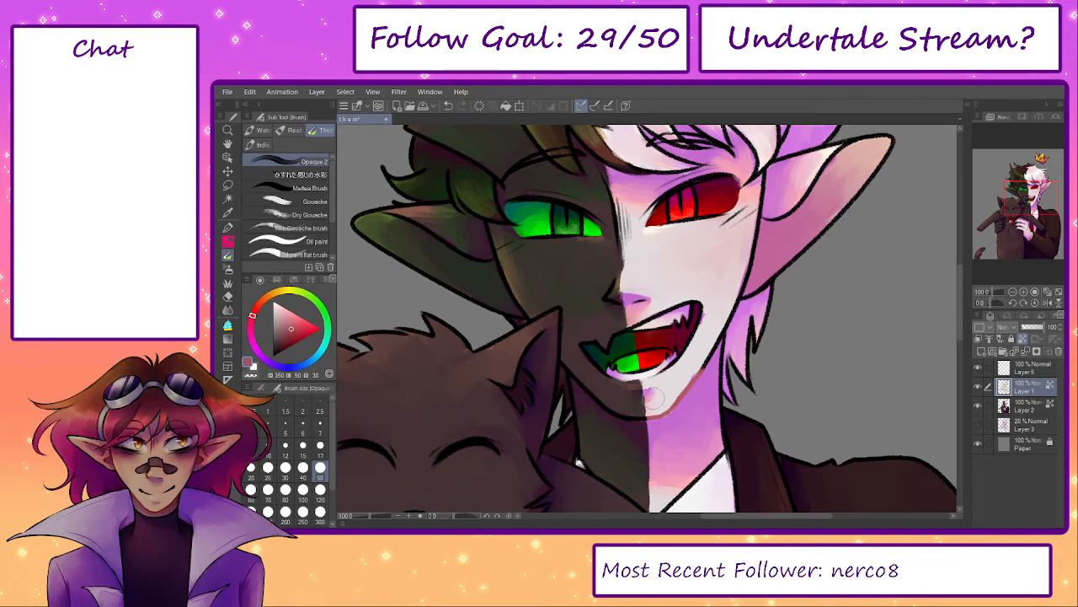
- Recolor the light side's jaw line and inner ear lines with a slightly darker muted red, adjusting the brush size
key(bracketleft)
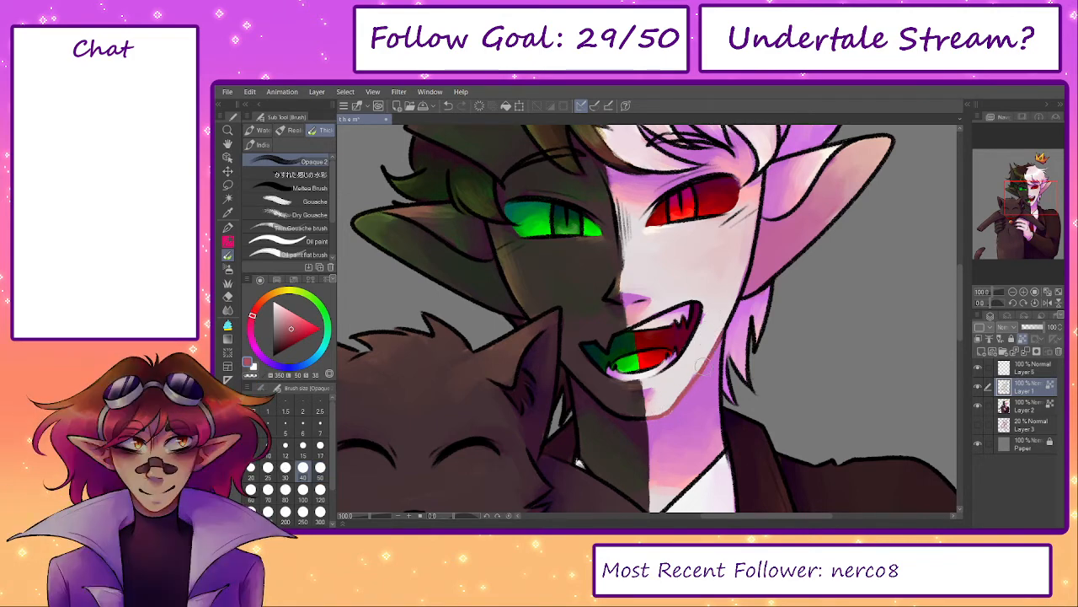
click(290, 331)
drag(714, 327, 692, 406)
mouse_move(720, 362)
mouse_down()
mouse_move(748, 290)
mouse_move(821, 225)
mouse_up()
key(bracketright)
drag(743, 253, 734, 280)
- Tint the fine shading lines beside the nose muted red with the brush reduced to size 25
key(bracketleft)
key(bracketleft)
key(bracketleft)
drag(691, 476, 701, 525)
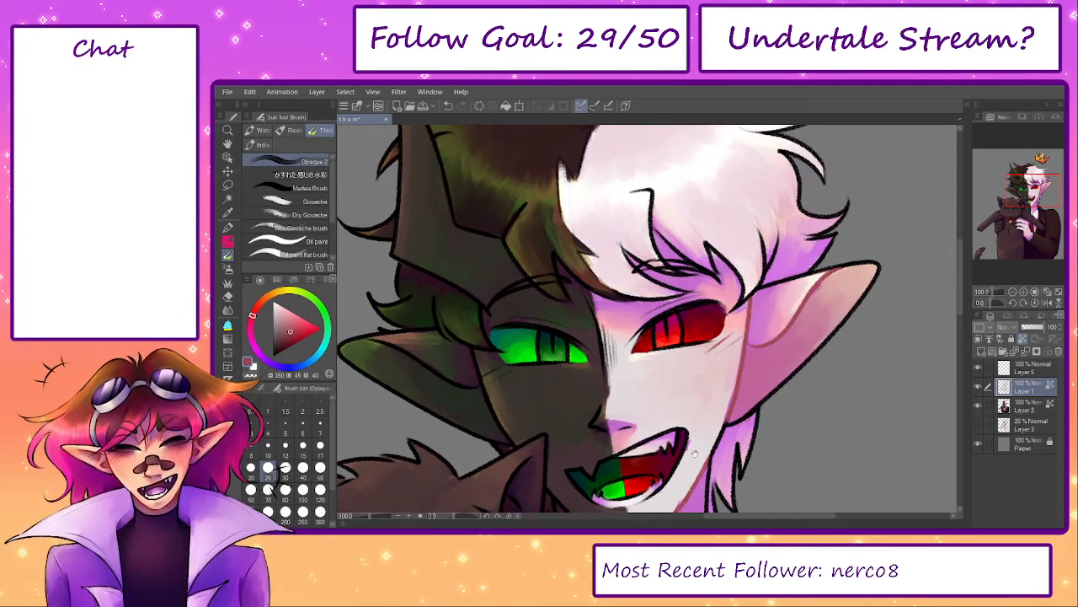
drag(609, 329, 613, 364)
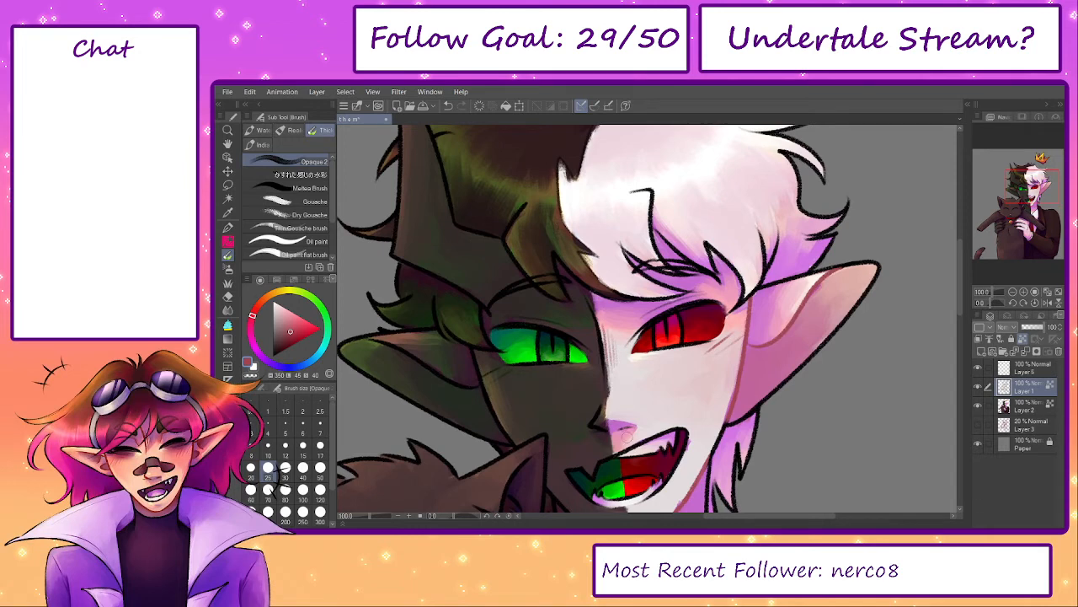
mouse_move(631, 409)
mouse_down()
mouse_move(633, 345)
mouse_move(604, 479)
mouse_move(618, 503)
mouse_up()
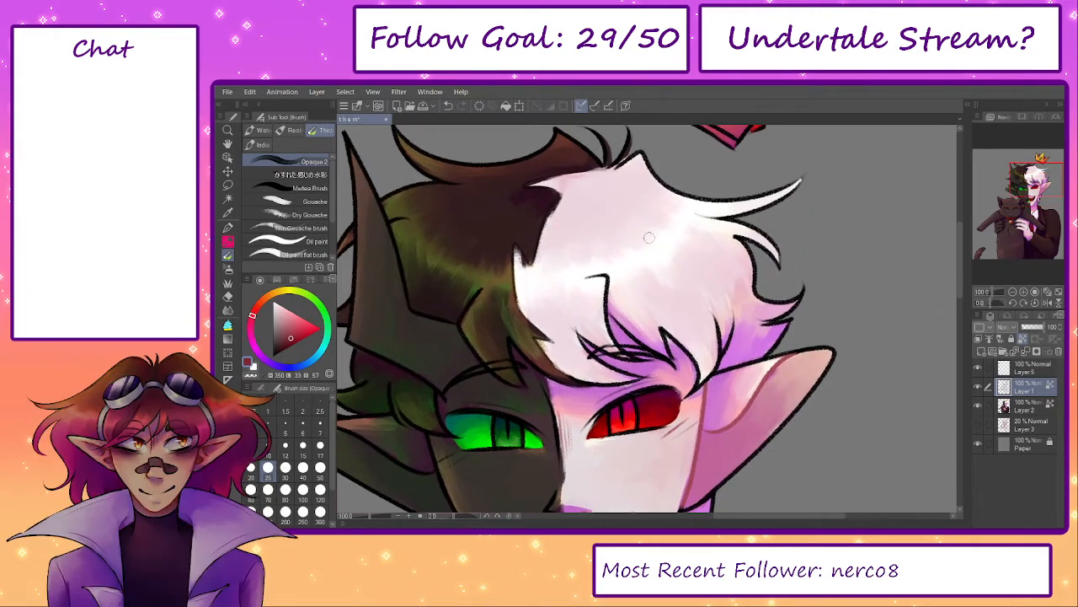
drag(647, 351, 655, 200)
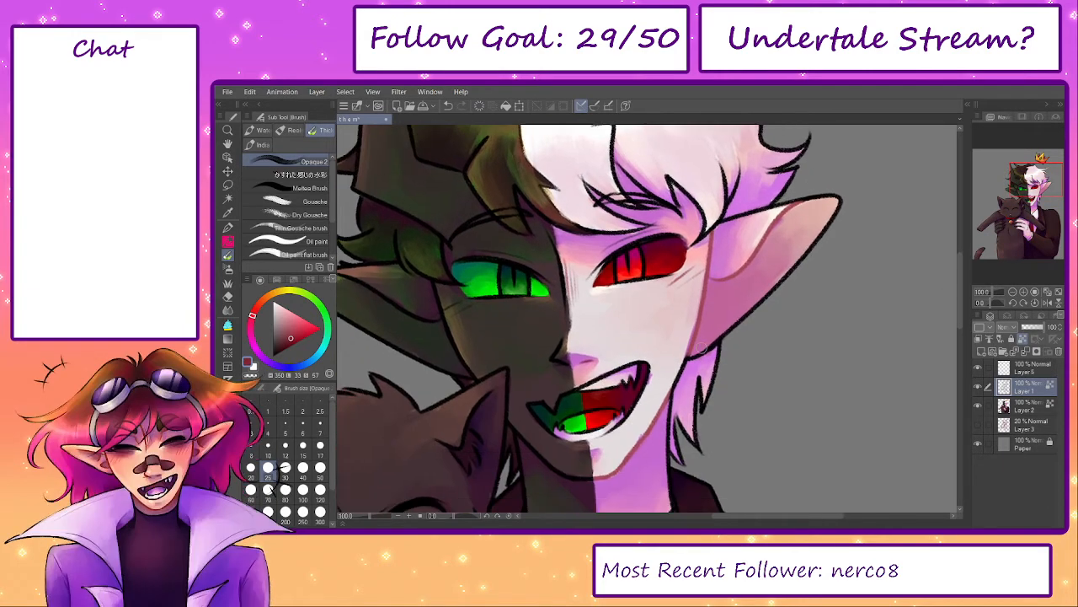
- Mix a mauve line color and recolor the side strand and curl lines inside the white hair with a larger brush
alt+click(730, 212)
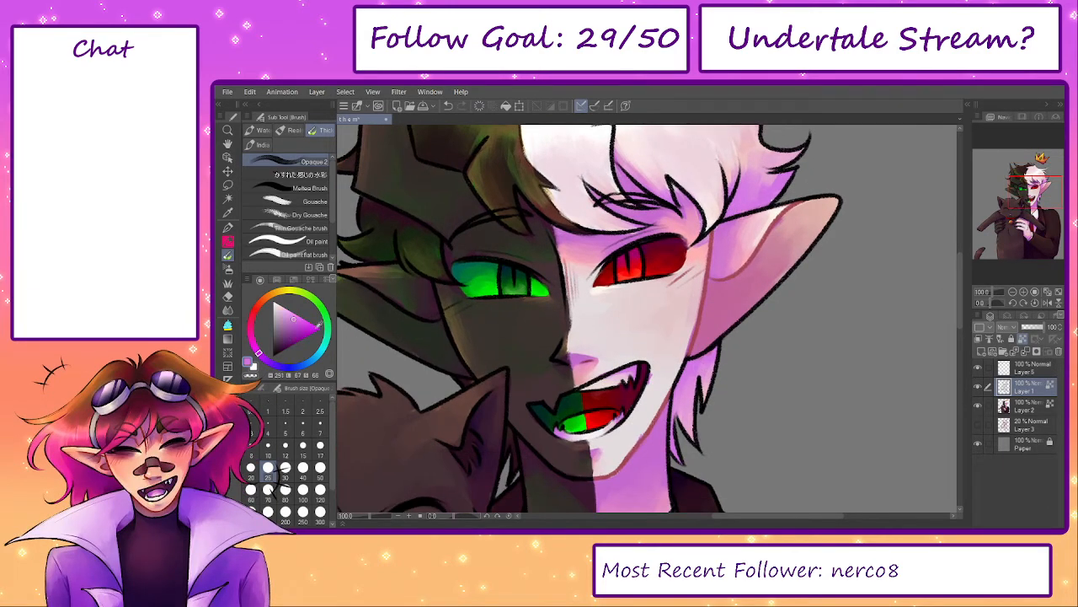
drag(297, 319, 299, 323)
drag(688, 266, 697, 385)
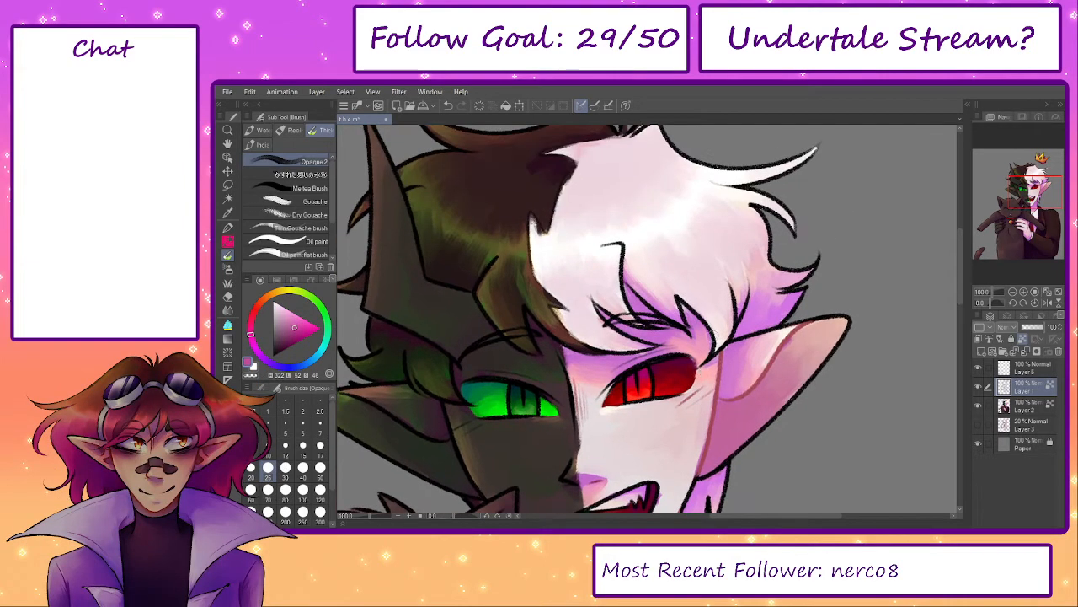
key(bracketright)
drag(735, 285, 741, 330)
key(bracketright)
key(bracketright)
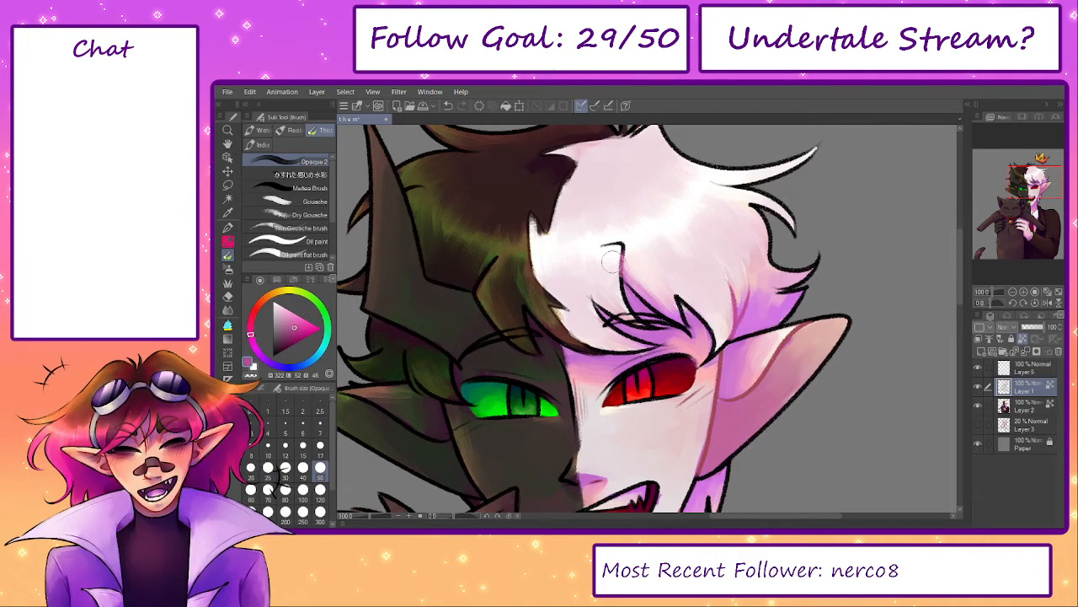
mouse_move(659, 301)
mouse_down()
mouse_move(647, 341)
mouse_move(605, 290)
mouse_up()
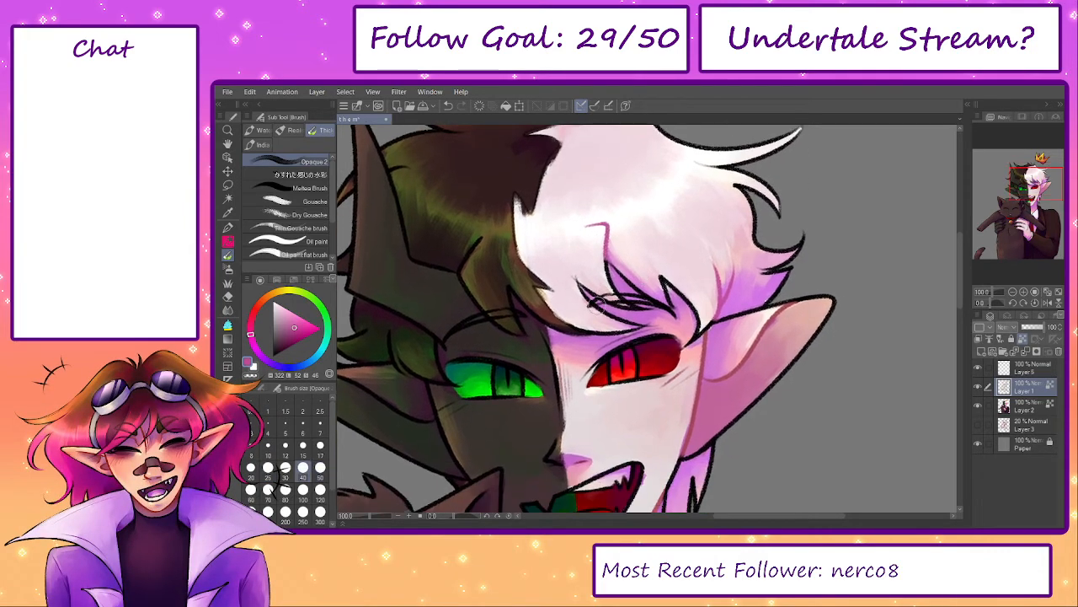
- Switch to the G-pen at size 17 and touch up the fine fringe lines of the white hair in mauve
click(304, 444)
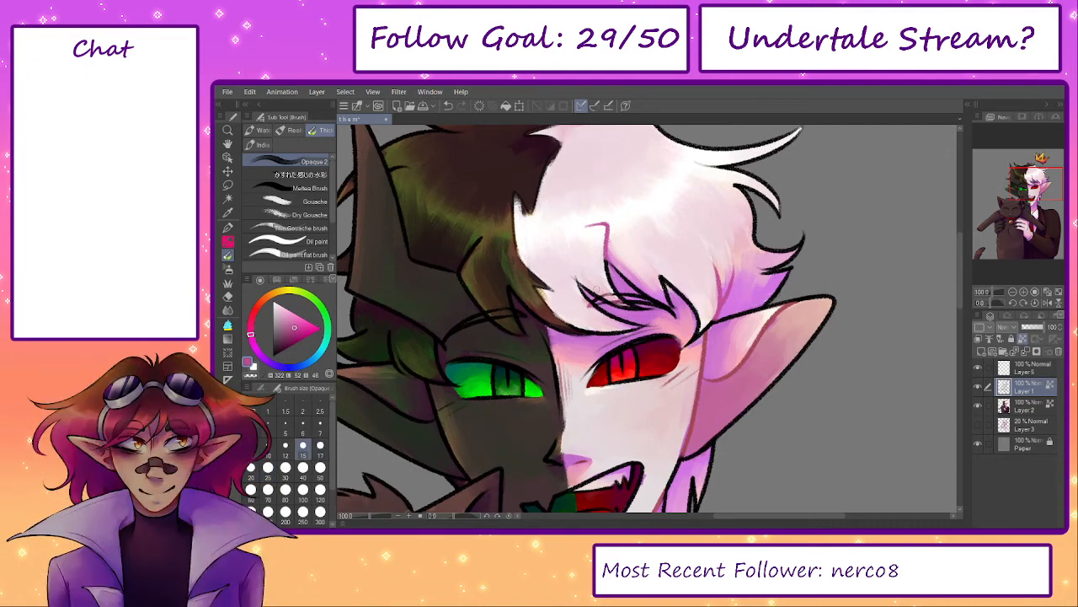
key(p)
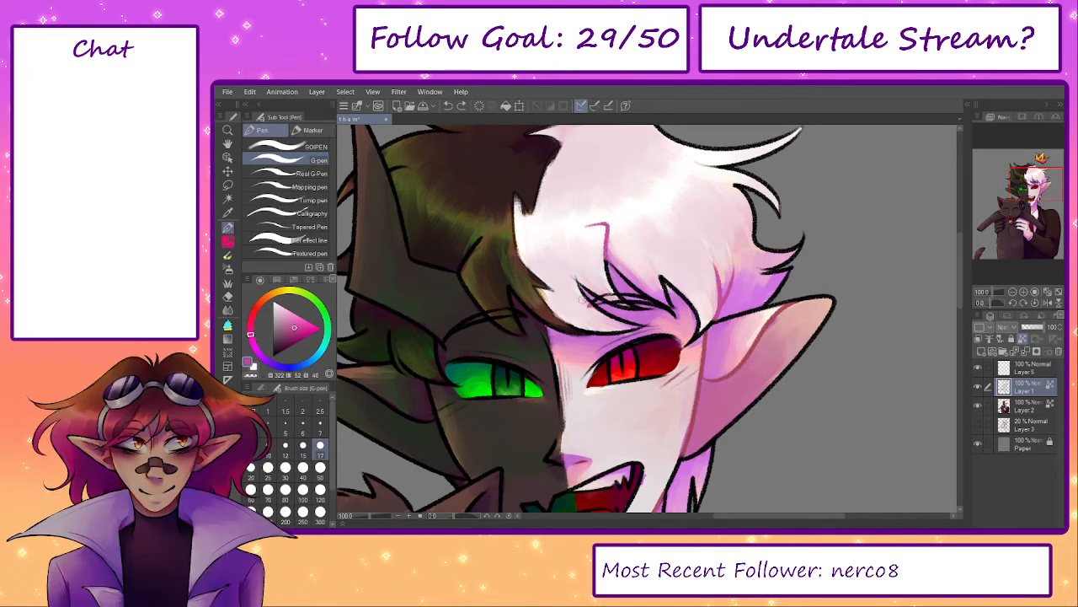
drag(627, 299, 608, 296)
drag(677, 421, 661, 321)
drag(672, 420, 676, 466)
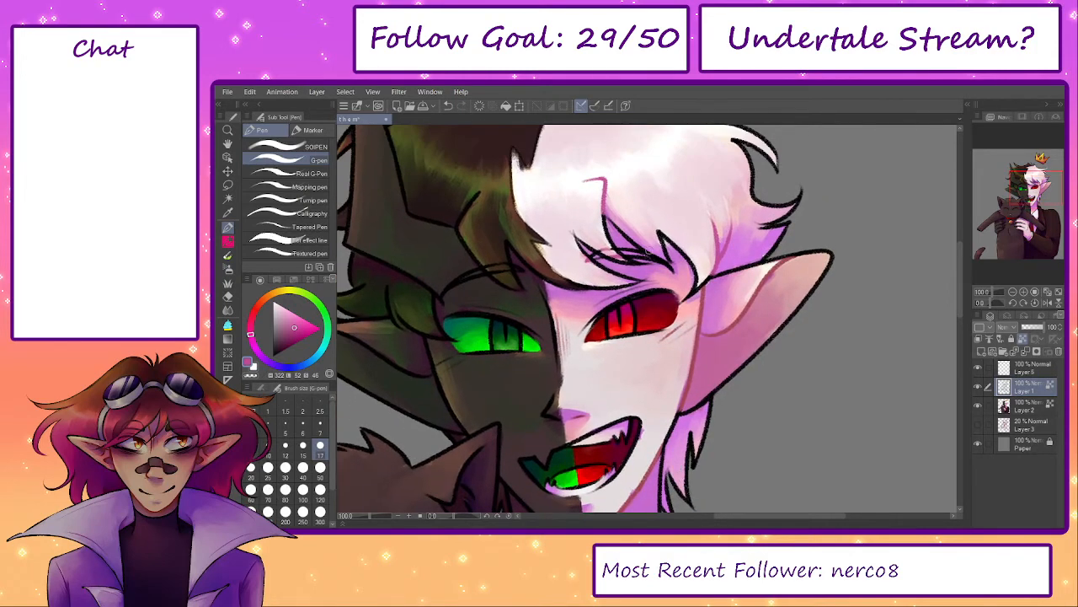
drag(730, 259, 770, 334)
- Mix a dark green and recolor the green eye's inner line art with the G-pen at size 25
mouse_move(593, 375)
mouse_down()
mouse_move(602, 251)
mouse_move(640, 226)
mouse_move(620, 218)
mouse_up()
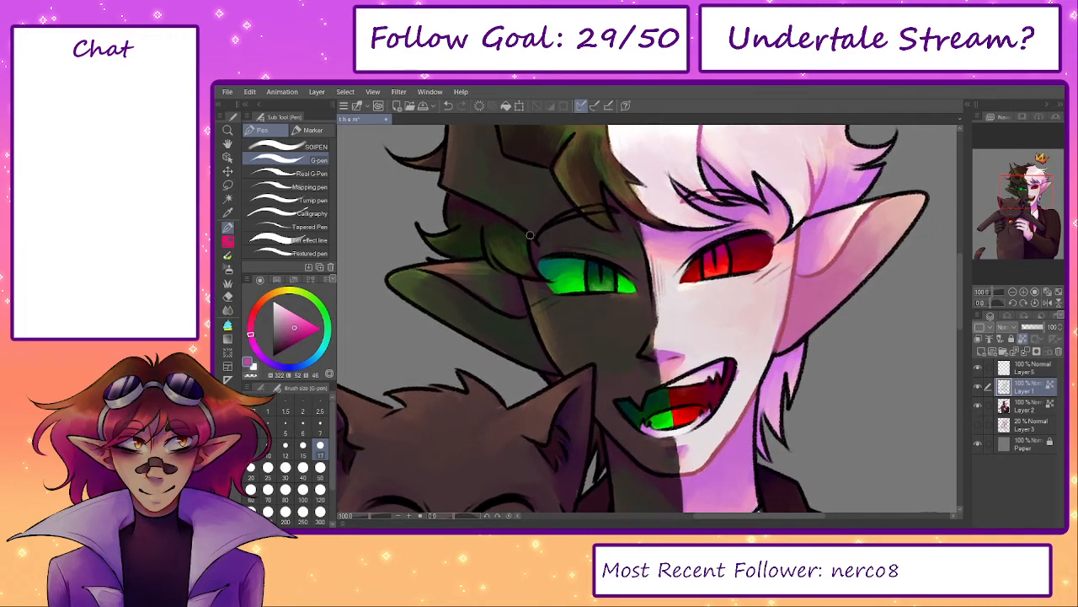
alt+click(593, 265)
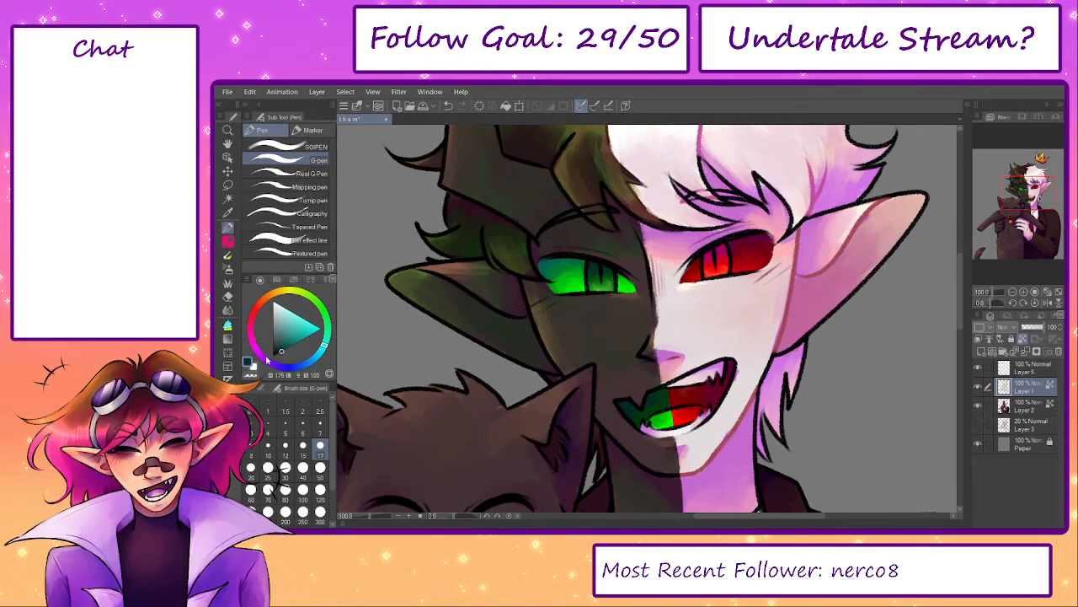
click(320, 305)
click(277, 354)
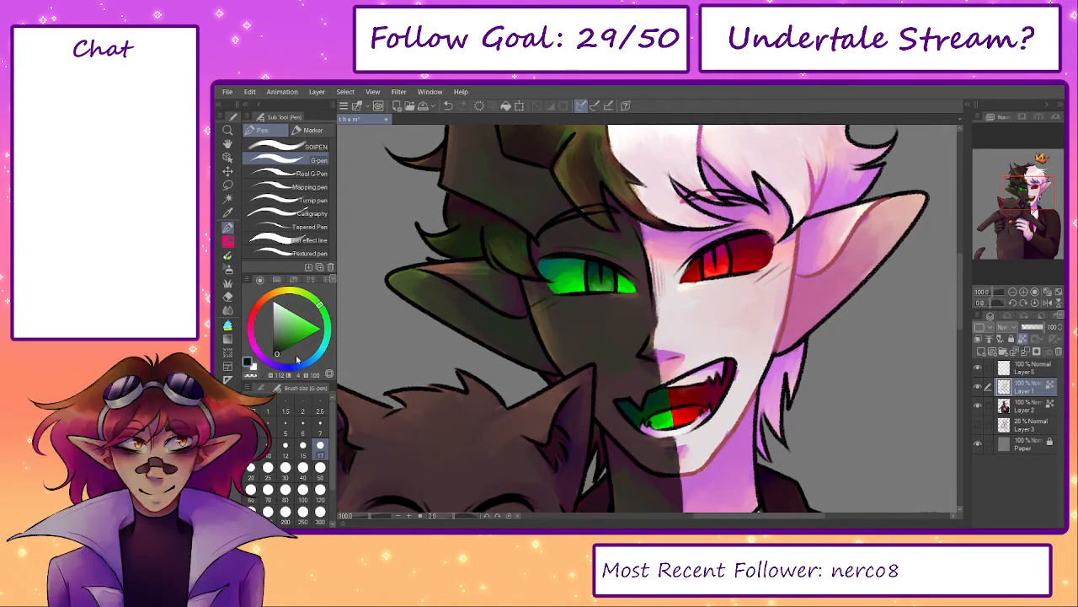
key(])
key(])
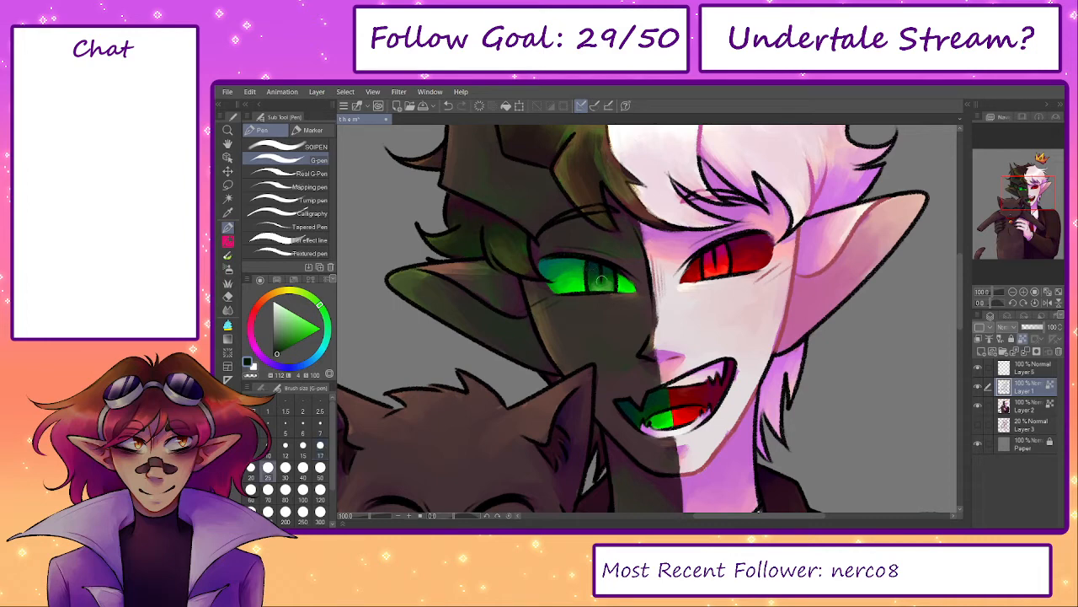
- Mix a dark red from the nearby colors and recolor the line art inside the red eye and the light side of the mouth
alt+click(705, 255)
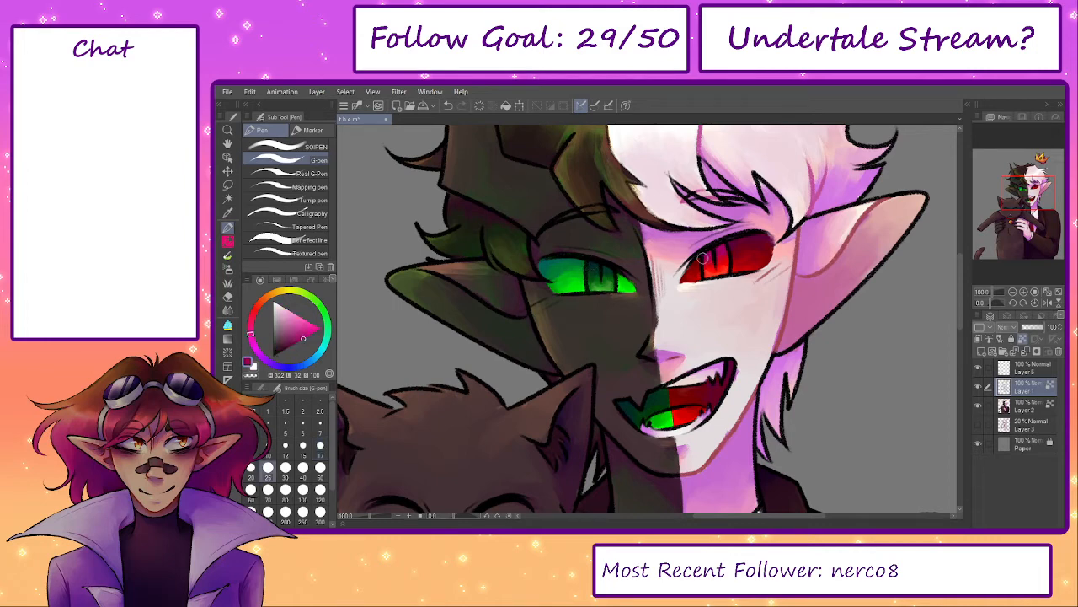
click(253, 315)
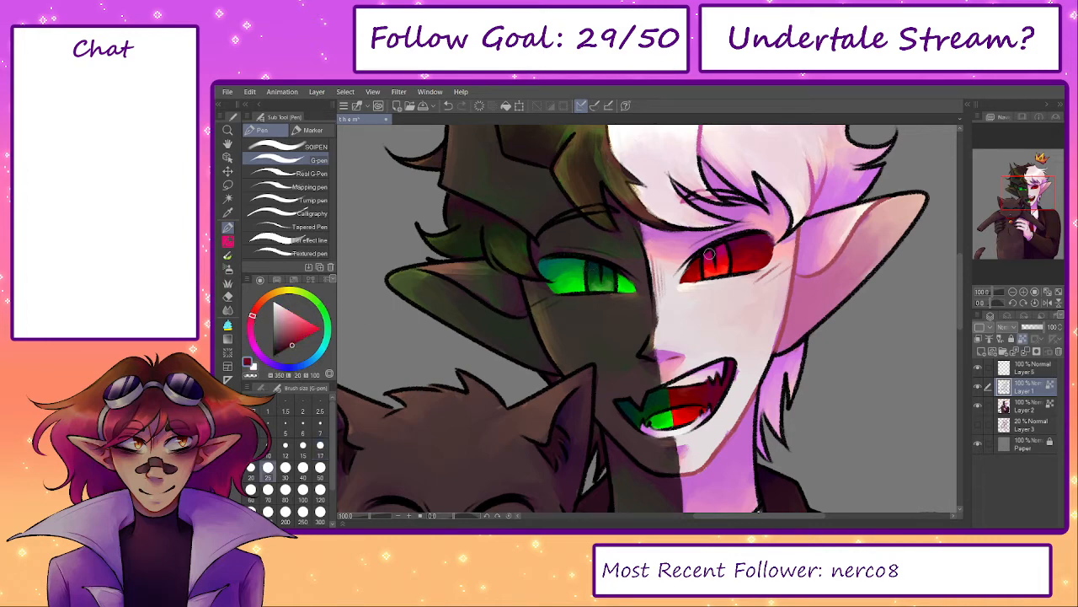
alt+click(760, 238)
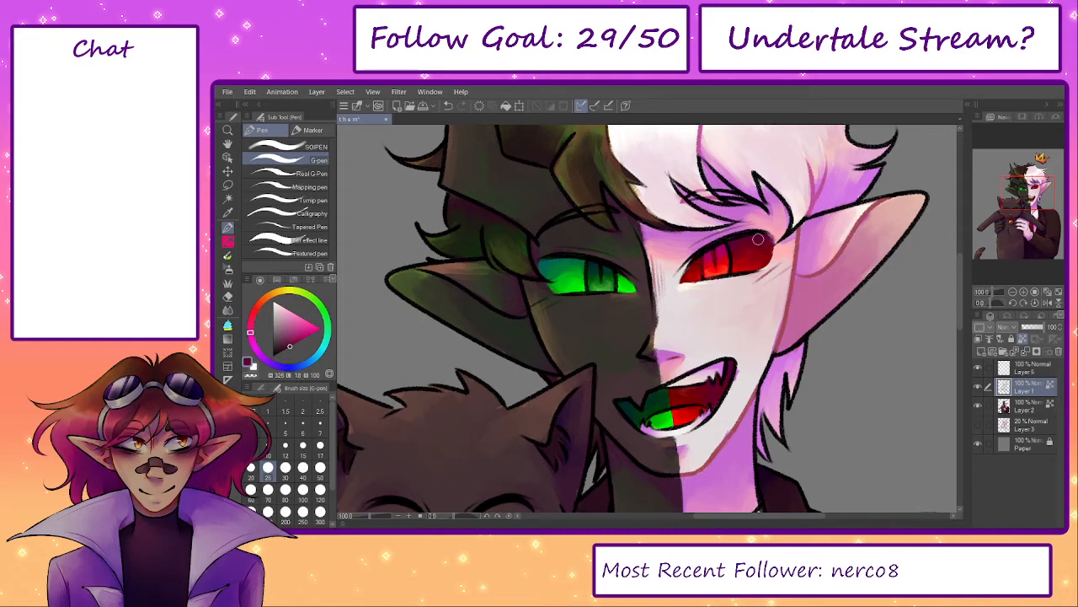
click(252, 313)
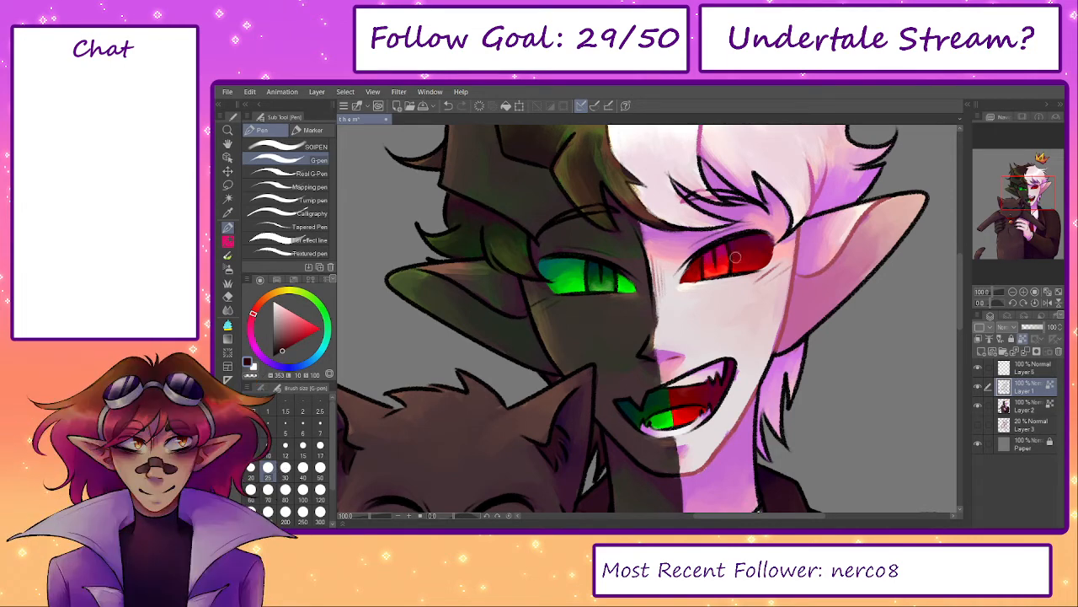
drag(726, 337, 700, 293)
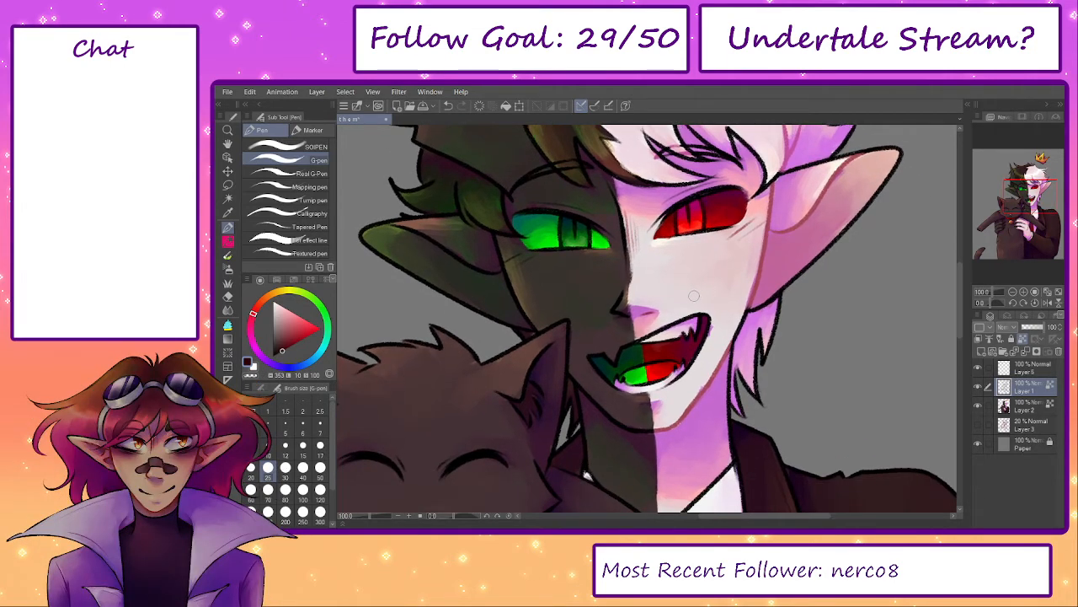
drag(697, 373, 654, 371)
- Mix a muted rose from the mauve line color and recolor the fine lines of the white shirt collar by the tie
scroll(699, 323, up, 3)
alt+click(752, 272)
scroll(691, 286, down, 7)
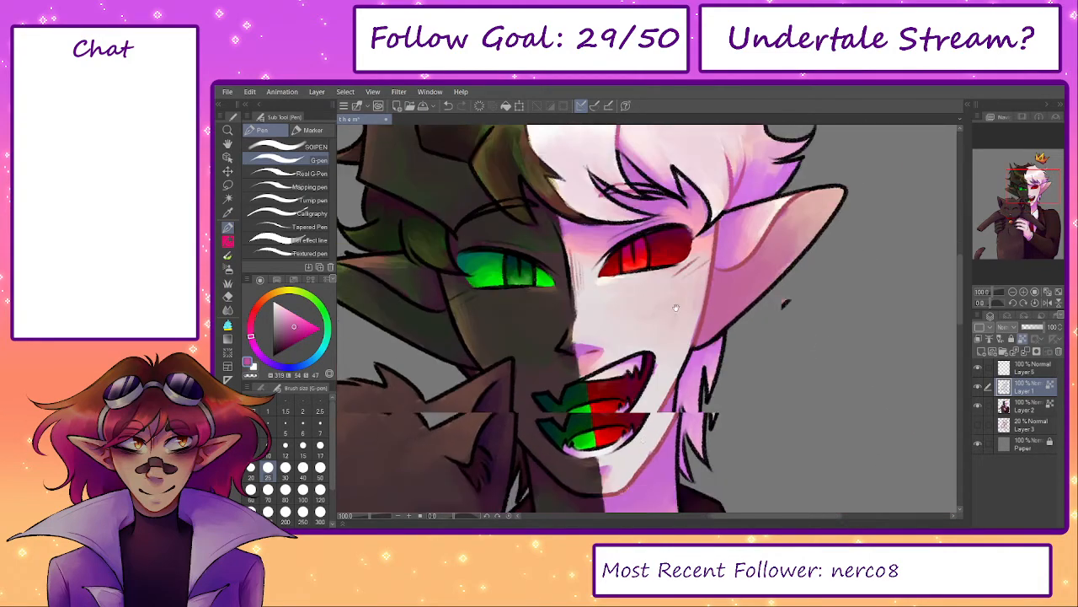
drag(657, 453, 649, 380)
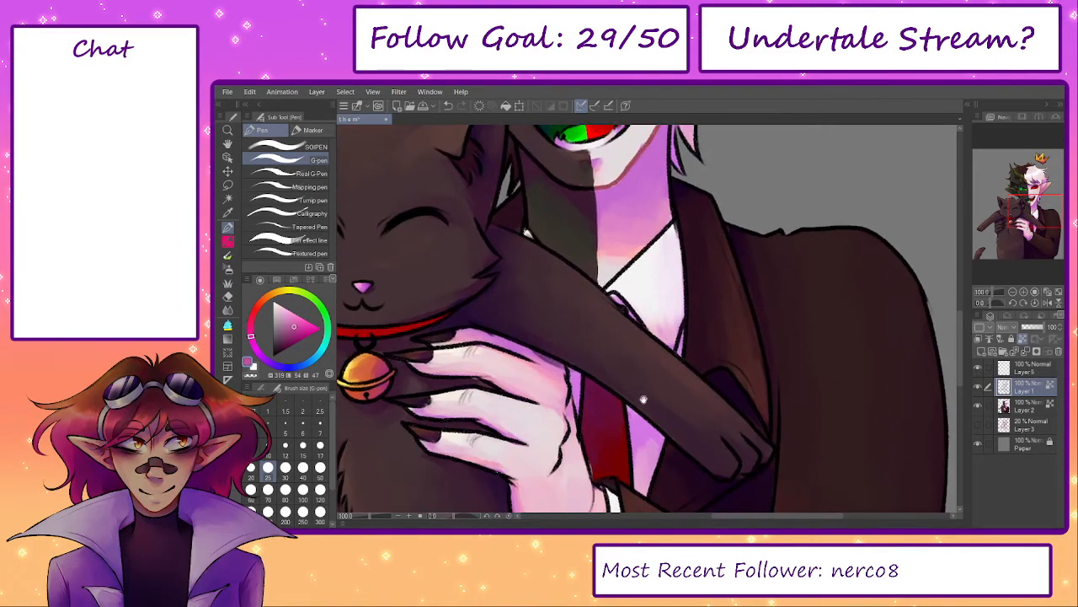
click(258, 353)
click(294, 318)
drag(294, 318, 251, 317)
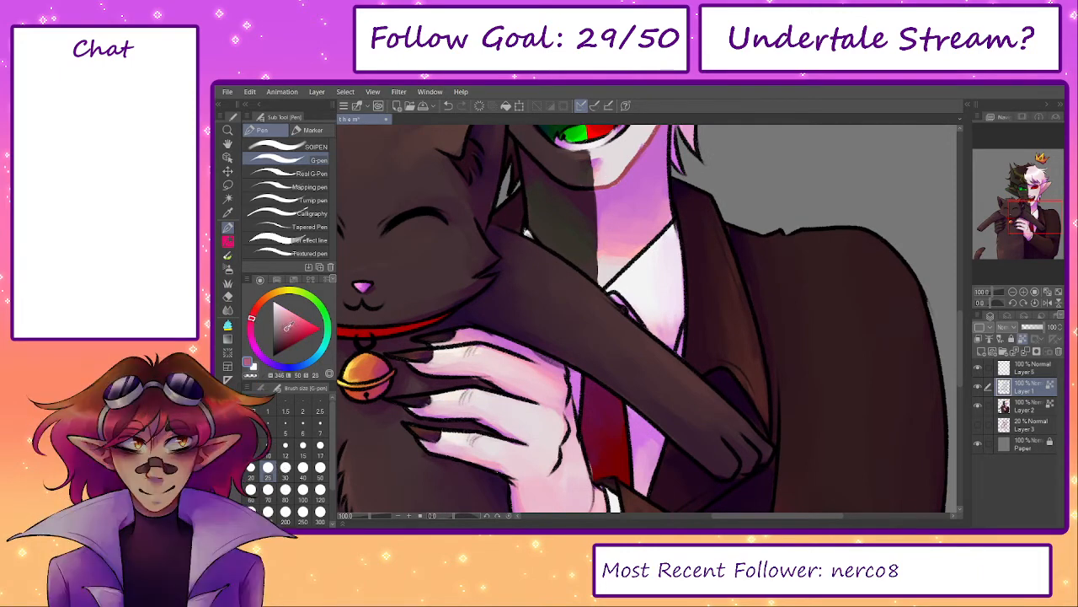
drag(614, 296, 638, 320)
drag(655, 309, 666, 590)
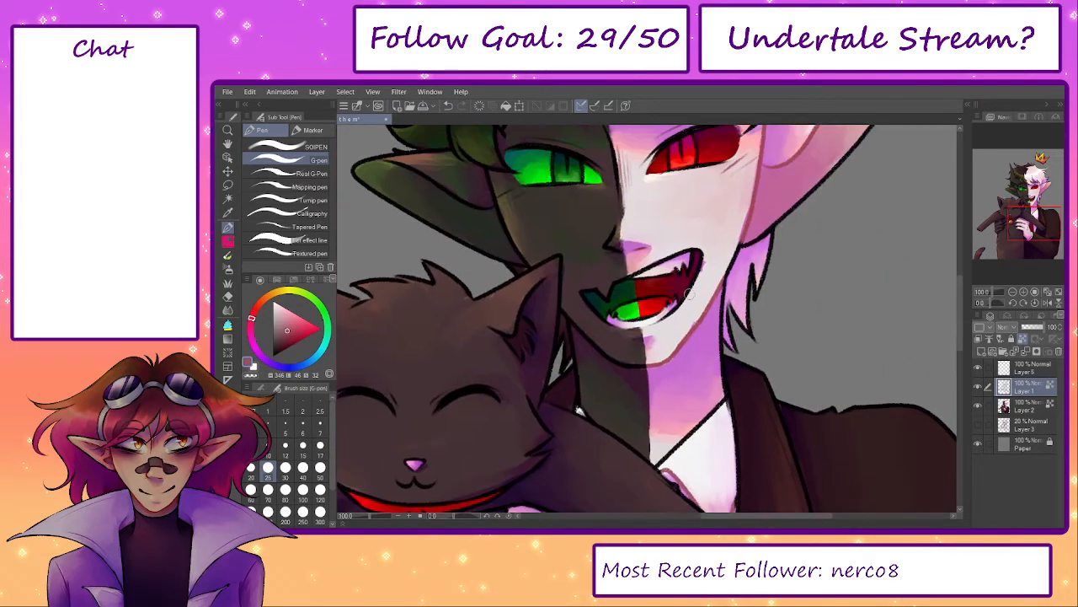
- Recolor the knuckle, finger and wrist lines of the pale hand in muted red, varying the G-pen size between 25 and 30
mouse_move(668, 385)
mouse_down()
mouse_move(650, 294)
mouse_move(671, 199)
mouse_up()
key(bracketright)
key(bracketright)
key(bracketright)
drag(610, 438, 607, 464)
key(bracketleft)
key(bracketleft)
drag(617, 369, 620, 421)
drag(638, 501, 625, 384)
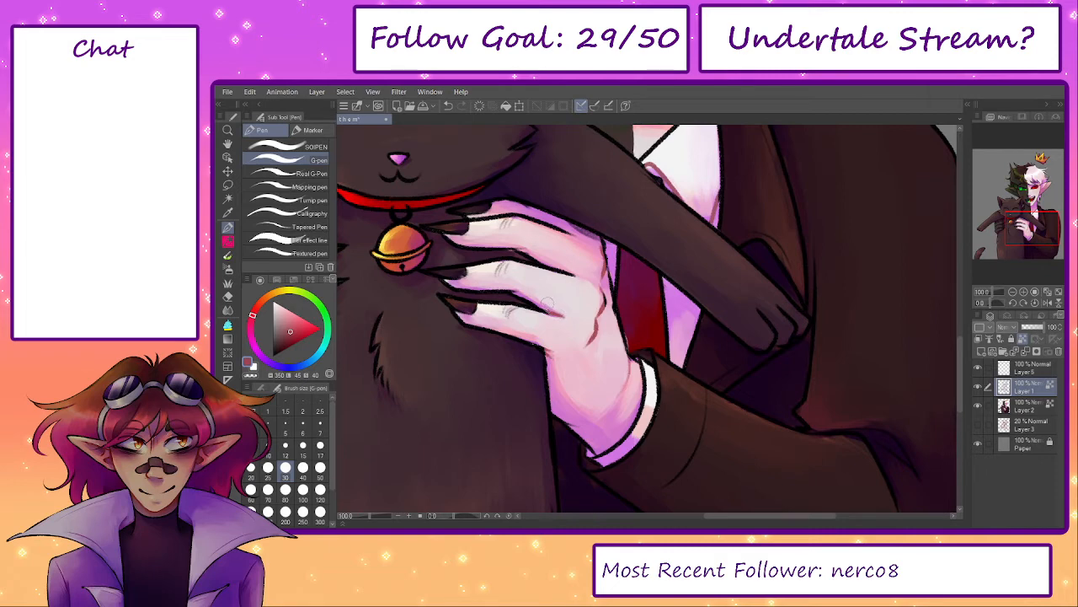
drag(558, 268, 566, 271)
mouse_move(497, 226)
mouse_down()
mouse_move(522, 263)
mouse_move(594, 275)
mouse_up()
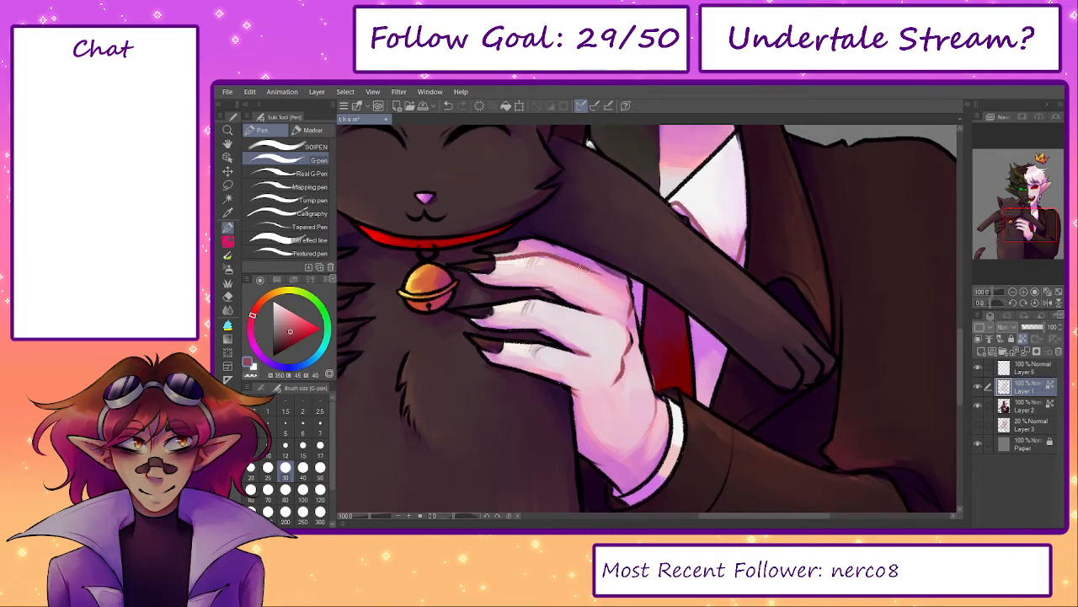
key(bracketleft)
drag(542, 353, 714, 339)
drag(584, 344, 520, 397)
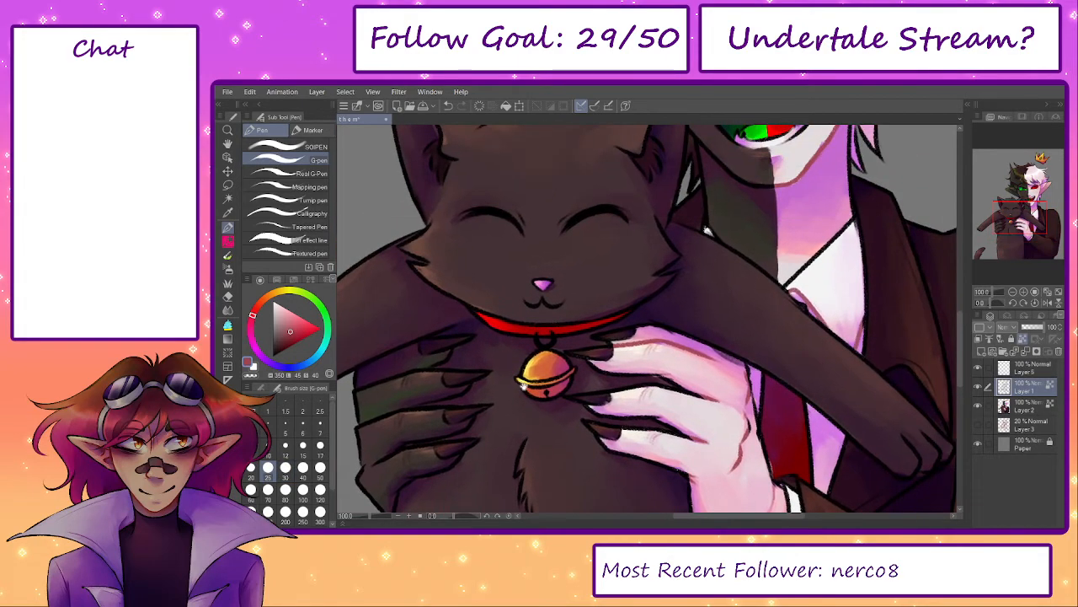
- Mix a deep red and recolor the crown's inner lines, including the band along its base
drag(679, 202, 497, 484)
drag(649, 185, 551, 497)
alt+click(686, 193)
click(293, 343)
click(256, 310)
drag(599, 195, 596, 248)
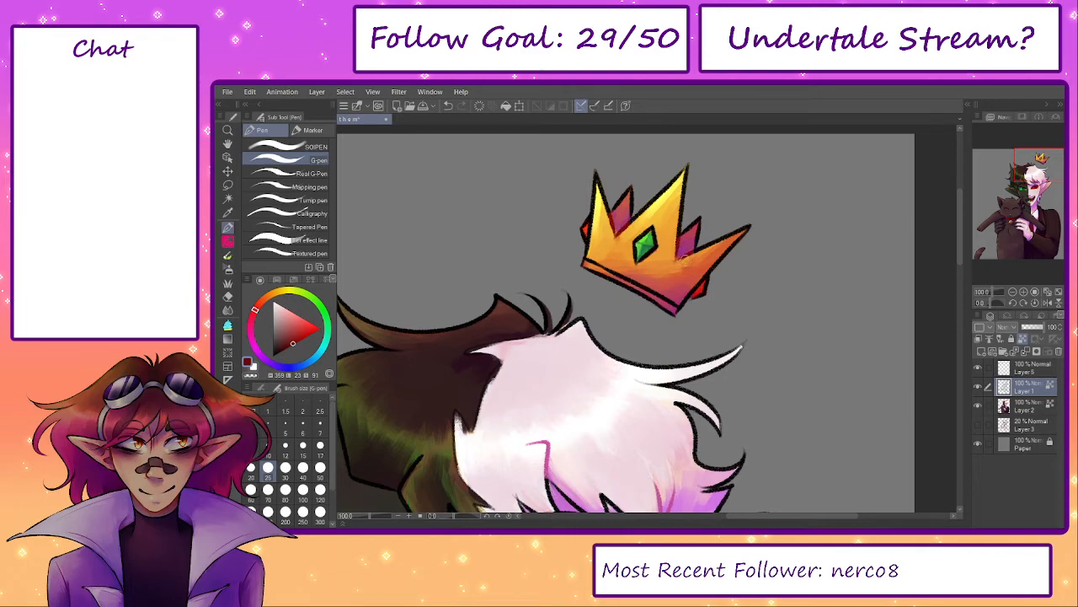
drag(594, 259, 659, 293)
- Recolor the inner lines of the cat's bell in deep red, reducing the G-pen to size 12 for the details
drag(615, 369, 730, 120)
drag(438, 502, 649, 108)
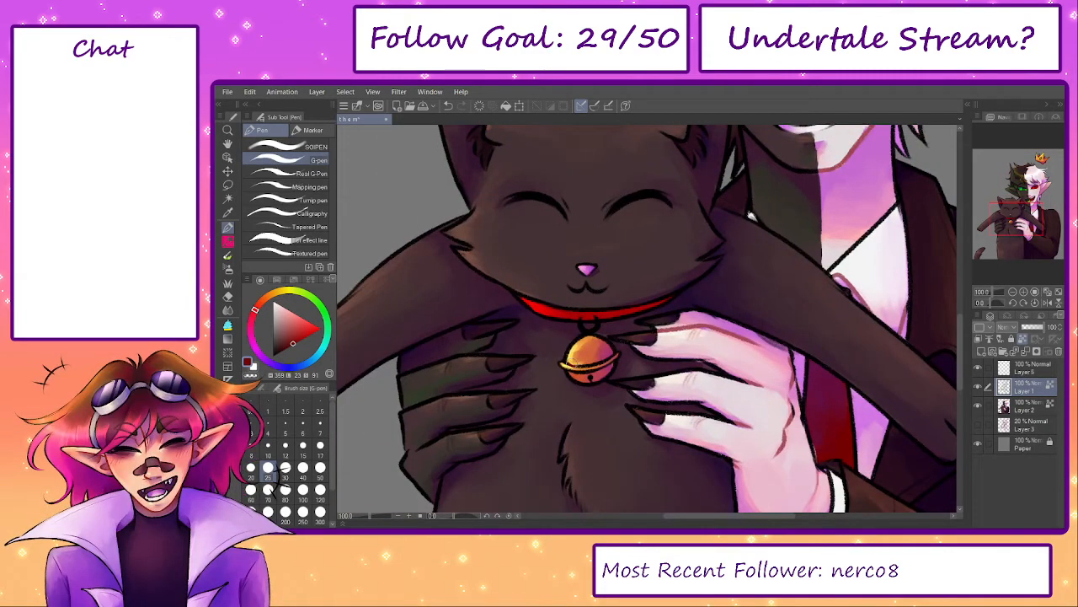
drag(571, 364, 587, 376)
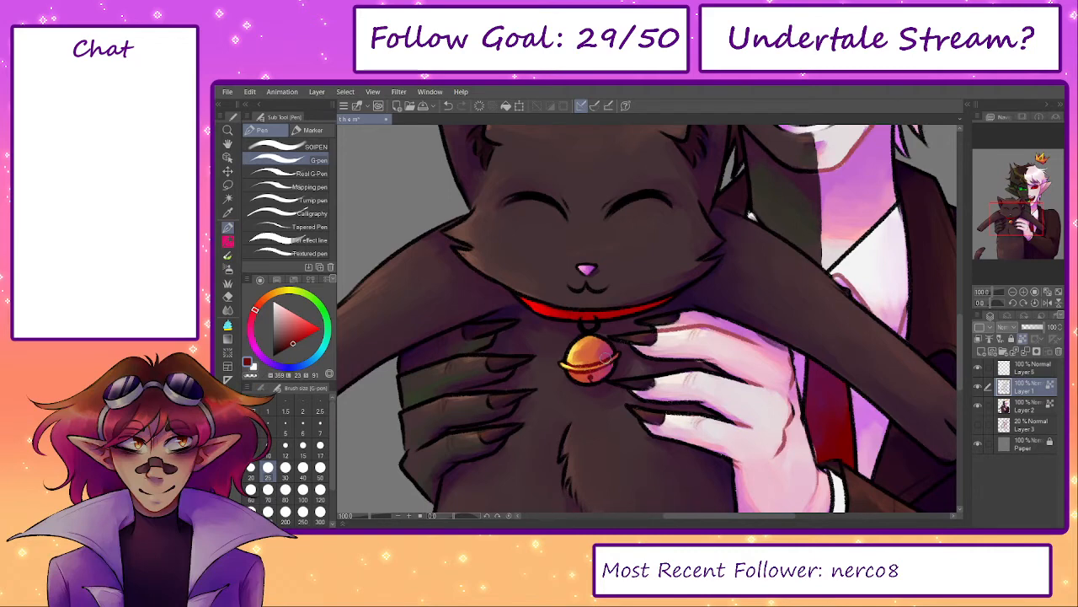
key(bracketleft)
key(bracketleft)
key(bracketleft)
key(bracketleft)
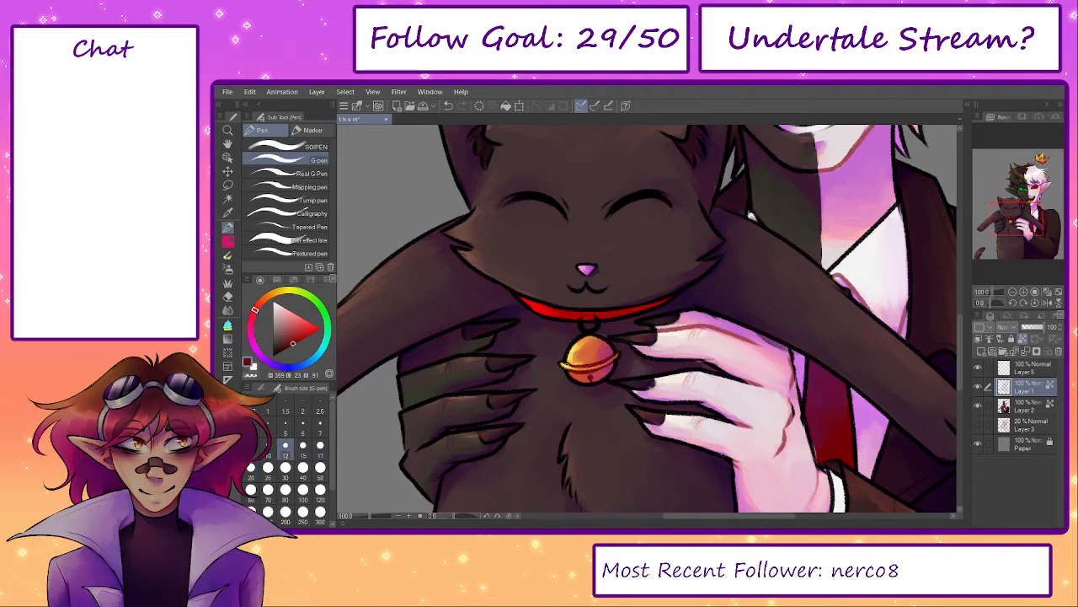
- Fit the whole illustration in view and merge the line art layer into Layer 2 below it
drag(589, 353, 534, 467)
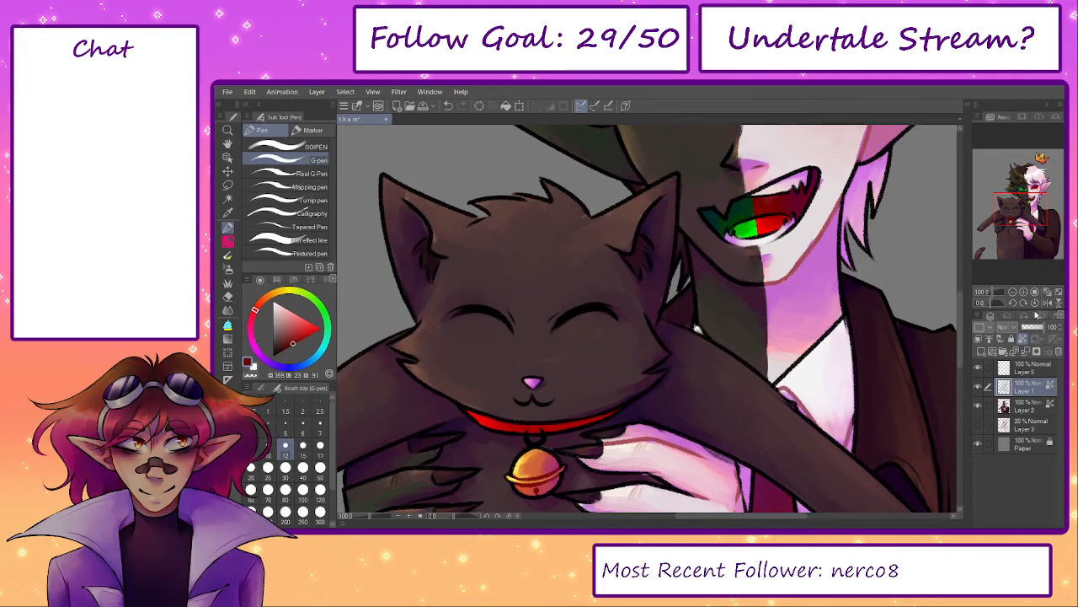
click(1058, 292)
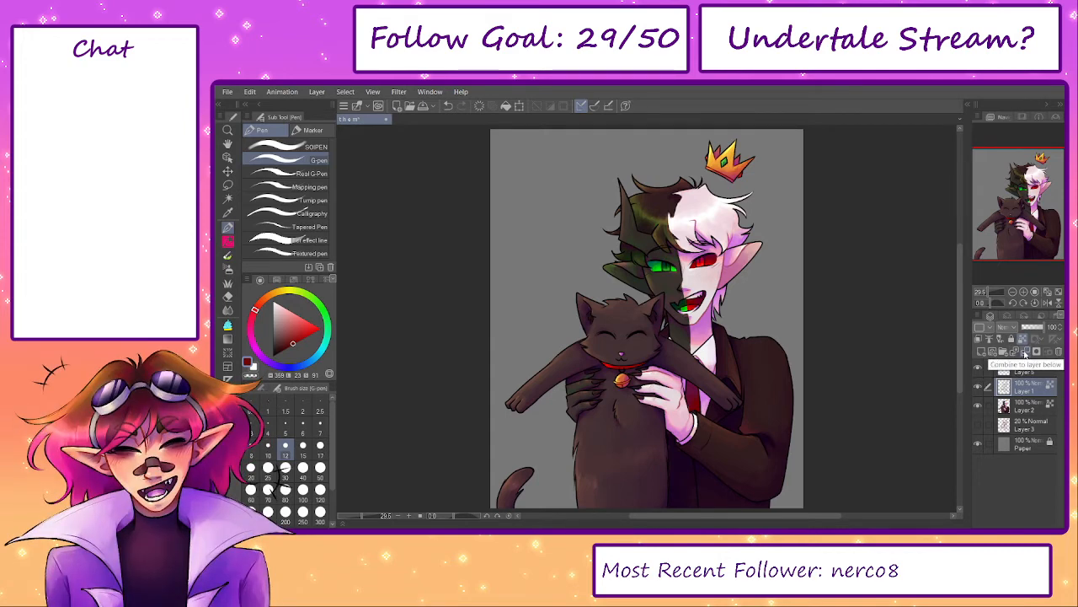
click(1036, 350)
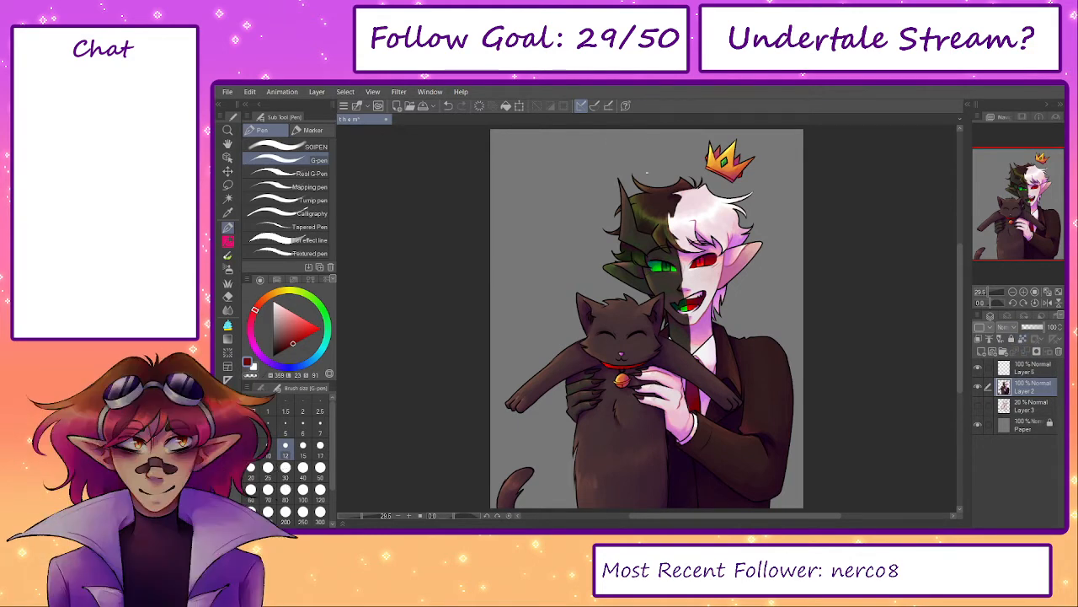
- Sample the horn's dark brown shades and clean up its outline using the Perfect Pencil and the Opaque brush
scroll(648, 171, up, 2)
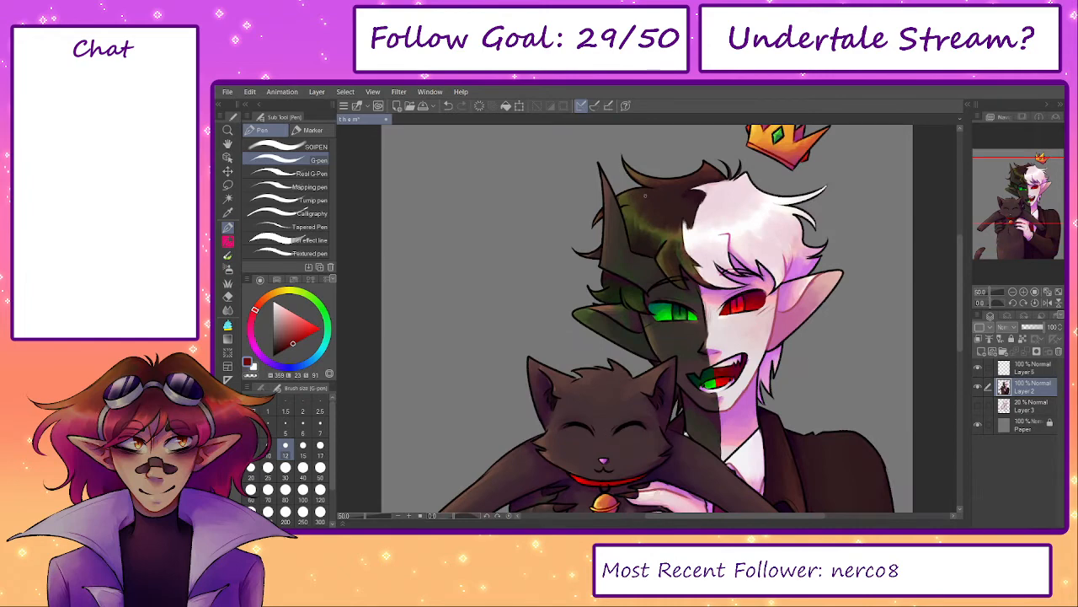
scroll(644, 197, up, 4)
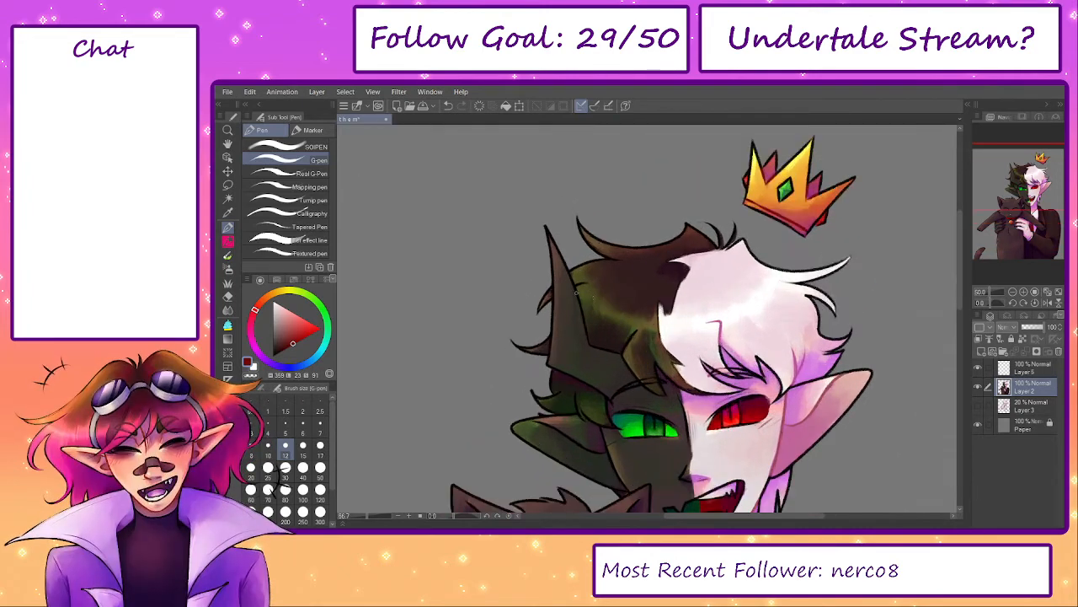
alt+click(568, 215)
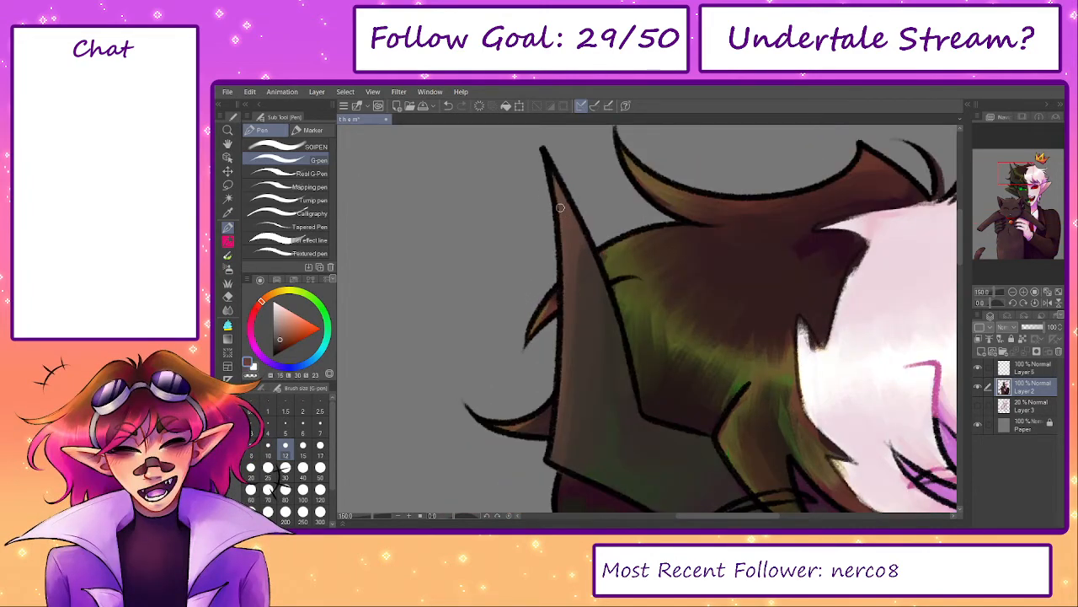
key(p)
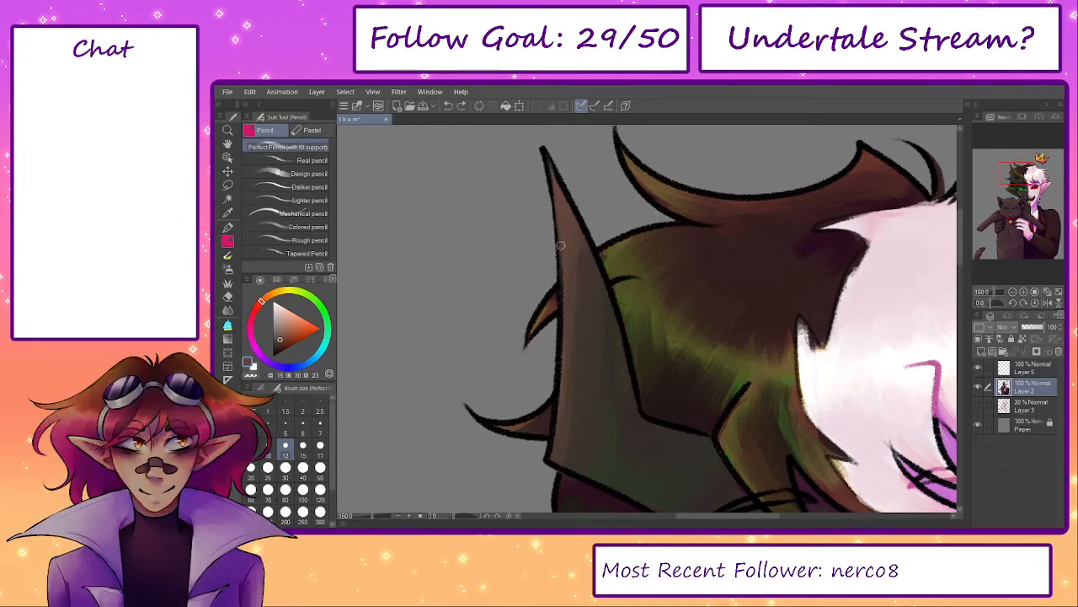
key(b)
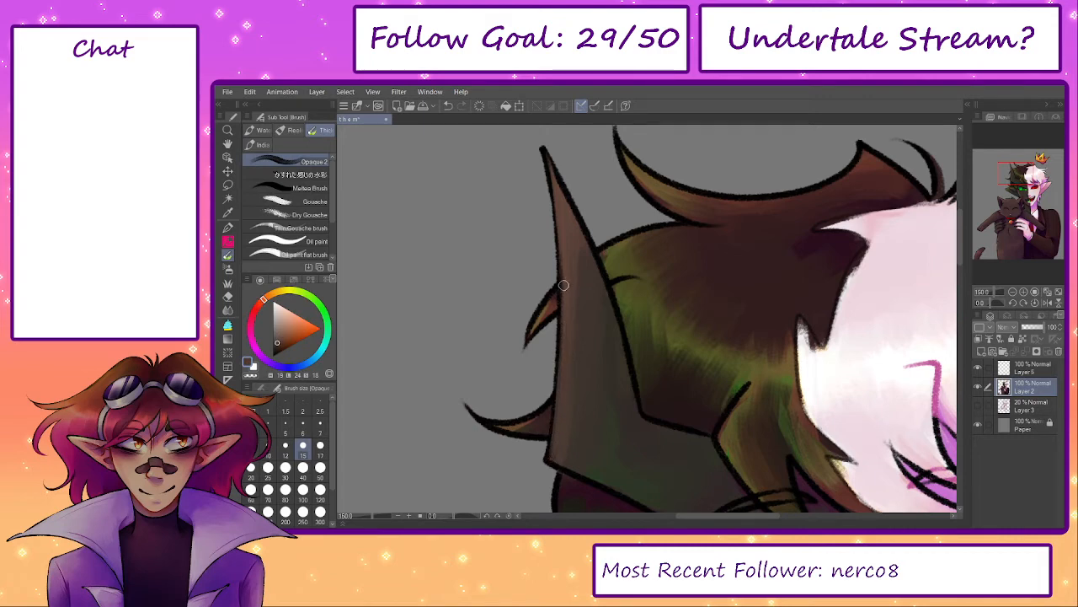
scroll(562, 295, up, 2)
key(p)
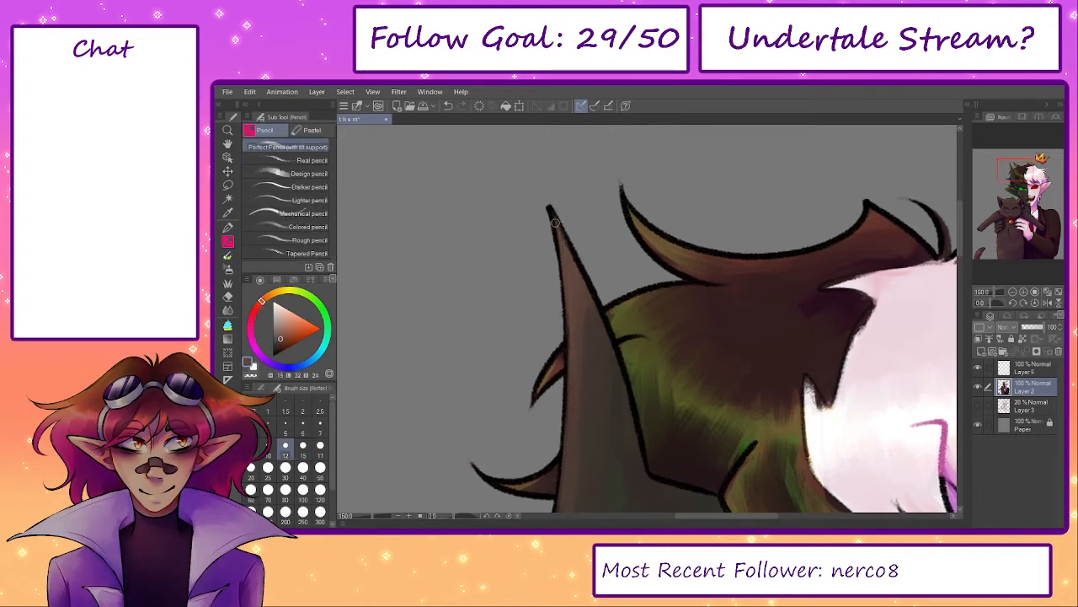
key(b)
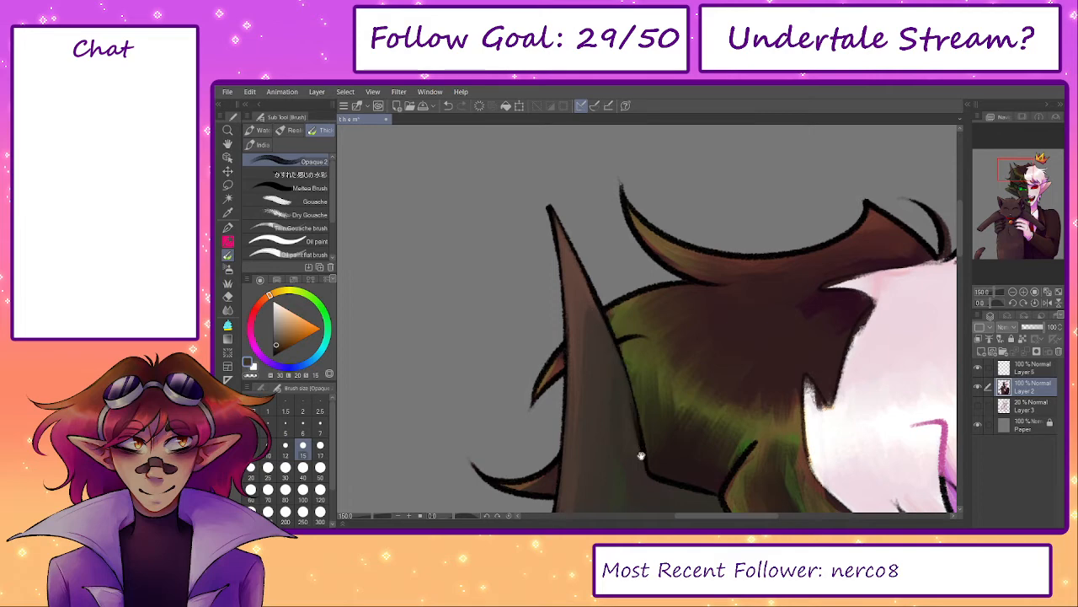
scroll(638, 441, down, 3)
alt+click(607, 373)
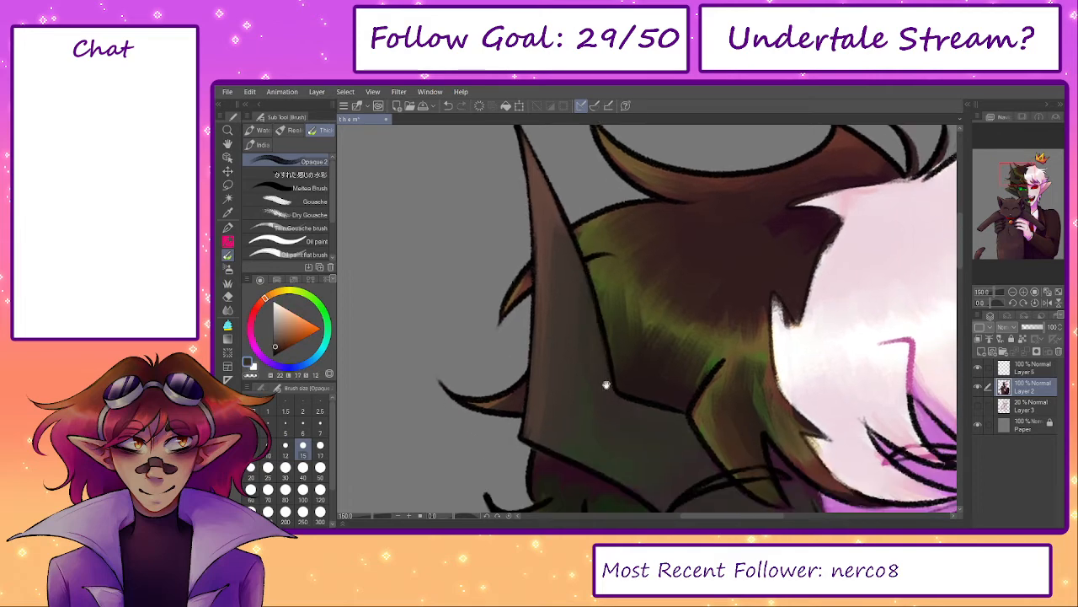
- Paint over the overlapping line end at the horn's base above the green eye with colors sampled from the surrounding area
scroll(607, 384, down, 4)
alt+click(516, 329)
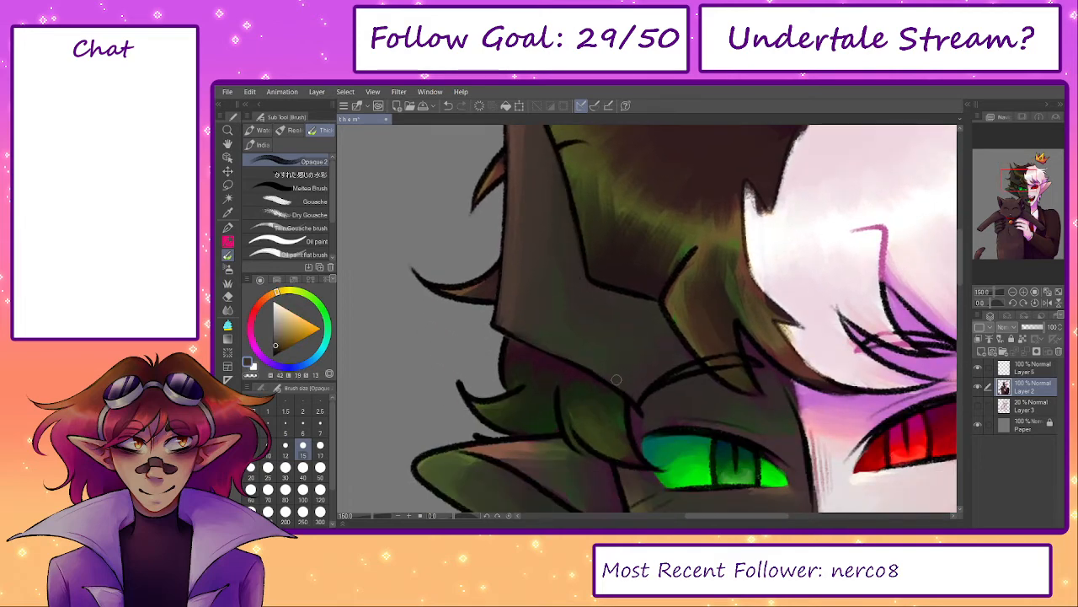
alt+click(634, 399)
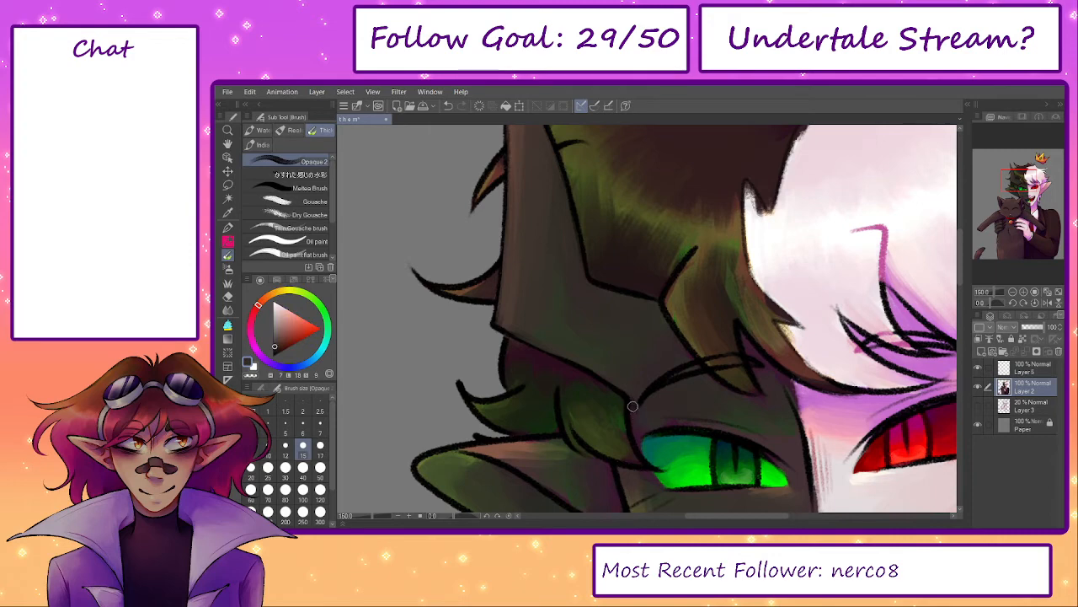
alt+click(628, 397)
alt+click(642, 408)
- Touch up the eyebrow line and the hair lock above the green eye with the Perfect Pencil in sampled dark tones
drag(662, 374, 607, 332)
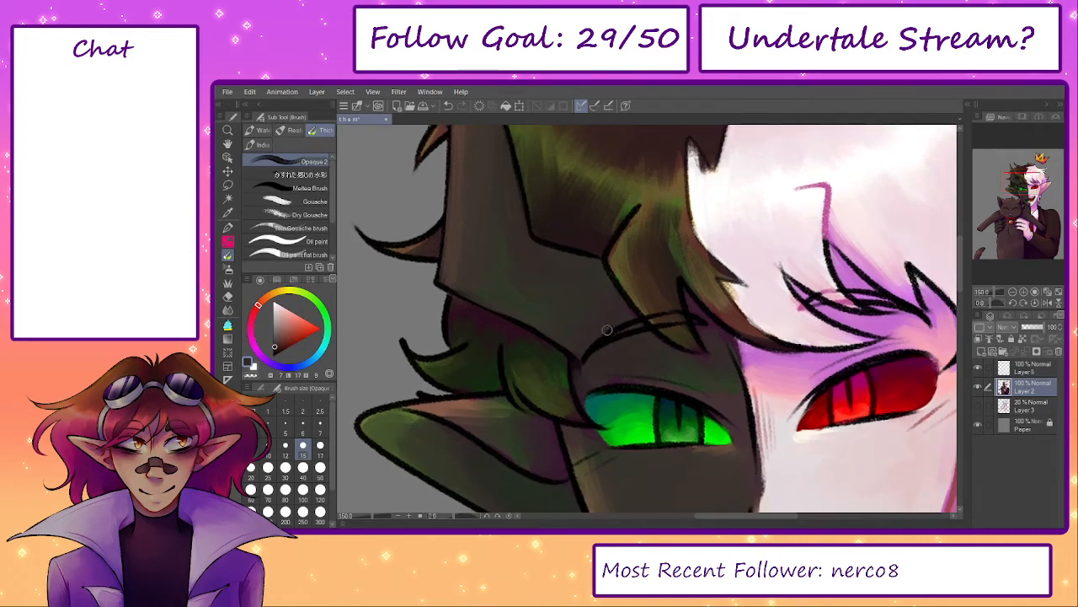
alt+click(637, 325)
key(p)
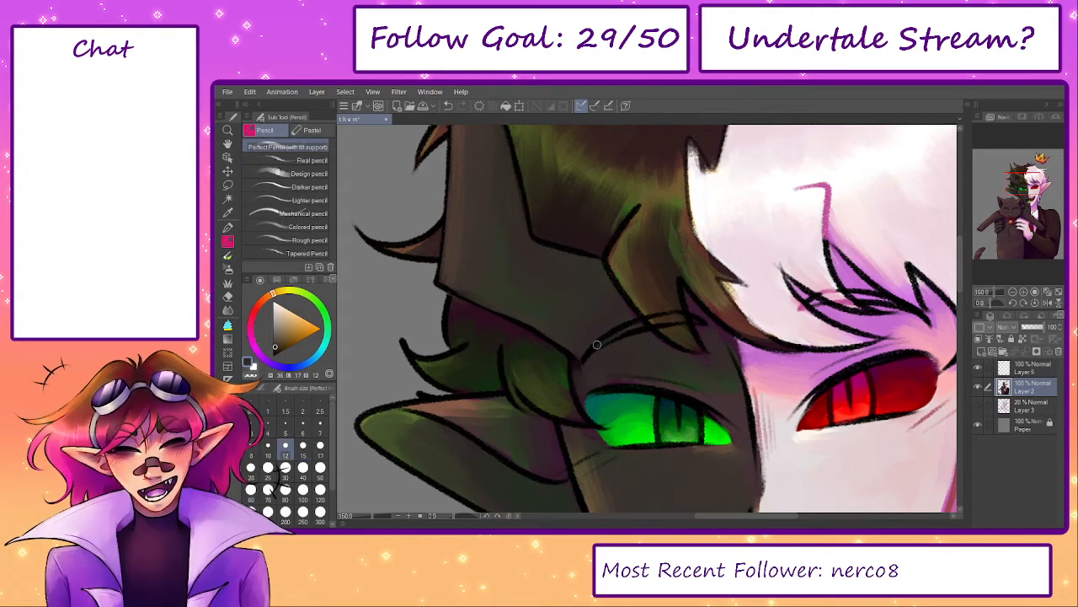
alt+click(652, 320)
alt+click(617, 263)
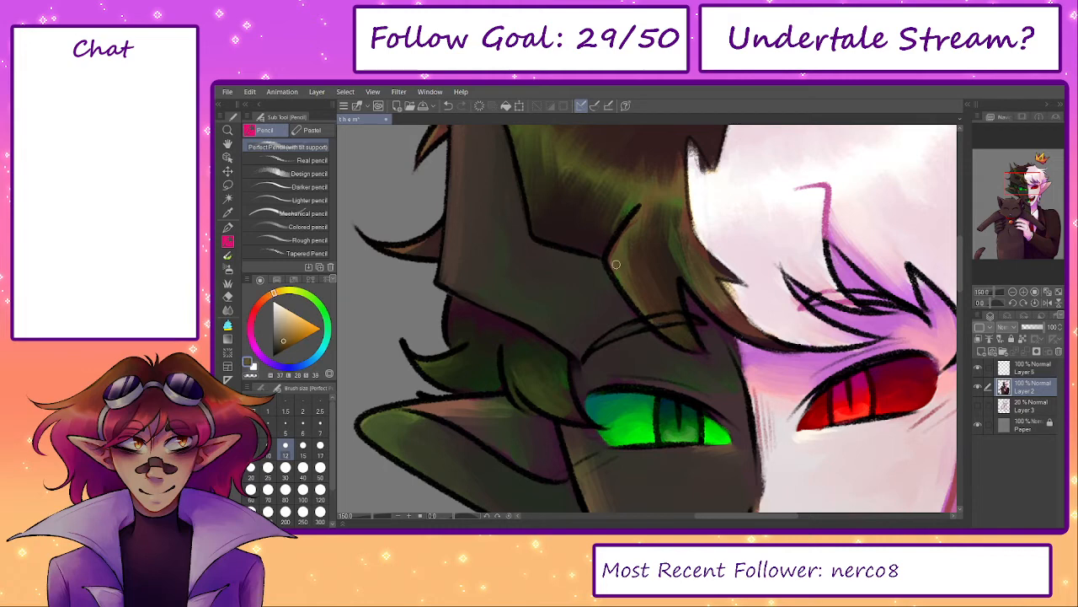
- Shade the dark hair between the horn and the front lock in sampled dark brown with the Opaque brush
key(b)
alt+click(607, 252)
key(bracketright)
key(bracketright)
key(bracketright)
mouse_move(590, 244)
mouse_down()
mouse_move(560, 239)
mouse_move(593, 240)
mouse_move(607, 226)
mouse_move(547, 222)
mouse_move(588, 230)
mouse_move(570, 204)
mouse_move(548, 218)
mouse_move(574, 202)
mouse_move(574, 230)
mouse_move(643, 220)
mouse_up()
key(bracketright)
key(bracketright)
alt+click(569, 207)
alt+click(643, 220)
- Soften the front lock's line end with the Perfect Pencil at size 20 and shade beside it with the Opaque brush at size 40
key(p)
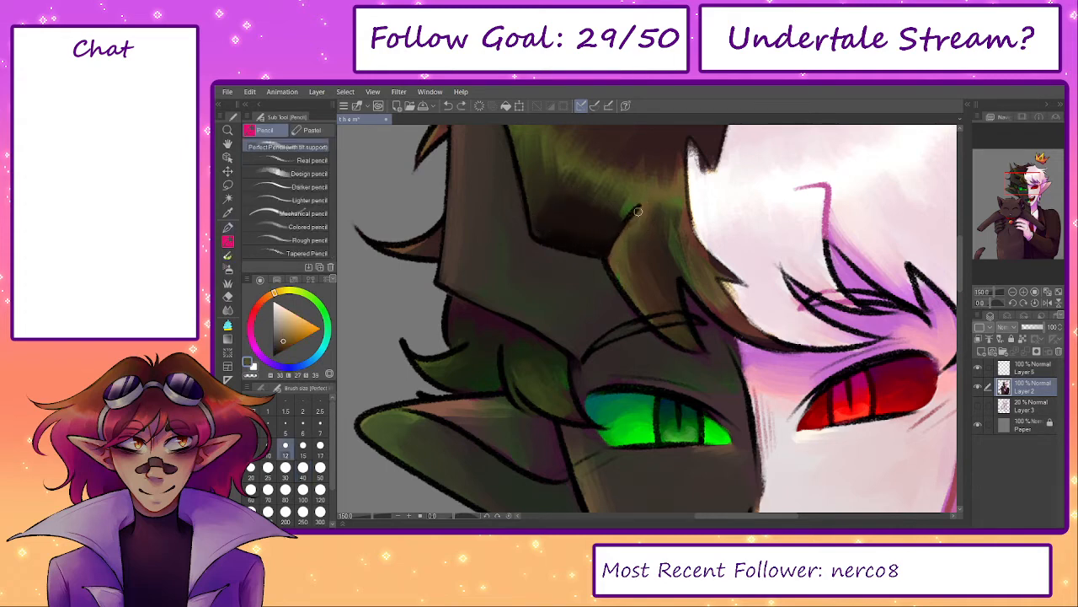
alt+click(626, 220)
key(bracketright)
key(bracketright)
key(bracketright)
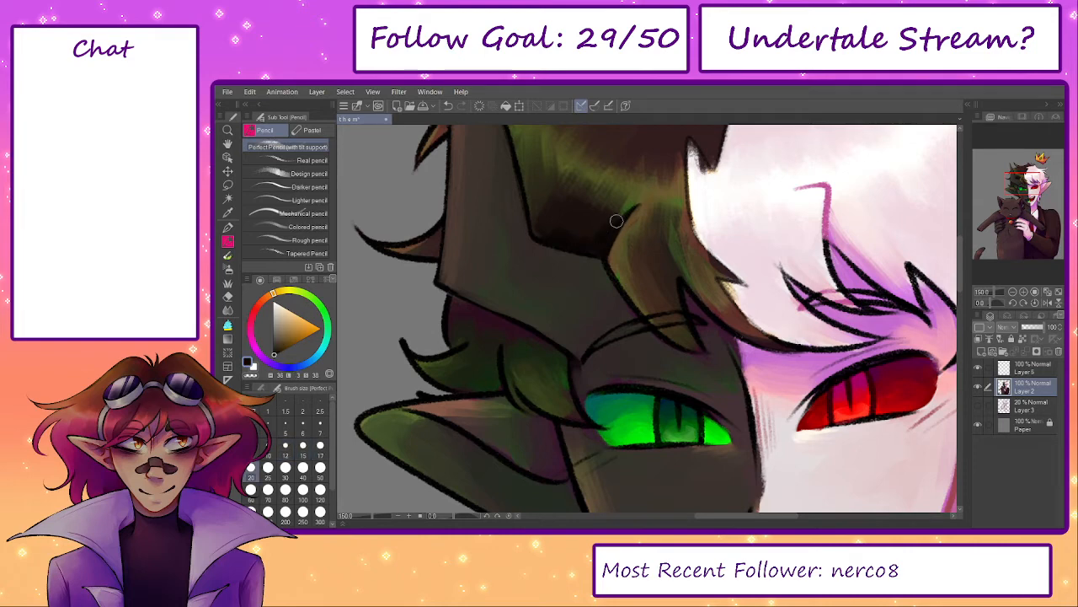
key(b)
alt+click(588, 238)
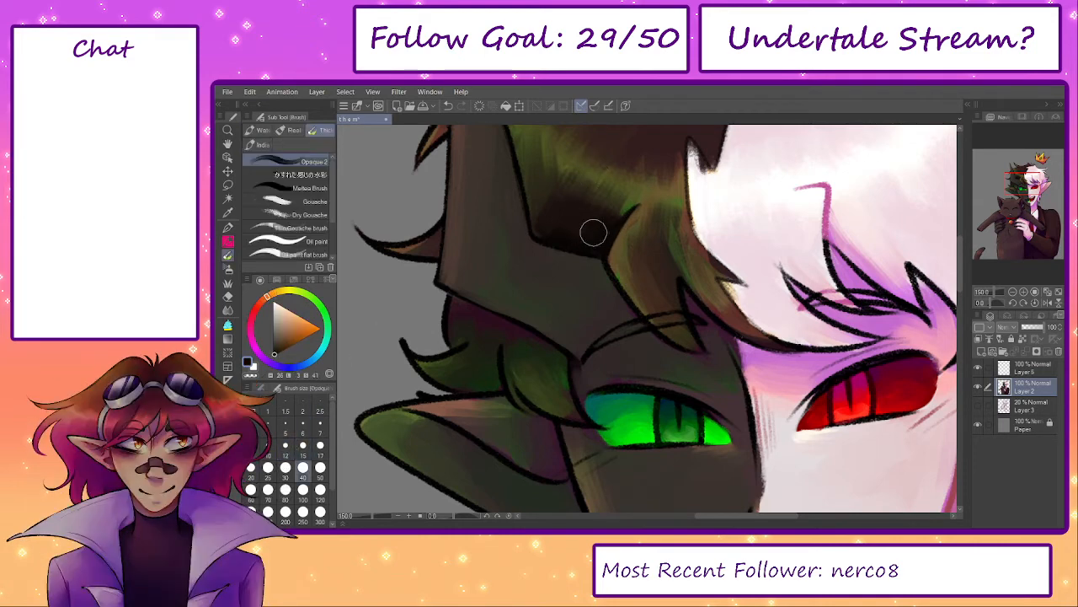
alt+click(578, 205)
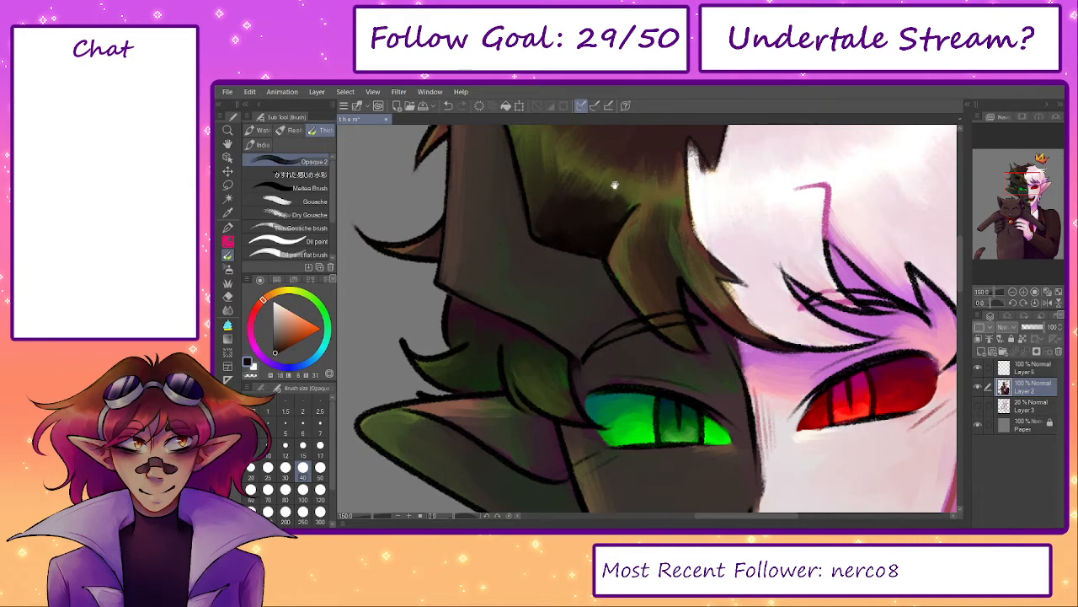
- Enlarge the Opaque brush to size 80 and blend the dark shadow into the green highlight of the hair
drag(616, 183, 599, 246)
key(bracketright)
key(bracketright)
key(bracketright)
key(bracketright)
alt+click(594, 237)
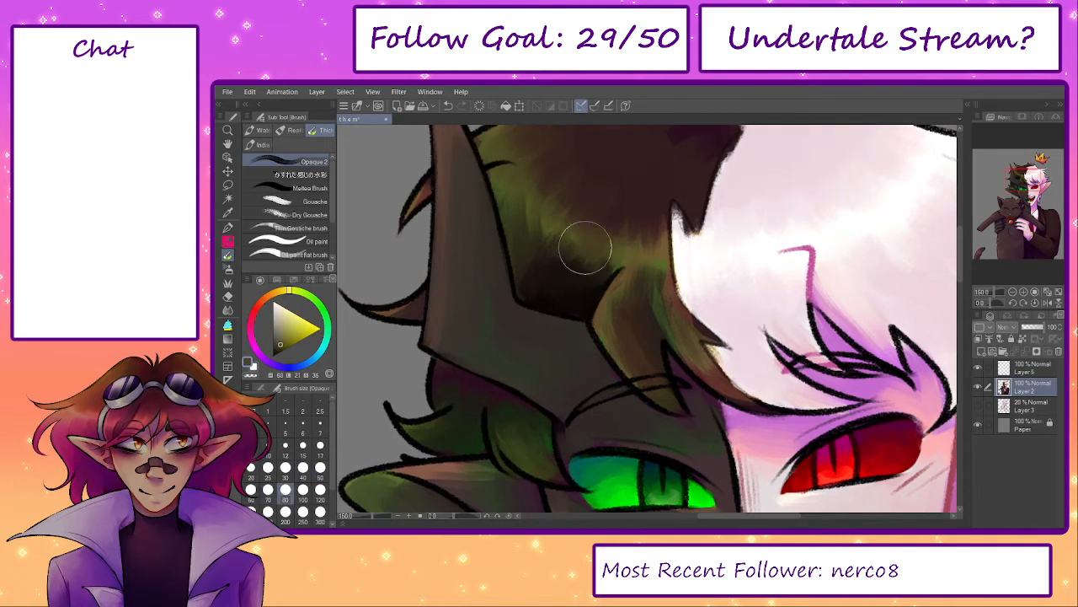
alt+click(555, 270)
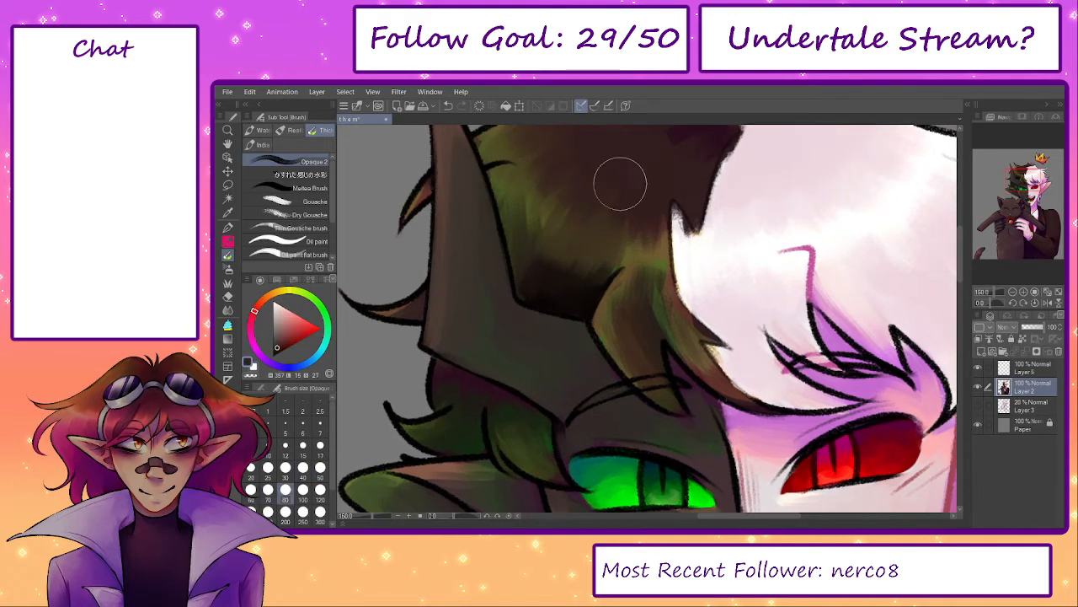
mouse_move(554, 271)
mouse_down()
mouse_move(545, 245)
mouse_move(564, 183)
mouse_move(560, 195)
mouse_move(601, 193)
mouse_move(604, 230)
mouse_move(567, 273)
mouse_move(580, 267)
mouse_move(545, 202)
mouse_move(528, 192)
mouse_move(557, 225)
mouse_move(546, 226)
mouse_move(559, 251)
mouse_move(614, 215)
mouse_move(572, 279)
mouse_move(584, 256)
mouse_move(561, 196)
mouse_move(541, 281)
mouse_move(525, 254)
mouse_move(544, 314)
mouse_up()
- Blend sampled browns and greens through the dark hair's highlight and down into the shadow beside the horn
alt+click(539, 202)
key(bracketleft)
alt+click(619, 189)
key(bracketright)
alt+click(579, 274)
alt+click(566, 211)
alt+click(541, 271)
alt+click(523, 299)
- Clean up the lines between the horn and the dark front lock with the Perfect Pencil at size 12 in sampled hair colors
key(p)
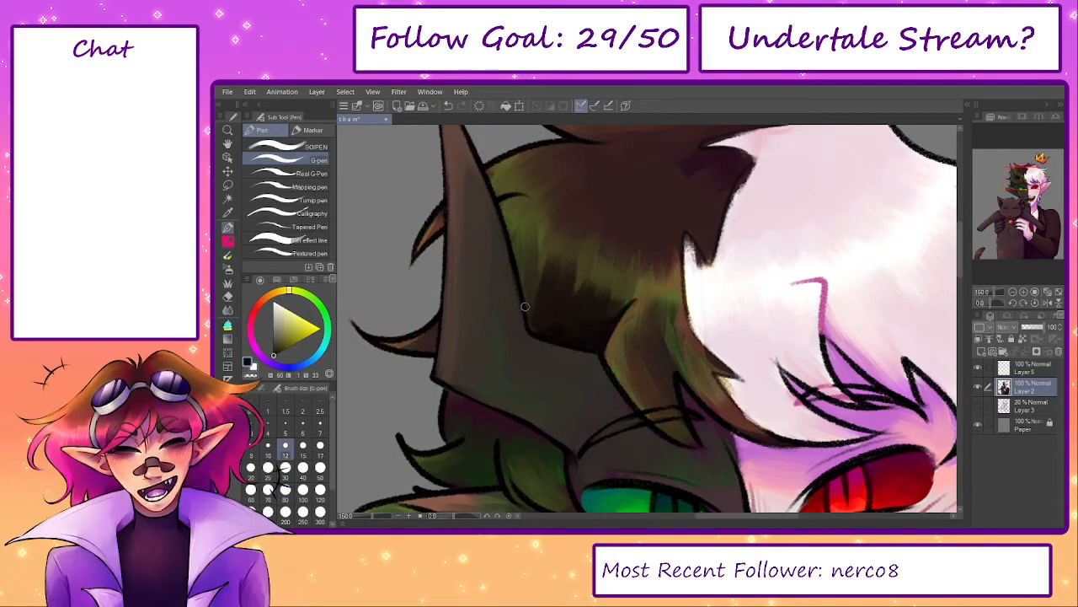
alt+click(523, 347)
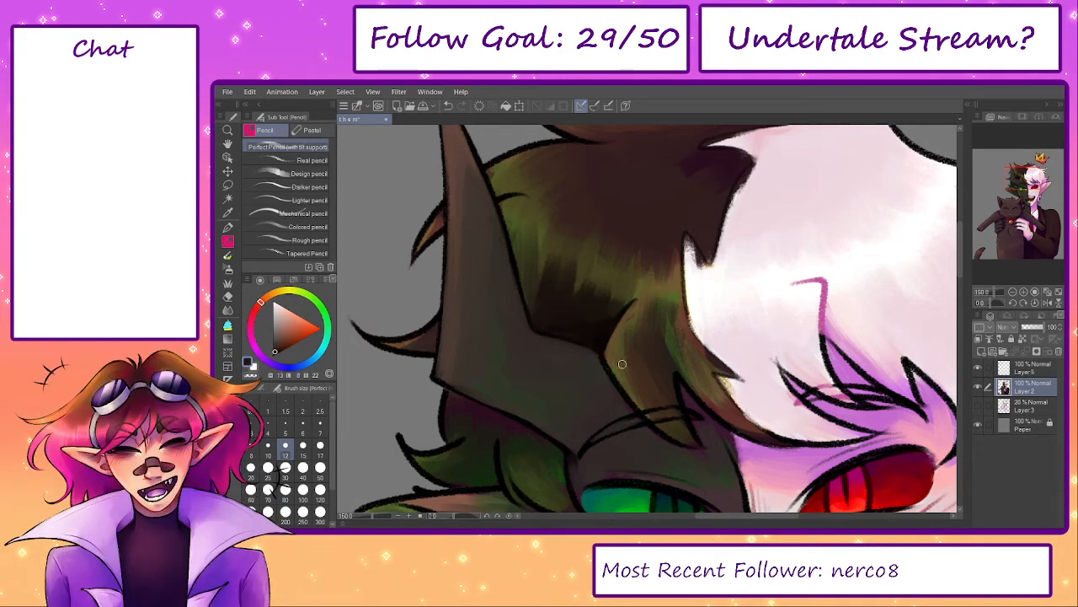
alt+click(608, 349)
mouse_move(605, 354)
mouse_down()
mouse_move(636, 406)
mouse_move(632, 381)
mouse_move(646, 394)
mouse_up()
alt+click(639, 345)
alt+click(641, 342)
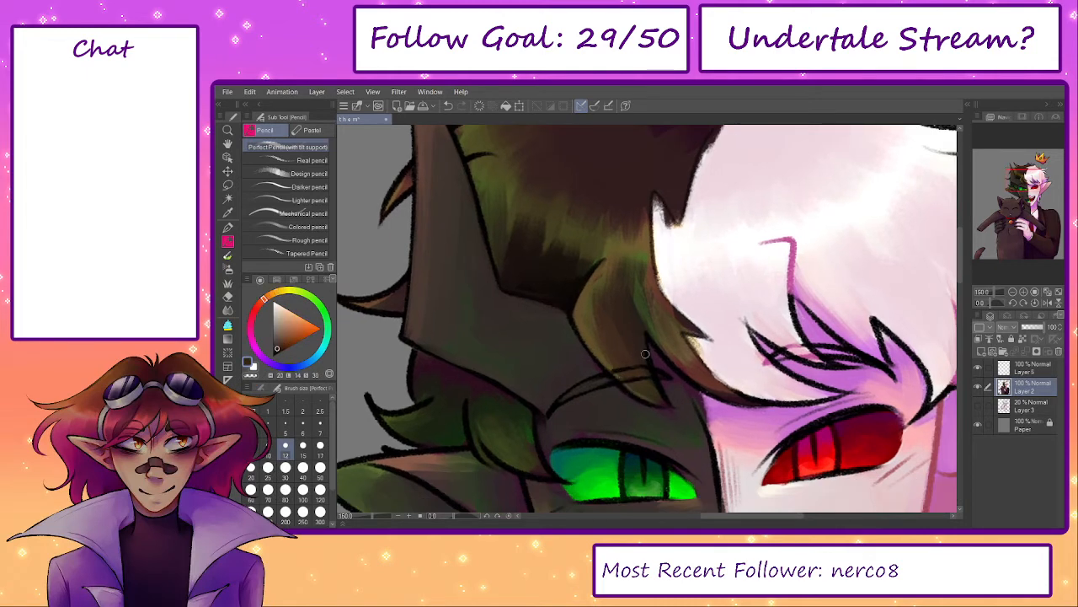
alt+click(654, 389)
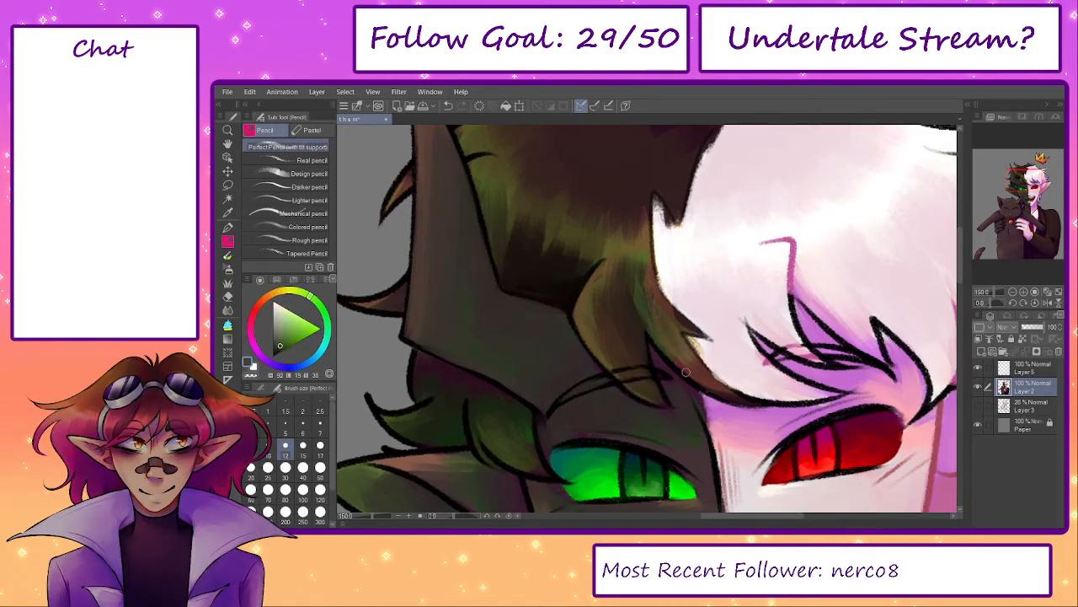
- Touch up the fringe's lower outline toward the red eye with sampled colors, undoing the unwanted stroke
mouse_move(752, 399)
mouse_down()
mouse_move(659, 373)
mouse_move(750, 364)
mouse_up()
alt+click(659, 367)
key(ctrl+z)
drag(670, 369, 736, 368)
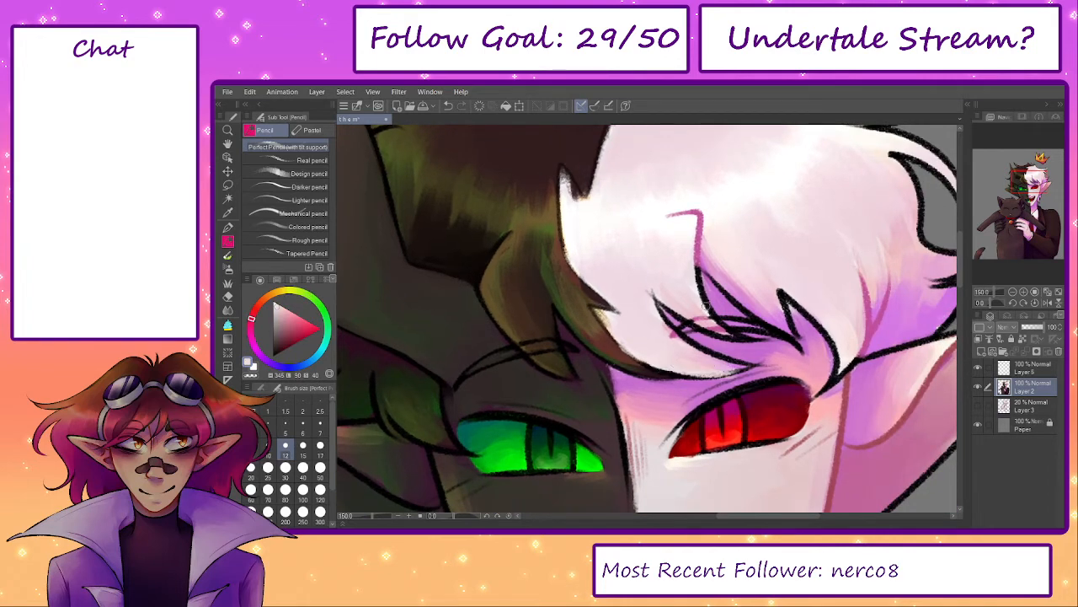
alt+click(681, 338)
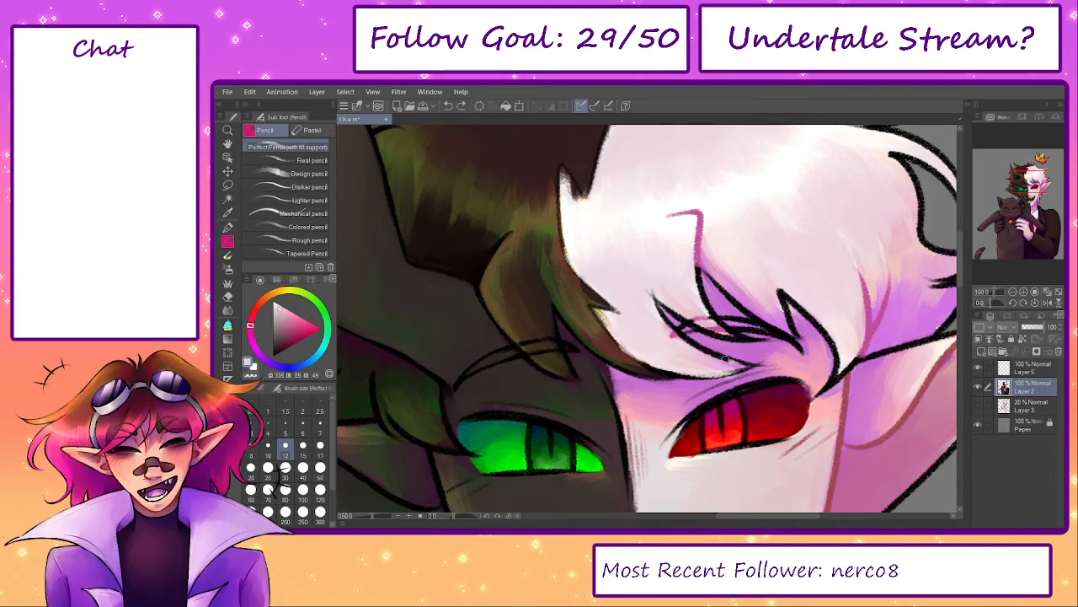
- Blend sampled whites and pinks around the hooked pink strand line in the white hair with the Opaque brush
scroll(679, 341, up, 3)
alt+click(698, 287)
key(b)
mouse_move(699, 276)
mouse_down()
mouse_move(739, 340)
mouse_move(747, 330)
mouse_move(717, 314)
mouse_move(723, 326)
mouse_move(710, 296)
mouse_move(704, 252)
mouse_move(735, 326)
mouse_move(720, 304)
mouse_move(719, 317)
mouse_move(714, 301)
mouse_move(742, 347)
mouse_move(724, 314)
mouse_up()
key(ctrl+z)
key(])
alt+click(740, 339)
alt+click(708, 256)
alt+click(735, 327)
alt+click(713, 271)
alt+click(734, 330)
- Reduce the Opaque brush to size 30 and paint out the horizontal end of the pink strand line in sampled white
key([)
key([)
key([)
alt+click(659, 269)
drag(662, 269, 676, 264)
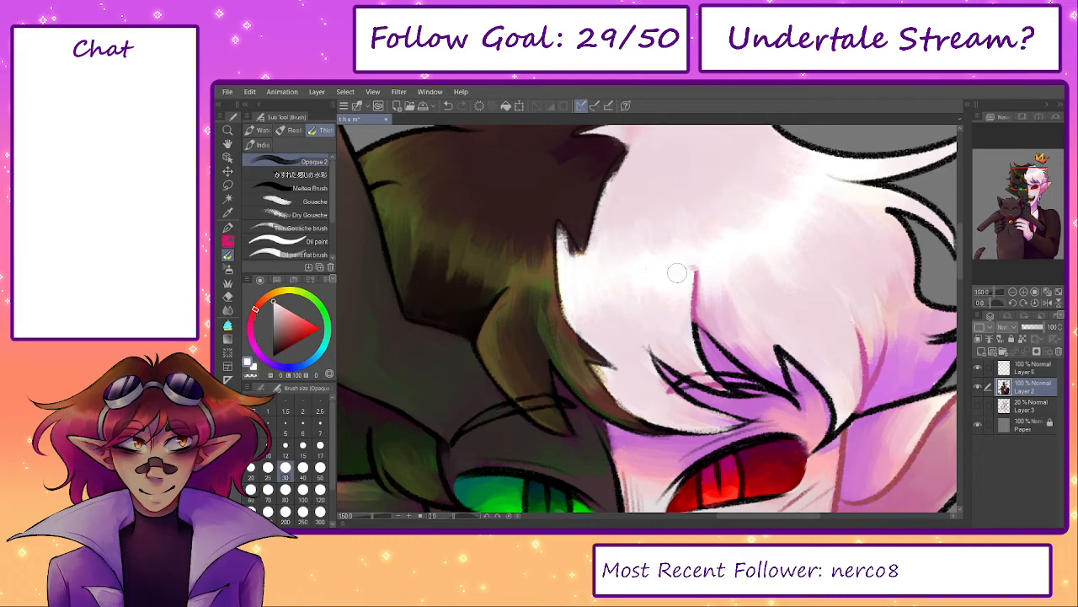
- Refine the pink strand line down into the dark fringe strokes with the Perfect Pencil in sampled pinks and purples
alt+click(692, 293)
key(p)
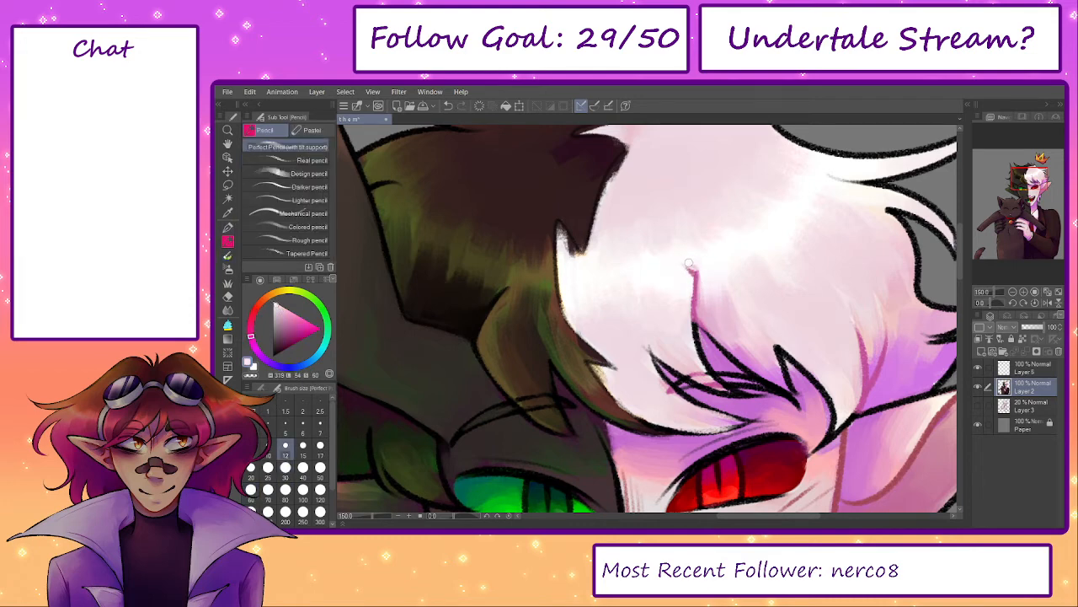
alt+click(682, 264)
alt+click(697, 352)
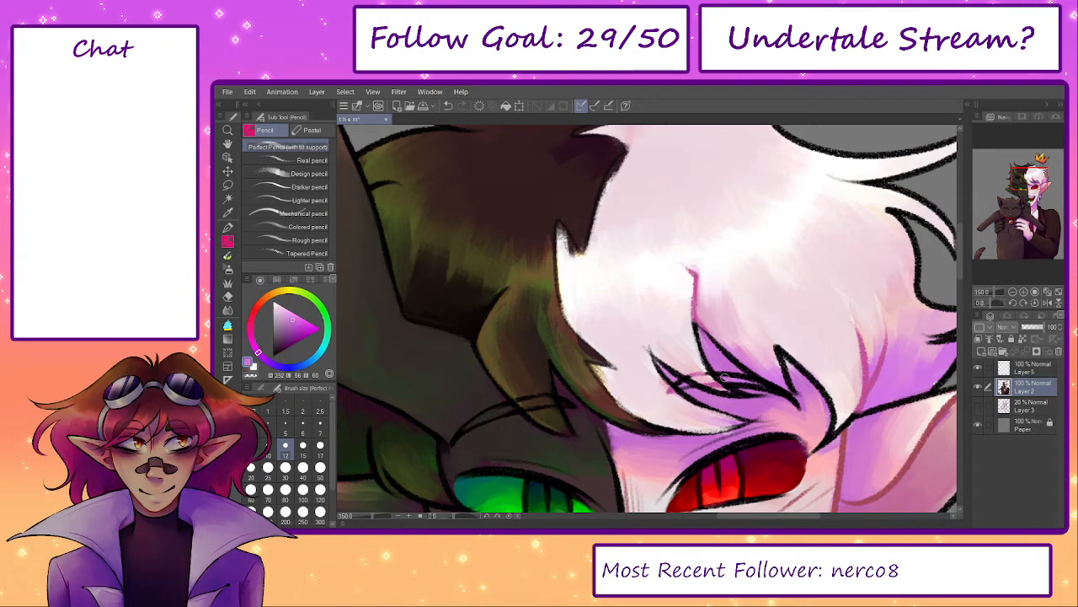
alt+click(700, 358)
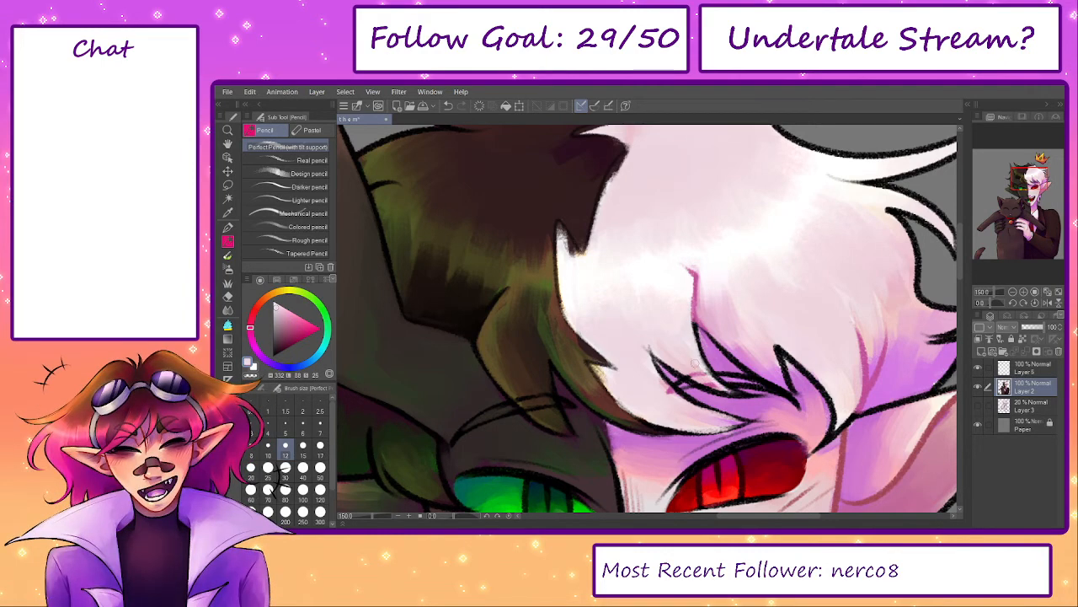
alt+click(710, 381)
alt+click(714, 376)
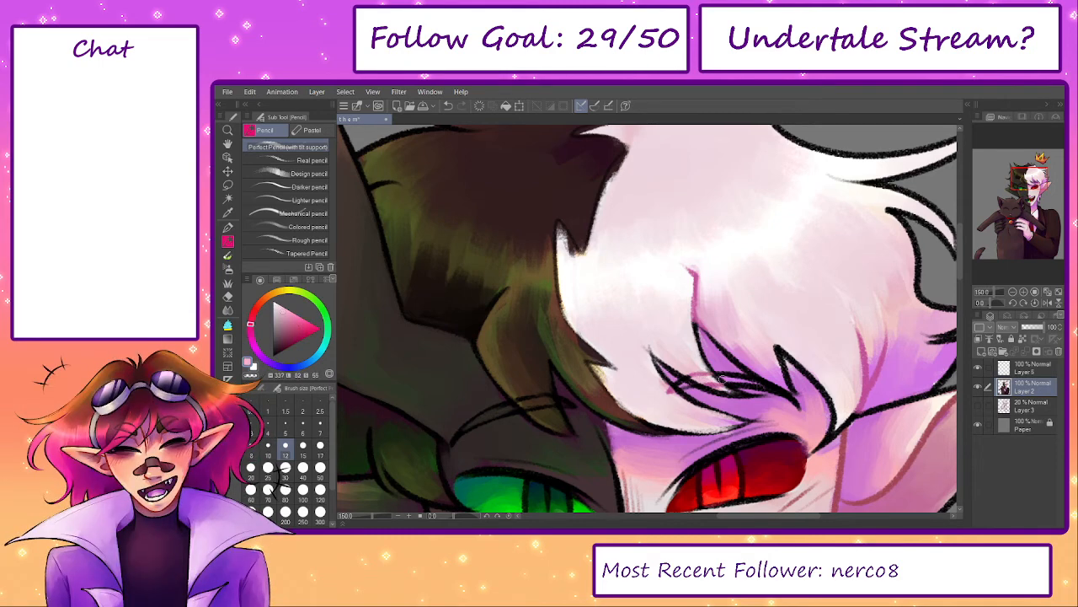
- Clean up the pointed tips of the white fringe above the red eye with sampled hair colors
alt+click(720, 324)
drag(738, 347, 788, 384)
drag(790, 379, 699, 342)
alt+click(686, 308)
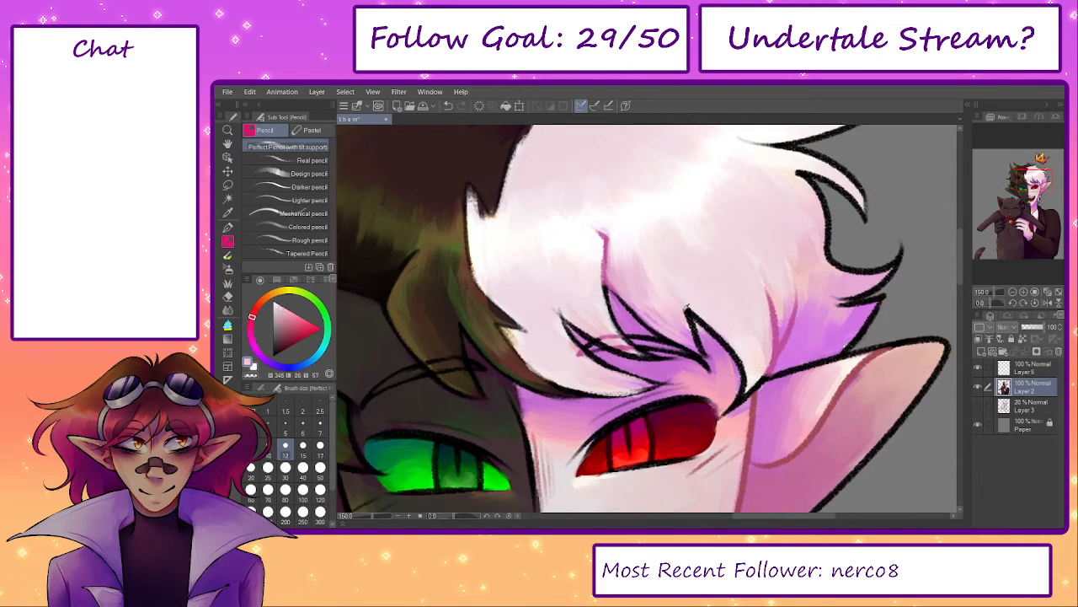
alt+click(686, 305)
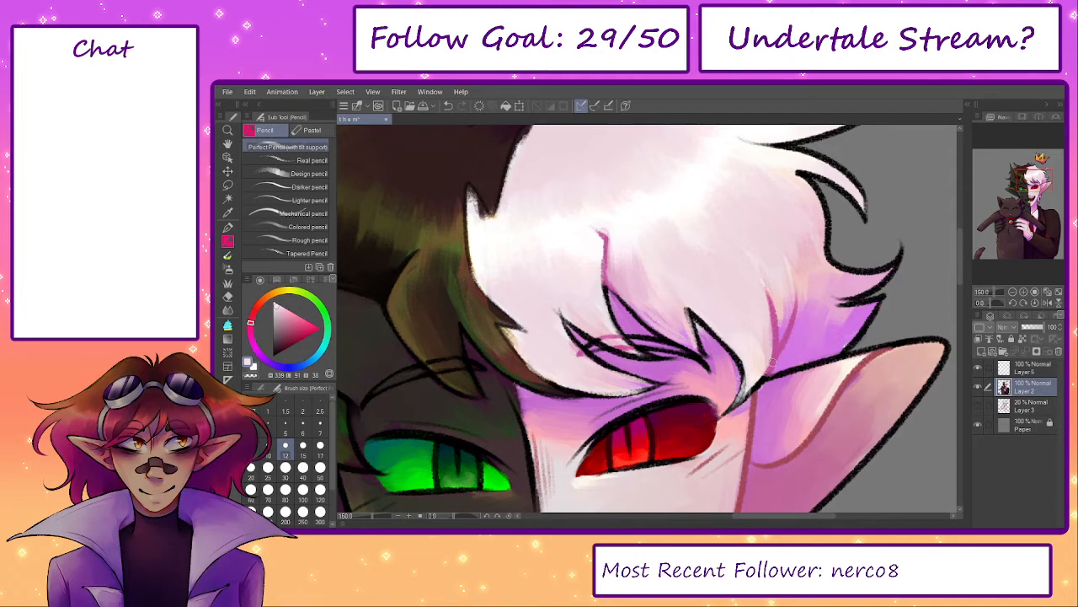
- Blend the pink line and purple shading of the white hair just above the ear with the Opaque brush
alt+click(772, 363)
key(b)
mouse_move(775, 367)
mouse_down()
mouse_move(793, 340)
mouse_move(821, 316)
mouse_move(808, 306)
mouse_move(802, 352)
mouse_move(778, 340)
mouse_move(776, 352)
mouse_move(776, 306)
mouse_move(785, 310)
mouse_move(777, 284)
mouse_move(780, 325)
mouse_up()
alt+click(810, 335)
key(bracketright)
key(bracketright)
alt+click(792, 358)
key(bracketleft)
key(bracketleft)
key(bracketleft)
alt+click(778, 285)
drag(775, 284, 781, 335)
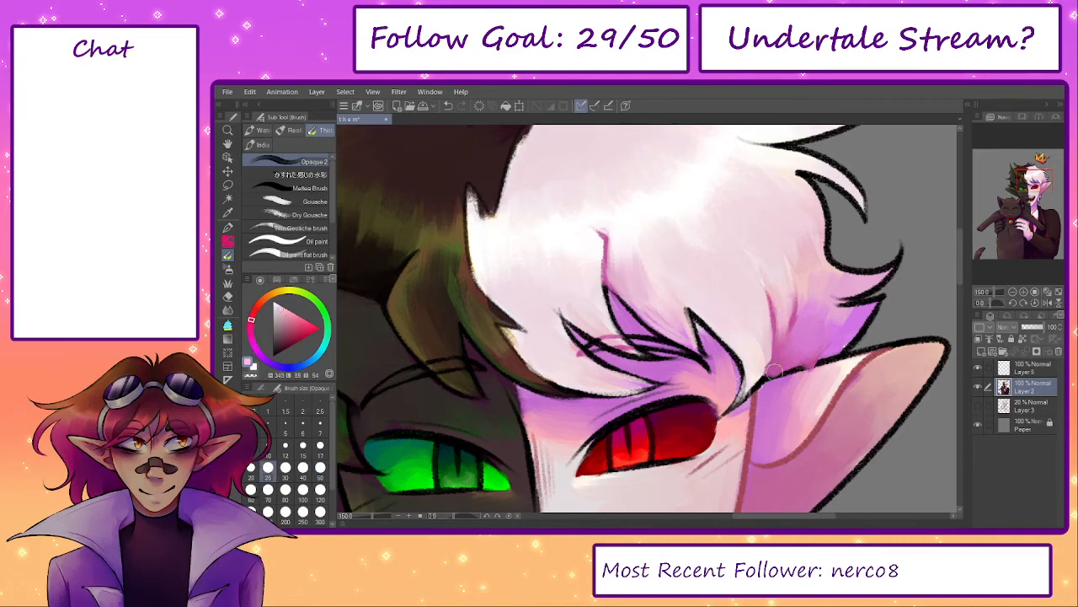
- Soften the black line where the white hair meets the ear's base using the Opaque brush and the Perfect Pencil
alt+click(764, 378)
mouse_move(763, 378)
mouse_down()
mouse_move(770, 361)
mouse_move(760, 379)
mouse_up()
alt+click(770, 361)
key(p)
alt+click(763, 381)
alt+click(757, 388)
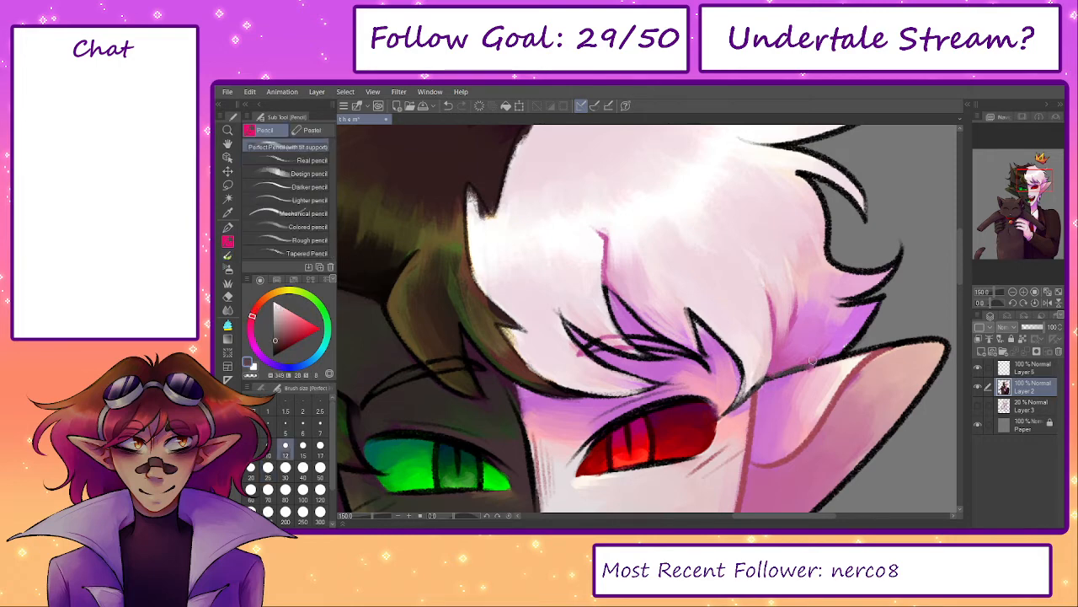
alt+click(757, 383)
- Blend the pink line between the cheek and the pointed ear with the Opaque brush in sampled pink shades
drag(769, 385, 720, 320)
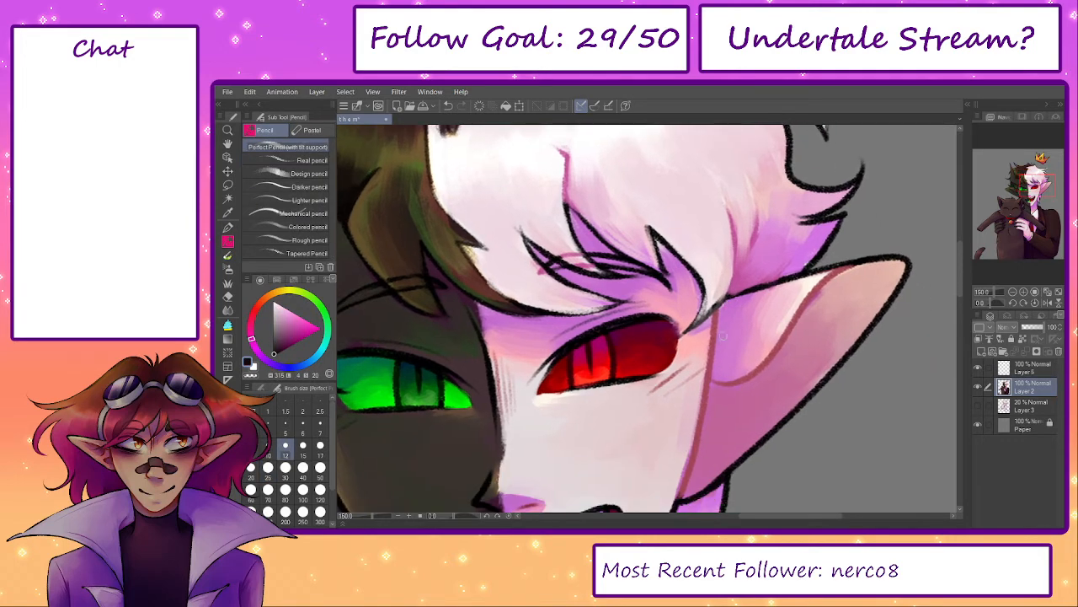
key(b)
mouse_move(712, 397)
mouse_down()
mouse_move(710, 357)
mouse_move(691, 464)
mouse_move(757, 391)
mouse_move(736, 417)
mouse_move(723, 374)
mouse_move(717, 419)
mouse_up()
key(bracketright)
key(bracketright)
key(bracketright)
key(bracketright)
alt+click(747, 403)
key(bracketleft)
key(bracketleft)
key(bracketleft)
key(bracketleft)
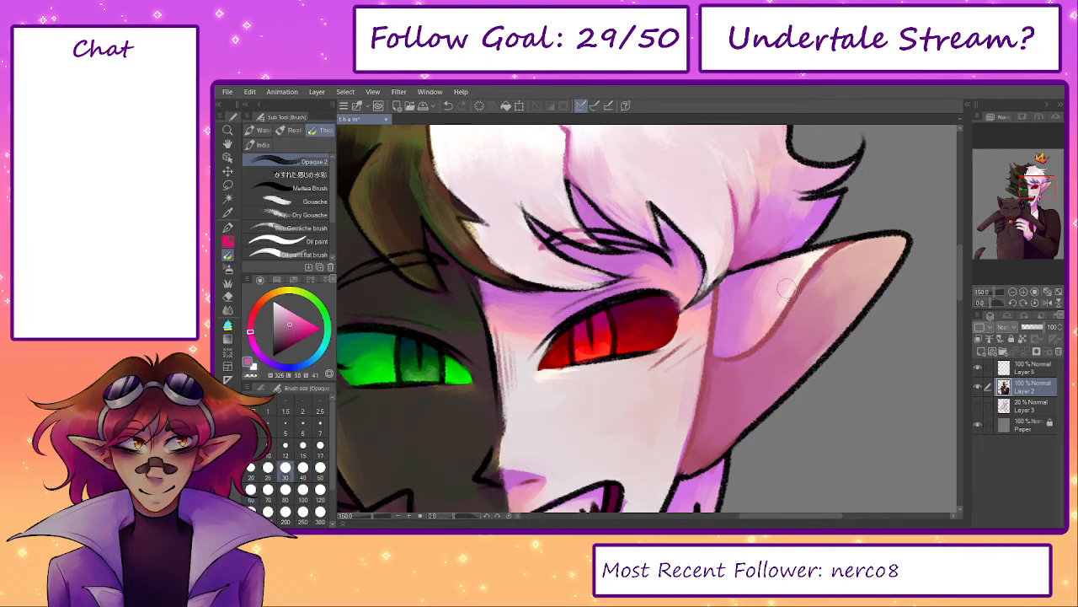
- Paint over the ear's upper base and inner fold with sampled pinks and purples using the Opaque brush
alt+click(717, 286)
mouse_move(717, 286)
mouse_down()
mouse_move(723, 347)
mouse_move(726, 287)
mouse_move(771, 273)
mouse_move(741, 291)
mouse_move(748, 311)
mouse_move(739, 317)
mouse_move(741, 281)
mouse_up()
key(bracketright)
key(bracketright)
alt+click(754, 284)
alt+click(731, 295)
key(bracketleft)
key(bracketleft)
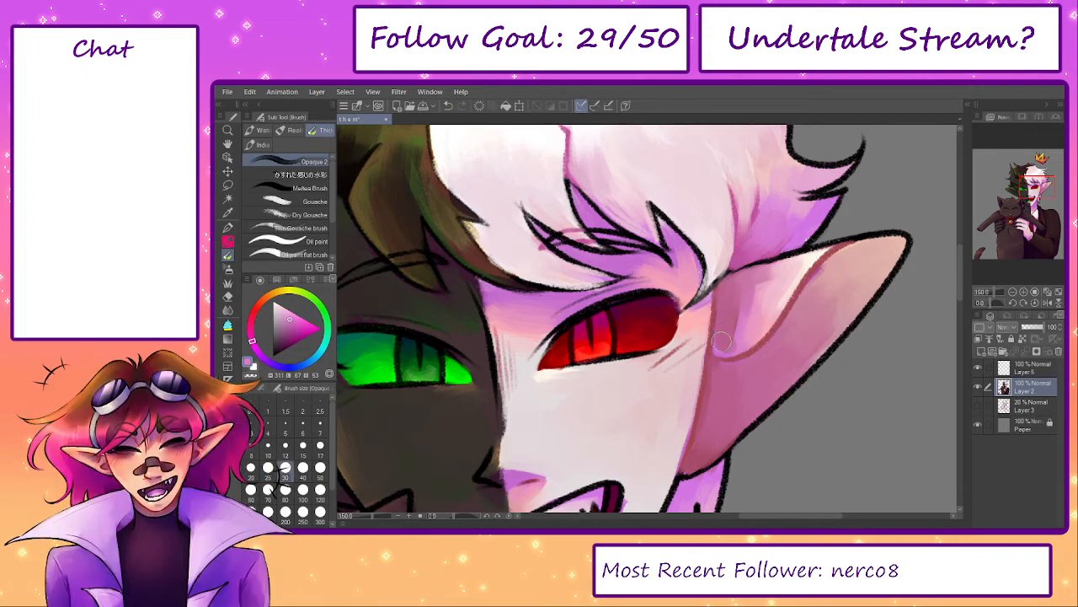
key(bracketright)
alt+click(744, 330)
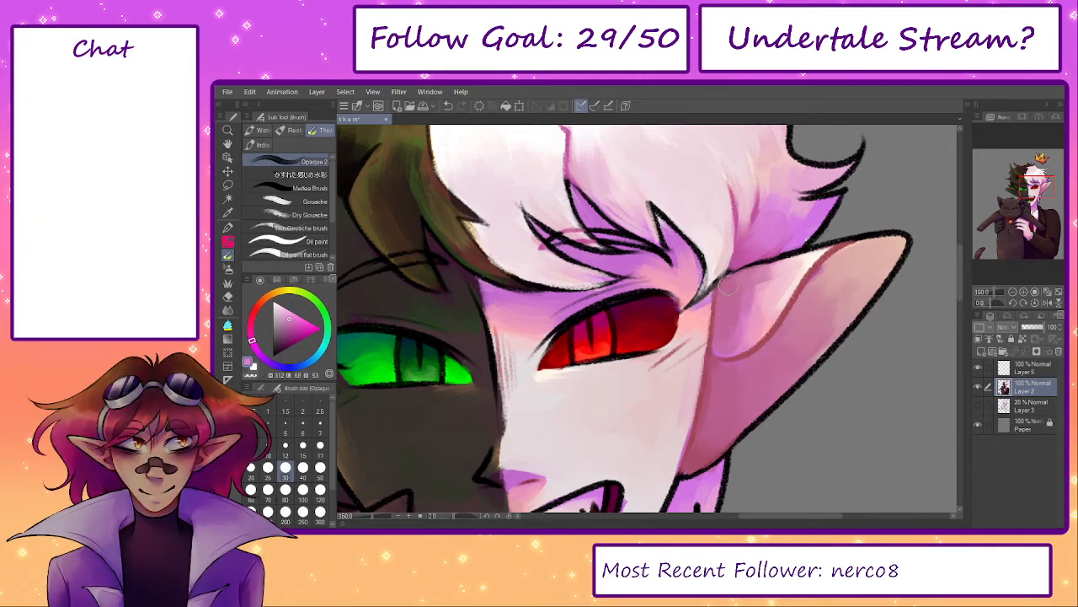
- Refine the ear's inner fold line and its tip with the Perfect Pencil in sampled pink tones
key(p)
drag(729, 360, 771, 331)
alt+click(794, 300)
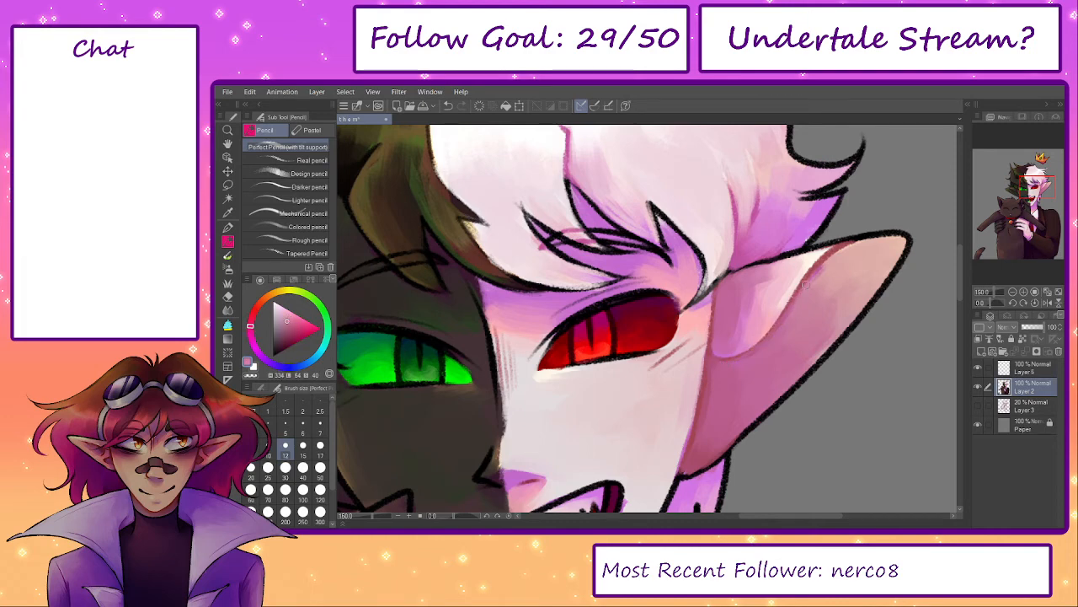
alt+click(864, 243)
drag(877, 235, 902, 236)
- Add a thin highlight along the ear's upper edge in the sampled pale cream
alt+click(804, 259)
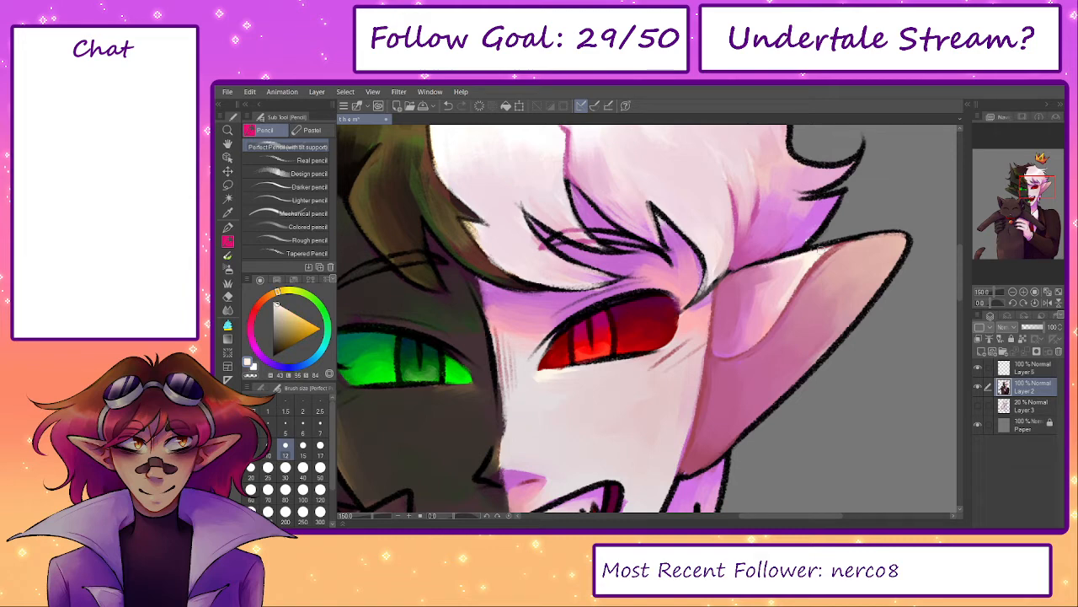
drag(741, 271, 851, 241)
key(ctrl+z)
drag(792, 258, 838, 245)
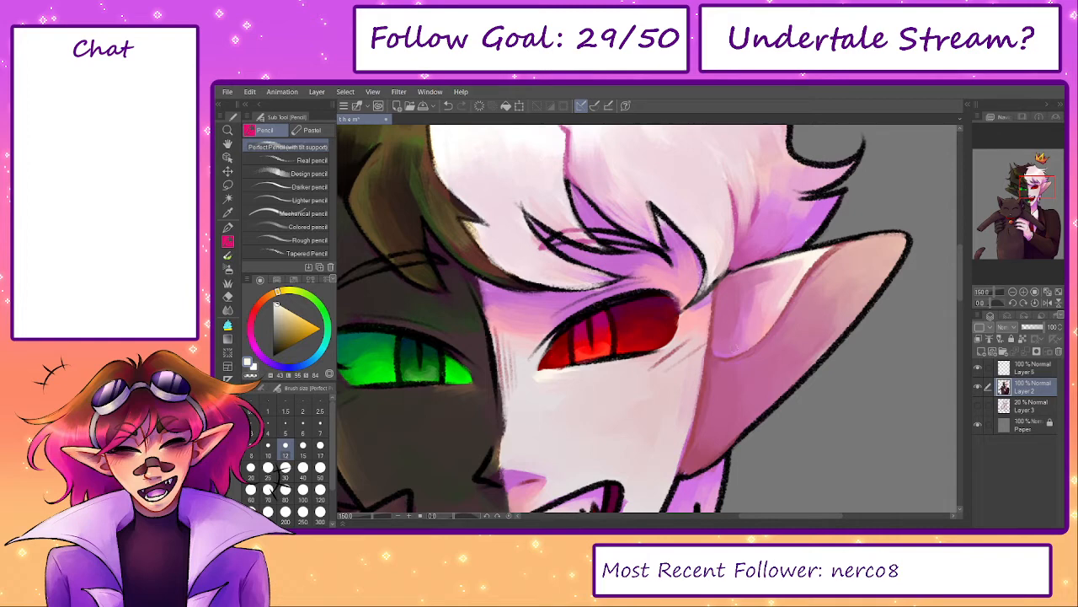
- Touch up the ear's lower fold in sampled purple and blend light pink along the outer edge near the tip
alt+click(739, 352)
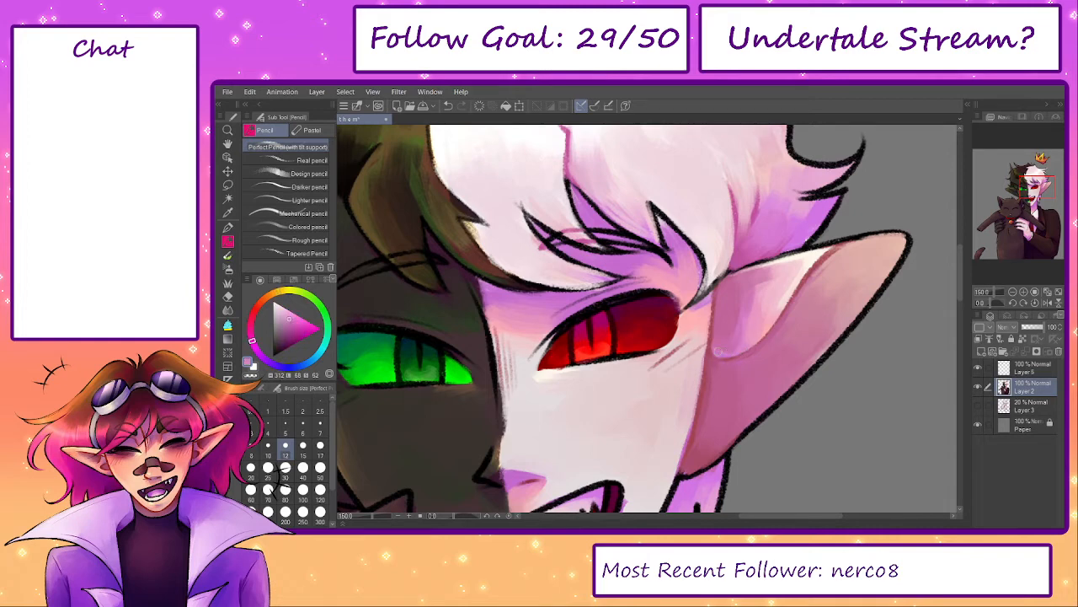
key(b)
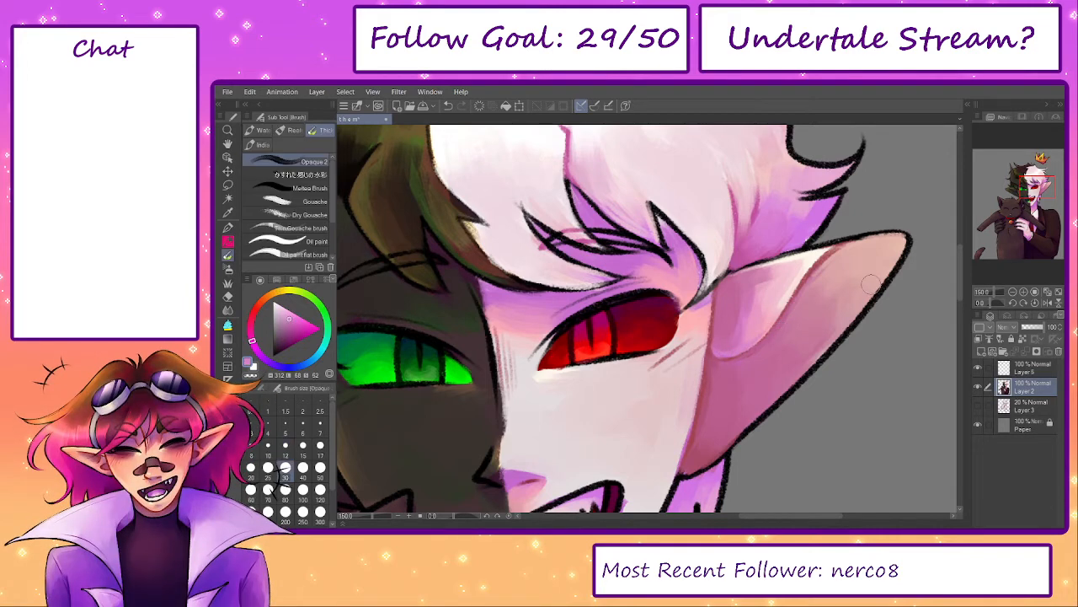
alt+click(895, 244)
drag(898, 245, 845, 320)
alt+click(829, 333)
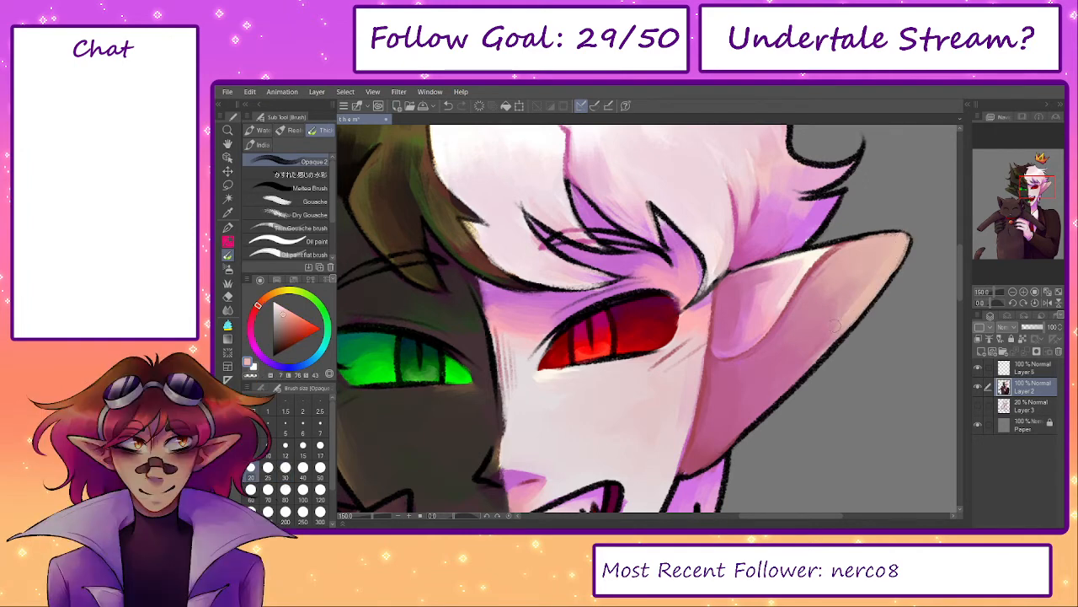
- Touch up the ear lobe in sampled purple and blend sampled pinks along the ear's lower outer edge with the Opaque brush
alt+click(684, 466)
key(p)
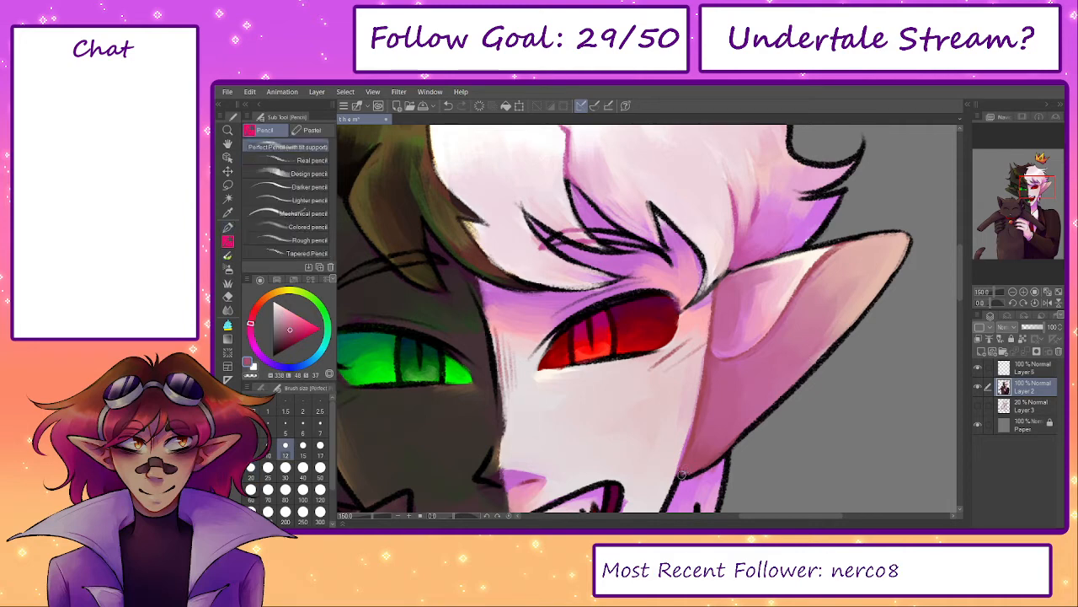
key(b)
alt+click(788, 391)
alt+click(750, 417)
drag(763, 410, 863, 308)
alt+click(811, 362)
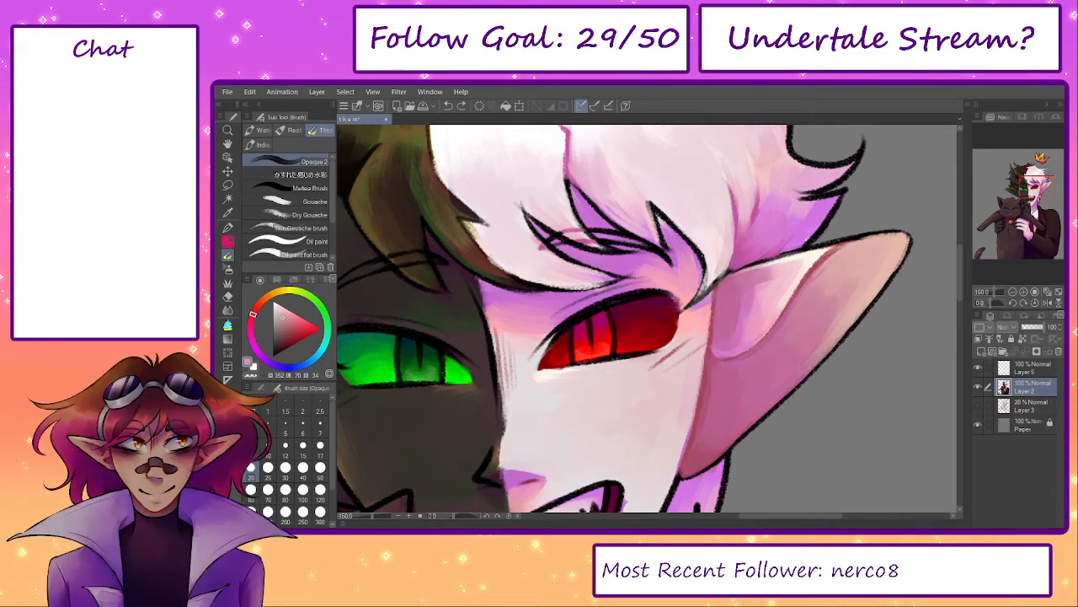
- Touch up the shaded hair spikes above the pale ear in sampled purple and pink
scroll(809, 349, up, 3)
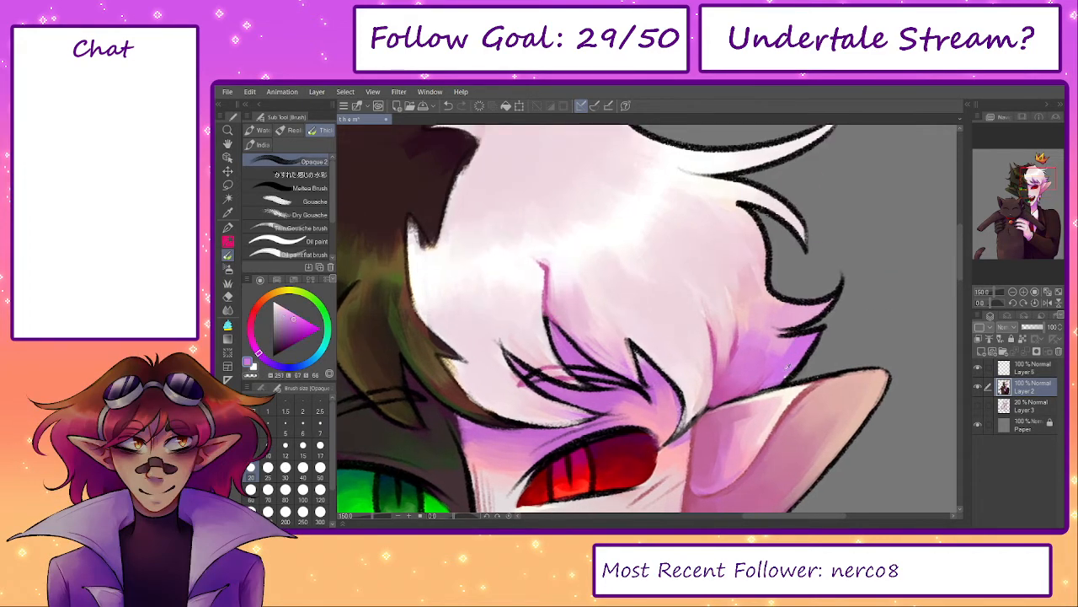
key(p)
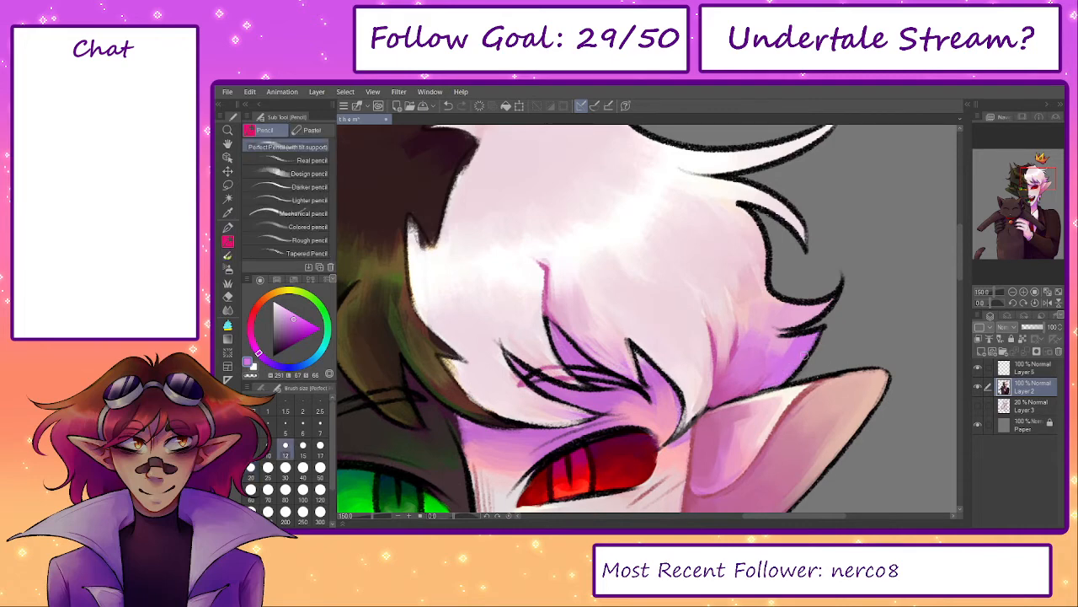
alt+click(773, 328)
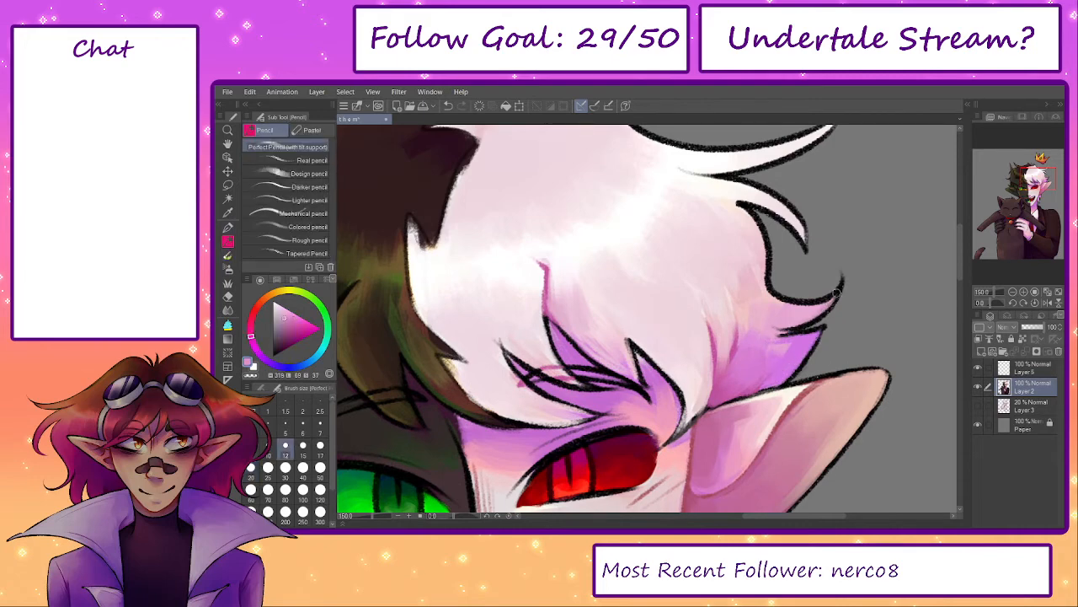
scroll(789, 311, up, 2)
key(b)
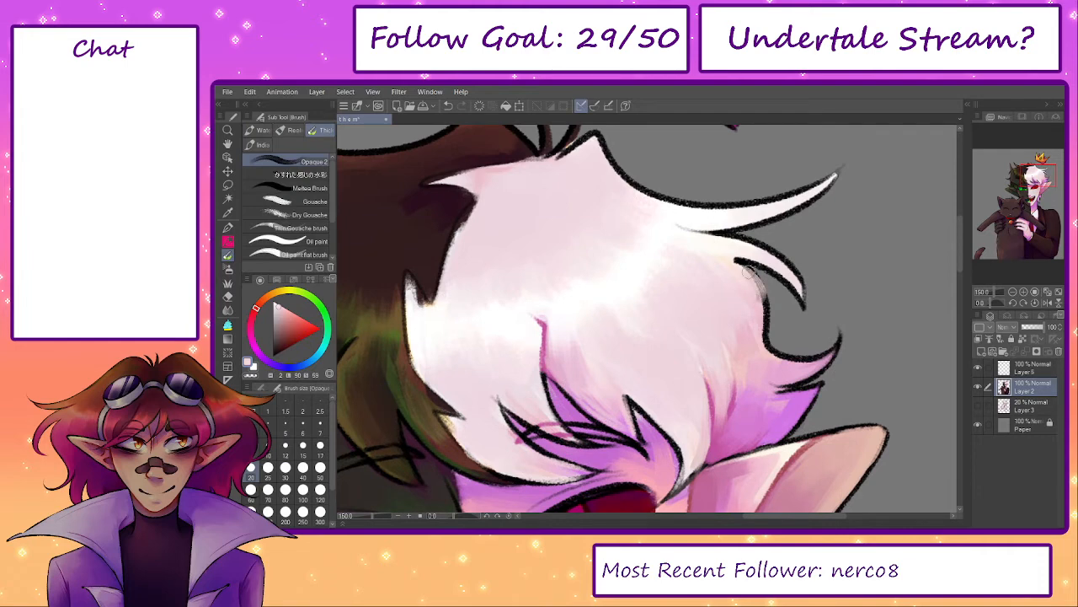
- Refine the white hair's outer contour beneath the curled strand with the Perfect Pencil in sampled pale tones
key(p)
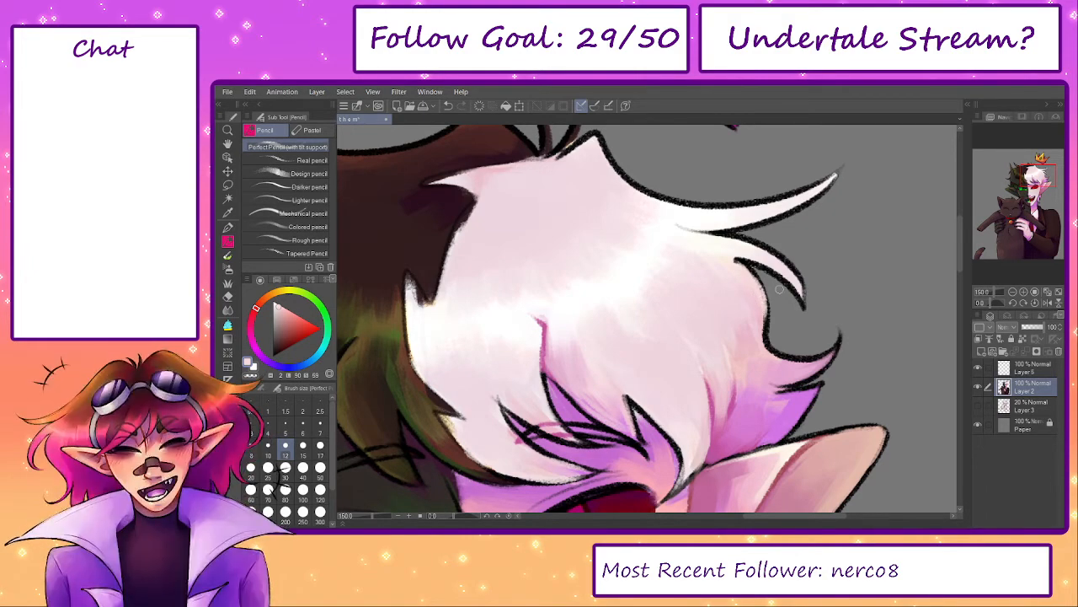
drag(747, 268, 755, 313)
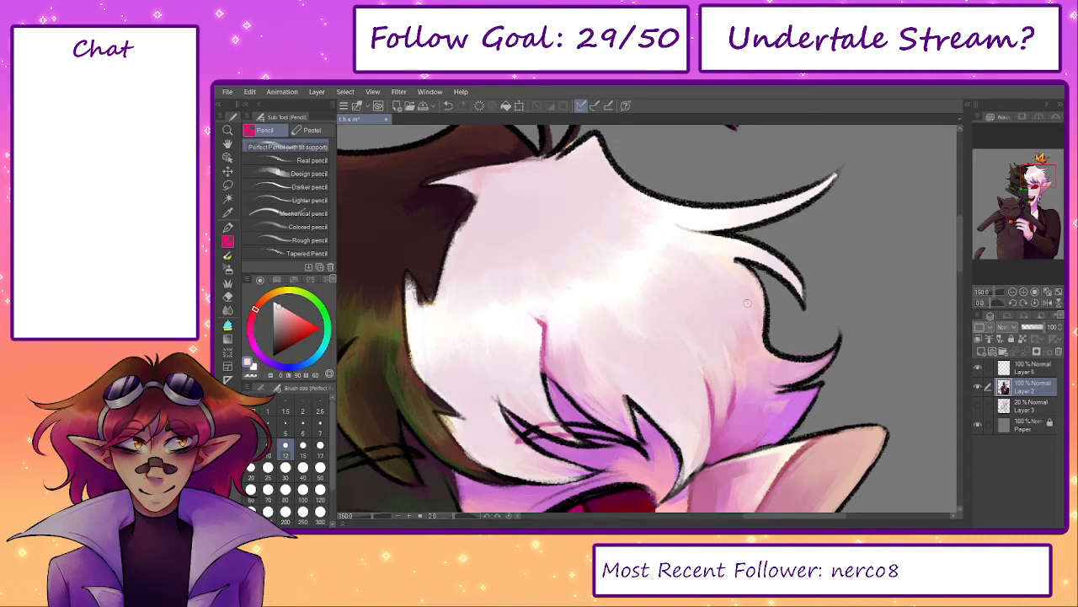
alt+click(765, 326)
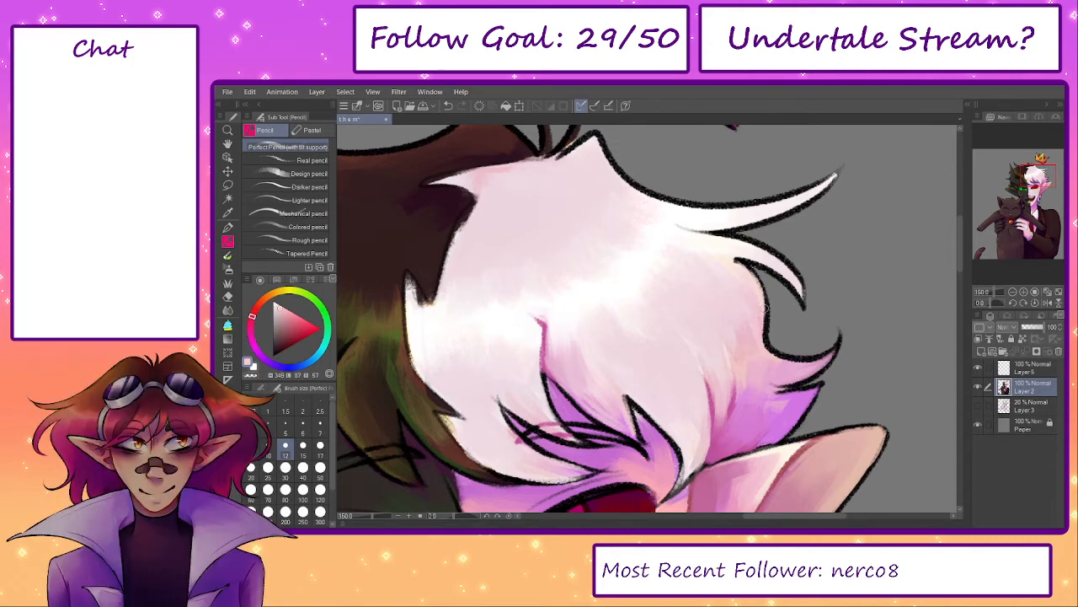
alt+click(767, 324)
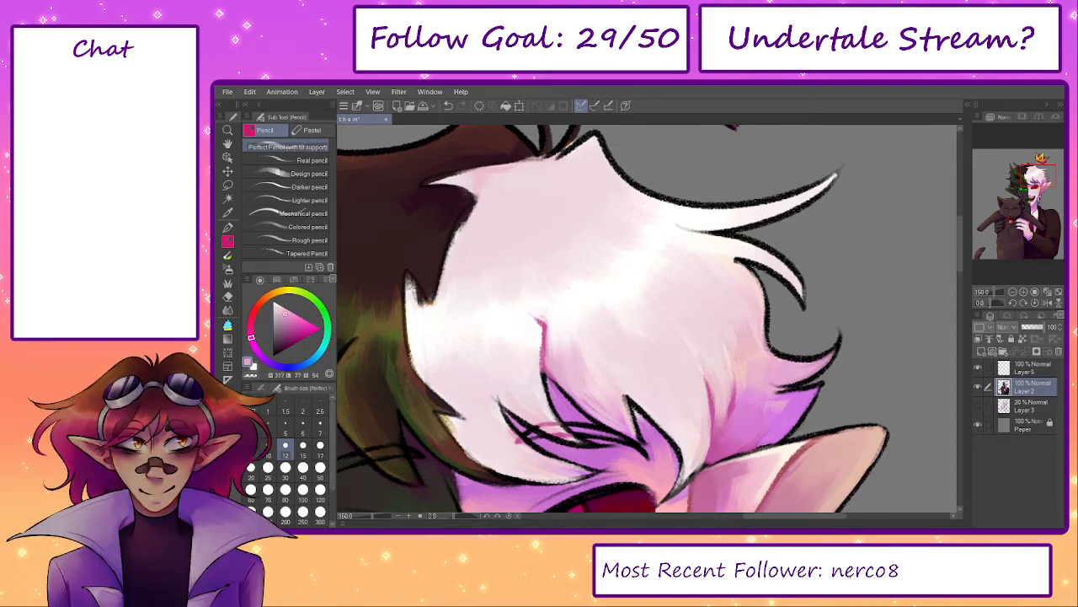
mouse_move(773, 354)
mouse_down()
mouse_move(805, 363)
mouse_move(834, 348)
mouse_move(826, 353)
mouse_up()
key(ctrl+z)
alt+click(747, 245)
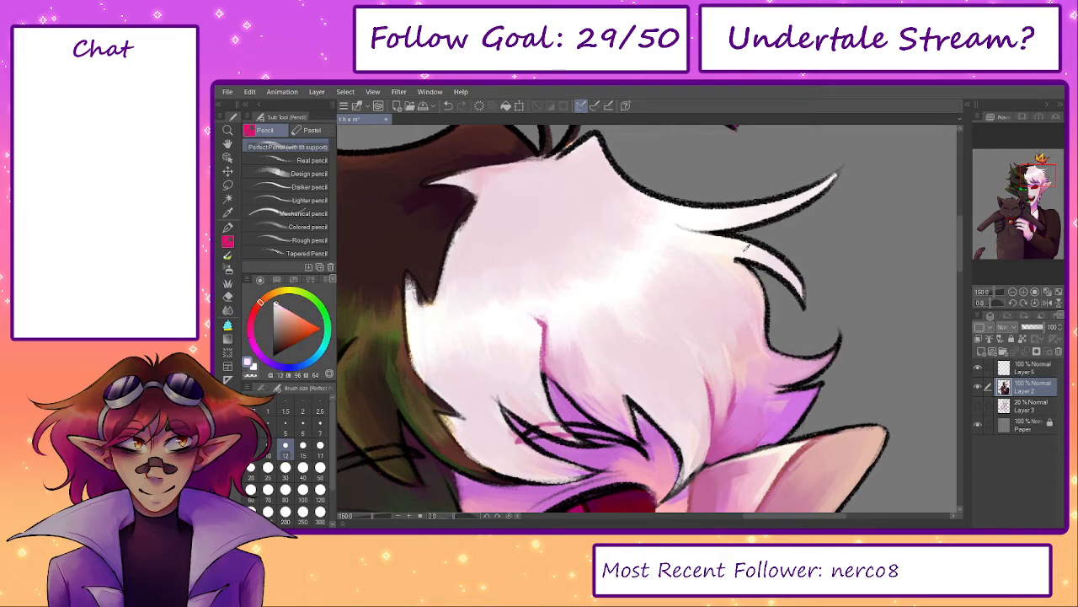
mouse_move(763, 265)
mouse_down()
mouse_move(800, 296)
mouse_move(763, 264)
mouse_move(766, 251)
mouse_move(731, 240)
mouse_move(760, 295)
mouse_up()
- Recolor the line above the curled white strand in sampled magenta and blend it with pale tones using the Opaque brush
alt+click(794, 278)
alt+click(748, 458)
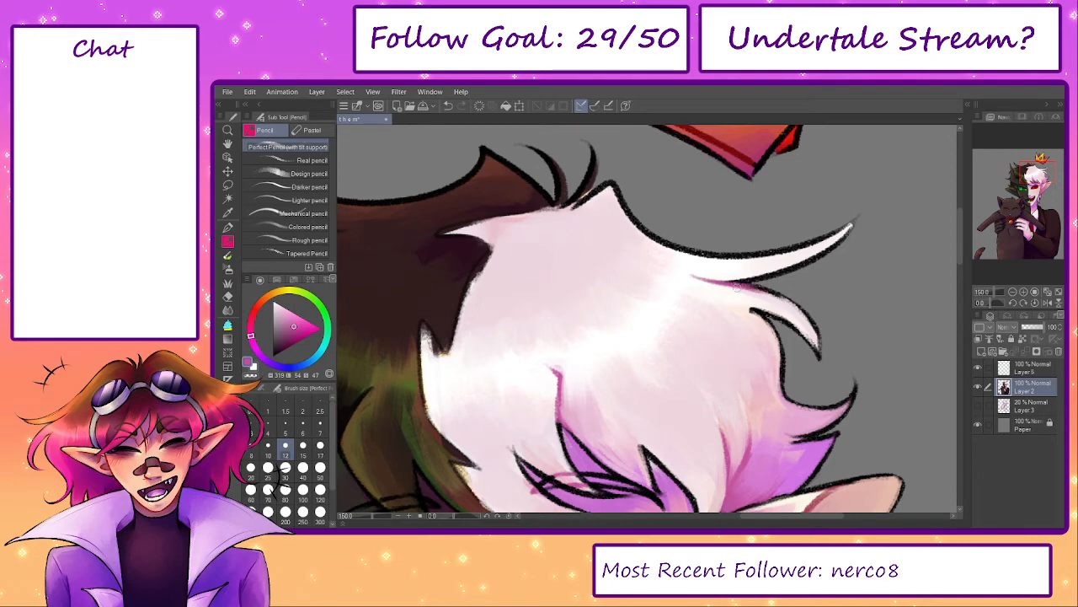
key(b)
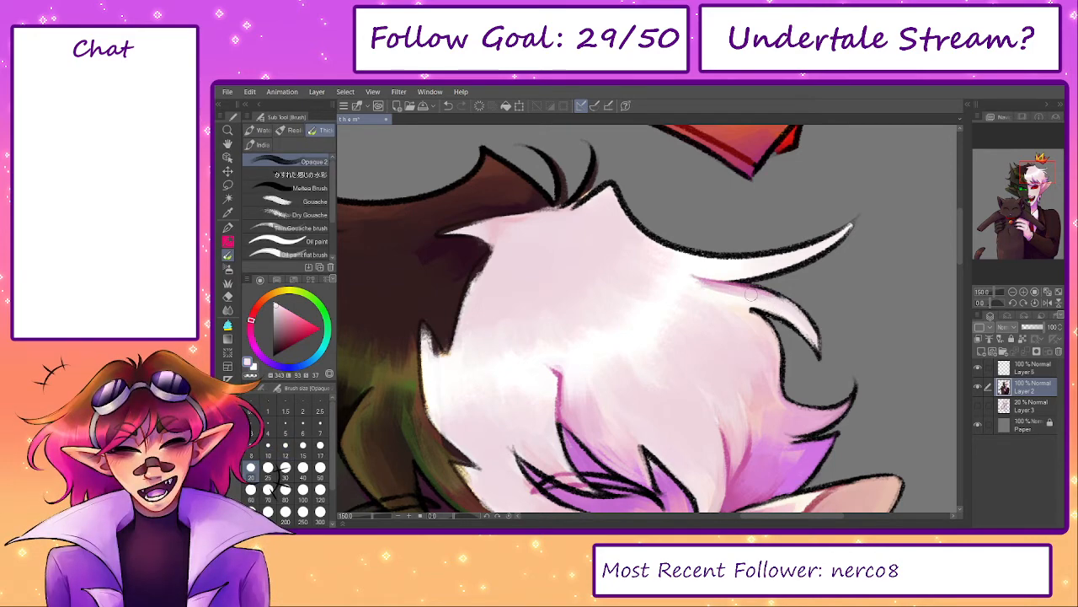
alt+click(721, 290)
alt+click(751, 292)
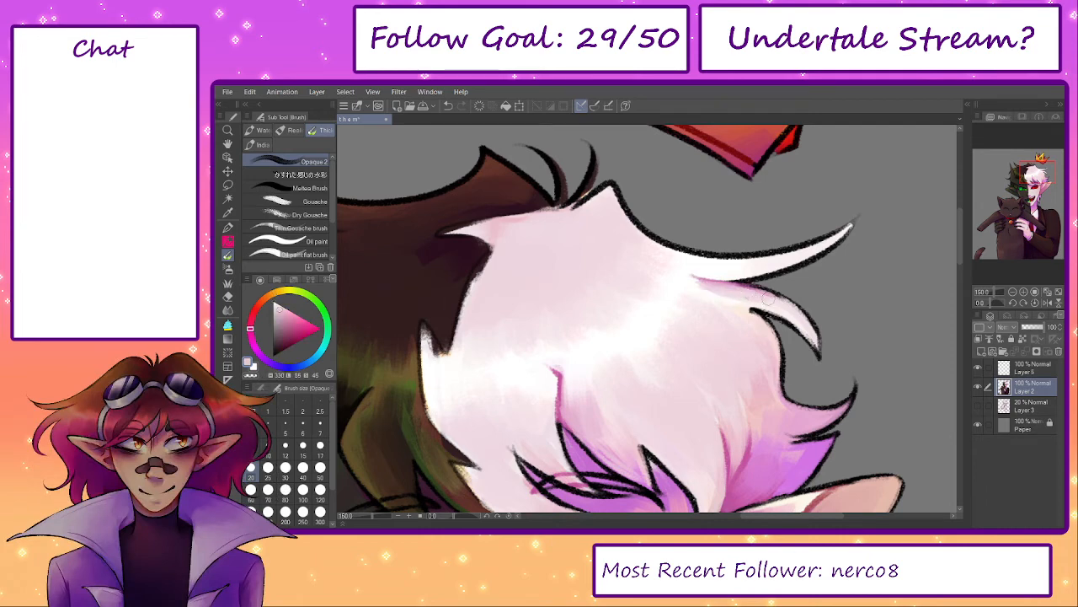
alt+click(737, 302)
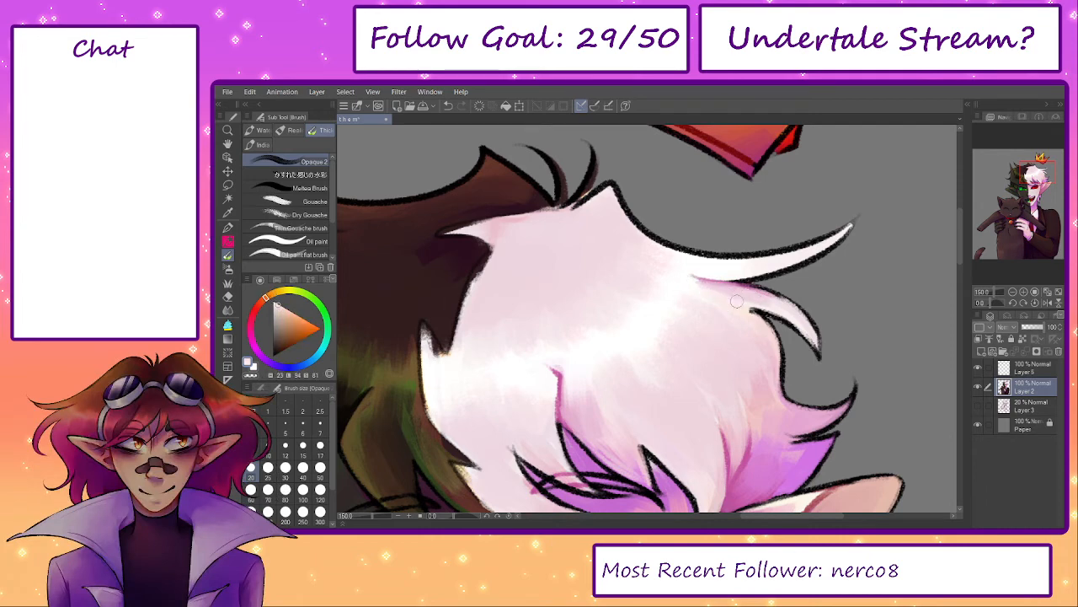
alt+click(691, 283)
- Thin the long white strand's upper outline and redraw its pointed tip in black with the Perfect Pencil
key(p)
mouse_move(710, 261)
mouse_down()
mouse_move(794, 251)
mouse_move(766, 258)
mouse_move(832, 235)
mouse_move(682, 253)
mouse_up()
alt+click(792, 269)
mouse_move(814, 258)
mouse_down()
mouse_move(852, 222)
mouse_move(840, 241)
mouse_move(819, 254)
mouse_move(861, 209)
mouse_up()
key(ctrl+z)
mouse_move(829, 238)
mouse_down()
mouse_move(860, 211)
mouse_move(852, 218)
mouse_up()
key(ctrl+z)
drag(805, 247, 859, 214)
key(ctrl+z)
key(ctrl+z)
mouse_move(779, 251)
mouse_down()
mouse_move(859, 218)
mouse_move(819, 251)
mouse_up()
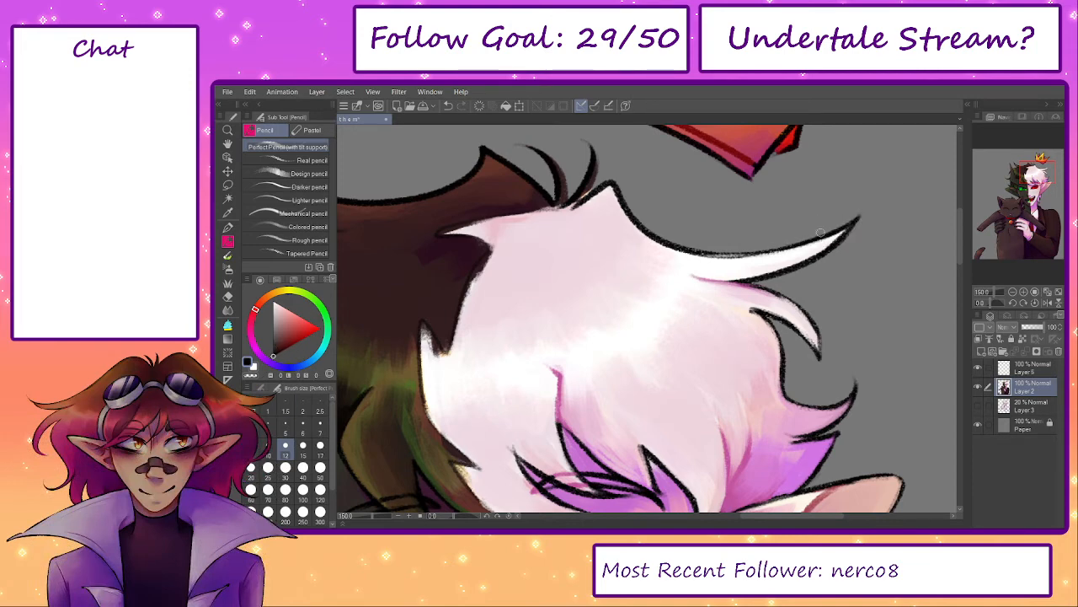
- Touch up the outline beside the white hair's top peak with the Perfect Pencil in a sampled color
alt+click(788, 265)
alt+click(763, 268)
mouse_move(761, 272)
mouse_down()
mouse_move(831, 250)
mouse_move(851, 225)
mouse_move(810, 283)
mouse_up()
key(ctrl+z)
alt+click(652, 229)
mouse_move(662, 221)
mouse_down()
mouse_move(637, 235)
mouse_move(686, 228)
mouse_move(720, 265)
mouse_move(684, 238)
mouse_move(736, 268)
mouse_move(684, 228)
mouse_up()
- Refine the dark hair's long swept strand and its outline with the Perfect Pencil in sampled browns
mouse_move(548, 213)
mouse_down()
mouse_move(697, 233)
mouse_move(721, 213)
mouse_move(697, 195)
mouse_up()
alt+click(702, 213)
drag(580, 249, 660, 295)
alt+click(554, 270)
drag(535, 237, 564, 292)
key(ctrl+z)
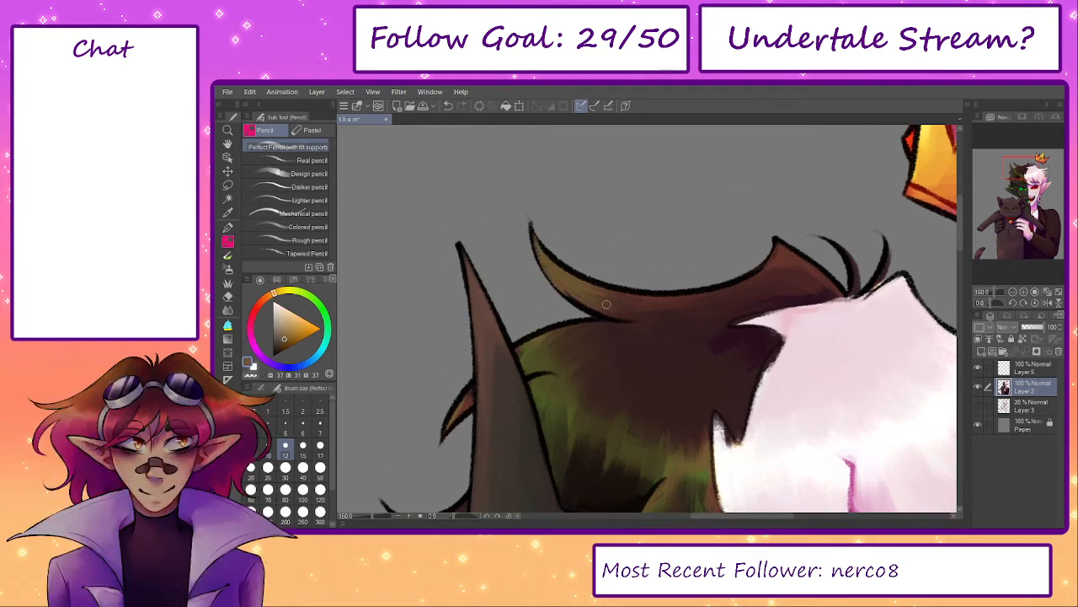
alt+click(578, 301)
alt+click(571, 277)
mouse_move(545, 251)
mouse_down()
mouse_move(633, 293)
mouse_move(611, 282)
mouse_move(729, 286)
mouse_move(608, 283)
mouse_move(634, 298)
mouse_move(754, 274)
mouse_up()
alt+click(710, 291)
key(ctrl+z)
- Thin the outlines of the dark hair and the adjoining horn with the Perfect Pencil in sampled green and brown
drag(577, 340, 624, 279)
alt+click(576, 286)
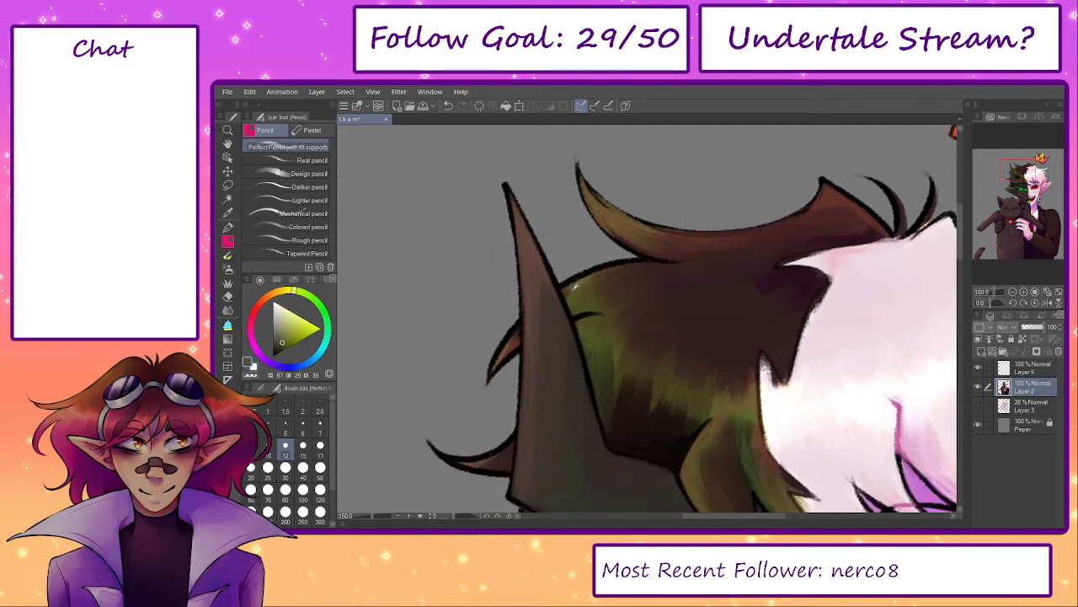
alt+click(538, 263)
drag(536, 247, 559, 299)
- Paint over the short curved line in the dark hair beside the horn in sampled greens, finishing with the Opaque brush
alt+click(575, 339)
alt+click(583, 323)
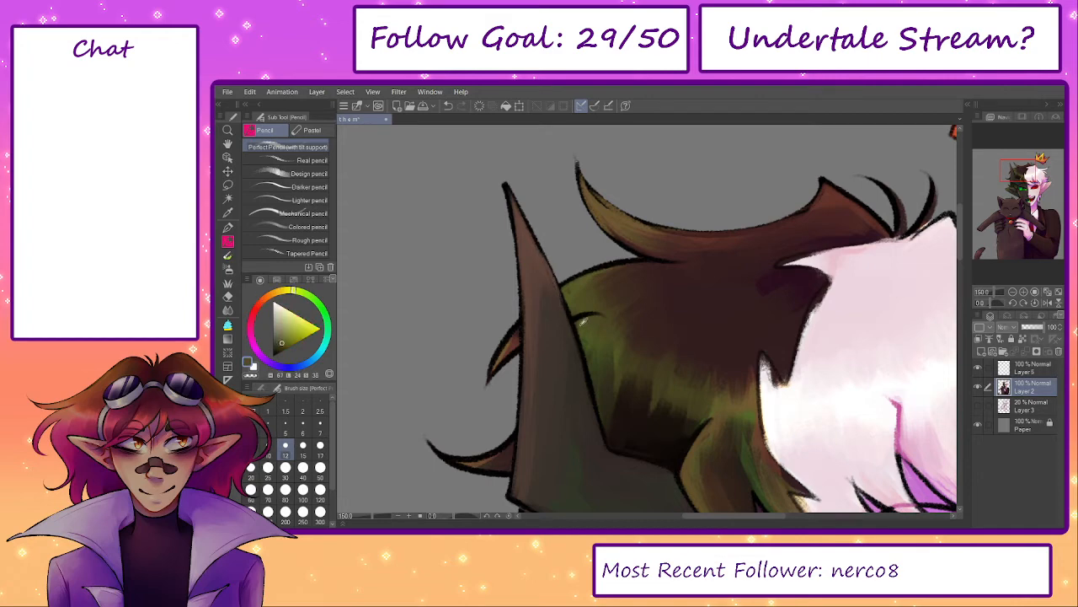
alt+click(574, 316)
key(b)
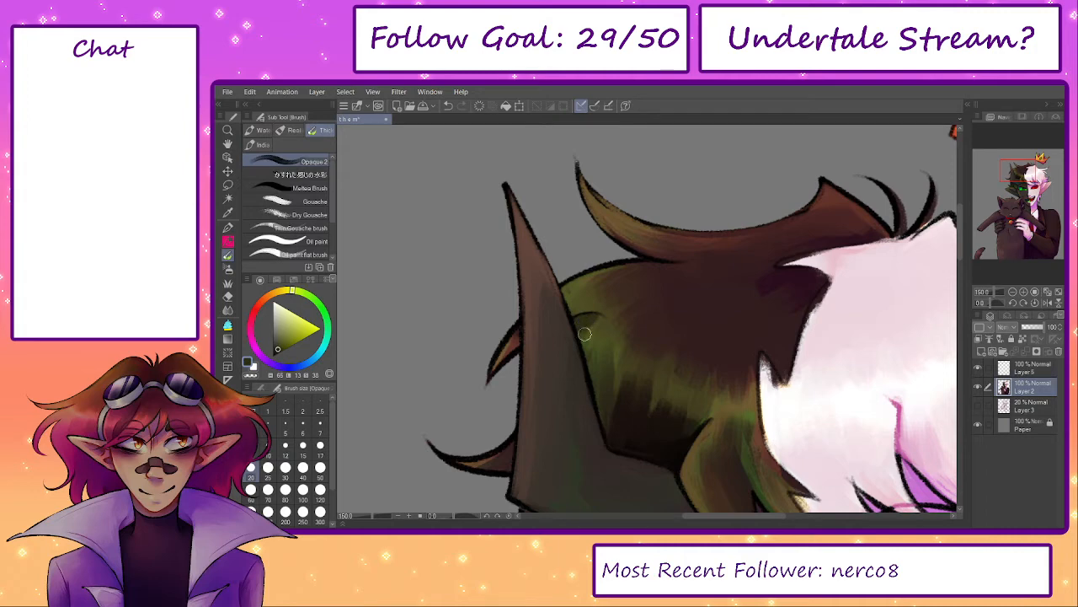
alt+click(603, 337)
alt+click(583, 345)
- Touch up the two small brown hair tufts behind the horn in sampled browns with the Perfect Pencil and Opaque brush
key(p)
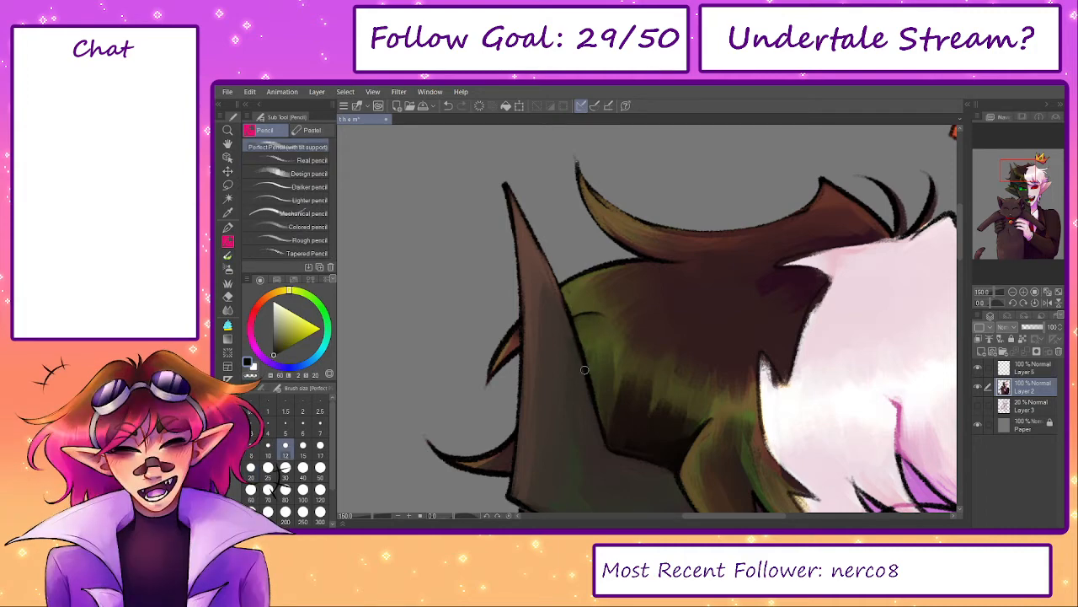
alt+click(517, 351)
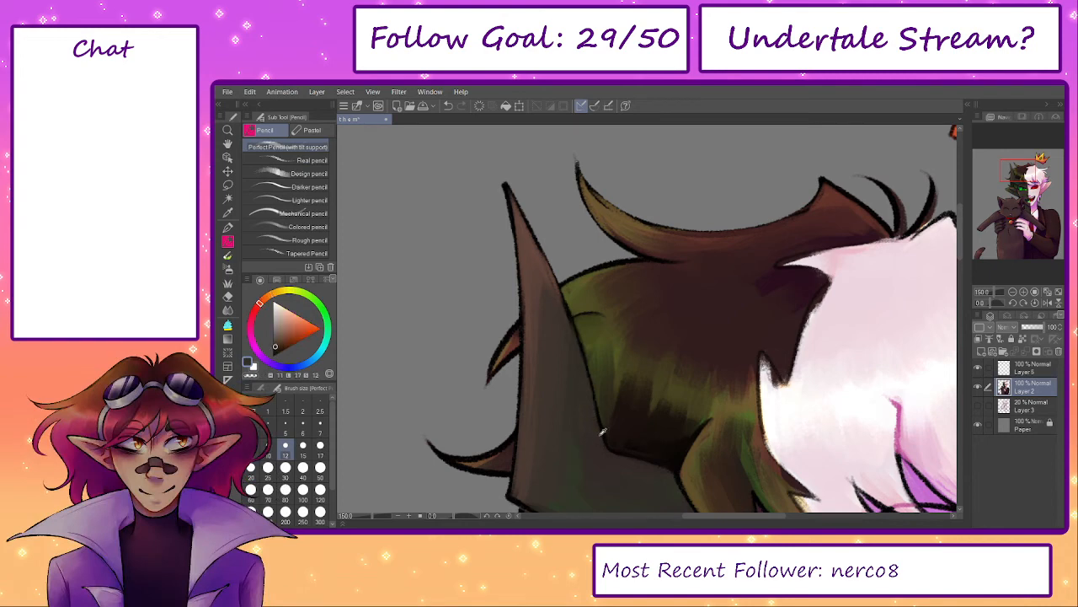
alt+click(506, 348)
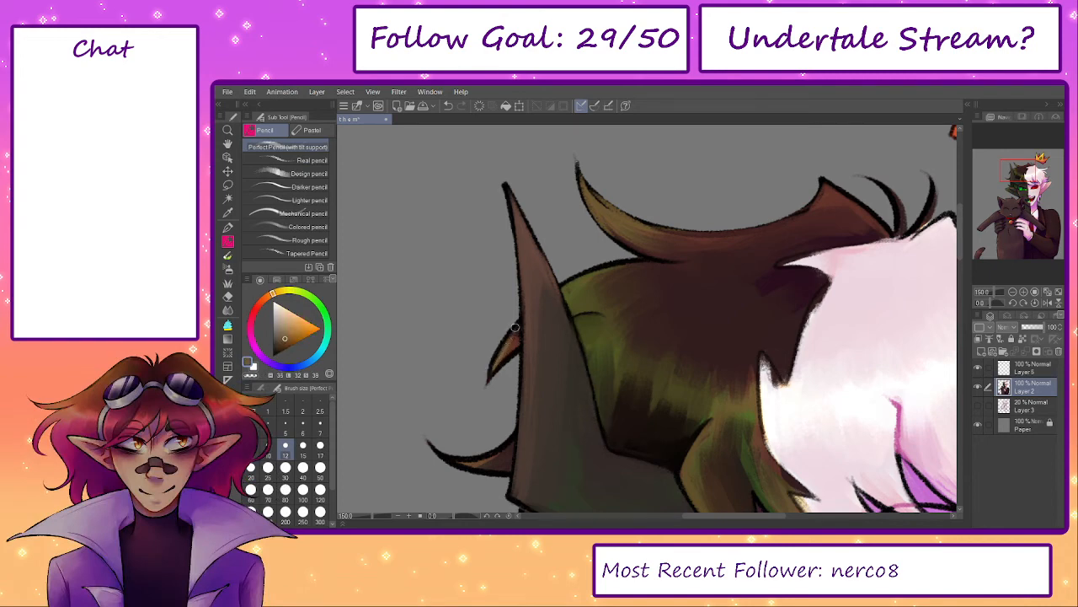
drag(494, 369, 567, 277)
alt+click(531, 391)
mouse_move(527, 392)
mouse_down()
mouse_move(489, 384)
mouse_move(539, 384)
mouse_up()
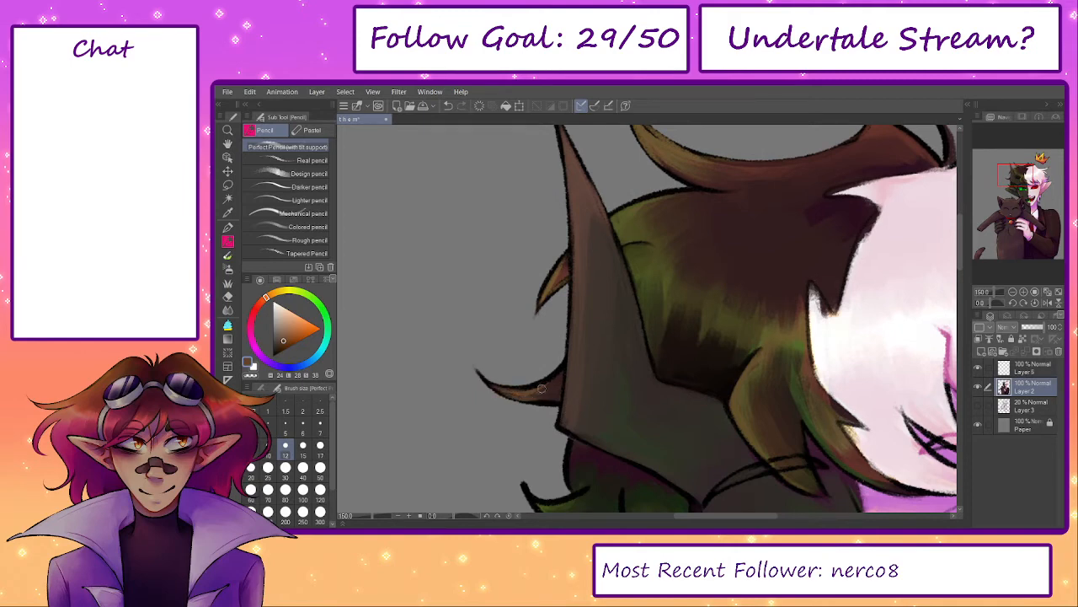
key(b)
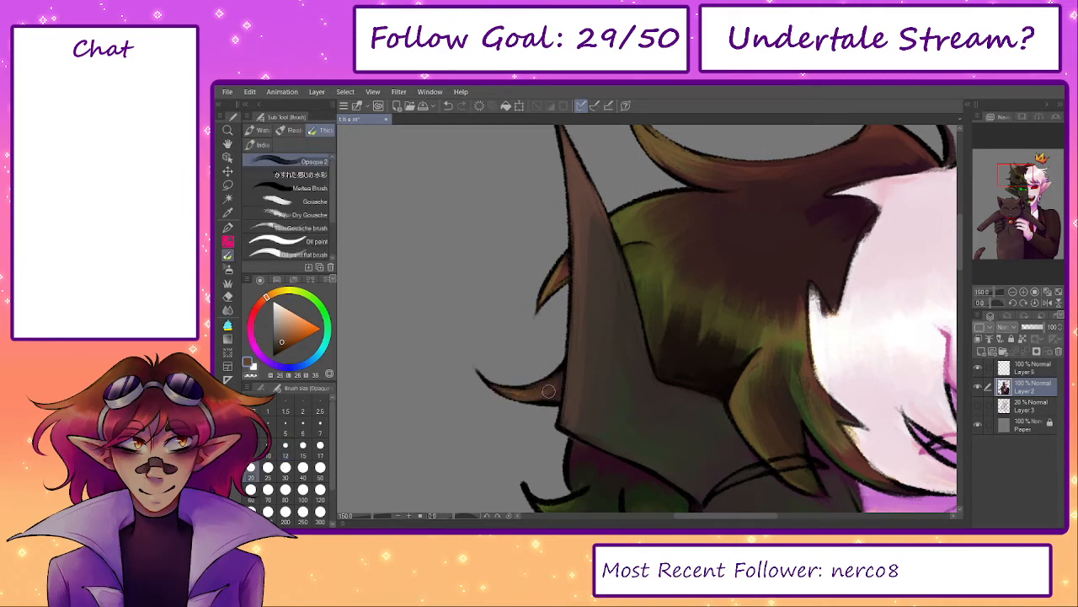
alt+click(549, 393)
key(p)
- Darken the hair beneath the horn's base in sampled near-black with the Opaque brush enlarged to size 30
scroll(525, 397, down, 3)
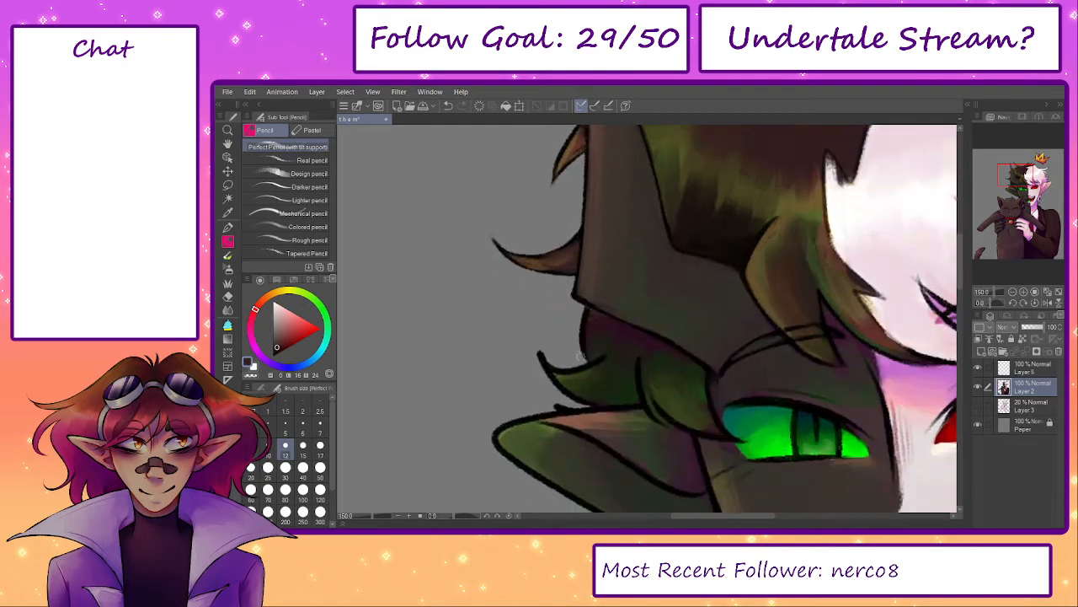
alt+click(587, 317)
key(b)
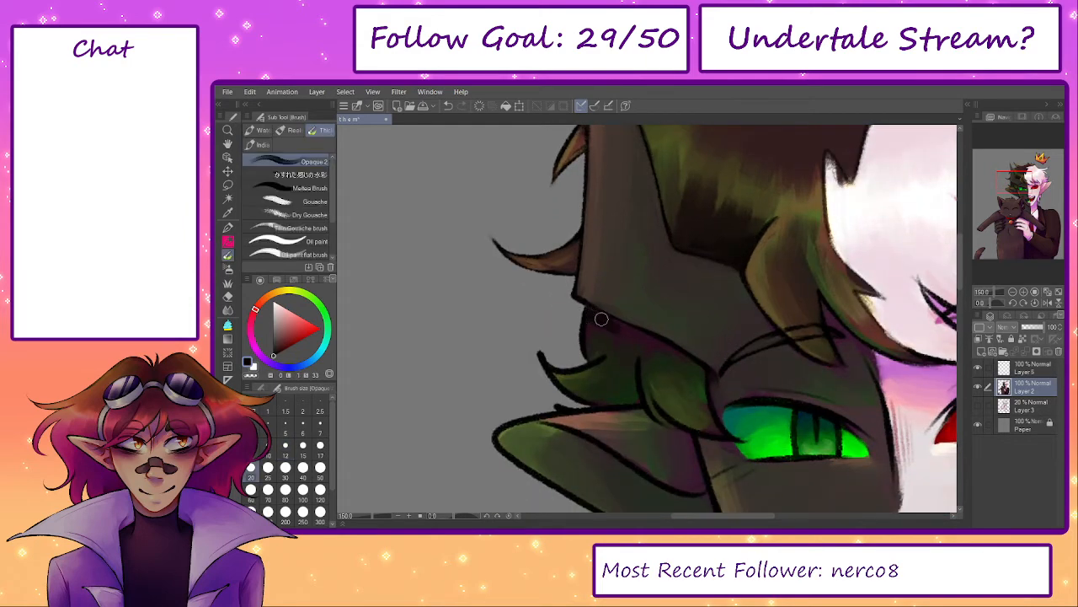
alt+click(650, 338)
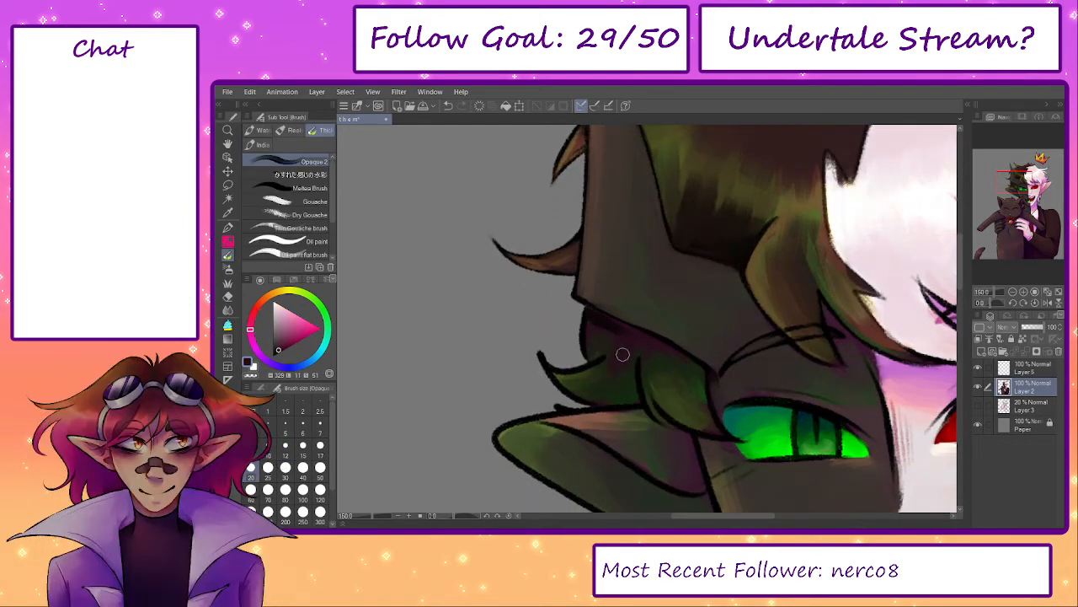
alt+click(594, 356)
key(bracketright)
key(bracketright)
mouse_move(615, 335)
mouse_down()
mouse_move(604, 323)
mouse_move(648, 344)
mouse_move(633, 336)
mouse_up()
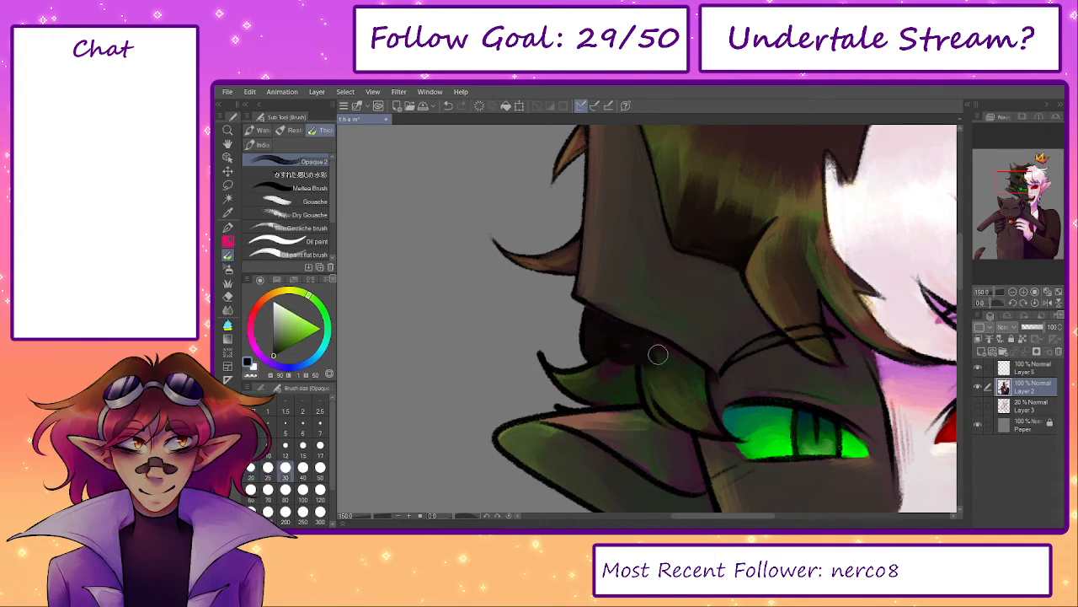
- Blend sampled dark purple into the shadowed hair beneath the horn with the Opaque brush at size 25
alt+click(621, 370)
key(bracketright)
key(bracketleft)
key(bracketleft)
key(bracketright)
key(bracketright)
key(bracketleft)
key(bracketleft)
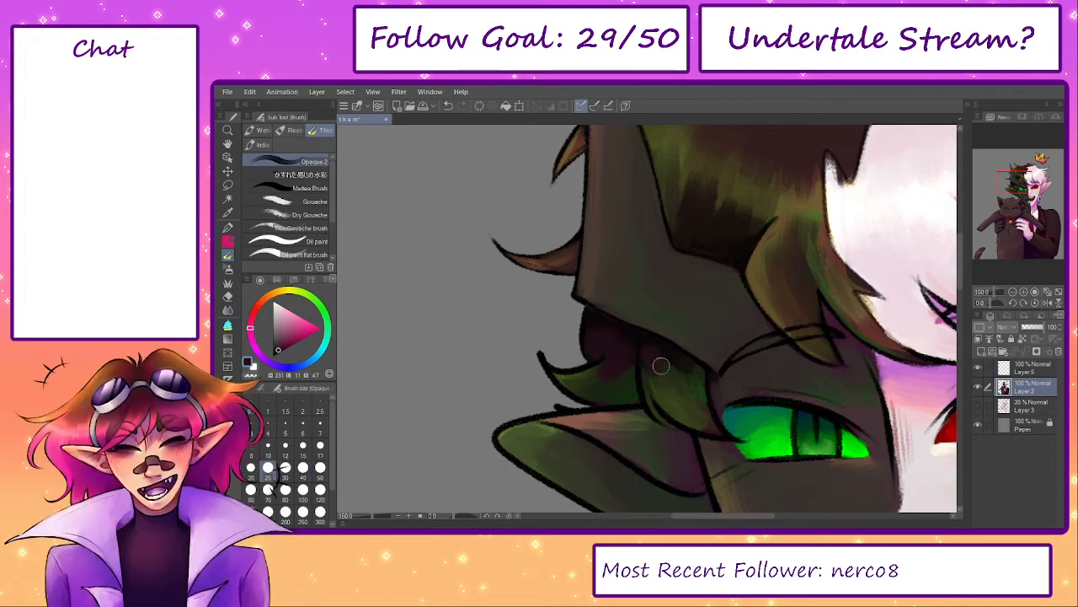
- Extend the near-black shadow along the horn's lower edge and over the green lock's top with the Opaque brush, ending at size 20
alt+click(647, 347)
key(bracketright)
alt+click(594, 323)
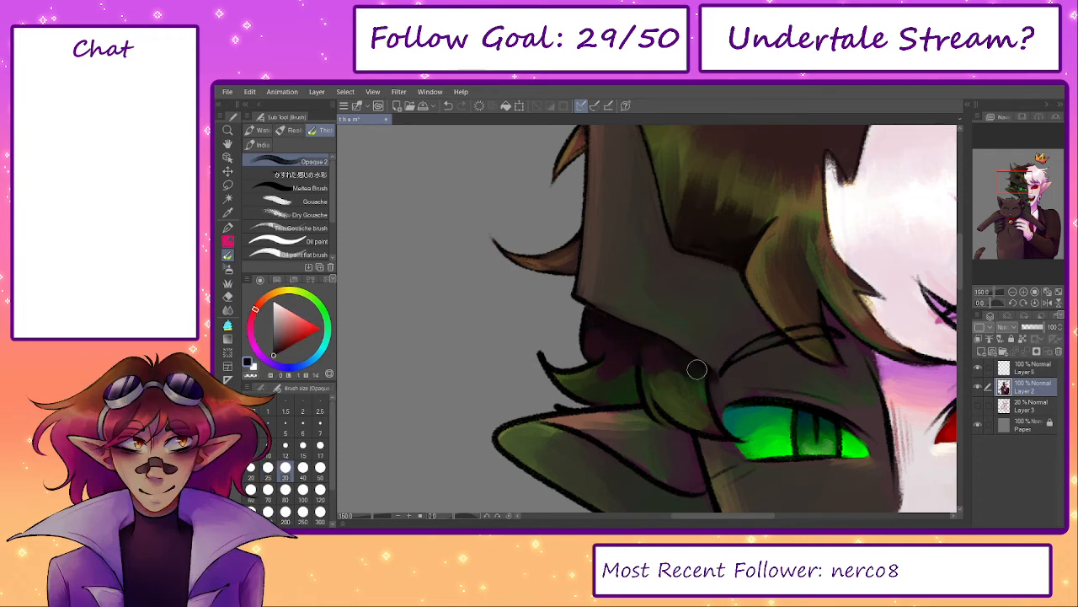
key(bracketright)
key(bracketright)
key(bracketleft)
key(bracketleft)
key(bracketleft)
key(bracketleft)
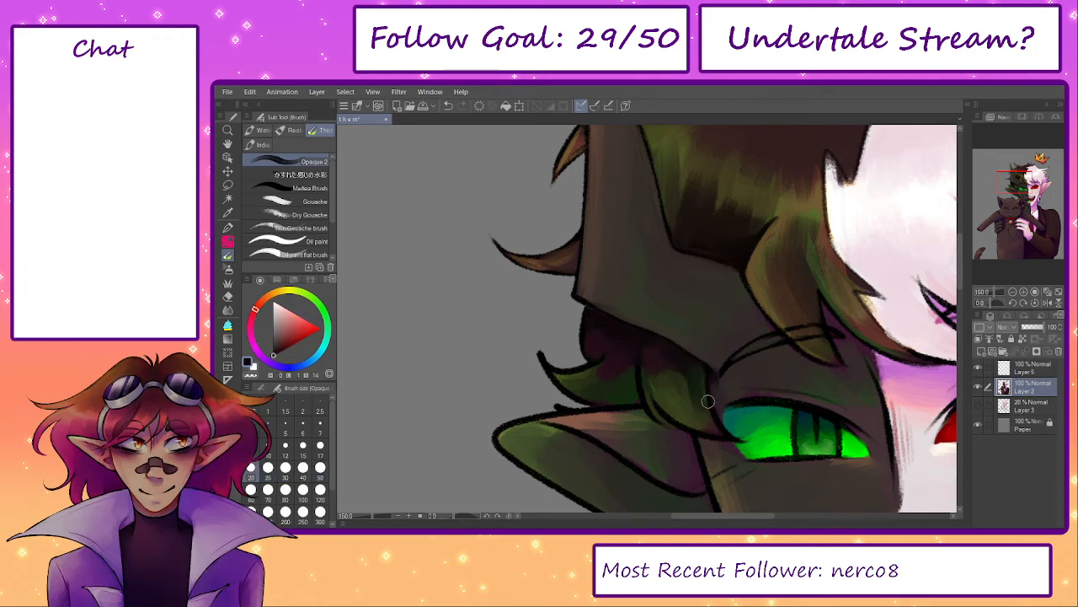
- Refine the green lock's edges beside the eye and over the ear in sampled dark tones, alternating the Perfect Pencil and Opaque brush
alt+click(708, 399)
key(p)
alt+click(715, 431)
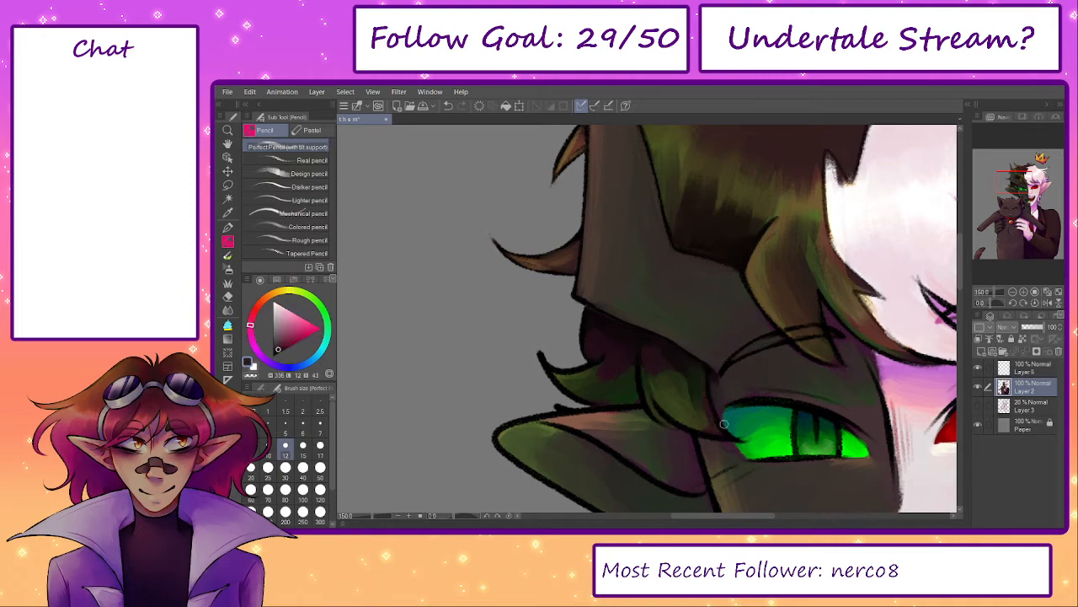
key(b)
alt+click(682, 402)
alt+click(663, 414)
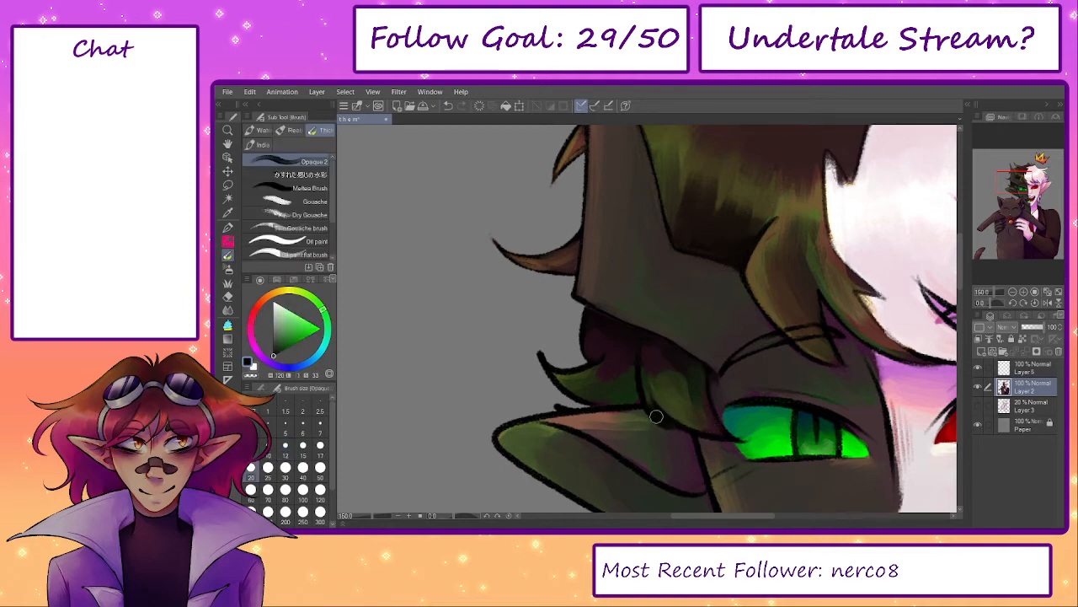
alt+click(647, 385)
key(p)
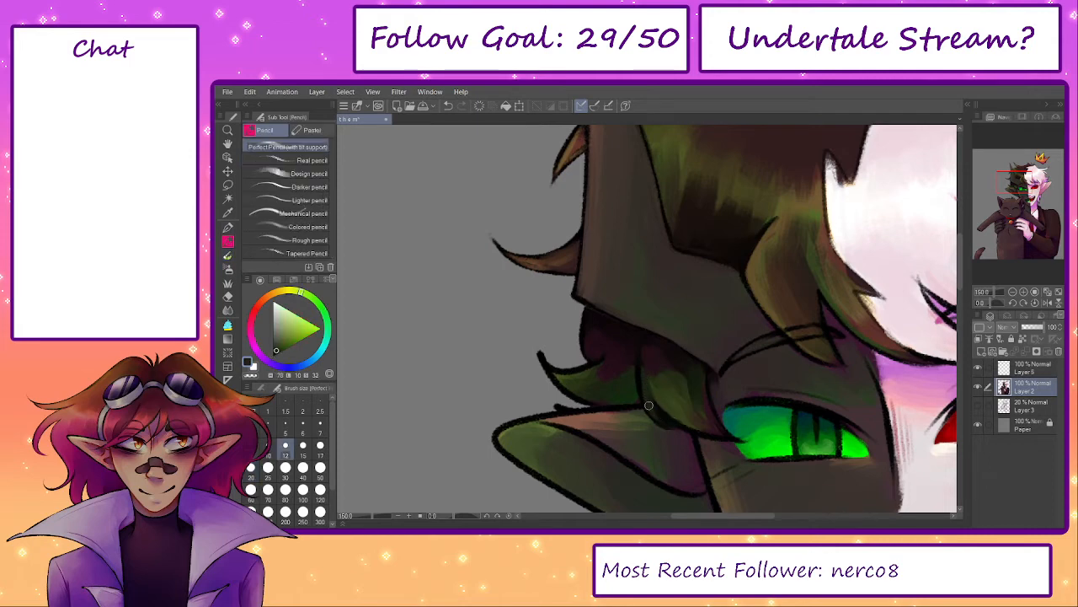
- Cover the gap between the two green locks with sampled dark purple using the Opaque brush at size 25, touching up the smaller lock
key(b)
alt+click(638, 373)
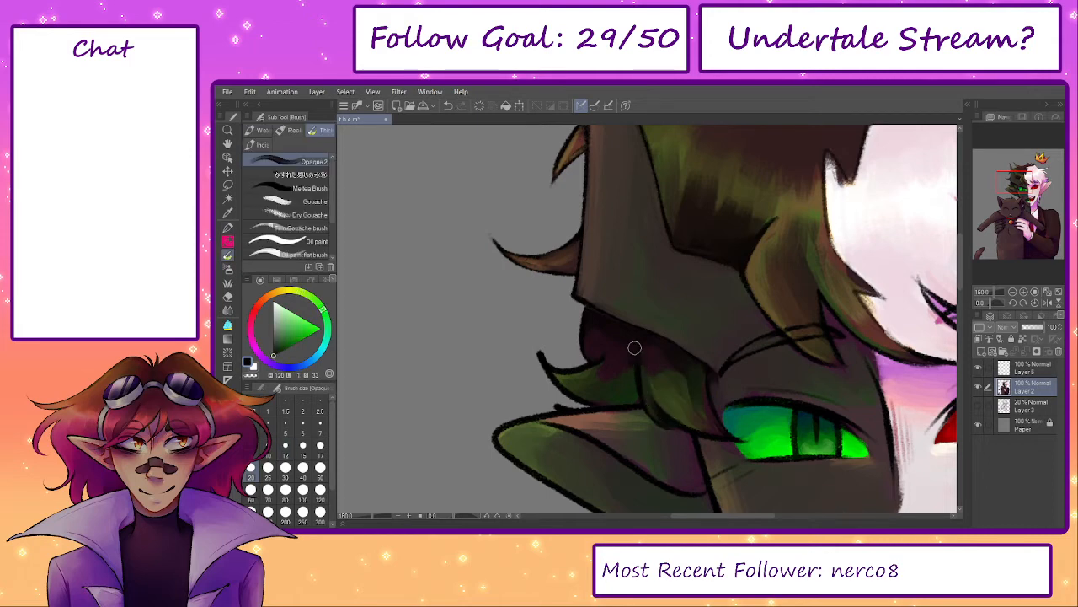
mouse_move(631, 396)
mouse_down()
mouse_move(604, 395)
mouse_move(617, 395)
mouse_up()
key(])
alt+click(616, 366)
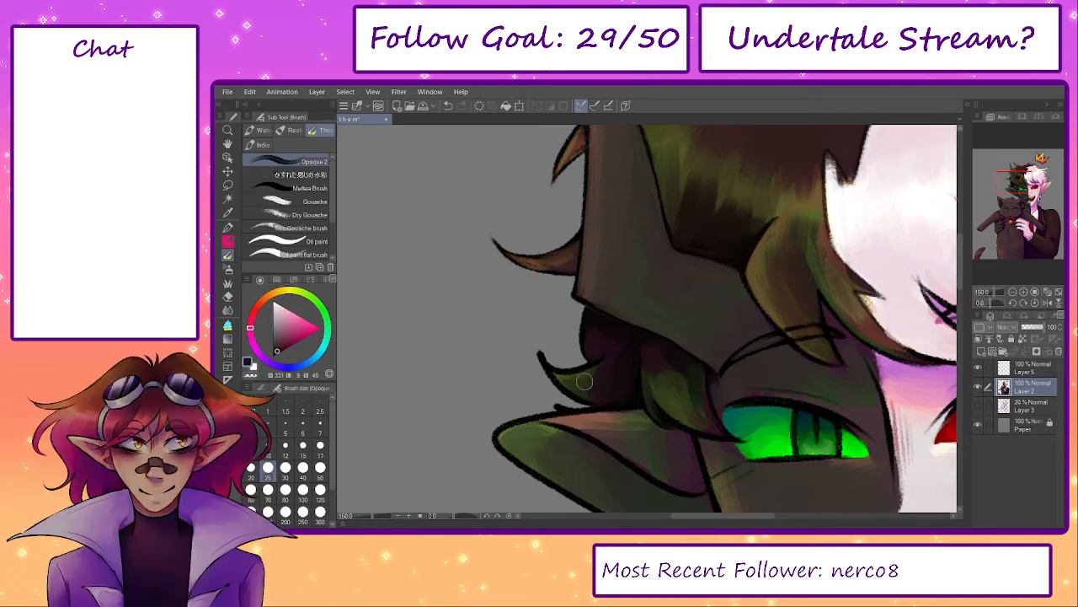
key(p)
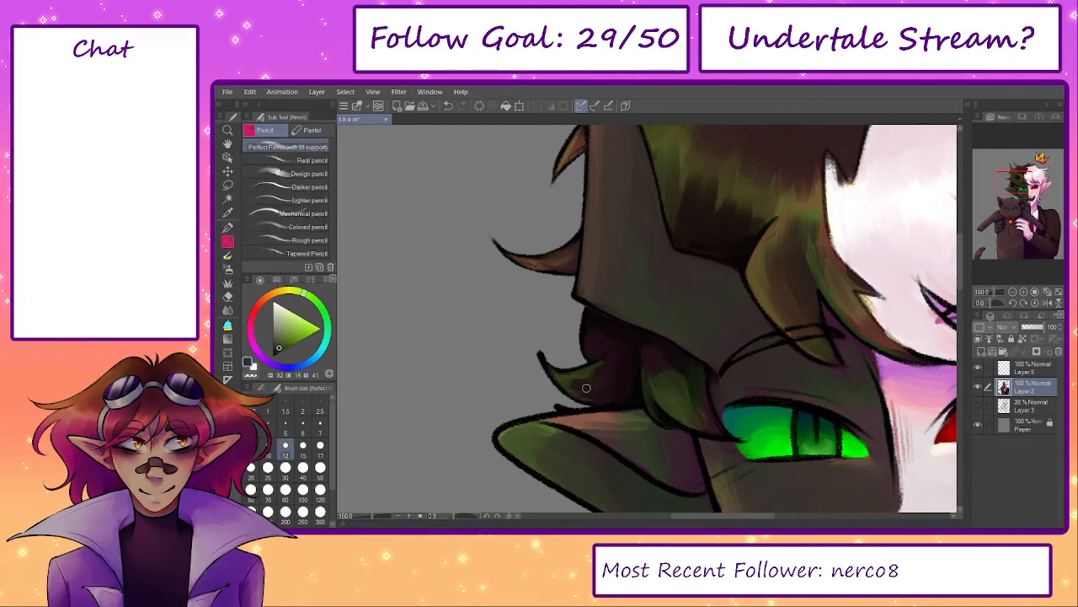
key(b)
drag(578, 389, 590, 337)
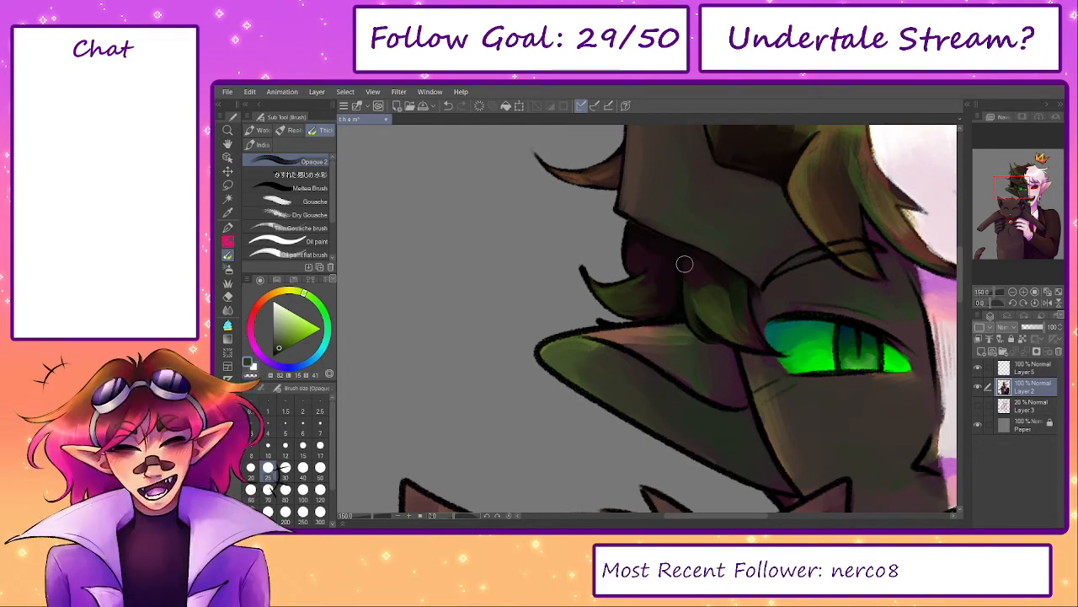
- Darken the base of the dark ear behind the cat's ear in sampled near-black with the Opaque brush, ending at size 20
mouse_move(749, 403)
mouse_down()
mouse_move(687, 377)
mouse_move(702, 433)
mouse_move(704, 419)
mouse_move(731, 452)
mouse_move(695, 436)
mouse_move(732, 456)
mouse_move(675, 412)
mouse_move(700, 435)
mouse_move(682, 424)
mouse_move(708, 439)
mouse_move(677, 390)
mouse_move(715, 442)
mouse_up()
key(bracketright)
key(bracketright)
key(bracketleft)
key(bracketleft)
key(bracketright)
key(bracketright)
key(bracketright)
alt+click(680, 409)
key(bracketleft)
key(bracketleft)
key(bracketleft)
alt+click(724, 457)
key(bracketleft)
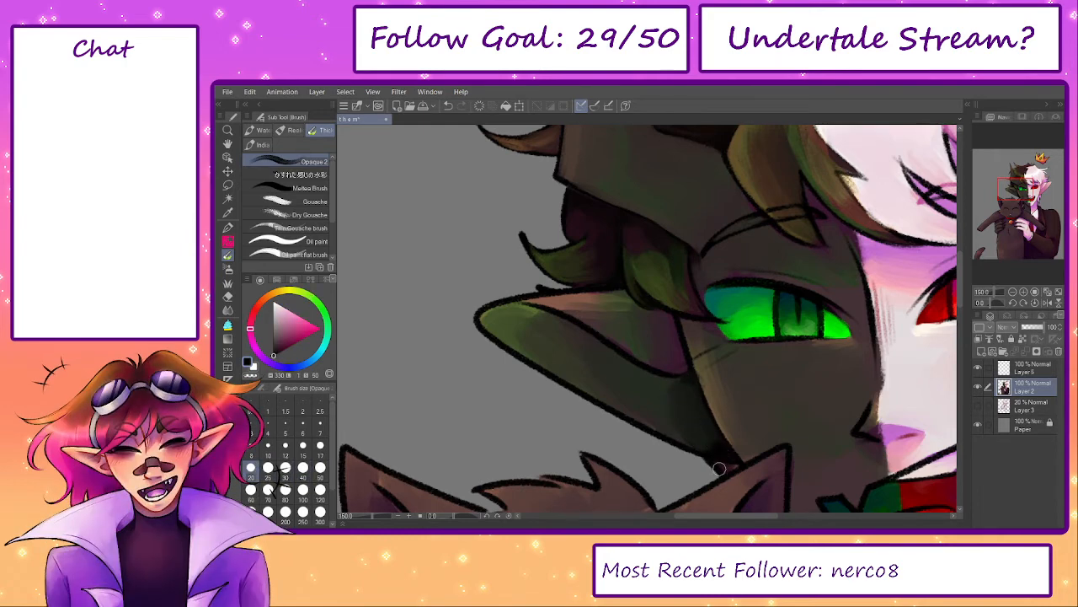
- Paint sampled near-black shading into the gap between the cat's ear and the character's jaw with the Opaque brush and Perfect Pencil
drag(775, 478, 669, 312)
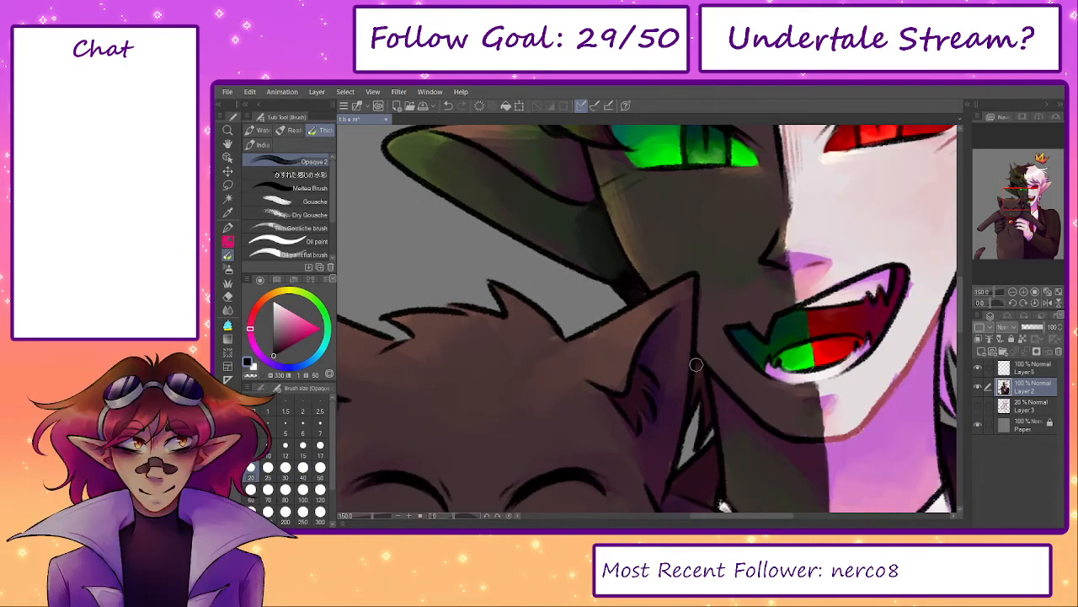
drag(702, 365, 706, 430)
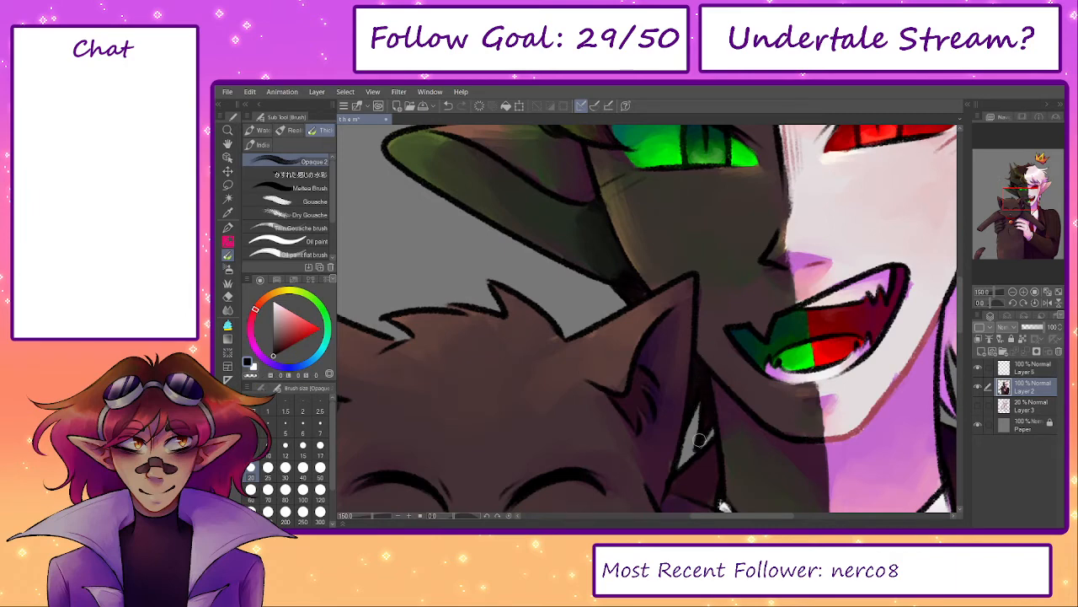
drag(624, 255, 635, 391)
drag(692, 452, 619, 258)
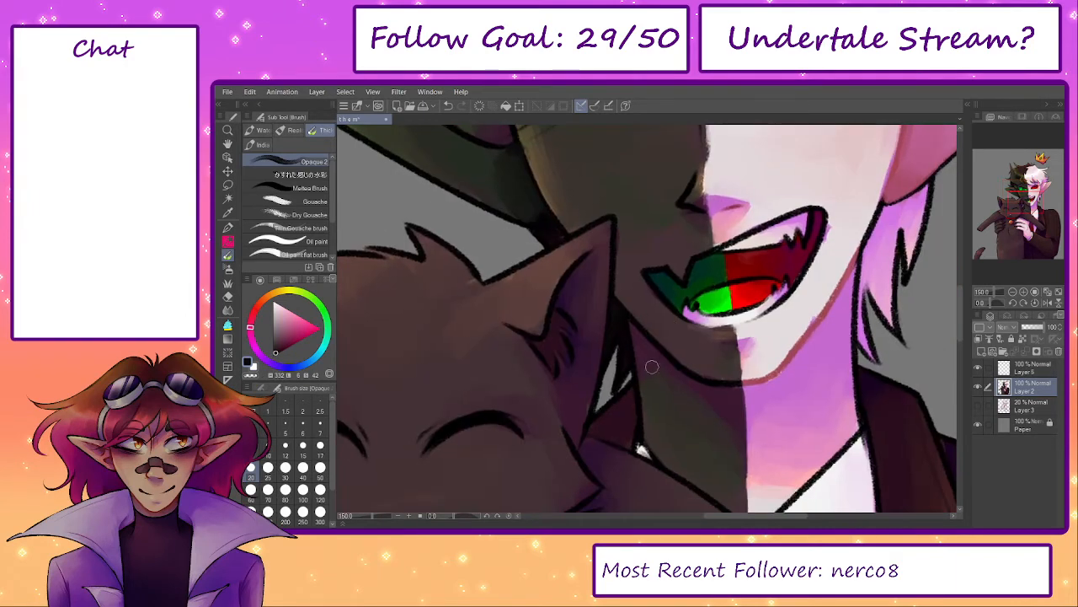
key(p)
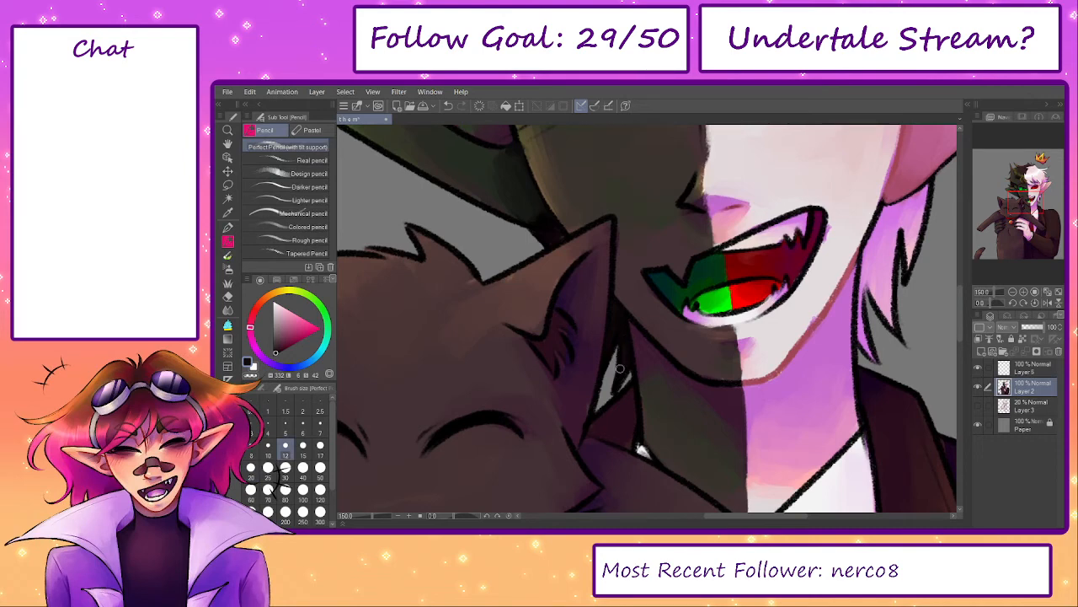
- Paint over the line art at the dark ear's tip and upper fold in sampled green and brown with the Perfect Pencil
drag(630, 277, 740, 413)
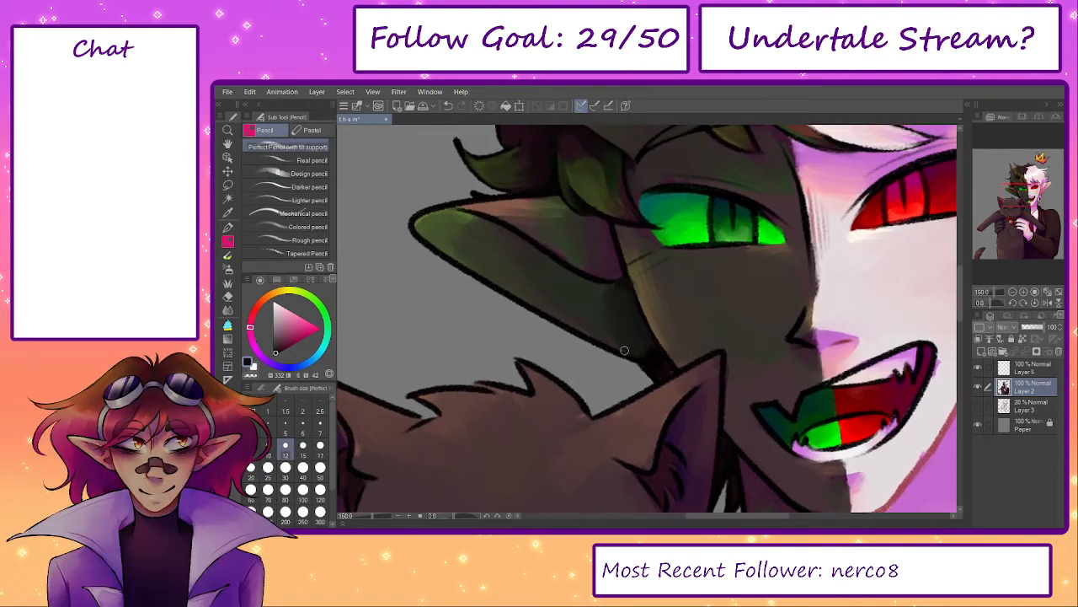
alt+click(434, 238)
alt+click(420, 225)
mouse_move(419, 226)
mouse_down()
mouse_move(453, 206)
mouse_move(420, 216)
mouse_move(535, 203)
mouse_move(479, 209)
mouse_move(514, 223)
mouse_move(473, 206)
mouse_move(539, 240)
mouse_up()
alt+click(495, 197)
alt+click(480, 210)
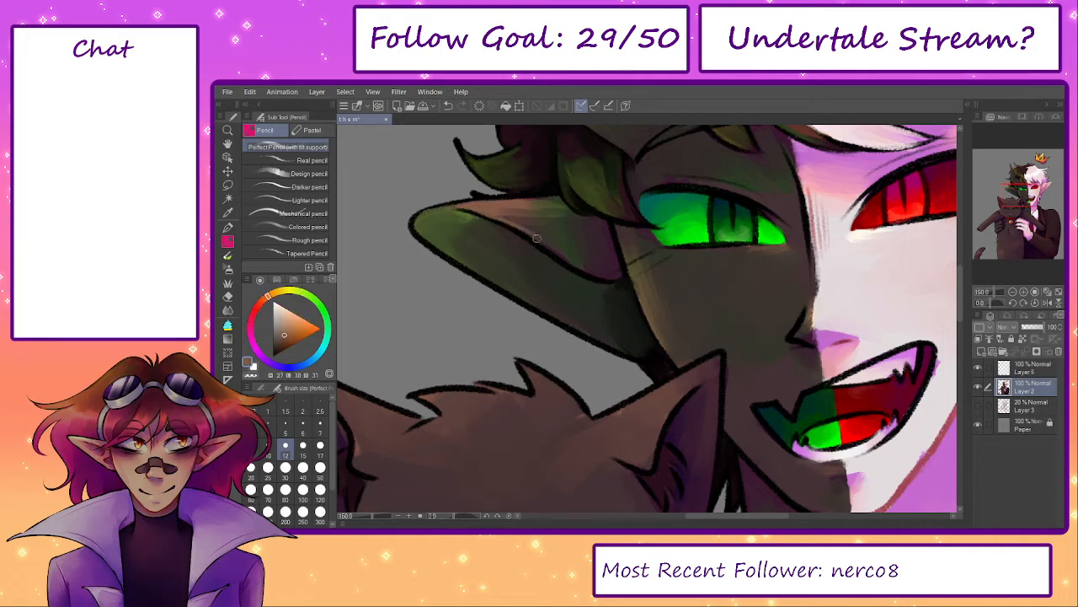
- Recolour the dark ear's inner fold line and its join with the cheek in sampled purple and olive using the Perfect Pencil
alt+click(534, 229)
alt+click(616, 273)
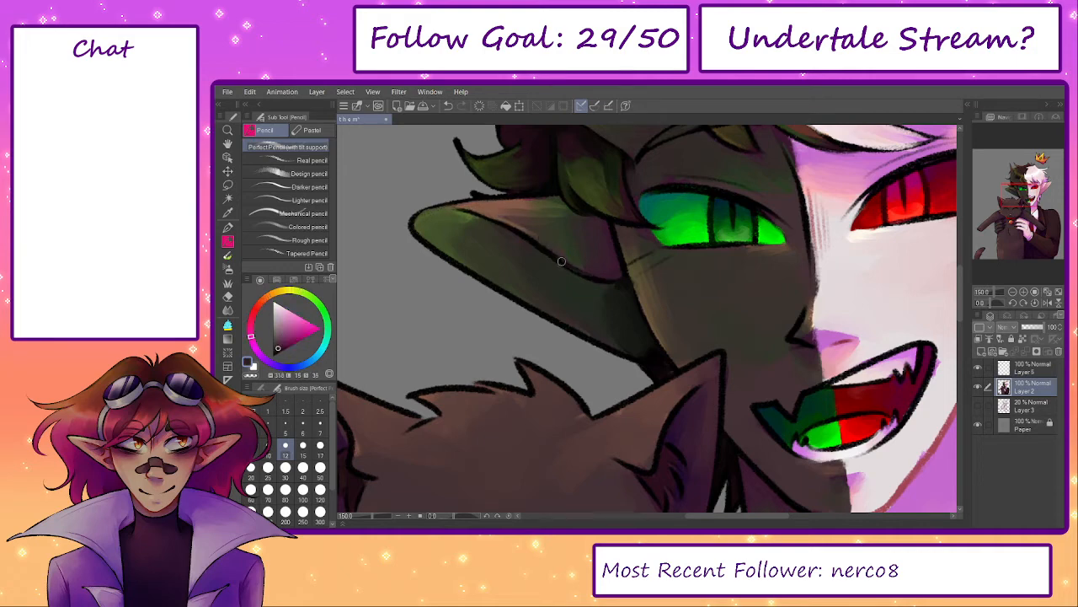
alt+click(623, 235)
drag(619, 230, 631, 281)
alt+click(615, 227)
- Touch up the lid lines around both eyes in sampled dark purple-red, teal and near-black with the Perfect Pencil at size 12
drag(644, 225, 529, 333)
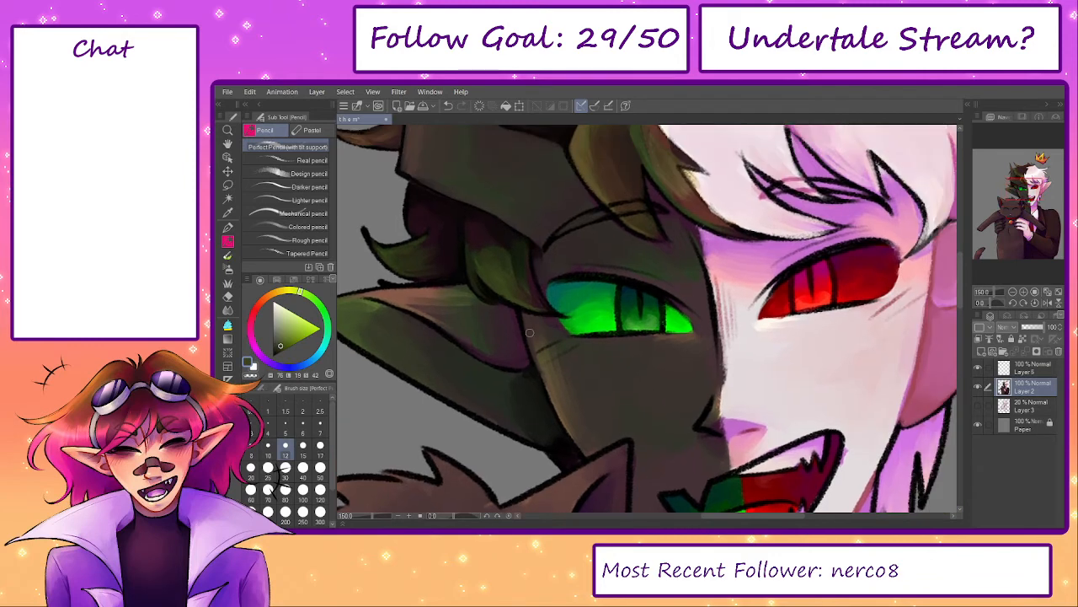
alt+click(836, 254)
drag(836, 254, 760, 238)
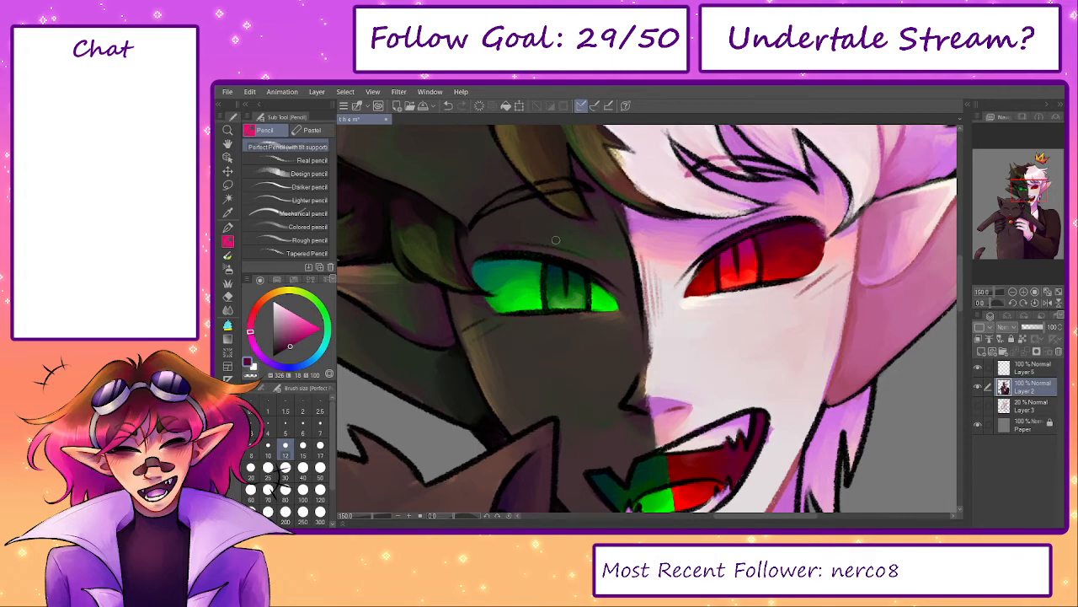
alt+click(482, 271)
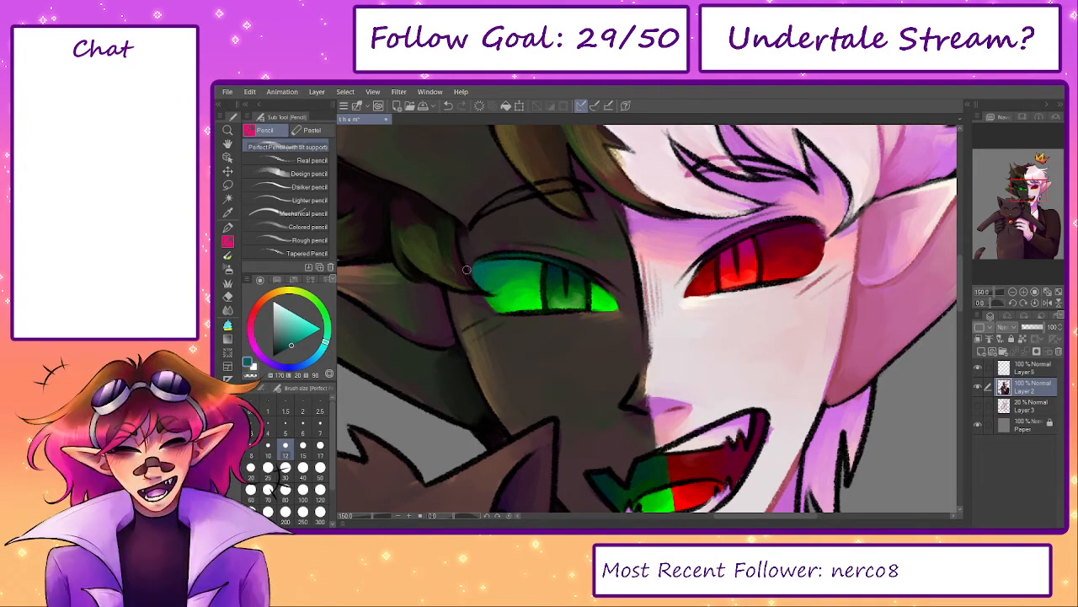
drag(640, 320, 598, 290)
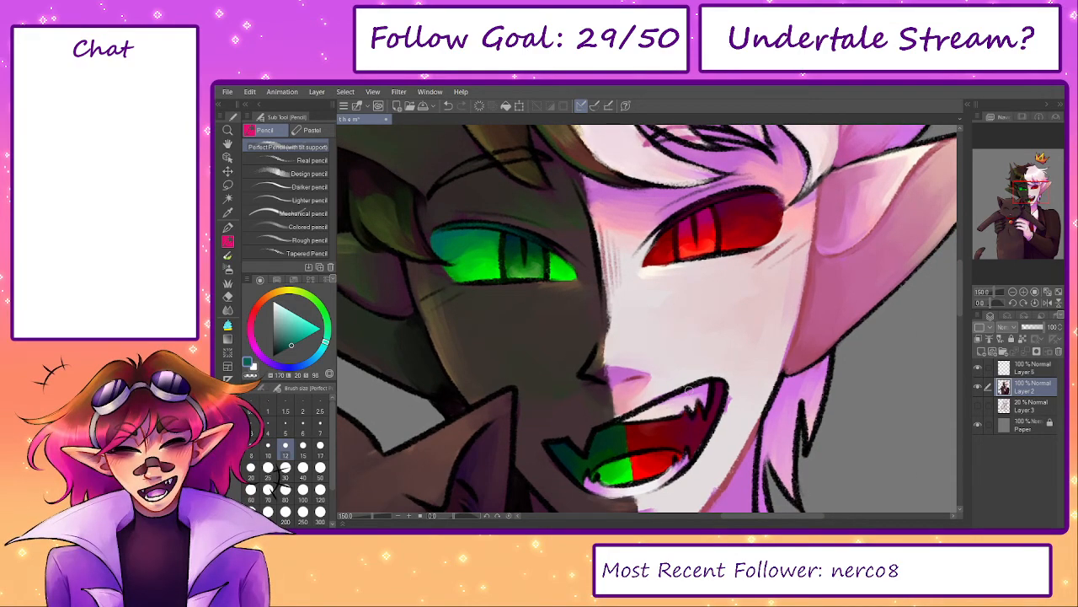
drag(467, 219, 547, 262)
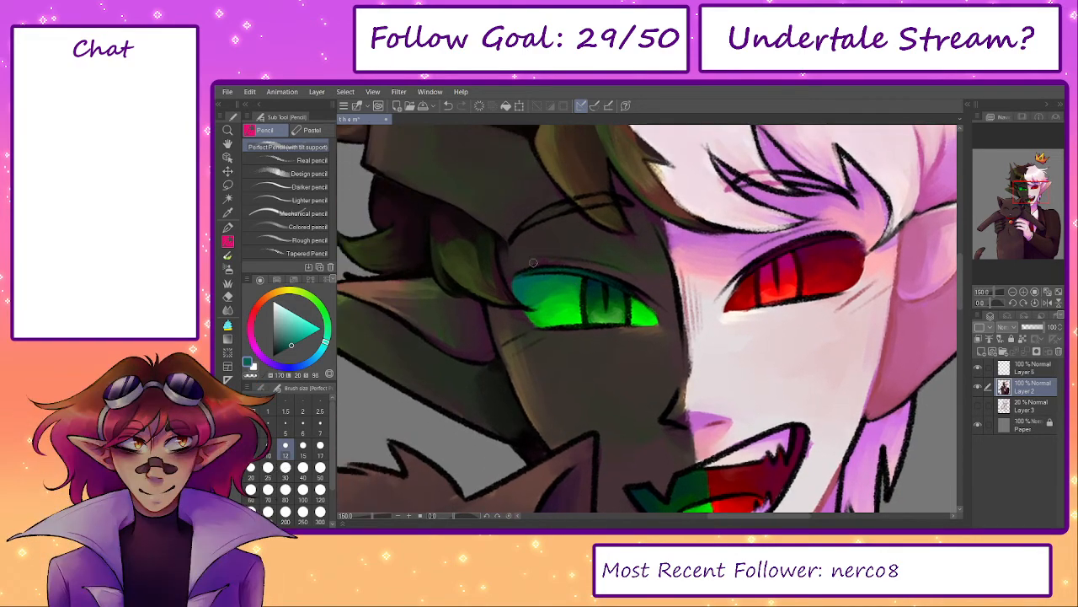
alt+click(523, 271)
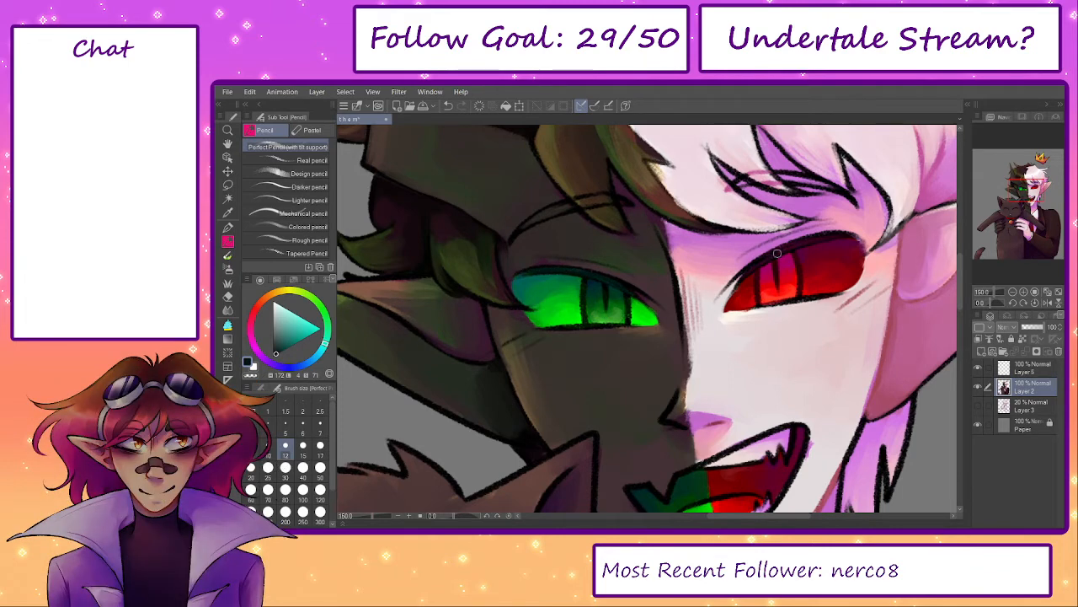
- Clean up the fringe around both eyebrows with the Perfect Pencil, sampling brown on the dark side and pale pinks on the white side
drag(750, 298, 697, 425)
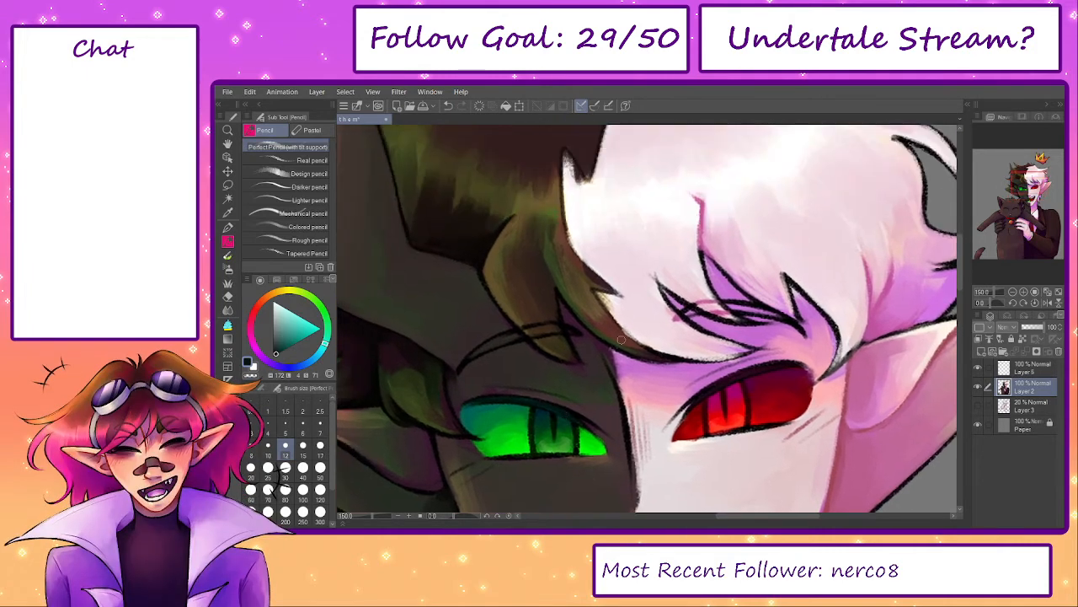
alt+click(527, 320)
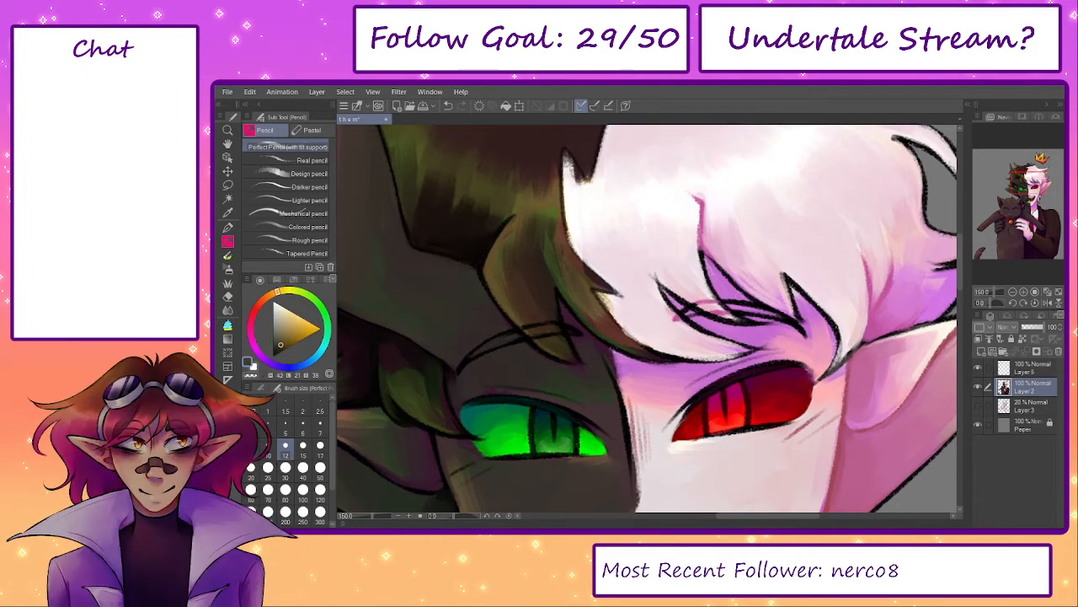
alt+click(702, 293)
alt+click(698, 298)
alt+click(696, 294)
alt+click(715, 294)
alt+click(717, 311)
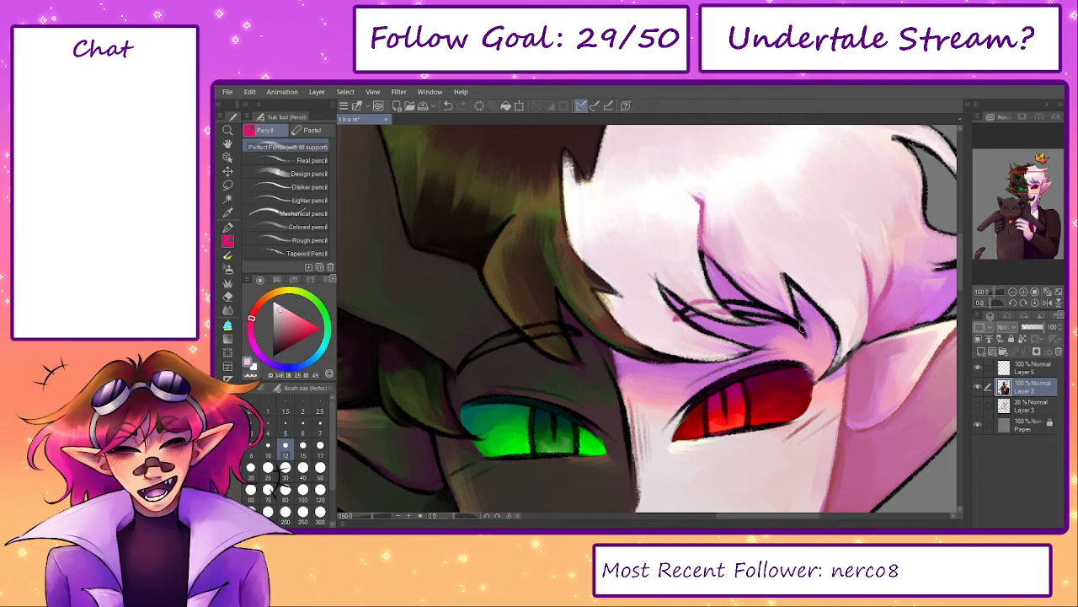
- Rework the eyebrow and white fringe lines above the red eye in black, sampled pale pink and purple with the Perfect Pencil
drag(771, 317, 713, 287)
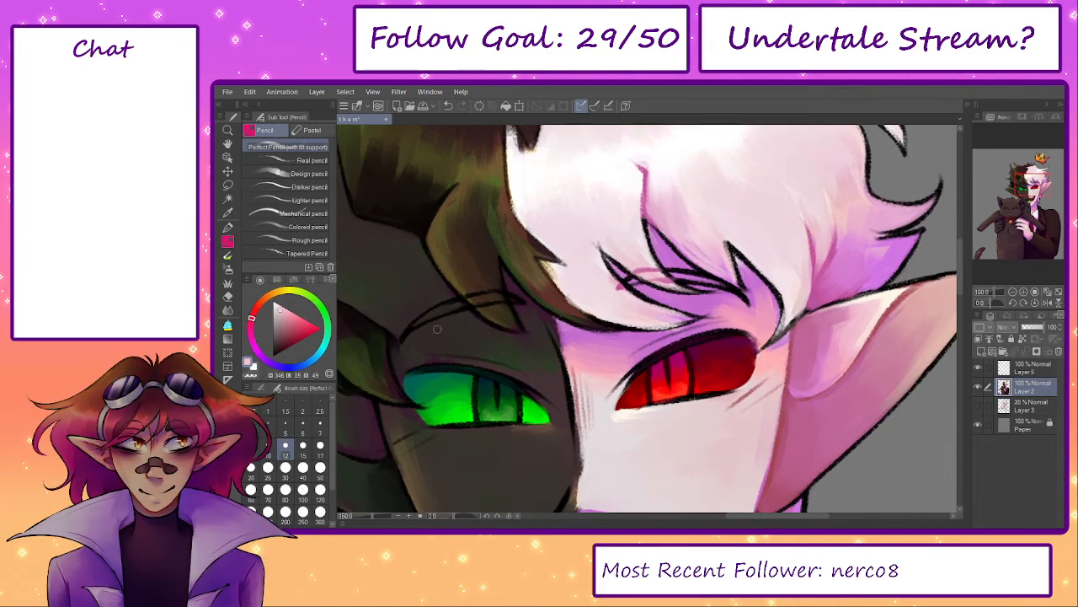
click(327, 329)
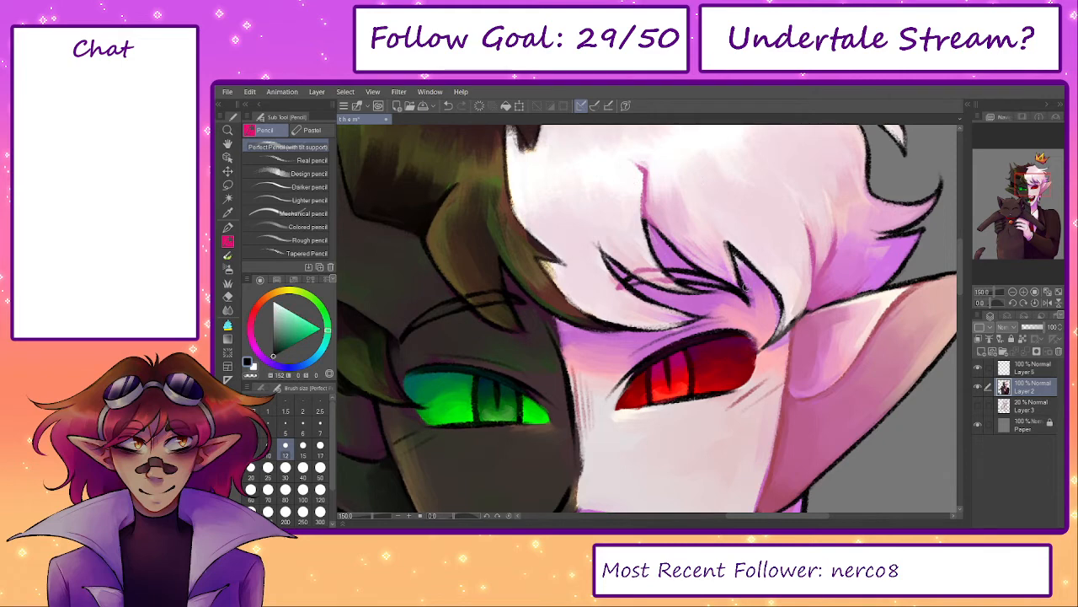
alt+click(721, 264)
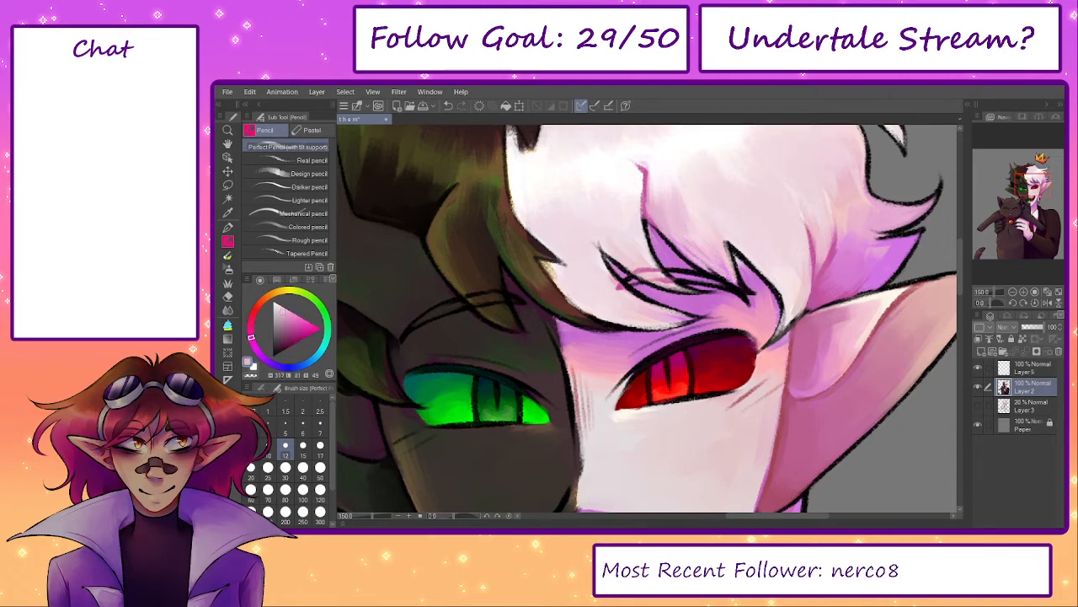
alt+click(738, 293)
drag(735, 285, 717, 268)
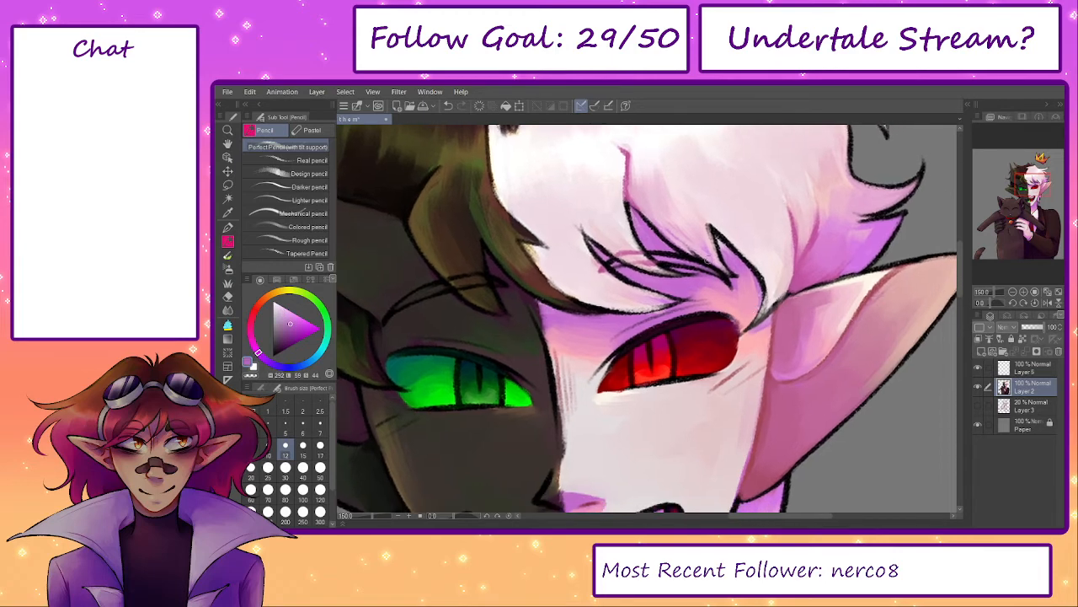
- Reshape the slit pupils of the red and green eyes in sampled dark red and near-black green with the Perfect Pencil
drag(613, 202, 604, 150)
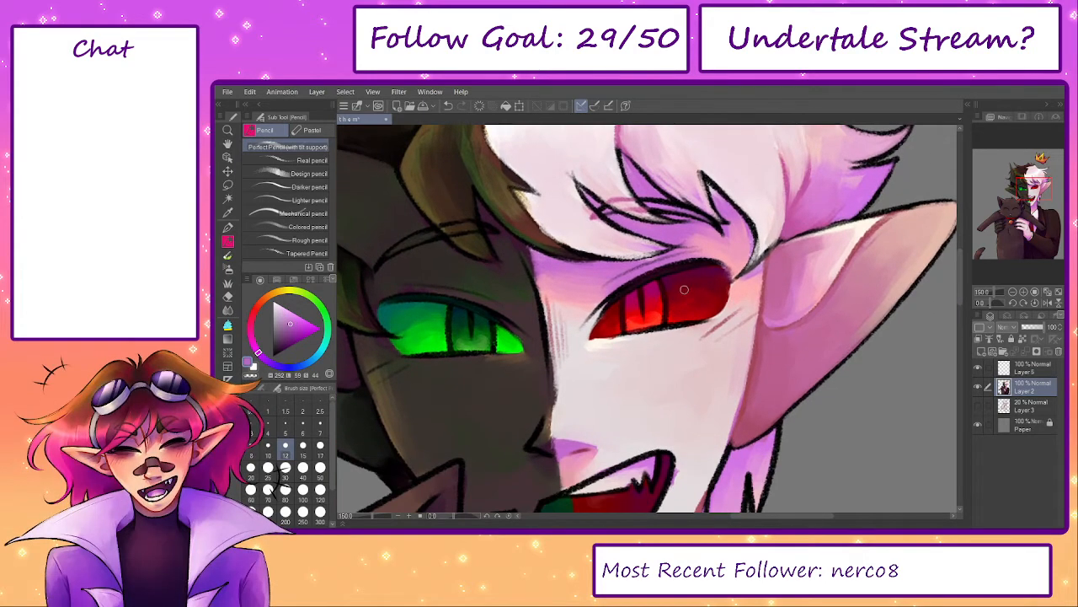
alt+click(660, 289)
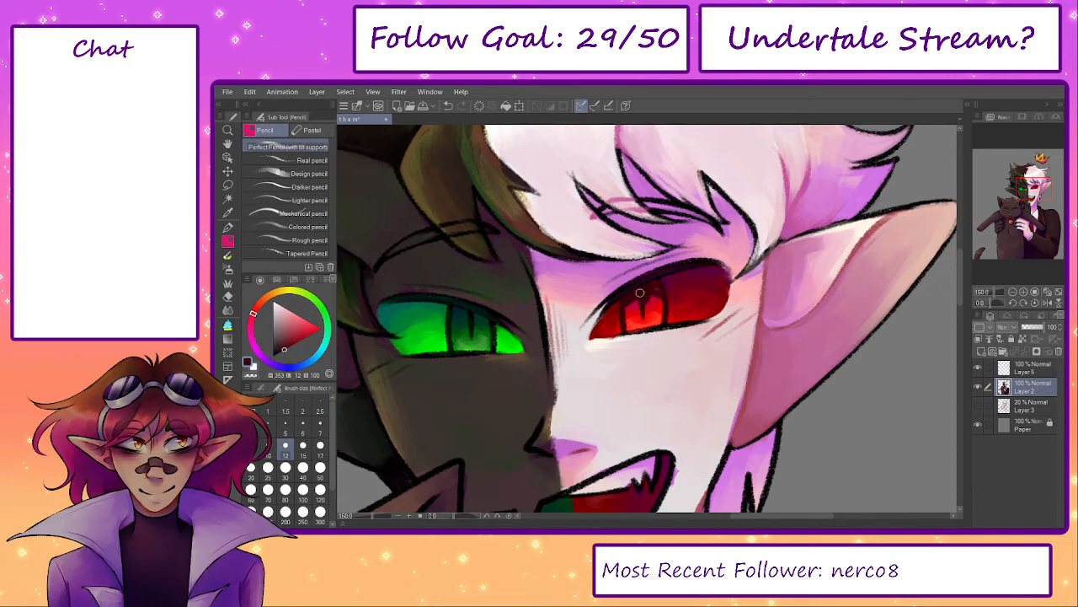
alt+click(471, 323)
mouse_move(471, 331)
mouse_down()
mouse_move(472, 341)
mouse_move(458, 324)
mouse_up()
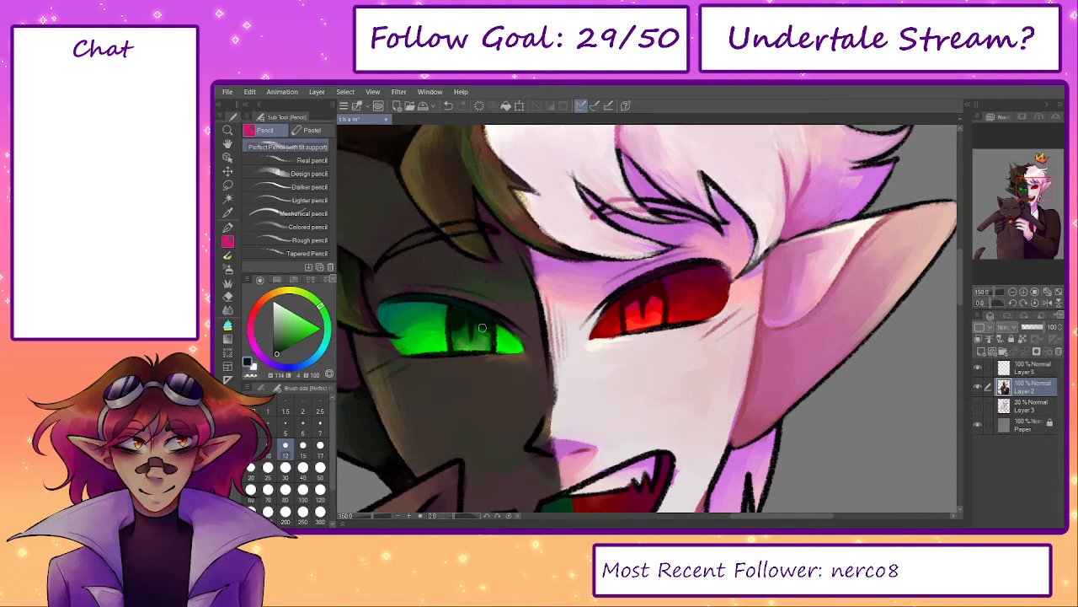
alt+click(630, 296)
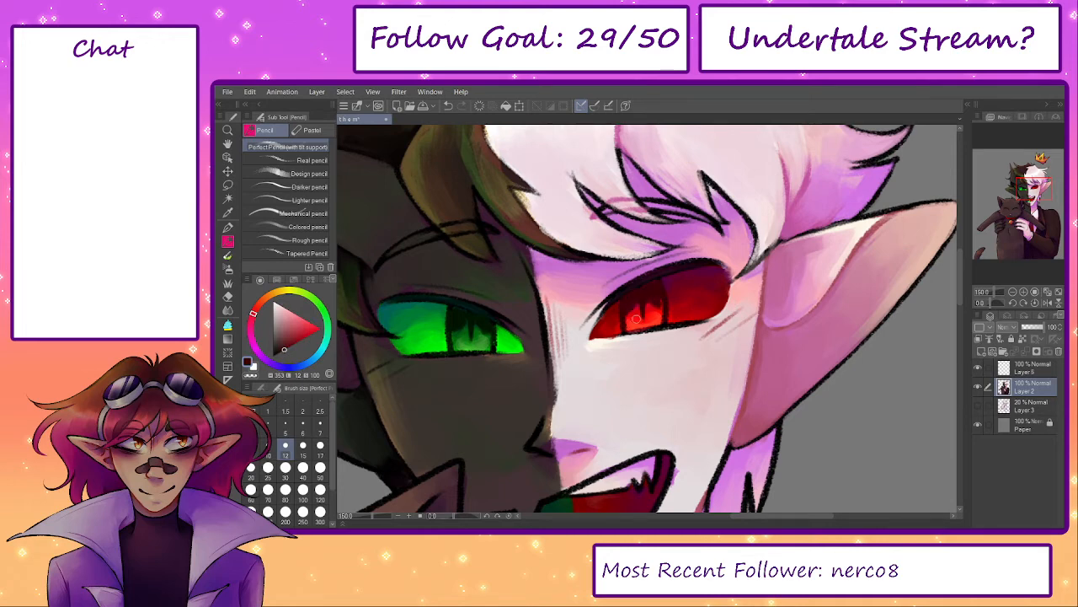
- Repaint the irises around the red and green slit pupils in sampled reds and greens with the Opaque brush at size 20
key(b)
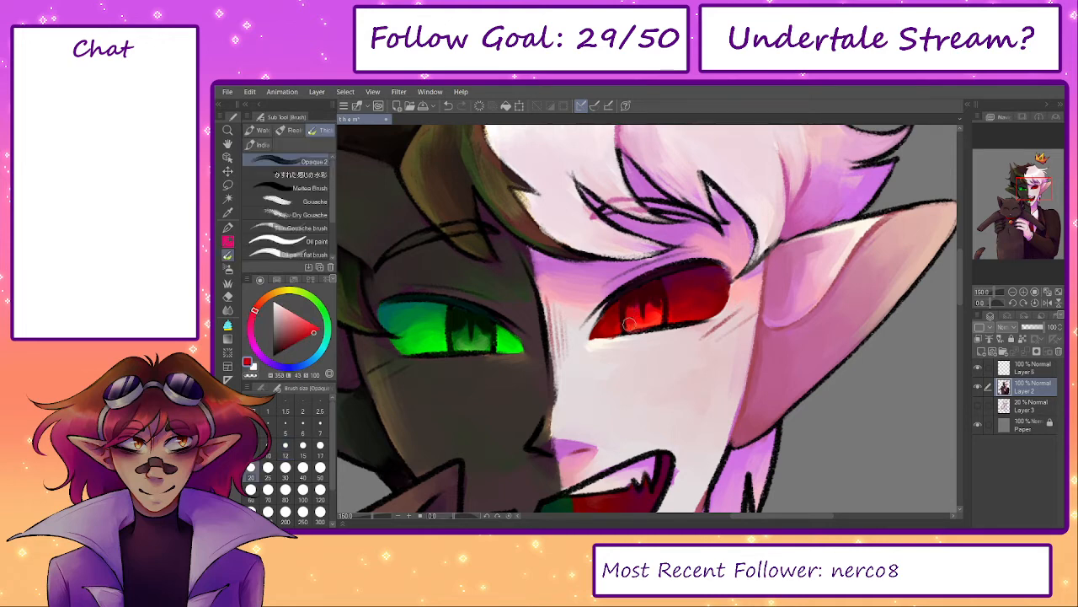
alt+click(652, 311)
drag(651, 312, 655, 302)
alt+click(467, 330)
drag(465, 333, 455, 317)
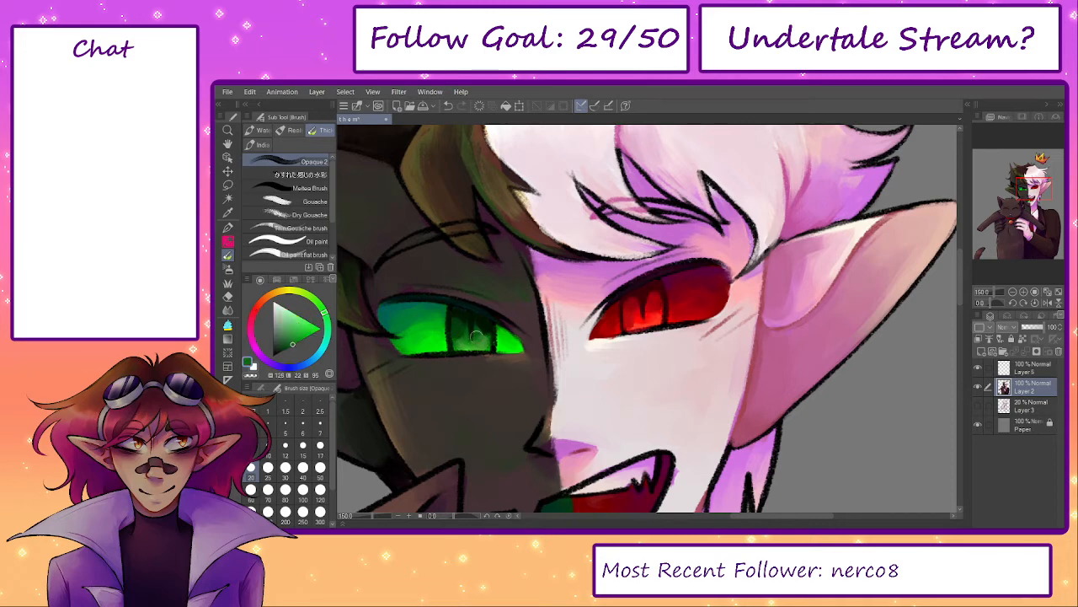
alt+click(460, 328)
alt+click(461, 333)
drag(462, 333, 463, 331)
alt+click(457, 316)
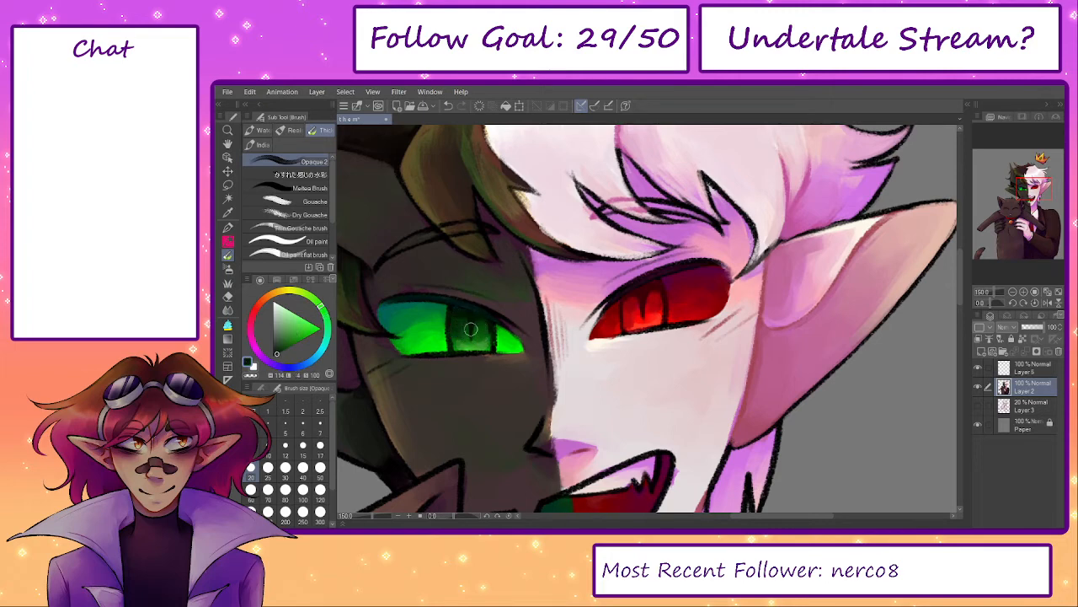
- Refine the red eye's slit pupil in sampled near-black and bright red with the Opaque brush
alt+click(641, 294)
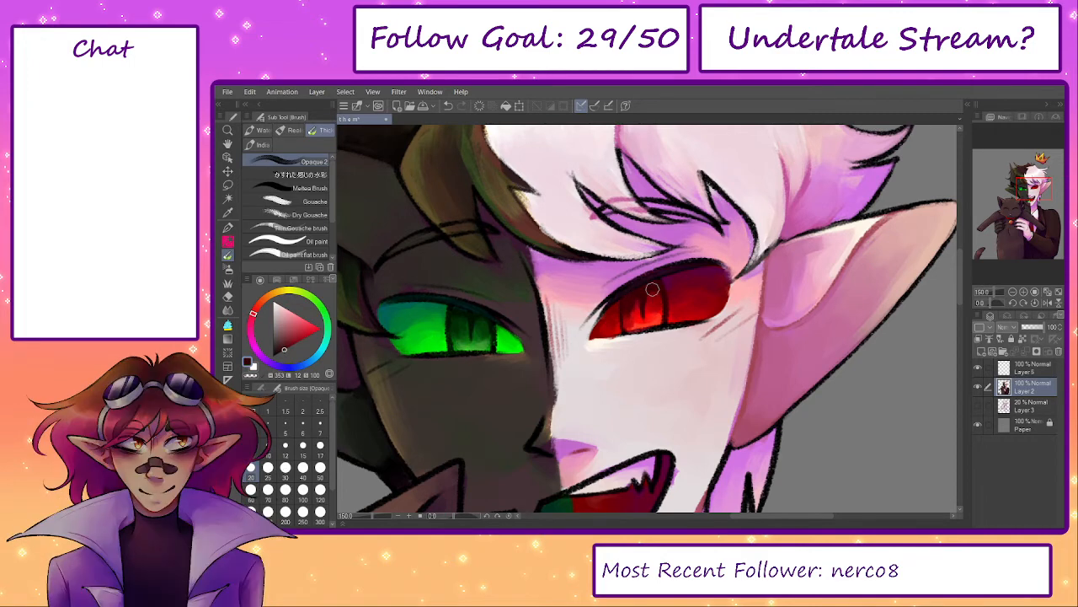
alt+click(653, 301)
alt+click(631, 304)
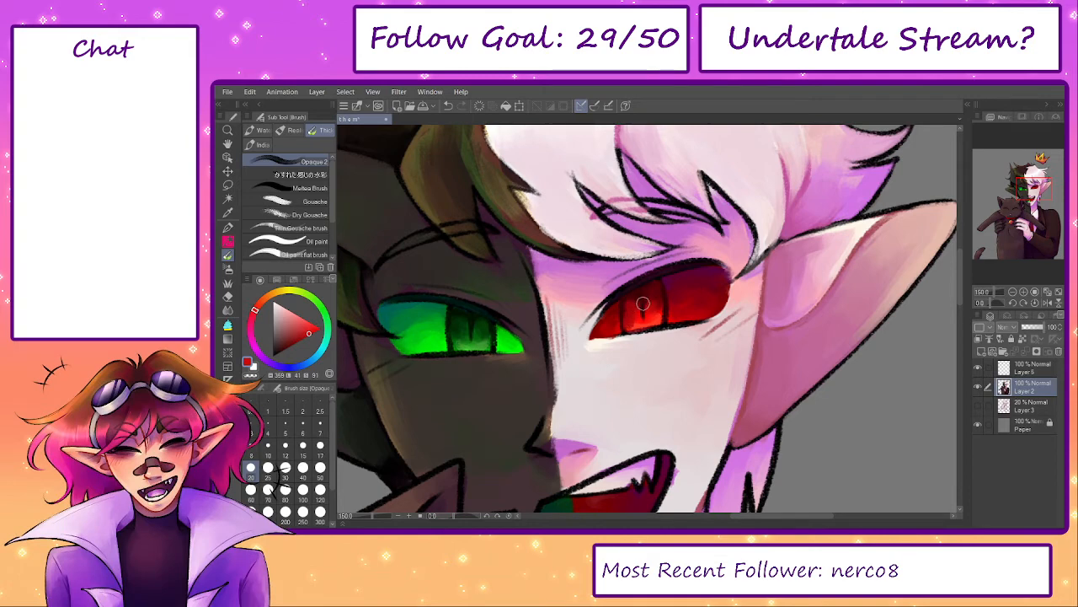
alt+click(624, 310)
- Sharpen the iris and pupil details of both eyes in sampled orange-red, green and near-black with the Perfect Pencil at size 12
key(p)
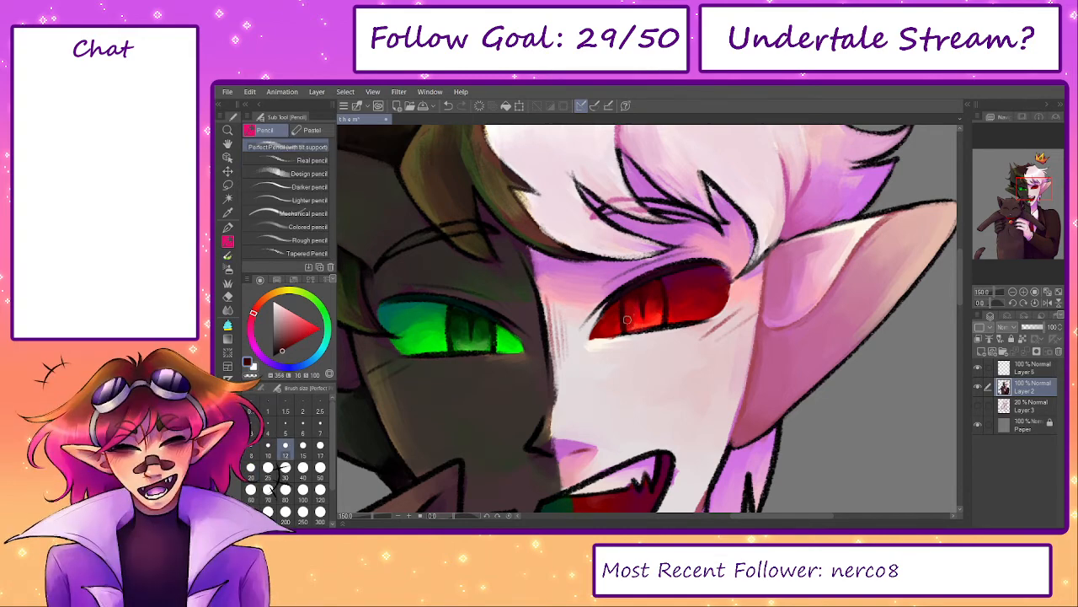
alt+click(640, 321)
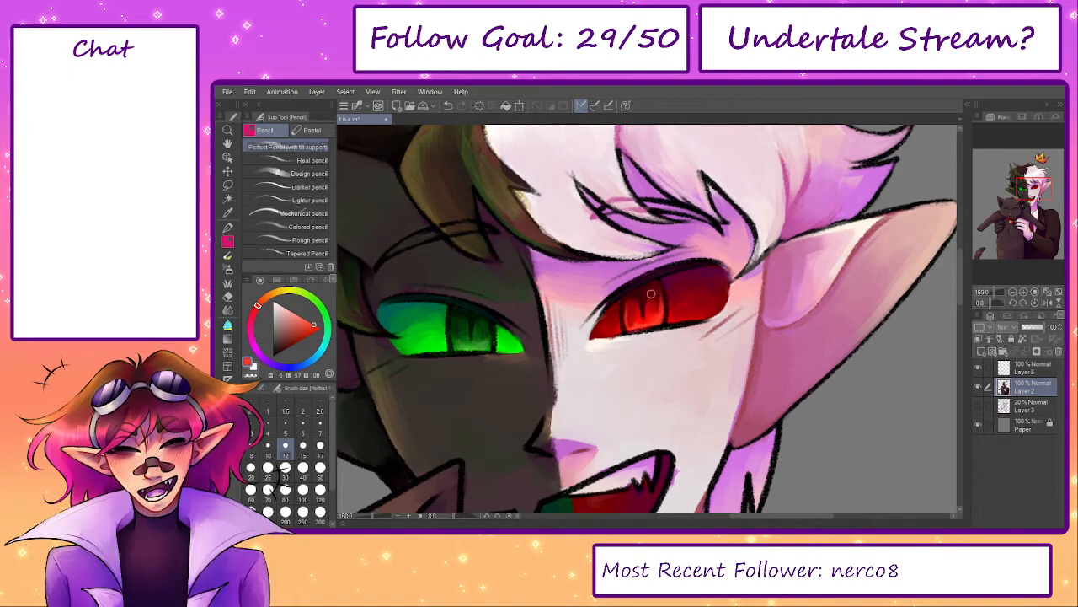
alt+click(457, 341)
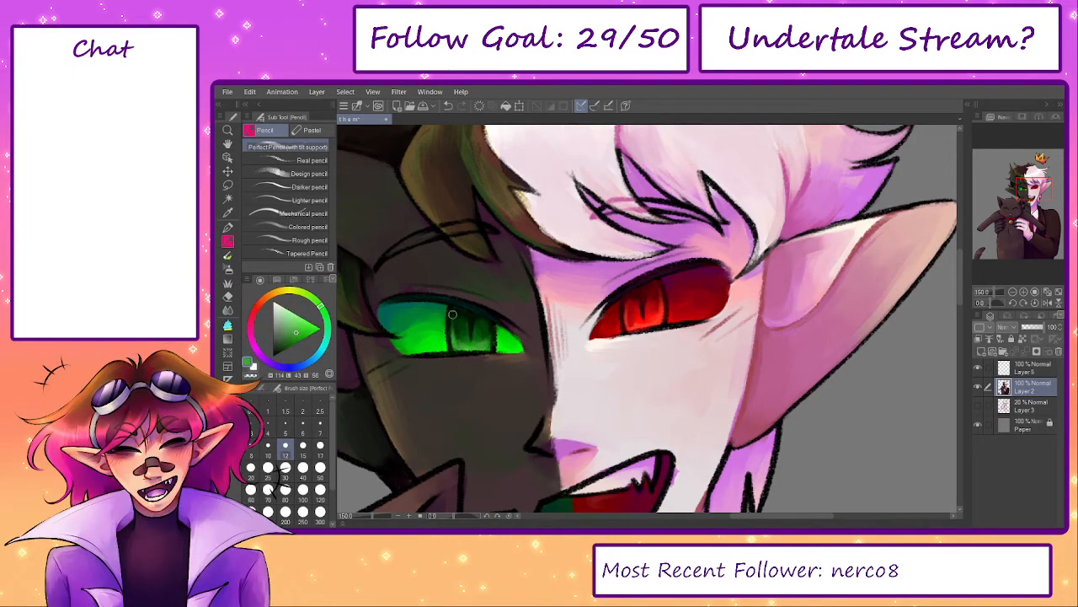
drag(658, 436, 717, 367)
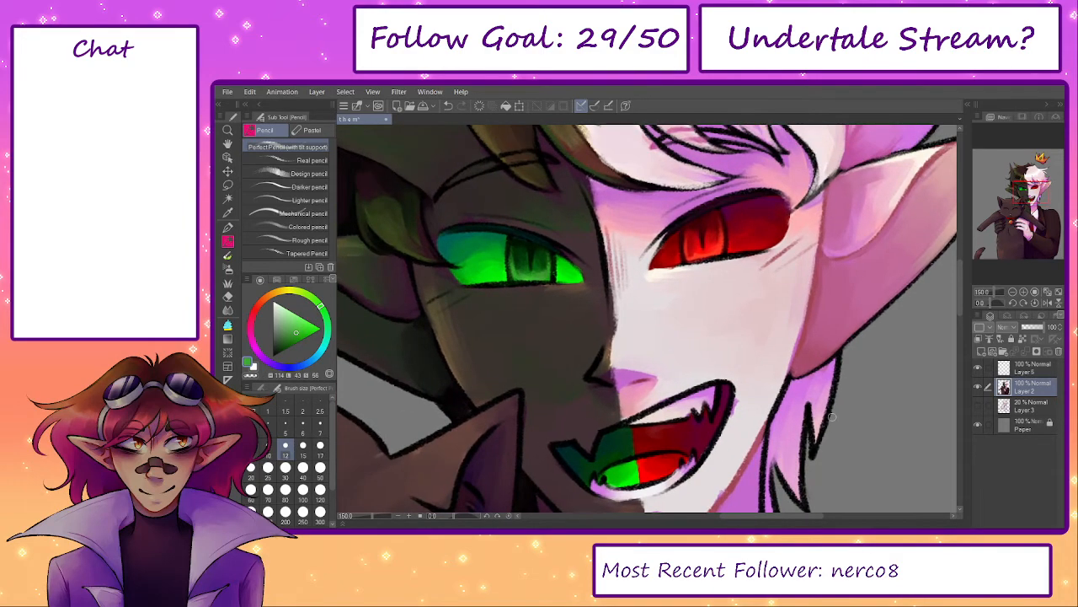
alt+click(705, 222)
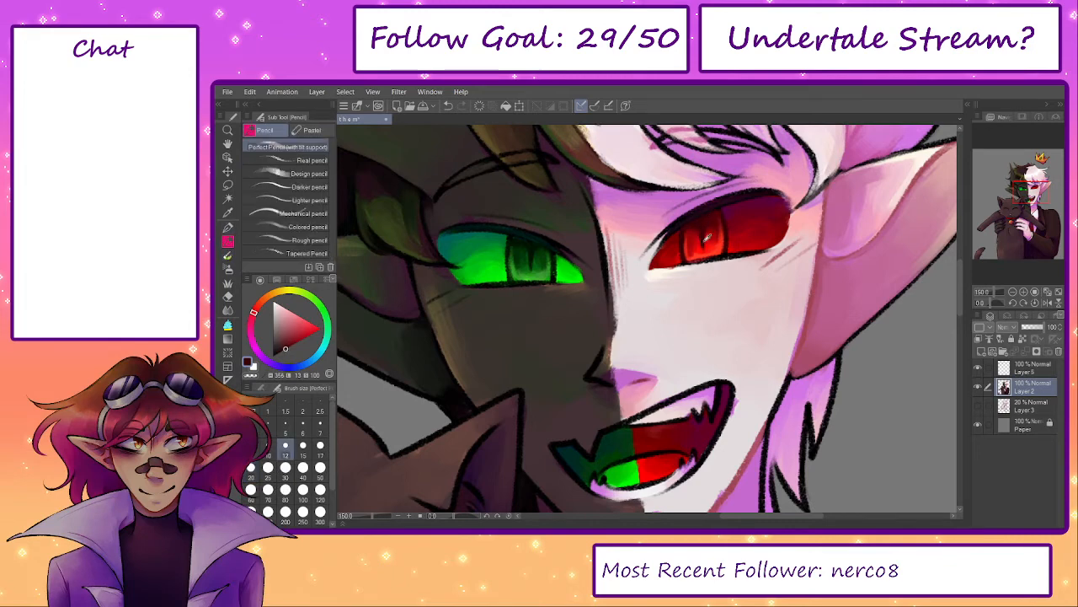
alt+click(709, 242)
alt+click(711, 231)
- Clean up the nose bridge line and the dark side of the upper lip in sampled dark browns
drag(681, 429, 702, 396)
alt+click(619, 333)
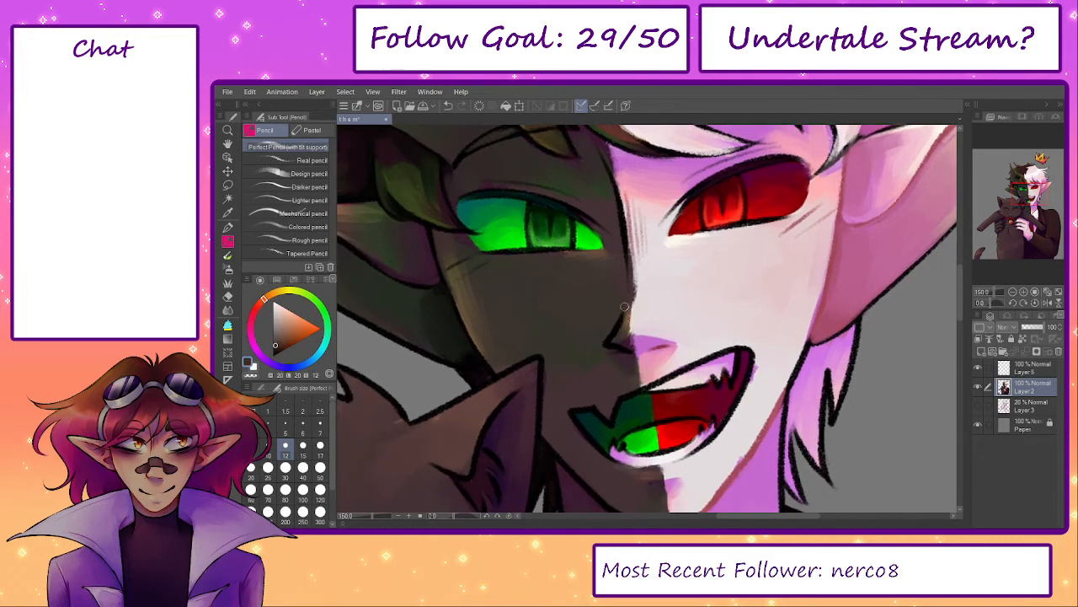
drag(652, 406, 642, 369)
alt+click(584, 360)
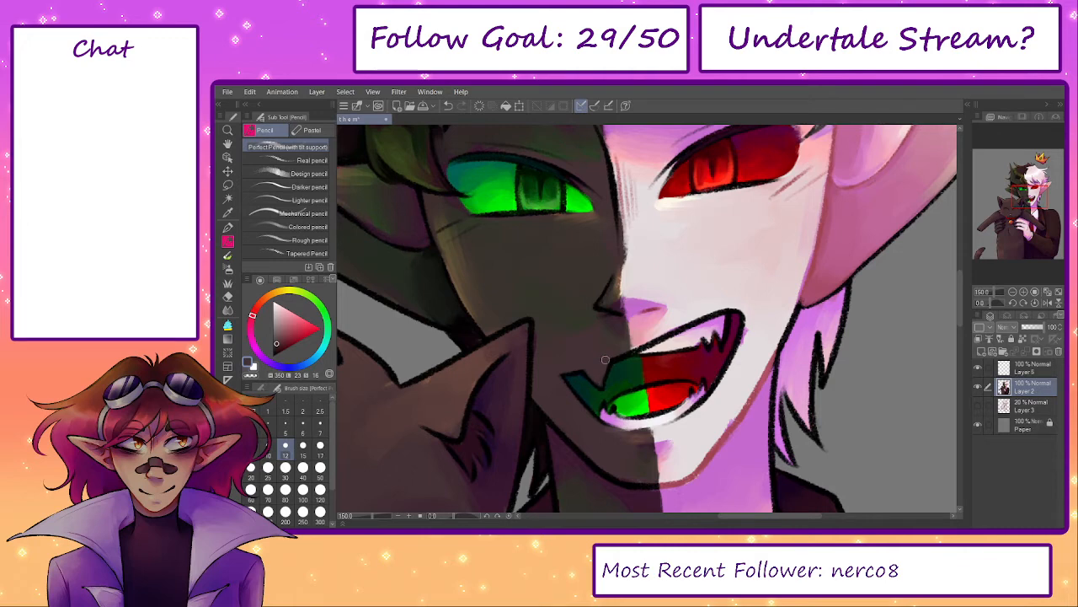
- Touch up the fangs in sampled lilac and pale pink and the tongue's upper edge in green and red
alt+click(714, 337)
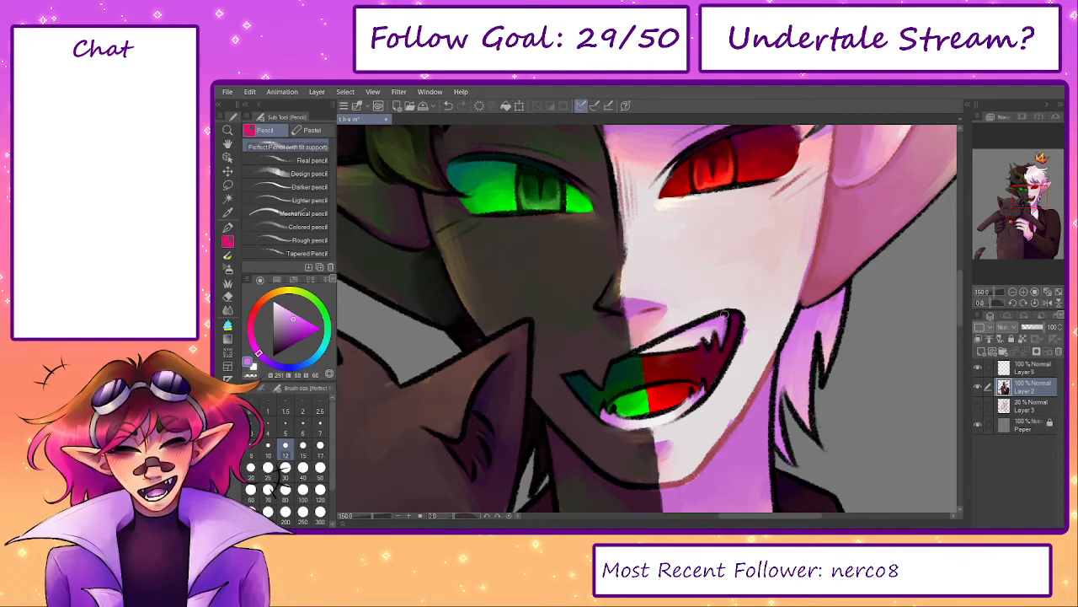
alt+click(710, 332)
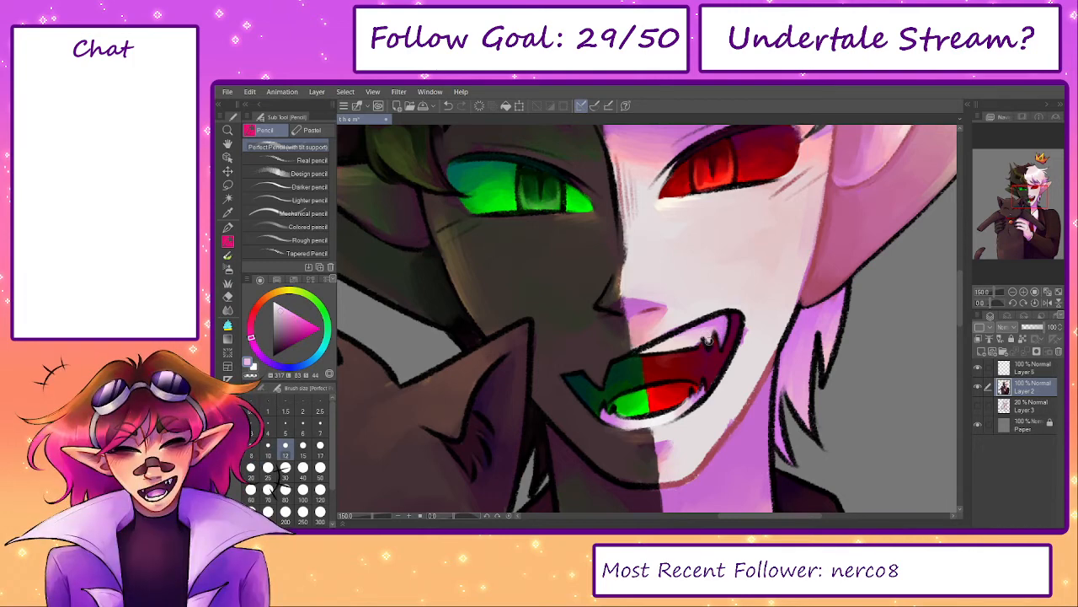
alt+click(699, 393)
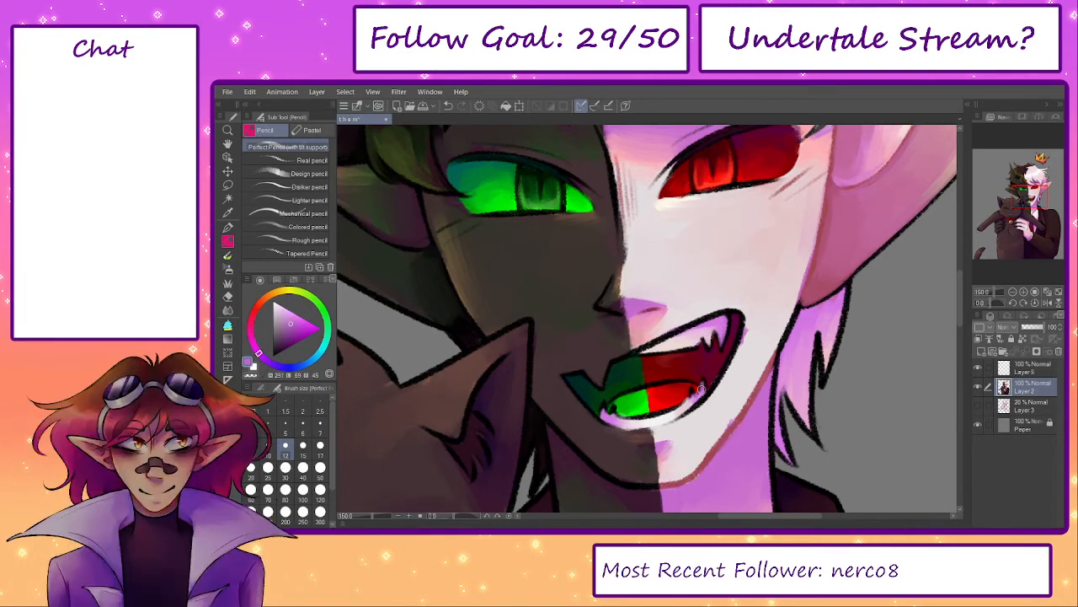
alt+click(618, 404)
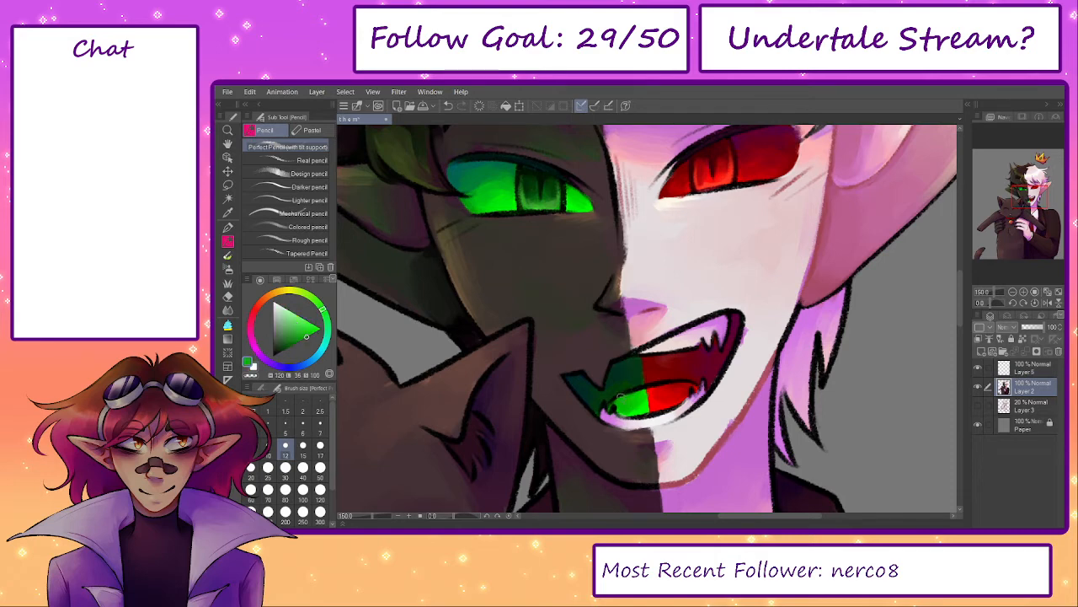
key(ctrl+z)
alt+click(651, 392)
drag(649, 386, 660, 385)
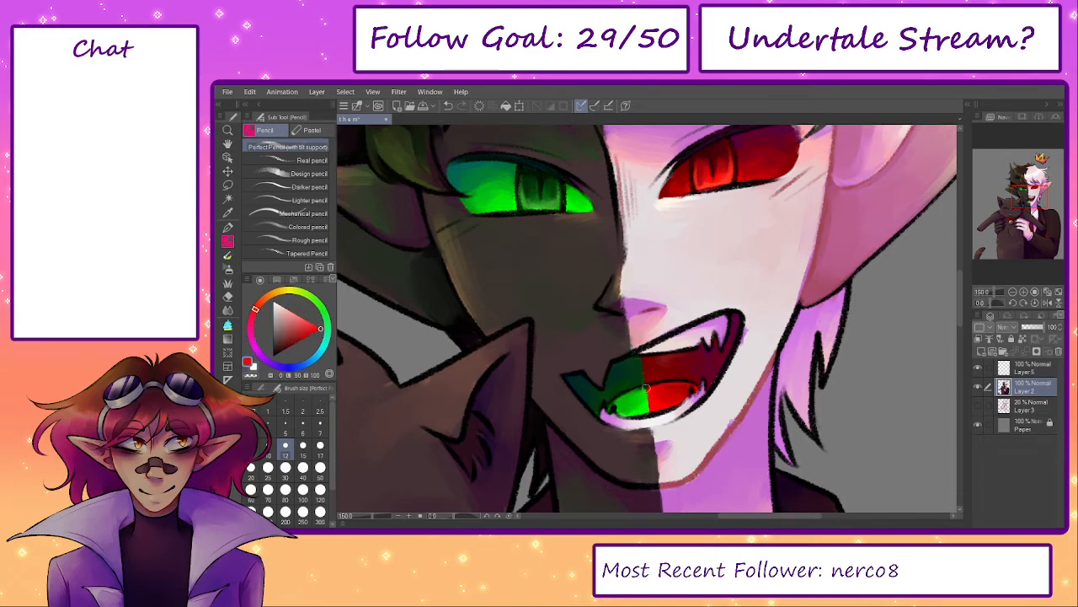
- Rework the lower teeth and the upper lip edge in sampled pale pink, purple and dark brown with the Perfect Pencil
alt+click(644, 418)
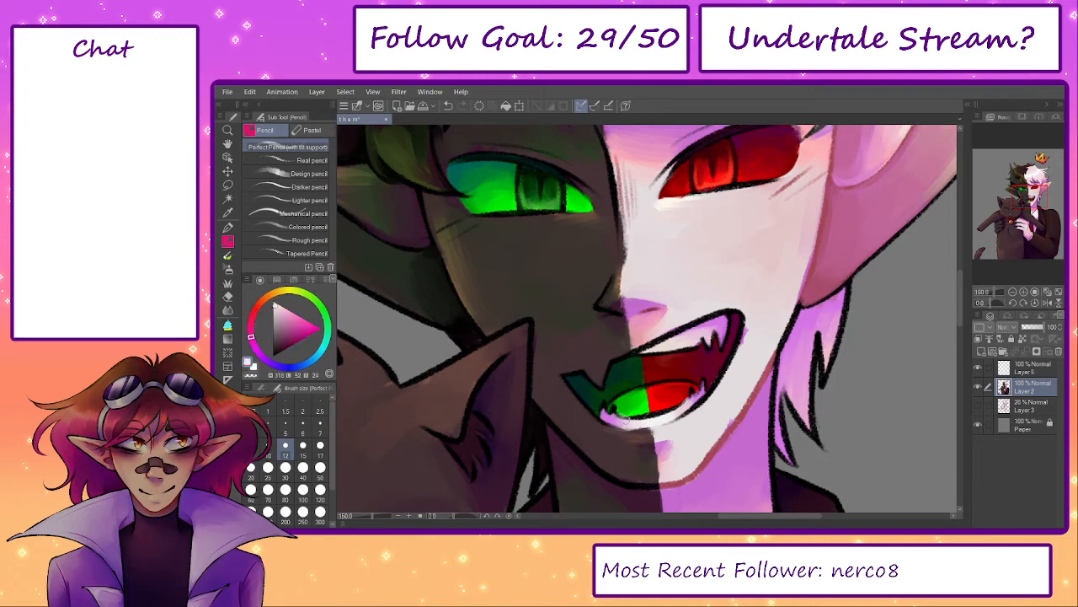
alt+click(611, 410)
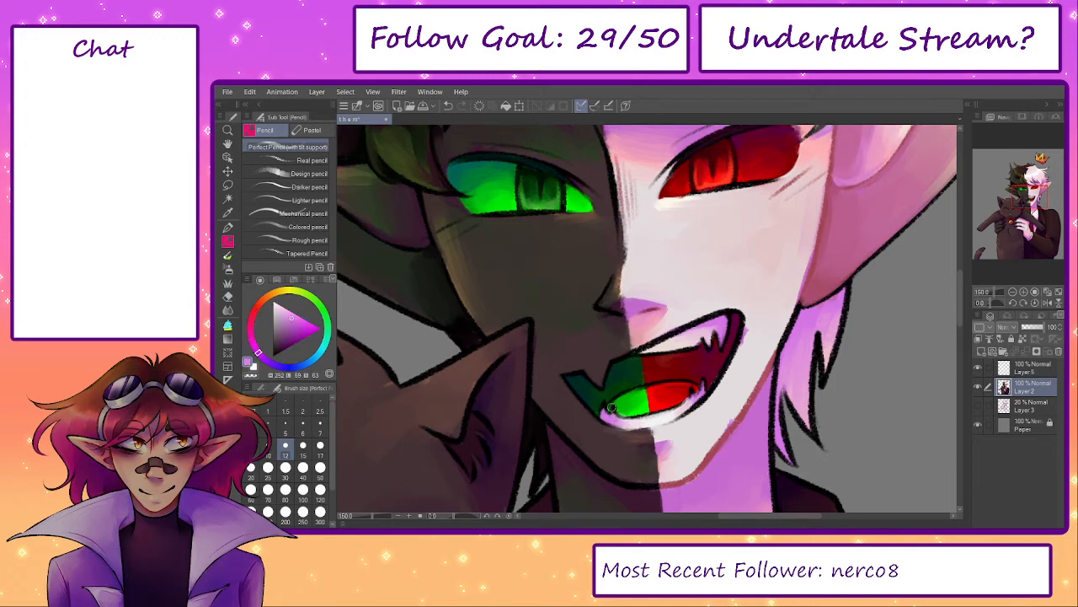
alt+click(604, 412)
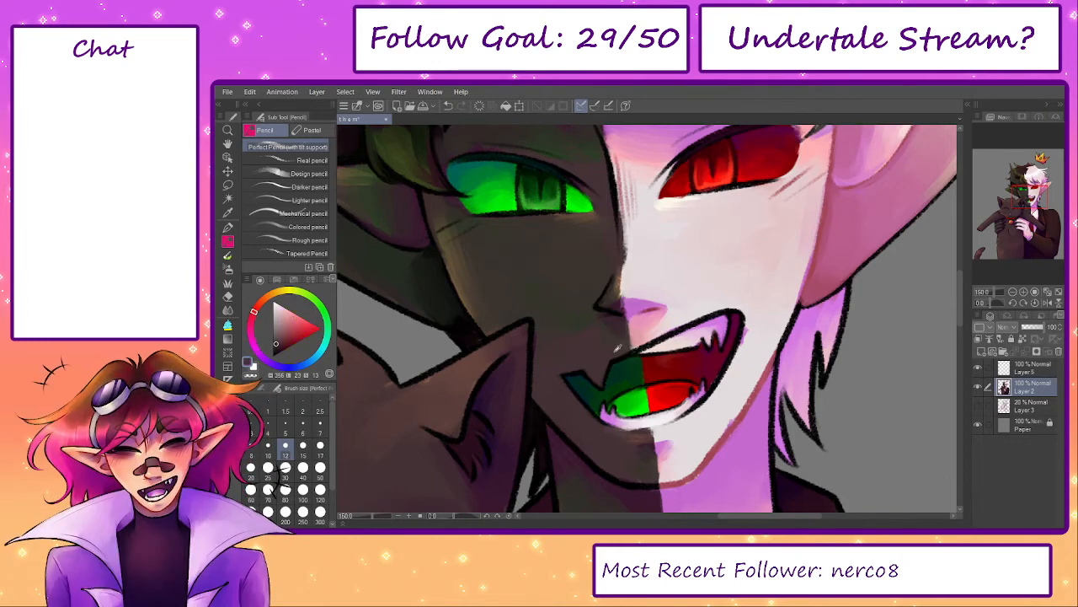
alt+click(621, 353)
alt+click(671, 327)
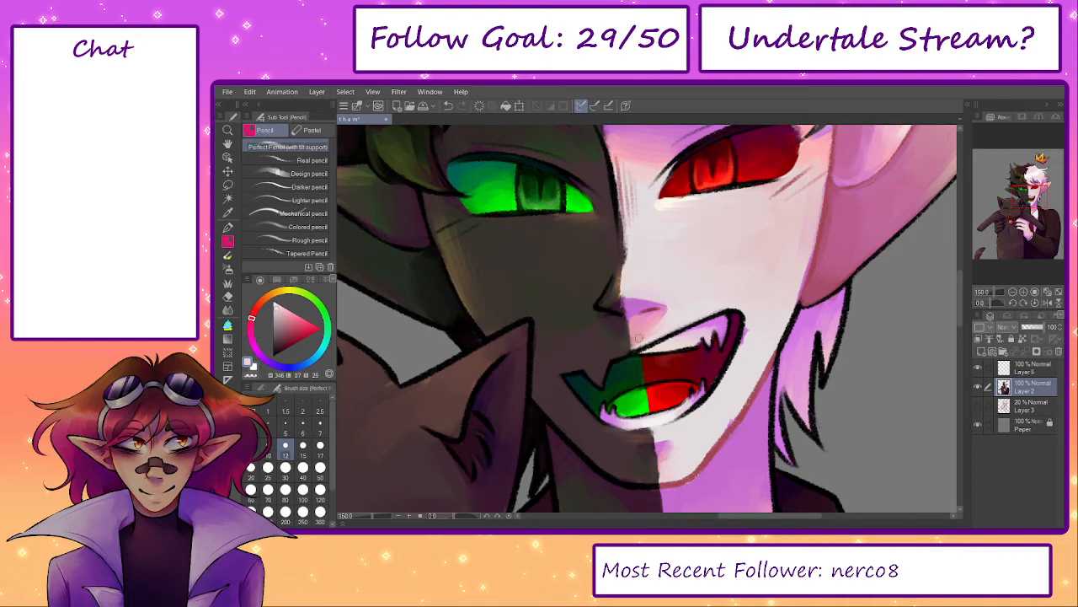
alt+click(637, 341)
- Blend the purple nose shadow into the pale skin above the lip with the Opaque brush at size 20
key(b)
alt+click(674, 304)
alt+click(642, 300)
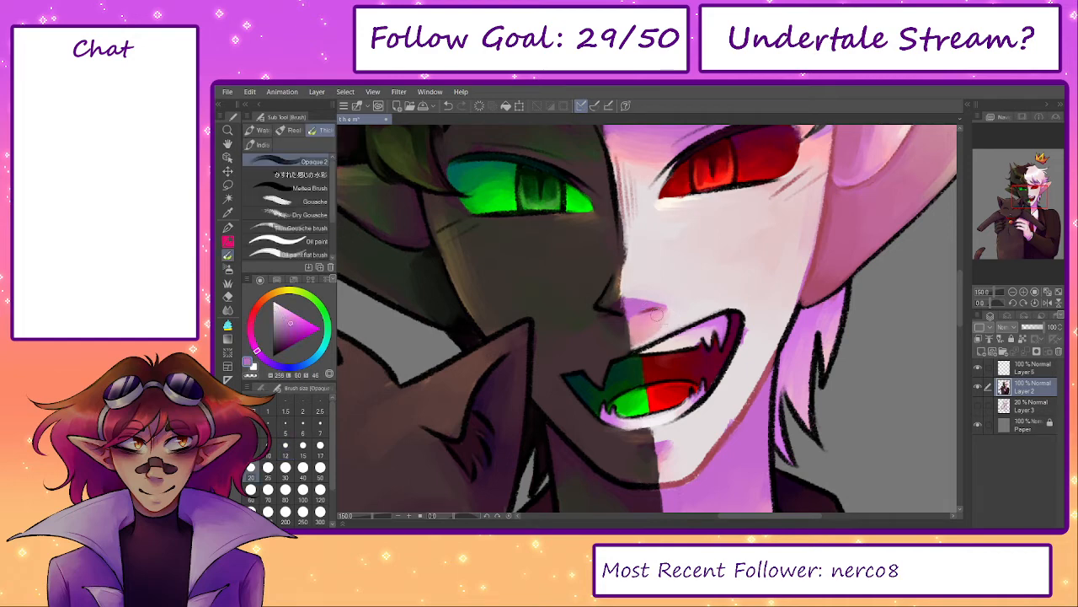
alt+click(638, 334)
alt+click(662, 327)
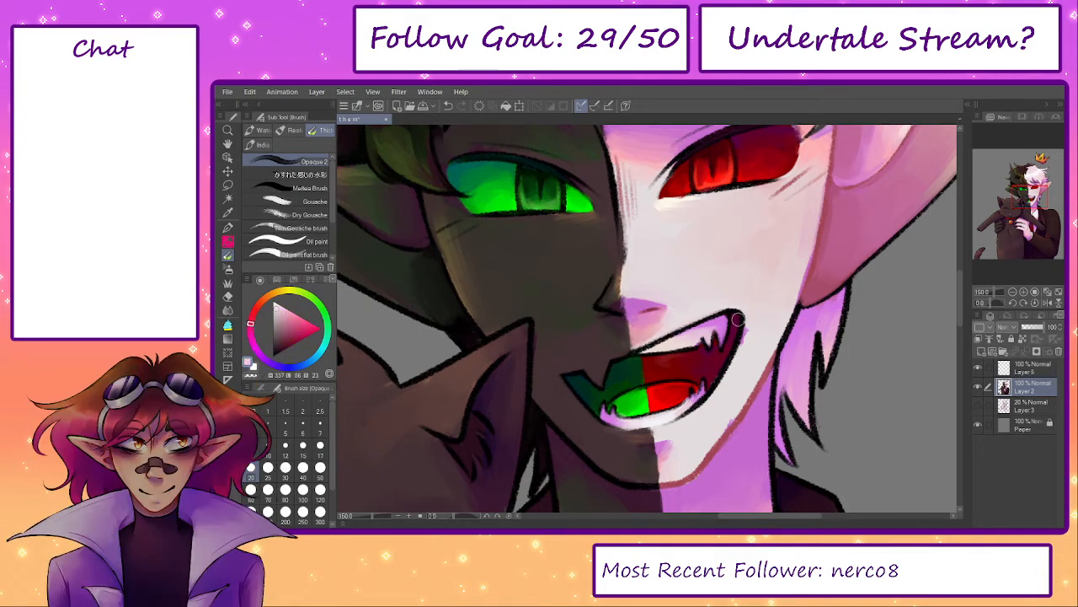
- Tidy the outer edge of the mouth outline on the white side in sampled pale pink with the Perfect Pencil
key(p)
key(p)
alt+click(719, 398)
mouse_move(686, 418)
mouse_down()
mouse_move(732, 366)
mouse_move(748, 319)
mouse_up()
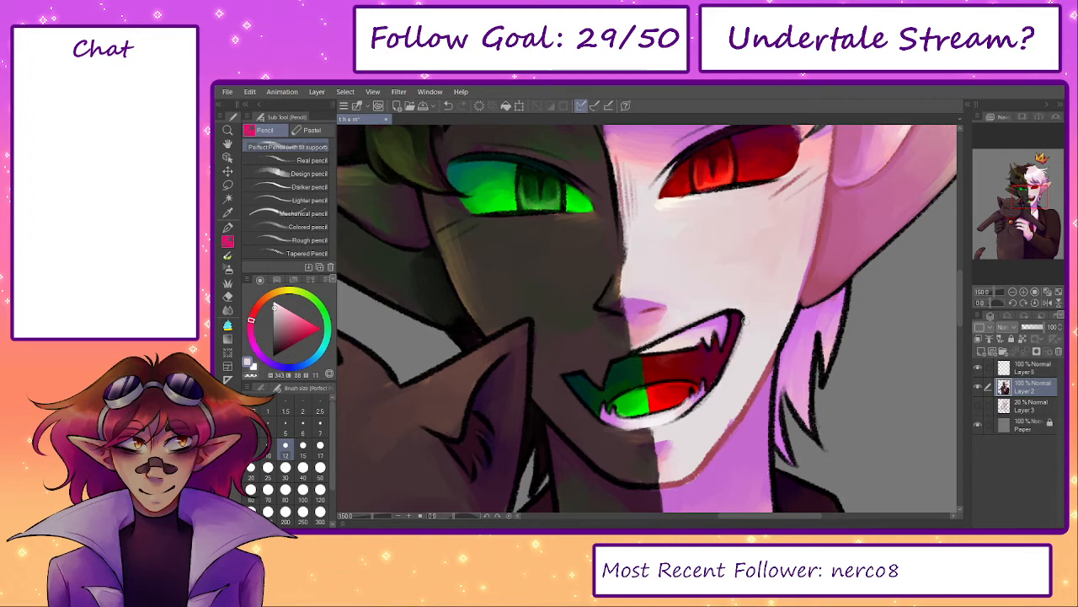
- Smooth the pale cheek and jaw edge in sampled pinks with the Opaque brush at size 30
key(b)
mouse_move(638, 152)
mouse_down()
mouse_move(566, 252)
mouse_move(592, 148)
mouse_up()
key(bracketright)
key(bracketright)
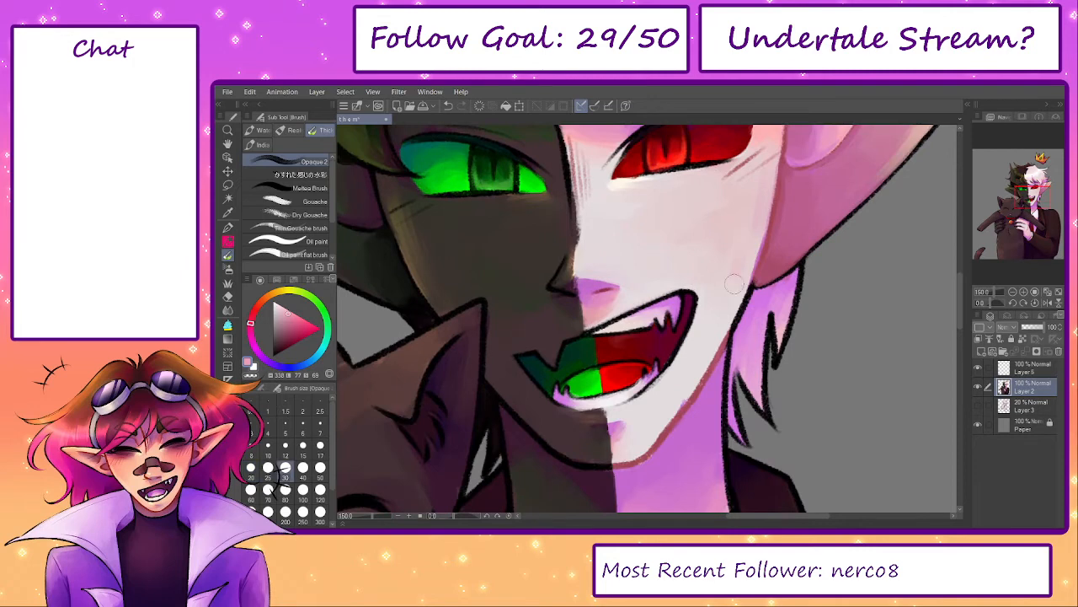
alt+click(734, 269)
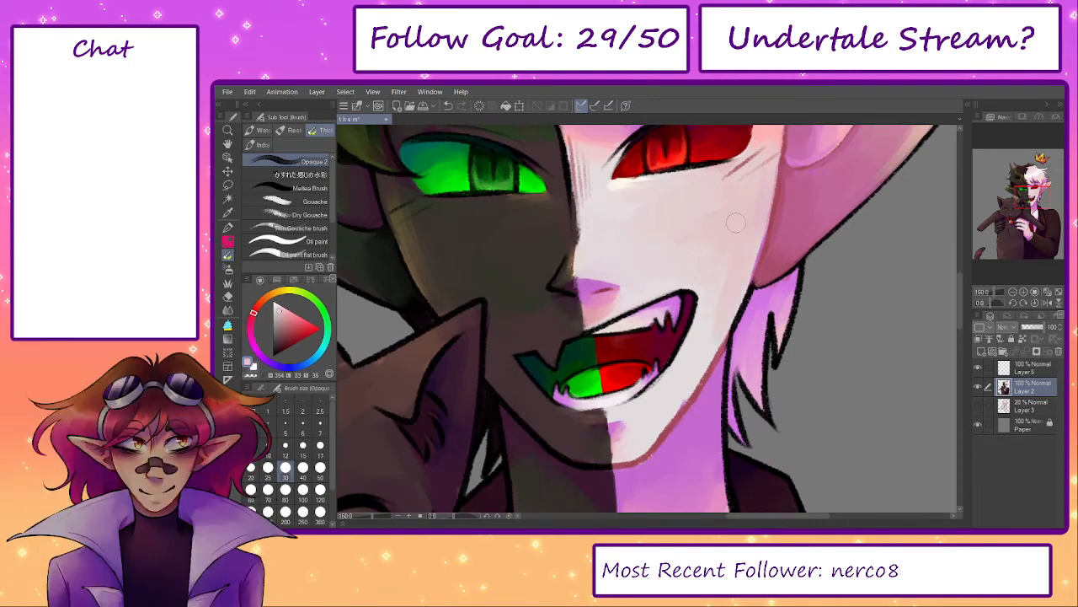
key(ctrl+z)
mouse_move(682, 405)
mouse_down()
mouse_move(734, 283)
mouse_move(724, 320)
mouse_move(729, 301)
mouse_move(678, 375)
mouse_move(629, 408)
mouse_move(684, 391)
mouse_up()
alt+click(655, 423)
alt+click(732, 288)
- Paint over the jawline under the chin to blend it into the neck shadow with the Opaque brush
key(bracketleft)
key(bracketleft)
key(bracketleft)
key(bracketright)
key(bracketright)
alt+click(600, 403)
drag(616, 412, 570, 402)
drag(511, 345, 558, 396)
- Shade the dark side of the neck below the jaw in sampled dark purple and brown with the Opaque brush at sizes 40 and 50
alt+click(524, 365)
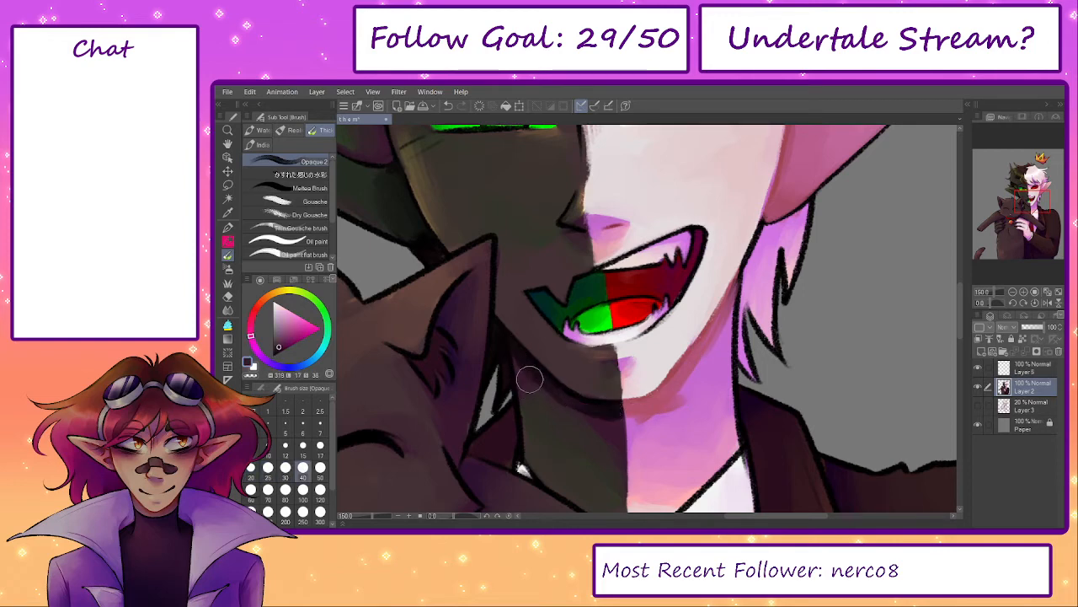
key(bracketright)
key(bracketright)
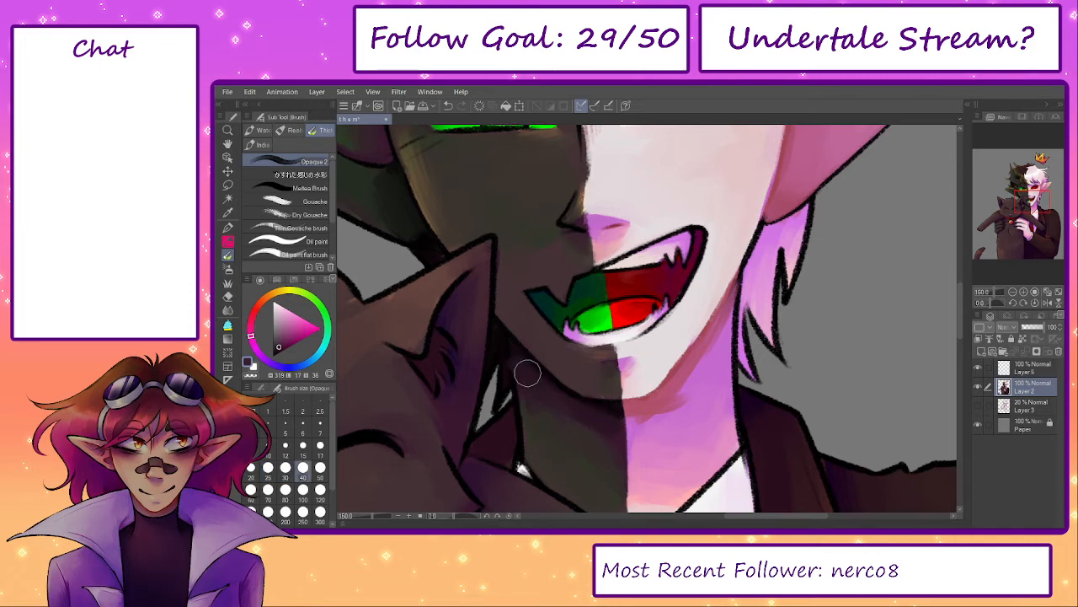
key(bracketleft)
key(bracketleft)
key(bracketright)
key(bracketright)
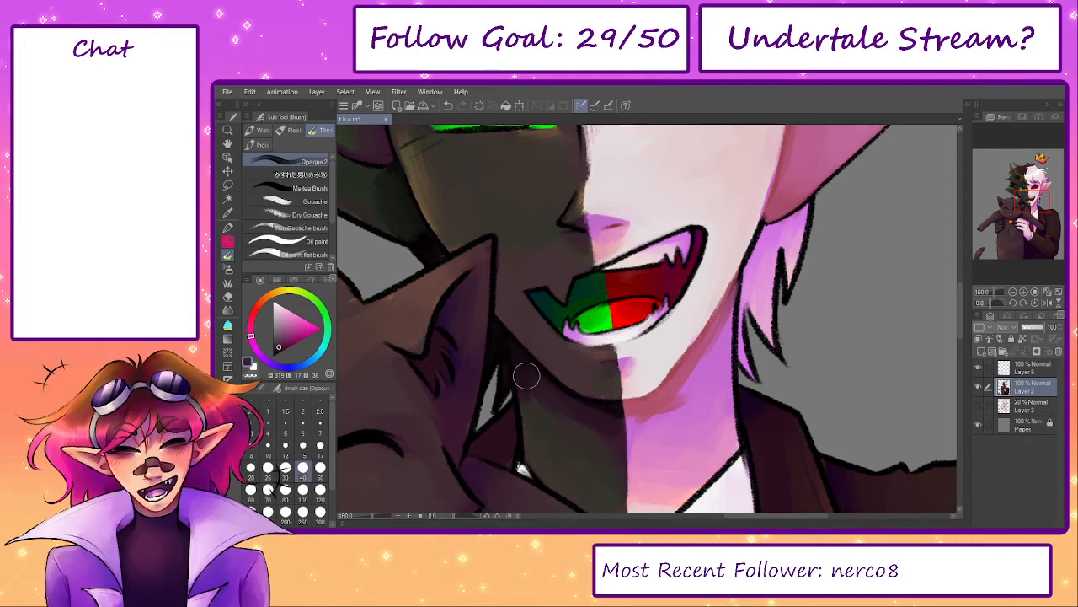
key(bracketleft)
key(bracketleft)
alt+click(526, 384)
key(bracketright)
key(bracketright)
key(bracketright)
alt+click(569, 436)
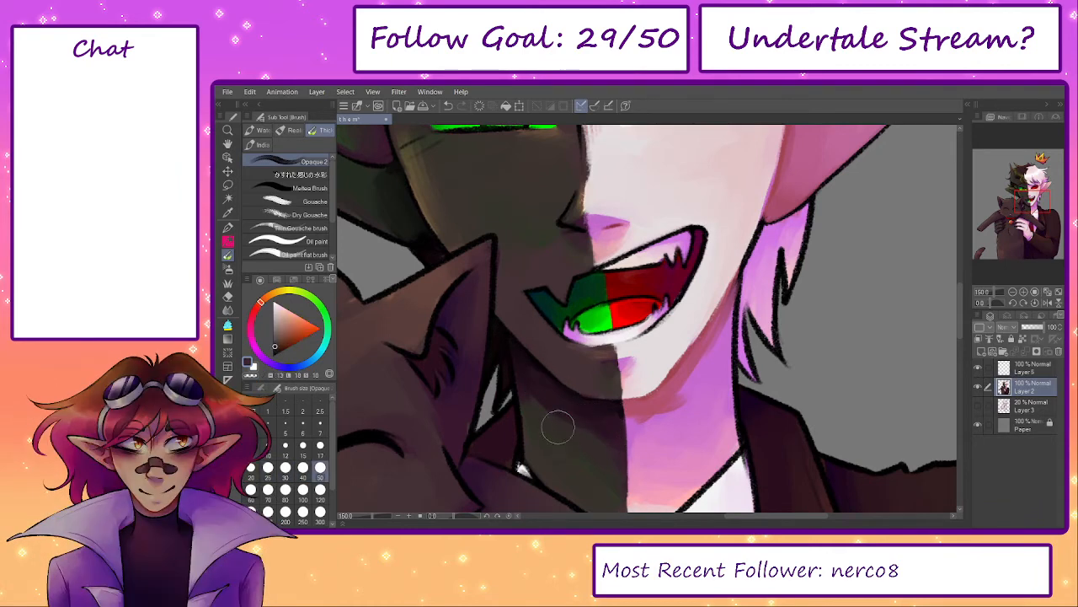
- Blend the shadow on the pale side of the neck in sampled mauve, pink and purple with the Opaque brush at sizes 30 to 60
alt+click(654, 401)
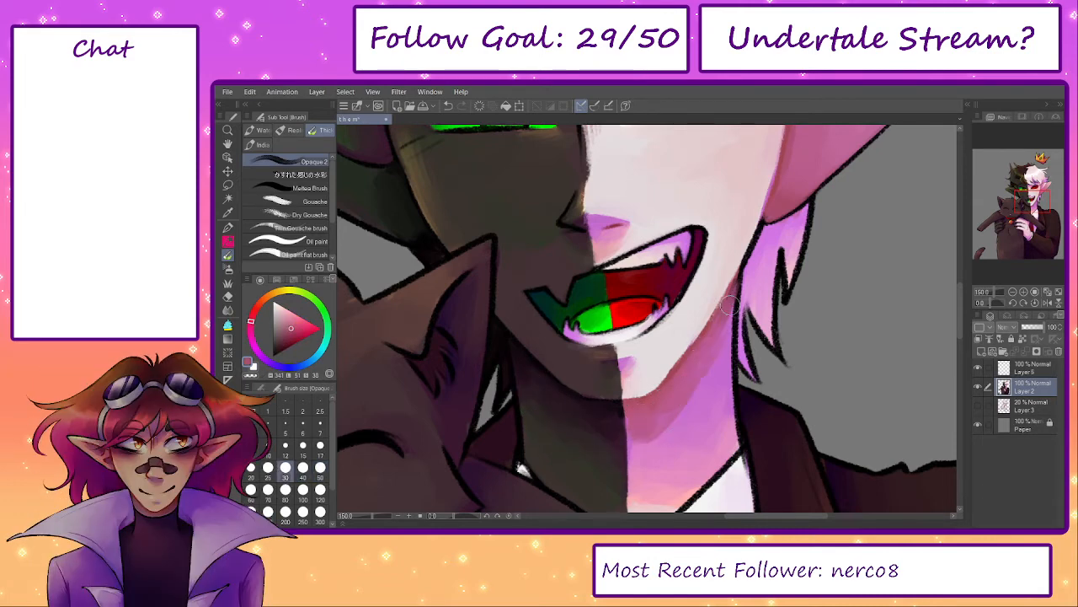
alt+click(653, 456)
mouse_move(647, 452)
mouse_down()
mouse_move(633, 412)
mouse_move(652, 409)
mouse_move(639, 427)
mouse_up()
alt+click(652, 410)
alt+click(644, 430)
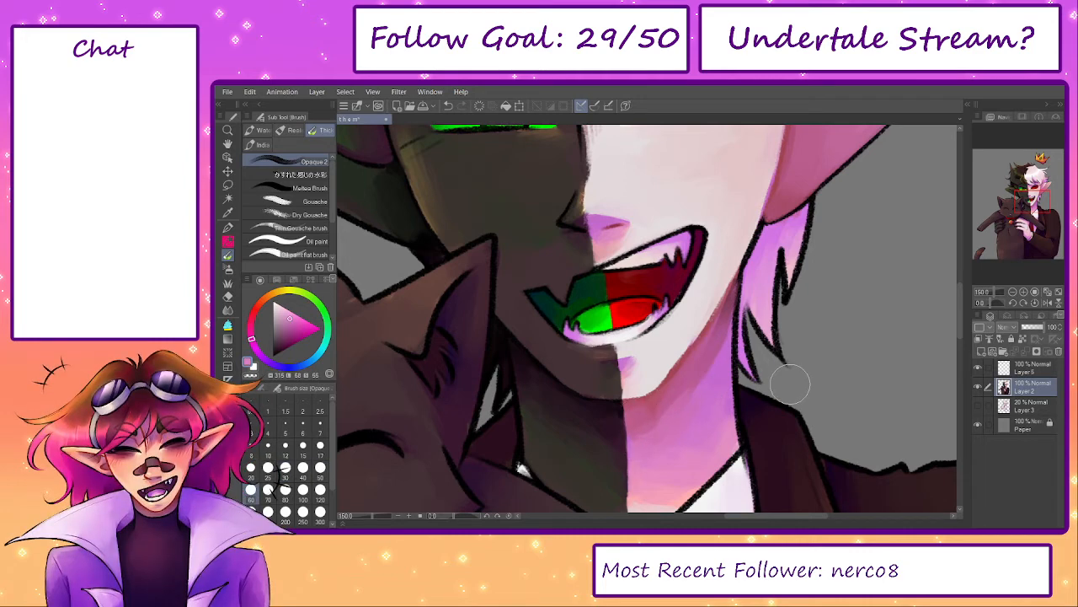
key(XF86AudioNext)
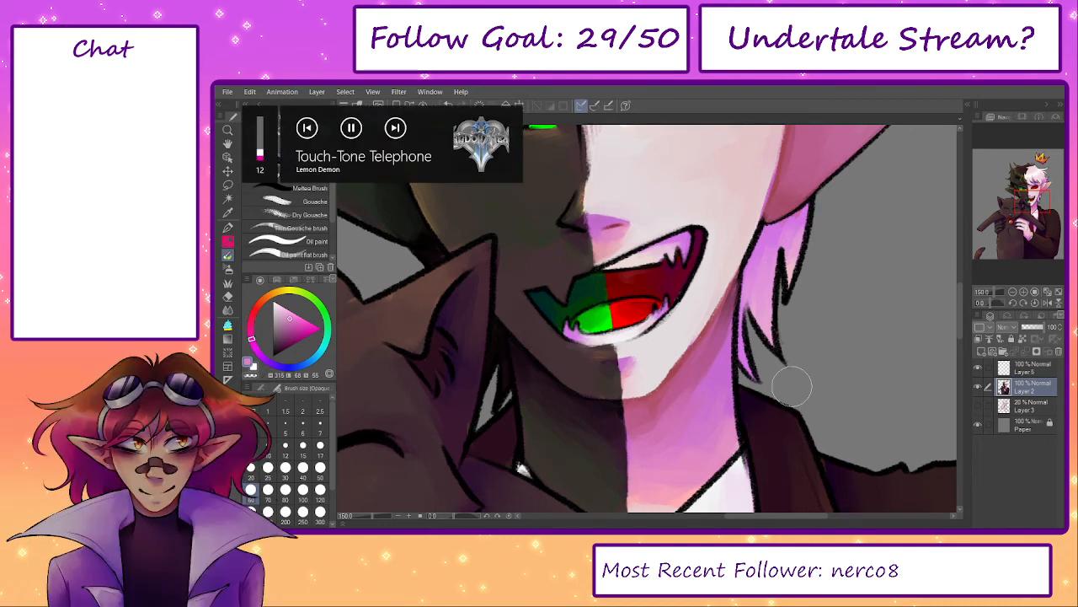
drag(641, 376, 603, 373)
alt+click(655, 403)
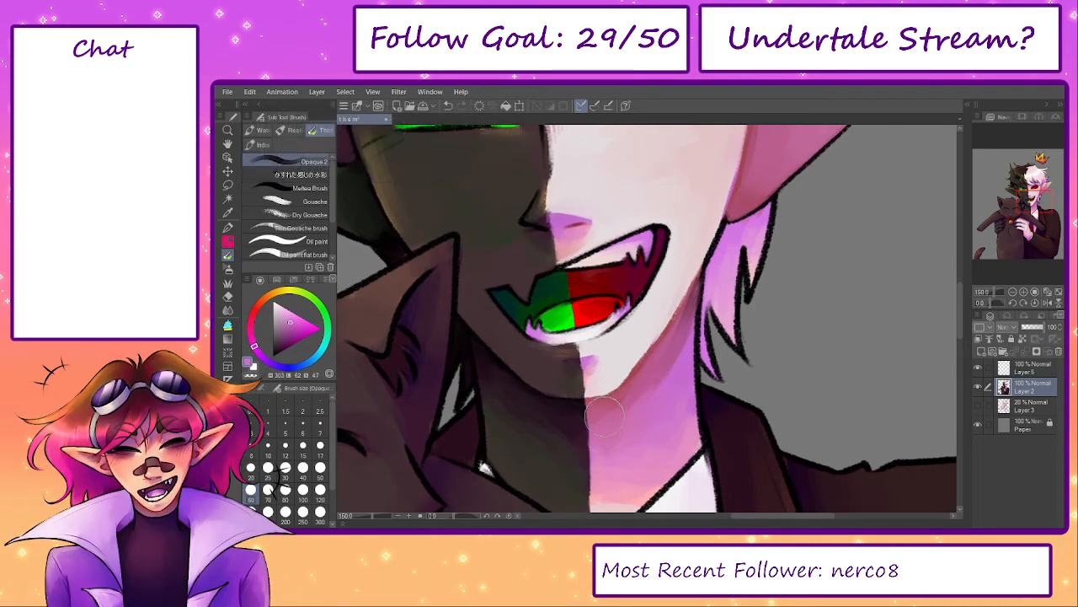
key(bracketleft)
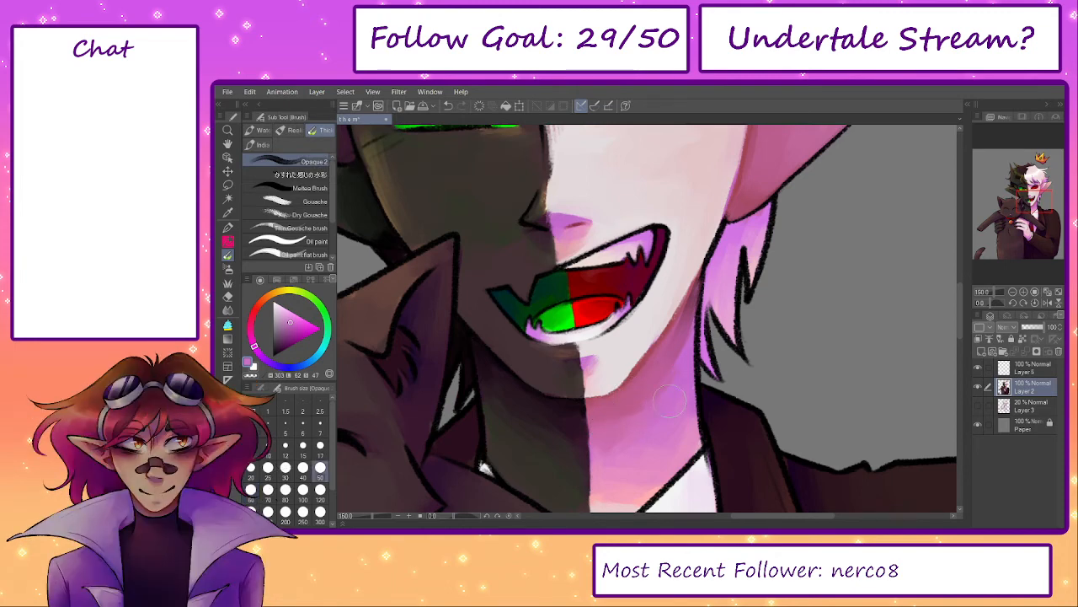
- Blend the light skin along the jawline beside the mouth using a sampled tone and brush size 25
key(bracketleft)
key(bracketleft)
key(bracketleft)
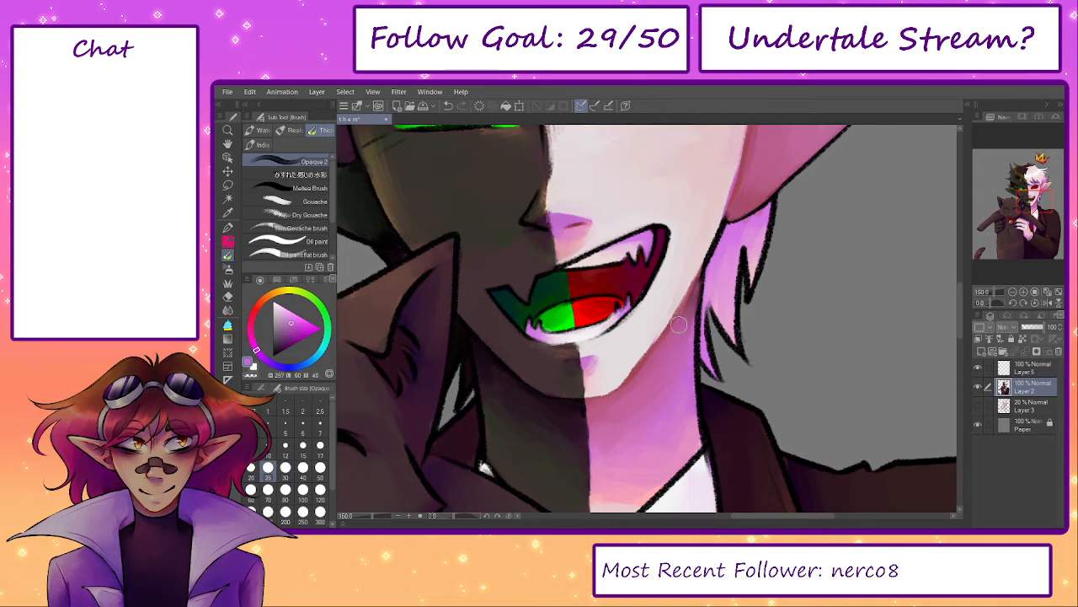
alt+click(620, 370)
drag(615, 377, 658, 313)
drag(720, 286, 708, 333)
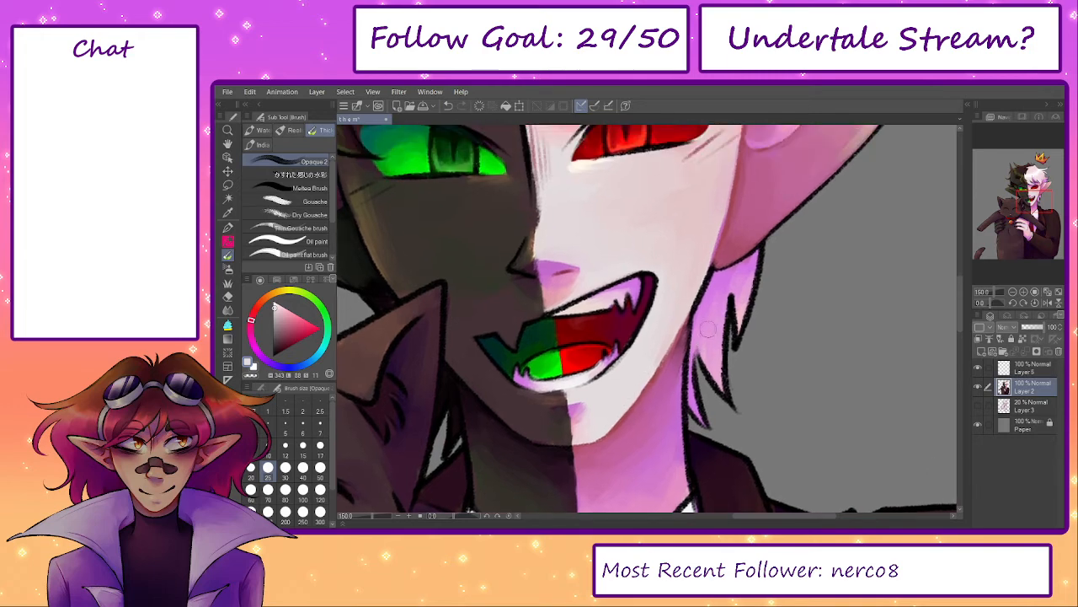
- Refine the edges of the white hair tuft below the ear with Pencil strokes in sampled pink and purple tones
alt+click(691, 297)
key(p)
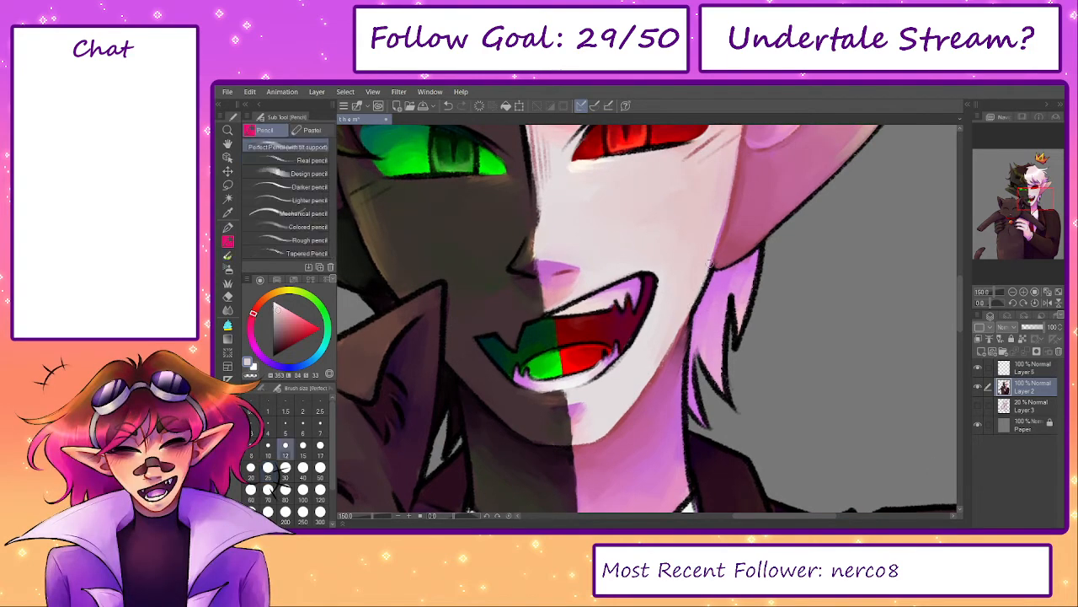
alt+click(749, 285)
drag(759, 247, 741, 337)
alt+click(743, 313)
mouse_move(741, 290)
mouse_down()
mouse_move(738, 341)
mouse_move(734, 314)
mouse_move(721, 367)
mouse_up()
alt+click(730, 297)
key(ctrl+z)
drag(733, 293, 725, 344)
alt+click(720, 384)
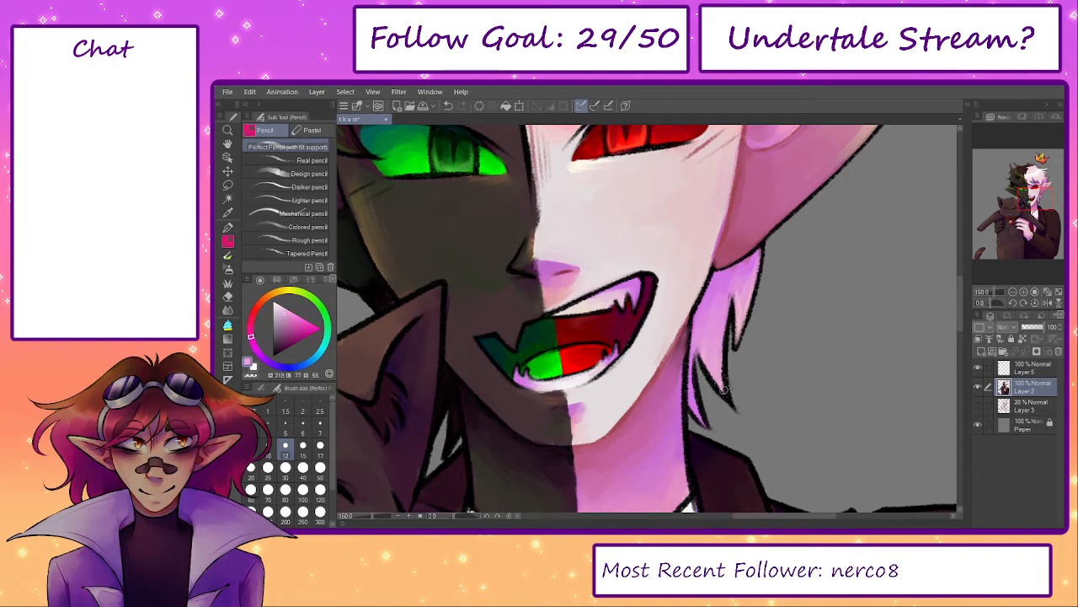
mouse_move(729, 304)
mouse_down()
mouse_move(723, 391)
mouse_move(696, 389)
mouse_move(702, 425)
mouse_up()
key(ctrl+z)
mouse_move(694, 369)
mouse_down()
mouse_move(700, 413)
mouse_move(697, 396)
mouse_up()
key(ctrl+z)
alt+click(679, 366)
drag(687, 345, 683, 386)
key(ctrl+z)
- Shade the edge of the light neck below the jaw and hair with Pencil strokes in sampled purple tones
alt+click(672, 375)
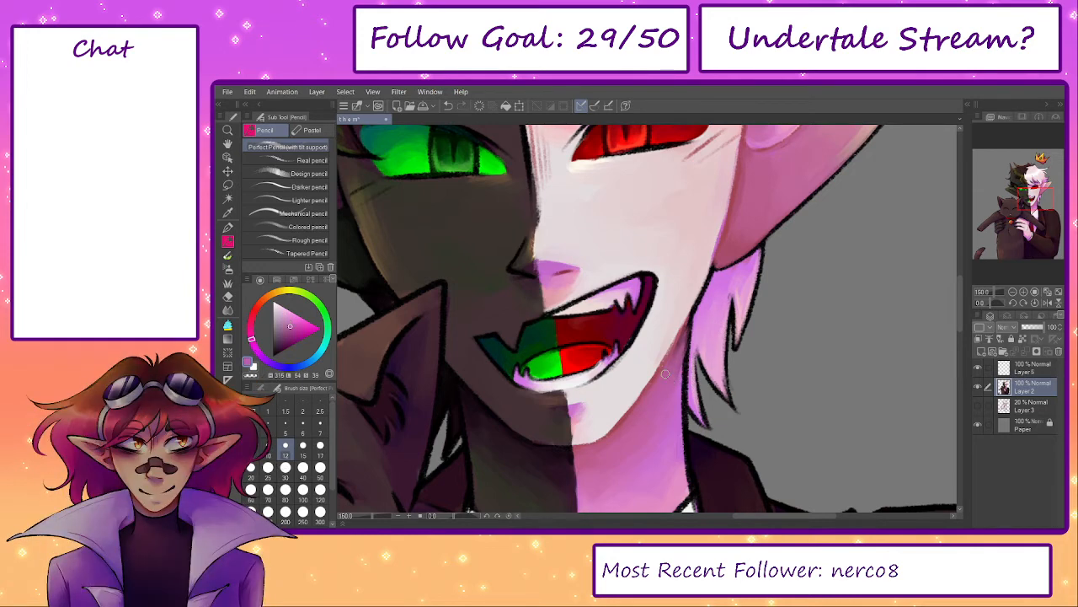
drag(687, 334, 686, 403)
drag(684, 447, 670, 364)
alt+click(670, 364)
drag(671, 415, 675, 360)
alt+click(676, 361)
drag(594, 418, 607, 360)
- Recolour the curved fold line on the white shirt above the cat's arm with a sampled purple
key(b)
key(bracketleft)
key(bracketleft)
key(bracketleft)
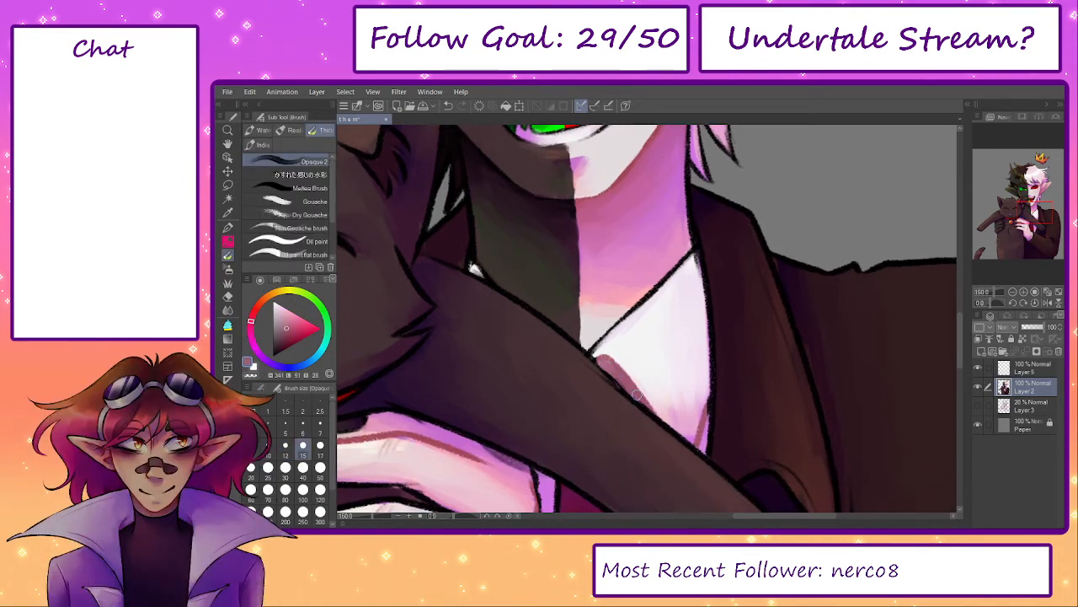
alt+click(691, 437)
key(p)
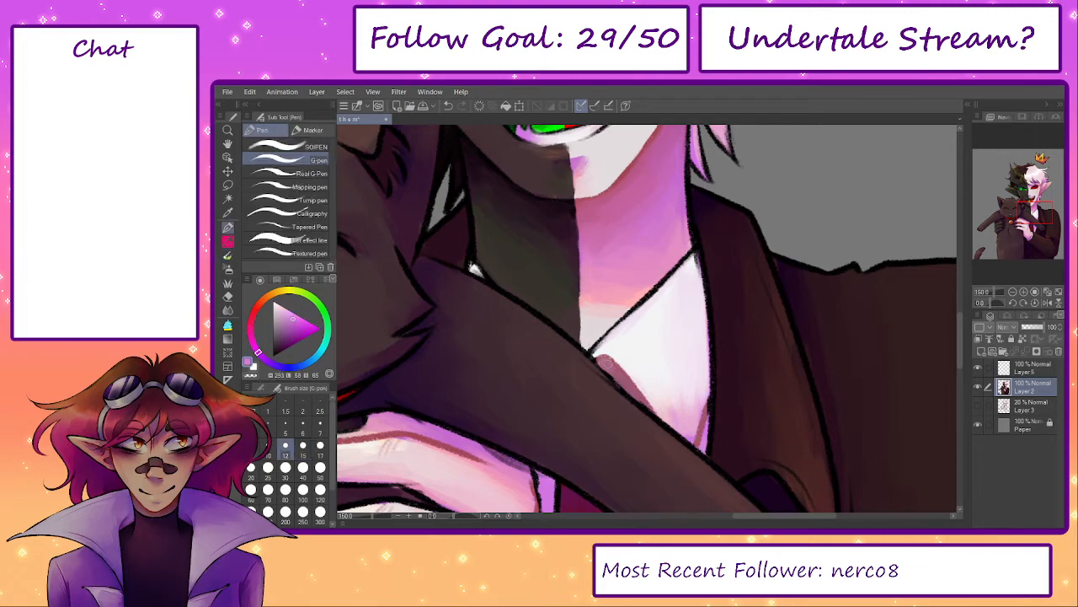
key(p)
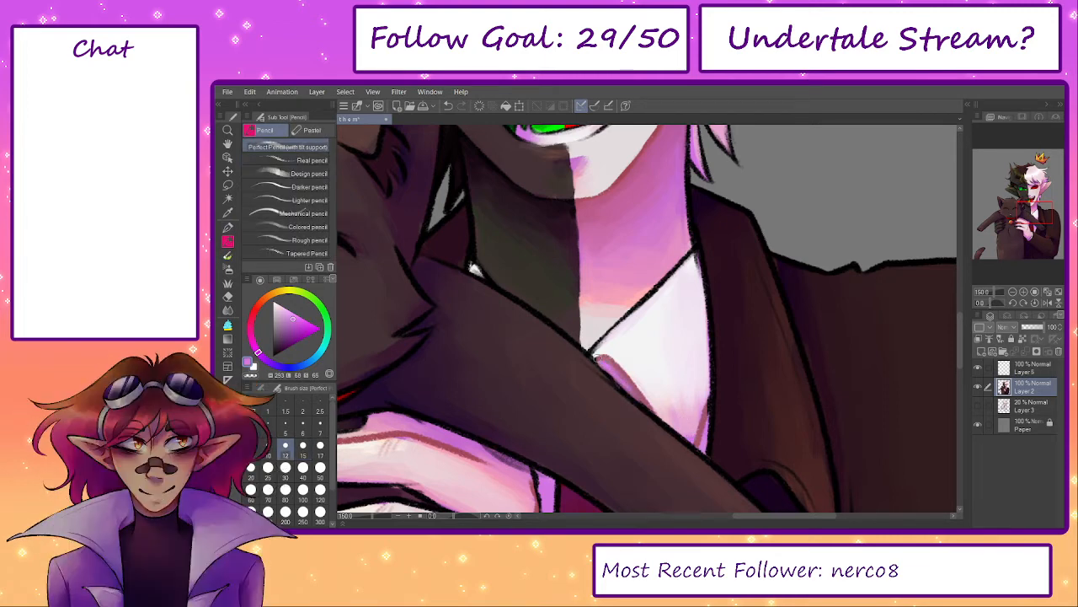
drag(700, 424, 683, 372)
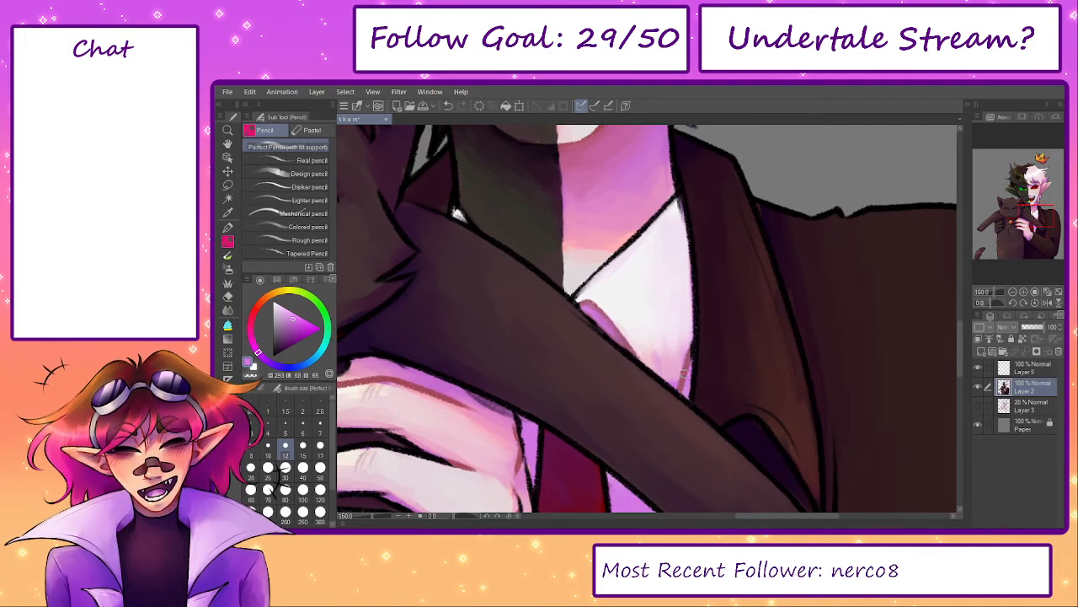
- Blend the shaded lower corner of the white shirt between the lapel and the cat's arm with muted pink and purple
alt+click(685, 380)
key(b)
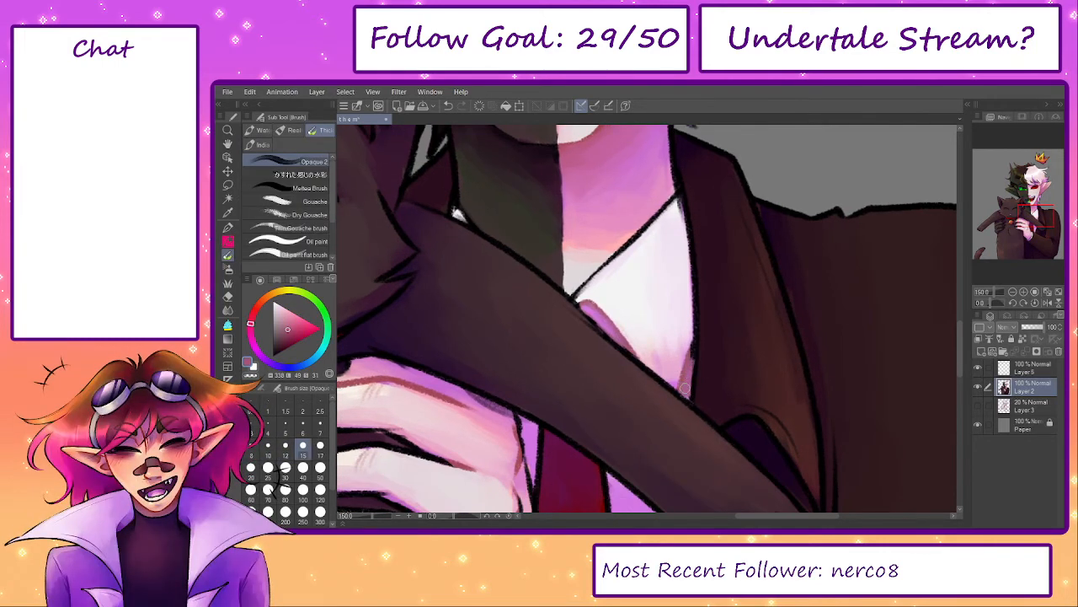
key(p)
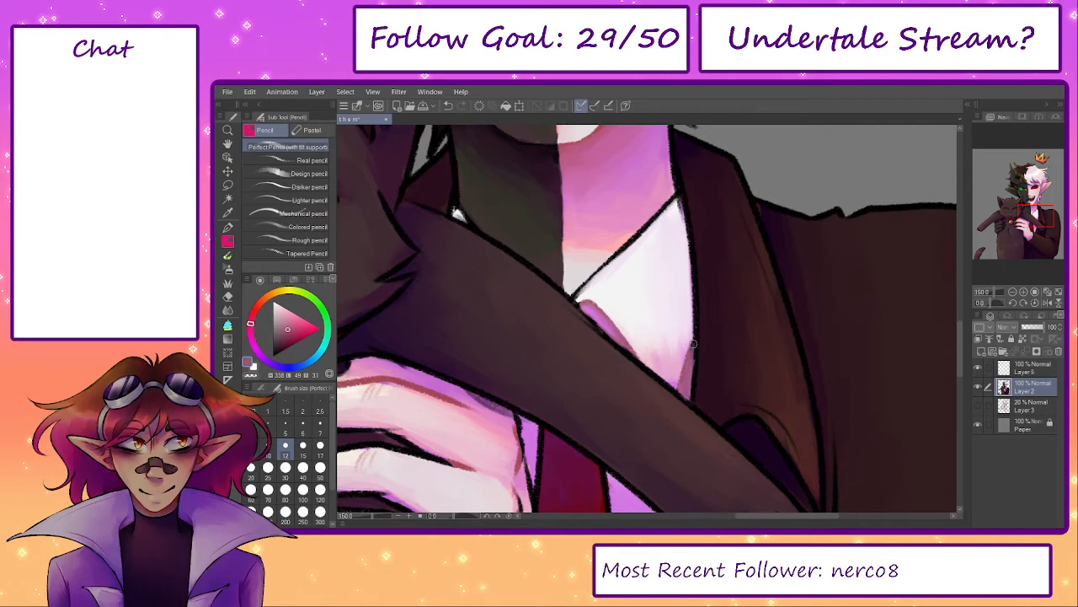
drag(667, 446, 667, 353)
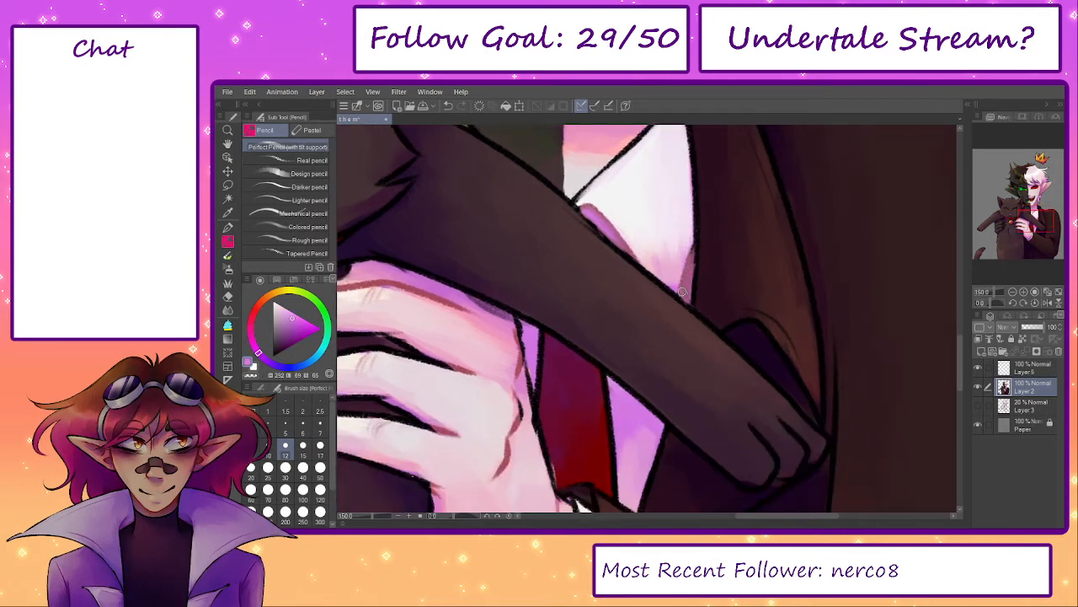
key(b)
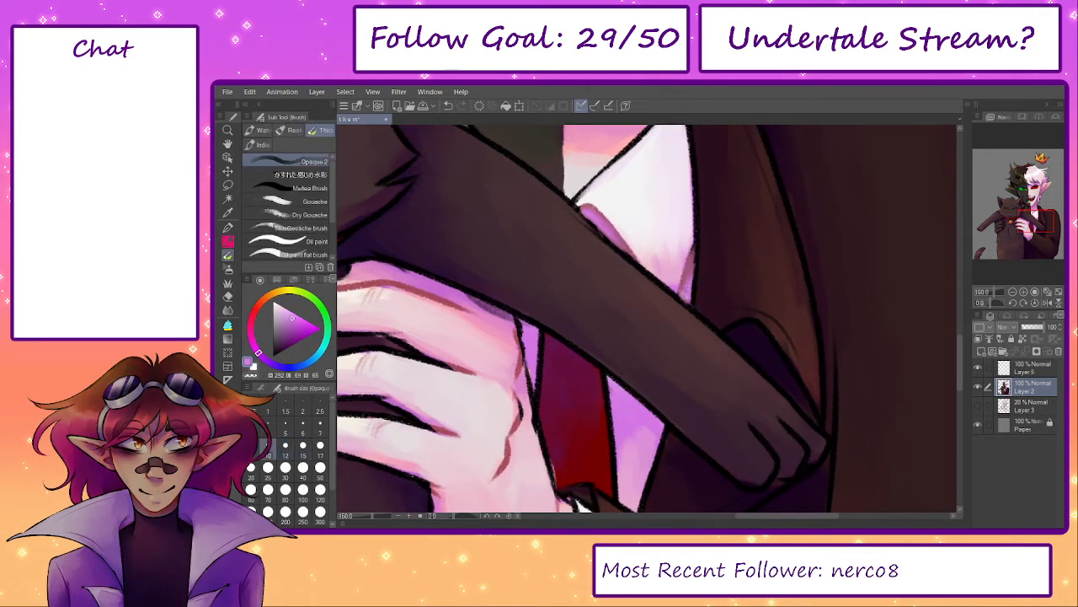
mouse_move(697, 256)
mouse_down()
mouse_move(696, 345)
mouse_move(704, 325)
mouse_up()
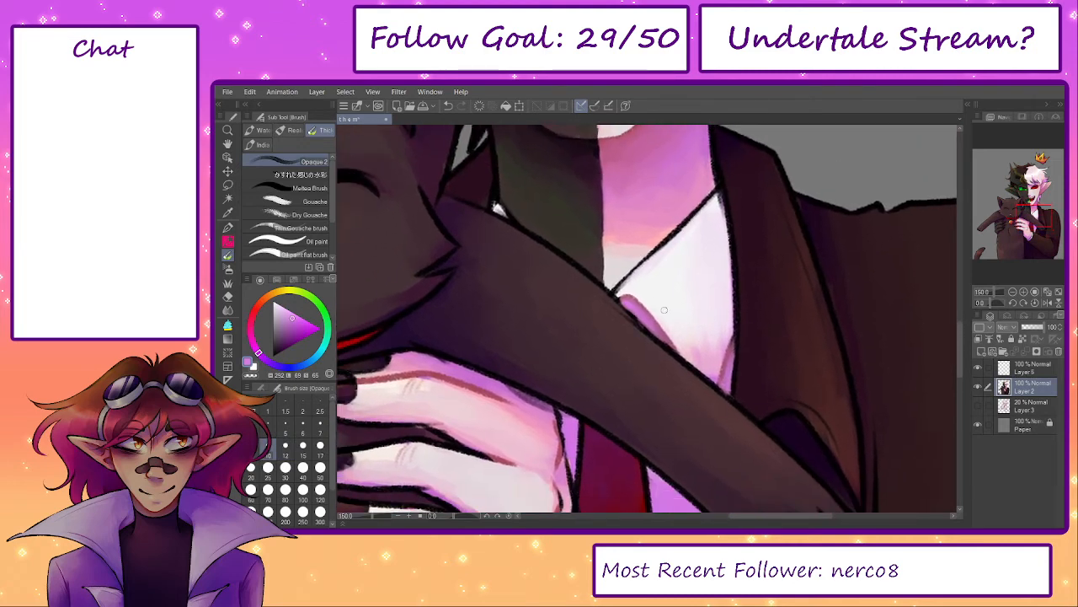
- Clean up the point of the white shirt collar above the cat's arm with sampled near-white and near-black
alt+click(670, 307)
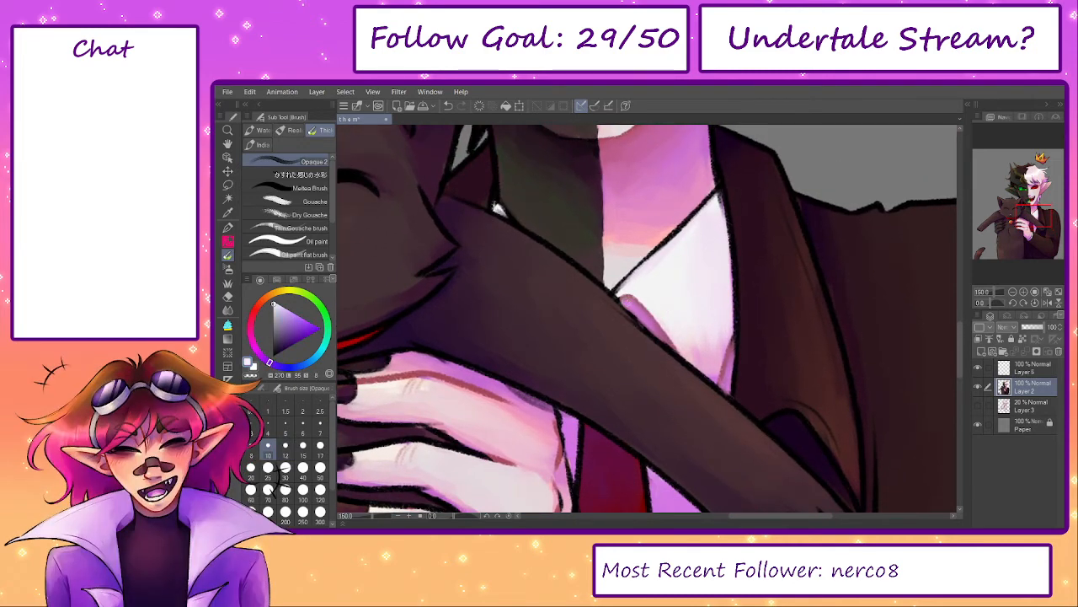
key(p)
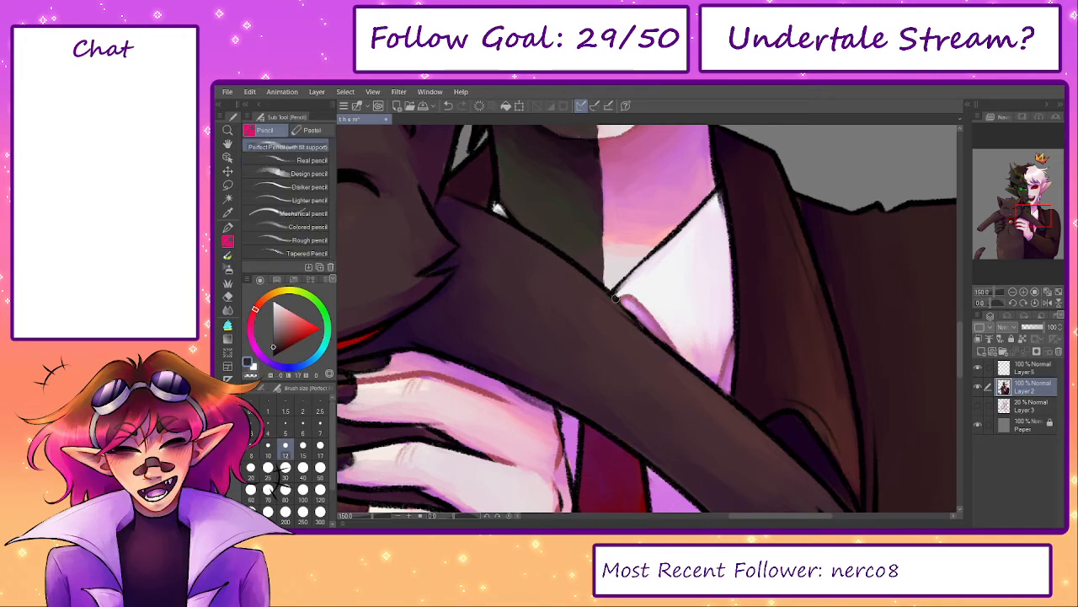
alt+click(603, 288)
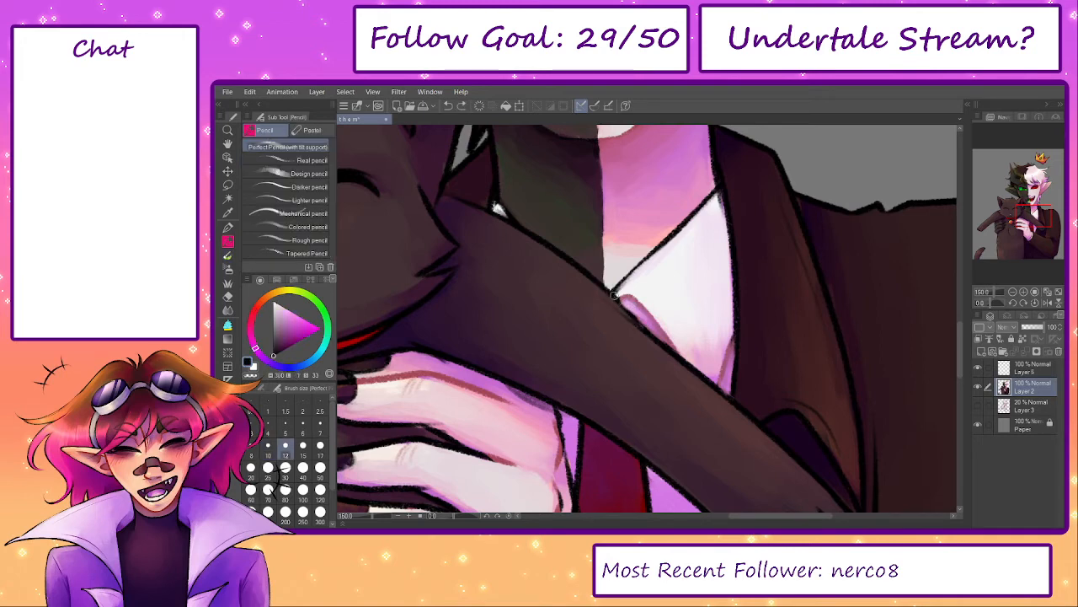
mouse_move(503, 242)
mouse_down()
mouse_move(633, 363)
mouse_move(632, 376)
mouse_up()
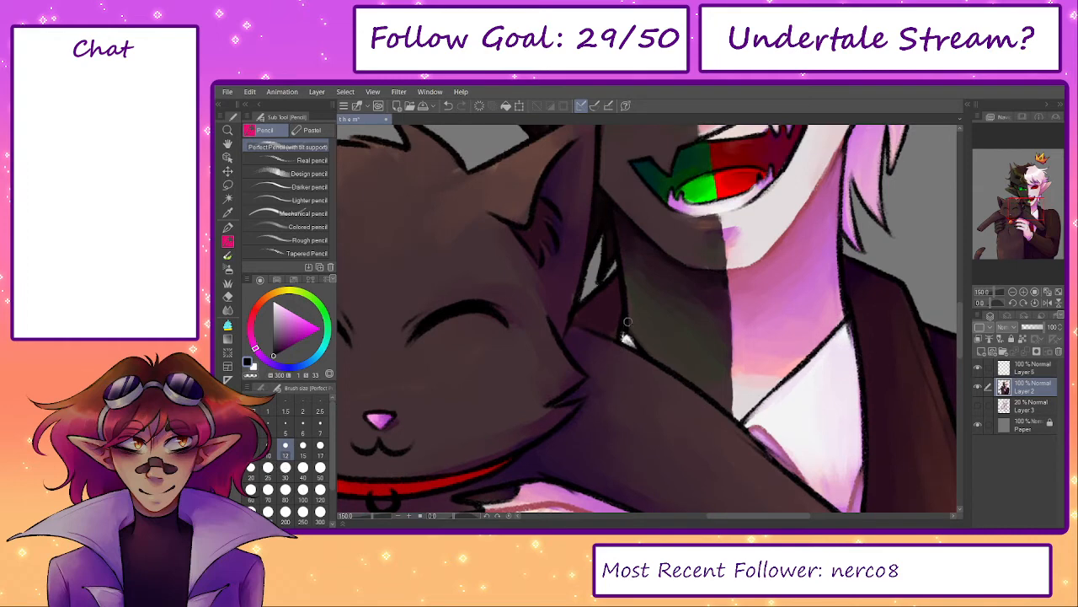
- Tint the small collar sliver beside the dark half of the neck purple and tidy its black outline
alt+click(625, 338)
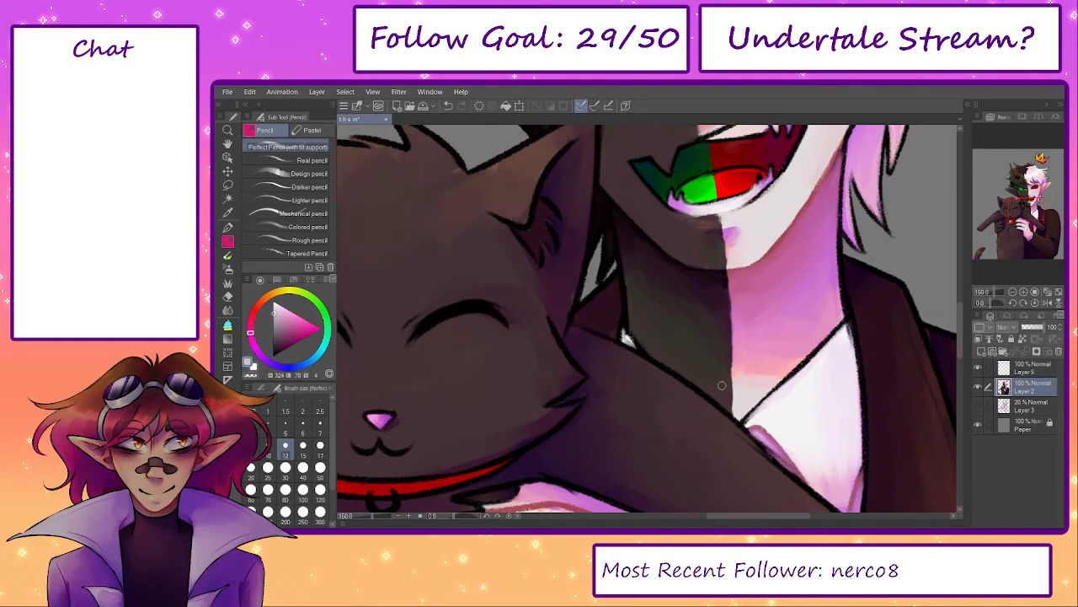
drag(819, 469, 771, 215)
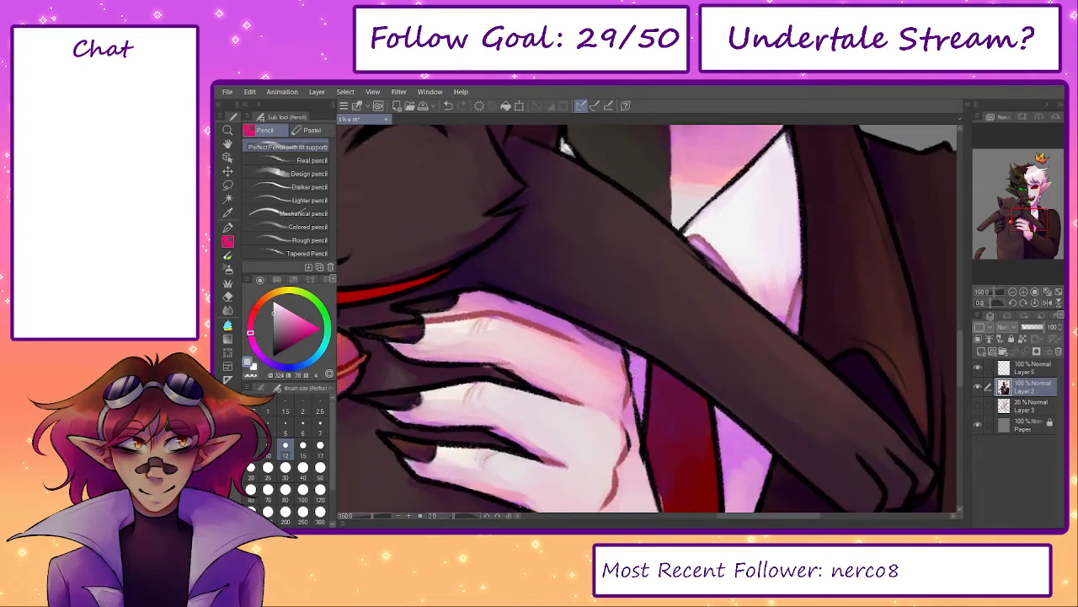
alt+click(637, 331)
drag(638, 222, 631, 483)
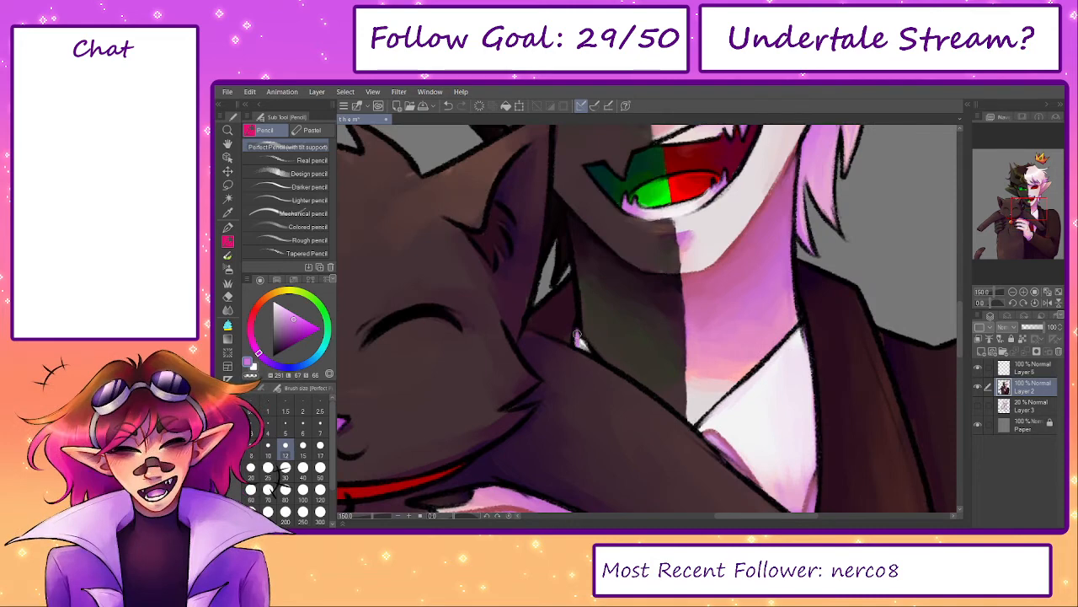
alt+click(572, 335)
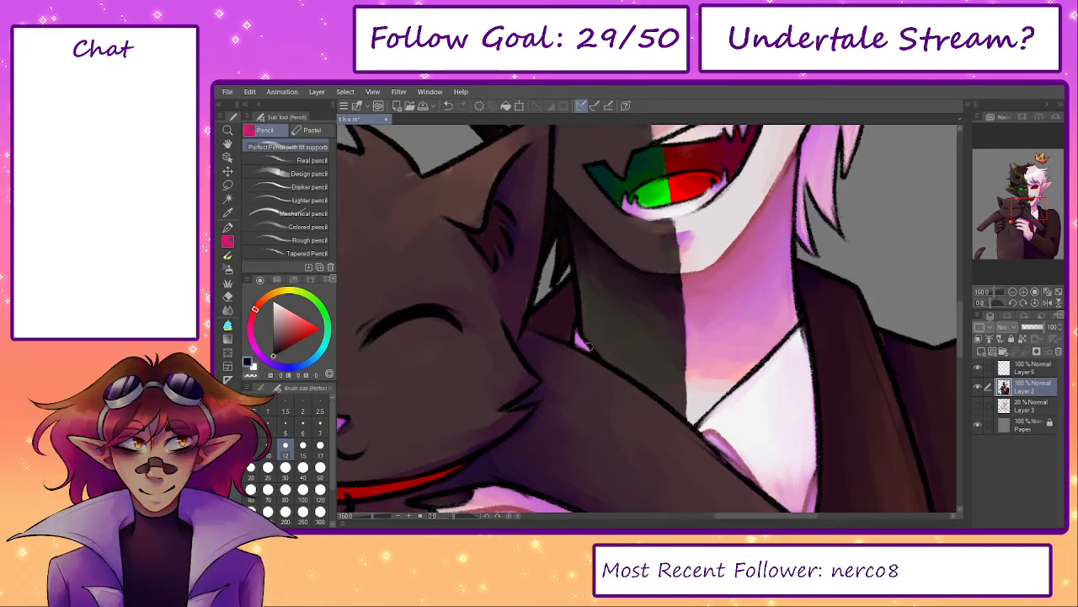
alt+click(578, 337)
drag(568, 344, 607, 369)
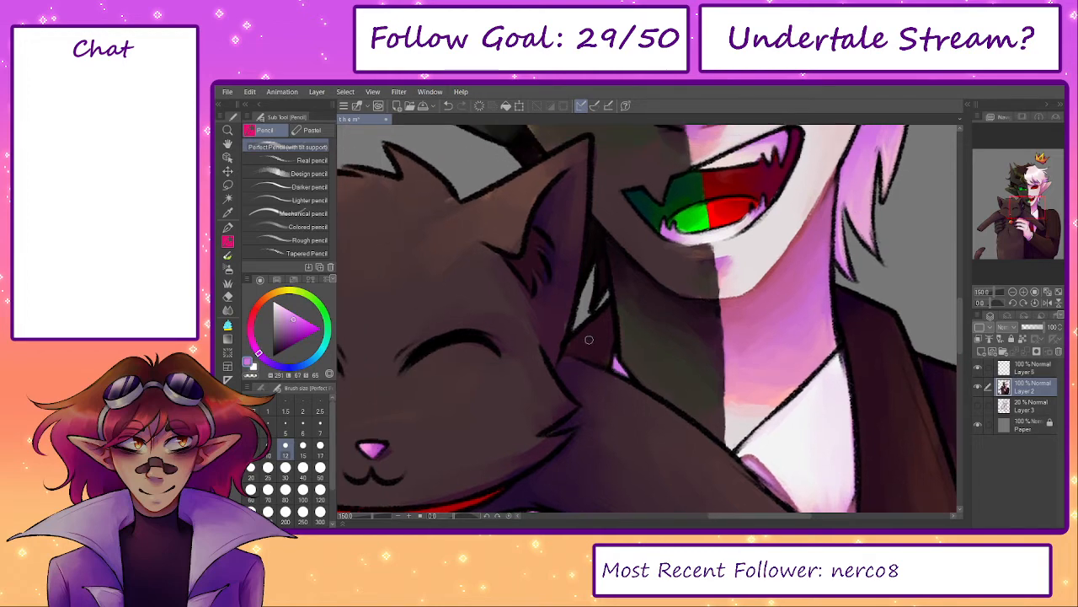
- Touch up the dark lapel between the cat's ear and the neck with a size 17 brush in sampled black and plum
alt+click(612, 301)
key(b)
key(bracketright)
key(bracketright)
key(bracketright)
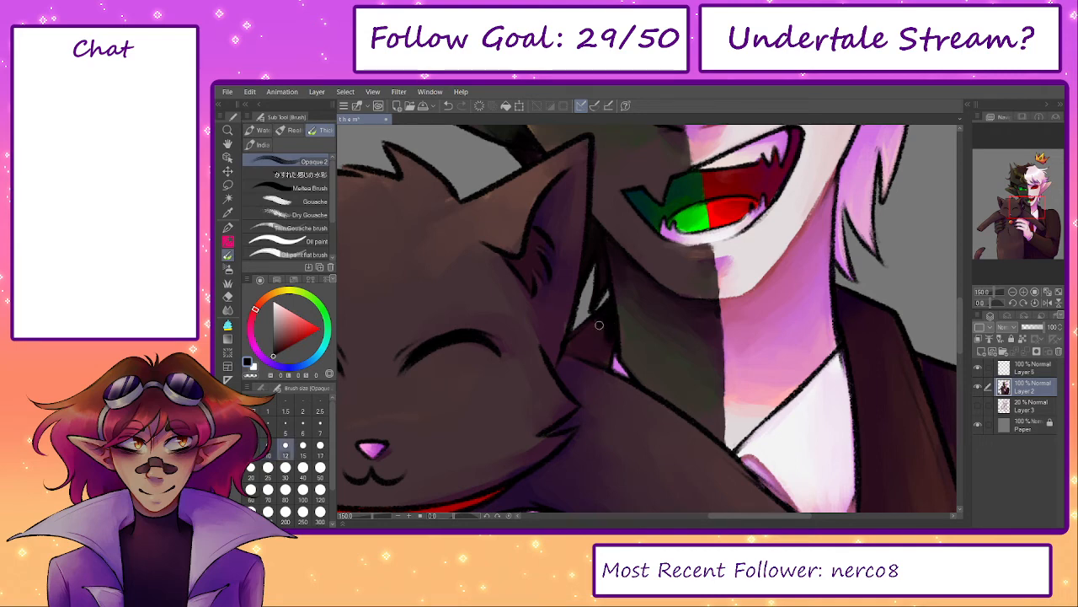
alt+click(603, 352)
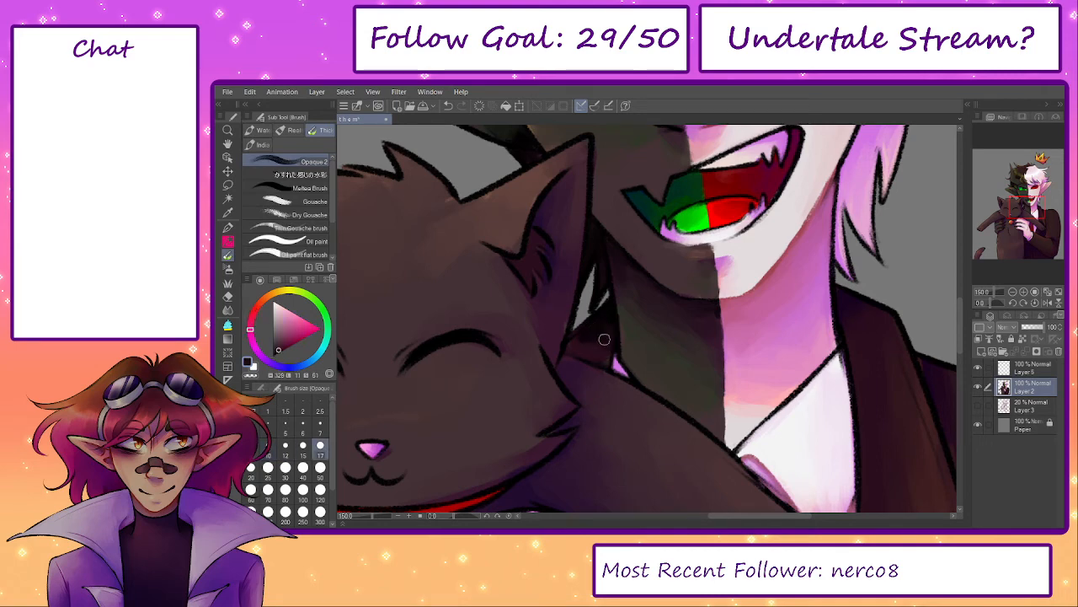
alt+click(629, 351)
drag(640, 365, 679, 307)
- Touch up the red tie between the hand and the cat's arm with a dark red Pencil
drag(604, 379, 563, 208)
drag(670, 349, 611, 277)
key(p)
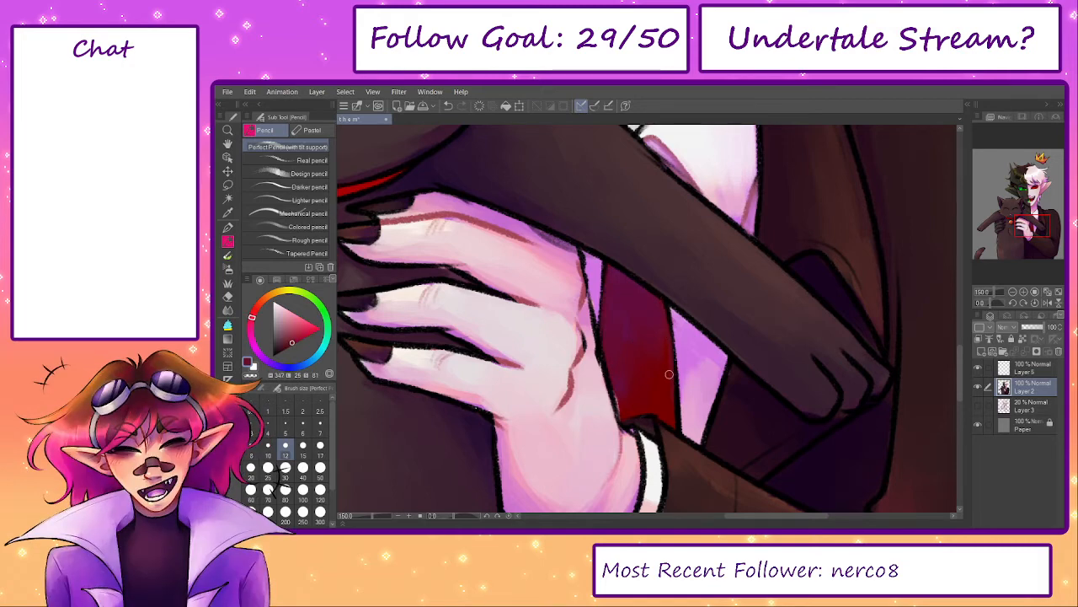
mouse_move(676, 418)
mouse_down()
mouse_move(648, 378)
mouse_move(696, 380)
mouse_move(677, 450)
mouse_move(733, 340)
mouse_move(712, 389)
mouse_move(720, 458)
mouse_up()
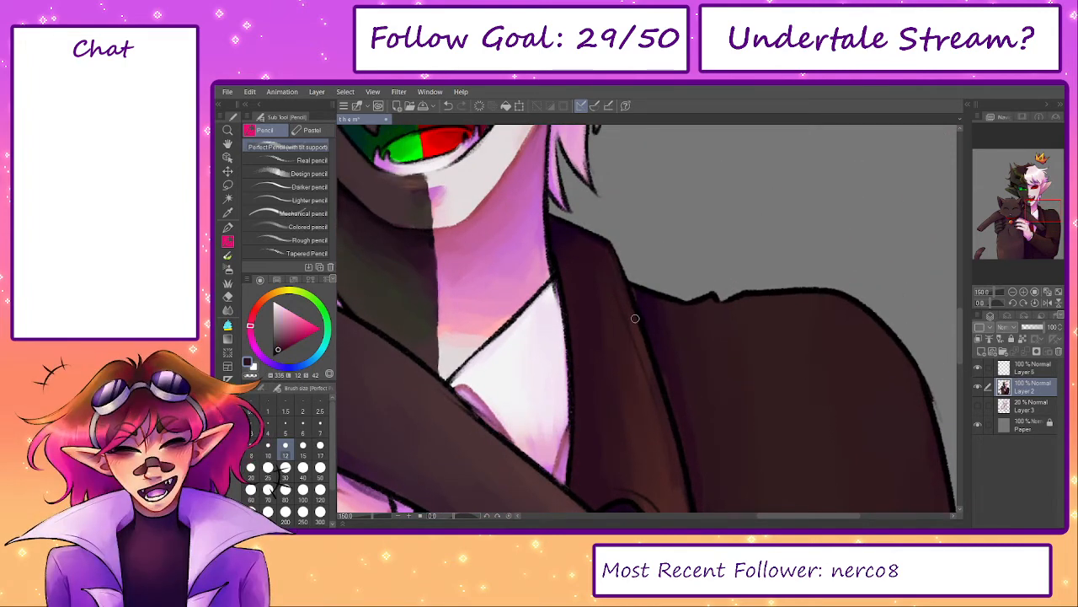
- Paint a dark purple shadow on the jacket shoulder beside the lapel with the Opaque brush at size 40
key(b)
key(])
alt+click(677, 392)
key(])
key(])
key([)
key([)
key(])
key(])
alt+click(648, 305)
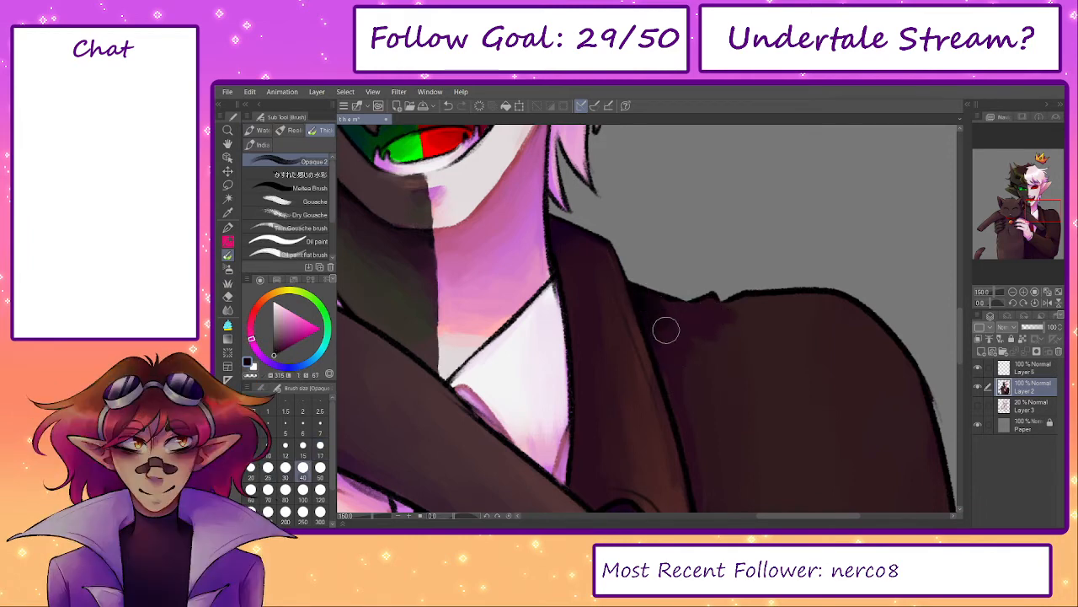
- Deepen the jacket shadow down the outer edge of the lapel, reducing the brush to size 25
key(])
key([)
key([)
key([)
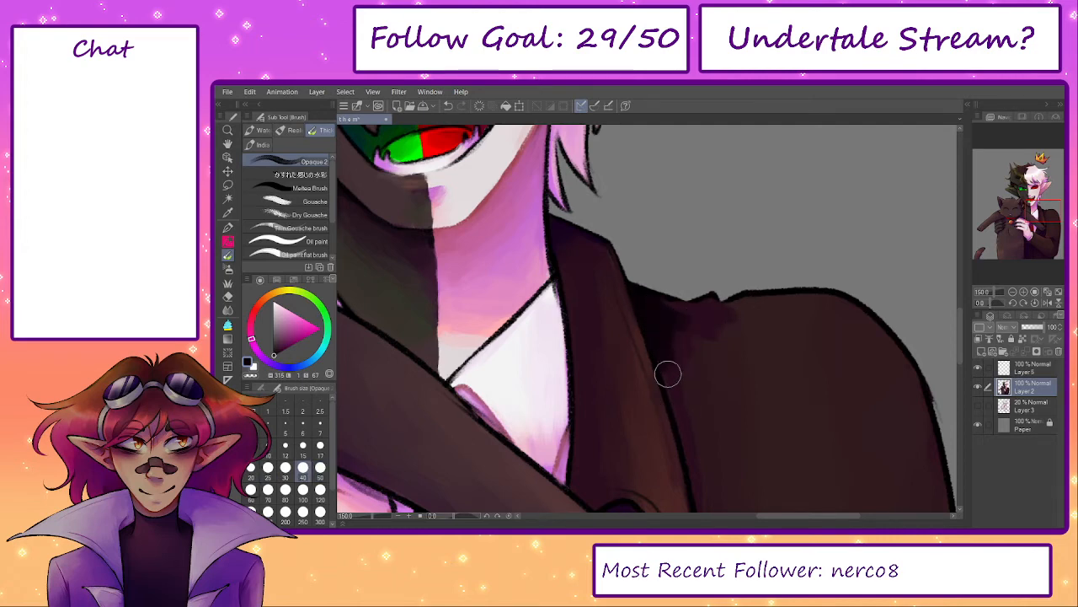
drag(679, 413, 646, 338)
drag(634, 298, 629, 284)
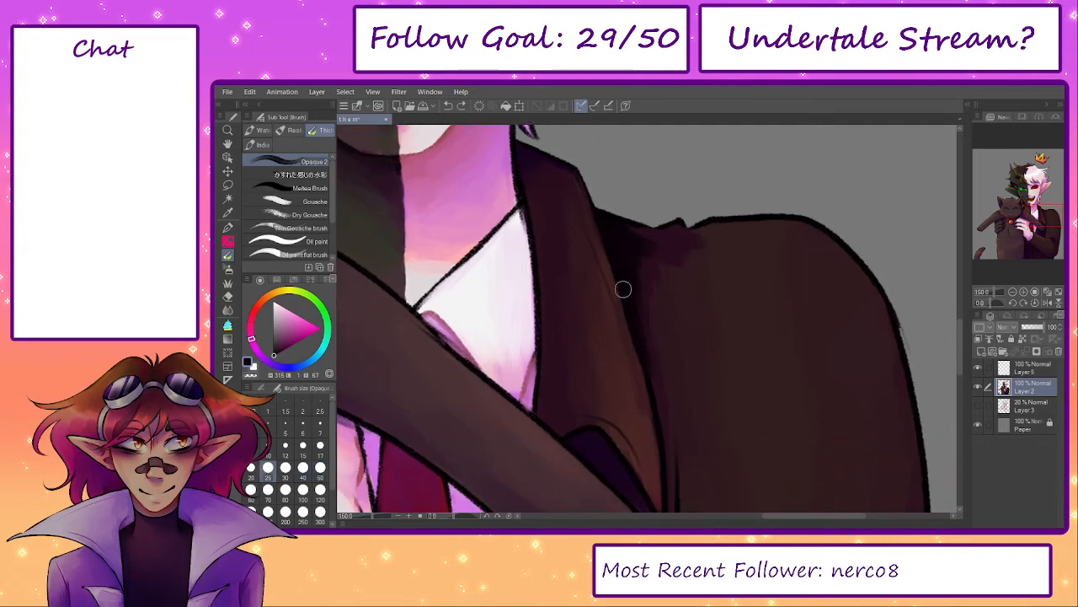
- Darken the recess between the lapel and the cat's paw with sampled near-black and deep purple tones
scroll(638, 304, down, 2)
alt+click(573, 337)
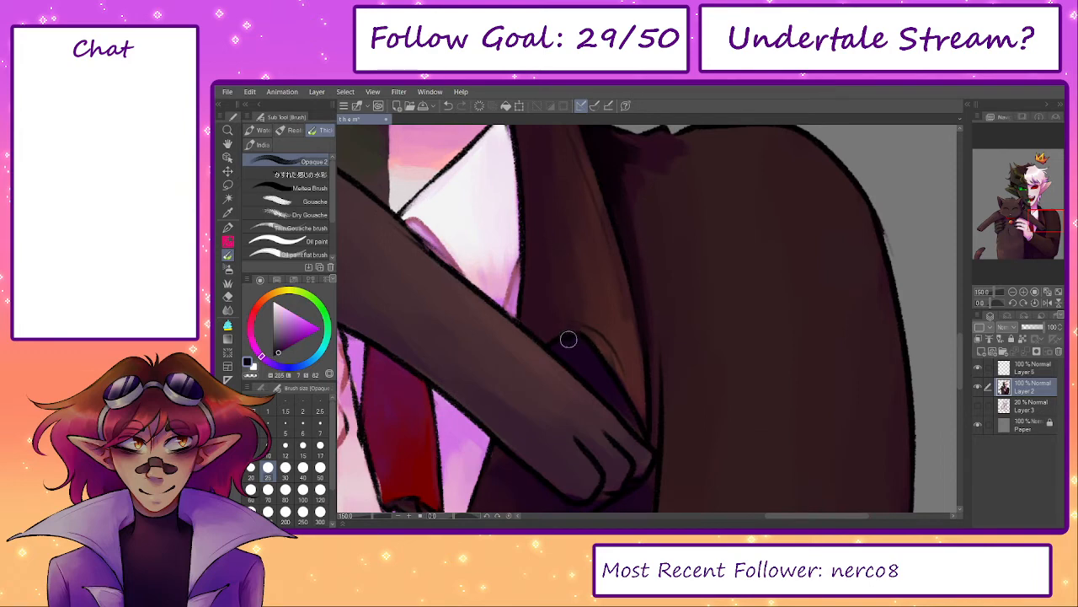
alt+click(580, 338)
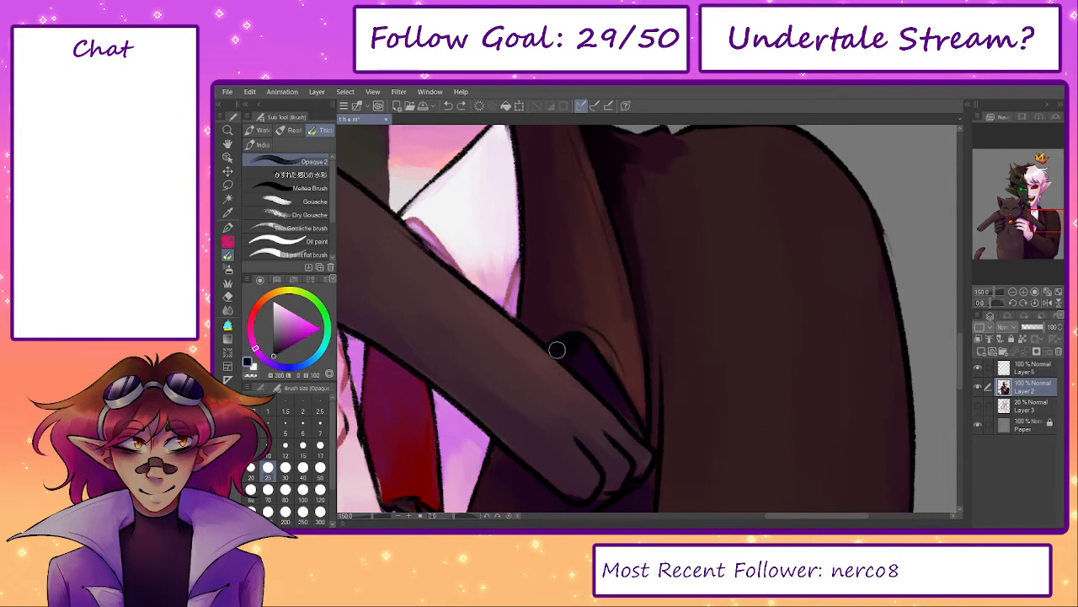
alt+click(624, 408)
key(bracketleft)
key(bracketleft)
key(bracketright)
key(bracketright)
key(bracketright)
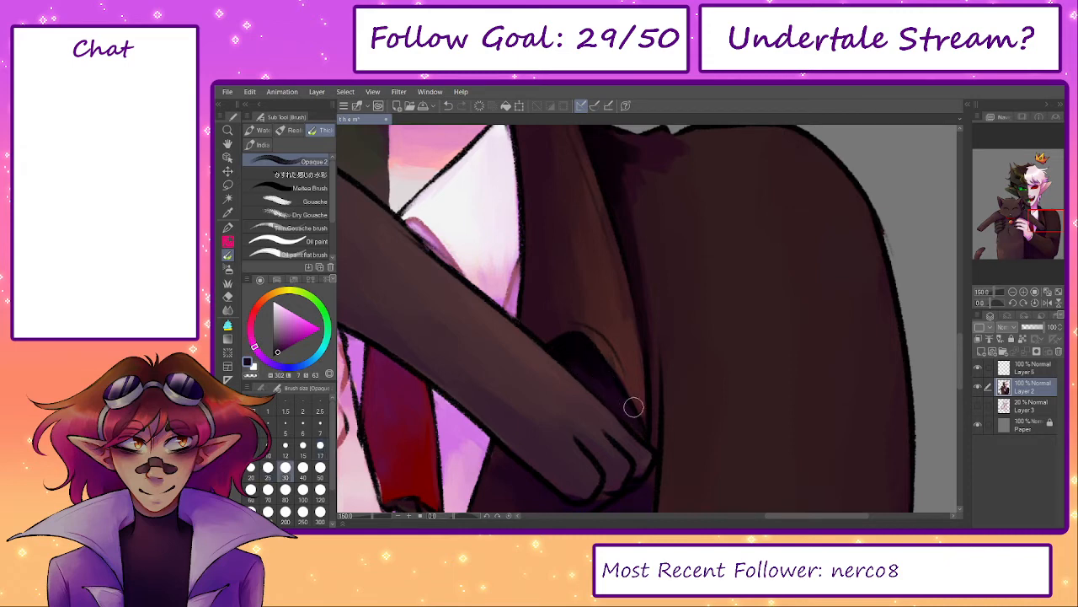
key(bracketleft)
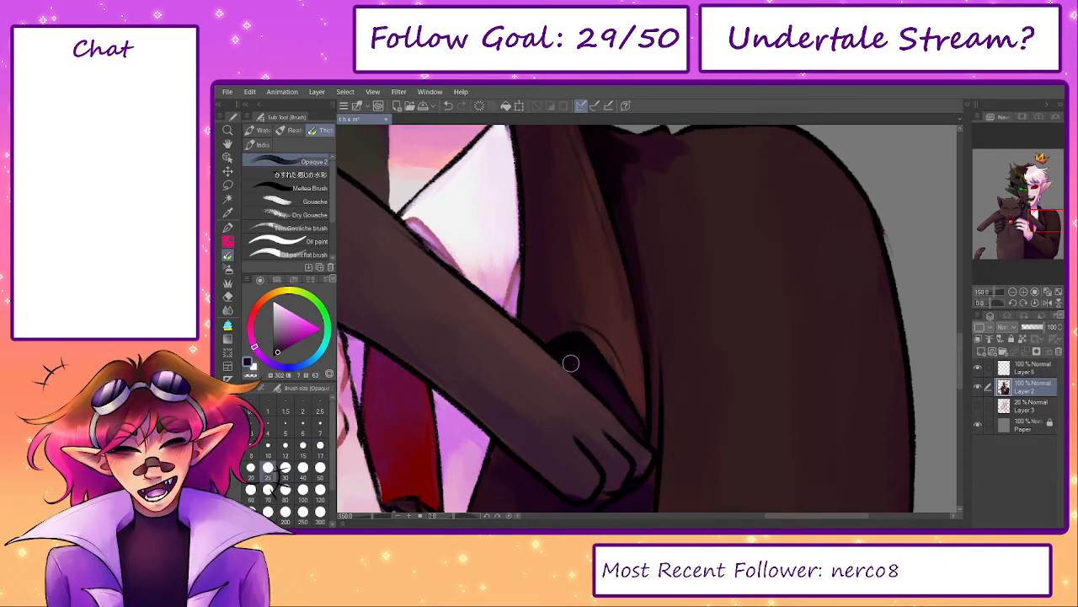
- Shade the jacket along the lapel's outer edge above the cat's paw with sampled dark tones, reducing the brush to size 20
alt+click(652, 440)
drag(654, 429, 653, 318)
key(bracketright)
drag(636, 236, 662, 402)
alt+click(659, 291)
key(bracketleft)
key(bracketleft)
mouse_move(661, 339)
mouse_down()
mouse_move(663, 408)
mouse_move(655, 254)
mouse_up()
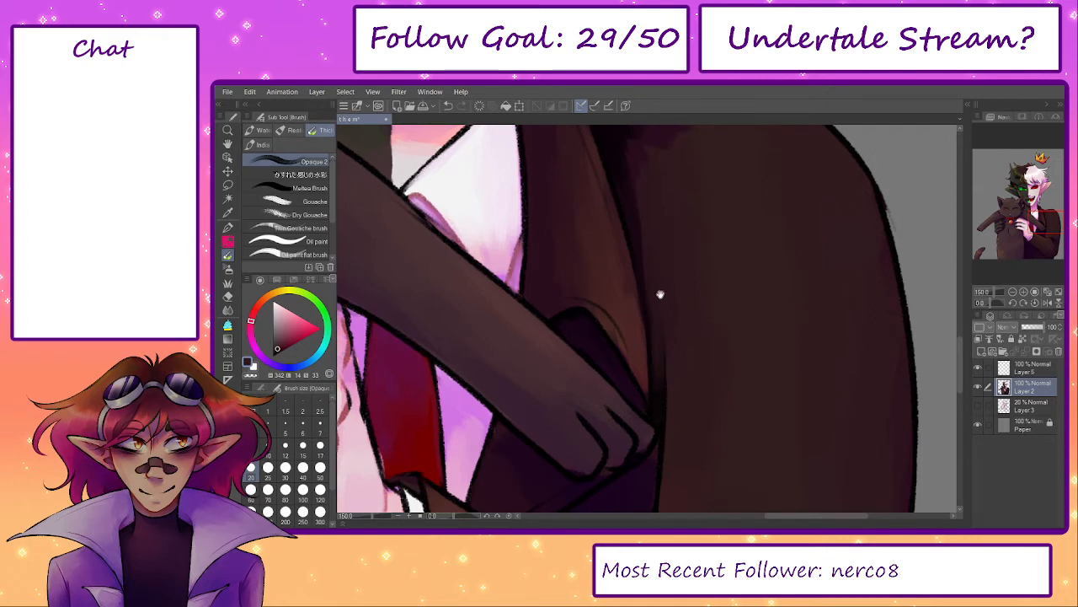
- Blend the dark shadow across the top of the jacket shoulder with sampled tones, enlarging the brush to size 60
drag(662, 298, 657, 365)
key(bracketright)
key(bracketright)
key(bracketright)
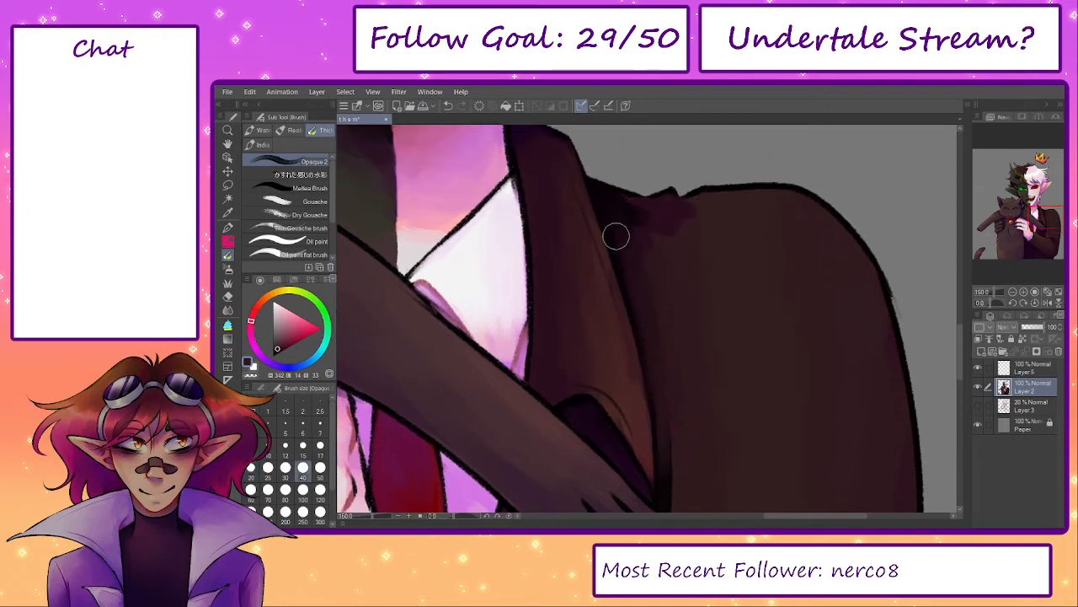
alt+click(652, 210)
key(bracketright)
key(bracketright)
alt+click(714, 213)
alt+click(746, 203)
- Shade the outer edge of the shoulder and upper sleeve with sampled dark tones at brush size 60
mouse_move(804, 217)
mouse_down()
mouse_move(787, 231)
mouse_move(646, 237)
mouse_up()
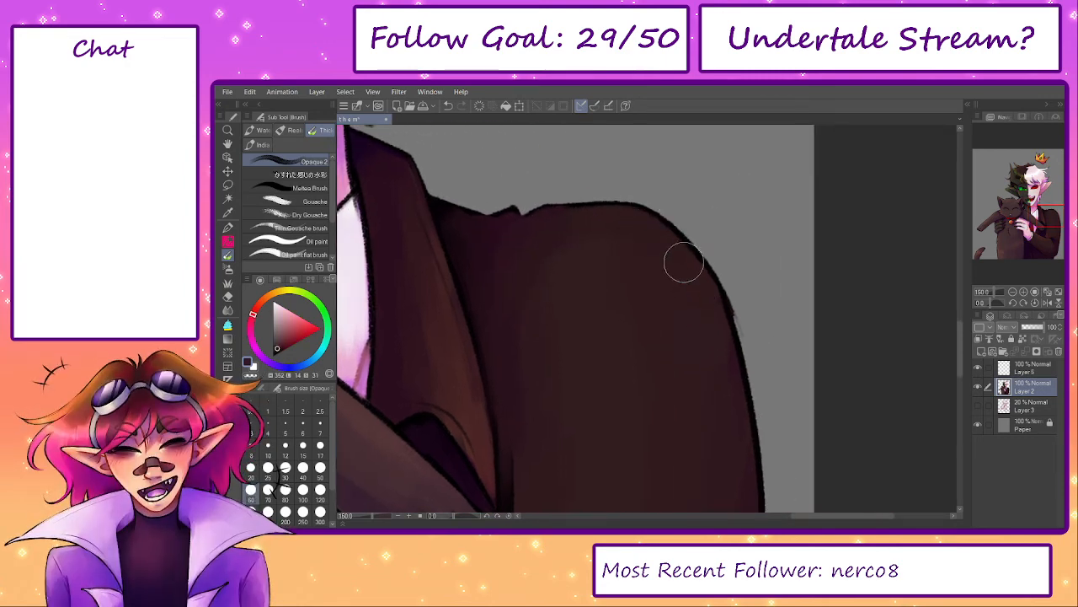
drag(717, 359, 697, 299)
alt+click(703, 315)
mouse_move(682, 226)
mouse_down()
mouse_move(719, 379)
mouse_move(705, 292)
mouse_up()
alt+click(708, 300)
drag(680, 437, 690, 246)
alt+click(717, 190)
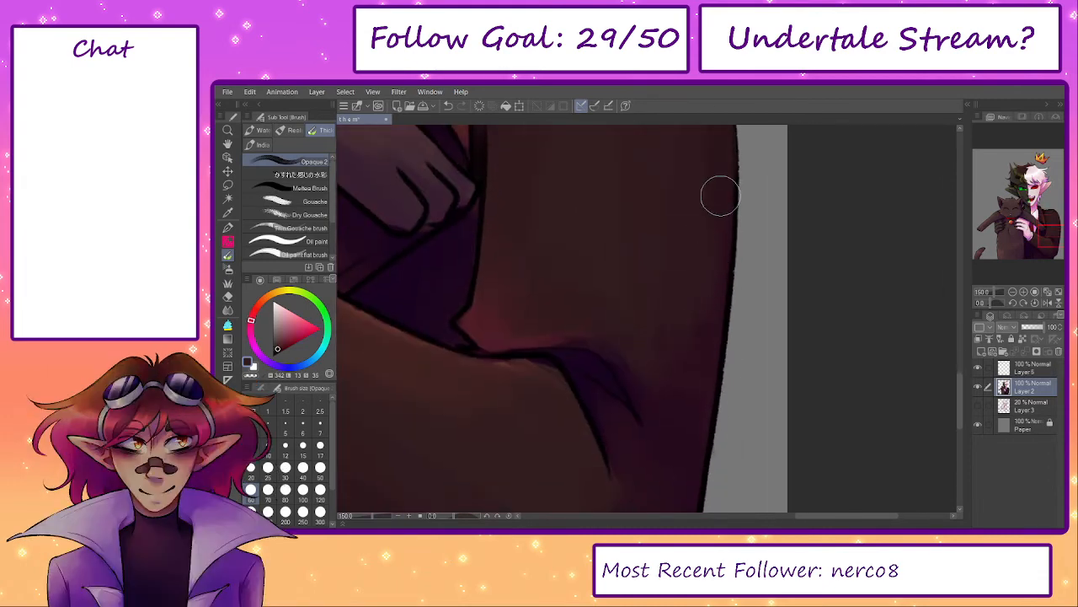
- Deepen the fold at the inner elbow crease with sampled near-black and dark purple, using brush size 25
drag(696, 443, 702, 327)
scroll(703, 326, up, 1)
key(bracketleft)
key(bracketleft)
alt+click(581, 304)
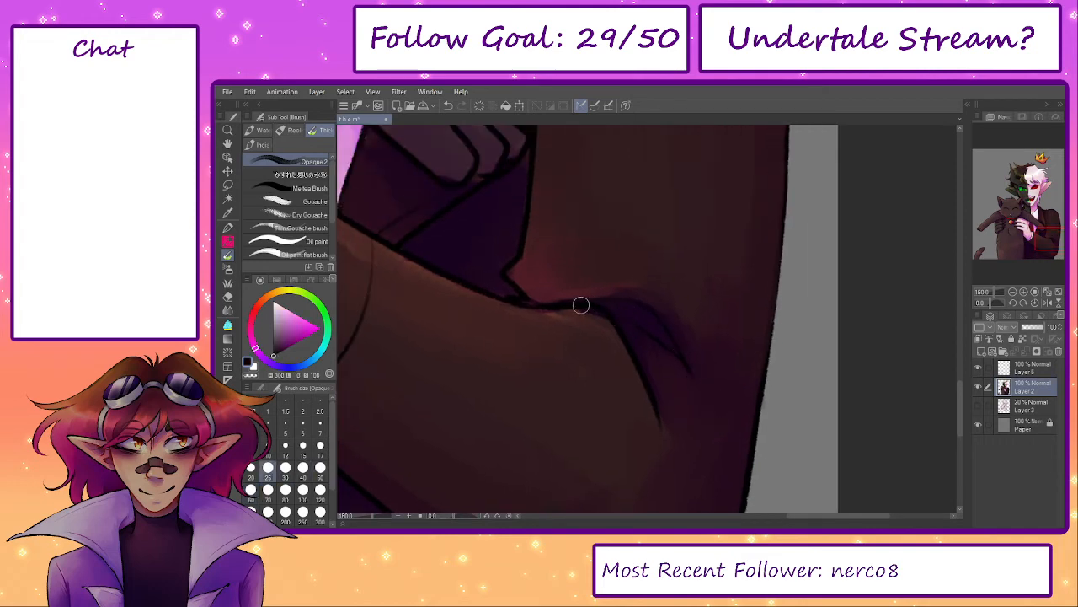
alt+click(633, 333)
key(bracketleft)
key(bracketleft)
key(bracketright)
key(bracketright)
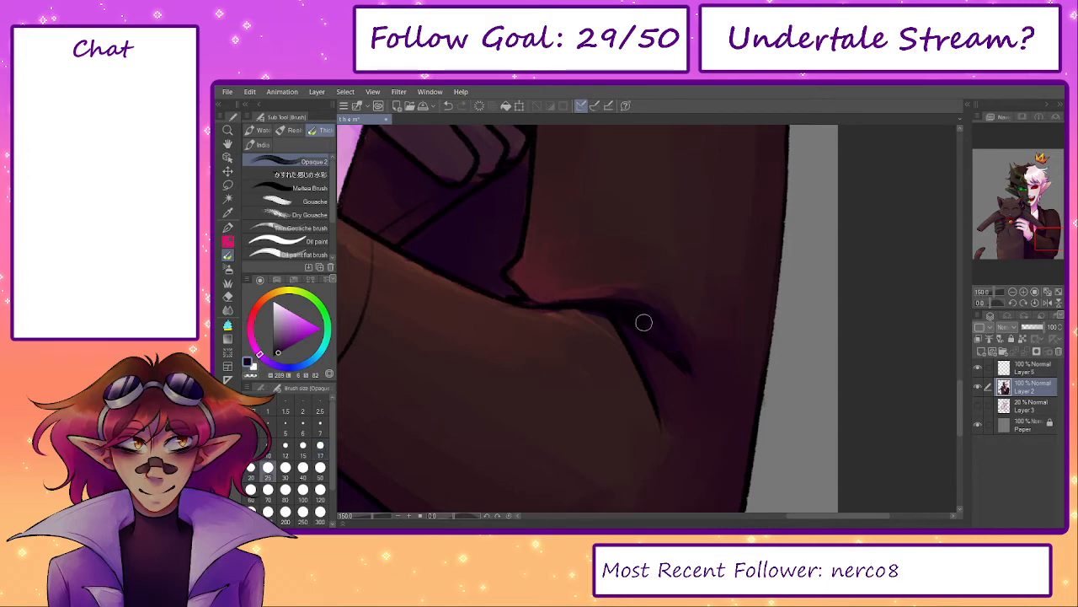
key(bracketleft)
key(bracketleft)
- Paint over the lower line of the elbow crease with sampled sleeve browns, enlarging the brush to size 30
alt+click(640, 364)
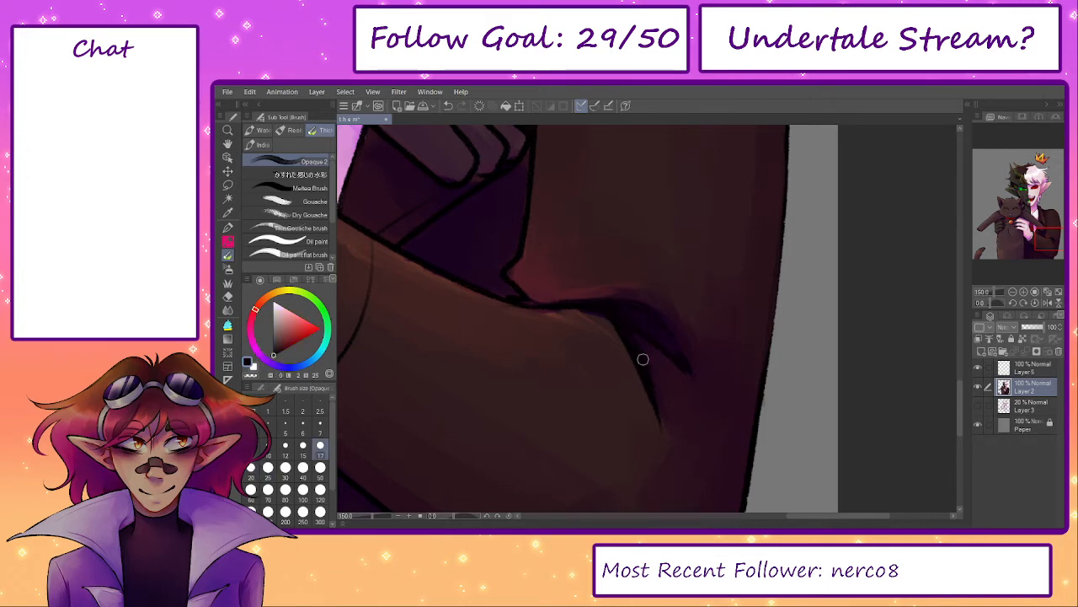
key(bracketright)
key(bracketright)
key(bracketright)
alt+click(631, 404)
drag(644, 372, 655, 423)
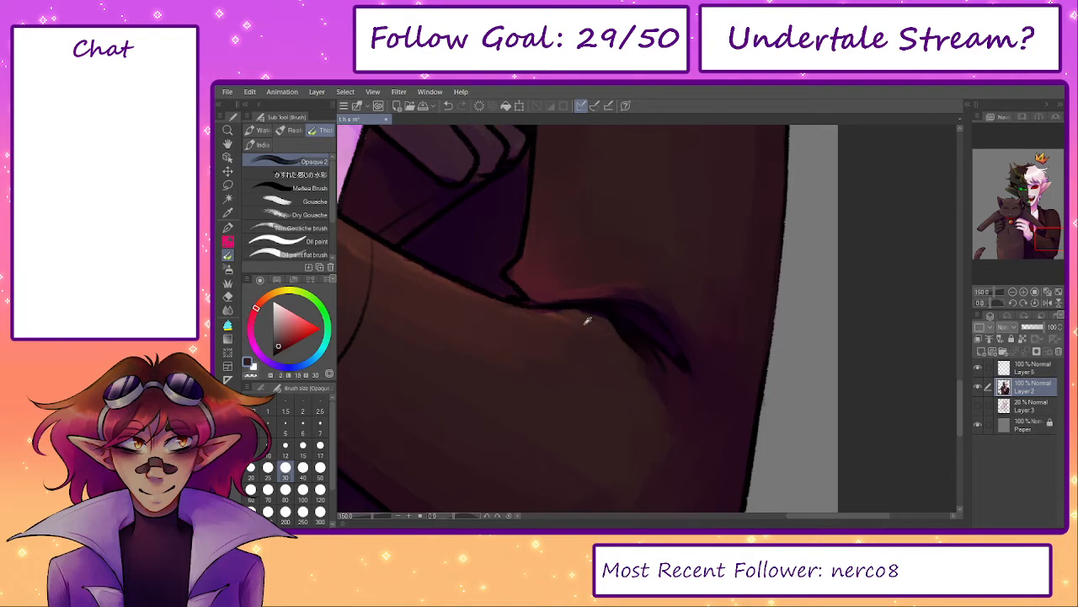
- Darken the jacket recess beneath the cat's paw with sampled near-black and purple tones, starting at brush size 30
drag(524, 311, 612, 393)
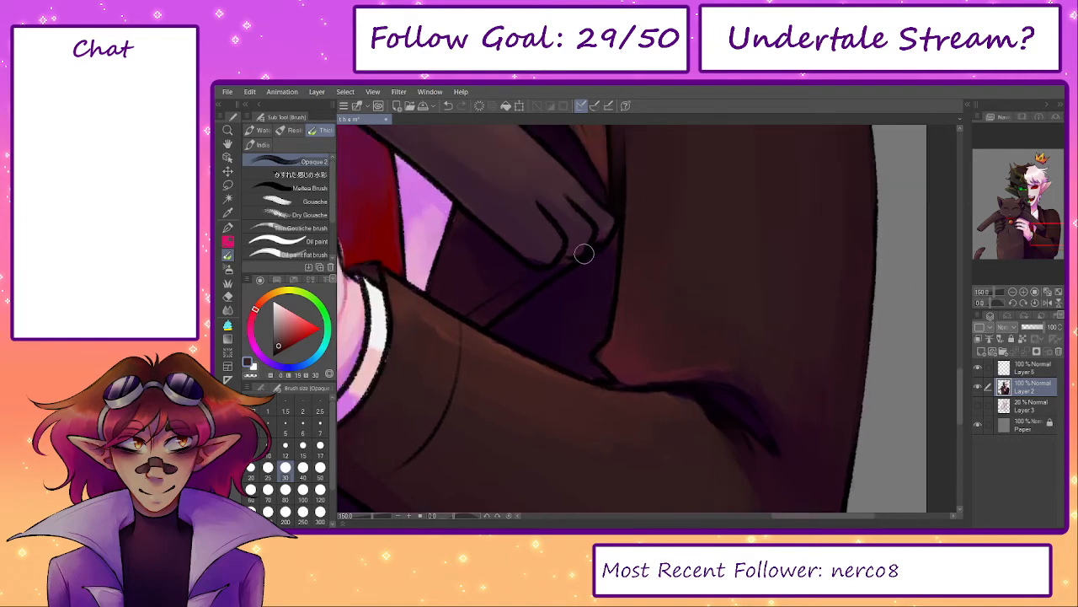
alt+click(609, 238)
mouse_move(612, 253)
mouse_down()
mouse_move(601, 275)
mouse_move(583, 270)
mouse_up()
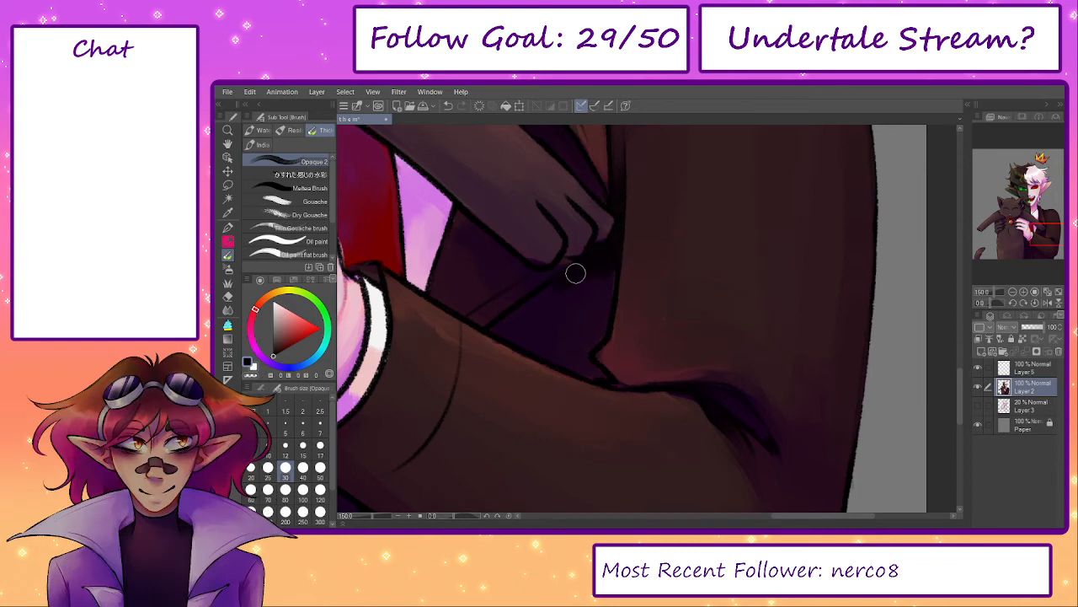
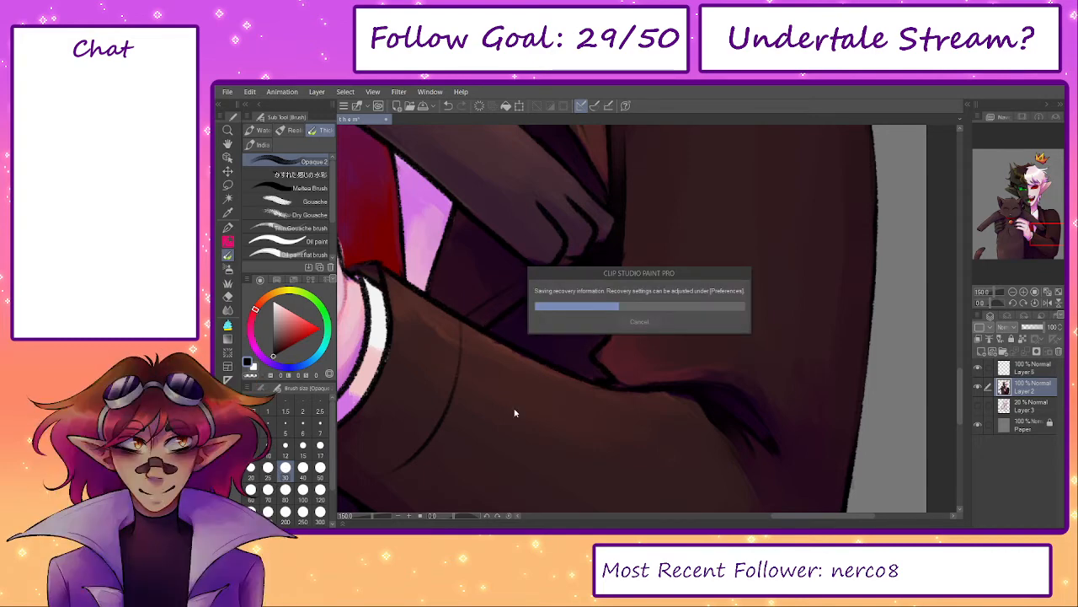
alt+click(489, 333)
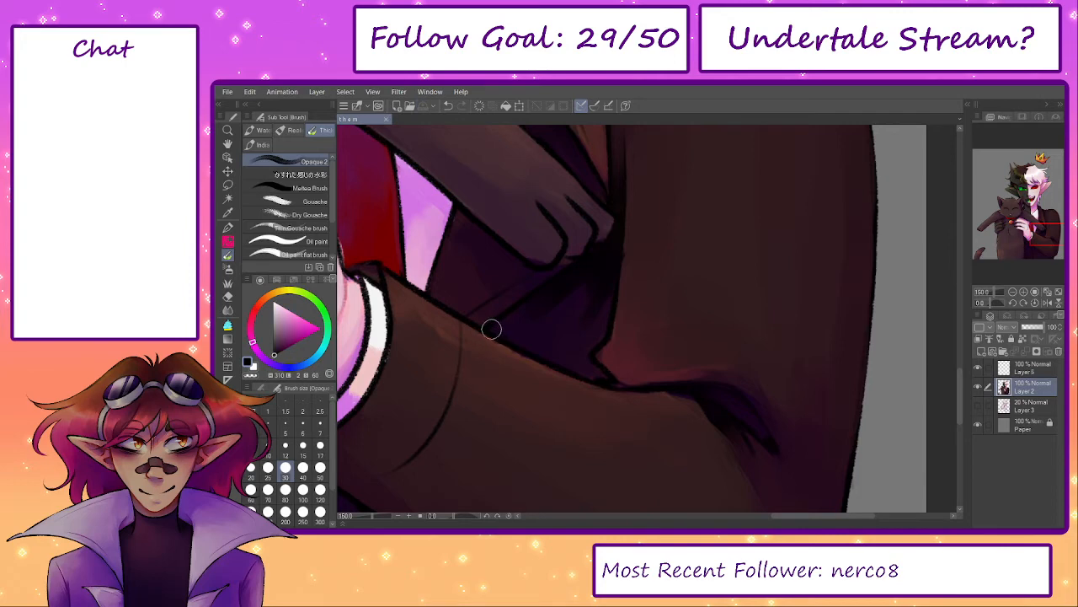
alt+click(500, 337)
drag(513, 317, 551, 314)
key(bracketright)
key(bracketright)
key(bracketleft)
key(bracketleft)
key(bracketleft)
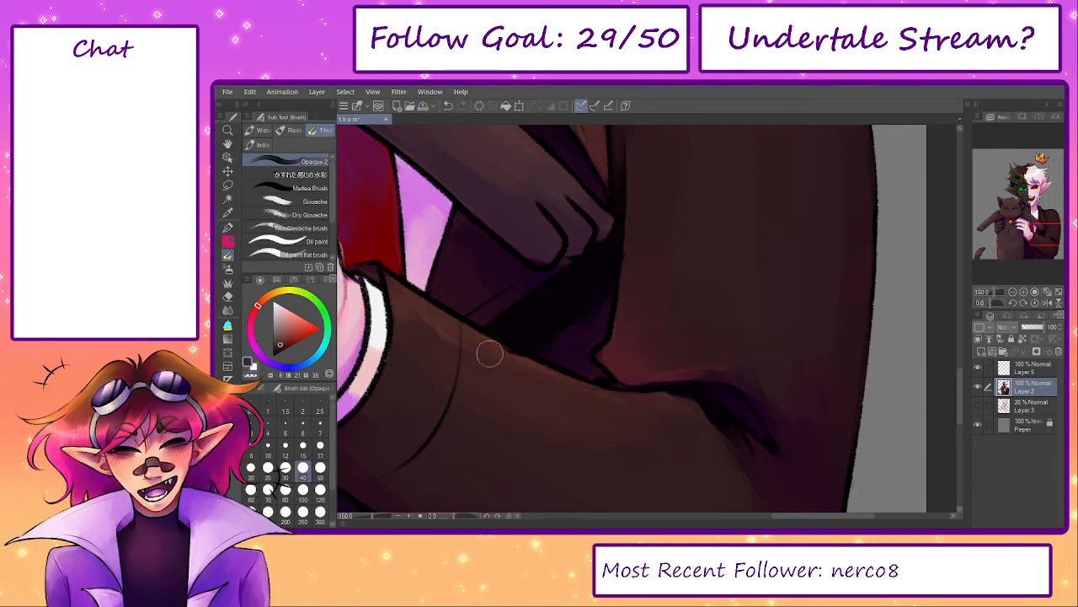
- Fill the recess down to the inner elbow corner with sampled dark tones, cleaning the forearm's upper edge with brown
alt+click(488, 346)
key(bracketright)
key(bracketright)
key(bracketright)
alt+click(553, 335)
key(bracketleft)
key(bracketleft)
key(bracketleft)
key(bracketleft)
alt+click(599, 368)
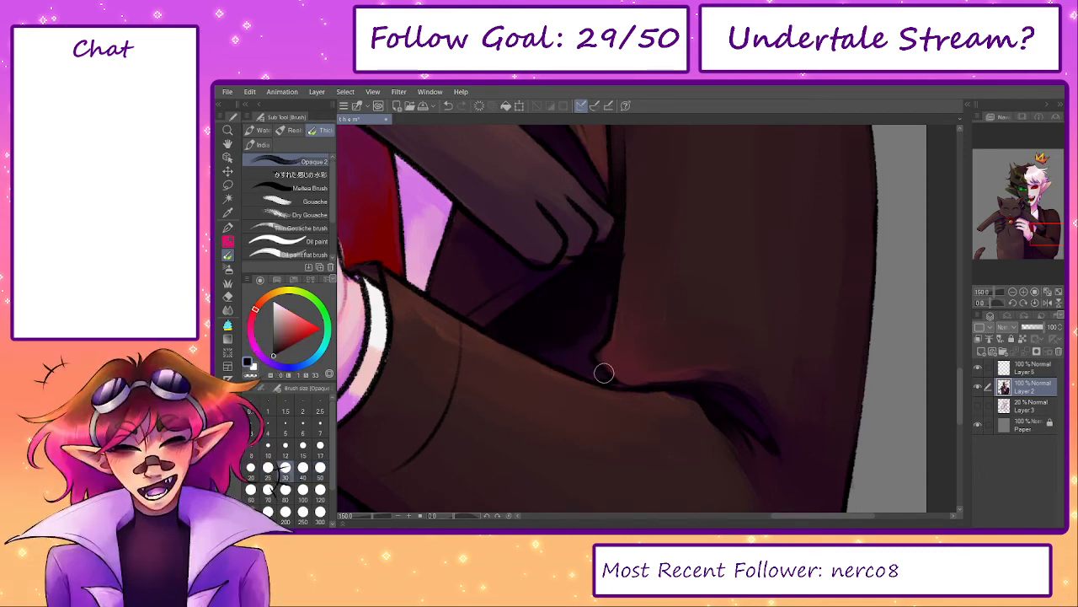
key(bracketright)
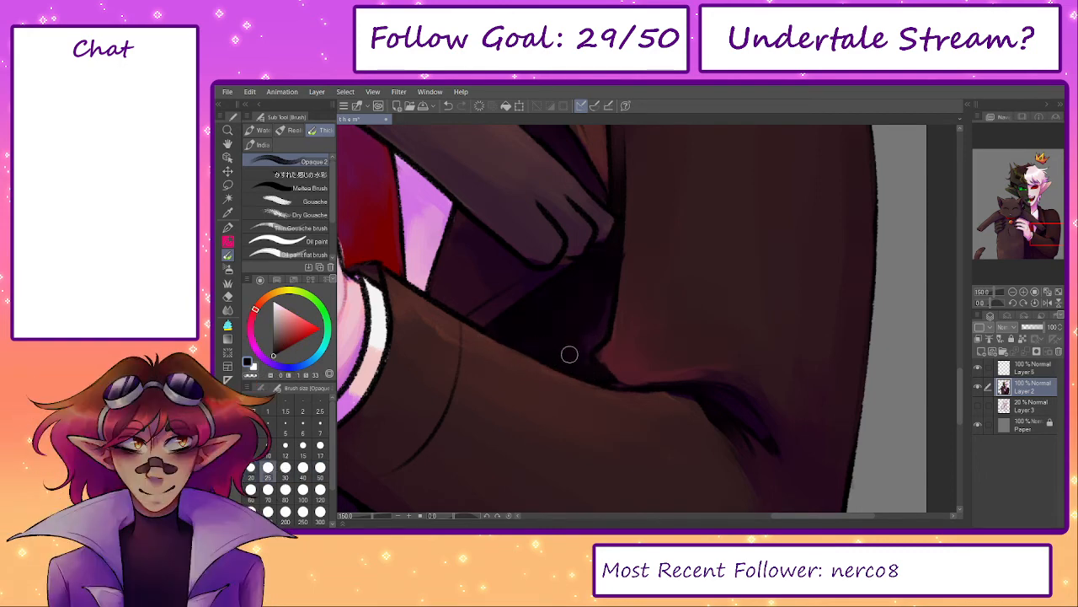
- Glaze a sampled deep purple over the recess between the forearm and the cat's paw, enlarging the brush to size 40
alt+click(498, 269)
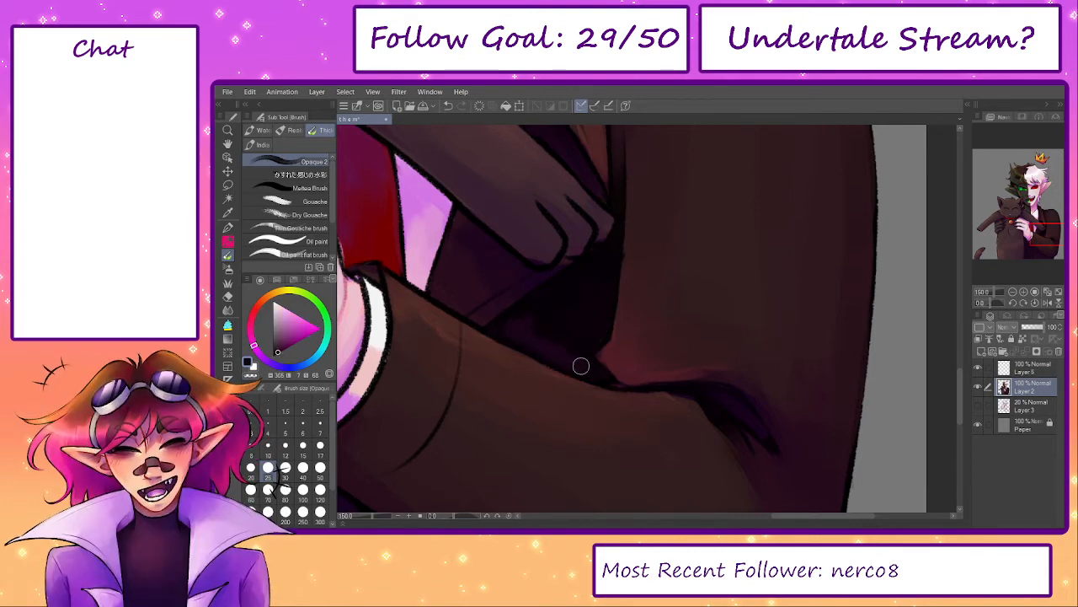
key(bracketright)
key(bracketright)
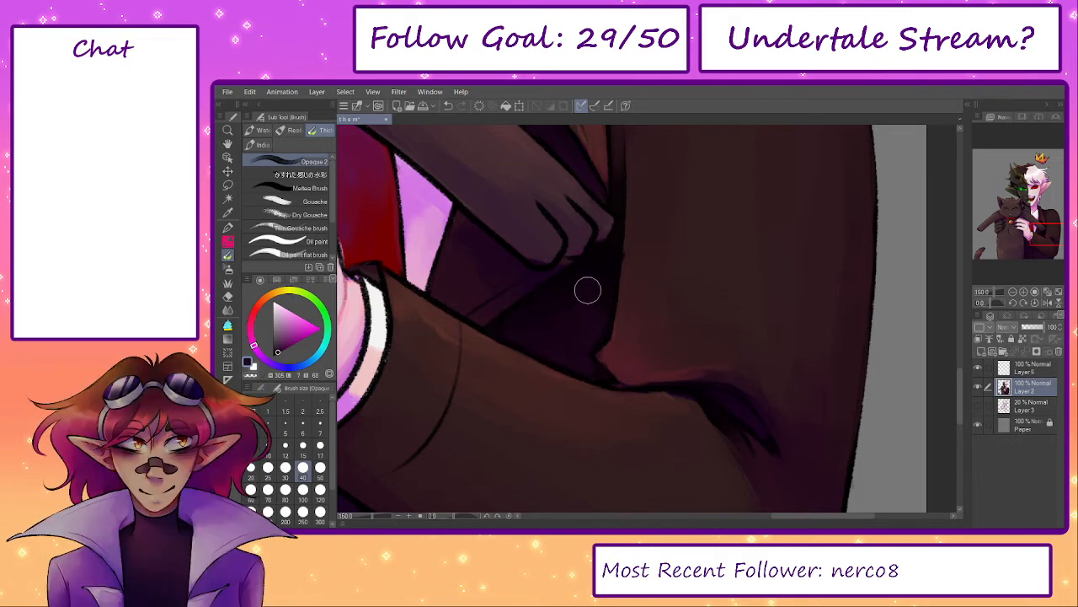
- Shade the jacket edge beneath the cat's arm beside the shirt with sampled black and purple, reducing the brush to size 17
mouse_move(553, 299)
mouse_down()
mouse_move(636, 378)
mouse_move(647, 446)
mouse_up()
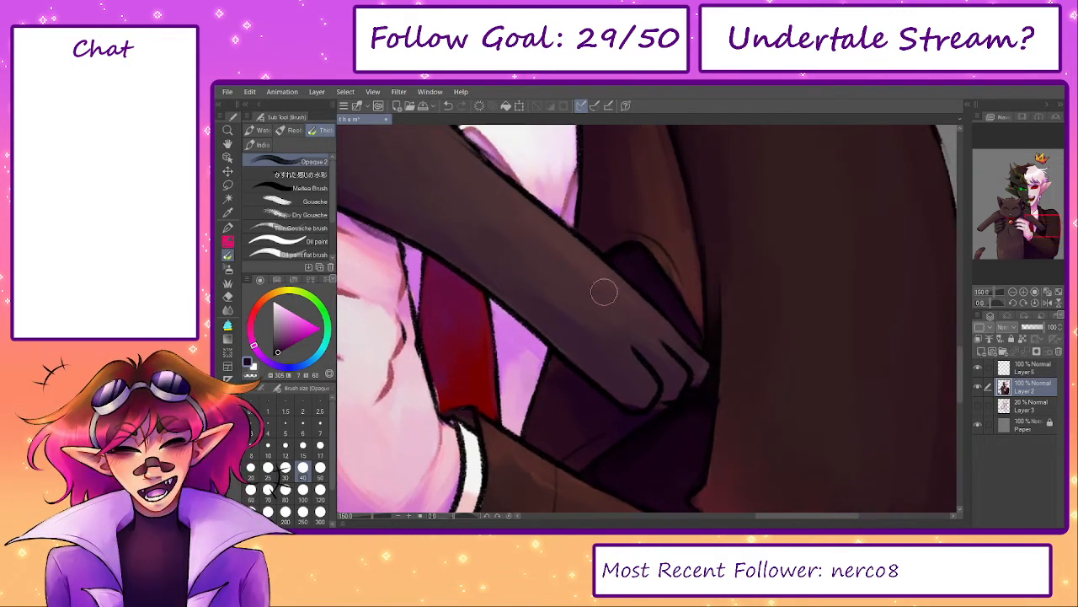
key(bracketleft)
key(bracketleft)
alt+click(553, 351)
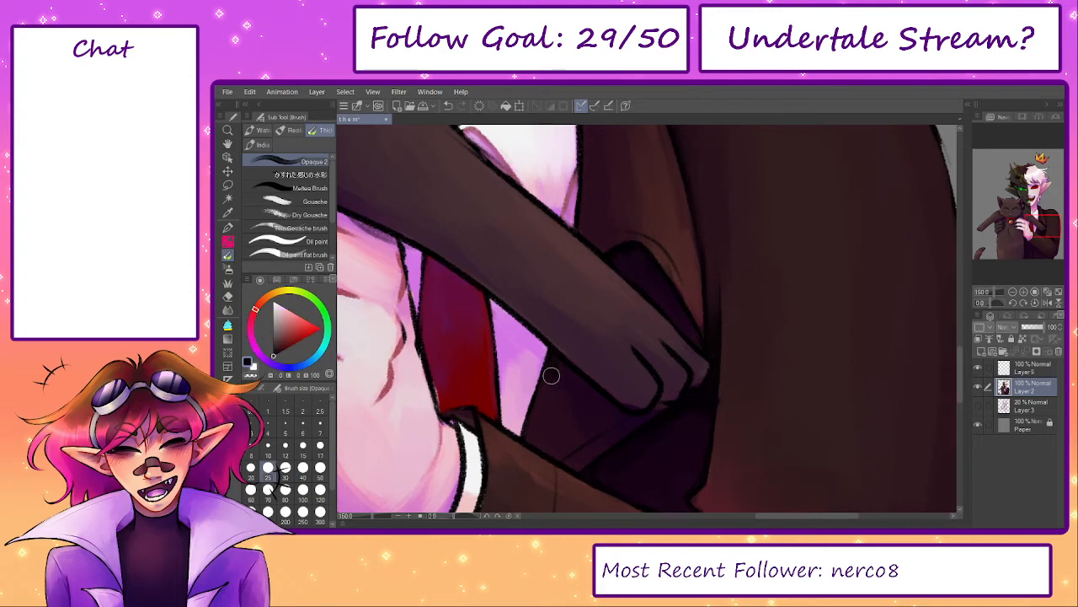
key(bracketright)
key(bracketright)
key(bracketright)
alt+click(549, 405)
key(bracketleft)
key(bracketleft)
key(bracketleft)
key(bracketleft)
key(bracketleft)
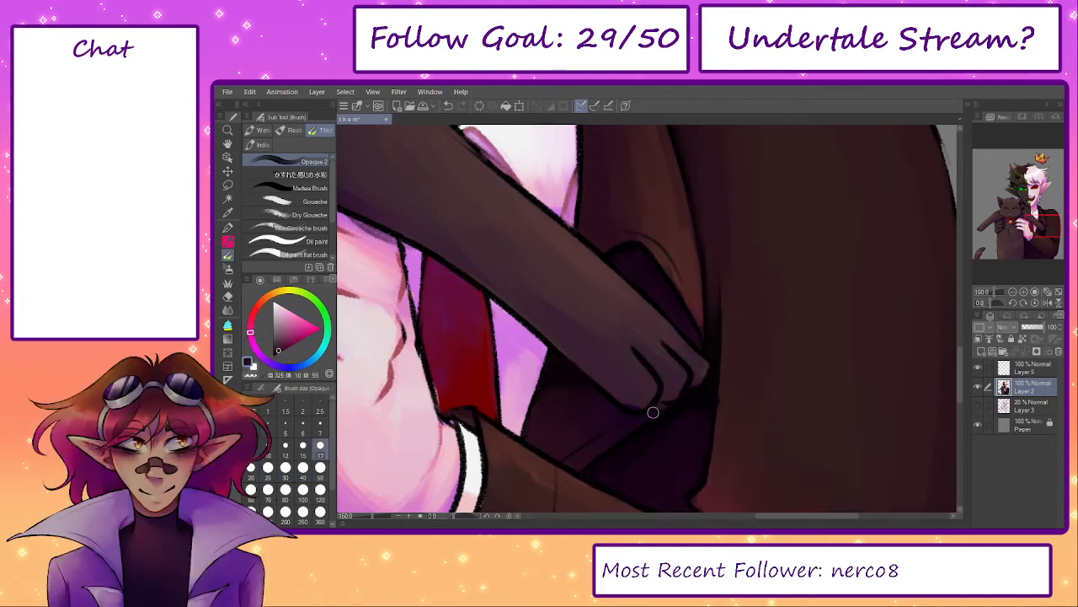
- Refine the toe lines and lower edge of the cat's paw with sampled dark and fur tones at brush sizes 25 and 17
key(bracketright)
key(bracketright)
alt+click(662, 385)
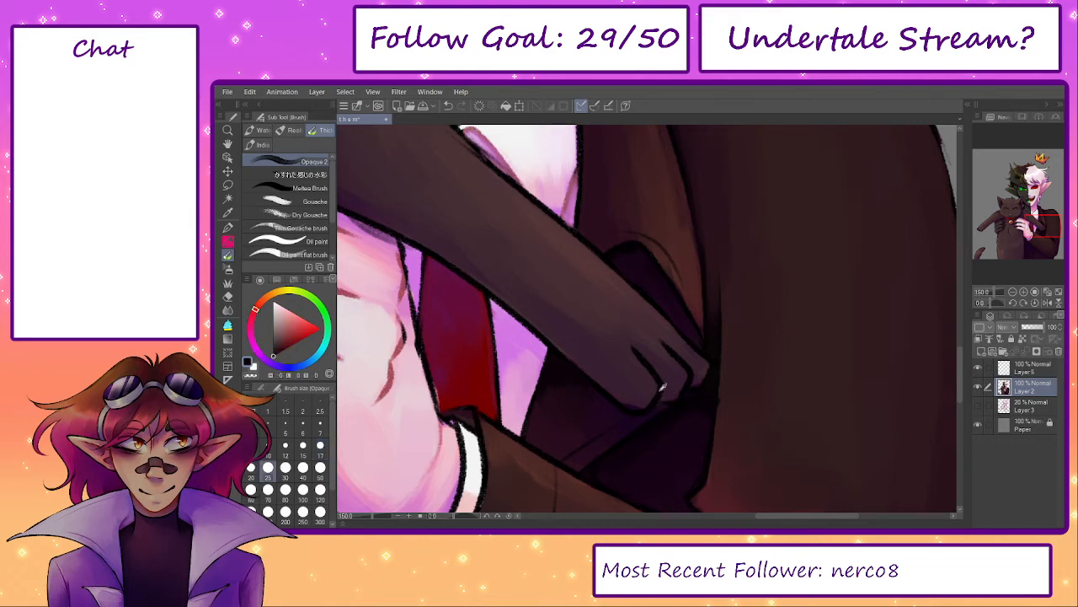
alt+click(663, 370)
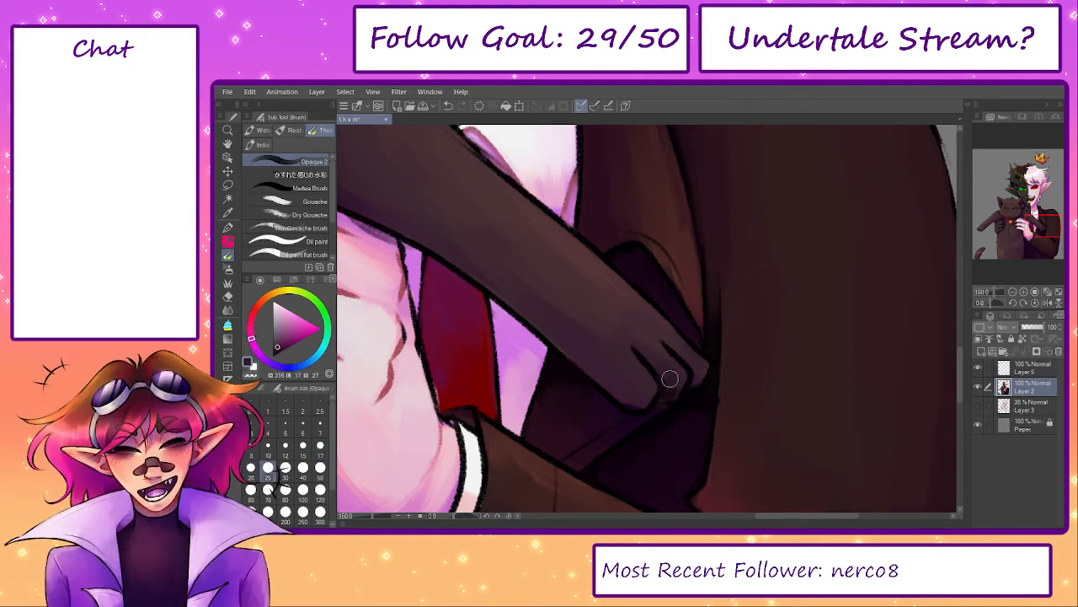
key(bracketleft)
key(bracketleft)
alt+click(693, 378)
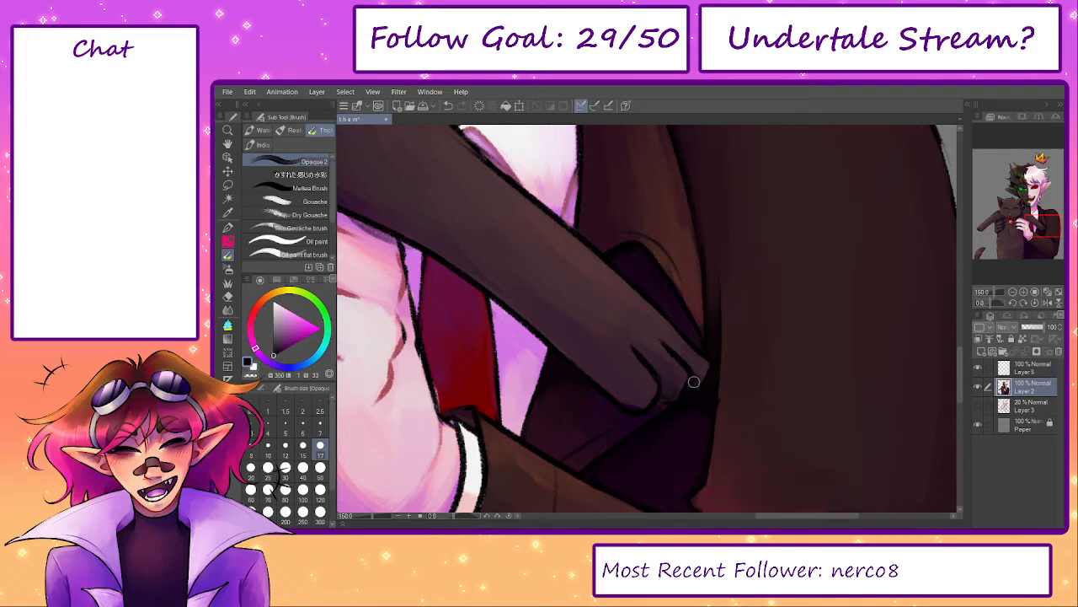
alt+click(629, 398)
- Paint a broad dark shadow on the outer sleeve above the elbow with a sampled purple-brown, enlarging the brush to size 100
drag(694, 449, 603, 248)
key(ctrl+0)
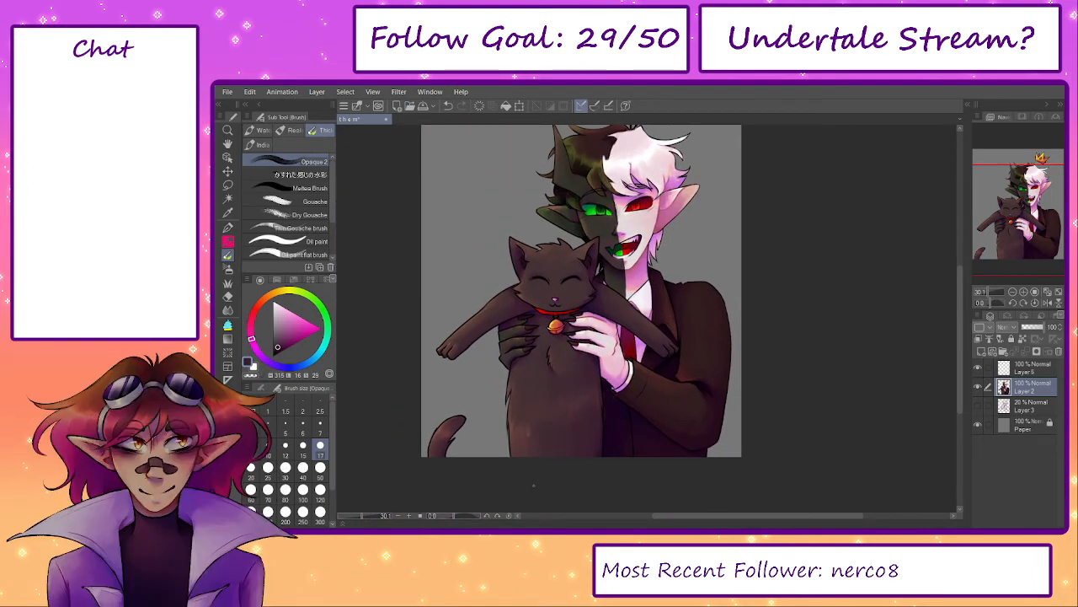
scroll(712, 423, up, 6)
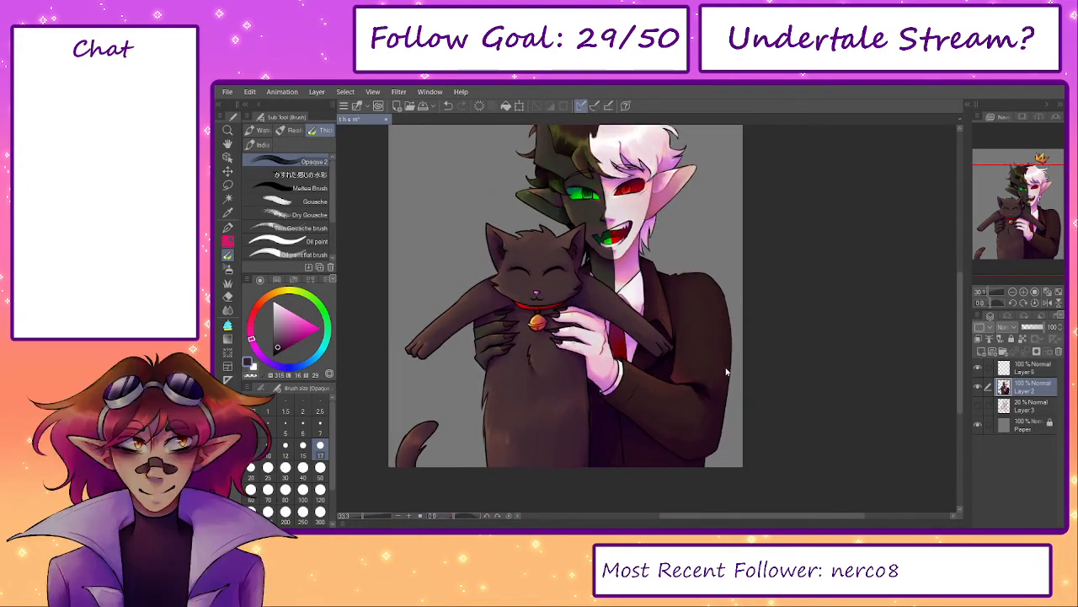
key(])
key(])
alt+click(736, 434)
drag(734, 403, 691, 365)
key(])
key(])
key(])
key(])
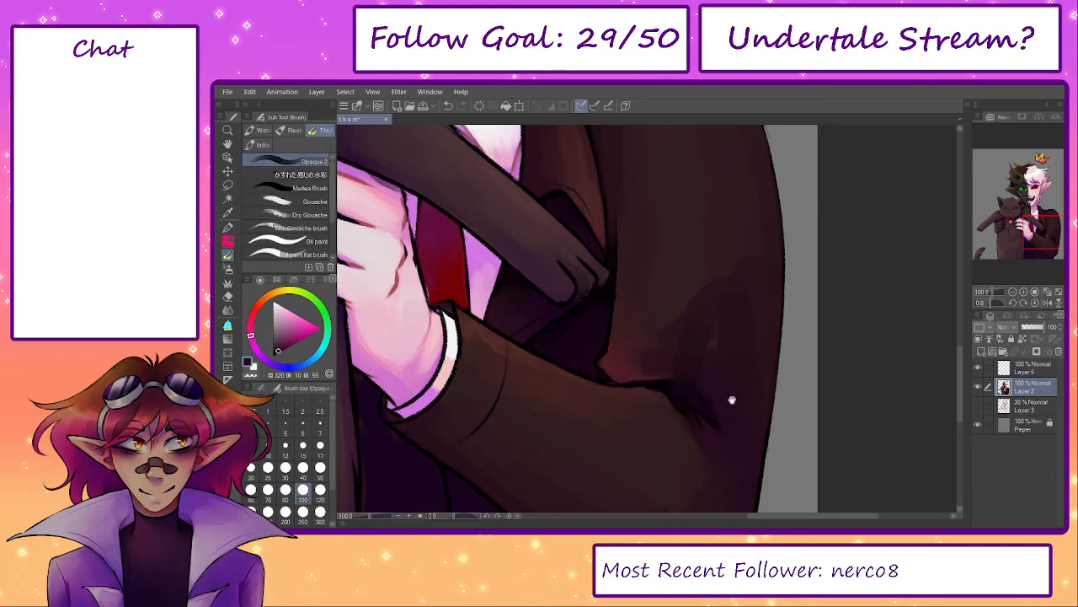
- Extend the shadow around the elbow and blend it into the forearm with a sampled brown and a larger brush
drag(734, 412, 731, 303)
mouse_move(730, 371)
mouse_down()
mouse_move(729, 346)
mouse_move(746, 371)
mouse_up()
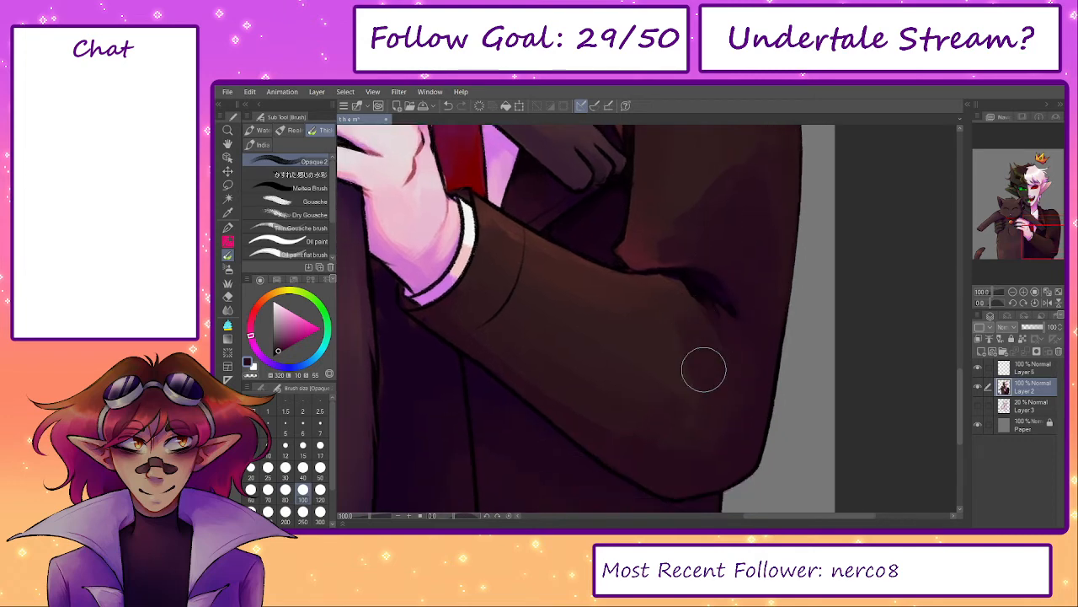
key(])
key(])
alt+click(579, 339)
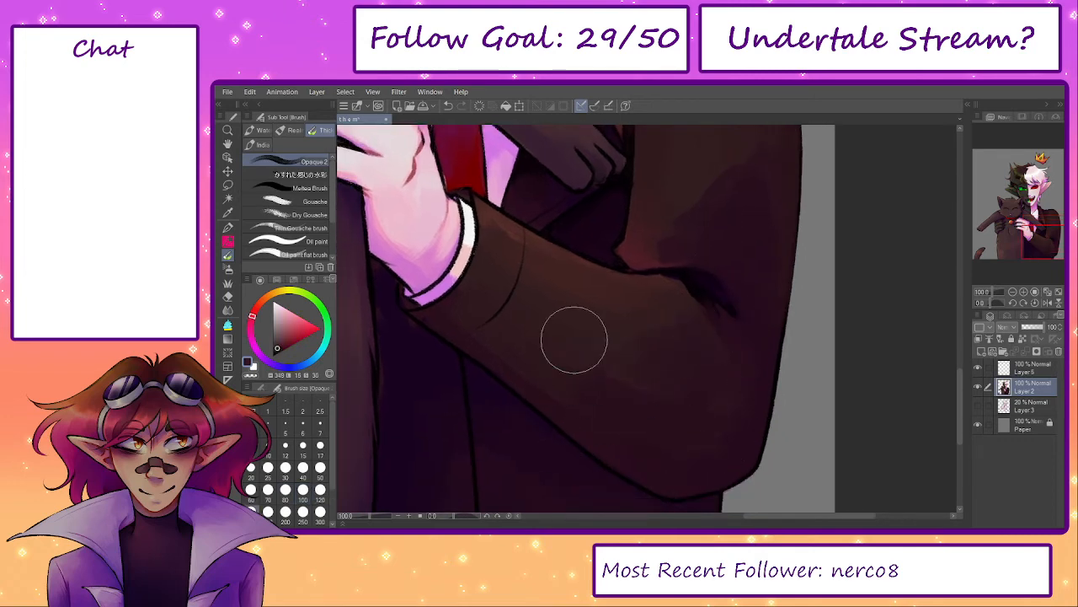
- Paint sampled reddish-brown tones along the inner sleeve above the elbow corner, reducing the brush to size 60
drag(727, 294, 739, 437)
key([)
key([)
key([)
key([)
key([)
alt+click(653, 395)
alt+click(669, 308)
drag(657, 325, 653, 364)
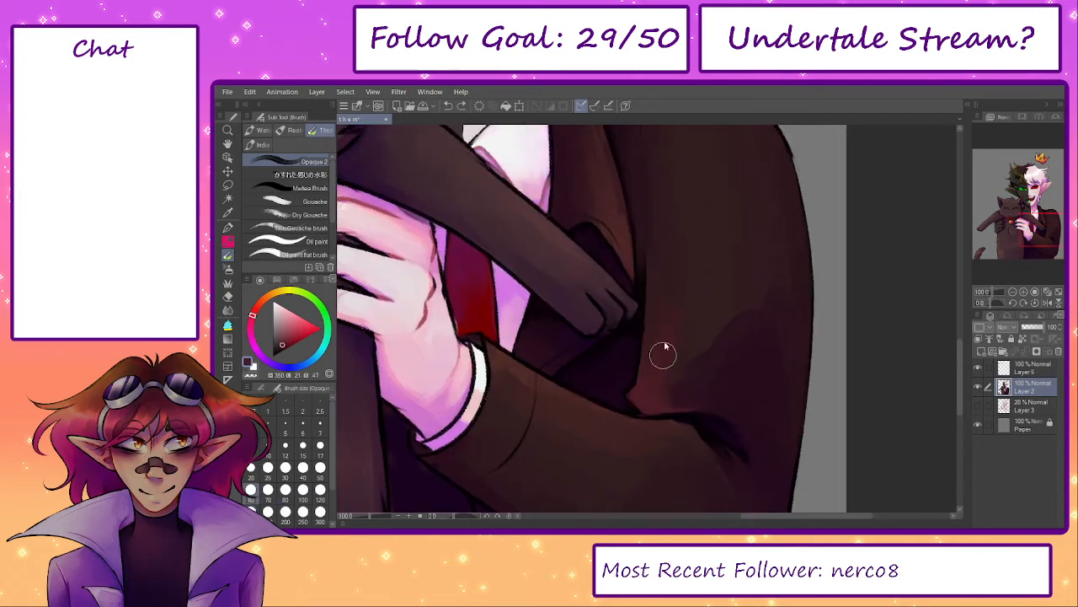
drag(662, 322, 650, 385)
- Blend the sleeve shadow and the reddish light above the elbow crease with sampled tones at brush sizes from 70 to 100
key(bracketright)
key(bracketright)
key(bracketright)
key(bracketright)
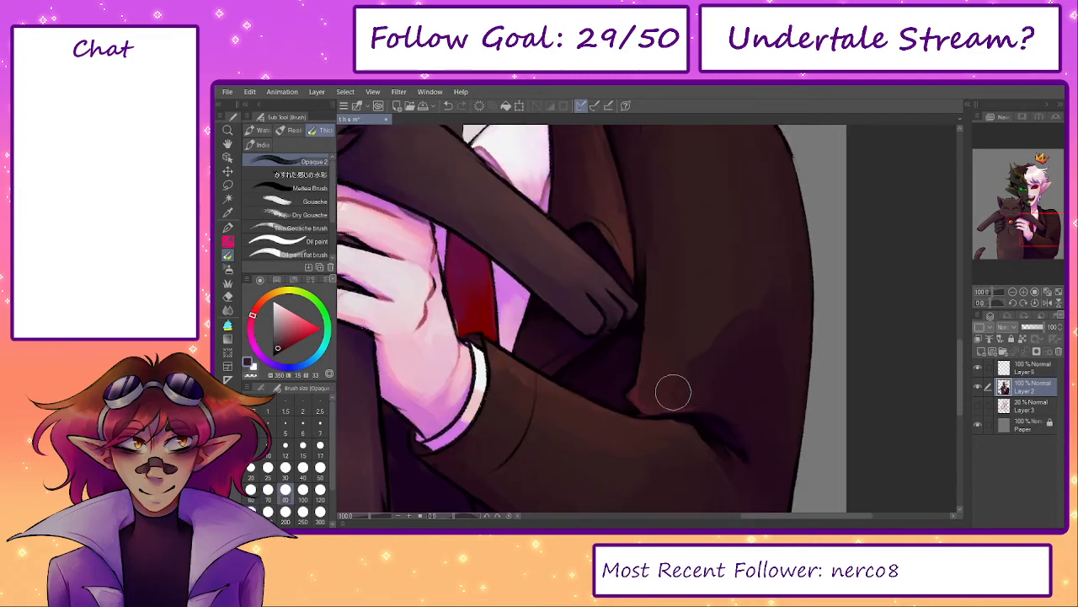
key(bracketleft)
key(bracketleft)
key(bracketleft)
key(bracketleft)
key(bracketleft)
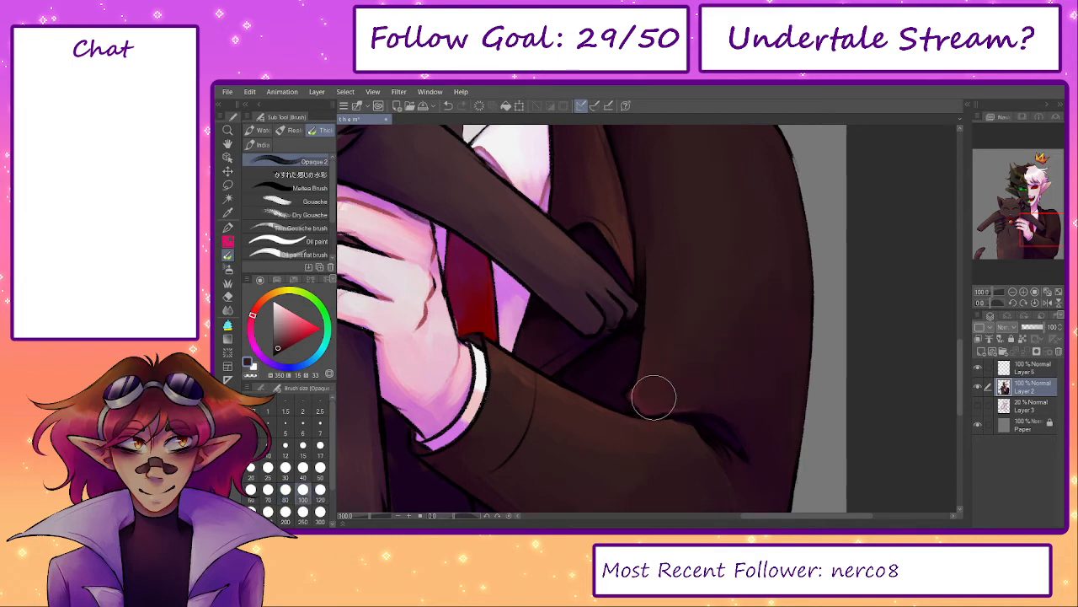
alt+click(688, 397)
alt+click(708, 400)
key(bracketright)
key(bracketright)
alt+click(650, 397)
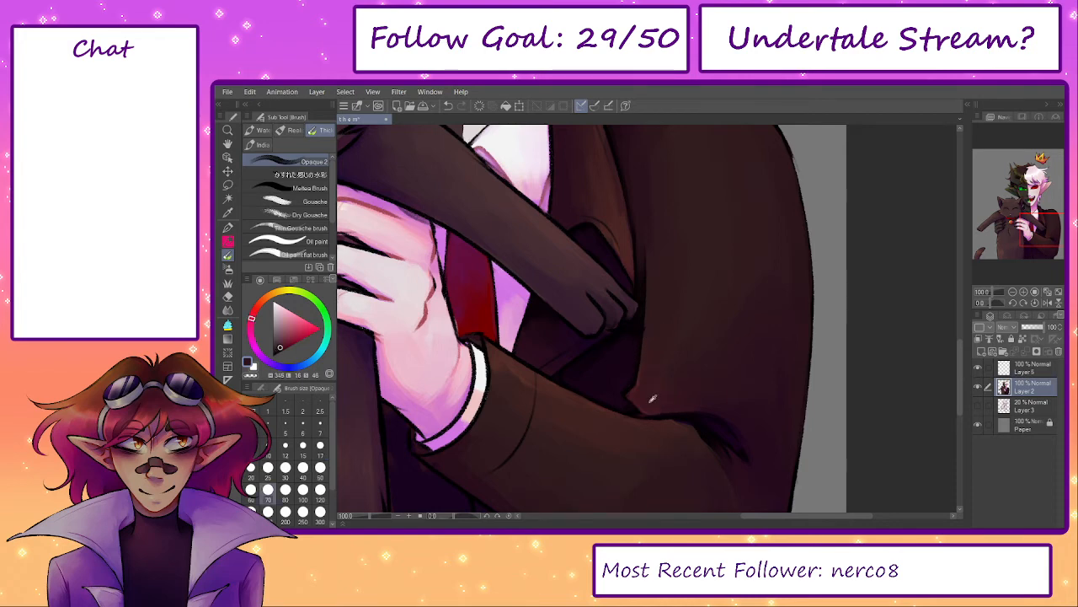
- Smooth the shading of the upper sleeve and shoulder with sampled brown at brush size 100
key(bracketright)
key(bracketright)
drag(741, 201, 747, 325)
drag(729, 279, 745, 314)
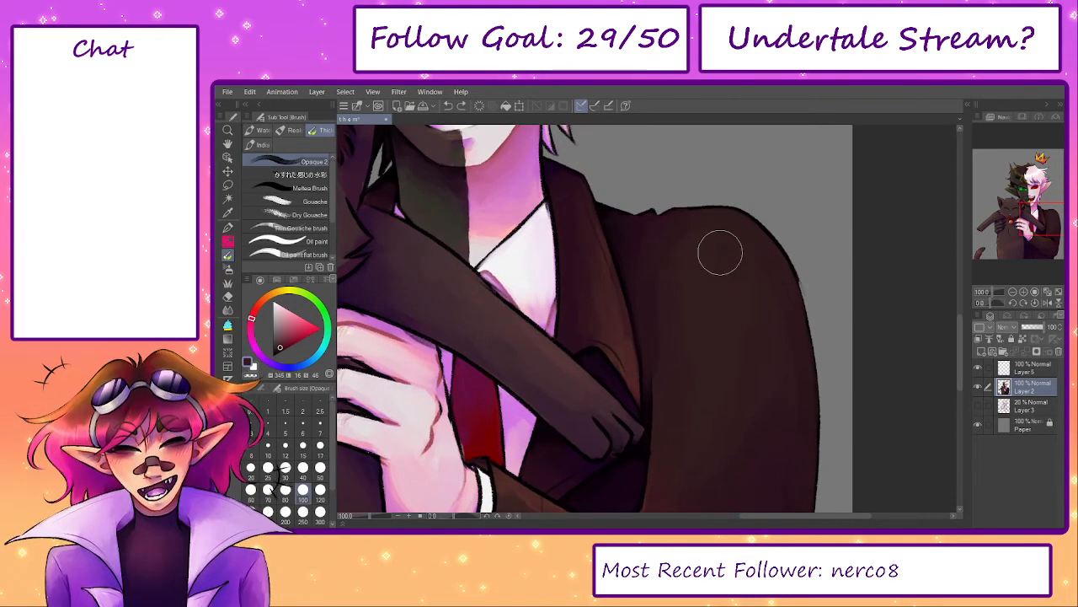
drag(678, 392, 702, 275)
- Touch up the dark sleeve corner above the white shirt cuff, reducing the brush to size 15
mouse_move(661, 429)
mouse_down()
mouse_move(727, 313)
mouse_move(805, 319)
mouse_up()
key(bracketleft)
key(bracketleft)
key(bracketleft)
key(bracketleft)
key(bracketleft)
key(bracketleft)
key(bracketleft)
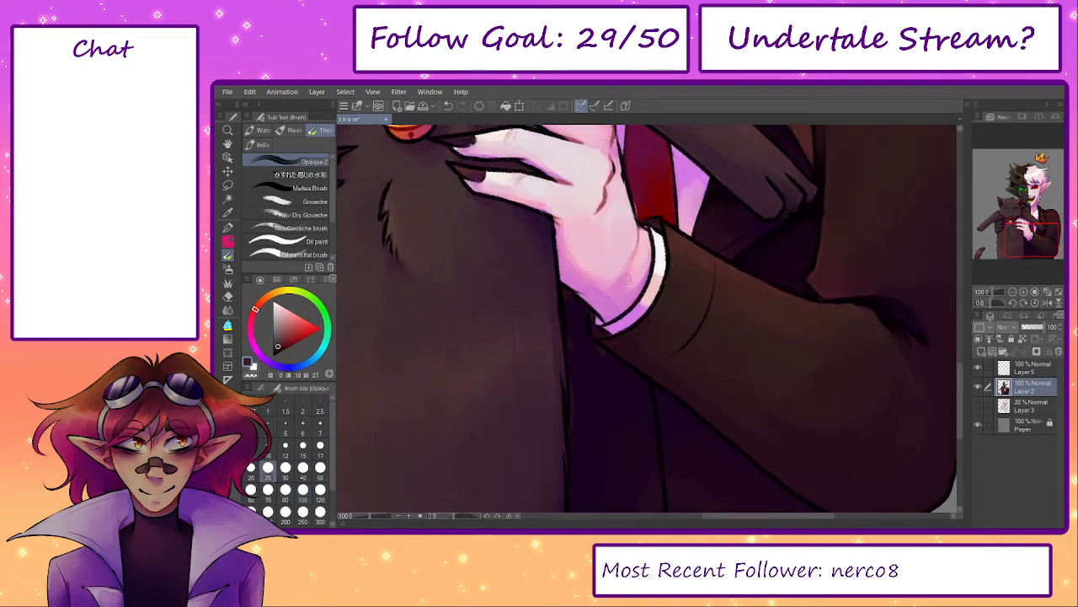
scroll(640, 225, up, 2)
key(bracketleft)
key(bracketleft)
drag(670, 208, 649, 209)
- Fill the gap between the cat's body and the wrist with sampled near-black, enlarging the brush to size 30
alt+click(553, 431)
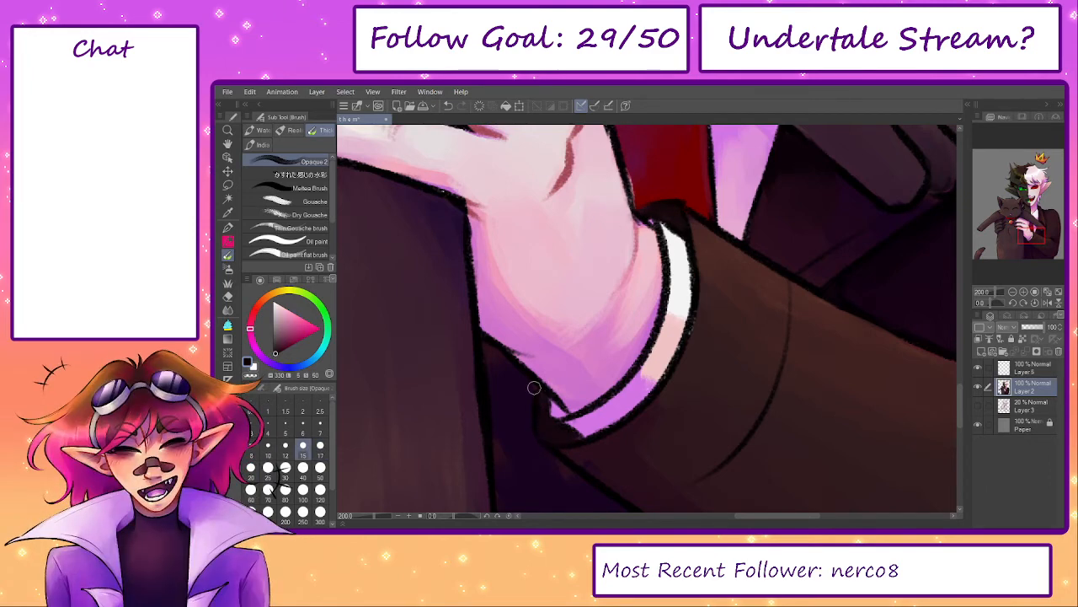
key(bracketright)
key(bracketright)
alt+click(484, 340)
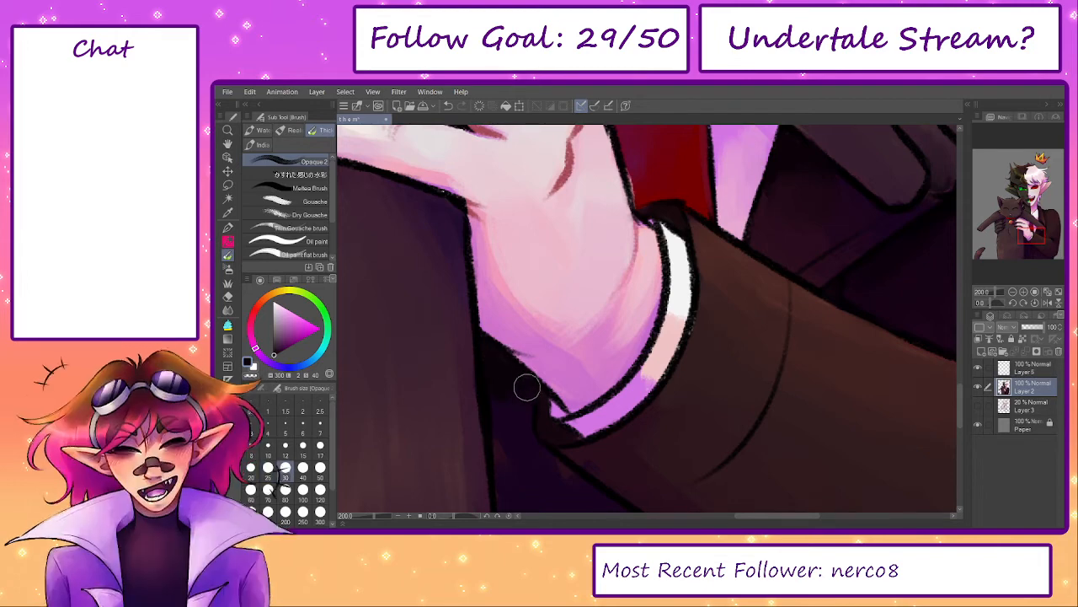
- Paint a near-black shadow down the gap between the cat's body and the jacket below the wrist at brush size 40
mouse_move(498, 392)
mouse_down()
mouse_move(491, 290)
mouse_move(506, 379)
mouse_up()
key(bracketright)
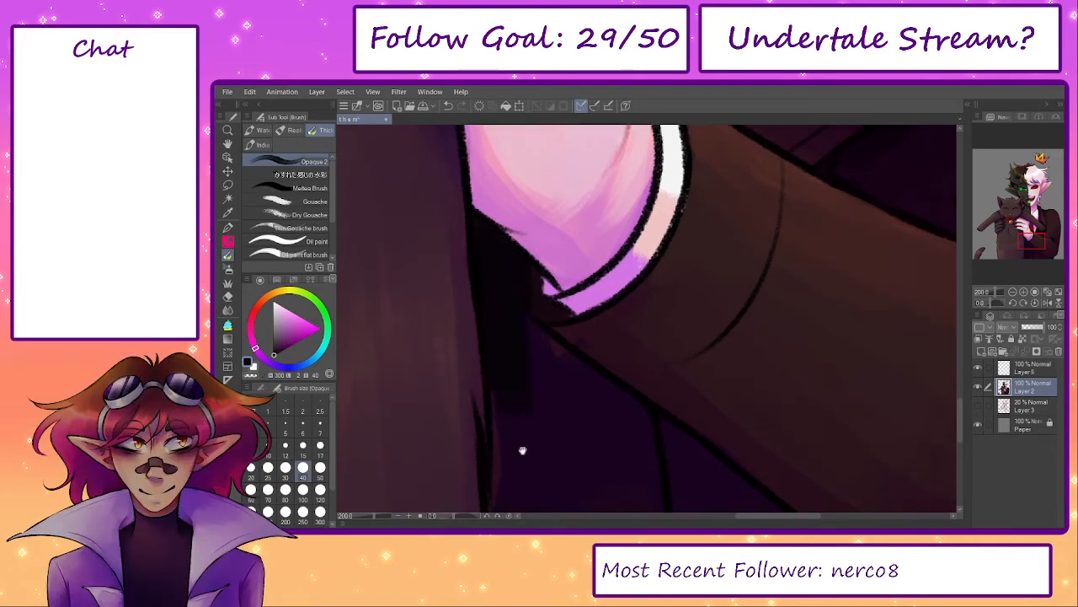
drag(522, 421, 516, 341)
drag(501, 333, 491, 407)
key(ctrl+z)
key(ctrl+z)
drag(494, 296, 491, 373)
mouse_move(499, 282)
mouse_down()
mouse_move(496, 406)
mouse_move(506, 433)
mouse_up()
mouse_move(535, 275)
mouse_down()
mouse_move(551, 289)
mouse_move(505, 393)
mouse_move(542, 450)
mouse_up()
- Blend the gap's shadow into the jacket beside the cat's body with sampled purple at brush sizes from 40 to 70
key(bracketright)
key(bracketright)
key(bracketright)
alt+click(587, 332)
key(bracketleft)
drag(518, 342, 519, 387)
key(bracketleft)
key(bracketleft)
drag(513, 456, 494, 332)
click(371, 515)
drag(371, 516, 364, 516)
drag(623, 355, 588, 389)
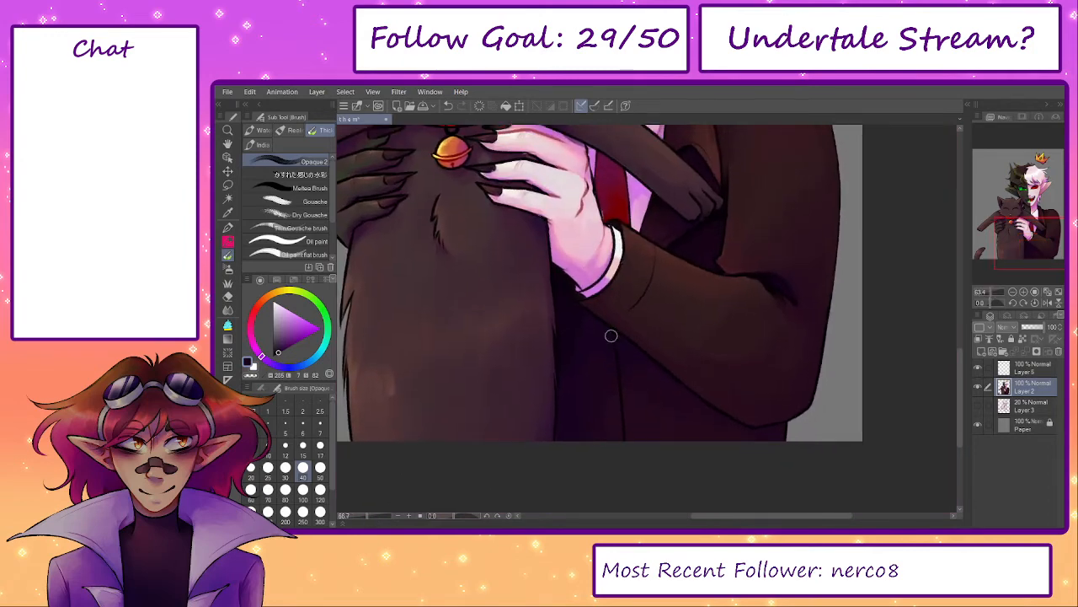
- Paint a dark shadow along the underside of the forearm sleeve with sampled near-black tones at brush sizes from 30 to 50
scroll(616, 334, up, 1)
key(bracketleft)
key(bracketleft)
key(bracketleft)
key(bracketleft)
alt+click(618, 323)
key(bracketright)
key(bracketright)
key(bracketright)
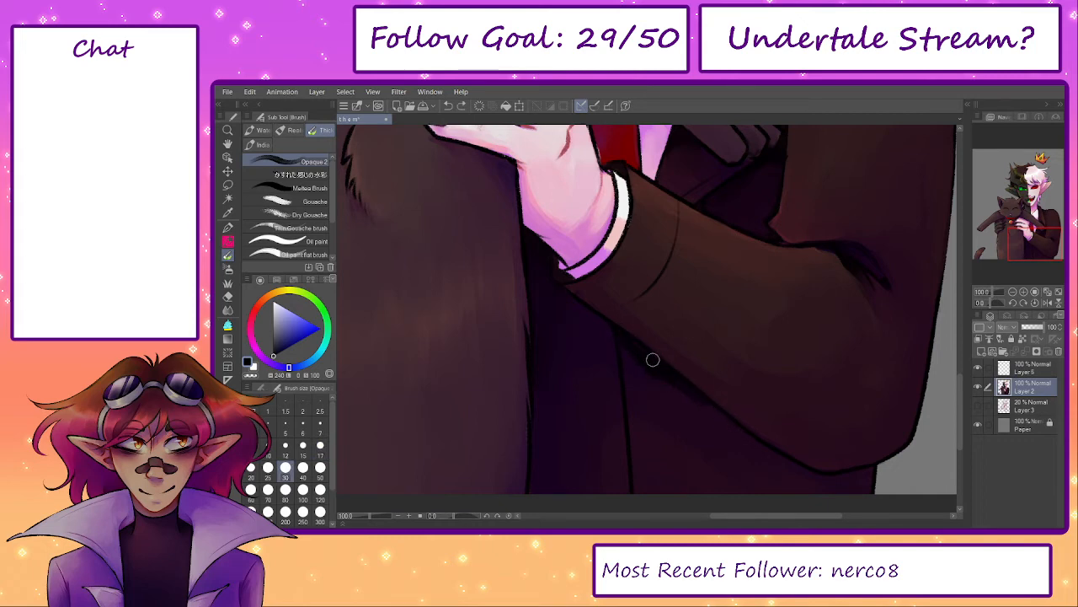
alt+click(873, 474)
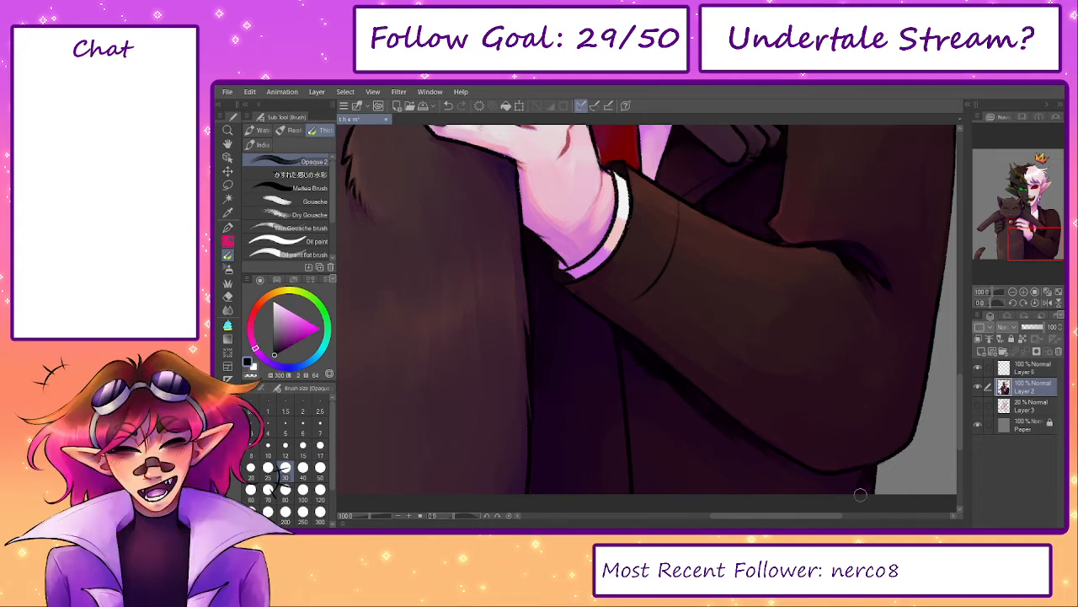
key(bracketright)
key(bracketright)
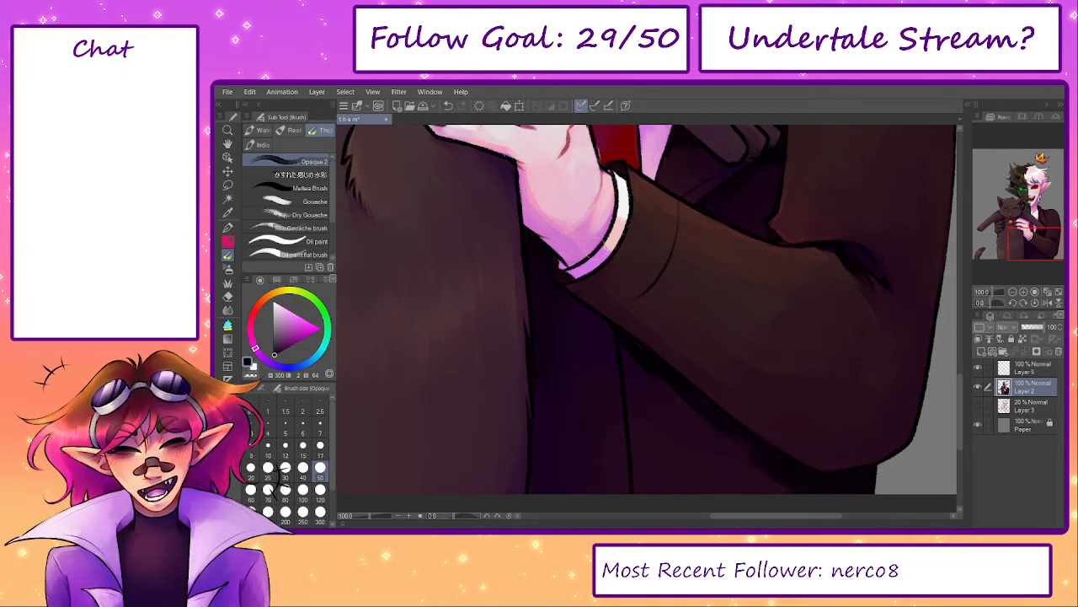
key(bracketleft)
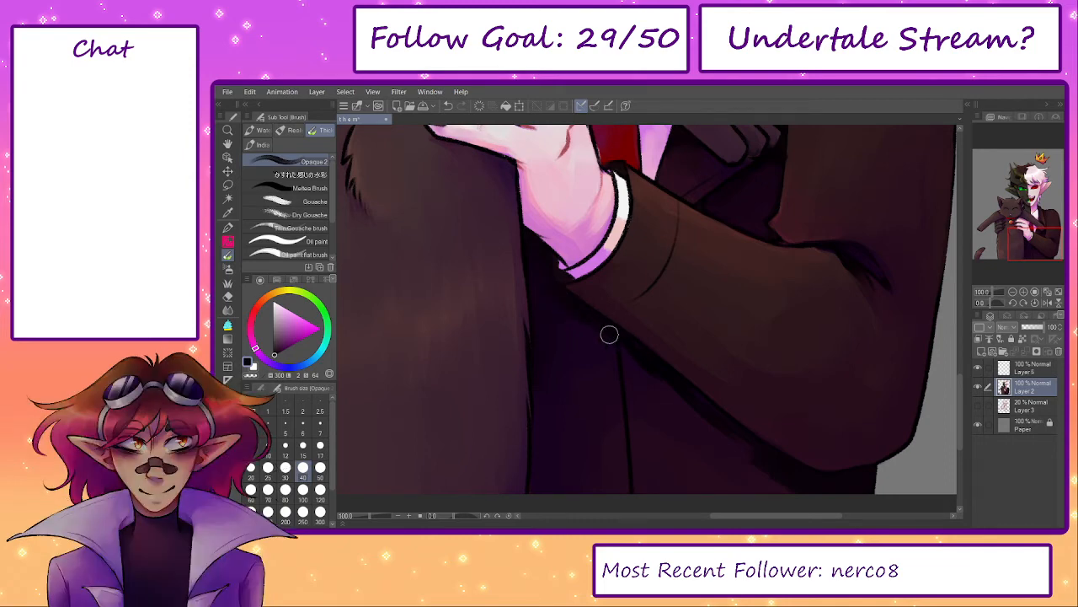
- Blend the jacket shadow beneath the cuff with sampled dark purples at brush sizes from 40 to 100
key(bracketright)
key(bracketright)
key(bracketright)
alt+click(556, 297)
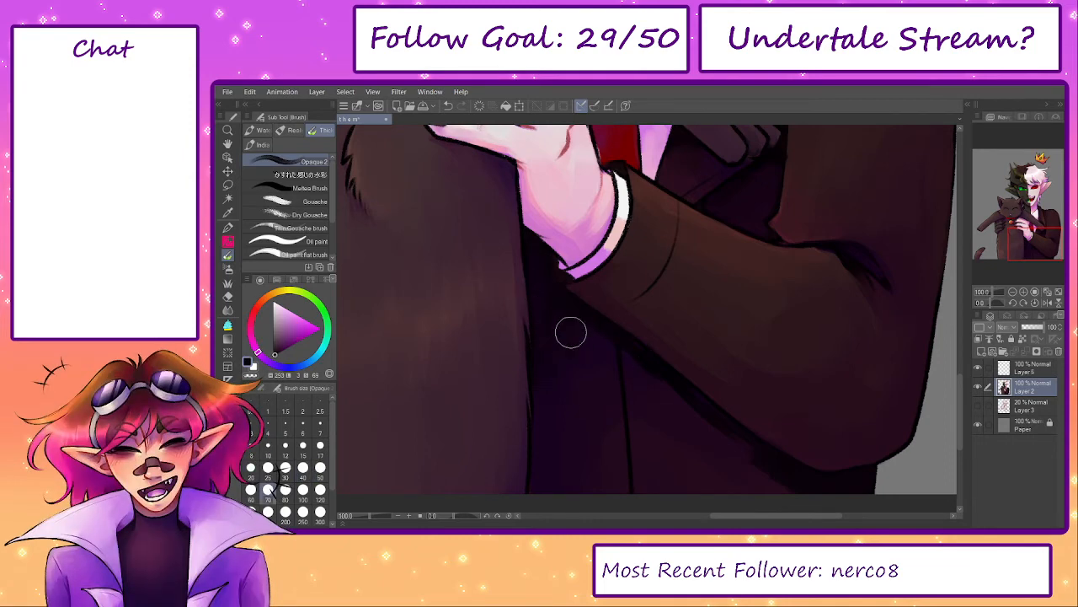
alt+click(585, 371)
key(bracketright)
key(bracketright)
key(bracketleft)
key(bracketleft)
key(bracketleft)
key(bracketleft)
key(bracketleft)
alt+click(641, 364)
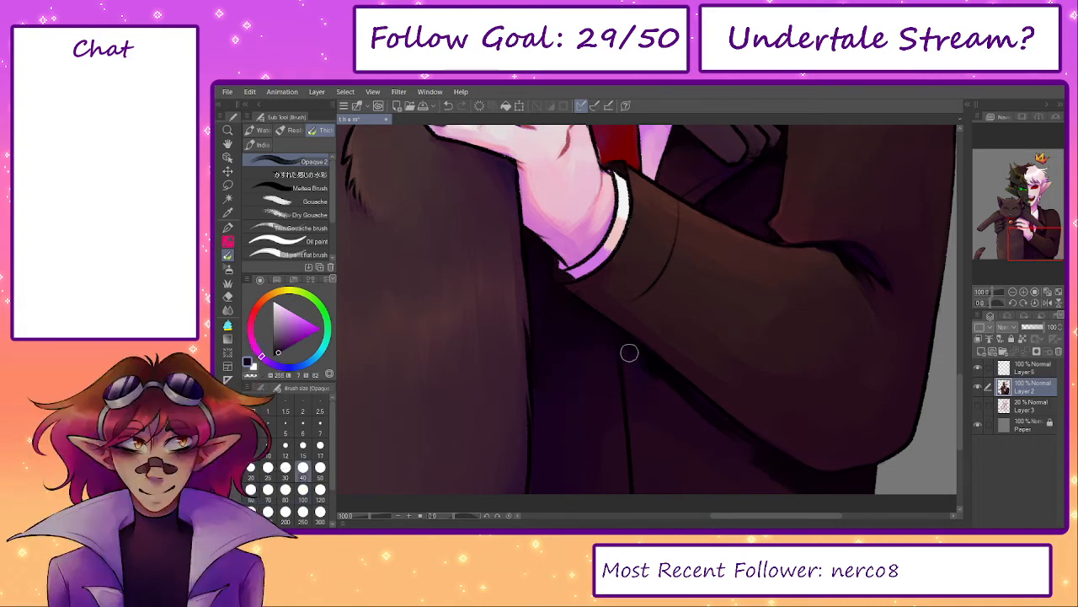
- Smooth the jacket shadow below the forearm and elbow with sampled dark tones, enlarging the brush from size 80
key(bracketright)
key(bracketright)
key(bracketright)
key(bracketright)
alt+click(840, 492)
mouse_move(841, 492)
mouse_down()
mouse_move(789, 484)
mouse_move(748, 457)
mouse_up()
key(ctrl+z)
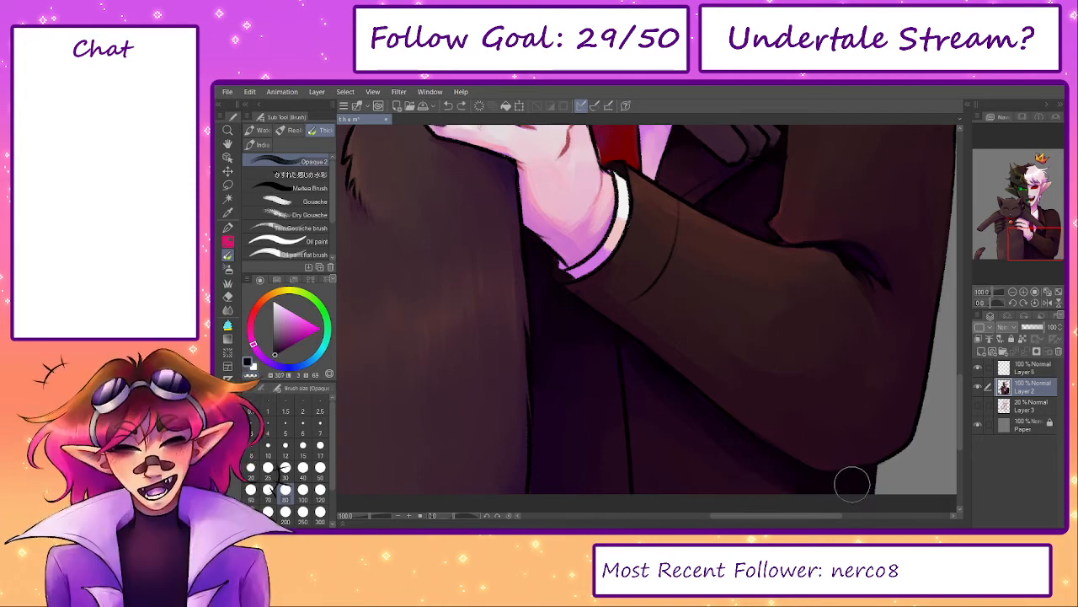
alt+click(669, 421)
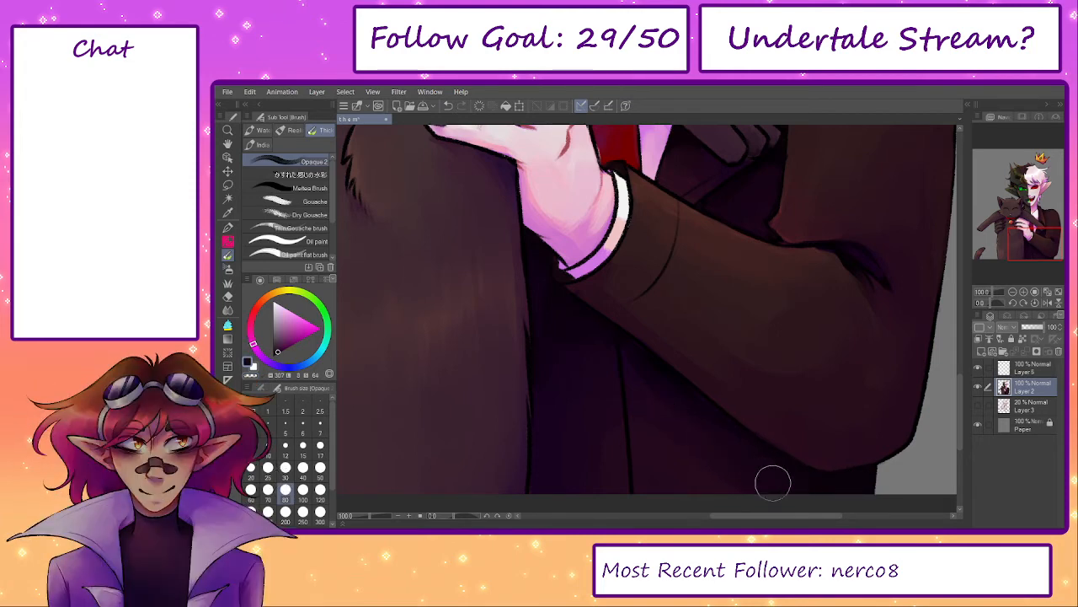
key(bracketright)
key(bracketright)
alt+click(663, 405)
- Break up the cat's body outline beside the jacket with size 12 pencil fur strokes in sampled dark purple
key(p)
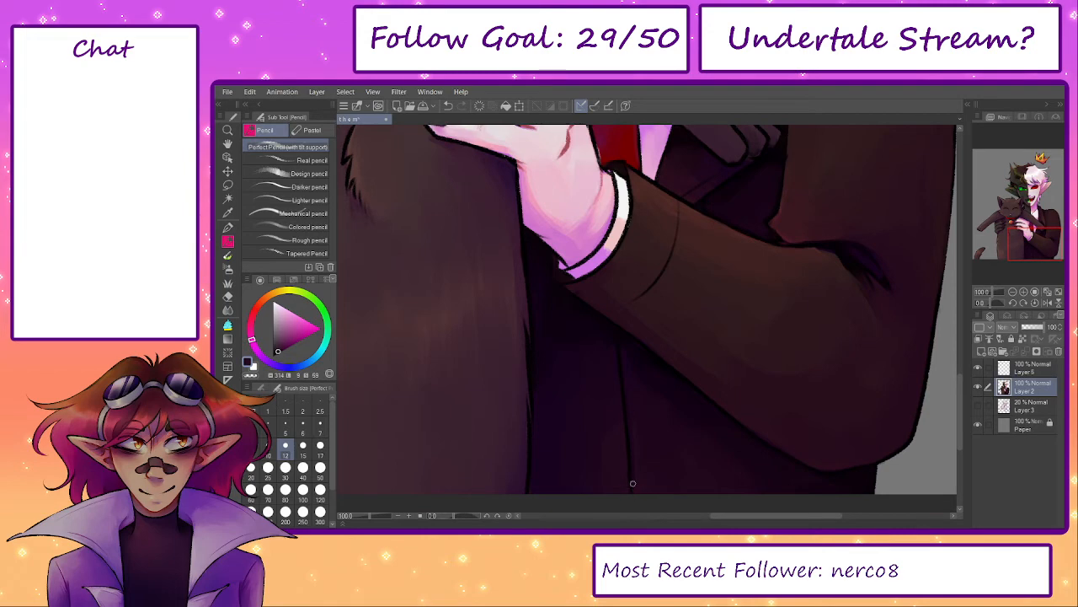
drag(608, 372, 763, 362)
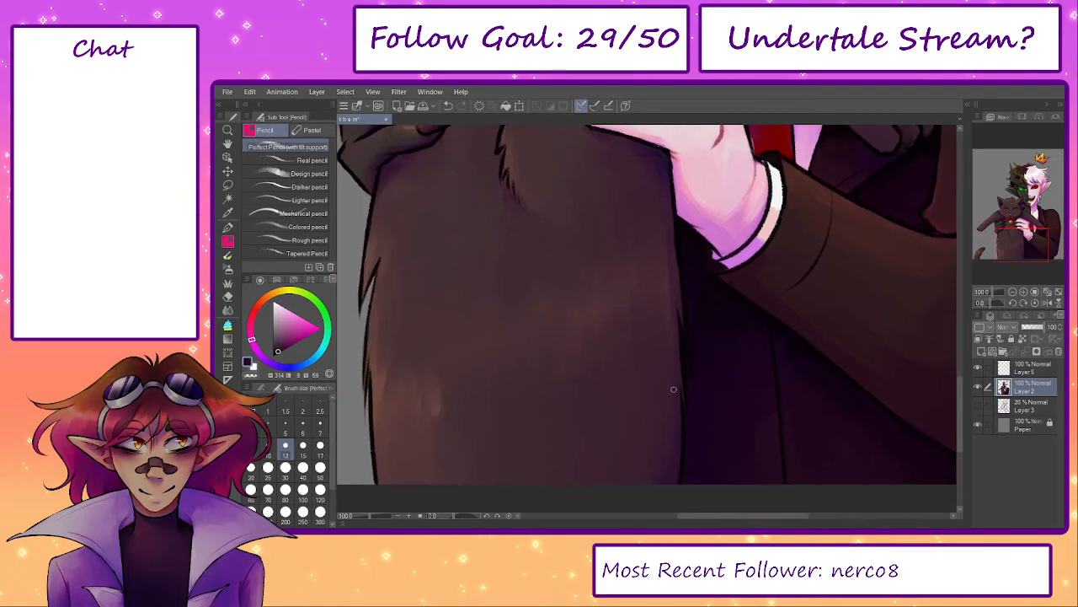
alt+click(680, 419)
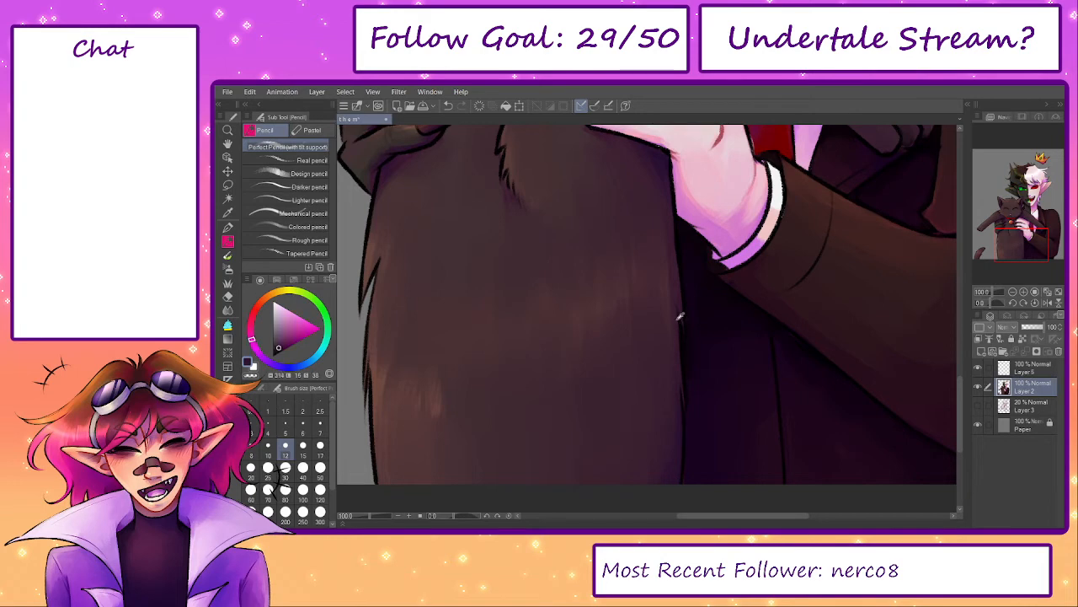
drag(678, 323, 687, 388)
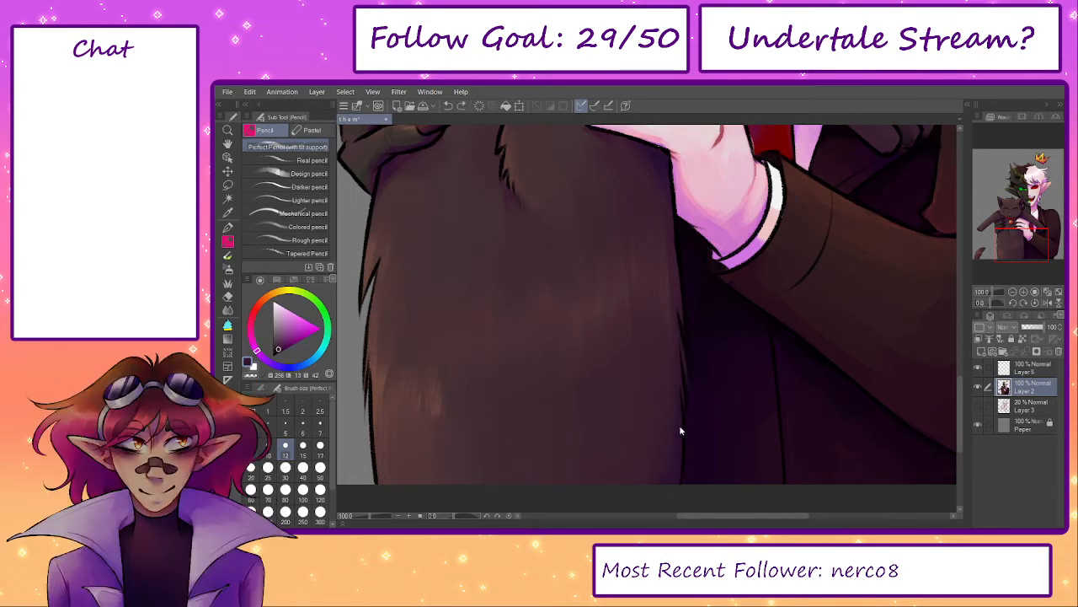
alt+click(683, 453)
- Refine the cat's furry outline against the grey background with size 12 pencil strokes in sampled fur browns
drag(558, 398, 738, 378)
alt+click(559, 369)
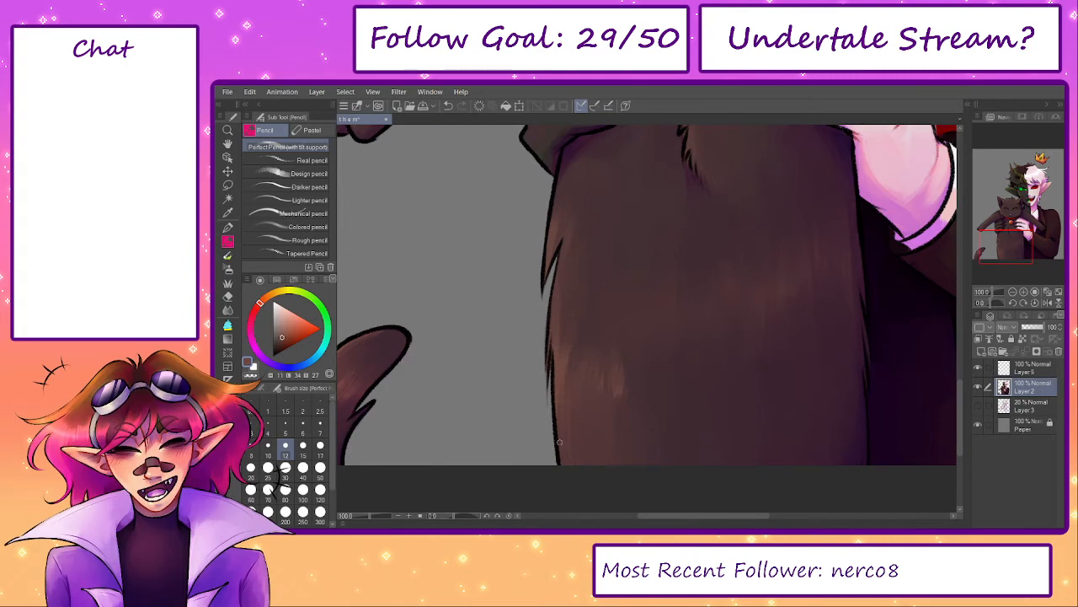
drag(556, 404, 556, 461)
drag(561, 334, 576, 378)
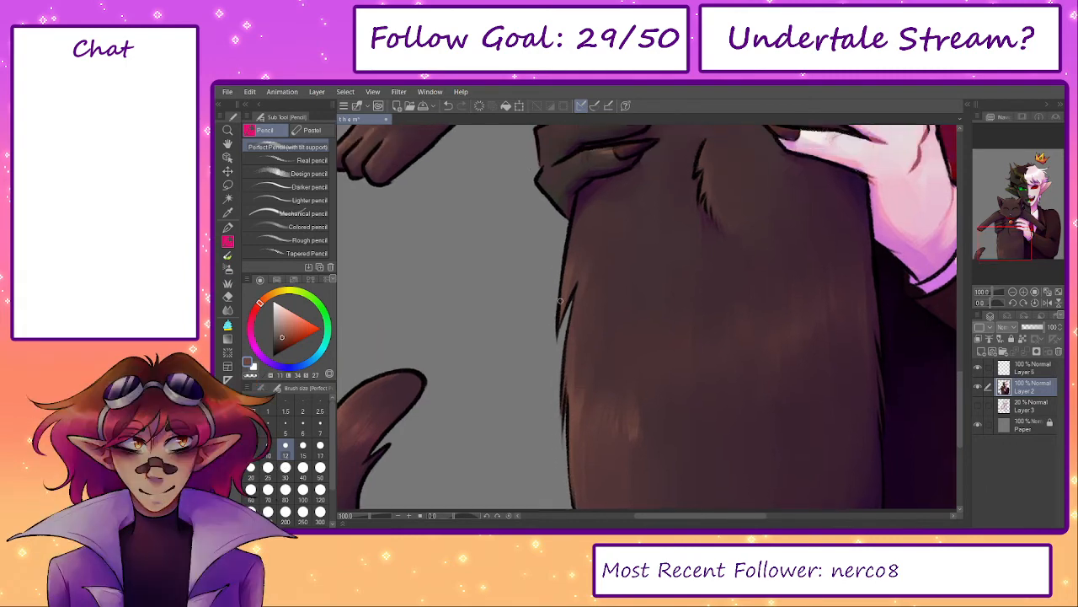
drag(570, 257, 565, 324)
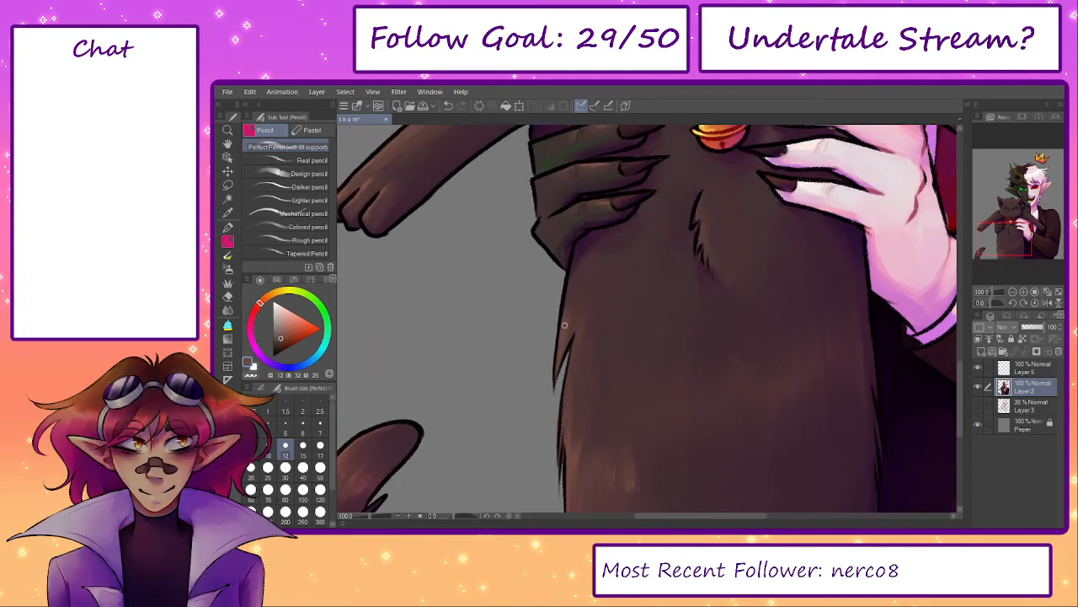
alt+click(566, 308)
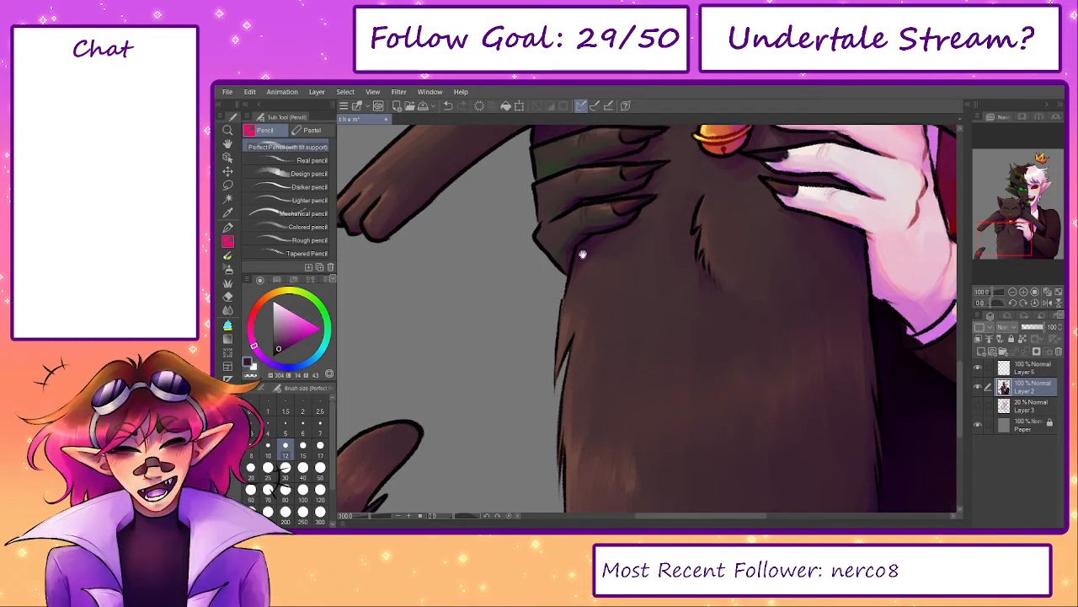
- Blend the shadow and outline where the cat's body meets the lowest clawed finger with sampled tones at brush size 20
drag(580, 241, 597, 328)
scroll(597, 334, up, 2)
alt+click(596, 342)
key(b)
key([)
key([)
key([)
key([)
key([)
key([)
key([)
alt+click(613, 324)
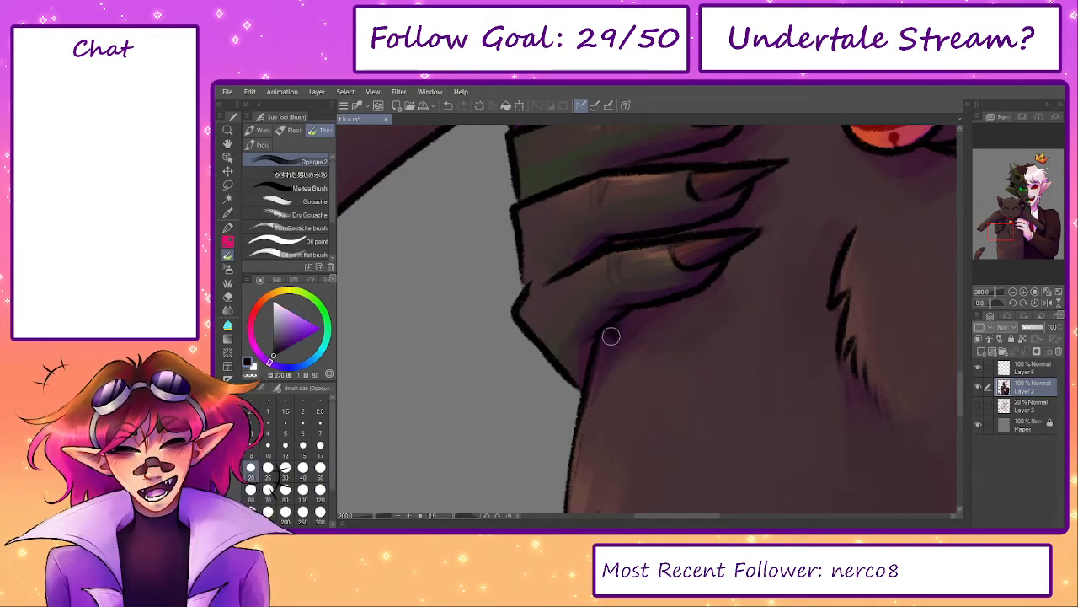
alt+click(599, 367)
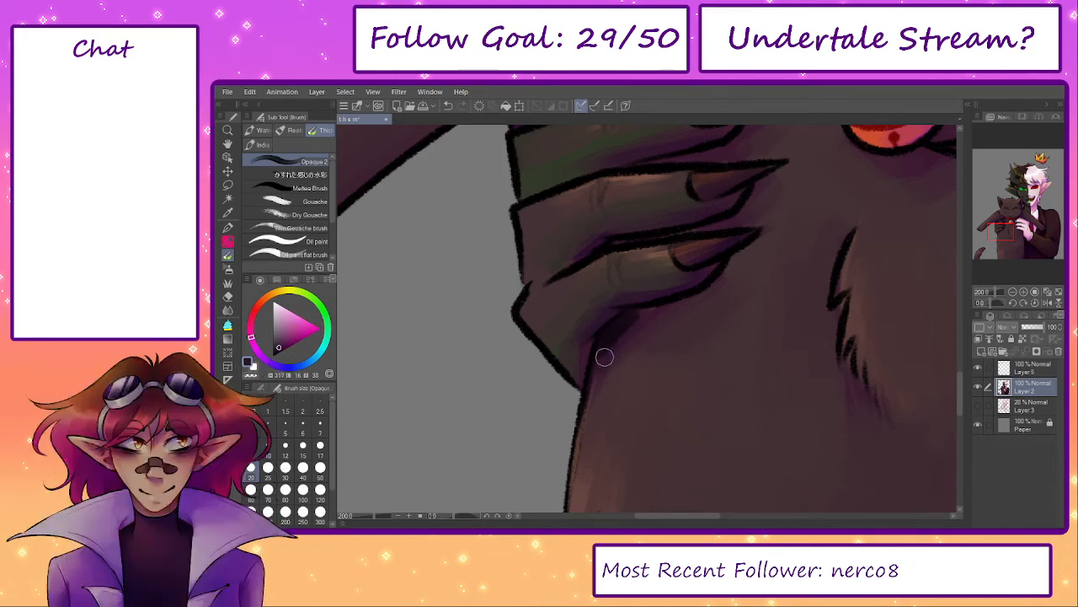
mouse_move(600, 360)
mouse_down()
mouse_move(632, 320)
mouse_move(622, 319)
mouse_up()
- Refine the underside of the lowest finger and darken the gap above it with sampled tones at brush size 15
key([)
key([)
alt+click(710, 271)
alt+click(639, 293)
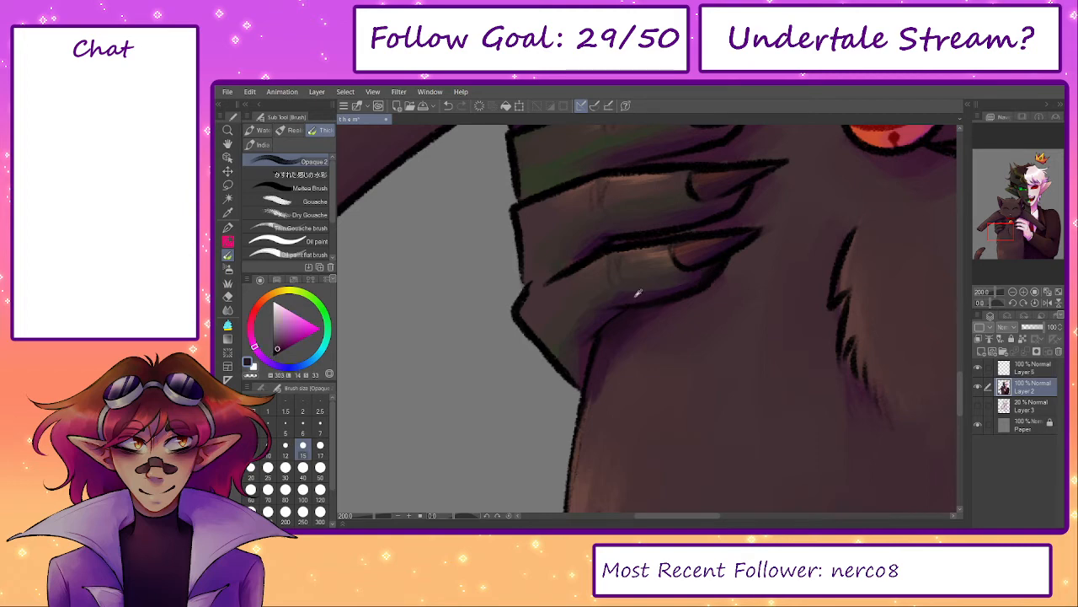
alt+click(624, 235)
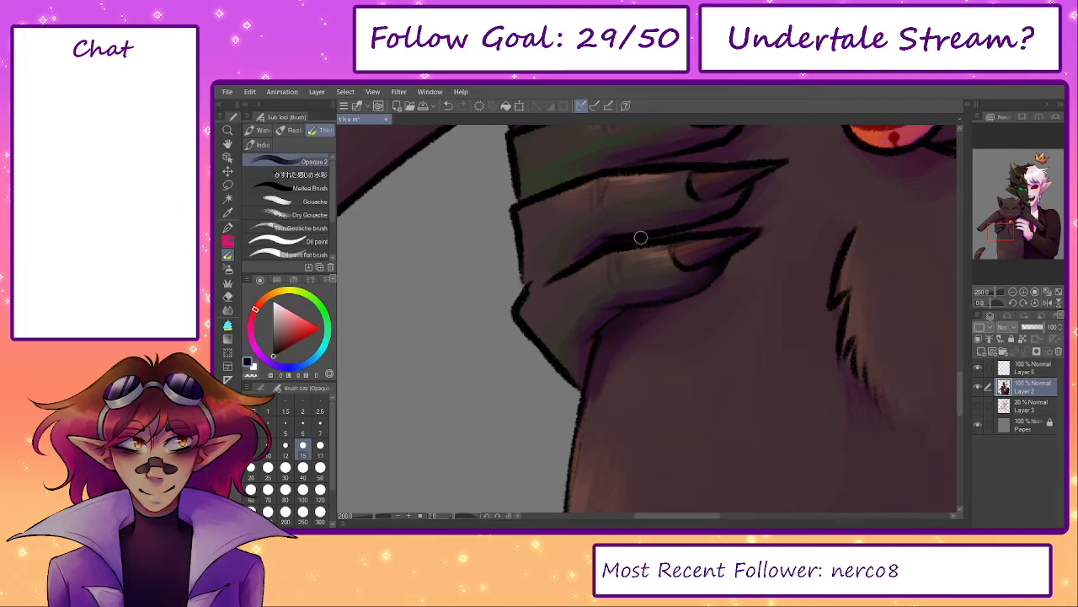
alt+click(762, 196)
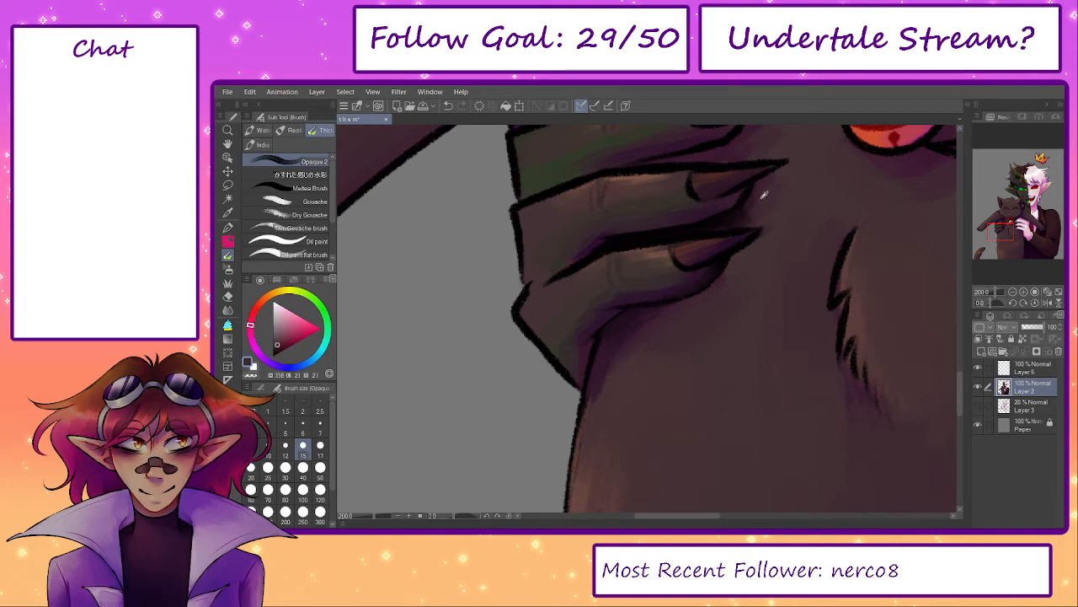
drag(717, 222, 655, 325)
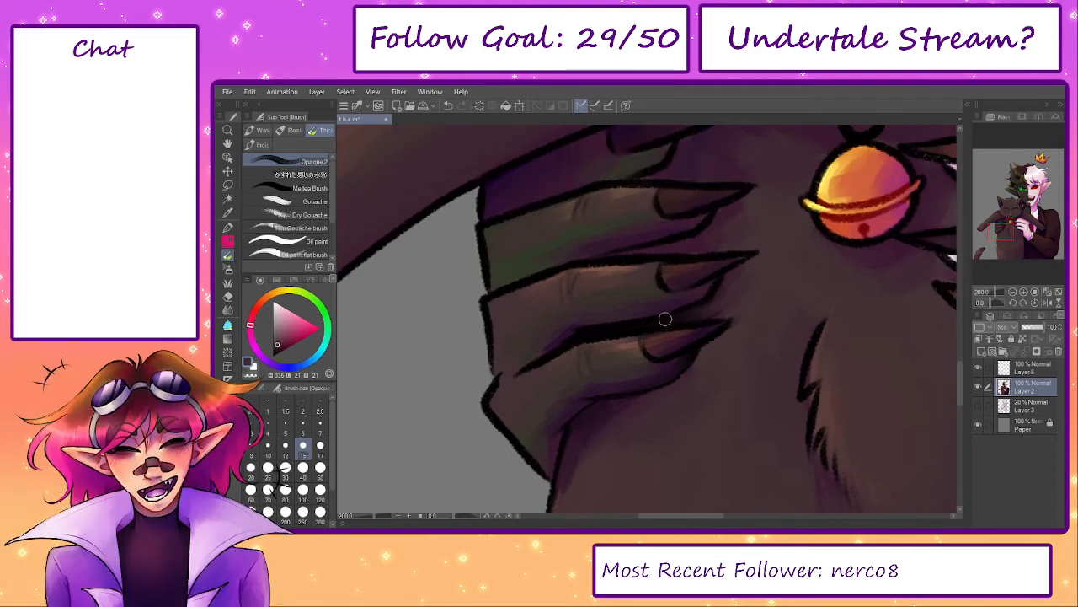
- Thin the lines between the two lowest fingers and around their knuckles, using sampled tones and the size 12 pencil
key(p)
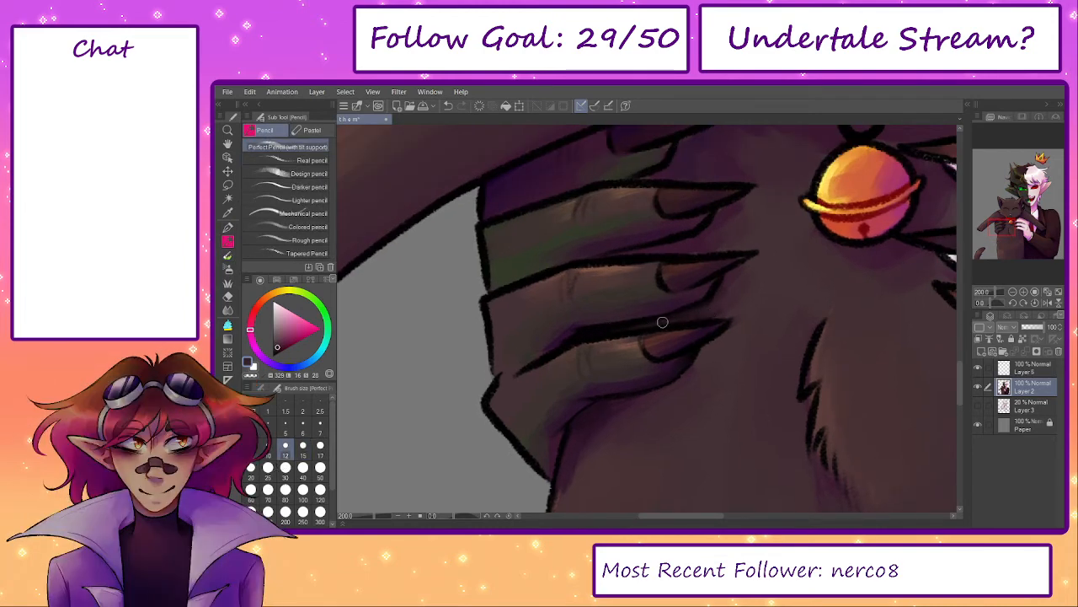
alt+click(533, 363)
key(b)
alt+click(516, 379)
key(p)
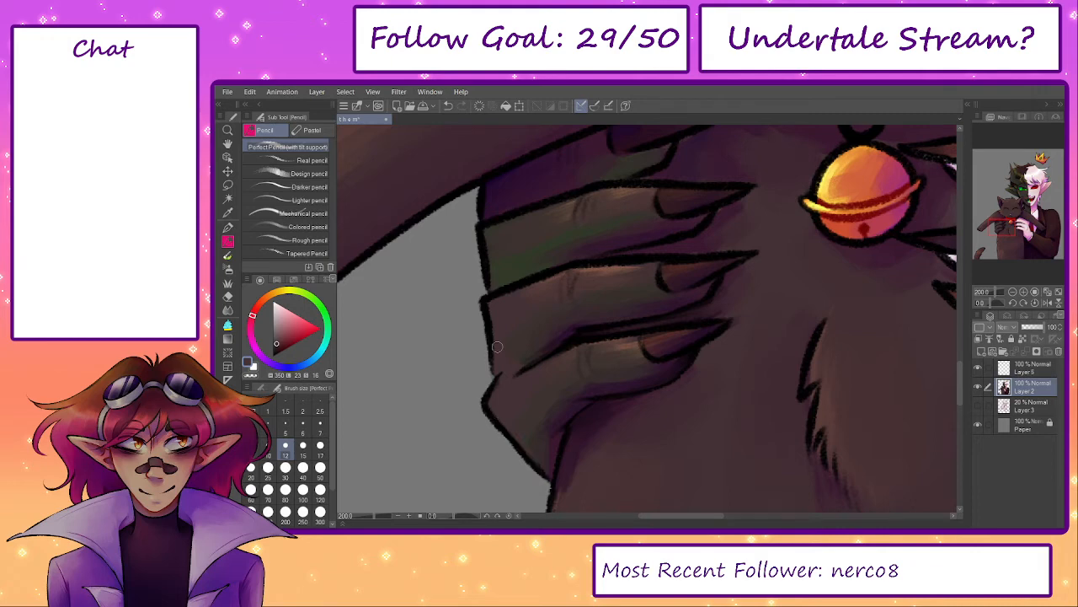
mouse_move(487, 305)
mouse_down()
mouse_move(524, 288)
mouse_move(552, 315)
mouse_up()
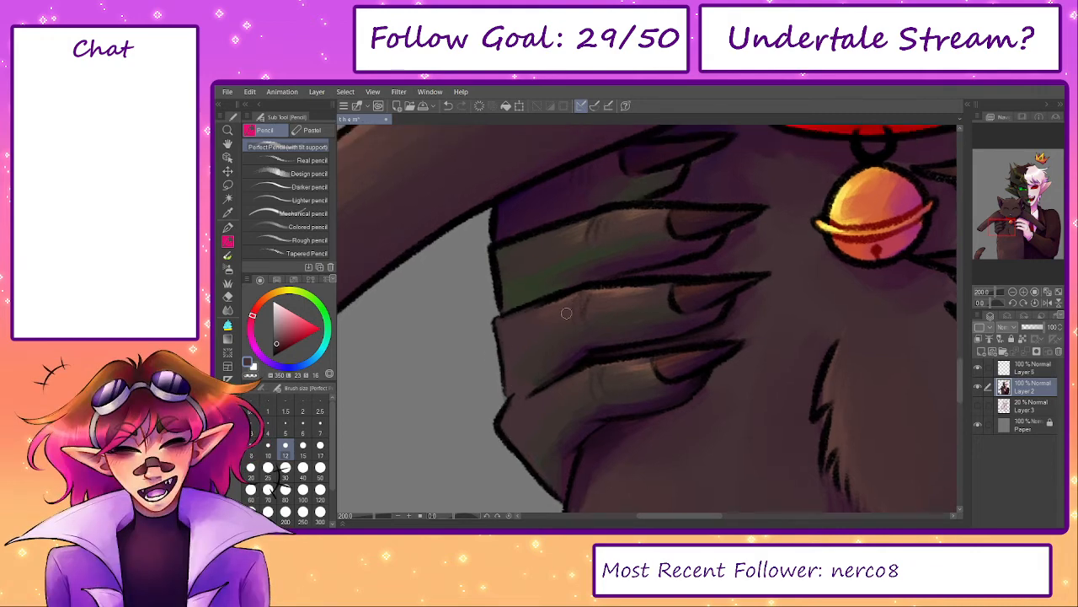
- Thin the upper outline of the second-lowest finger with sampled finger tones using the size 12 pencil
alt+click(616, 292)
mouse_move(610, 291)
mouse_down()
mouse_move(672, 286)
mouse_move(582, 284)
mouse_move(656, 291)
mouse_up()
key(ctrl+z)
key(ctrl+z)
alt+click(658, 295)
drag(587, 288, 674, 282)
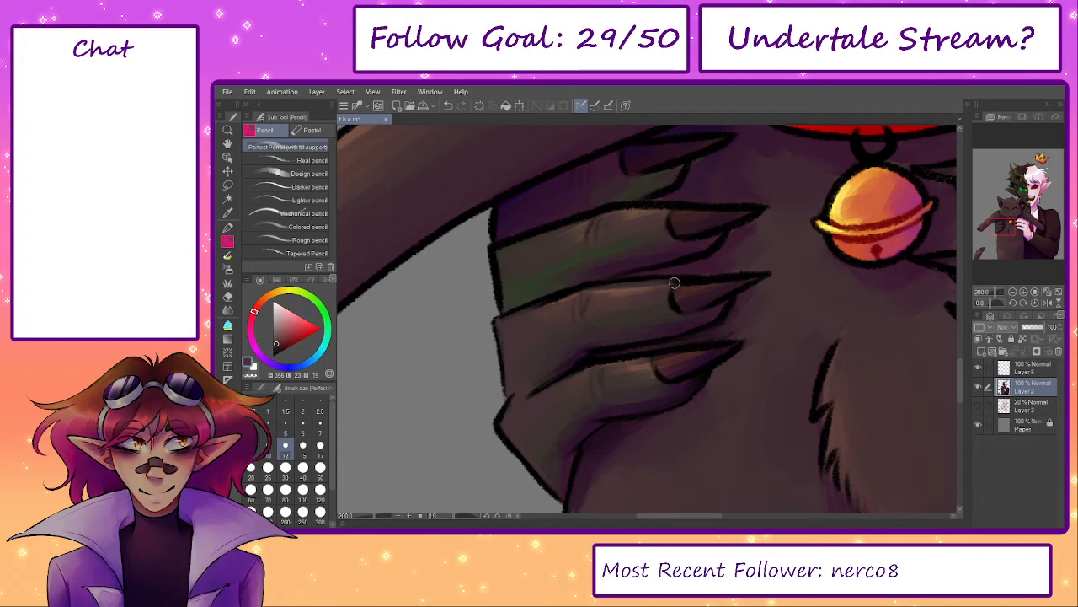
alt+click(560, 303)
alt+click(614, 294)
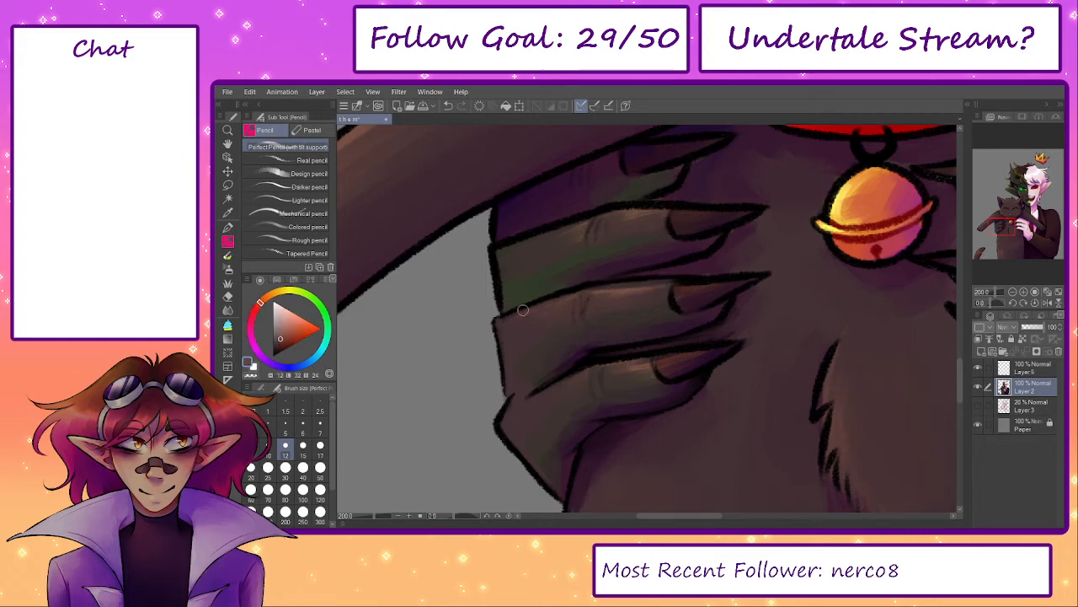
- Clean up the outline of the green-tinted finger above with sampled green and brown pencil strokes
drag(507, 420, 512, 451)
scroll(511, 356, up, 1)
alt+click(514, 339)
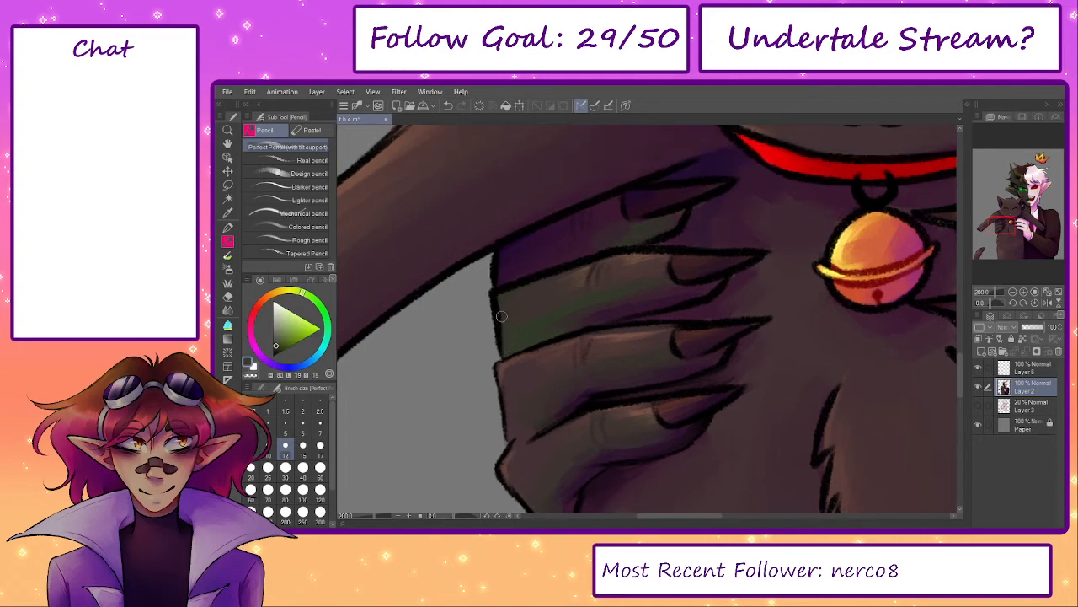
alt+click(515, 293)
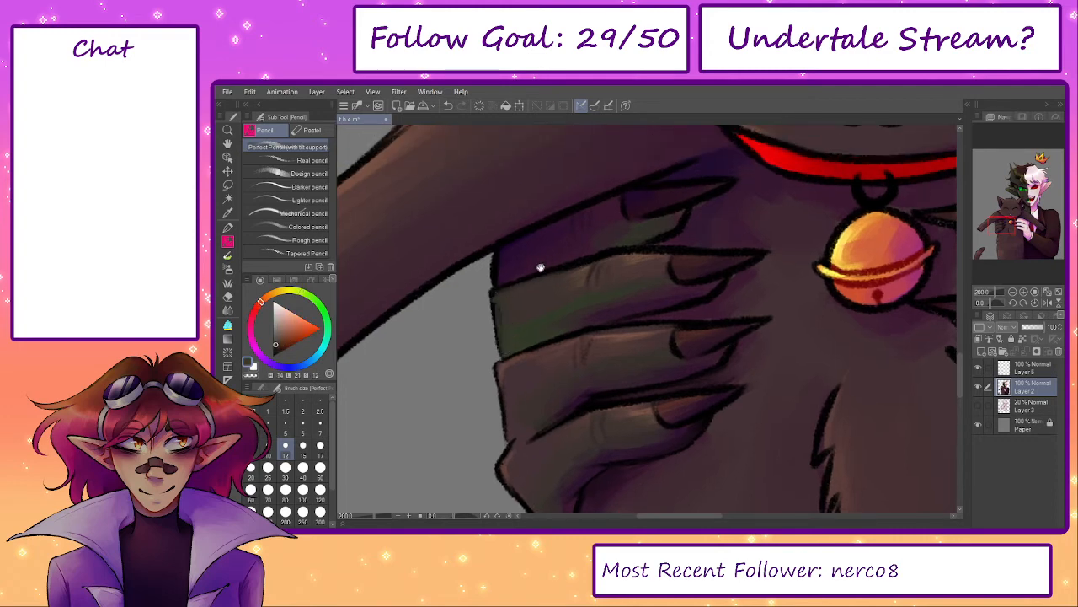
scroll(511, 294, up, 1)
alt+click(511, 294)
- Darken the shadow under the cat's foreleg across the topmost finger with sampled purples, enlarging the brush to size 25
key(b)
alt+click(621, 230)
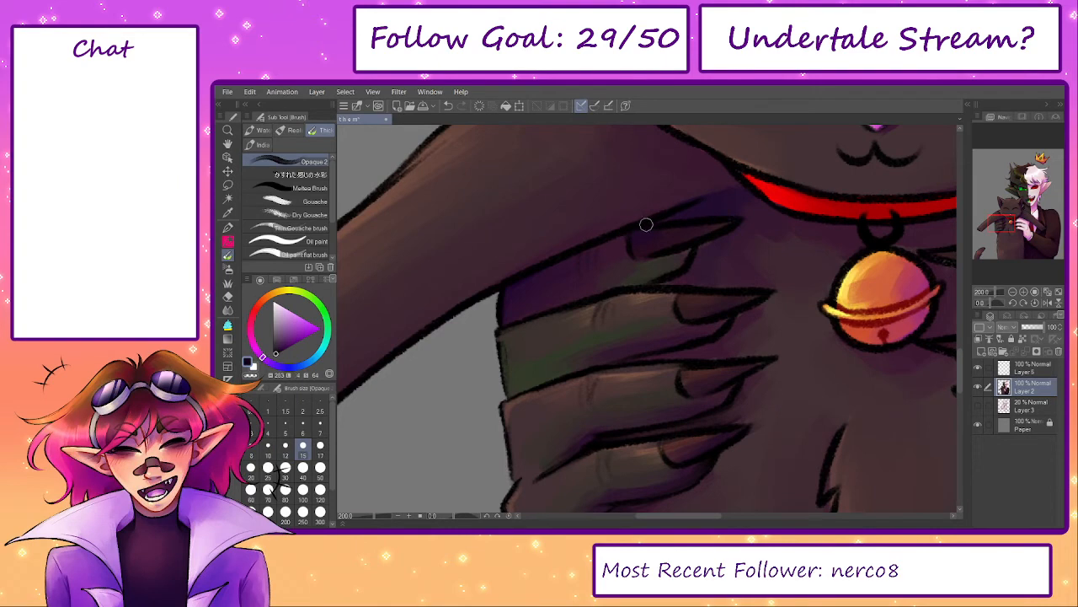
alt+click(616, 232)
drag(570, 262, 511, 288)
key(bracketright)
key(bracketright)
key(bracketright)
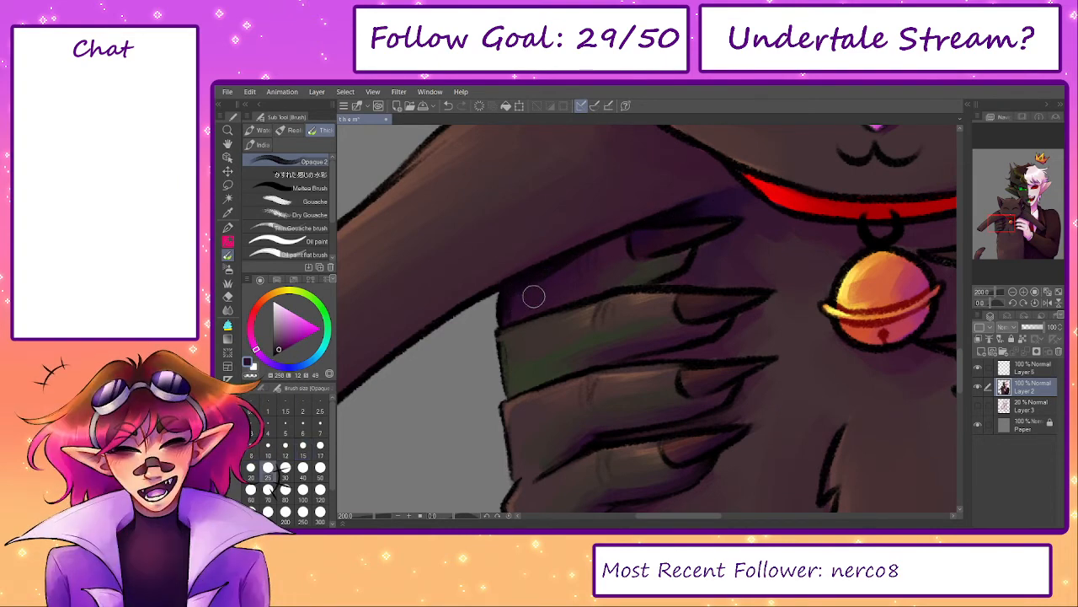
- Deepen the purple shading on the topmost dark finger beneath the cat's foreleg with sampled tones, reducing the brush to sizes 17 and 15
alt+click(570, 266)
key(bracketleft)
key(bracketleft)
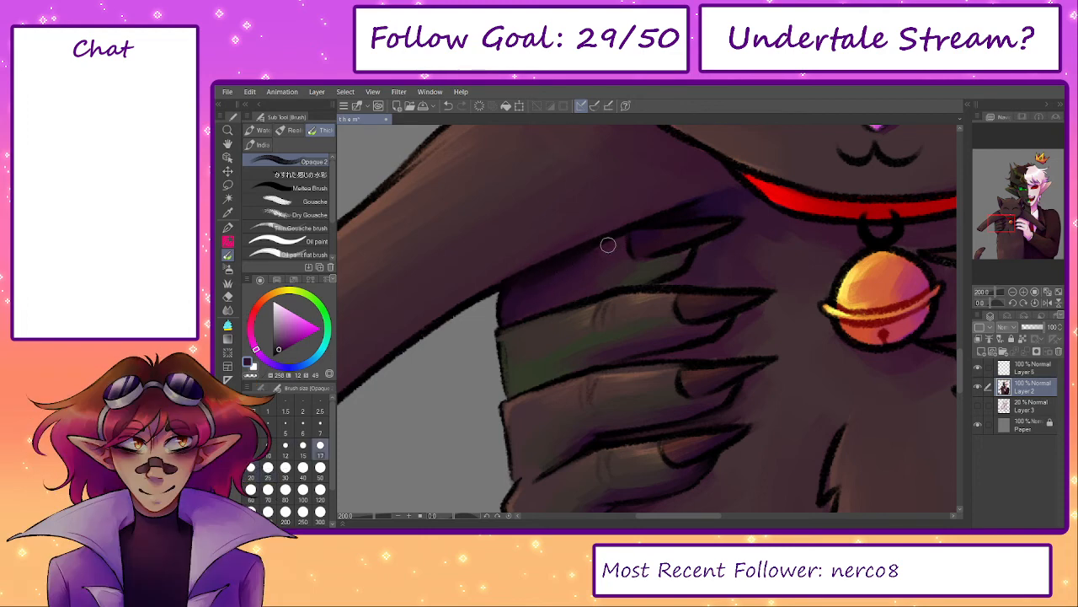
key(bracketright)
key(bracketright)
alt+click(570, 268)
key(bracketleft)
key(bracketleft)
key(bracketleft)
key(bracketleft)
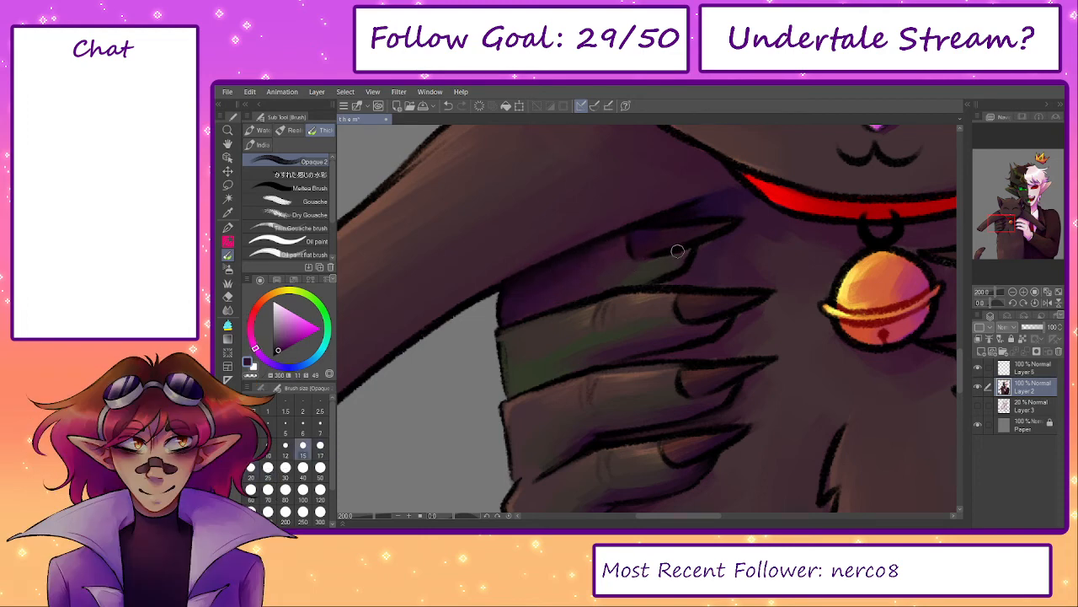
- Thin the outline of the topmost dark finger's claw with sampled dark and purple tones using the size 12 pencil
alt+click(689, 251)
key(p)
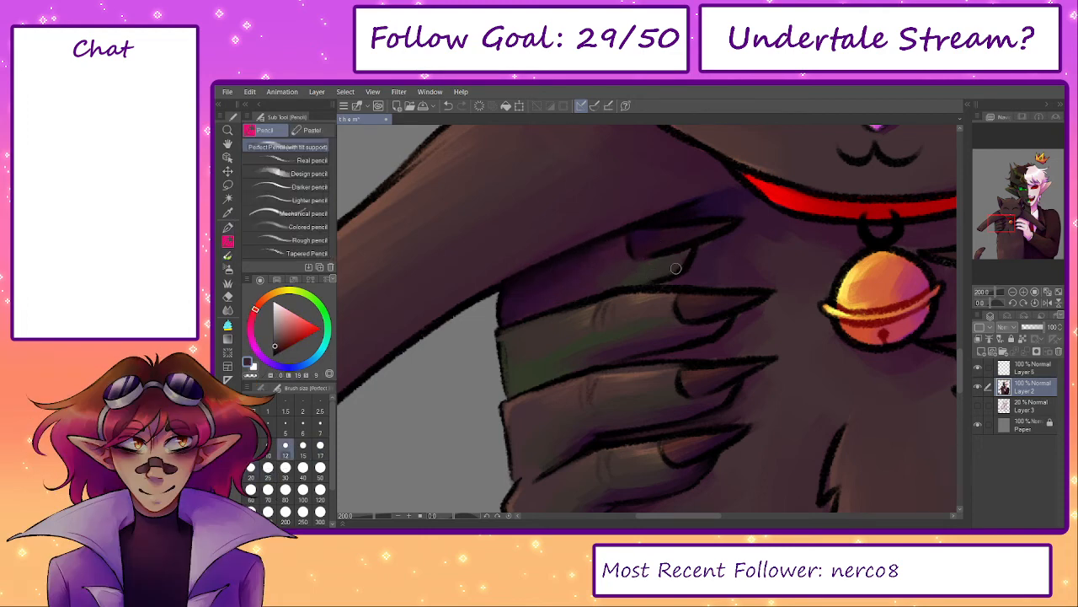
alt+click(646, 250)
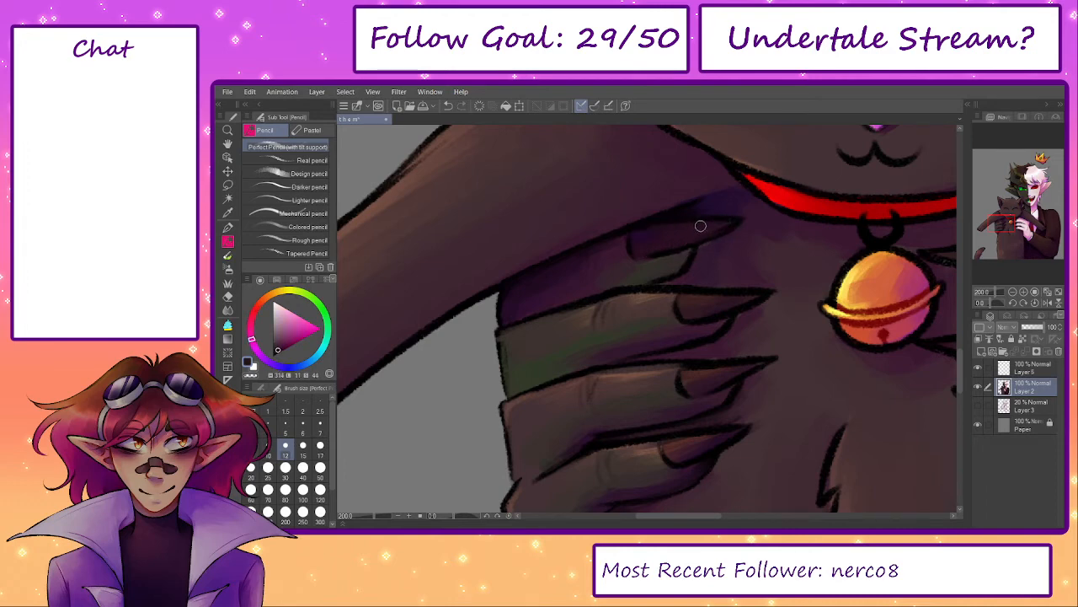
- Thin the upper outline and claw edges of the second dark finger with sampled brown and purple tones
drag(647, 287, 604, 280)
alt+click(578, 290)
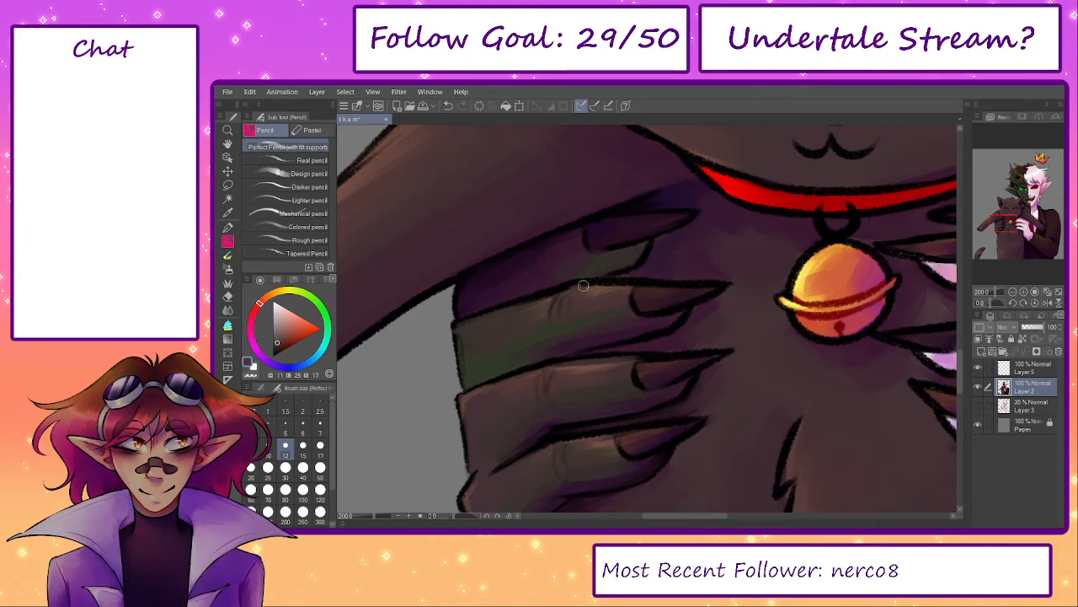
alt+click(647, 293)
alt+click(690, 291)
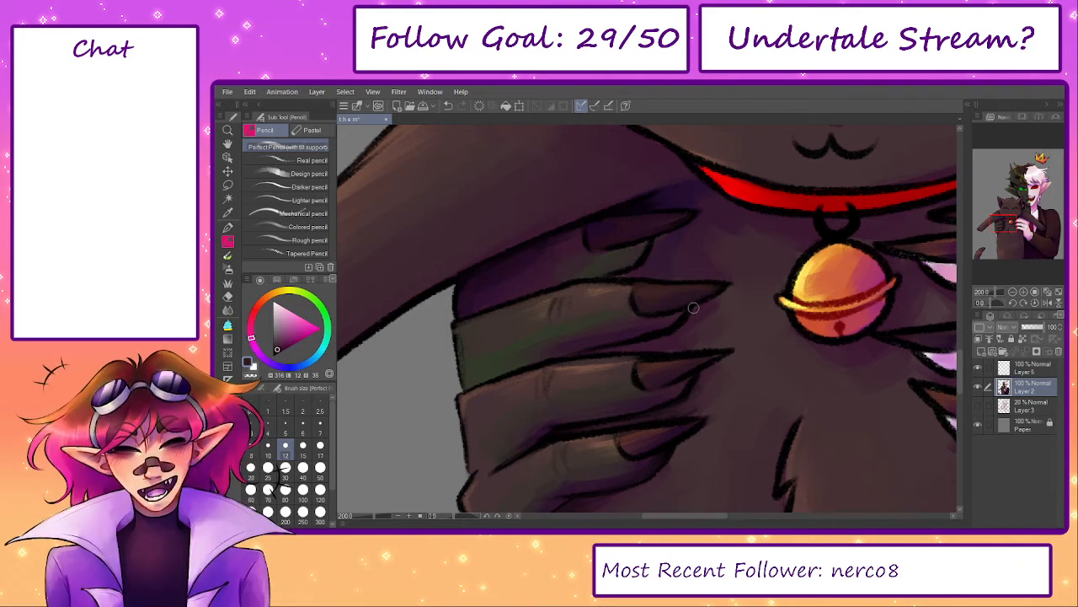
- Clean up the claw outline of the third dark finger with sampled claw and fur tones
scroll(644, 312, down, 2)
alt+click(651, 328)
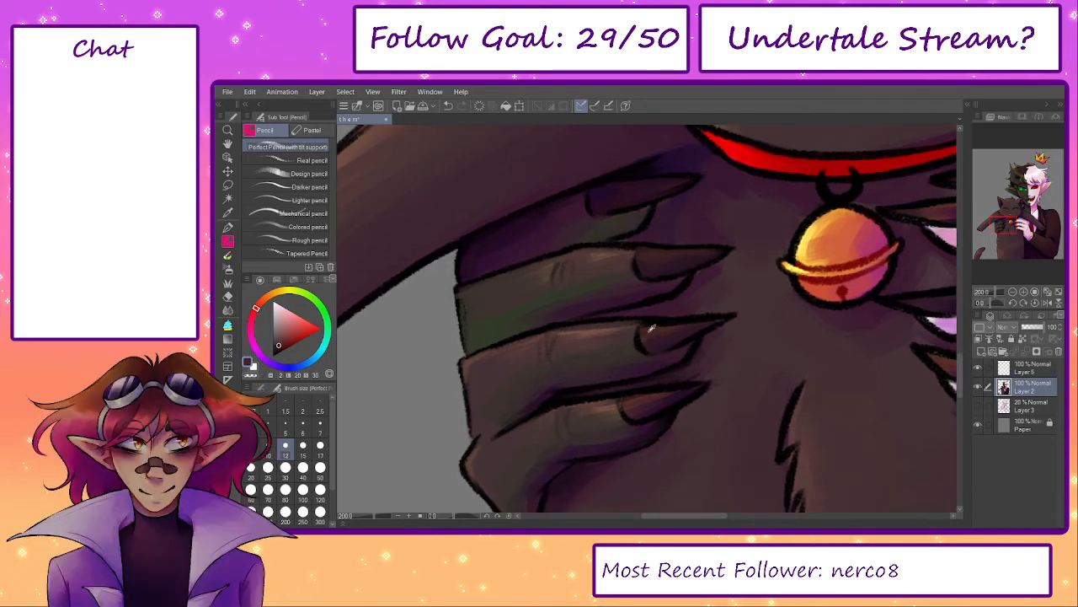
alt+click(708, 324)
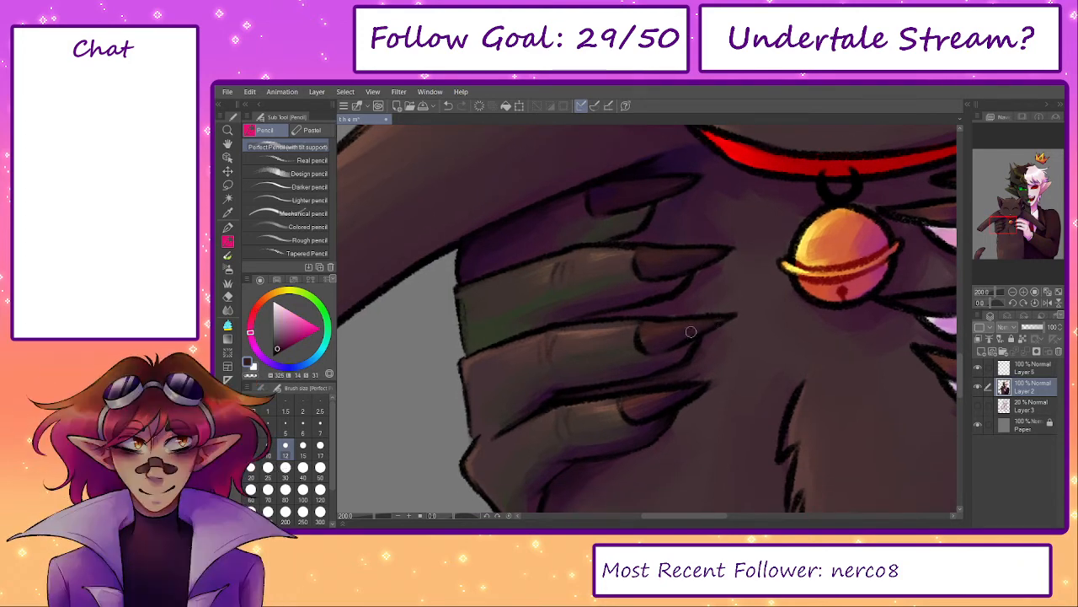
- Thin the lines between the pale hand's fingers with sampled skin tones using the size 12 pencil
drag(690, 384, 564, 388)
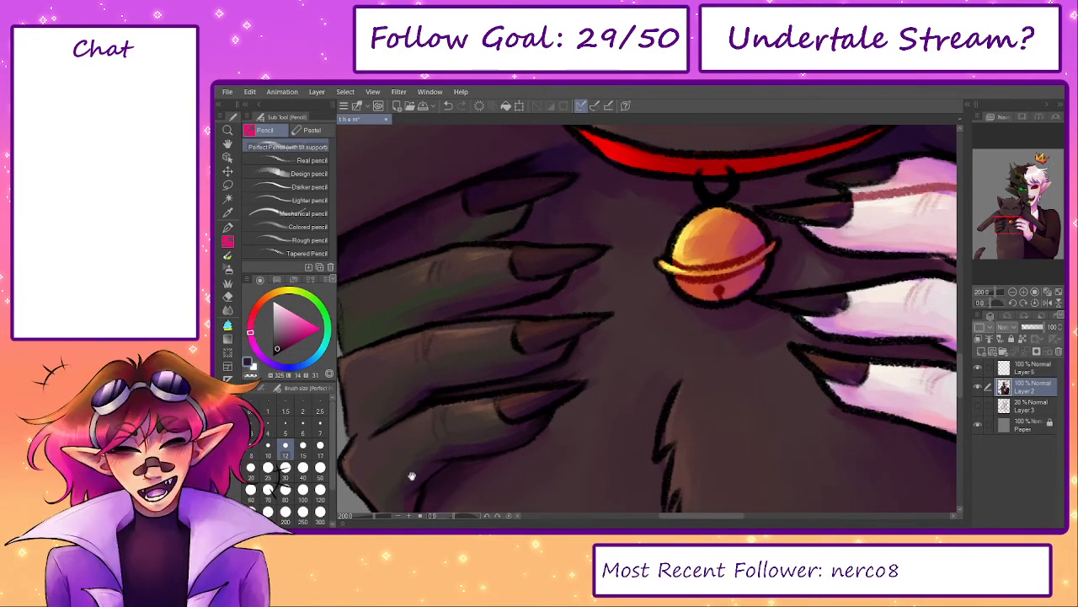
key(ctrl+minus)
key(ctrl+minus)
key(ctrl+minus)
drag(589, 380, 532, 457)
key(ctrl+plus)
key(ctrl+plus)
key(ctrl+plus)
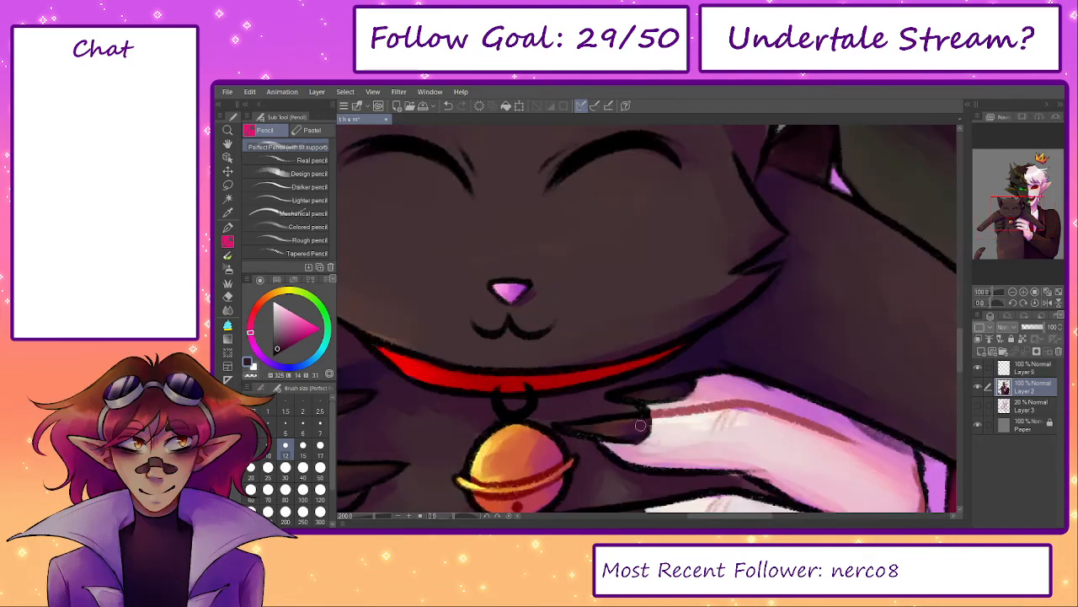
drag(611, 424, 645, 372)
mouse_move(834, 503)
mouse_down()
mouse_move(659, 424)
mouse_move(670, 324)
mouse_up()
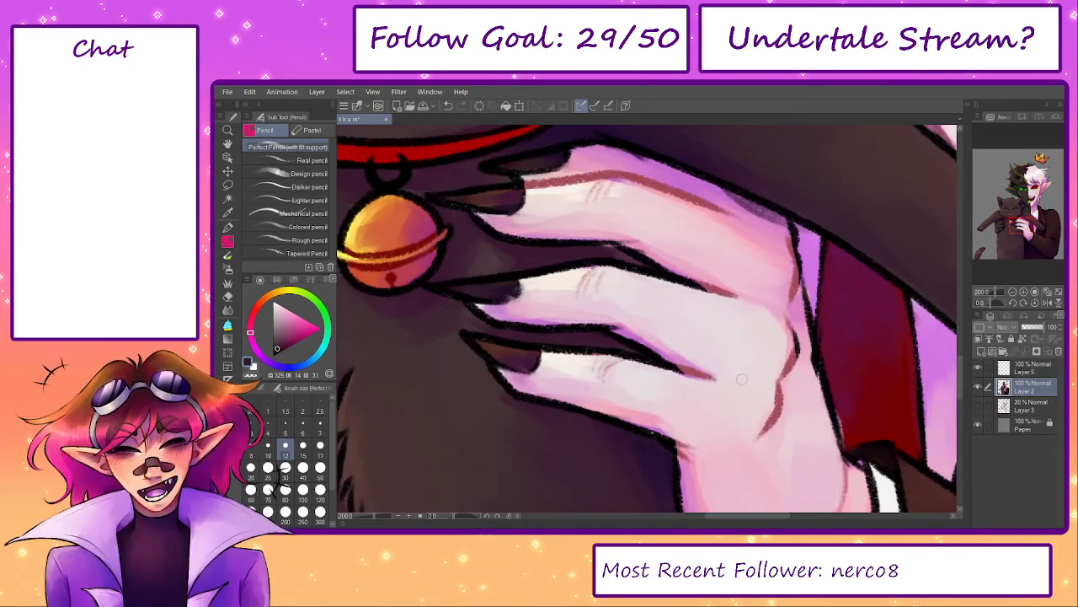
alt+click(687, 369)
alt+click(674, 262)
drag(722, 289, 650, 252)
alt+click(646, 249)
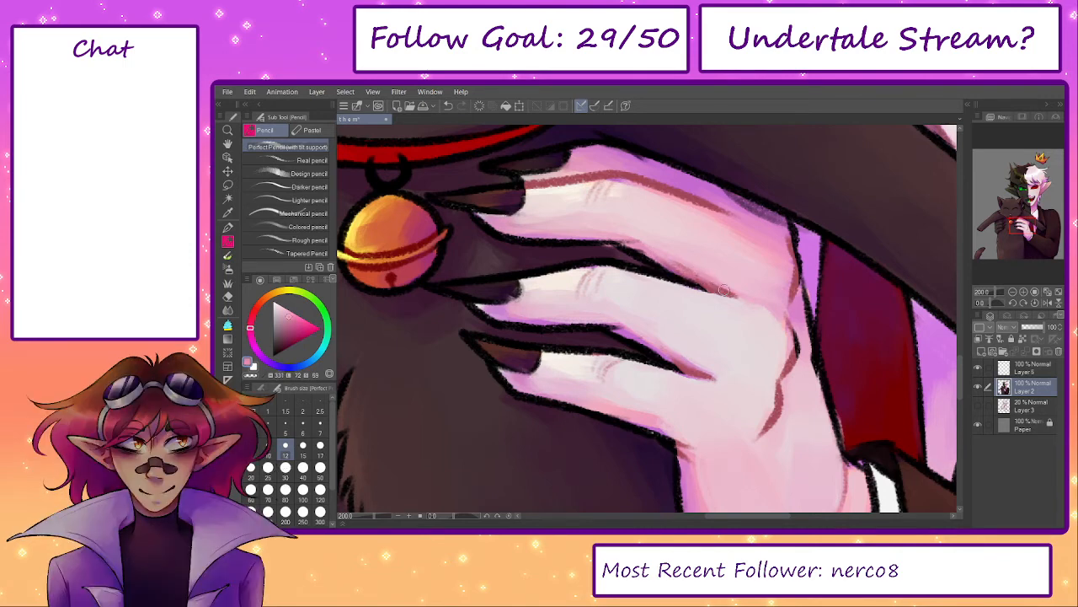
- Shade along the outer knuckle line of the pale hand with sampled reddish and pink tones, using the opaque brush at sizes 17 and 12
drag(793, 293, 748, 286)
alt+click(749, 355)
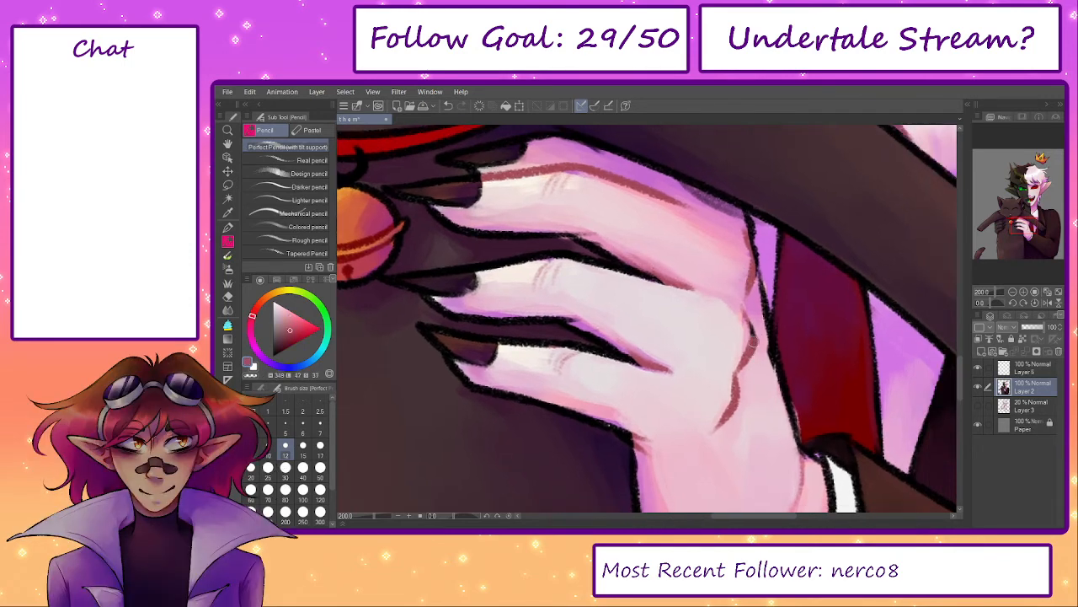
key(b)
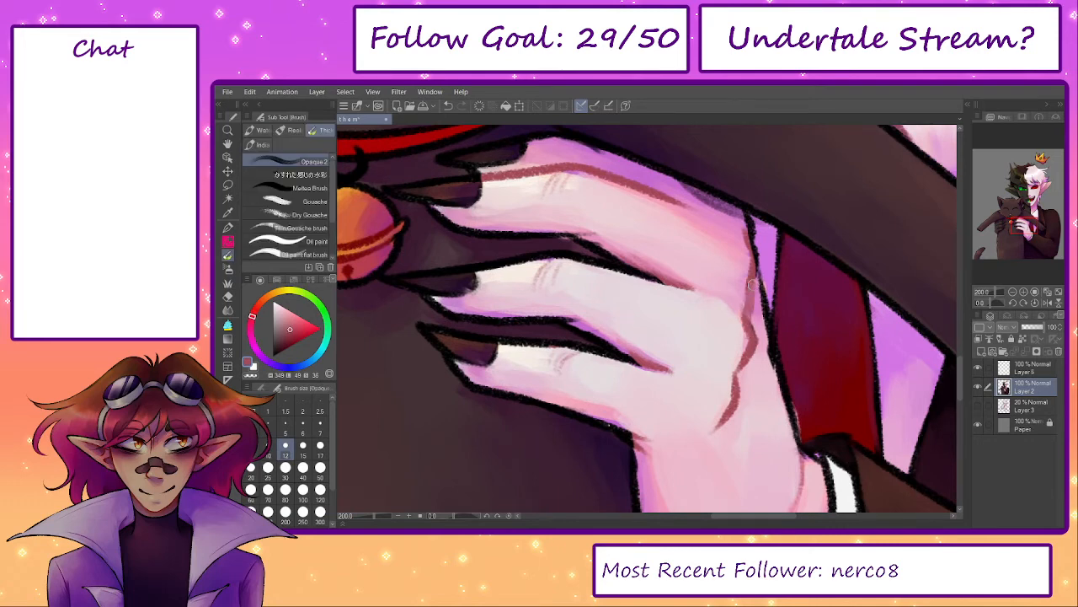
key(bracketright)
key(bracketright)
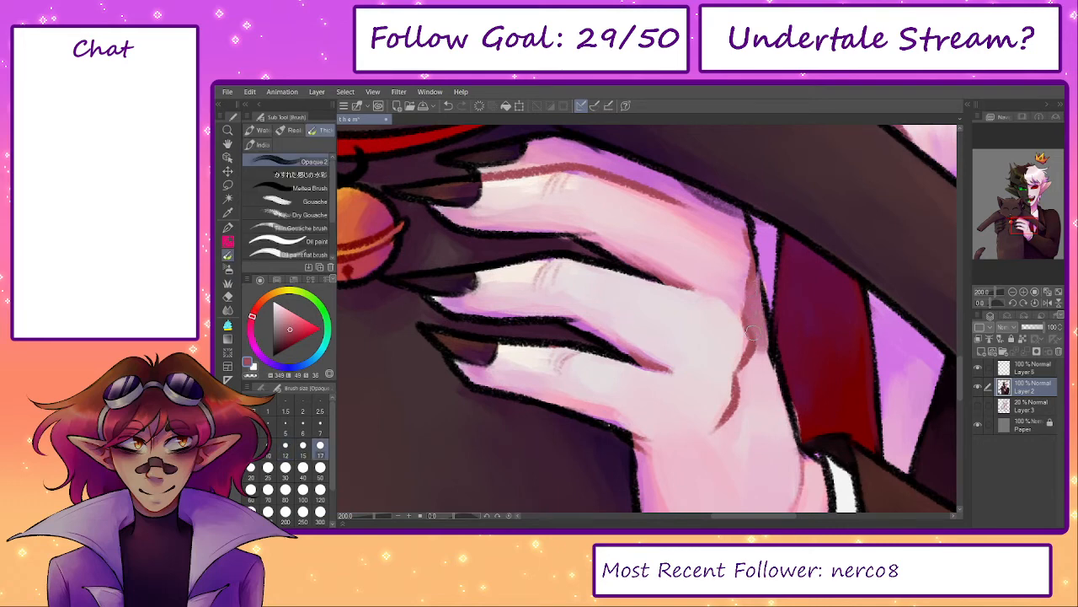
alt+click(736, 313)
key(bracketleft)
key(bracketleft)
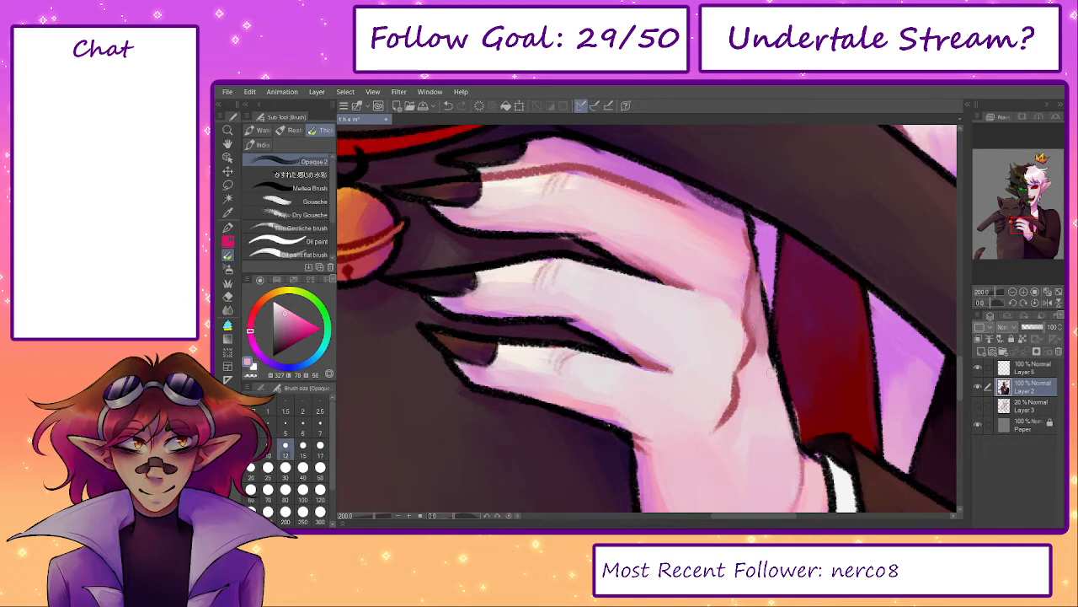
- Shade the pale wrist beside the shirt cuff with sampled pinks using the size 12 opaque brush
drag(770, 368, 724, 305)
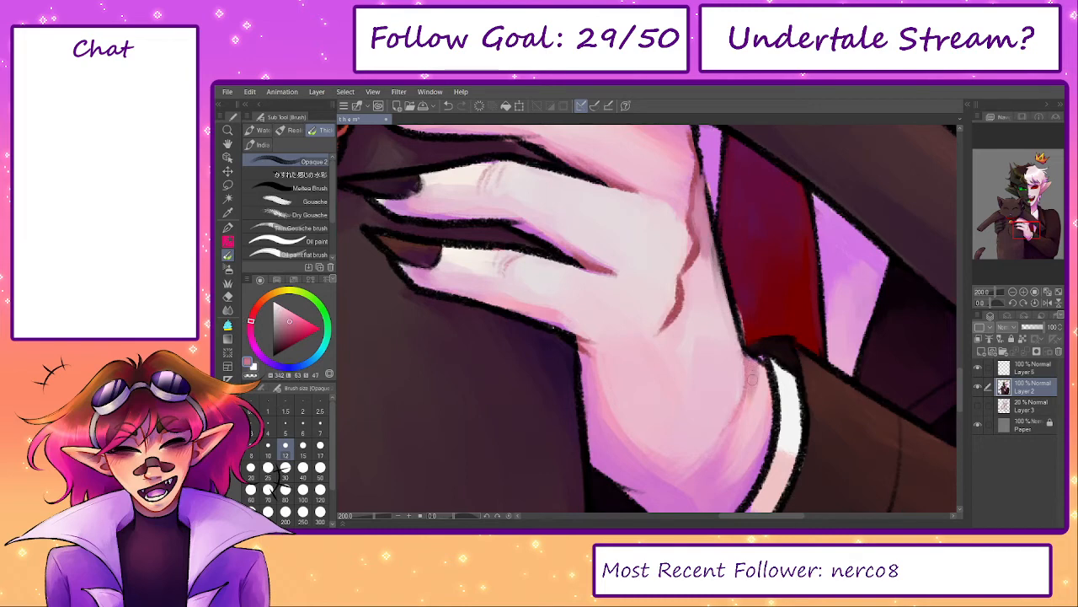
mouse_move(745, 405)
mouse_down()
mouse_move(699, 342)
mouse_move(763, 258)
mouse_up()
drag(666, 274, 662, 382)
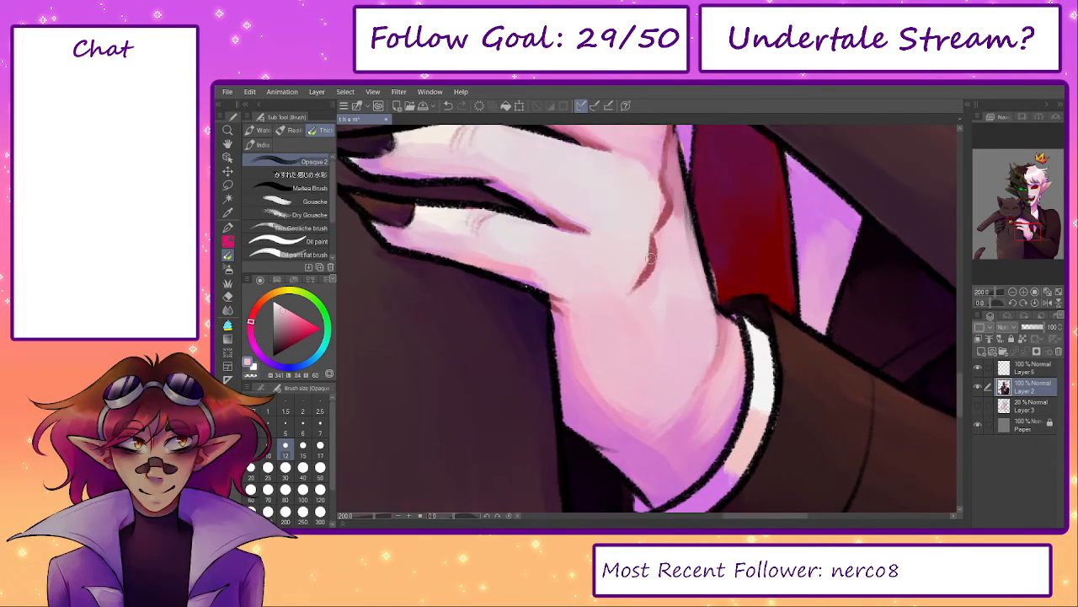
- Touch up the corners where the pale wrist meets the cuff with the size 12 pencil, undoing the last stroke and sampling the cuff's white
drag(663, 451, 612, 355)
key(p)
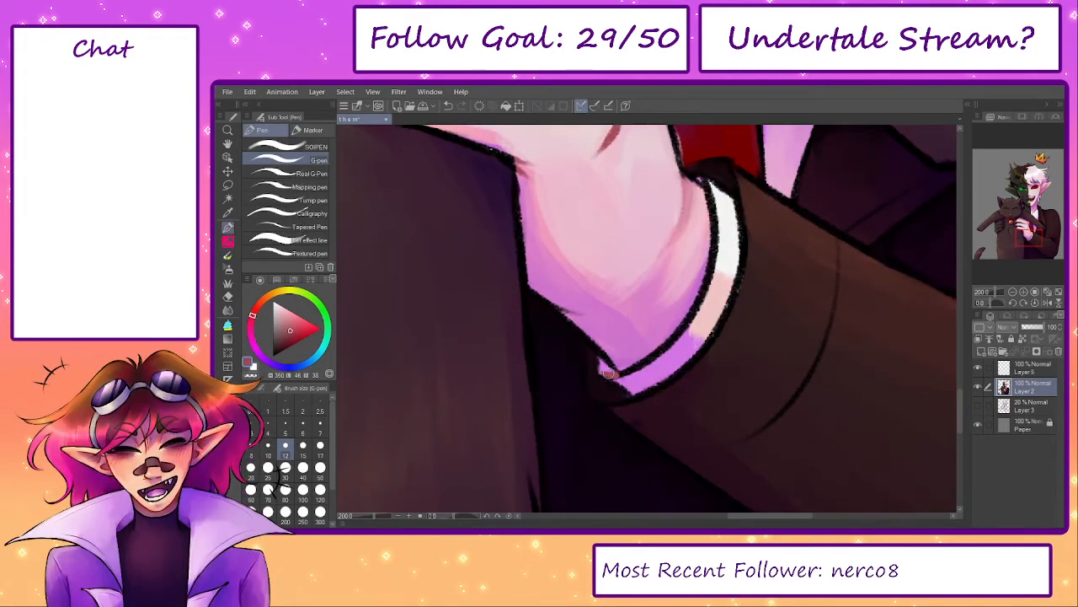
key(p)
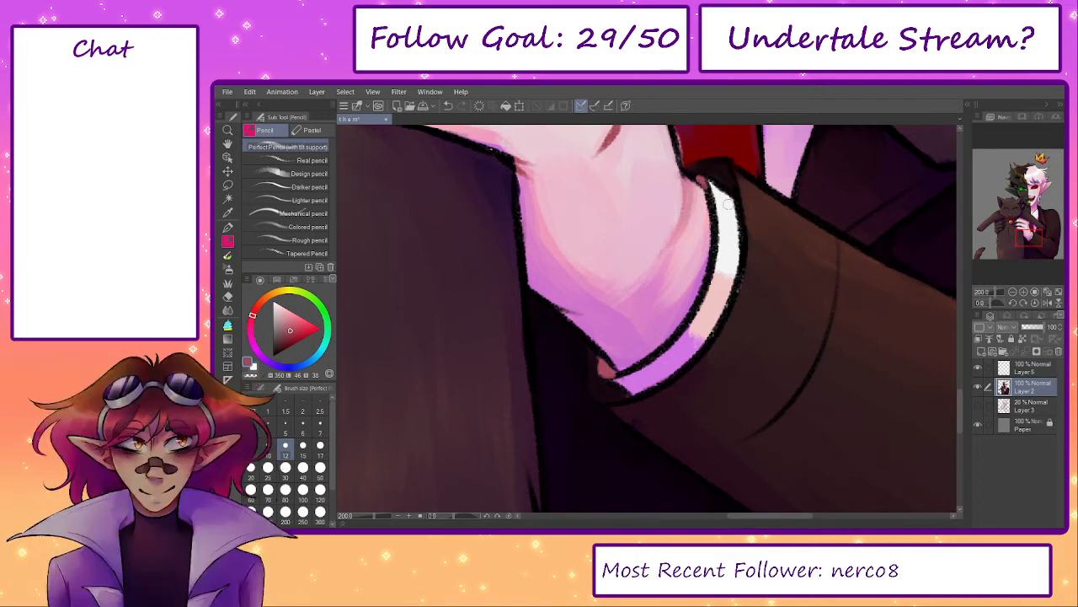
alt+click(704, 182)
key(ctrl+z)
alt+click(719, 197)
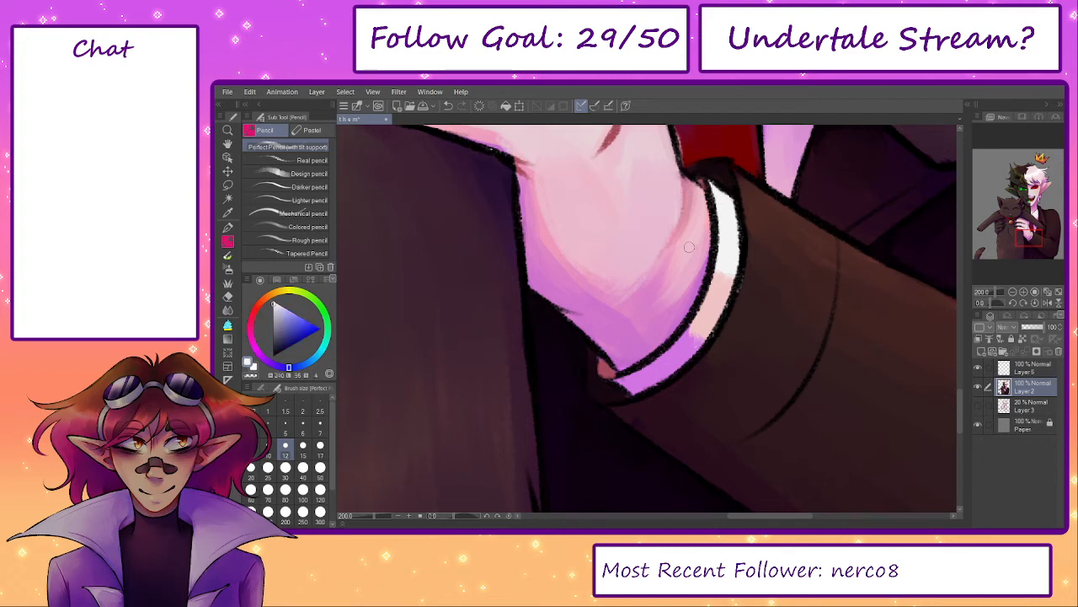
- Refine the cuff's lower tip with a darker purple and sampled tones using the size 10 pencil, undoing the stray strokes
alt+click(604, 366)
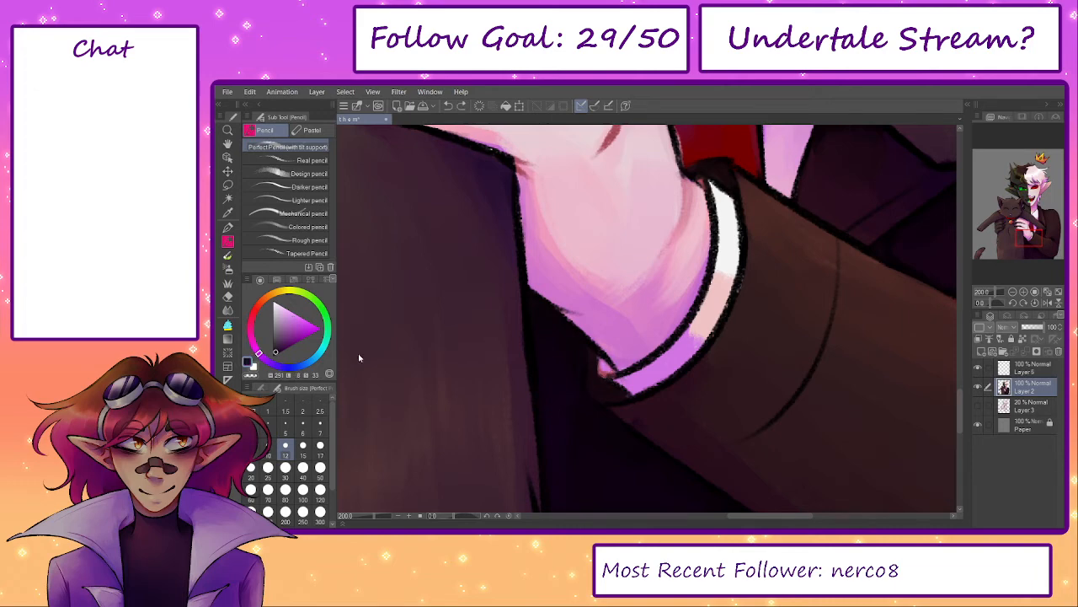
click(273, 355)
click(267, 447)
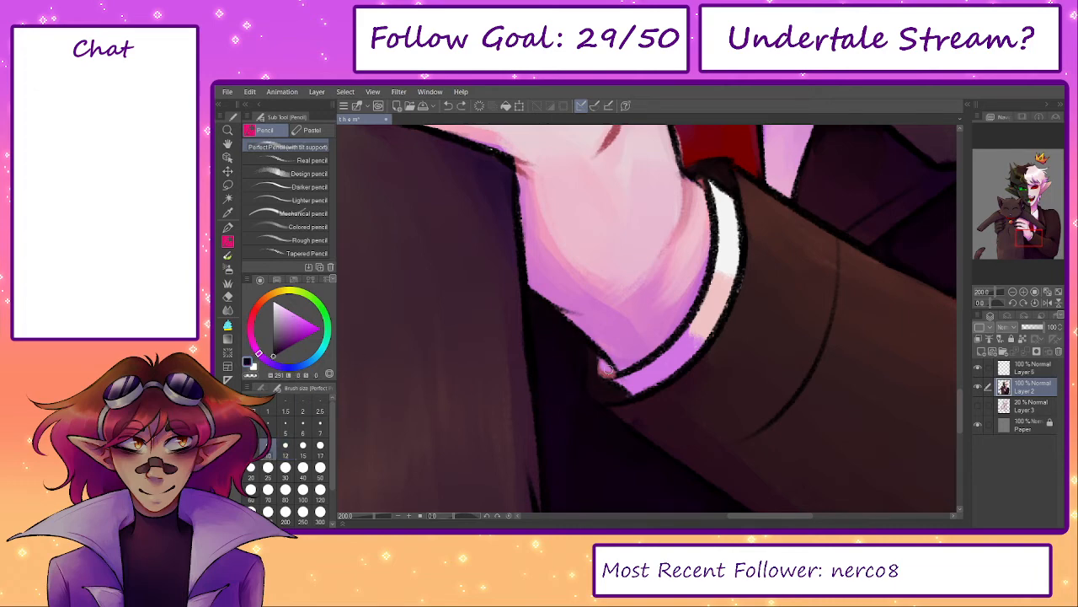
drag(598, 354, 612, 375)
key(ctrl+z)
key(ctrl+z)
alt+click(608, 376)
alt+click(608, 363)
drag(605, 370, 616, 375)
- Blend sampled pink and lilac tones along the pale wrist beside the cuff with an enlarged opaque brush
key(b)
alt+click(680, 352)
key(bracketright)
key(bracketright)
key(bracketright)
key(bracketright)
alt+click(681, 354)
mouse_move(686, 347)
mouse_down()
mouse_move(711, 309)
mouse_move(681, 349)
mouse_move(699, 324)
mouse_up()
alt+click(711, 309)
drag(714, 283, 711, 308)
mouse_move(712, 305)
mouse_down()
mouse_move(729, 272)
mouse_move(724, 247)
mouse_up()
- Thin the line between the pale wrist and the shirt cuff with the size 10 pencil, redoing the uneven strokes
alt+click(714, 221)
key(bracketleft)
key(bracketleft)
key(bracketleft)
key(bracketleft)
key(p)
drag(704, 206, 702, 315)
key(ctrl+z)
drag(712, 256, 686, 340)
drag(708, 286, 658, 386)
key(ctrl+z)
drag(713, 279, 666, 374)
drag(697, 323, 661, 375)
- Narrow the reddish knuckle line on the pale hand with sampled tones and shade beside it with the opaque brush
mouse_move(596, 164)
mouse_down()
mouse_move(617, 342)
mouse_move(656, 389)
mouse_up()
alt+click(652, 386)
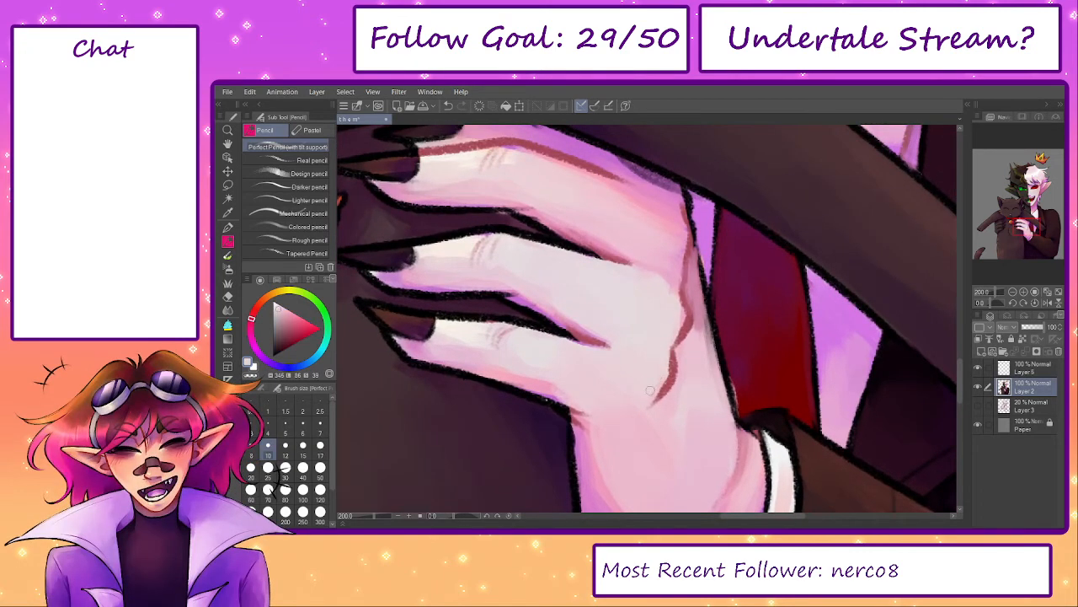
key(b)
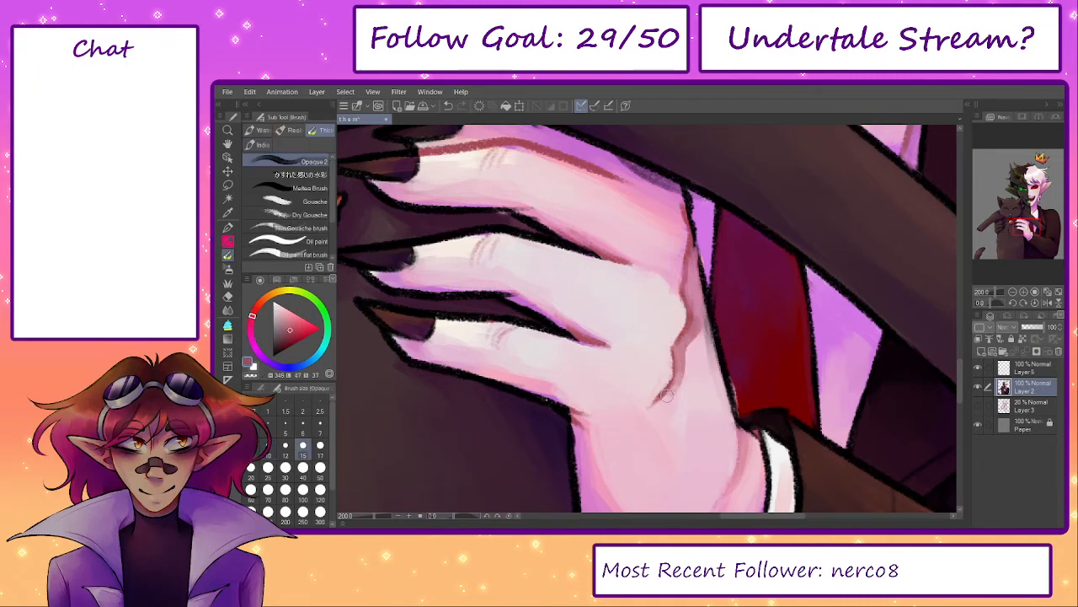
key(bracketright)
key(bracketright)
key(bracketright)
mouse_move(707, 352)
mouse_down()
mouse_move(702, 393)
mouse_move(687, 382)
mouse_move(677, 397)
mouse_move(704, 376)
mouse_move(705, 346)
mouse_move(673, 426)
mouse_move(690, 380)
mouse_move(708, 413)
mouse_up()
- Blend sampled pink between the knuckle line and the pale hand's outer edge, using brush sizes 25 and 20
key(bracketright)
key(bracketright)
alt+click(674, 425)
drag(713, 370, 711, 418)
key(bracketleft)
key(bracketleft)
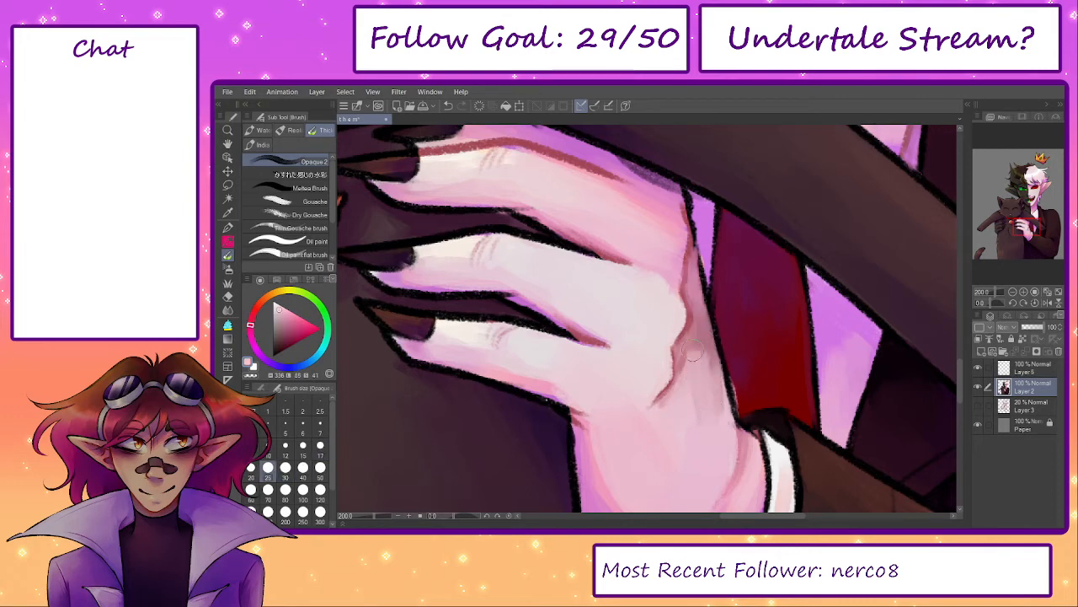
key(bracketleft)
mouse_move(709, 379)
mouse_down()
mouse_move(694, 349)
mouse_move(718, 374)
mouse_move(701, 314)
mouse_up()
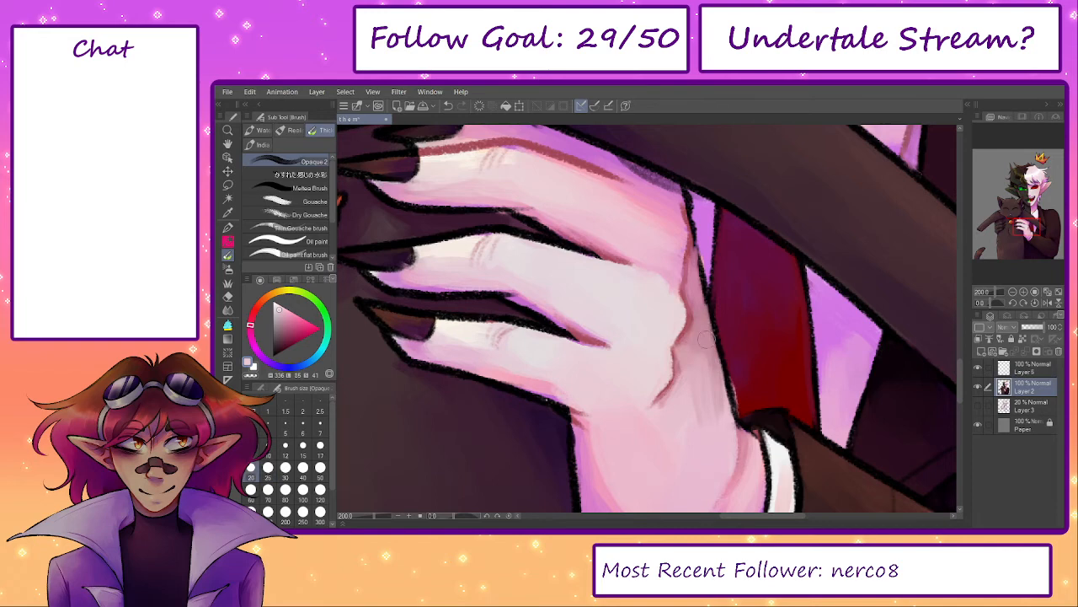
- Smooth the shading from the pale wrist up to the knuckle line with a larger brush and a sampled pink tone
key(bracketright)
key(bracketright)
key(bracketright)
mouse_move(705, 444)
mouse_down()
mouse_move(700, 379)
mouse_move(710, 380)
mouse_up()
key(bracketleft)
key(bracketleft)
alt+click(704, 330)
mouse_move(704, 330)
mouse_down()
mouse_move(700, 340)
mouse_move(703, 327)
mouse_up()
- Paint sampled purple shadow across the top of the pale hand under the cat's foreleg, undoing the first stroke and reducing the brush to size 17
drag(411, 435, 450, 443)
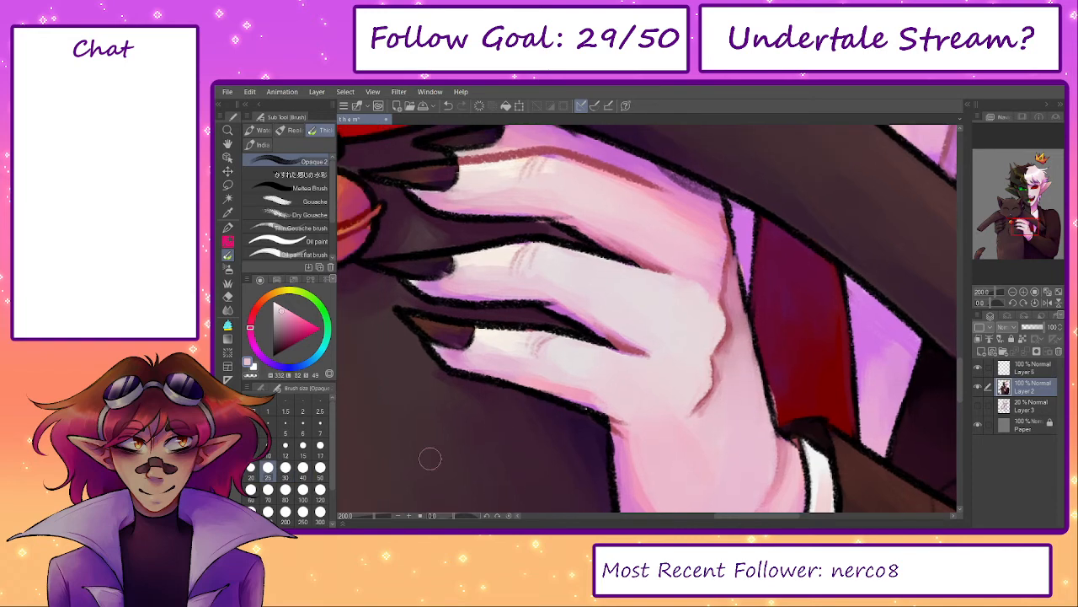
drag(375, 516, 364, 523)
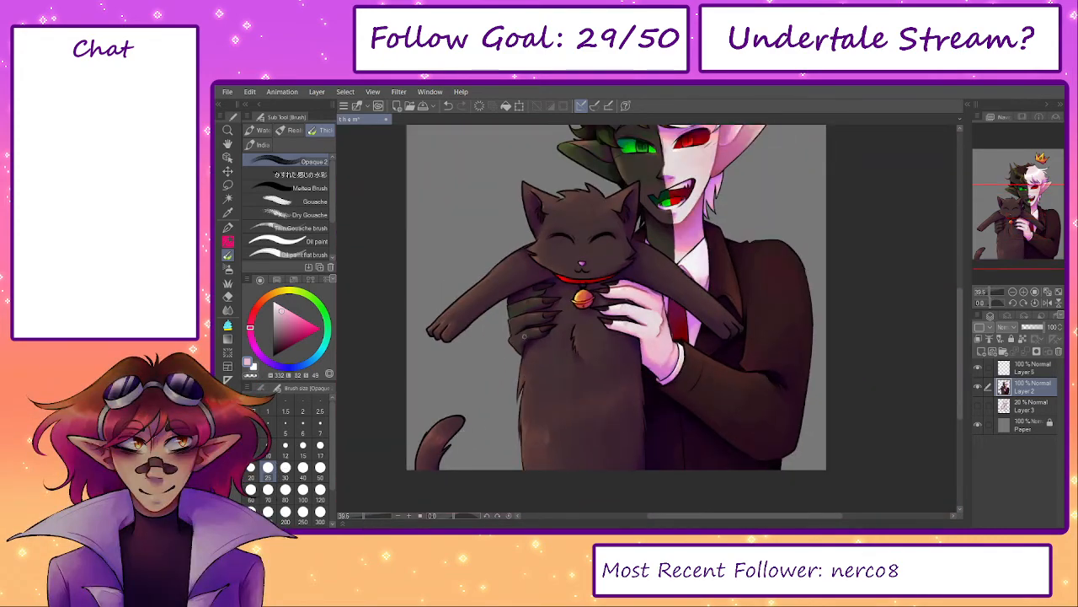
scroll(666, 290, up, 6)
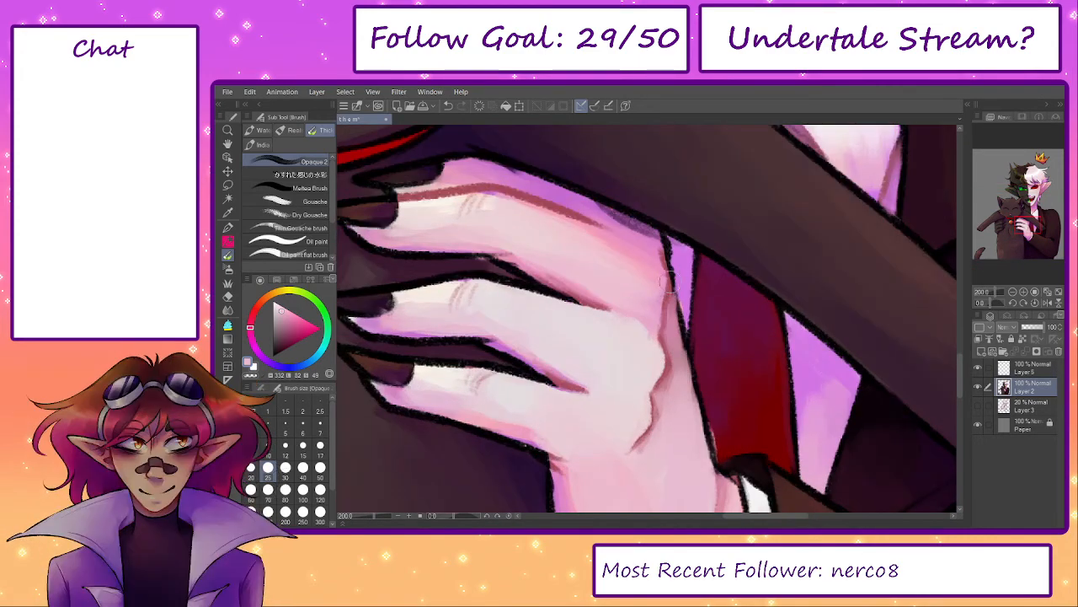
alt+click(581, 202)
drag(590, 204, 634, 223)
key(ctrl+z)
key(bracketleft)
key(bracketleft)
drag(585, 195, 656, 242)
- Paint a sampled reddish shadow beside the pale hand's knuckle line with an enlarged opaque brush
alt+click(666, 364)
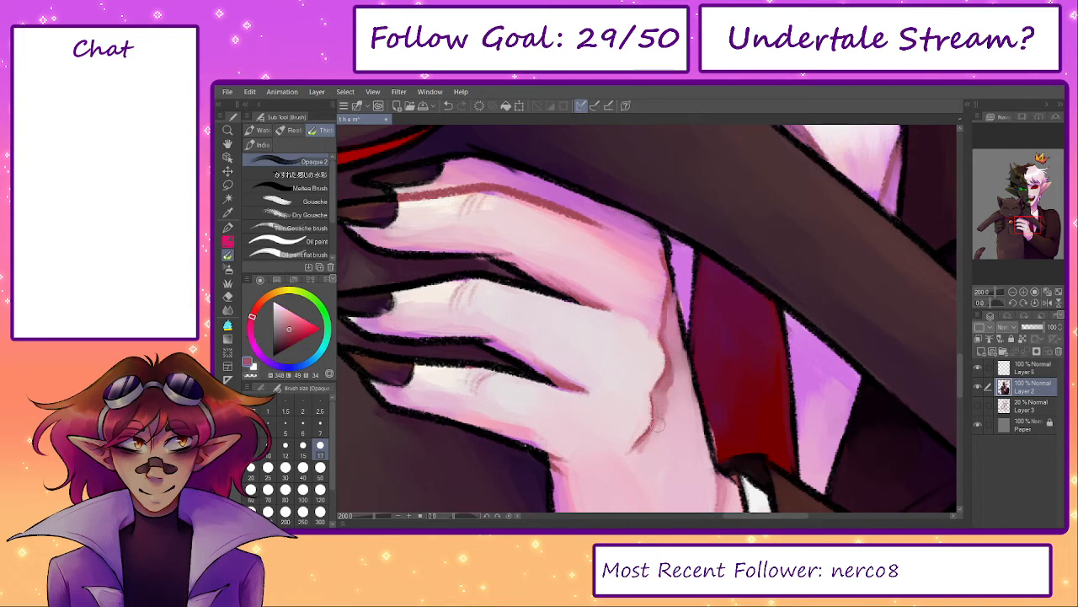
key(bracketright)
key(bracketright)
drag(674, 409, 679, 327)
key(bracketleft)
key(bracketleft)
- Rotate the canvas and blend the upper end of the pale hand's knuckle line with sampled pink and reddish tones at brush size 17
drag(451, 517, 443, 517)
key(p)
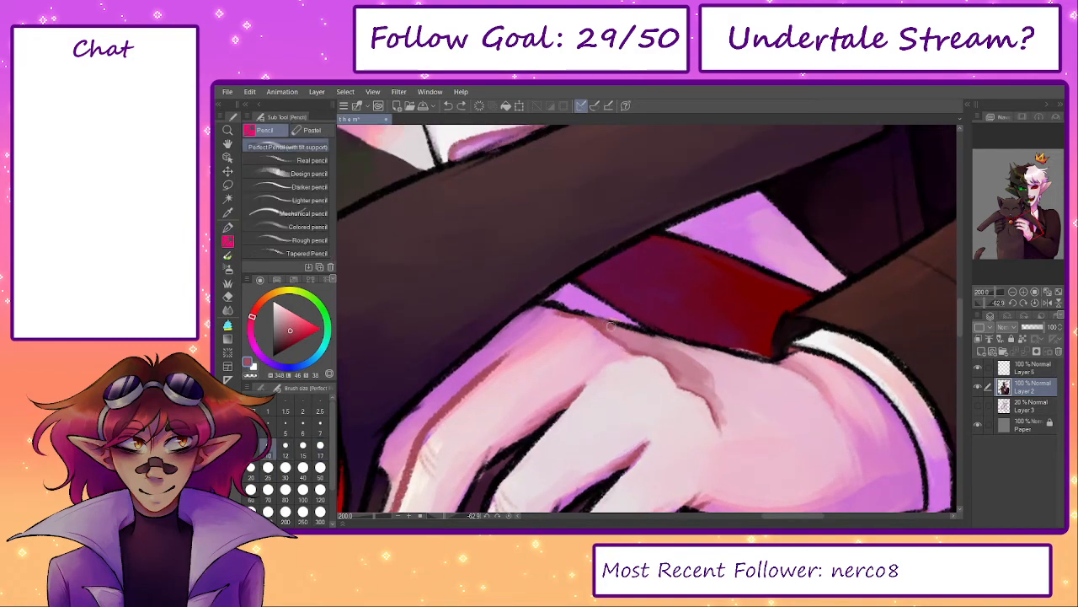
alt+click(580, 327)
key(b)
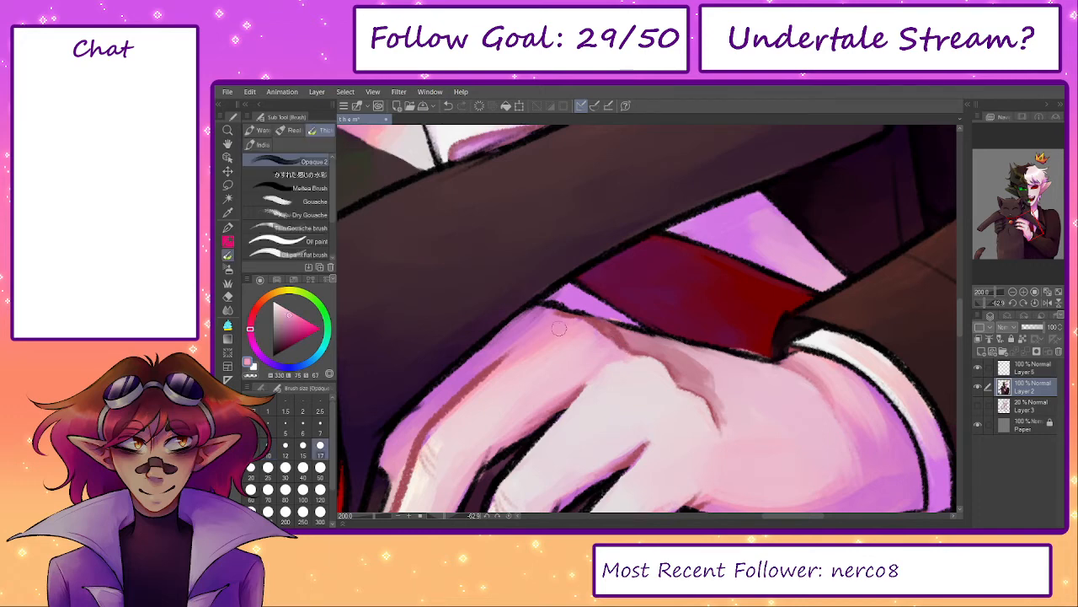
alt+click(597, 337)
mouse_move(600, 339)
mouse_down()
mouse_move(596, 329)
mouse_move(615, 348)
mouse_move(601, 337)
mouse_up()
drag(612, 390, 568, 385)
- Narrow the reddish shadow beside the pale hand's knuckle line with sampled reddish and pale pink tones, and reset the canvas rotation
alt+click(572, 327)
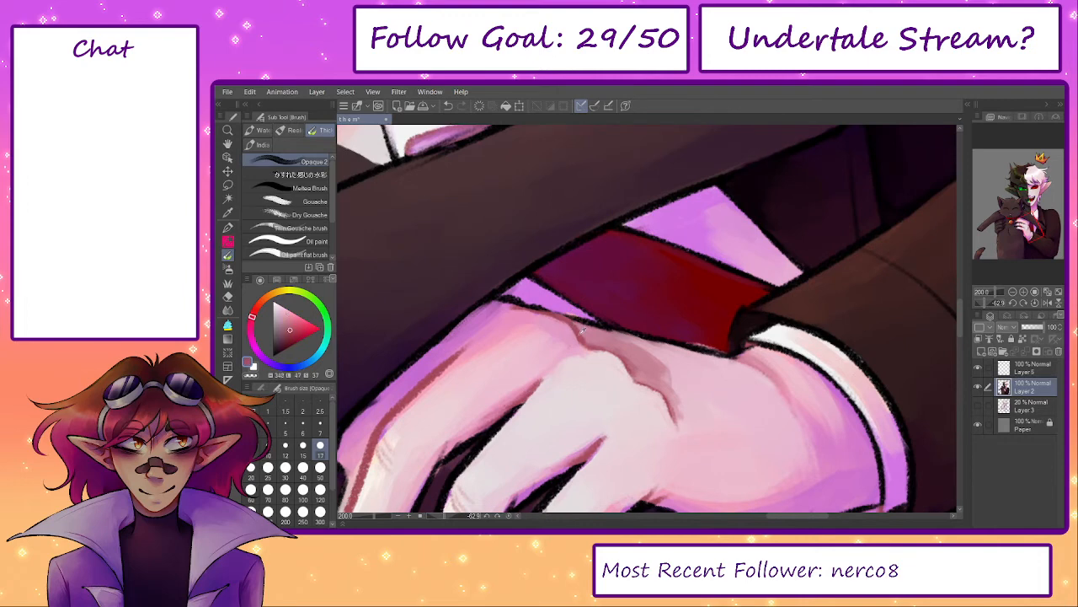
key(p)
mouse_move(582, 340)
mouse_down()
mouse_move(624, 352)
mouse_move(632, 373)
mouse_move(680, 417)
mouse_up()
alt+click(673, 410)
key(b)
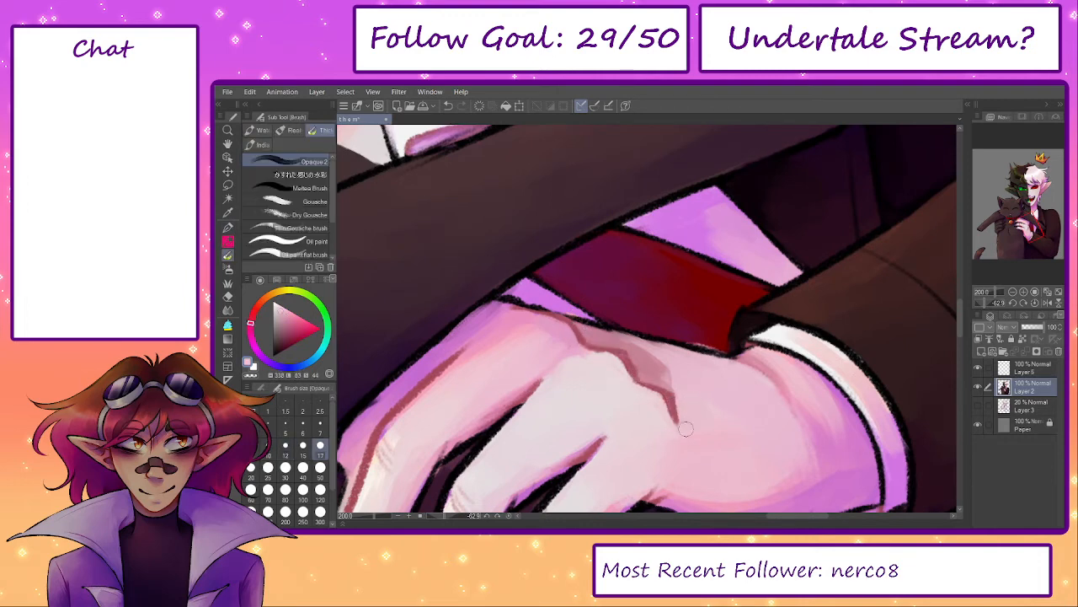
drag(682, 401, 626, 352)
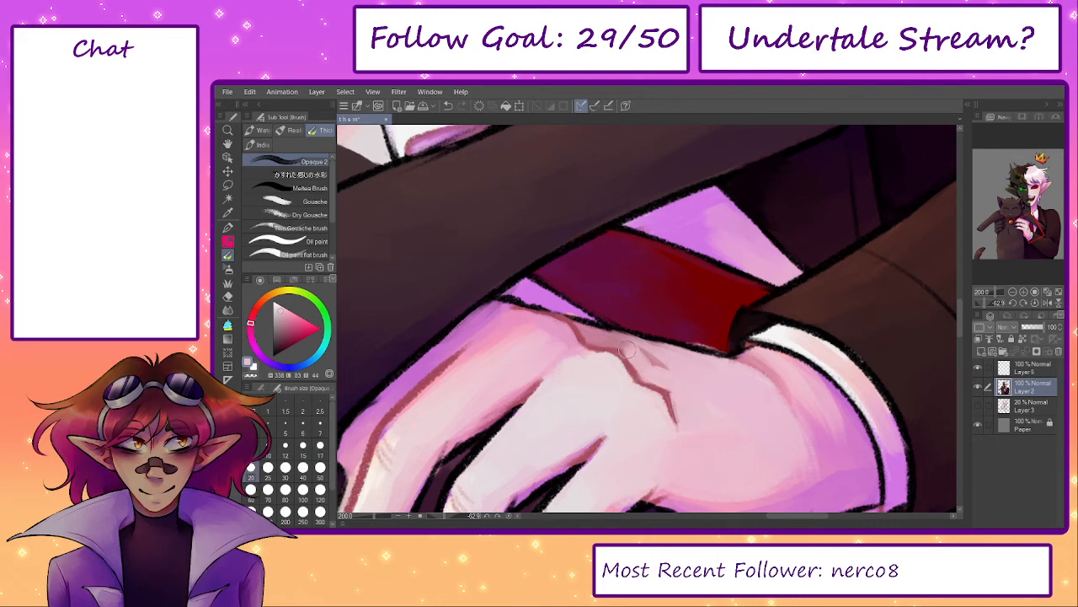
click(510, 517)
click(512, 517)
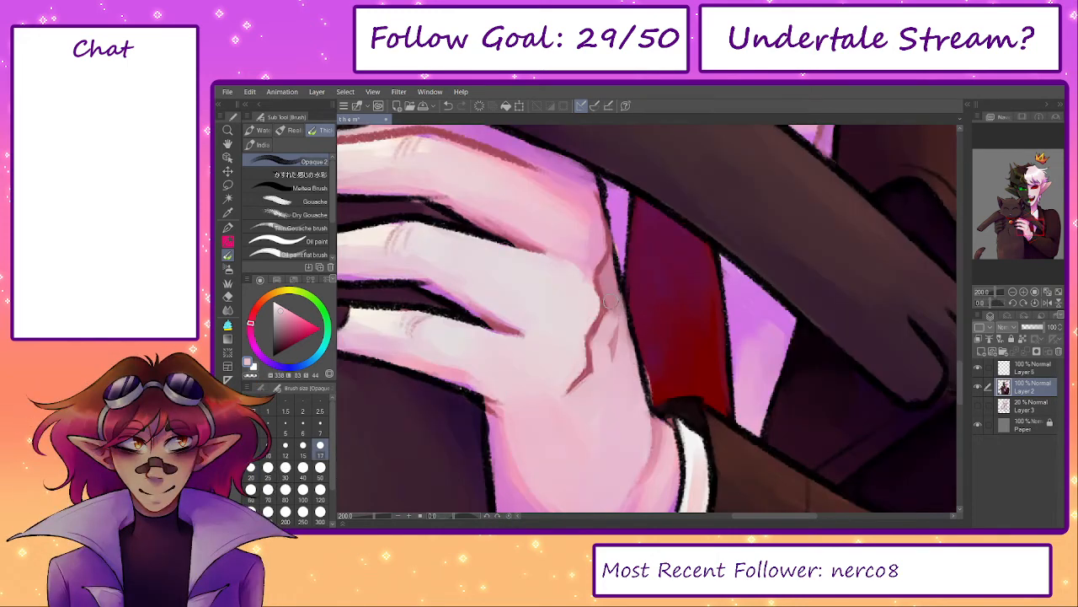
- Undo the last stroke and paint a small sampled purple accent between the pale hand's knuckle line and its outer edge
mouse_move(518, 484)
mouse_down()
mouse_move(552, 411)
mouse_move(557, 493)
mouse_up()
alt+click(553, 398)
key([)
key([)
key([)
key(ctrl+z)
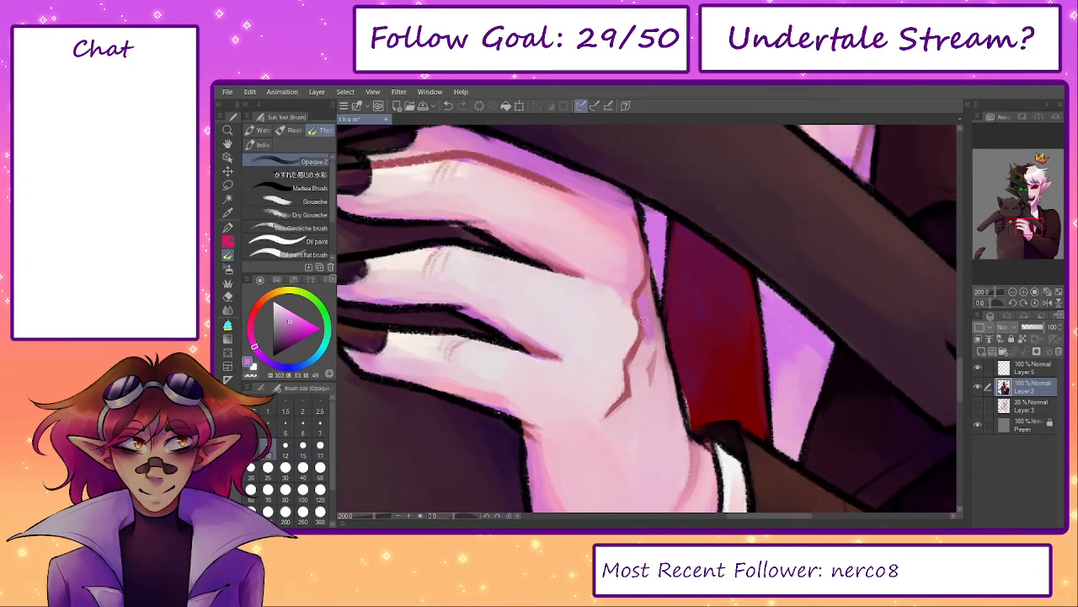
key(bracketright)
drag(647, 286, 659, 357)
- Blend the area between the pale hand's knuckle line and outer edge with sampled pinks at brush size 20
key(bracketright)
key(bracketright)
key(bracketright)
alt+click(655, 394)
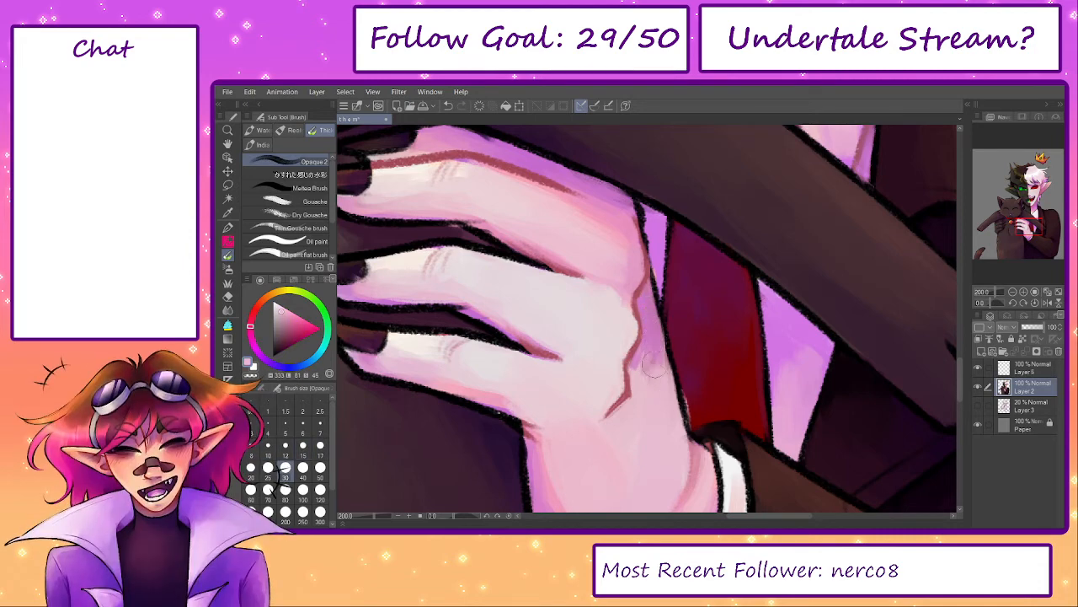
key(bracketleft)
key(bracketleft)
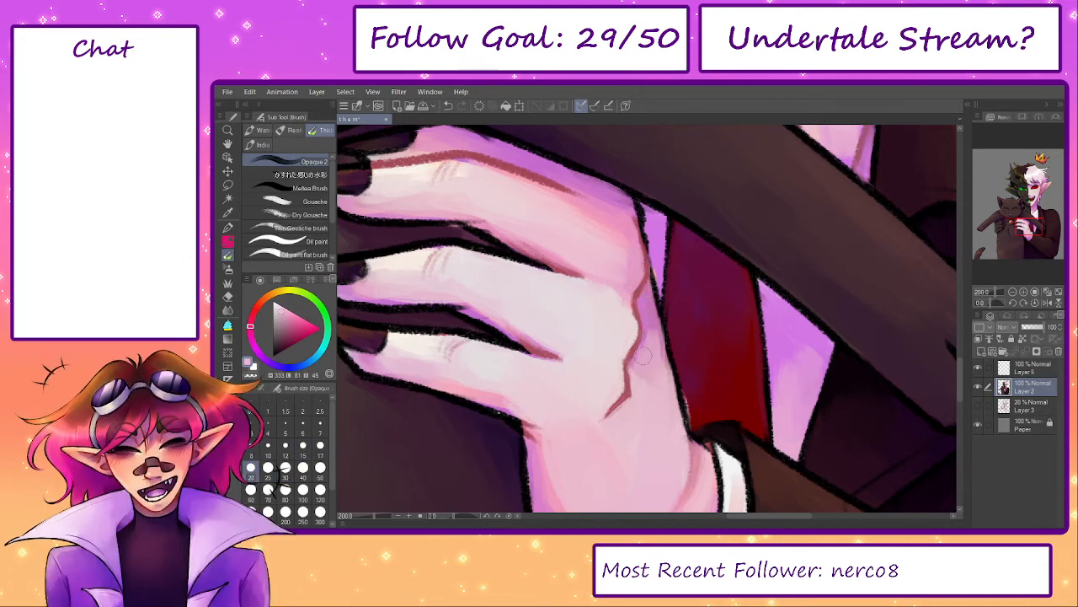
drag(679, 450, 620, 483)
alt+click(648, 423)
mouse_move(663, 436)
mouse_down()
mouse_move(635, 350)
mouse_move(641, 362)
mouse_up()
alt+click(670, 374)
alt+click(676, 406)
- Repaint the dark sleeve opening at both ends of the white shirt cuff with sampled dark tones at brush size 12
key([)
key([)
key([)
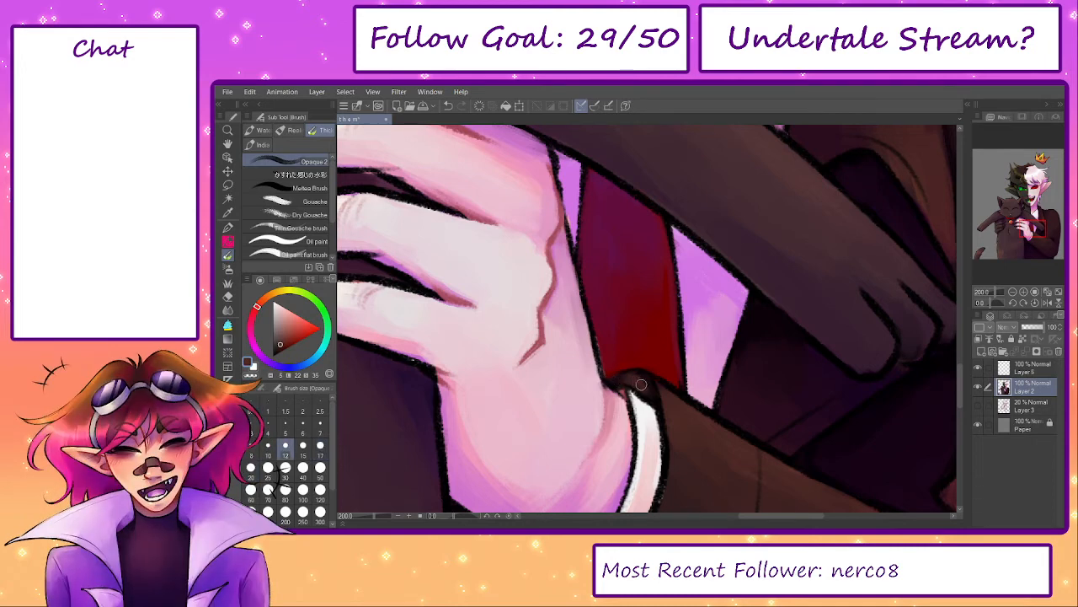
drag(641, 383, 680, 194)
alt+click(562, 411)
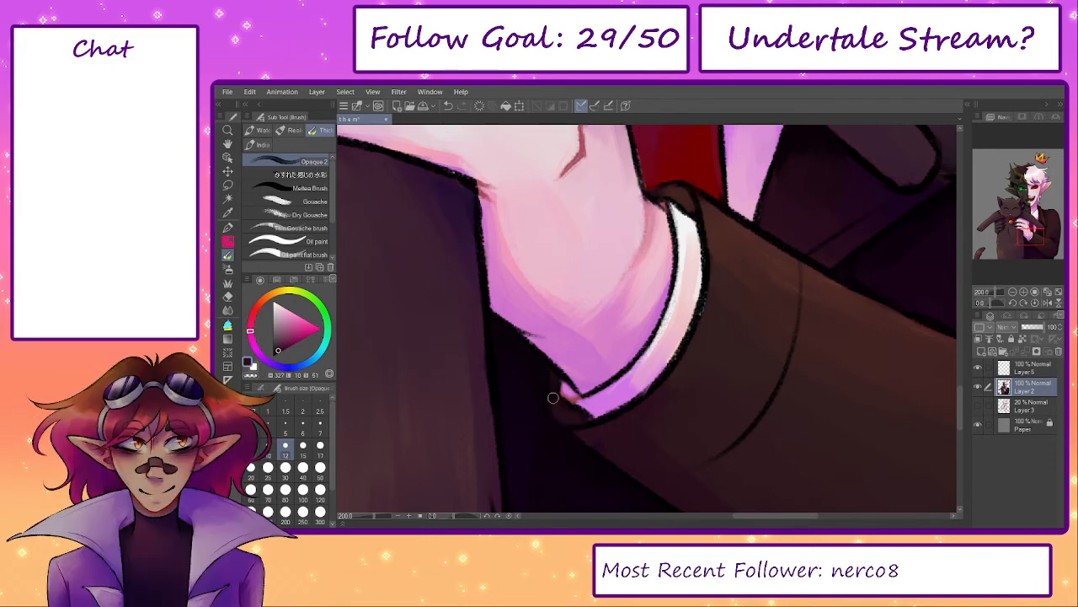
mouse_move(550, 384)
mouse_down()
mouse_move(537, 438)
mouse_move(626, 422)
mouse_up()
alt+click(717, 352)
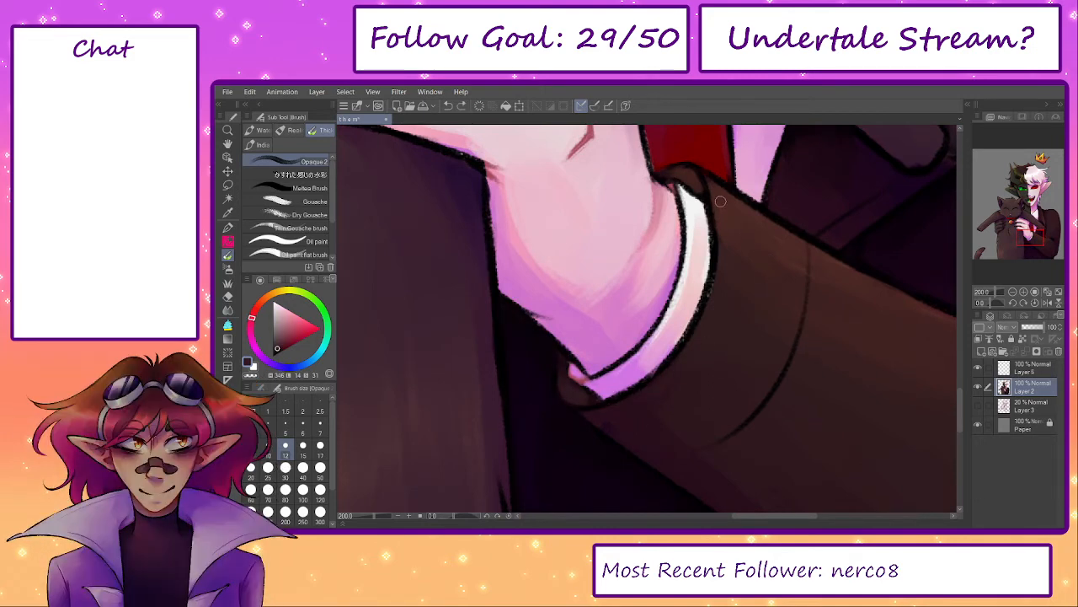
- Refine the jacket sleeve's outline along the white cuff and the forearm's upper edge with the pencil and sampled browns
key(p)
key(p)
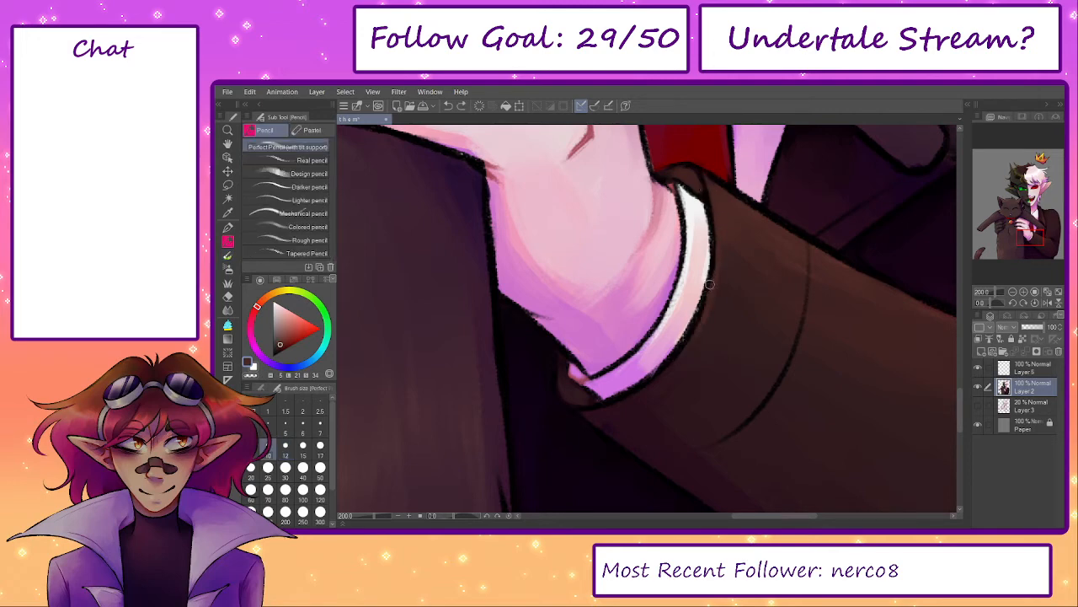
alt+click(606, 408)
mouse_move(716, 200)
mouse_down()
mouse_move(585, 258)
mouse_move(670, 298)
mouse_move(581, 254)
mouse_up()
alt+click(584, 247)
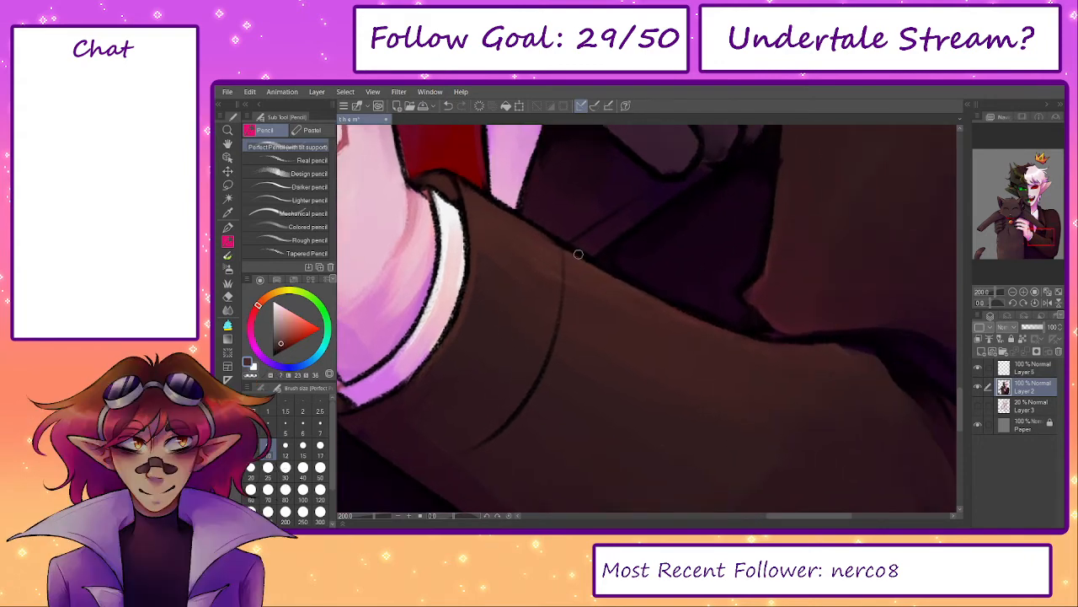
drag(750, 346, 580, 385)
alt+click(597, 304)
drag(713, 394, 674, 362)
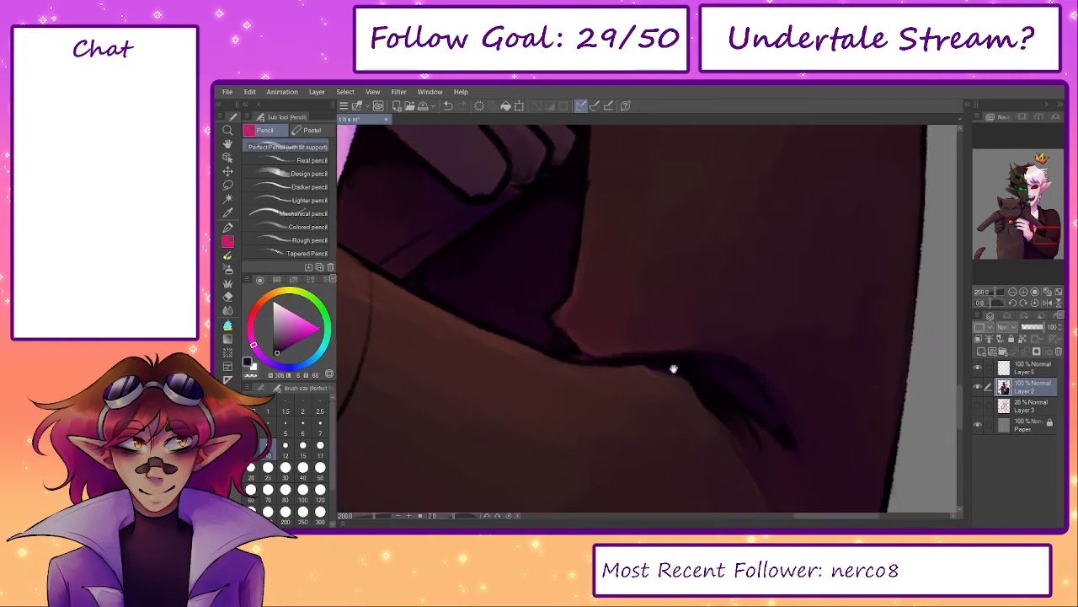
- Clean up the jacket's pointed corner and line where it meets the forearm, using sampled reddish and dark purple tones
alt+click(559, 315)
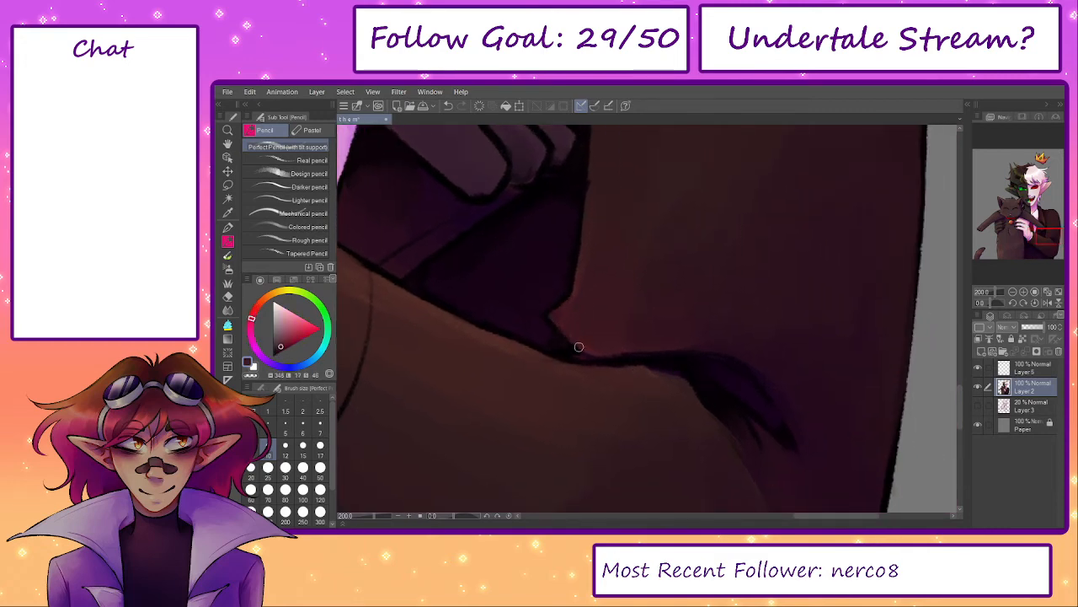
alt+click(500, 341)
mouse_move(534, 353)
mouse_down()
mouse_move(642, 369)
mouse_move(530, 356)
mouse_up()
alt+click(559, 336)
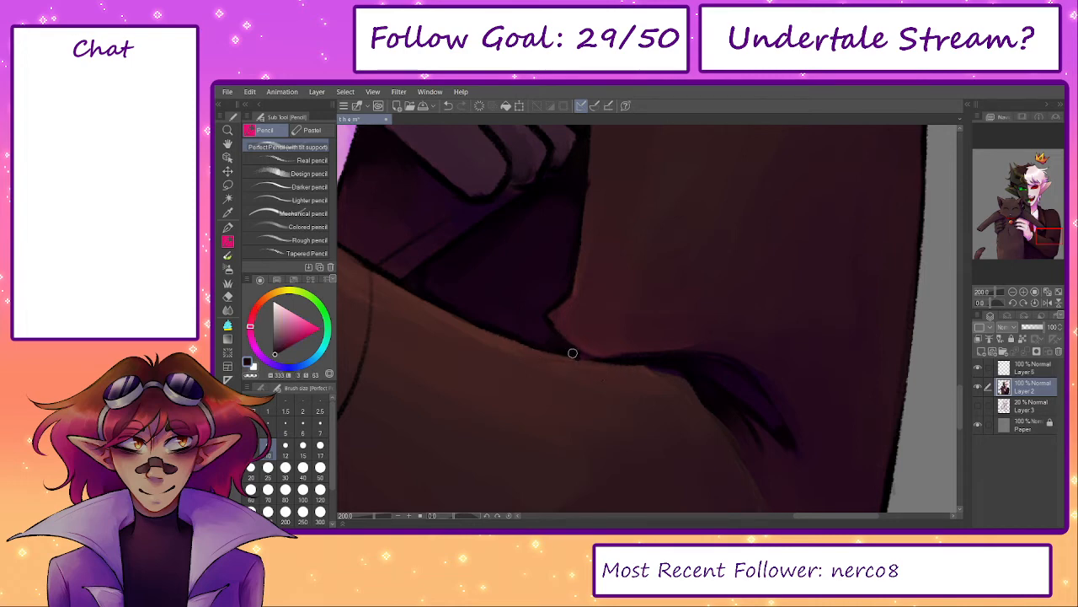
alt+click(578, 361)
alt+click(556, 329)
drag(576, 346, 614, 412)
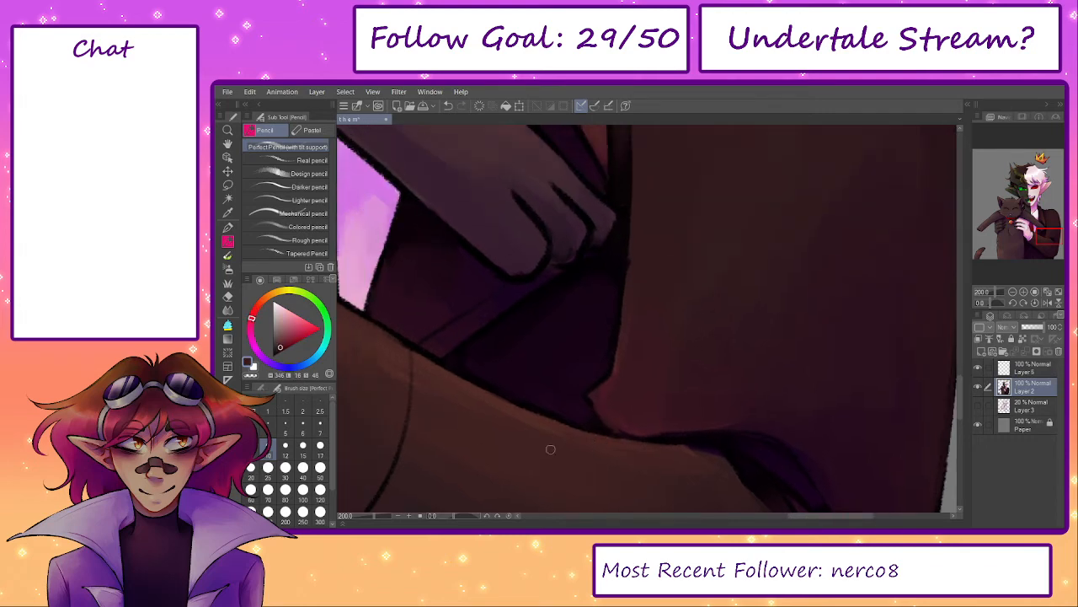
- Thin the black outline around the tip and underside of the cat's tail with sampled fur tones, undoing one stroke
drag(375, 516, 364, 517)
drag(555, 405, 617, 460)
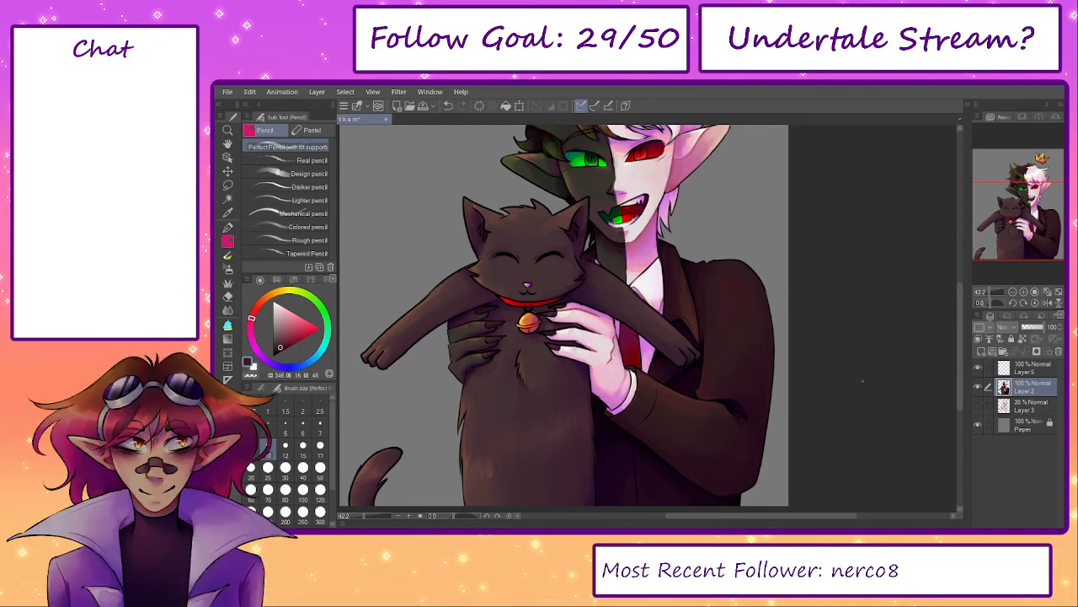
mouse_move(367, 478)
mouse_down()
mouse_move(516, 316)
mouse_move(496, 341)
mouse_move(471, 447)
mouse_up()
scroll(509, 320, up, 5)
alt+click(523, 313)
drag(479, 386, 467, 473)
alt+click(633, 216)
alt+click(702, 220)
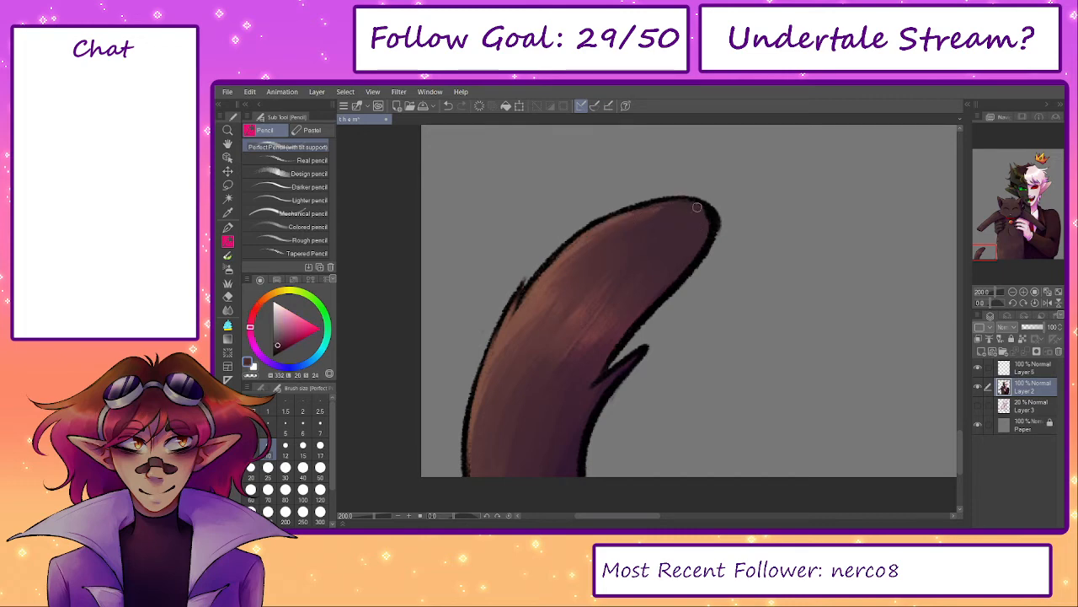
mouse_move(704, 214)
mouse_down()
mouse_move(702, 243)
mouse_move(712, 209)
mouse_move(697, 254)
mouse_move(626, 326)
mouse_move(669, 283)
mouse_move(590, 389)
mouse_move(640, 317)
mouse_up()
key(ctrl+z)
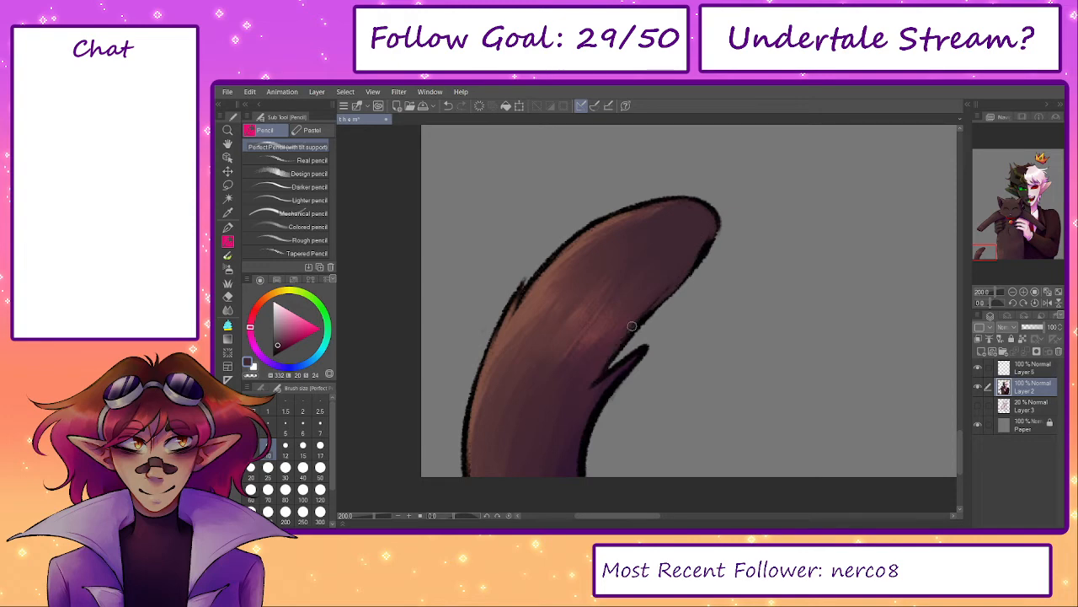
- Trim the outline beneath the tail's fur tuft with the pencil and sampled dark fur tones
alt+click(591, 428)
mouse_move(597, 401)
mouse_down()
mouse_move(574, 458)
mouse_move(626, 366)
mouse_move(608, 386)
mouse_move(640, 352)
mouse_up()
alt+click(577, 456)
alt+click(695, 237)
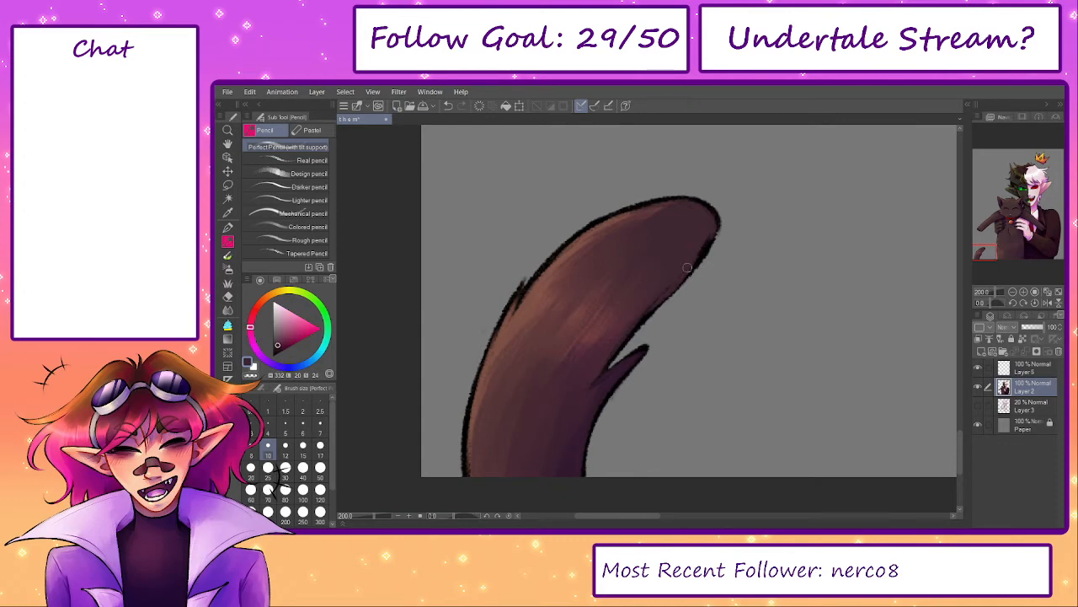
- Redraw the tail's underside and tuft lines in sampled black, and thin its outer base line with sampled brown
alt+click(464, 431)
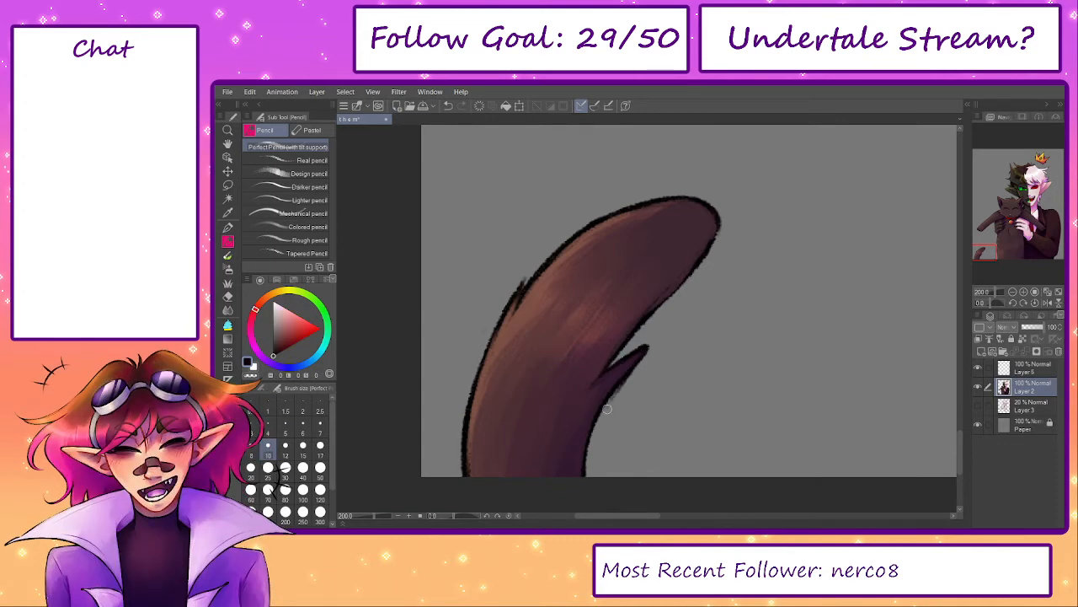
alt+click(485, 390)
drag(483, 379, 471, 494)
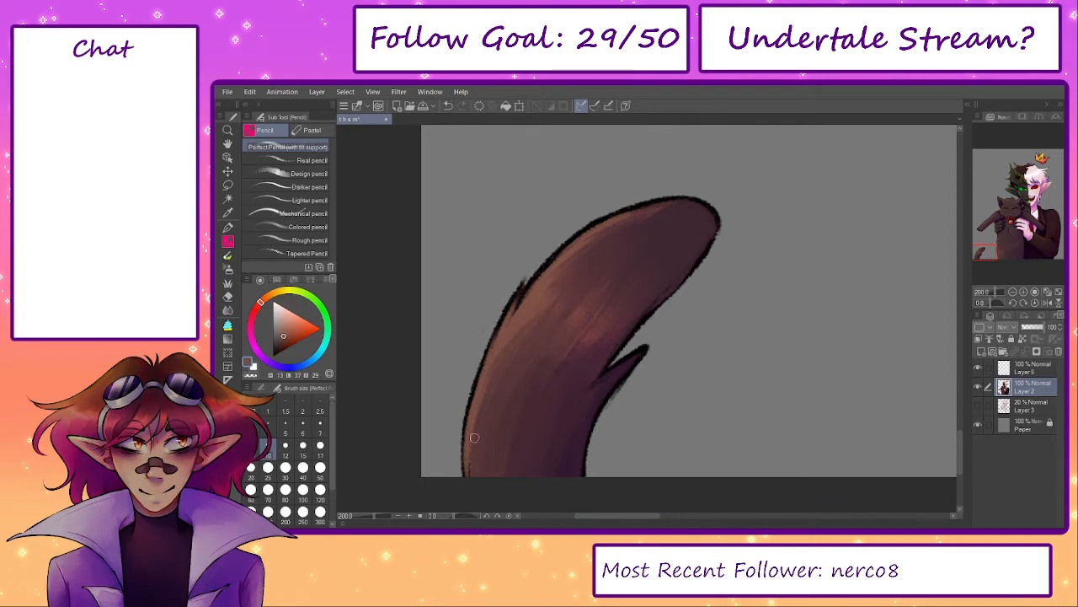
alt+click(644, 351)
mouse_move(623, 384)
mouse_down()
mouse_move(605, 410)
mouse_move(490, 415)
mouse_move(476, 456)
mouse_up()
drag(531, 385, 538, 402)
drag(533, 360, 592, 275)
mouse_move(662, 211)
mouse_down()
mouse_move(453, 416)
mouse_move(629, 239)
mouse_up()
key(ctrl+z)
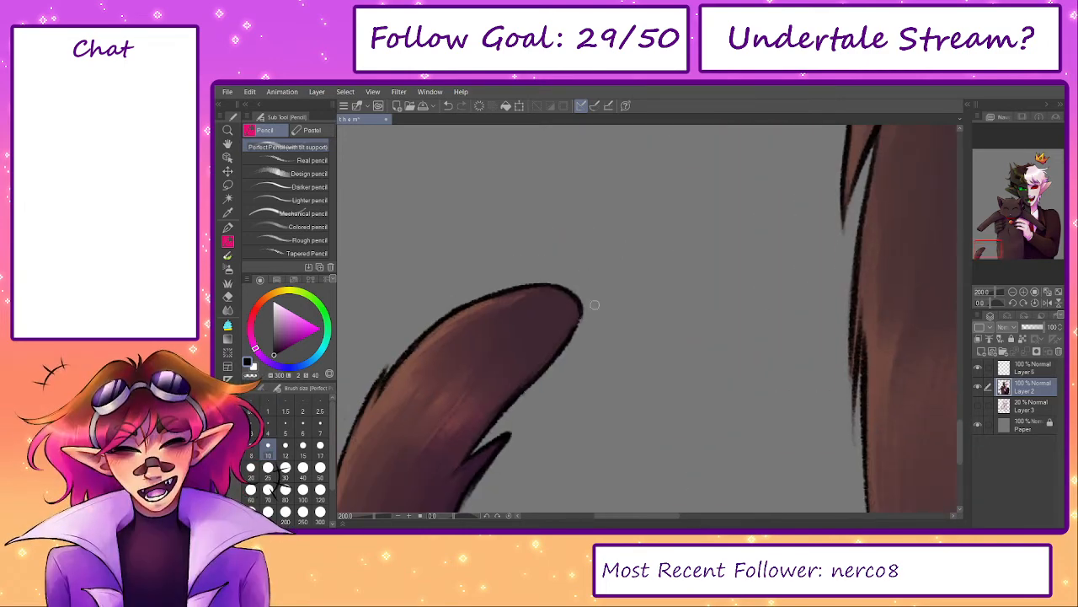
- Refine the dark hand's outer outline and the lowest finger's claw with sampled purple and brown tones
drag(632, 194, 448, 419)
drag(691, 135, 559, 357)
alt+click(565, 374)
mouse_move(558, 372)
mouse_down()
mouse_move(611, 425)
mouse_move(585, 432)
mouse_up()
alt+click(551, 391)
alt+click(740, 353)
alt+click(730, 358)
drag(744, 355, 777, 340)
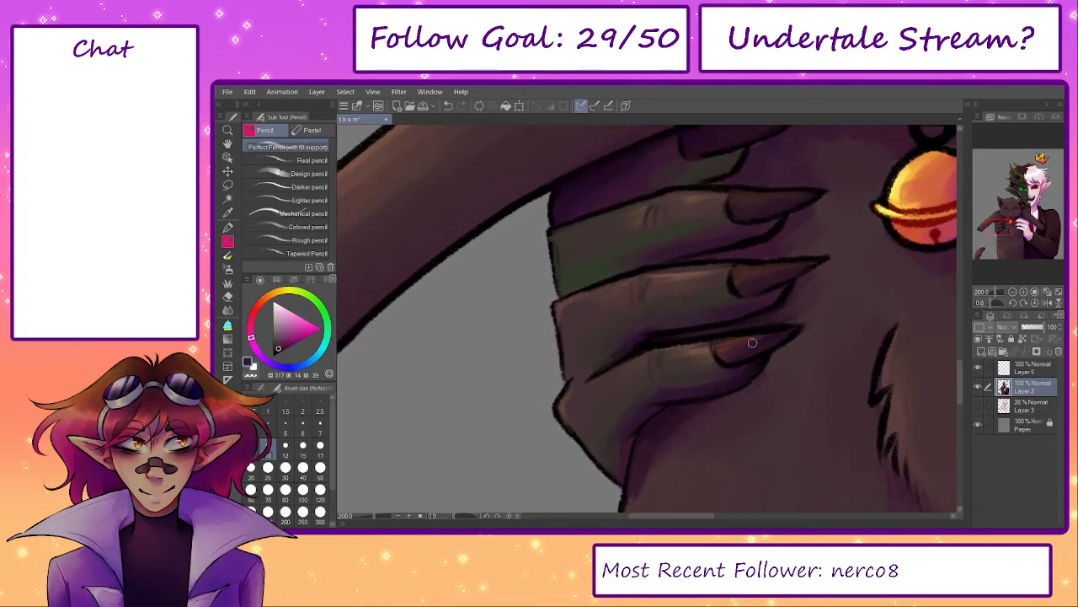
alt+click(727, 342)
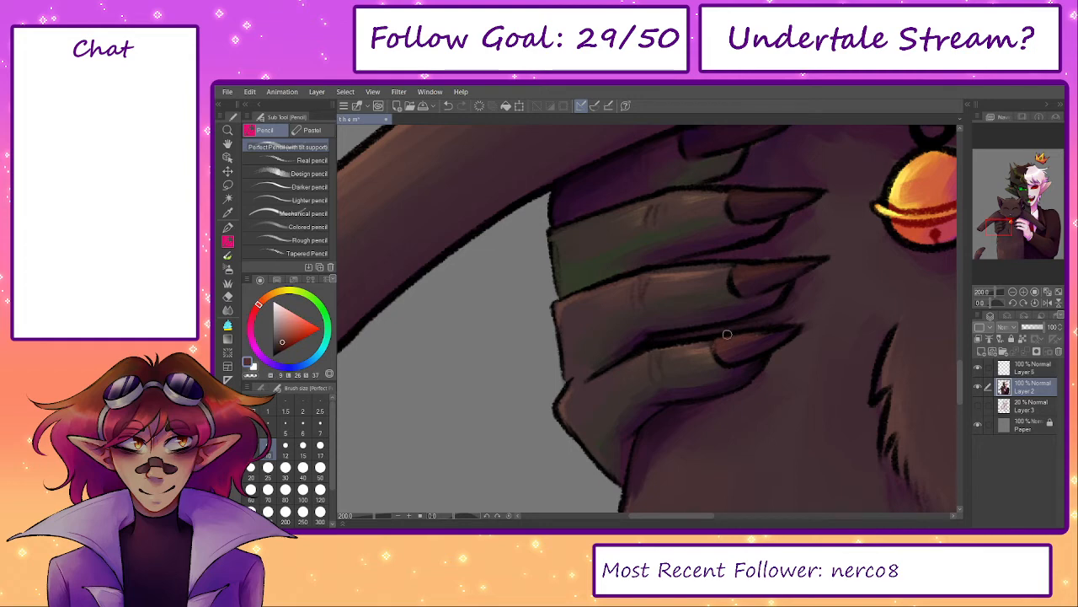
key(b)
alt+click(699, 352)
- Paint sampled black shadow on the middle toe tip of the cat's outstretched paw, enlarging the brush to 20 and undoing one stroke
drag(452, 329, 725, 370)
alt+click(488, 427)
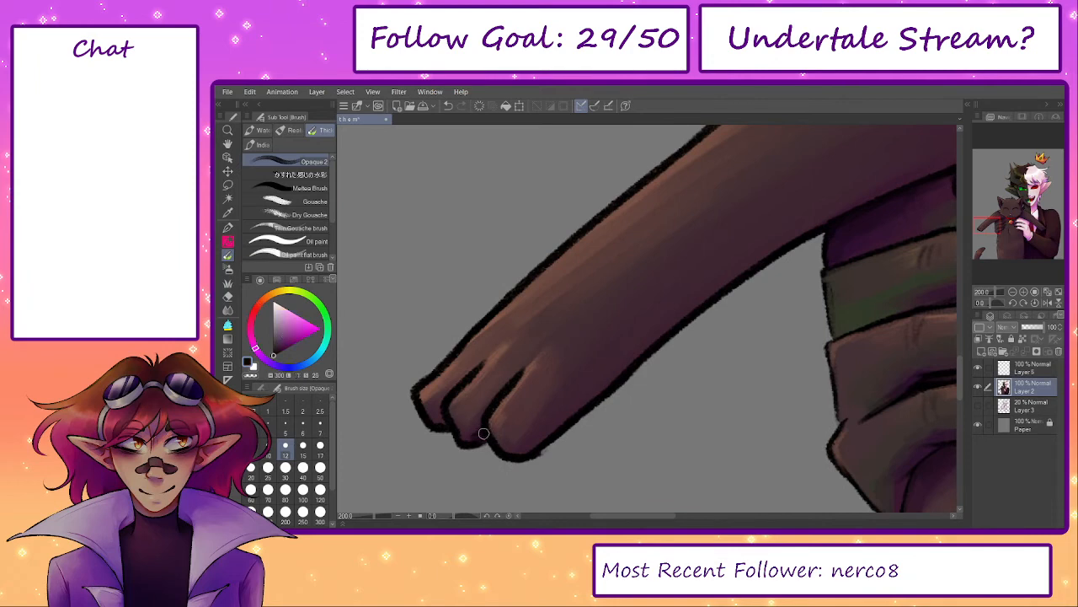
key(bracketright)
key(bracketright)
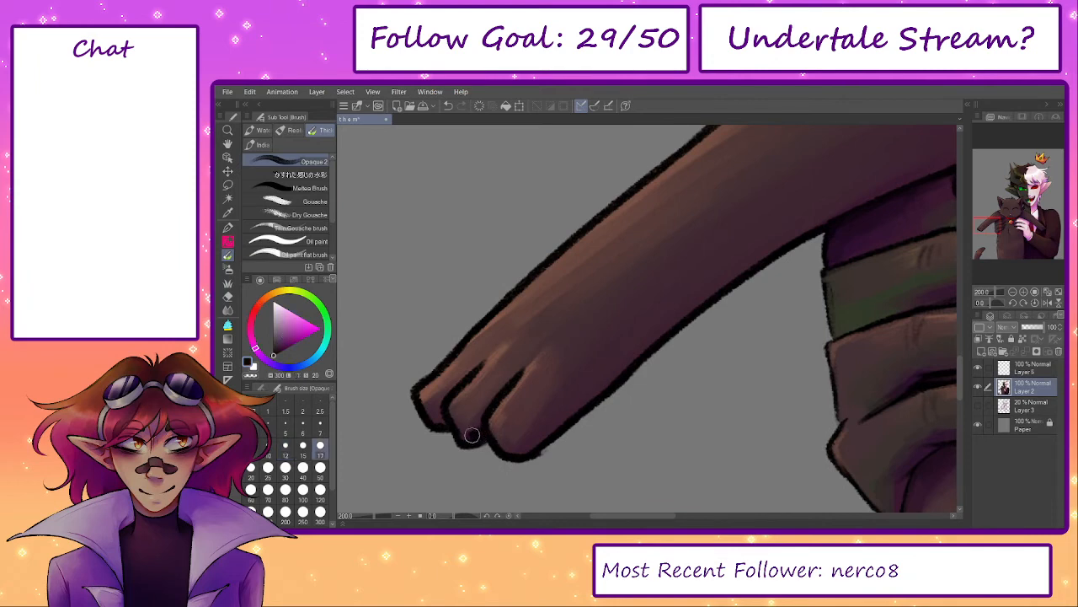
alt+click(436, 396)
key(])
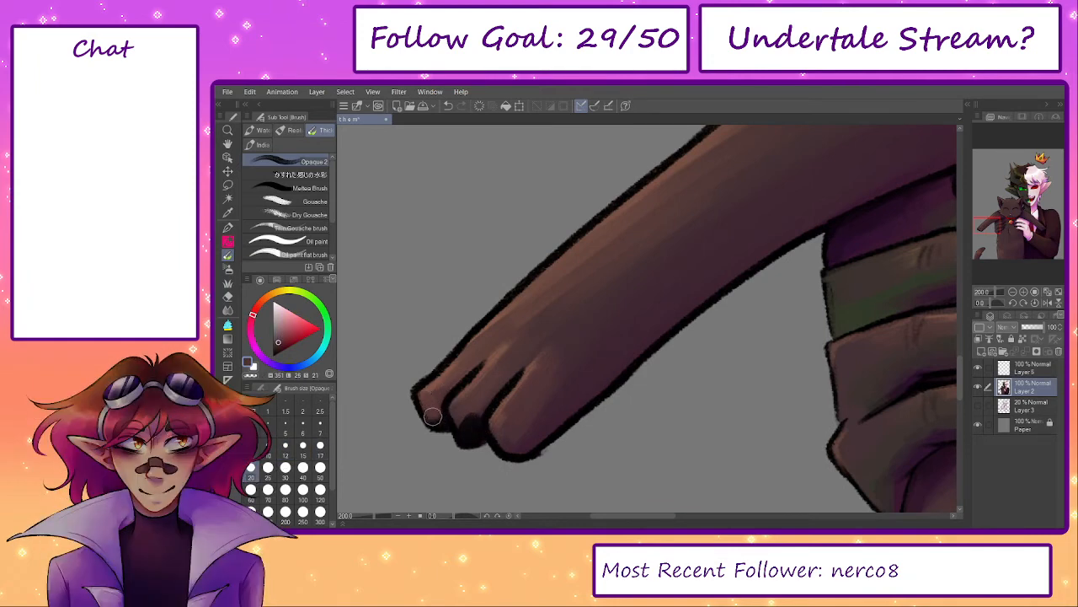
key(ctrl+z)
- Soften the middle toe's black shadow with a dark purple sampled from the cat's foreleg
drag(819, 210, 657, 303)
alt+click(874, 220)
drag(610, 356, 814, 240)
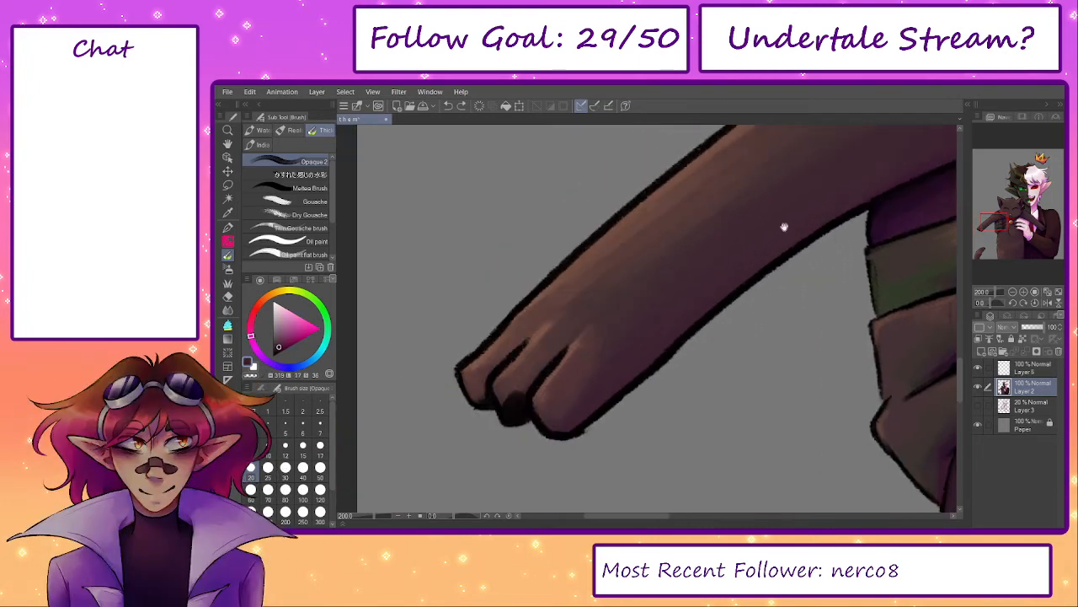
mouse_move(509, 393)
mouse_down()
mouse_move(514, 414)
mouse_move(507, 405)
mouse_up()
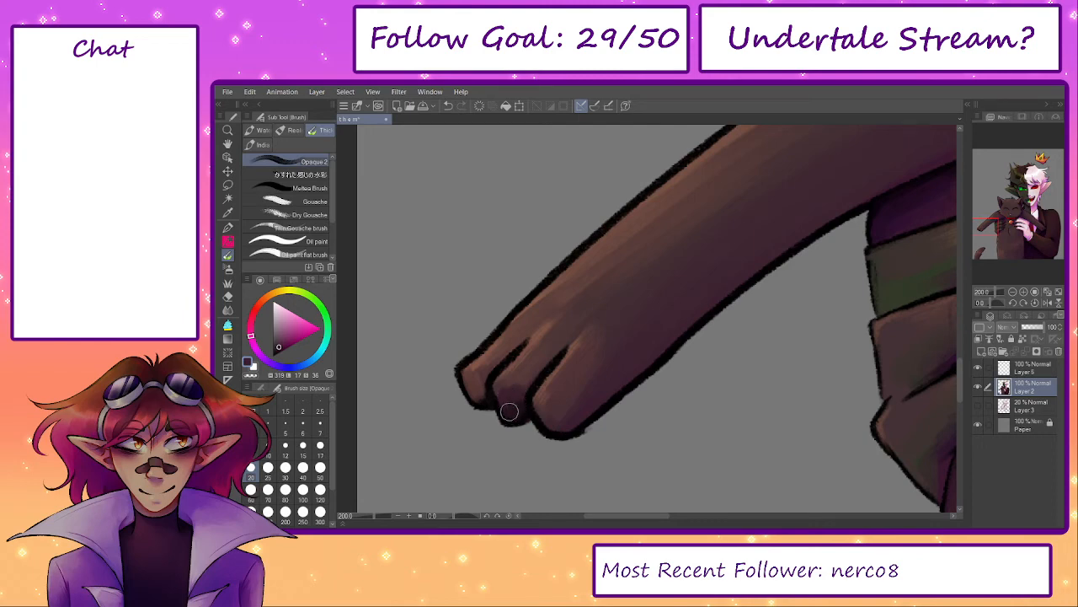
- Shade the paw's outermost toe with sampled black and brown, and trim the crease beside it with the pencil
alt+click(488, 400)
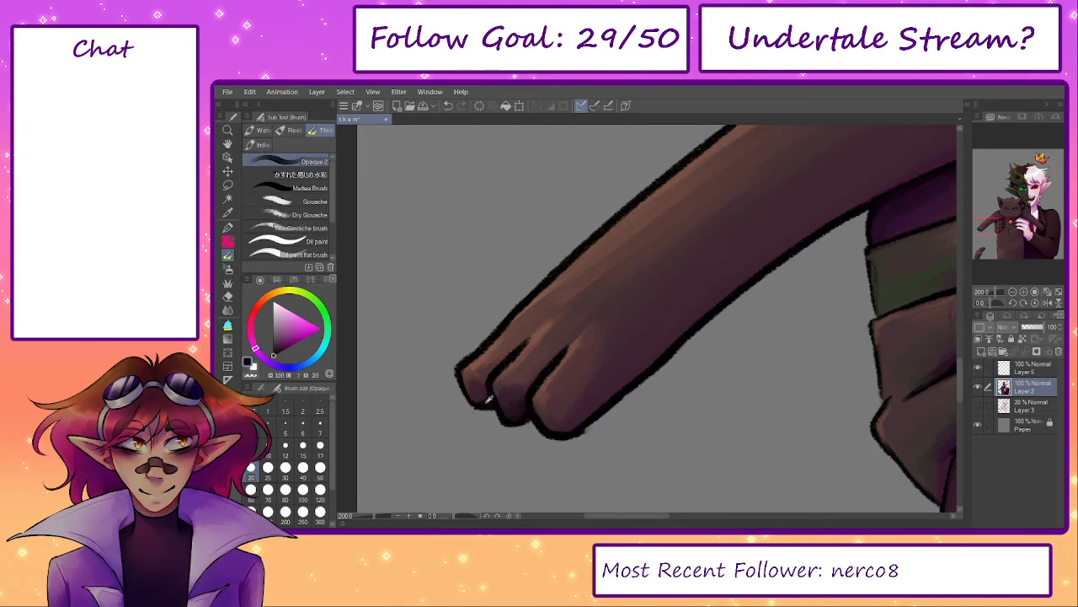
drag(480, 399, 480, 381)
alt+click(476, 375)
key(p)
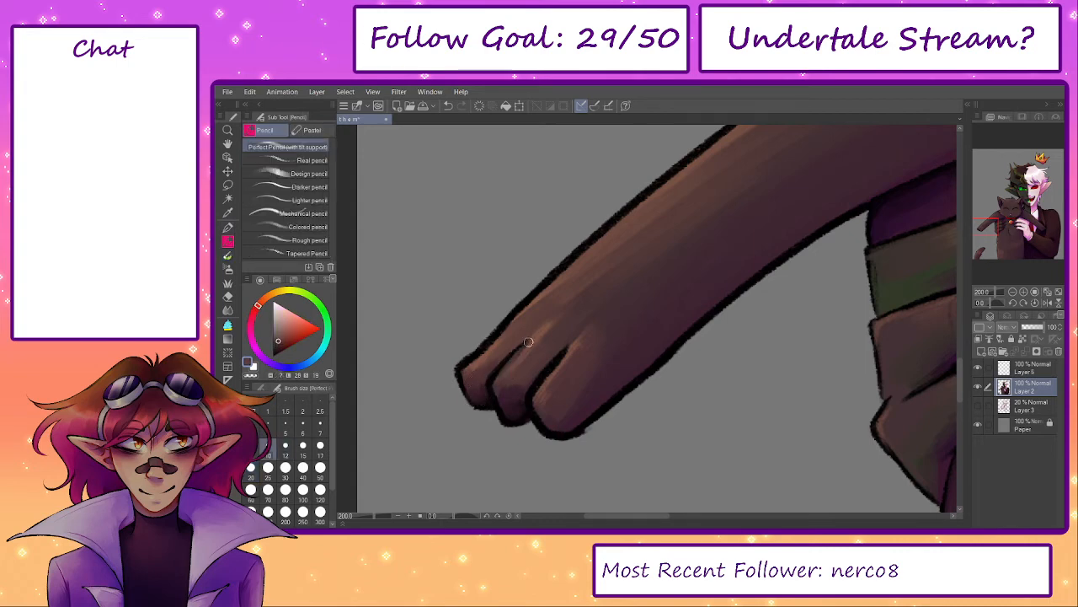
key(b)
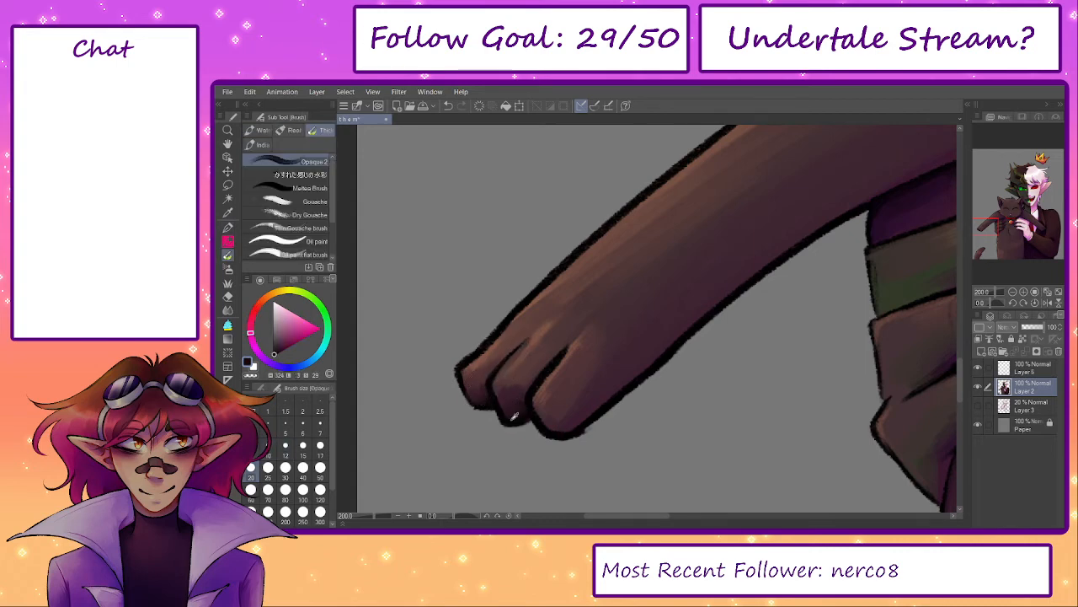
- Thin the crease between the paw's middle and largest toes with the pencil and a brown sampled from the toe
alt+click(500, 391)
alt+click(548, 390)
key(p)
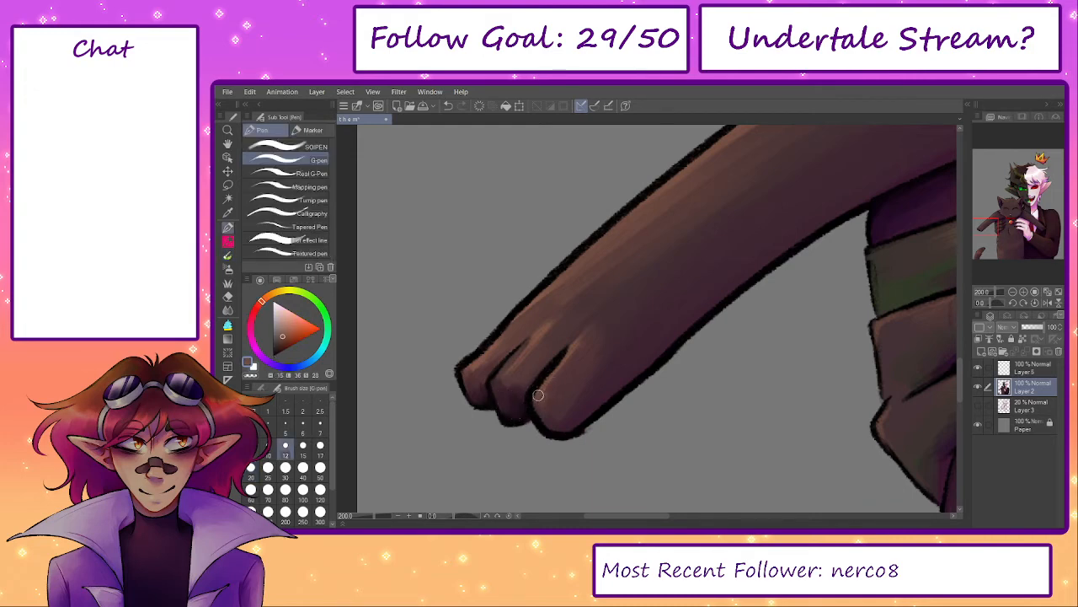
drag(564, 352, 538, 406)
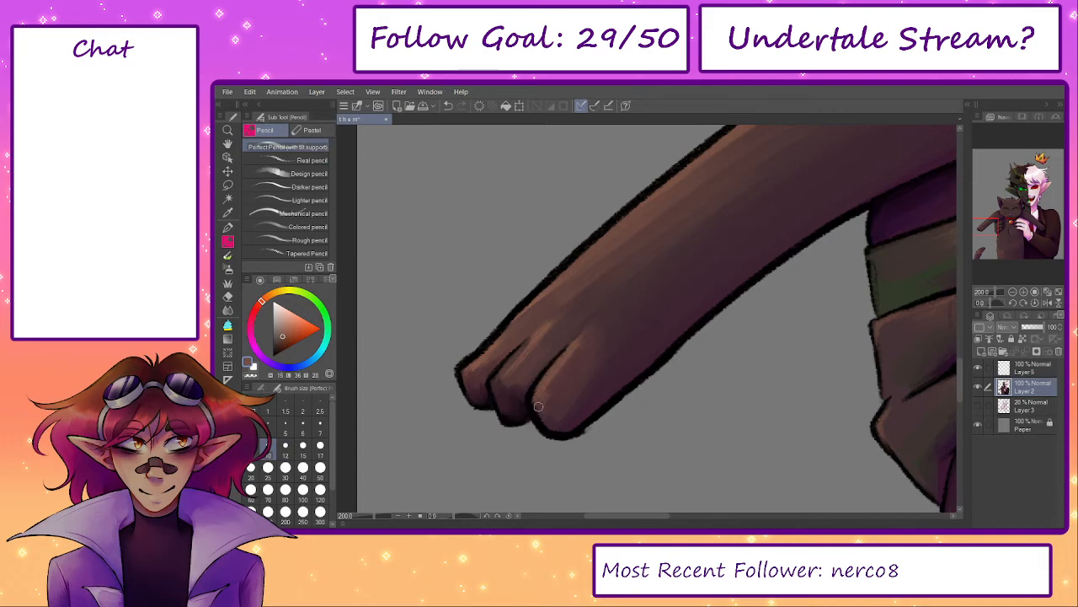
- Shade the underside of the paw's largest toe with sampled black and dark purple at brush size 20, undoing one stroke
key(b)
alt+click(536, 392)
alt+click(558, 421)
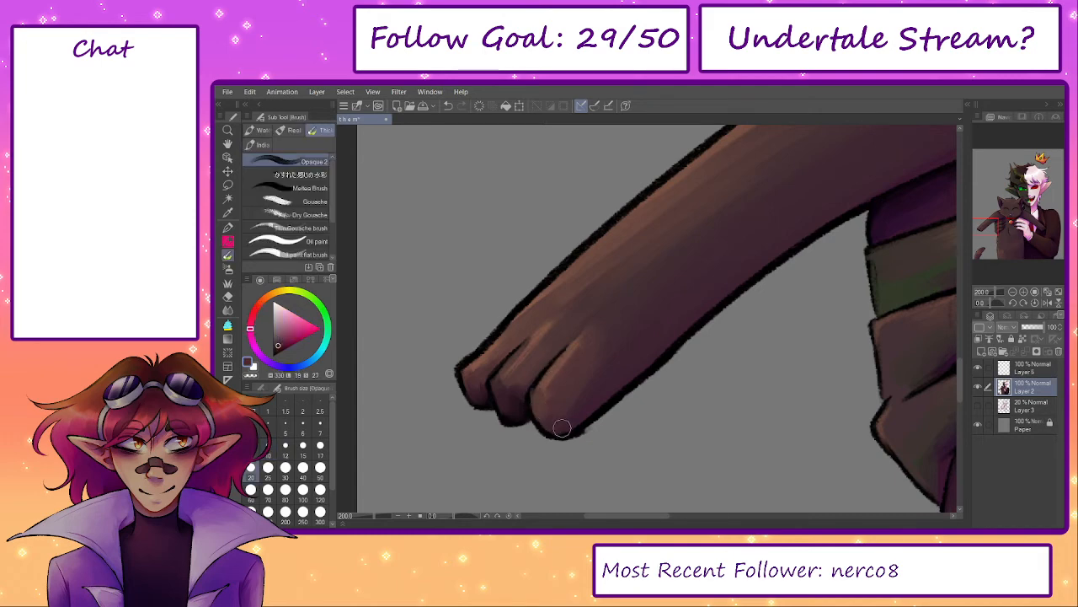
alt+click(578, 414)
drag(569, 426, 684, 334)
alt+click(636, 365)
drag(715, 291, 575, 354)
key(ctrl+z)
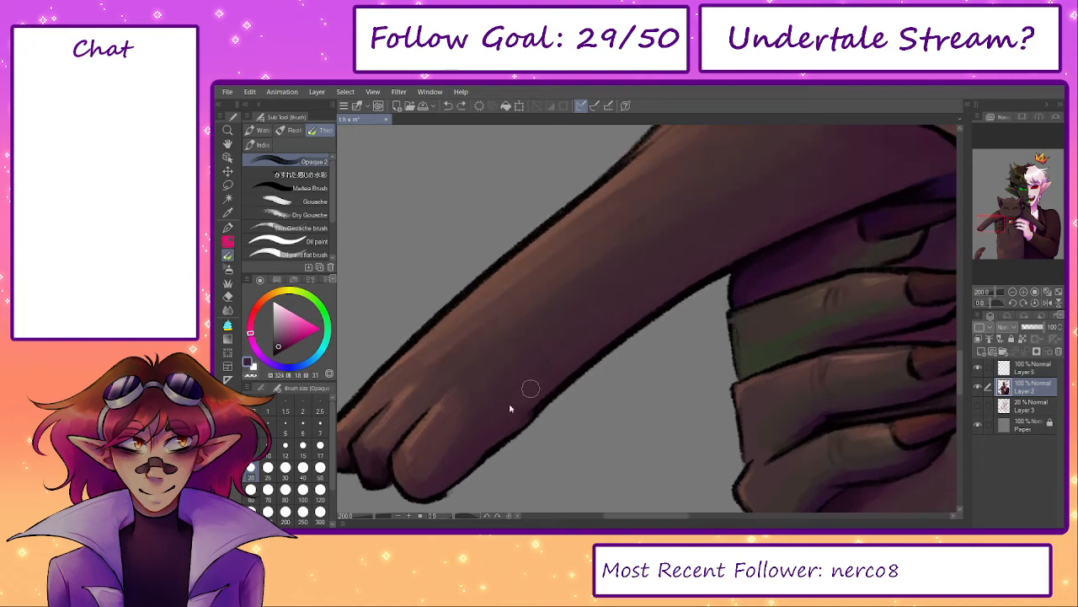
- Thin and soften the outline along the foreleg's lower edge with dark purple sampled from the fur
alt+click(483, 442)
mouse_move(506, 433)
mouse_down()
mouse_move(628, 313)
mouse_move(718, 258)
mouse_move(603, 339)
mouse_move(684, 270)
mouse_move(681, 281)
mouse_move(718, 266)
mouse_move(696, 276)
mouse_move(742, 235)
mouse_move(703, 282)
mouse_up()
alt+click(700, 287)
drag(622, 312, 687, 285)
drag(430, 441, 485, 399)
- Reduce the brush to 12 and trim the outline above the paw's outermost toe with brown sampled from it
alt+click(431, 434)
key(p)
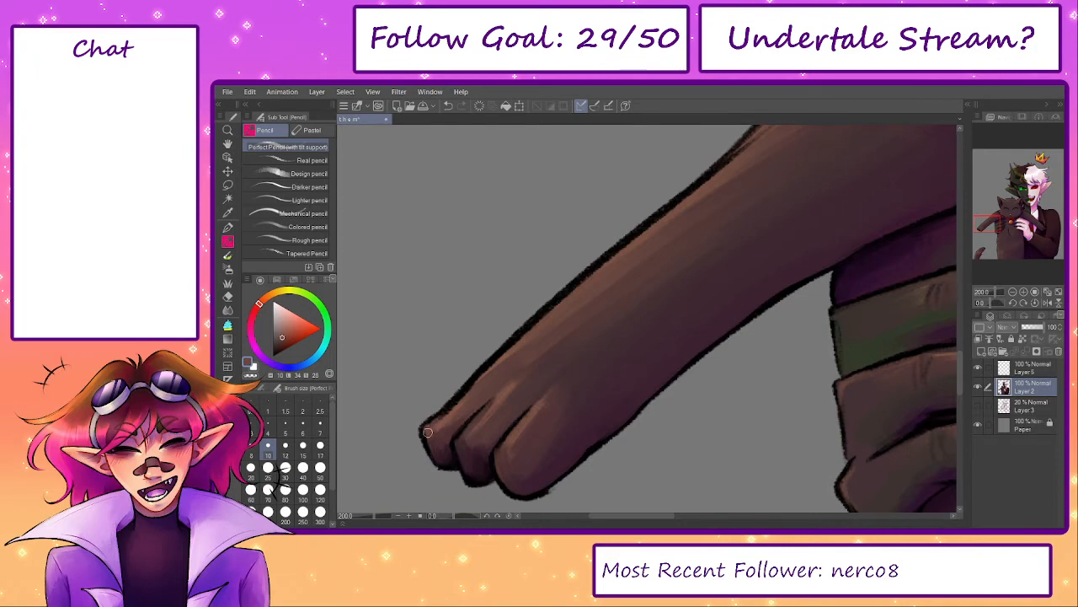
key(b)
alt+click(450, 415)
key([)
key([)
key([)
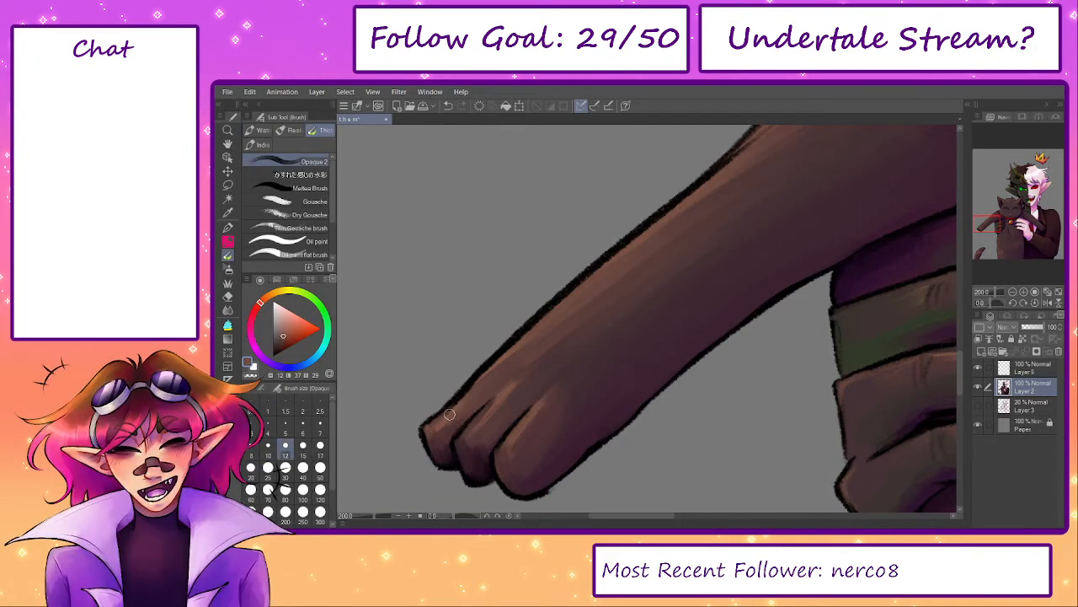
drag(466, 396, 547, 323)
- Thin the foreleg's upper outline from the wrist towards the shoulder with brown sampled from the lit fur
alt+click(515, 340)
drag(483, 377, 580, 292)
drag(526, 334, 637, 239)
mouse_move(548, 318)
mouse_down()
mouse_move(655, 224)
mouse_move(559, 331)
mouse_move(669, 245)
mouse_up()
drag(549, 337, 704, 215)
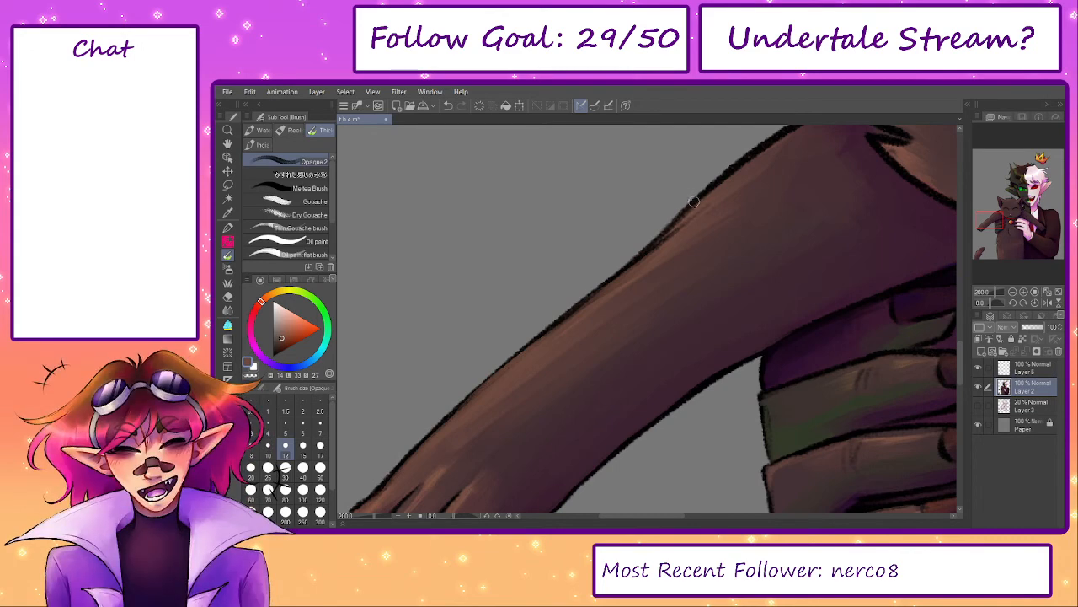
- Blend the shoulder fur and its upper outline towards the cat's cheek with sampled brown and dark purple
mouse_move(713, 223)
mouse_down()
mouse_move(606, 301)
mouse_move(665, 251)
mouse_move(620, 291)
mouse_up()
alt+click(675, 255)
drag(676, 256, 620, 281)
alt+click(679, 315)
drag(679, 316, 625, 299)
alt+click(613, 303)
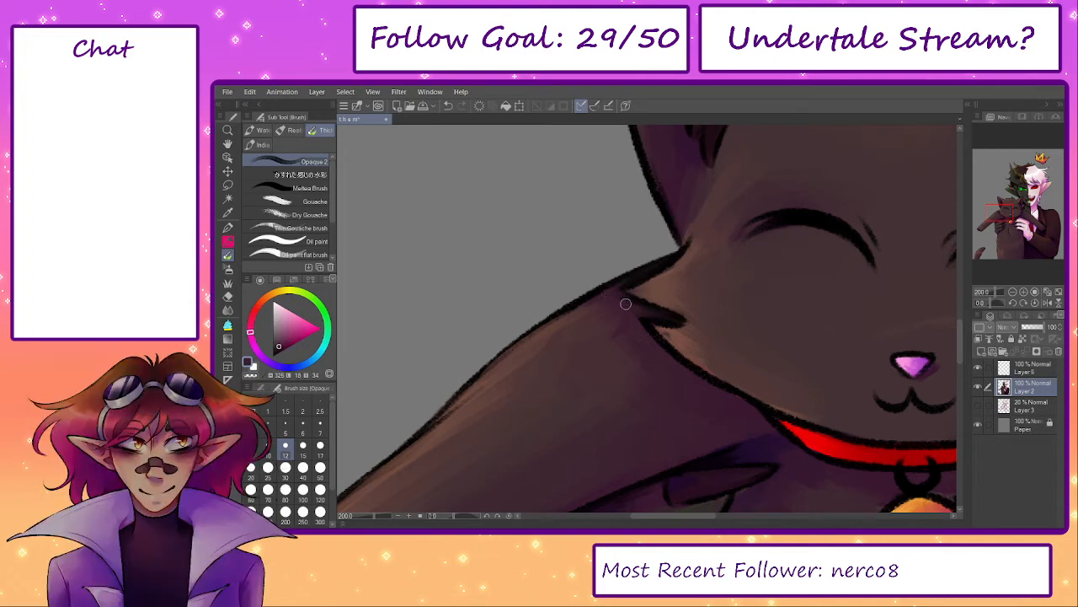
drag(632, 308, 536, 308)
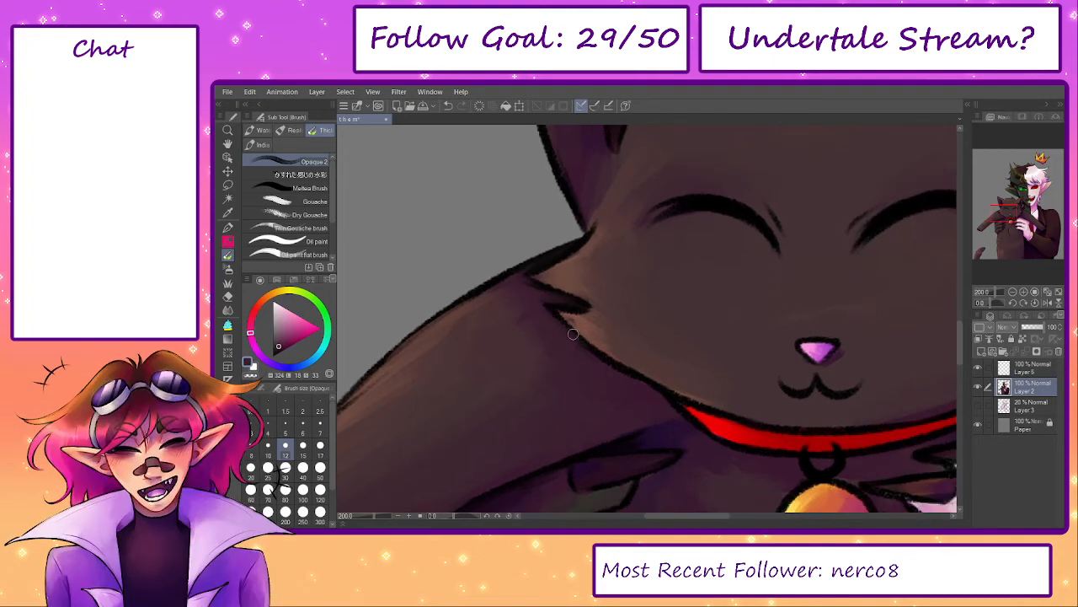
- Trim the outlines around the cat's collar with the pencil and reds sampled from the collar
drag(649, 391, 576, 336)
alt+click(641, 371)
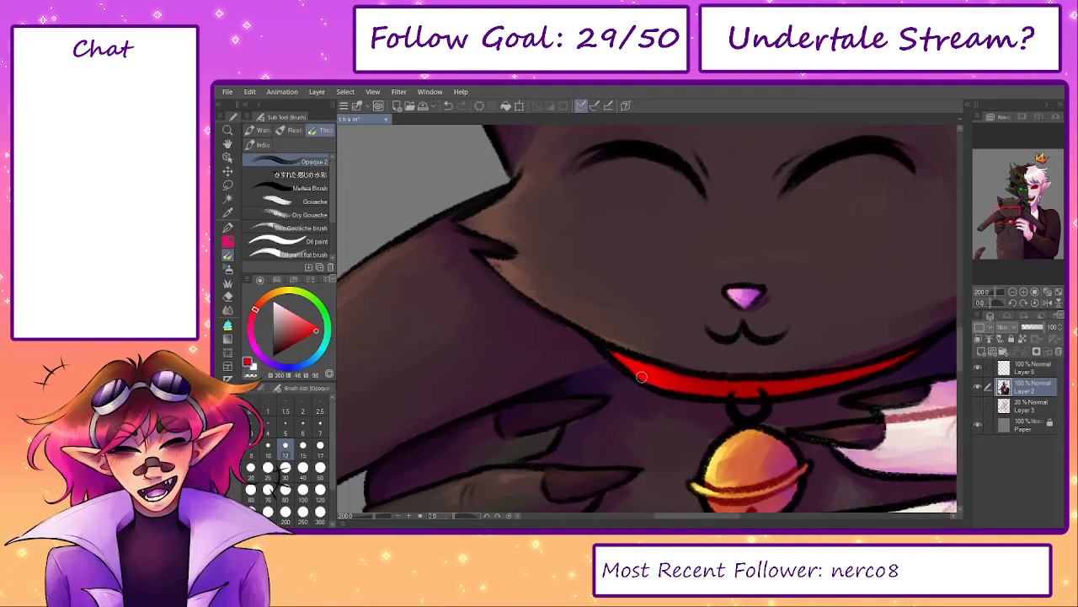
key(p)
drag(679, 380, 545, 340)
key(b)
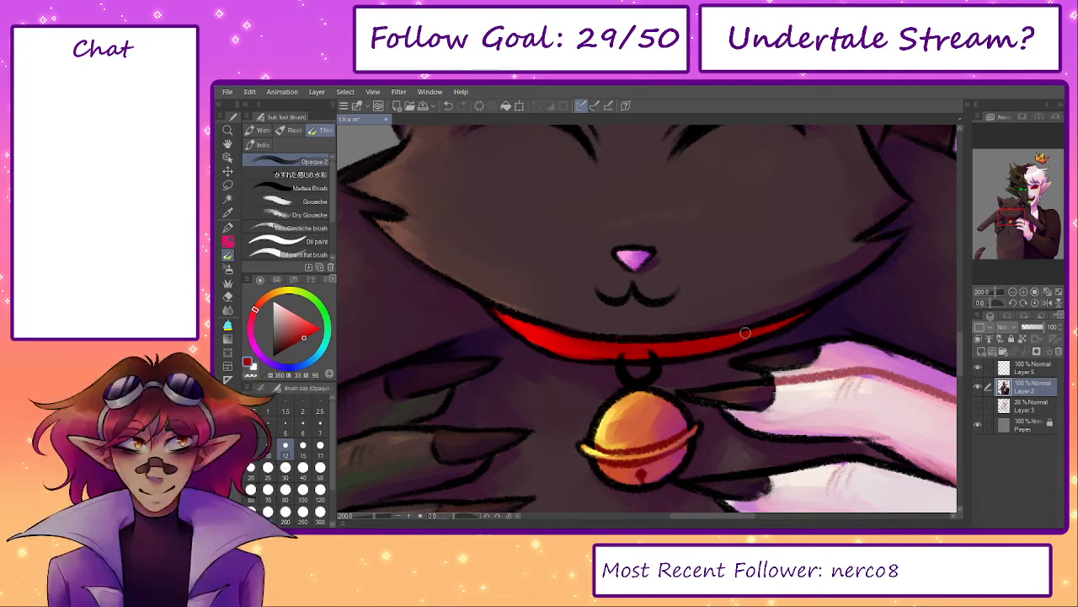
key(p)
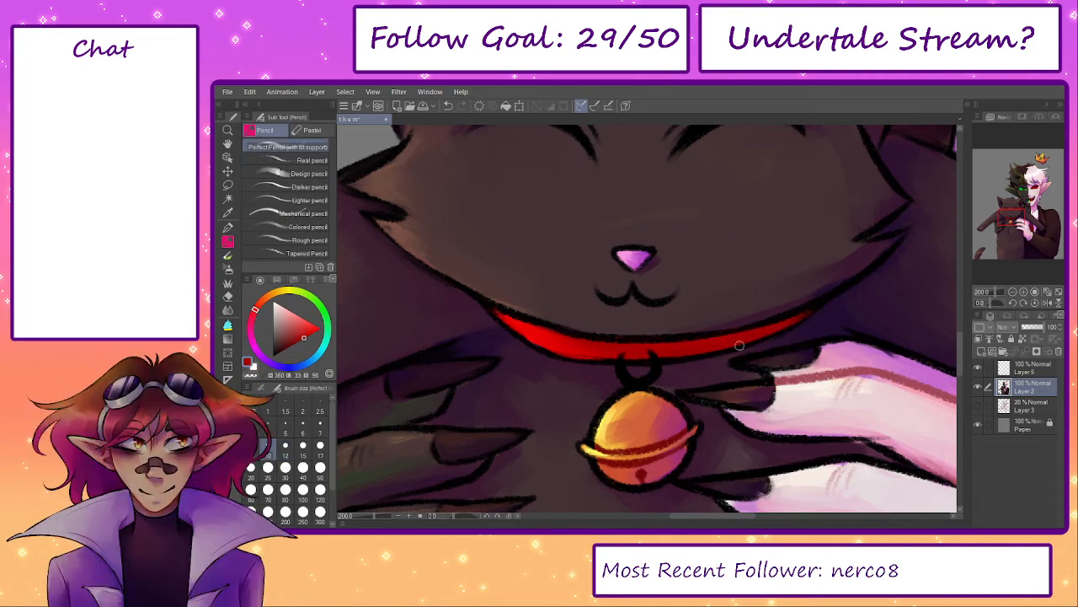
- Refine the chin outline above the collar with dark brown sampled from the cat's face
alt+click(514, 296)
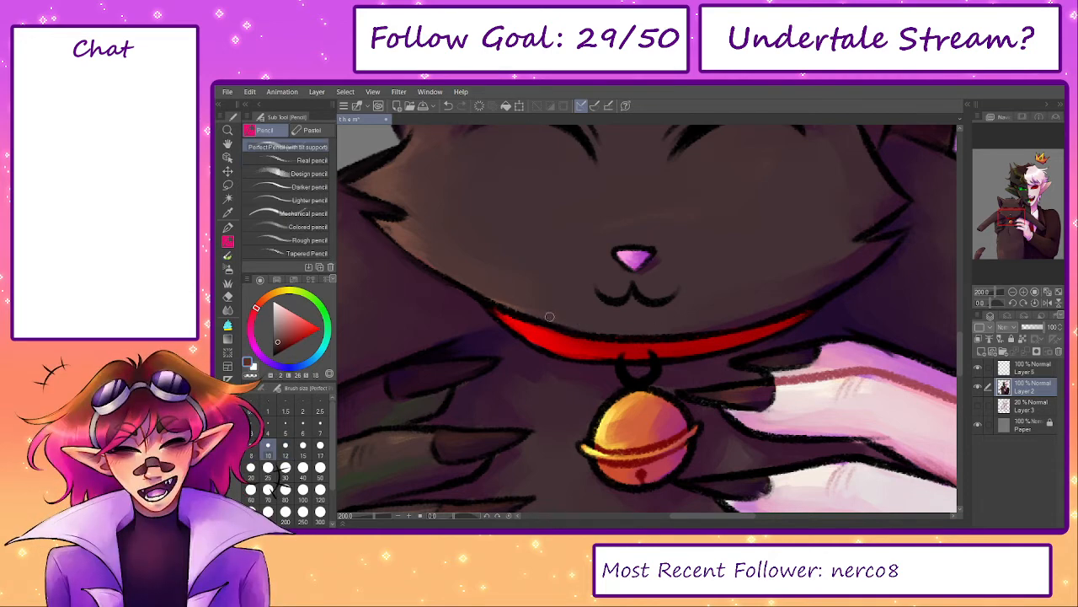
key(b)
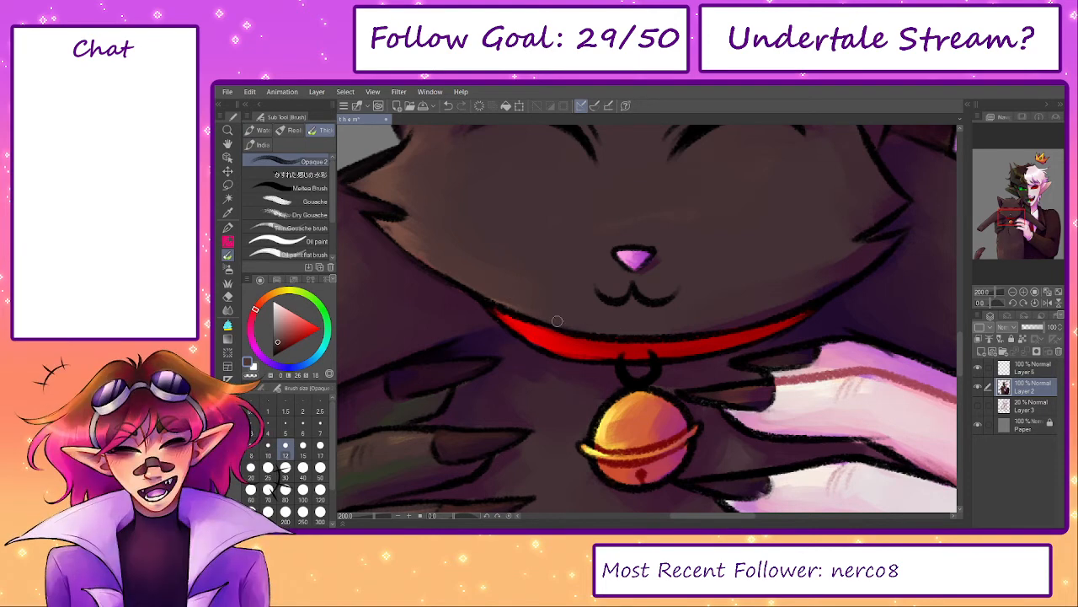
drag(729, 305, 755, 362)
drag(568, 301, 759, 347)
- Enlarge the brush to 17 and shade the base of the ear above the outstretched foreleg with sampled black and purple
alt+click(461, 299)
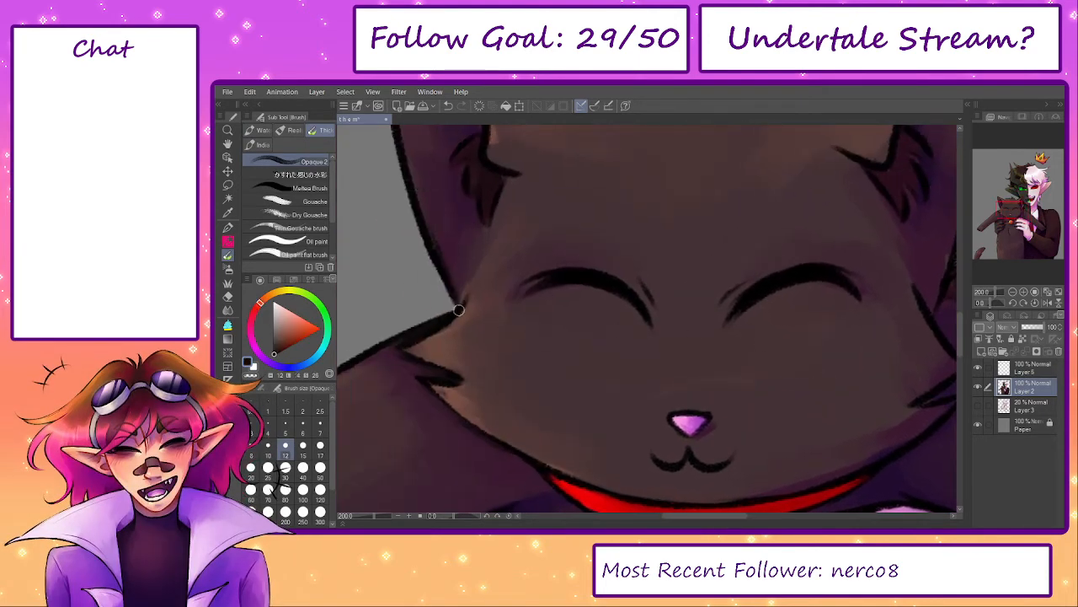
key(])
key(])
alt+click(449, 246)
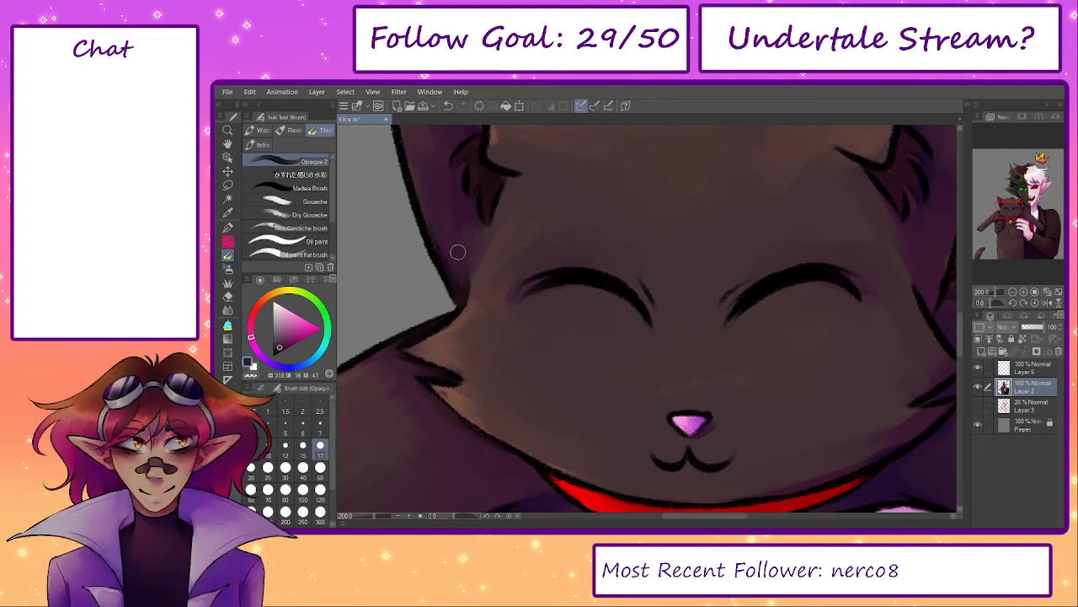
drag(438, 231, 470, 304)
- Thin the outline around the same ear's tip and upper edge with browns sampled from the ear
scroll(448, 264, up, 4)
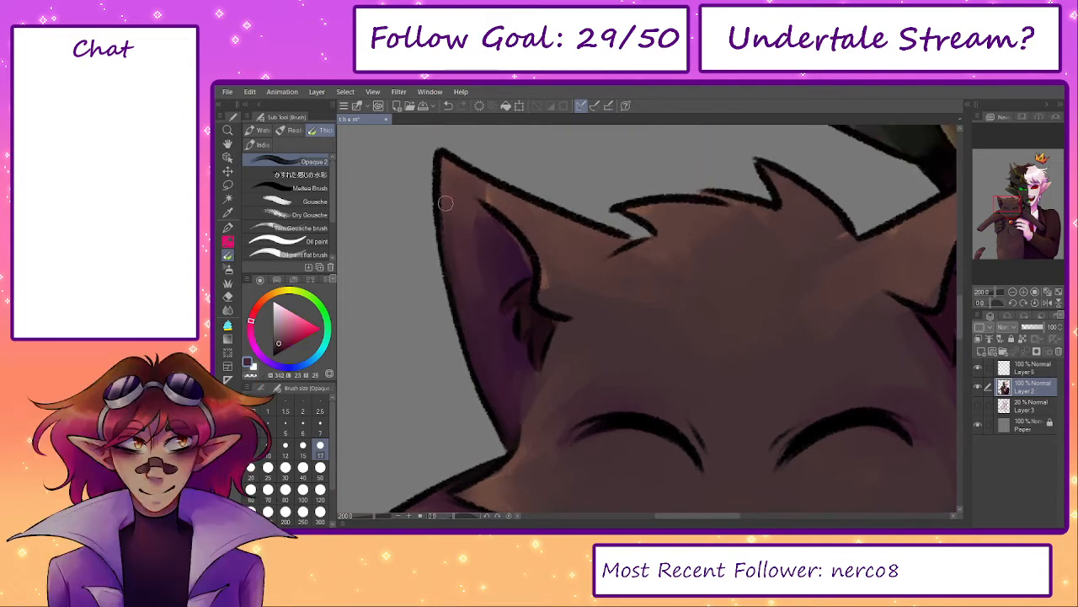
alt+click(450, 171)
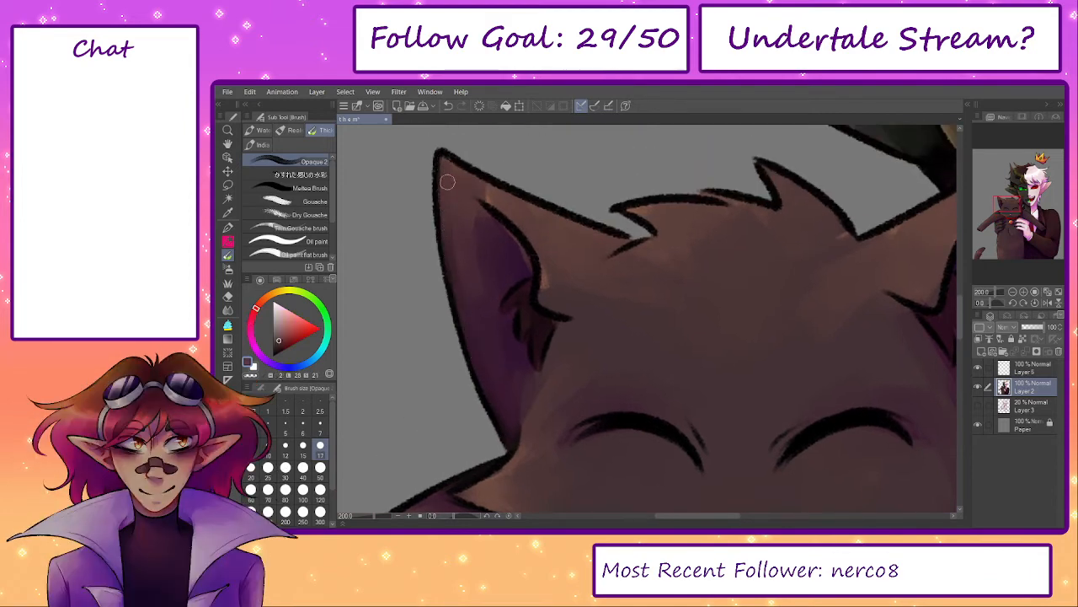
mouse_move(462, 182)
mouse_down()
mouse_move(444, 159)
mouse_move(541, 215)
mouse_up()
alt+click(483, 184)
drag(479, 192, 553, 214)
- Clean up the line where the ear meets the head tuft with sampled black and brown
alt+click(615, 236)
key(p)
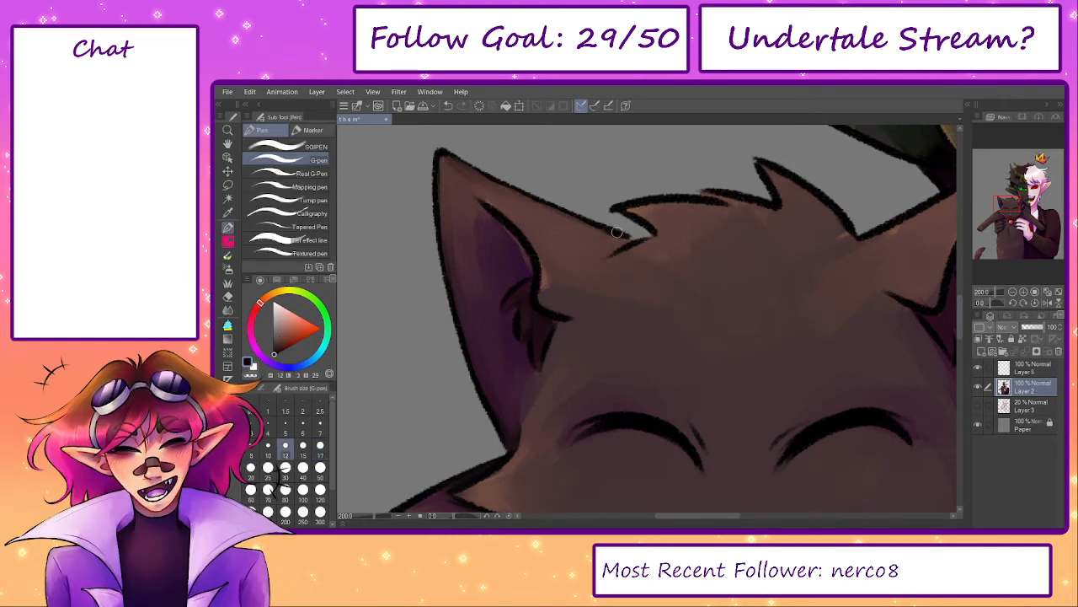
alt+click(617, 233)
key(b)
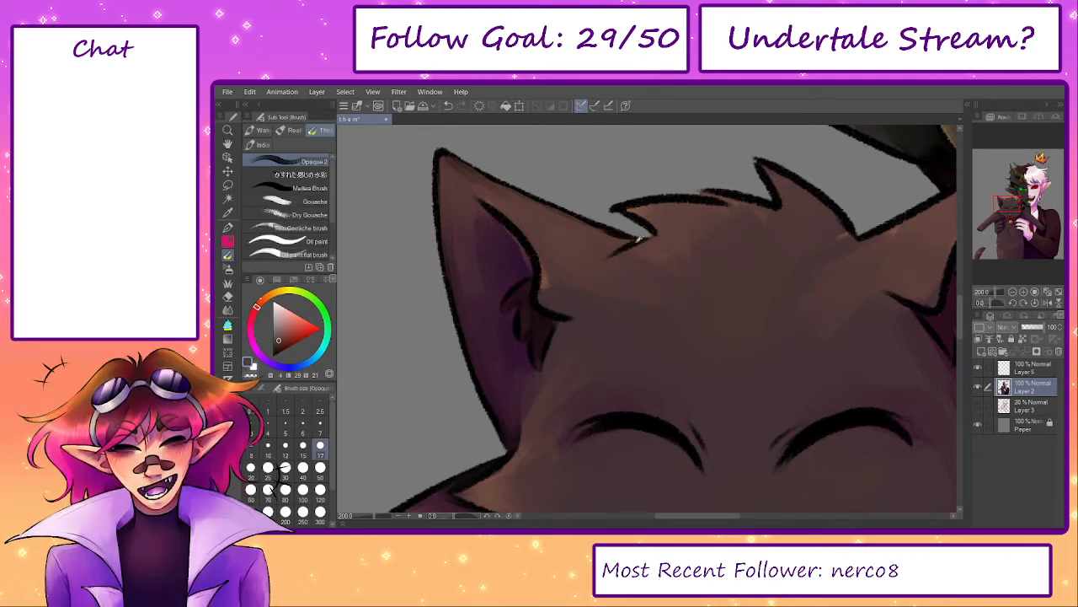
alt+click(568, 231)
mouse_move(604, 232)
mouse_down()
mouse_move(574, 239)
mouse_move(567, 228)
mouse_move(594, 243)
mouse_up()
- Shade the inside of the ear nearest the character's face with sampled dark purple at brush size 25, undoing one stroke
drag(861, 199, 625, 212)
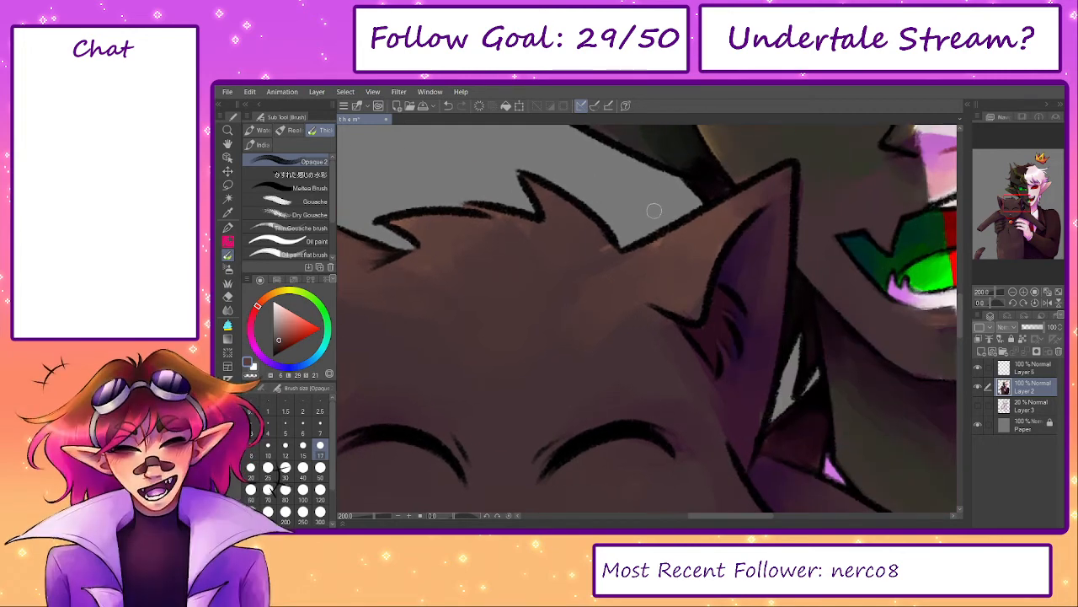
alt+click(720, 264)
mouse_move(717, 278)
mouse_down()
mouse_move(732, 258)
mouse_move(725, 267)
mouse_move(740, 267)
mouse_move(736, 279)
mouse_move(751, 267)
mouse_up()
key(ctrl+z)
alt+click(720, 261)
key(bracketright)
key(bracketright)
alt+click(751, 287)
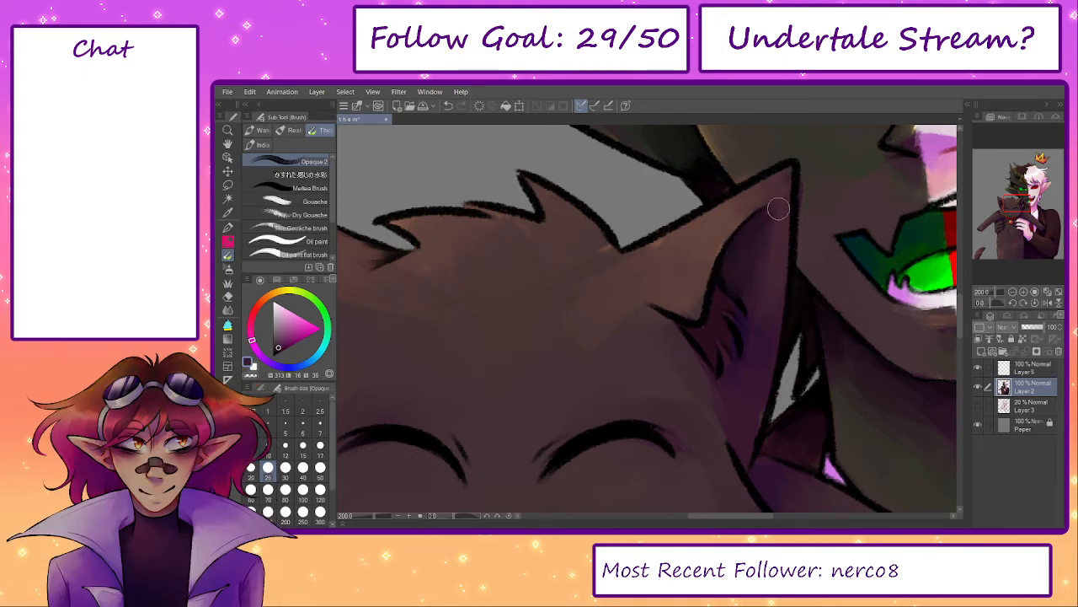
alt+click(775, 210)
- Darken the base of the ear beside the character's neck with sampled black and purple, and trim its lines with the pencil
drag(712, 318, 641, 292)
drag(692, 421, 662, 378)
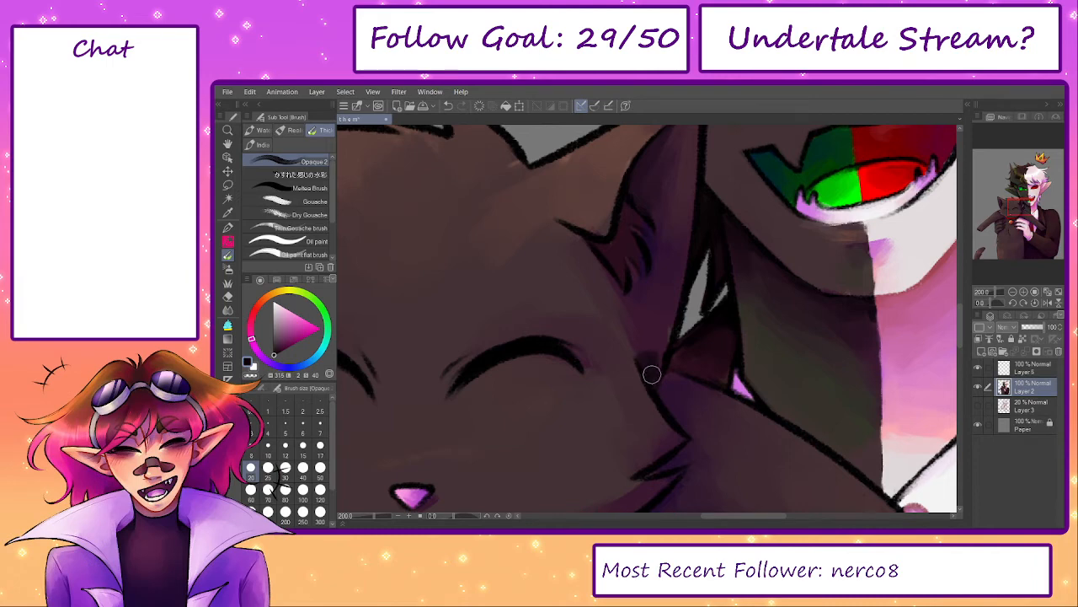
alt+click(658, 329)
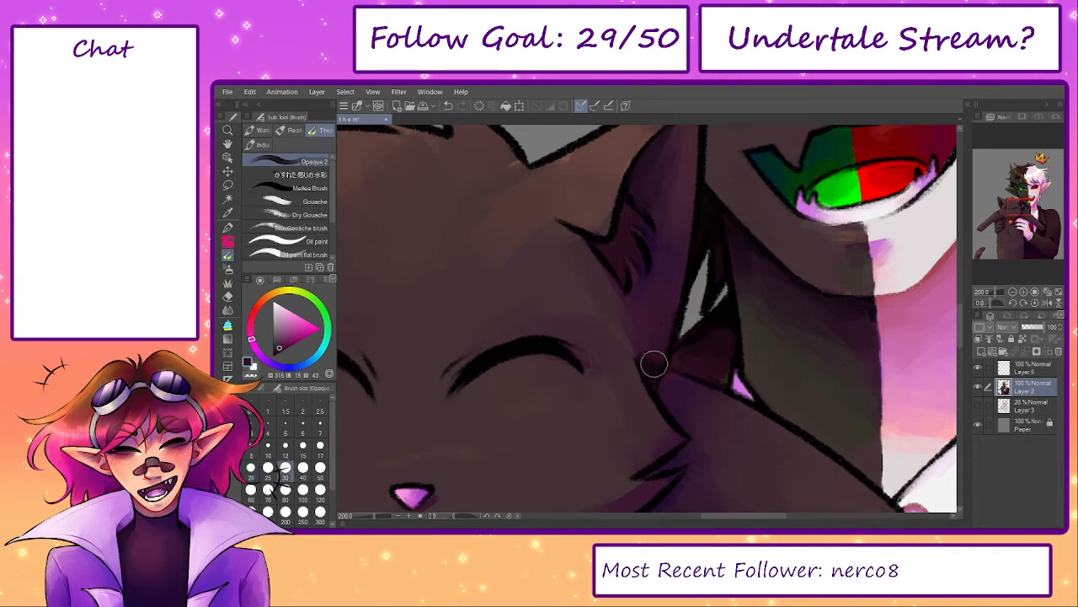
key(bracketleft)
drag(676, 390, 643, 320)
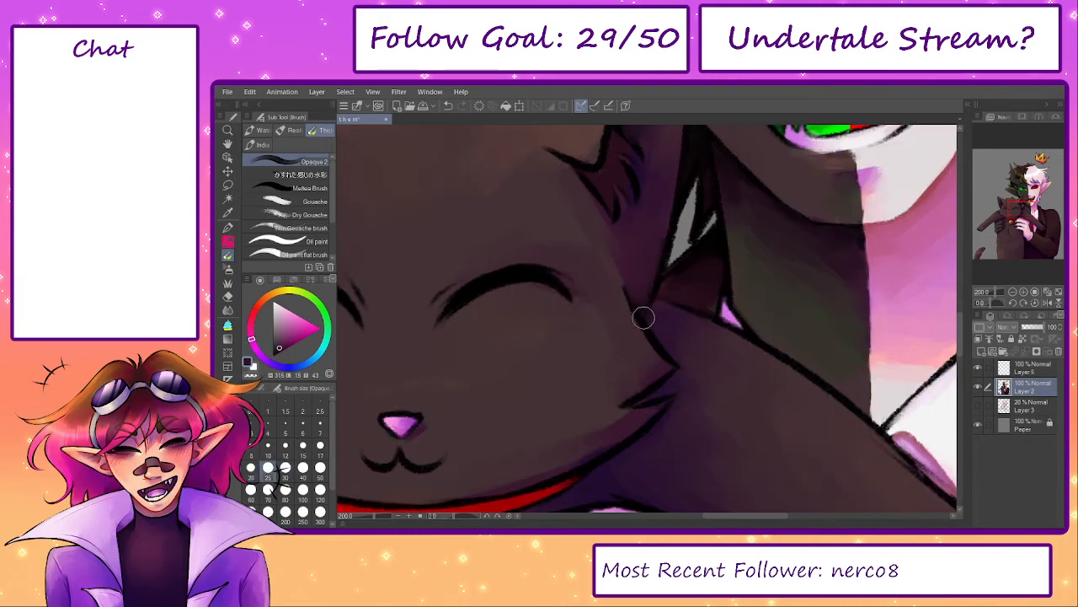
key(p)
drag(647, 278, 637, 348)
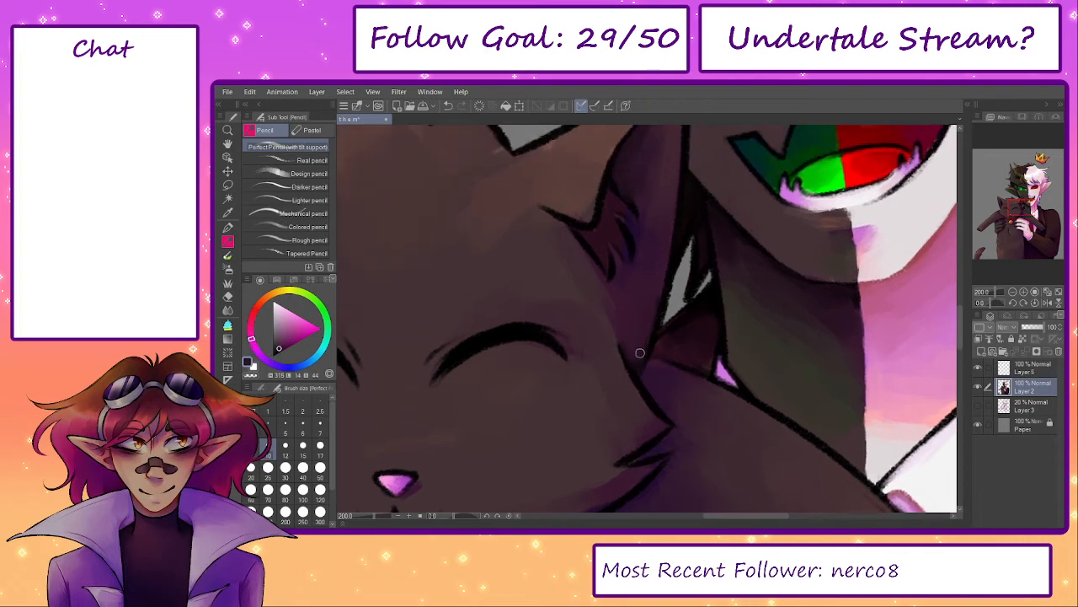
- Thin the outline of the fur tuft on top of the cat's head with the pencil and sampled browns
drag(662, 283, 657, 343)
drag(653, 288, 724, 315)
mouse_move(558, 281)
mouse_down()
mouse_move(686, 329)
mouse_move(664, 258)
mouse_up()
alt+click(695, 307)
drag(698, 307, 623, 241)
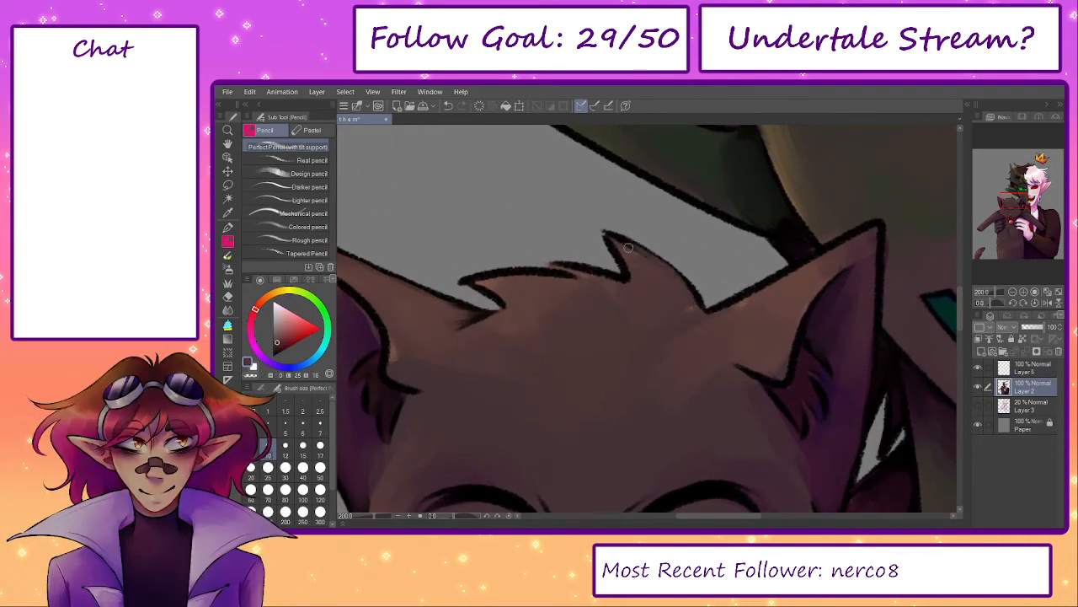
mouse_move(625, 281)
mouse_down()
mouse_move(582, 273)
mouse_move(632, 291)
mouse_move(616, 251)
mouse_move(566, 294)
mouse_move(535, 281)
mouse_move(572, 280)
mouse_move(492, 279)
mouse_up()
alt+click(534, 281)
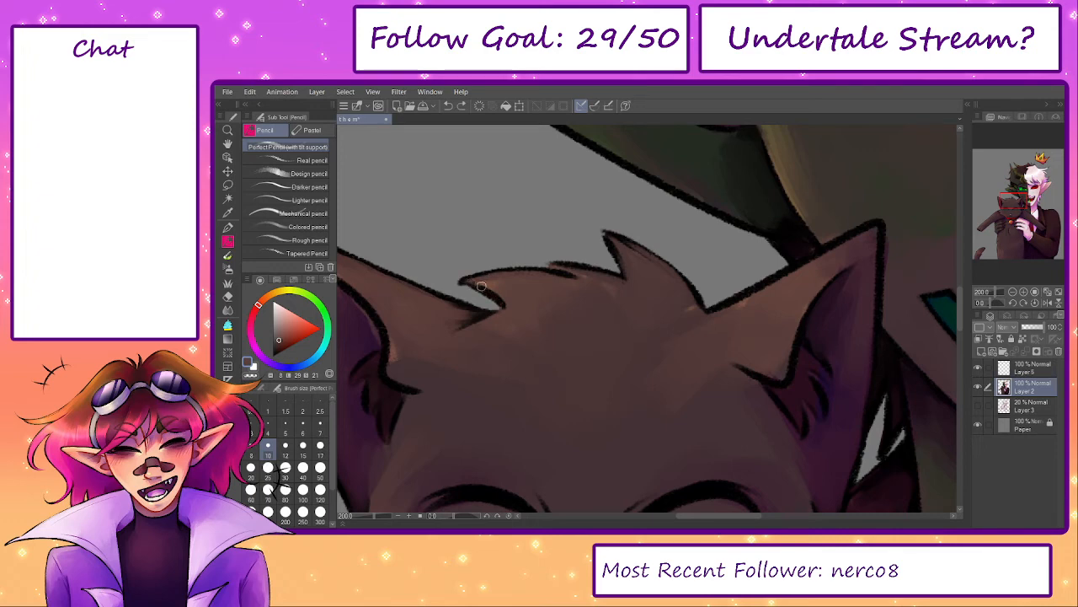
- Paint black shadow inside the ear farther from the character's face and soften it with sampled purple
drag(480, 305, 639, 296)
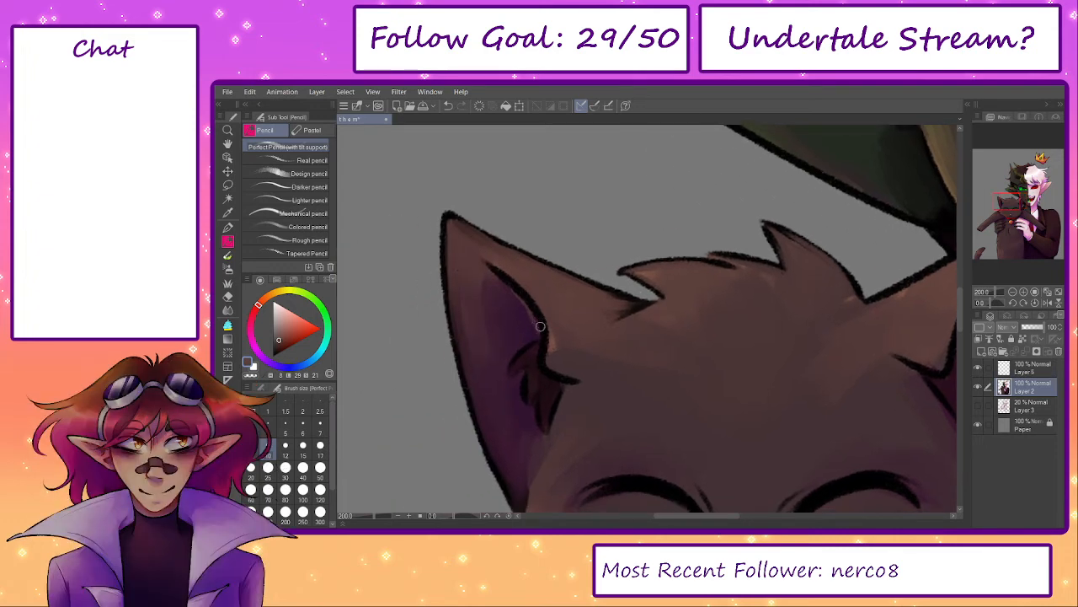
key(b)
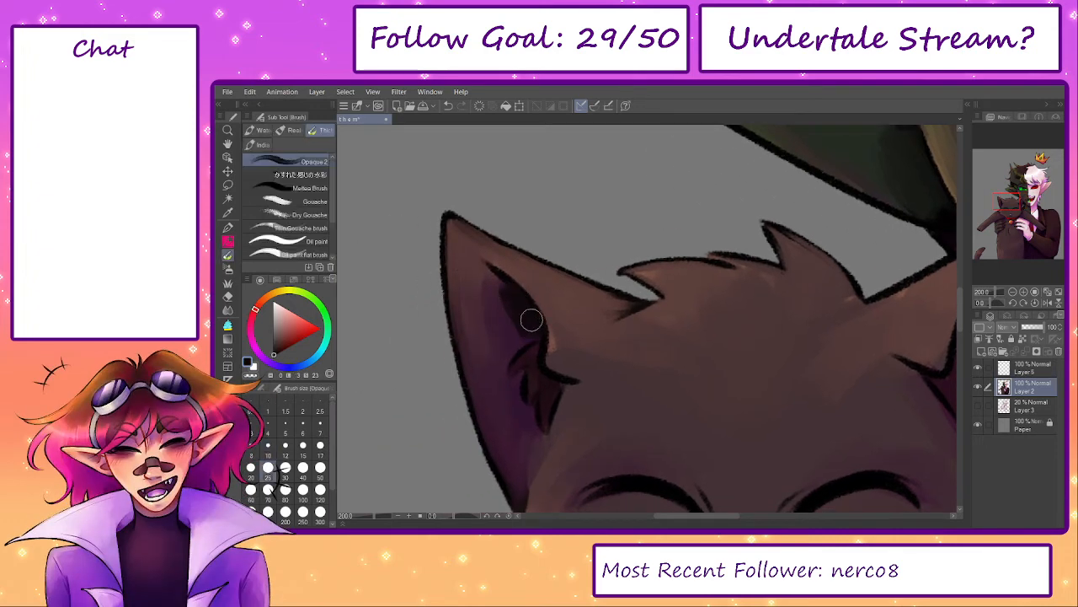
alt+click(510, 331)
mouse_move(503, 319)
mouse_down()
mouse_move(503, 308)
mouse_move(511, 328)
mouse_up()
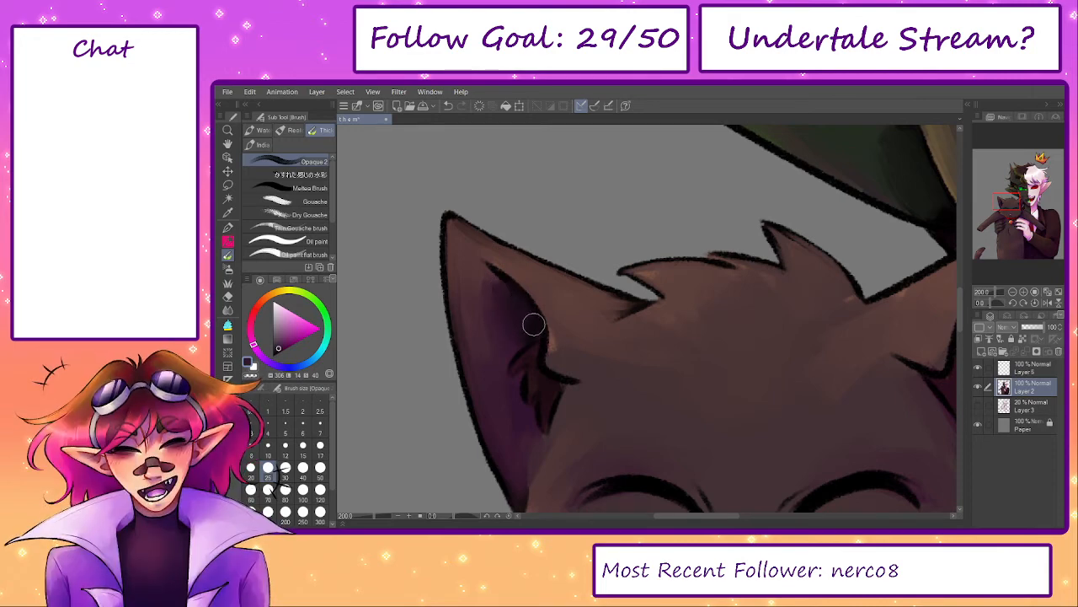
- Trim the inner-ear crease and the fur line at its base with the pencil and sampled browns
key(p)
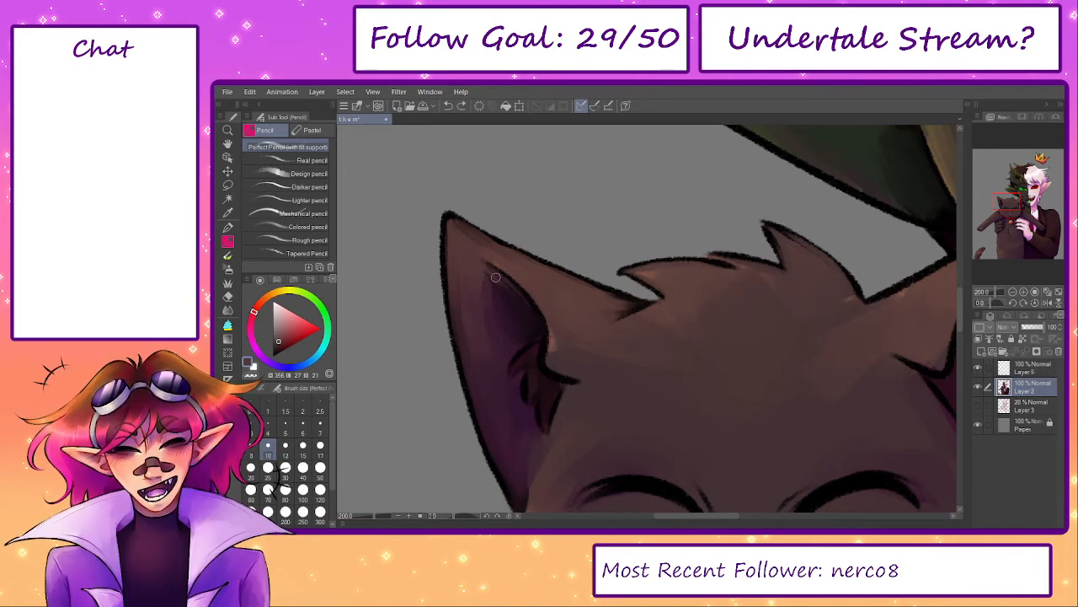
alt+click(557, 350)
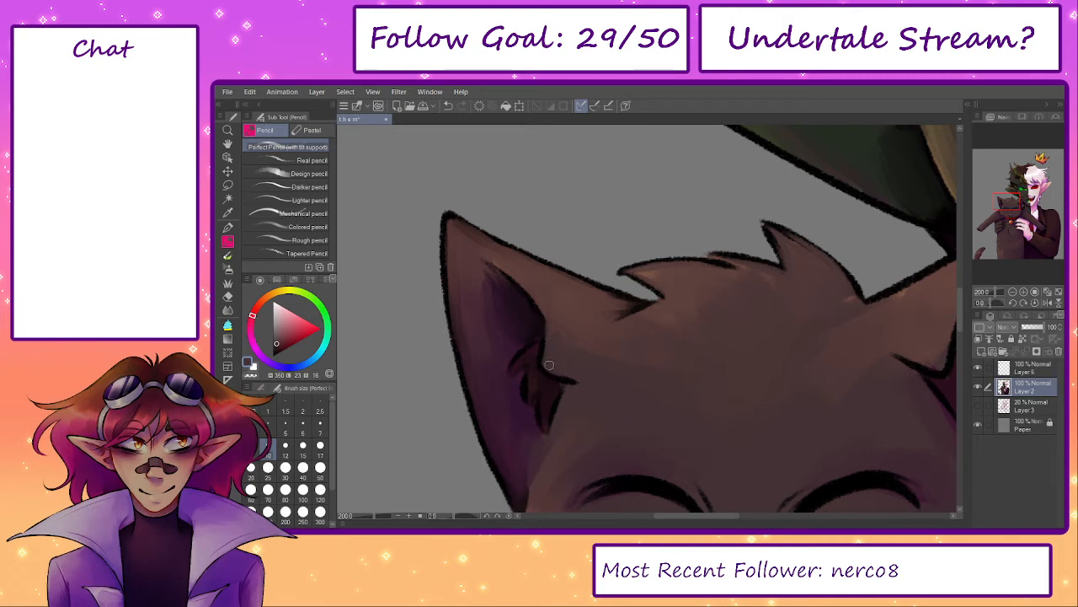
drag(601, 393, 638, 315)
alt+click(570, 316)
alt+click(594, 348)
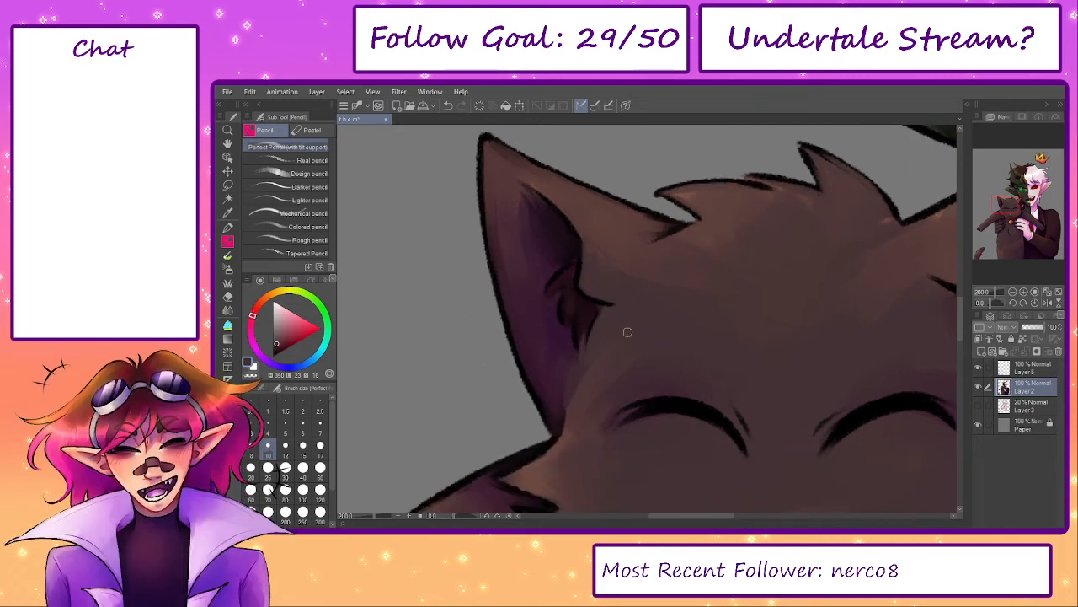
- Brush sampled dark purple shadow along the inner edge of the ear nearer the character's face
drag(645, 324, 513, 303)
drag(794, 282, 652, 274)
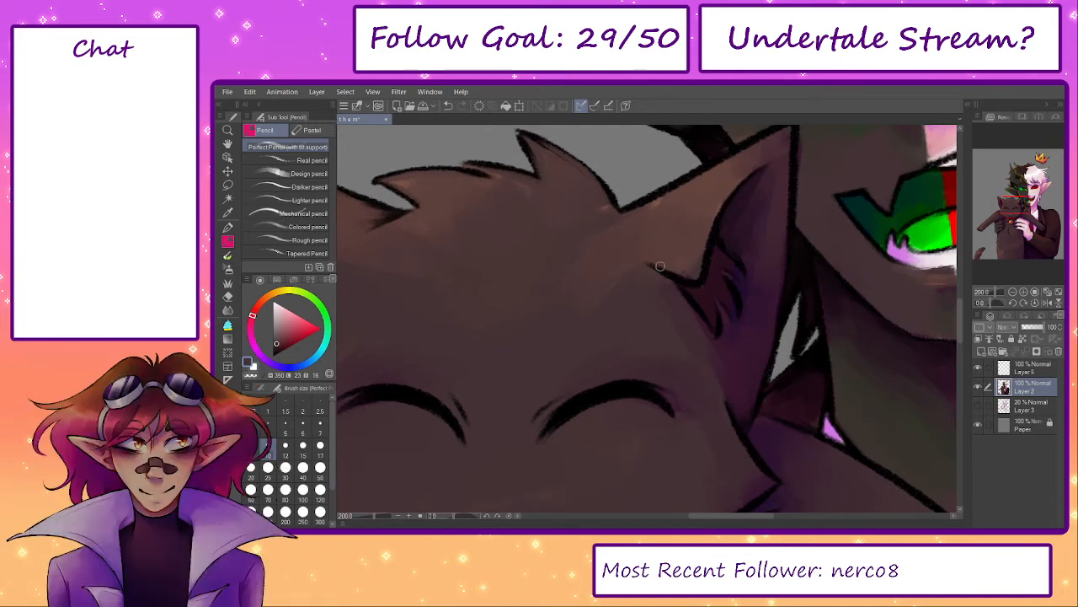
key(b)
alt+click(721, 220)
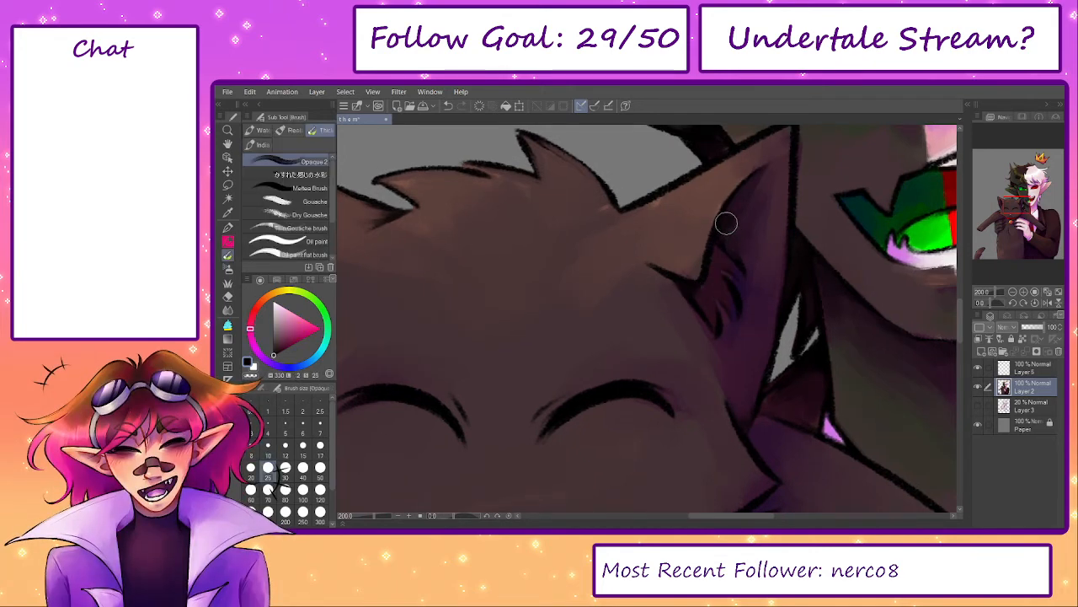
mouse_move(729, 221)
mouse_down()
mouse_move(747, 193)
mouse_move(751, 214)
mouse_move(766, 194)
mouse_move(660, 255)
mouse_up()
alt+click(762, 205)
- Trim the outline where that ear meets the head and along its outer edge with the pencil and sampled colours
key(p)
alt+click(593, 268)
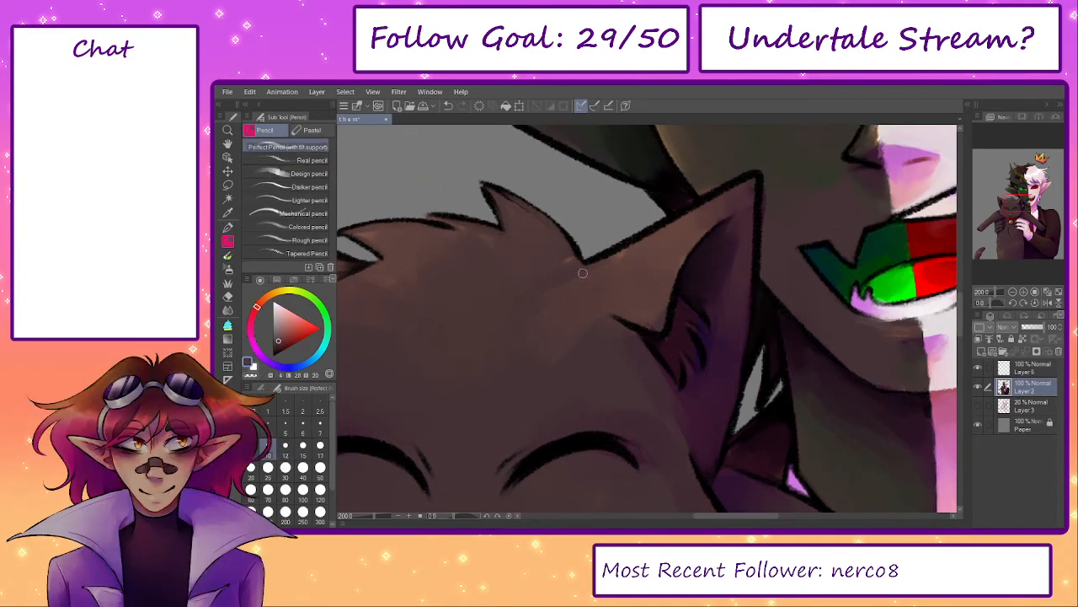
alt+click(585, 265)
mouse_move(678, 217)
mouse_down()
mouse_move(720, 195)
mouse_move(746, 321)
mouse_up()
alt+click(757, 177)
alt+click(744, 318)
mouse_move(713, 433)
mouse_down()
mouse_move(683, 338)
mouse_move(683, 459)
mouse_up()
- Refine the inner-ear crease and pencil dark fur strands inside the ear with sampled black and purple
alt+click(634, 307)
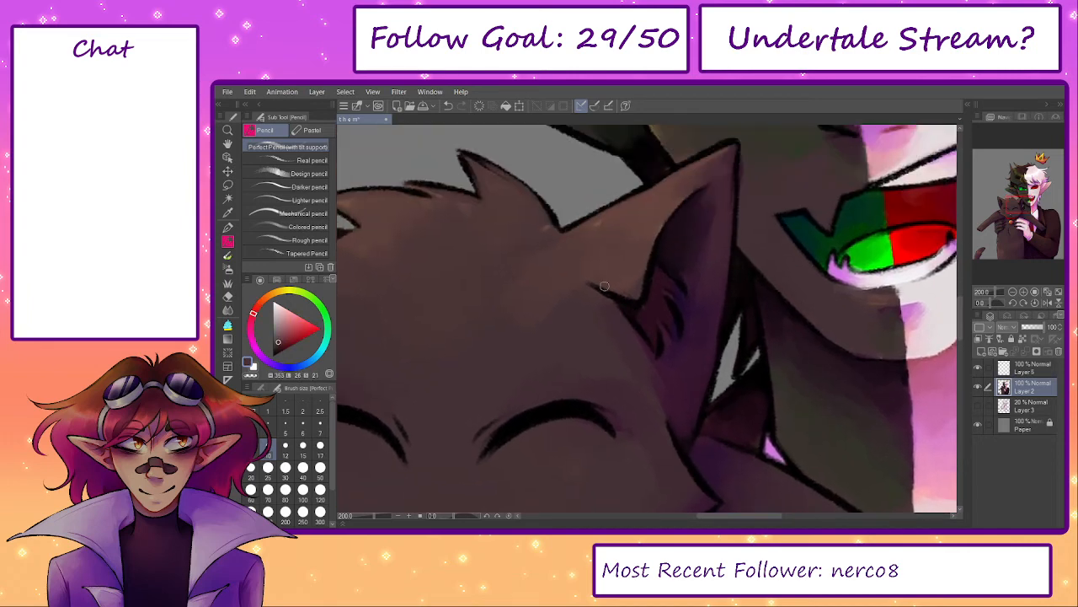
drag(628, 294, 641, 288)
alt+click(635, 326)
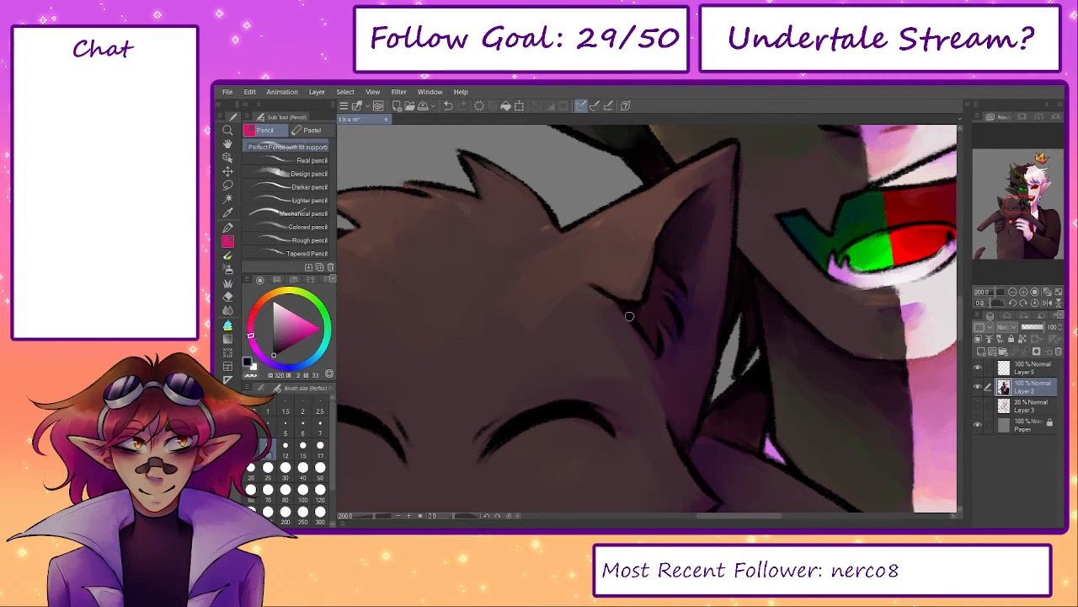
alt+click(660, 343)
alt+click(673, 316)
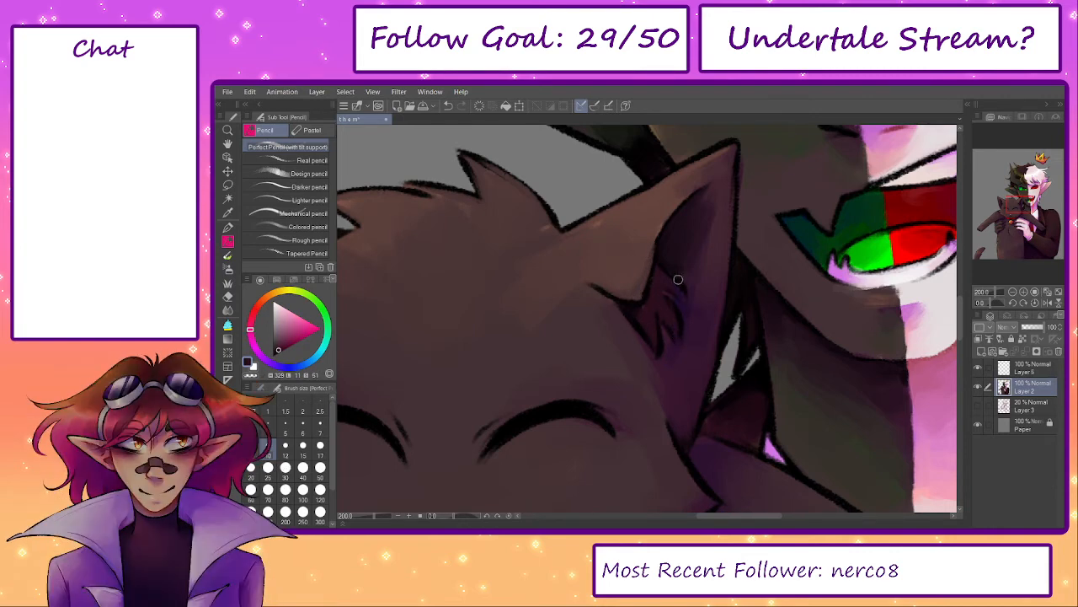
alt+click(678, 279)
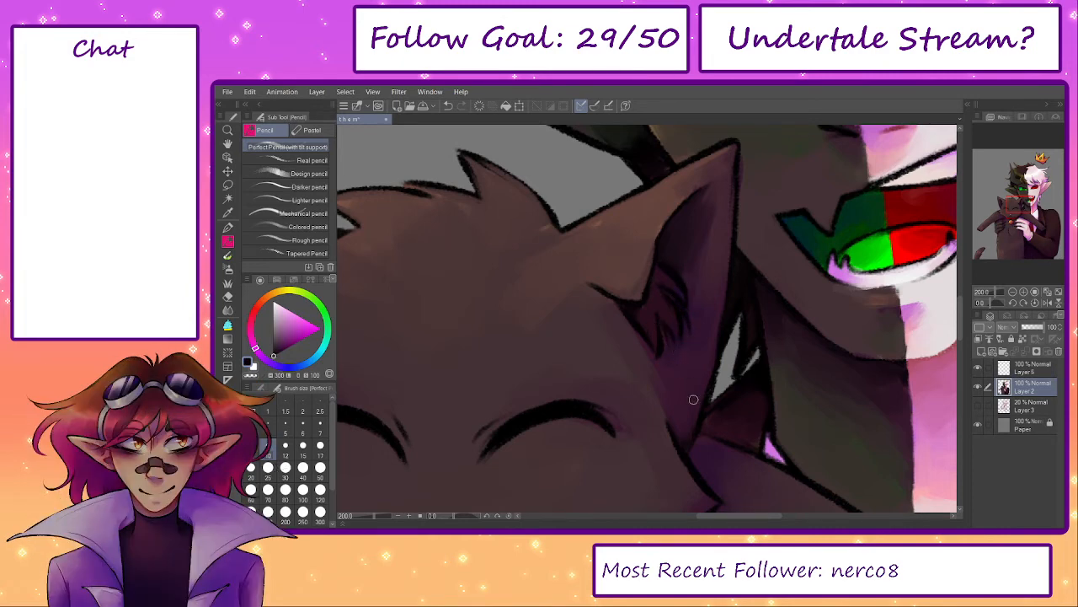
drag(628, 366, 859, 316)
drag(543, 293, 462, 298)
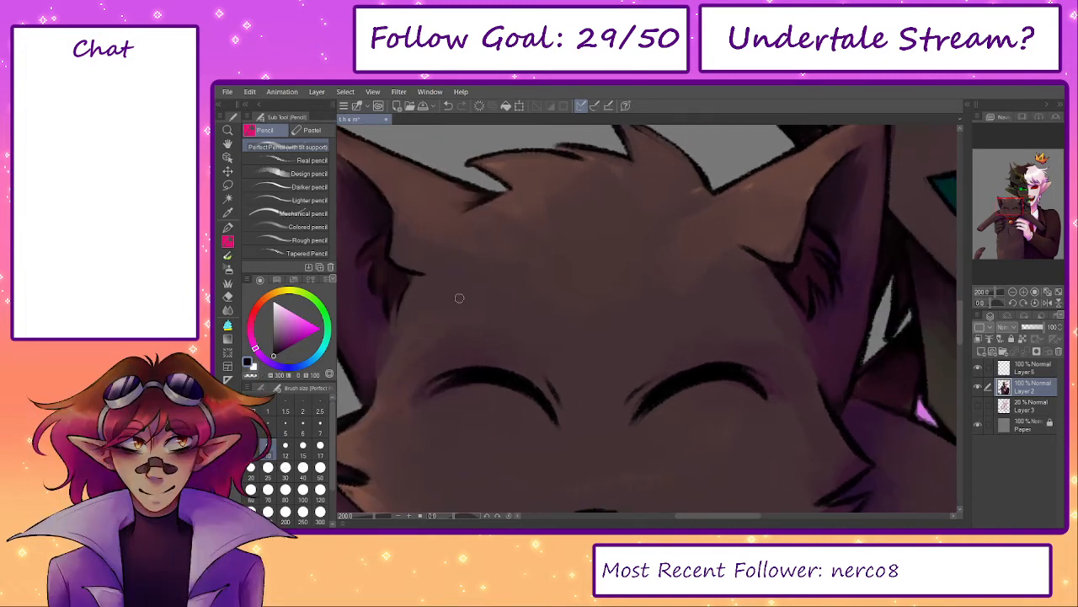
- Shape the tips of the inner-ear fur tuft with sampled reddish purple and dark tones
alt+click(812, 262)
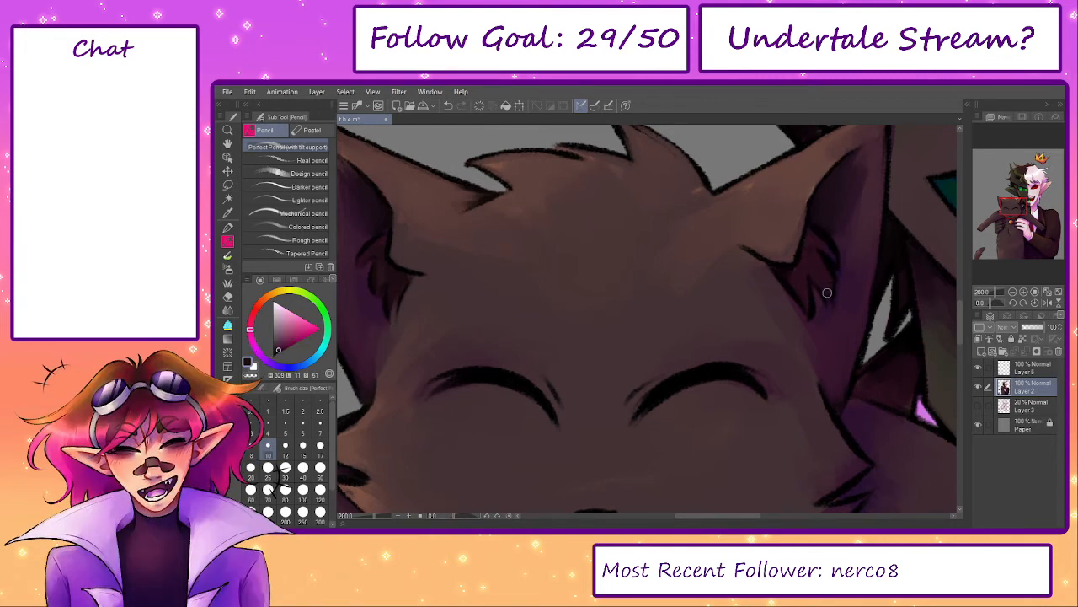
alt+click(834, 292)
alt+click(827, 303)
drag(823, 311, 887, 306)
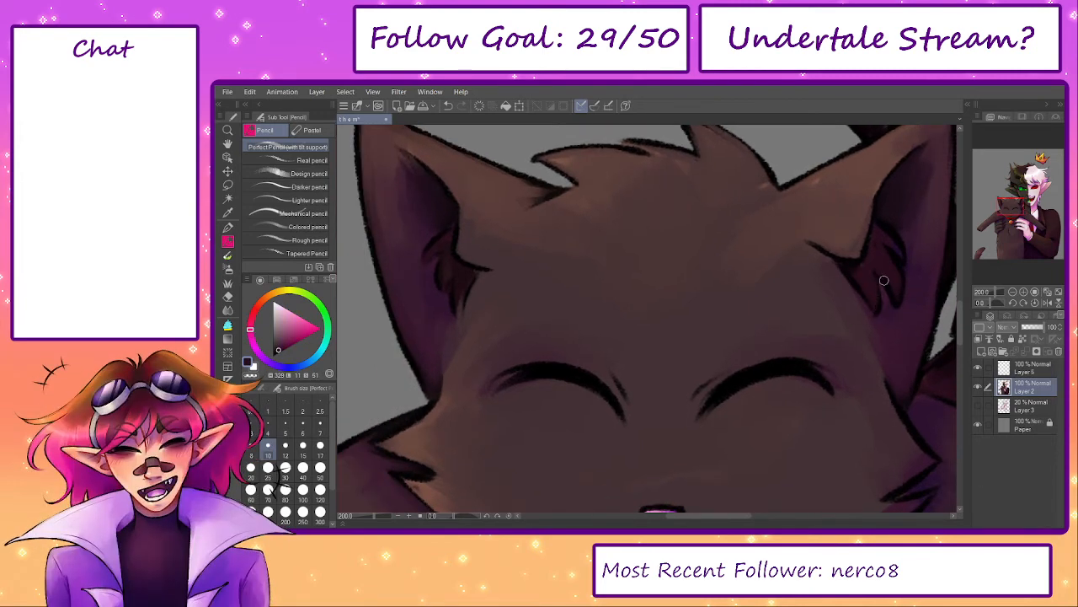
alt+click(889, 234)
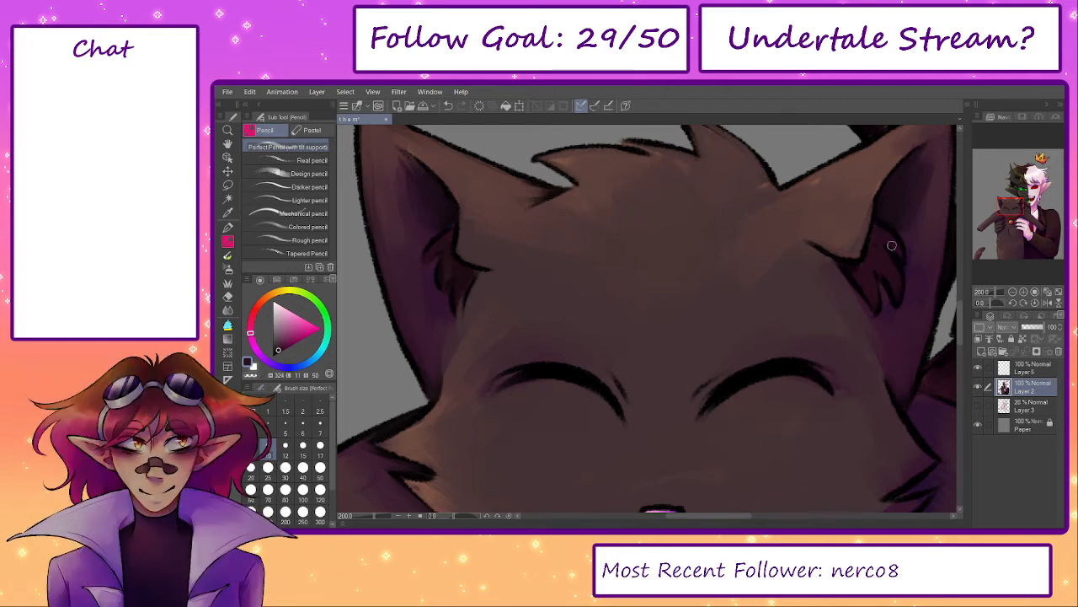
drag(884, 315, 841, 336)
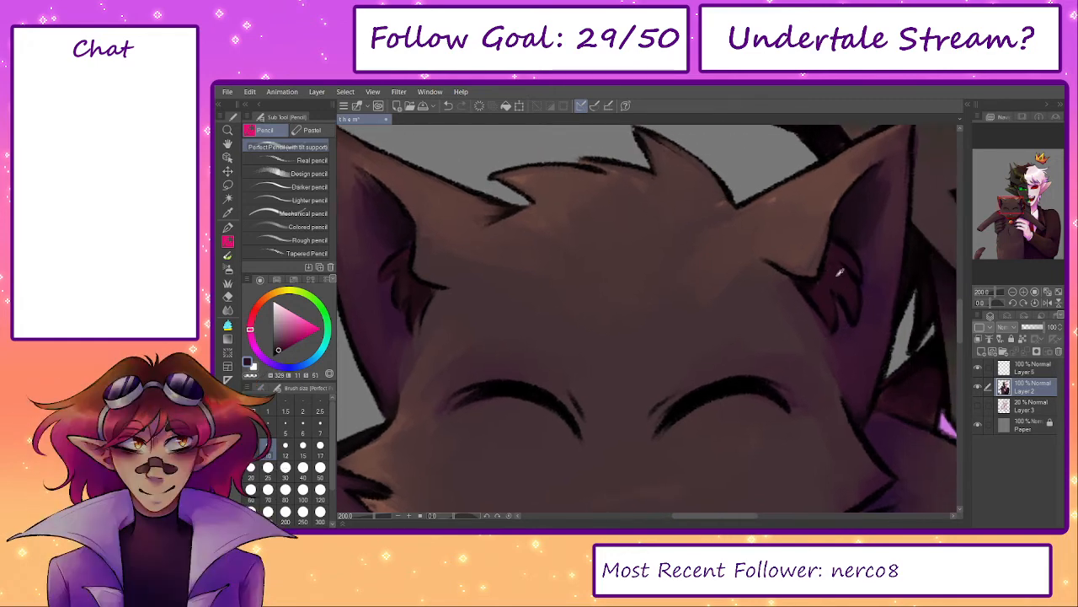
- Mirror the canvas horizontally and clean up the fur strands inside the same ear with sampled purples
click(1047, 303)
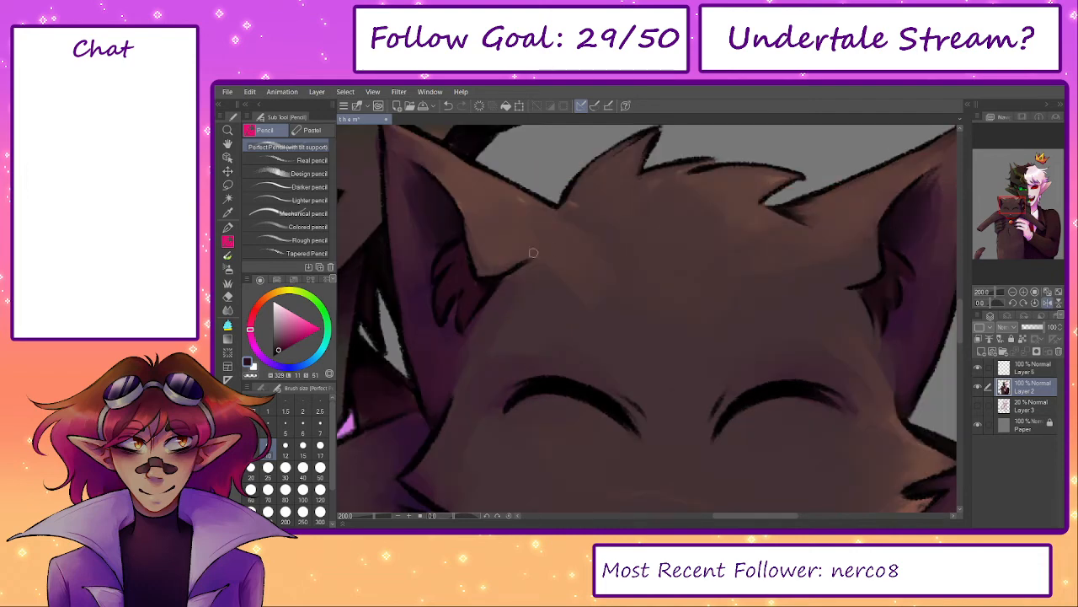
alt+click(444, 317)
alt+click(440, 314)
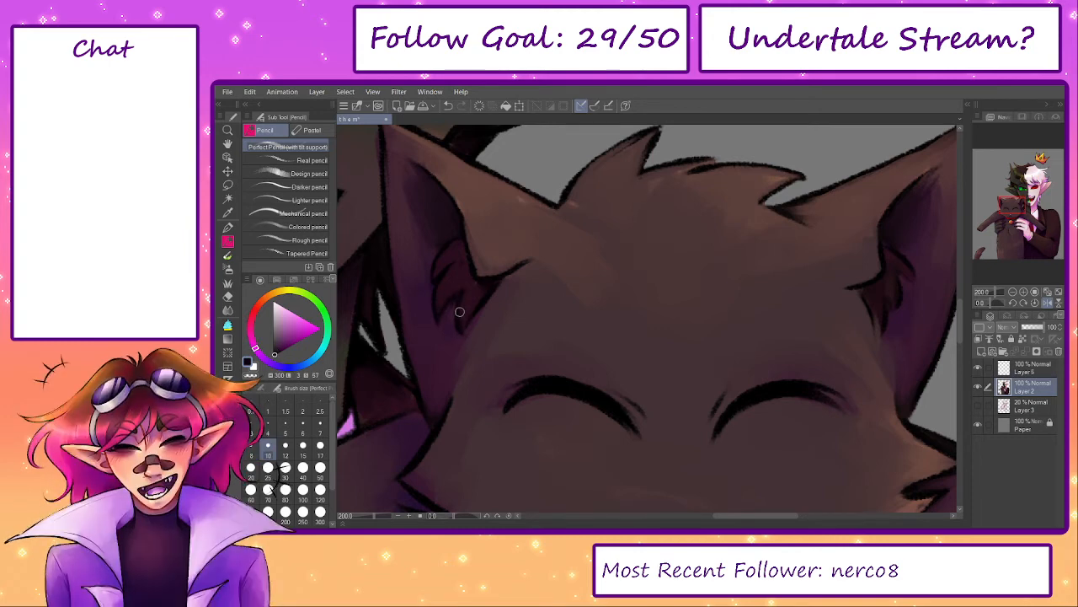
alt+click(473, 308)
drag(487, 284, 524, 308)
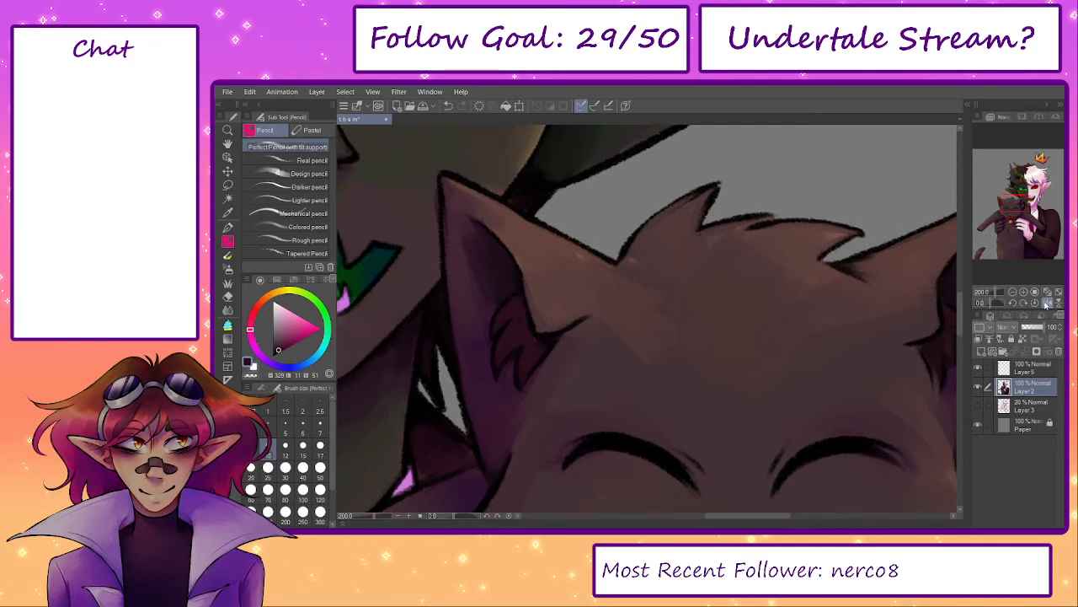
- Flip the canvas back and thin the upper outline and tip of the ear beside the character's face
click(1047, 302)
drag(889, 273, 804, 290)
alt+click(681, 240)
drag(673, 239, 701, 225)
alt+click(777, 220)
alt+click(763, 200)
drag(762, 201, 760, 259)
- Recolour the black ring above the collar bell with sampled mauve and orange using the pencil
drag(750, 294, 710, 160)
mouse_move(678, 337)
mouse_down()
mouse_move(663, 258)
mouse_move(604, 175)
mouse_up()
drag(442, 445, 695, 337)
alt+click(624, 326)
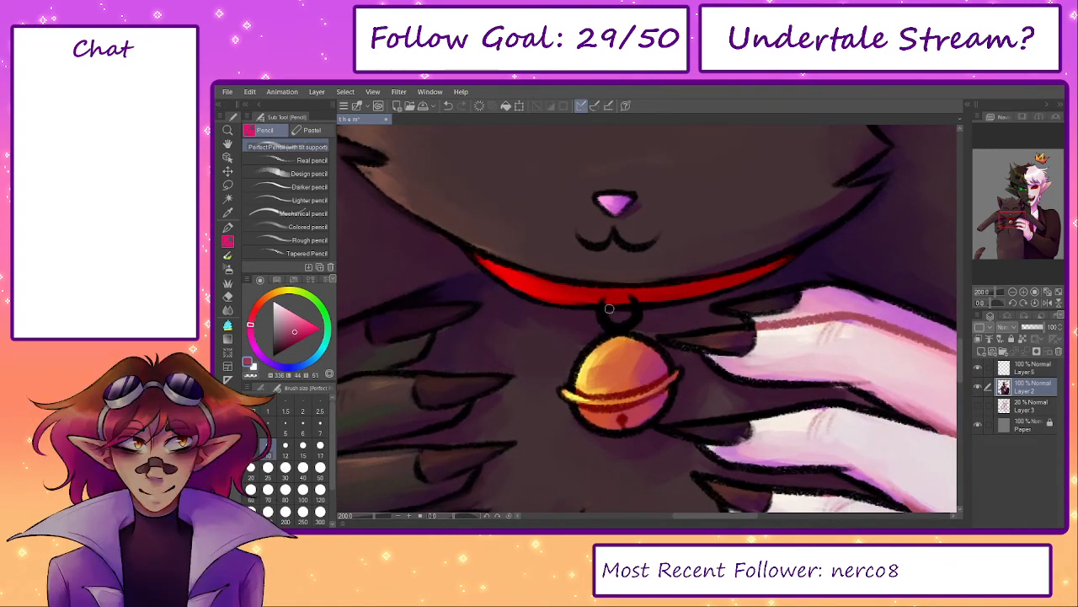
mouse_move(602, 306)
mouse_down()
mouse_move(613, 327)
mouse_move(637, 319)
mouse_move(633, 295)
mouse_move(636, 320)
mouse_move(604, 322)
mouse_up()
alt+click(615, 368)
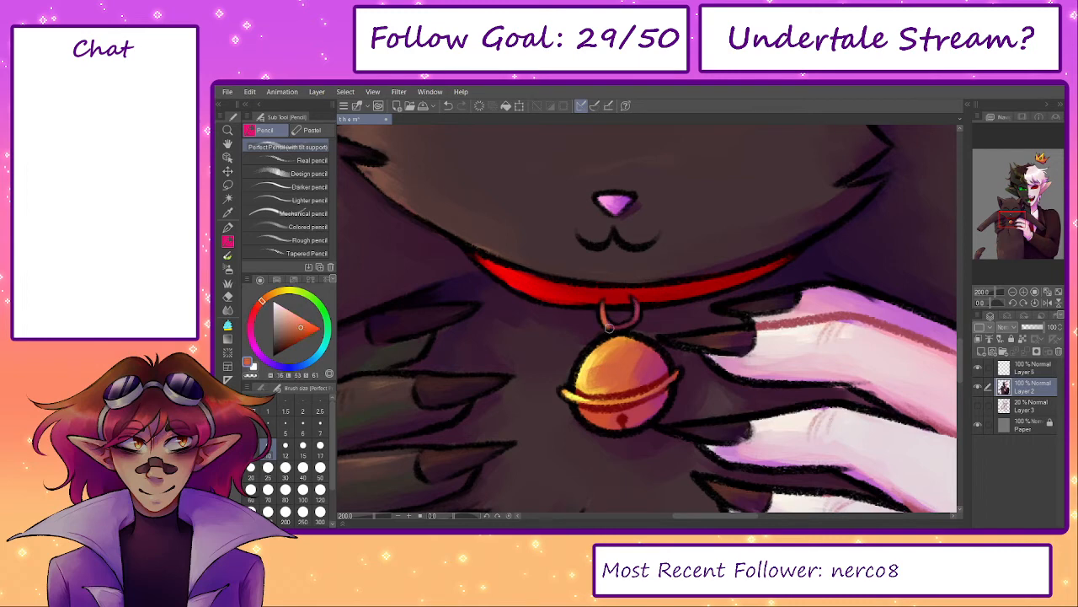
- Trim the outline around the upper half of the bell with sampled yellow, orange and mauve
alt+click(593, 360)
alt+click(578, 389)
mouse_move(580, 379)
mouse_down()
mouse_move(622, 347)
mouse_move(617, 333)
mouse_move(649, 348)
mouse_move(598, 342)
mouse_up()
alt+click(619, 349)
alt+click(654, 352)
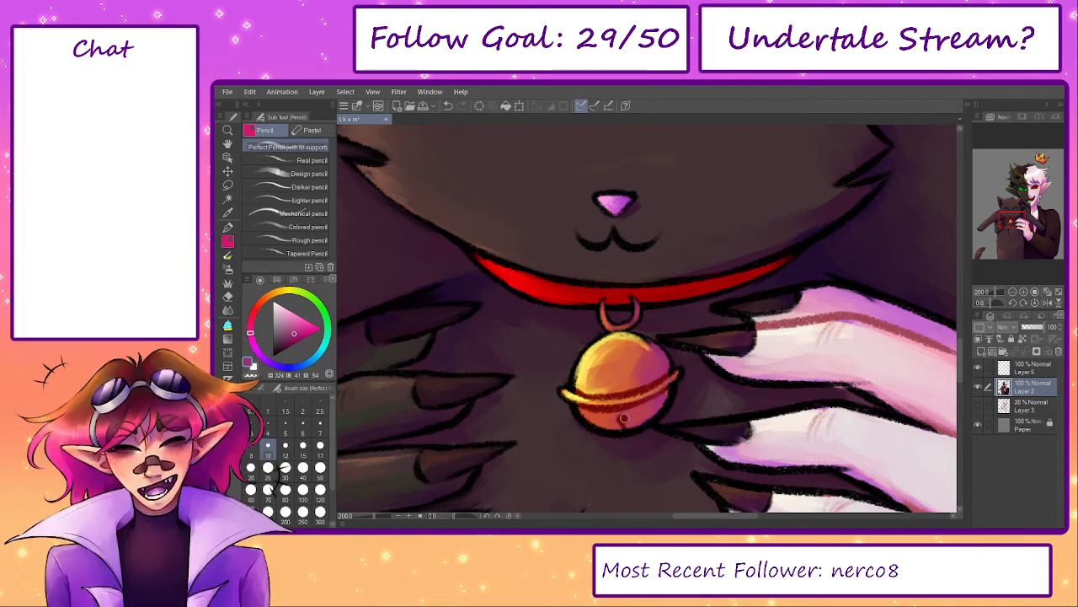
- Trim the outline of the bell's lower half with sampled orange-red and mauve, and redefine its slot in dark red
alt+click(588, 415)
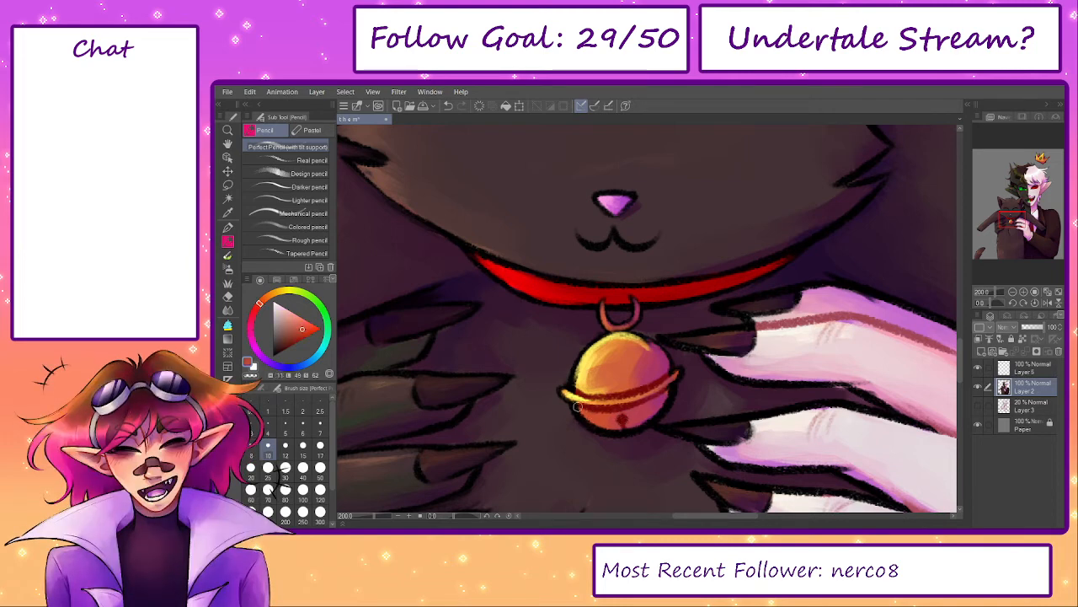
alt+click(658, 406)
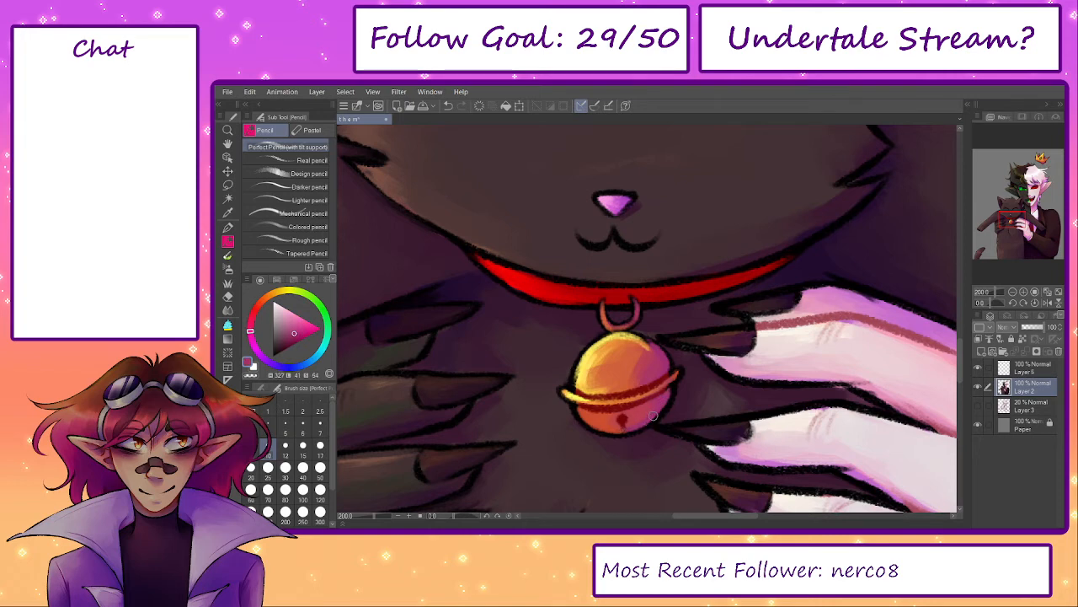
alt+click(620, 419)
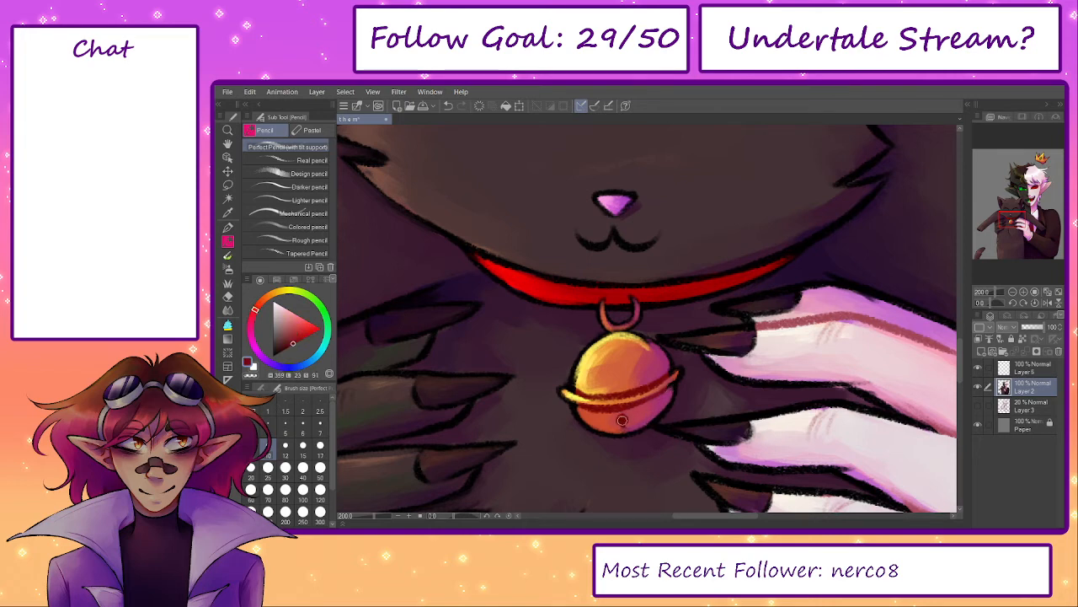
- Redraw the band around the bell with sampled orange, yellow and dark red
alt+click(572, 393)
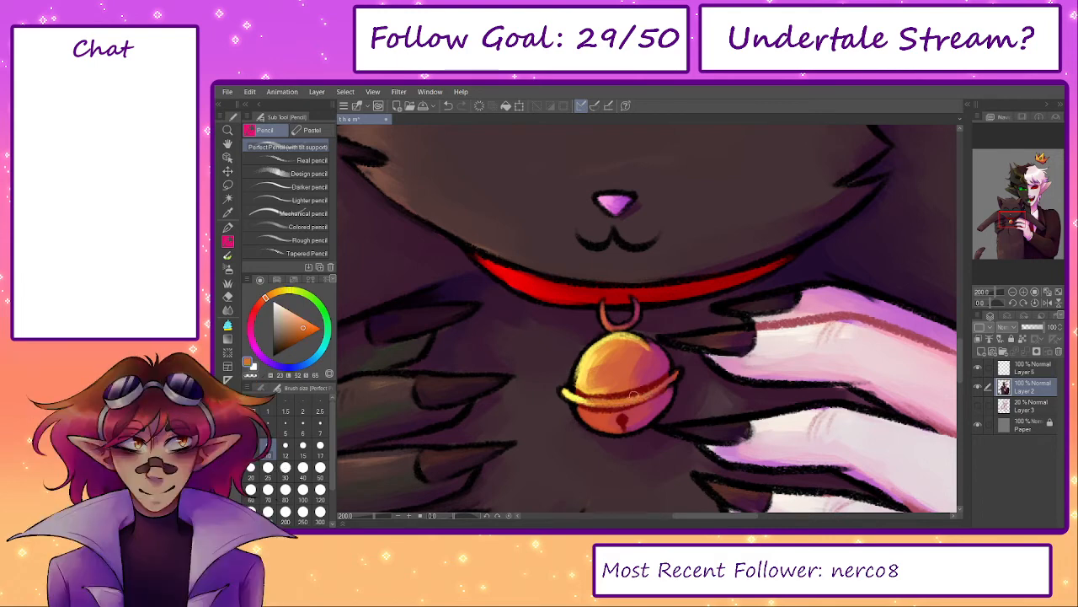
alt+click(577, 391)
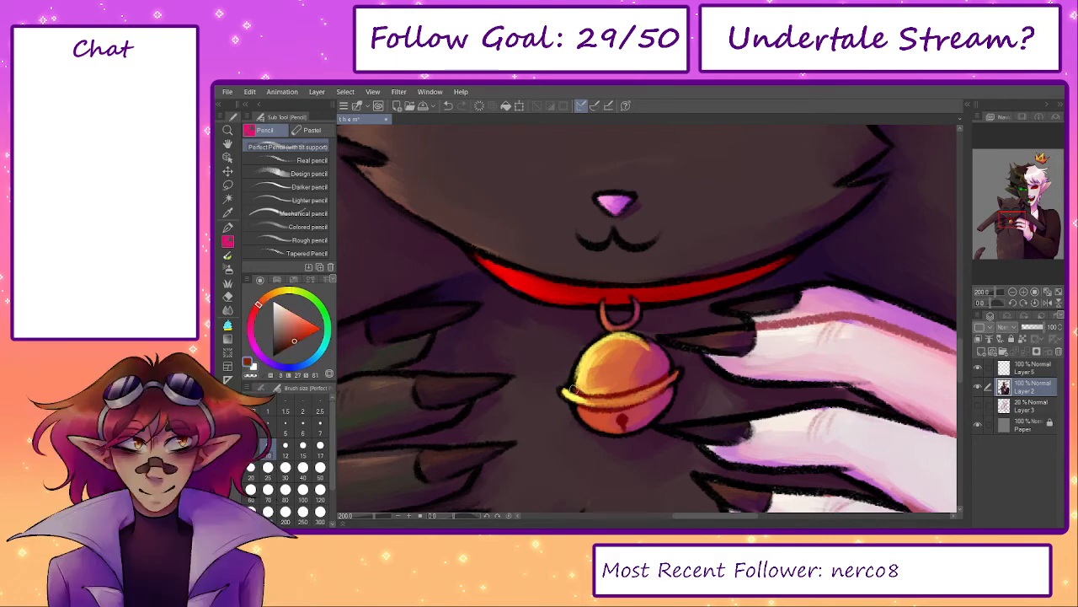
alt+click(578, 371)
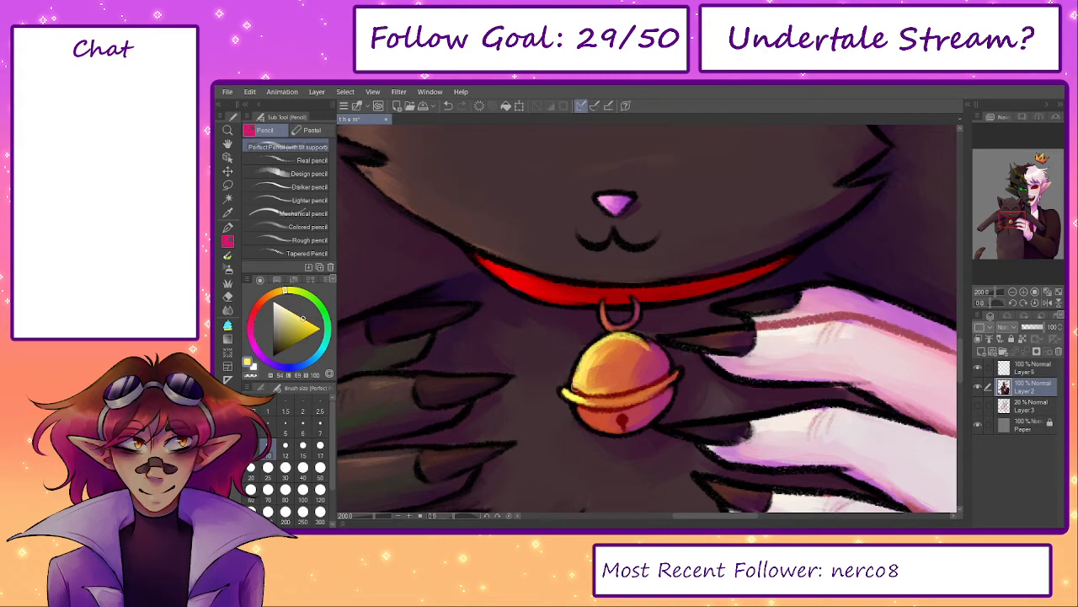
alt+click(670, 380)
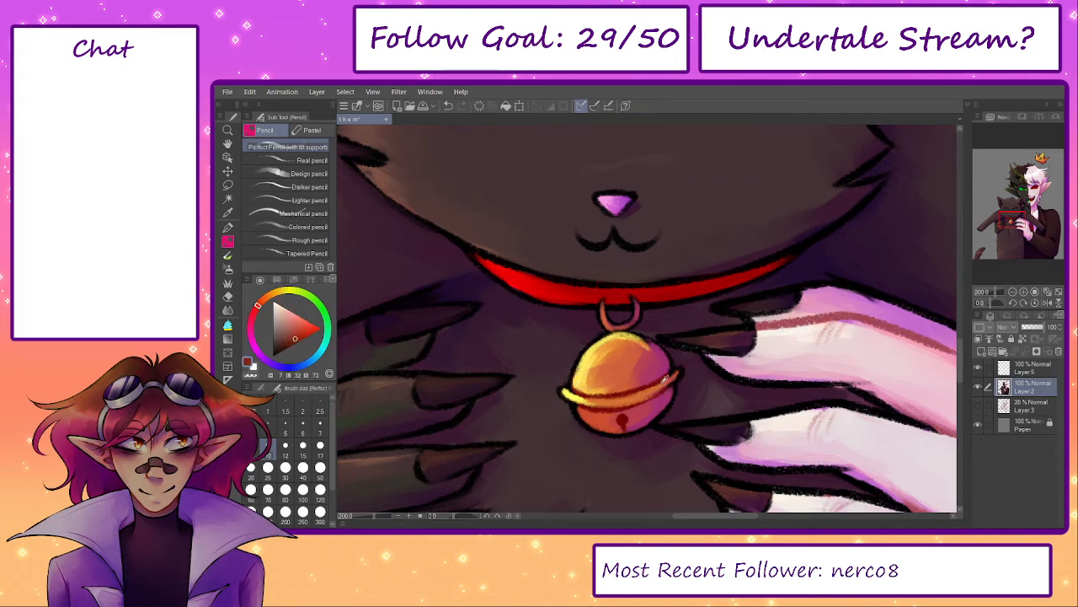
alt+click(672, 377)
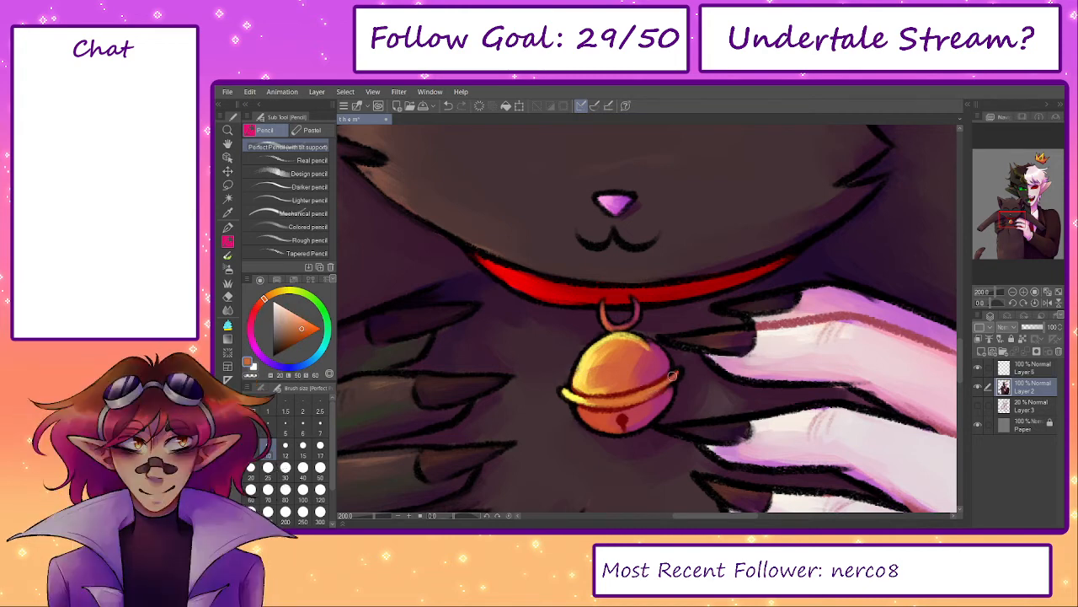
alt+click(612, 409)
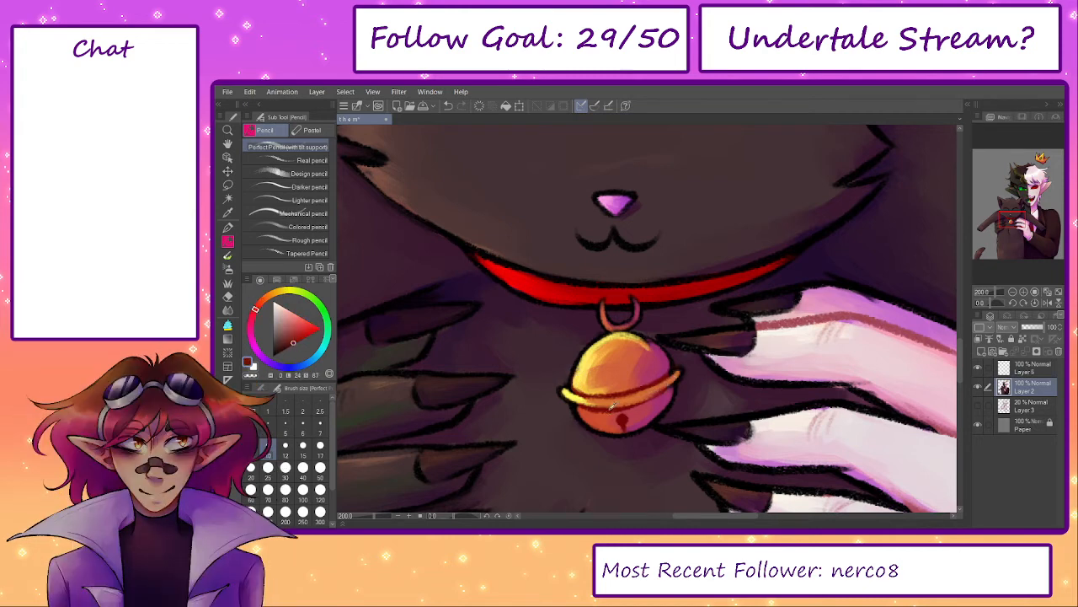
- Touch up the shaded side of the bell with sampled mauve, switching to the opaque brush at size 15
alt+click(663, 357)
alt+click(671, 368)
alt+click(655, 359)
key(b)
key([)
key([)
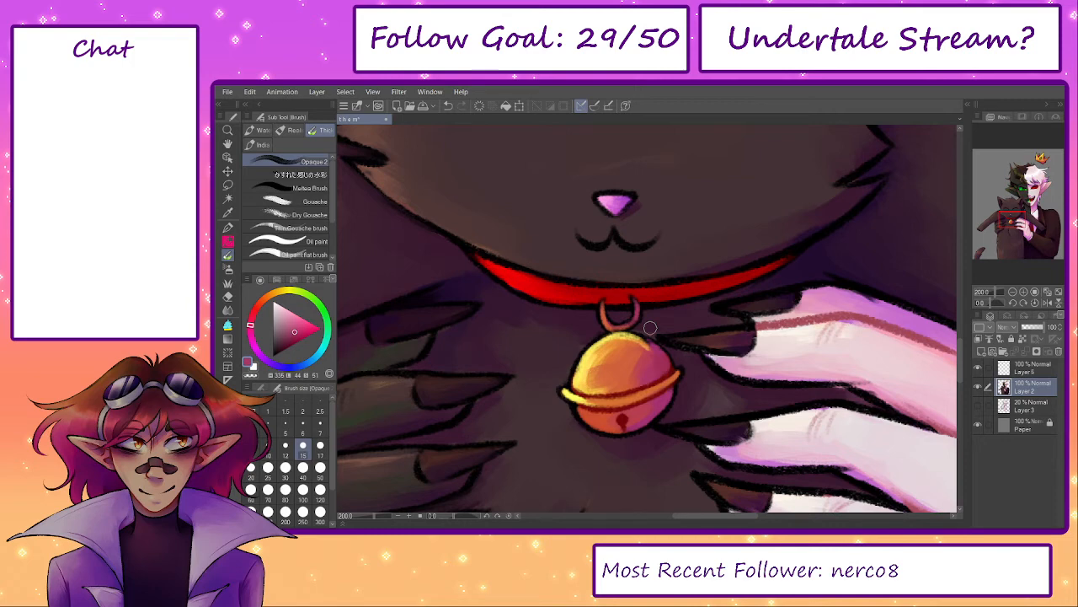
drag(652, 412, 657, 378)
- Deepen the shading below the bell's band with sampled orange-red and dark red, alternating pencil and brush
alt+click(589, 381)
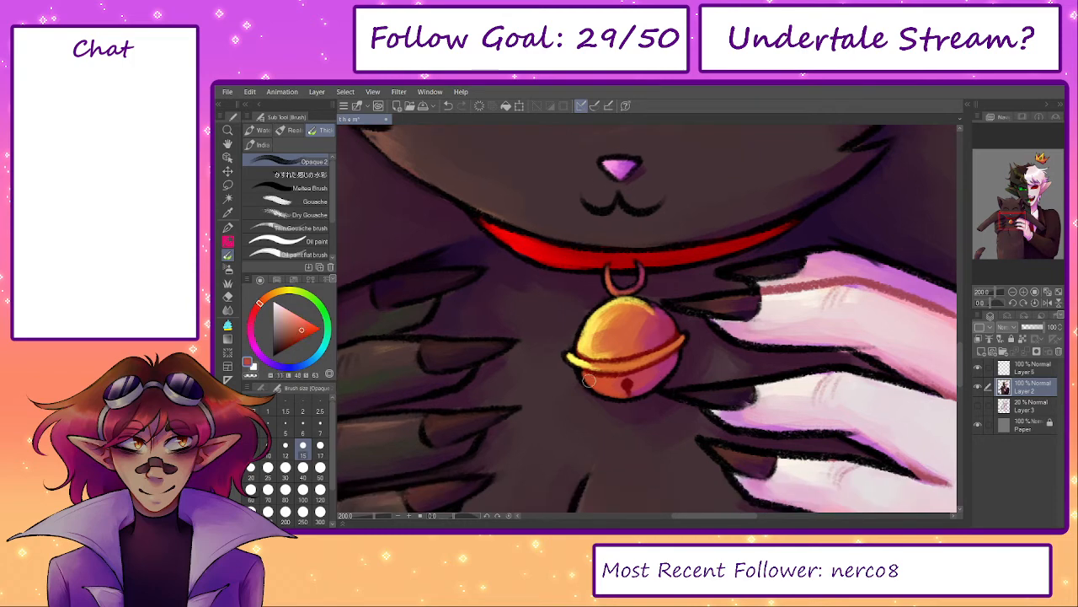
key(p)
alt+click(588, 371)
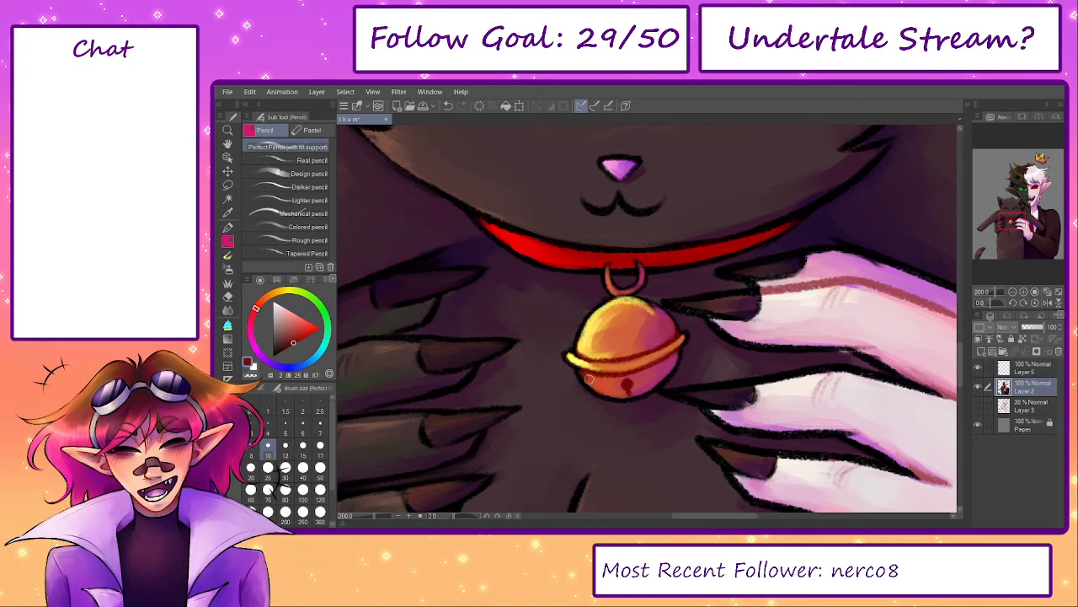
key(b)
mouse_move(597, 380)
mouse_down()
mouse_move(612, 385)
mouse_move(594, 379)
mouse_move(584, 345)
mouse_up()
alt+click(607, 386)
alt+click(643, 322)
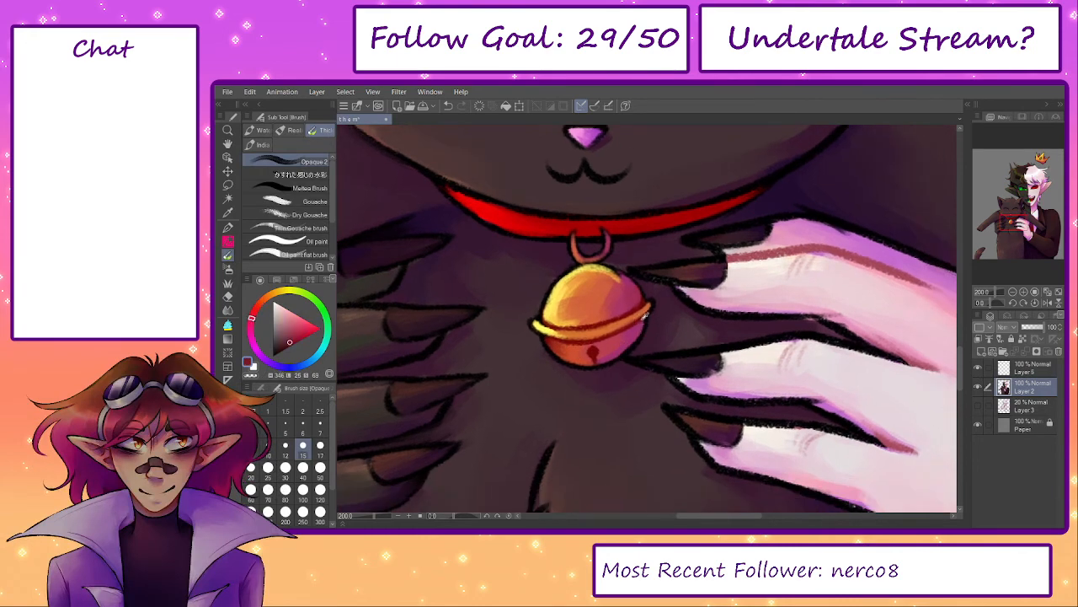
alt+click(613, 345)
mouse_move(627, 341)
mouse_down()
mouse_move(637, 332)
mouse_move(624, 348)
mouse_up()
- Thin the outlines of the white hand's claws next to the bell with the pencil and sampled browns
alt+click(672, 344)
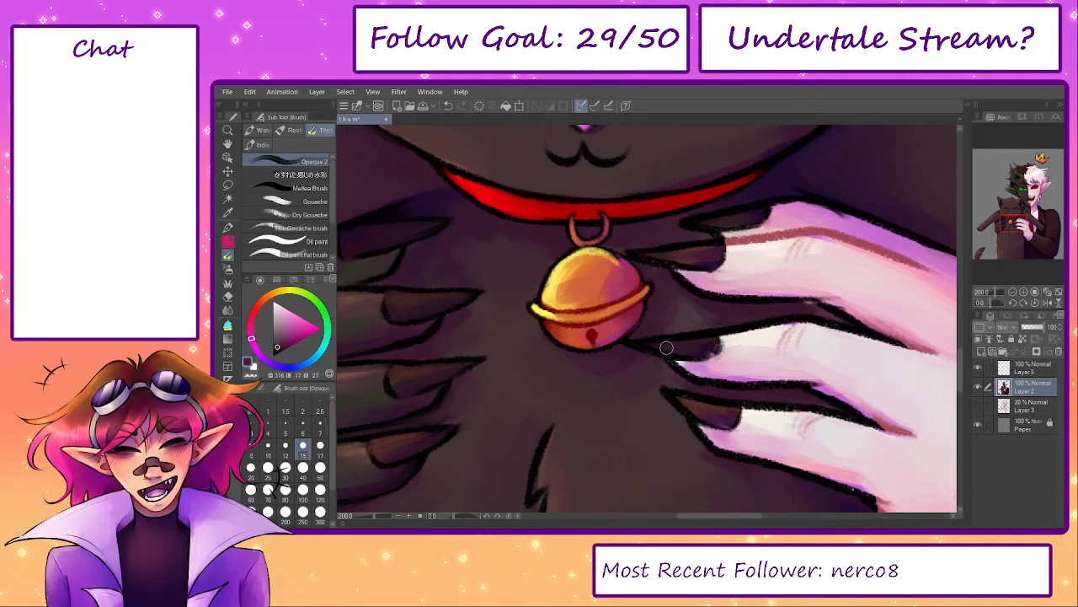
key(p)
scroll(678, 369, up, 2)
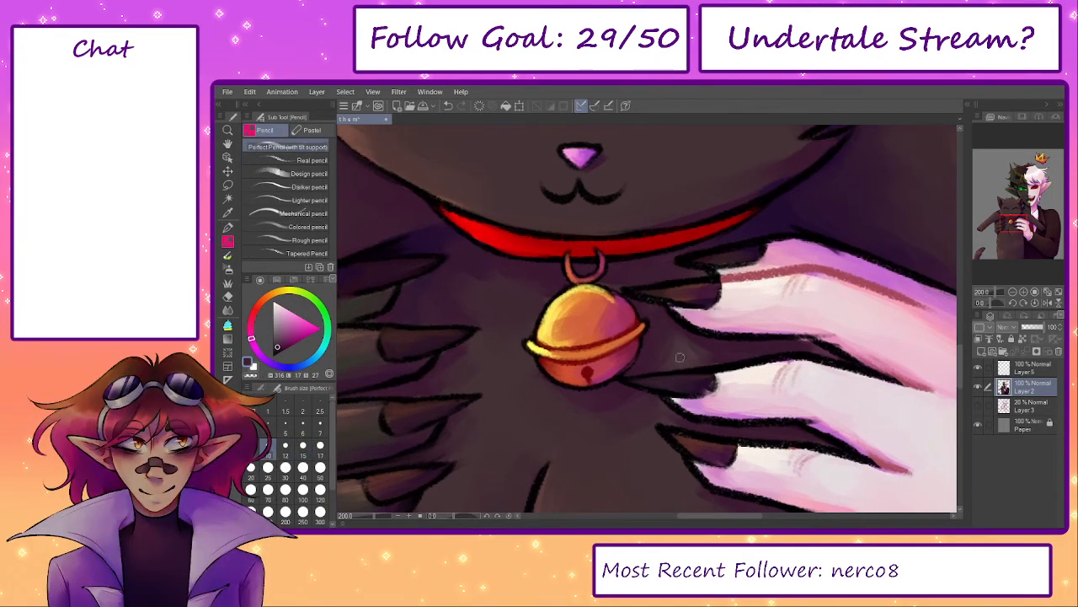
alt+click(689, 289)
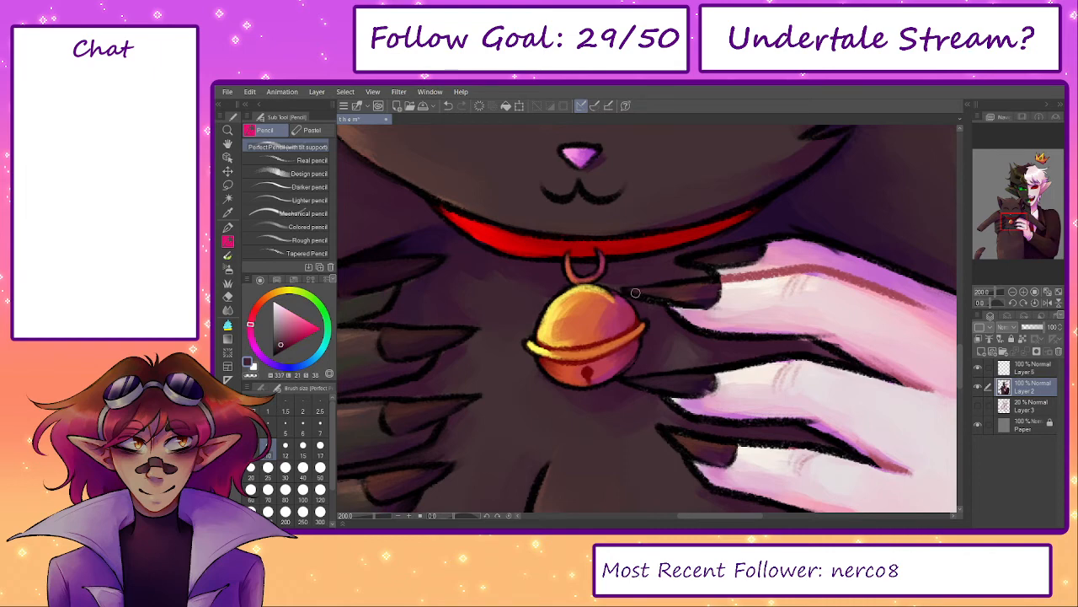
mouse_move(707, 285)
mouse_down()
mouse_move(685, 311)
mouse_move(667, 302)
mouse_move(645, 225)
mouse_up()
alt+click(691, 284)
alt+click(629, 369)
mouse_move(605, 359)
mouse_down()
mouse_move(649, 369)
mouse_move(632, 377)
mouse_up()
mouse_move(642, 381)
mouse_down()
mouse_move(686, 304)
mouse_move(748, 236)
mouse_up()
- Clean up the outlines of the bell and the neighbouring claws of the white hand with the pencil and sampled dark tones
alt+click(595, 268)
mouse_move(596, 268)
mouse_down()
mouse_move(579, 328)
mouse_move(597, 320)
mouse_move(602, 392)
mouse_up()
drag(614, 290, 460, 381)
alt+click(590, 346)
mouse_move(585, 337)
mouse_down()
mouse_move(605, 363)
mouse_move(624, 367)
mouse_up()
drag(632, 326, 777, 348)
alt+click(634, 332)
alt+click(723, 342)
drag(707, 166, 680, 240)
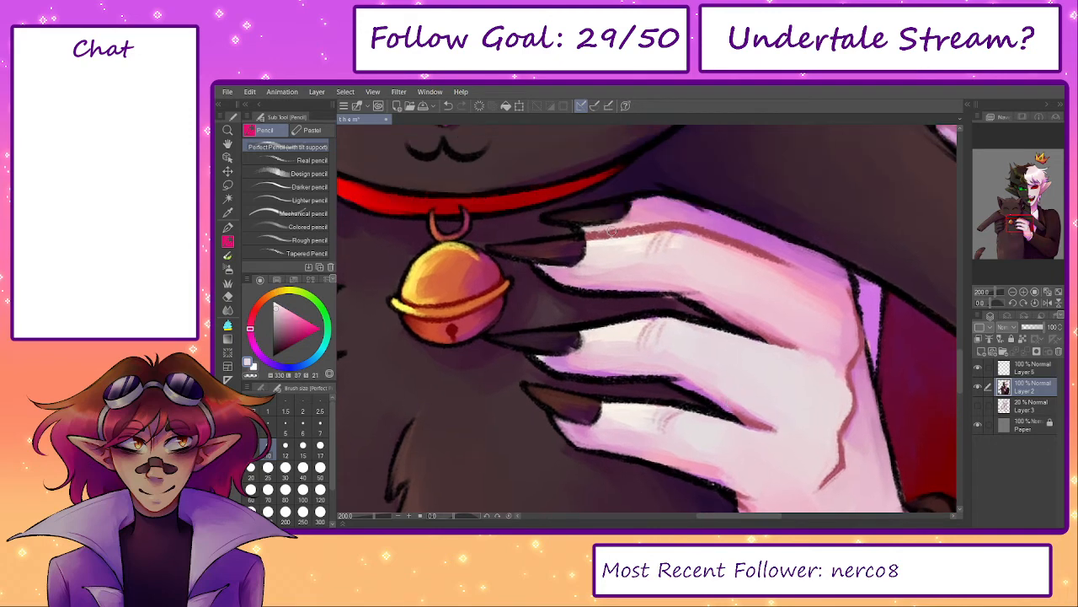
- Thin and soften the brown line along the white hand's index finger with the opaque brush and sampled mauve and pink
alt+click(610, 232)
key(b)
key([)
mouse_move(596, 233)
mouse_down()
mouse_move(672, 223)
mouse_move(780, 251)
mouse_move(676, 219)
mouse_move(696, 221)
mouse_move(797, 257)
mouse_up()
key(])
key(])
key(])
key(])
alt+click(650, 207)
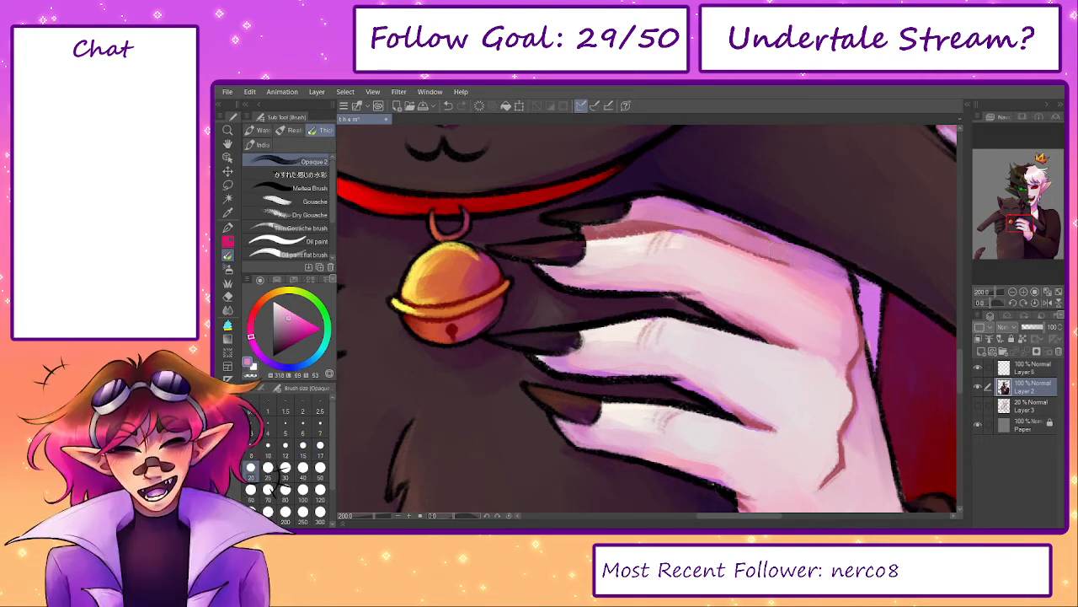
key([)
key([)
key([)
key([)
drag(587, 229, 627, 223)
key(])
key(])
- Refine the index finger's upper line and lower edge with the pencil and sampled pinks
key(p)
alt+click(661, 228)
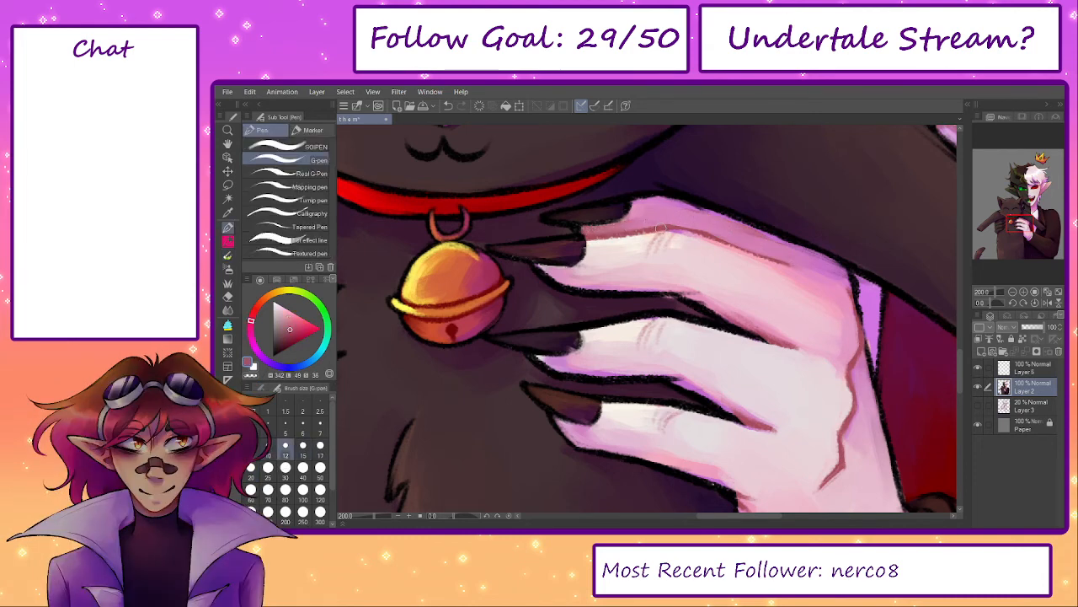
key(p)
alt+click(692, 223)
alt+click(706, 244)
drag(707, 242, 653, 230)
mouse_move(779, 305)
mouse_down()
mouse_move(655, 317)
mouse_move(653, 286)
mouse_up()
- Thin the outline beneath the index finger's claw with sampled dark tones, undoing two strokes and redrawing
alt+click(572, 287)
drag(563, 280, 613, 313)
key(ctrl+z)
key(ctrl+z)
drag(558, 280, 598, 295)
drag(688, 275, 704, 236)
alt+click(706, 261)
mouse_move(590, 310)
mouse_down()
mouse_move(613, 269)
mouse_move(677, 224)
mouse_up()
- Trim the edges of the index finger's claw beside the bell with sampled dark browns, undoing one stroke
alt+click(491, 247)
mouse_move(480, 241)
mouse_down()
mouse_move(501, 255)
mouse_move(596, 254)
mouse_up()
key(ctrl+z)
mouse_move(566, 218)
mouse_down()
mouse_move(557, 253)
mouse_move(571, 236)
mouse_move(515, 260)
mouse_move(591, 235)
mouse_move(572, 269)
mouse_up()
alt+click(517, 250)
alt+click(501, 253)
alt+click(510, 249)
alt+click(523, 249)
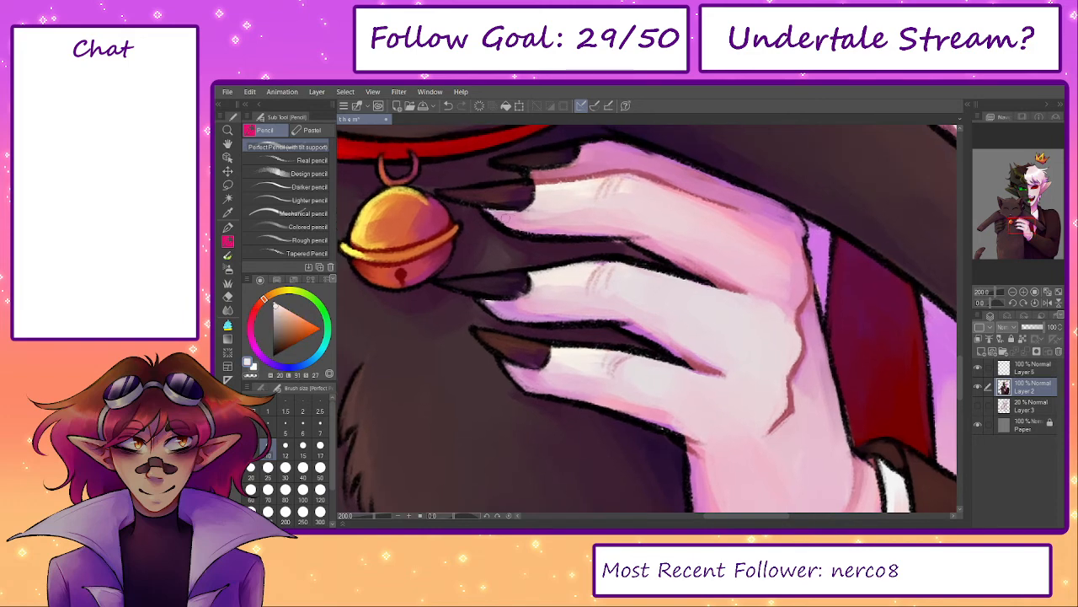
- Touch up the outlines under the white hand's fingers with the pencil and colours sampled nearby
alt+click(501, 218)
mouse_move(488, 212)
mouse_down()
mouse_move(658, 251)
mouse_move(649, 243)
mouse_move(695, 271)
mouse_up()
alt+click(653, 254)
drag(740, 334, 707, 268)
alt+click(584, 336)
mouse_move(576, 340)
mouse_down()
mouse_move(648, 362)
mouse_move(608, 337)
mouse_move(621, 376)
mouse_up()
alt+click(617, 345)
- Soften the outline where the lowest finger meets the wrist and down the wrist, using sampled pink and dark purple
key(b)
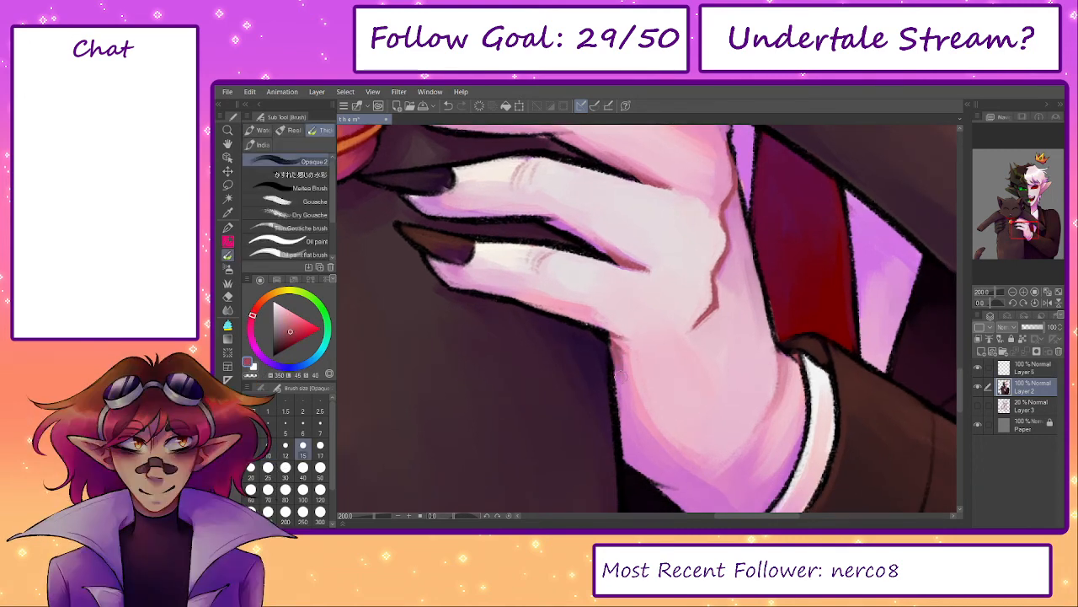
key(p)
alt+click(612, 334)
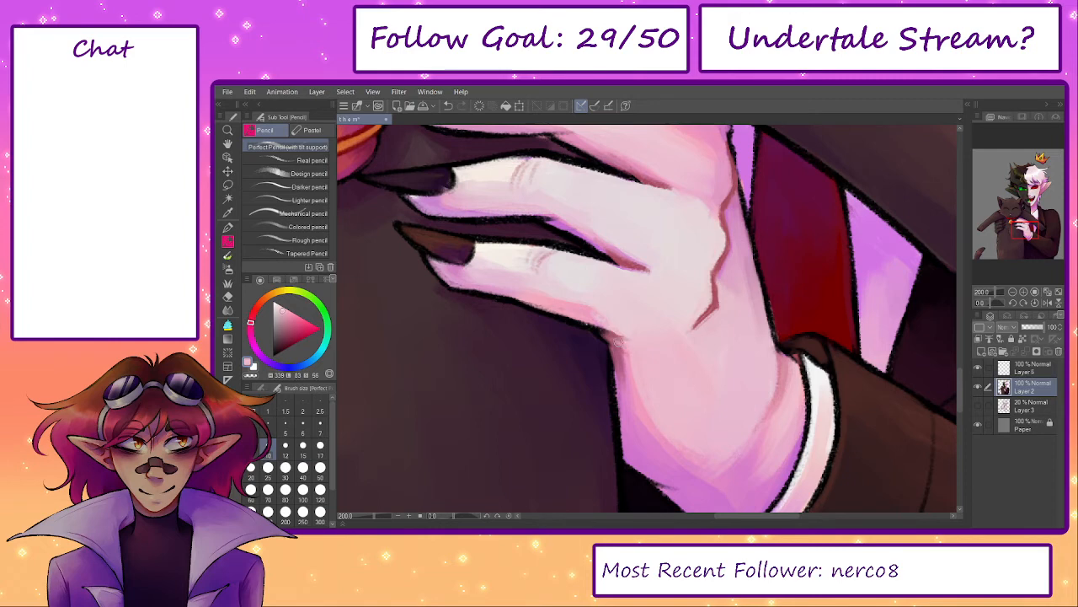
key(b)
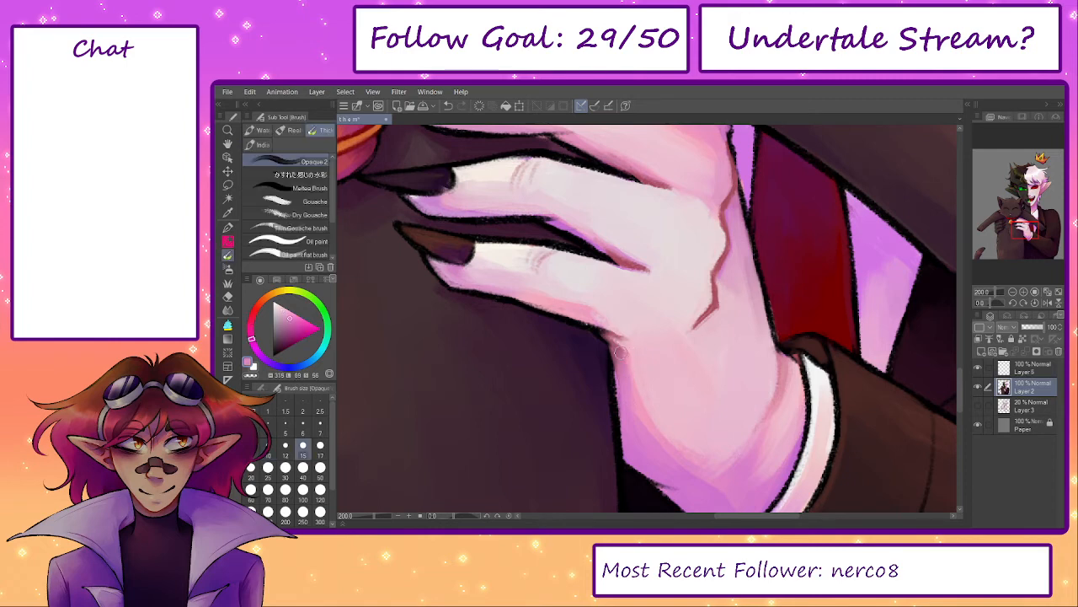
scroll(604, 331, down, 1)
scroll(603, 331, down, 1)
key(p)
alt+click(590, 305)
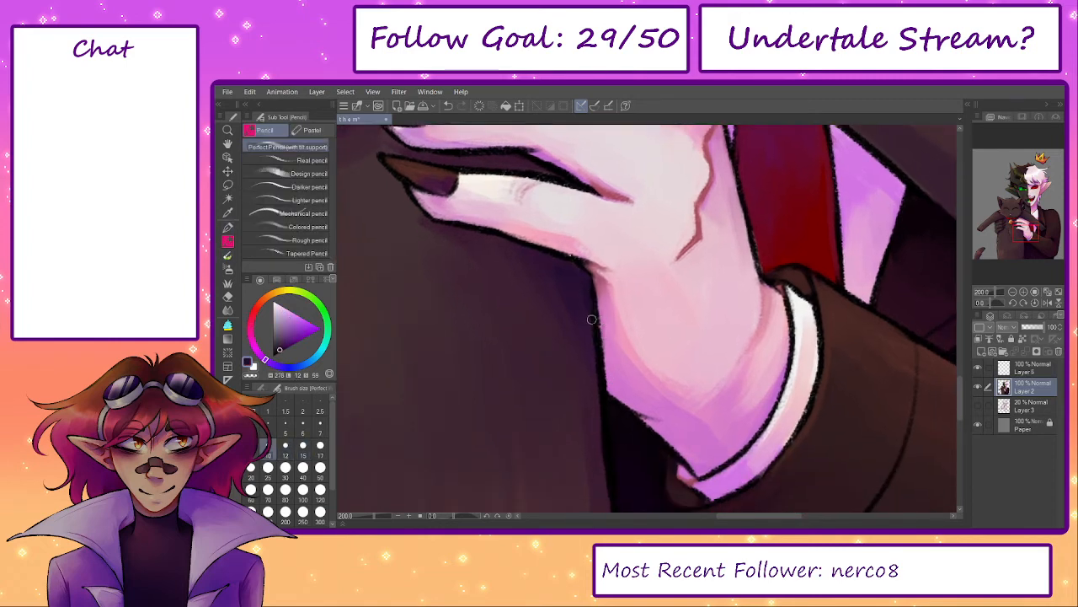
mouse_move(599, 389)
mouse_down()
mouse_move(579, 306)
mouse_move(586, 458)
mouse_move(563, 252)
mouse_up()
- Blend the edge of the cat's body below the white hand with the opaque brush at size 30 and sampled dark purple
key(b)
alt+click(561, 199)
key(bracketright)
key(bracketright)
alt+click(581, 442)
key(bracketright)
key(bracketright)
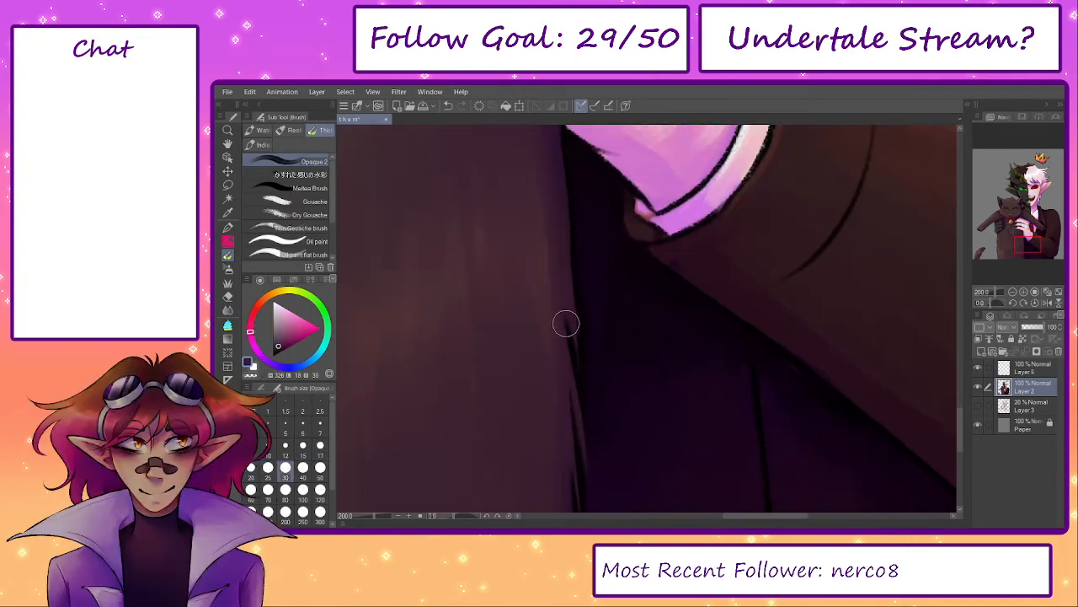
drag(629, 226, 601, 258)
drag(654, 169, 628, 475)
drag(642, 346, 595, 380)
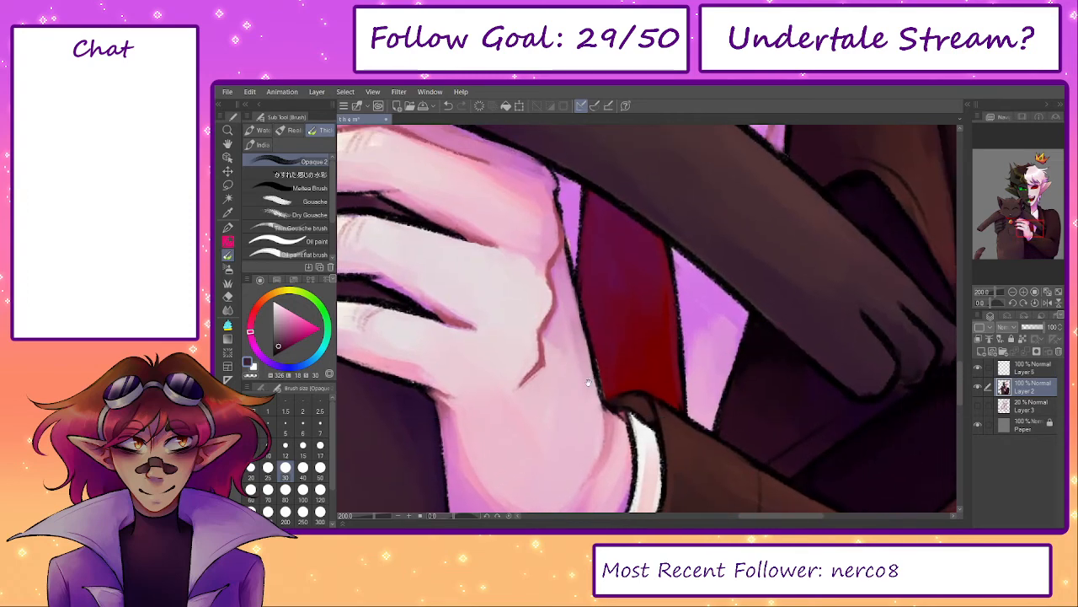
- Touch up the lower outline and paw of the cat's foreleg across the suit with the pencil and sampled dark browns
drag(375, 515, 372, 517)
drag(630, 352, 568, 421)
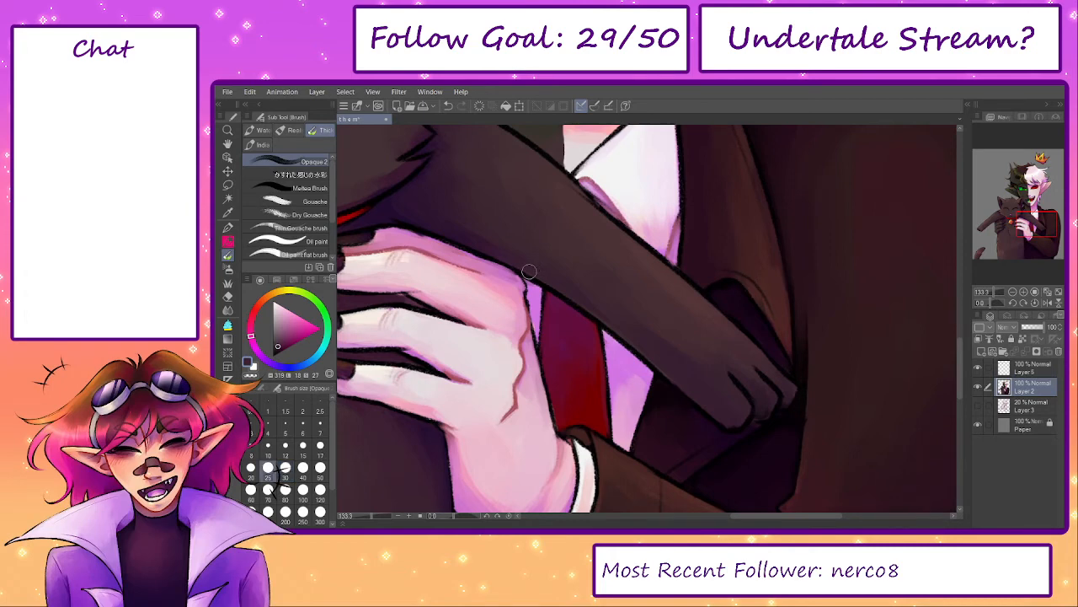
key(p)
key(p)
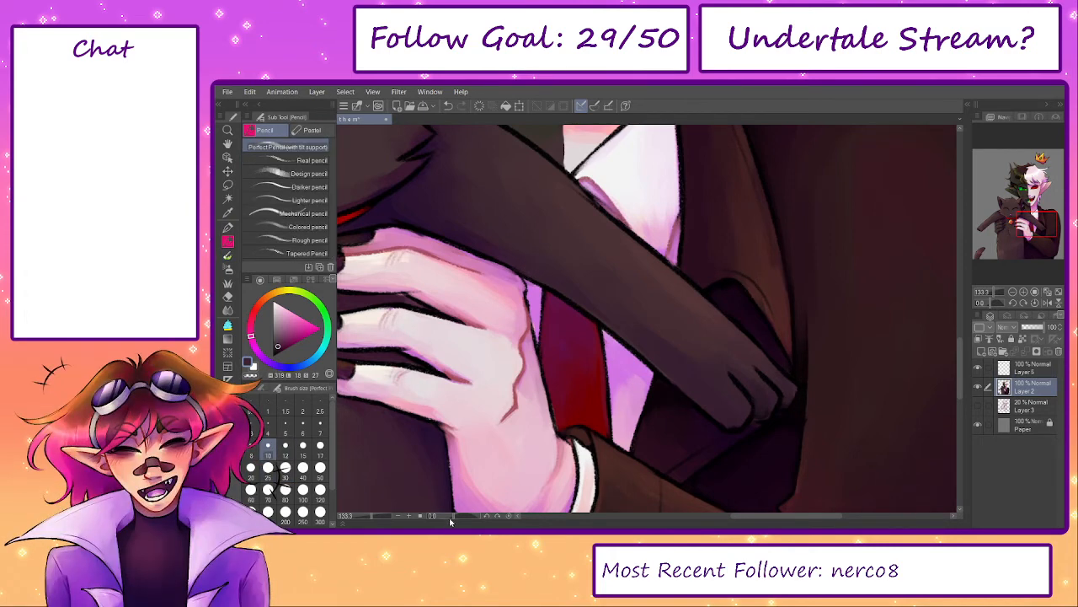
drag(452, 516, 443, 517)
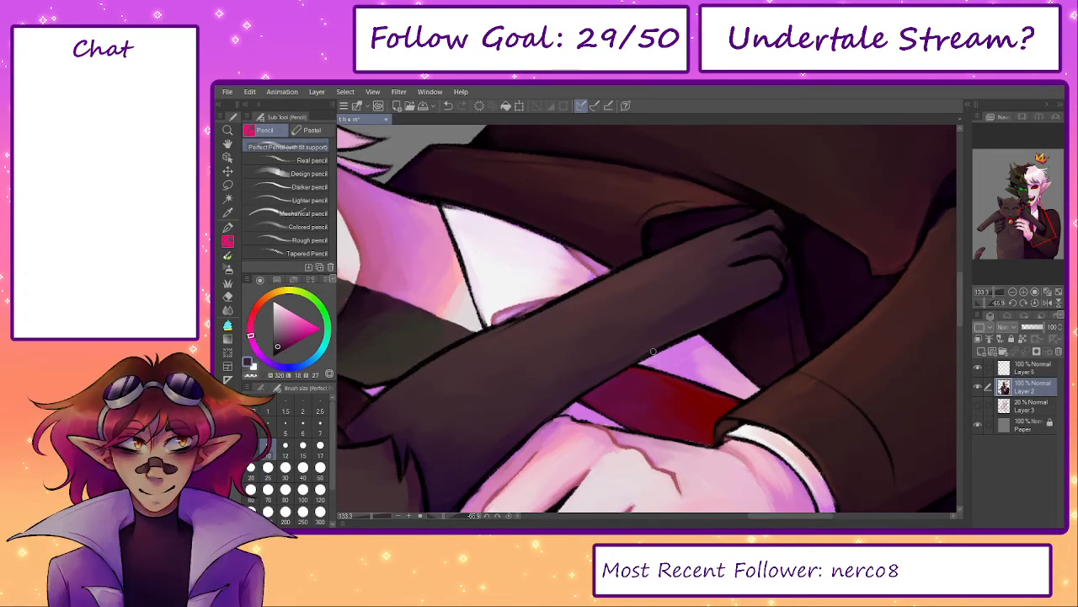
alt+click(647, 352)
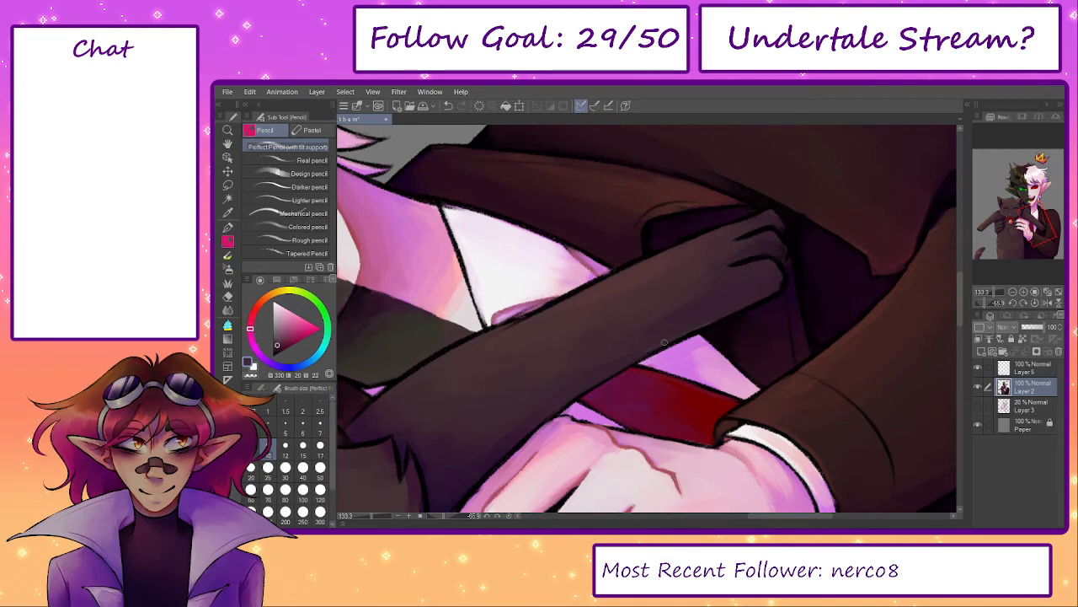
alt+click(778, 279)
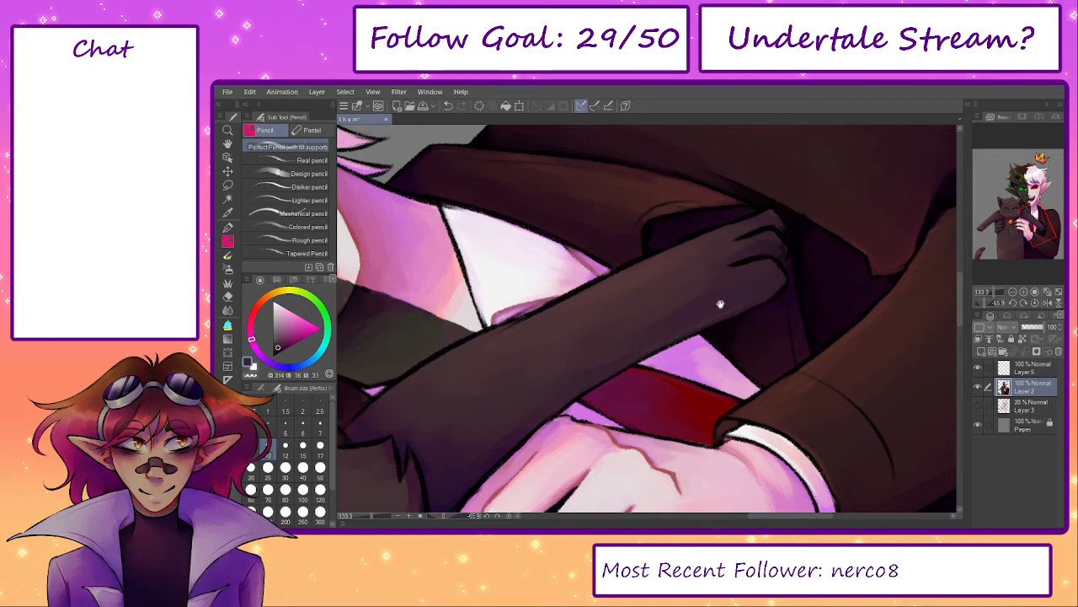
drag(709, 315, 712, 344)
alt+click(734, 340)
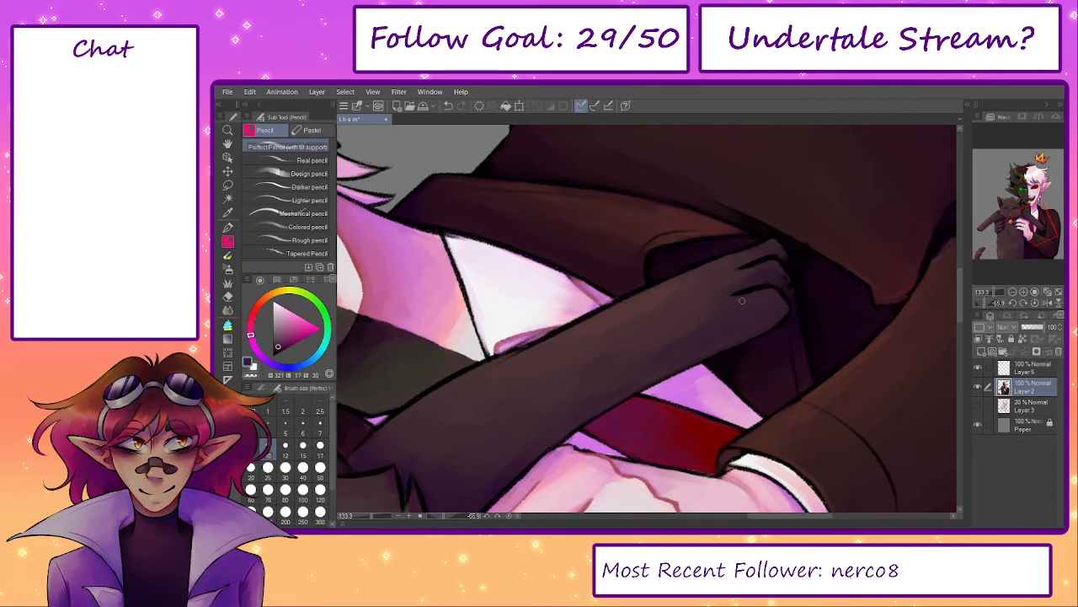
alt+click(764, 267)
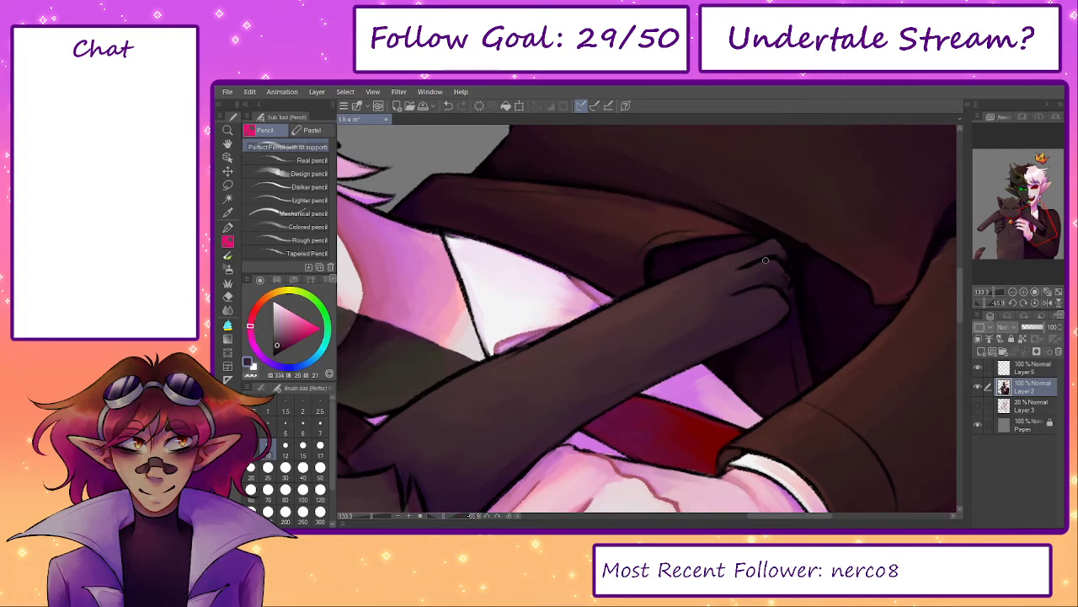
alt+click(788, 278)
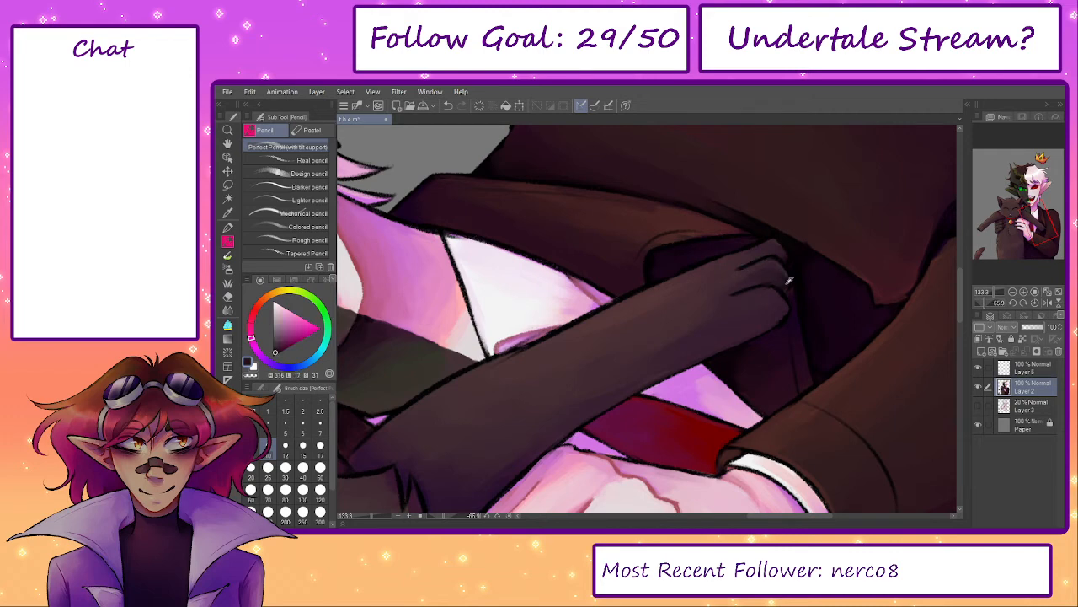
- Refine the toe lines and shading of the cat's paw resting on the suit with sampled browns and near-black
click(510, 514)
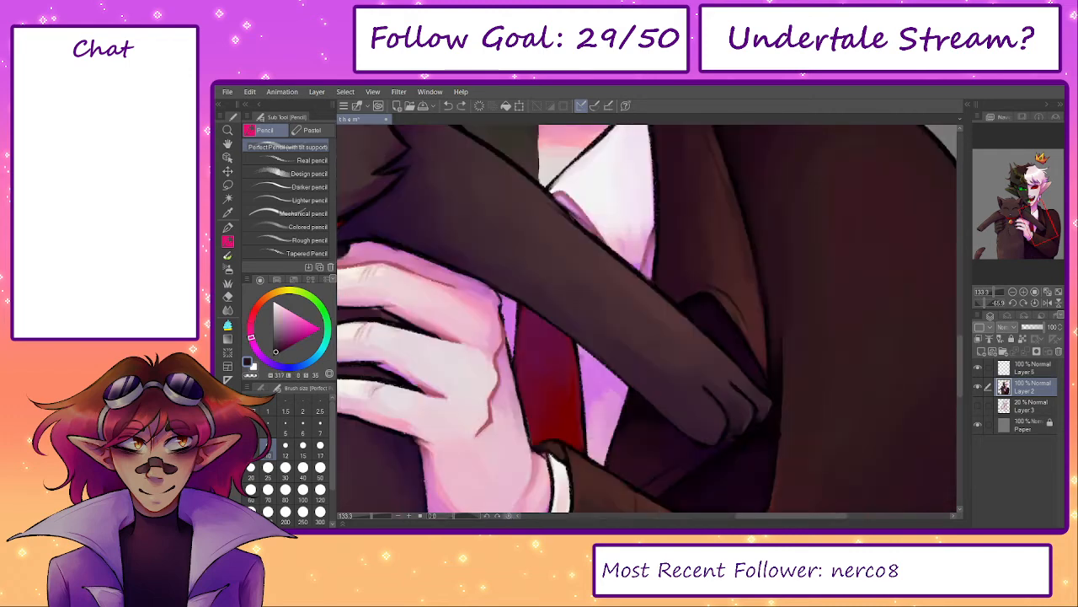
alt+click(736, 427)
alt+click(749, 404)
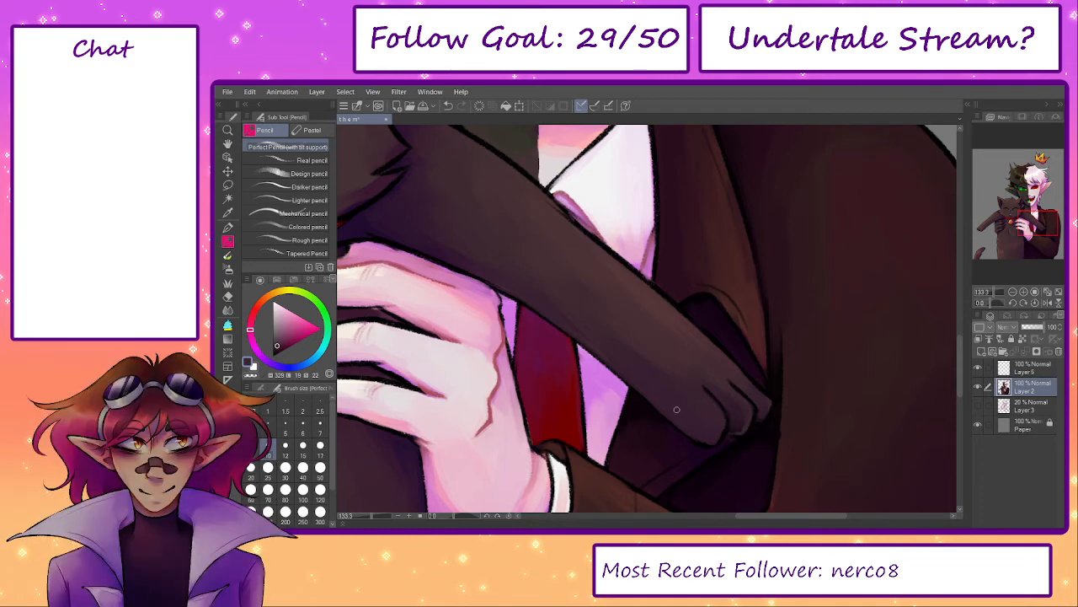
alt+click(728, 428)
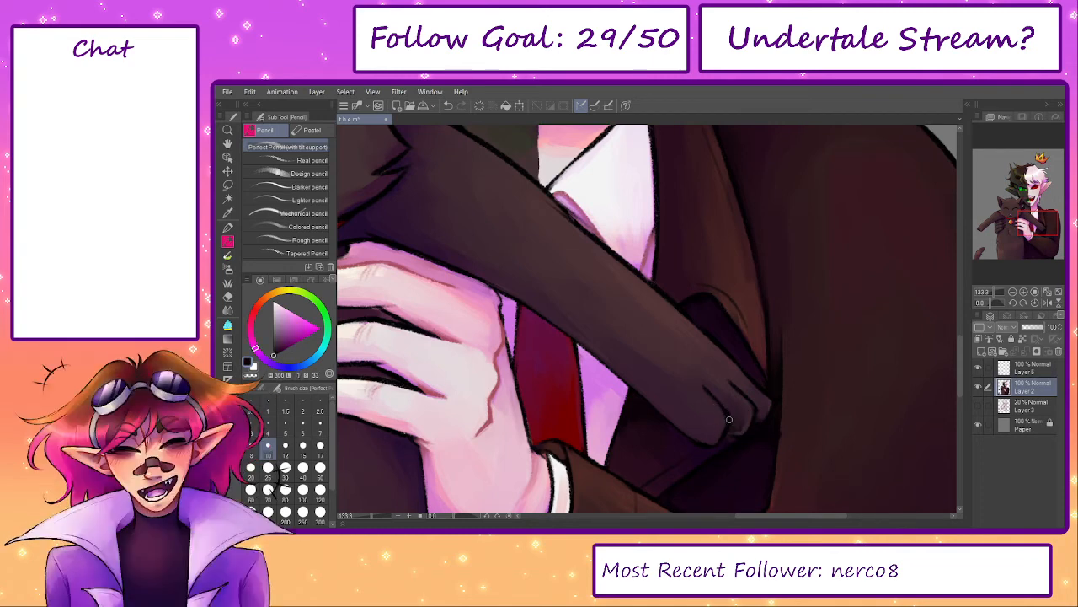
alt+click(722, 415)
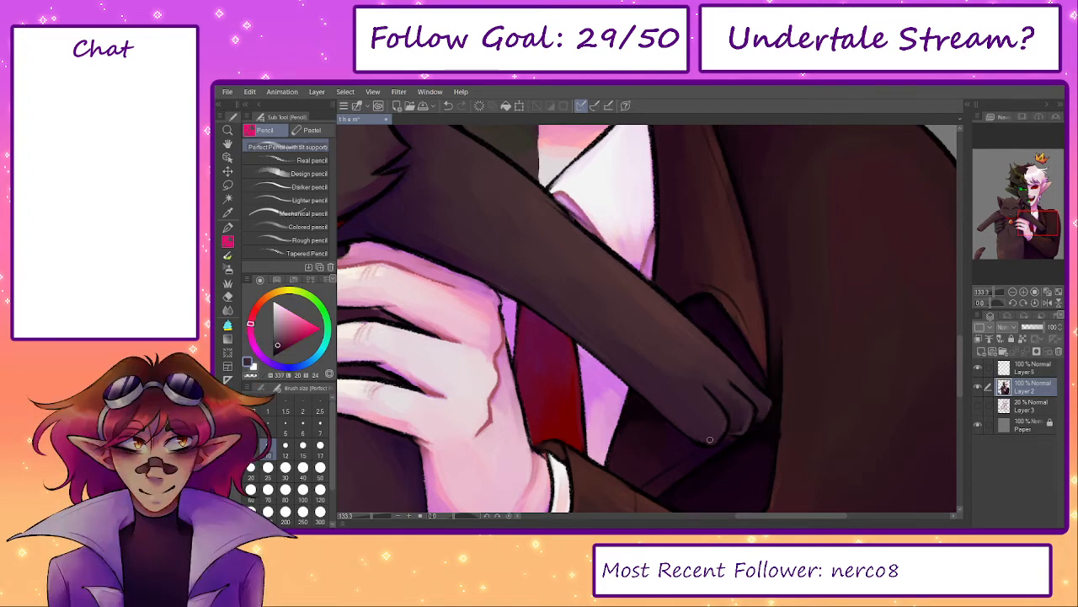
alt+click(733, 366)
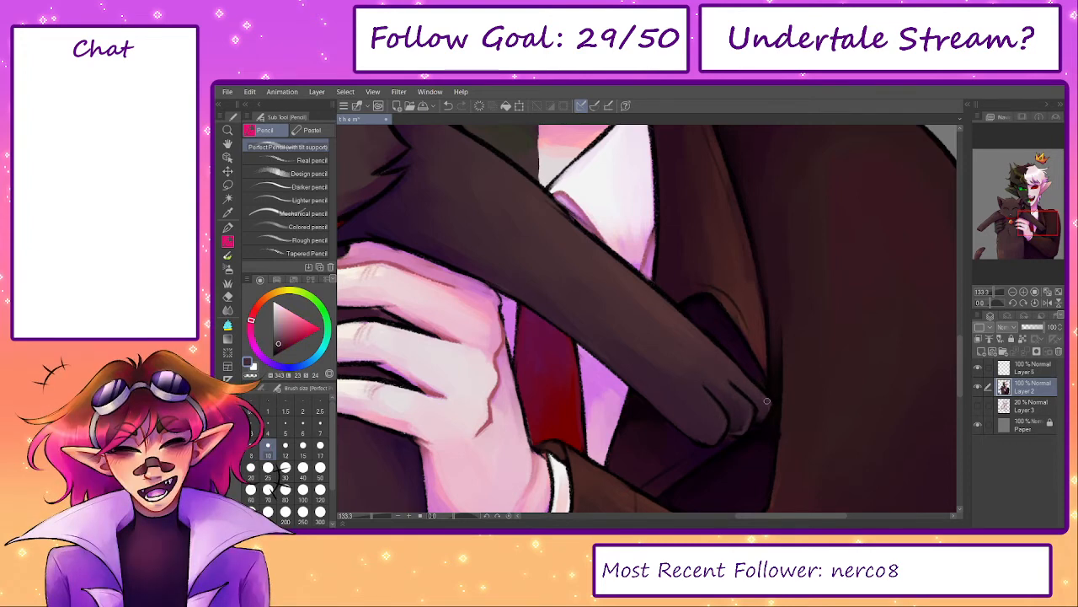
drag(701, 379, 725, 425)
drag(638, 340, 730, 473)
- Clean up the upper outline of the cat's foreleg below the shirt collar with sampled dark tones, undoing two strokes
drag(454, 516, 447, 515)
alt+click(536, 383)
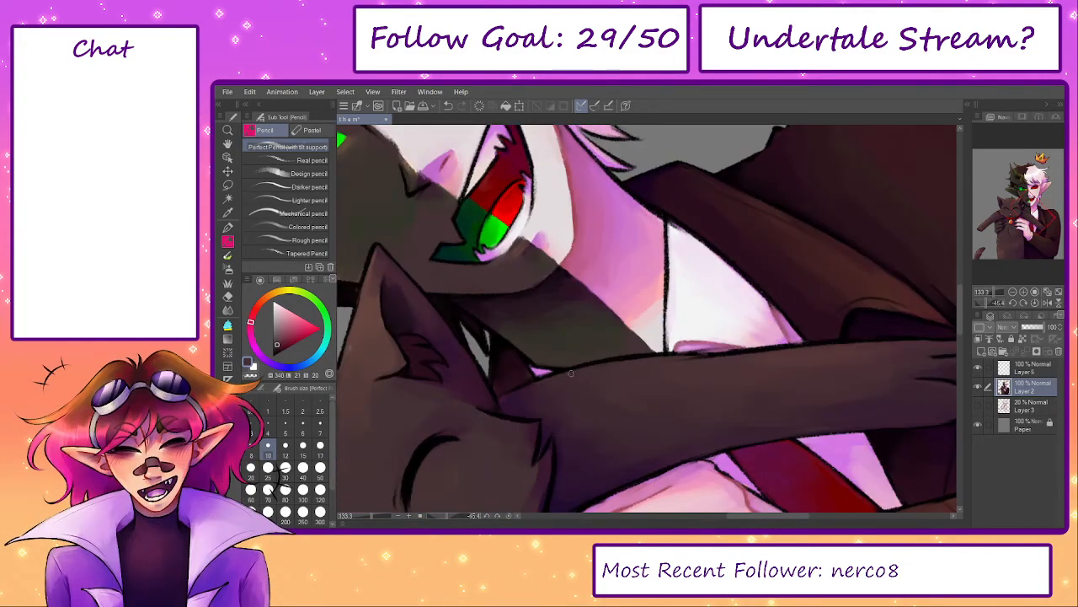
alt+click(741, 365)
drag(726, 355, 780, 352)
alt+click(687, 347)
drag(650, 350, 686, 347)
key(ctrl+z)
alt+click(688, 347)
alt+click(617, 353)
drag(610, 351, 670, 347)
key(ctrl+z)
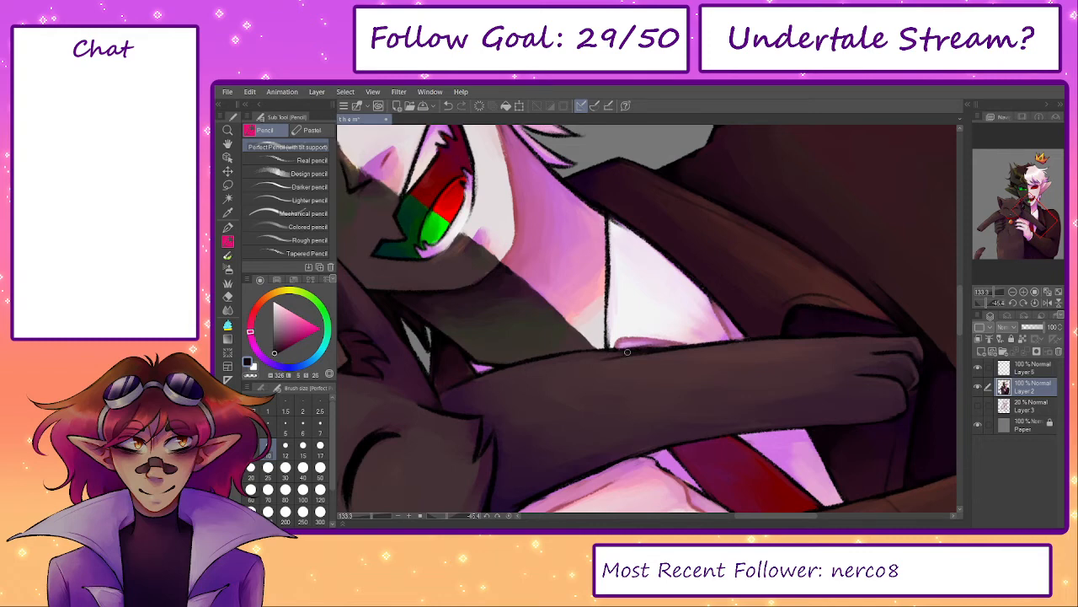
alt+click(631, 353)
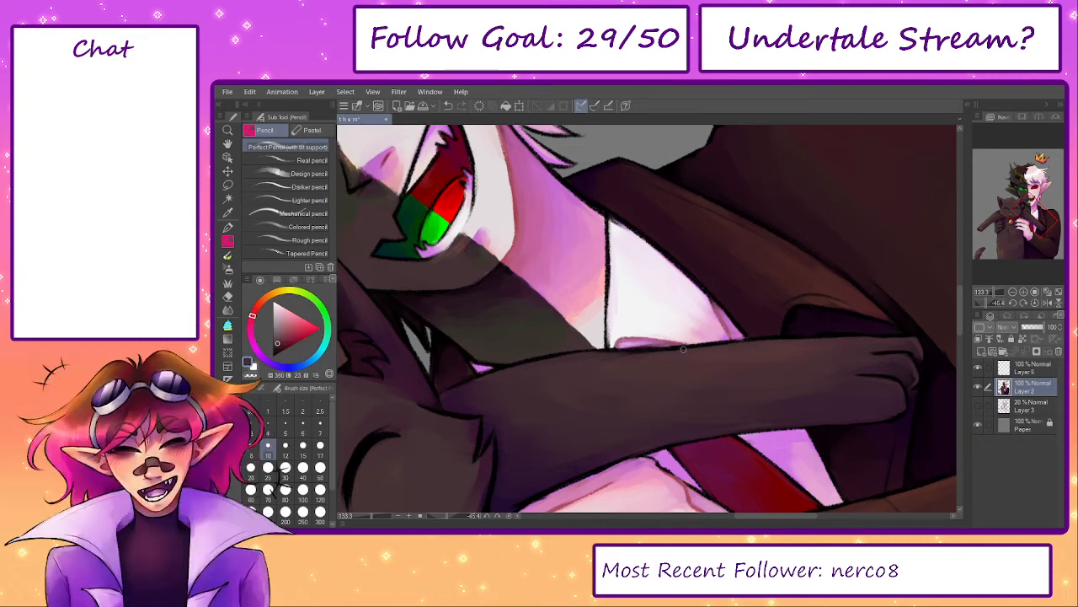
- Touch up the fur tuft on the cat's head and the fur around its mouth with the pencil and sampled browns
click(509, 516)
drag(374, 516, 366, 516)
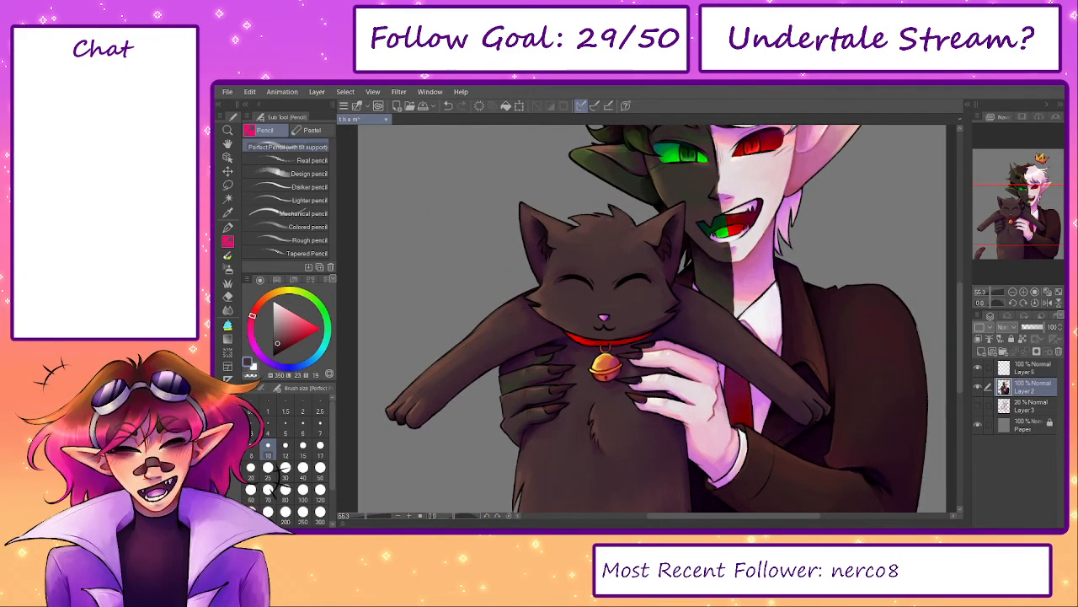
scroll(595, 205, up, 5)
drag(782, 190, 739, 278)
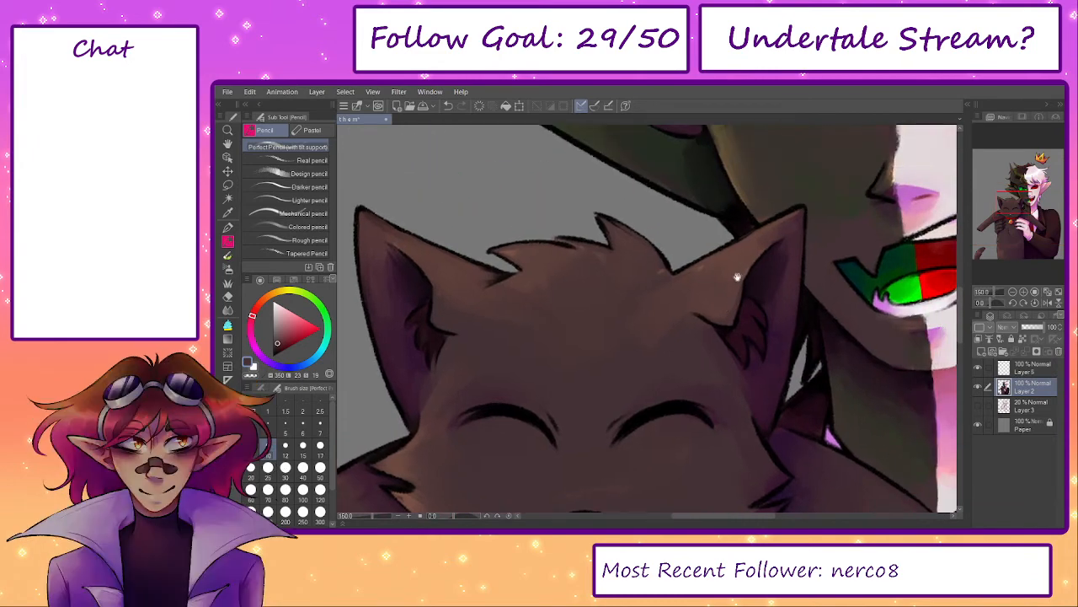
alt+click(618, 233)
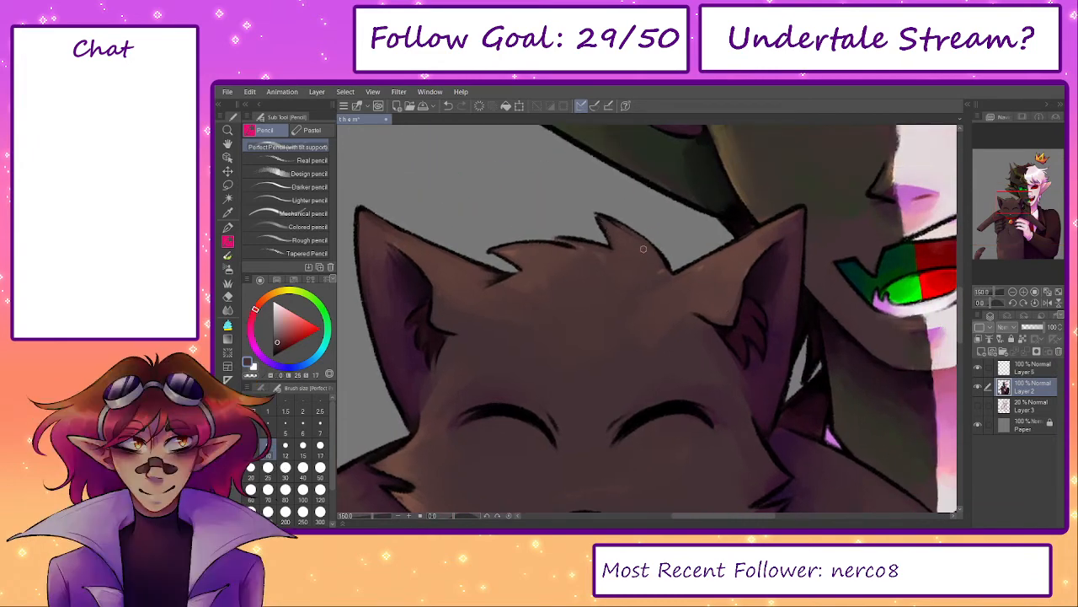
scroll(645, 253, down, 3)
alt+click(622, 414)
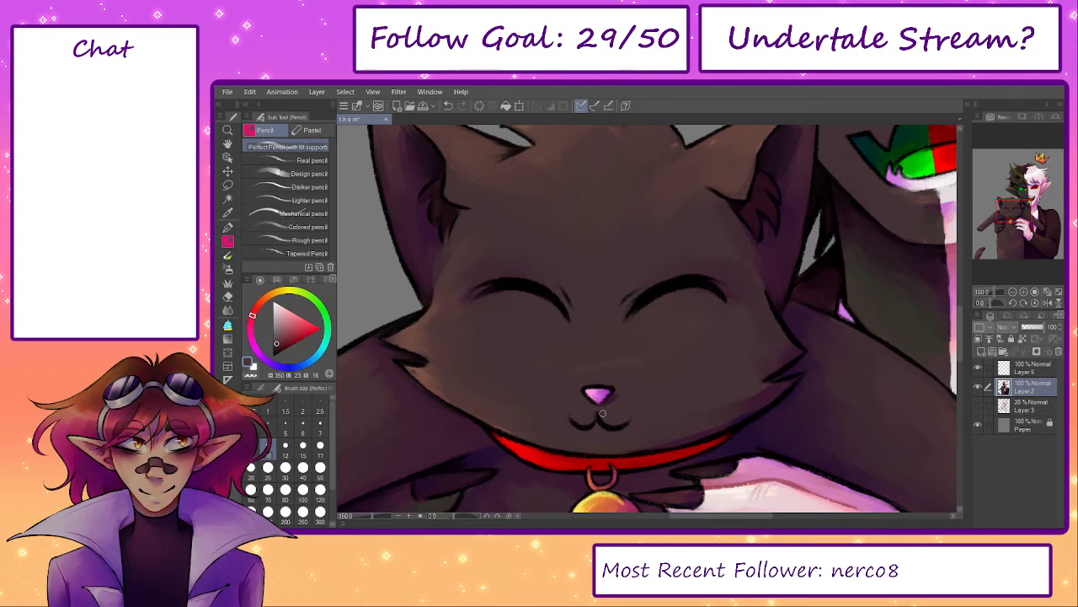
drag(662, 428, 668, 399)
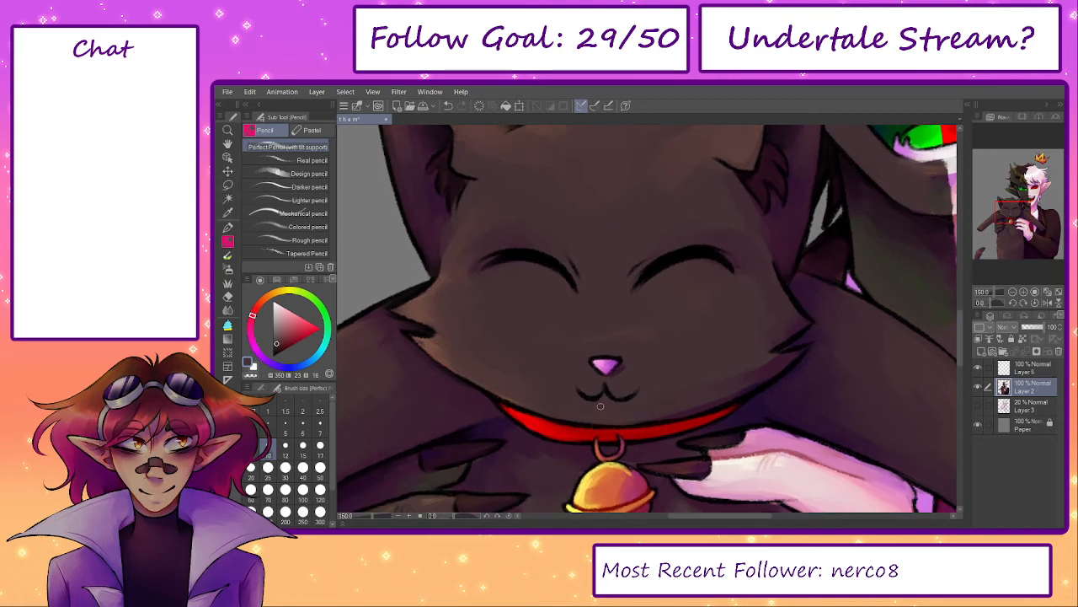
- Paint a small tongue below the cat's mouth with the purple-pink sampled from its nose
alt+click(603, 366)
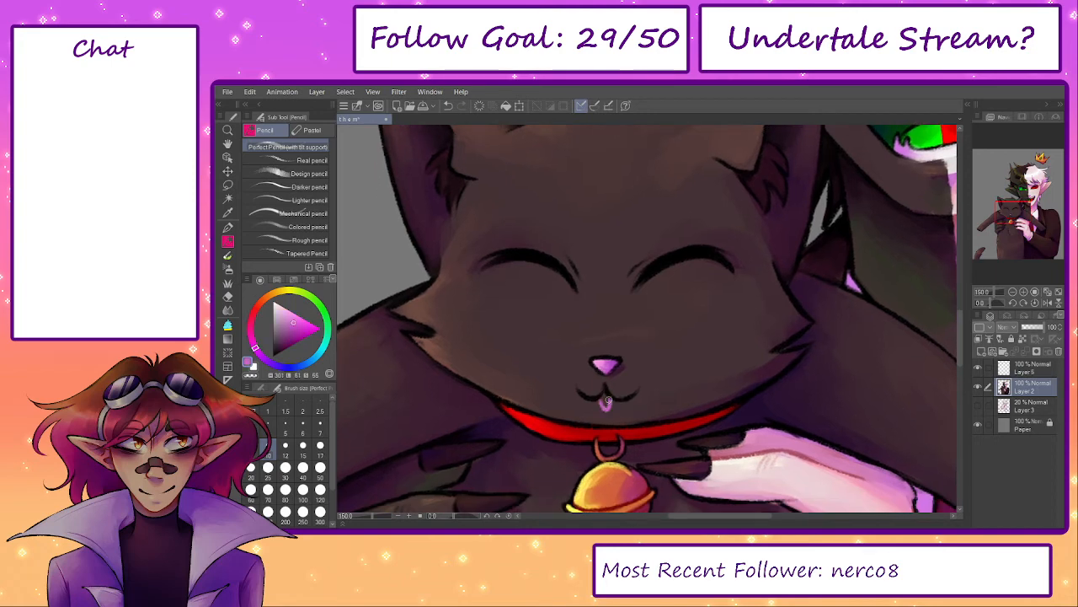
drag(373, 514, 363, 517)
scroll(627, 341, up, 10)
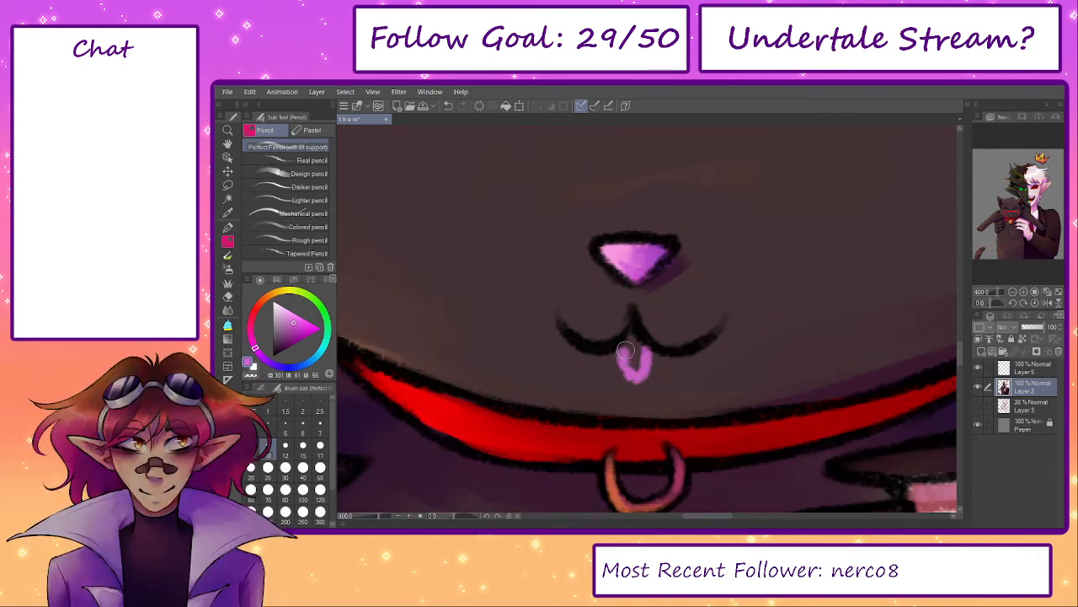
mouse_move(625, 351)
mouse_down()
mouse_move(632, 338)
mouse_move(643, 345)
mouse_move(629, 371)
mouse_up()
- Shade the cat's tongue with a redder pink and outline it in sampled black, undoing one stroke
click(297, 334)
click(251, 319)
mouse_move(611, 352)
mouse_down()
mouse_move(628, 381)
mouse_move(620, 357)
mouse_move(623, 370)
mouse_move(630, 340)
mouse_move(635, 367)
mouse_move(632, 337)
mouse_move(633, 357)
mouse_move(614, 341)
mouse_move(624, 375)
mouse_move(620, 357)
mouse_move(646, 364)
mouse_up()
alt+click(614, 342)
key(ctrl+z)
alt+click(631, 361)
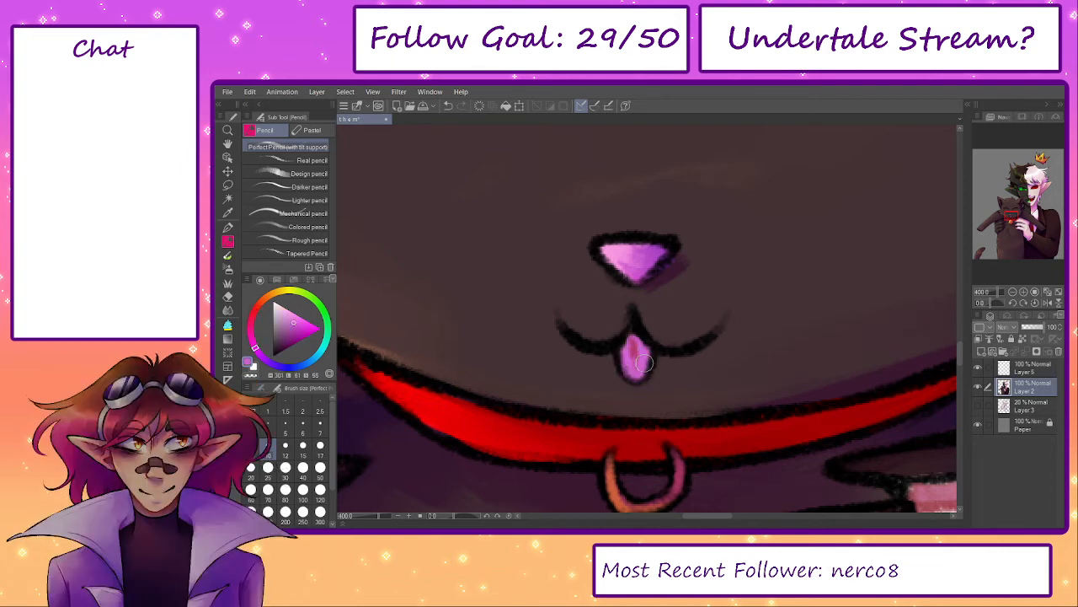
drag(380, 516, 374, 517)
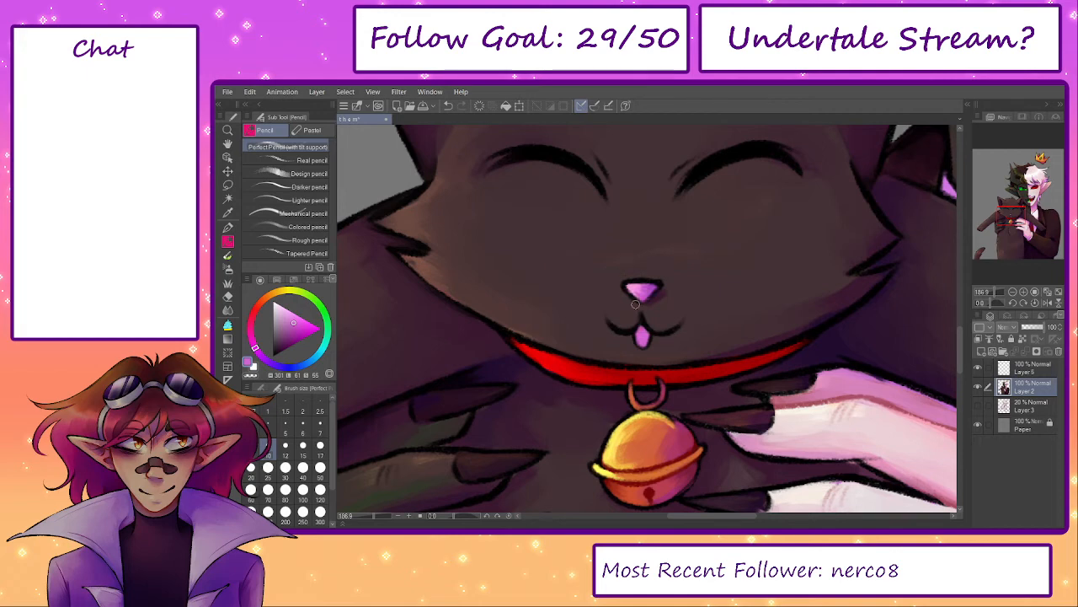
- Shade a darker crease down the middle of the cat's tongue with redder and sampled pinks, undoing one stroke
click(254, 316)
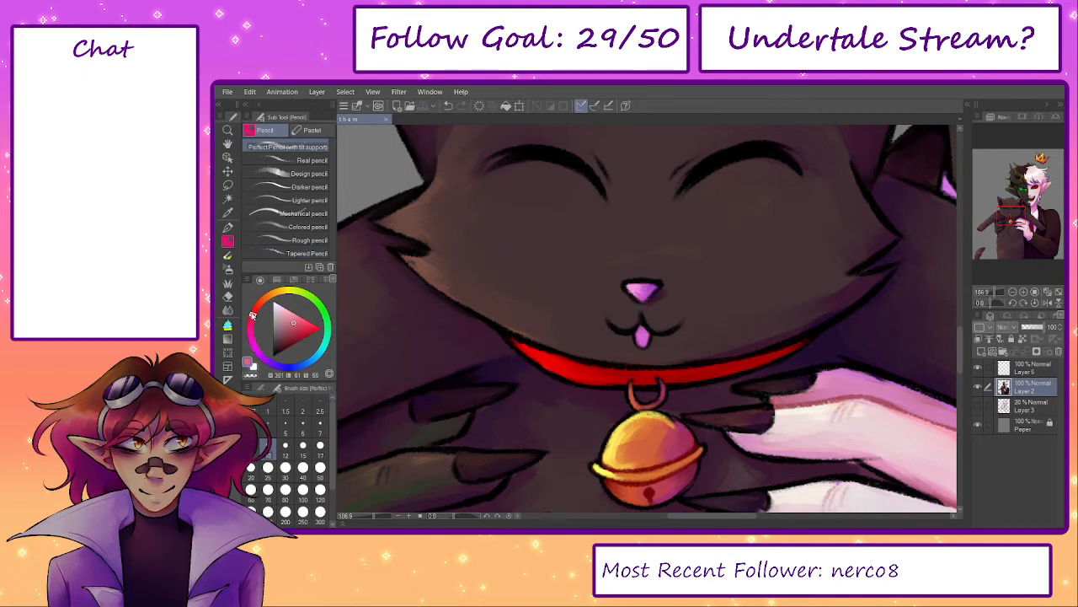
drag(254, 315, 253, 323)
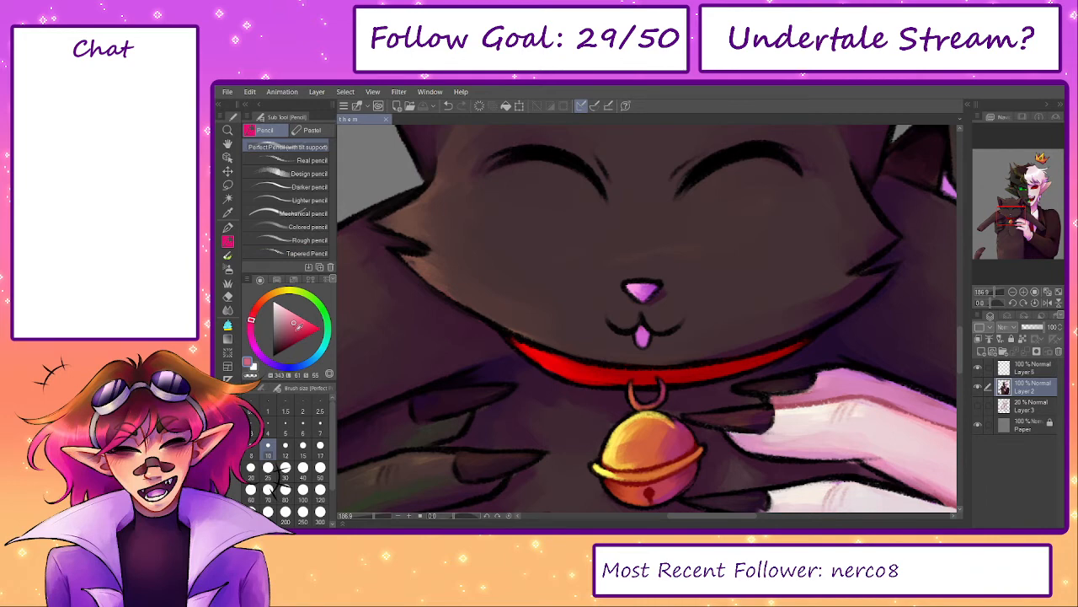
scroll(652, 330, up, 1)
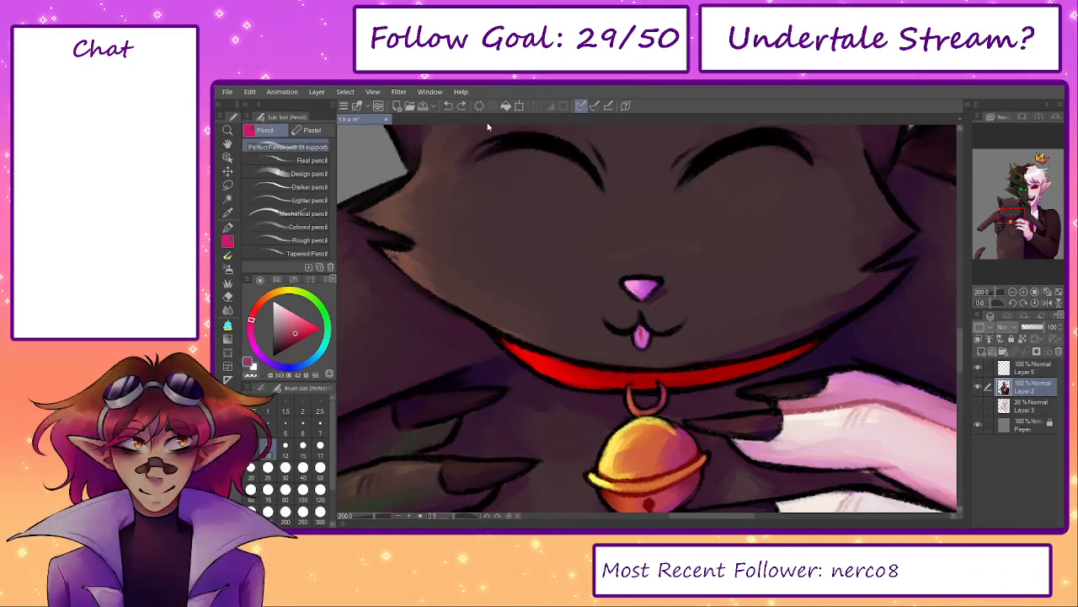
click(448, 106)
alt+click(644, 337)
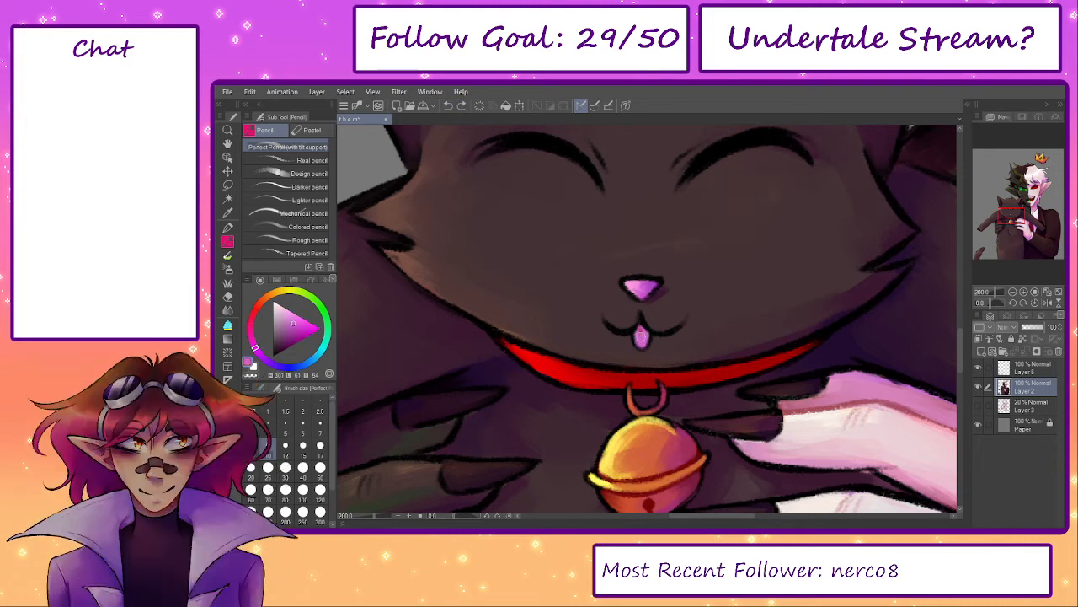
click(277, 279)
click(259, 289)
click(260, 279)
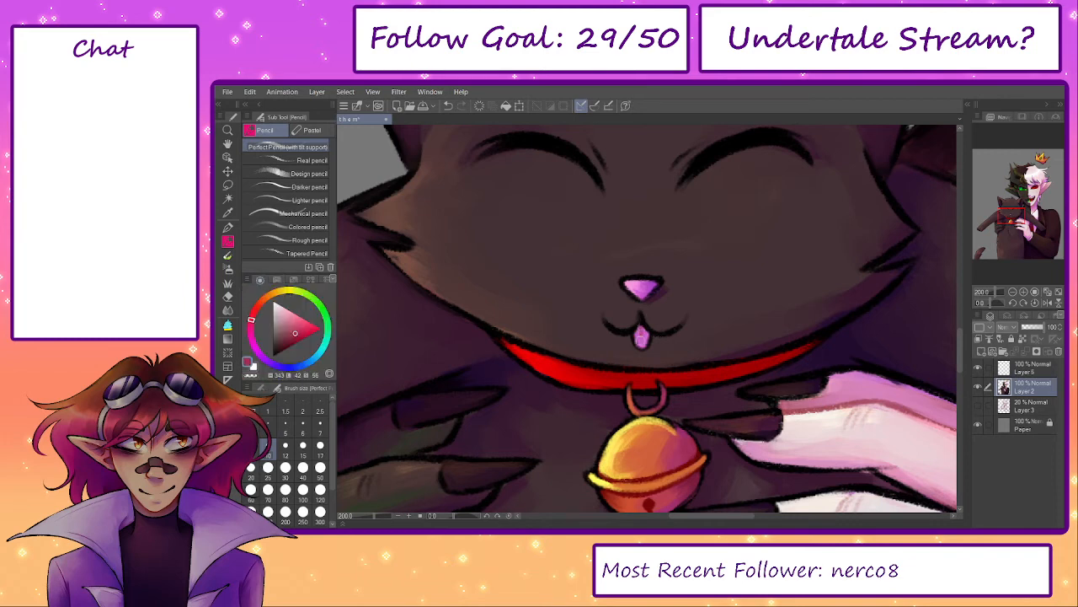
alt+click(652, 317)
drag(652, 319, 646, 375)
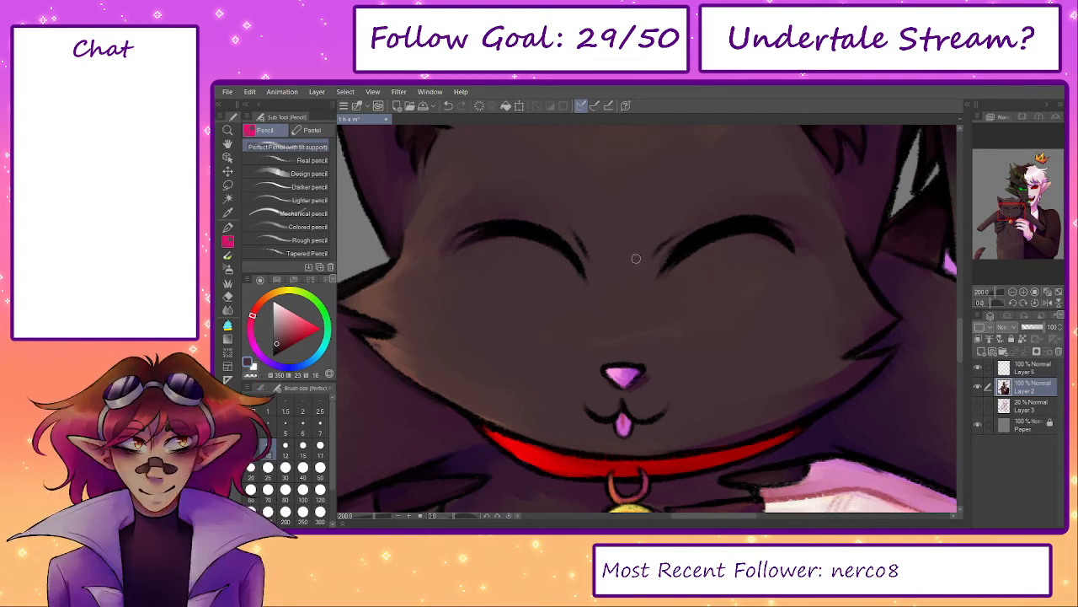
alt+click(488, 406)
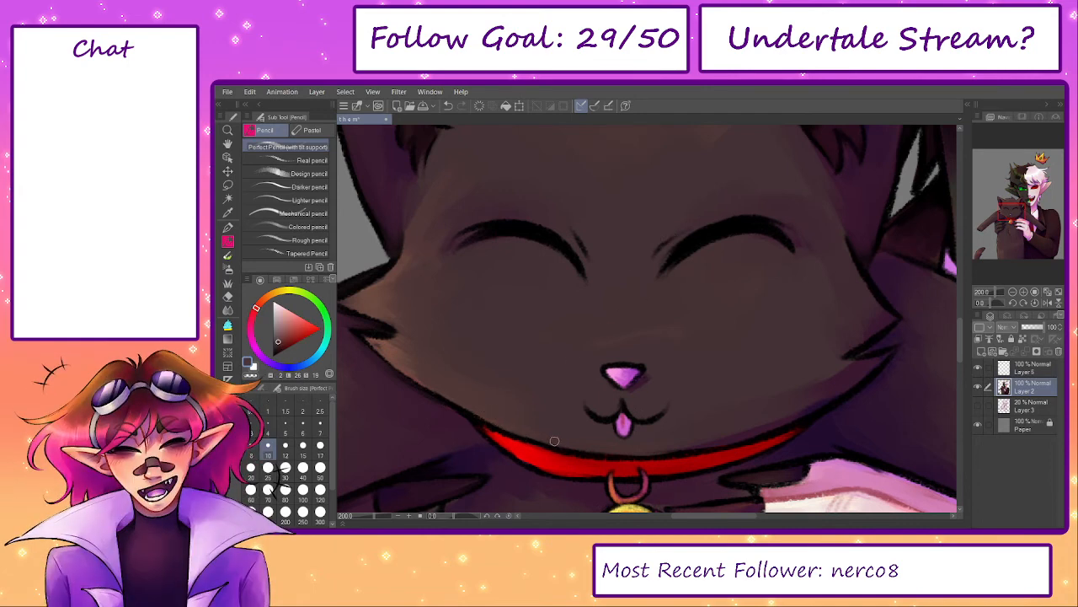
- Create a new layer directly above the painting layer and choose a light golden yellow for the cat's eyes
drag(544, 351, 518, 409)
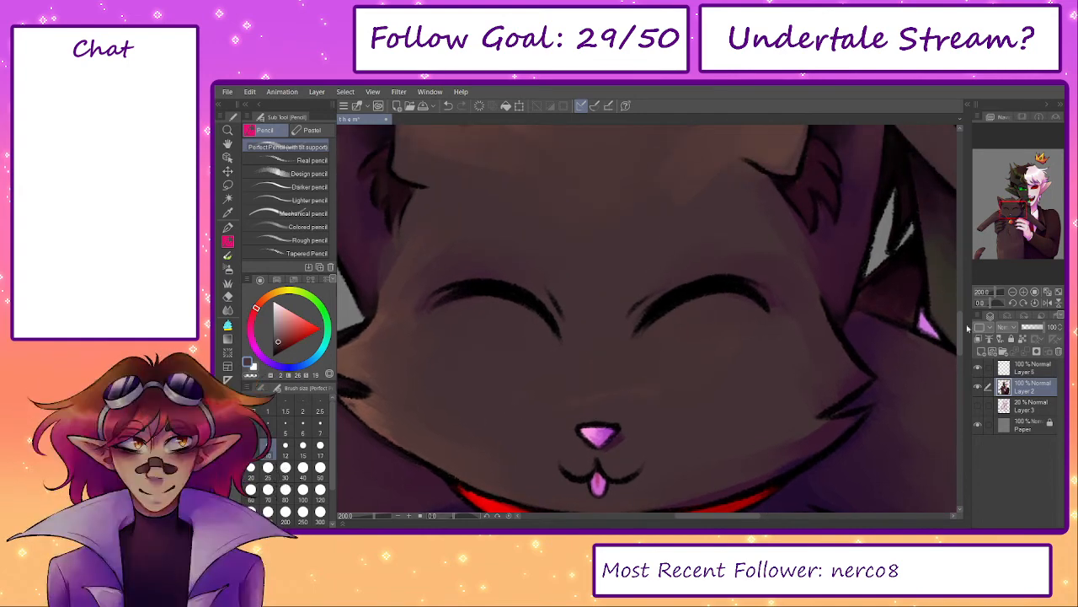
key(ctrl+shift+n)
click(285, 292)
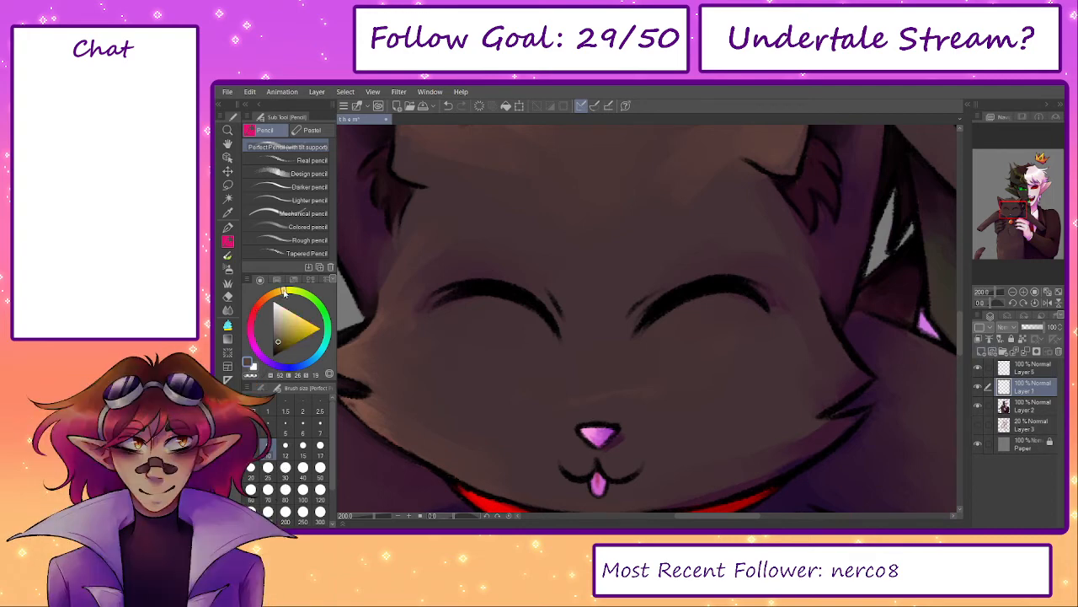
click(299, 312)
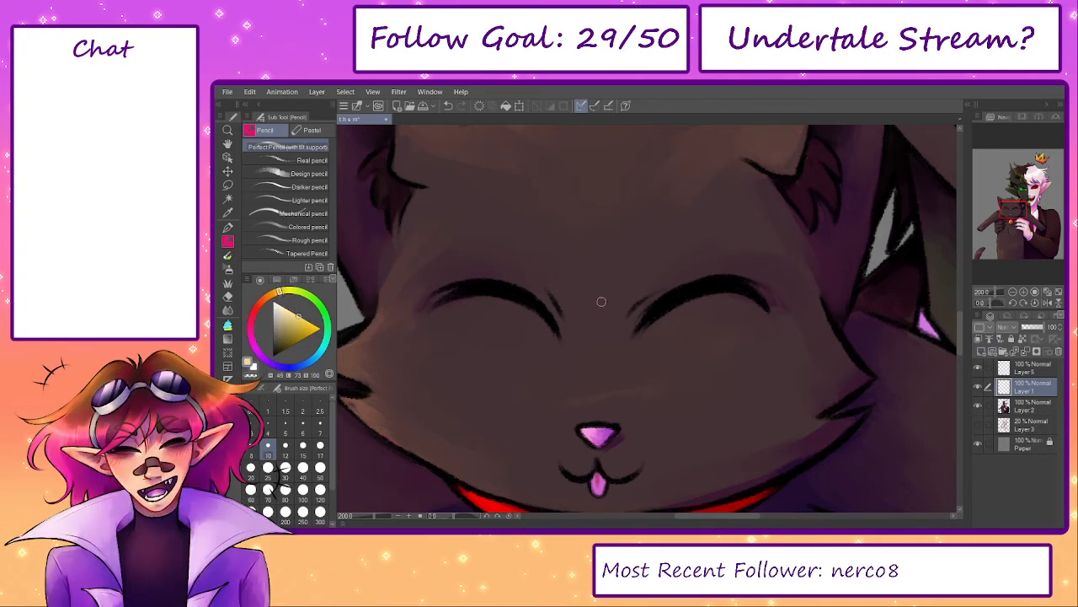
click(299, 317)
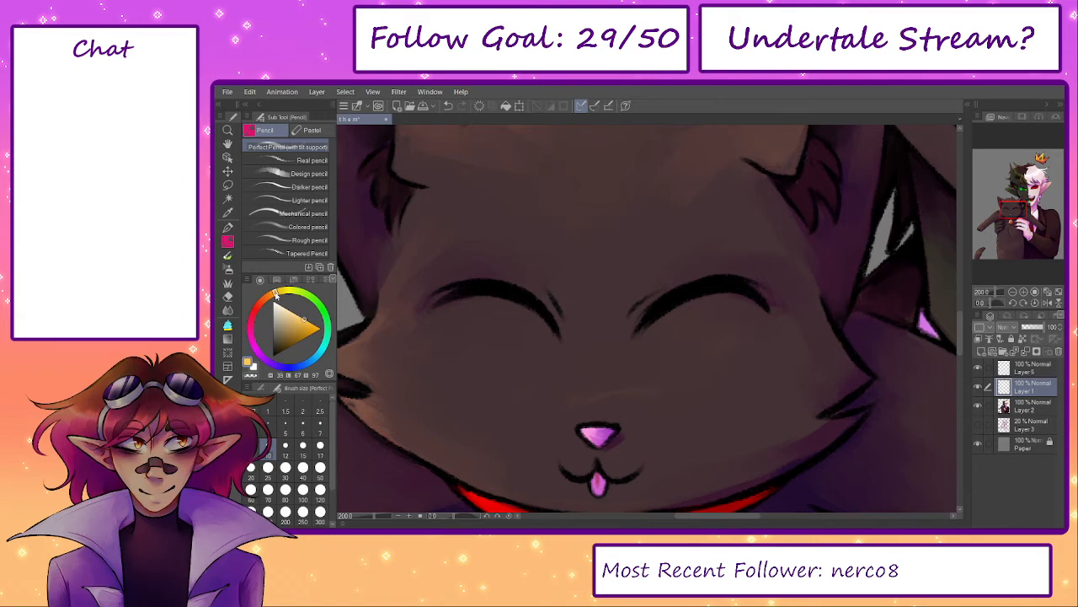
- Try painting the cat's closed eye lines in gold on the new layer, compare with the layer hidden, and clear it
drag(640, 327, 722, 287)
key(ctrl+z)
drag(645, 323, 752, 294)
mouse_move(668, 295)
mouse_down()
mouse_move(721, 283)
mouse_move(762, 306)
mouse_move(709, 283)
mouse_up()
mouse_move(548, 319)
mouse_down()
mouse_move(446, 297)
mouse_move(556, 329)
mouse_move(438, 303)
mouse_move(503, 283)
mouse_up()
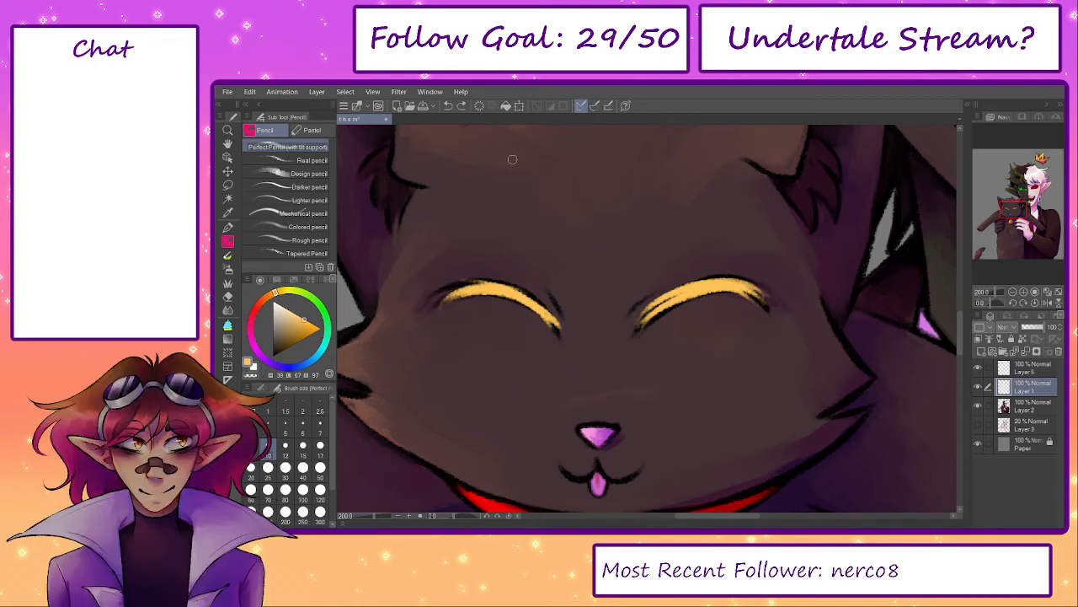
click(978, 387)
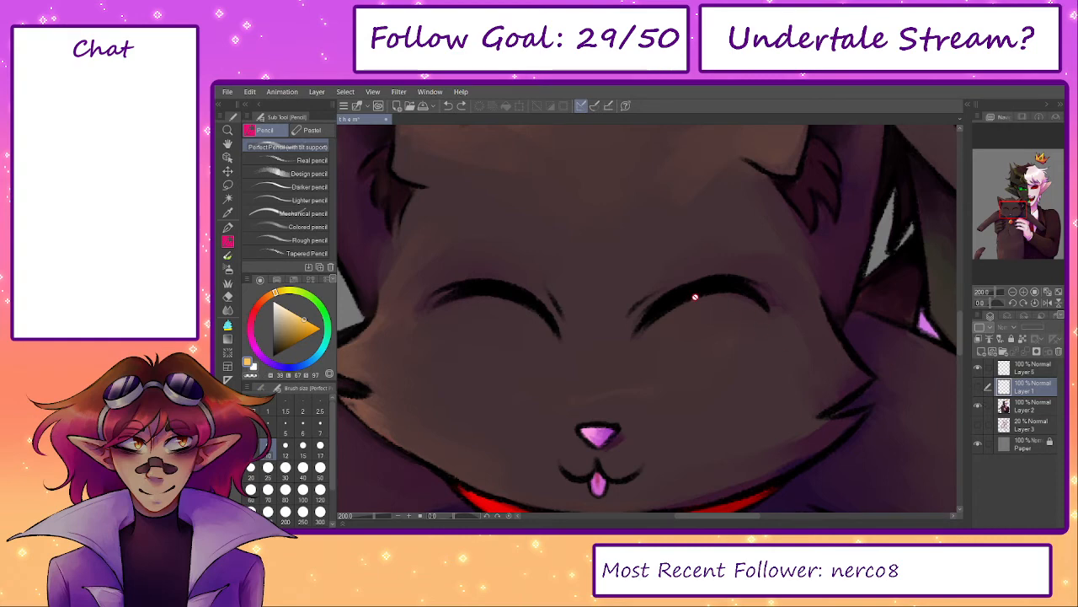
click(978, 387)
key(Delete)
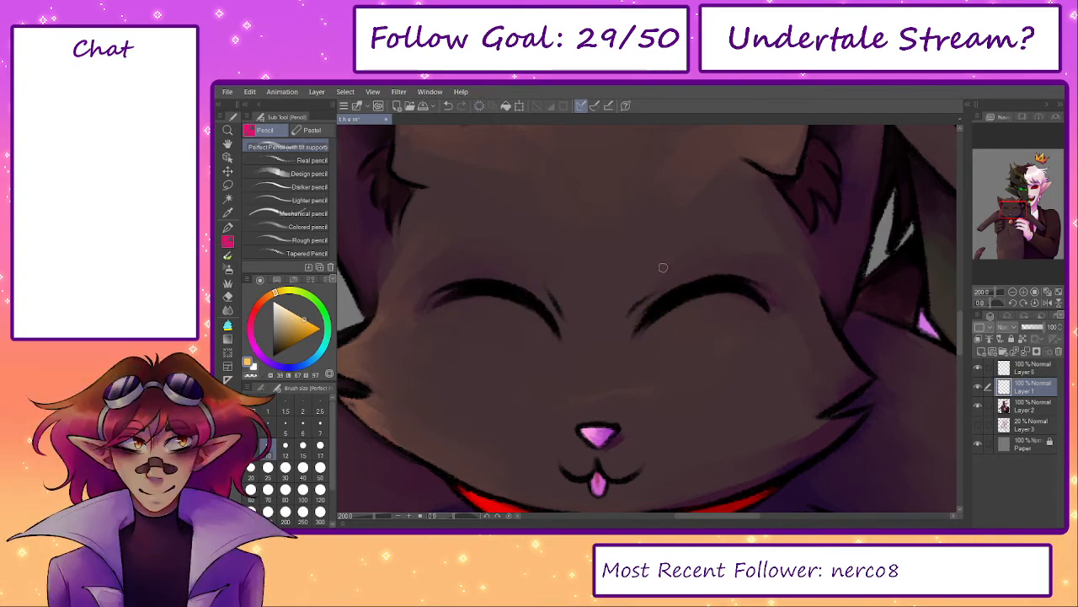
- Paint two small golden highlights on each of the cat's closed eye lines
drag(676, 297, 686, 298)
click(699, 292)
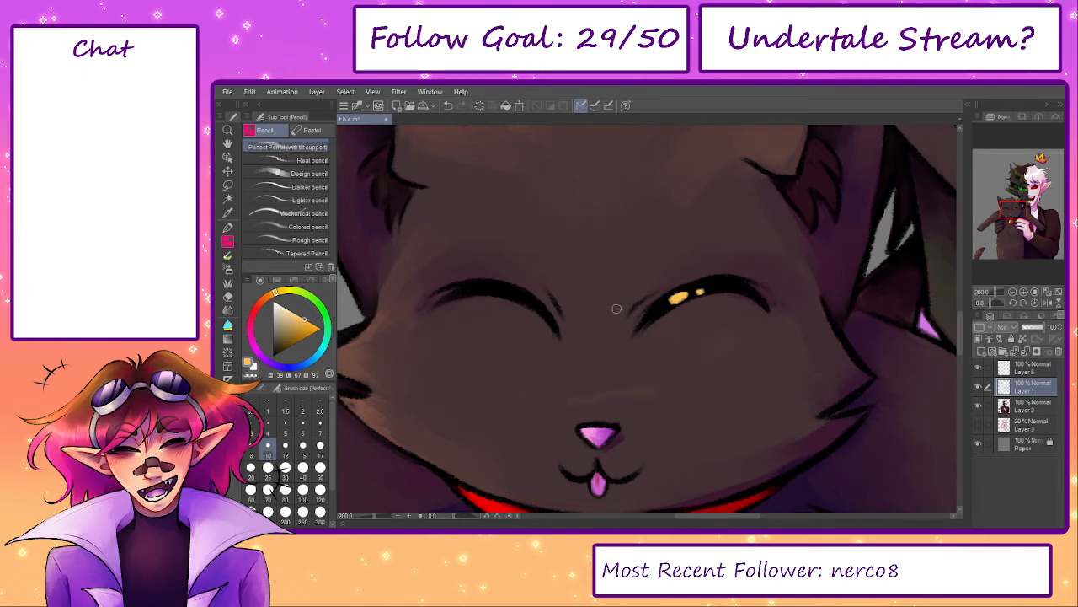
drag(515, 293, 508, 290)
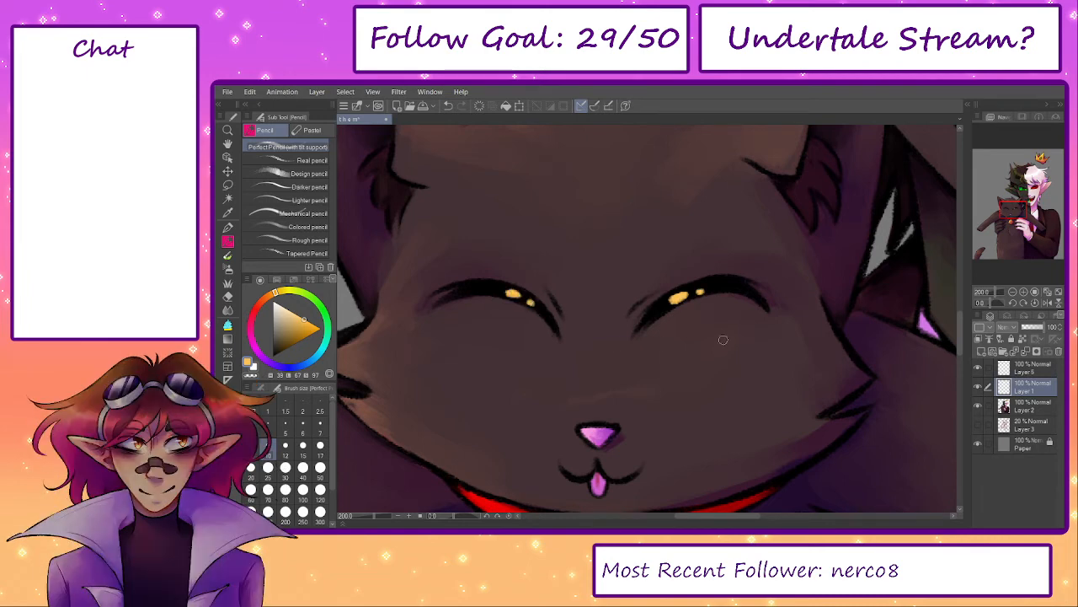
click(1059, 291)
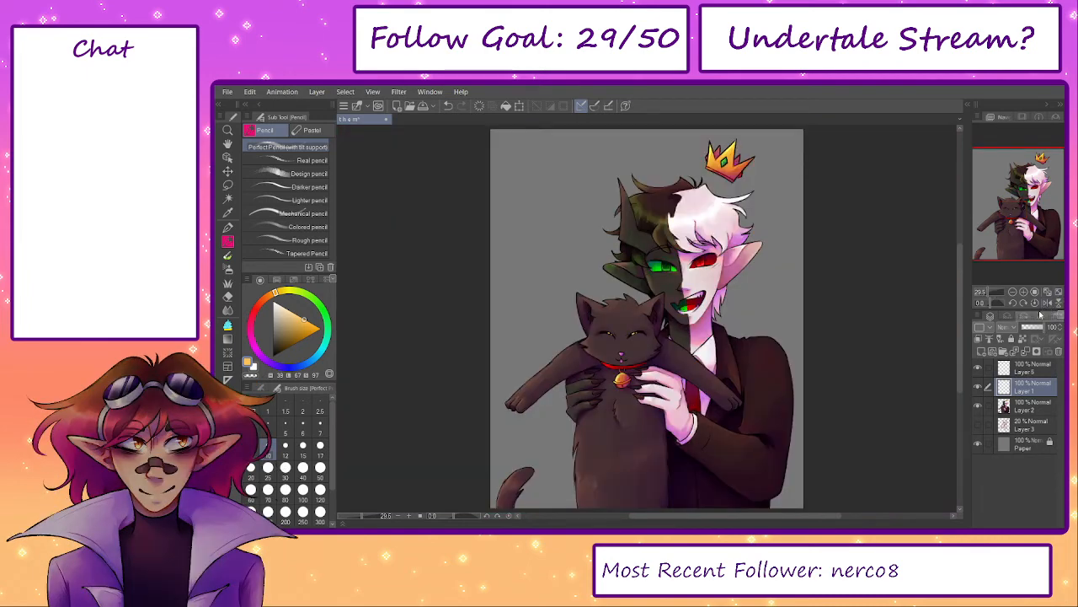
- Recolor the golden highlights on the cat's eyes to a darker gold and check them in the full picture
scroll(630, 354, up, 3)
scroll(618, 341, up, 4)
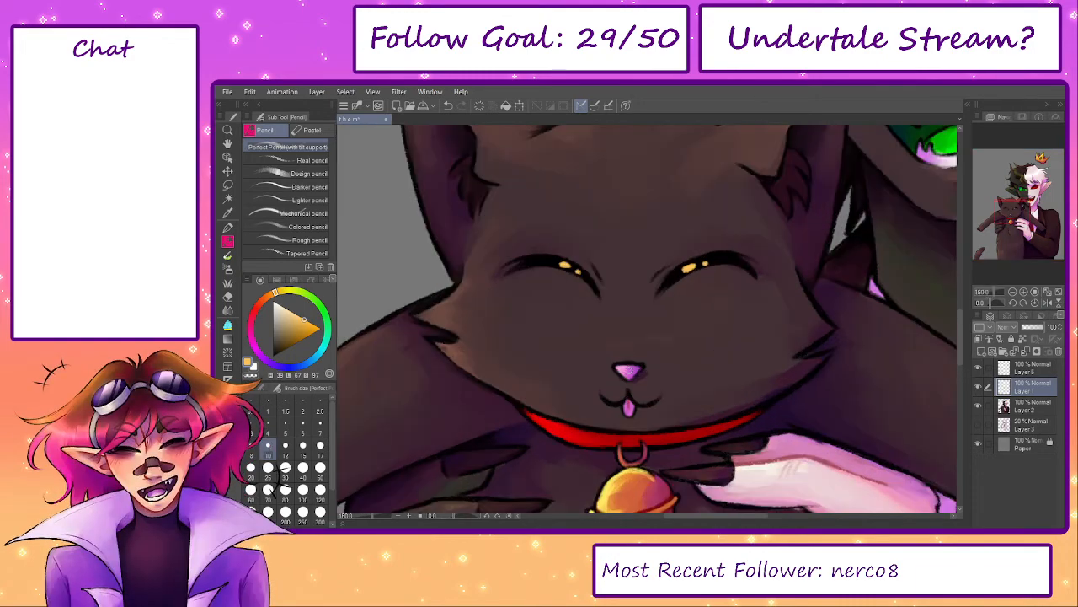
click(249, 91)
click(308, 275)
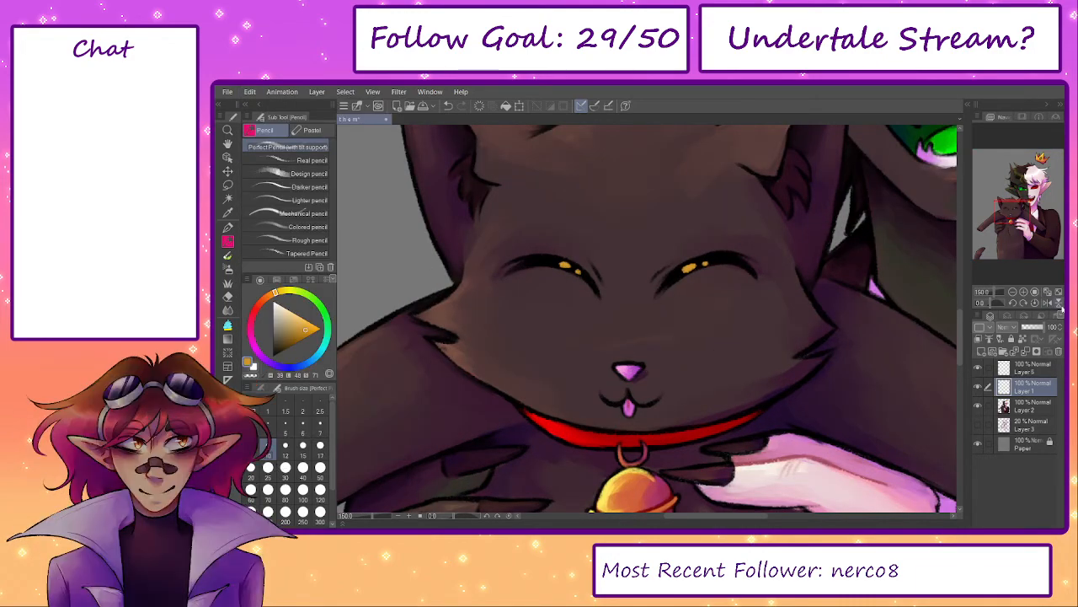
click(1059, 291)
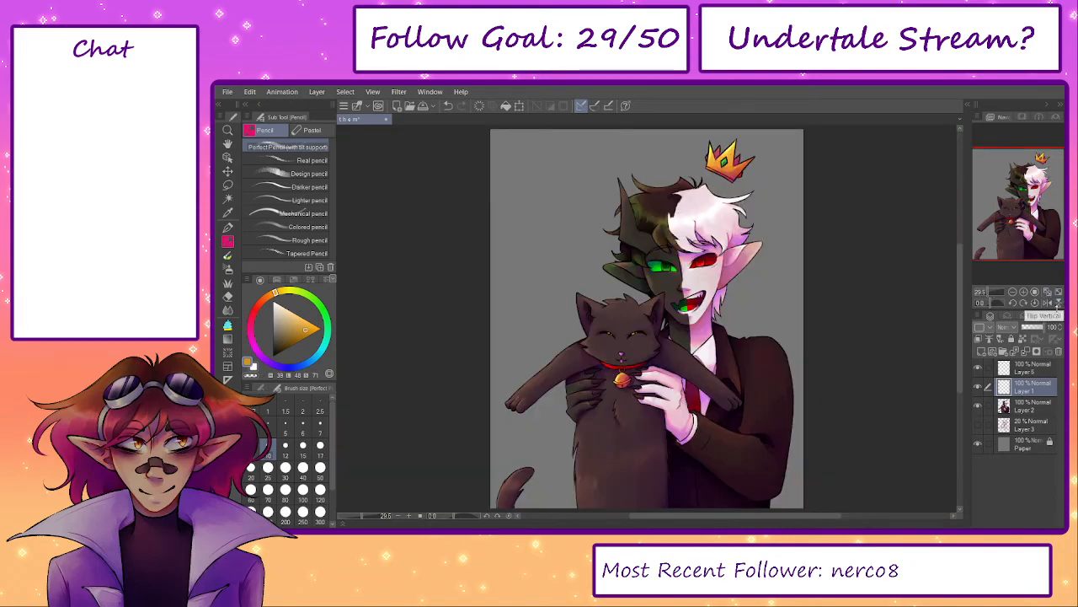
- Reposition the gold highlights on the cat's right-hand eye line farther toward its outer end, and check the overall look
scroll(716, 292, up, 8)
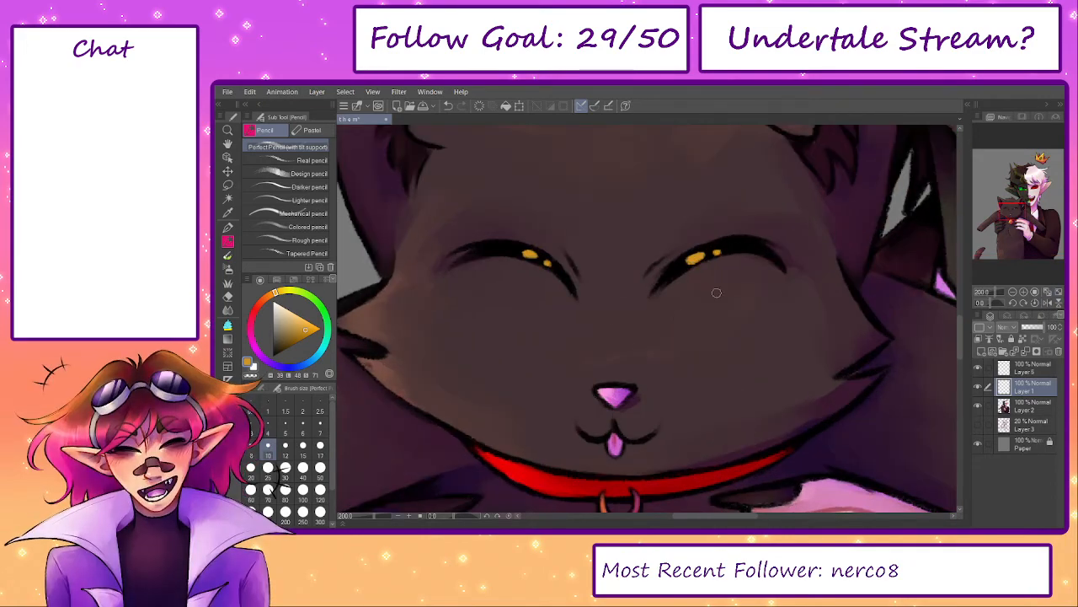
key(e)
key(p)
mouse_move(716, 251)
mouse_down()
mouse_move(691, 260)
mouse_move(743, 243)
mouse_up()
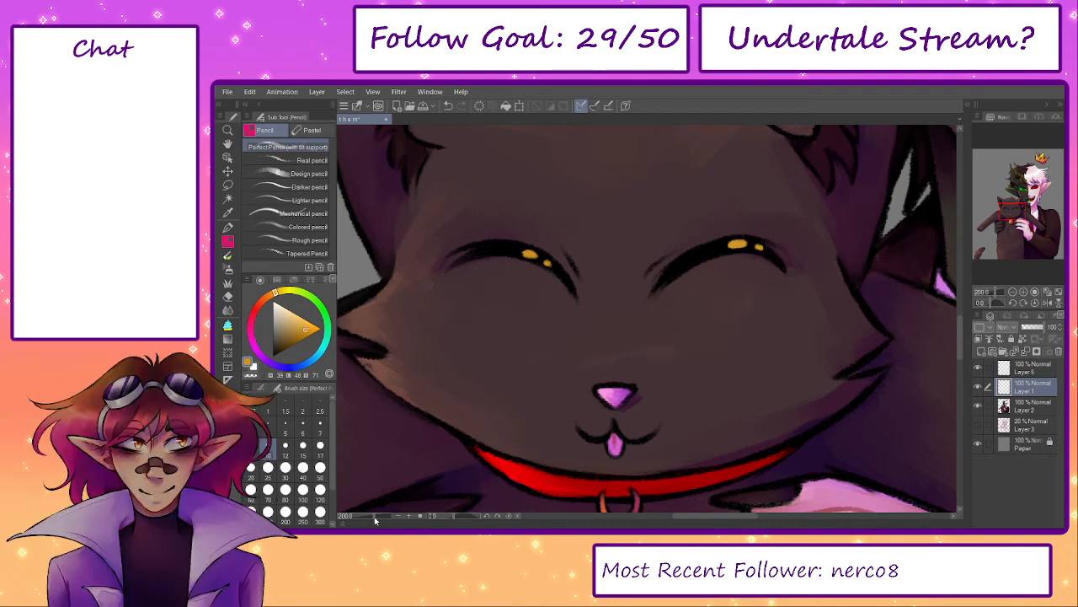
drag(375, 517, 368, 516)
drag(513, 448, 433, 467)
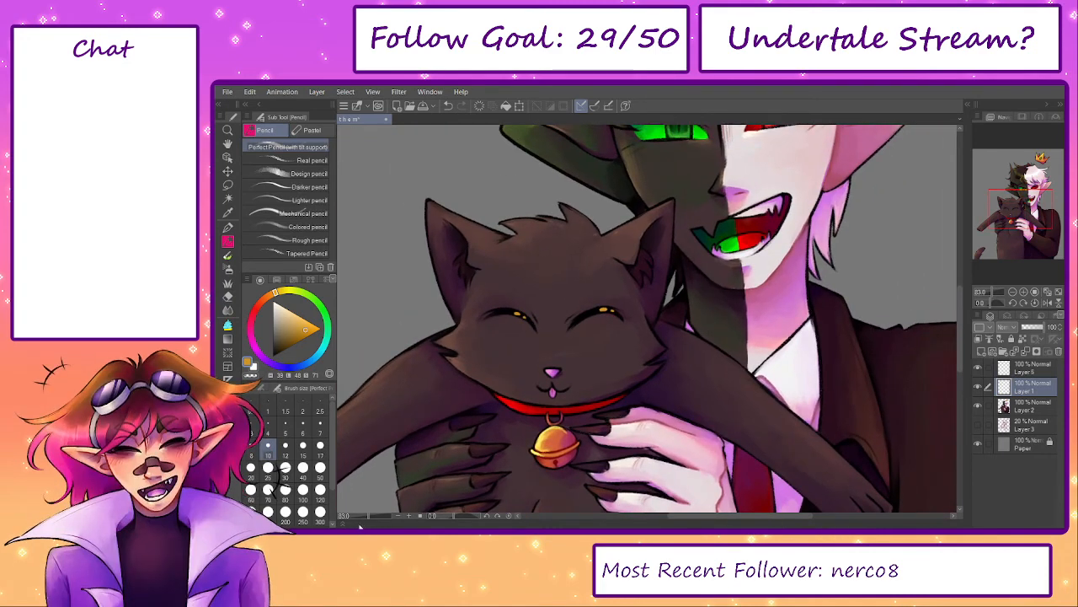
drag(368, 516, 363, 520)
drag(814, 378, 811, 415)
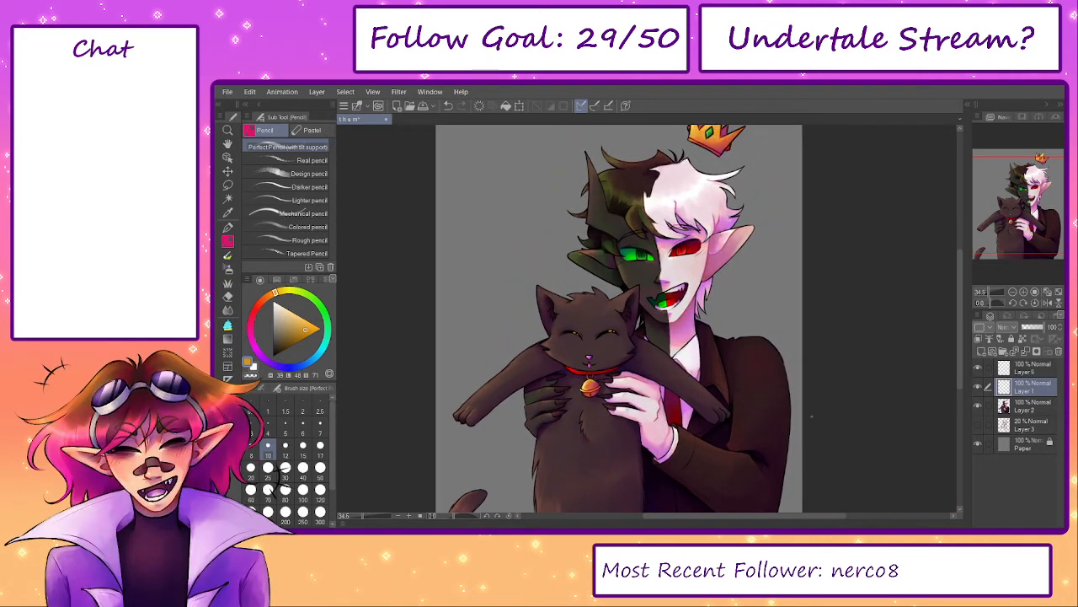
- Touch up the edges of the crown's leftmost front spike with the pencil in its sampled light yellow
scroll(726, 286, up, 5)
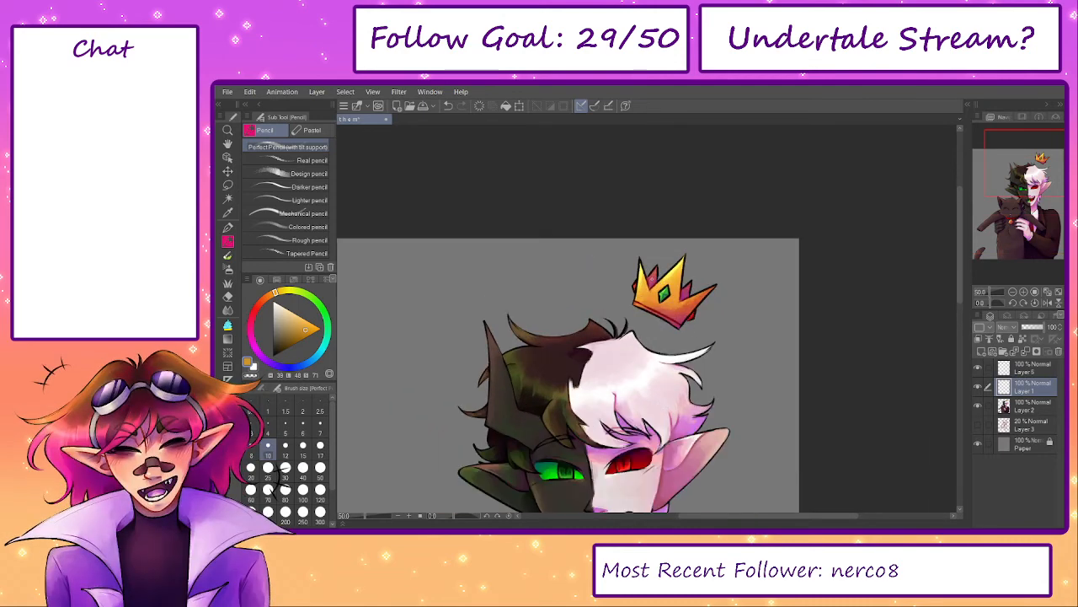
scroll(648, 272, up, 3)
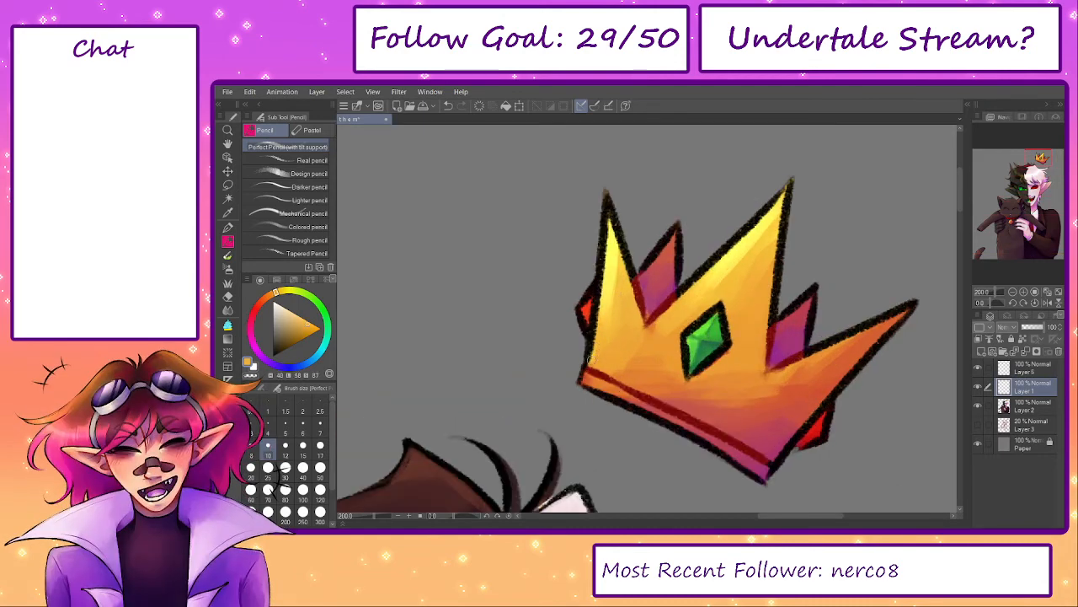
alt+click(605, 274)
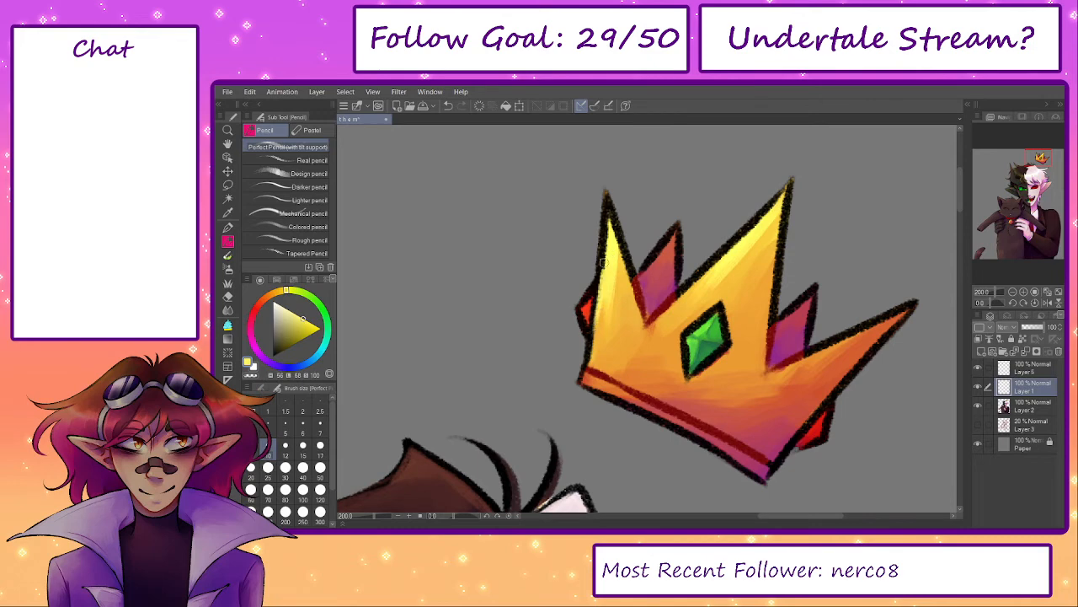
mouse_move(593, 338)
mouse_down()
mouse_move(606, 202)
mouse_move(603, 278)
mouse_move(626, 263)
mouse_up()
- Touch up the shadow at the base of the crown's left rear spike with the Opaque brush, reducing its size to 15
alt+click(638, 291)
key(b)
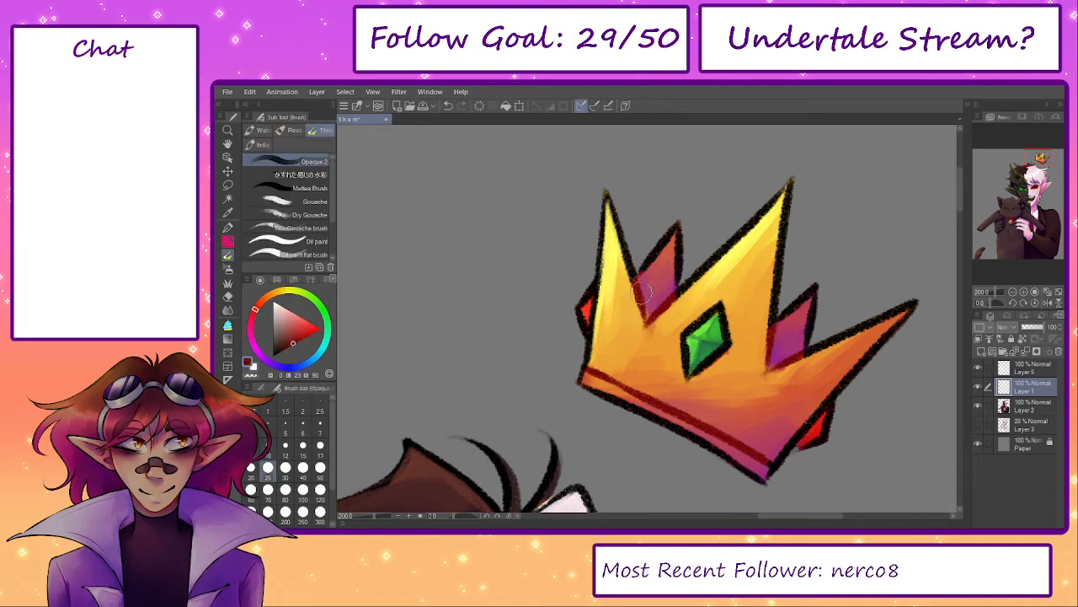
mouse_move(653, 303)
mouse_down()
mouse_move(653, 272)
mouse_move(642, 288)
mouse_move(648, 314)
mouse_move(662, 300)
mouse_move(653, 284)
mouse_move(647, 306)
mouse_up()
key([)
key([)
key([)
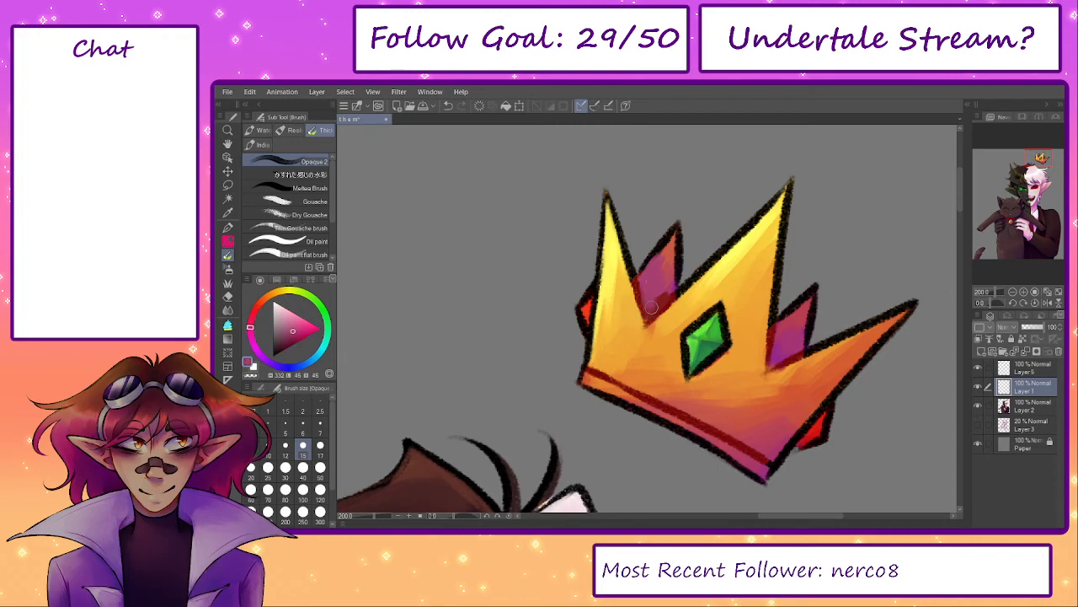
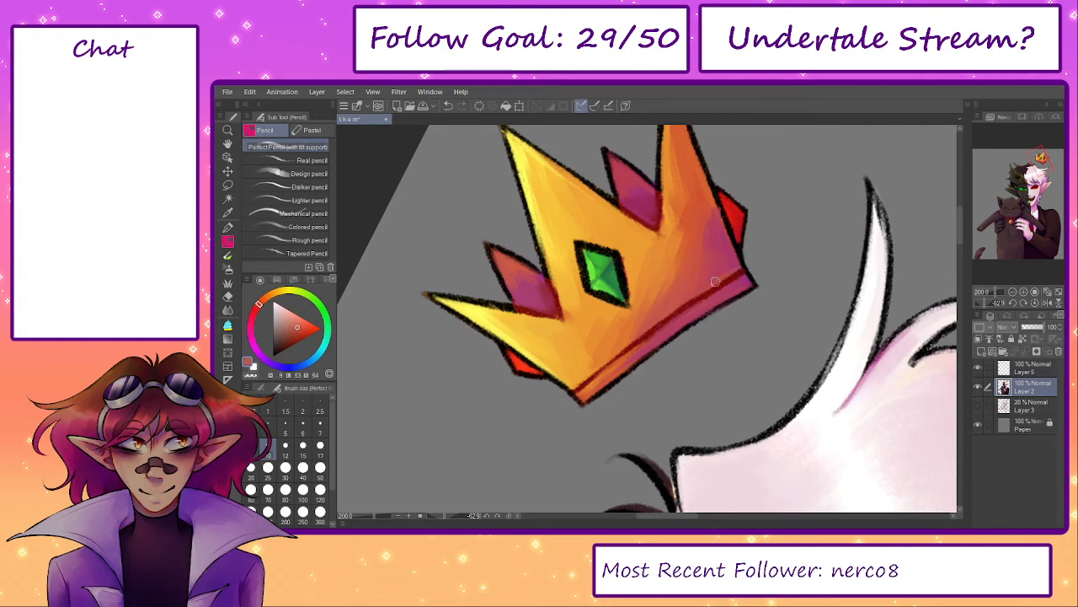
- Touch up the right end of the crown's lower band in sampled purple and the green gem's facets in sampled greens with the pencil
alt+click(733, 293)
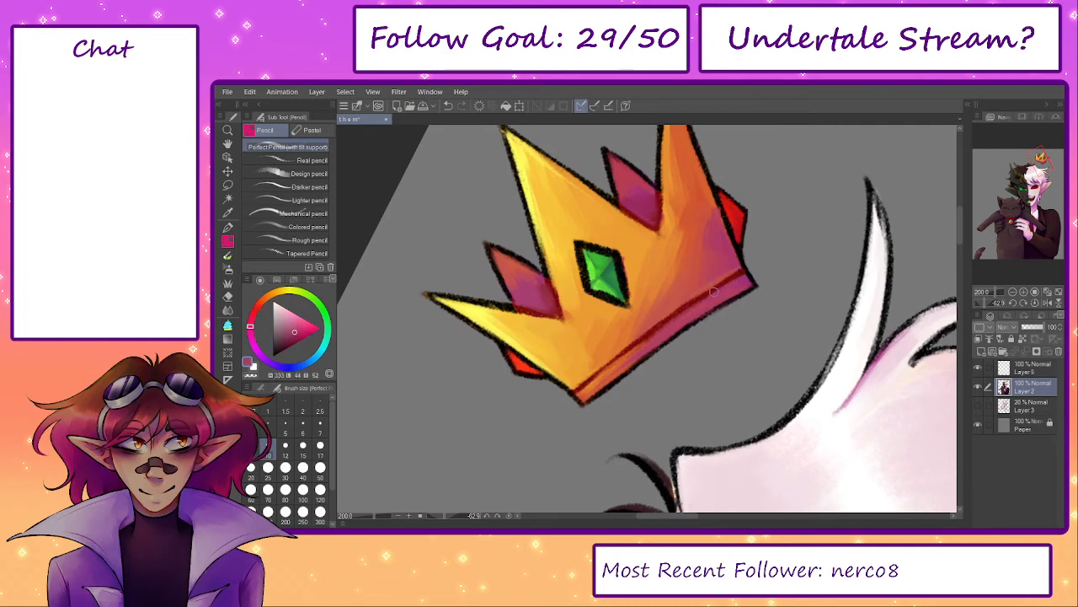
click(509, 516)
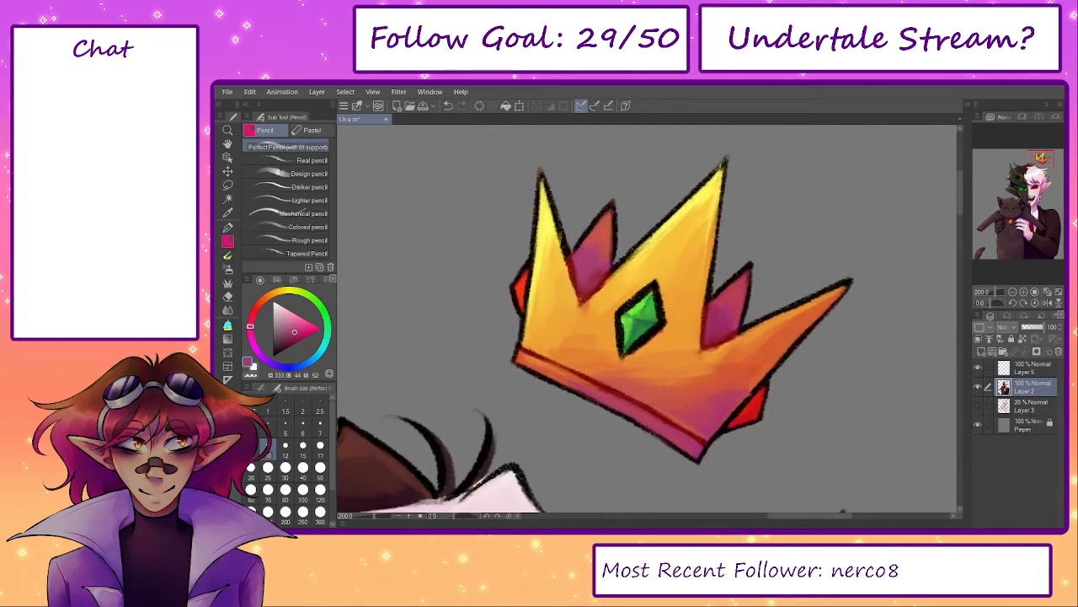
alt+click(626, 315)
drag(624, 319, 619, 345)
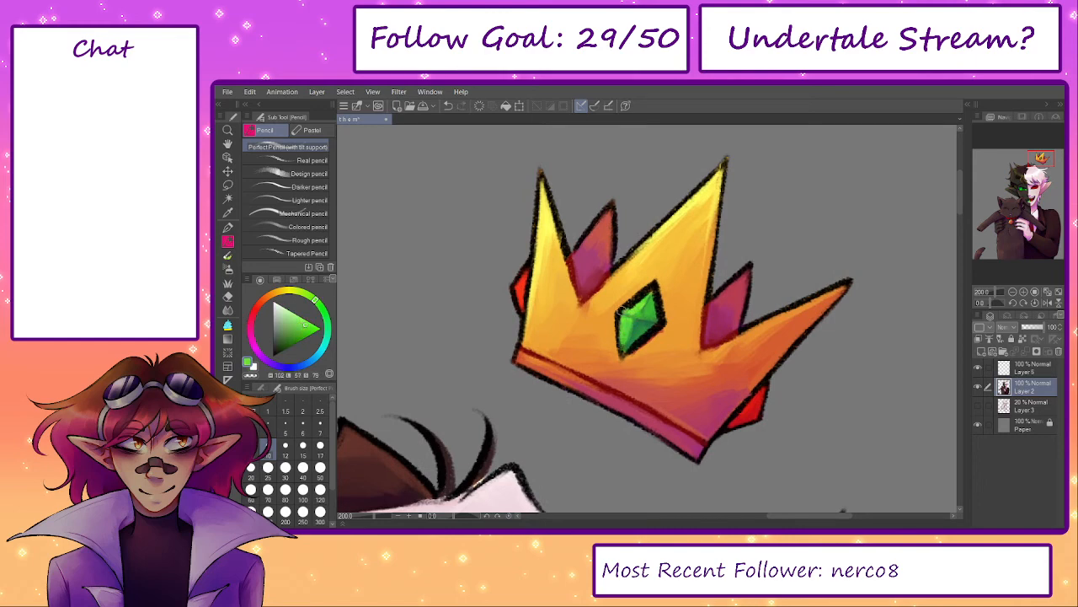
mouse_move(622, 310)
mouse_down()
mouse_move(649, 293)
mouse_move(634, 301)
mouse_move(657, 318)
mouse_move(650, 322)
mouse_up()
alt+click(639, 310)
alt+click(648, 325)
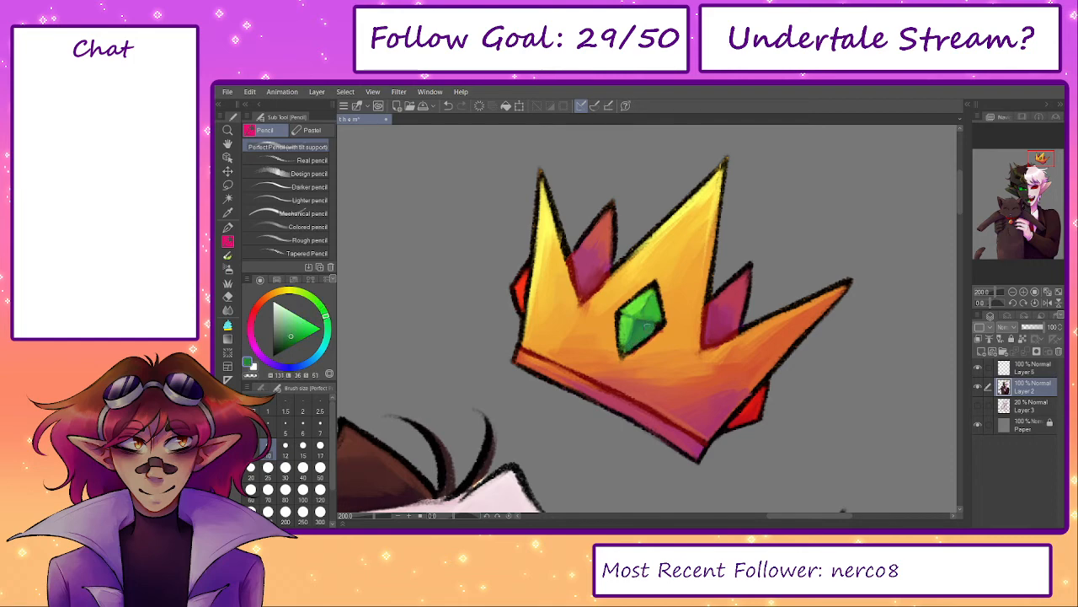
alt+click(656, 327)
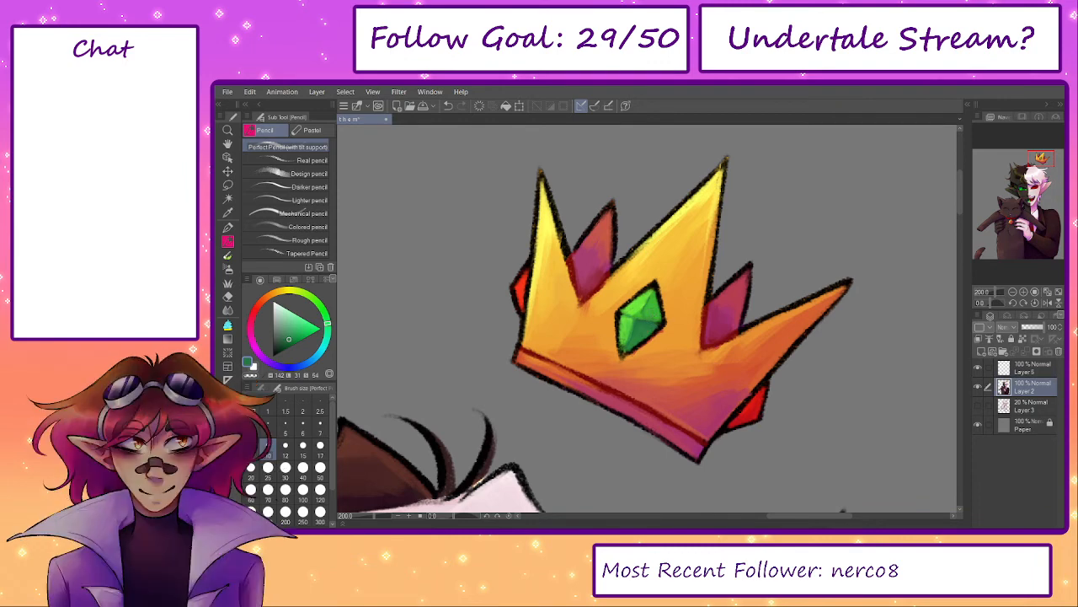
- Blend the crown gem's greens with the Opaque brush and rework its left outline in a dark color with the pencil at size 7
key(b)
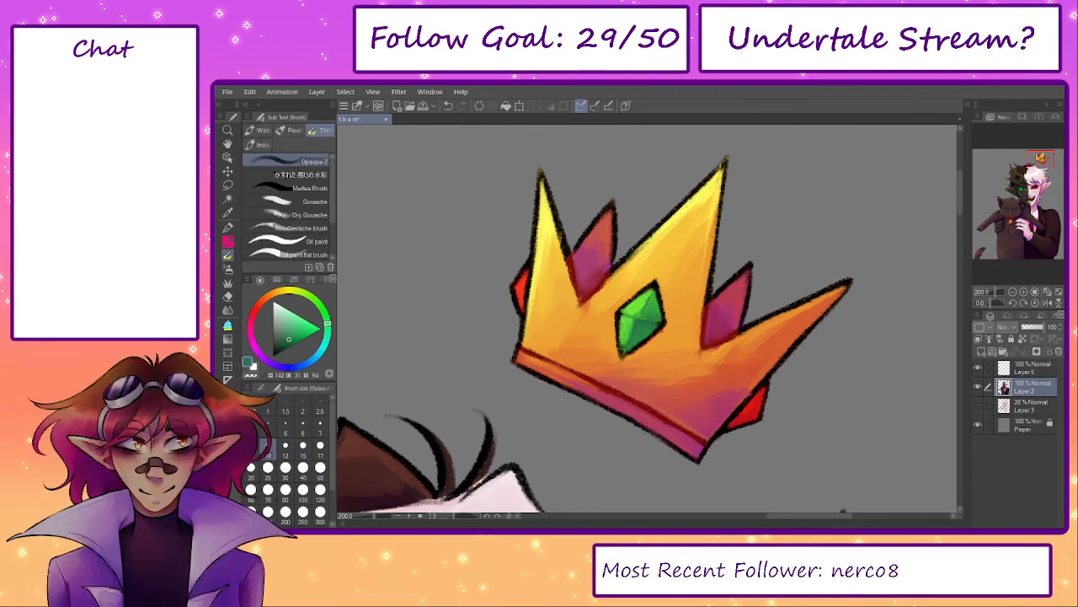
alt+click(637, 310)
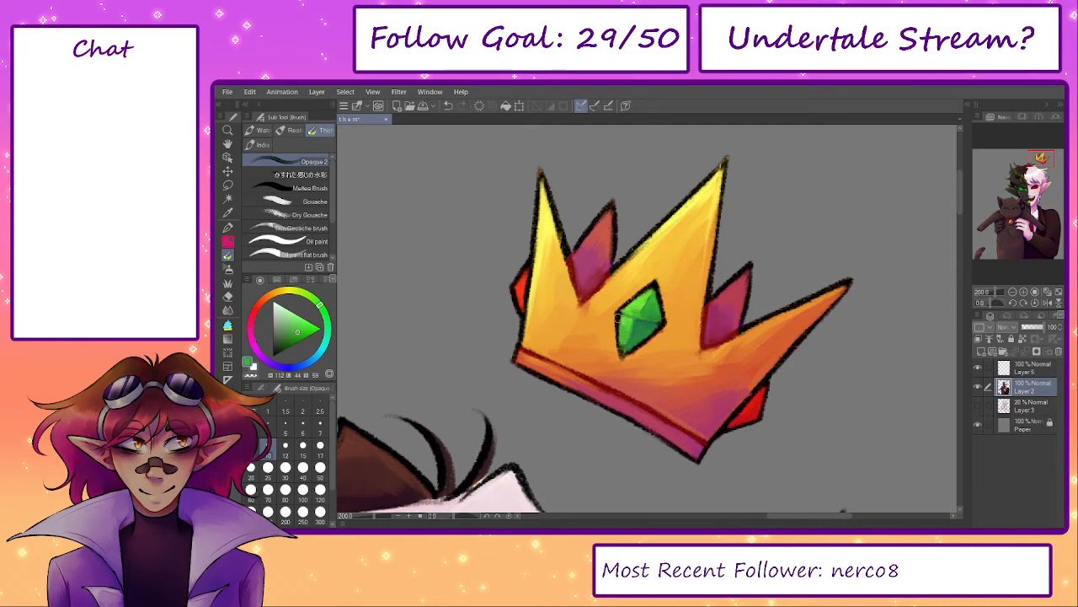
alt+click(618, 317)
key(p)
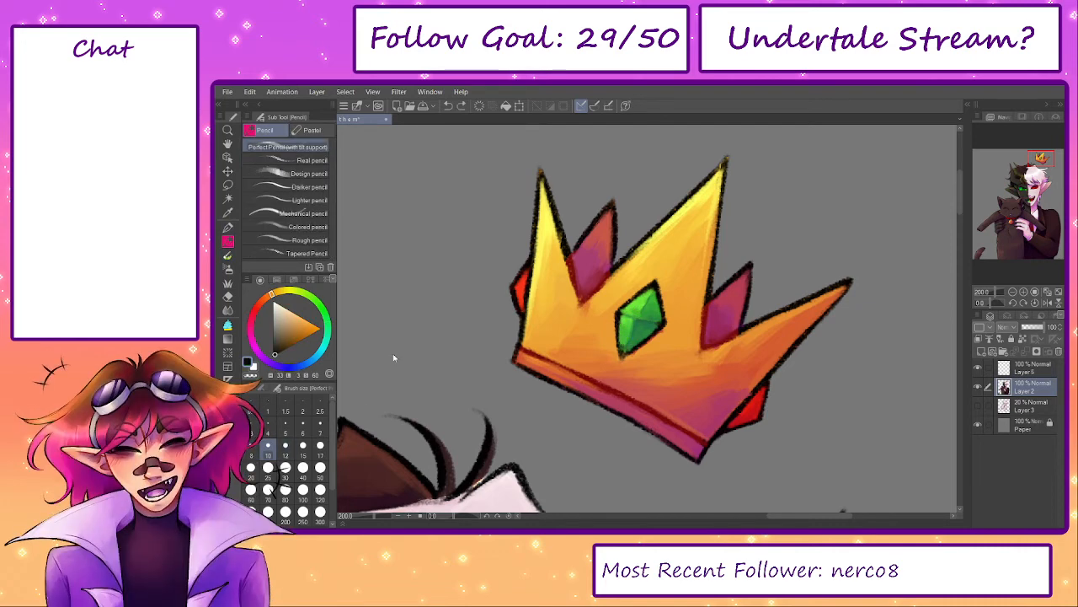
click(320, 432)
drag(617, 320, 621, 354)
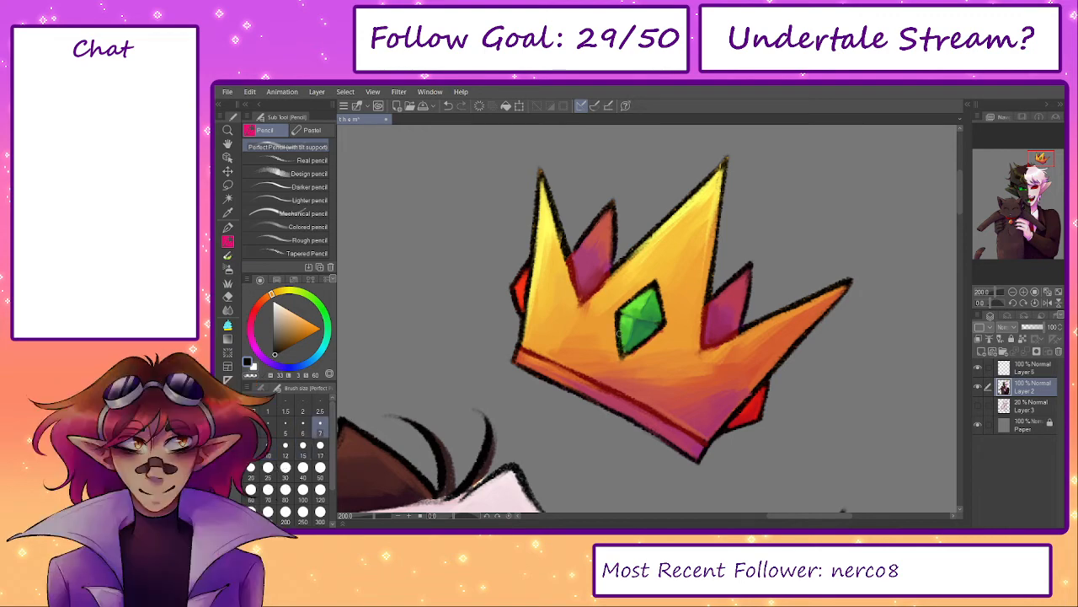
key(ctrl+z)
- Refine the gem's light and dark facets up to its top point with sampled greens, and check the full picture
alt+click(634, 308)
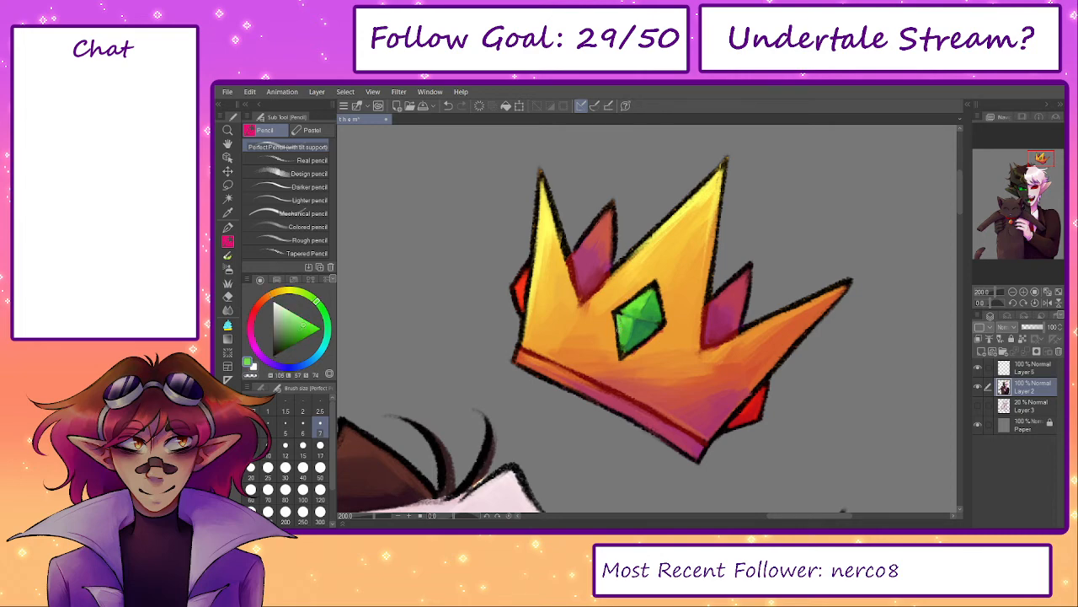
click(294, 336)
click(326, 317)
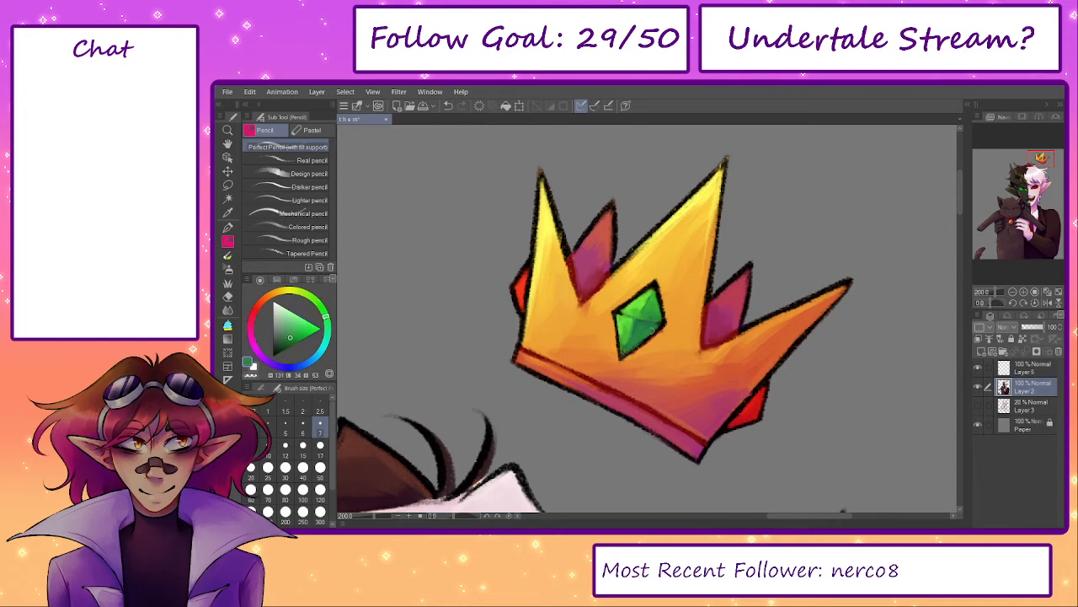
alt+click(653, 300)
drag(654, 301, 655, 288)
alt+click(649, 294)
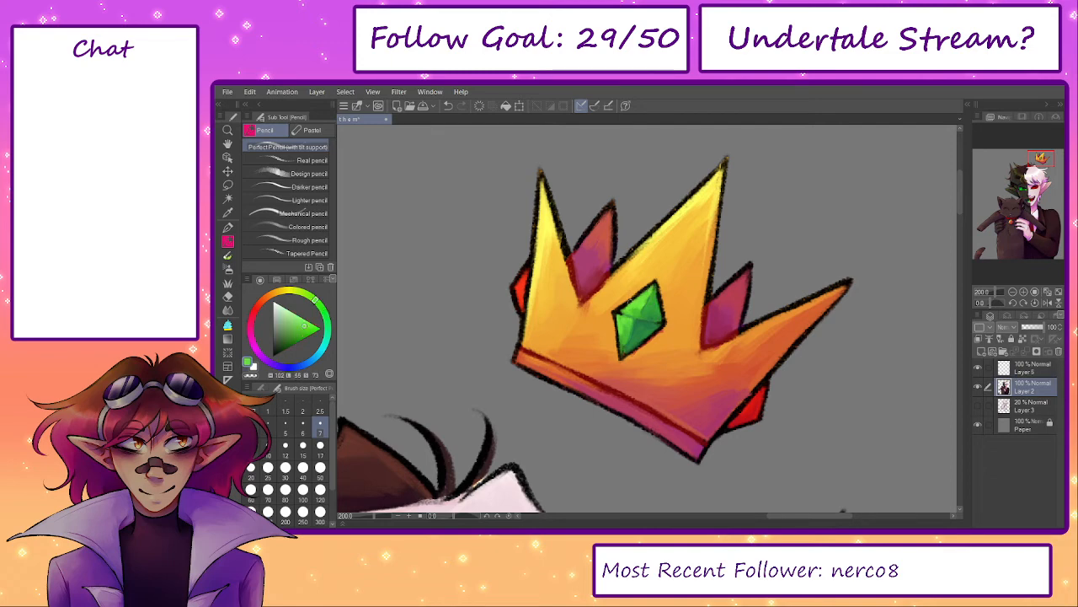
alt+click(644, 313)
click(1049, 292)
drag(756, 416, 760, 415)
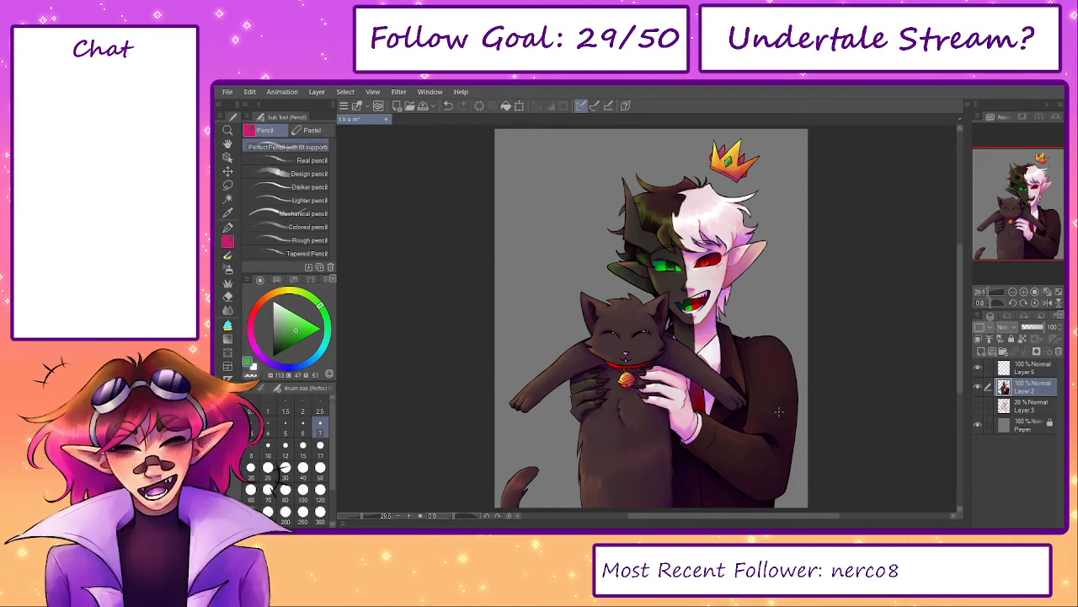
- Touch up the inner fold line and tip of the character's dark ear with the pencil at size 10 in sampled colors
scroll(623, 257, up, 5)
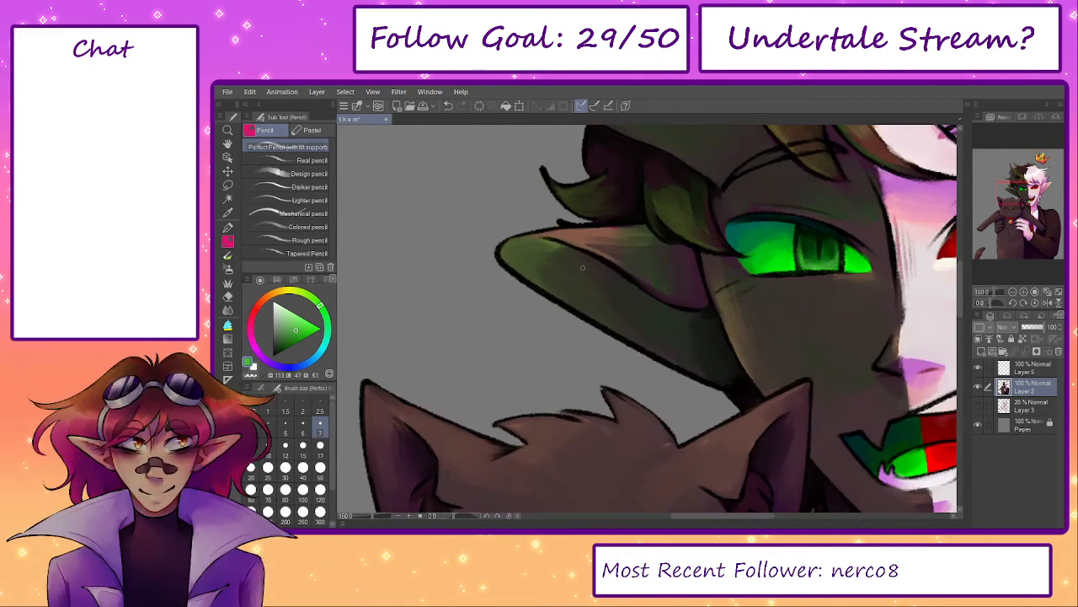
alt+click(583, 268)
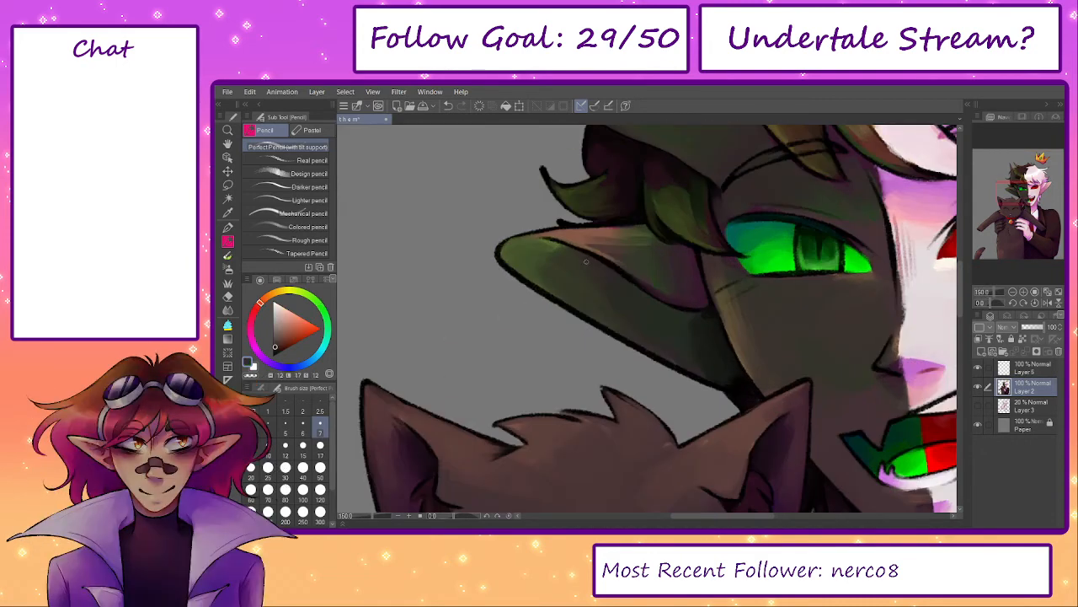
click(268, 448)
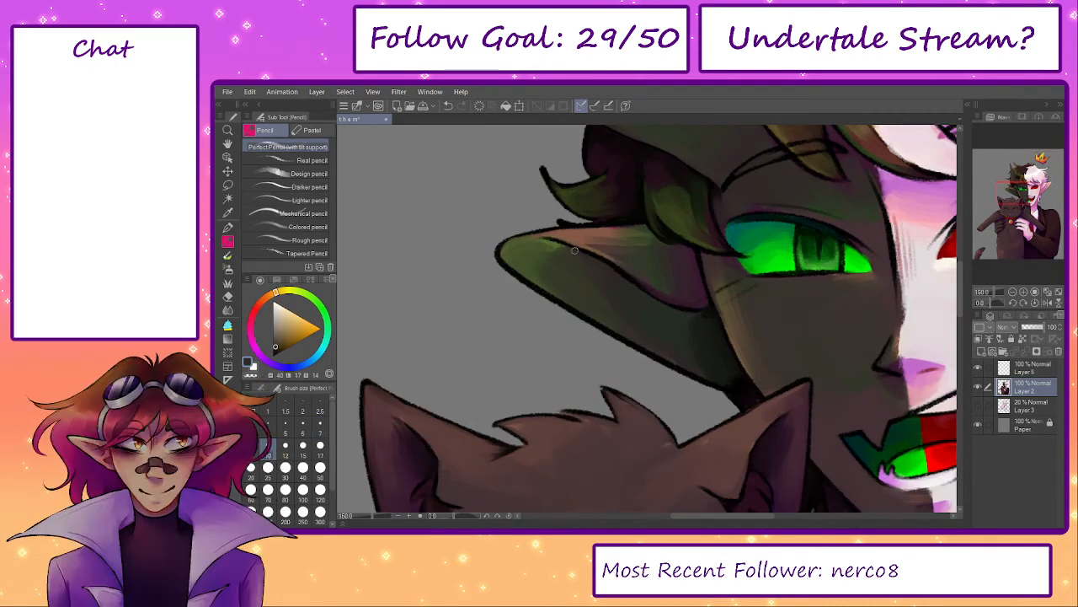
alt+click(507, 263)
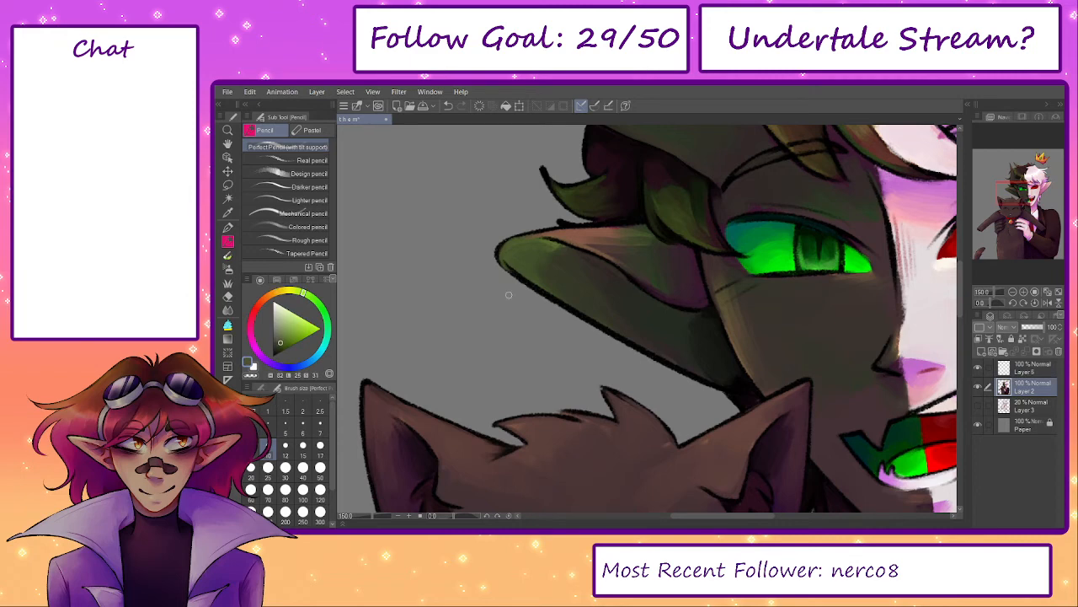
key(ctrl+z)
drag(454, 515, 461, 516)
- Clean up the dark ear's outer outline from its tip down to the base with the pencil in sampled colors
alt+click(603, 167)
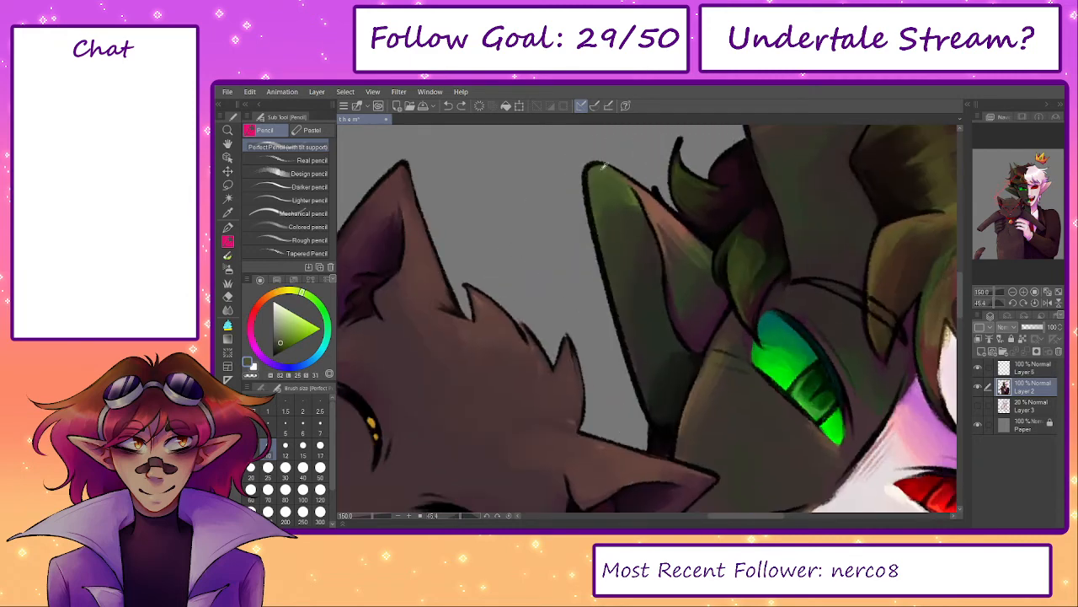
mouse_move(602, 166)
mouse_down()
mouse_move(594, 212)
mouse_move(620, 345)
mouse_up()
alt+click(612, 276)
drag(614, 305, 632, 376)
key(ctrl+z)
key(ctrl+z)
drag(598, 247, 632, 379)
alt+click(651, 410)
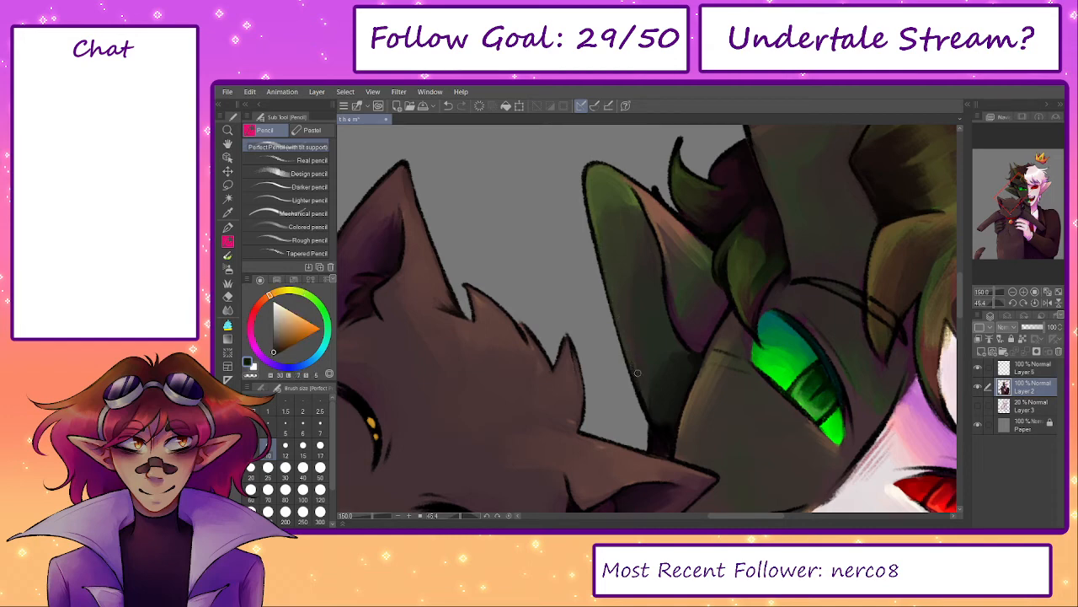
alt+click(641, 392)
click(508, 516)
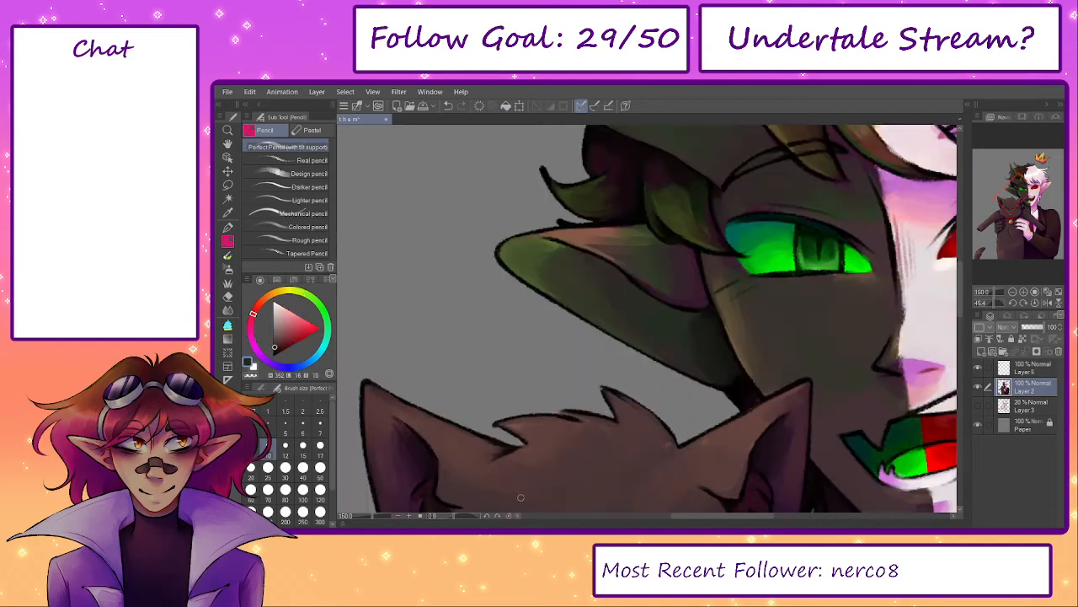
- Smooth the shading at the base and middle of the dark ear with the Opaque brush at size 40 in sampled dark greens
key(b)
alt+click(701, 330)
key(])
key(])
key(])
key(])
key(])
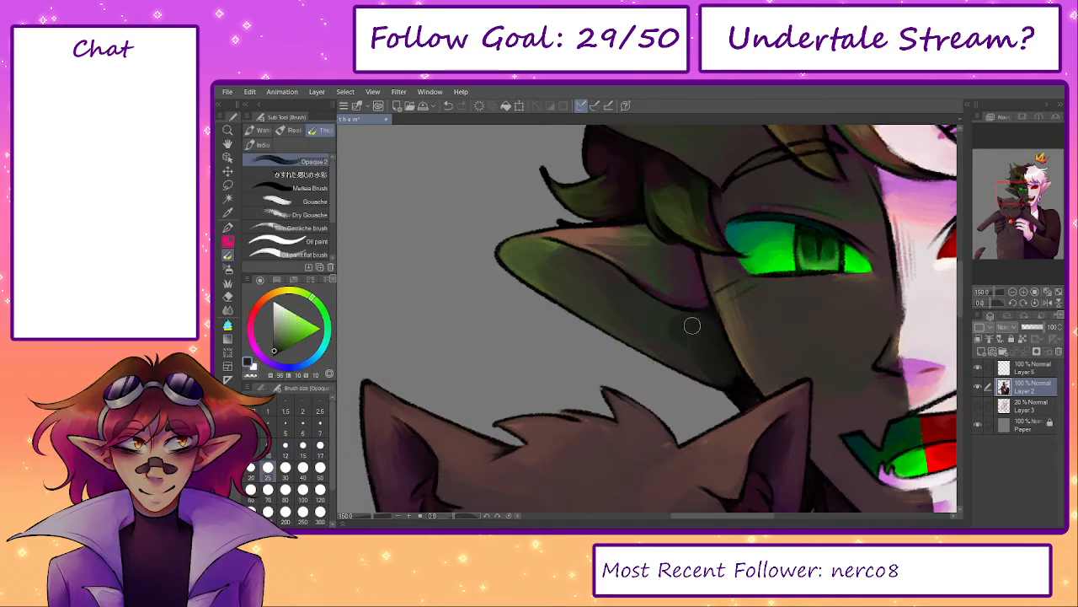
key(])
key(])
alt+click(667, 313)
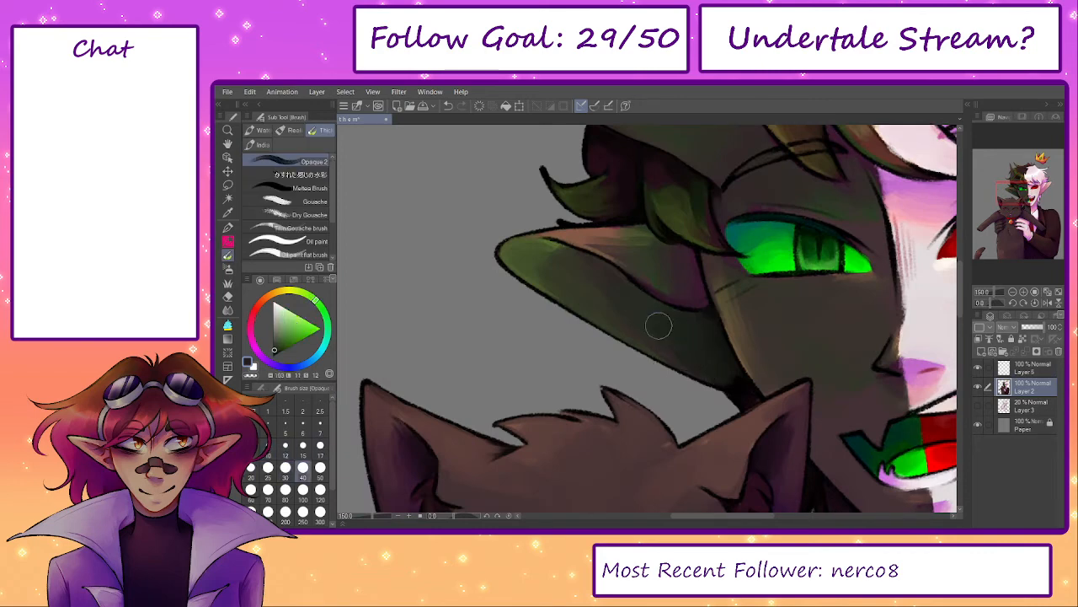
alt+click(649, 339)
mouse_move(700, 378)
mouse_down()
mouse_move(578, 370)
mouse_move(582, 407)
mouse_up()
alt+click(588, 341)
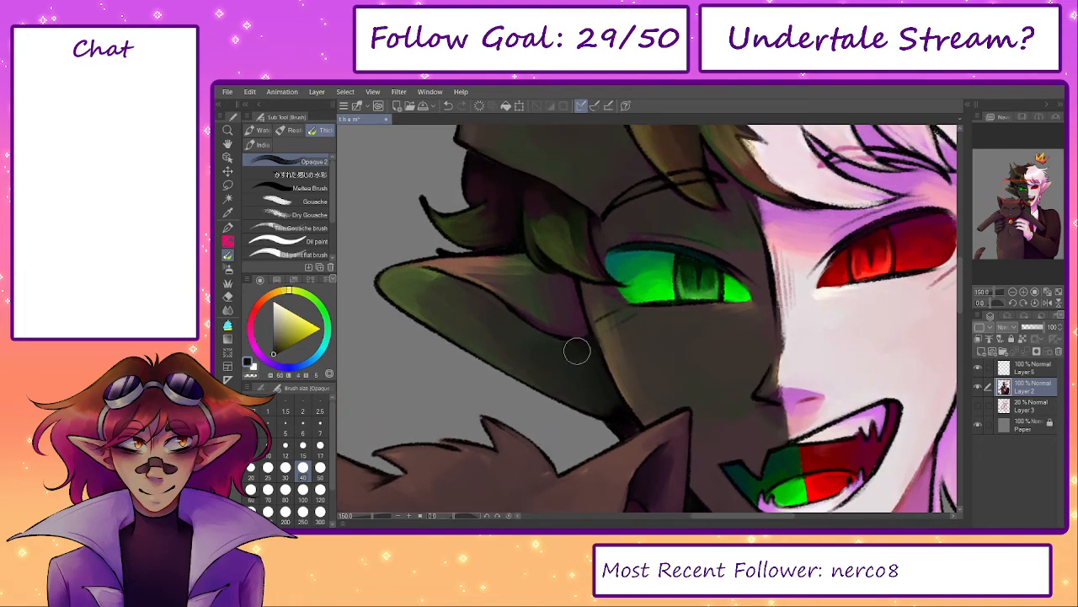
alt+click(555, 349)
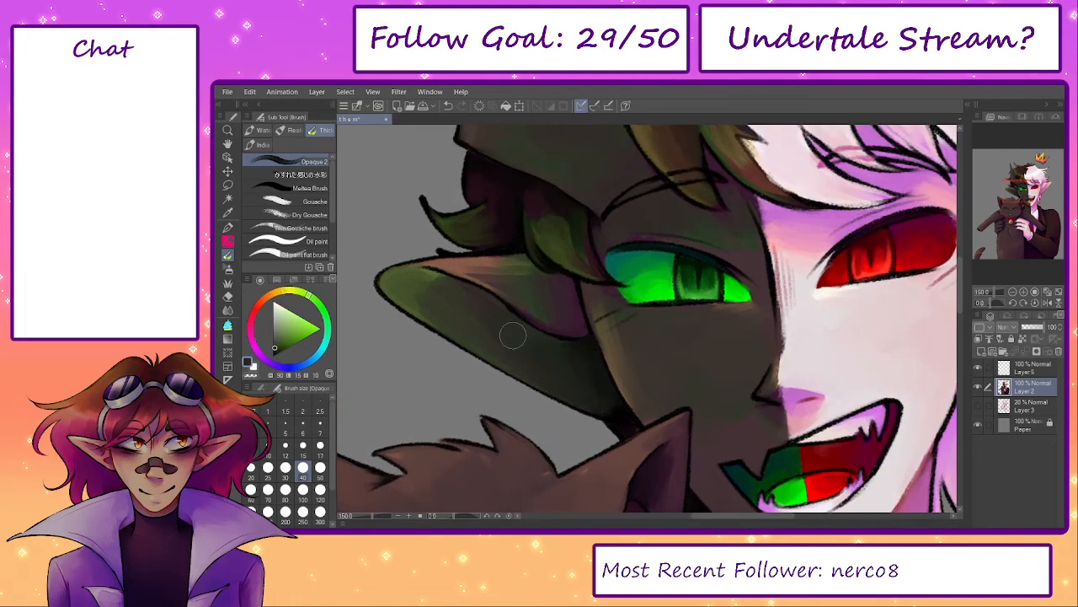
alt+click(536, 208)
- Touch up the upper edge of the cat's right-hand ear with the pencil in its sampled brown, and check the overall picture
key(p)
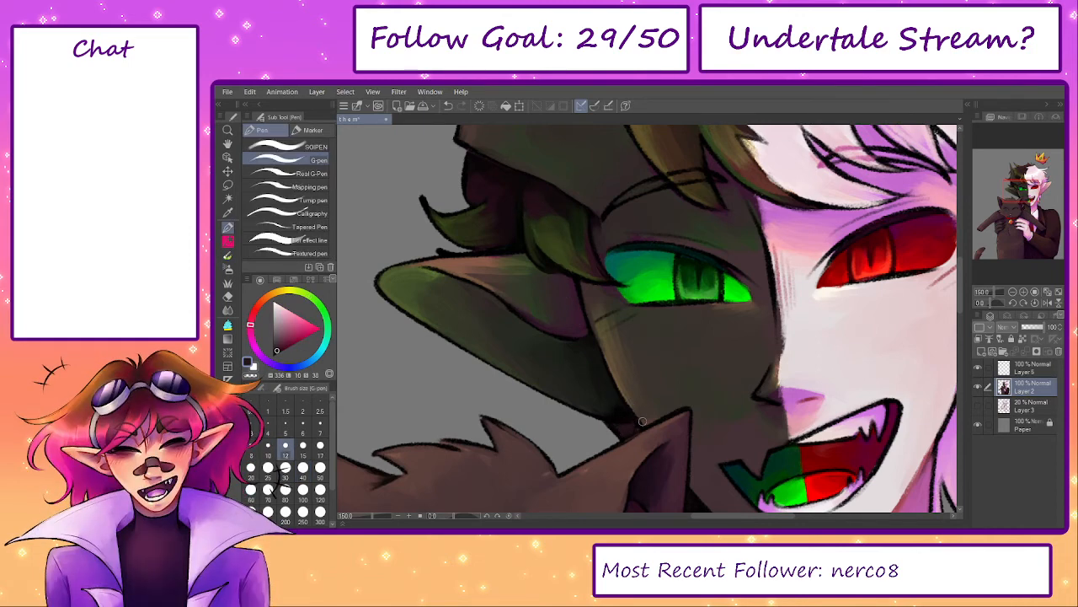
drag(642, 420, 649, 334)
alt+click(662, 337)
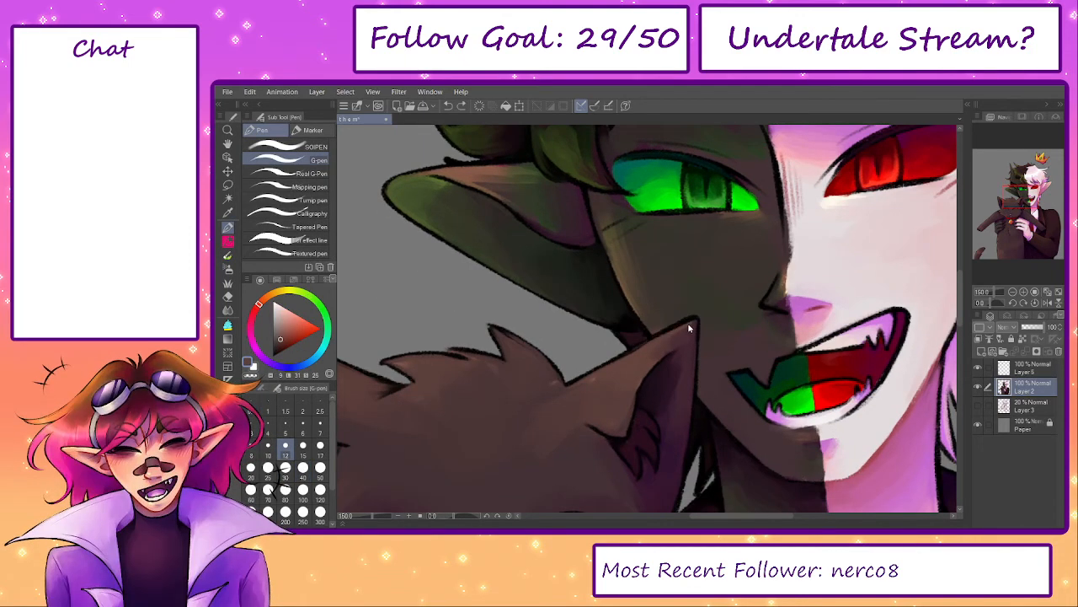
key(p)
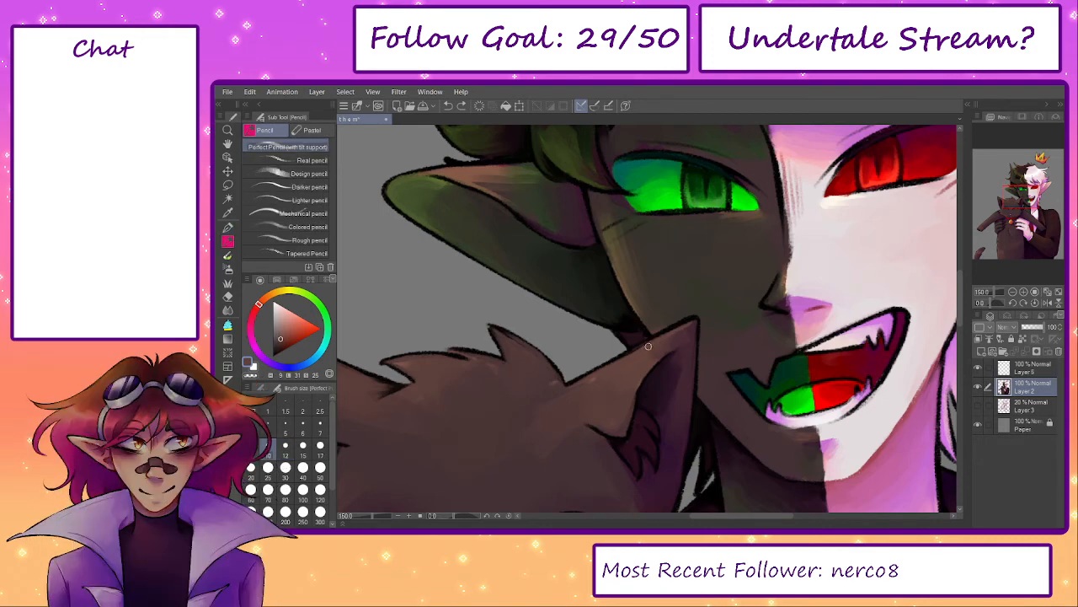
mouse_move(654, 340)
mouse_down()
mouse_move(657, 374)
mouse_move(563, 385)
mouse_up()
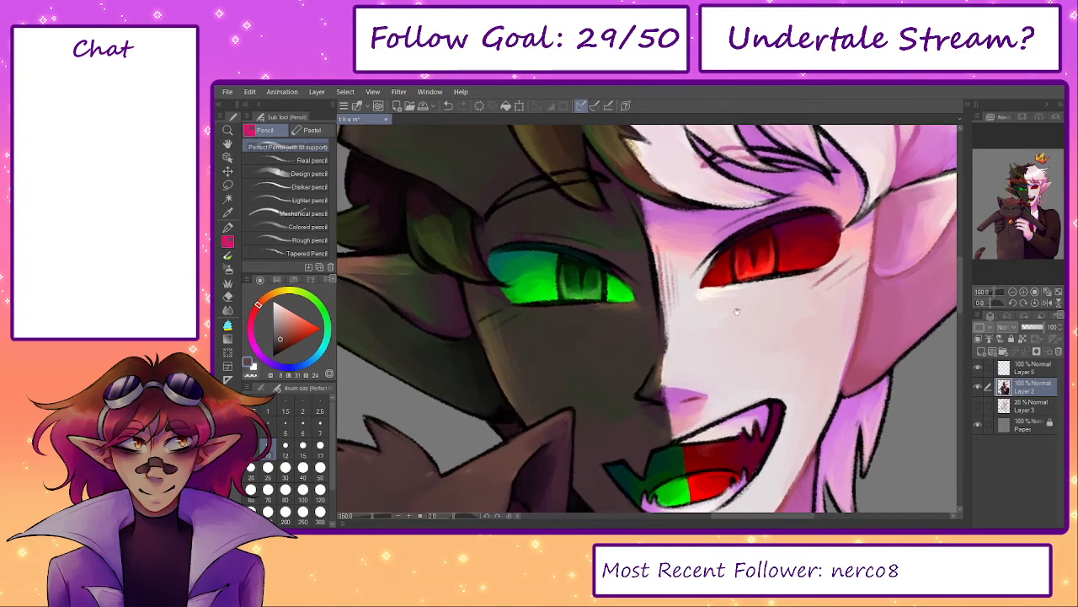
drag(501, 328, 493, 361)
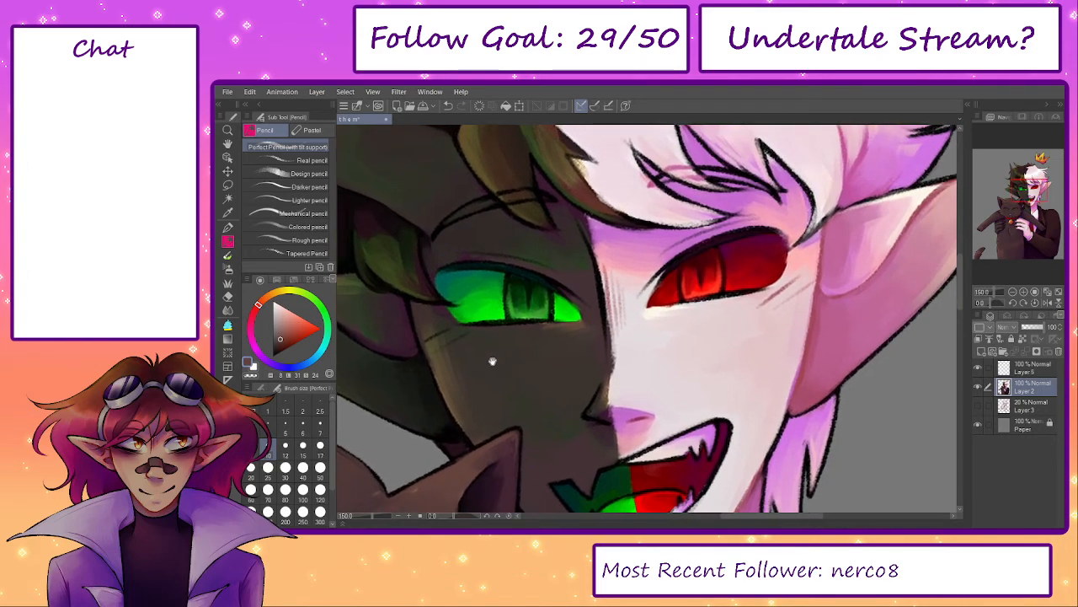
drag(373, 516, 363, 516)
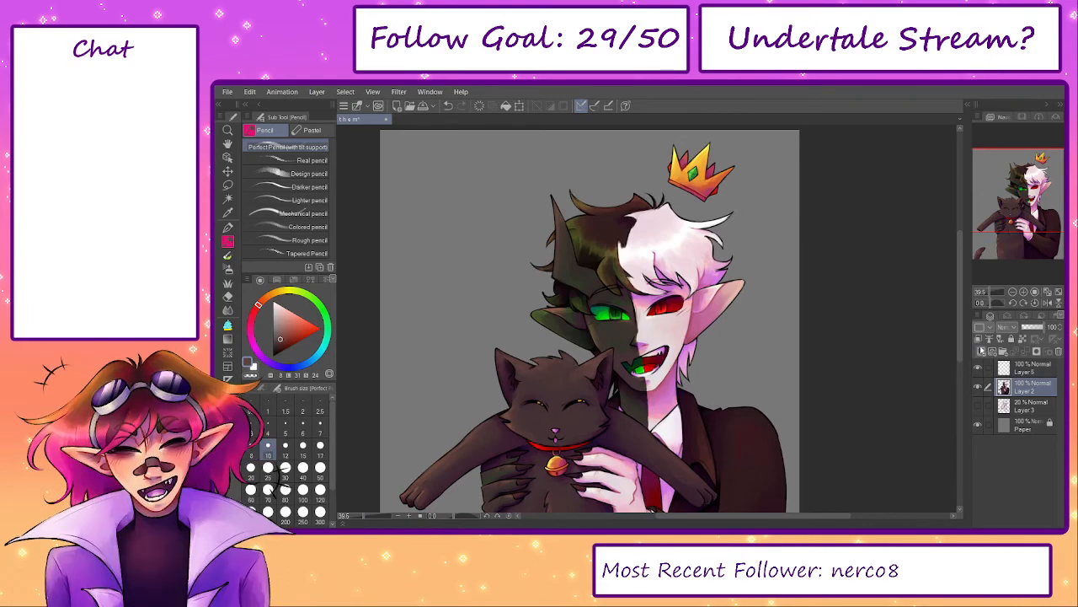
- Add a new layer clipped to the painting layer and fill the outer part of the light ear with muted red using the Opaque brush
key(ctrl+shift+n)
scroll(600, 300, up, 2)
scroll(674, 324, up, 1)
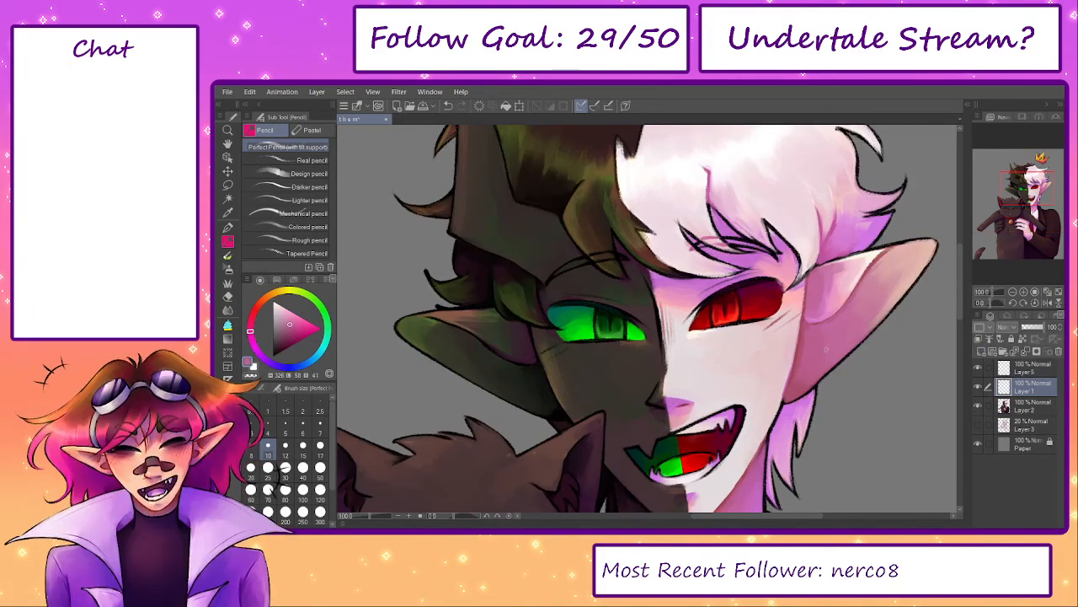
click(295, 333)
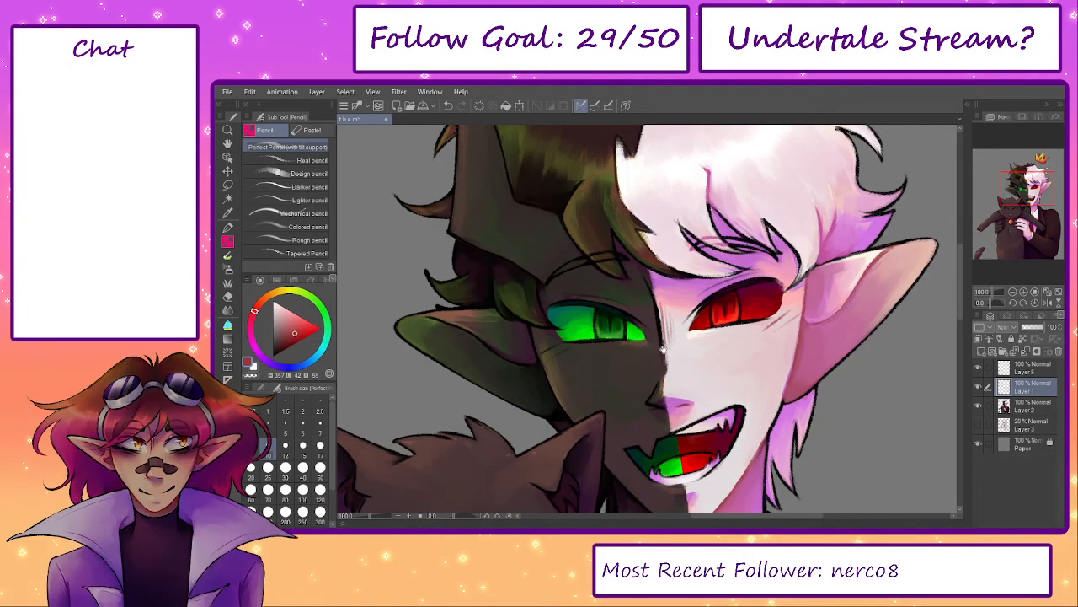
drag(664, 349, 529, 332)
key(b)
click(978, 339)
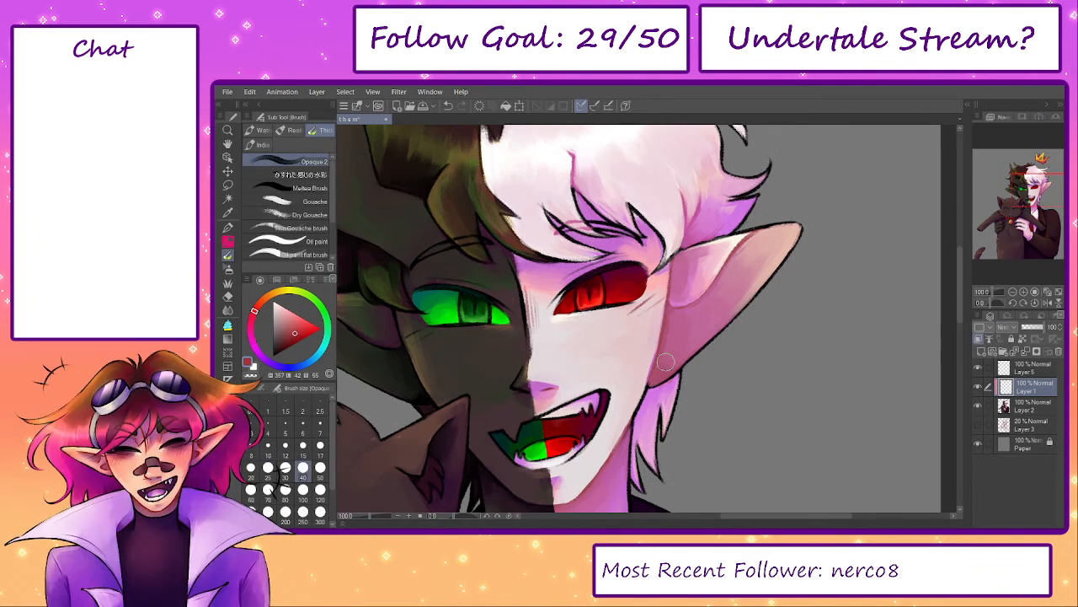
mouse_move(661, 371)
mouse_down()
mouse_move(671, 319)
mouse_move(699, 308)
mouse_move(687, 329)
mouse_move(703, 325)
mouse_move(741, 257)
mouse_move(770, 240)
mouse_move(732, 295)
mouse_move(775, 265)
mouse_up()
- Set the red ear layer's blending mode to Multiply and its opacity to 24%
click(990, 326)
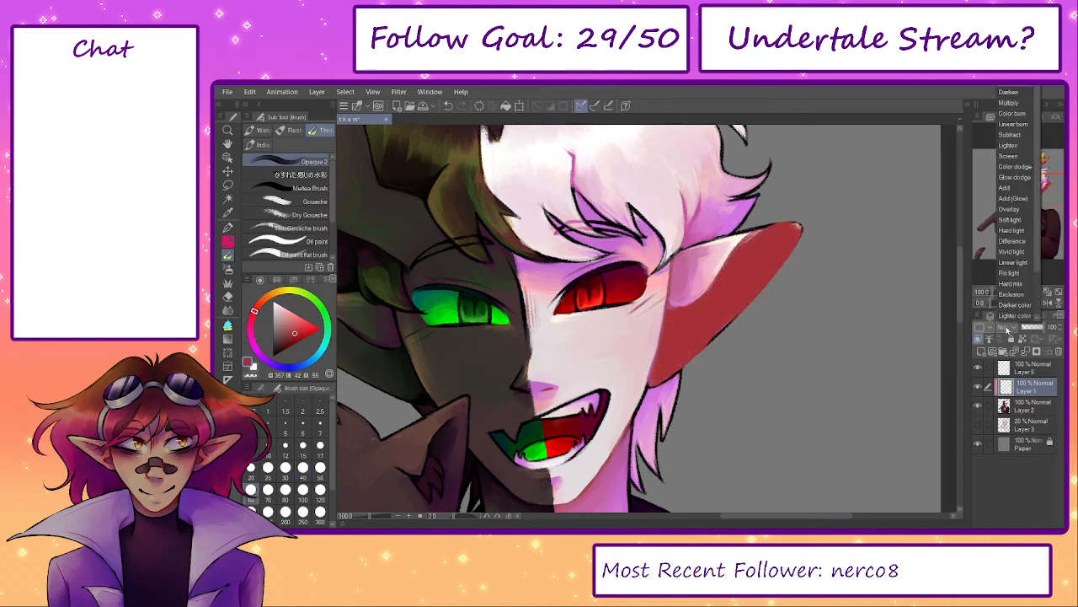
click(1015, 110)
click(1027, 327)
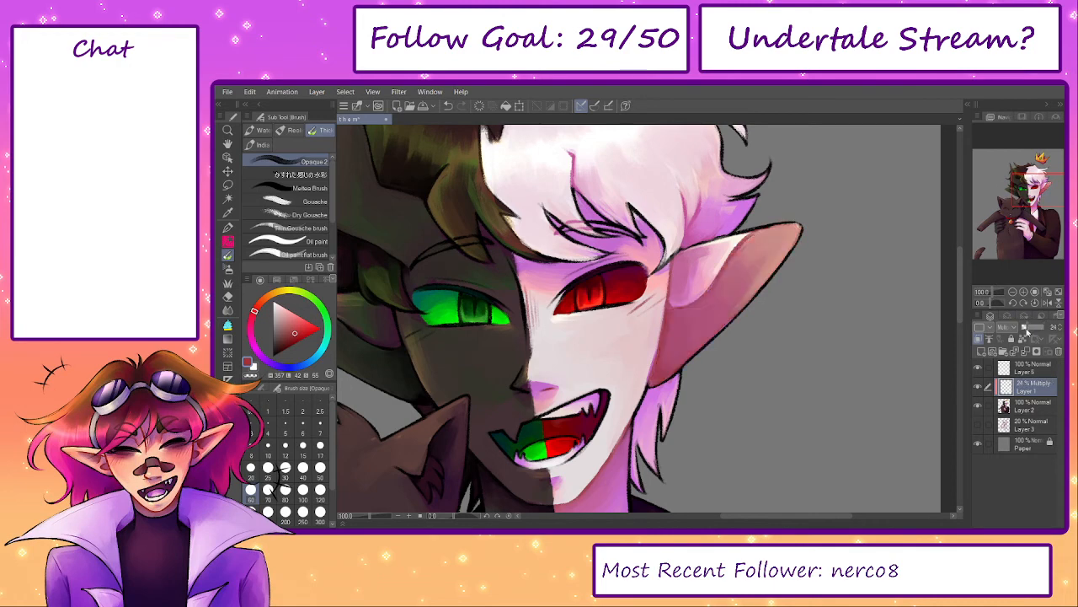
- Tint the outer part of the dark ear with green on the Multiply layer and compare the picture with that layer hidden and shown
drag(749, 356, 903, 359)
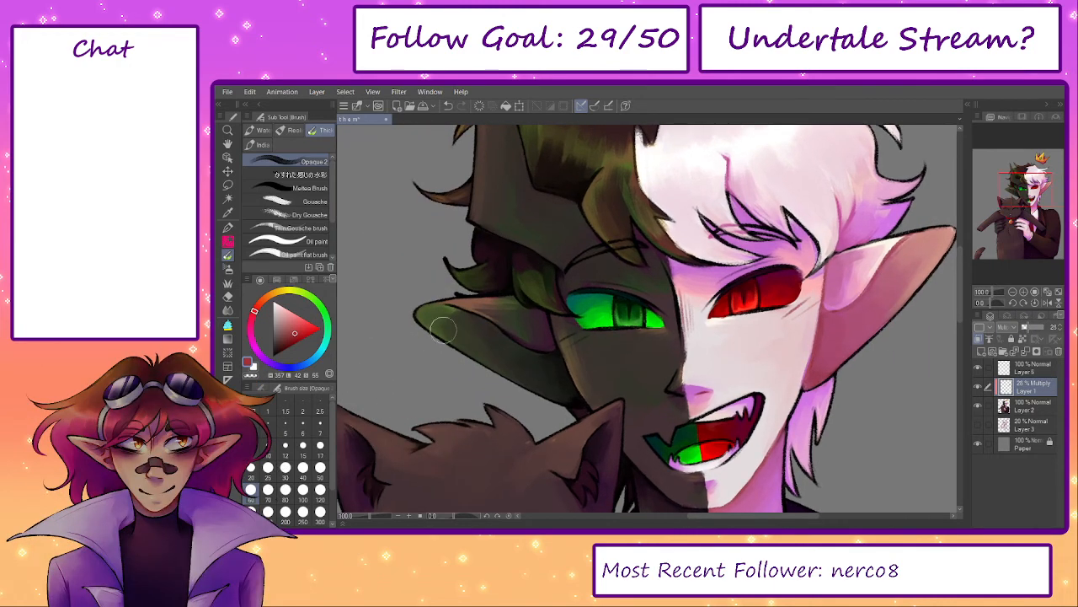
click(321, 308)
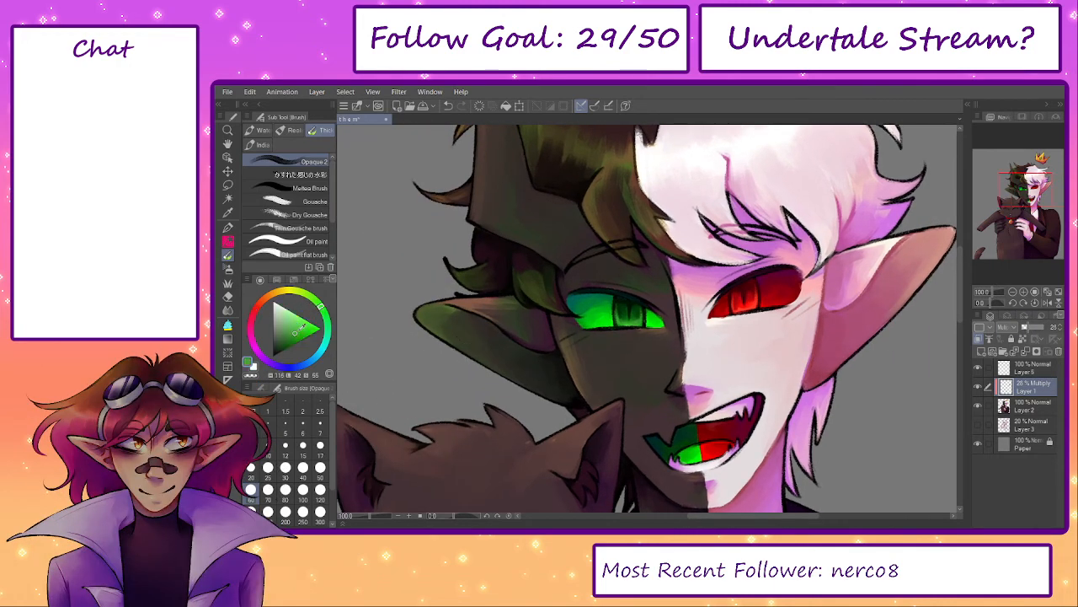
click(302, 336)
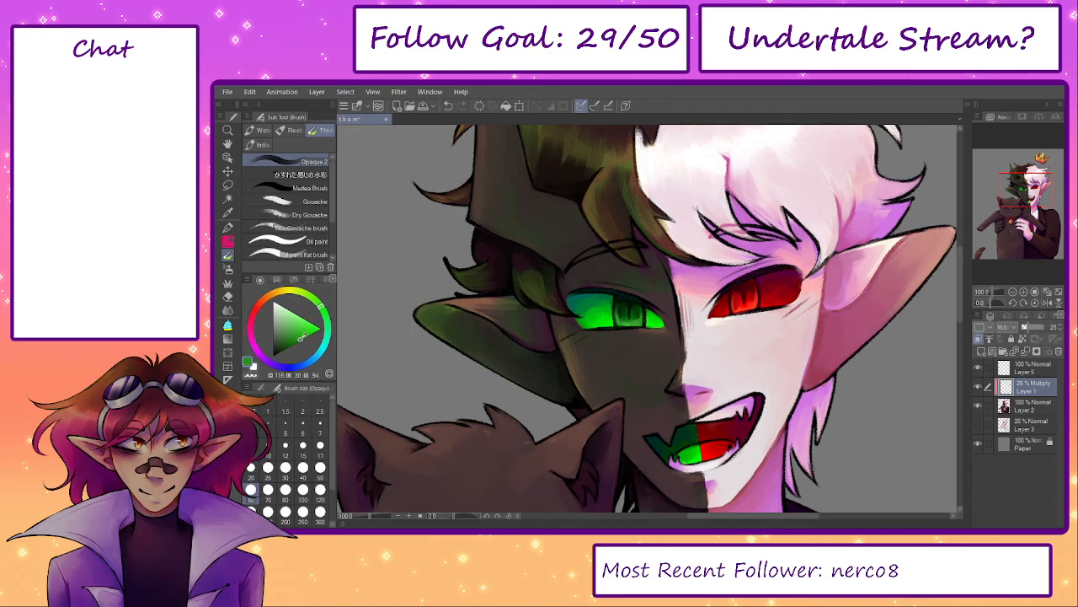
click(300, 340)
click(978, 389)
click(978, 388)
click(977, 388)
drag(901, 393, 851, 385)
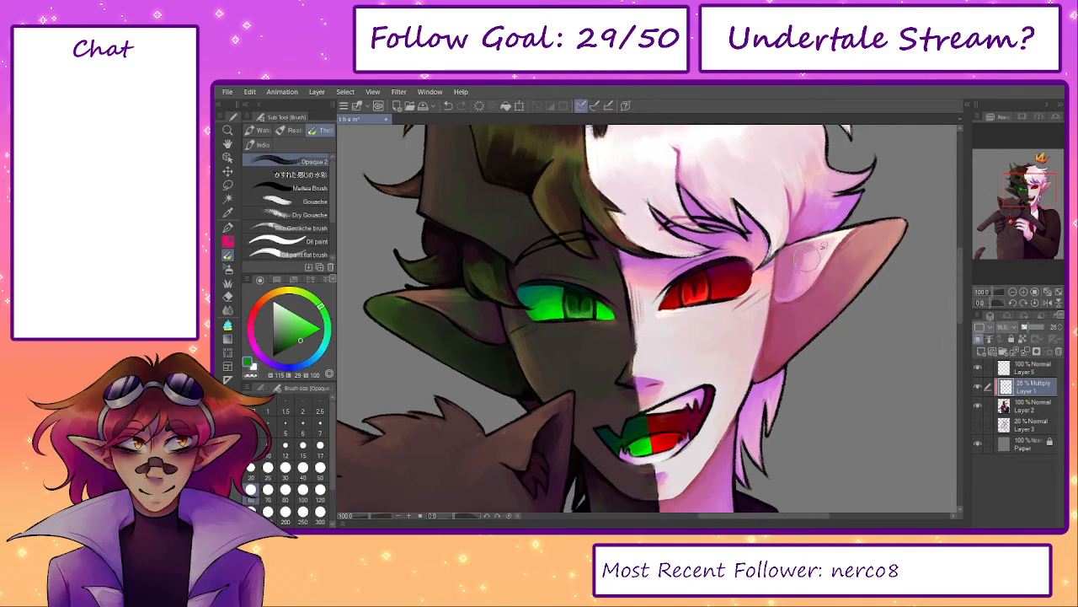
- Lasso the light ear, refill its tint on the Multiply layer with a more saturated red with transparent pixels locked, and deselect
key(m)
mouse_move(762, 242)
mouse_down()
mouse_move(910, 362)
mouse_move(775, 232)
mouse_up()
click(277, 278)
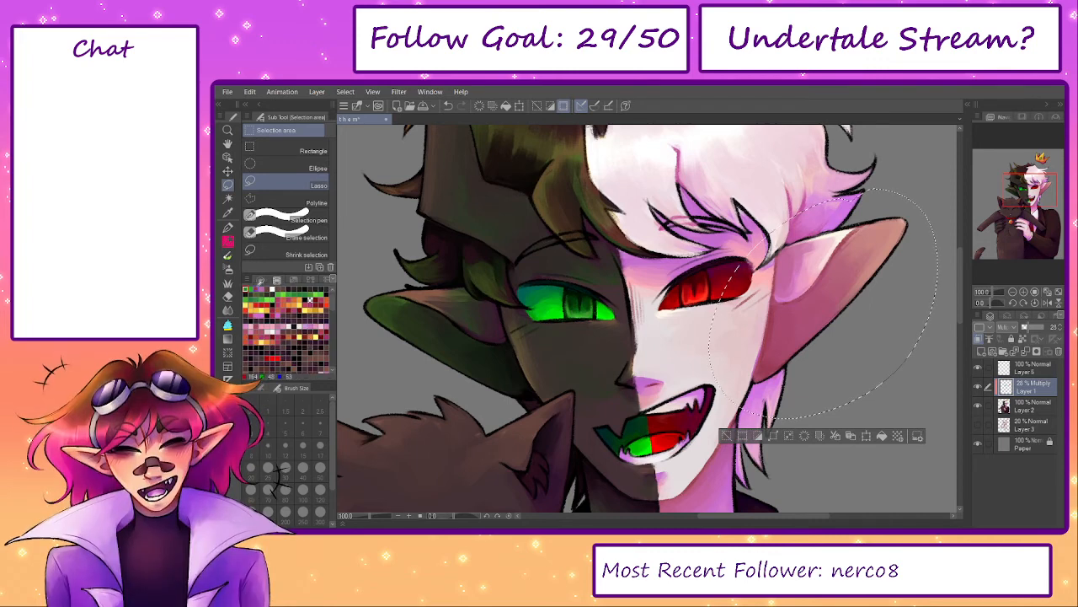
click(298, 335)
click(260, 278)
click(303, 334)
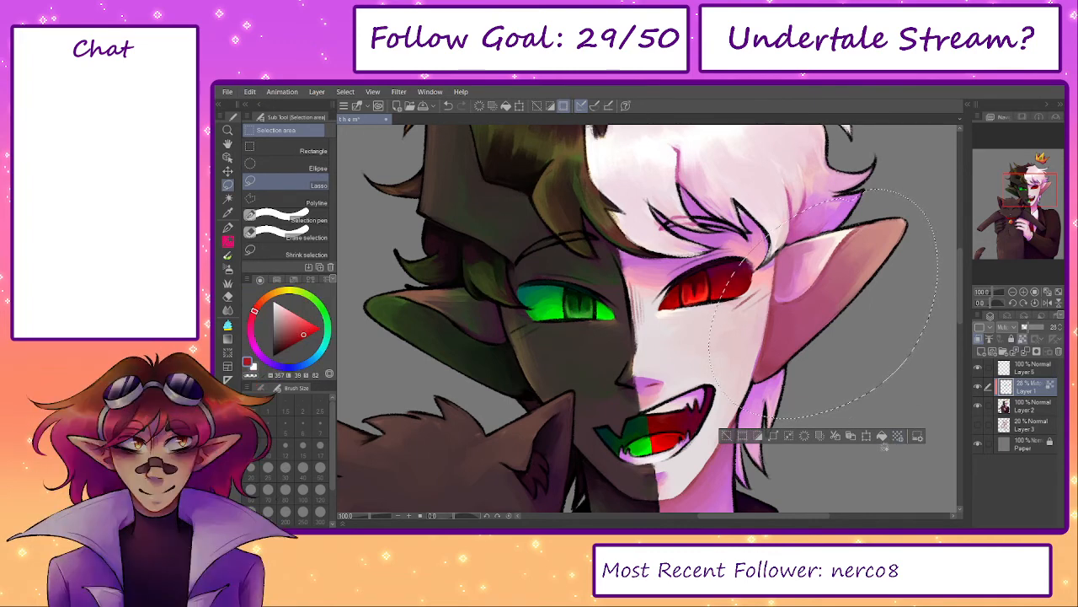
click(303, 338)
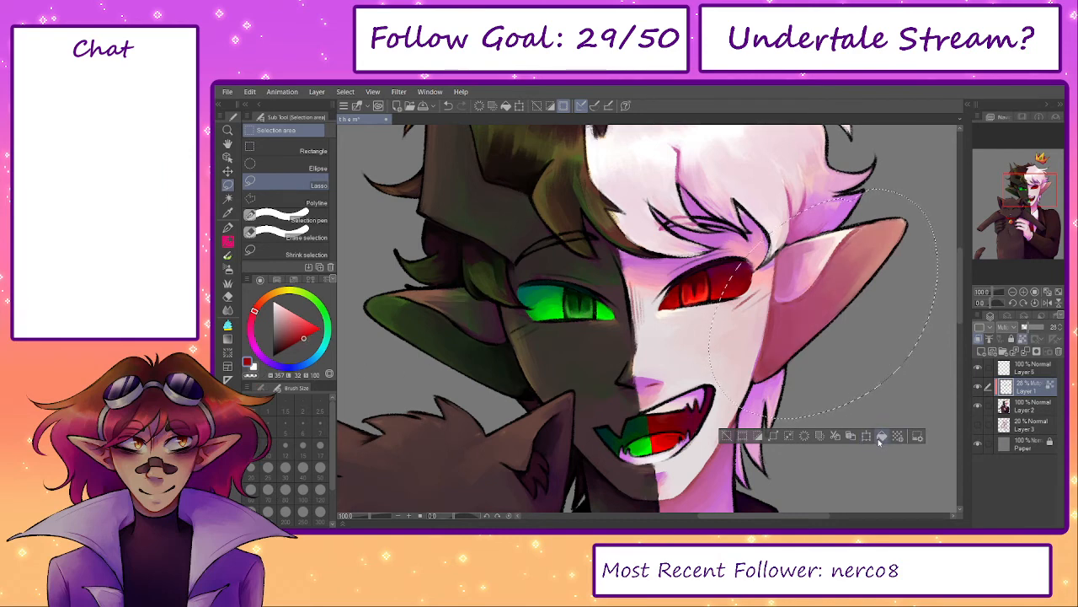
click(308, 332)
click(306, 334)
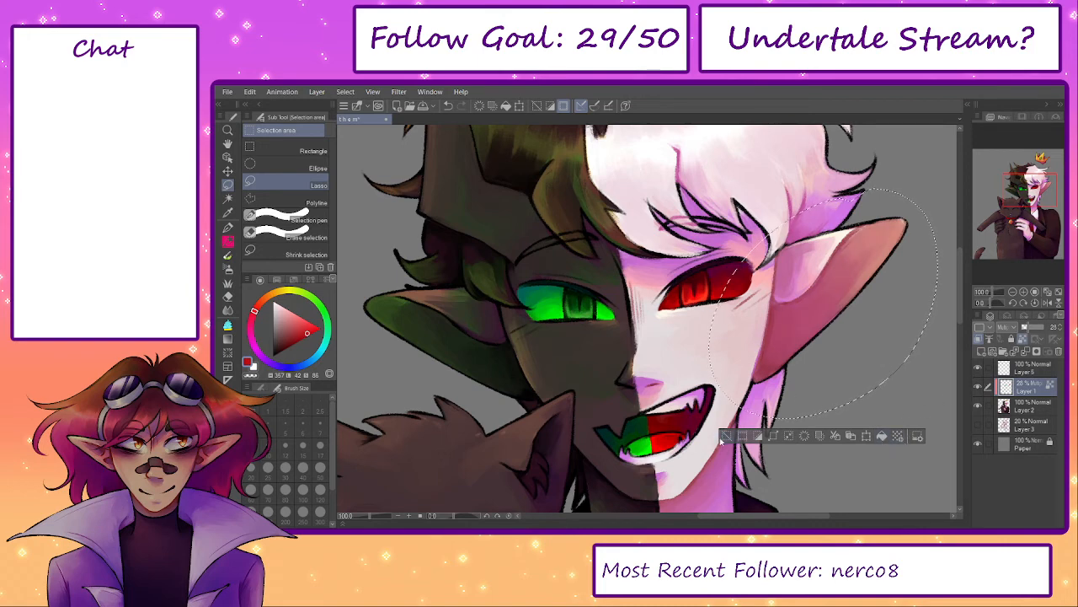
key(ctrl+d)
- Lower the ear tint layer's opacity to 22% and merge it into the painting layer
click(1057, 292)
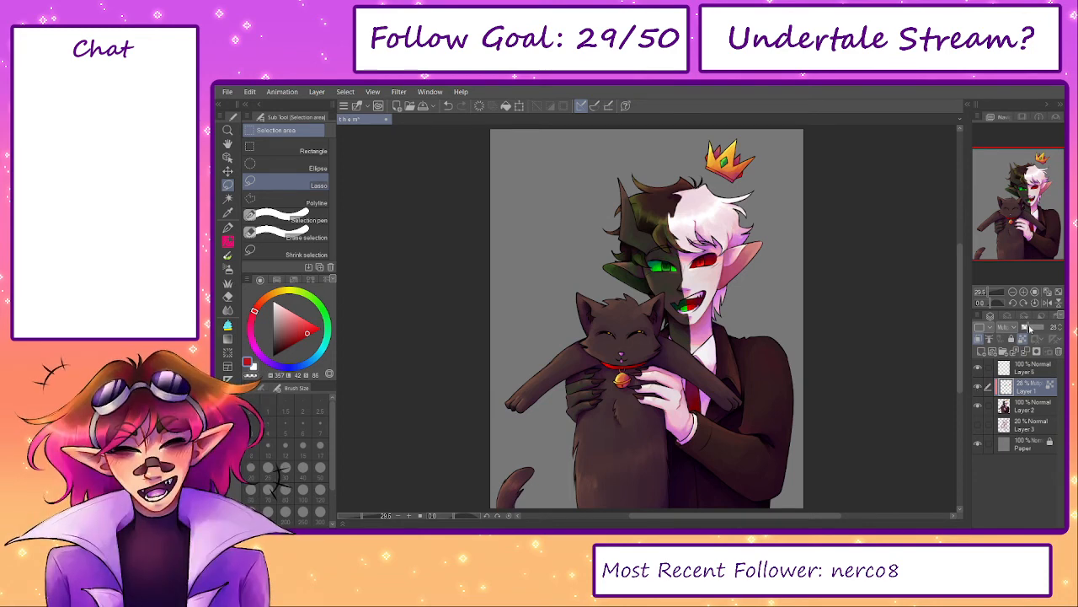
drag(1029, 327, 1026, 327)
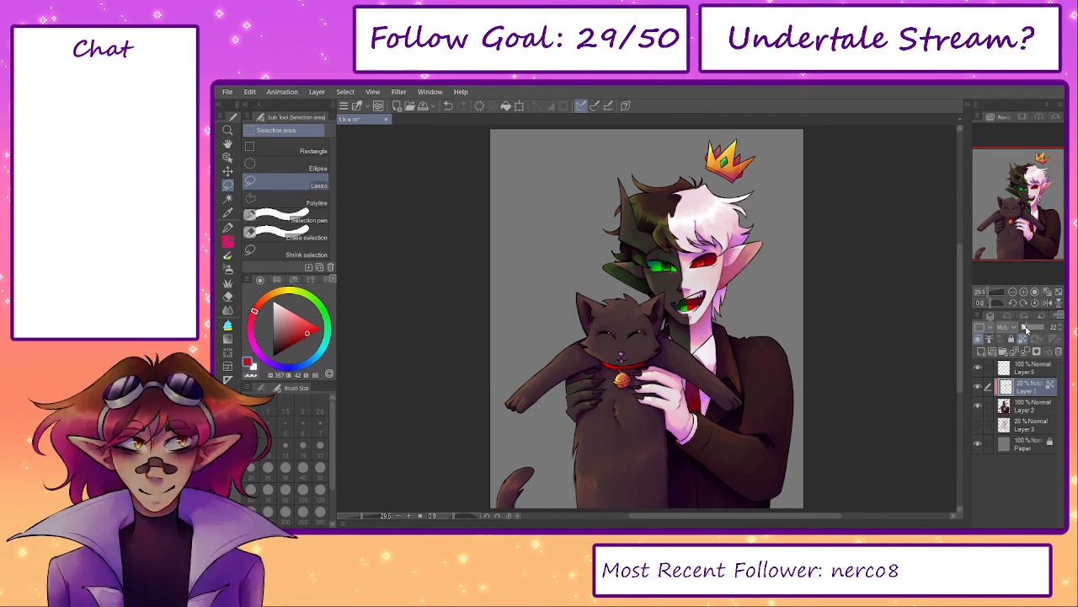
click(1026, 351)
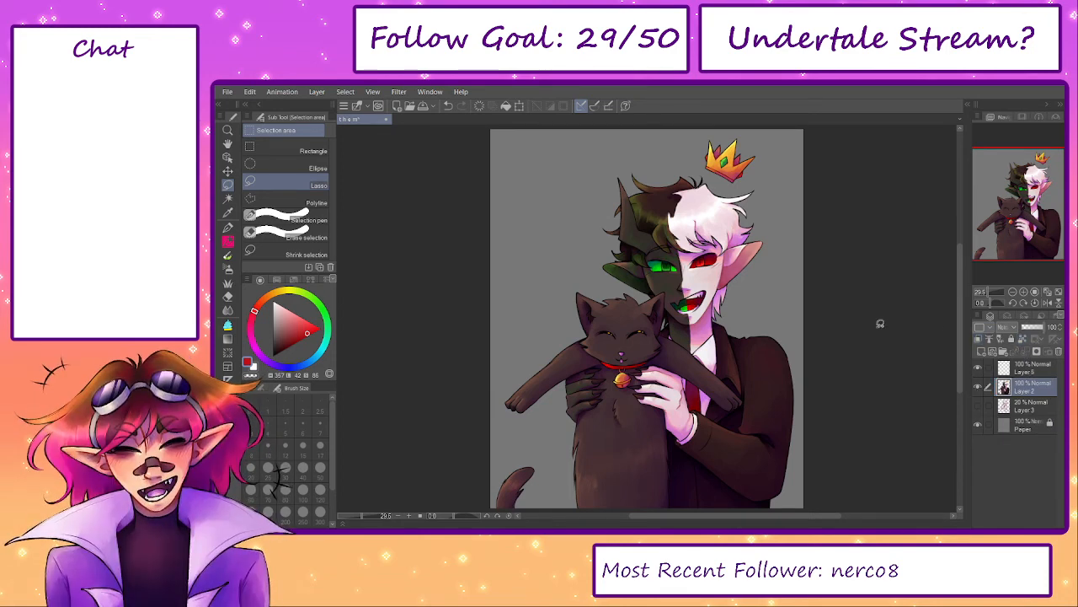
- Add a new layer above the painting layer and clip it to the painting
drag(760, 326, 756, 356)
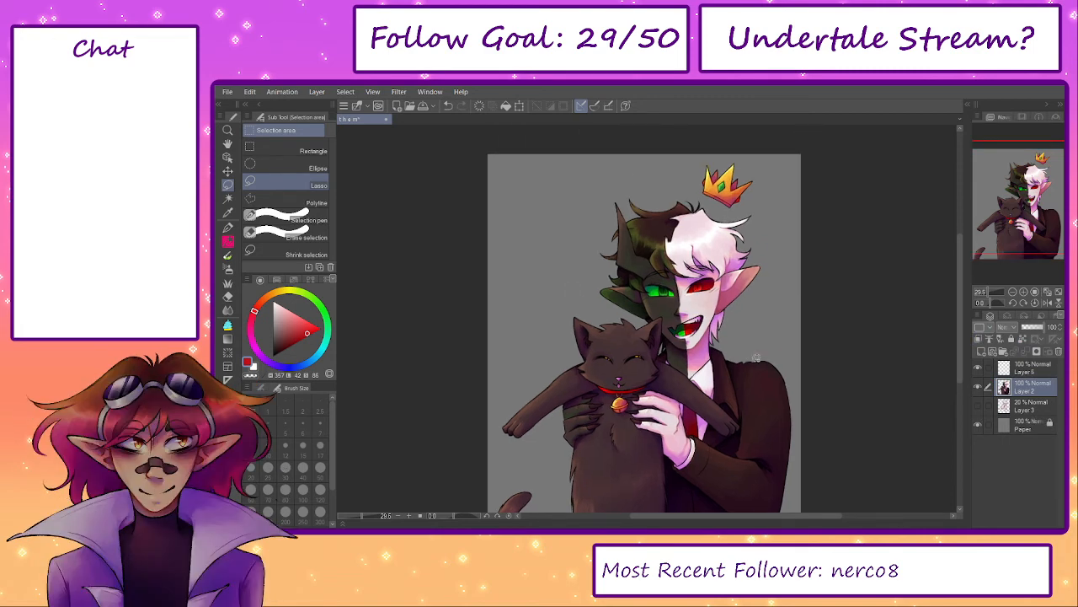
scroll(628, 261, up, 5)
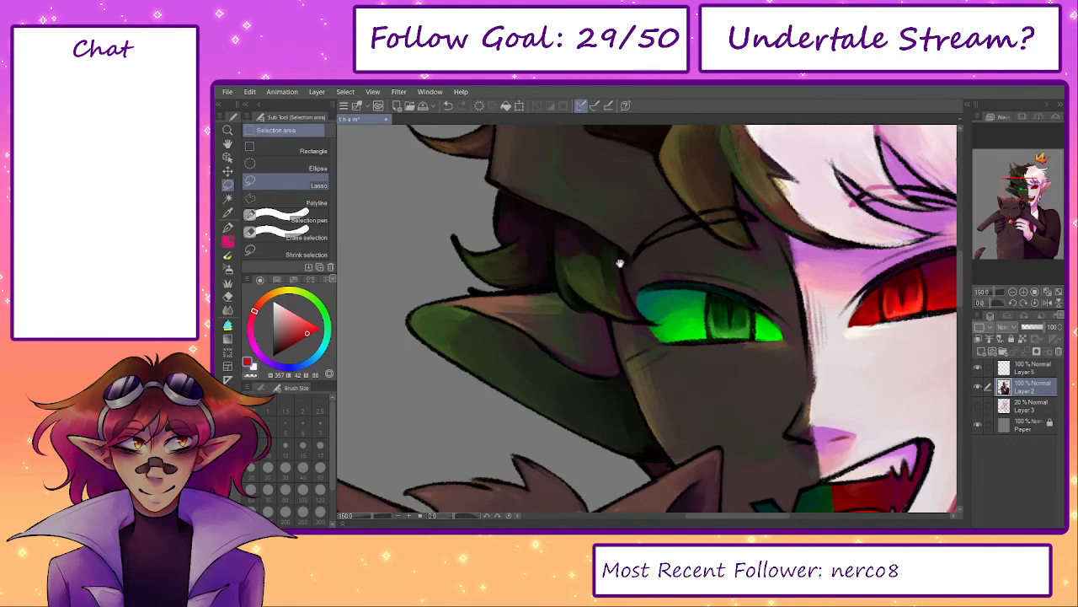
drag(619, 264, 607, 328)
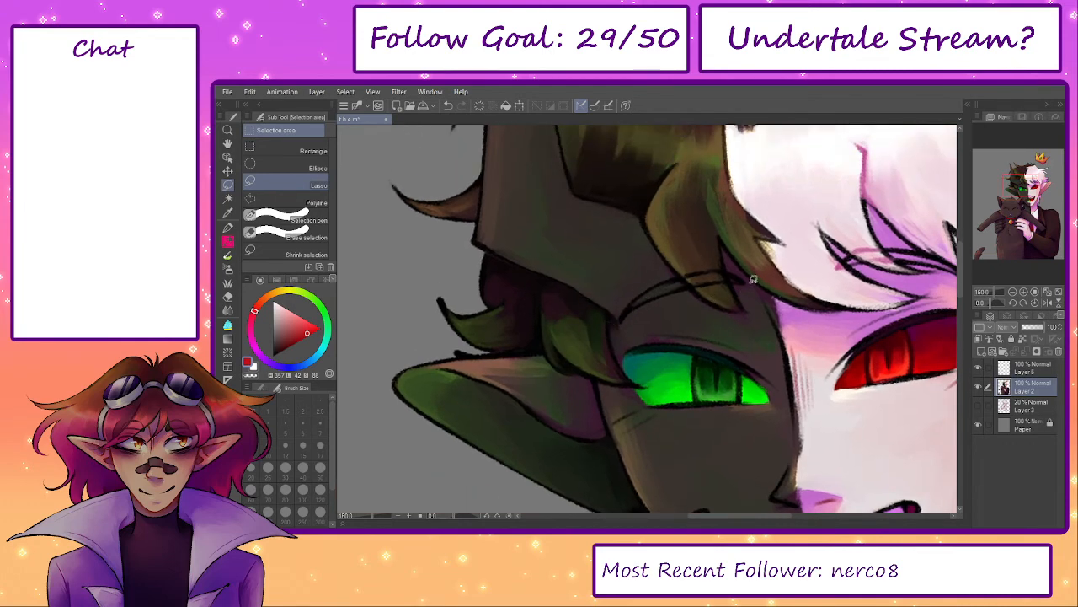
drag(766, 295, 726, 304)
click(978, 337)
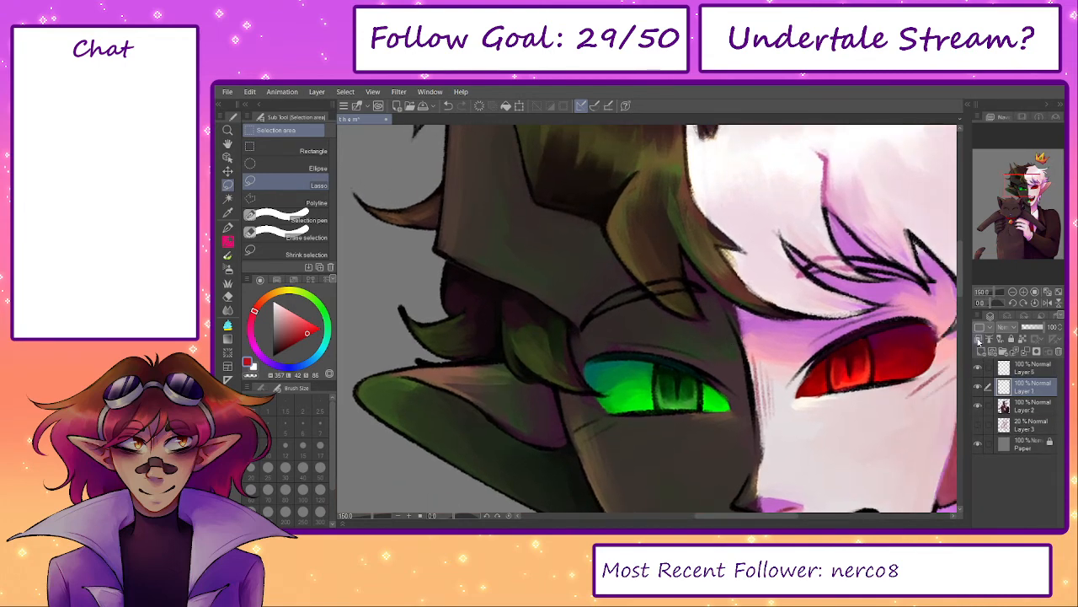
drag(628, 492, 519, 458)
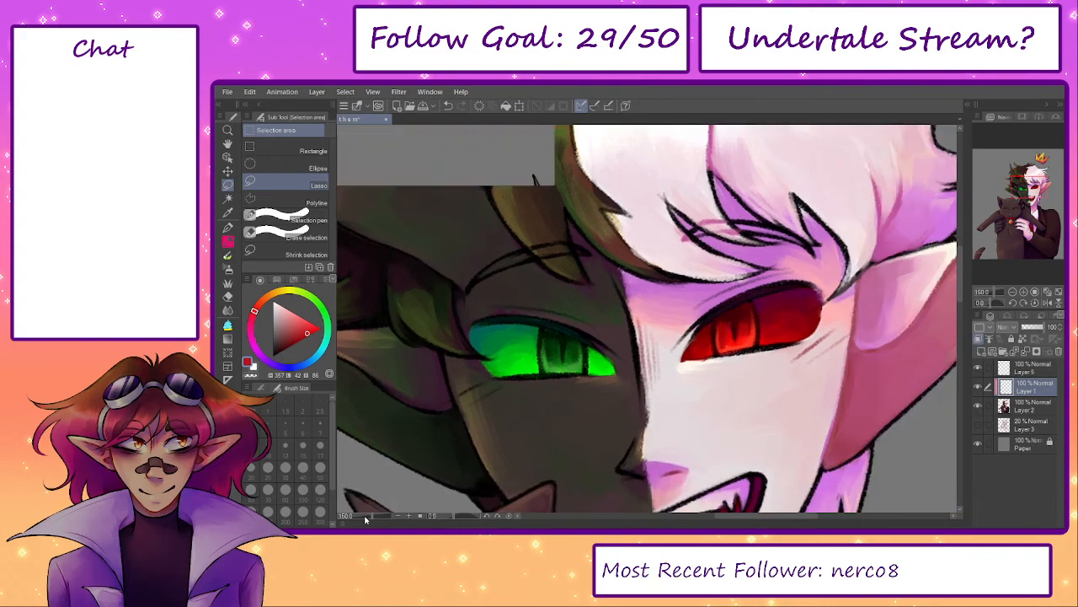
drag(368, 517, 372, 517)
- Repaint the red eye's iris and slit pupil on the painting layer with the Opaque brush at size 17 and the pencil in sampled reds
click(1021, 403)
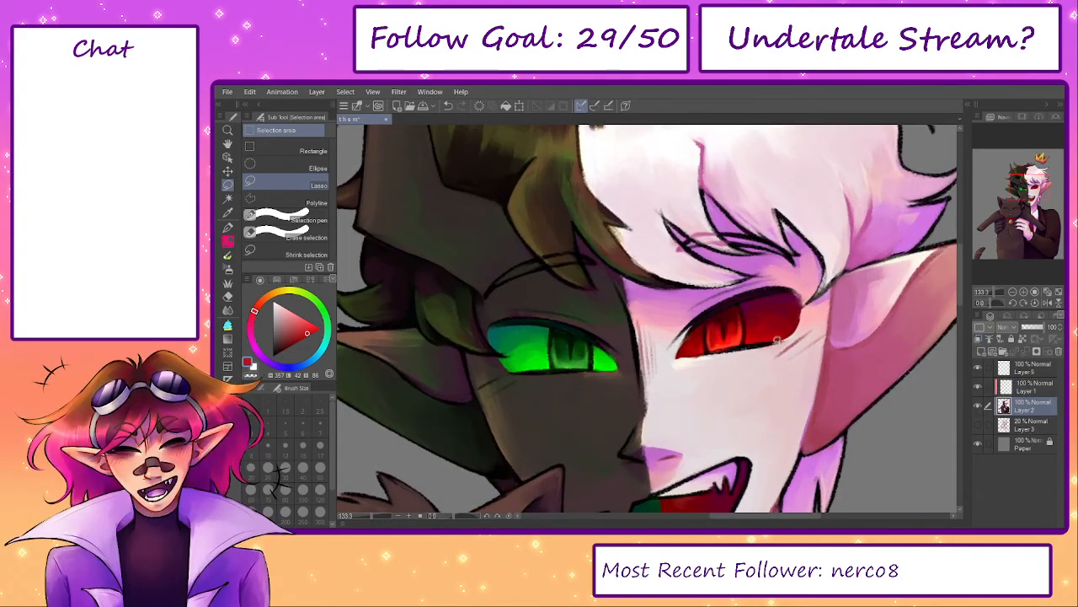
key(b)
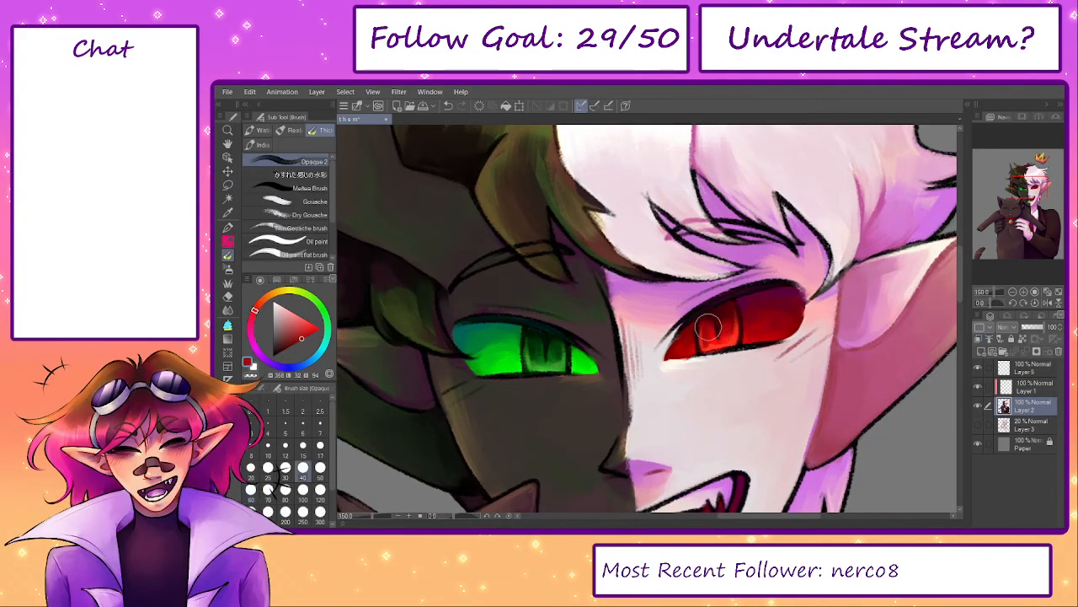
key(bracketleft)
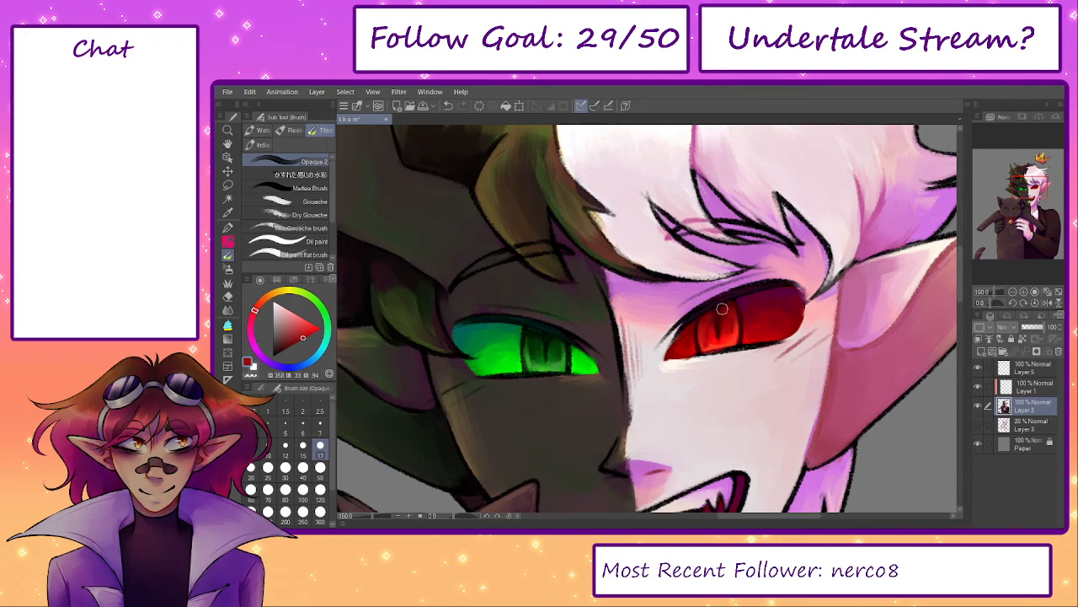
key(p)
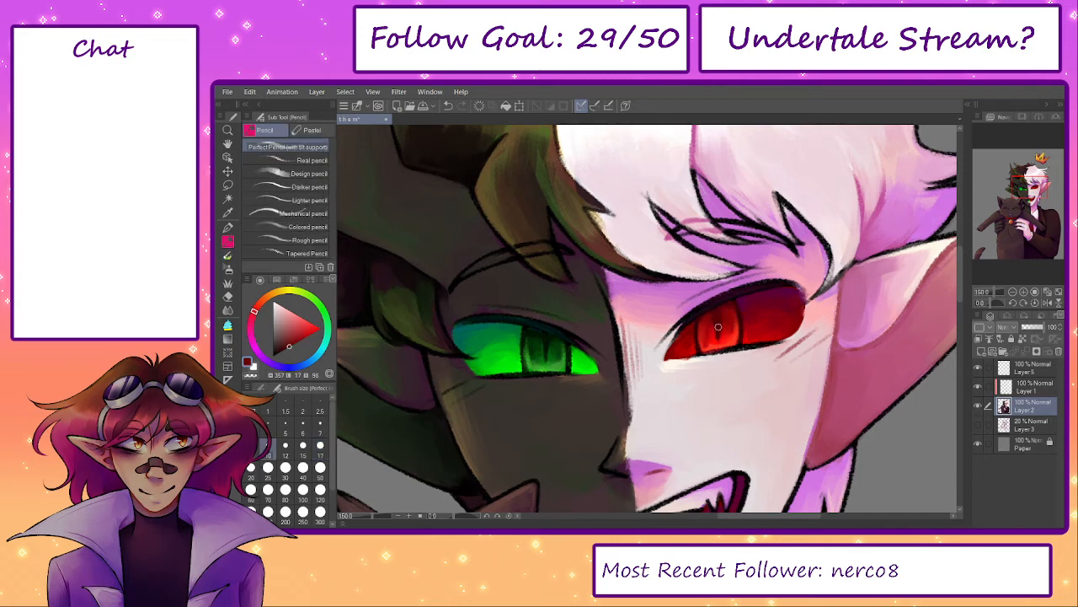
key(b)
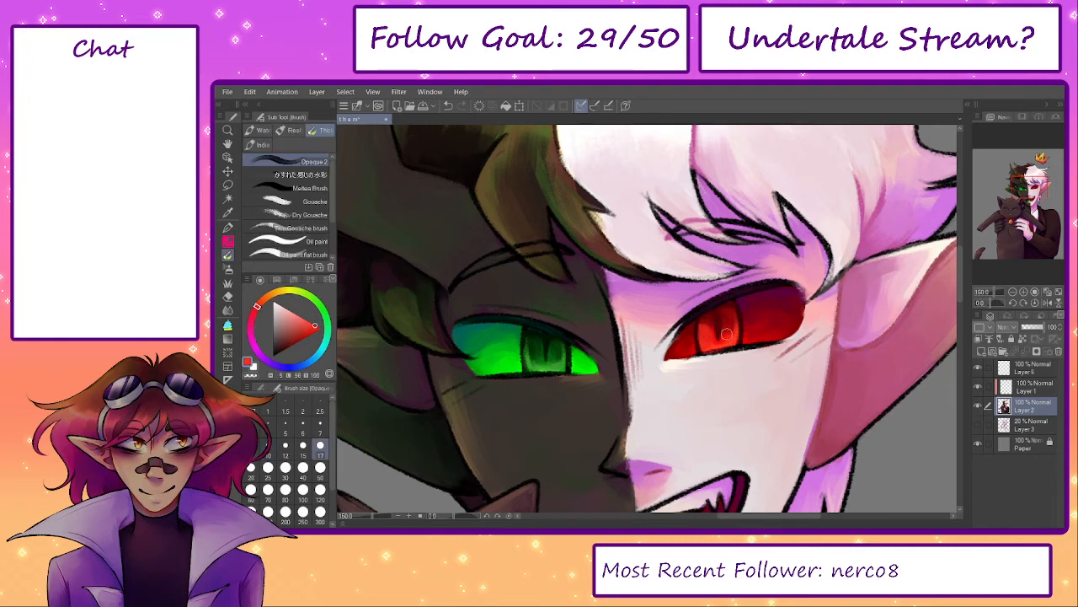
alt+click(707, 323)
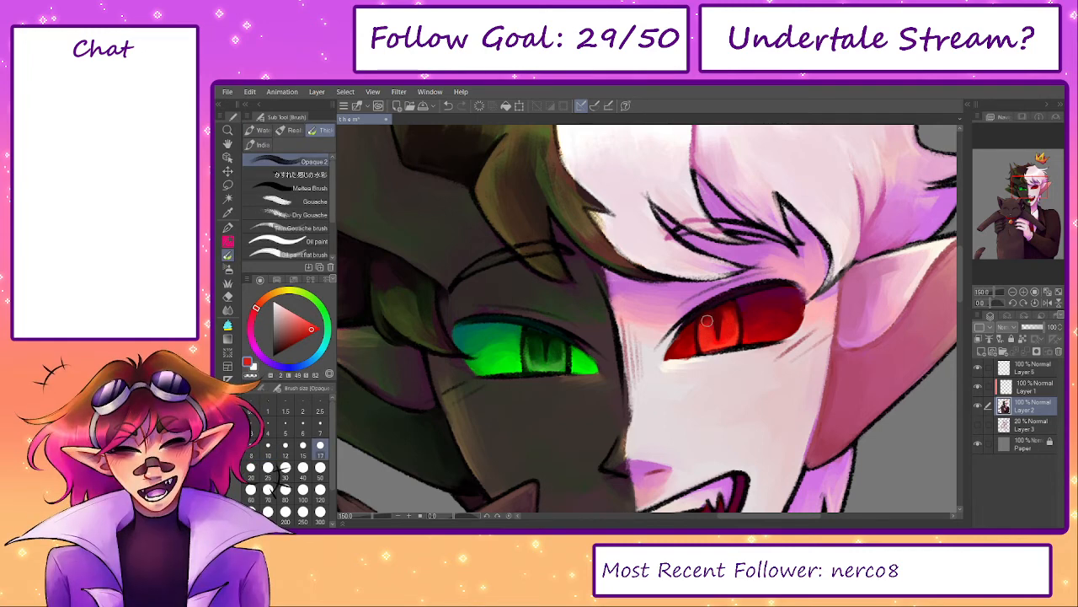
alt+click(732, 339)
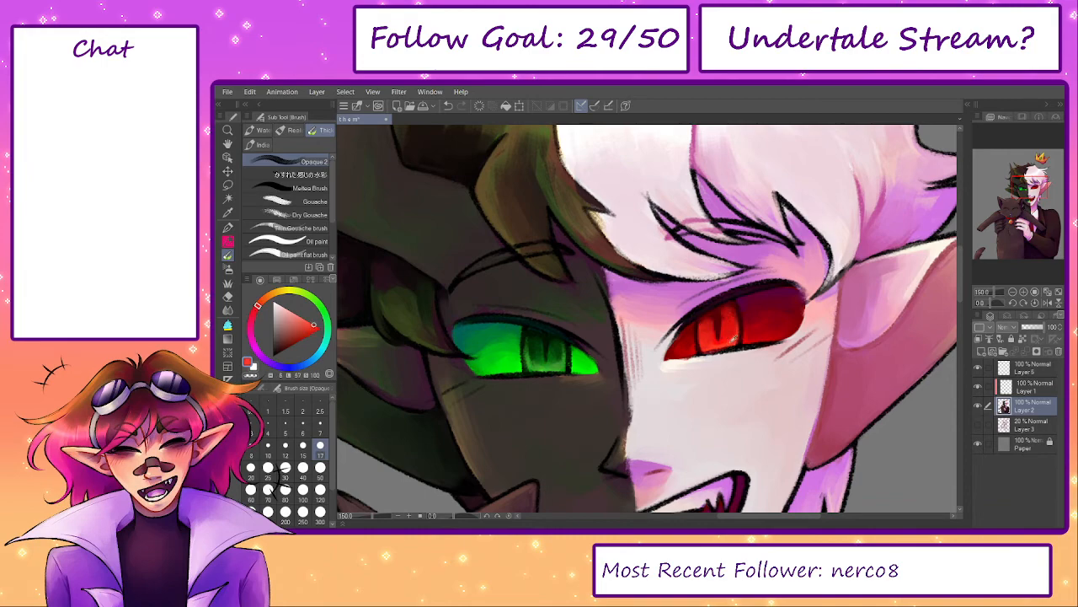
- Paint a light orange glow in the lower part of the red iris, blend it with sampled red, and check the whole picture
click(305, 319)
click(268, 295)
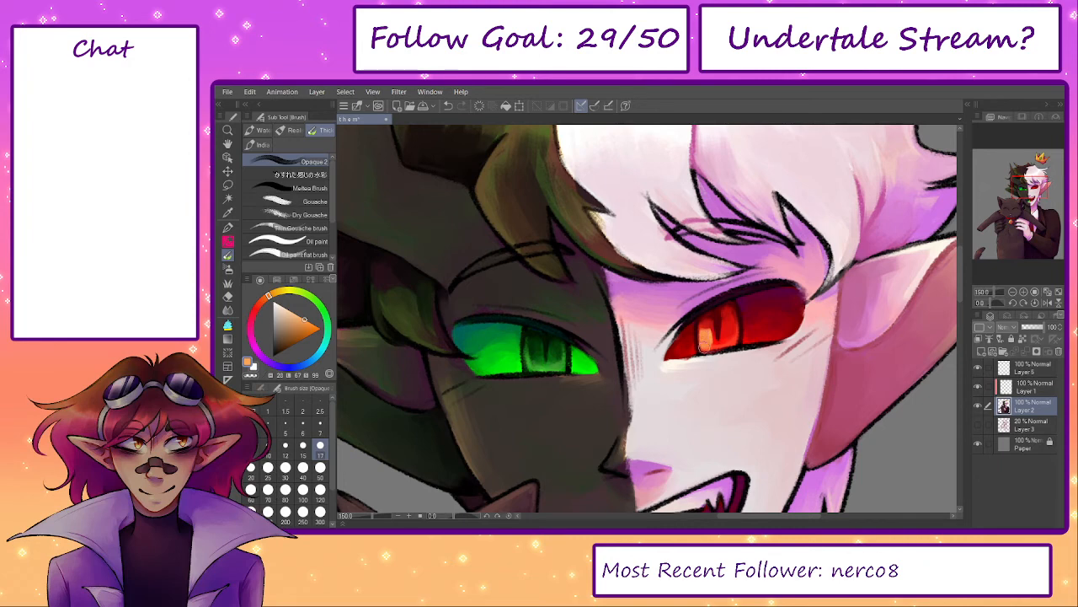
key(p)
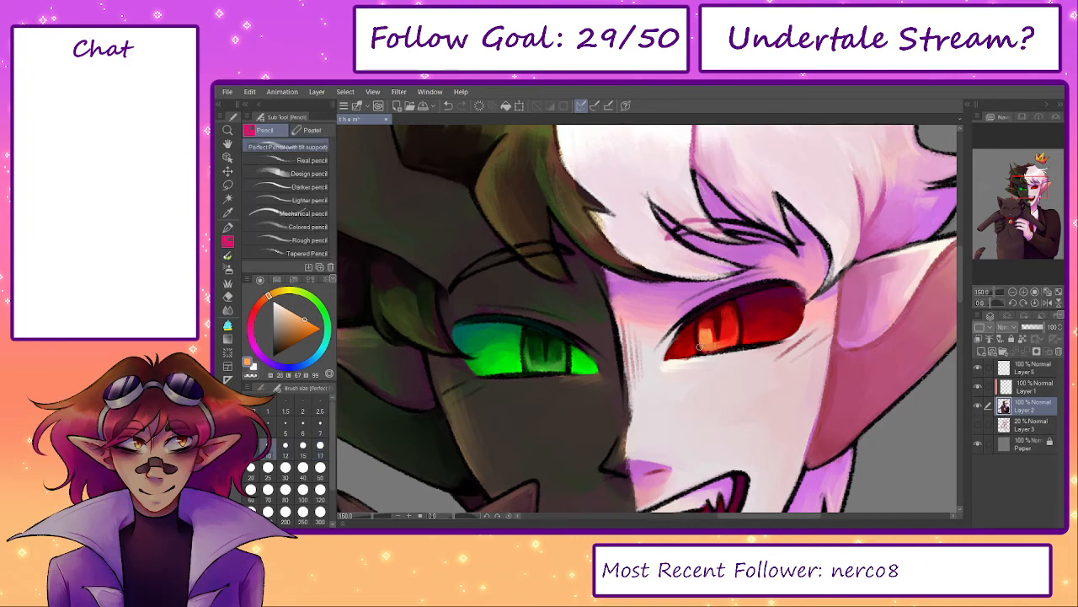
key(b)
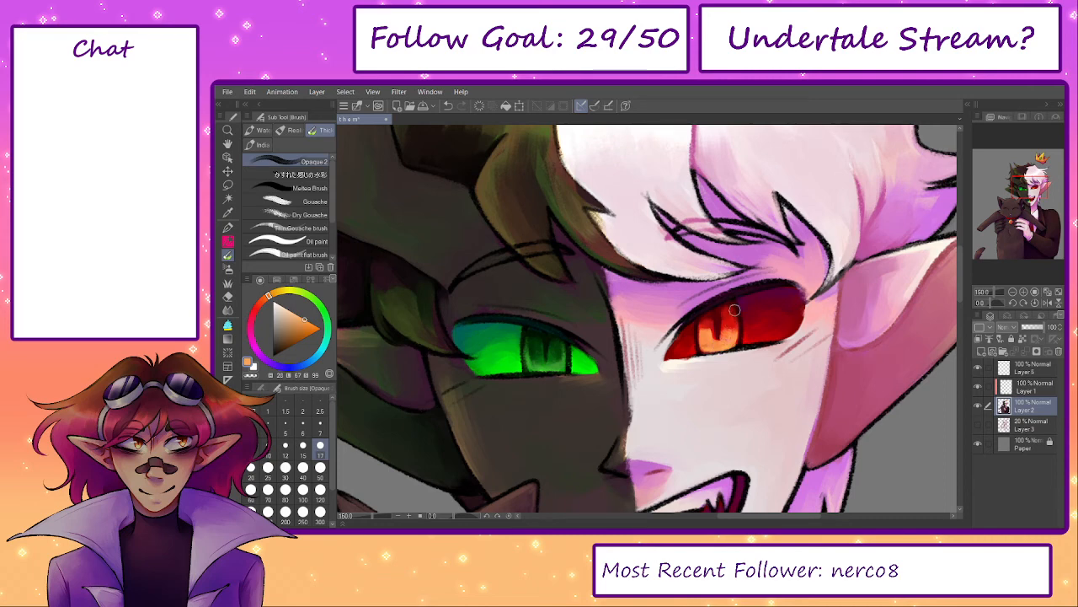
alt+click(726, 321)
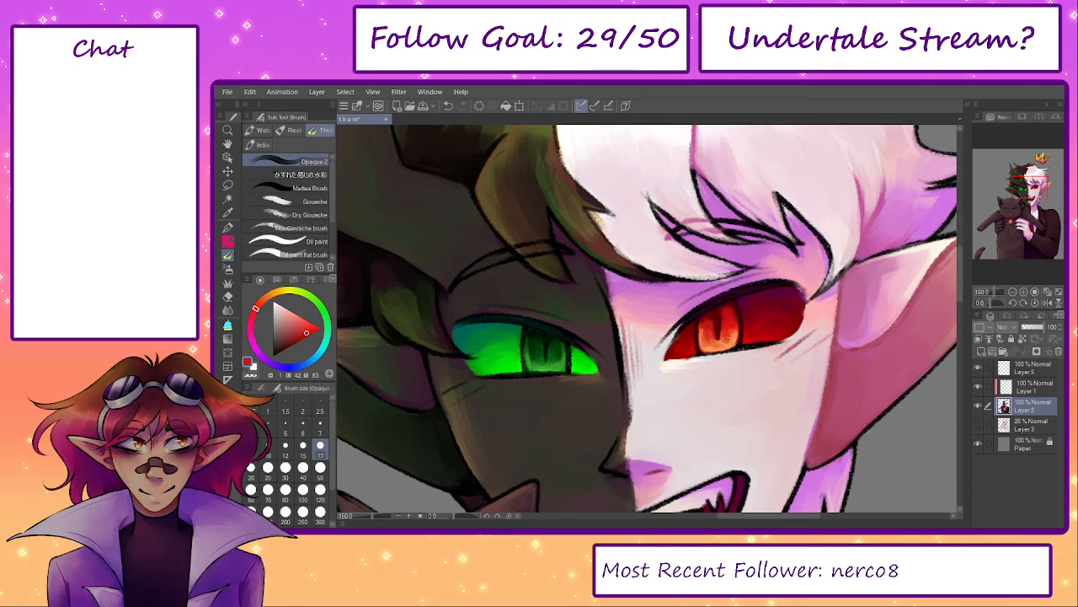
scroll(829, 381, down, 1)
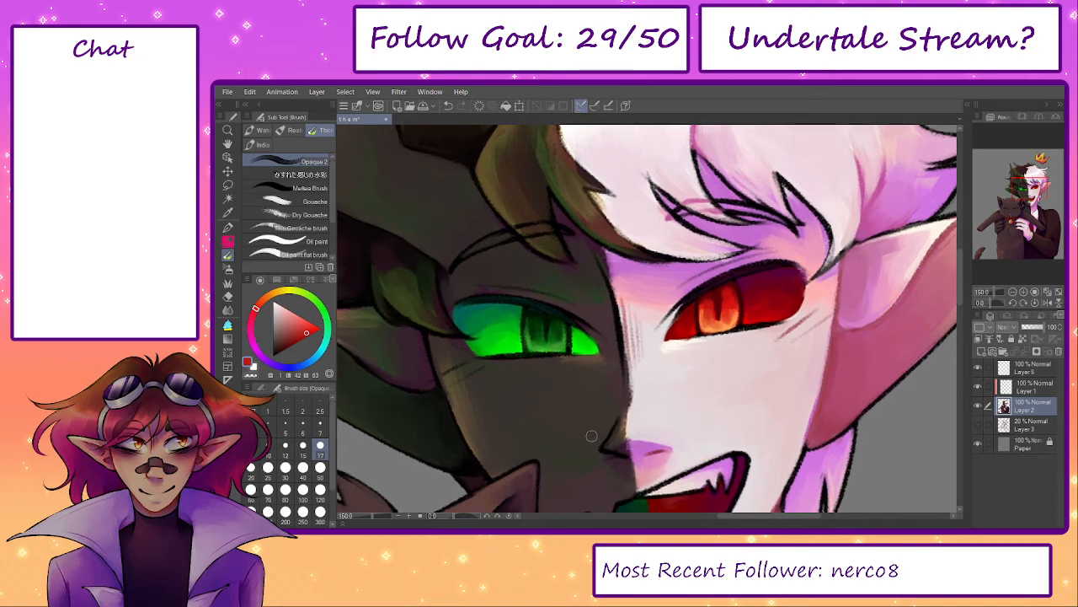
click(1059, 292)
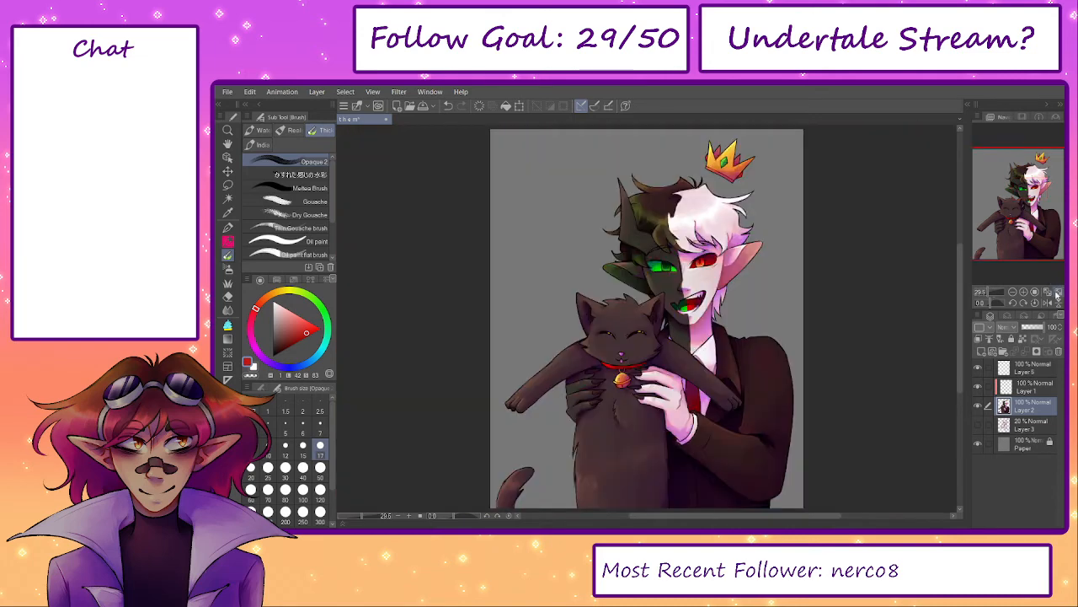
- Shift the iris glow to reddish orange and deepen the upper iris and slit pupil with sampled dark red
scroll(692, 263, up, 8)
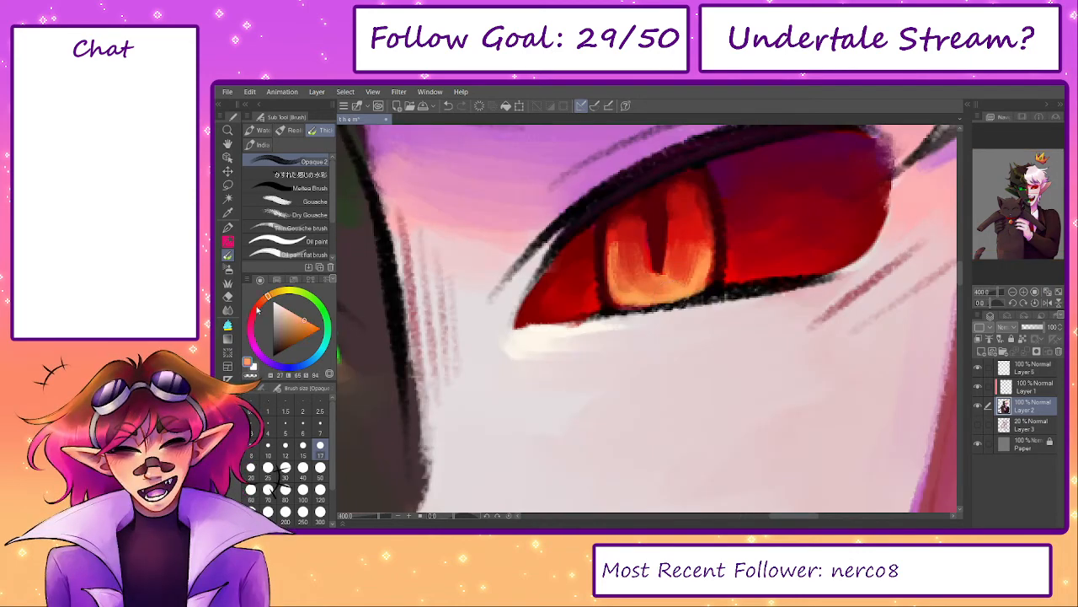
click(259, 304)
drag(600, 251, 578, 320)
key(p)
key(p)
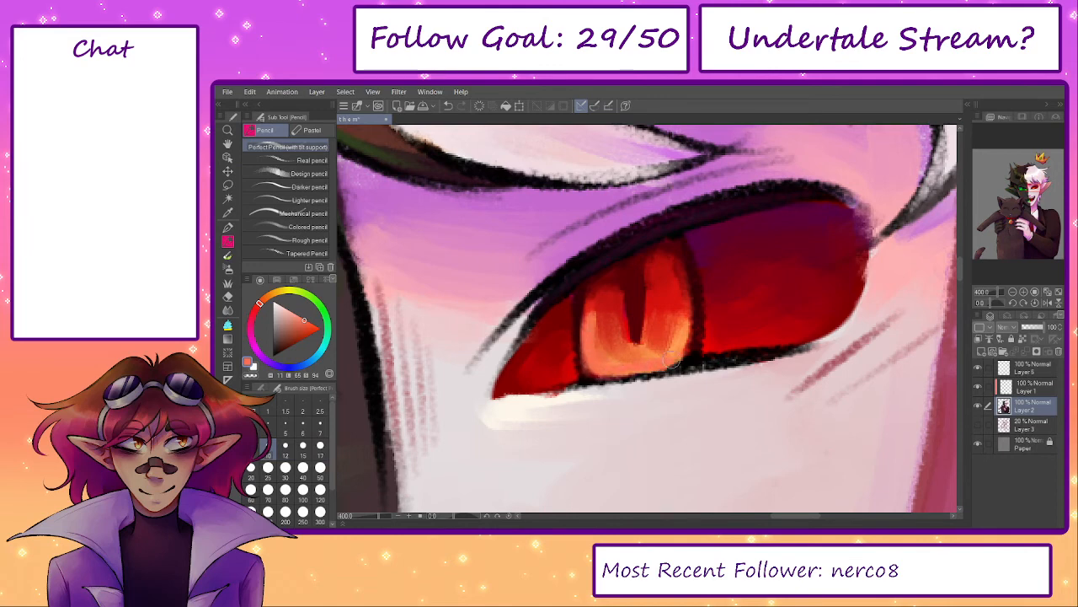
key(b)
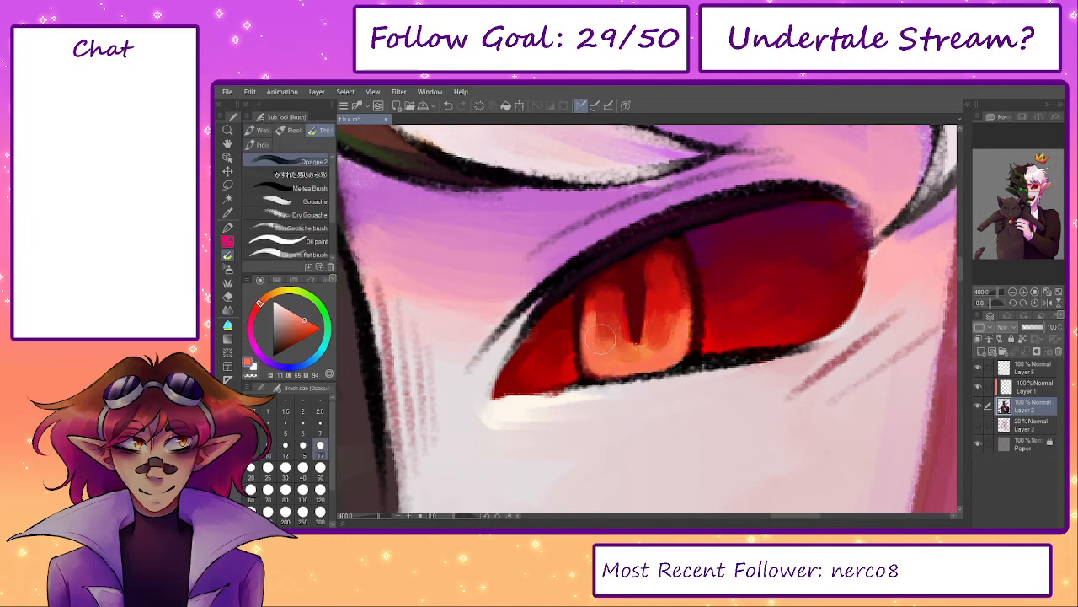
alt+click(653, 263)
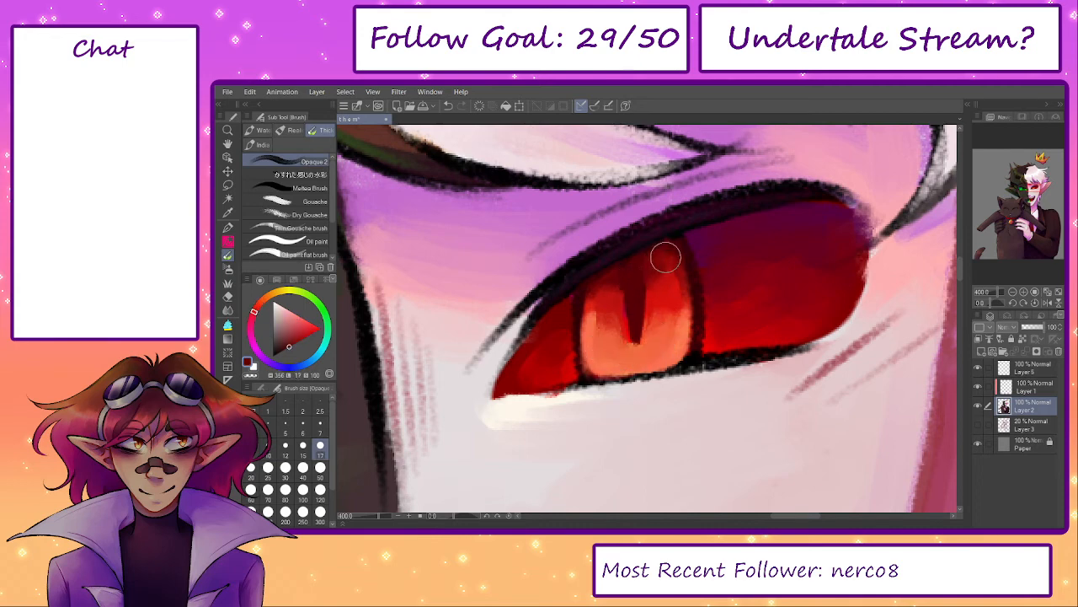
key(p)
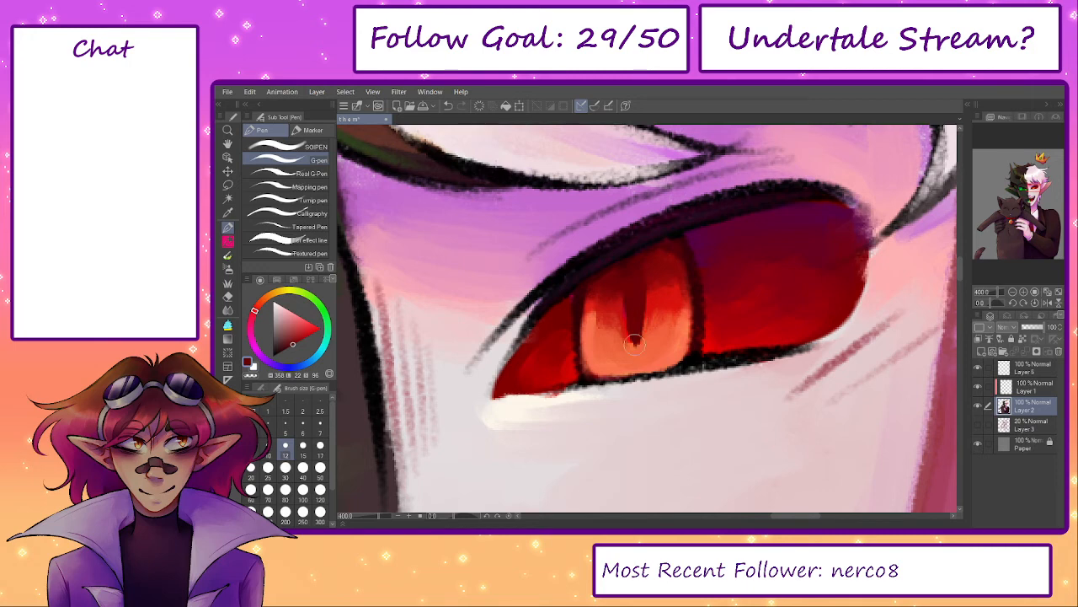
- Repaint the red eye's iris around the slit pupil with reds sampled from the eye, using the Opaque brush
key(p)
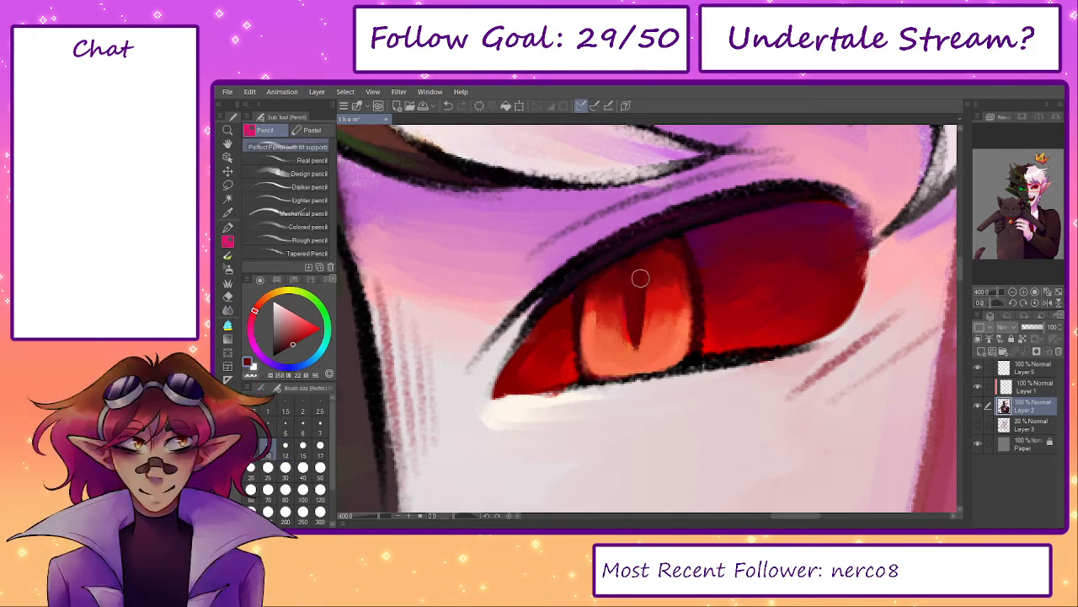
alt+click(620, 301)
alt+click(649, 273)
key(b)
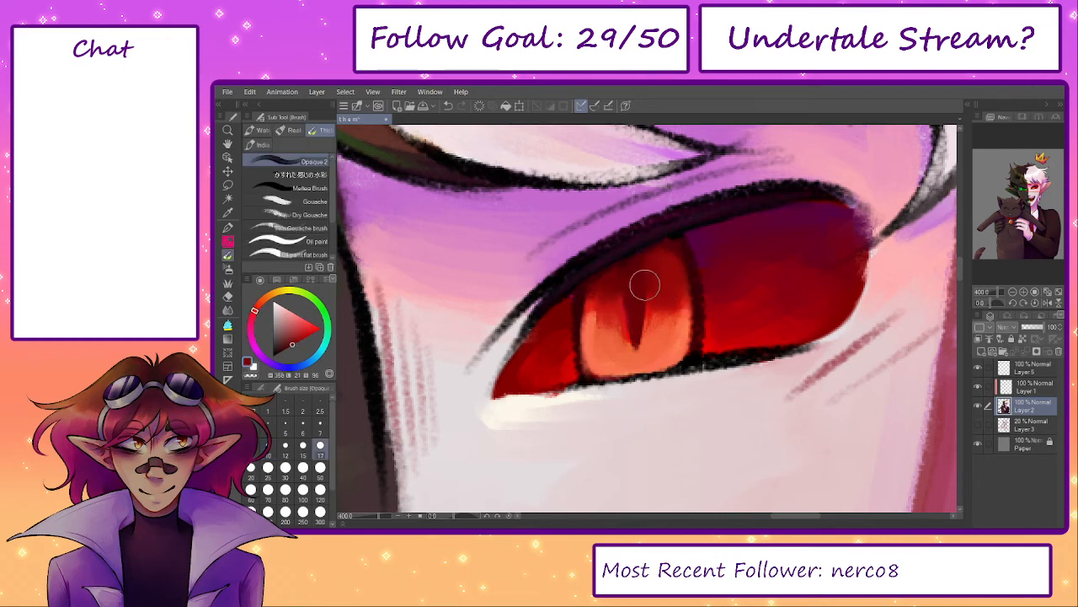
alt+click(609, 317)
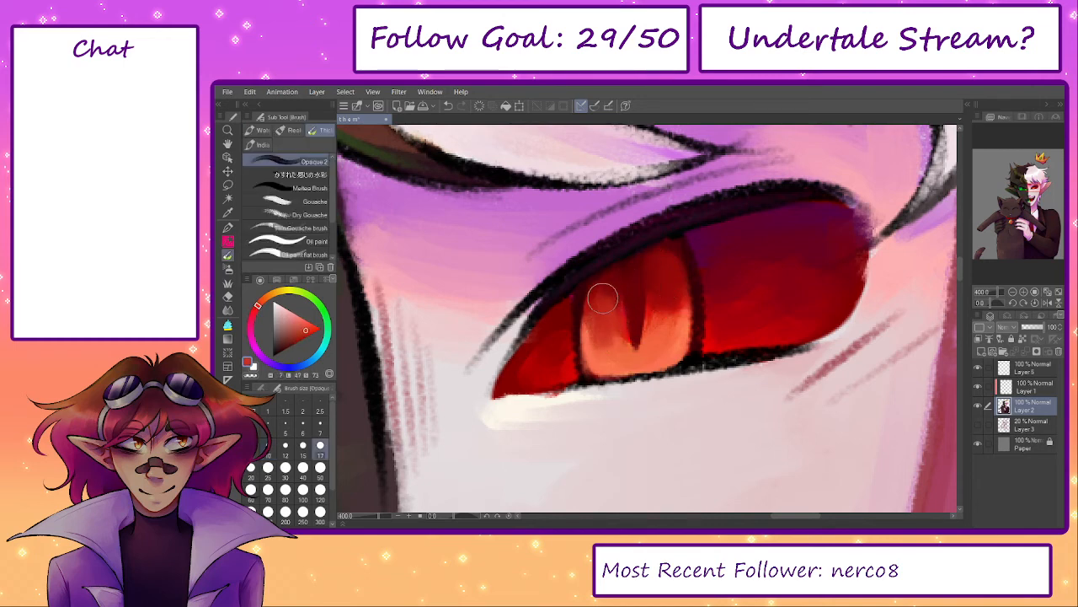
drag(658, 304, 666, 320)
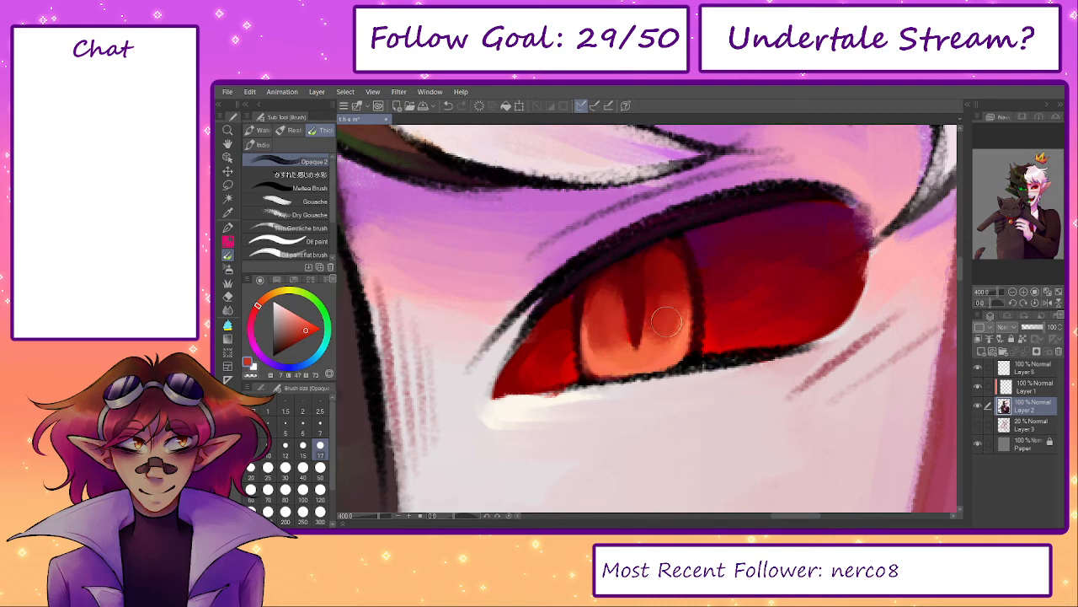
- Deepen the upper iris with sampled dark red and blend it into the lighter red beside the pupil
alt+click(668, 250)
drag(609, 285, 594, 303)
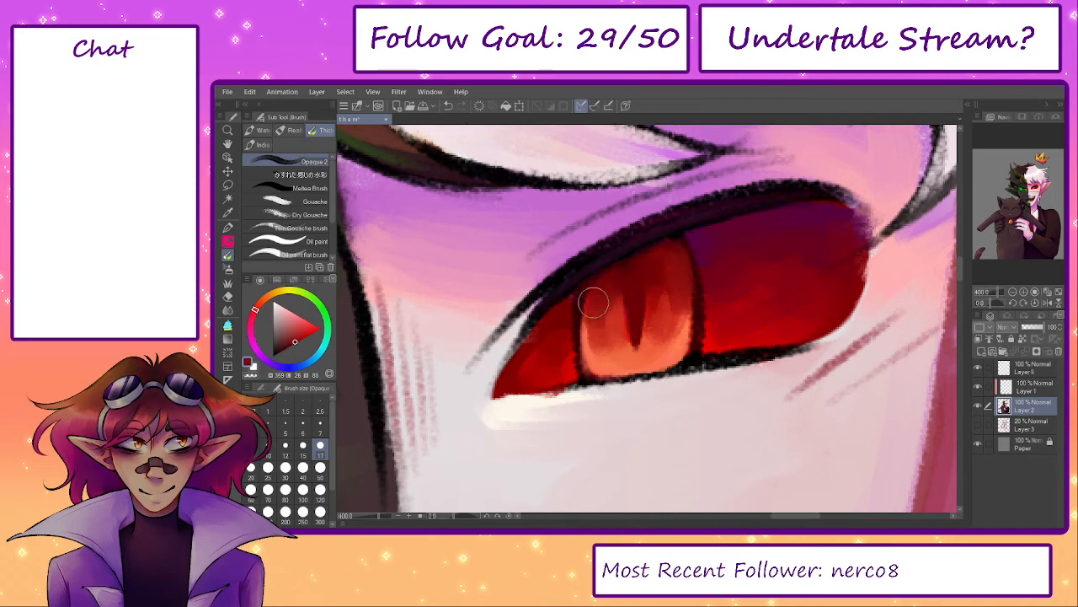
alt+click(608, 339)
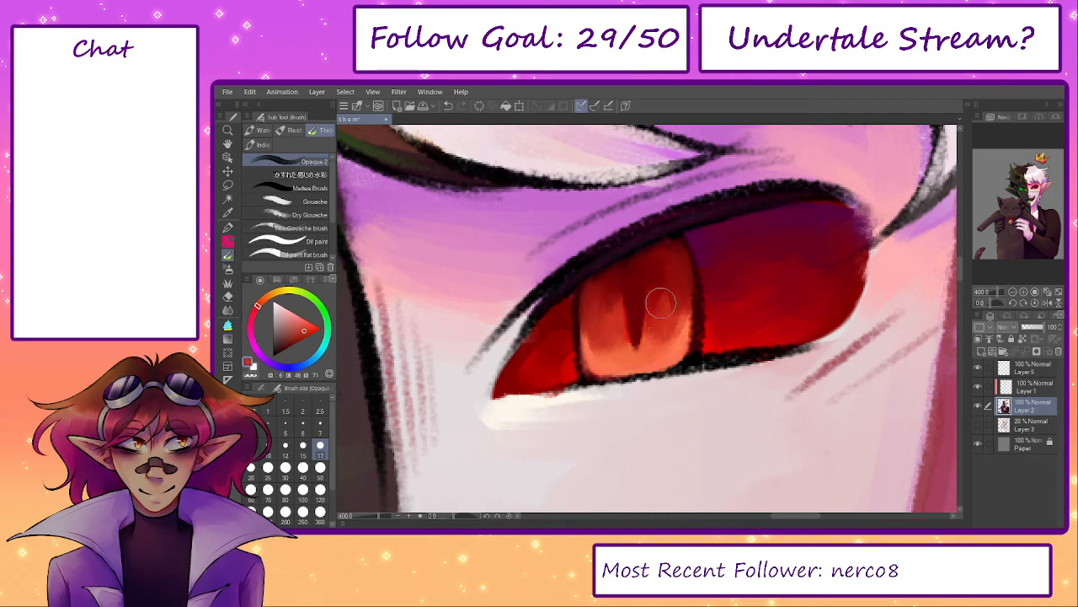
alt+click(635, 306)
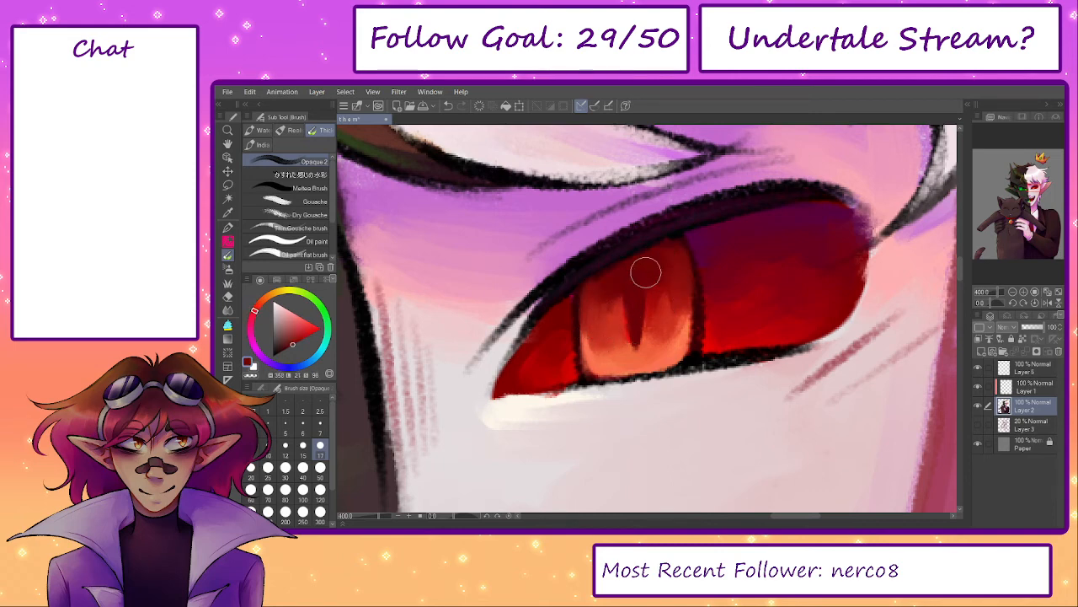
- Set the blending mode of Layer 1 to Overlay
key(ctrl+0)
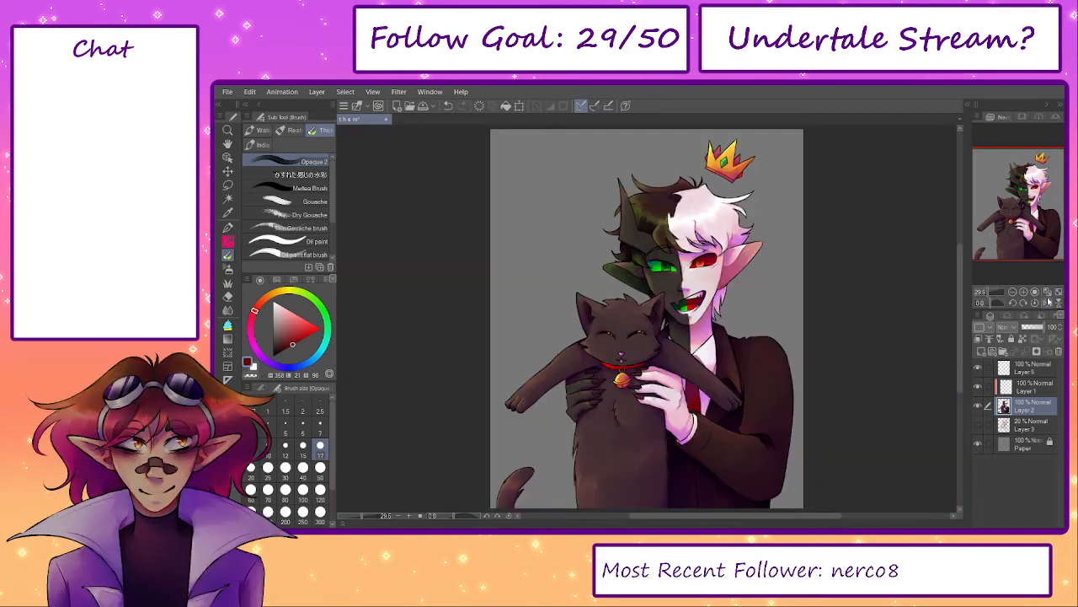
scroll(720, 223, up, 5)
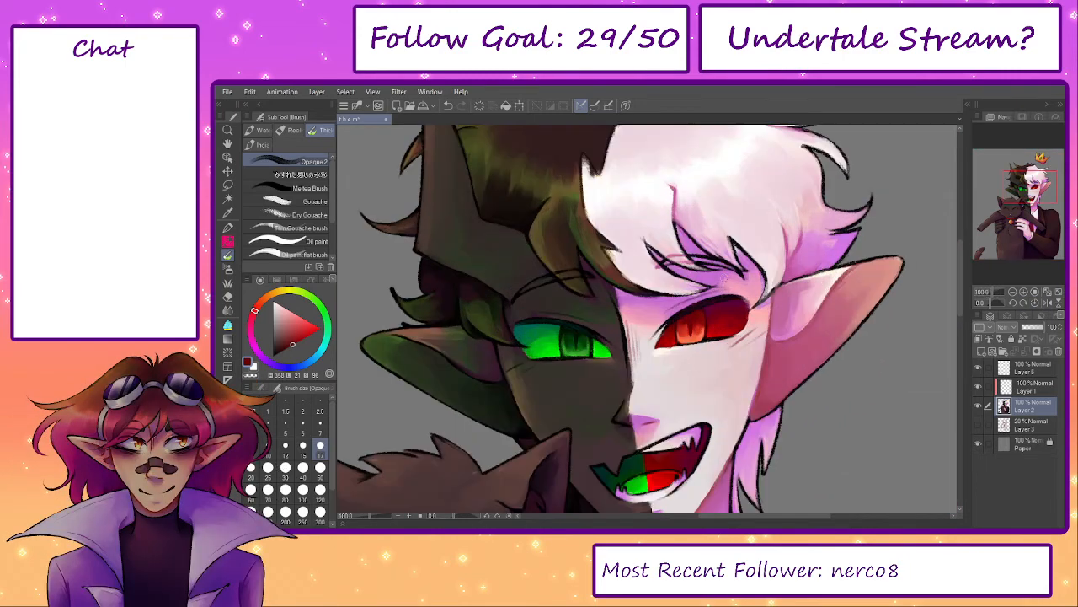
click(1021, 388)
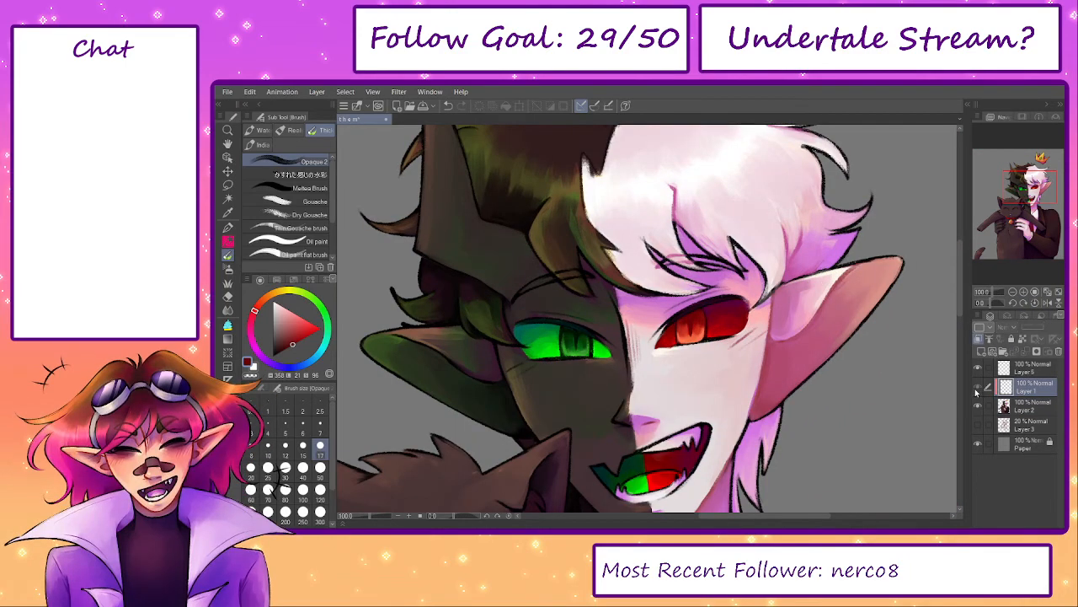
key(ctrl+0)
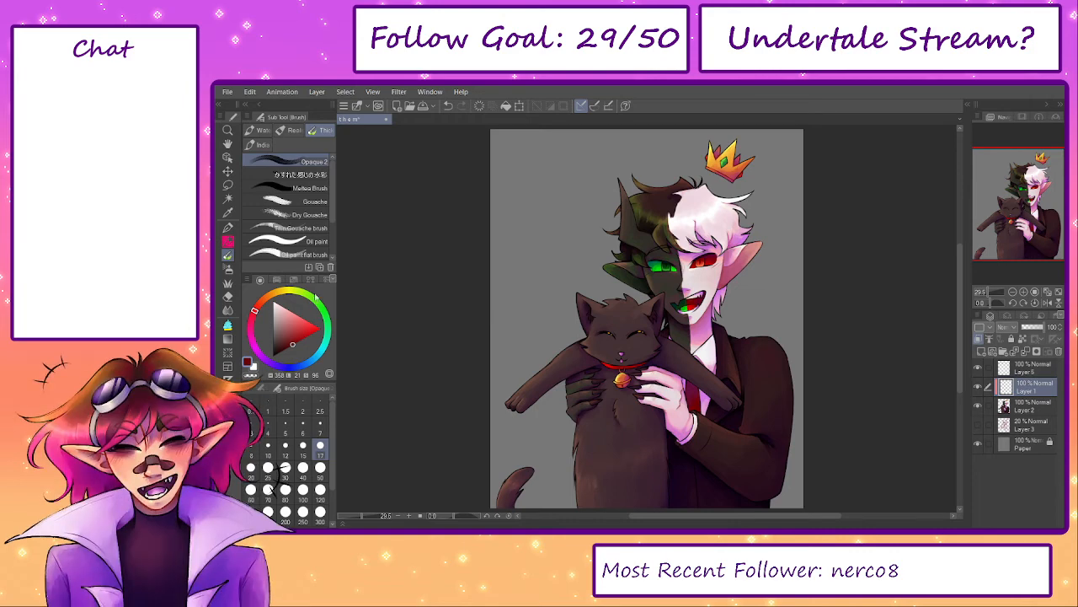
click(1006, 326)
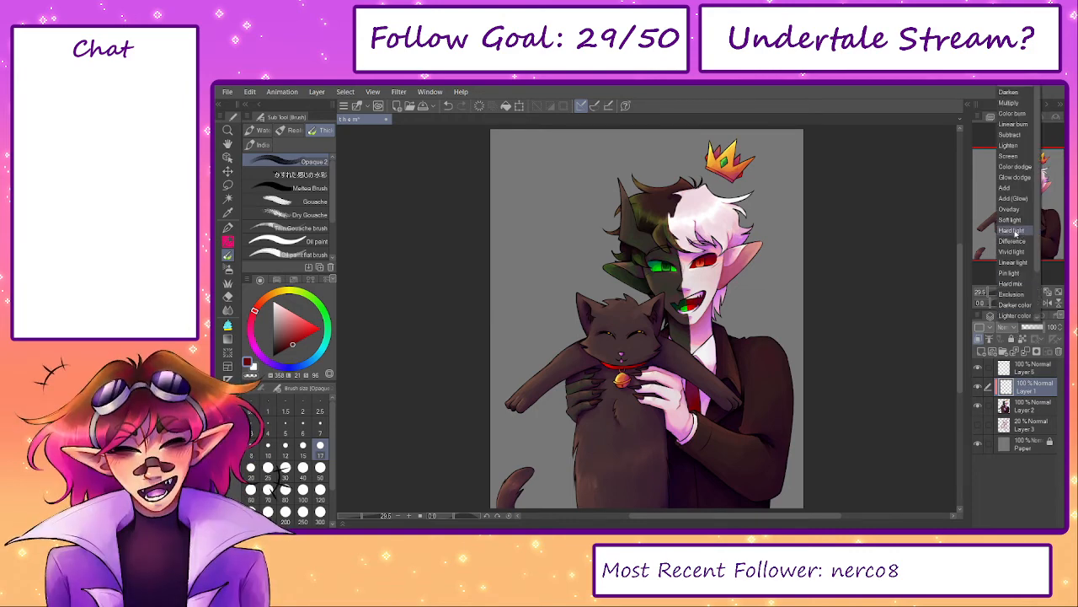
click(1015, 211)
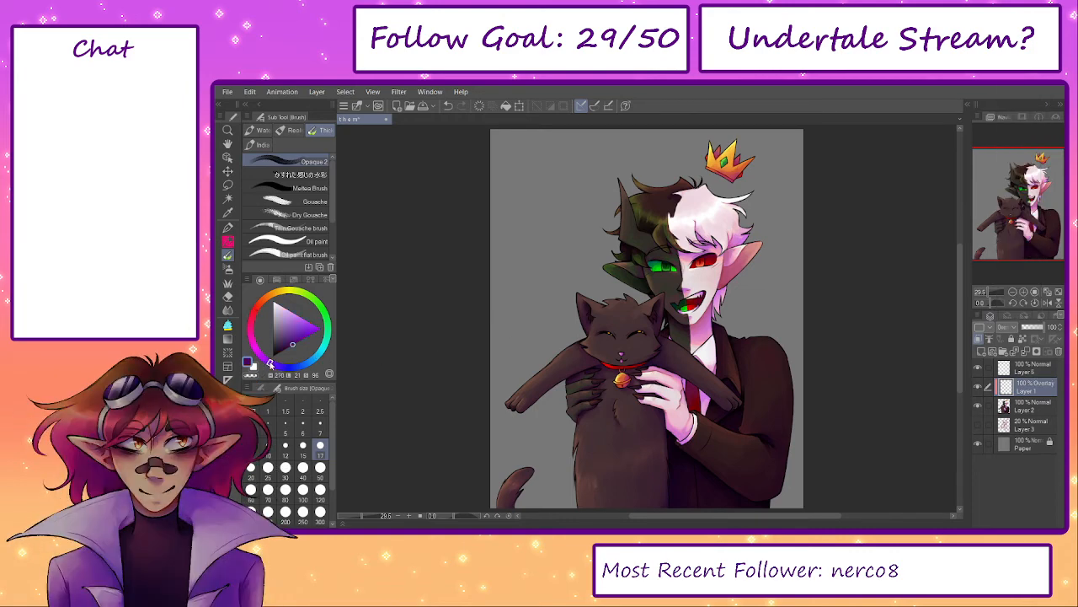
- Shade the character and cat with dark purple on the Overlay layer, using the Soft airbrush
click(287, 338)
key(b)
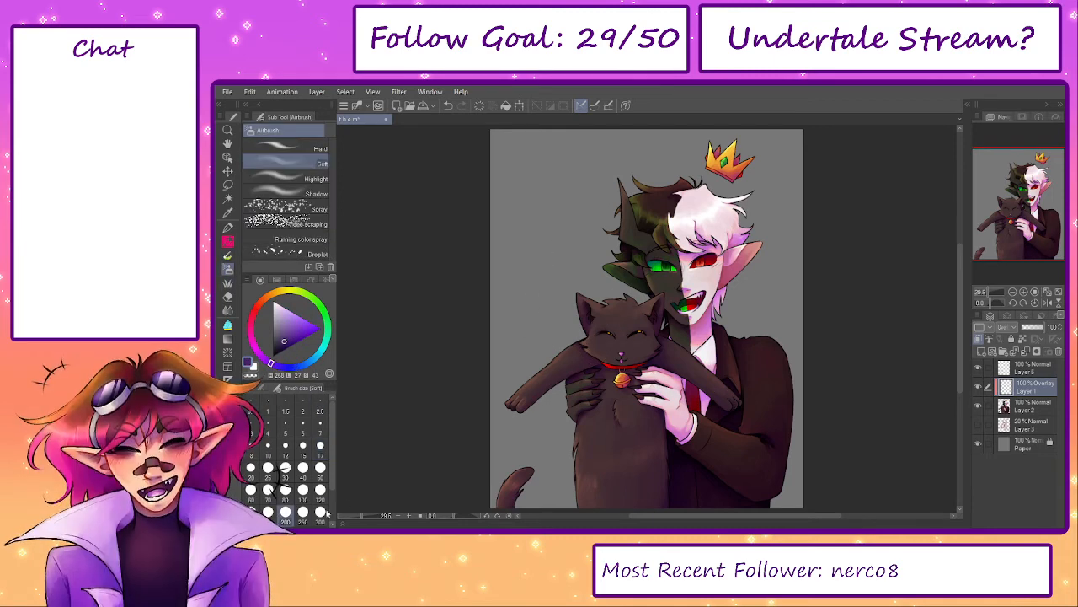
drag(782, 416, 766, 383)
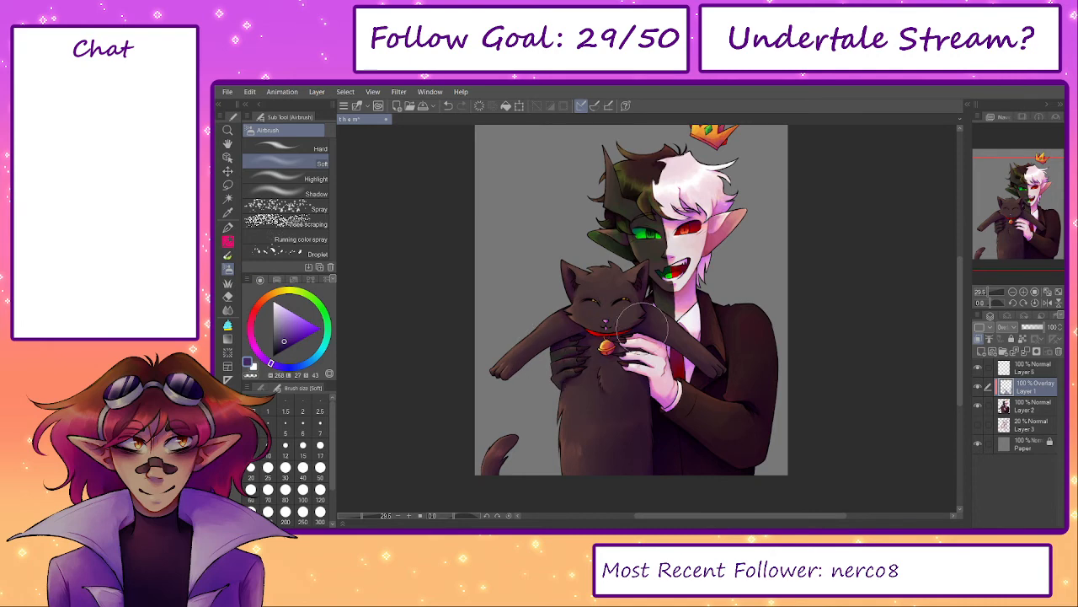
scroll(687, 338, up, 2)
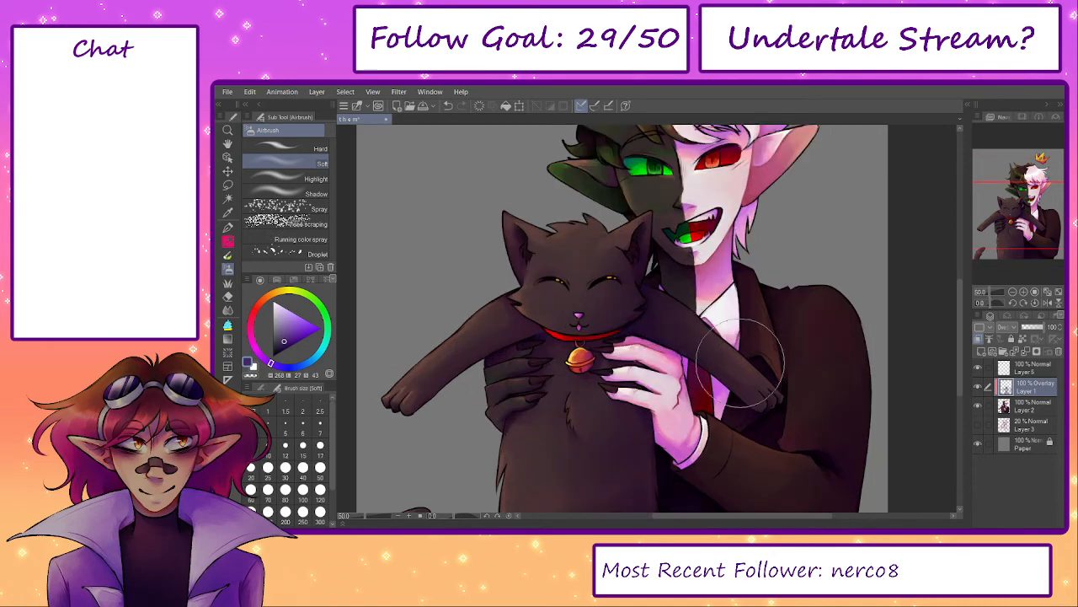
scroll(725, 353, up, 2)
scroll(731, 312, up, 1)
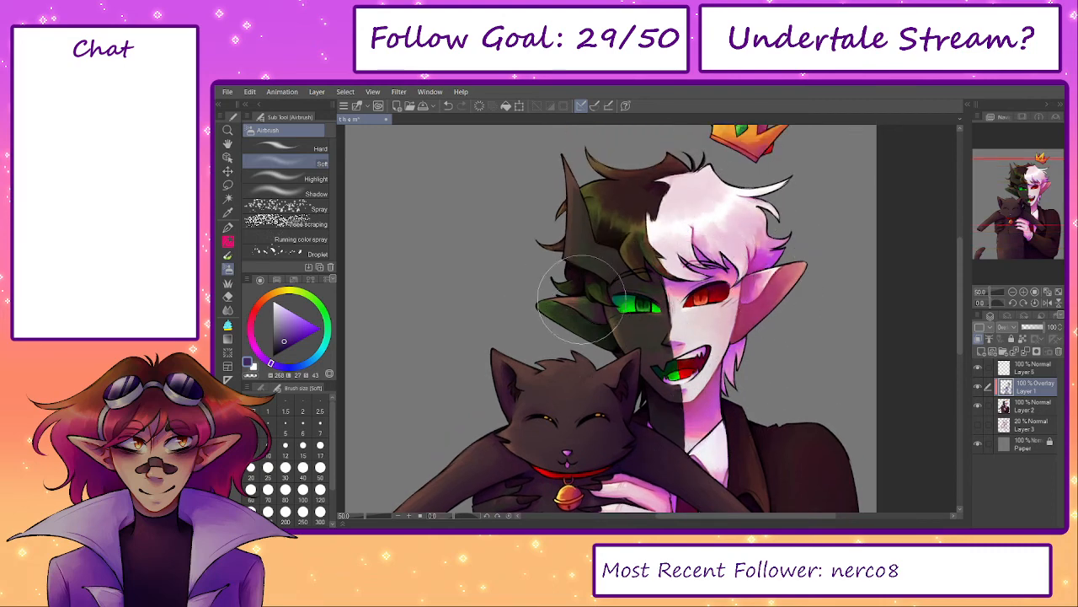
scroll(590, 295, up, 1)
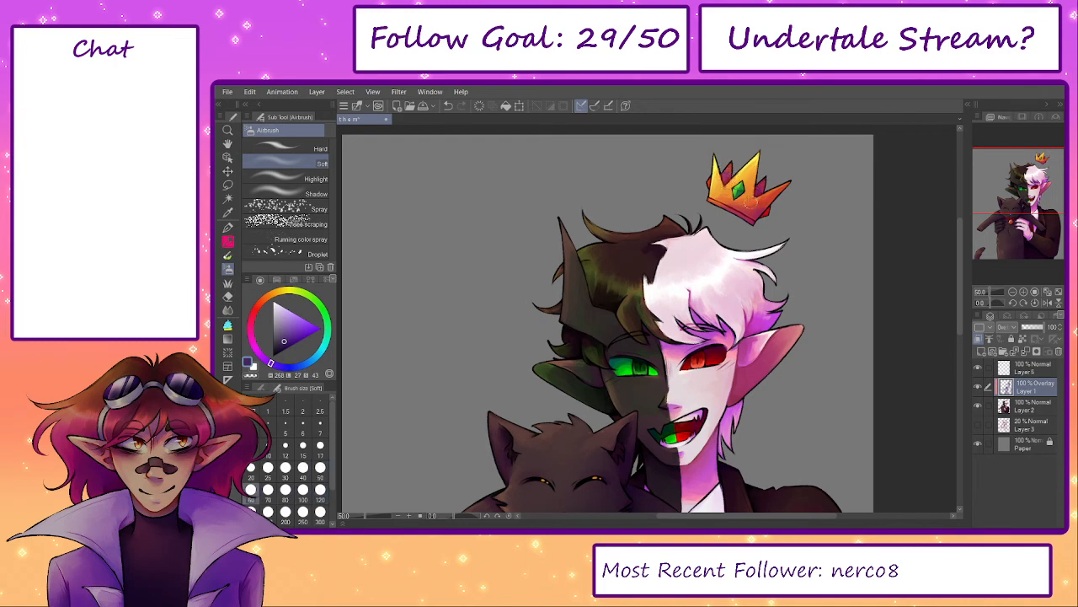
- Extend the dark purple shading over the dark half of the face and the cat's body, starting with a 300 brush
click(320, 511)
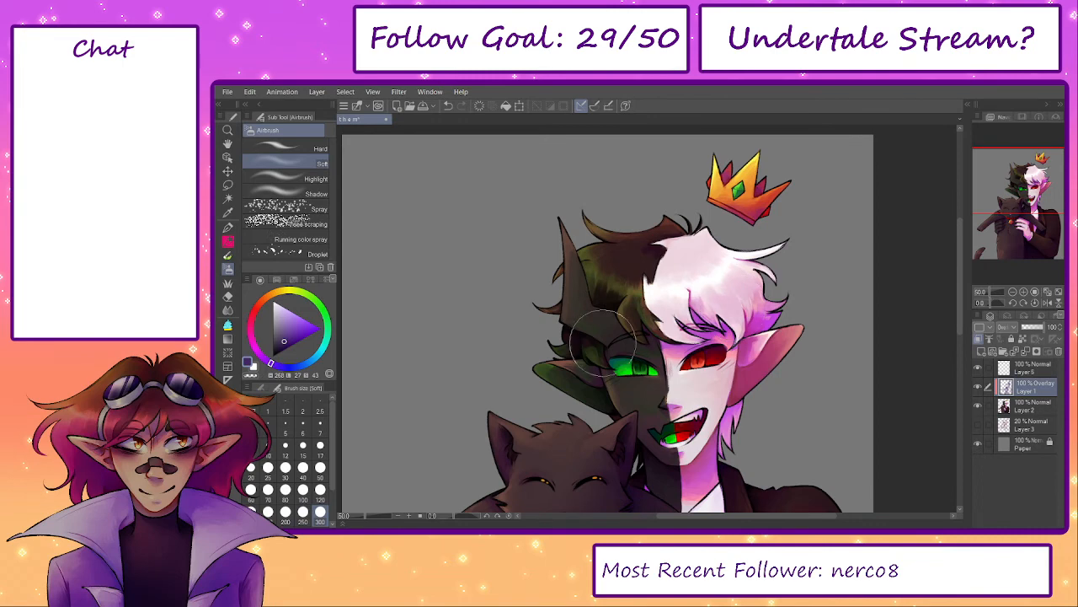
drag(610, 381, 596, 262)
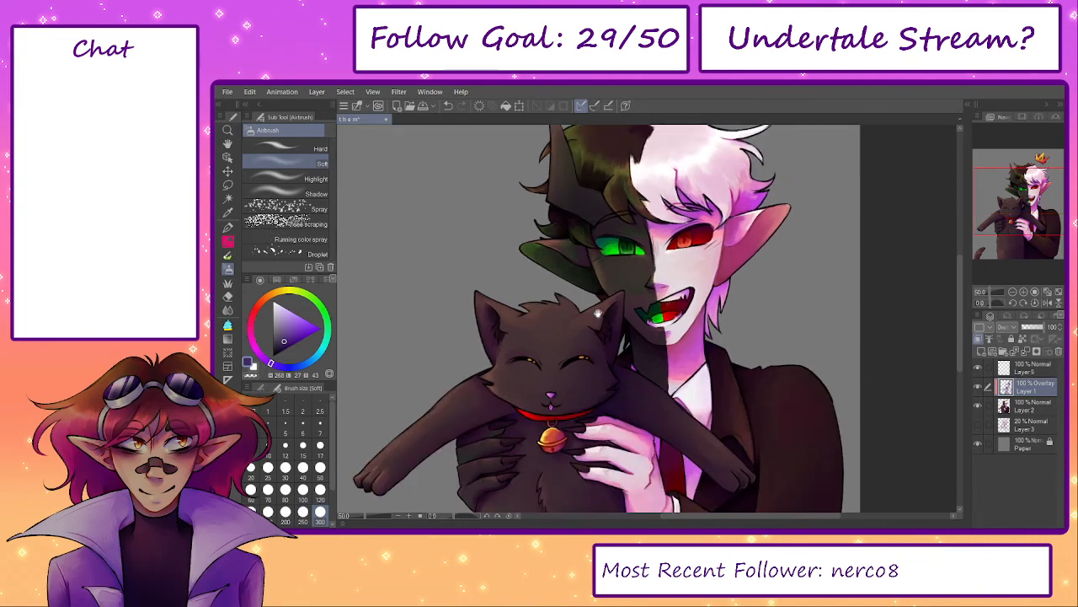
drag(598, 312, 616, 301)
drag(584, 403, 616, 352)
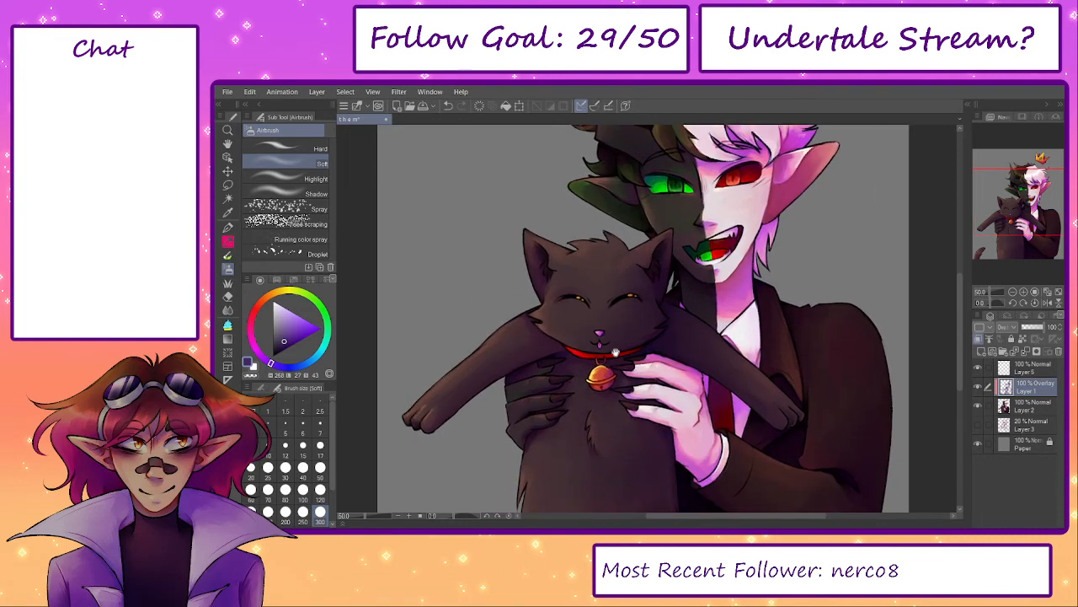
drag(536, 389, 548, 305)
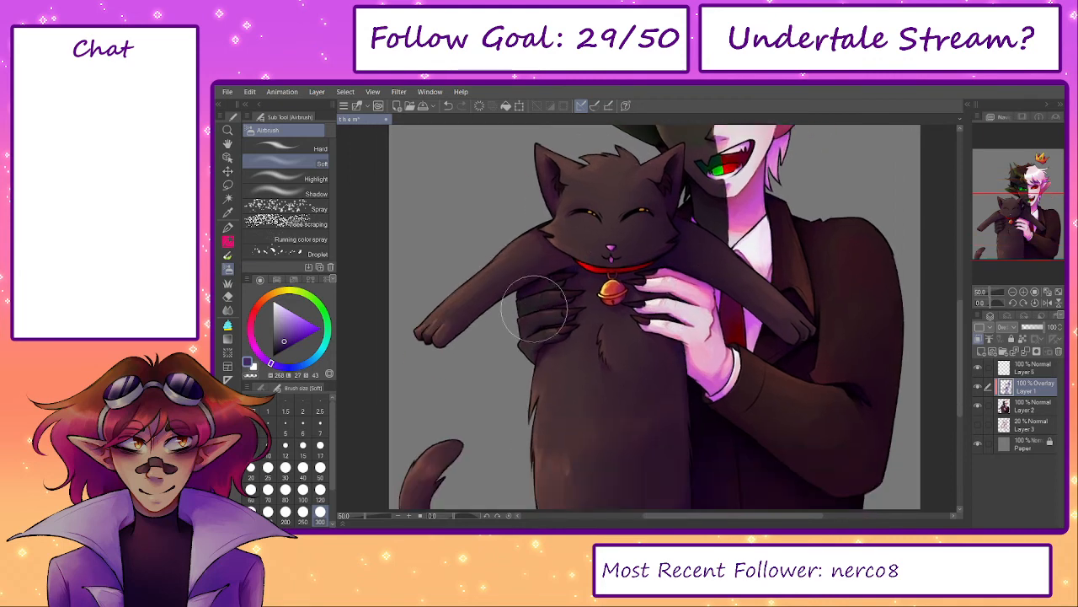
drag(504, 382, 534, 277)
key(])
key(])
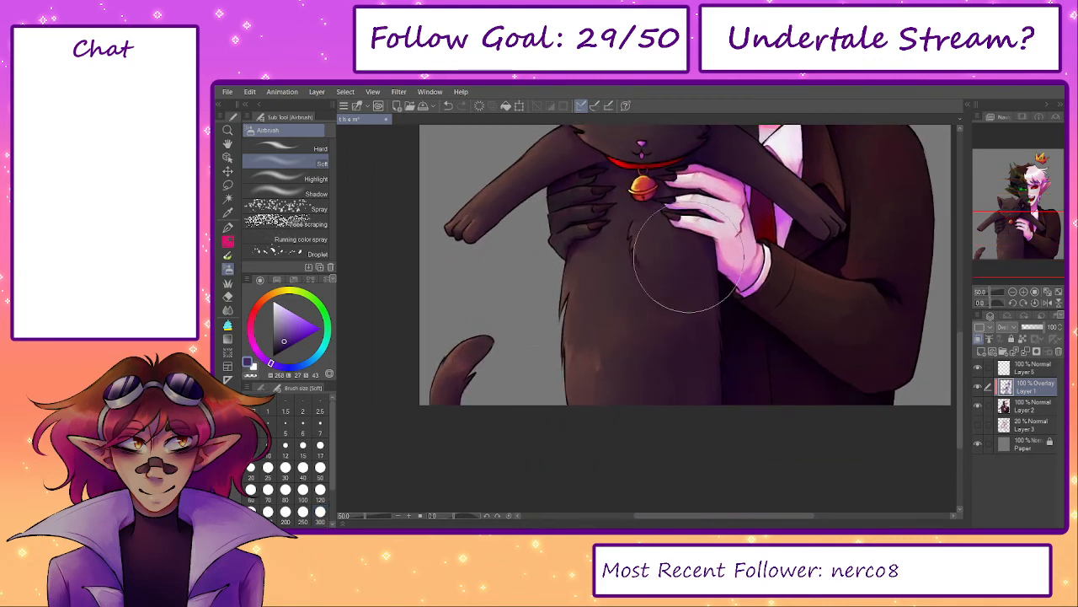
drag(748, 371, 690, 463)
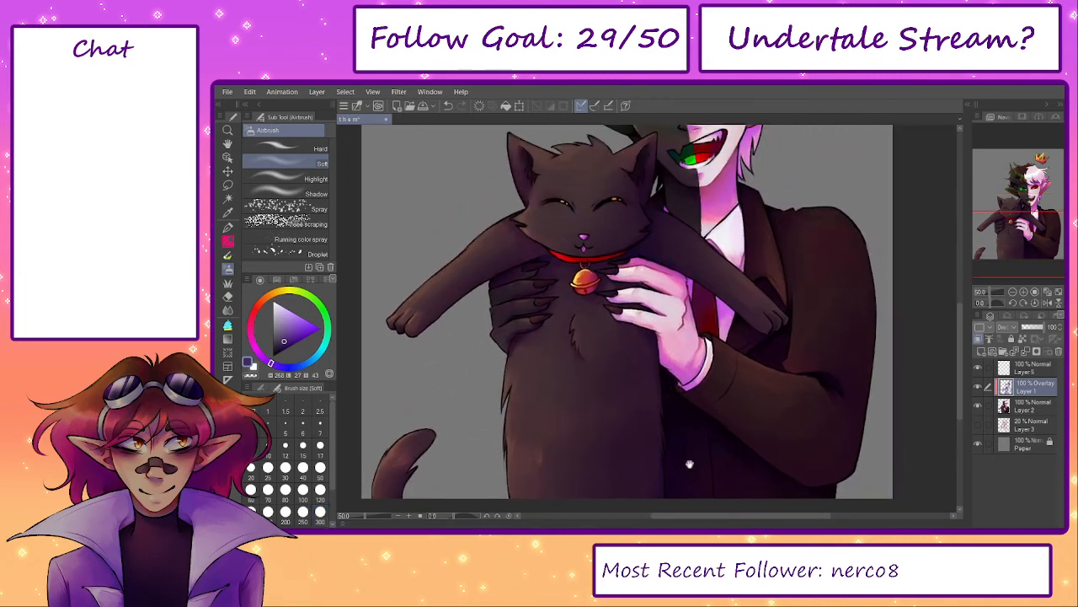
- Airbrush soft pale yellow light over the cat's head, forelegs and body and the character's hands
click(287, 294)
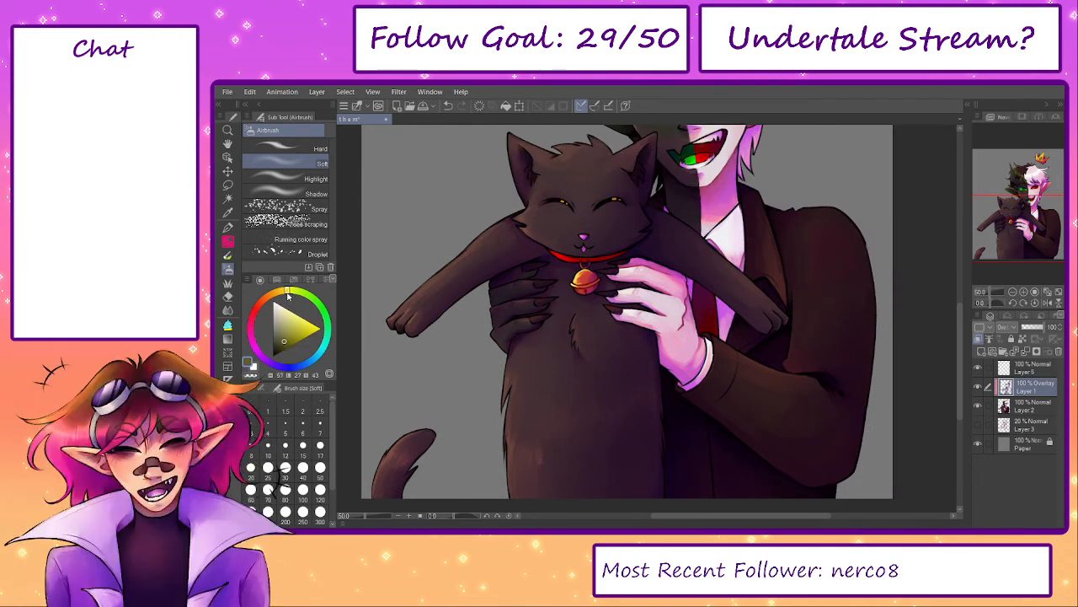
click(285, 291)
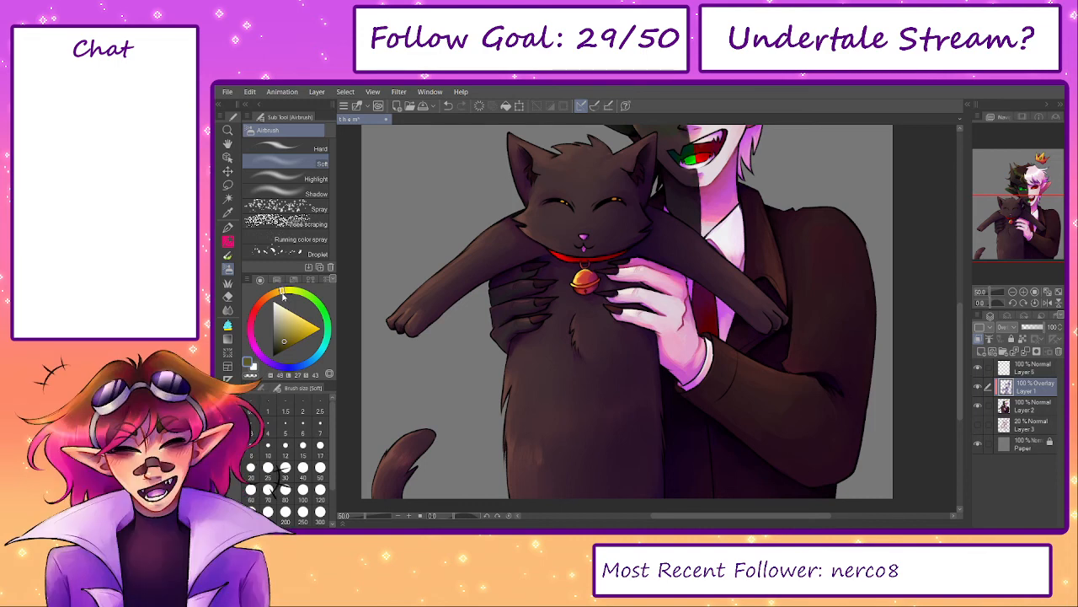
drag(509, 273, 511, 379)
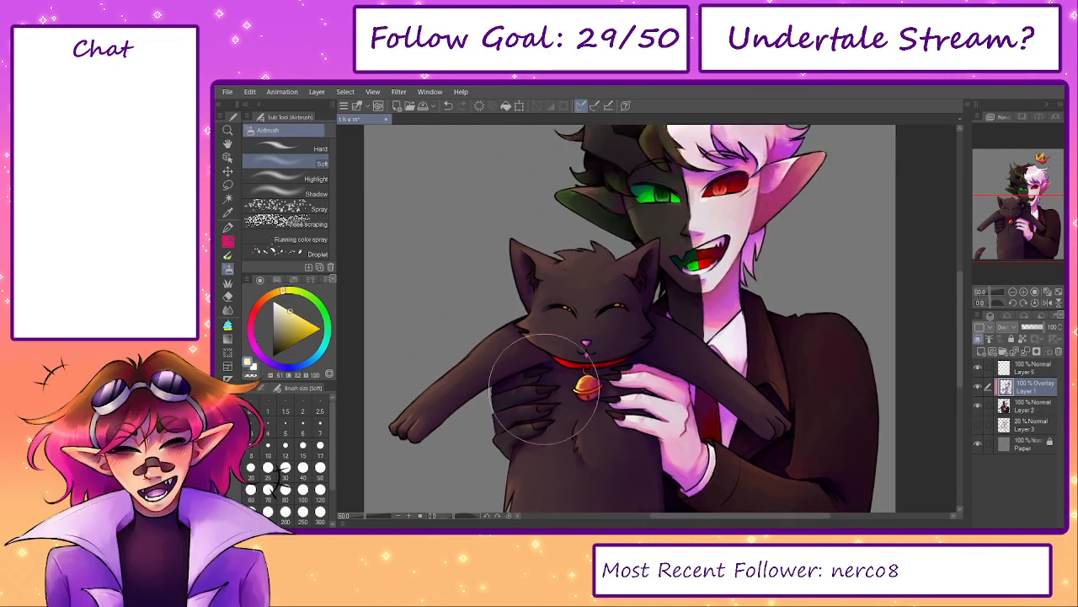
mouse_move(560, 232)
mouse_down()
mouse_move(508, 308)
mouse_move(558, 293)
mouse_move(476, 326)
mouse_move(473, 367)
mouse_up()
scroll(473, 367, down, 3)
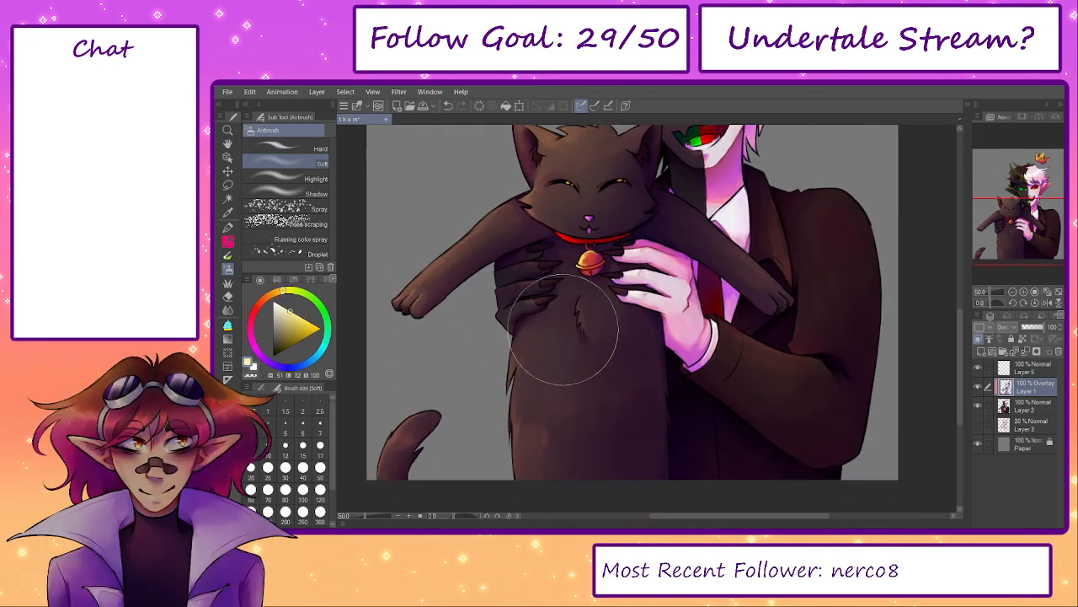
drag(653, 276, 679, 304)
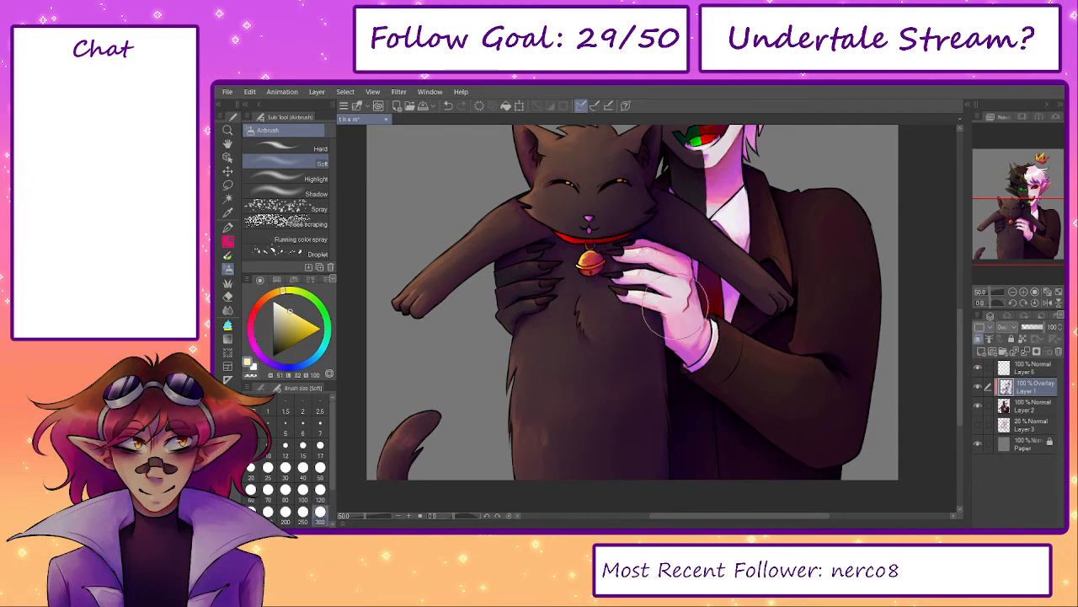
key(bracketright)
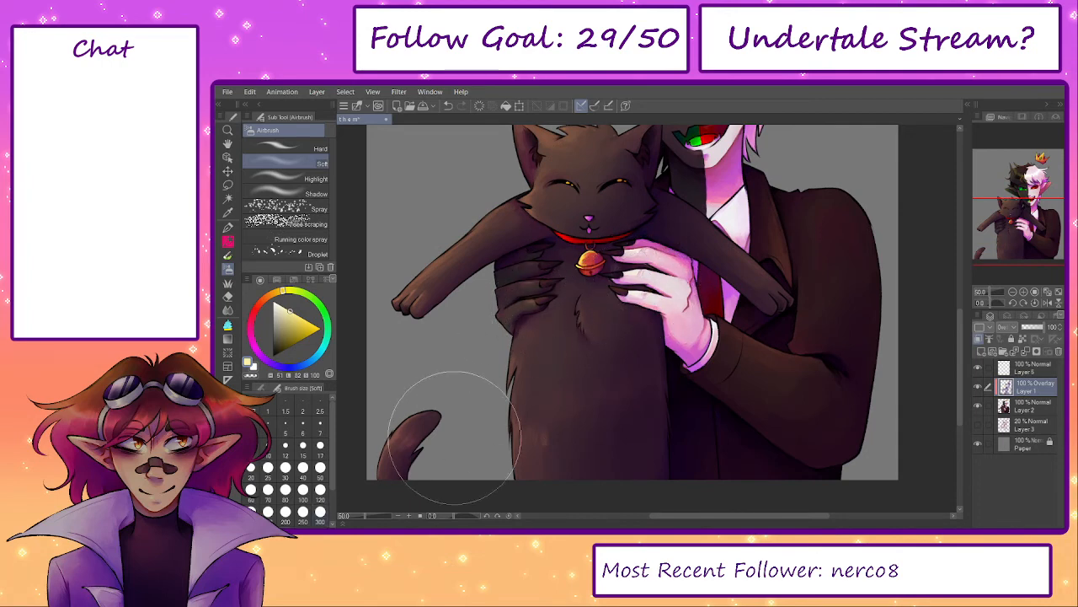
mouse_move(544, 356)
mouse_down()
mouse_move(529, 441)
mouse_move(555, 321)
mouse_up()
- Reduce the airbrush size to 80 and brighten the bell on the cat's collar with pale yellow
scroll(576, 361, up, 4)
key(bracketleft)
key(bracketleft)
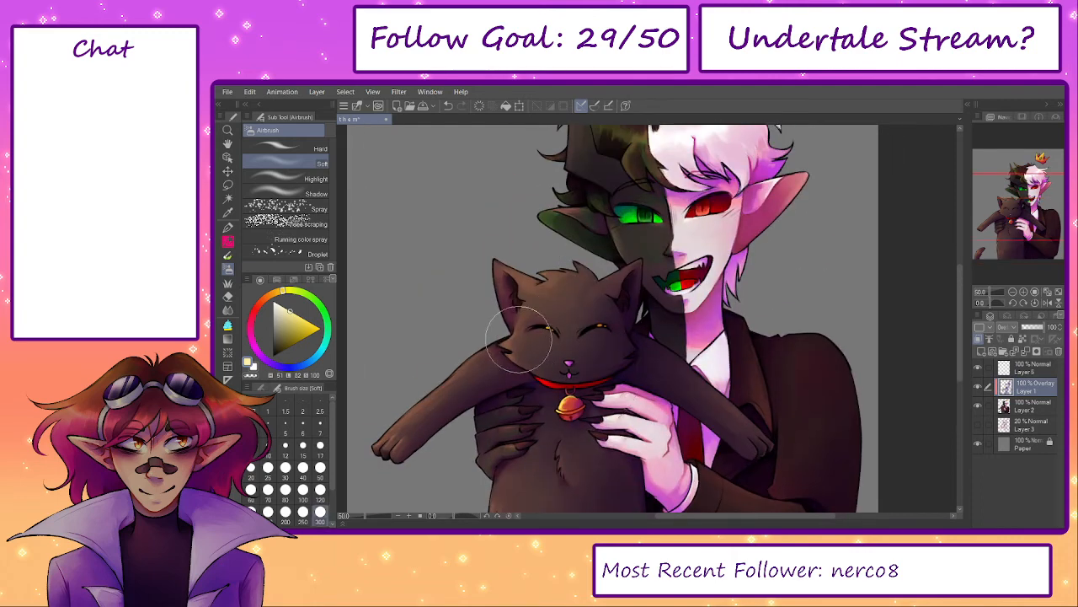
key(bracketleft)
key(bracketleft)
key(bracketleft)
key(bracketleft)
key(bracketleft)
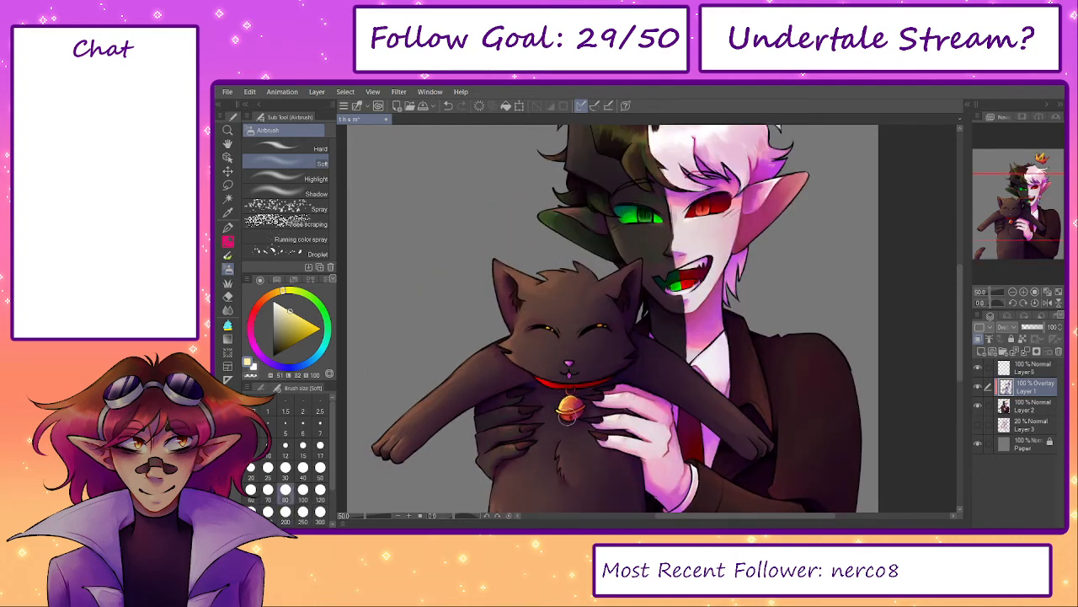
- Enlarge the airbrush to 250 and add soft pale yellow light to the dark hair and the crown on the Overlay layer
drag(621, 316, 597, 427)
key(bracketright)
key(bracketright)
key(bracketright)
key(bracketright)
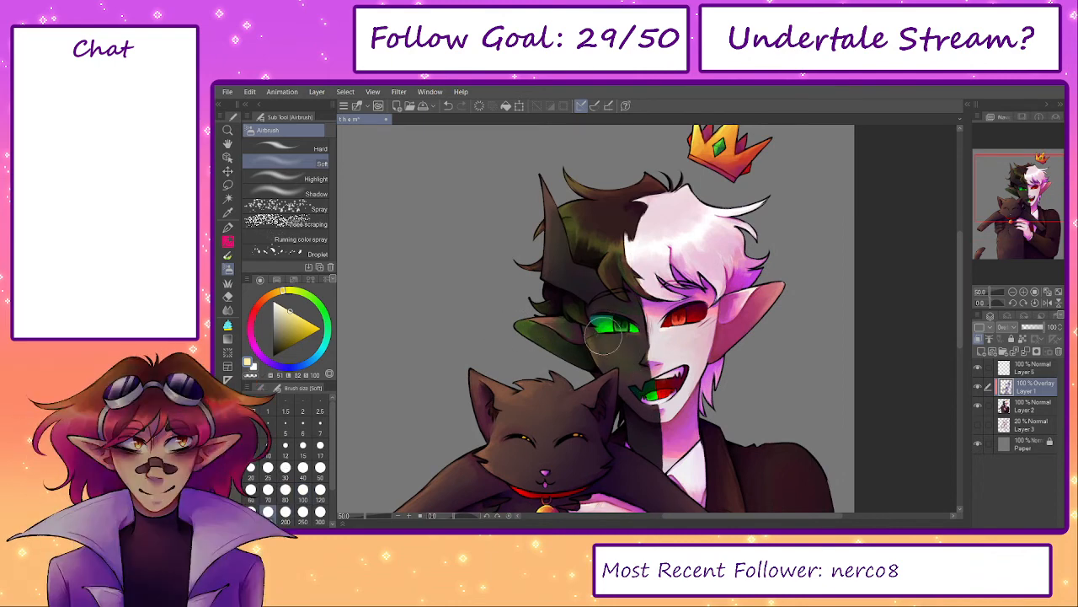
key(bracketright)
key(bracketright)
key(bracketright)
key(bracketright)
key(bracketright)
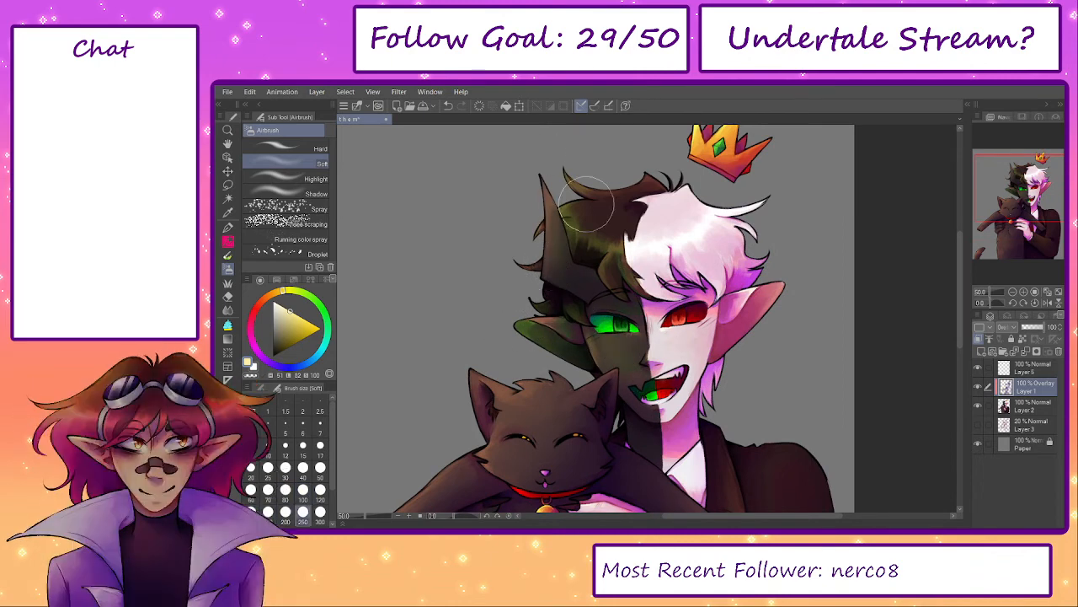
drag(529, 265, 615, 211)
drag(705, 186, 670, 255)
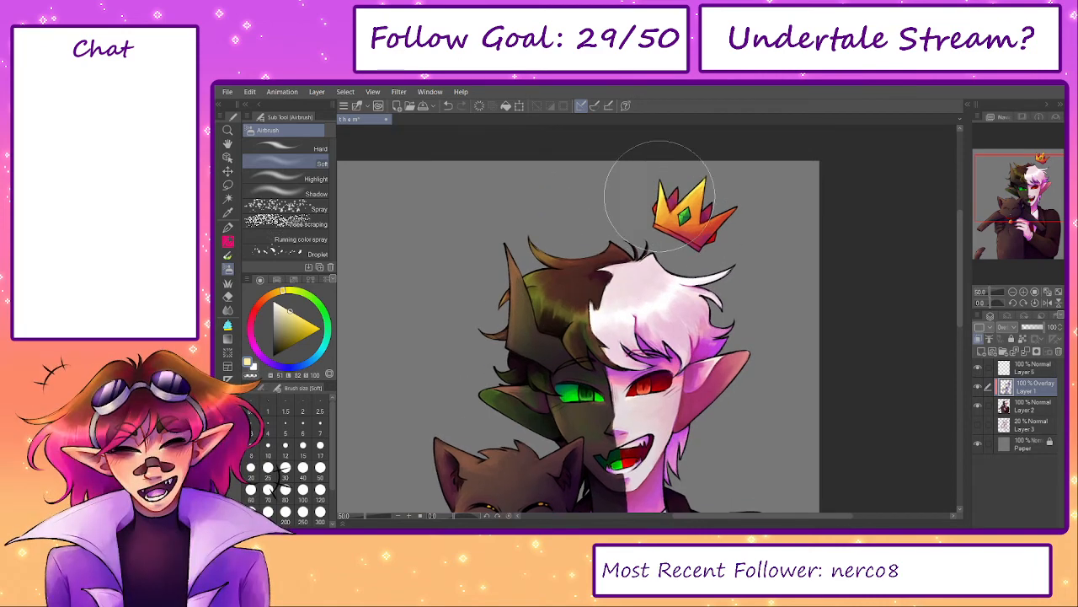
key(bracketleft)
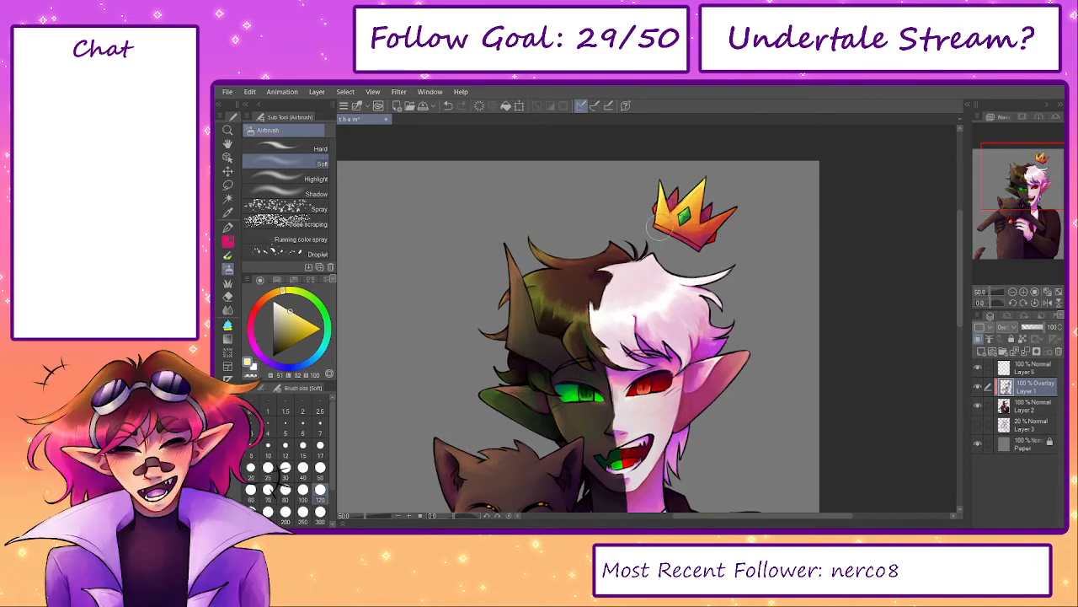
- Airbrush soft pale yellow light over the sleeve, shoulder and front of the character's dark suit
drag(674, 344, 650, 246)
drag(600, 447, 553, 272)
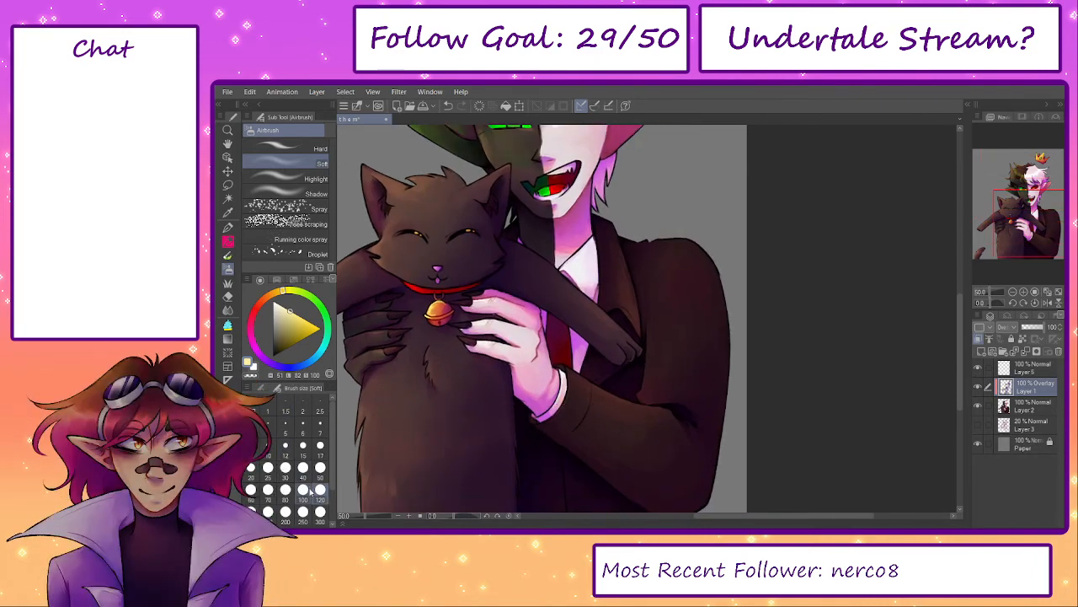
click(285, 512)
drag(548, 375, 642, 419)
key(bracketright)
key(bracketright)
key(bracketright)
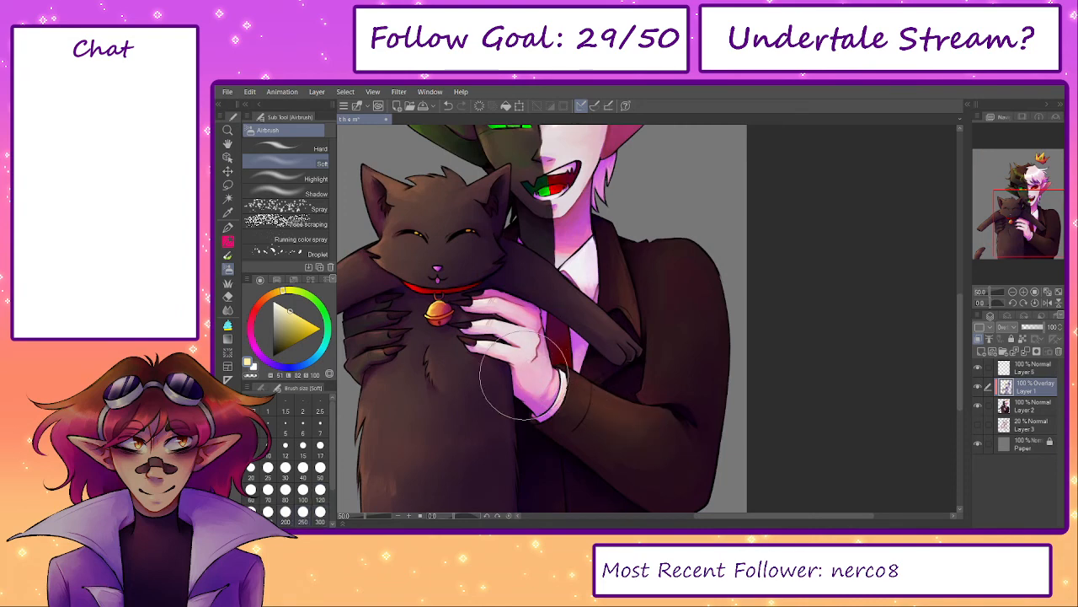
drag(525, 377, 678, 425)
key(space)
drag(667, 336, 701, 405)
mouse_move(677, 357)
mouse_down()
mouse_move(716, 415)
mouse_move(748, 394)
mouse_move(727, 338)
mouse_up()
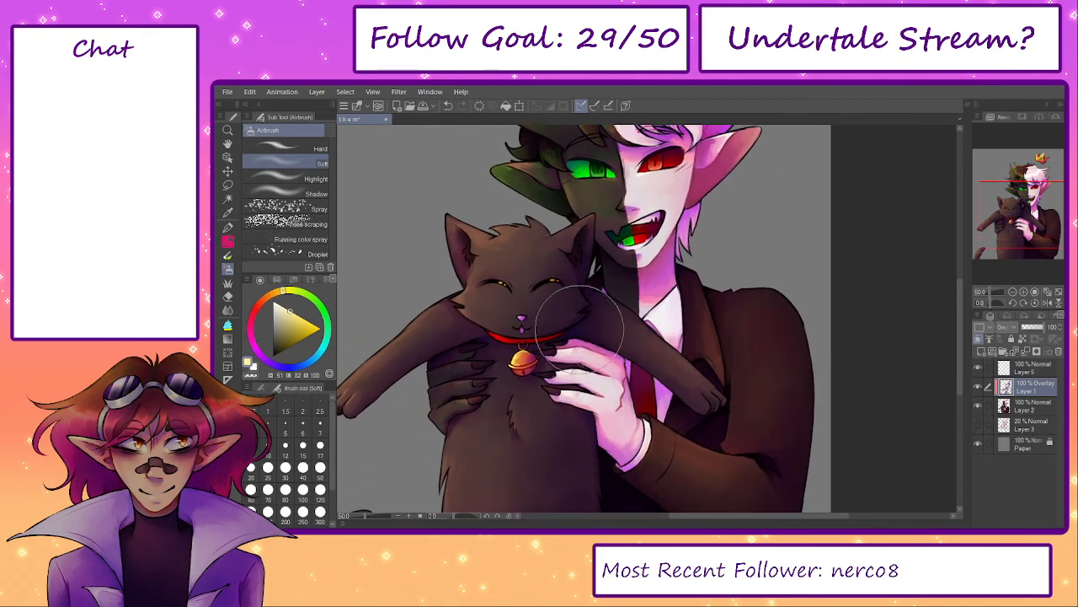
key(space)
drag(511, 405, 570, 281)
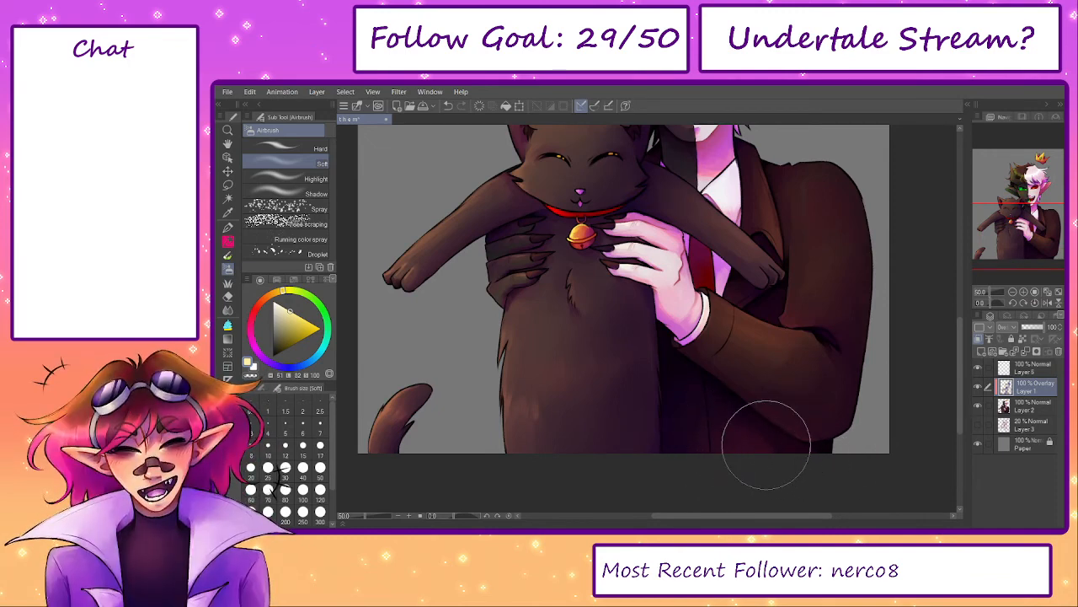
key(space)
drag(669, 362, 647, 510)
mouse_move(656, 382)
mouse_down()
mouse_move(611, 491)
mouse_move(623, 330)
mouse_up()
drag(712, 468, 698, 382)
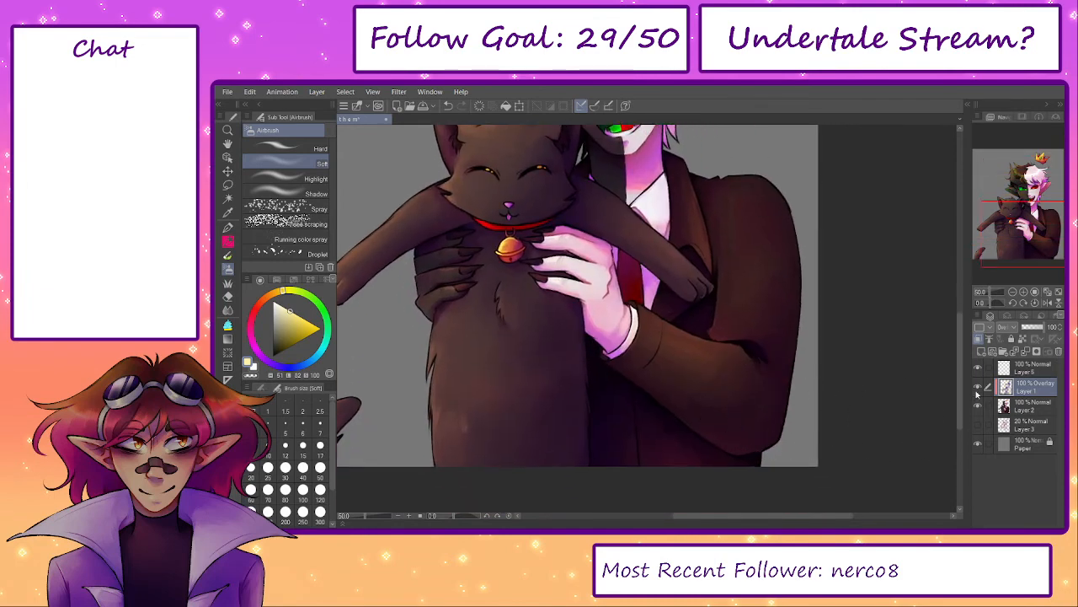
- Compare the painting with and without the Overlay layer and review the lighting on the figure
click(977, 389)
click(977, 389)
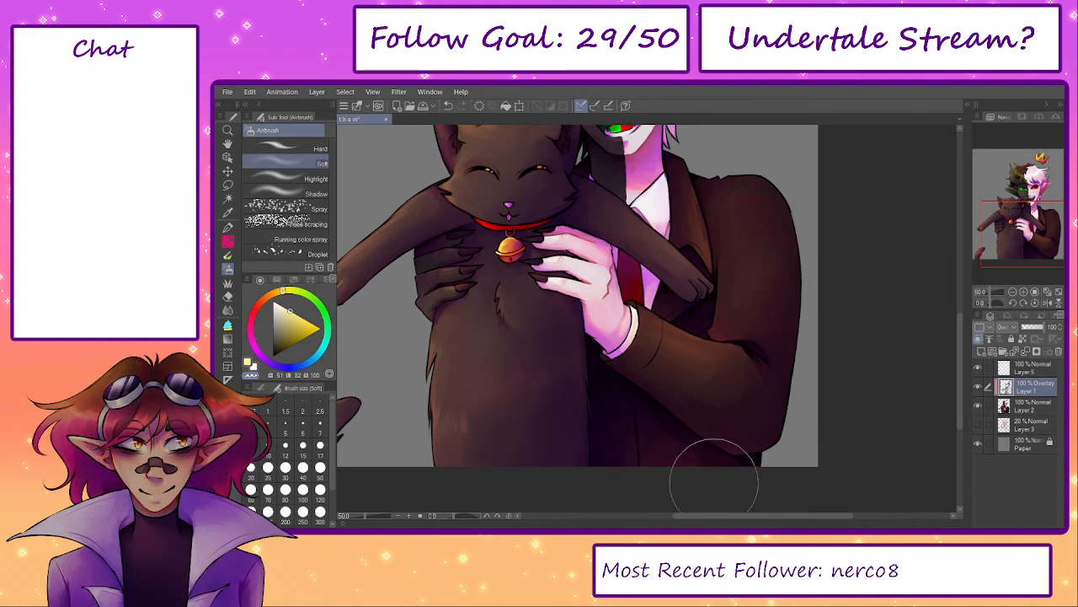
key(space)
mouse_move(726, 302)
mouse_down()
mouse_move(746, 327)
mouse_move(717, 458)
mouse_up()
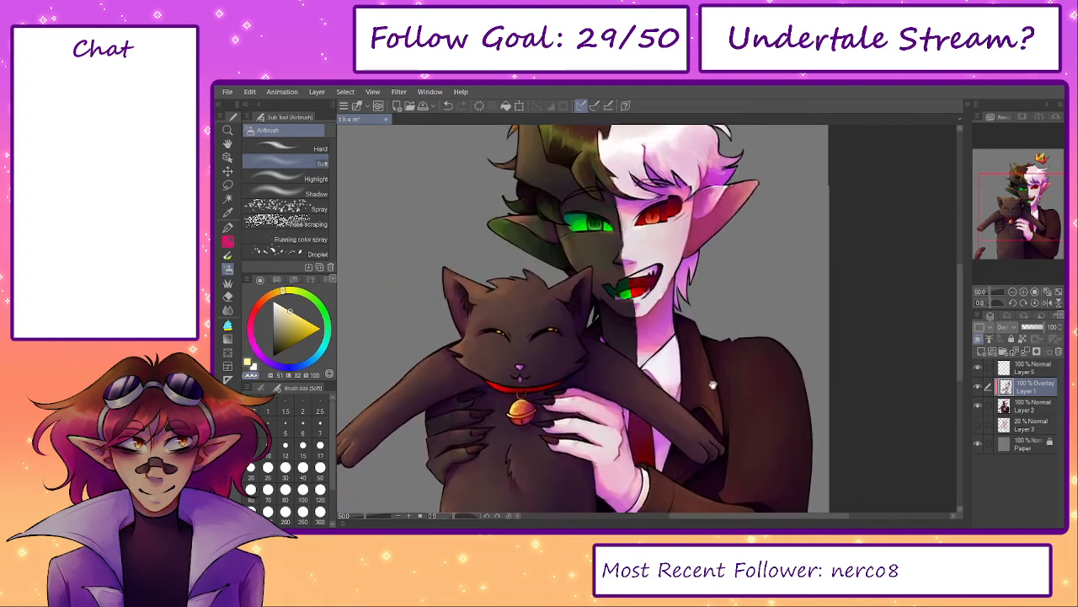
drag(712, 361, 715, 443)
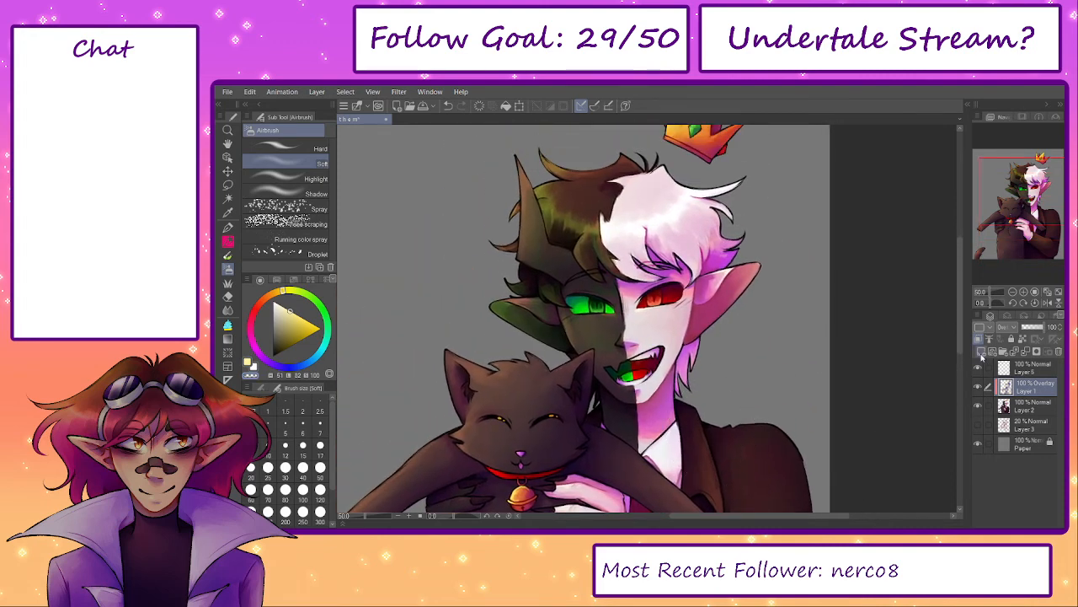
- Create a new layer above the Overlay layer and set its blending mode to Add (Glow)
click(981, 352)
click(1004, 327)
click(1018, 211)
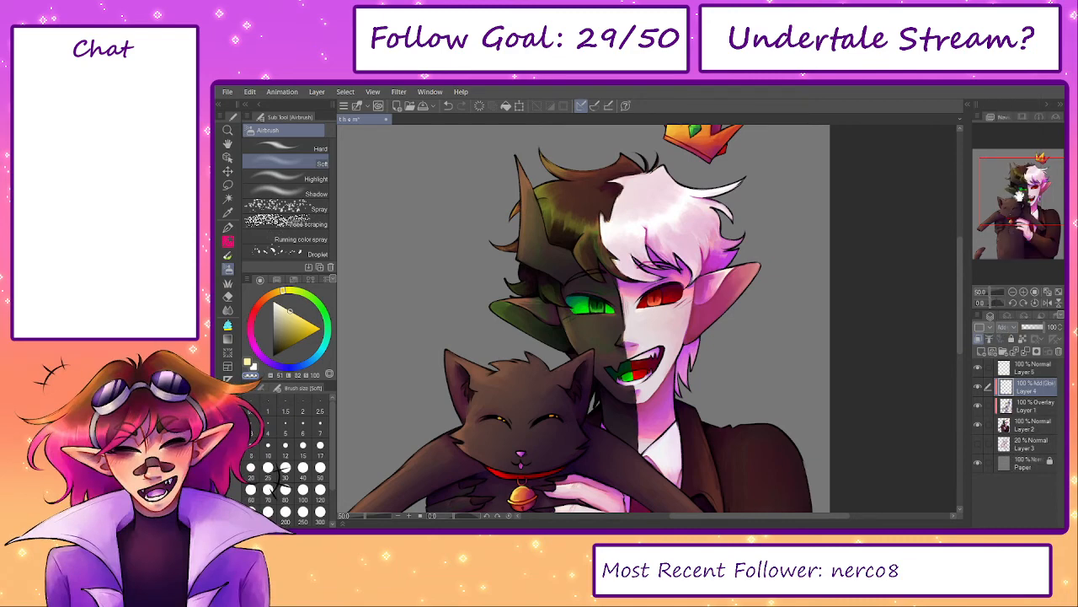
click(1018, 195)
click(1006, 327)
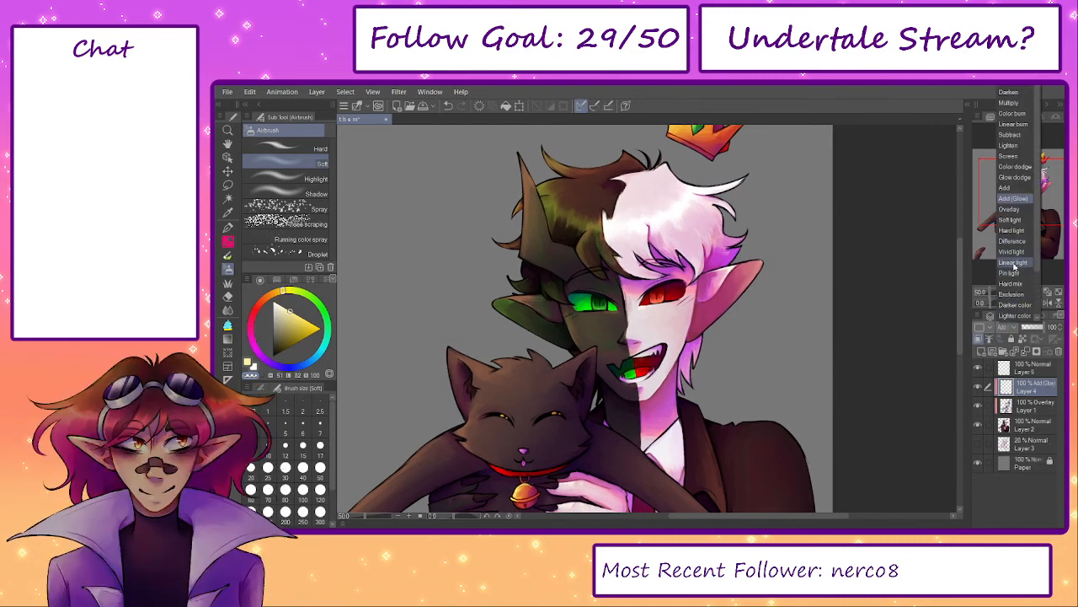
click(1020, 384)
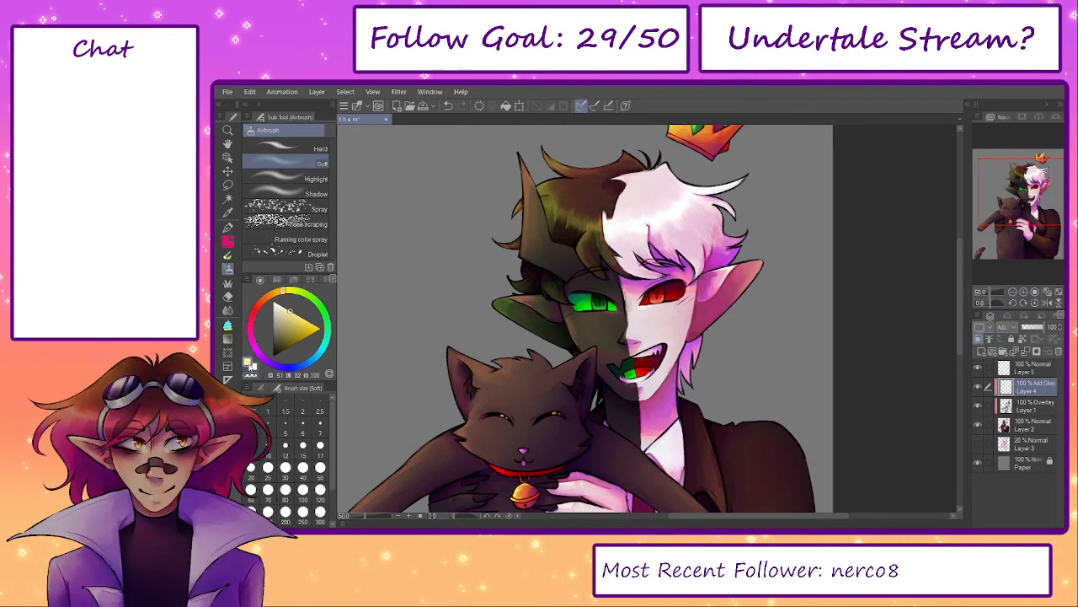
click(297, 182)
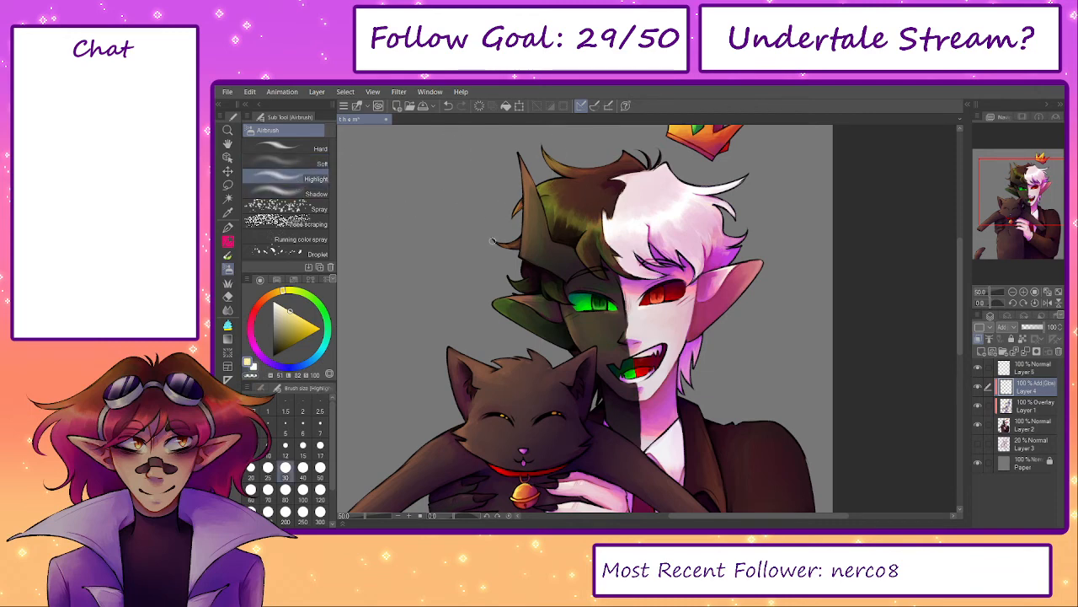
click(291, 147)
key(ctrl+z)
click(295, 162)
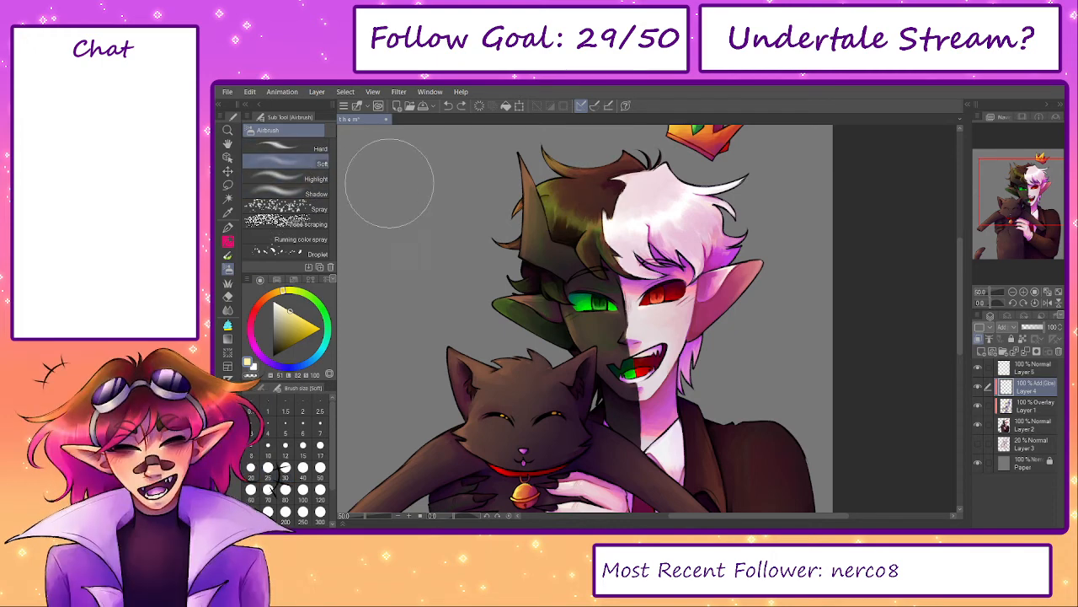
- Paint a pale yellow glow over the horn and dark hair with the Soft airbrush, reducing its size to 100
key(bracketleft)
key(bracketleft)
key(bracketleft)
key(bracketleft)
drag(516, 145, 518, 213)
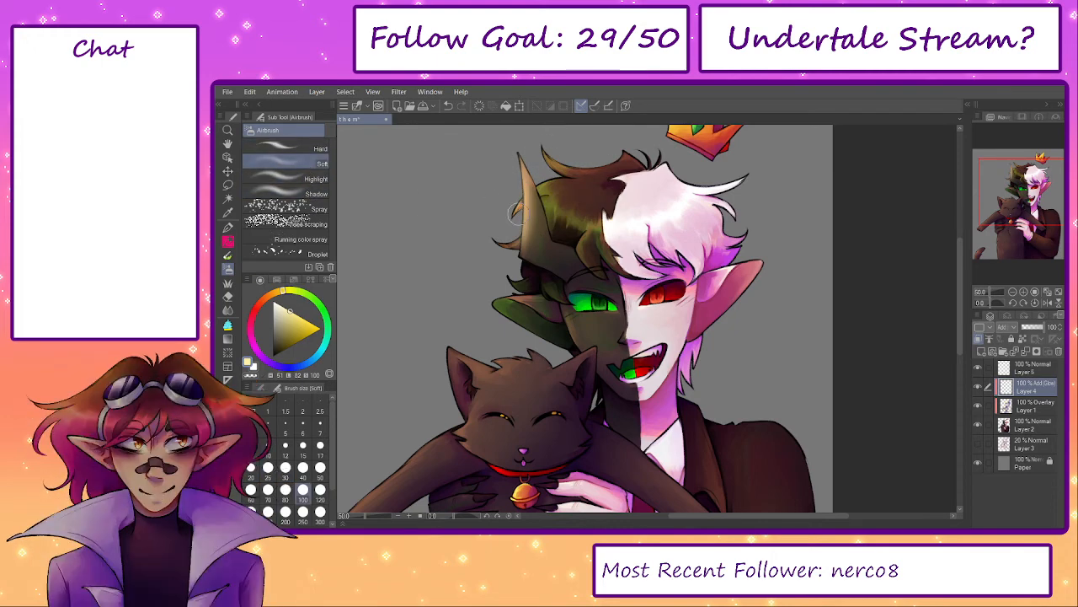
mouse_move(521, 168)
mouse_down()
mouse_move(537, 195)
mouse_move(555, 192)
mouse_move(541, 214)
mouse_move(571, 152)
mouse_move(497, 242)
mouse_move(553, 153)
mouse_move(580, 162)
mouse_move(625, 155)
mouse_move(557, 200)
mouse_move(544, 192)
mouse_move(597, 218)
mouse_move(543, 202)
mouse_move(622, 227)
mouse_up()
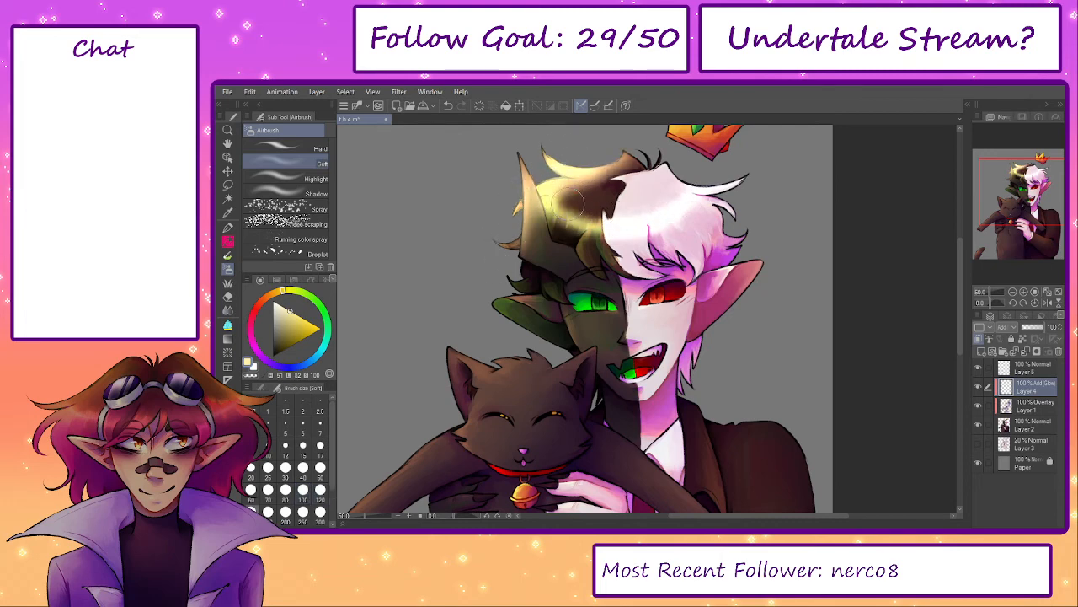
mouse_move(567, 200)
mouse_down()
mouse_move(599, 223)
mouse_move(554, 179)
mouse_move(584, 202)
mouse_up()
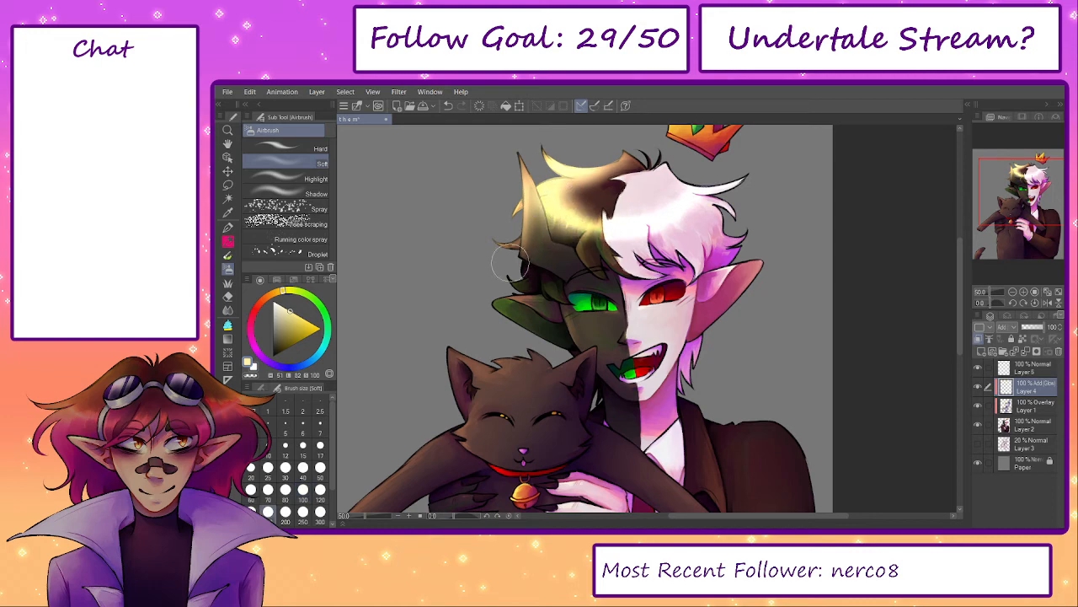
mouse_move(510, 263)
mouse_down()
mouse_move(564, 293)
mouse_move(540, 272)
mouse_move(594, 266)
mouse_move(593, 213)
mouse_up()
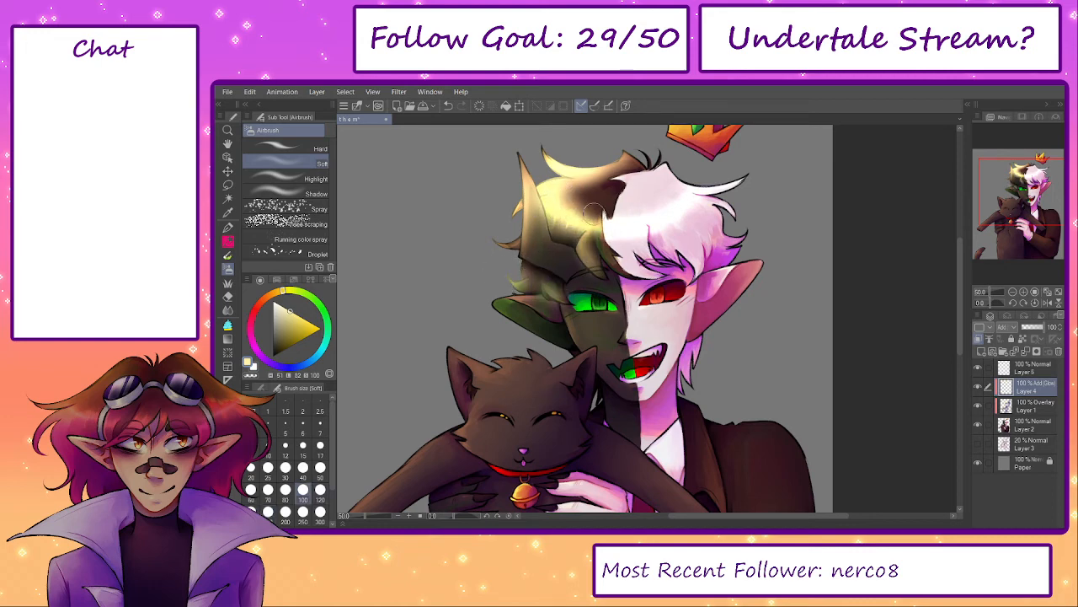
- Reduce the airbrush size to 40 and add pale yellow glow to the crown and the cat's bell
scroll(614, 261, up, 3)
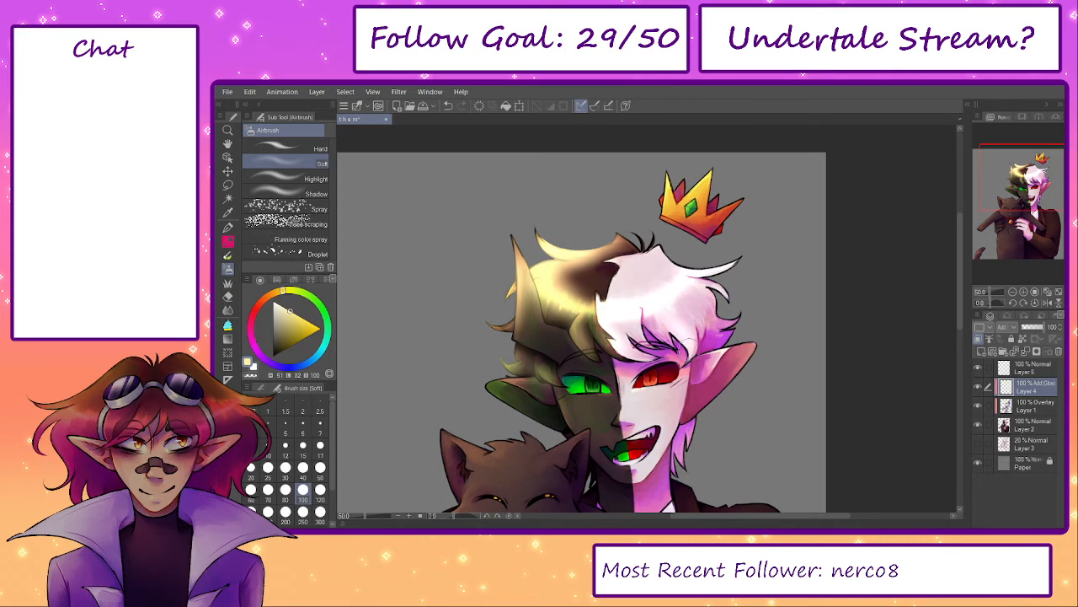
key(bracketleft)
key(bracketleft)
key(bracketleft)
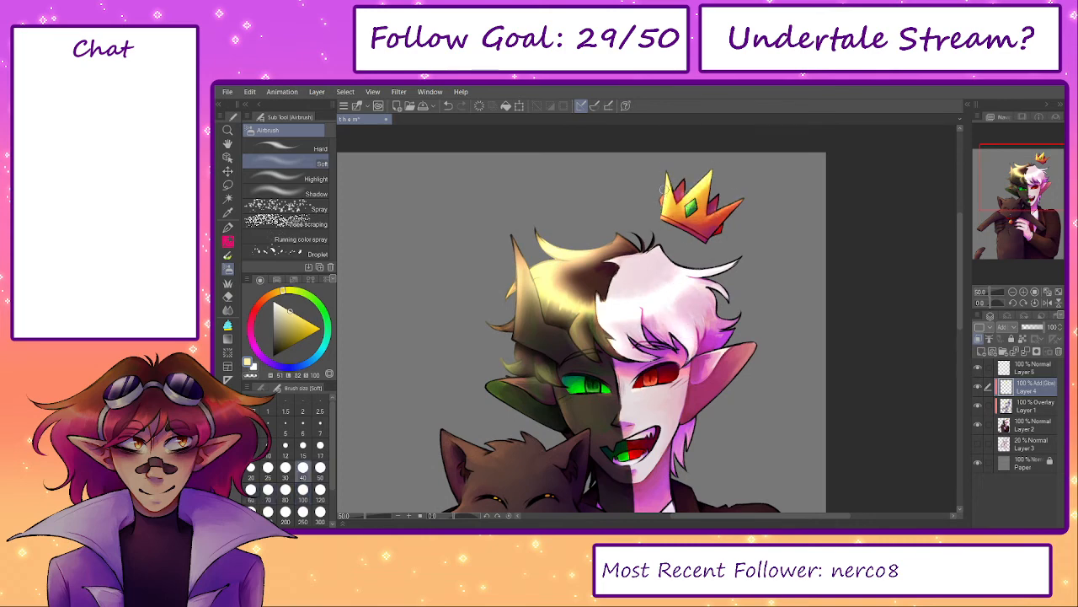
mouse_move(575, 383)
mouse_down()
mouse_move(613, 271)
mouse_move(589, 385)
mouse_up()
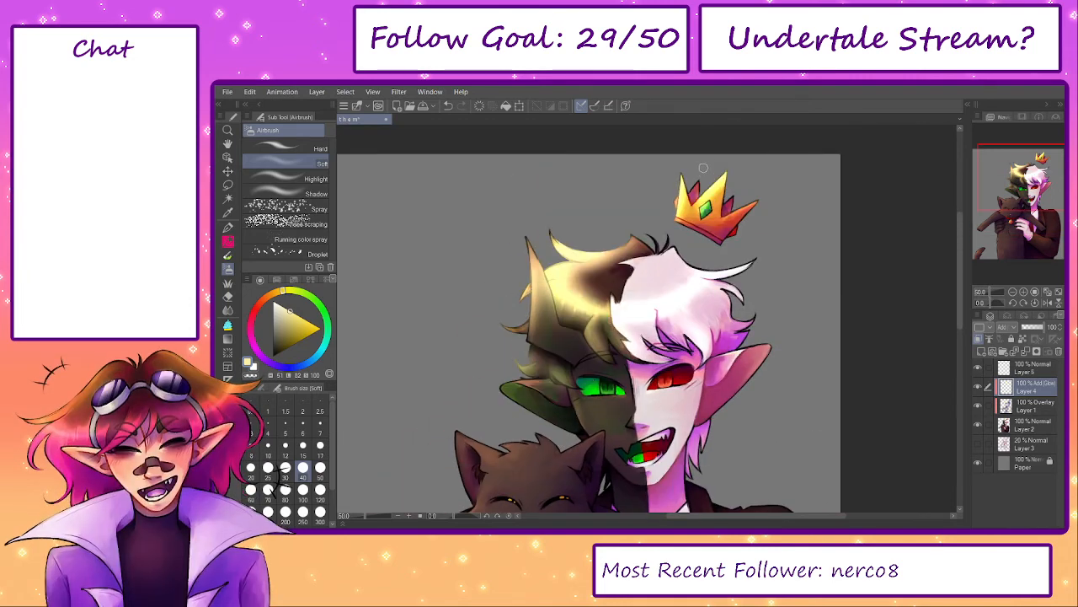
drag(496, 446, 577, 305)
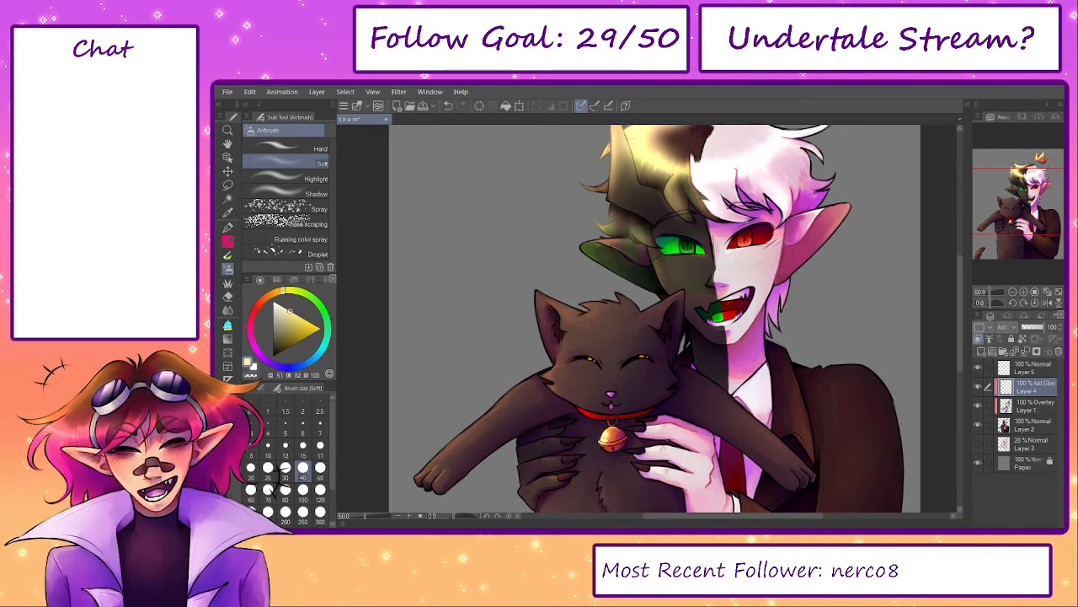
- Set the airbrush size to 25 and add glowing highlights to the character's eyes
key(bracketright)
key(bracketright)
key(bracketright)
key(bracketright)
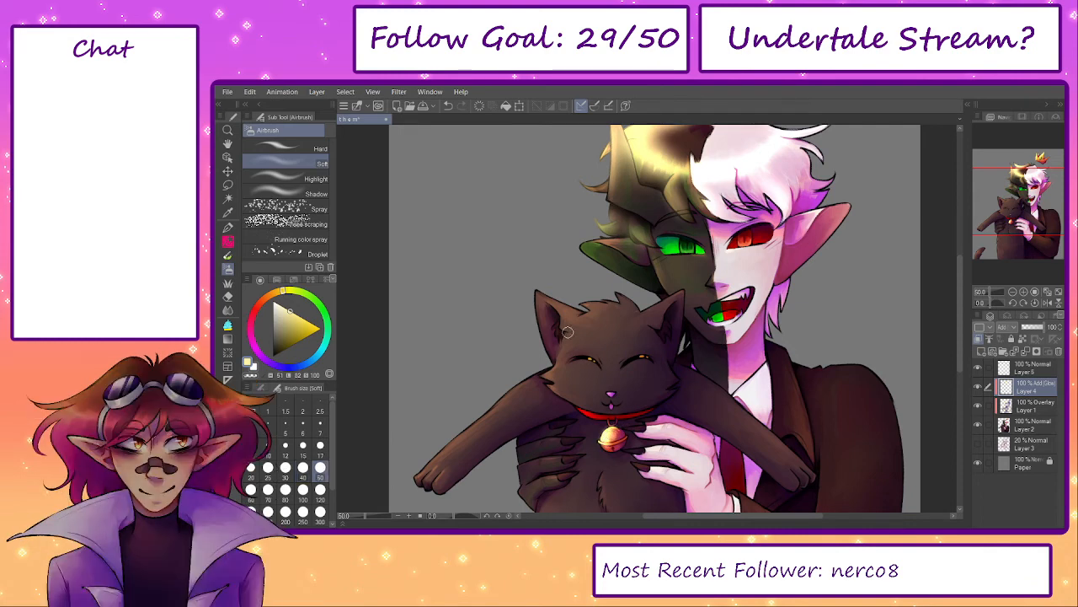
key(bracketright)
key(bracketright)
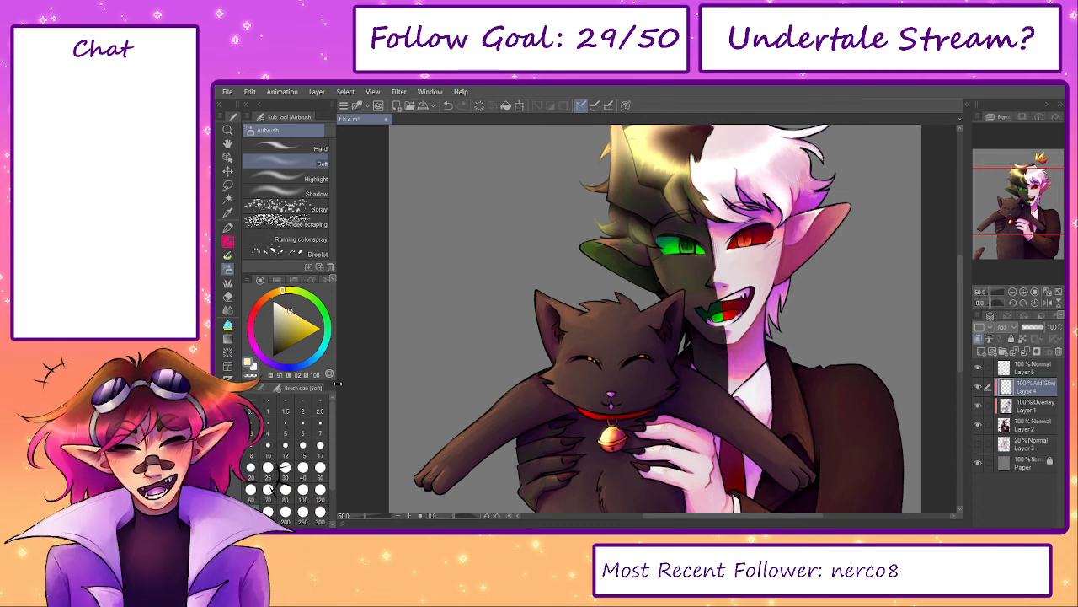
click(320, 449)
click(268, 466)
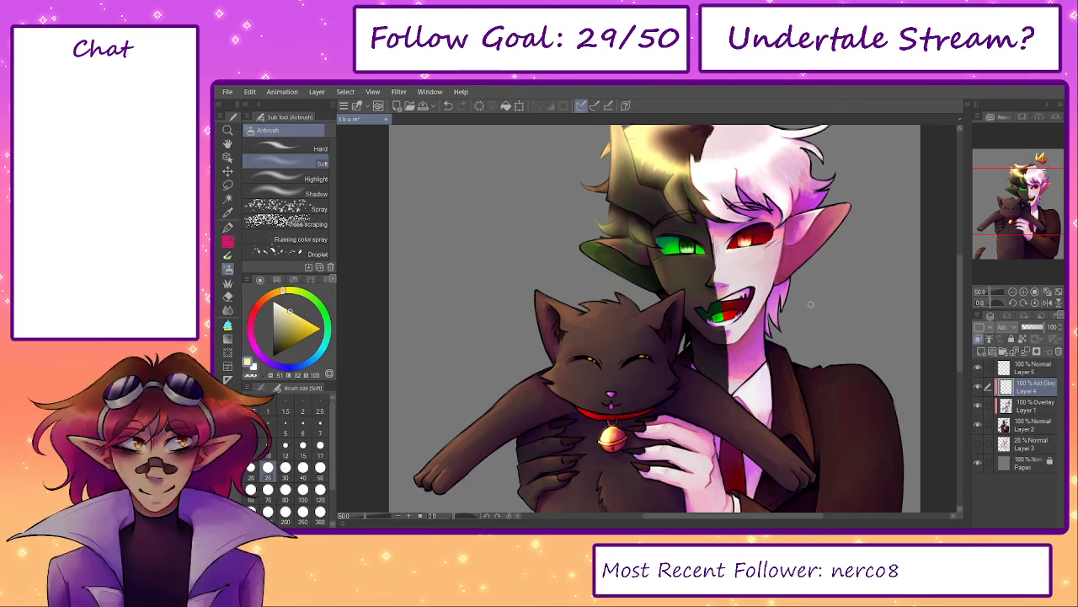
- Lower the Add (Glow) layer's opacity to about 25% and compare the painting with the layer hidden and shown
drag(810, 304, 715, 330)
drag(1031, 326, 1028, 329)
click(978, 388)
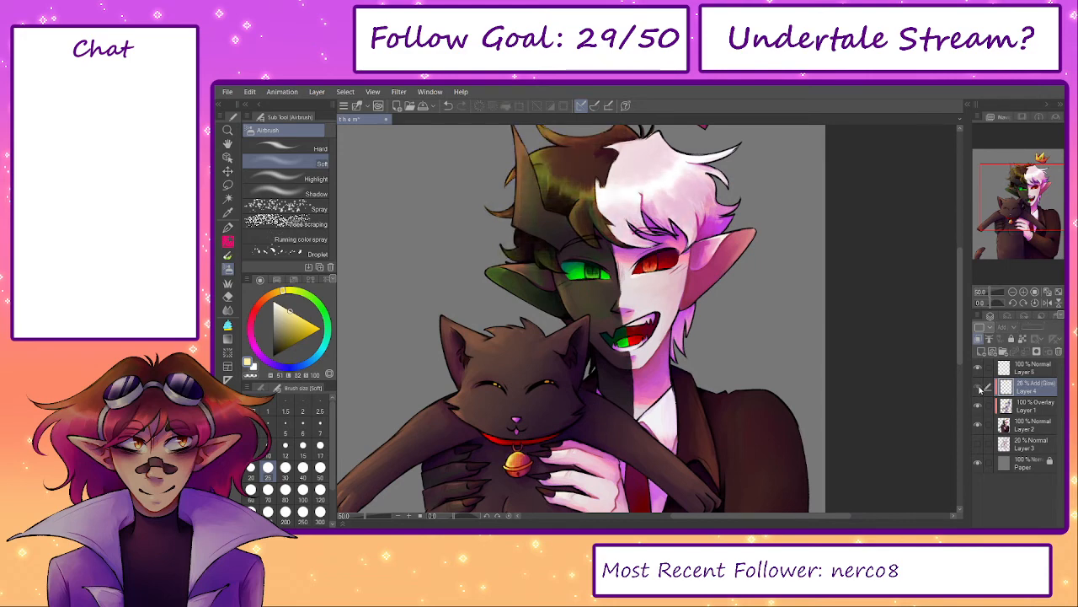
click(978, 387)
click(978, 388)
click(978, 388)
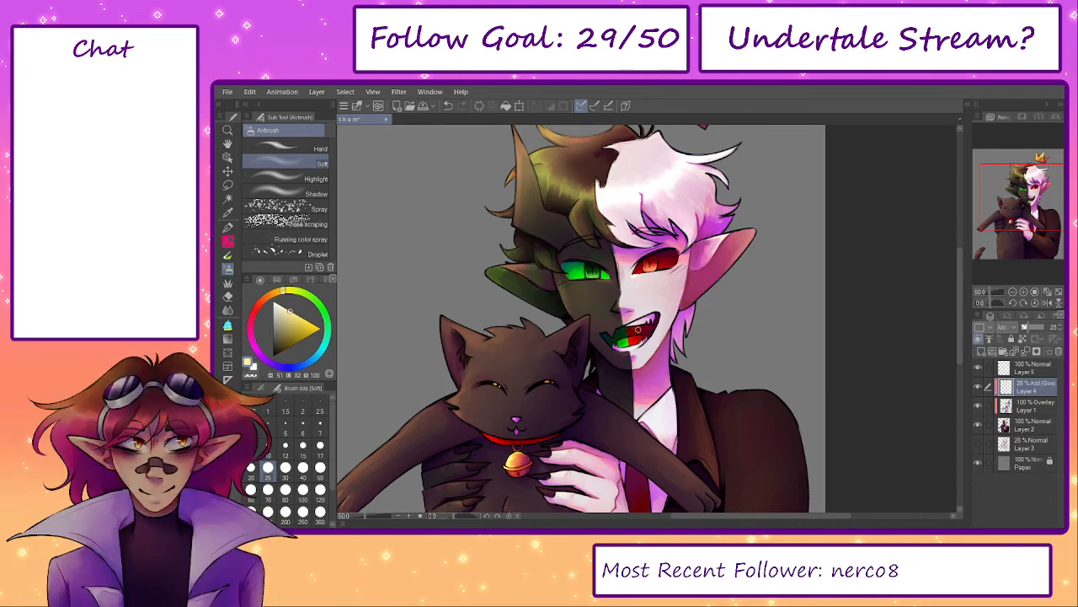
- Create a new Normal layer and move it directly below the Overlay layer, above the painted character's layer
drag(651, 378, 678, 396)
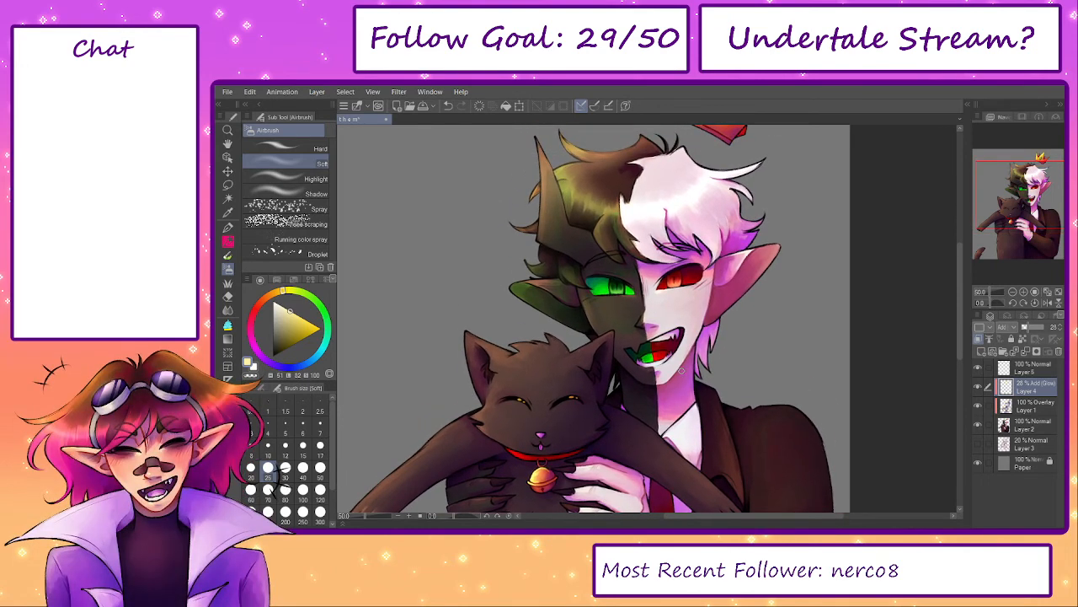
click(979, 349)
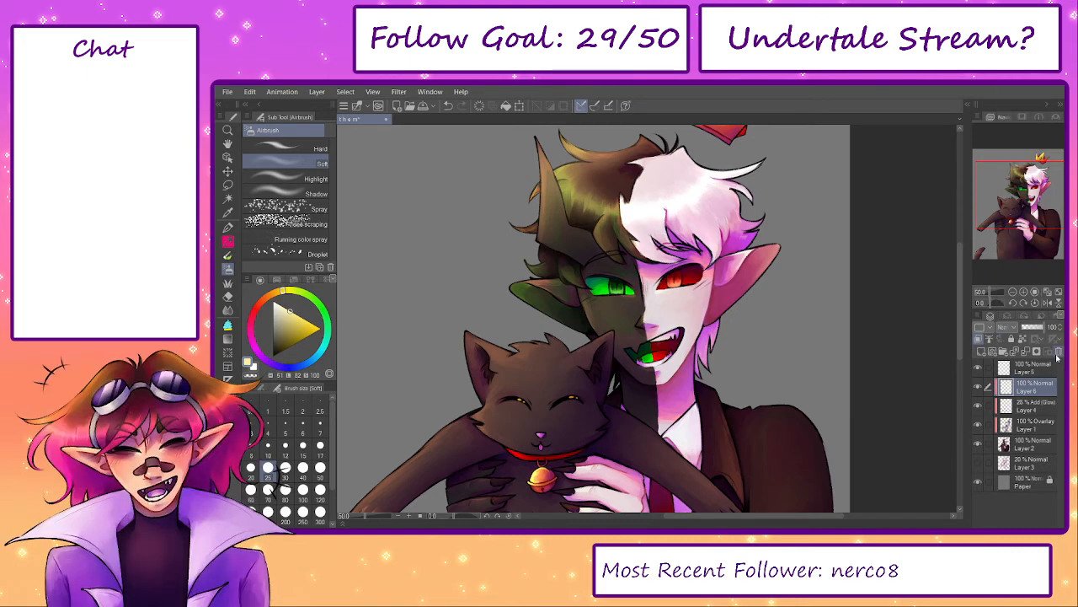
drag(1032, 387, 1018, 431)
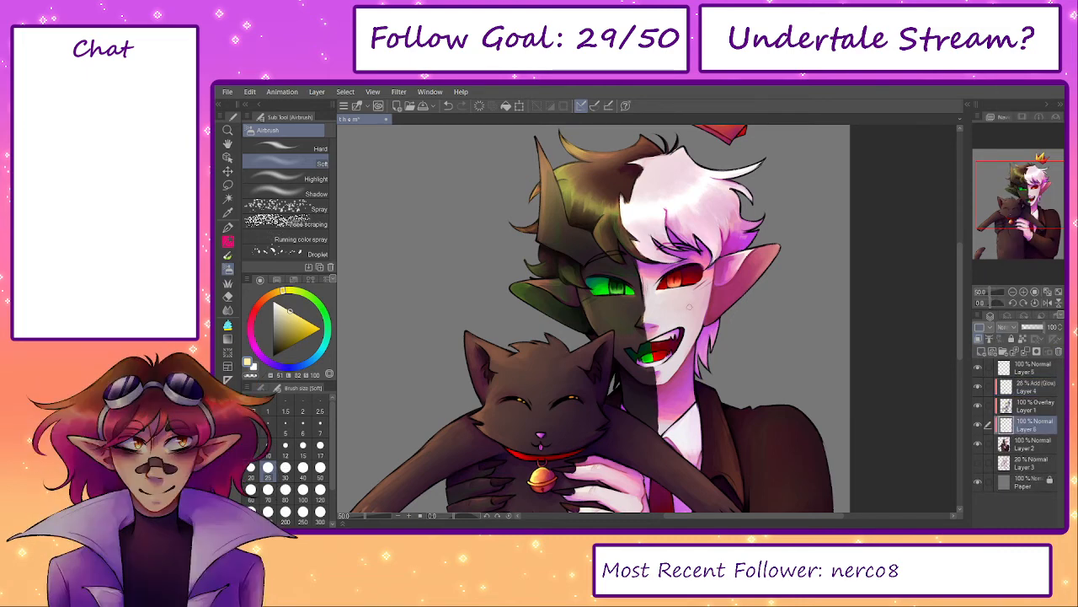
- Select the Spray airbrush and set its brush size to 300, framing the character's face
click(286, 208)
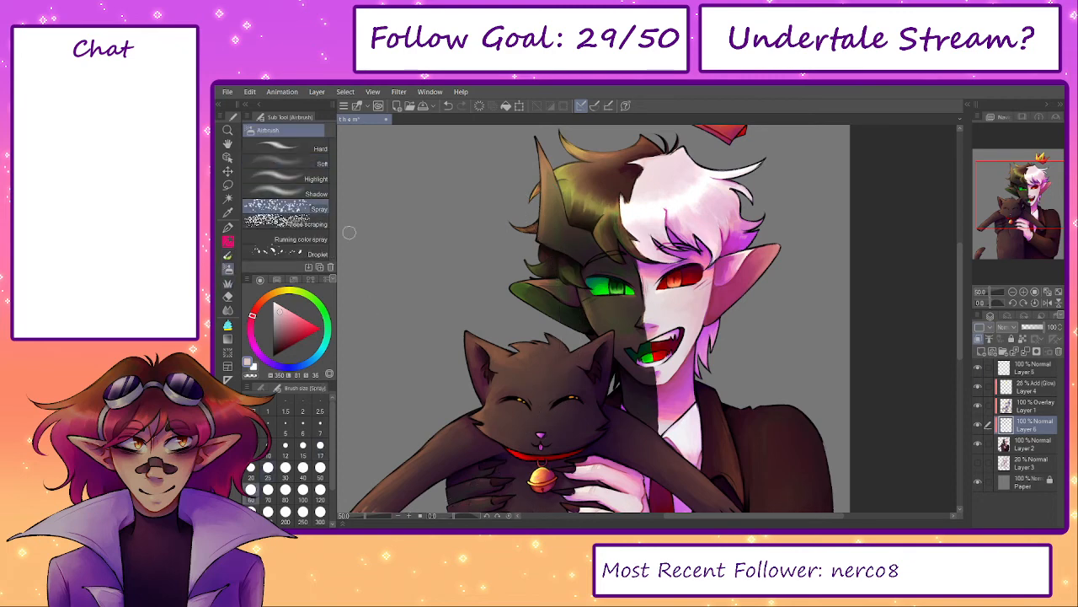
scroll(640, 321, up, 3)
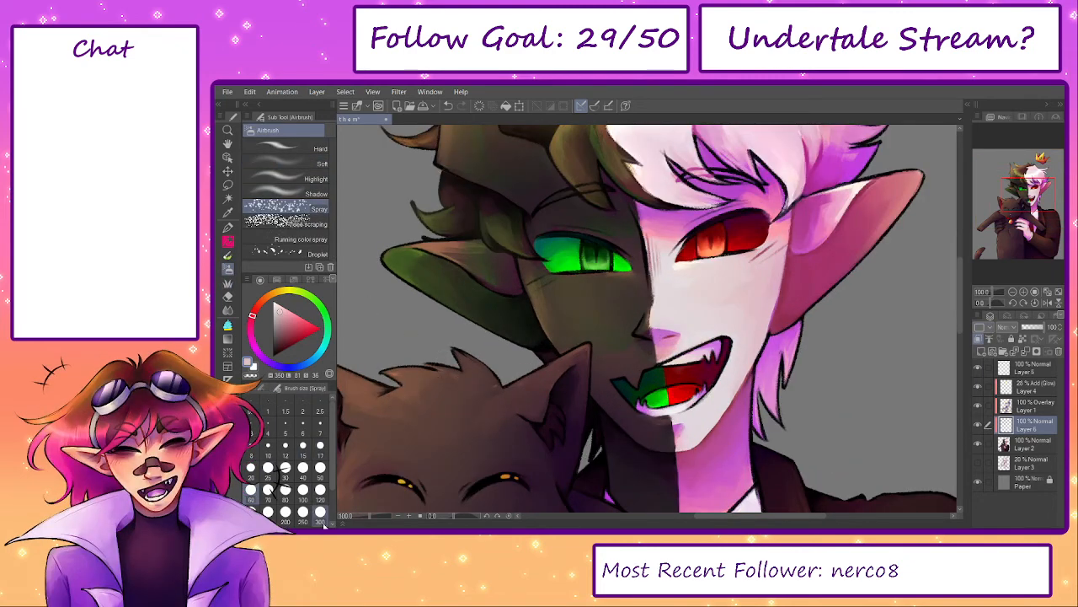
click(321, 519)
- Try spraying pale pink freckles over the dark ear and cheek at brush size 200
key([)
key([)
drag(612, 309, 545, 299)
key(ctrl+z)
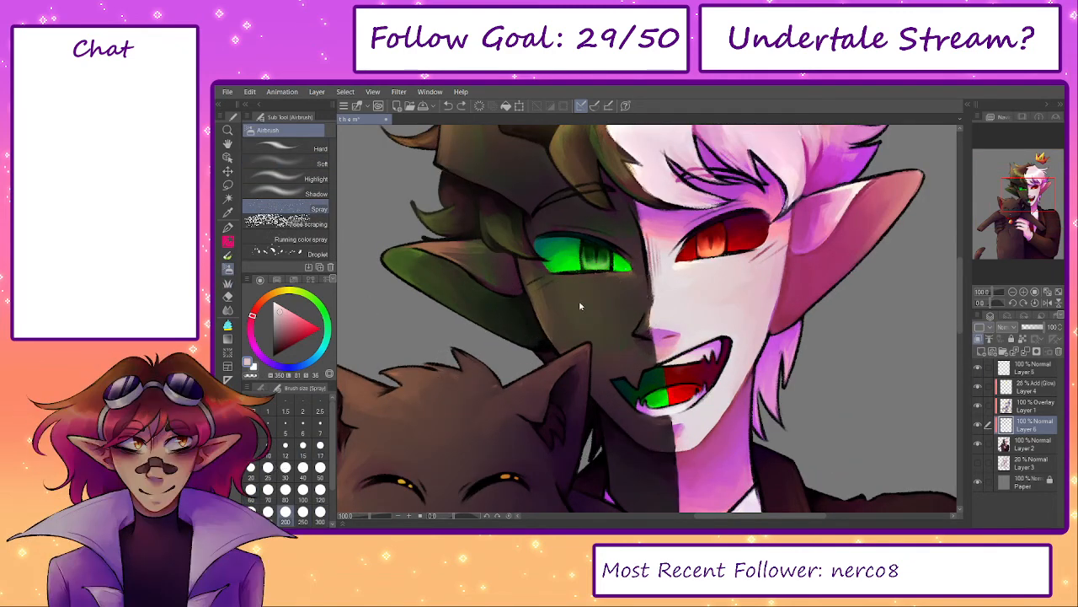
drag(463, 260, 536, 284)
key(ctrl+z)
drag(448, 256, 537, 278)
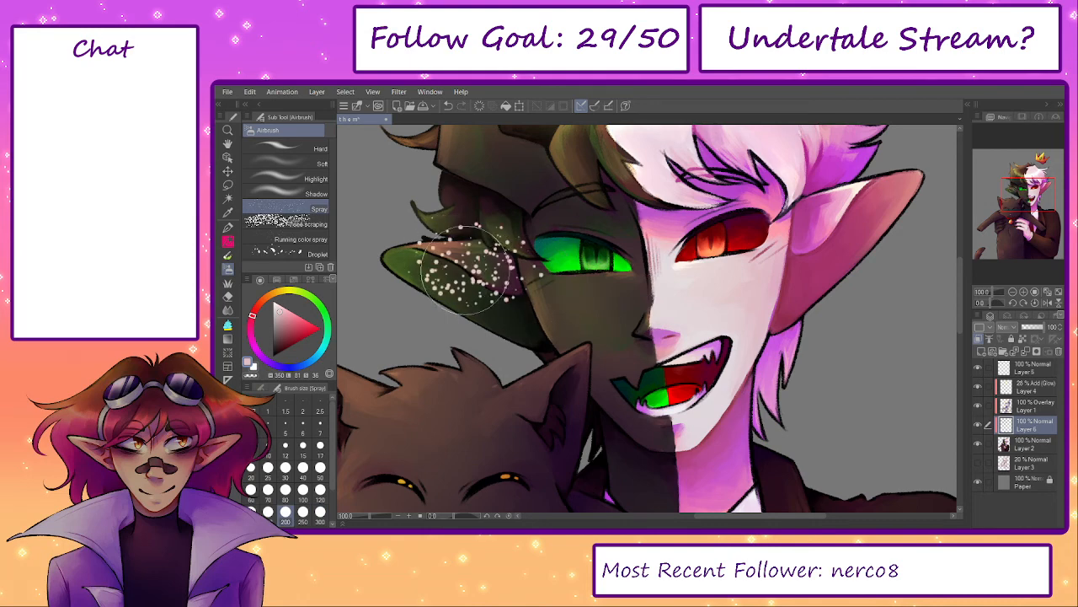
key(ctrl+z)
- Return the spray to size 300 and scatter pale pink freckles from the dark ear across to the nose
key(])
key(])
mouse_move(446, 257)
mouse_down()
mouse_move(529, 267)
mouse_move(522, 307)
mouse_move(602, 341)
mouse_up()
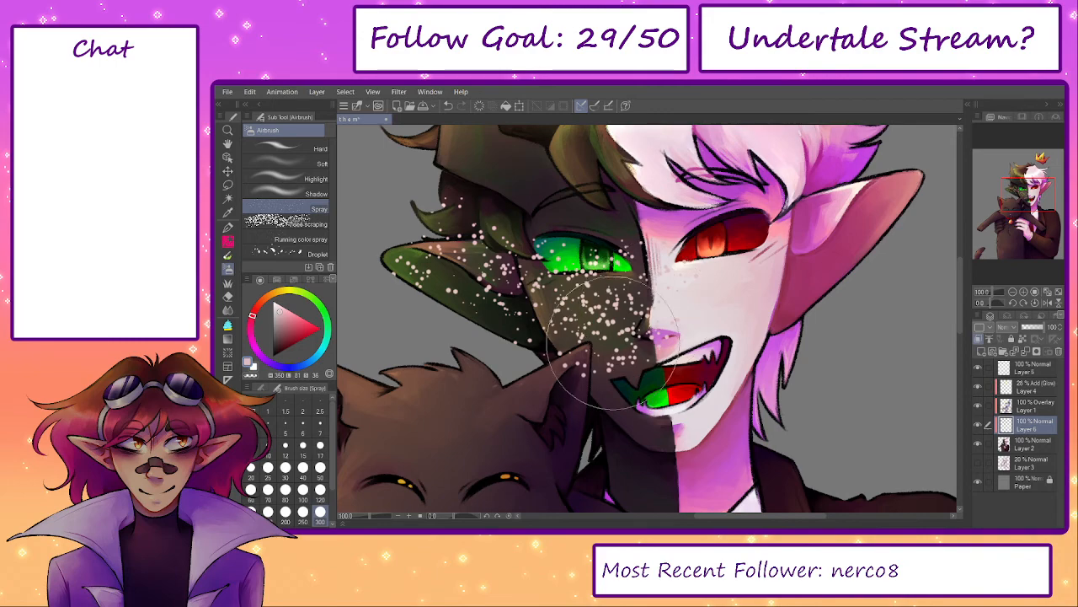
- Erase stray freckles around the dark ear, hair, eye and nose with the hard eraser, reducing it to size 25
key(e)
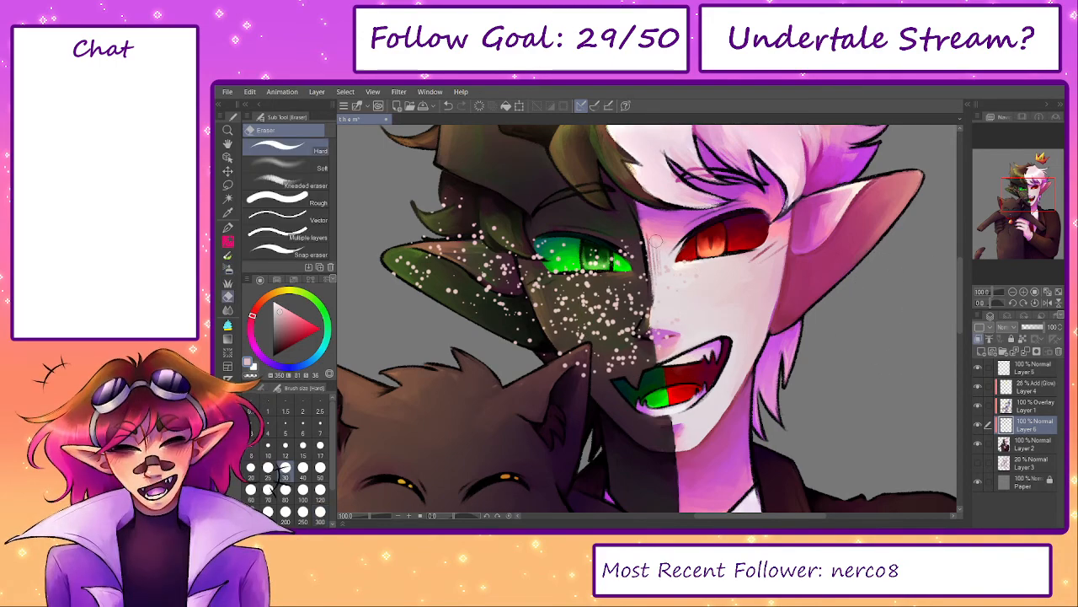
key(])
key(])
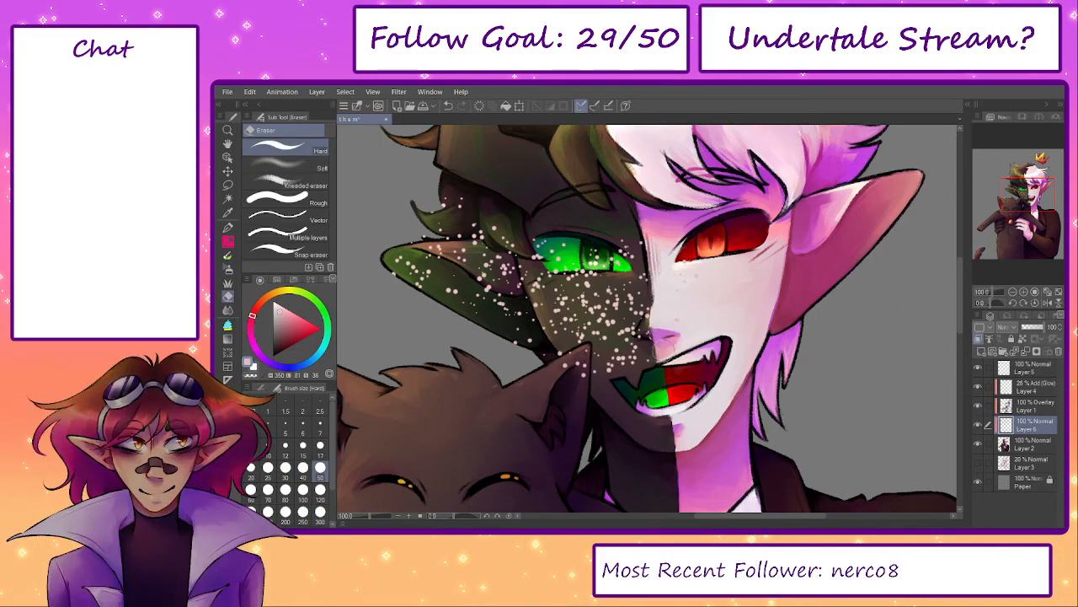
key(bracketright)
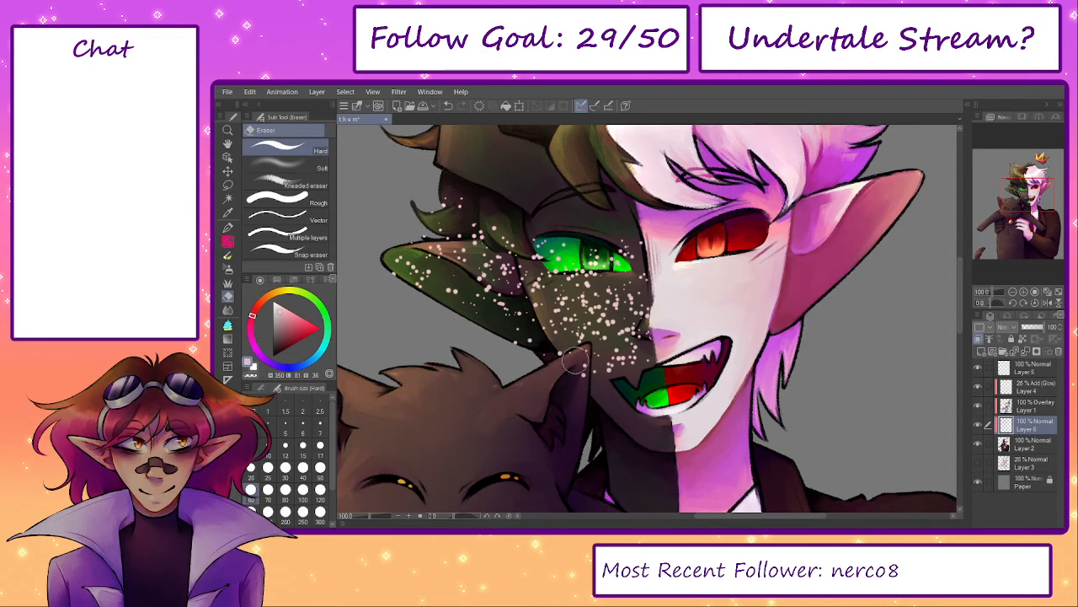
key(bracketleft)
key(bracketleft)
key(bracketright)
key(bracketright)
key(bracketright)
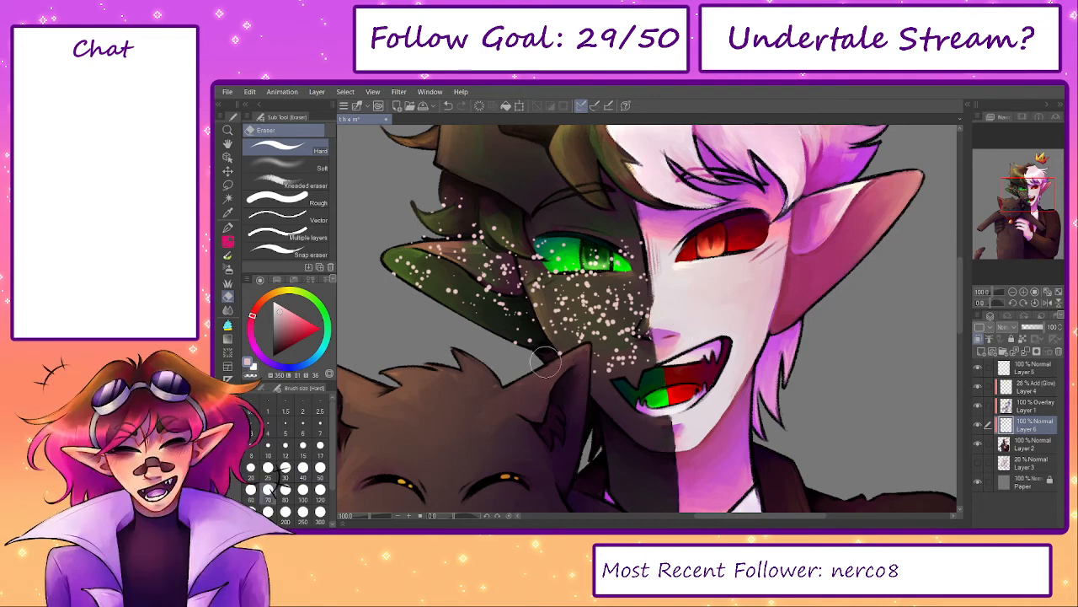
key(bracketleft)
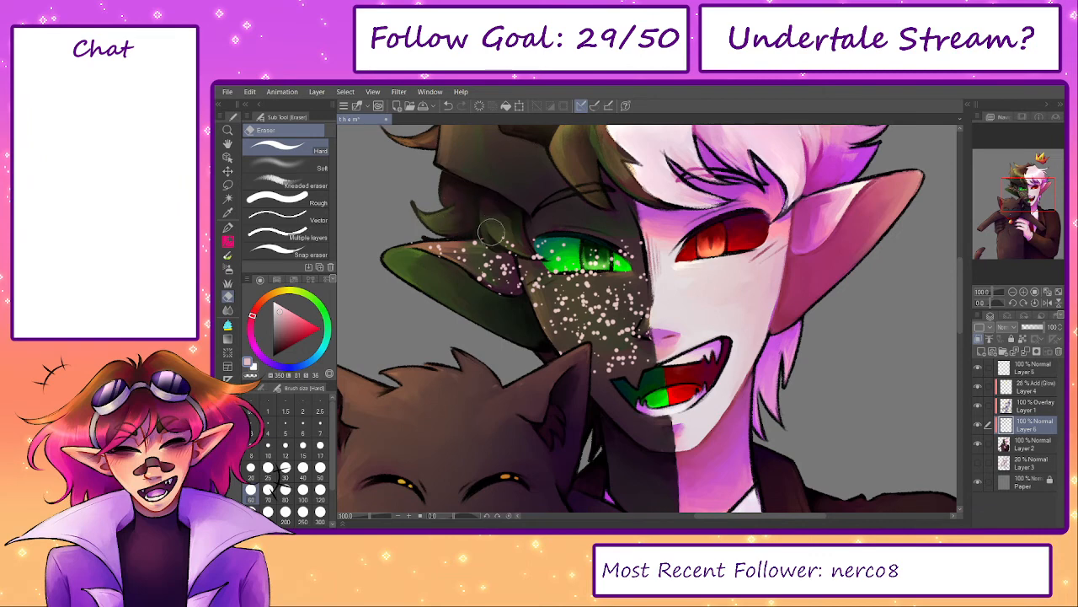
key(bracketleft)
key(bracketleft)
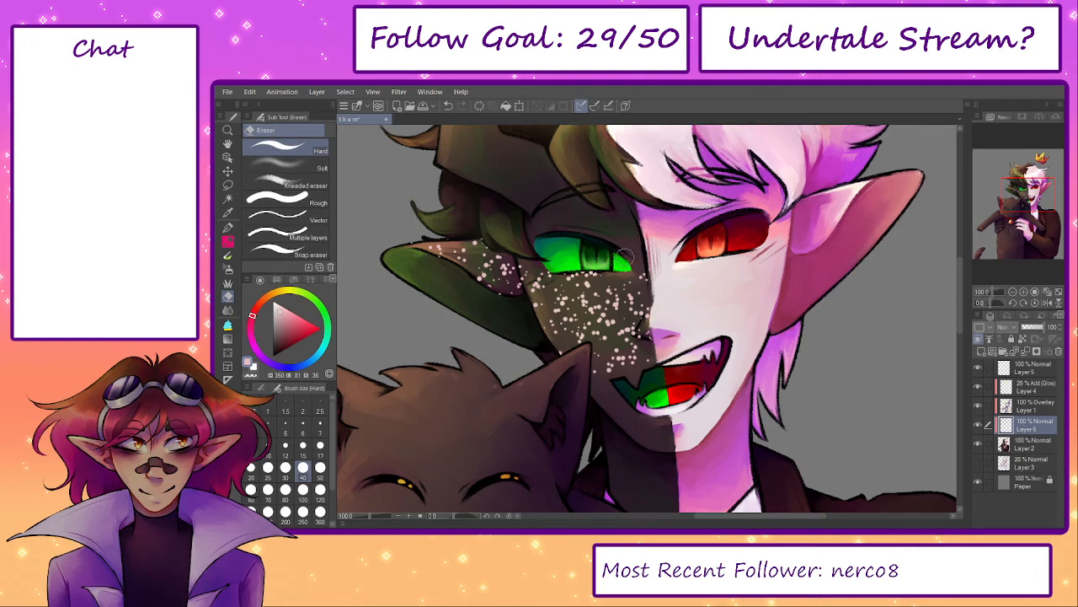
key(bracketleft)
key(bracketleft)
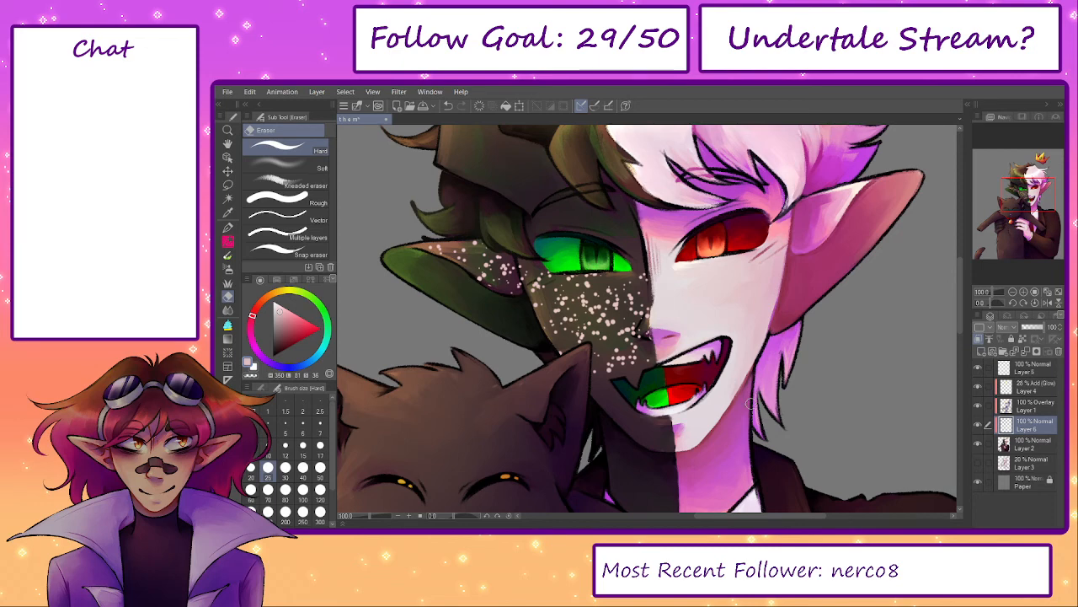
- Fade the freckles on the dark cheek and inner ear with the soft eraser, reducing it to size 100
click(287, 168)
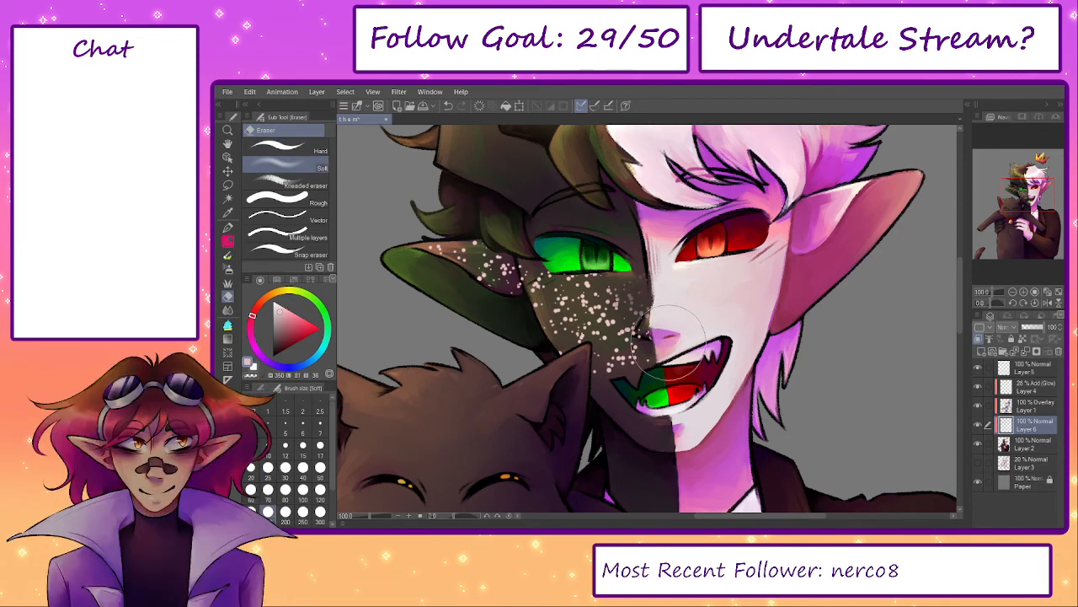
mouse_move(589, 381)
mouse_down()
mouse_move(572, 352)
mouse_move(559, 360)
mouse_move(604, 355)
mouse_up()
key(bracketleft)
key(bracketleft)
key(bracketleft)
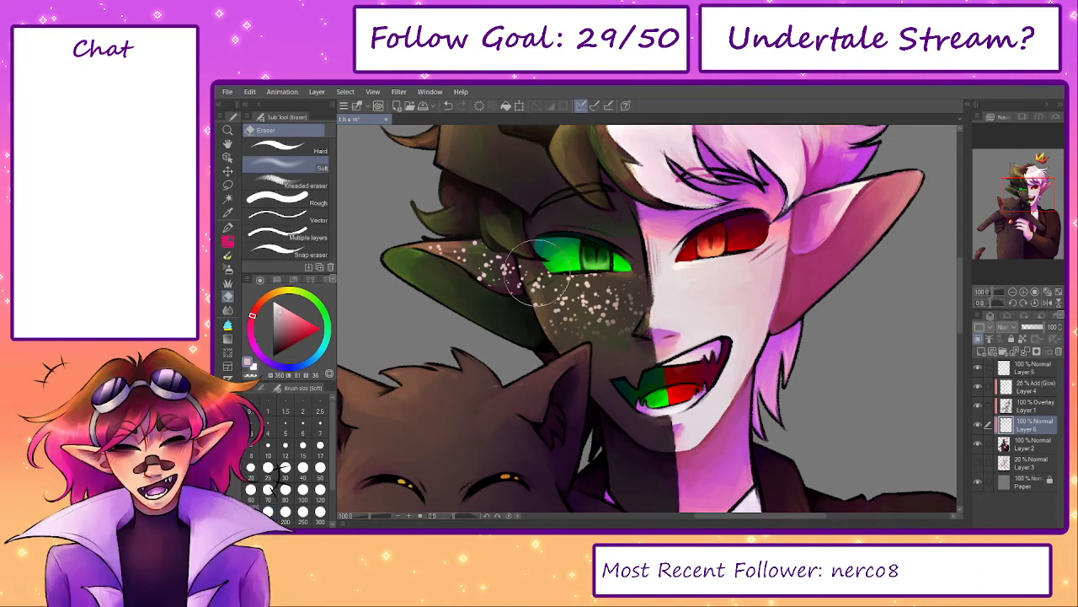
click(287, 149)
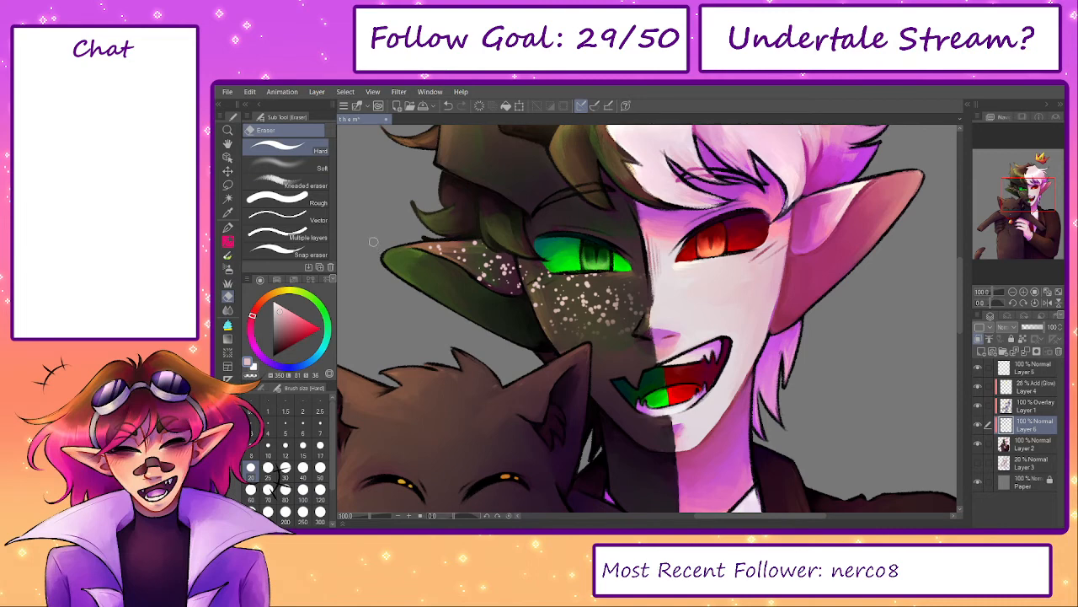
click(286, 168)
drag(564, 271, 568, 277)
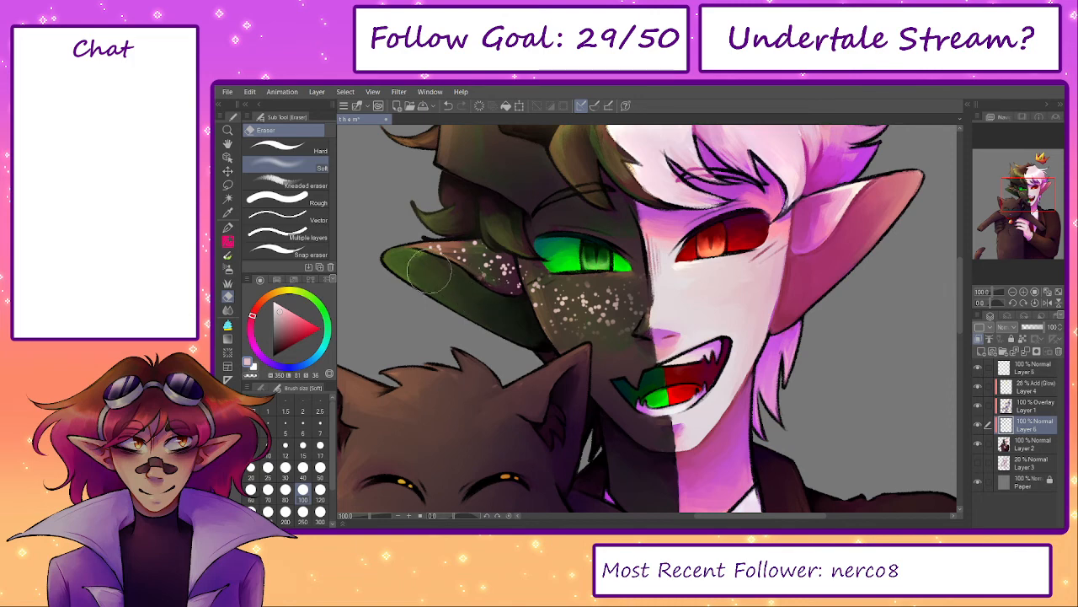
mouse_move(423, 253)
mouse_down()
mouse_move(488, 283)
mouse_move(474, 243)
mouse_move(495, 305)
mouse_move(487, 250)
mouse_move(508, 286)
mouse_up()
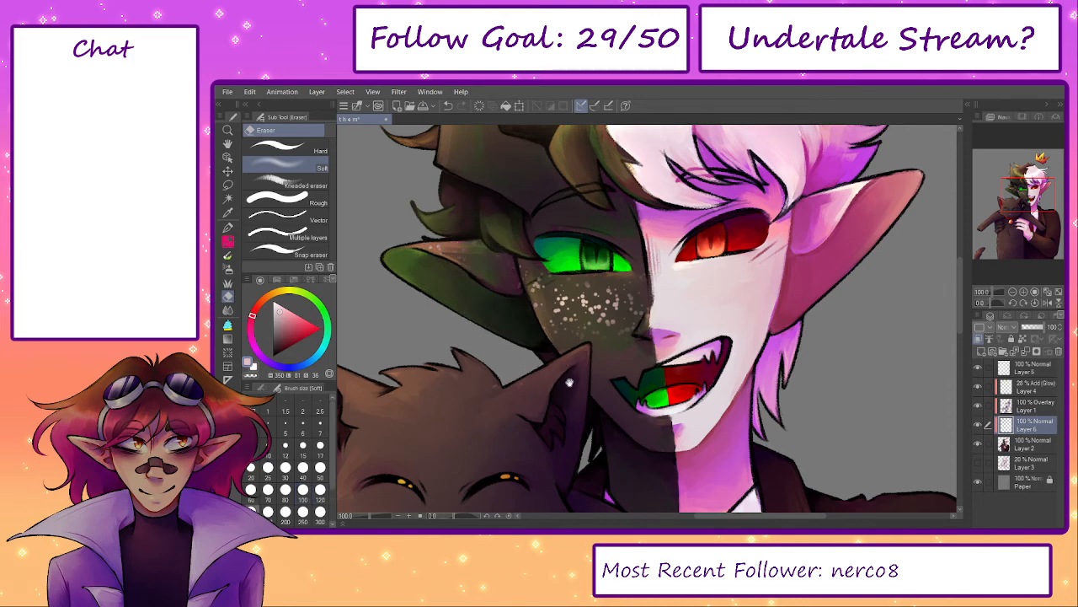
- Clear the sprayed freckles from the layer and show the Spray airbrush's tool properties
drag(576, 389, 523, 391)
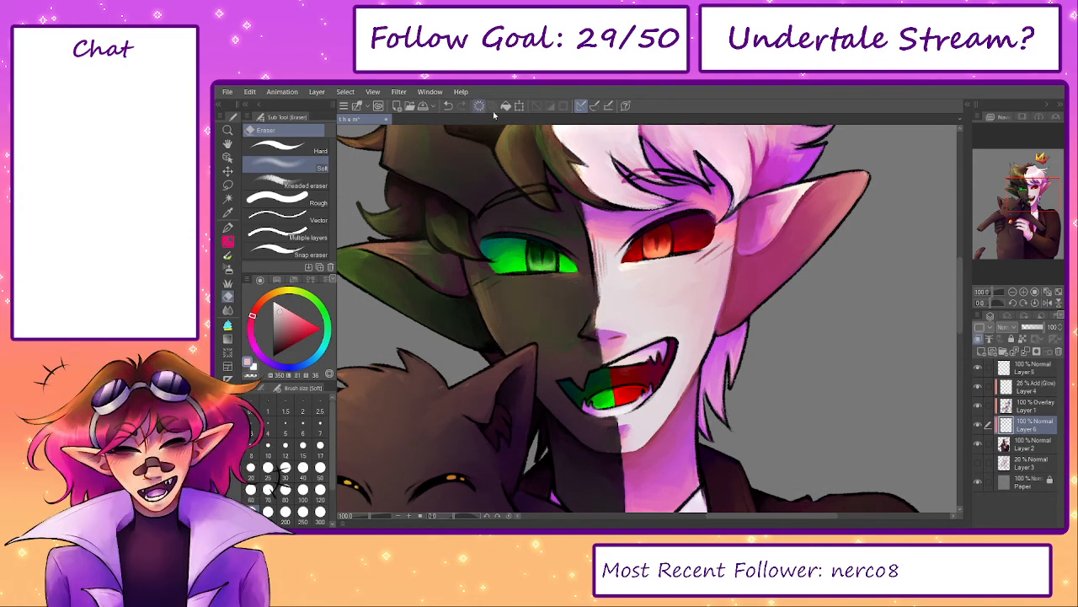
key(b)
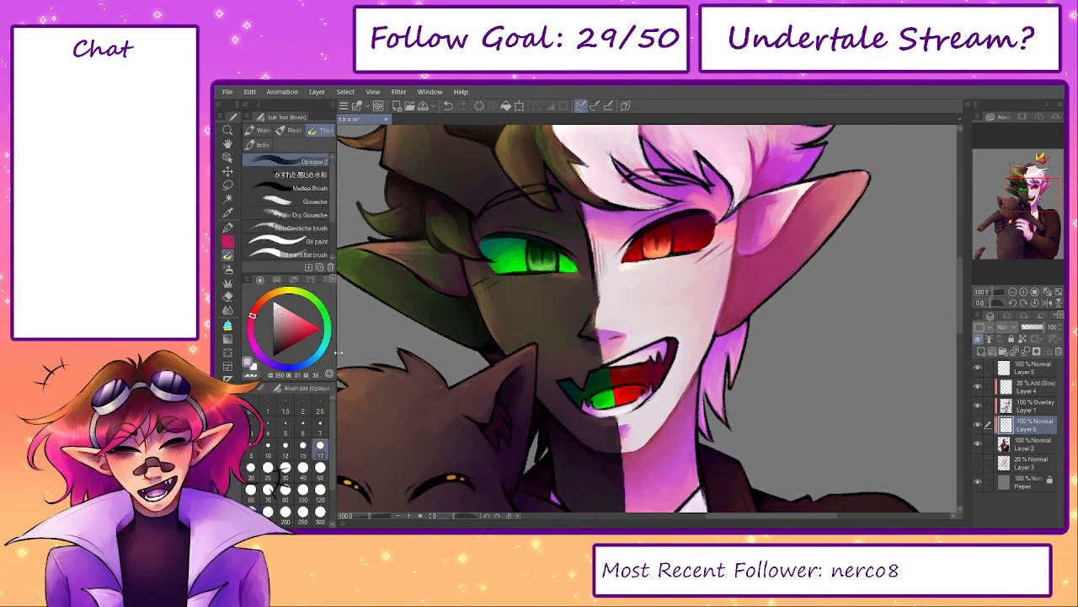
click(272, 389)
key(e)
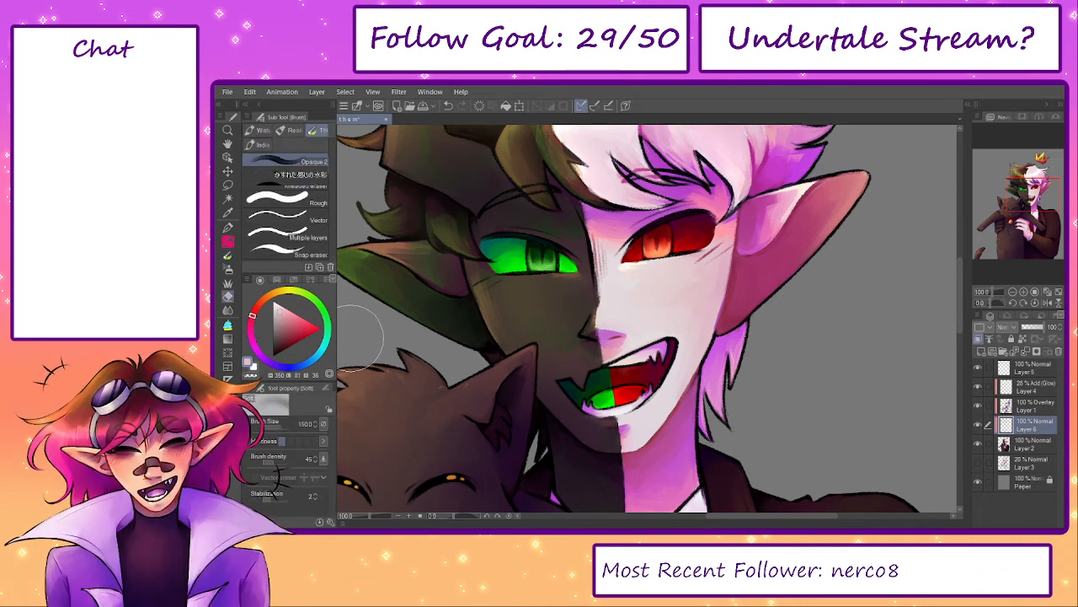
key(b)
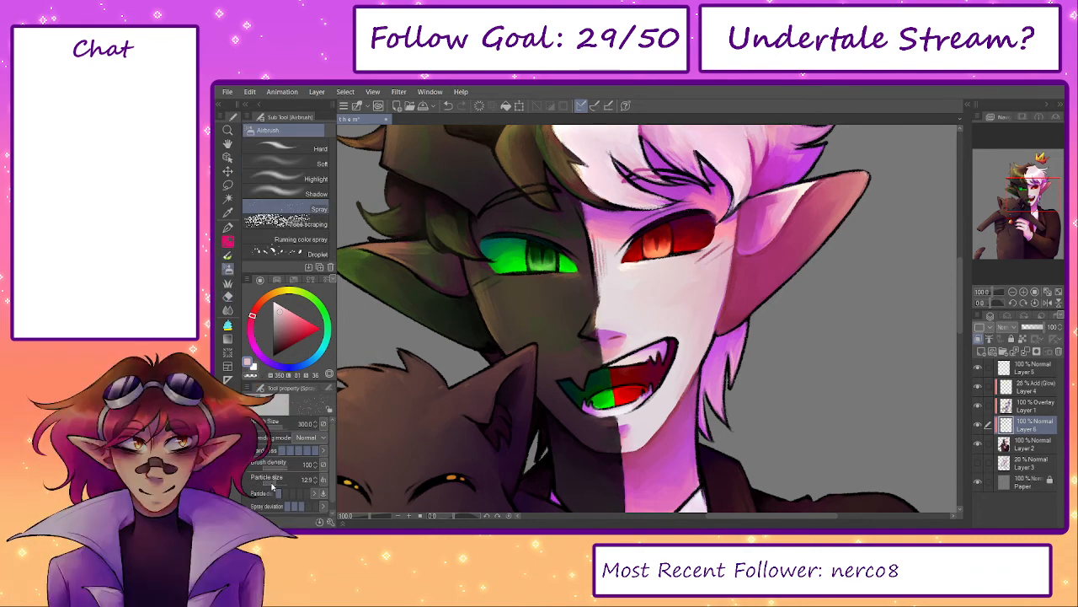
- Try spraying the dark cheek with a particle size of 7.5
click(273, 483)
click(537, 332)
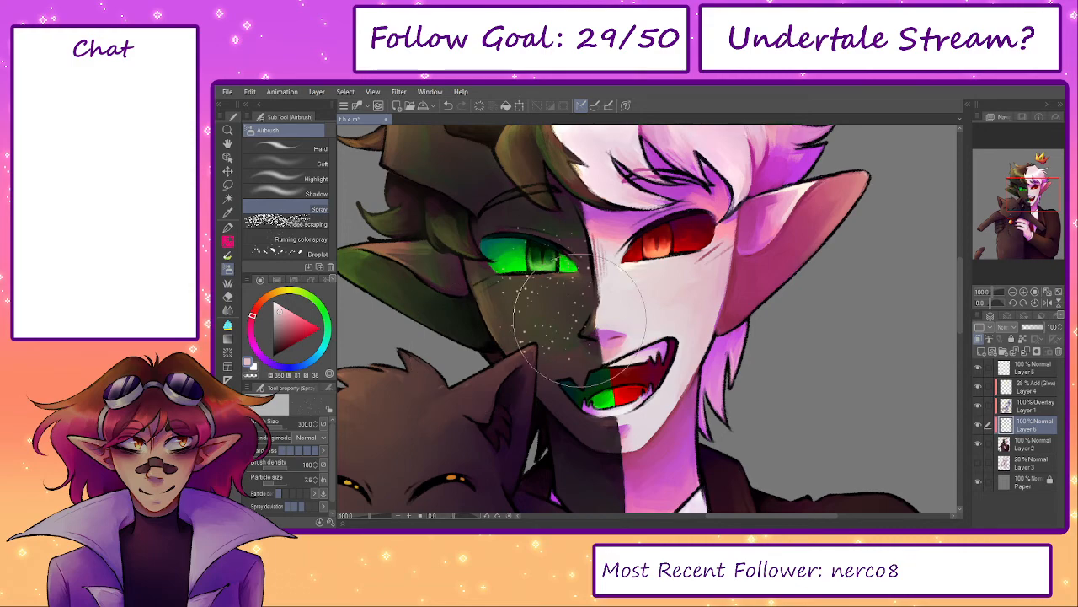
key(ctrl+z)
- Set the Spray airbrush's particle size to 10 and test the speckles on the dark cheek
click(275, 483)
click(531, 332)
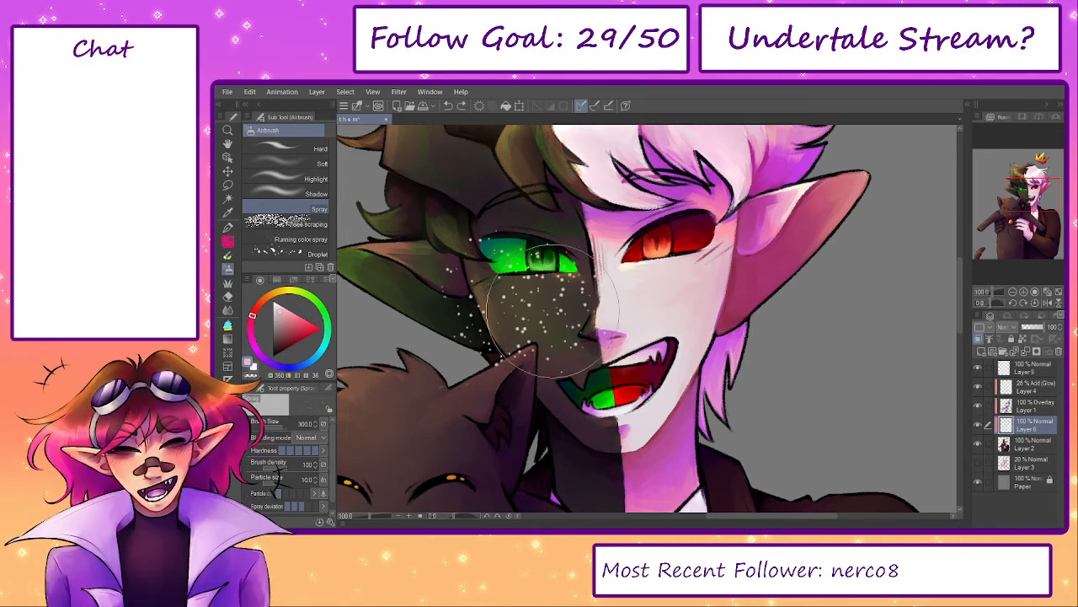
key(ctrl+z)
drag(514, 360, 556, 353)
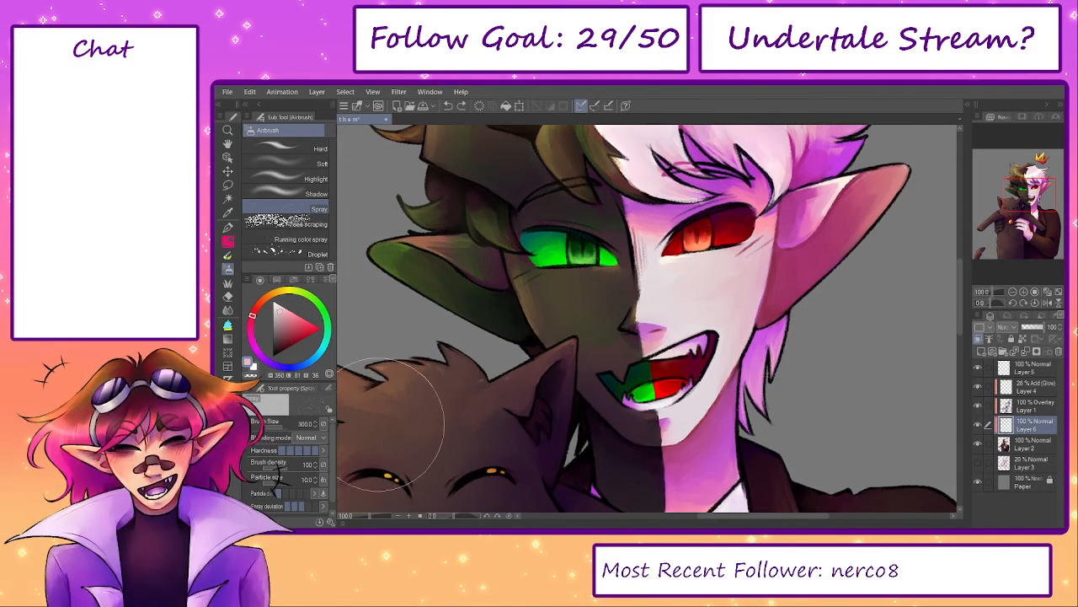
- Try a lower spray deviation with speckles over the dark ear and cheek
click(293, 508)
click(474, 257)
key(ctrl+z)
click(466, 268)
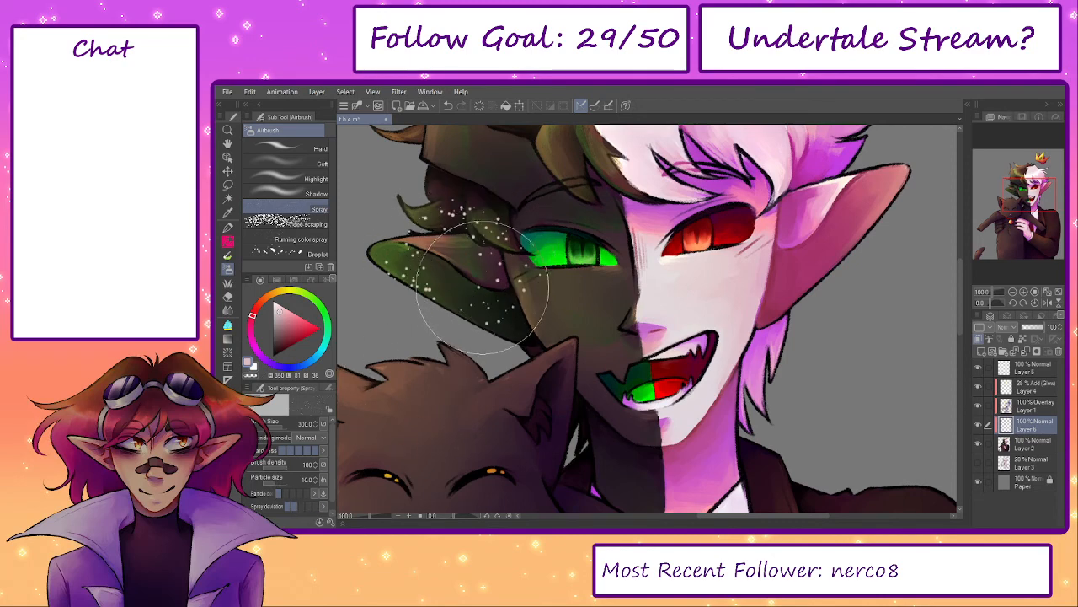
key(ctrl+z)
click(543, 300)
key(ctrl+z)
- Reduce the spray size to 250 and scatter pale pink freckles across the dark ear and cheek
key([)
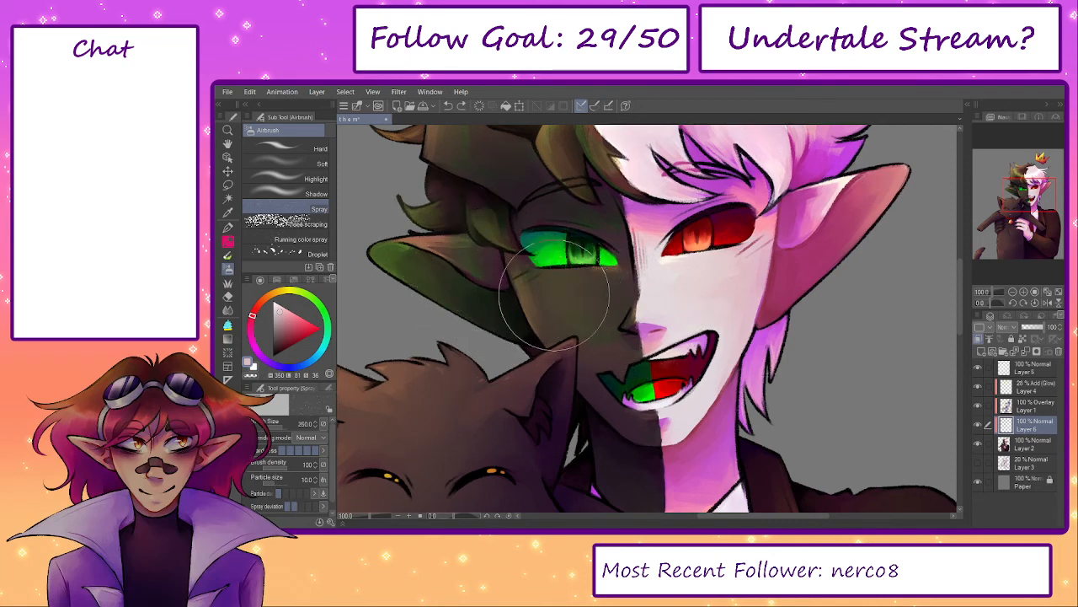
click(531, 295)
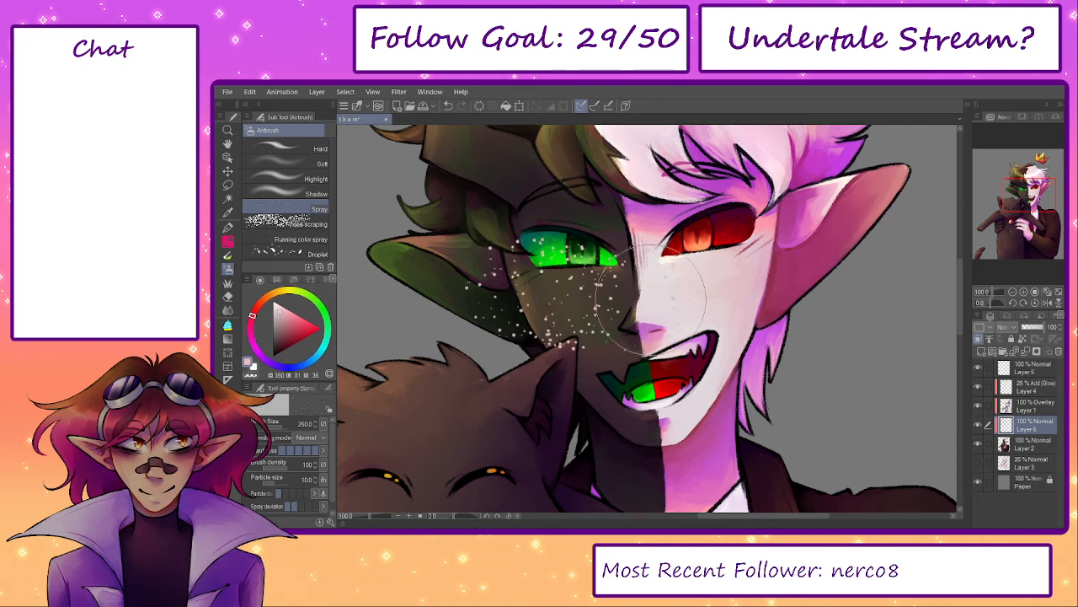
key(ctrl+z)
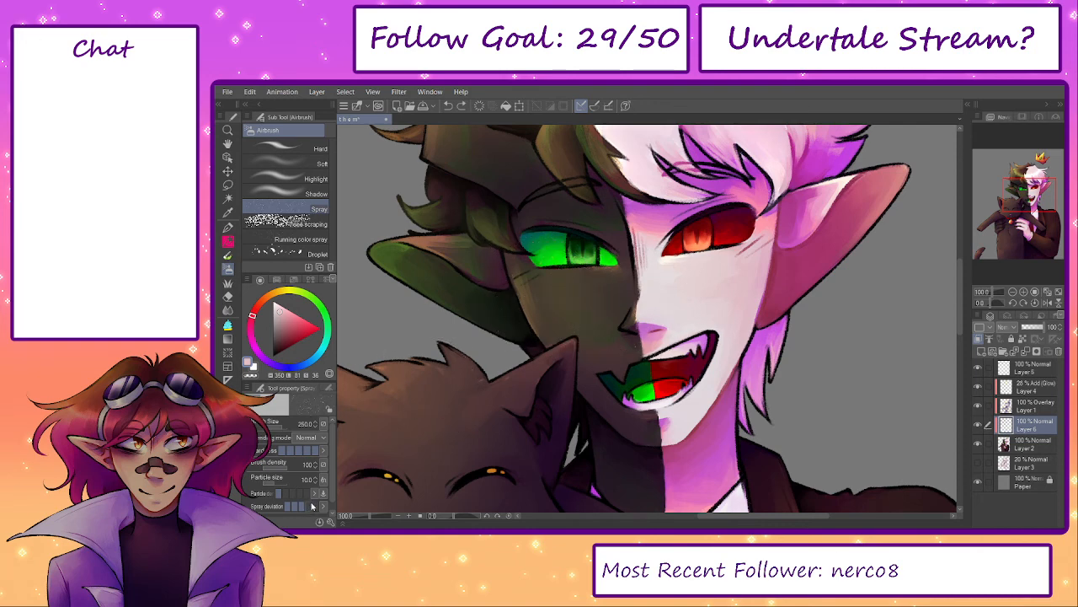
mouse_move(425, 244)
mouse_down()
mouse_move(493, 253)
mouse_move(540, 281)
mouse_move(471, 248)
mouse_move(540, 277)
mouse_move(512, 278)
mouse_move(556, 302)
mouse_move(622, 320)
mouse_up()
key(ctrl+z)
key(ctrl+z)
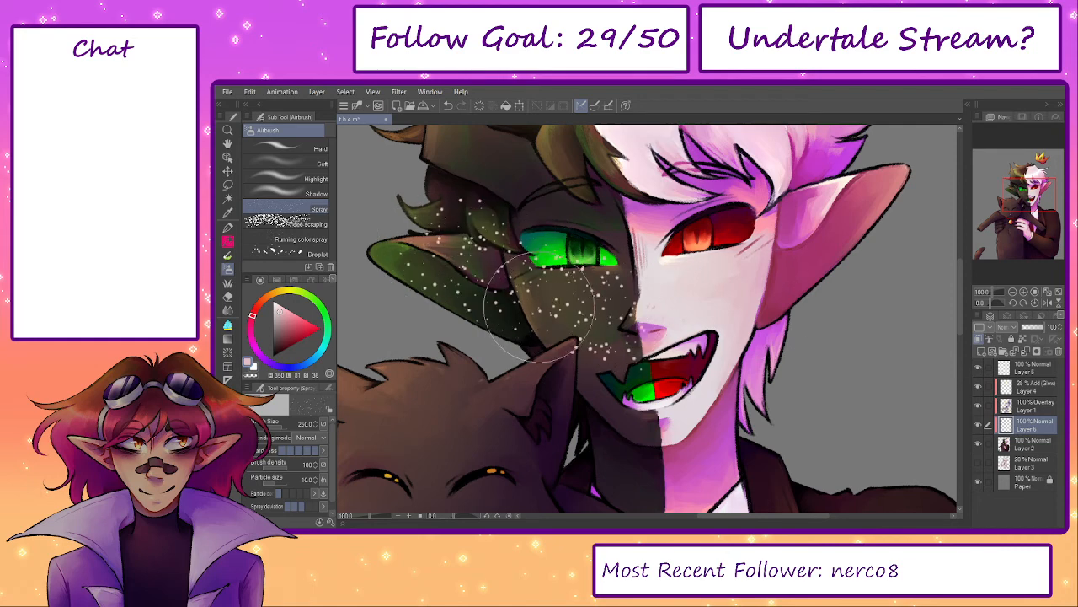
key(ctrl+z)
- Reduce the Spray airbrush's brush size to 17 over the dark cheek
key([)
key([)
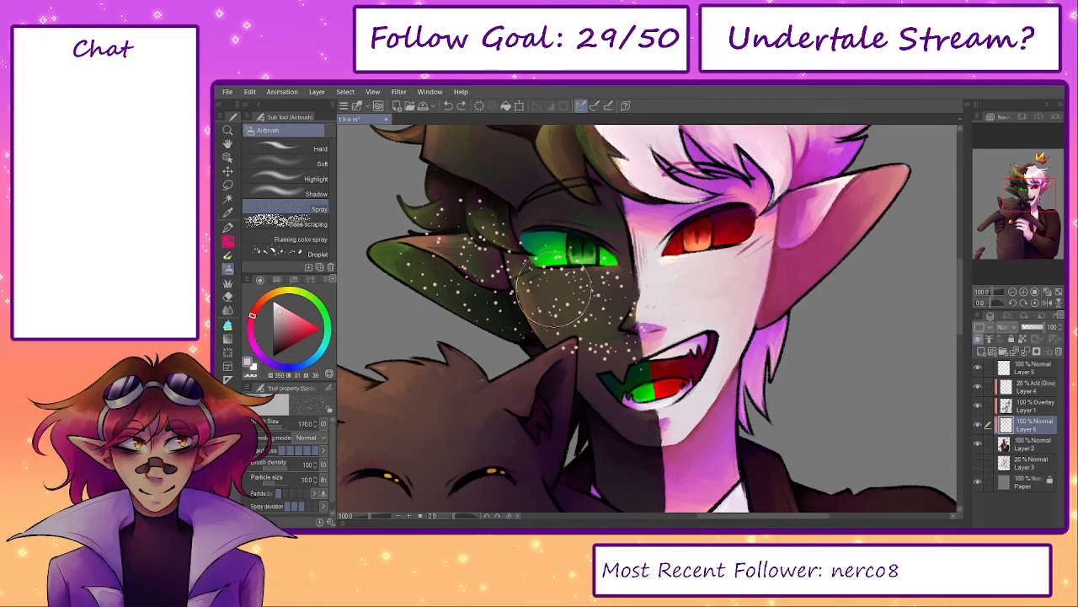
key([)
key([)
key([)
key([)
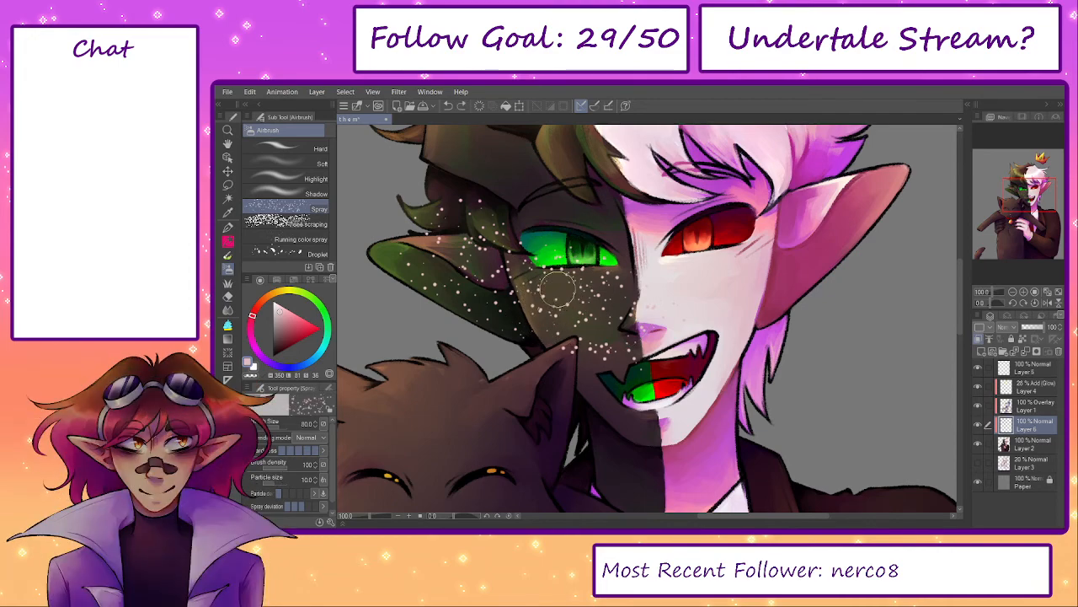
key([)
key([)
key([)
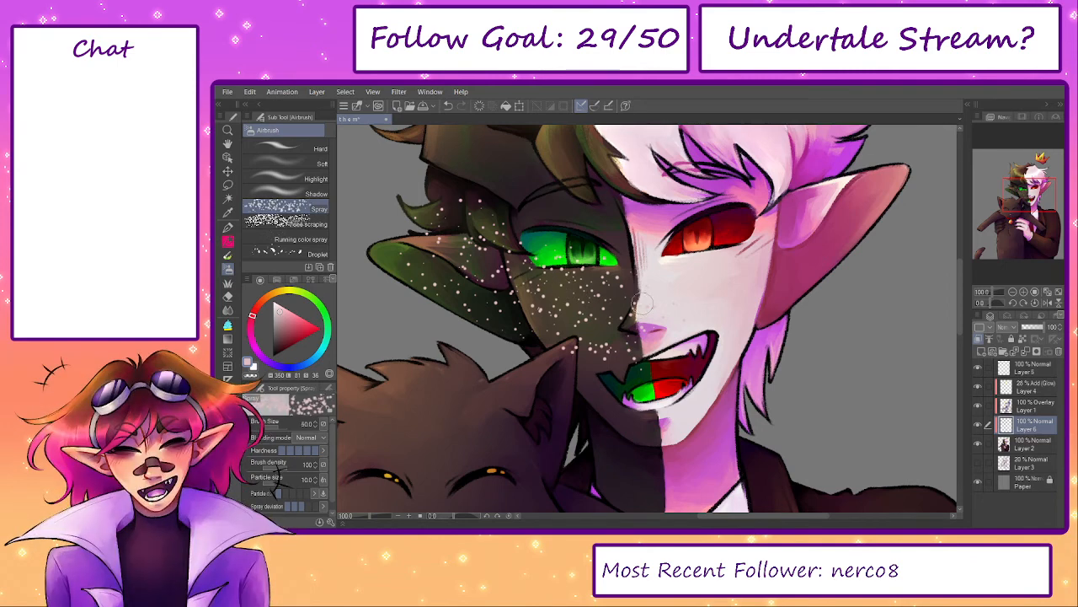
key(])
key(])
key(])
key(])
key(])
key(])
key(])
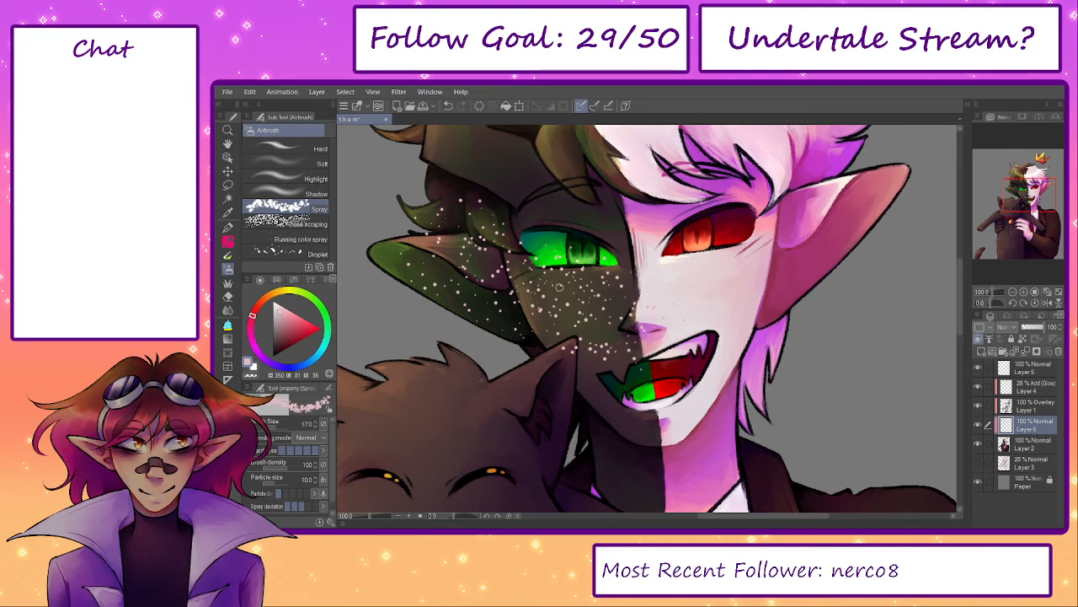
- Erase the stray pale speckles over the dark hair and outside the dark ear with an enlarged Hard eraser
key(e)
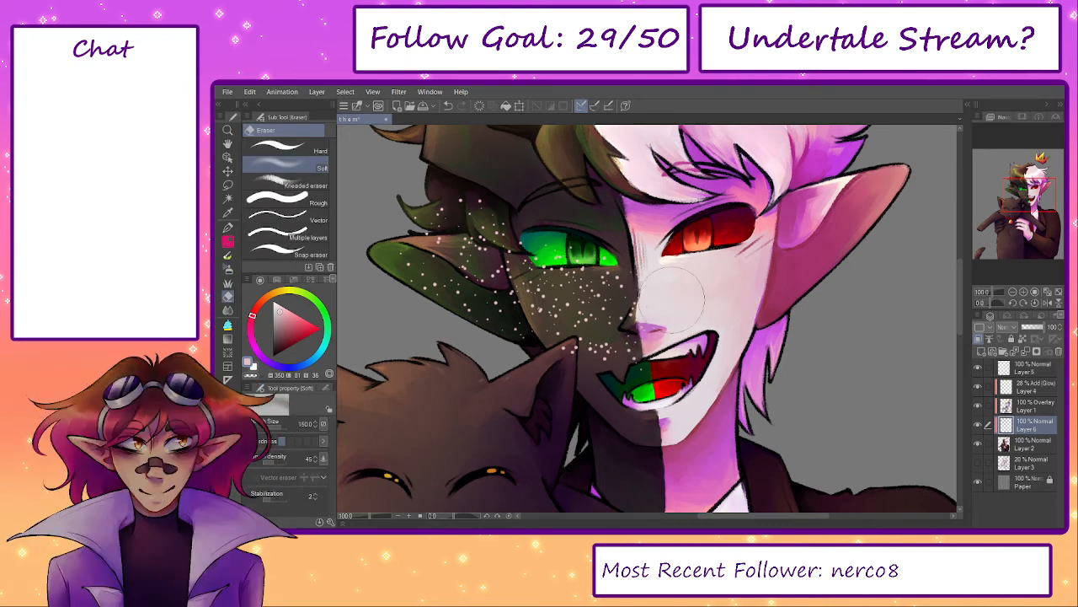
click(301, 150)
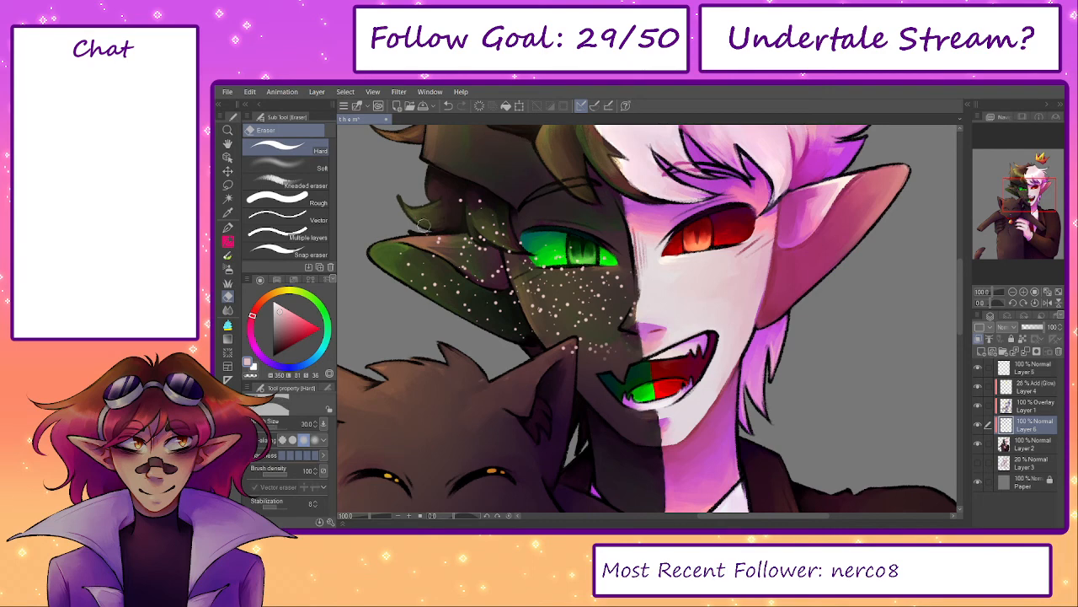
key(bracketright)
key(bracketright)
key(bracketright)
drag(466, 197, 488, 220)
- Fade the pale freckles on the dark ear and around the dark cheek with the Soft eraser at size 100
click(287, 166)
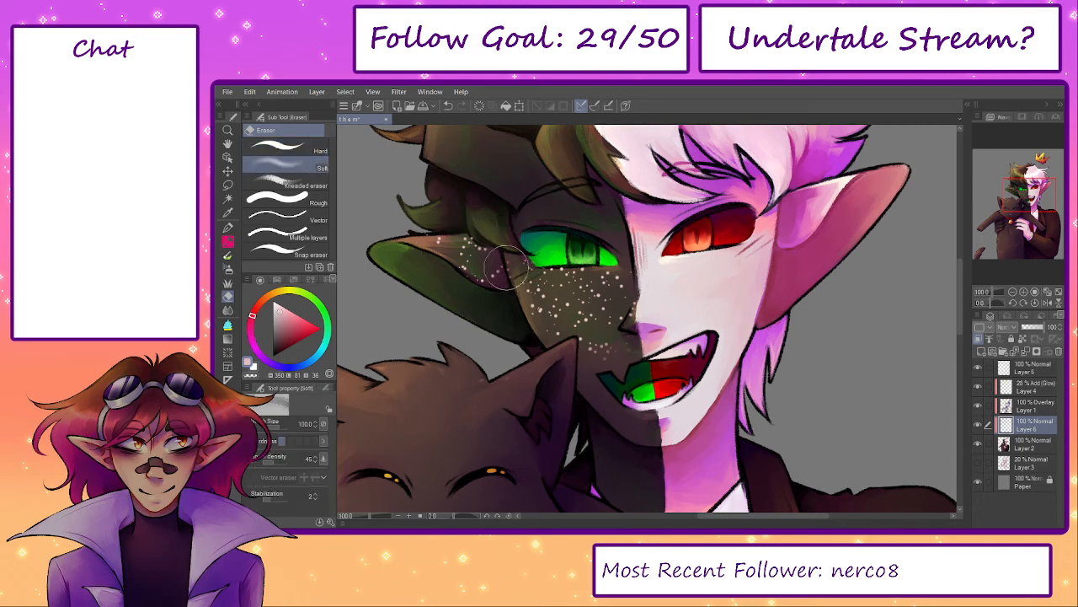
mouse_move(507, 268)
mouse_down()
mouse_move(448, 240)
mouse_move(513, 250)
mouse_up()
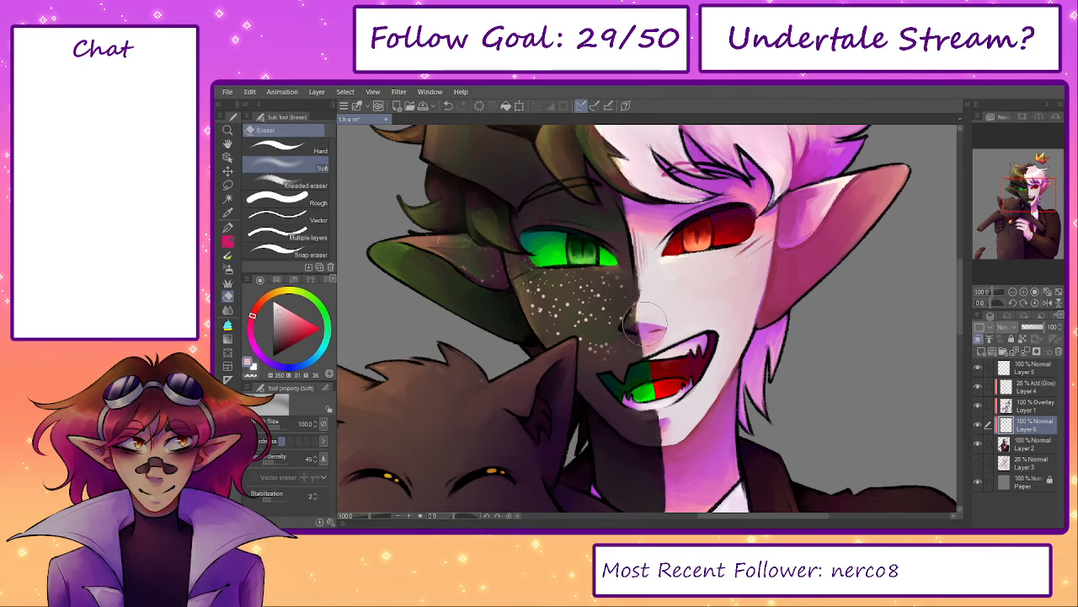
mouse_move(634, 348)
mouse_down()
mouse_move(543, 334)
mouse_move(635, 330)
mouse_move(552, 315)
mouse_up()
- Add a new layer above the pale freckles and choose a dark greyish green for the Spray airbrush
drag(765, 393, 727, 398)
click(981, 351)
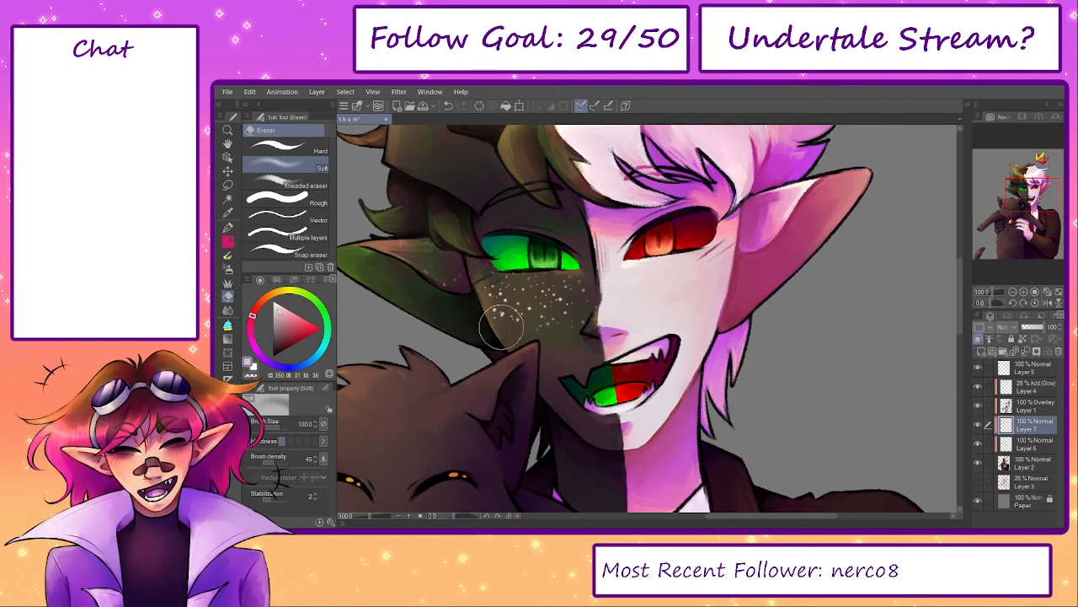
alt+click(555, 375)
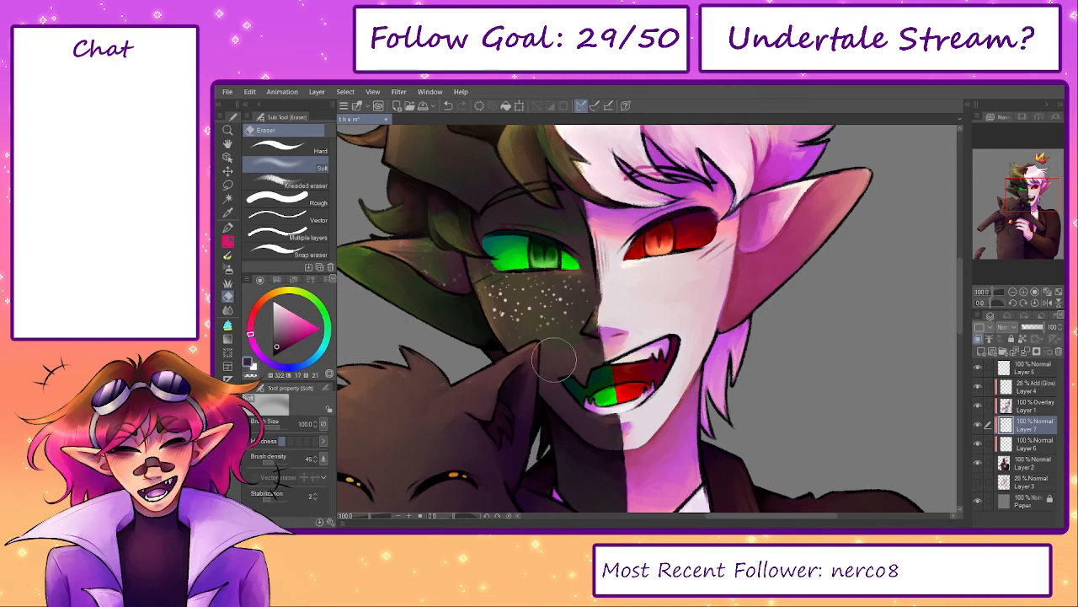
click(326, 319)
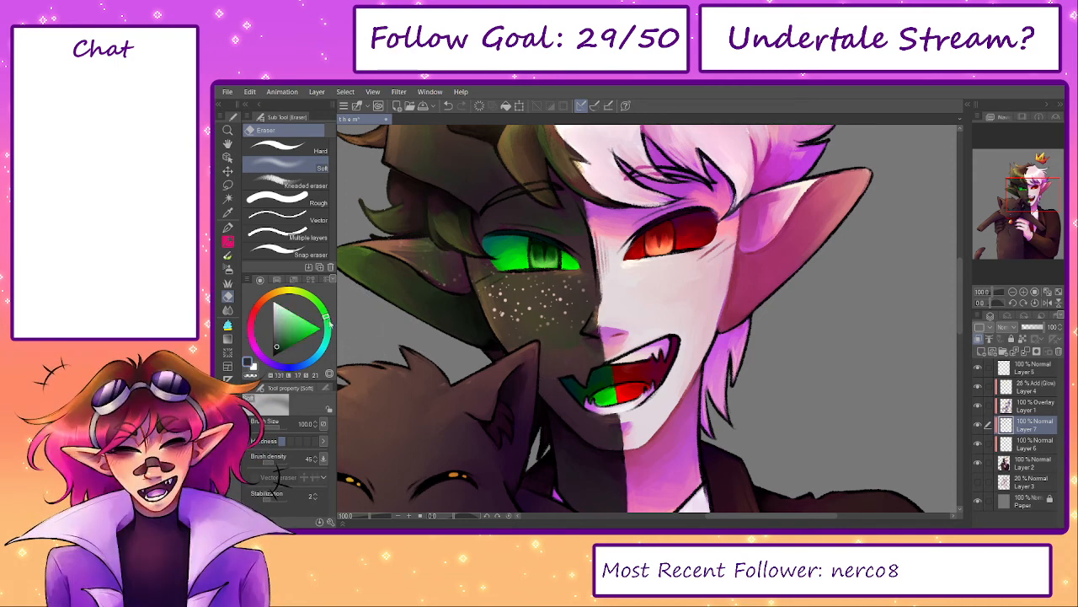
drag(325, 316, 306, 315)
key(b)
key(b)
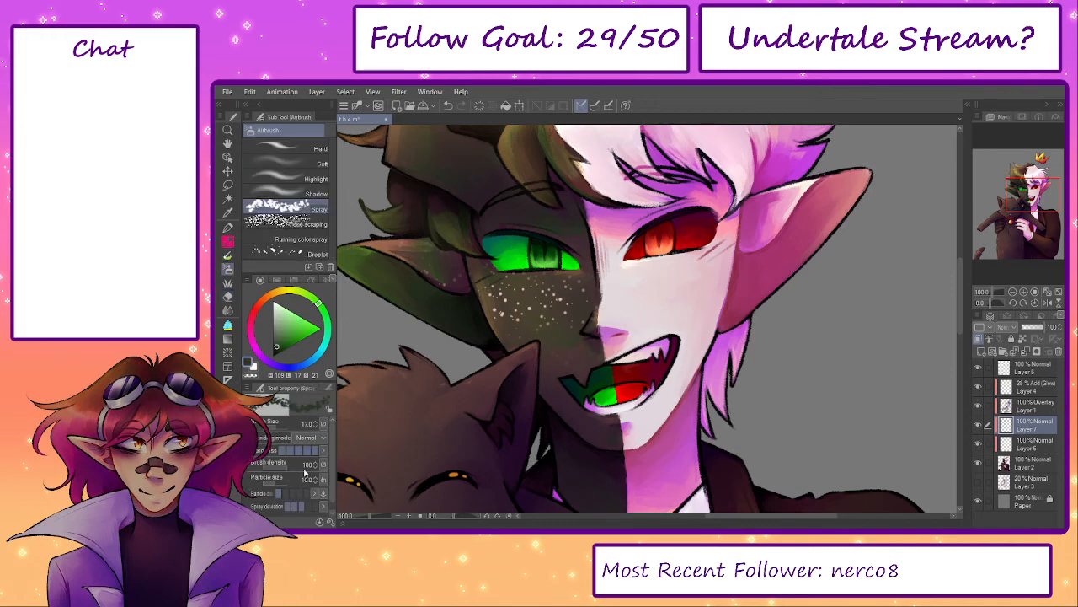
- Enlarge the Spray airbrush to size 250 and scatter dark freckles across the white cheek and ear
click(329, 387)
click(302, 493)
key(bracketright)
key(bracketright)
key(bracketright)
key(bracketright)
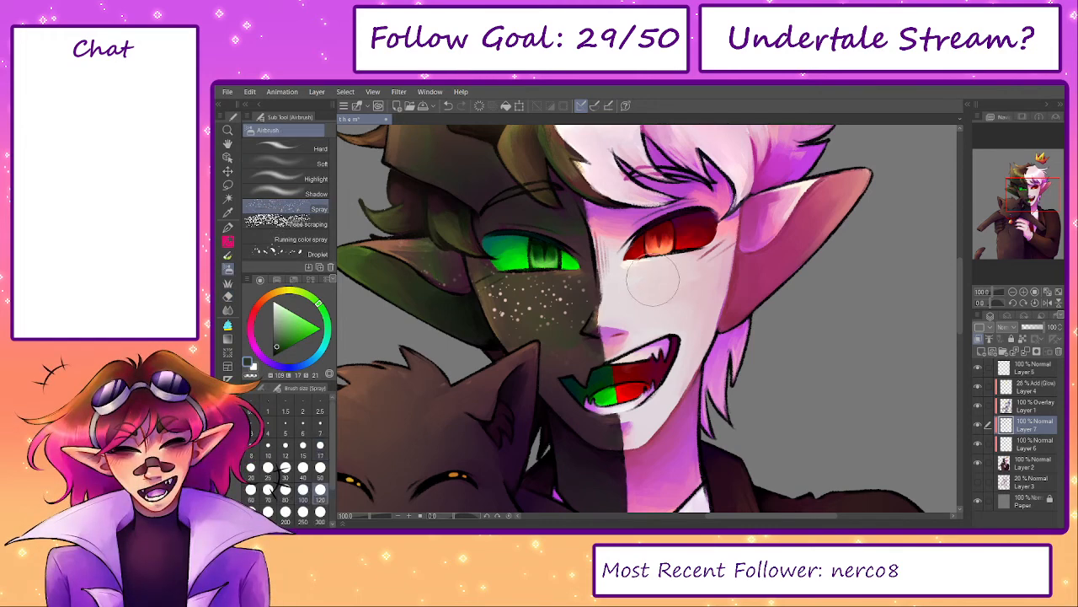
click(645, 298)
key(ctrl+z)
key(bracketright)
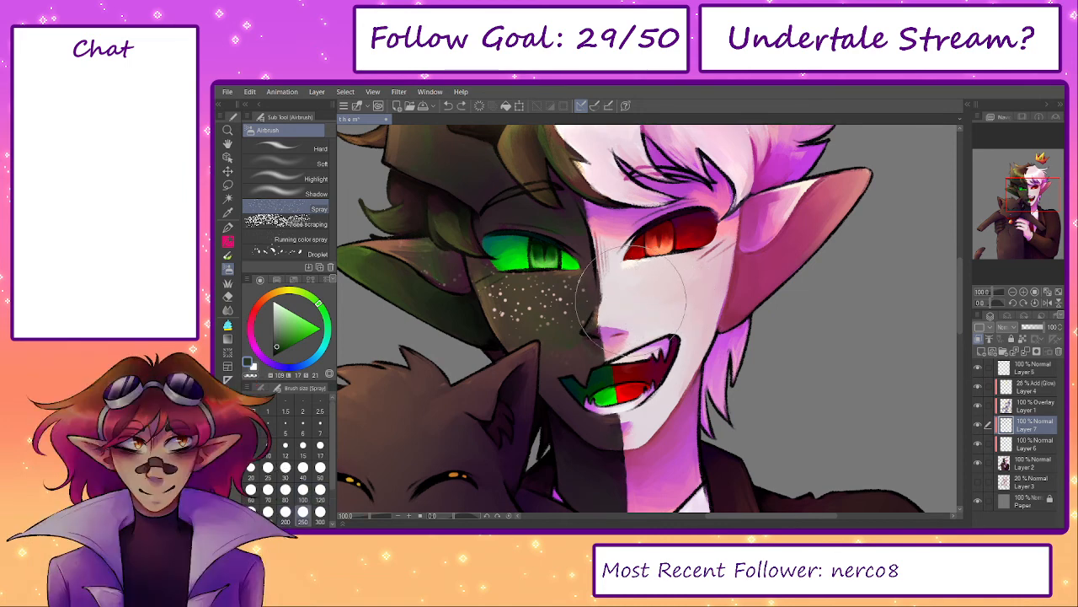
click(657, 301)
click(724, 261)
click(788, 201)
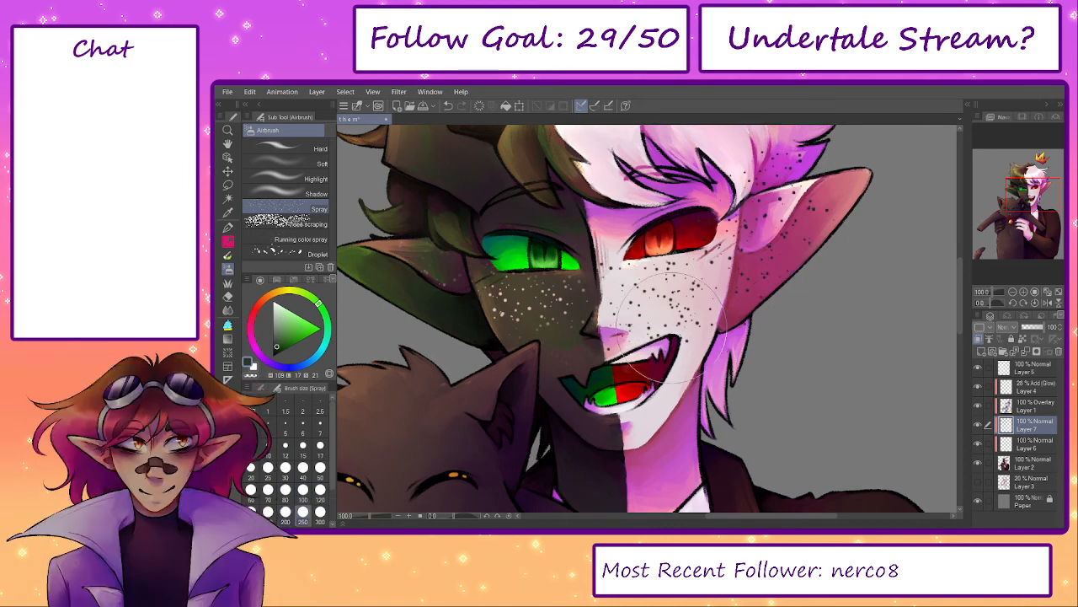
- Erase the dark speckles over the white hair, the red eye and the outer part of the pink ear with the Hard eraser
drag(705, 299, 660, 316)
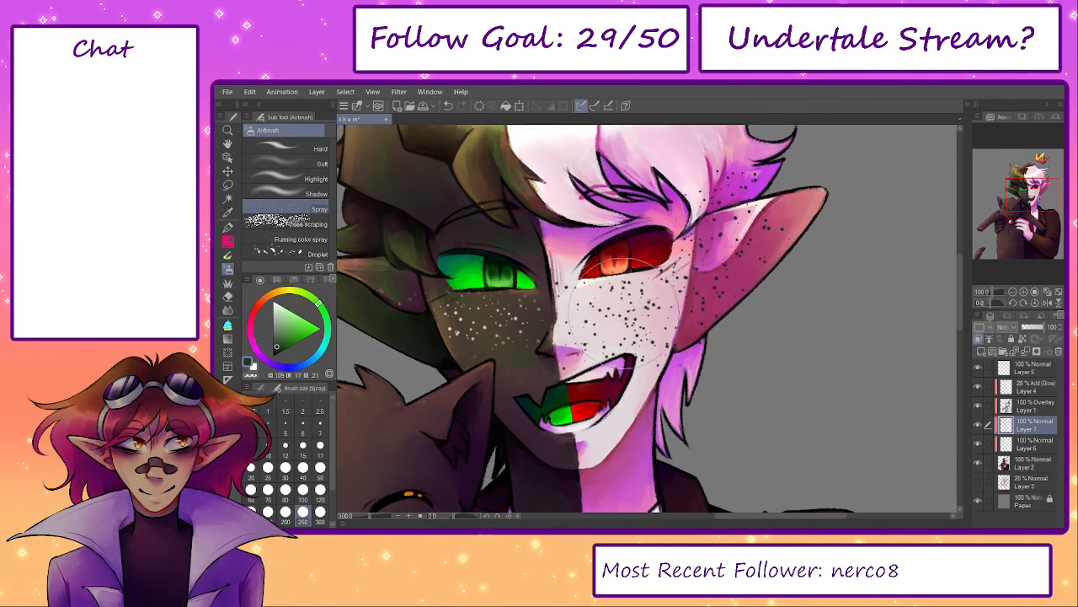
key(e)
click(303, 150)
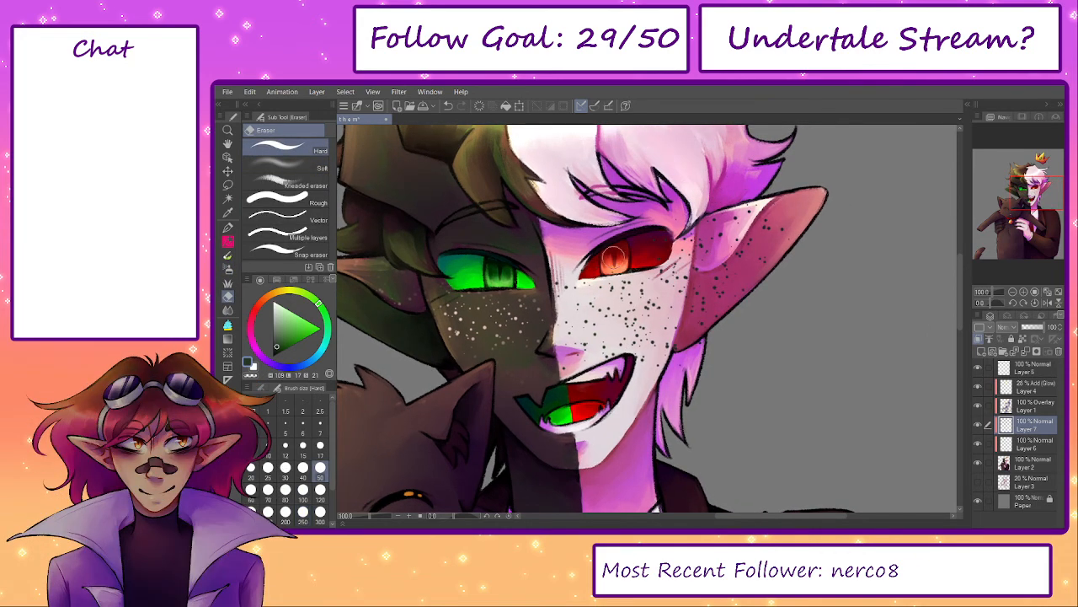
drag(620, 258, 642, 260)
key(bracketright)
key(bracketright)
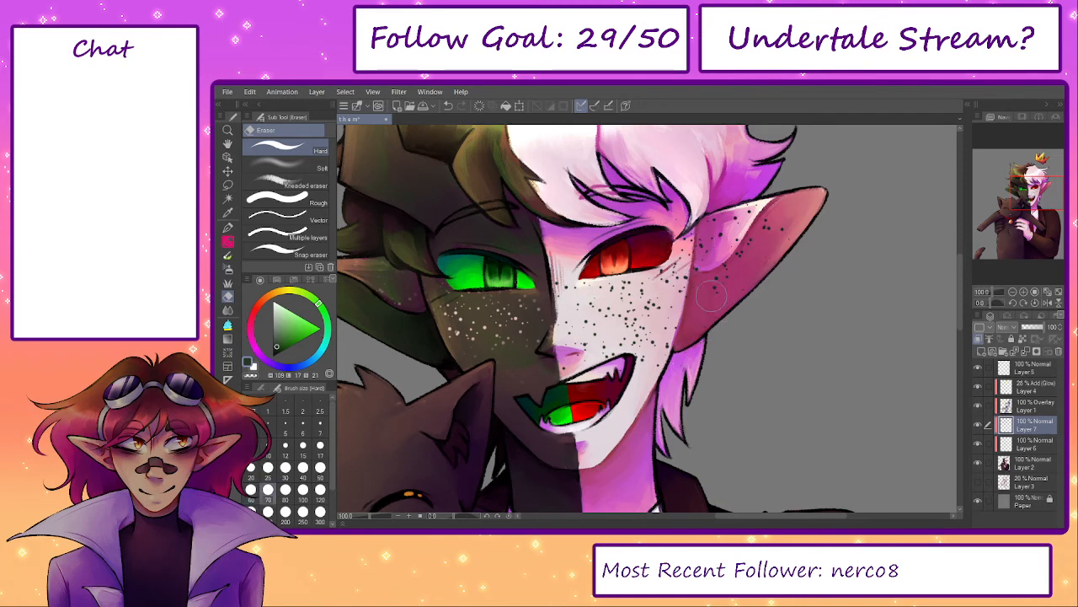
mouse_move(711, 294)
mouse_down()
mouse_move(757, 242)
mouse_move(749, 254)
mouse_move(772, 268)
mouse_up()
- Soften the dark freckles across the white cheek and inner ear with an enlarged Soft eraser
click(305, 168)
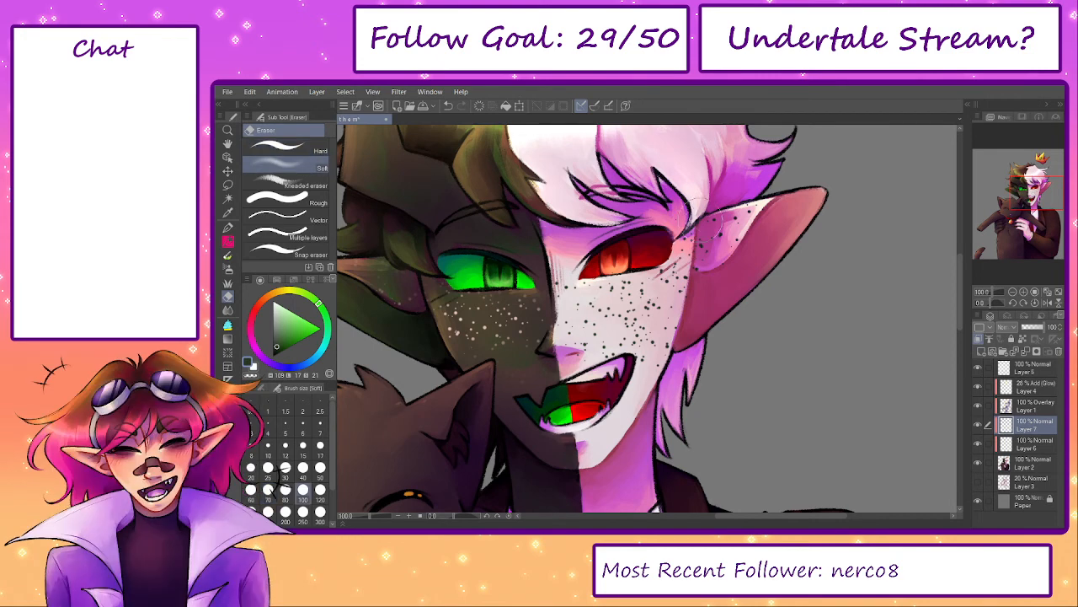
key(bracketright)
key(bracketright)
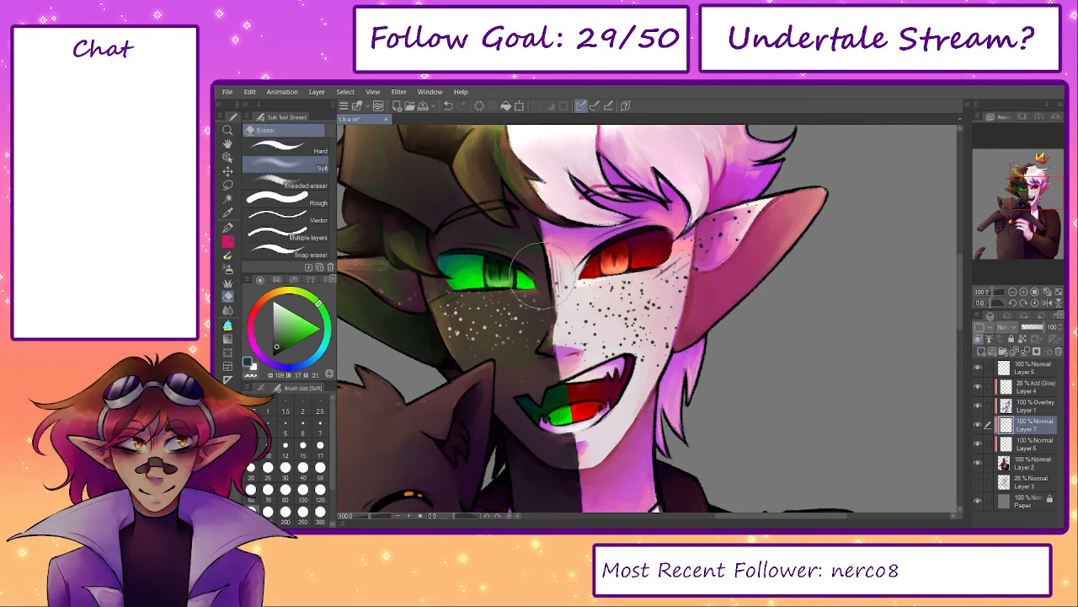
mouse_move(543, 275)
mouse_down()
mouse_move(565, 337)
mouse_move(594, 370)
mouse_move(725, 325)
mouse_move(737, 253)
mouse_move(719, 292)
mouse_up()
- Clean up the remaining stray dark speckles around the white side of the face with the Hard eraser at size 30
click(325, 151)
key(bracketleft)
key(bracketleft)
key(bracketleft)
key(bracketleft)
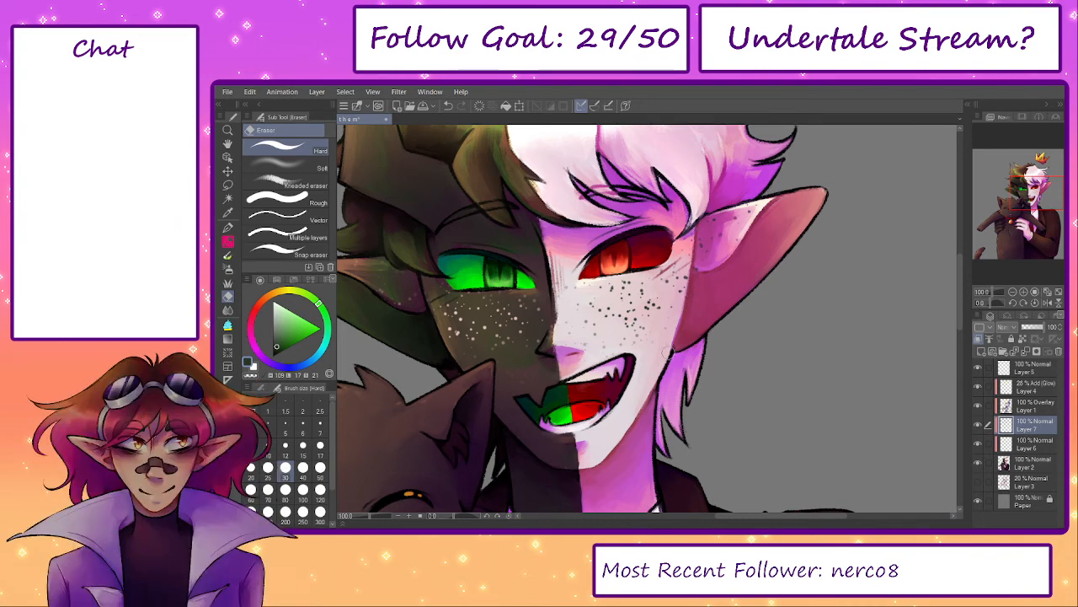
drag(629, 379, 701, 382)
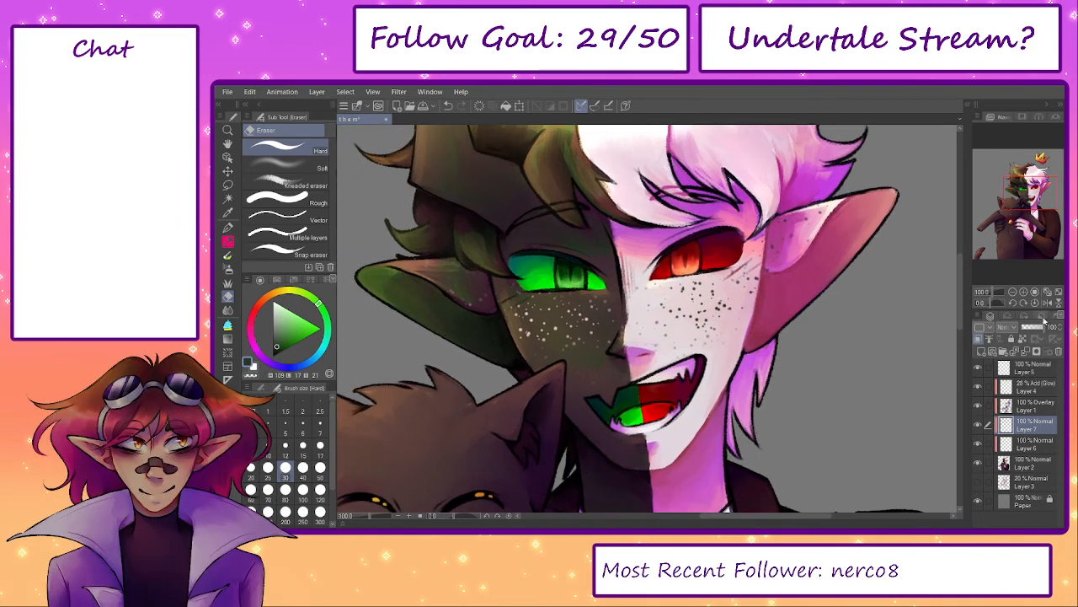
- Check the freckles on the whole painting and close up on the face, with the pale freckle layer active
click(1058, 293)
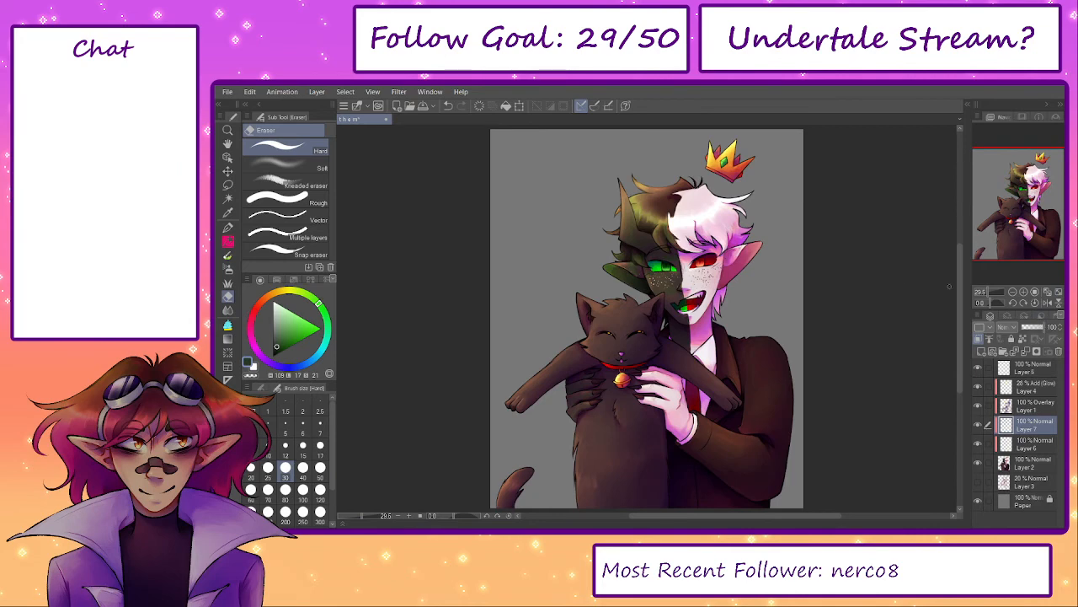
scroll(730, 270, up, 2)
scroll(726, 261, up, 1)
click(286, 168)
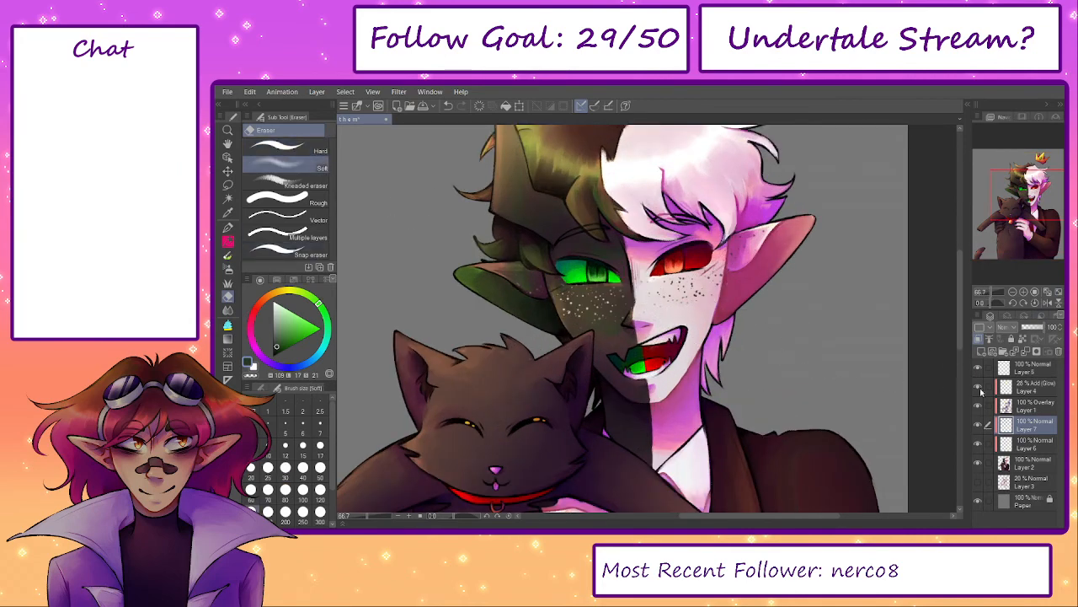
click(1027, 441)
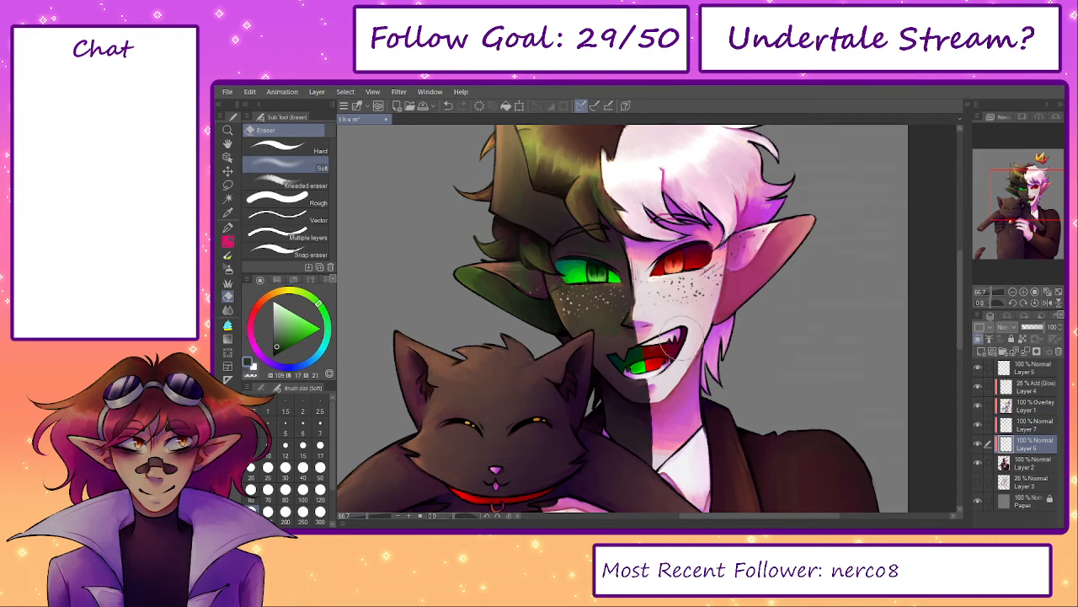
- Merge the dark freckle layer into the pale freckle layer beneath it
click(1022, 428)
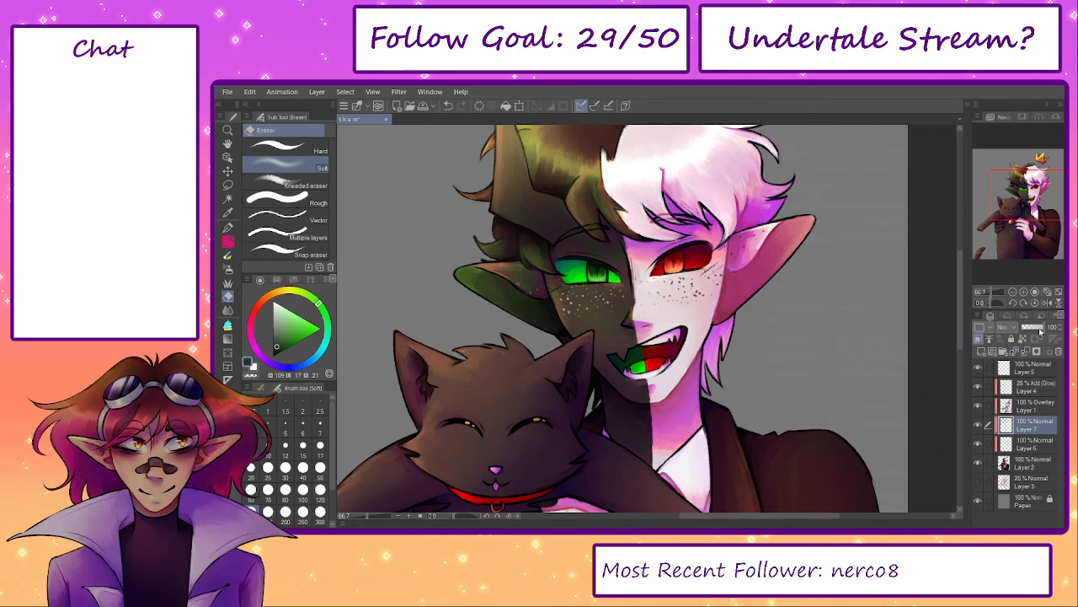
click(1058, 291)
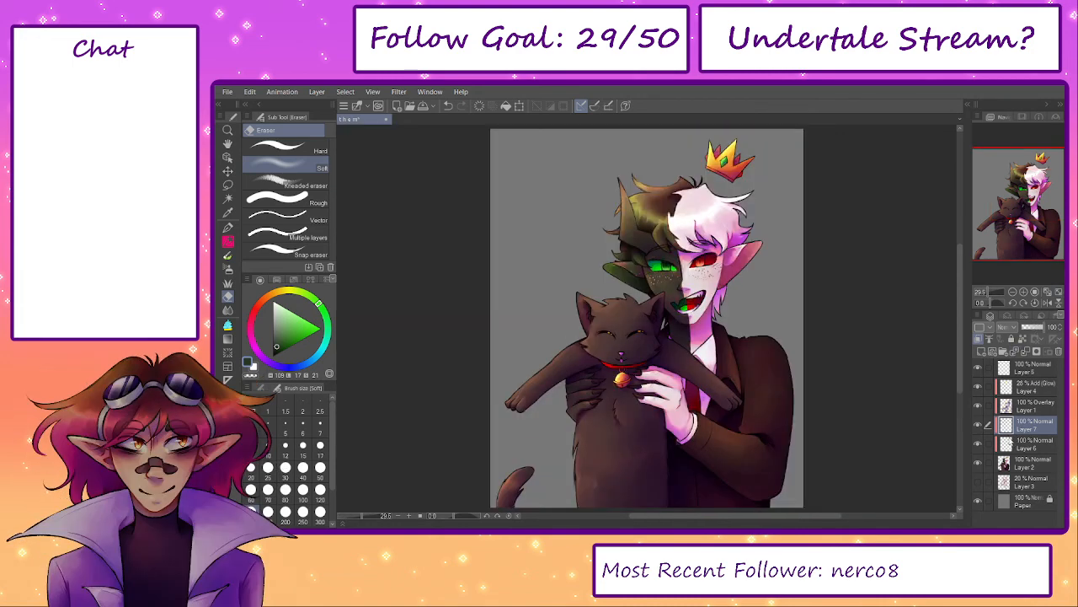
click(1026, 350)
click(1010, 328)
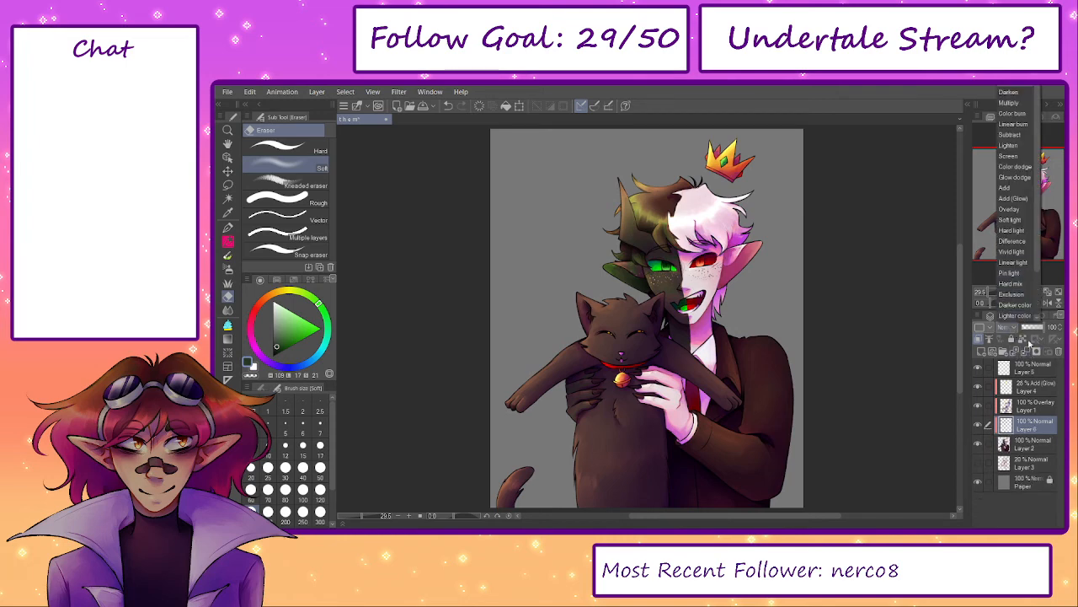
- Duplicate the merged freckle layer and set the copy's blending mode to Add (Glow)
click(1032, 424)
key(ctrl+c)
key(ctrl+v)
click(1009, 328)
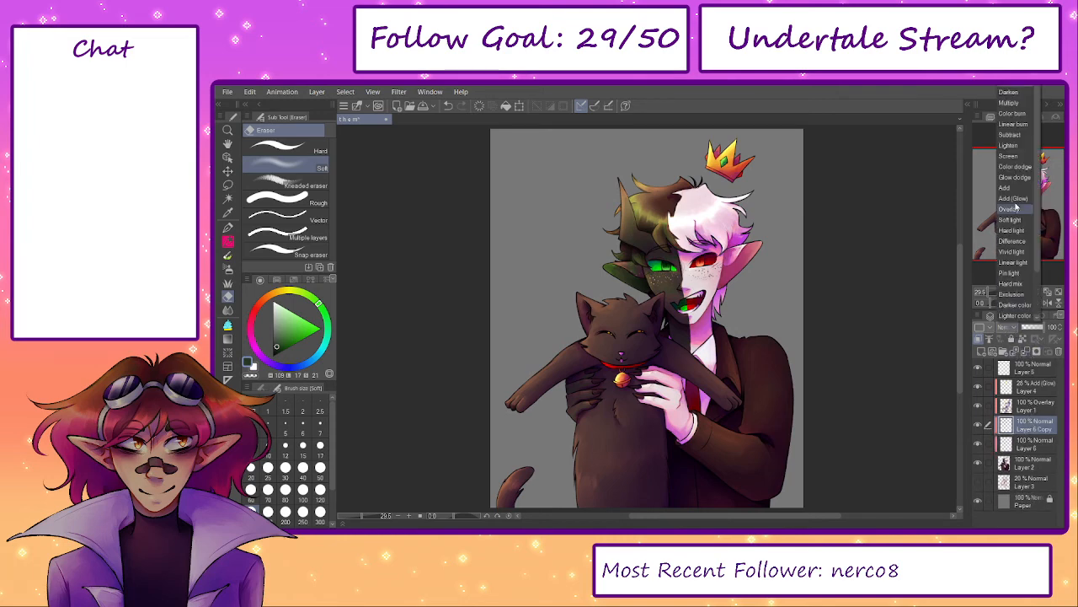
click(1016, 200)
- Try a Gaussian blur with a strength of about 17 on the copied freckle layer
click(398, 91)
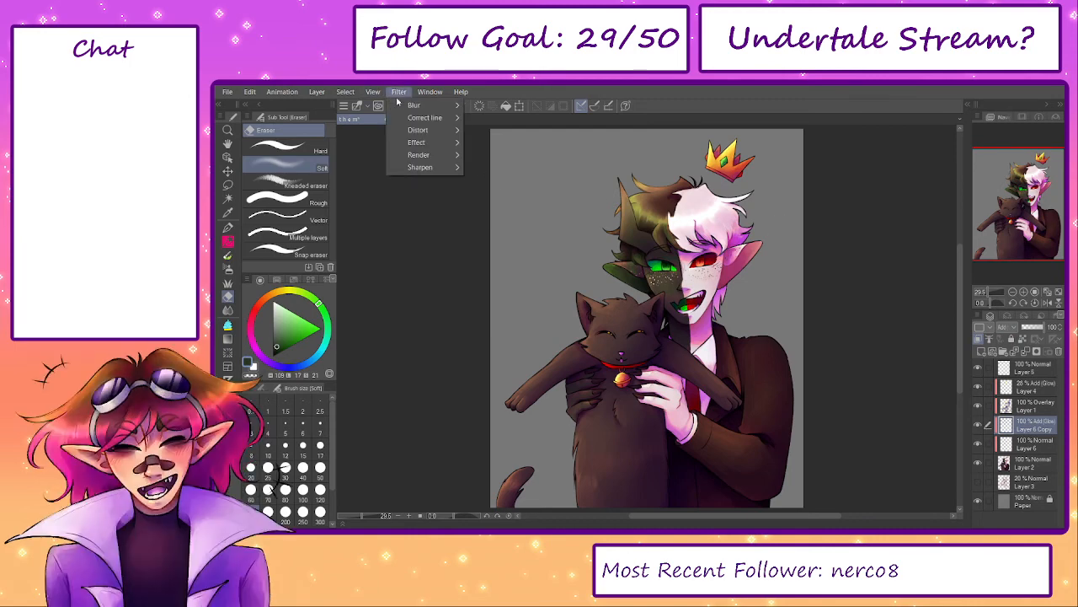
mouse_move(438, 106)
click(500, 133)
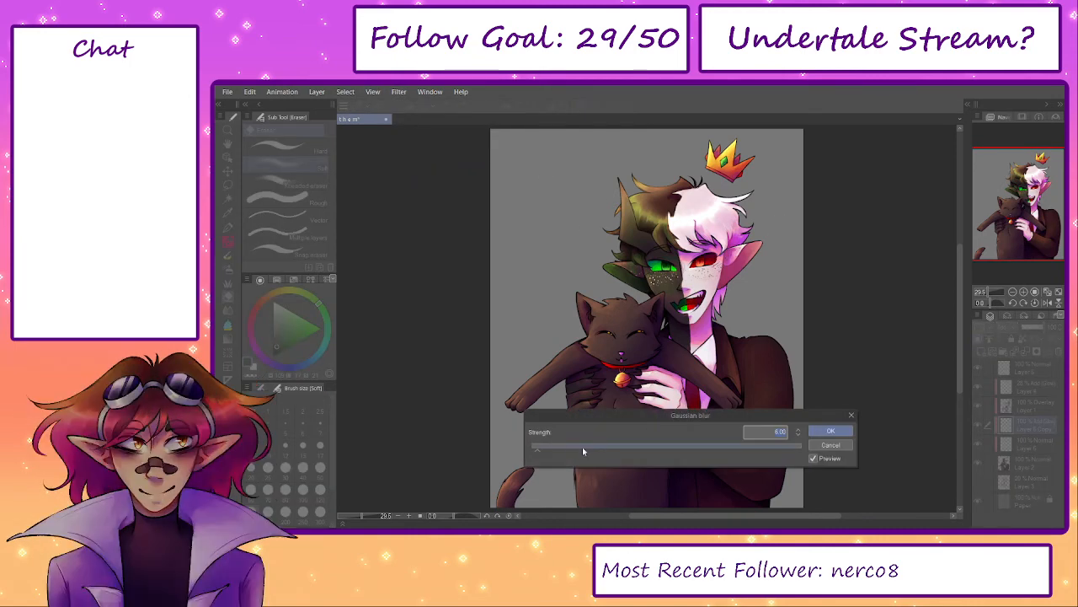
click(551, 449)
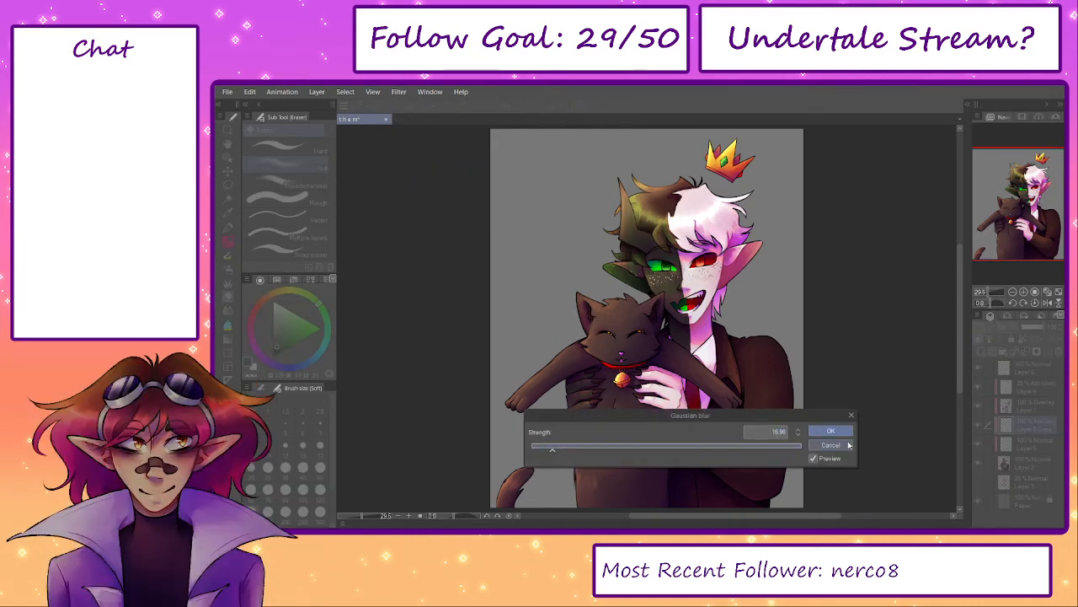
click(848, 445)
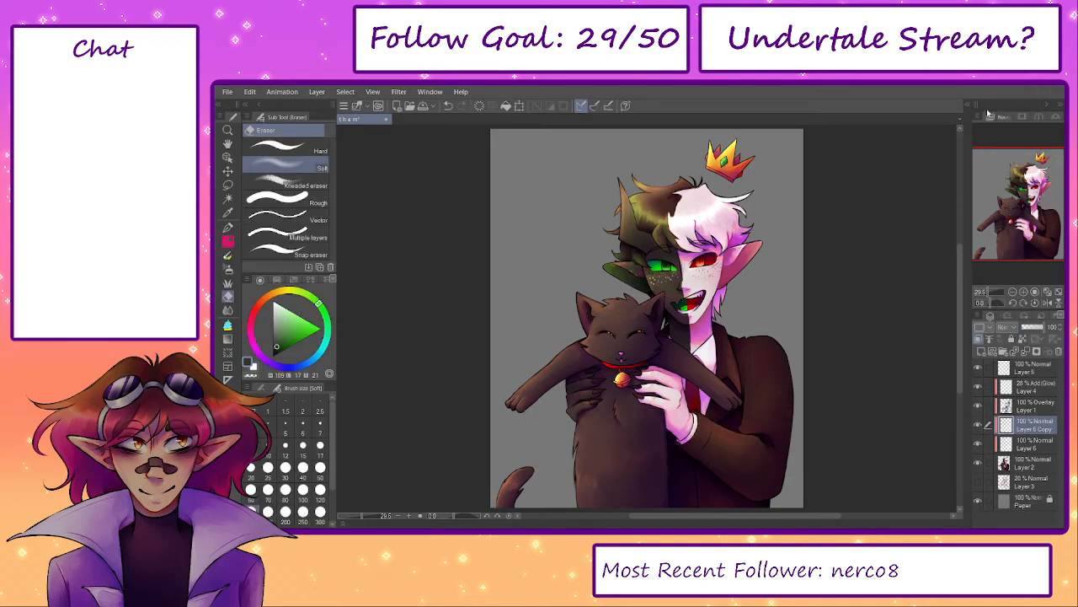
- Merge the copied and original freckle layers down into the main character layer
scroll(674, 272, up, 5)
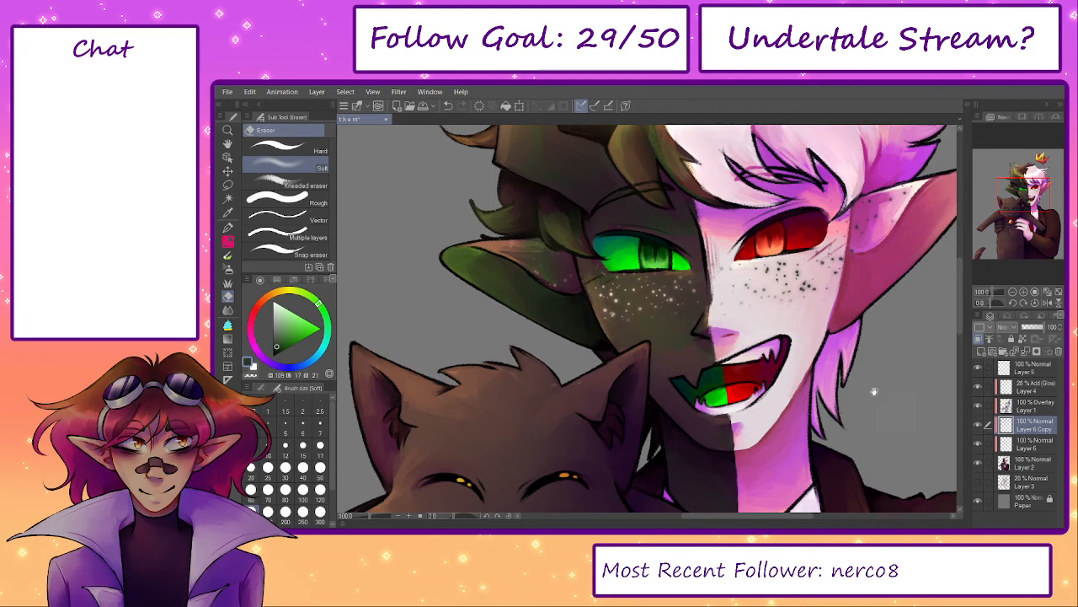
drag(875, 386, 831, 441)
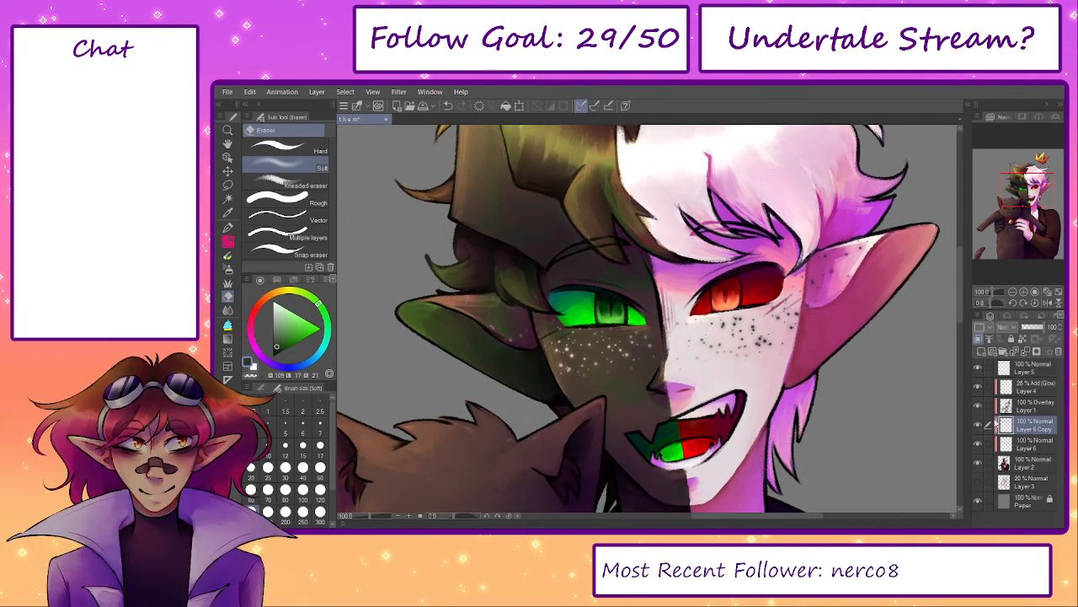
click(1027, 354)
click(1027, 353)
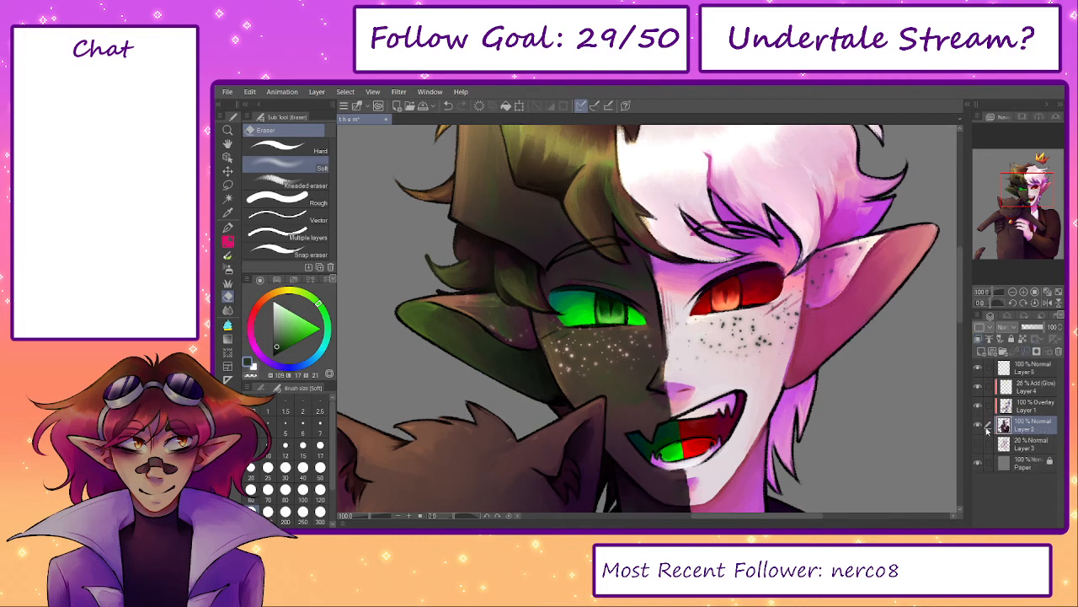
- Add a new clipped layer above Layer 4 and set its blending mode to Add (Glow)
click(978, 406)
click(977, 389)
click(977, 389)
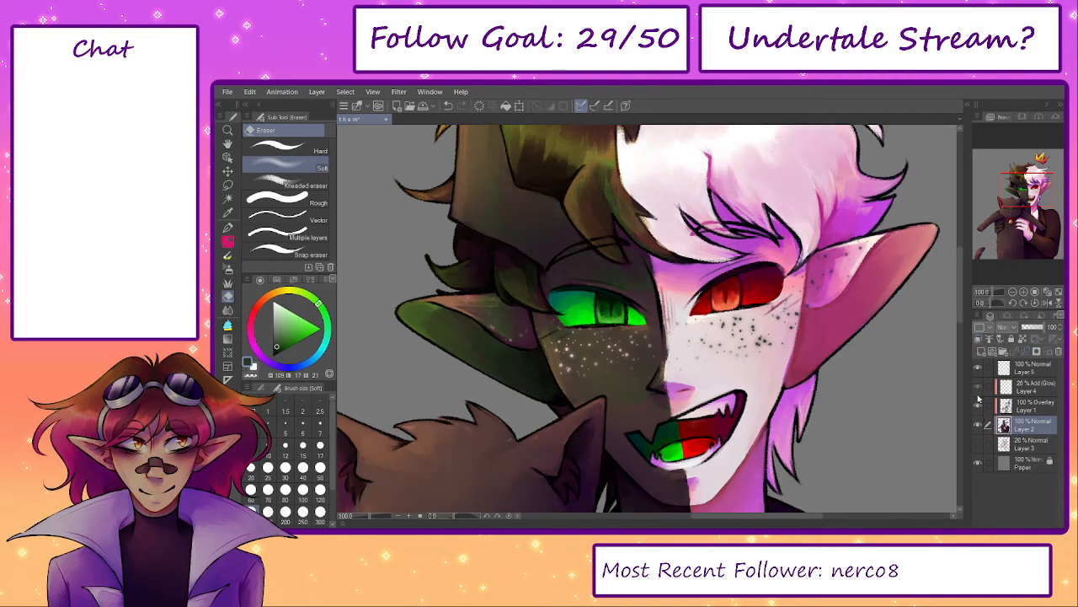
click(1016, 388)
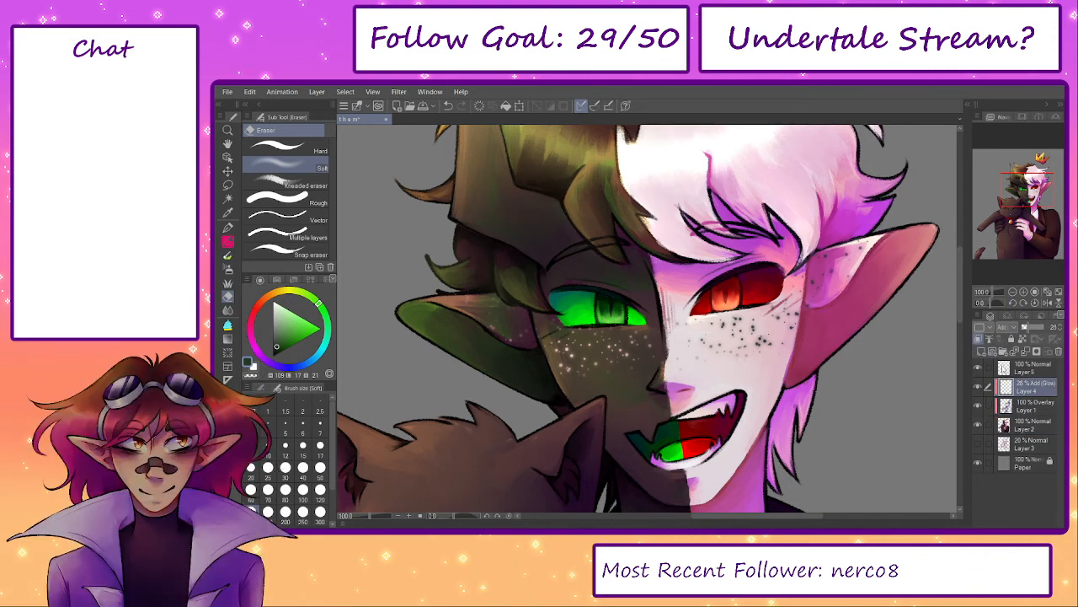
click(980, 350)
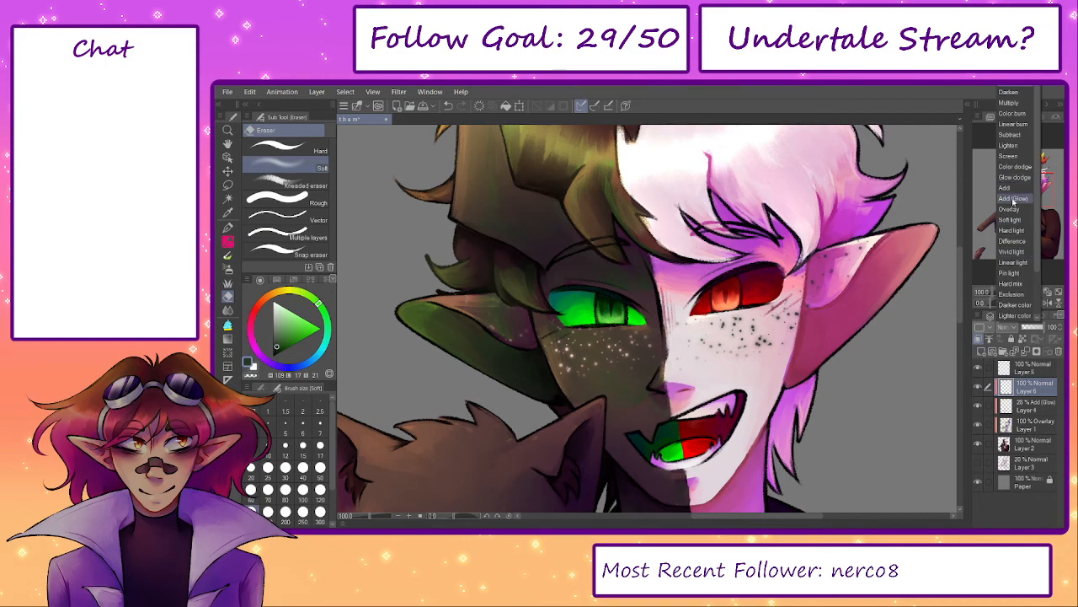
- Paint pale yellow glow highlights across the lower part of the green and red irises on the new layer
scroll(721, 319, up, 2)
drag(302, 295, 284, 291)
key(b)
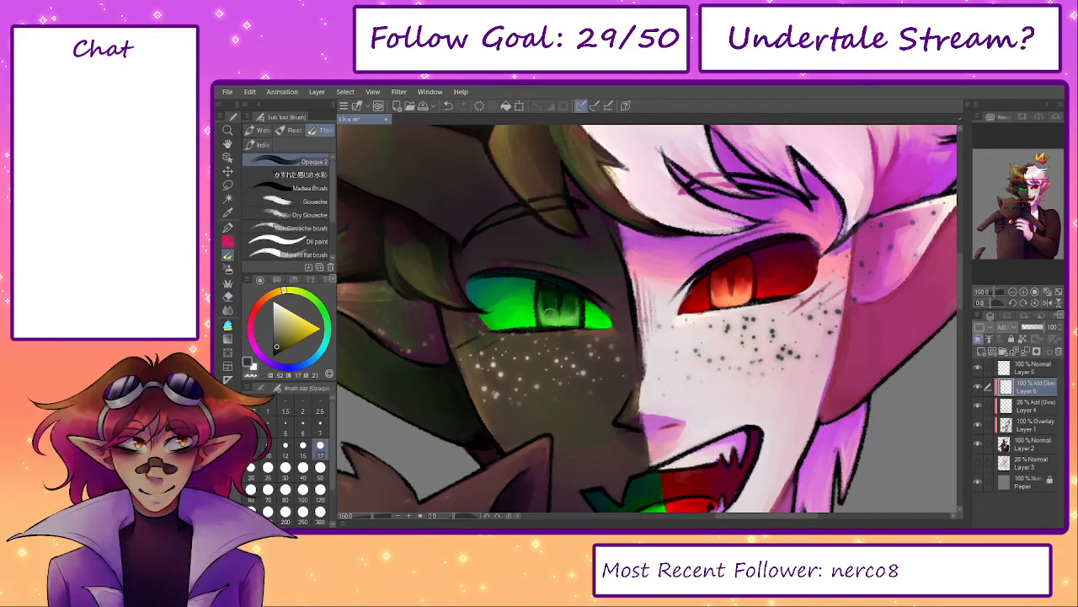
drag(546, 311, 562, 316)
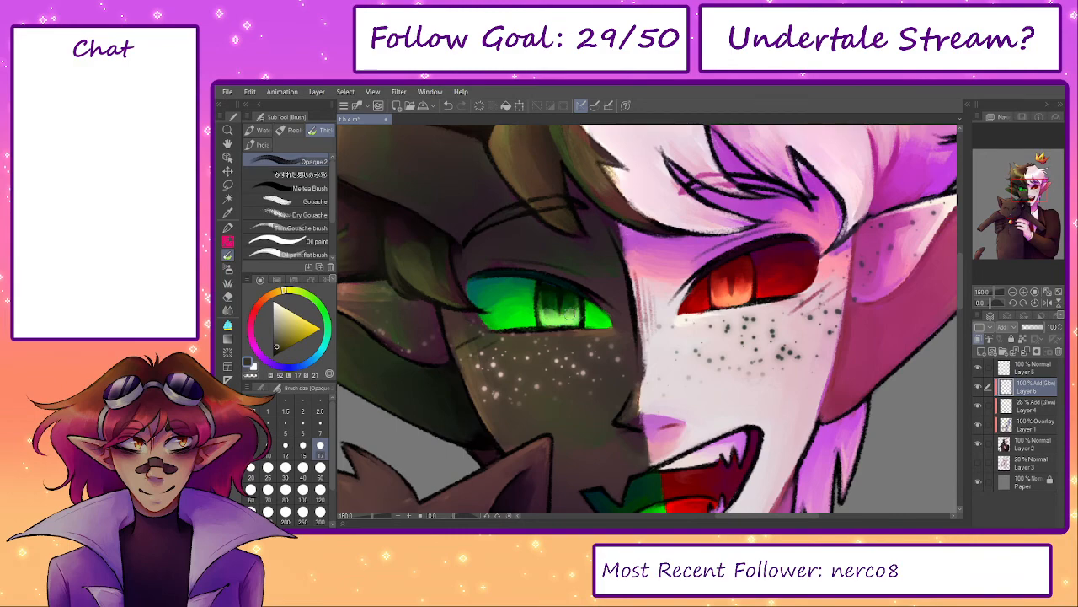
click(285, 315)
click(250, 91)
click(300, 274)
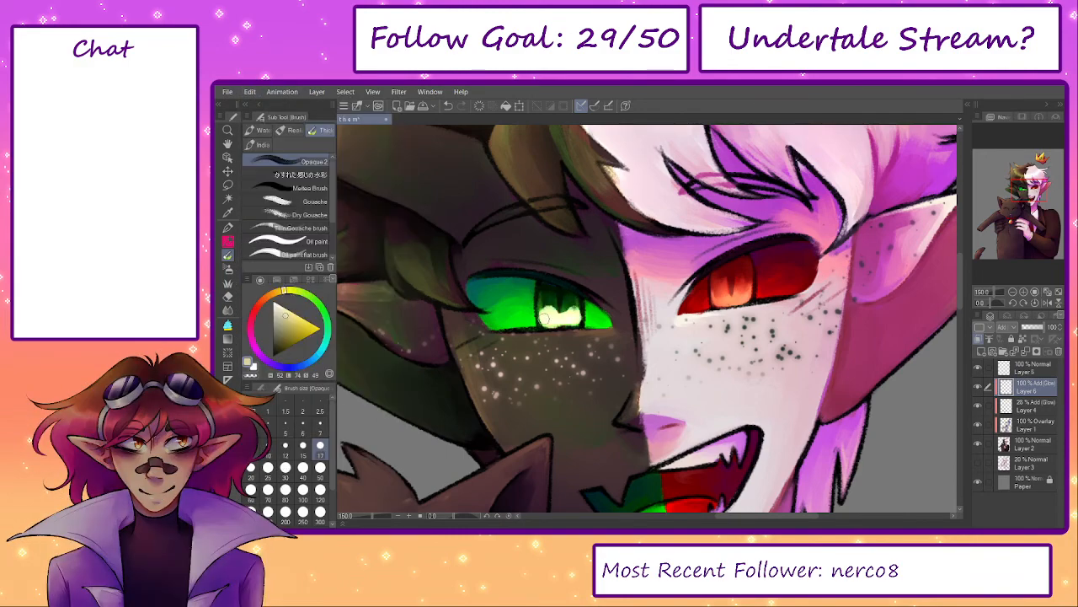
mouse_move(716, 302)
mouse_down()
mouse_move(717, 288)
mouse_move(740, 297)
mouse_move(751, 284)
mouse_move(719, 290)
mouse_up()
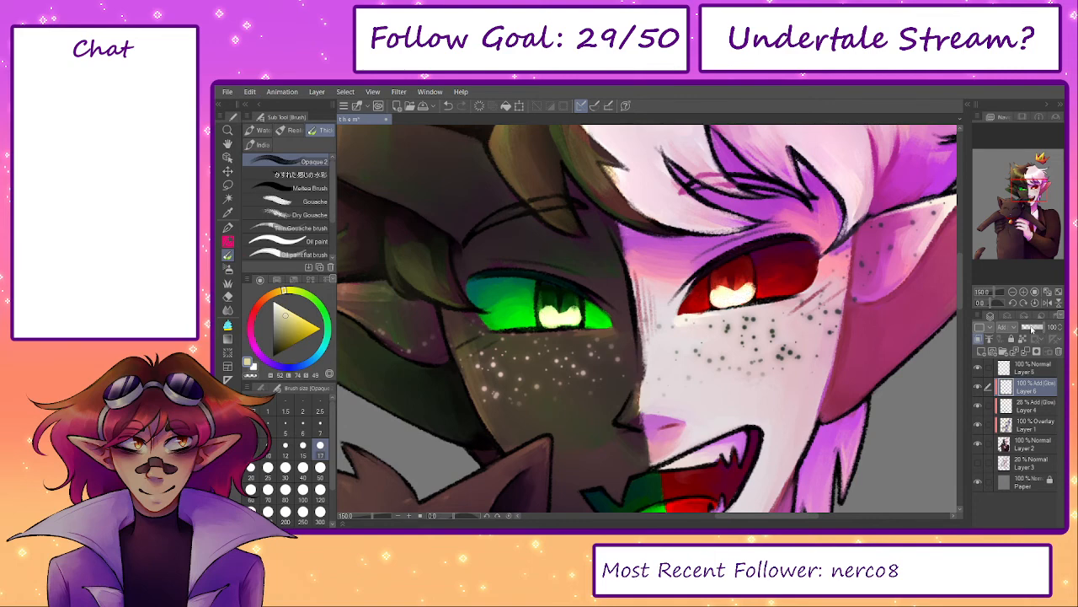
- Enlarge the brush and fade the upper edges of the glow in both irises with transparent colour
click(1031, 330)
click(1022, 327)
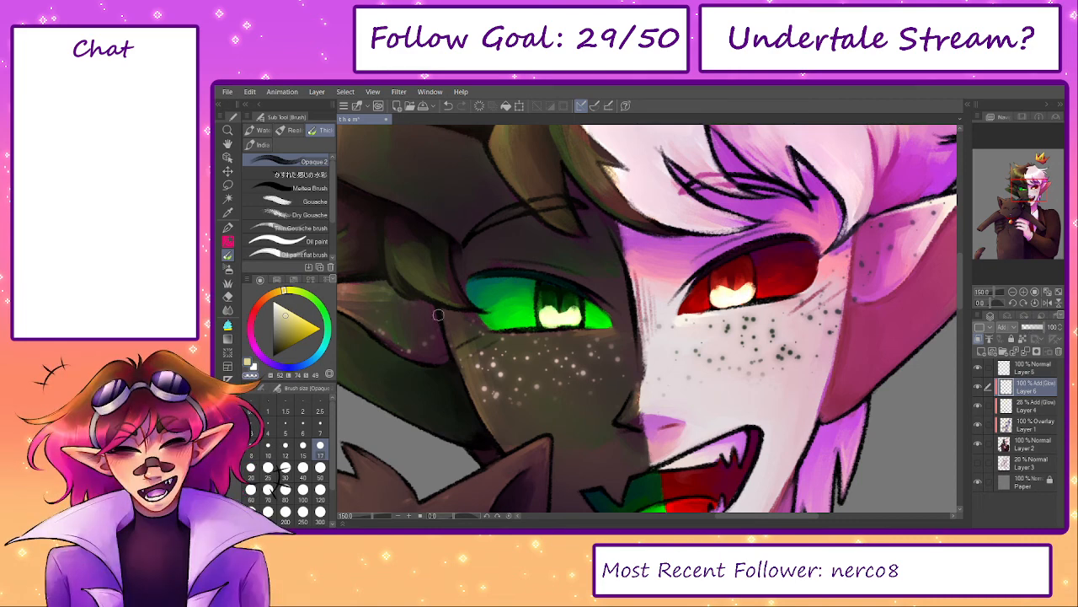
key(])
key(])
key(])
key(])
key(])
key(])
key(])
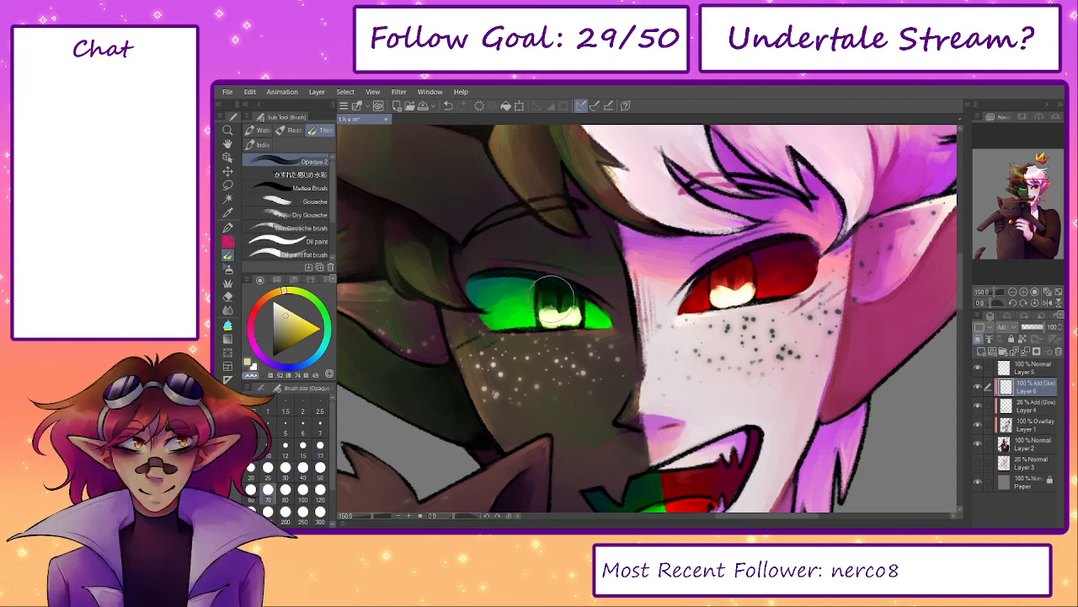
mouse_move(551, 299)
mouse_down()
mouse_move(565, 301)
mouse_move(555, 304)
mouse_up()
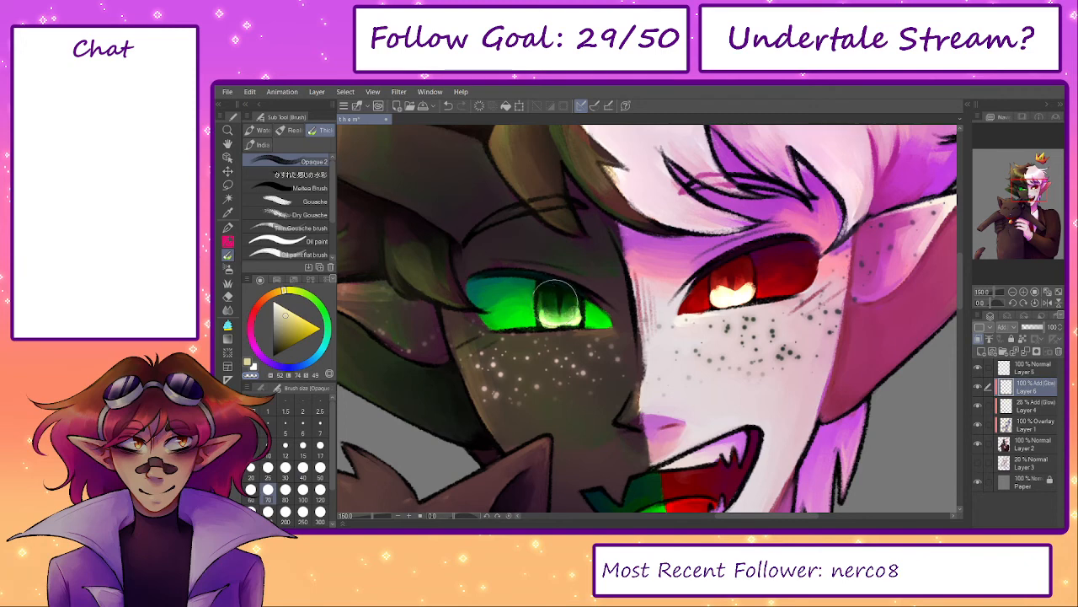
drag(695, 271, 723, 286)
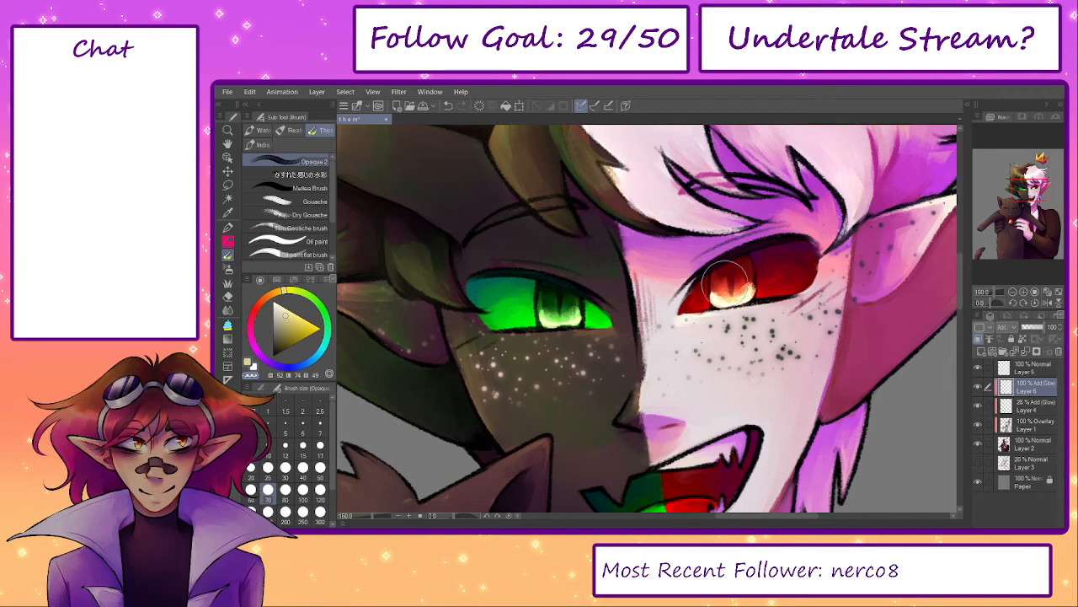
key(e)
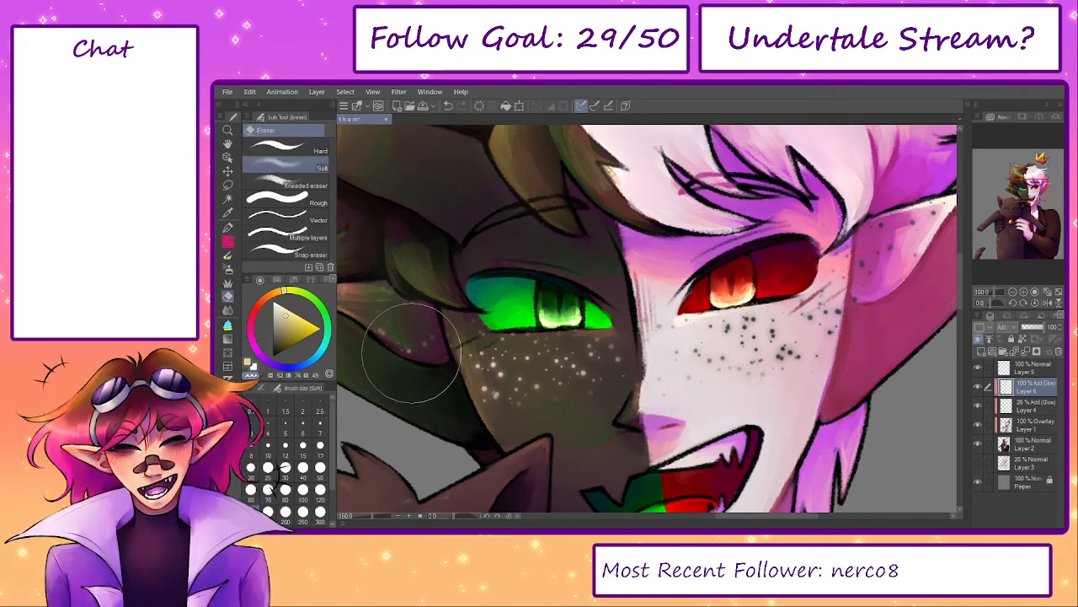
key(p)
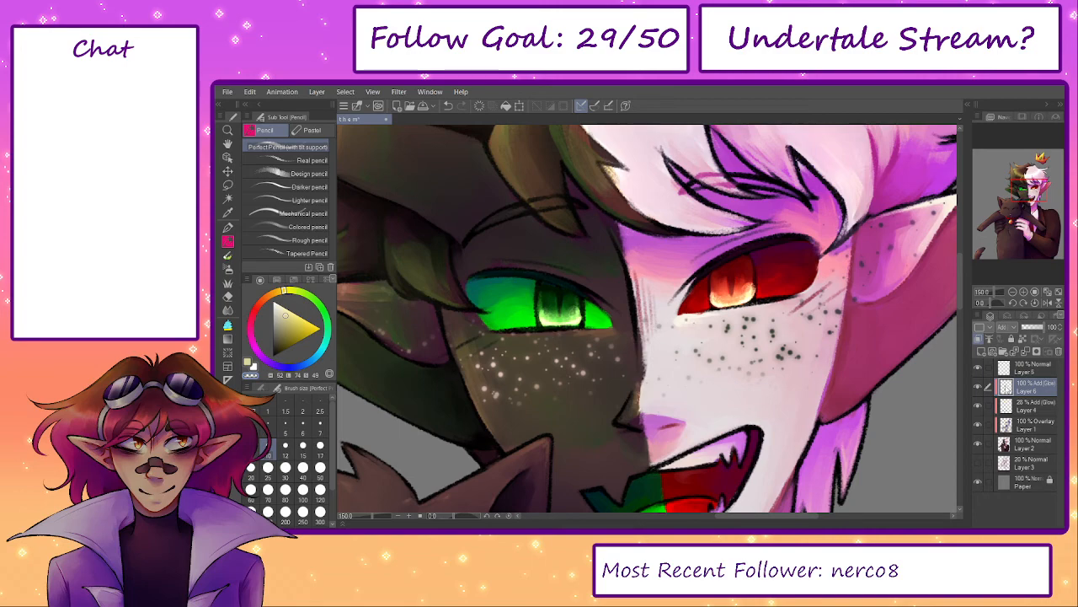
- Hide the eye glow layer and touch up the red iris's lower outline on Layer 2 with sampled colours
click(980, 387)
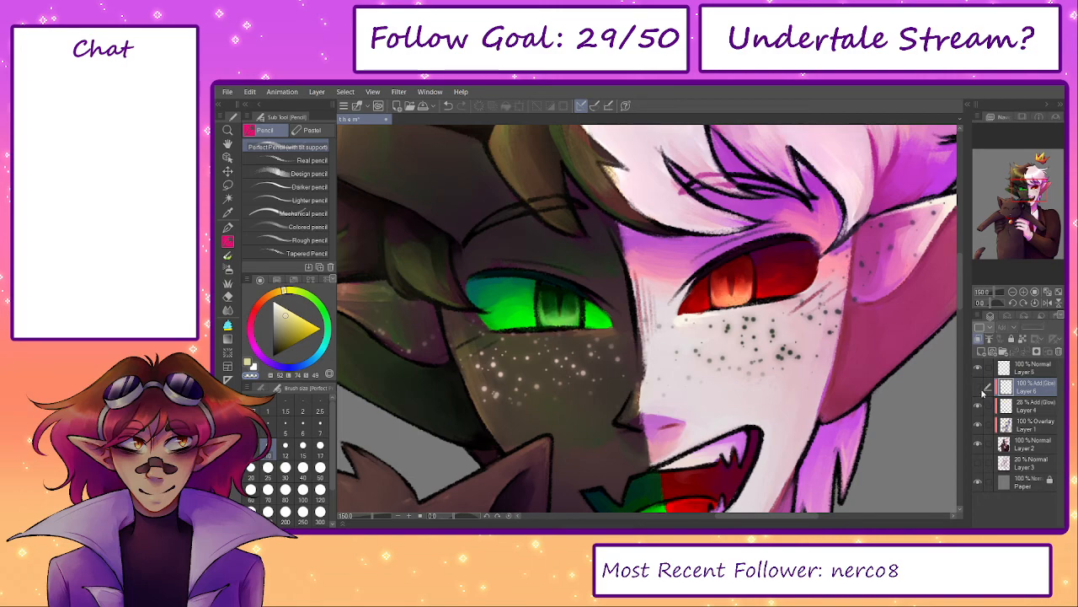
click(1026, 443)
alt+click(759, 300)
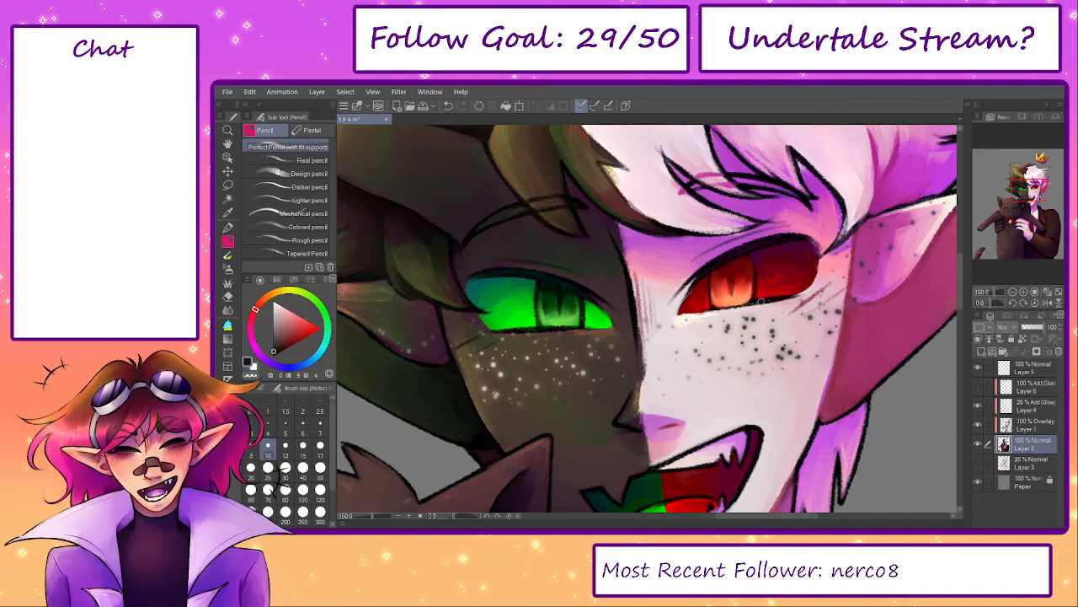
alt+click(763, 298)
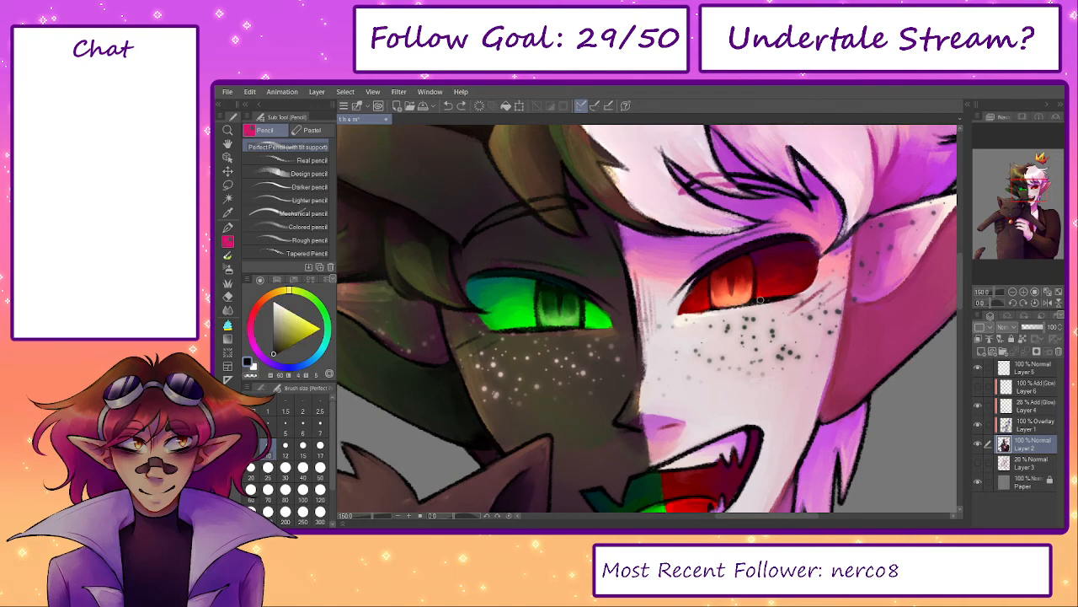
mouse_move(726, 305)
mouse_down()
mouse_move(703, 303)
mouse_move(754, 299)
mouse_up()
alt+click(717, 297)
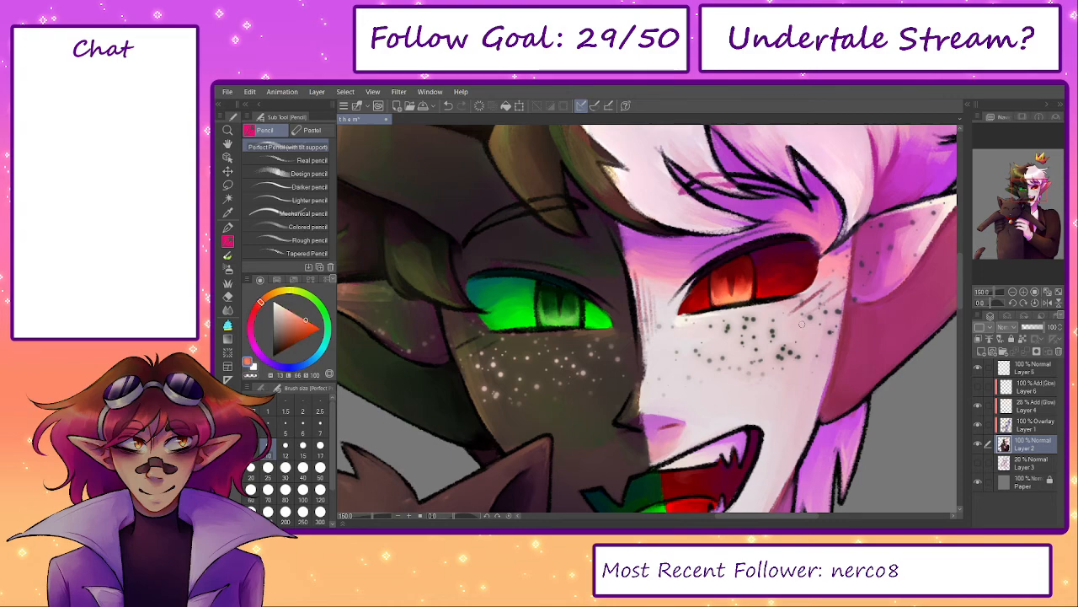
- Hide the remaining glow and Overlay layers, and refine the green eye's lower edge and the red eye on Layer 2 using sampled colours
click(978, 406)
click(978, 425)
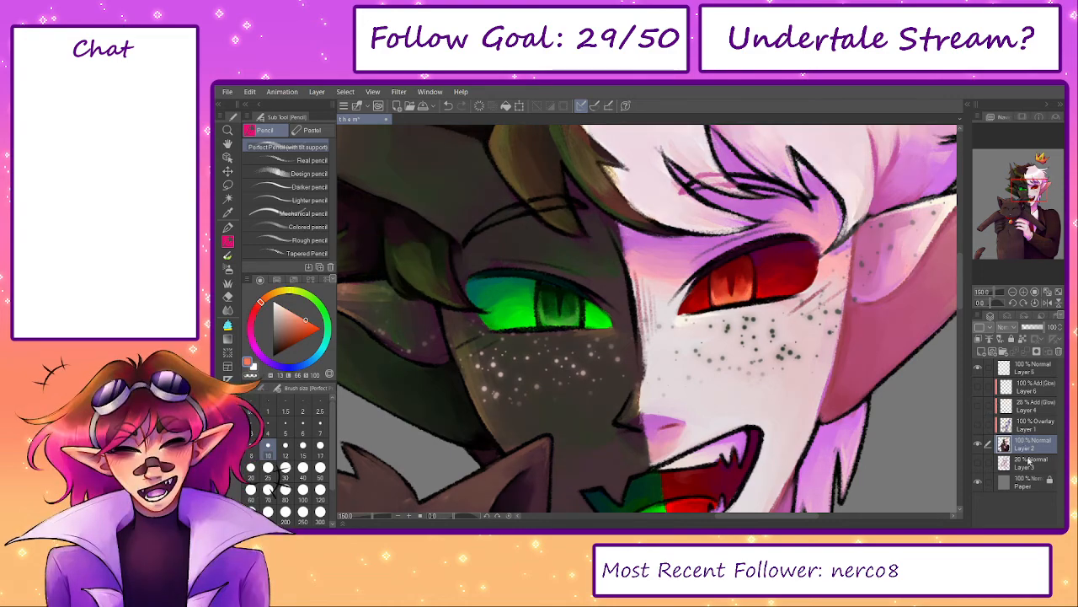
alt+click(522, 318)
drag(516, 327, 531, 328)
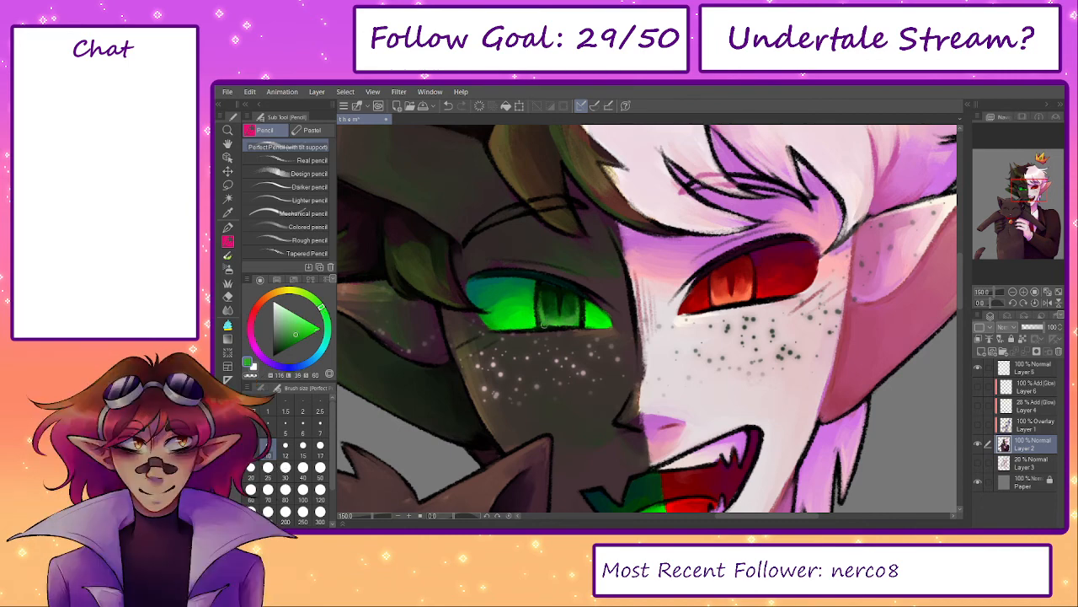
alt+click(753, 291)
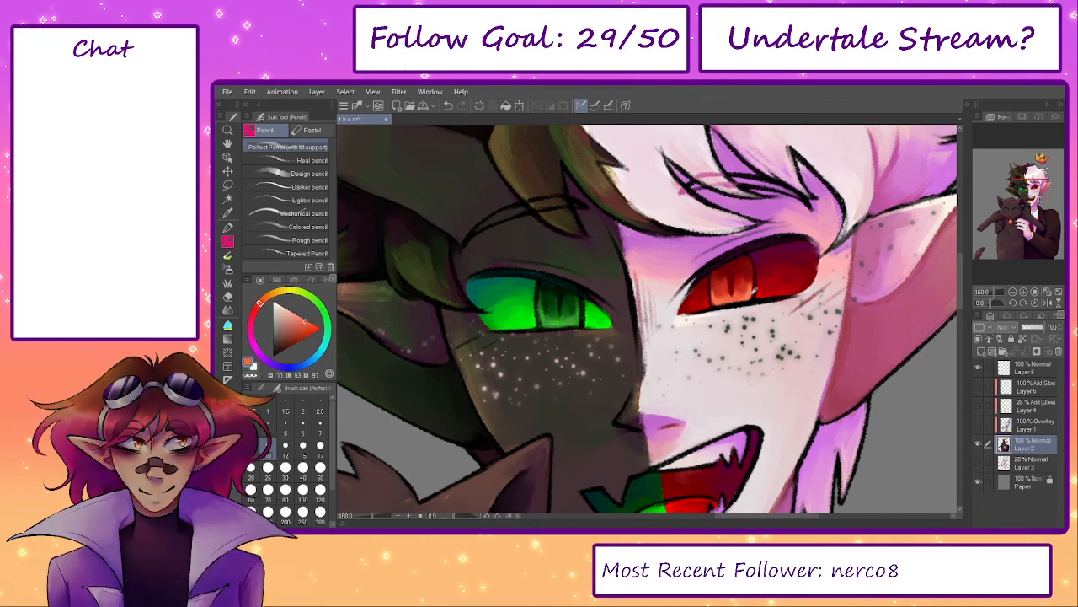
alt+click(767, 292)
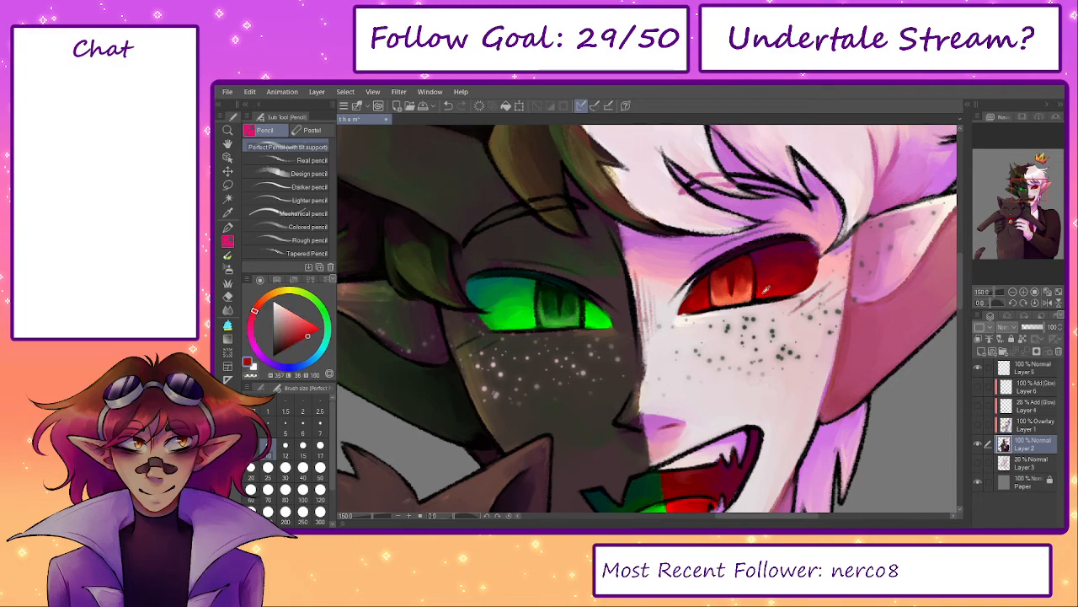
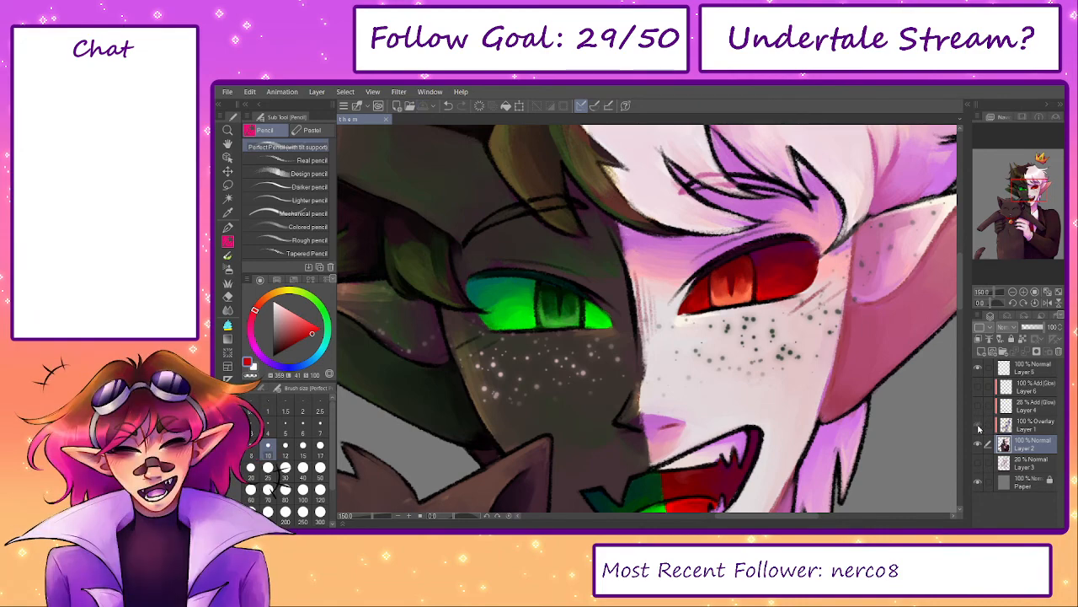
- Show the Overlay and both glow layers again and lower the eye glow layer's opacity to about 66%
click(978, 424)
click(978, 405)
click(978, 389)
click(1024, 387)
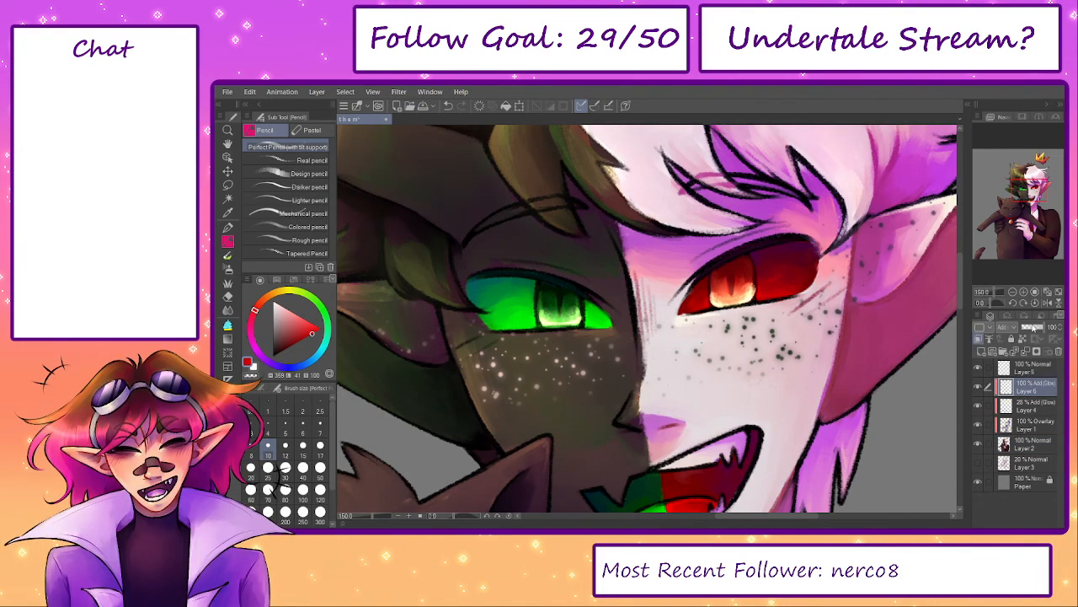
click(1029, 330)
click(1040, 328)
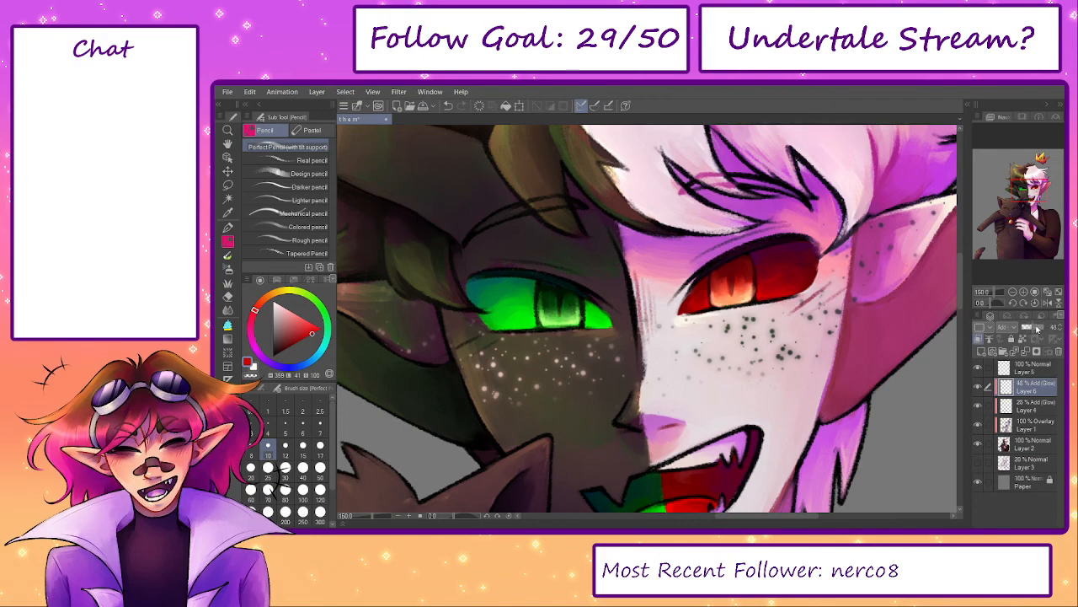
key(p)
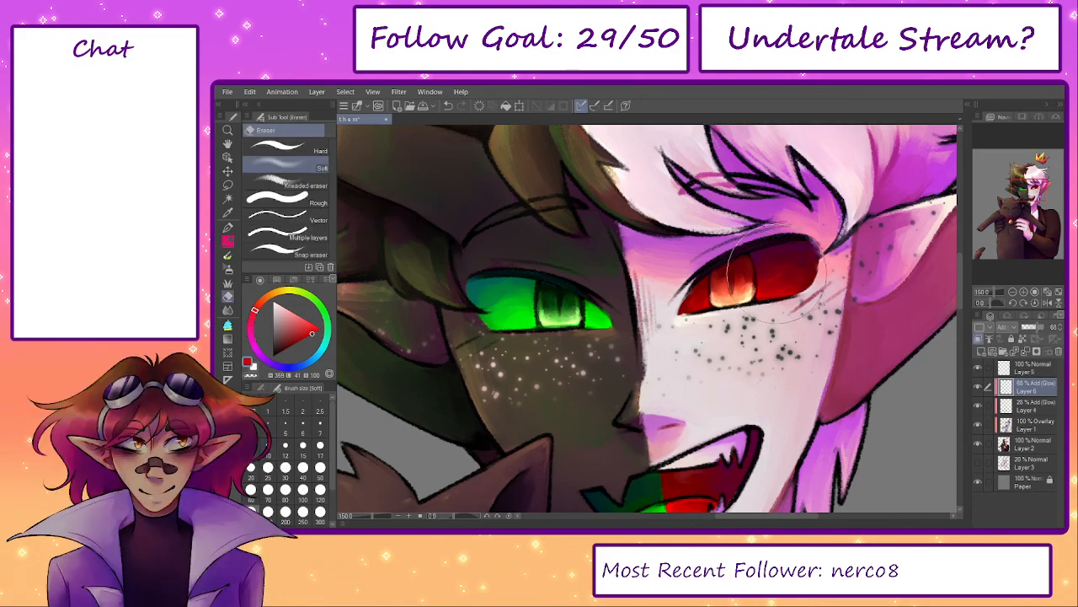
key(p)
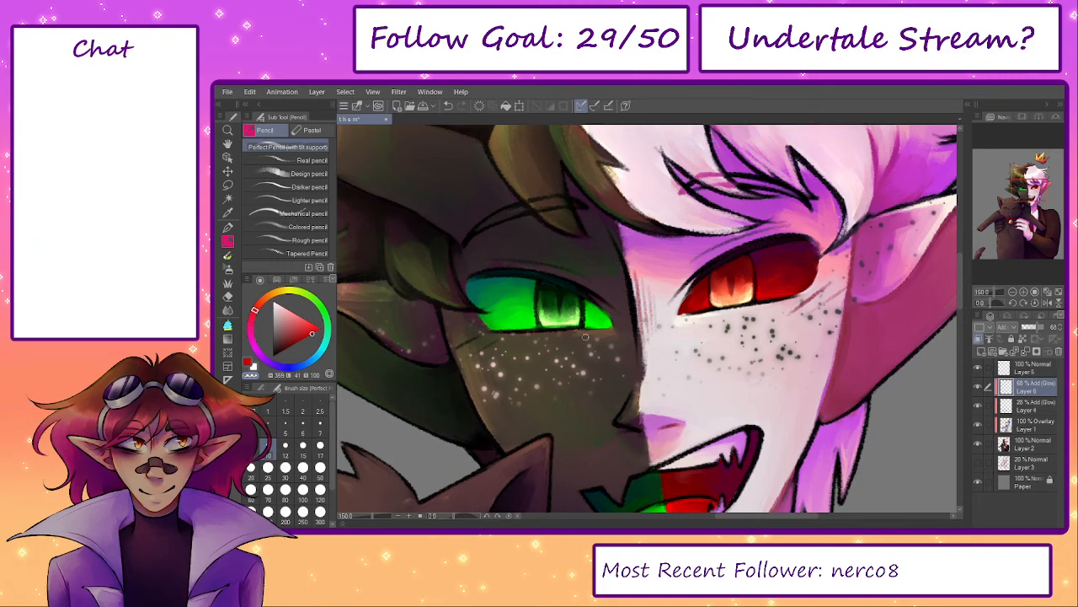
drag(374, 516, 364, 516)
scroll(635, 317, up, 4)
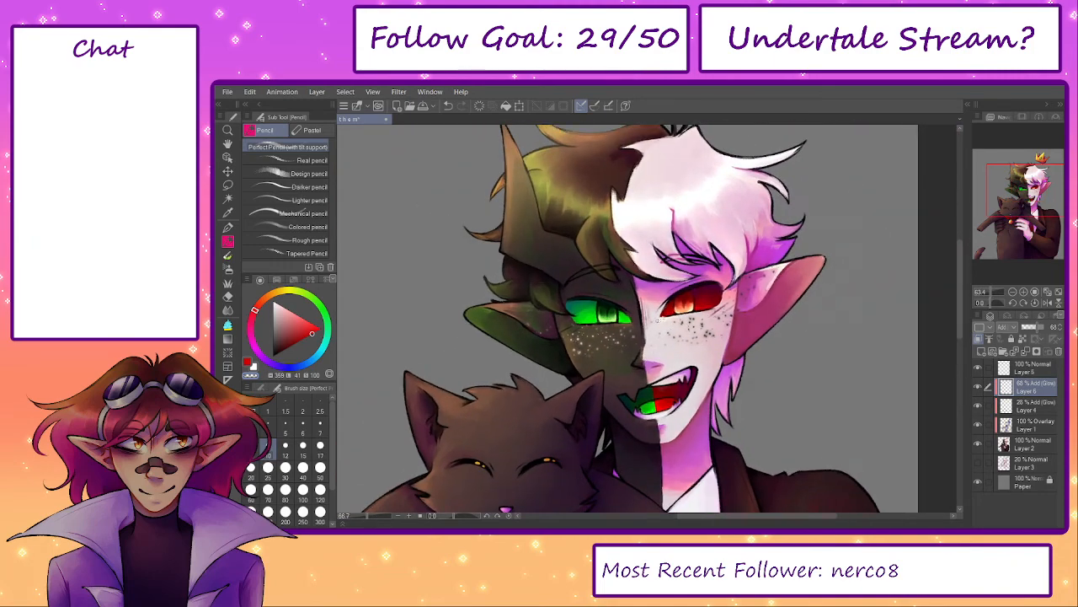
key(m)
mouse_move(594, 281)
mouse_down()
mouse_move(530, 316)
mouse_move(598, 286)
mouse_up()
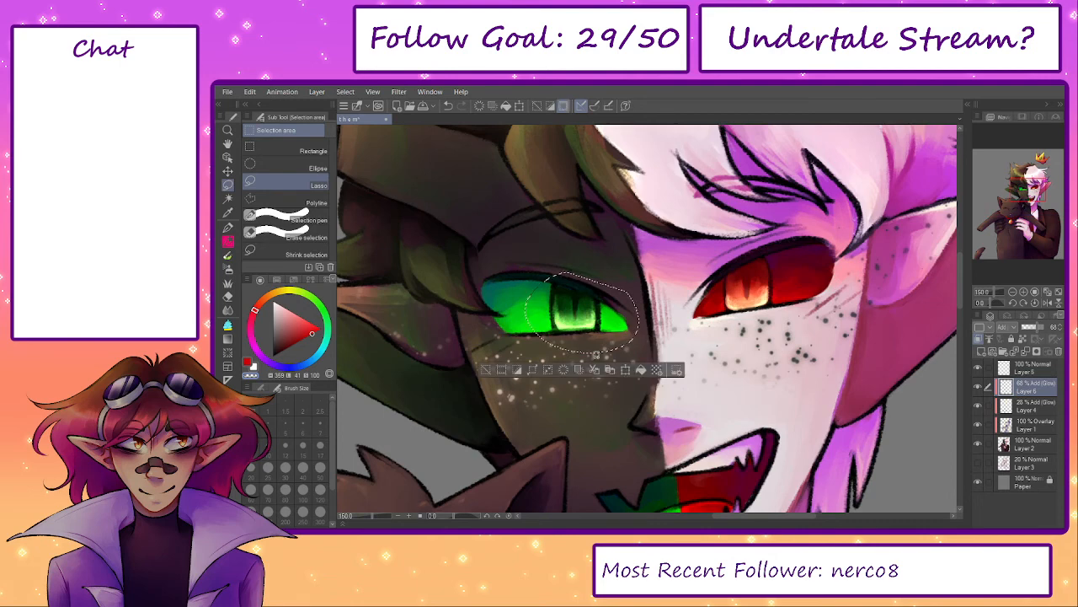
click(486, 370)
click(277, 279)
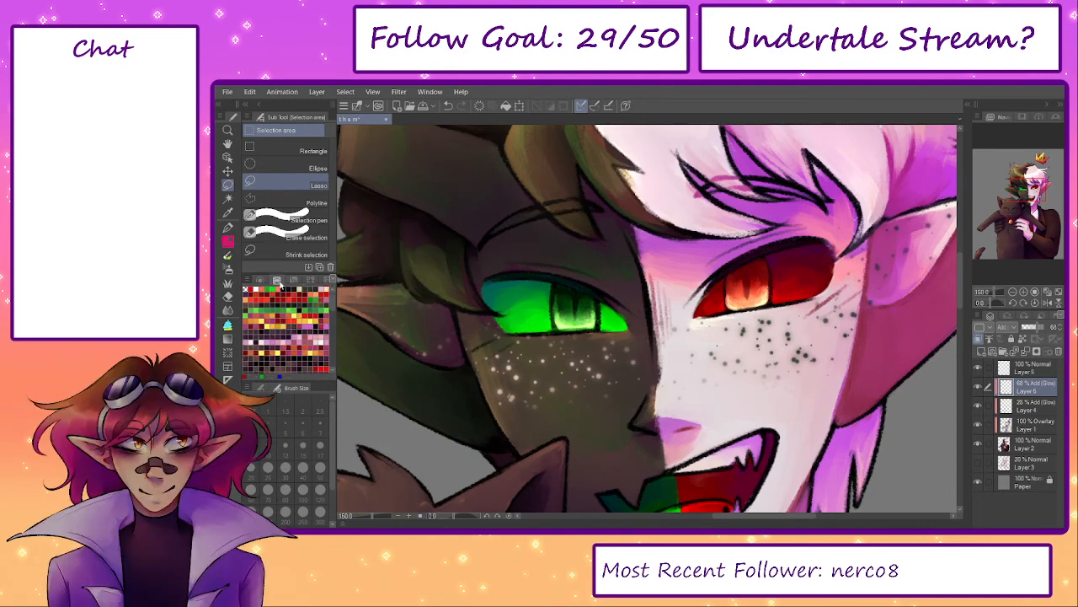
click(259, 279)
- Add another new layer above the eye glow layer and clip it to the layer below
key(p)
key(p)
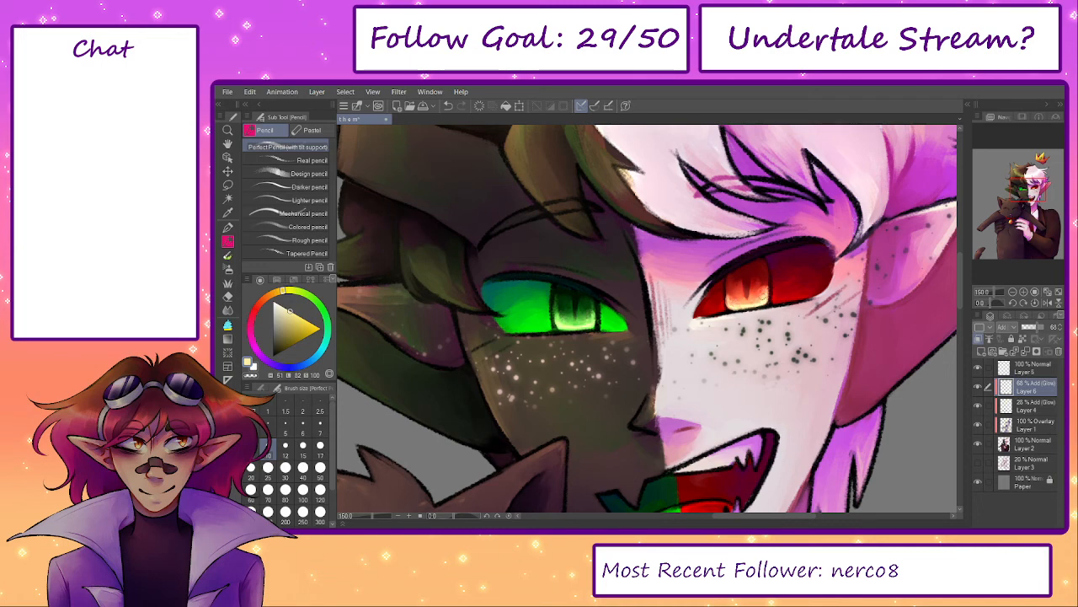
mouse_move(874, 433)
mouse_down()
mouse_move(838, 406)
mouse_move(860, 374)
mouse_up()
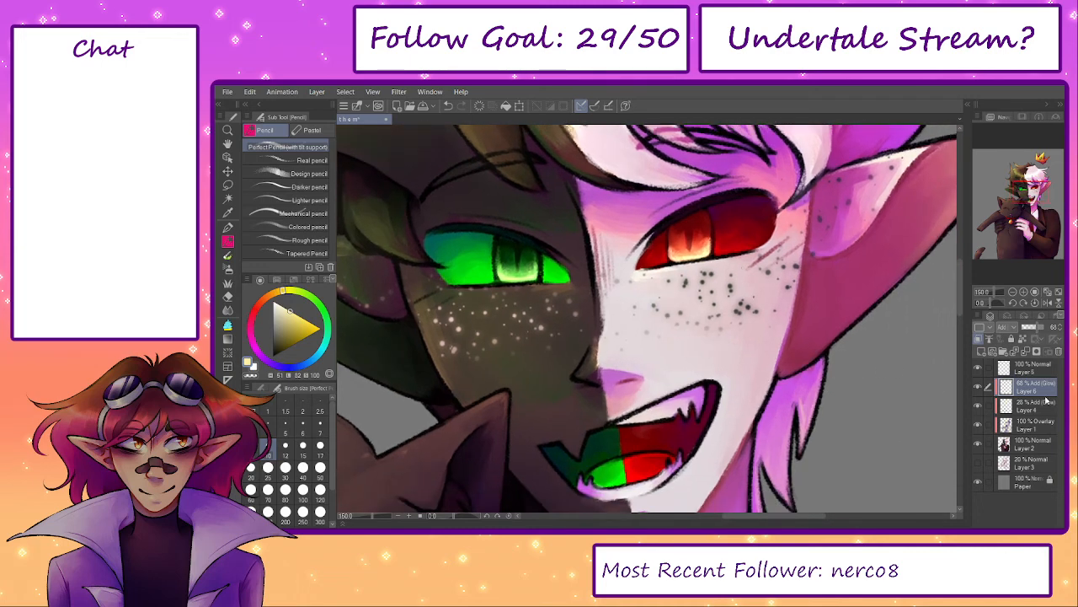
click(981, 350)
click(979, 339)
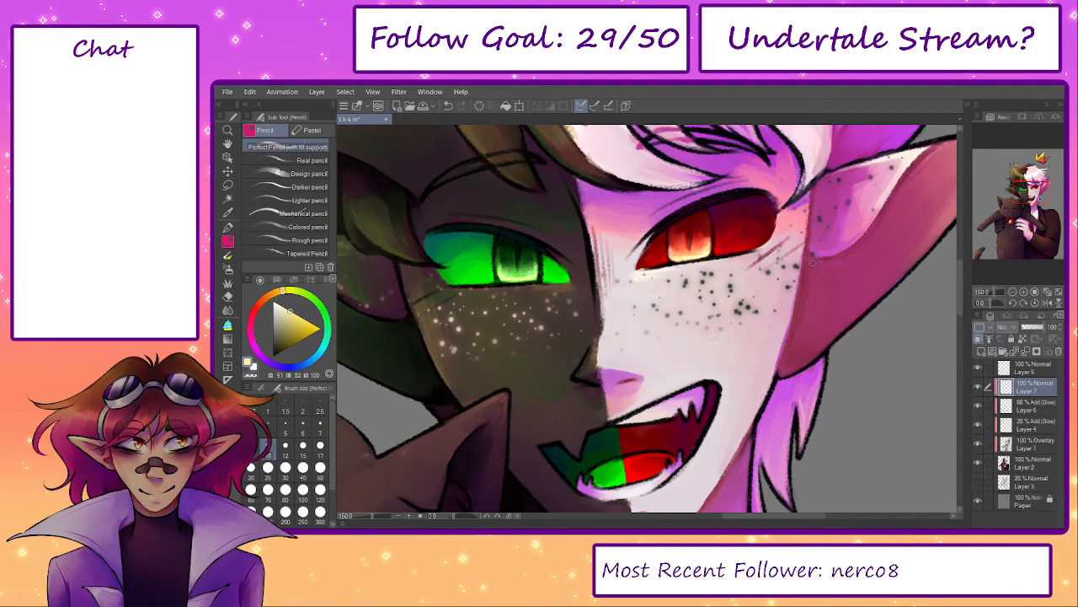
- Refine the slit pupils over the eye glow with sampled dark red and dark green
alt+click(689, 221)
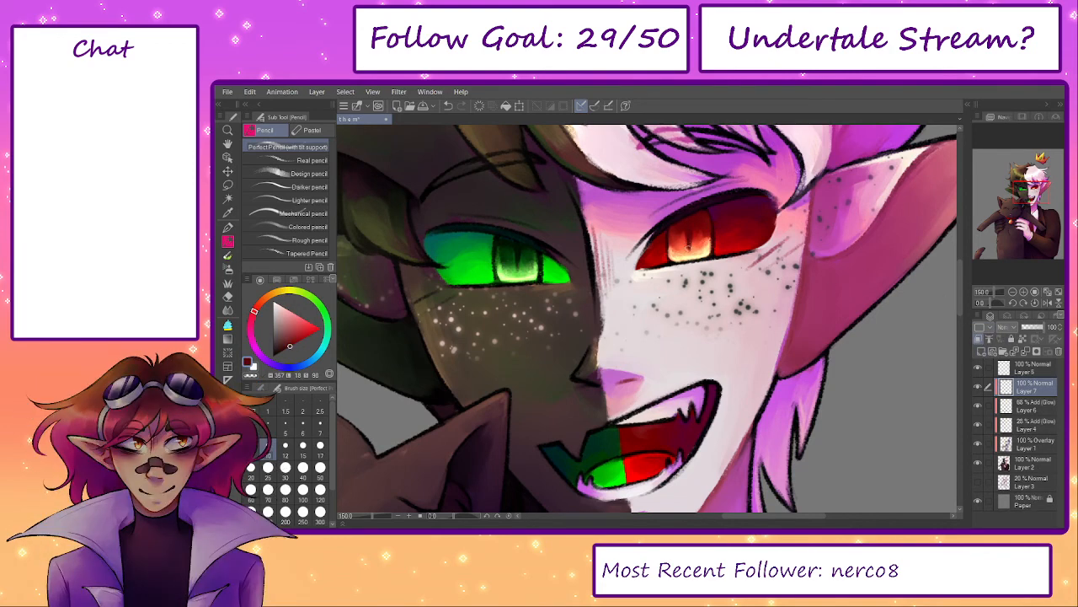
alt+click(515, 250)
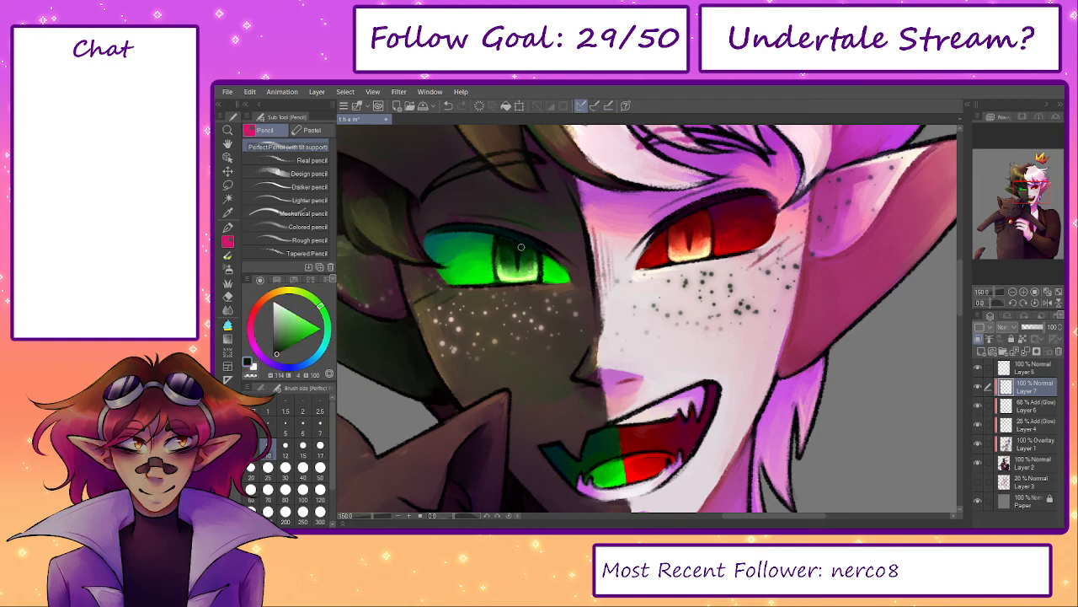
drag(731, 351, 764, 366)
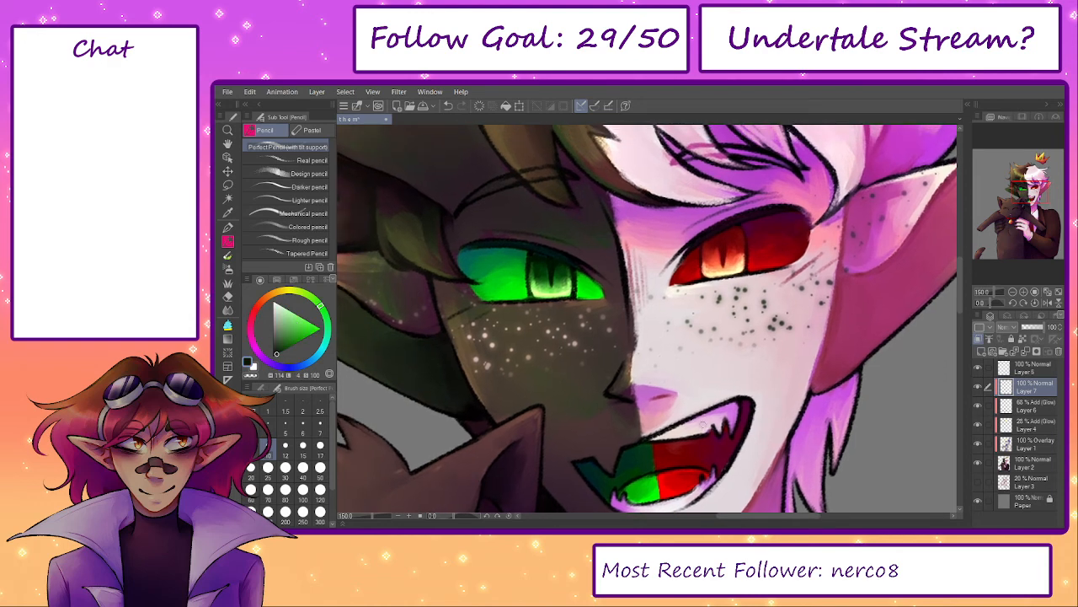
- Compare the eyes with and without each Add (Glow) layer, toggling Layer 6 and Layer 4 off and on
click(1009, 406)
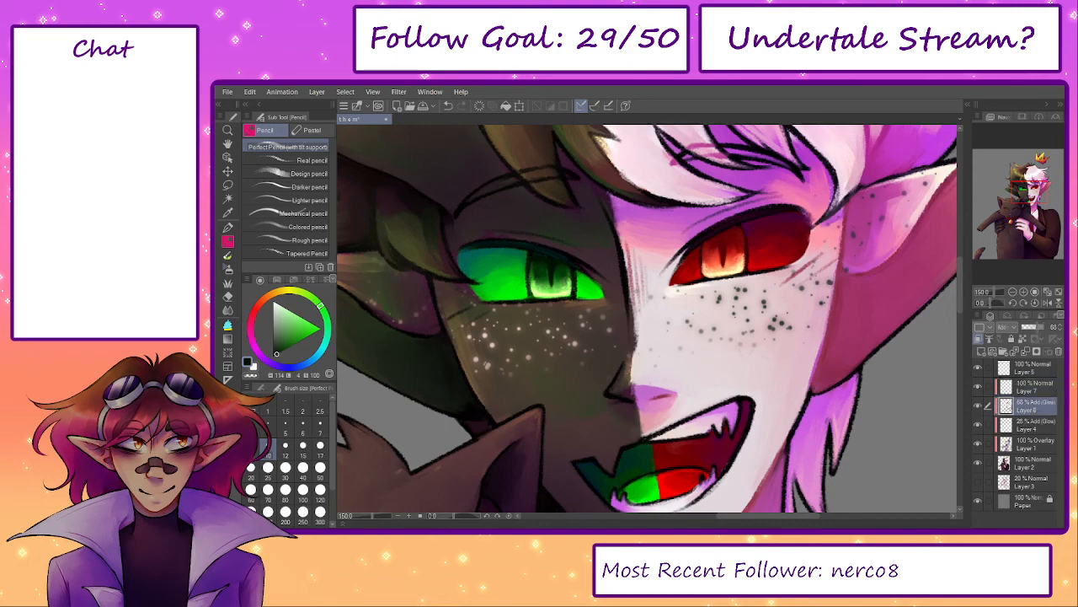
click(977, 406)
click(978, 406)
click(1009, 426)
click(978, 425)
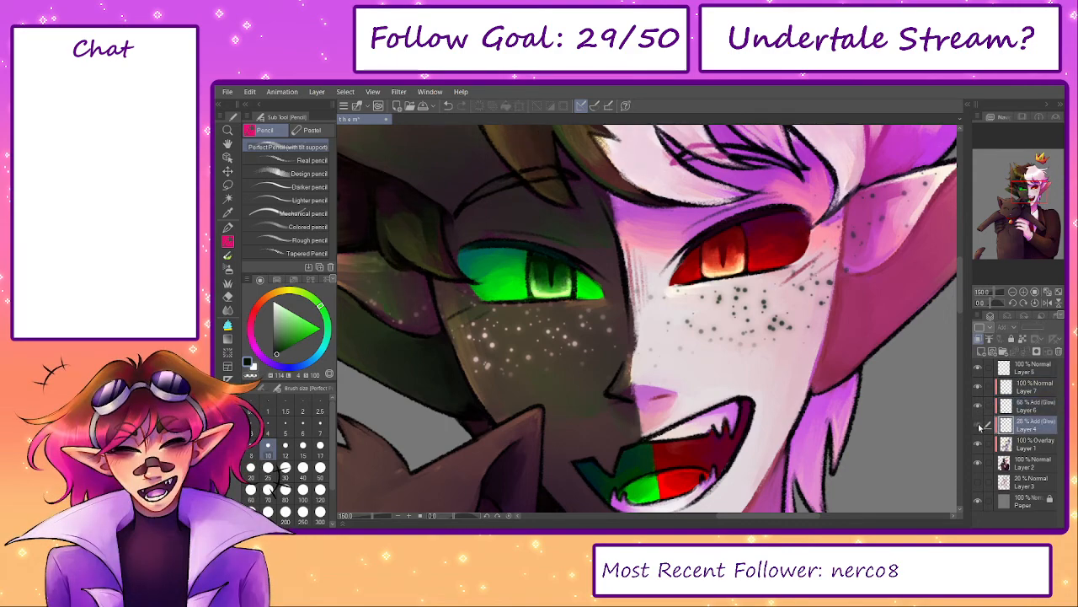
click(978, 425)
click(1008, 406)
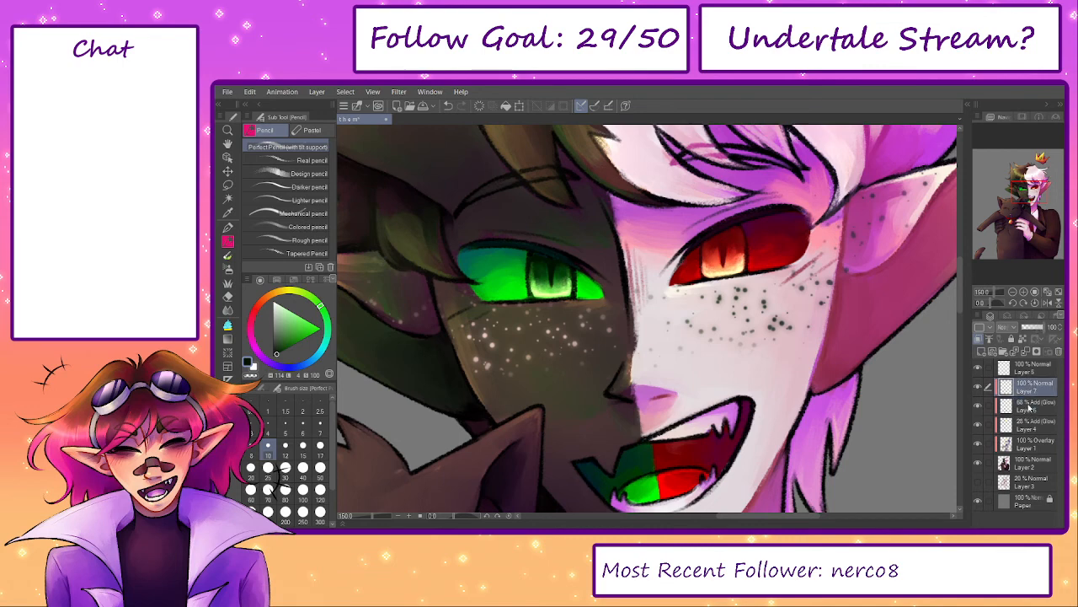
click(1011, 386)
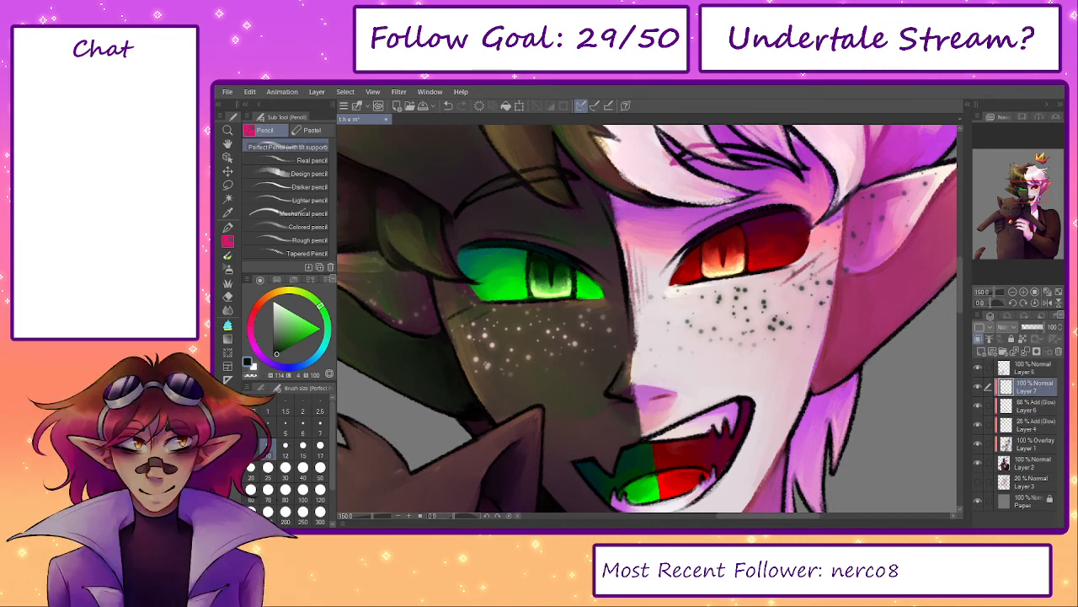
- Move the Add (Glow) eye layer, Layer 6, above Layer 7, hiding it during the move and showing it again
click(977, 409)
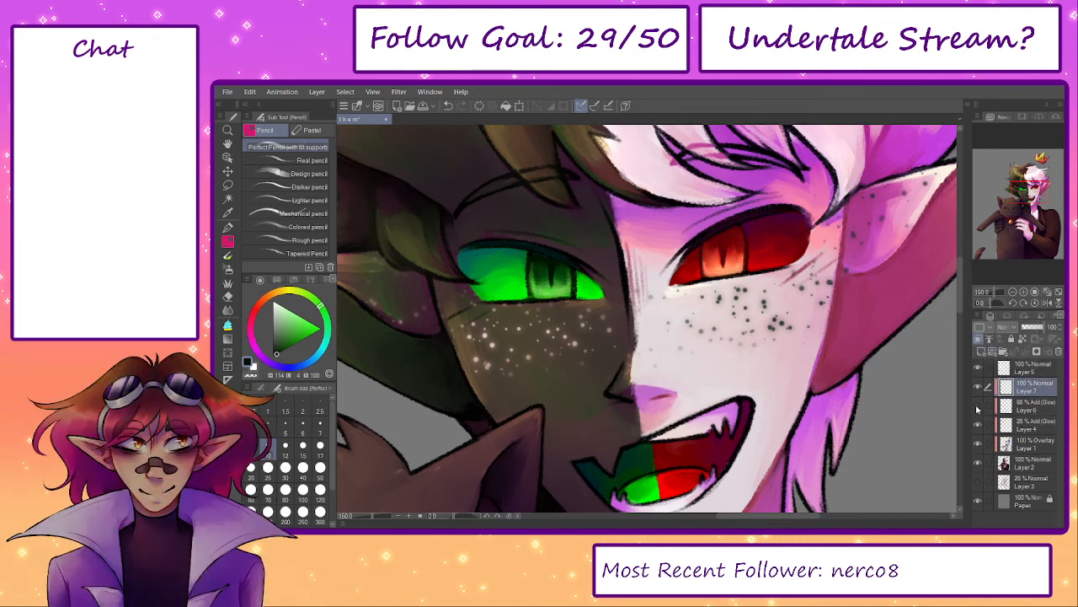
drag(1021, 411, 1031, 381)
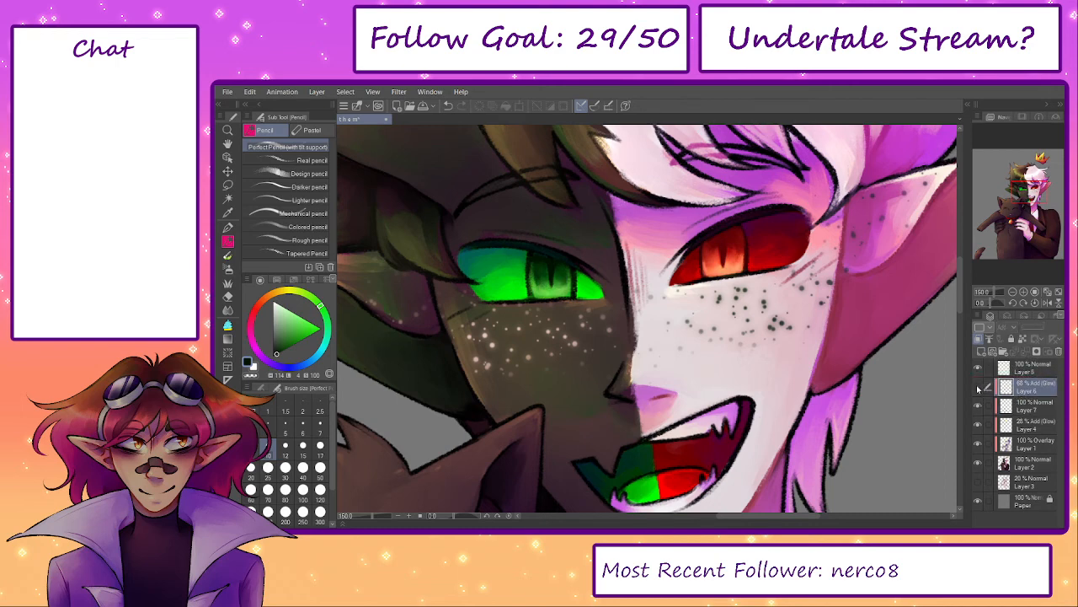
click(978, 387)
- Add a new clipped layer directly above Layer 7 and set its blending mode to Overlay
click(1010, 405)
click(982, 354)
click(992, 327)
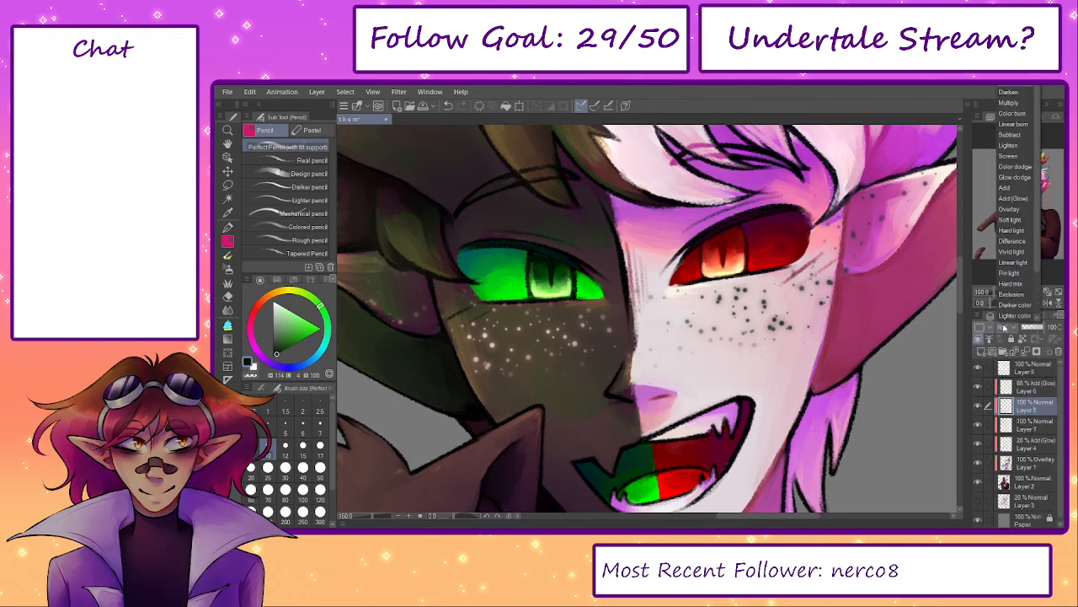
- Brush bright red over the red iris on the new Overlay layer and lower that layer's opacity to about 36%
click(254, 314)
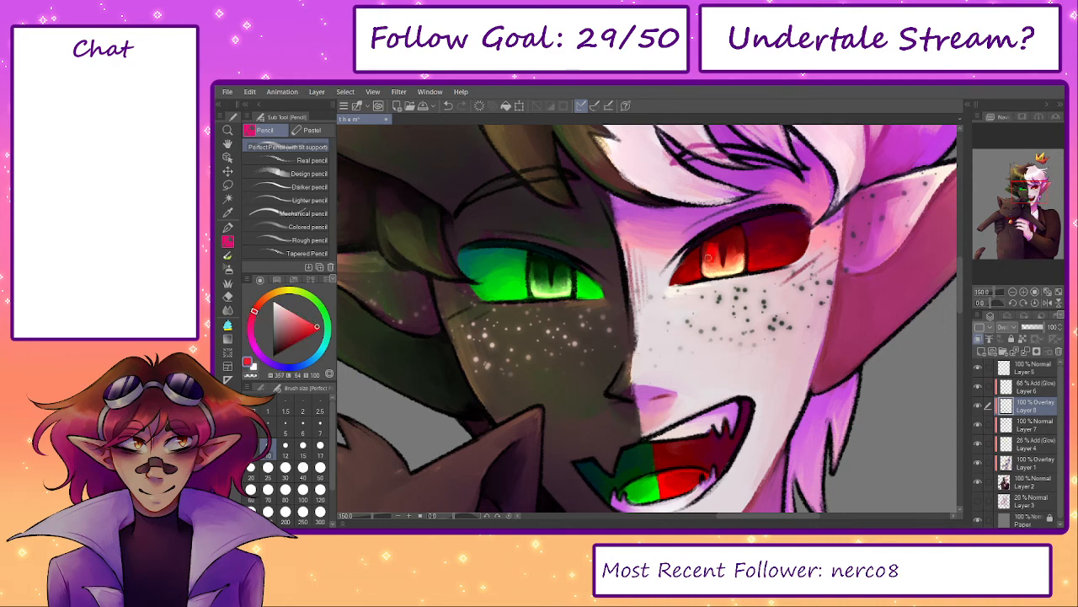
key(p)
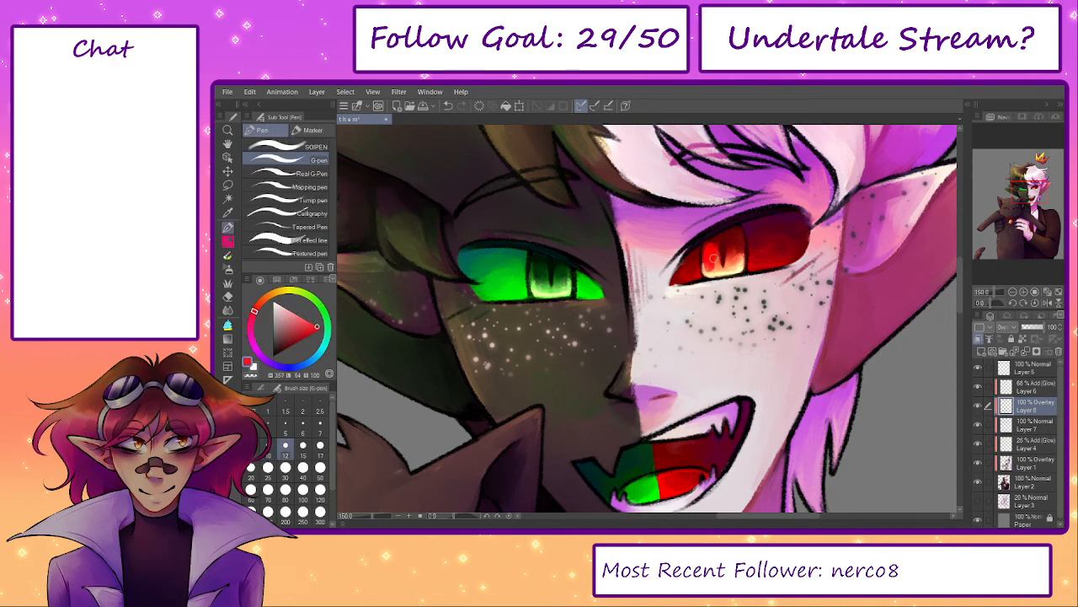
key(b)
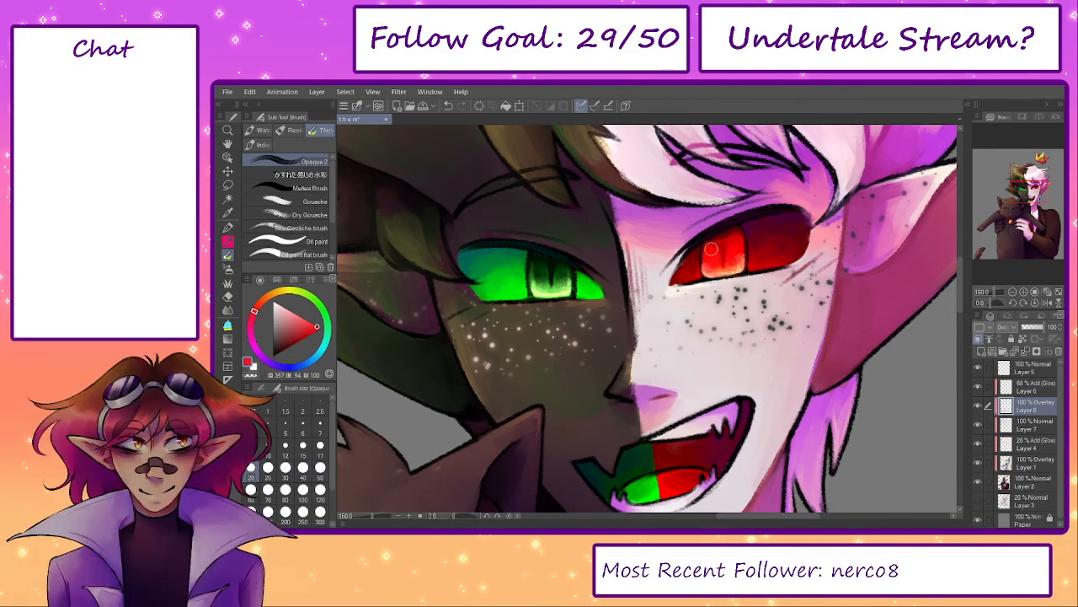
drag(709, 253, 722, 239)
key(bracketleft)
key(bracketleft)
drag(1023, 328, 1033, 328)
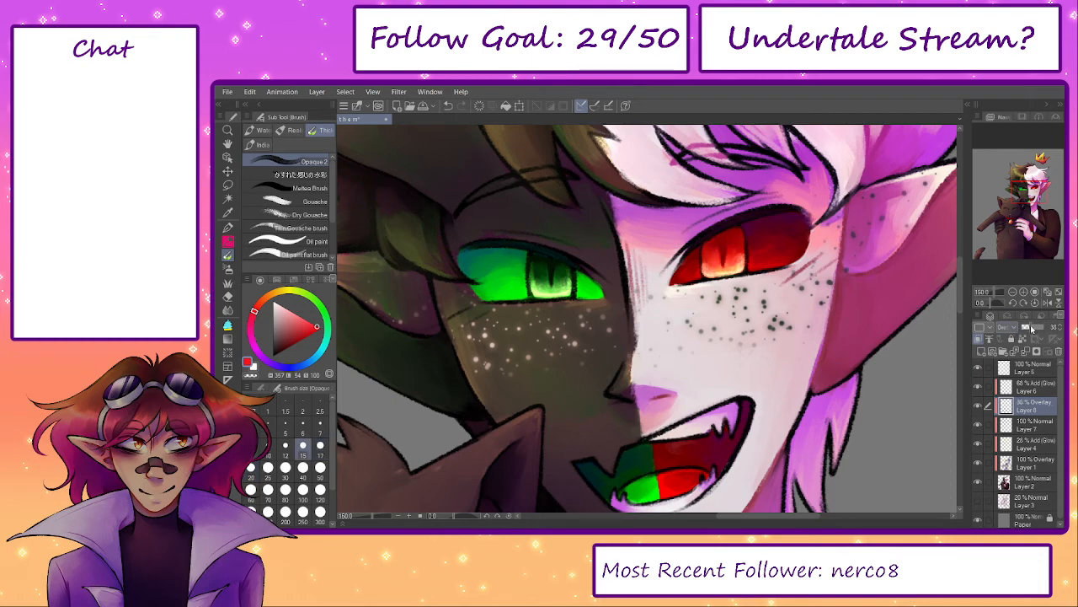
- Check the whole figure and move Layer 7 with the pupils above the Add (Glow) Layer 6
drag(372, 516, 362, 516)
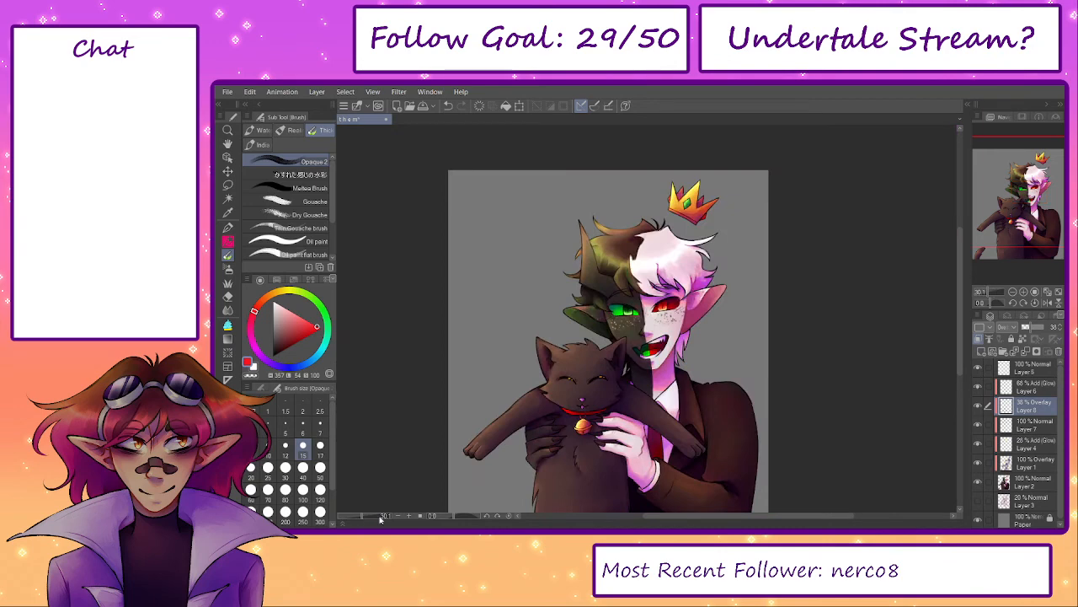
scroll(652, 300, up, 3)
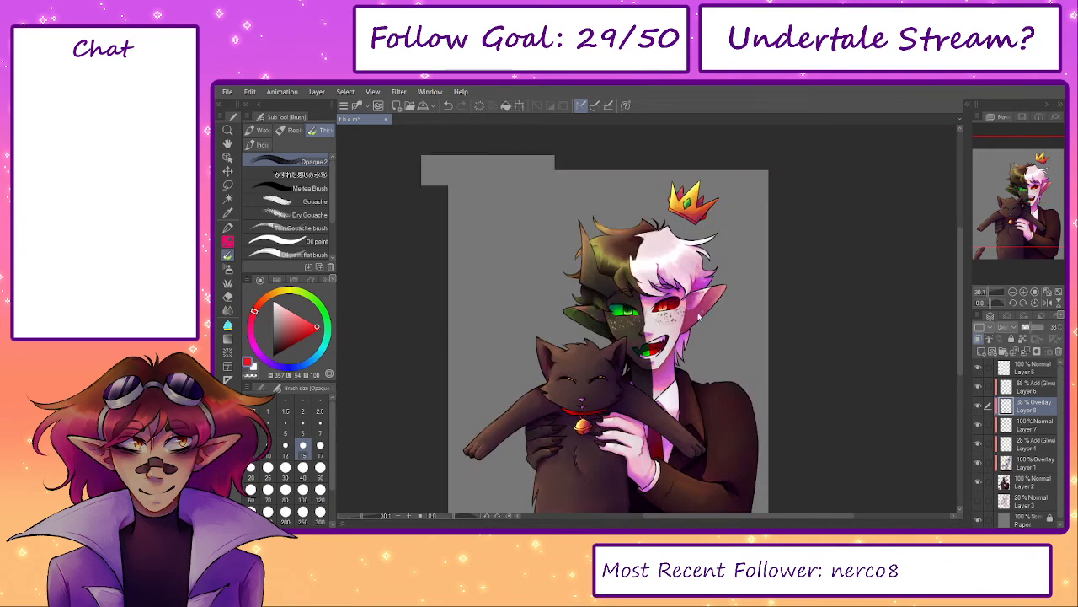
scroll(652, 300, up, 5)
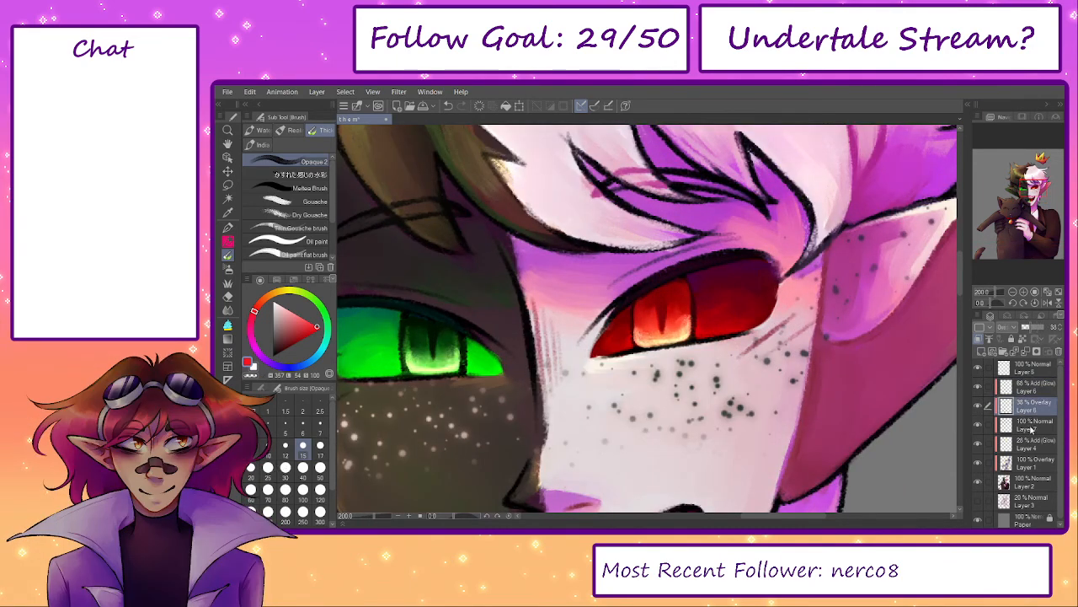
click(984, 425)
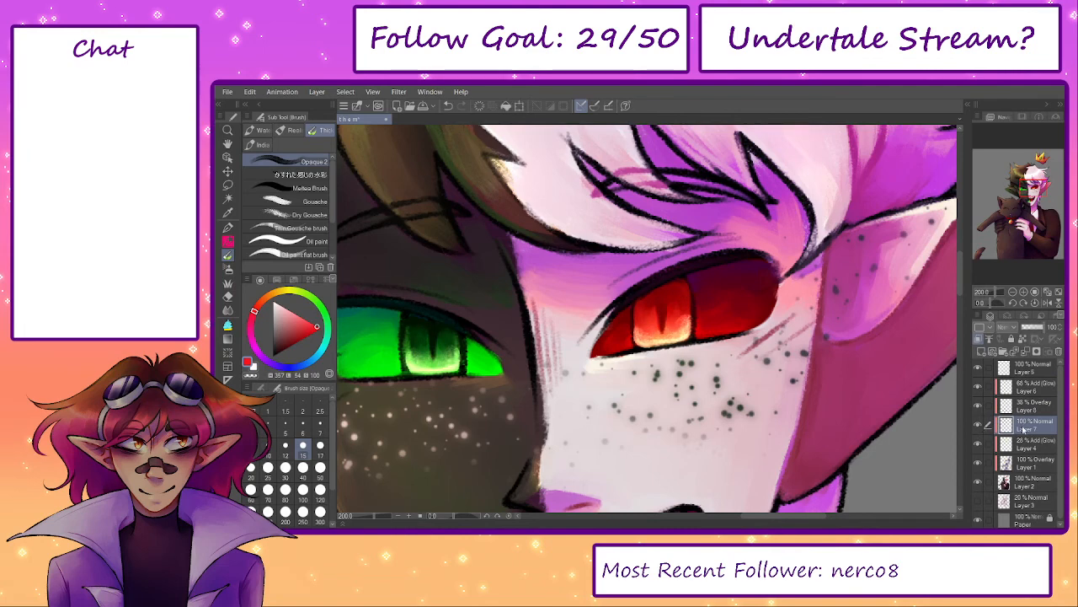
drag(1025, 429, 1028, 385)
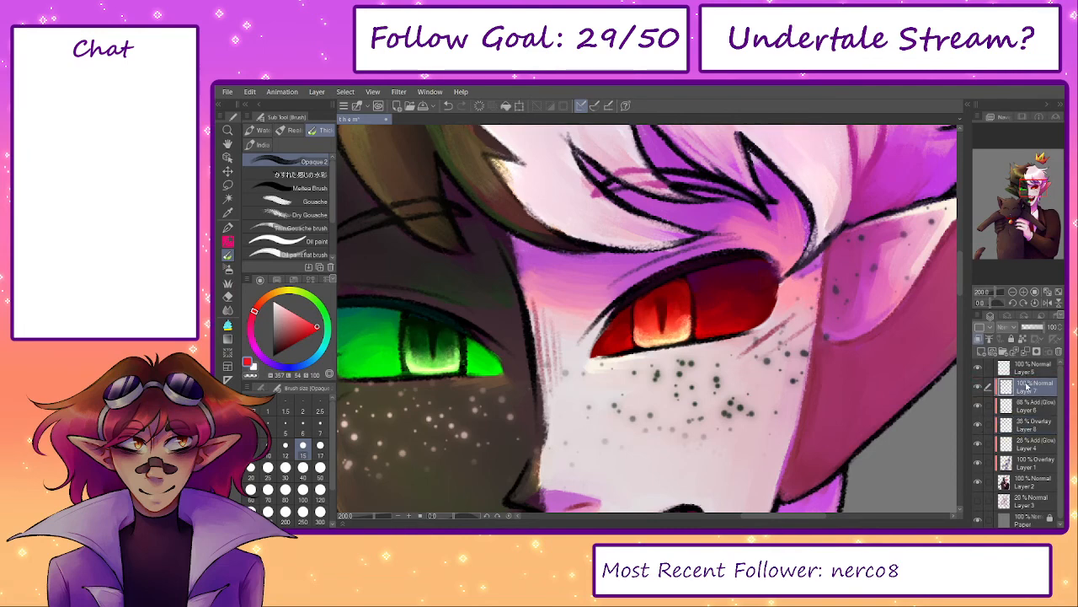
- Refine the red eye's pupil and upper iris on Layer 7 with dark red, softening it with the Opaque brush in transparent colour at size 25
key(p)
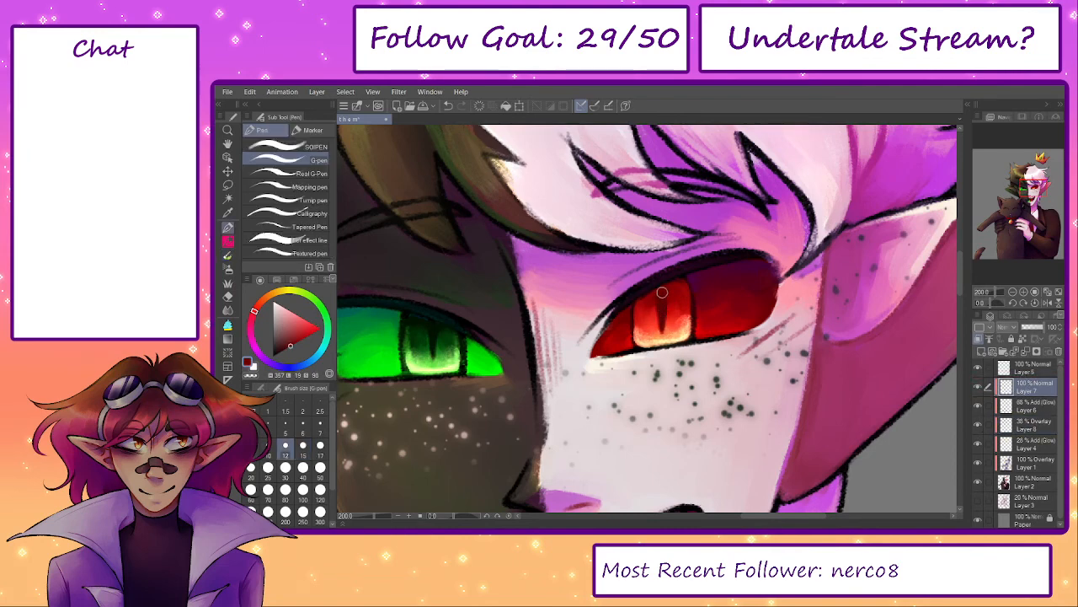
key(p)
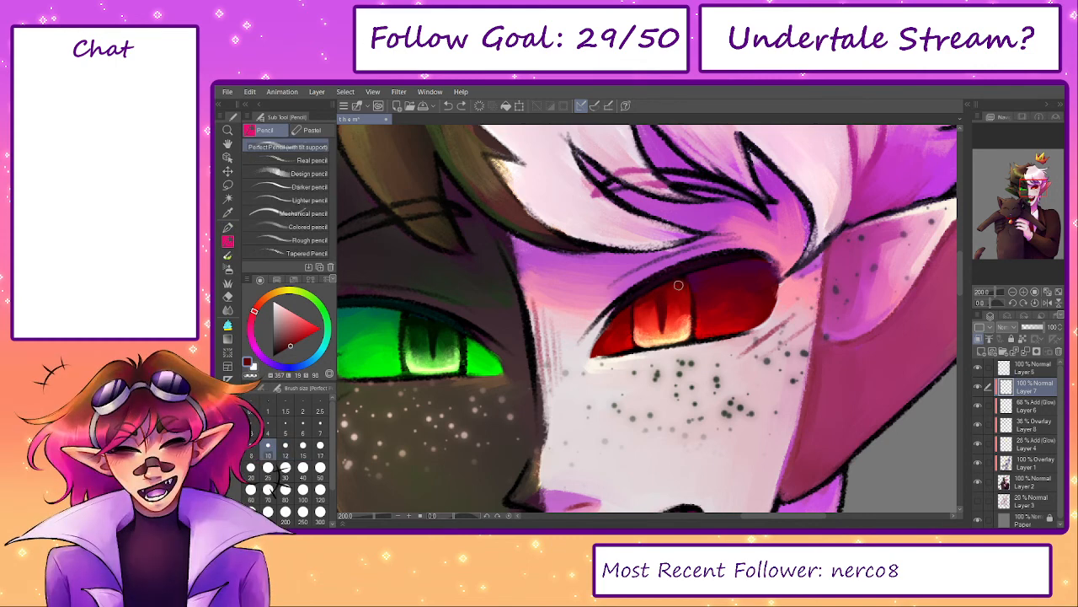
key(b)
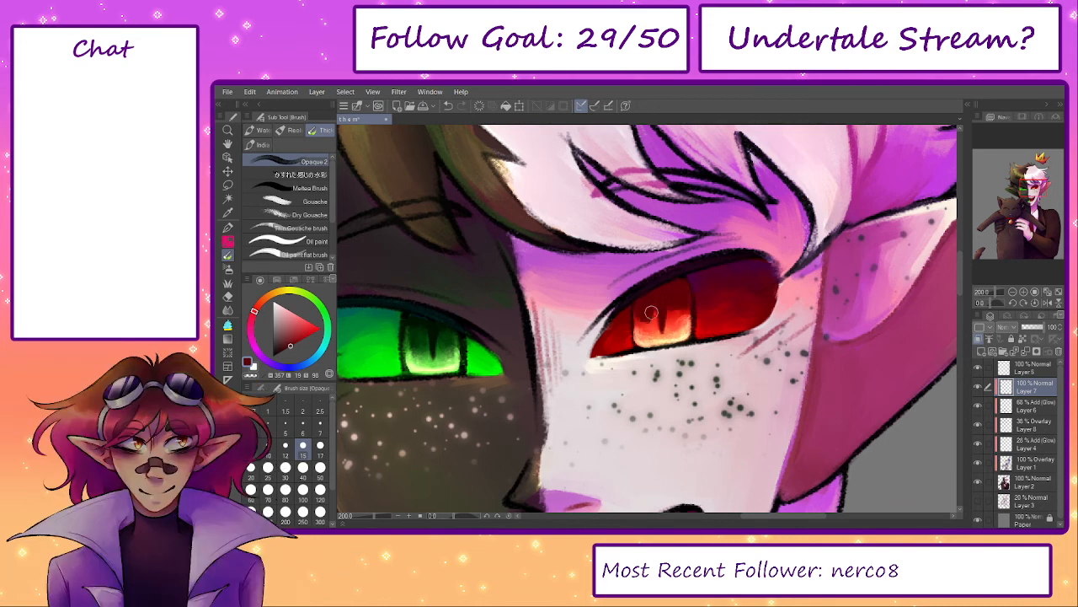
key(])
key(])
key(])
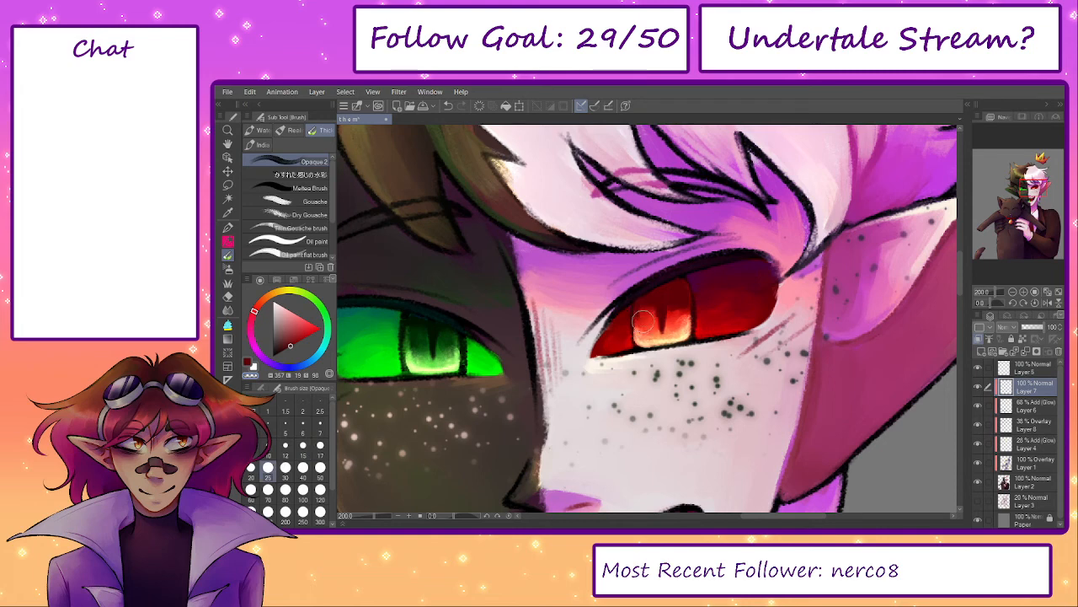
drag(674, 316, 678, 298)
- Lower the opacity of the Add (Glow) Layer 6 over the eyes to 52%
drag(365, 517, 362, 516)
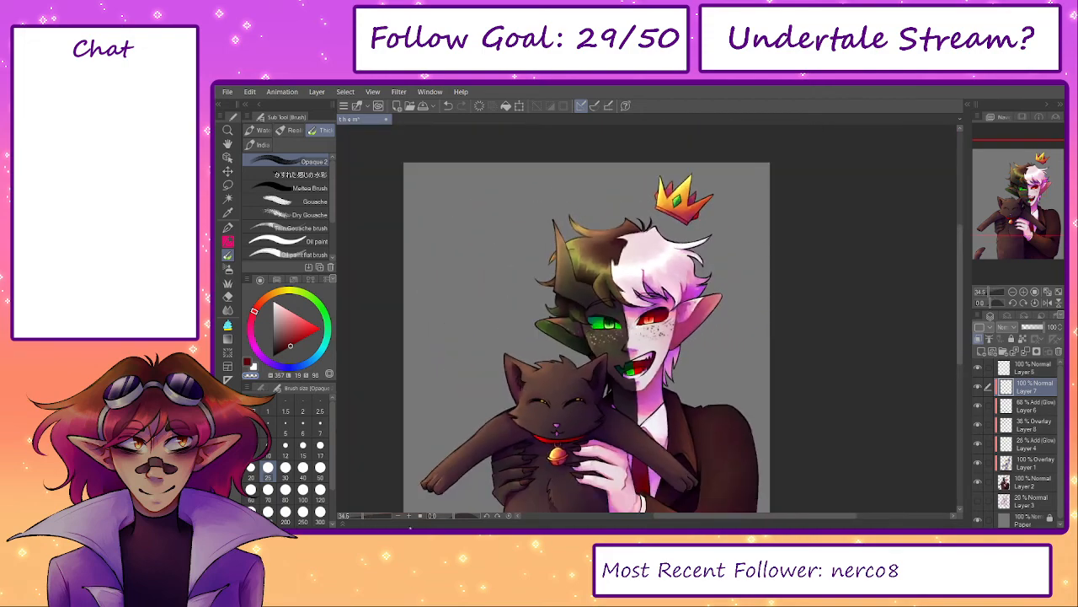
drag(615, 432, 639, 391)
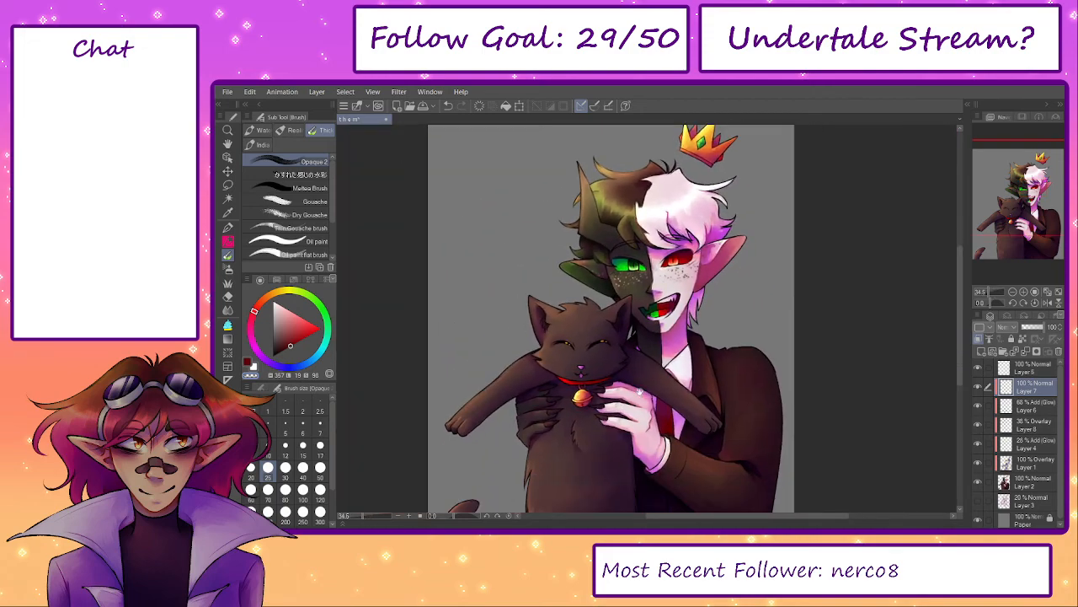
click(1011, 403)
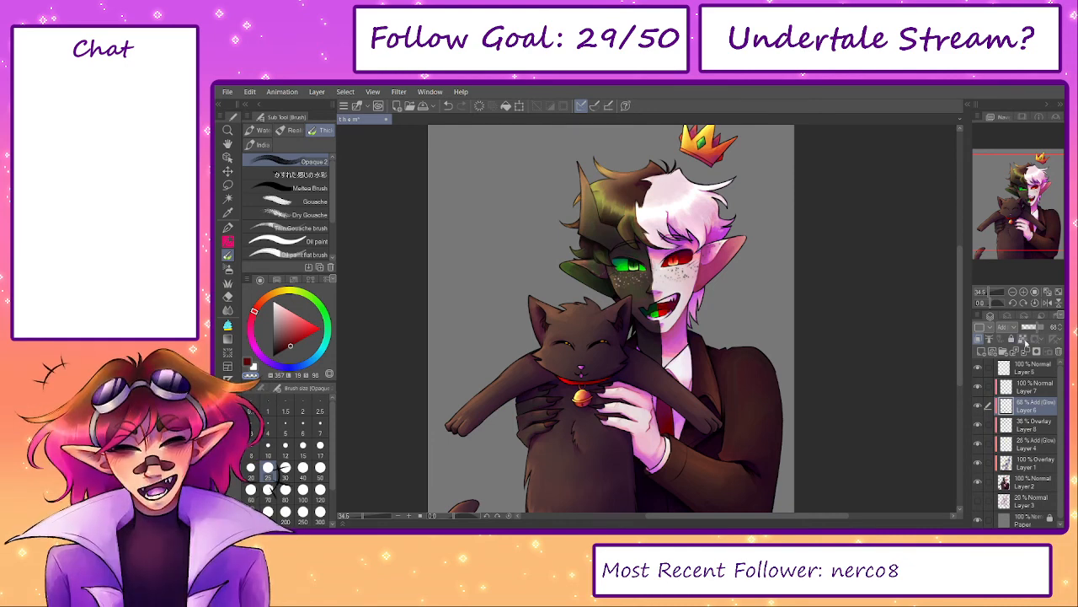
scroll(689, 223, up, 1)
scroll(688, 221, up, 3)
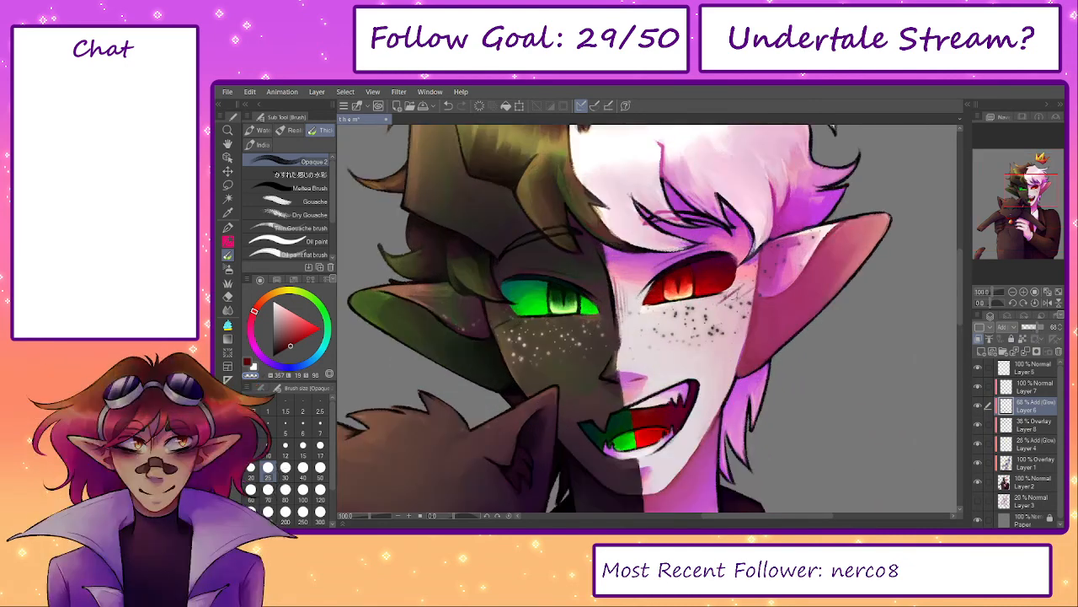
drag(1029, 327, 1033, 328)
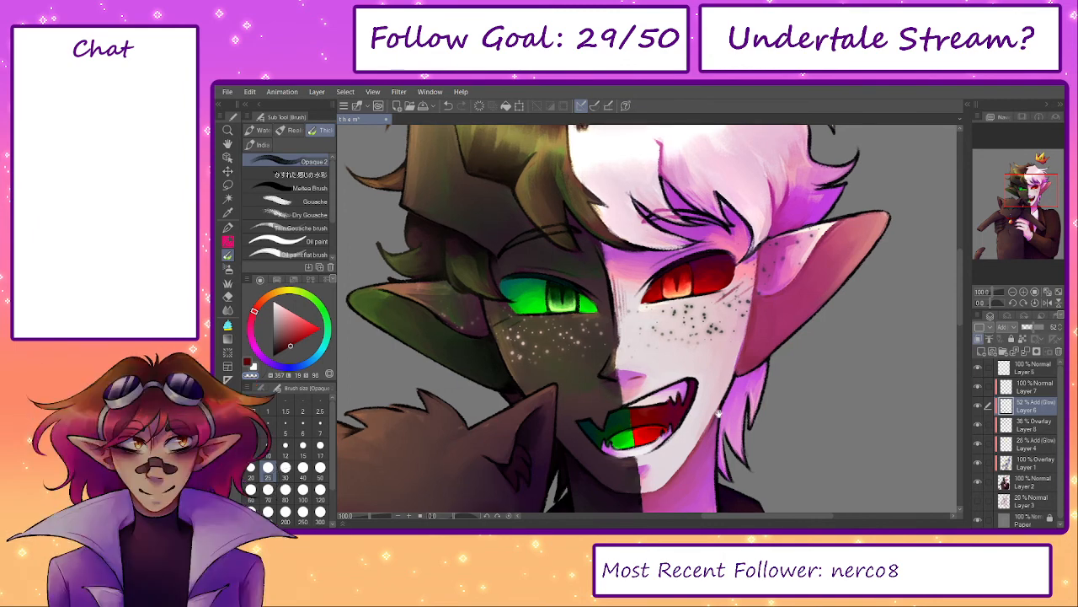
- Draw small white highlights in both eyes on Layer 7 with the pencil
click(1029, 391)
key(x)
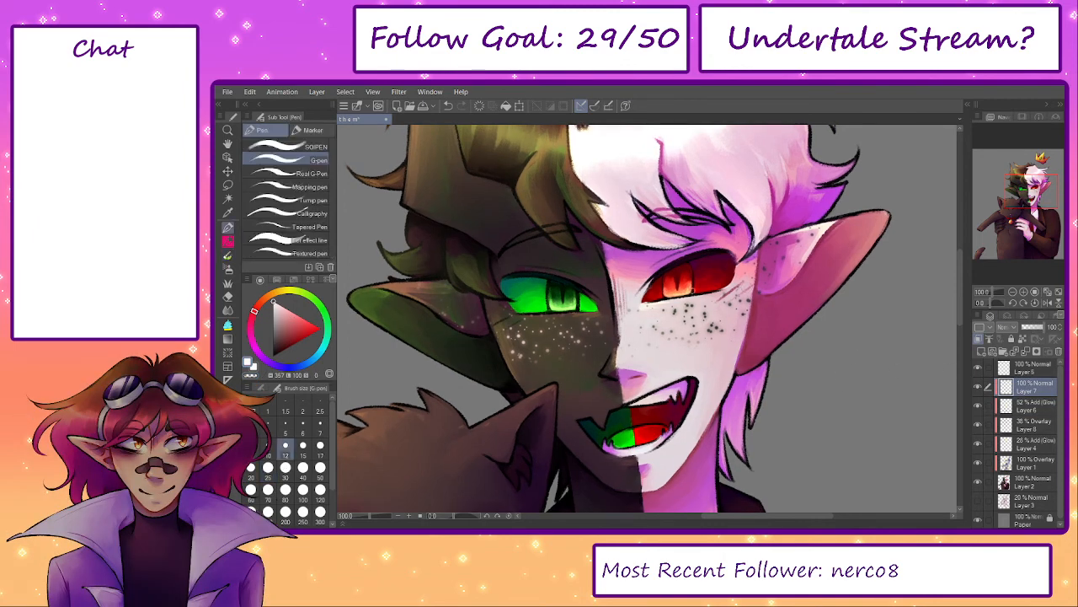
key(p)
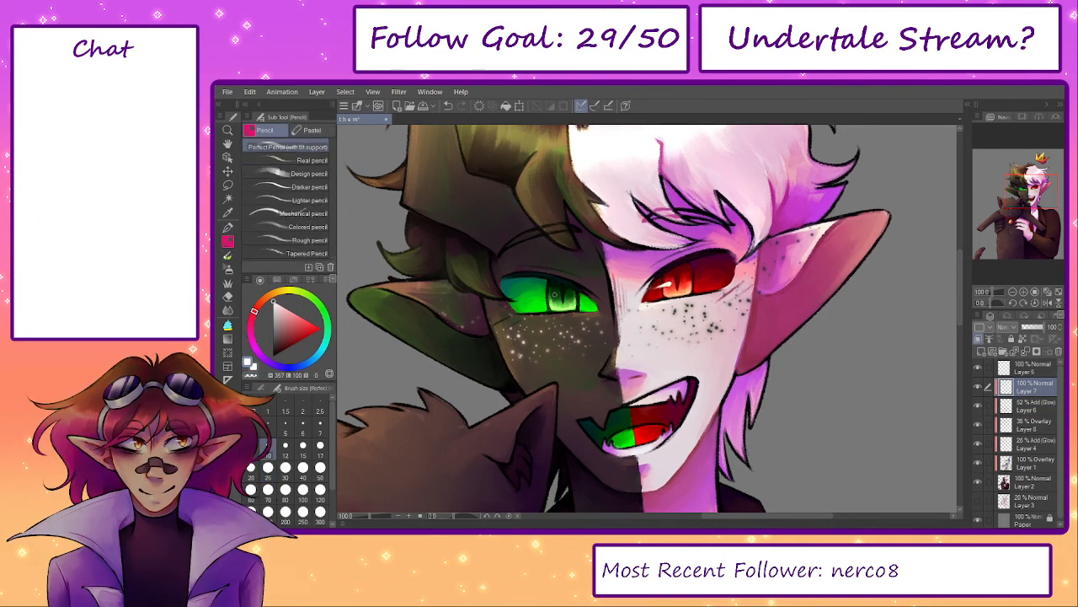
- Merge the clipped Overlay, Add (Glow) and Layer 7 layers one after another down into Layer 2
drag(370, 517, 363, 516)
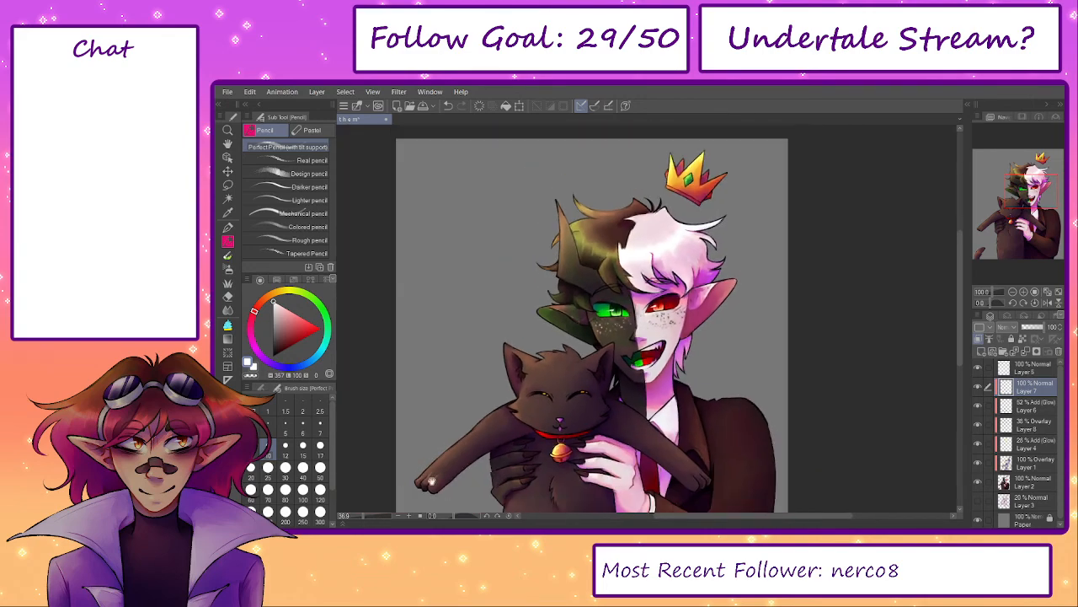
drag(506, 467, 534, 409)
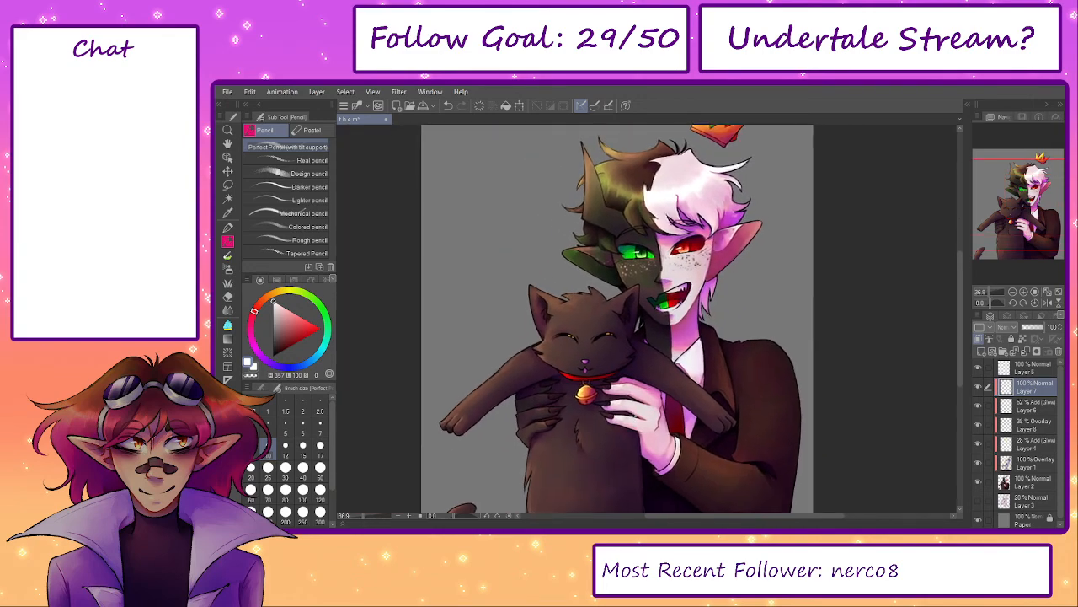
mouse_move(1016, 213)
mouse_down()
mouse_move(1012, 204)
mouse_move(1013, 225)
mouse_move(1011, 208)
mouse_up()
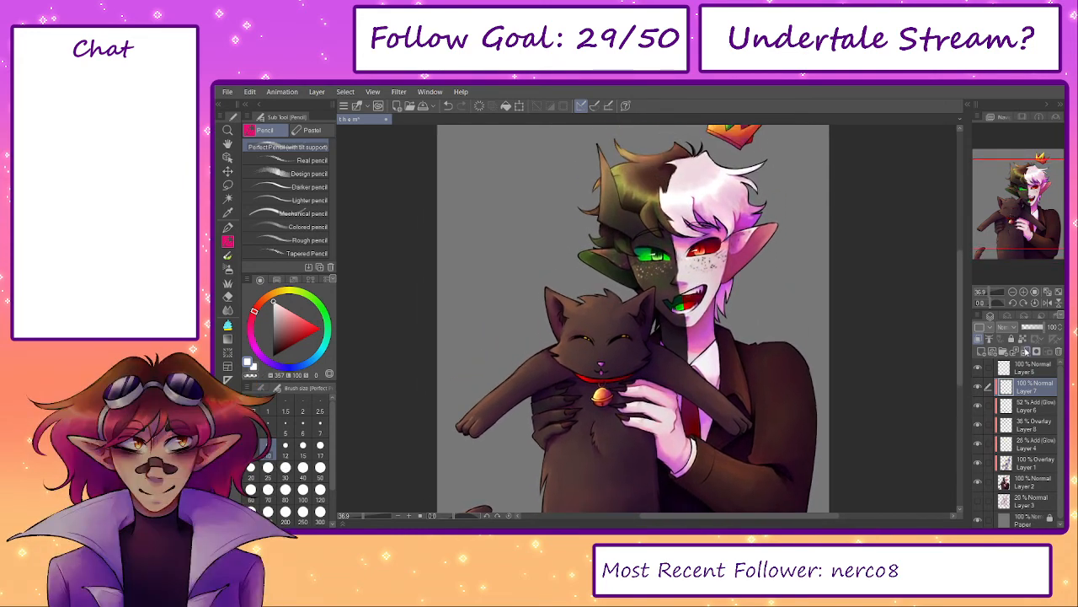
click(1025, 466)
click(1025, 351)
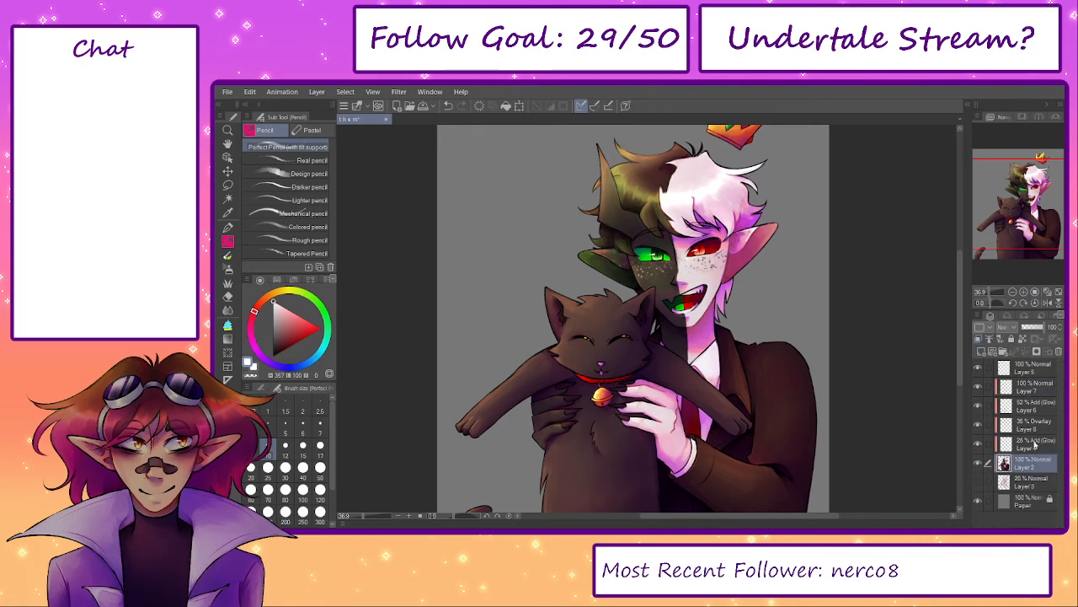
click(1033, 443)
click(1031, 424)
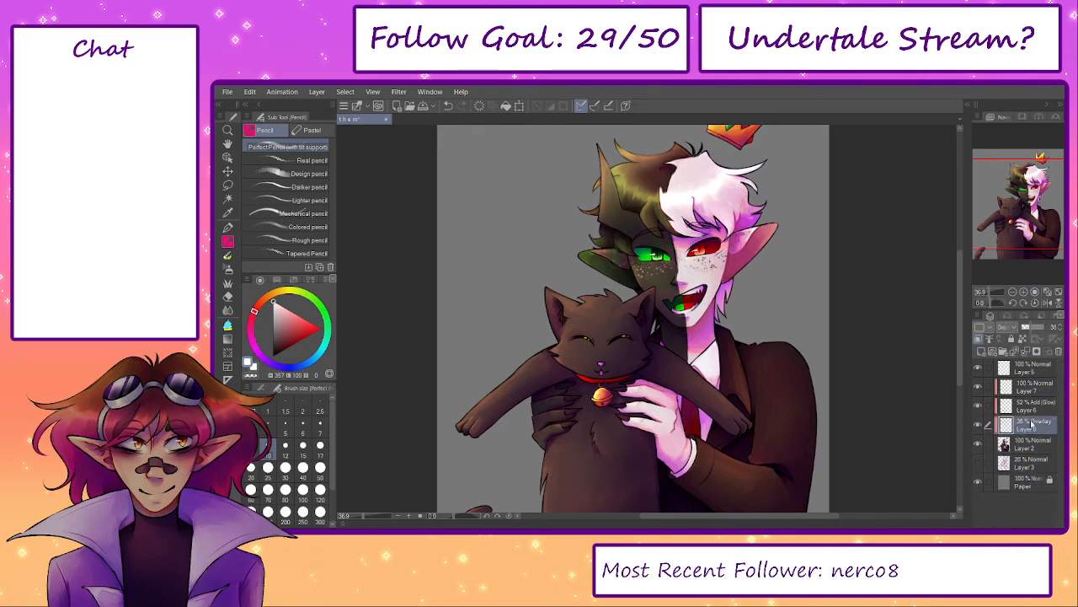
key(ctrl+e)
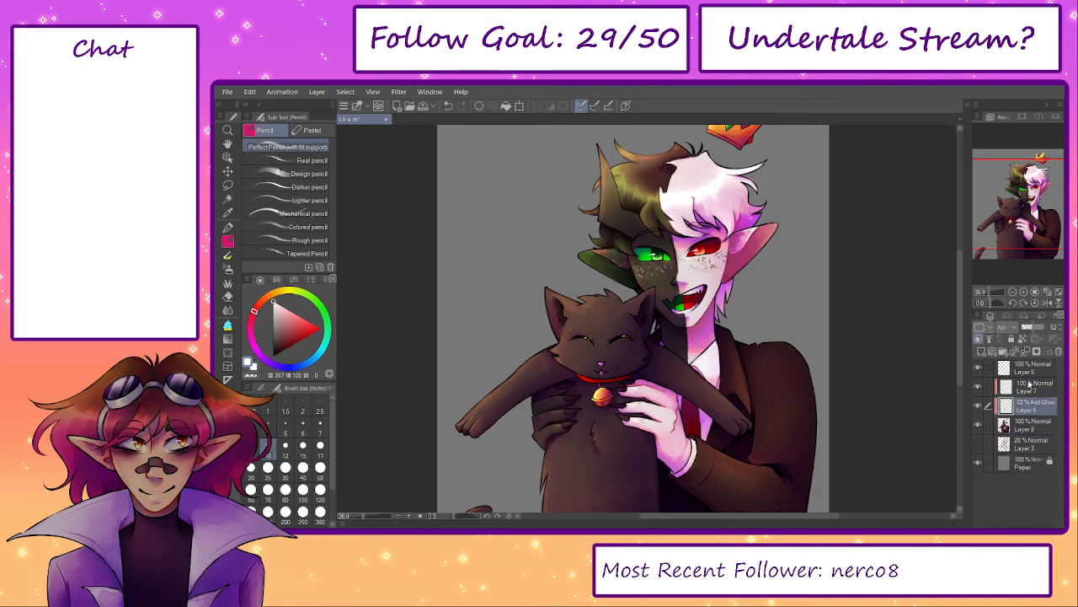
key(ctrl+e)
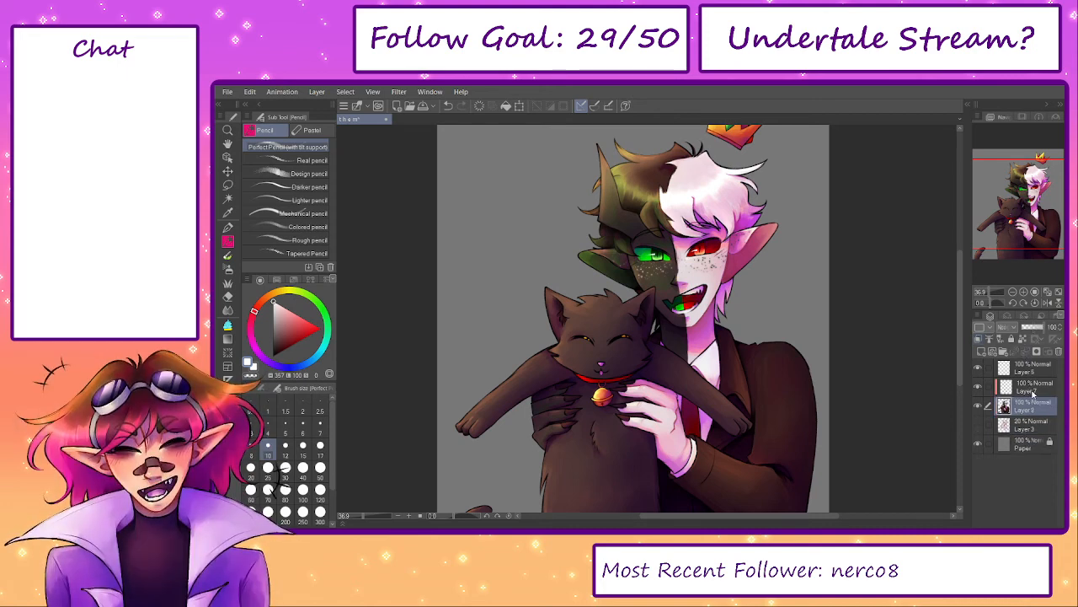
click(1032, 387)
key(ctrl+e)
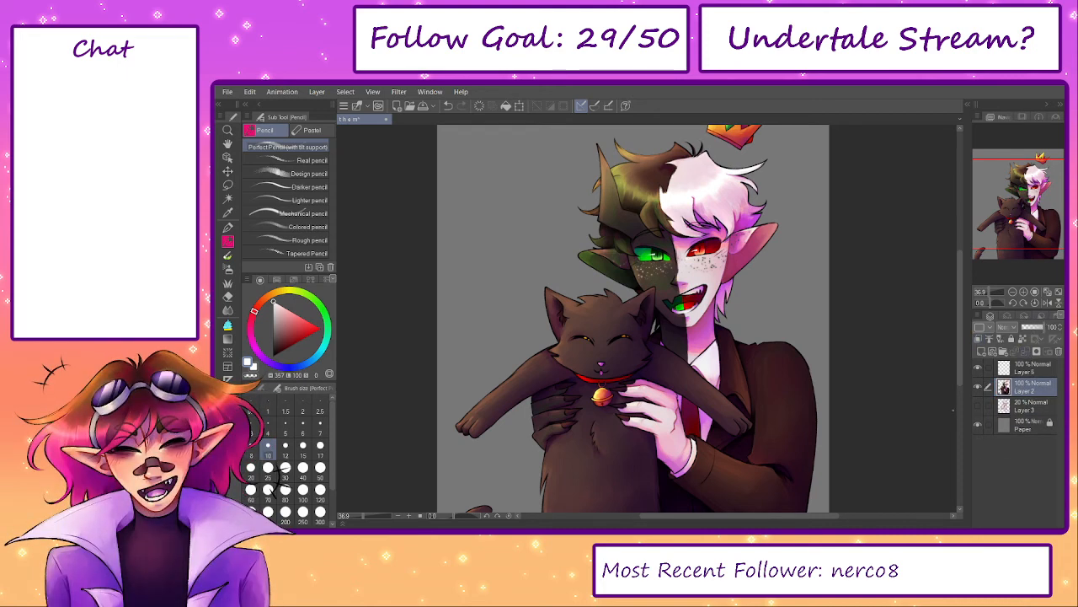
- Check the contents of the top two layers by toggling Layer 2's visibility, and merge the topmost Normal layer down into Layer 2
click(977, 389)
click(977, 388)
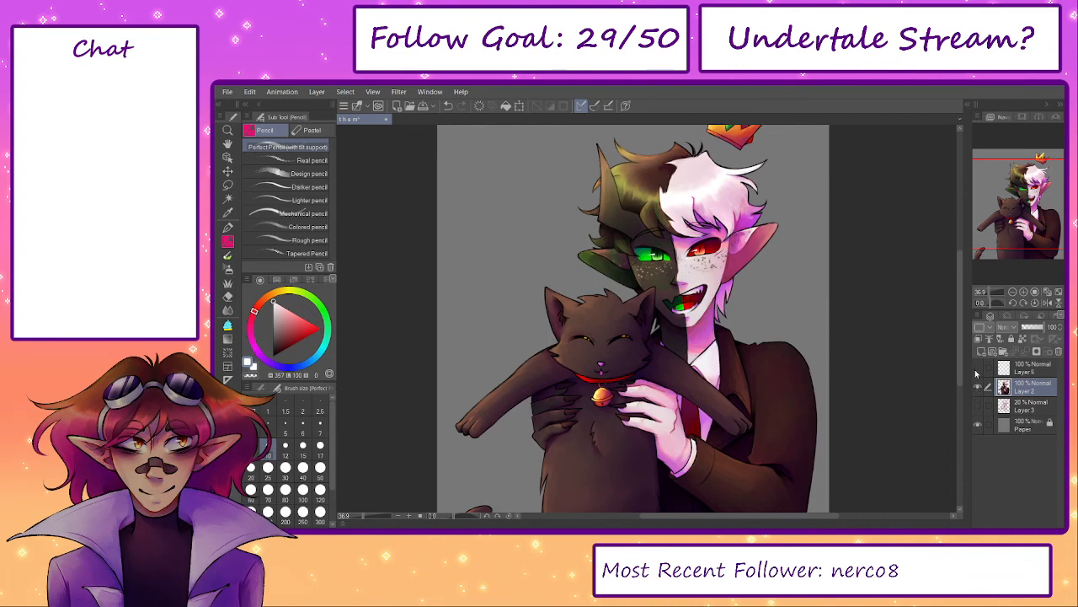
click(977, 388)
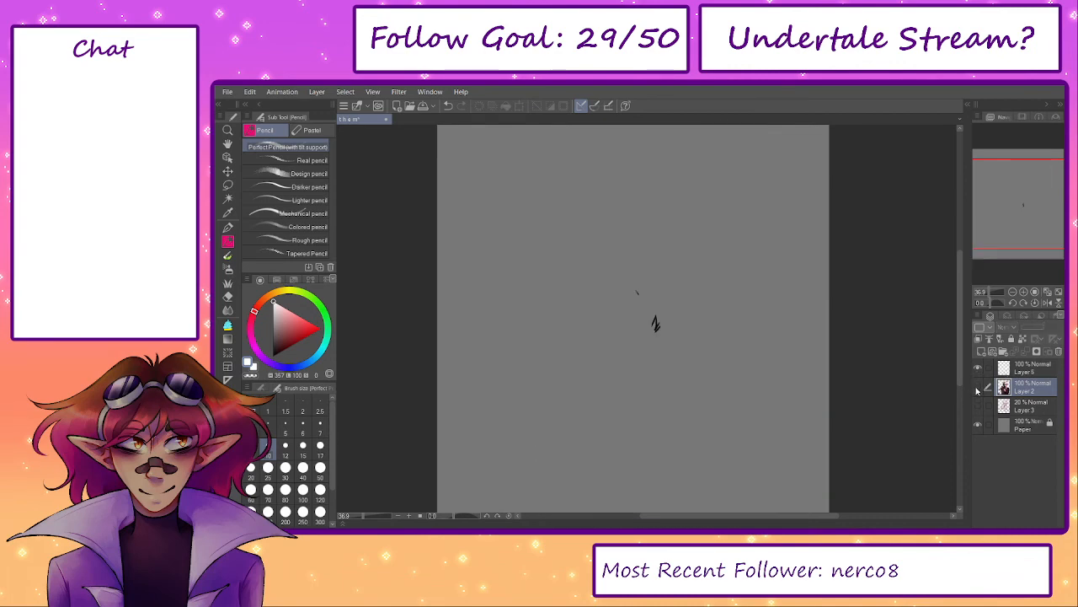
click(976, 389)
click(1019, 368)
click(1026, 351)
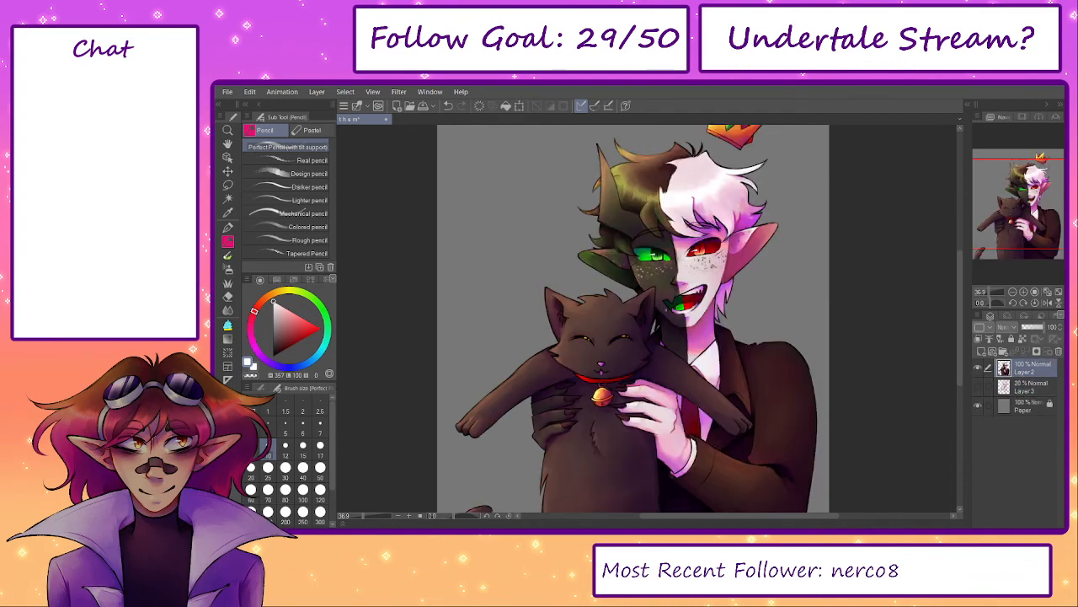
- Touch up the hair edge behind the white half's jaw and neck with the pencil, using purples sampled from the painting
scroll(678, 331, up, 1)
scroll(671, 334, up, 5)
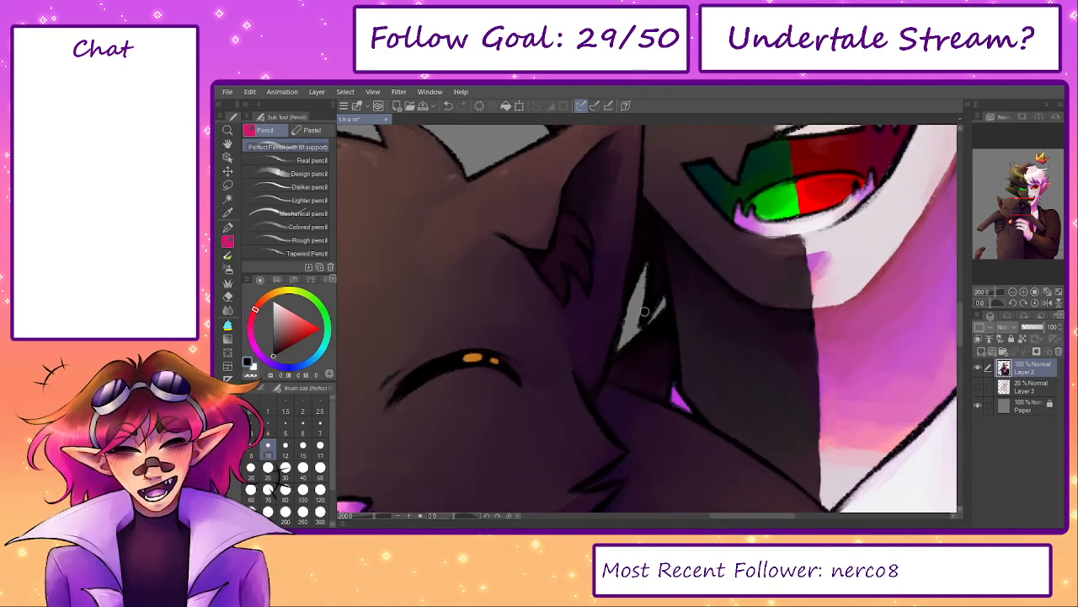
drag(660, 266, 551, 370)
drag(669, 344, 596, 342)
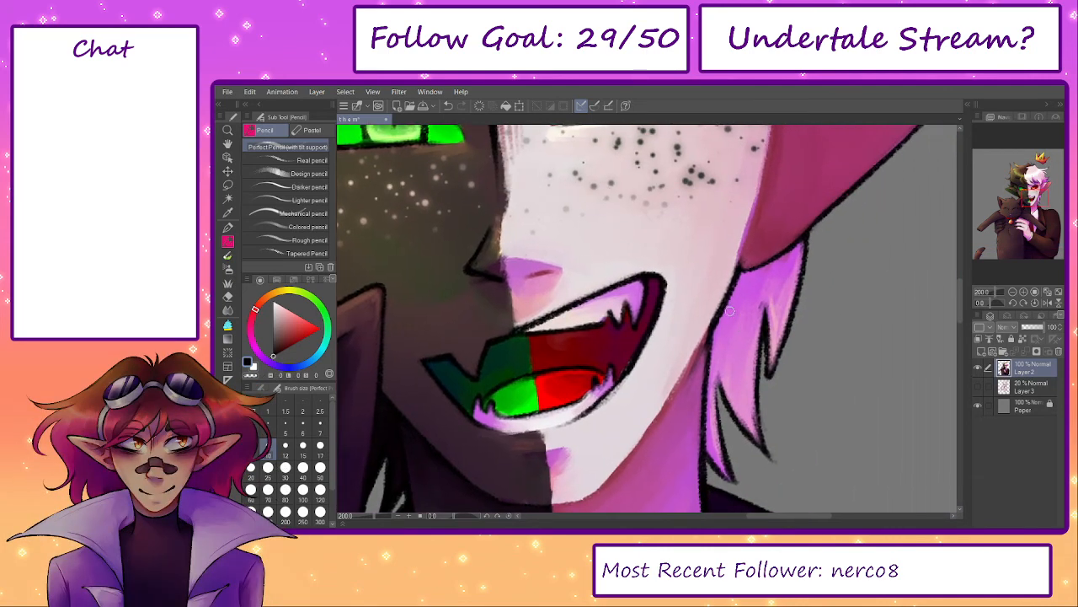
alt+click(723, 322)
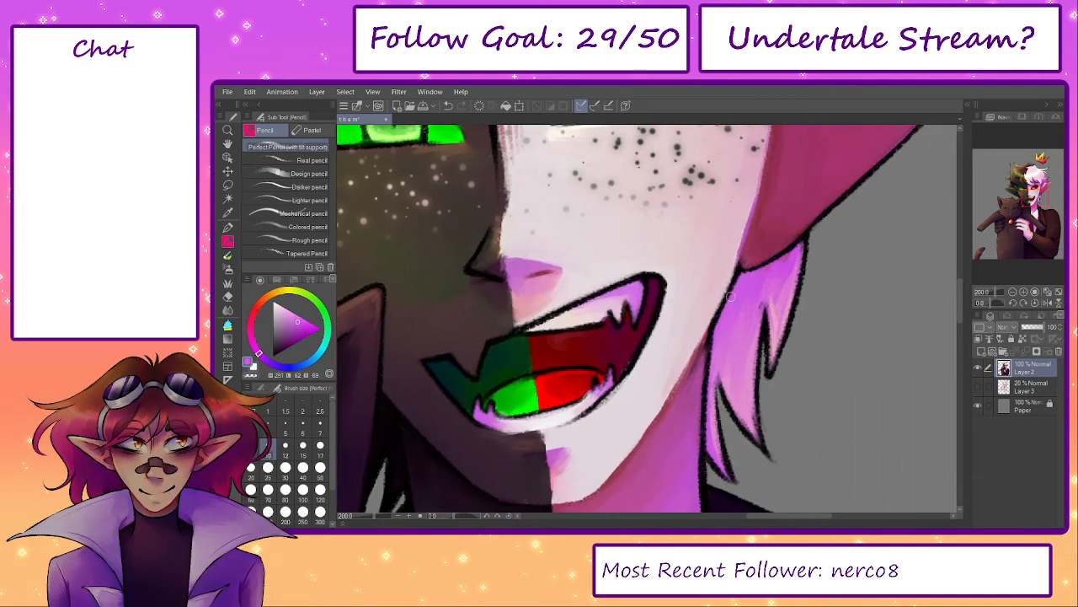
drag(730, 297, 663, 305)
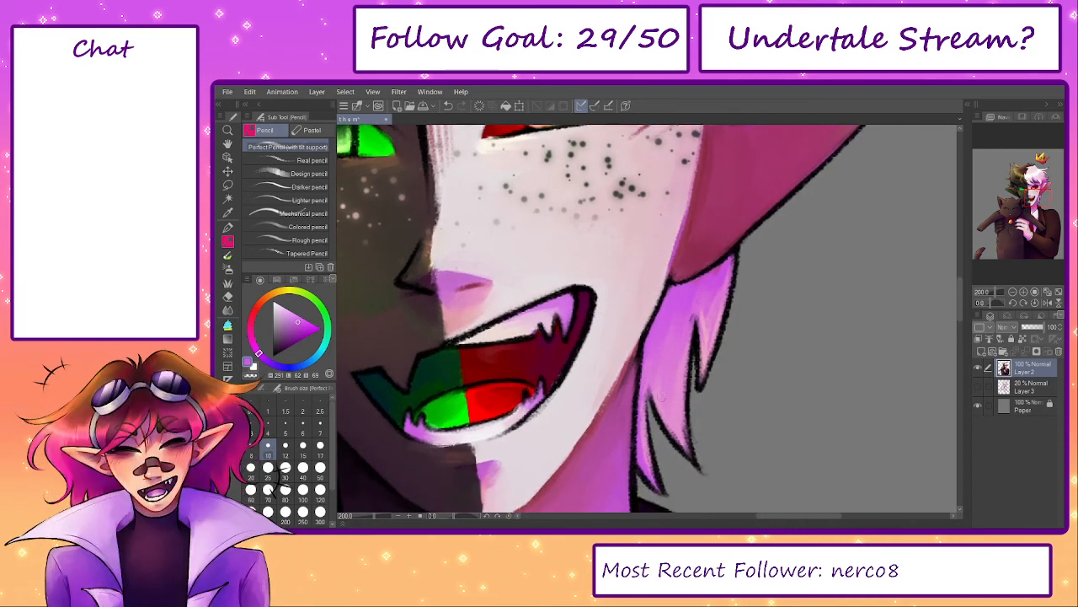
alt+click(644, 469)
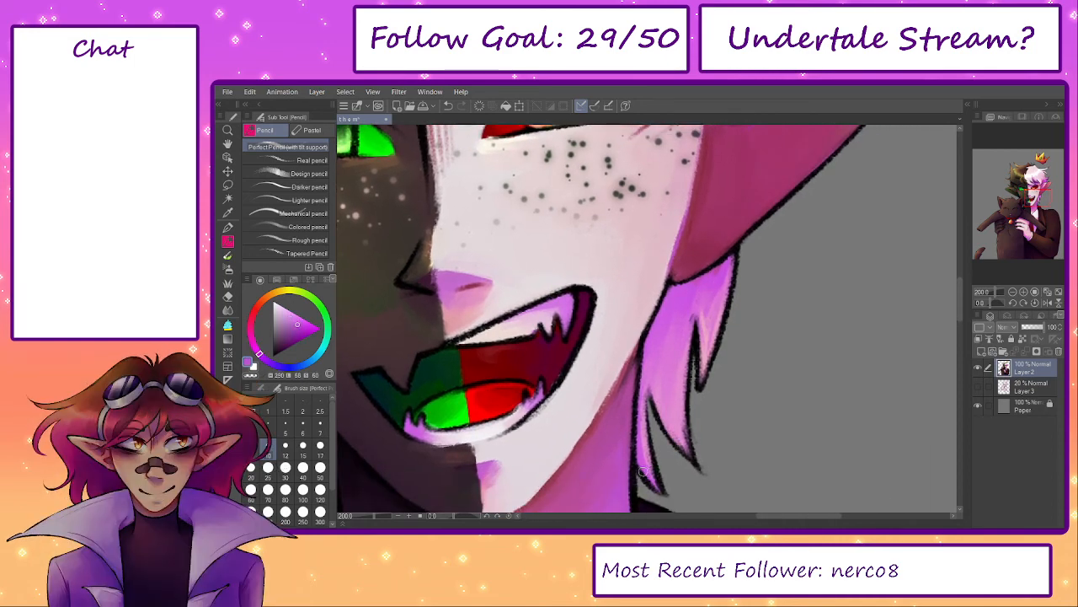
drag(651, 484, 628, 379)
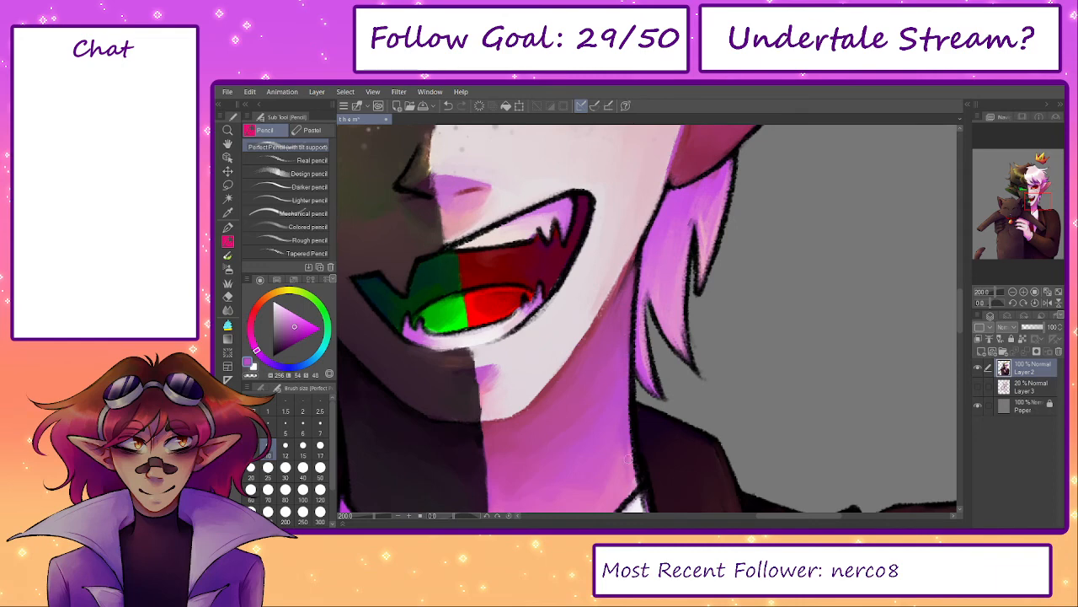
- Touch up the edges of the white half's pink ear with the pencil, using magenta and red tones sampled from it
drag(607, 340, 632, 501)
drag(763, 251, 690, 372)
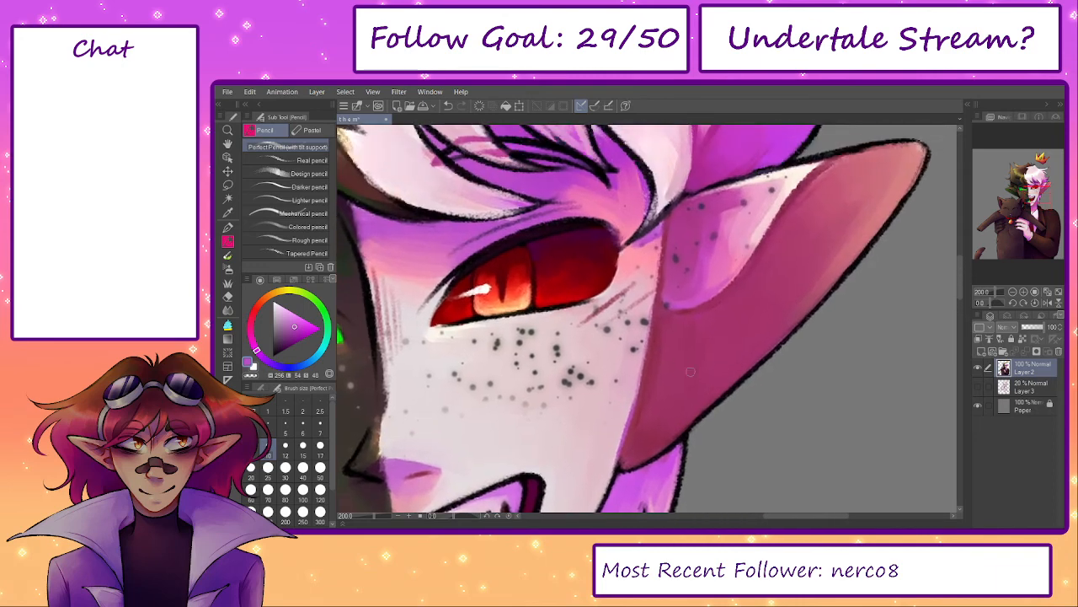
drag(698, 417, 729, 385)
drag(854, 254, 829, 314)
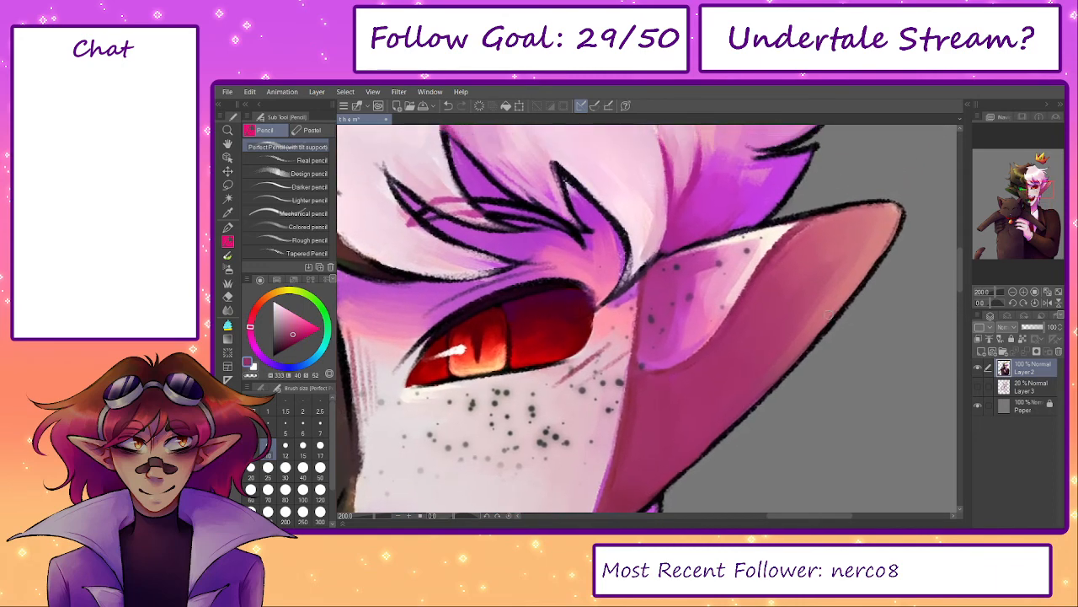
mouse_move(884, 248)
mouse_down()
mouse_move(842, 317)
mouse_move(868, 268)
mouse_move(805, 347)
mouse_up()
drag(622, 386, 878, 322)
drag(704, 290, 694, 281)
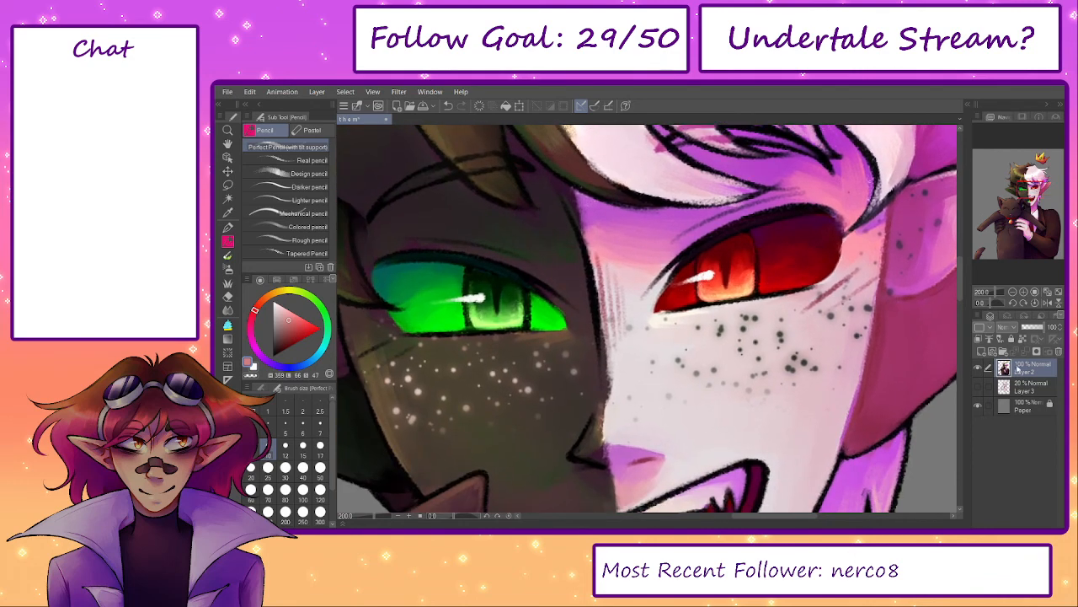
- Add a new layer above Layer 2 and set its blending mode to Overlay
click(980, 350)
click(1011, 327)
click(1013, 199)
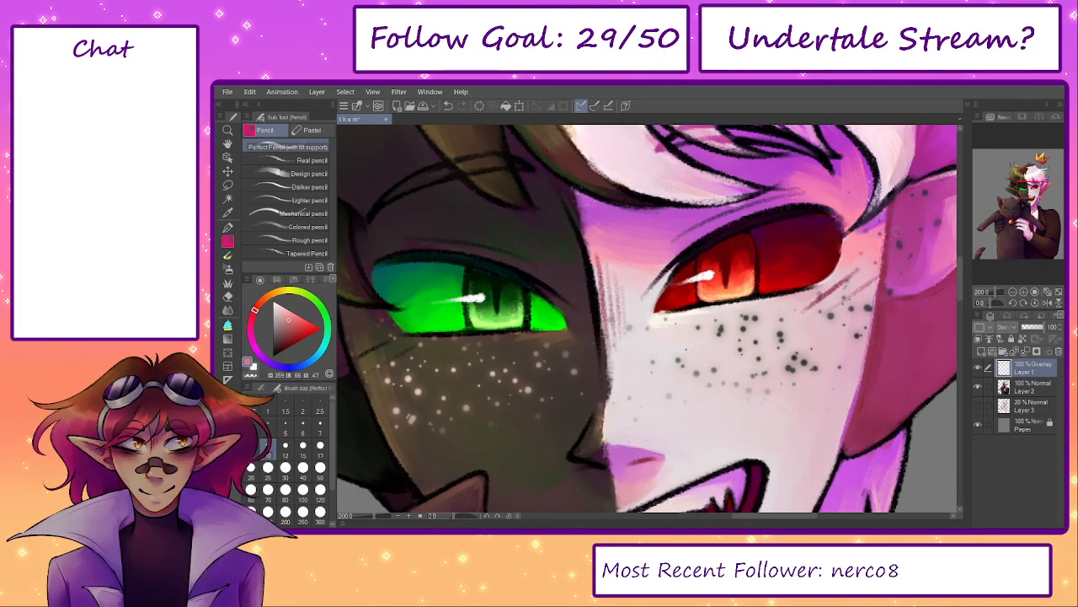
- Airbrush a red glow over the white half's cheek and freckles on the Overlay layer with the Soft airbrush at size 200
click(299, 318)
mouse_move(390, 508)
mouse_down()
mouse_move(398, 499)
mouse_move(365, 456)
mouse_up()
key(b)
click(367, 516)
key(b)
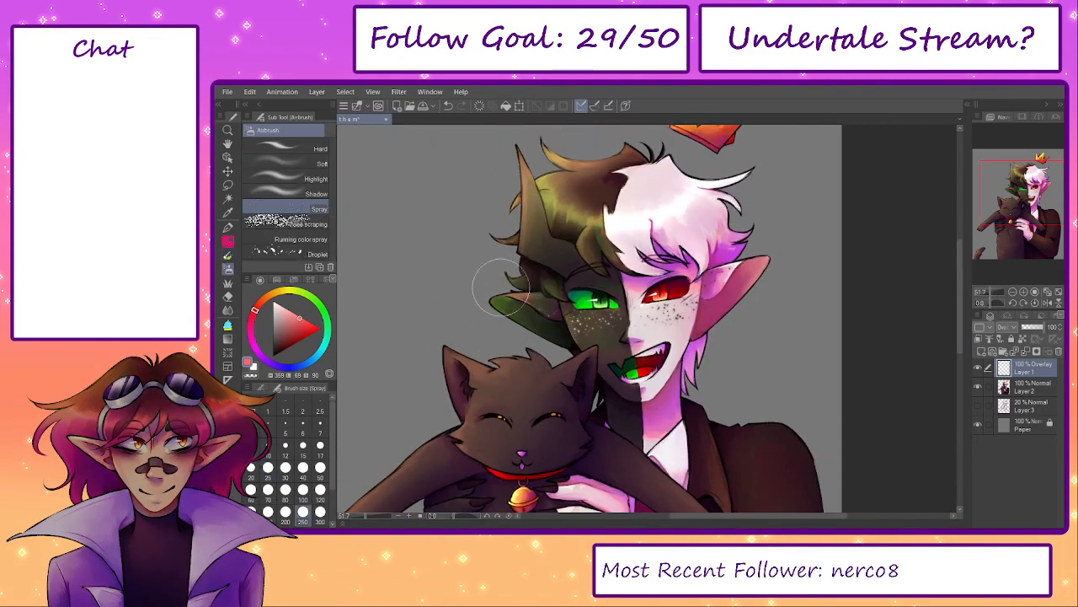
scroll(390, 442, up, 1)
click(285, 511)
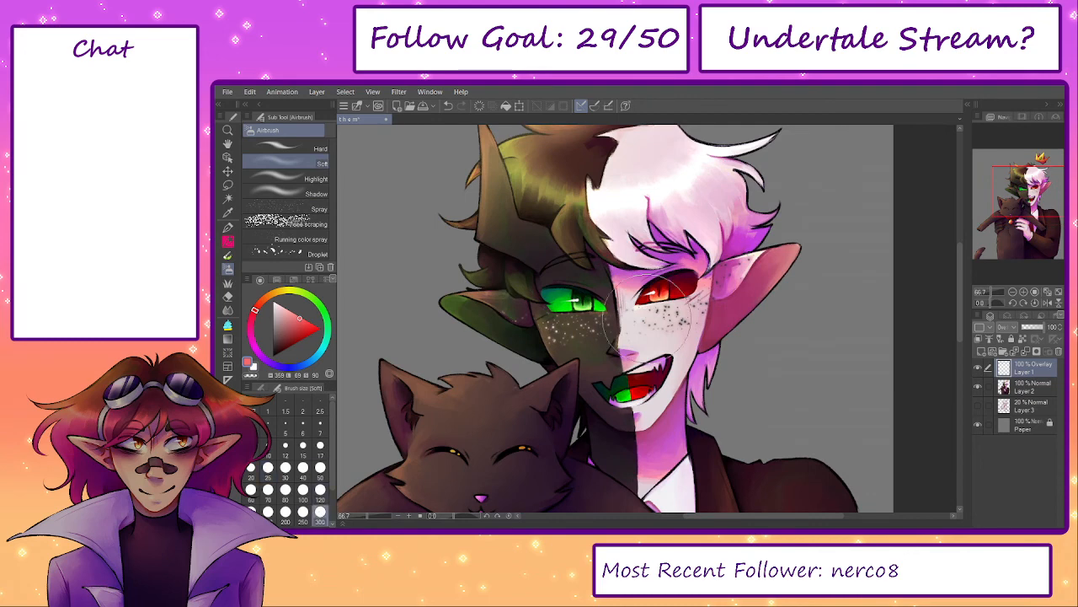
click(302, 331)
mouse_move(656, 311)
mouse_down()
mouse_move(677, 352)
mouse_move(689, 340)
mouse_move(681, 325)
mouse_move(702, 305)
mouse_up()
scroll(705, 305, up, 1)
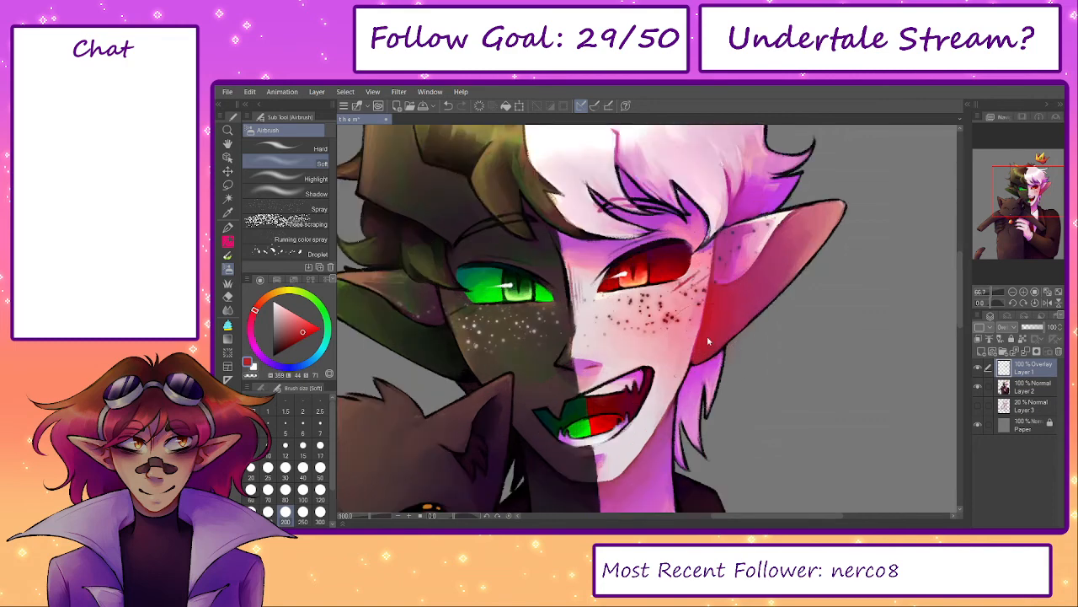
- Erase the red overspill from the pink ear and the hair below it with the Hard eraser
key(e)
click(286, 148)
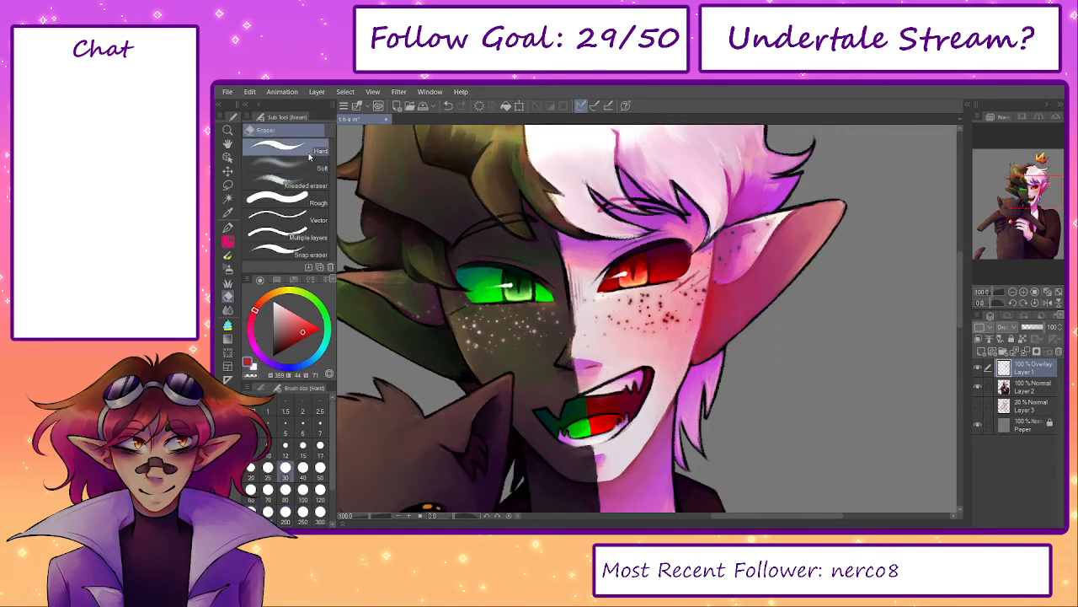
drag(720, 295, 694, 386)
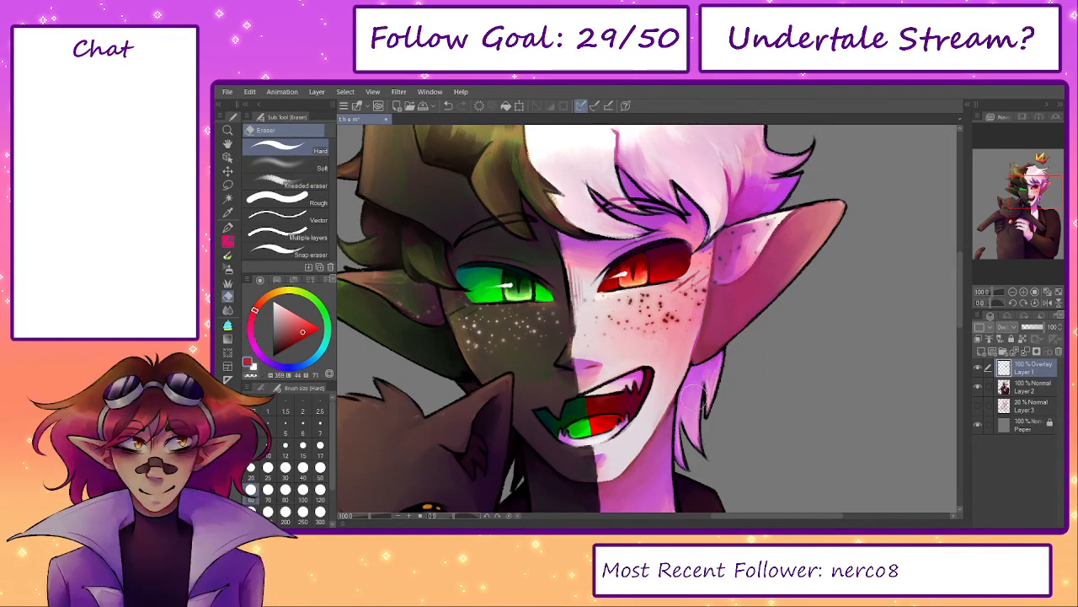
- Airbrush a green glow over the dark half's cheek with the Soft airbrush at size 200 and erase the overspill beside the face
drag(747, 291, 794, 291)
alt+click(362, 289)
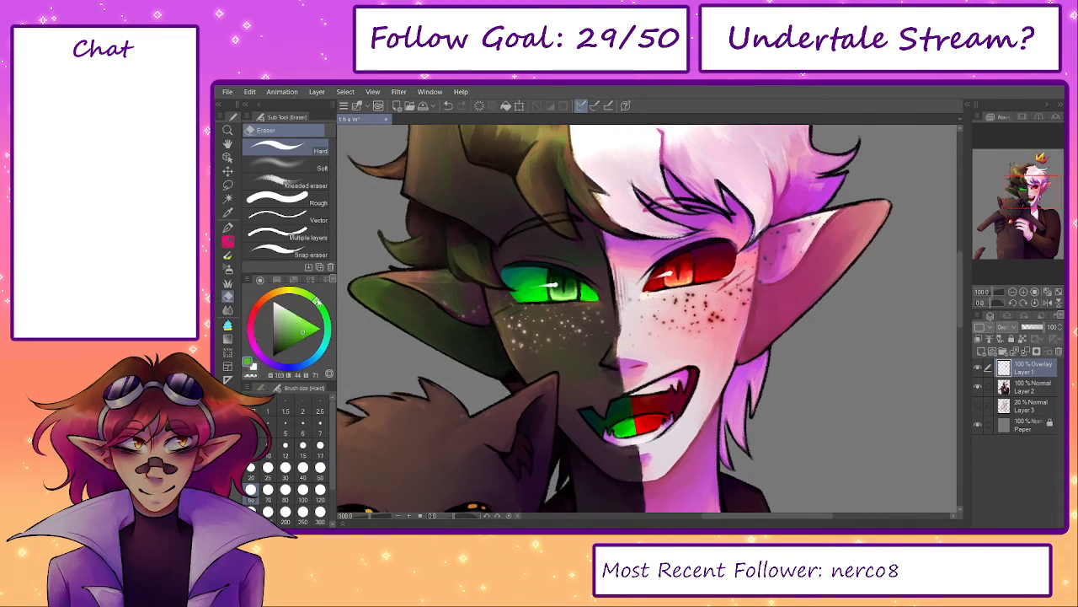
key(b)
key(b)
mouse_move(511, 347)
mouse_down()
mouse_move(517, 318)
mouse_move(505, 318)
mouse_move(527, 338)
mouse_move(518, 318)
mouse_move(584, 338)
mouse_move(606, 321)
mouse_move(536, 345)
mouse_up()
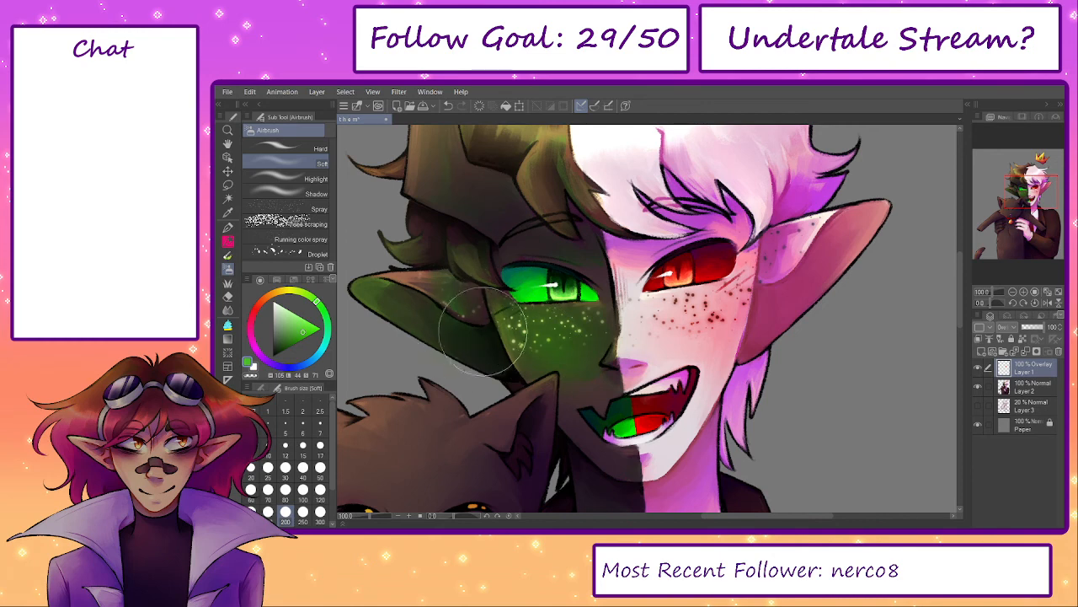
key(e)
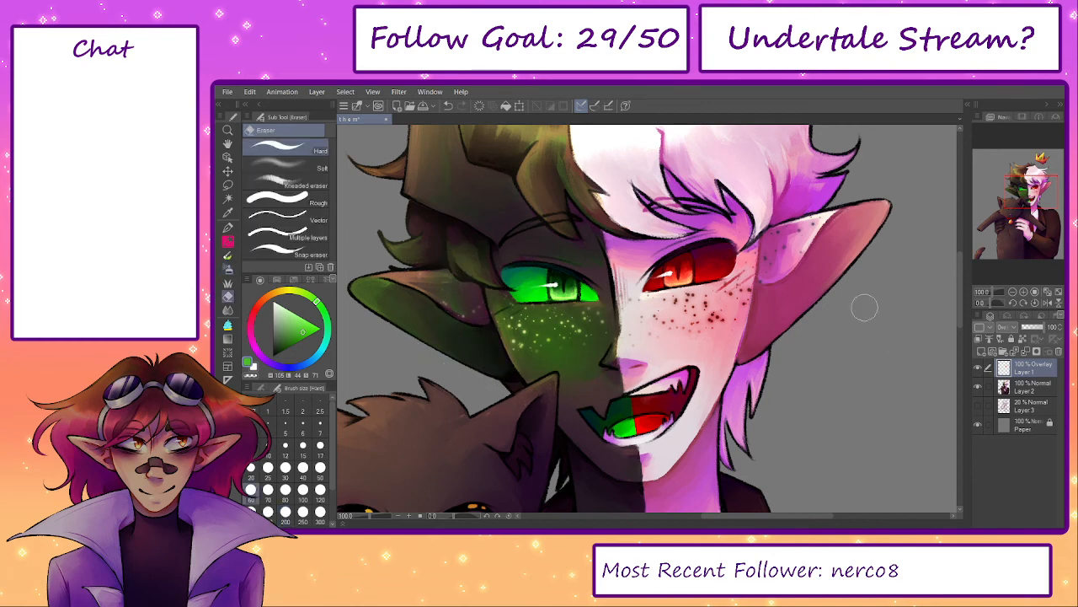
- Fit the whole canvas in view and lower the Overlay layer's opacity to 76%
click(1058, 291)
drag(1036, 330, 1040, 328)
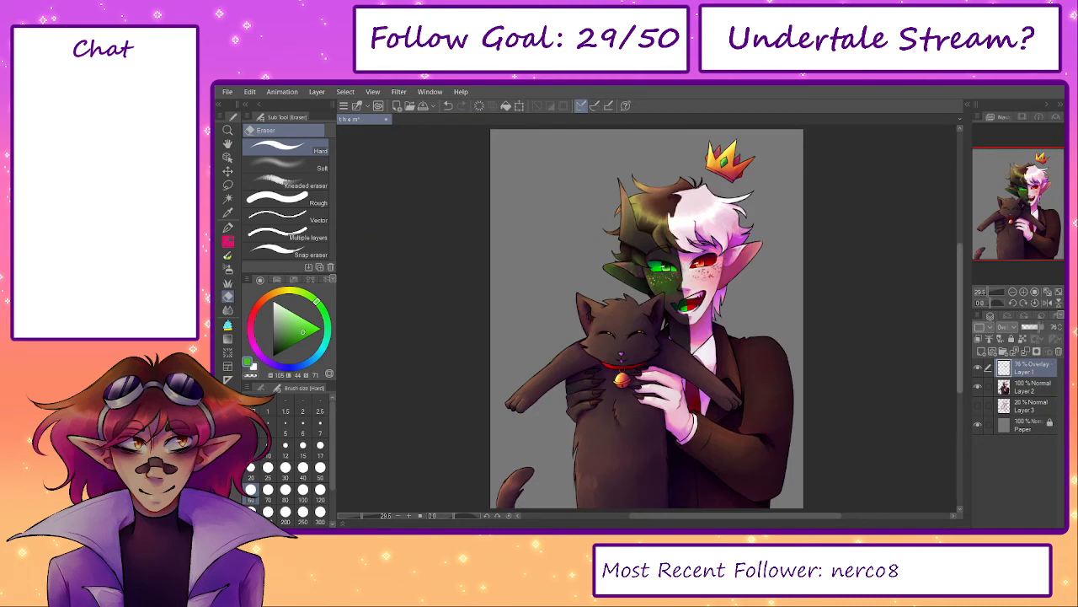
- Soften the green and red tint around the nose and mouth with the Soft eraser, and merge the Overlay layer into Layer 2
click(285, 171)
scroll(690, 291, up, 2)
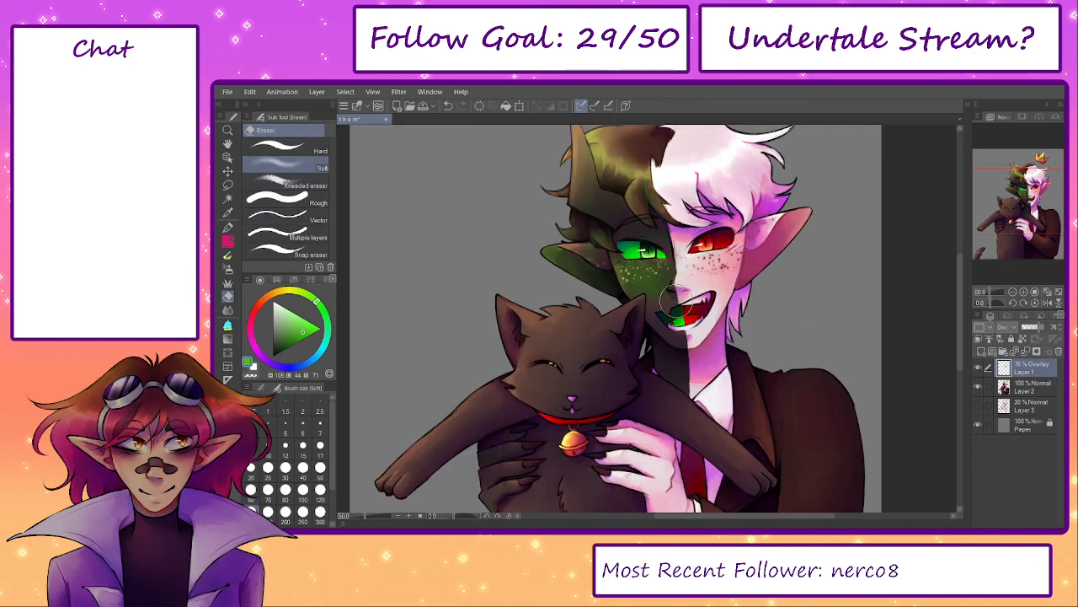
drag(680, 292, 662, 317)
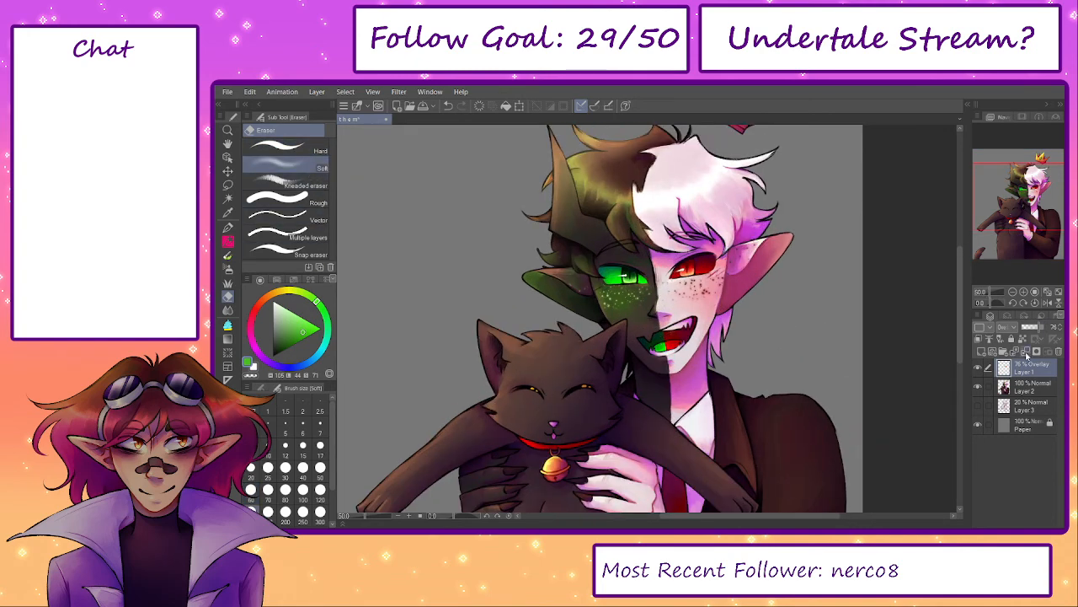
click(1025, 352)
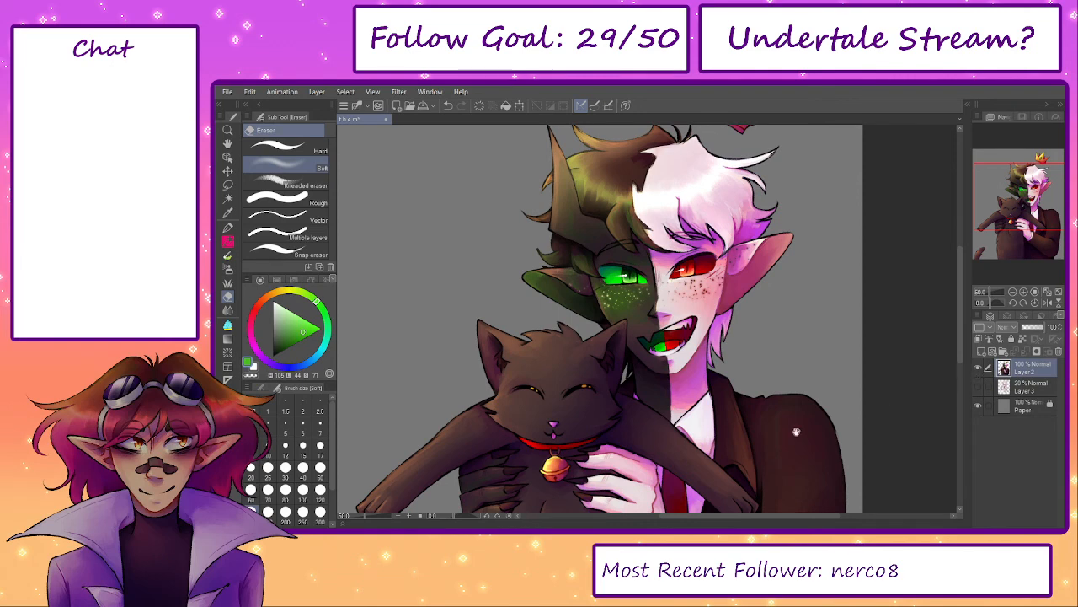
- Smooth the cat's fur at the base of its left ear with the Opaque 2 brush at size 70, using sampled brown
drag(796, 431, 830, 369)
scroll(594, 347, up, 2)
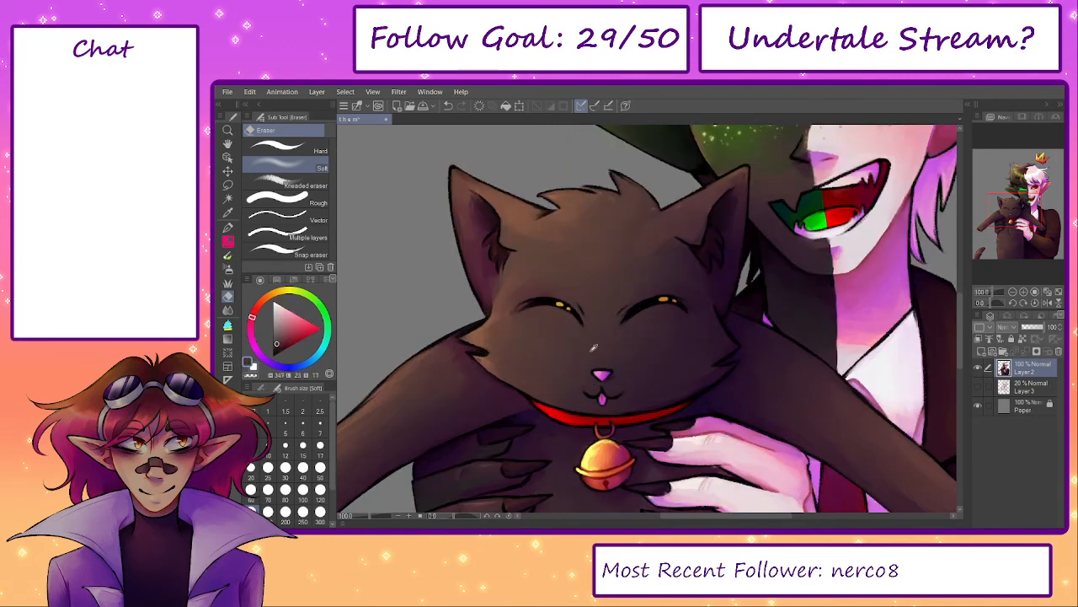
key(b)
key(bracketright)
key(bracketright)
key(bracketright)
key(bracketright)
key(bracketright)
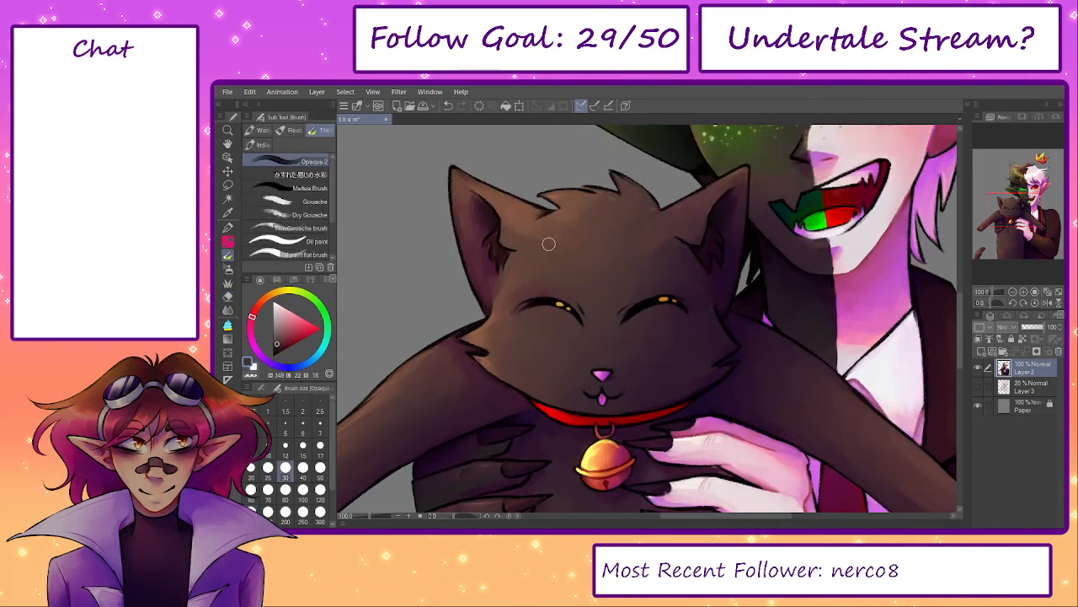
alt+click(517, 238)
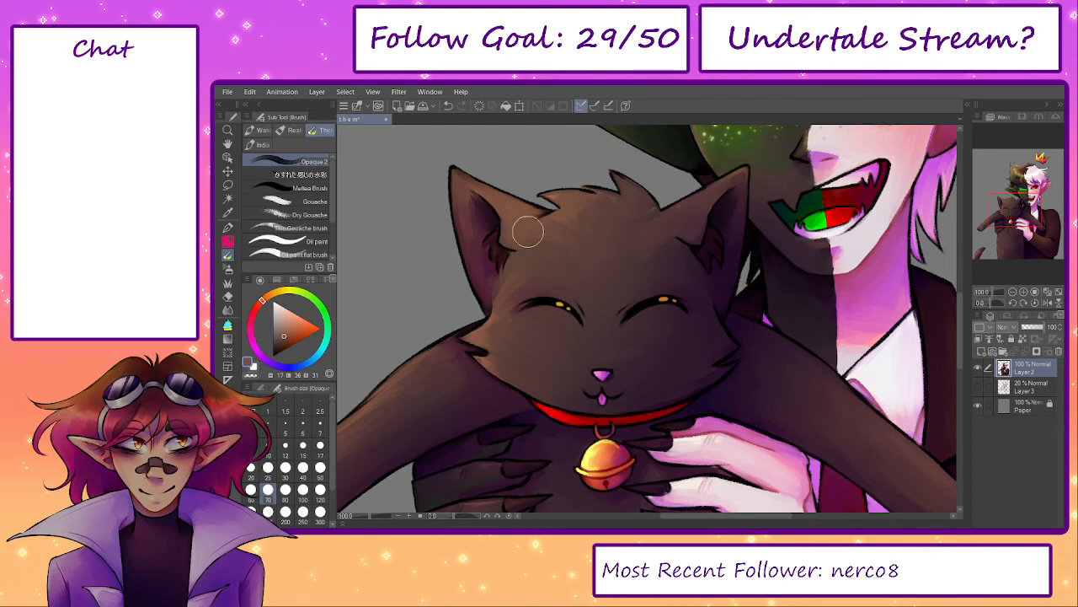
- Refine the fur tuft on top of the cat's head with sampled brown and the Opaque 2 brush at size 25
alt+click(566, 213)
key(bracketleft)
key(bracketleft)
key(bracketleft)
key(bracketleft)
key(bracketleft)
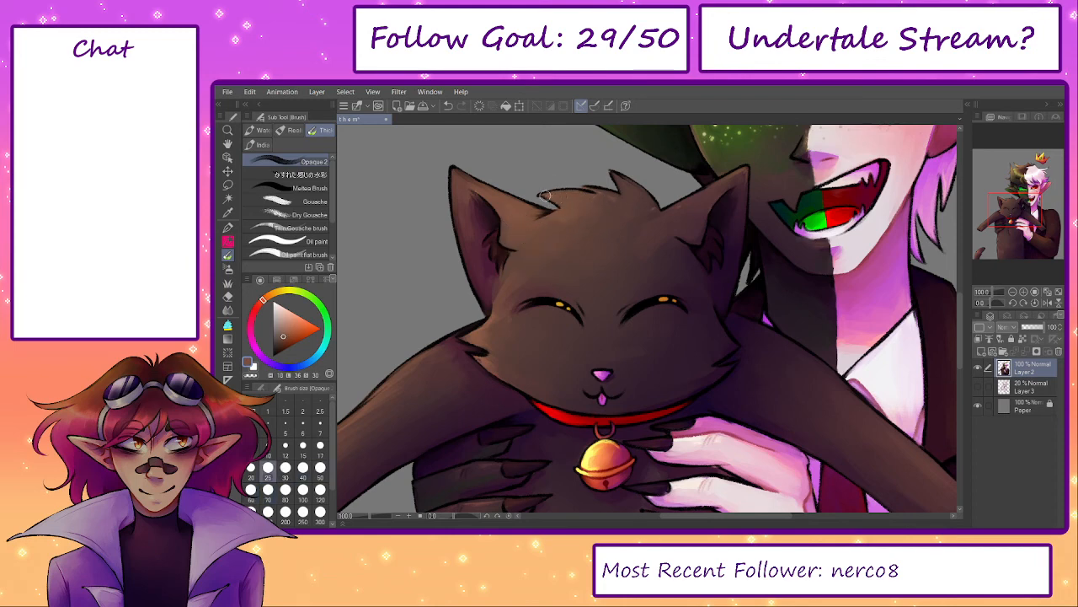
- Blend the cat's forehead and the fur toward its right ear with sampled browns, using the Opaque 2 brush at sizes 60 to 80
alt+click(609, 193)
alt+click(690, 206)
key(bracketright)
key(bracketright)
key(bracketright)
key(bracketright)
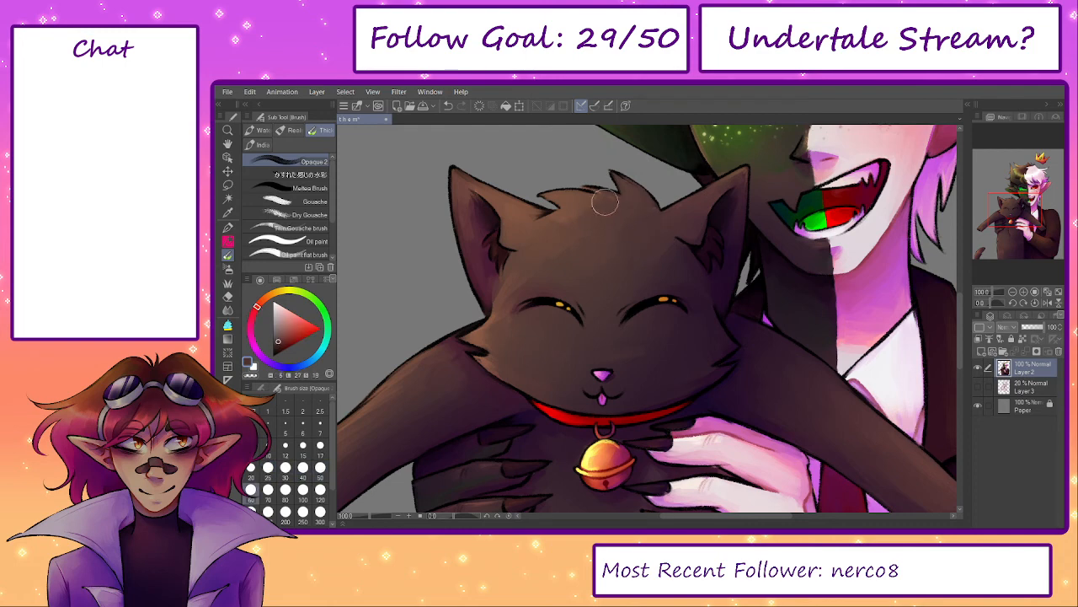
alt+click(576, 221)
key(bracketright)
alt+click(659, 265)
key(bracketright)
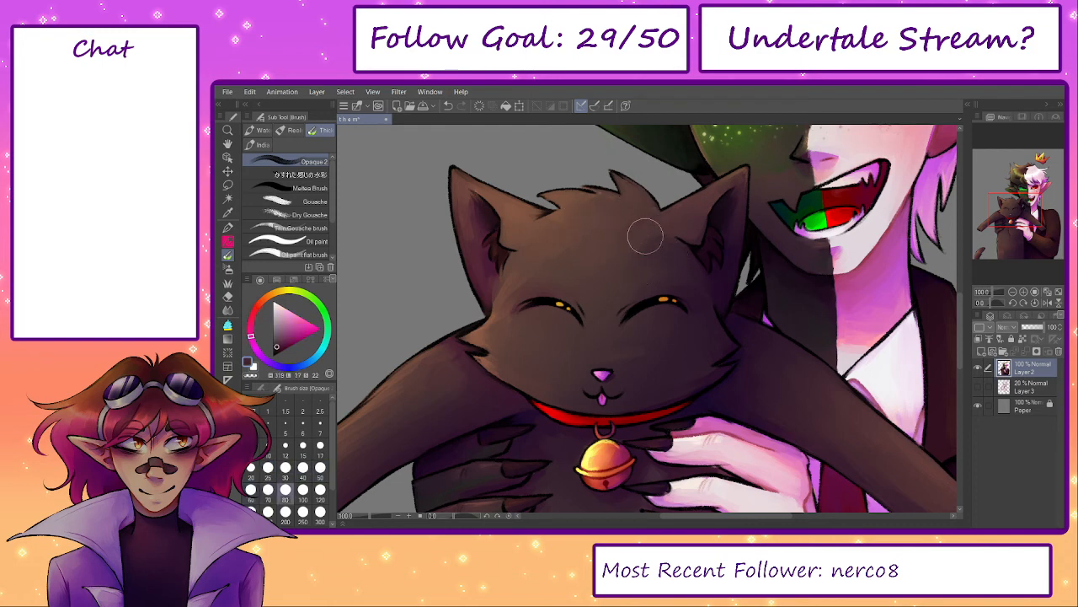
- Blend the fur along the left side of the cat's face with sampled brown, using the Opaque 2 brush at sizes 50 and 60
key(bracketleft)
key(bracketleft)
key(bracketleft)
alt+click(505, 333)
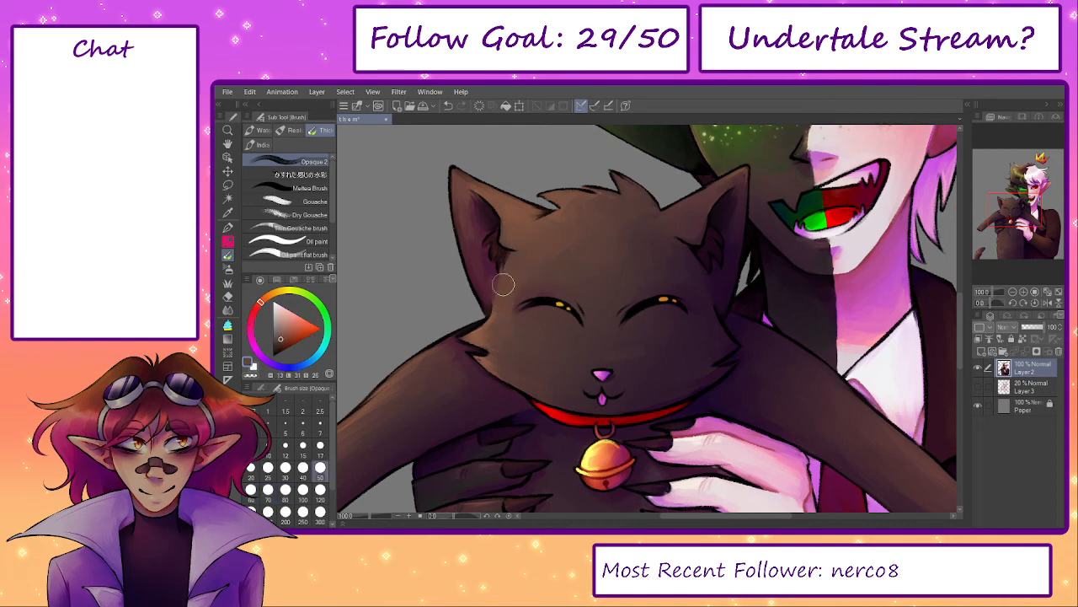
key(bracketright)
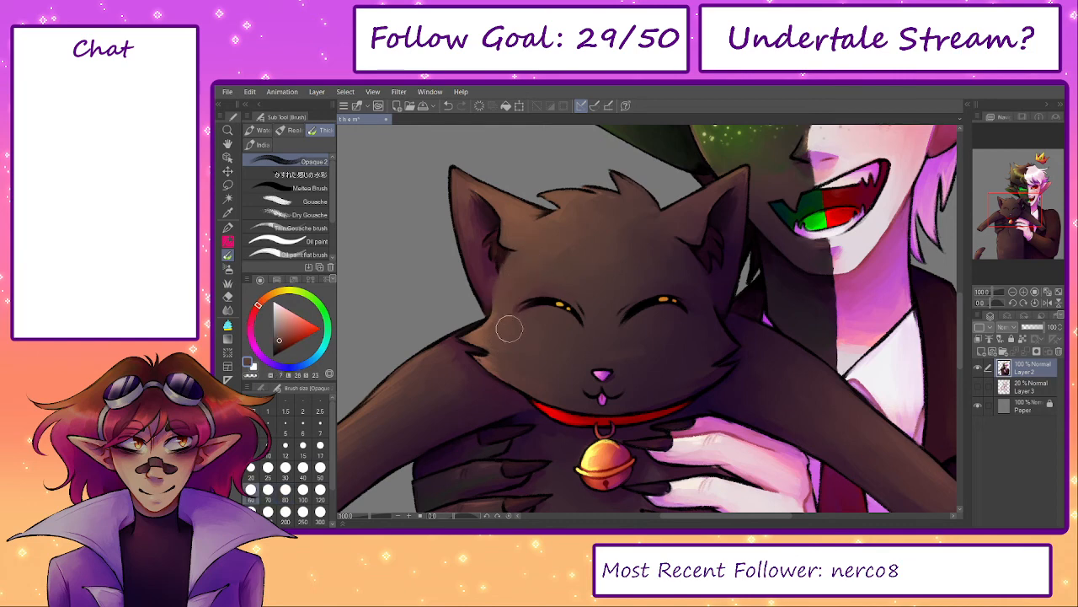
- Blend the inner fur of the cat's left-side ear with sampled browns and purples, using the Opaque 2 brush at sizes 30 to 50
key(bracketleft)
alt+click(464, 215)
key(bracketleft)
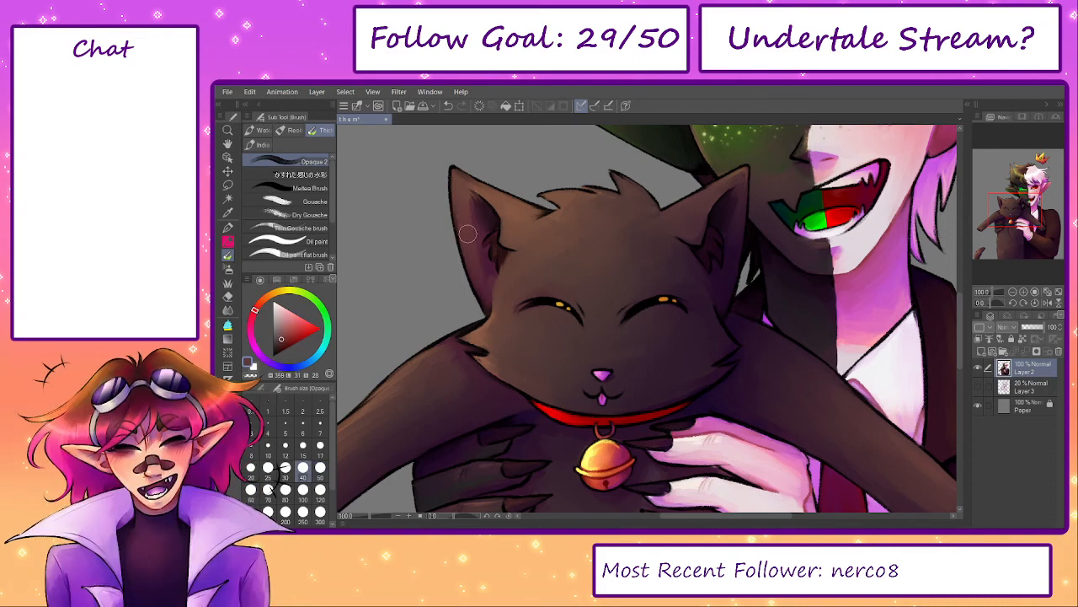
alt+click(480, 254)
key(bracketright)
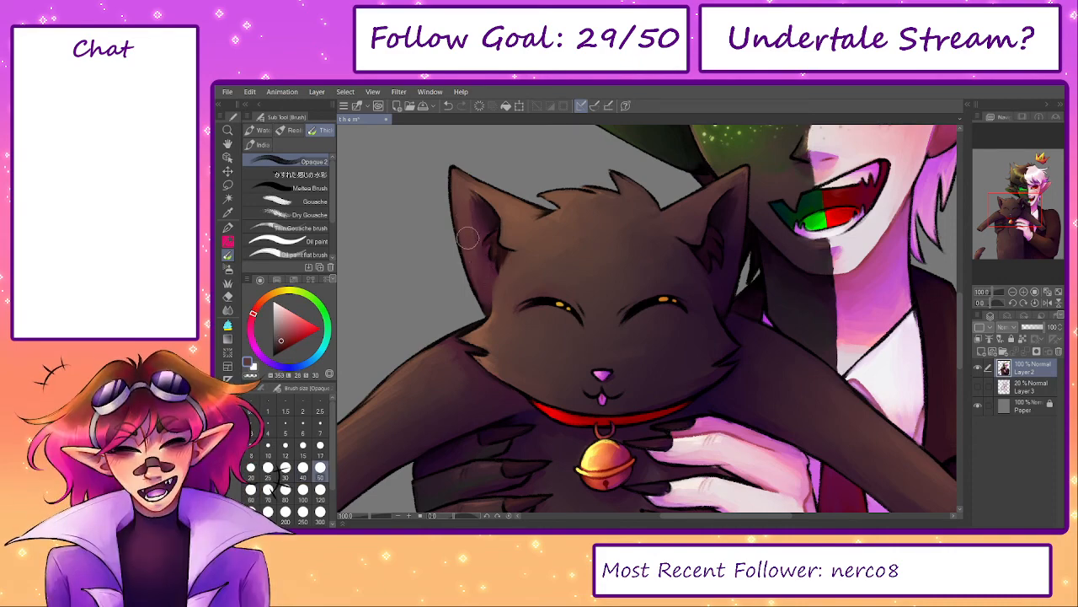
key(bracketleft)
key(bracketleft)
alt+click(483, 251)
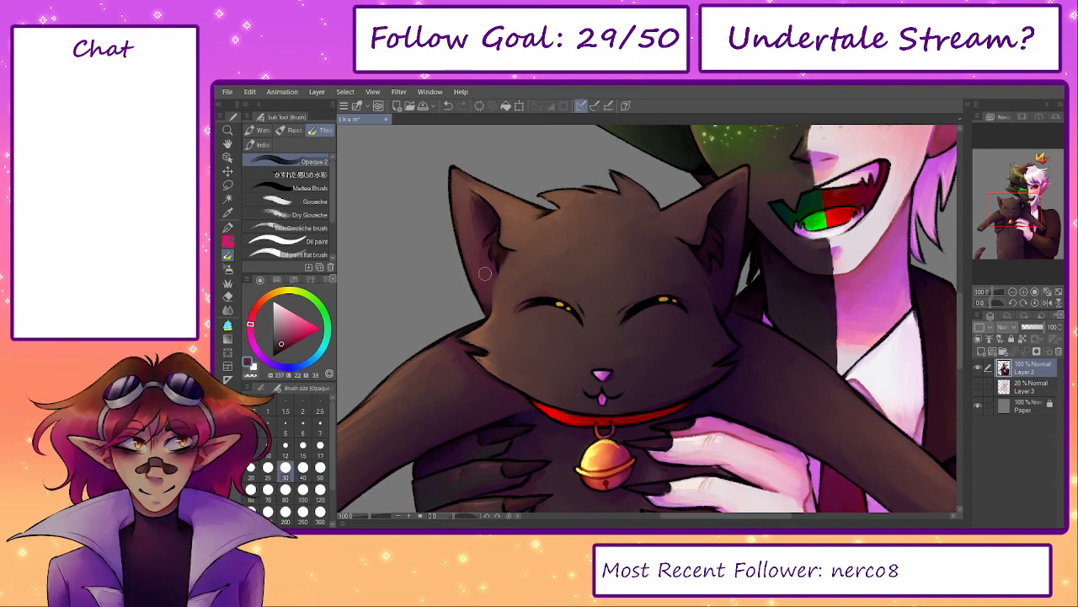
alt+click(485, 214)
alt+click(476, 223)
alt+click(473, 203)
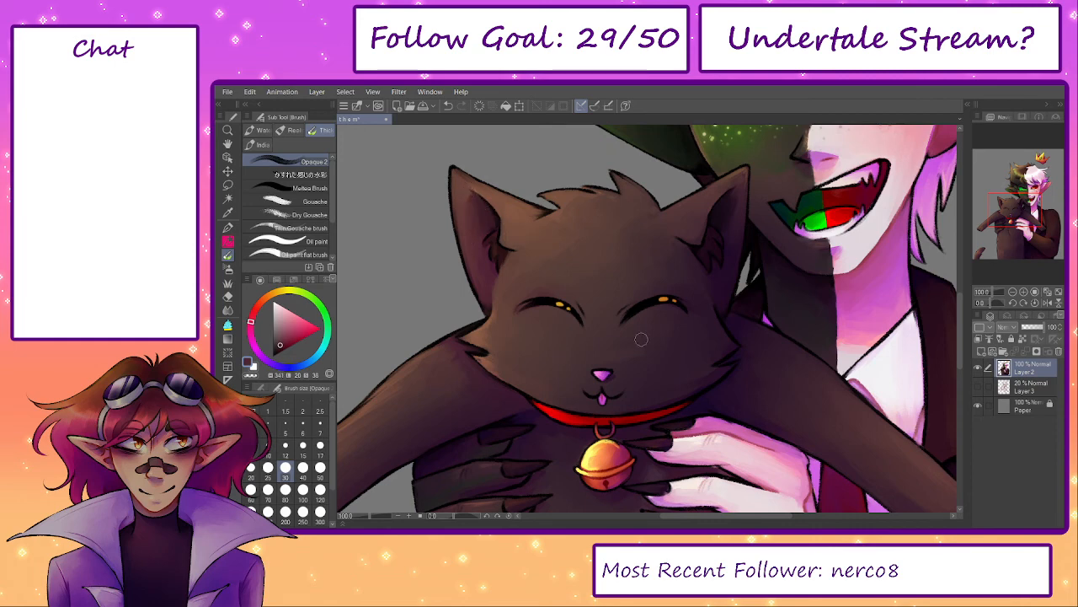
- Strengthen the outer outline of the dark hand's fingers with sampled dark tones, using the Perfect Pencil at size 10
drag(646, 371, 675, 323)
drag(573, 413, 532, 314)
drag(445, 438, 577, 393)
scroll(546, 329, up, 2)
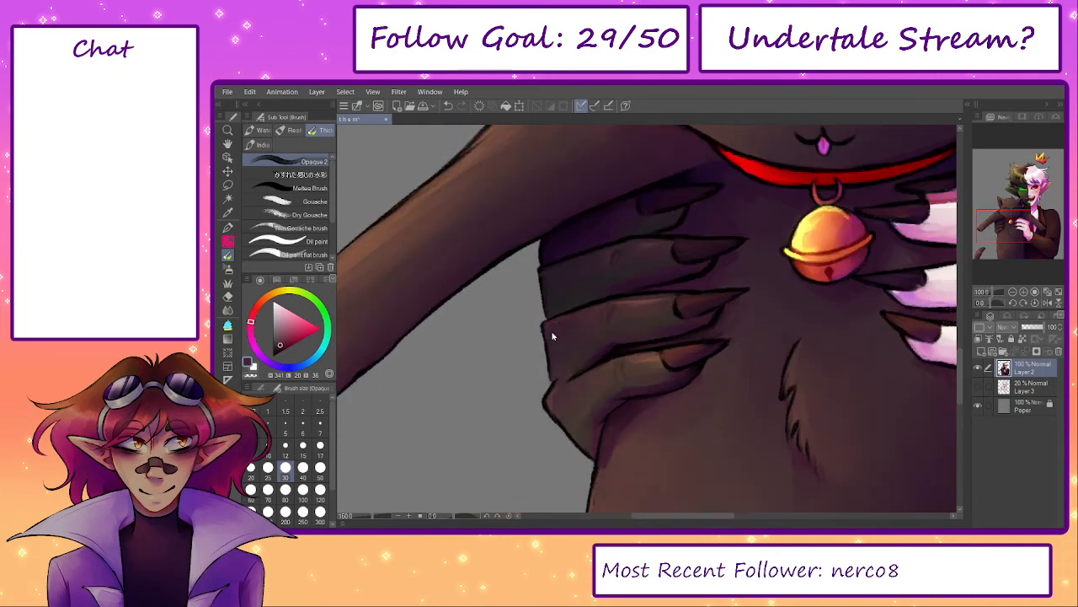
alt+click(590, 298)
key(p)
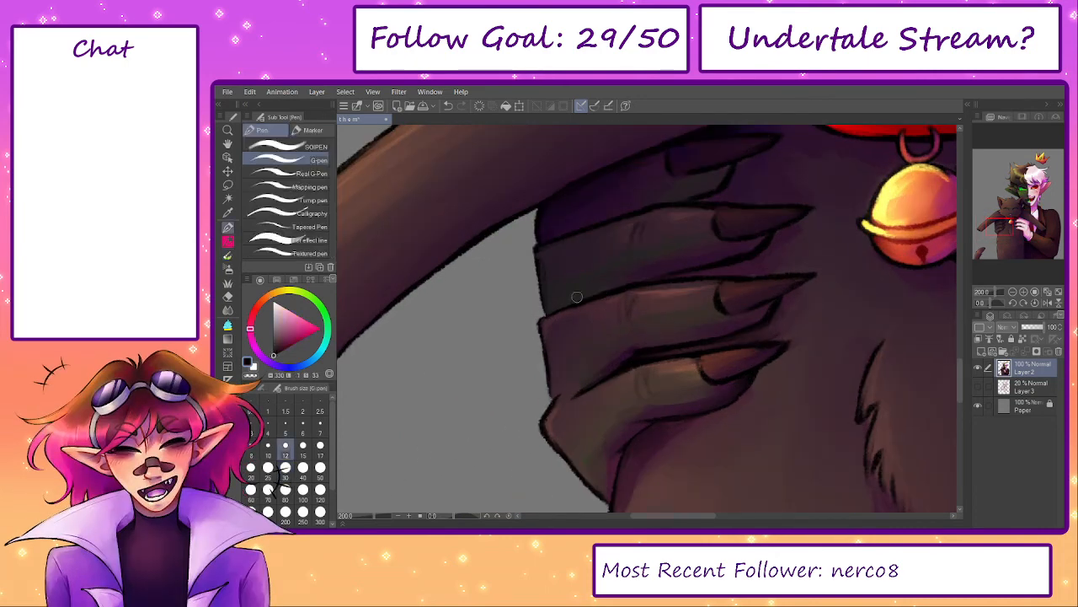
mouse_move(551, 241)
mouse_down()
mouse_move(538, 305)
mouse_move(551, 313)
mouse_move(536, 335)
mouse_move(539, 320)
mouse_move(548, 391)
mouse_up()
alt+click(546, 271)
drag(546, 271, 544, 286)
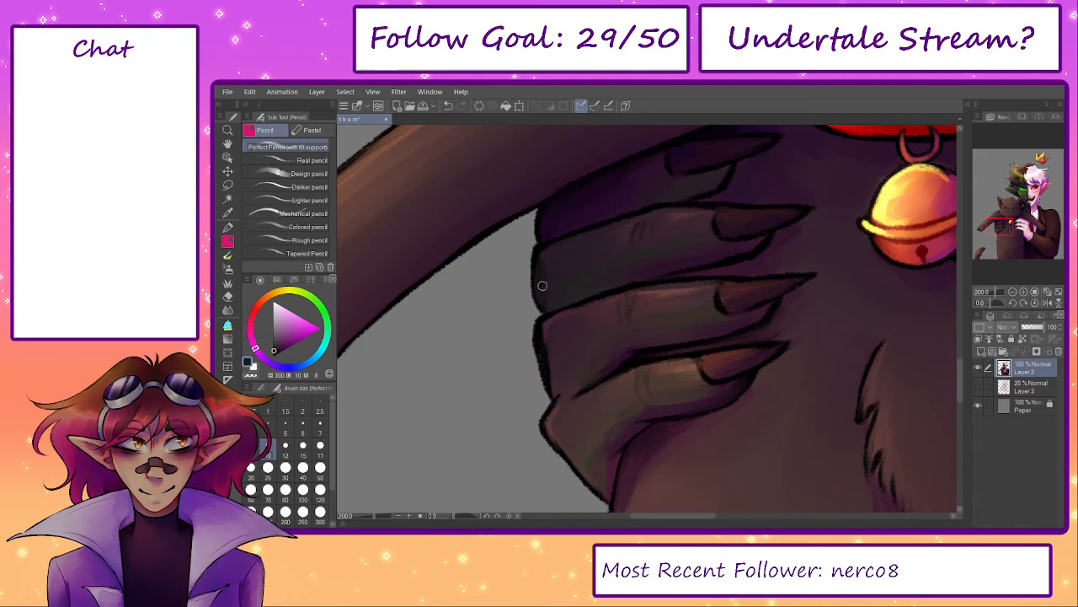
alt+click(548, 336)
mouse_move(547, 337)
mouse_down()
mouse_move(546, 354)
mouse_move(564, 357)
mouse_move(543, 306)
mouse_up()
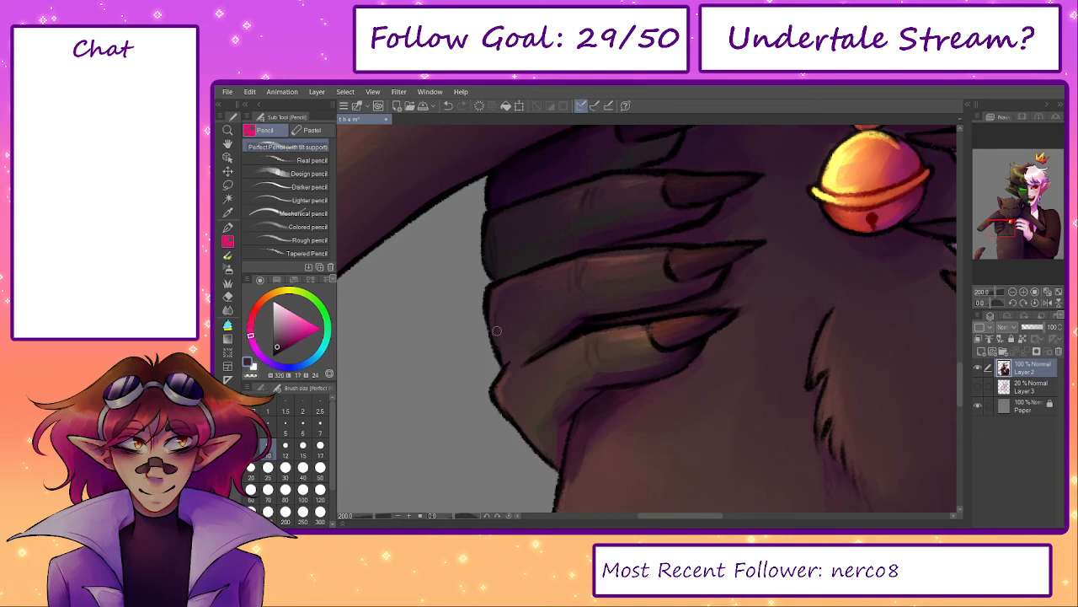
- Redraw the line between the dark hand's two lowest fingers with sampled black and dark purple, using the Perfect Pencil at size 10
drag(371, 522, 377, 522)
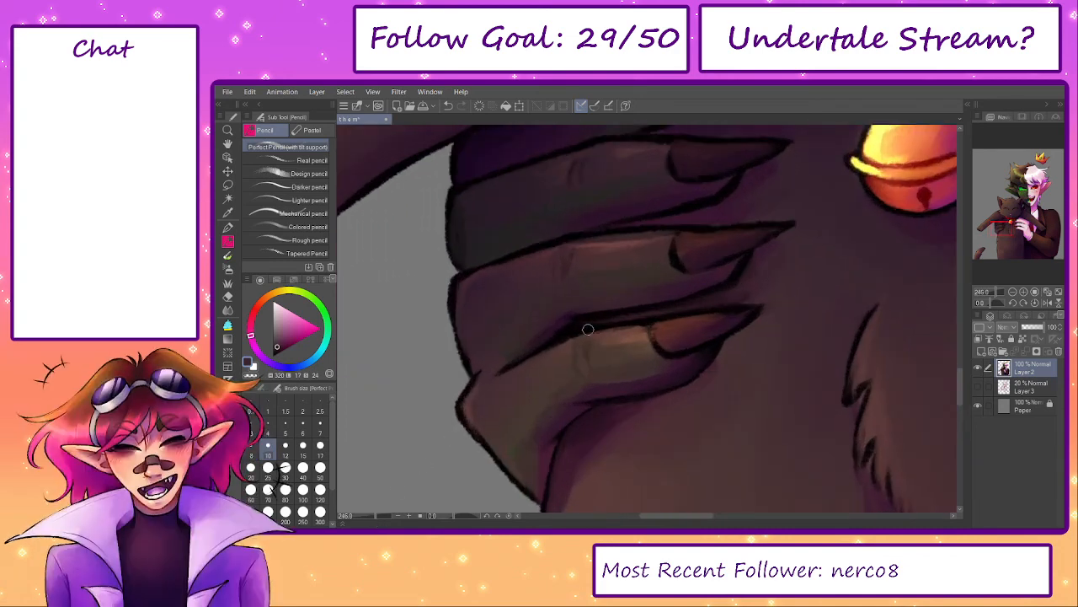
alt+click(578, 318)
drag(529, 350, 558, 325)
key(ctrl+z)
drag(512, 360, 566, 323)
key(ctrl+z)
alt+click(595, 320)
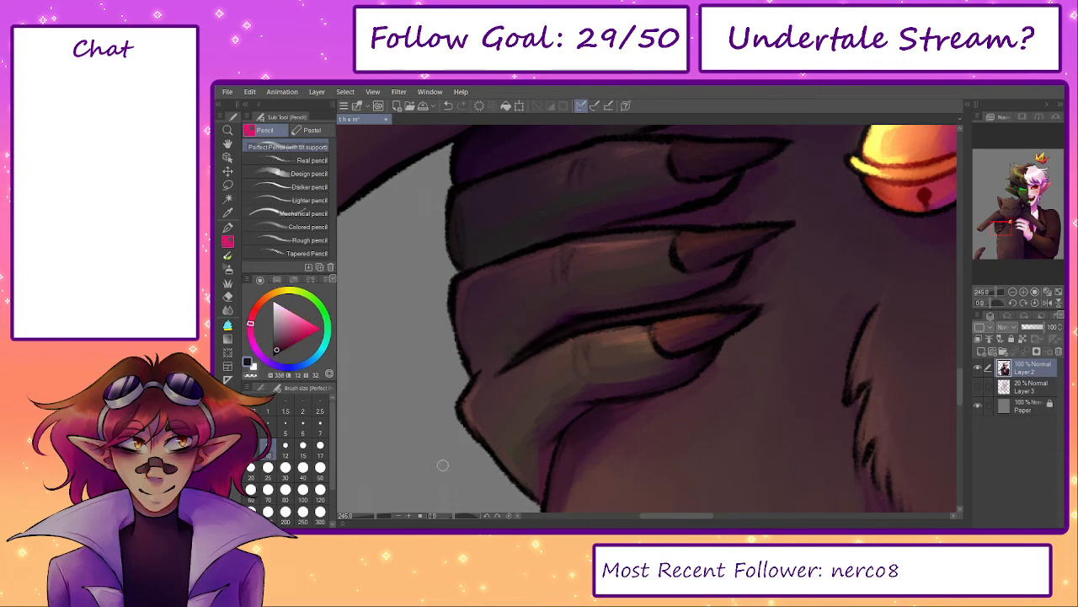
alt+click(577, 332)
drag(508, 359, 546, 343)
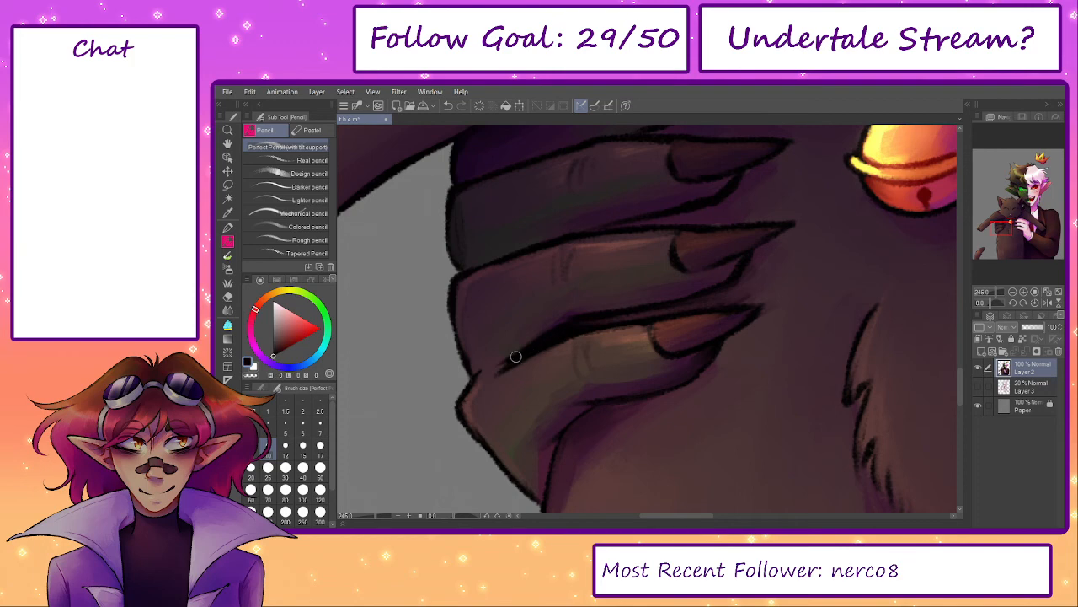
alt+click(493, 377)
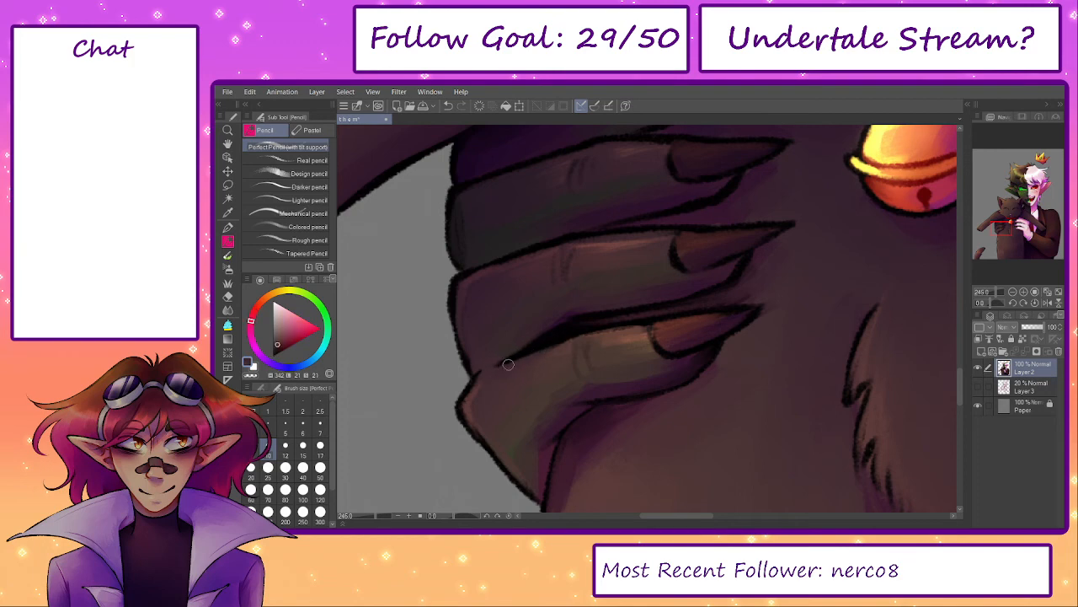
- Thin the reddish knuckle outline on the white hand with sampled pale pinks, using the Perfect Pencil at size 10
drag(368, 515, 363, 516)
drag(504, 400, 448, 423)
drag(678, 338, 675, 354)
scroll(673, 355, up, 5)
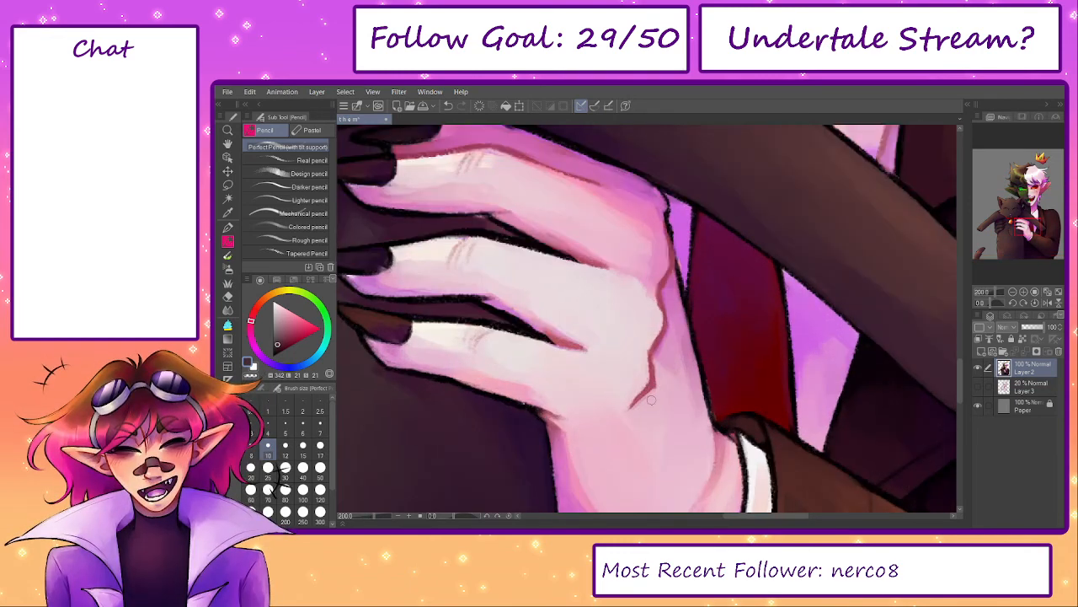
alt+click(637, 387)
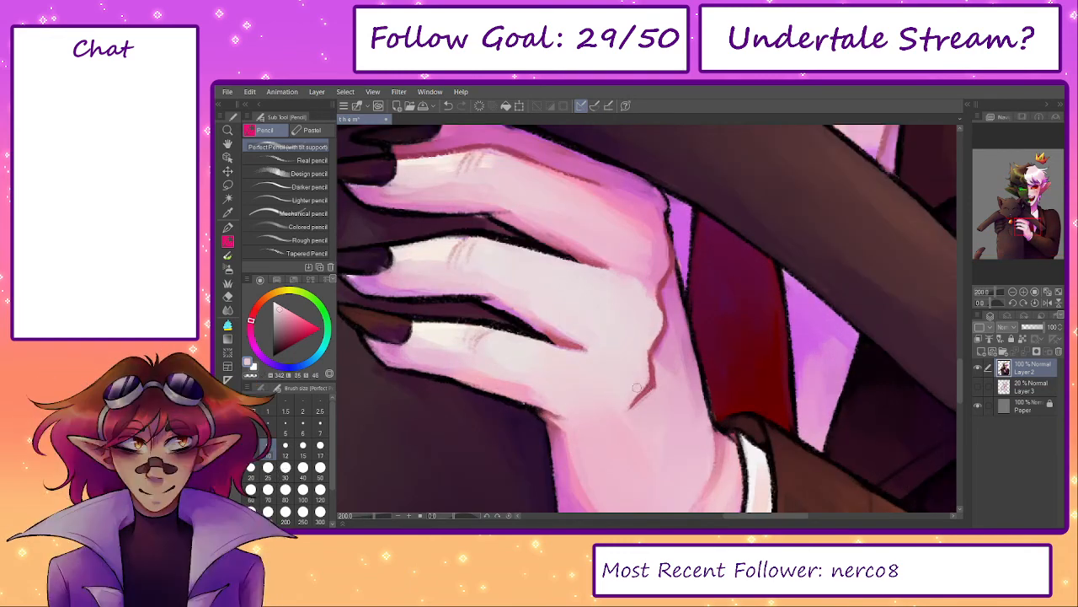
alt+click(656, 335)
alt+click(658, 287)
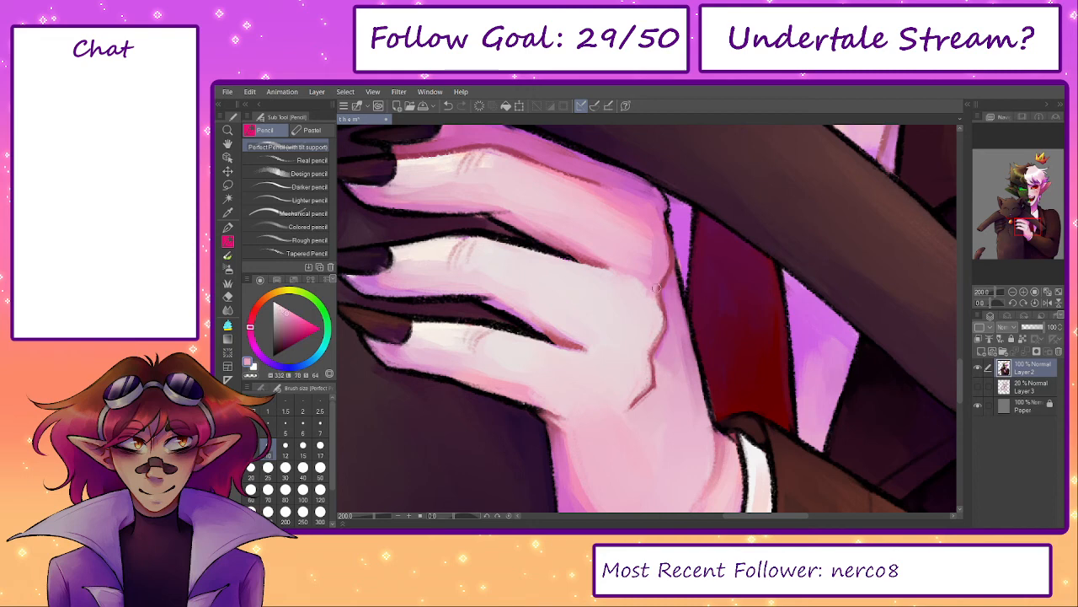
alt+click(664, 276)
alt+click(655, 297)
- Soften the highlights on the white hand's upper fingers with sampled pale tones, using the Opaque 2 brush at size 30
alt+click(436, 250)
key(b)
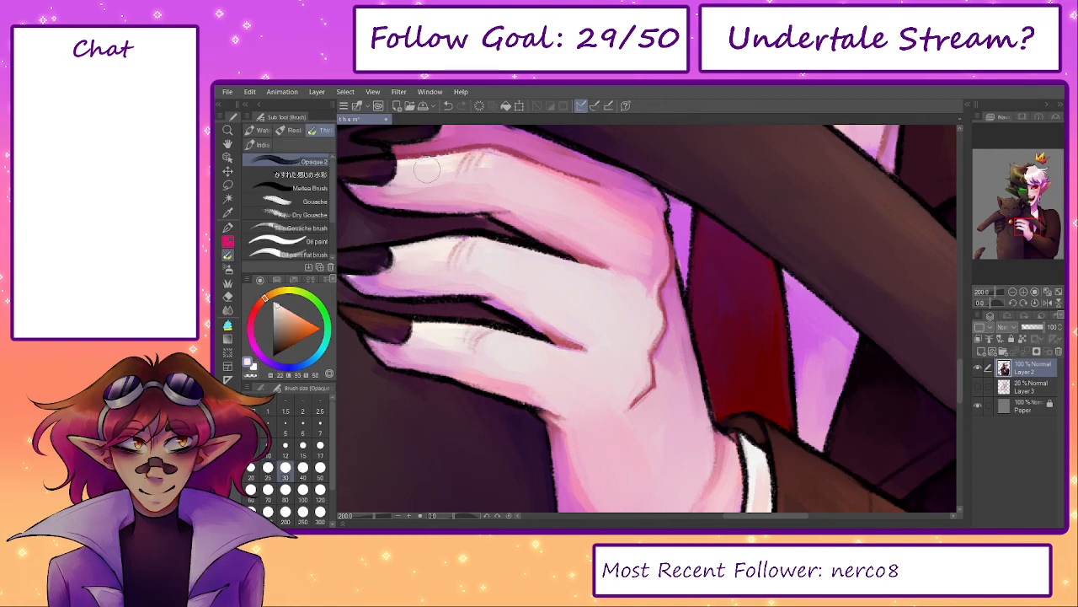
alt+click(418, 184)
- Clean up the wrist edge along the white cuff with sampled purple and pink, using the Perfect Pencil at size 10
click(371, 517)
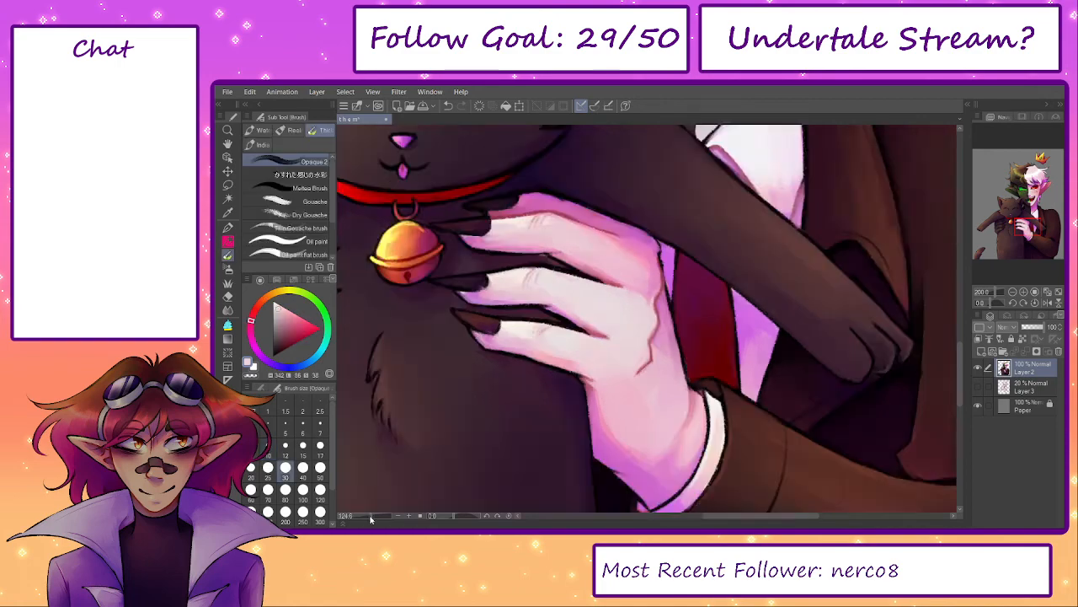
drag(371, 517, 362, 517)
drag(520, 424, 527, 391)
scroll(661, 375, up, 4)
alt+click(636, 350)
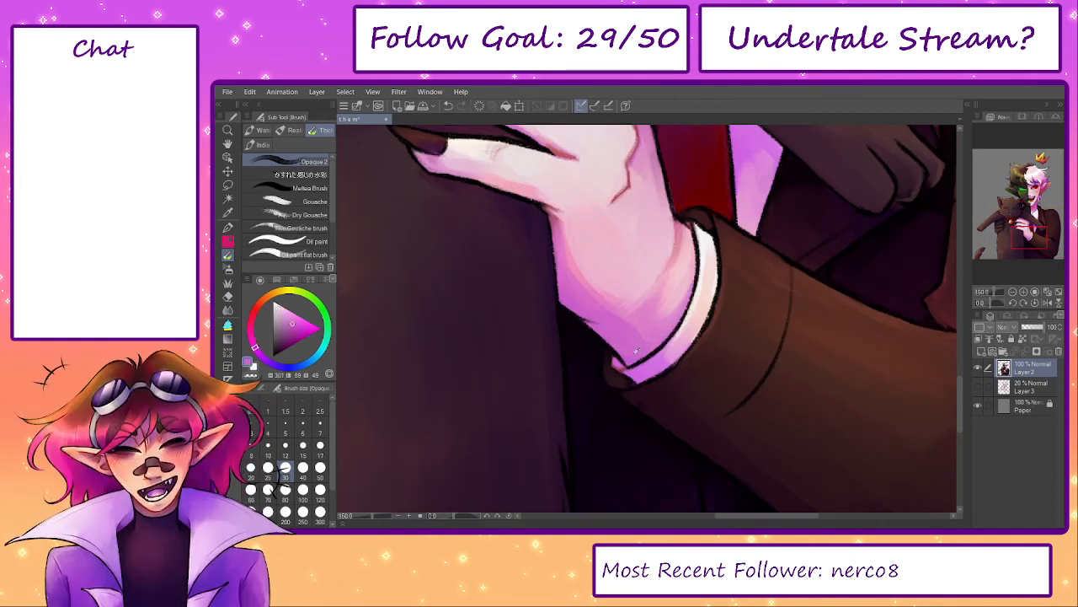
alt+click(630, 361)
key(p)
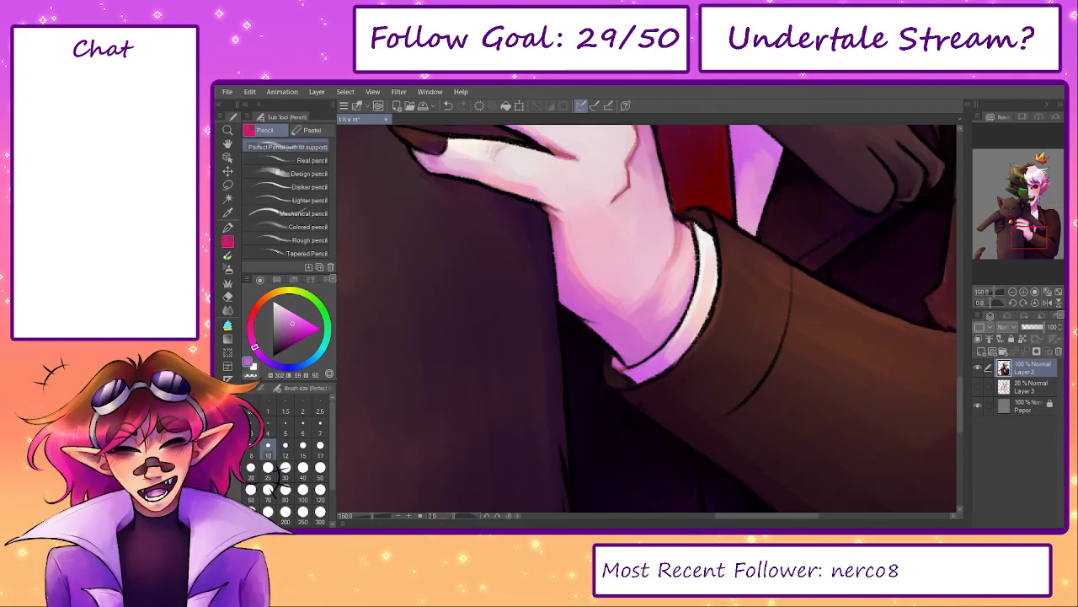
alt+click(701, 244)
mouse_move(690, 227)
mouse_down()
mouse_move(696, 266)
mouse_move(677, 323)
mouse_up()
alt+click(693, 277)
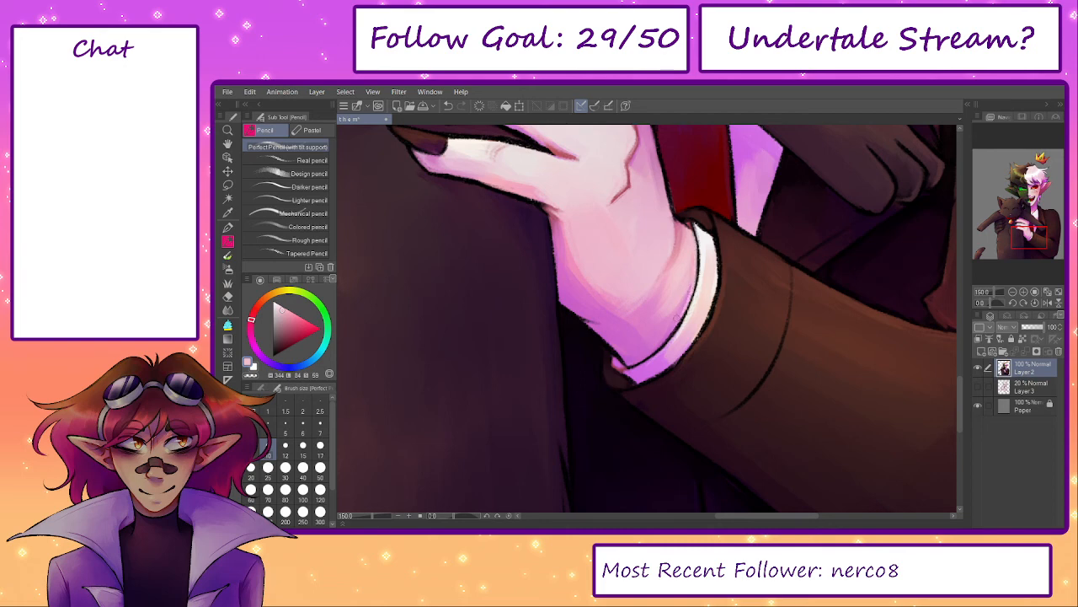
- Blend the white hand's wrist shading beside the cuff with sampled pink, using the Opaque 2 brush at sizes 30 and 20
alt+click(678, 313)
key(b)
alt+click(688, 293)
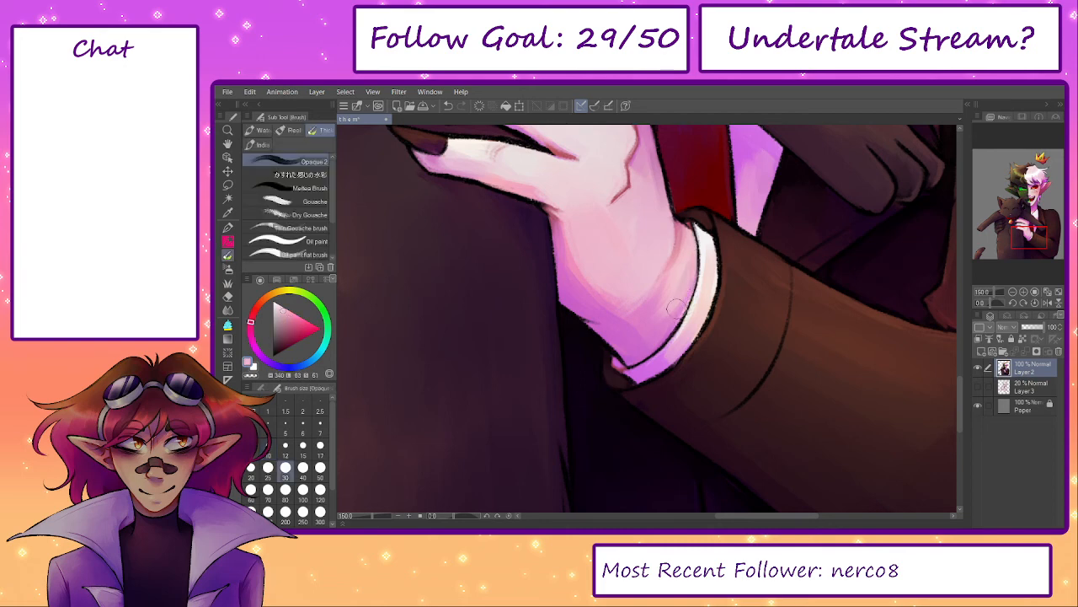
drag(370, 517, 362, 516)
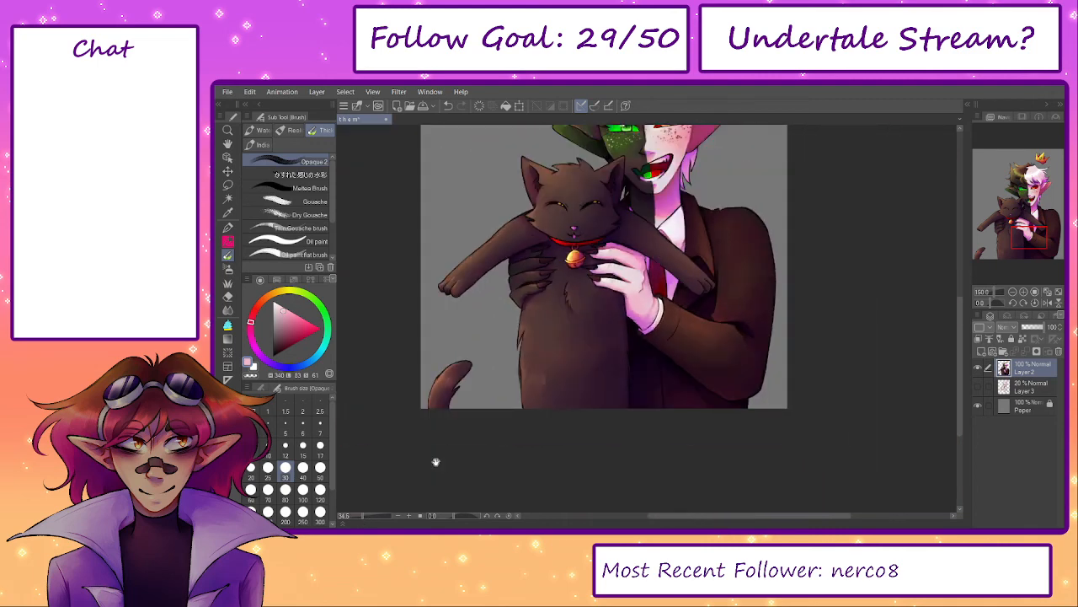
drag(436, 463, 430, 503)
scroll(646, 341, up, 6)
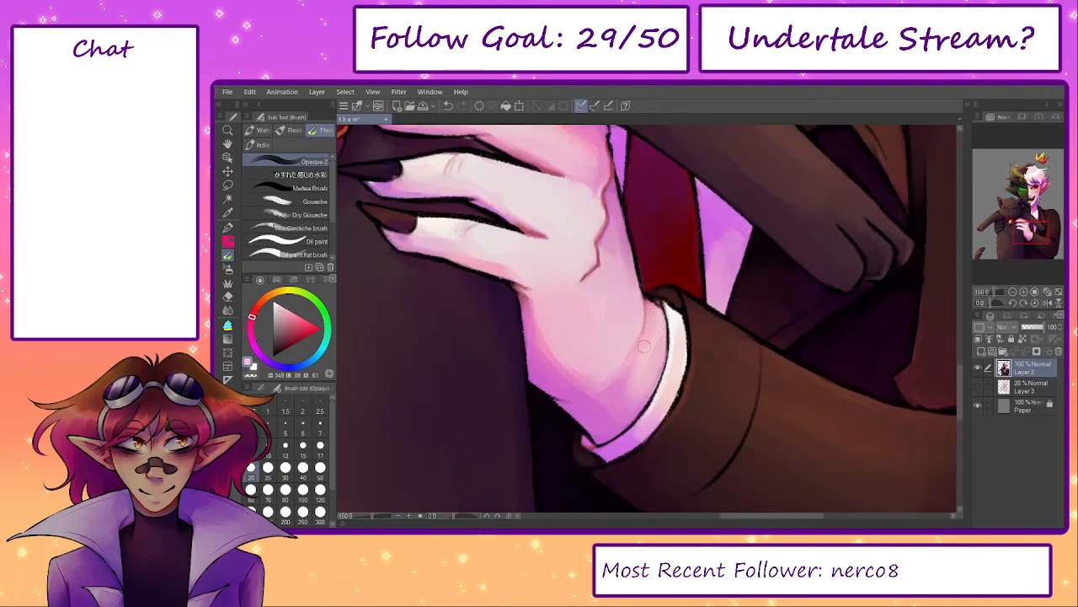
- Smooth the pink and purple shading across the white hand's lower wrist with the Opaque 2 brush at size 40
key(bracketright)
key(bracketright)
key(bracketright)
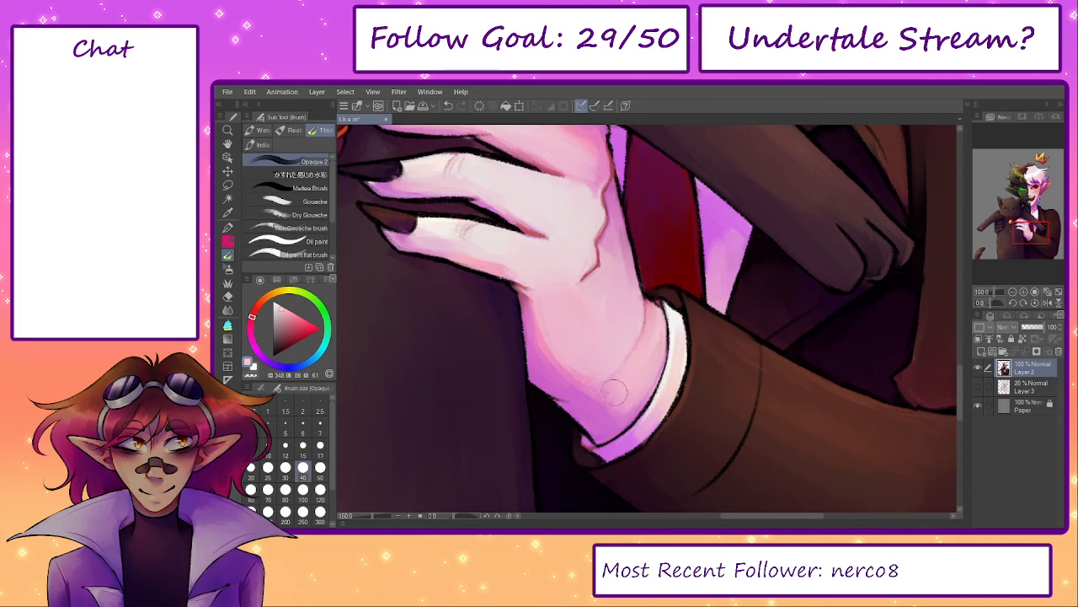
alt+click(614, 396)
drag(557, 356, 614, 410)
mouse_move(547, 333)
mouse_down()
mouse_move(562, 371)
mouse_move(602, 384)
mouse_move(572, 397)
mouse_move(561, 383)
mouse_move(613, 392)
mouse_move(624, 381)
mouse_move(612, 397)
mouse_move(643, 381)
mouse_move(605, 405)
mouse_move(605, 387)
mouse_move(607, 406)
mouse_move(629, 398)
mouse_move(609, 416)
mouse_move(589, 408)
mouse_move(609, 419)
mouse_move(617, 406)
mouse_move(596, 416)
mouse_move(612, 421)
mouse_move(589, 416)
mouse_move(641, 374)
mouse_up()
- Even out the wrist shading down to the cuff's lower end with sampled pinks and purples, finishing with the Opaque 2 brush at size 50
alt+click(625, 382)
key(bracketright)
key(bracketright)
key(bracketright)
key(bracketright)
alt+click(618, 385)
key(bracketleft)
key(bracketleft)
key(bracketleft)
alt+click(588, 424)
alt+click(588, 423)
alt+click(641, 374)
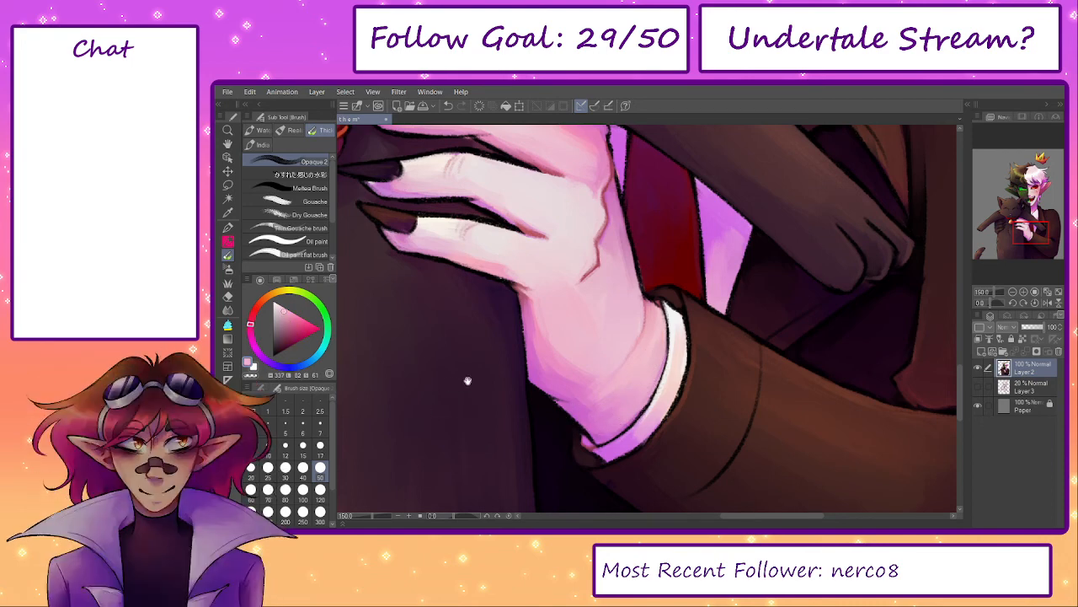
- Touch up the underside of the white hand's lowest finger with sampled pinks, using the Perfect Pencil at size 10
drag(466, 380, 576, 423)
alt+click(517, 289)
key(p)
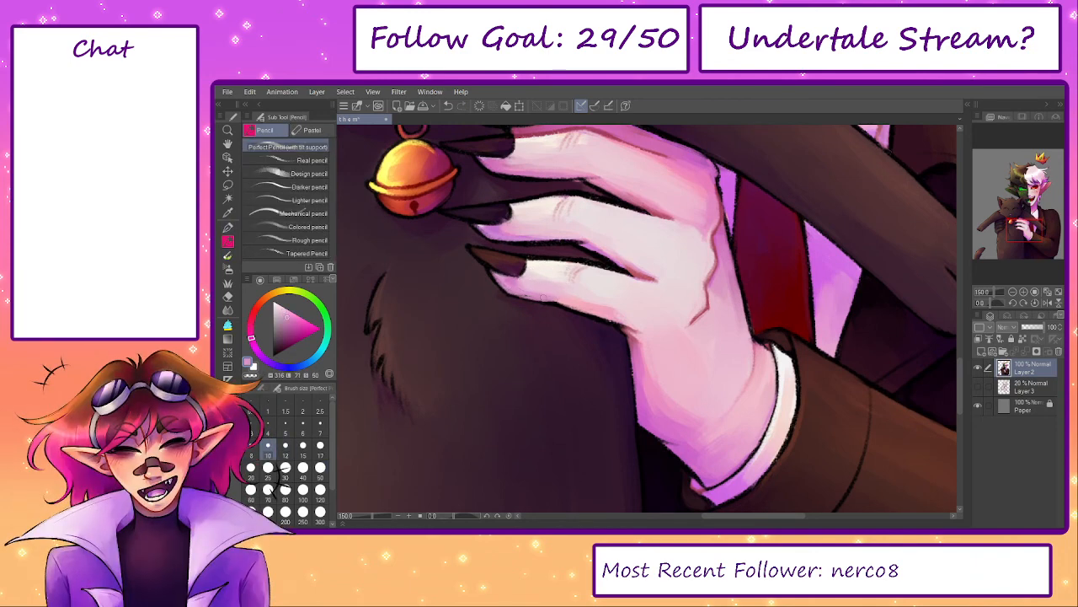
key(ctrl+z)
alt+click(576, 306)
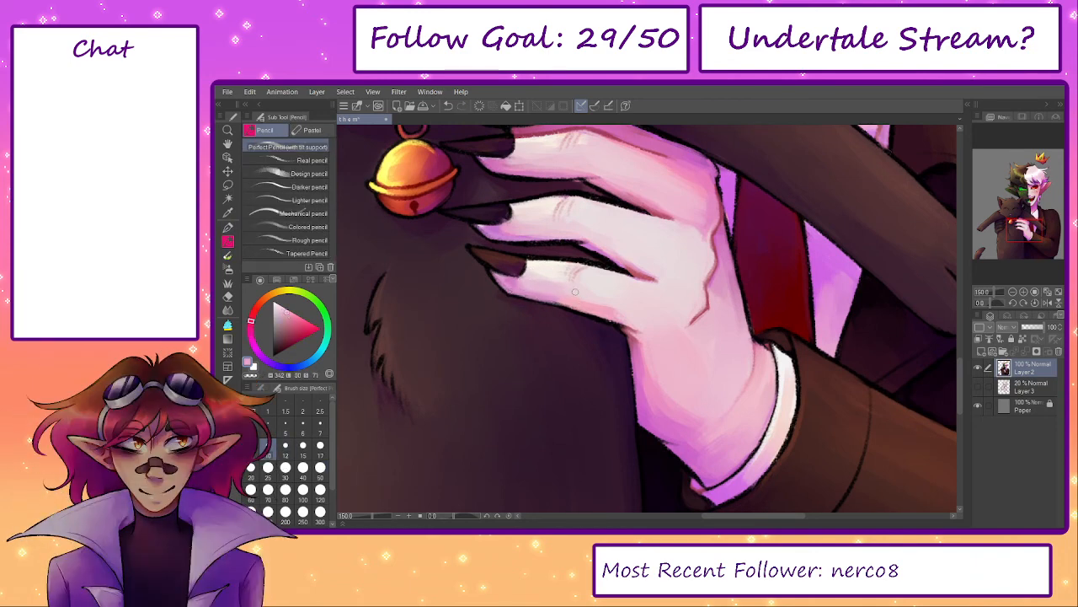
- Brighten the white hand's lowest finger near the claw with sampled pale tones, using the Opaque 2 brush at size 25
key(b)
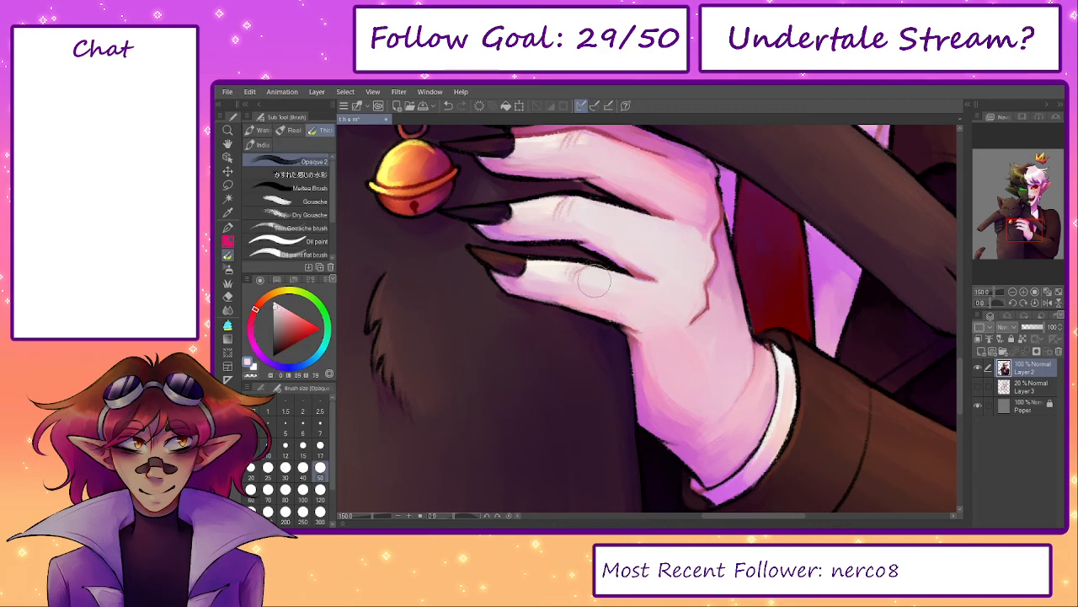
key(bracketleft)
key(bracketleft)
key(bracketleft)
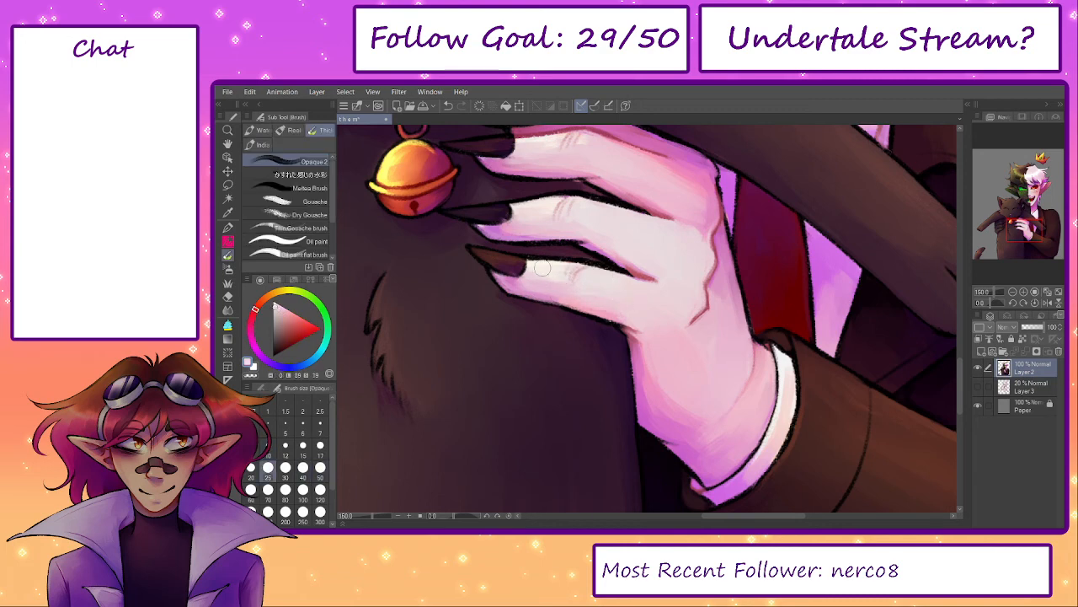
alt+click(535, 269)
- Rotate the canvas to 57.1 degrees and refine the white hand's claws with sampled dark tones, using the Perfect Pencil at size 10
mouse_move(529, 277)
mouse_down()
mouse_move(569, 286)
mouse_move(626, 365)
mouse_up()
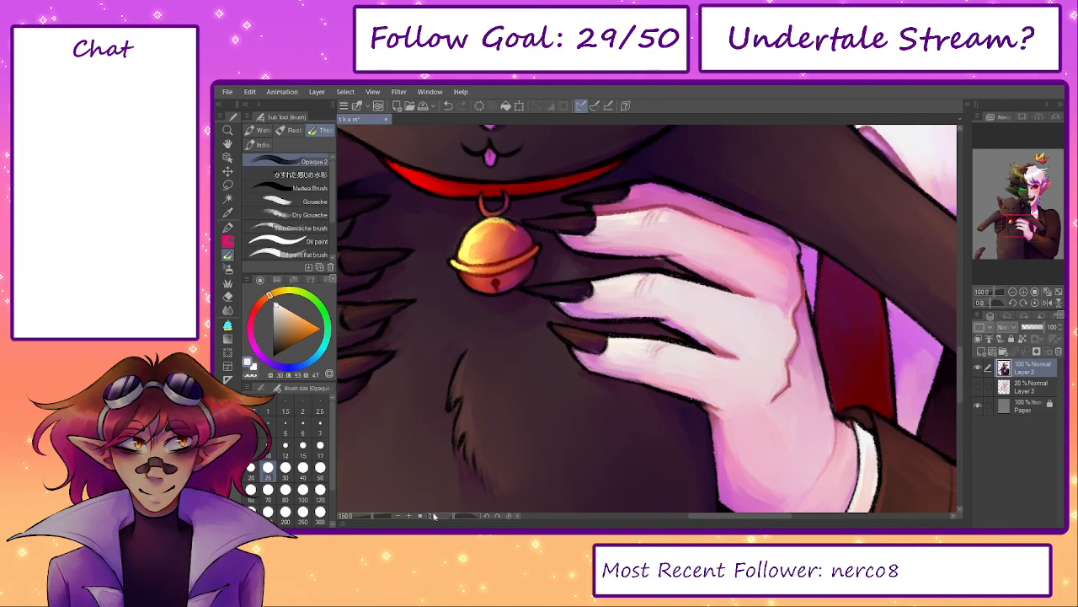
drag(454, 516, 462, 516)
drag(621, 282, 625, 335)
alt+click(599, 300)
key(p)
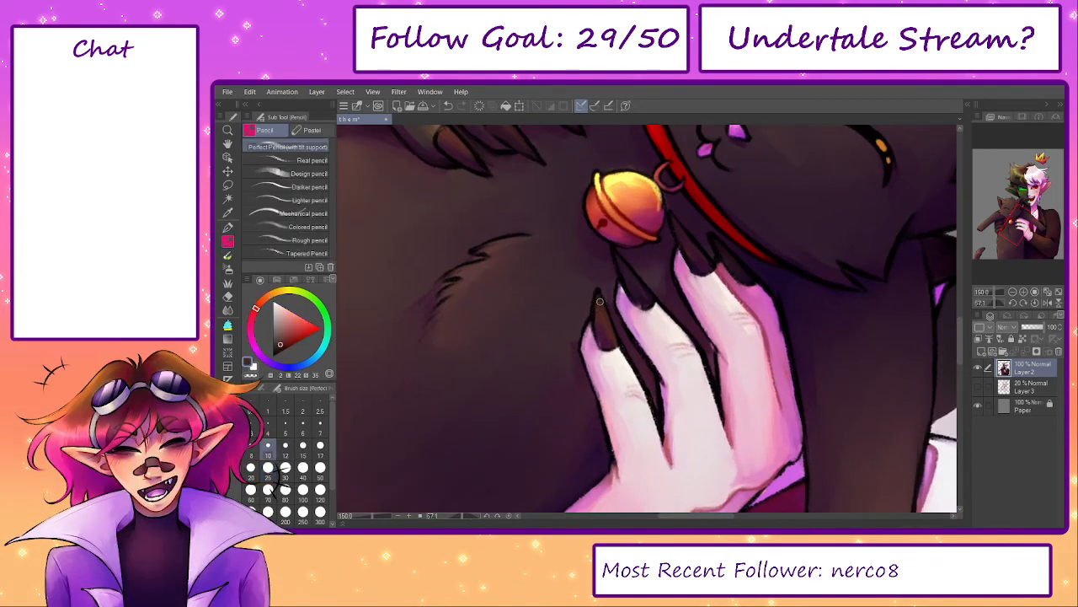
drag(597, 294, 613, 471)
alt+click(603, 342)
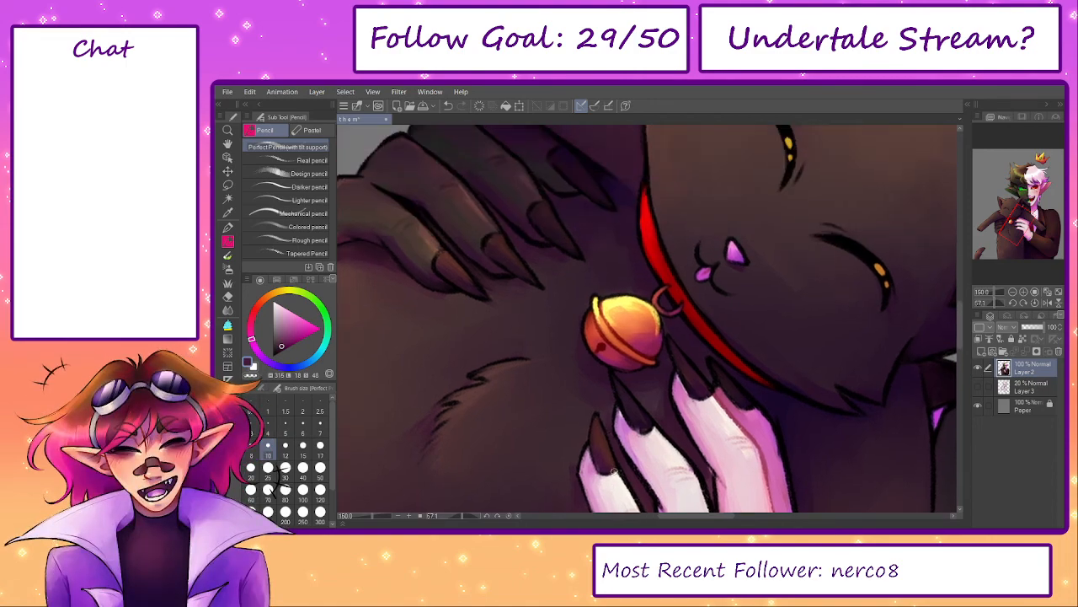
alt+click(623, 401)
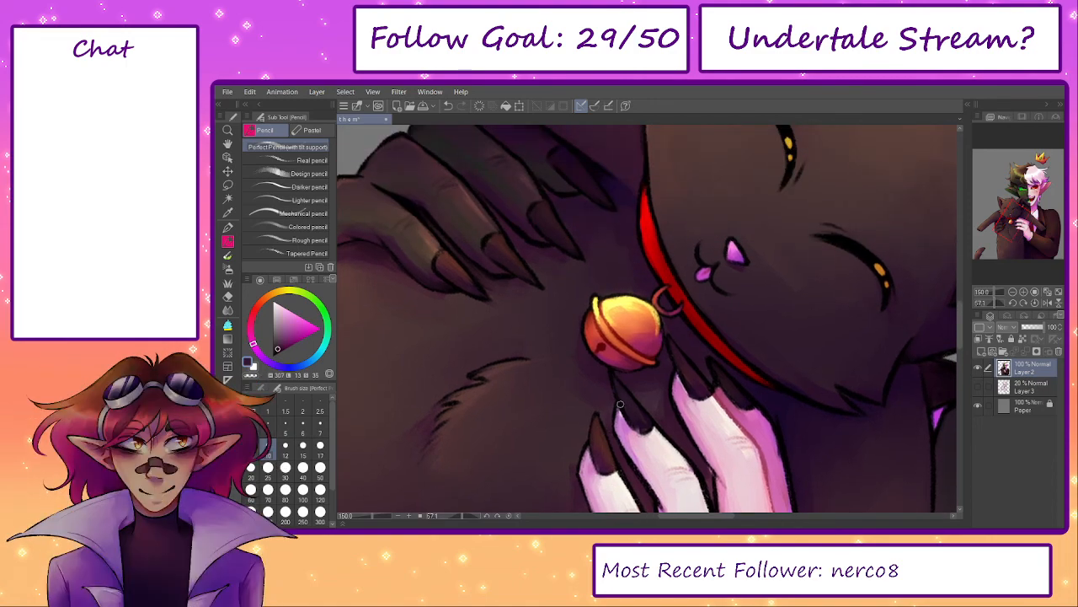
- Reset the canvas rotation and shade the red collar toward the white hand with sampled reds and purple, using the Perfect Pencil at size 10
click(513, 520)
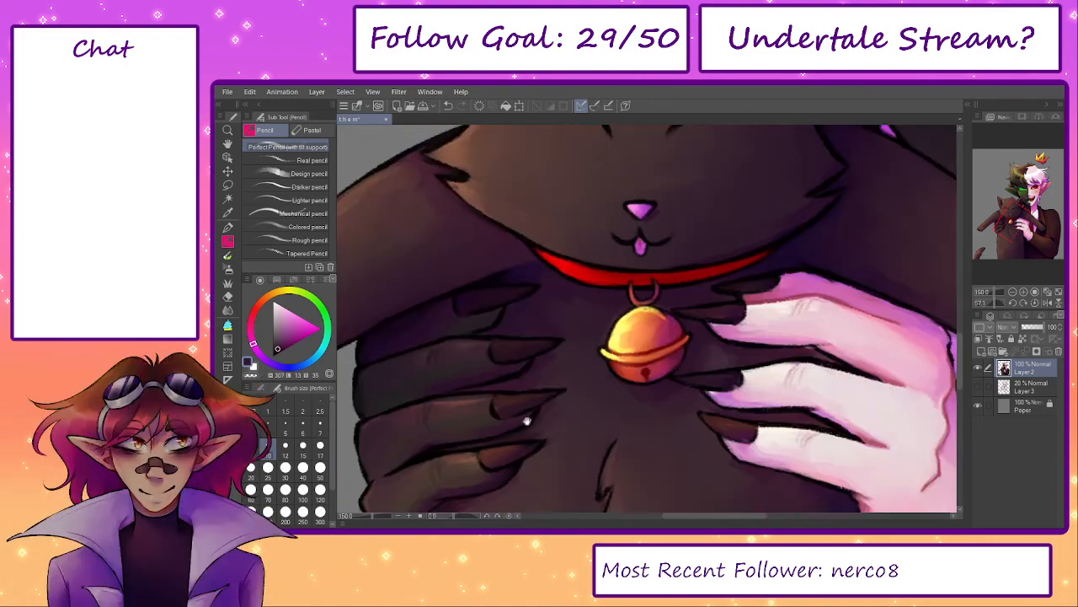
alt+click(557, 316)
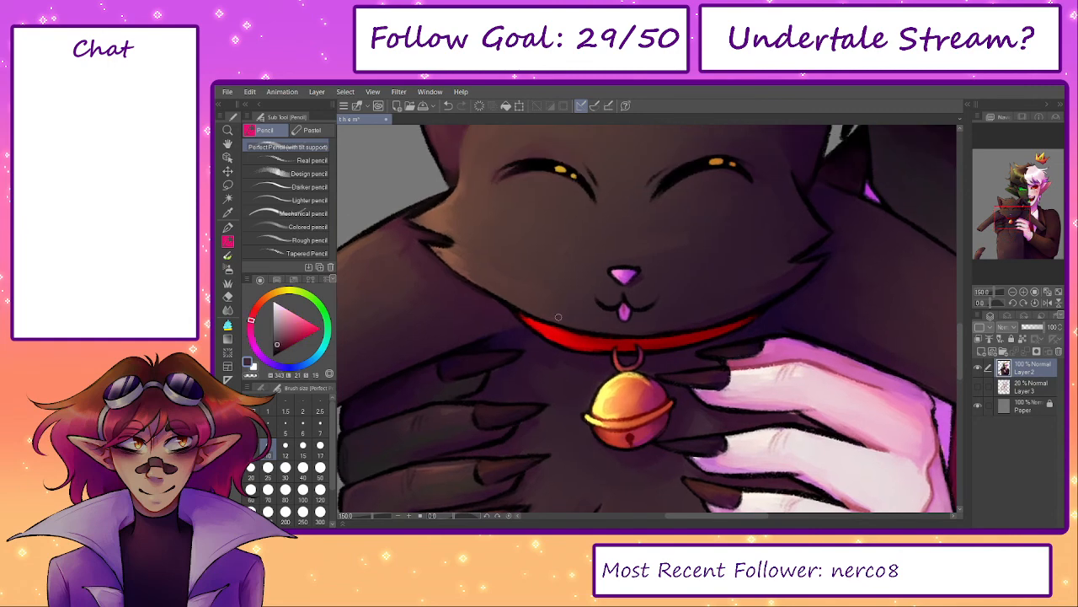
alt+click(687, 325)
alt+click(715, 333)
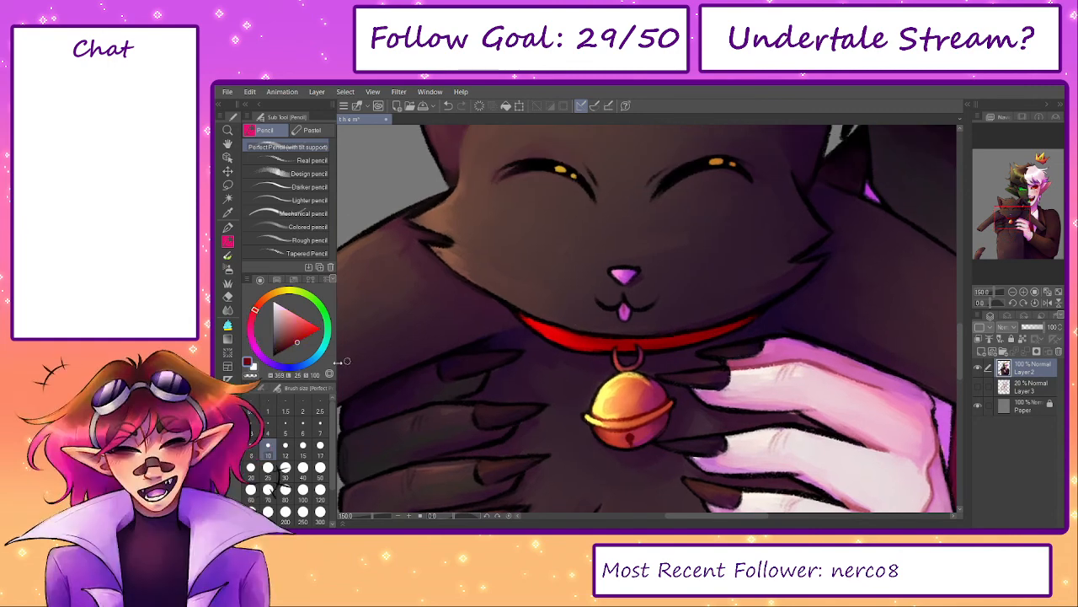
drag(253, 338, 260, 354)
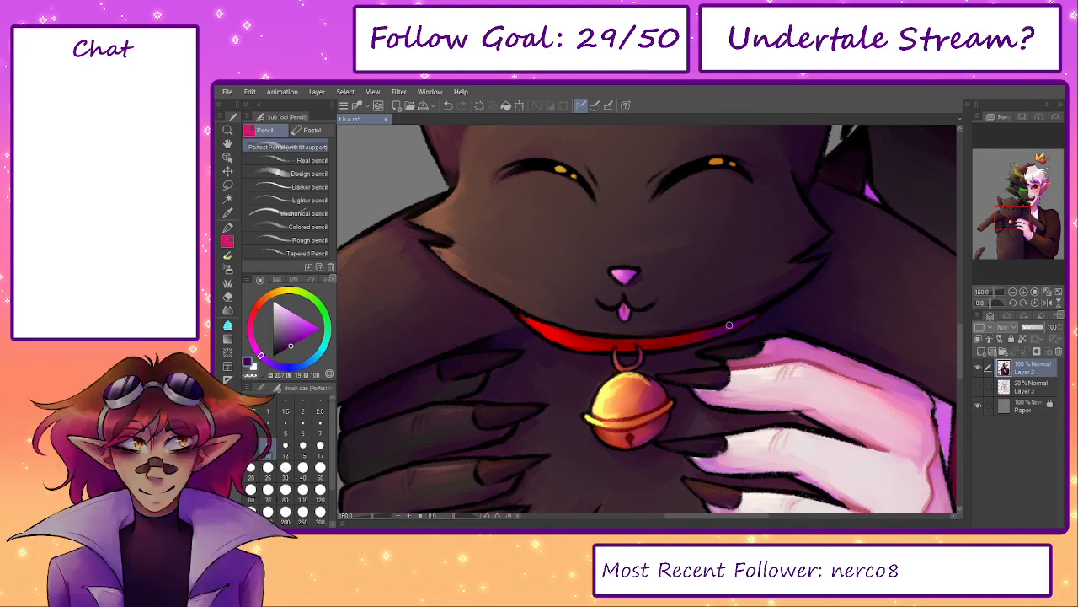
alt+click(668, 341)
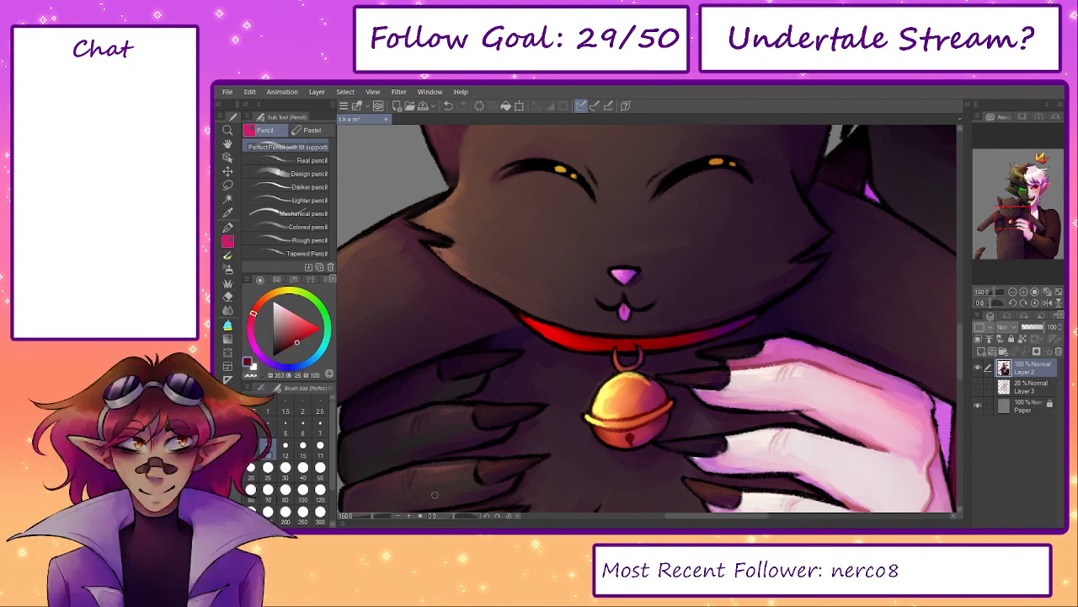
- Soften the dark side's eyebrow where it meets the hair above the green eye with sampled dark browns, using the Perfect Pencil at size 10
scroll(561, 372, down, 5)
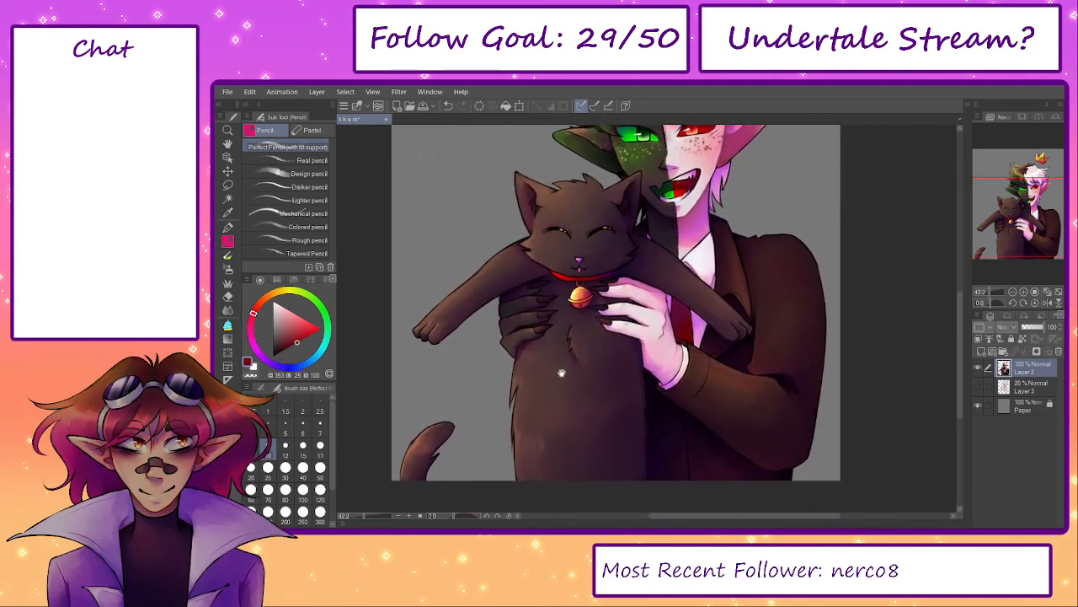
drag(561, 372, 561, 385)
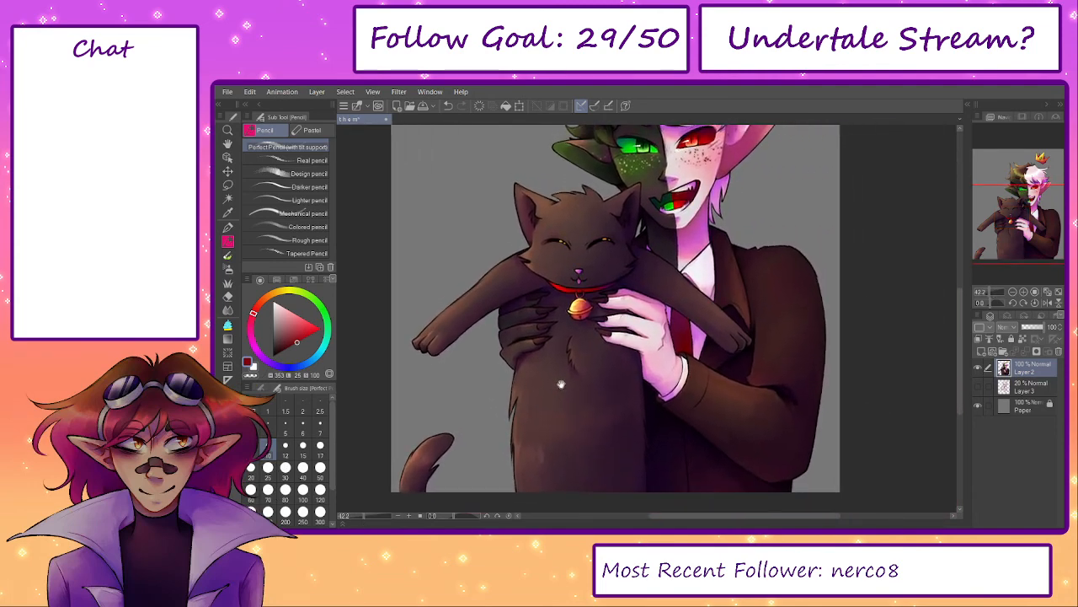
scroll(561, 384, up, 5)
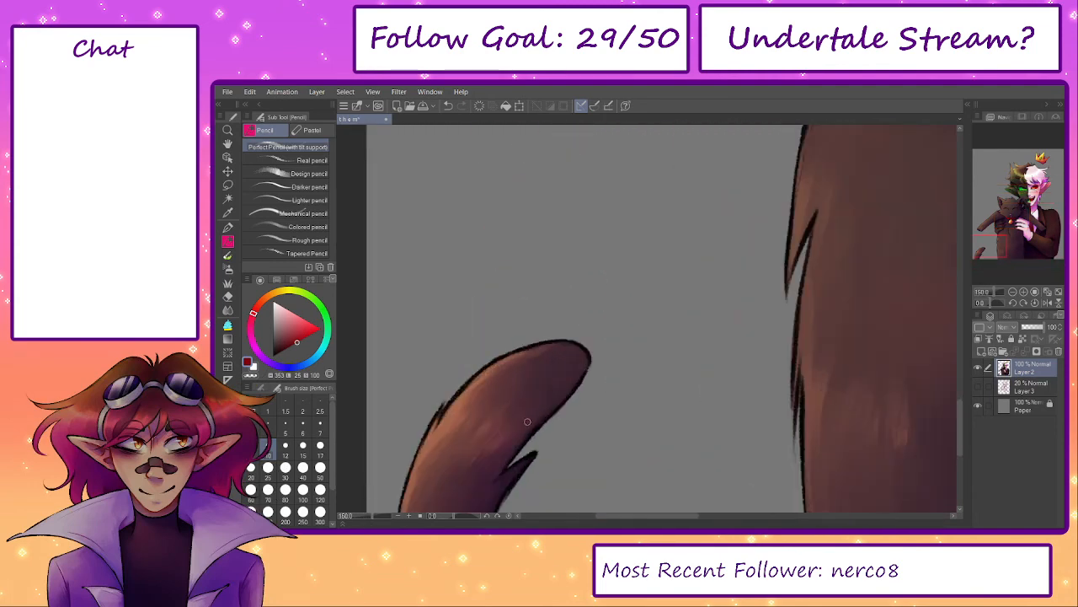
alt+click(526, 435)
scroll(557, 401, up, 15)
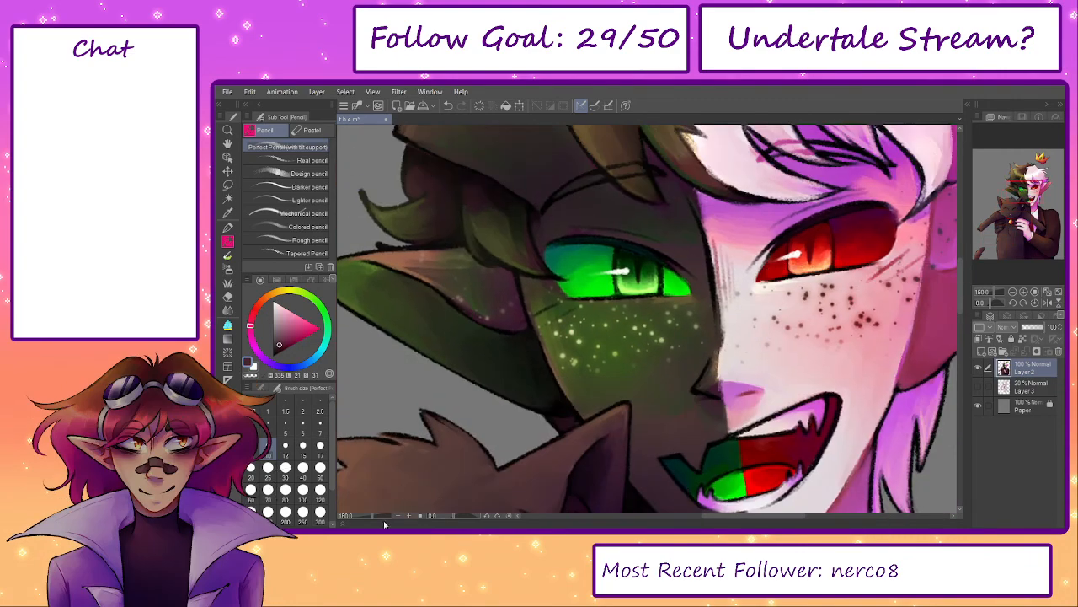
scroll(553, 437, down, 5)
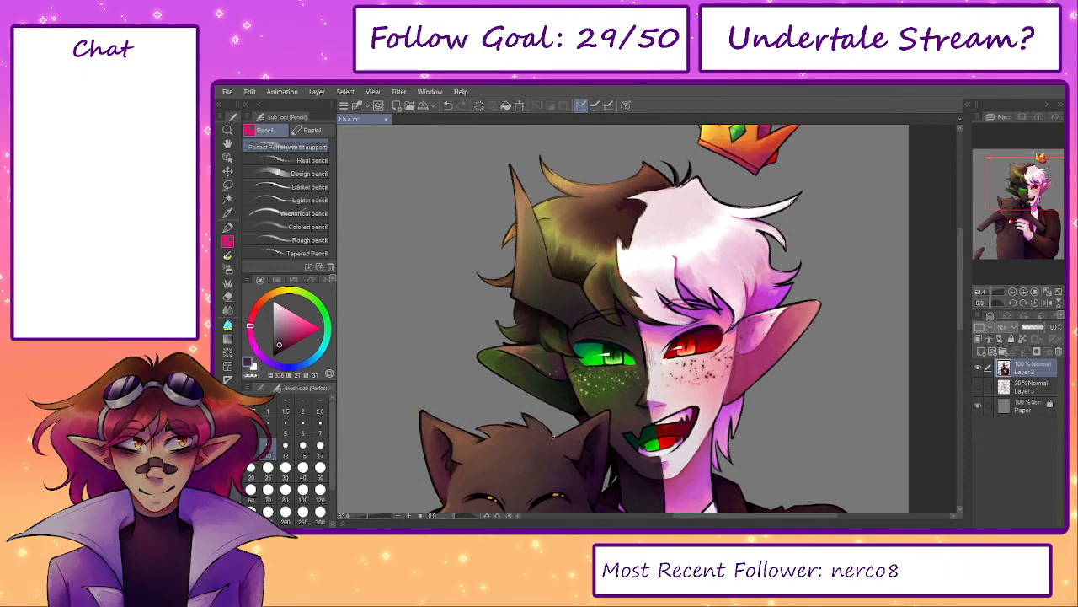
scroll(587, 294, up, 6)
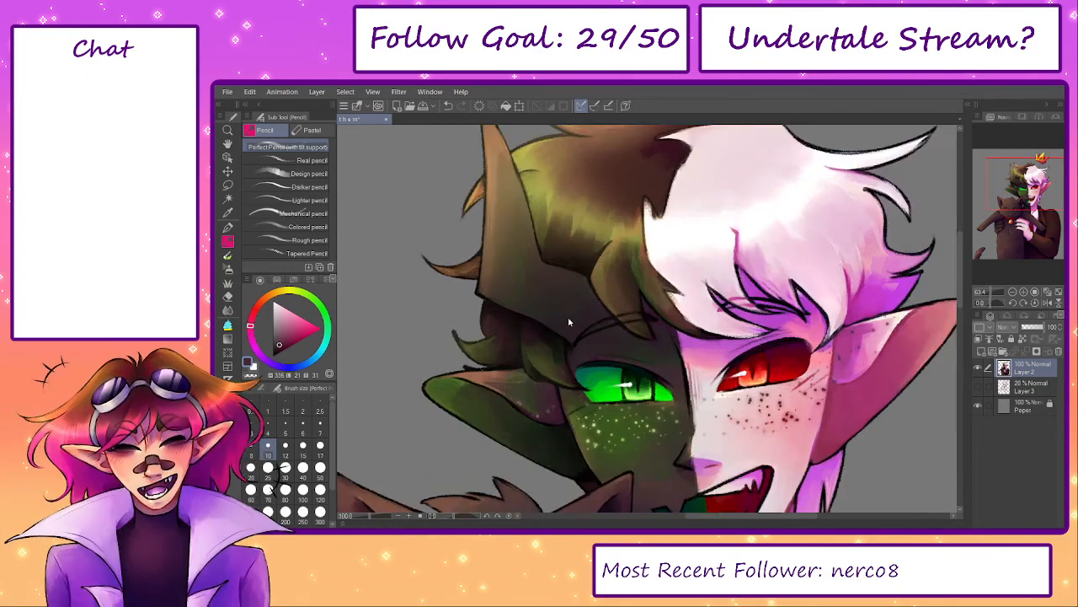
alt+click(628, 323)
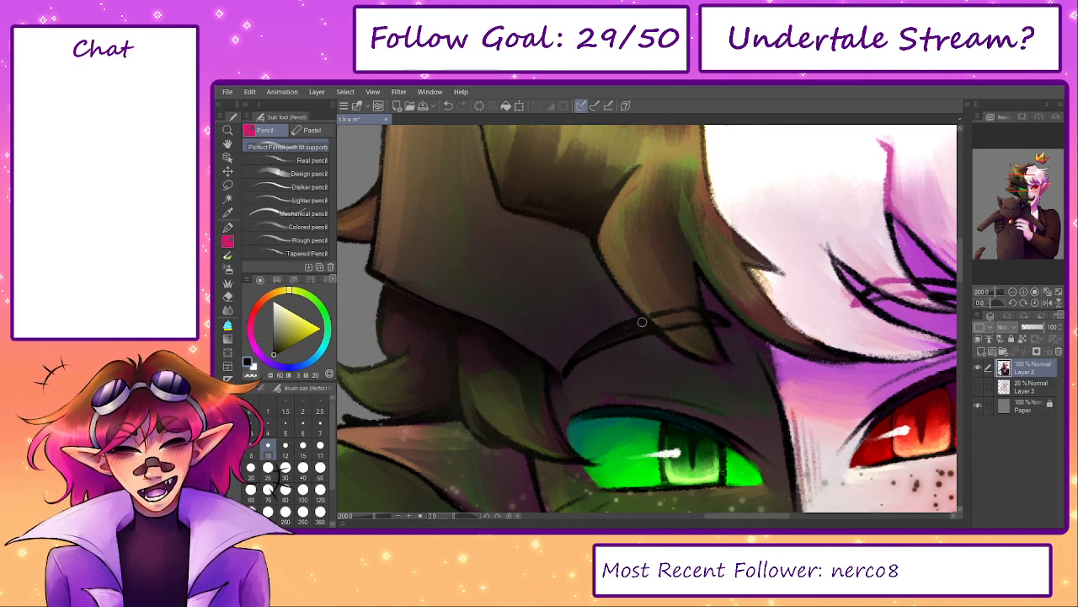
alt+click(653, 282)
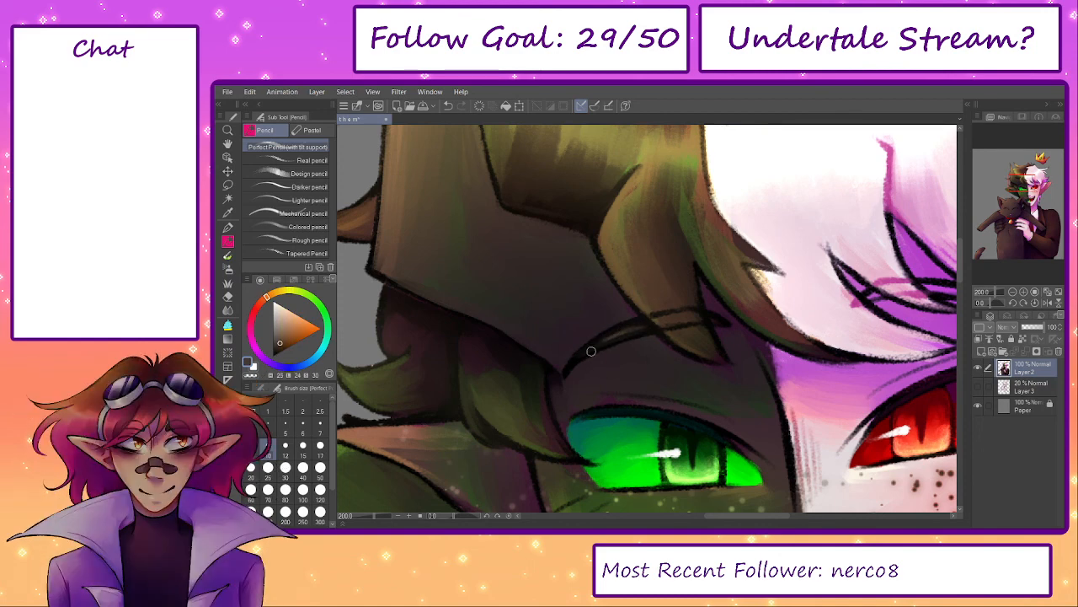
drag(640, 327, 578, 354)
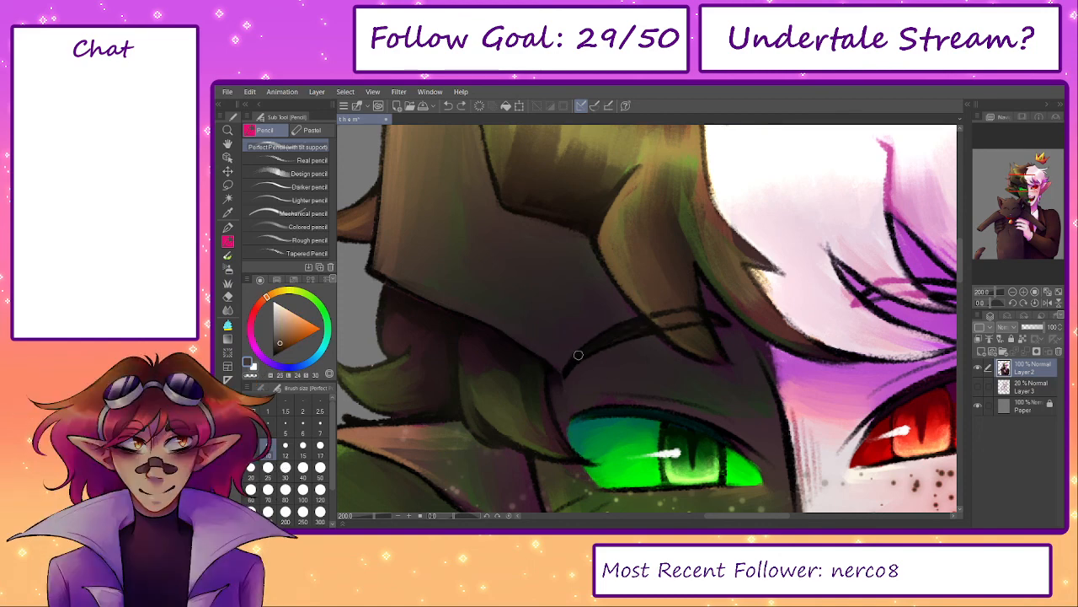
alt+click(626, 325)
alt+click(712, 320)
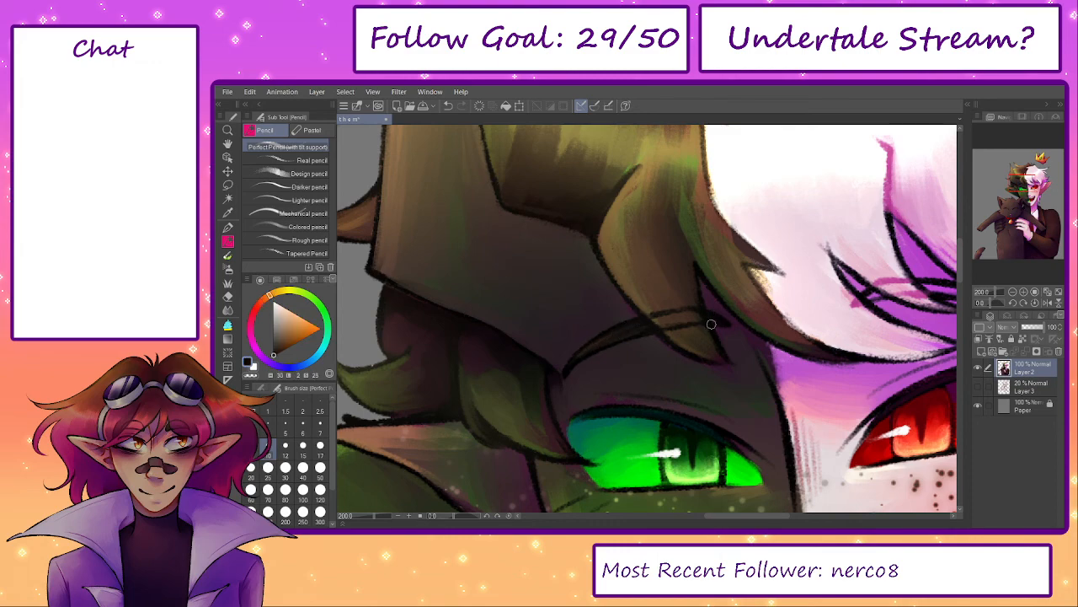
- Soften the white side's eyebrow lines where they cross the hair strands above the red eye with sampled purples
drag(390, 524, 377, 522)
scroll(669, 257, up, 6)
alt+click(645, 275)
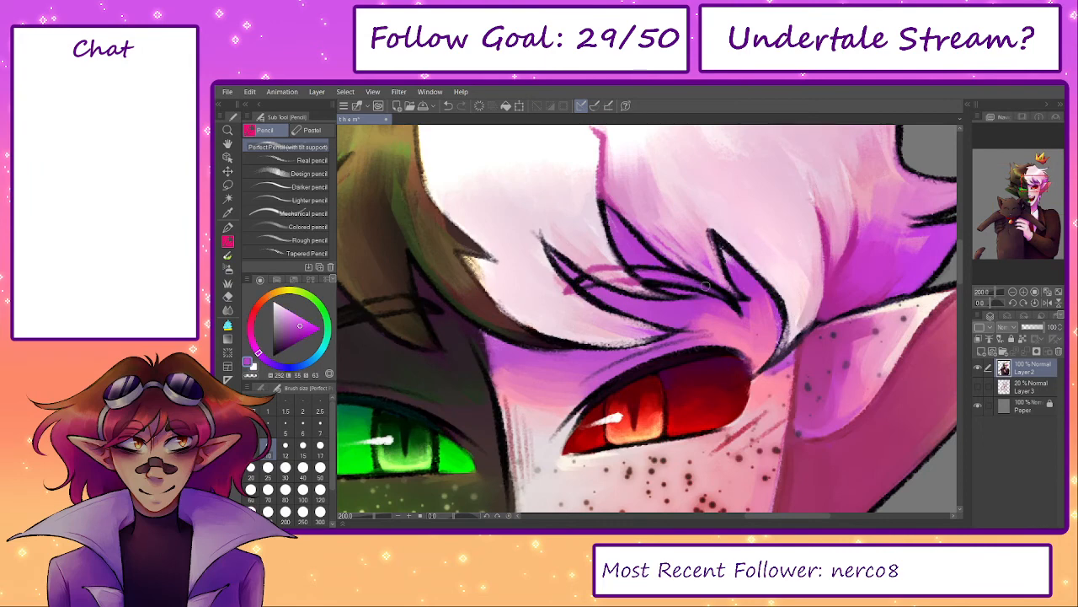
drag(646, 278, 683, 281)
alt+click(701, 278)
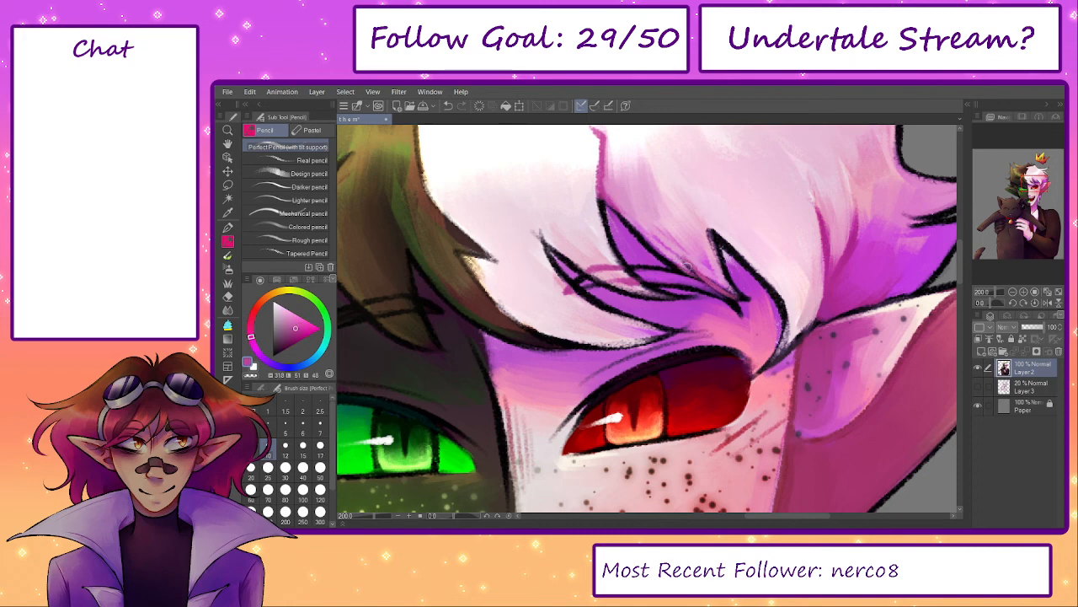
alt+click(698, 287)
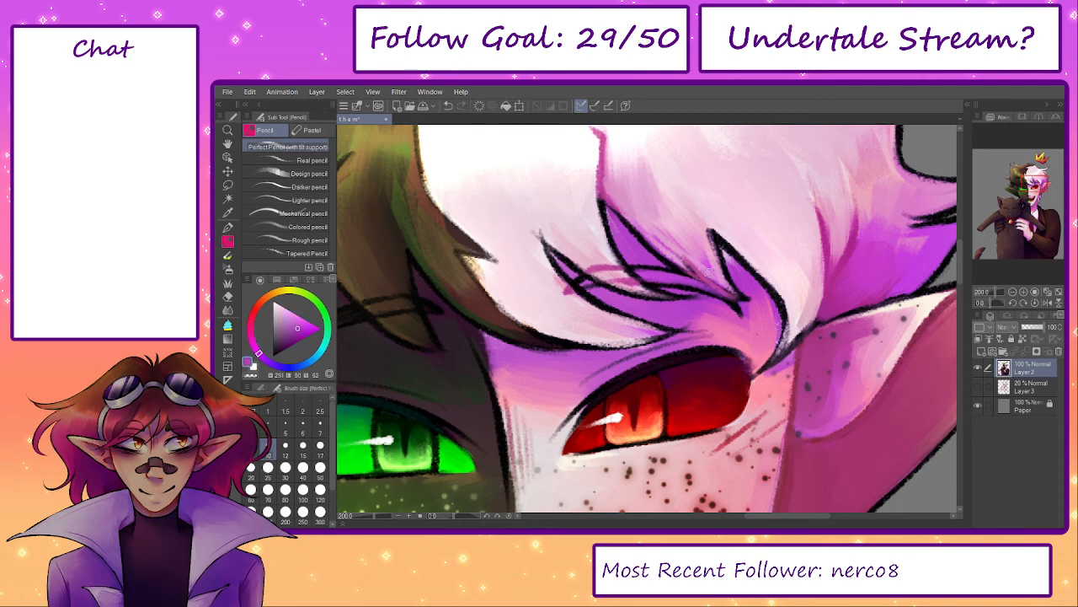
- Clean up the white hair lock's edge near the ear and the adjoining strands above the red eye with sampled pale pinks and purples
alt+click(727, 226)
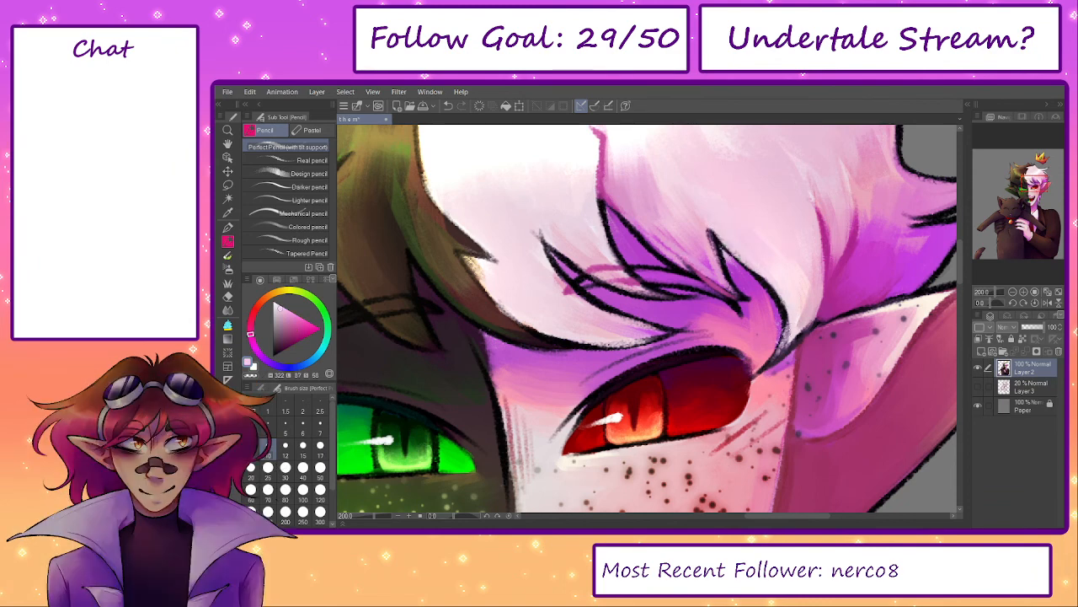
drag(775, 290, 786, 334)
drag(777, 281, 770, 305)
alt+click(715, 310)
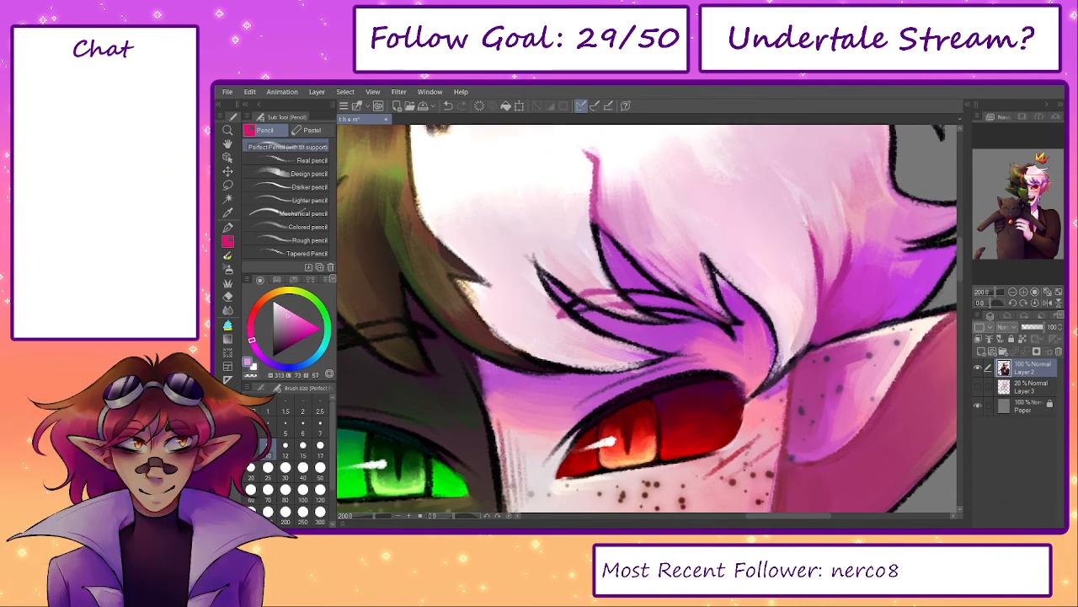
drag(709, 288, 728, 310)
alt+click(707, 312)
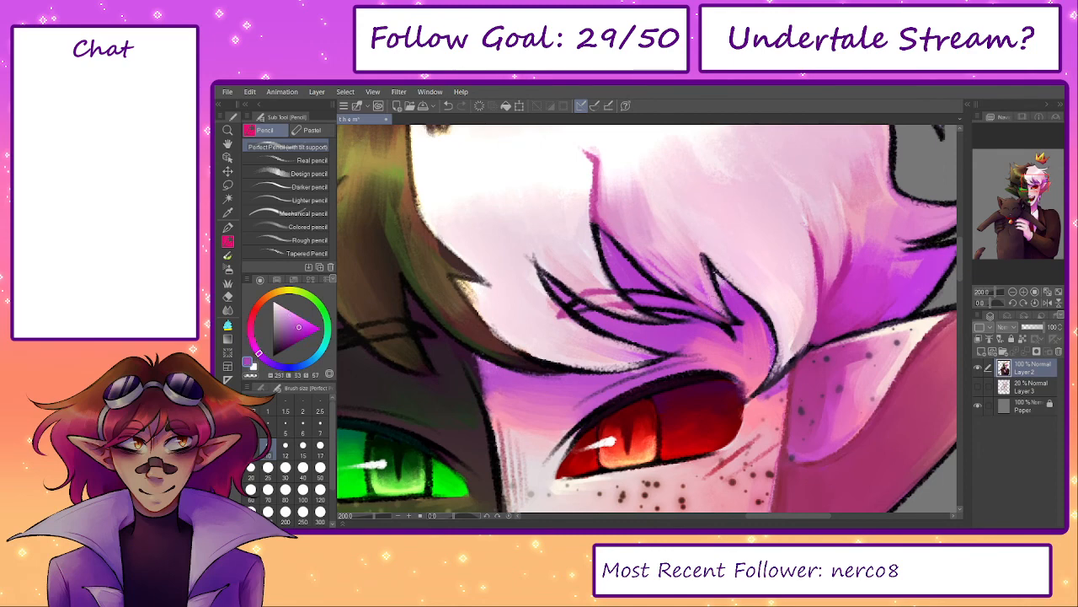
alt+click(681, 291)
drag(681, 292, 724, 316)
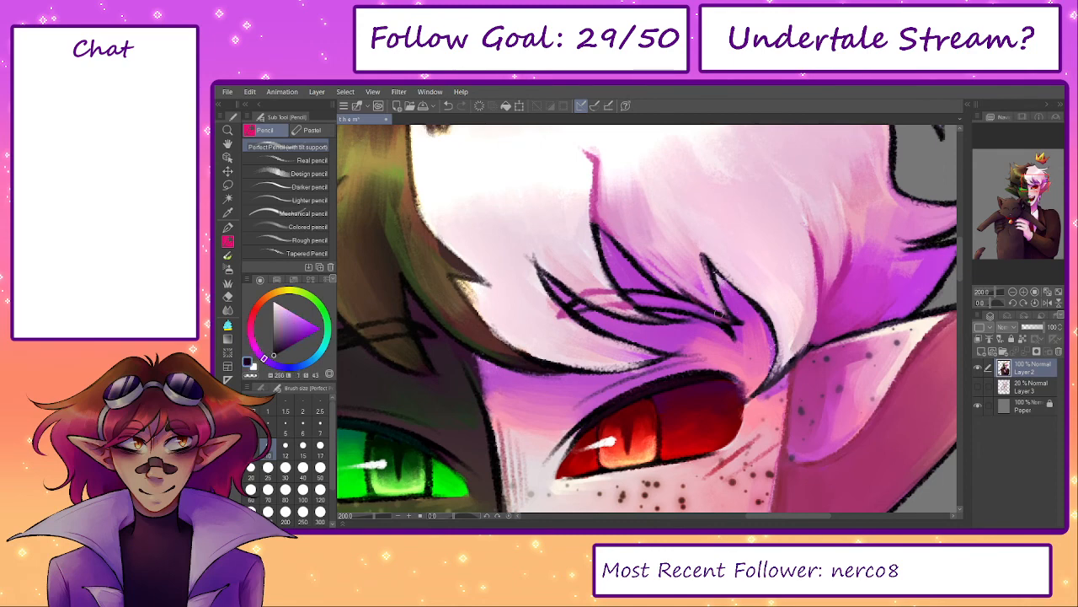
alt+click(705, 314)
alt+click(736, 317)
drag(733, 318, 719, 317)
key(ctrl+z)
- Review the character's head and hair at a wider view, toggling the painting layer's visibility off and on
drag(580, 294, 620, 357)
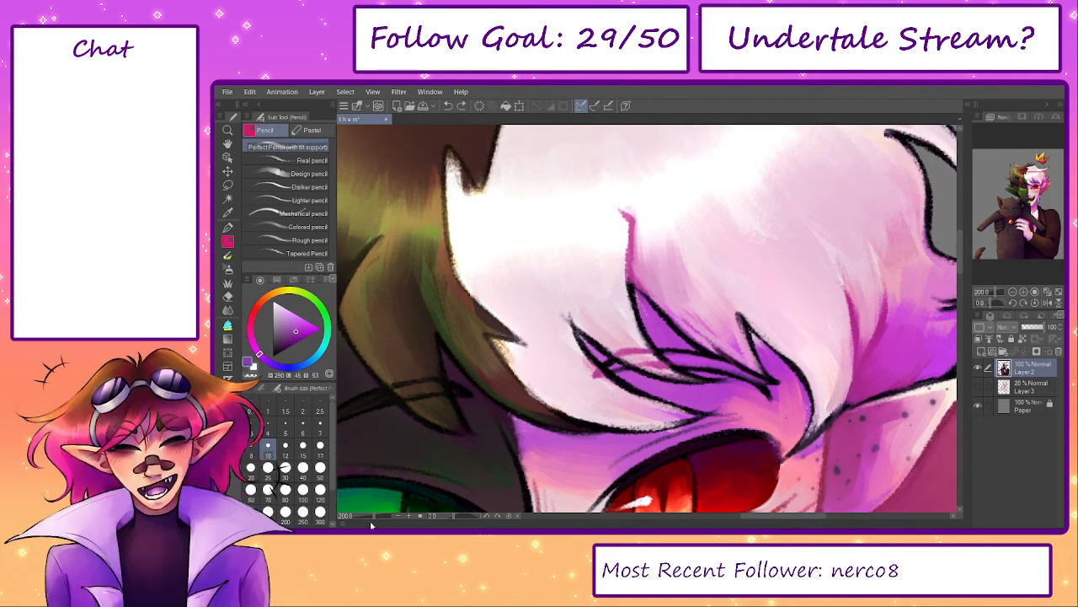
drag(372, 516, 367, 516)
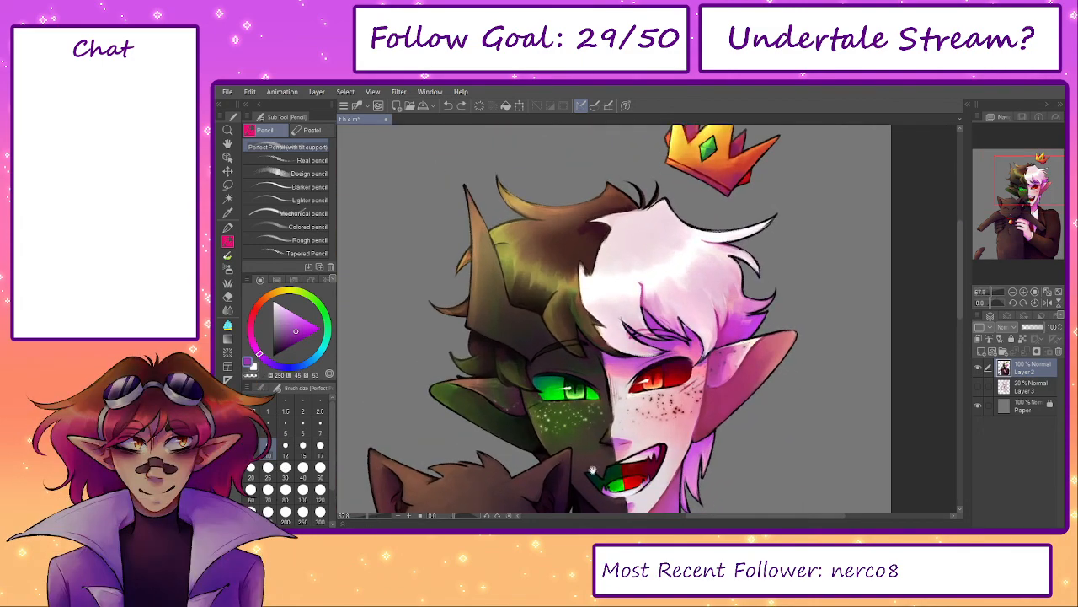
drag(594, 470, 646, 452)
alt+click(746, 263)
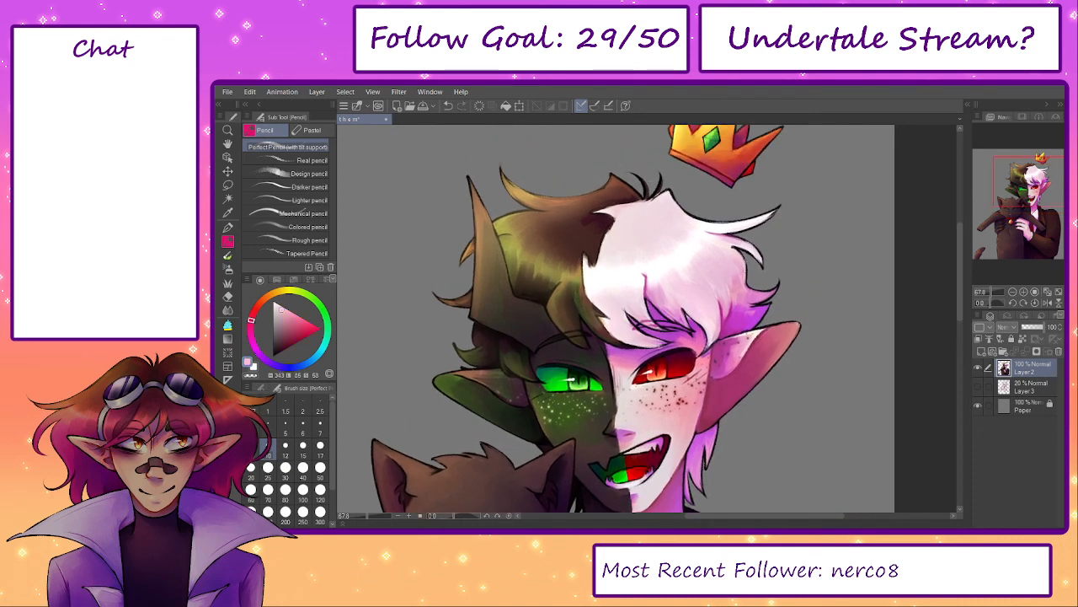
drag(917, 329, 931, 321)
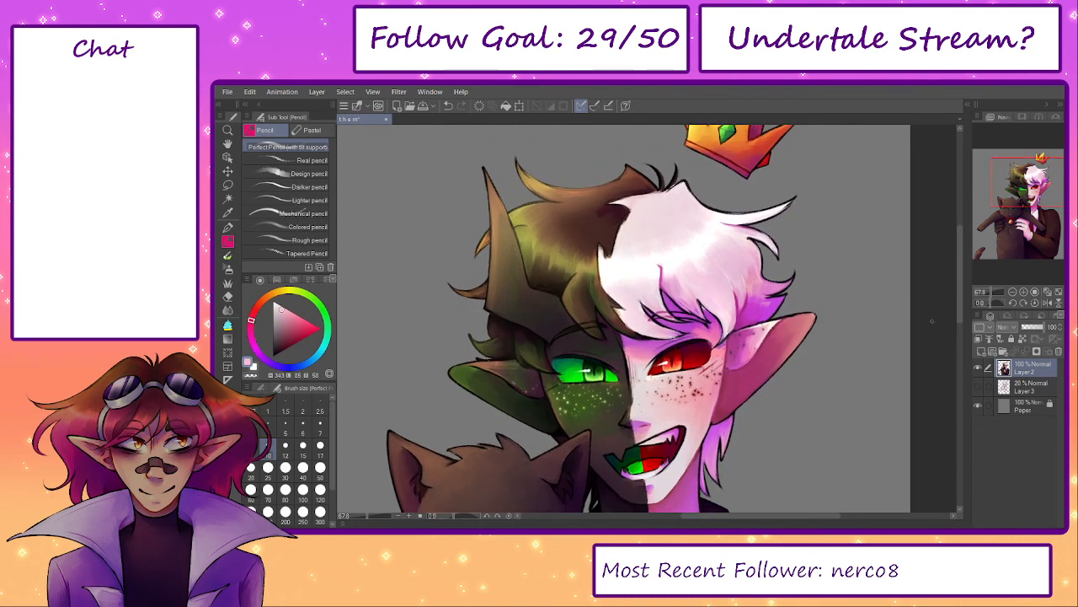
click(979, 368)
click(979, 368)
drag(685, 200, 729, 246)
alt+click(759, 257)
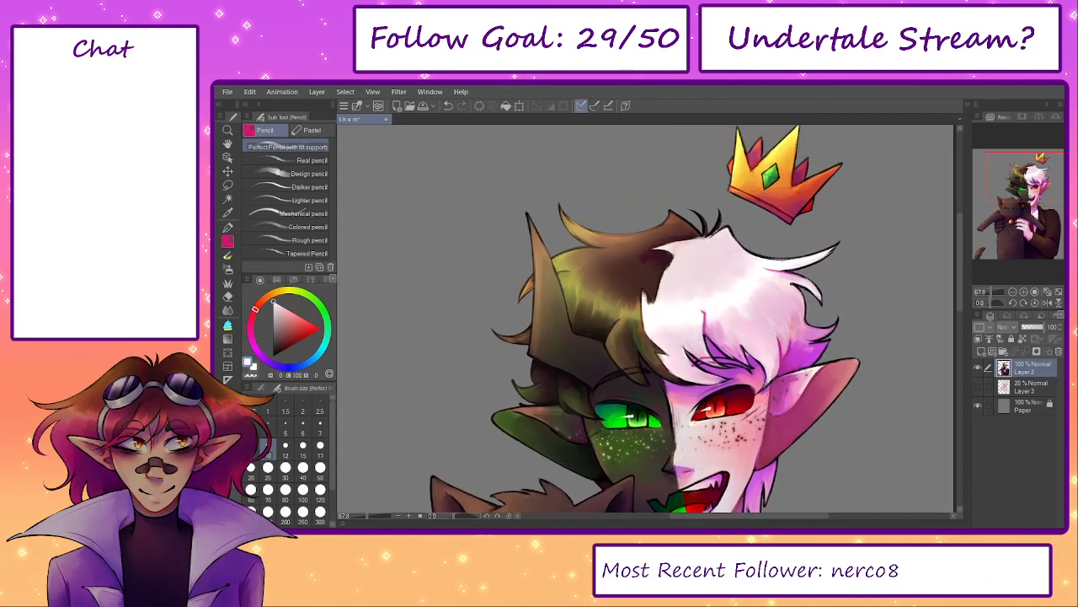
drag(748, 389, 771, 368)
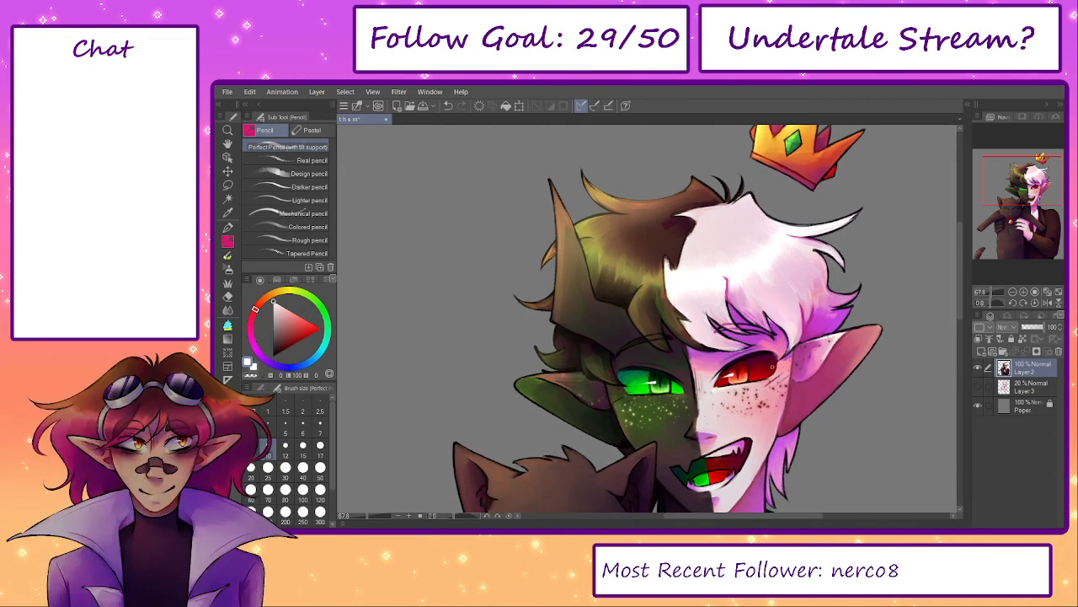
- Add a new layer between the painting layer and the sketch layer, and fill it with light peach as the background
click(982, 351)
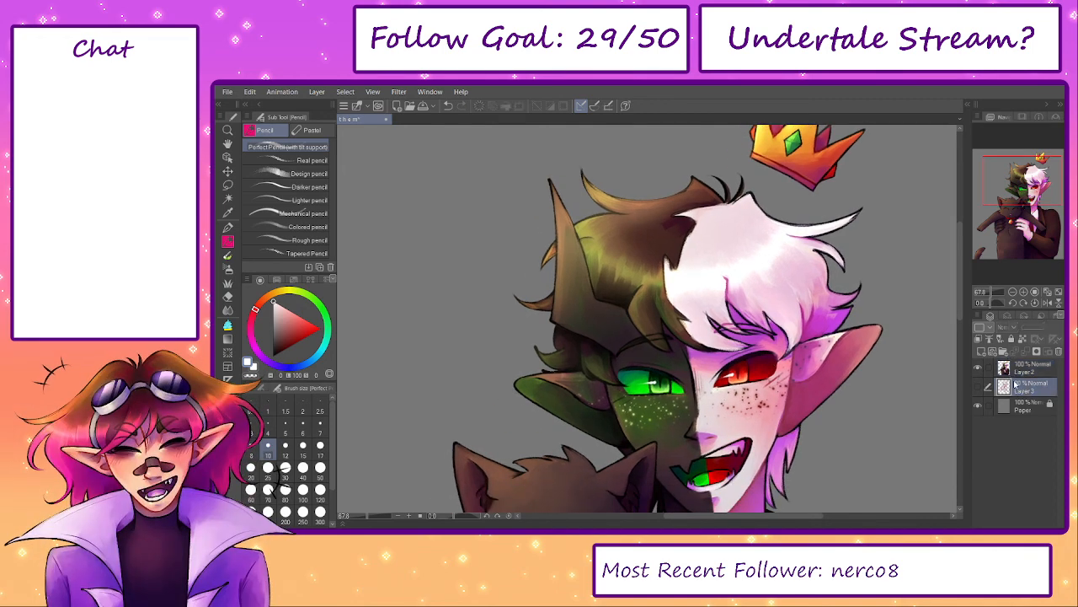
drag(364, 518, 360, 517)
drag(506, 457, 498, 387)
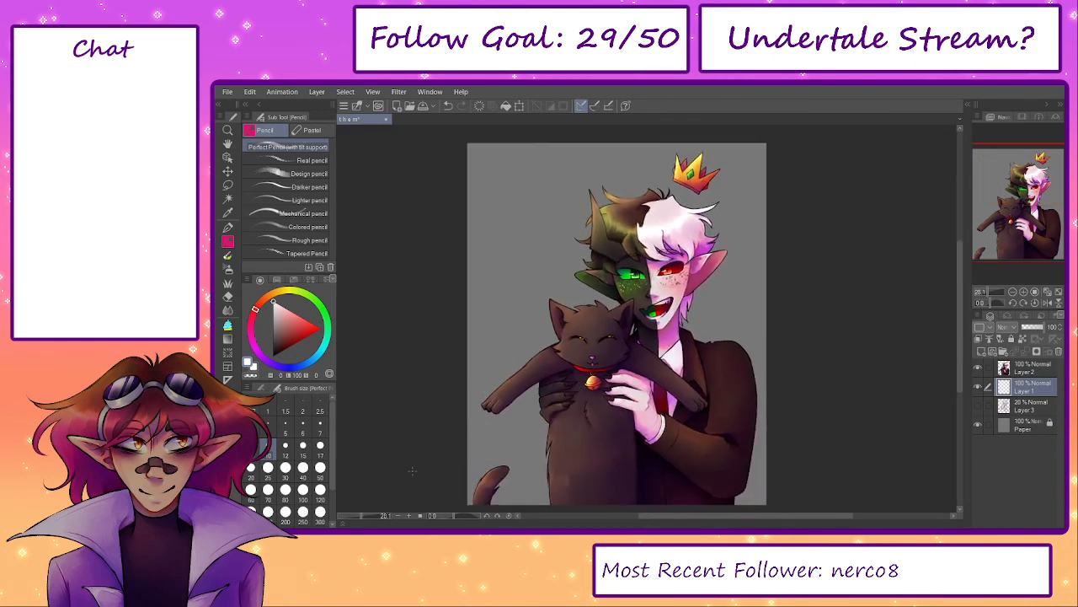
click(269, 297)
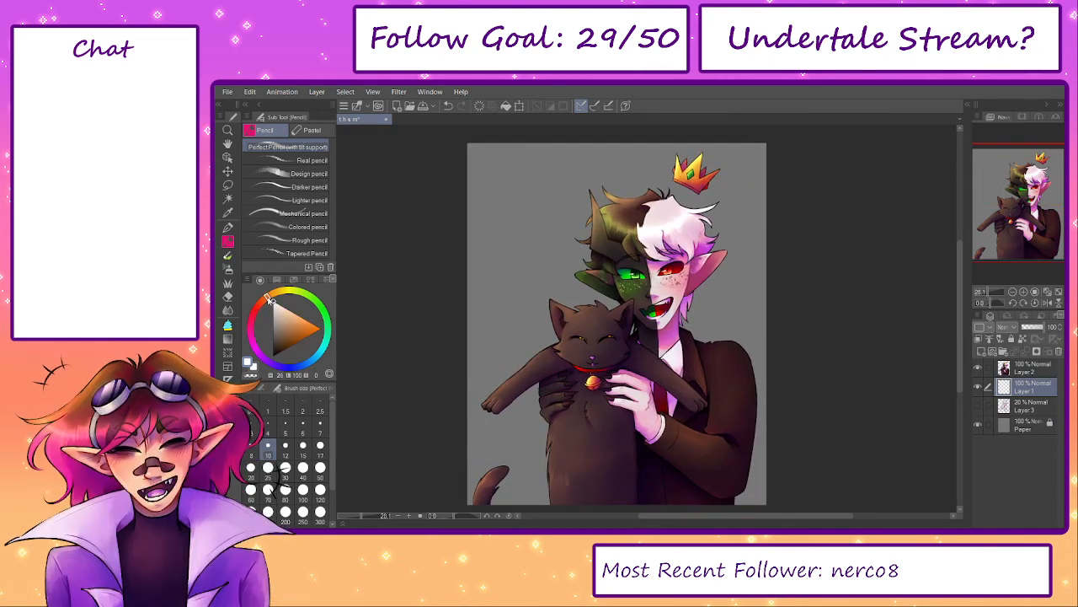
click(292, 312)
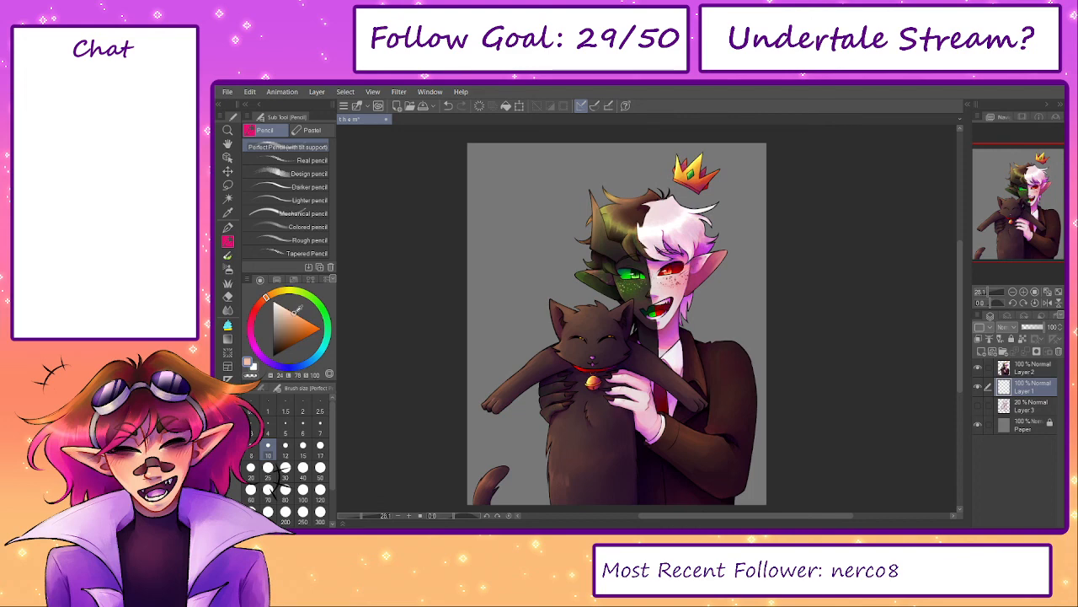
click(505, 105)
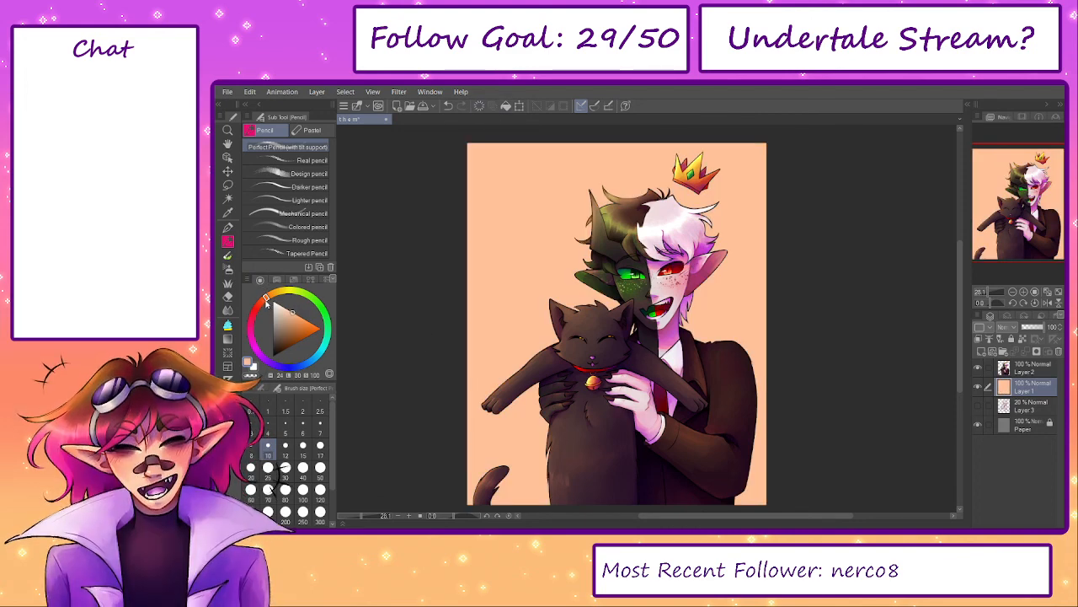
- Shift the background colour to salmon pink and refill the background layer with it
mouse_move(268, 303)
mouse_down()
mouse_move(253, 314)
mouse_move(252, 341)
mouse_move(258, 310)
mouse_up()
click(506, 105)
click(506, 106)
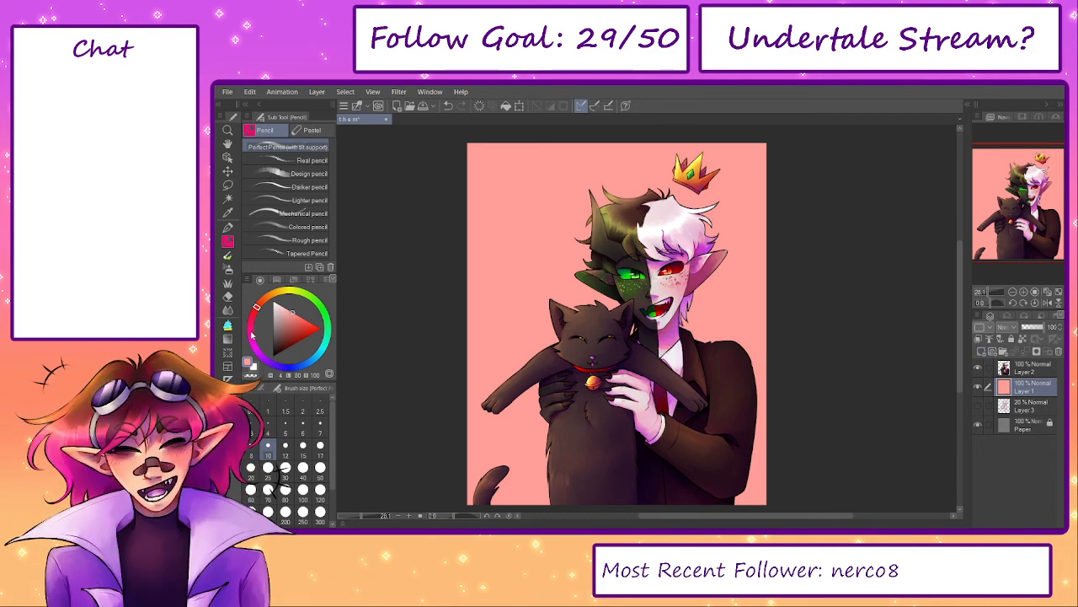
- Paint the lower part of the background purple with a large opaque brush, strengthening it on both sides of the character
drag(253, 335, 260, 356)
click(295, 328)
key(b)
drag(431, 397, 427, 367)
click(320, 513)
mouse_move(512, 425)
mouse_down()
mouse_move(455, 421)
mouse_move(446, 458)
mouse_move(559, 453)
mouse_move(740, 421)
mouse_up()
click(294, 334)
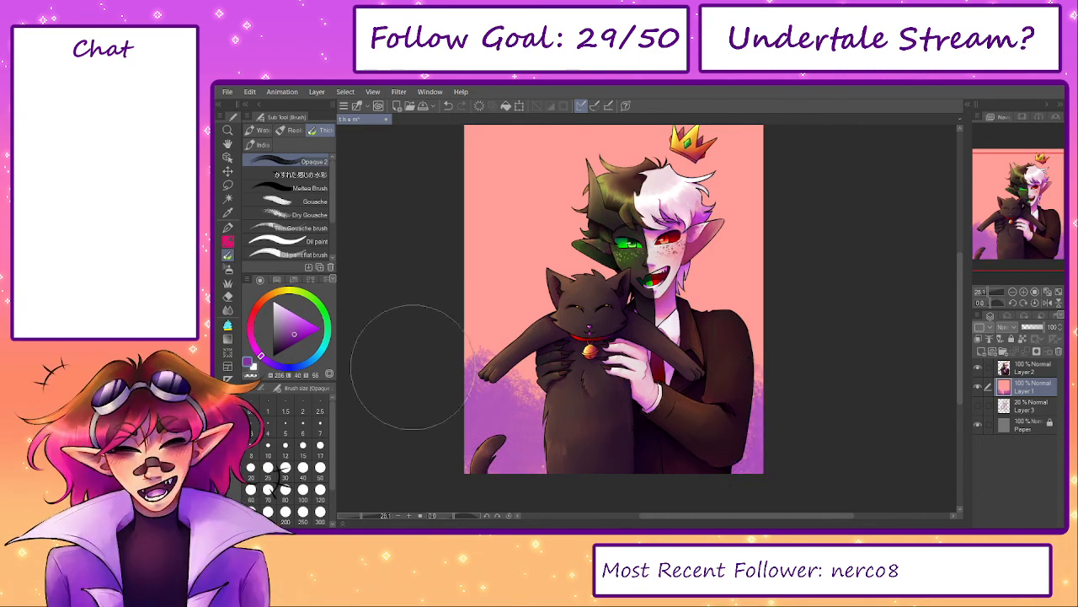
mouse_move(412, 367)
mouse_down()
mouse_move(471, 433)
mouse_move(807, 429)
mouse_up()
drag(488, 255, 478, 290)
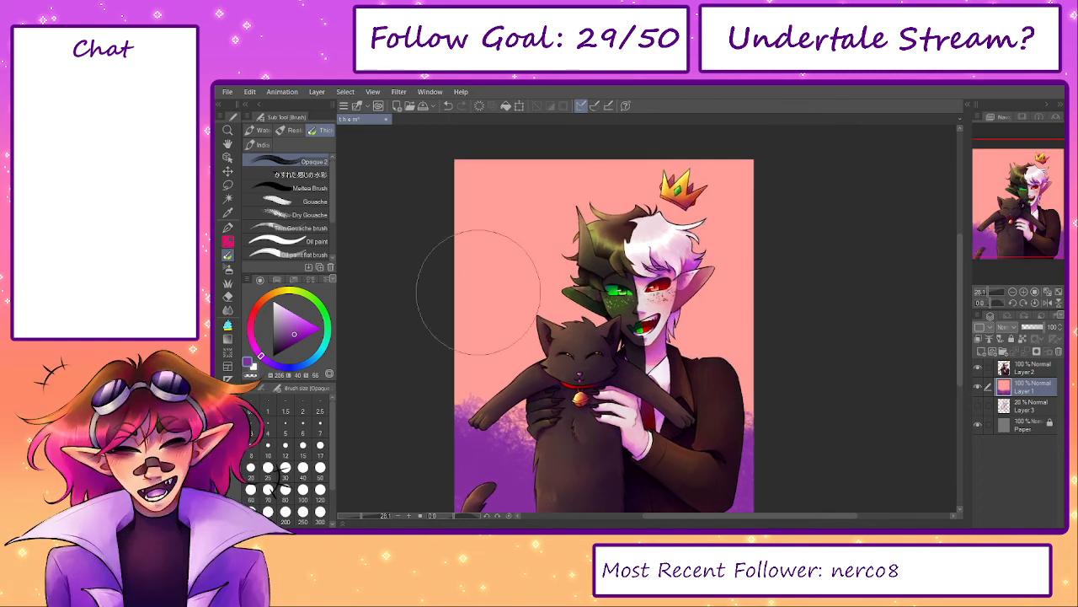
- Paint pale yellow over the upper background and blend the middle and lower areas with the sampled salmon pink
click(284, 306)
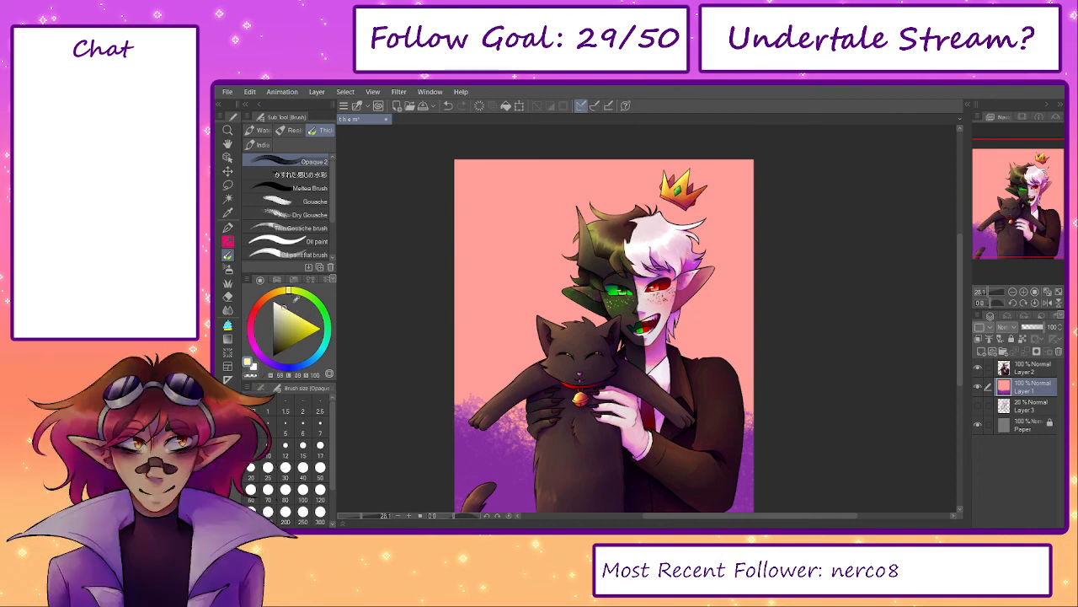
mouse_move(623, 177)
mouse_down()
mouse_move(758, 202)
mouse_move(575, 181)
mouse_move(494, 208)
mouse_move(534, 196)
mouse_move(672, 221)
mouse_move(724, 253)
mouse_move(725, 207)
mouse_move(647, 180)
mouse_move(639, 129)
mouse_up()
alt+click(514, 221)
mouse_move(510, 267)
mouse_down()
mouse_move(457, 396)
mouse_move(469, 421)
mouse_move(548, 469)
mouse_up()
mouse_move(741, 378)
mouse_down()
mouse_move(737, 424)
mouse_move(633, 460)
mouse_up()
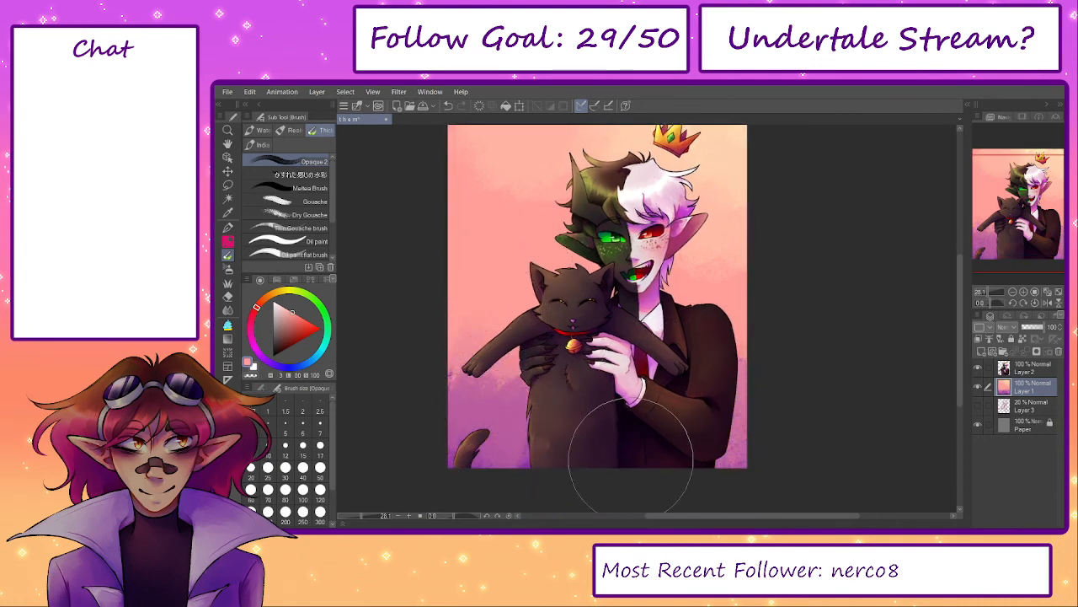
mouse_move(544, 284)
mouse_down()
mouse_move(501, 327)
mouse_move(463, 322)
mouse_move(511, 235)
mouse_move(541, 305)
mouse_move(720, 360)
mouse_move(766, 408)
mouse_move(713, 461)
mouse_move(532, 362)
mouse_move(469, 416)
mouse_move(521, 442)
mouse_move(602, 411)
mouse_up()
drag(605, 334, 603, 384)
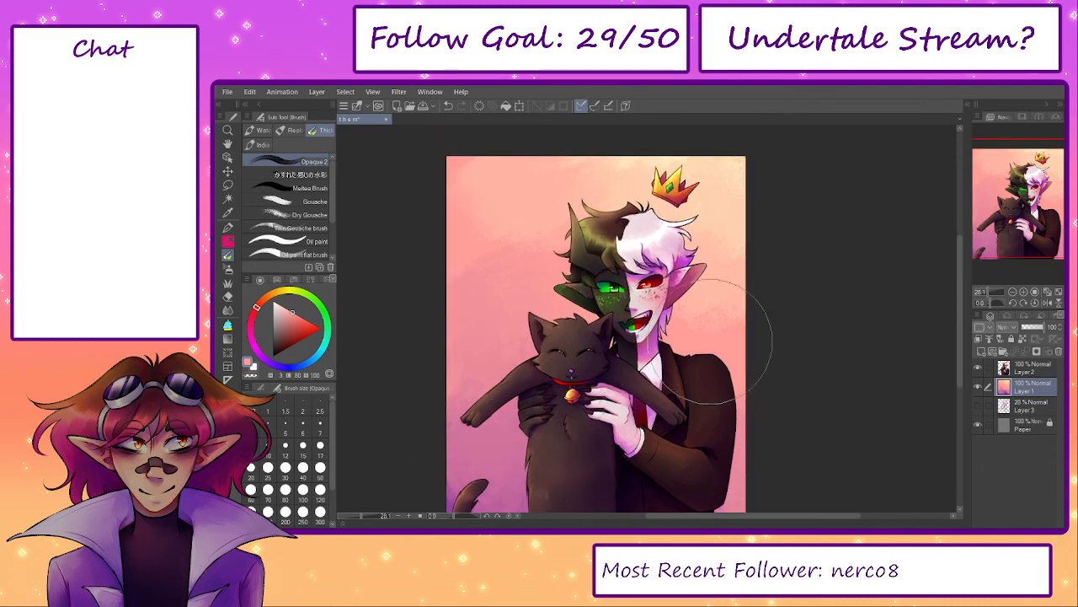
- Blend the upper background around the head and crown using sampled peach and pink tones
alt+click(721, 195)
mouse_move(588, 200)
mouse_down()
mouse_move(475, 187)
mouse_move(525, 309)
mouse_move(471, 304)
mouse_move(565, 224)
mouse_move(531, 222)
mouse_up()
alt+click(500, 308)
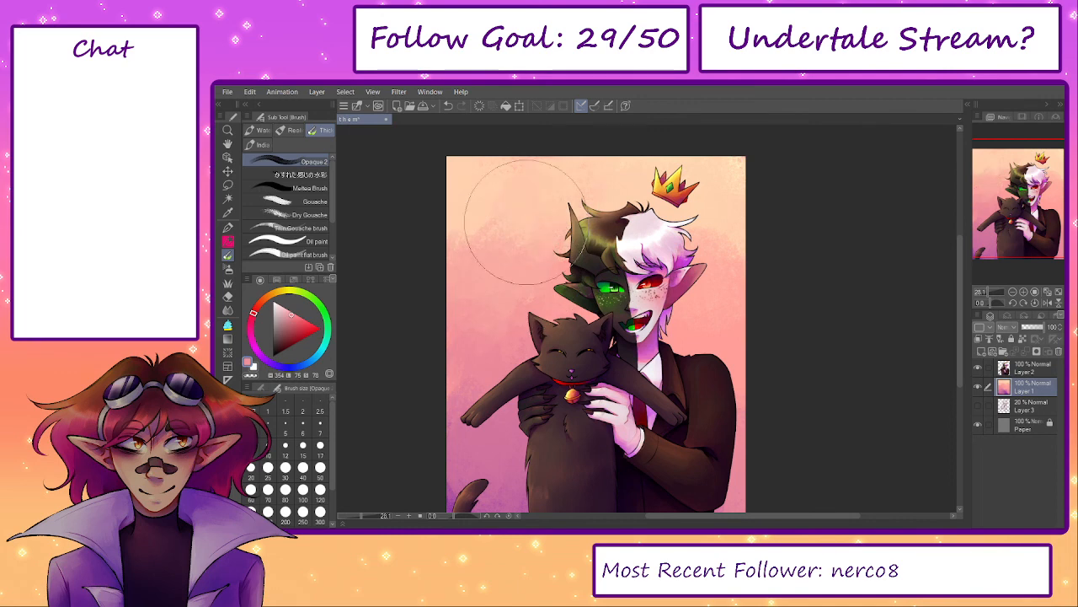
drag(691, 261, 688, 200)
- Deepen the bottom corners of the background with sampled purple and blend them upward with sampled mauve pink
alt+click(511, 420)
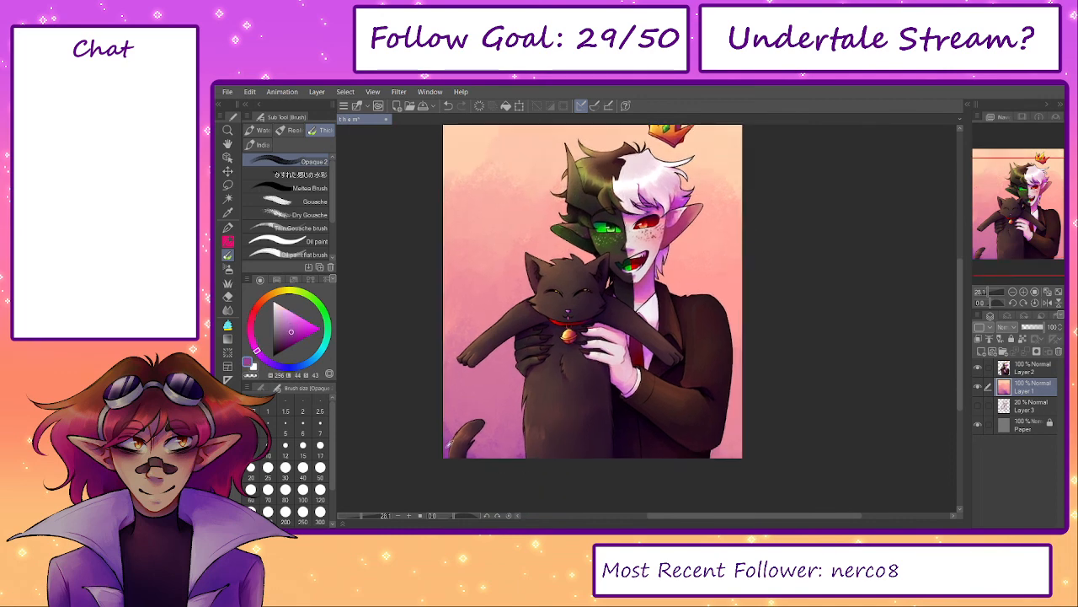
mouse_move(448, 445)
mouse_down()
mouse_move(662, 417)
mouse_move(718, 438)
mouse_up()
alt+click(492, 380)
drag(492, 380, 492, 432)
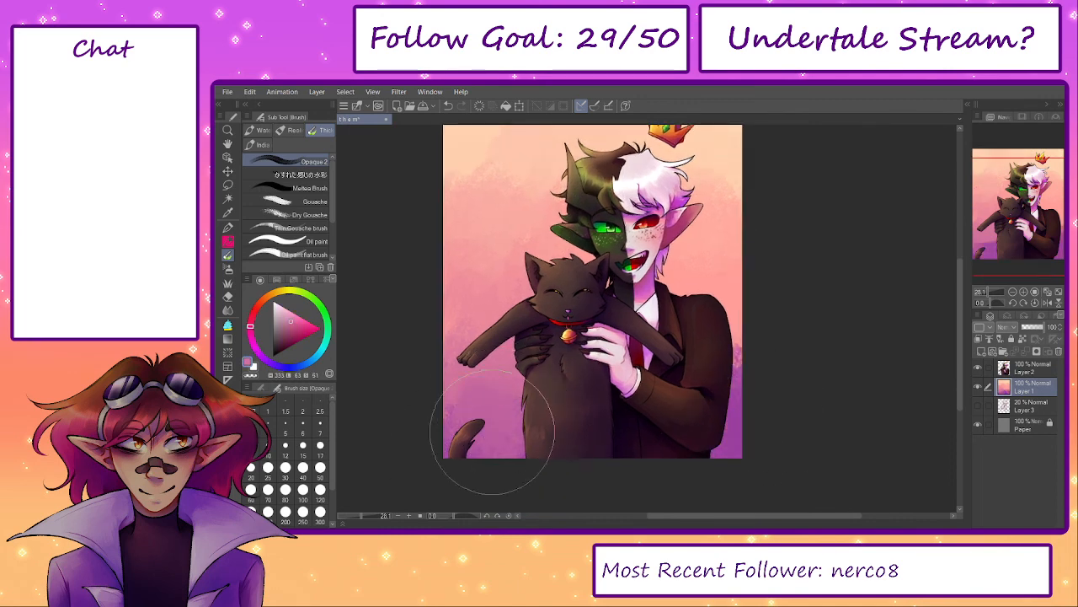
drag(719, 330, 737, 450)
- Smooth the background's peach-to-pink transition on both sides of the character with sampled salmon tones
alt+click(716, 271)
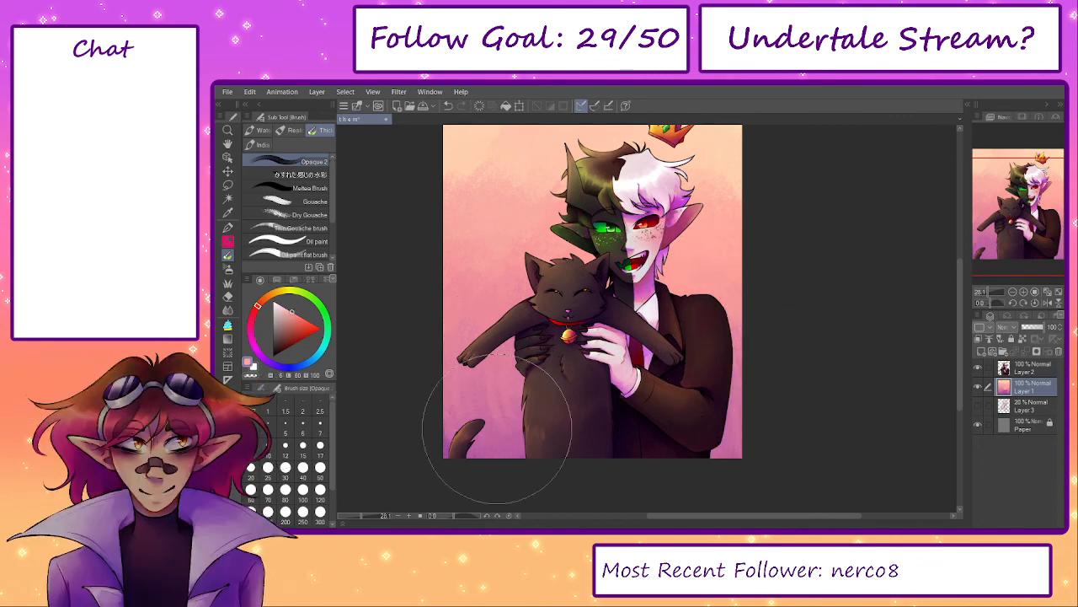
drag(561, 249, 577, 338)
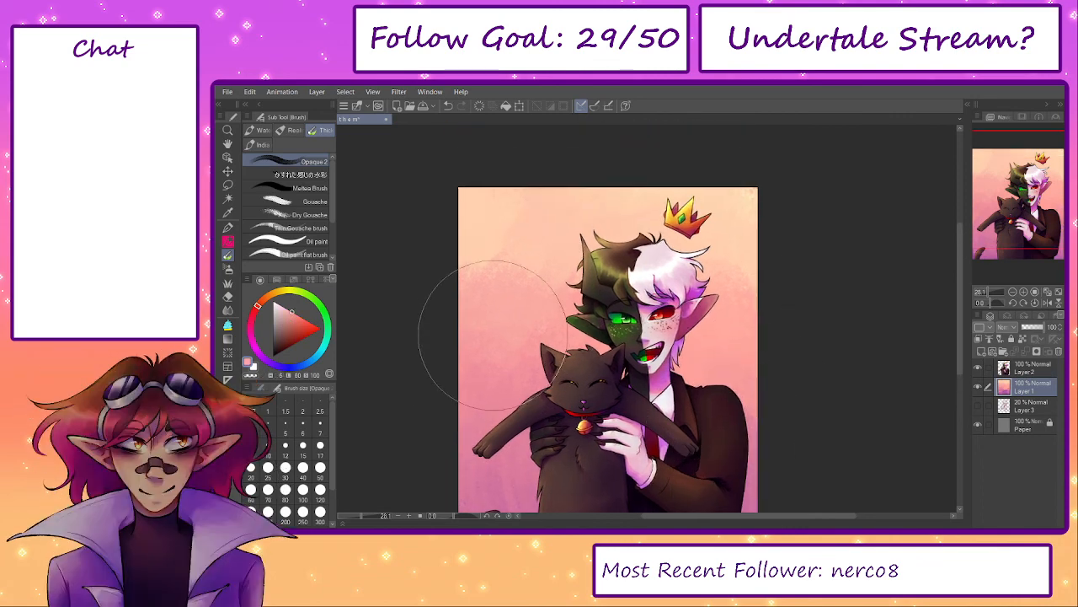
alt+click(483, 263)
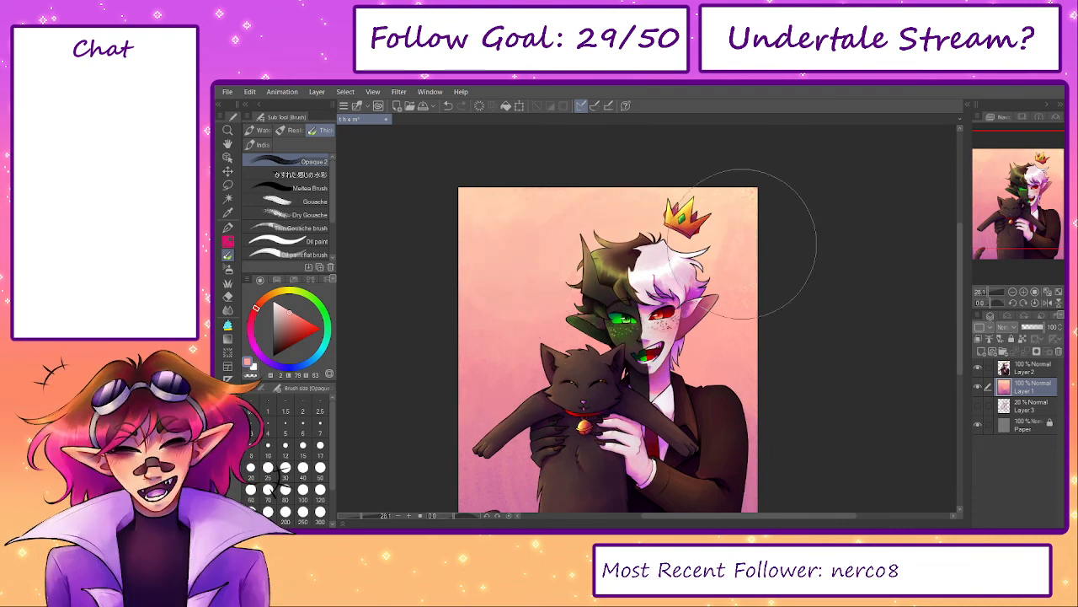
drag(683, 449, 669, 431)
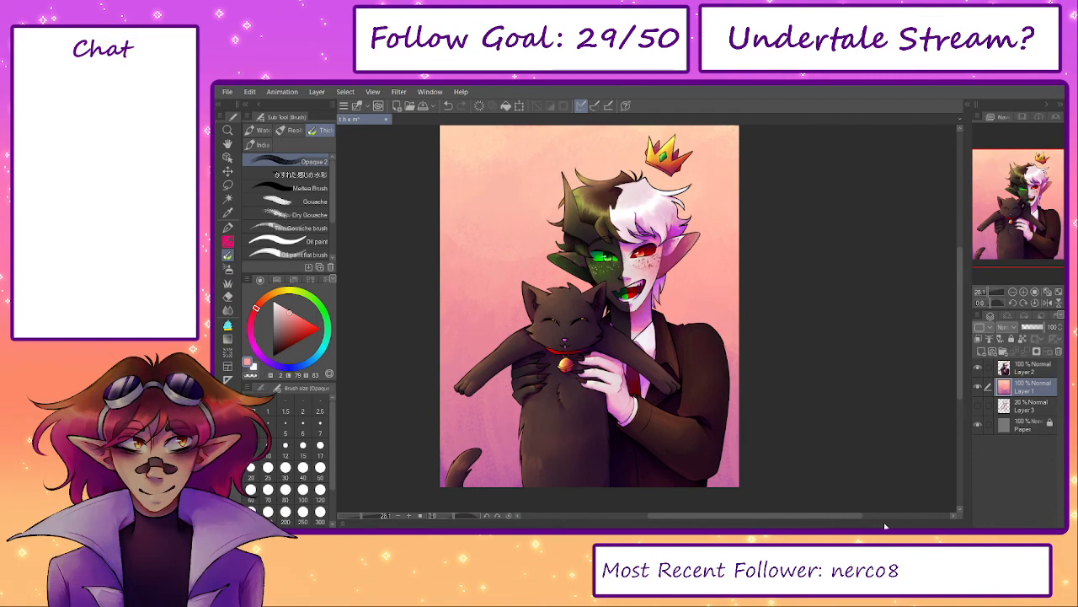
- Hide the character layer, brush sampled salmon into the background's centre and lower middle, and show the character again
click(977, 368)
click(978, 368)
click(977, 367)
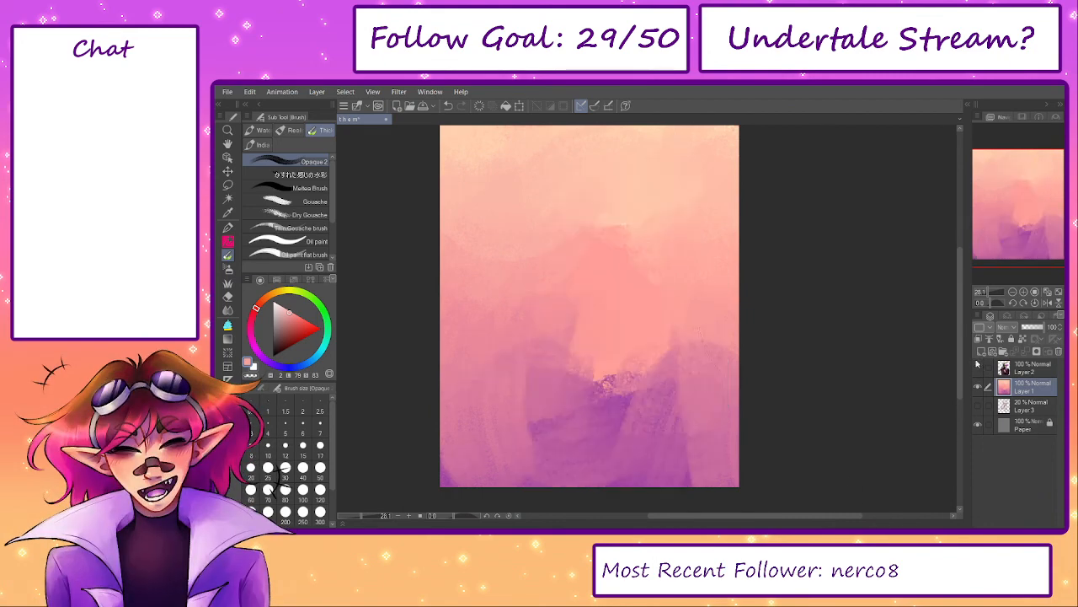
alt+click(653, 306)
mouse_move(614, 349)
mouse_down()
mouse_move(599, 425)
mouse_move(584, 369)
mouse_move(604, 308)
mouse_up()
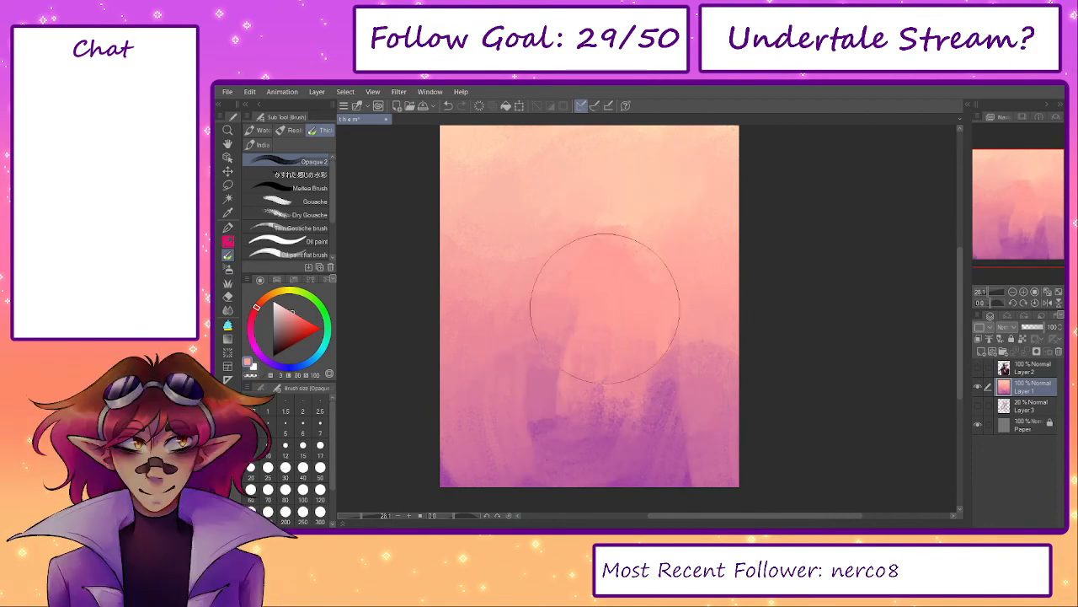
click(977, 367)
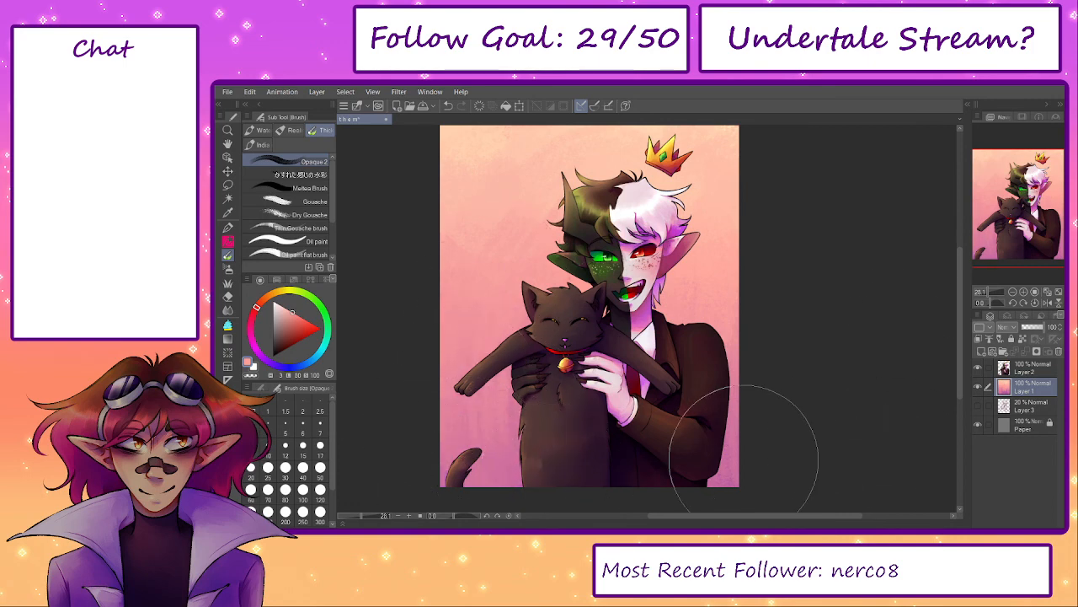
- Soften the remaining background patches beside the cat and the suit with sampled pink
drag(722, 374, 600, 391)
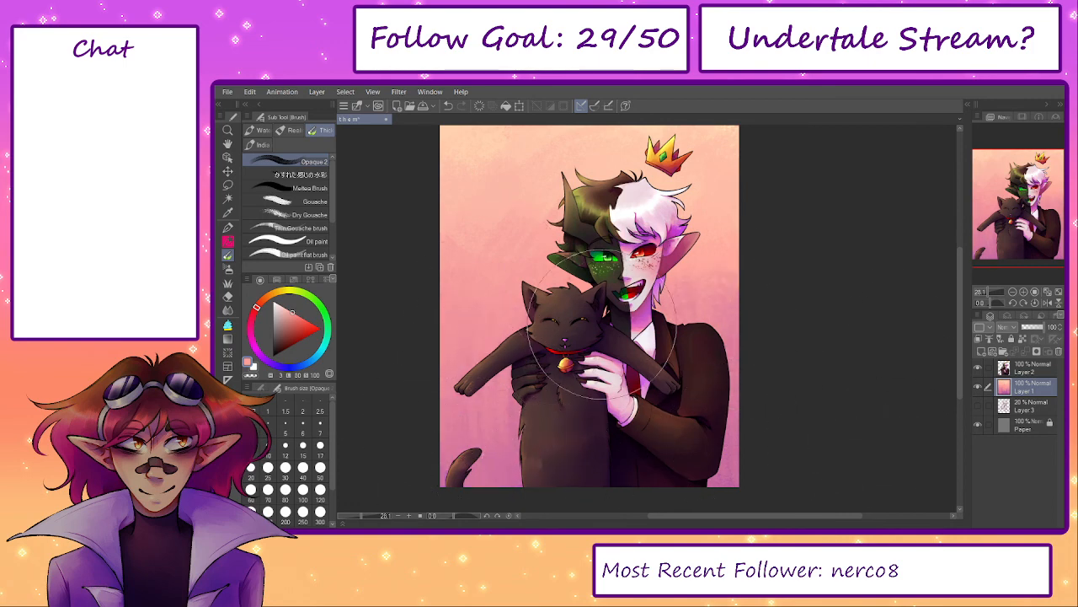
alt+click(510, 270)
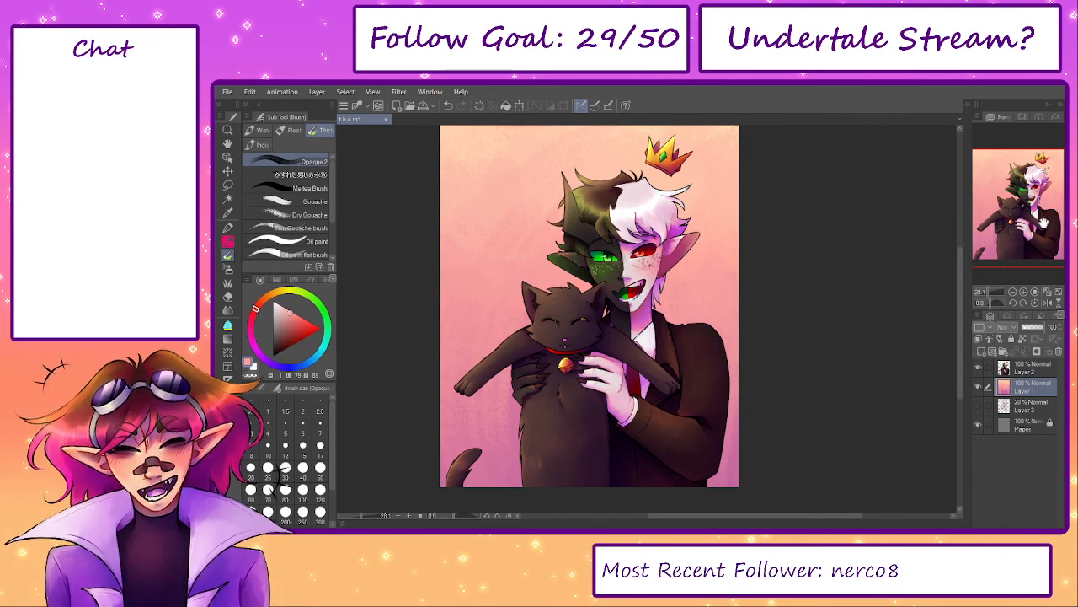
drag(735, 278, 740, 302)
drag(1011, 236, 1015, 243)
- Try handwriting a white pencil signature beside the cat's tail on the character layer, and undo its strokes
click(1016, 368)
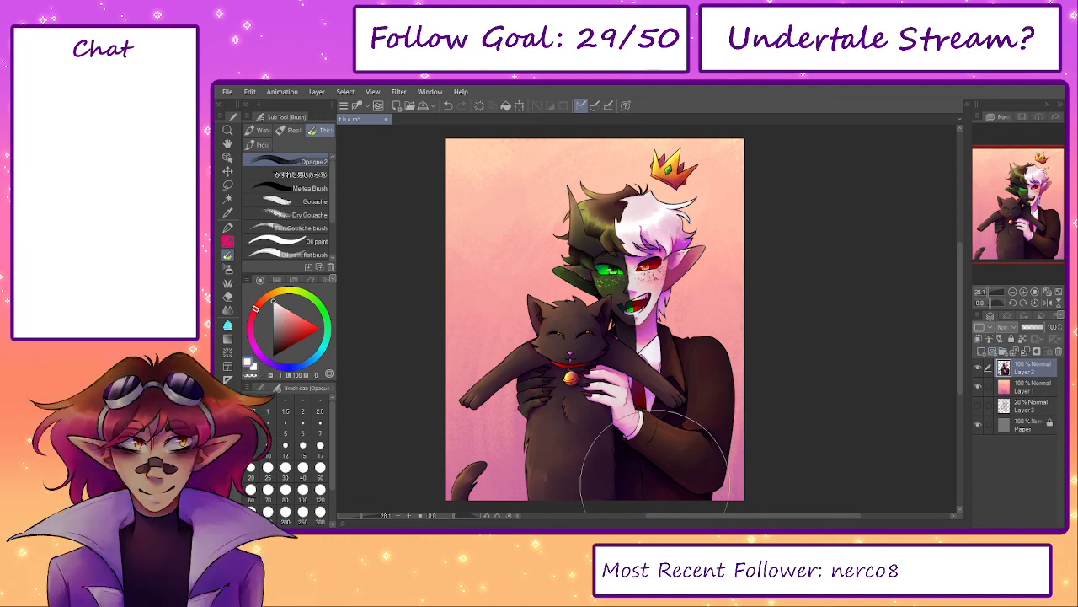
scroll(505, 388, down, 5)
scroll(503, 385, up, 5)
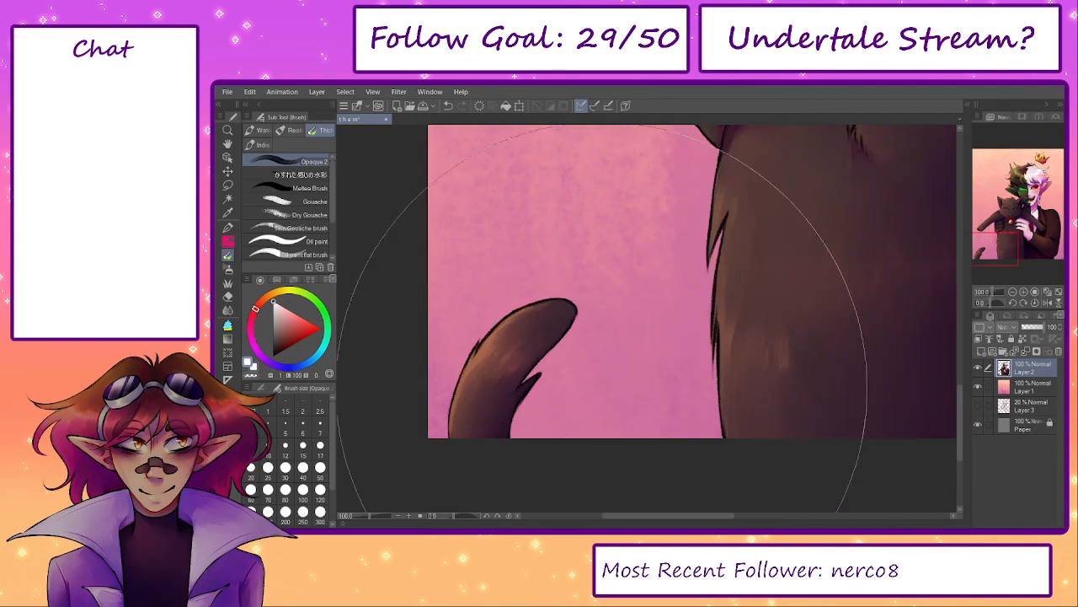
key(p)
scroll(582, 372, up, 2)
mouse_move(582, 371)
mouse_down()
mouse_move(575, 388)
mouse_move(596, 359)
mouse_move(622, 428)
mouse_up()
key(ctrl+z)
drag(627, 335, 604, 399)
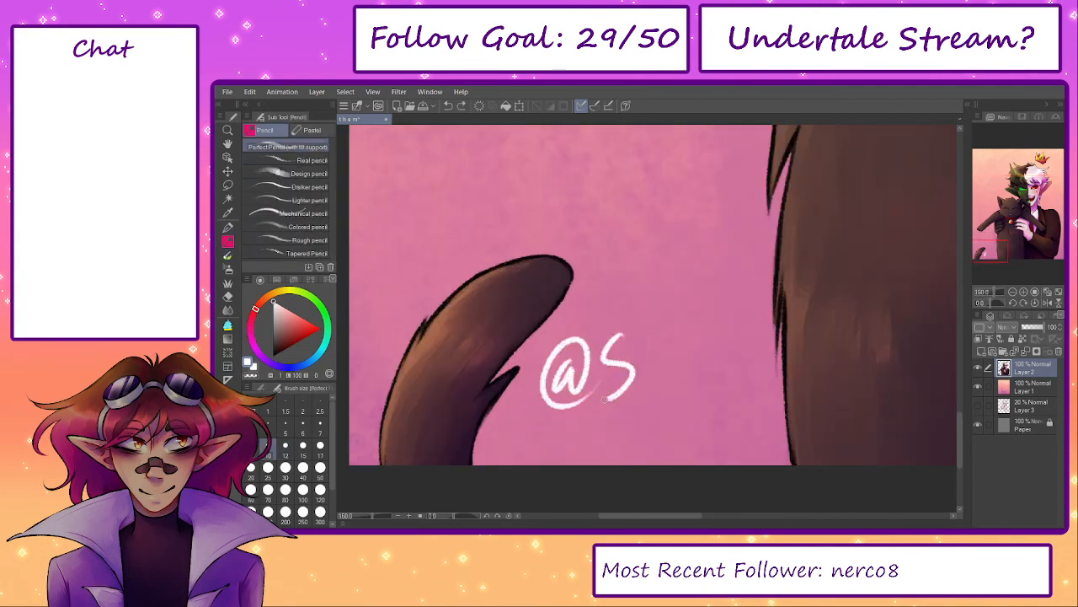
drag(635, 367, 638, 389)
key(ctrl+z)
key(ctrl+z)
key(ctrl+z)
key(ctrl+z)
key(ctrl+z)
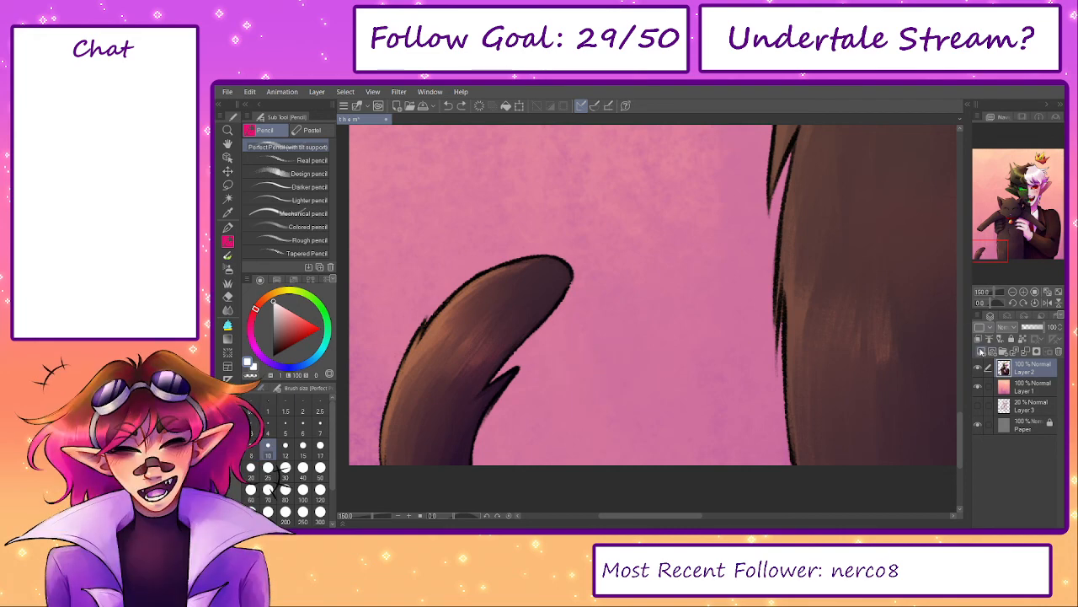
- Add a new layer above the character and handwrite the first line of the artist's handle in white beside the cat's tail
click(982, 351)
mouse_move(583, 331)
mouse_down()
mouse_move(576, 364)
mouse_move(542, 358)
mouse_move(608, 339)
mouse_move(634, 358)
mouse_up()
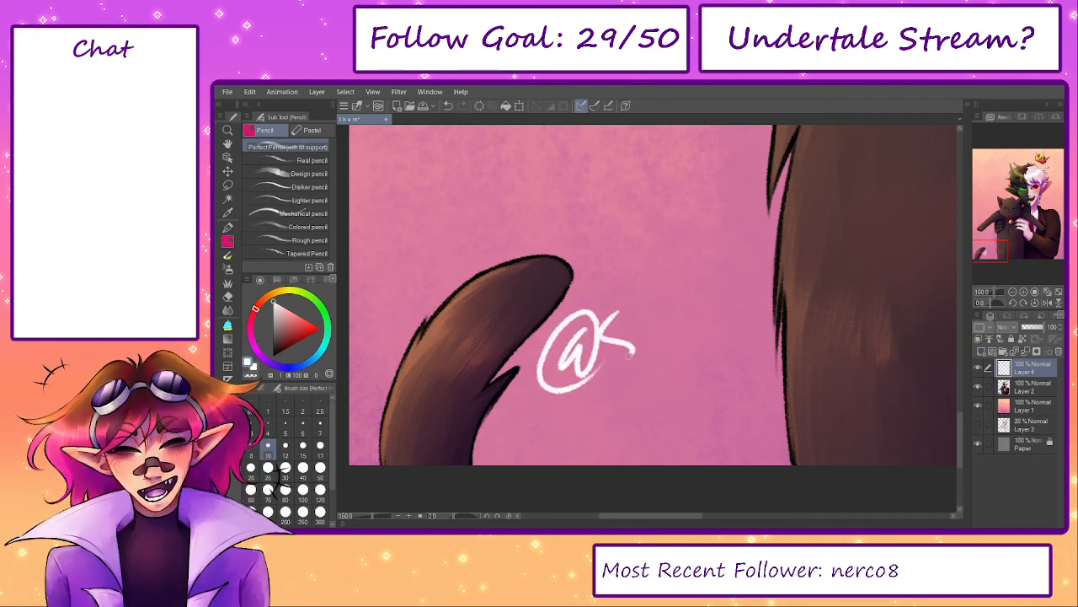
key(ctrl+z)
key(ctrl+z)
key(ctrl+z)
drag(568, 347, 600, 384)
mouse_move(622, 319)
mouse_down()
mouse_move(600, 384)
mouse_move(639, 425)
mouse_up()
mouse_move(637, 346)
mouse_down()
mouse_move(639, 419)
mouse_move(647, 371)
mouse_up()
drag(667, 352, 672, 376)
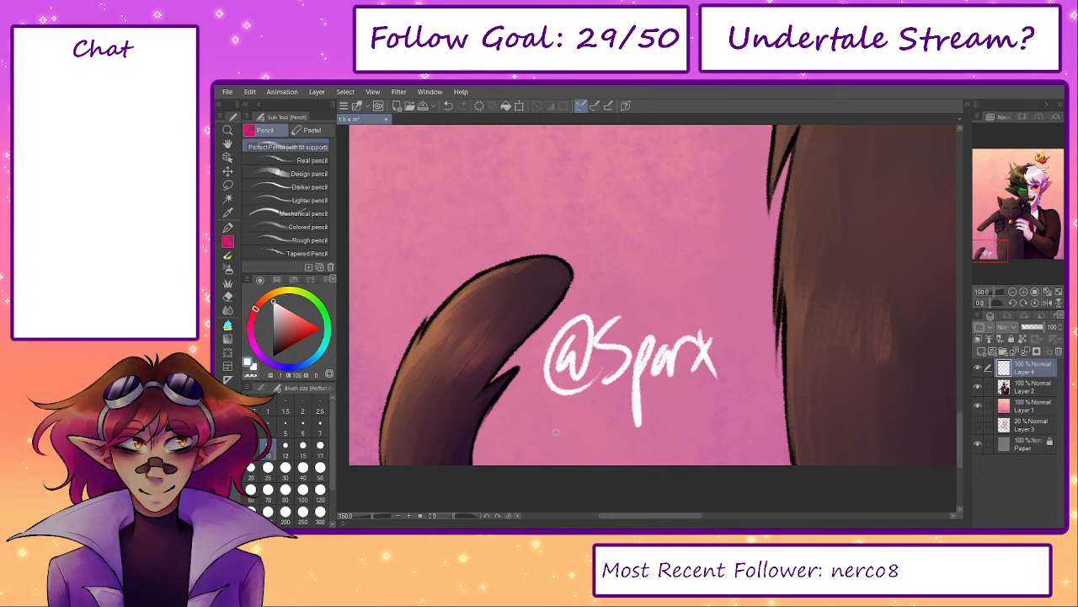
- Try a second signature line below the first, and clear all the lettering from the layer
drag(549, 401, 558, 459)
drag(593, 440, 600, 454)
key(ctrl+z)
key(ctrl+z)
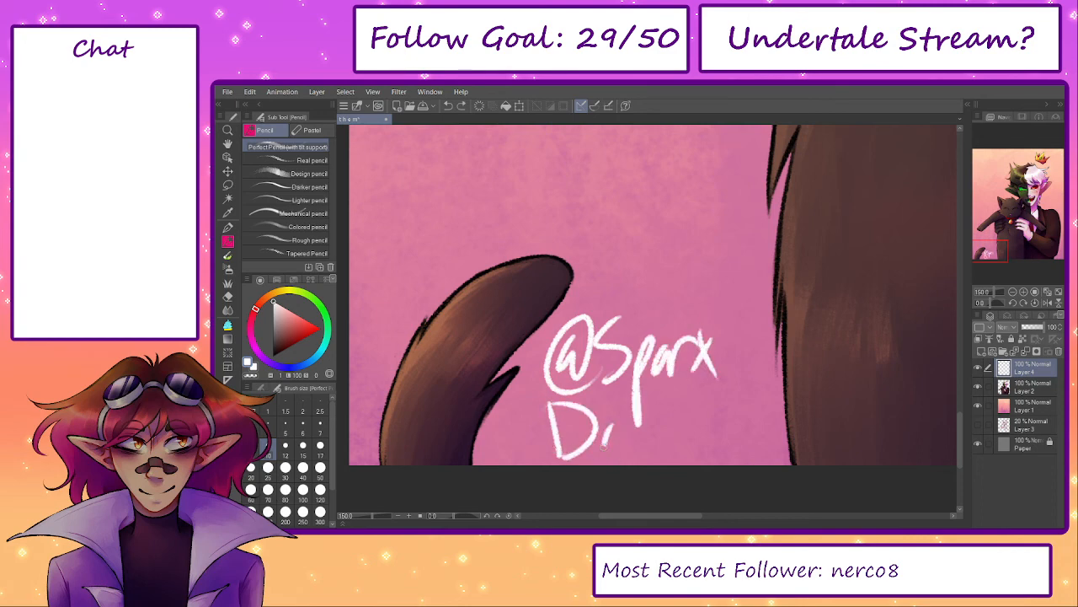
drag(667, 427, 671, 452)
mouse_move(681, 390)
mouse_down()
mouse_move(682, 448)
mouse_move(709, 448)
mouse_up()
mouse_move(738, 416)
mouse_down()
mouse_move(725, 450)
mouse_move(709, 447)
mouse_move(726, 450)
mouse_up()
key(ctrl+z)
key(ctrl+z)
drag(688, 396, 608, 379)
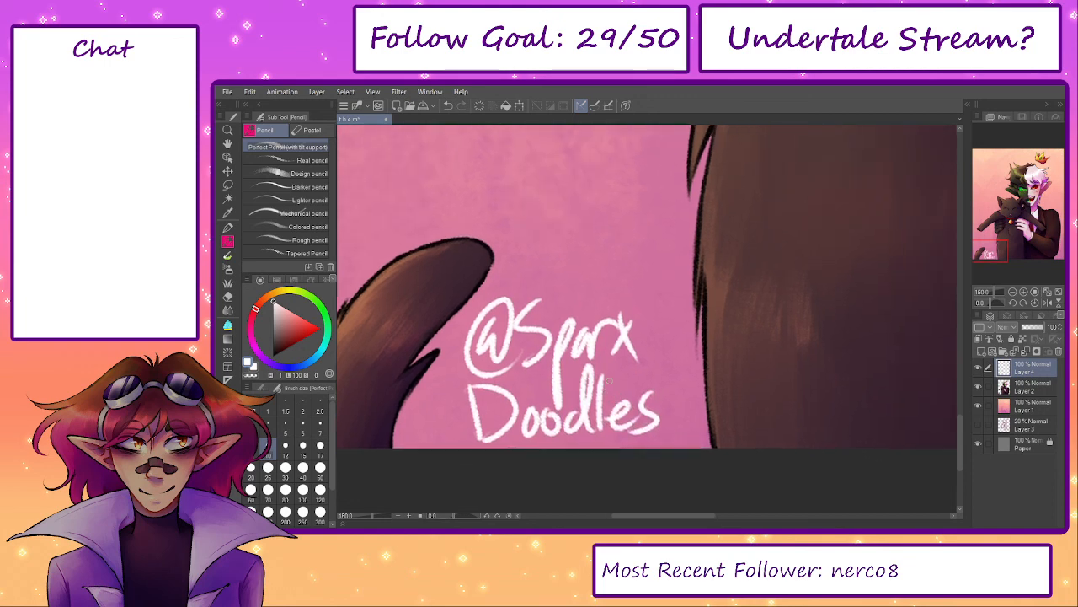
click(478, 107)
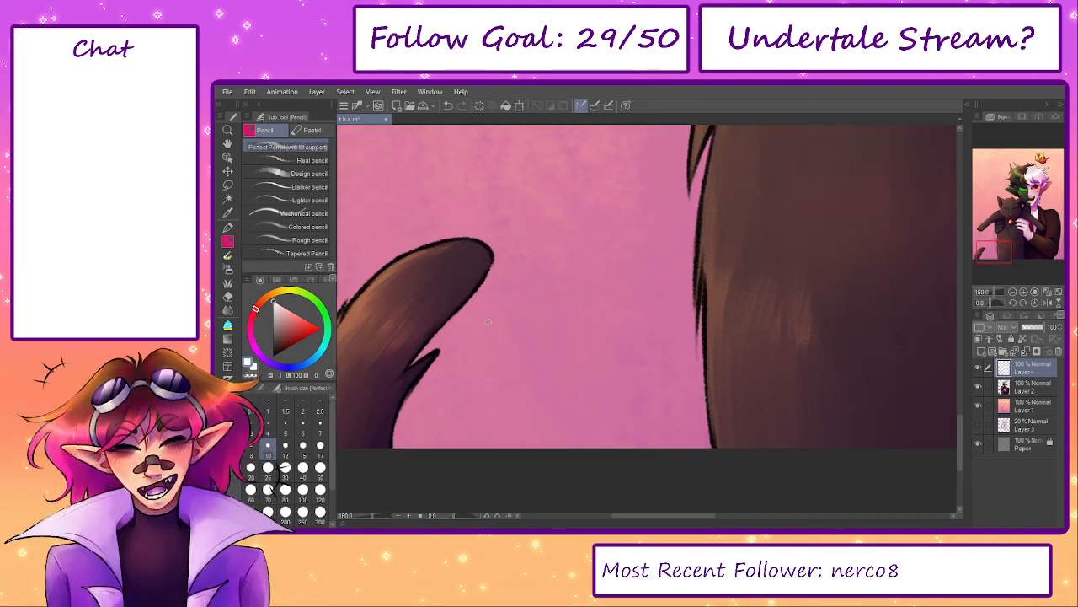
- Rewrite the first line of the artist's handle in white between the cat's tail and body
mouse_move(504, 310)
mouse_down()
mouse_move(510, 341)
mouse_move(528, 345)
mouse_up()
drag(551, 283, 529, 352)
mouse_move(572, 318)
mouse_down()
mouse_move(609, 319)
mouse_move(640, 307)
mouse_up()
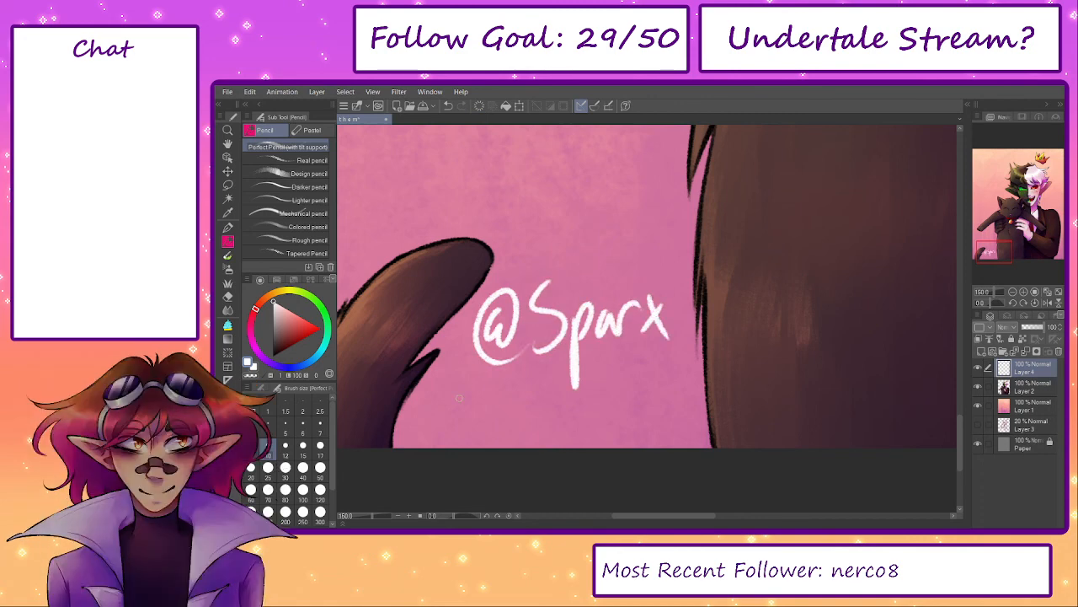
- Try lettering the signature's second line beneath the first, and undo the attempts
key(ctrl+z)
drag(462, 373, 465, 436)
mouse_move(502, 406)
mouse_down()
mouse_move(522, 434)
mouse_move(517, 403)
mouse_up()
key(ctrl+z)
mouse_move(534, 422)
mouse_down()
mouse_move(545, 403)
mouse_move(606, 426)
mouse_up()
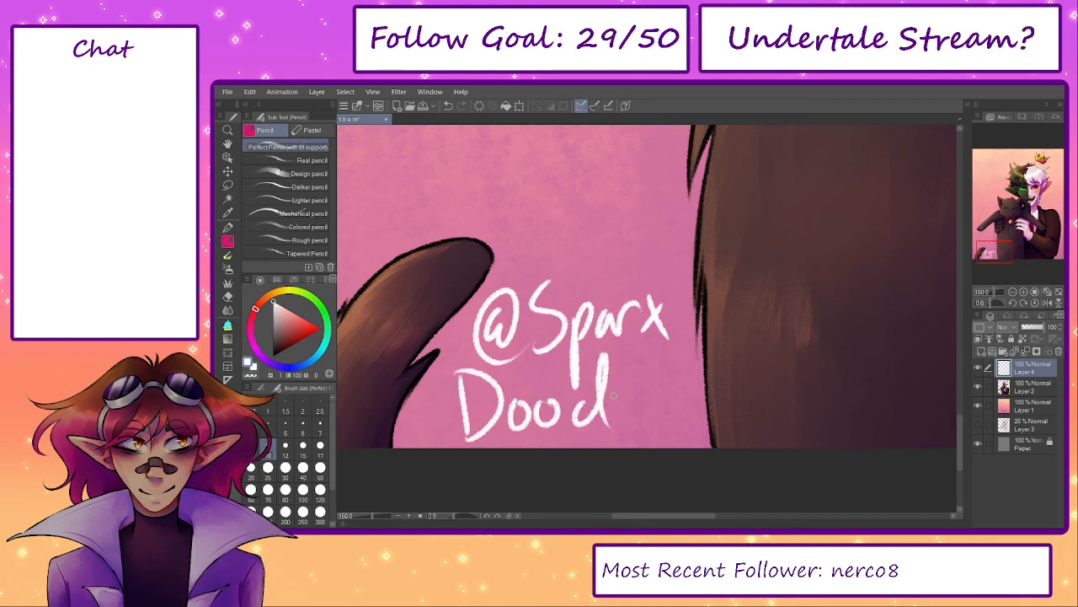
key(ctrl+z)
key(ctrl+z)
key(ctrl+z)
drag(526, 402, 527, 425)
key(ctrl+z)
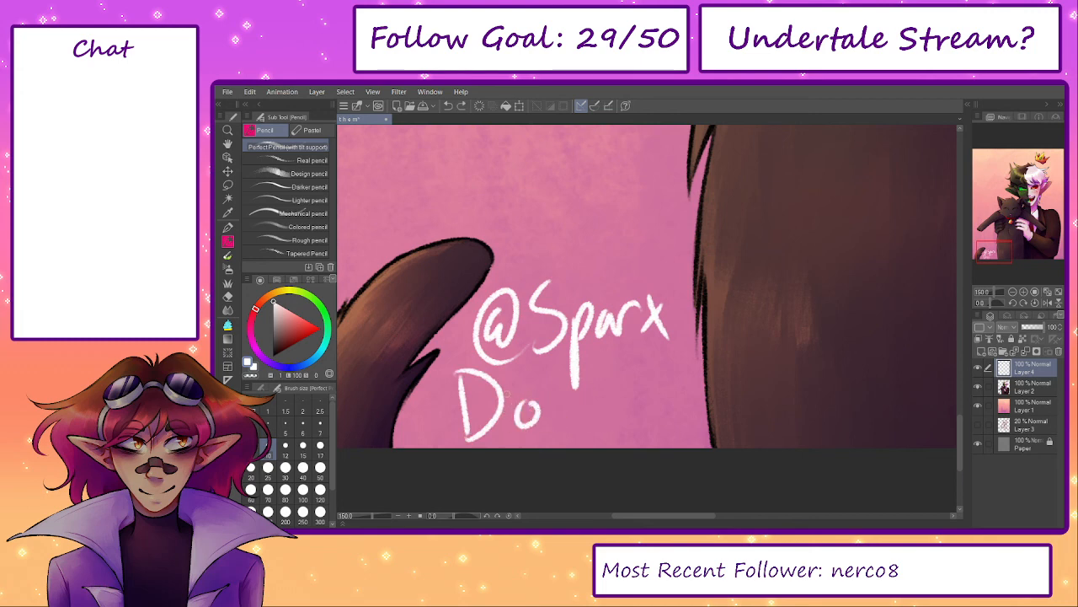
key(ctrl+z)
key(ctrl+z)
- Handwrite the second line of the artist's handle in white directly under the first line
drag(467, 369, 480, 431)
mouse_move(468, 371)
mouse_down()
mouse_move(529, 396)
mouse_move(482, 439)
mouse_up()
key(ctrl+z)
drag(526, 408, 531, 405)
drag(559, 404, 557, 425)
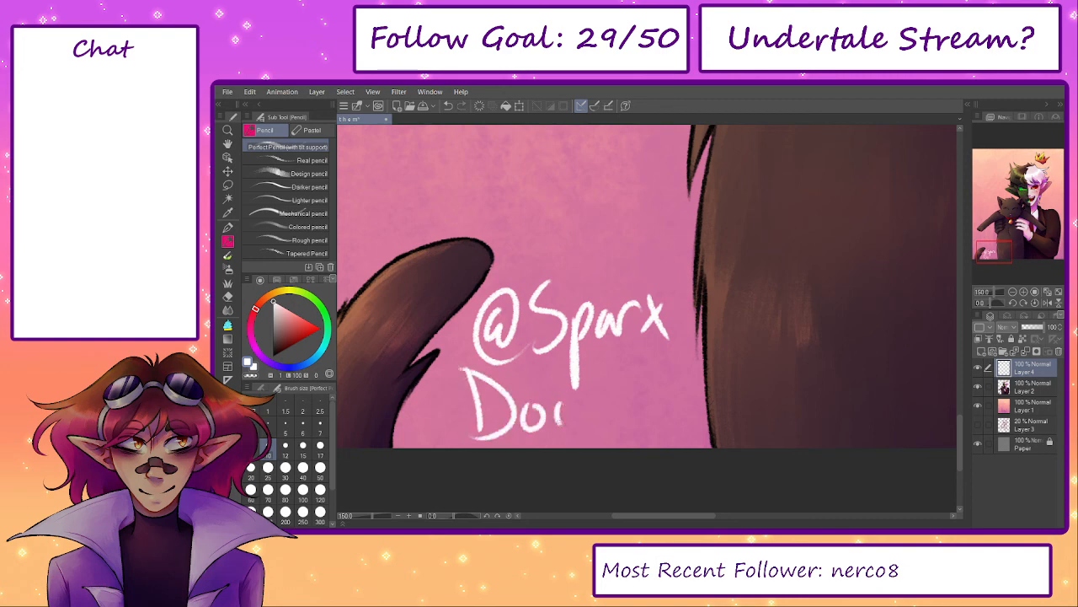
mouse_move(604, 349)
mouse_down()
mouse_move(601, 421)
mouse_move(612, 423)
mouse_up()
drag(625, 406, 643, 411)
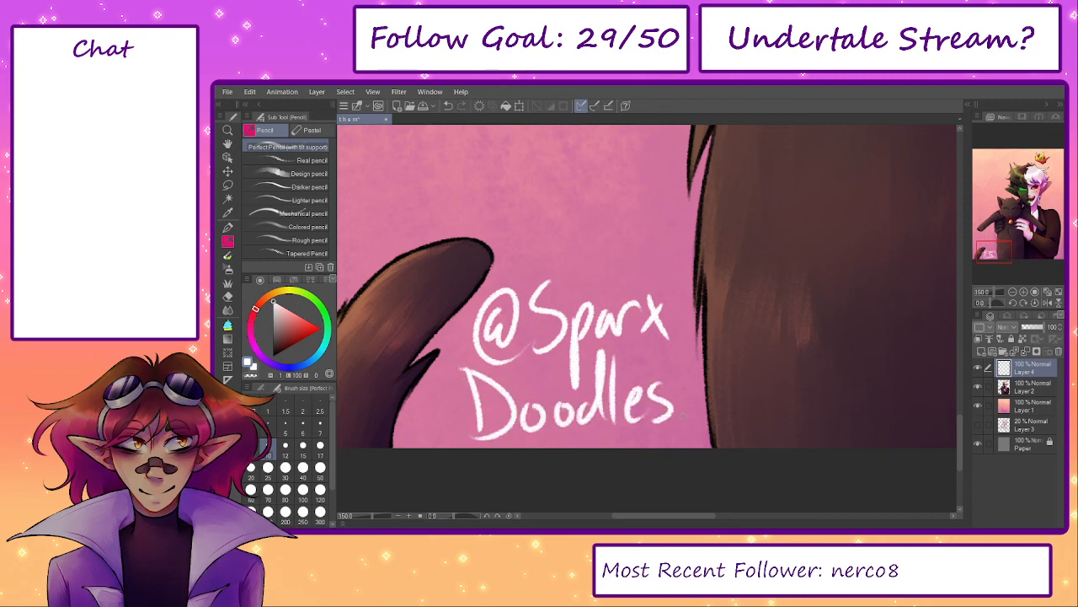
- Transform the signature to shift it slightly toward the cat's body
key(ctrl+t)
drag(741, 381, 738, 394)
mouse_move(641, 381)
mouse_down()
mouse_move(705, 382)
mouse_move(698, 390)
mouse_up()
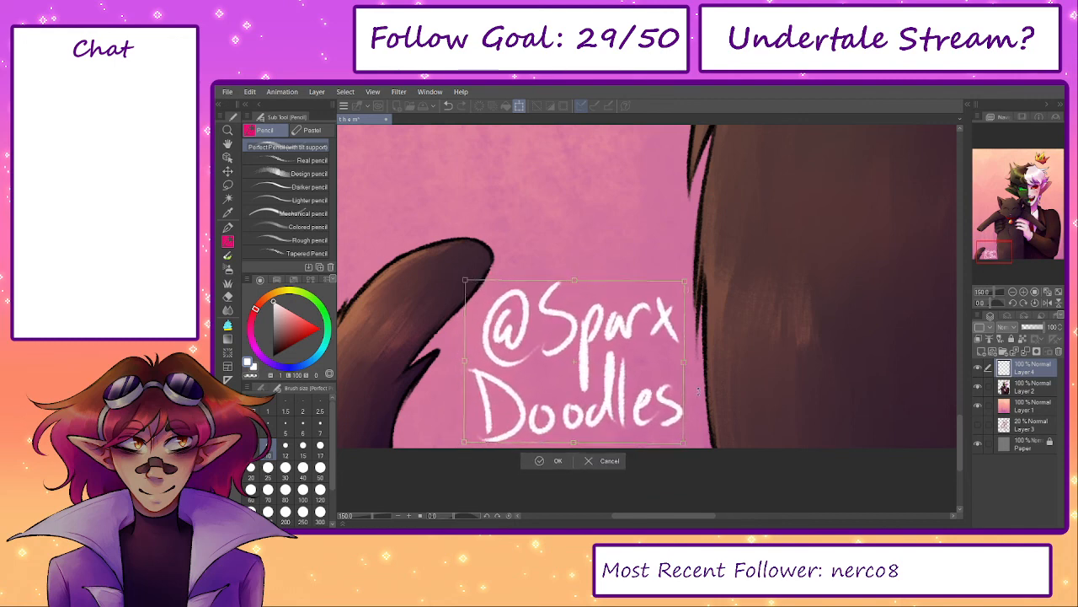
click(548, 460)
- Convert the signature layer to a light peach drawing colour
click(364, 515)
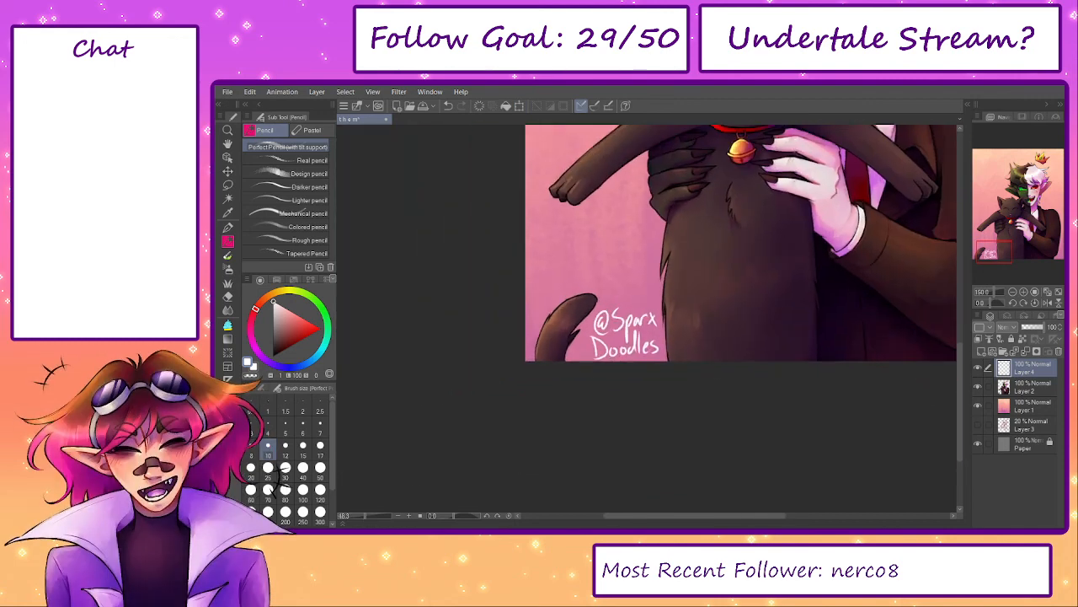
drag(364, 517, 357, 517)
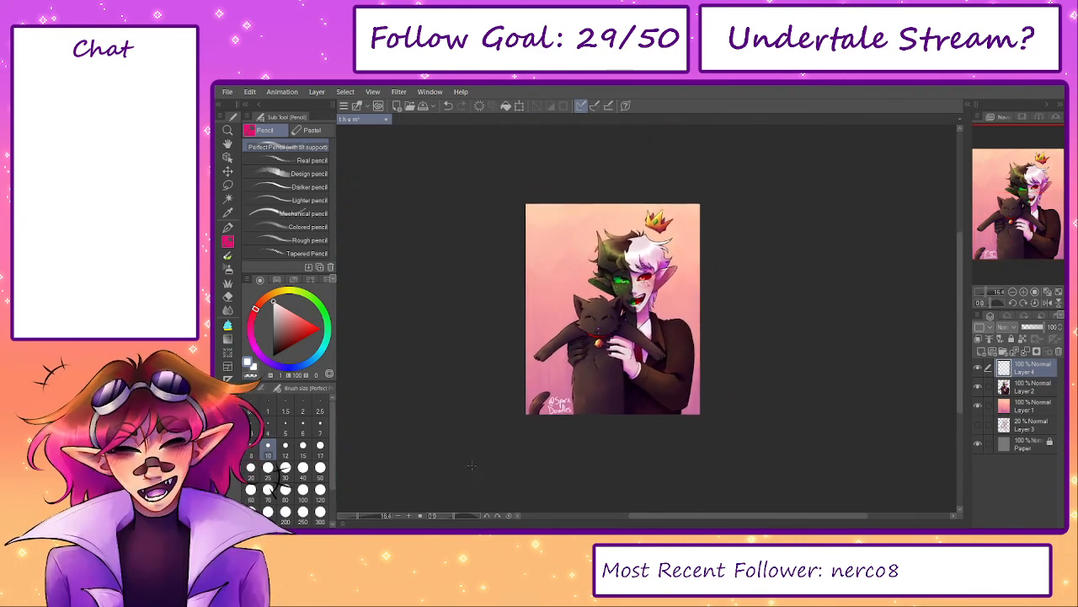
scroll(543, 333, up, 2)
mouse_move(574, 183)
mouse_down()
mouse_move(516, 203)
mouse_move(503, 256)
mouse_move(474, 152)
mouse_up()
click(250, 92)
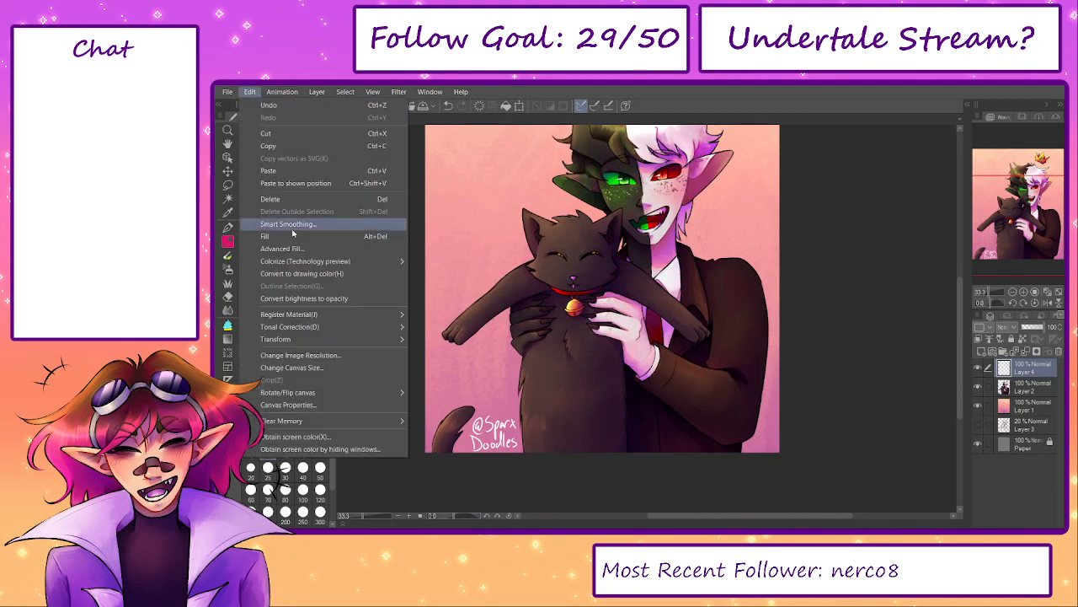
click(301, 273)
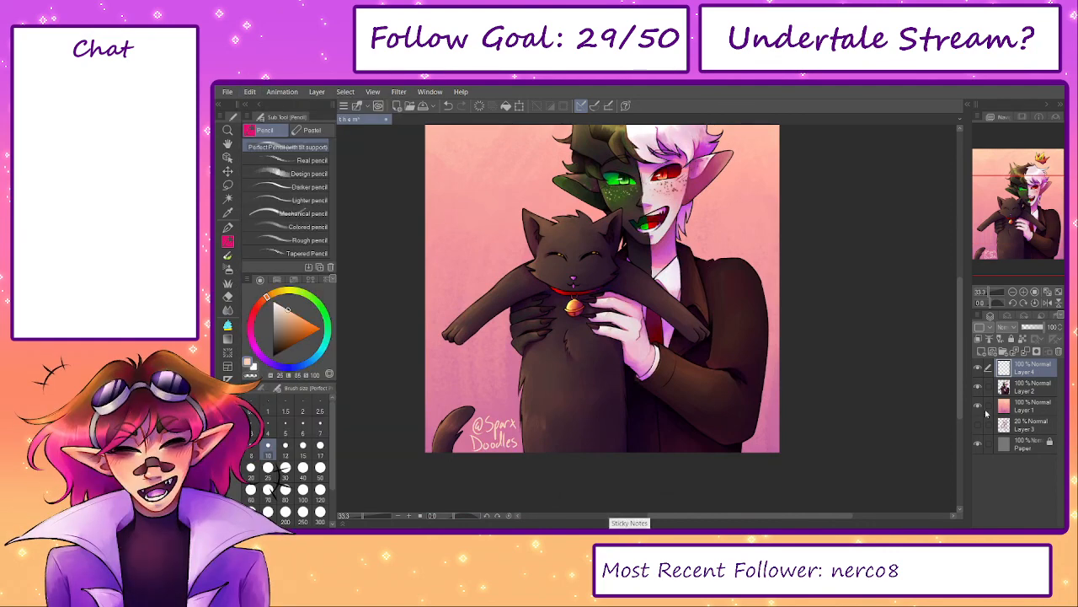
- Try a light peach border effect of thickness 3.0 on the character layer
scroll(884, 400, up, 2)
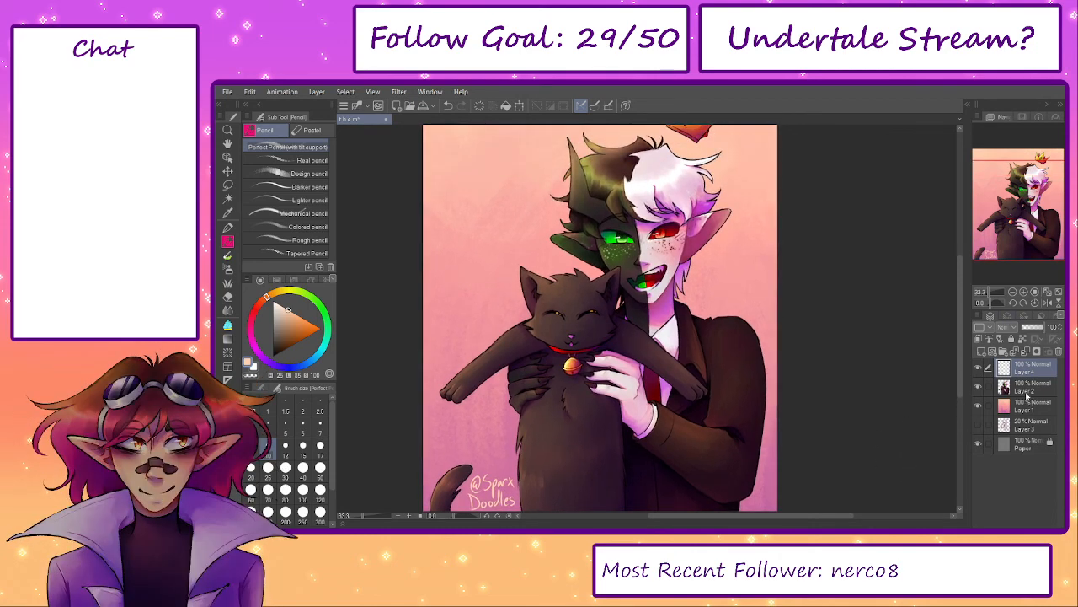
click(1008, 316)
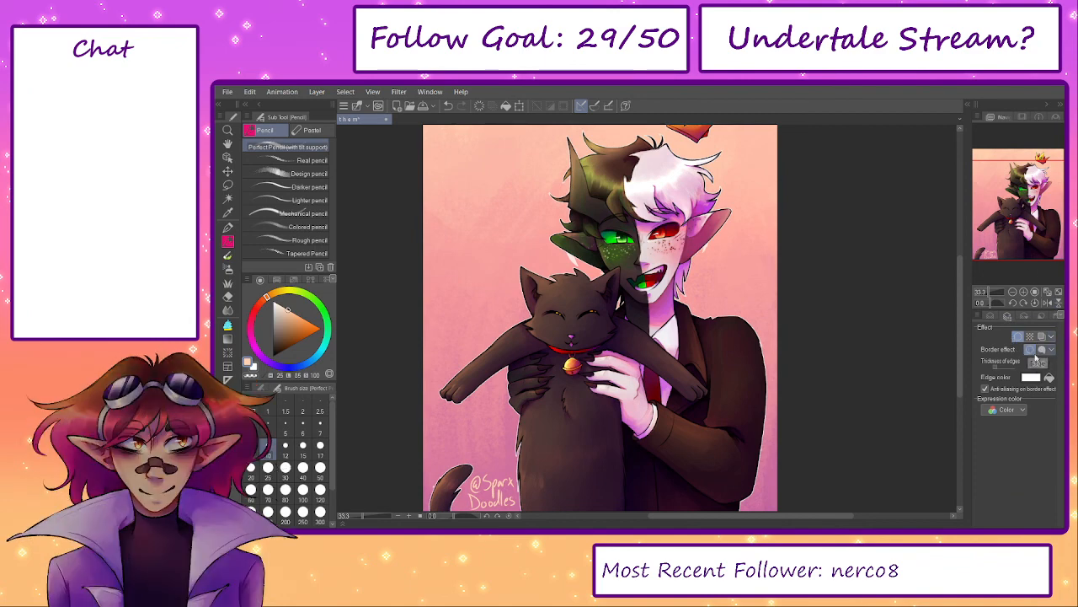
click(1050, 380)
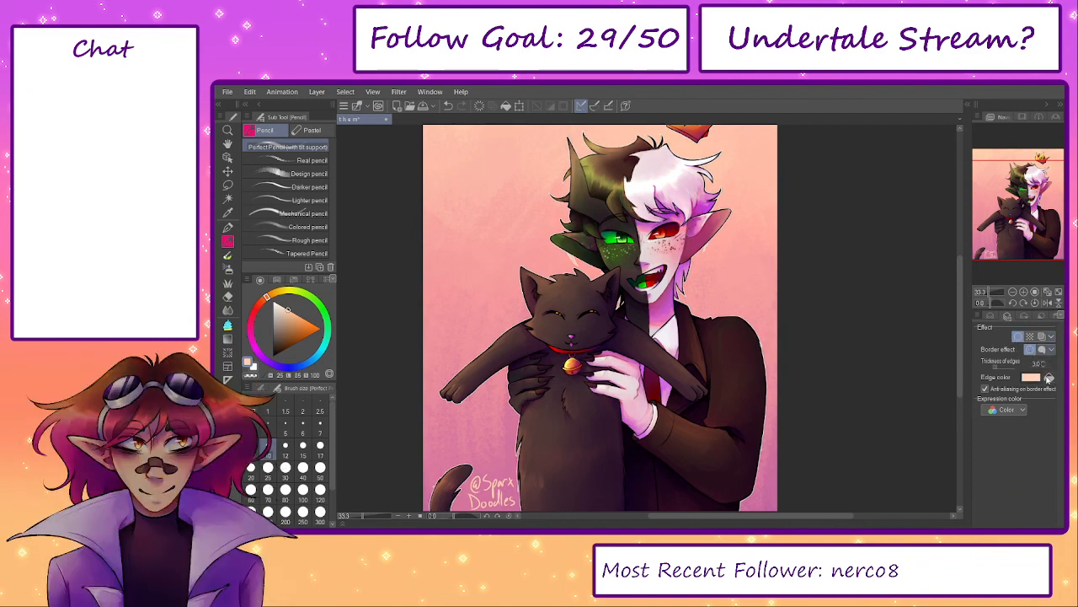
click(990, 316)
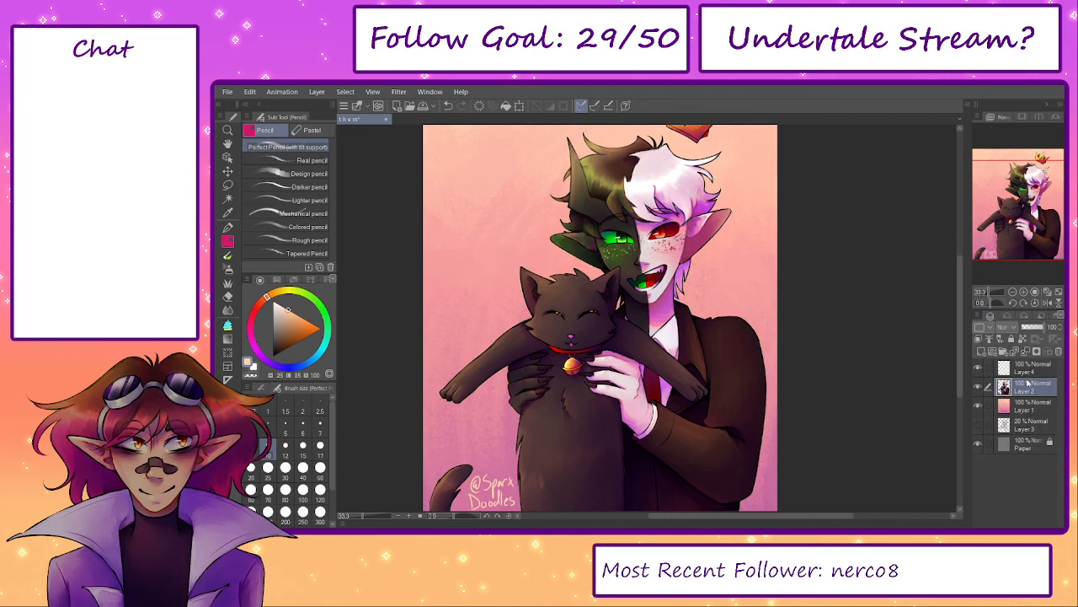
- Add a new raster layer between the character layer and the background layer
click(1016, 403)
click(981, 352)
drag(679, 390, 673, 349)
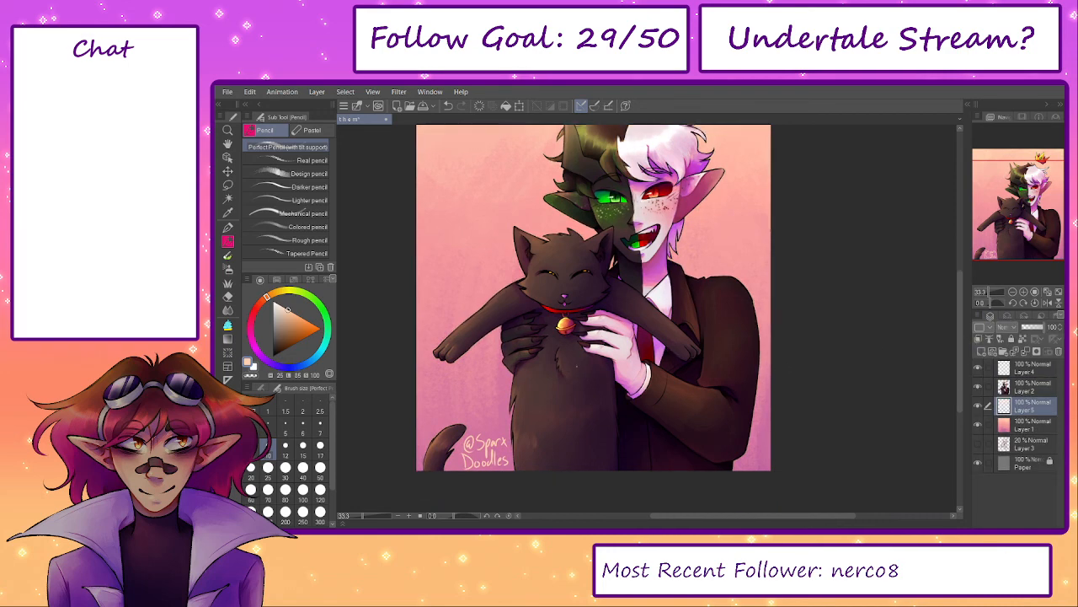
- Paint a light peach outline around the cat's tail, body and arm and the character's horned side with the Opaque brush at size 100
click(227, 254)
click(320, 512)
key(bracketleft)
key(bracketleft)
key(bracketleft)
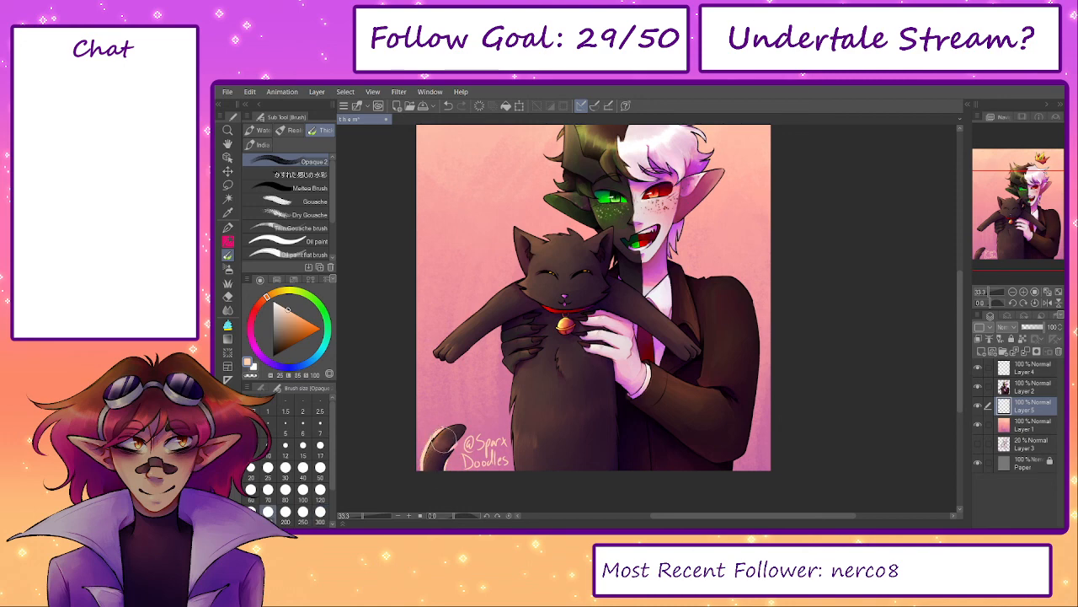
key(bracketleft)
key(bracketleft)
key(bracketleft)
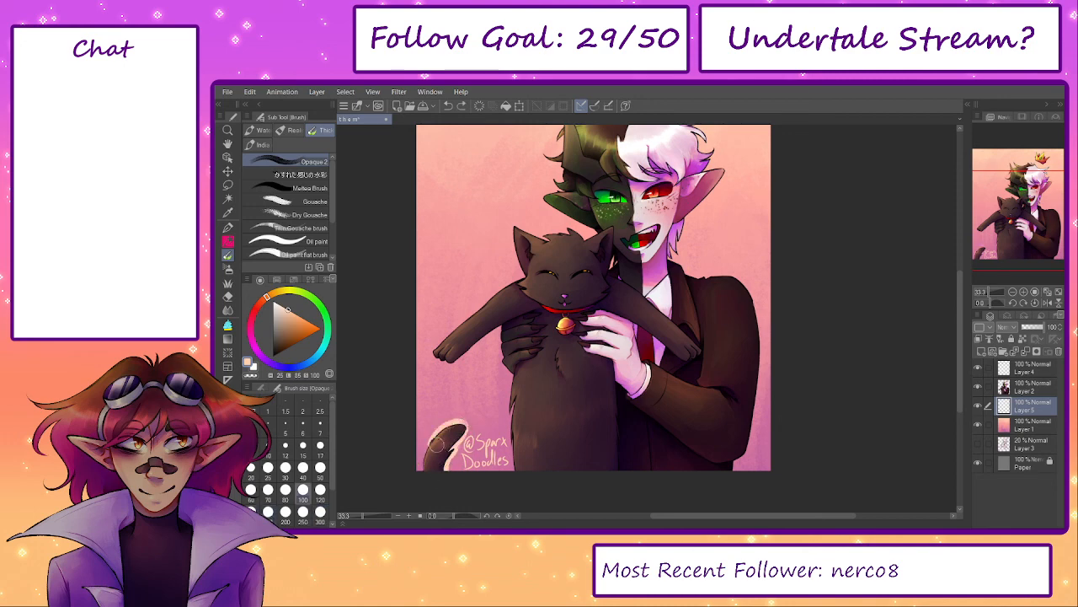
drag(435, 445, 427, 466)
mouse_move(517, 404)
mouse_down()
mouse_move(508, 363)
mouse_move(484, 334)
mouse_move(432, 360)
mouse_up()
drag(463, 324, 531, 271)
mouse_move(524, 274)
mouse_down()
mouse_move(511, 313)
mouse_move(504, 297)
mouse_move(522, 304)
mouse_up()
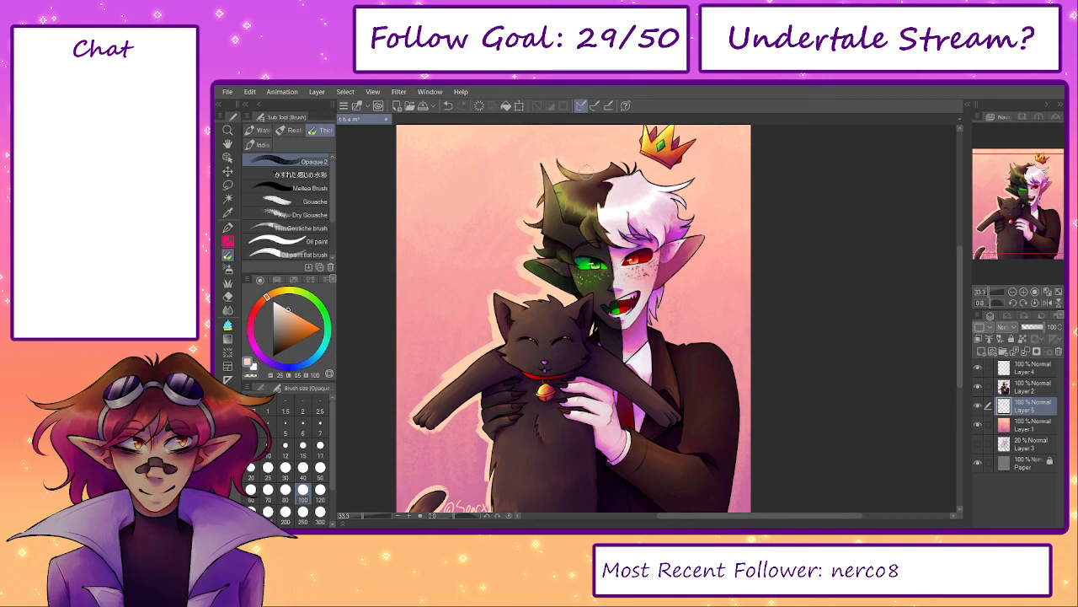
- Continue the peach outline around the white hair, ear, shoulder and jacket sleeve to the canvas's lower edge
drag(644, 176, 626, 206)
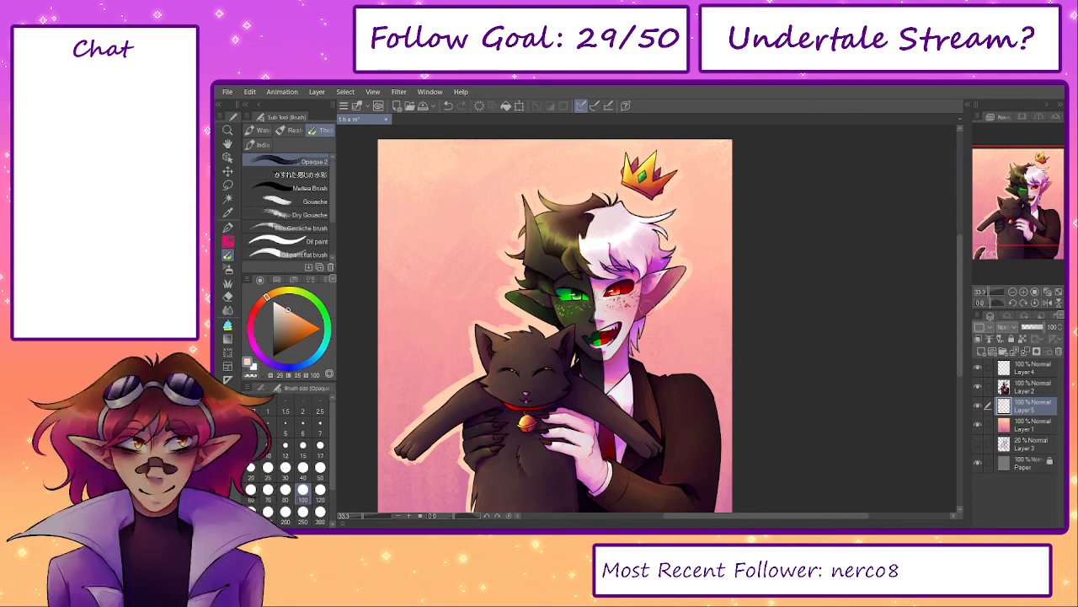
drag(636, 364, 611, 309)
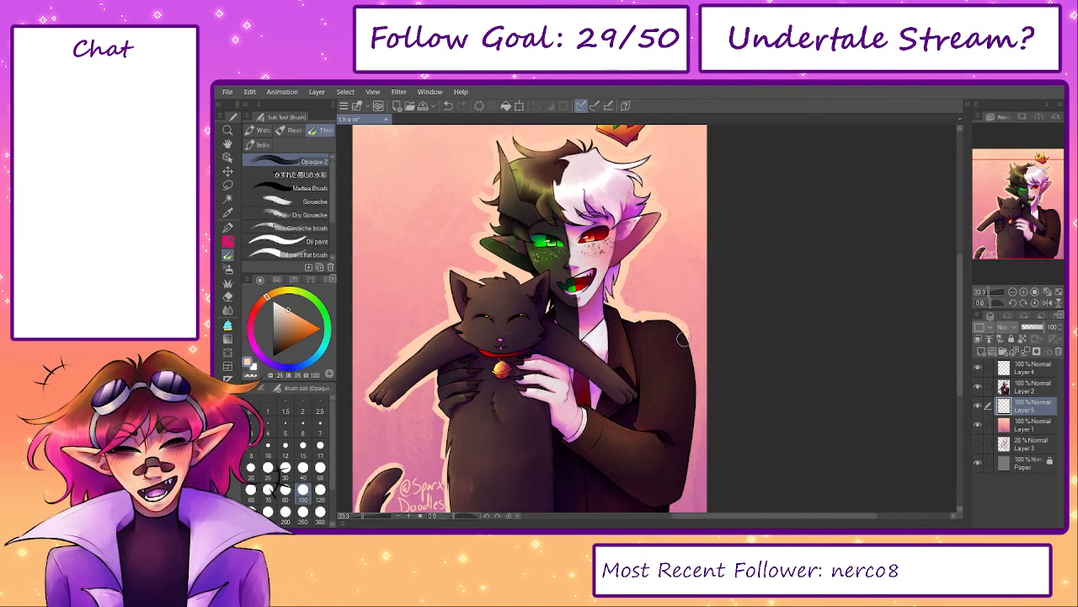
mouse_move(683, 339)
mouse_down()
mouse_move(697, 416)
mouse_move(683, 372)
mouse_up()
drag(683, 372, 674, 390)
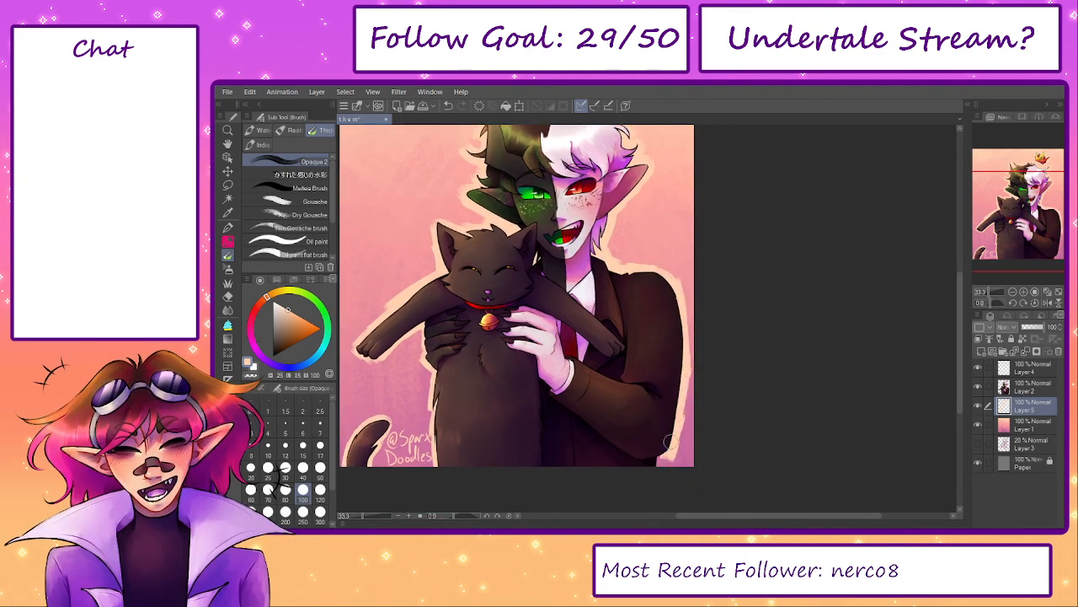
drag(654, 444, 694, 494)
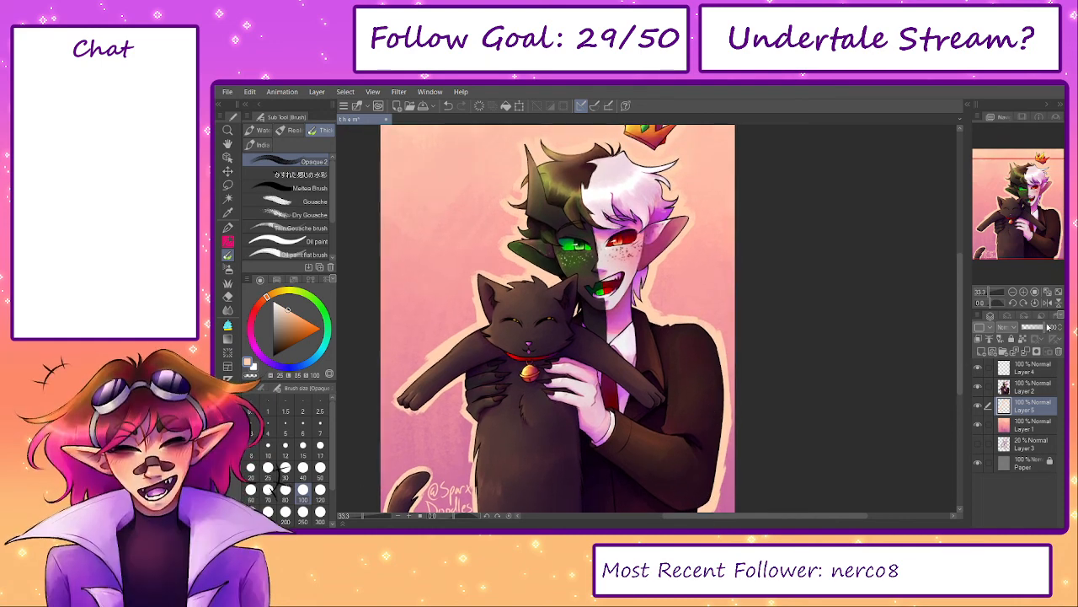
- Lower the outline layer's opacity to 52% and tidy its edges with transparent colour
click(1024, 327)
click(1033, 328)
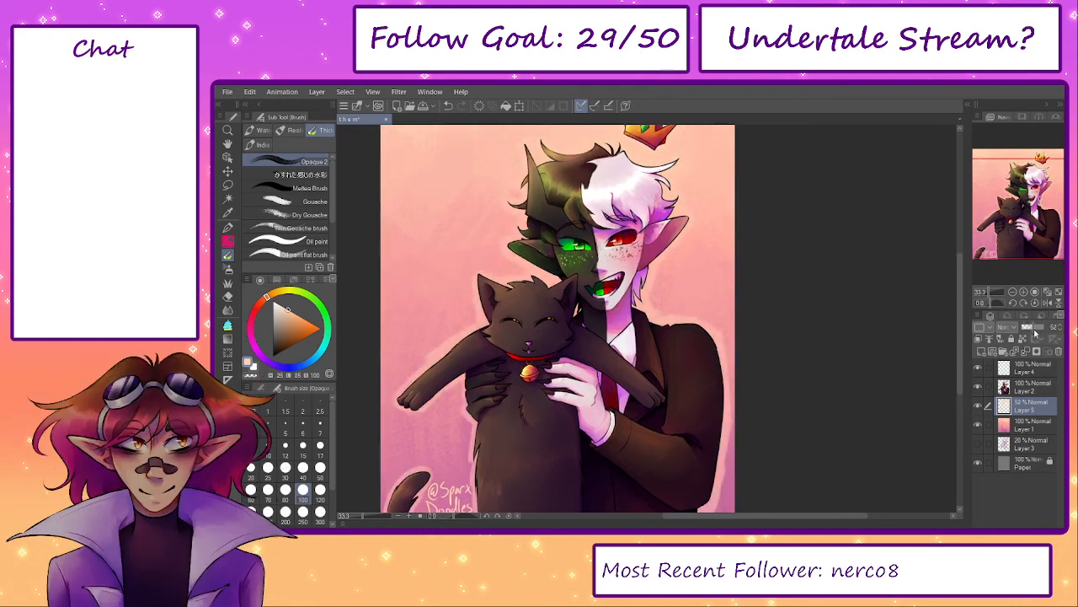
drag(868, 372, 913, 347)
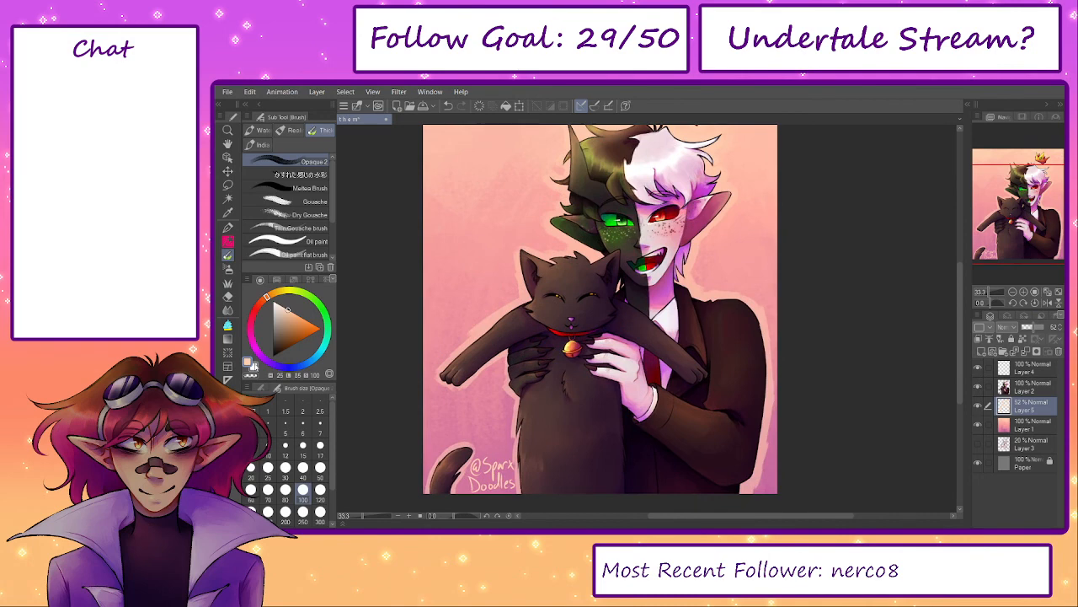
key(c)
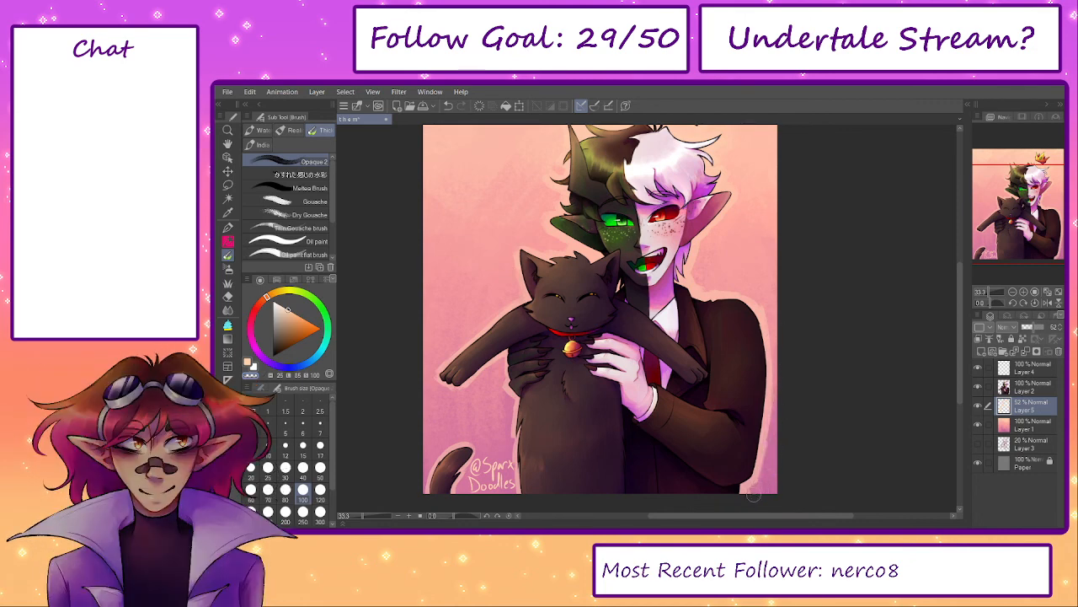
drag(615, 354, 595, 411)
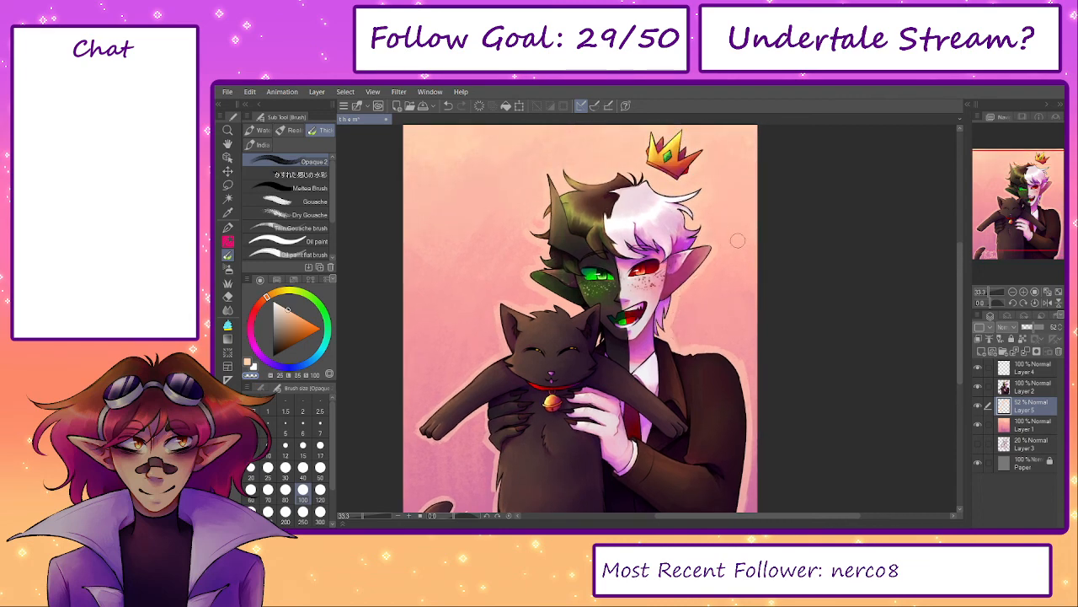
scroll(699, 320, down, 3)
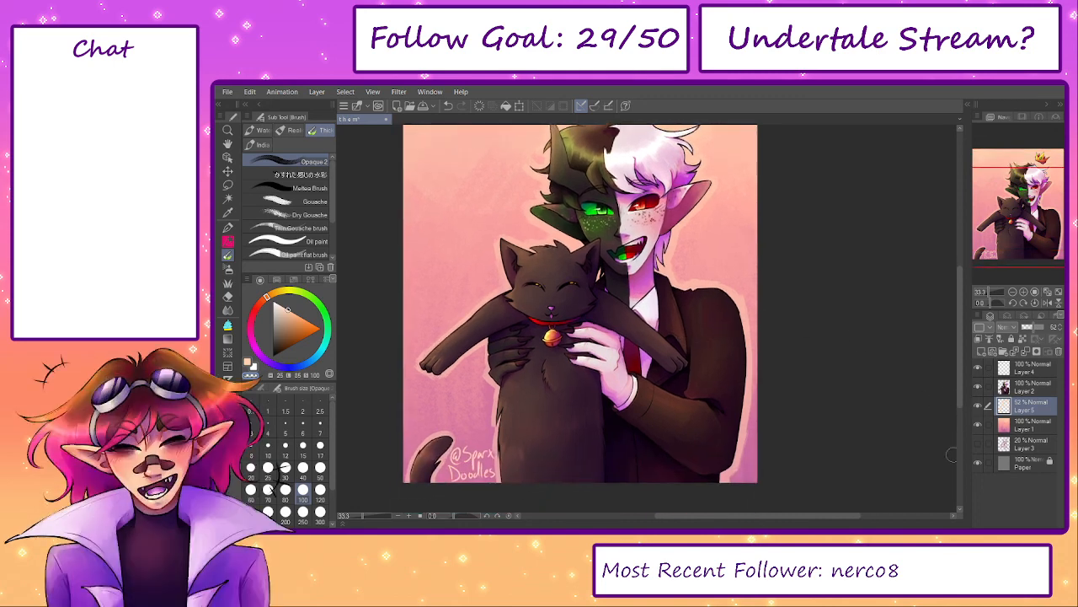
- Add a new layer at the top of the stack and fill it with salmon pink sampled from the background
click(991, 352)
drag(603, 287, 618, 318)
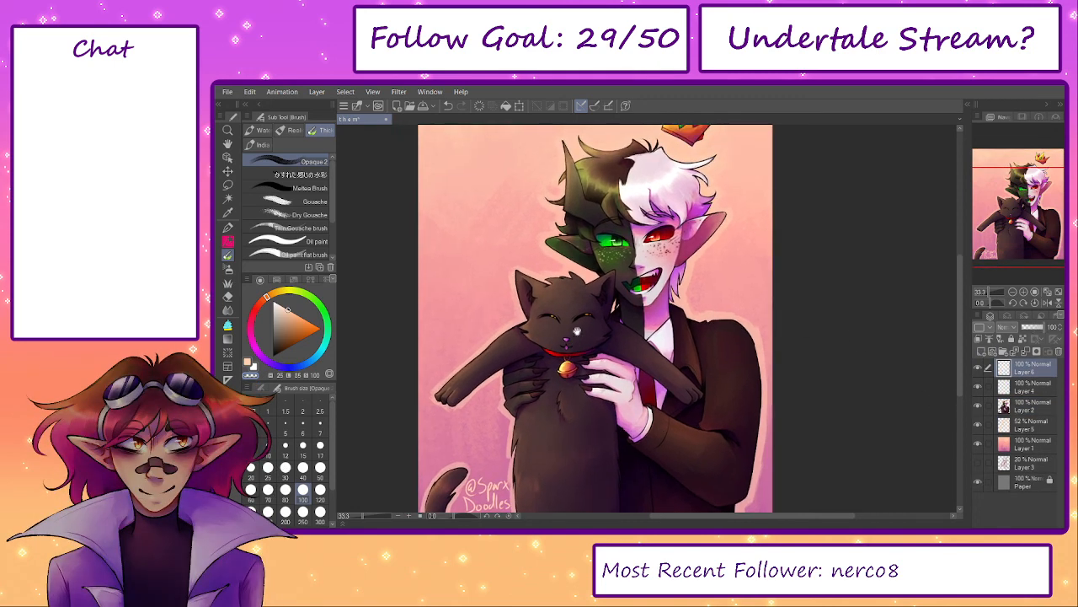
alt+click(447, 282)
click(480, 105)
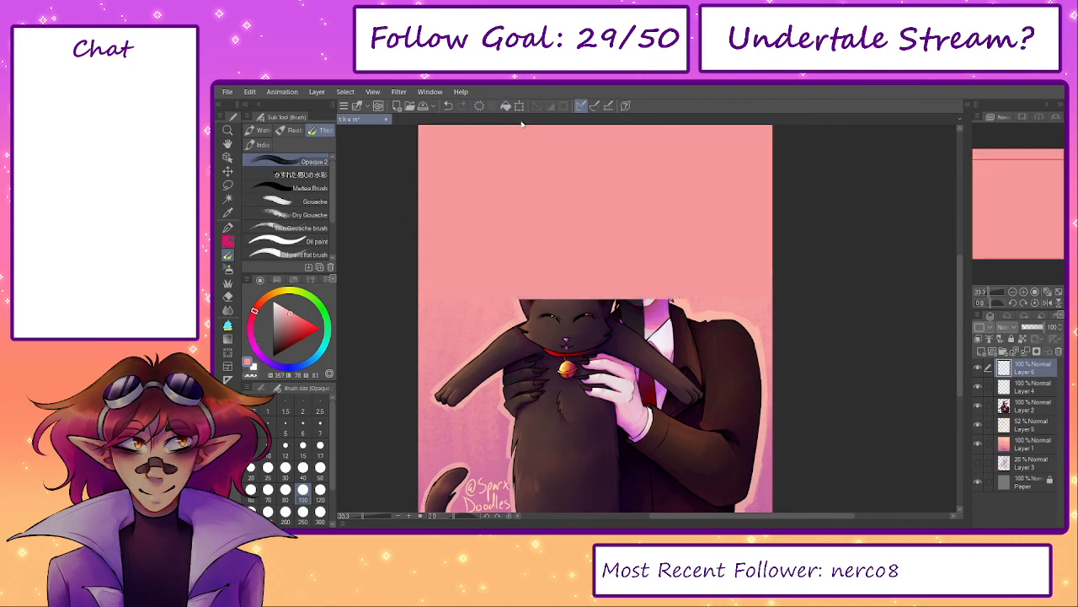
- Set the pink fill layer's blending mode to Color and opacity to 12%, and compare the painting with and without it
click(996, 326)
drag(1038, 262, 1038, 290)
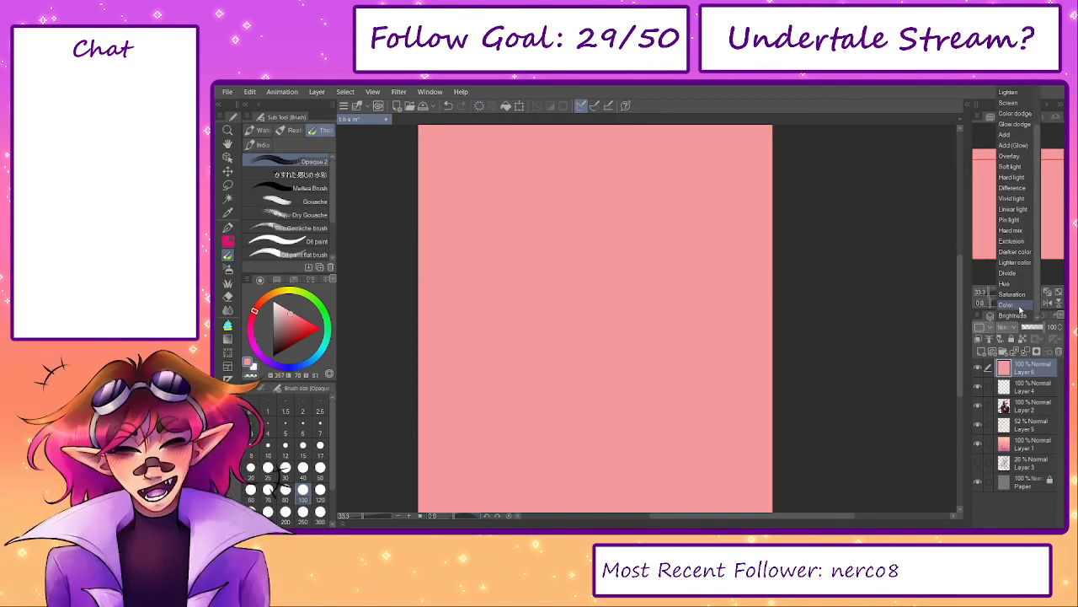
click(1020, 309)
click(1025, 328)
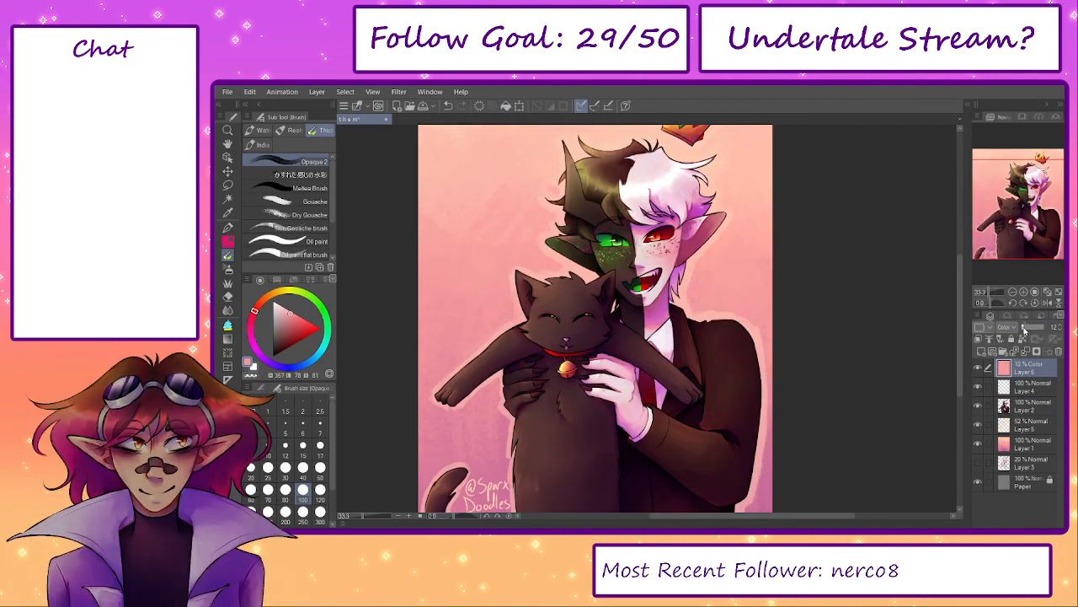
click(977, 368)
click(977, 368)
drag(915, 374, 894, 368)
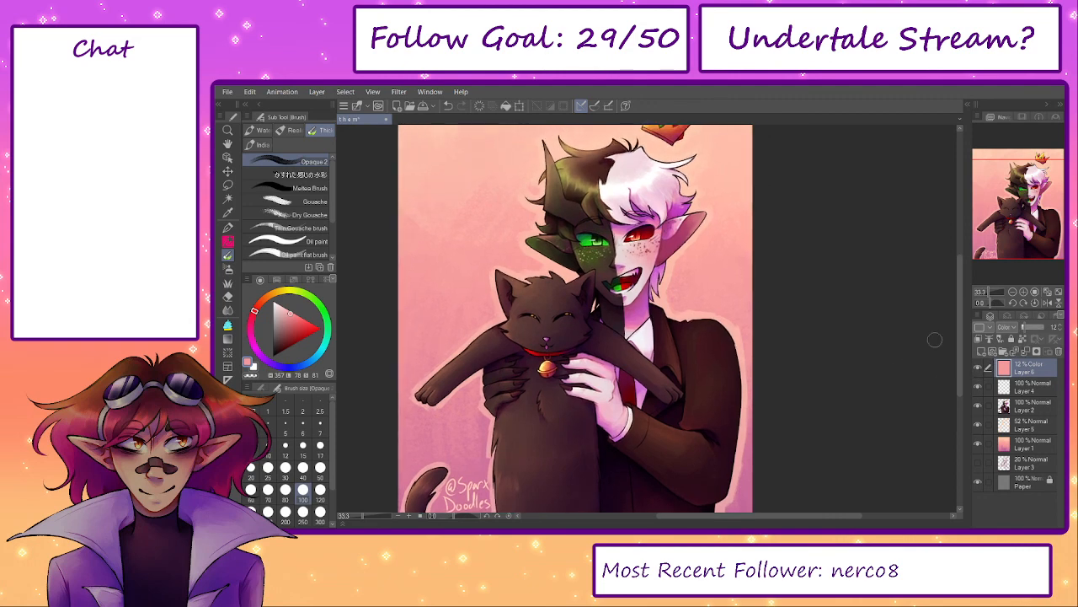
- Search the materials for "text" and place the Marble texture over the painting
click(967, 121)
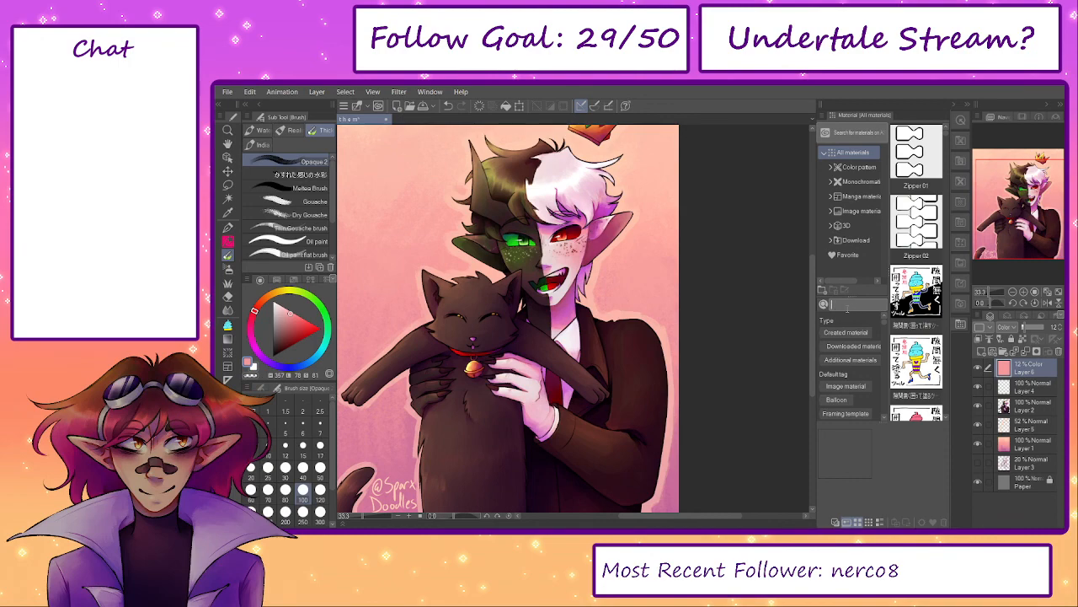
text(text)
key(Return)
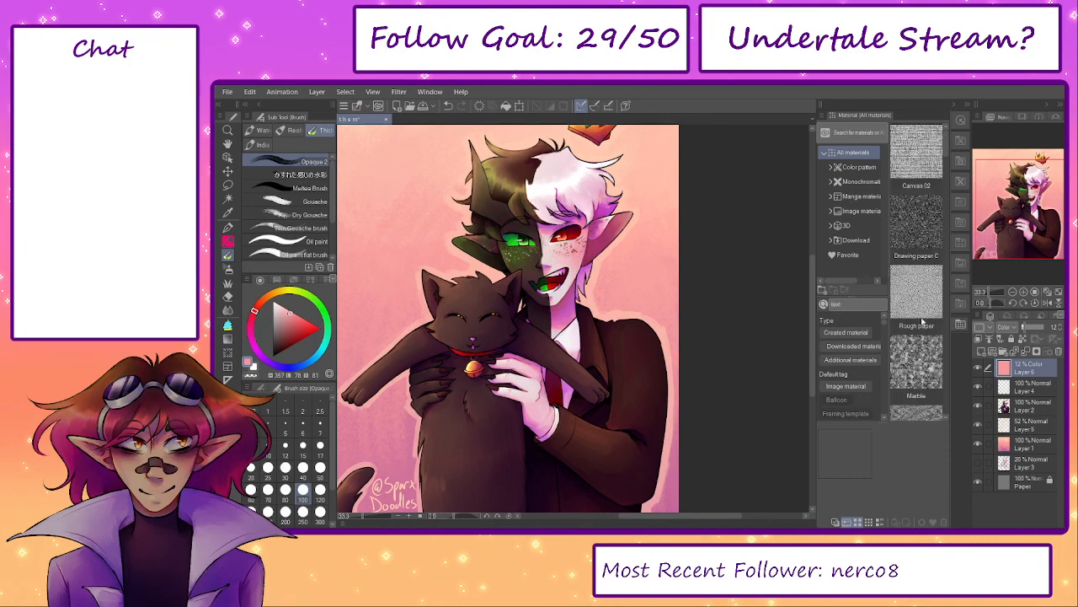
drag(916, 364, 544, 310)
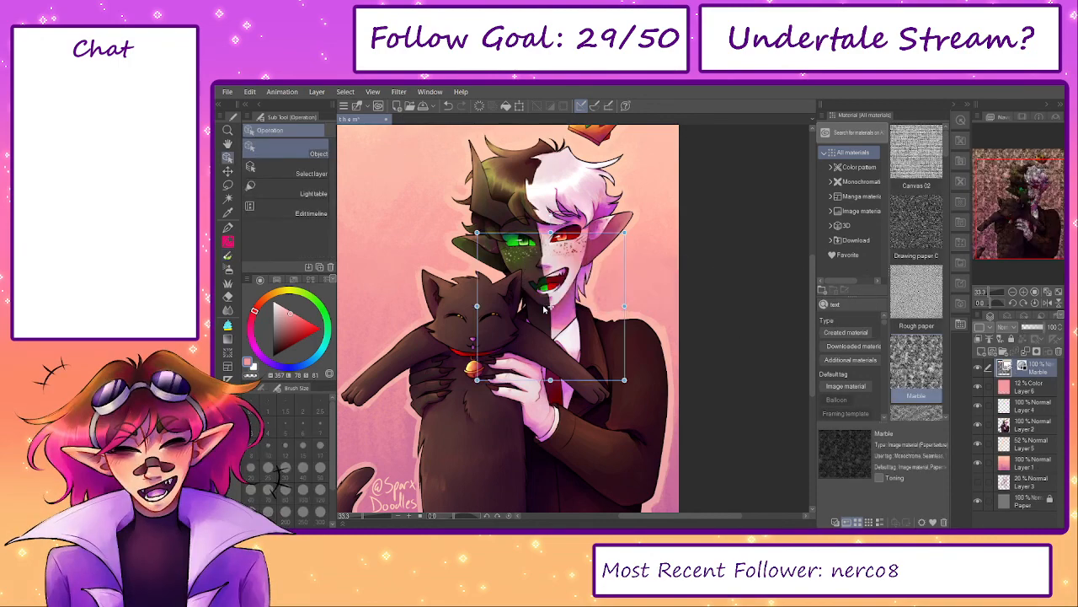
- Apply the texture effect to the Marble layer with a strength of 15
click(1007, 316)
click(1029, 336)
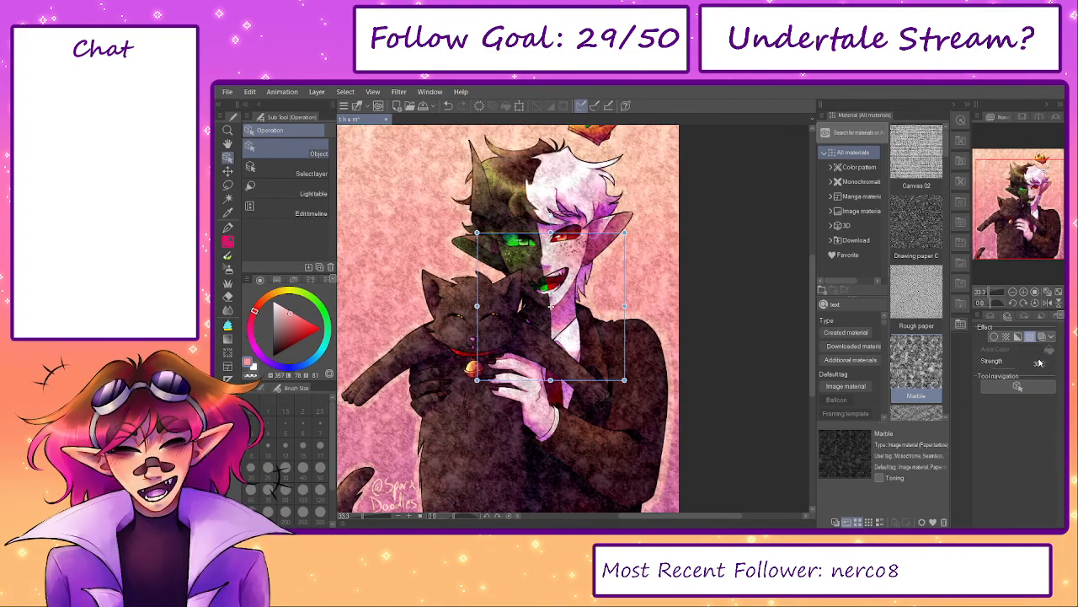
click(1037, 363)
text(150)
key(Return)
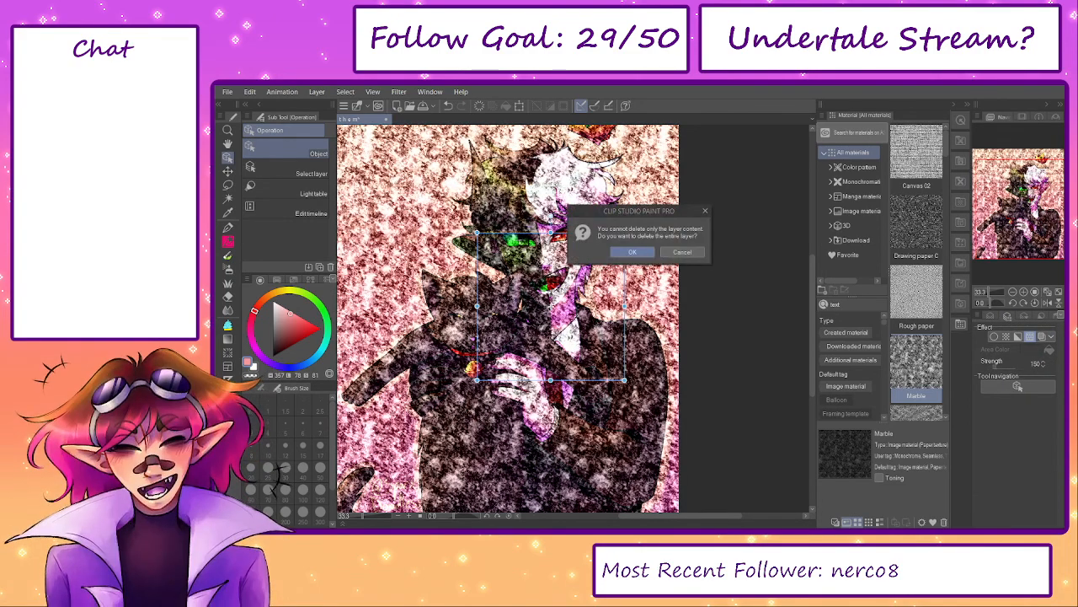
click(1037, 362)
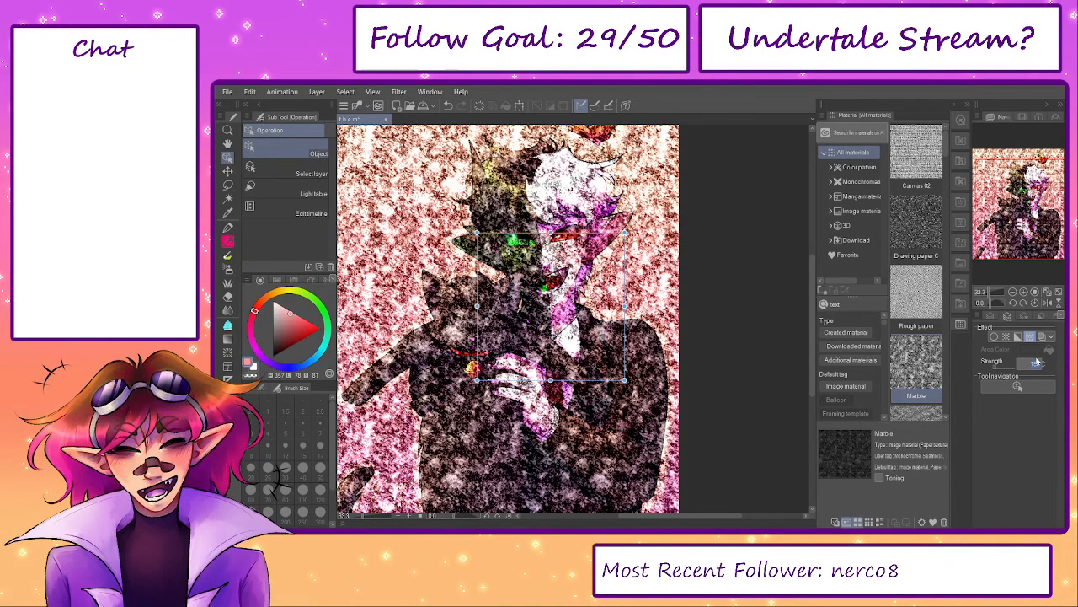
text(15)
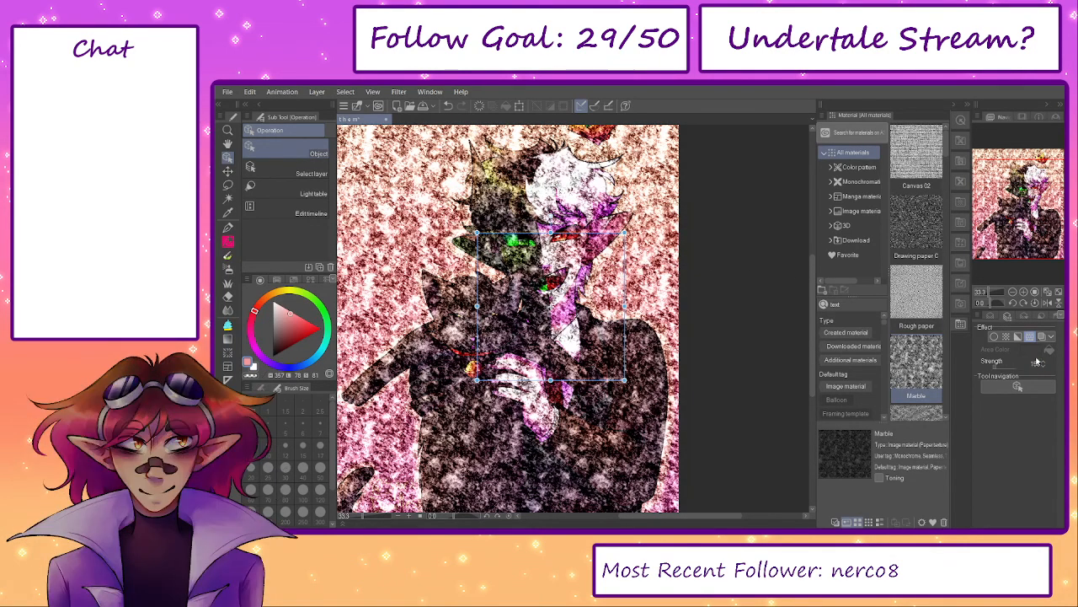
key(Return)
key(h)
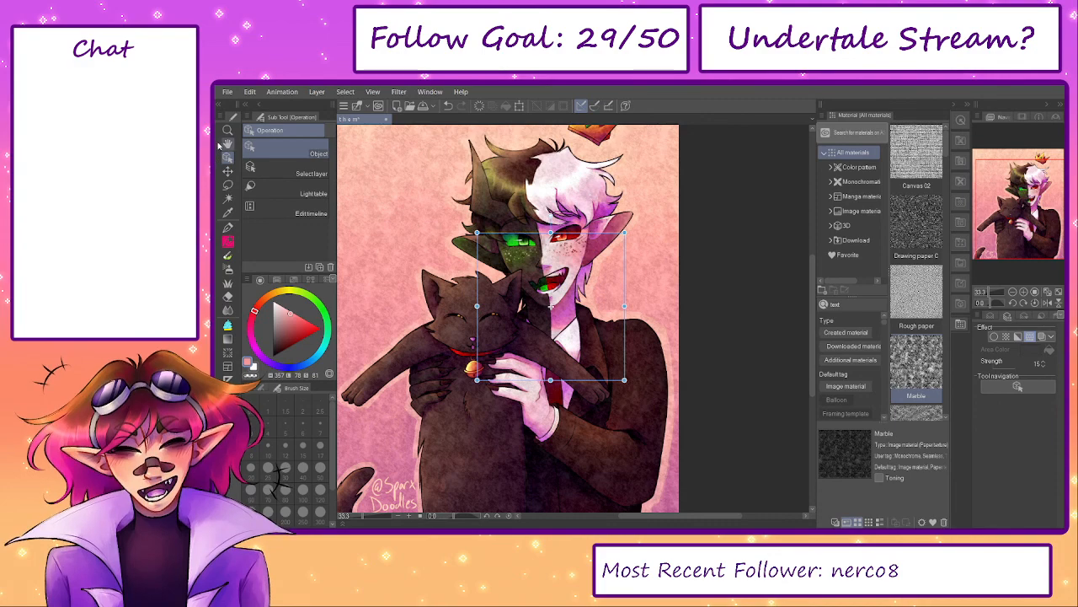
click(1008, 317)
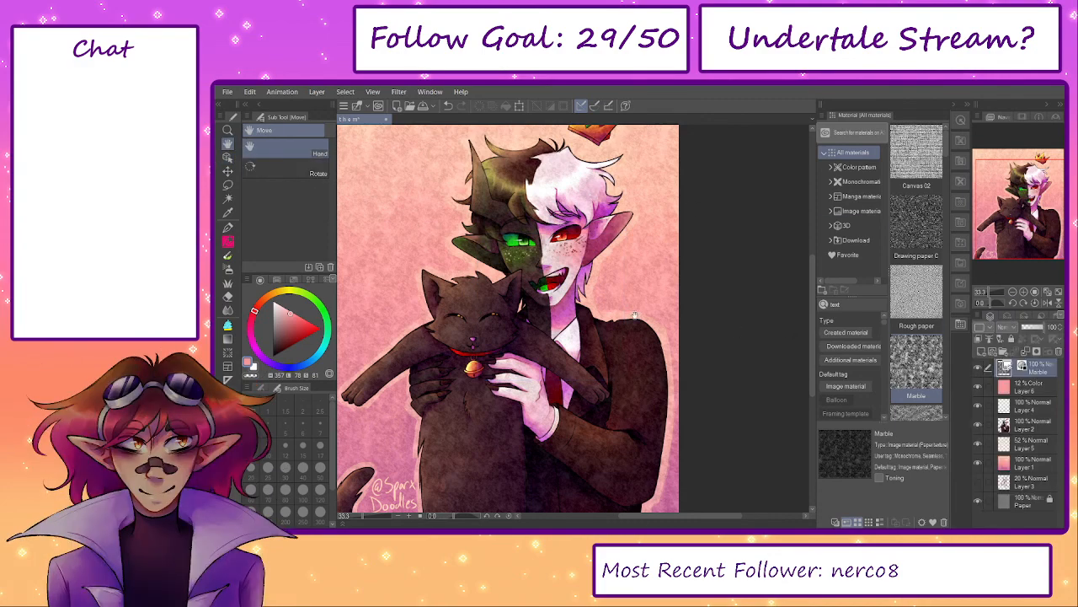
- Lower the Marble layer's opacity to 20% and check the texture up close and on the whole painting
click(967, 107)
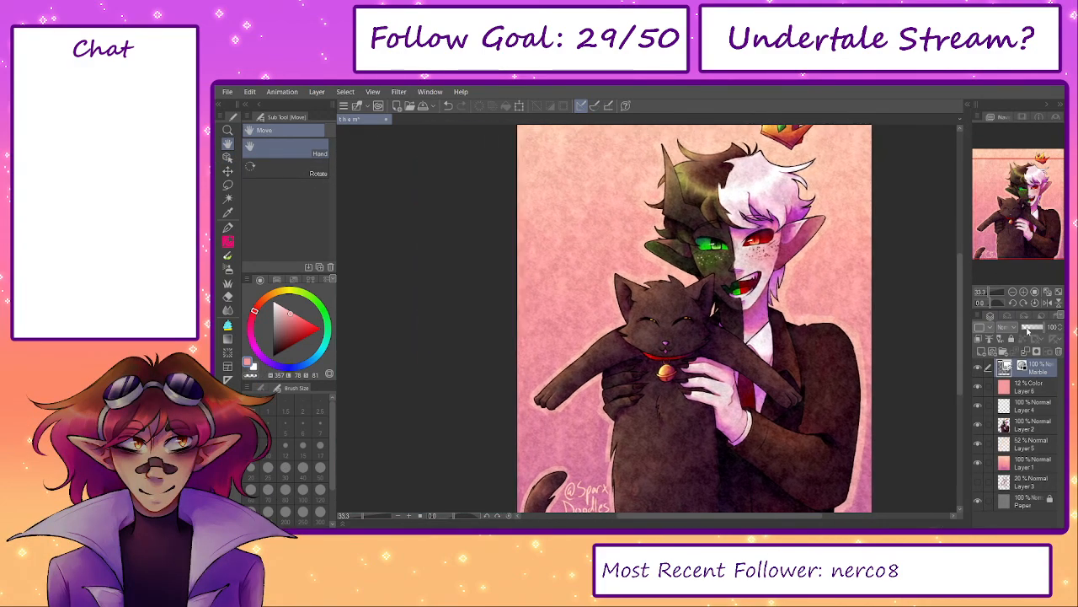
click(1026, 328)
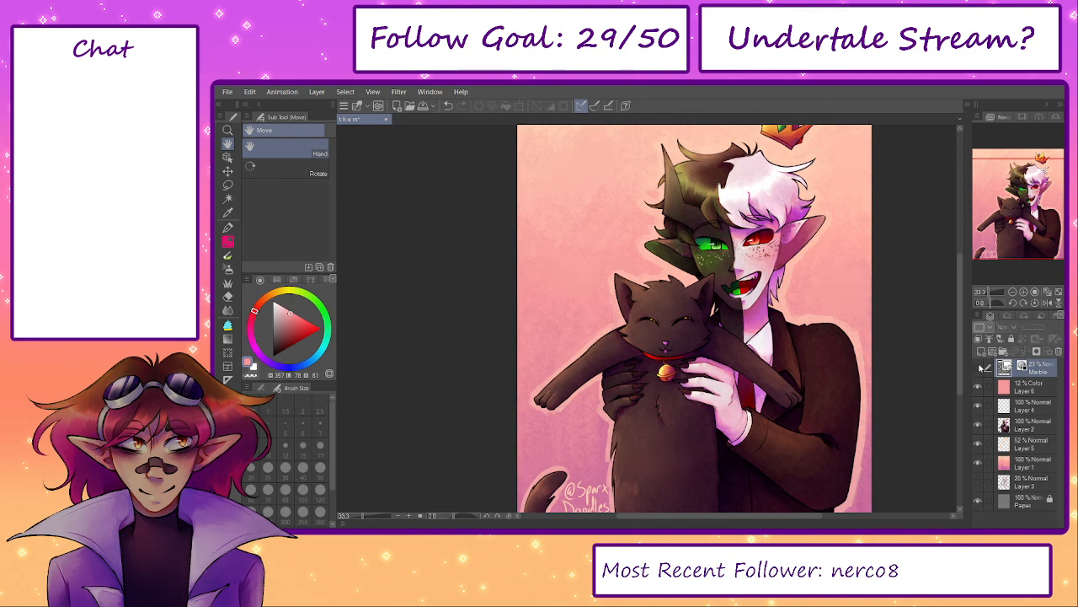
drag(832, 284, 784, 325)
click(420, 515)
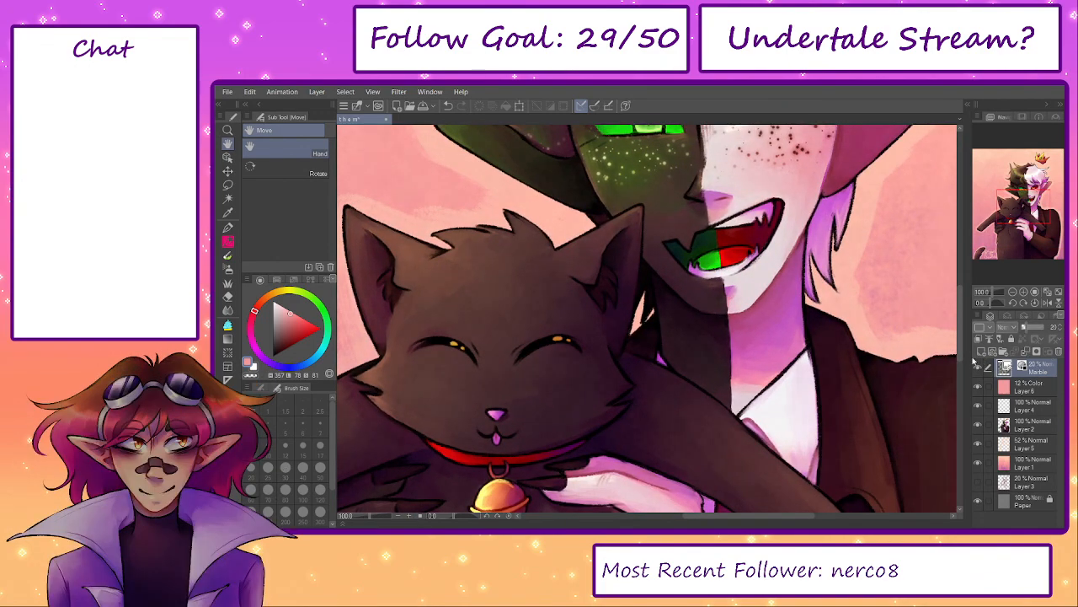
drag(810, 321, 729, 540)
drag(369, 515, 362, 516)
drag(541, 436, 561, 363)
click(1058, 291)
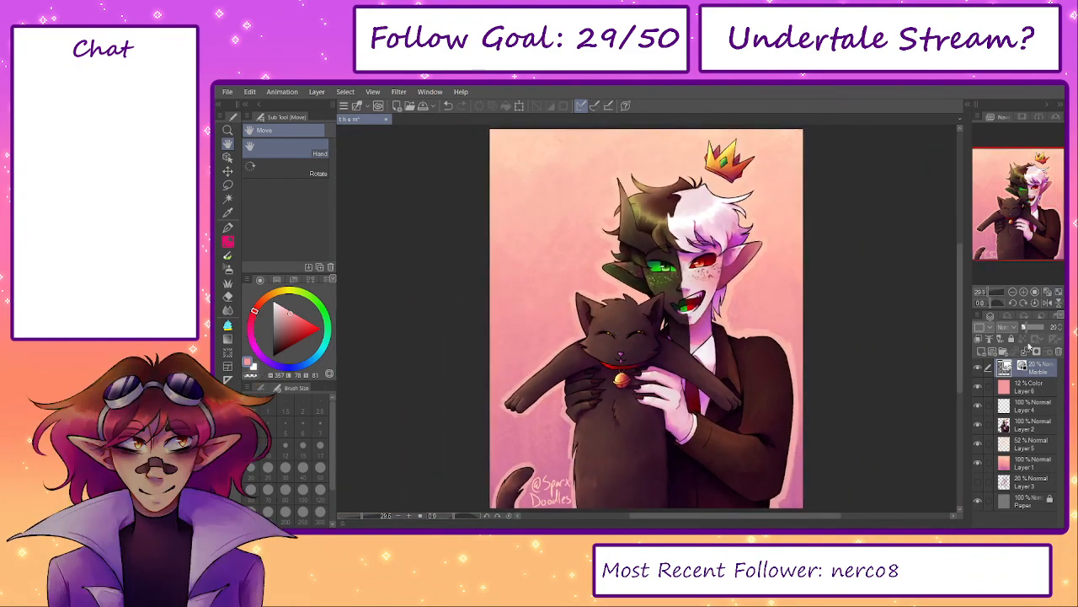